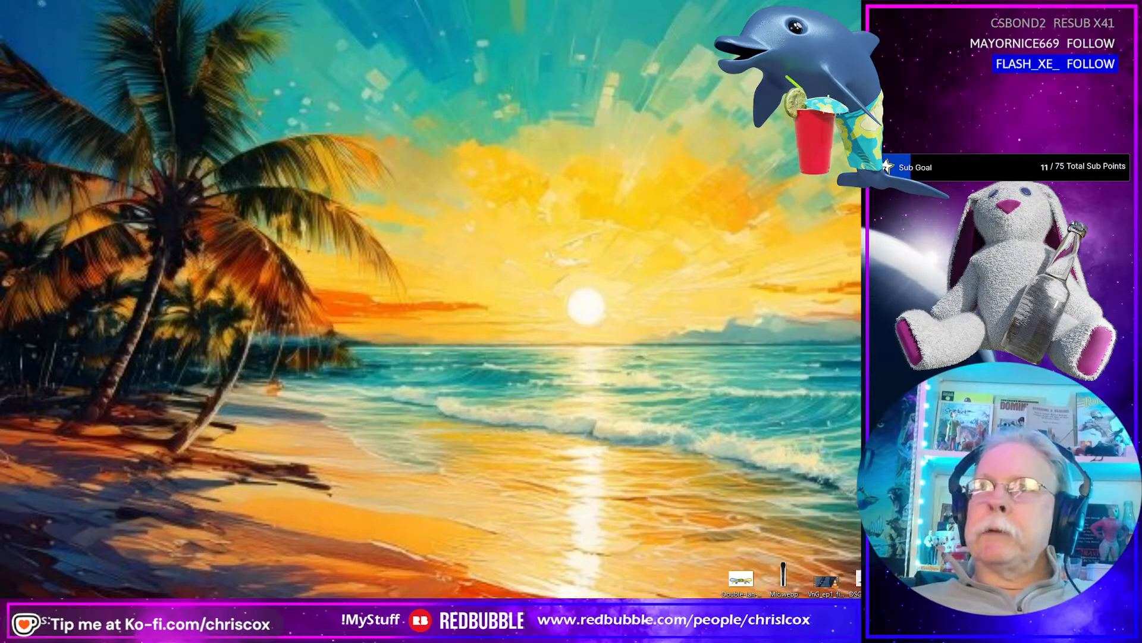
# - Bring the stream chat window into view to read the messages and move it away again
pyautogui.moveTo(975, 33); pyautogui.dragTo(709, 29)
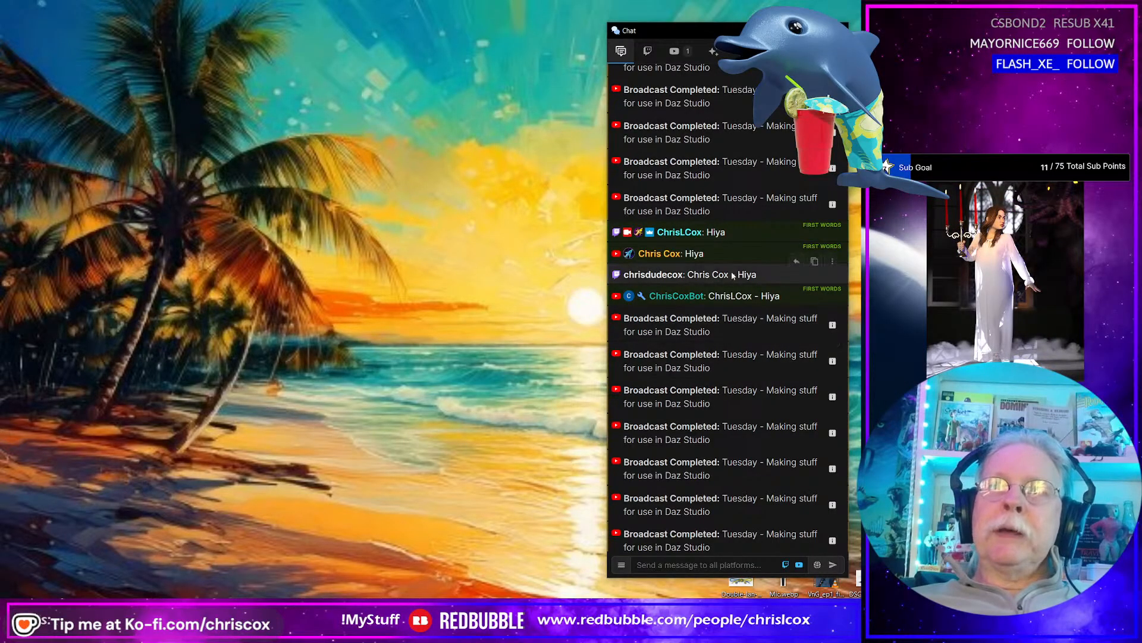
pyautogui.moveTo(718, 33); pyautogui.dragTo(981, 15)
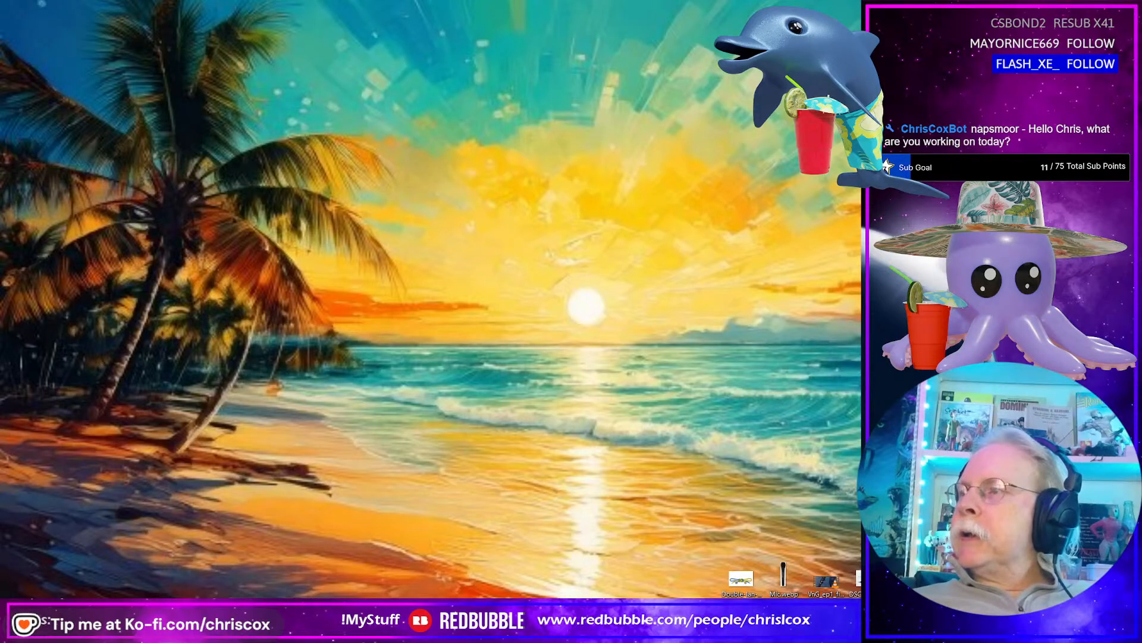
# - Switch to Blender, remove the Mirror modifier from the high-heeled shoe, and minimize the program
pyautogui.hotkey('alt', 'Tab')
pyautogui.moveTo(317, 412); pyautogui.dragTo(351, 402, button='middle')
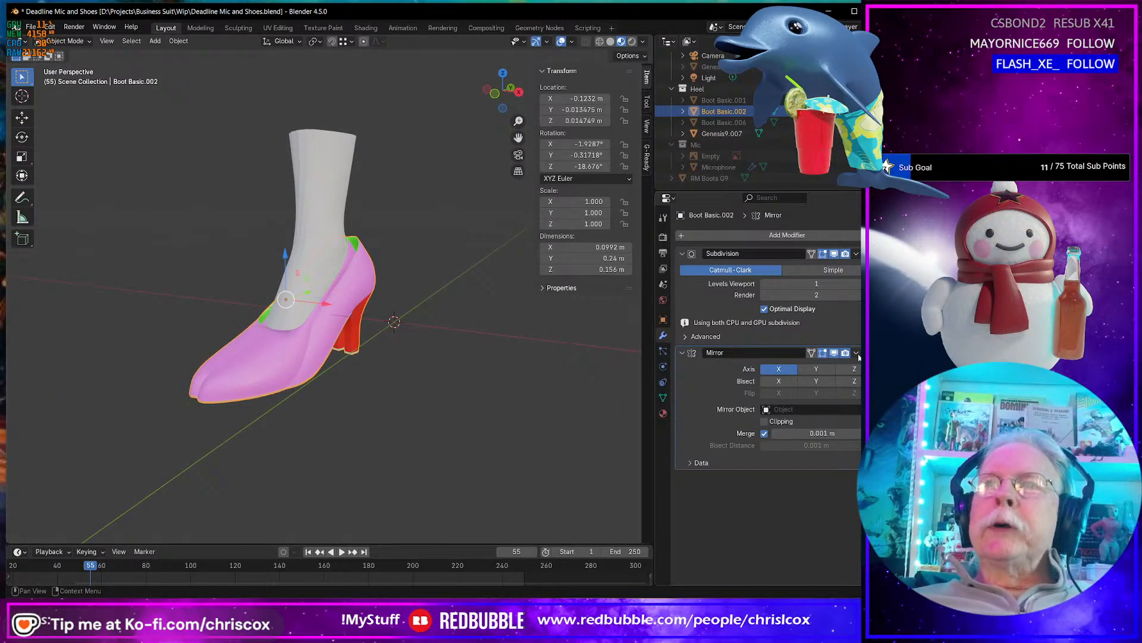
pyautogui.hotkey('ctrl', 'x')
pyautogui.moveTo(474, 425)
pyautogui.mouseDown(button='middle')
pyautogui.moveTo(633, 415)
pyautogui.moveTo(514, 402)
pyautogui.moveTo(439, 426)
pyautogui.moveTo(473, 436)
pyautogui.mouseUp(button='middle')
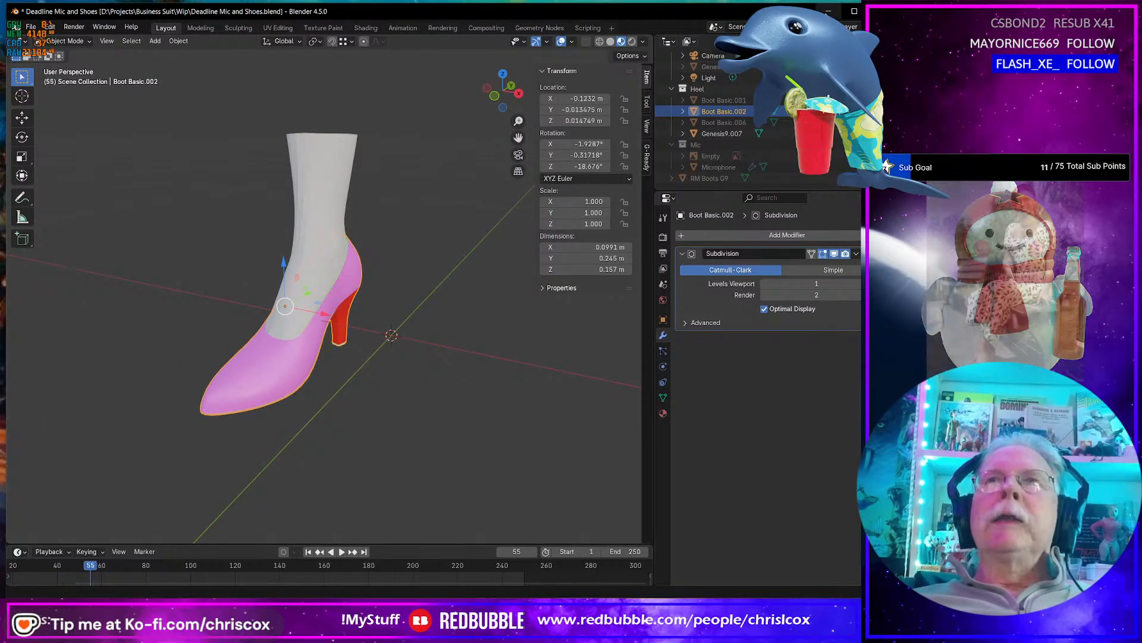
pyautogui.click(829, 11)
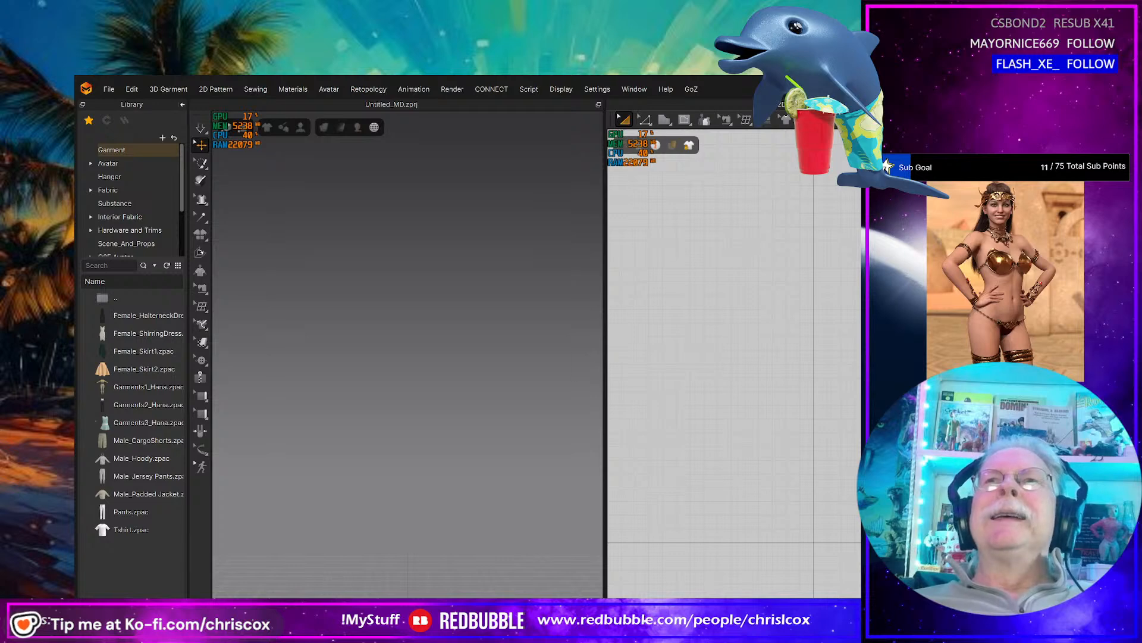
# - Reposition the Marvelous Designer window so that its whole workspace is in view
pyautogui.click(831, 174)
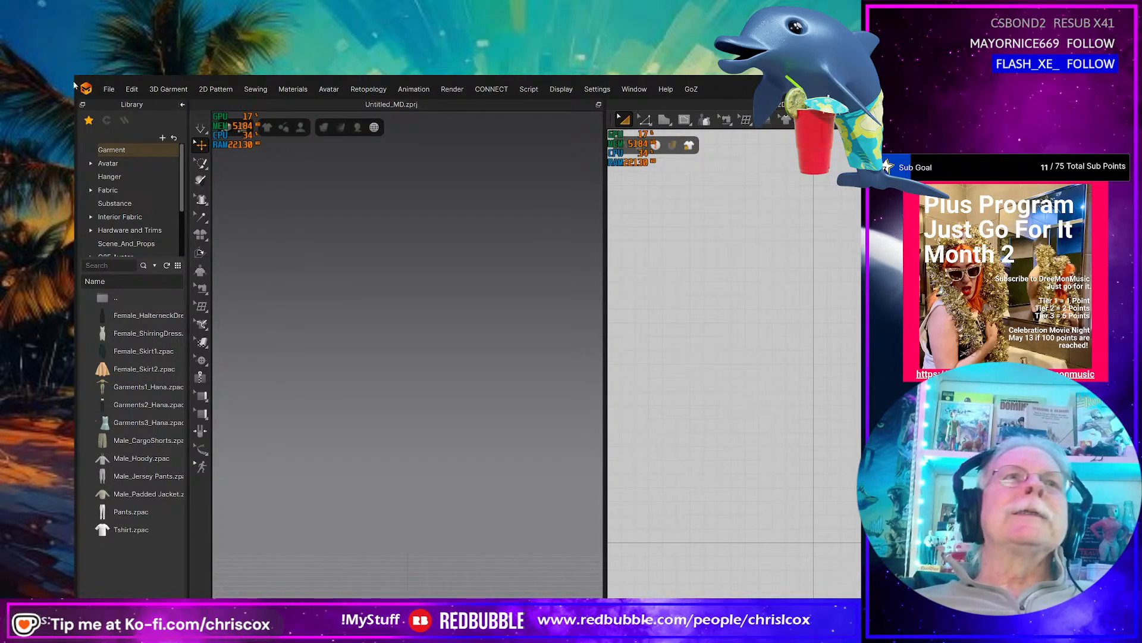
pyautogui.moveTo(74, 85); pyautogui.dragTo(214, 110)
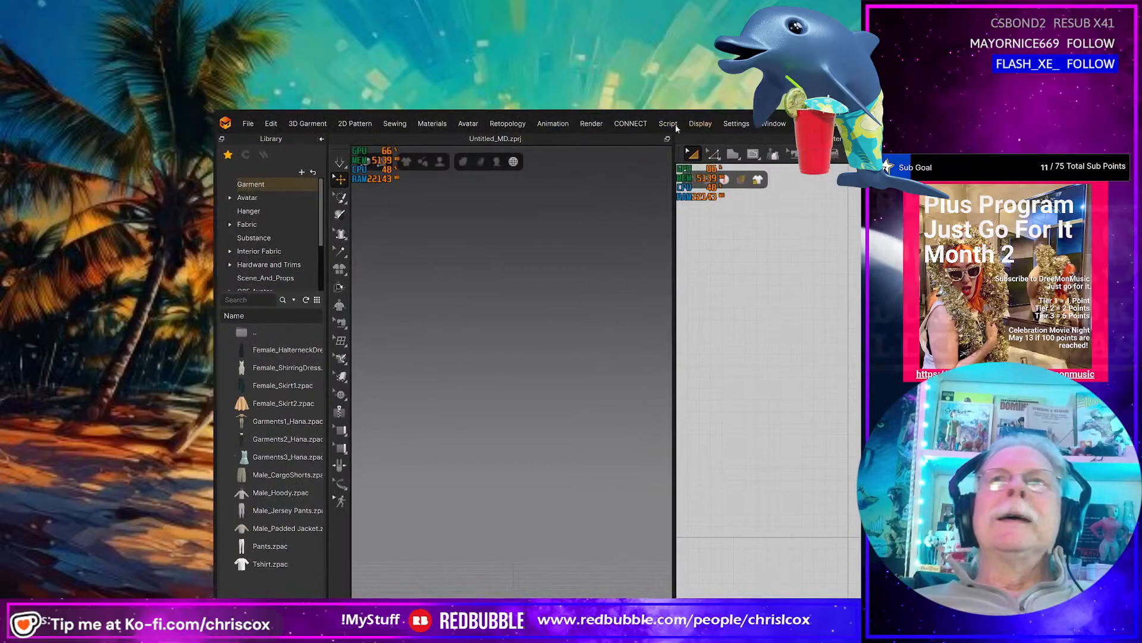
pyautogui.doubleClick(656, 129)
pyautogui.moveTo(610, 74); pyautogui.dragTo(655, 10)
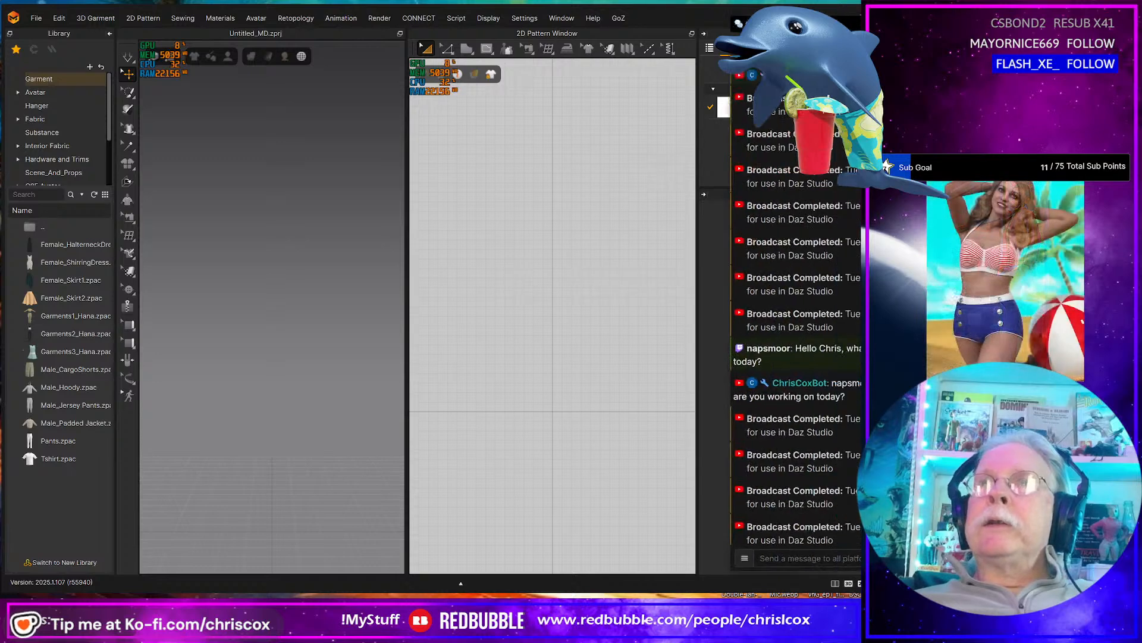
# - Bring the chat window over the workspace to read the newest viewer message, and move it back out
pyautogui.moveTo(801, 26); pyautogui.dragTo(641, 28)
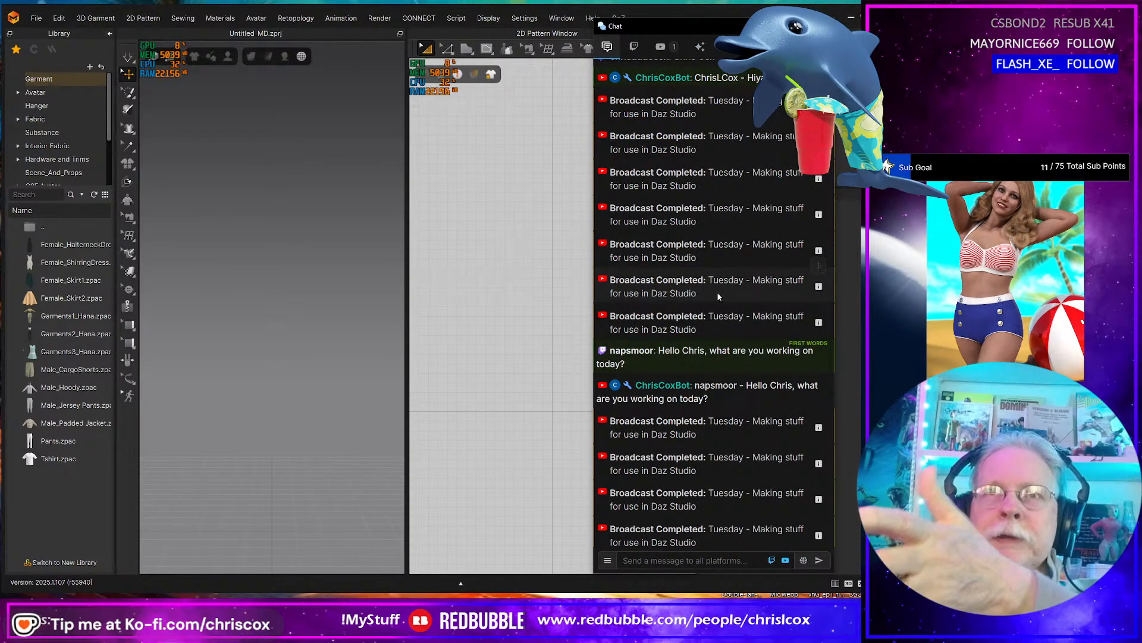
pyautogui.moveTo(720, 30); pyautogui.dragTo(859, 28)
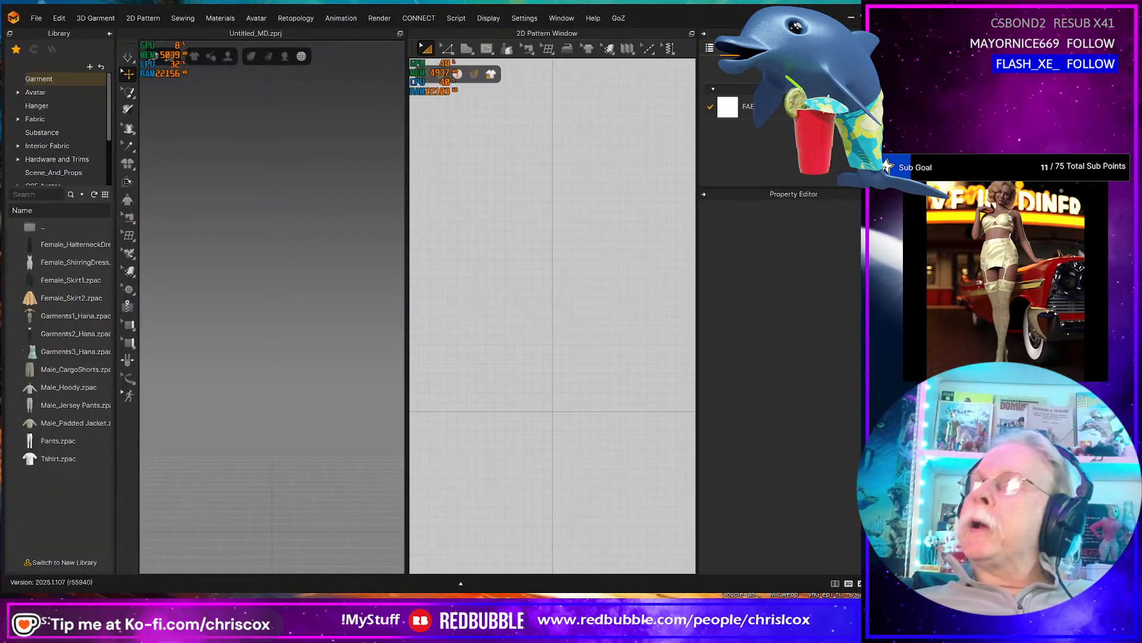
# - Bring the Streamer.bot window into view and close the program, confirming the exit
pyautogui.moveTo(0, 178); pyautogui.dragTo(347, 195)
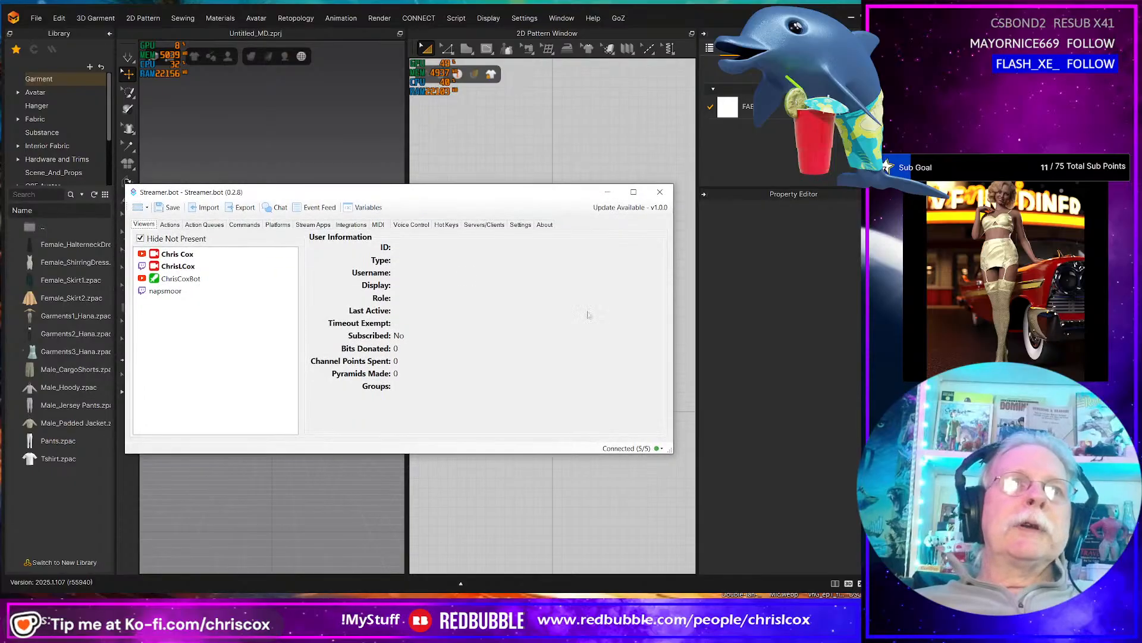
pyautogui.click(659, 193)
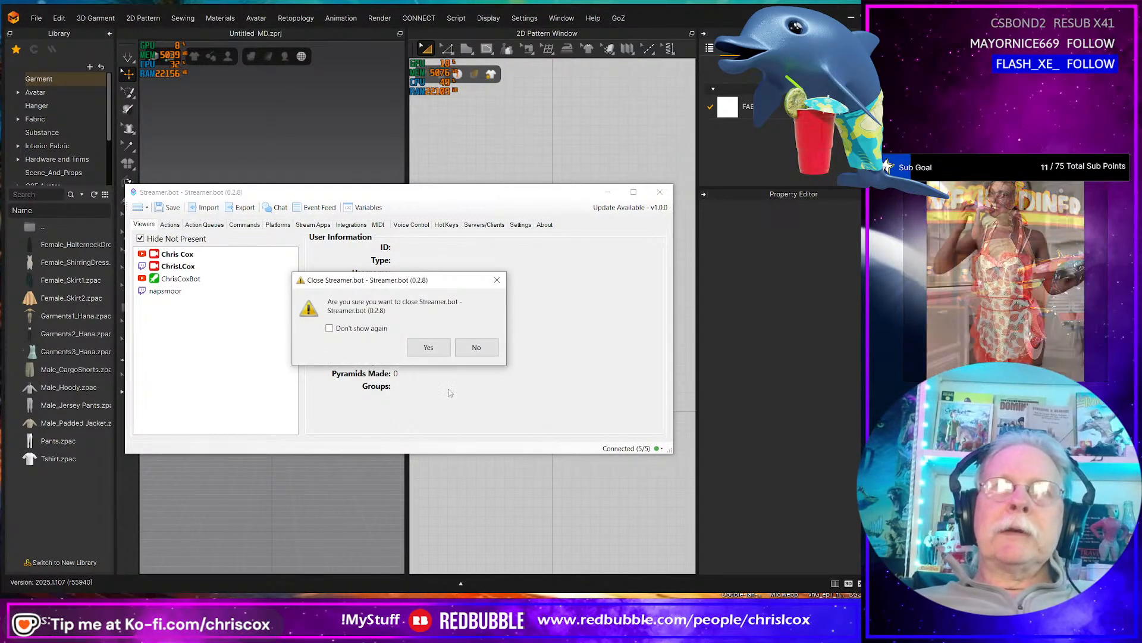
pyautogui.click(429, 348)
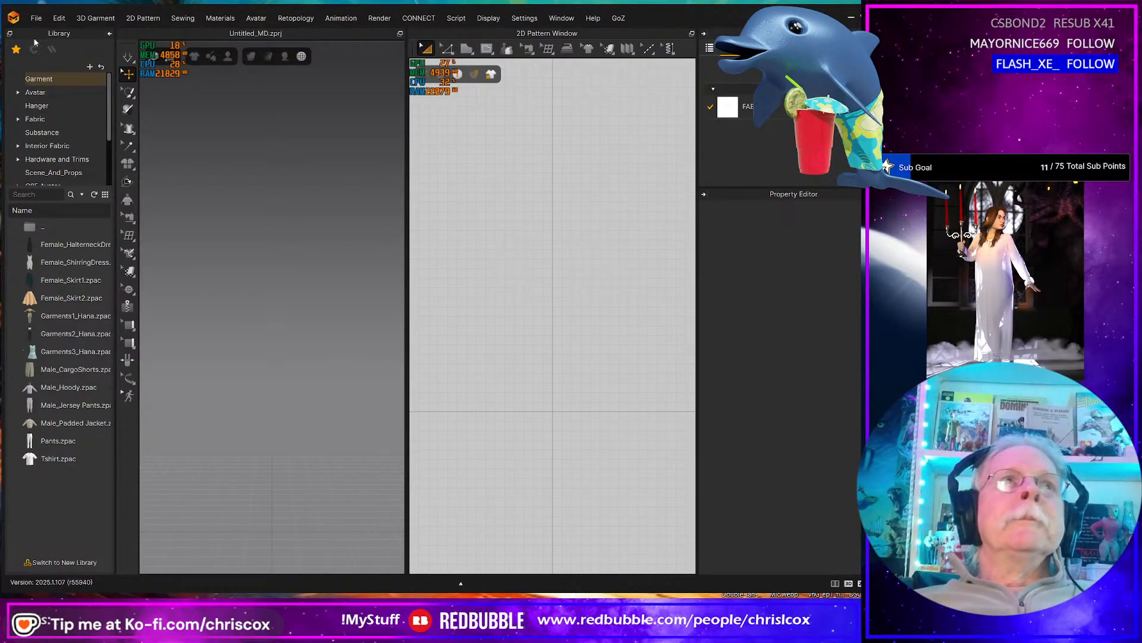
# - Open the project Business Set.zprj from the Business Suit project's Wip folder
pyautogui.click(37, 18)
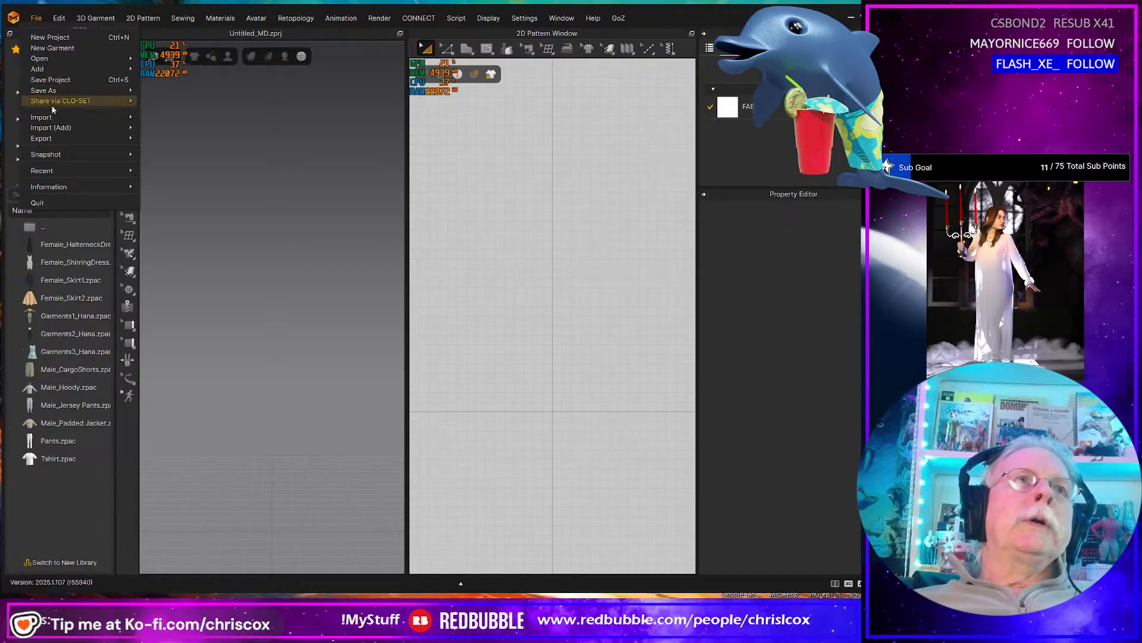
pyautogui.moveTo(61, 176)
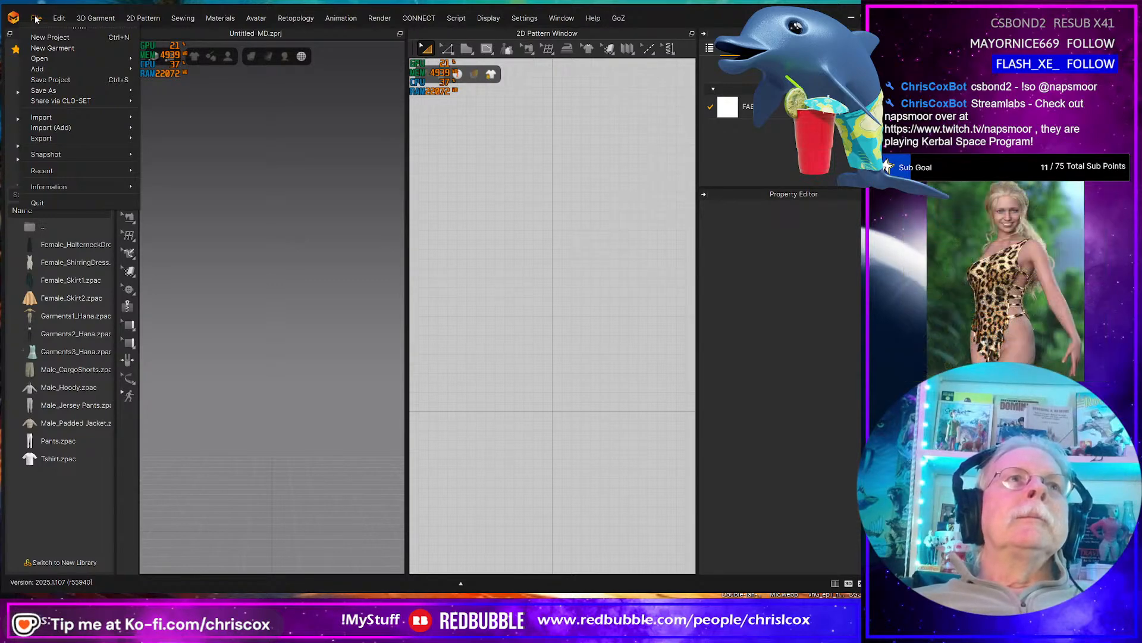
pyautogui.click(166, 55)
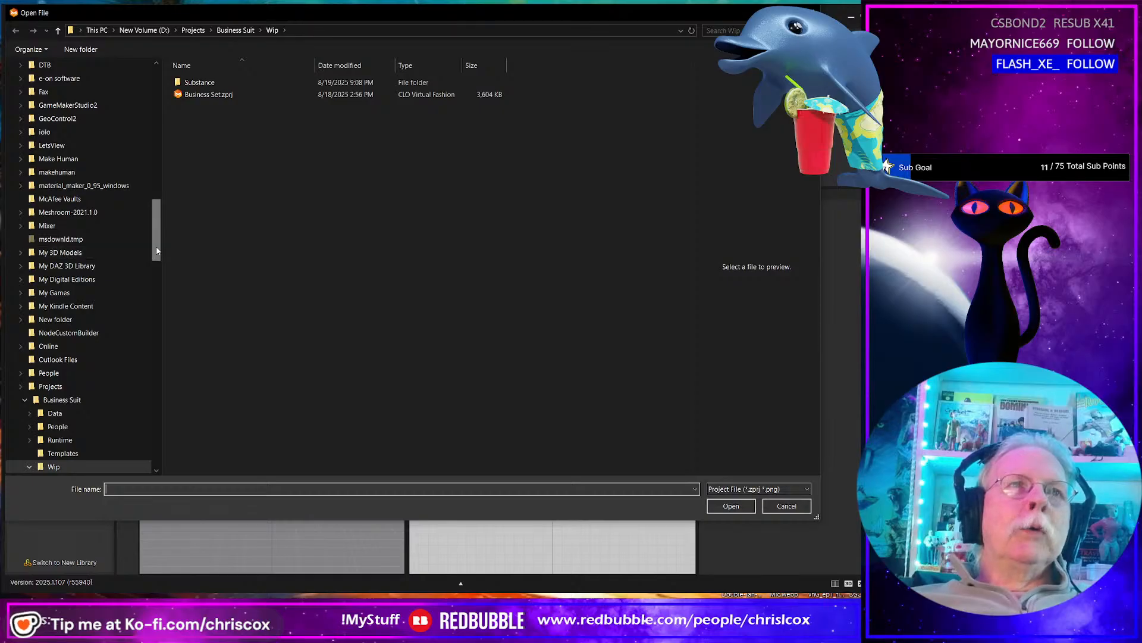
pyautogui.scroll(-3, 157, 250)
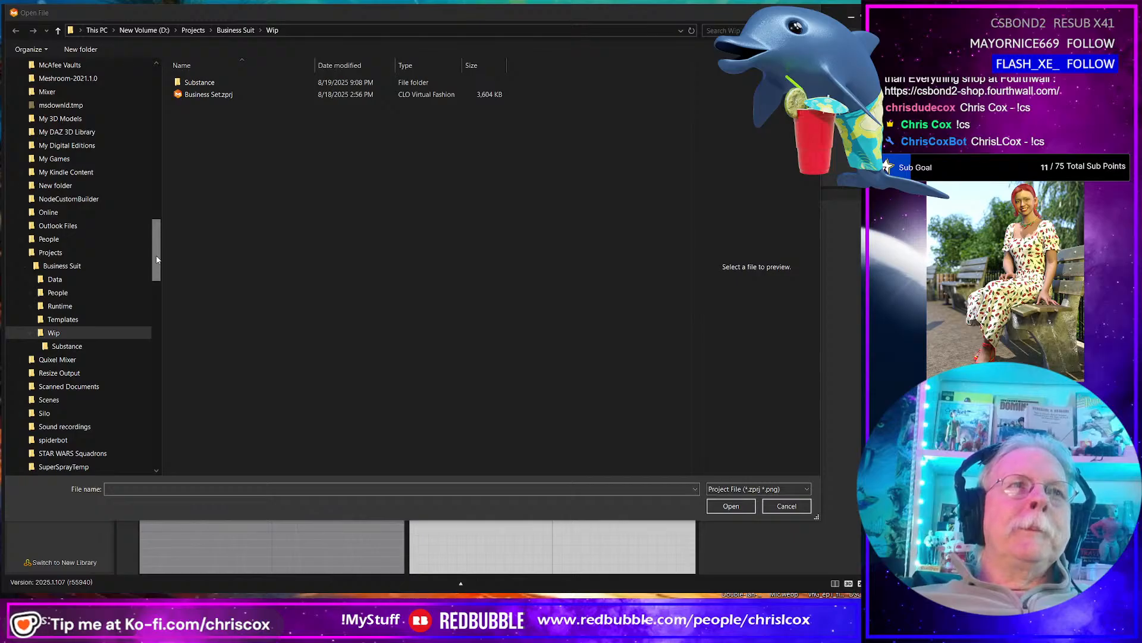
pyautogui.click(218, 96)
pyautogui.doubleClick(219, 97)
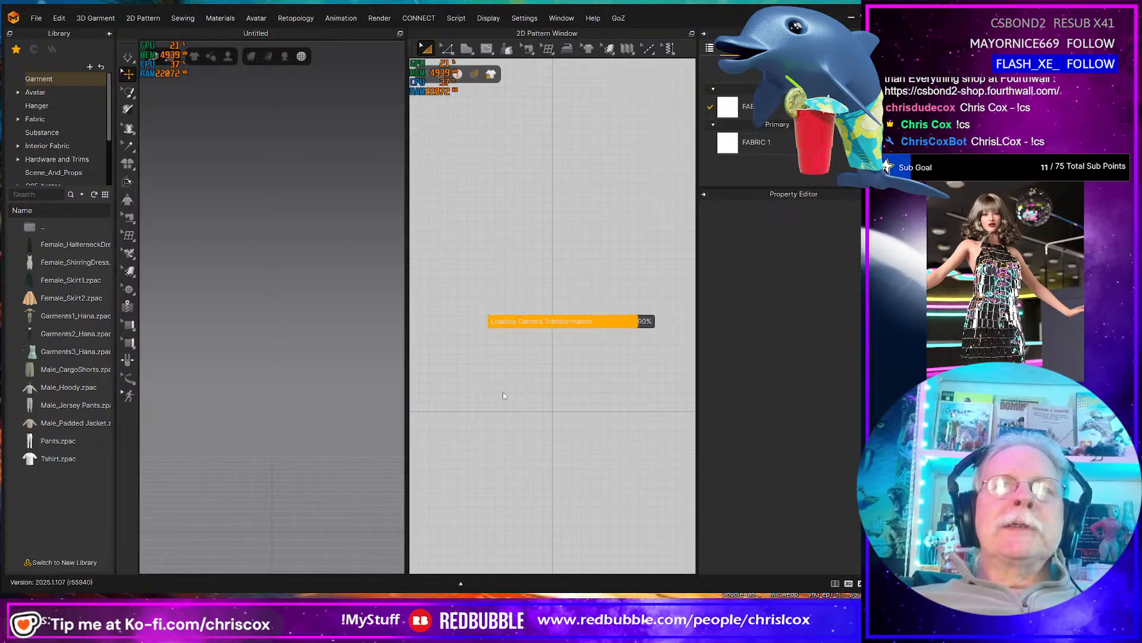
# - Reset the 2D background to remove the reference image behind the pattern pieces
pyautogui.moveTo(369, 372); pyautogui.dragTo(303, 371, button='right')
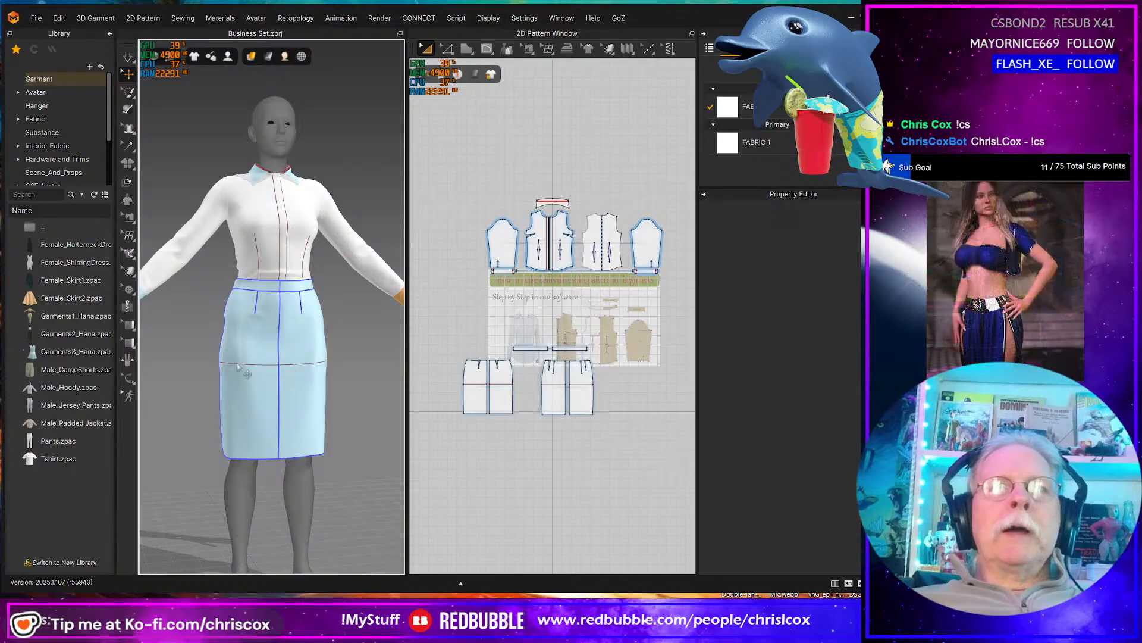
pyautogui.moveTo(341, 396); pyautogui.dragTo(370, 377, button='right')
pyautogui.scroll(2, 379, 391)
pyautogui.scroll(-4, 381, 390)
pyautogui.scroll(3, 354, 345)
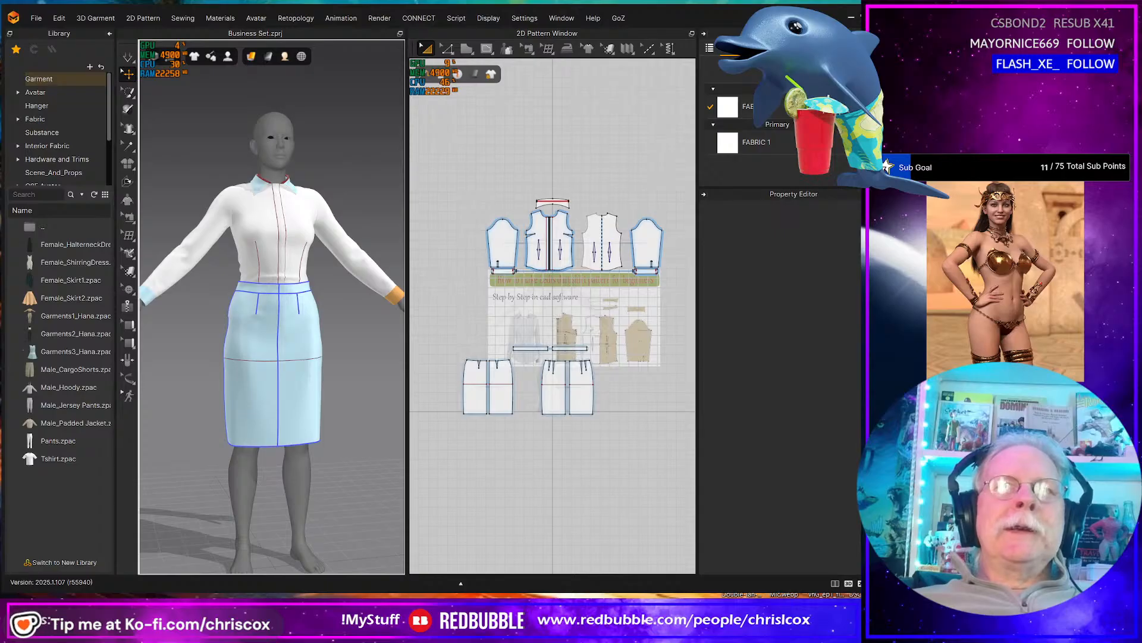
pyautogui.click(629, 325)
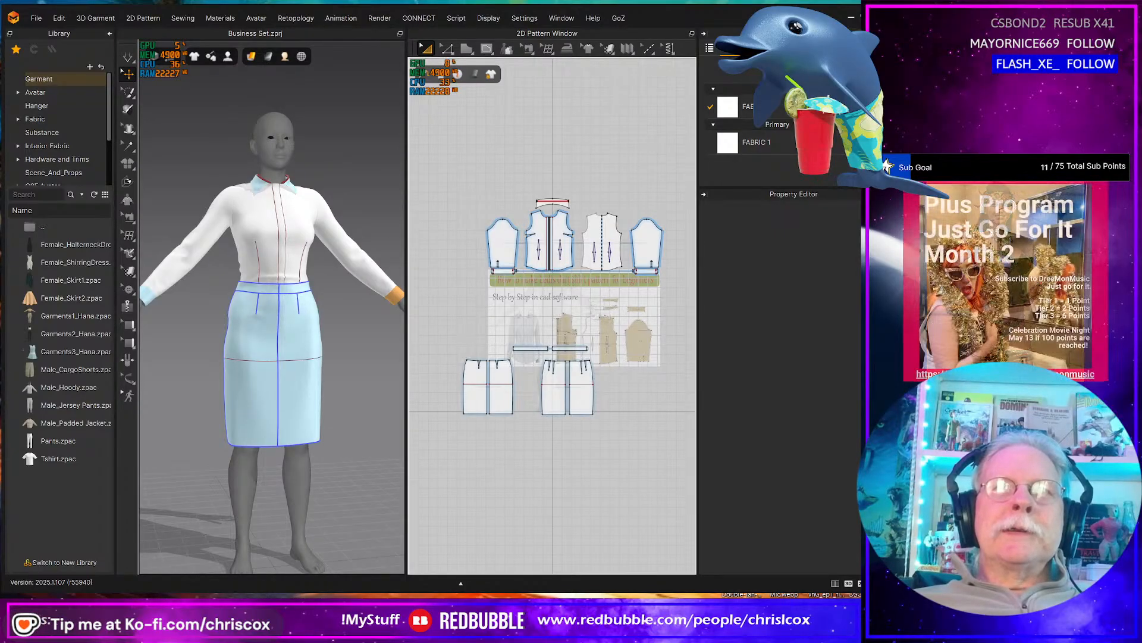
pyautogui.rightClick(588, 308)
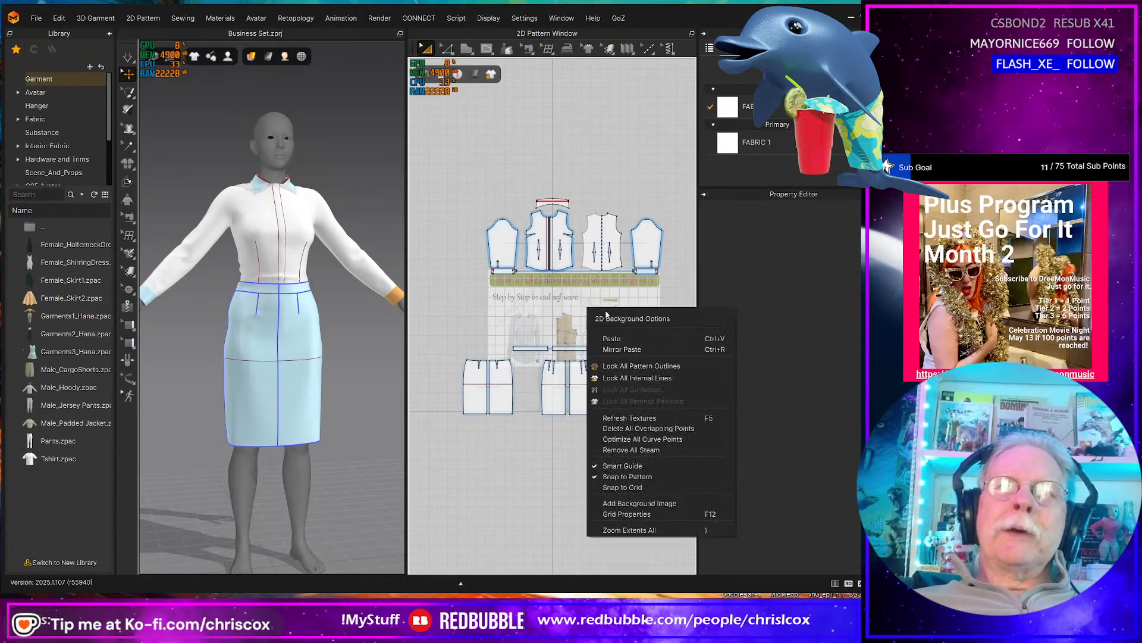
pyautogui.click(640, 503)
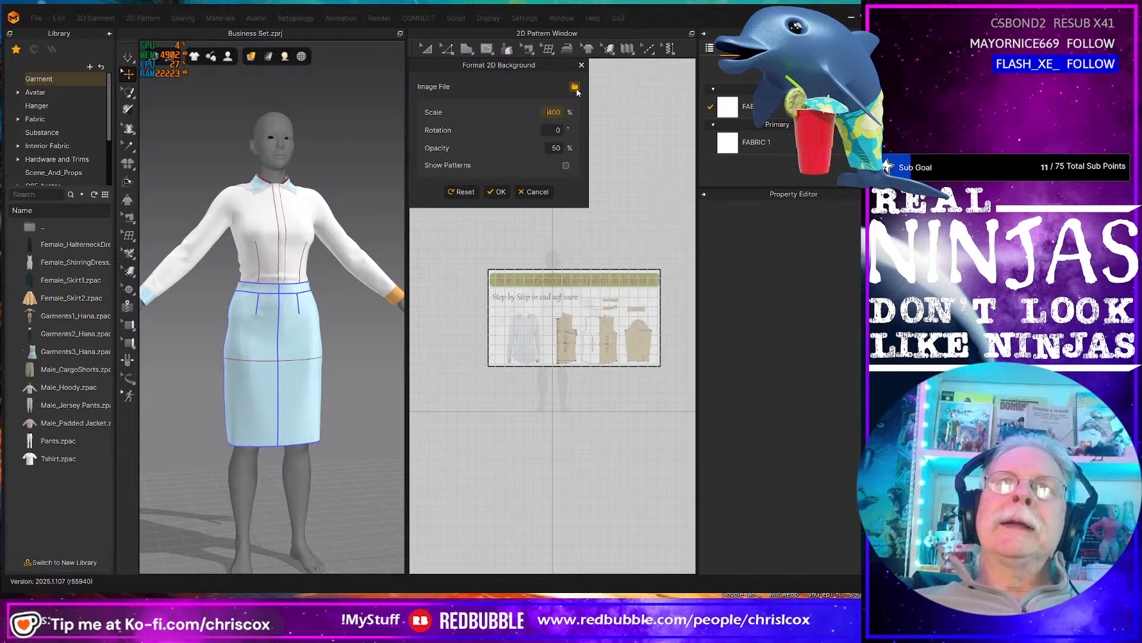
pyautogui.click(468, 191)
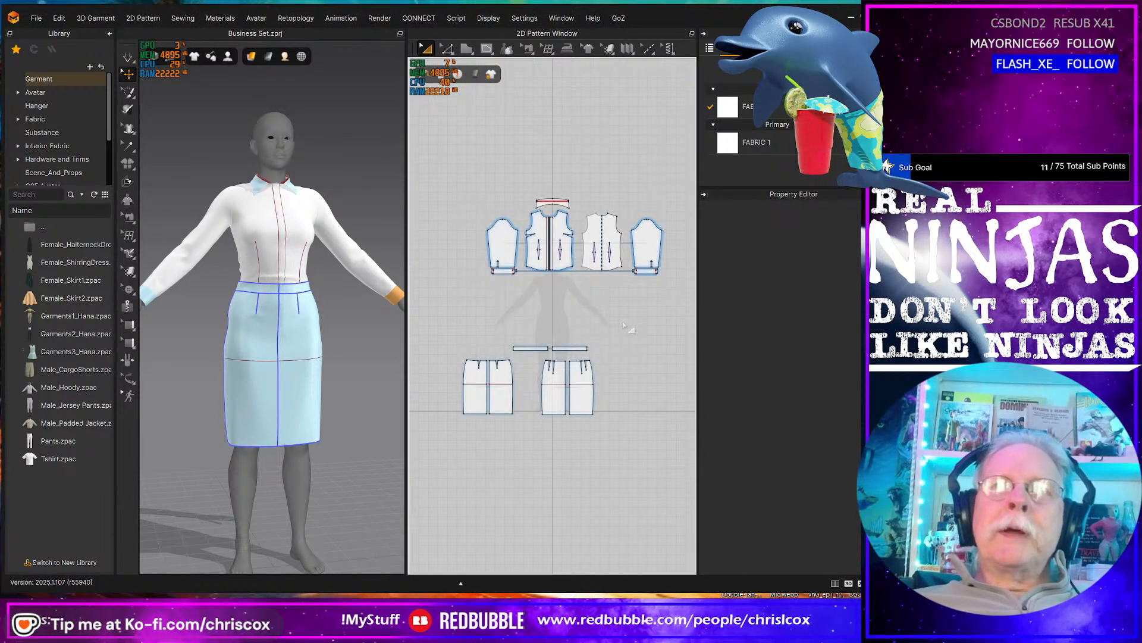
# - Select the two front skirt panels in the 2D pattern and move them closer to the back skirt panels
pyautogui.scroll(3, 537, 385)
pyautogui.moveTo(537, 385); pyautogui.dragTo(582, 355, button='middle')
pyautogui.moveTo(551, 420); pyautogui.dragTo(445, 303)
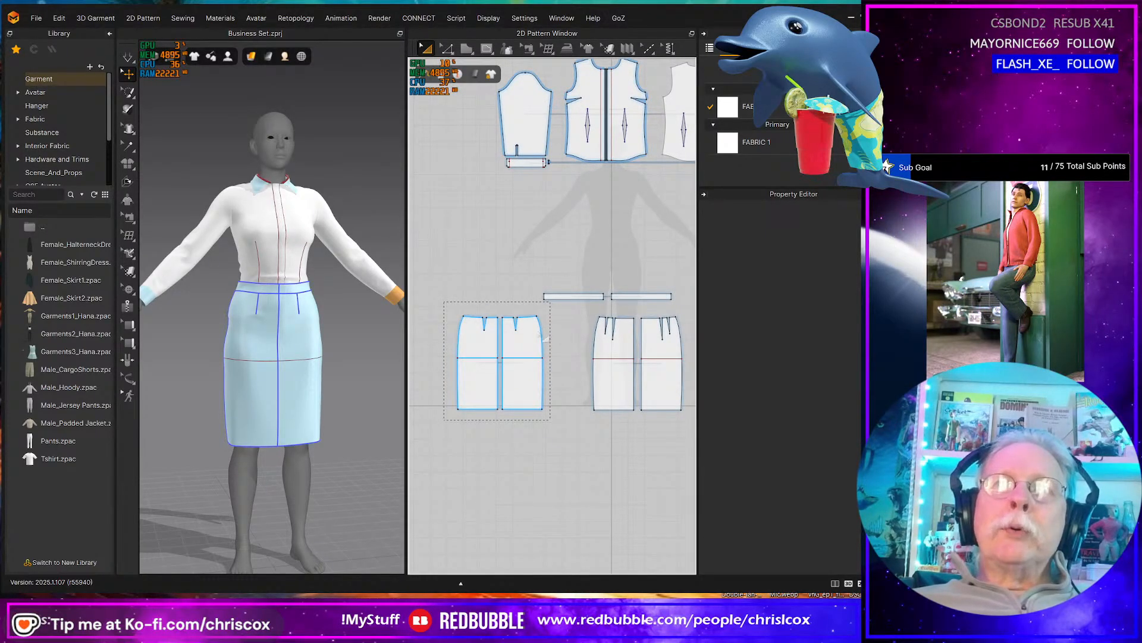
pyautogui.moveTo(543, 338); pyautogui.dragTo(583, 336)
# - Move the two back skirt panels sideways, farther away from the front skirt panels
pyautogui.moveTo(634, 431); pyautogui.dragTo(579, 428, button='middle')
pyautogui.click(636, 429)
pyautogui.click(542, 380)
pyautogui.scroll(4, 535, 409)
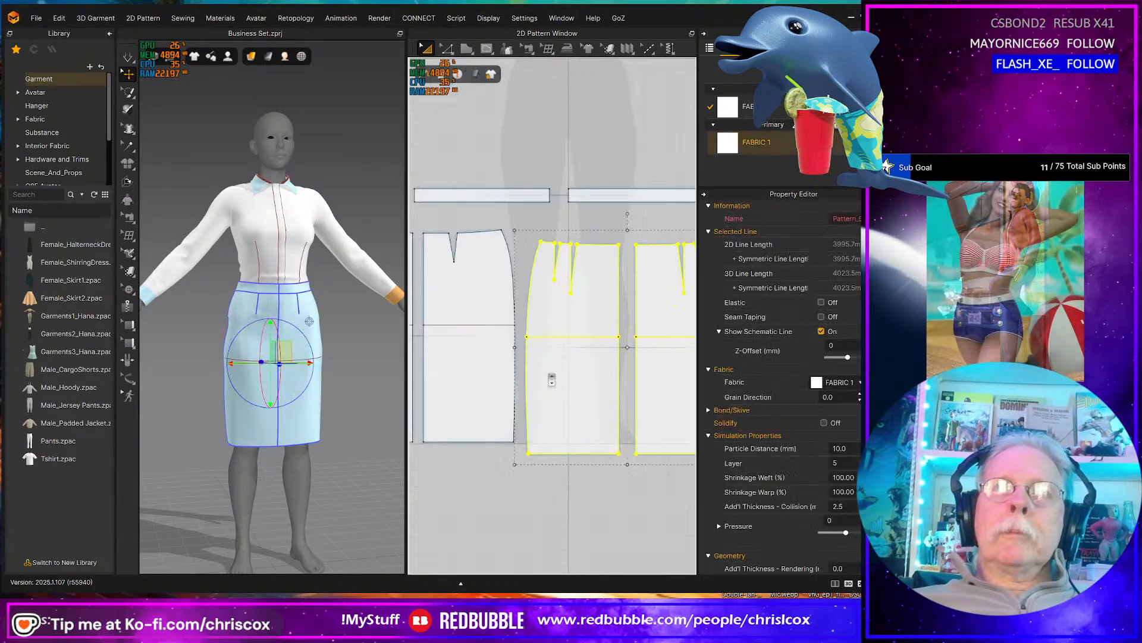
pyautogui.moveTo(533, 432); pyautogui.dragTo(586, 419)
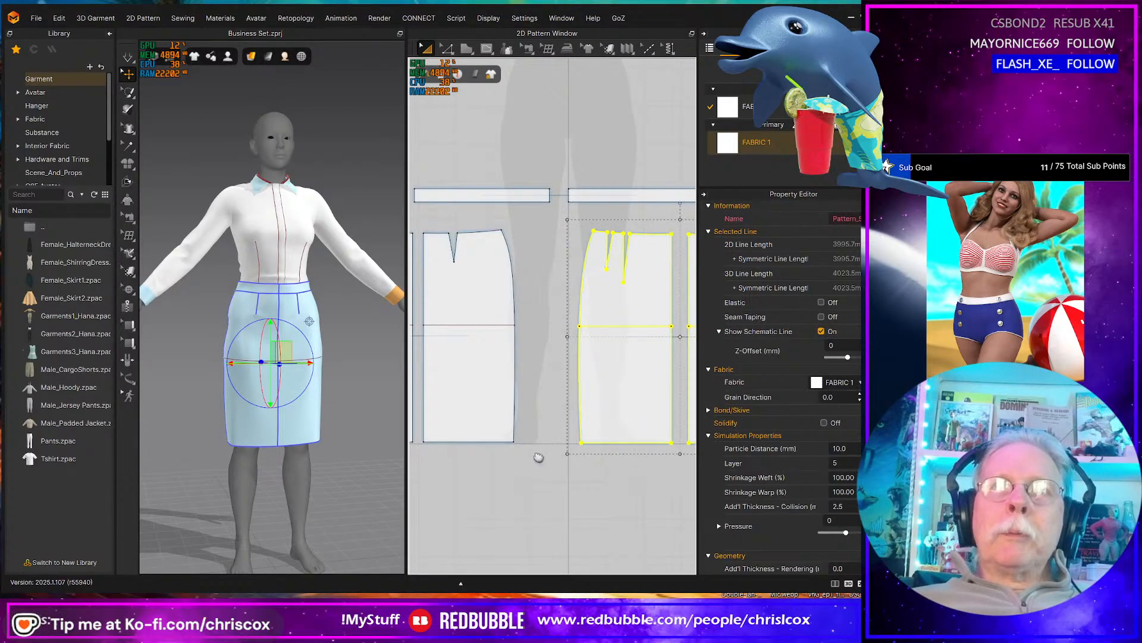
# - Move the two front skirt panels farther right, beside the repositioned back panels
pyautogui.moveTo(537, 454); pyautogui.dragTo(637, 447, button='middle')
pyautogui.click(543, 250)
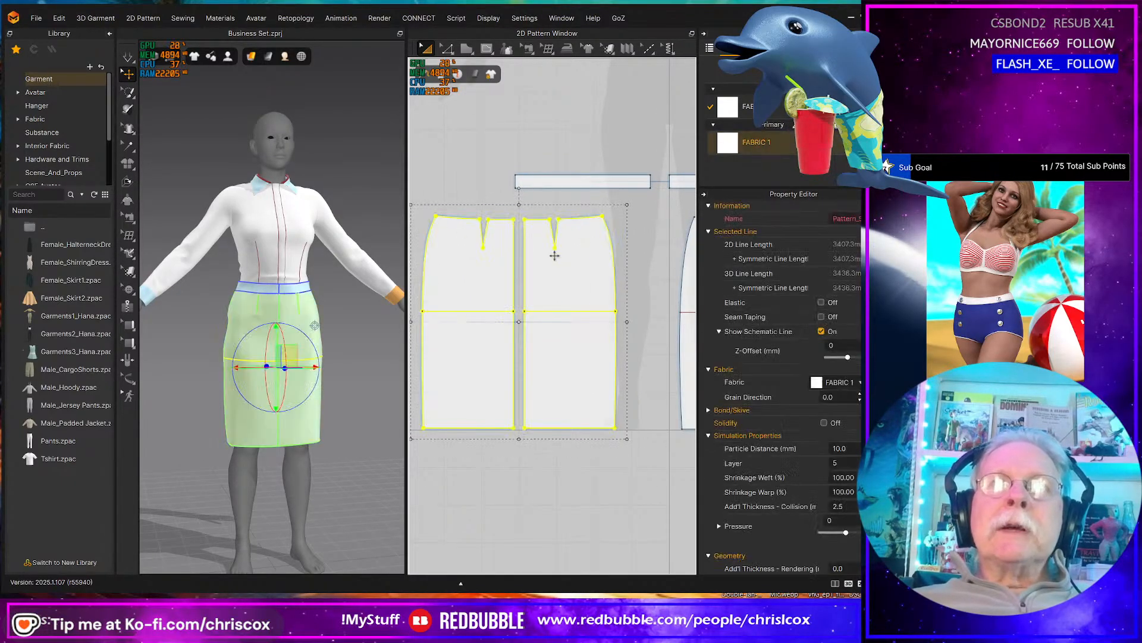
pyautogui.moveTo(606, 266); pyautogui.dragTo(648, 267)
# - Move both waistband pieces down and slightly right so they sit just above the skirt panels
pyautogui.moveTo(274, 348)
pyautogui.mouseDown(button='right')
pyautogui.moveTo(416, 348)
pyautogui.moveTo(83, 342)
pyautogui.moveTo(283, 348)
pyautogui.mouseUp(button='right')
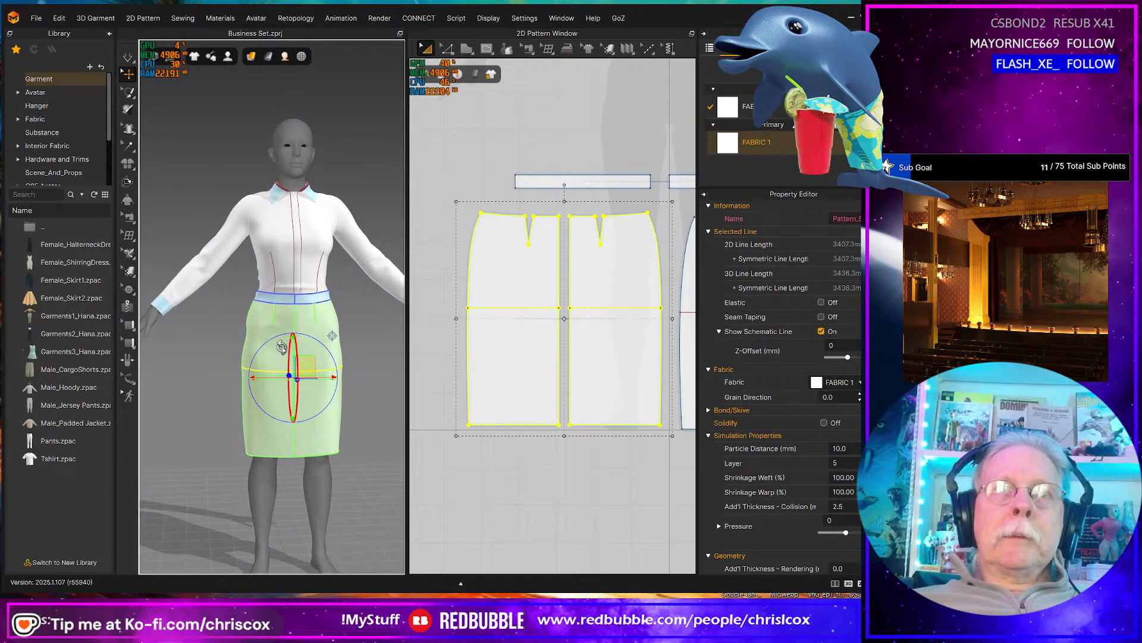
pyautogui.moveTo(281, 347); pyautogui.dragTo(259, 346, button='right')
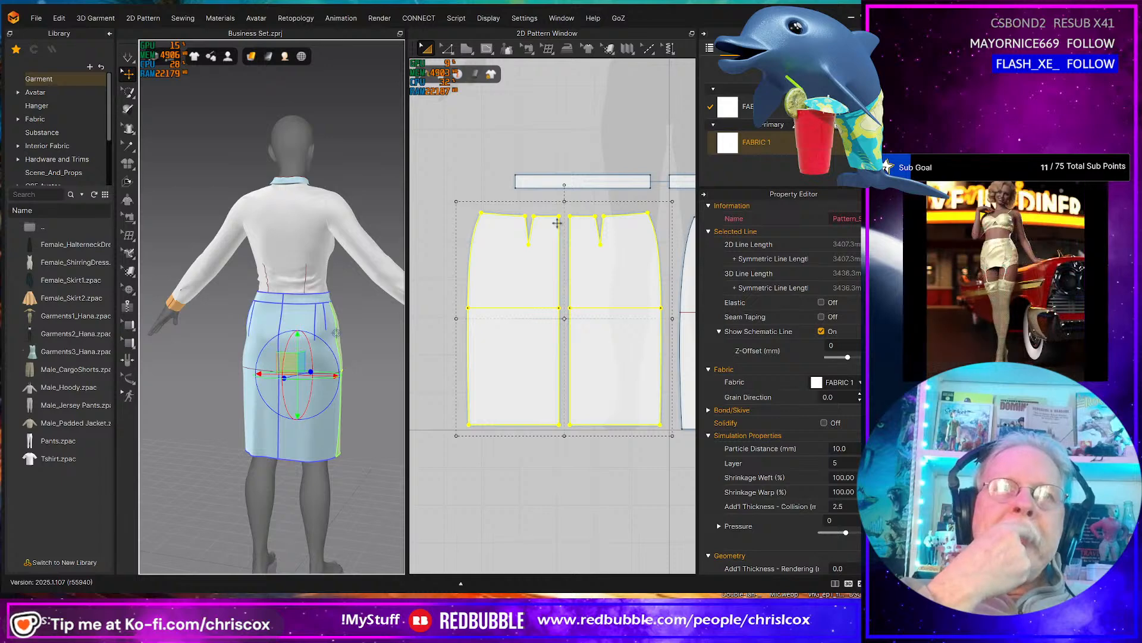
pyautogui.scroll(4, 253, 423)
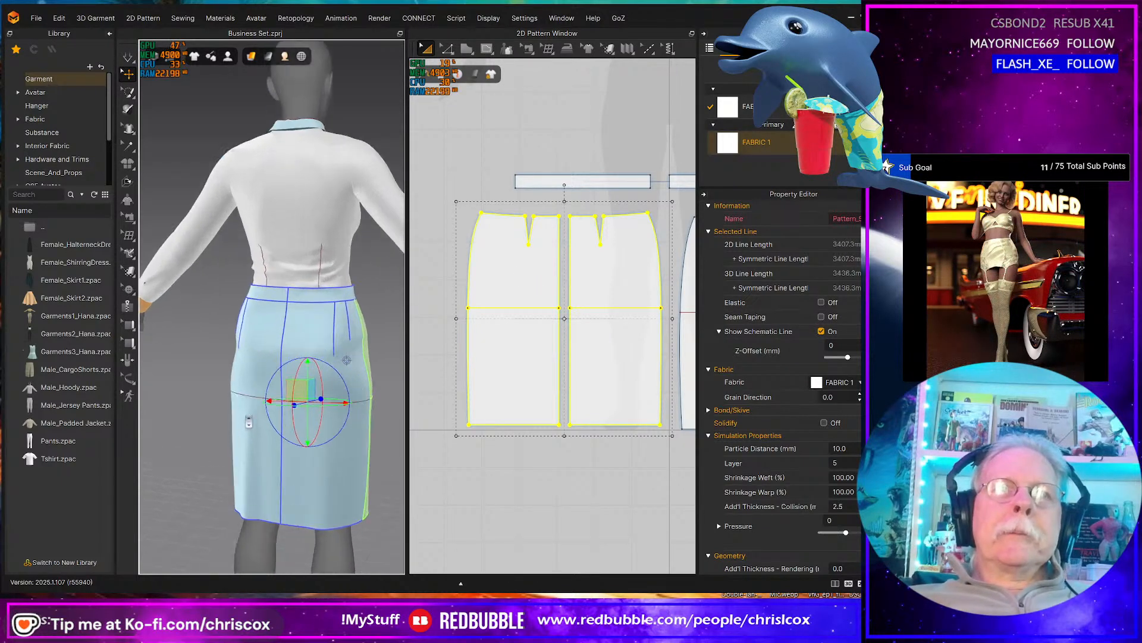
pyautogui.moveTo(282, 441); pyautogui.dragTo(252, 388, button='right')
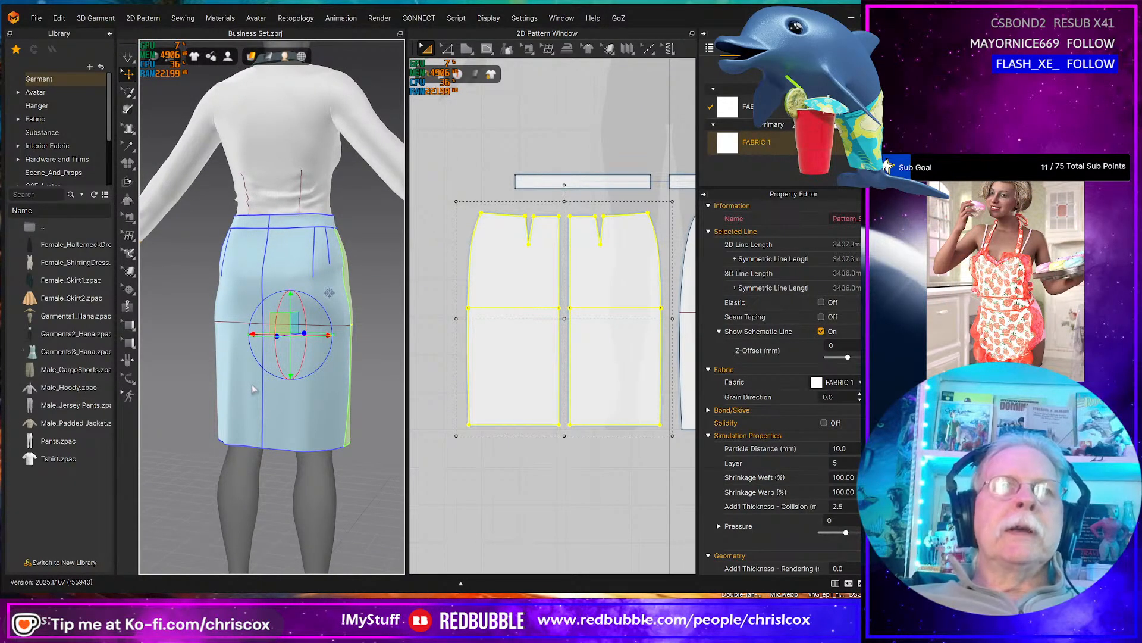
pyautogui.scroll(2, 272, 387)
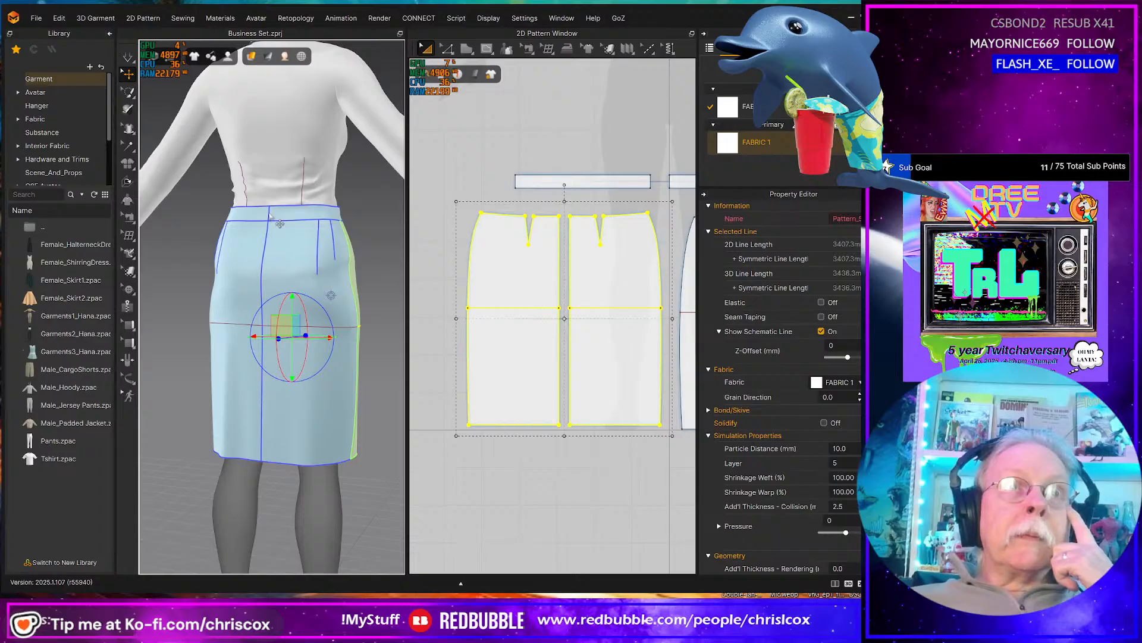
pyautogui.moveTo(559, 275); pyautogui.dragTo(389, 336, button='middle')
pyautogui.moveTo(512, 240); pyautogui.dragTo(479, 255)
pyautogui.click(469, 241)
# - Merge the two waistband pieces along their facing short edges into one continuous band
pyautogui.press('z')
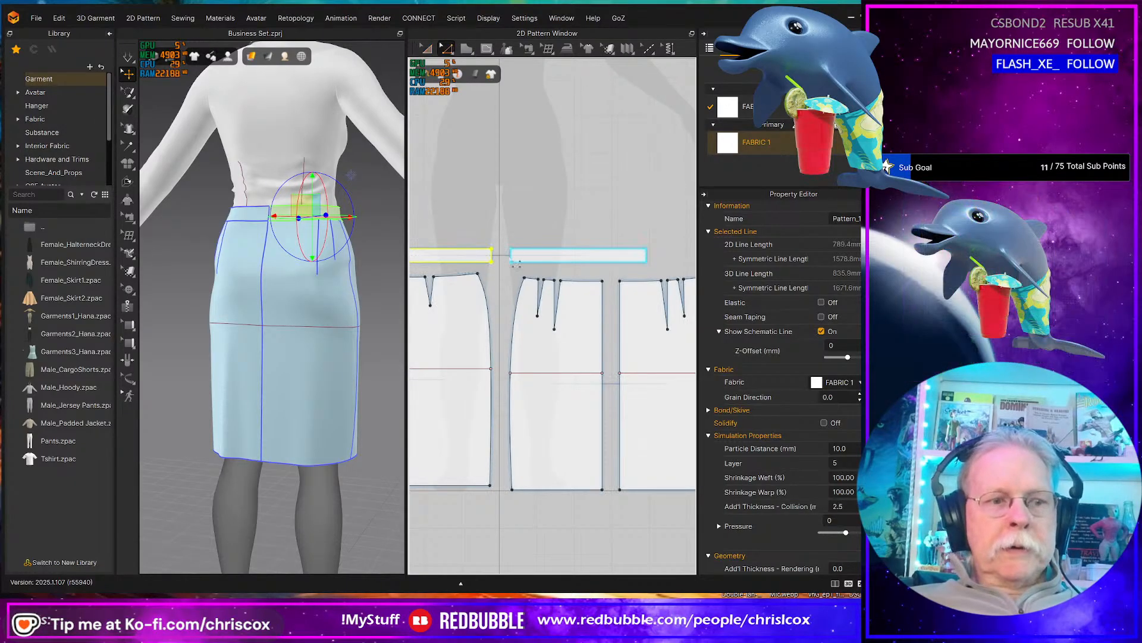
pyautogui.click(511, 258)
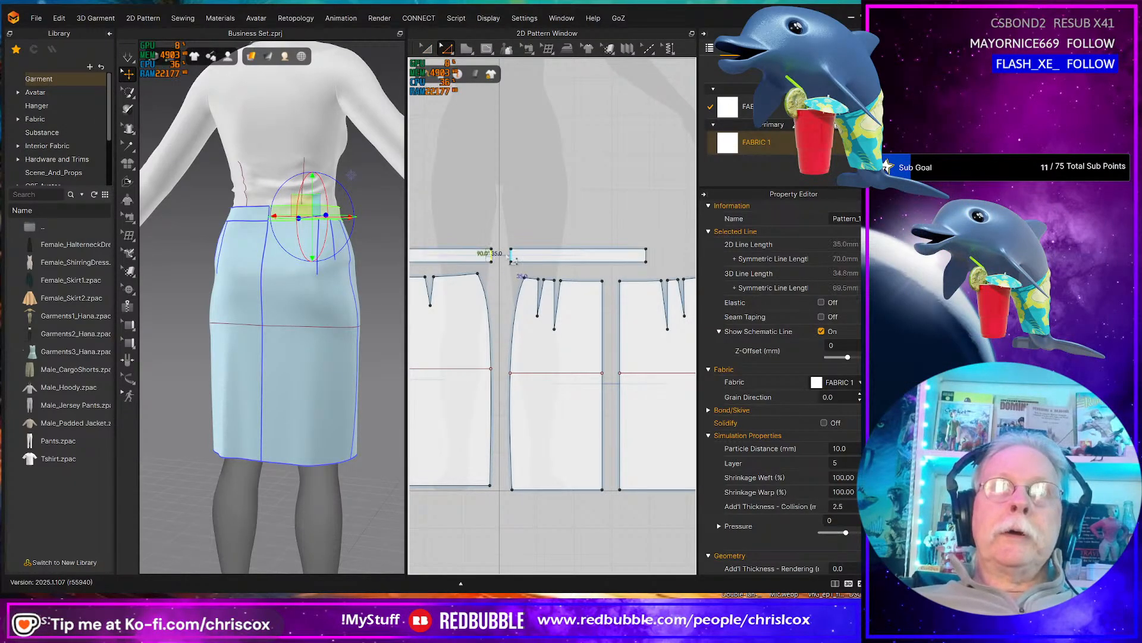
pyautogui.rightClick(512, 252)
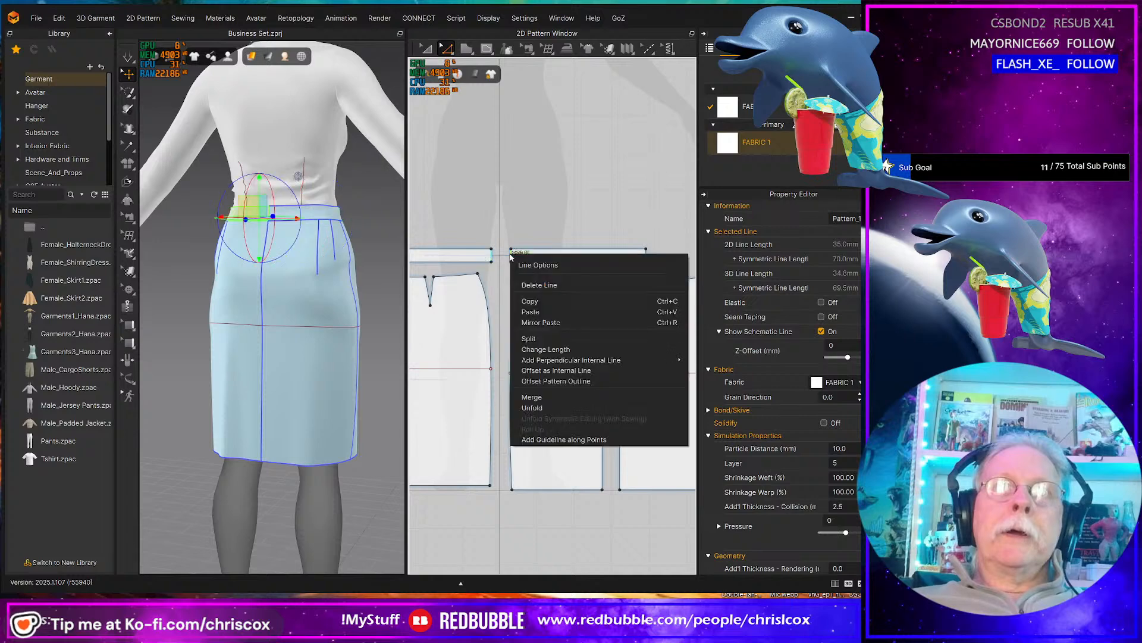
pyautogui.click(539, 396)
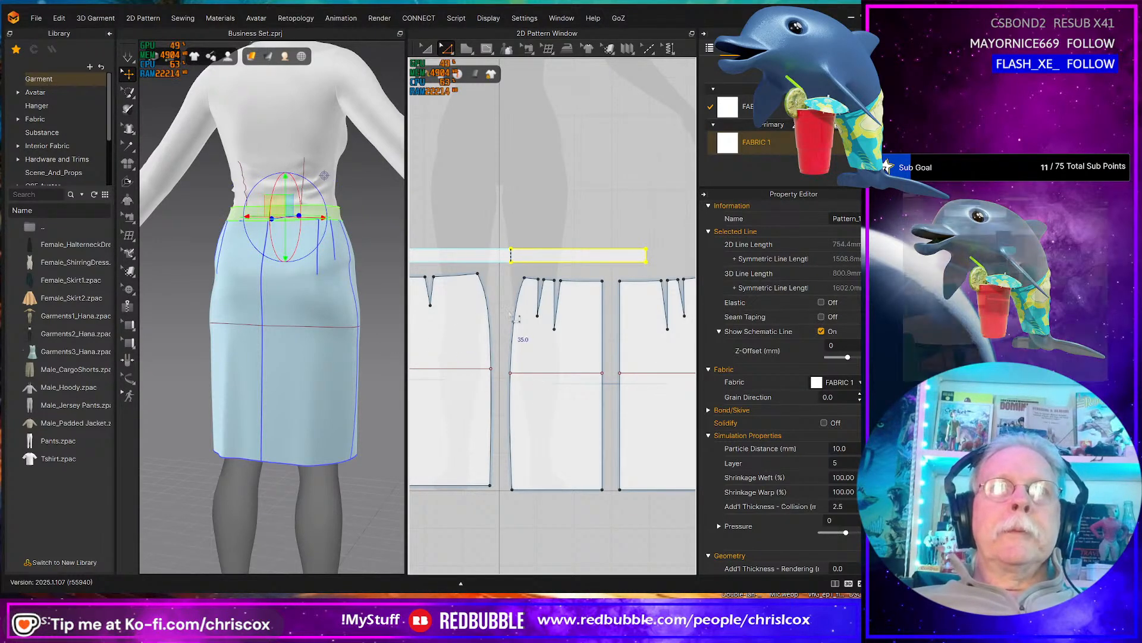
# - Move the merged waistband sideways so its middle line sits on the vertical centre axis of the pattern layout
pyautogui.scroll(5, 502, 313)
pyautogui.scroll(-1, 502, 313)
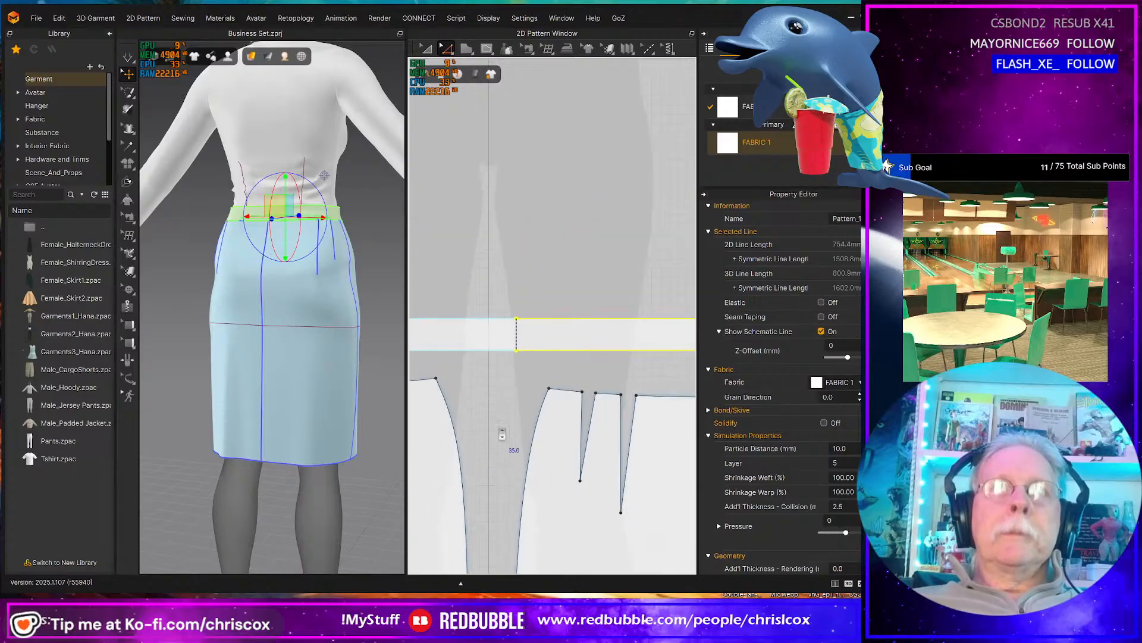
pyautogui.press('a')
pyautogui.moveTo(535, 332); pyautogui.dragTo(518, 332)
pyautogui.scroll(-4, 523, 315)
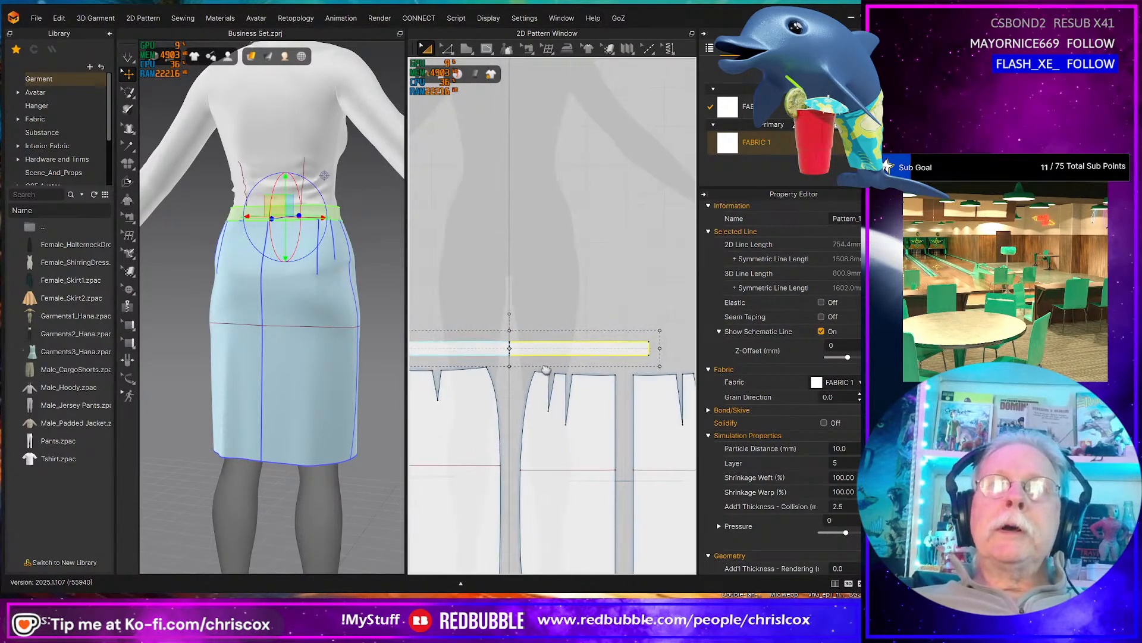
# - Identify the front skirt panels from the front of the 3D avatar and select both of them in the 2D pattern
pyautogui.moveTo(352, 372); pyautogui.dragTo(160, 378, button='right')
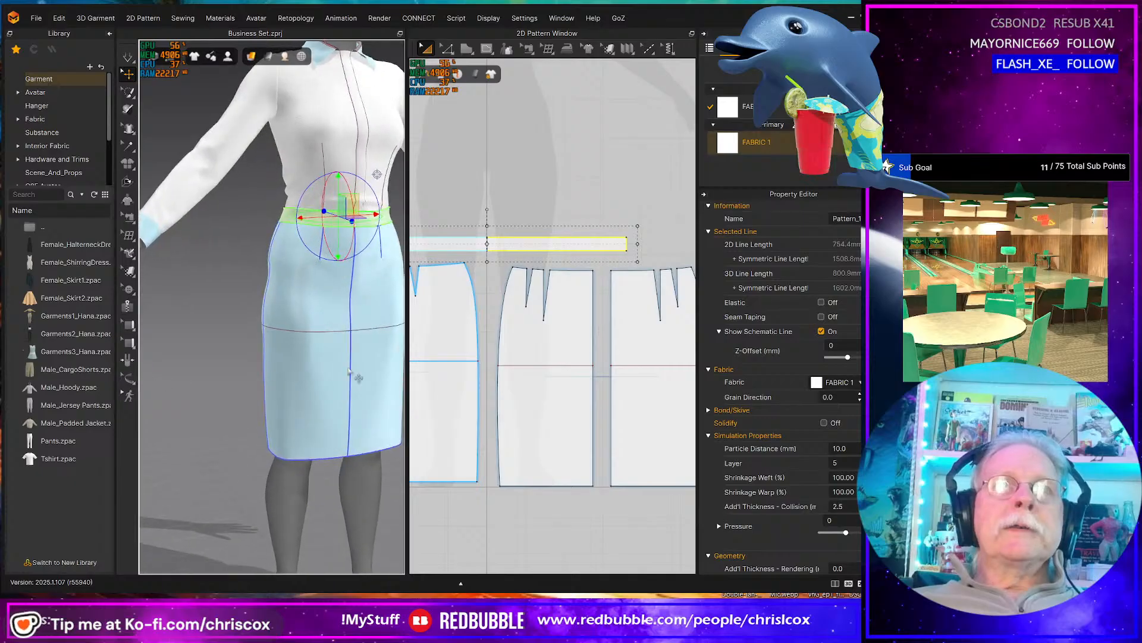
pyautogui.click(310, 365)
pyautogui.moveTo(401, 403); pyautogui.dragTo(652, 388, button='middle')
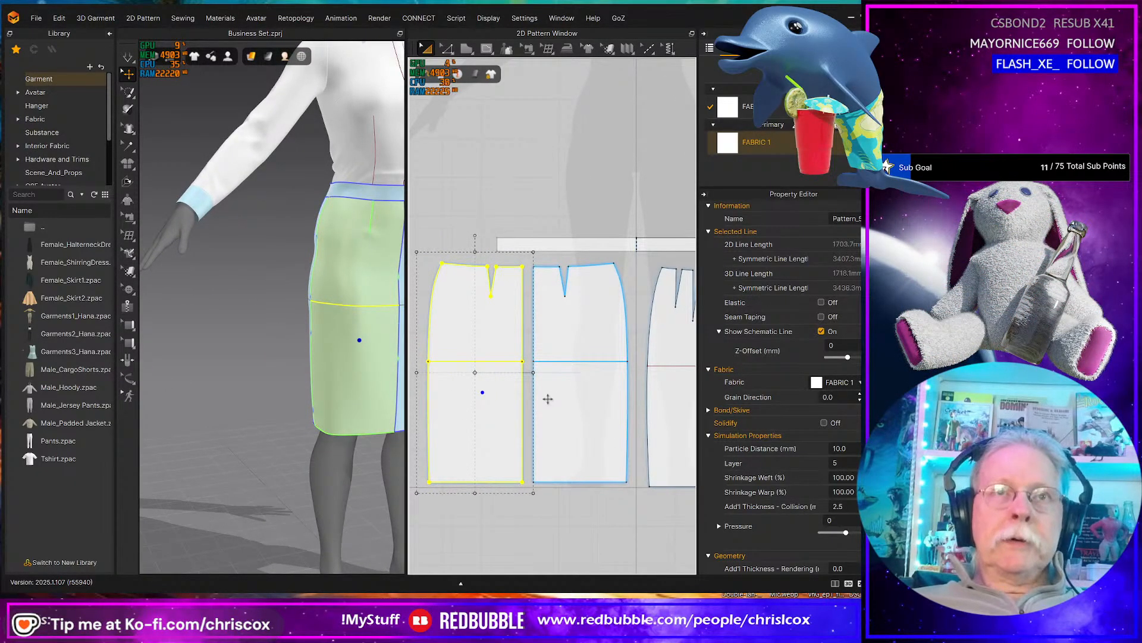
pyautogui.keyDown('shift'); pyautogui.click(553, 404); pyautogui.keyUp('shift')
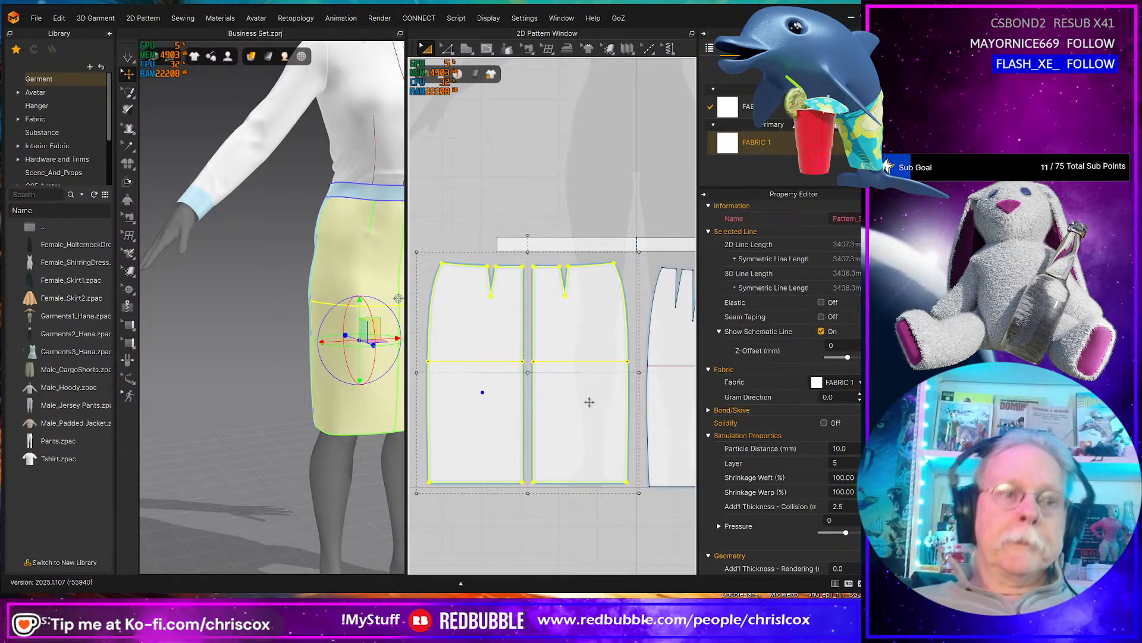
pyautogui.press('z')
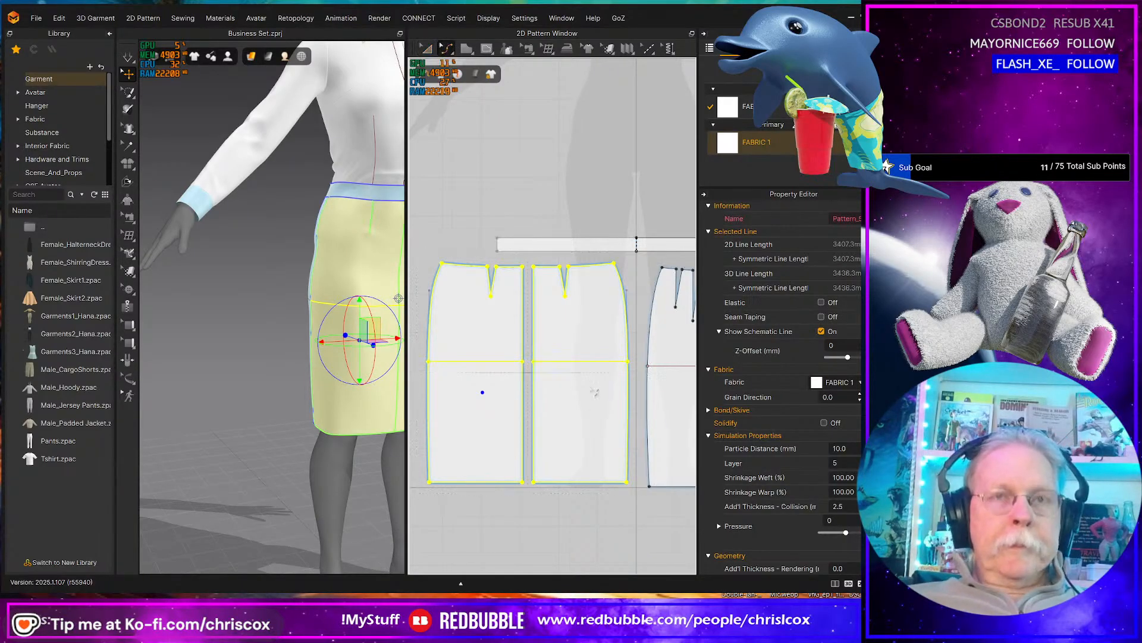
pyautogui.click(522, 331)
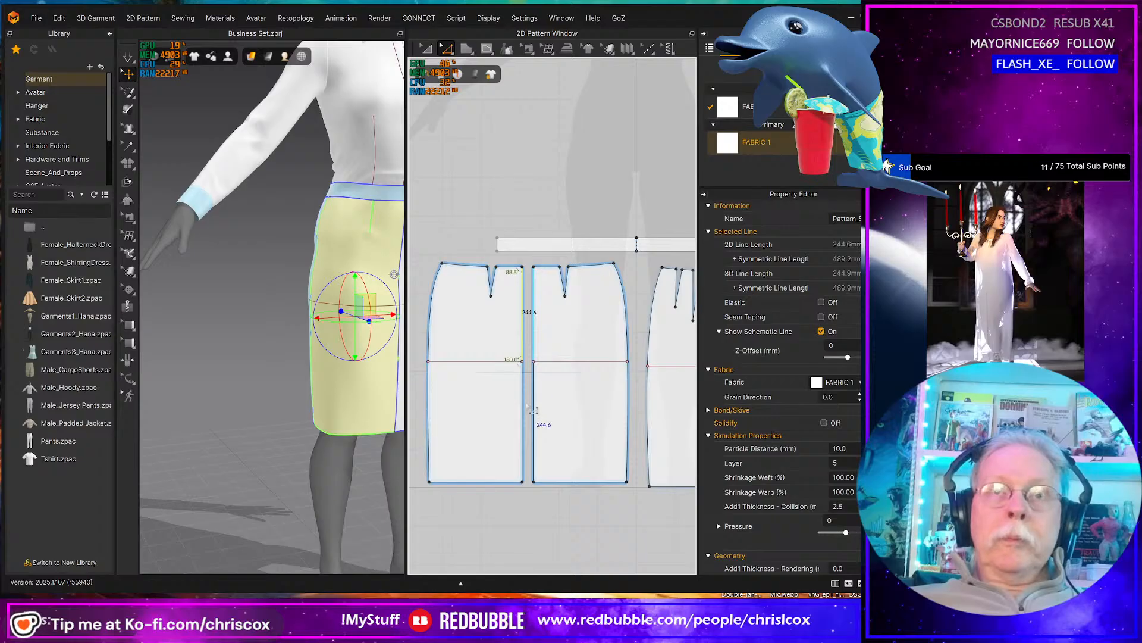
pyautogui.rightClick(523, 414)
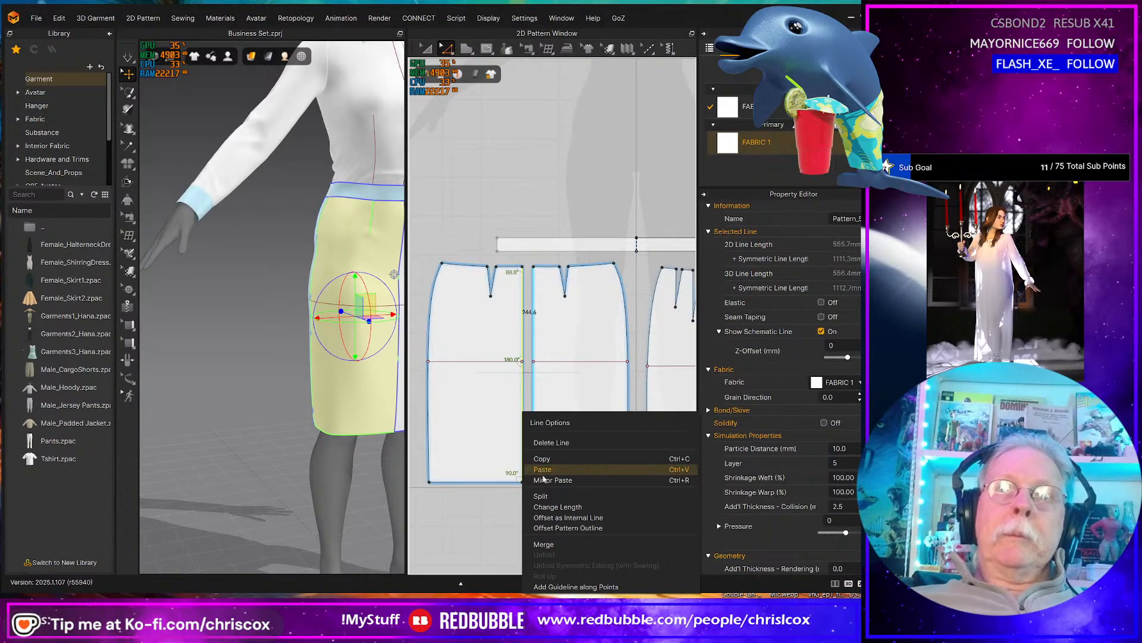
pyautogui.click(550, 498)
pyautogui.write('180')
pyautogui.click(425, 396)
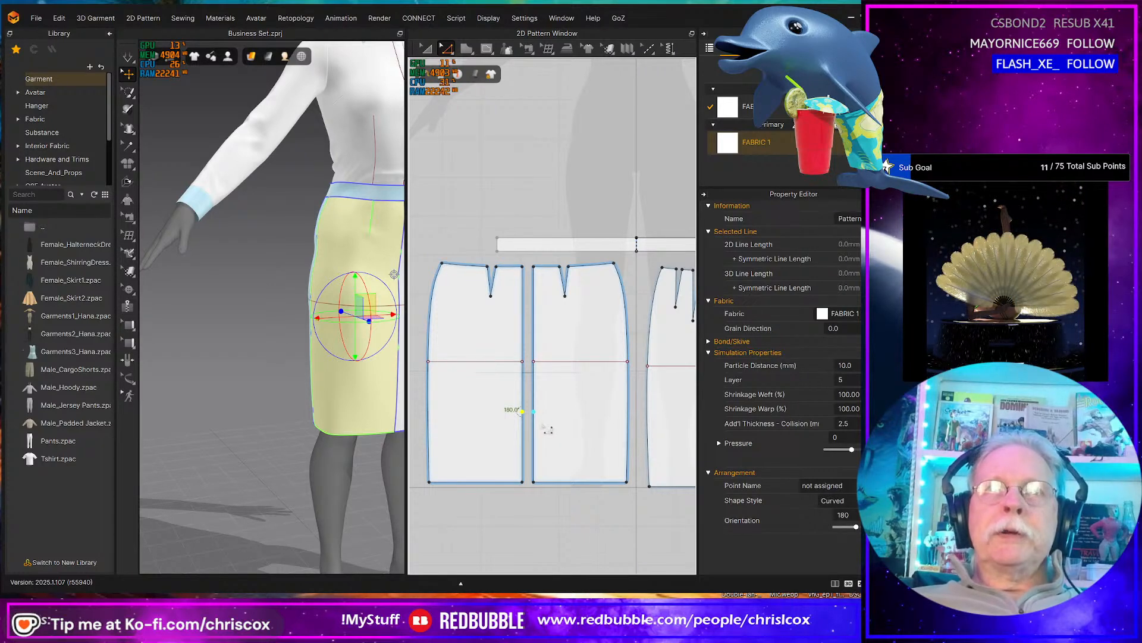
pyautogui.click(522, 413)
pyautogui.scroll(2, 522, 415)
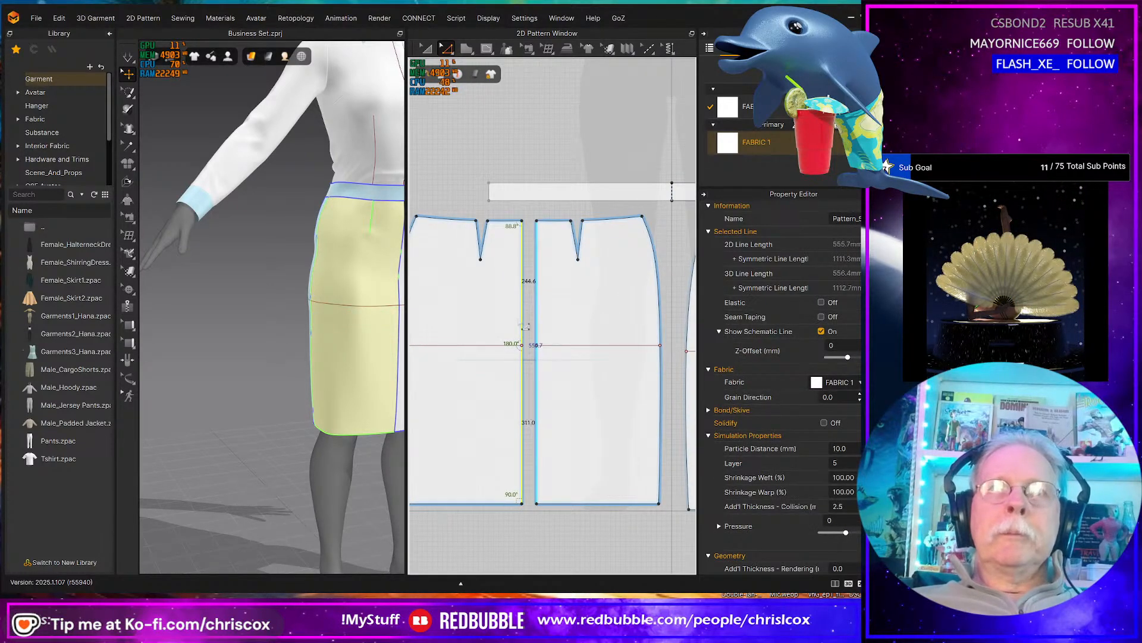
# - Try to merge the two front skirt panels along their centre edges with the horizontal hip lines still in place
pyautogui.click(524, 318)
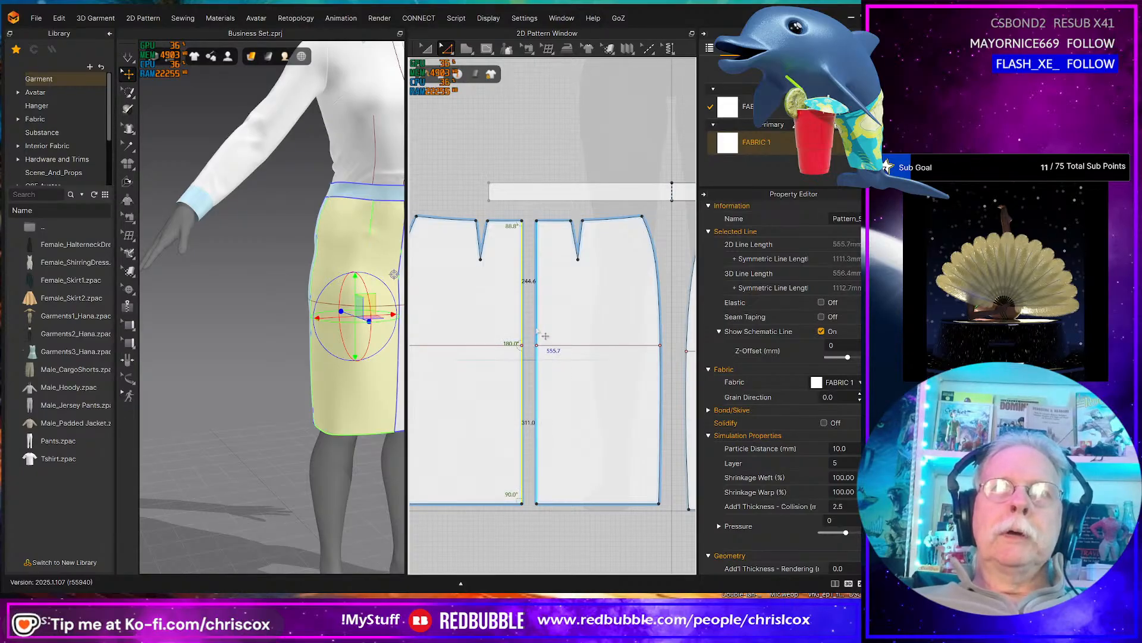
pyautogui.rightClick(537, 368)
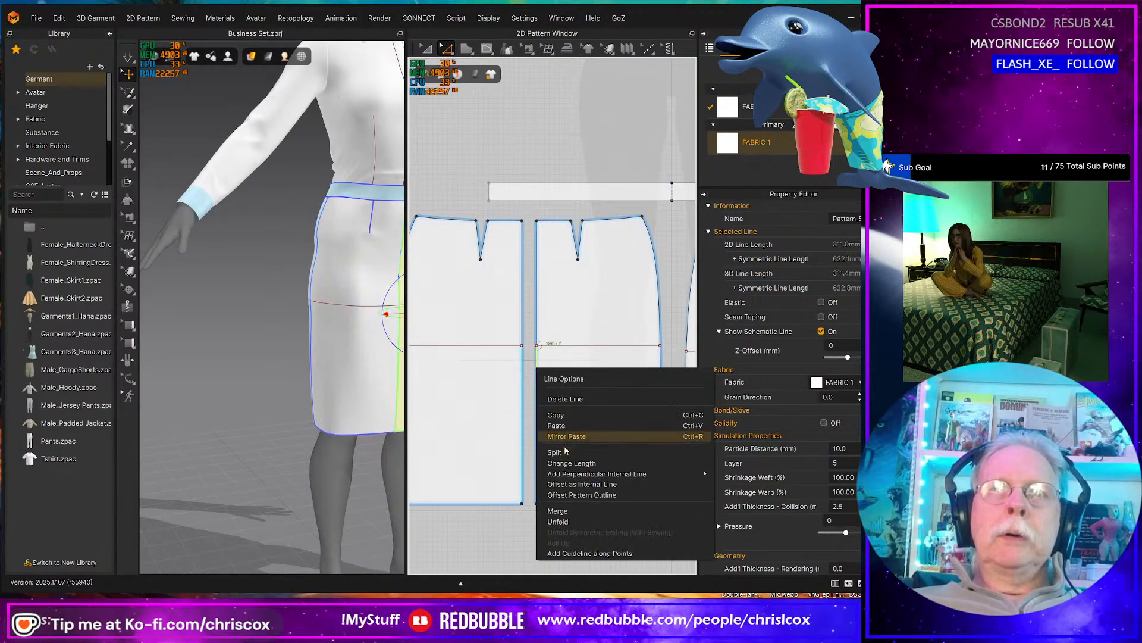
pyautogui.click(558, 511)
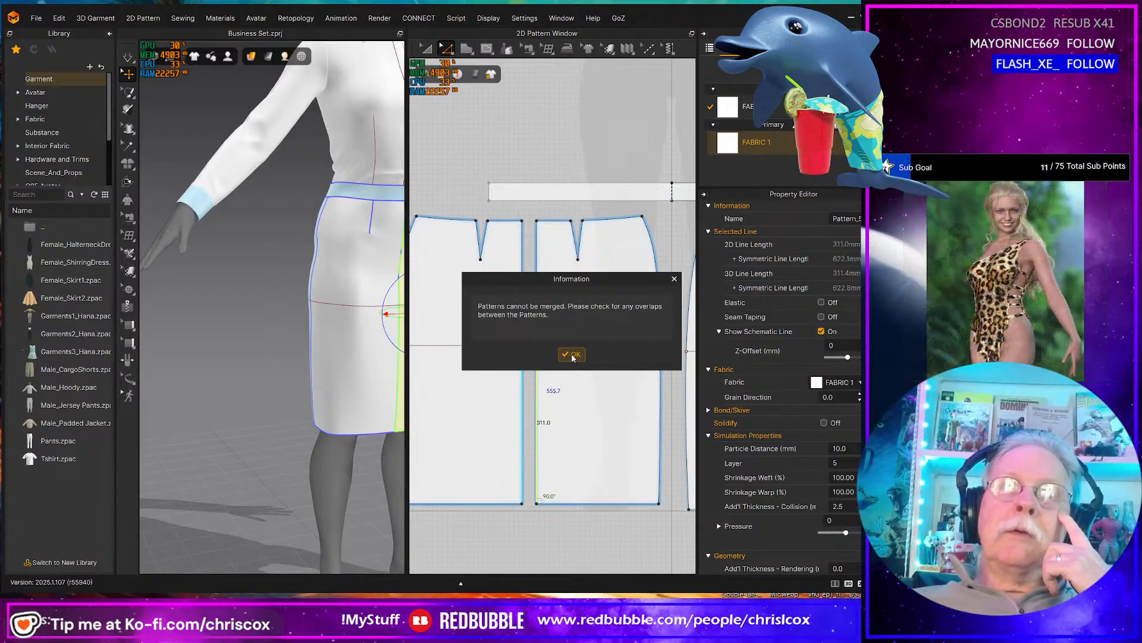
pyautogui.click(572, 354)
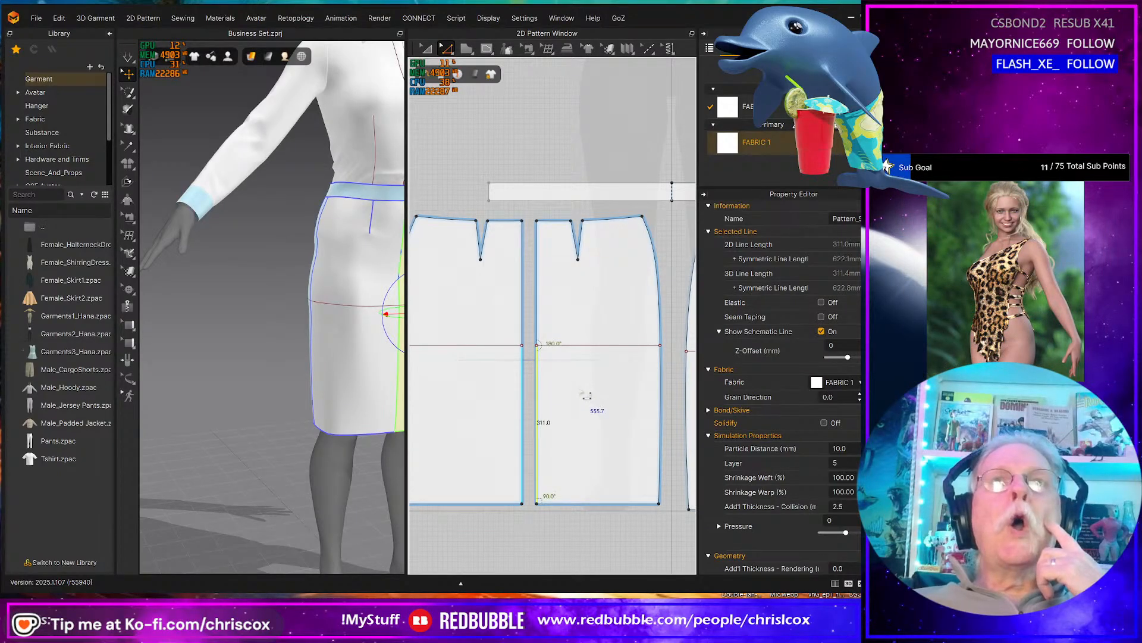
# - Delete the horizontal internal hip lines from both front skirt panels and the leftover hip-level points on their centre edges
pyautogui.click(582, 353)
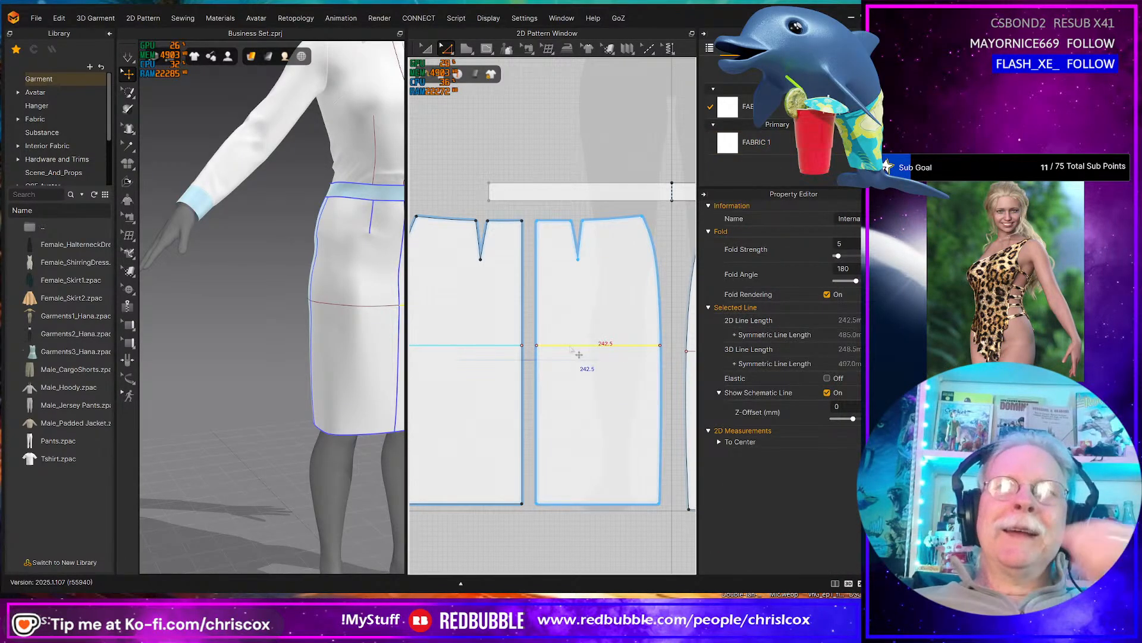
pyautogui.scroll(2, 524, 366)
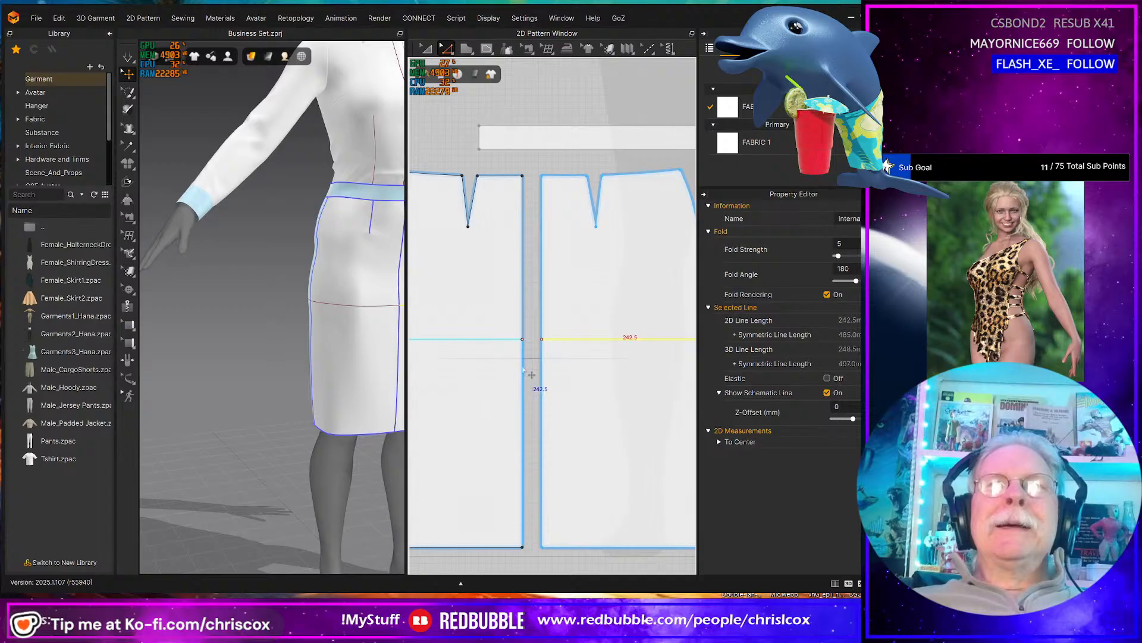
pyautogui.scroll(1, 524, 370)
pyautogui.scroll(-1, 524, 364)
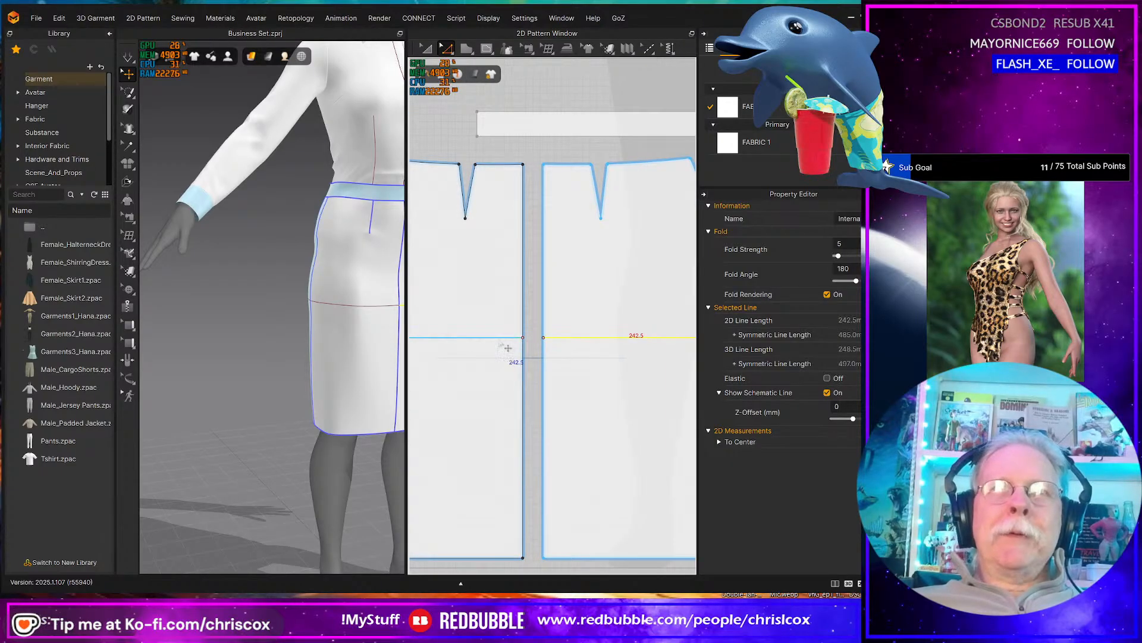
pyautogui.scroll(-3, 518, 350)
pyautogui.moveTo(537, 349); pyautogui.dragTo(545, 362, button='middle')
pyautogui.press('a')
pyautogui.moveTo(441, 336); pyautogui.dragTo(636, 376)
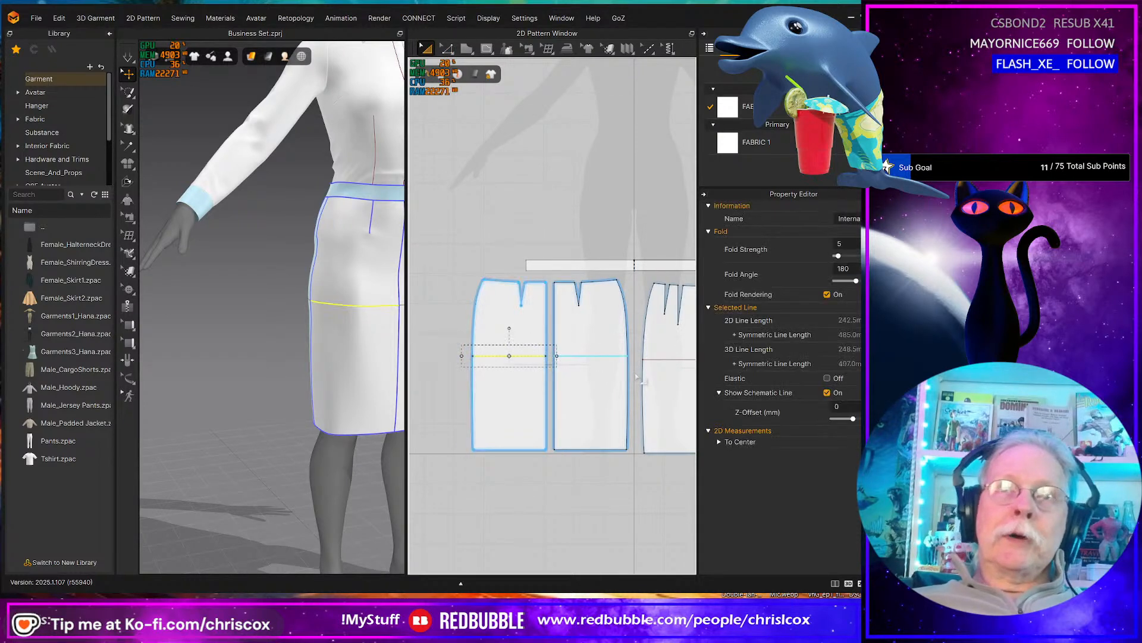
pyautogui.press('z')
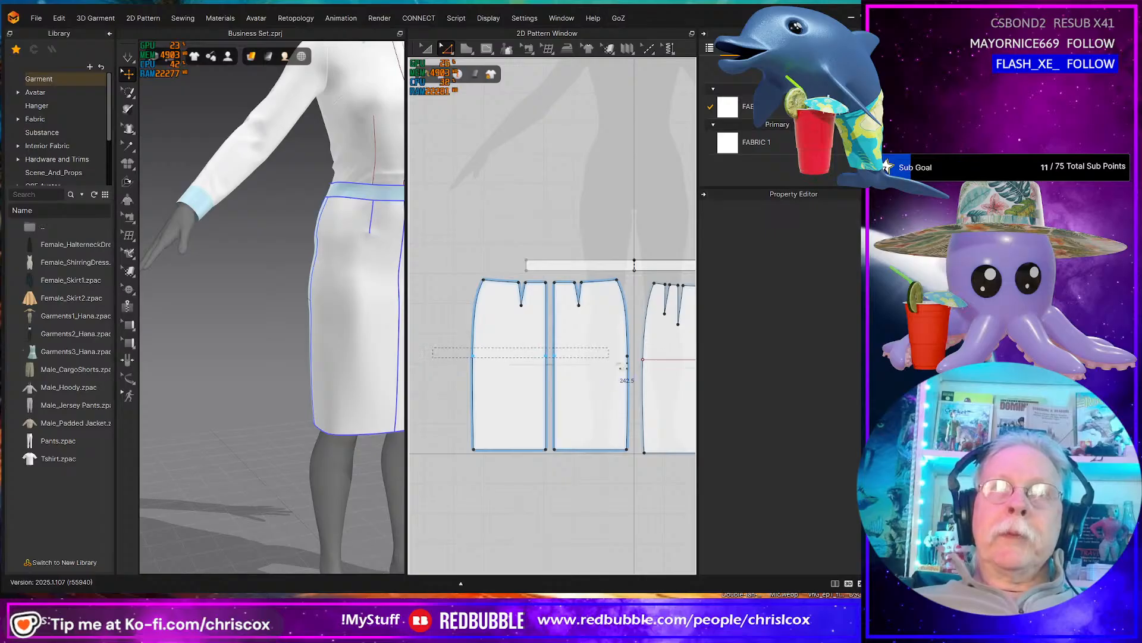
pyautogui.moveTo(539, 374); pyautogui.dragTo(559, 378)
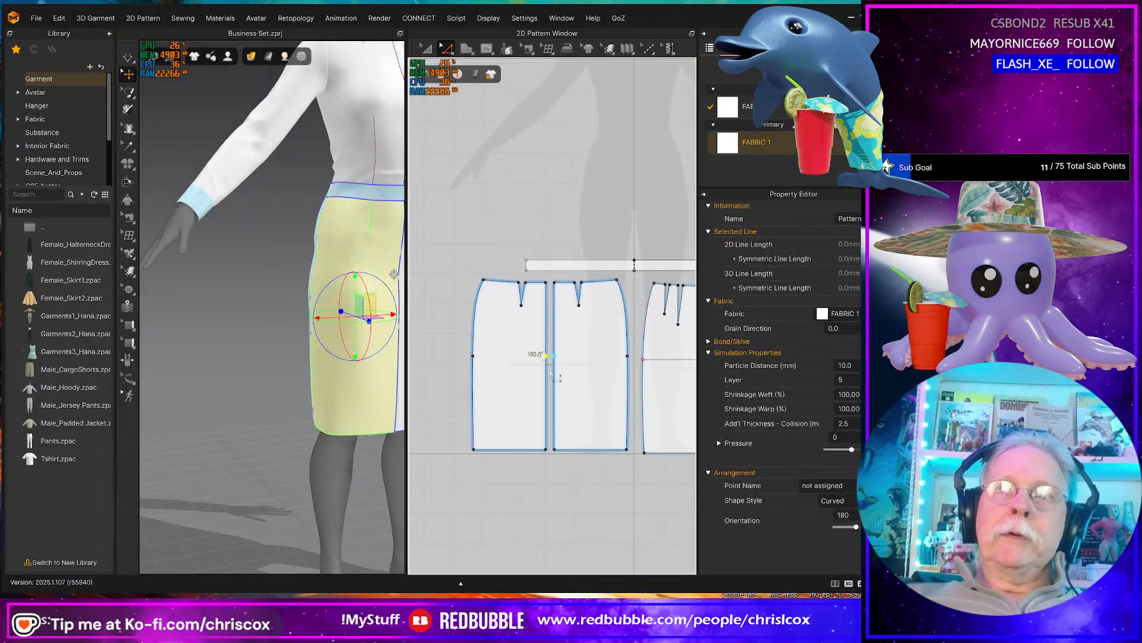
pyautogui.press('Delete')
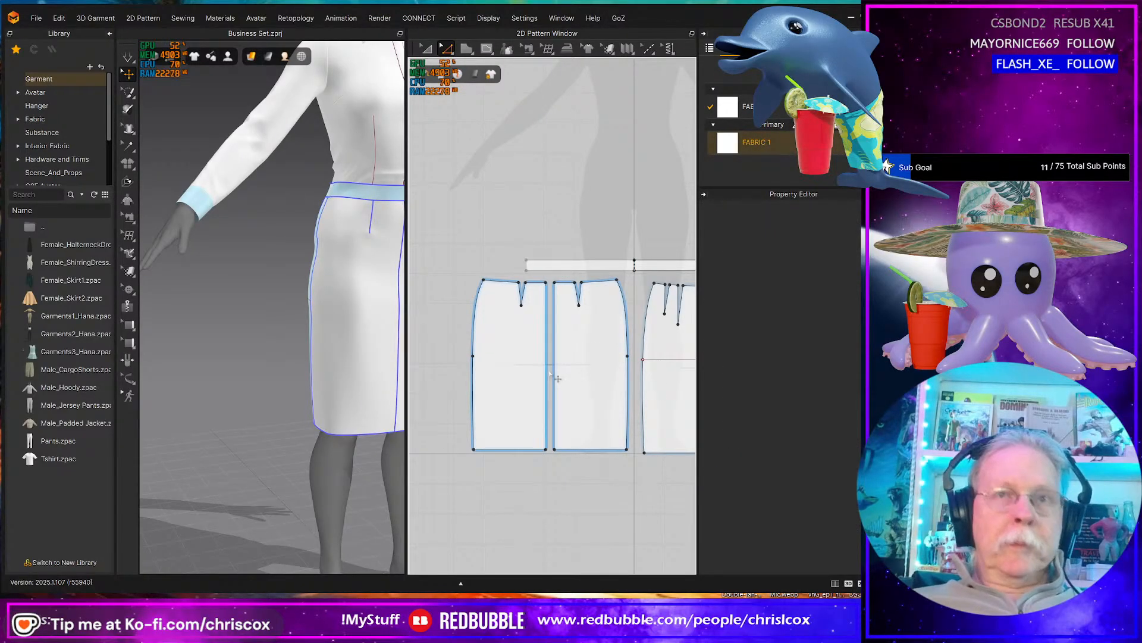
# - Merge the two front skirt panels along their full-length centre edges into a single front piece
pyautogui.click(547, 374)
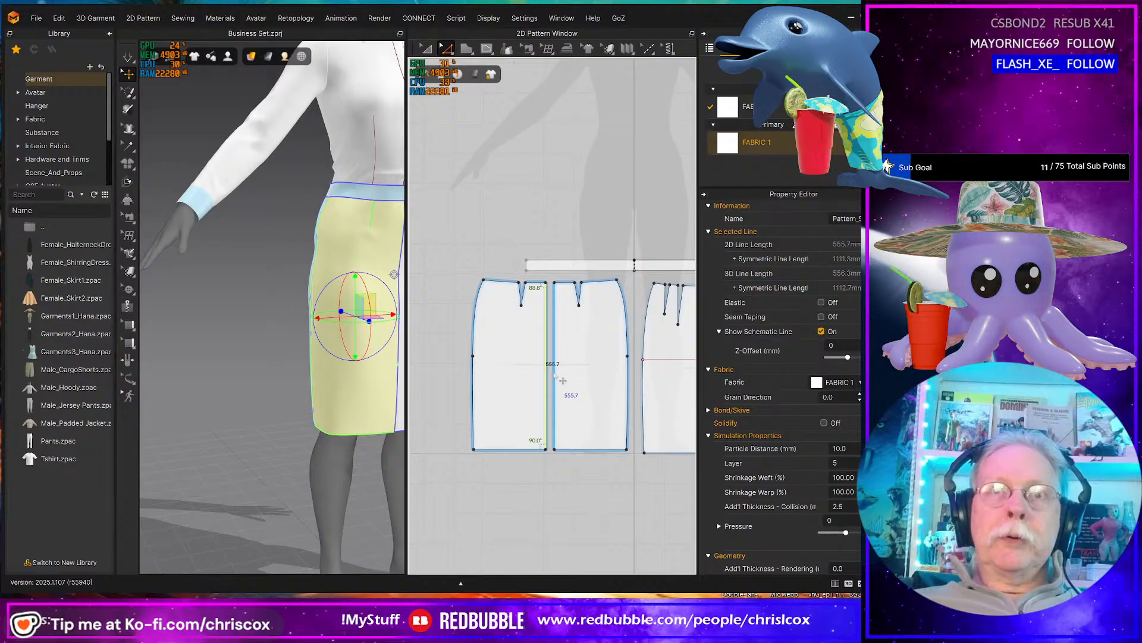
pyautogui.rightClick(556, 374)
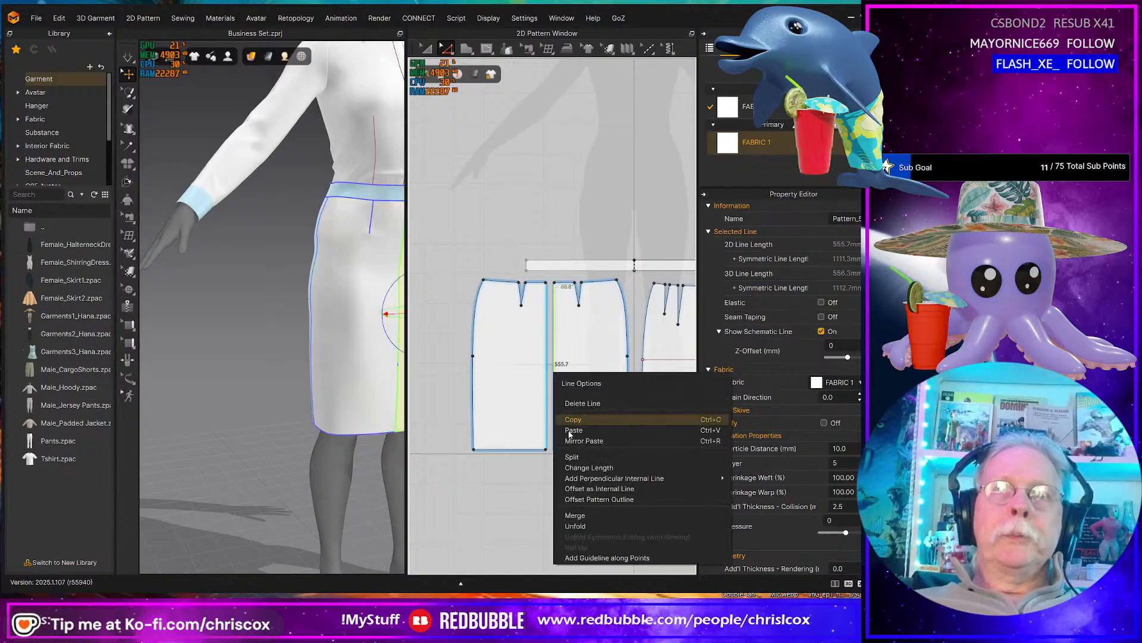
pyautogui.click(575, 515)
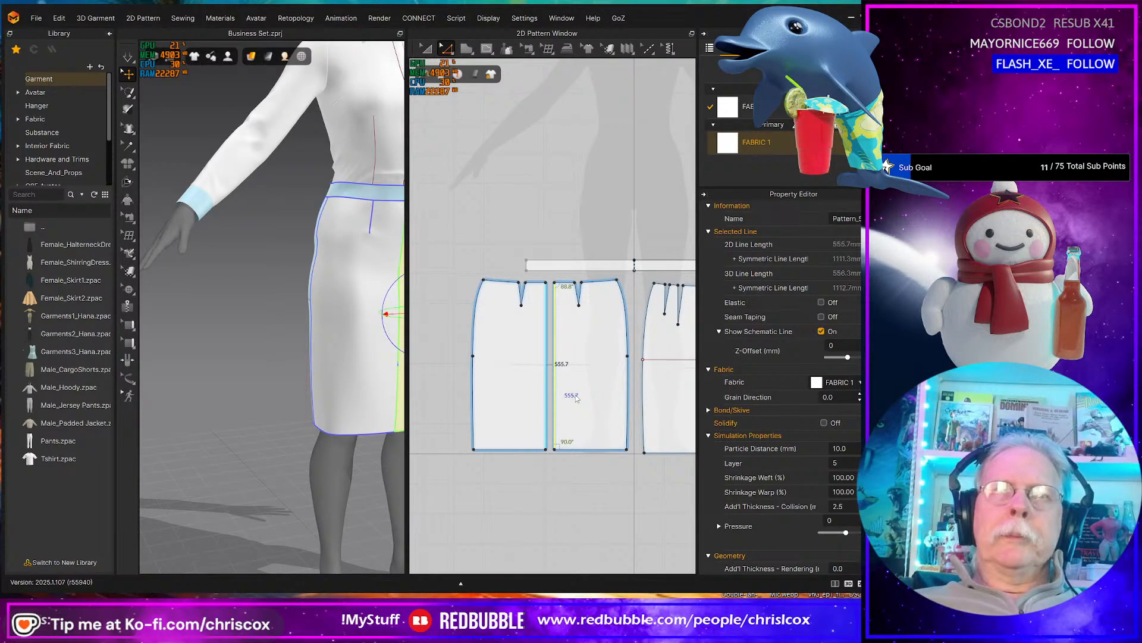
pyautogui.moveTo(577, 400); pyautogui.dragTo(463, 397, button='middle')
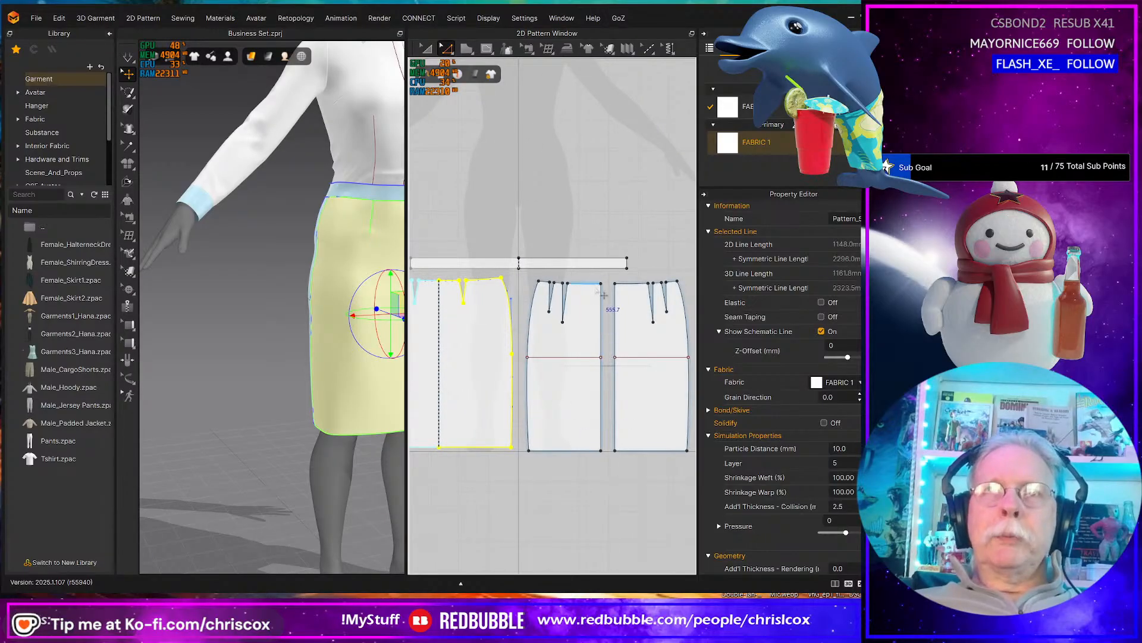
pyautogui.moveTo(566, 393); pyautogui.dragTo(666, 388, button='middle')
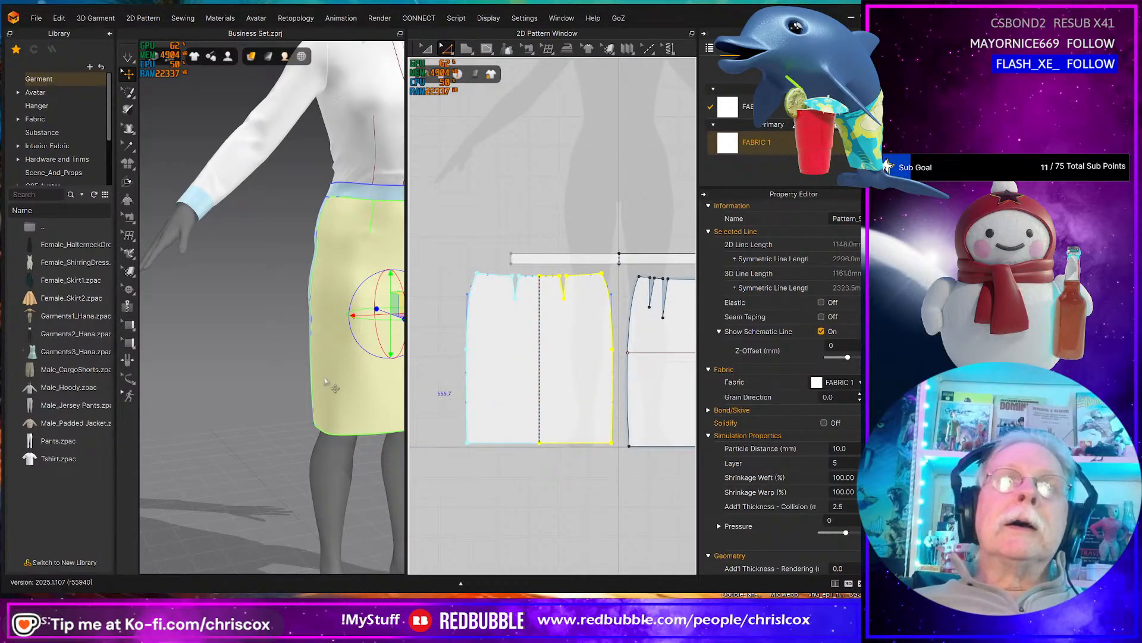
# - Draw a horizontal internal hip line about 485 mm long across the merged front skirt piece, between its side edge points
pyautogui.moveTo(324, 379); pyautogui.dragTo(298, 378, button='right')
pyautogui.moveTo(298, 377); pyautogui.dragTo(231, 387, button='middle')
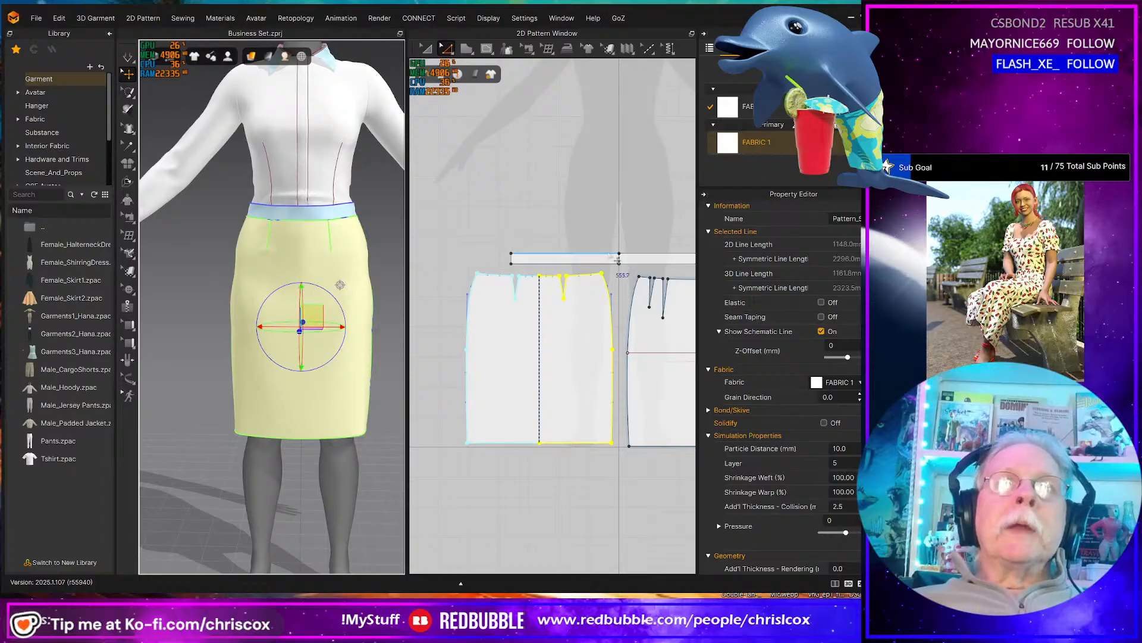
pyautogui.moveTo(472, 311); pyautogui.dragTo(438, 317, button='middle')
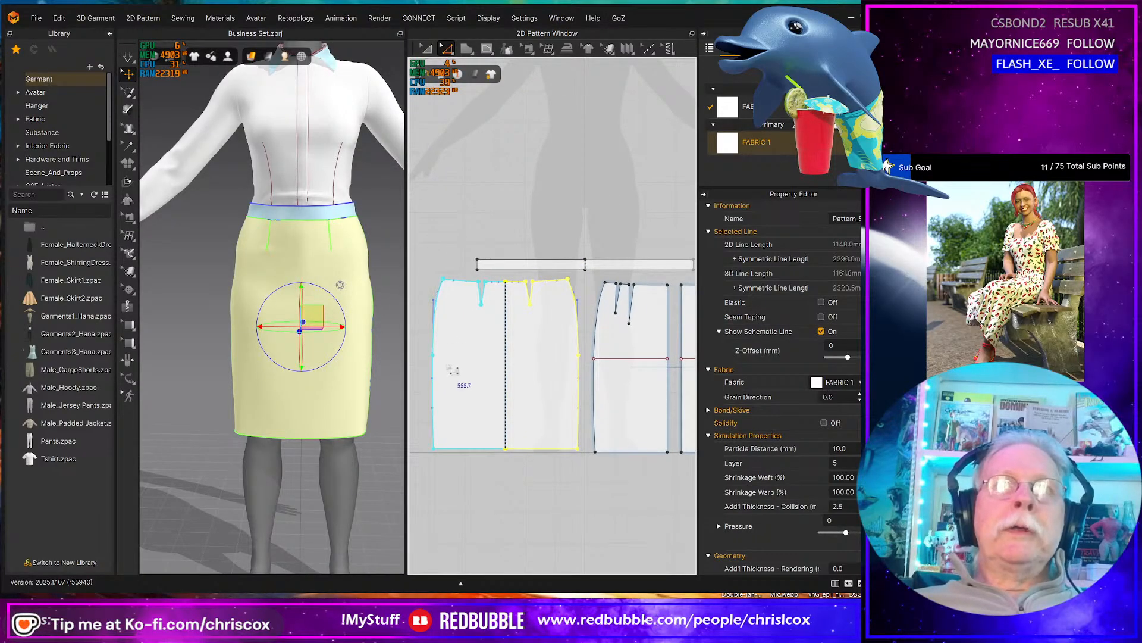
pyautogui.moveTo(493, 371); pyautogui.dragTo(509, 375, button='middle')
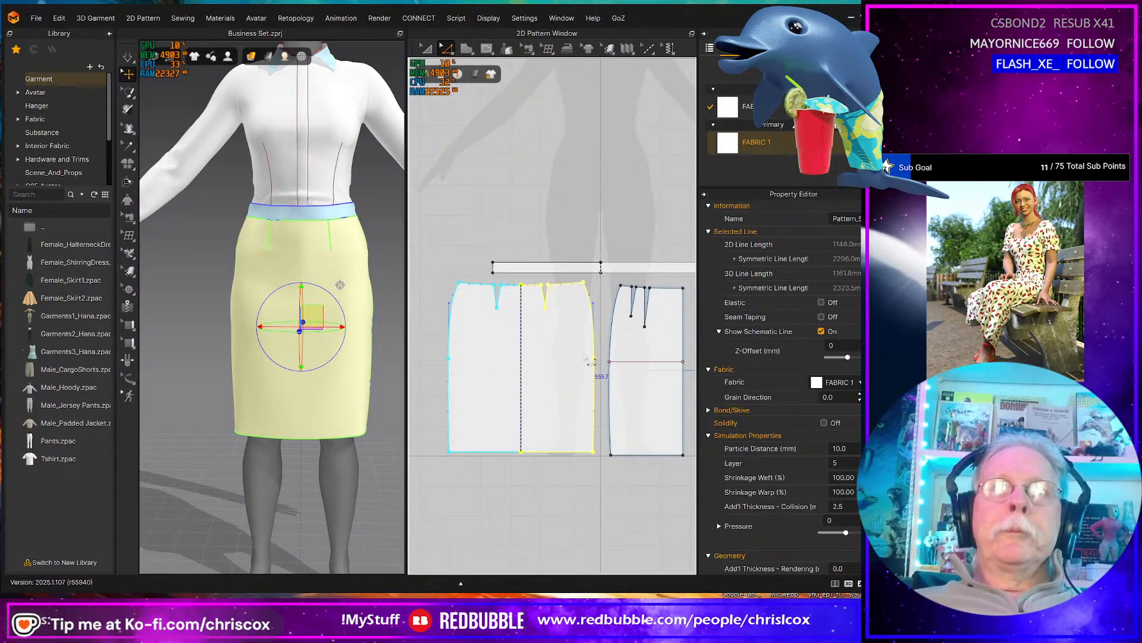
pyautogui.press('s')
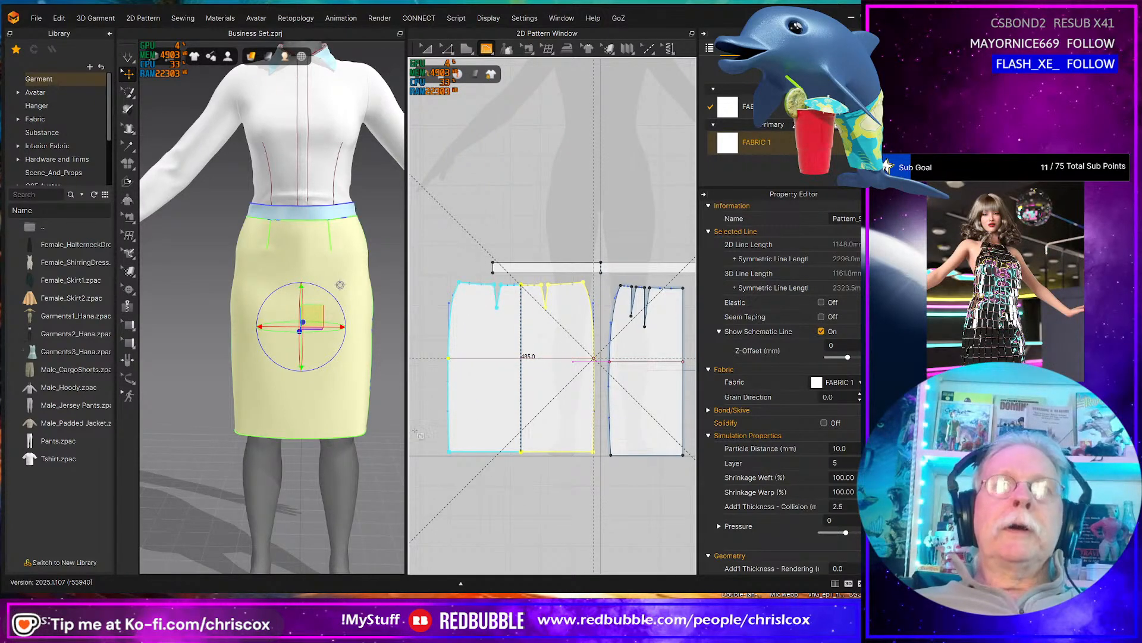
pyautogui.doubleClick(594, 357)
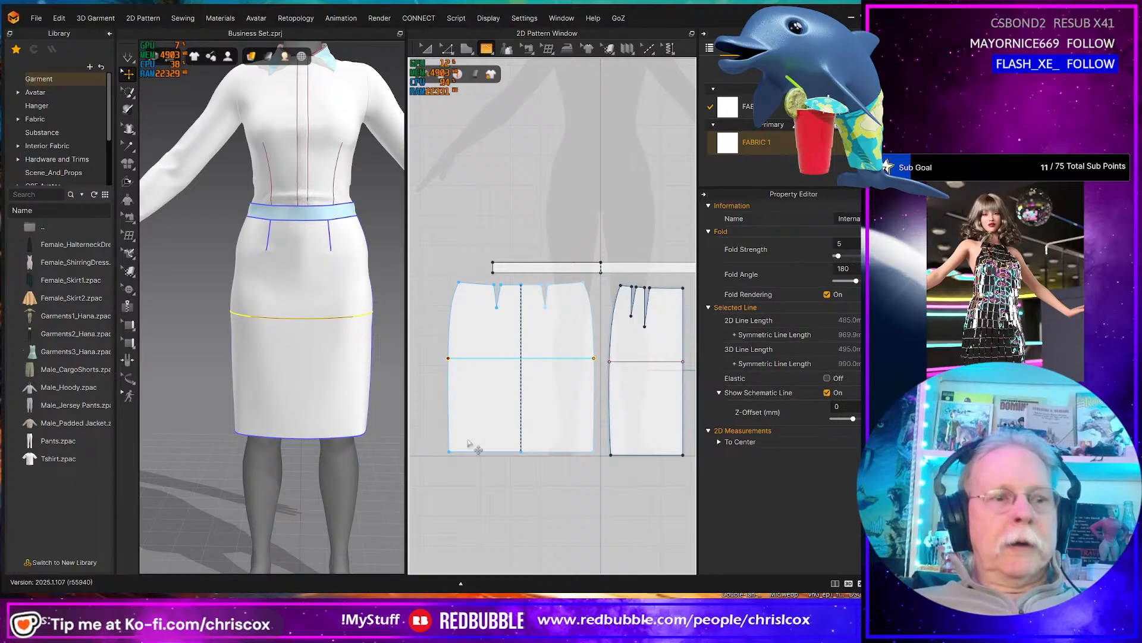
# - Remove the linked editing from the merged front skirt piece and select its horizontal hip line
pyautogui.press('a')
pyautogui.click(507, 351)
pyautogui.rightClick(506, 389)
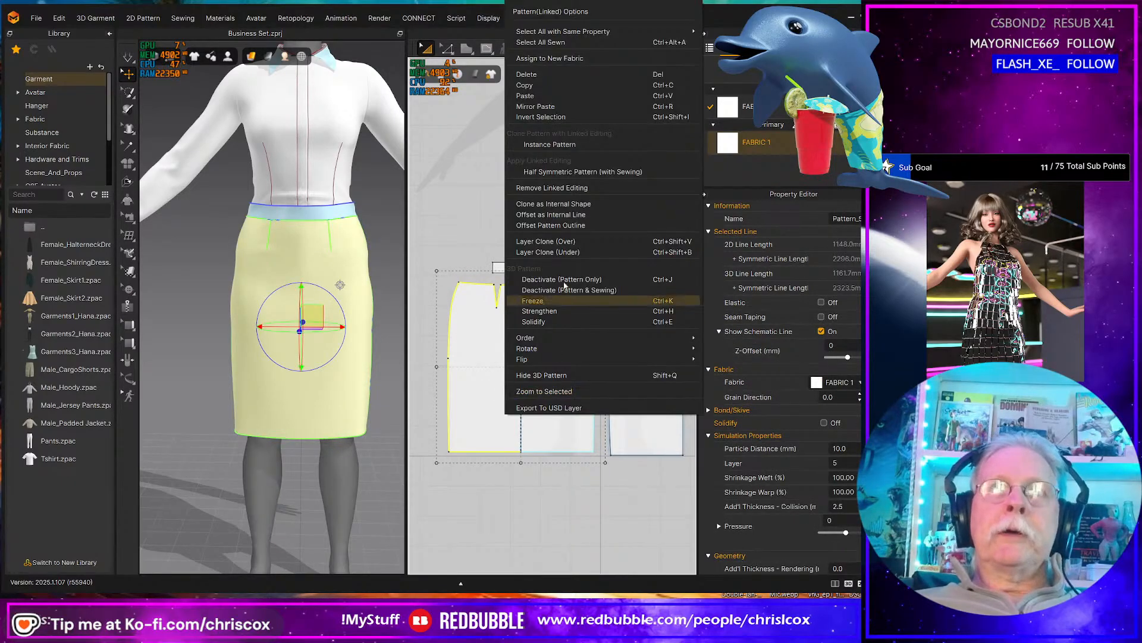
pyautogui.click(557, 189)
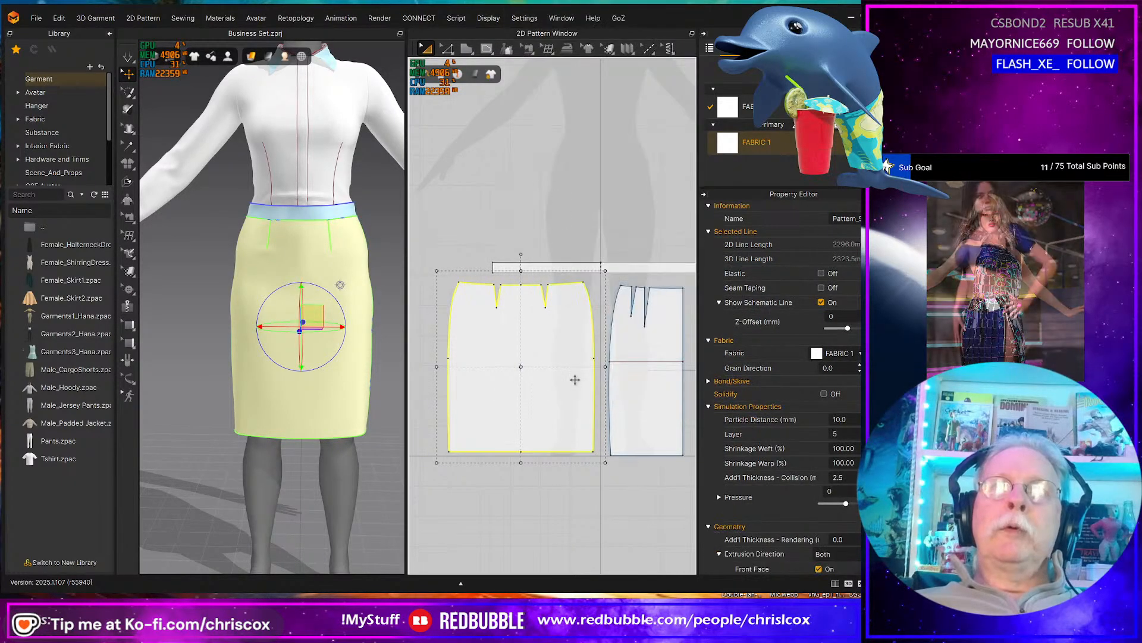
pyautogui.press('z')
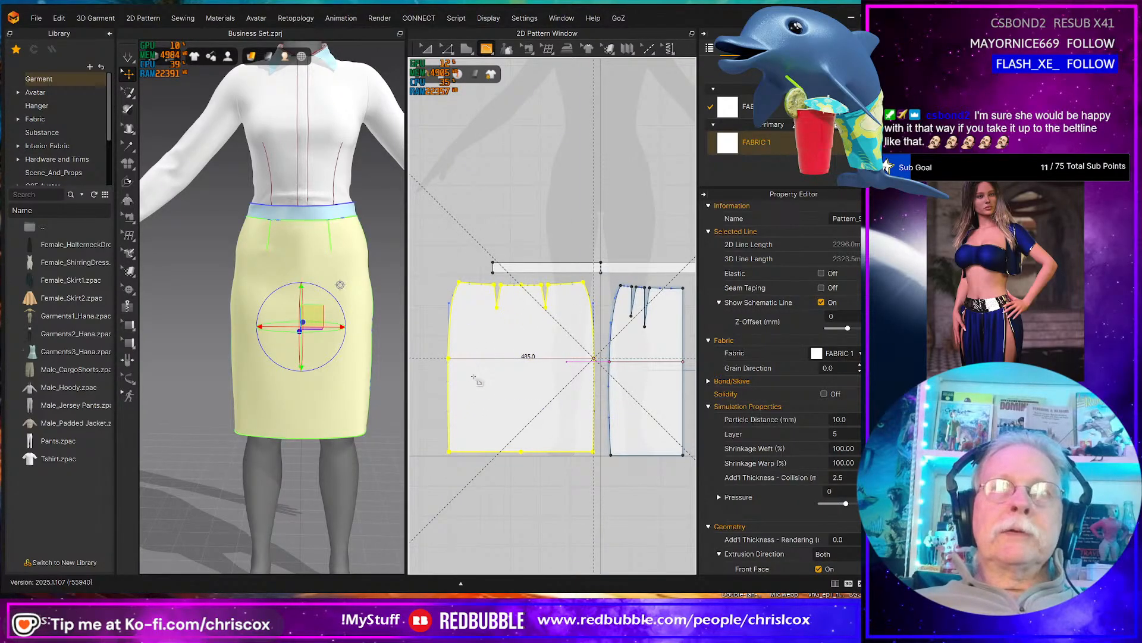
pyautogui.click(494, 387)
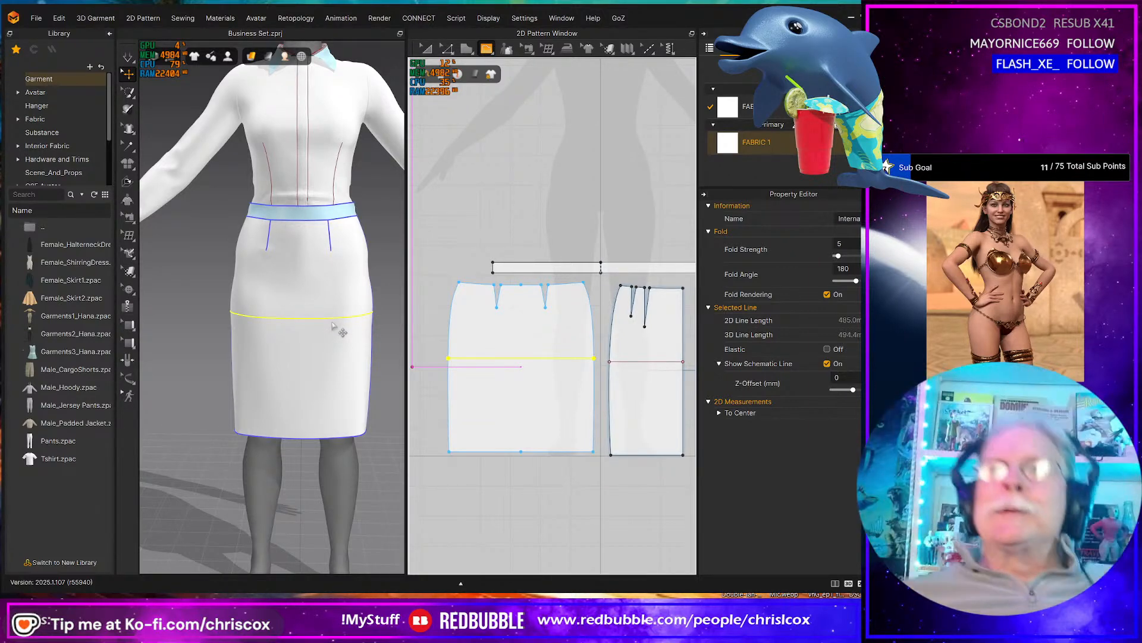
# - Inspect the outfit on the avatar and enlarge the fabric list area above the property editor
pyautogui.moveTo(288, 309); pyautogui.dragTo(268, 340, button='right')
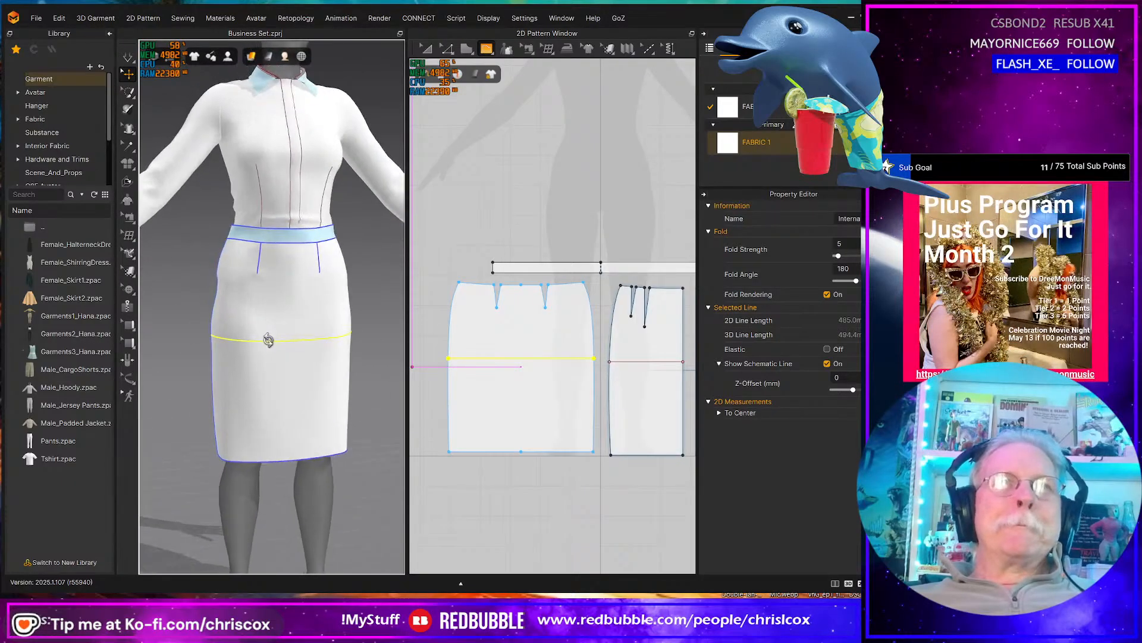
pyautogui.scroll(-5, 288, 348)
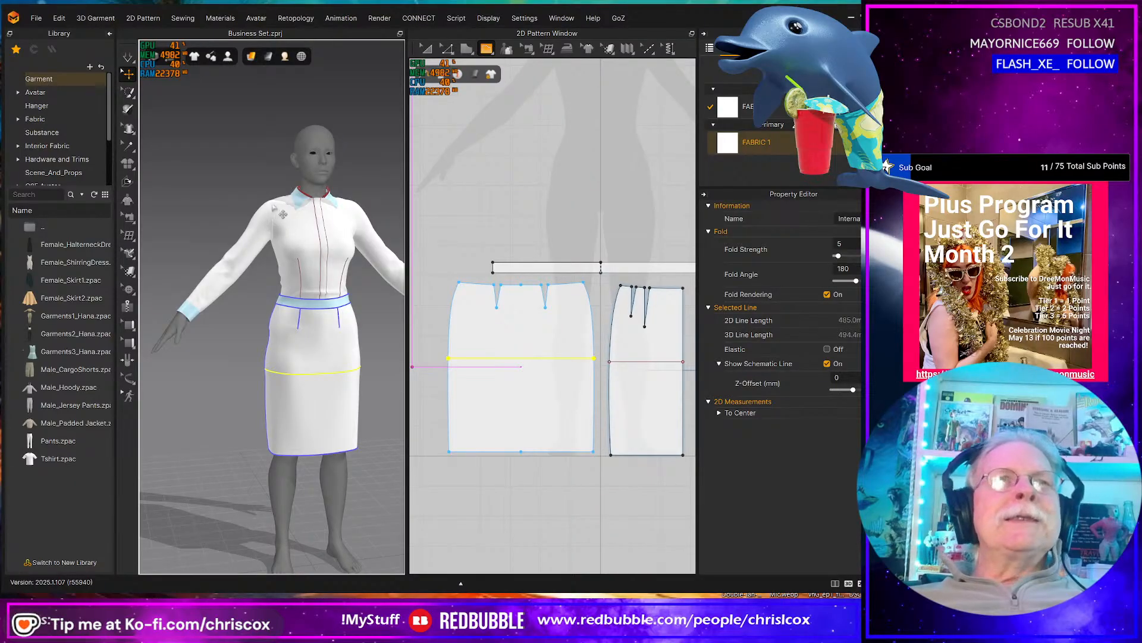
pyautogui.moveTo(272, 273)
pyautogui.mouseDown(button='right')
pyautogui.moveTo(179, 270)
pyautogui.moveTo(283, 272)
pyautogui.mouseUp(button='right')
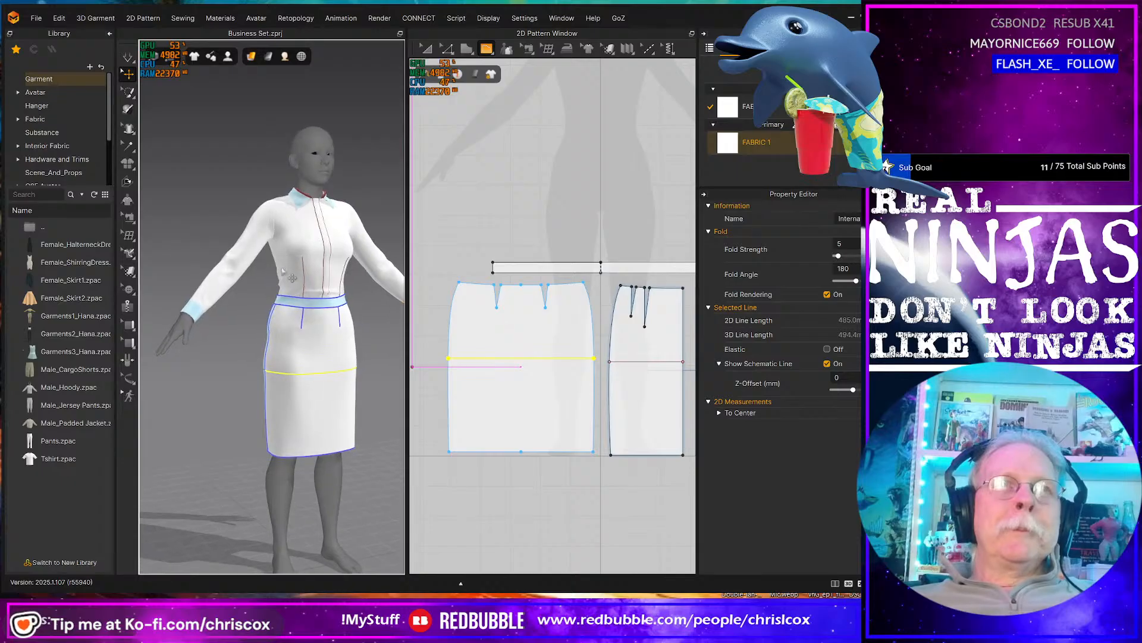
pyautogui.moveTo(313, 409); pyautogui.dragTo(313, 388, button='right')
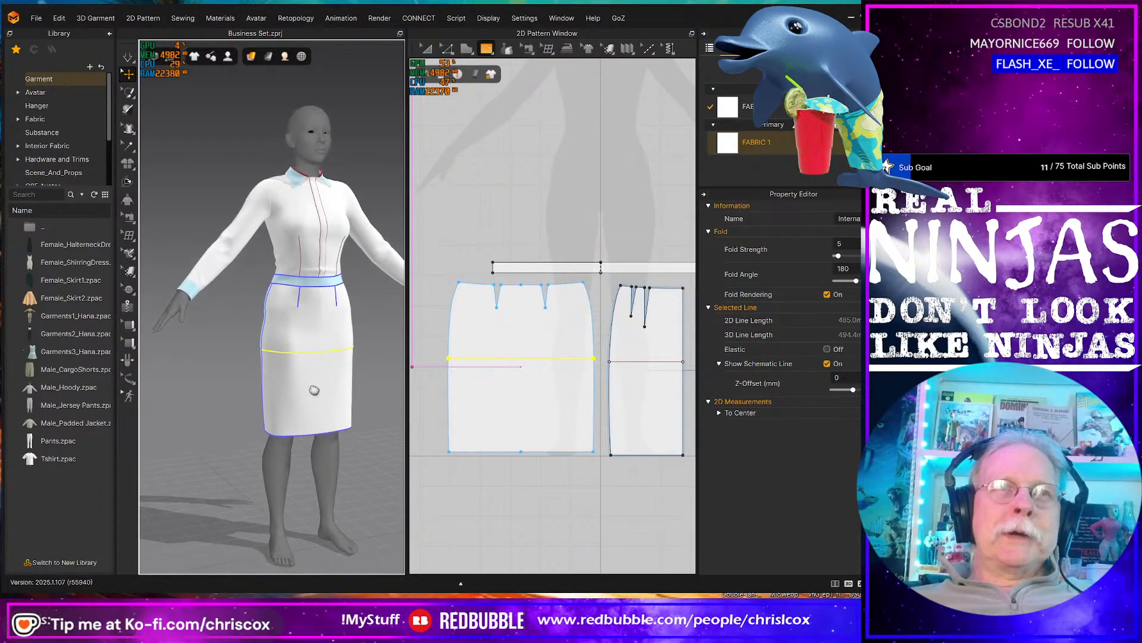
pyautogui.moveTo(813, 188); pyautogui.dragTo(809, 354)
# - Move the left-hand sleeve pattern and its cuff down beside the avatar silhouette, just above the level of the front skirt piece
pyautogui.moveTo(647, 392); pyautogui.dragTo(601, 309, button='middle')
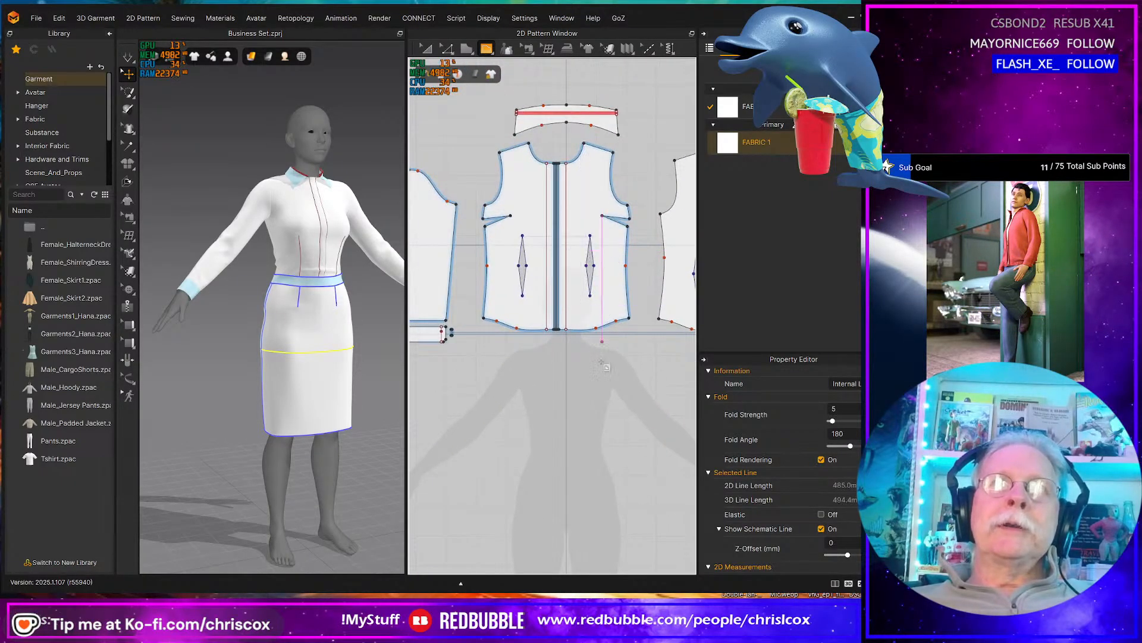
pyautogui.moveTo(604, 349); pyautogui.dragTo(683, 358, button='middle')
pyautogui.scroll(5, 554, 382)
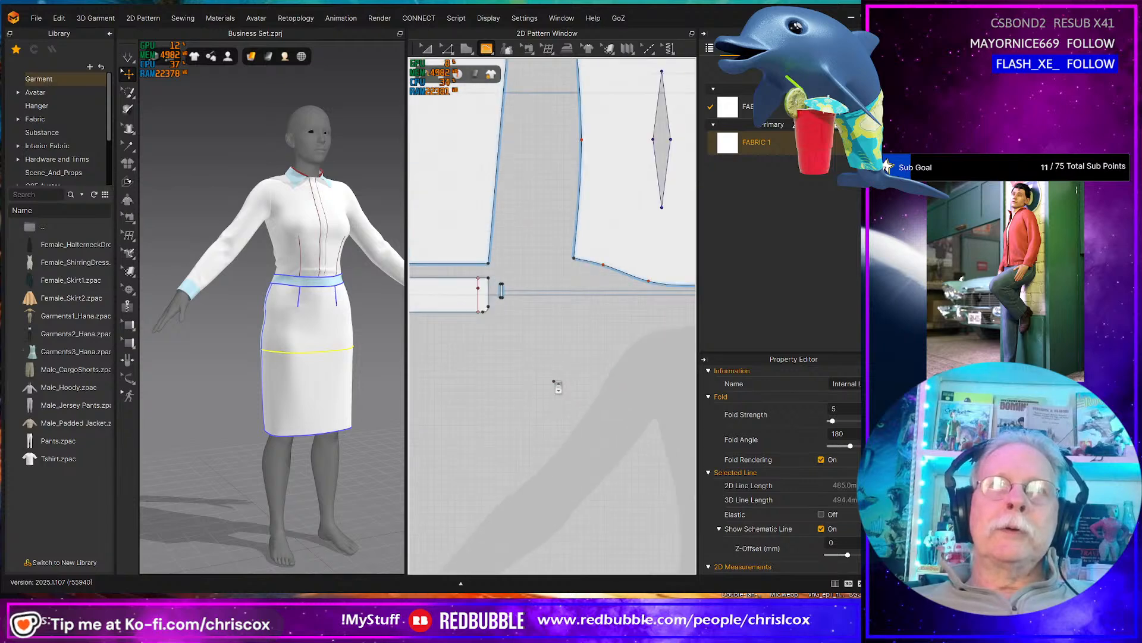
pyautogui.scroll(-5, 554, 381)
pyautogui.press('z')
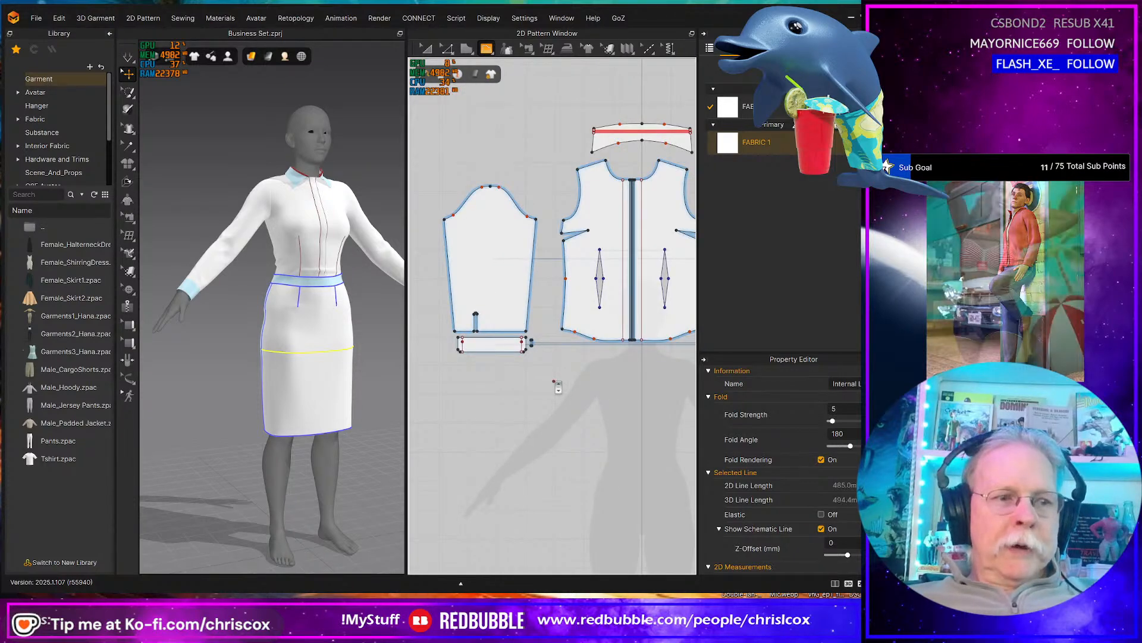
pyautogui.moveTo(556, 396); pyautogui.dragTo(428, 171)
pyautogui.click(484, 255)
pyautogui.press('a')
pyautogui.moveTo(560, 394); pyautogui.dragTo(423, 171)
pyautogui.moveTo(492, 228); pyautogui.dragTo(500, 455)
pyautogui.moveTo(542, 415); pyautogui.dragTo(574, 149, button='middle')
pyautogui.moveTo(545, 232)
pyautogui.mouseDown()
pyautogui.moveTo(567, 225)
pyautogui.moveTo(541, 229)
pyautogui.mouseUp()
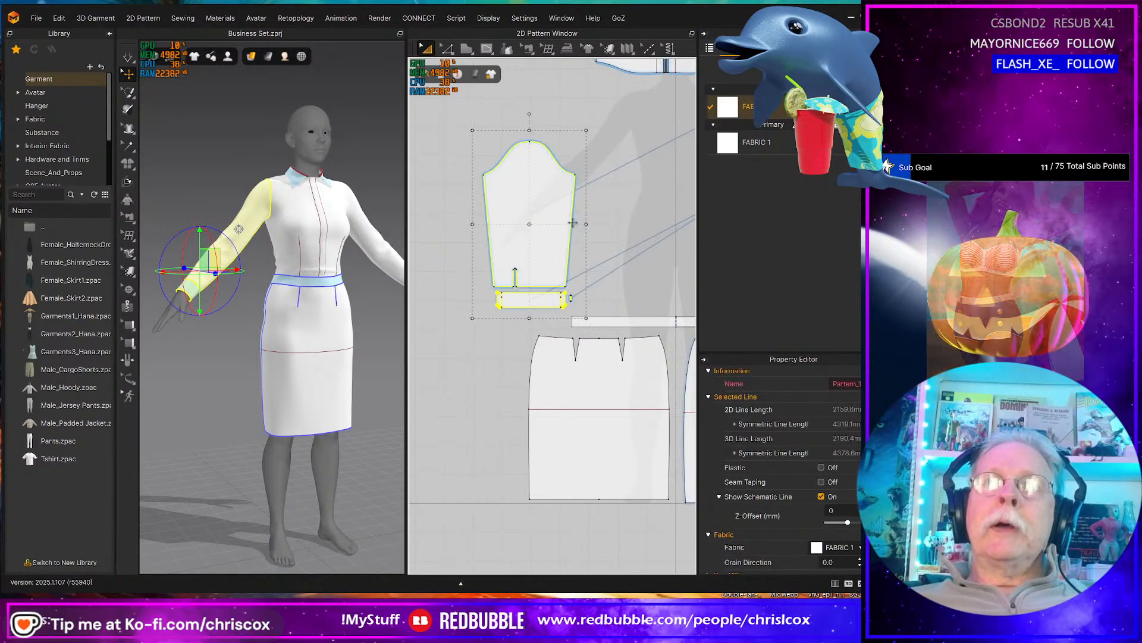
# - Move the blouse front pattern down over the avatar silhouette to just above the waistband
pyautogui.moveTo(572, 223); pyautogui.dragTo(619, 337, button='middle')
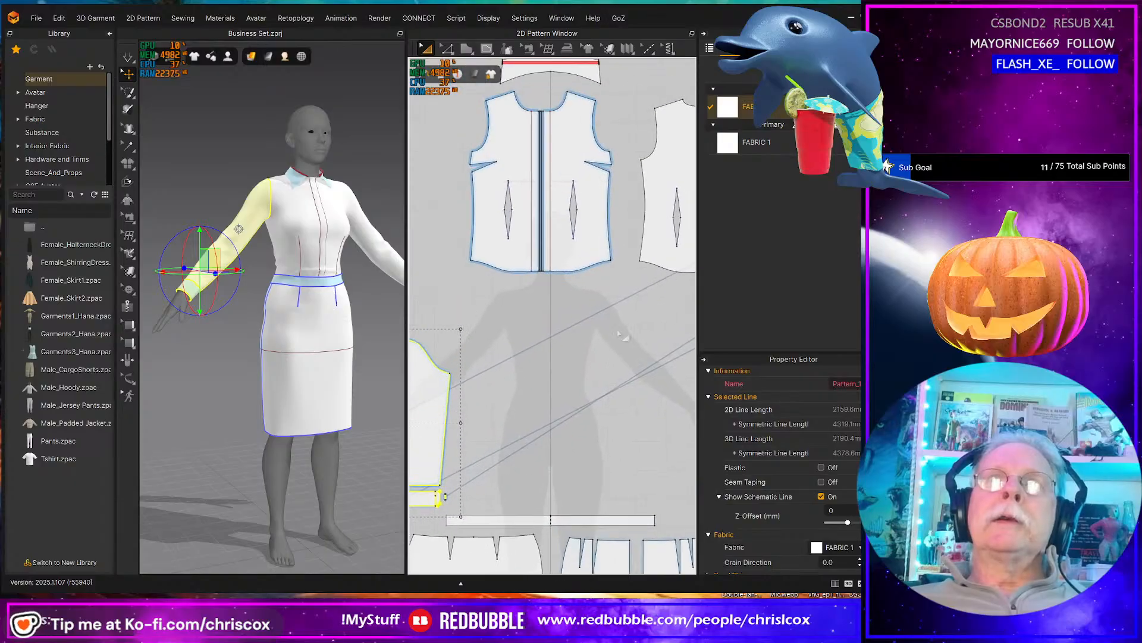
pyautogui.click(626, 282)
pyautogui.click(501, 129)
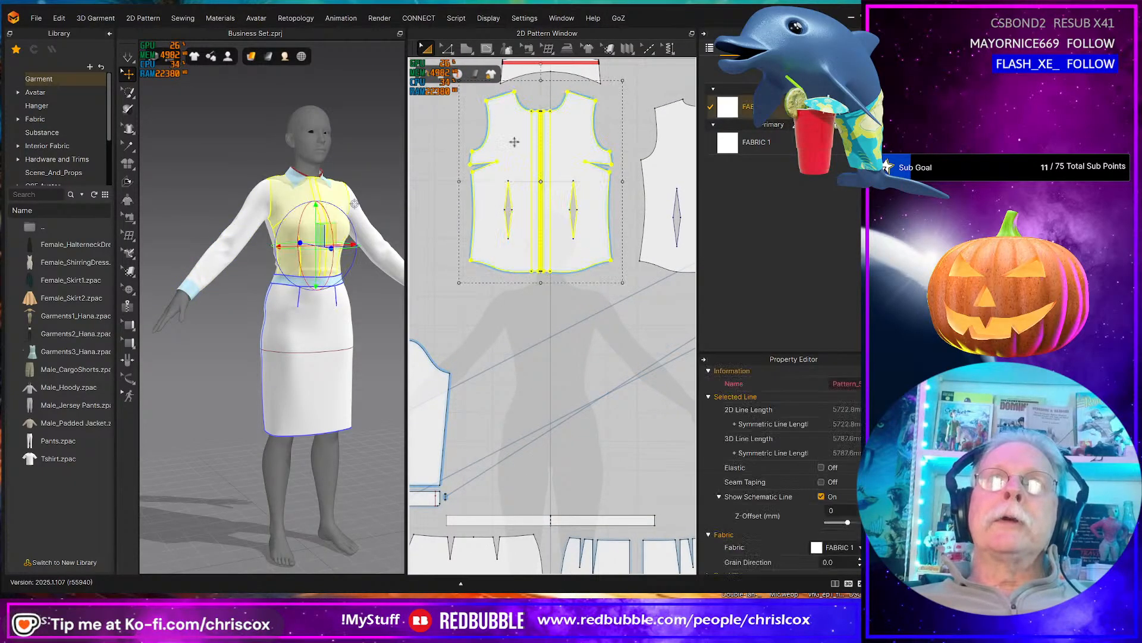
pyautogui.moveTo(521, 150); pyautogui.dragTo(517, 380)
# - Shift the blouse front and neighbouring sleeve sideways so the blouse front lines up above the front skirt piece
pyautogui.scroll(-5, 595, 333)
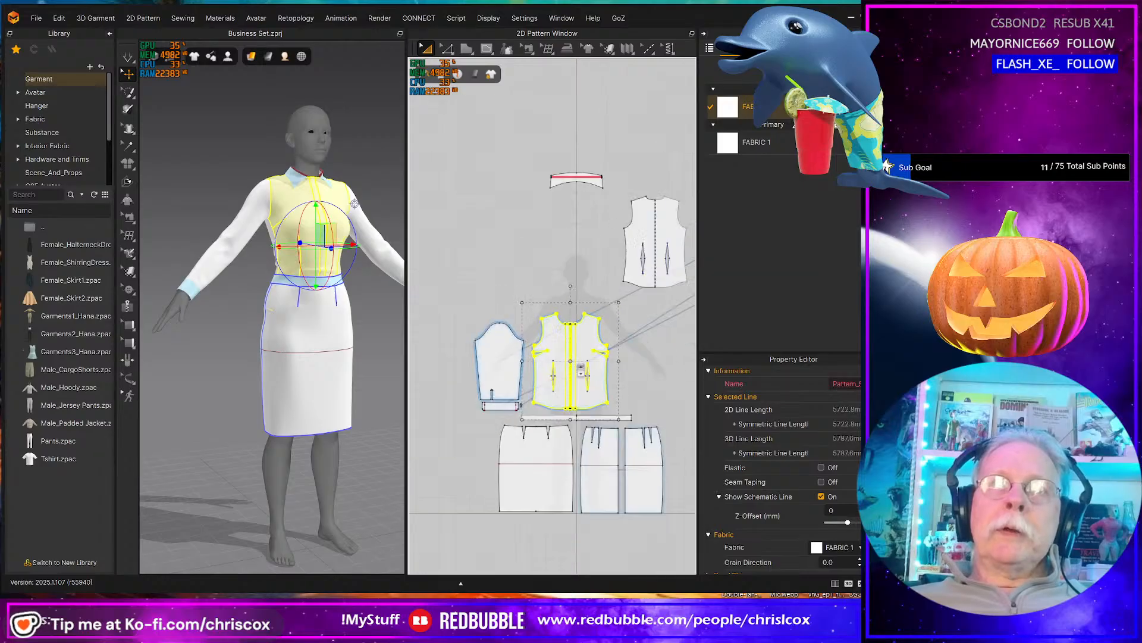
pyautogui.moveTo(627, 315); pyautogui.dragTo(499, 410)
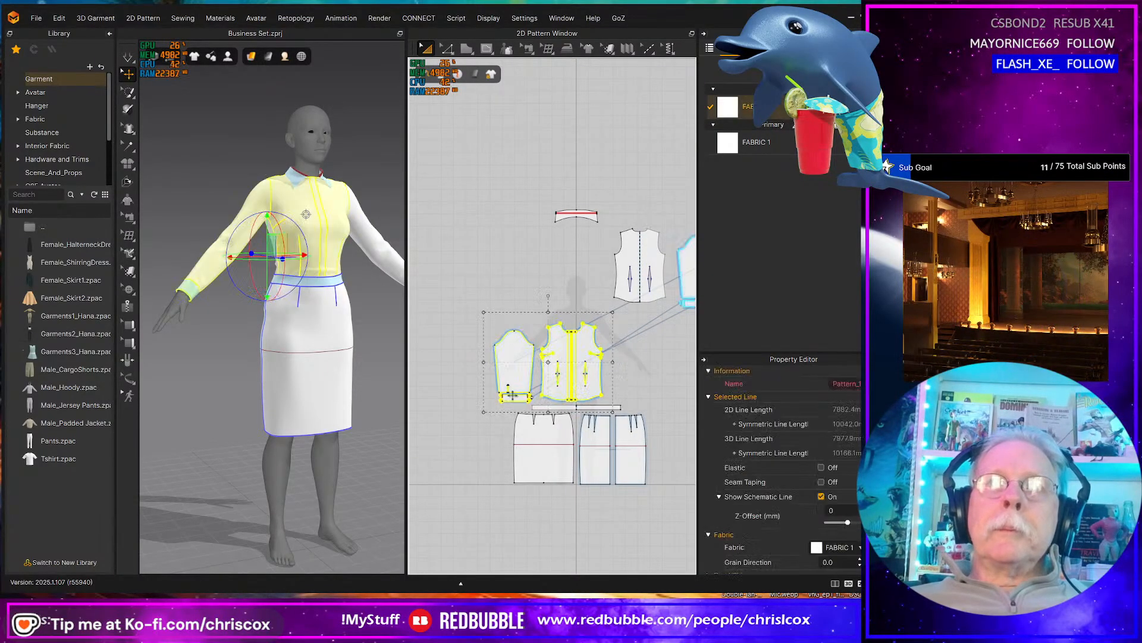
pyautogui.keyDown('shift'); pyautogui.click(583, 393); pyautogui.keyUp('shift')
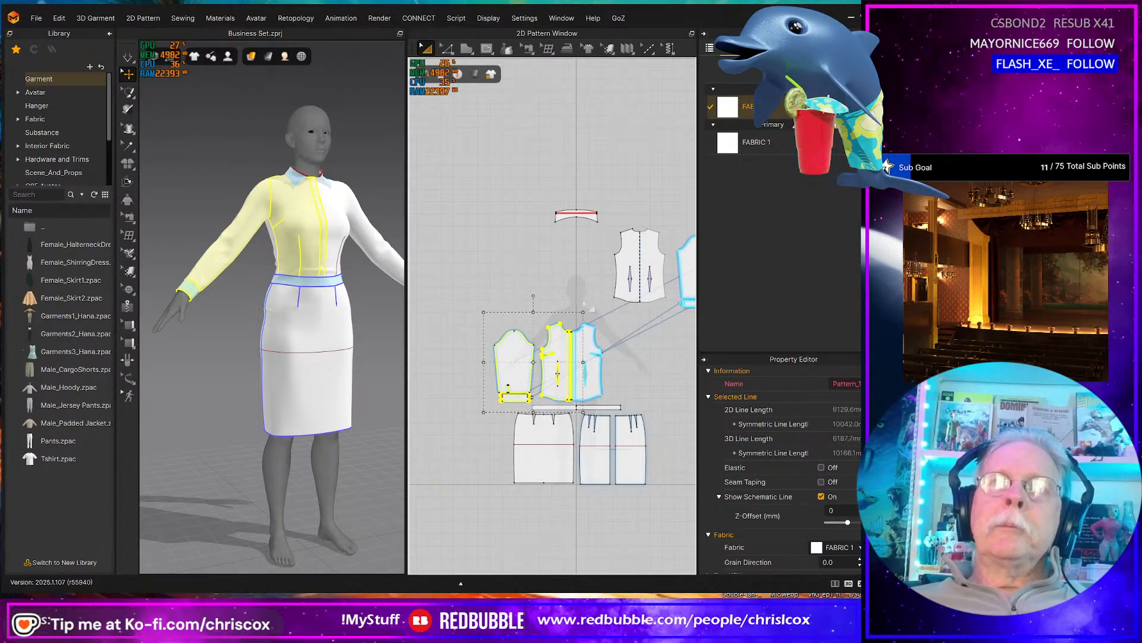
pyautogui.click(603, 309)
pyautogui.moveTo(608, 405); pyautogui.dragTo(551, 378)
# - Move the blouse back pattern down beside the blouse front, above the back skirt panels
pyautogui.scroll(5, 560, 395)
pyautogui.moveTo(685, 360); pyautogui.dragTo(499, 429, button='middle')
pyautogui.click(568, 235)
pyautogui.moveTo(561, 226); pyautogui.dragTo(632, 388, button='middle')
pyautogui.moveTo(565, 387); pyautogui.dragTo(563, 403)
# - Move the other sleeve and its cuff down and across to sit directly beside the first sleeve
pyautogui.moveTo(597, 400); pyautogui.dragTo(440, 387, button='middle')
pyautogui.moveTo(588, 332); pyautogui.dragTo(505, 396, button='middle')
pyautogui.click(647, 312)
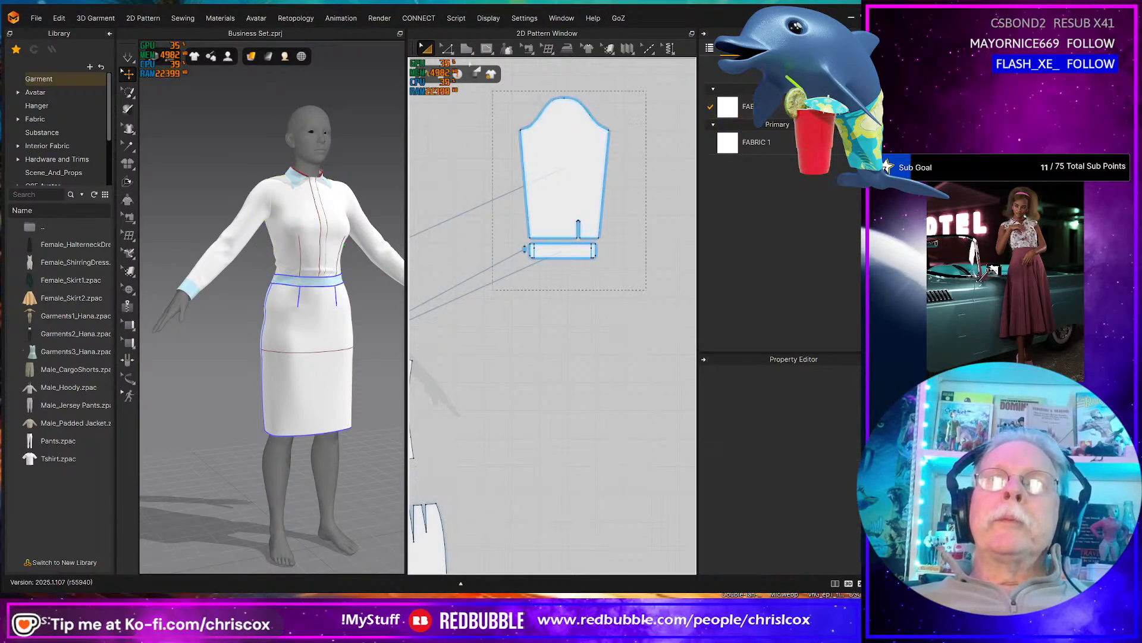
pyautogui.moveTo(512, 284); pyautogui.dragTo(508, 286)
pyautogui.moveTo(635, 271); pyautogui.dragTo(516, 71)
pyautogui.moveTo(572, 148); pyautogui.dragTo(476, 283)
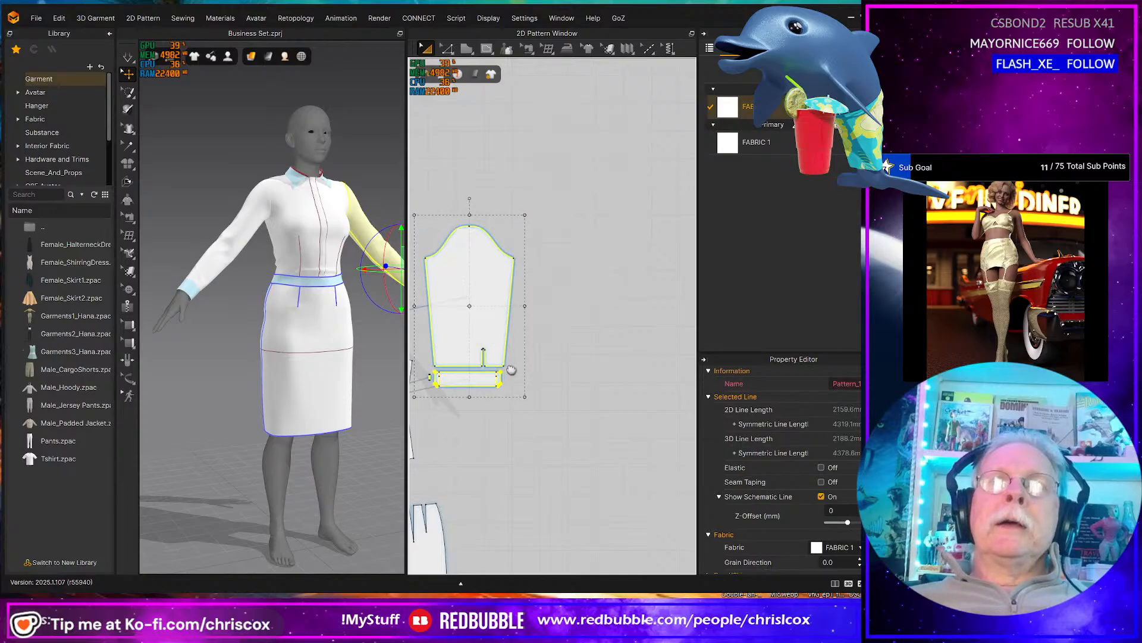
pyautogui.moveTo(508, 371); pyautogui.dragTo(602, 310, button='middle')
pyautogui.scroll(-5, 601, 308)
pyautogui.moveTo(635, 248); pyautogui.dragTo(429, 285)
pyautogui.scroll(6, 440, 315)
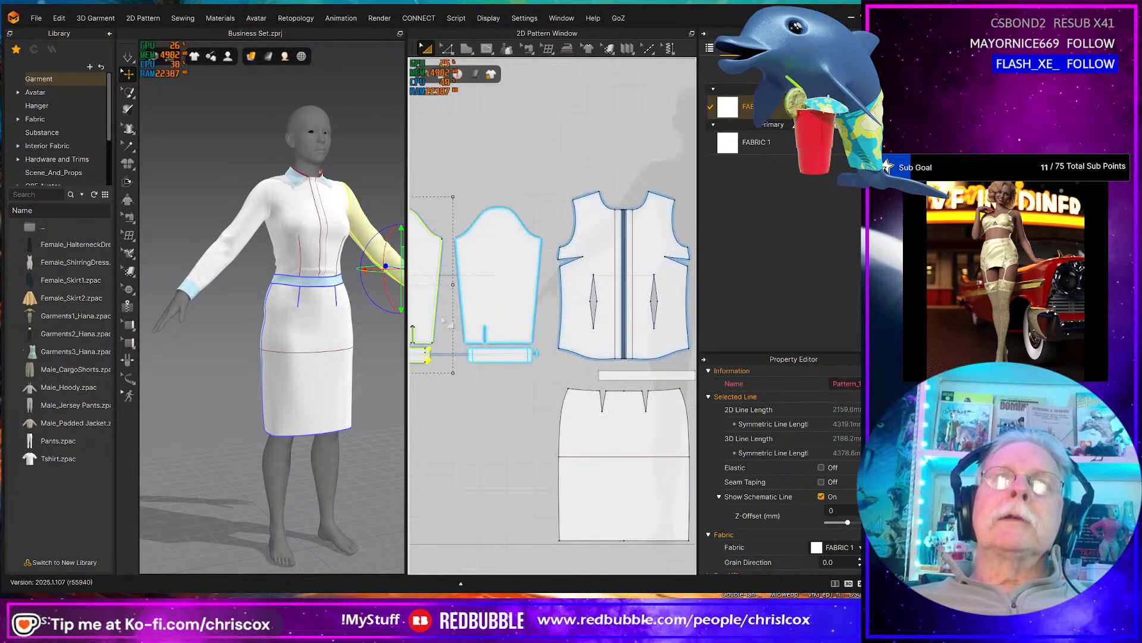
pyautogui.moveTo(520, 348); pyautogui.dragTo(521, 336, button='middle')
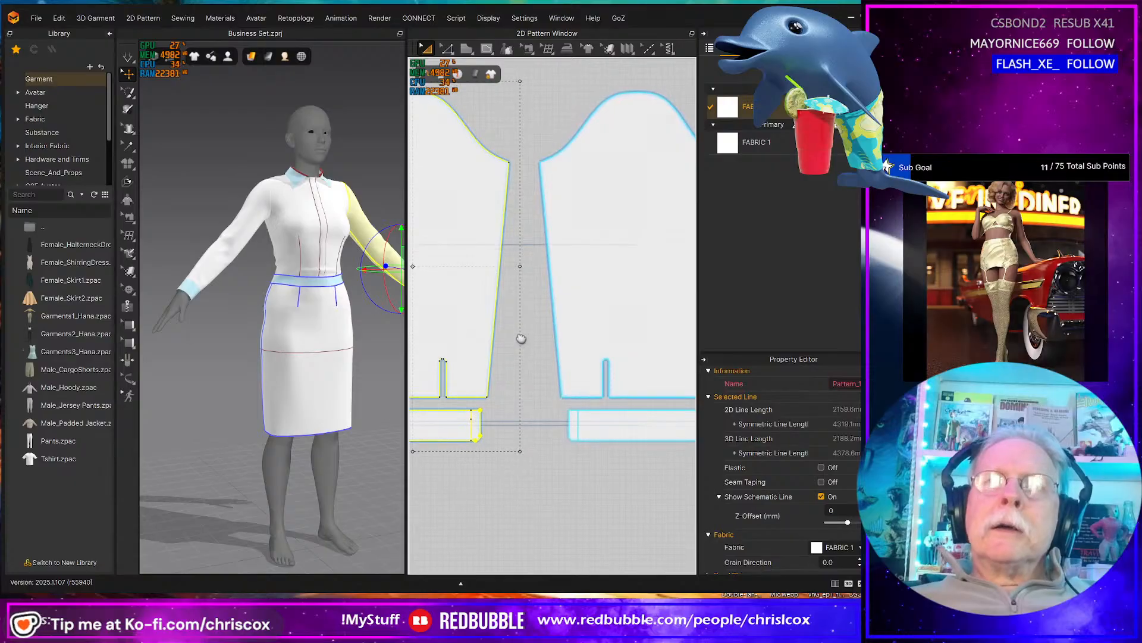
pyautogui.moveTo(487, 278); pyautogui.dragTo(505, 282)
pyautogui.scroll(5, 510, 305)
pyautogui.scroll(-4, 515, 300)
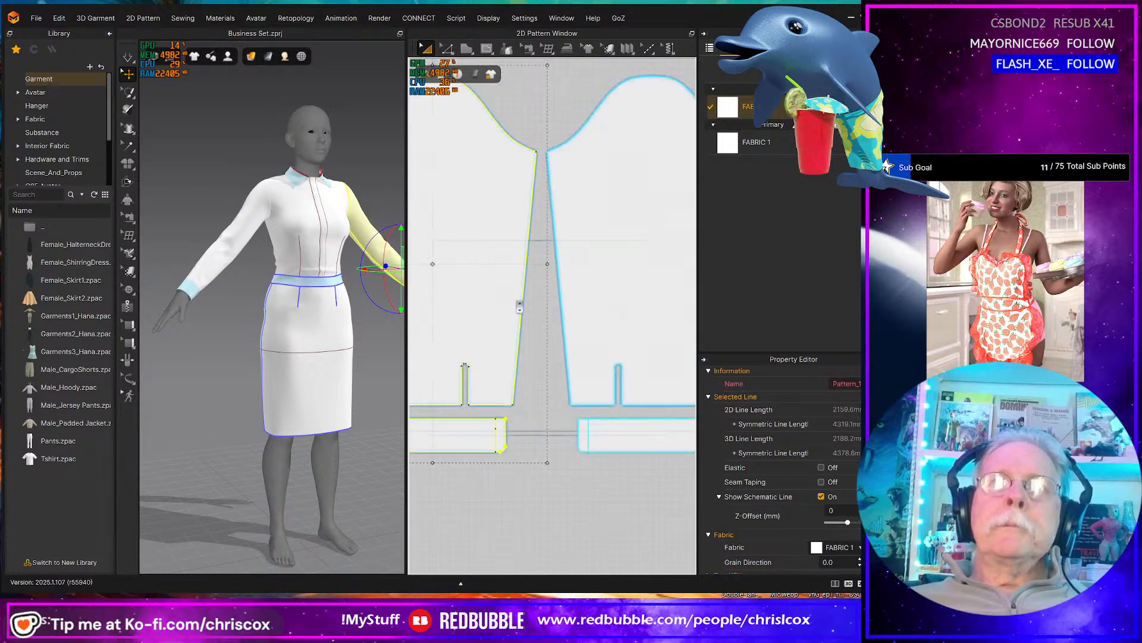
# - Move the outermost sleeve and its cuff across to the opposite end of the row, beside the blouse back
pyautogui.scroll(-5, 515, 299)
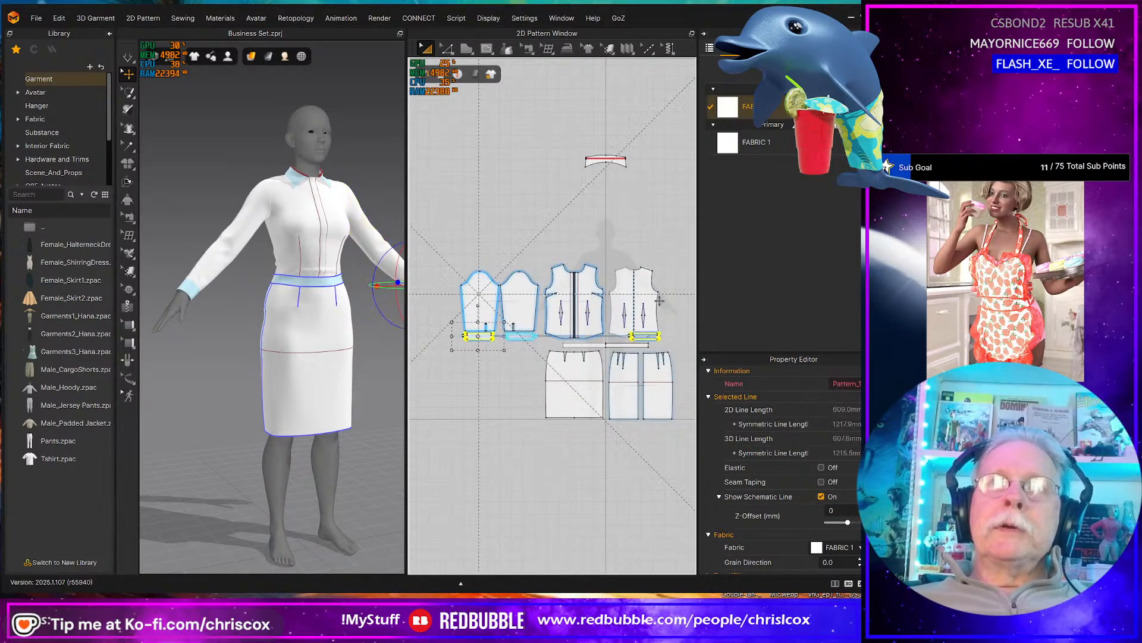
pyautogui.moveTo(435, 242); pyautogui.dragTo(502, 354)
pyautogui.scroll(3, 486, 364)
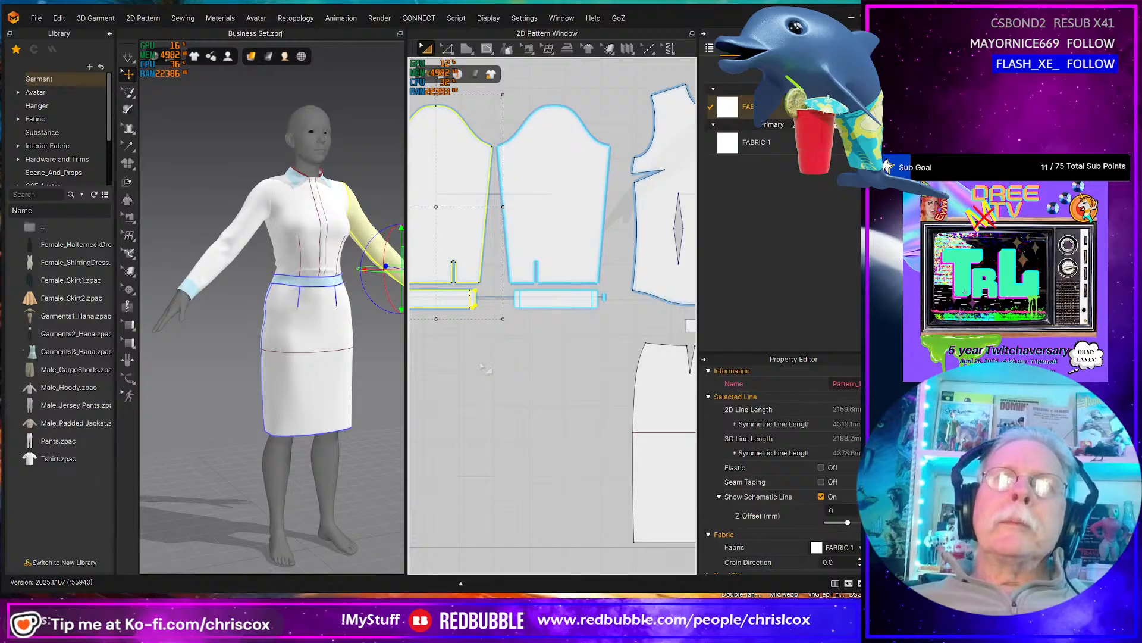
pyautogui.scroll(3, 582, 370)
pyautogui.scroll(-5, 536, 370)
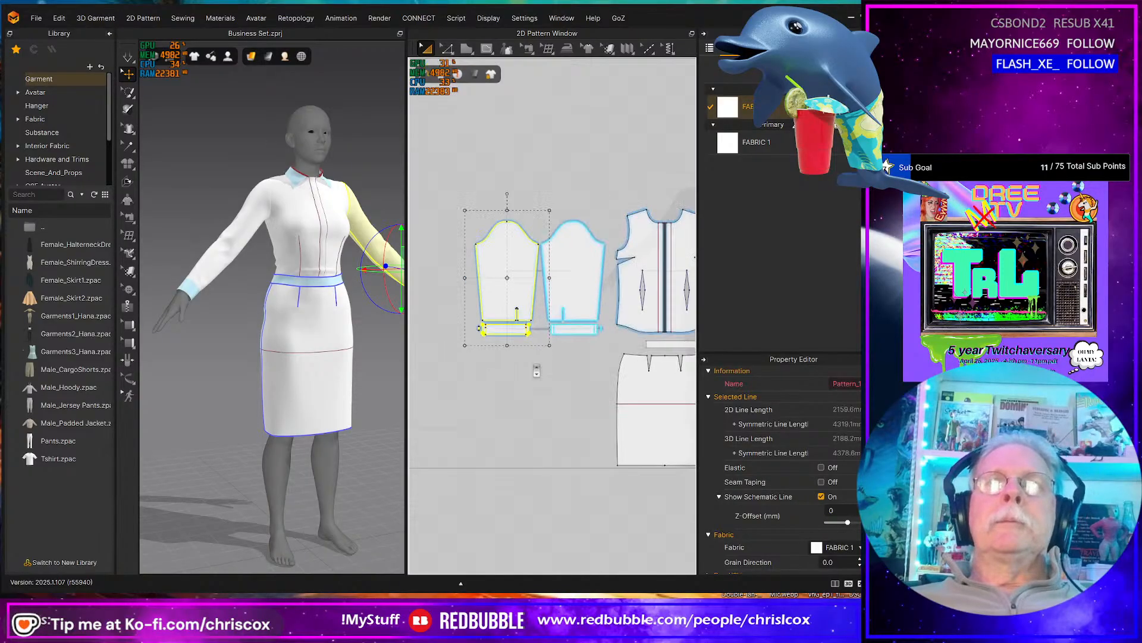
pyautogui.moveTo(525, 381); pyautogui.dragTo(498, 388, button='middle')
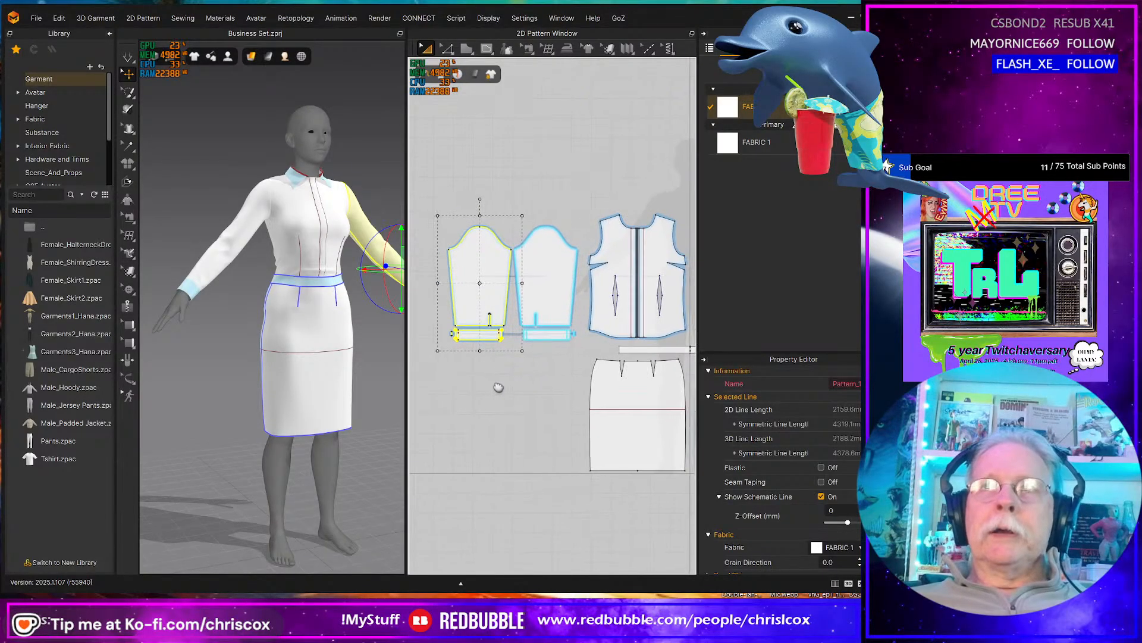
pyautogui.moveTo(498, 315); pyautogui.dragTo(460, 323, button='middle')
pyautogui.moveTo(445, 318); pyautogui.dragTo(669, 318)
pyautogui.hotkey('ctrl', 'z')
pyautogui.scroll(-4, 627, 334)
pyautogui.moveTo(576, 320); pyautogui.dragTo(491, 330, button='middle')
pyautogui.moveTo(459, 315); pyautogui.dragTo(607, 327)
# - Move the collar pieces down to just above the blouse front and back, centred on the avatar silhouette
pyautogui.moveTo(607, 258); pyautogui.dragTo(492, 194)
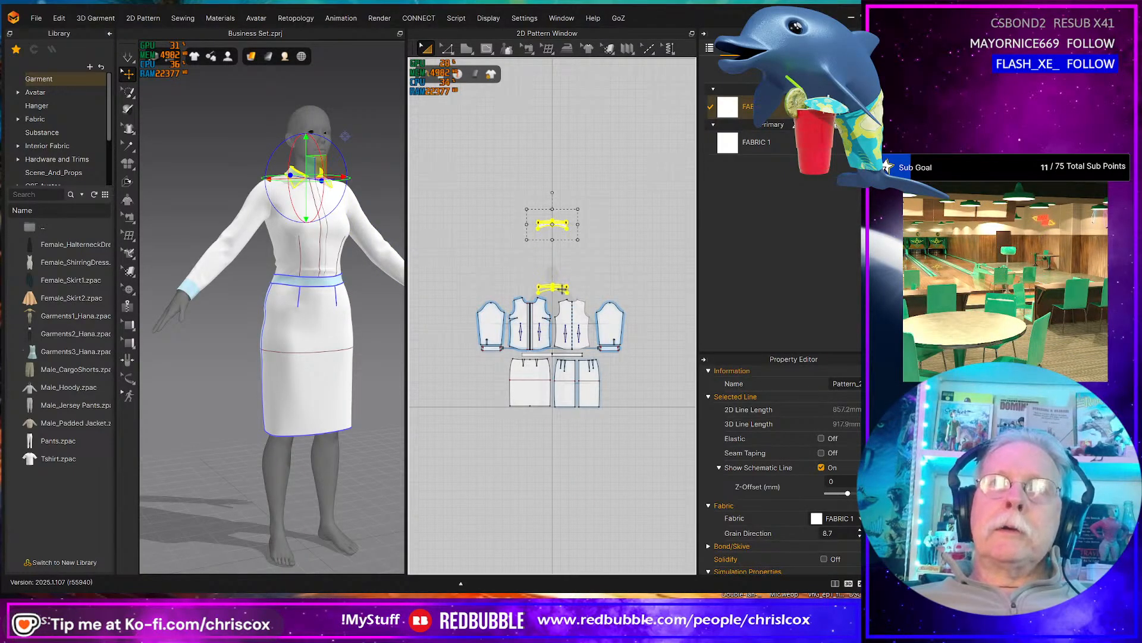
pyautogui.scroll(5, 552, 226)
pyautogui.moveTo(600, 224); pyautogui.dragTo(612, 244)
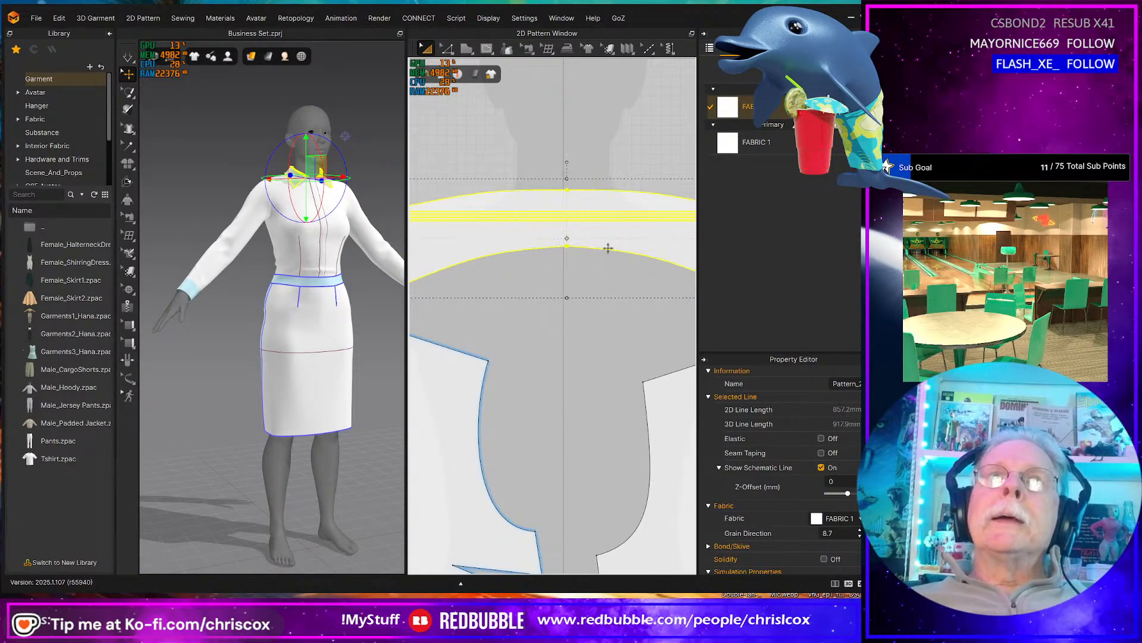
pyautogui.scroll(-5, 605, 268)
pyautogui.scroll(-6, 605, 268)
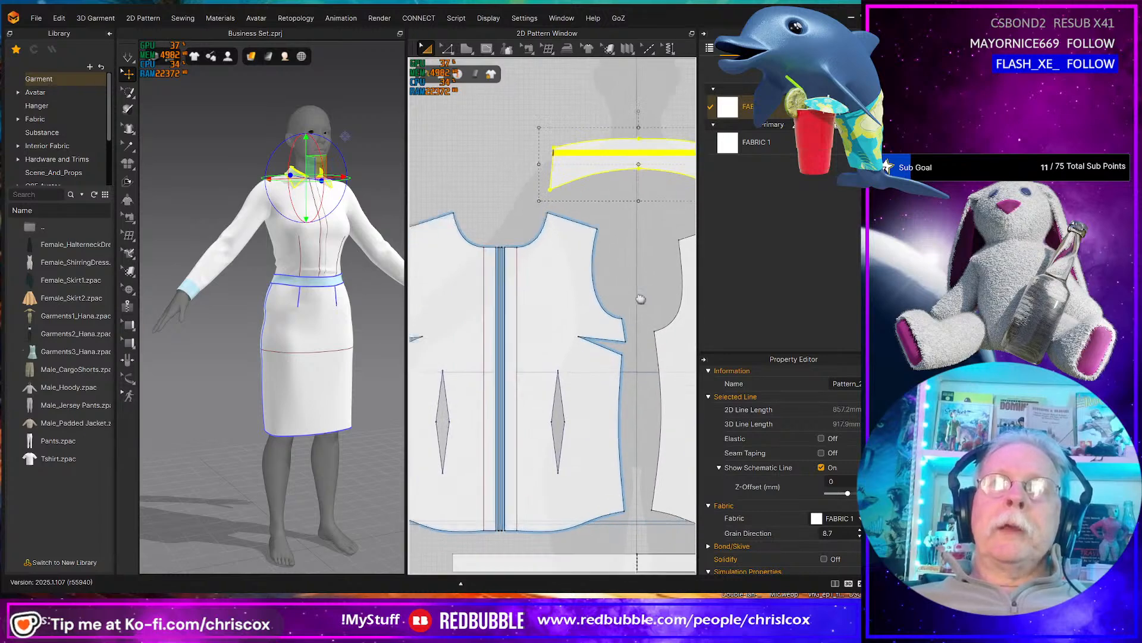
# - Turn the avatar to its back and select the back skirt panel beside the centre-back seam
pyautogui.moveTo(621, 361); pyautogui.dragTo(633, 341, button='middle')
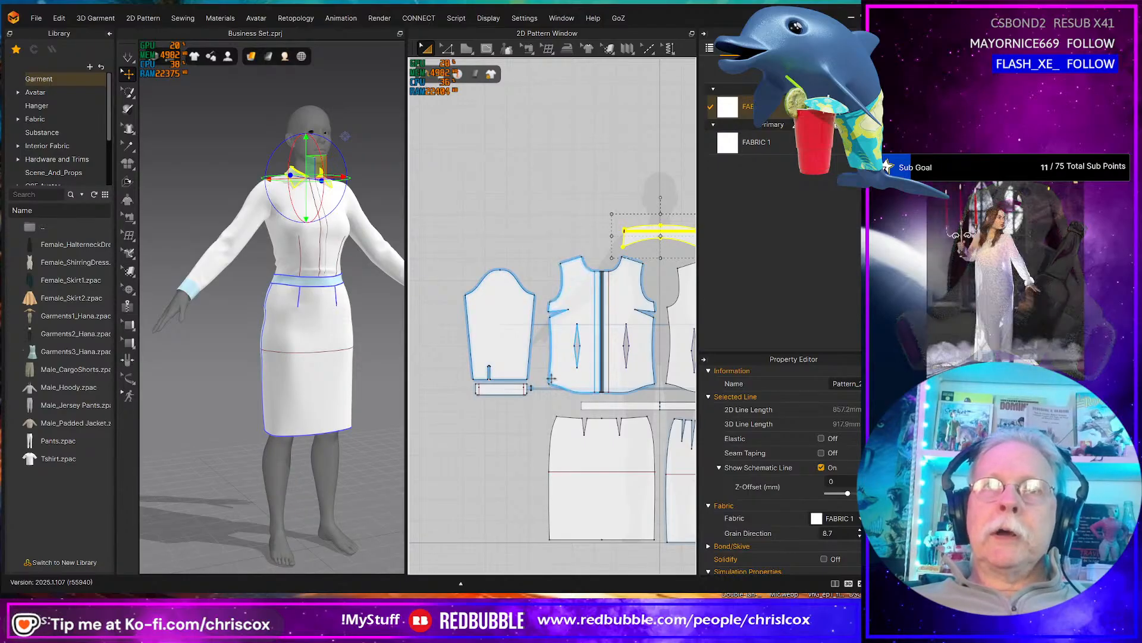
pyautogui.moveTo(646, 382); pyautogui.dragTo(457, 365, button='middle')
pyautogui.moveTo(535, 407); pyautogui.dragTo(629, 379, button='middle')
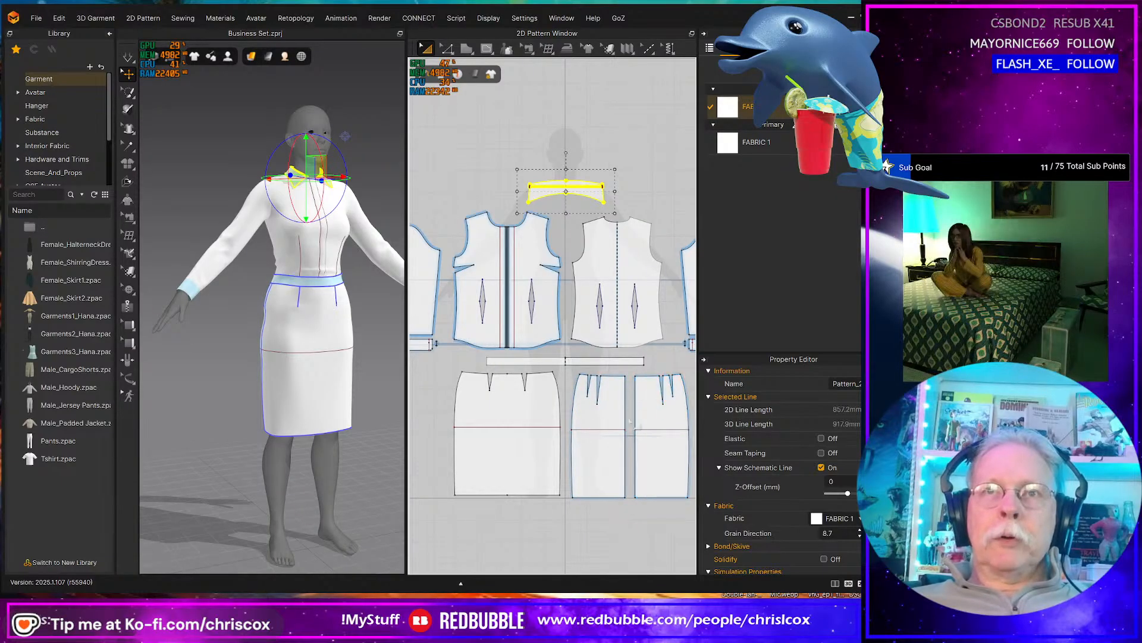
pyautogui.moveTo(616, 433); pyautogui.dragTo(647, 431, button='middle')
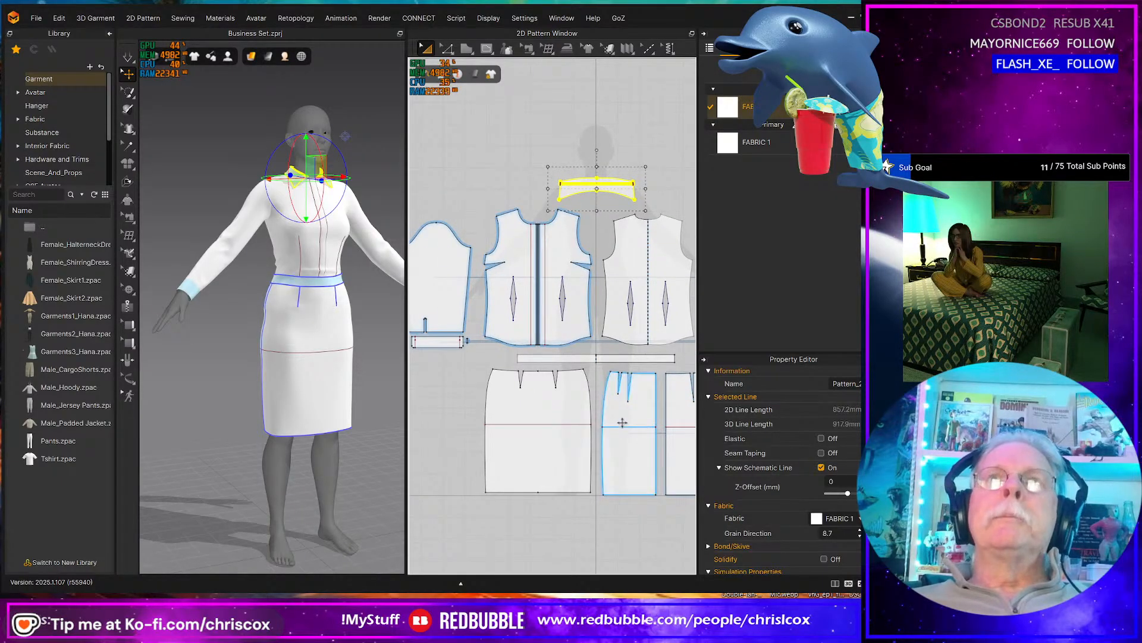
pyautogui.scroll(3, 622, 423)
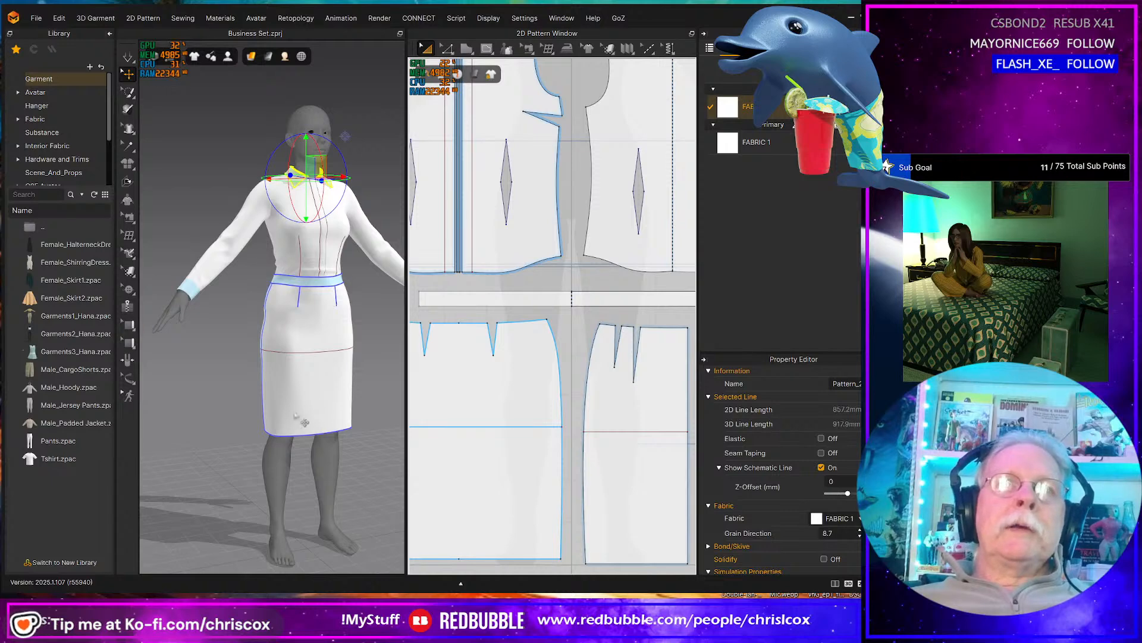
pyautogui.moveTo(314, 420); pyautogui.dragTo(365, 419, button='right')
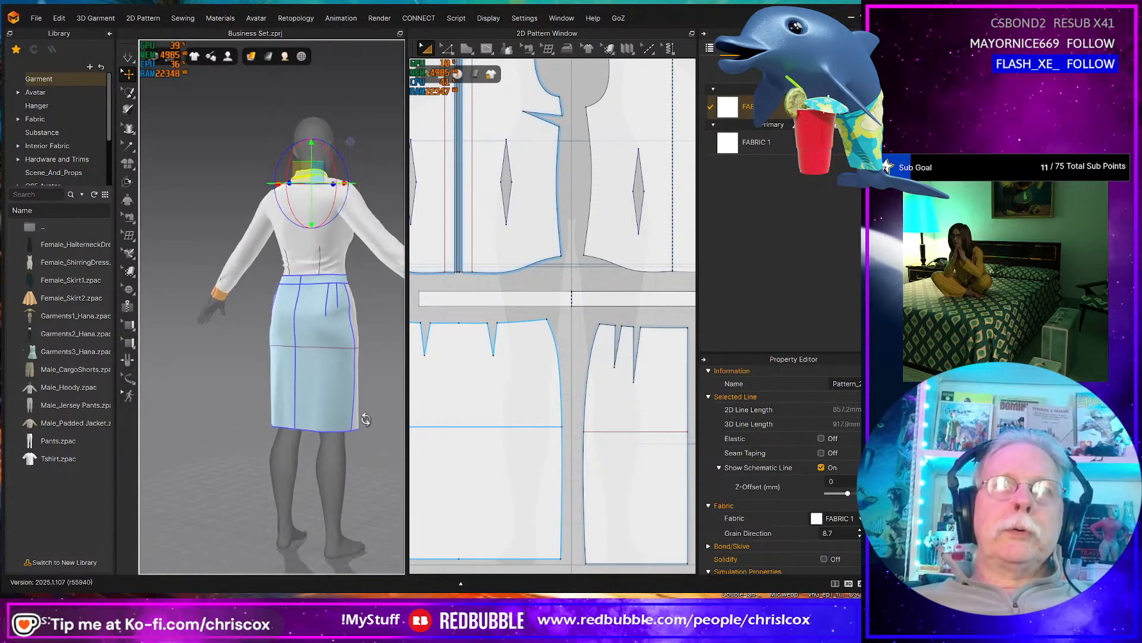
pyautogui.click(297, 334)
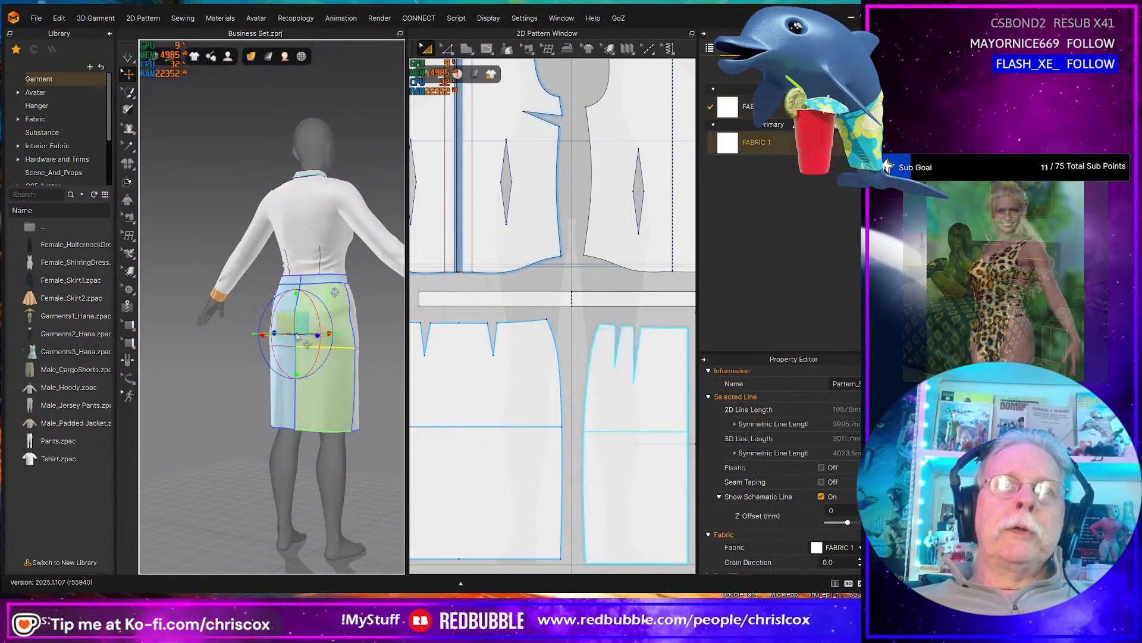
# - Split the back skirt panel's centre-back edge above the hip line so that its upper segment is 200 mm long
pyautogui.moveTo(601, 413); pyautogui.dragTo(439, 417, button='middle')
pyautogui.scroll(5, 438, 417)
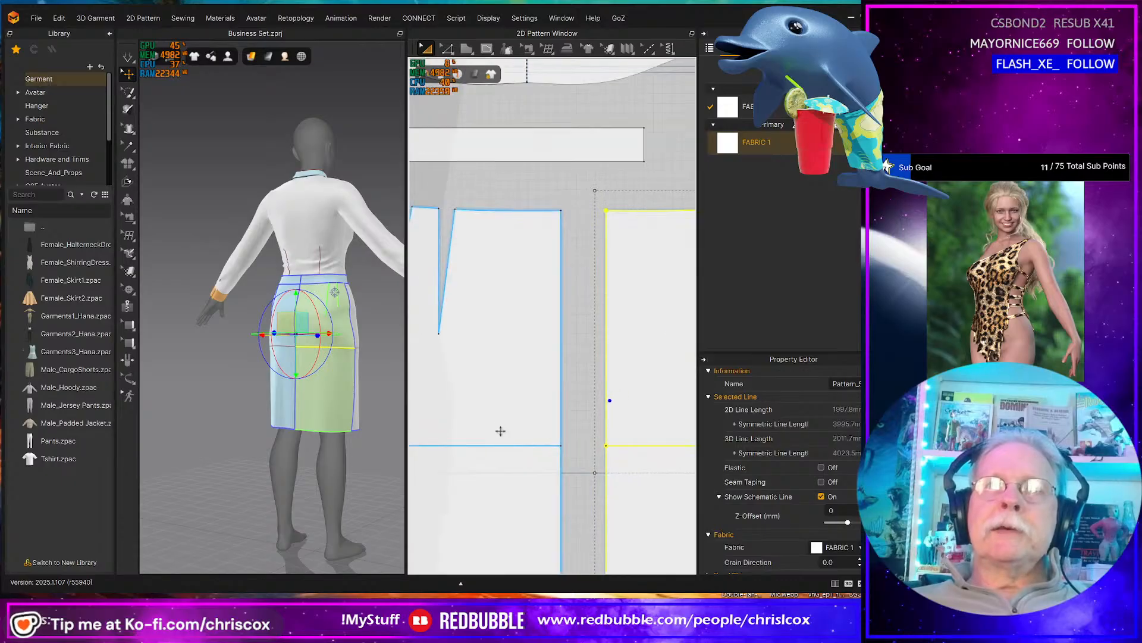
pyautogui.press('z')
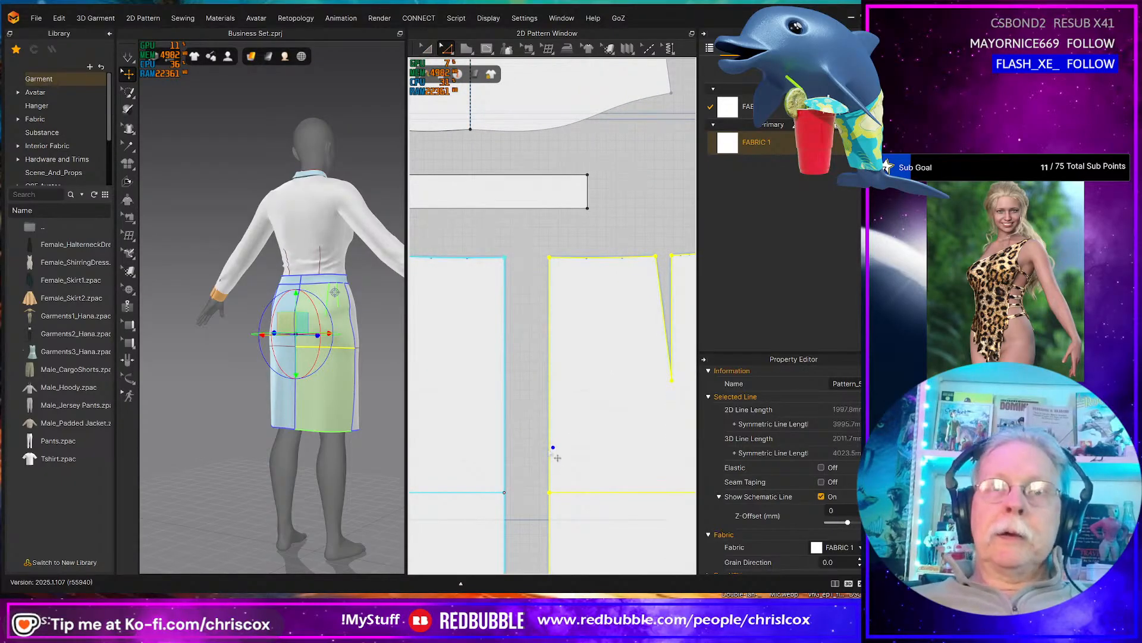
pyautogui.click(550, 448)
pyautogui.rightClick(549, 448)
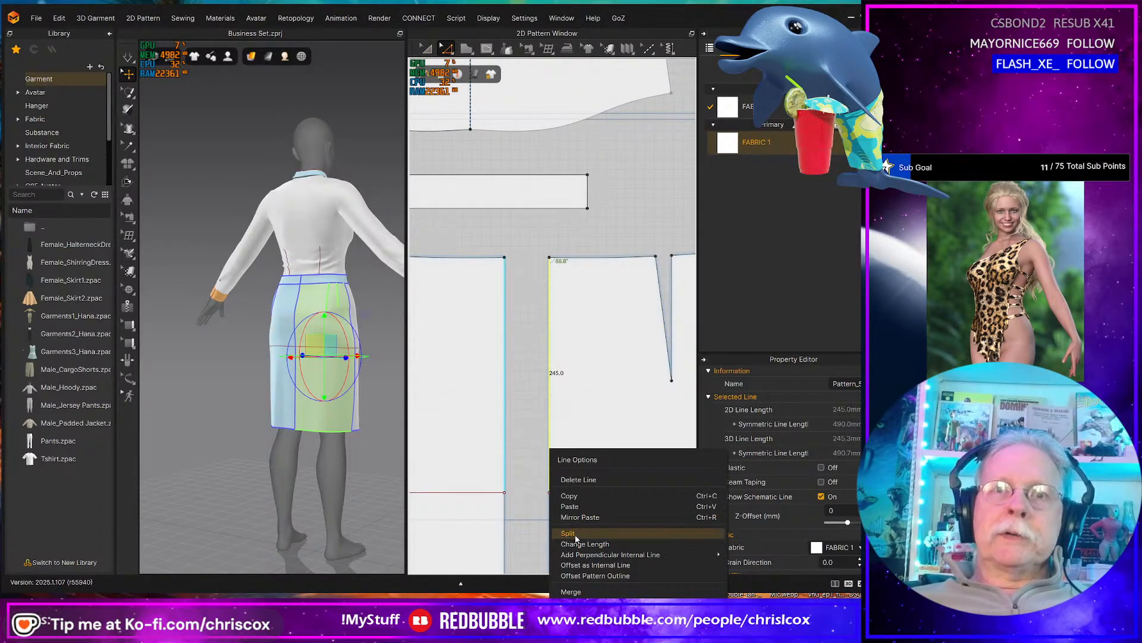
pyautogui.click(574, 539)
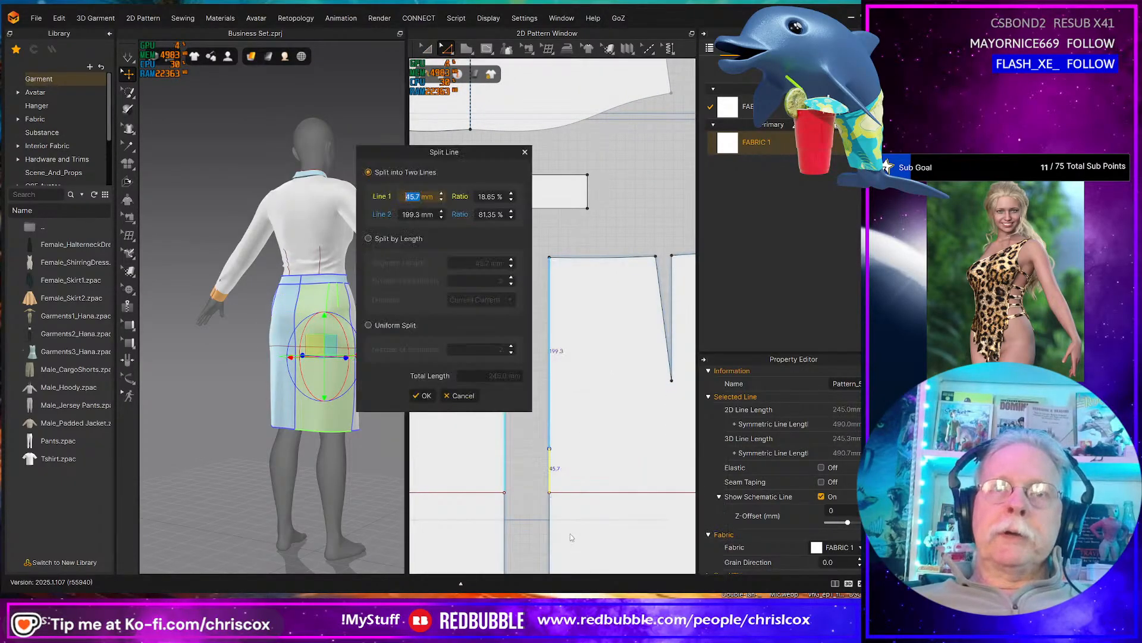
pyautogui.click(441, 217)
pyautogui.write('200')
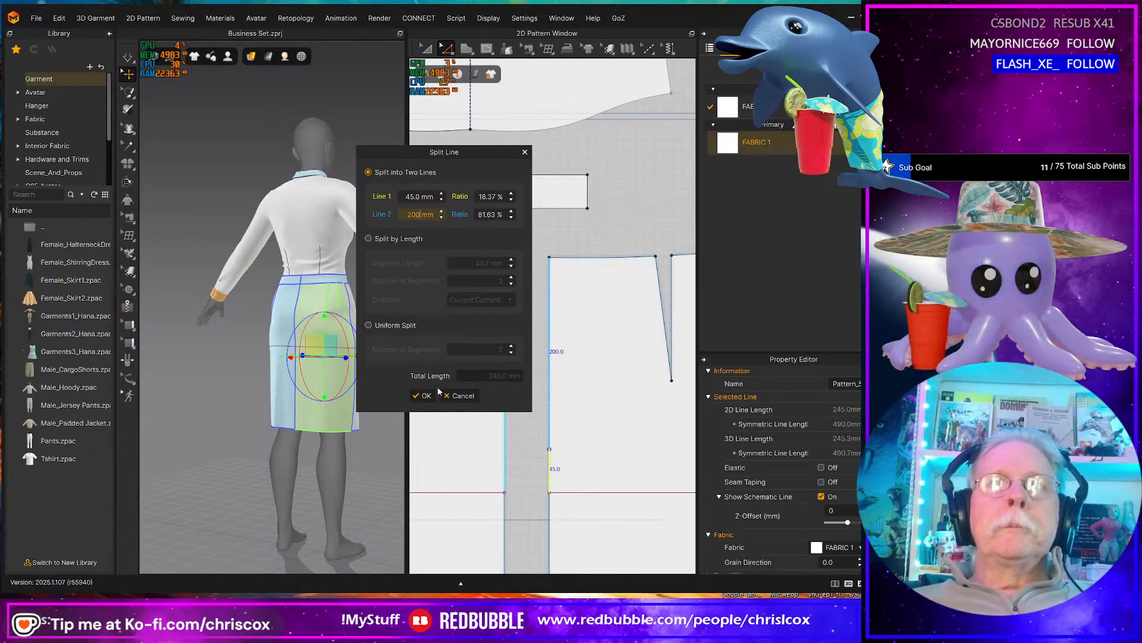
pyautogui.click(419, 395)
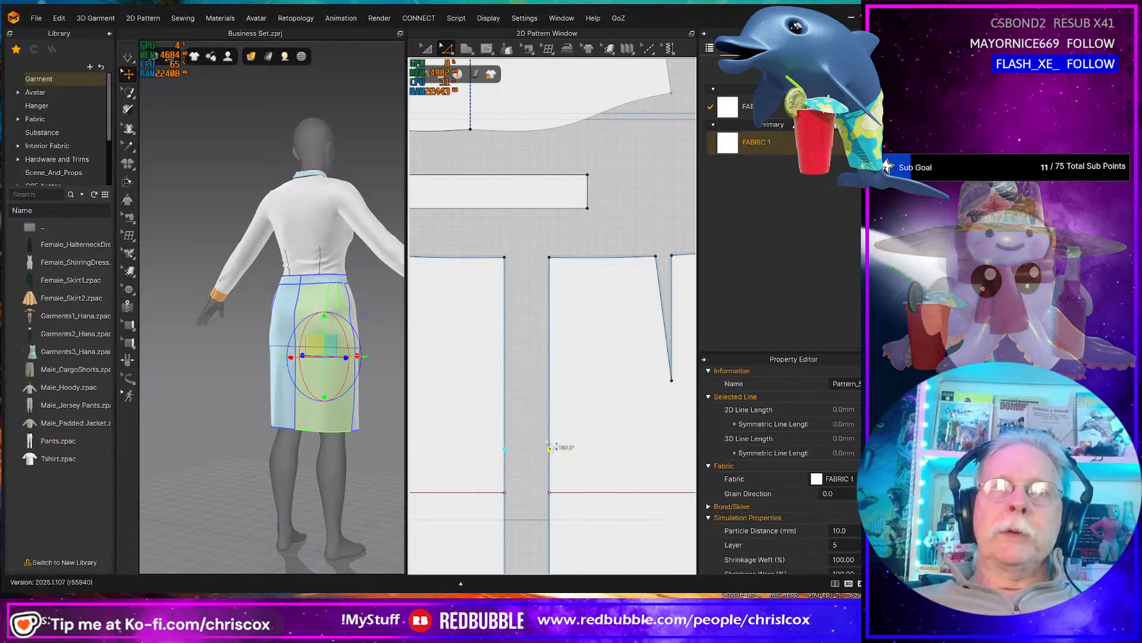
# - Offset the upper 200 mm segment of the centre-back edge as one internal line at 15 mm, with Extend turned off
pyautogui.click(549, 446)
pyautogui.rightClick(550, 445)
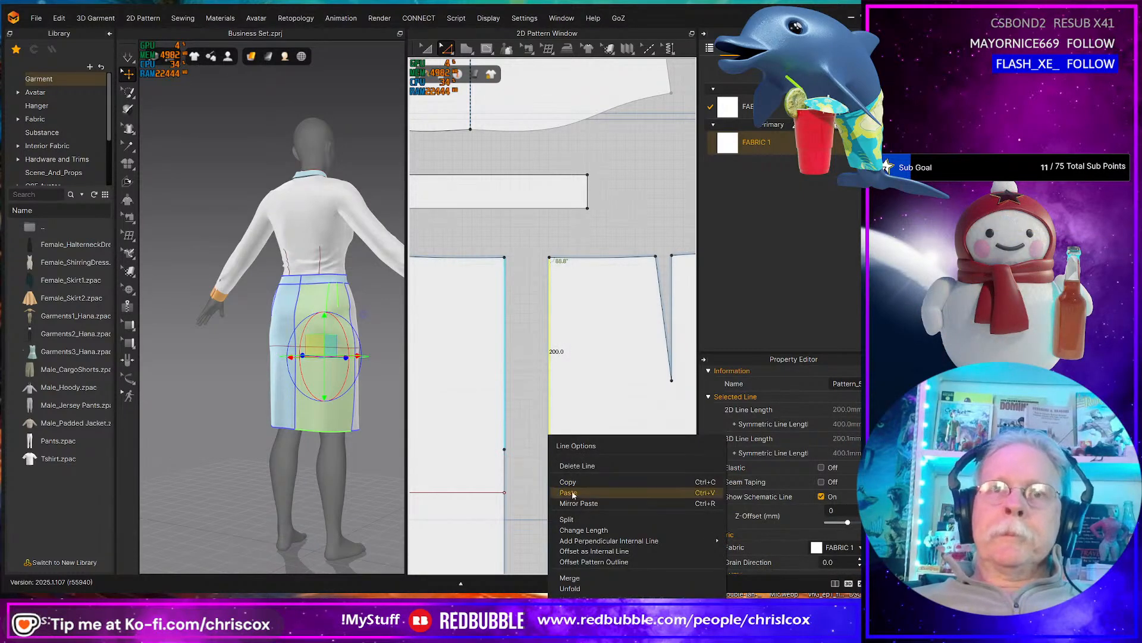
pyautogui.click(582, 551)
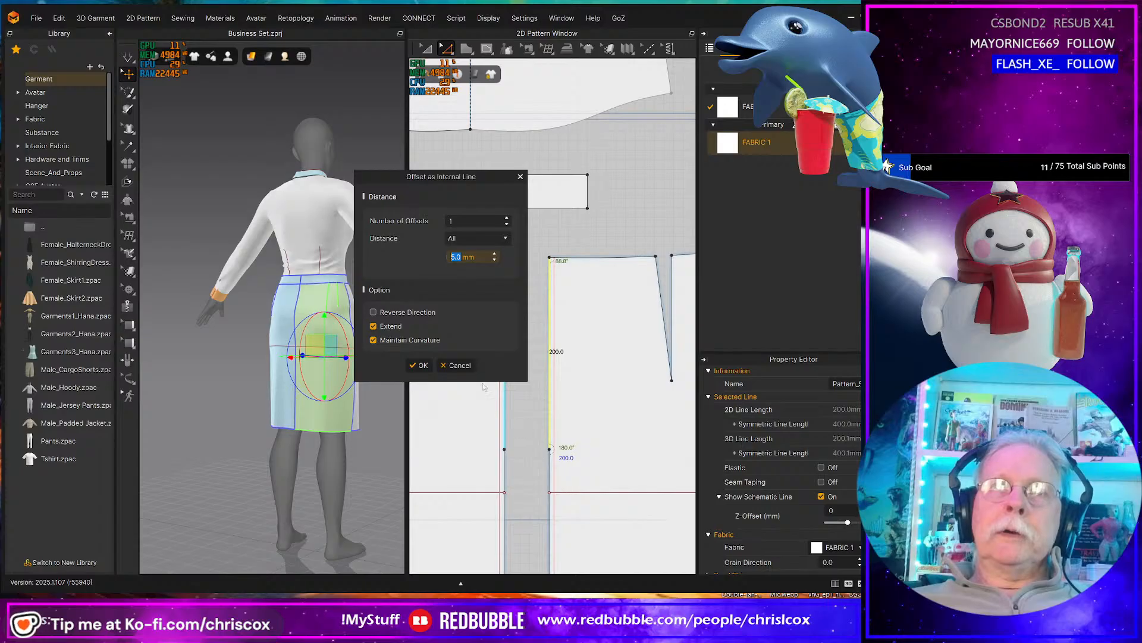
pyautogui.click(375, 327)
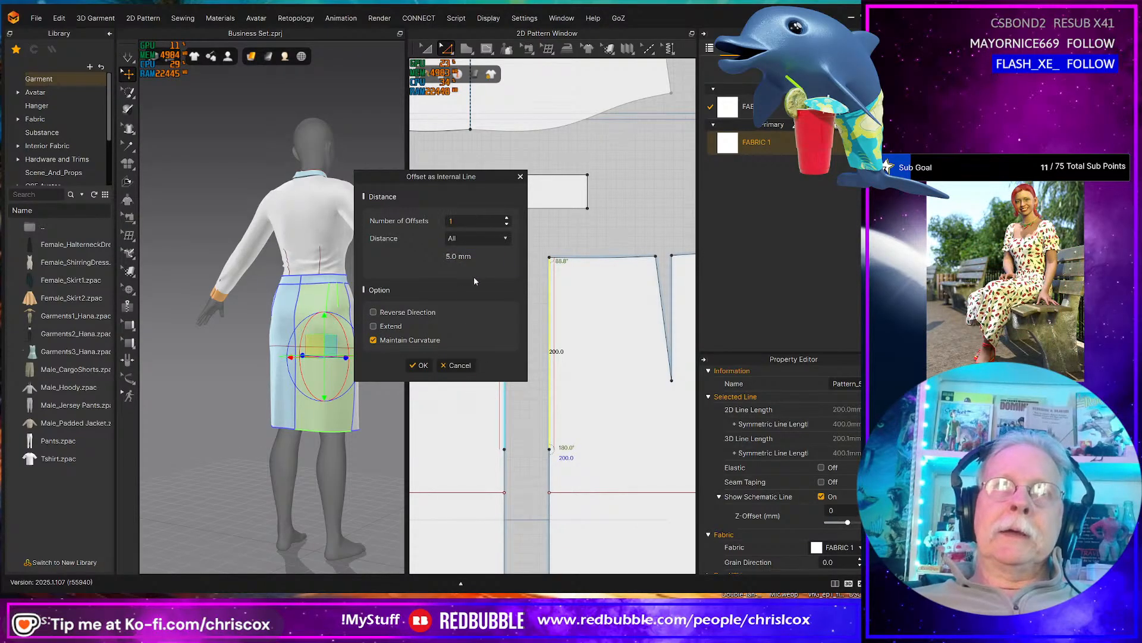
pyautogui.press('Return')
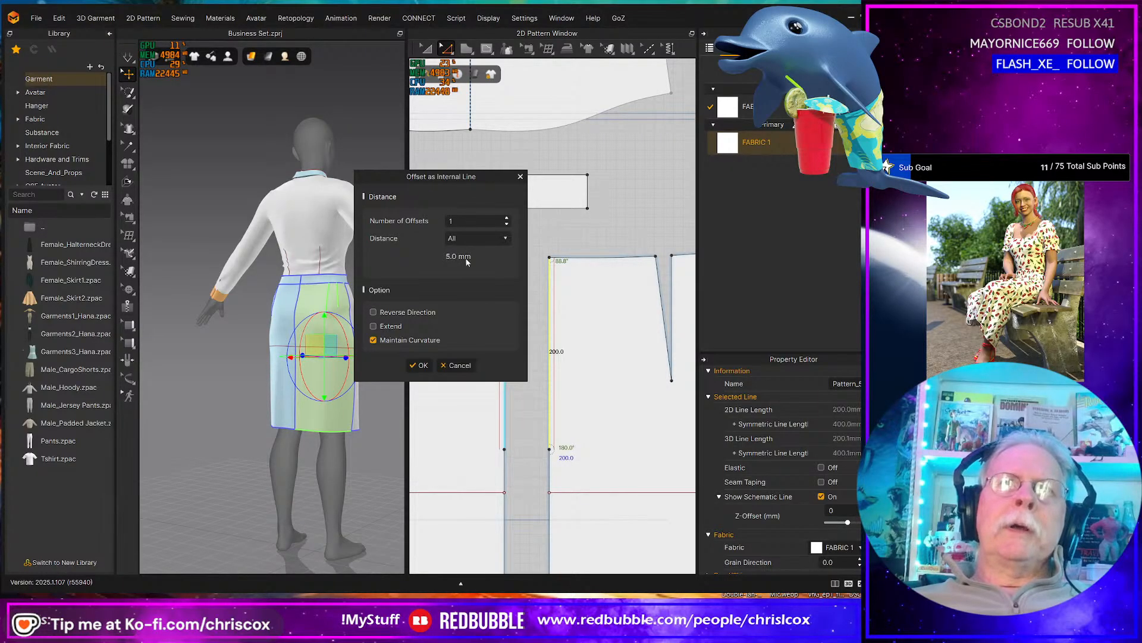
pyautogui.click(466, 257)
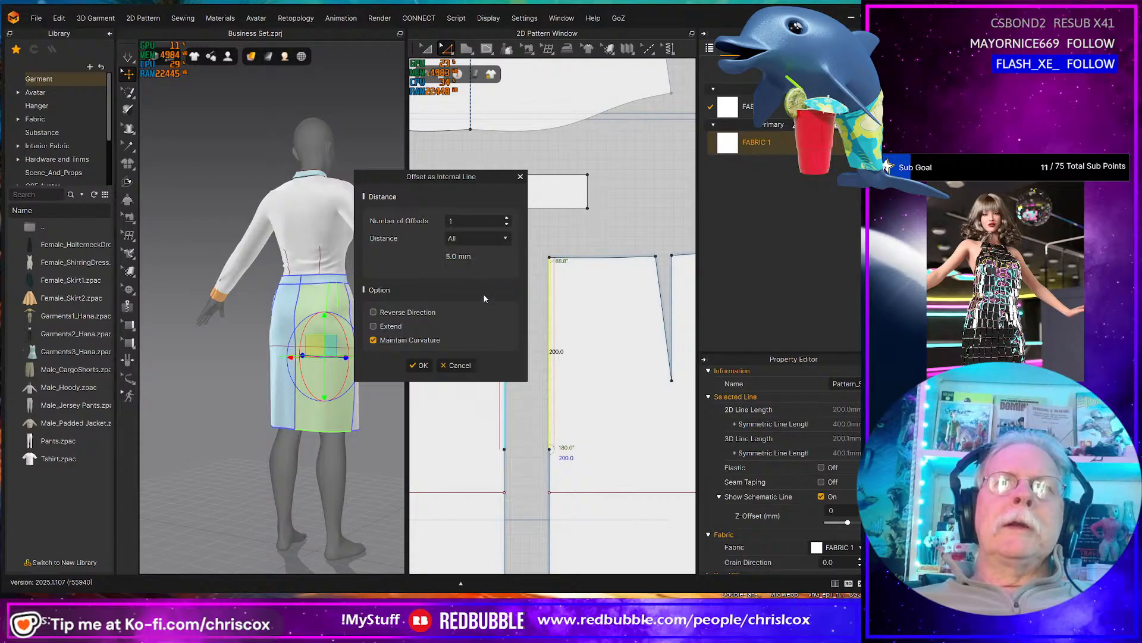
pyautogui.click(453, 256)
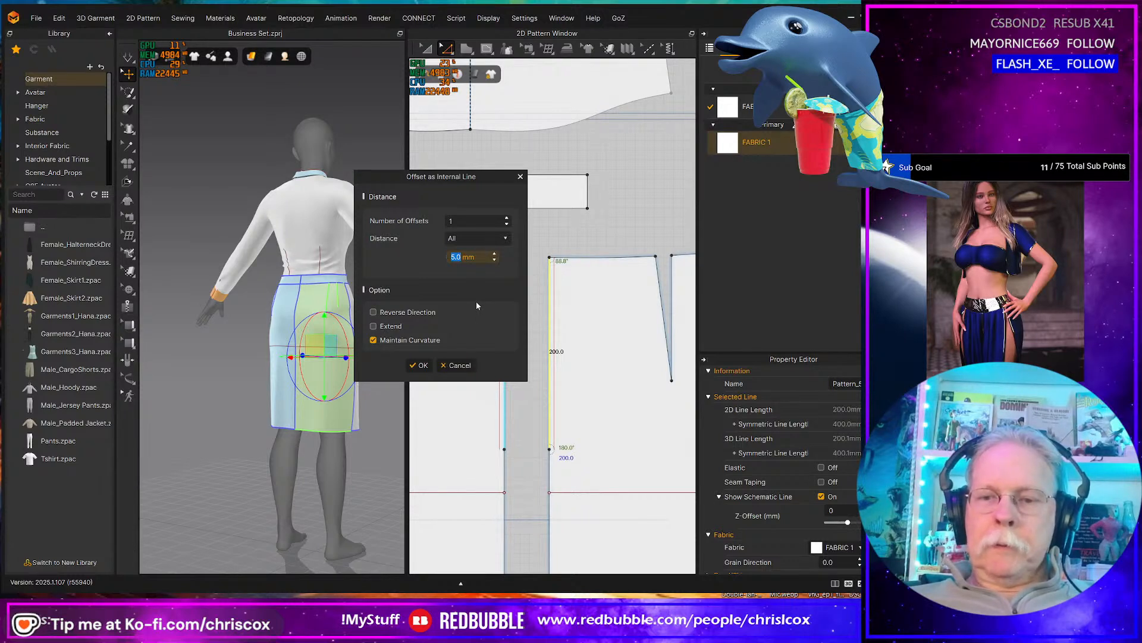
pyautogui.write('12')
pyautogui.press('BackSpace')
pyautogui.write('5')
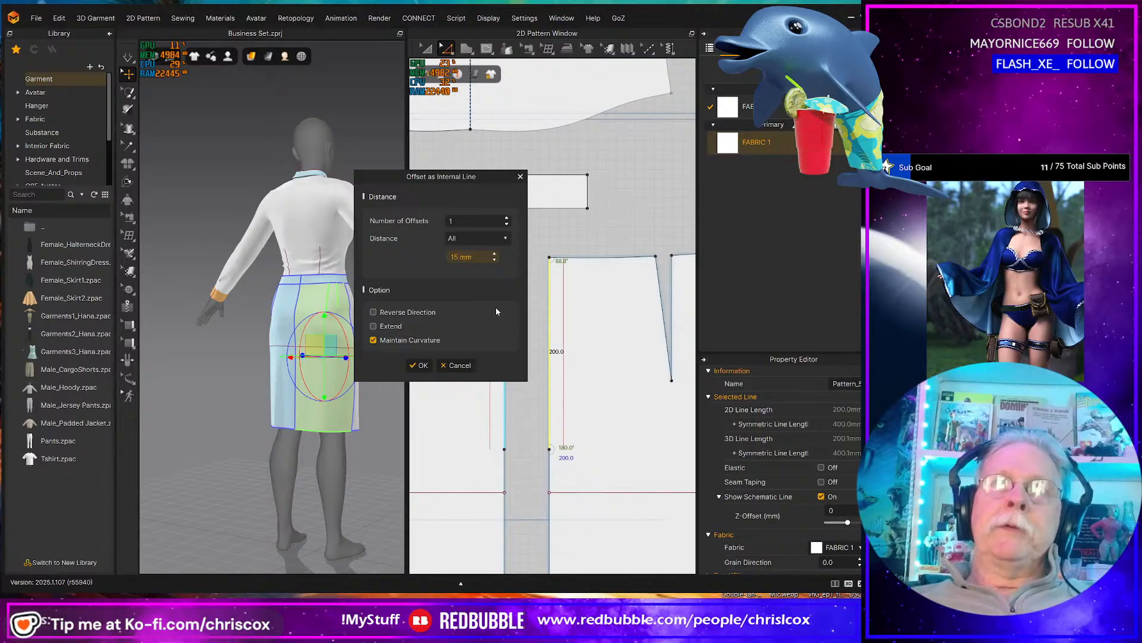
pyautogui.click(422, 365)
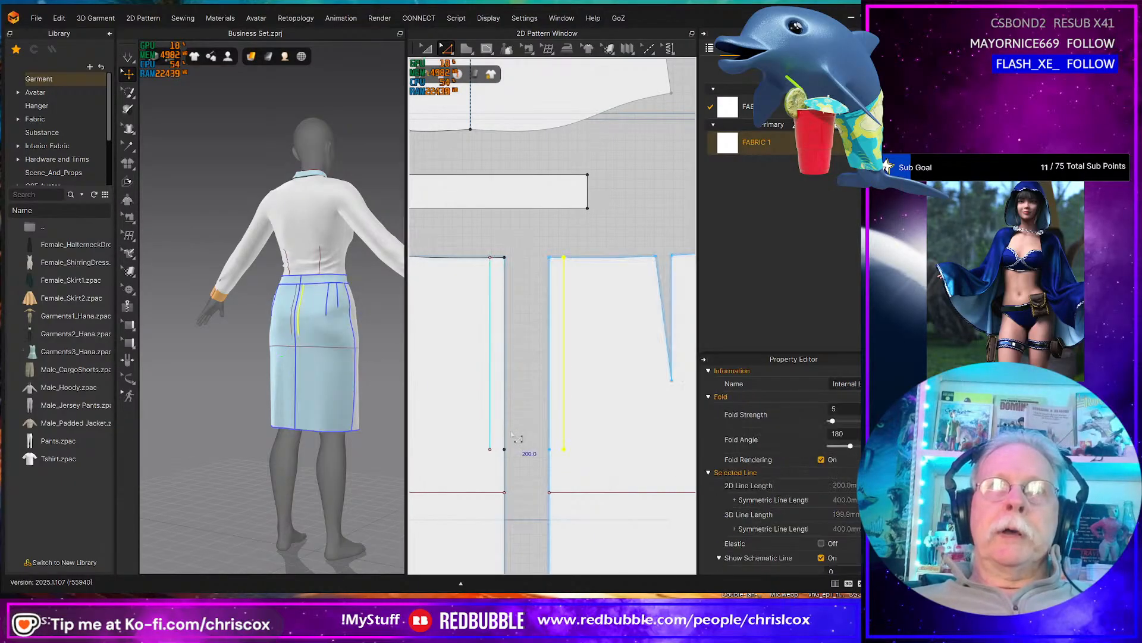
# - Draw a 15 mm horizontal internal line joining the lower end of the offset line to the split point on the centre-back edge
pyautogui.scroll(5, 518, 438)
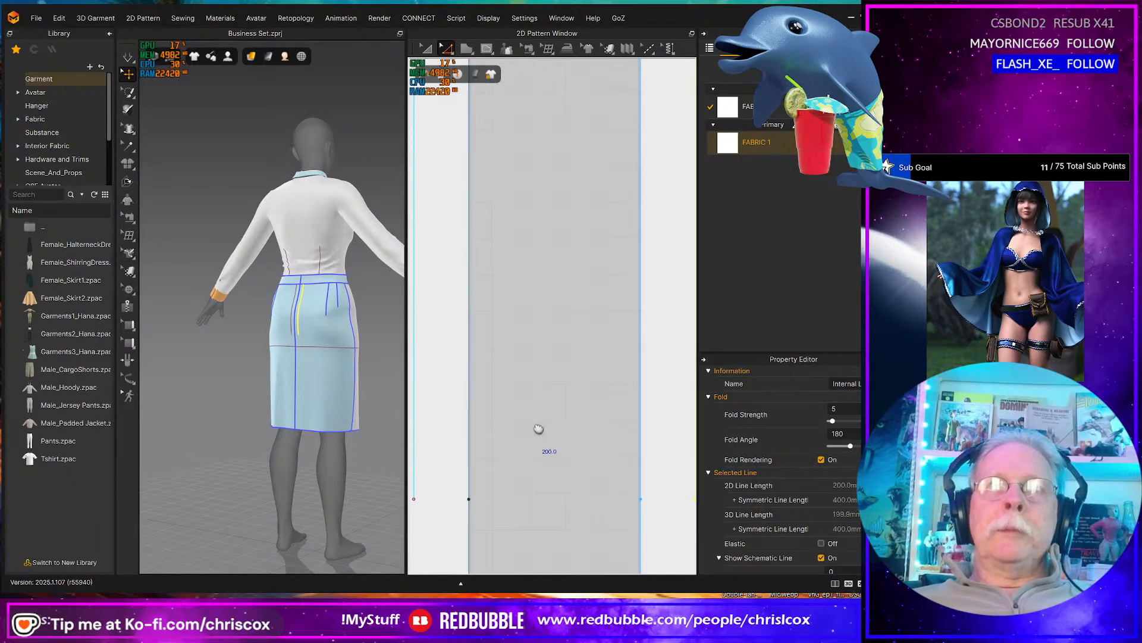
pyautogui.moveTo(538, 435); pyautogui.dragTo(650, 319, button='middle')
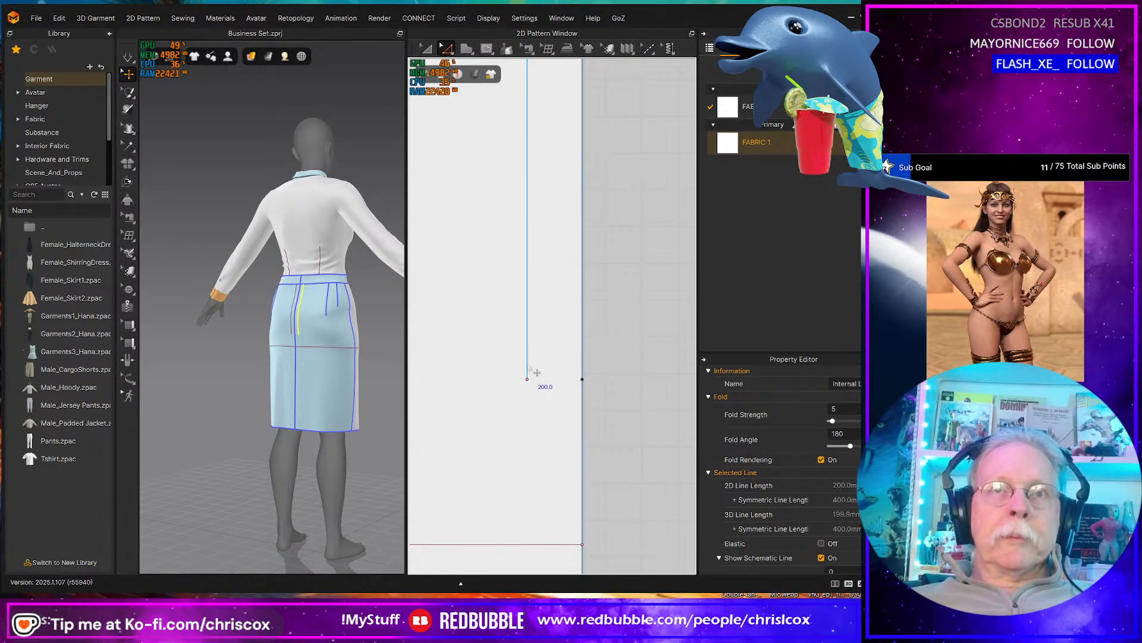
pyautogui.press('g')
pyautogui.click(582, 379)
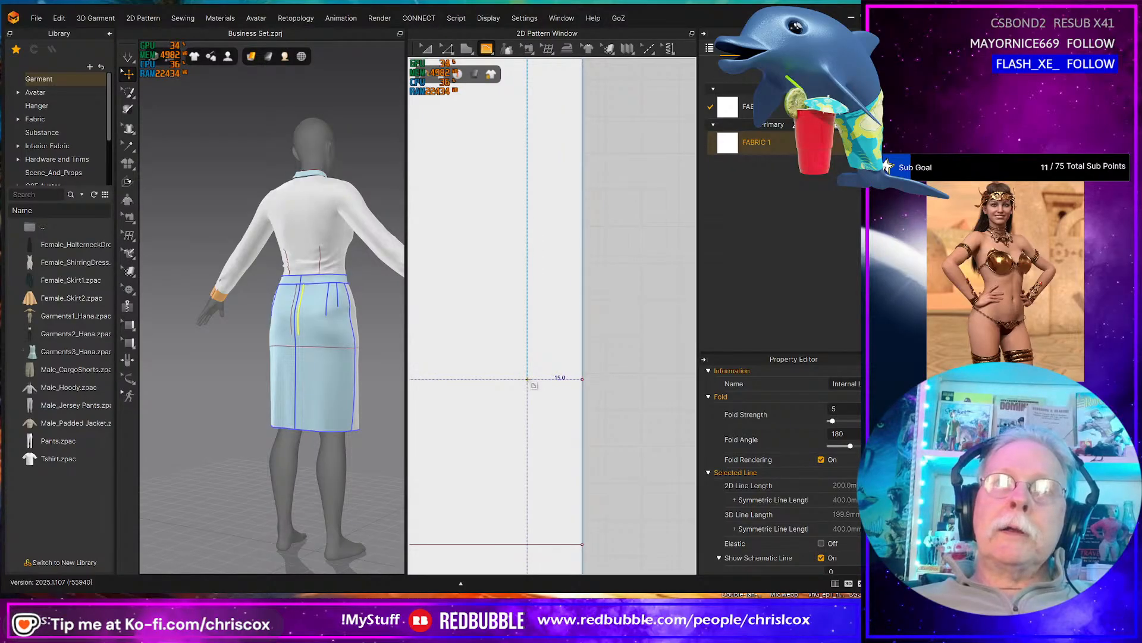
pyautogui.click(594, 403)
pyautogui.scroll(-5, 572, 426)
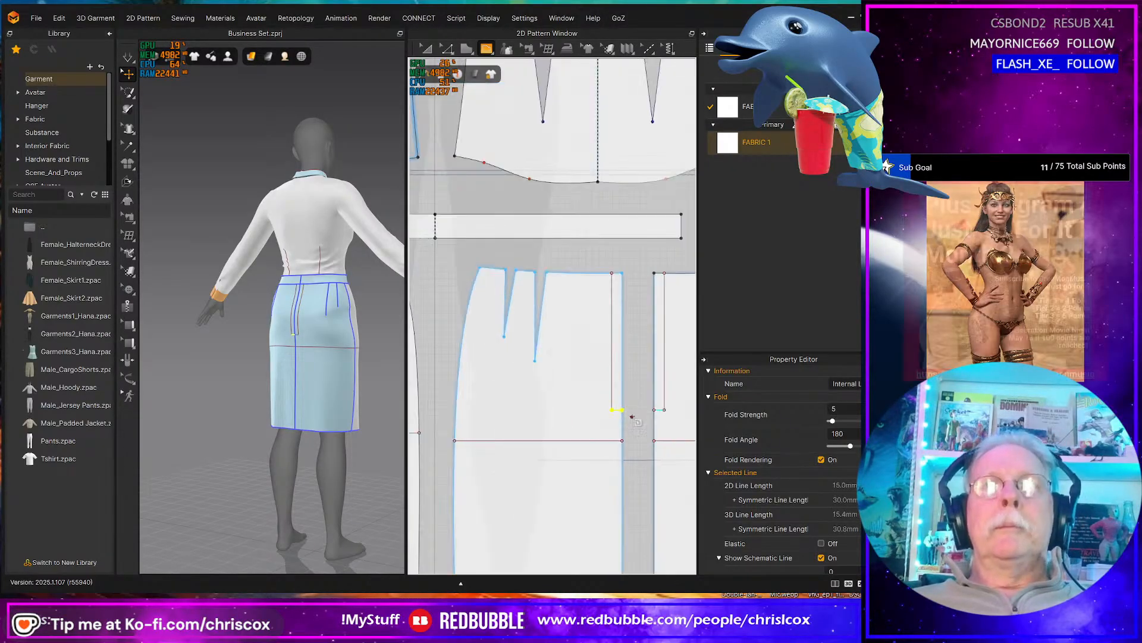
pyautogui.scroll(3, 568, 420)
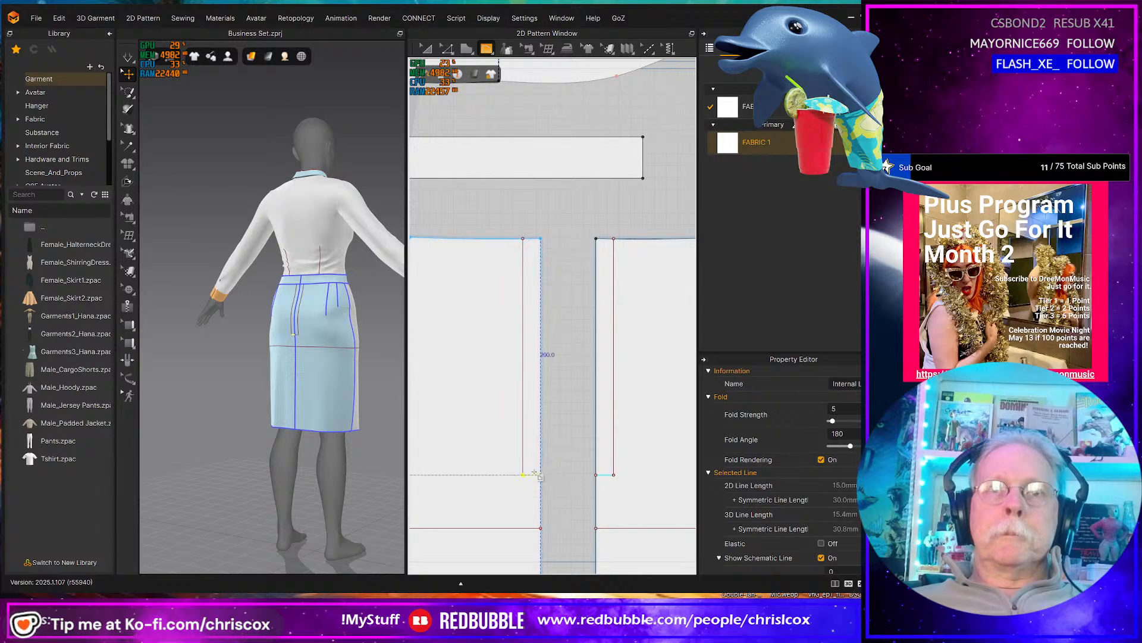
pyautogui.doubleClick(613, 475)
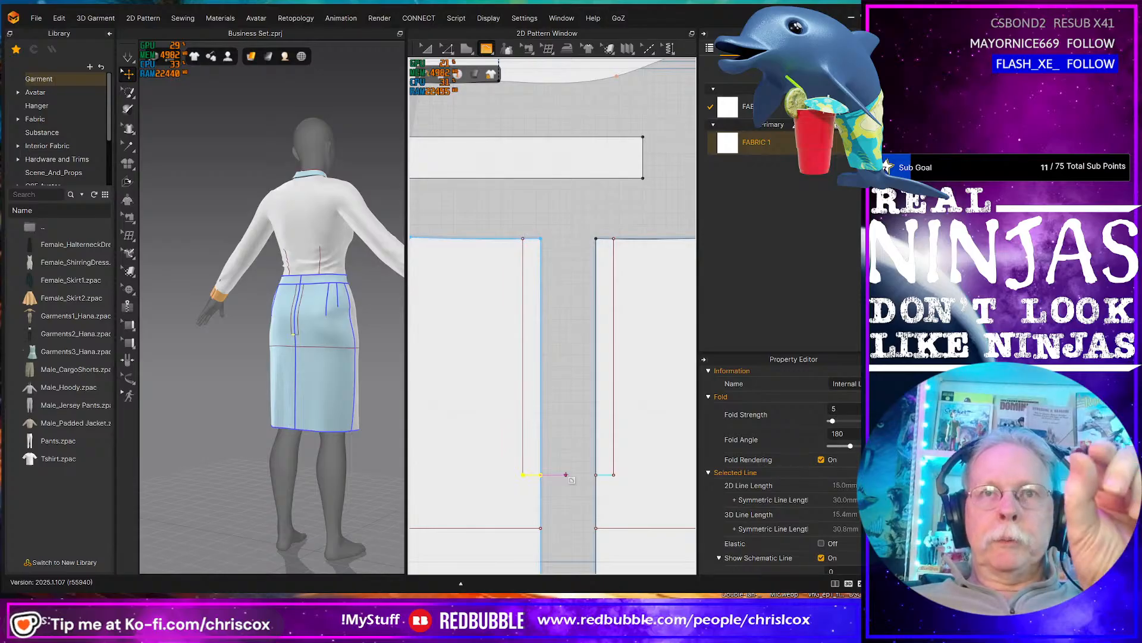
pyautogui.scroll(2, 570, 480)
pyautogui.moveTo(569, 450); pyautogui.dragTo(566, 469, button='middle')
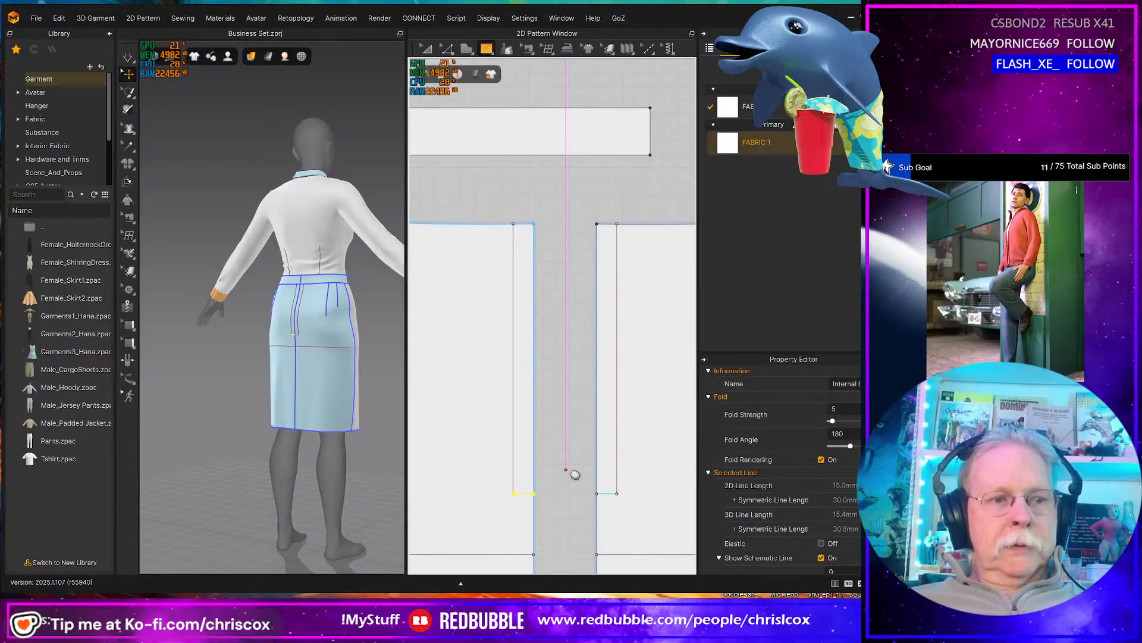
pyautogui.press('h')
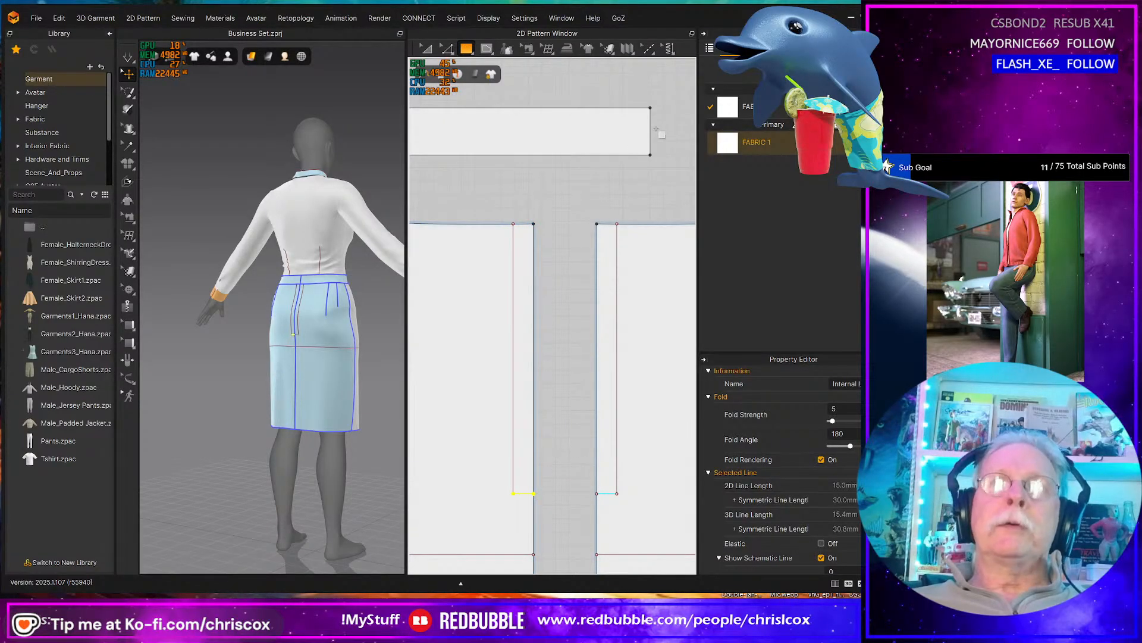
# - Offset the short end edge of the skirt waistband as one internal line at 15 mm, with Extend off
pyautogui.press('z')
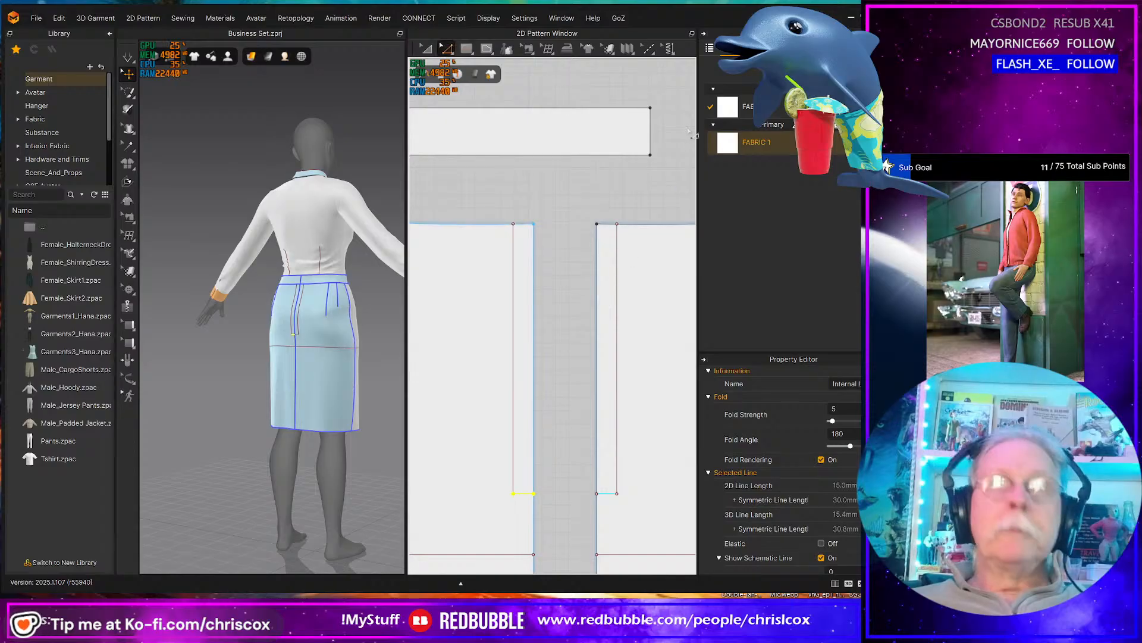
pyautogui.click(655, 134)
pyautogui.rightClick(658, 135)
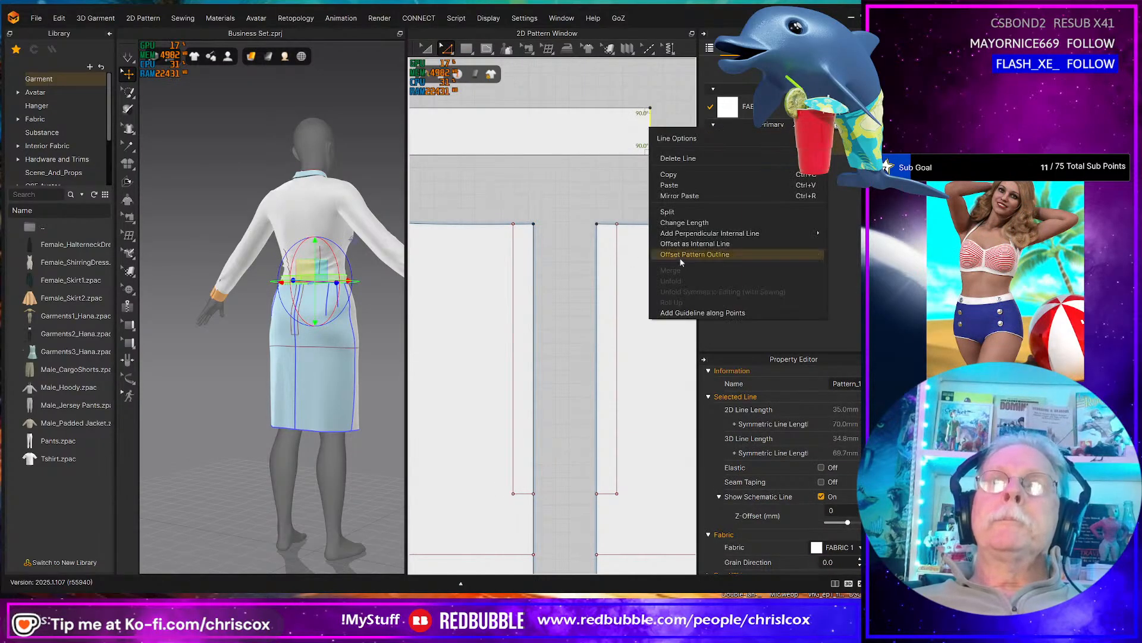
pyautogui.click(681, 244)
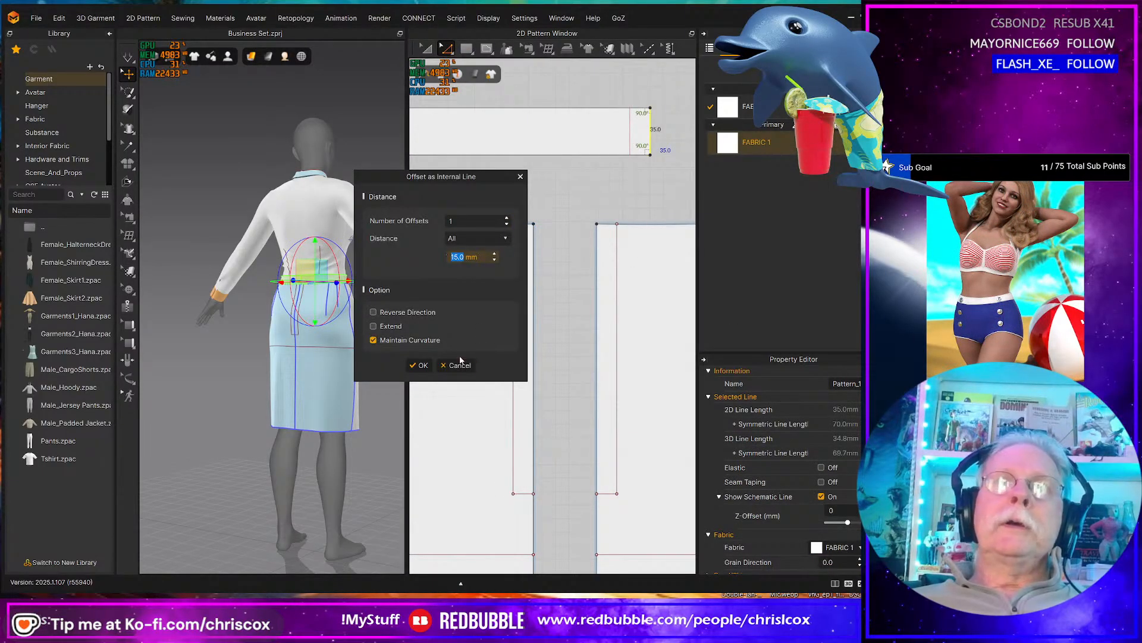
pyautogui.click(420, 365)
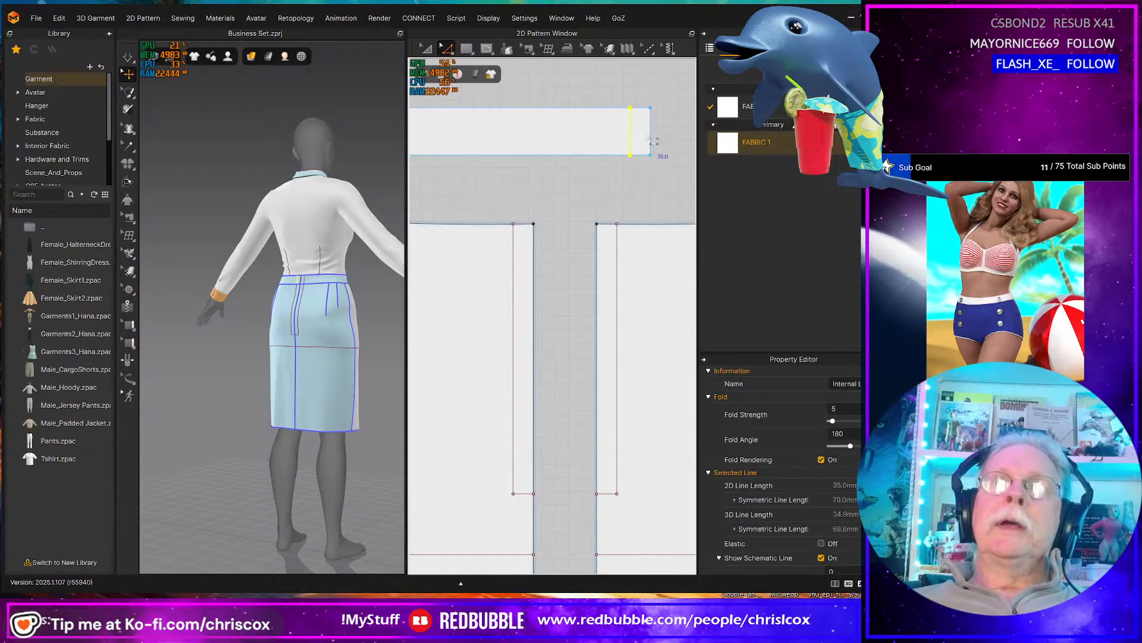
# - Create a 15 mm by 235 mm rectangular strip and place it between the two back skirt panels, level with the placket's lower end
pyautogui.click(650, 138)
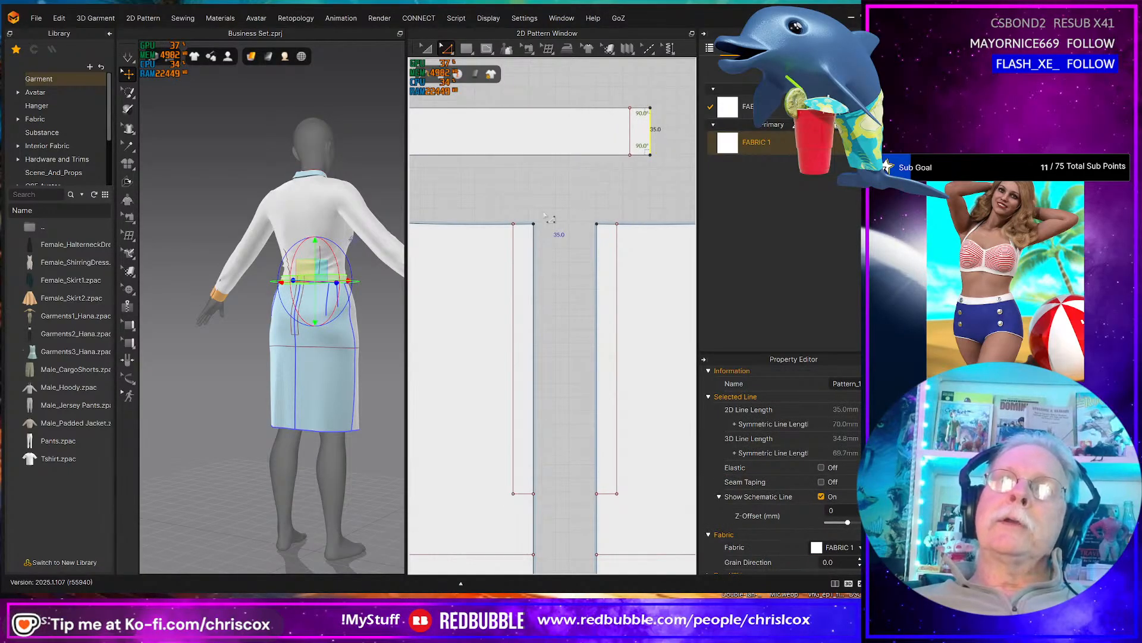
pyautogui.press('s')
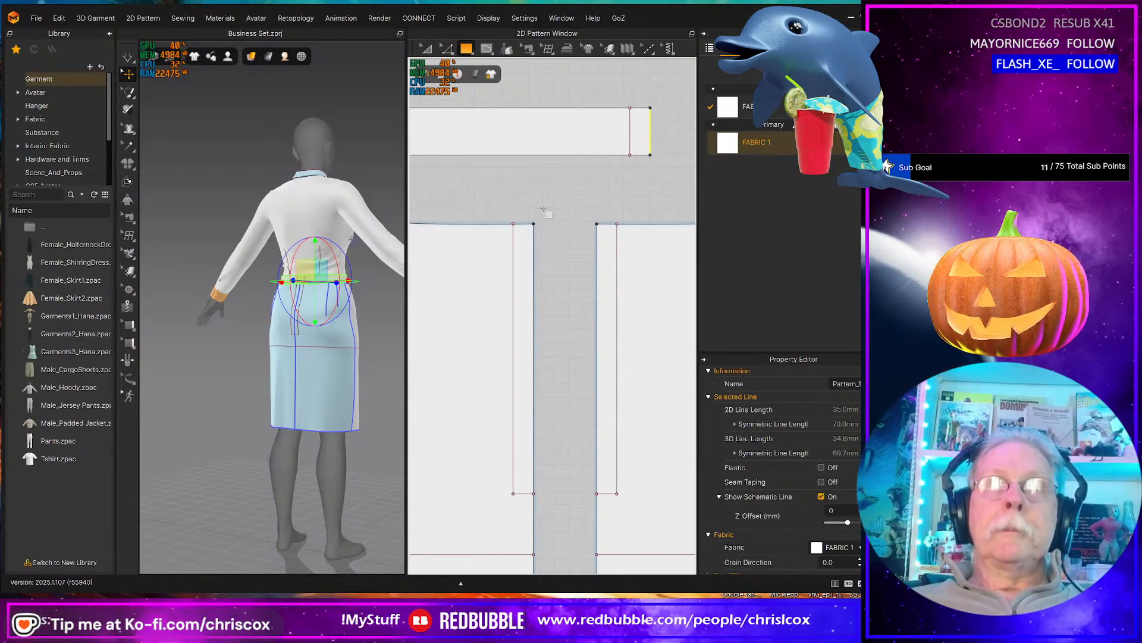
pyautogui.click(543, 195)
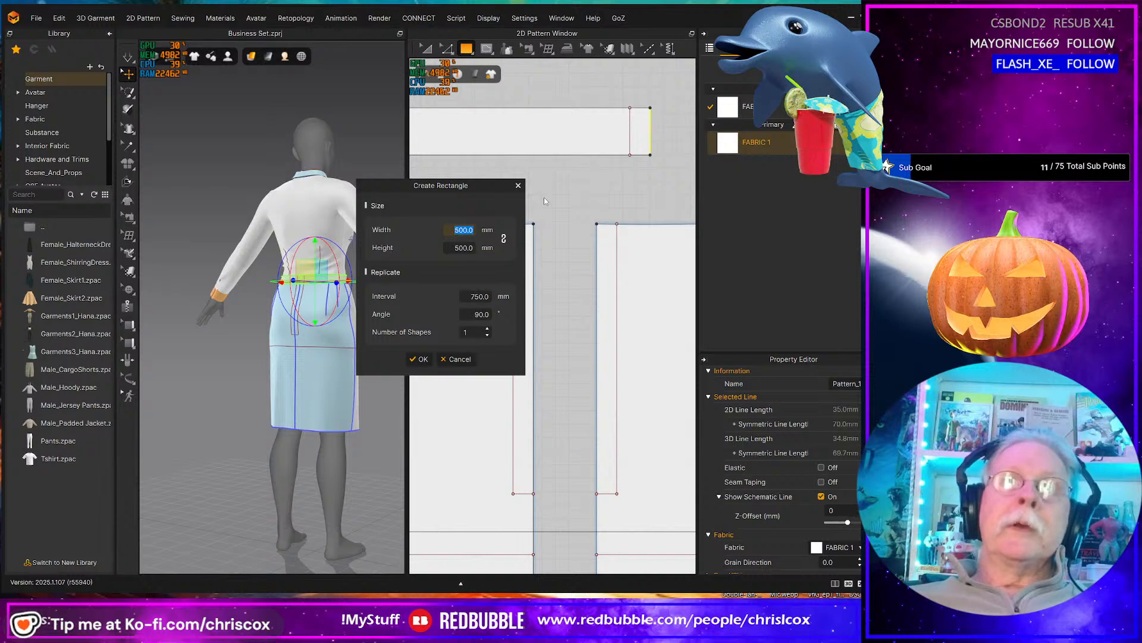
pyautogui.write('15')
pyautogui.press('Tab')
pyautogui.write('235')
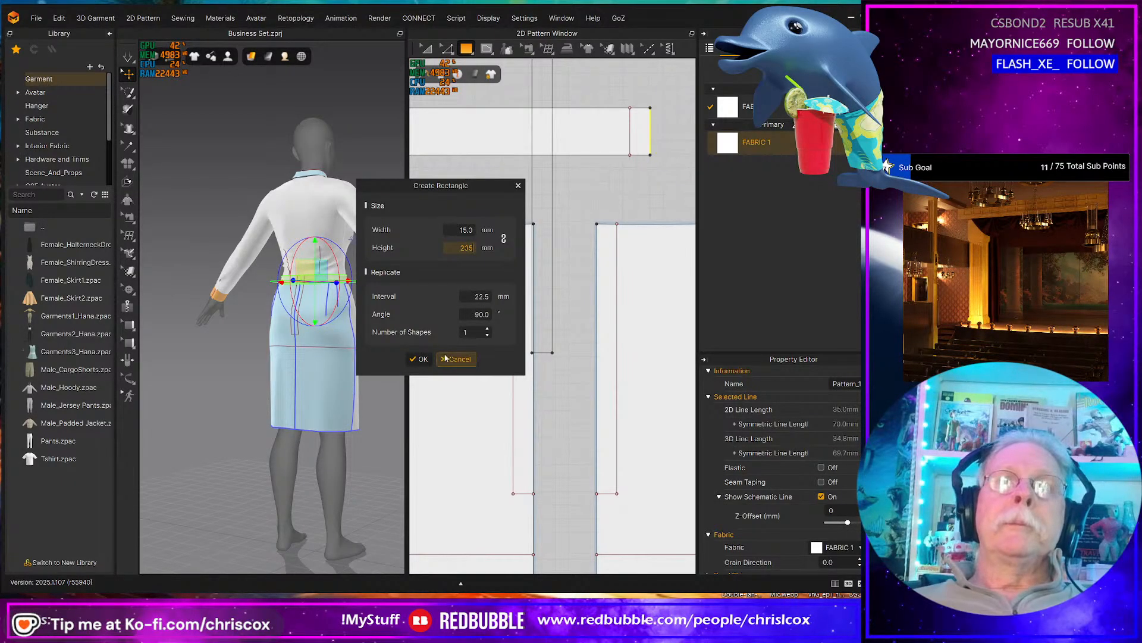
pyautogui.click(421, 359)
pyautogui.press('a')
pyautogui.moveTo(543, 327); pyautogui.dragTo(559, 469)
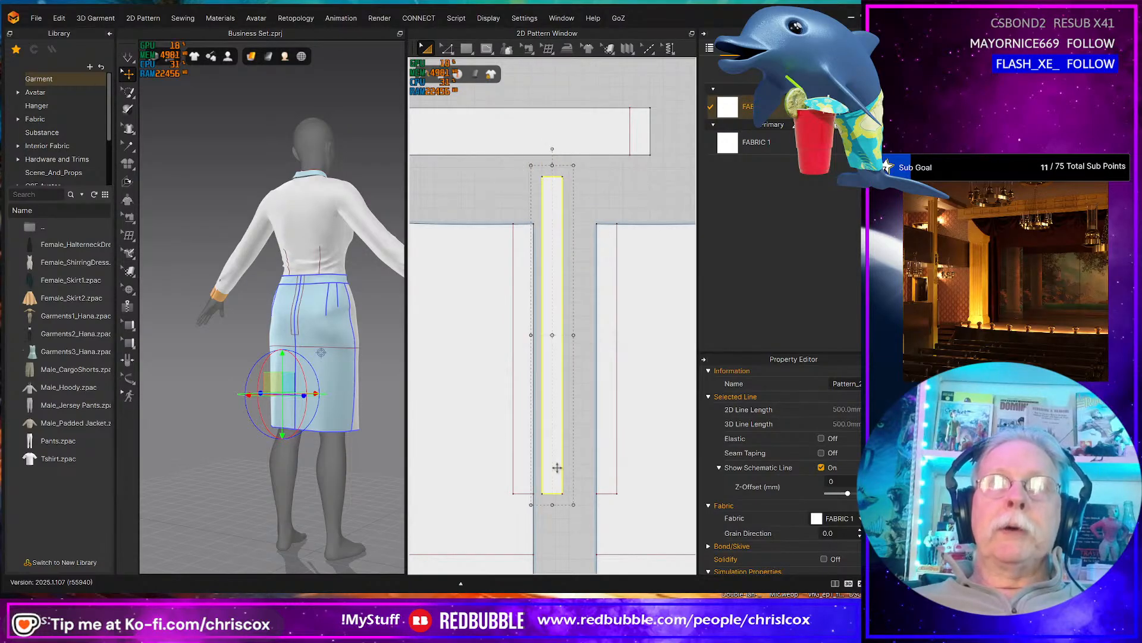
# - Offset the strip's right long edge as one internal line at 1 mm, with Extend off
pyautogui.scroll(2, 562, 471)
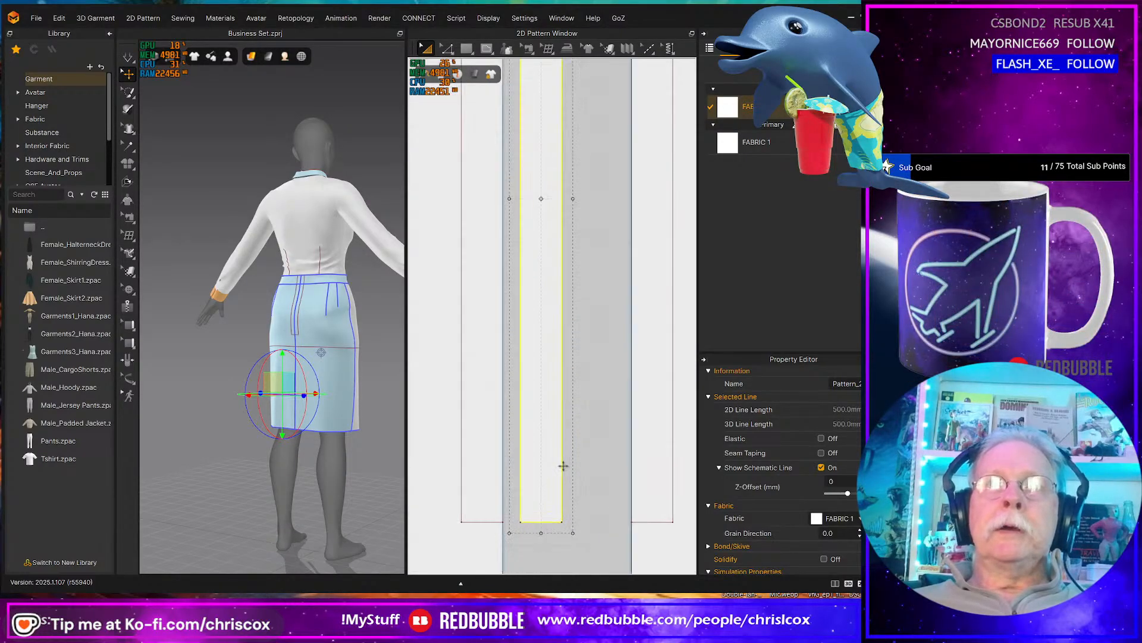
pyautogui.scroll(2, 566, 472)
pyautogui.moveTo(587, 461); pyautogui.dragTo(583, 433, button='middle')
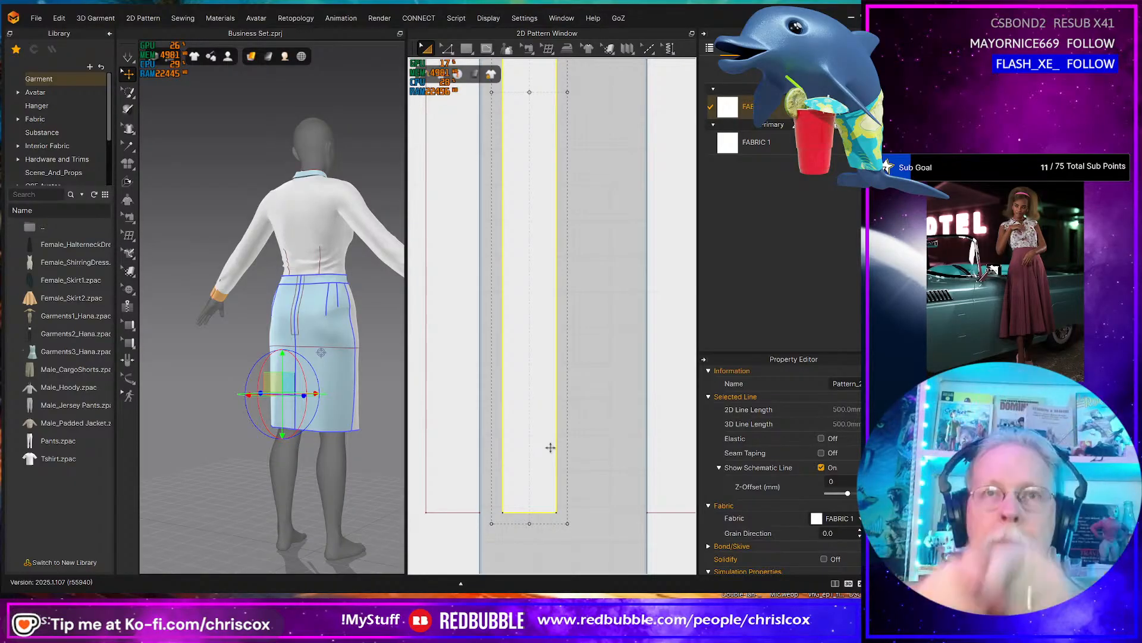
pyautogui.press('z')
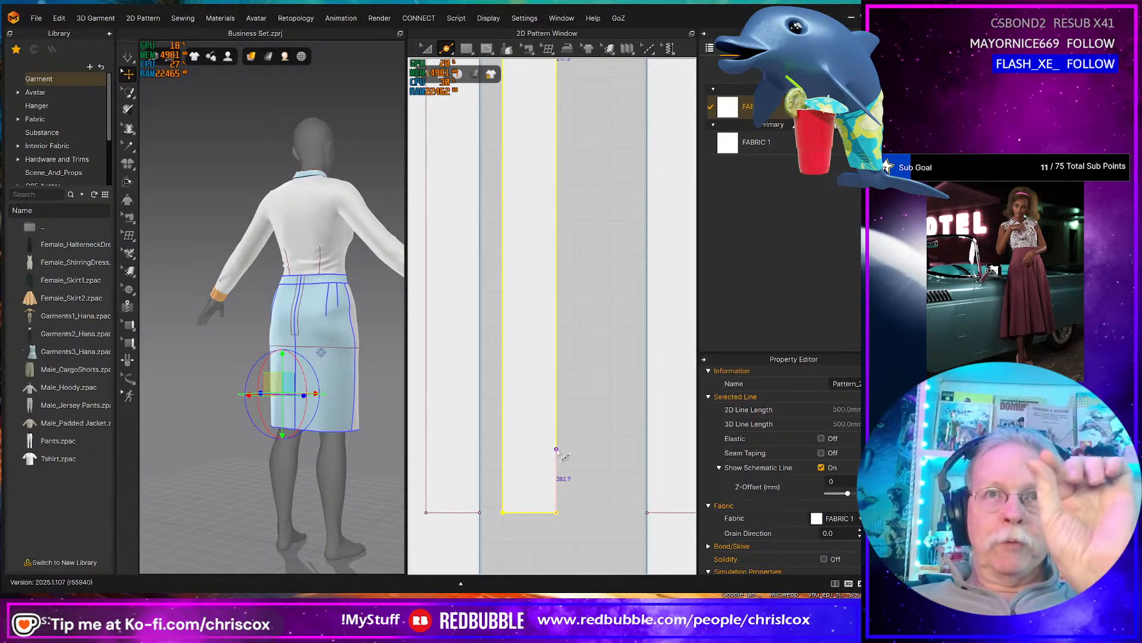
pyautogui.click(556, 455)
pyautogui.rightClick(558, 455)
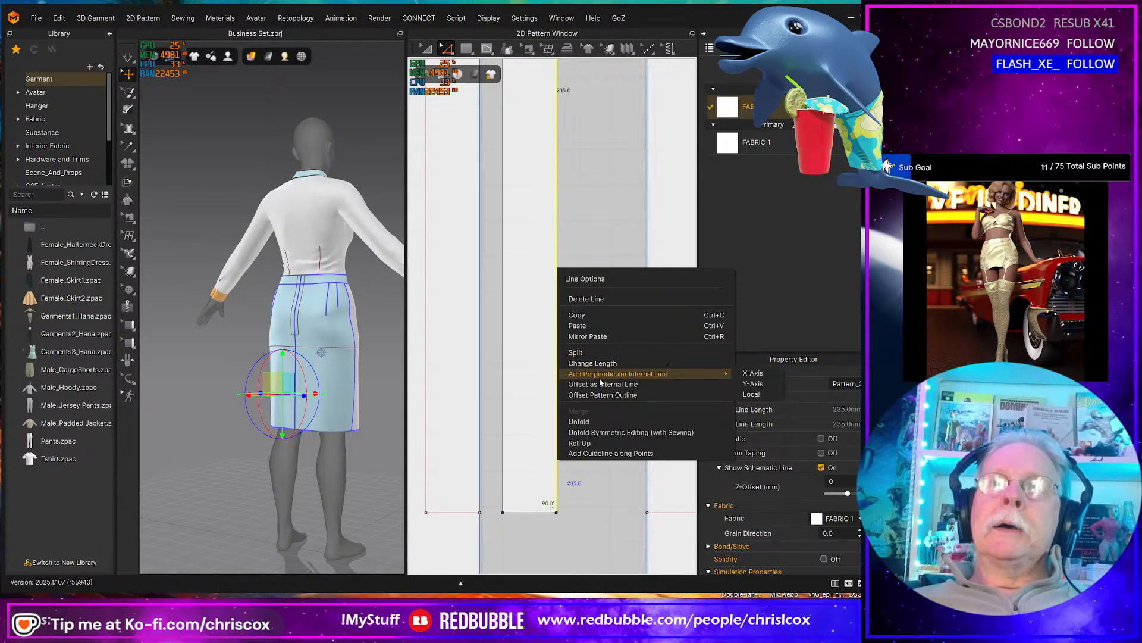
pyautogui.click(599, 384)
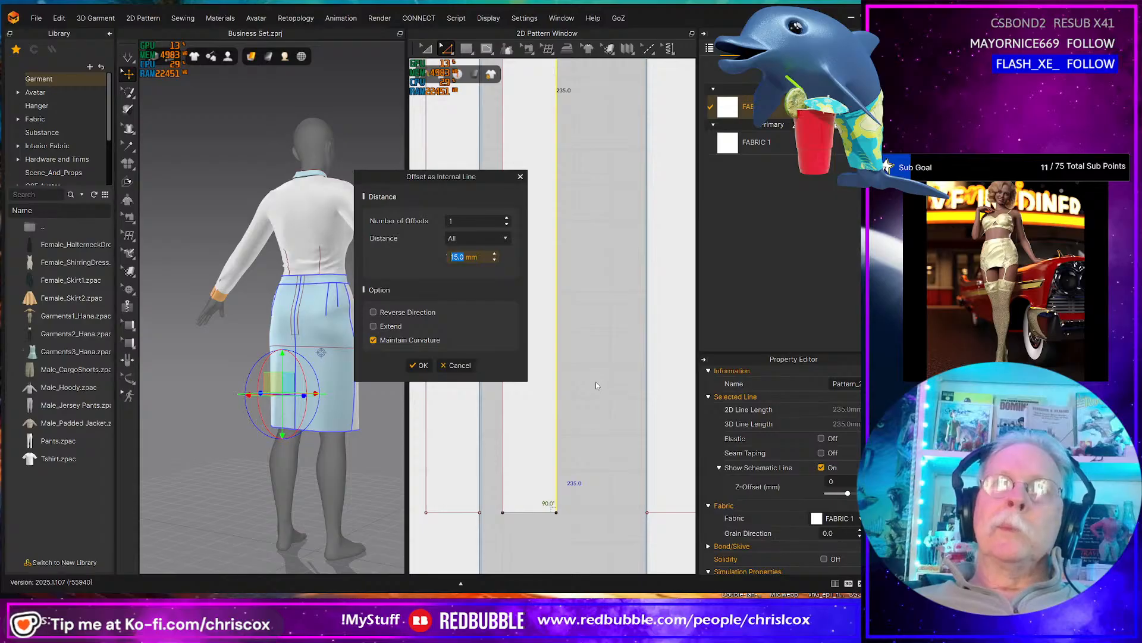
pyautogui.write('1')
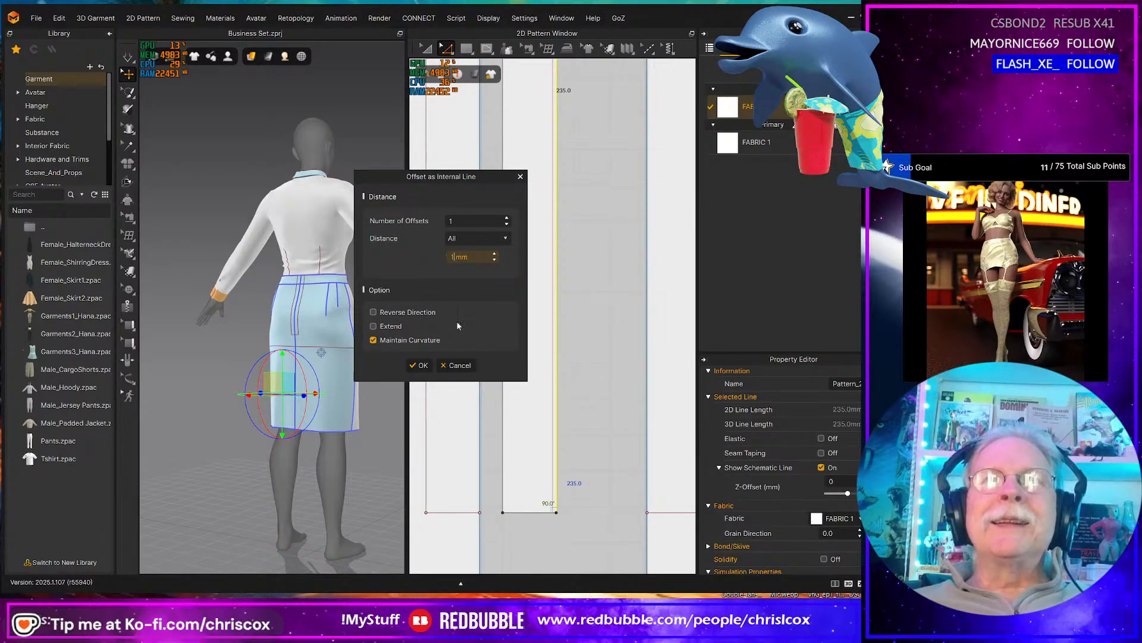
pyautogui.click(418, 366)
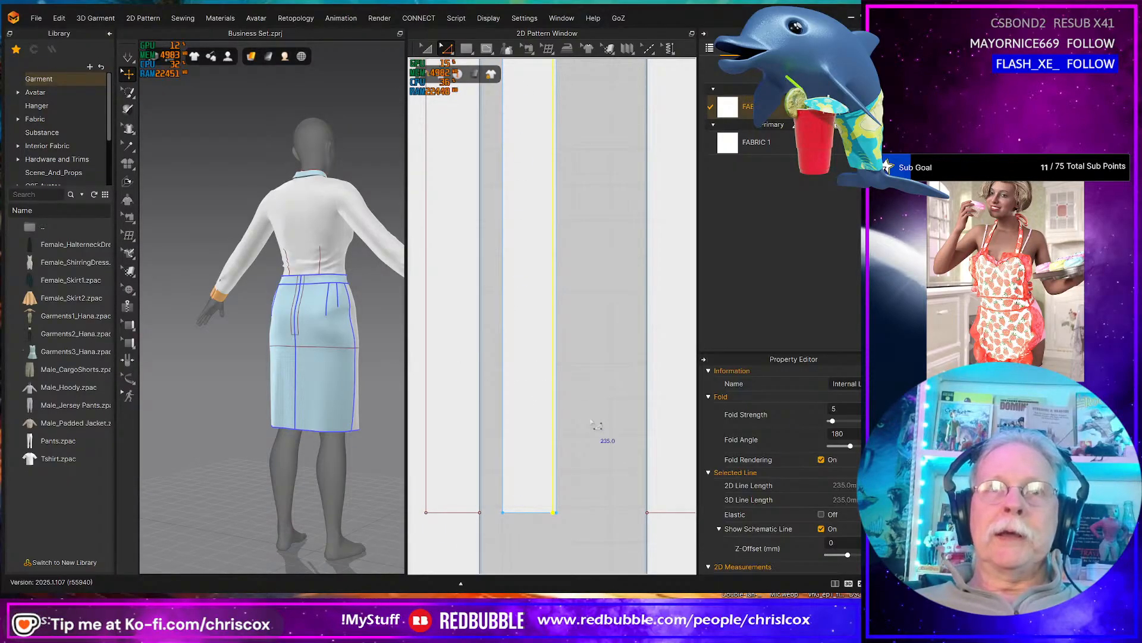
# - Sew the 35 mm internal line at the waistband's end to the upper 35 mm of the strip's left edge
pyautogui.scroll(-1, 595, 423)
pyautogui.scroll(-3, 594, 424)
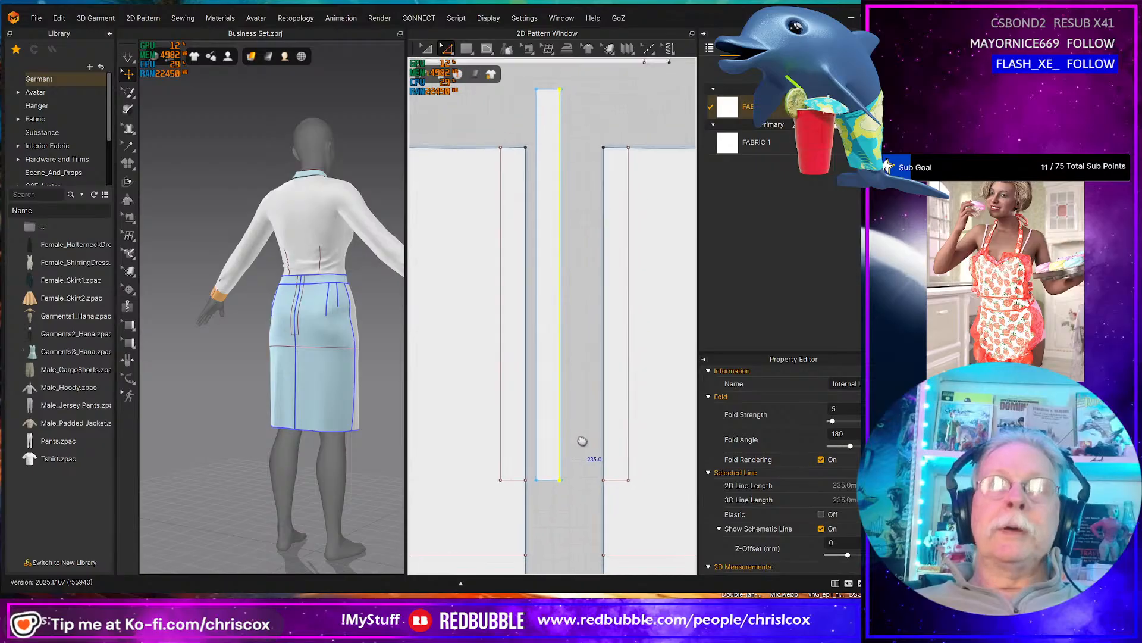
pyautogui.moveTo(562, 306); pyautogui.dragTo(564, 387, button='middle')
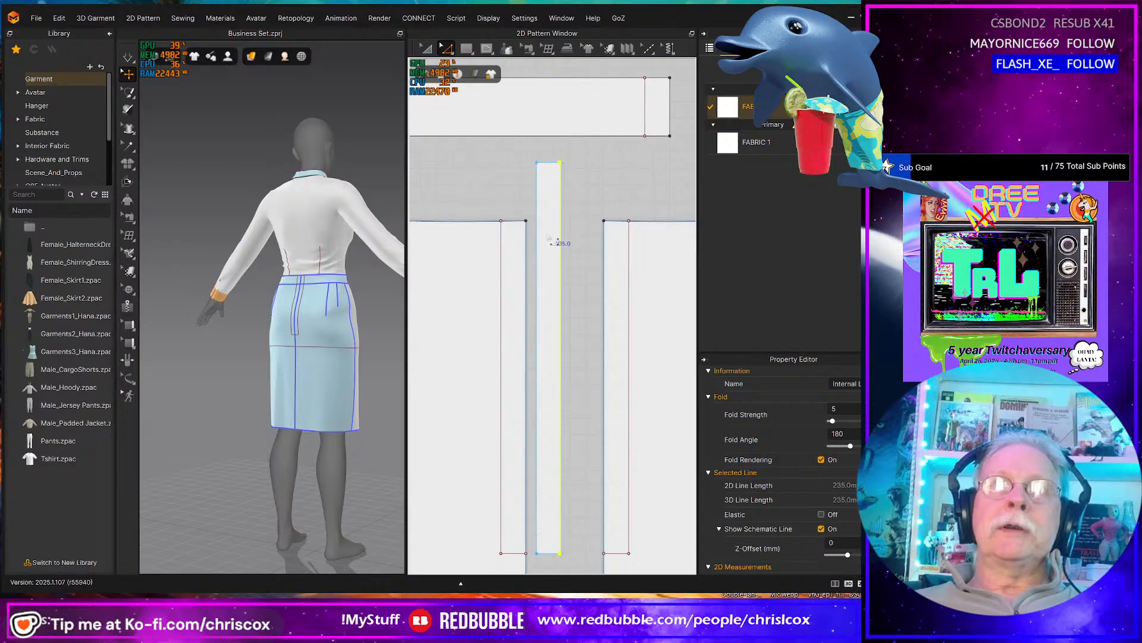
pyautogui.press('m')
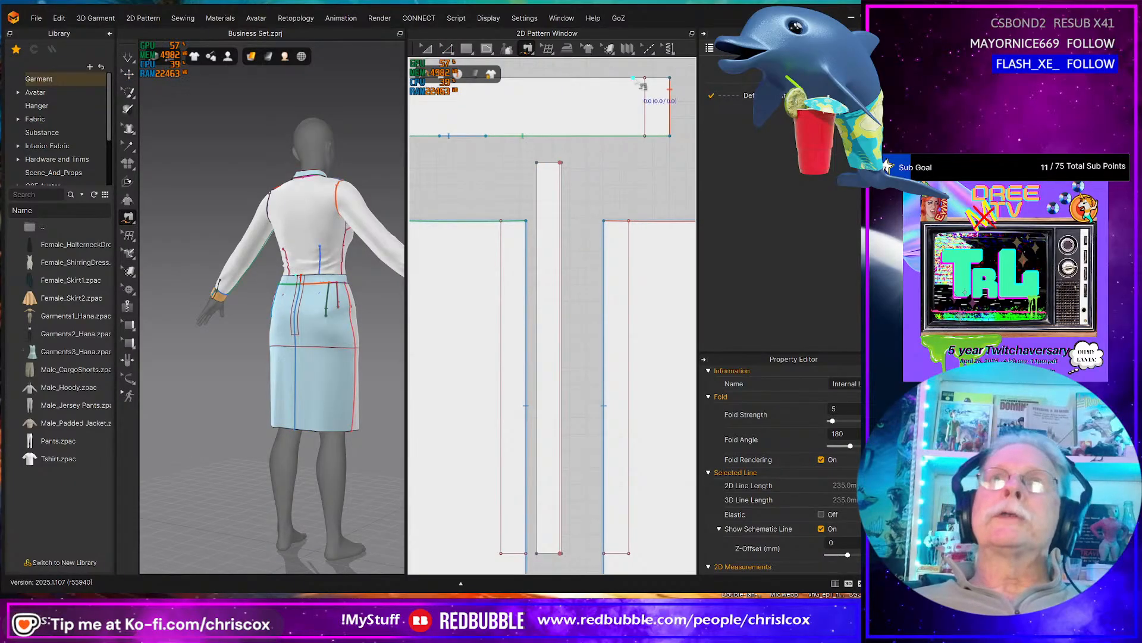
pyautogui.click(647, 81)
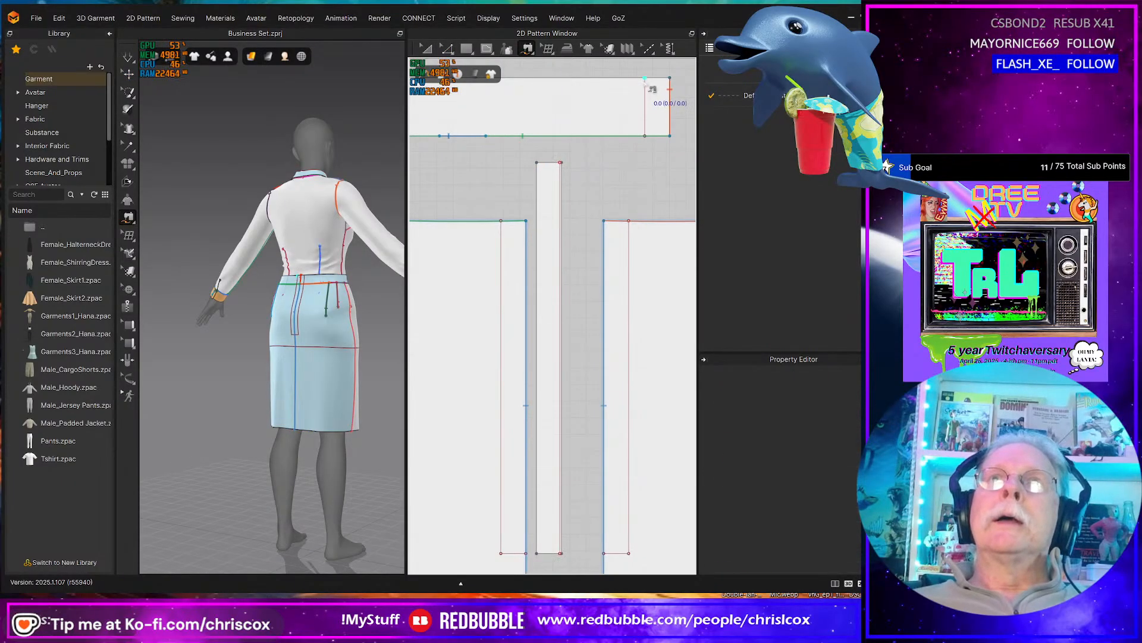
pyautogui.click(646, 135)
pyautogui.click(537, 162)
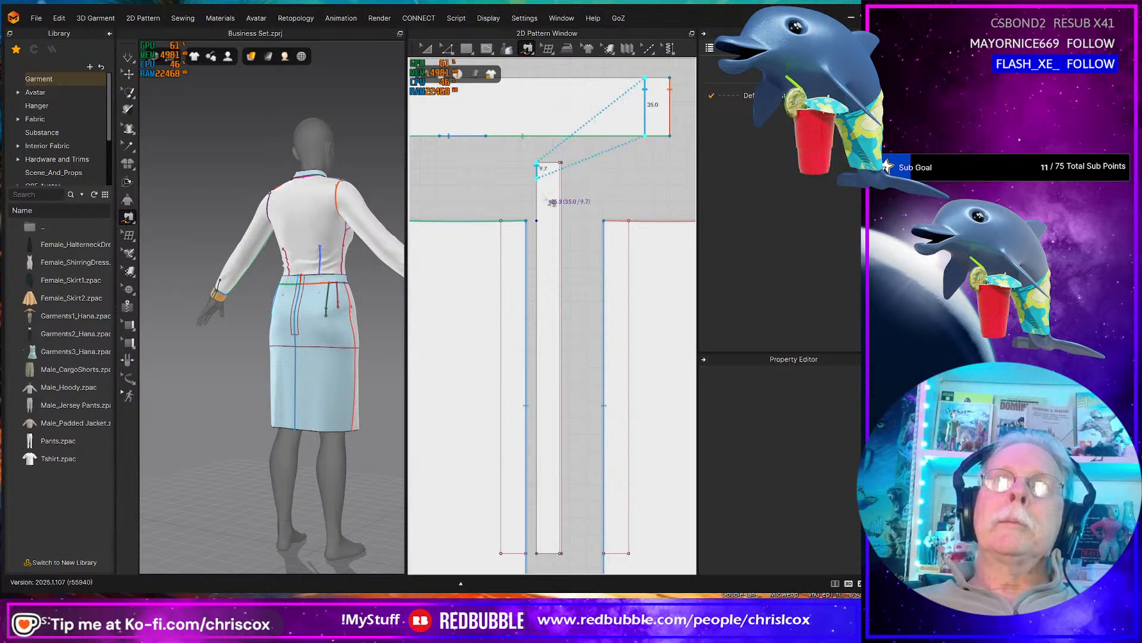
pyautogui.click(512, 232)
# - Sew the left back panel's 200 mm vertical internal line to the lower 200 mm of the strip's left edge
pyautogui.click(501, 222)
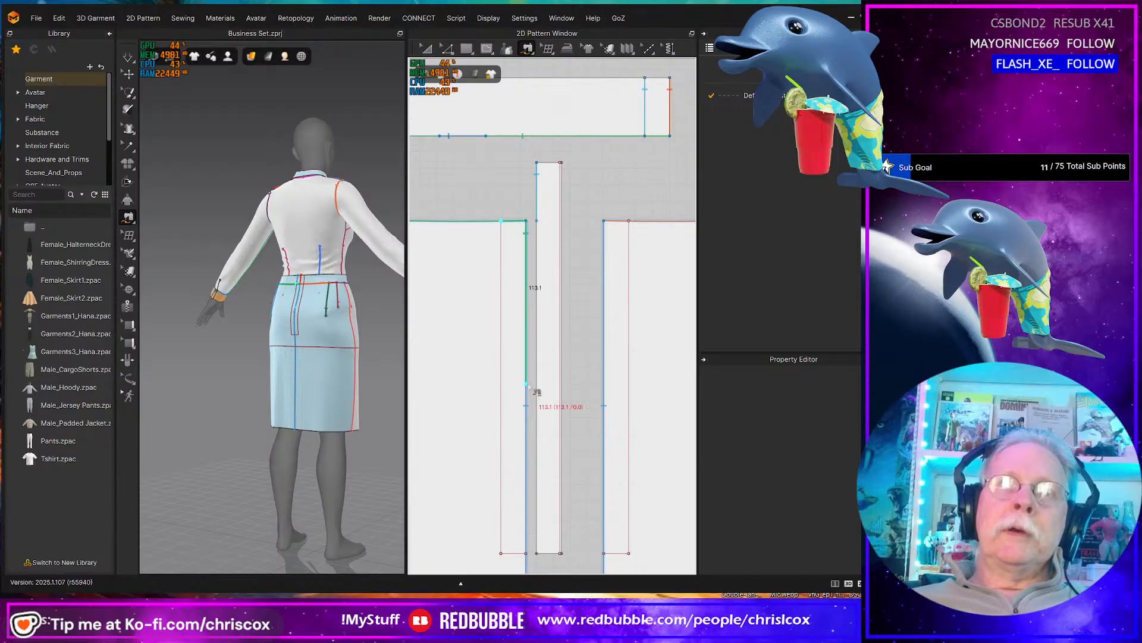
pyautogui.click(508, 557)
pyautogui.click(536, 223)
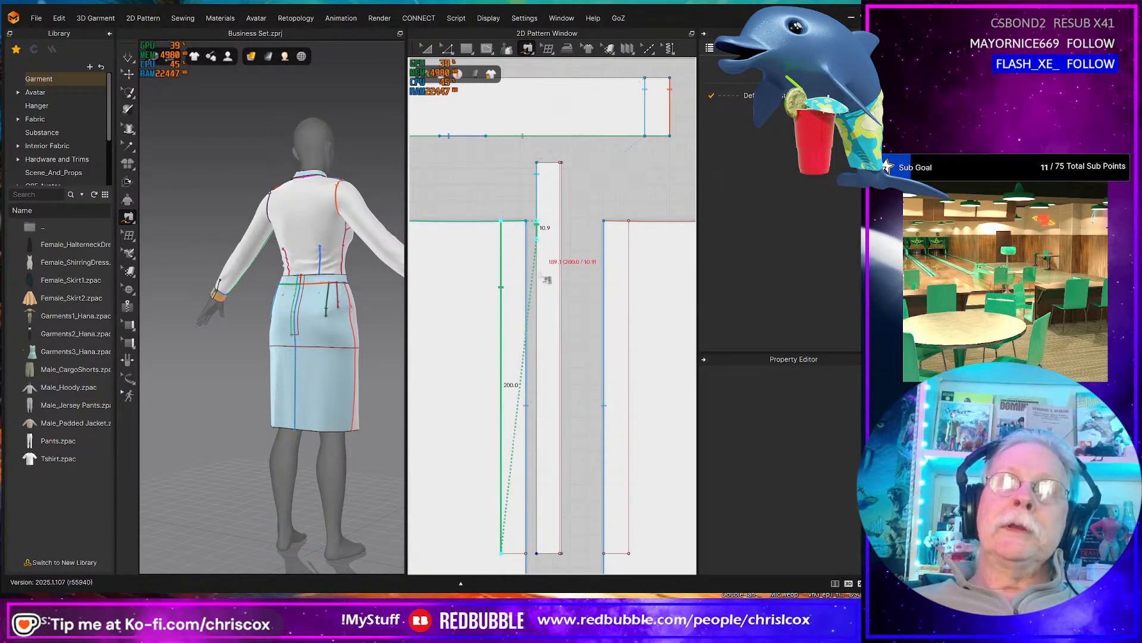
pyautogui.click(545, 557)
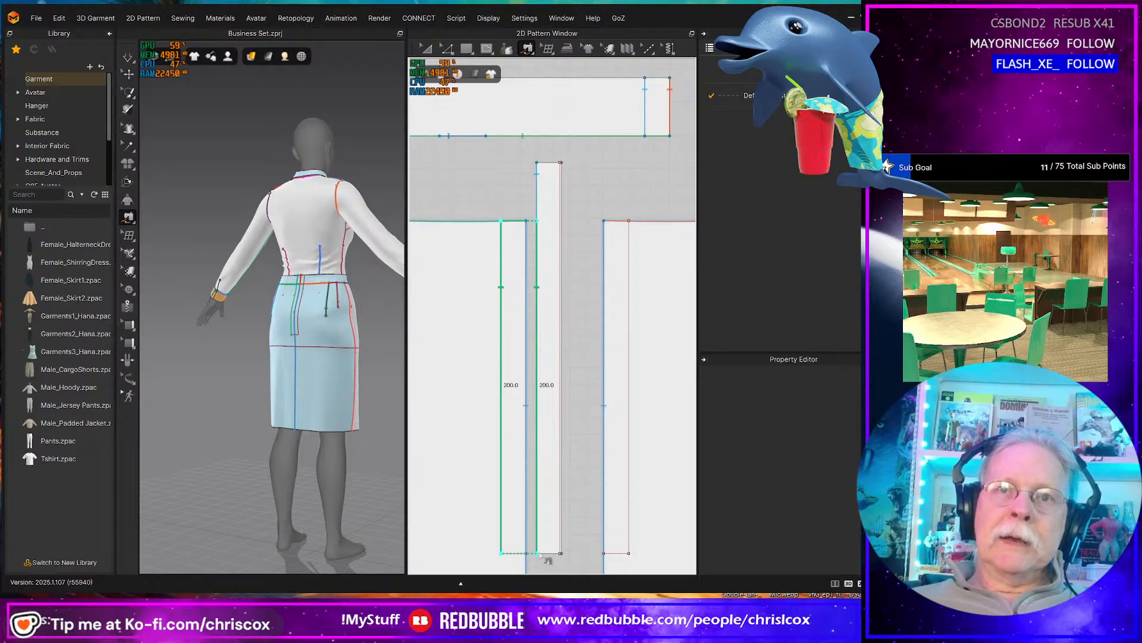
pyautogui.click(541, 554)
pyautogui.moveTo(538, 557); pyautogui.dragTo(525, 422, button='middle')
pyautogui.scroll(4, 523, 424)
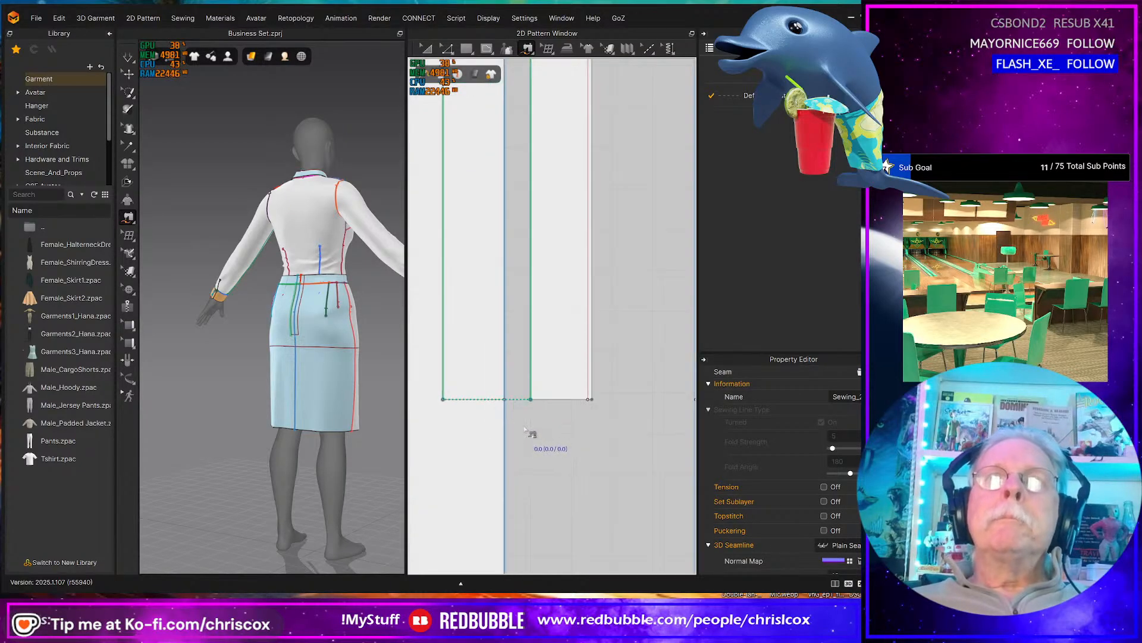
pyautogui.scroll(2, 525, 428)
pyautogui.click(544, 391)
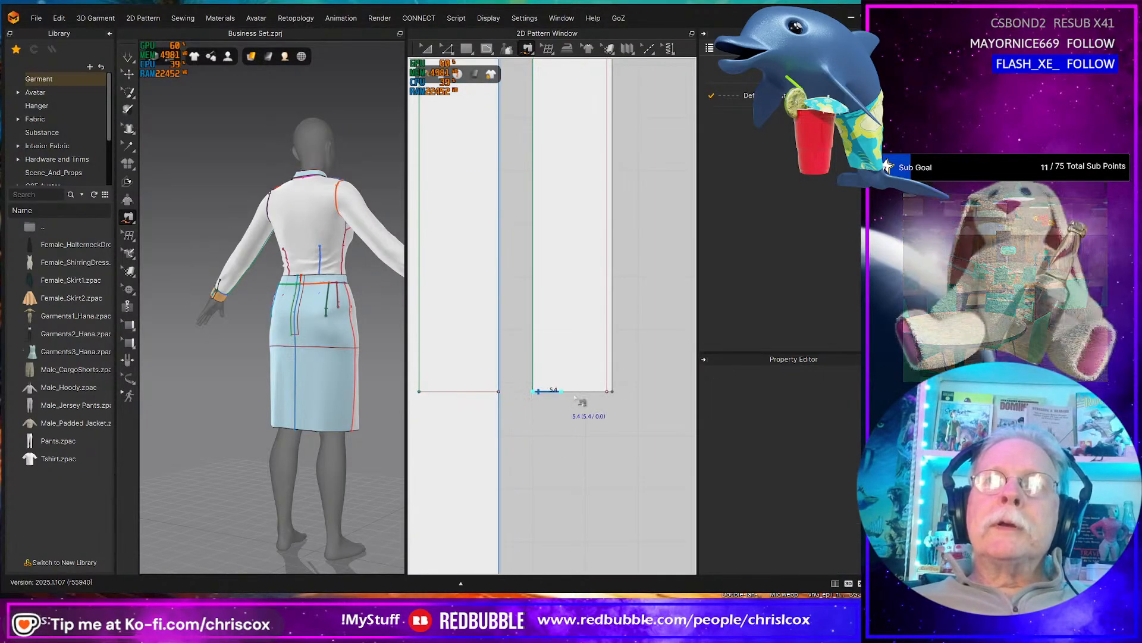
pyautogui.press('a')
pyautogui.click(608, 377)
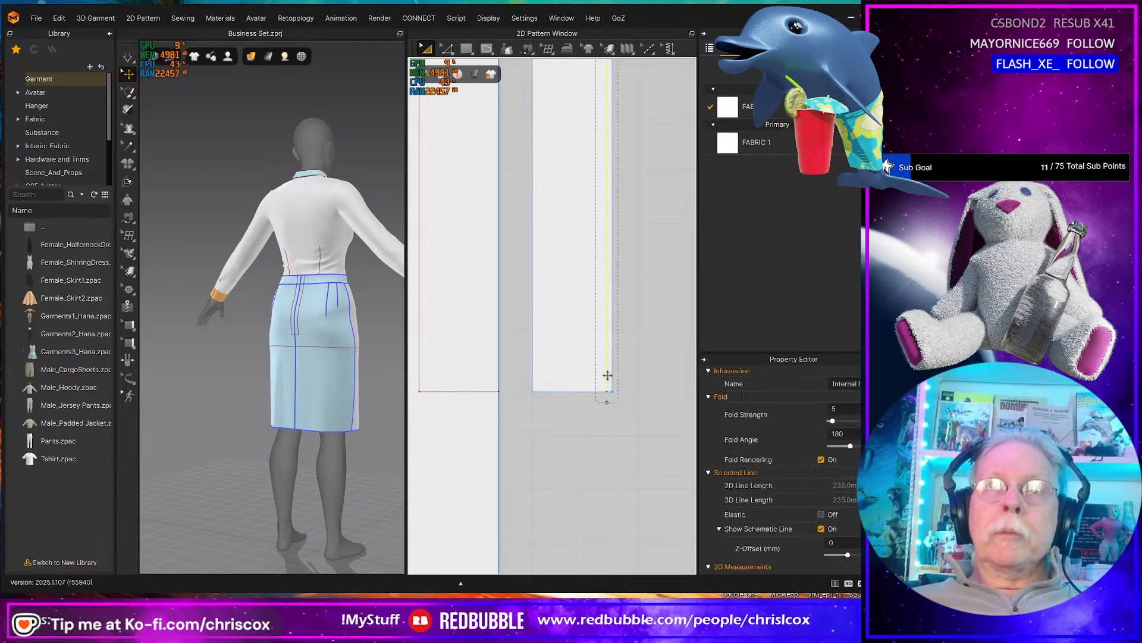
pyautogui.rightClick(608, 378)
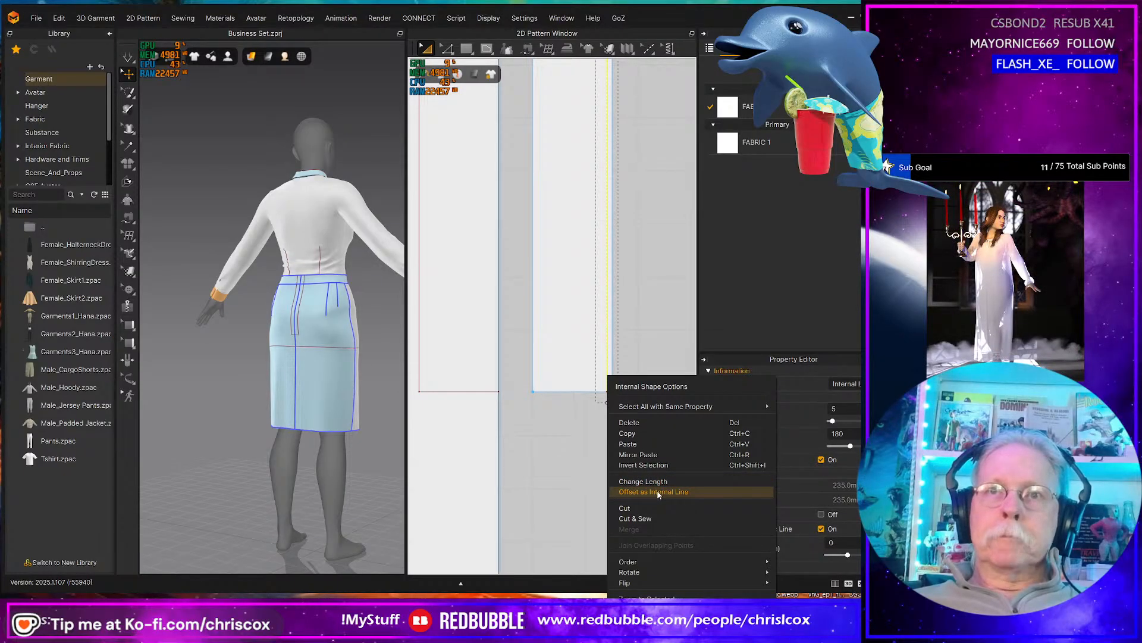
pyautogui.click(655, 509)
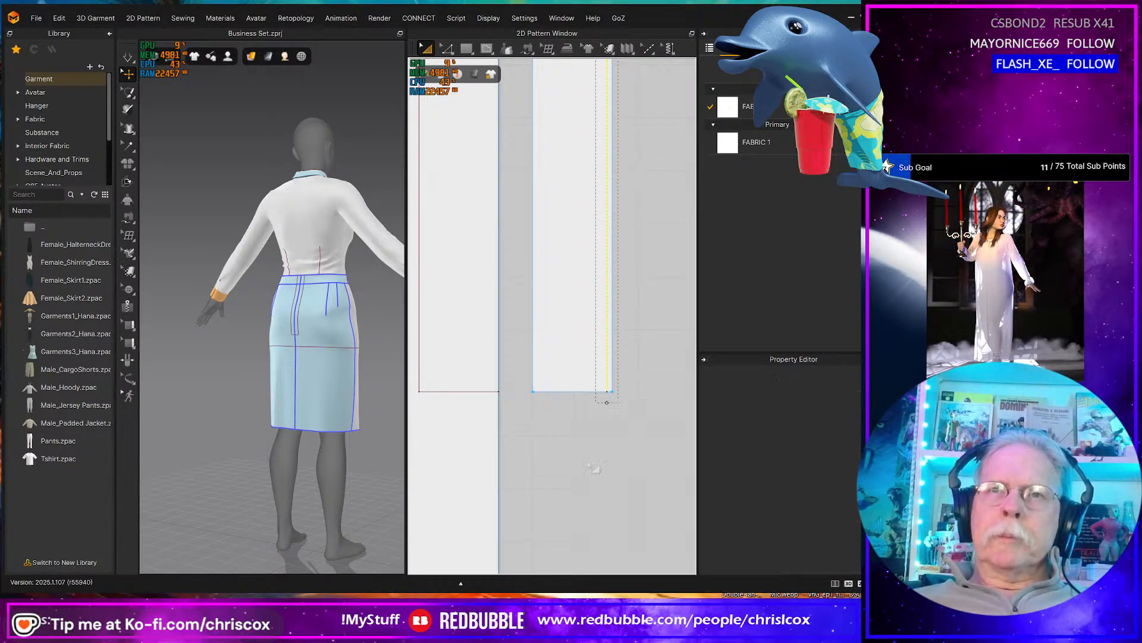
# - Extend the strip's narrow internal line to the pattern outline, adding points where they meet
pyautogui.press('z')
pyautogui.click(608, 372)
pyautogui.rightClick(607, 367)
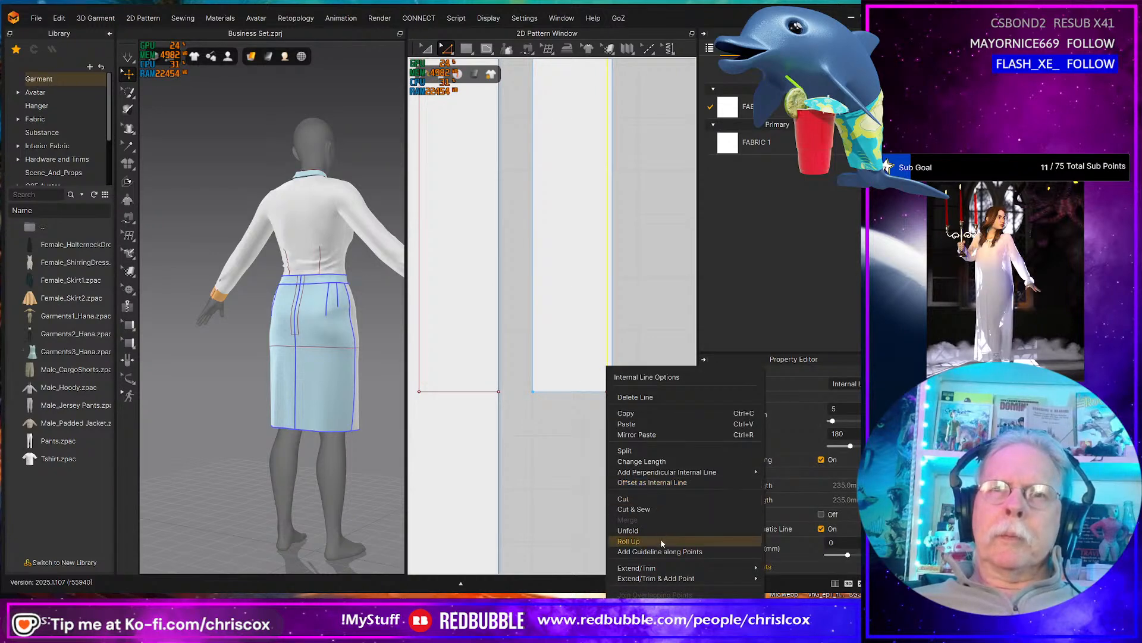
pyautogui.moveTo(714, 578)
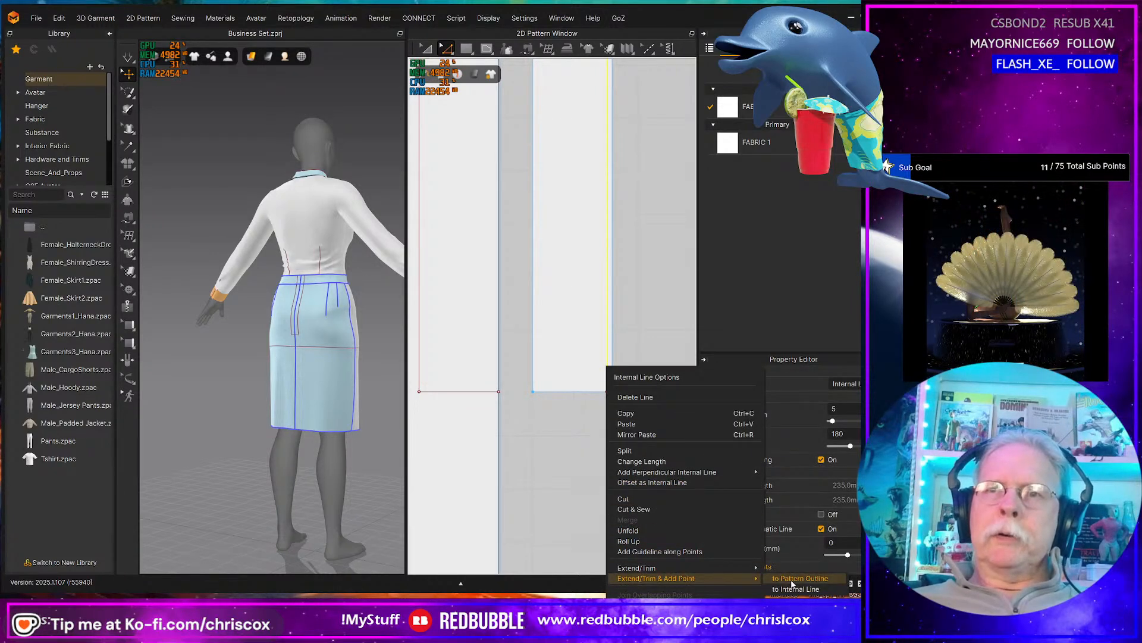
pyautogui.click(793, 579)
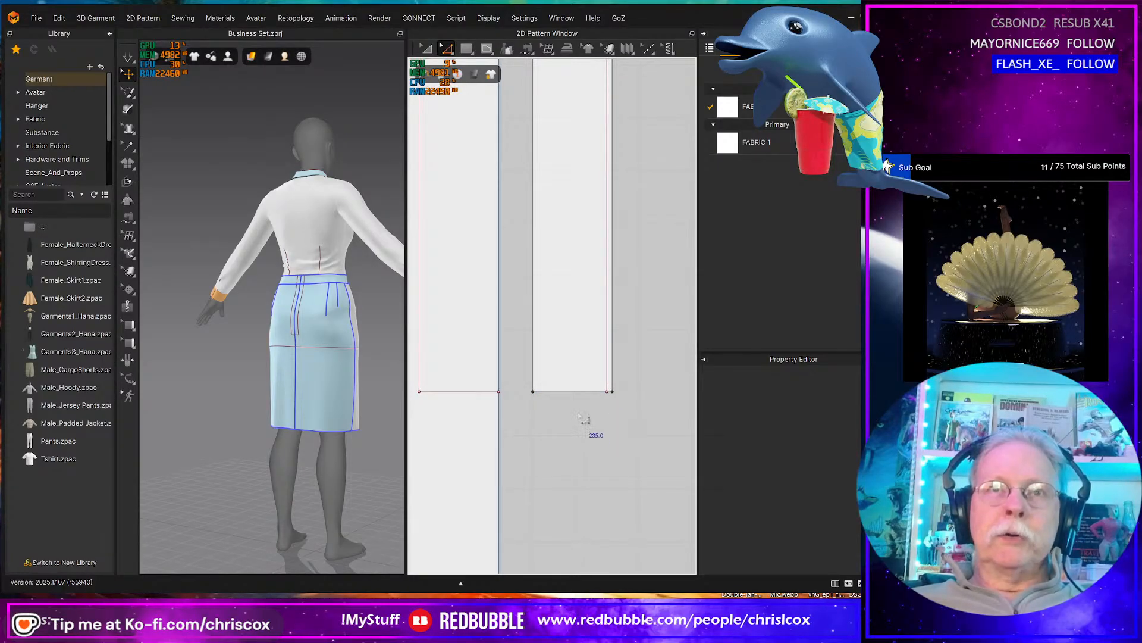
# - Sew the strip's bottom edge up to the narrow internal line to the outer 14 mm of the left back panel's horizontal internal line
pyautogui.press('m')
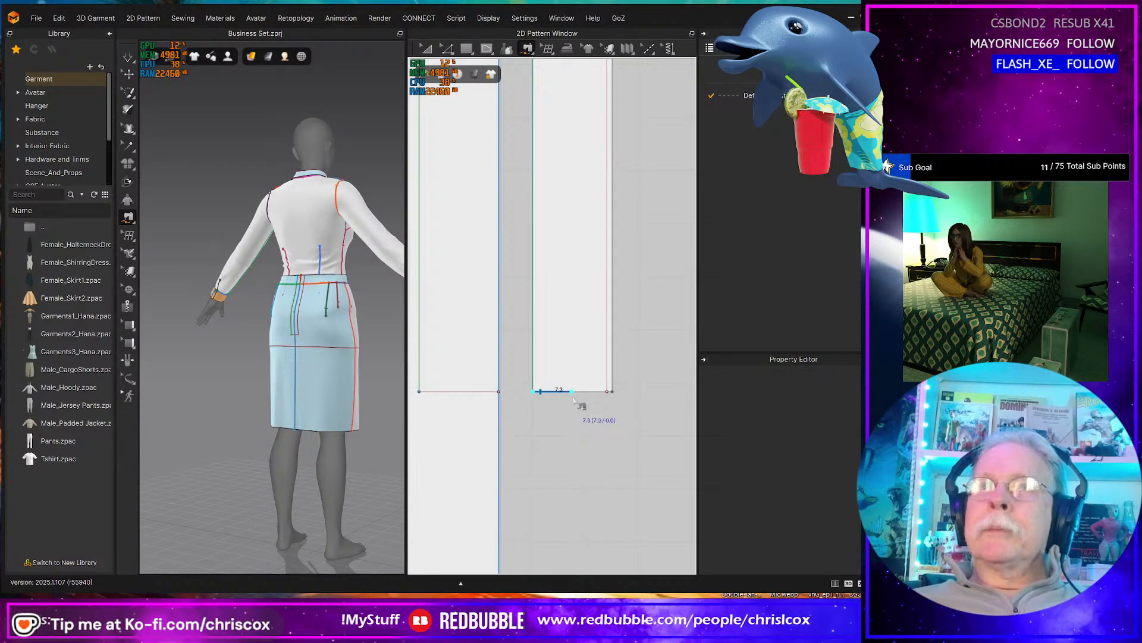
pyautogui.click(613, 398)
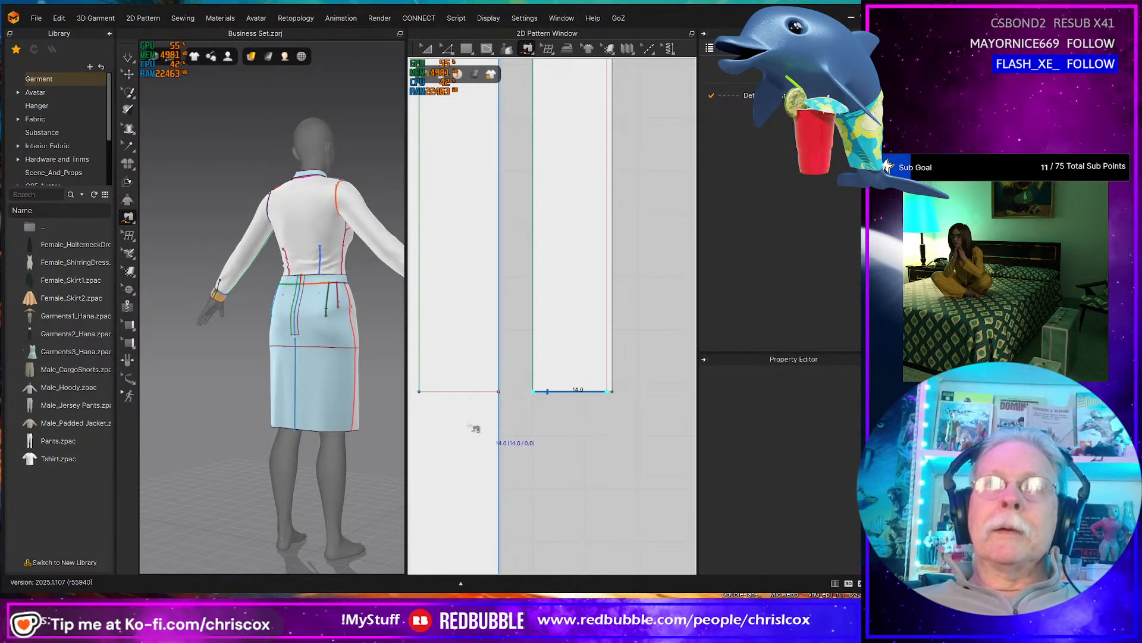
pyautogui.click(421, 392)
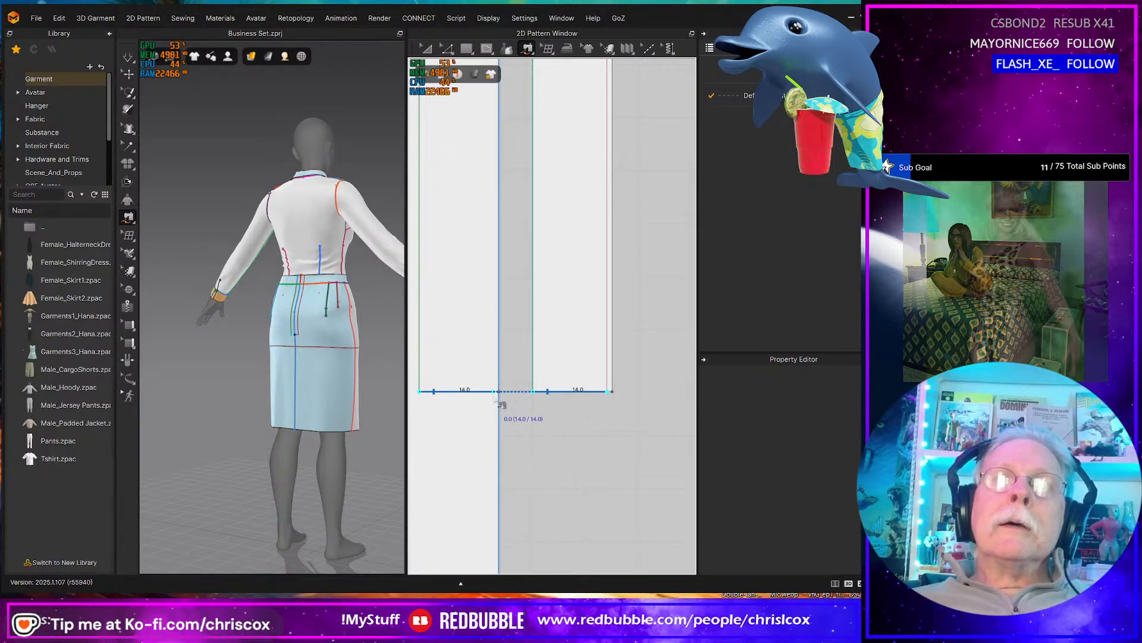
pyautogui.click(502, 407)
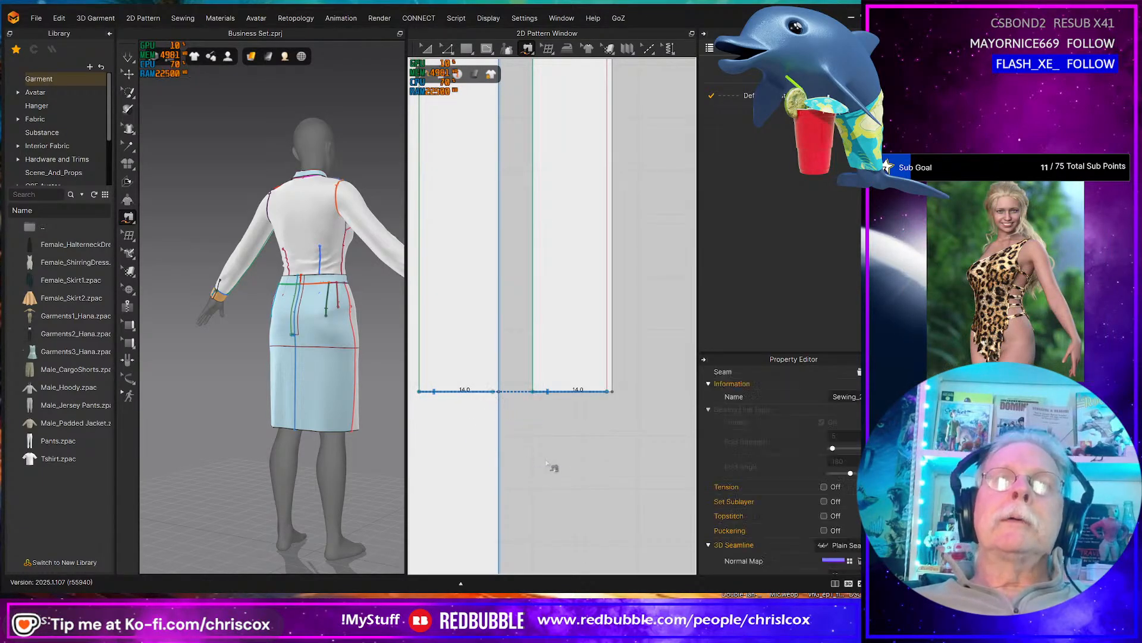
# - Duplicate the narrow placket strip and place the copy beside it in the gap between the back skirt panels
pyautogui.scroll(-5, 554, 464)
pyautogui.moveTo(555, 460); pyautogui.dragTo(547, 494, button='middle')
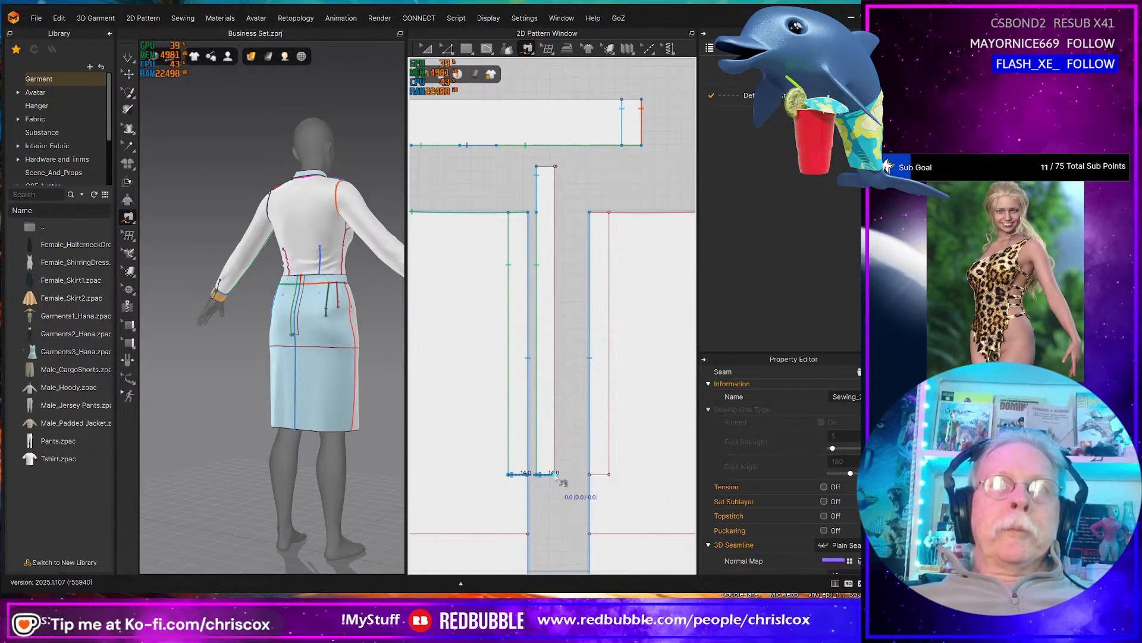
pyautogui.press('a')
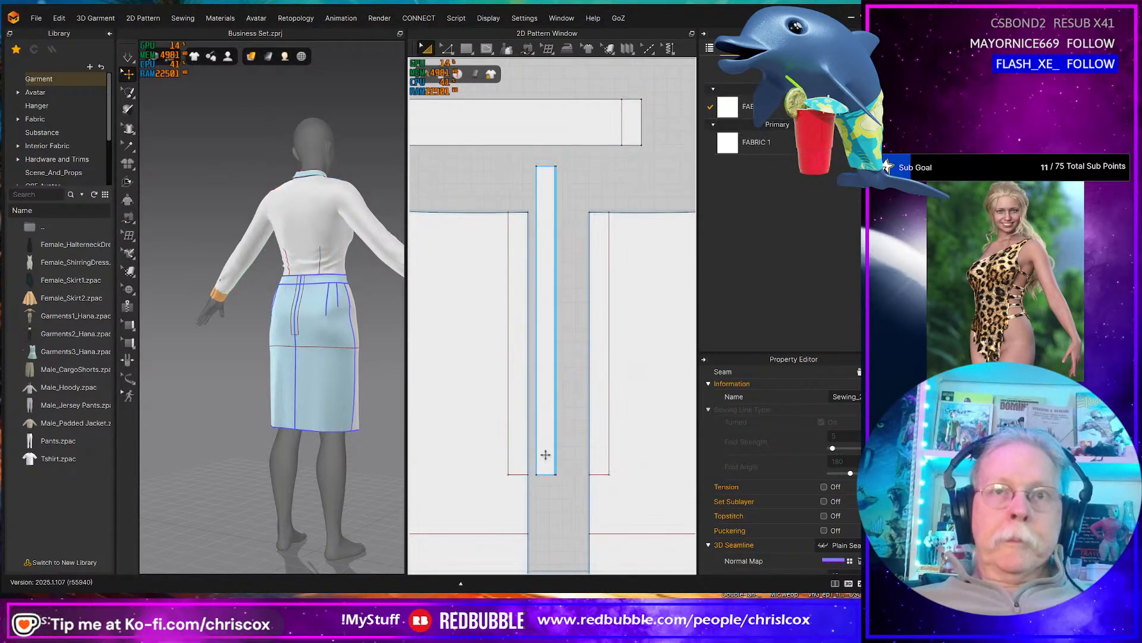
pyautogui.click(544, 456)
pyautogui.hotkey('ctrl', 'c')
pyautogui.hotkey('ctrl', 'v')
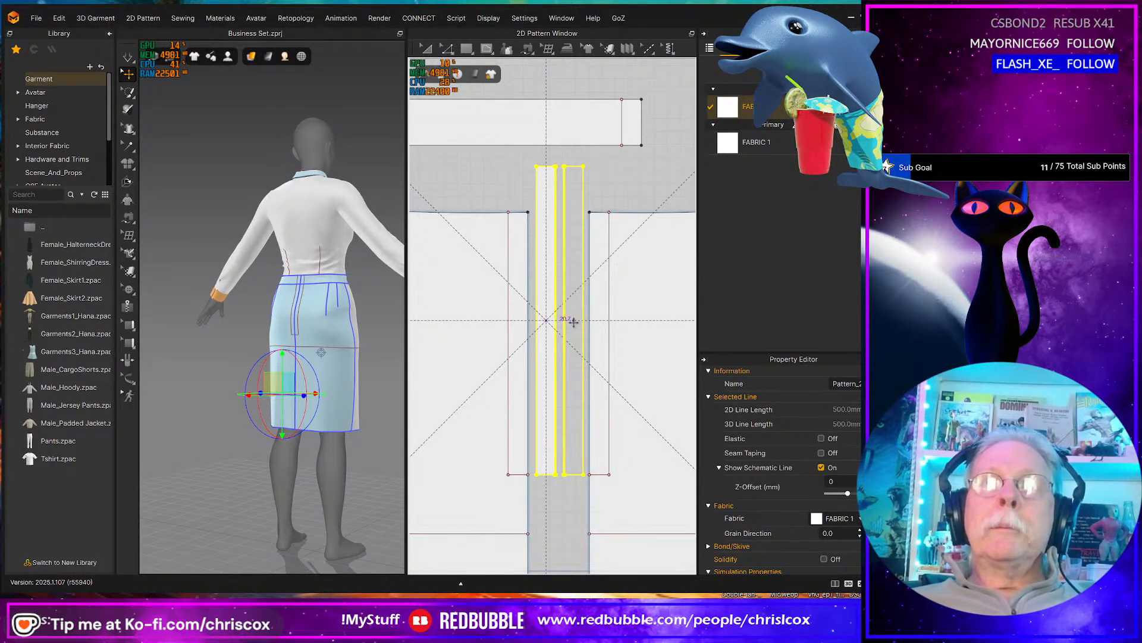
pyautogui.click(578, 330)
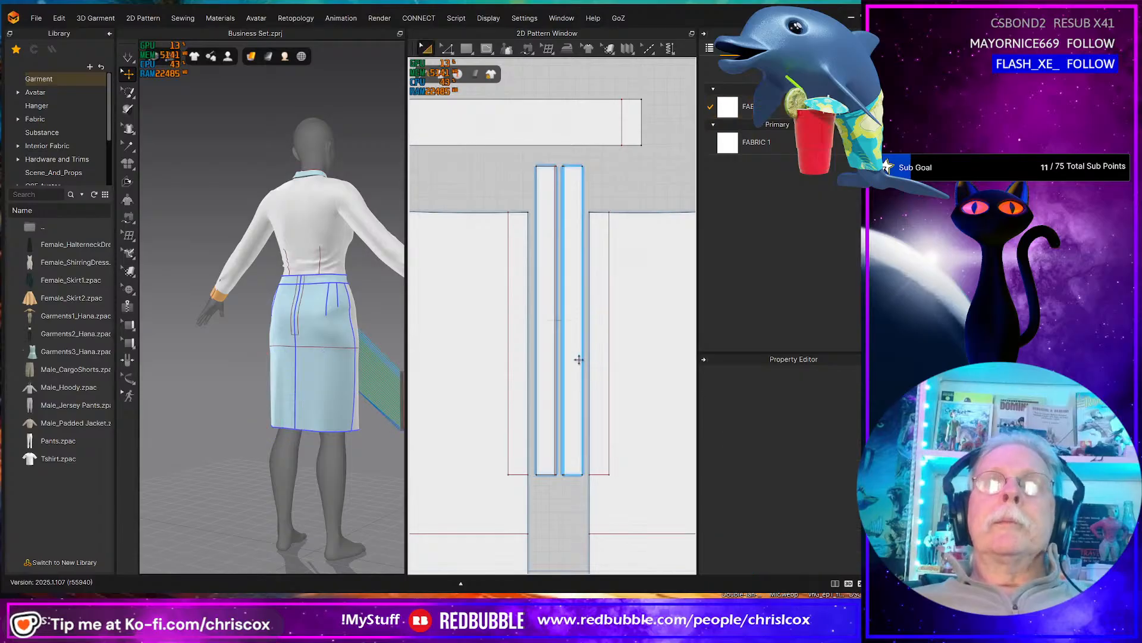
# - Cut and sew the original strip along its narrow internal line
pyautogui.scroll(3, 568, 360)
pyautogui.scroll(-2, 563, 367)
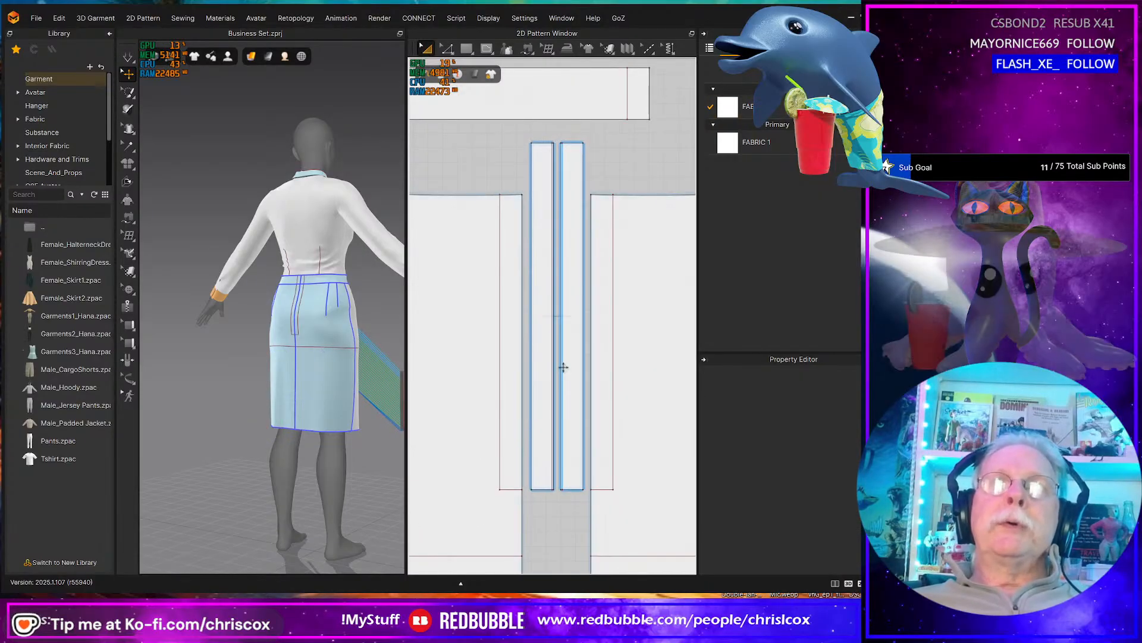
pyautogui.scroll(2, 559, 417)
pyautogui.click(546, 424)
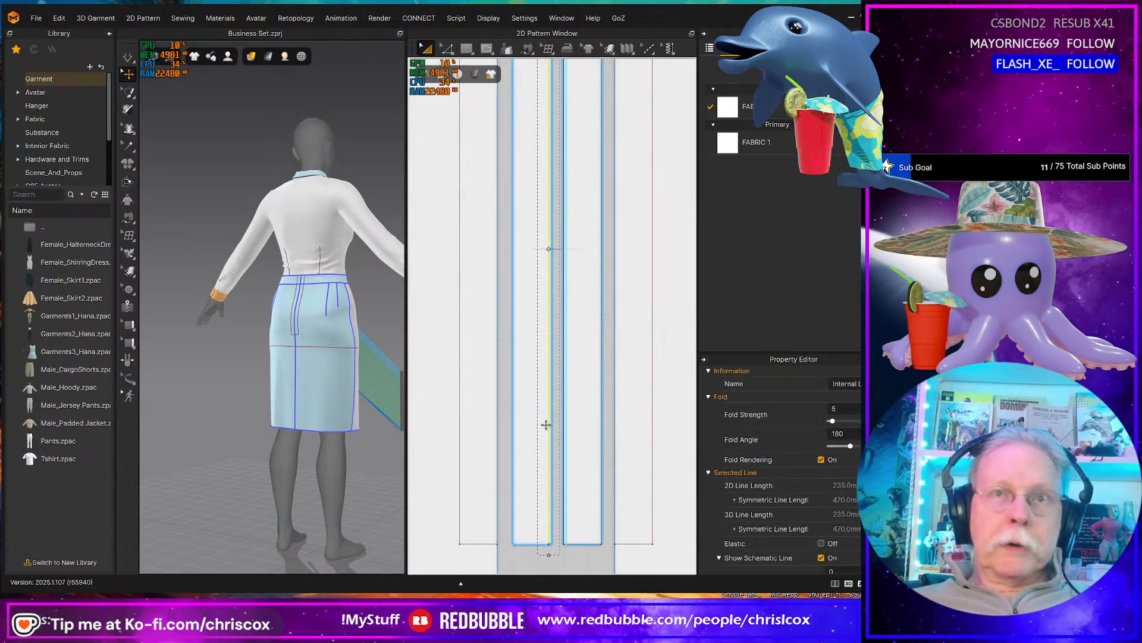
pyautogui.rightClick(547, 424)
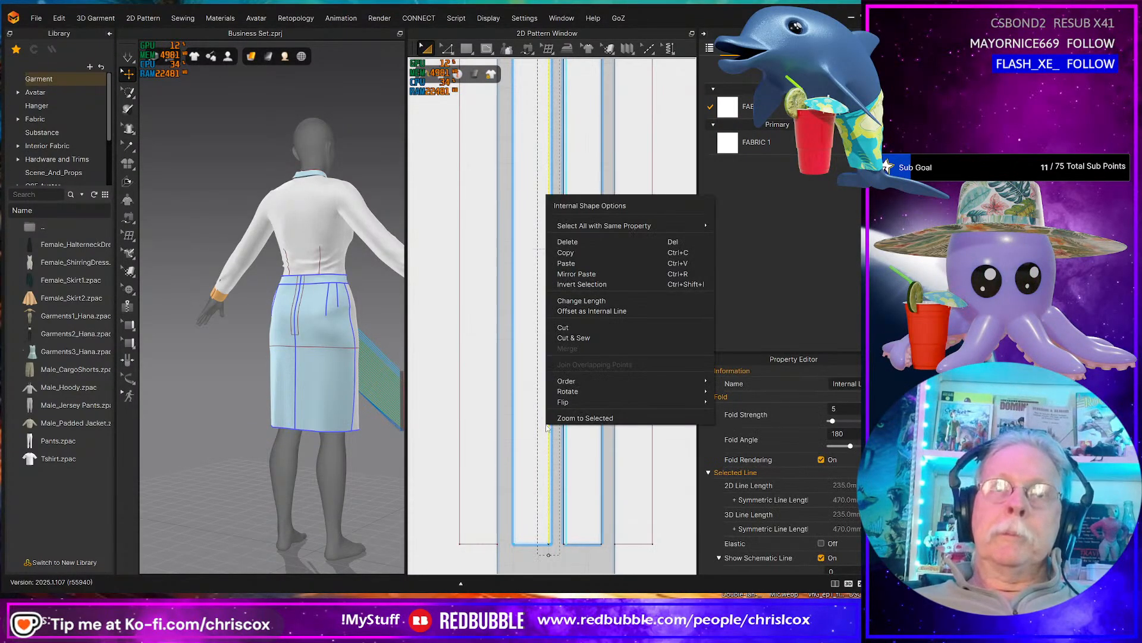
pyautogui.click(573, 337)
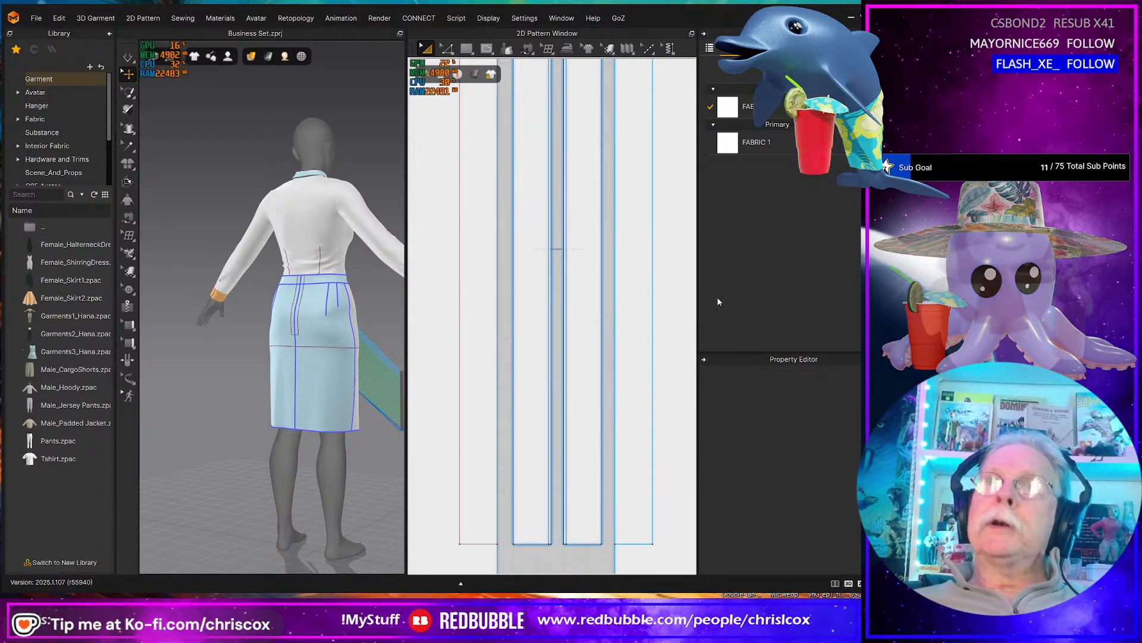
# - Examine the two strips and both back skirt panels in the pattern layout and on the garment
pyautogui.scroll(-2, 479, 464)
pyautogui.moveTo(505, 473)
pyautogui.mouseDown(button='middle')
pyautogui.moveTo(507, 502)
pyautogui.moveTo(508, 487)
pyautogui.mouseUp(button='middle')
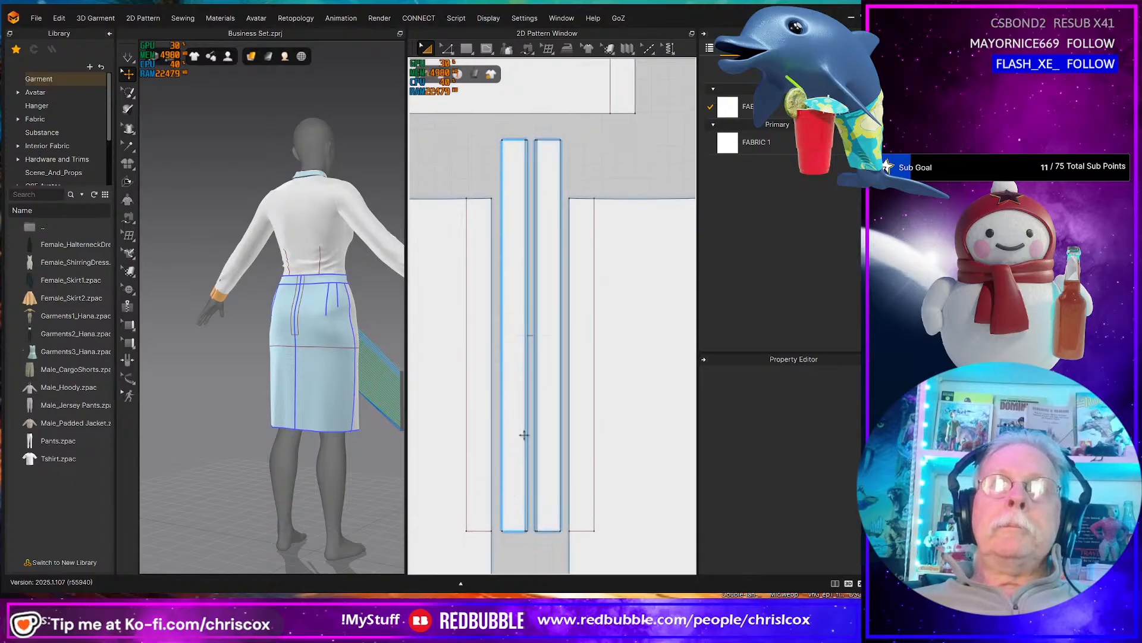
pyautogui.moveTo(524, 448); pyautogui.dragTo(532, 549, button='middle')
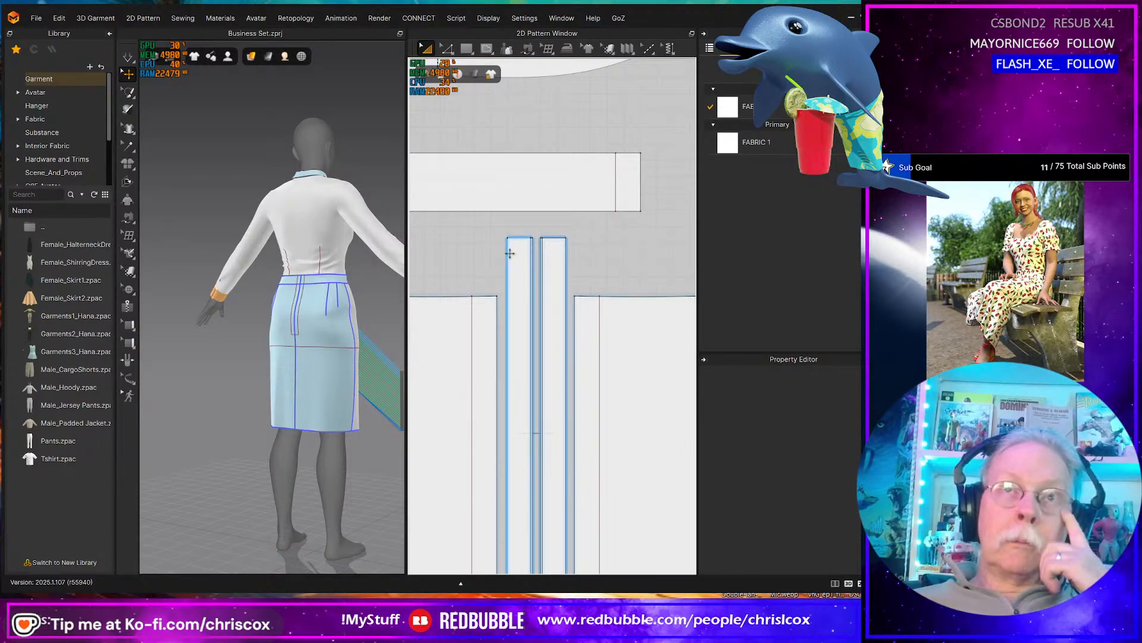
pyautogui.scroll(-2, 577, 290)
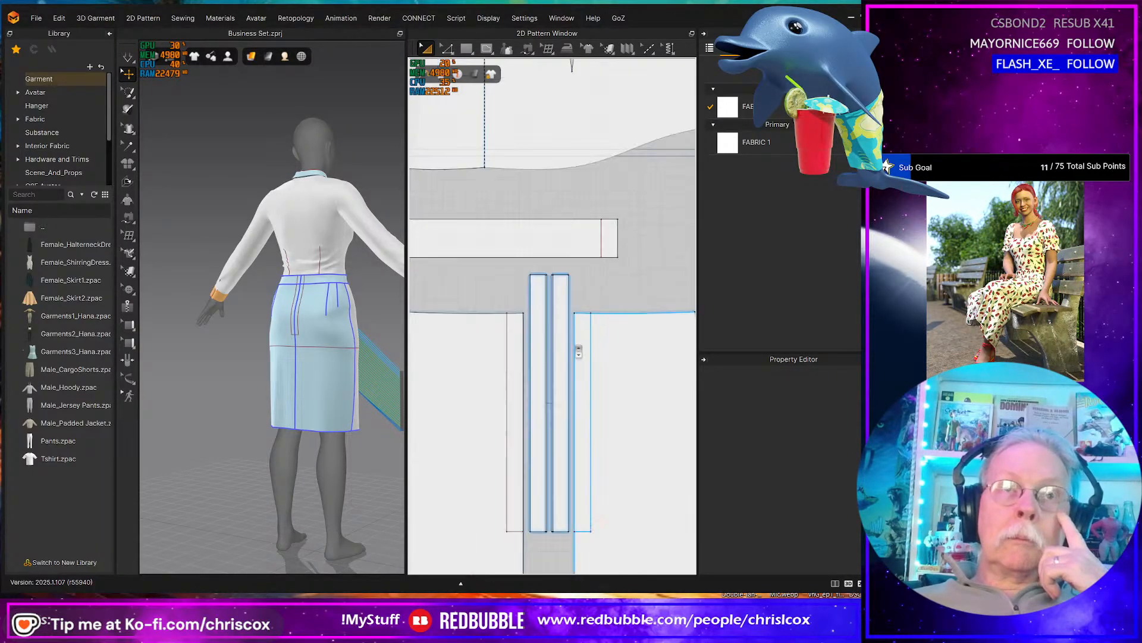
pyautogui.click(326, 386)
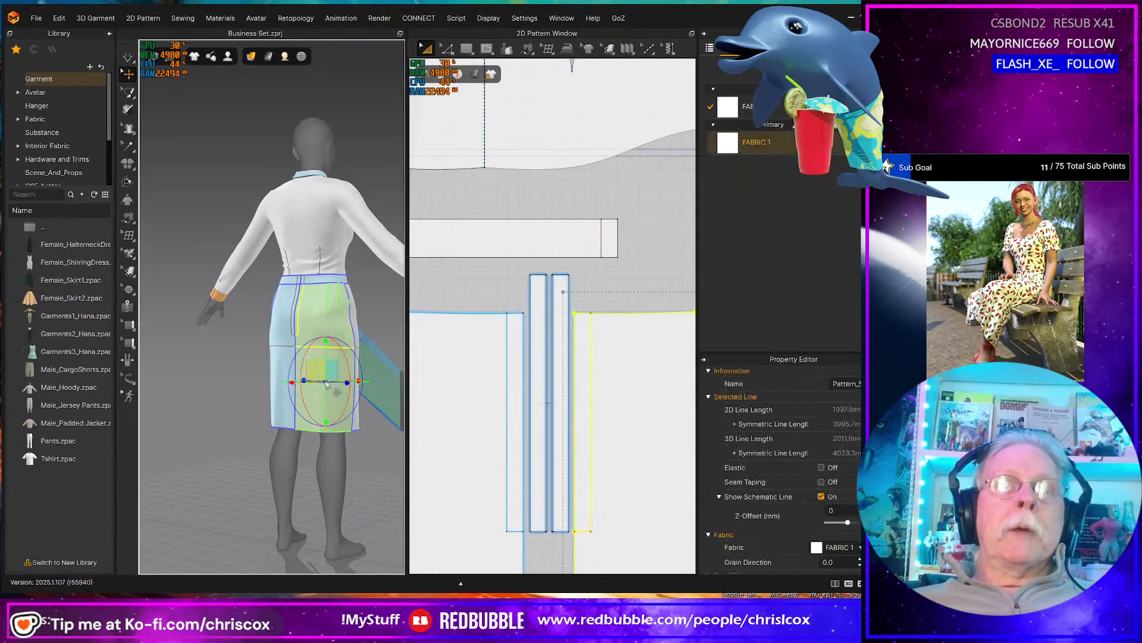
pyautogui.click(277, 372)
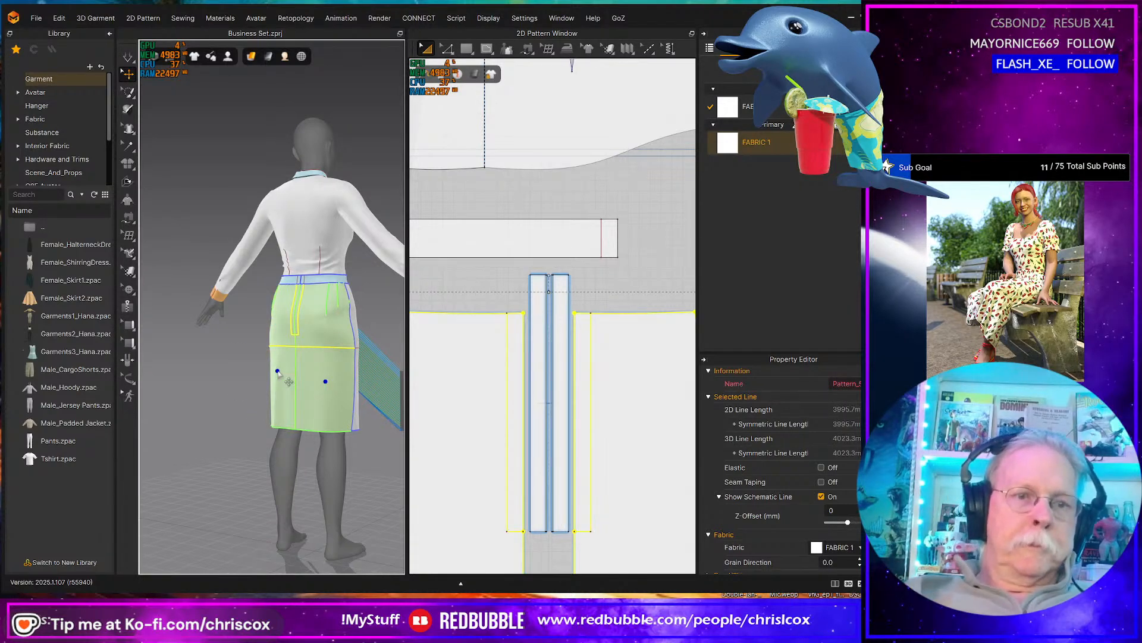
pyautogui.scroll(-6, 616, 344)
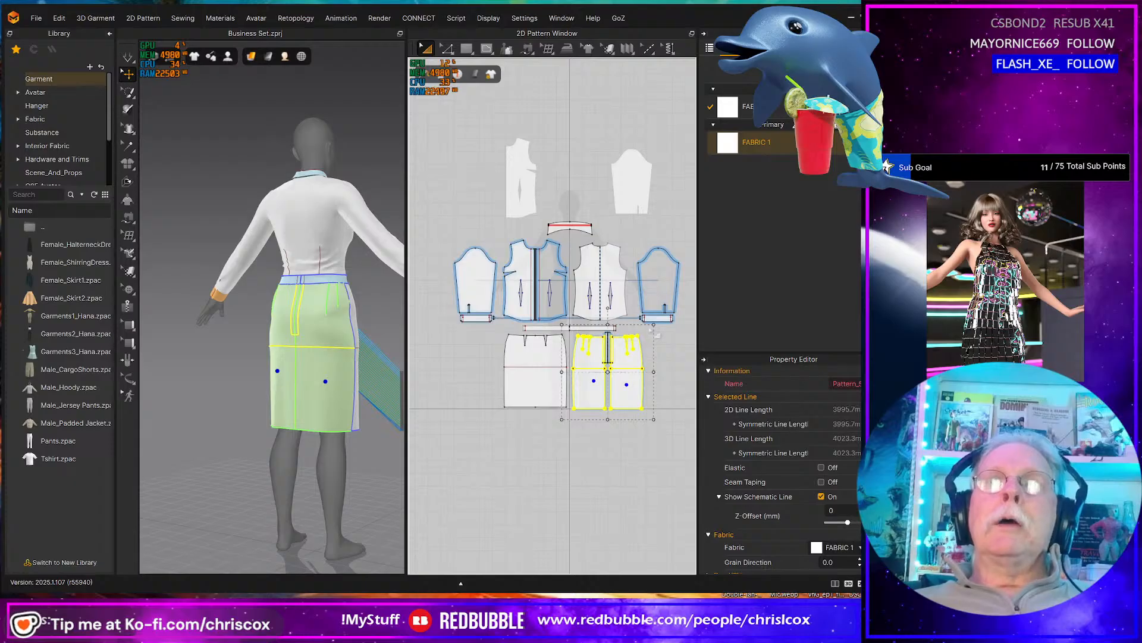
pyautogui.moveTo(653, 322); pyautogui.dragTo(636, 313, button='middle')
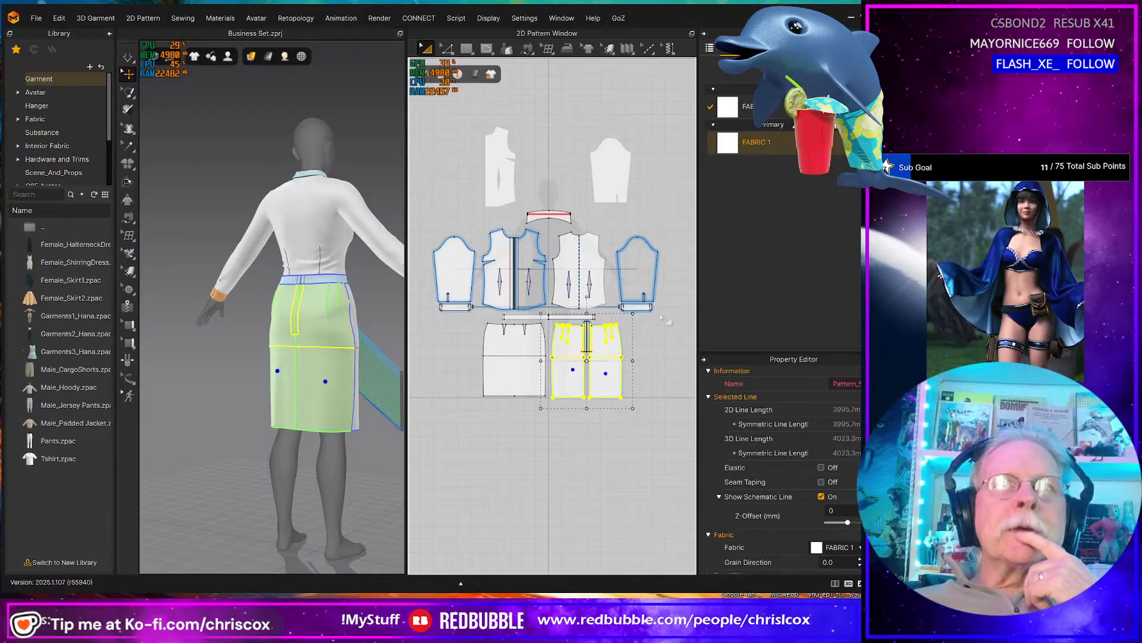
pyautogui.scroll(2, 661, 309)
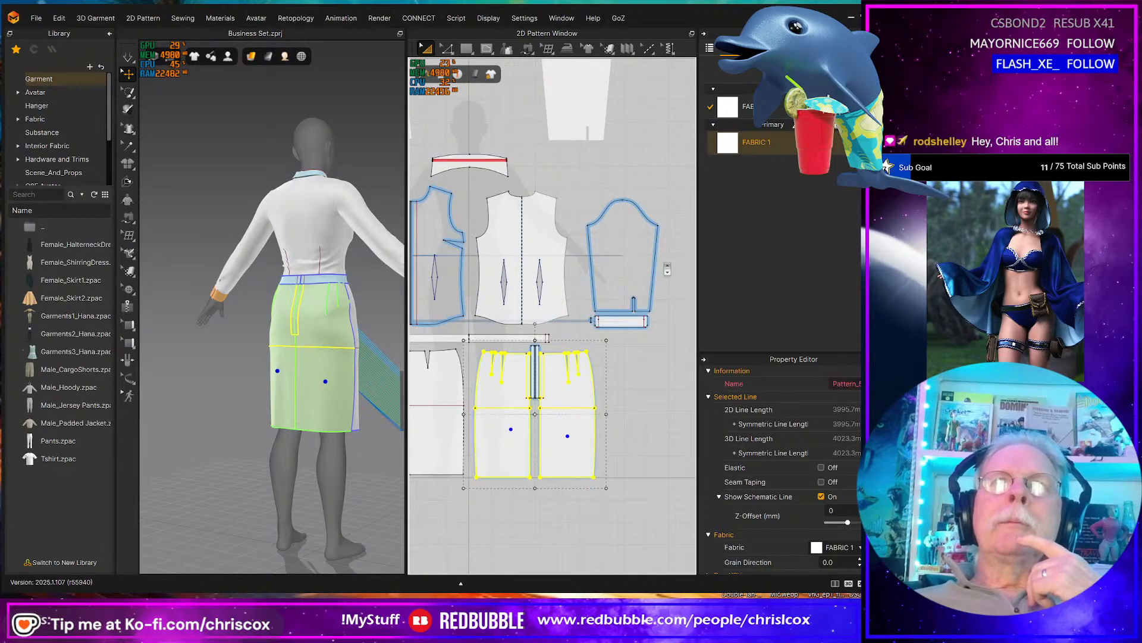
pyautogui.moveTo(668, 268); pyautogui.dragTo(659, 293, button='middle')
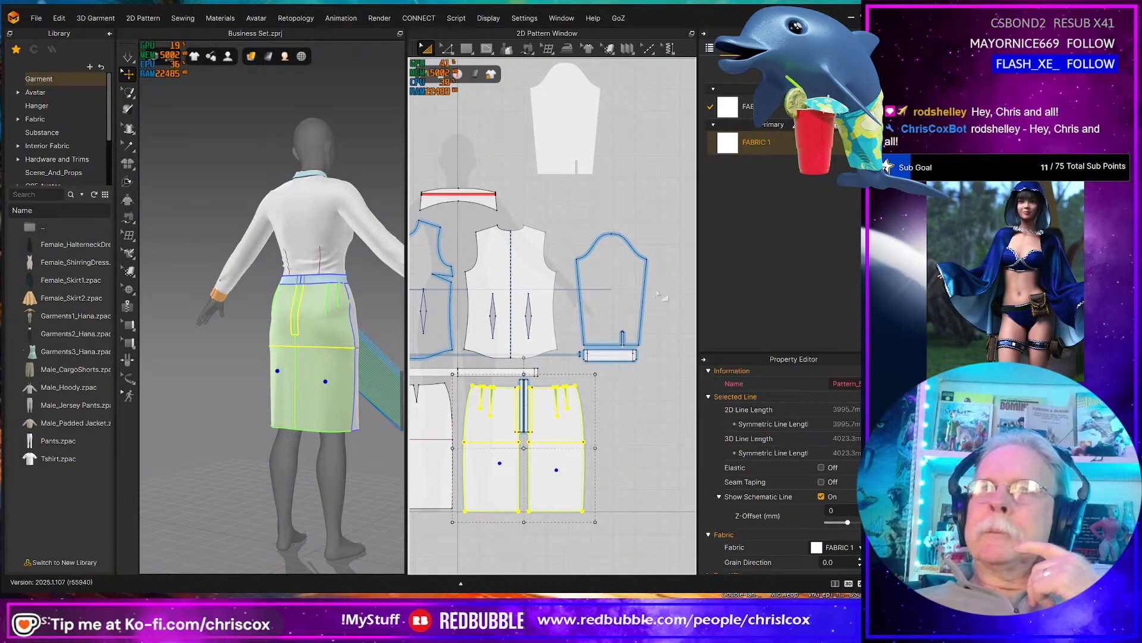
# - Look over the sleeve and shirt front patterns with their points shown, and the back of the garment in 3D
pyautogui.press('z')
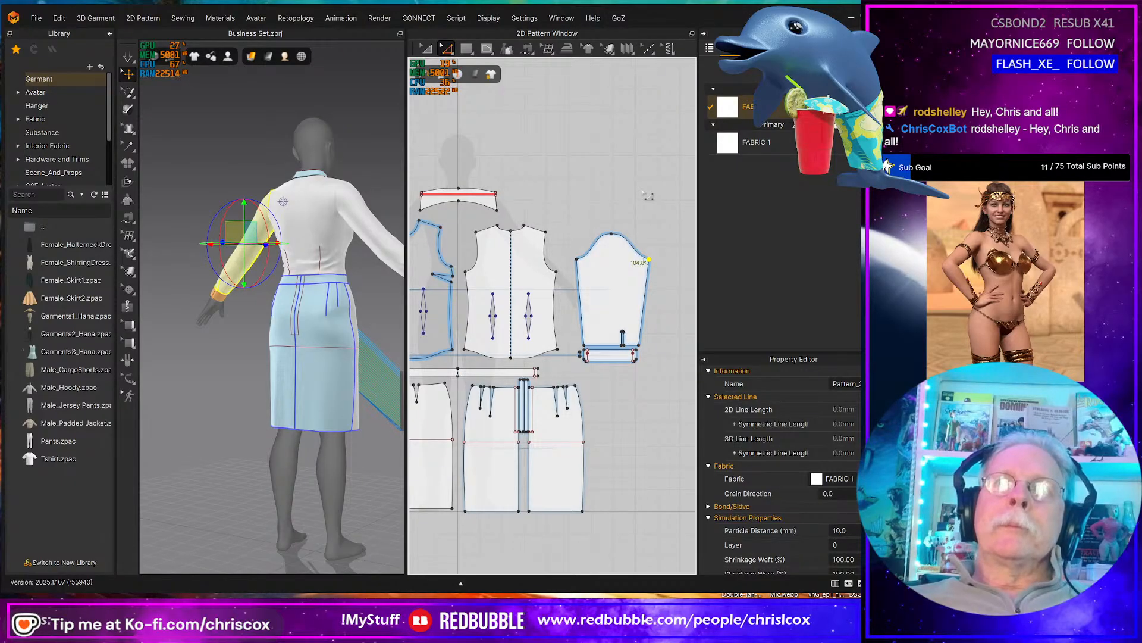
pyautogui.moveTo(561, 191); pyautogui.dragTo(678, 175, button='middle')
pyautogui.moveTo(595, 140); pyautogui.dragTo(619, 200, button='middle')
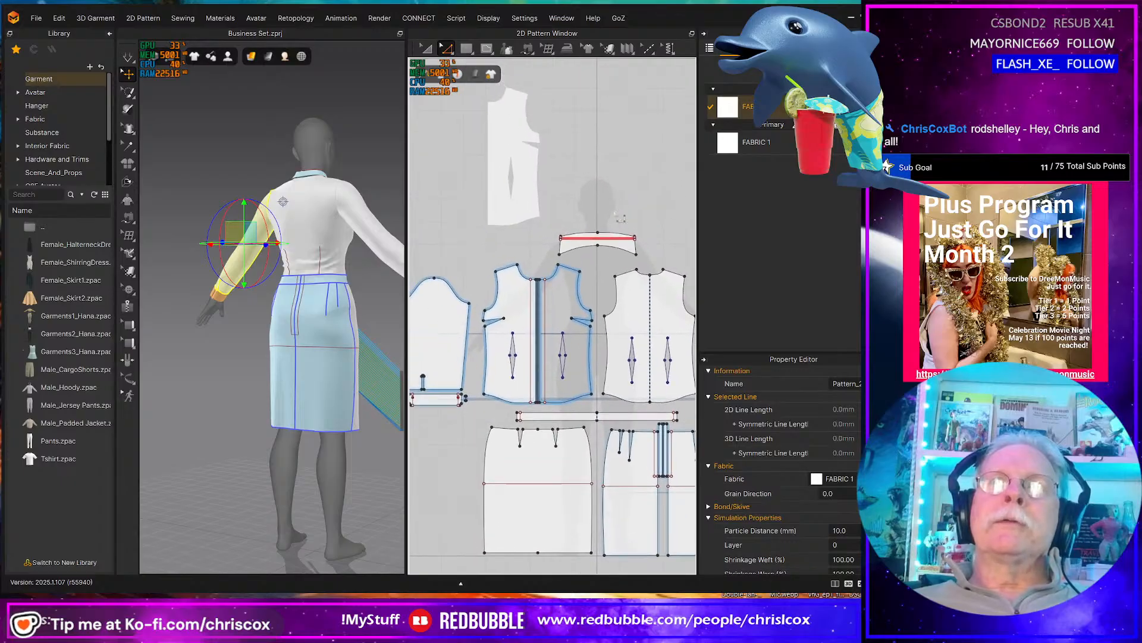
pyautogui.click(588, 280)
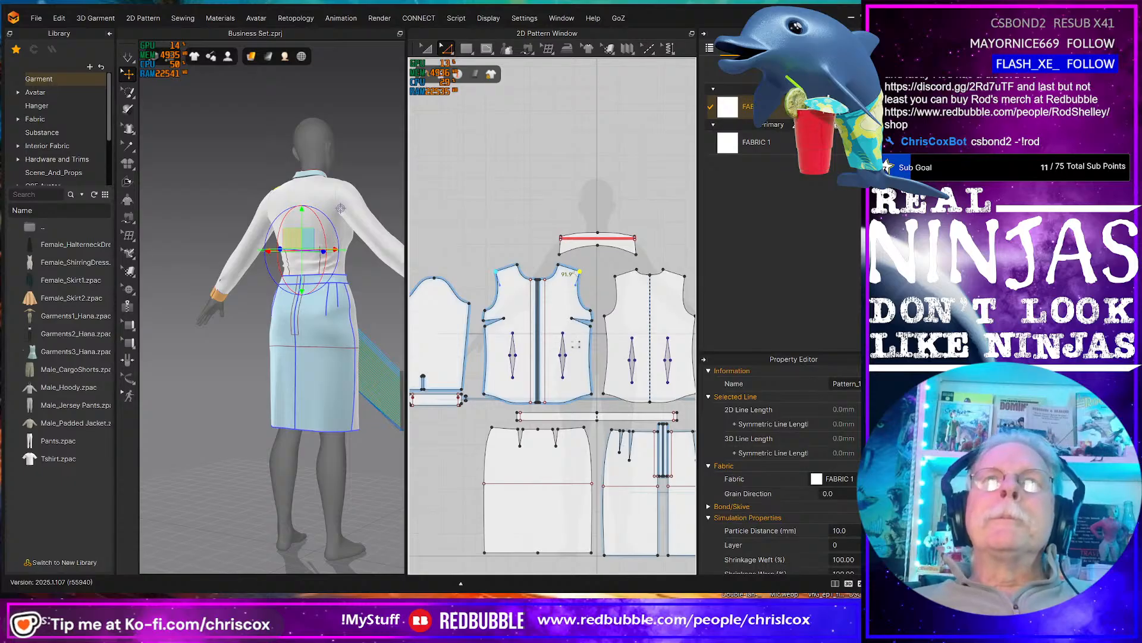
pyautogui.scroll(-2, 575, 352)
pyautogui.moveTo(566, 345); pyautogui.dragTo(498, 283, button='middle')
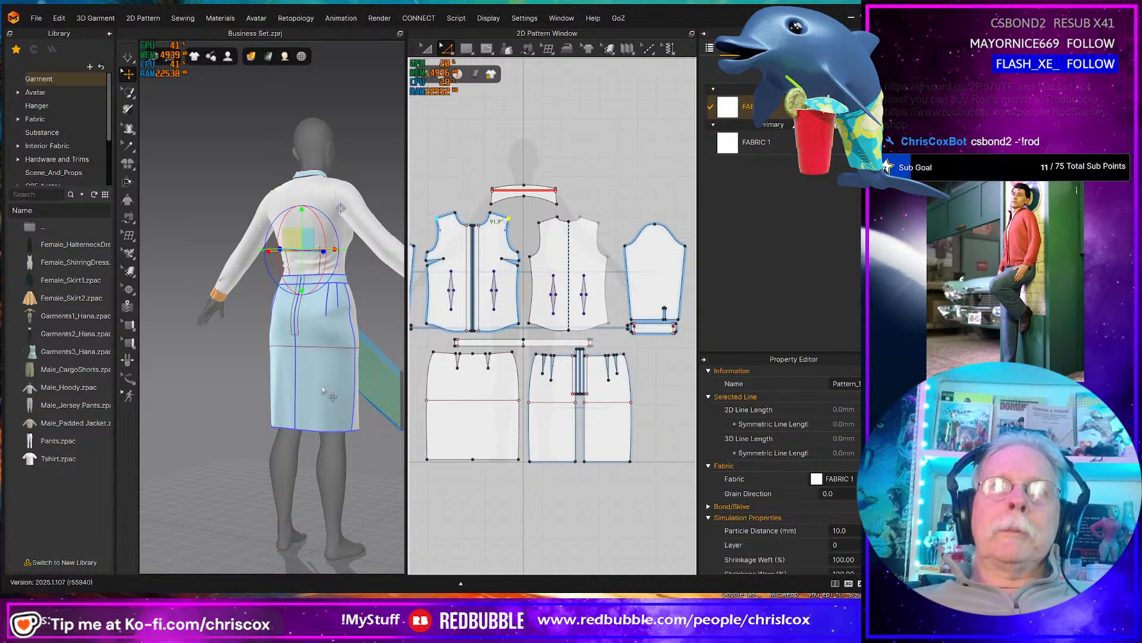
pyautogui.scroll(-3, 565, 335)
pyautogui.moveTo(318, 327); pyautogui.dragTo(367, 326, button='right')
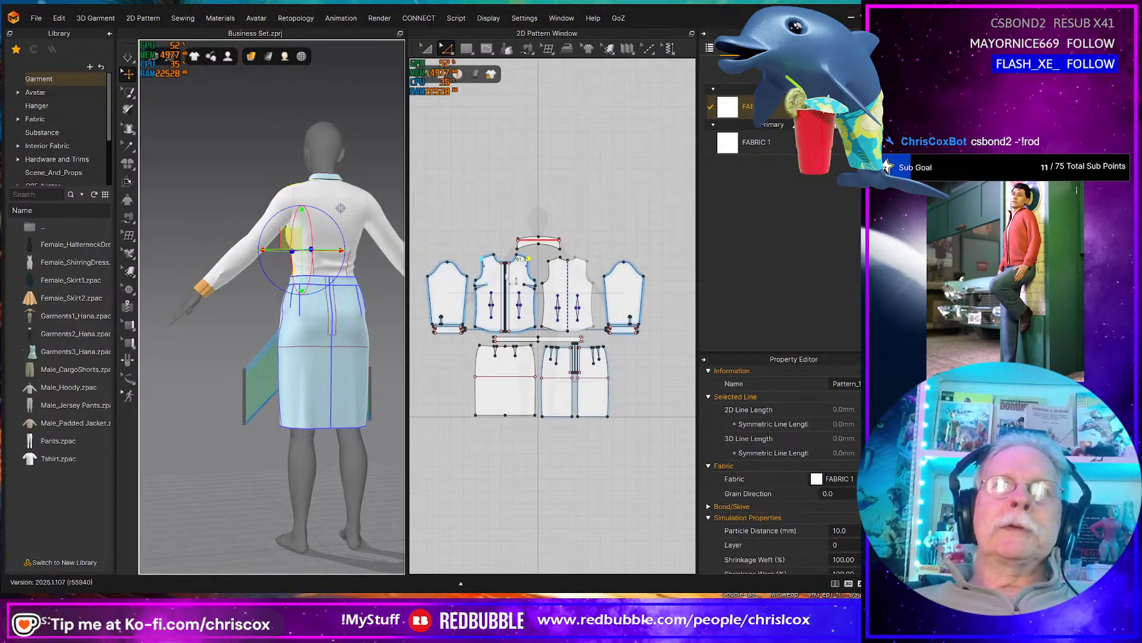
# - Freeze all the shirt patterns and unfreeze the skirt and waistband patterns
pyautogui.press('a')
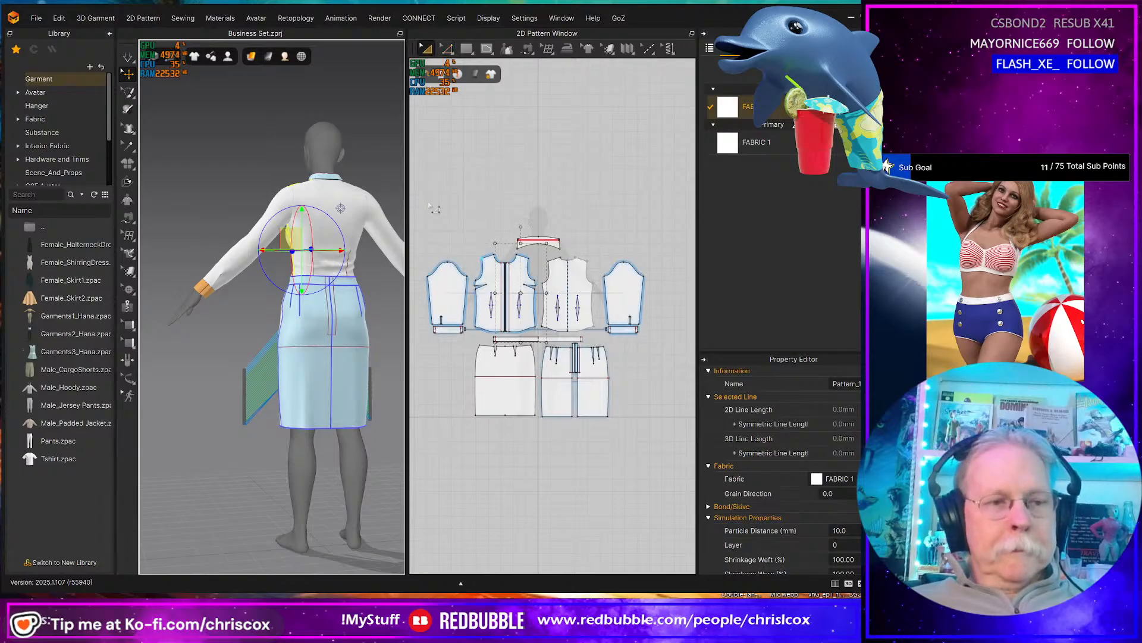
pyautogui.moveTo(421, 208); pyautogui.dragTo(631, 241)
pyautogui.moveTo(676, 324); pyautogui.dragTo(657, 338)
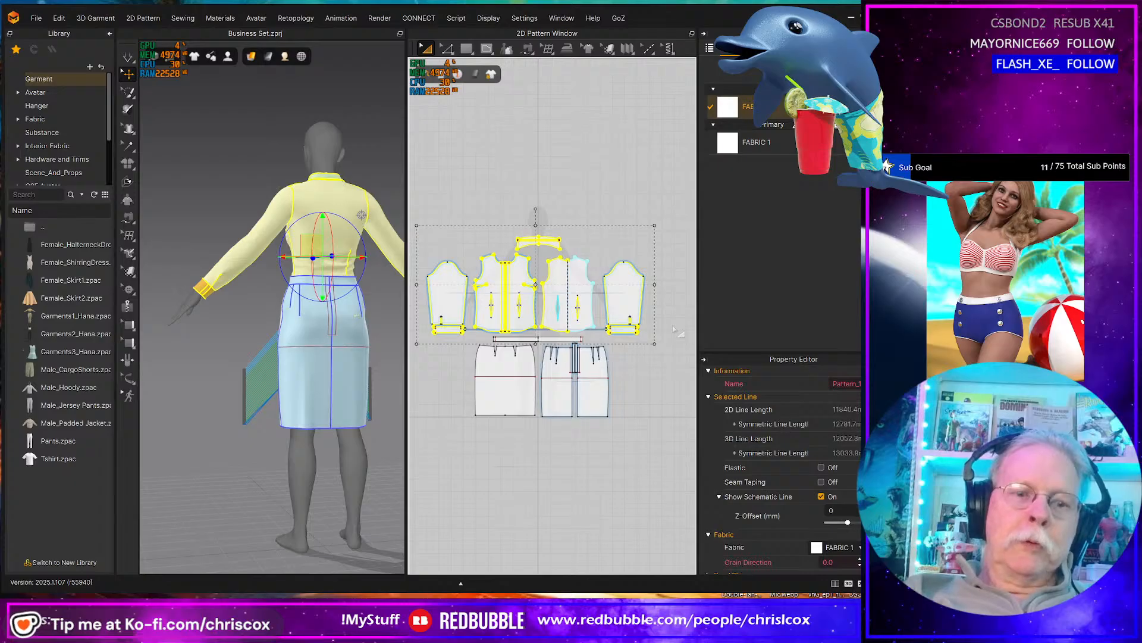
pyautogui.moveTo(653, 421); pyautogui.dragTo(452, 338)
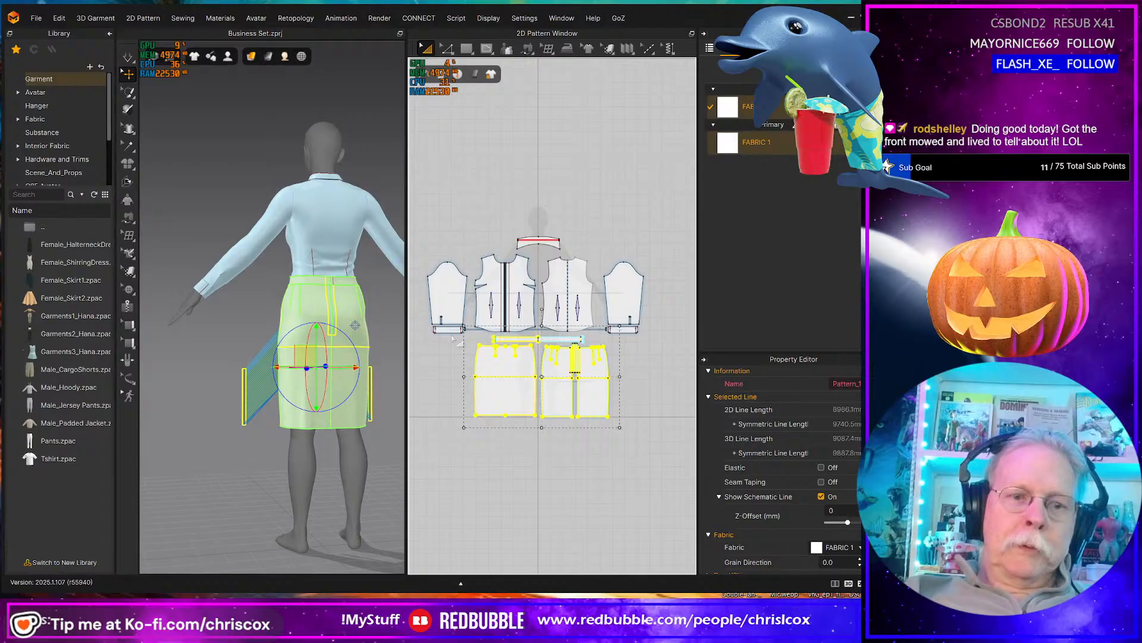
pyautogui.click(598, 476)
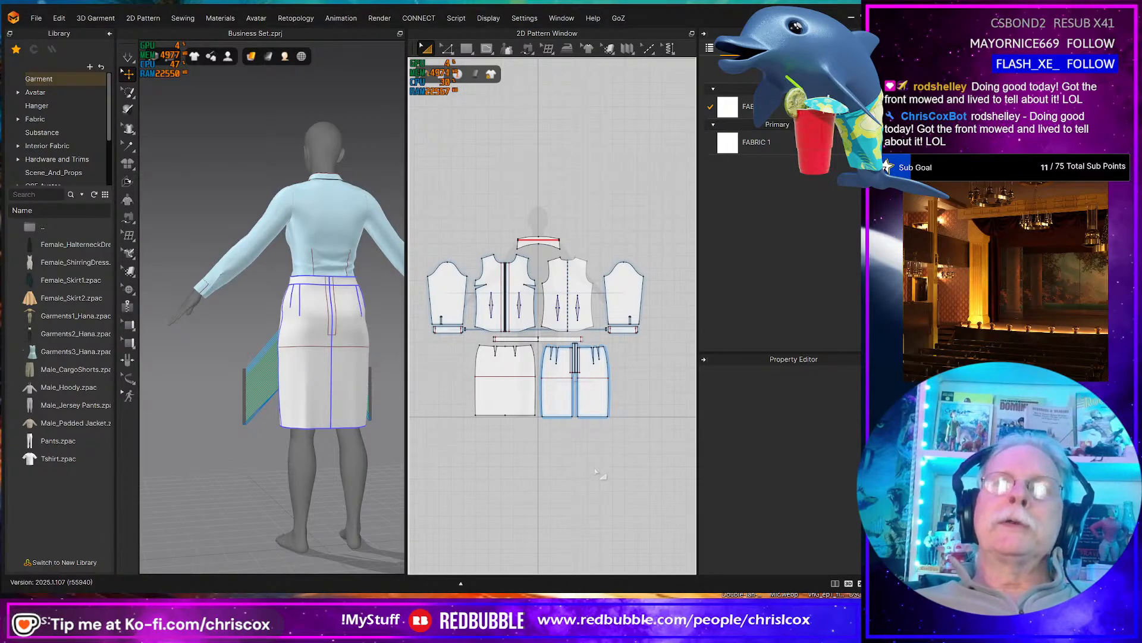
# - Check the simulation properties shared by the two back skirt panels
pyautogui.click(550, 387)
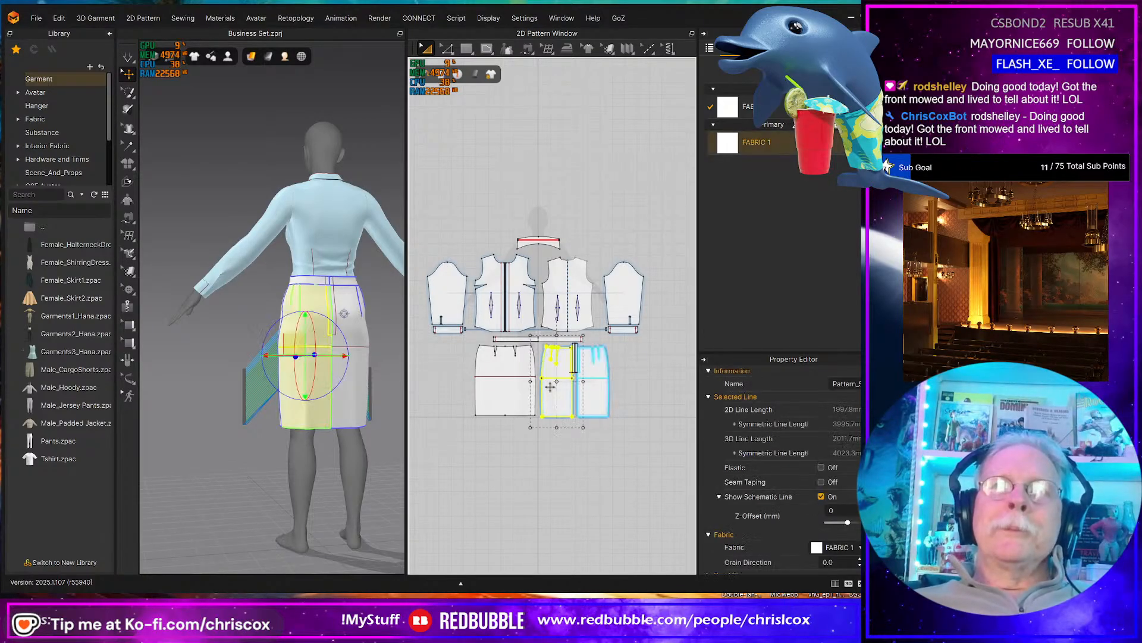
pyautogui.keyDown('shift'); pyautogui.click(598, 393); pyautogui.keyUp('shift')
pyautogui.scroll(-3, 843, 505)
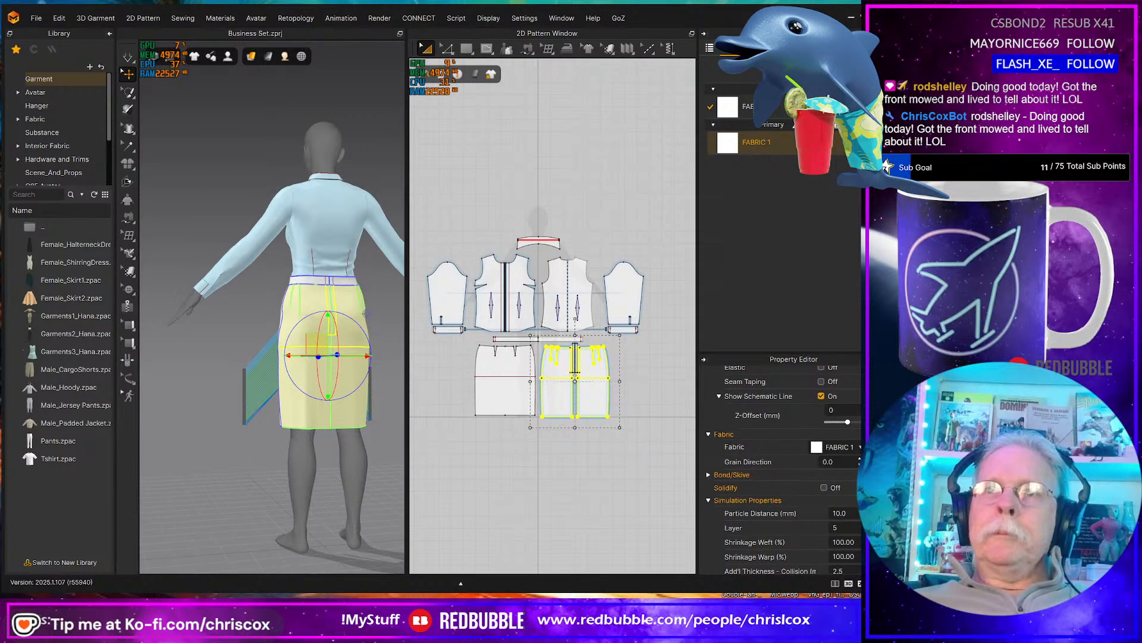
pyautogui.scroll(3, 596, 389)
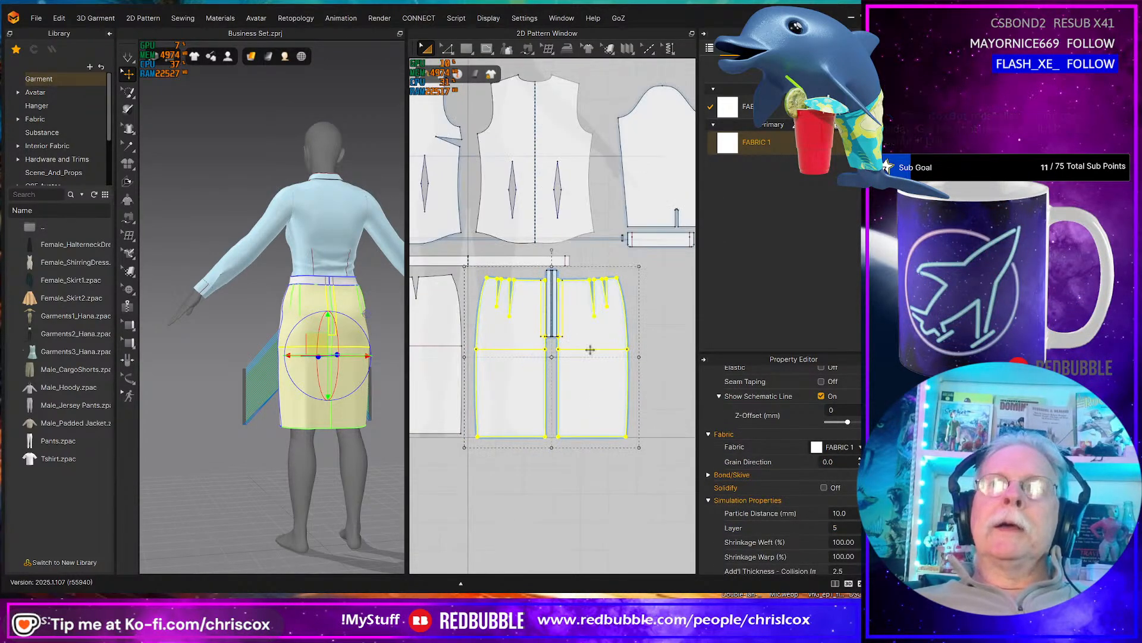
pyautogui.scroll(-3, 629, 423)
# - Set the mesh type of all shirt and skirt patterns to Quad (Optimized)
pyautogui.moveTo(682, 439); pyautogui.dragTo(439, 249)
pyautogui.scroll(-3, 824, 492)
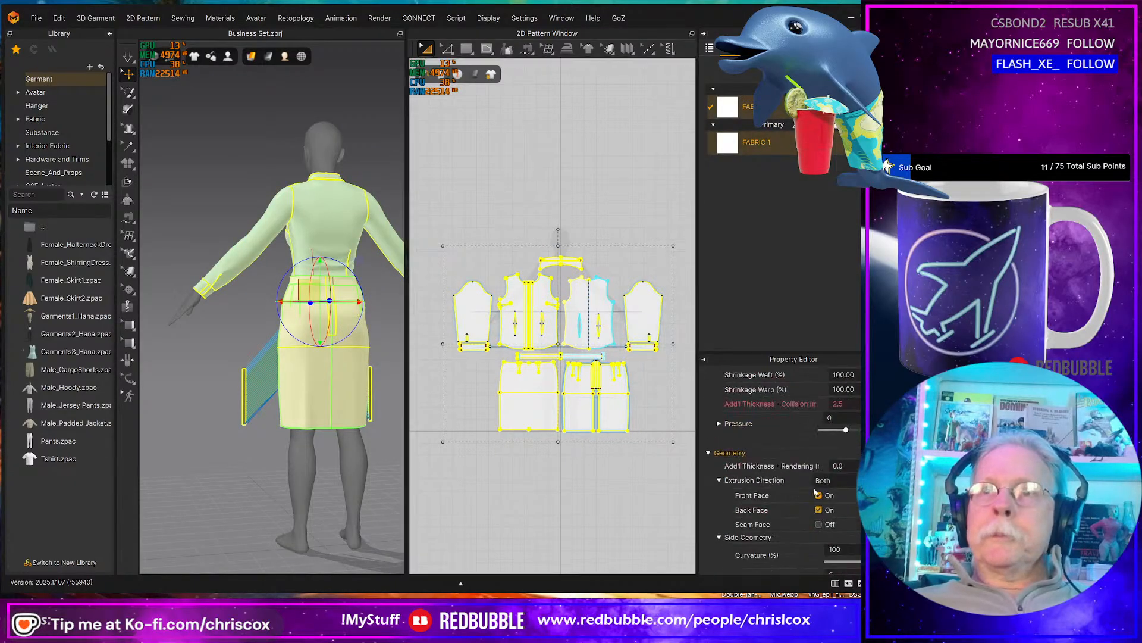
pyautogui.click(833, 510)
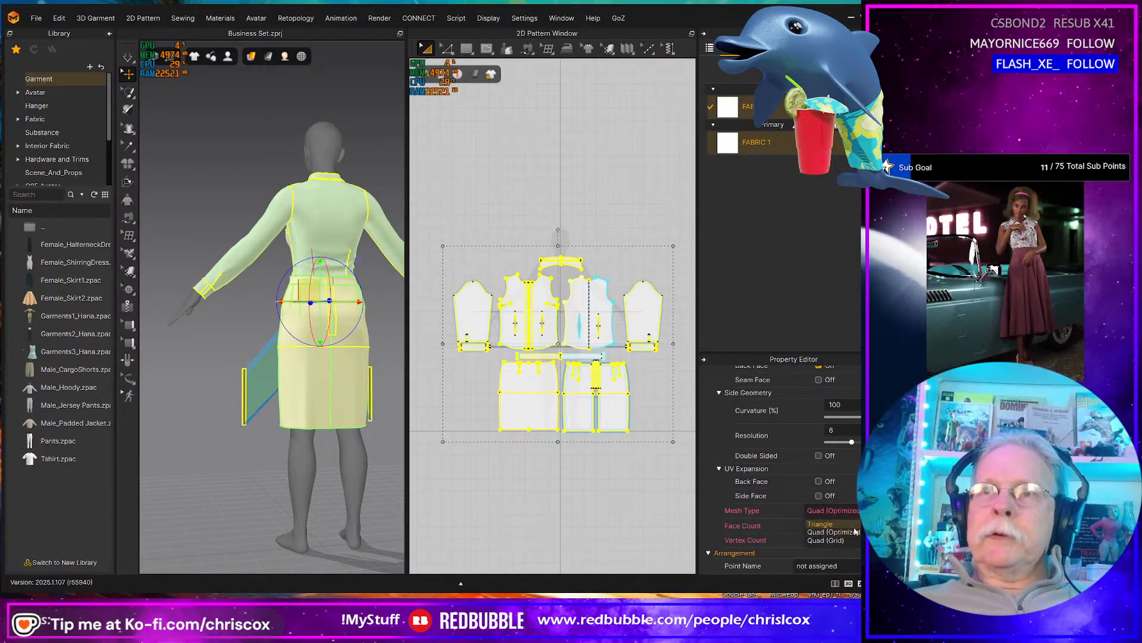
pyautogui.click(834, 532)
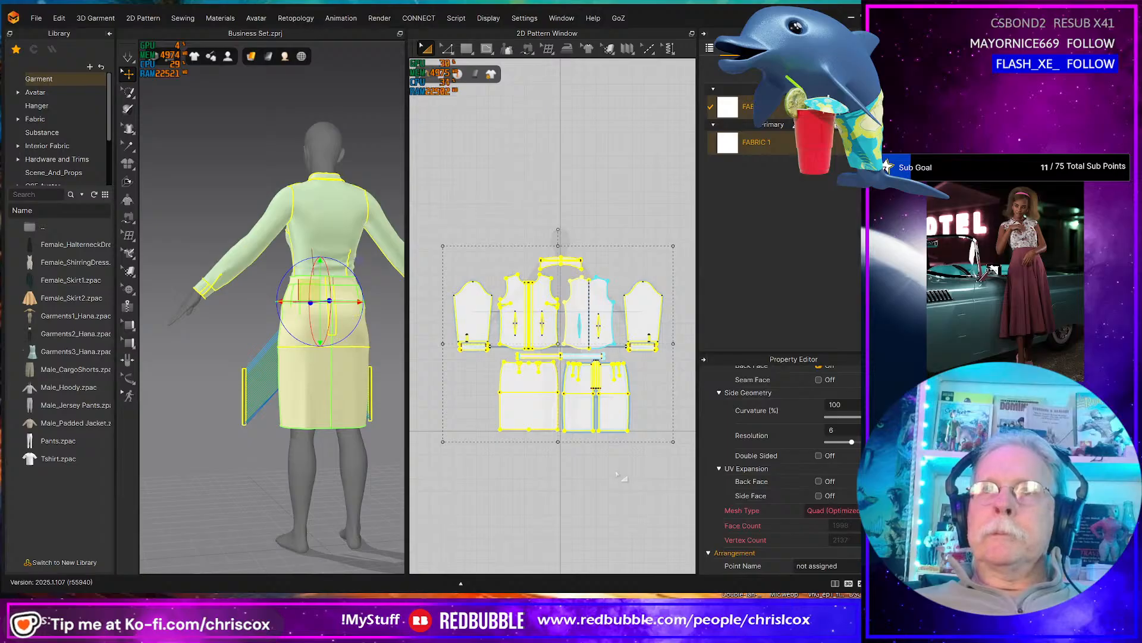
pyautogui.scroll(3, 618, 476)
pyautogui.click(669, 450)
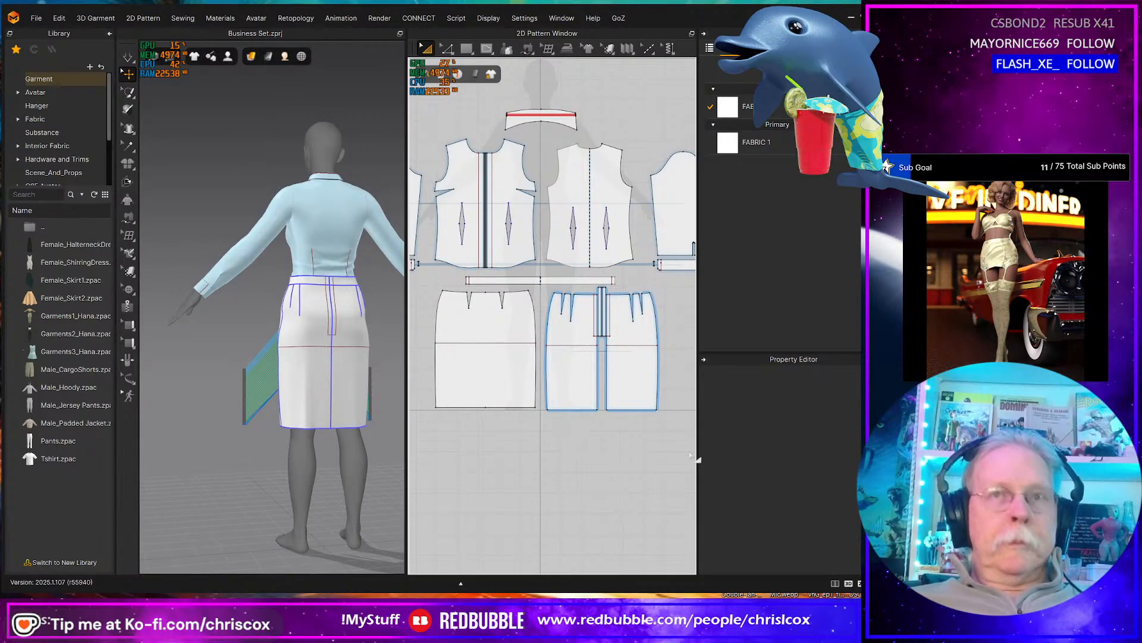
# - Check the mesh type of the skirt, waistband and strip patterns
pyautogui.moveTo(435, 385); pyautogui.dragTo(420, 273)
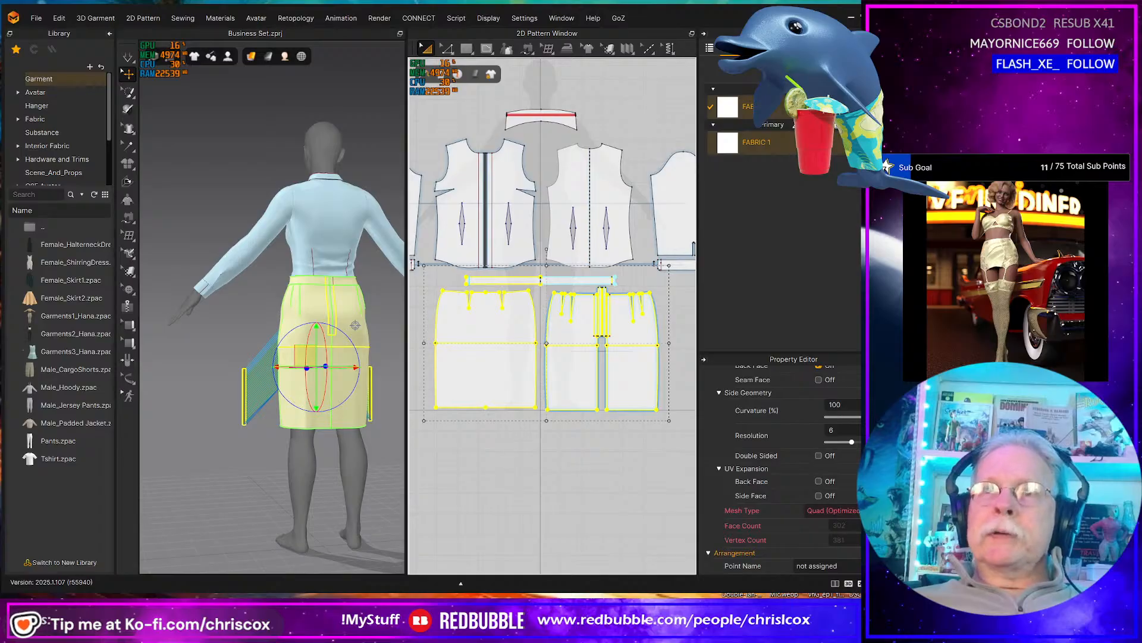
pyautogui.click(613, 489)
pyautogui.scroll(2, 611, 483)
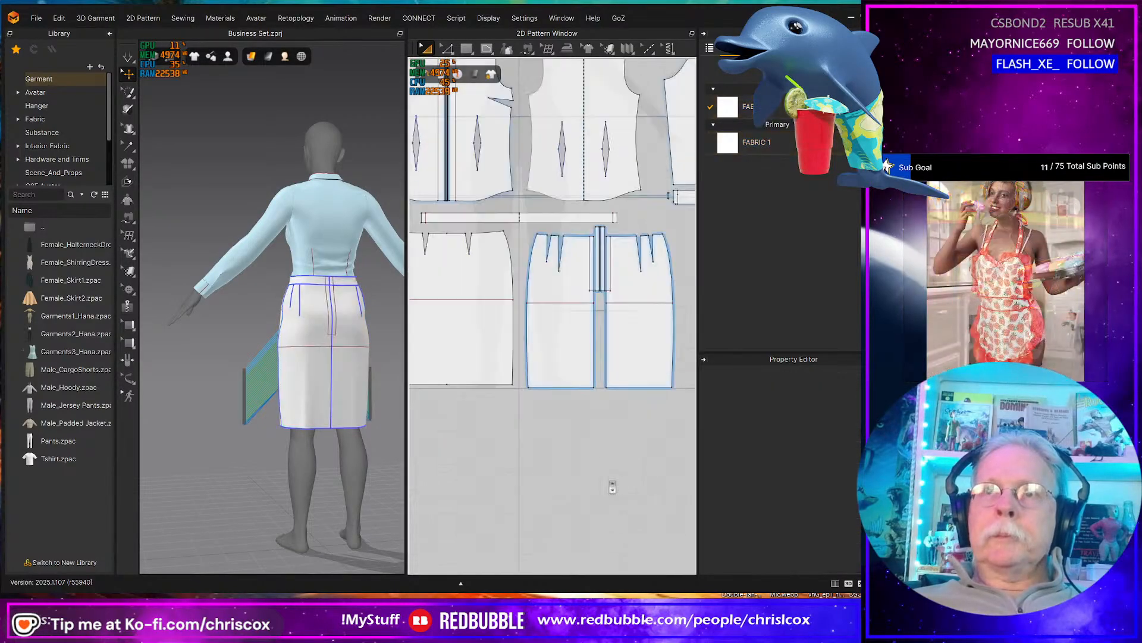
# - Set the mesh type of both narrow placket strips to Quad (Optimized)
pyautogui.click(564, 323)
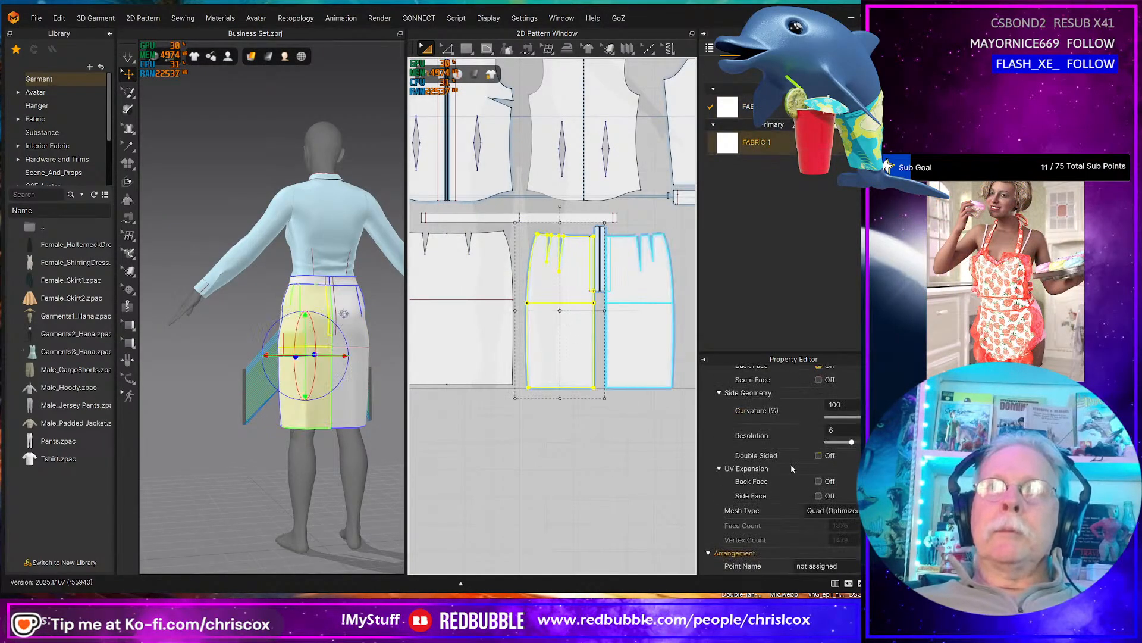
pyautogui.click(581, 215)
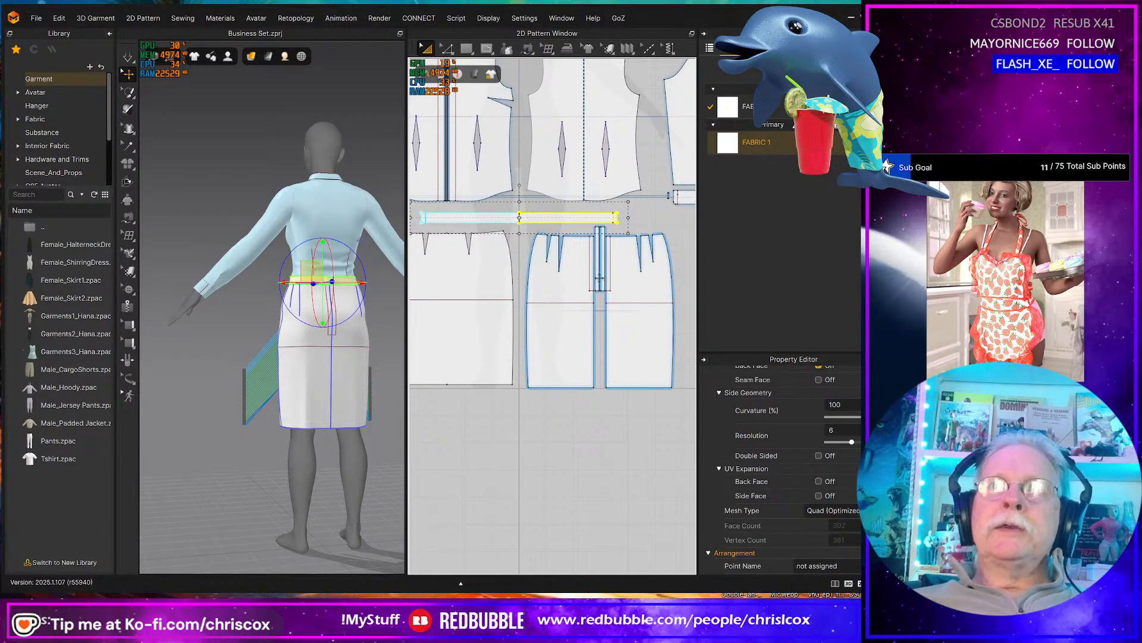
pyautogui.click(599, 277)
pyautogui.scroll(5, 601, 292)
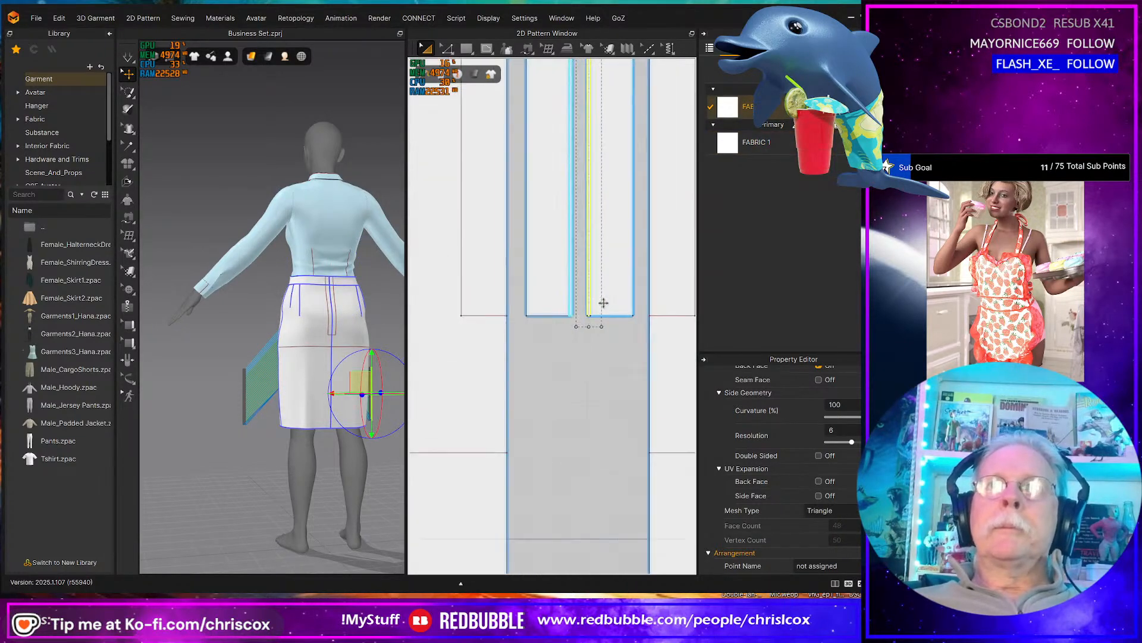
pyautogui.click(843, 511)
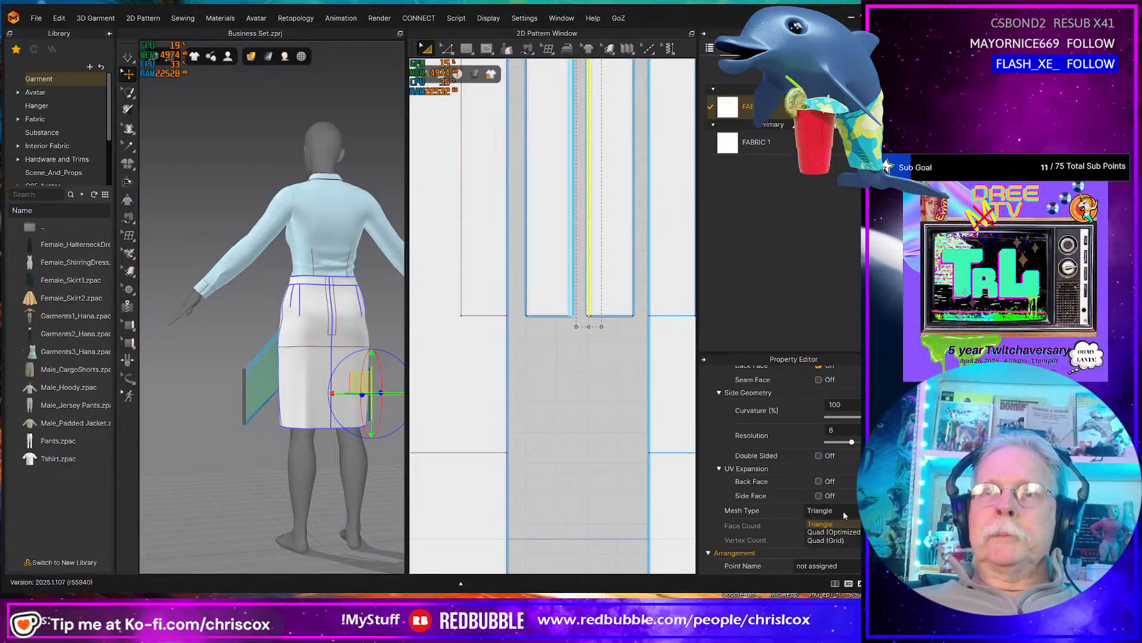
pyautogui.click(836, 532)
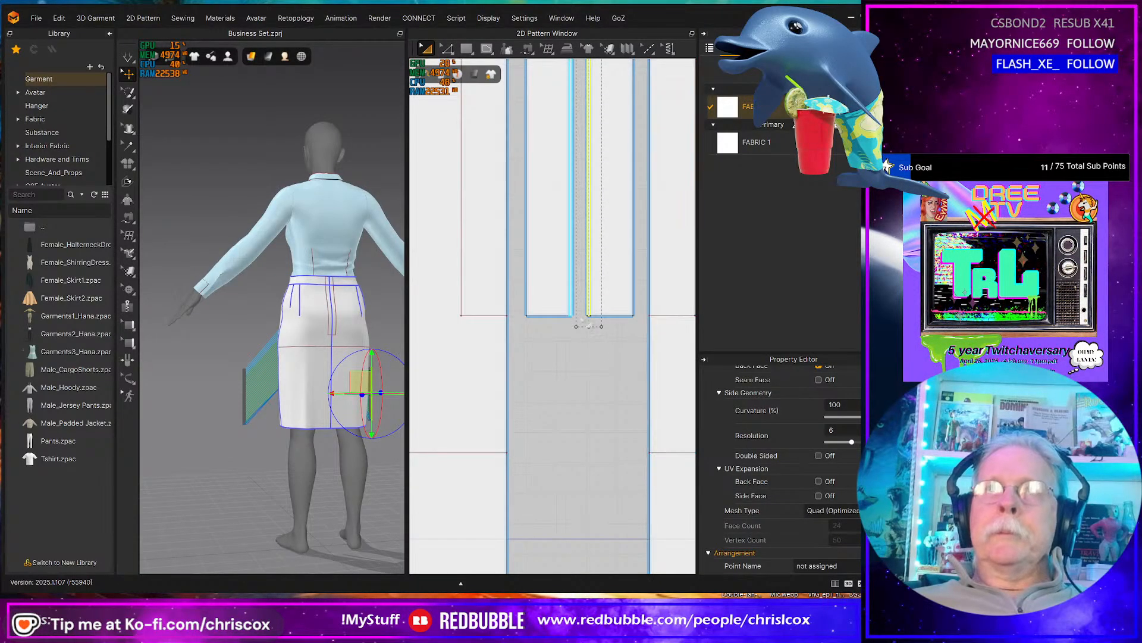
pyautogui.click(539, 272)
pyautogui.click(849, 513)
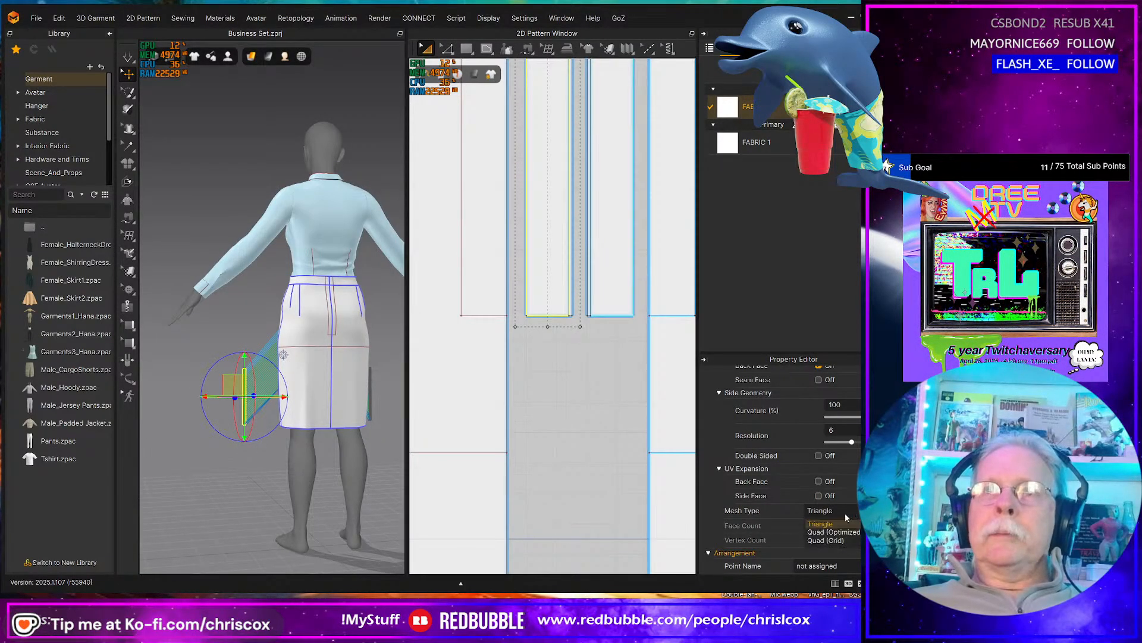
pyautogui.click(836, 532)
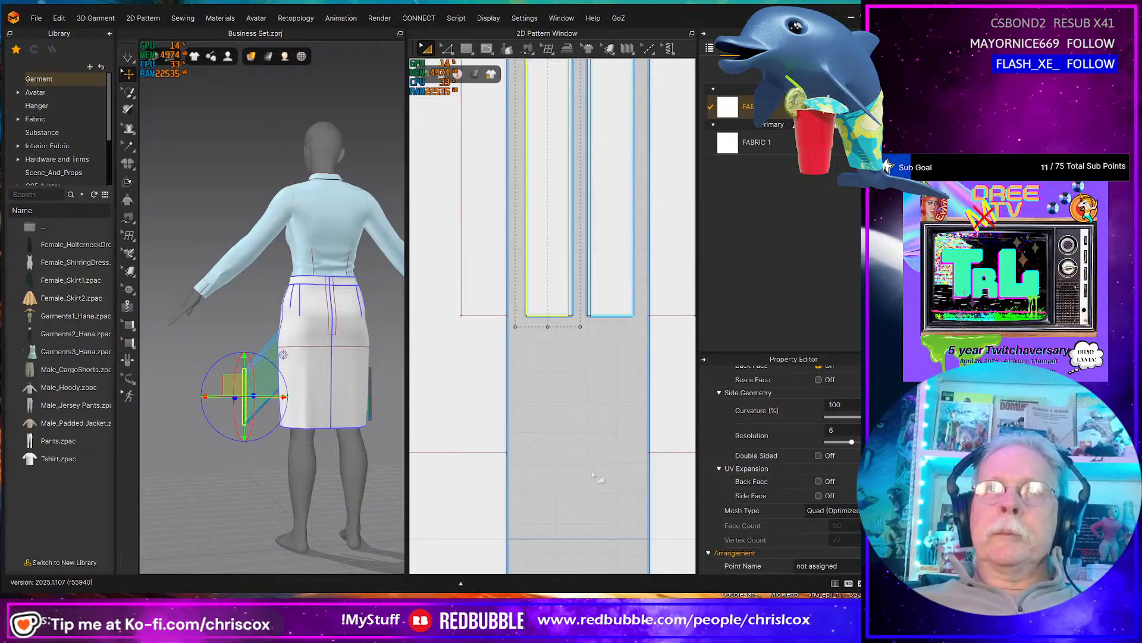
pyautogui.scroll(-10, 595, 476)
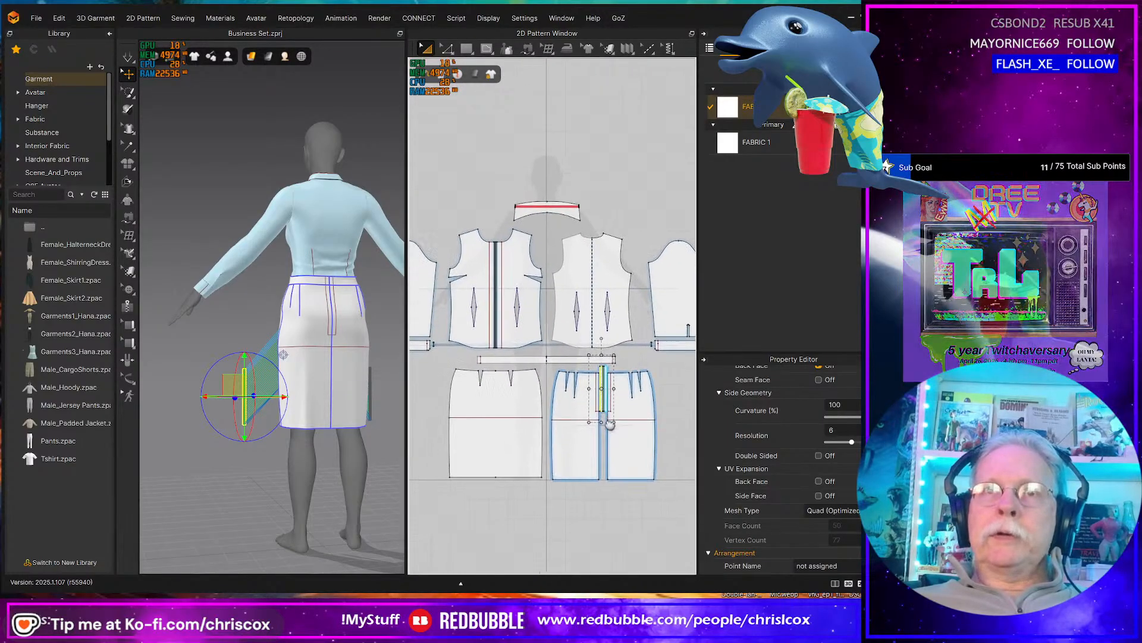
# - Check the mesh type of the skirt and waistband patterns and the simulation properties of the shirt back
pyautogui.moveTo(676, 491); pyautogui.dragTo(433, 355)
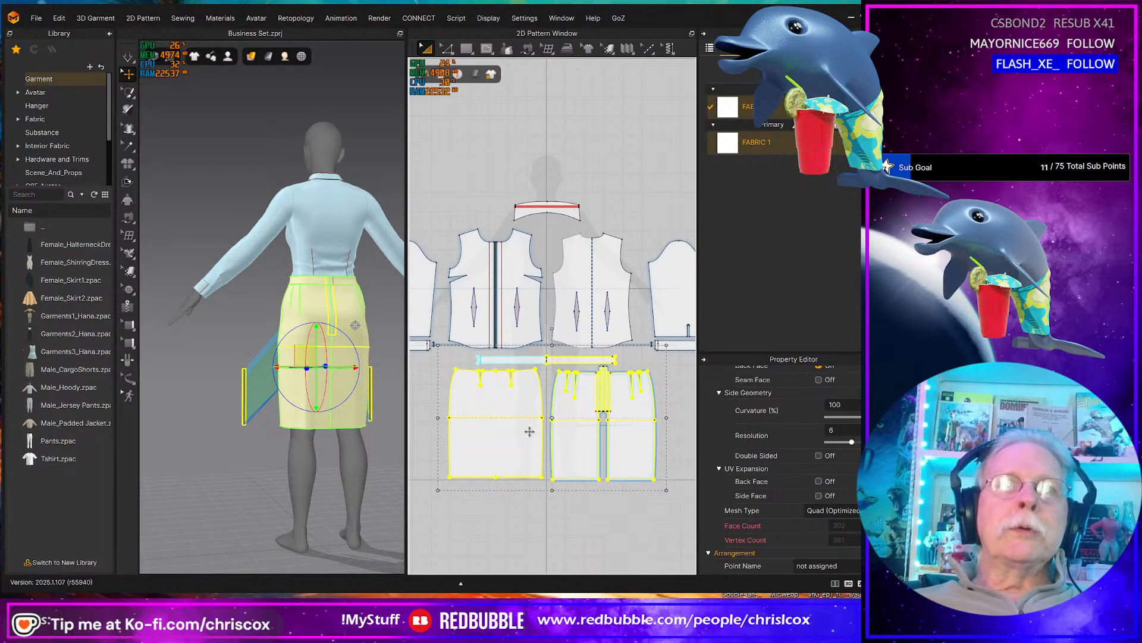
pyautogui.scroll(4, 457, 451)
pyautogui.scroll(1, 455, 455)
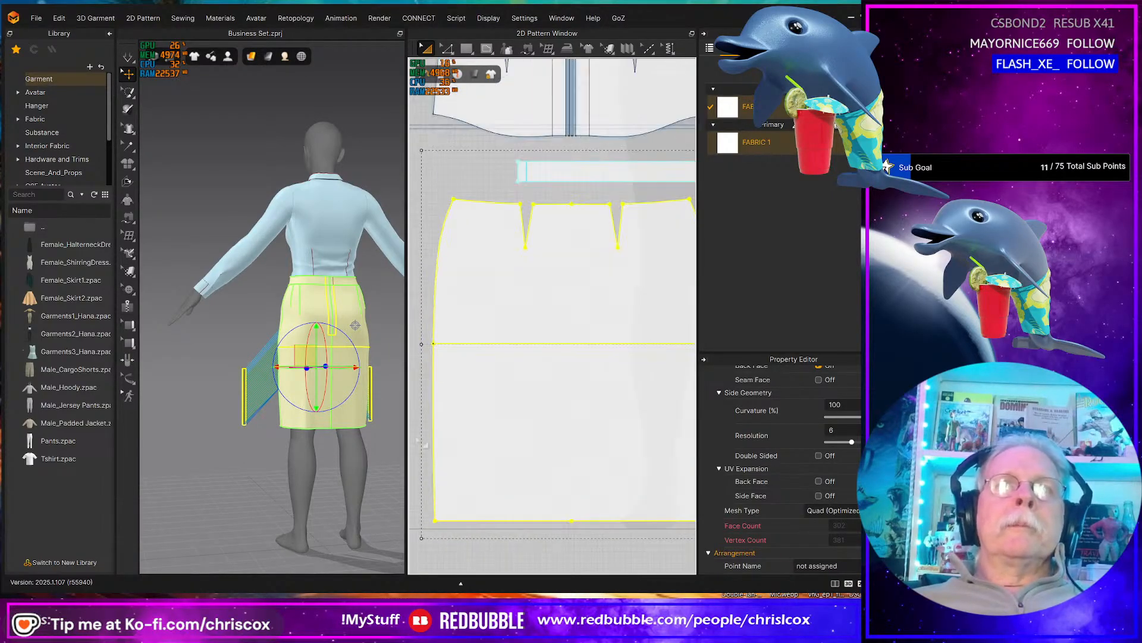
pyautogui.moveTo(570, 243); pyautogui.dragTo(447, 413, button='middle')
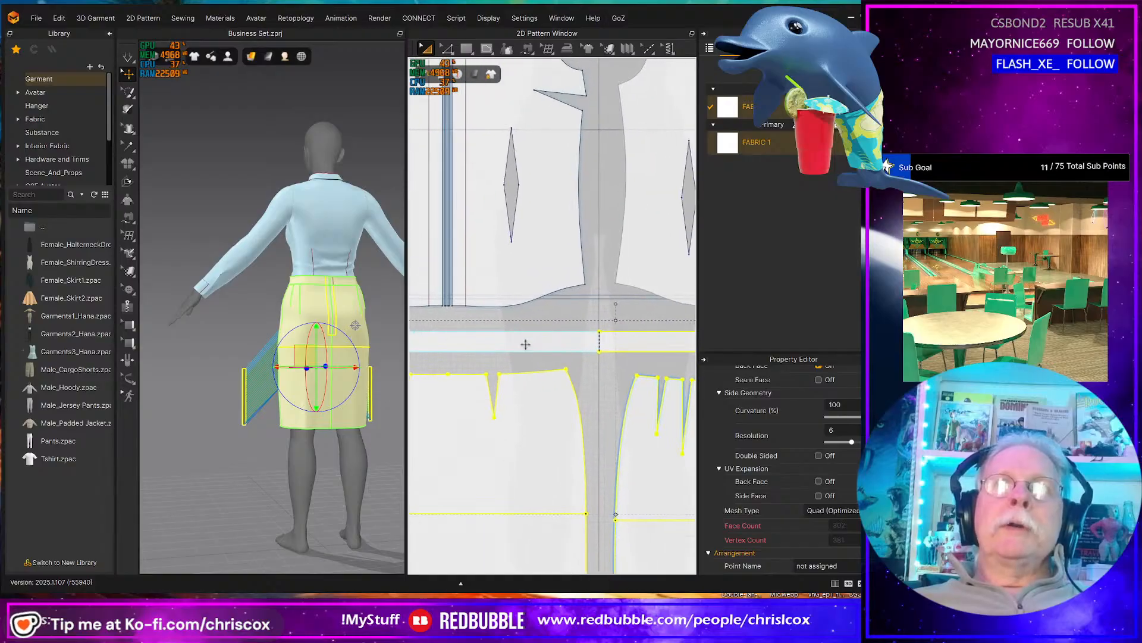
pyautogui.click(628, 268)
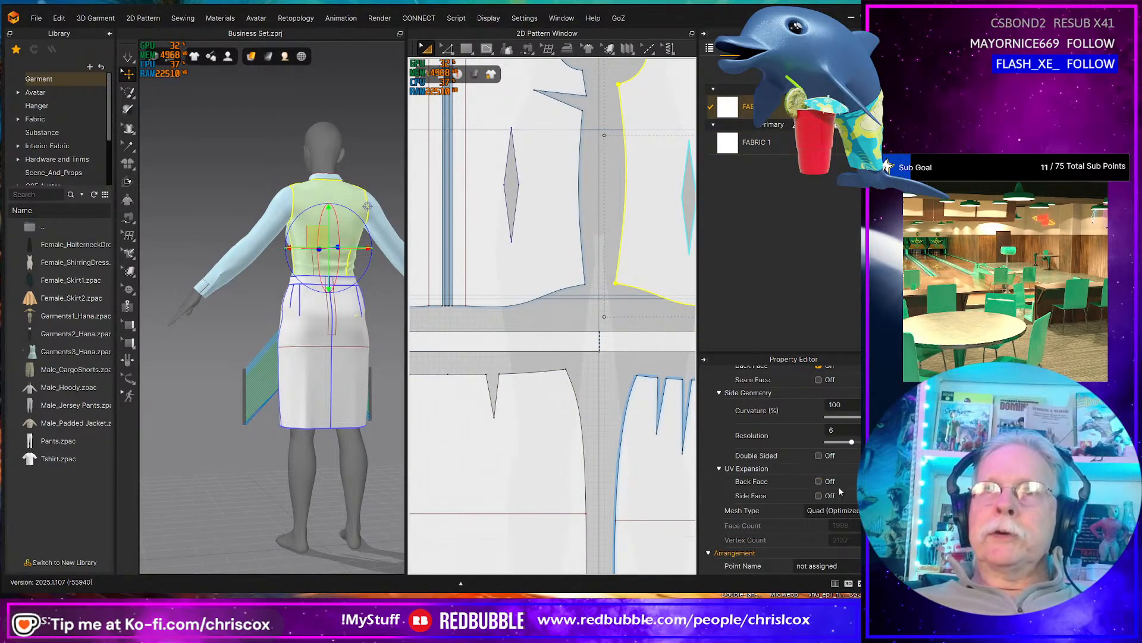
pyautogui.scroll(6, 780, 464)
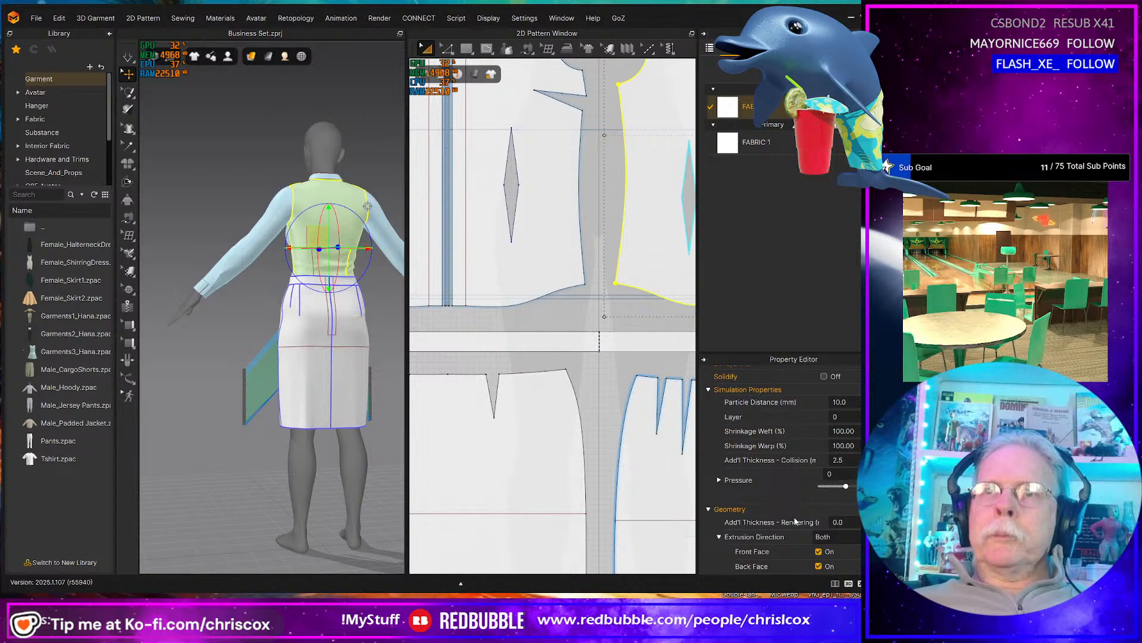
pyautogui.scroll(3, 841, 521)
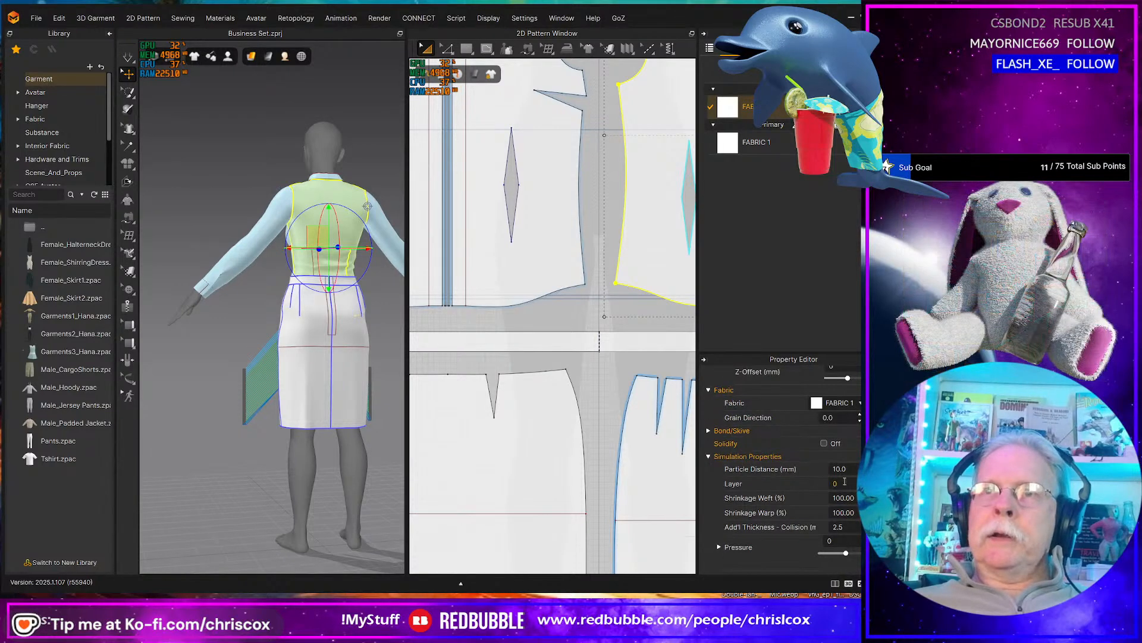
# - Set the simulation layer of the left placket strip to 2
pyautogui.moveTo(672, 469); pyautogui.dragTo(508, 439, button='middle')
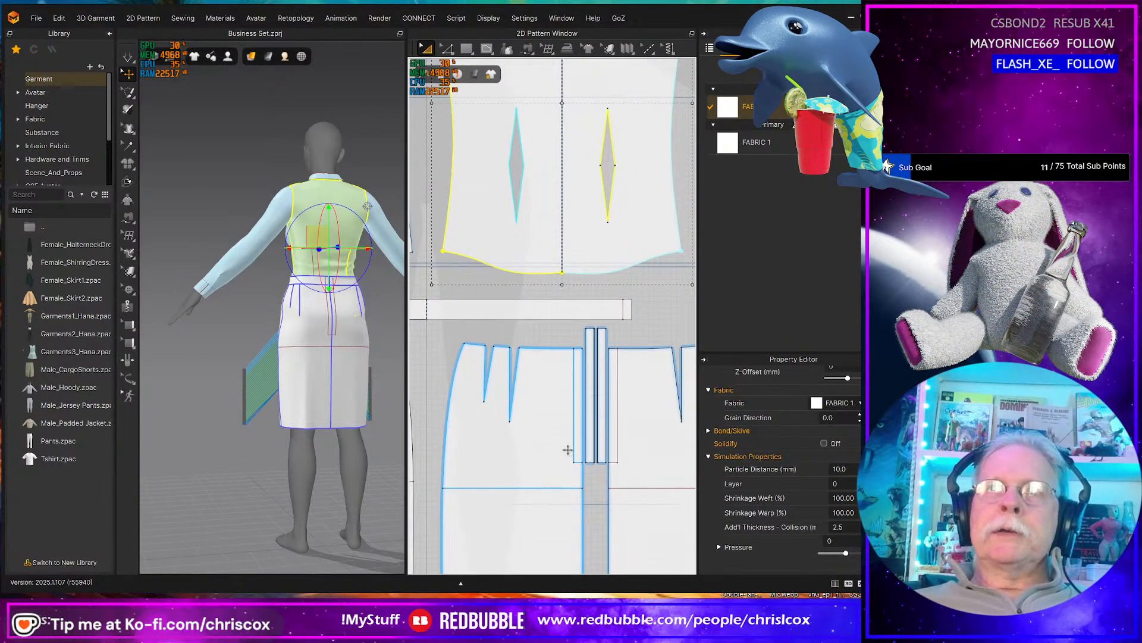
pyautogui.click(589, 343)
pyautogui.keyDown('shift'); pyautogui.click(601, 338); pyautogui.keyUp('shift')
pyautogui.scroll(3, 682, 360)
pyautogui.moveTo(582, 287); pyautogui.dragTo(668, 299, button='middle')
pyautogui.click(667, 300)
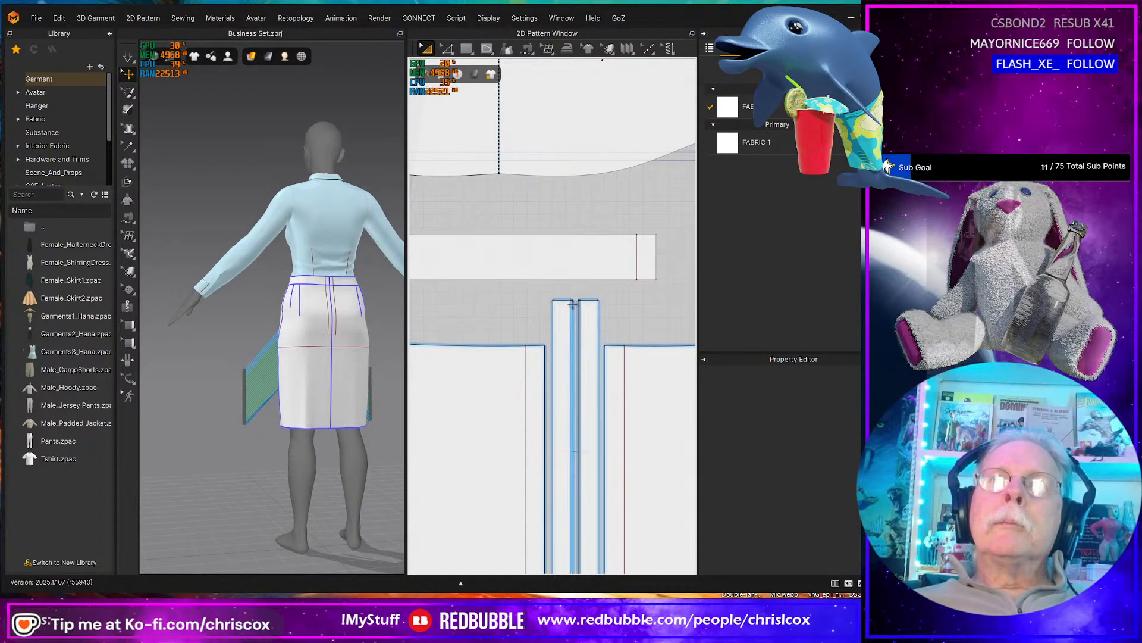
pyautogui.click(572, 305)
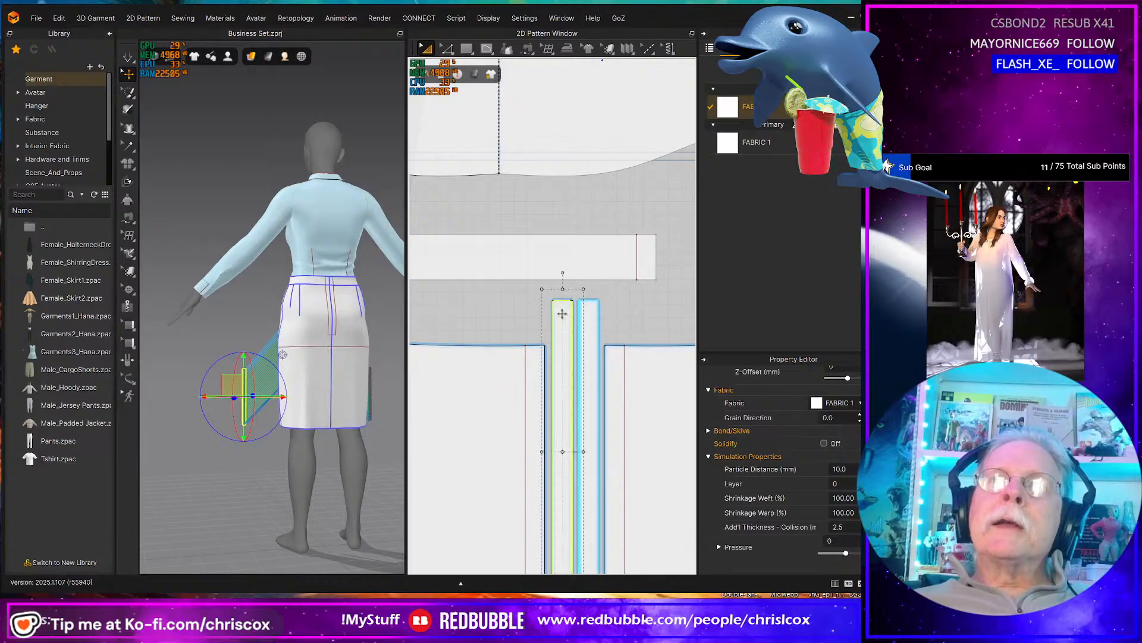
pyautogui.click(844, 484)
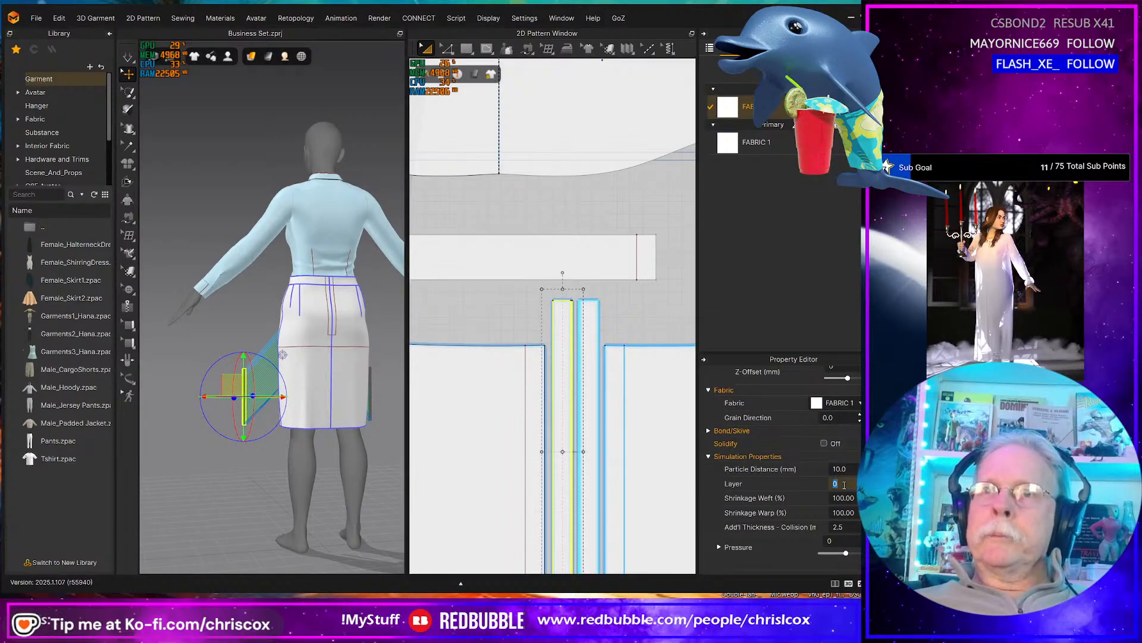
pyautogui.write('2')
pyautogui.press('Return')
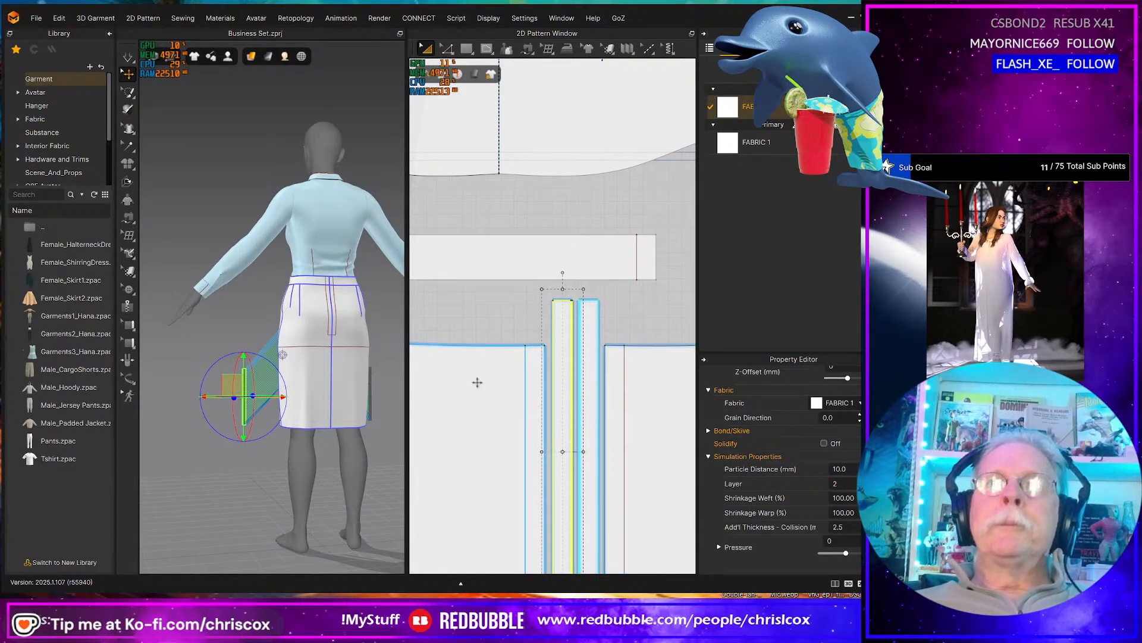
# - Move the left placket strip in the 3D view up behind the skirt's centre-back opening
pyautogui.scroll(-3, 480, 381)
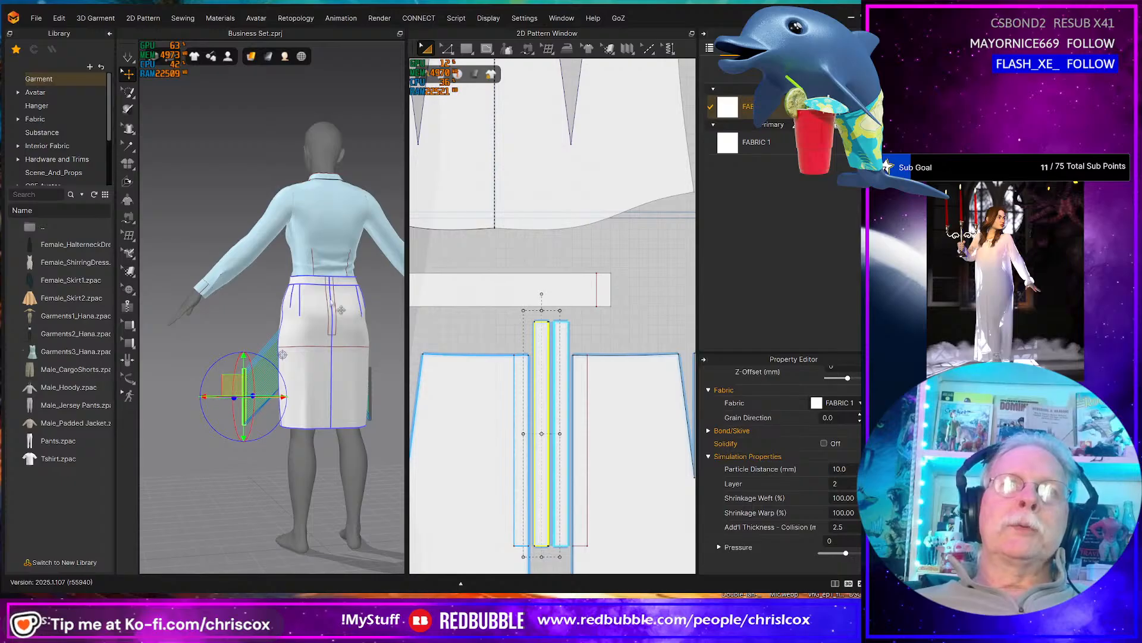
pyautogui.moveTo(315, 405); pyautogui.dragTo(260, 385, button='right')
pyautogui.moveTo(260, 385); pyautogui.dragTo(319, 330)
pyautogui.moveTo(319, 331); pyautogui.dragTo(268, 348, button='right')
pyautogui.moveTo(253, 307); pyautogui.dragTo(310, 292)
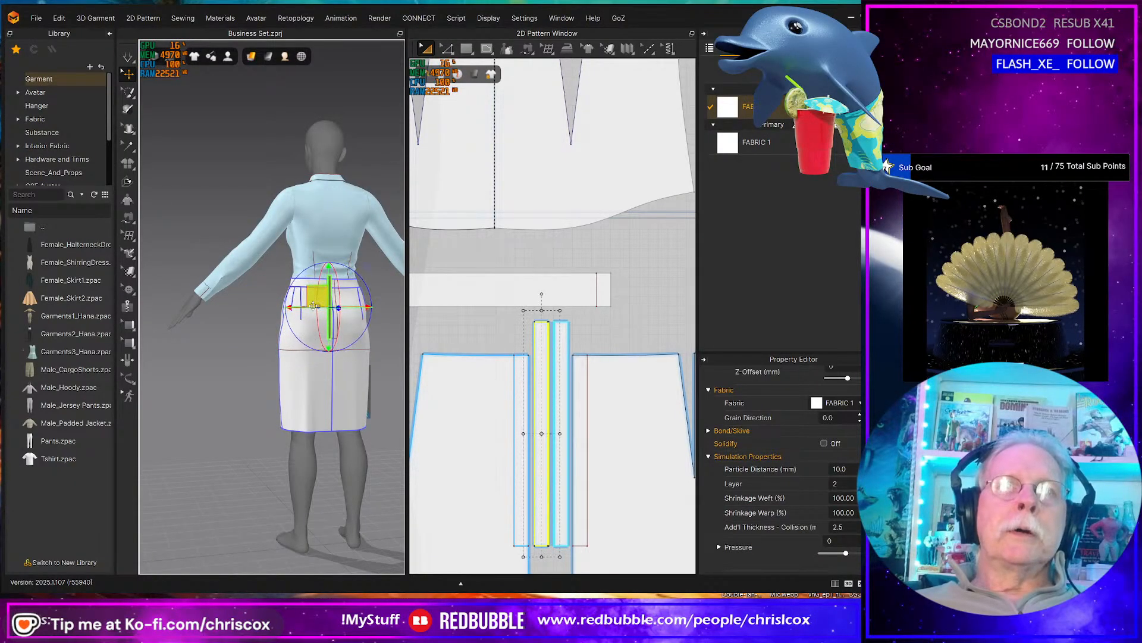
pyautogui.moveTo(317, 313); pyautogui.dragTo(256, 381, button='right')
# - Move the right placket strip in the 3D view up behind the skirt, beside the left strip at centre back
pyautogui.click(149, 354)
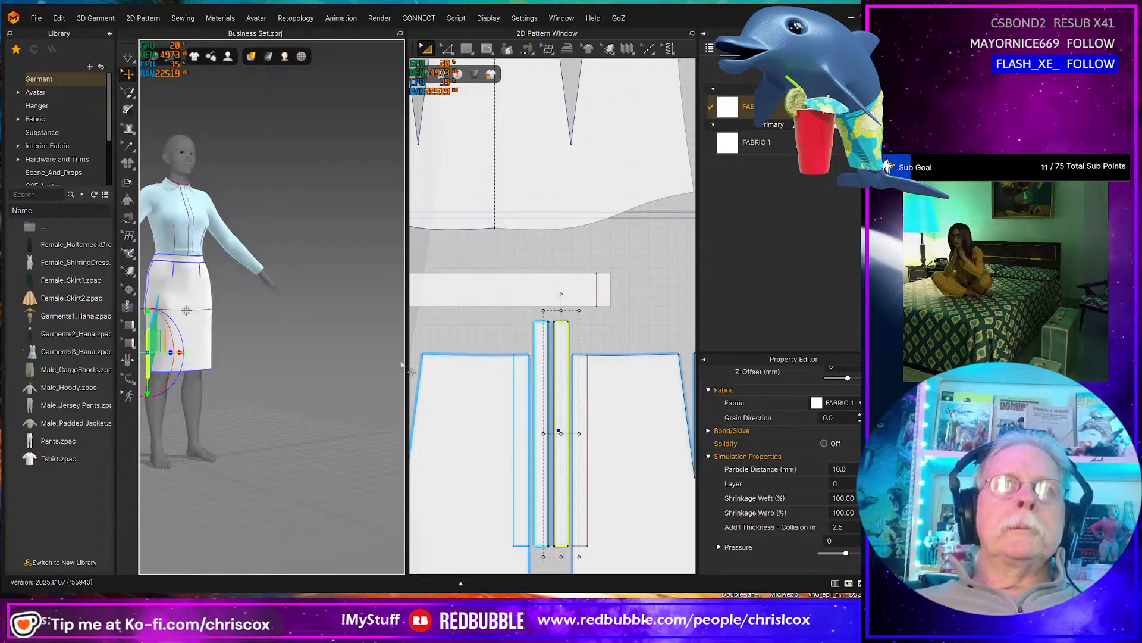
pyautogui.scroll(3, 612, 333)
pyautogui.click(514, 331)
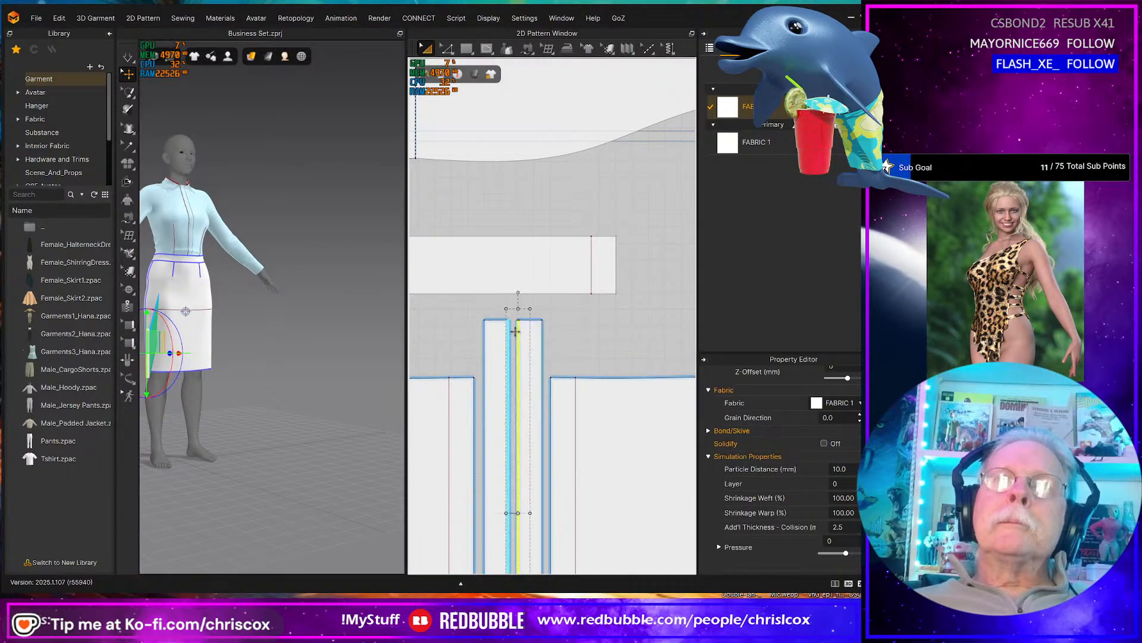
pyautogui.click(526, 339)
pyautogui.moveTo(321, 377); pyautogui.dragTo(386, 376, button='middle')
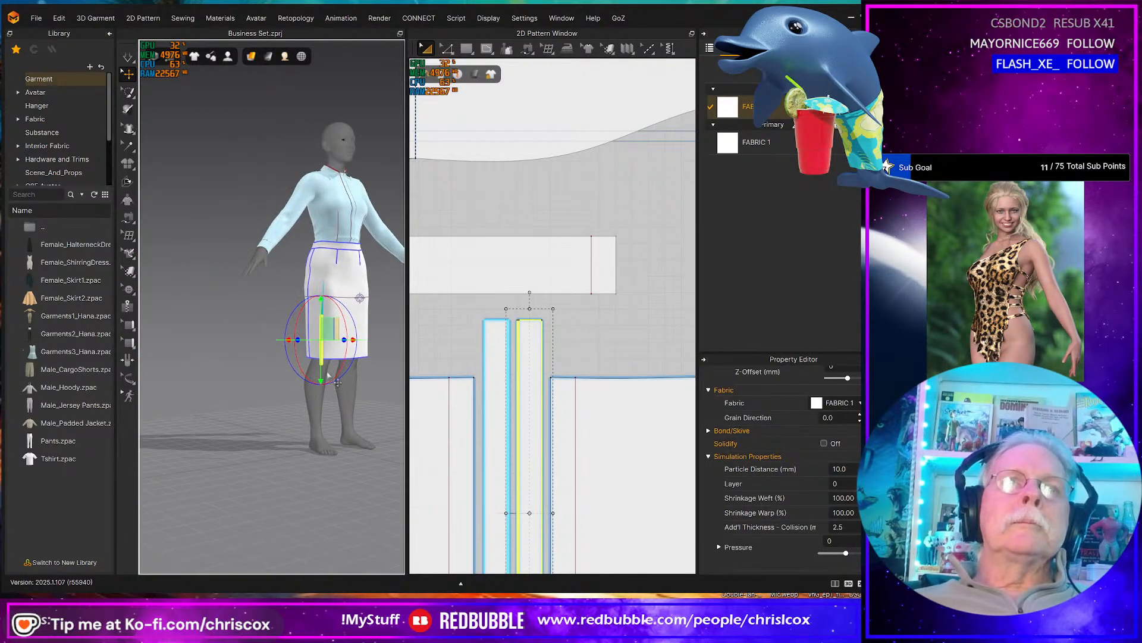
pyautogui.moveTo(334, 379); pyautogui.dragTo(387, 377, button='right')
pyautogui.moveTo(276, 330); pyautogui.dragTo(244, 256)
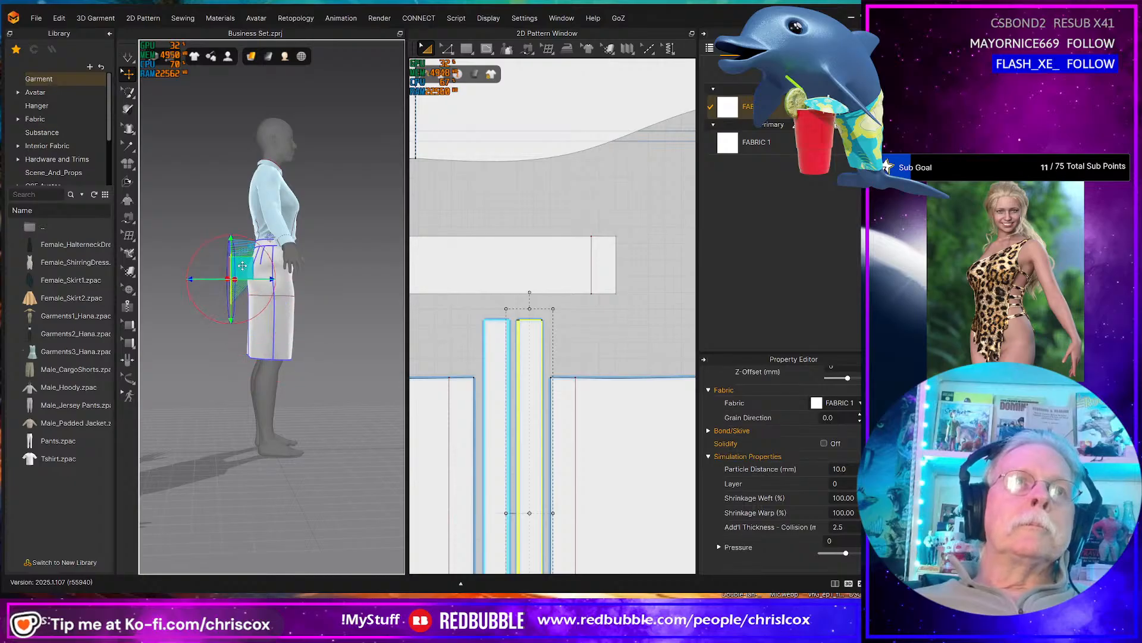
pyautogui.moveTo(244, 256); pyautogui.dragTo(333, 302, button='right')
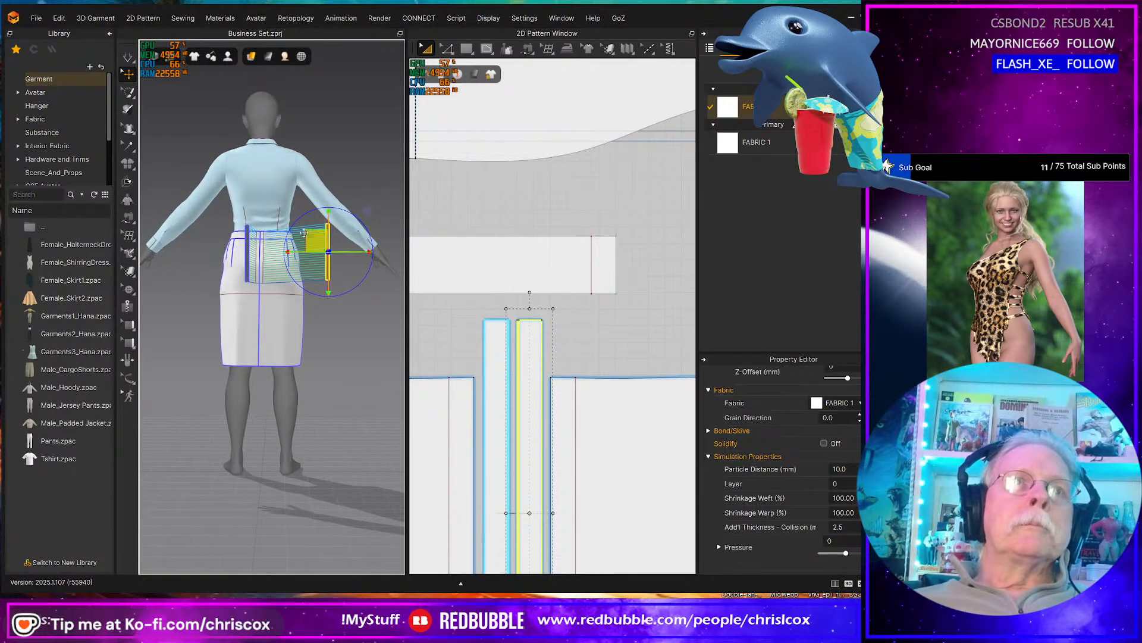
pyautogui.moveTo(313, 243); pyautogui.dragTo(258, 238)
pyautogui.scroll(10, 258, 239)
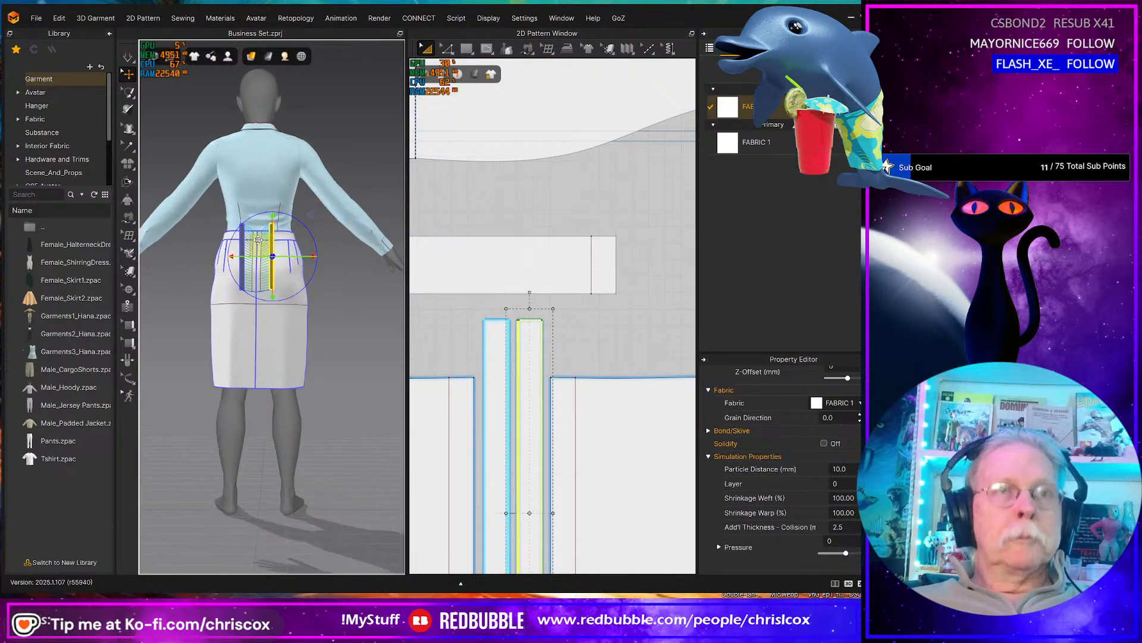
pyautogui.moveTo(316, 288); pyautogui.dragTo(295, 325, button='right')
pyautogui.moveTo(296, 325); pyautogui.dragTo(245, 322)
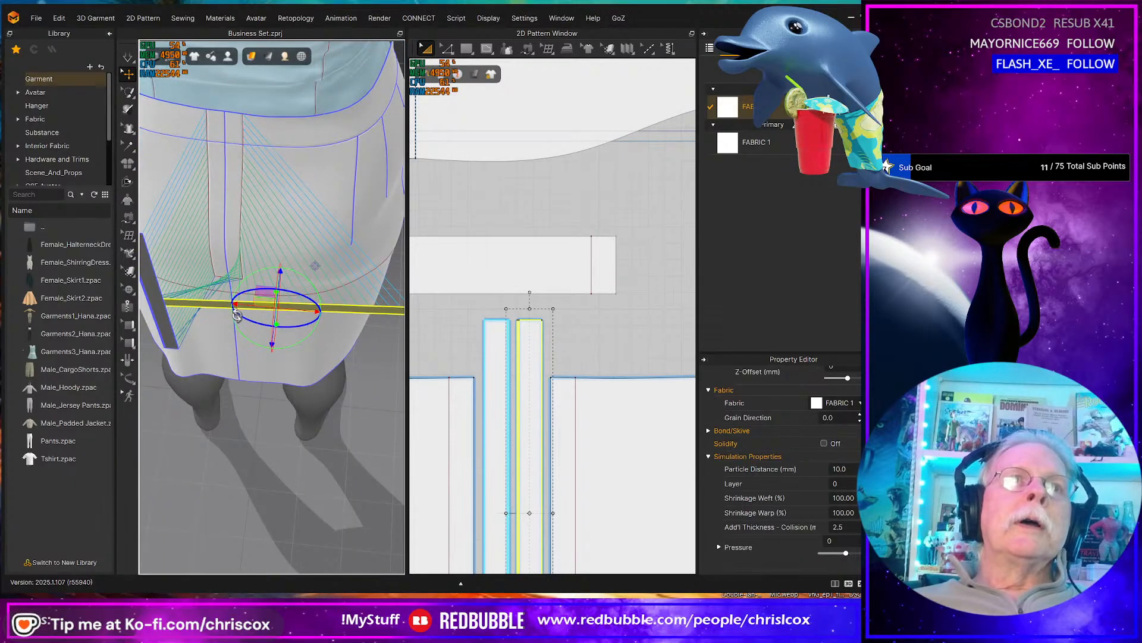
pyautogui.hotkey('ctrl', 'z')
pyautogui.moveTo(296, 329); pyautogui.dragTo(271, 332)
pyautogui.hotkey('ctrl', 'z')
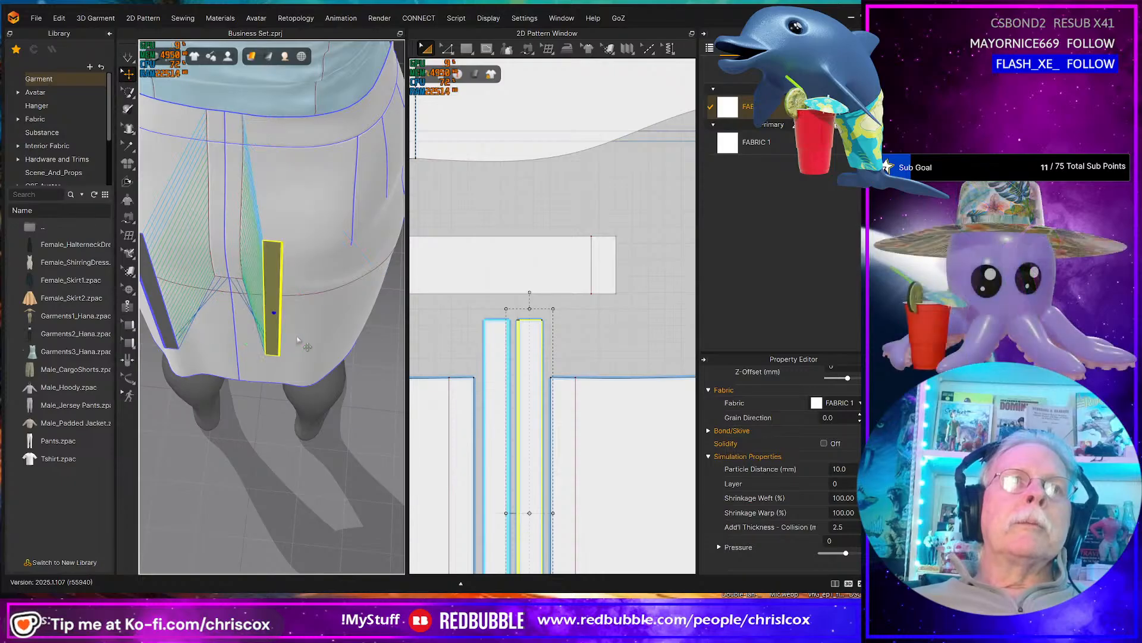
# - Move the right placket strip in close against the back of the skirt beside the centre-back opening
pyautogui.click(271, 274)
pyautogui.moveTo(271, 274); pyautogui.dragTo(281, 306, button='right')
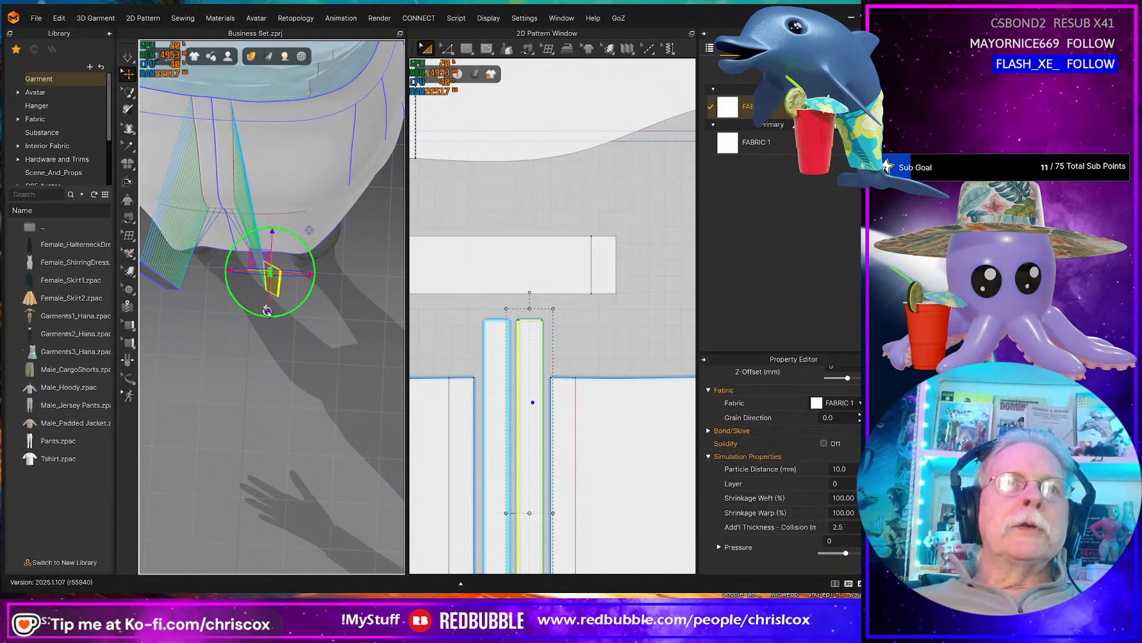
pyautogui.press('2')
pyautogui.moveTo(266, 238); pyautogui.dragTo(221, 221)
pyautogui.moveTo(268, 292); pyautogui.dragTo(357, 291, button='right')
pyautogui.click(566, 322)
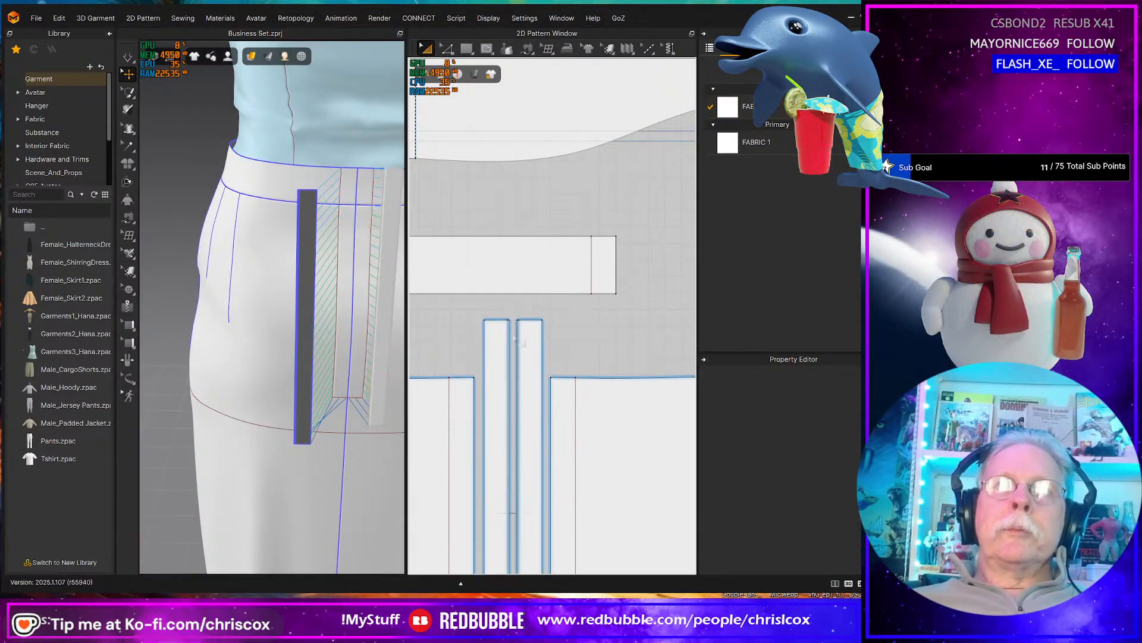
# - Bring the left placket strip in close against the skirt's centre back, just below the top of the waistband
pyautogui.click(509, 346)
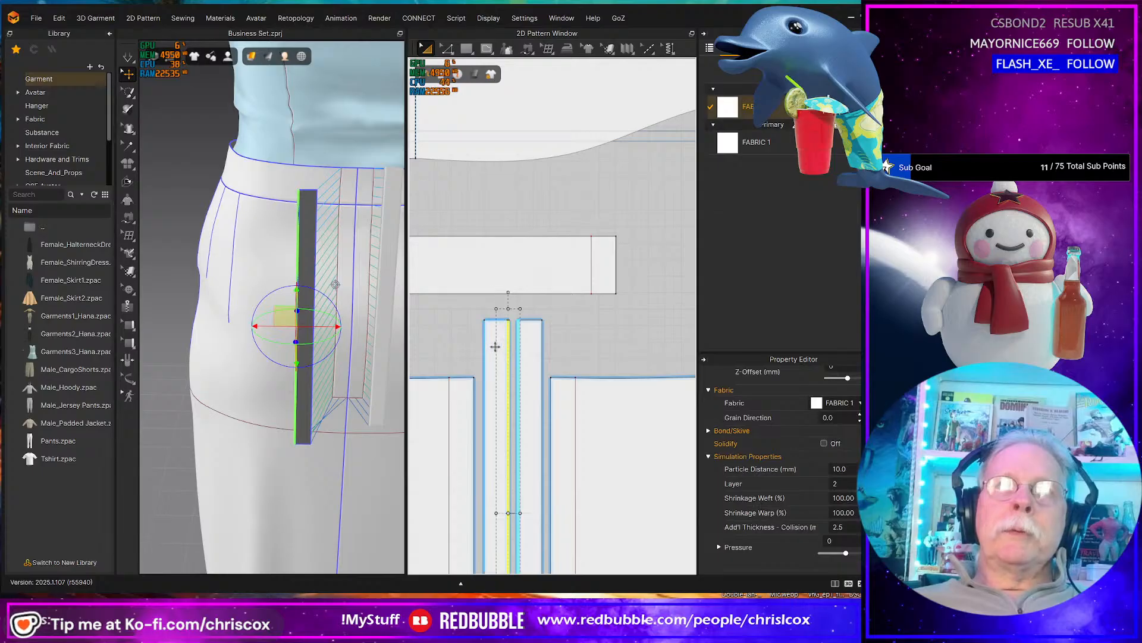
pyautogui.click(496, 347)
pyautogui.moveTo(322, 340); pyautogui.dragTo(290, 308)
pyautogui.moveTo(297, 325); pyautogui.dragTo(310, 361, button='right')
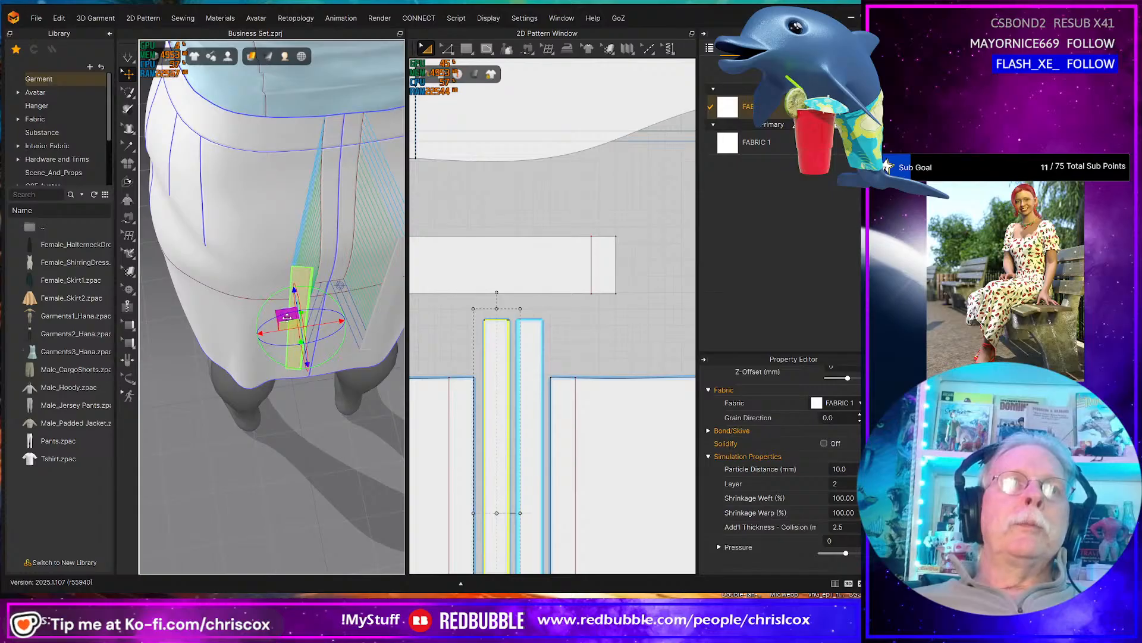
pyautogui.moveTo(289, 317); pyautogui.dragTo(321, 213)
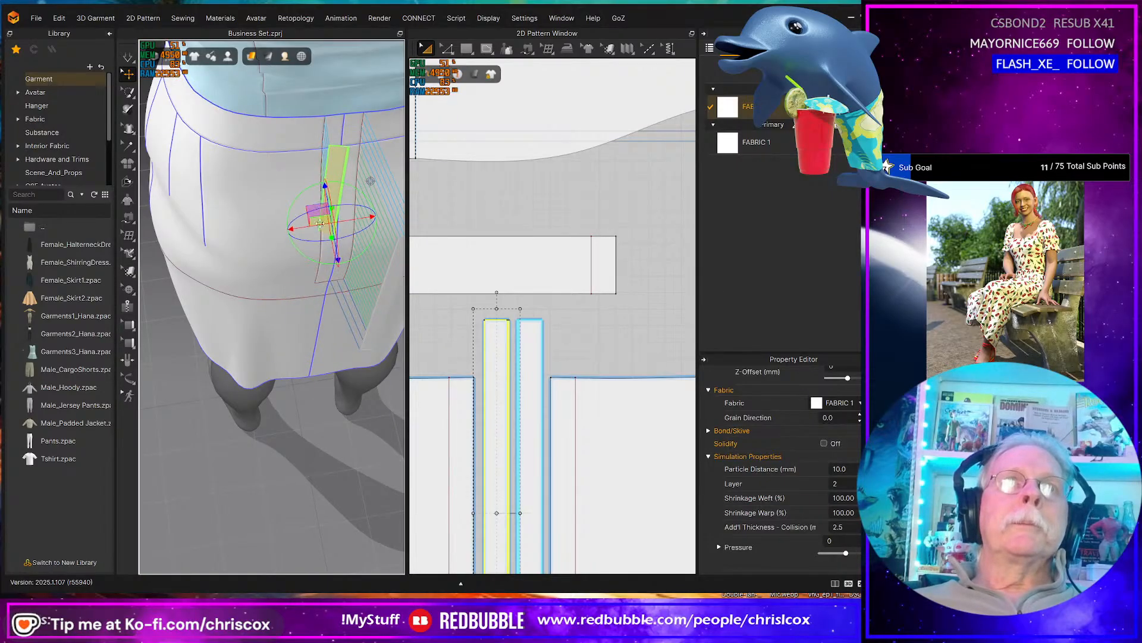
pyautogui.moveTo(337, 286); pyautogui.dragTo(297, 328, button='right')
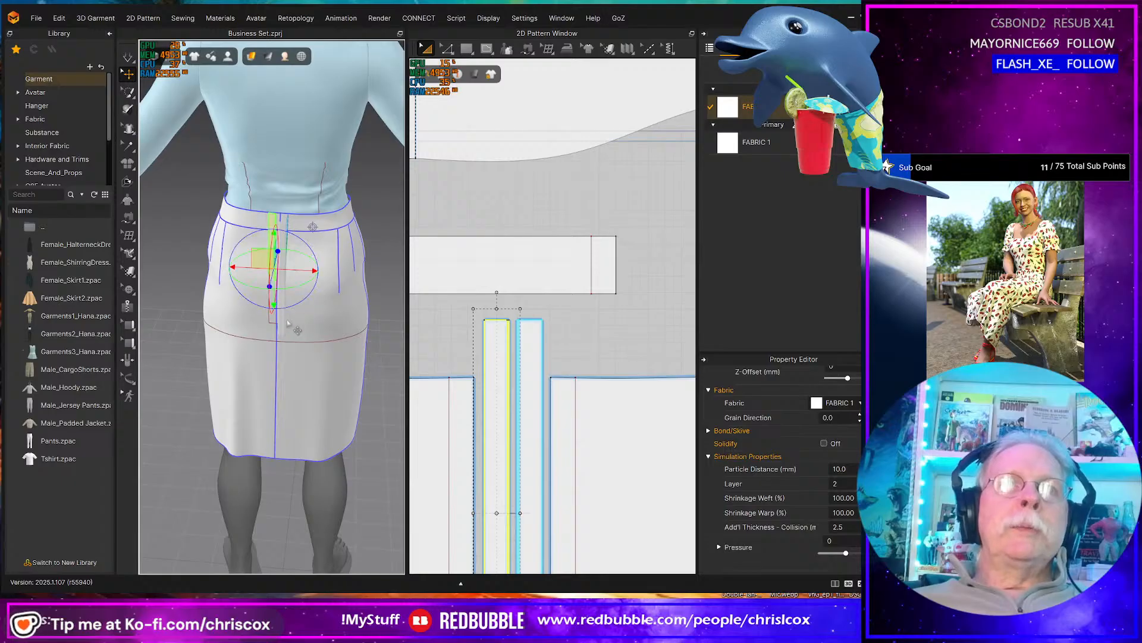
# - Delete the full-length centre-back seam that joins the two back skirt panels
pyautogui.moveTo(574, 403); pyautogui.dragTo(582, 224, button='right')
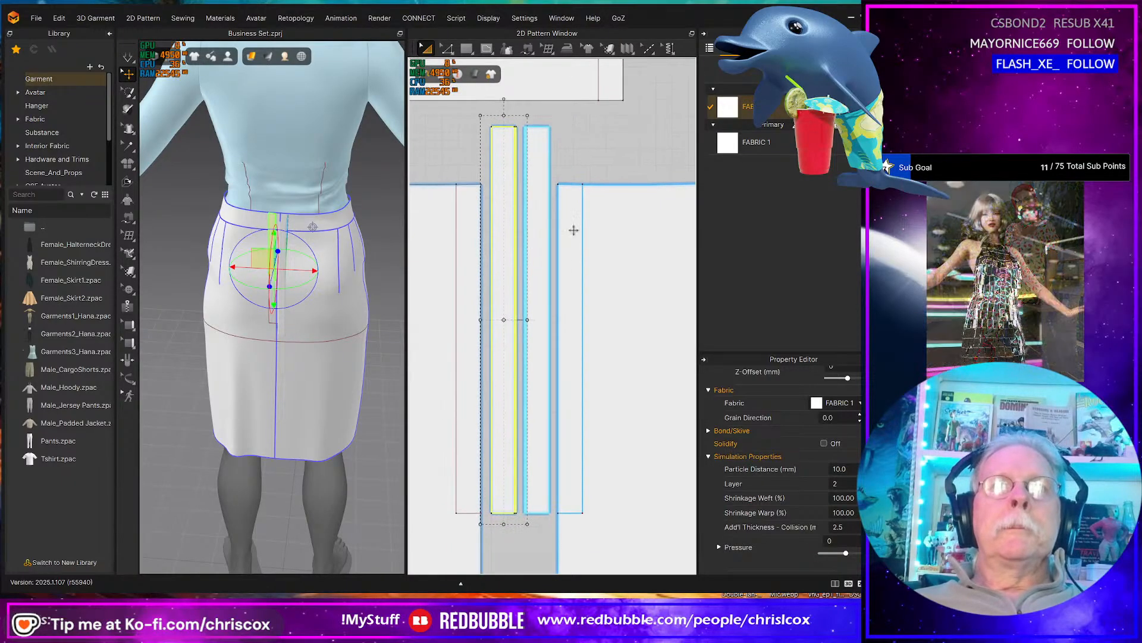
pyautogui.press('z')
pyautogui.click(484, 564)
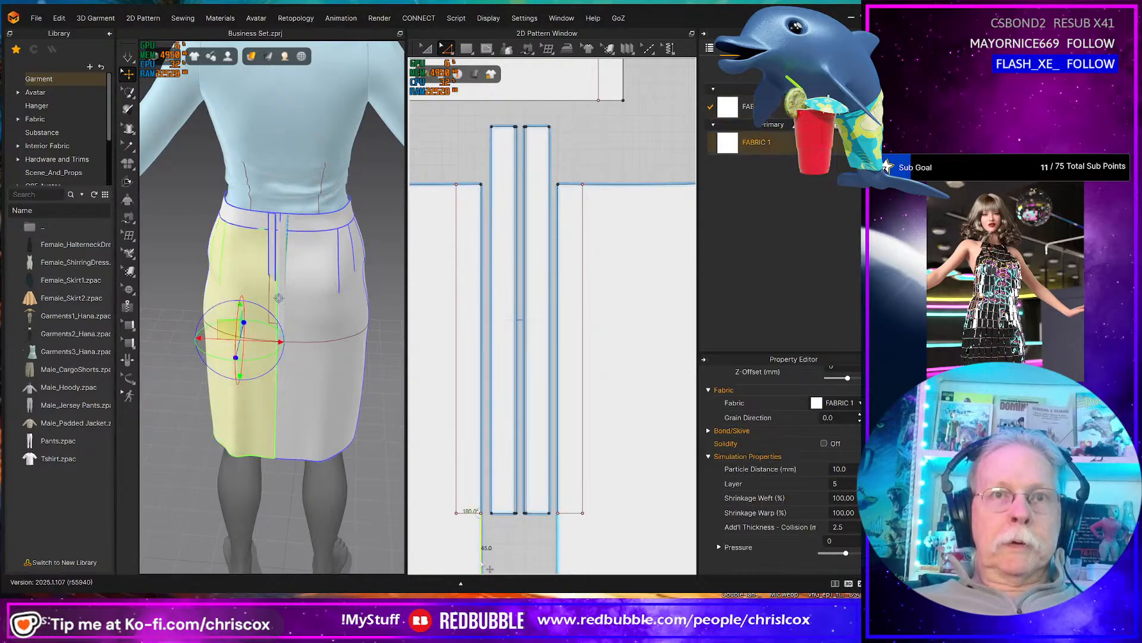
pyautogui.scroll(5, 484, 565)
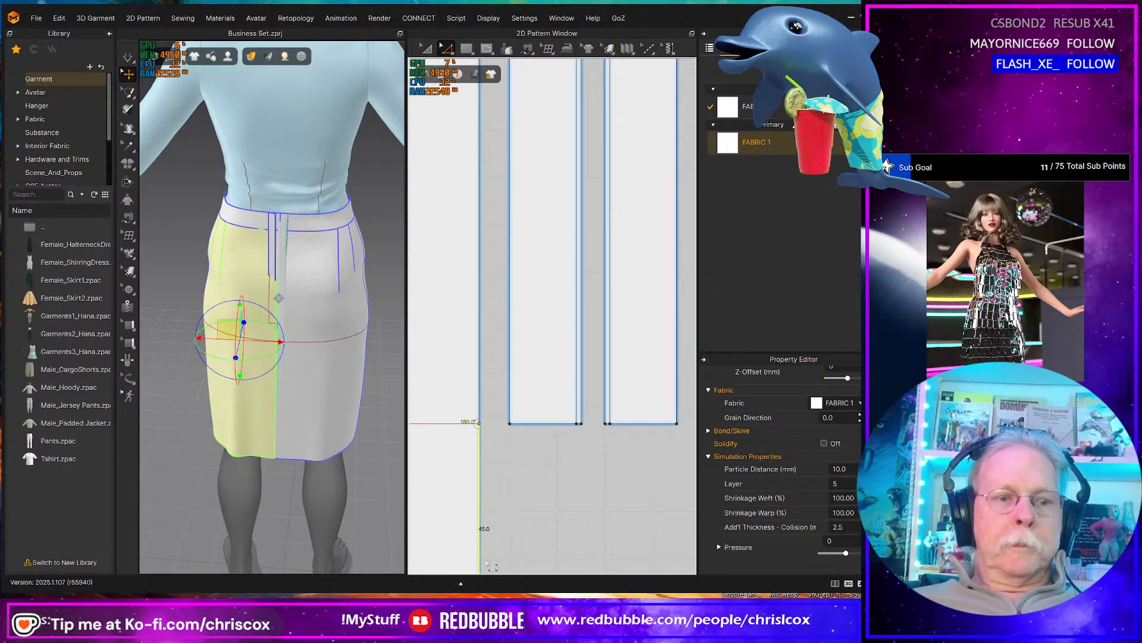
pyautogui.press('b')
pyautogui.click(482, 551)
pyautogui.scroll(-5, 485, 550)
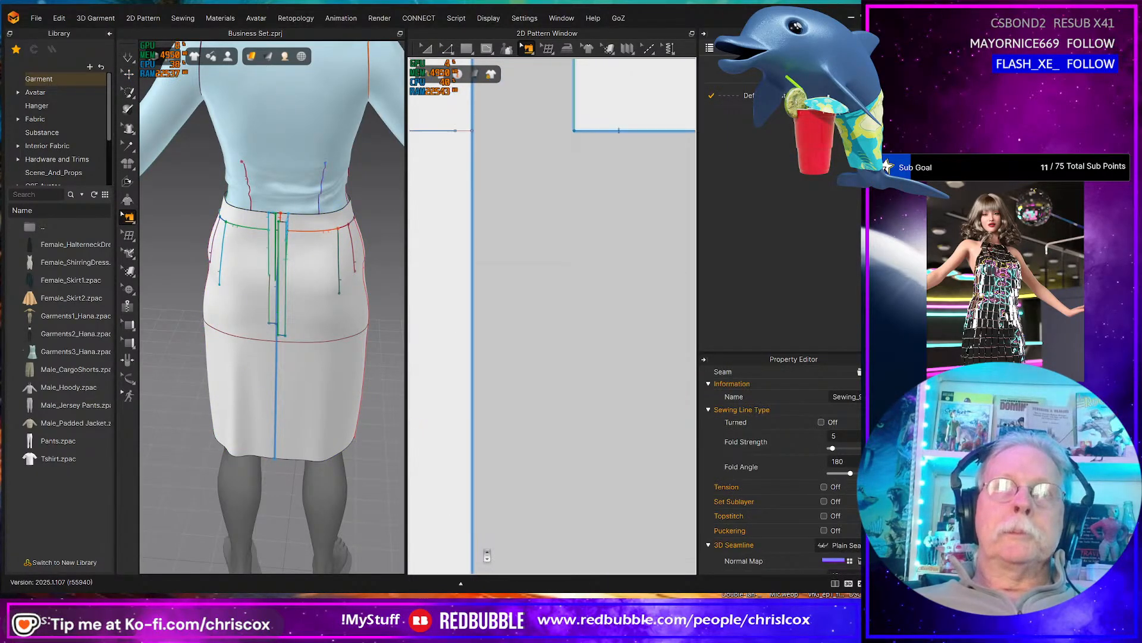
pyautogui.moveTo(488, 554); pyautogui.dragTo(513, 373, button='right')
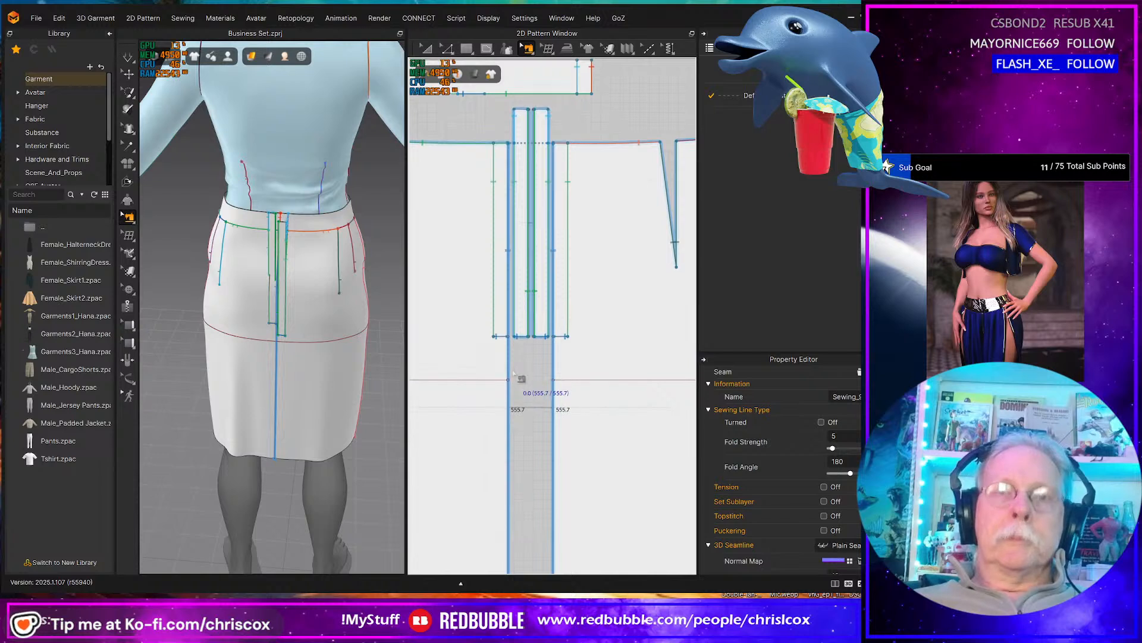
pyautogui.press('Escape')
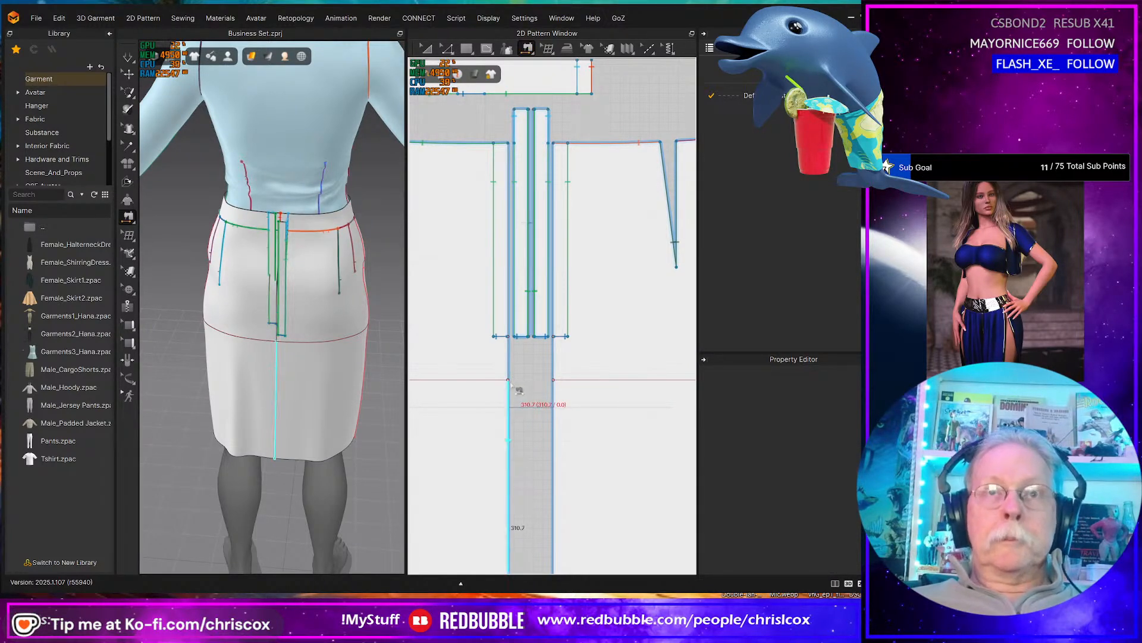
# - Sew the back skirt panels together at centre back from below the placket down to the hem, and simulate the garment
pyautogui.click(553, 368)
pyautogui.click(553, 390)
pyautogui.click(510, 405)
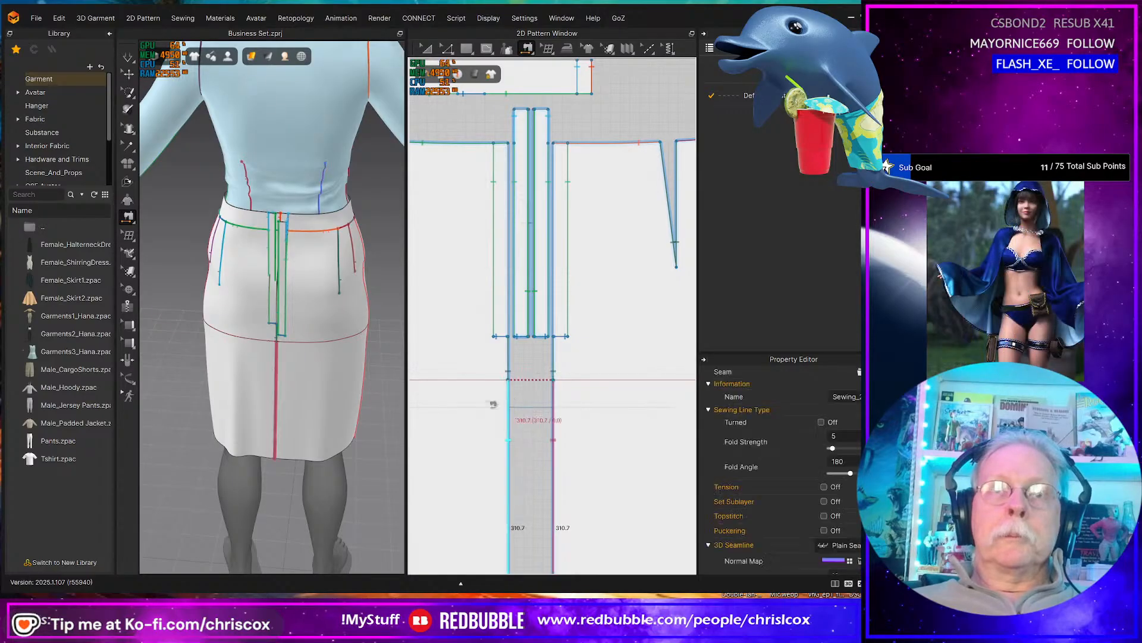
pyautogui.scroll(5, 262, 411)
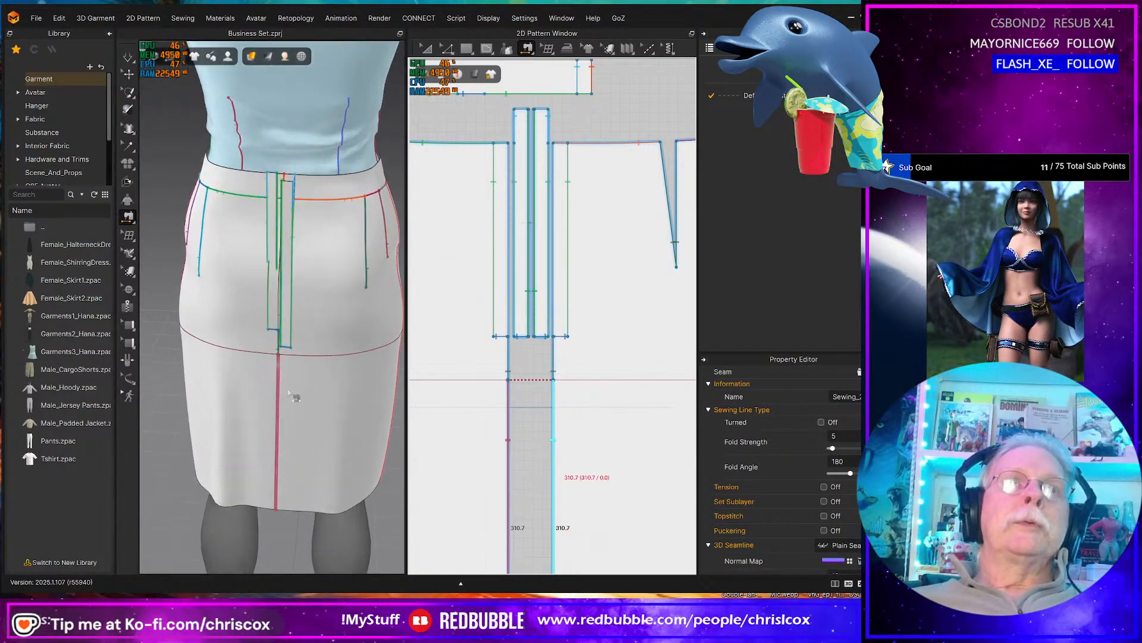
pyautogui.press('space')
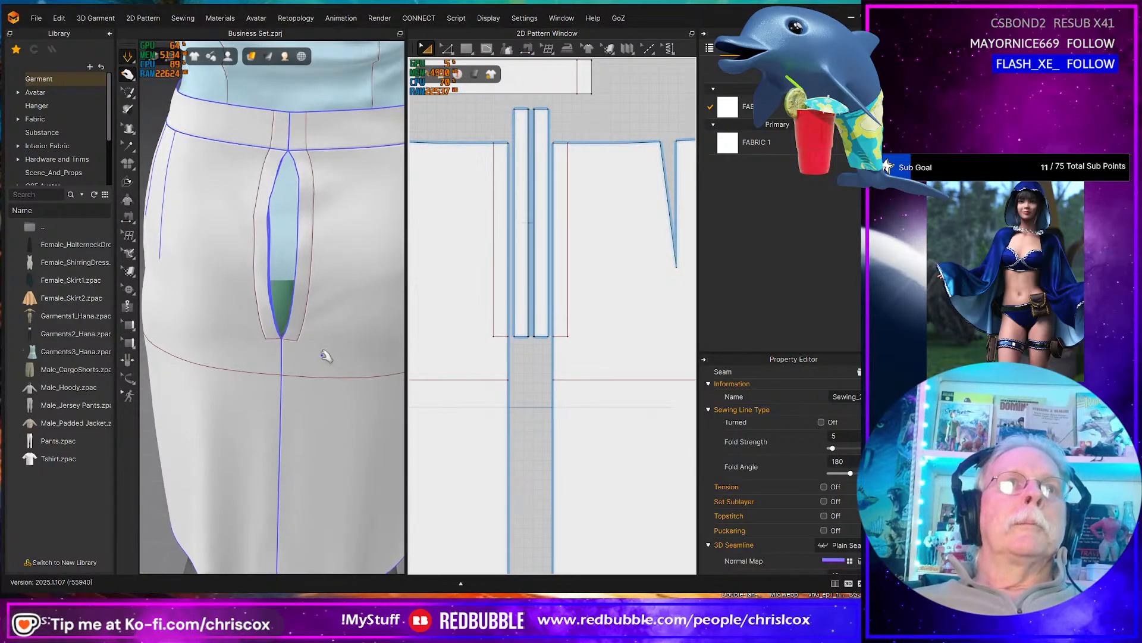
# - Sew the facing inner long edges of the two placket strips to each other
pyautogui.press('b')
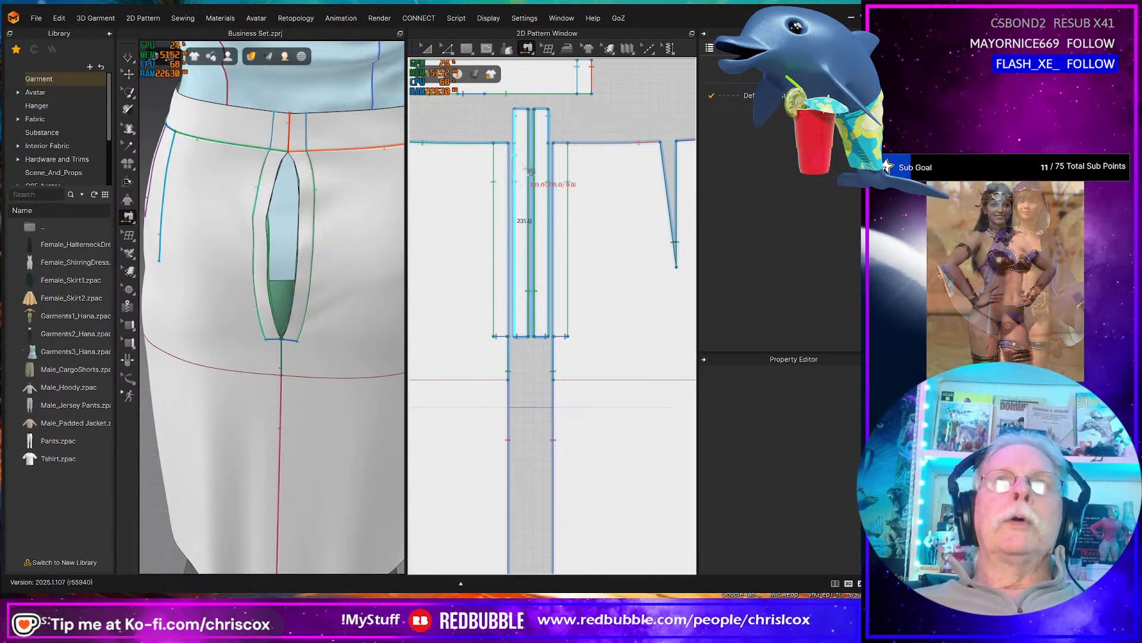
pyautogui.scroll(3, 535, 184)
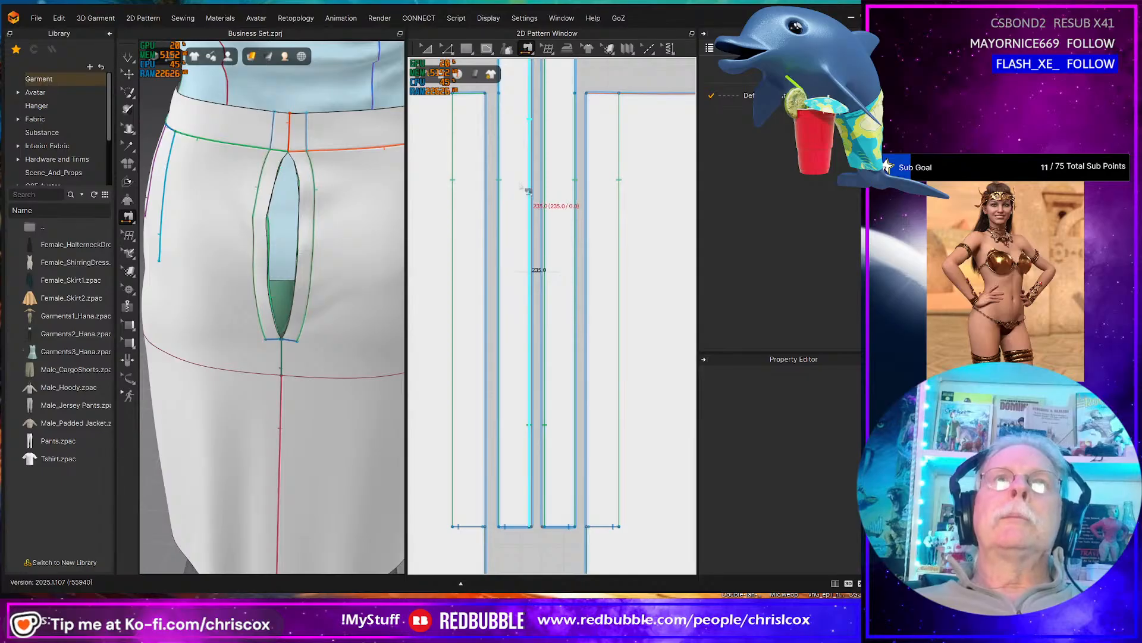
pyautogui.scroll(-3, 531, 186)
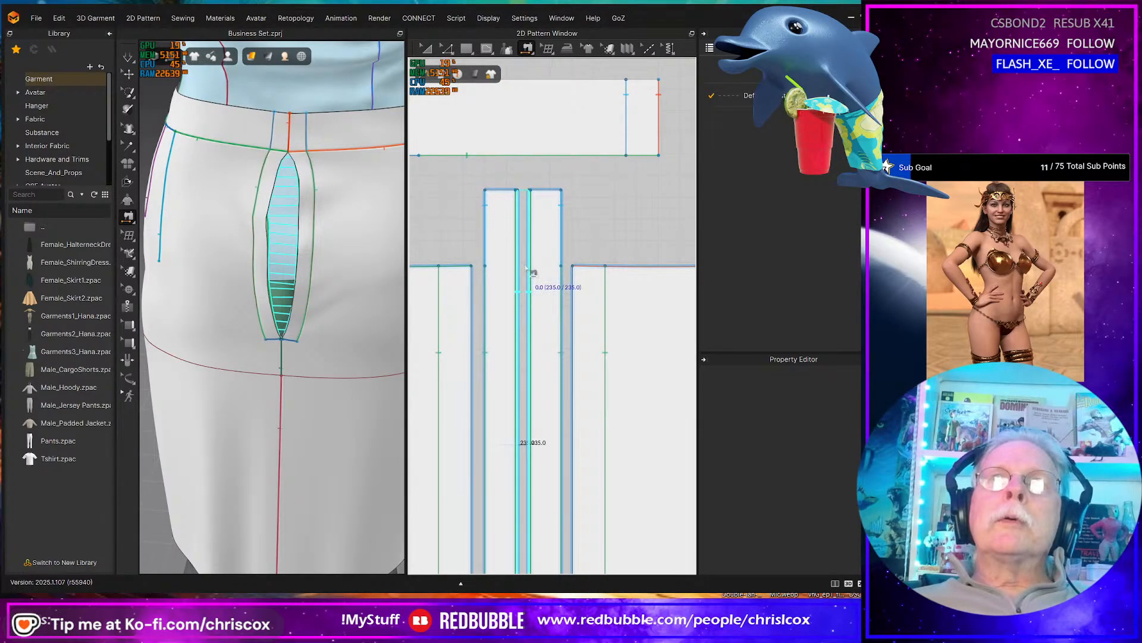
pyautogui.click(529, 273)
# - Remove the seam closing the waistband ends at centre back and simulate, tugging the waistband and back panel to settle the opening
pyautogui.click(659, 132)
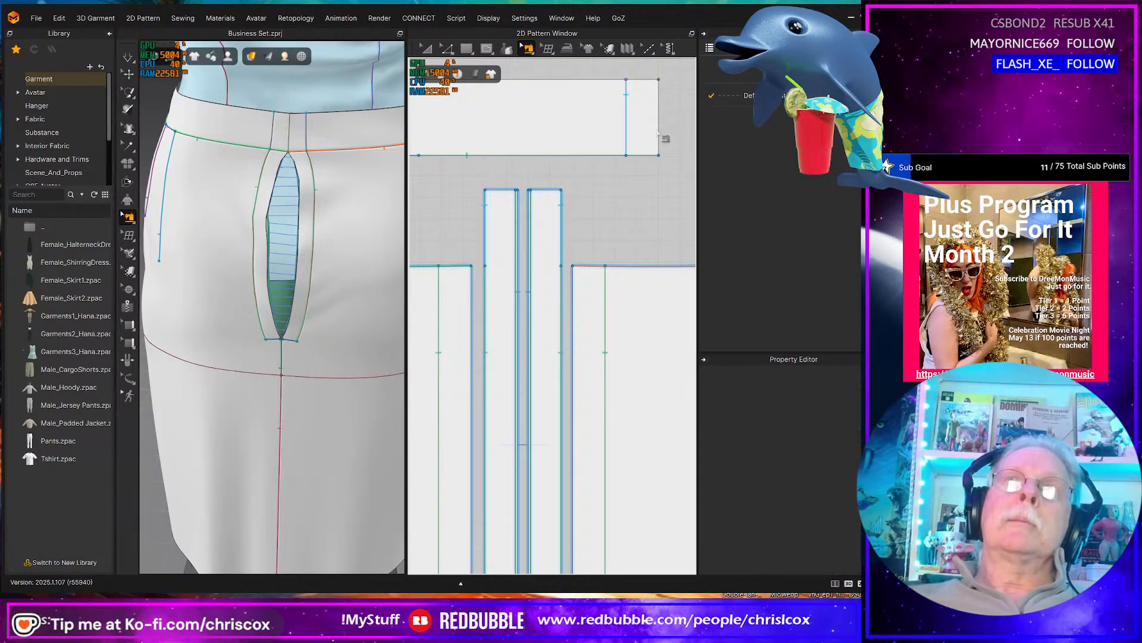
pyautogui.press('q')
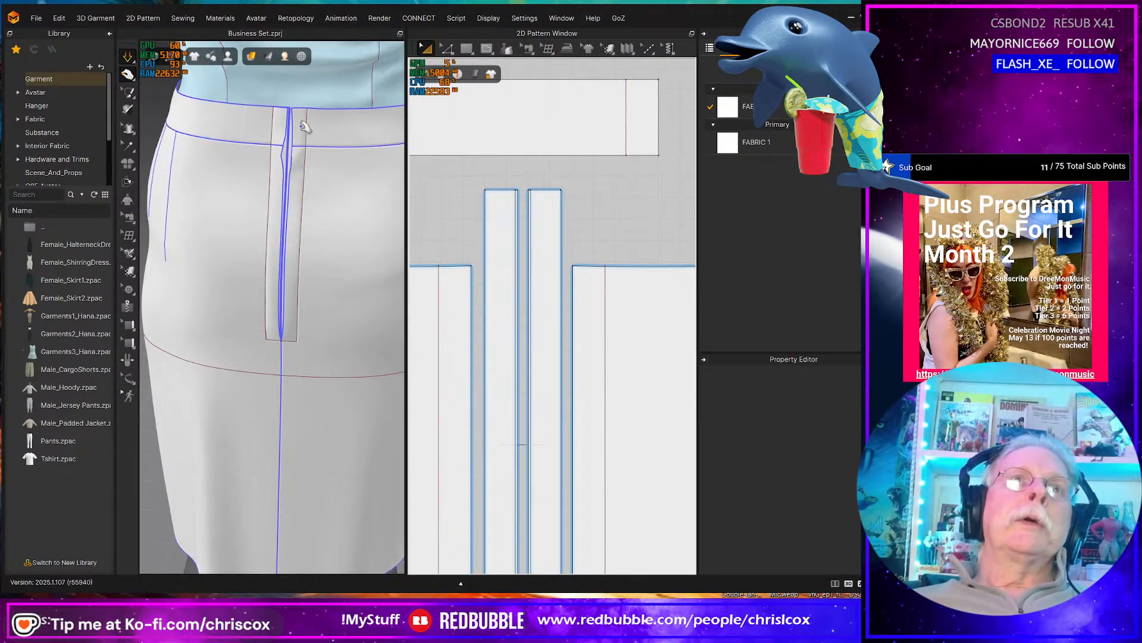
pyautogui.click(303, 126)
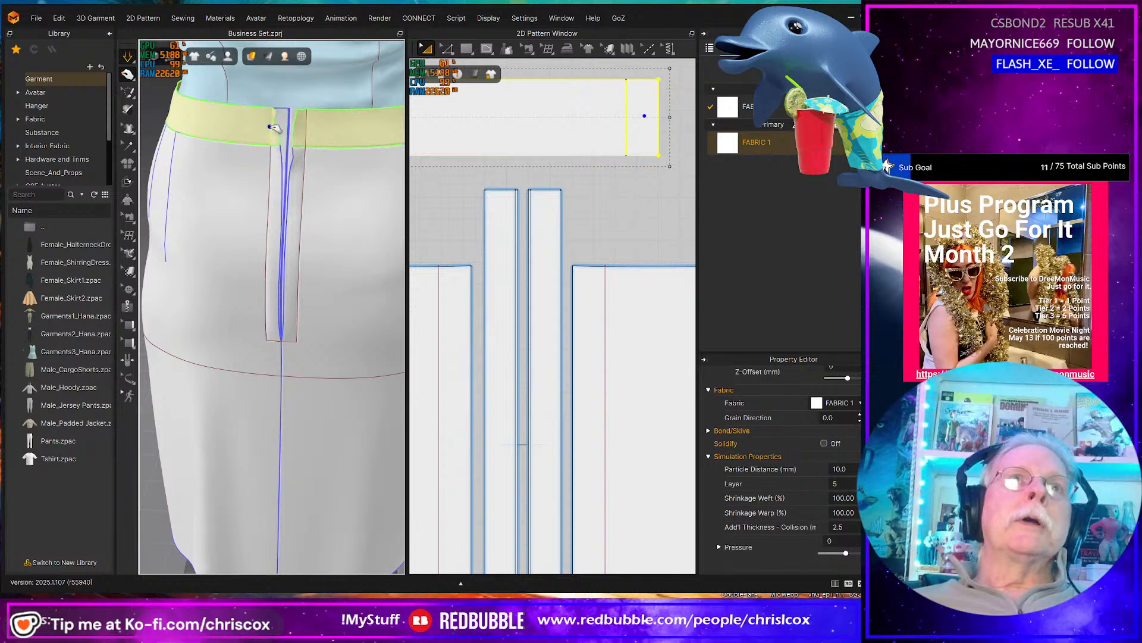
pyautogui.click(275, 333)
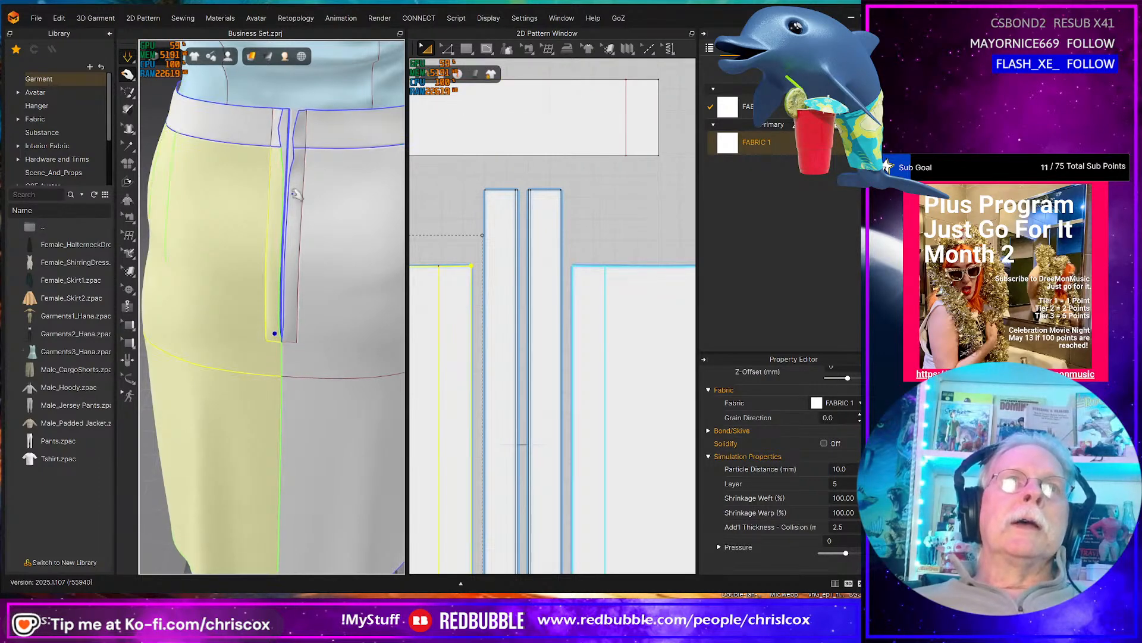
pyautogui.click(276, 131)
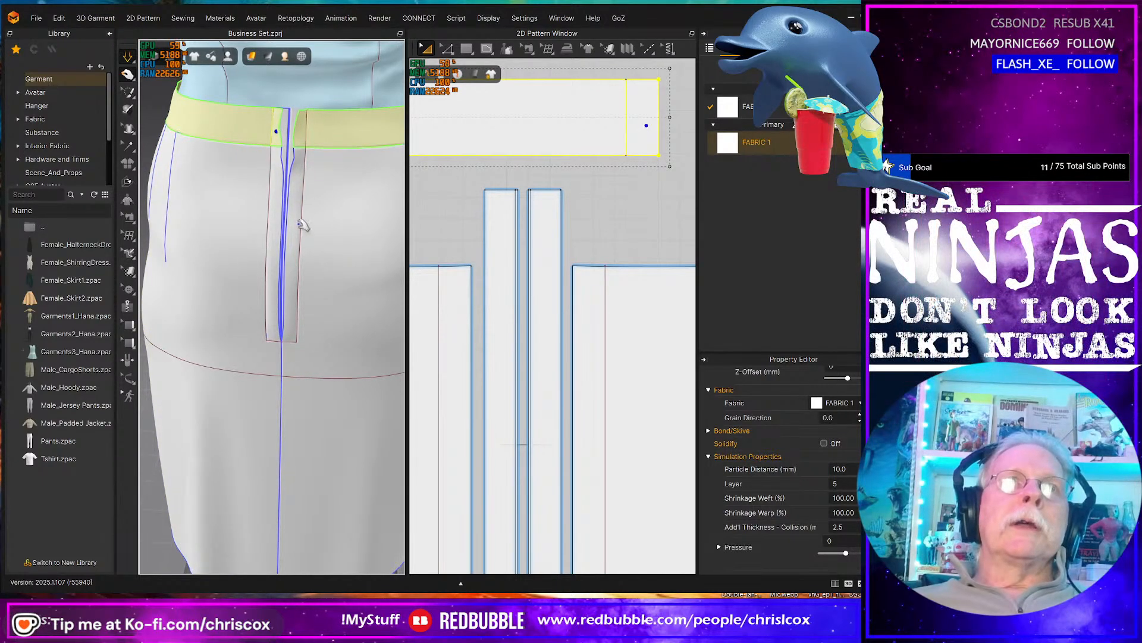
pyautogui.moveTo(303, 227); pyautogui.dragTo(144, 285, button='right')
pyautogui.scroll(-5, 291, 236)
pyautogui.scroll(-5, 292, 236)
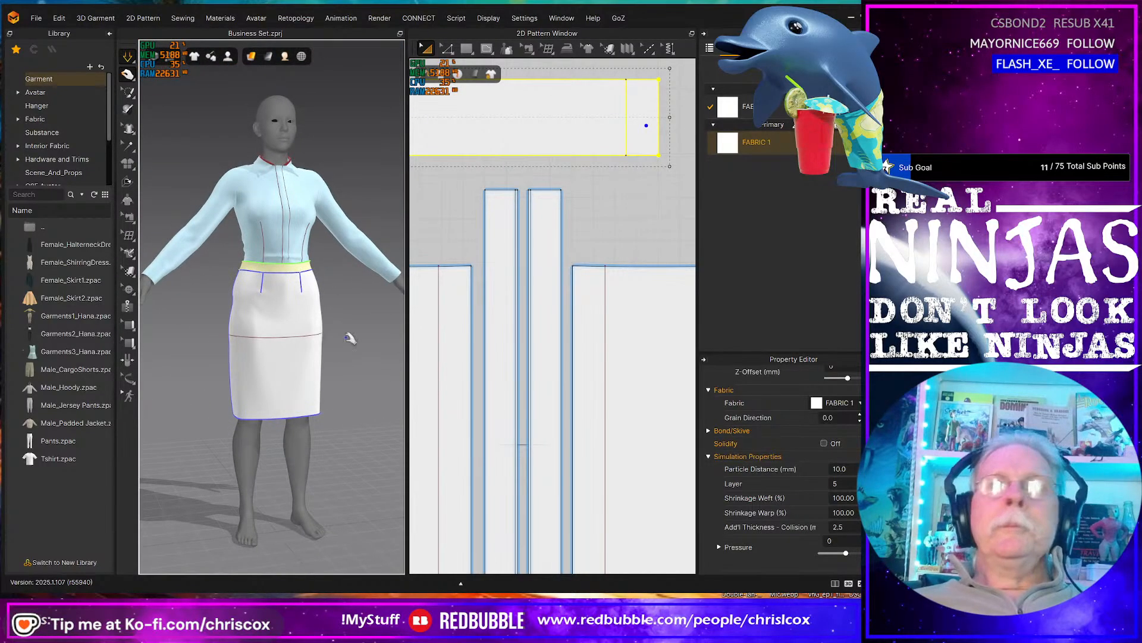
pyautogui.moveTo(301, 370); pyautogui.dragTo(387, 381, button='right')
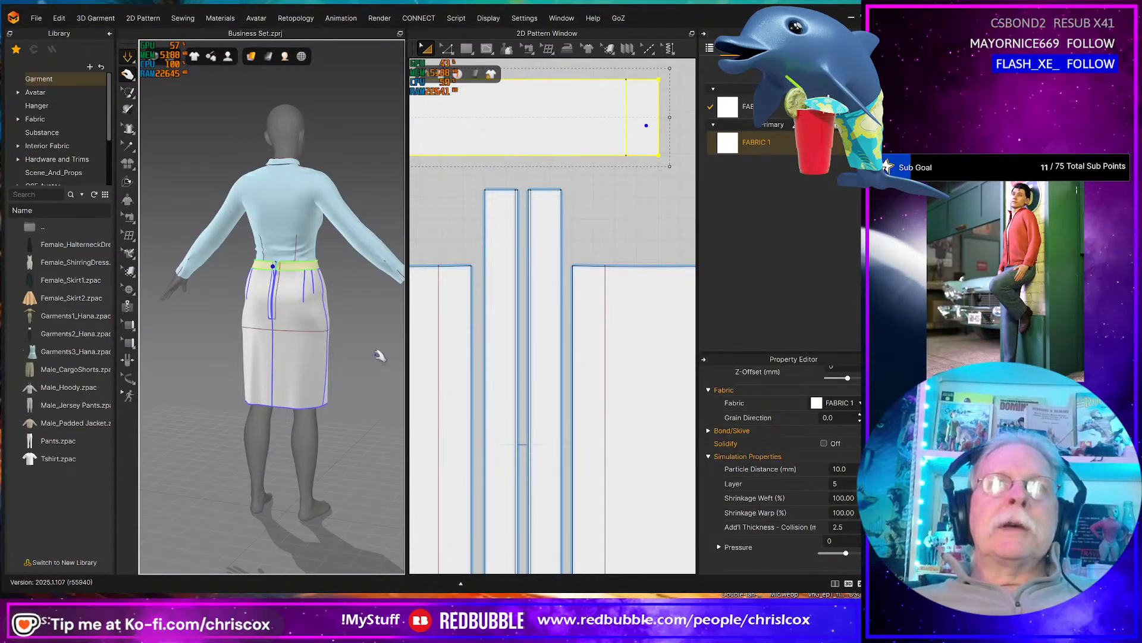
# - Turn the midpoint of the front skirt panel's upper edge into a curve point with Convert Only, and clear the midpoint on its hem
pyautogui.scroll(-6, 627, 313)
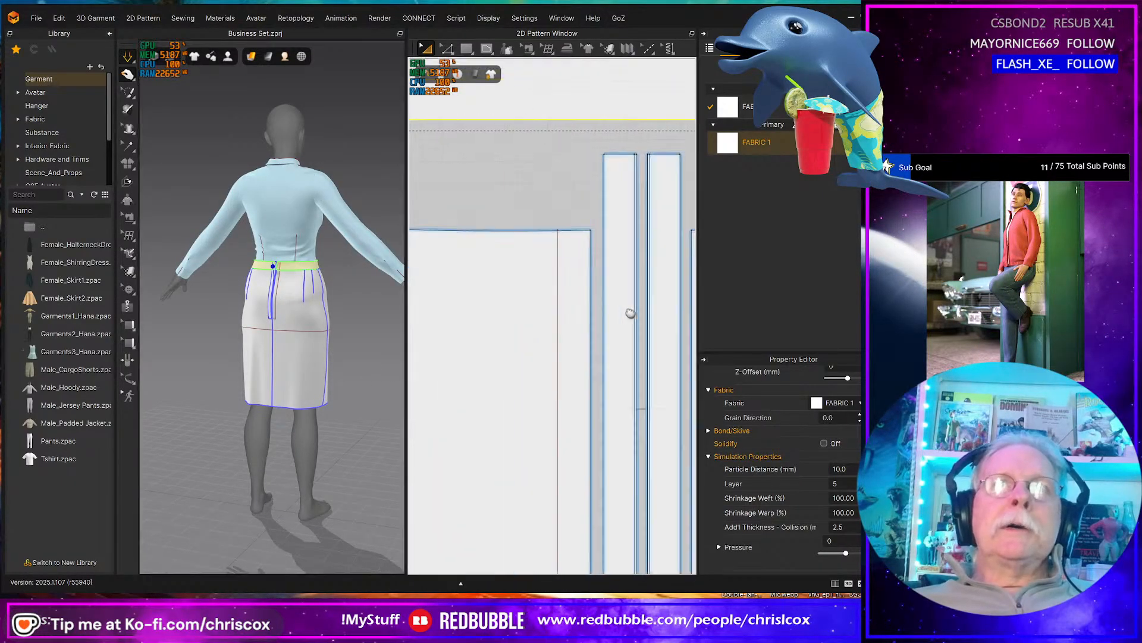
pyautogui.moveTo(612, 293); pyautogui.dragTo(618, 286, button='middle')
pyautogui.moveTo(567, 344); pyautogui.dragTo(668, 319, button='middle')
pyautogui.moveTo(528, 346); pyautogui.dragTo(601, 353, button='middle')
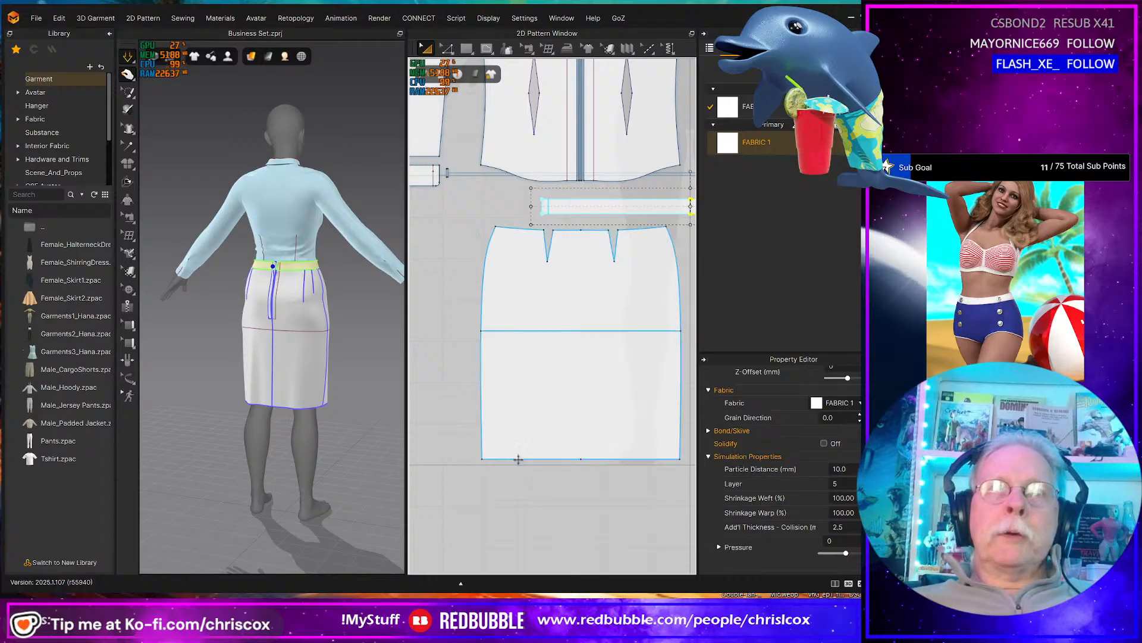
pyautogui.moveTo(591, 489); pyautogui.dragTo(550, 489, button='middle')
pyautogui.press('z')
pyautogui.click(540, 458)
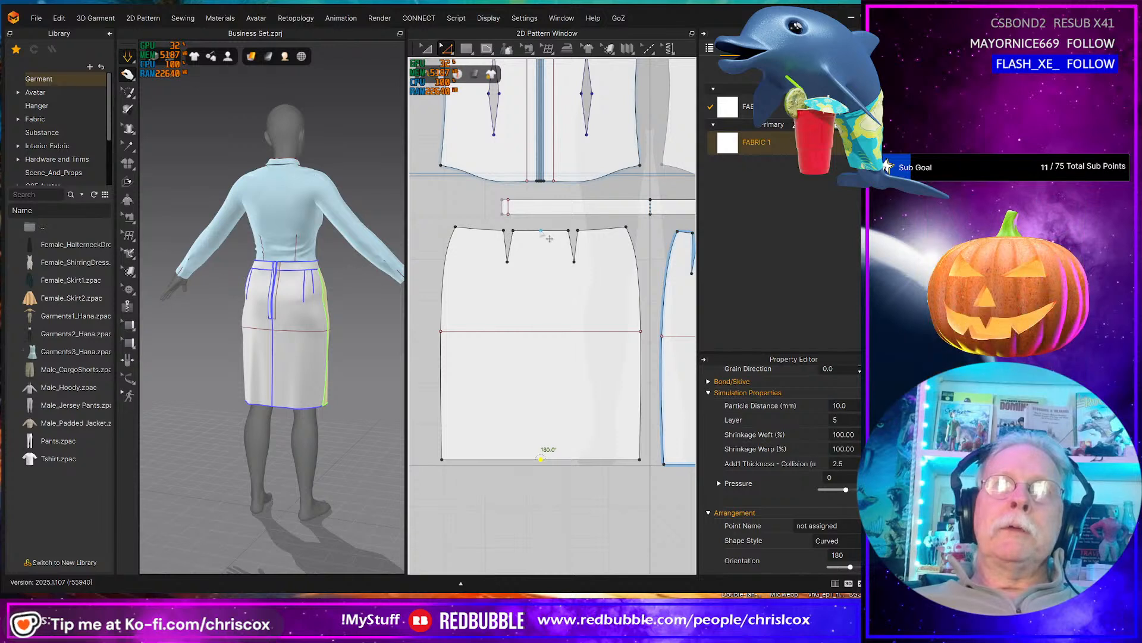
pyautogui.rightClick(541, 230)
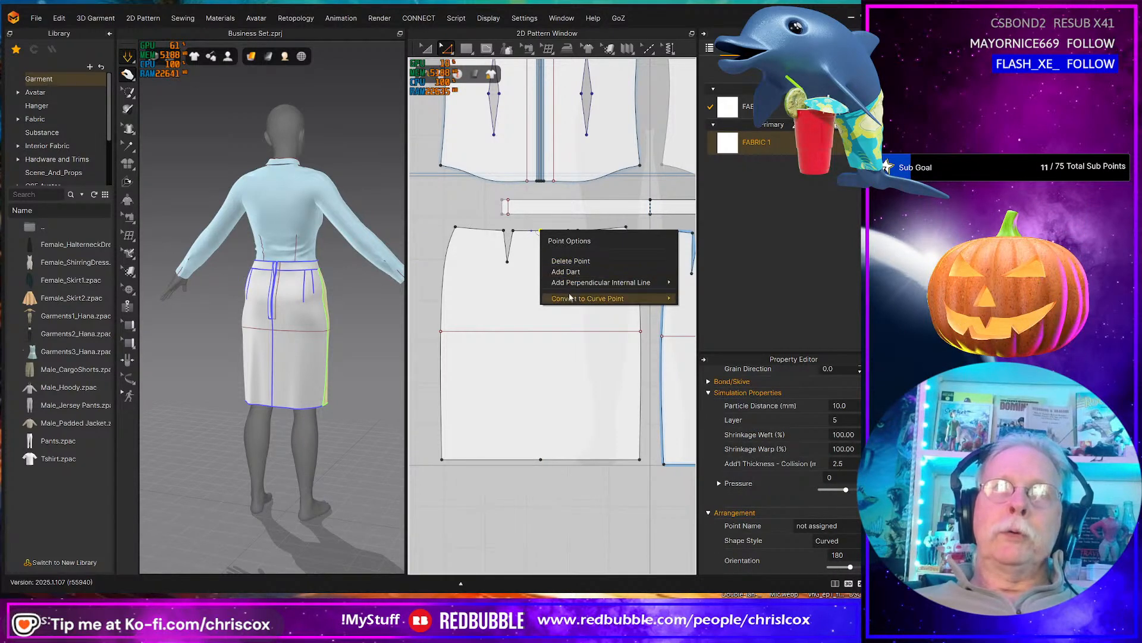
pyautogui.moveTo(661, 298)
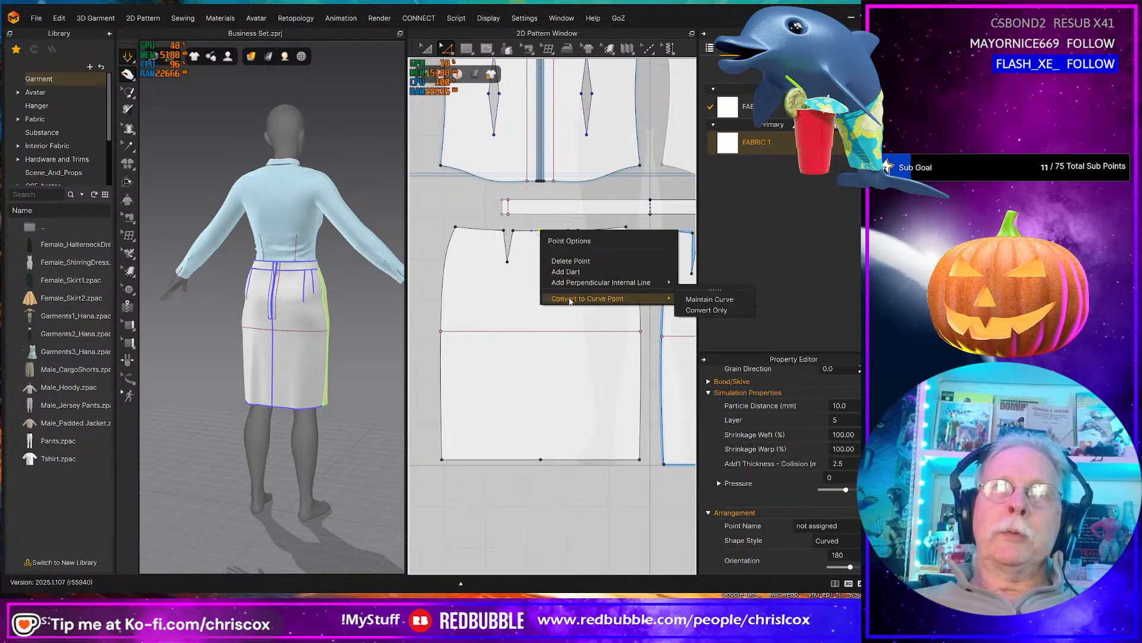
pyautogui.click(705, 310)
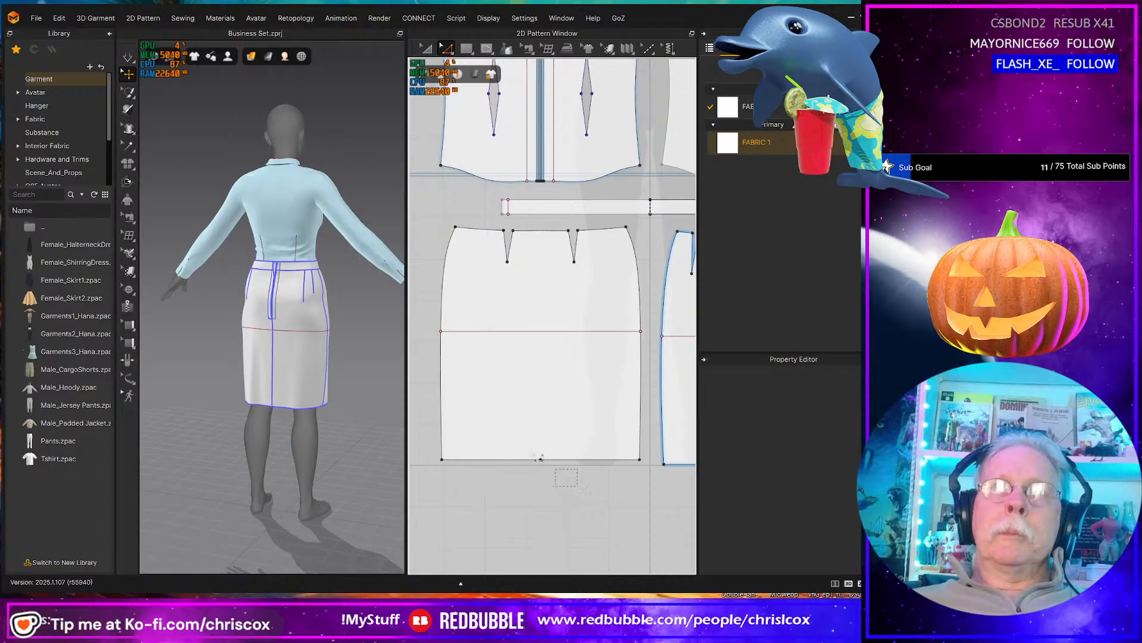
pyautogui.click(540, 459)
pyautogui.click(533, 461)
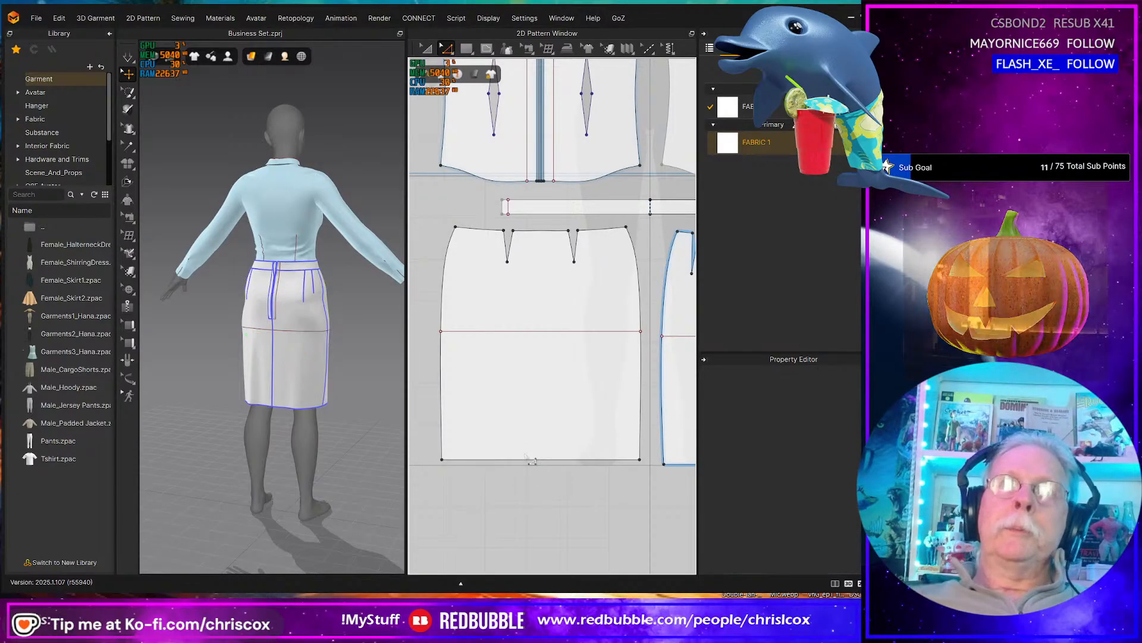
# - Cut & Sew the front skirt panel along its horizontal internal hip line
pyautogui.click(490, 341)
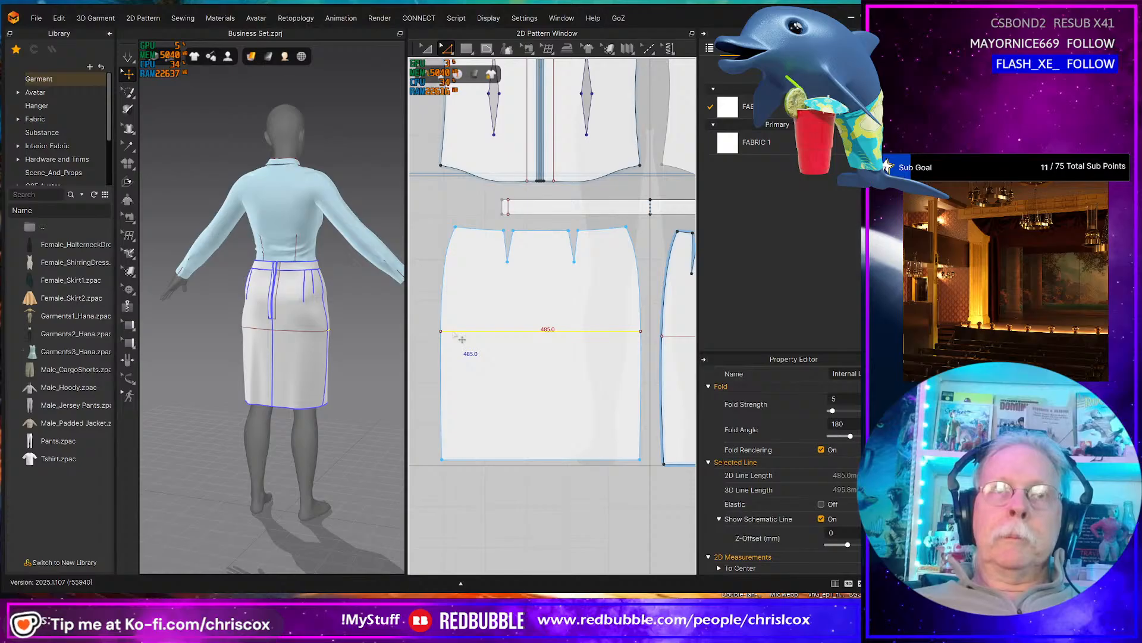
pyautogui.rightClick(453, 331)
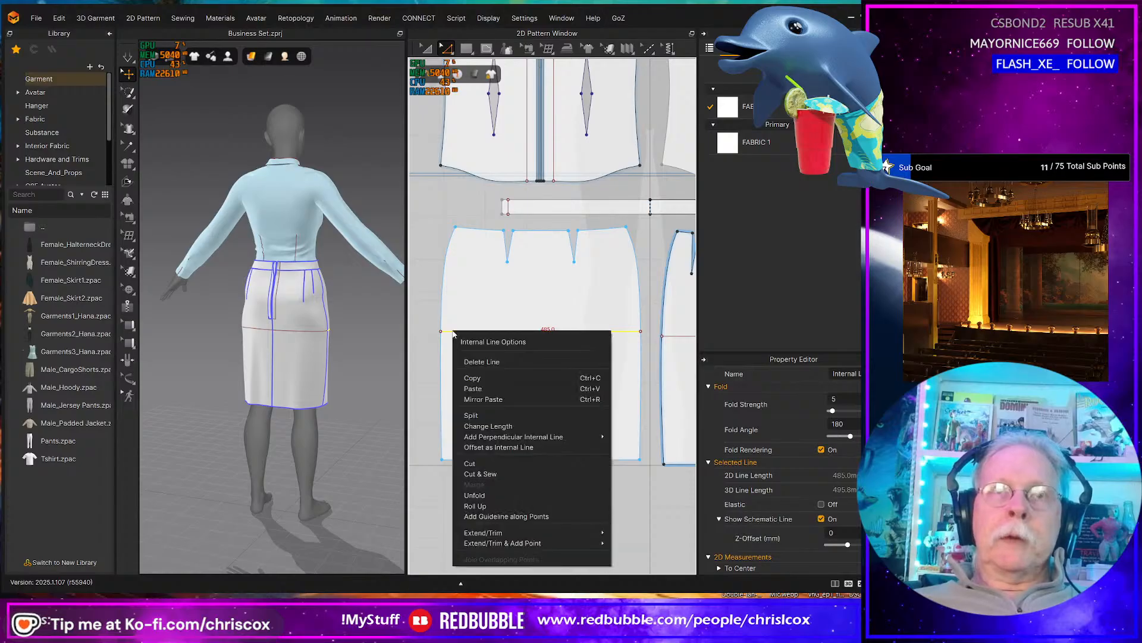
pyautogui.click(487, 474)
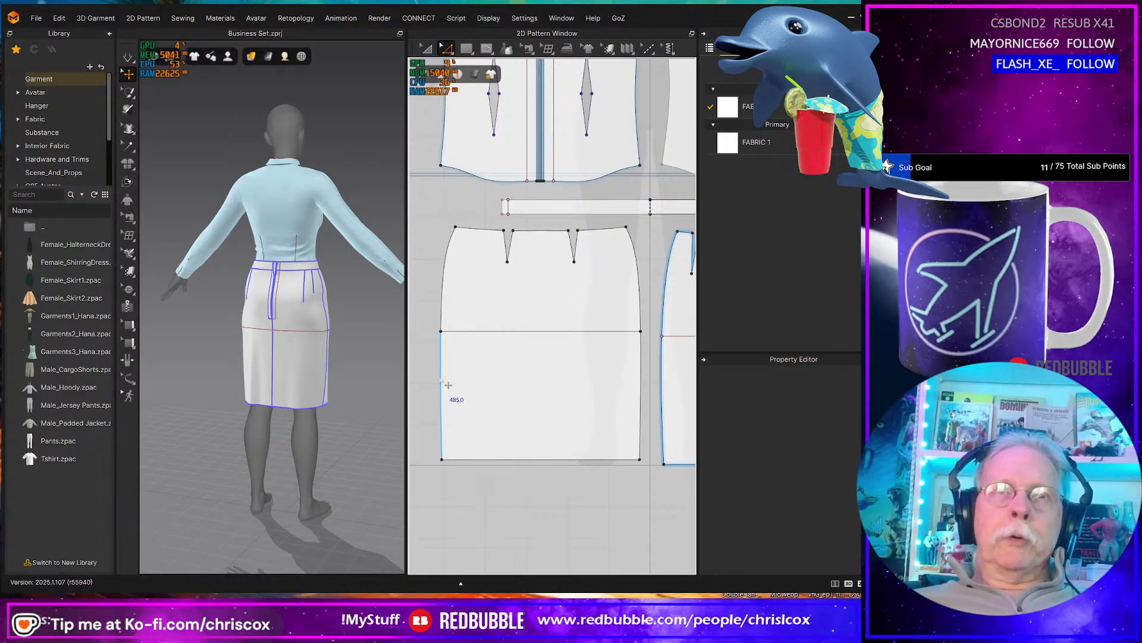
# - Cut & Sew both symmetric back skirt panels along their horizontal internal hip line
pyautogui.click(483, 459)
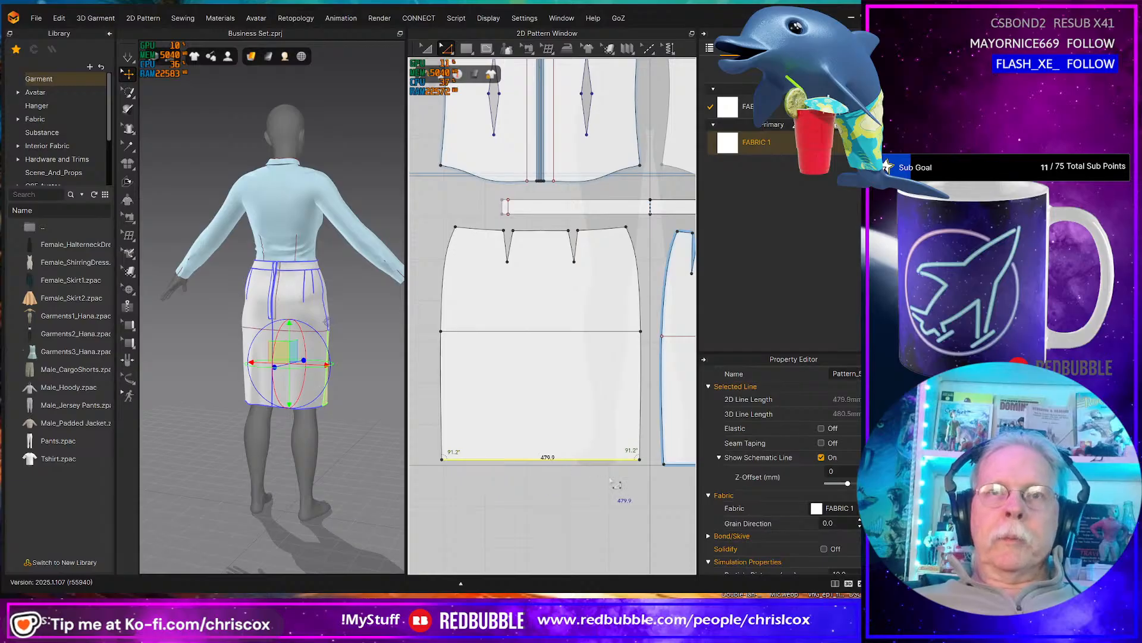
pyautogui.keyDown('shift'); pyautogui.click(666, 464); pyautogui.keyUp('shift')
pyautogui.moveTo(664, 467); pyautogui.dragTo(489, 406, button='middle')
pyautogui.click(503, 350)
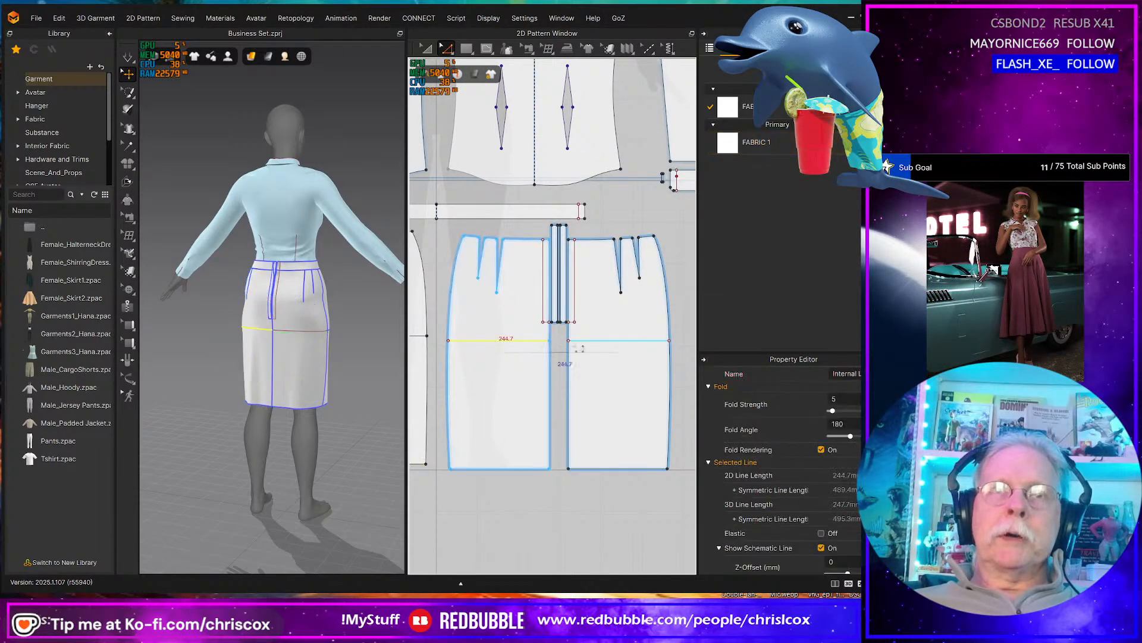
pyautogui.rightClick(617, 341)
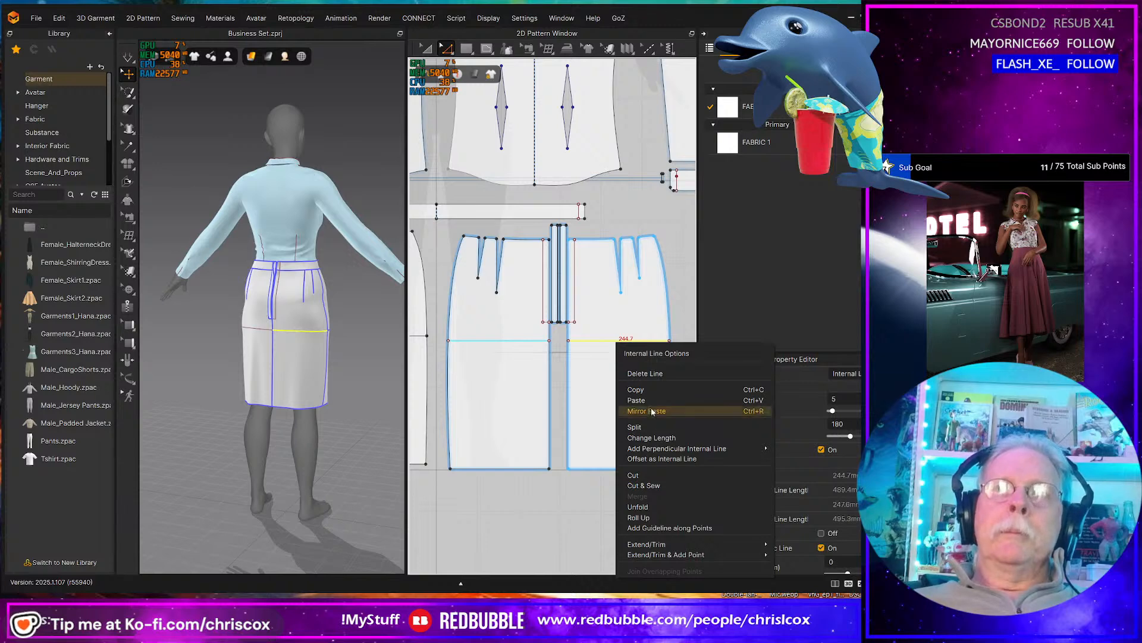
pyautogui.click(646, 485)
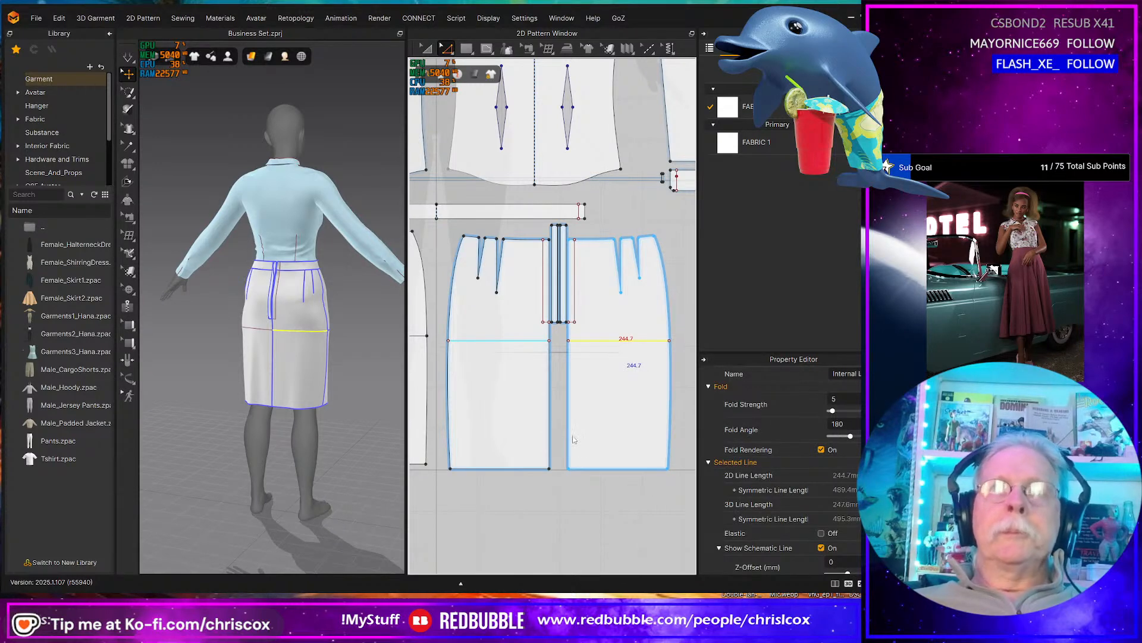
pyautogui.click(579, 444)
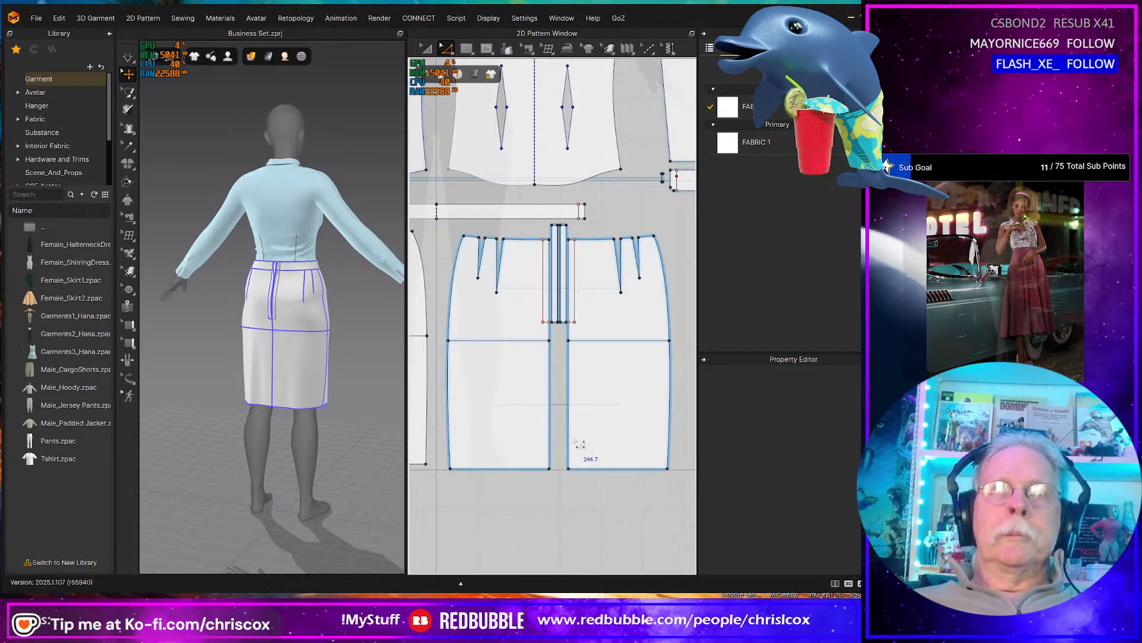
pyautogui.scroll(3, 580, 444)
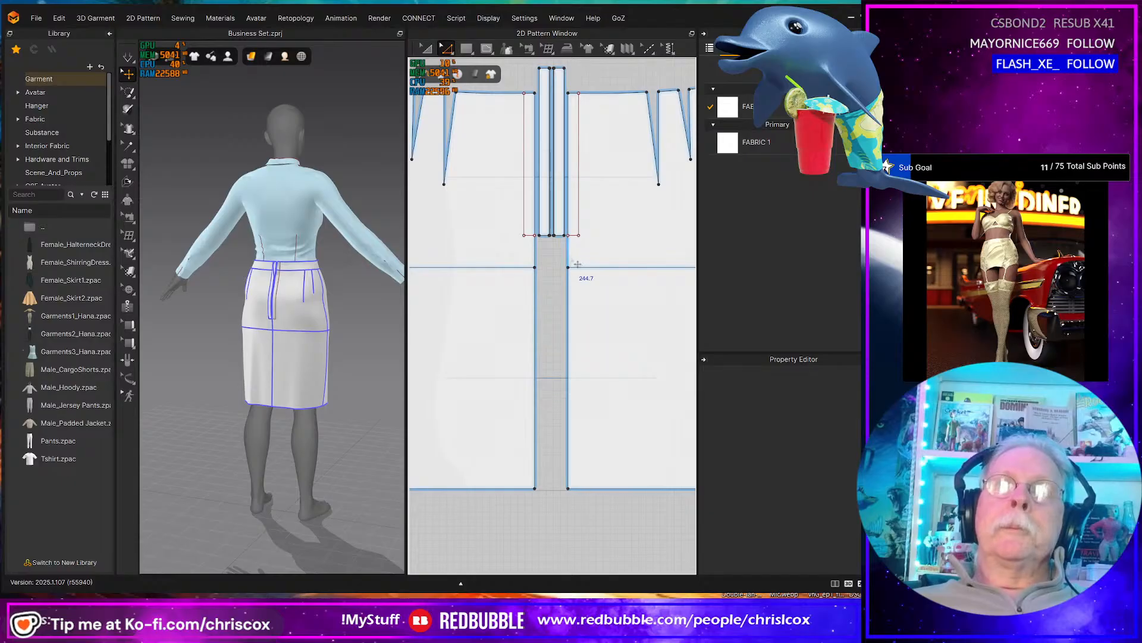
# - Cut & Sew the back skirt panels along the internal placket outline, then try shifting a cut placket piece and undo the move
pyautogui.click(582, 235)
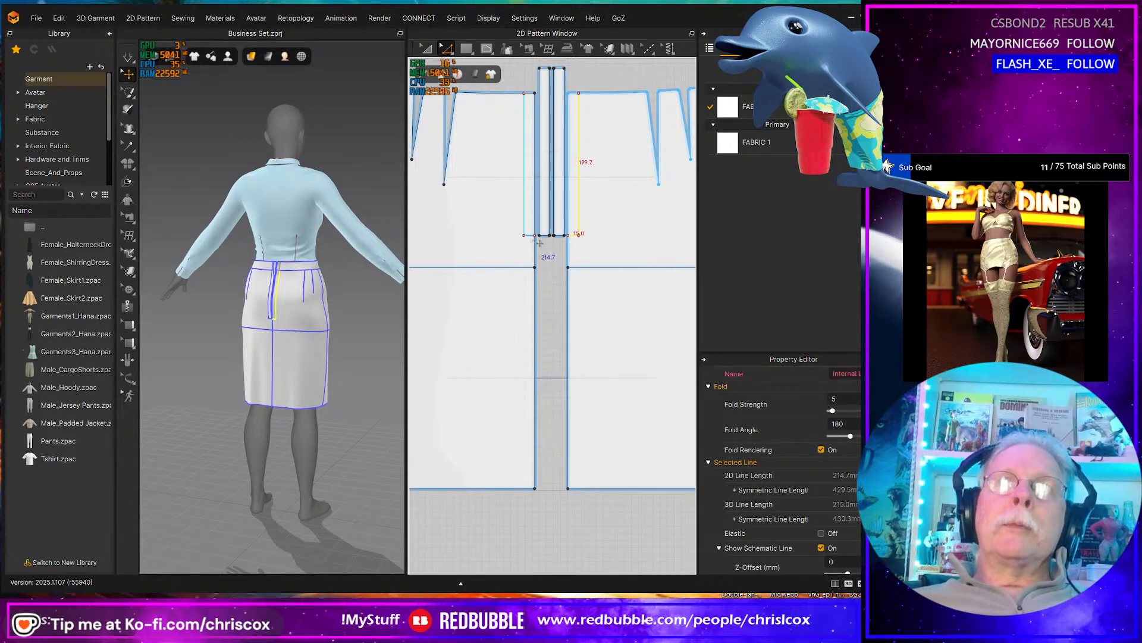
pyautogui.rightClick(589, 219)
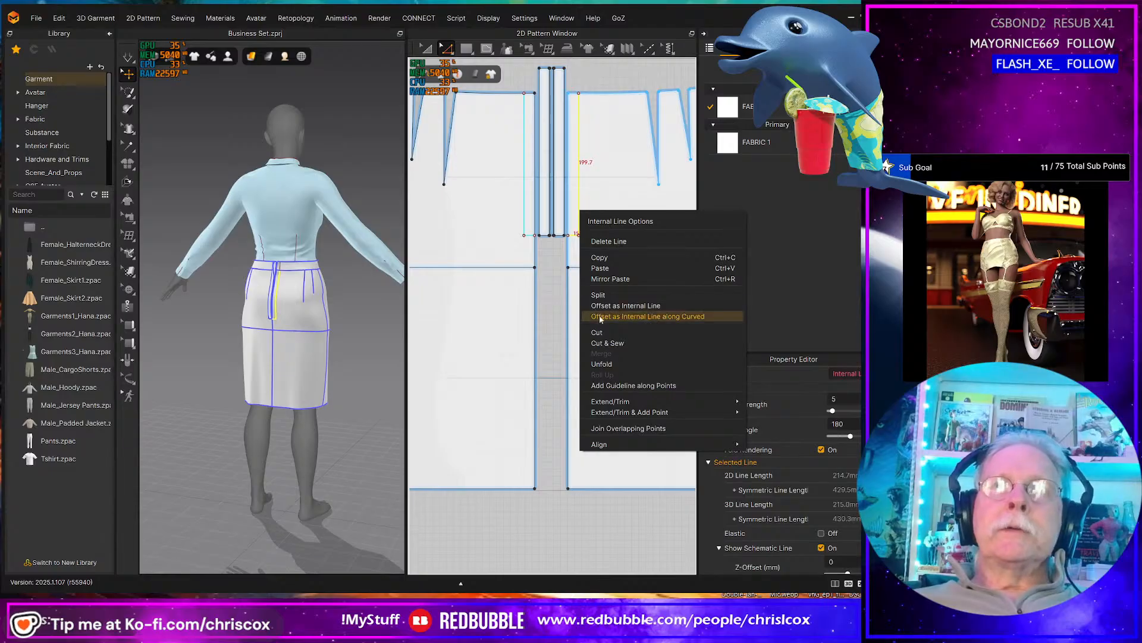
pyautogui.click(605, 340)
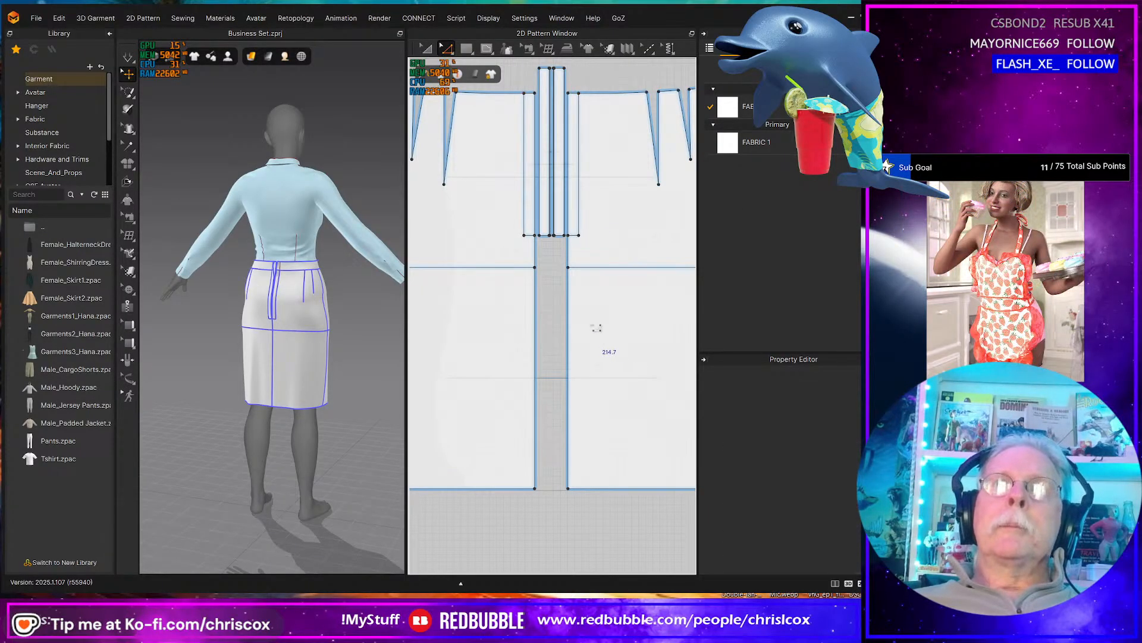
pyautogui.press('a')
pyautogui.moveTo(576, 189); pyautogui.dragTo(599, 179)
pyautogui.hotkey('ctrl', 'z')
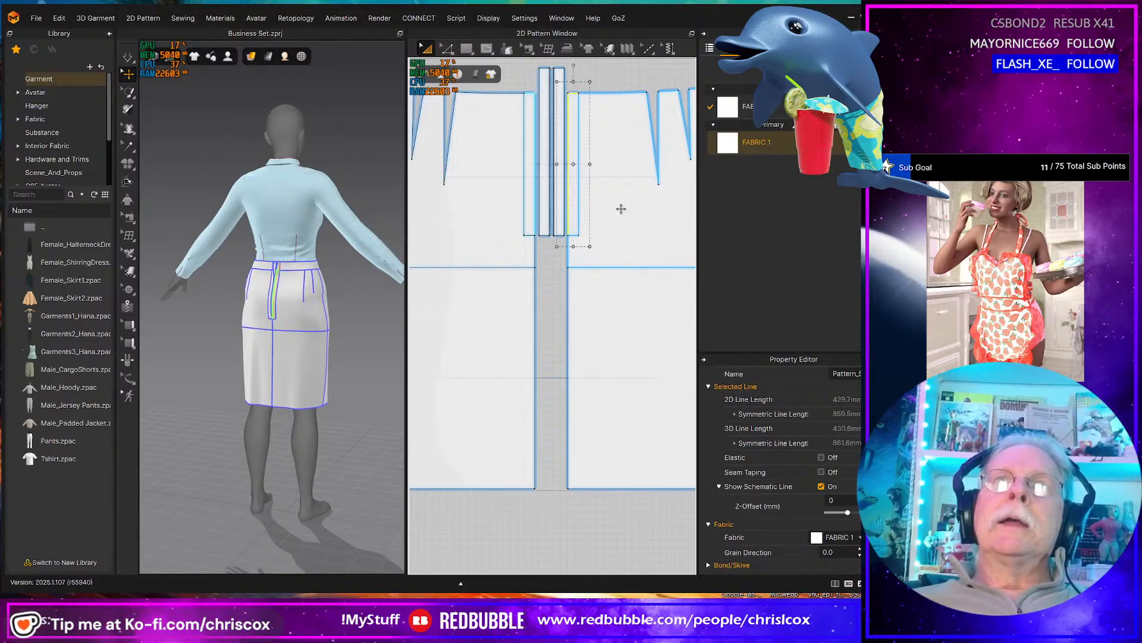
# - Examine the separated placket pieces and the surrounding back skirt panels in the pattern layout
pyautogui.scroll(-4, 592, 291)
pyautogui.moveTo(594, 293); pyautogui.dragTo(609, 283, button='middle')
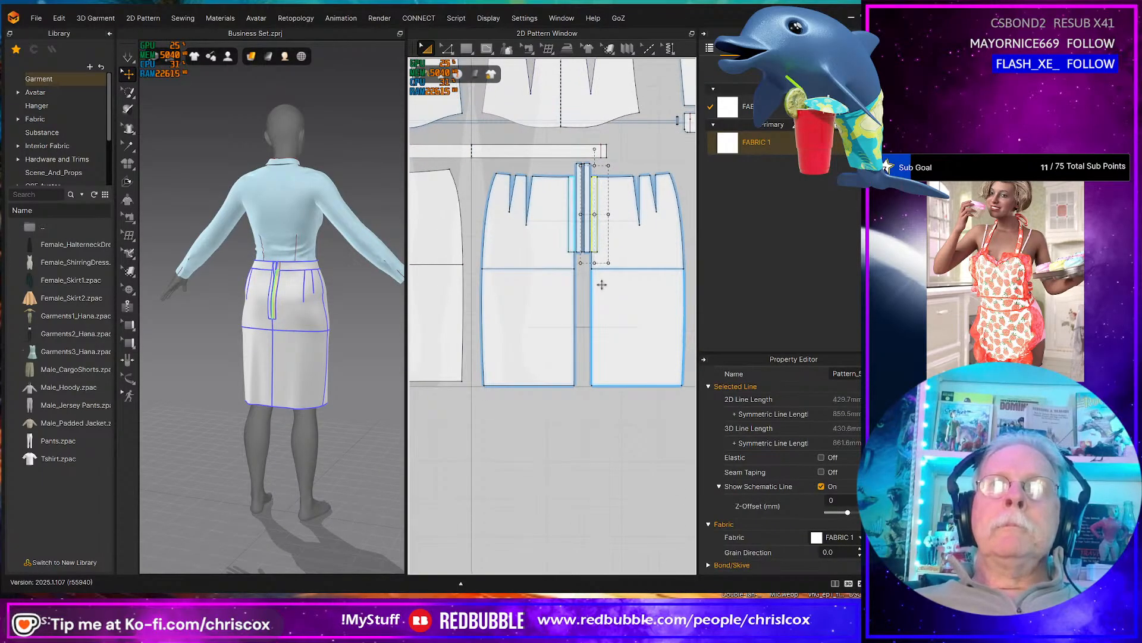
pyautogui.scroll(3, 602, 280)
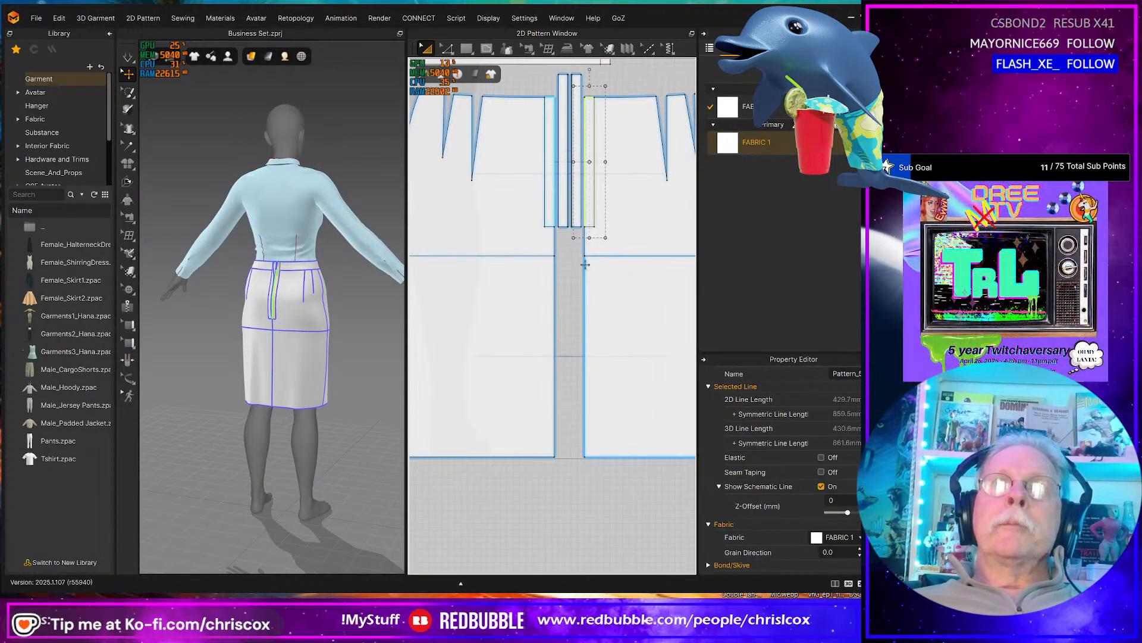
pyautogui.scroll(2, 588, 280)
pyautogui.click(517, 179)
pyautogui.click(525, 175)
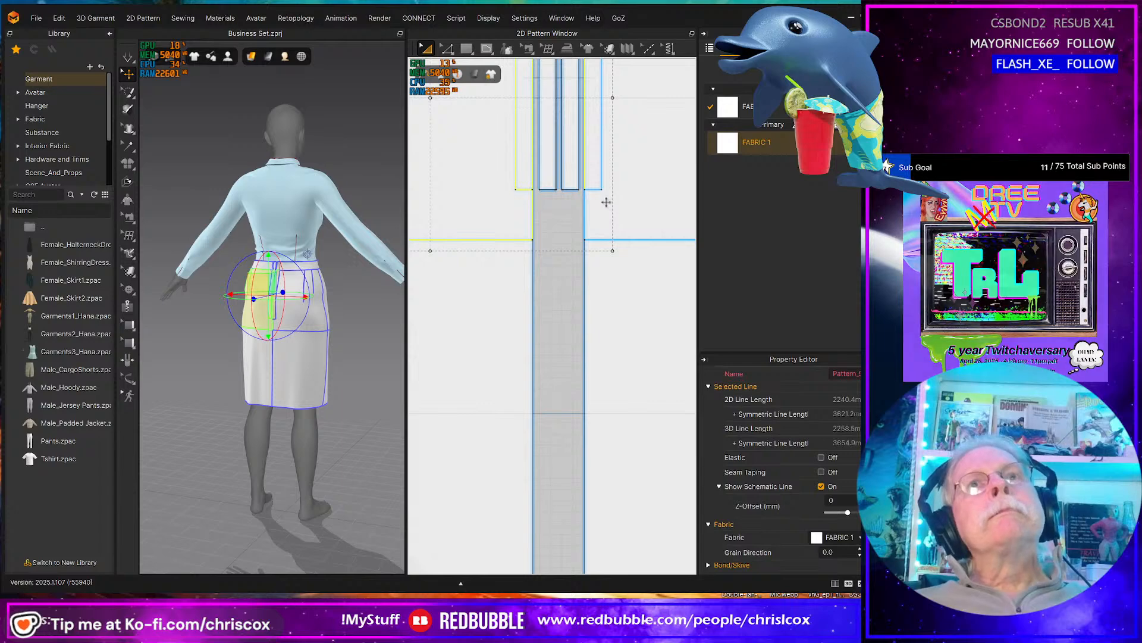
pyautogui.moveTo(594, 185); pyautogui.dragTo(601, 288, button='middle')
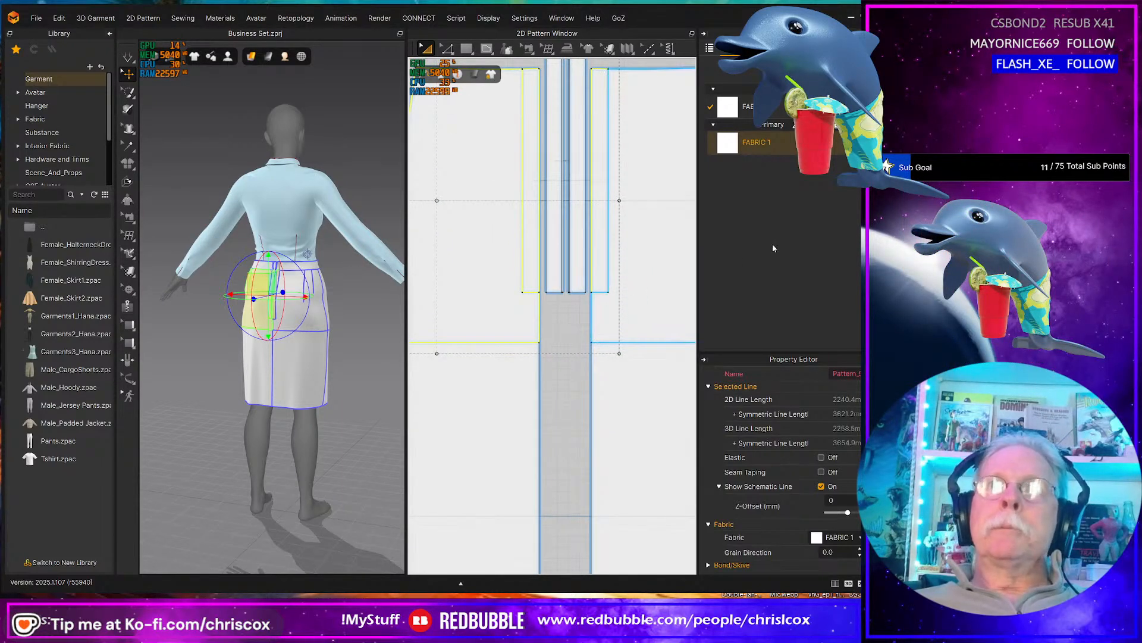
pyautogui.scroll(-6, 581, 351)
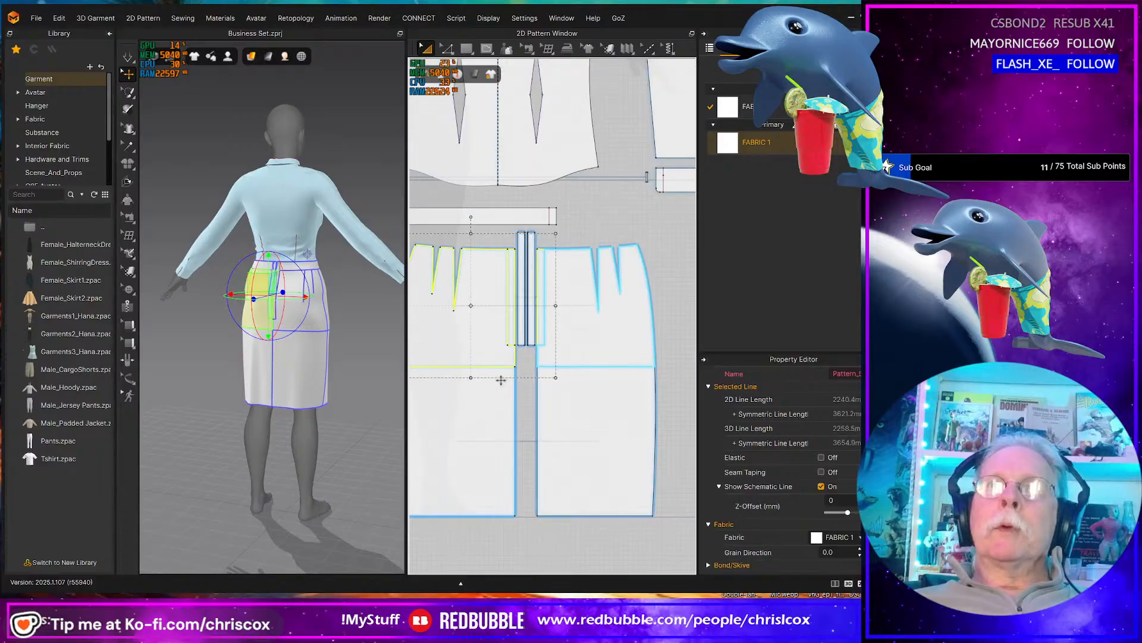
# - Rename the fabric assigned to the shirt patterns as Skirt
pyautogui.click(770, 142)
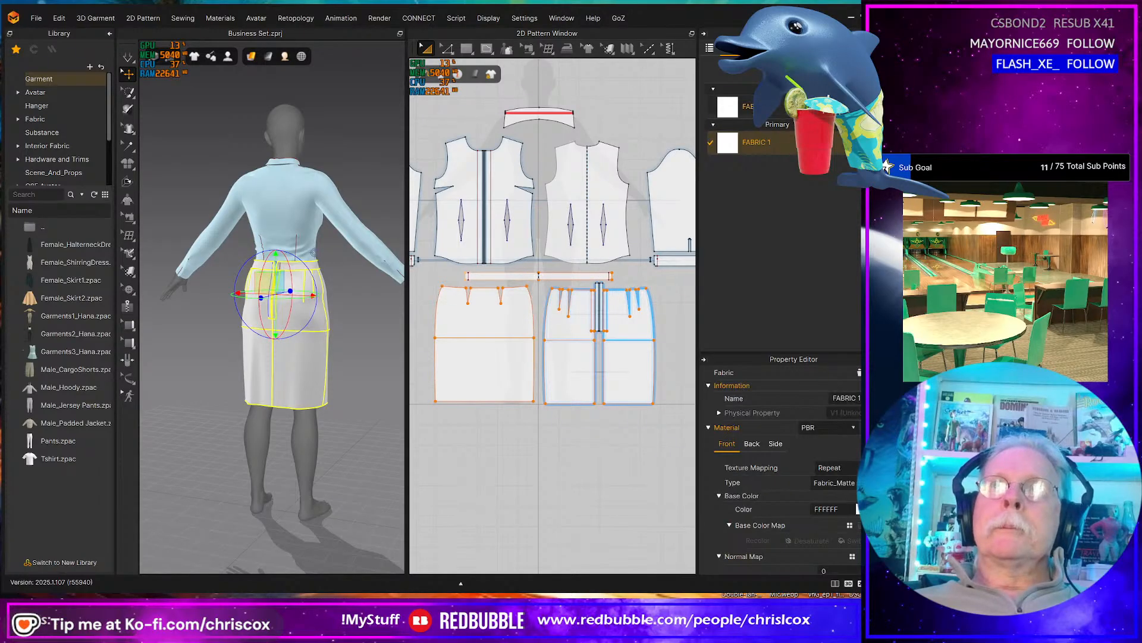
pyautogui.doubleClick(766, 107)
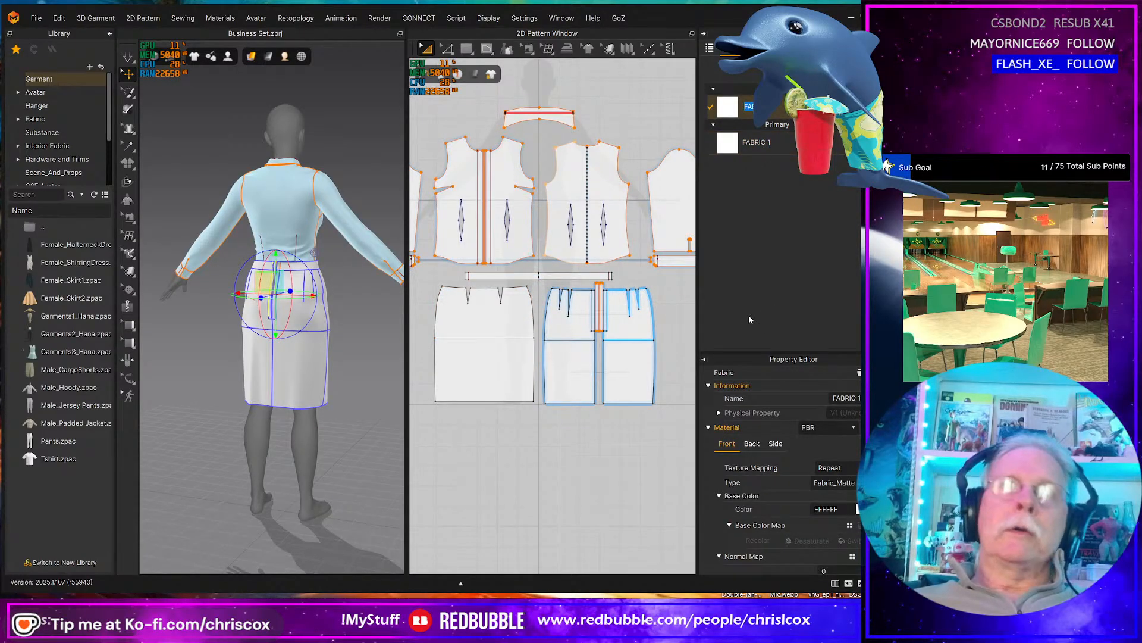
pyautogui.write('Ski')
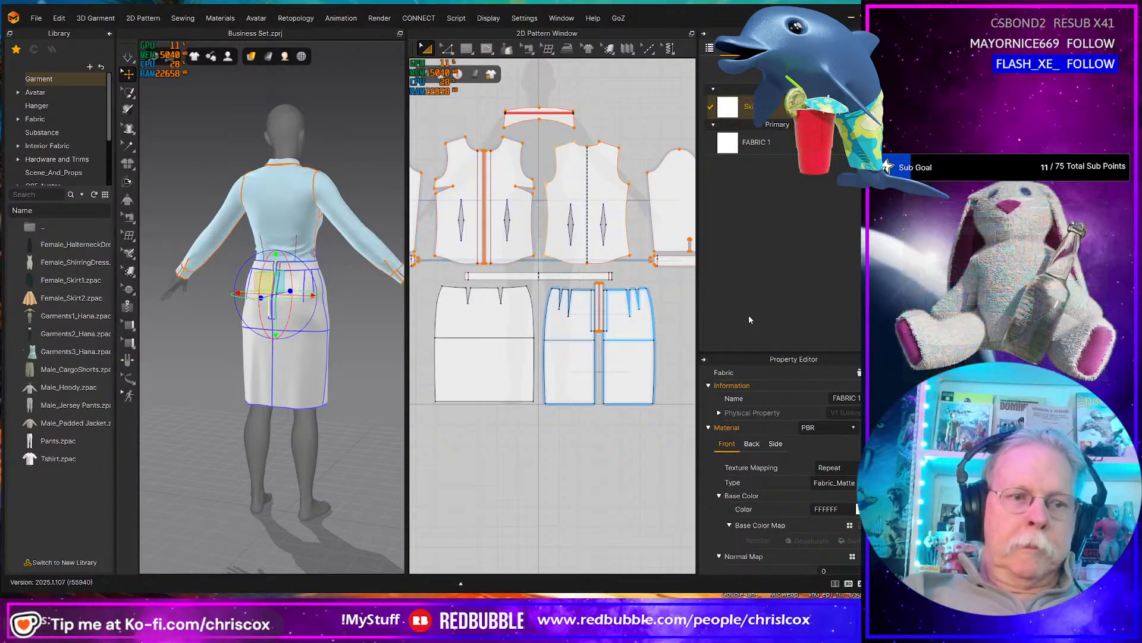
pyautogui.write('rt')
pyautogui.press('Return')
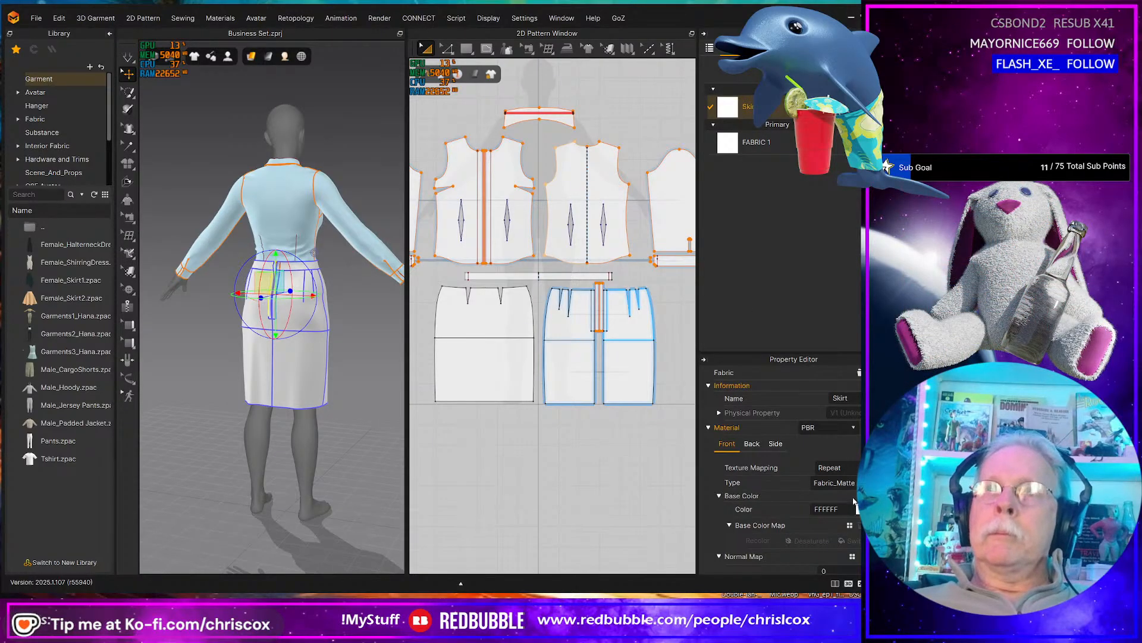
# - Set the base colour of the shirt patterns' fabric to Brown (943100)
pyautogui.click(857, 508)
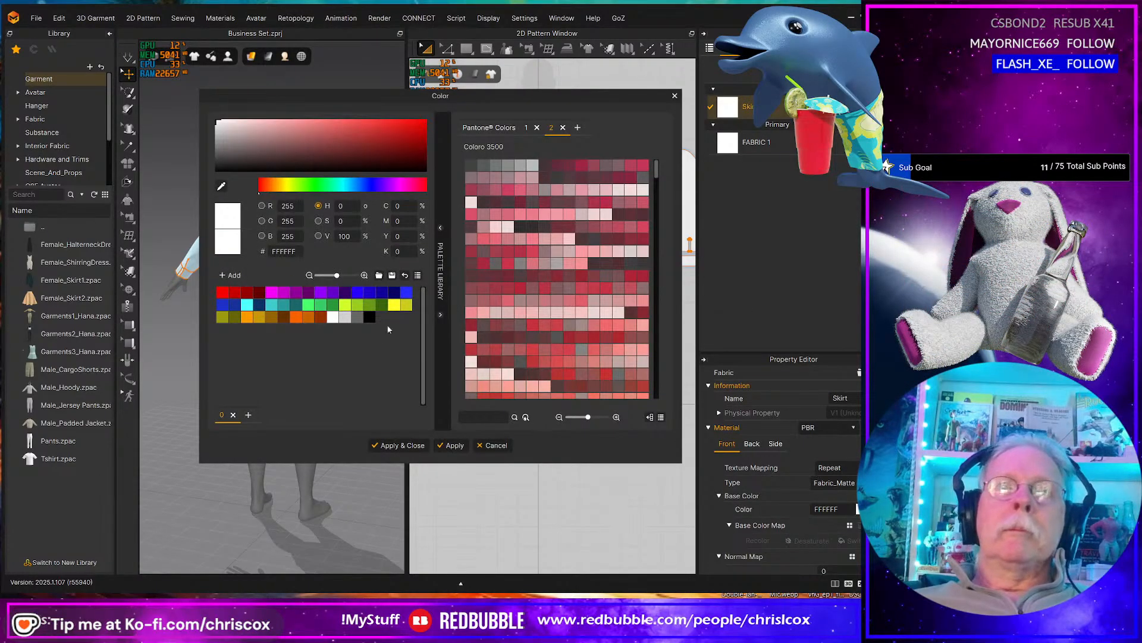
pyautogui.click(319, 316)
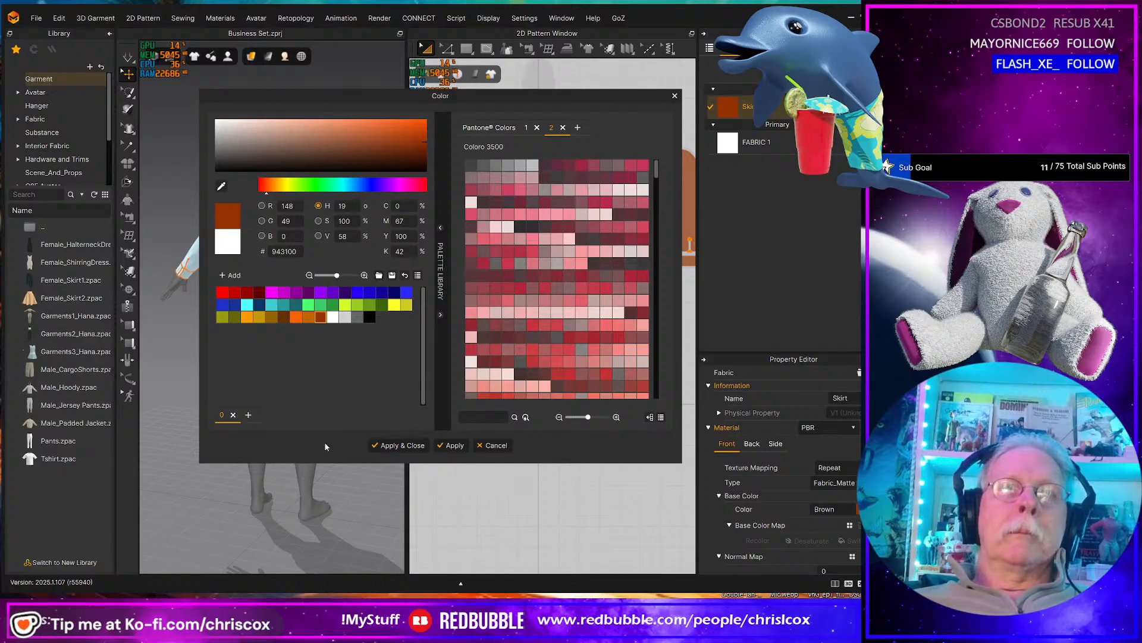
pyautogui.click(401, 445)
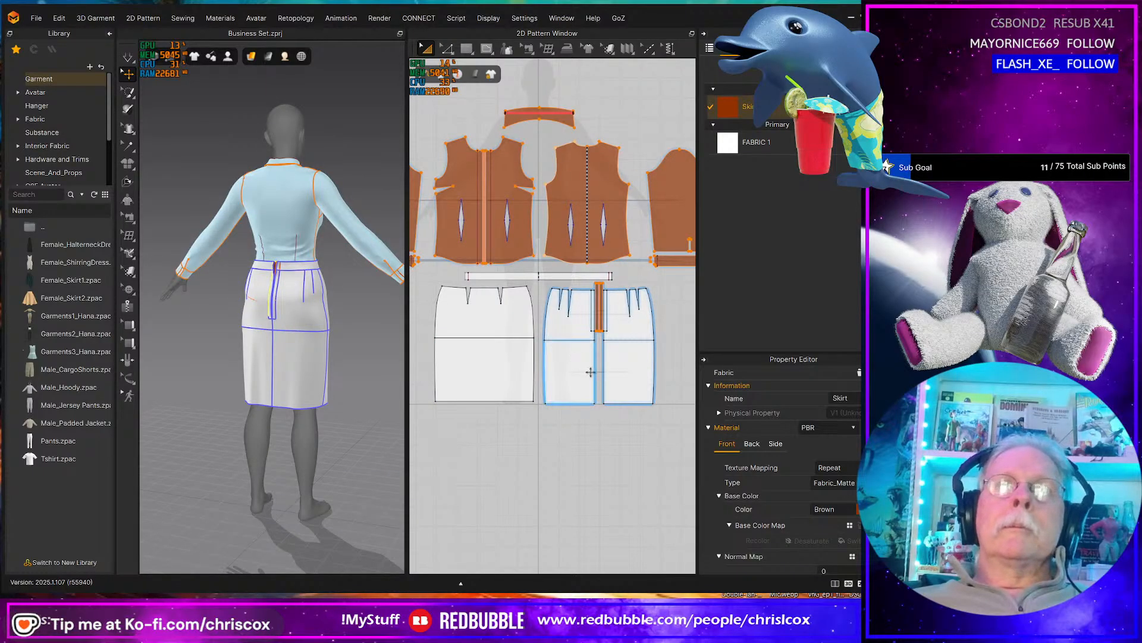
pyautogui.moveTo(590, 373); pyautogui.dragTo(573, 338, button='middle')
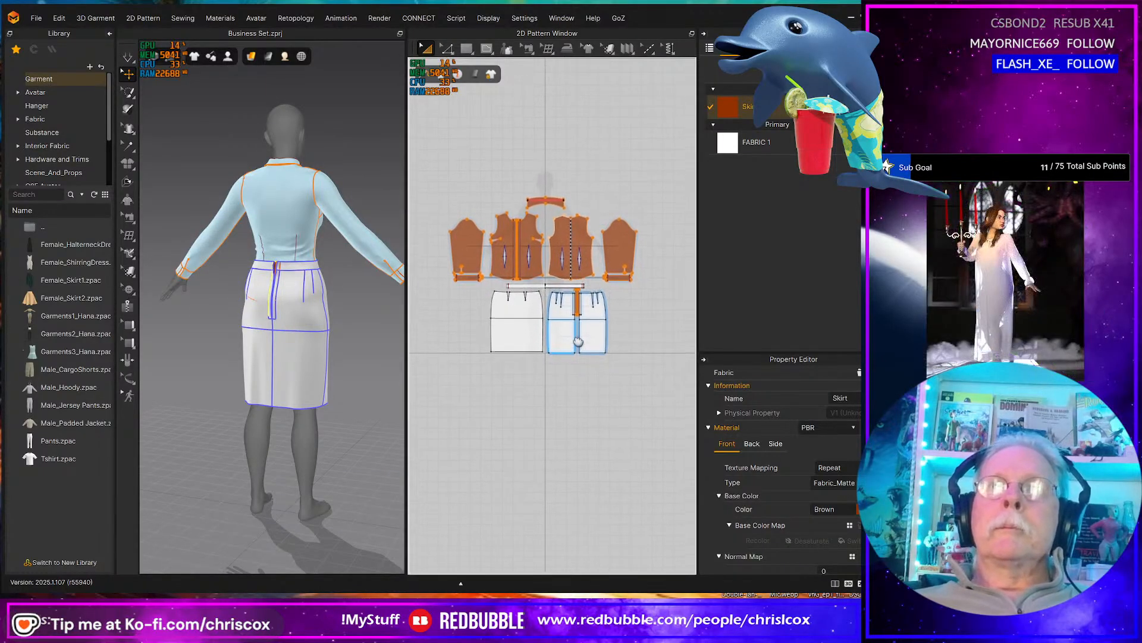
# - Rename the brown fabric as Shirt
pyautogui.click(761, 144)
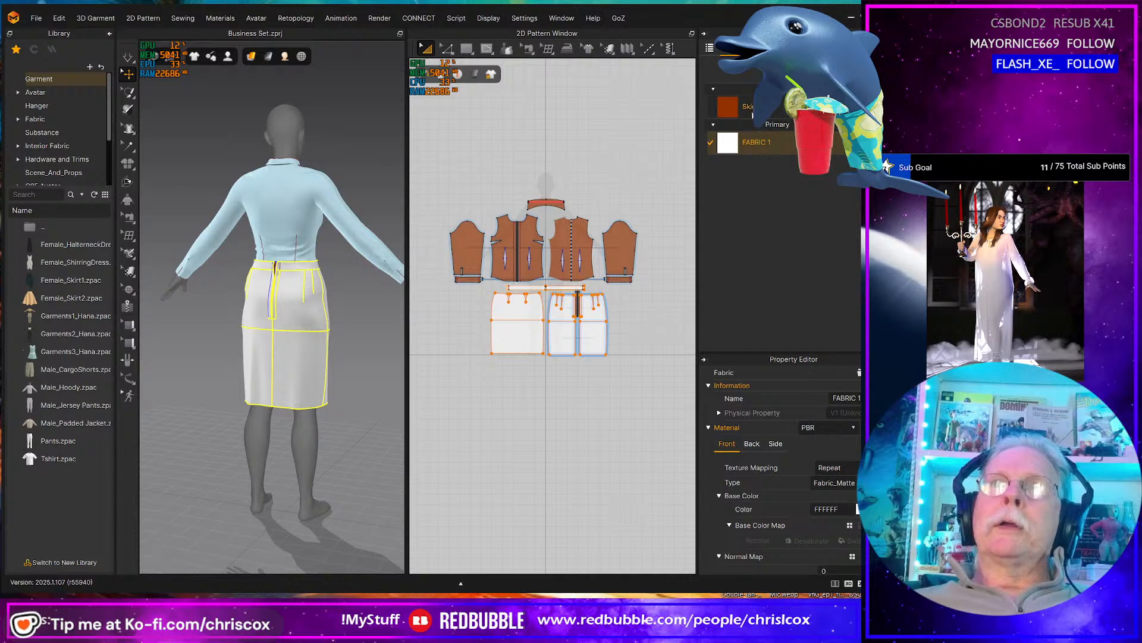
pyautogui.doubleClick(750, 107)
pyautogui.write('Sh')
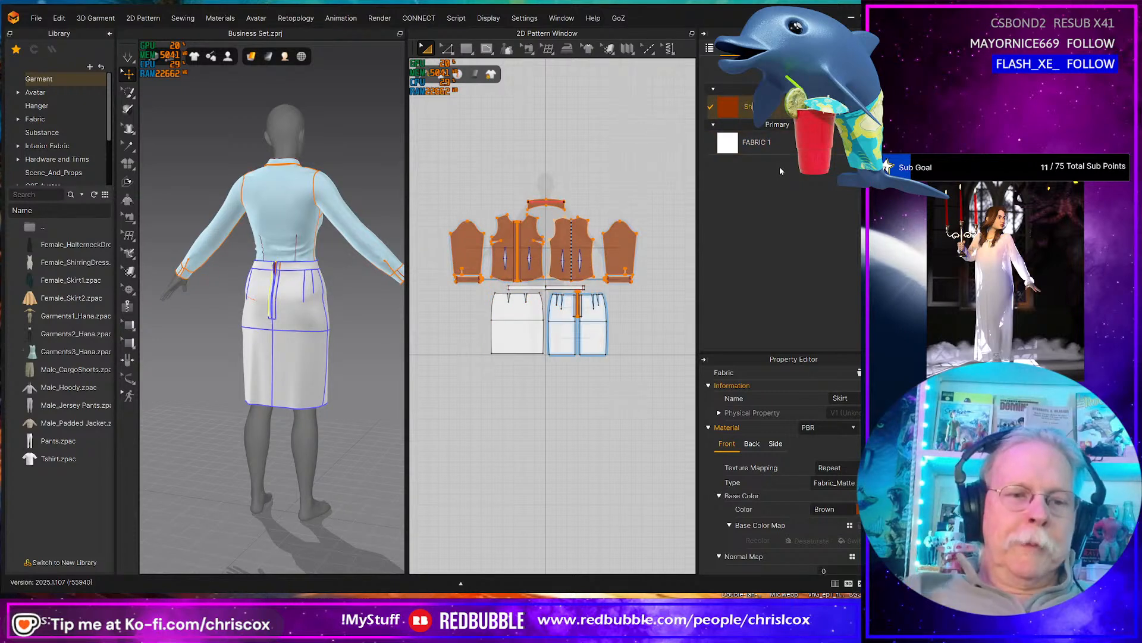
pyautogui.write('irt')
pyautogui.press('Return')
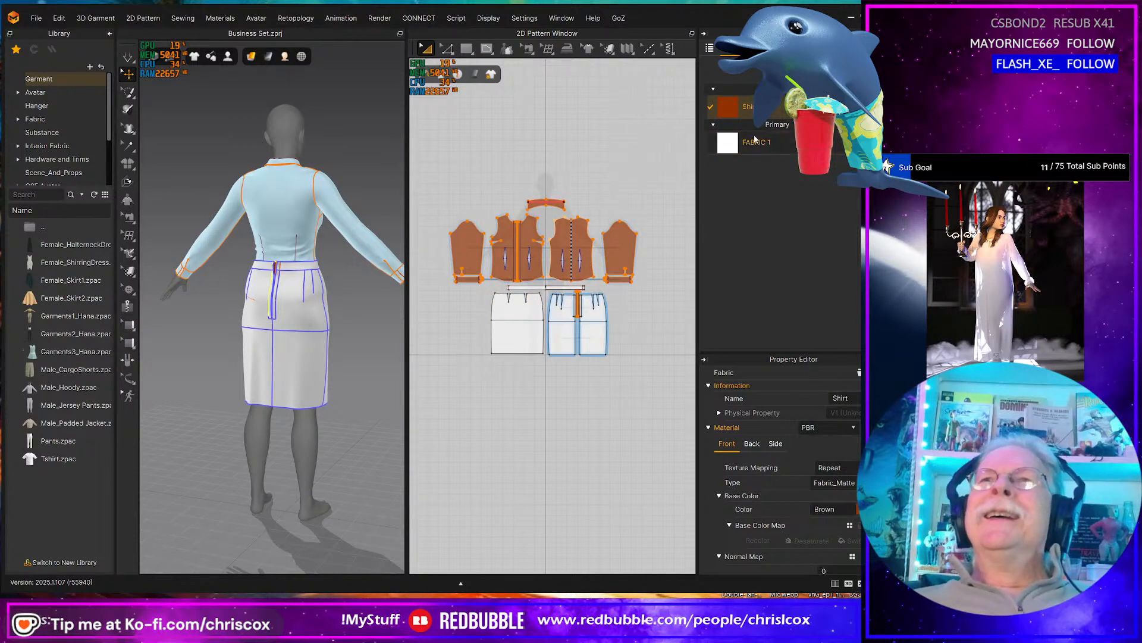
# - Rename FABRIC 1, assigned to the skirt panels, as Skirt
pyautogui.click(758, 145)
pyautogui.doubleClick(758, 144)
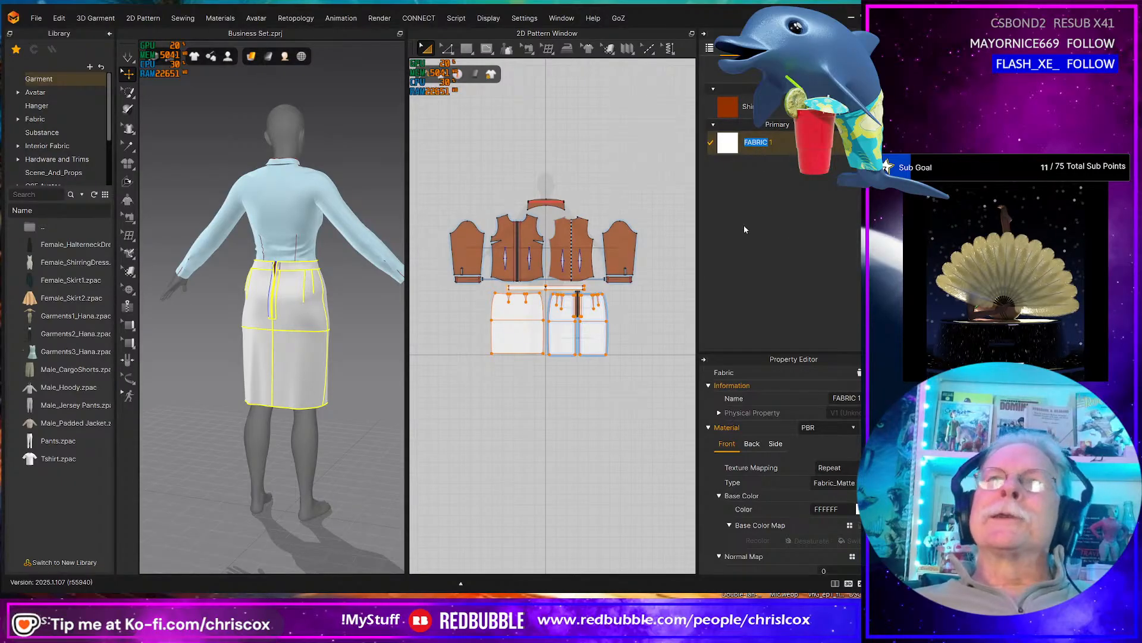
pyautogui.write('Skirt')
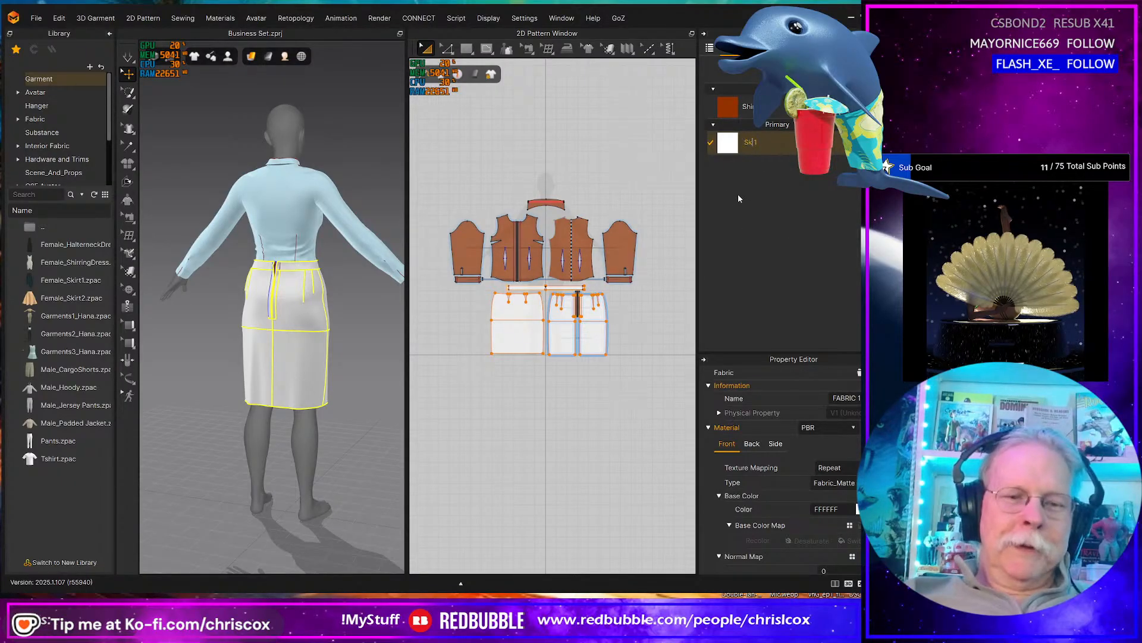
pyautogui.press('Delete')
pyautogui.press('Delete')
pyautogui.press('Return')
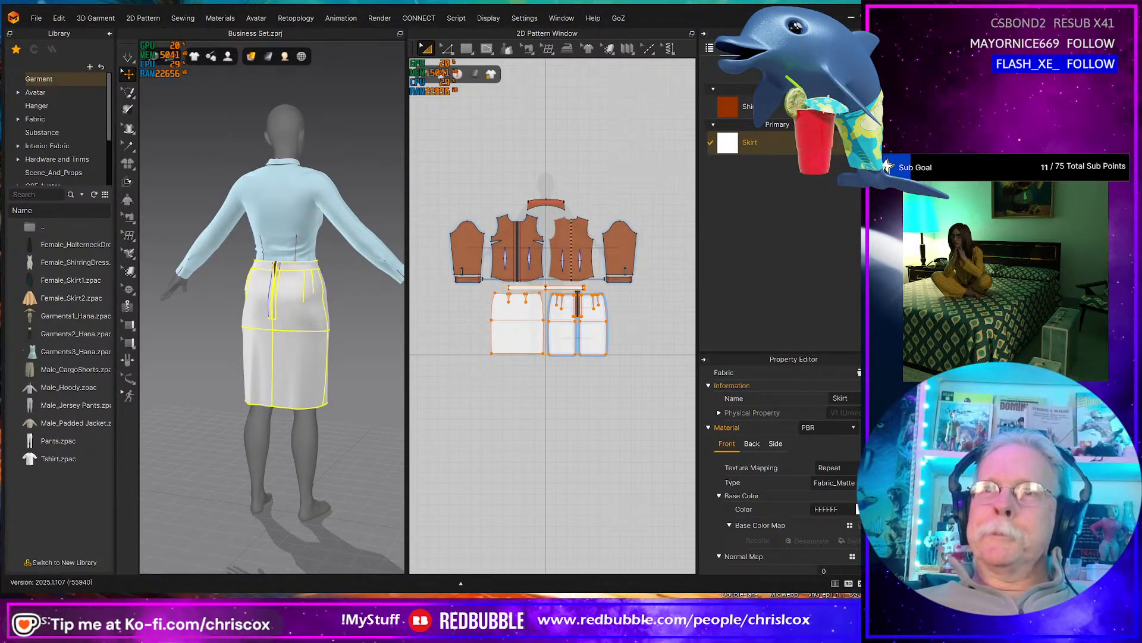
# - Set the Skirt fabric's base colour to Cyan 1
pyautogui.click(857, 509)
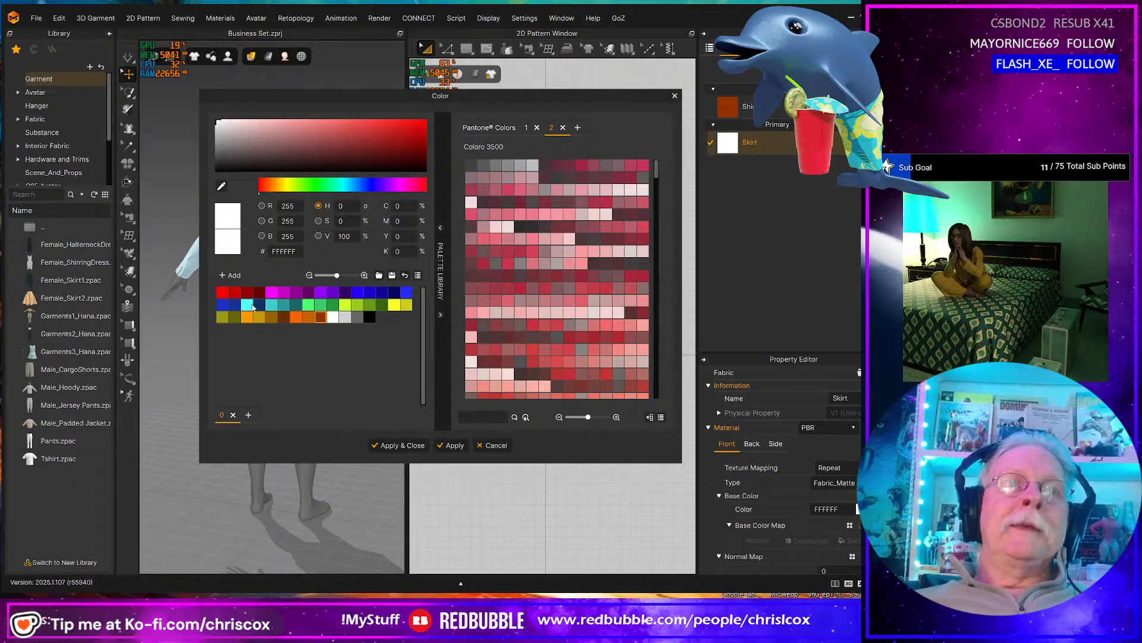
pyautogui.click(248, 305)
pyautogui.click(410, 448)
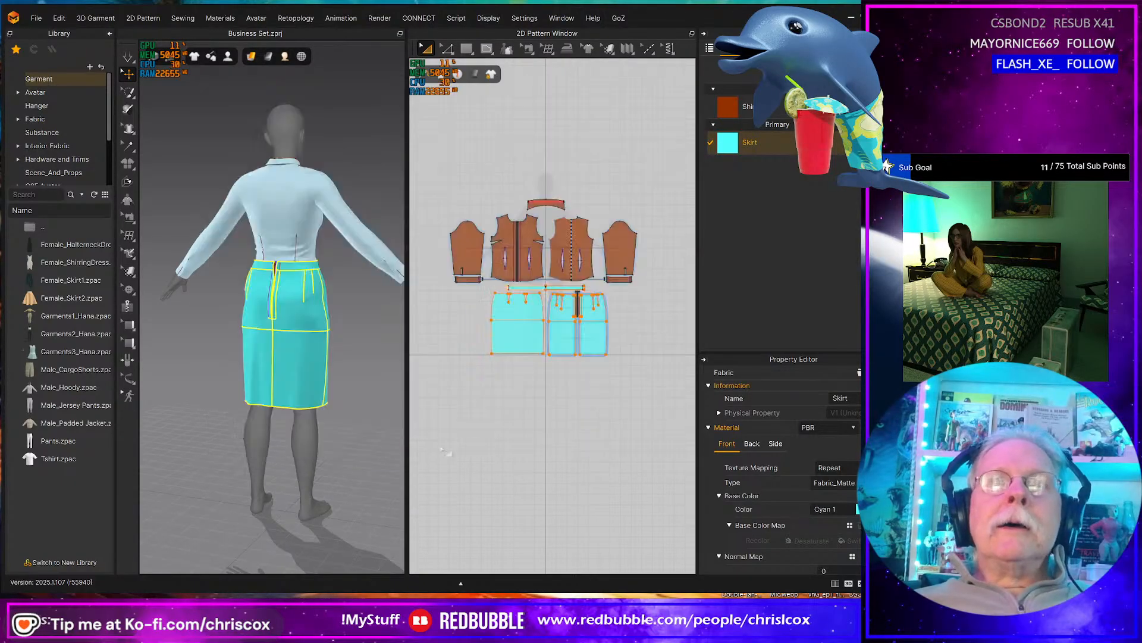
# - Examine the fabric colours on the centre-back placket strips, waistband and skirt panels
pyautogui.scroll(3, 519, 430)
pyautogui.scroll(-3, 510, 429)
pyautogui.scroll(4, 612, 294)
pyautogui.scroll(-2, 510, 426)
pyautogui.scroll(2, 576, 352)
pyautogui.scroll(2, 576, 352)
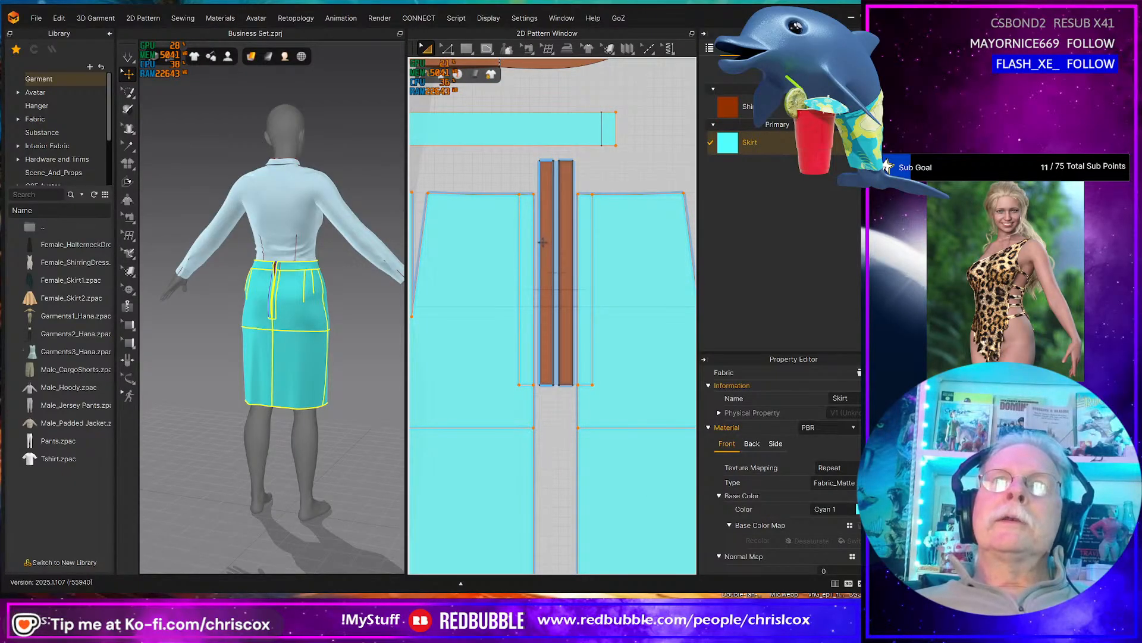
pyautogui.scroll(-5, 543, 245)
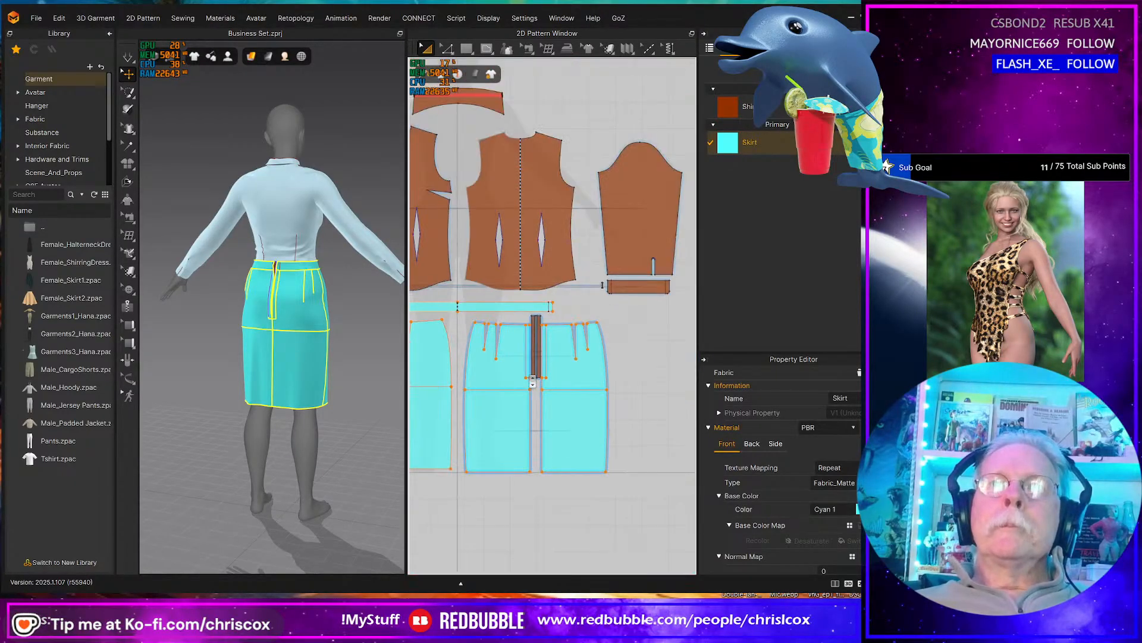
pyautogui.moveTo(614, 337); pyautogui.dragTo(657, 335, button='middle')
pyautogui.click(546, 452)
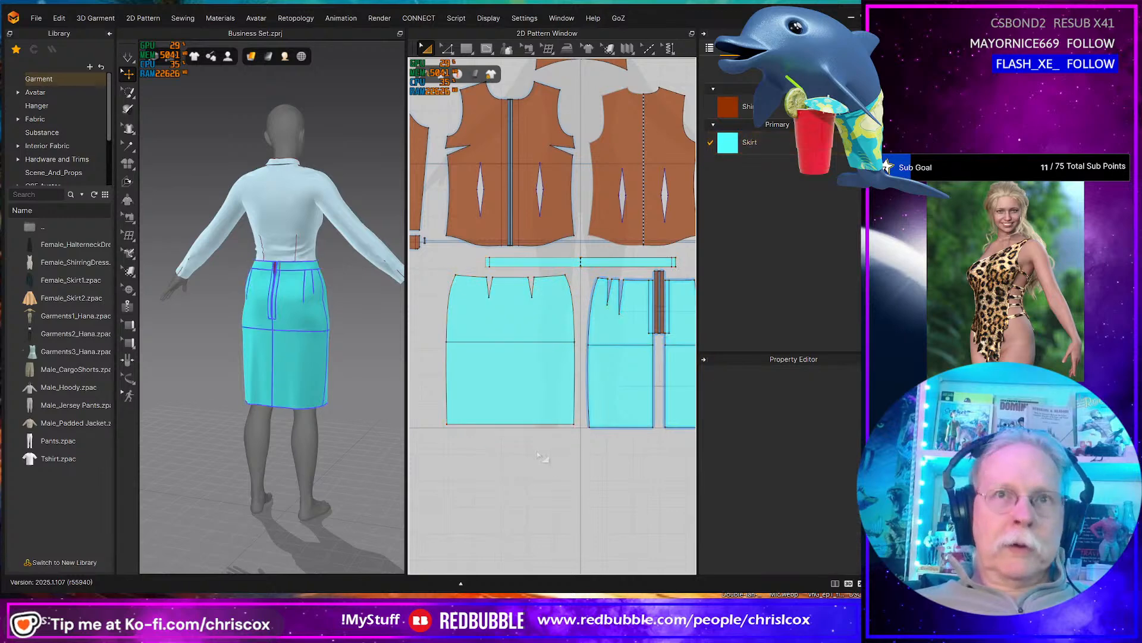
# - Move all the back skirt panels together slightly upward so their hems line up with the front skirt panel's hem
pyautogui.scroll(6, 592, 409)
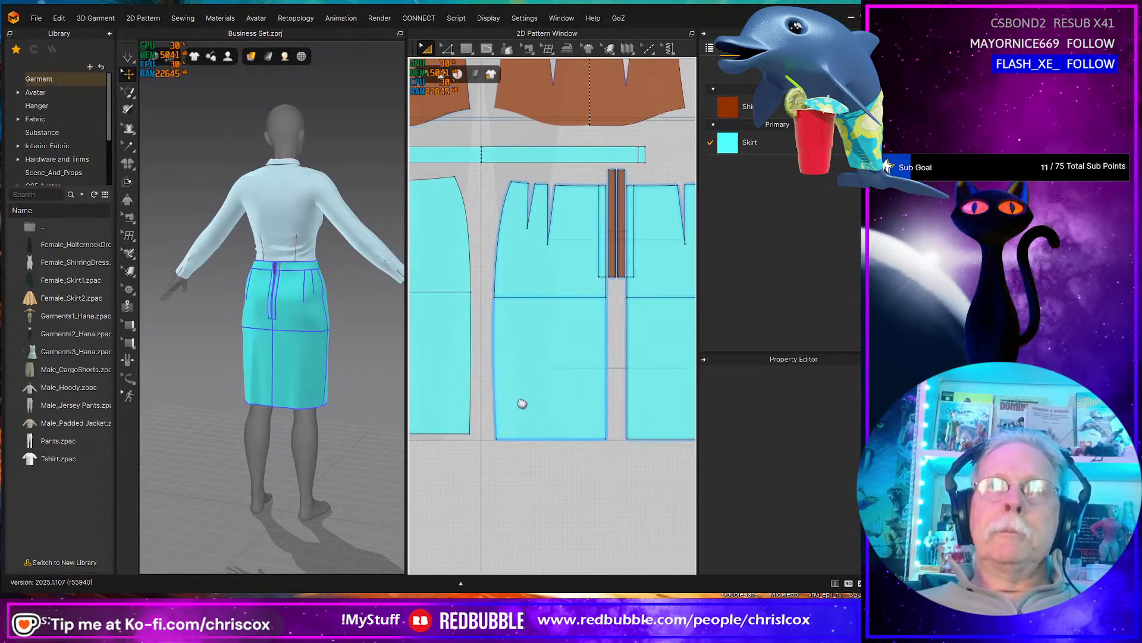
pyautogui.click(518, 404)
pyautogui.keyDown('shift'); pyautogui.click(658, 399); pyautogui.keyUp('shift')
pyautogui.keyDown('shift'); pyautogui.click(512, 281); pyautogui.keyUp('shift')
pyautogui.keyDown('shift'); pyautogui.click(653, 257); pyautogui.keyUp('shift')
pyautogui.scroll(2, 616, 292)
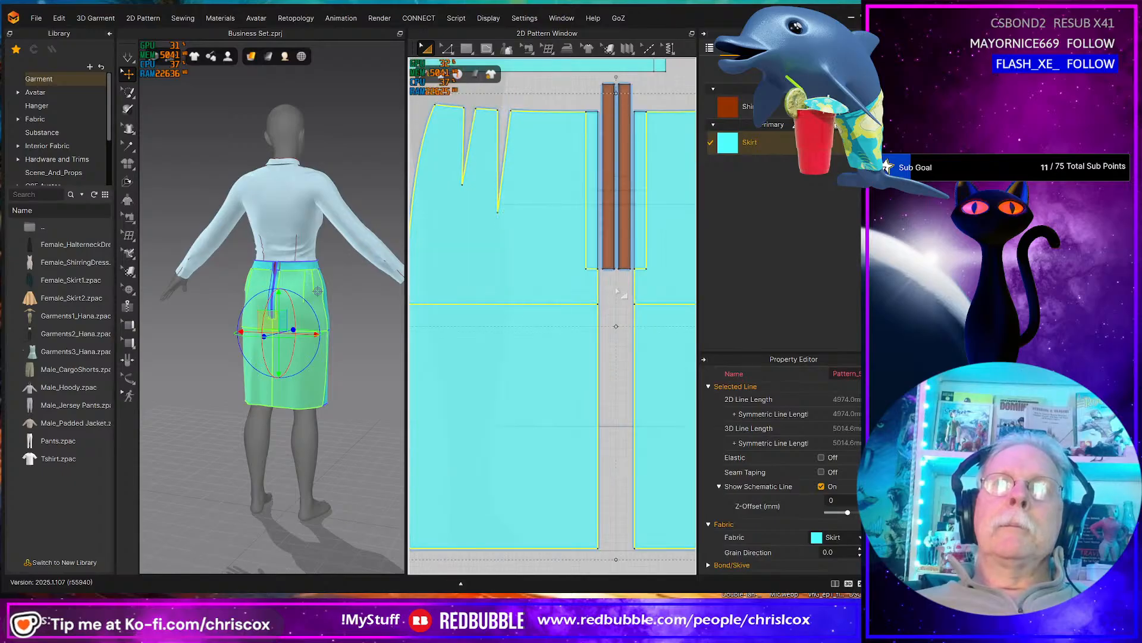
pyautogui.scroll(-3, 616, 292)
pyautogui.moveTo(668, 381); pyautogui.dragTo(461, 167)
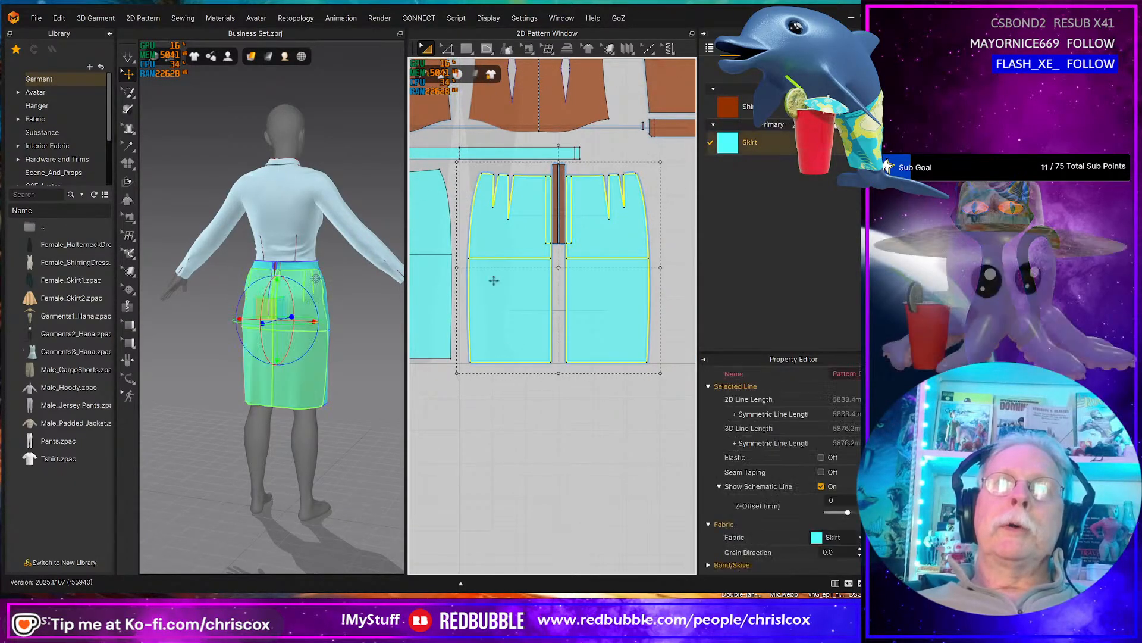
pyautogui.scroll(6, 494, 347)
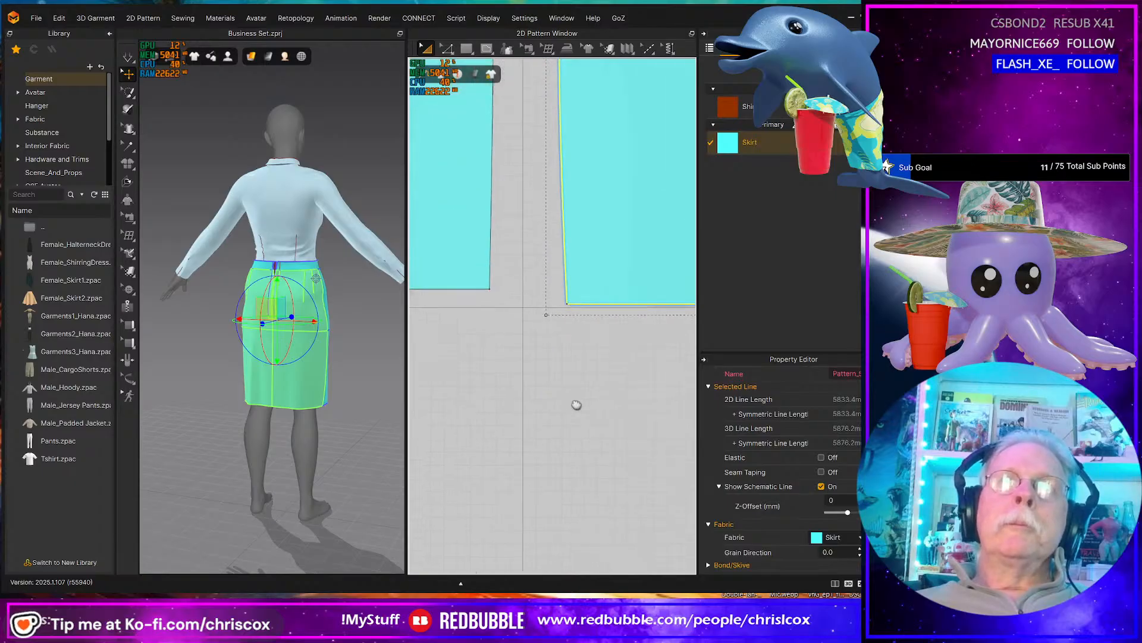
pyautogui.moveTo(593, 324); pyautogui.dragTo(593, 310)
pyautogui.scroll(-8, 595, 312)
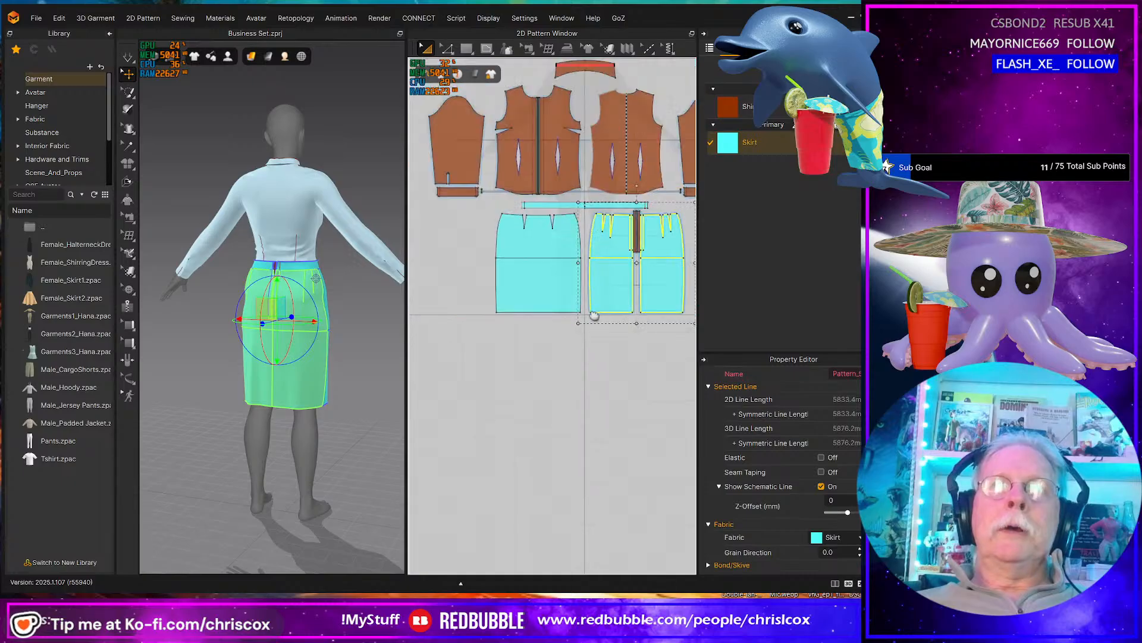
pyautogui.moveTo(598, 315); pyautogui.dragTo(545, 327, button='middle')
pyautogui.press('z')
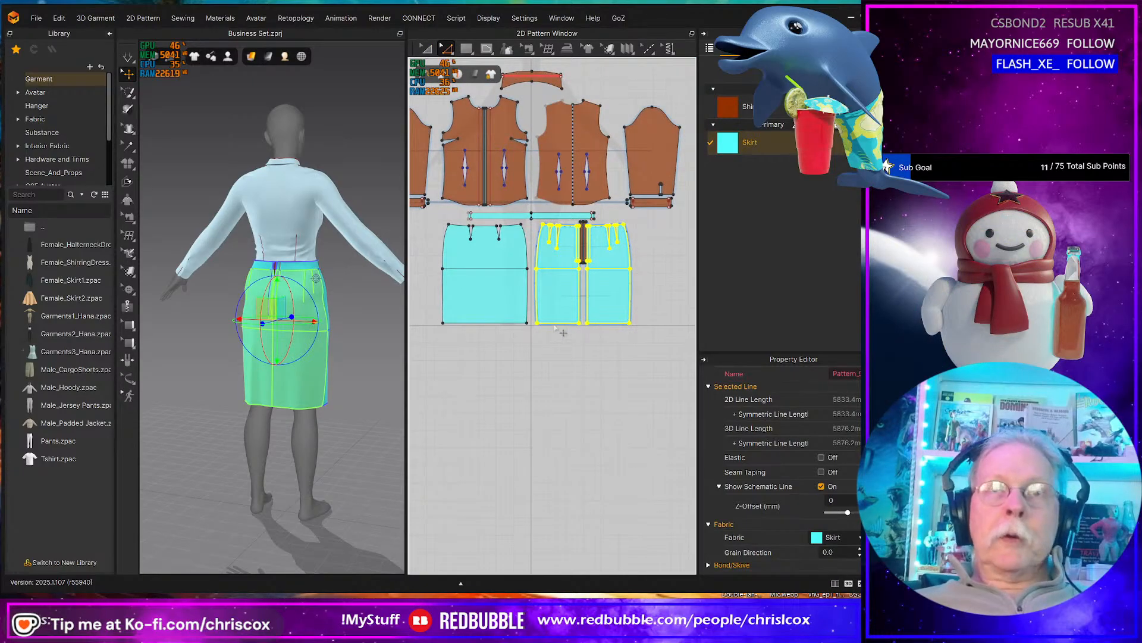
pyautogui.click(556, 324)
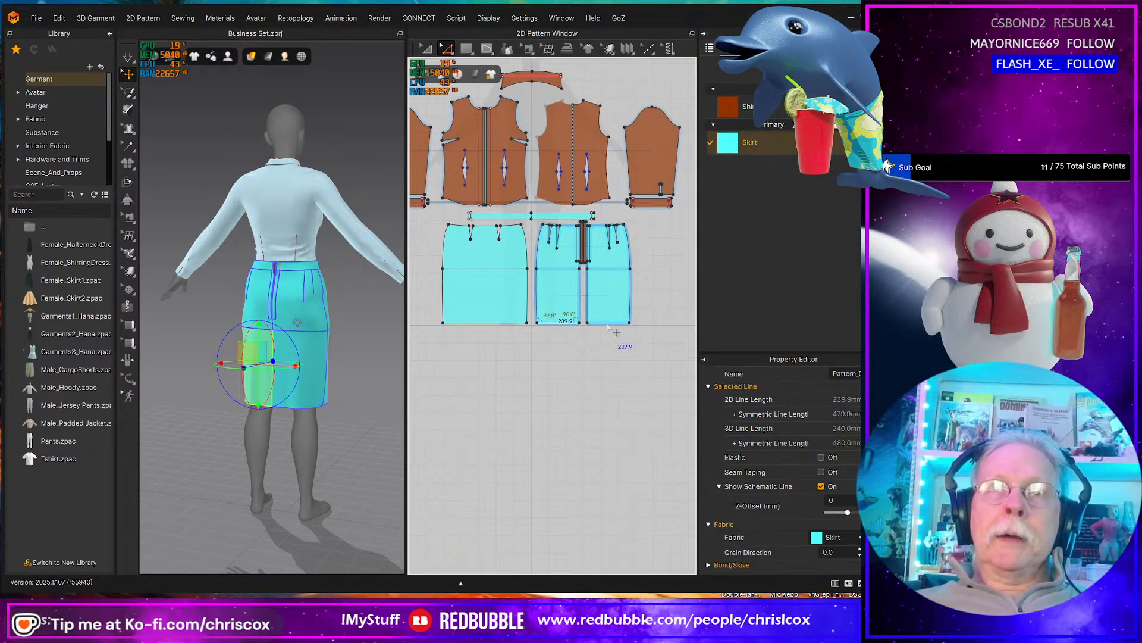
pyautogui.keyDown('shift'); pyautogui.click(506, 323); pyautogui.keyUp('shift')
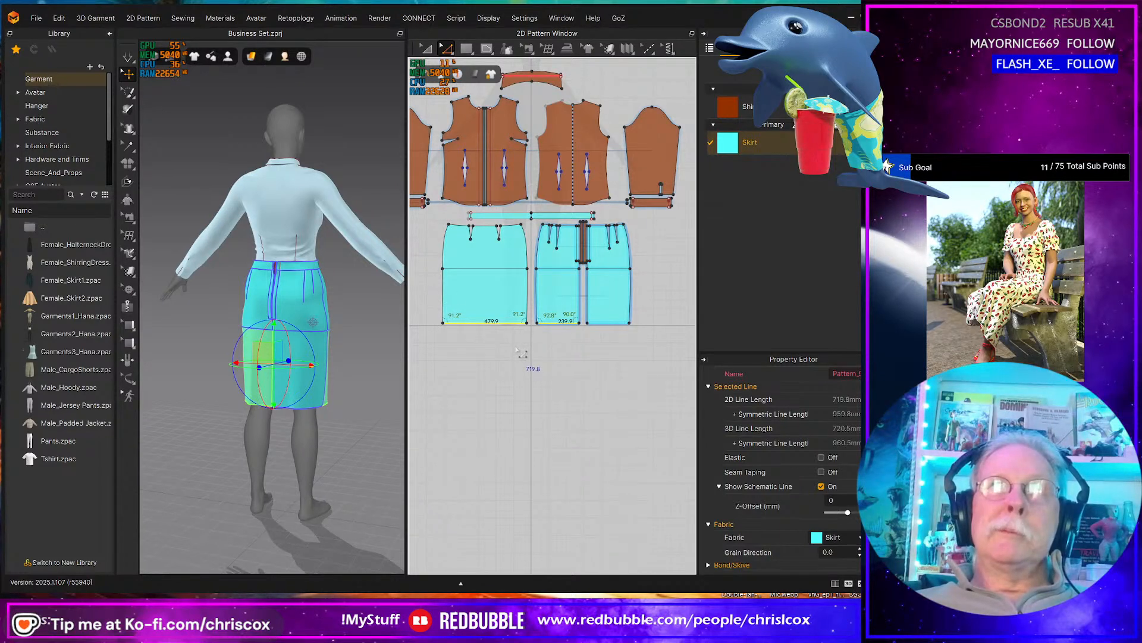
pyautogui.rightClick(485, 325)
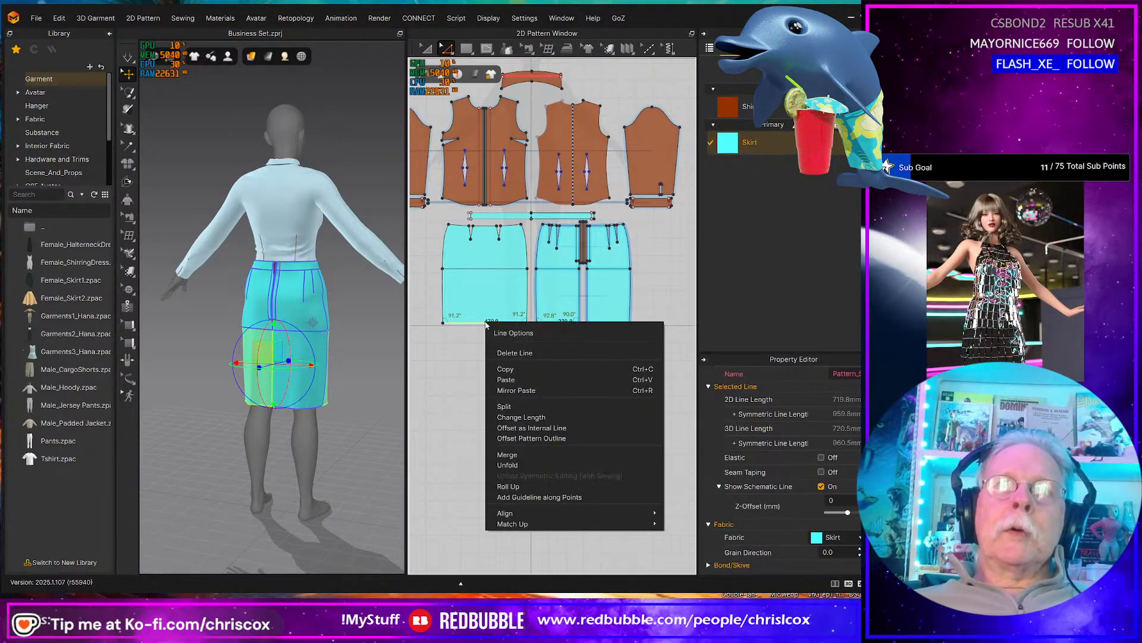
pyautogui.click(669, 291)
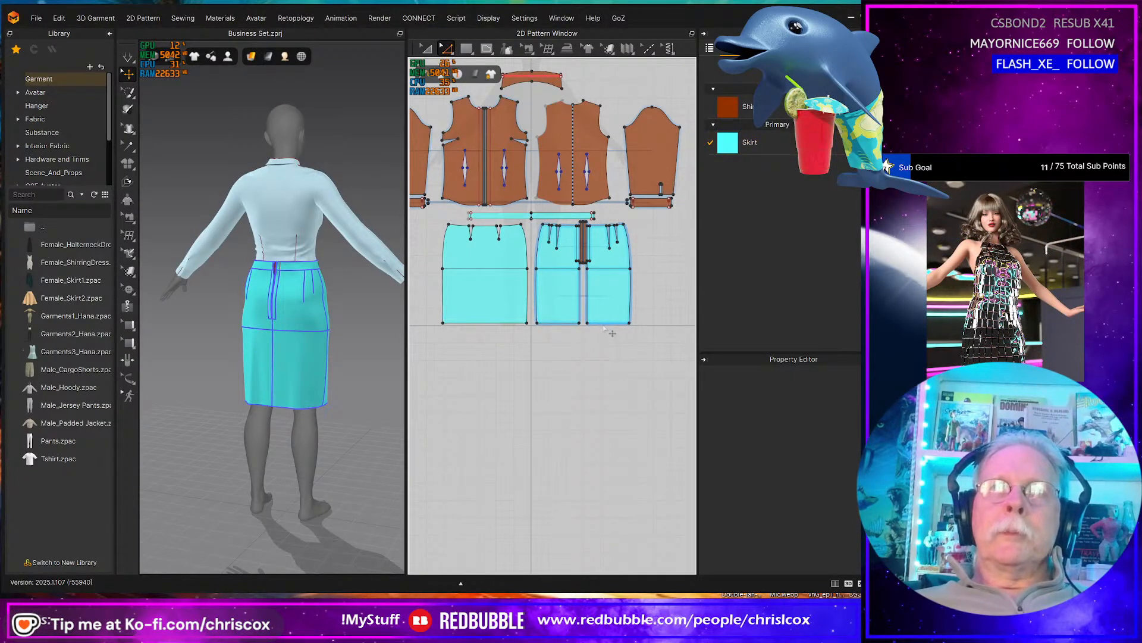
# - Offset the hem edges of the front and back skirt panels inward as a single internal line at 10 mm
pyautogui.click(589, 324)
pyautogui.keyDown('shift'); pyautogui.click(485, 323); pyautogui.keyUp('shift')
pyautogui.rightClick(503, 324)
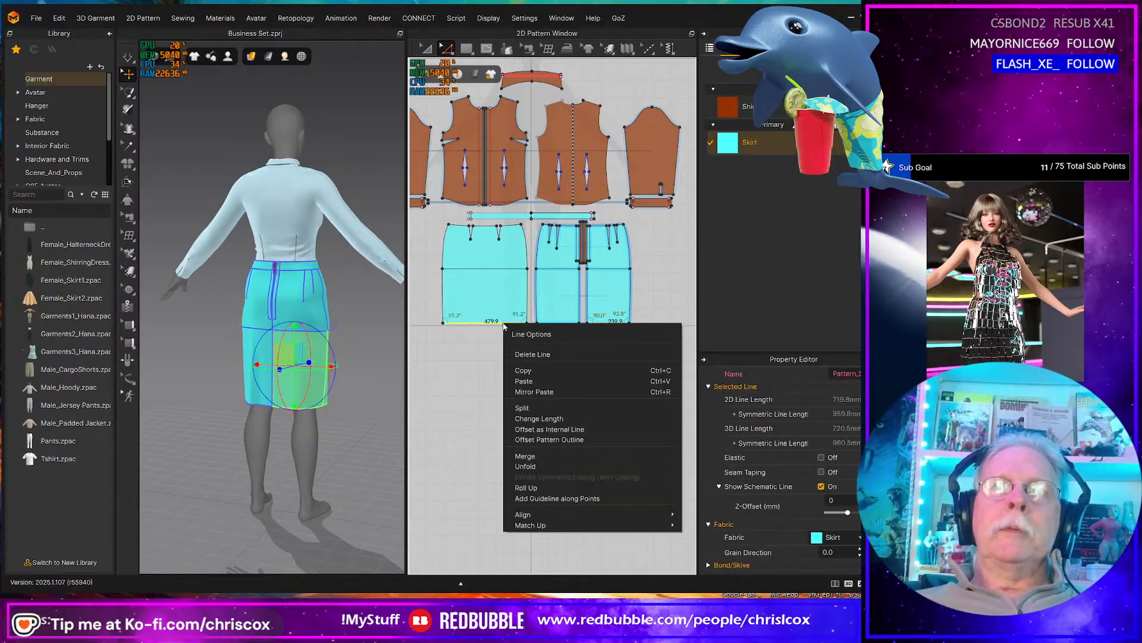
pyautogui.click(537, 432)
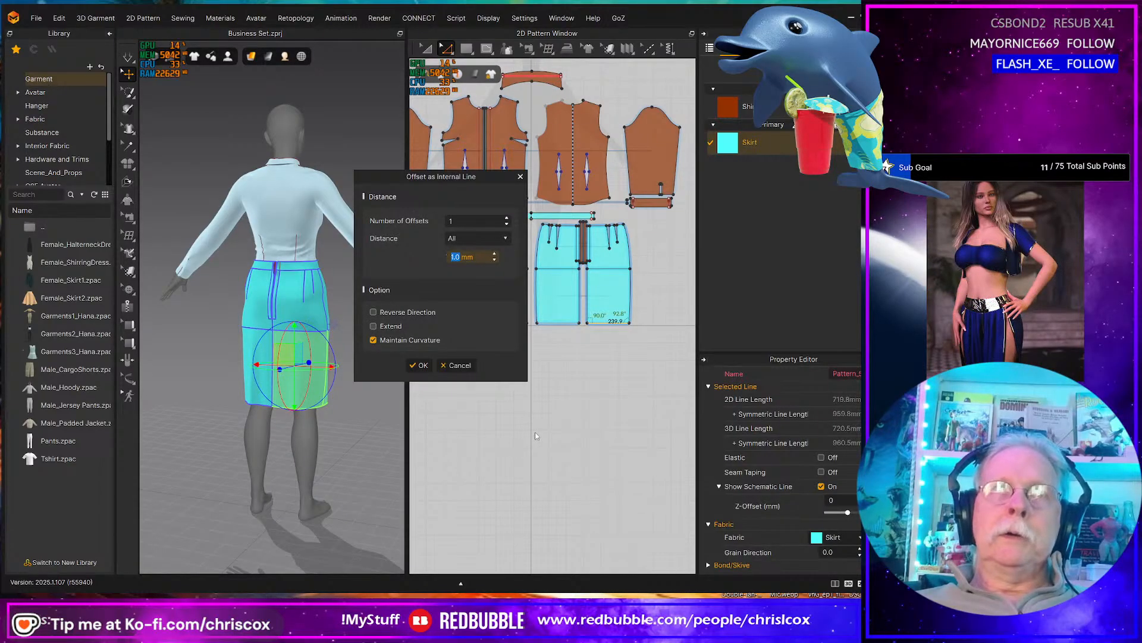
pyautogui.write('10')
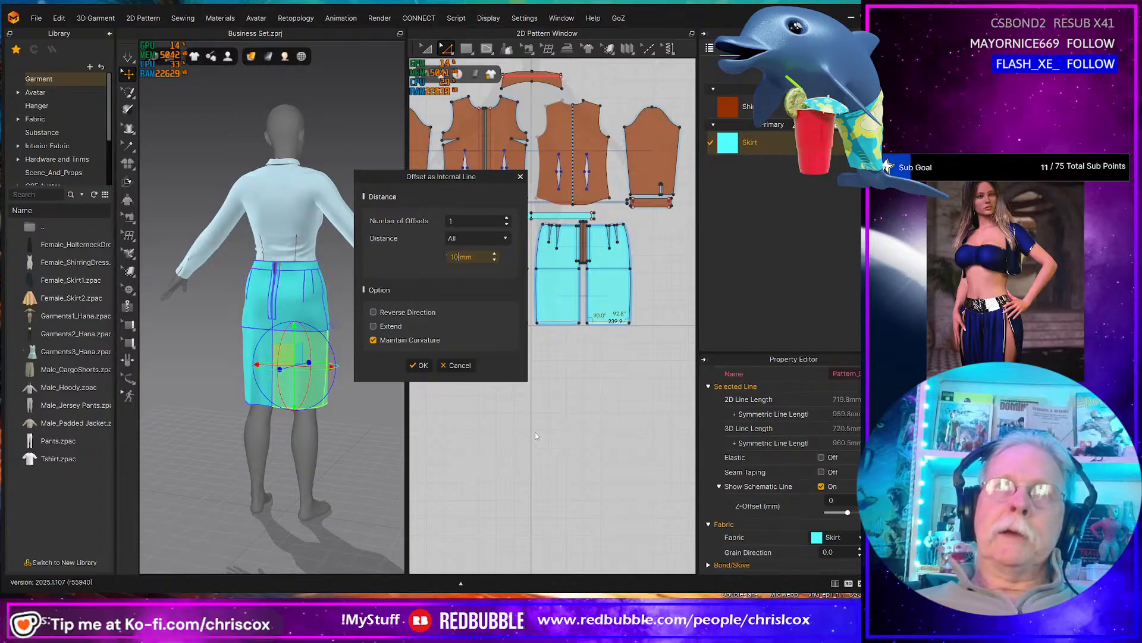
pyautogui.click(422, 365)
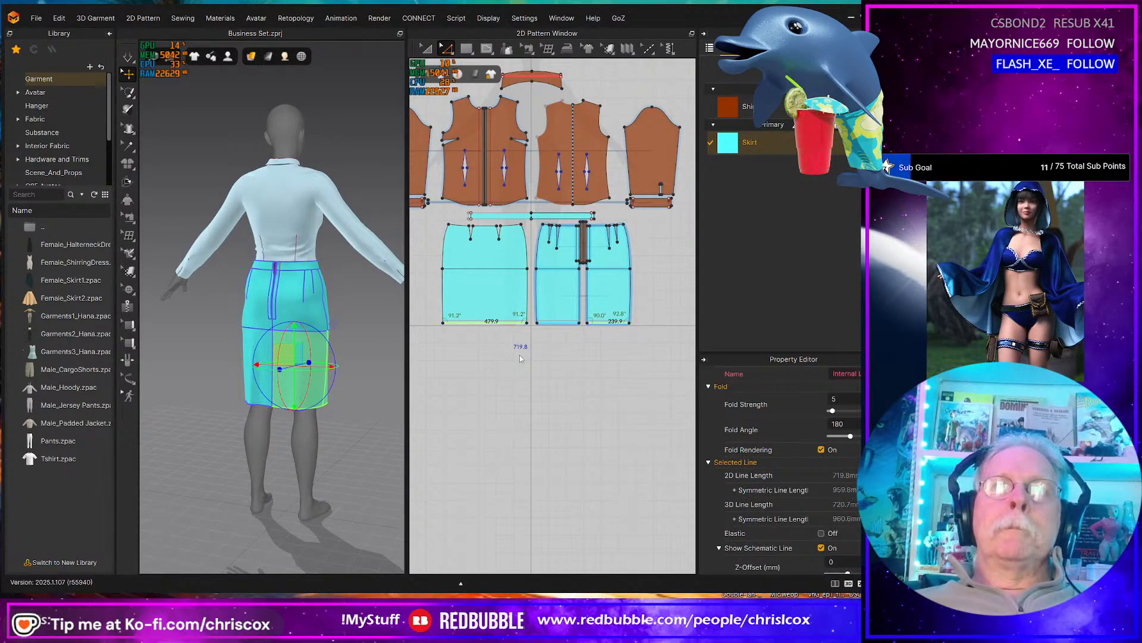
# - Try to cut and sew the front and back skirt panels together along their internal hem lines
pyautogui.rightClick(493, 321)
pyautogui.click(517, 442)
pyautogui.click(573, 354)
pyautogui.scroll(5, 568, 358)
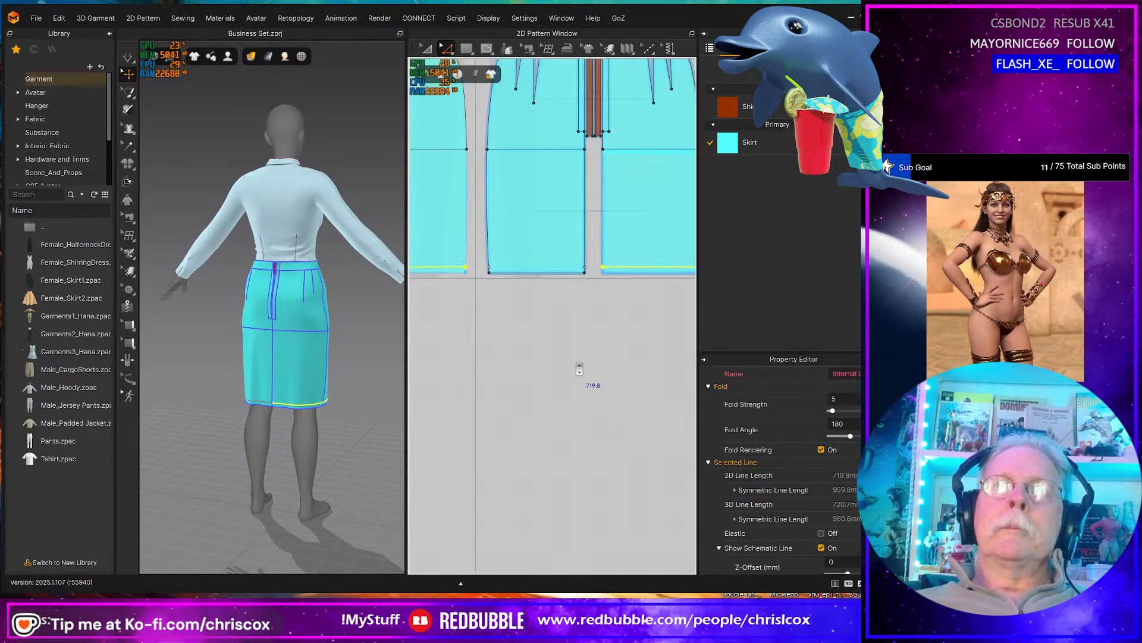
# - Cut and sew the symmetric back skirt panels along their internal hem line
pyautogui.rightClick(517, 268)
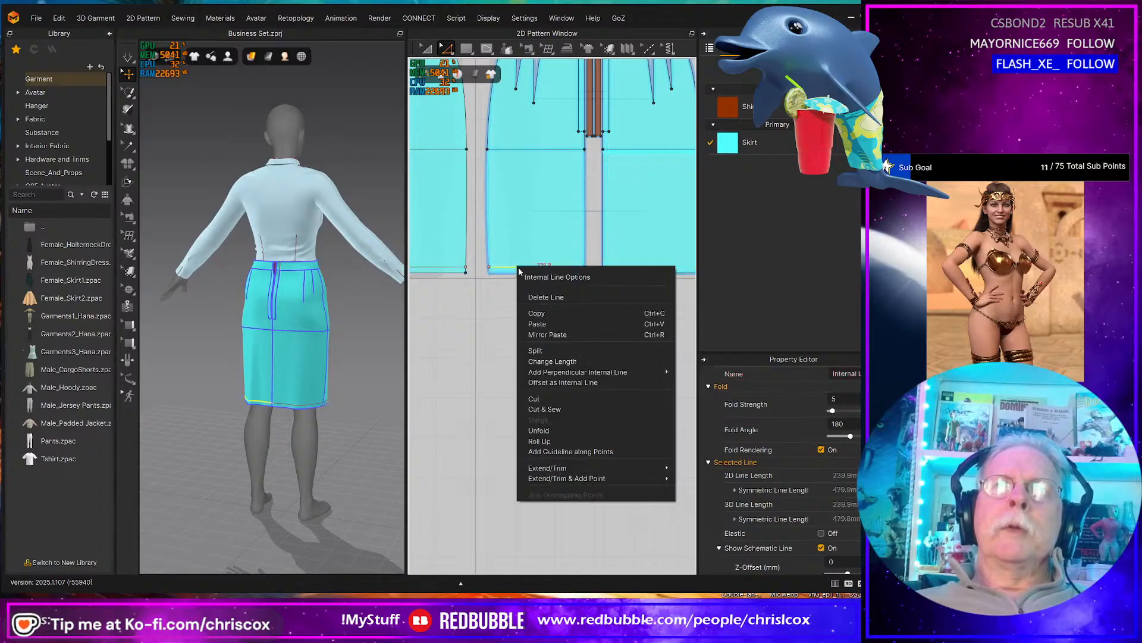
pyautogui.click(551, 411)
pyautogui.moveTo(533, 349); pyautogui.dragTo(604, 347, button='middle')
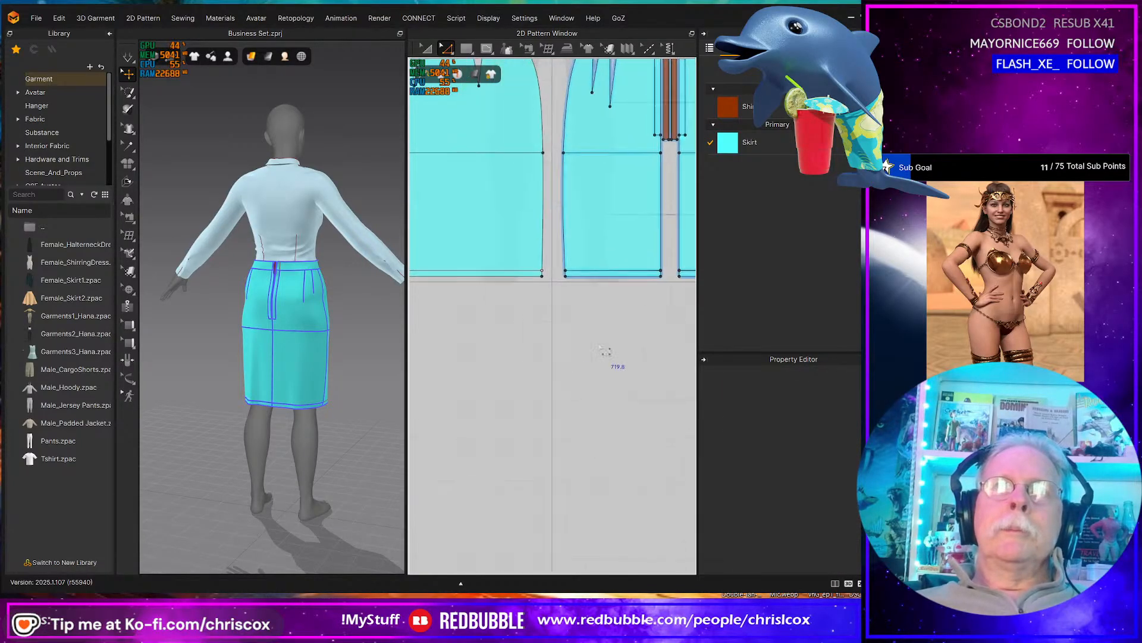
# - Try to cut and sew the front skirt panel along its internal hem line
pyautogui.click(500, 275)
pyautogui.rightClick(493, 272)
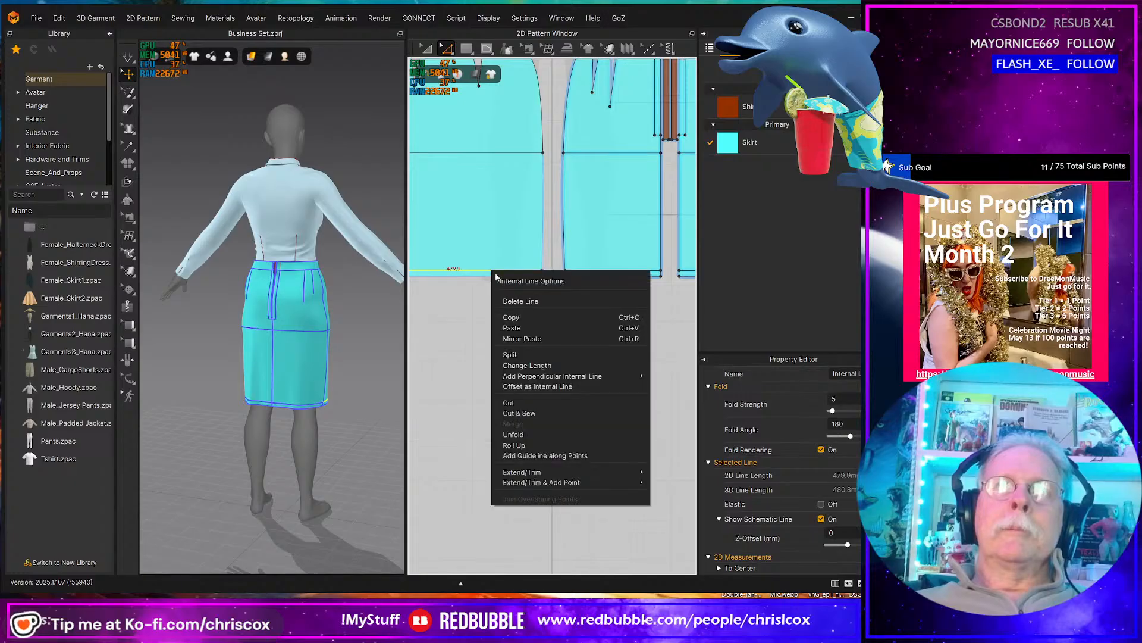
pyautogui.click(527, 408)
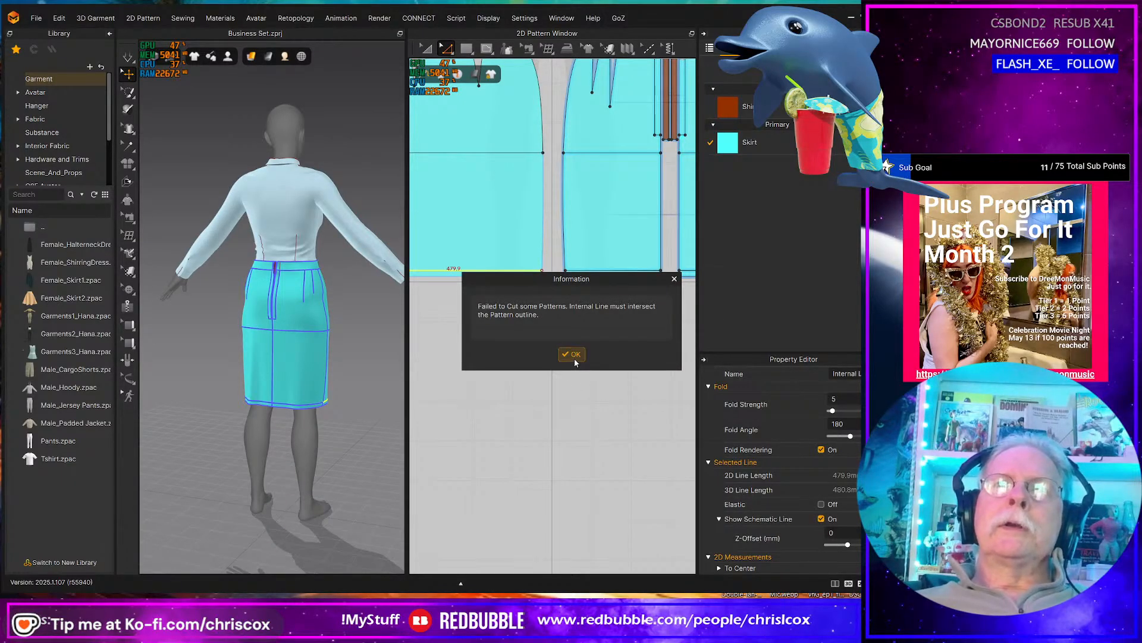
pyautogui.click(573, 355)
# - Extend the front skirt panel's internal hem line to the pattern outline, adding points where they meet
pyautogui.moveTo(502, 375); pyautogui.dragTo(663, 390, button='middle')
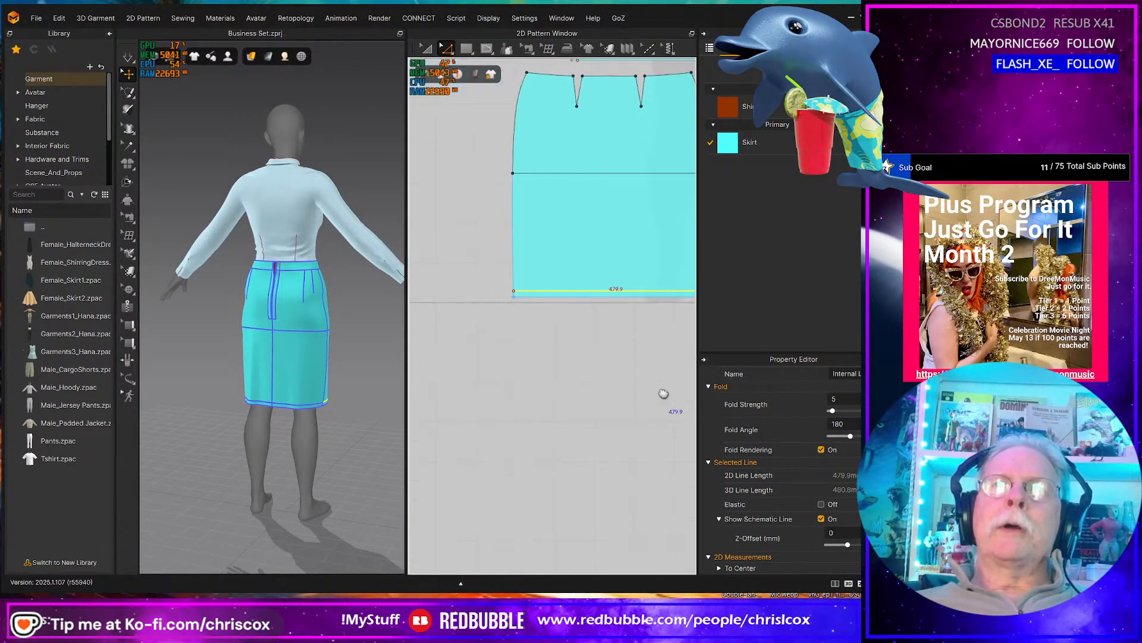
pyautogui.rightClick(557, 314)
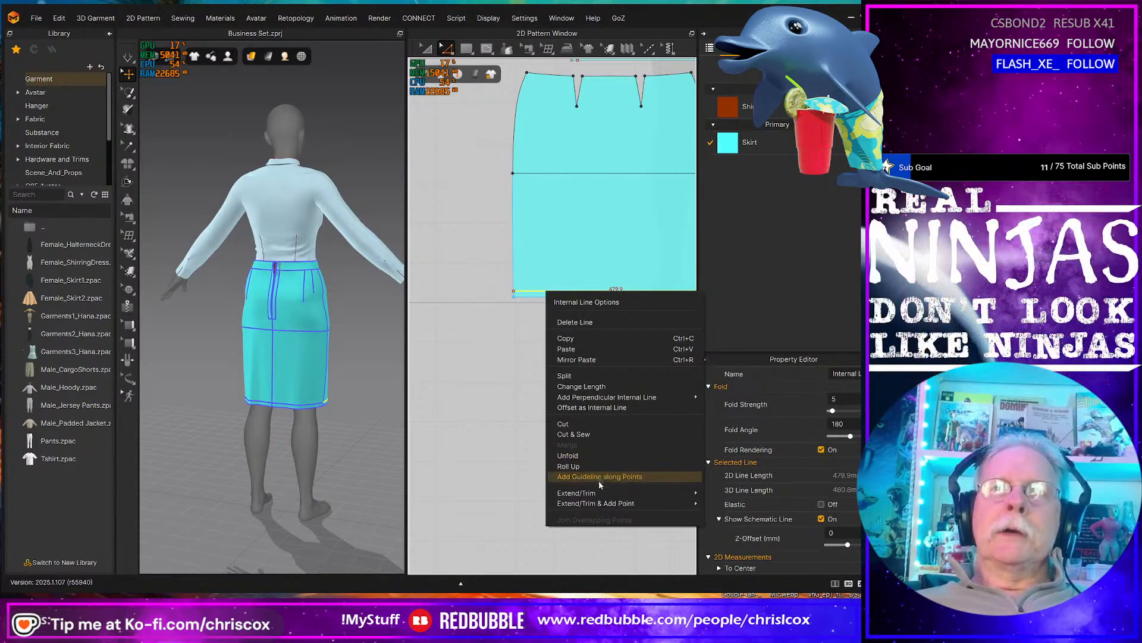
pyautogui.moveTo(601, 501)
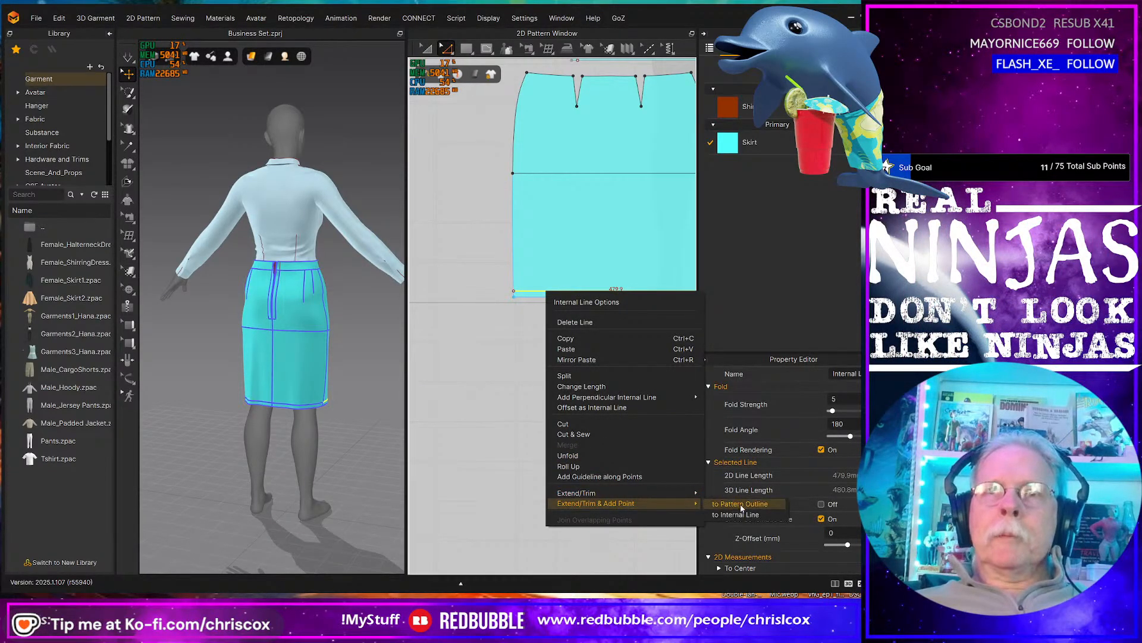
pyautogui.click(615, 478)
pyautogui.click(536, 334)
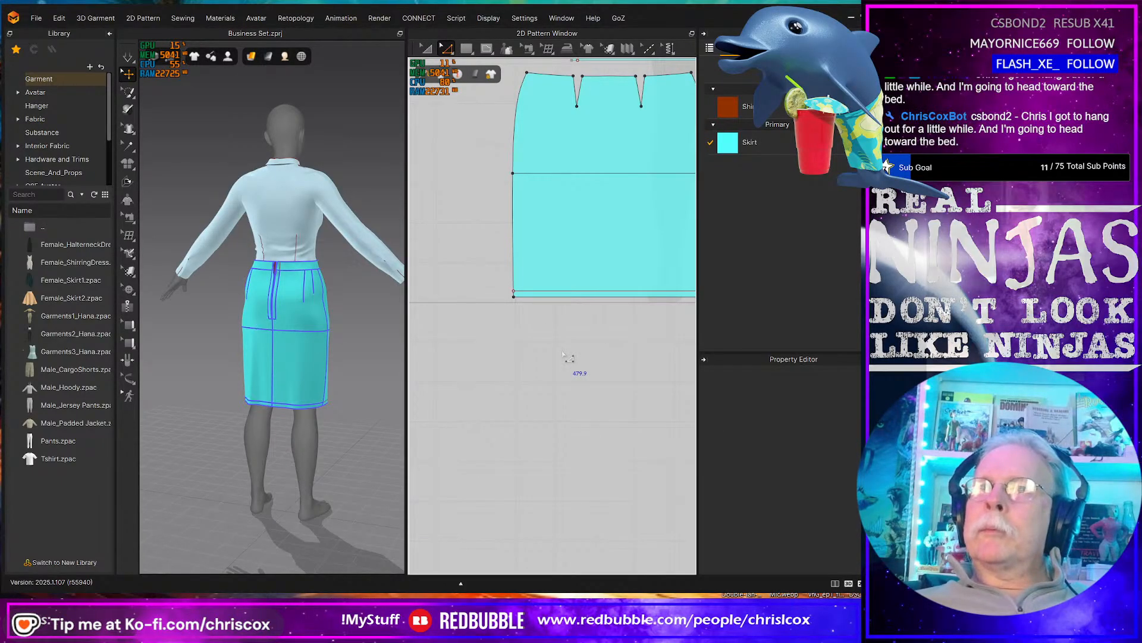
# - Cut and sew the front skirt panel along its extended internal hem line
pyautogui.moveTo(609, 368); pyautogui.dragTo(526, 394, button='middle')
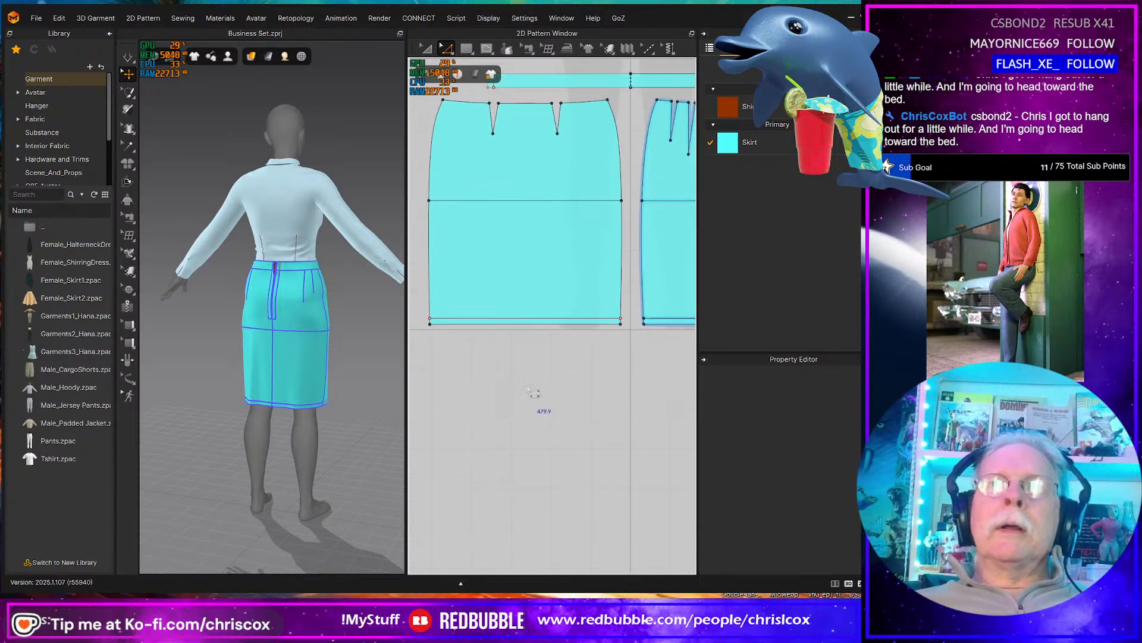
pyautogui.click(515, 321)
pyautogui.rightClick(513, 318)
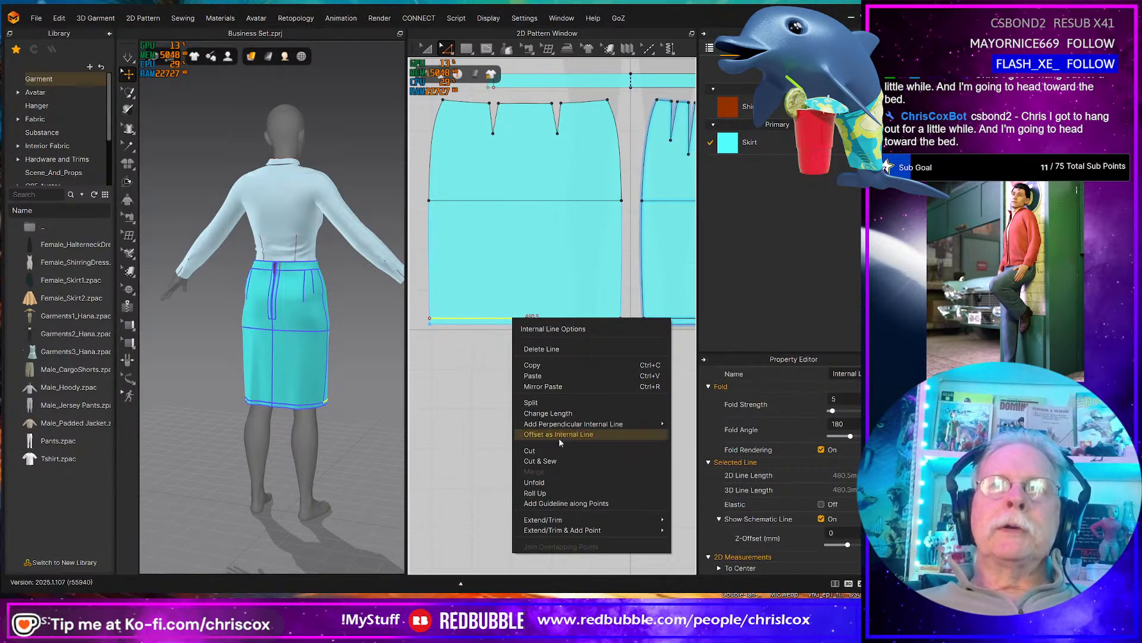
pyautogui.click(549, 462)
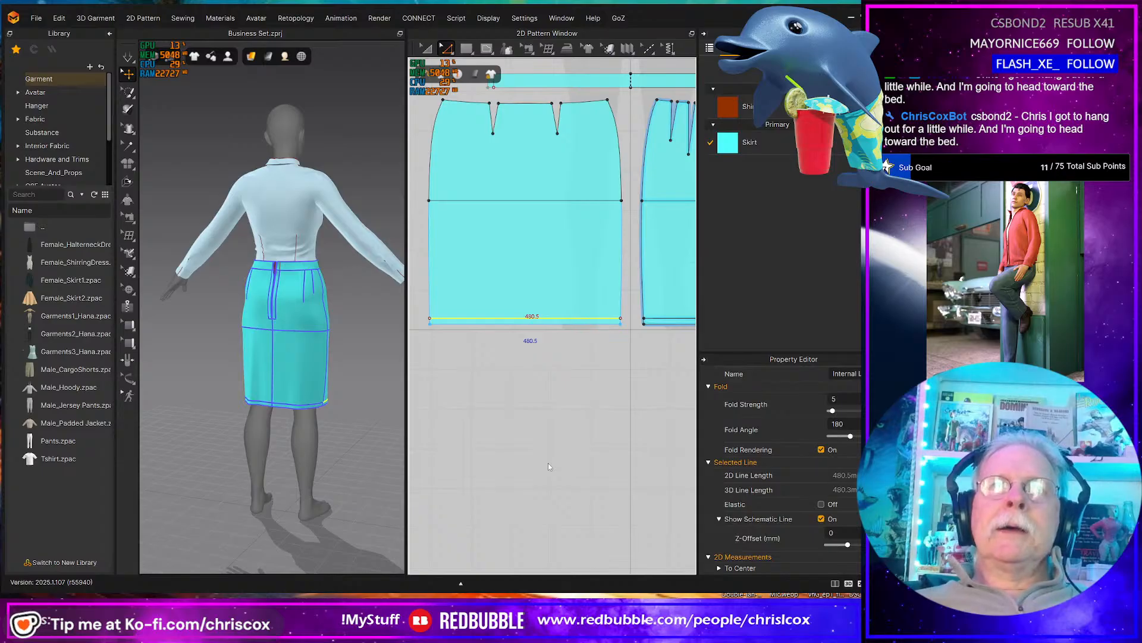
pyautogui.click(430, 267)
pyautogui.click(441, 173)
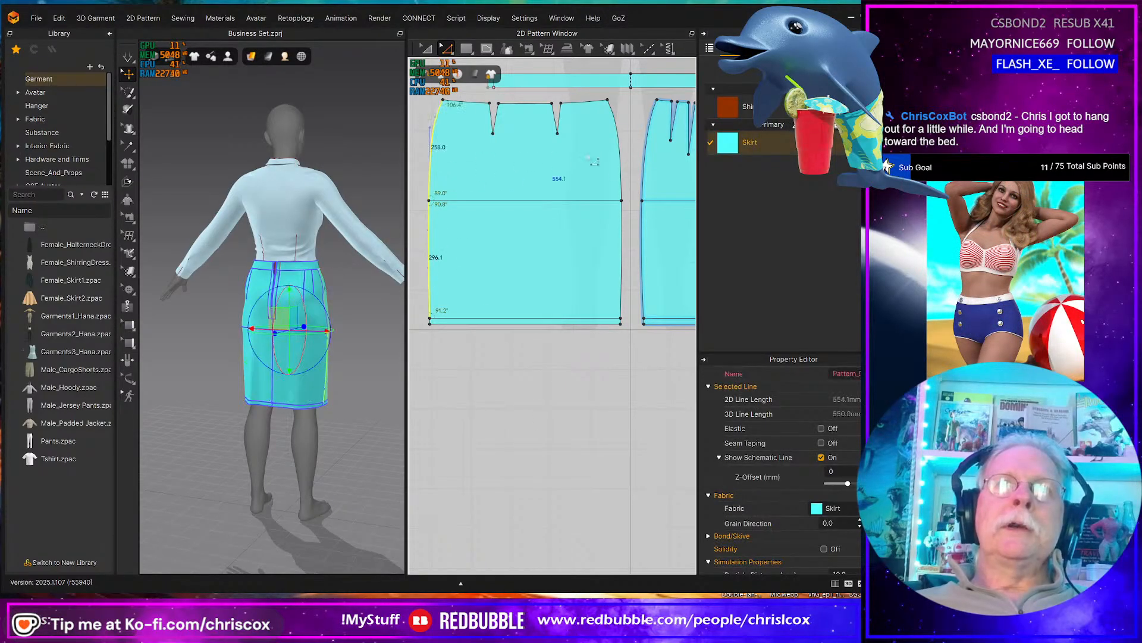
pyautogui.click(622, 189)
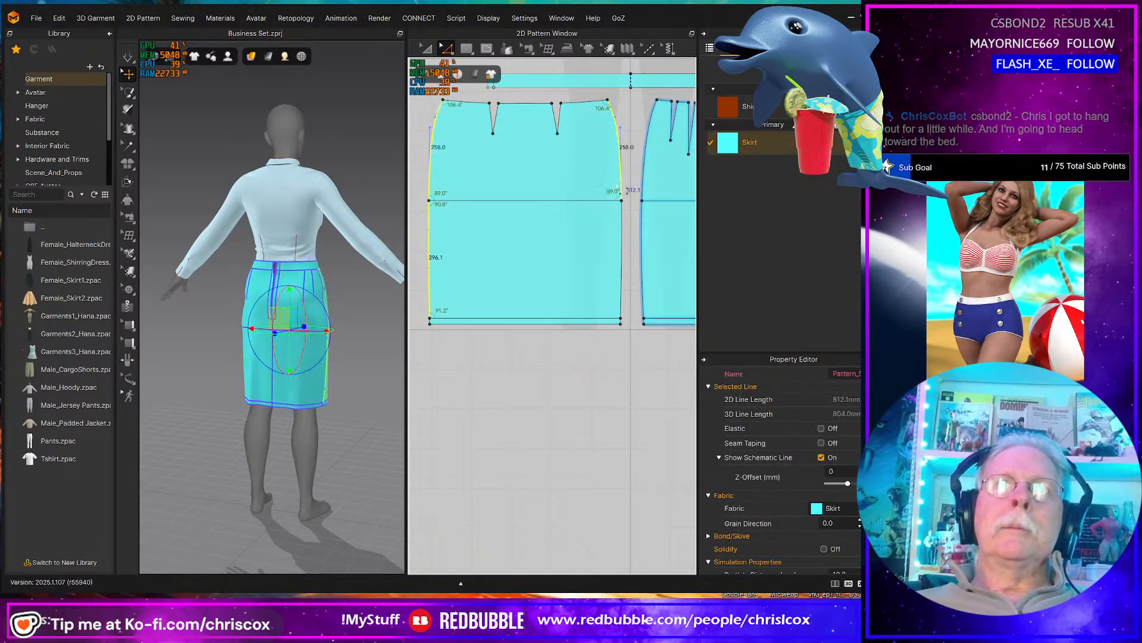
pyautogui.click(622, 247)
pyautogui.moveTo(630, 246); pyautogui.dragTo(557, 270, button='right')
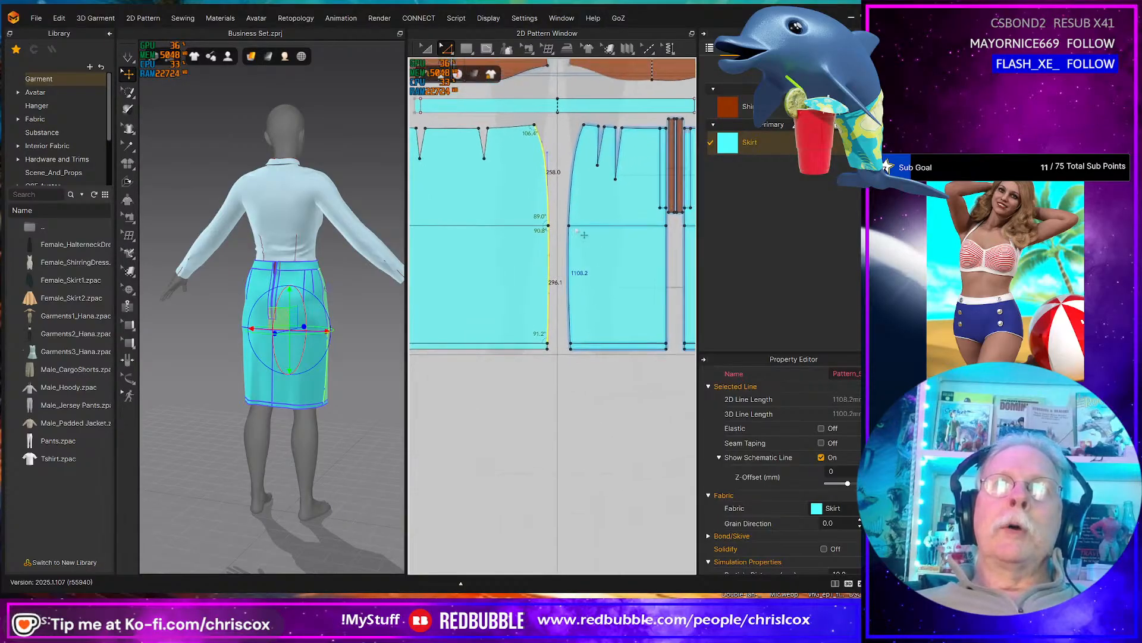
# - Offset both outer side-seam segments of the symmetric back skirt panels as an internal line at 5 mm
pyautogui.click(572, 188)
pyautogui.keyDown('shift'); pyautogui.click(569, 255); pyautogui.keyUp('shift')
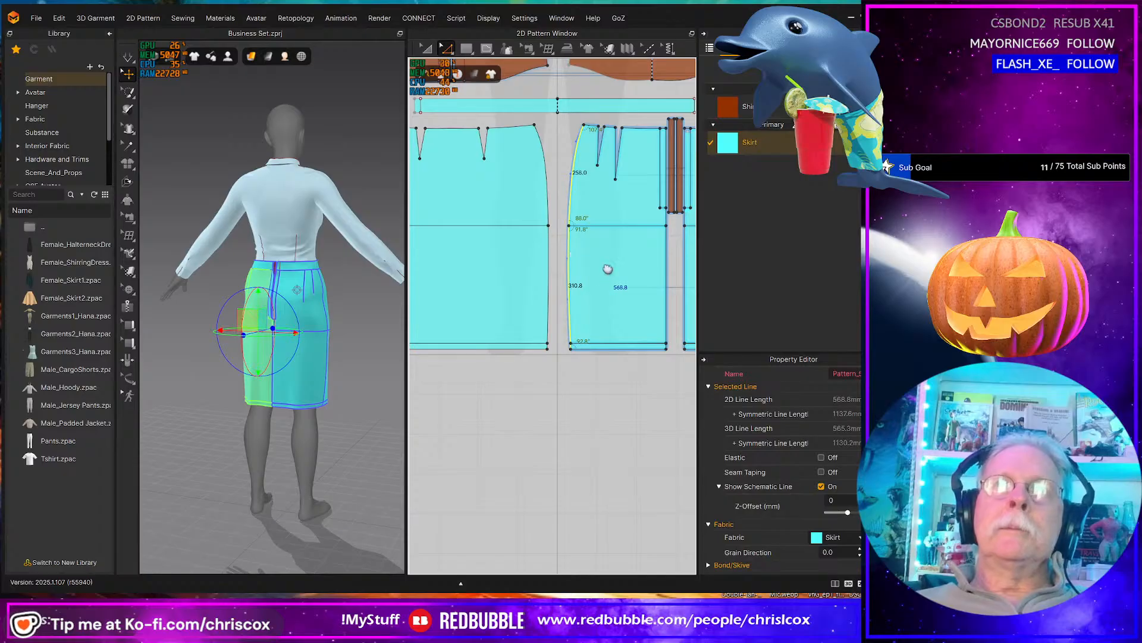
pyautogui.moveTo(608, 269); pyautogui.dragTo(566, 291, button='right')
pyautogui.rightClick(543, 294)
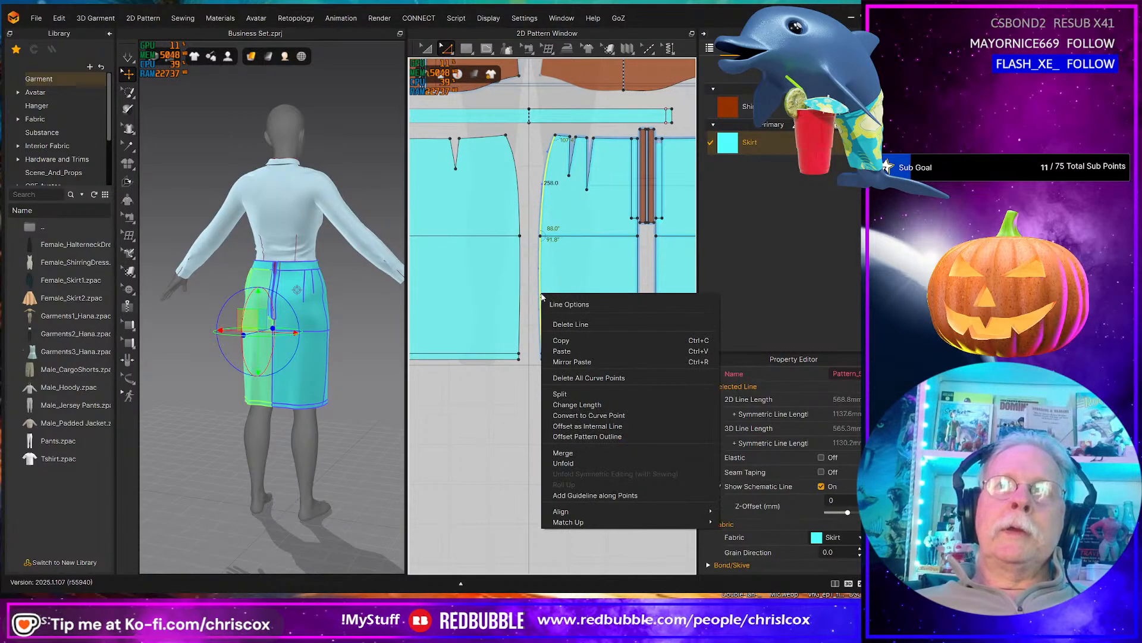
pyautogui.click(595, 426)
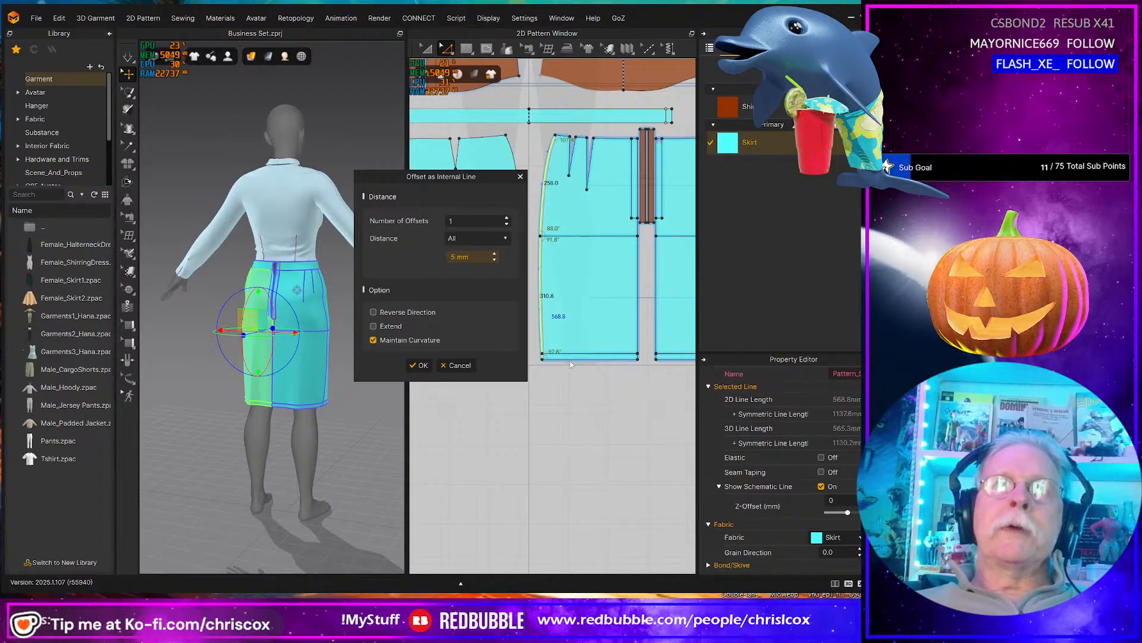
# - Offset the back skirt panel's side seam as an internal line at 5 mm, and cut and sew along that line
pyautogui.click(422, 366)
pyautogui.scroll(5, 550, 271)
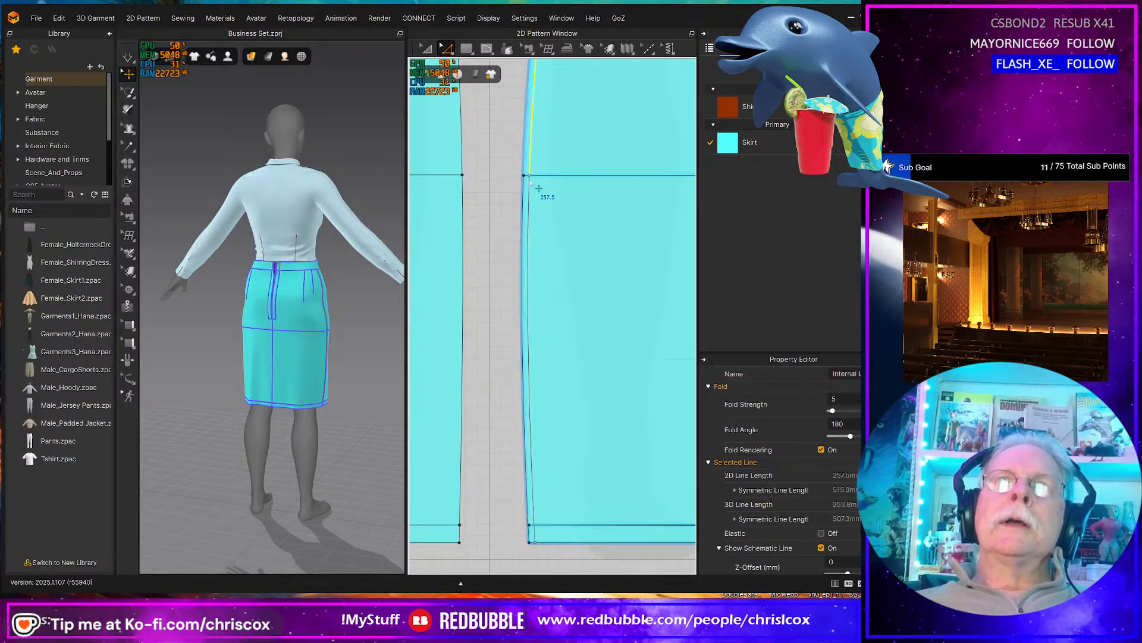
pyautogui.rightClick(530, 185)
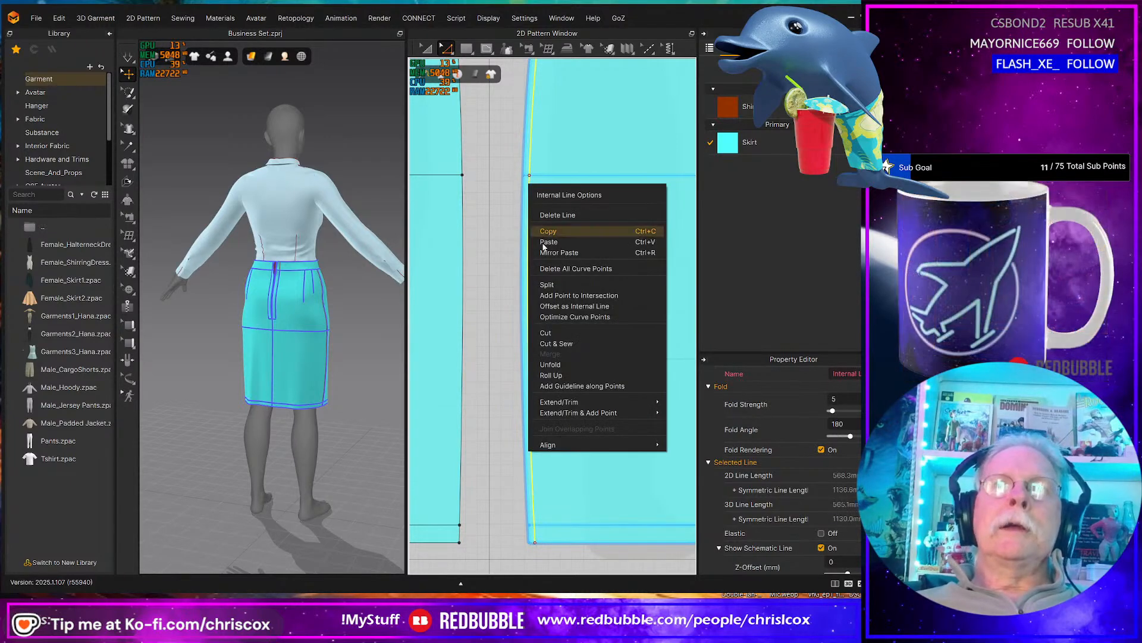
pyautogui.click(556, 343)
pyautogui.click(565, 355)
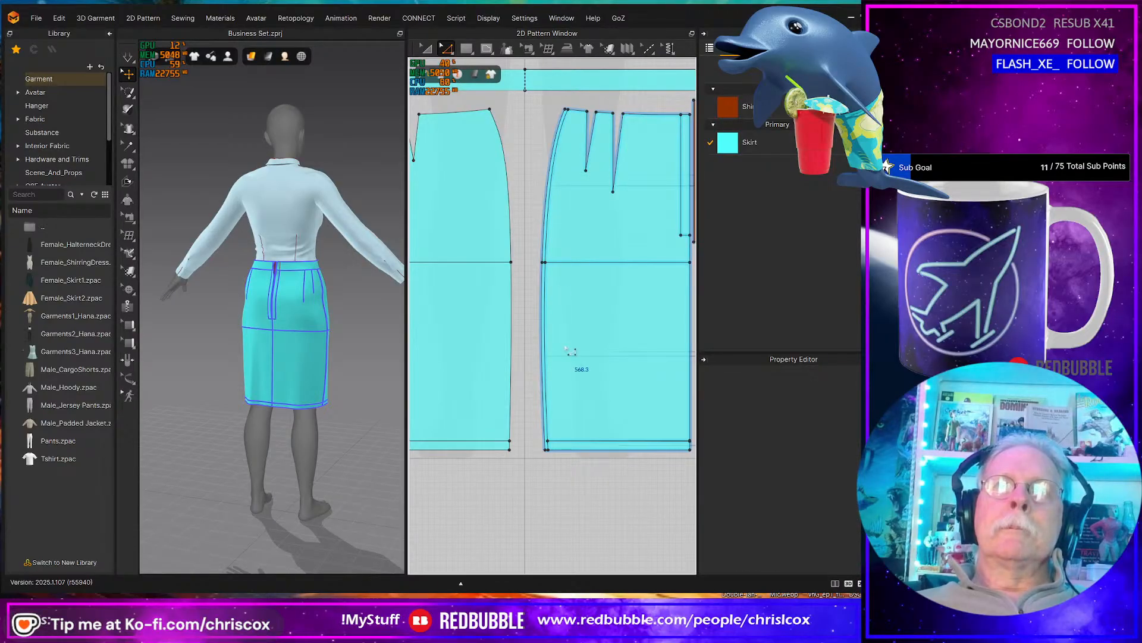
# - Examine the separated side strips and the bottom corner of the back skirt panel
pyautogui.scroll(3, 566, 359)
pyautogui.press('a')
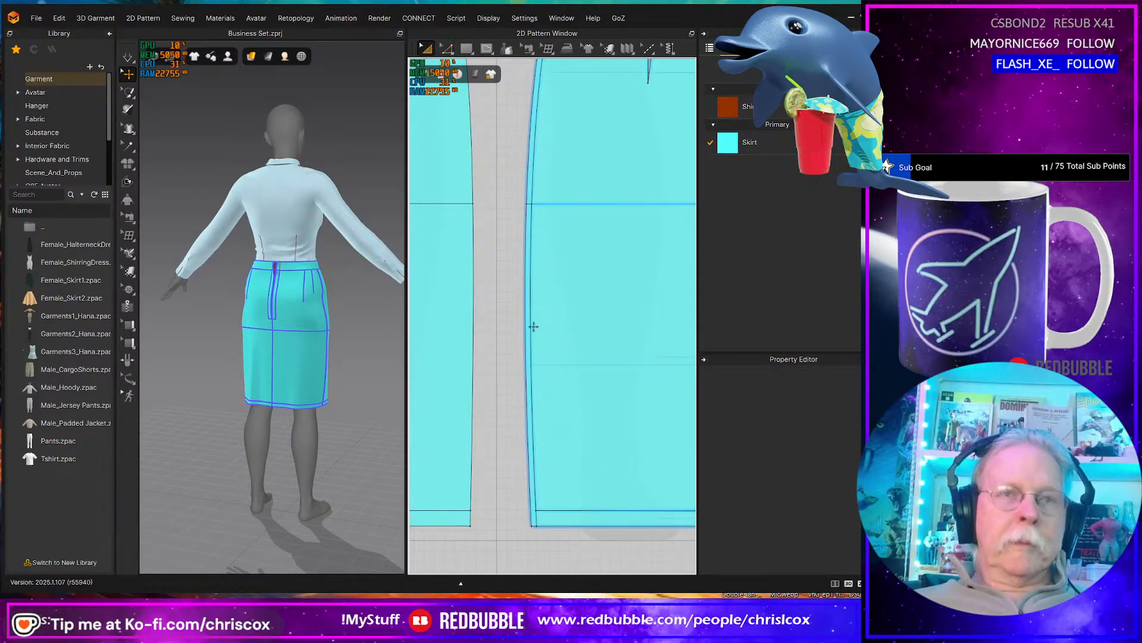
pyautogui.click(526, 324)
pyautogui.click(527, 177)
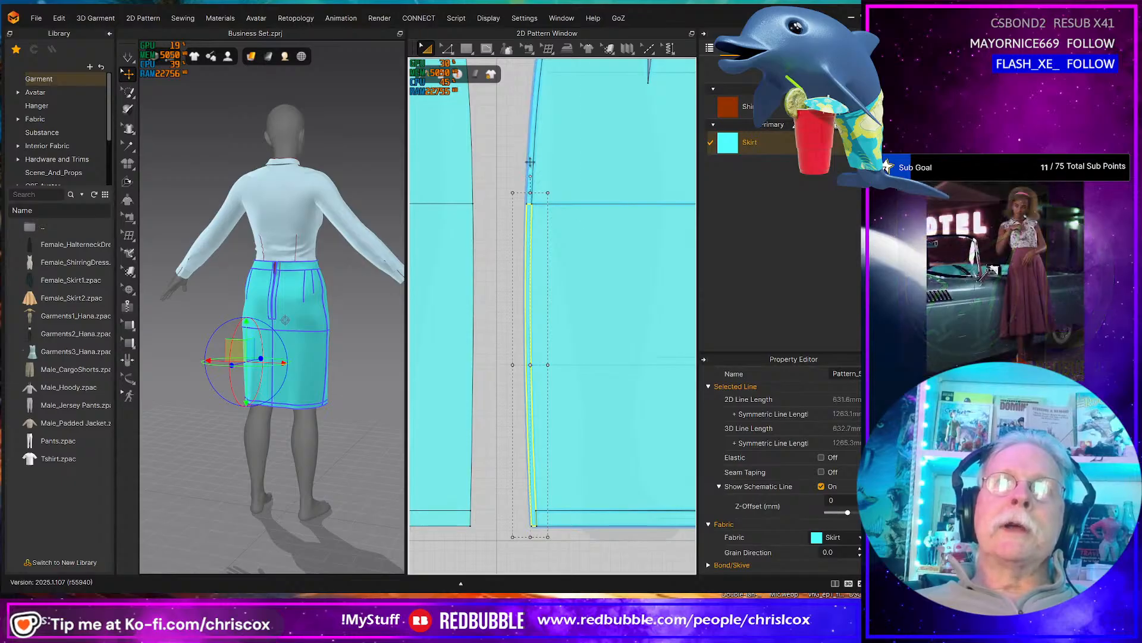
pyautogui.scroll(-3, 539, 375)
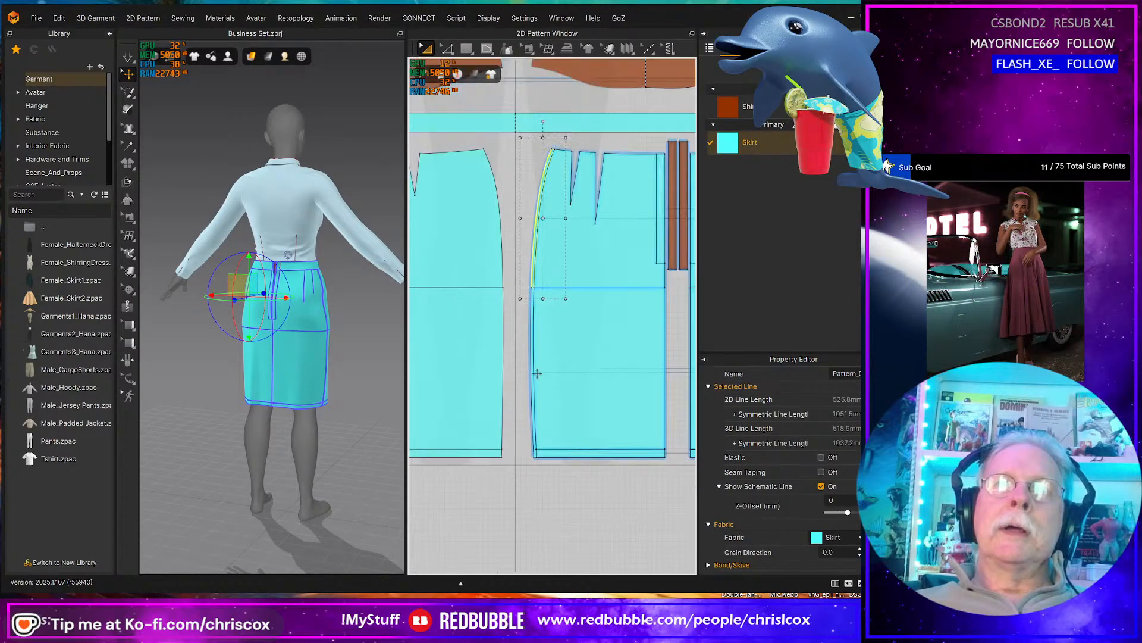
pyautogui.moveTo(491, 404); pyautogui.dragTo(439, 367, button='middle')
pyautogui.scroll(5, 549, 420)
pyautogui.scroll(1, 550, 422)
pyautogui.click(572, 411)
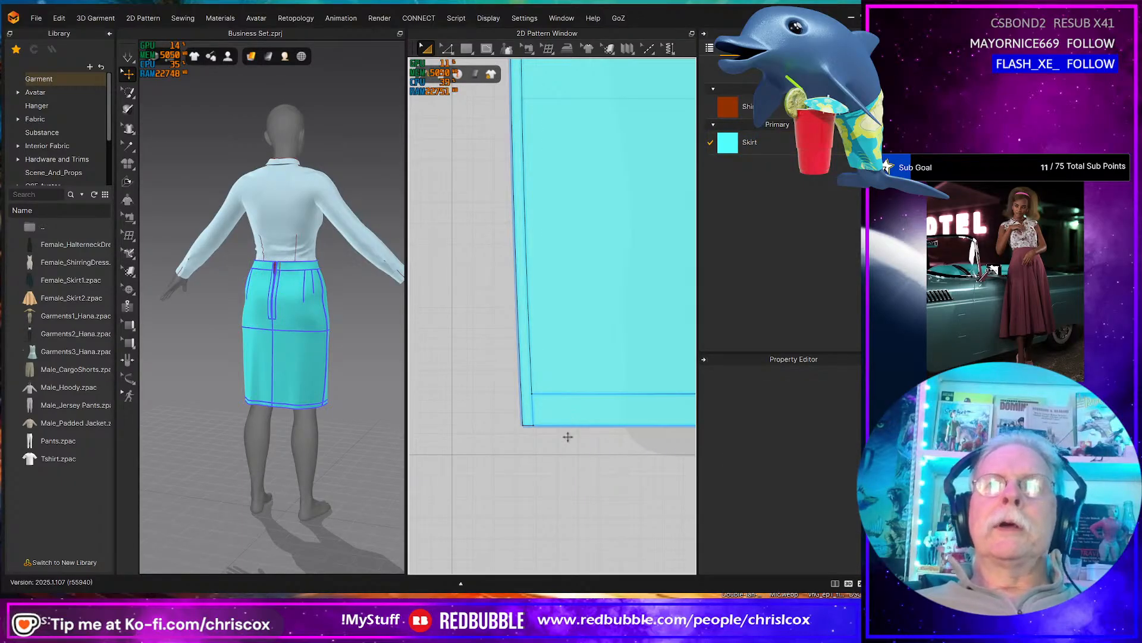
# - Undo the side-seam cut and select the back panel's lower edge above the hem strip
pyautogui.hotkey('ctrl', 'z')
pyautogui.click(573, 442)
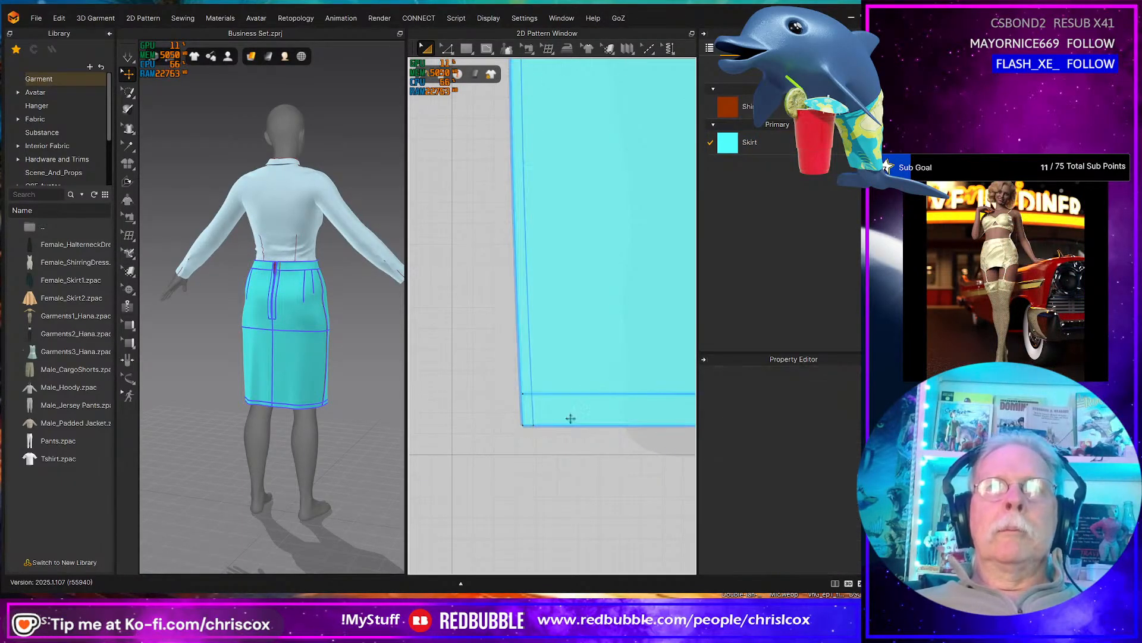
pyautogui.click(574, 392)
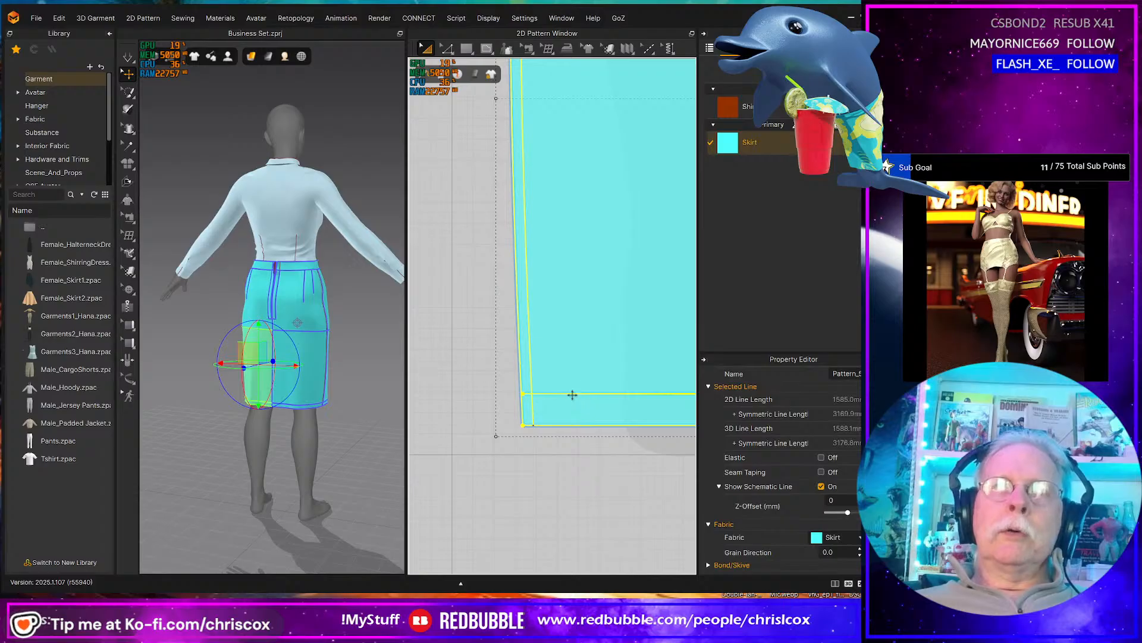
pyautogui.press('z')
pyautogui.click(574, 395)
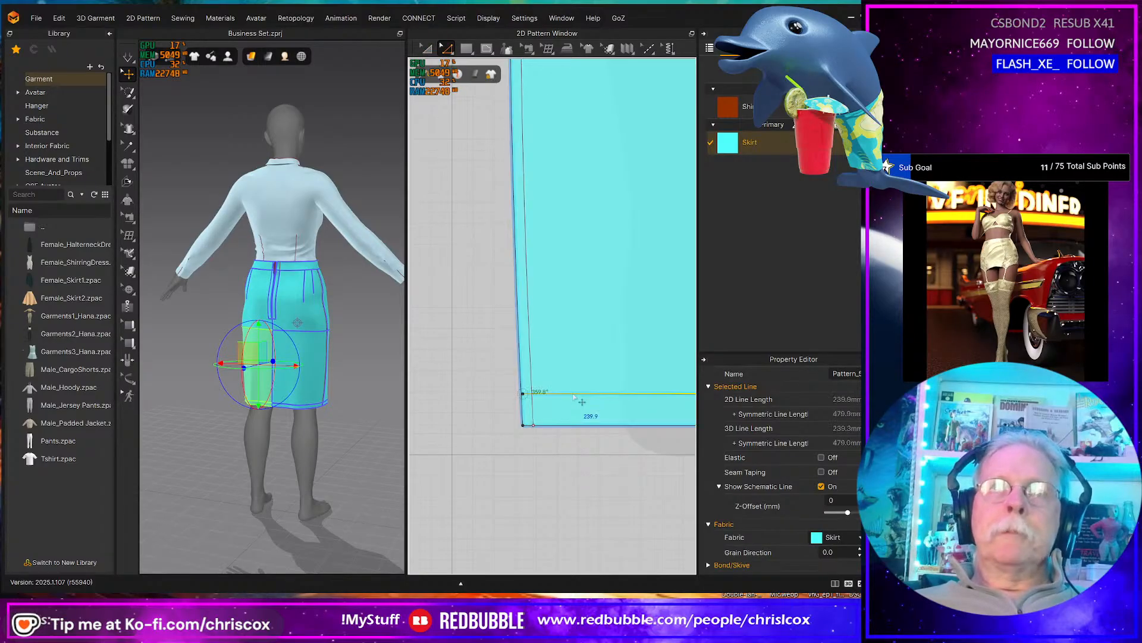
pyautogui.rightClick(574, 395)
# - Examine the hem seam across the back panel and where it meets the offset side line
pyautogui.moveTo(586, 346); pyautogui.dragTo(216, 345, button='middle')
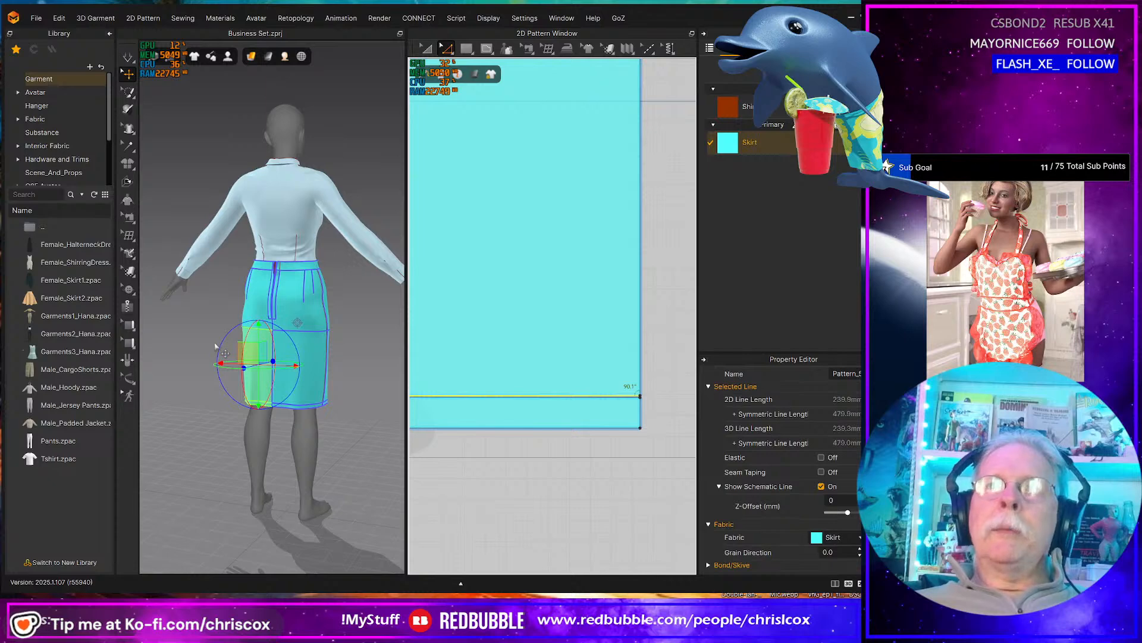
pyautogui.moveTo(331, 394); pyautogui.dragTo(390, 390, button='middle')
pyautogui.scroll(-4, 543, 435)
pyautogui.moveTo(556, 435); pyautogui.dragTo(641, 413, button='middle')
pyautogui.scroll(-2, 467, 405)
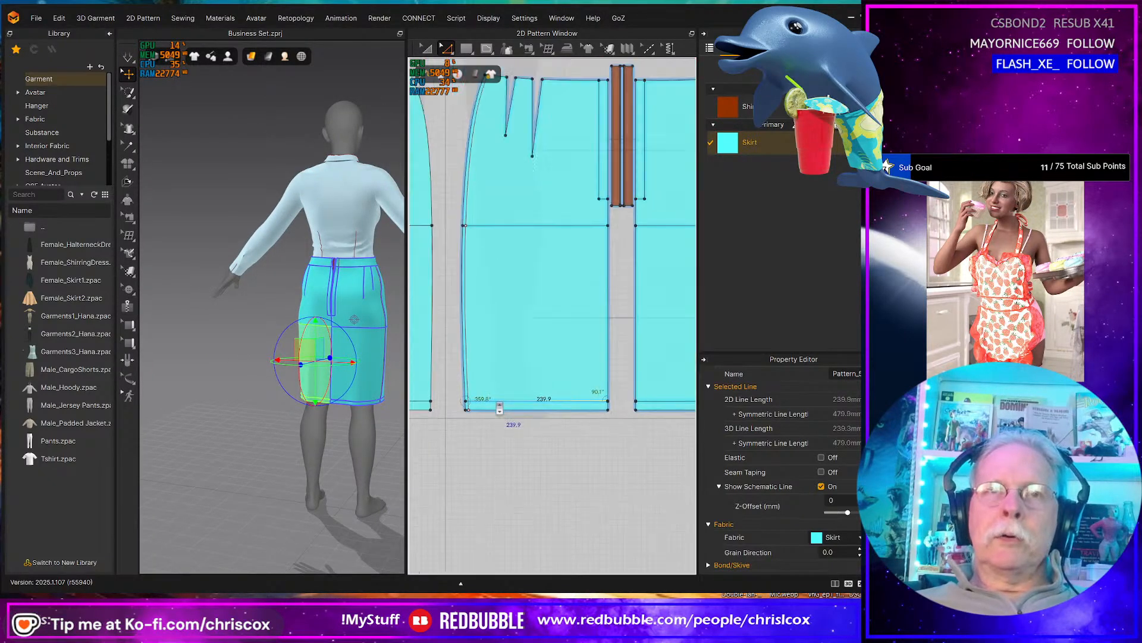
pyautogui.scroll(-3, 476, 406)
pyautogui.scroll(6, 502, 408)
pyautogui.scroll(2, 503, 408)
pyautogui.moveTo(503, 409); pyautogui.dragTo(618, 405, button='middle')
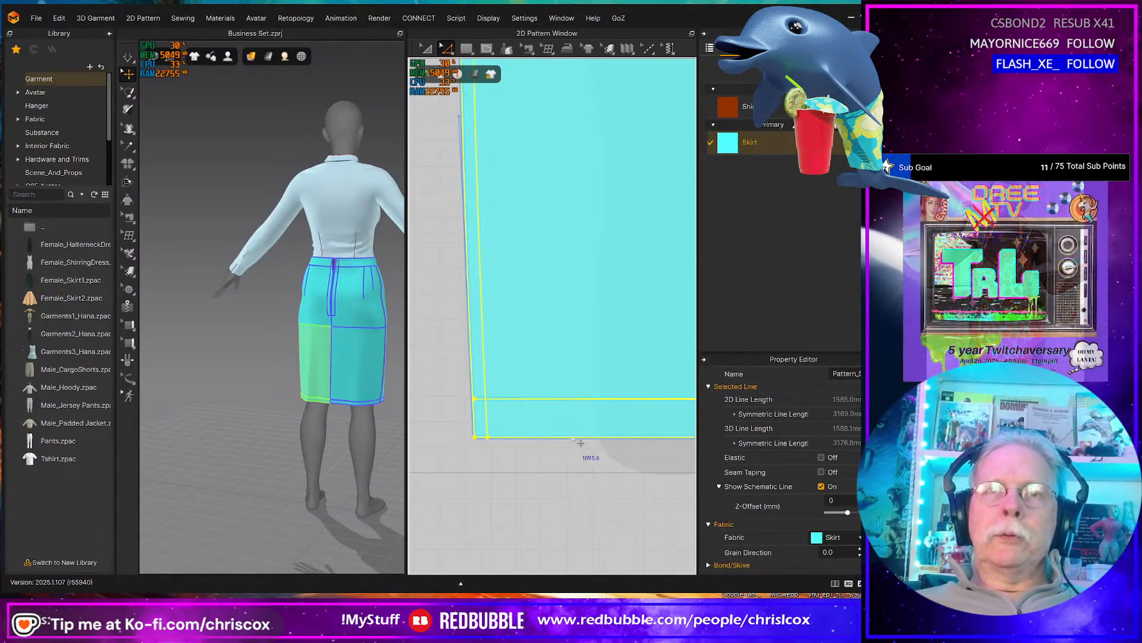
# - Undo the side-seam offset line, the hem cut and the hem's internal offset line on the skirt panels
pyautogui.doubleClick(574, 405)
pyautogui.click(523, 401)
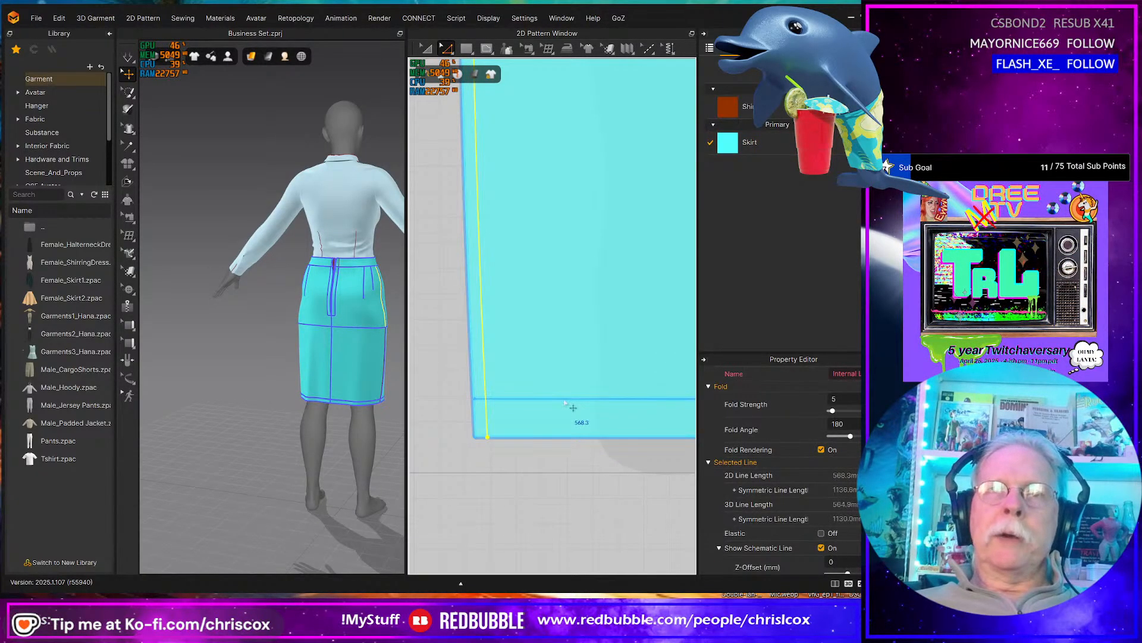
pyautogui.click(566, 404)
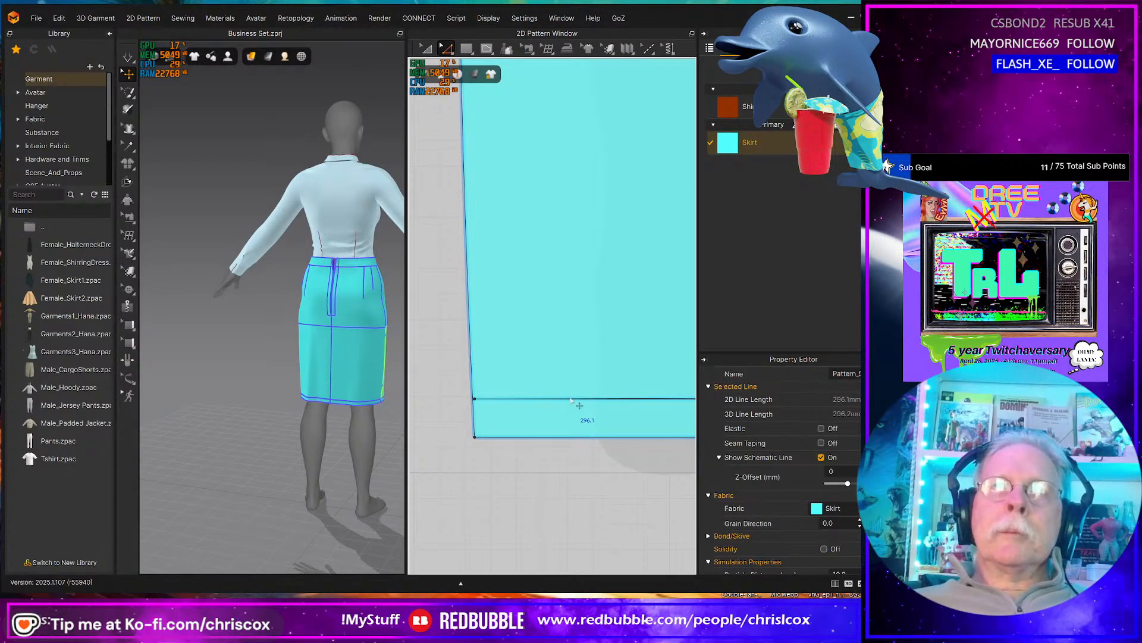
pyautogui.press('Escape')
pyautogui.click(571, 400)
pyautogui.press('Escape')
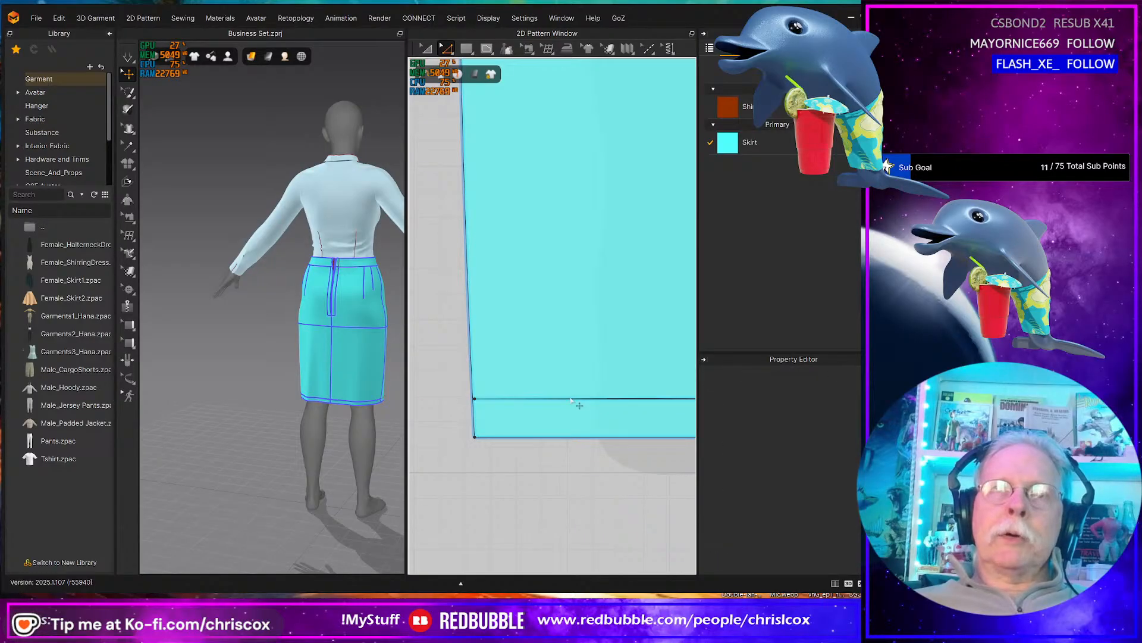
pyautogui.click(539, 403)
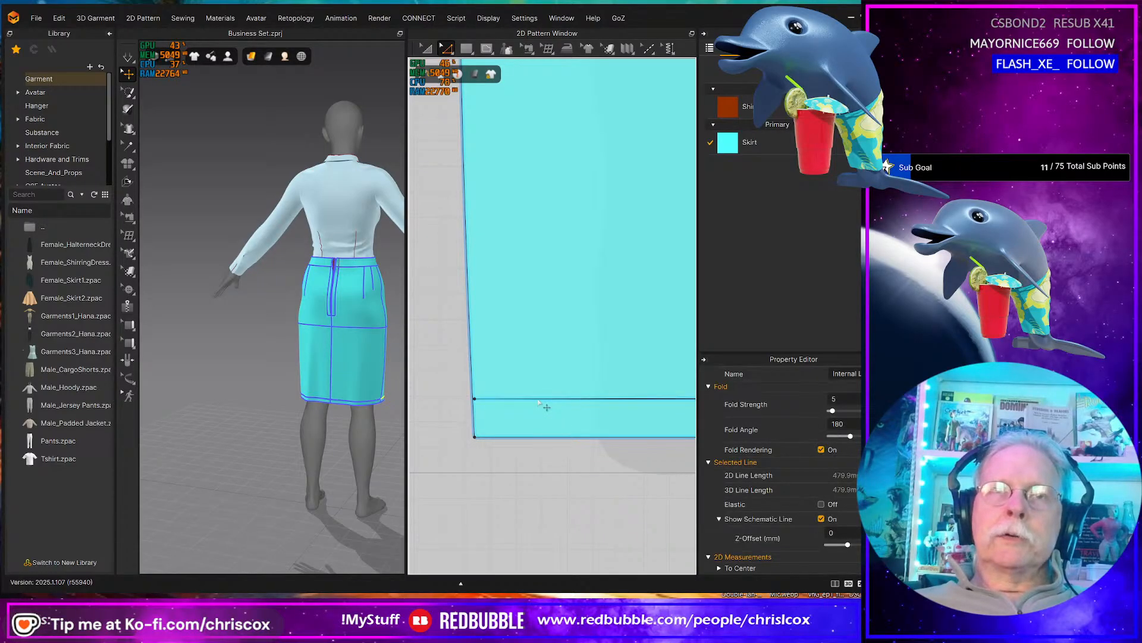
pyautogui.hotkey('ctrl', 'z')
pyautogui.hotkey('ctrl', 'z')
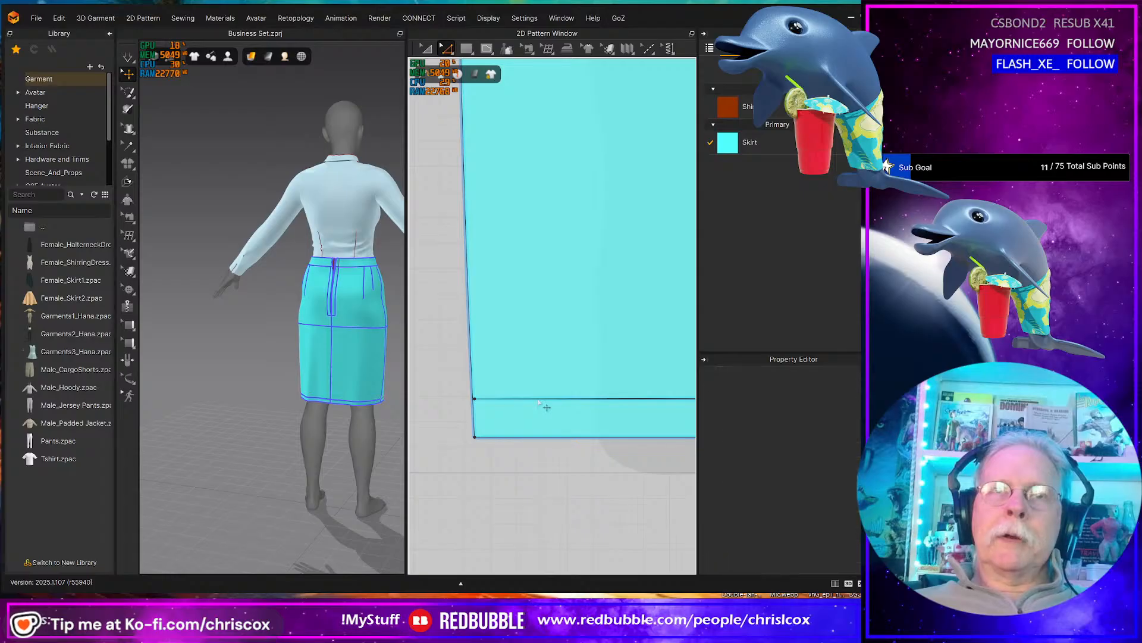
pyautogui.hotkey('ctrl', 'z')
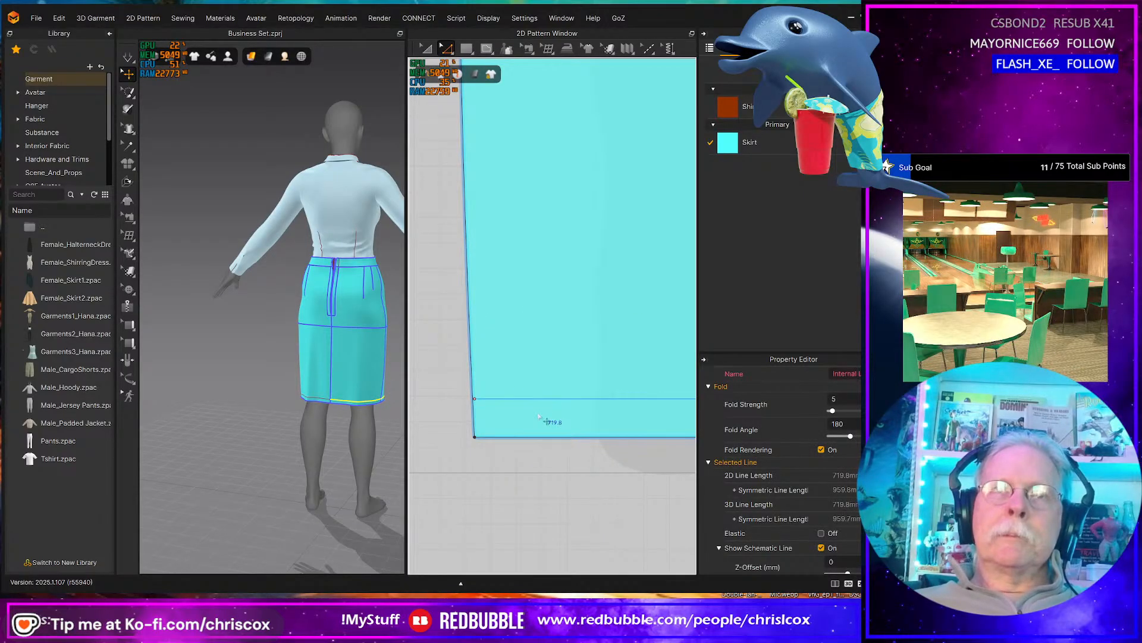
pyautogui.hotkey('ctrl', 'z')
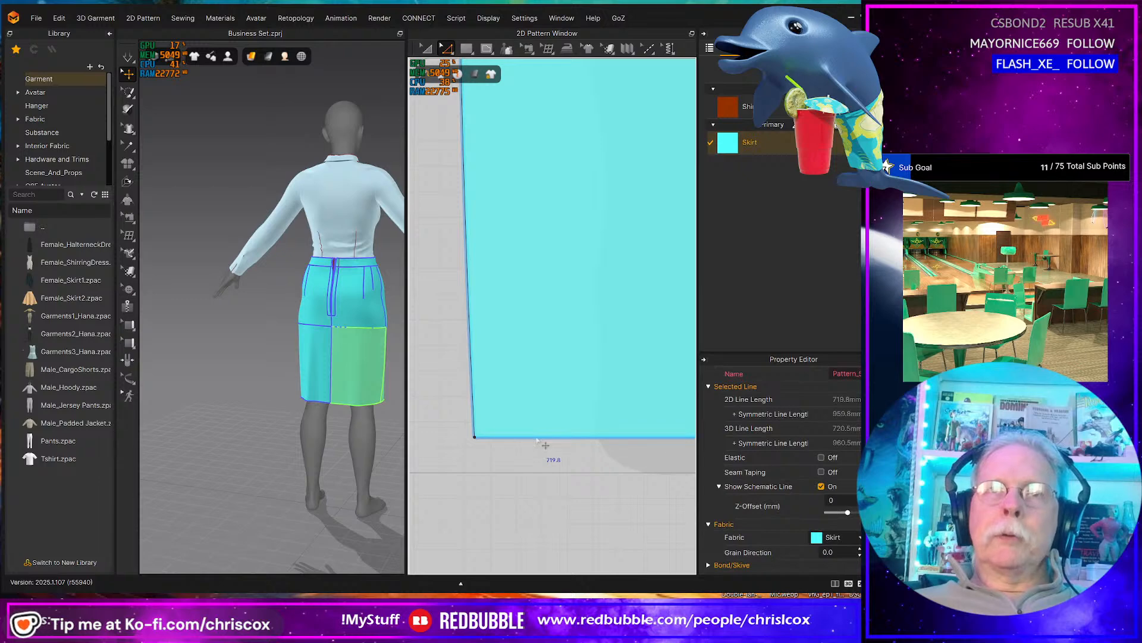
# - Offset the bottom edges of the front and back skirt panels as internal lines at 15 mm with Extend enabled
pyautogui.click(538, 441)
pyautogui.scroll(-6, 537, 443)
pyautogui.moveTo(537, 451); pyautogui.dragTo(666, 436, button='middle')
pyautogui.click(561, 425)
pyautogui.rightClick(561, 427)
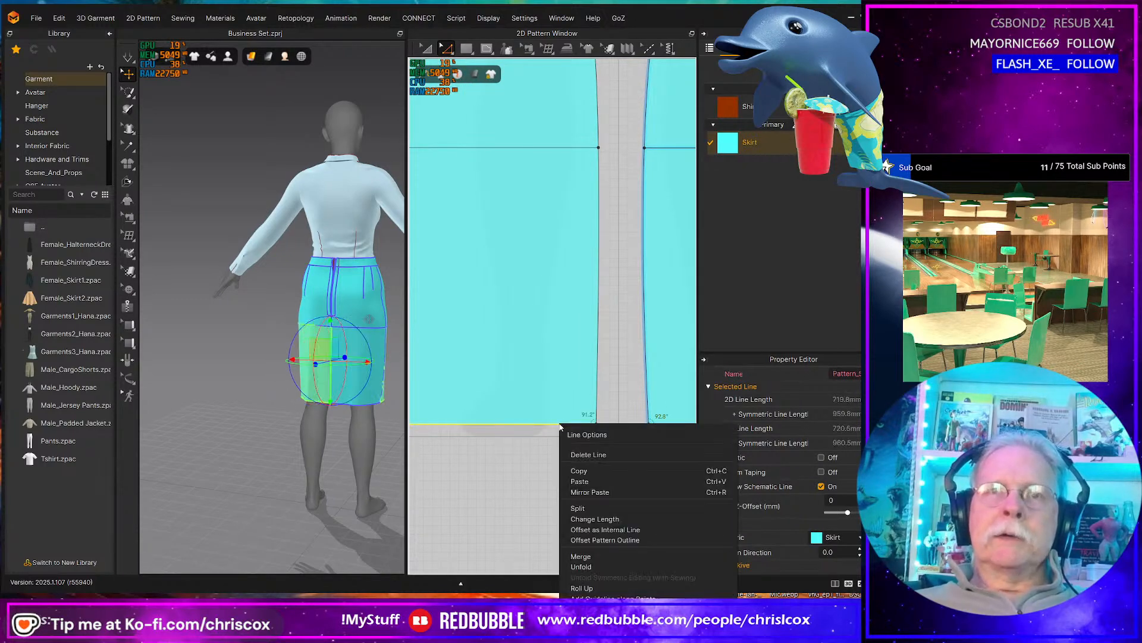
pyautogui.click(599, 535)
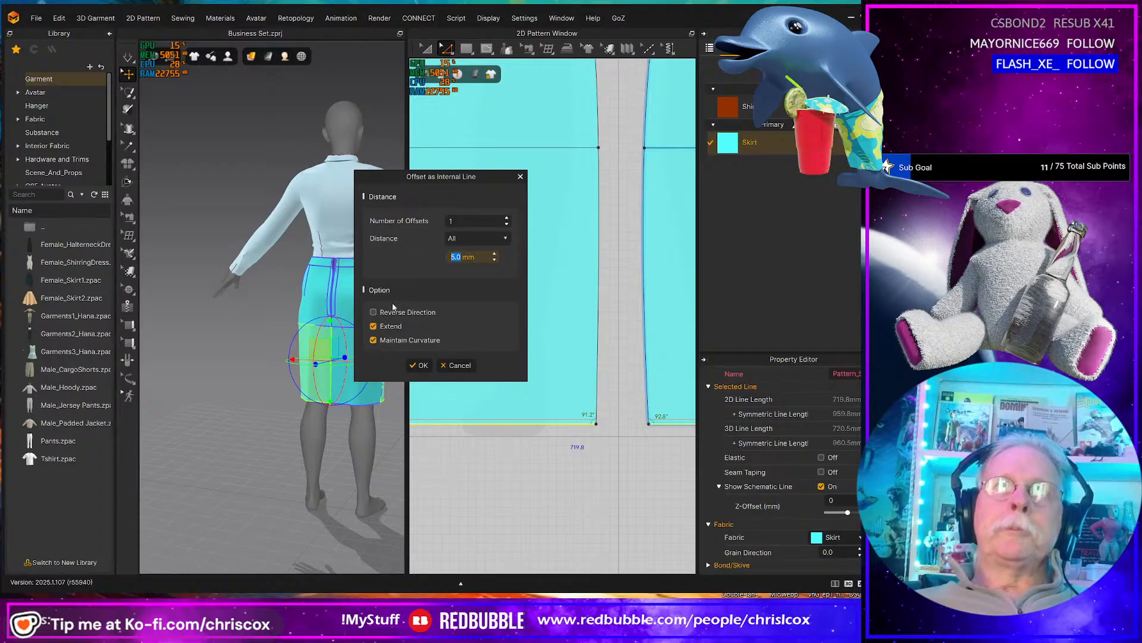
pyautogui.write('15')
pyautogui.click(423, 364)
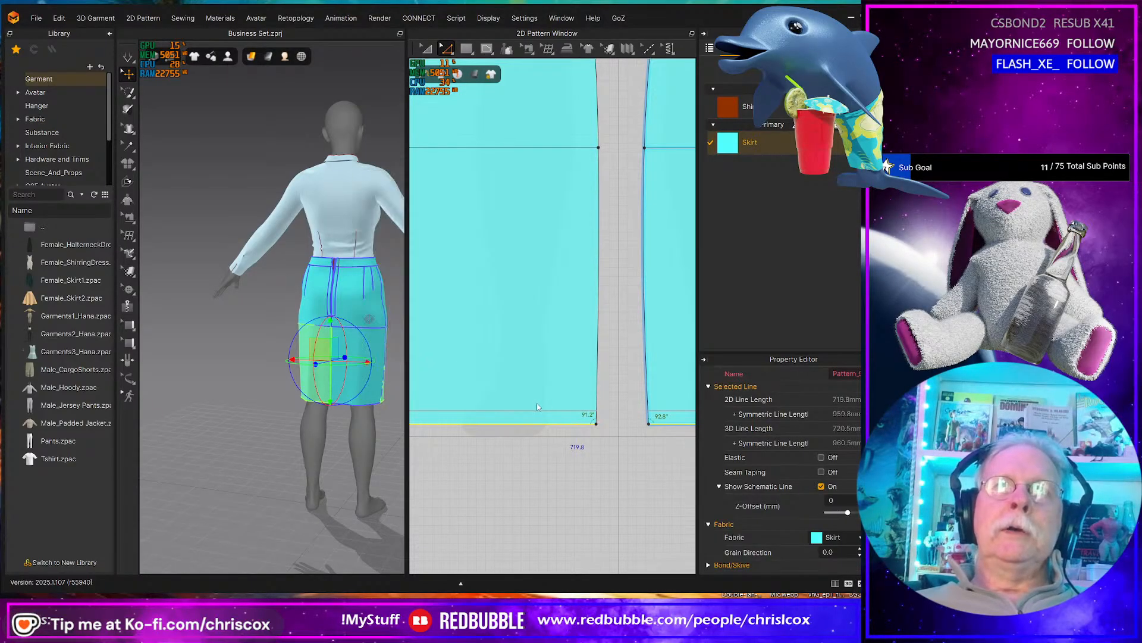
# - Cut and sew the front and back skirt panels along the new hem lines, and check the separated hem strips
pyautogui.click(545, 411)
pyautogui.rightClick(546, 412)
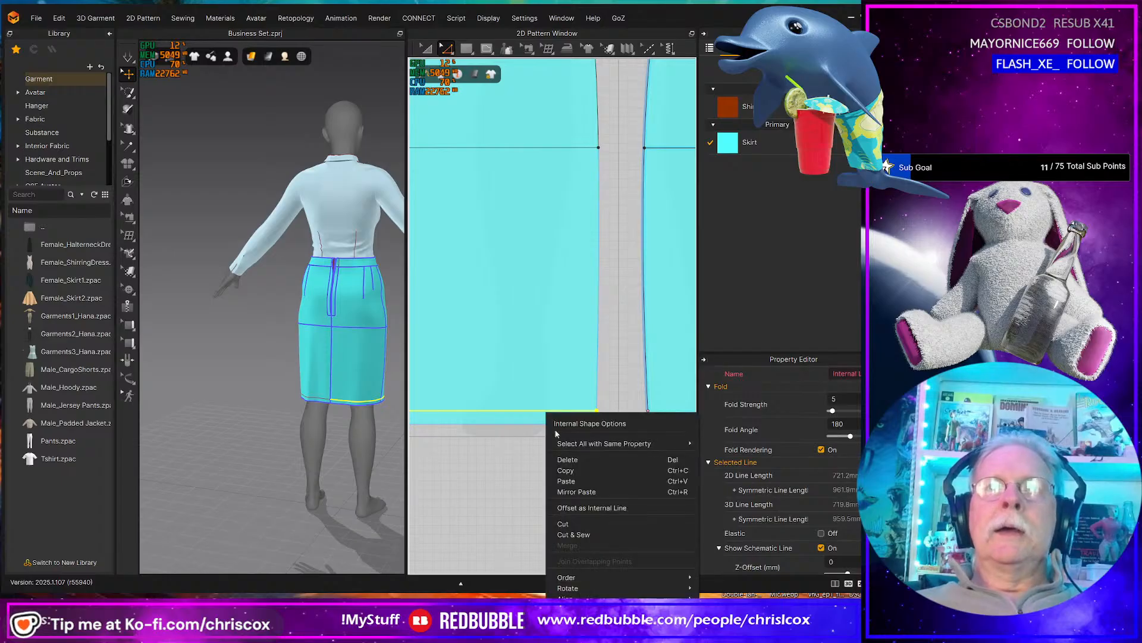
pyautogui.click(566, 535)
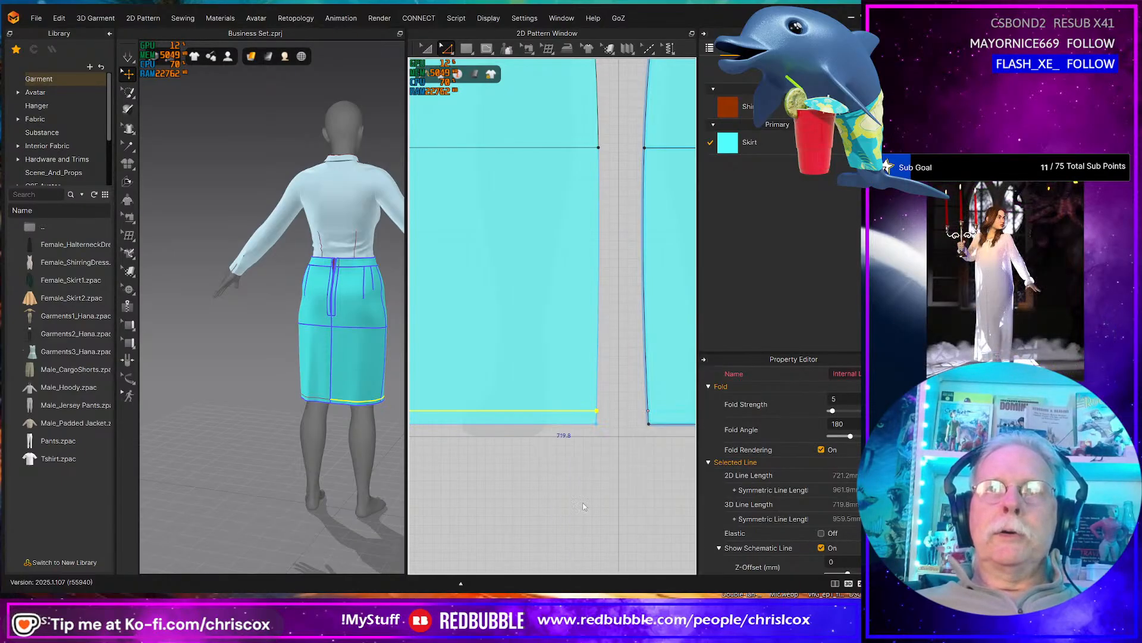
pyautogui.click(623, 452)
pyautogui.moveTo(627, 456); pyautogui.dragTo(380, 475, button='middle')
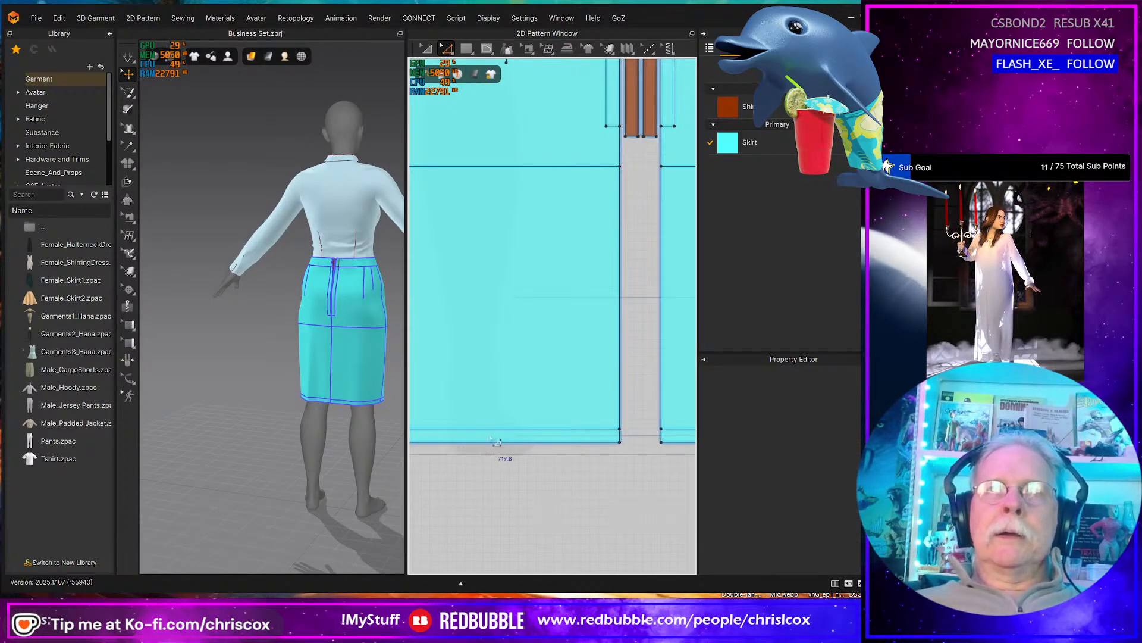
pyautogui.press('a')
pyautogui.click(498, 440)
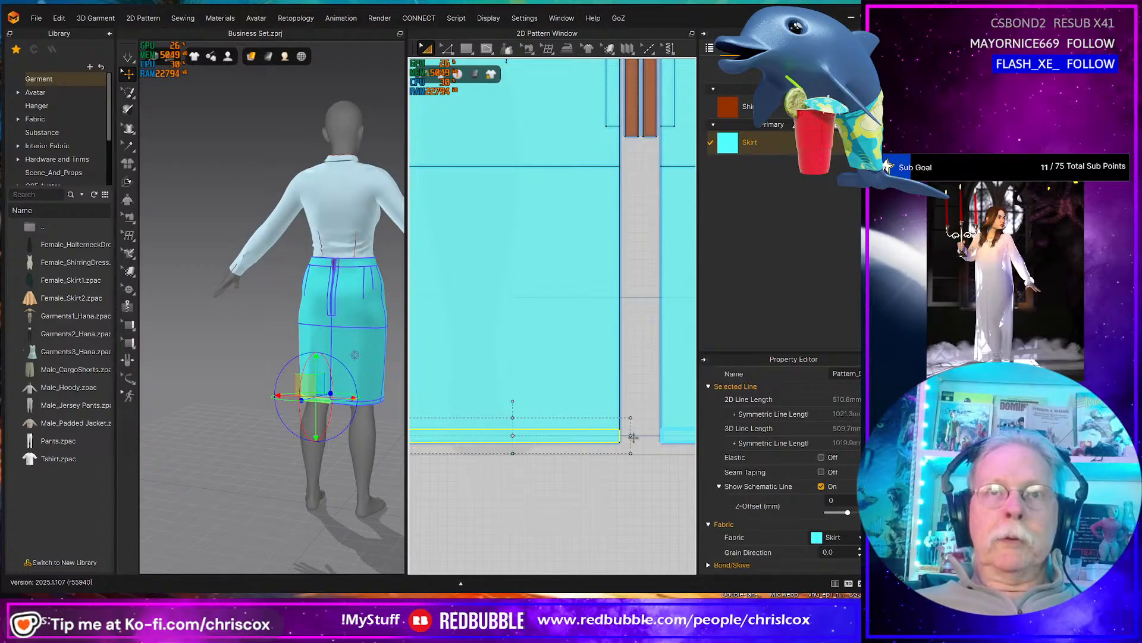
pyautogui.click(679, 437)
pyautogui.moveTo(679, 437); pyautogui.dragTo(578, 441, button='middle')
# - Offset both side-seam segments of the back panel above the hem as an internal line at 5 mm with Extend enabled
pyautogui.press('z')
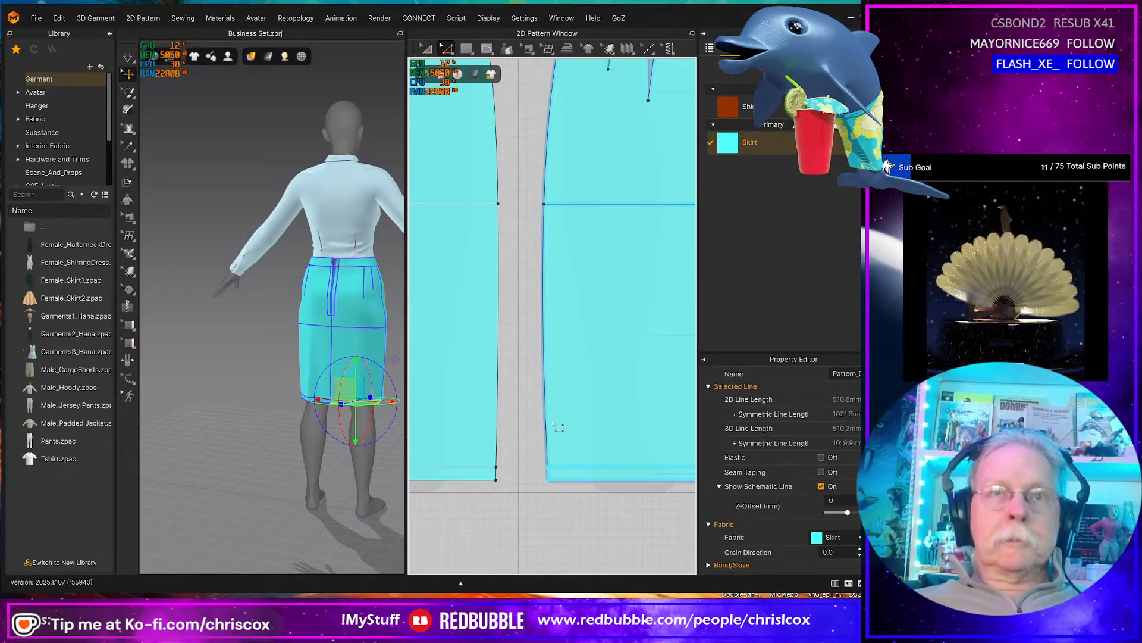
pyautogui.click(548, 424)
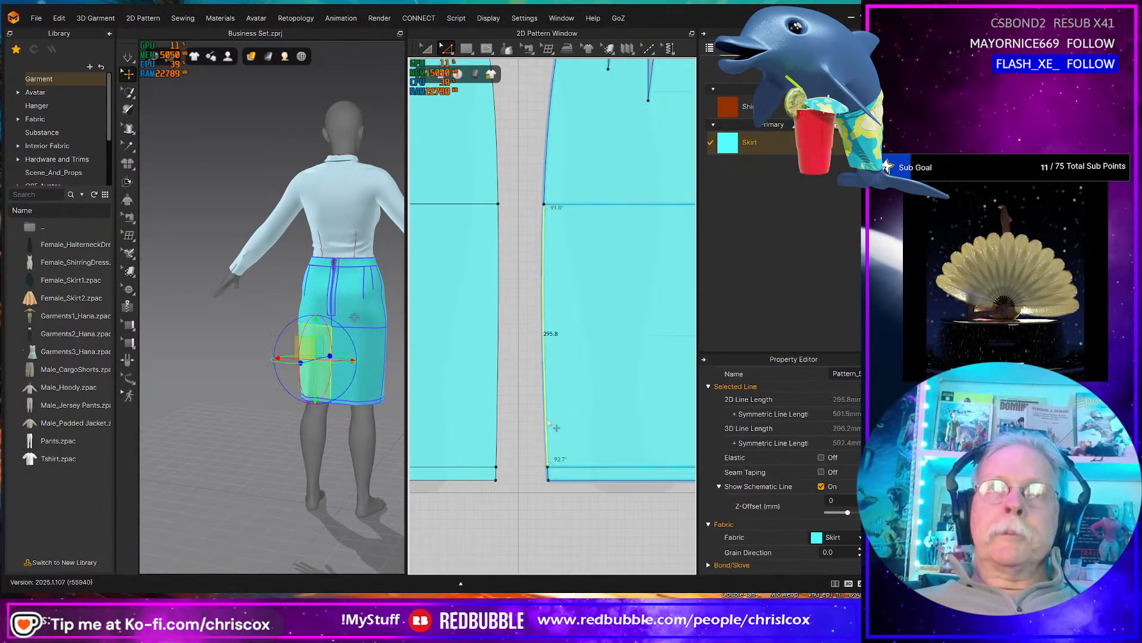
pyautogui.rightClick(545, 186)
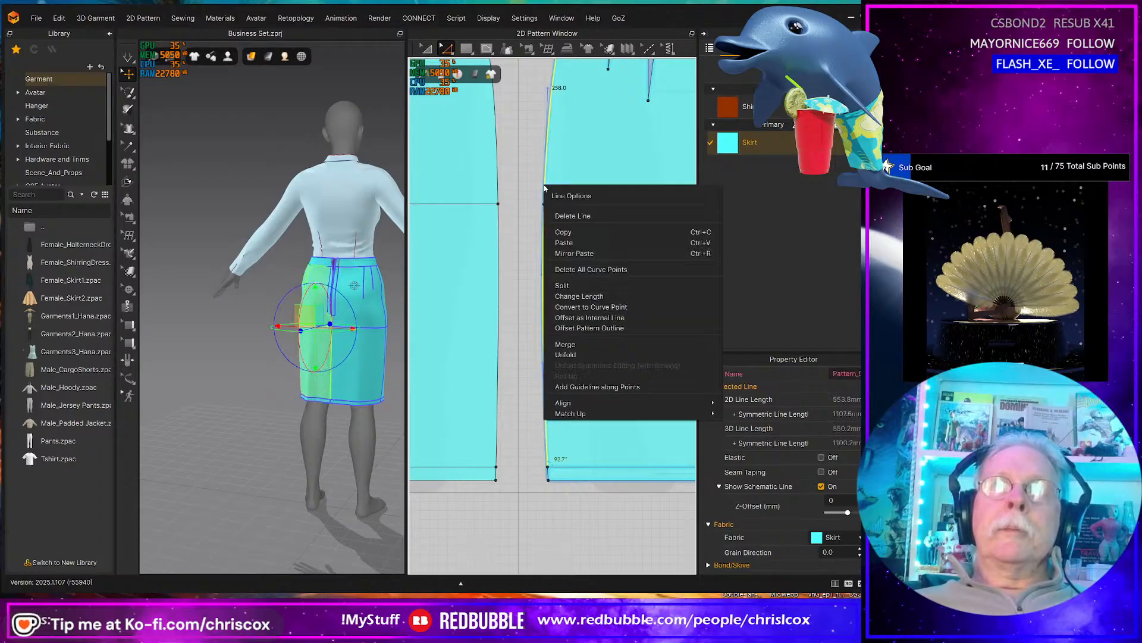
pyautogui.click(582, 317)
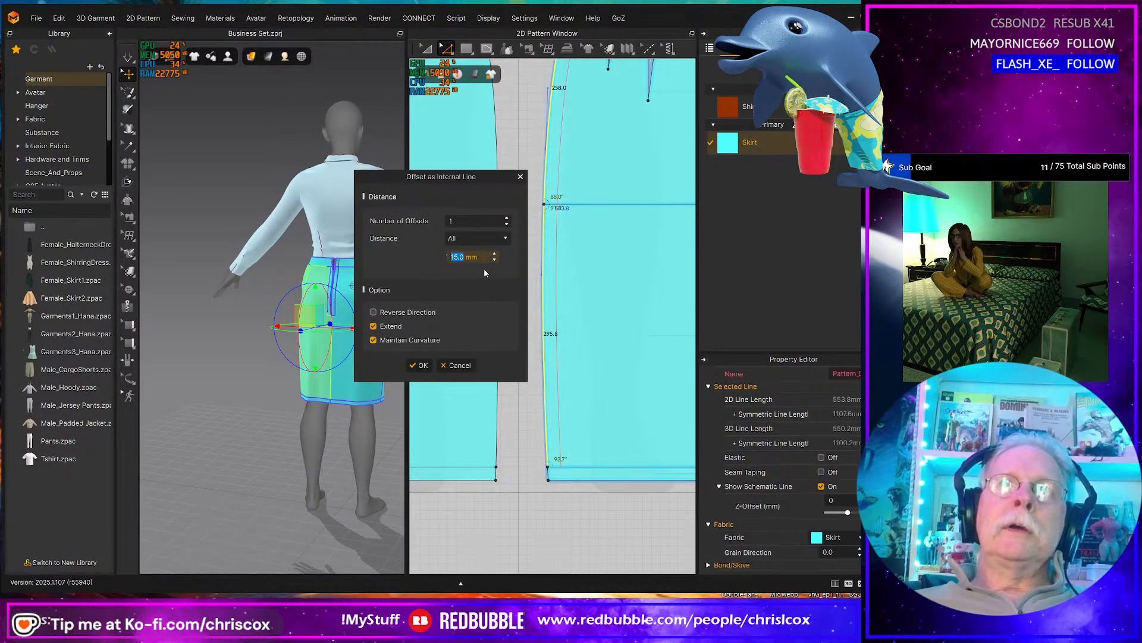
pyautogui.write('5')
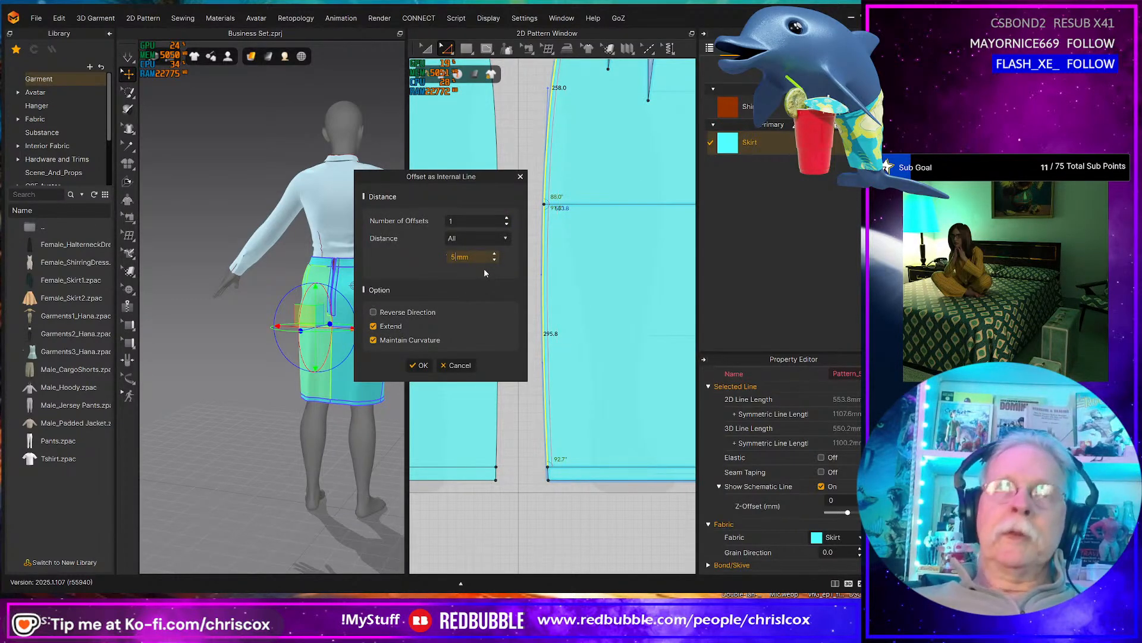
pyautogui.click(421, 365)
# - Cut and sew the back panel along the full length of the new side-seam offset line
pyautogui.scroll(5, 562, 364)
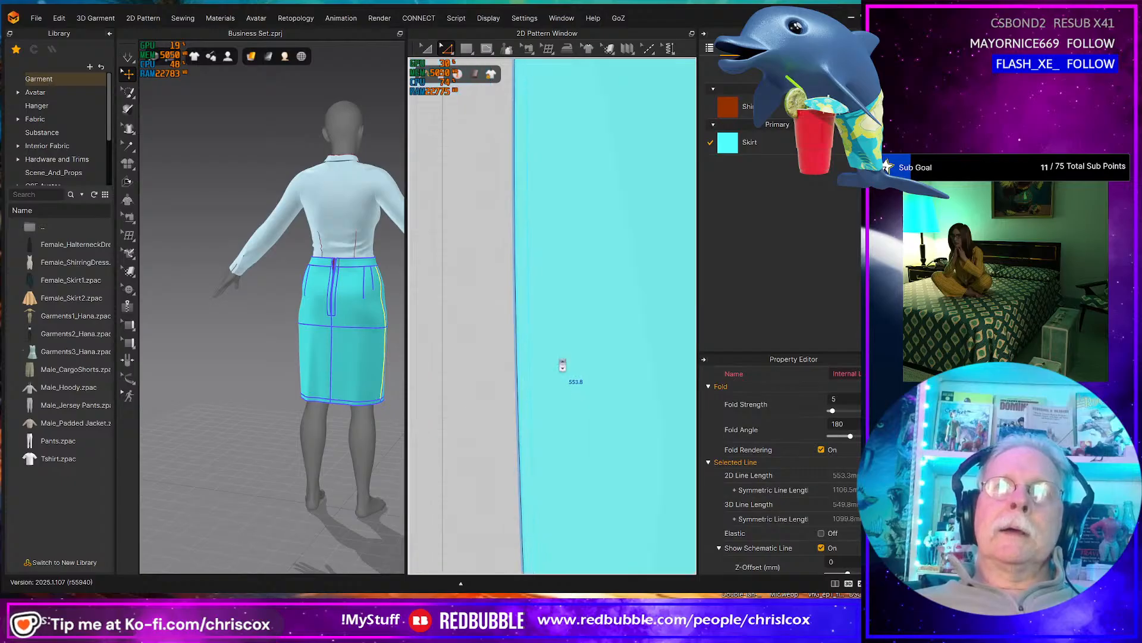
pyautogui.click(532, 354)
pyautogui.moveTo(573, 236); pyautogui.dragTo(600, 448, button='middle')
pyautogui.rightClick(560, 96)
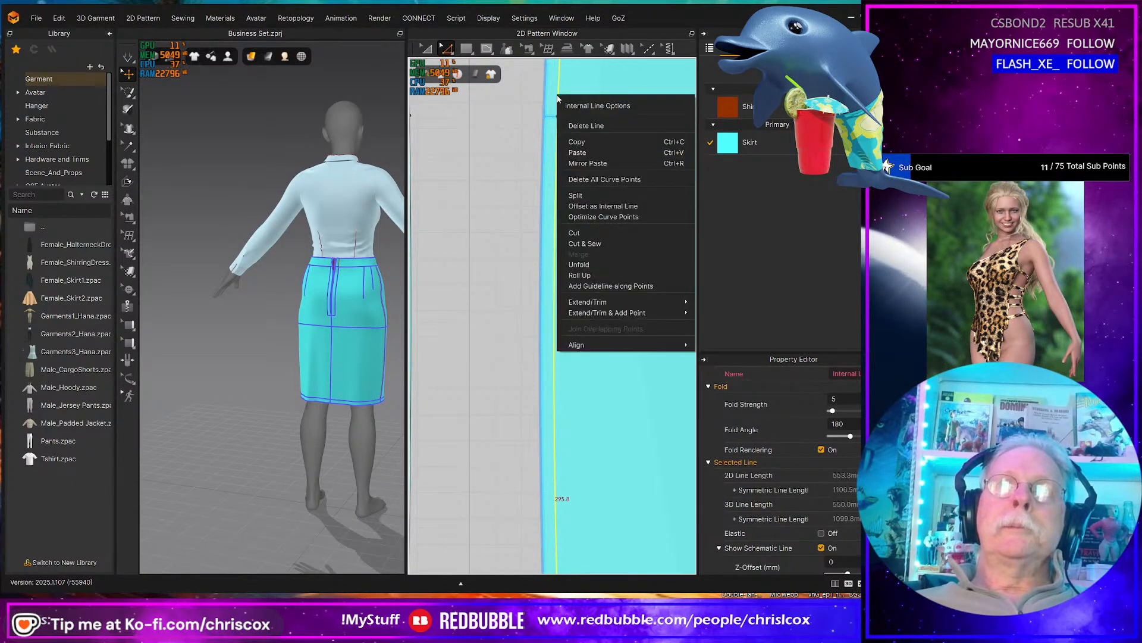
pyautogui.click(585, 244)
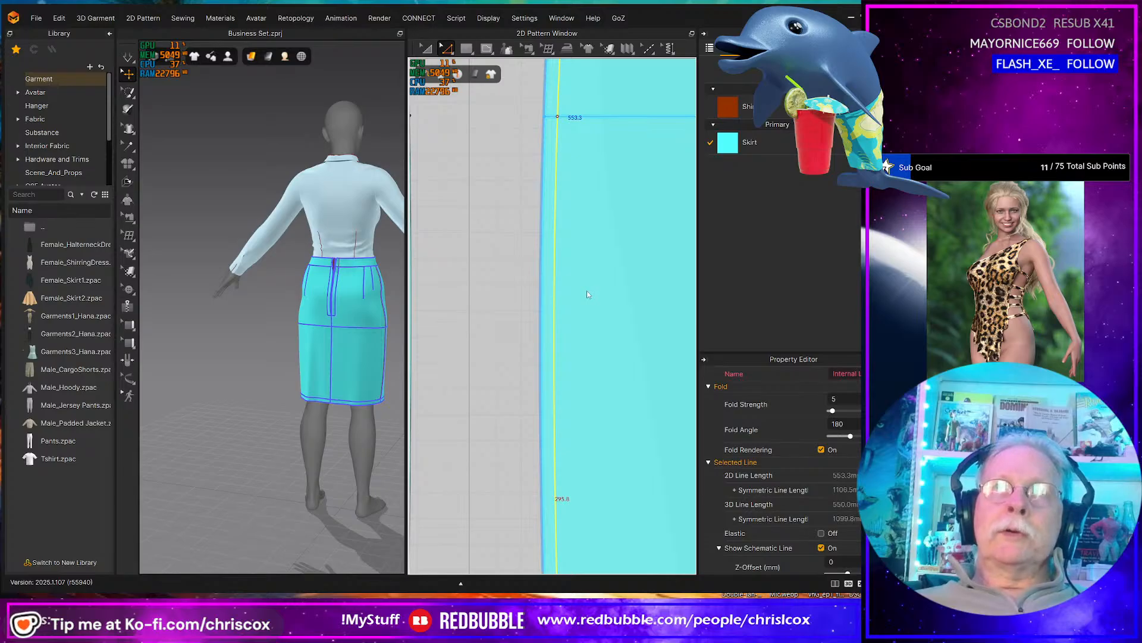
# - Offset the full centre-back edges of the back panels, above the hem, as internal lines at 3 mm with Extend enabled
pyautogui.scroll(-6, 589, 295)
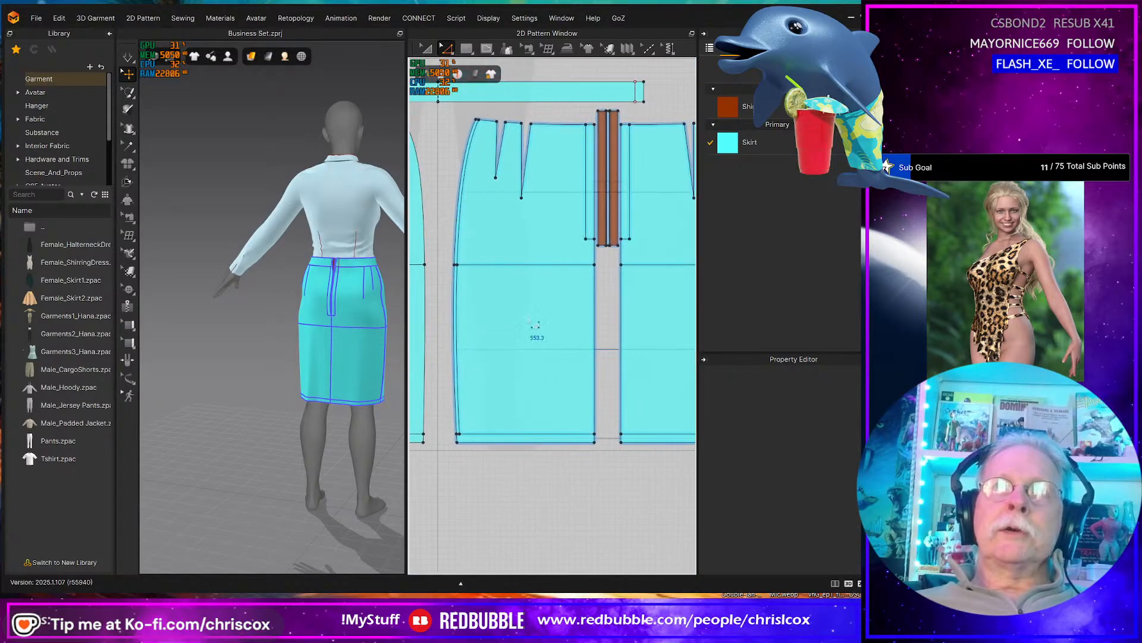
pyautogui.scroll(5, 520, 321)
pyautogui.moveTo(530, 317); pyautogui.dragTo(699, 368, button='middle')
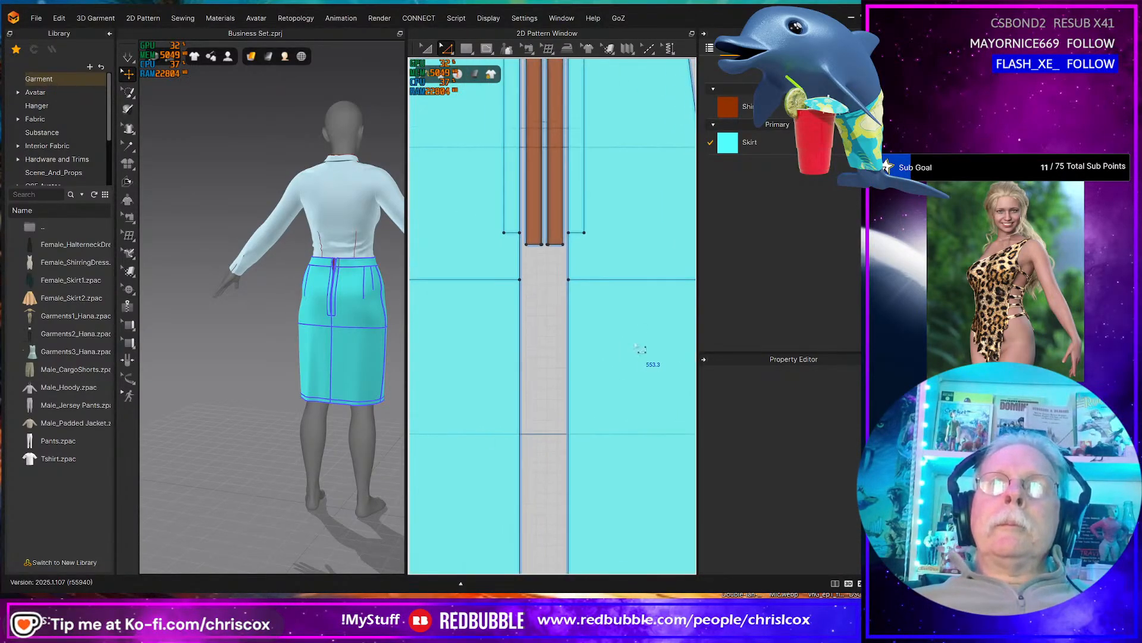
pyautogui.click(569, 354)
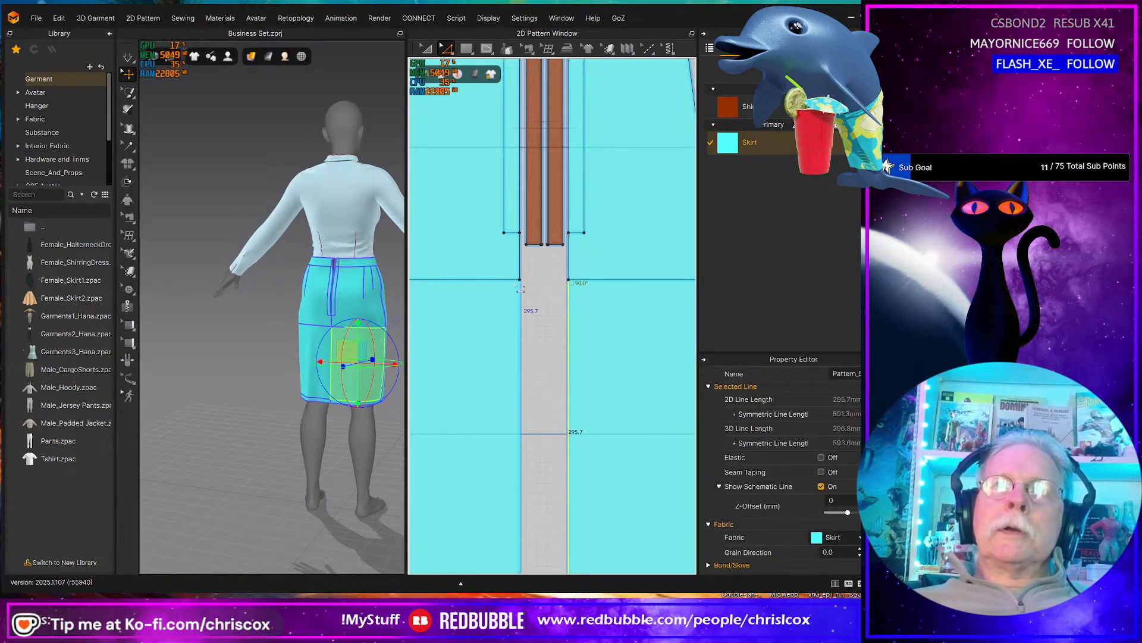
pyautogui.click(527, 272)
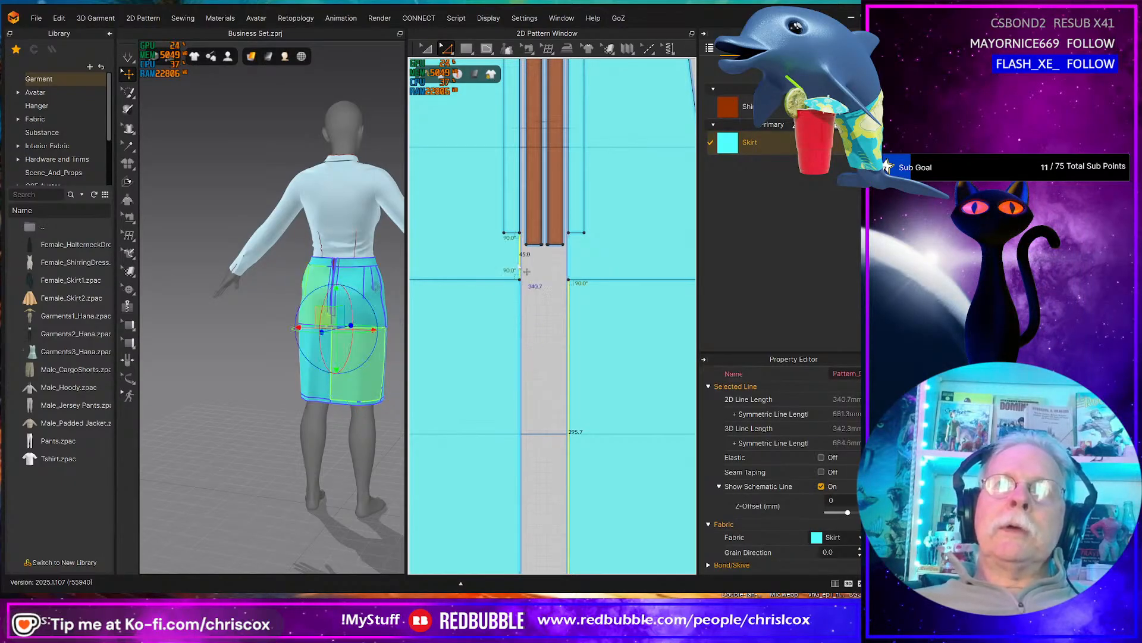
pyautogui.rightClick(569, 262)
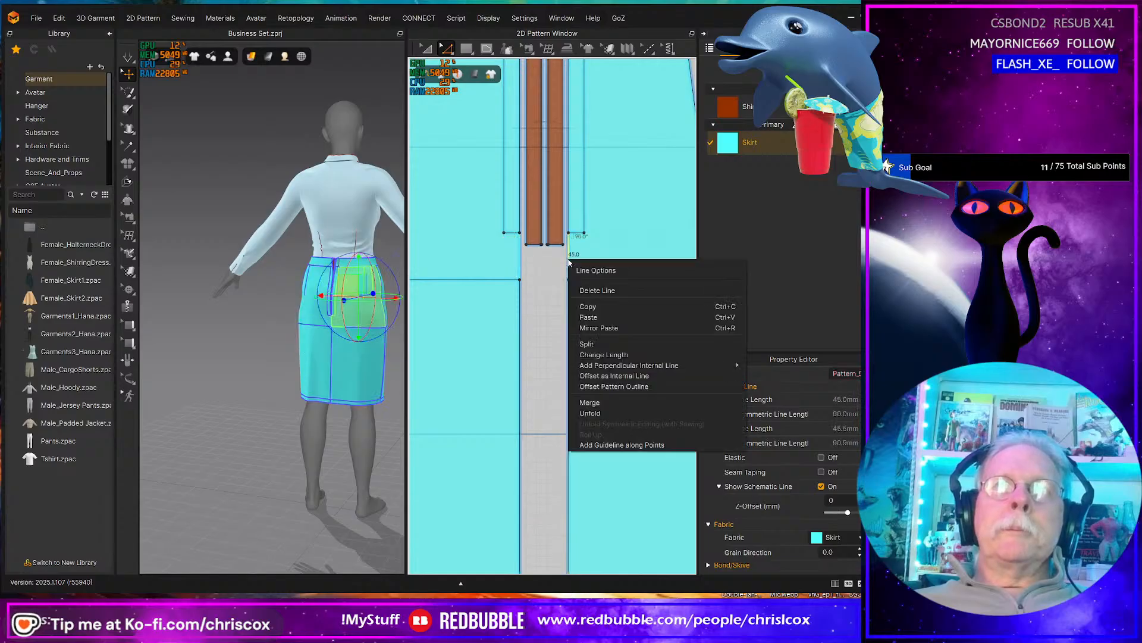
pyautogui.click(570, 468)
pyautogui.rightClick(570, 470)
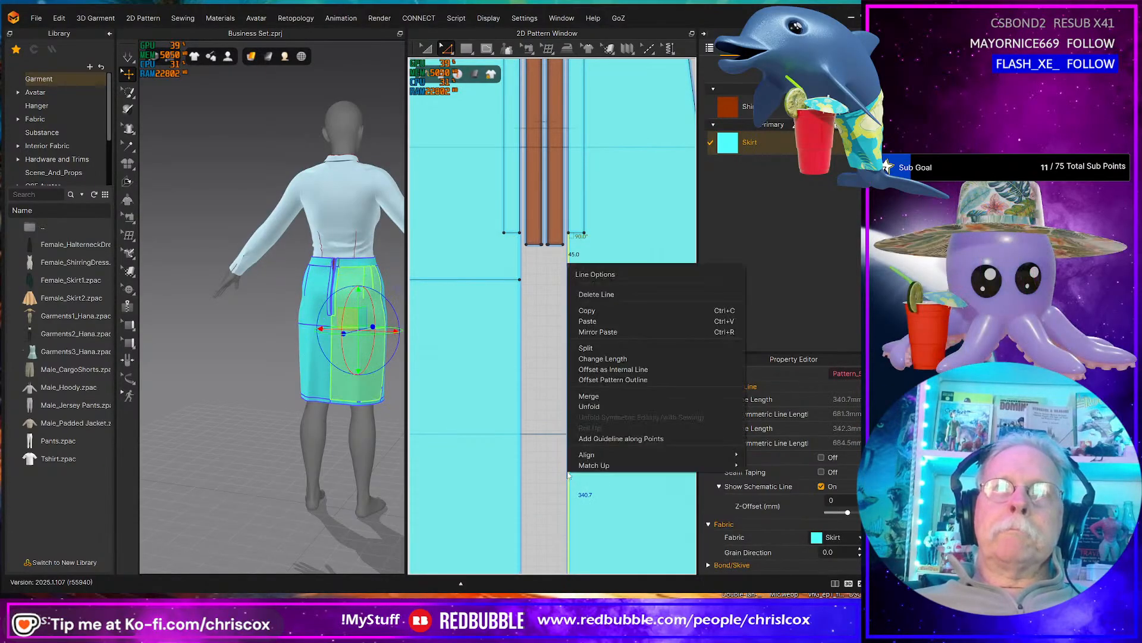
pyautogui.click(608, 370)
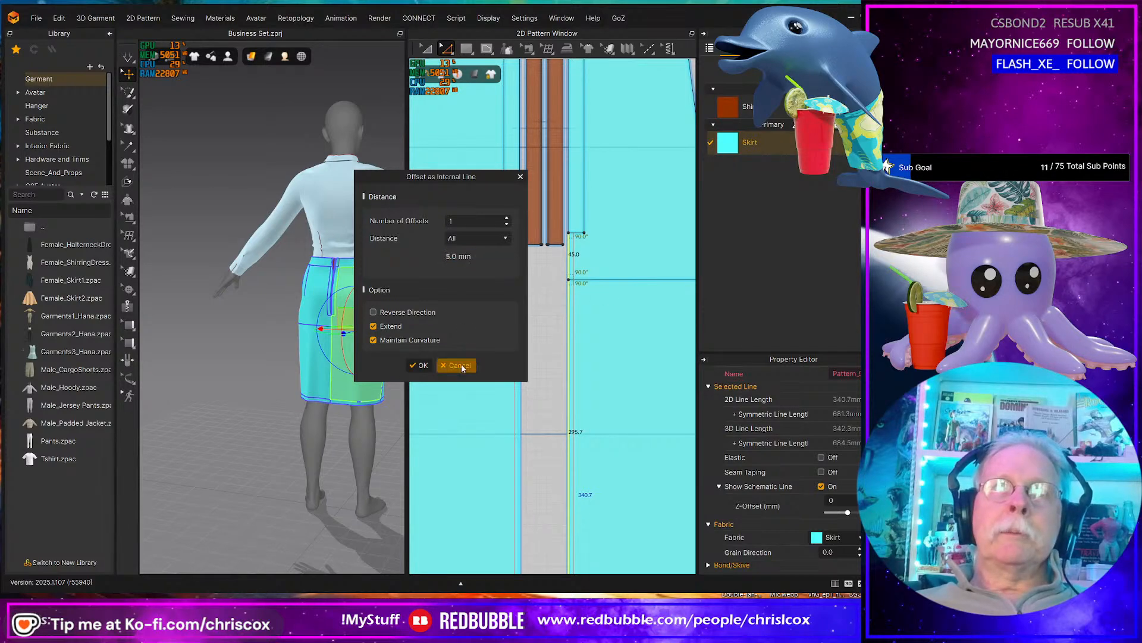
pyautogui.click(421, 365)
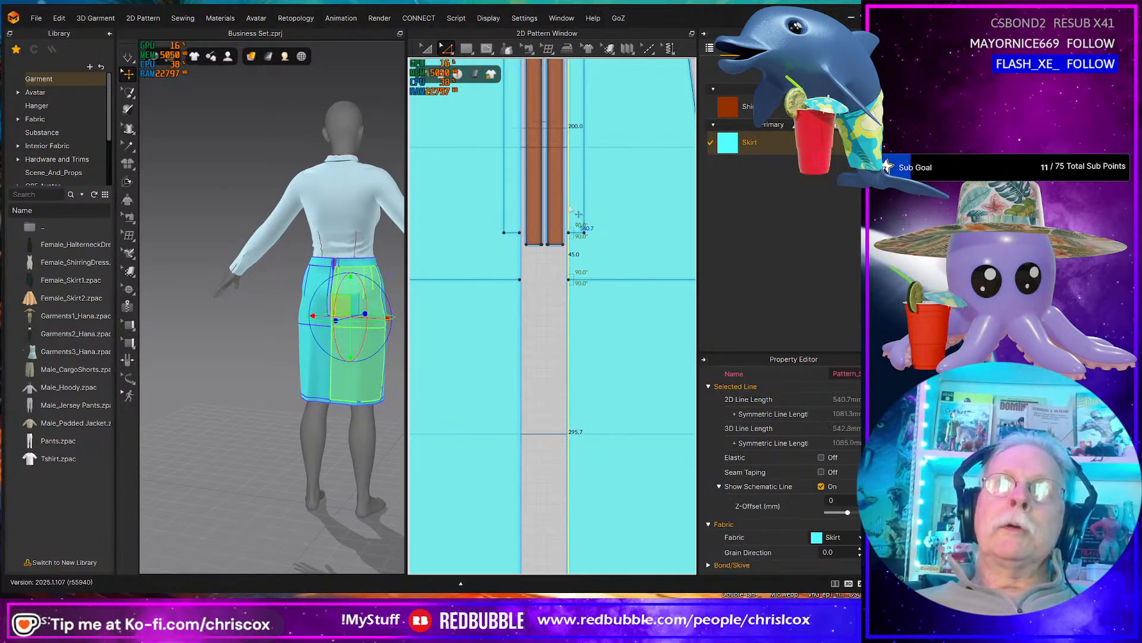
pyautogui.rightClick(570, 208)
pyautogui.click(616, 313)
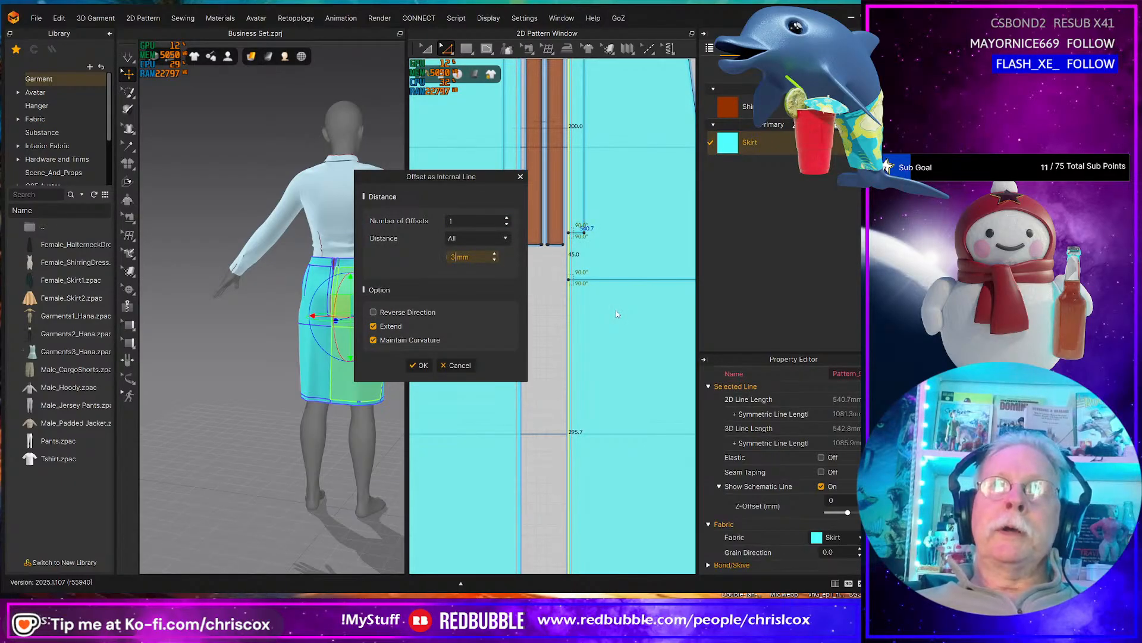
pyautogui.click(421, 365)
# - Cut and sew the back panels along all segments of the new centre-back offset line
pyautogui.click(570, 396)
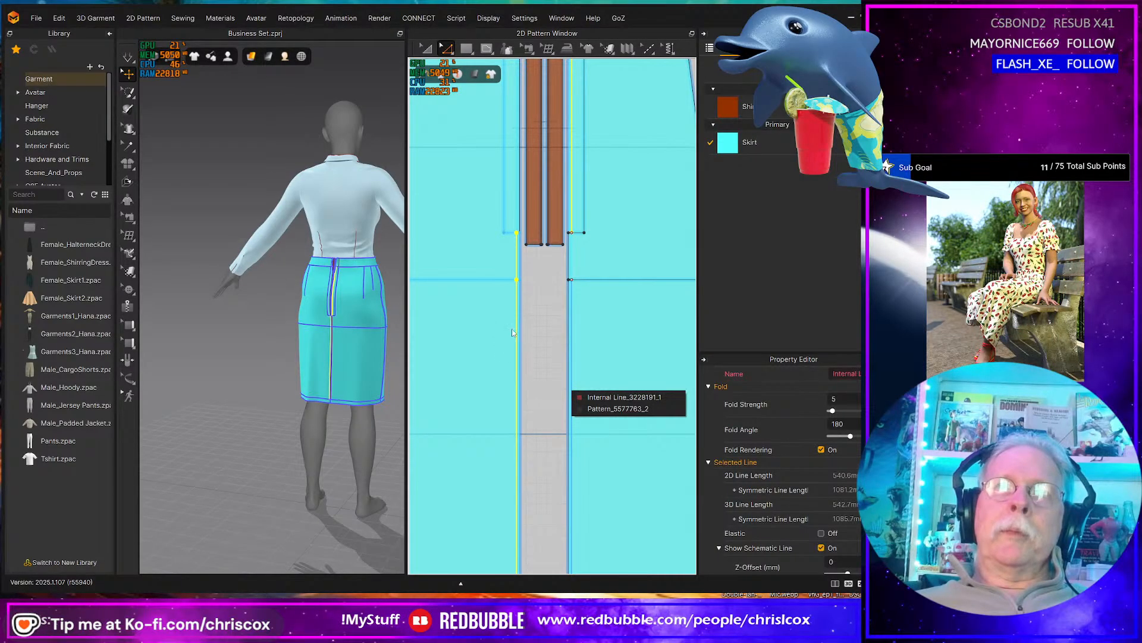
pyautogui.press('Escape')
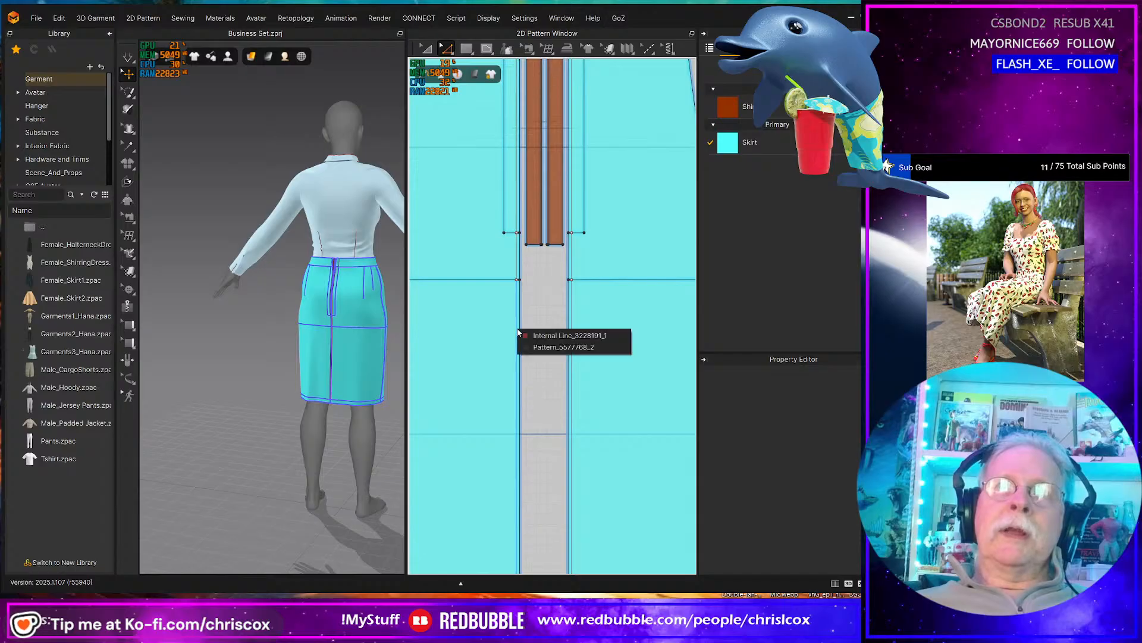
pyautogui.scroll(3, 592, 321)
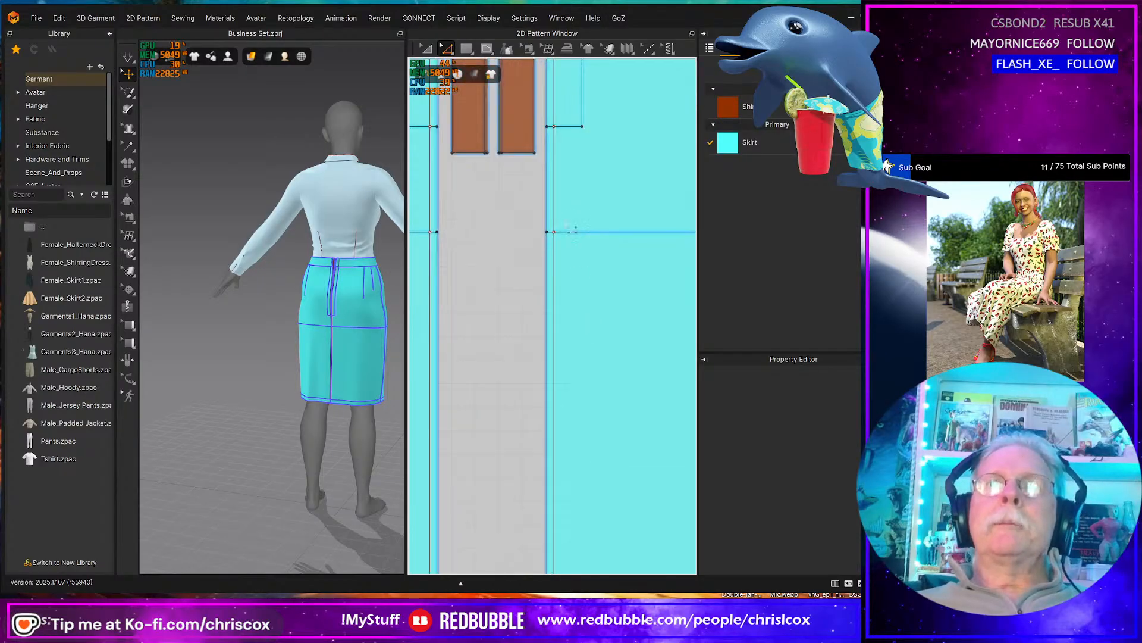
pyautogui.click(554, 193)
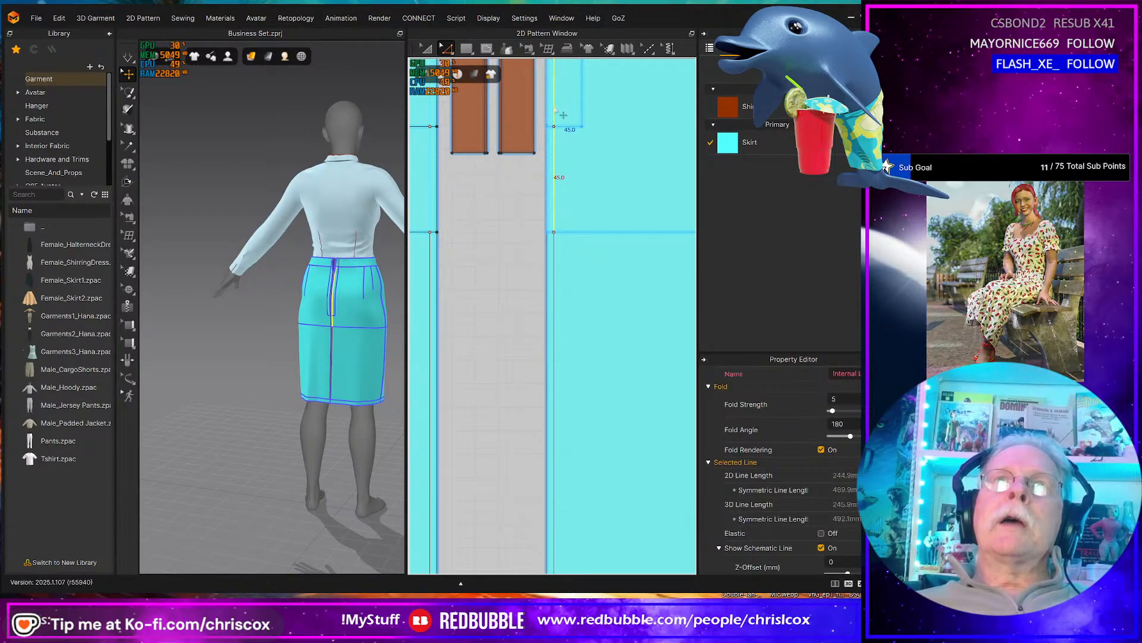
pyautogui.click(554, 256)
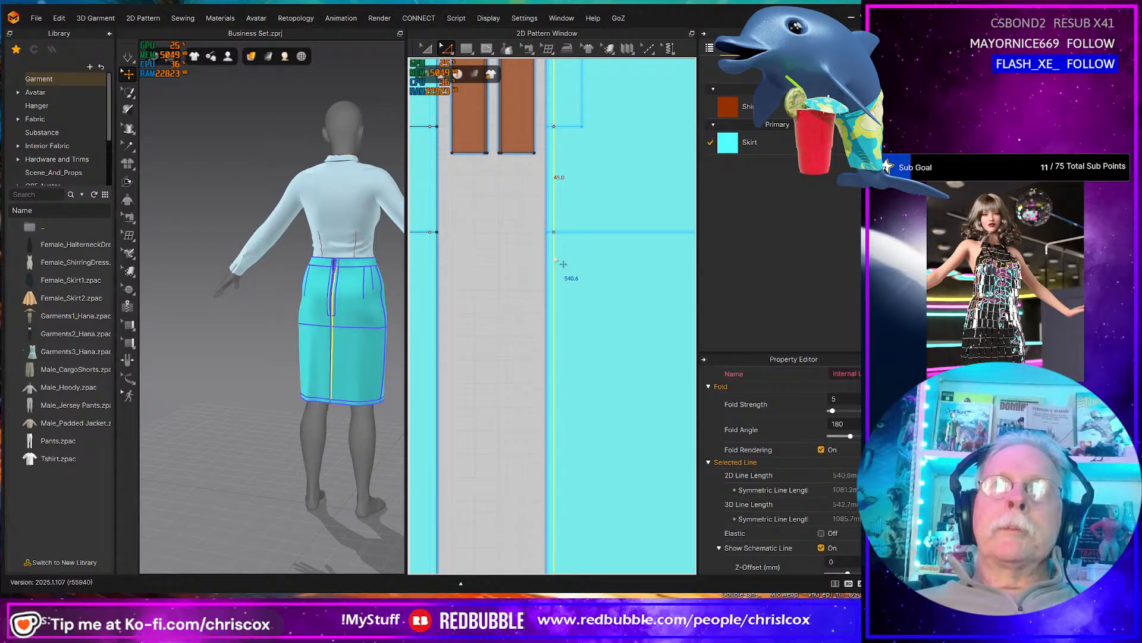
pyautogui.rightClick(554, 254)
pyautogui.click(581, 378)
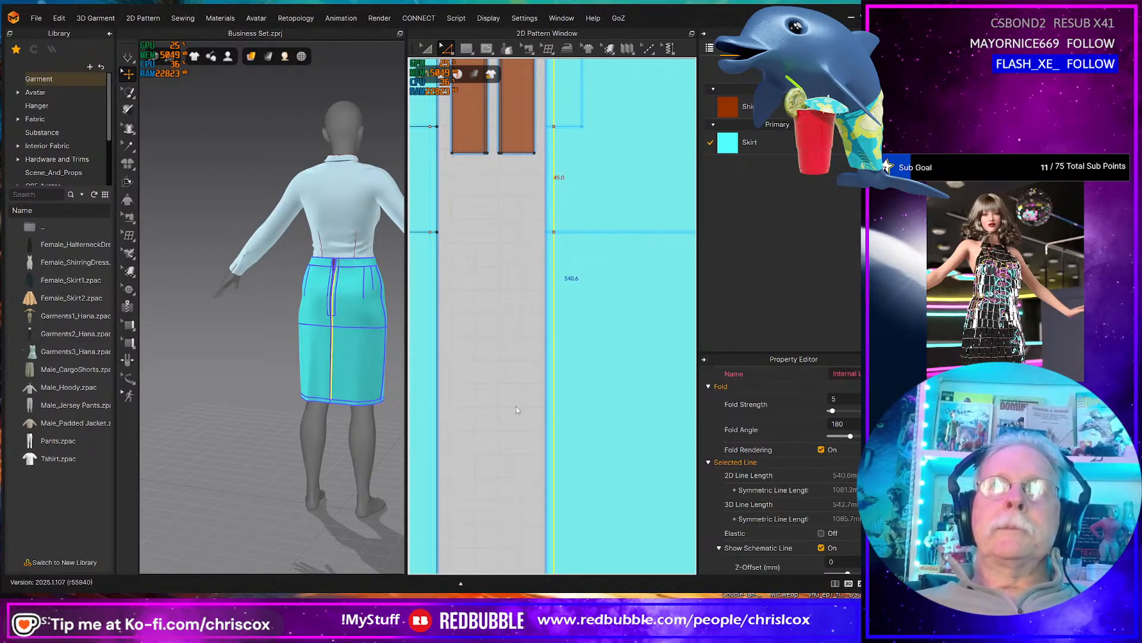
pyautogui.scroll(-5, 516, 410)
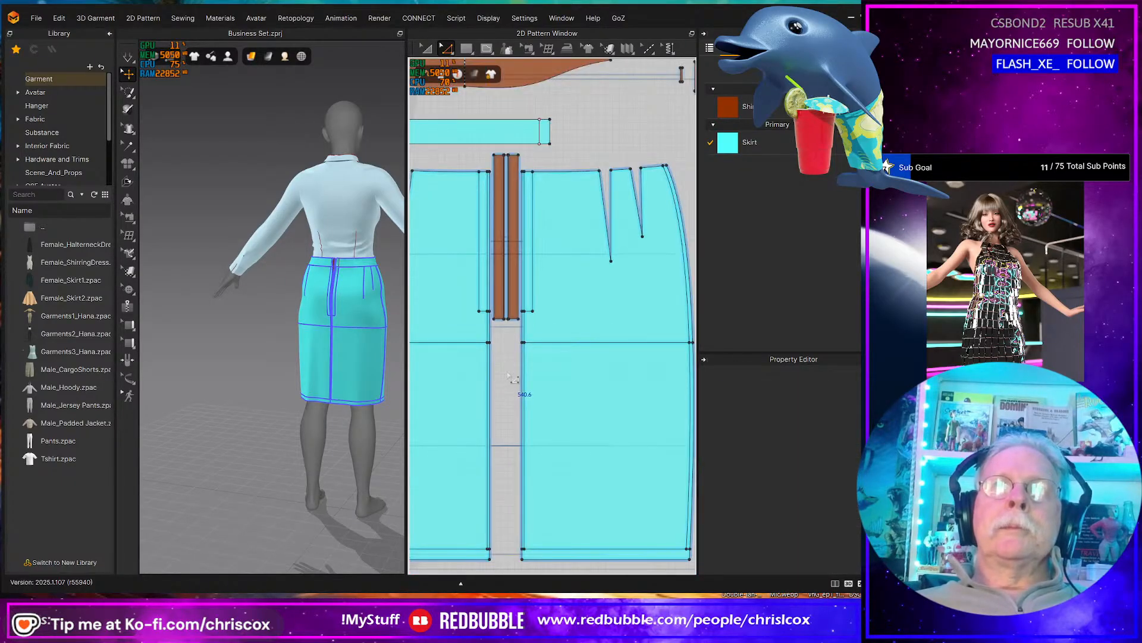
pyautogui.scroll(-2, 507, 373)
pyautogui.moveTo(508, 373); pyautogui.dragTo(580, 335, button='middle')
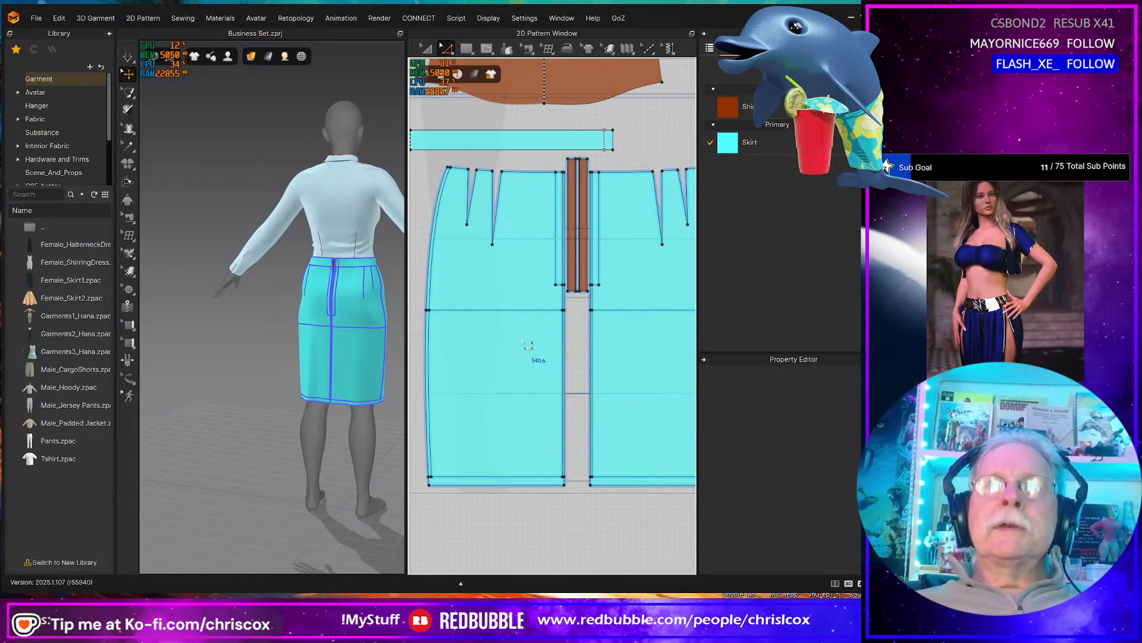
pyautogui.click(515, 311)
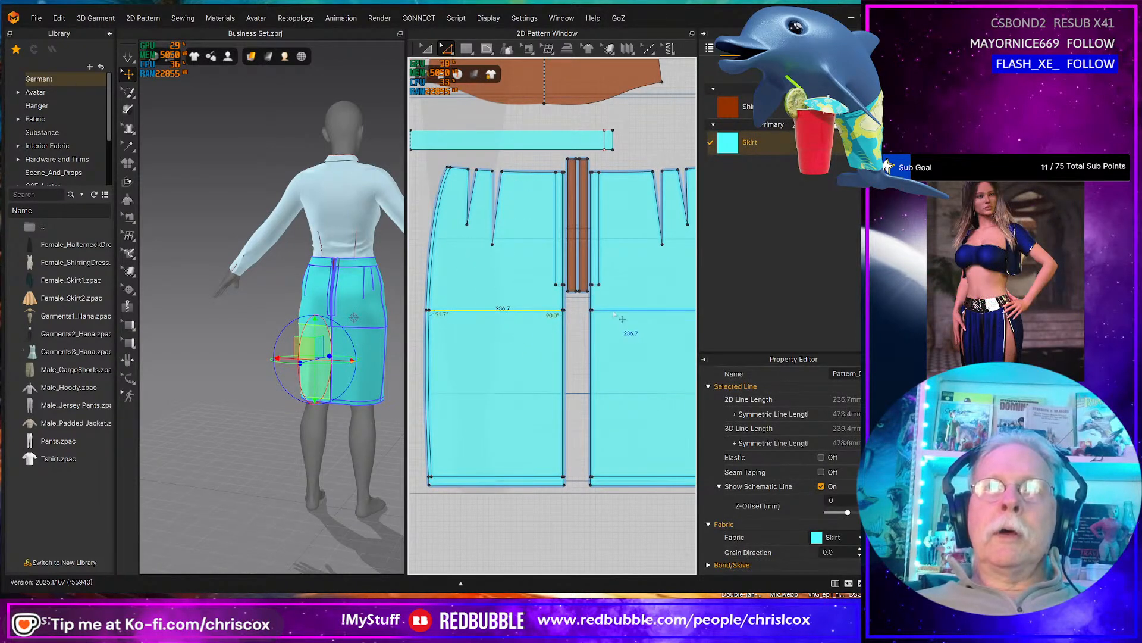
pyautogui.keyDown('shift'); pyautogui.click(623, 318); pyautogui.keyUp('shift')
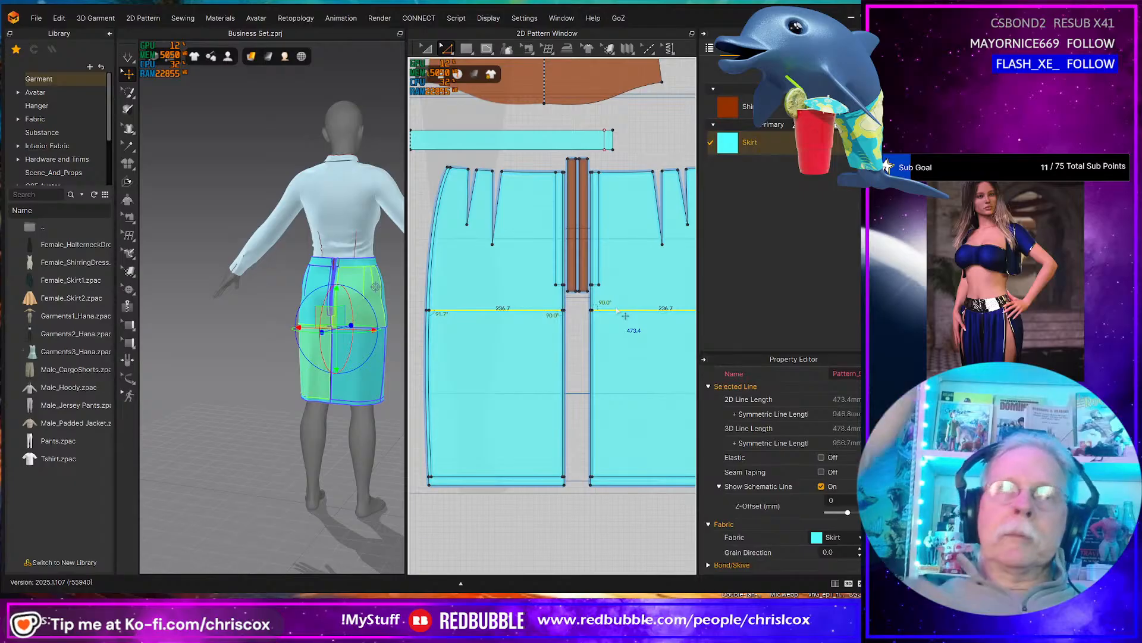
pyautogui.rightClick(515, 311)
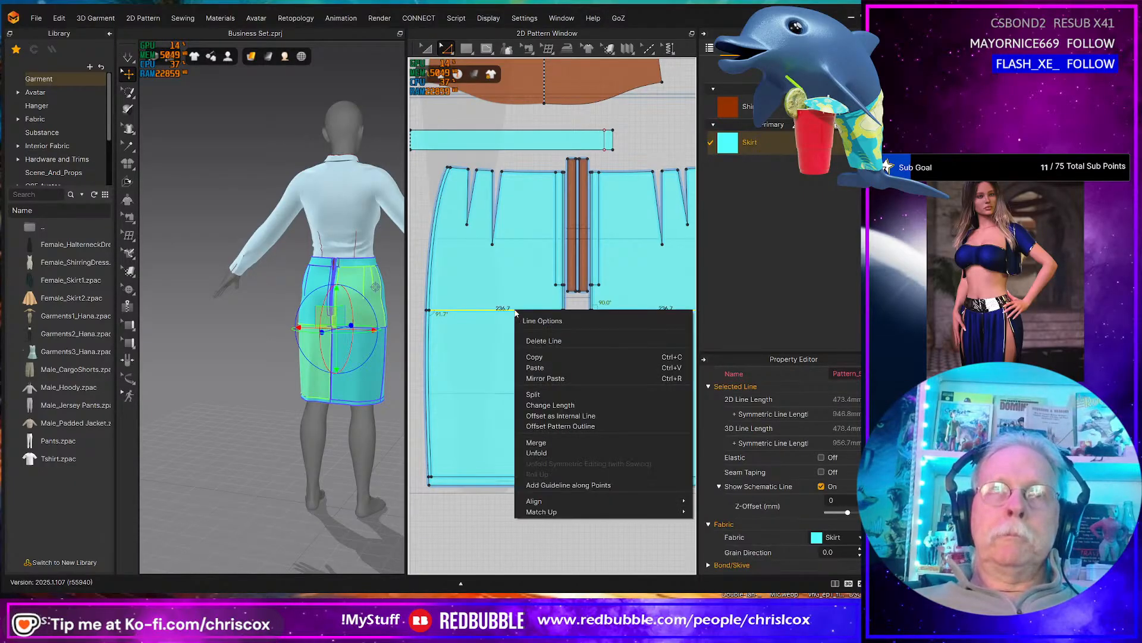
pyautogui.click(550, 416)
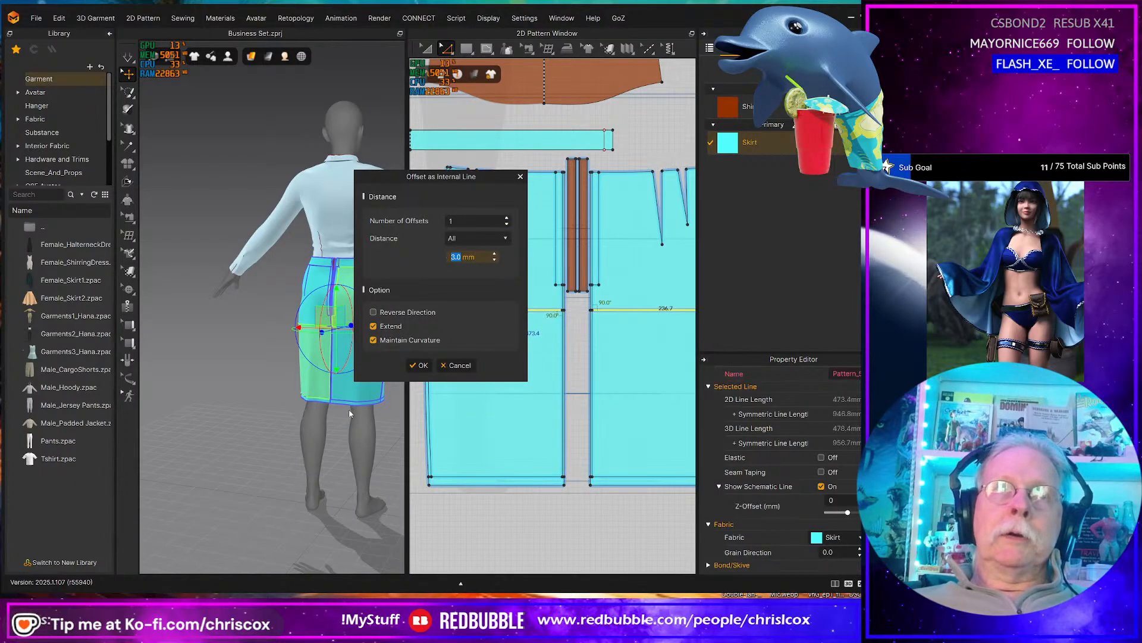
pyautogui.click(459, 366)
# - Examine the back of the skirt and its horizontal seam up close in the 3D view
pyautogui.moveTo(262, 441); pyautogui.dragTo(319, 427, button='right')
pyautogui.moveTo(325, 415); pyautogui.dragTo(365, 411, button='middle')
pyautogui.moveTo(359, 429)
pyautogui.mouseDown(button='right')
pyautogui.moveTo(352, 443)
pyautogui.moveTo(372, 439)
pyautogui.mouseUp(button='right')
pyautogui.moveTo(330, 390); pyautogui.dragTo(399, 401)
pyautogui.moveTo(371, 420); pyautogui.dragTo(306, 442, button='right')
pyautogui.hotkey('ctrl', 'z')
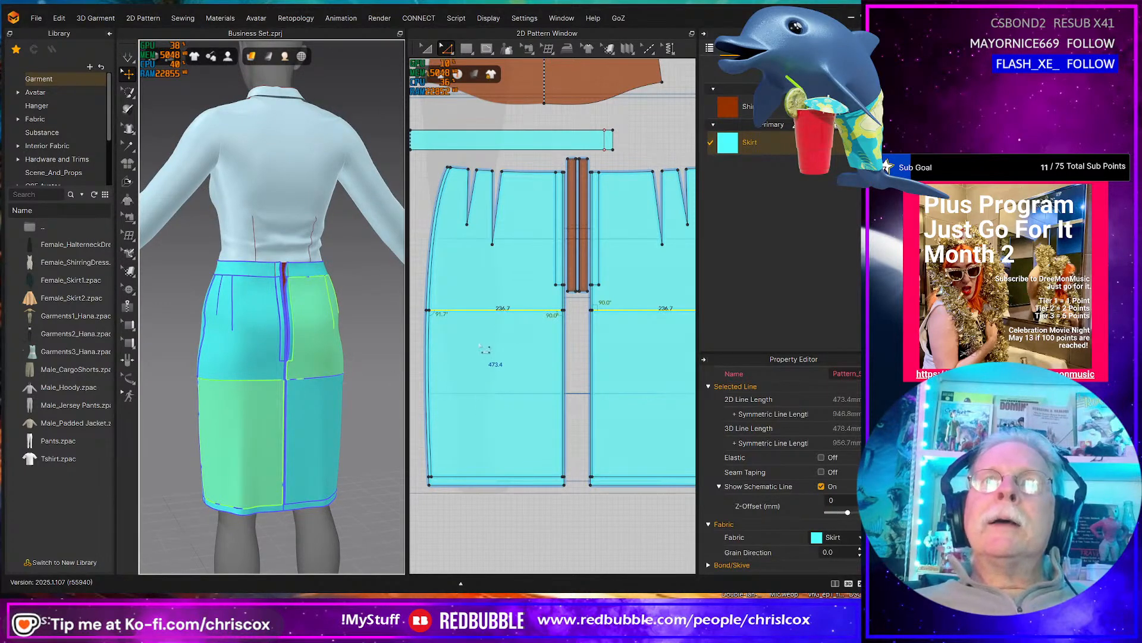
pyautogui.scroll(5, 481, 346)
pyautogui.scroll(-8, 479, 347)
pyautogui.moveTo(478, 347); pyautogui.dragTo(637, 348, button='middle')
pyautogui.click(545, 320)
pyautogui.rightClick(543, 319)
pyautogui.click(595, 424)
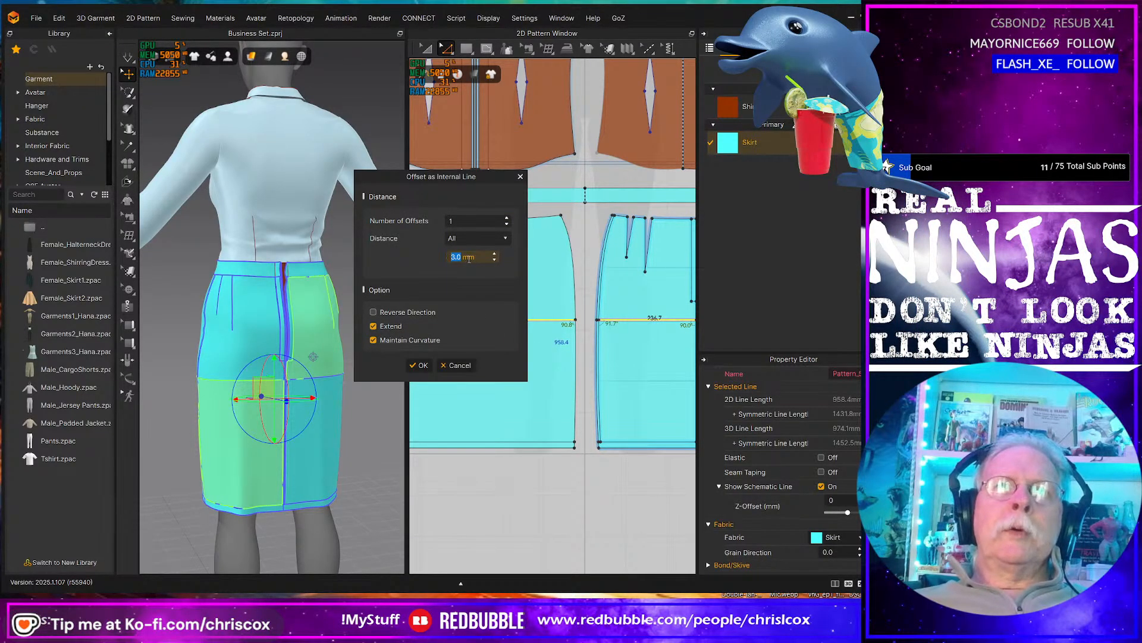
pyautogui.write('15')
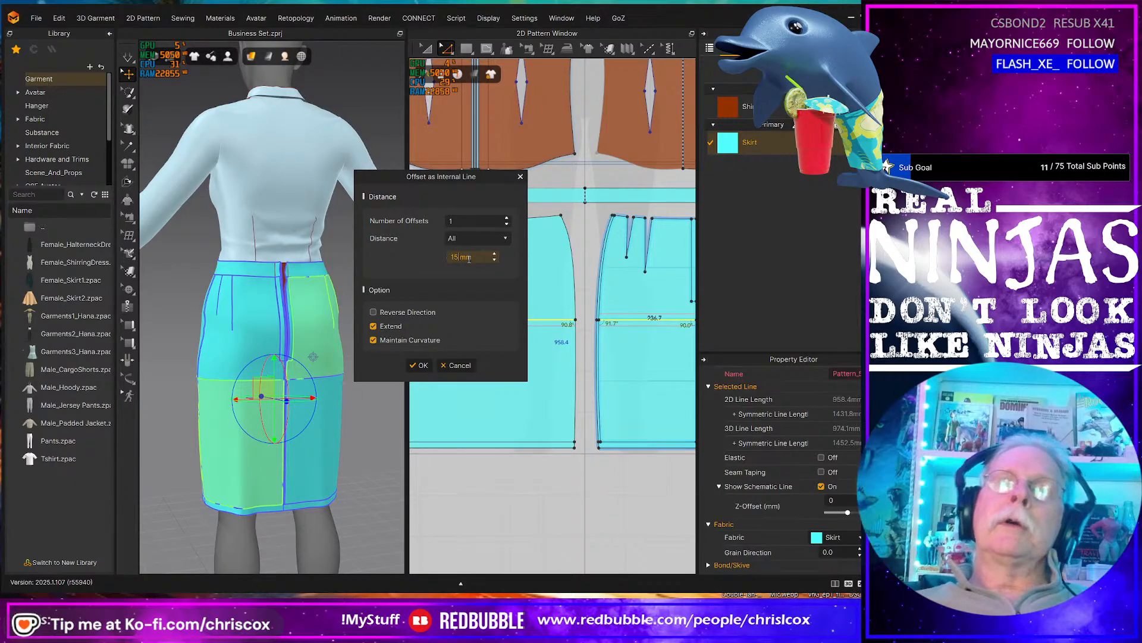
pyautogui.click(426, 371)
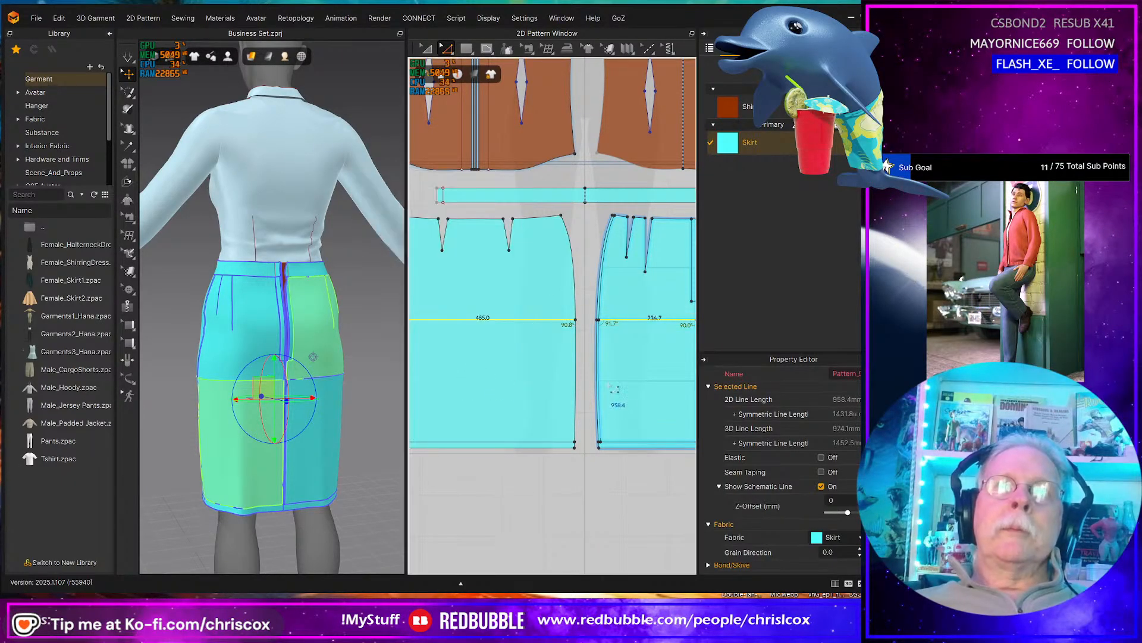
# - Offset the back panel's horizontal seam line as an internal line at 15 mm, with Reverse Direction and Extend enabled
pyautogui.scroll(3, 621, 381)
pyautogui.click(625, 251)
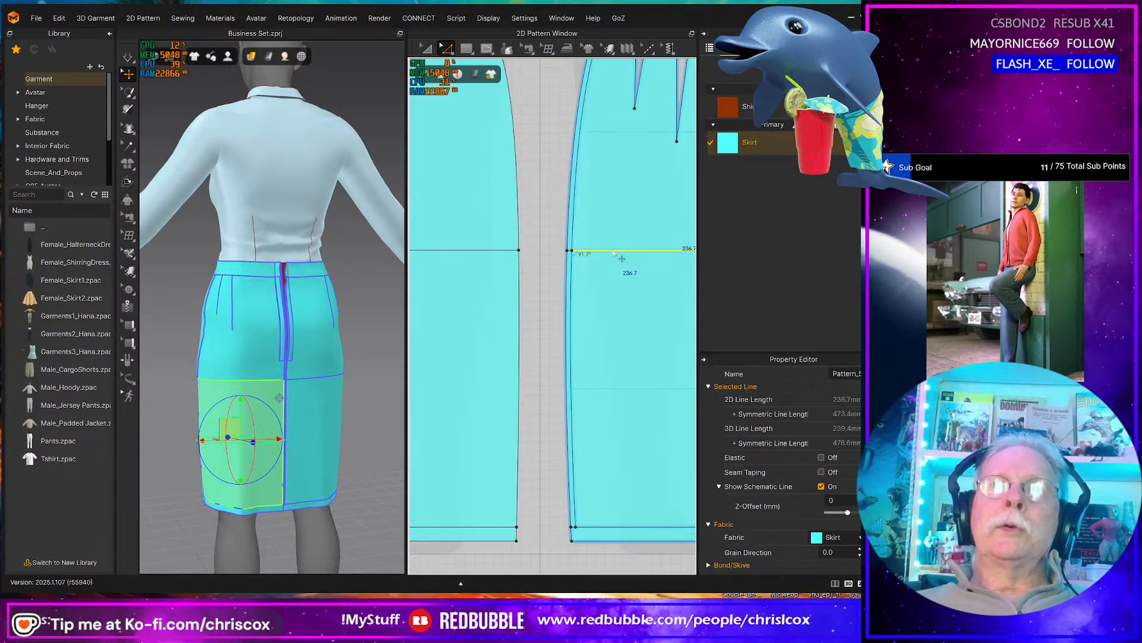
pyautogui.rightClick(613, 251)
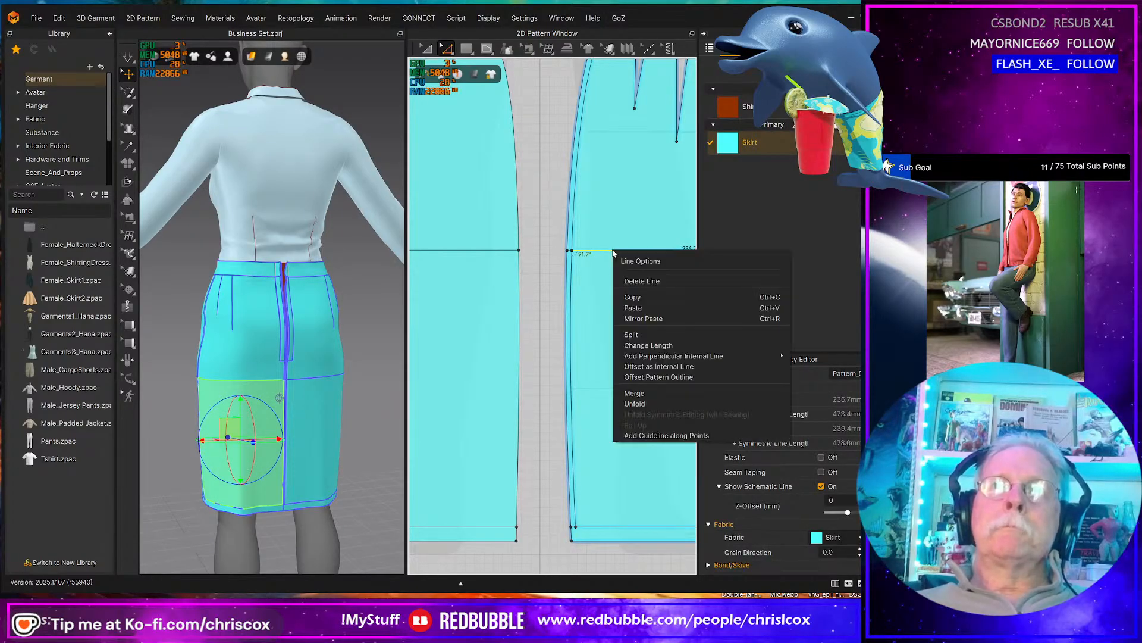
pyautogui.click(650, 363)
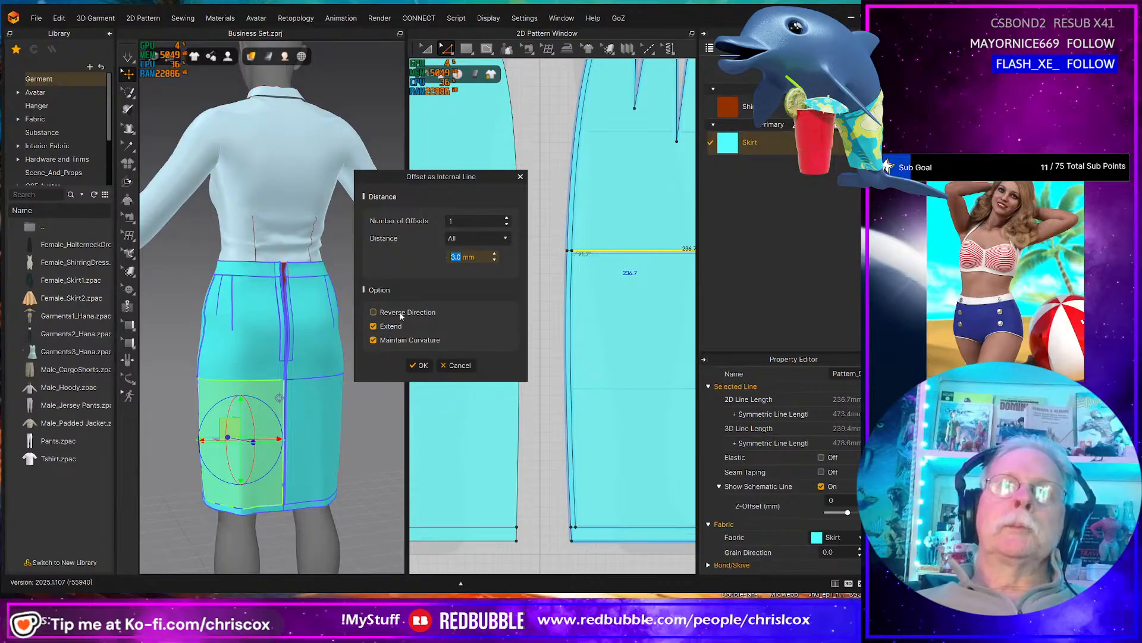
pyautogui.click(374, 313)
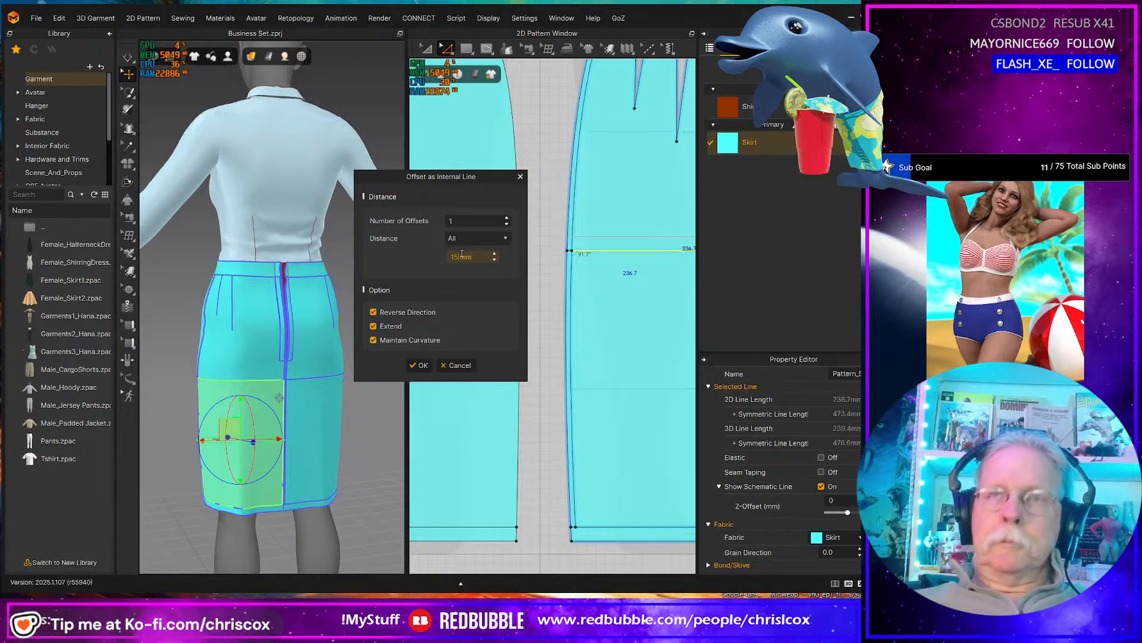
pyautogui.click(419, 365)
# - Try to cut and sew the back panel along the new horizontal offset line above the seam
pyautogui.click(634, 250)
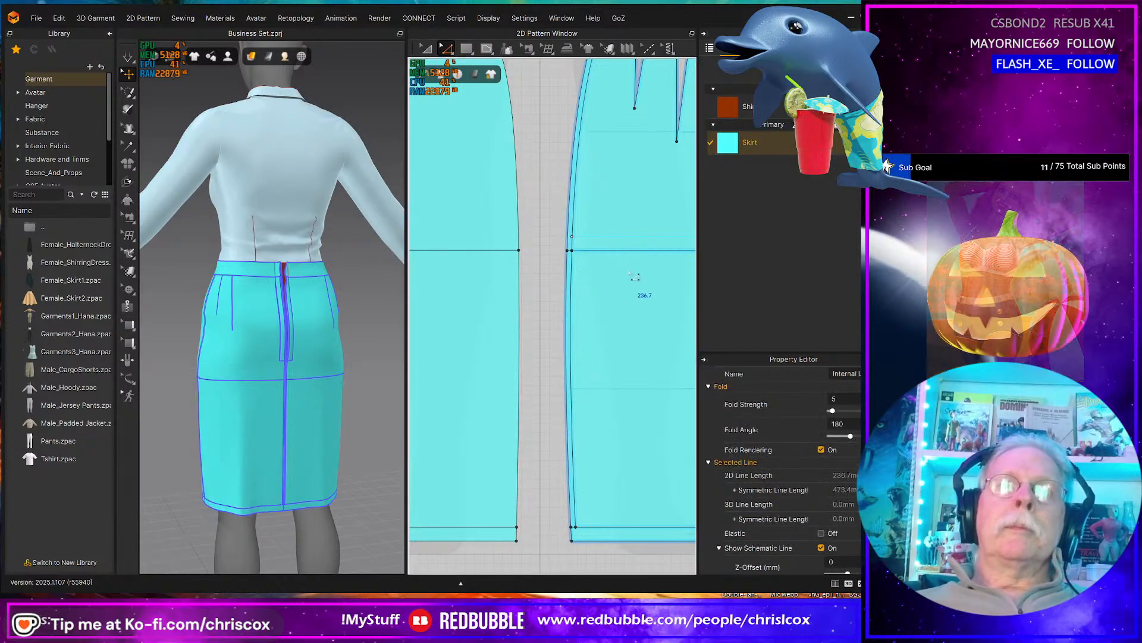
pyautogui.rightClick(630, 236)
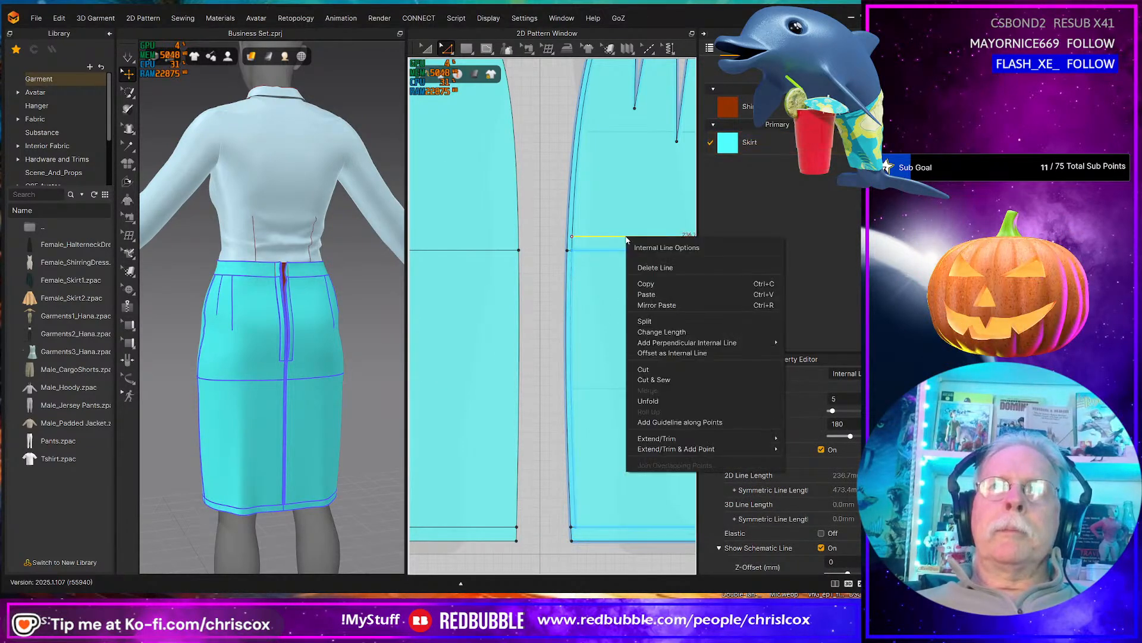
pyautogui.click(648, 379)
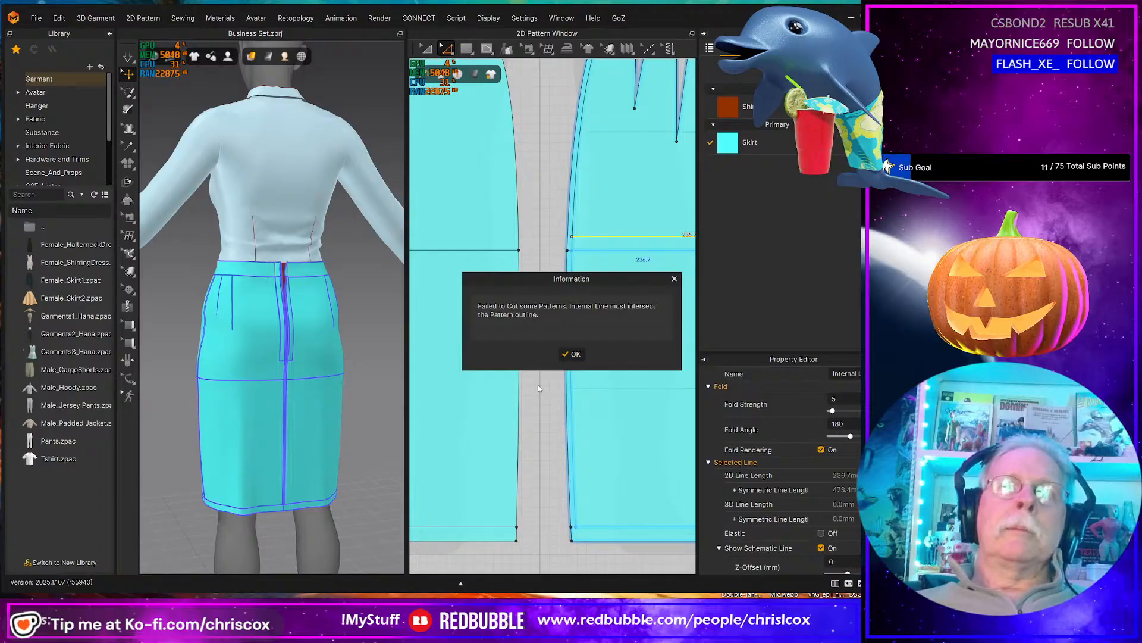
pyautogui.click(573, 354)
# - Try to extend the horizontal offset line to the internal line using Extend/Trim & Add Point
pyautogui.moveTo(573, 354); pyautogui.dragTo(472, 370, button='right')
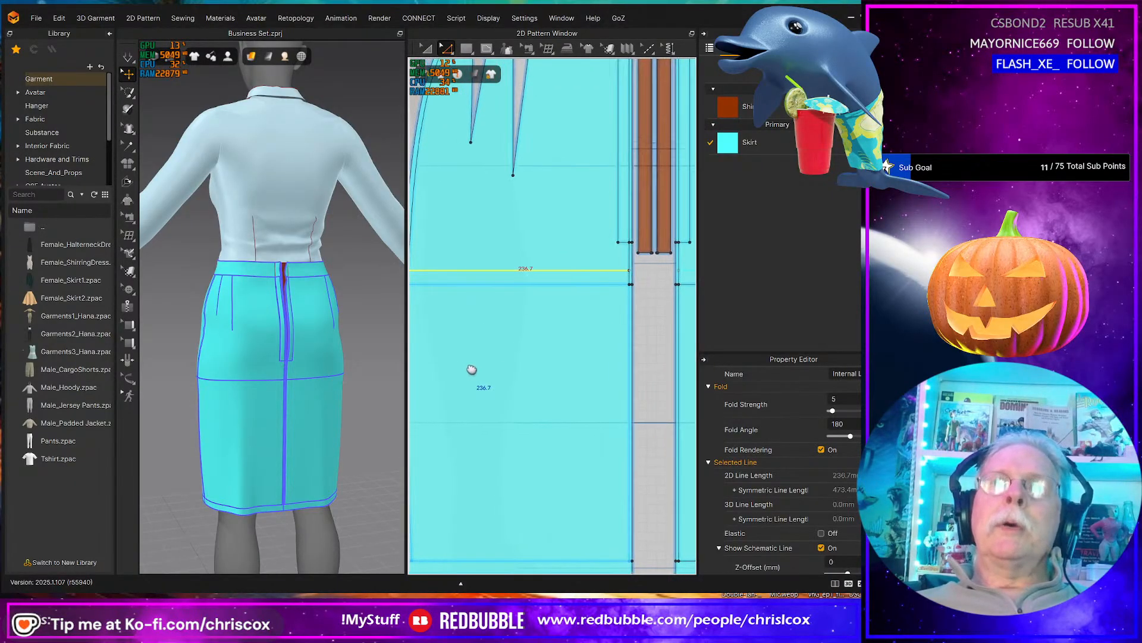
pyautogui.rightClick(504, 272)
pyautogui.moveTo(655, 483)
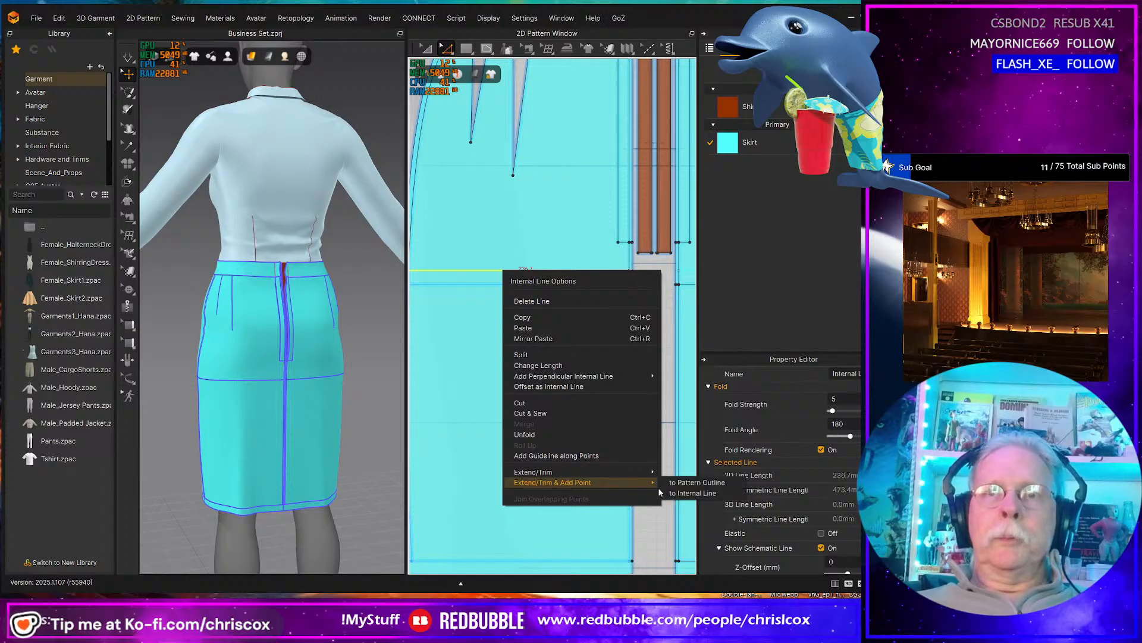
pyautogui.click(684, 493)
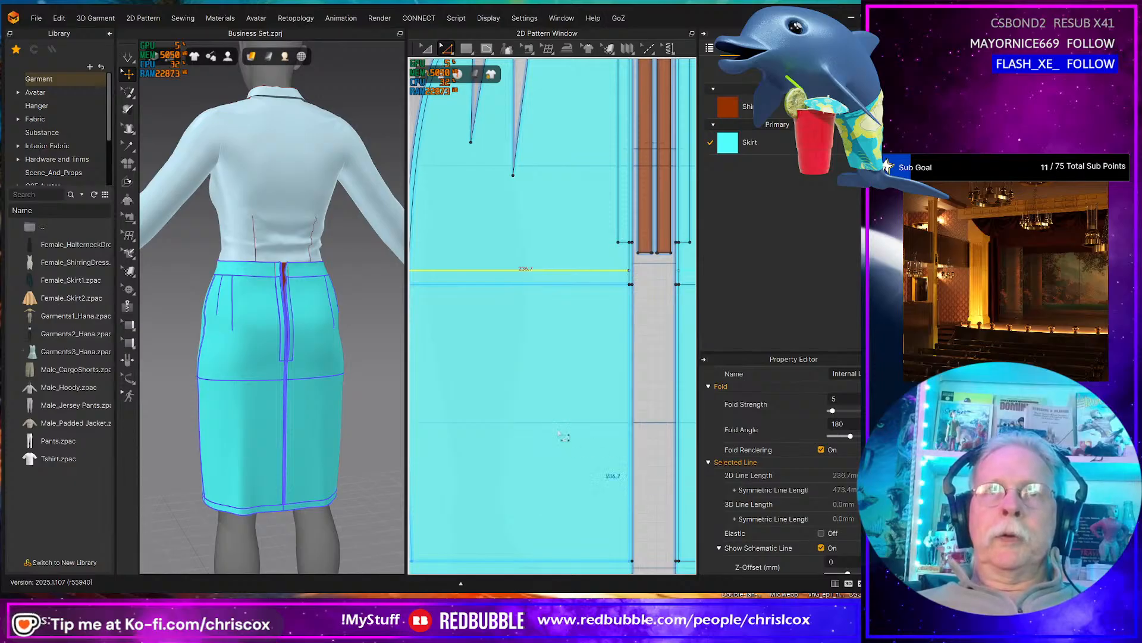
# - Retry Cut & Sew on the back panel's horizontal offset line
pyautogui.rightClick(495, 273)
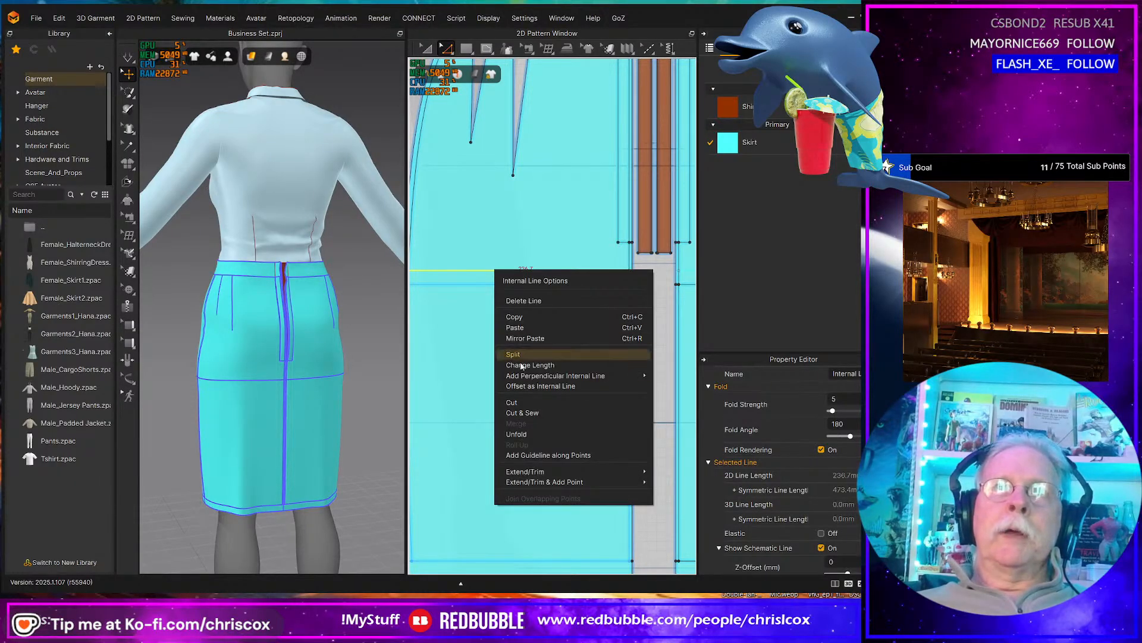
pyautogui.click(524, 411)
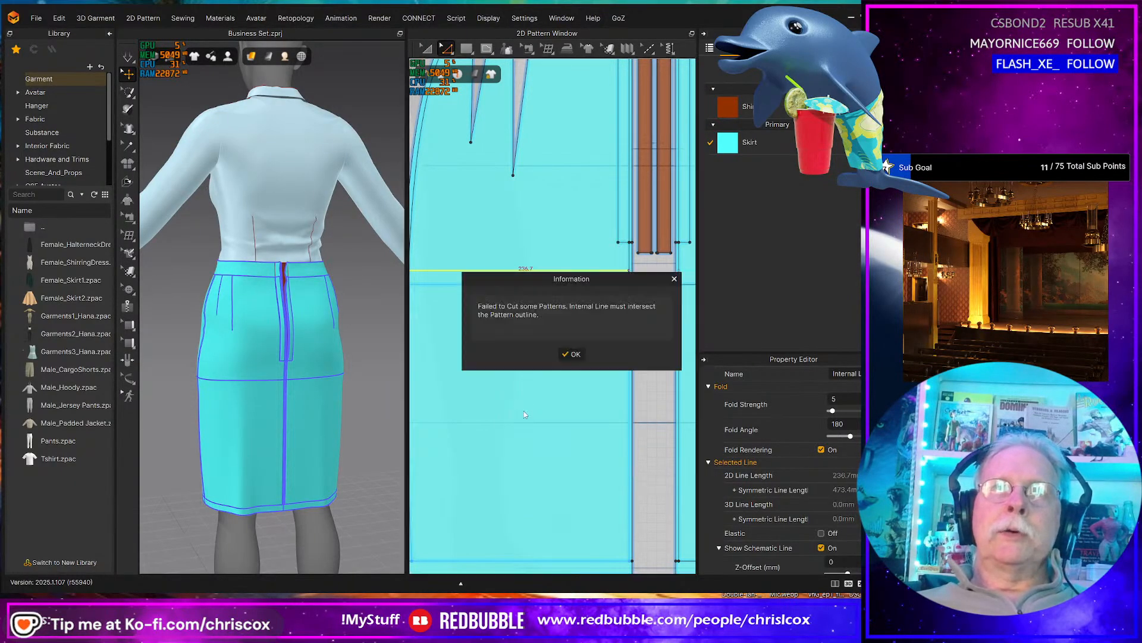
pyautogui.click(575, 355)
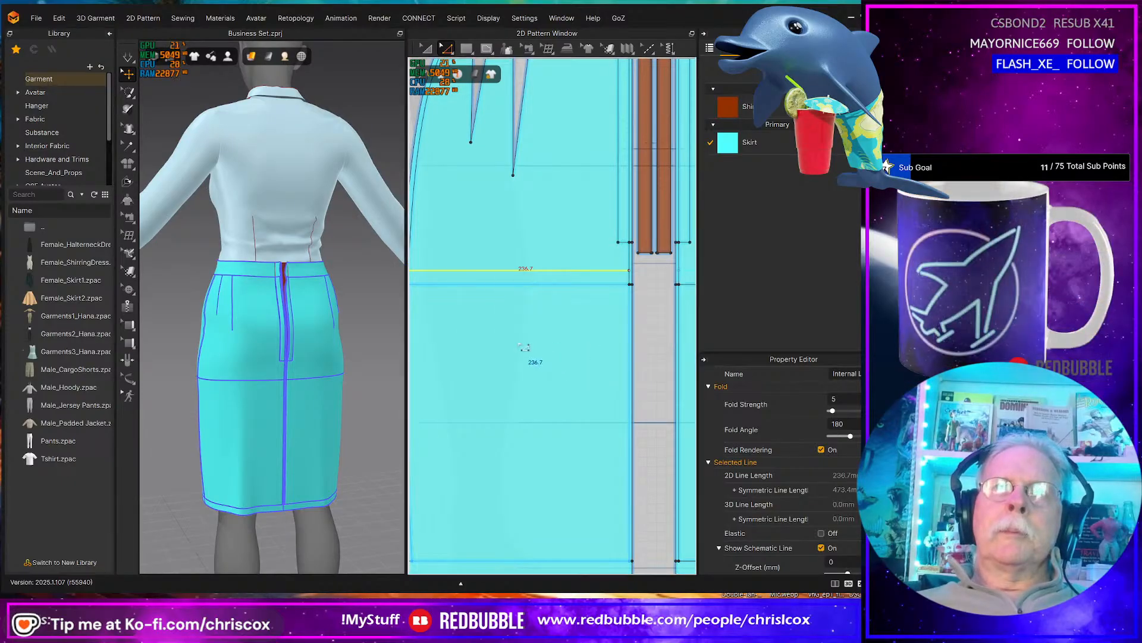
# - Delete the horizontal offset internal line above the back panel's seam
pyautogui.scroll(3, 501, 360)
pyautogui.scroll(2, 501, 359)
pyautogui.moveTo(482, 320); pyautogui.dragTo(522, 421, button='middle')
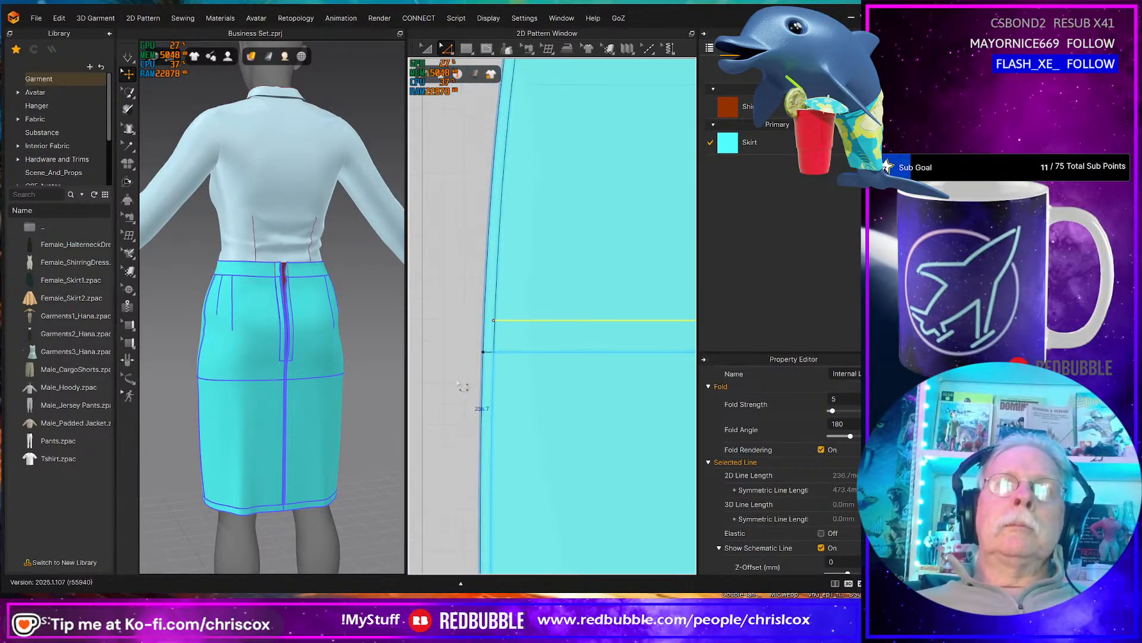
pyautogui.click(500, 402)
pyautogui.click(521, 320)
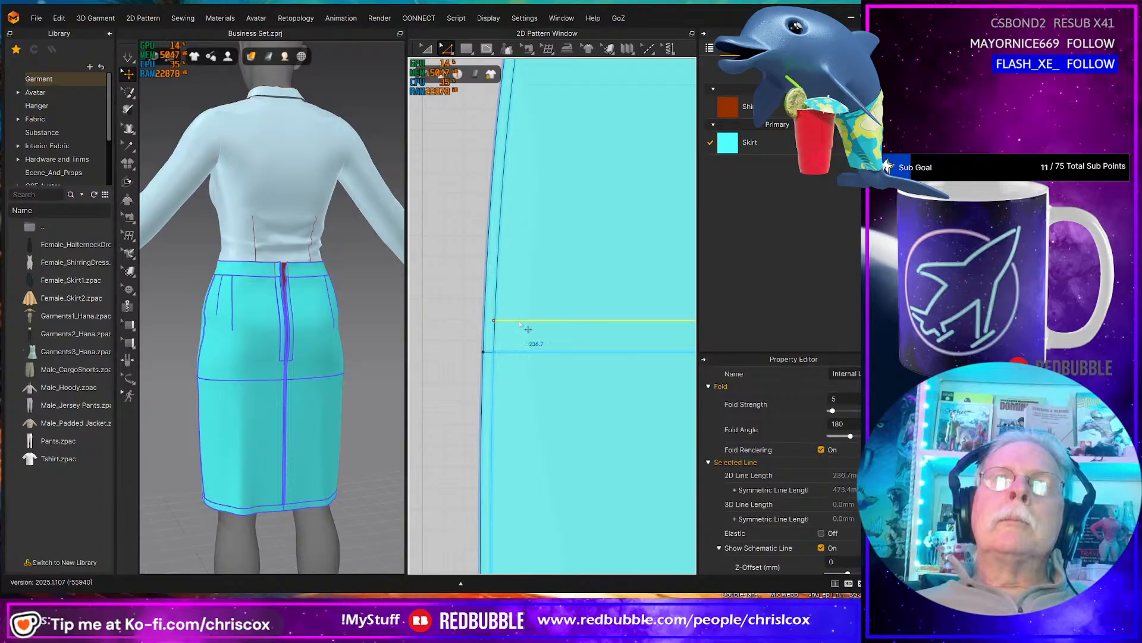
pyautogui.rightClick(519, 321)
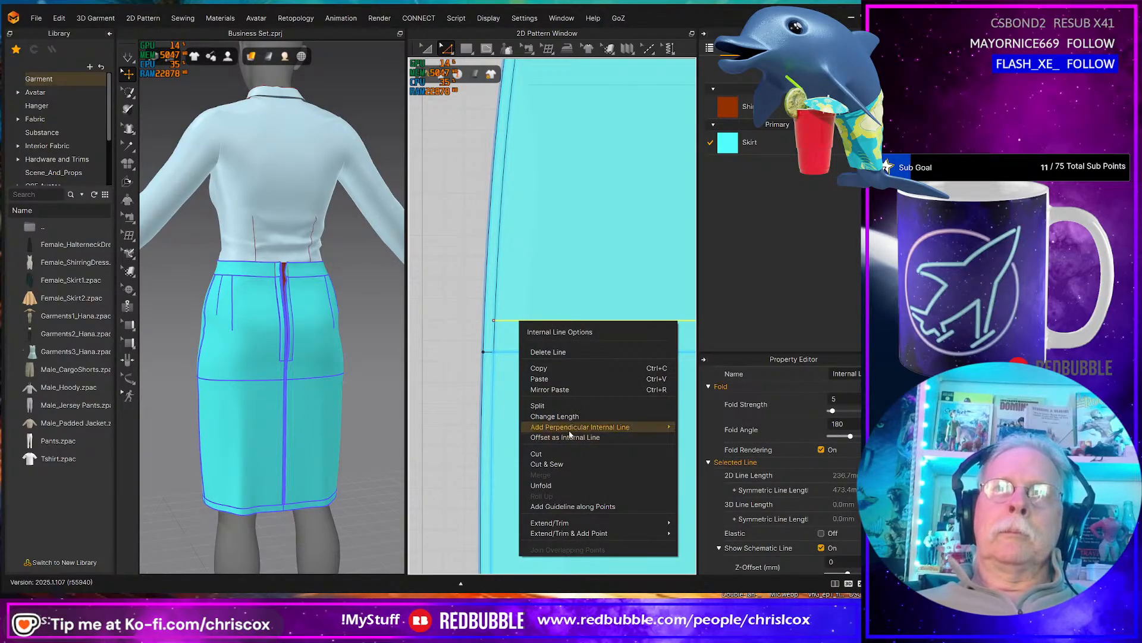
pyautogui.click(495, 410)
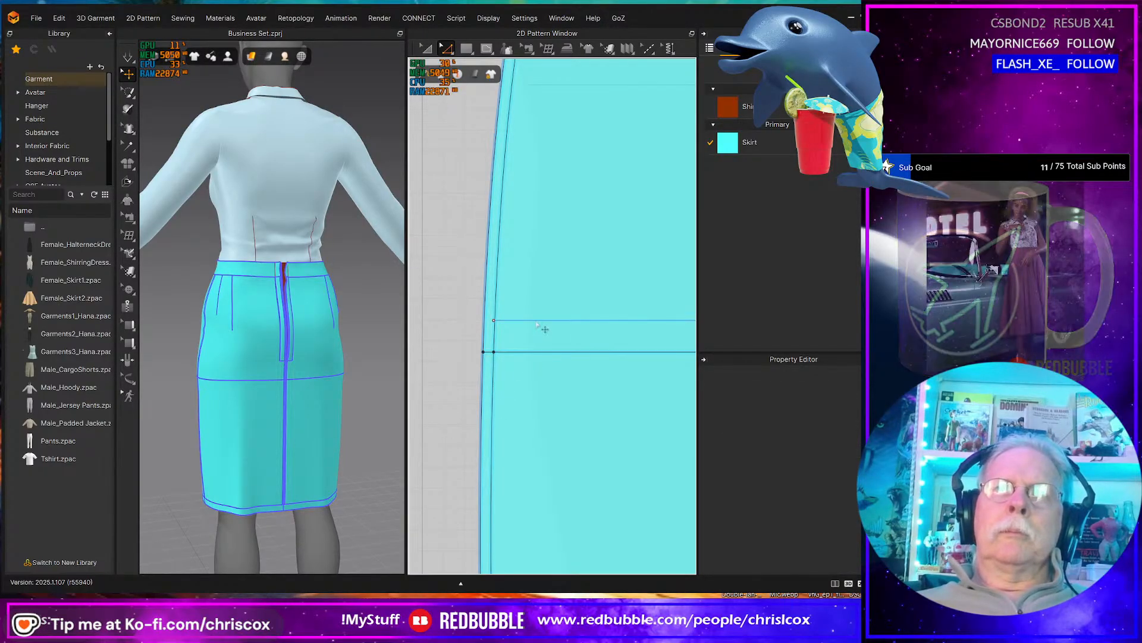
pyautogui.click(615, 321)
pyautogui.press('Delete')
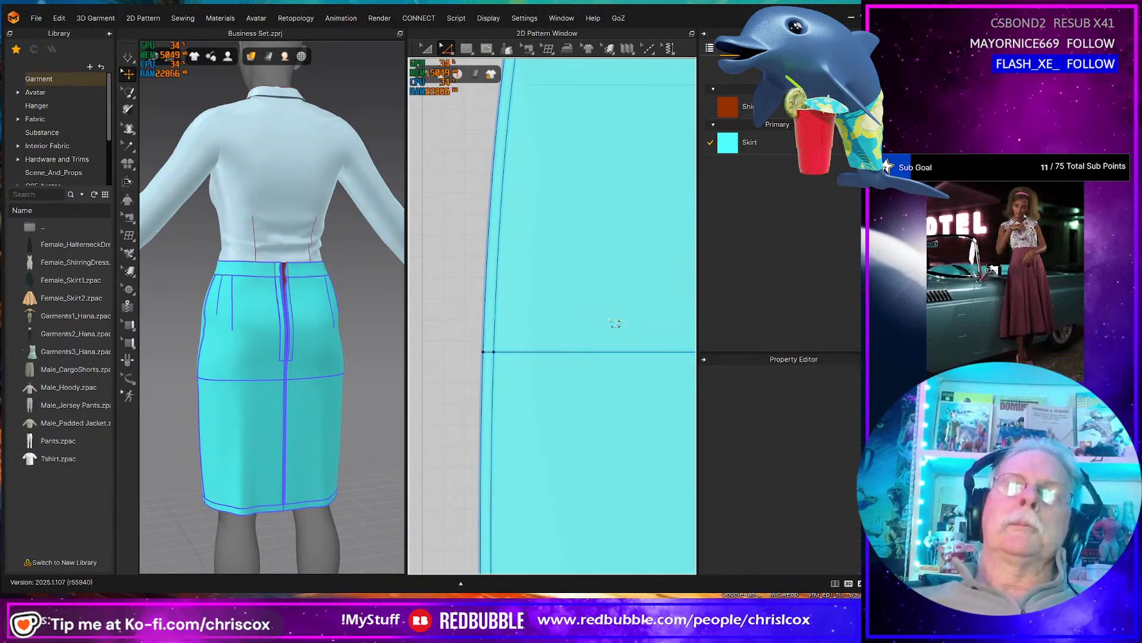
pyautogui.click(542, 355)
pyautogui.moveTo(607, 370); pyautogui.dragTo(553, 377, button='middle')
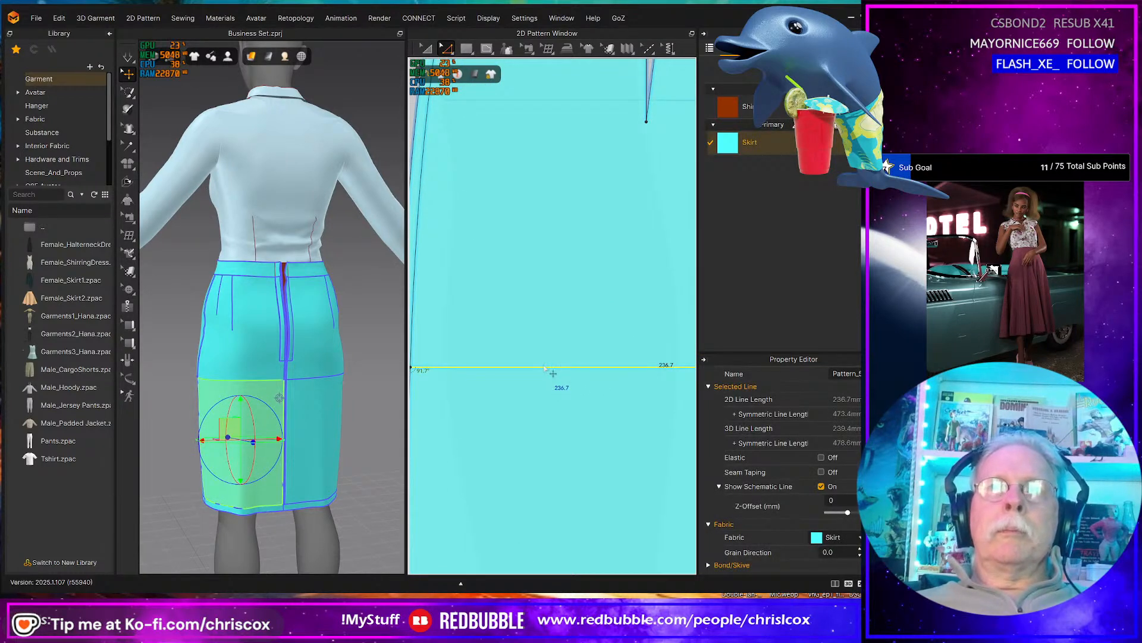
pyautogui.rightClick(544, 368)
pyautogui.click(580, 481)
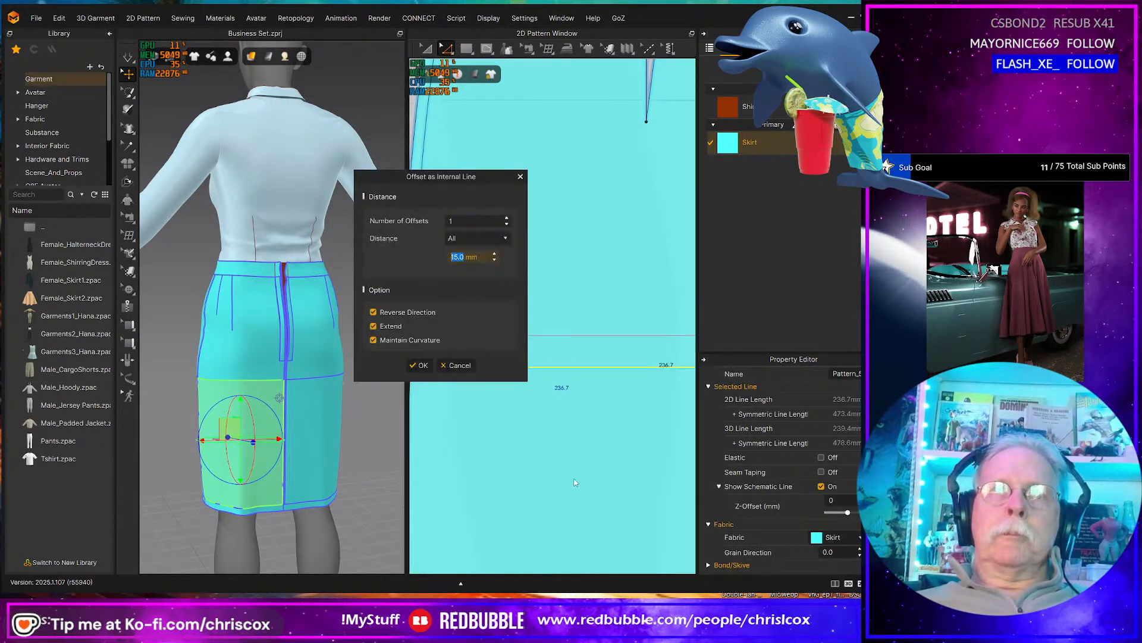
pyautogui.moveTo(448, 178); pyautogui.dragTo(333, 200)
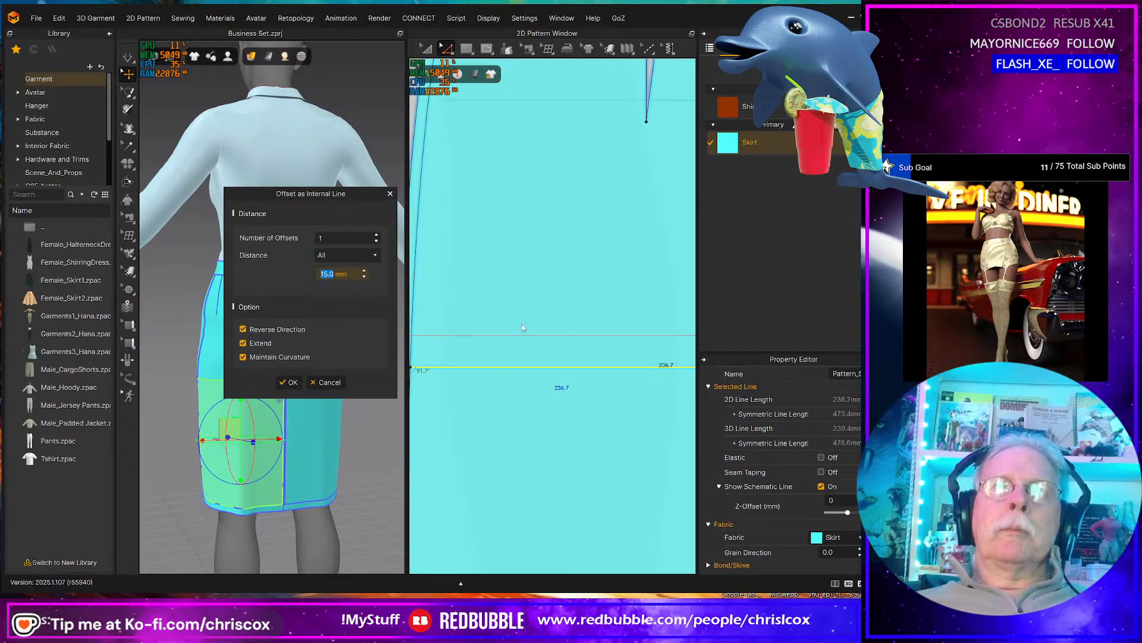
pyautogui.click(326, 383)
# - Move the upper back panel's side-seam strip aside to check that it is a separate piece, and undo the move
pyautogui.moveTo(539, 426); pyautogui.dragTo(620, 434, button='middle')
pyautogui.click(493, 347)
pyautogui.press('a')
pyautogui.click(494, 346)
pyautogui.moveTo(494, 346); pyautogui.dragTo(446, 341)
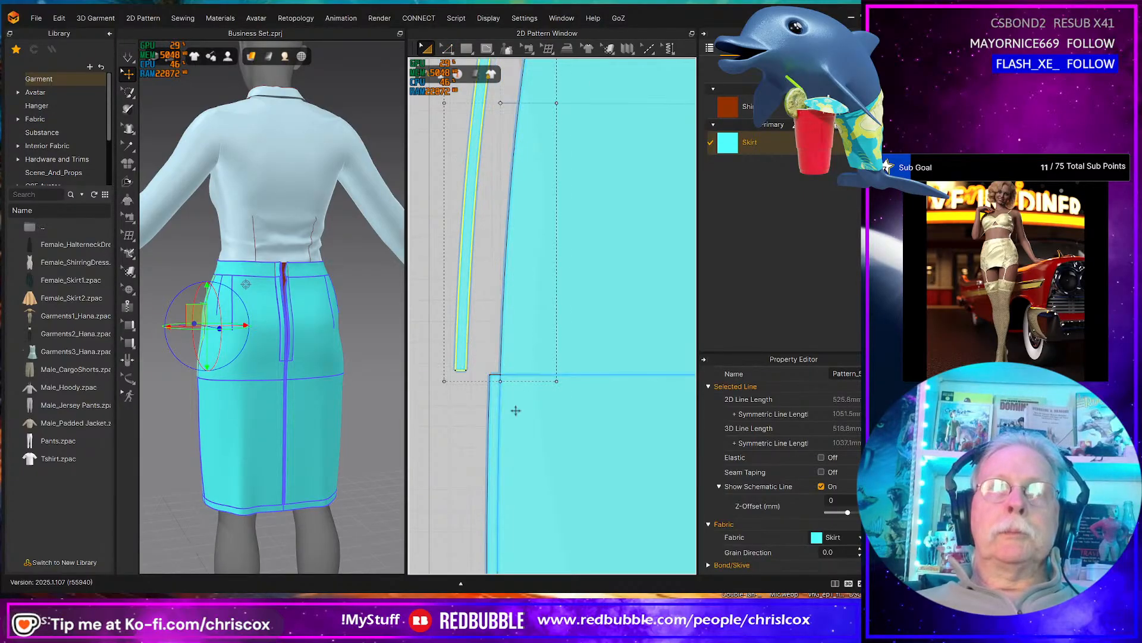
pyautogui.hotkey('ctrl', 'z')
# - Move the lower back panel and its side-seam strip down to open a gap below the upper back panel
pyautogui.click(634, 341)
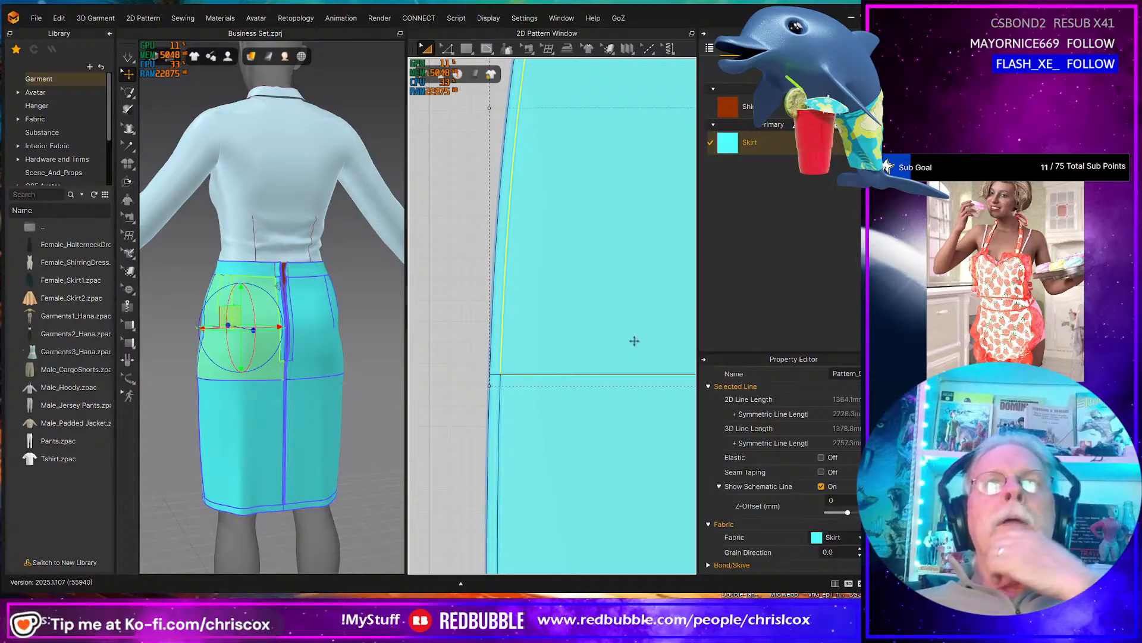
pyautogui.click(547, 453)
pyautogui.click(495, 459)
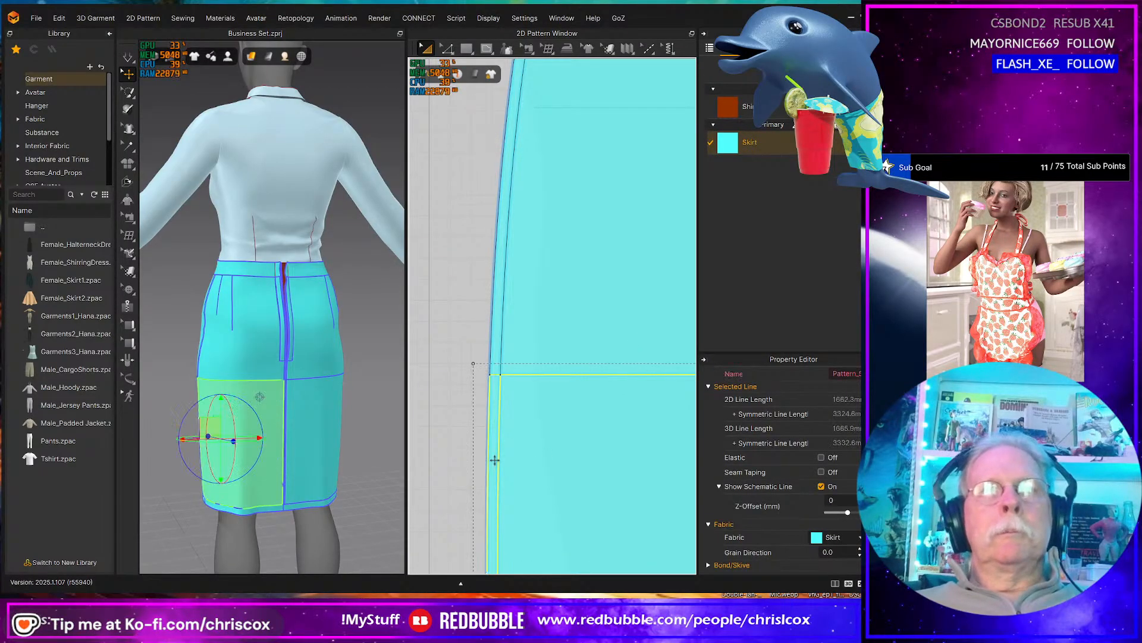
pyautogui.press('Down')
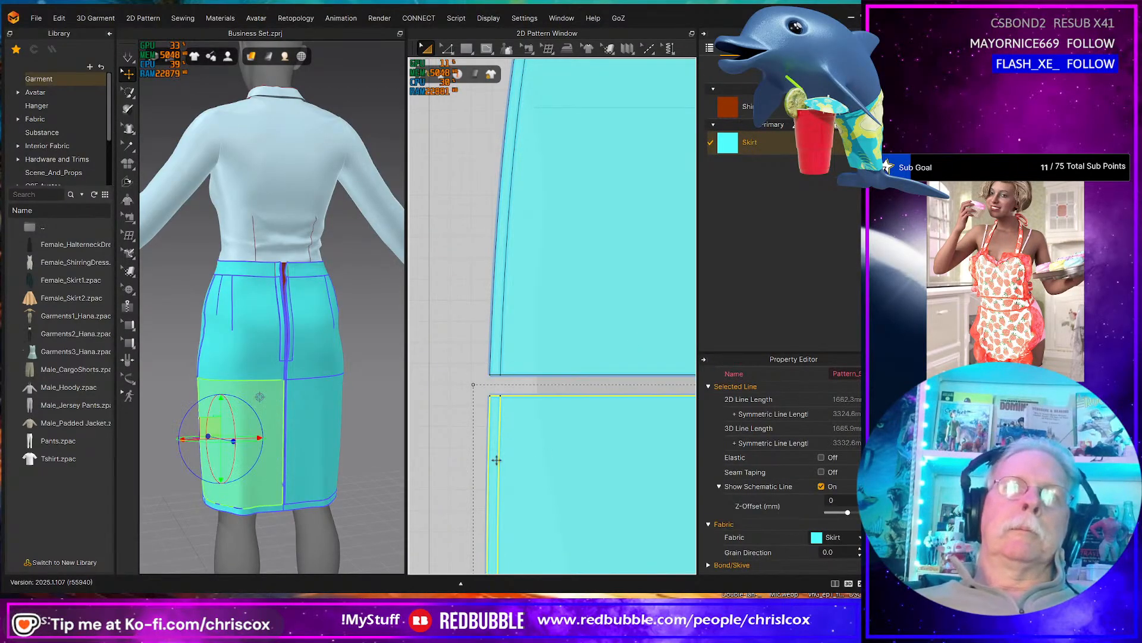
# - Offset the upper back panel's bottom edge as an internal line at 15 mm, with Reverse Direction off and Extend and Maintain Curvature on
pyautogui.press('z')
pyautogui.click(548, 376)
pyautogui.rightClick(546, 377)
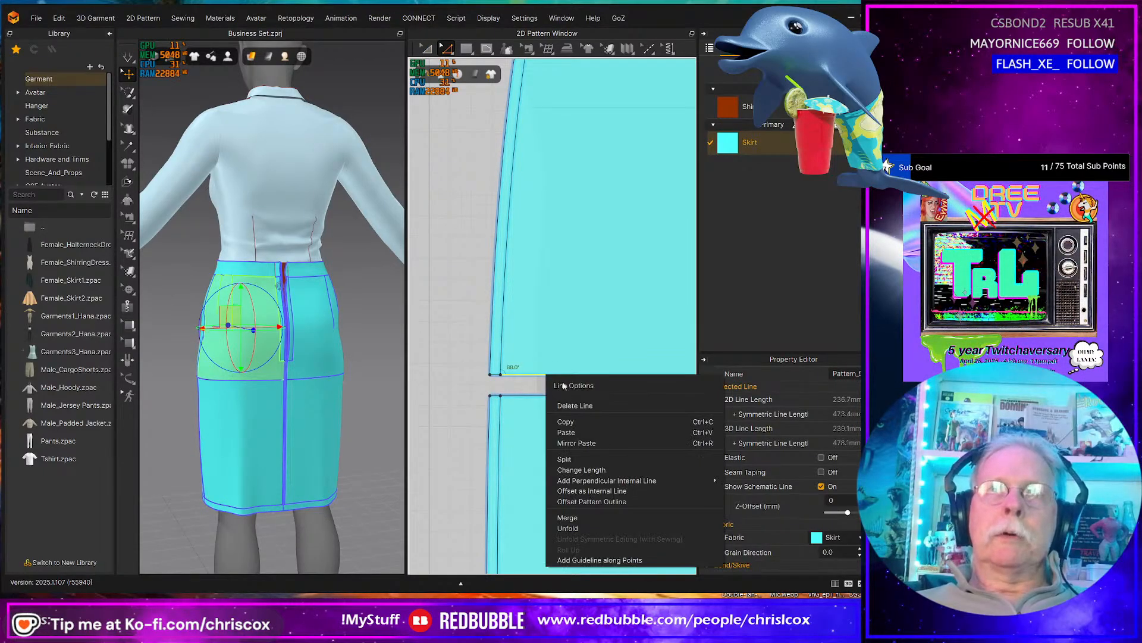
pyautogui.click(592, 490)
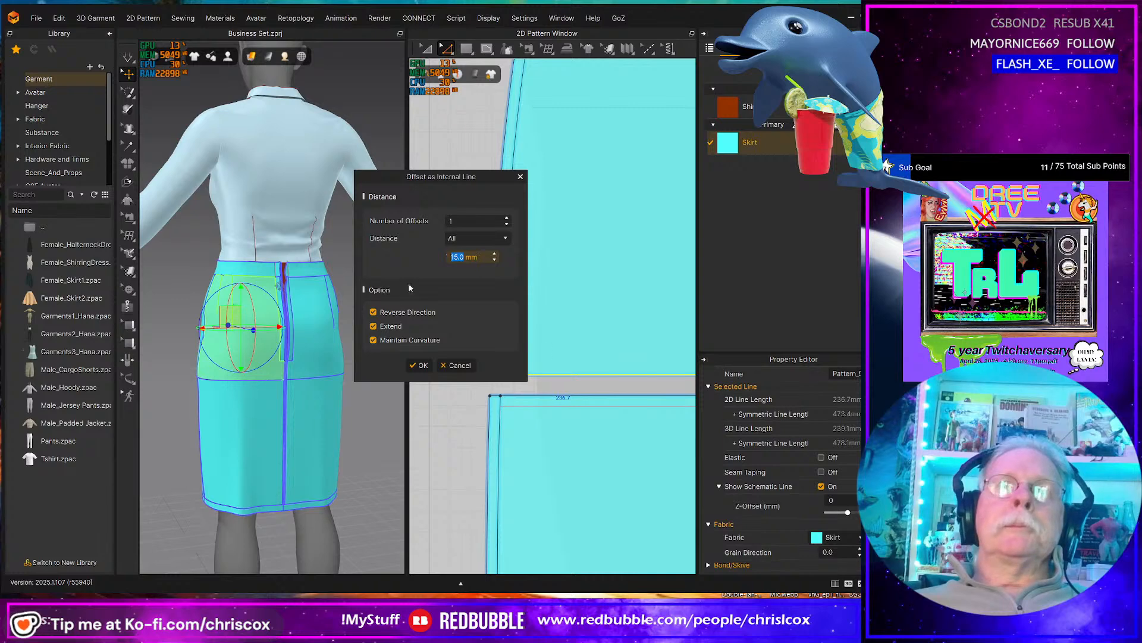
pyautogui.click(373, 313)
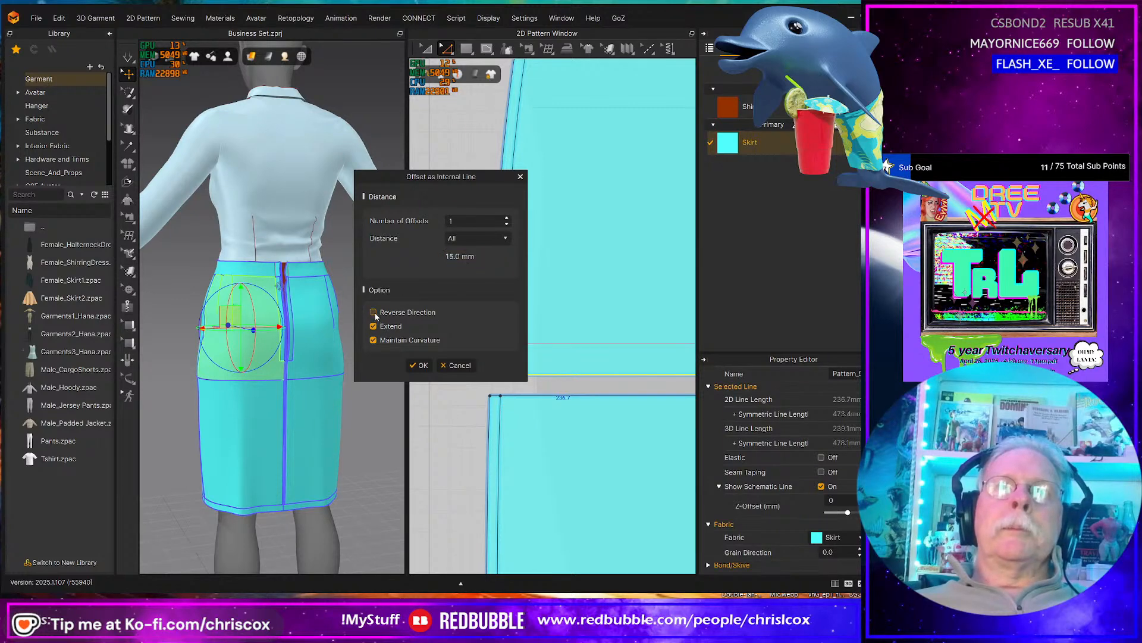
pyautogui.click(423, 365)
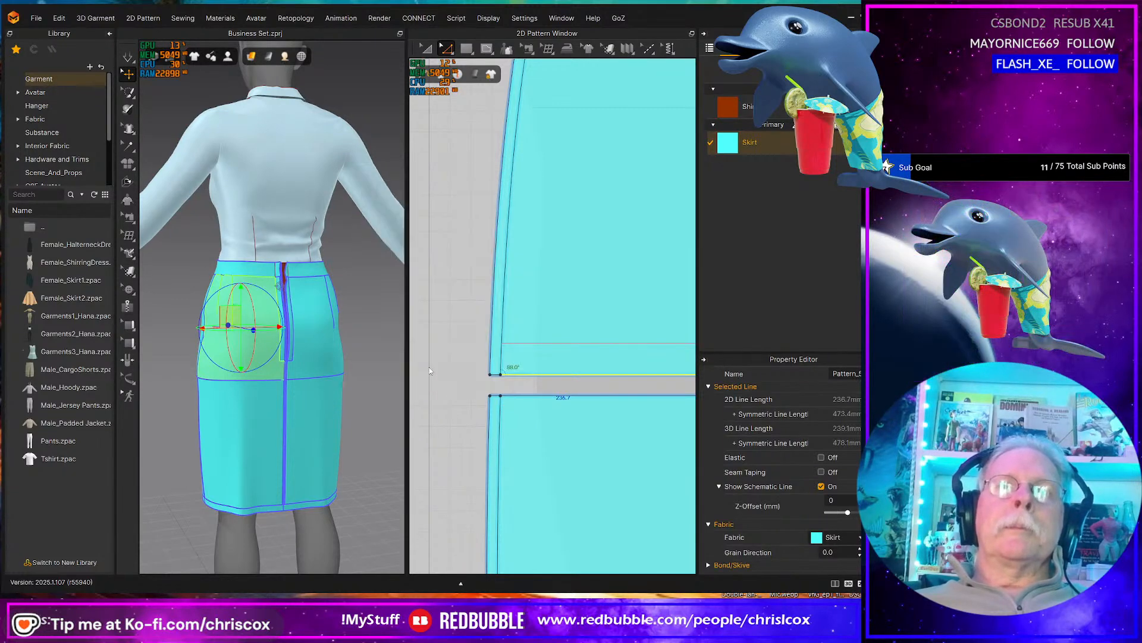
# - Cut and sew the upper back panel along the offset line, and move the lower back panel and side strip back up against it
pyautogui.click(576, 343)
pyautogui.rightClick(570, 343)
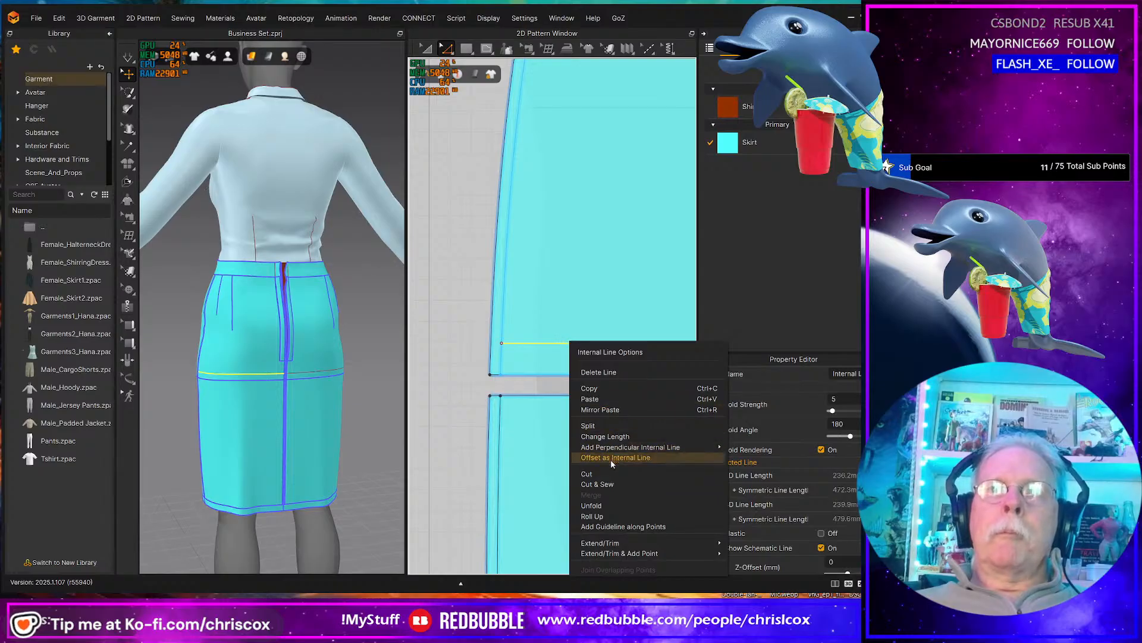
pyautogui.click(608, 483)
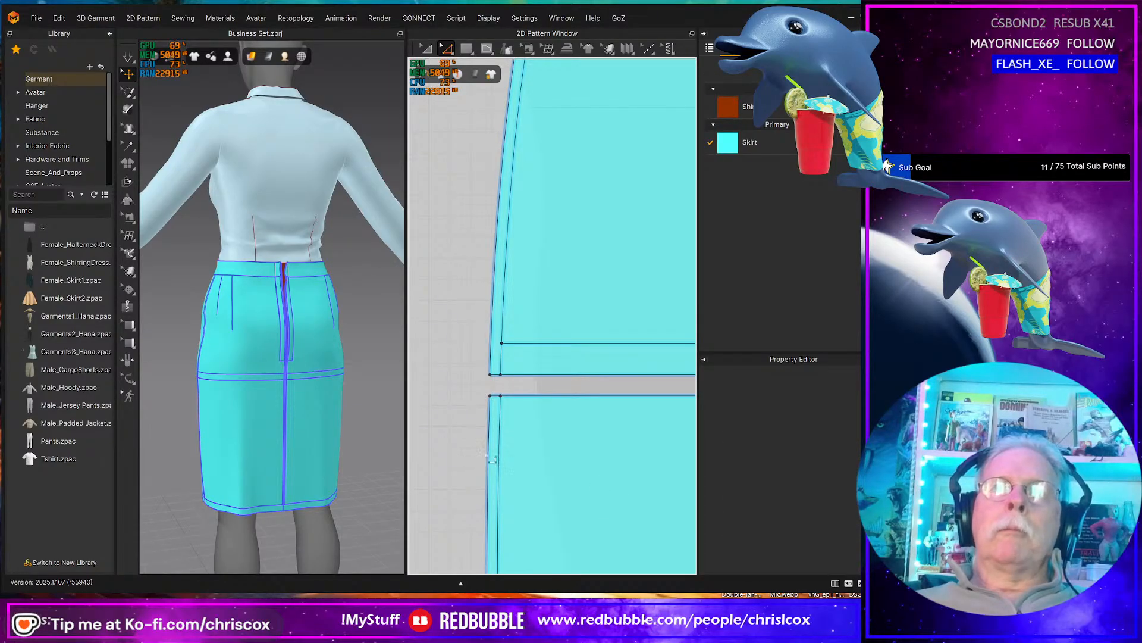
pyautogui.click(499, 458)
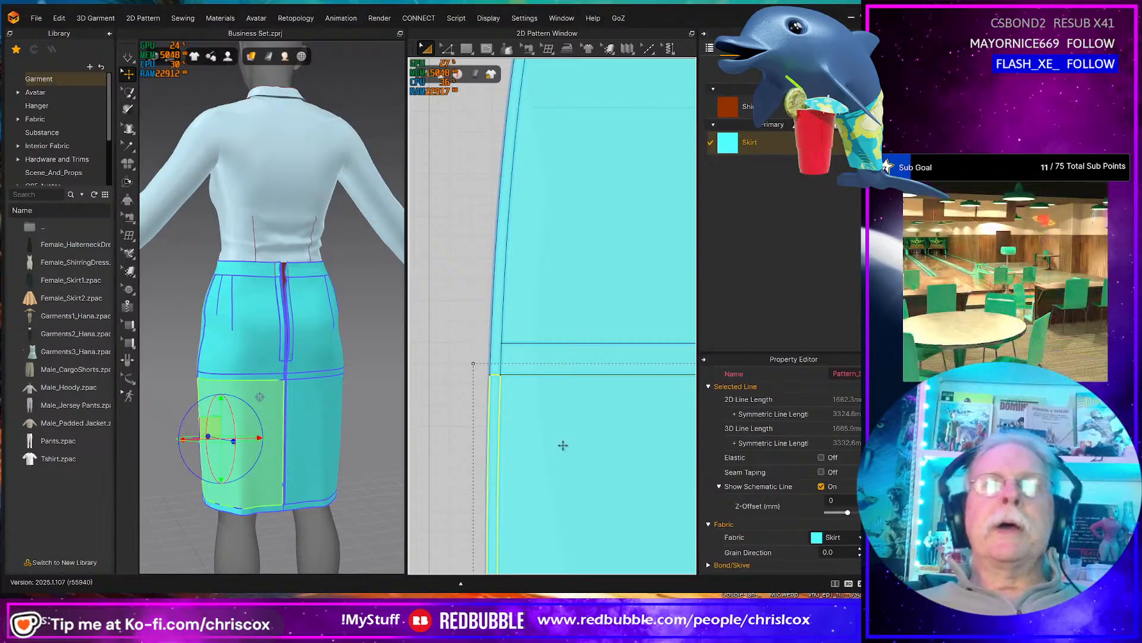
# - Move the lower front skirt panel down to open a gap below the upper front panel
pyautogui.scroll(-5, 565, 447)
pyautogui.moveTo(583, 438); pyautogui.dragTo(668, 389, button='middle')
pyautogui.moveTo(510, 437); pyautogui.dragTo(595, 419, button='middle')
pyautogui.click(574, 418)
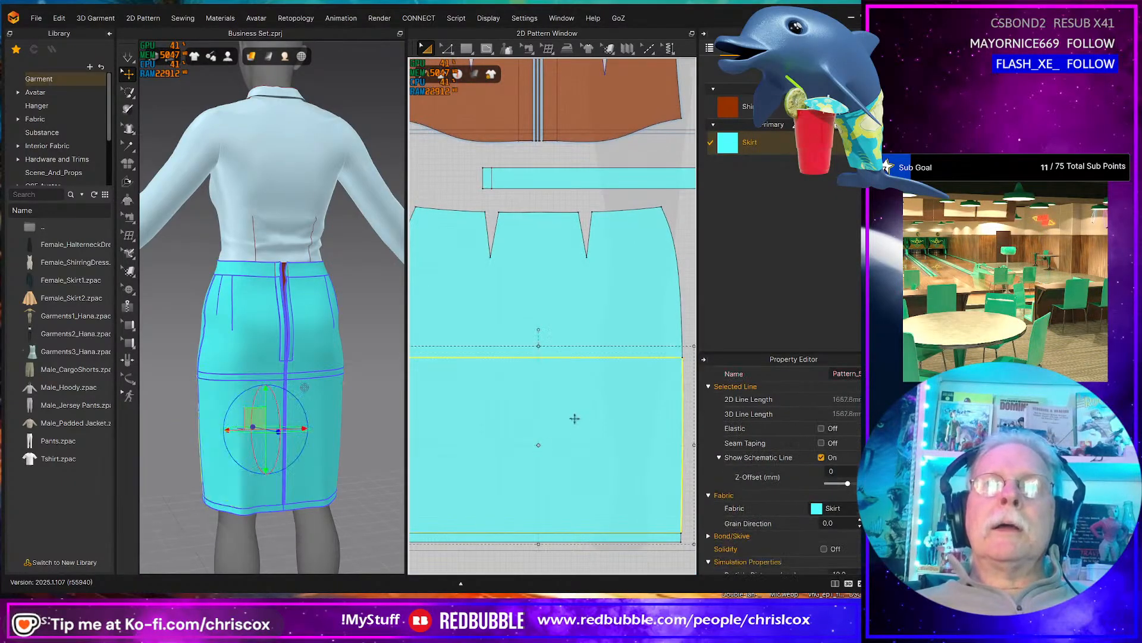
pyautogui.scroll(5, 544, 351)
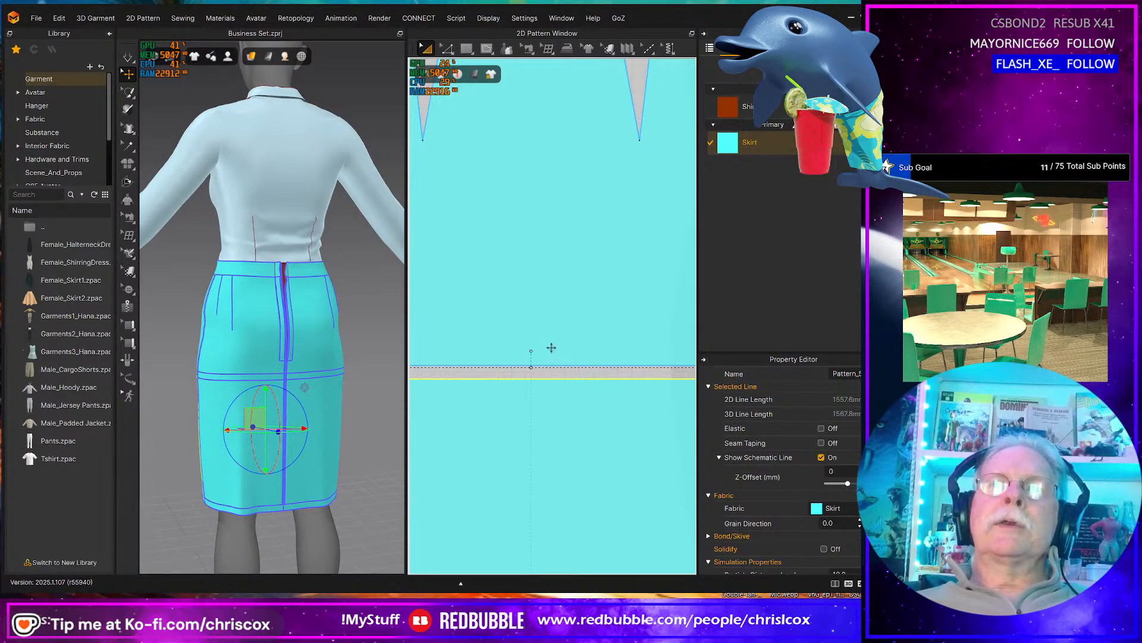
# - Offset the upper front panel's bottom edge as an internal line inside the panel
pyautogui.press('z')
pyautogui.click(589, 365)
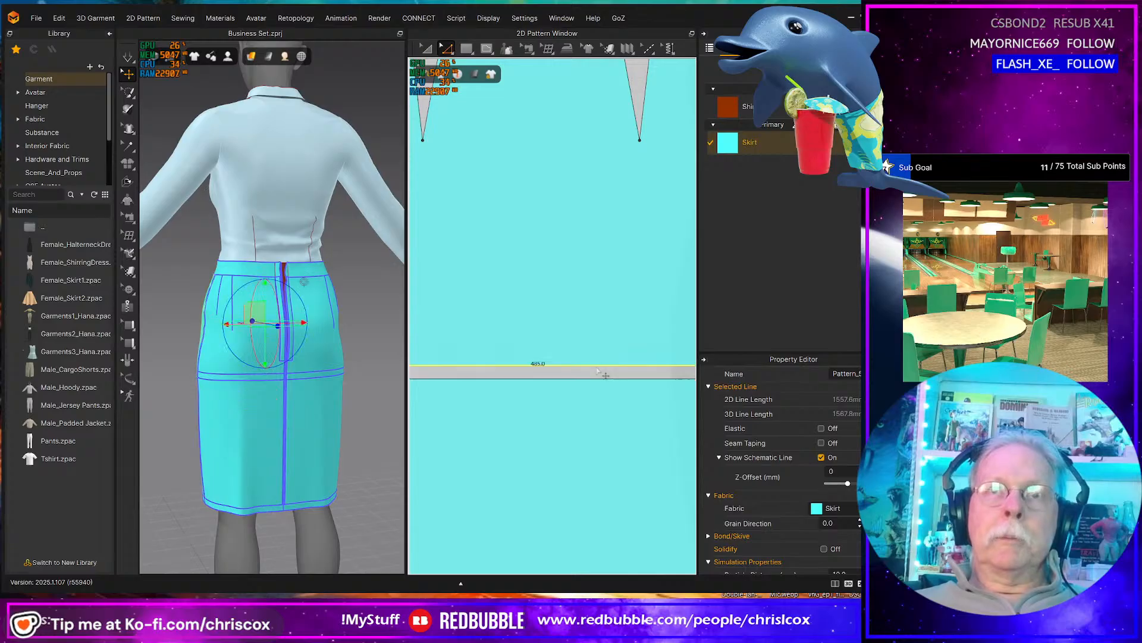
pyautogui.rightClick(597, 366)
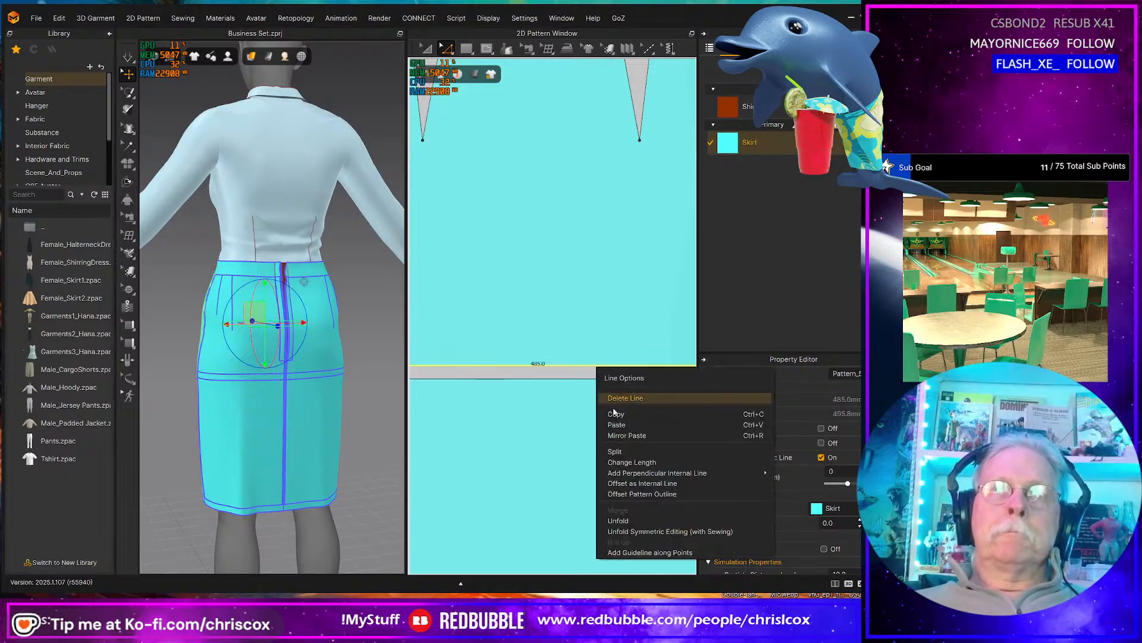
pyautogui.click(642, 483)
pyautogui.click(419, 365)
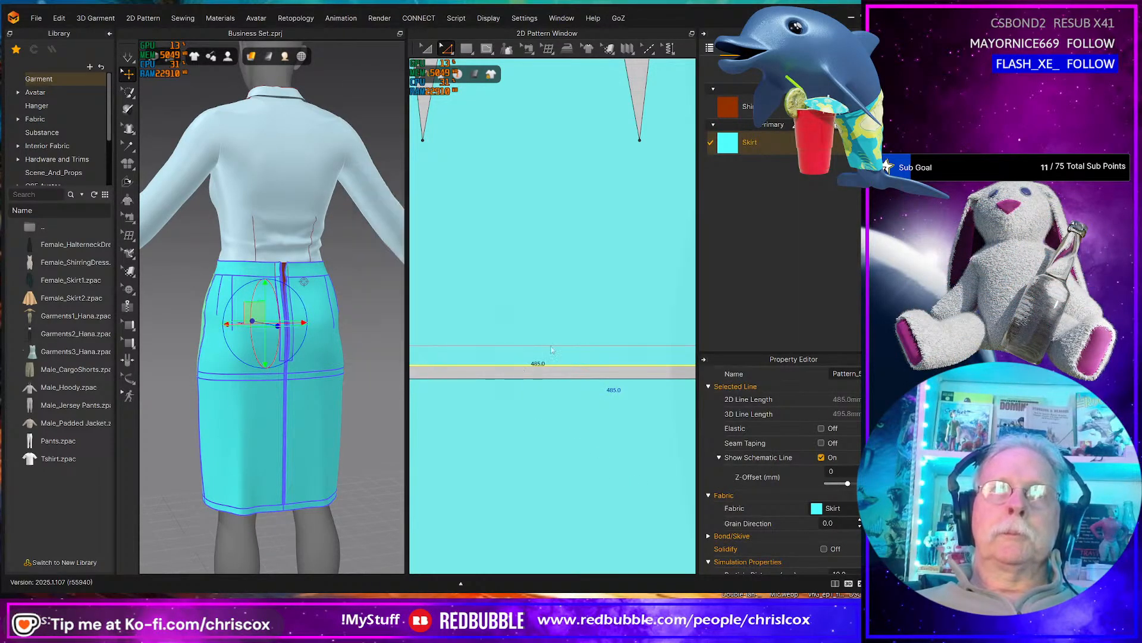
# - Cut and sew the upper front panel along the horizontal offset line
pyautogui.click(547, 345)
pyautogui.rightClick(551, 346)
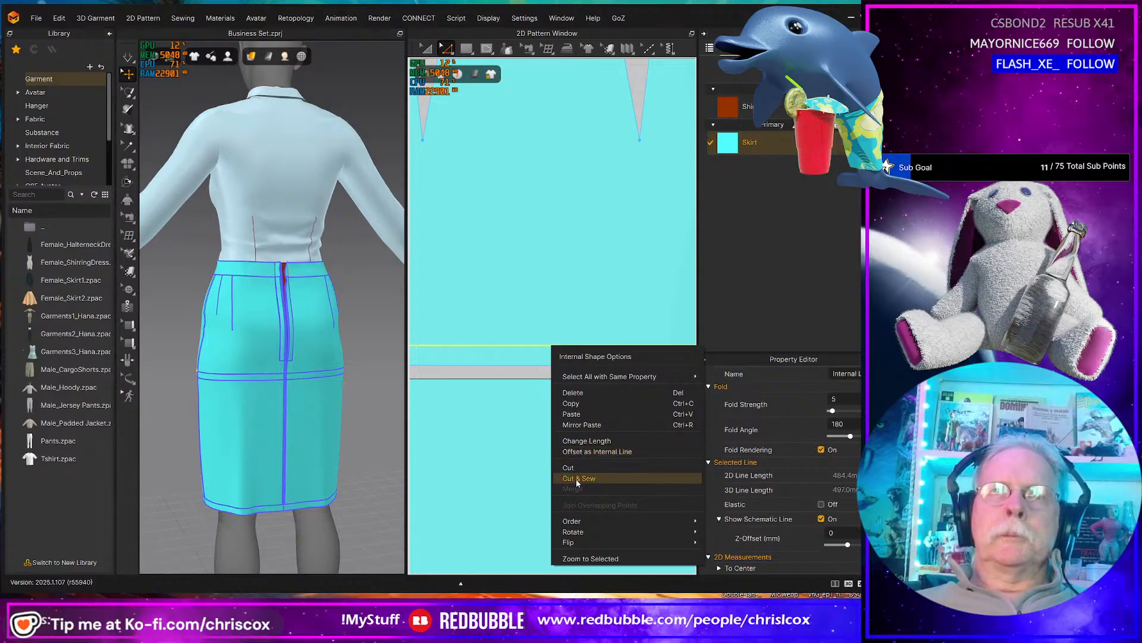
pyautogui.press('Escape')
pyautogui.click(543, 483)
pyautogui.scroll(-10, 544, 483)
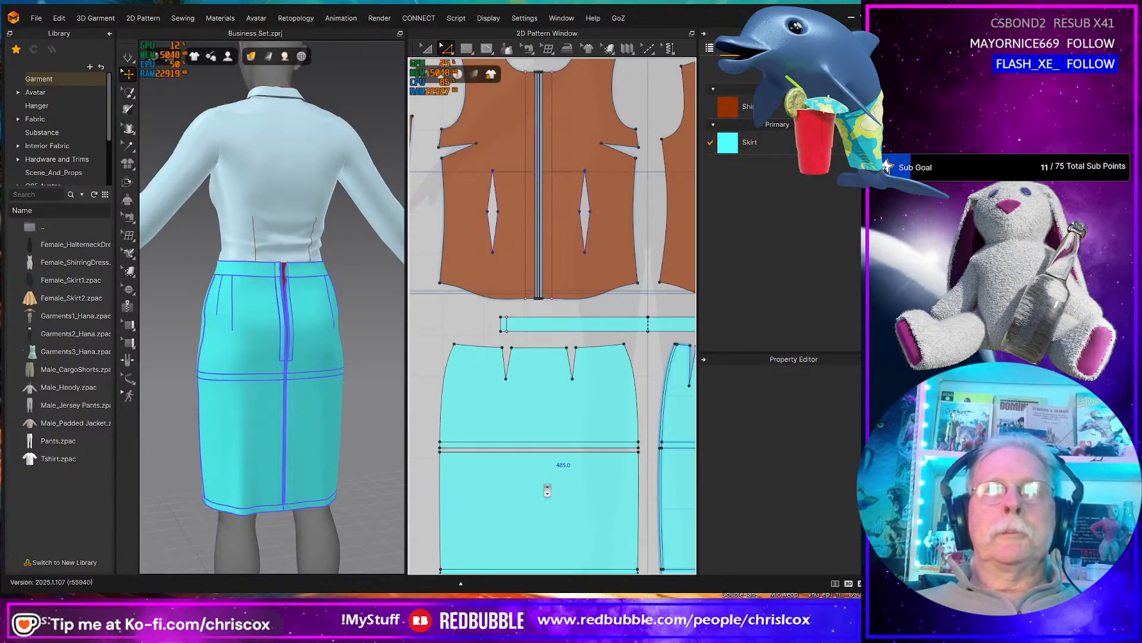
# - Move the lower front panel back up against the horizontal strip
pyautogui.press('a')
pyautogui.click(559, 417)
pyautogui.press('Up')
# - Select the Skirt fabric to show its material properties
pyautogui.moveTo(564, 418); pyautogui.dragTo(448, 399, button='middle')
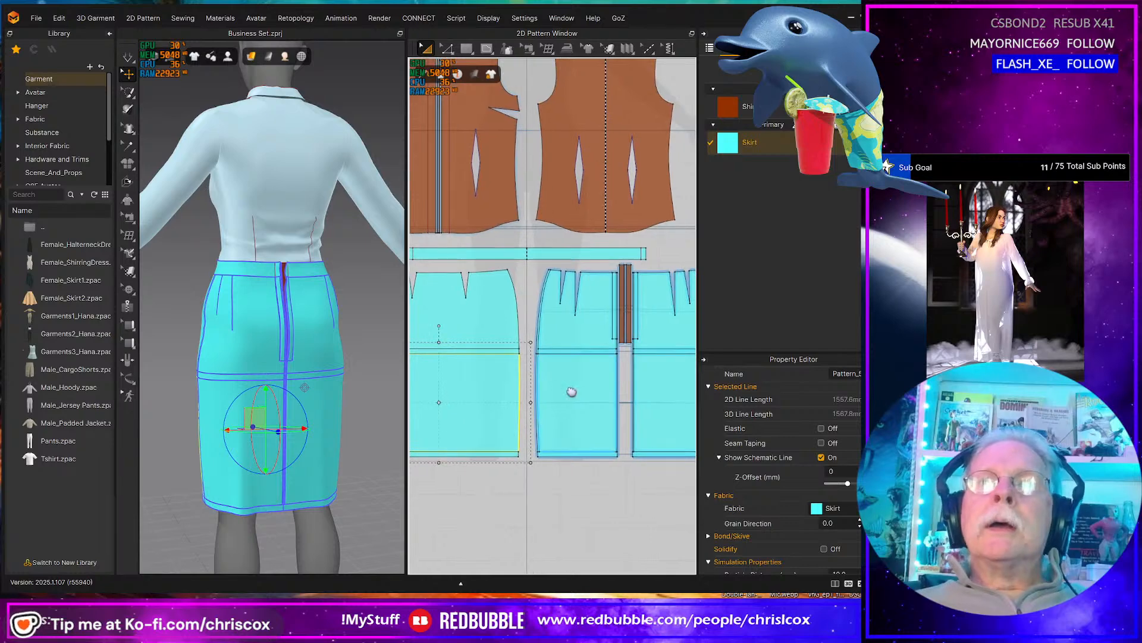
pyautogui.moveTo(572, 391); pyautogui.dragTo(509, 405, button='middle')
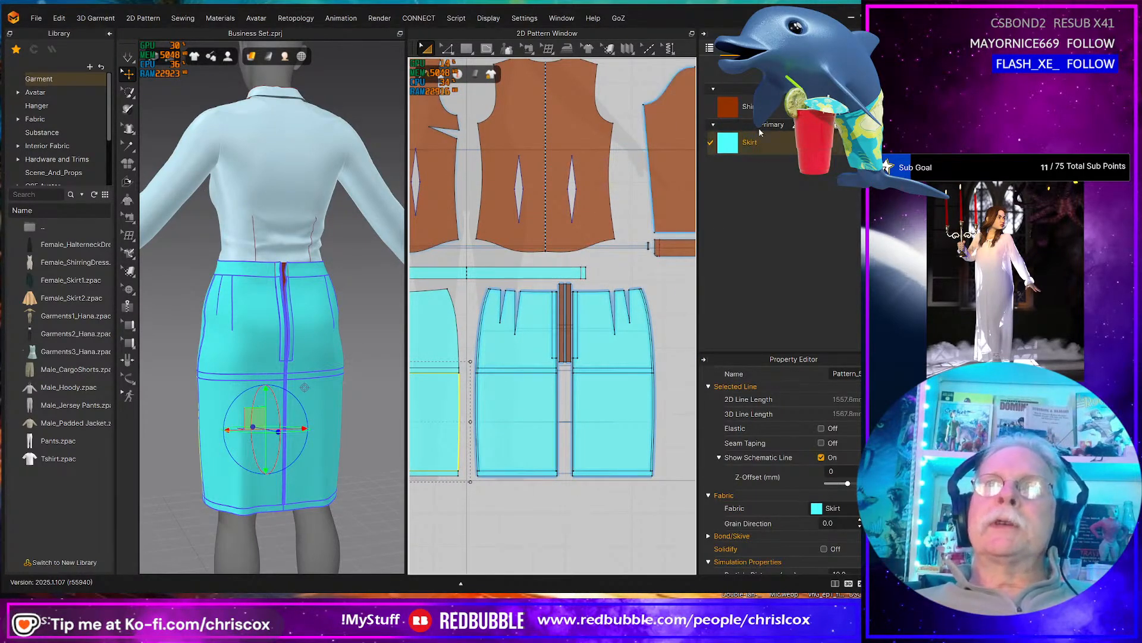
pyautogui.click(751, 142)
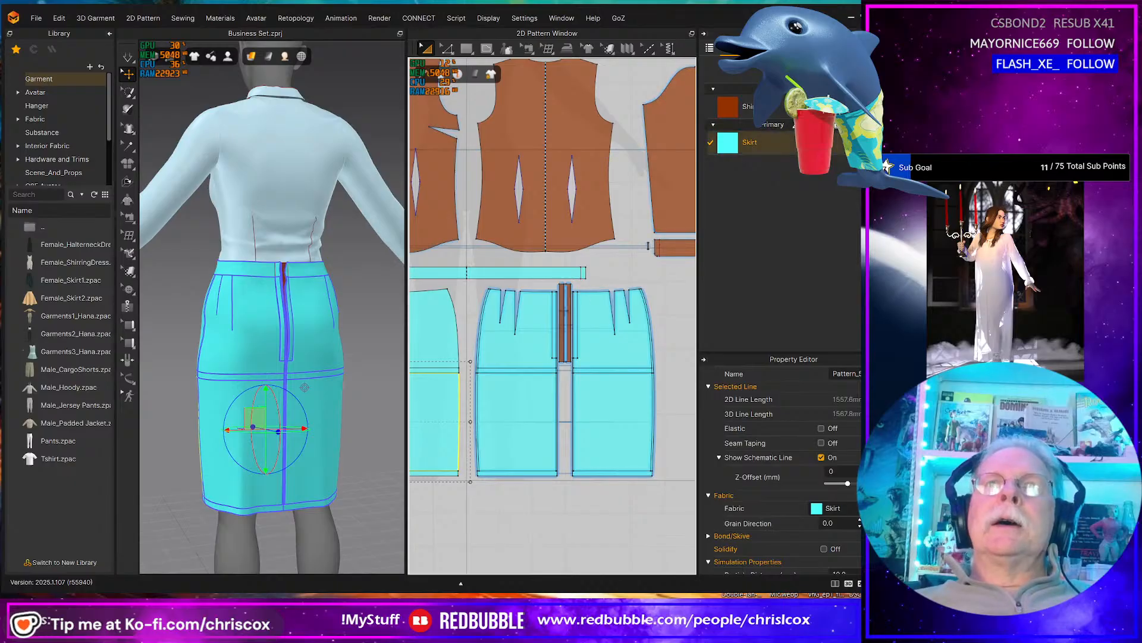
pyautogui.doubleClick(748, 145)
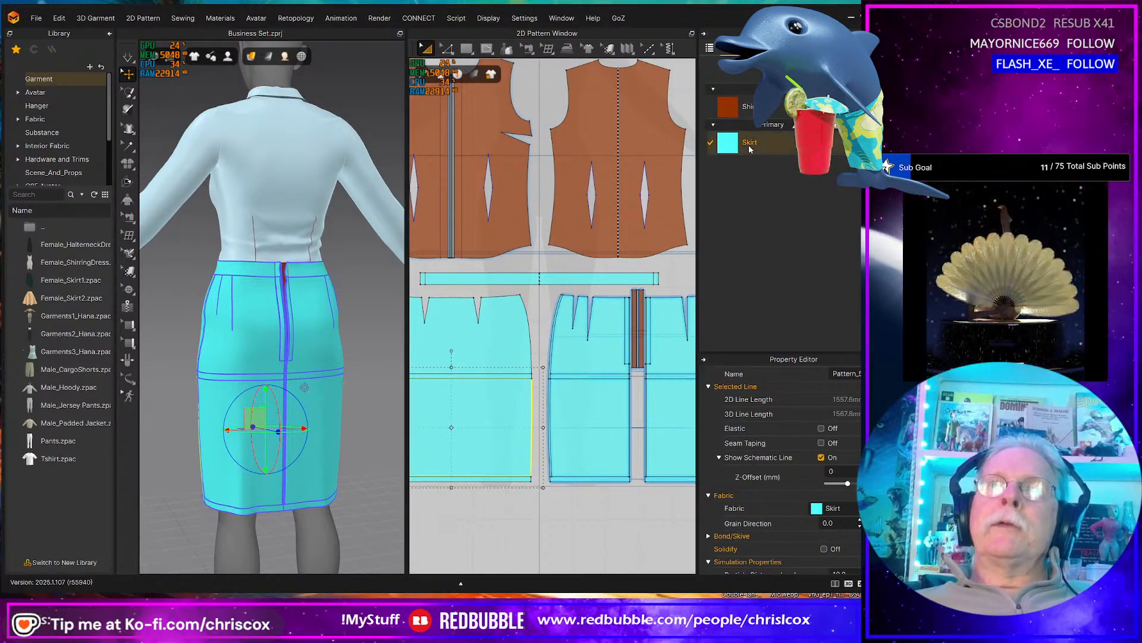
pyautogui.press('Right')
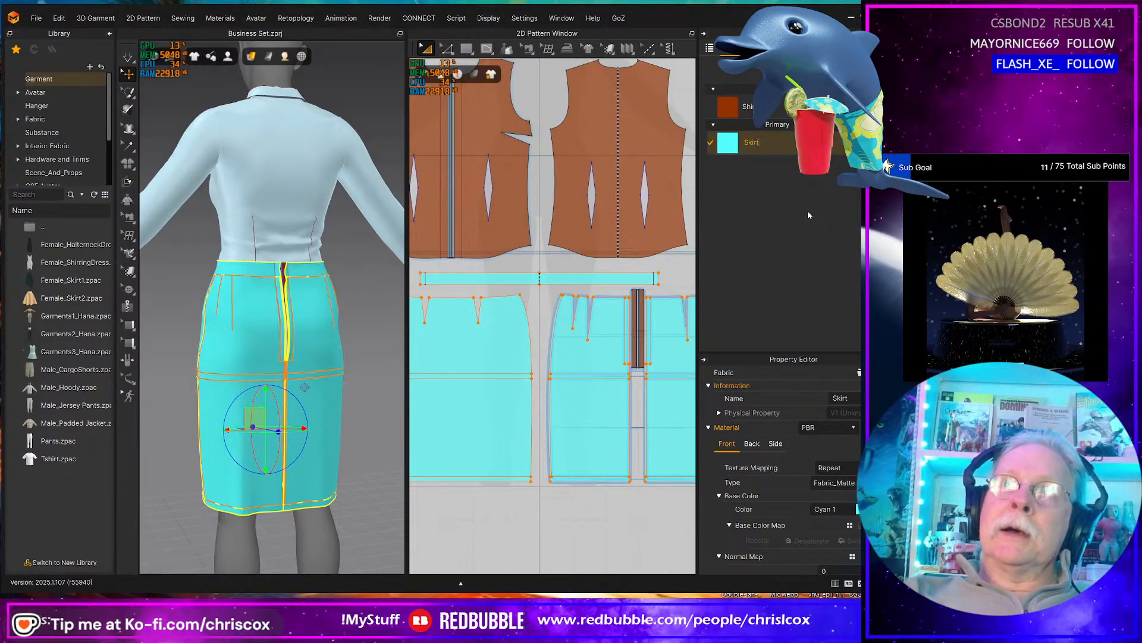
pyautogui.press('Return')
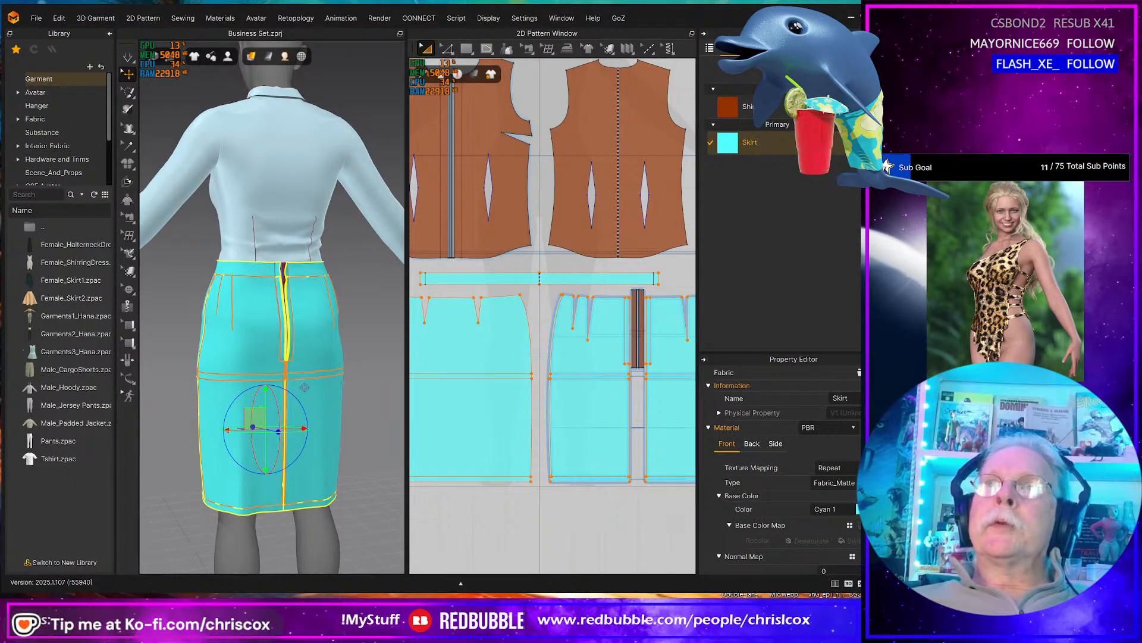
# - Duplicate the Skirt fabric and name the copy Skirt_Trim
pyautogui.click(791, 70)
pyautogui.doubleClick(767, 167)
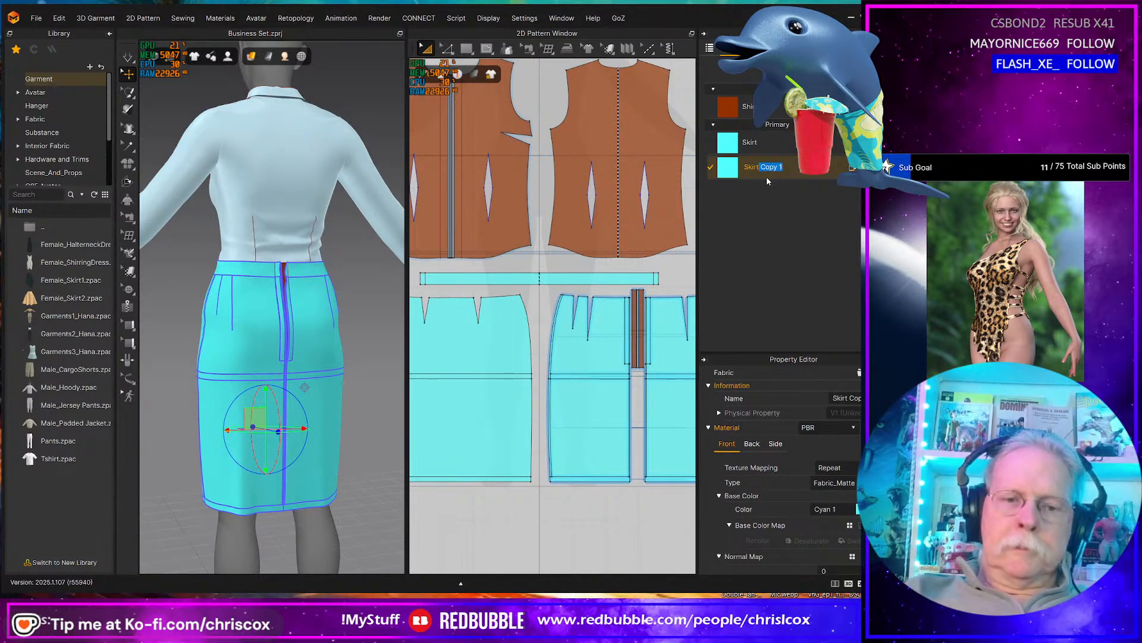
pyautogui.write('Skirt_Trim')
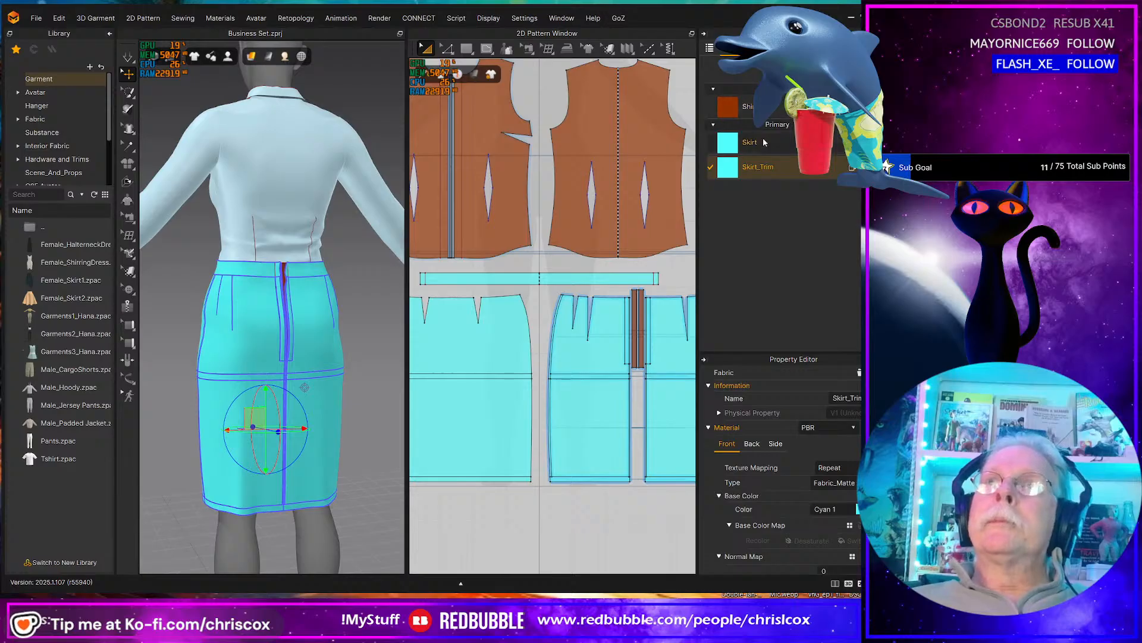
pyautogui.press('Return')
# - Duplicate the Skirt and Skirt_Trim fabrics together and rename the plain Skirt copy as Skirt_Short
pyautogui.hotkey('ctrl', 'c')
pyautogui.hotkey('ctrl', 'v')
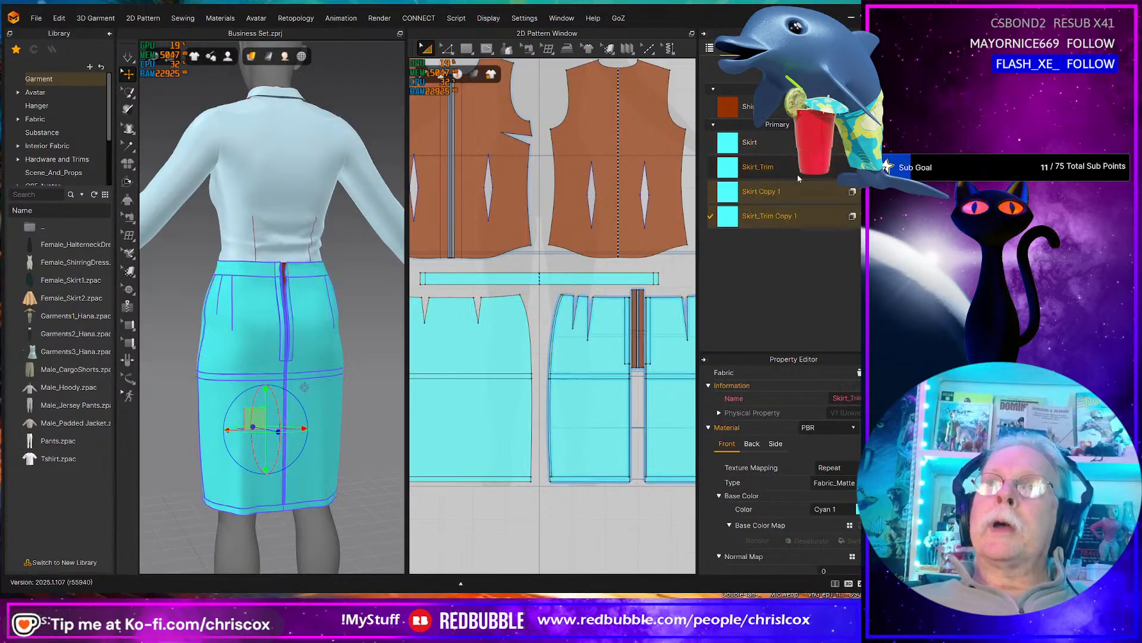
pyautogui.doubleClick(767, 191)
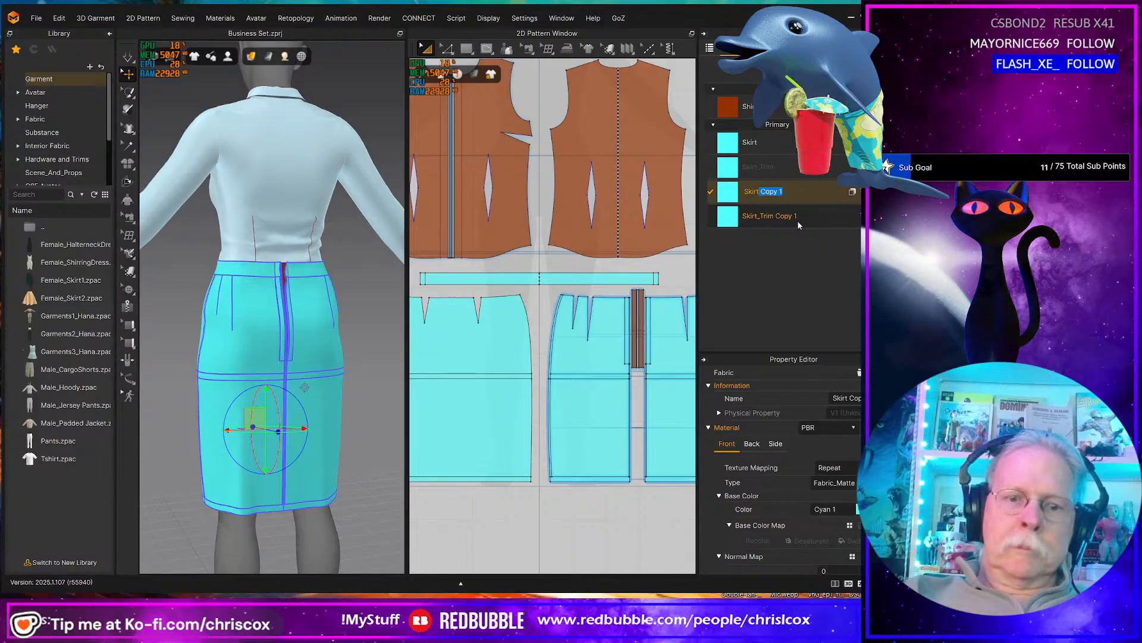
pyautogui.write('_Short')
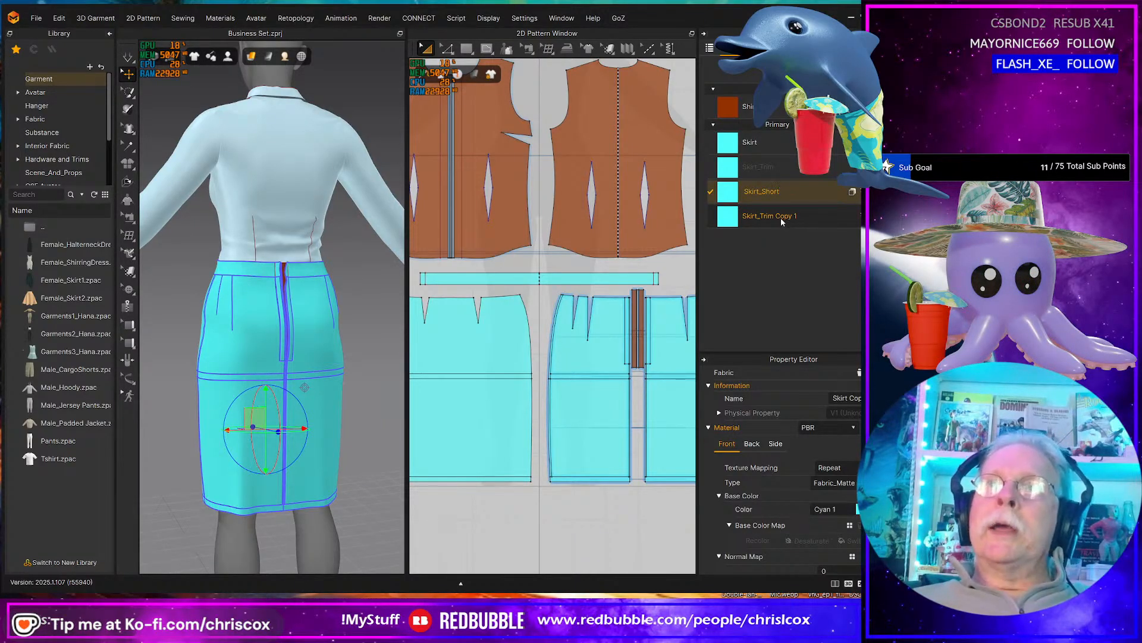
# - Rename the copied Skirt_Trim fabric as Skirt_Short_Trim
pyautogui.click(772, 215)
pyautogui.doubleClick(772, 215)
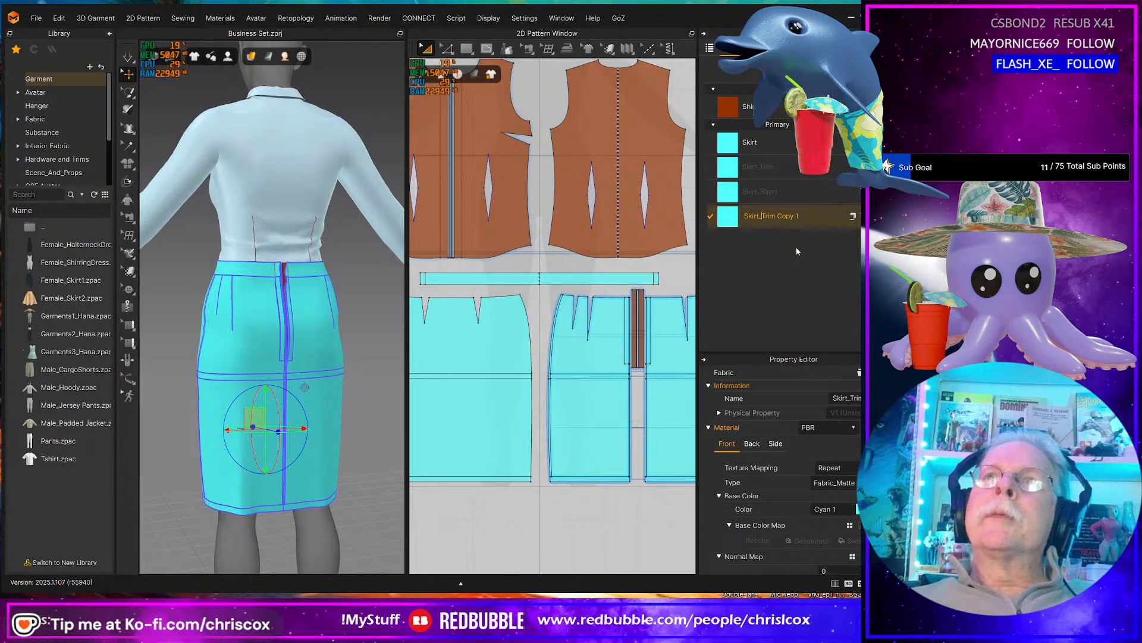
pyautogui.write('Shor')
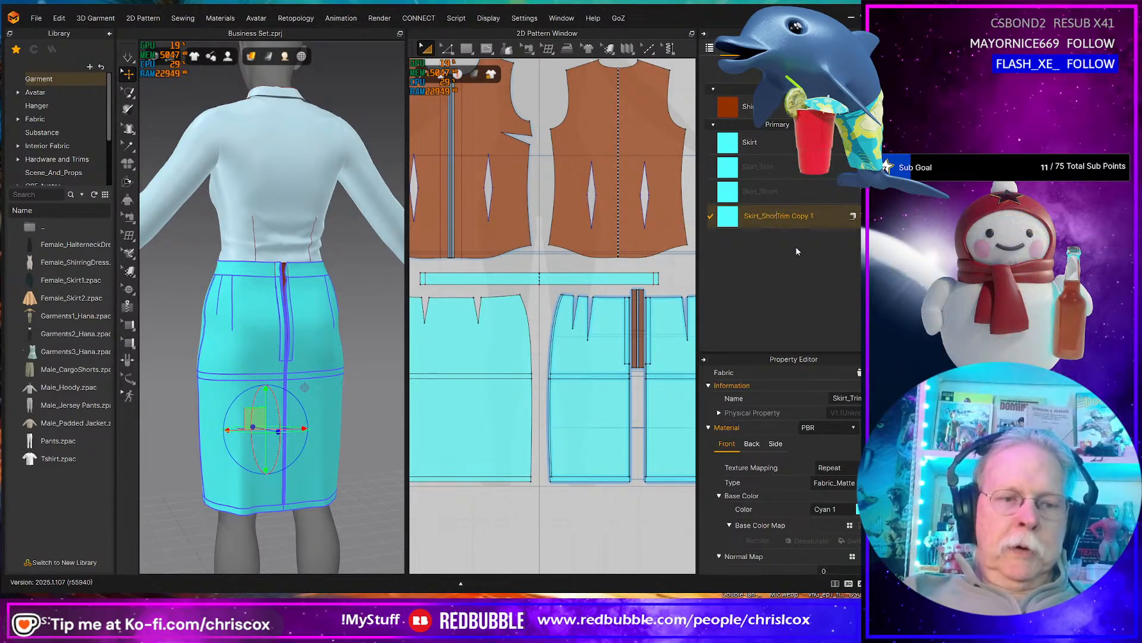
pyautogui.write('t_')
pyautogui.press('End')
pyautogui.press('BackSpace')
pyautogui.press('BackSpace')
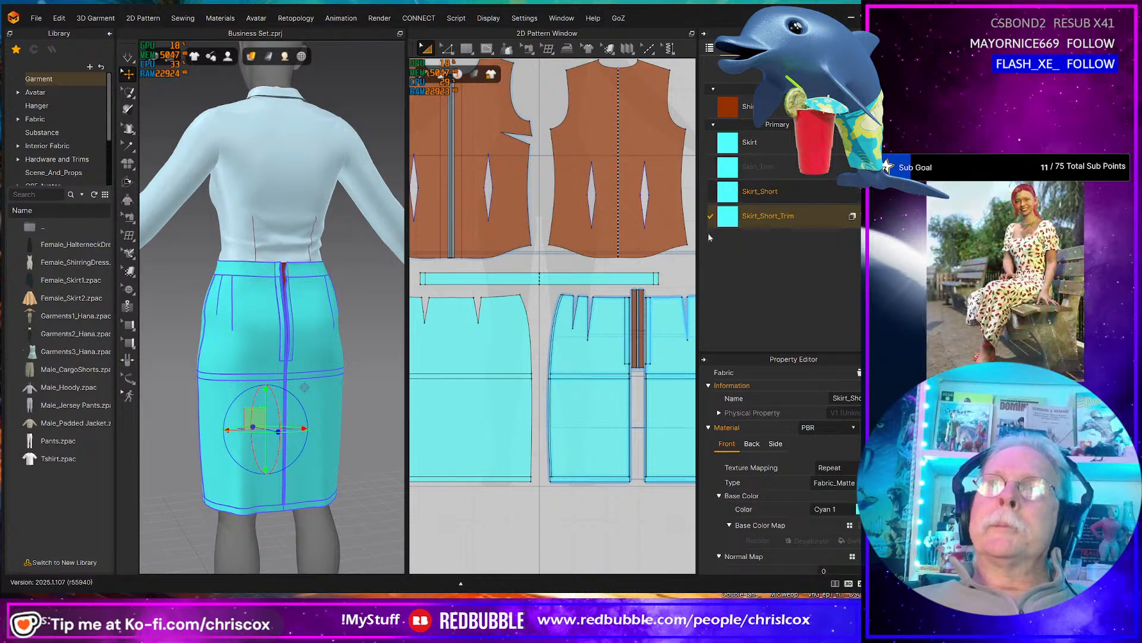
# - Assign the Skirt_Short fabric to the upper front and upper back skirt panels
pyautogui.click(650, 349)
pyautogui.click(595, 351)
pyautogui.keyDown('shift'); pyautogui.click(516, 356); pyautogui.keyUp('shift')
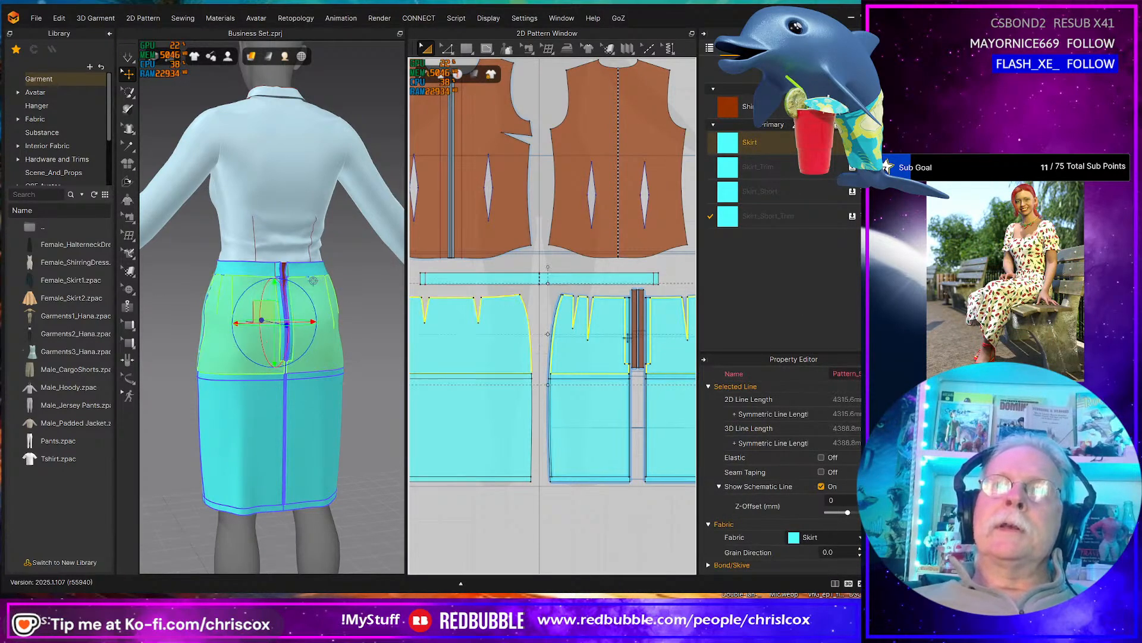
pyautogui.rightClick(729, 197)
pyautogui.click(759, 260)
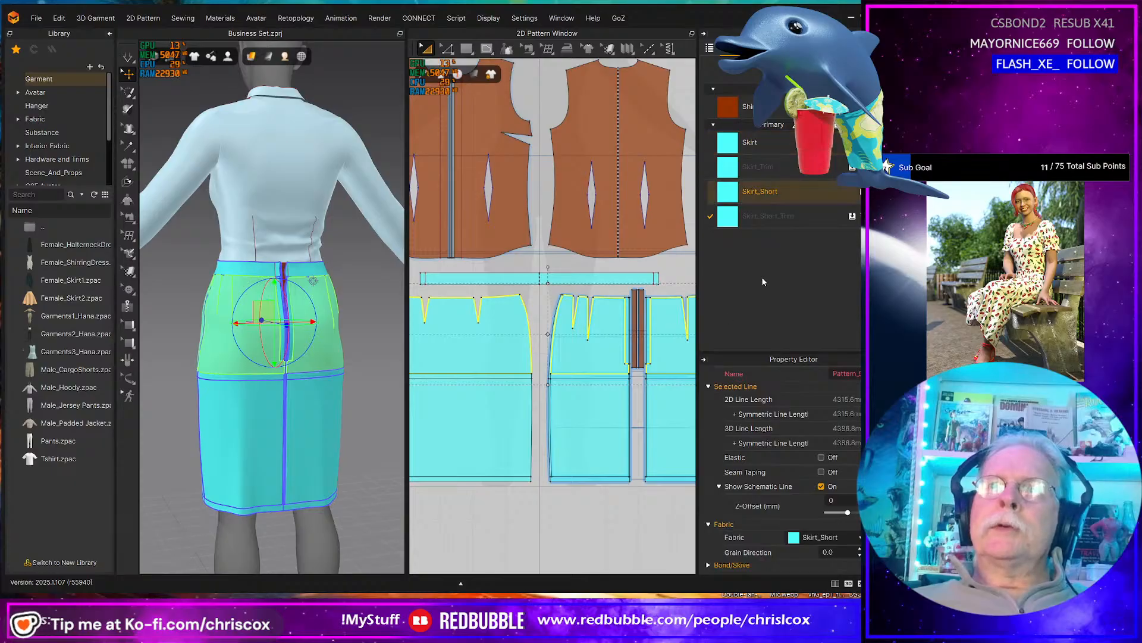
pyautogui.click(795, 537)
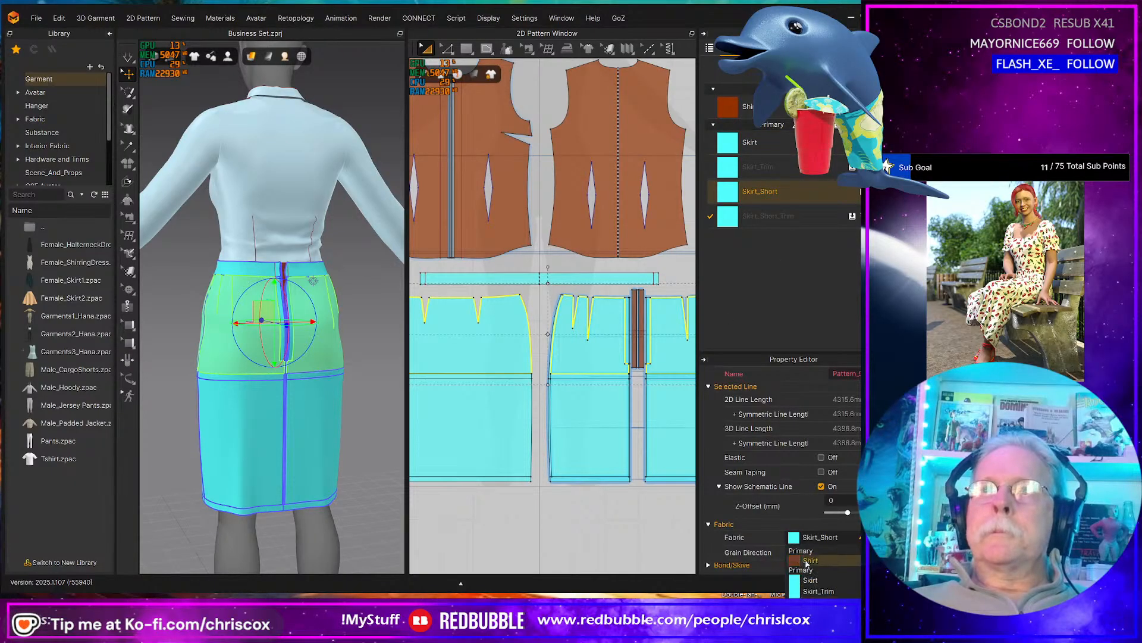
pyautogui.click(797, 525)
pyautogui.scroll(-2, 842, 523)
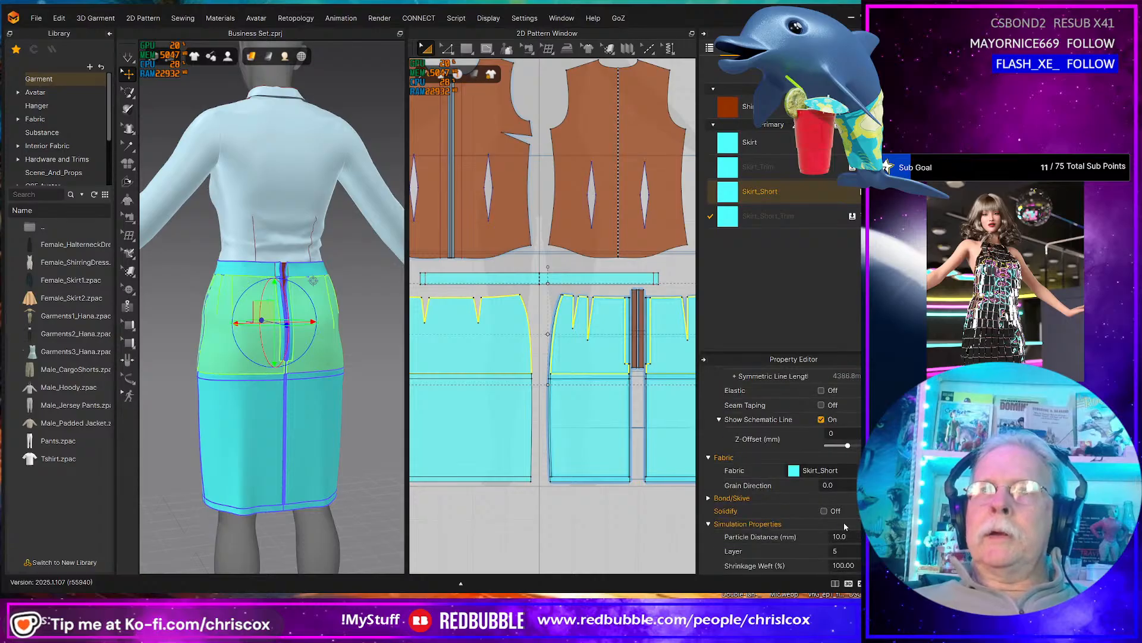
# - Set the Skirt_Short fabric's base color to the dark blue swatch, Blue 8
pyautogui.click(795, 201)
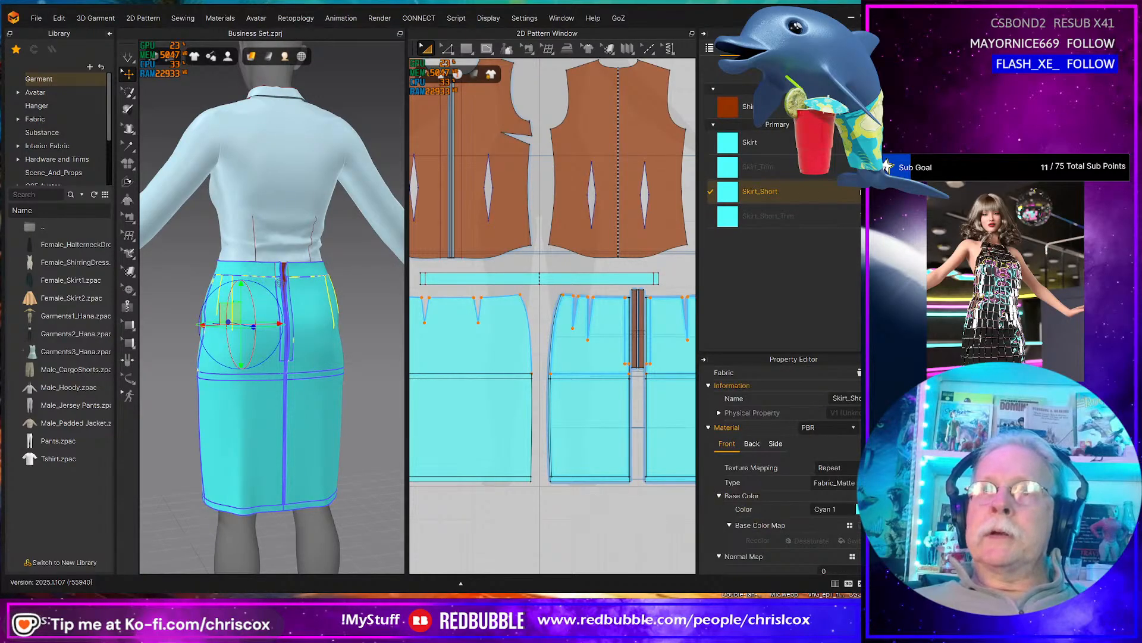
pyautogui.click(858, 509)
pyautogui.click(259, 304)
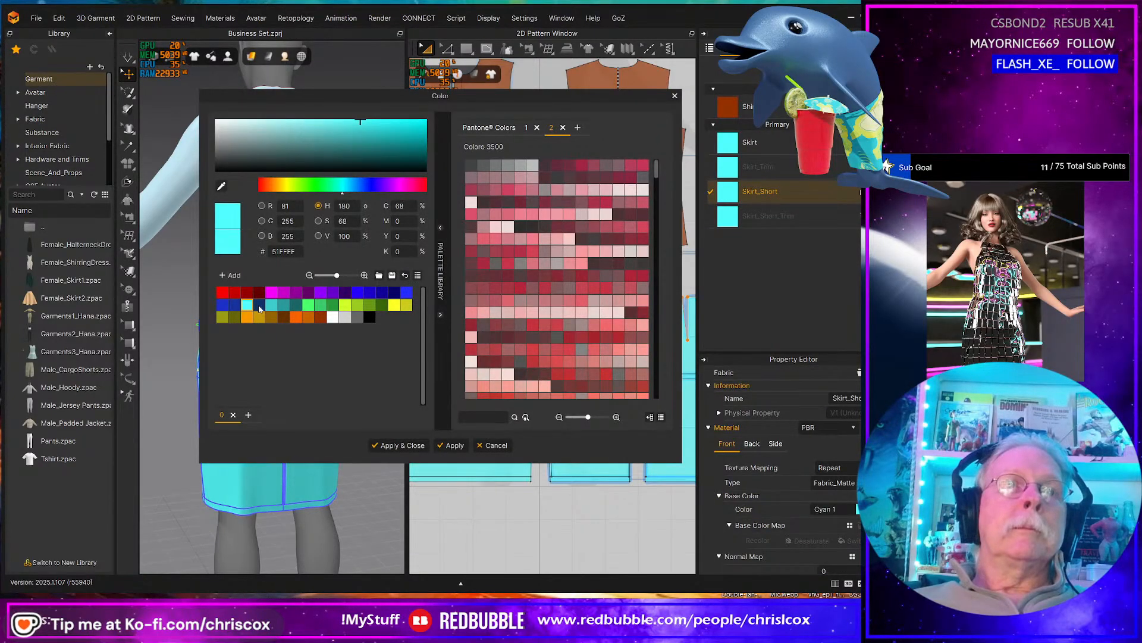
pyautogui.click(404, 444)
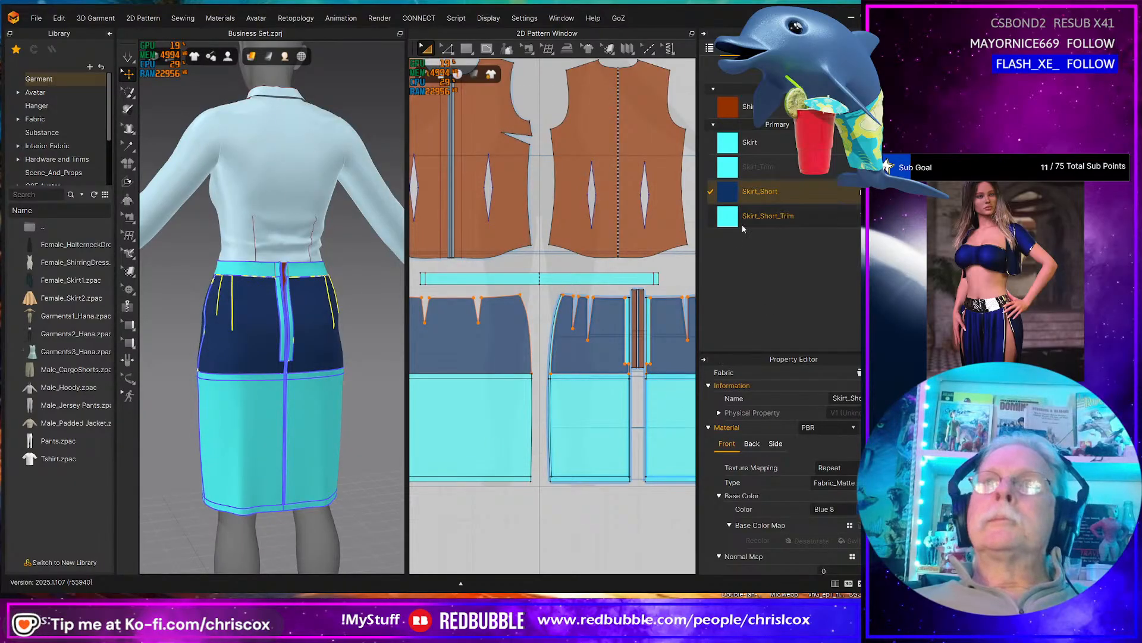
# - Assign the Skirt_Short_Trim fabric to the upper side-seam and centre-back strips of the skirt's back panels
pyautogui.scroll(3, 553, 348)
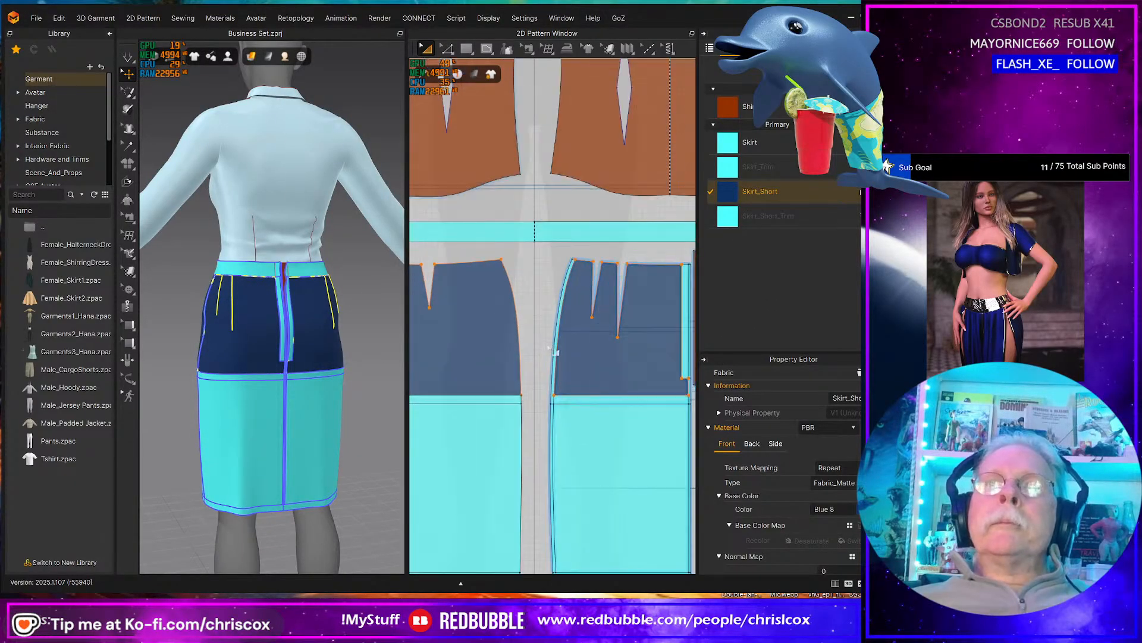
pyautogui.click(554, 348)
pyautogui.moveTo(590, 358); pyautogui.dragTo(438, 354, button='middle')
pyautogui.scroll(3, 551, 385)
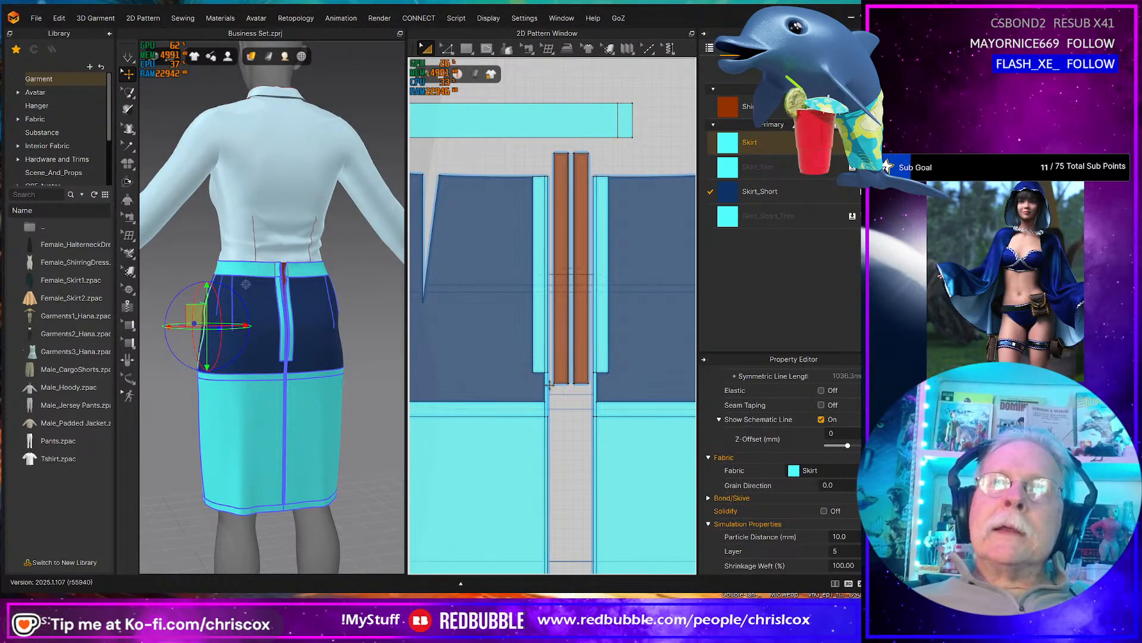
pyautogui.keyDown('shift'); pyautogui.click(547, 381); pyautogui.keyUp('shift')
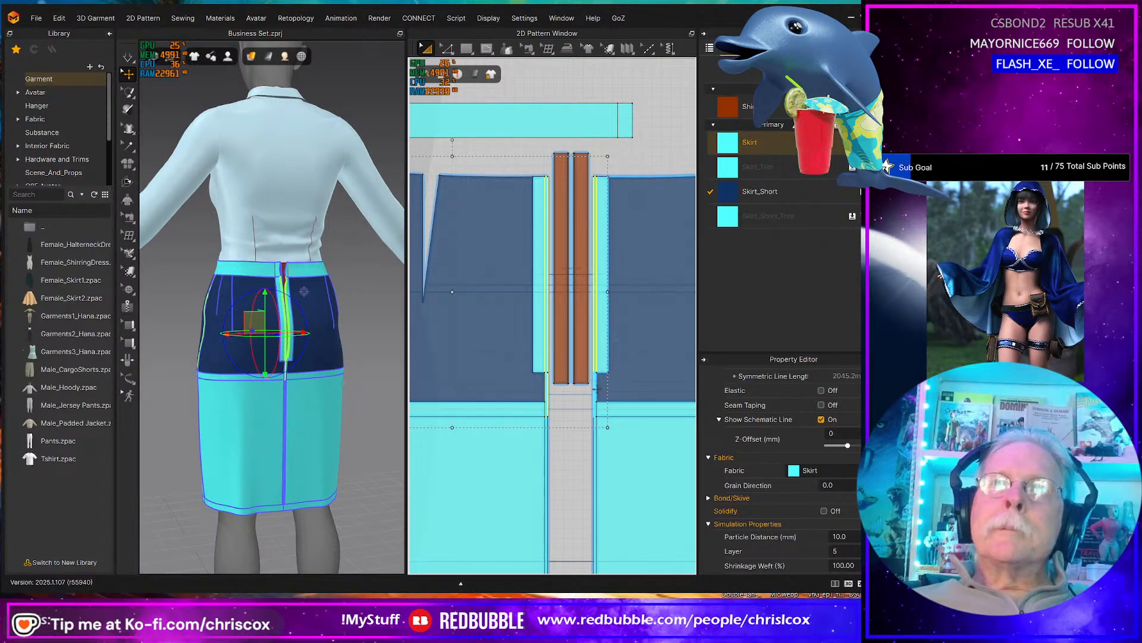
pyautogui.keyDown('shift'); pyautogui.click(595, 393); pyautogui.keyUp('shift')
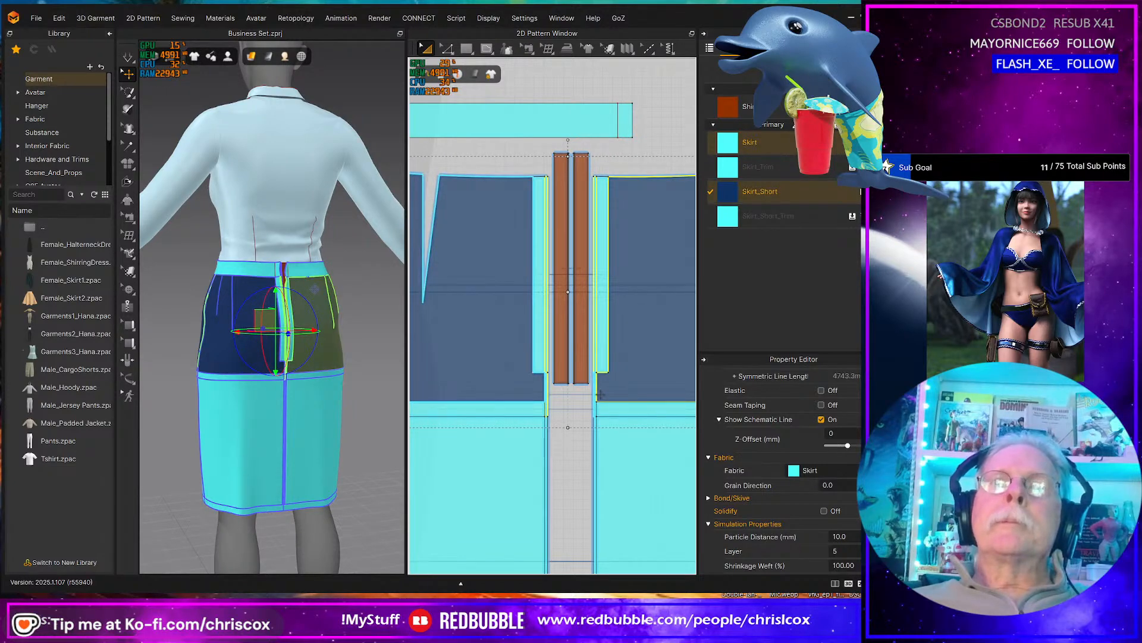
pyautogui.keyDown('shift'); pyautogui.click(600, 394); pyautogui.keyUp('shift')
pyautogui.scroll(2, 628, 384)
pyautogui.moveTo(629, 384); pyautogui.dragTo(430, 388, button='middle')
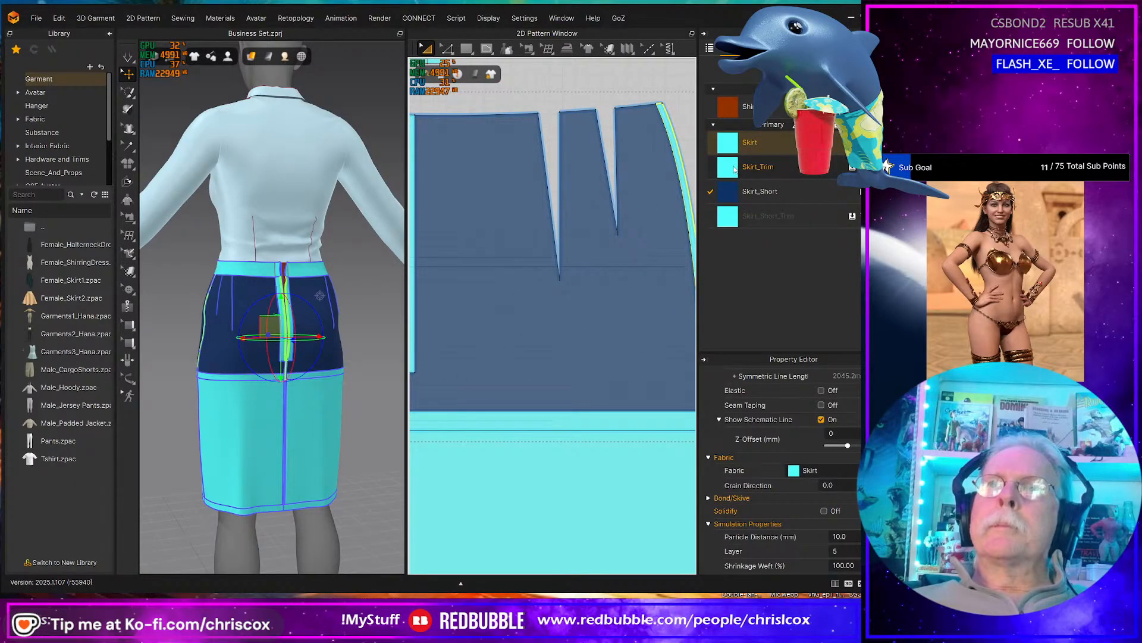
pyautogui.moveTo(730, 217); pyautogui.dragTo(689, 187)
# - Set the Skirt_Short_Trim fabric's base color to the Cyan 2 swatch
pyautogui.click(773, 218)
pyautogui.click(859, 509)
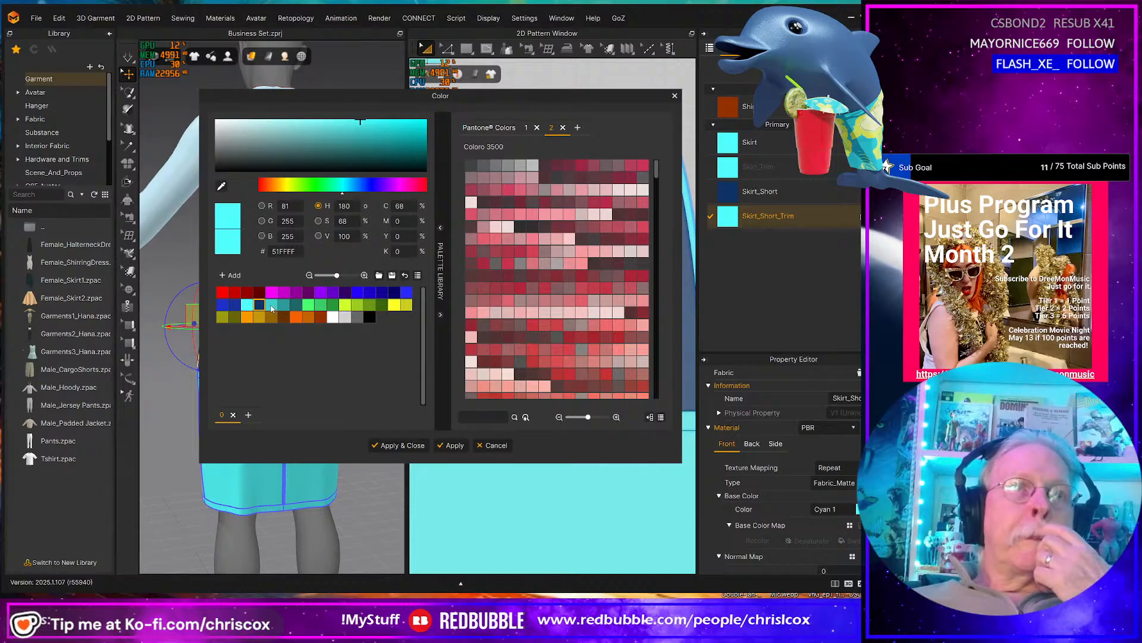
pyautogui.click(274, 306)
pyautogui.click(397, 445)
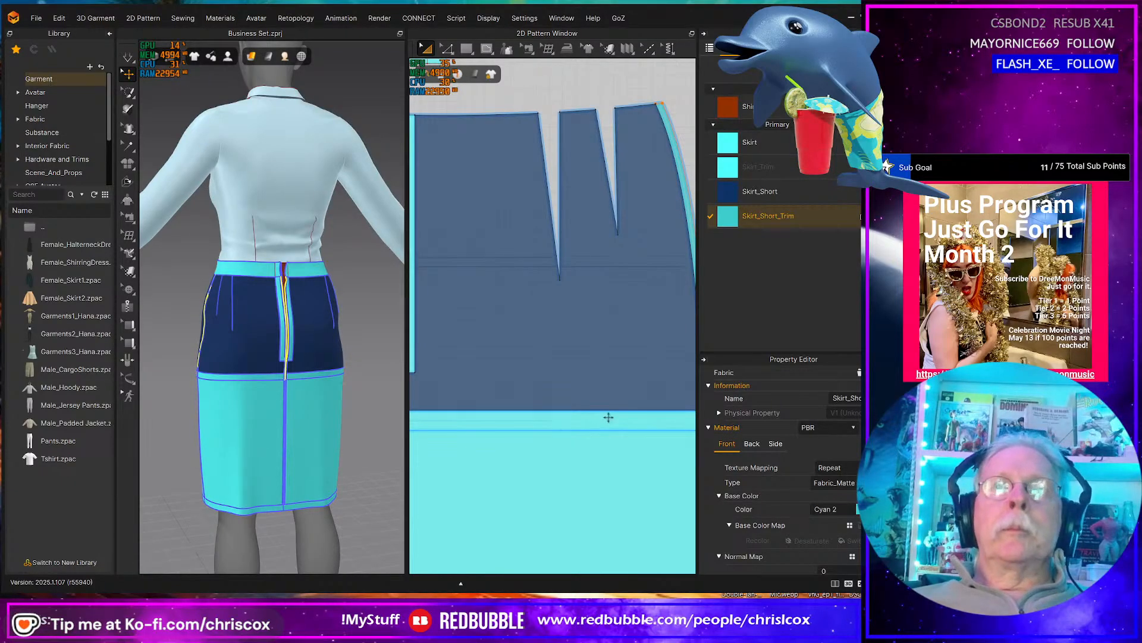
# - Assign the Skirt_Short fabric to the two narrow strips flanking the back zipper
pyautogui.scroll(-3, 607, 416)
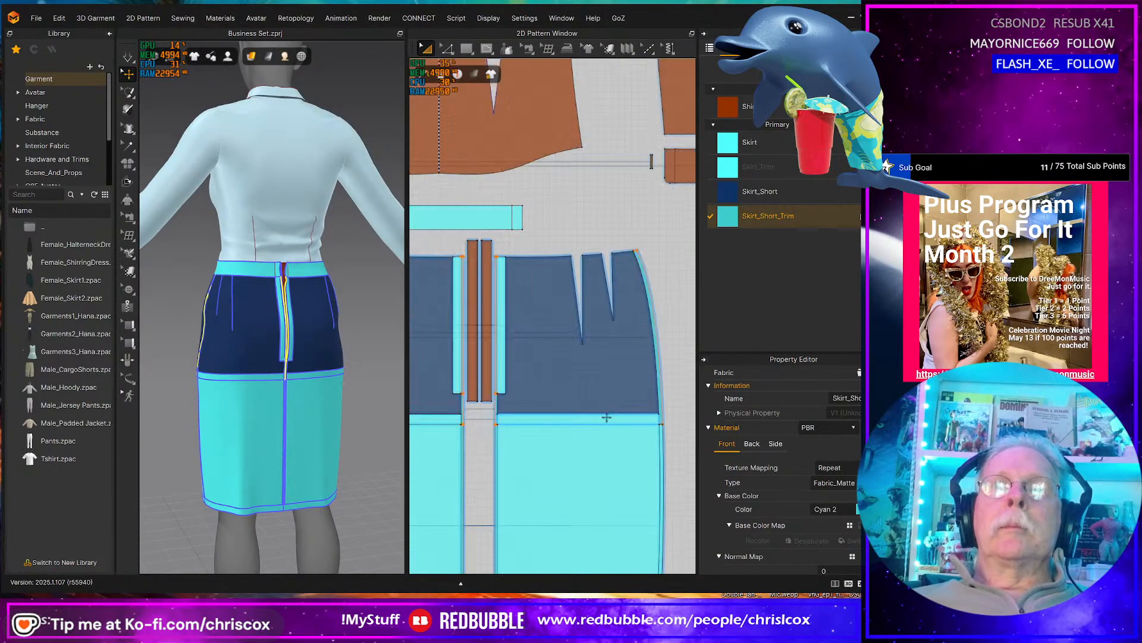
pyautogui.click(496, 349)
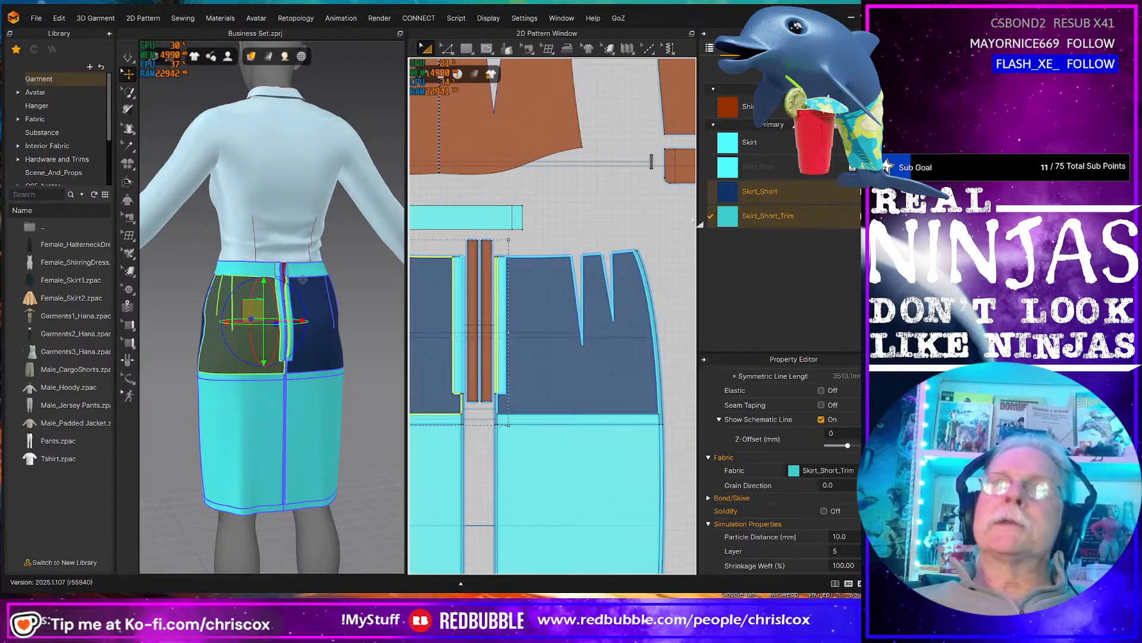
pyautogui.moveTo(731, 206); pyautogui.dragTo(623, 268)
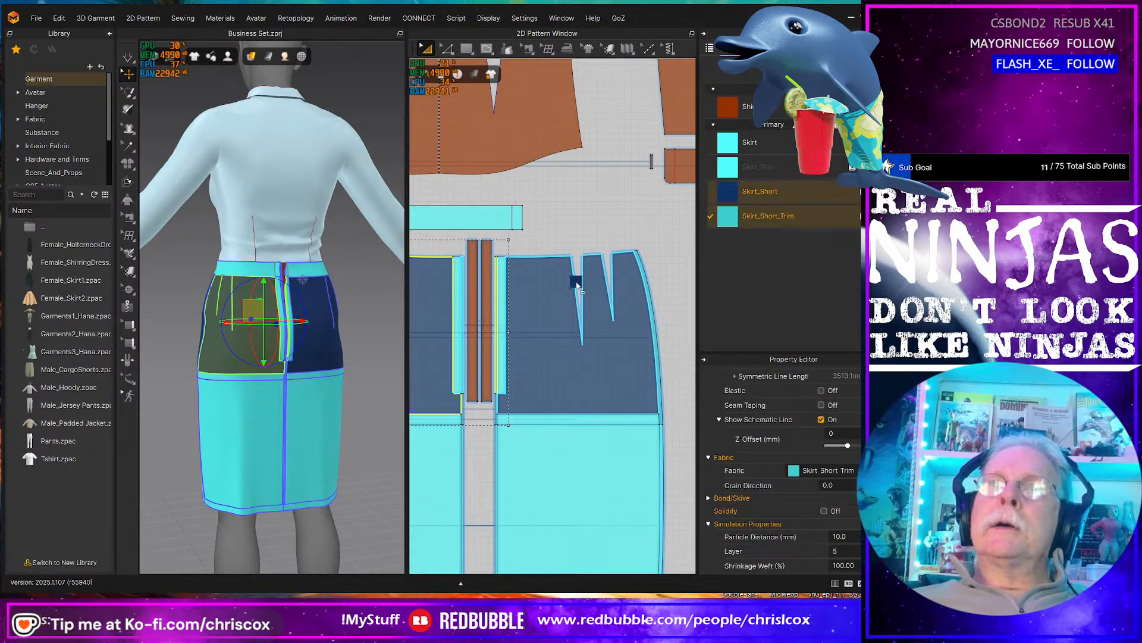
pyautogui.moveTo(501, 312); pyautogui.dragTo(502, 312)
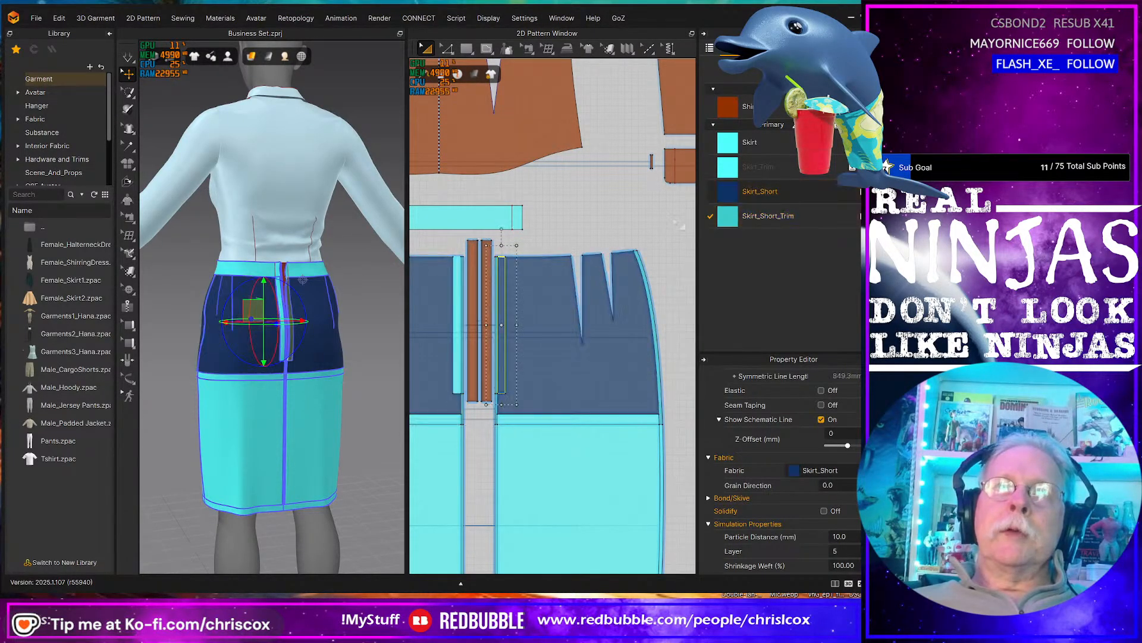
pyautogui.click(454, 306)
pyautogui.scroll(3, 454, 306)
pyautogui.scroll(-4, 537, 352)
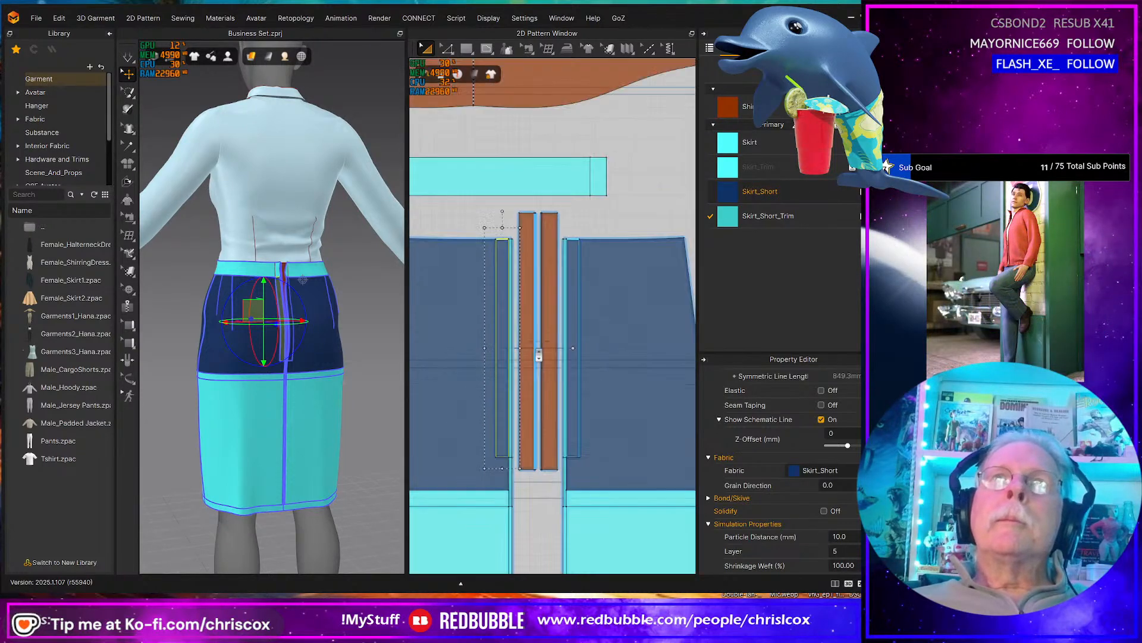
pyautogui.moveTo(537, 351); pyautogui.dragTo(599, 265, button='middle')
pyautogui.moveTo(307, 411)
pyautogui.mouseDown(button='right')
pyautogui.moveTo(459, 395)
pyautogui.moveTo(312, 394)
pyautogui.mouseUp(button='right')
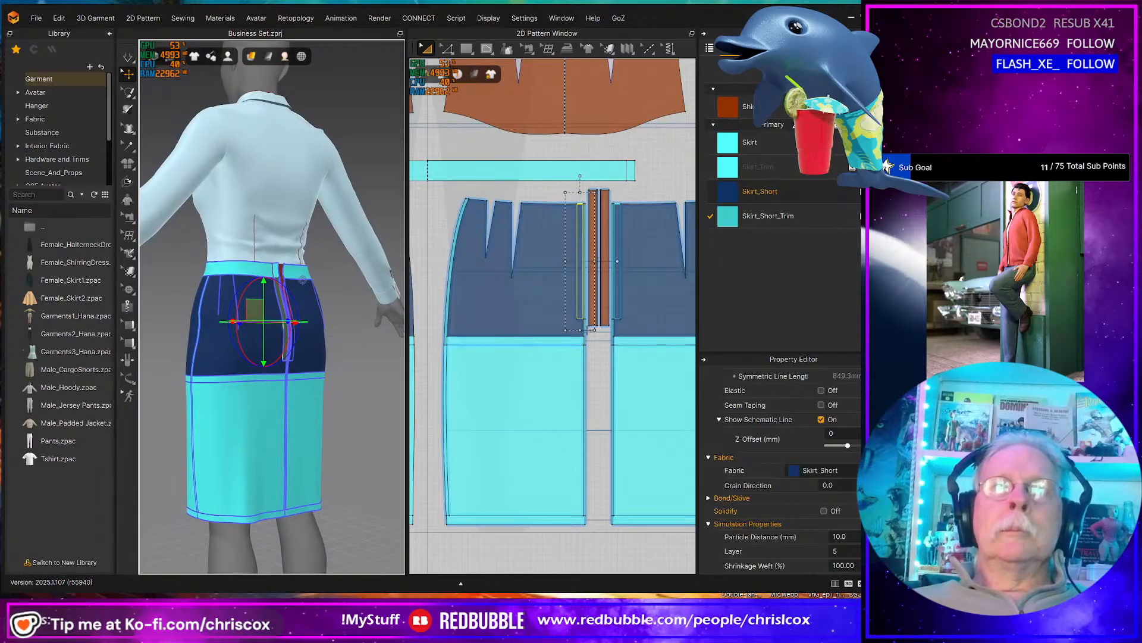
# - Duplicate the Skirt fabric again and name the copy Skirt_Hem_Trim
pyautogui.click(774, 146)
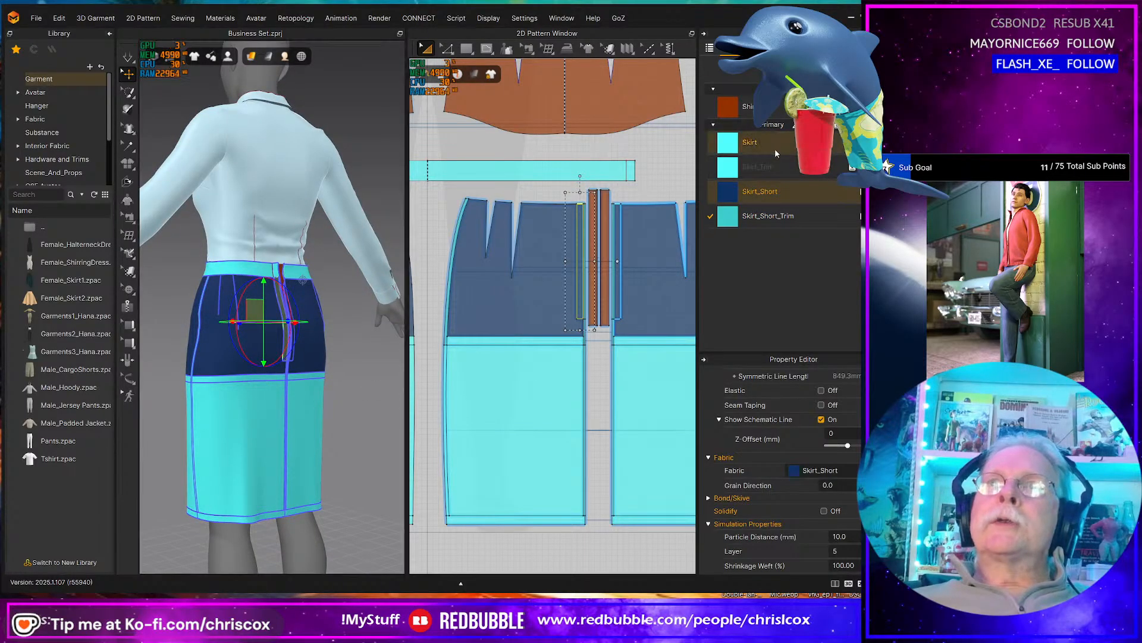
pyautogui.click(800, 72)
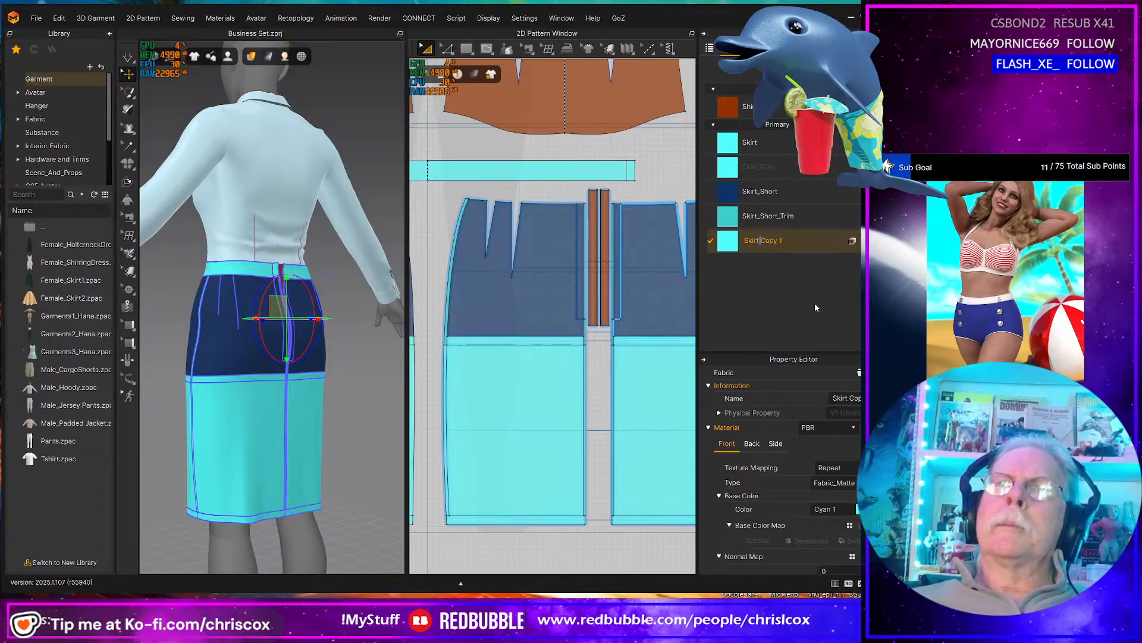
pyautogui.hotkey('shift', 'Right')
pyautogui.hotkey('shift', 'Right')
pyautogui.hotkey('shift', 'Right')
pyautogui.hotkey('shift', 'Right')
pyautogui.hotkey('shift', 'Right')
pyautogui.hotkey('shift', 'Right')
pyautogui.hotkey('shift', 'Right')
pyautogui.write('_H')
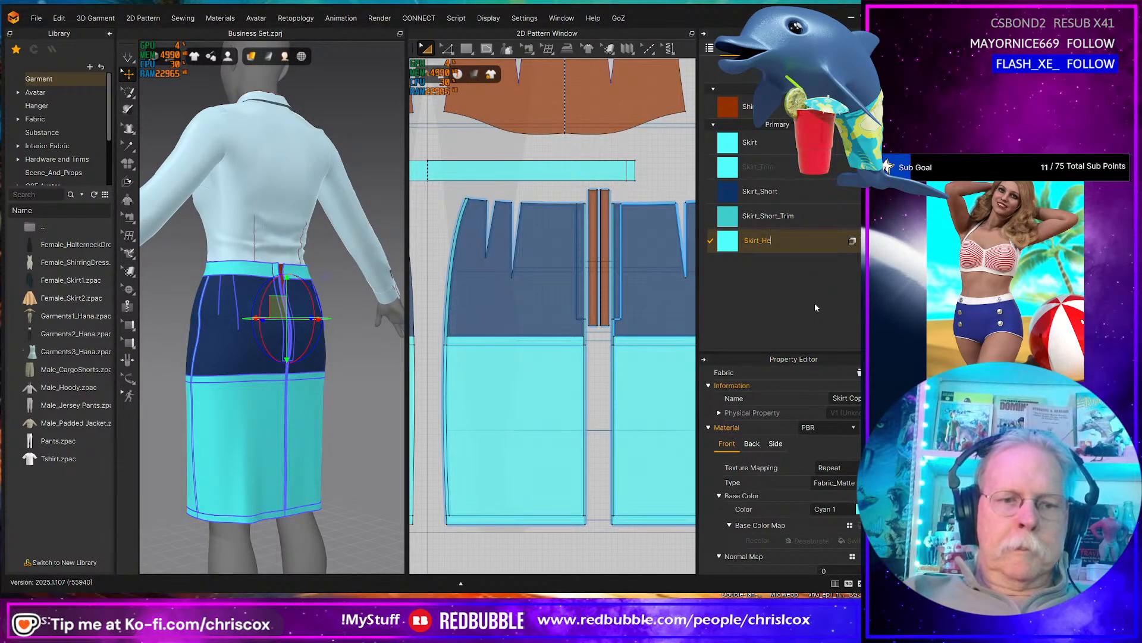
pyautogui.write('em')
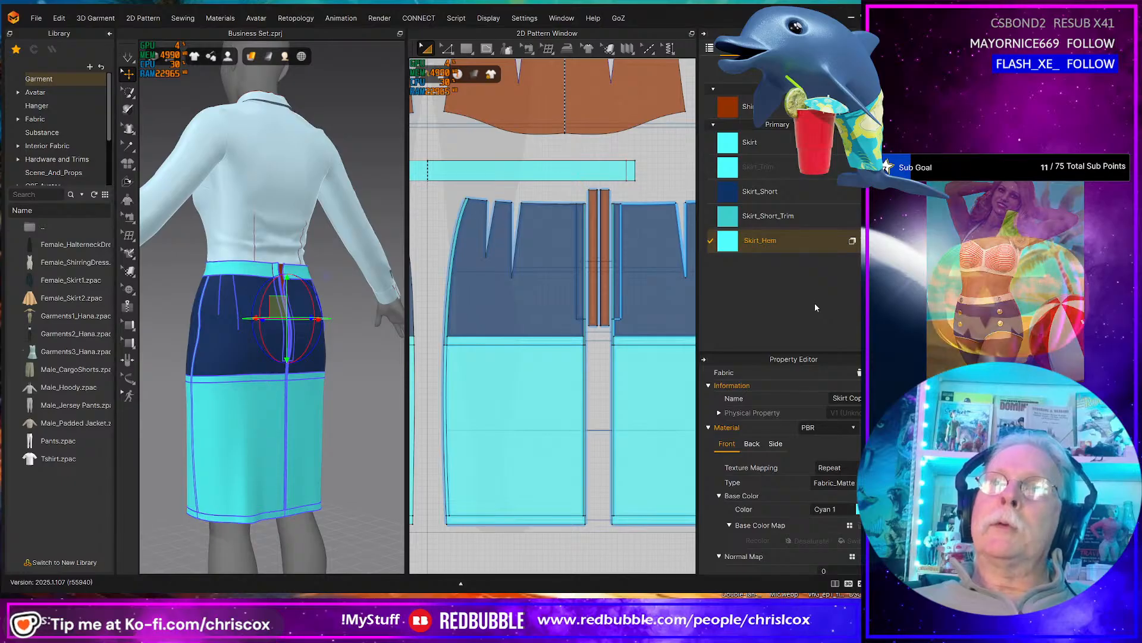
pyautogui.write('_')
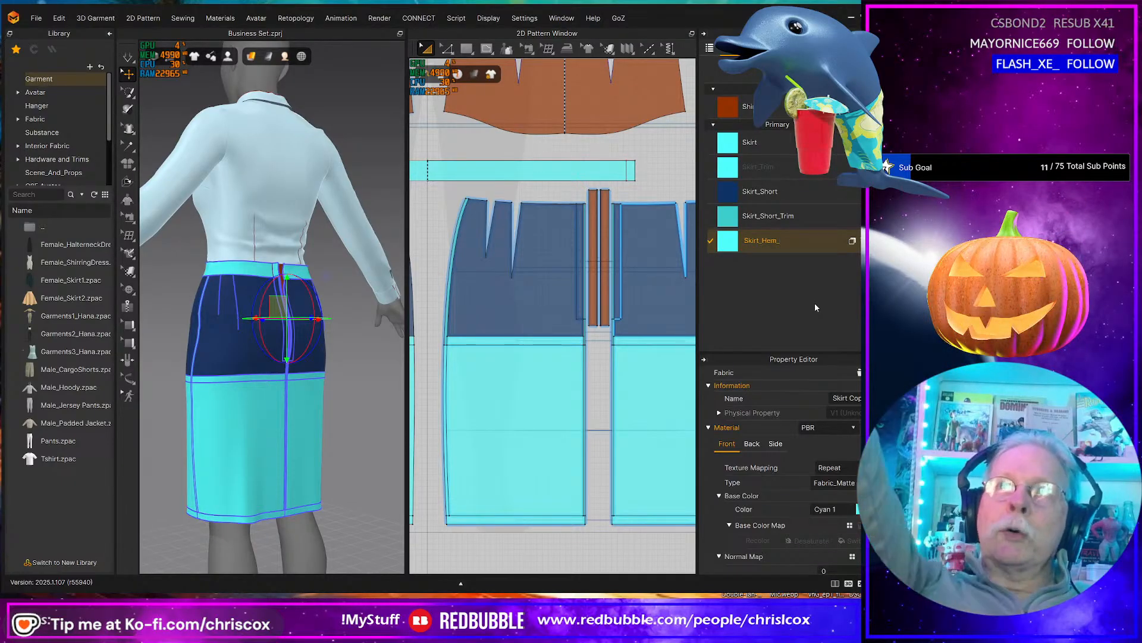
pyautogui.write('T')
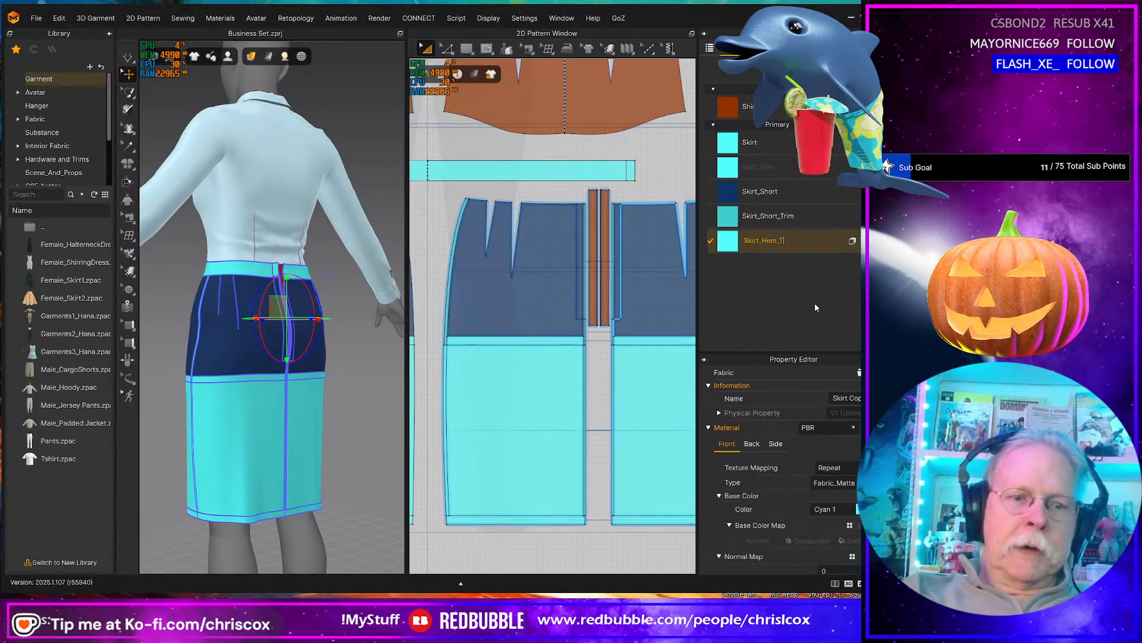
pyautogui.write('rim')
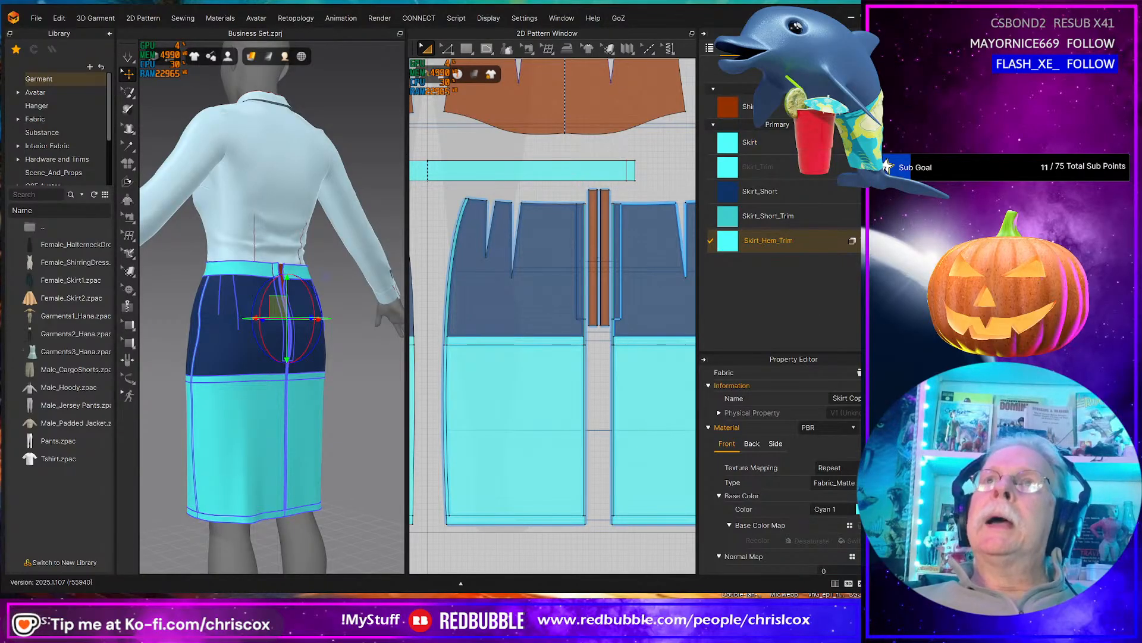
# - Duplicate the Skirt_Hem_Trim fabric and name the copy Skirt_Short_Hem_Trim
pyautogui.press('Return')
pyautogui.click(852, 241)
pyautogui.doubleClick(776, 266)
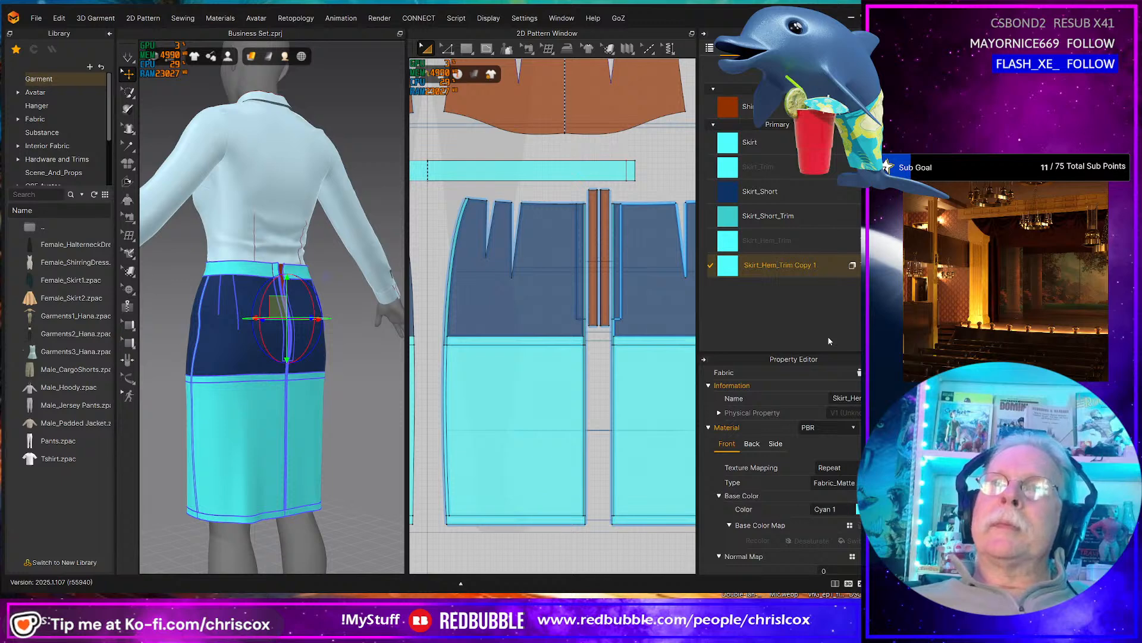
pyautogui.press('Left')
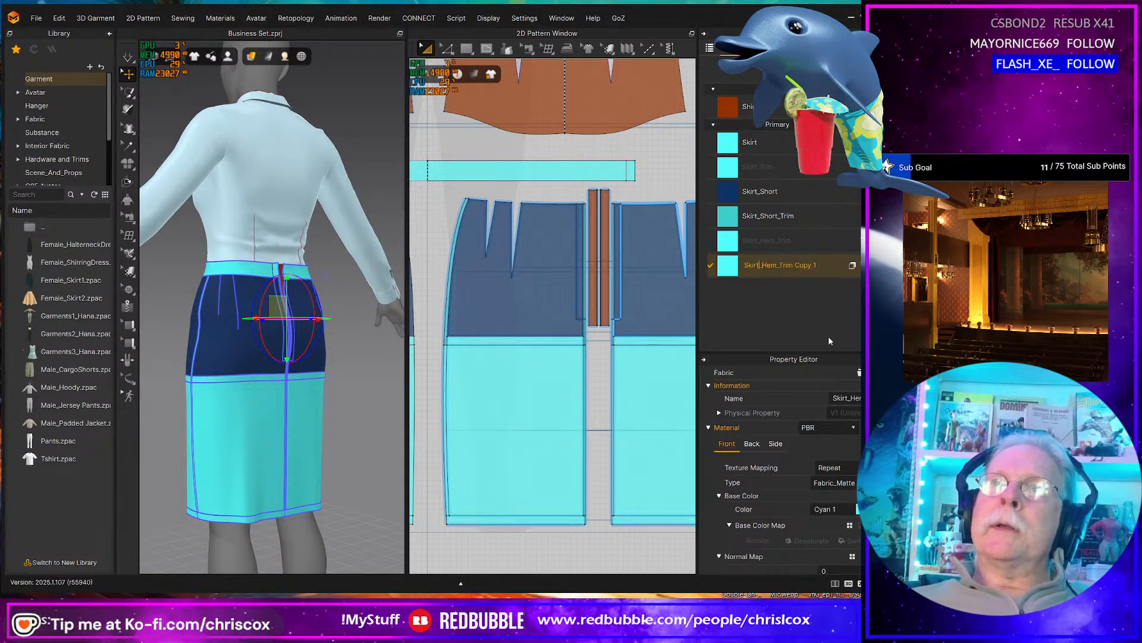
pyautogui.write('Short')
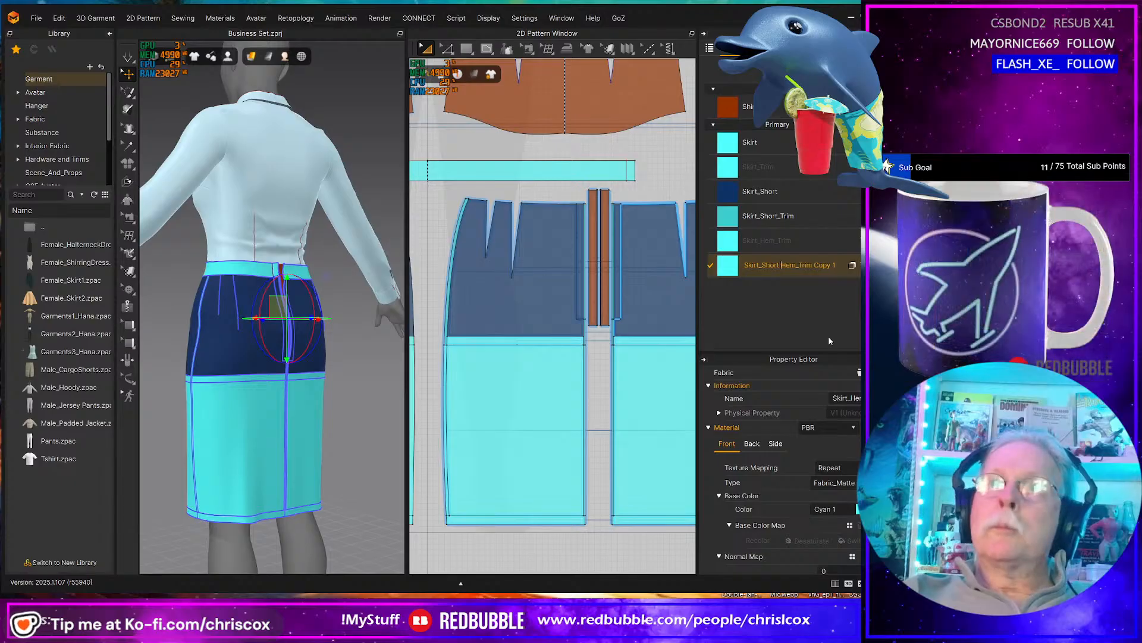
pyautogui.write('_')
pyautogui.press('End')
pyautogui.press('BackSpace')
pyautogui.press('BackSpace')
pyautogui.press('BackSpace')
pyautogui.press('BackSpace')
pyautogui.press('BackSpace')
pyautogui.press('BackSpace')
pyautogui.press('BackSpace')
pyautogui.press('Return')
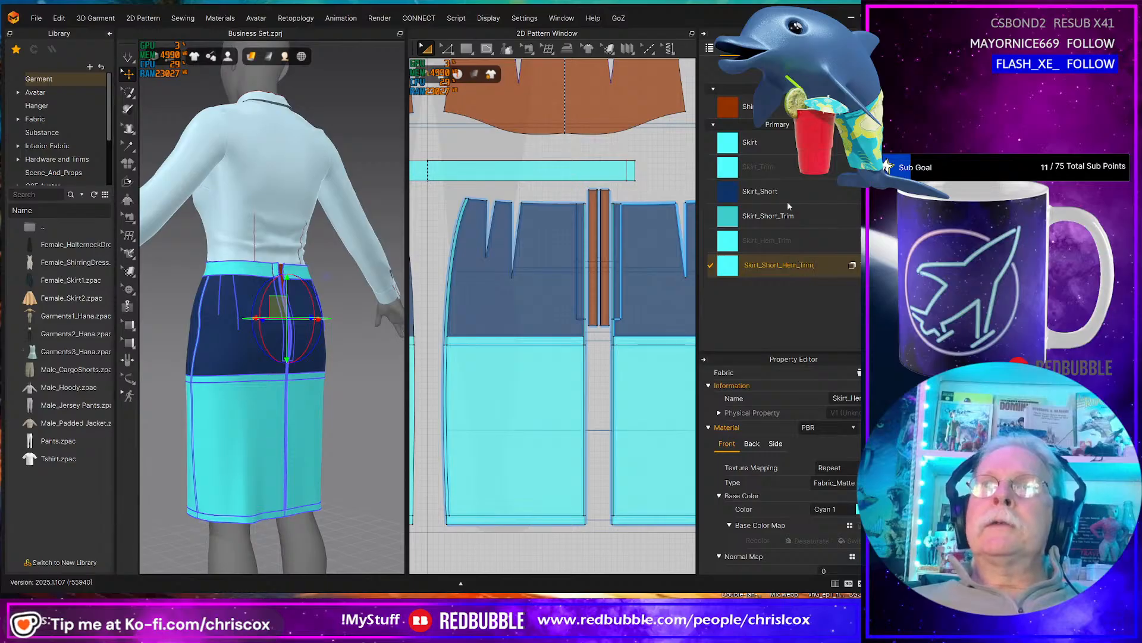
# - Set the Skirt_Trim fabric's base color to the Cyan 3 swatch
pyautogui.click(728, 169)
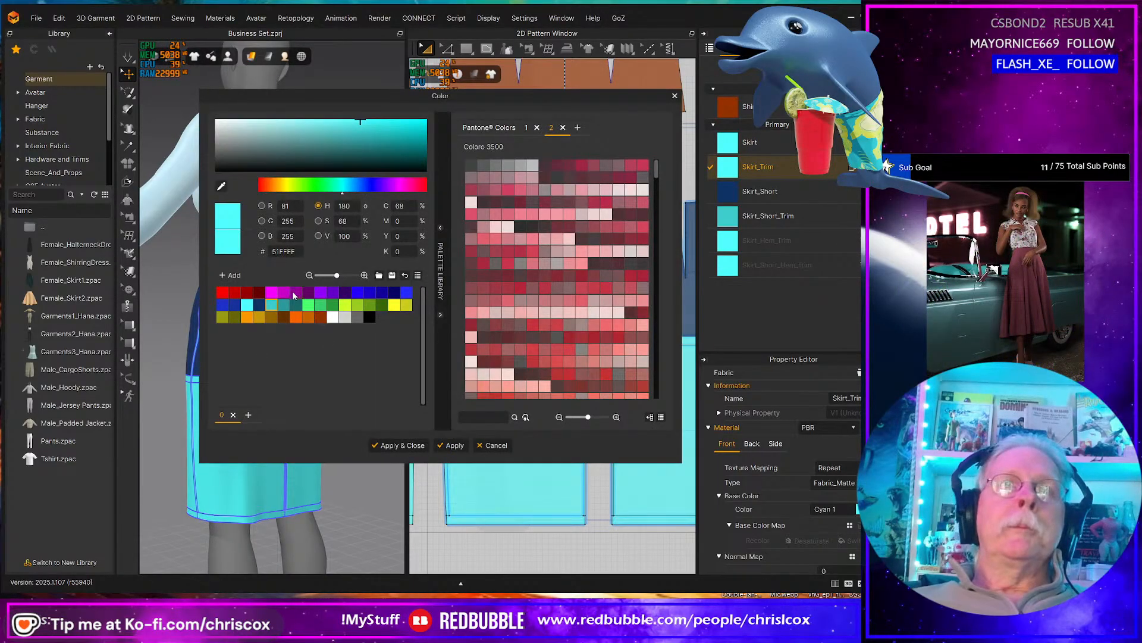
pyautogui.click(284, 304)
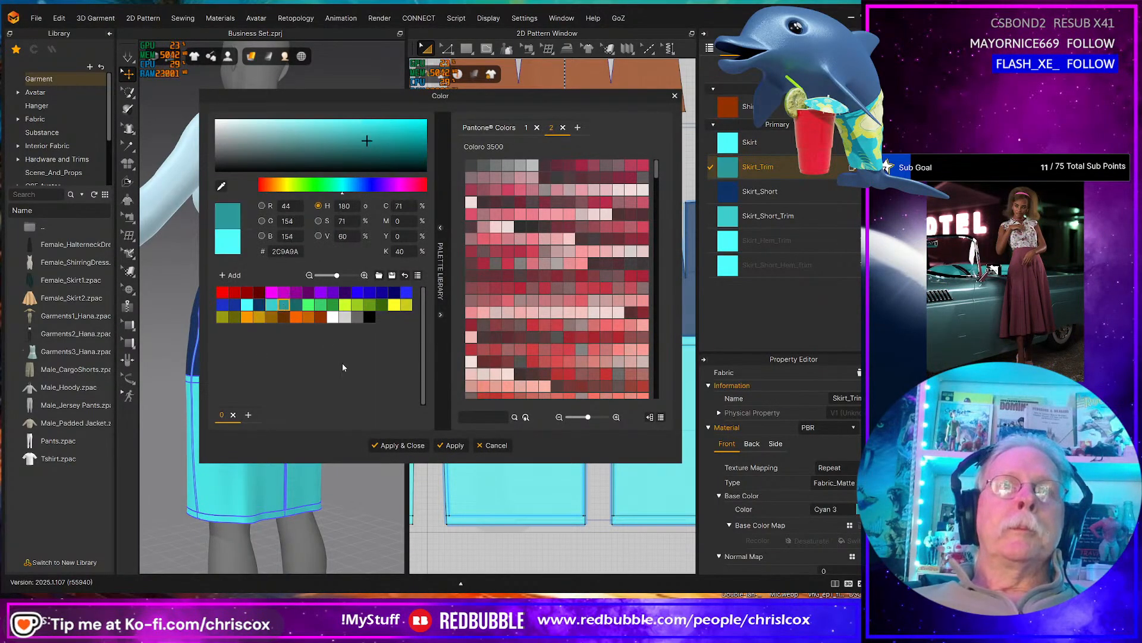
pyautogui.click(450, 445)
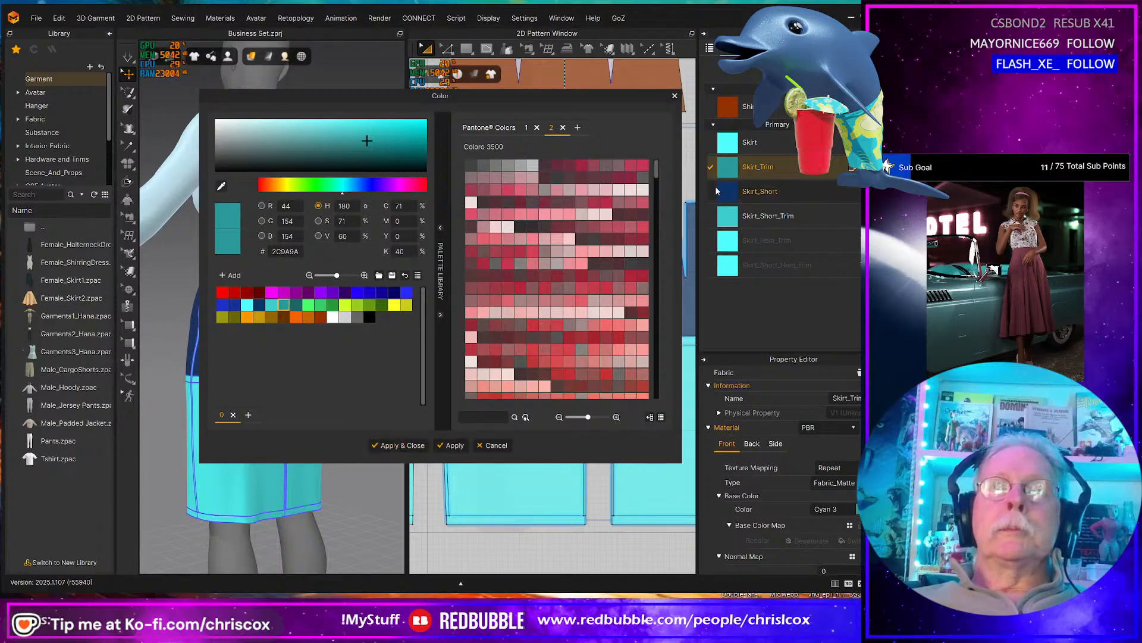
# - Set the Skirt_Hem_Trim fabric's base color to Cyan 4 and Skirt_Short_Hem_Trim's to Green 1
pyautogui.click(728, 220)
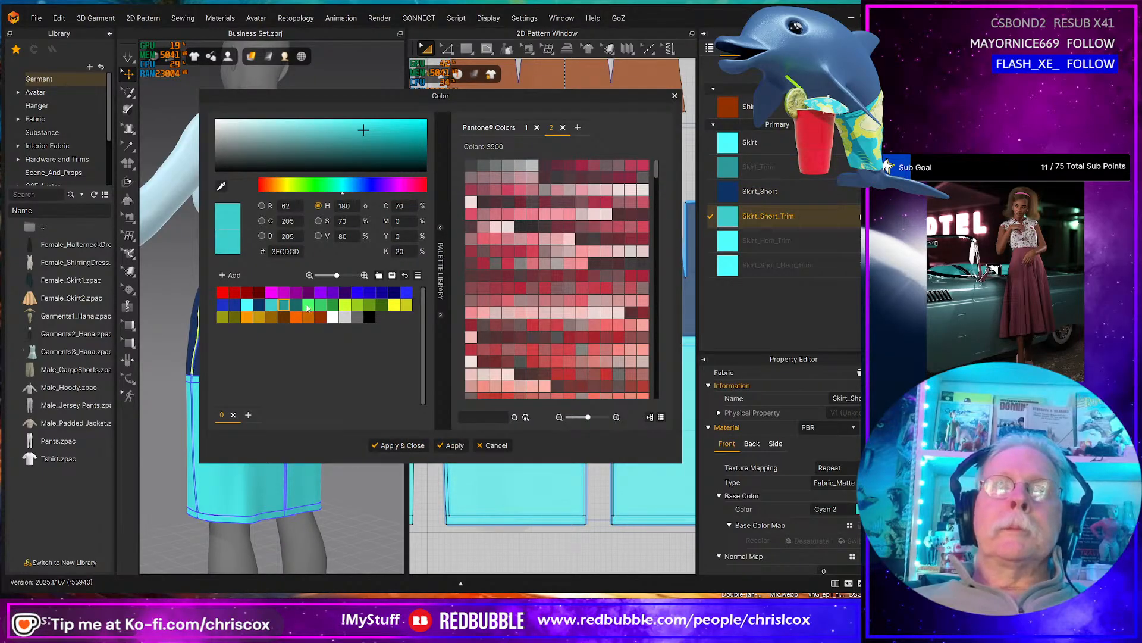
pyautogui.click(728, 239)
pyautogui.click(296, 305)
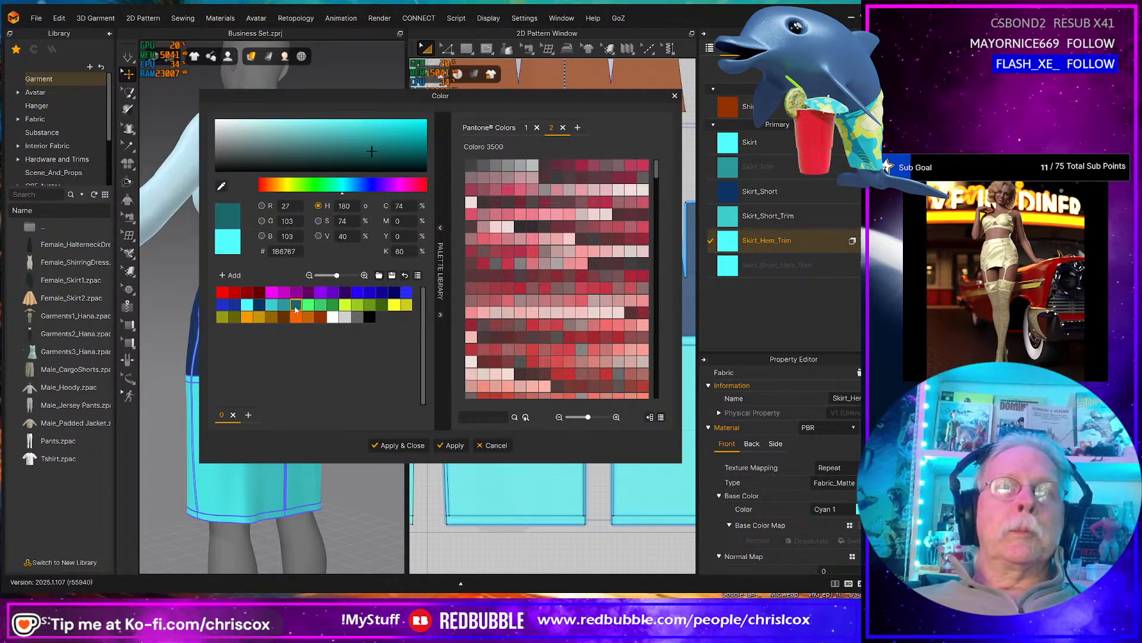
pyautogui.click(768, 265)
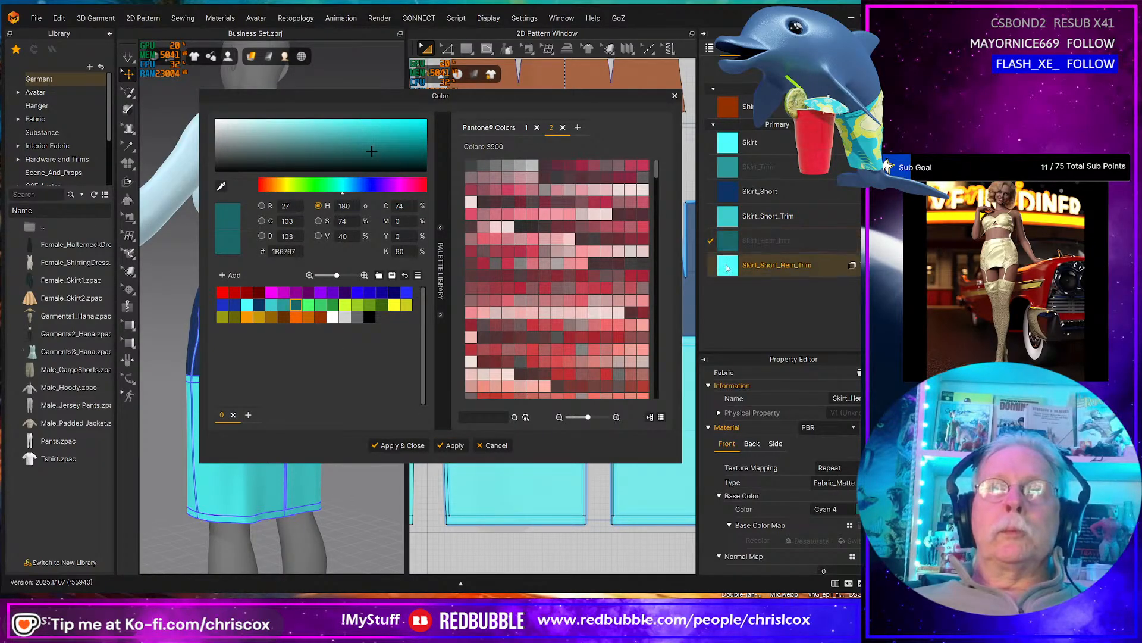
pyautogui.click(308, 305)
pyautogui.click(452, 445)
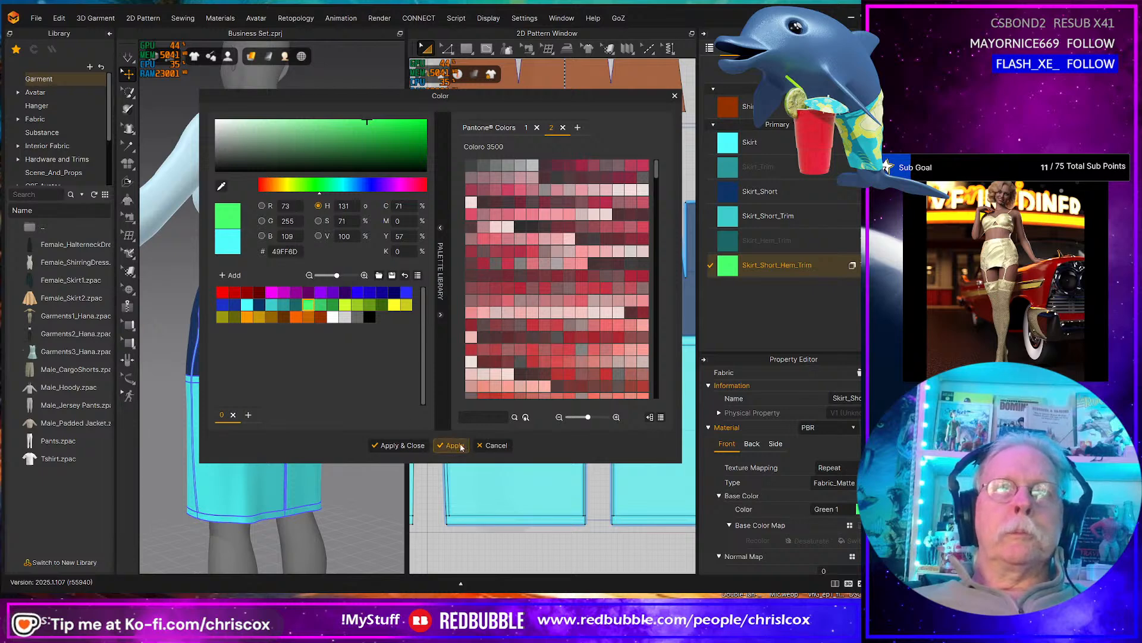
pyautogui.click(674, 97)
# - Assign the Skirt_Hem_Trim fabric to the bottom hem strips of the skirt's two back panels and the front panel
pyautogui.scroll(3, 541, 380)
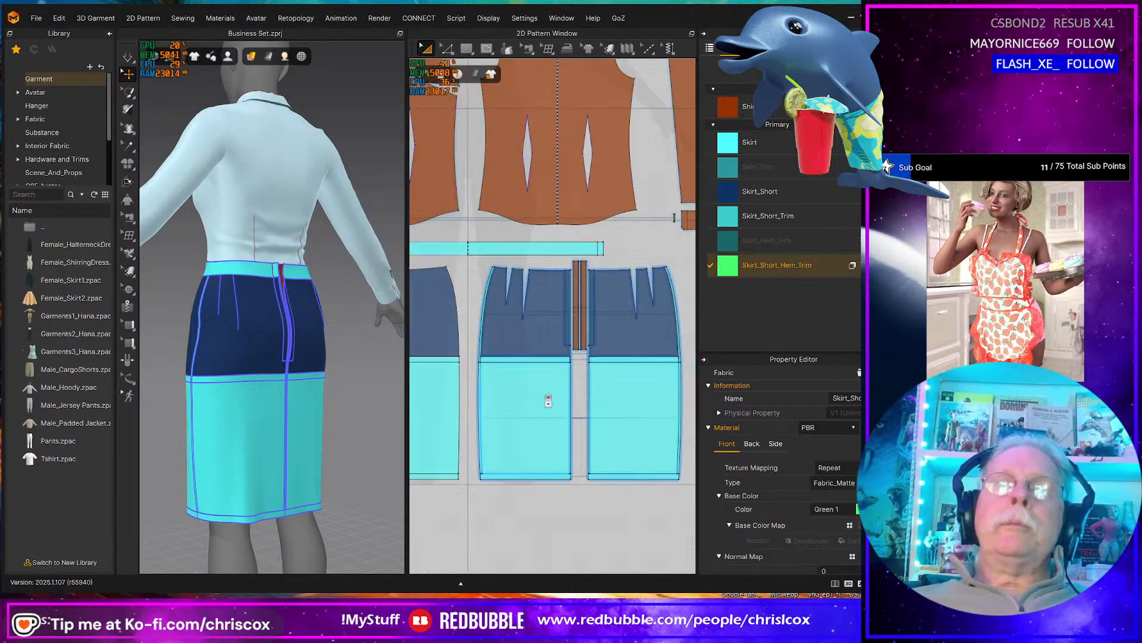
pyautogui.scroll(2, 535, 371)
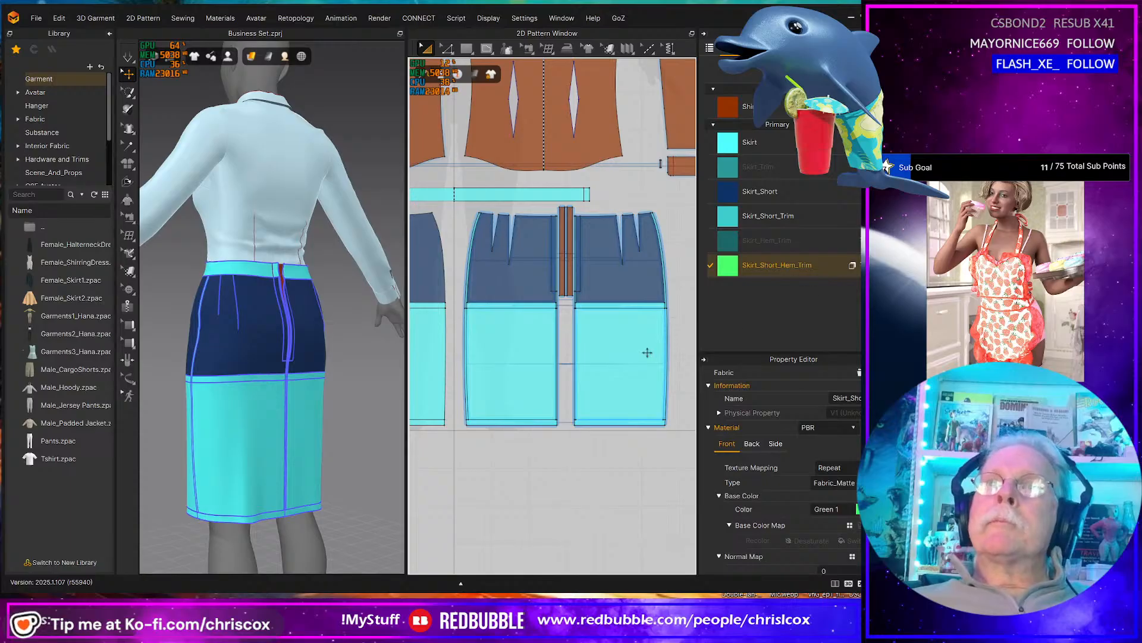
pyautogui.scroll(2, 649, 354)
pyautogui.moveTo(651, 359); pyautogui.dragTo(724, 304, button='middle')
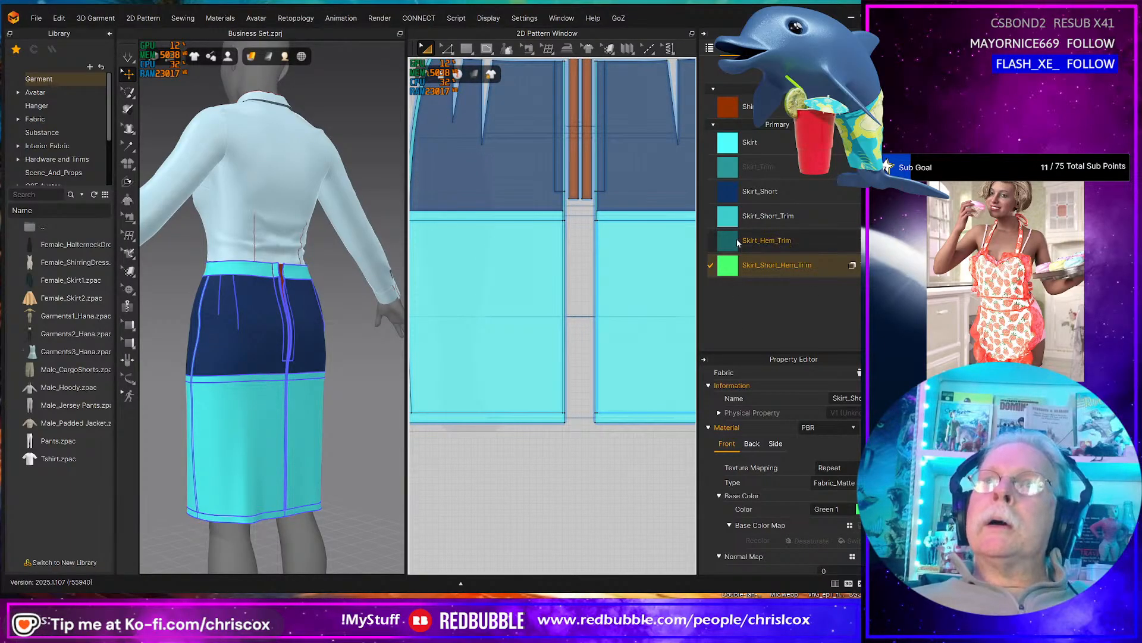
pyautogui.moveTo(733, 247); pyautogui.dragTo(673, 419)
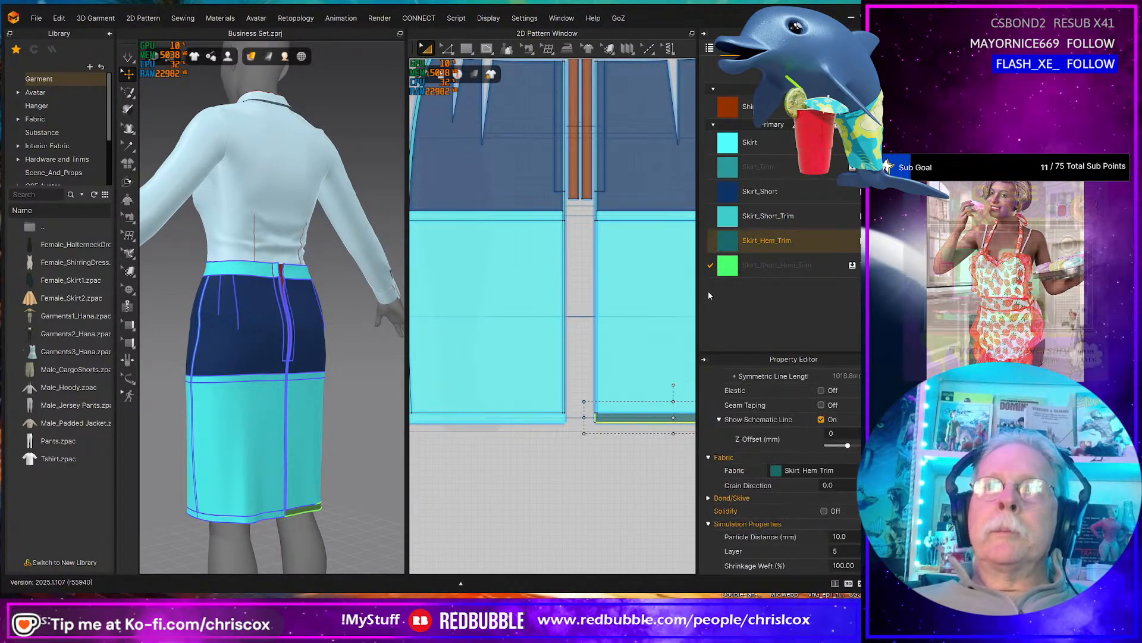
pyautogui.moveTo(731, 241); pyautogui.dragTo(553, 421)
pyautogui.moveTo(509, 446); pyautogui.dragTo(672, 426, button='middle')
pyautogui.moveTo(724, 248); pyautogui.dragTo(524, 400)
# - Assign the Skirt_Trim fabric to the lower side-seam and centre-back strips of the skirt's back panels
pyautogui.moveTo(565, 293); pyautogui.dragTo(469, 348, button='middle')
pyautogui.click(473, 348)
pyautogui.moveTo(543, 365); pyautogui.dragTo(409, 375, button='middle')
pyautogui.click(687, 338)
pyautogui.scroll(5, 526, 334)
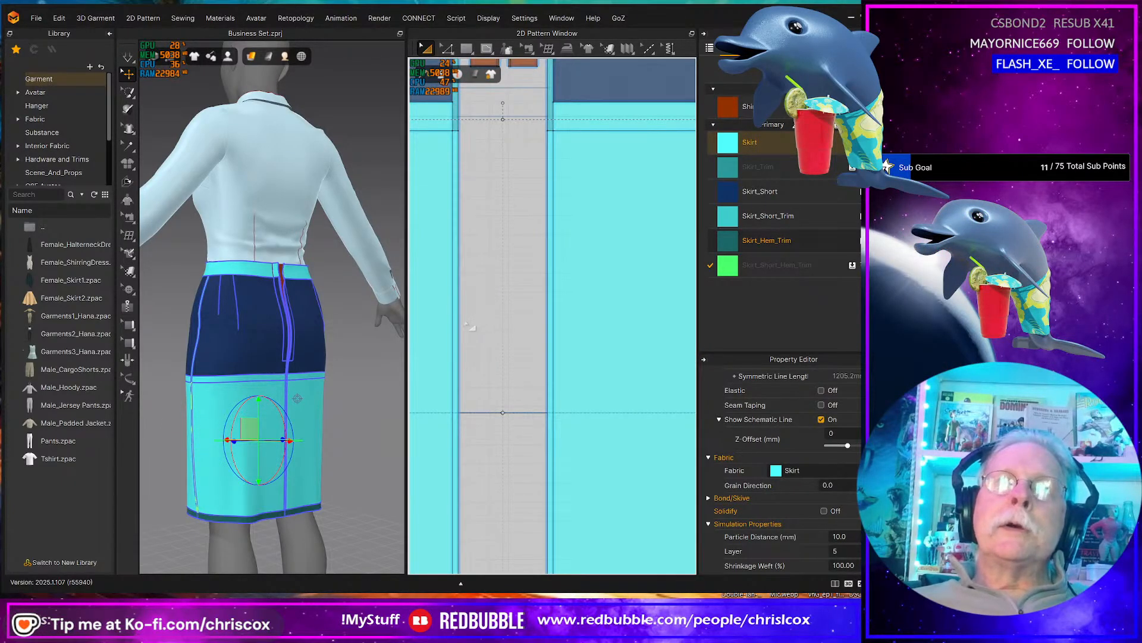
pyautogui.keyDown('shift'); pyautogui.click(457, 324); pyautogui.keyUp('shift')
pyautogui.keyDown('shift'); pyautogui.click(545, 321); pyautogui.keyUp('shift')
pyautogui.moveTo(733, 168); pyautogui.dragTo(665, 187)
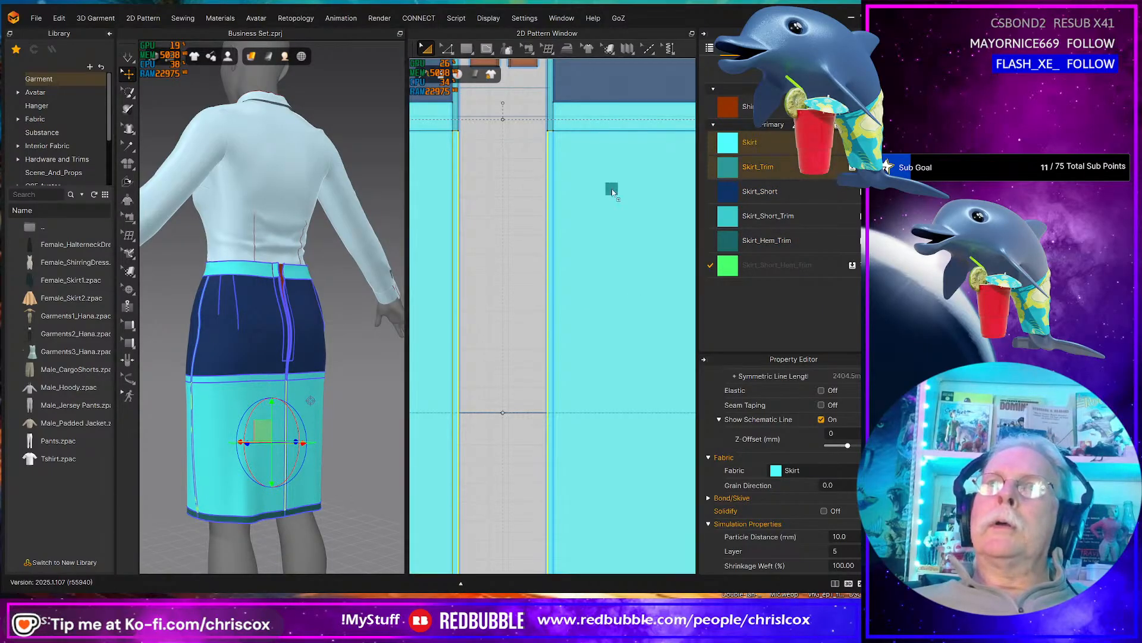
pyautogui.moveTo(550, 230); pyautogui.dragTo(551, 231)
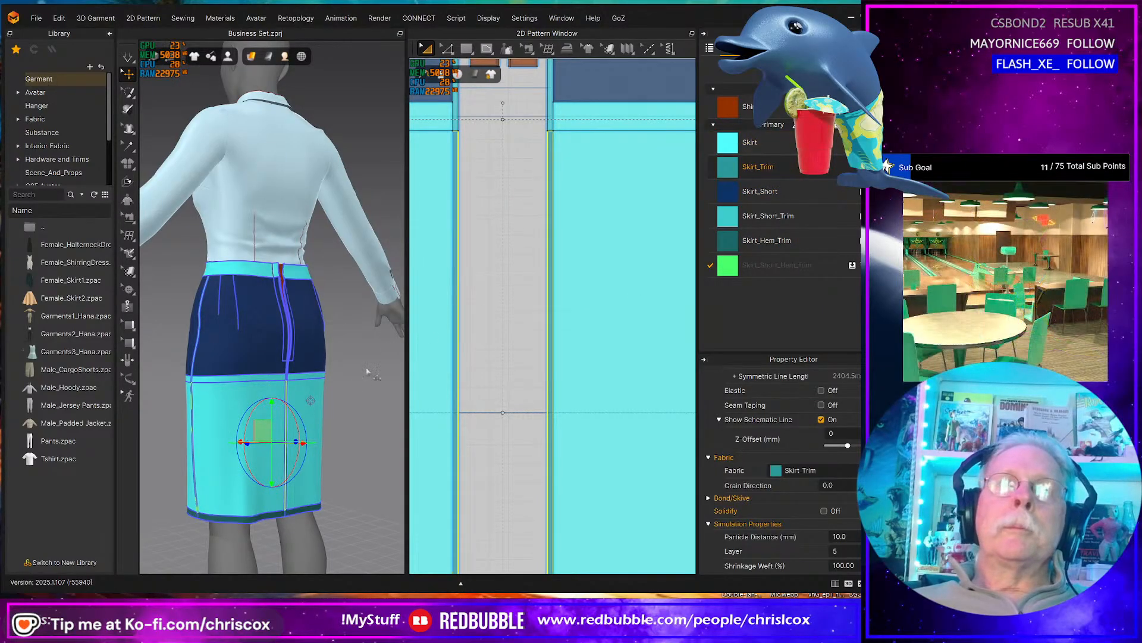
# - Assign the Skirt_Short_Hem_Trim fabric to the horizontal strips directly below the short section on both back panels
pyautogui.scroll(-2, 381, 376)
pyautogui.moveTo(348, 380); pyautogui.dragTo(317, 376, button='right')
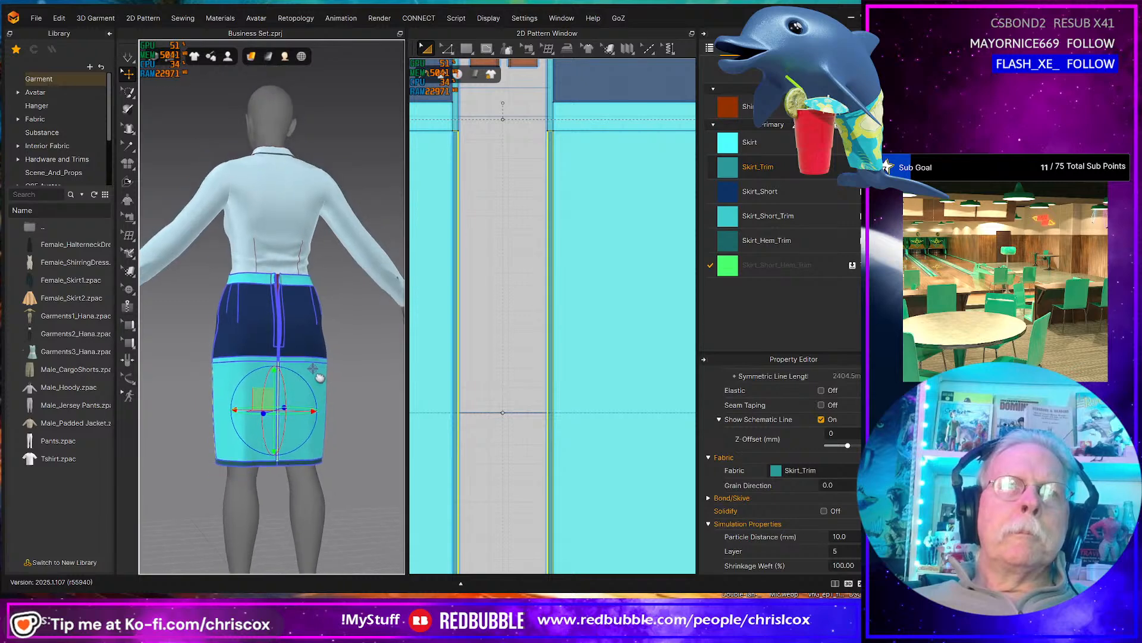
pyautogui.moveTo(317, 376); pyautogui.dragTo(355, 377, button='middle')
pyautogui.moveTo(356, 378); pyautogui.dragTo(381, 385, button='right')
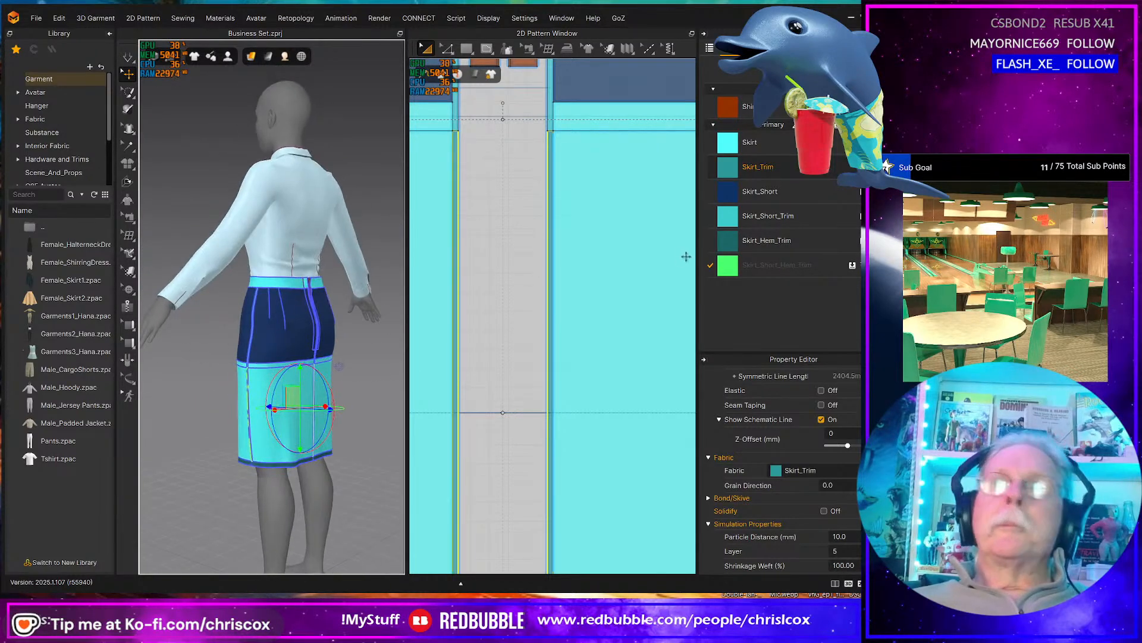
pyautogui.scroll(-2, 685, 256)
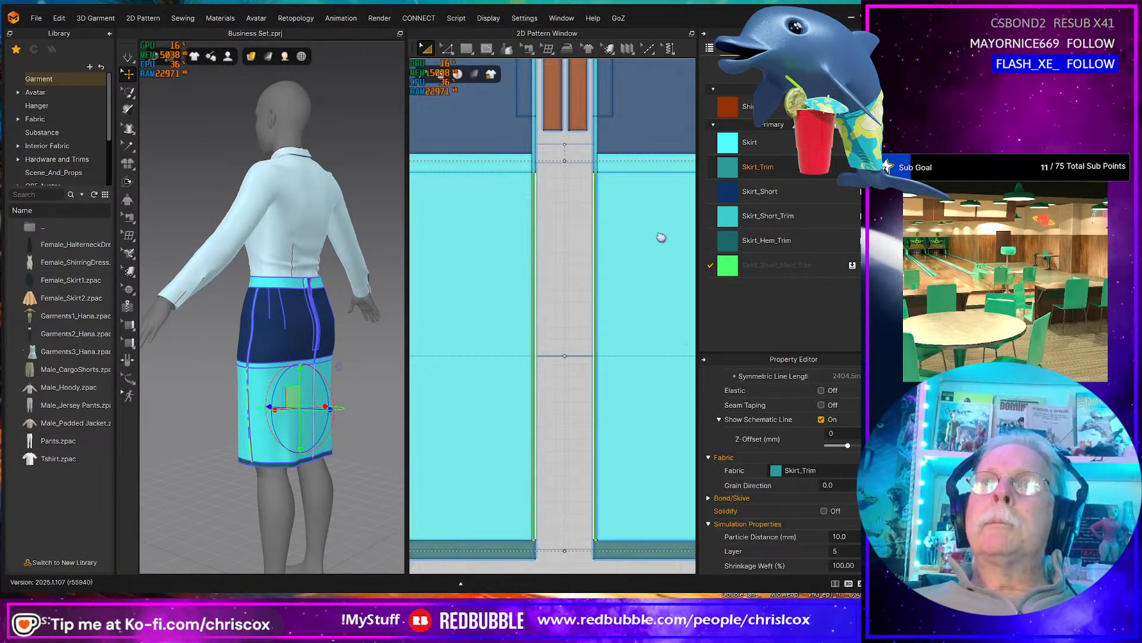
pyautogui.moveTo(655, 232); pyautogui.dragTo(669, 267, button='middle')
pyautogui.click(647, 196)
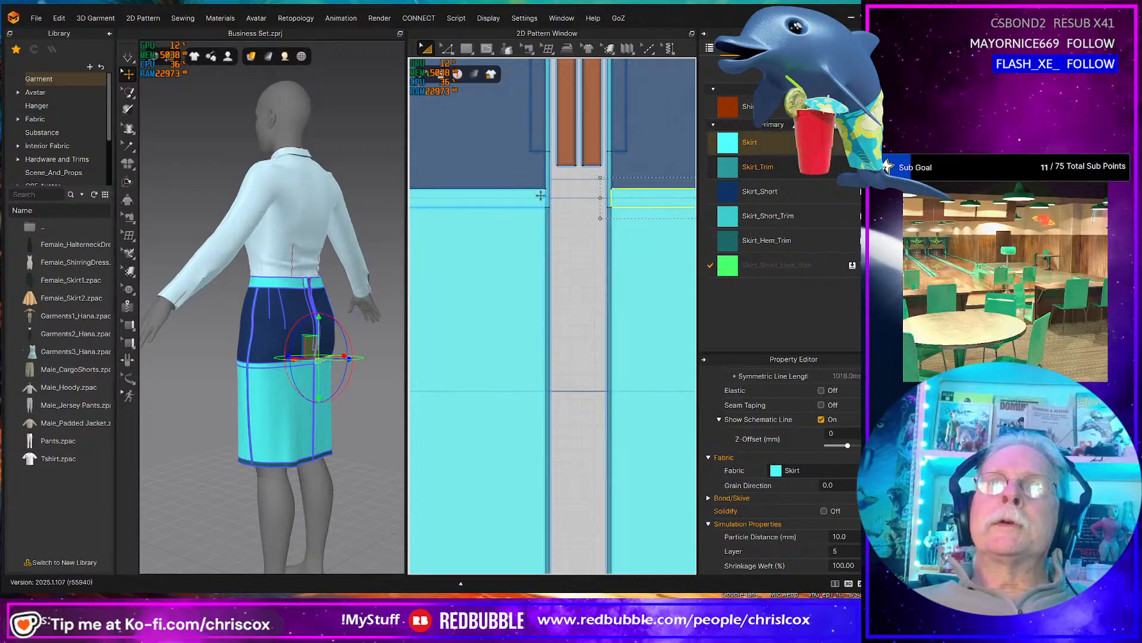
pyautogui.moveTo(736, 266); pyautogui.dragTo(662, 200)
pyautogui.scroll(-5, 632, 256)
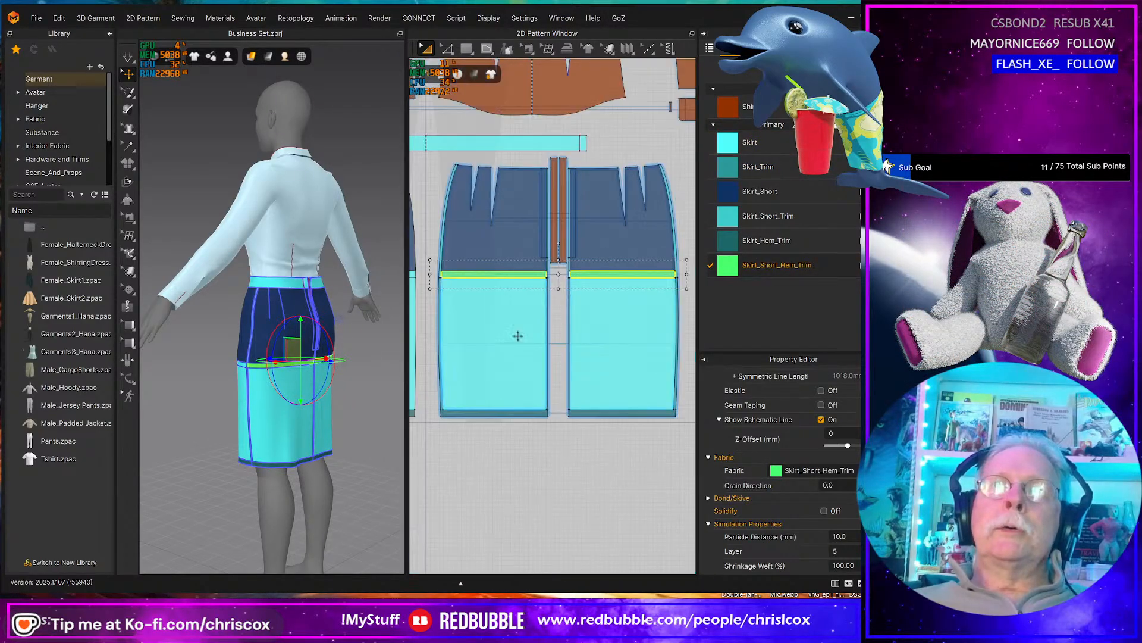
# - Assign the Skirt_Short_Hem_Trim fabric to the horizontal strip below the front panel's short section
pyautogui.scroll(5, 536, 369)
pyautogui.moveTo(738, 266); pyautogui.dragTo(668, 295)
pyautogui.moveTo(587, 320); pyautogui.dragTo(588, 321)
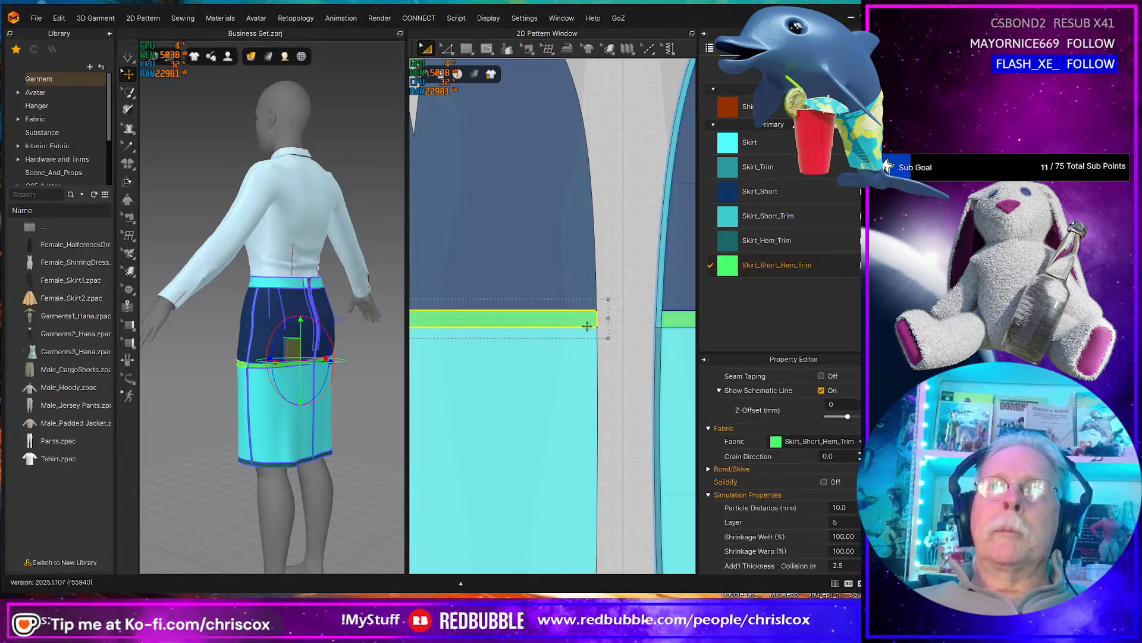
pyautogui.scroll(-8, 589, 321)
pyautogui.scroll(5, 570, 316)
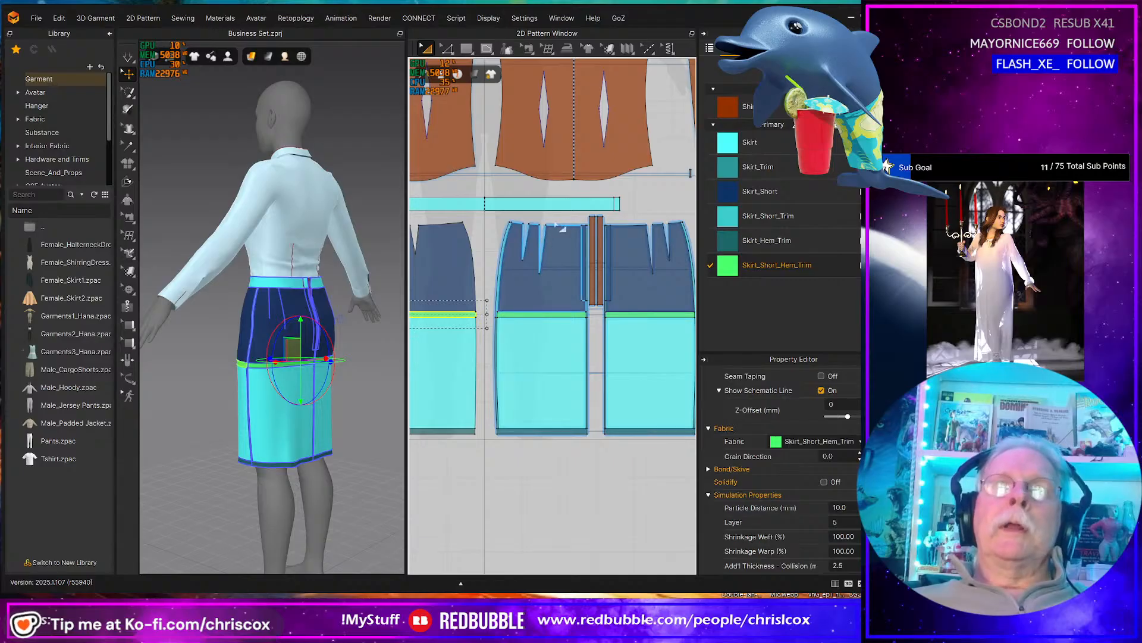
# - Make three copies of the Skirt fabric
pyautogui.click(776, 141)
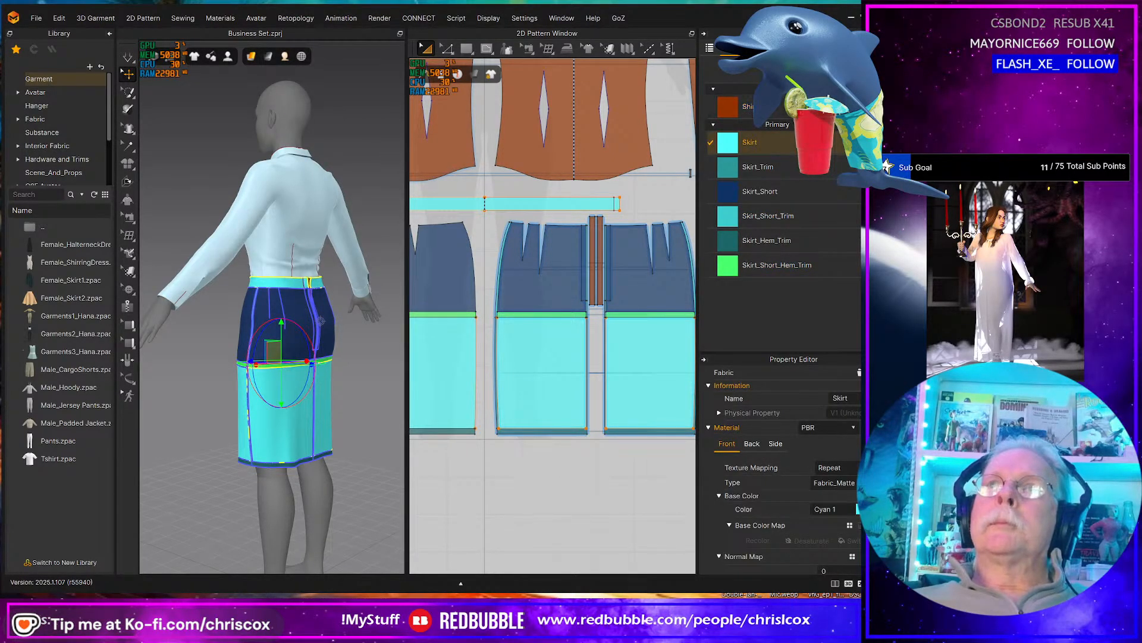
pyautogui.click(793, 70)
pyautogui.click(793, 71)
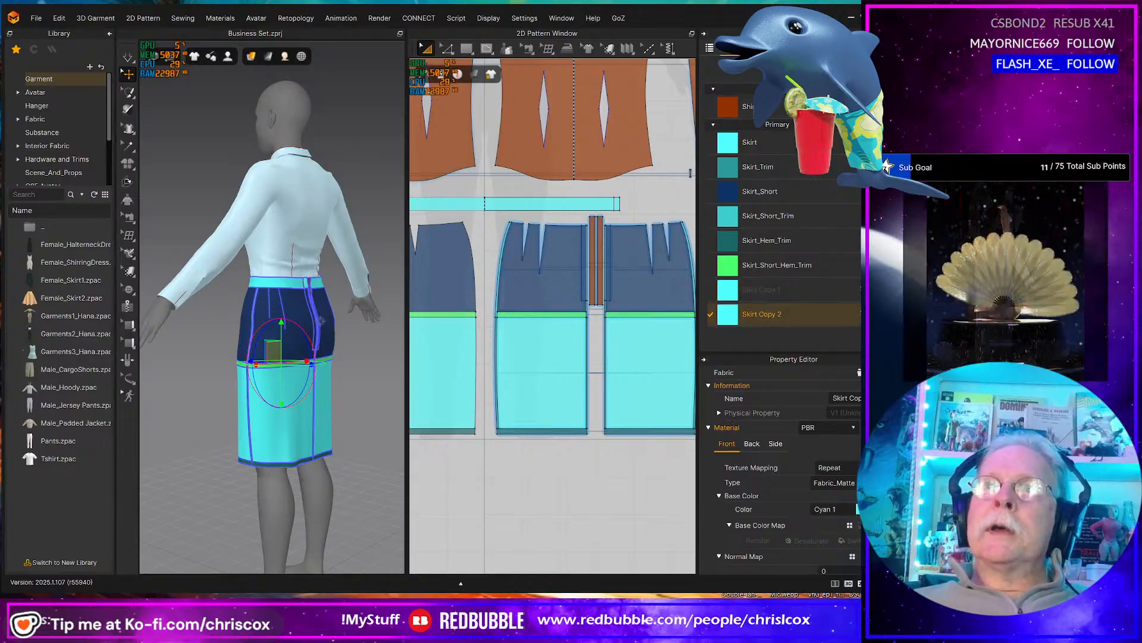
pyautogui.click(794, 71)
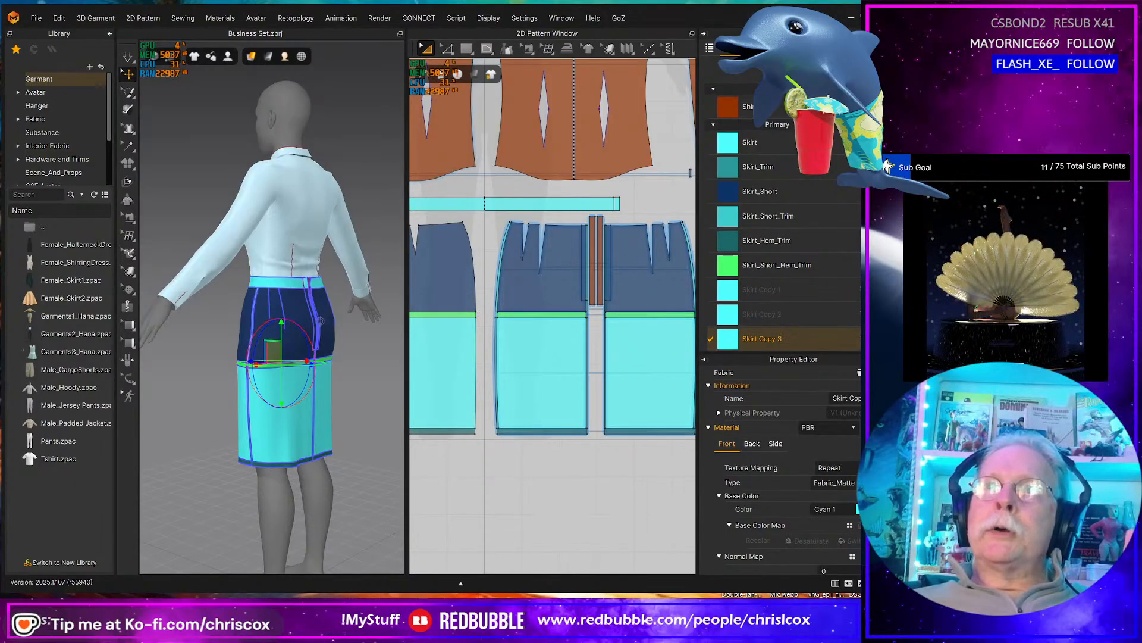
# - Rename the first new Skirt copy as Skirt_Waist and the second as Skirt_Zipper
pyautogui.click(752, 288)
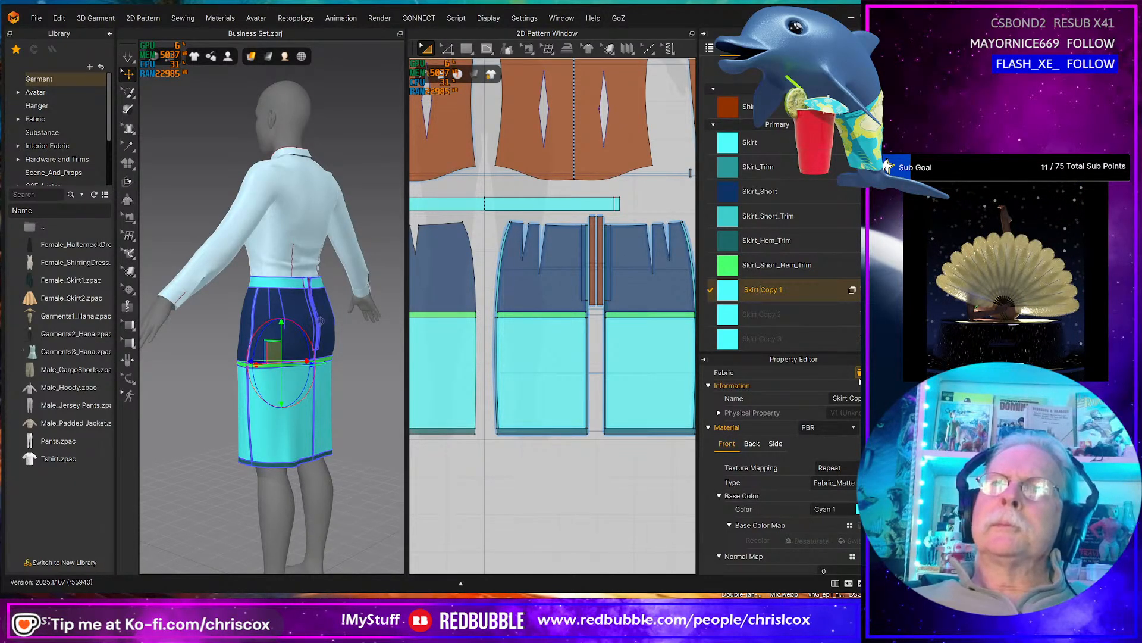
pyautogui.write('_Waist')
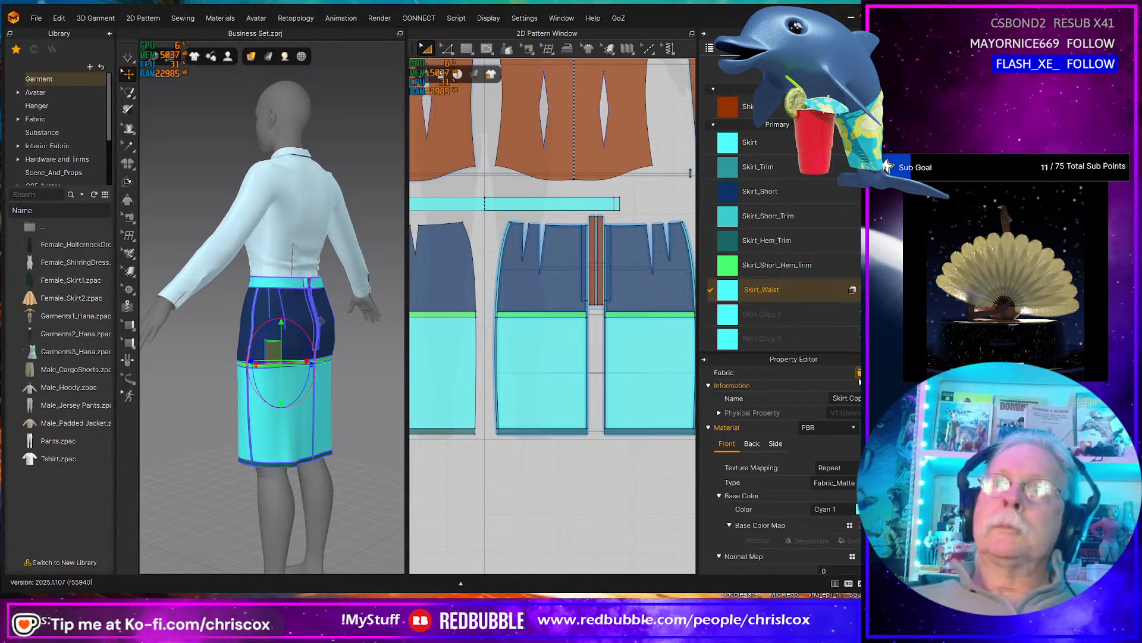
pyautogui.click(768, 320)
pyautogui.doubleClick(768, 319)
pyautogui.moveTo(776, 314); pyautogui.dragTo(794, 320)
pyautogui.hotkey('ctrl', 'shift', 'Left')
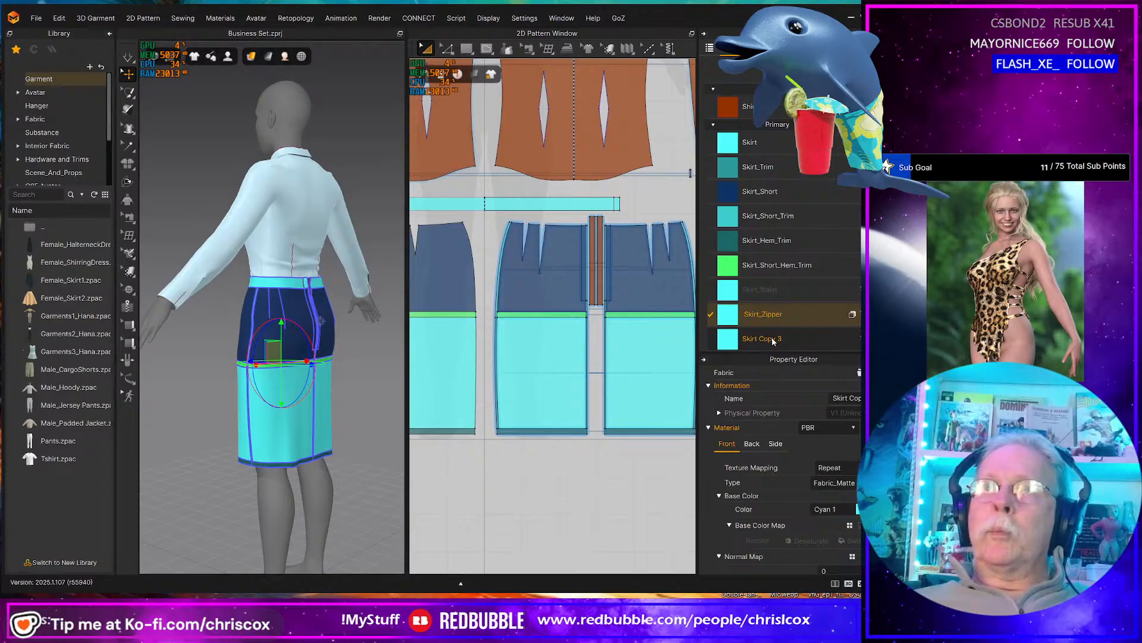
# - Rename the third new Skirt copy as Skirt_Zipper Attachment
pyautogui.click(772, 340)
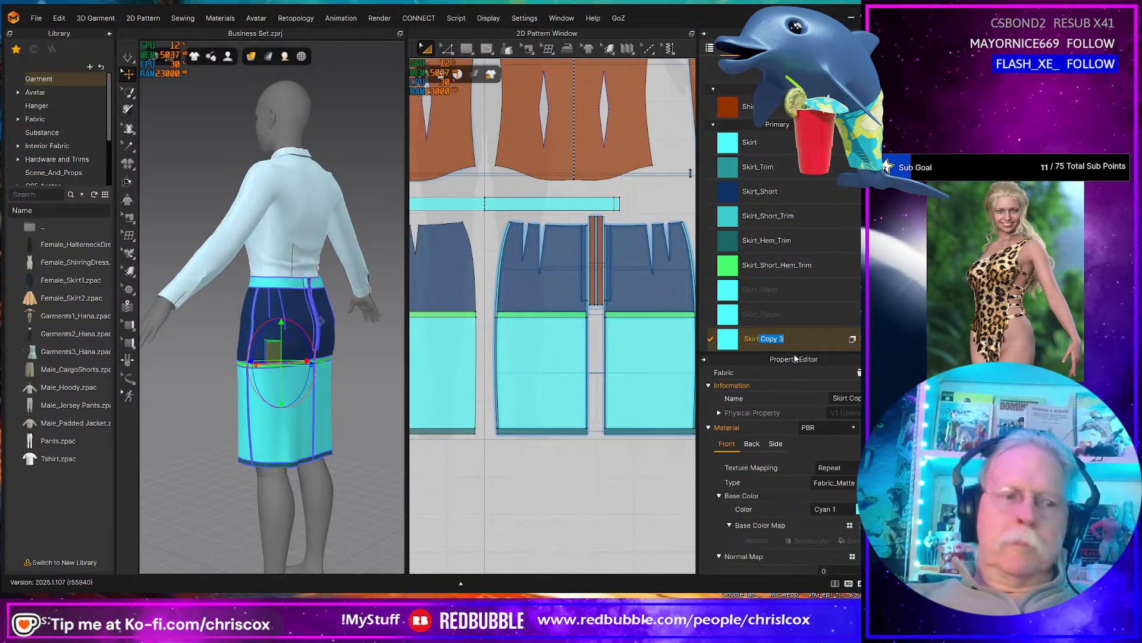
pyautogui.write('_Zip')
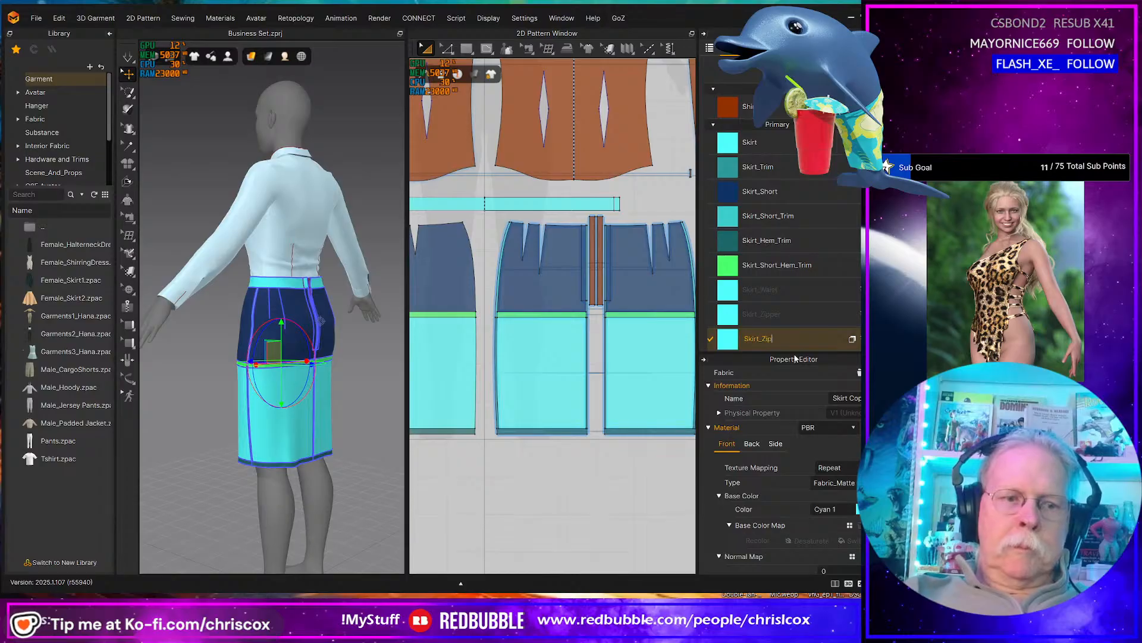
pyautogui.write('per Attac')
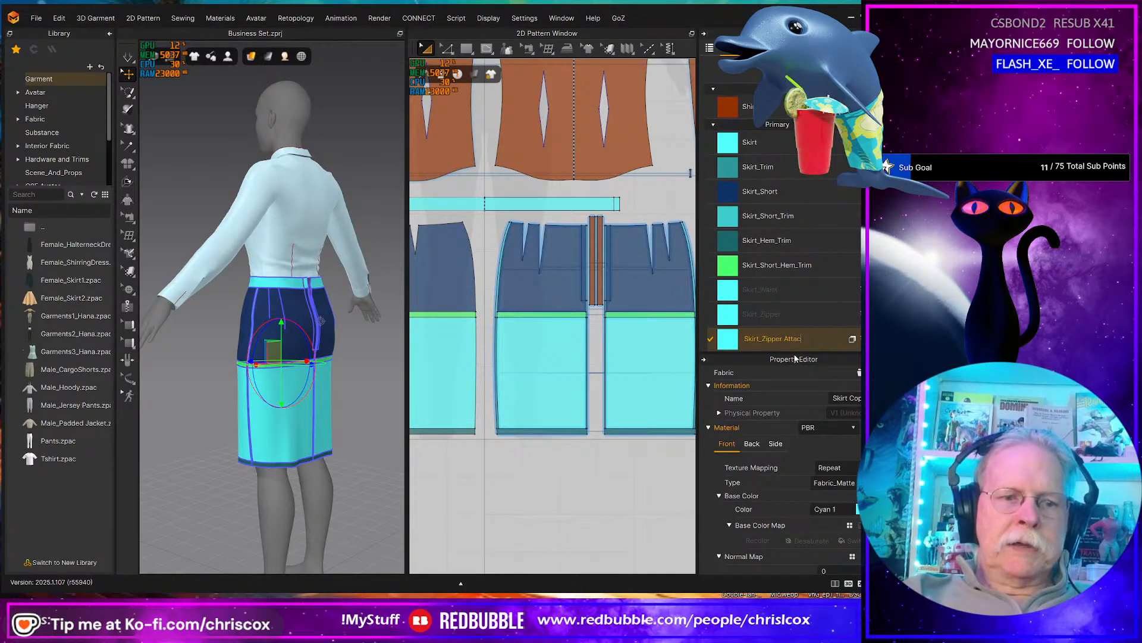
pyautogui.write('hment')
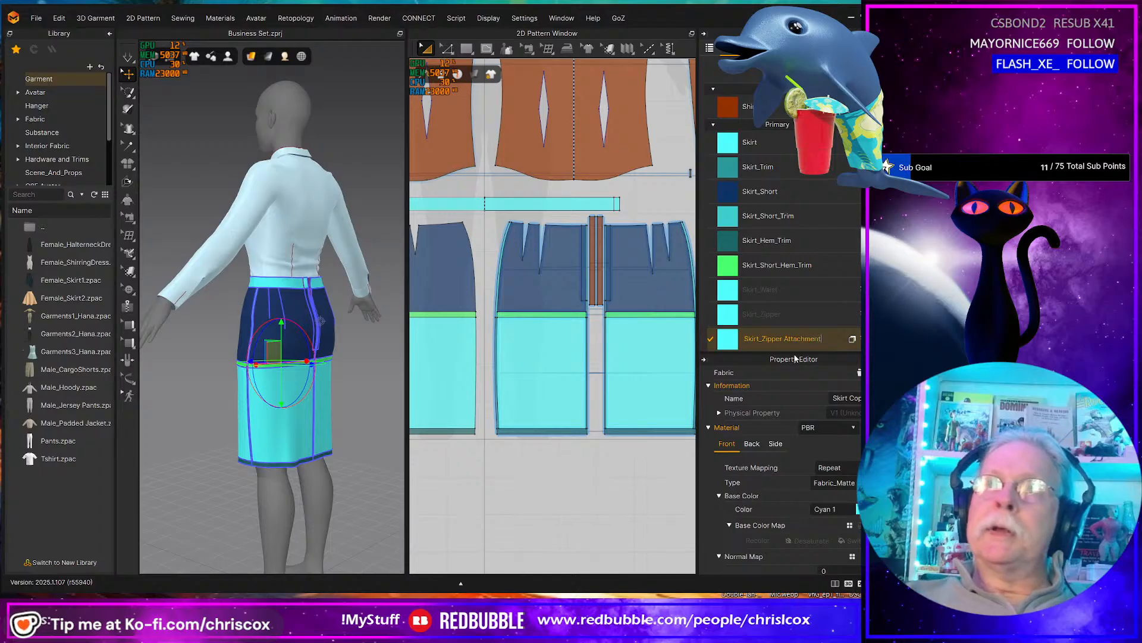
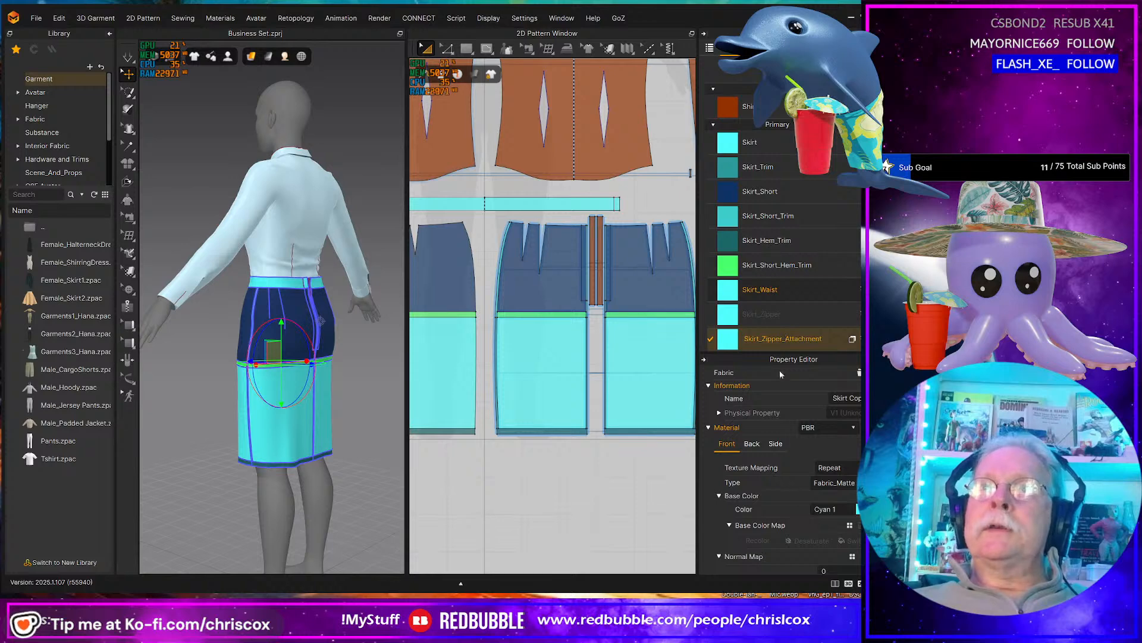
# - Set the Skirt_Waist fabric's base color to Green 2
pyautogui.click(752, 292)
pyautogui.click(867, 509)
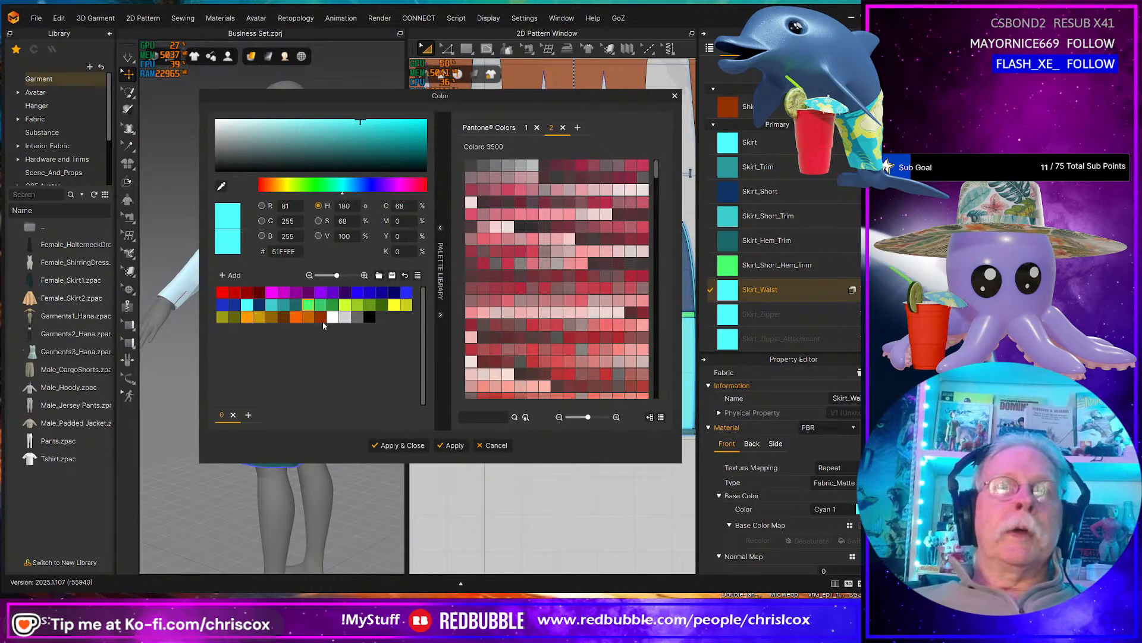
pyautogui.click(320, 305)
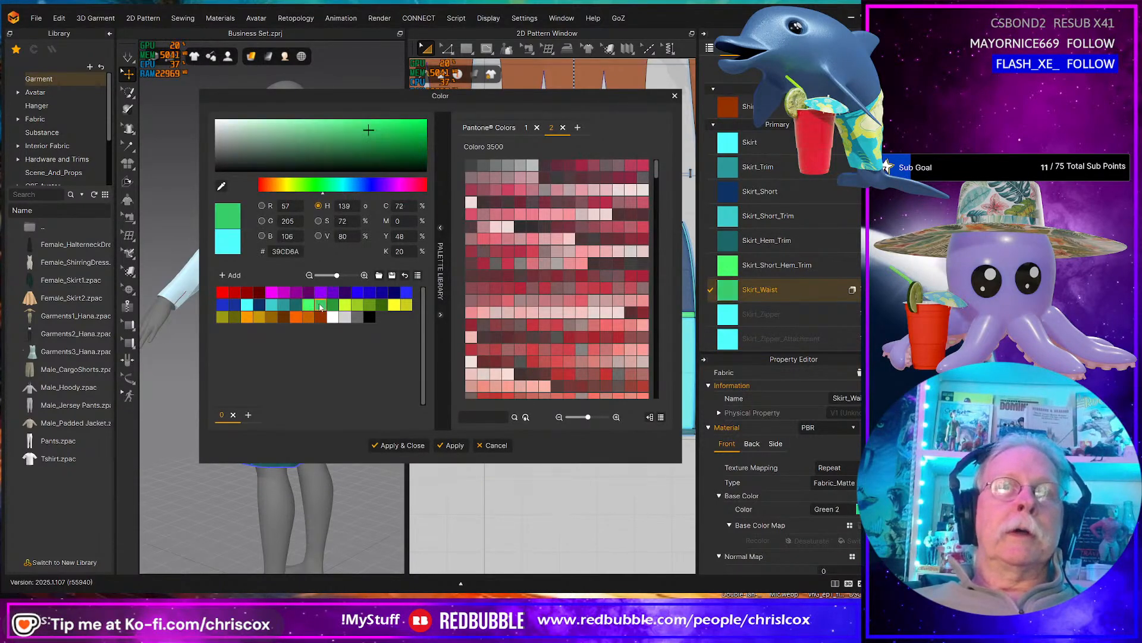
pyautogui.click(453, 445)
# - Set the Skirt_Zipper fabric's base color to Green 3 and the Skirt_Zipper_Attachment fabric's to Y Green 1
pyautogui.click(759, 313)
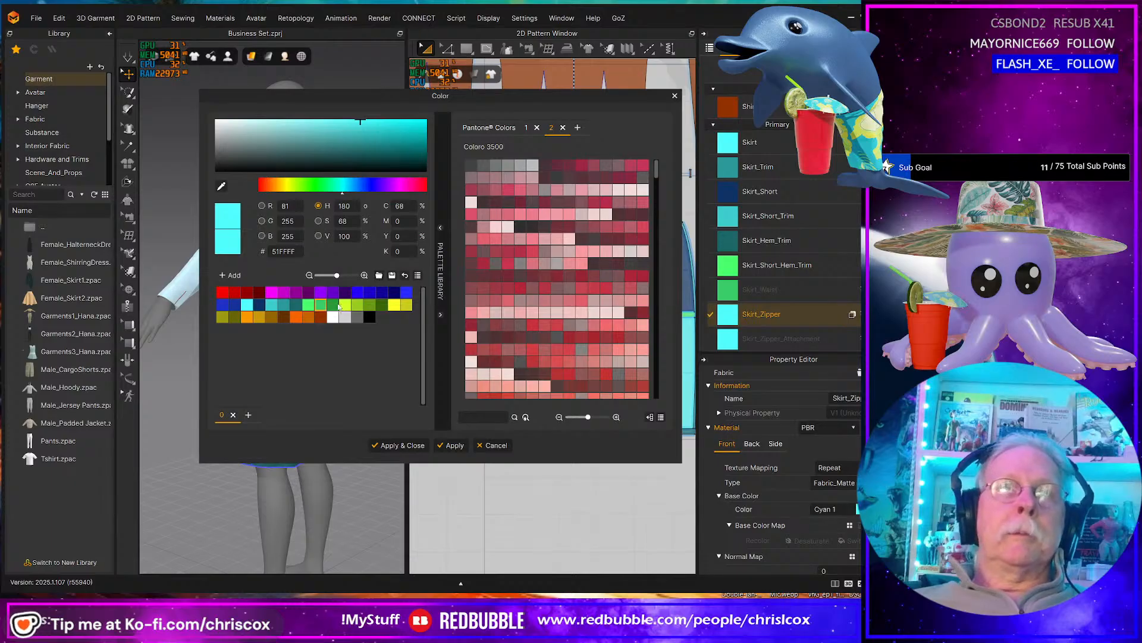
pyautogui.click(332, 305)
pyautogui.click(453, 445)
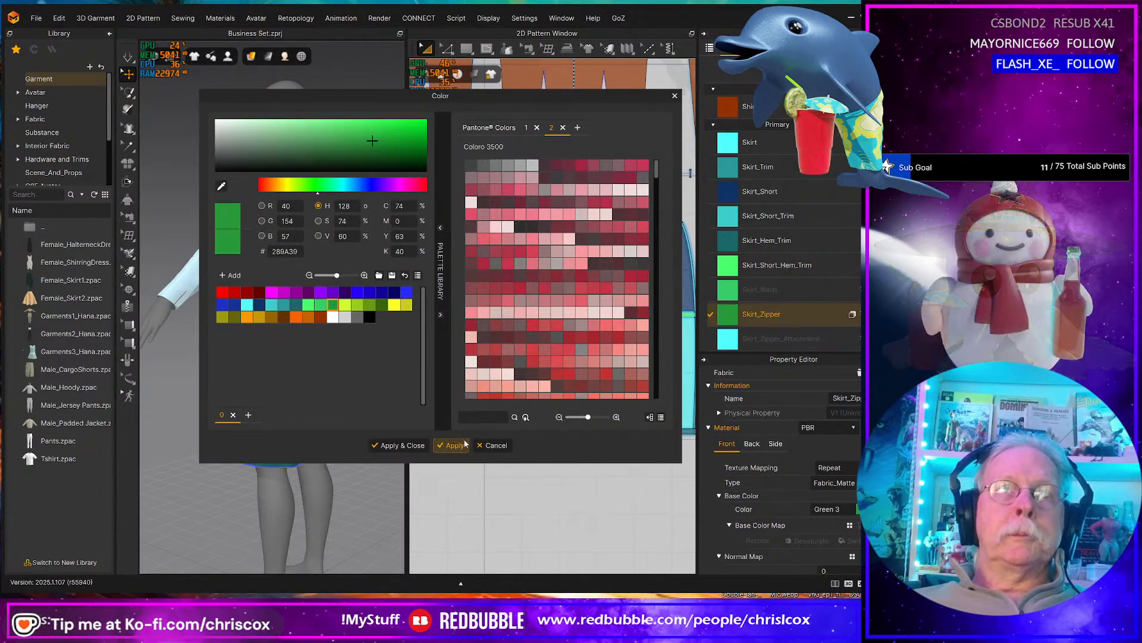
pyautogui.click(730, 344)
pyautogui.click(346, 305)
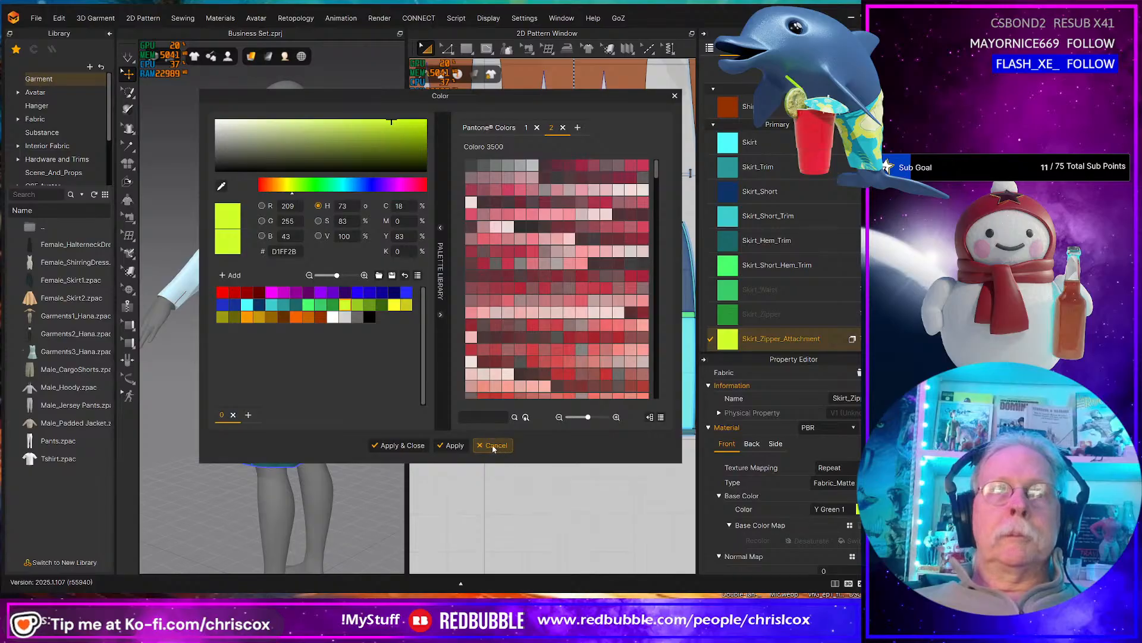
pyautogui.click(402, 445)
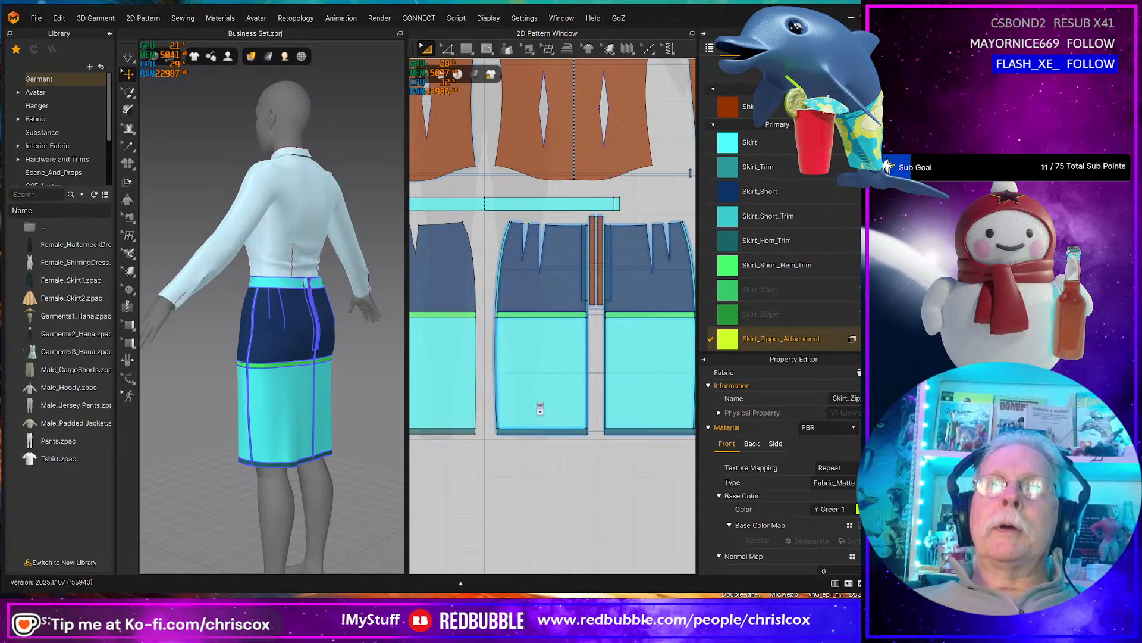
# - Assign the Skirt_Zipper_Attachment fabric to the two narrow strips along the inner edges of the back skirt's zipper pieces
pyautogui.scroll(6, 536, 402)
pyautogui.moveTo(549, 351); pyautogui.dragTo(527, 501, button='middle')
pyautogui.click(542, 346)
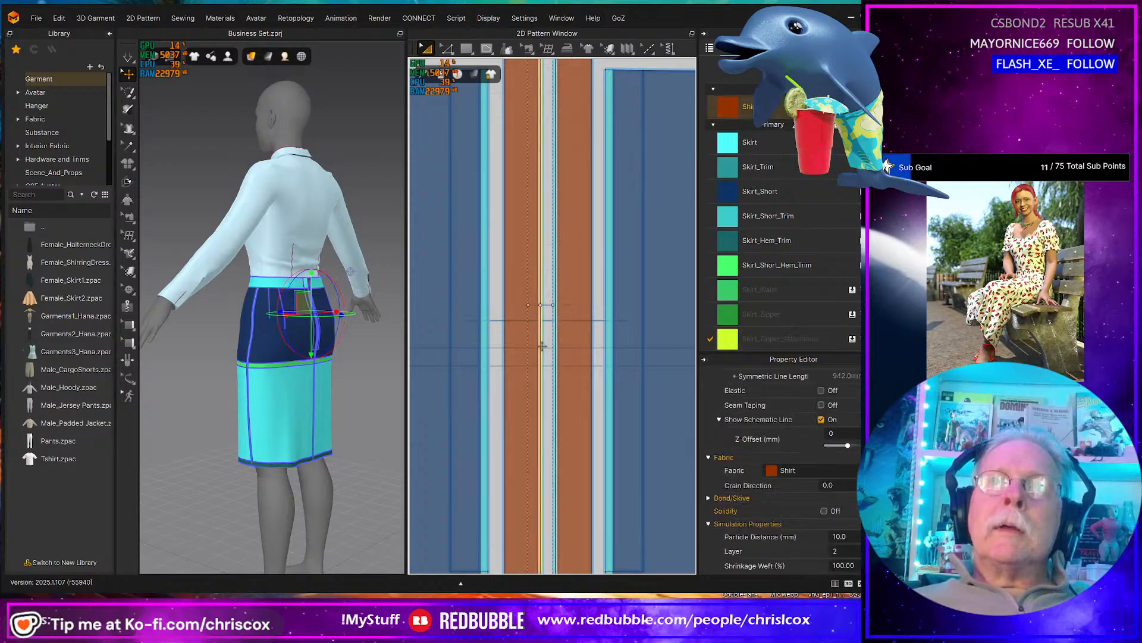
pyautogui.click(553, 345)
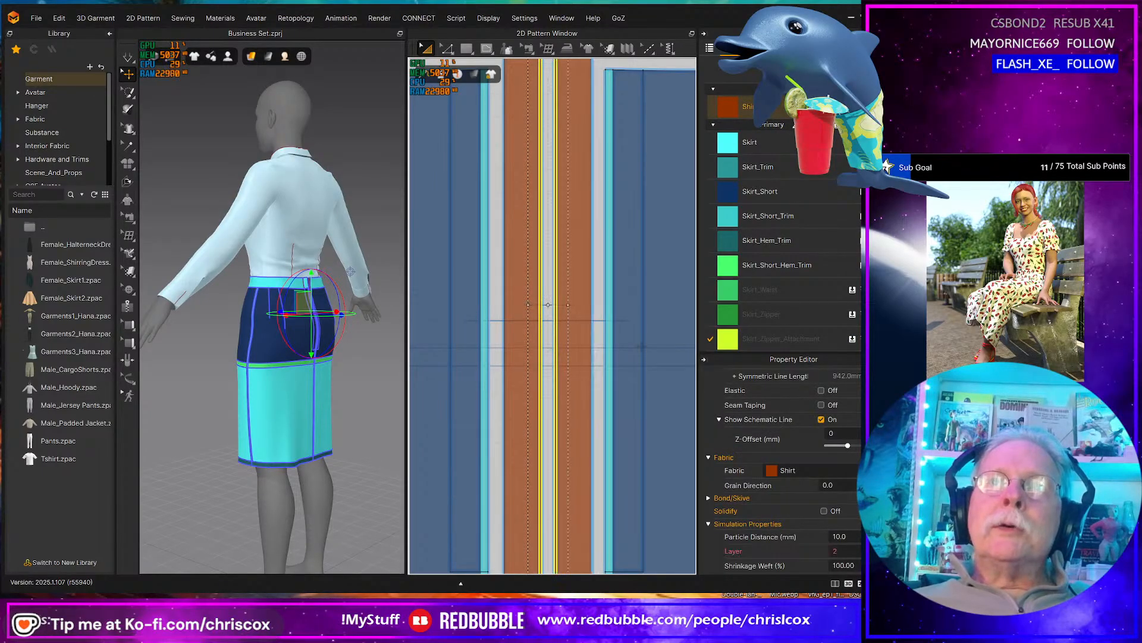
pyautogui.moveTo(739, 337); pyautogui.dragTo(558, 327)
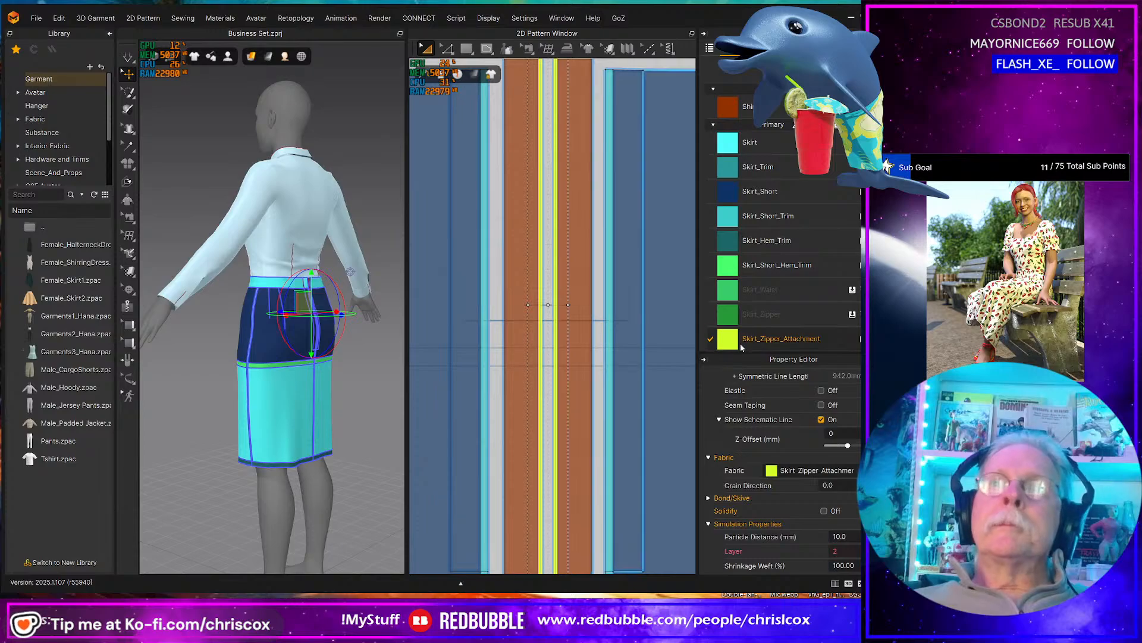
# - Assign the Skirt_Zipper fabric to the two wide vertical zipper strips between the back skirt panels
pyautogui.moveTo(737, 314); pyautogui.dragTo(669, 328)
pyautogui.moveTo(579, 332); pyautogui.dragTo(579, 332)
pyautogui.moveTo(731, 310); pyautogui.dragTo(523, 321)
# - Assign the Skirt_Waist fabric to the long waistband piece above the skirt panels
pyautogui.moveTo(564, 301); pyautogui.dragTo(572, 332, button='middle')
pyautogui.scroll(-4, 572, 332)
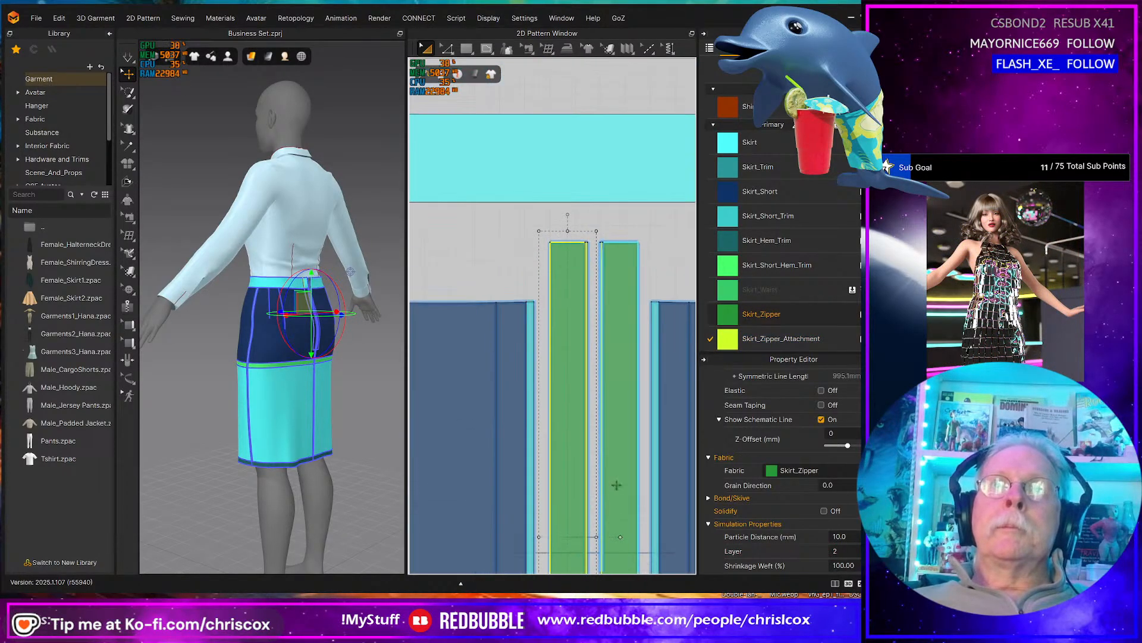
pyautogui.moveTo(728, 289); pyautogui.dragTo(609, 191)
pyautogui.scroll(4, 573, 267)
pyautogui.scroll(-10, 560, 327)
pyautogui.scroll(-5, 566, 331)
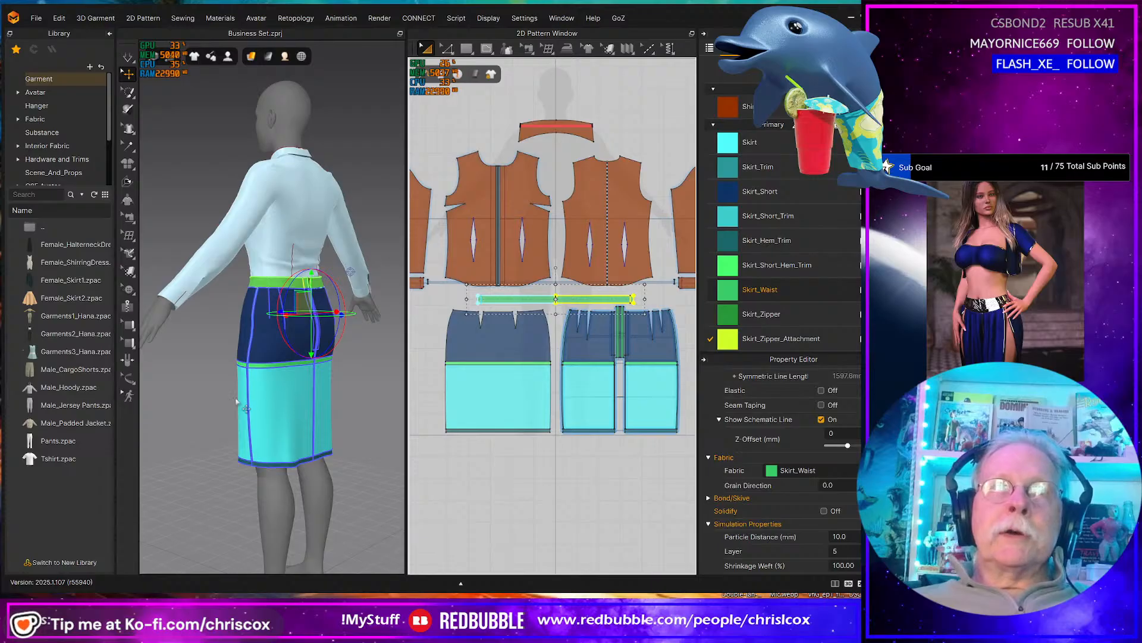
# - Deselect the waistband and save the project
pyautogui.rightClick(535, 440)
pyautogui.click(569, 433)
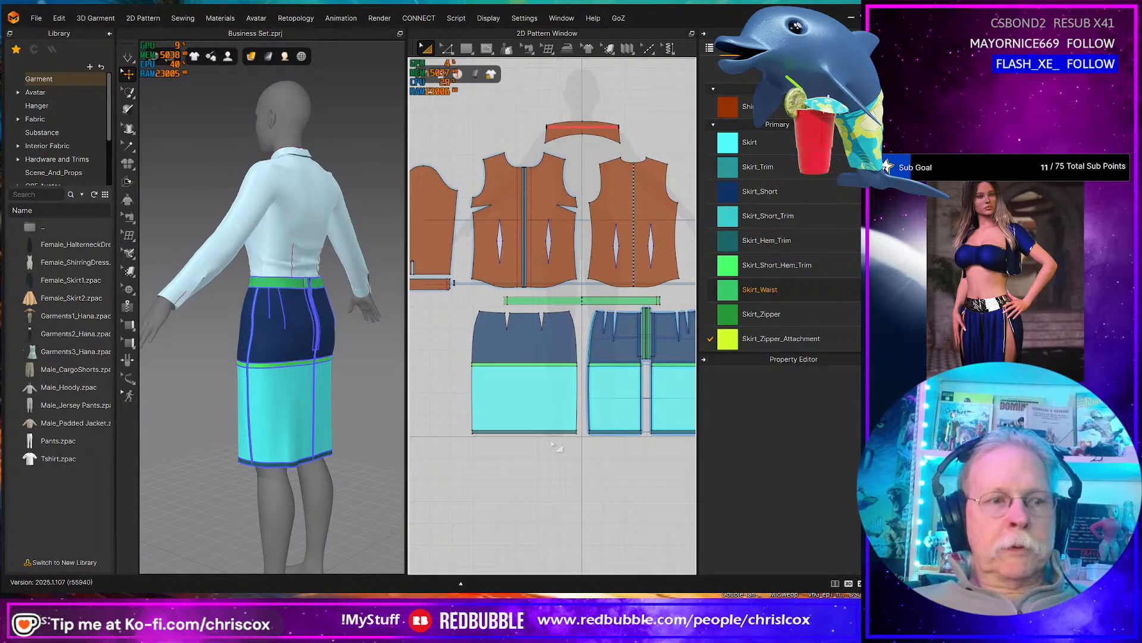
pyautogui.hotkey('ctrl', 's')
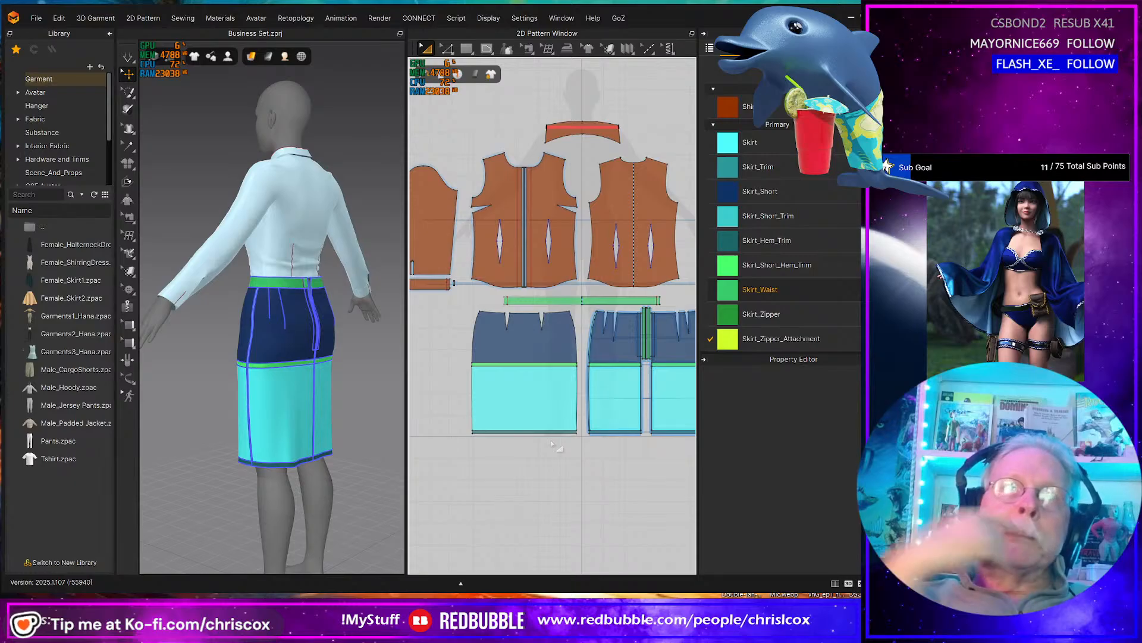
# - Examine the shirt sleeve's slit, side edges and cuff pieces in the 2D pattern
pyautogui.moveTo(456, 299); pyautogui.dragTo(504, 319, button='right')
pyautogui.scroll(10, 504, 318)
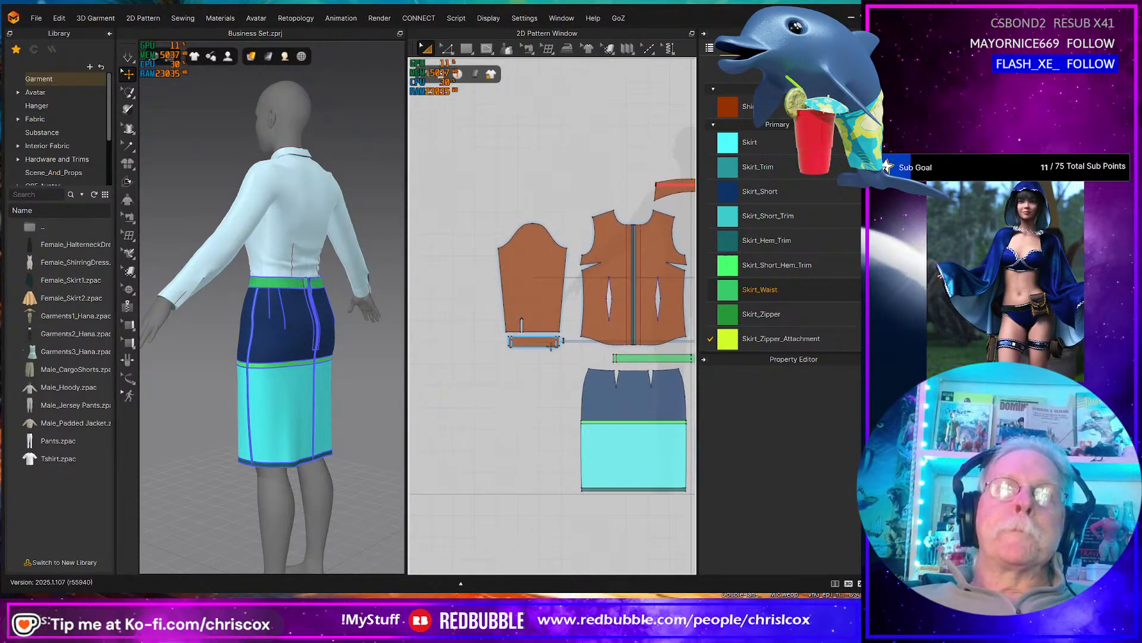
pyautogui.moveTo(617, 382); pyautogui.dragTo(609, 389, button='right')
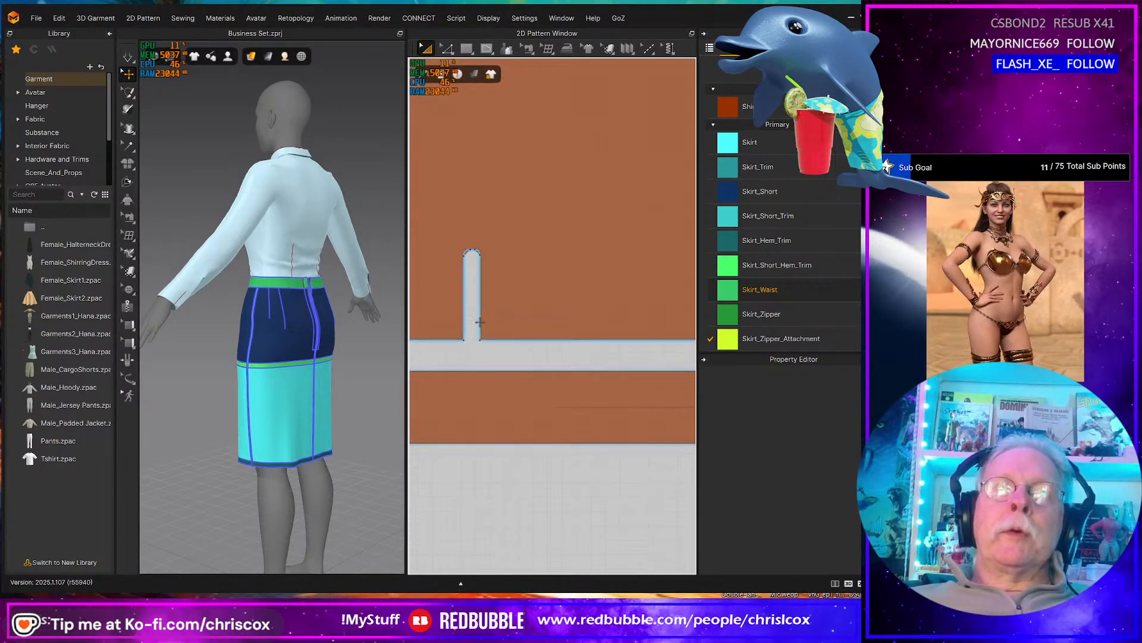
pyautogui.scroll(-5, 500, 400)
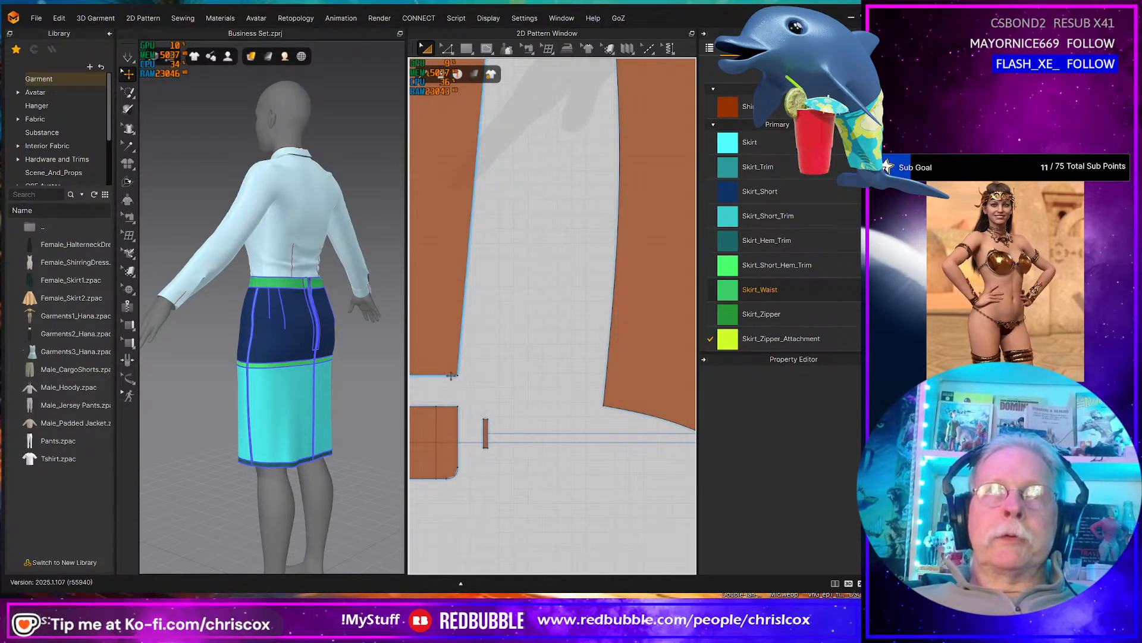
pyautogui.scroll(6, 571, 330)
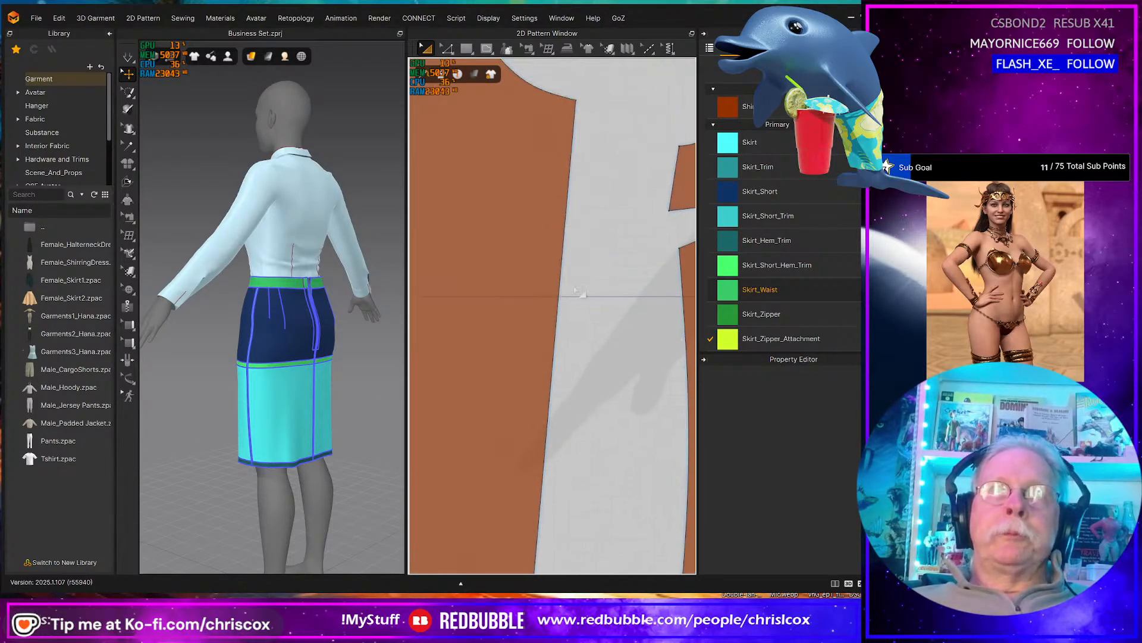
pyautogui.scroll(2, 595, 329)
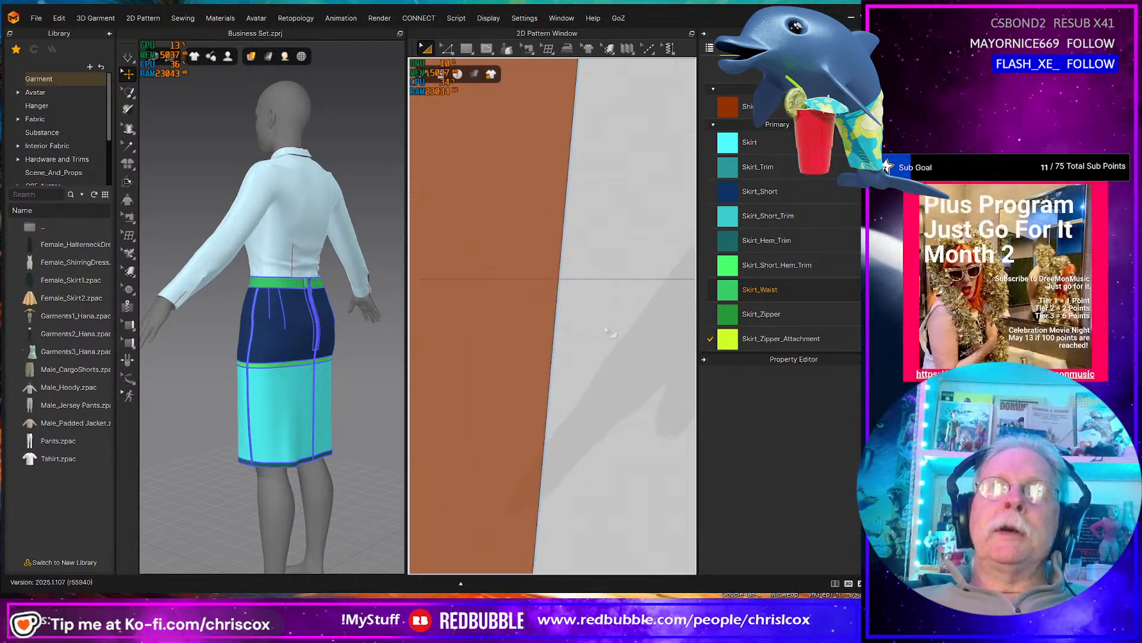
pyautogui.scroll(-5, 606, 329)
pyautogui.scroll(7, 595, 351)
pyautogui.scroll(2, 595, 357)
pyautogui.moveTo(454, 390); pyautogui.dragTo(554, 373, button='middle')
# - Offset the complete outline of the sleeve's slit as one internal line at a distance of 5 mm
pyautogui.press('z')
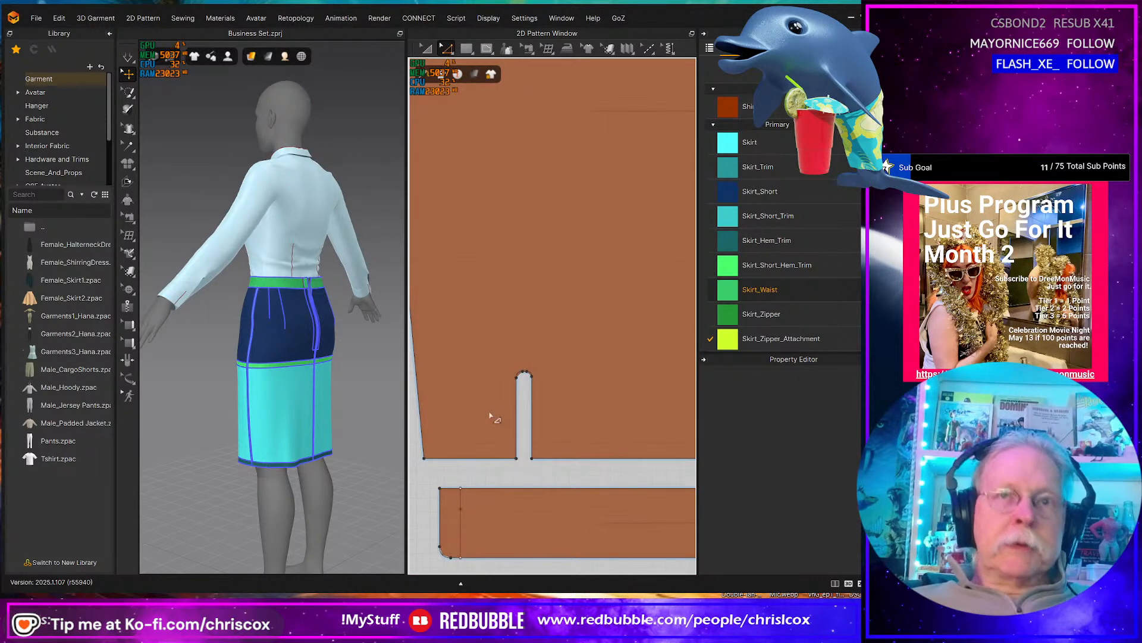
pyautogui.click(517, 433)
pyautogui.scroll(3, 516, 433)
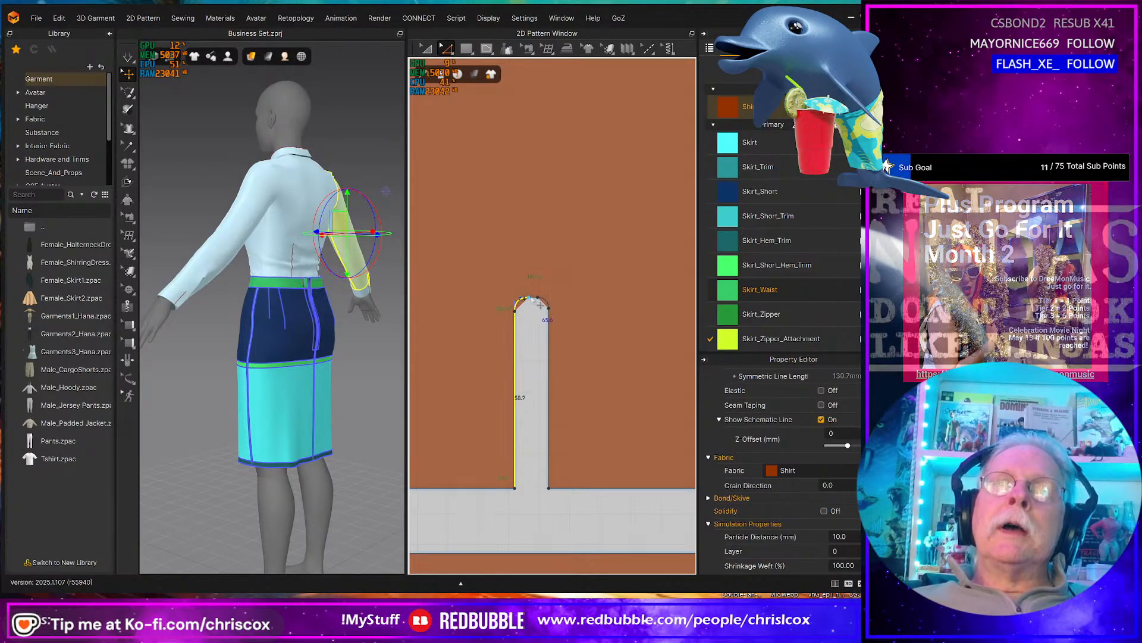
pyautogui.keyDown('shift'); pyautogui.click(550, 339); pyautogui.keyUp('shift')
pyautogui.rightClick(548, 338)
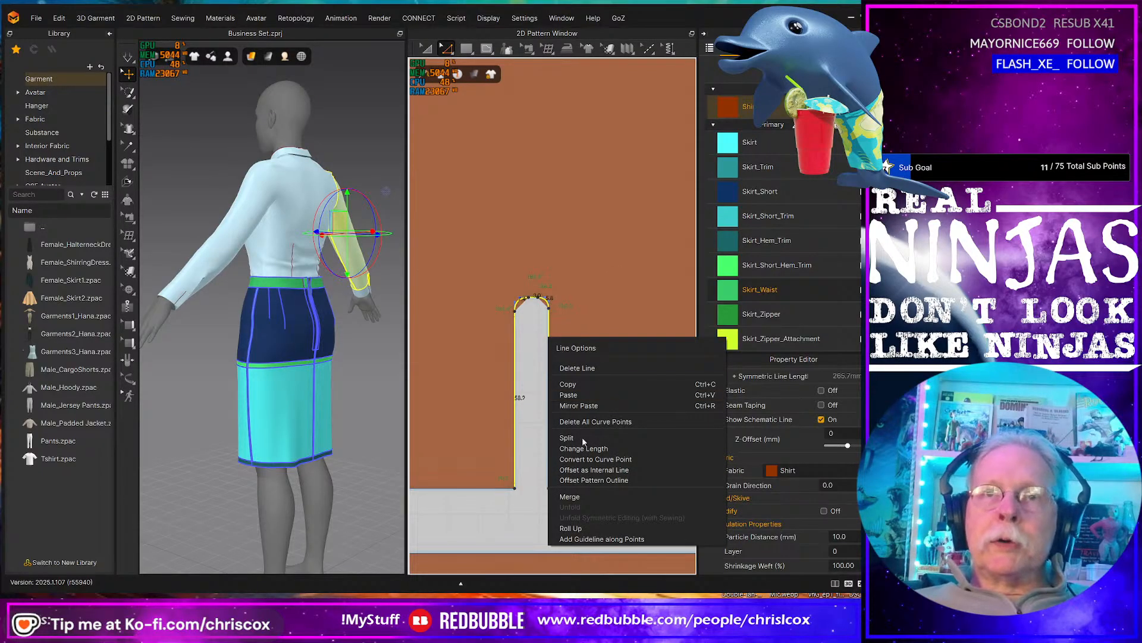
pyautogui.click(580, 471)
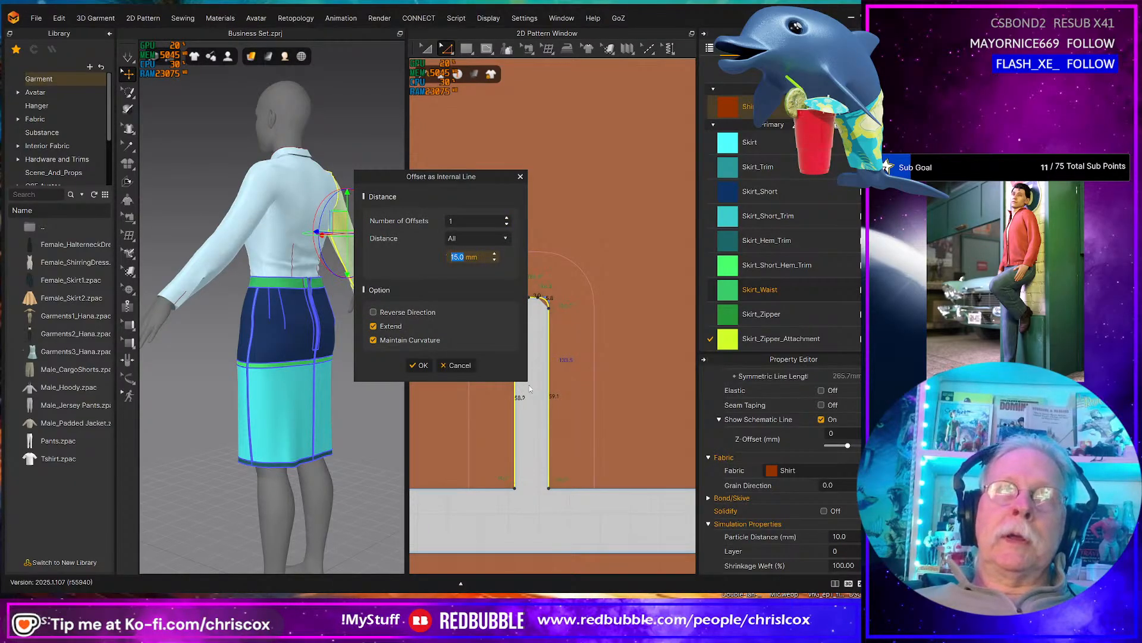
pyautogui.write('5')
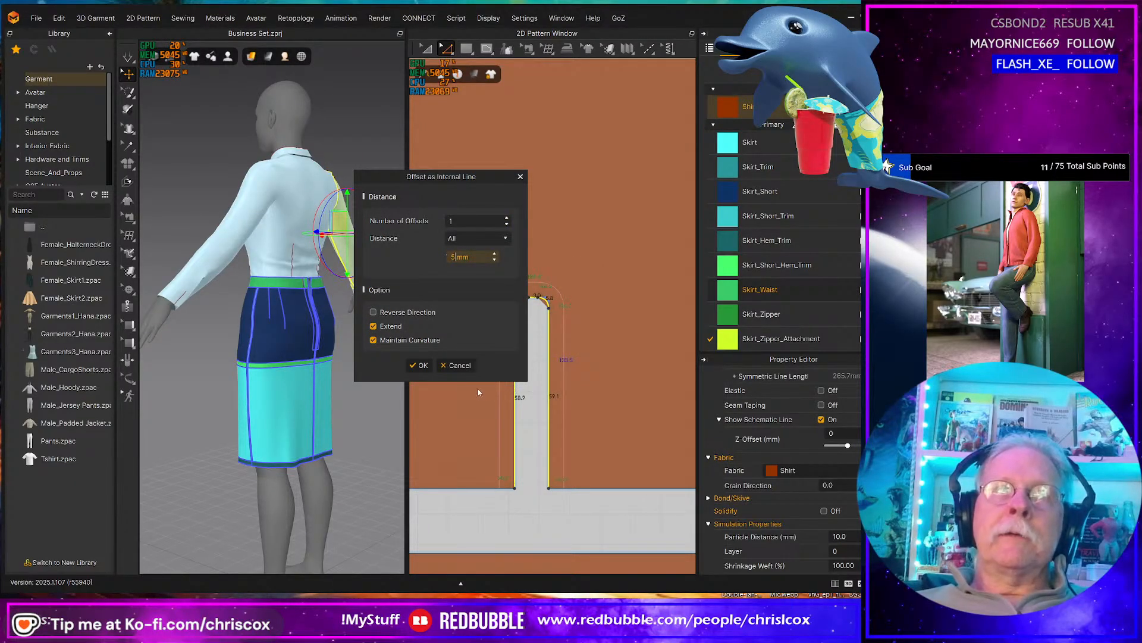
pyautogui.click(419, 365)
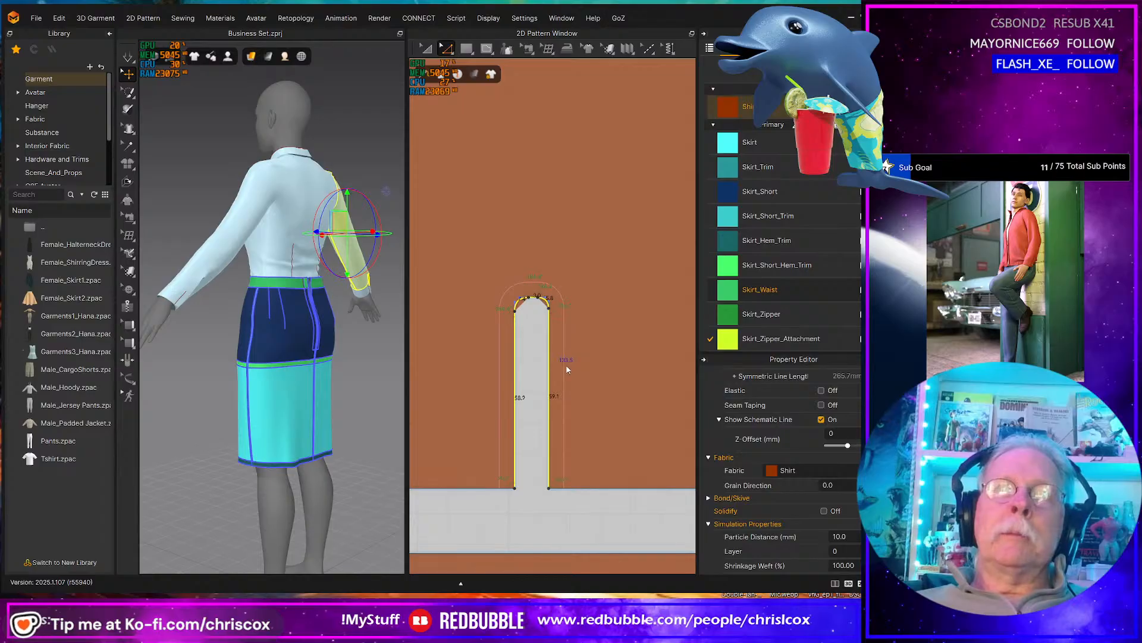
# - Cut the sleeve along the whole offset internal line around the slit, separating the slit trim from the sleeve
pyautogui.click(565, 370)
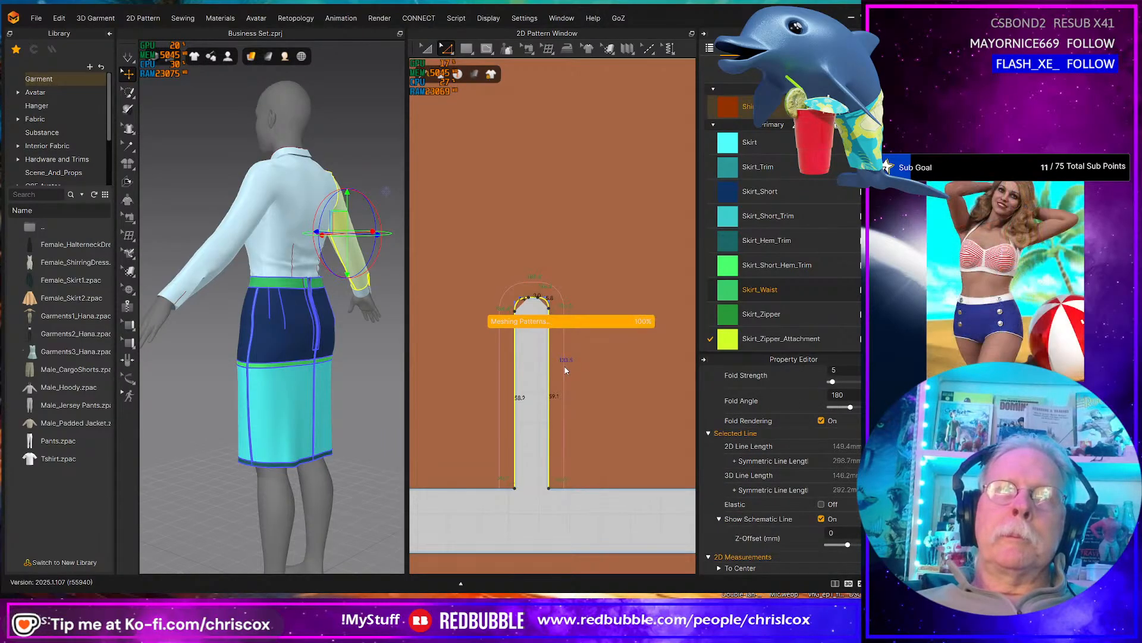
pyautogui.rightClick(565, 369)
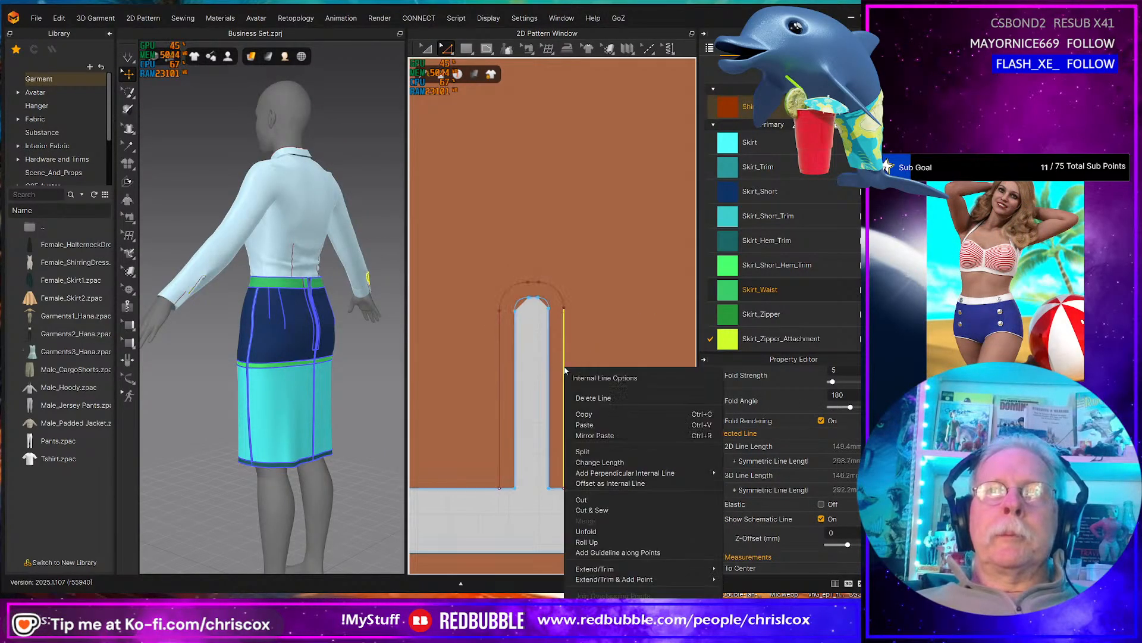
pyautogui.click(557, 291)
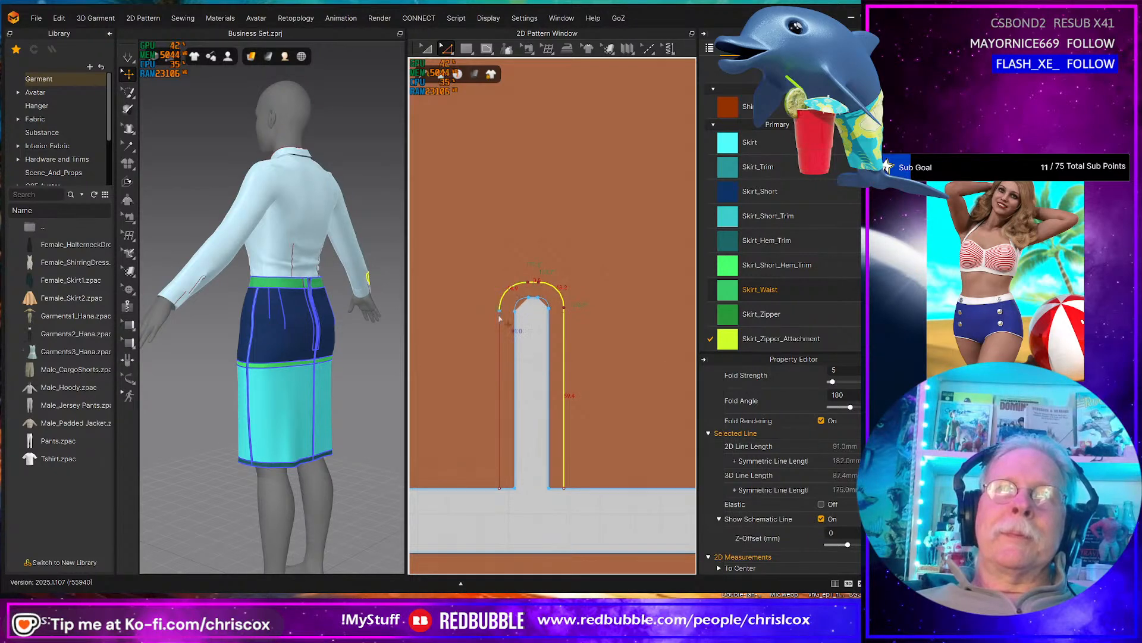
pyautogui.keyDown('shift'); pyautogui.click(499, 344); pyautogui.keyUp('shift')
pyautogui.rightClick(498, 343)
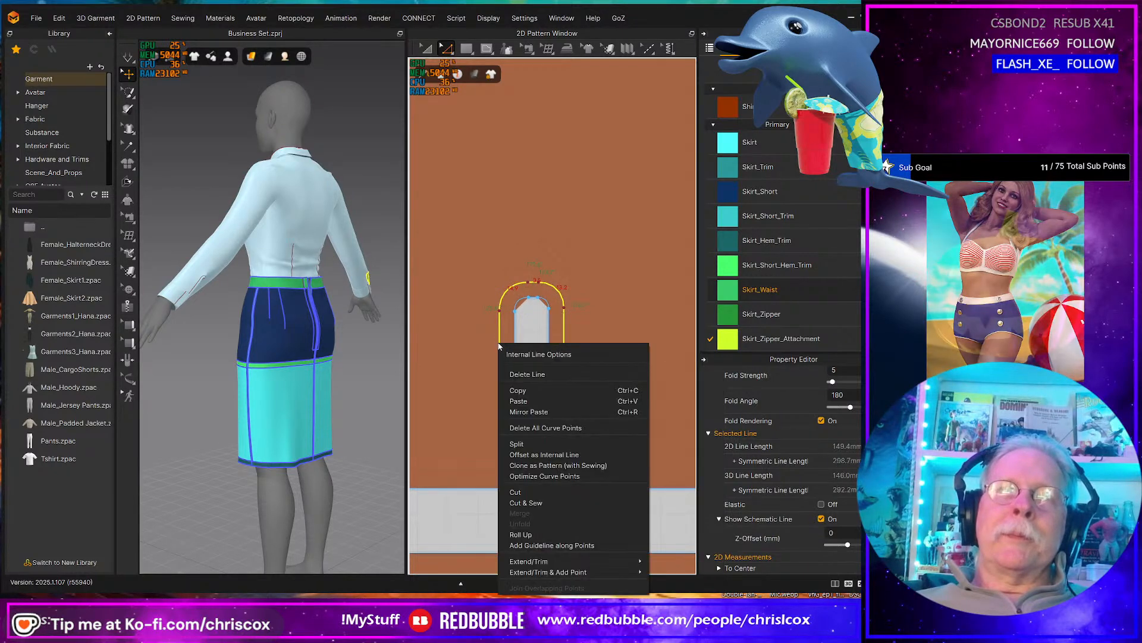
pyautogui.click(516, 492)
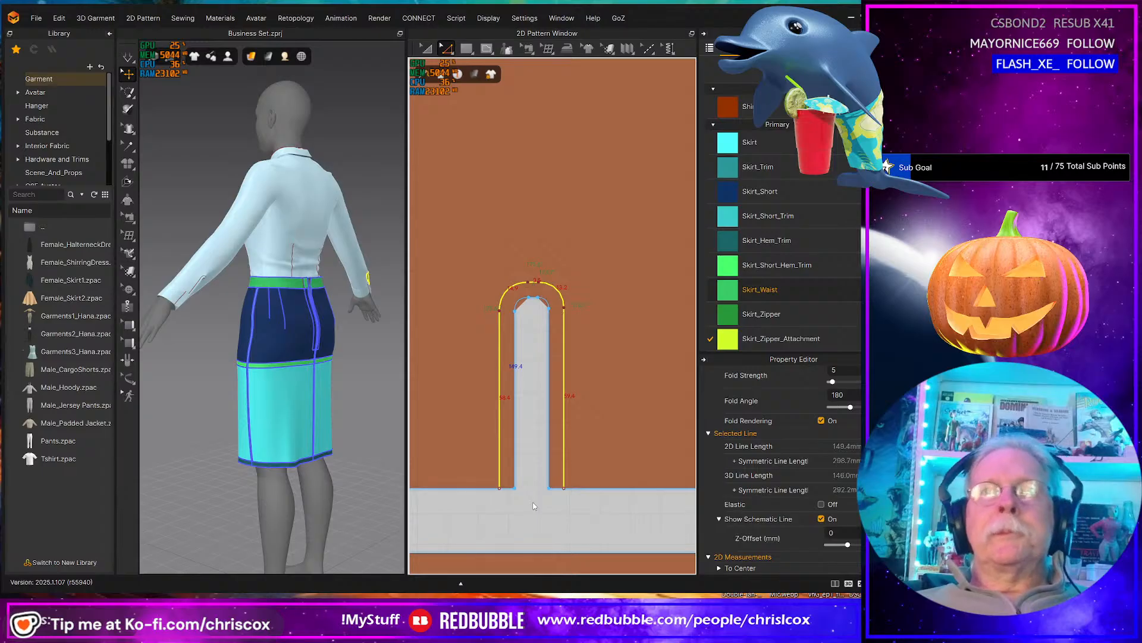
pyautogui.scroll(-5, 649, 398)
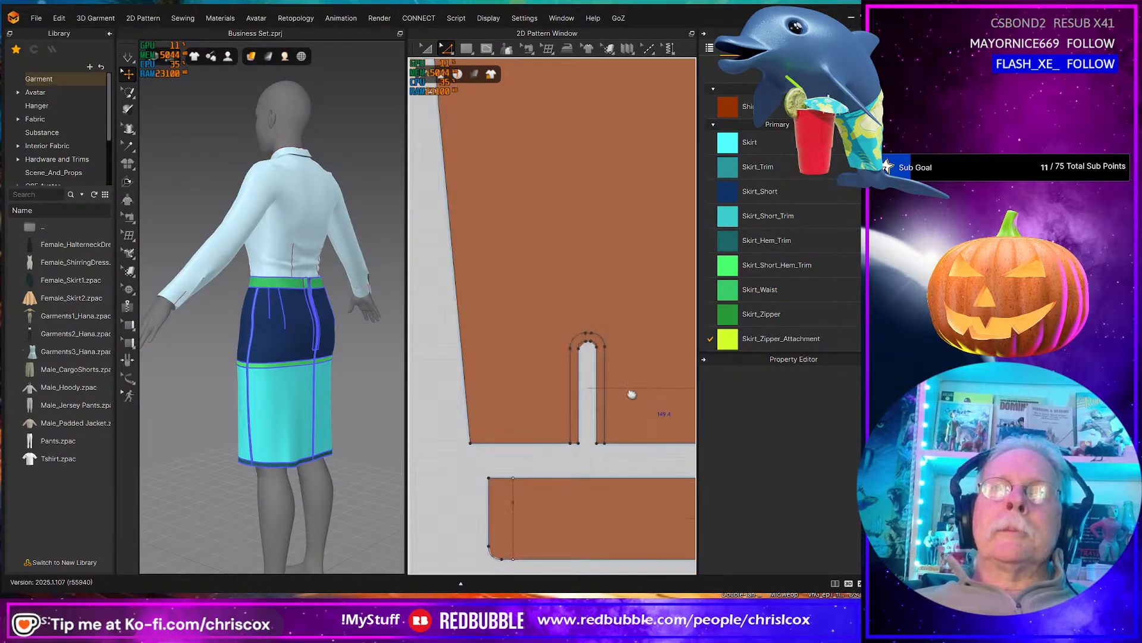
# - Offset the shirt sleeve's side edge as one internal line at a distance of 5 mm
pyautogui.click(636, 351)
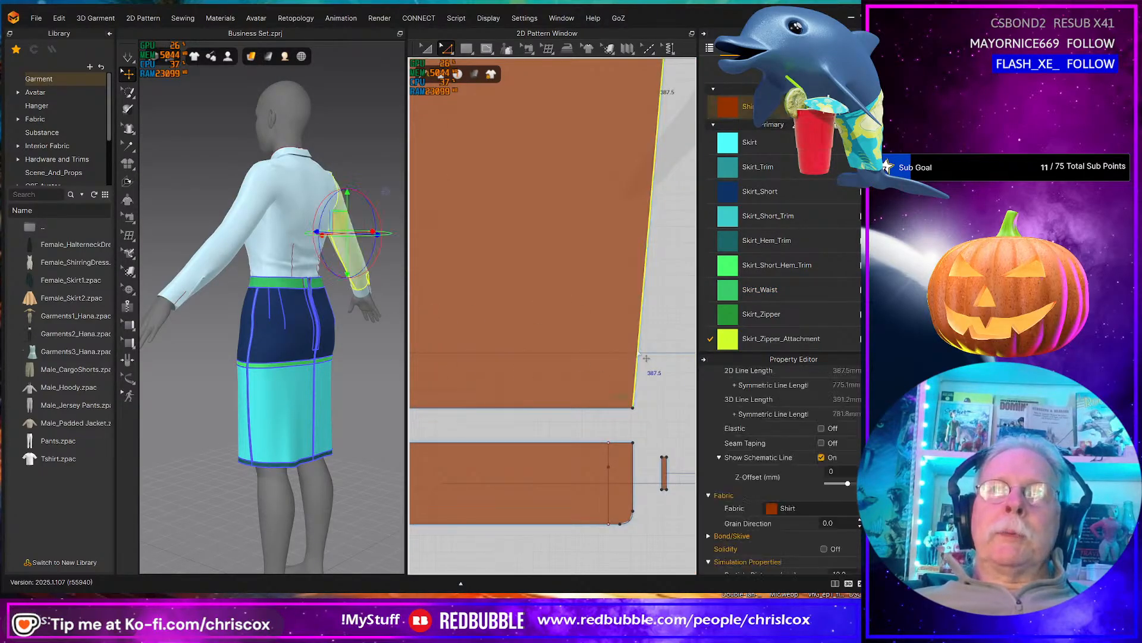
pyautogui.scroll(-5, 638, 338)
pyautogui.scroll(5, 635, 337)
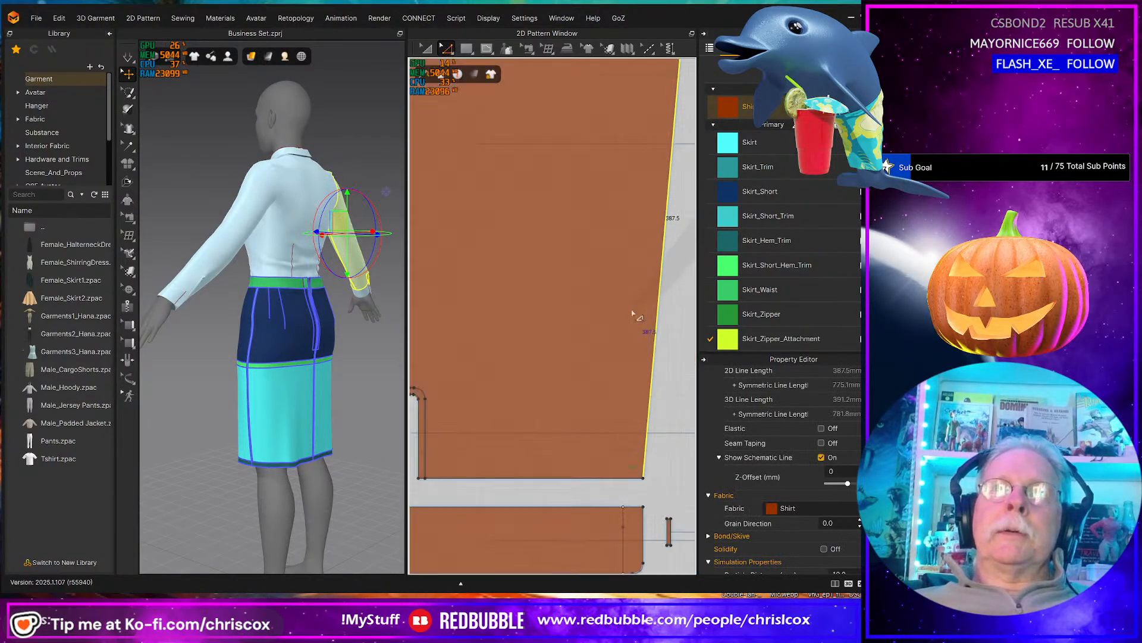
pyautogui.rightClick(664, 356)
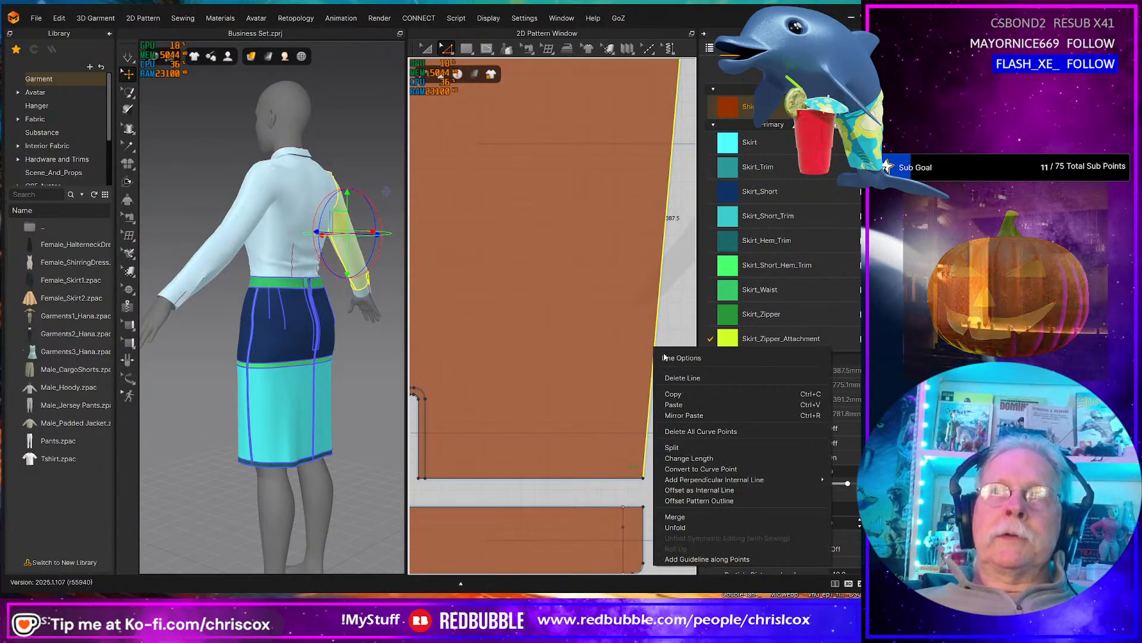
pyautogui.click(705, 491)
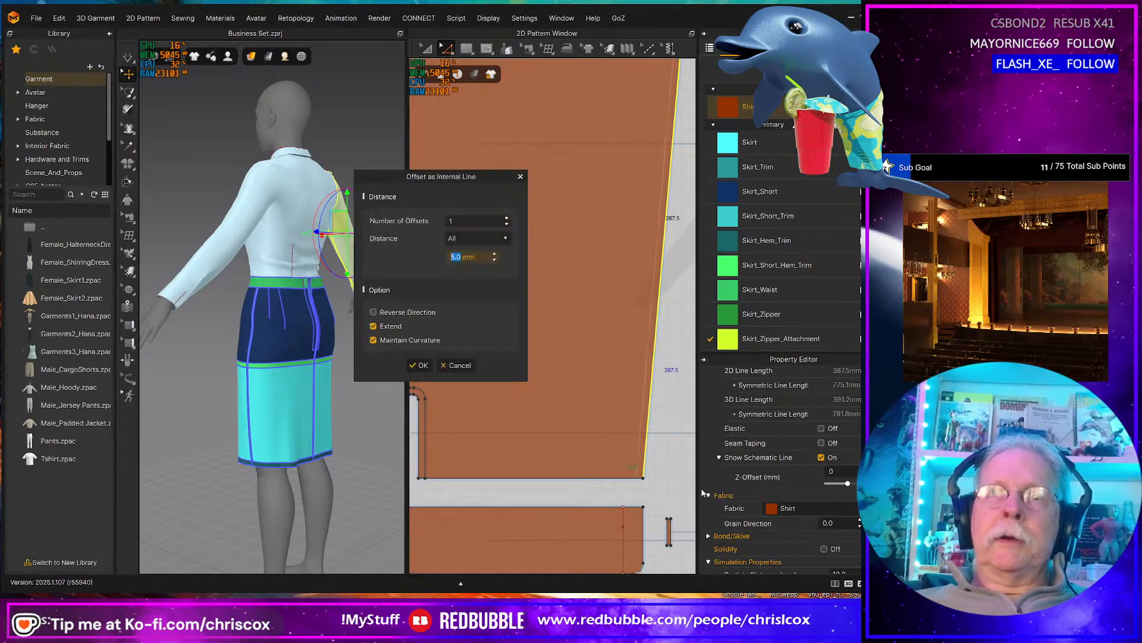
pyautogui.click(421, 365)
# - Cut and sew the sleeve along the offset internal line beside its side edge
pyautogui.click(642, 417)
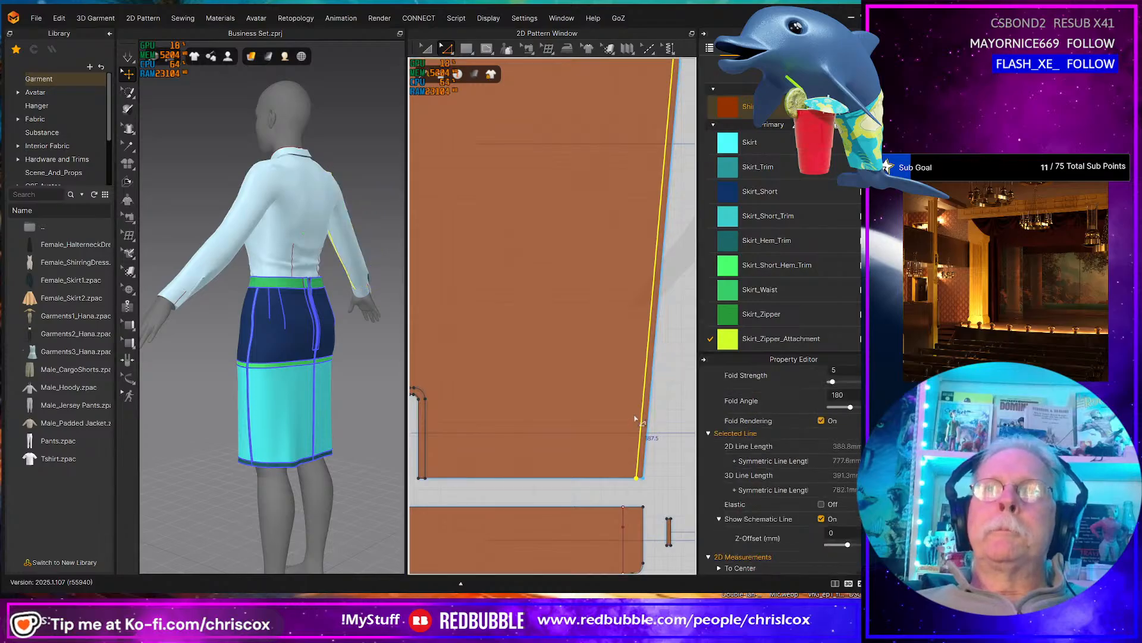
pyautogui.rightClick(642, 417)
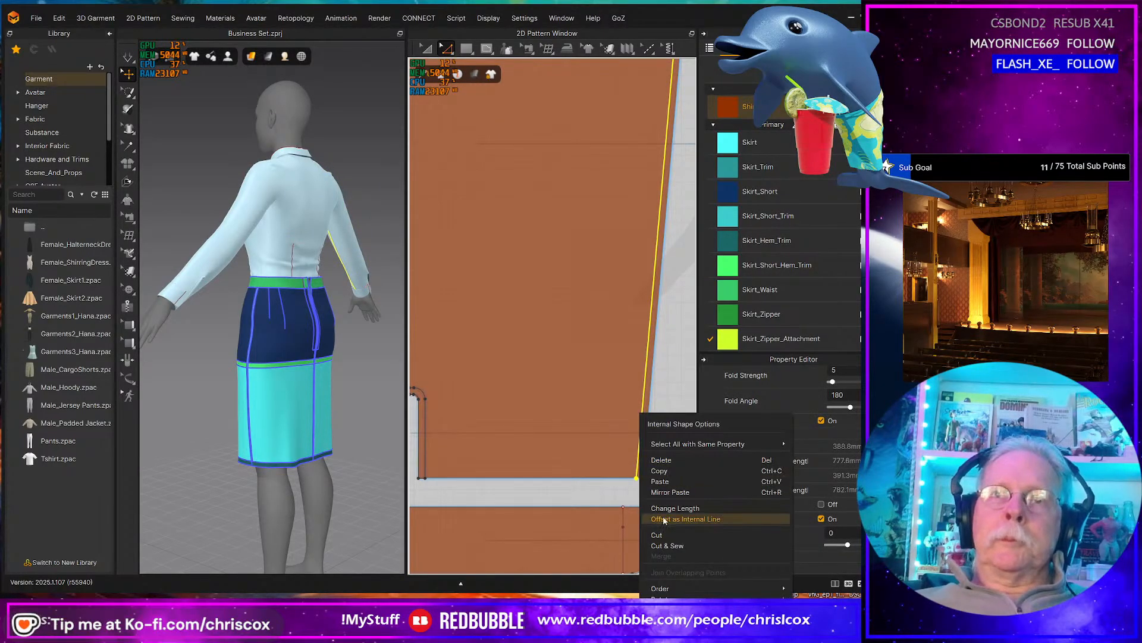
pyautogui.press('Escape')
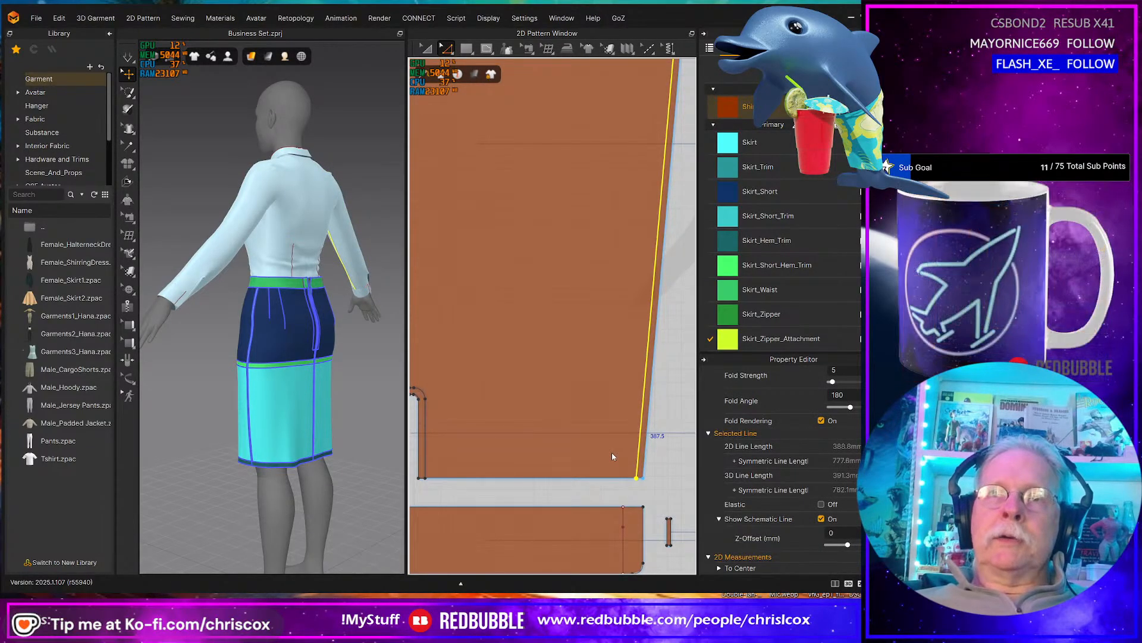
pyautogui.press('Escape')
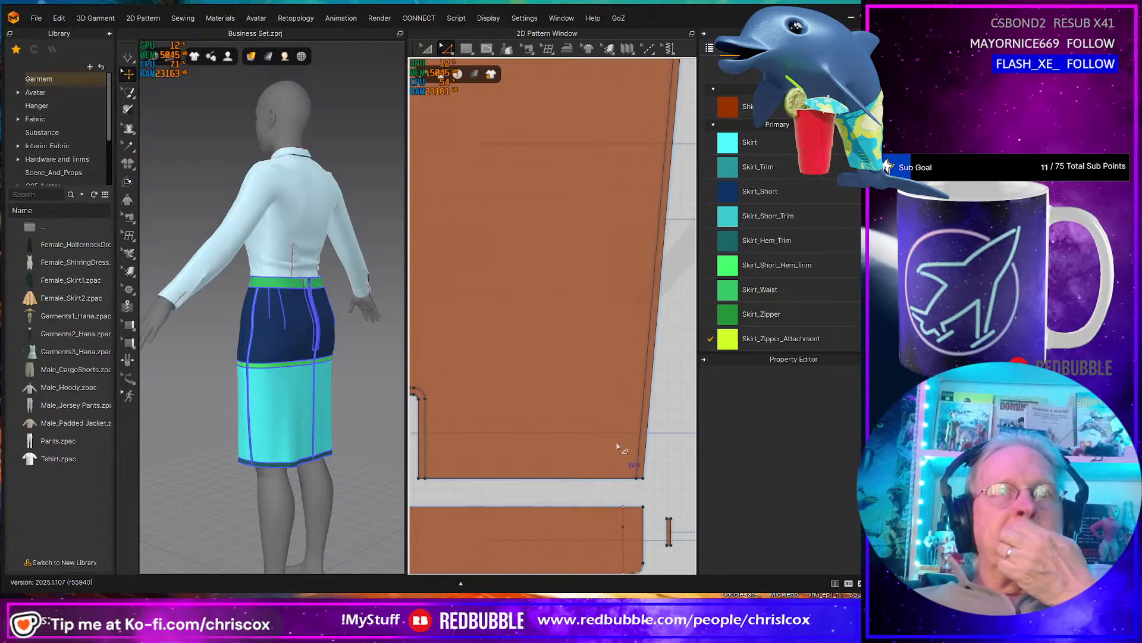
# - Offset the bottom hem edges of the shirt front and back together as one internal line at a distance of 5 mm
pyautogui.scroll(-5, 619, 443)
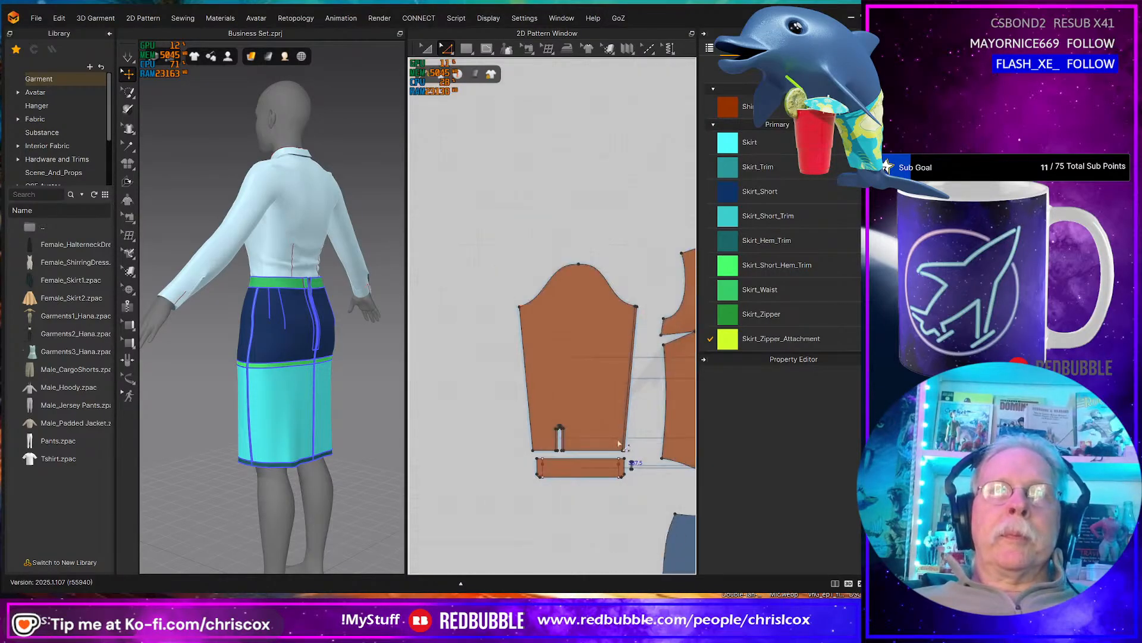
pyautogui.scroll(4, 510, 399)
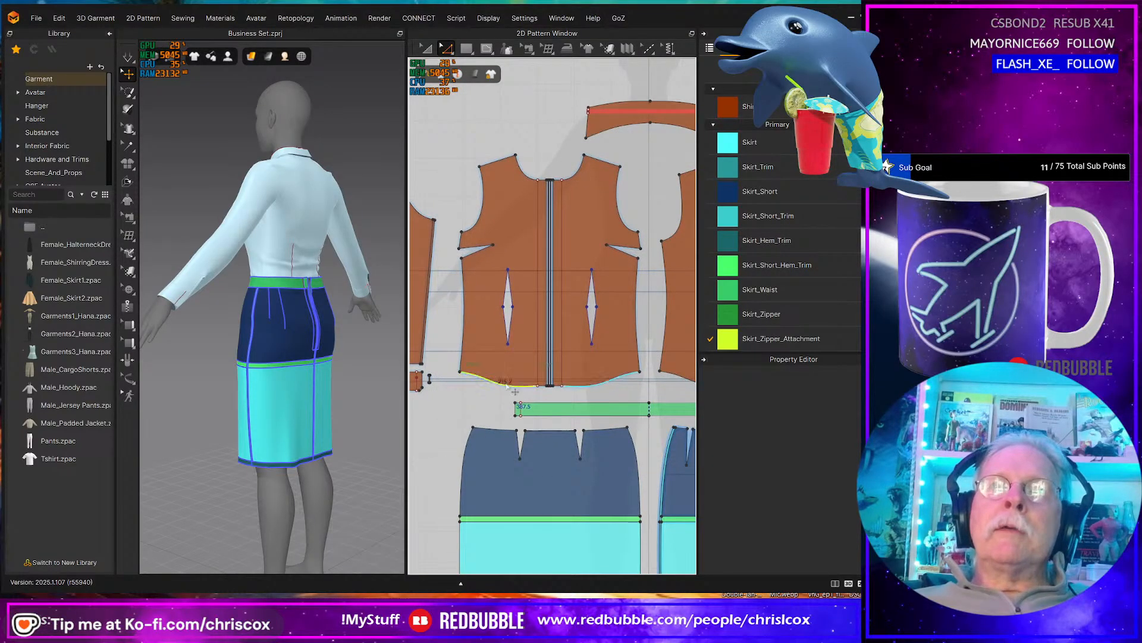
pyautogui.click(508, 387)
pyautogui.scroll(3, 508, 388)
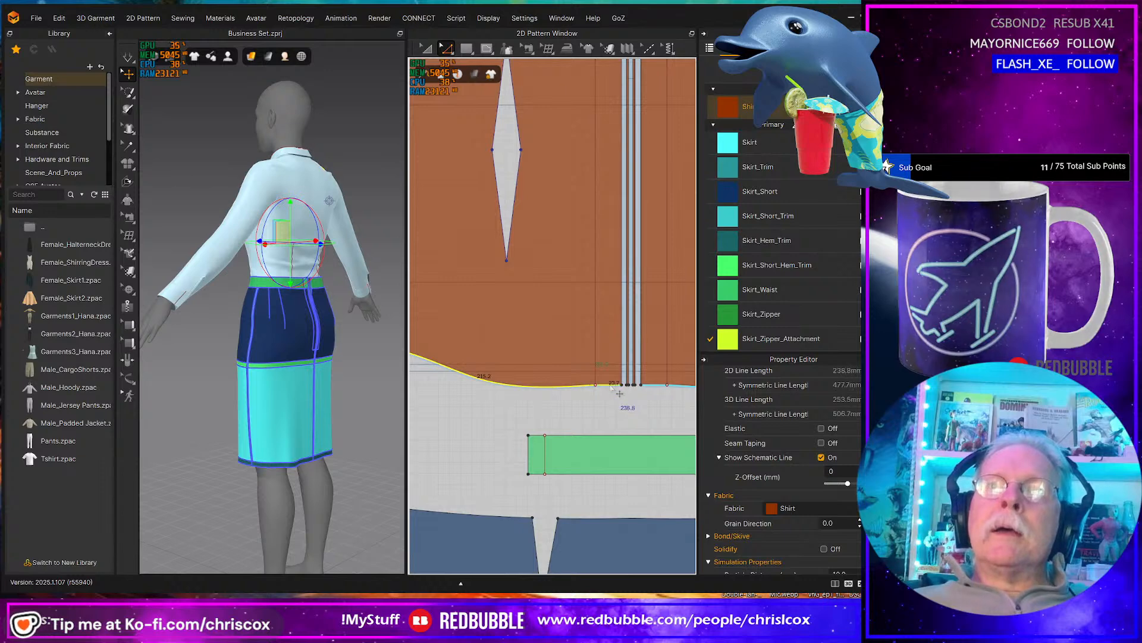
pyautogui.moveTo(619, 393); pyautogui.dragTo(433, 414, button='right')
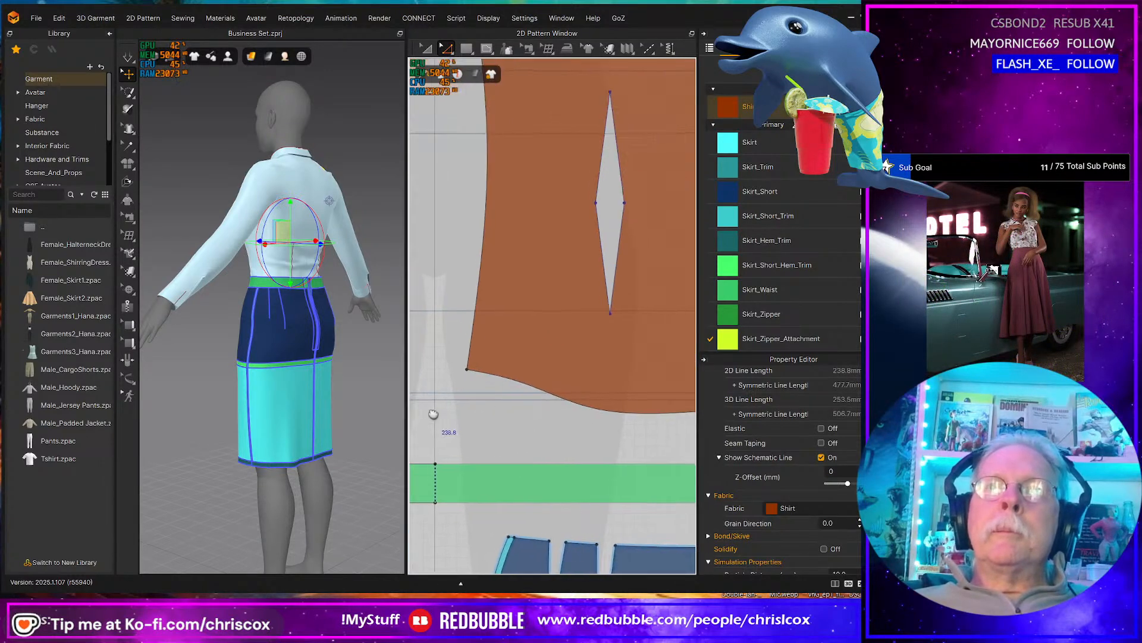
pyautogui.click(568, 398)
pyautogui.moveTo(568, 399); pyautogui.dragTo(466, 397, button='right')
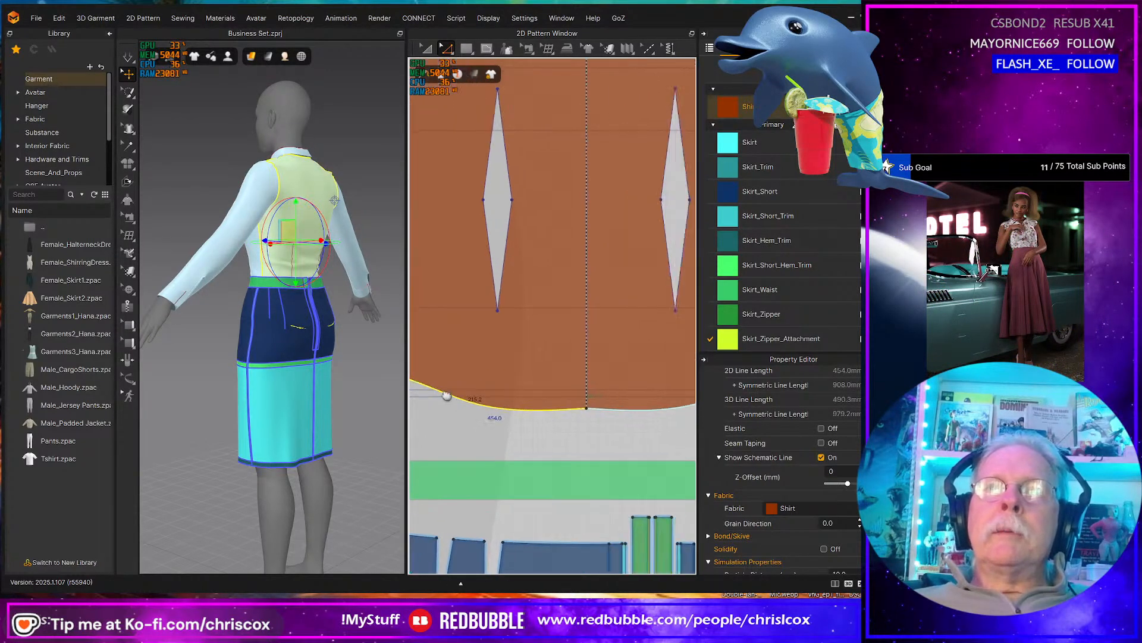
pyautogui.moveTo(467, 397); pyautogui.dragTo(350, 388, button='middle')
pyautogui.moveTo(463, 407); pyautogui.dragTo(684, 402, button='middle')
pyautogui.moveTo(531, 401); pyautogui.dragTo(730, 397, button='middle')
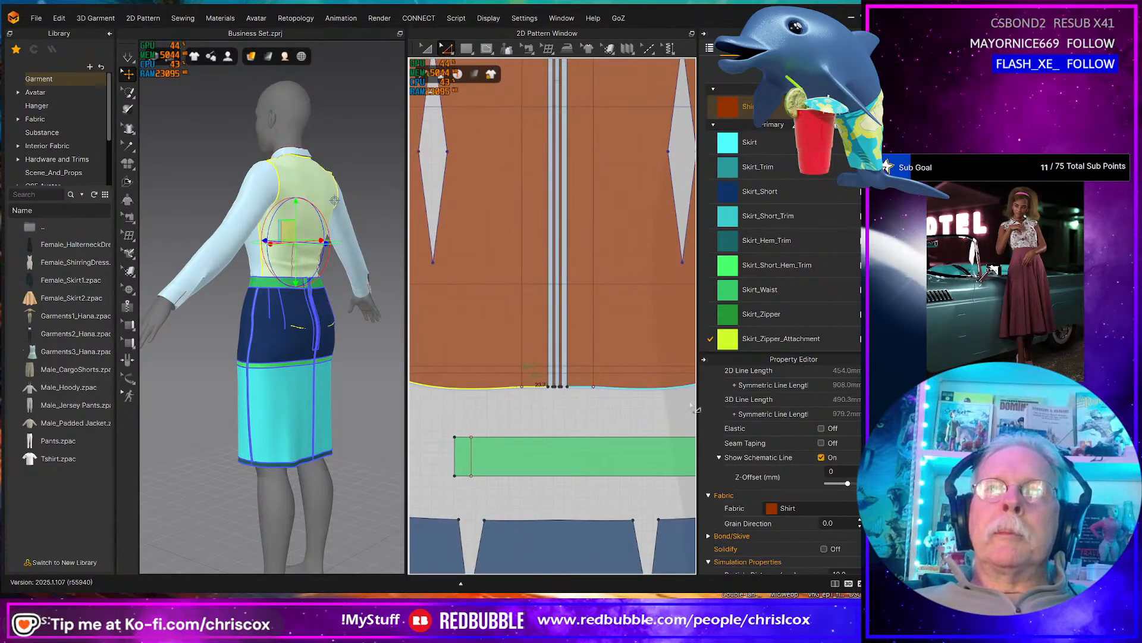
pyautogui.rightClick(490, 391)
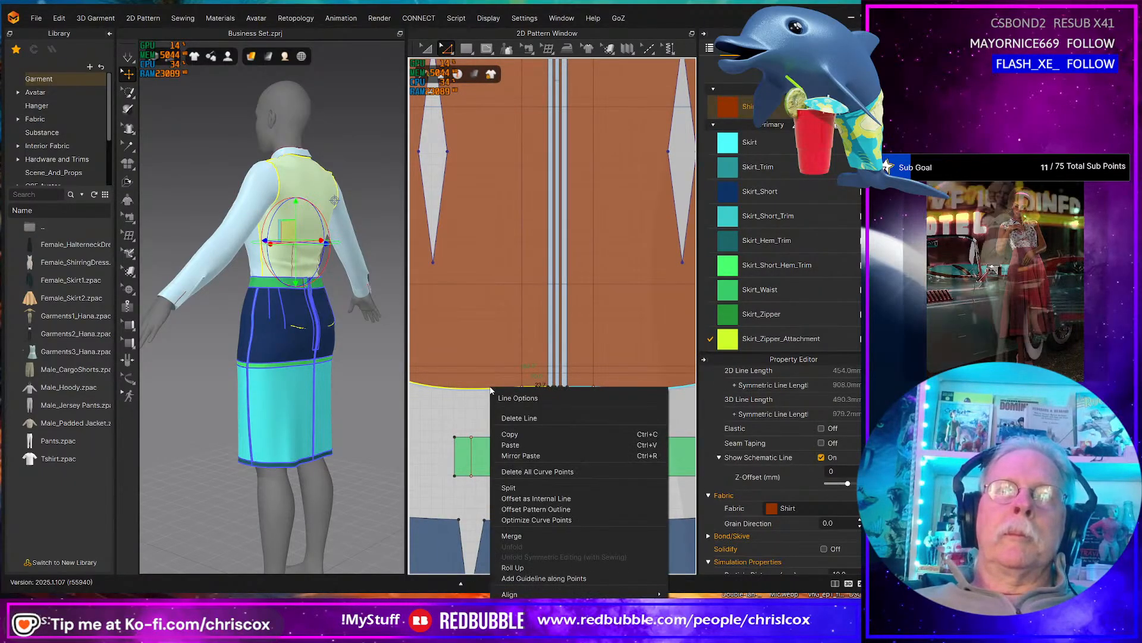
pyautogui.click(515, 498)
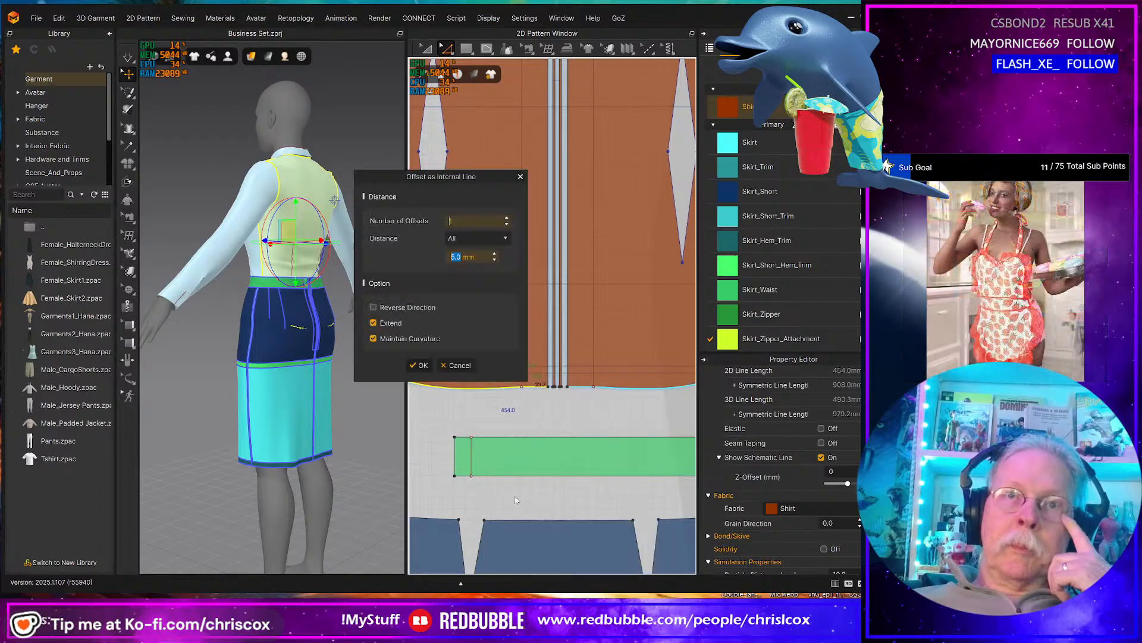
pyautogui.click(419, 365)
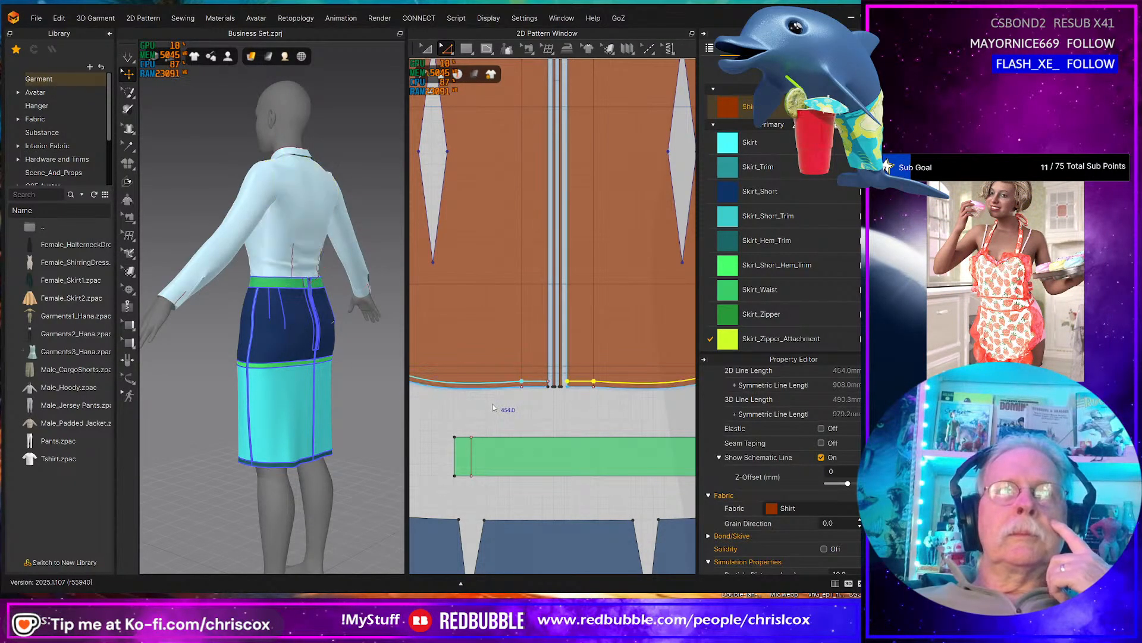
# - Cut and sew the shirt front and back along the offset hem lines to separate the hem trims
pyautogui.click(491, 385)
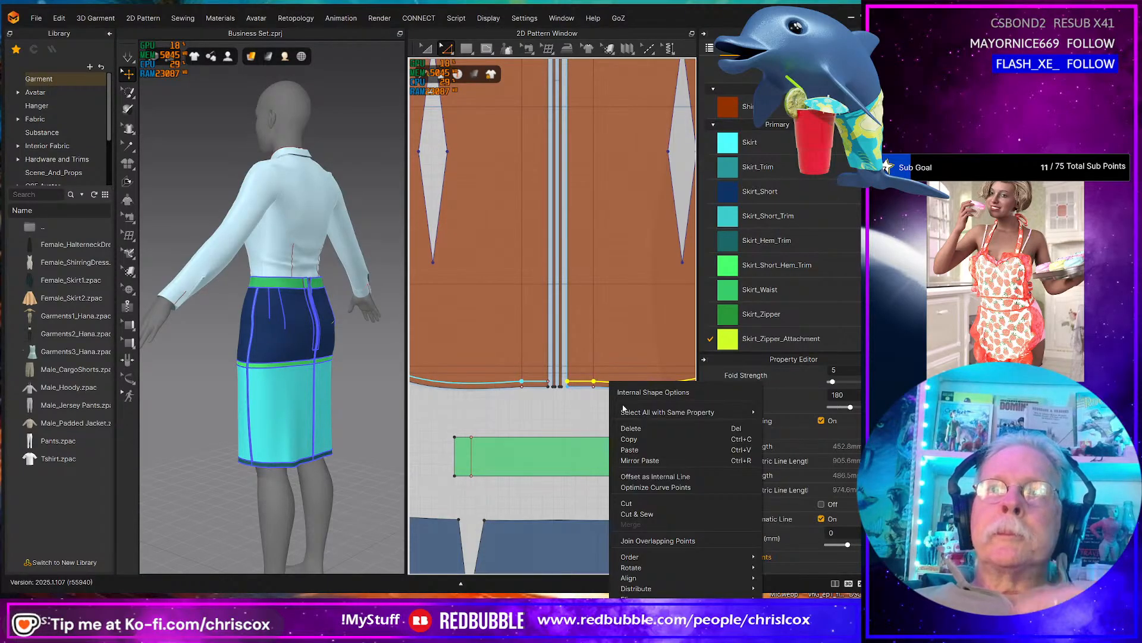
pyautogui.click(643, 515)
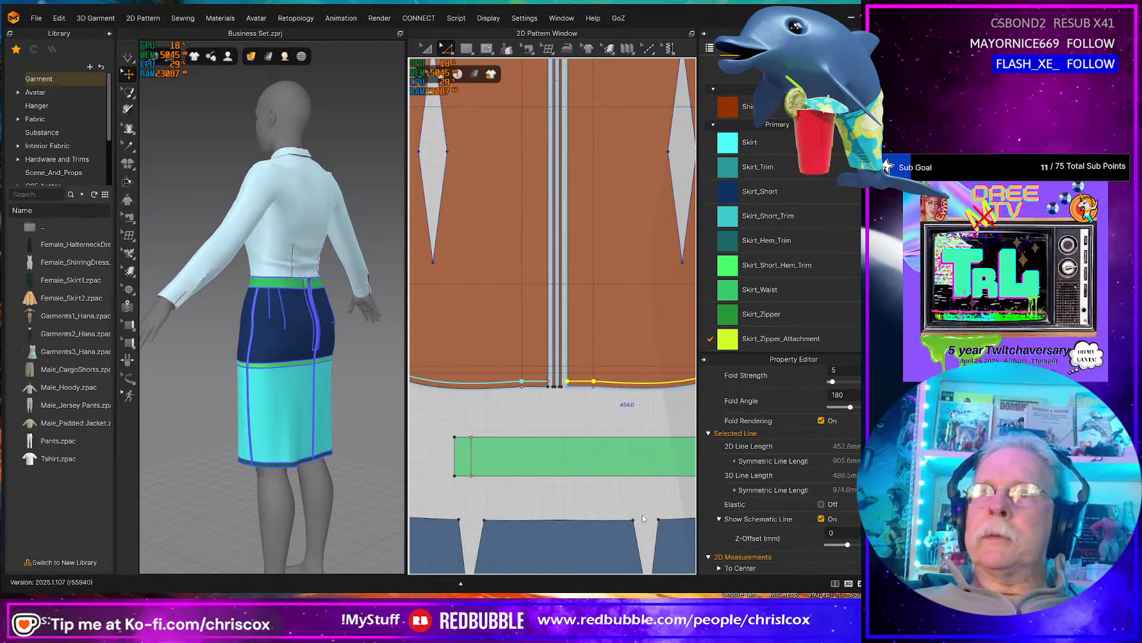
pyautogui.click(536, 424)
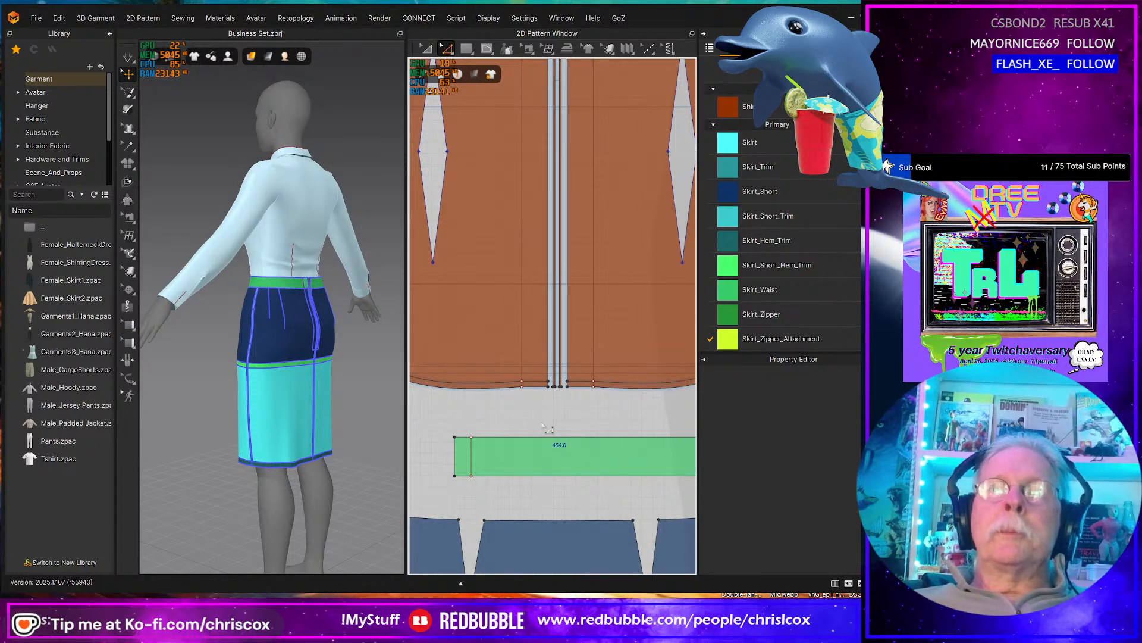
# - Check the separated hem trim strips of the shirt front and back, and examine the front's remaining edges
pyautogui.scroll(-2, 543, 424)
pyautogui.press('a')
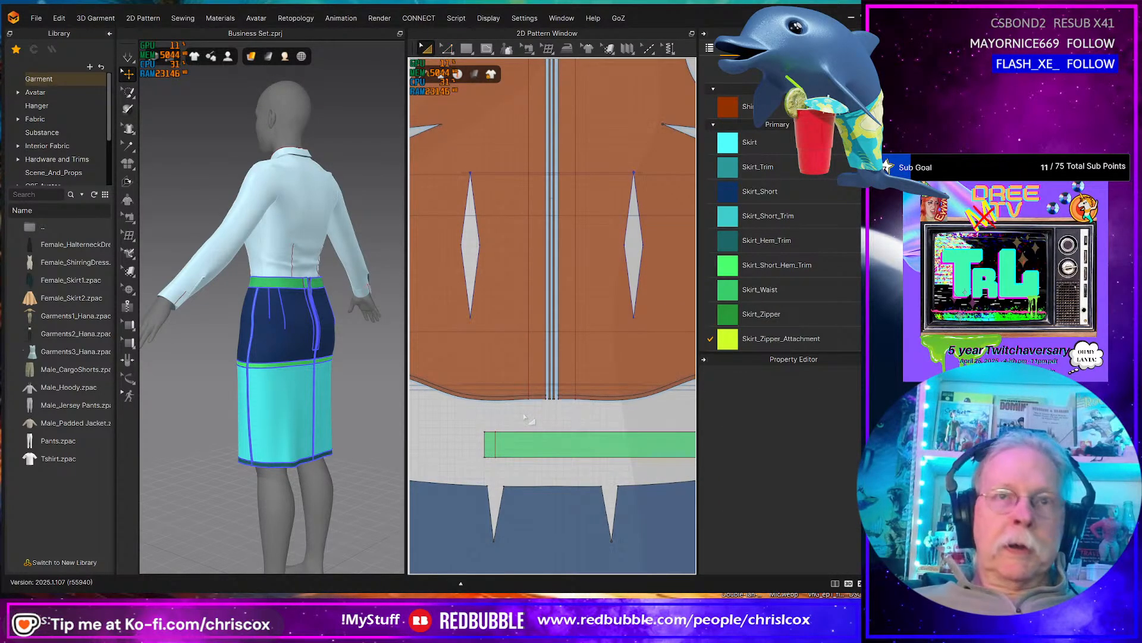
pyautogui.click(521, 399)
pyautogui.moveTo(583, 388); pyautogui.dragTo(277, 385, button='middle')
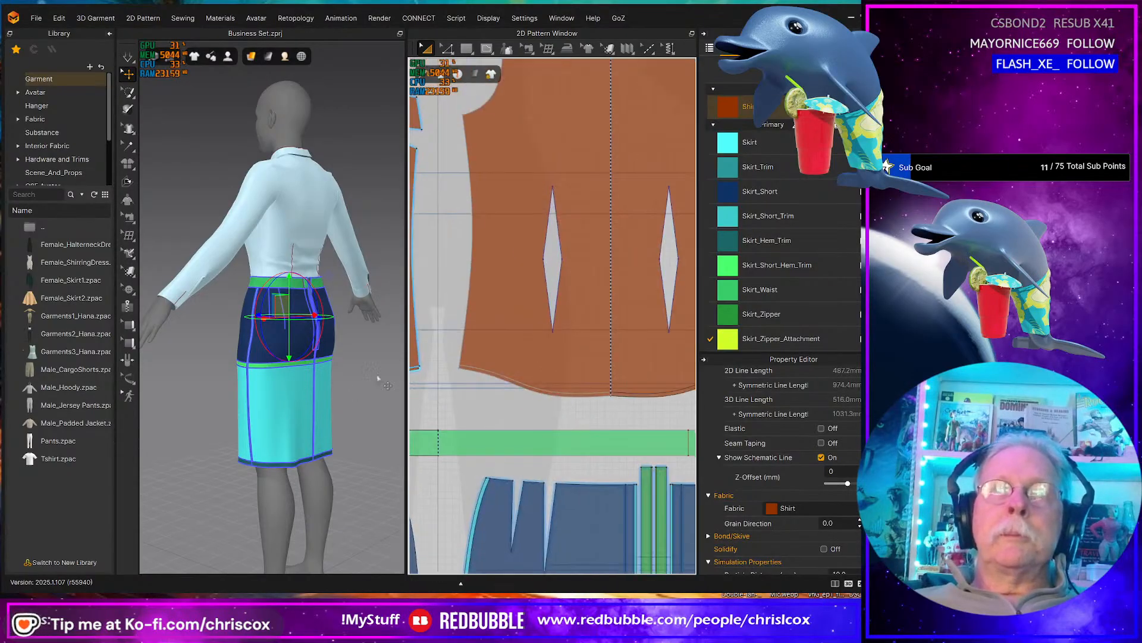
pyautogui.click(565, 399)
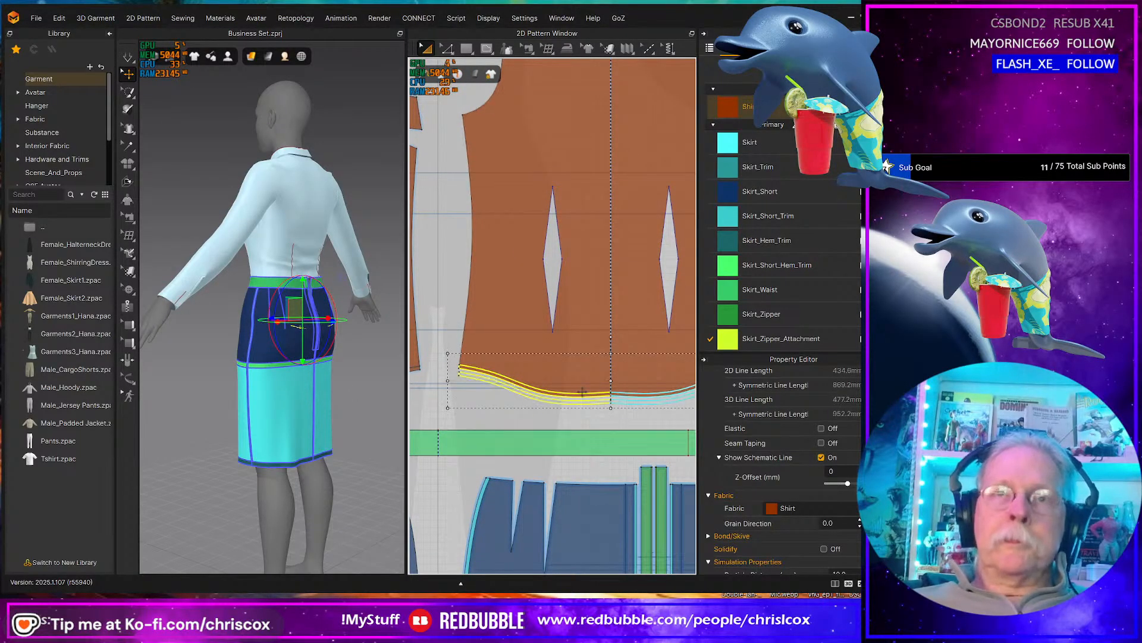
pyautogui.moveTo(459, 397); pyautogui.dragTo(615, 433, button='middle')
pyautogui.scroll(-2, 615, 433)
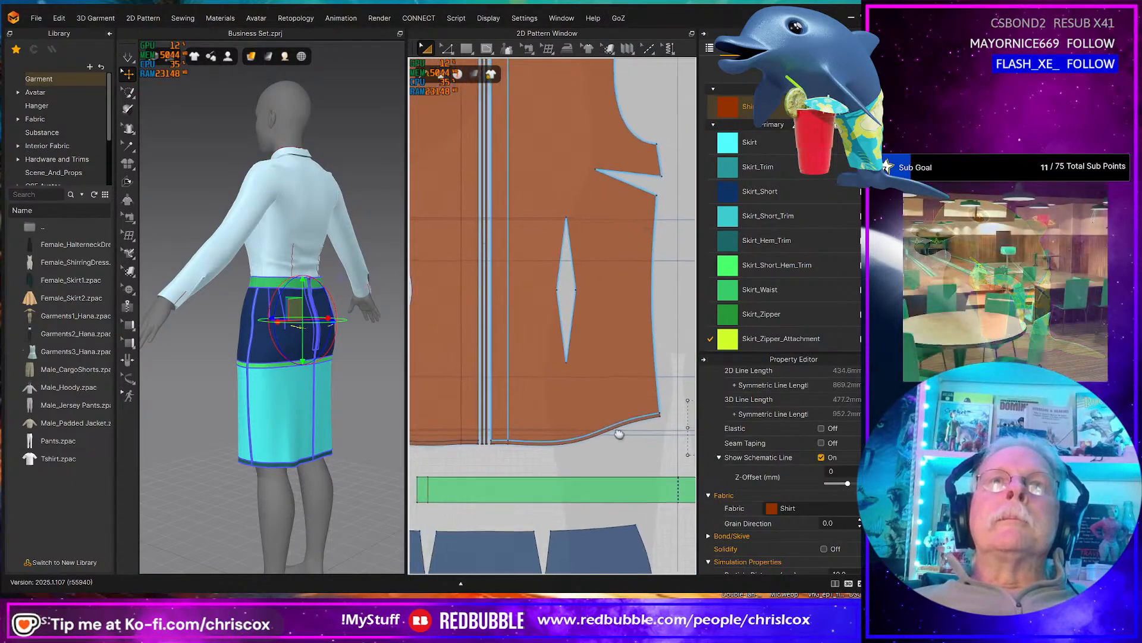
pyautogui.scroll(-2, 584, 433)
pyautogui.moveTo(569, 397); pyautogui.dragTo(581, 430, button='middle')
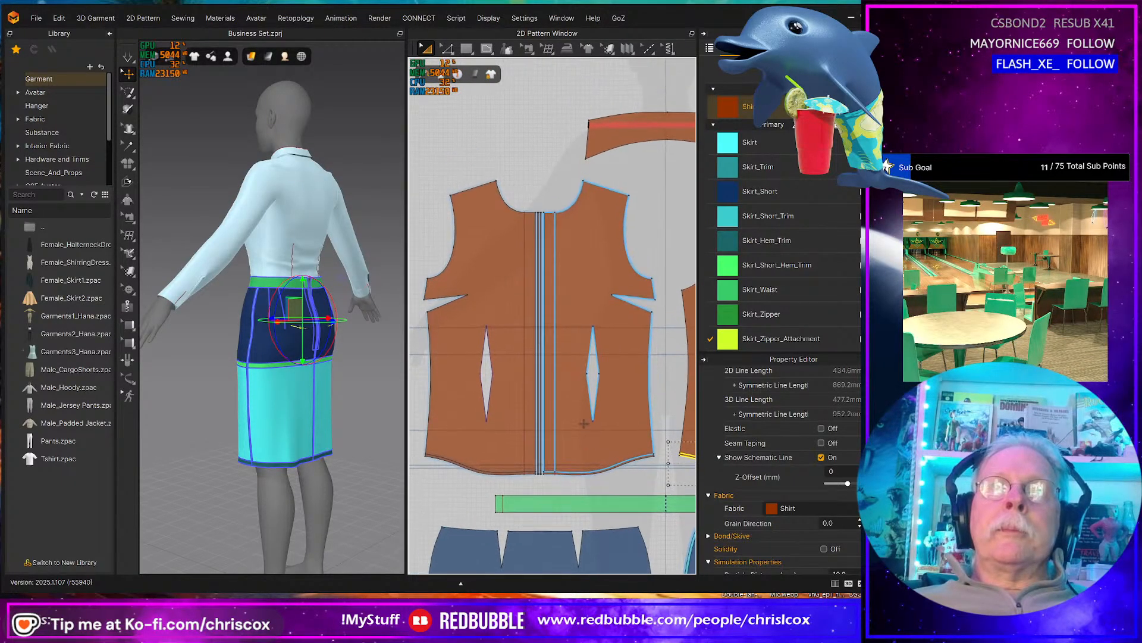
pyautogui.scroll(2, 625, 259)
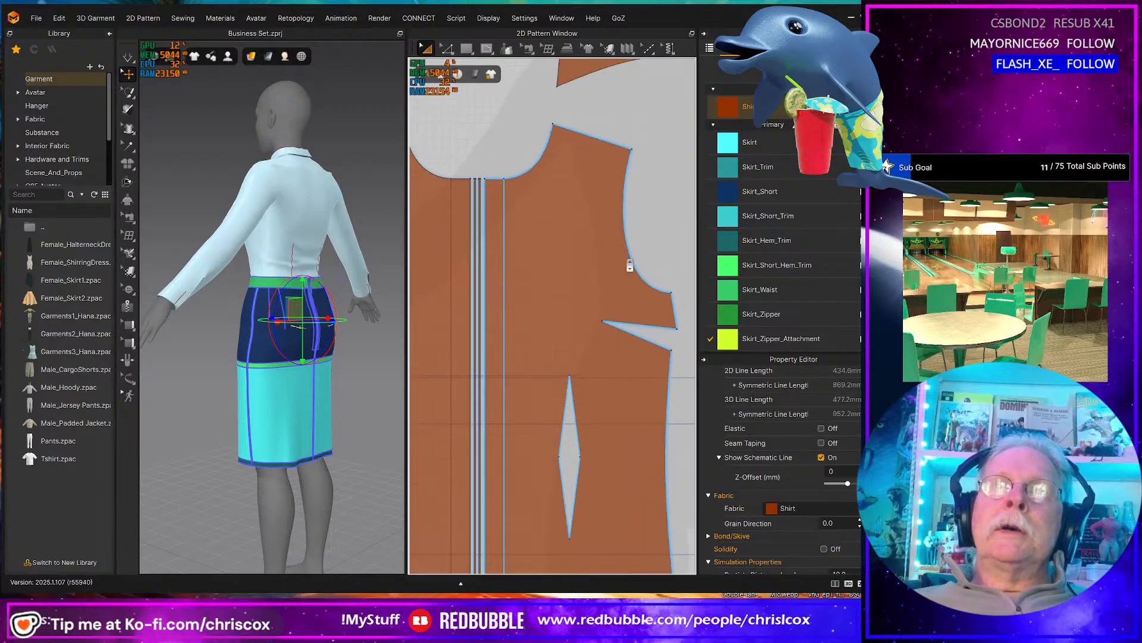
pyautogui.scroll(-3, 632, 254)
# - Offset the facing armhole edges of the shirt front and back together as one internal line at a distance of 5 mm
pyautogui.moveTo(608, 265); pyautogui.dragTo(551, 284, button='middle')
pyautogui.press('z')
pyautogui.click(596, 303)
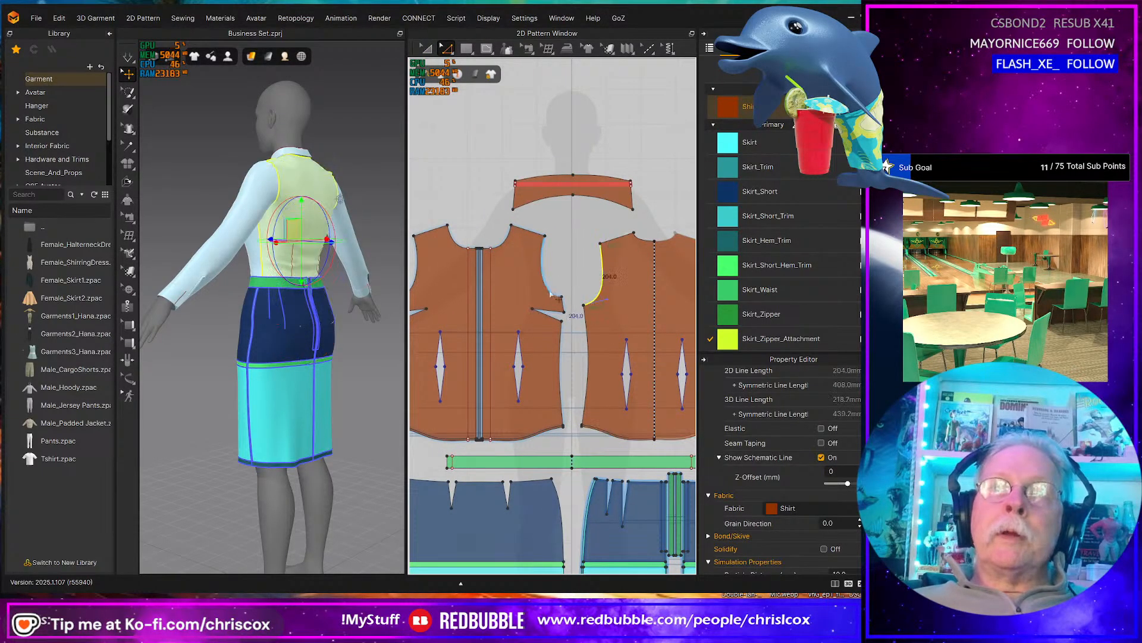
pyautogui.rightClick(551, 293)
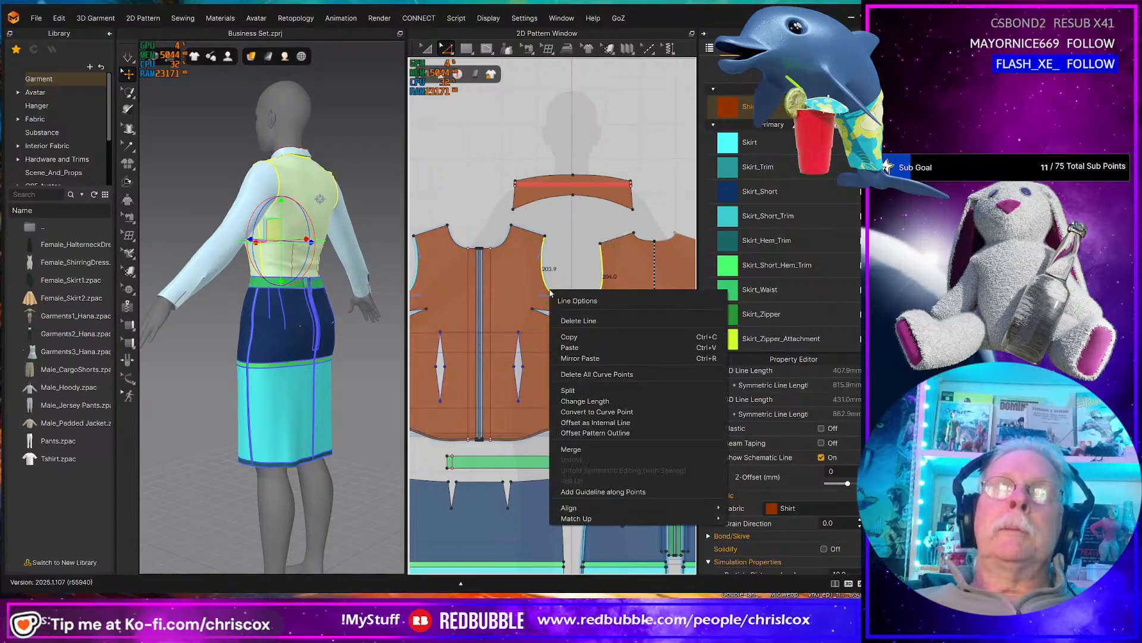
pyautogui.click(592, 424)
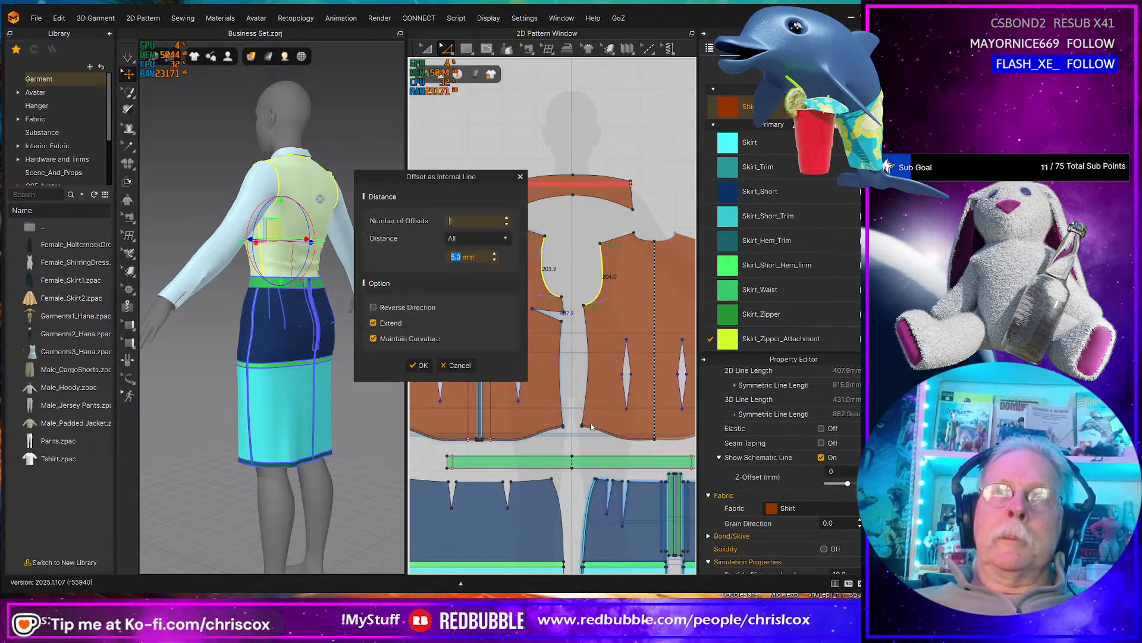
pyautogui.click(424, 366)
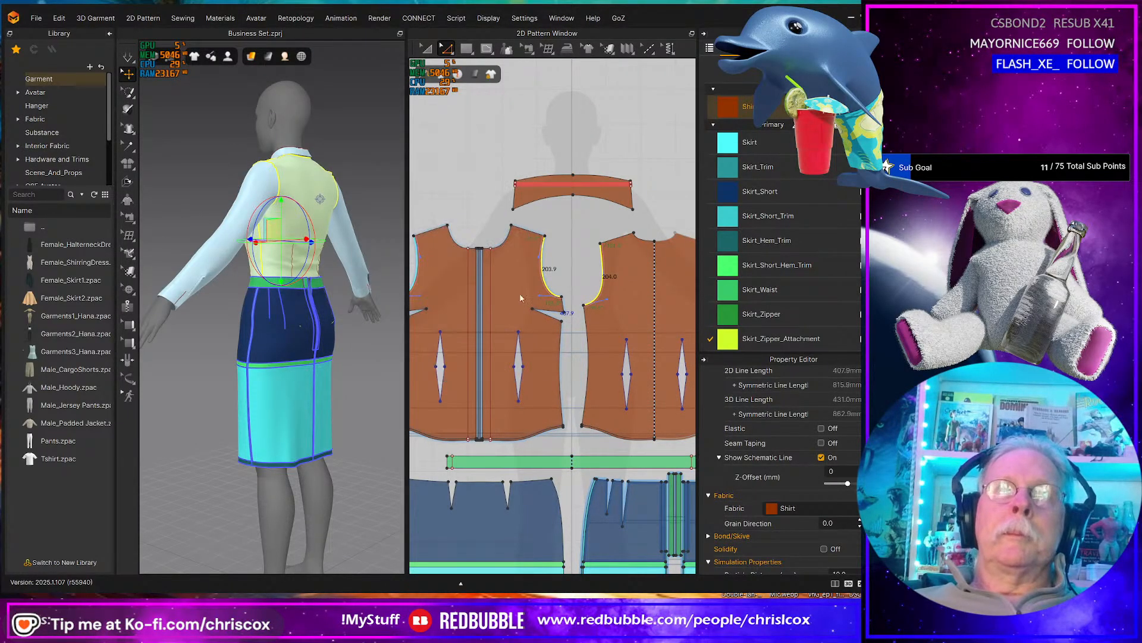
# - Cut and sew the shirt front and back along the offset armhole lines to separate the armhole trims
pyautogui.click(567, 297)
pyautogui.scroll(5, 564, 296)
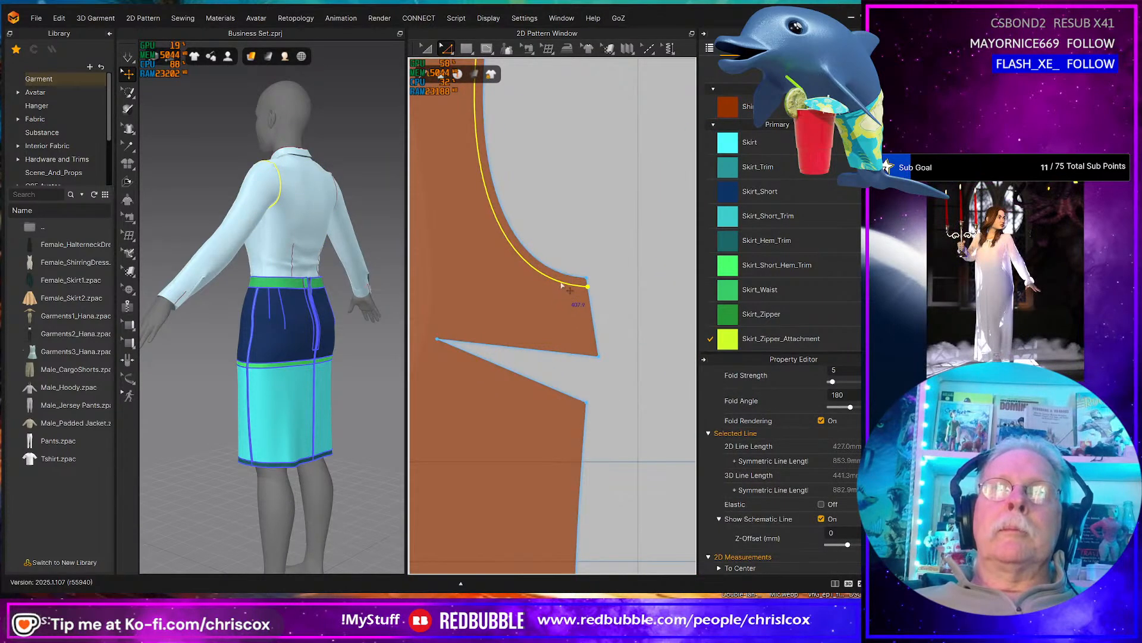
pyautogui.rightClick(561, 282)
pyautogui.click(598, 419)
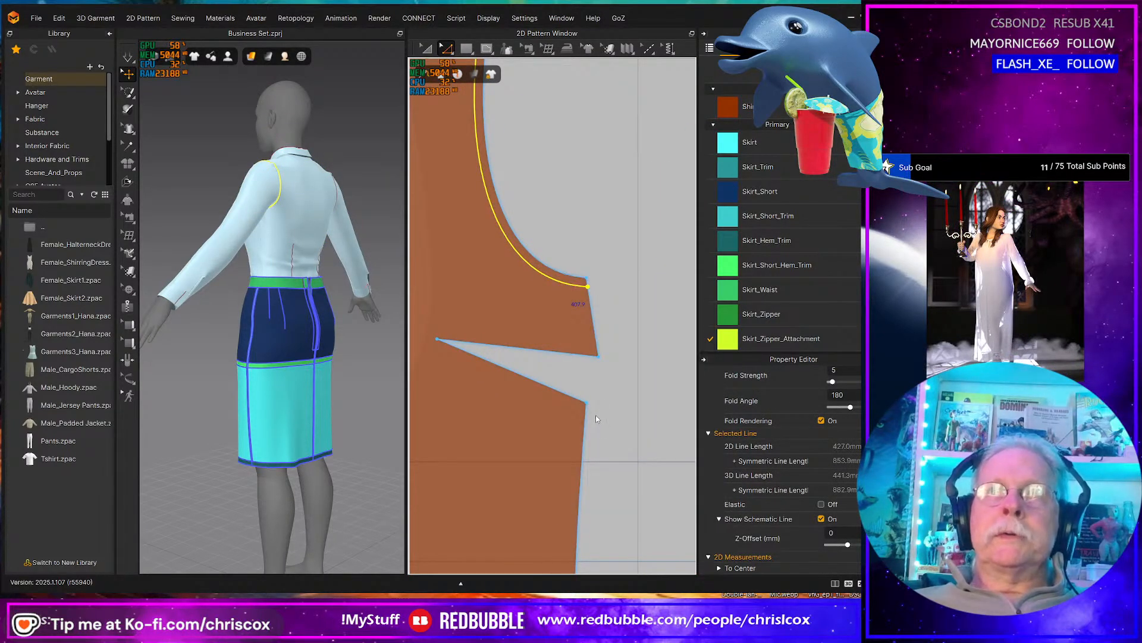
pyautogui.click(596, 419)
# - Offset the shirt back's shoulder edge as one internal line at a distance of 5 mm
pyautogui.scroll(-3, 597, 418)
pyautogui.scroll(-1, 600, 422)
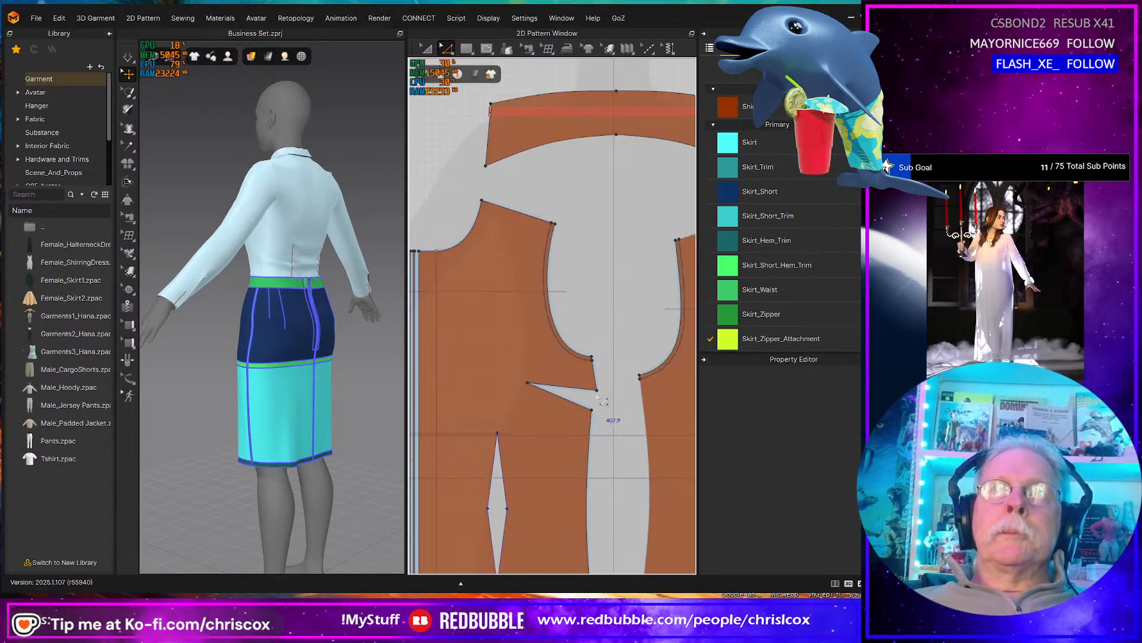
pyautogui.moveTo(614, 310); pyautogui.dragTo(667, 295, button='middle')
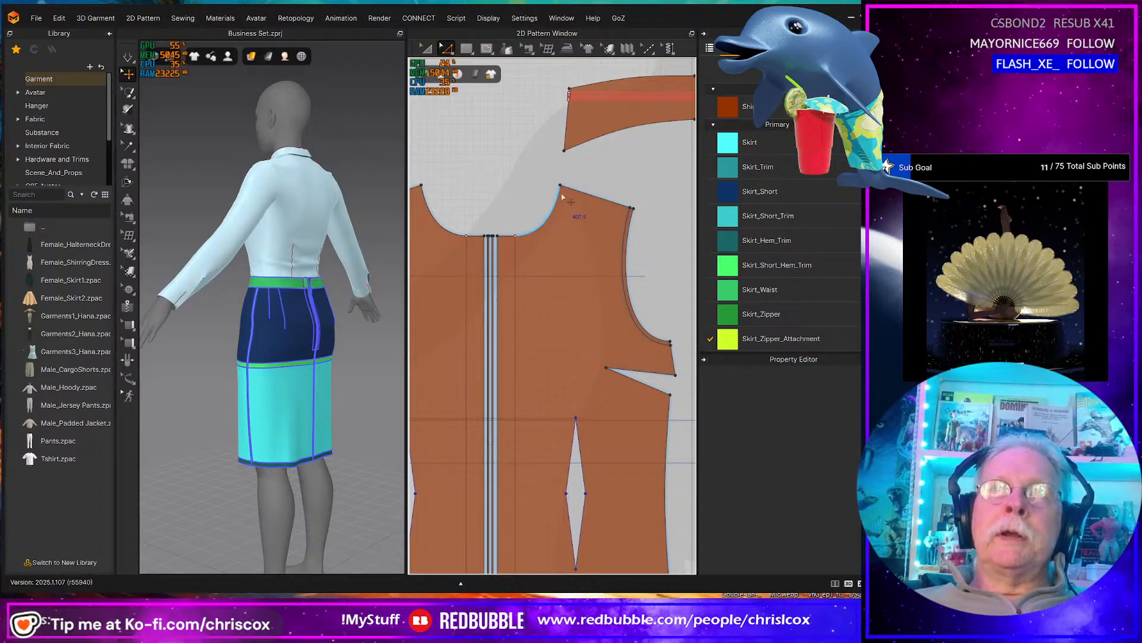
pyautogui.moveTo(626, 218); pyautogui.dragTo(572, 237, button='middle')
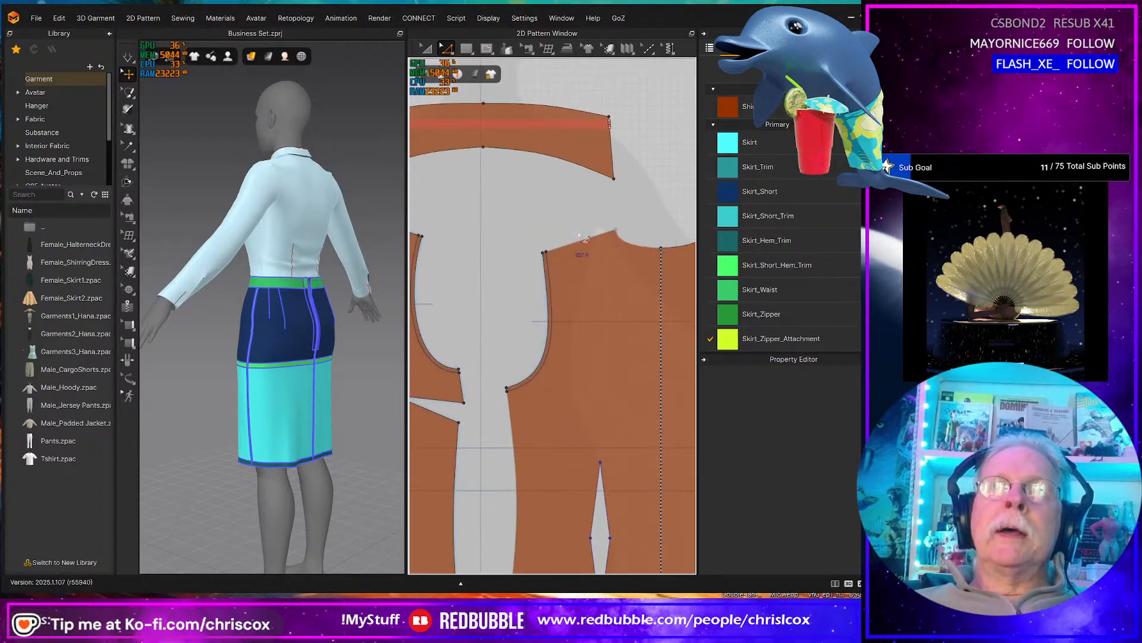
pyautogui.click(590, 238)
pyautogui.rightClick(589, 239)
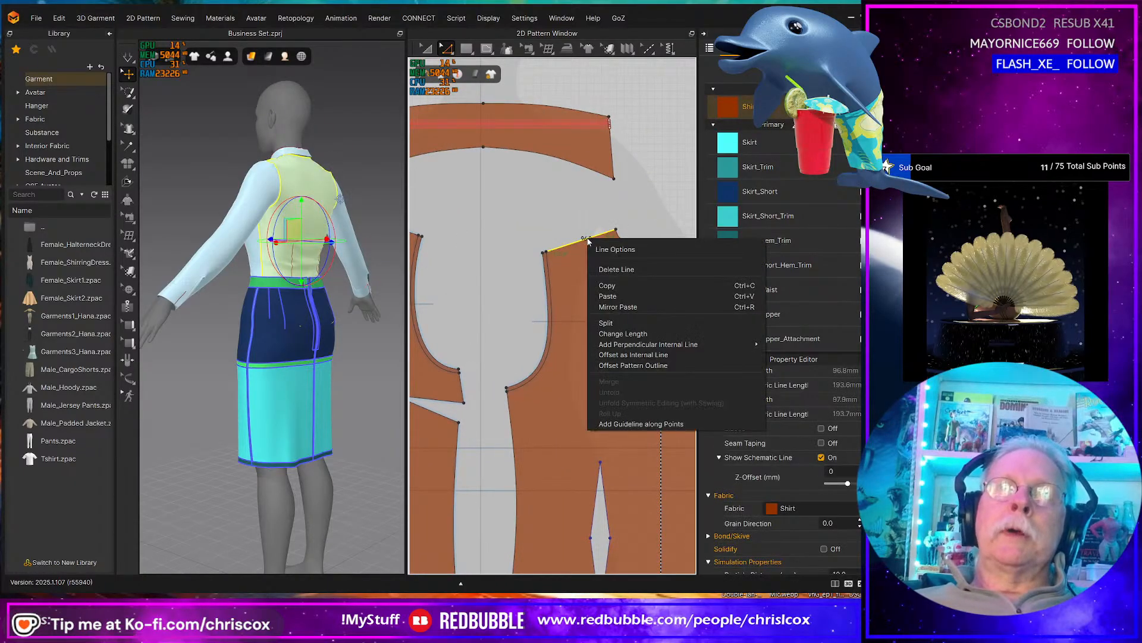
pyautogui.click(625, 354)
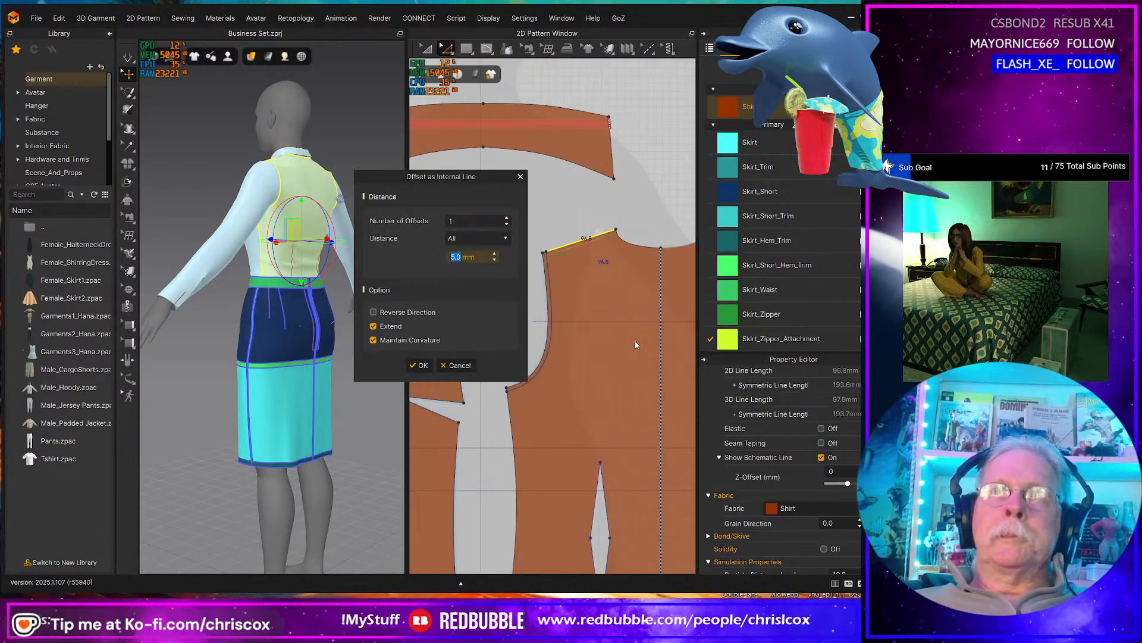
pyautogui.click(420, 366)
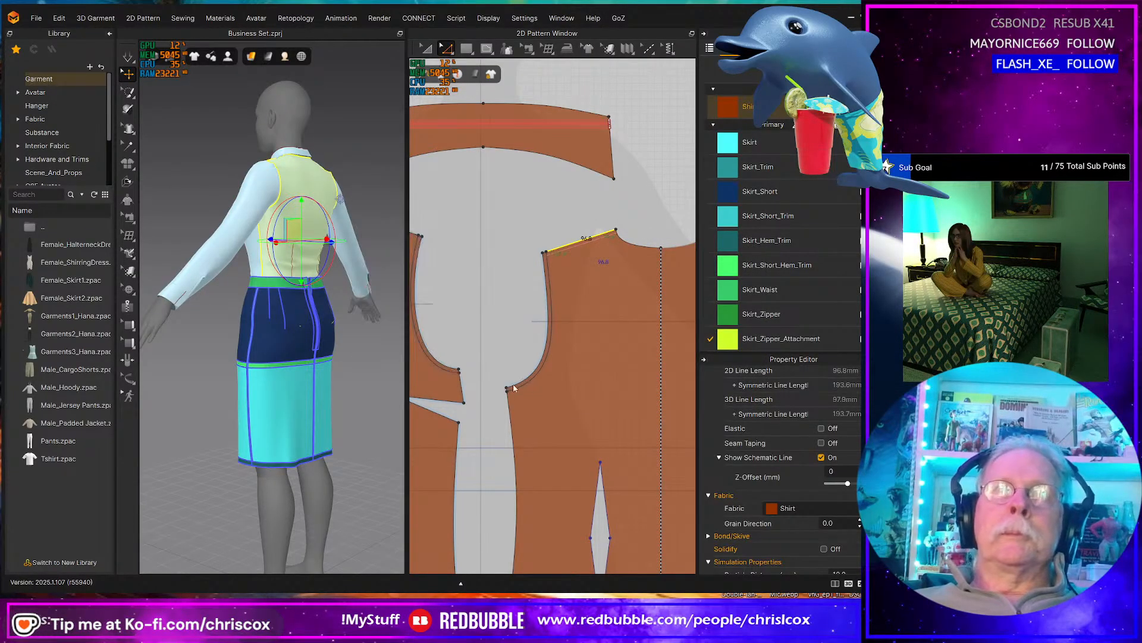
# - Offset the shirt back's side edge as one internal line at a distance of 5 mm
pyautogui.scroll(-3, 536, 391)
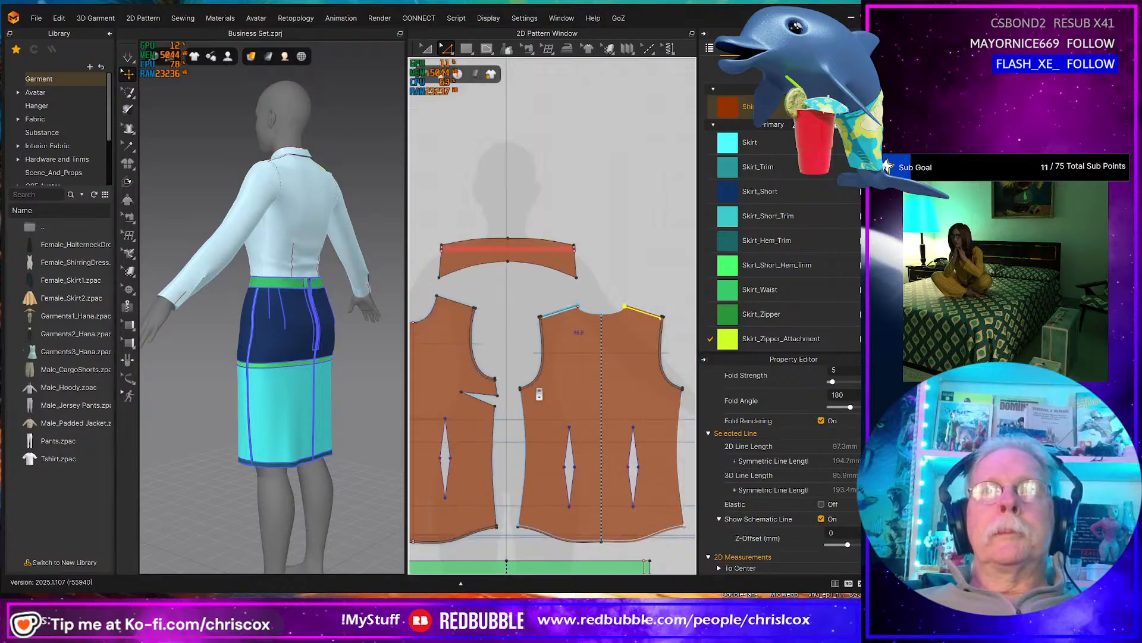
pyautogui.scroll(2, 553, 363)
pyautogui.moveTo(569, 350); pyautogui.dragTo(583, 340, button='middle')
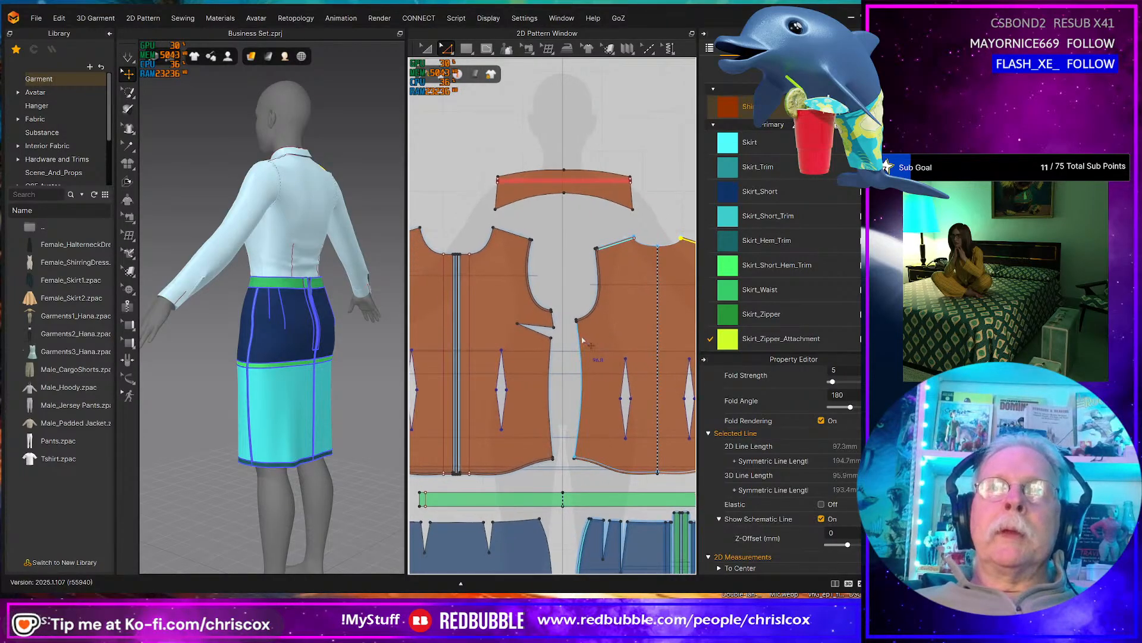
pyautogui.click(582, 344)
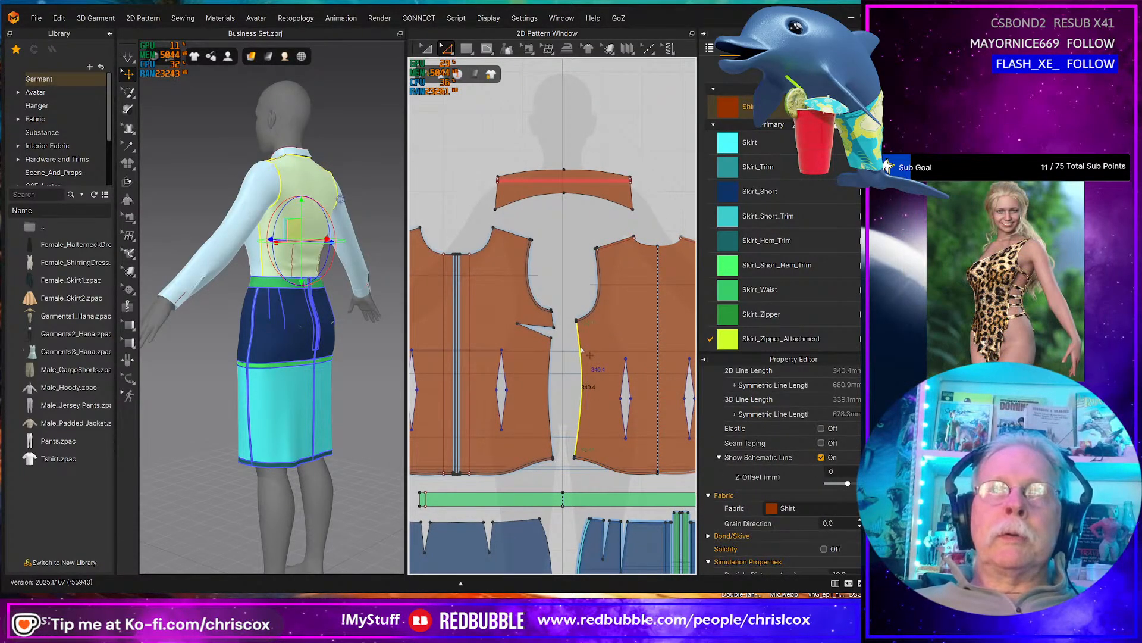
pyautogui.rightClick(584, 349)
pyautogui.click(601, 479)
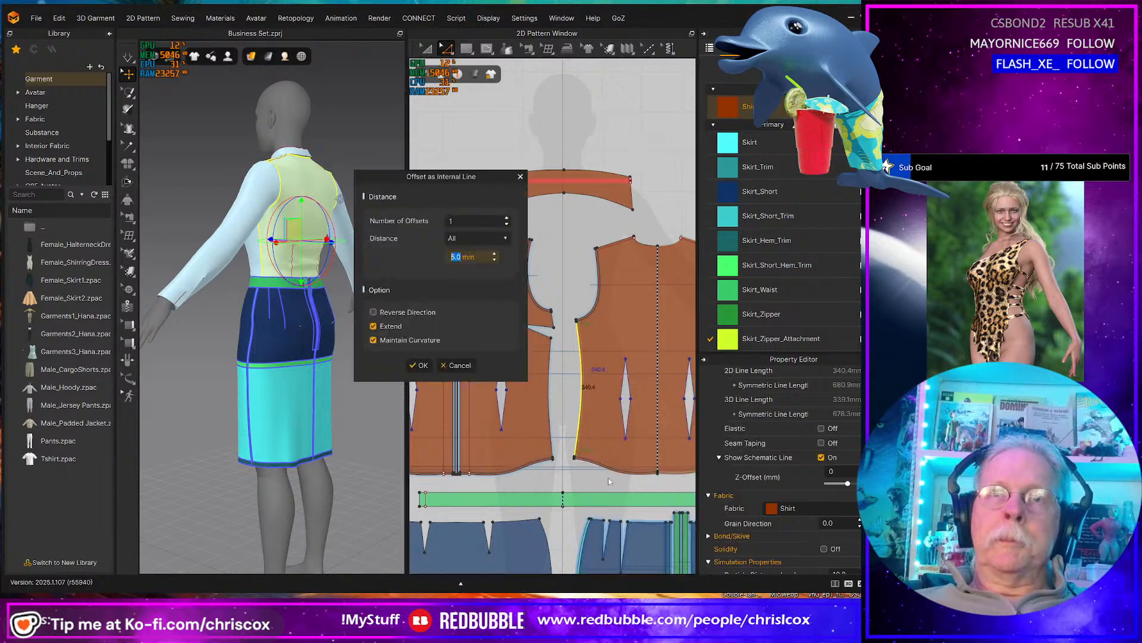
pyautogui.click(421, 366)
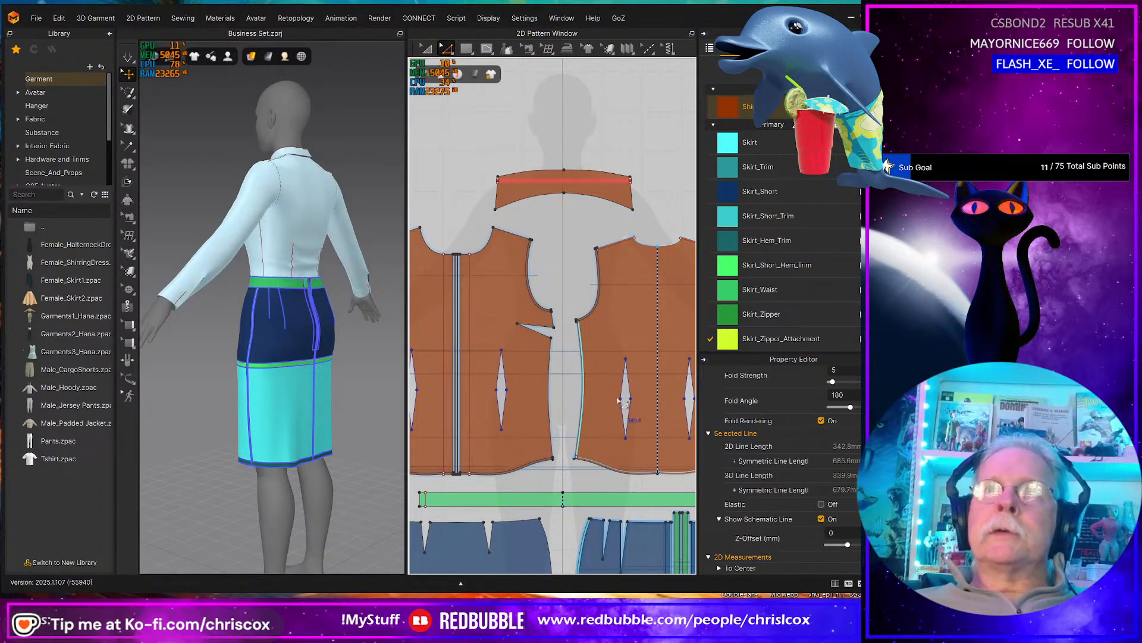
# - Cut and sew the shirt back along the offset side line to separate the side trim
pyautogui.scroll(5, 619, 402)
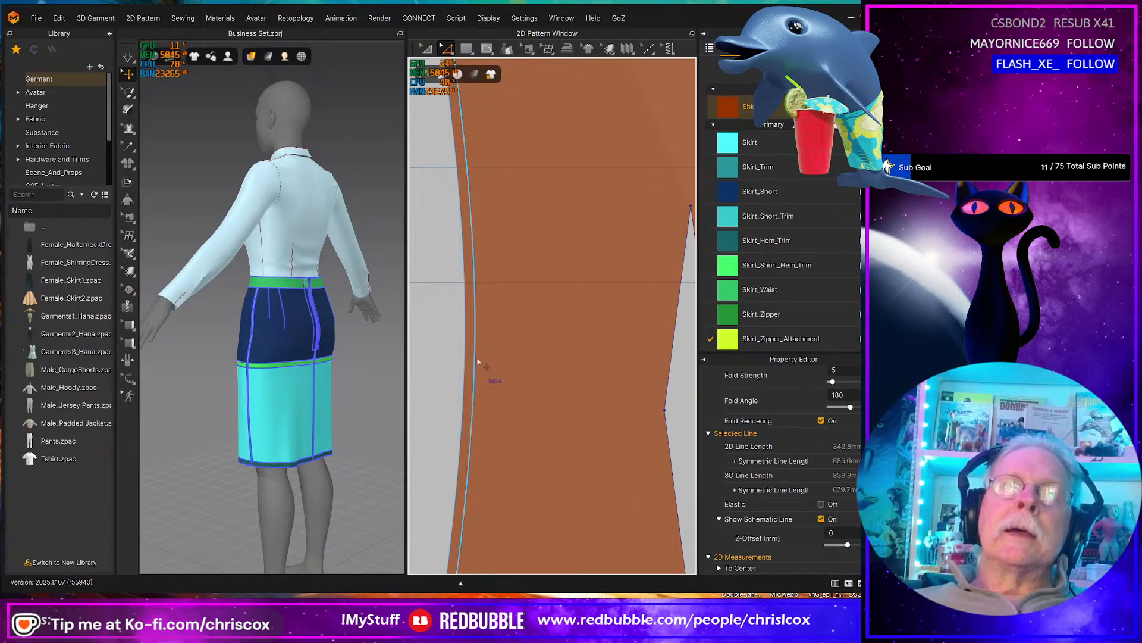
pyautogui.rightClick(476, 358)
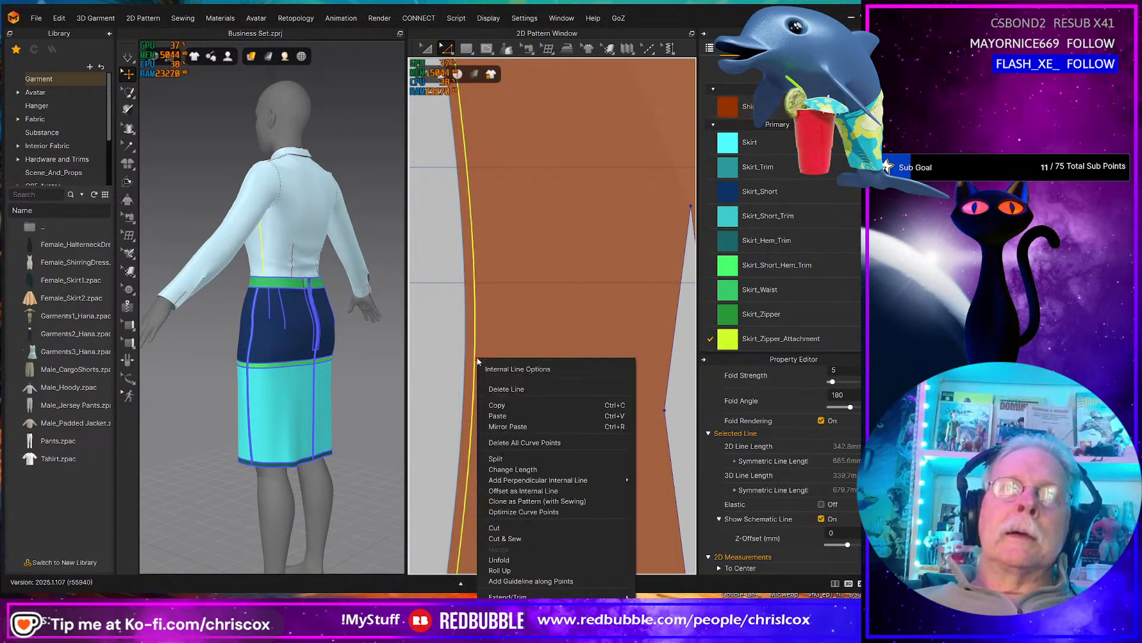
pyautogui.click(515, 539)
pyautogui.scroll(-6, 540, 501)
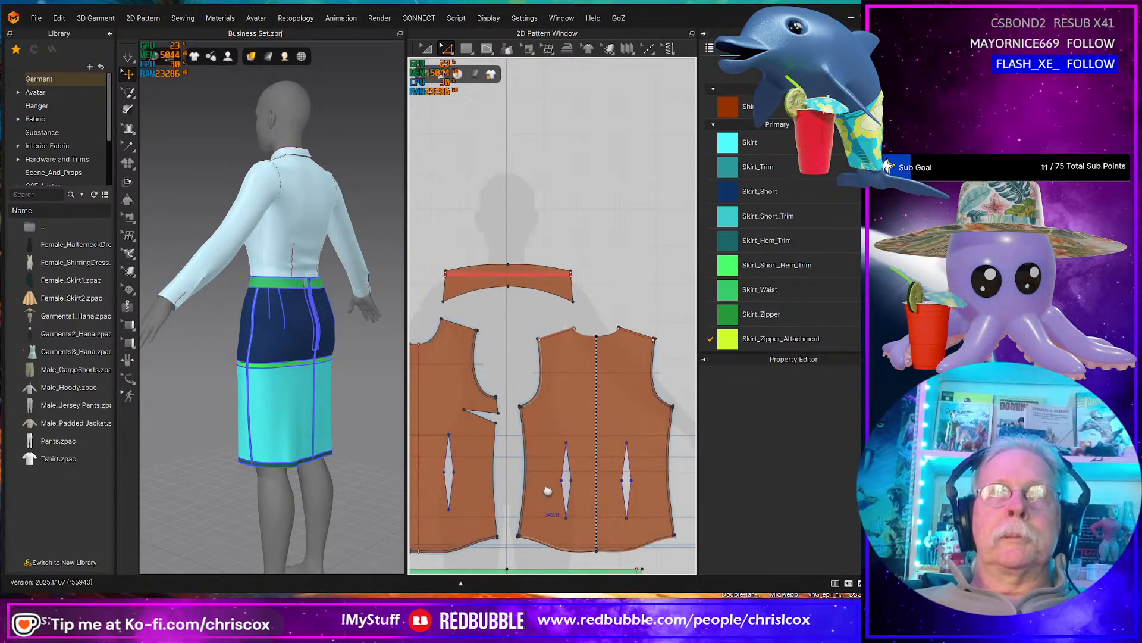
# - Cut and sew the shirt front along the long vertical internal line beside the center opening
pyautogui.scroll(6, 540, 496)
pyautogui.click(542, 437)
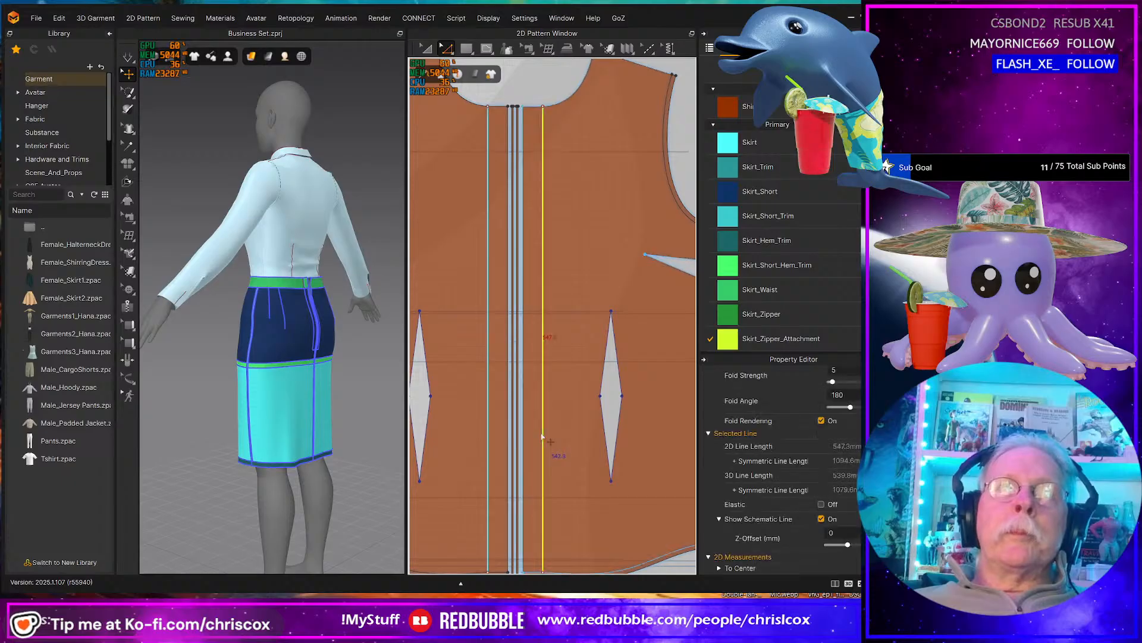
pyautogui.rightClick(542, 437)
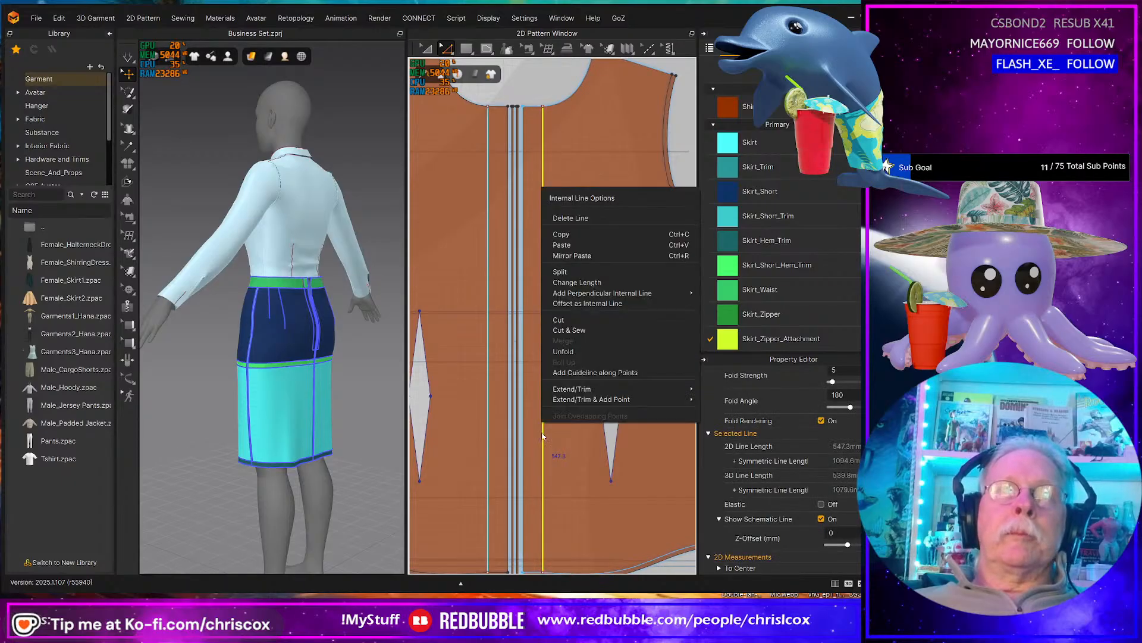
pyautogui.click(582, 351)
pyautogui.click(568, 362)
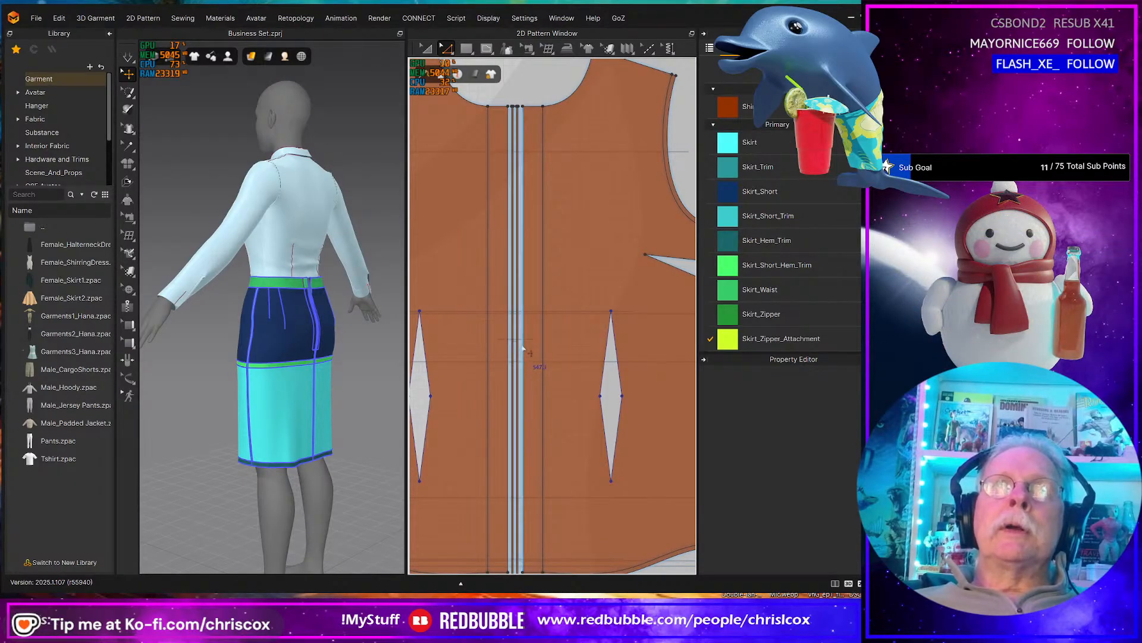
# - Move the Shirt fabric into the Primary group, directly below Skirt_Zipper_Attachment
pyautogui.scroll(-3, 572, 363)
pyautogui.moveTo(572, 364); pyautogui.dragTo(576, 351, button='right')
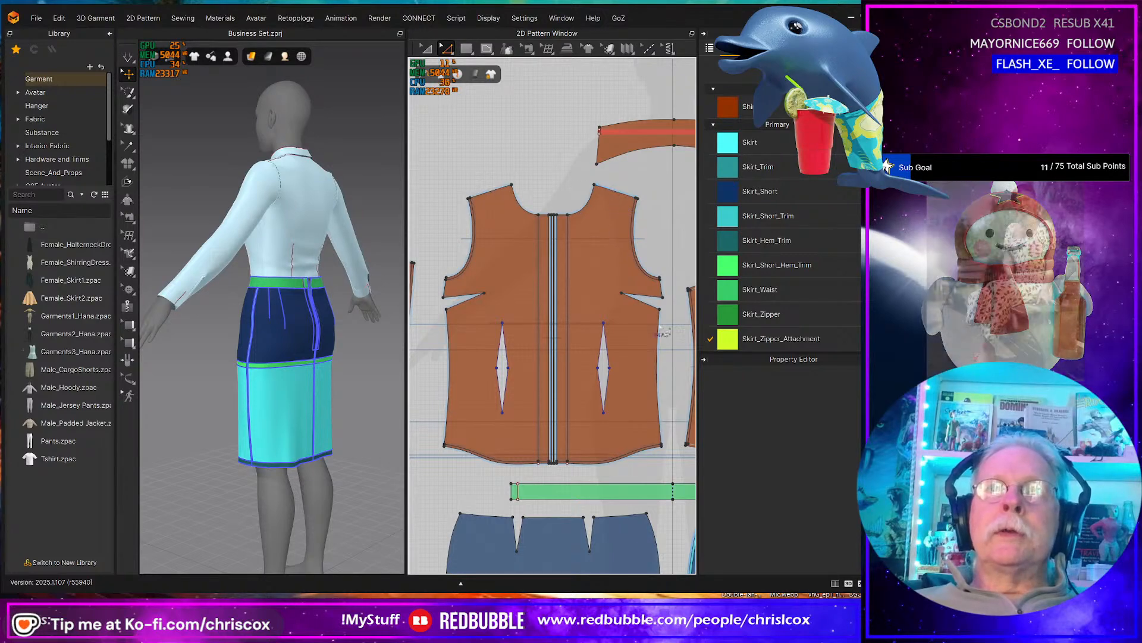
pyautogui.moveTo(689, 344); pyautogui.dragTo(563, 349, button='middle')
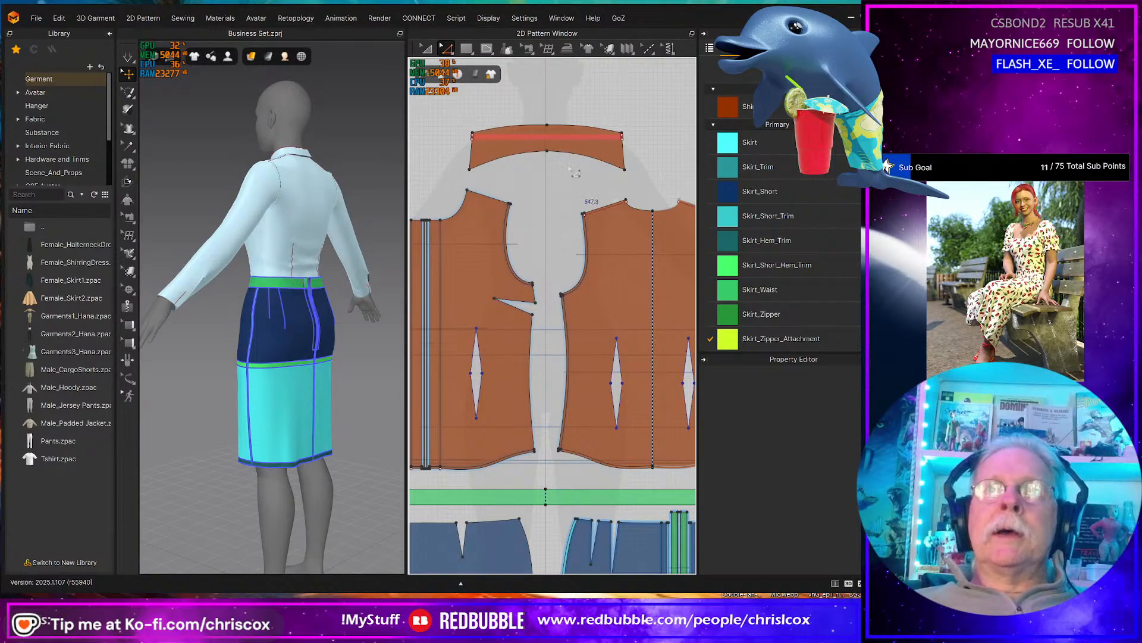
pyautogui.moveTo(586, 277); pyautogui.dragTo(599, 275, button='middle')
pyautogui.moveTo(767, 108); pyautogui.dragTo(772, 351)
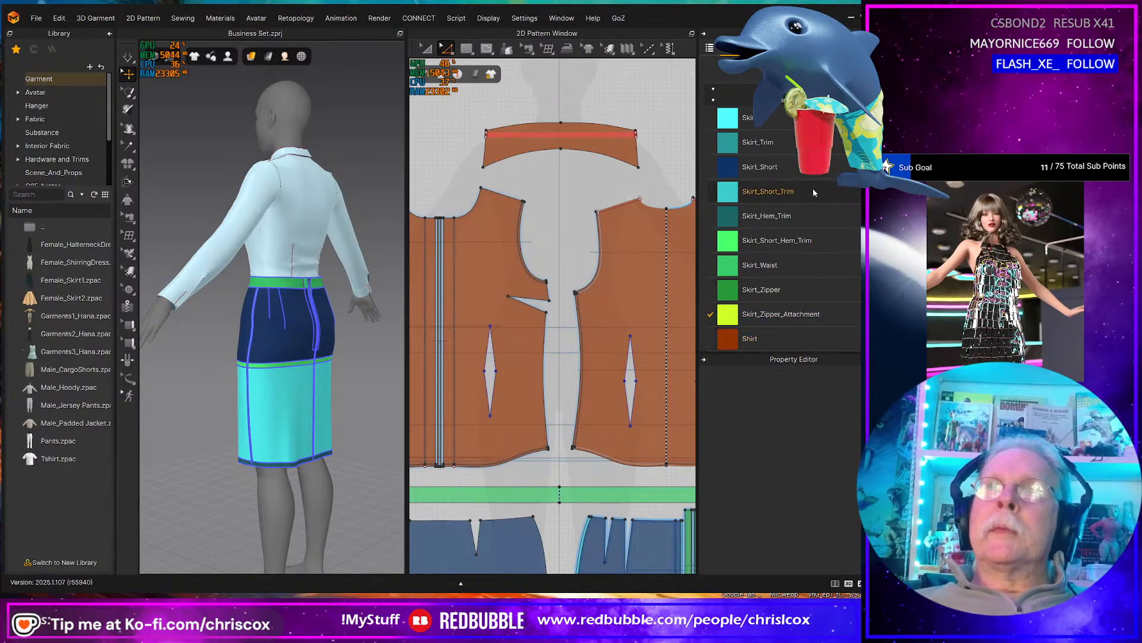
pyautogui.scroll(-5, 665, 289)
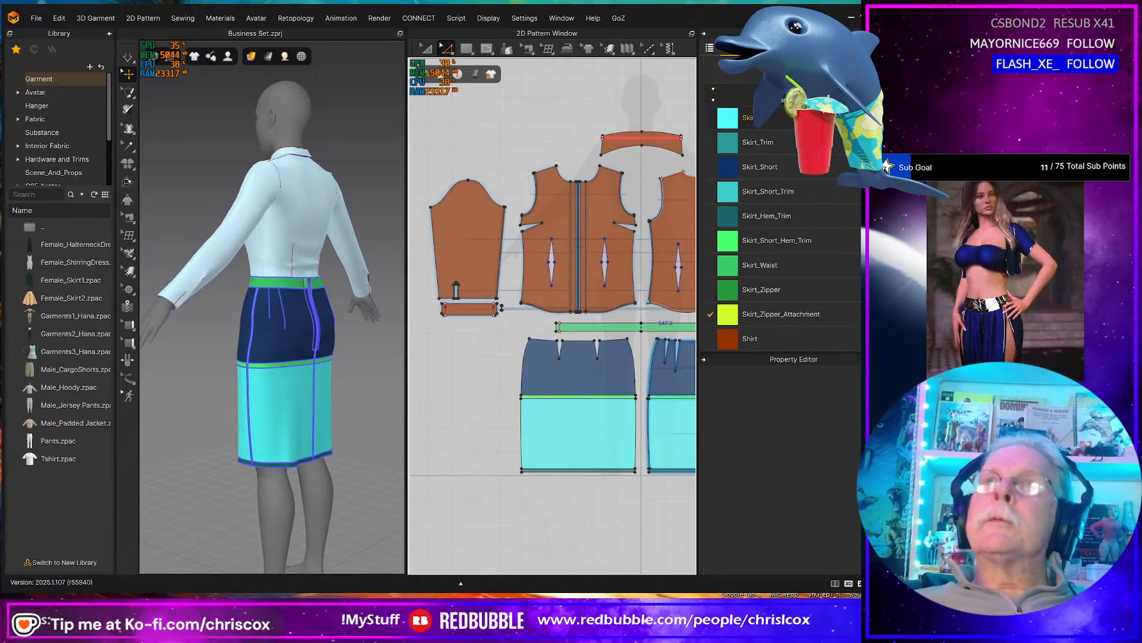
pyautogui.click(823, 72)
pyautogui.scroll(-2, 823, 312)
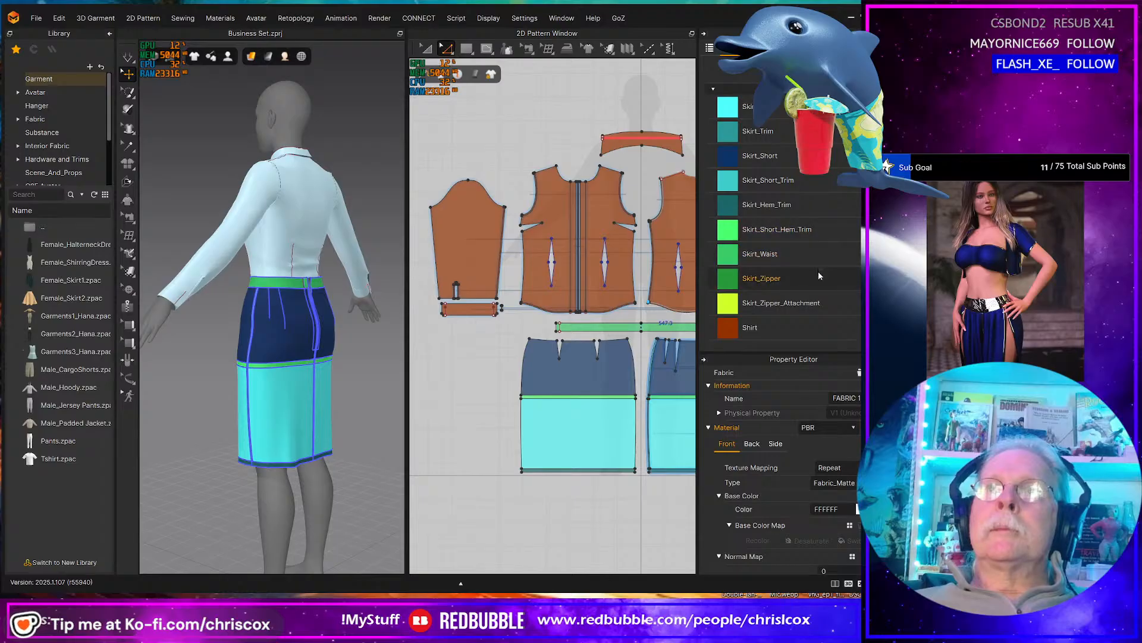
pyautogui.scroll(1, 819, 267)
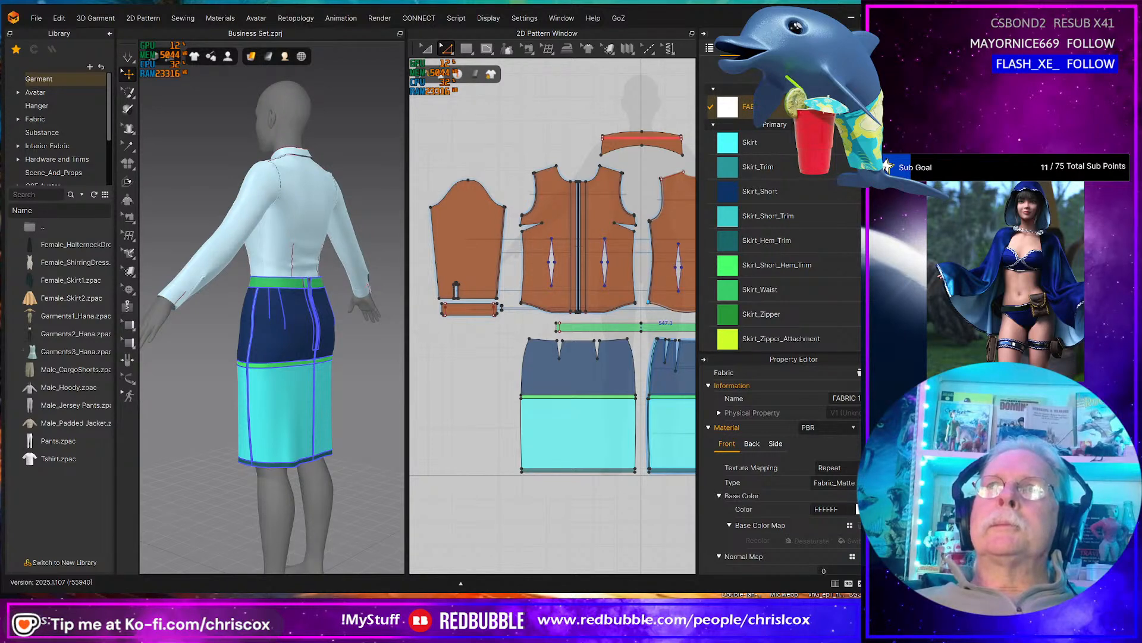
pyautogui.scroll(-1, 786, 295)
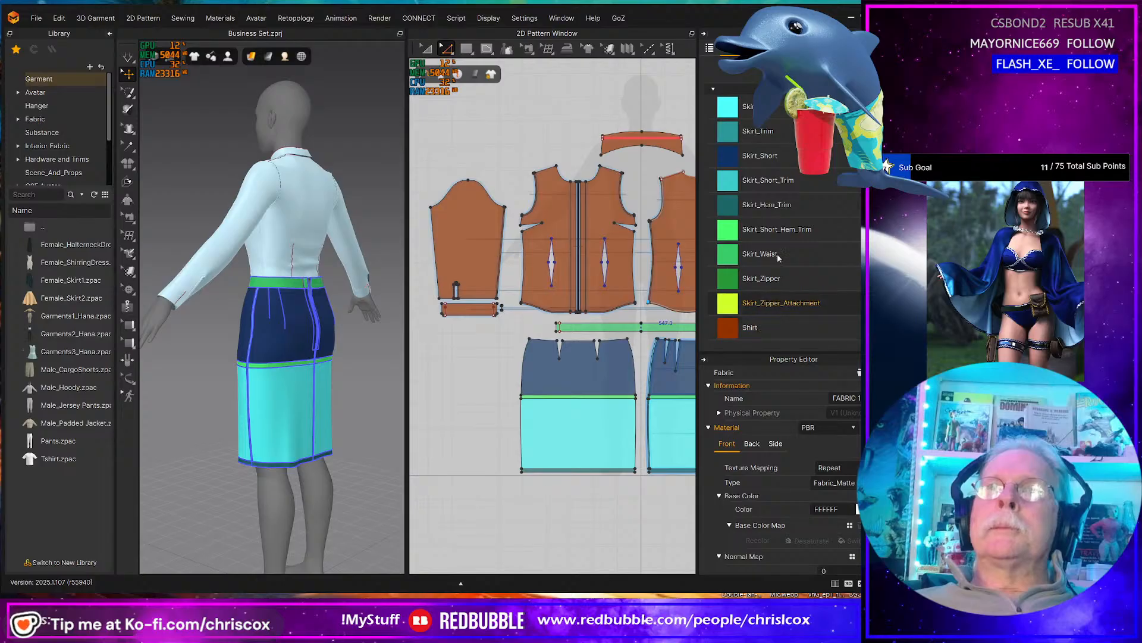
pyautogui.scroll(1, 772, 302)
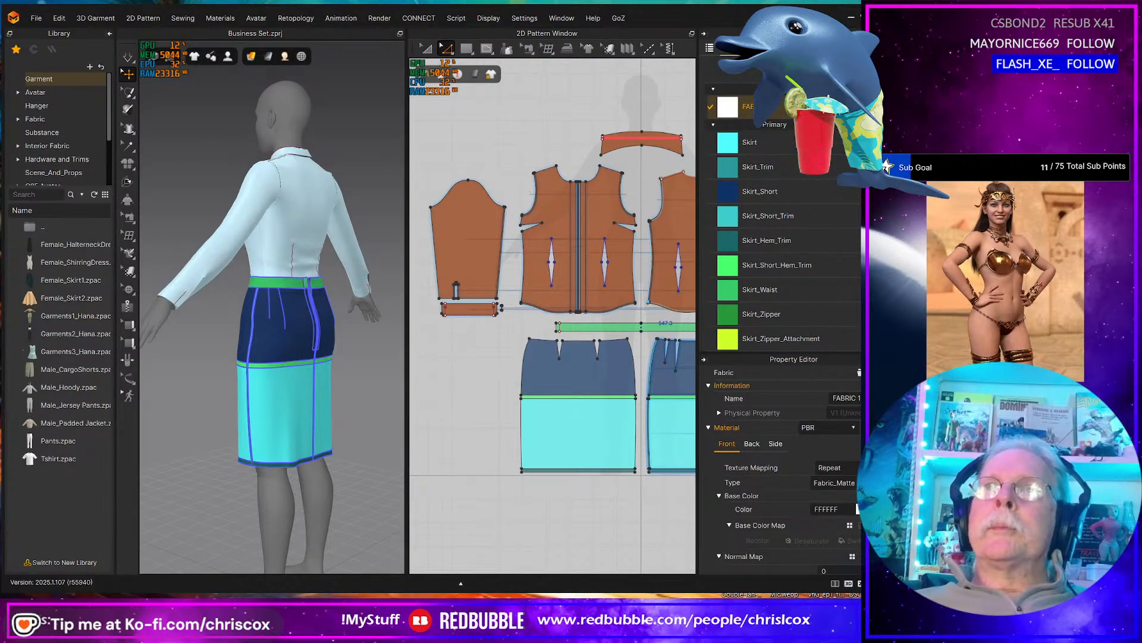
pyautogui.press('Delete')
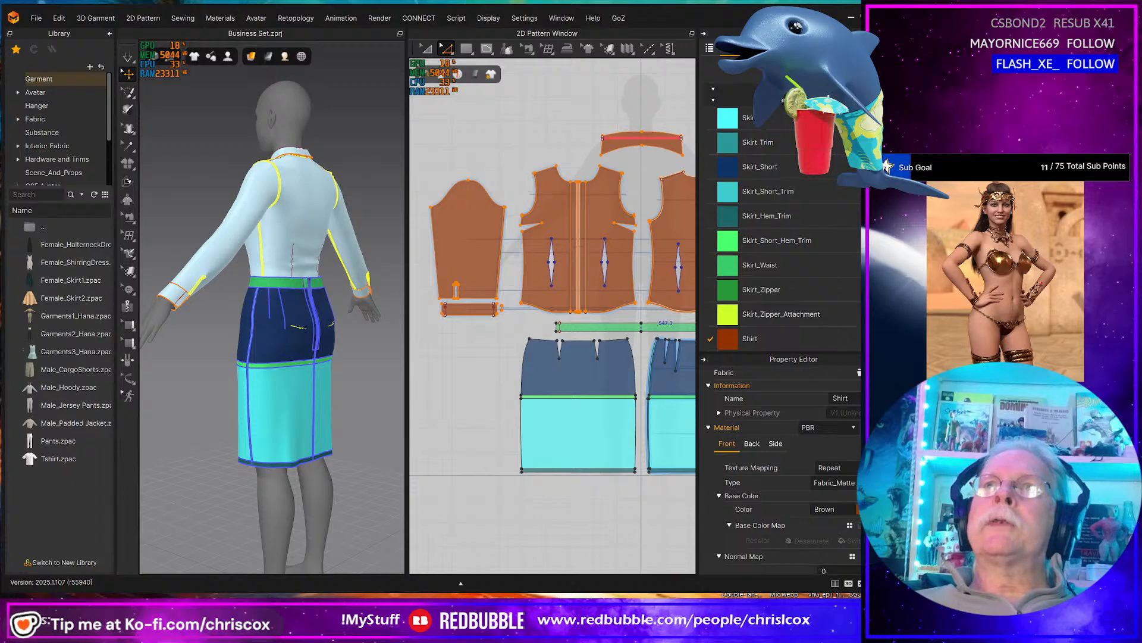
# - Add two new fabrics below Shirt in the Primary group, removing the one that lands outside it
pyautogui.click(837, 72)
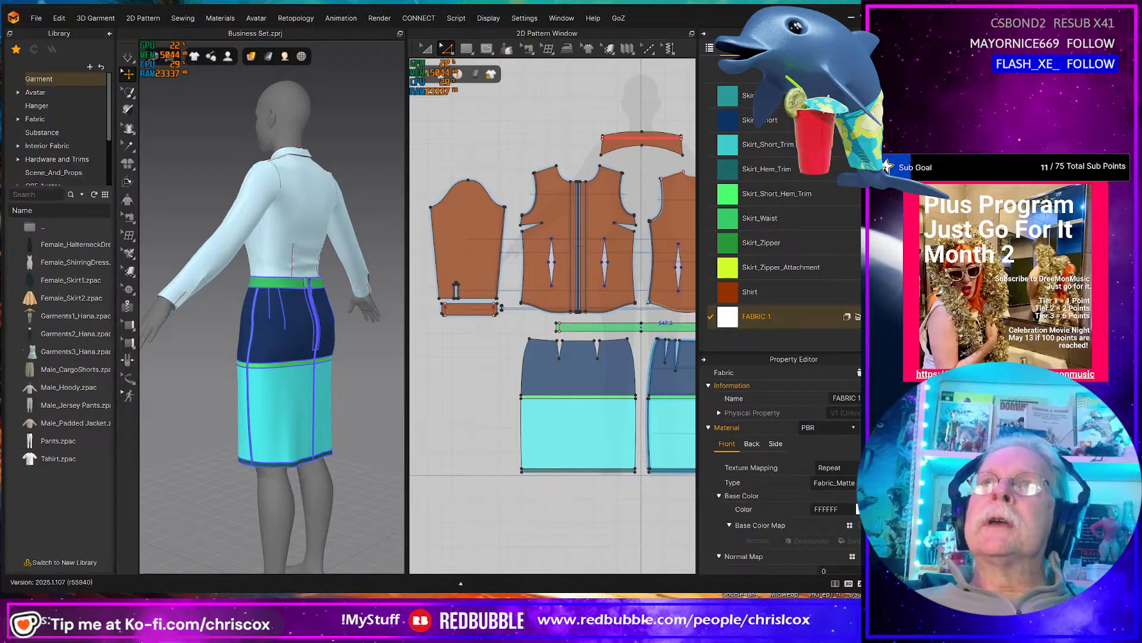
pyautogui.click(838, 73)
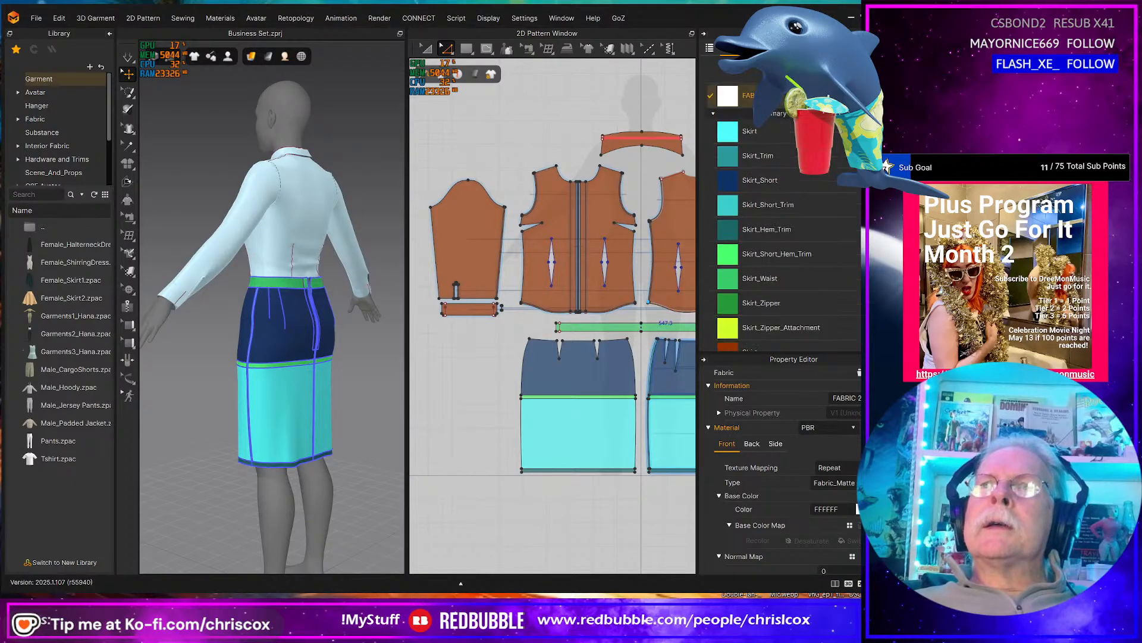
pyautogui.press('Delete')
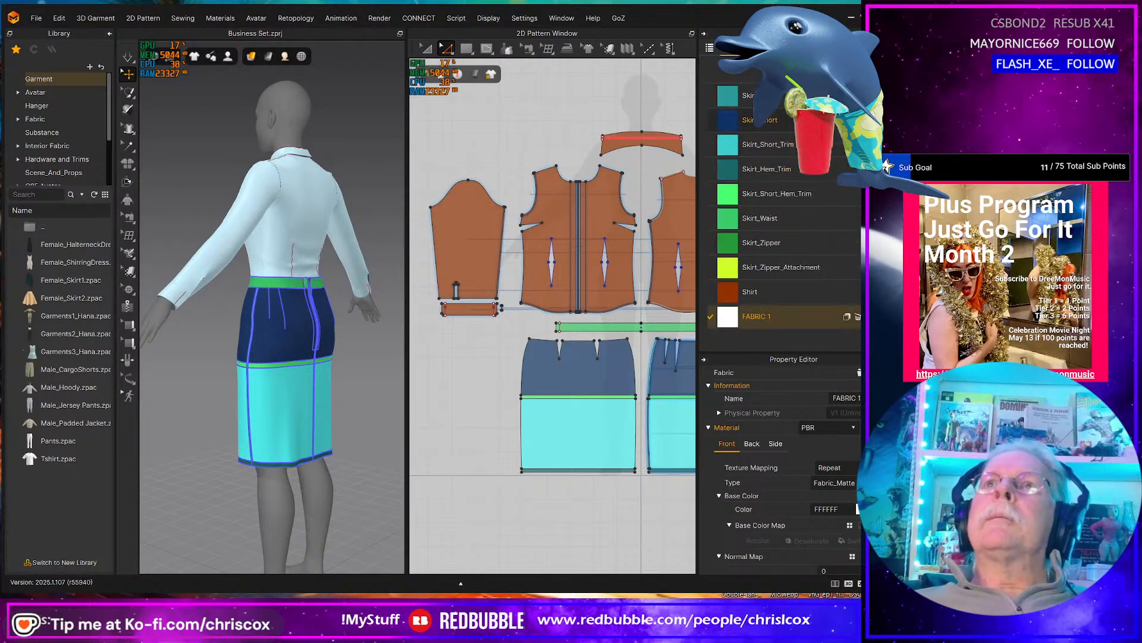
pyautogui.scroll(2, 839, 119)
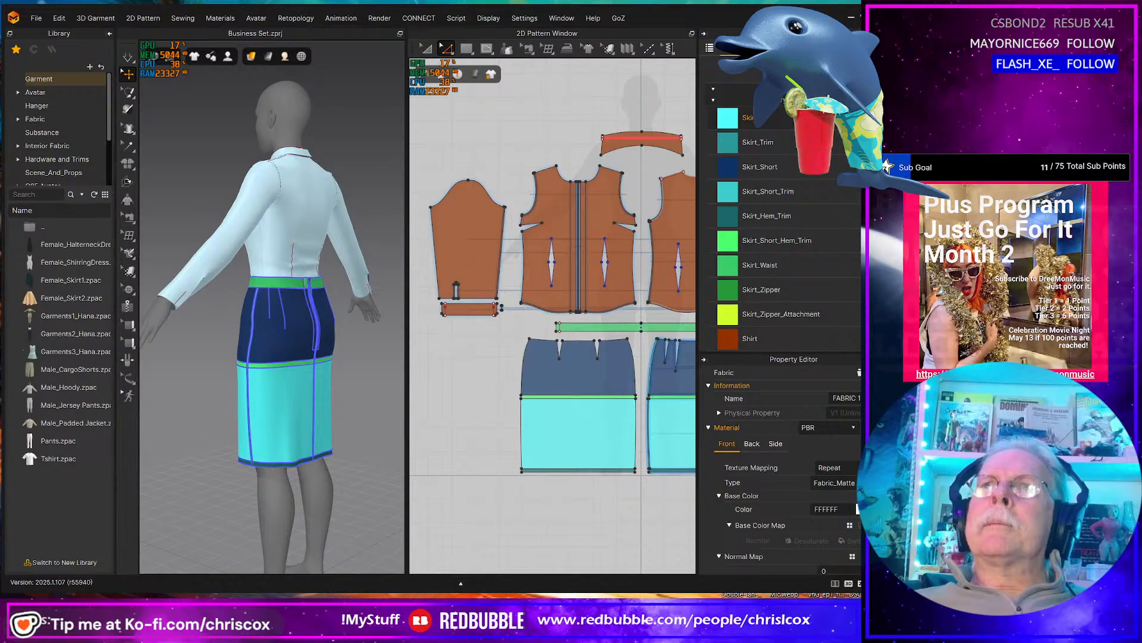
pyautogui.click(837, 73)
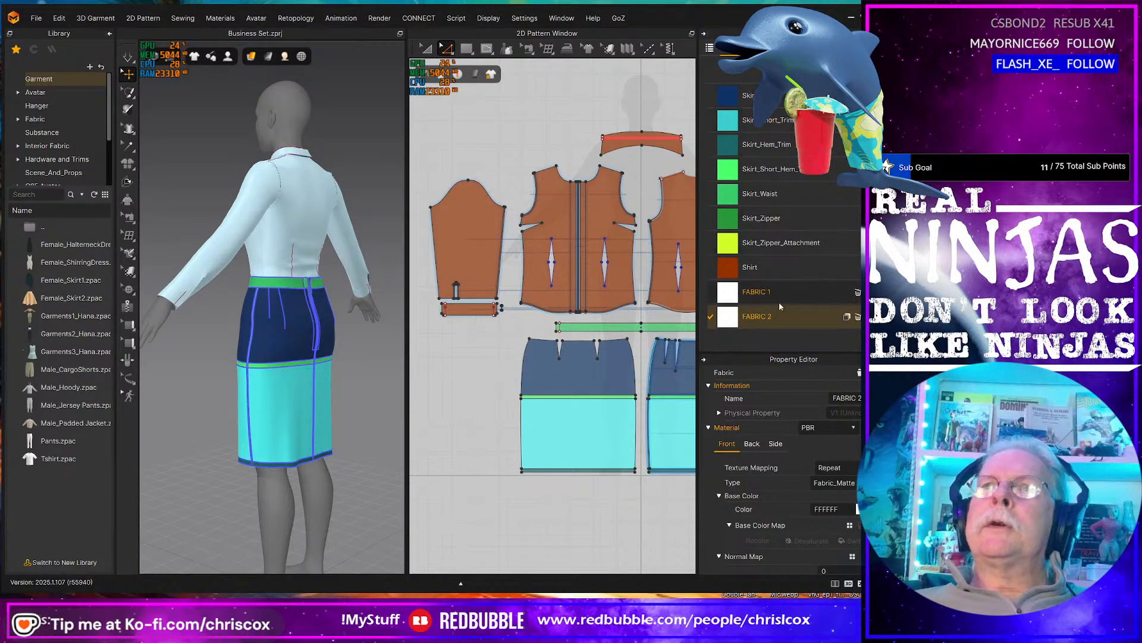
# - Rename the first new fabric as Shirt_Cuffs and the second as Shirt
pyautogui.doubleClick(763, 293)
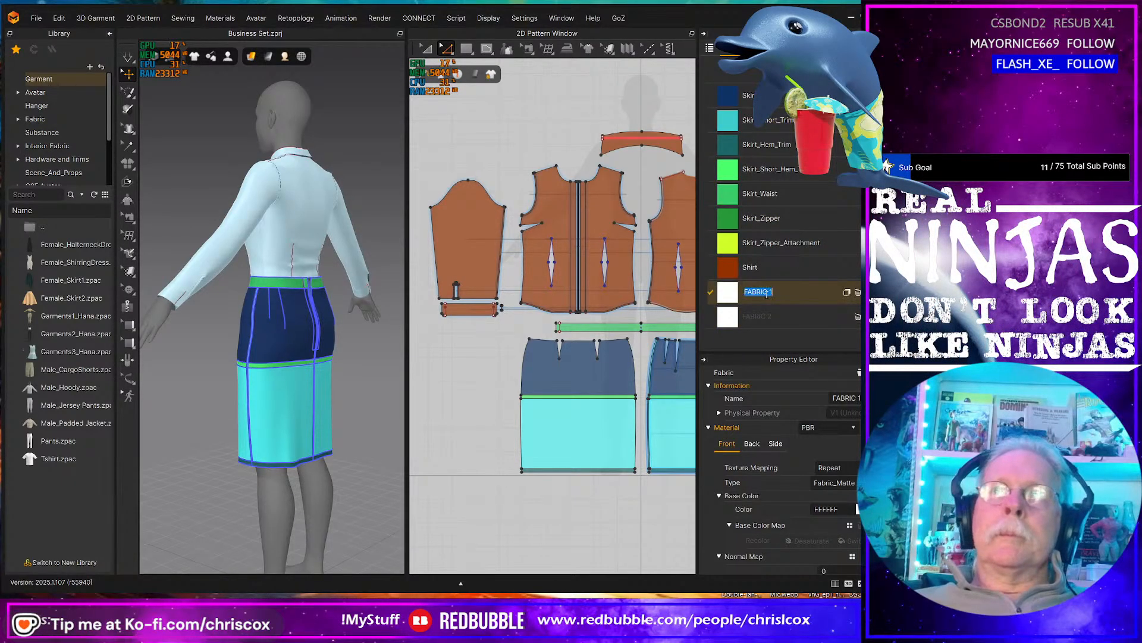
pyautogui.write('Shirt_Cuffes')
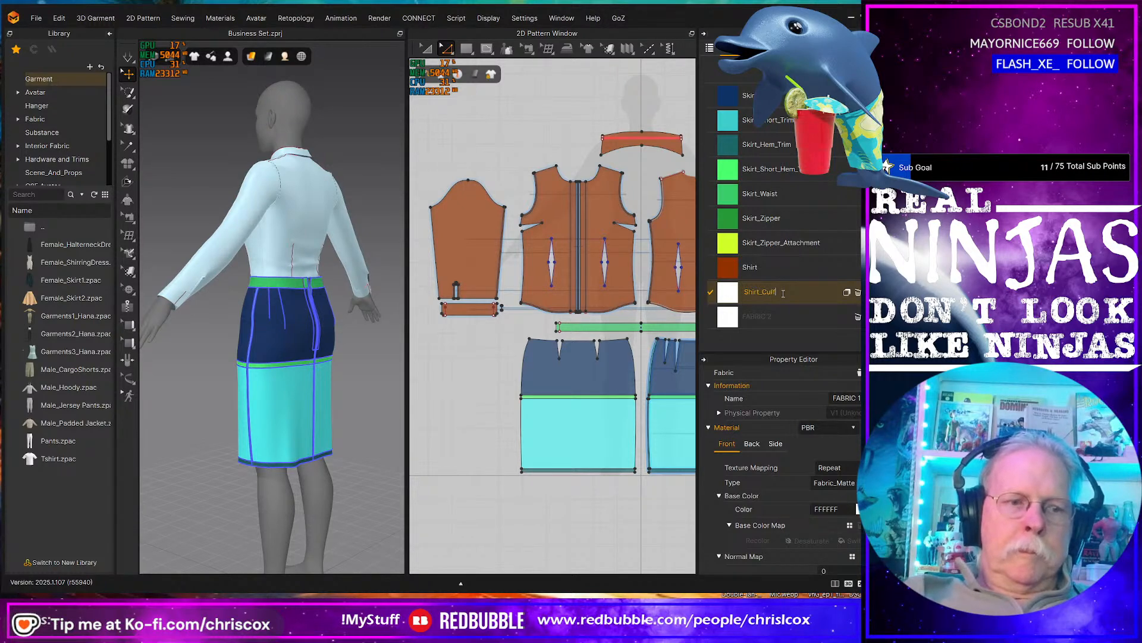
pyautogui.doubleClick(761, 319)
pyautogui.write('Shir')
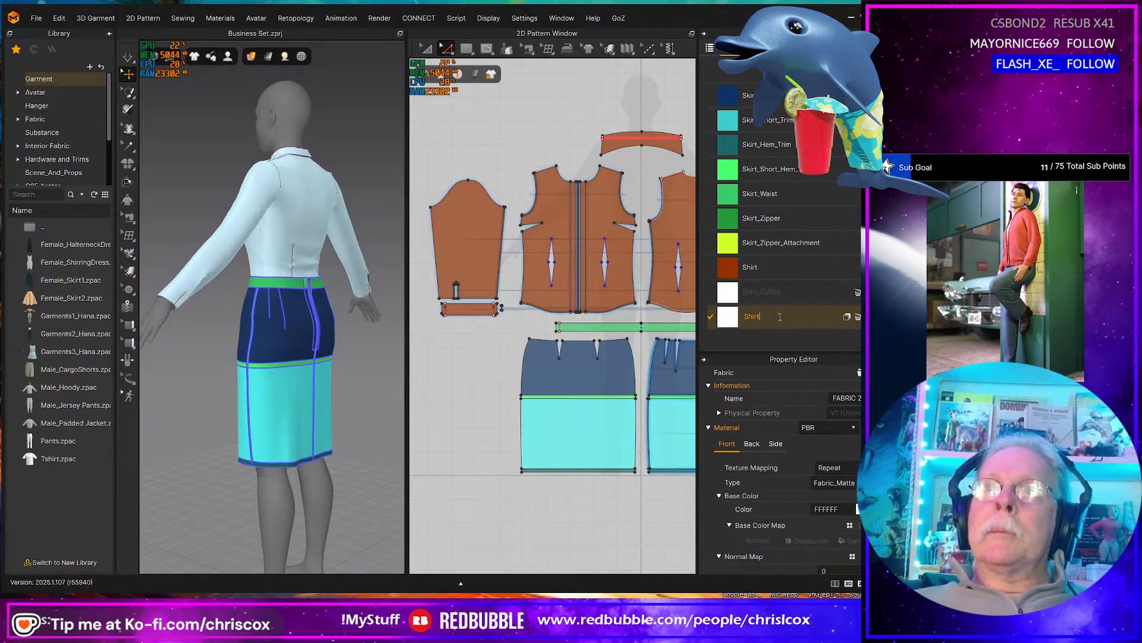
pyautogui.write('t')
pyautogui.press('Return')
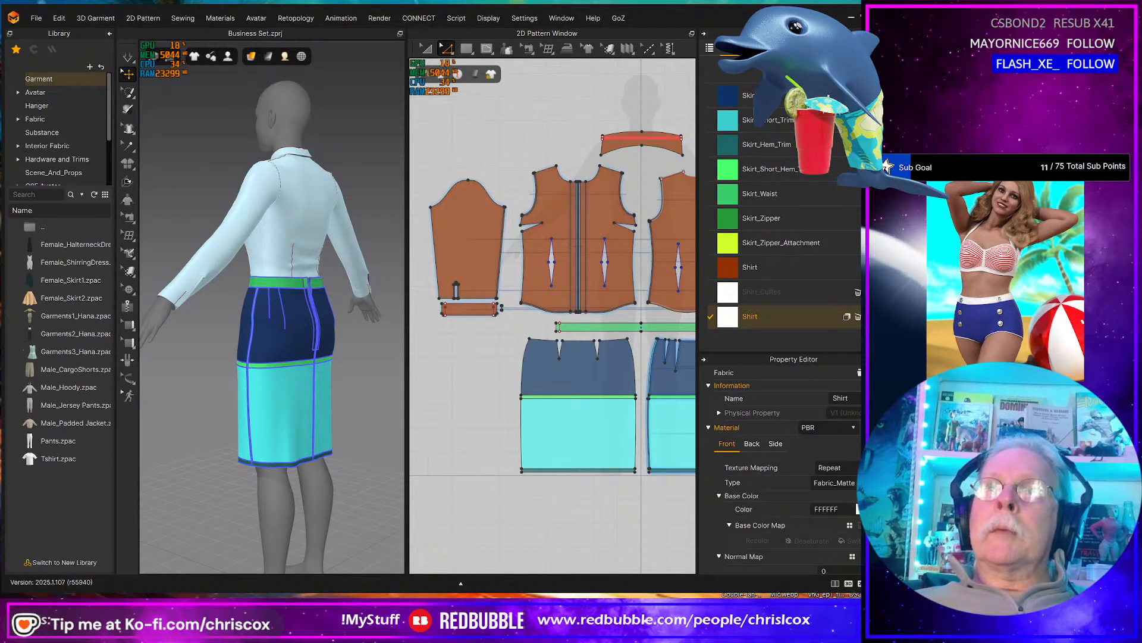
# - Duplicate the white Shirt fabric at the end of the fabric list until there are six copies below it
pyautogui.click(847, 316)
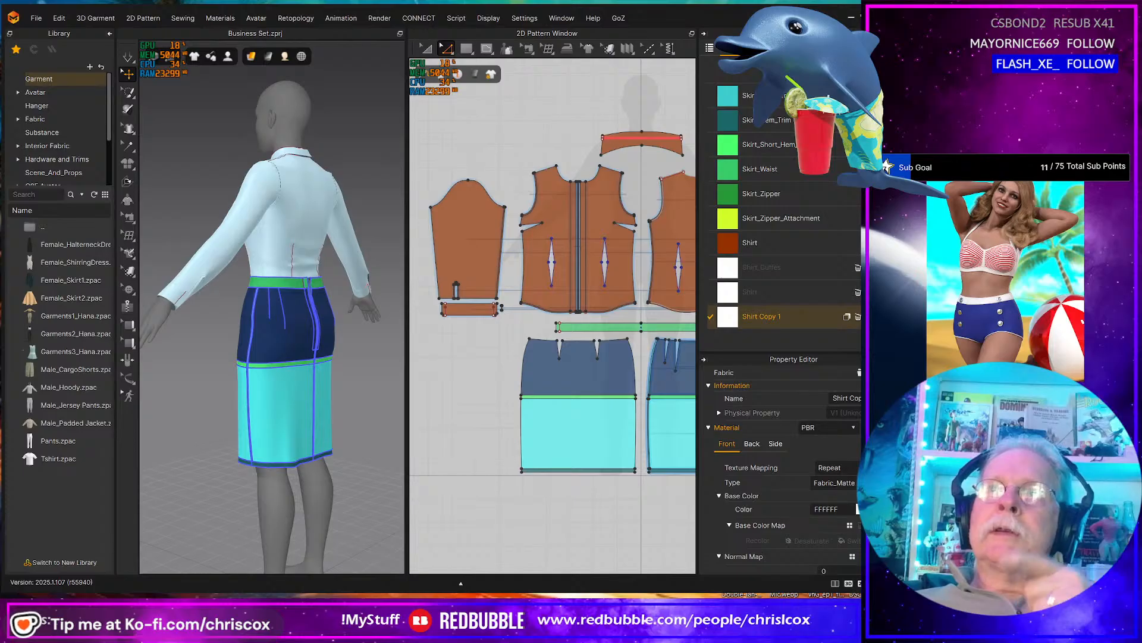
pyautogui.click(847, 317)
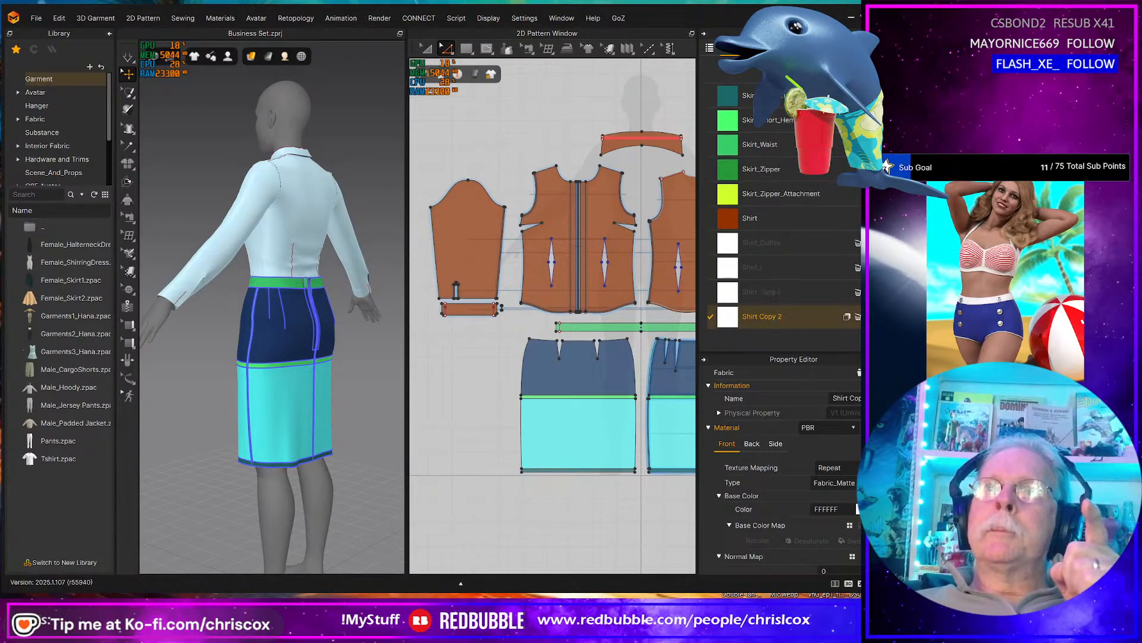
pyautogui.click(847, 317)
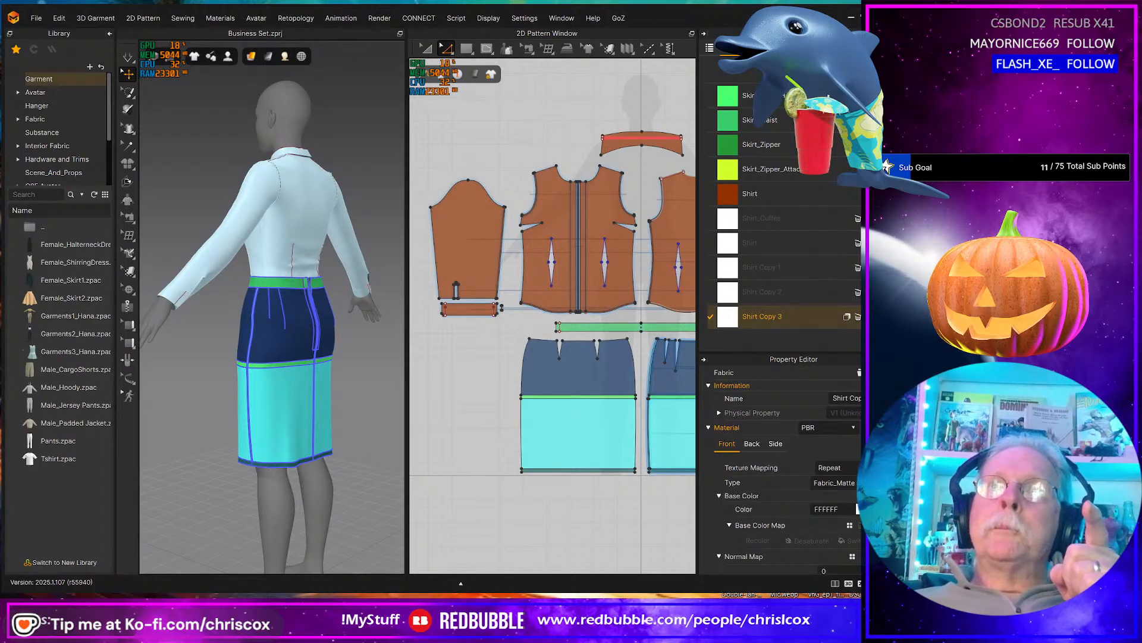
pyautogui.click(847, 317)
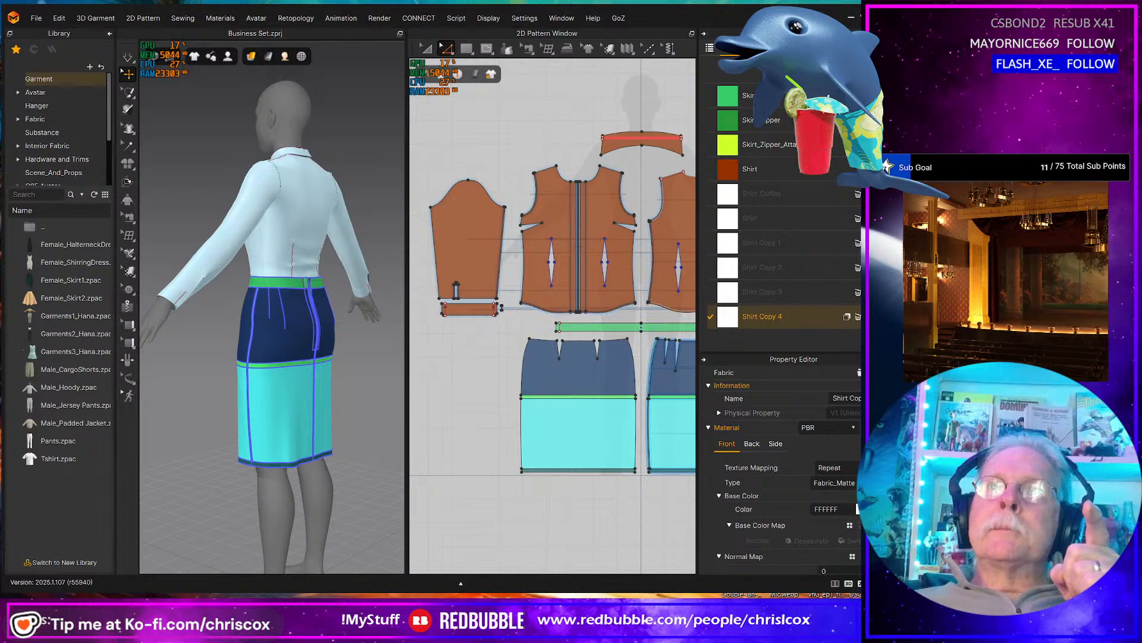
pyautogui.click(847, 317)
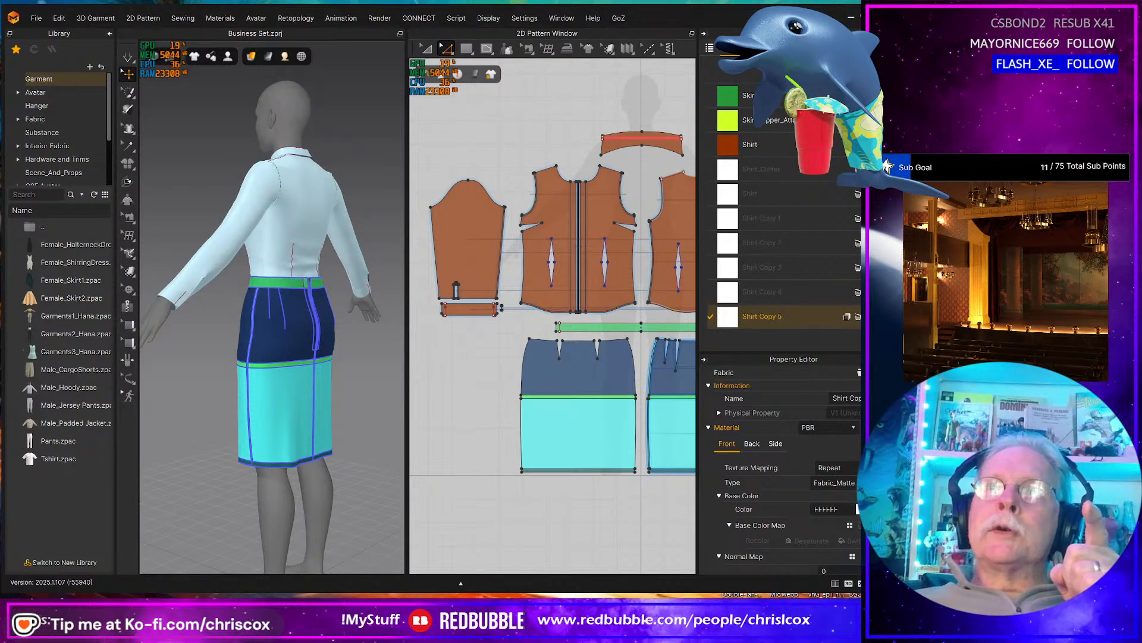
pyautogui.click(847, 316)
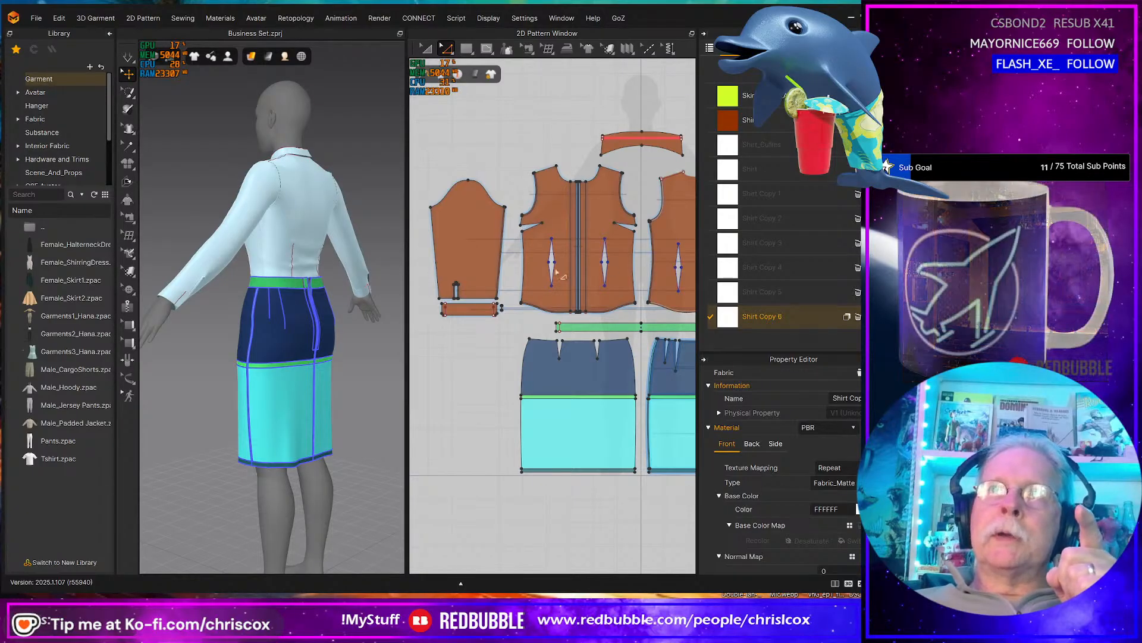
# - Rename the original white Shirt fabric above the six copies as Shirt_Sleeves
pyautogui.moveTo(587, 279); pyautogui.dragTo(548, 287, button='middle')
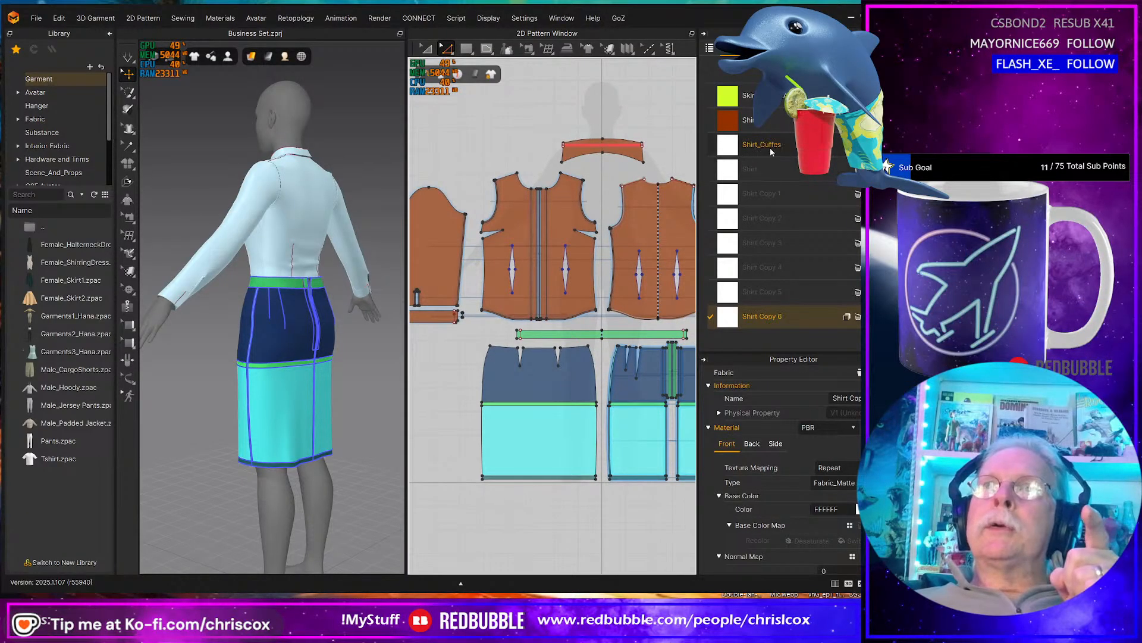
pyautogui.doubleClick(765, 166)
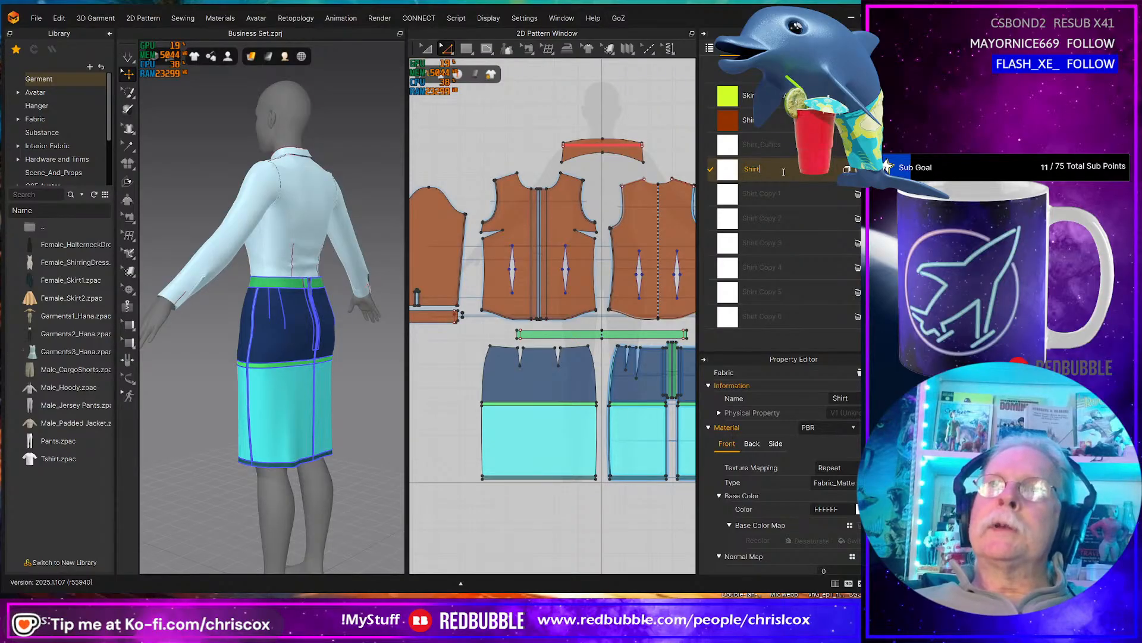
pyautogui.write('Sleeves')
pyautogui.press('Return')
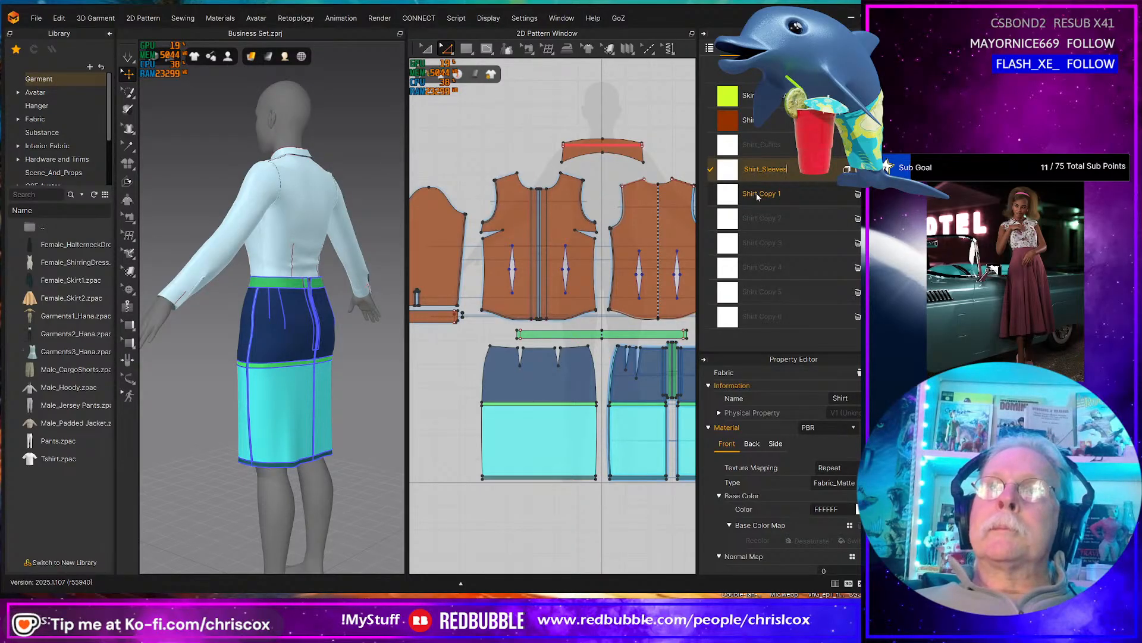
# - Rename the fabric Shirt Copy 1 as "Shirt _Sleeves_Trim"
pyautogui.click(759, 194)
pyautogui.hotkey('shift', 'Right')
pyautogui.hotkey('shift', 'Right')
pyautogui.hotkey('shift', 'Right')
pyautogui.hotkey('shift', 'Right')
pyautogui.hotkey('shift', 'Right')
pyautogui.hotkey('shift', 'Right')
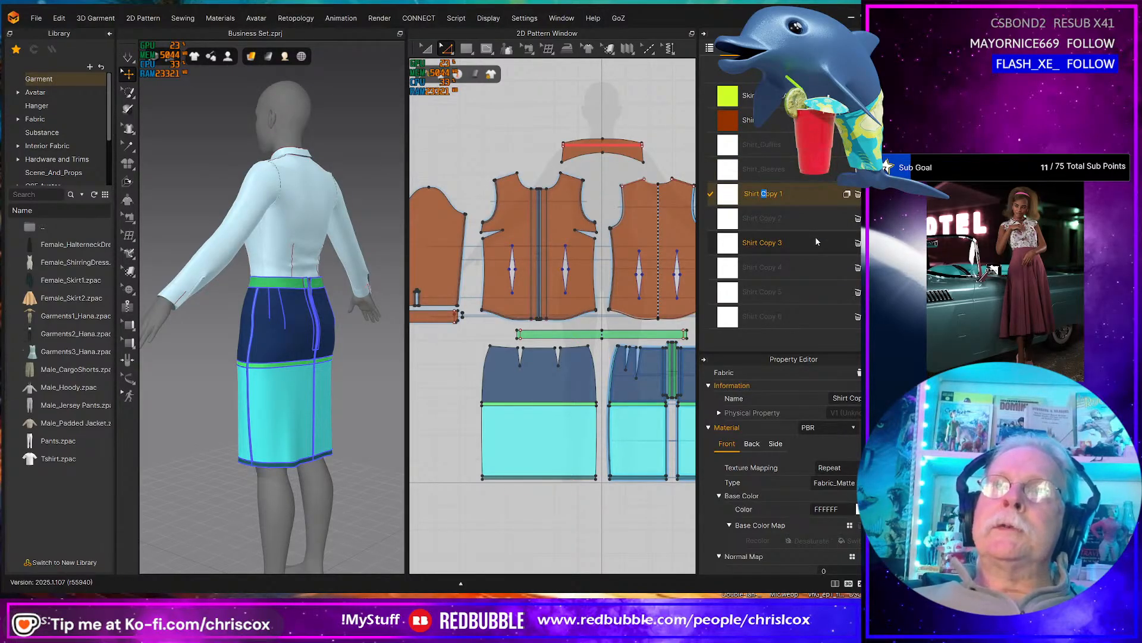
pyautogui.write('_')
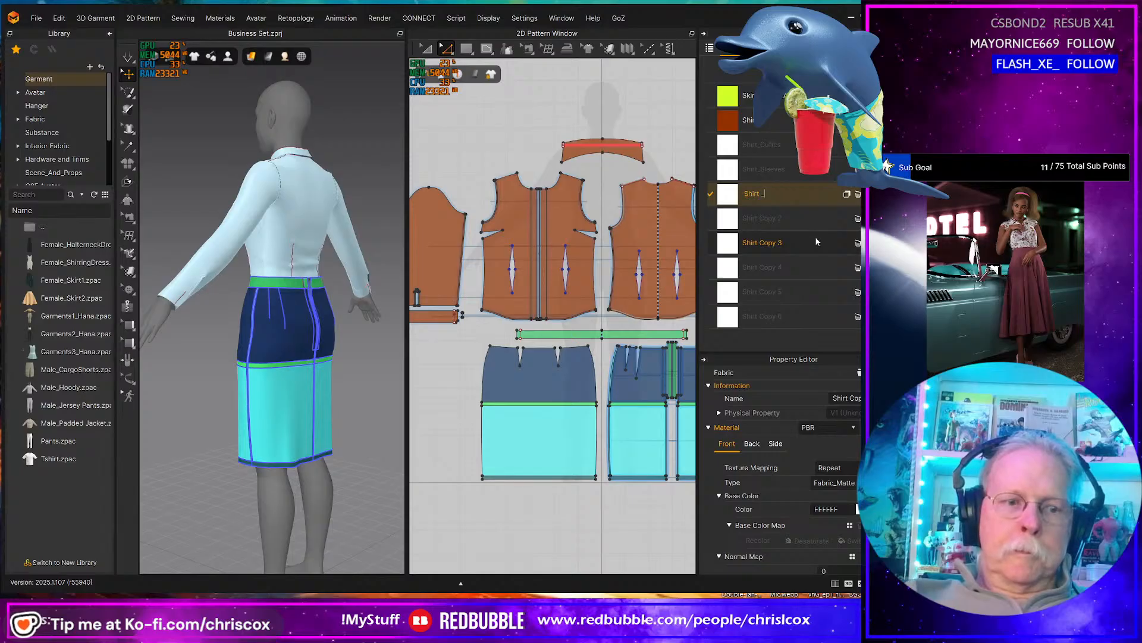
pyautogui.write('Sleeves_Trim')
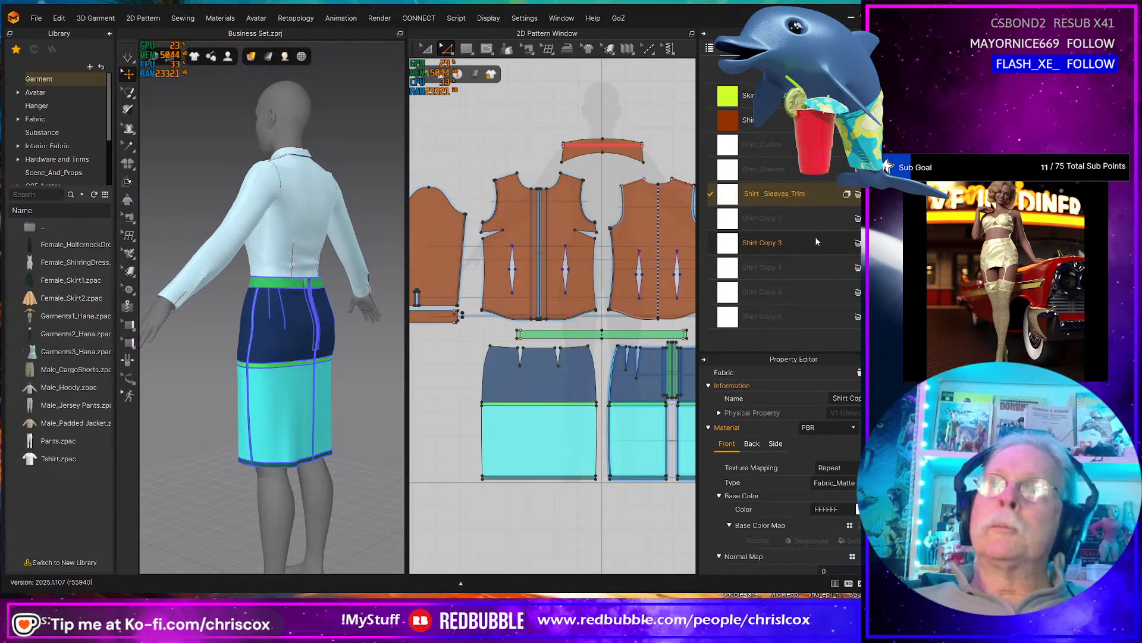
# - Rename the fabric Shirt Copy 2 as Shirt_Arms_Trim
pyautogui.click(775, 221)
pyautogui.doubleClick(776, 220)
pyautogui.write('S')
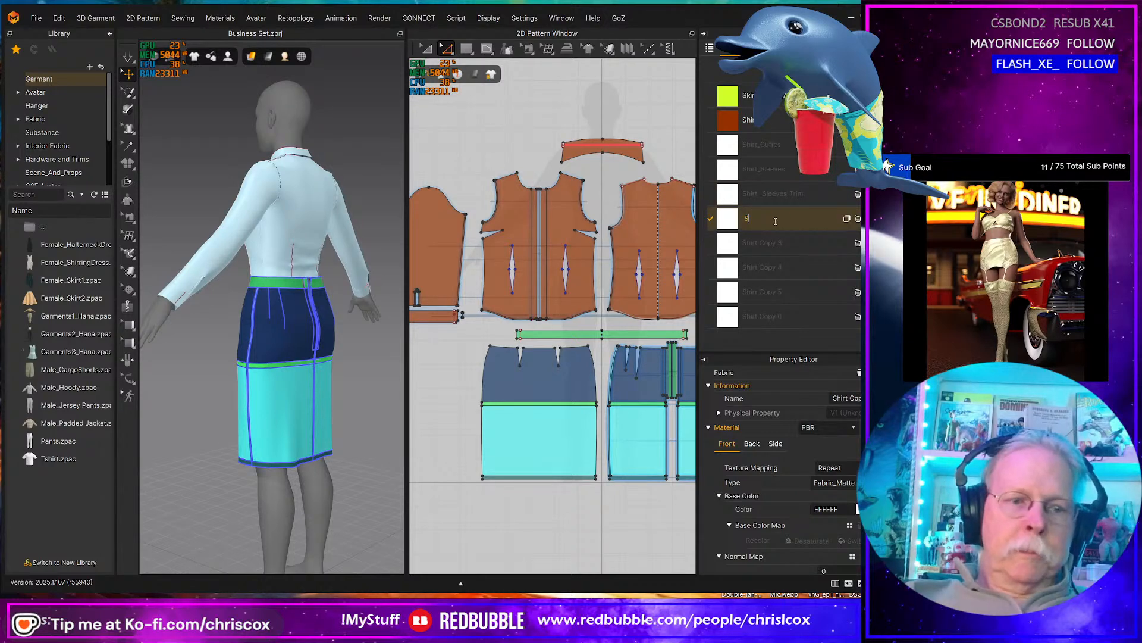
pyautogui.write('hirt')
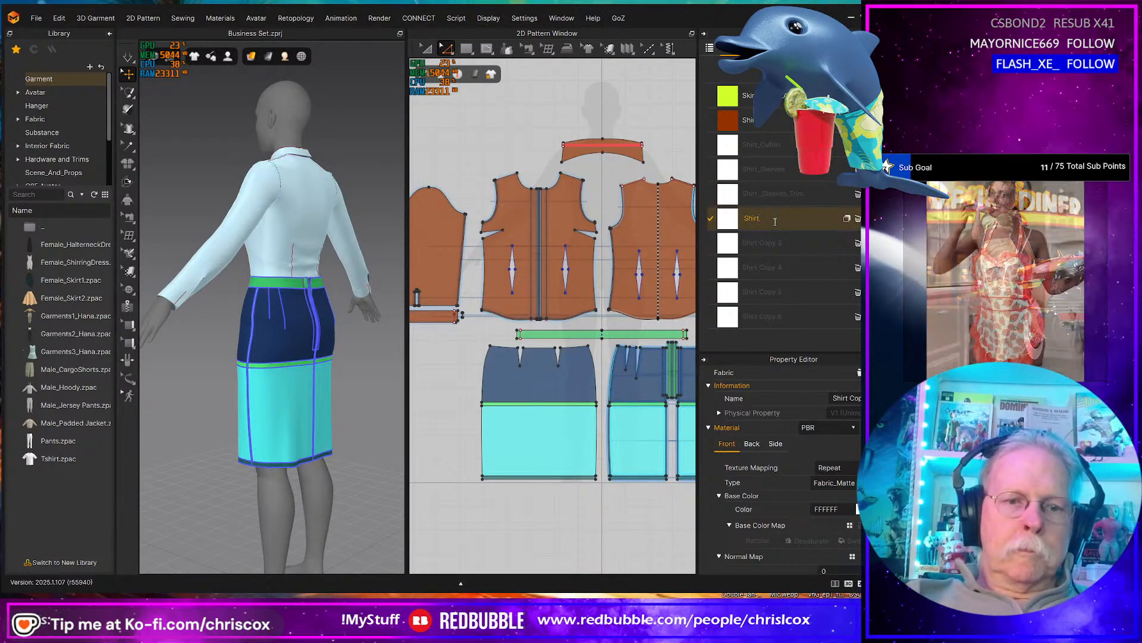
pyautogui.write('_Arms_Trim')
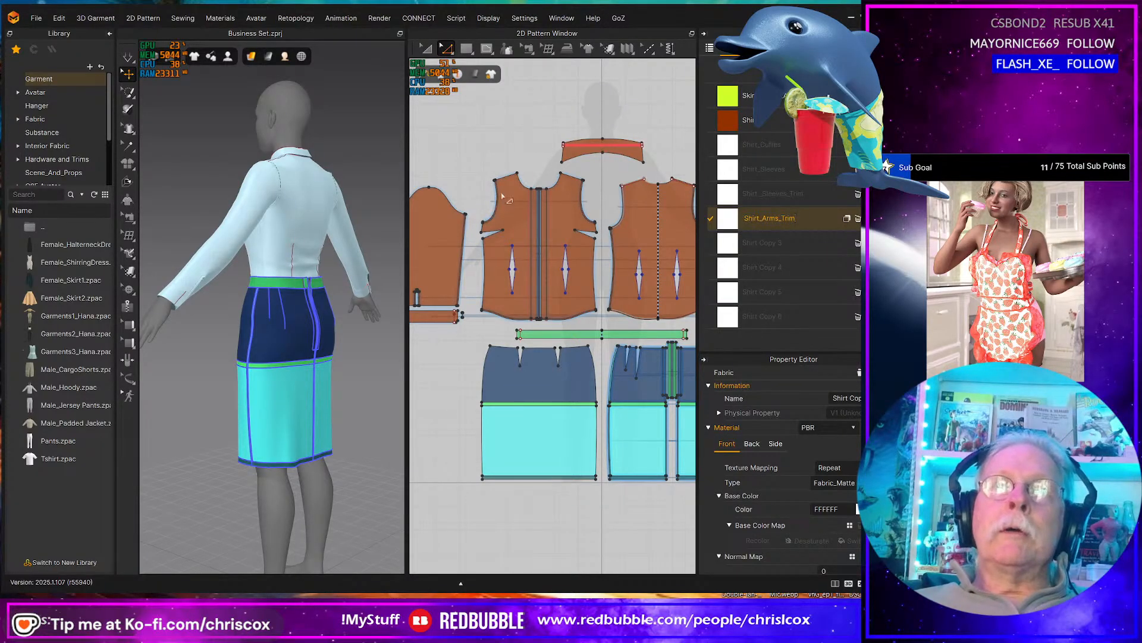
# - Rename the fabric Shirt Copy 3 as Shirt_Collar
pyautogui.doubleClick(765, 242)
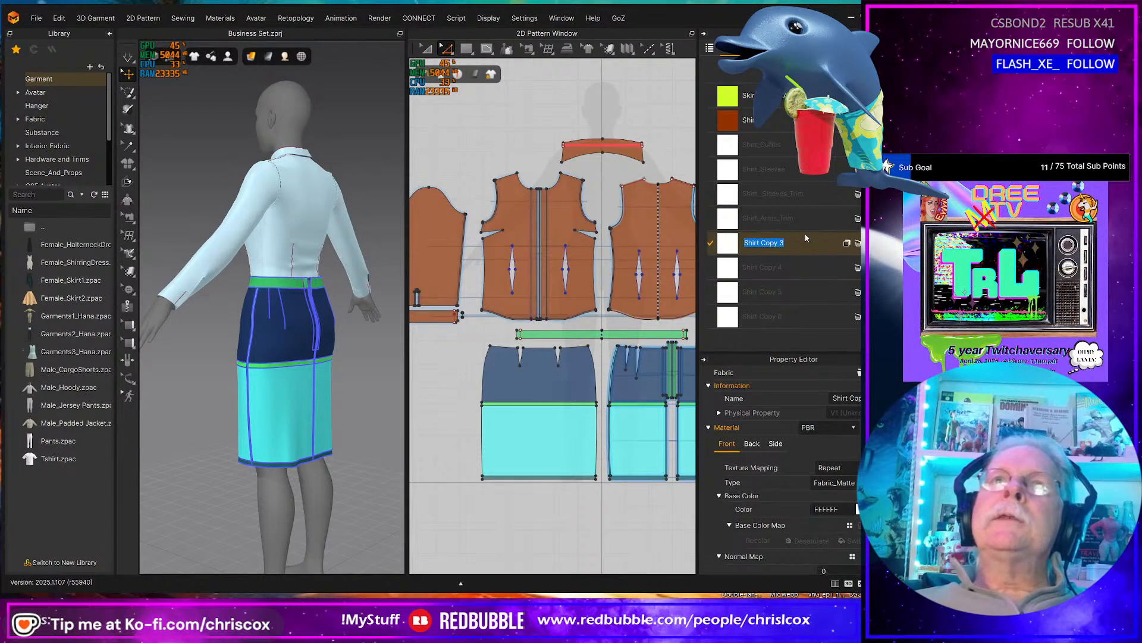
pyautogui.press('End')
pyautogui.press('BackSpace')
pyautogui.press('BackSpace')
pyautogui.press('BackSpace')
pyautogui.press('BackSpace')
pyautogui.press('BackSpace')
pyautogui.press('BackSpace')
pyautogui.press('BackSpace')
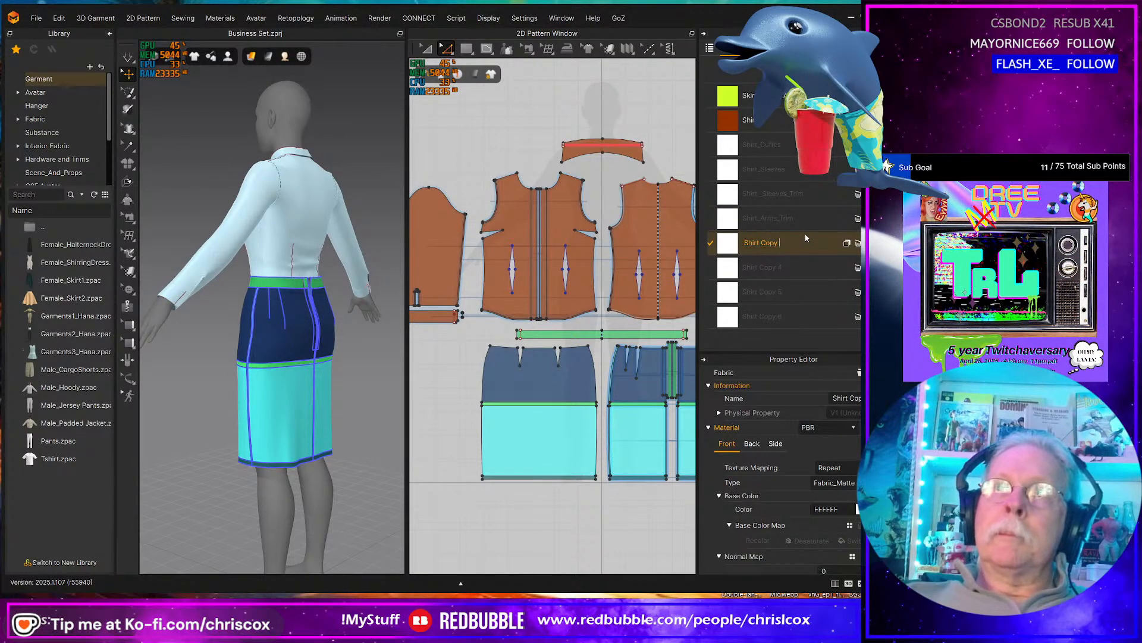
pyautogui.write('_Collar')
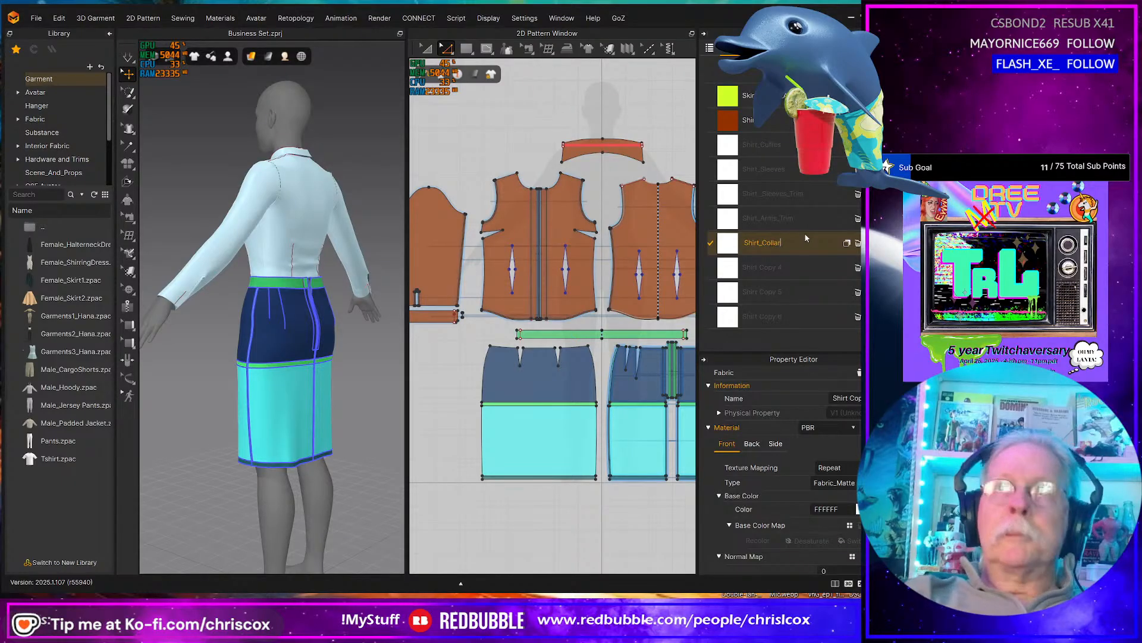
# - Rename the fabric Shirt Copy 4 as Shirt_Buttons
pyautogui.click(770, 268)
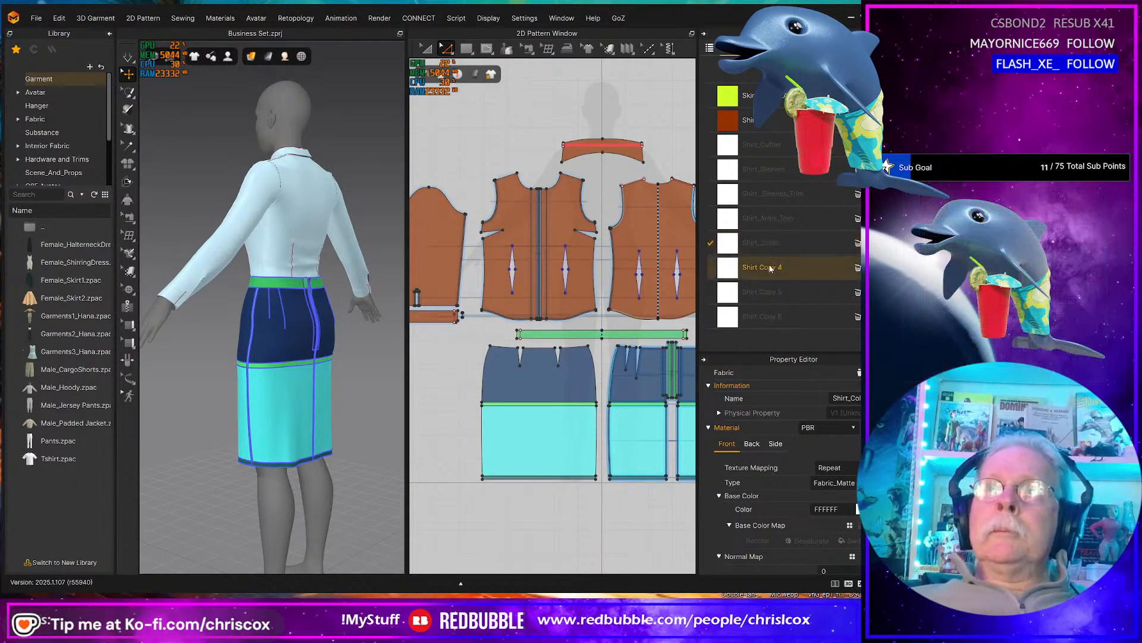
pyautogui.doubleClick(770, 269)
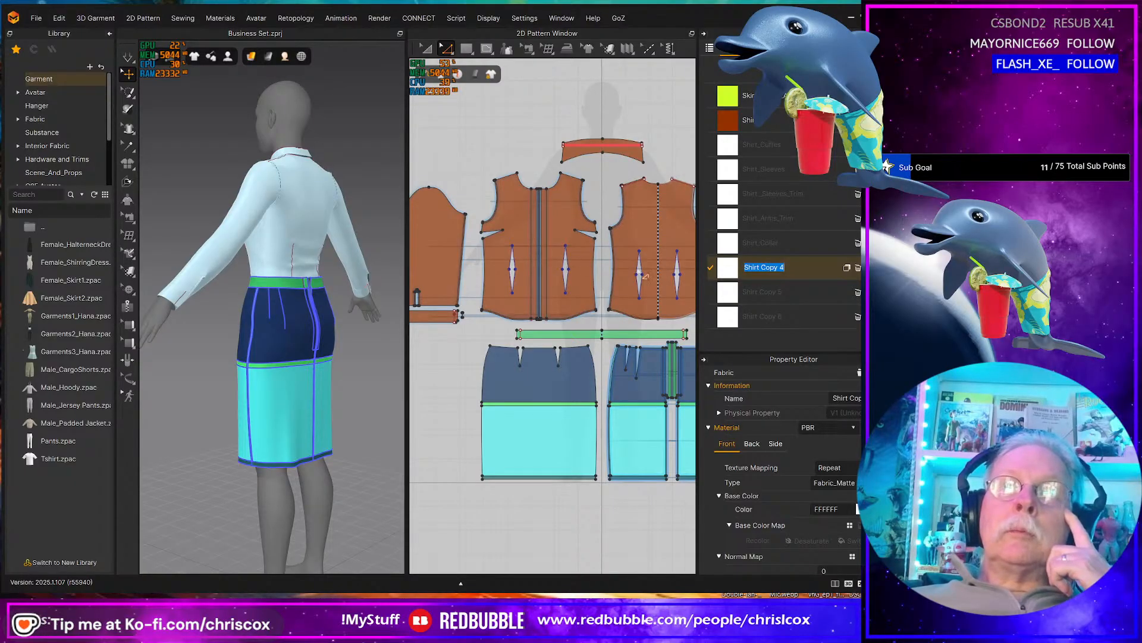
pyautogui.click(761, 269)
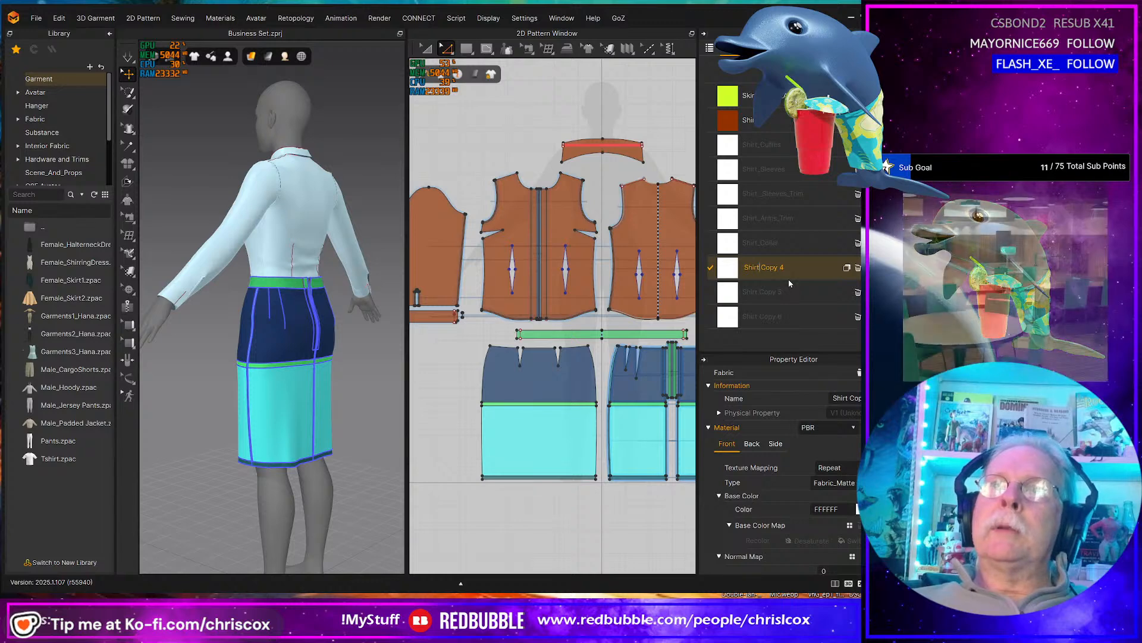
pyautogui.hotkey('shift', 'End')
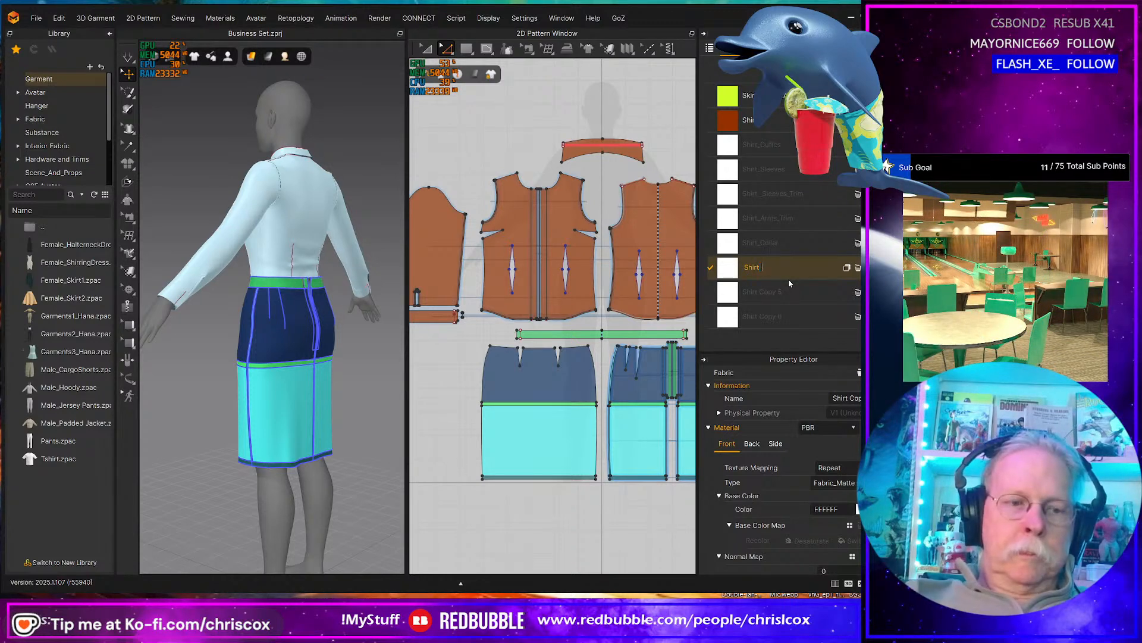
pyautogui.write('_Buttons')
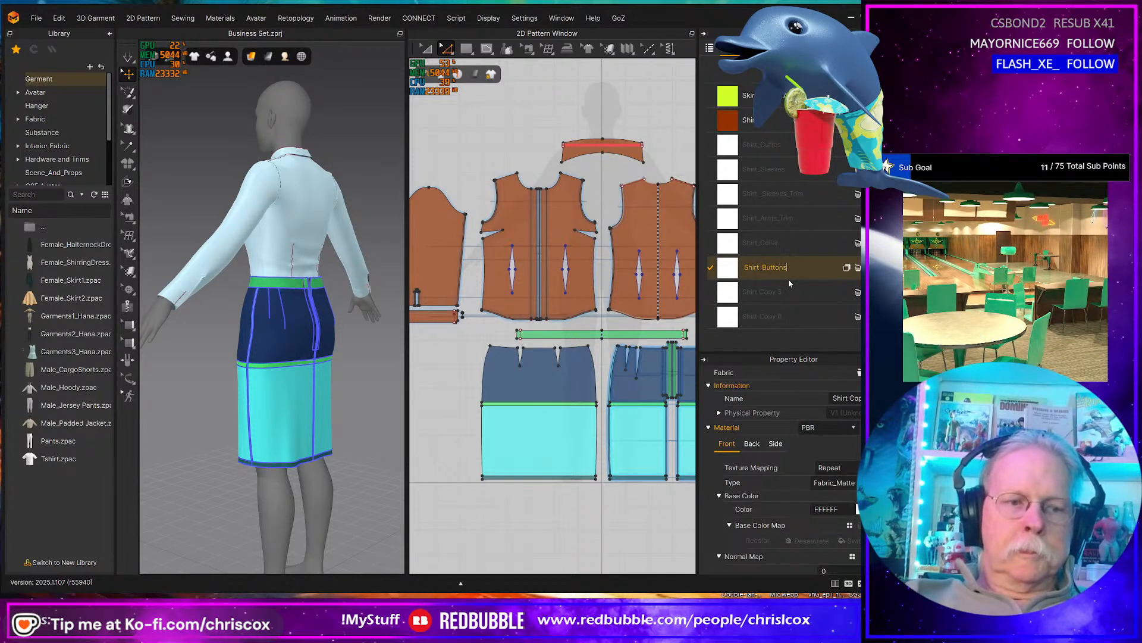
# - Rename the fabric Shirt Copy 5 as "Shirt_Buttons Attachment"
pyautogui.doubleClick(769, 292)
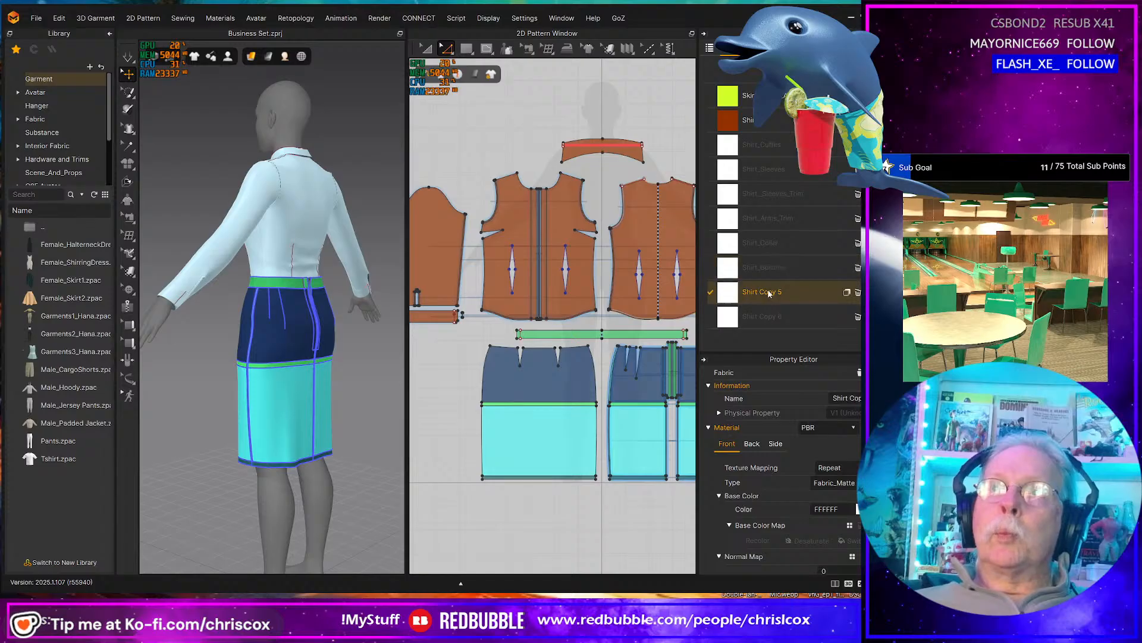
pyautogui.hotkey('shift', 'Left')
pyautogui.hotkey('shift', 'Left')
pyautogui.hotkey('shift', 'Left')
pyautogui.hotkey('shift', 'Left')
pyautogui.hotkey('shift', 'Left')
pyautogui.write('_Buttons')
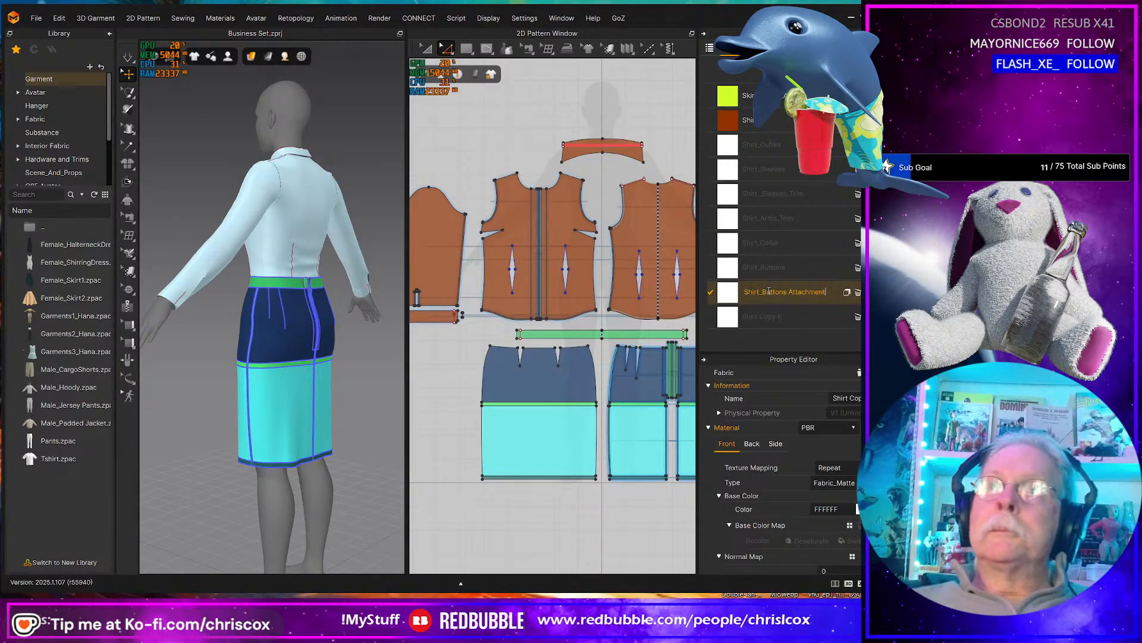
# - Duplicate the fabric Shirt Copy 6 once more, and rename Shirt Copy 6 itself as "Shirt _Trim"
pyautogui.click(774, 317)
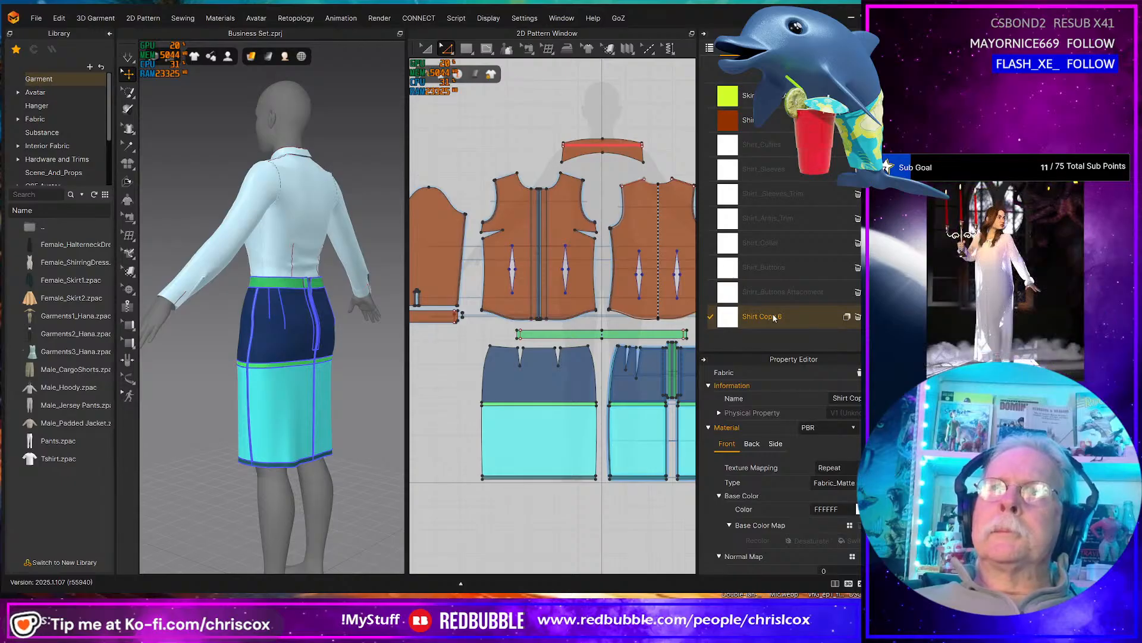
pyautogui.click(846, 316)
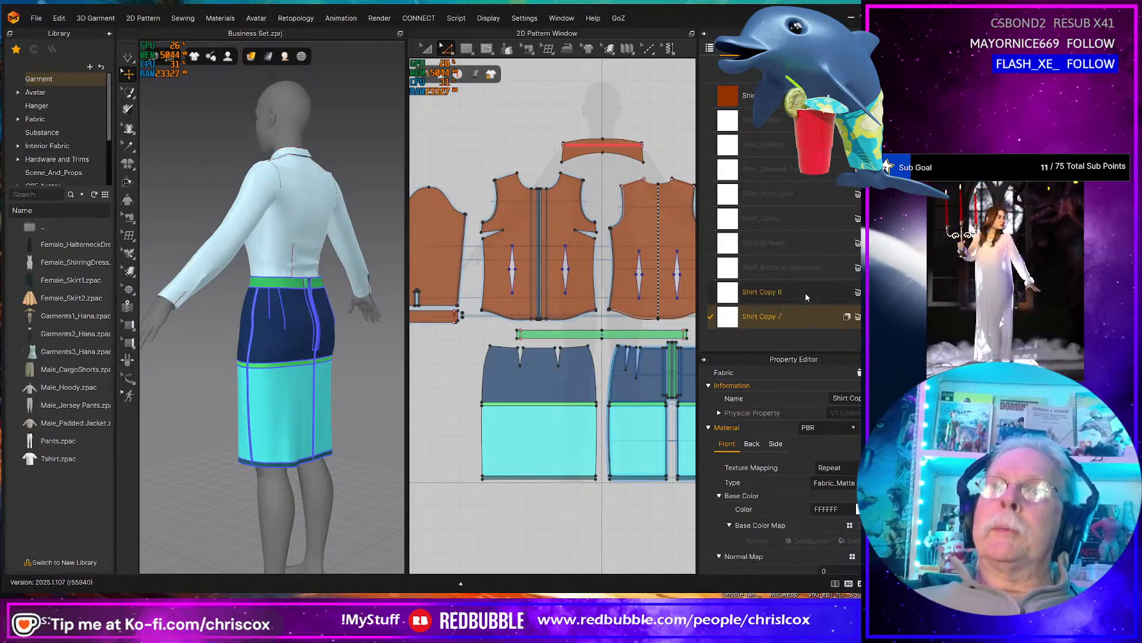
pyautogui.click(764, 292)
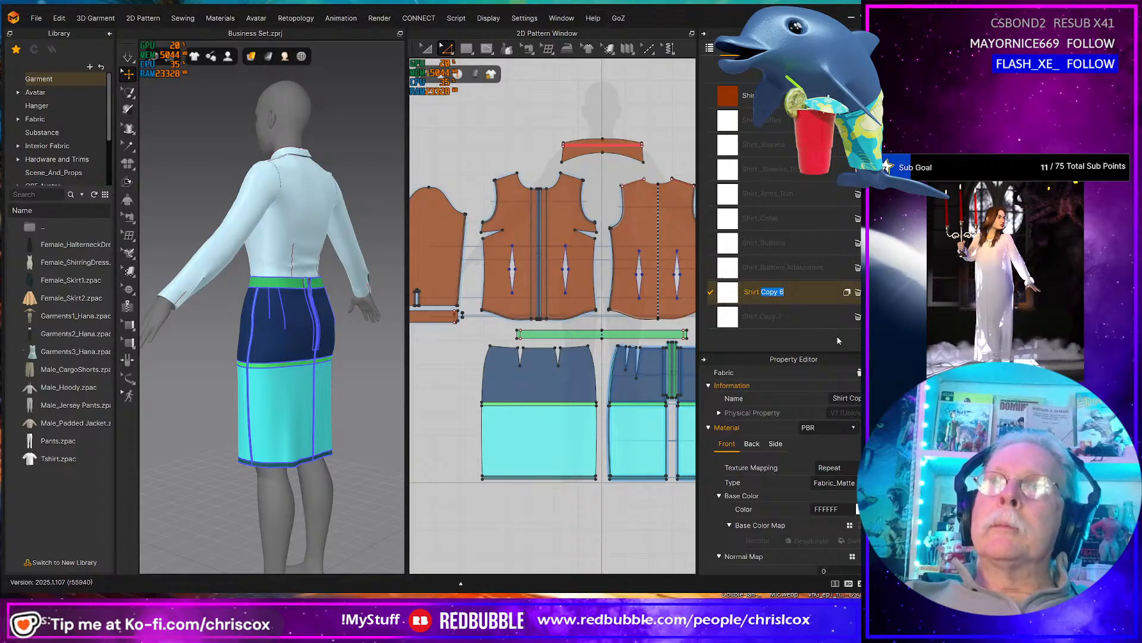
pyautogui.write('_Trim')
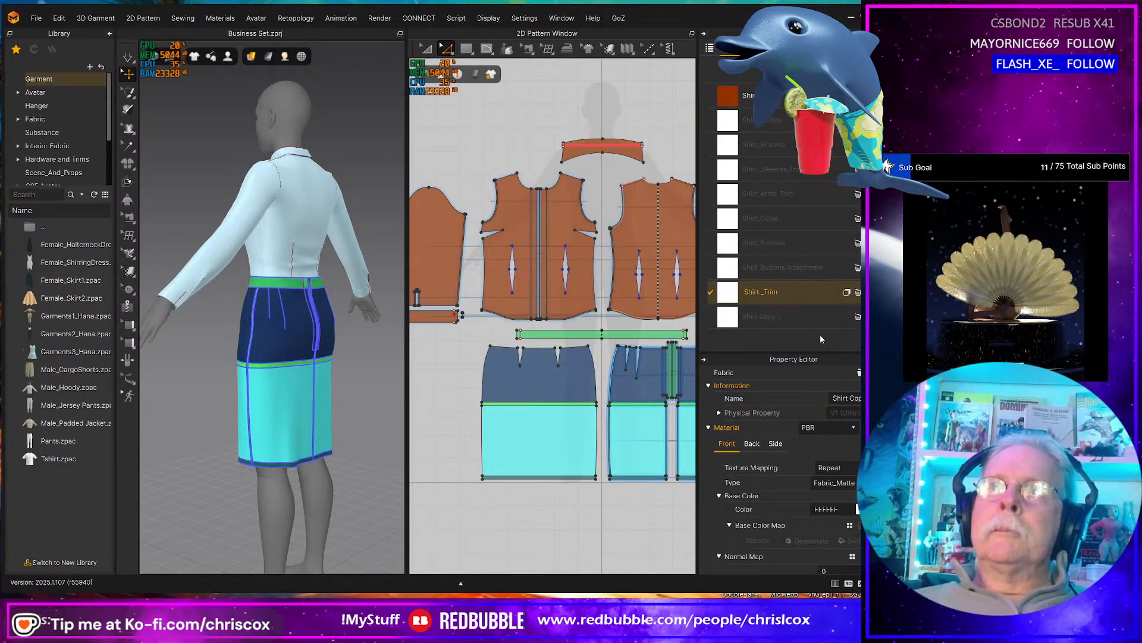
# - Rename the last fabric, Shirt Copy 7, as Shirt_Trim_Edge
pyautogui.doubleClick(763, 316)
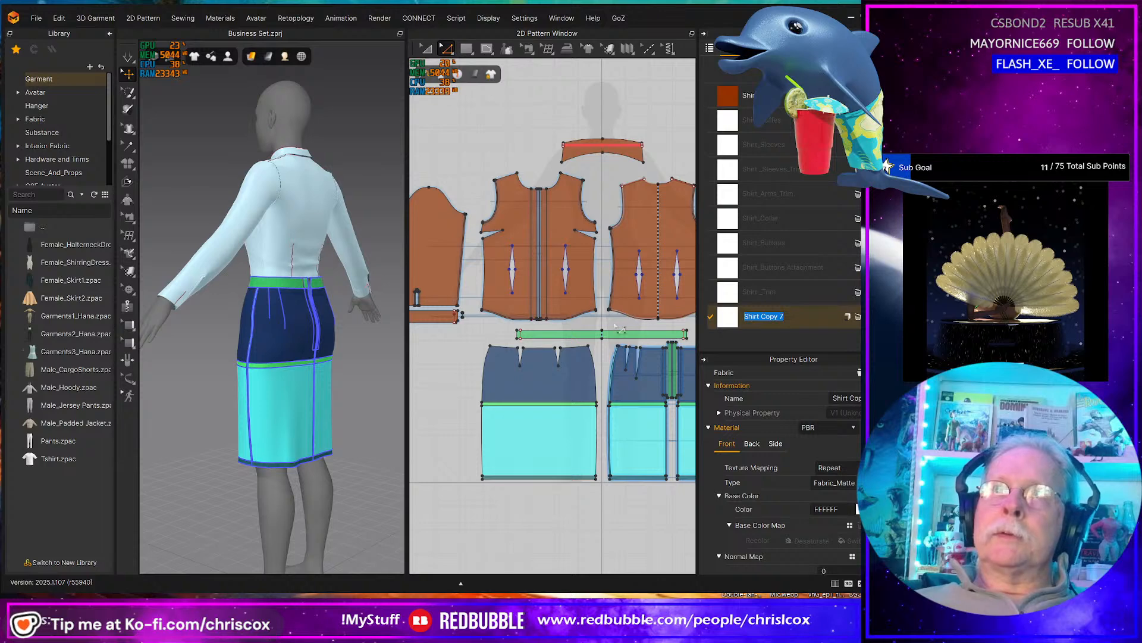
pyautogui.press('End')
pyautogui.hotkey('shift', 'Left')
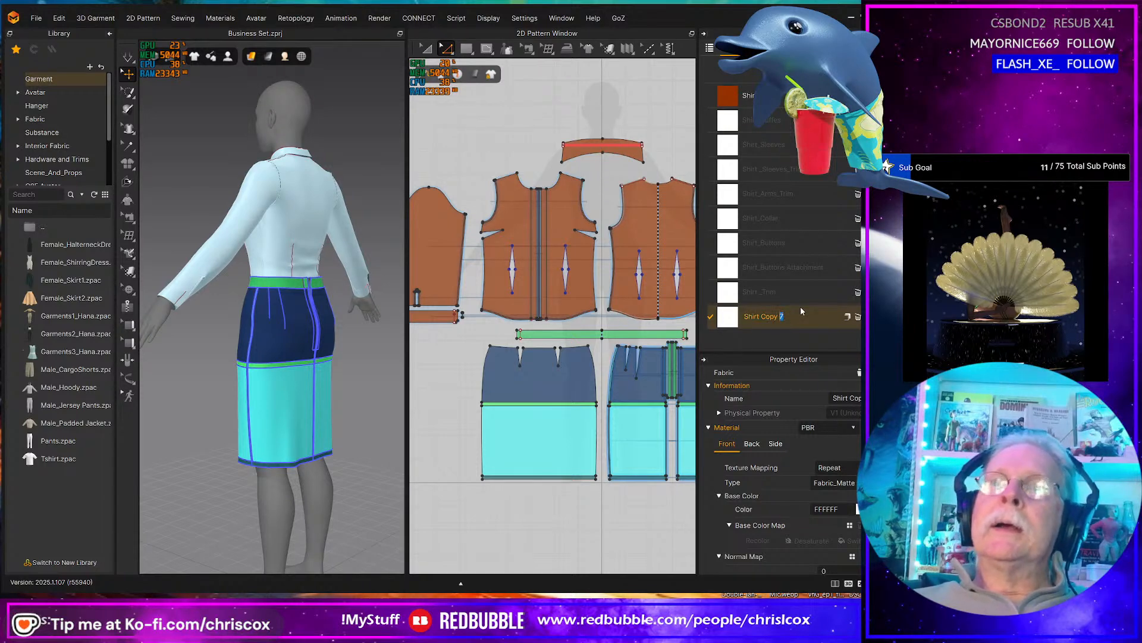
pyautogui.hotkey('shift', 'Left')
pyautogui.hotkey('shift', 'Left')
pyautogui.hotkey('shift', 'Left')
pyautogui.write('_Trim')
pyautogui.press('BackSpace')
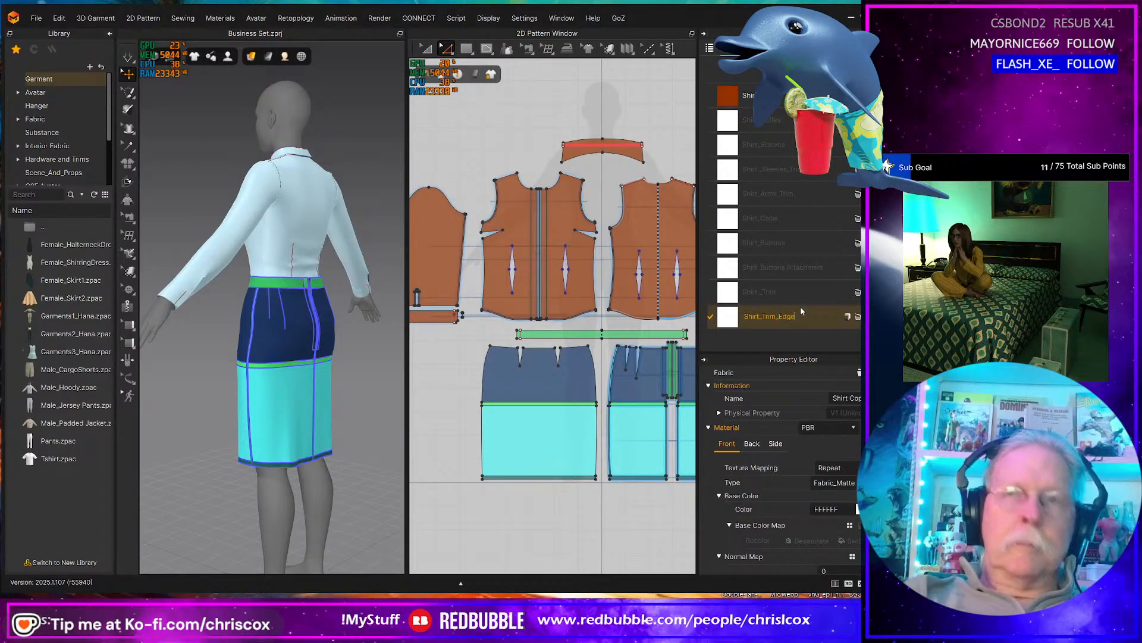
pyautogui.press('Return')
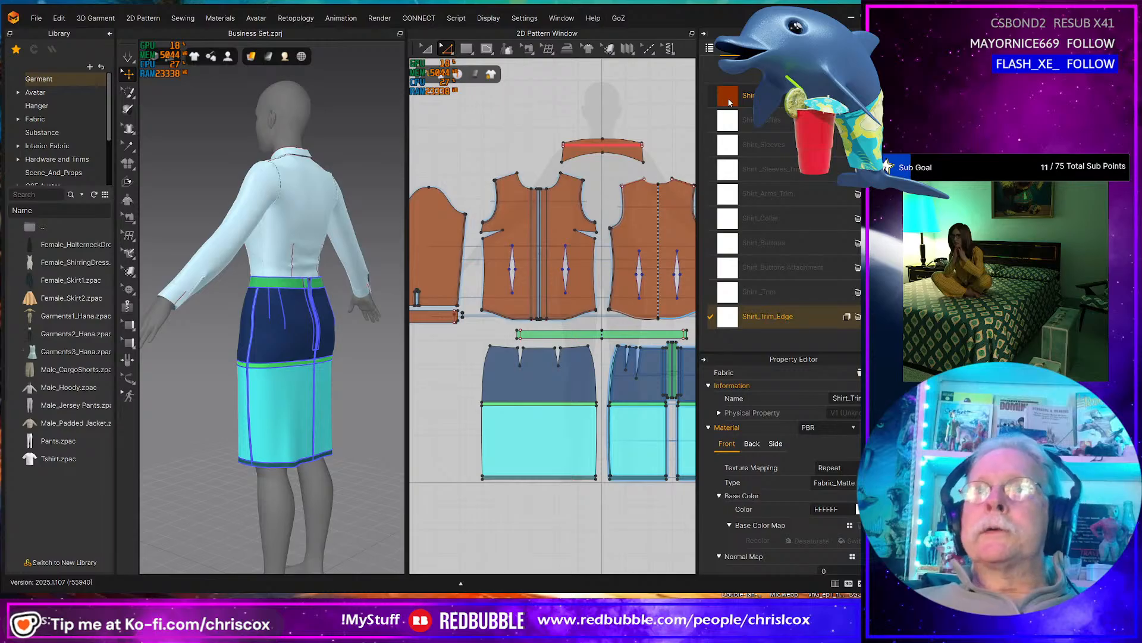
# - Set the base color of the Shirt fabric to Red 1 (F50000) and the shirt cuffs fabric to Red 2 (C40000)
pyautogui.moveTo(650, 367); pyautogui.dragTo(590, 356, button='middle')
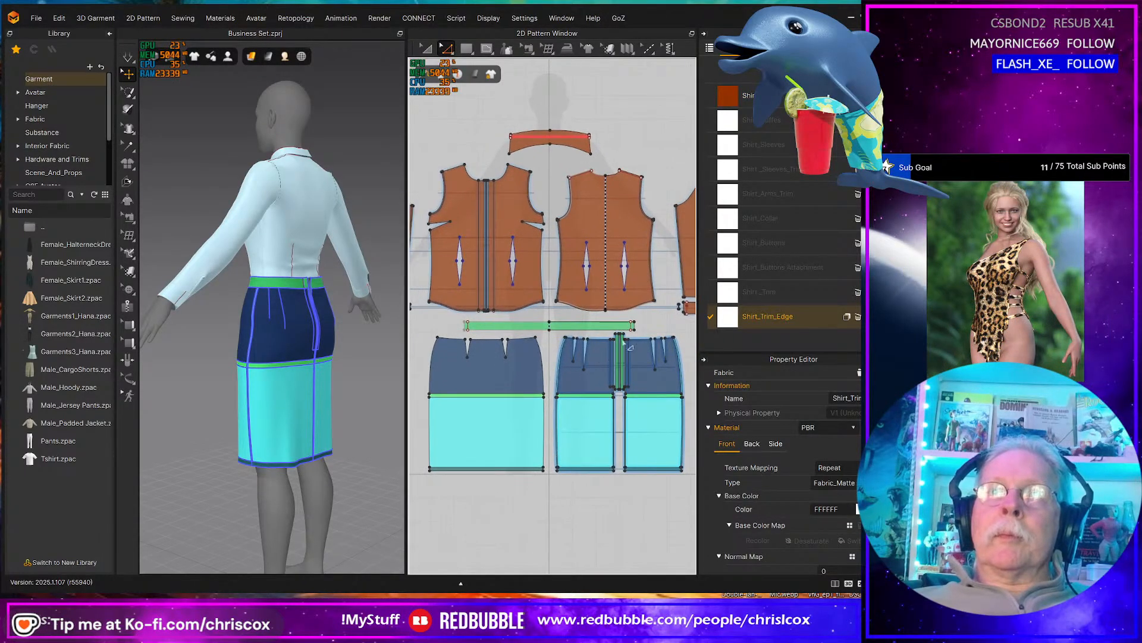
pyautogui.click(725, 97)
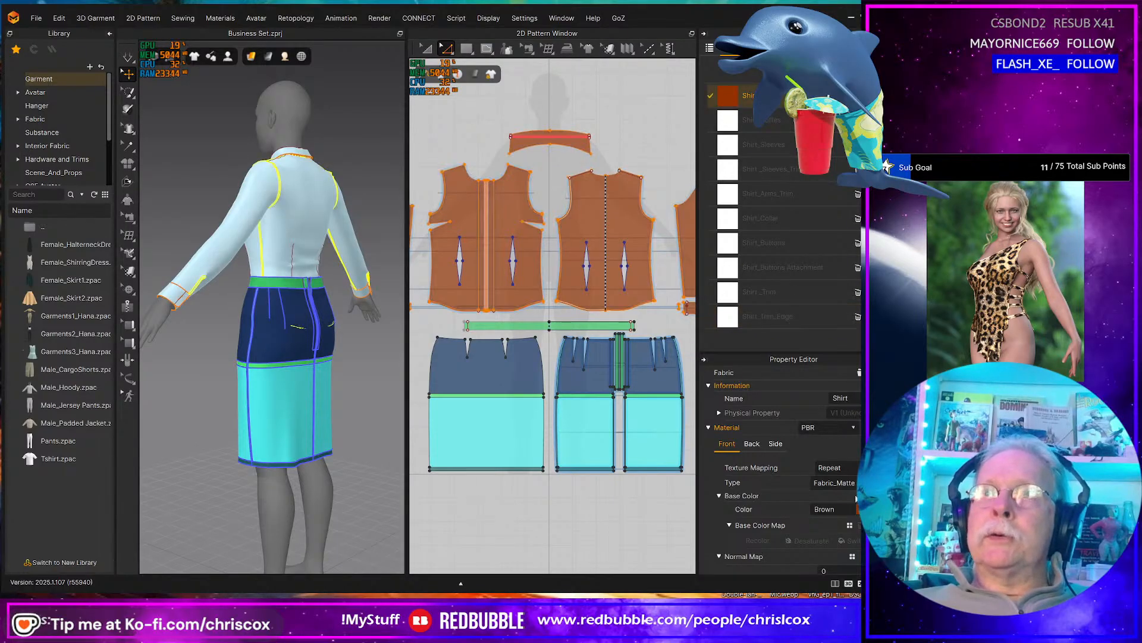
pyautogui.click(862, 510)
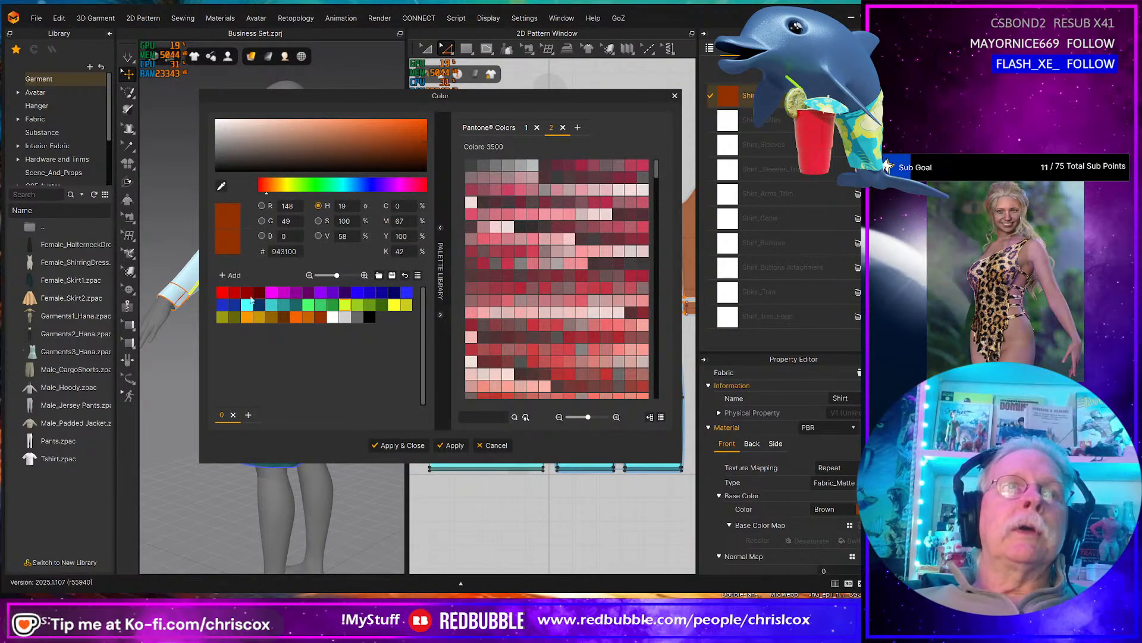
pyautogui.click(224, 293)
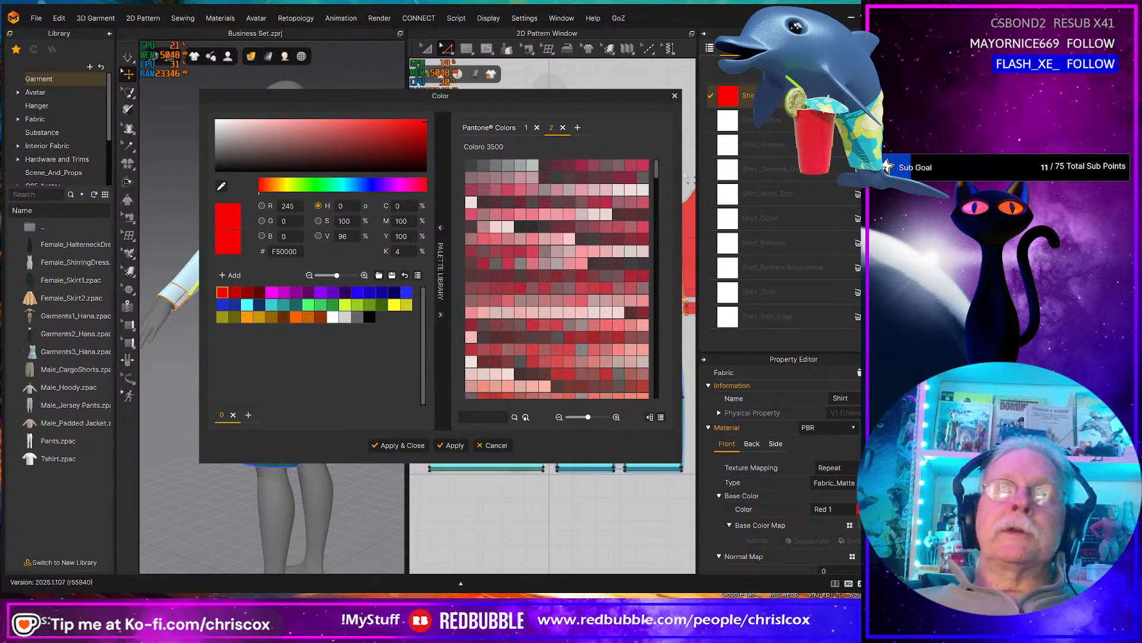
pyautogui.click(727, 121)
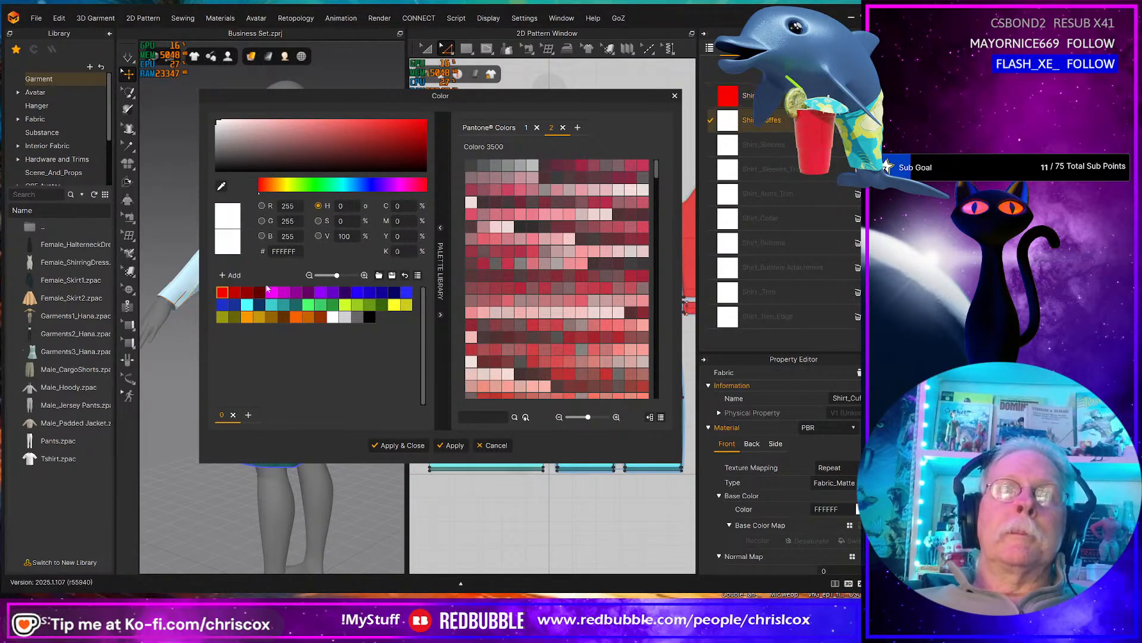
pyautogui.click(234, 292)
pyautogui.click(456, 446)
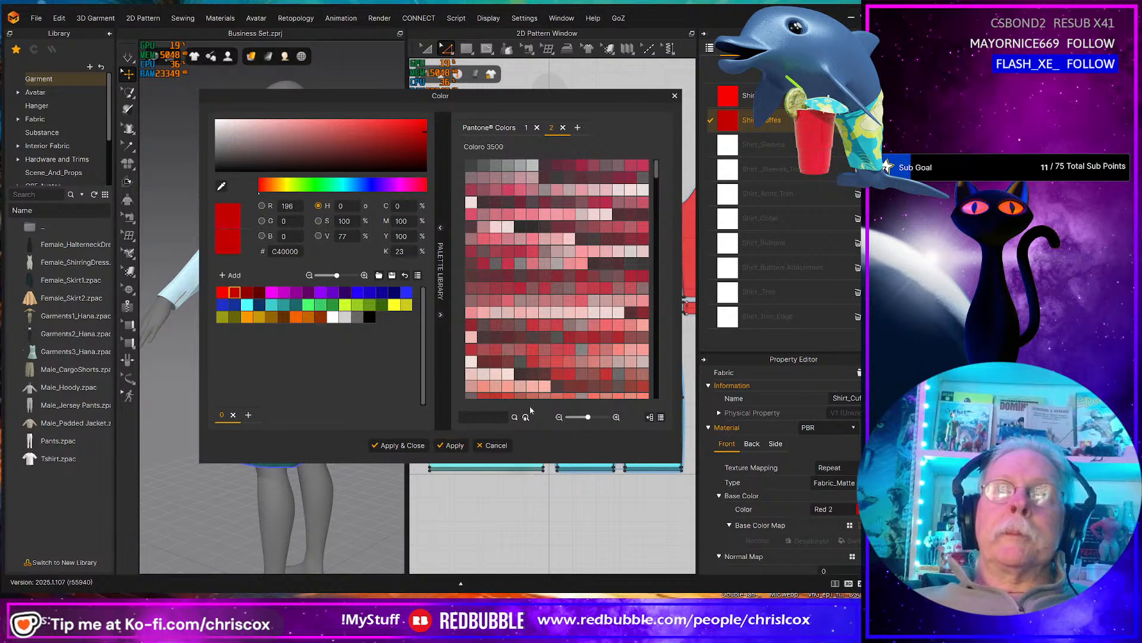
# - Set the base color of the Shirt_Sleeves fabric to Red 3 (930000)
pyautogui.click(247, 292)
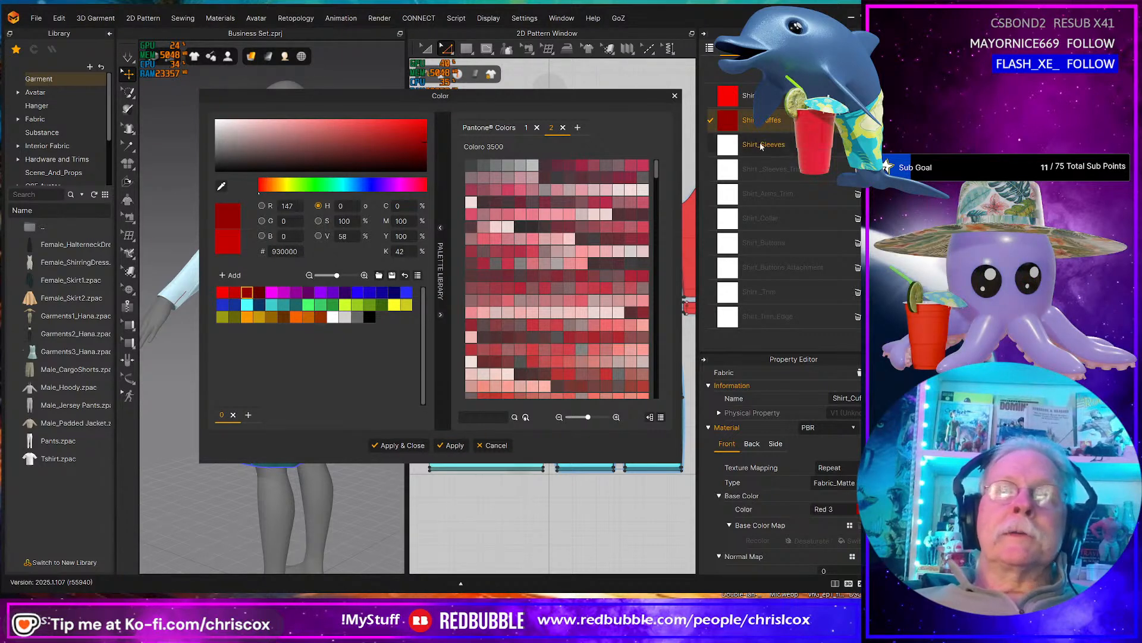
pyautogui.click(730, 150)
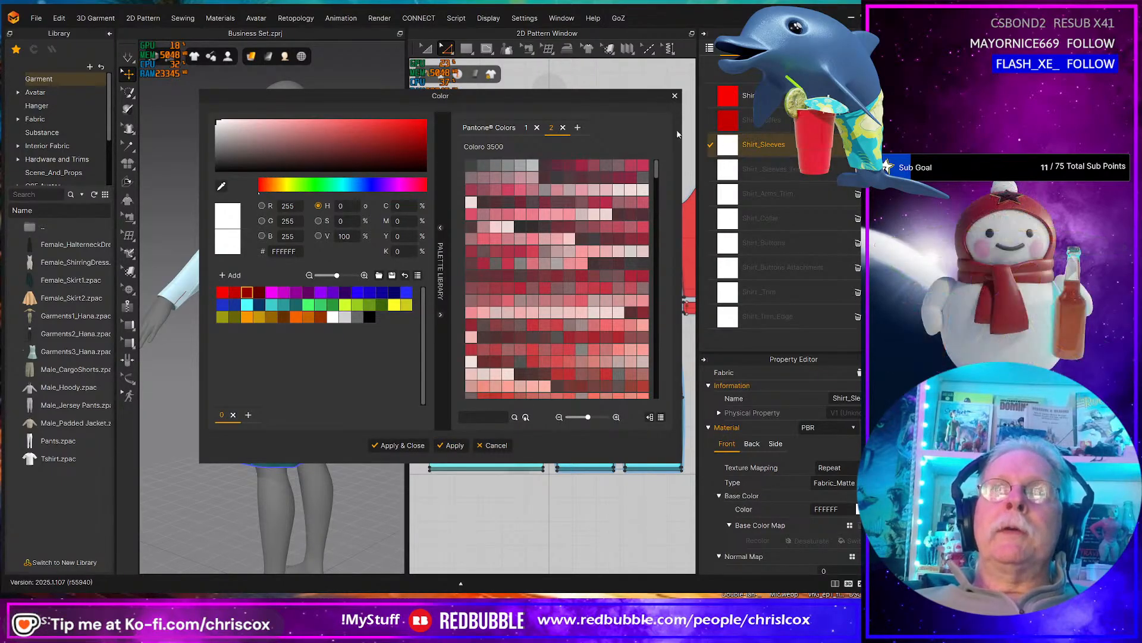
pyautogui.click(675, 96)
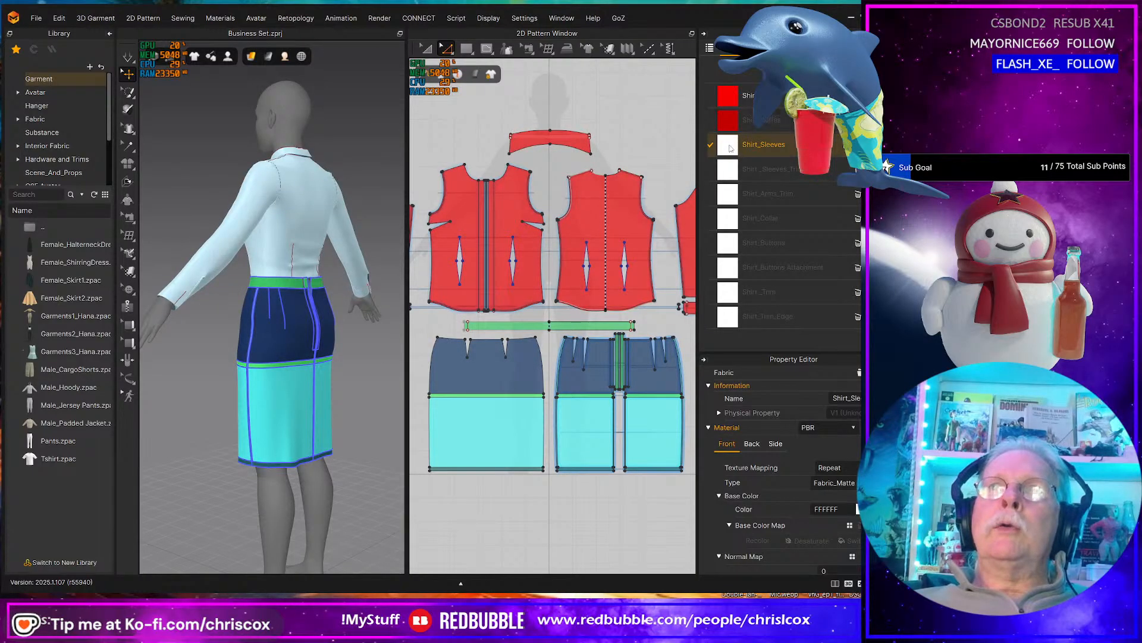
pyautogui.click(857, 509)
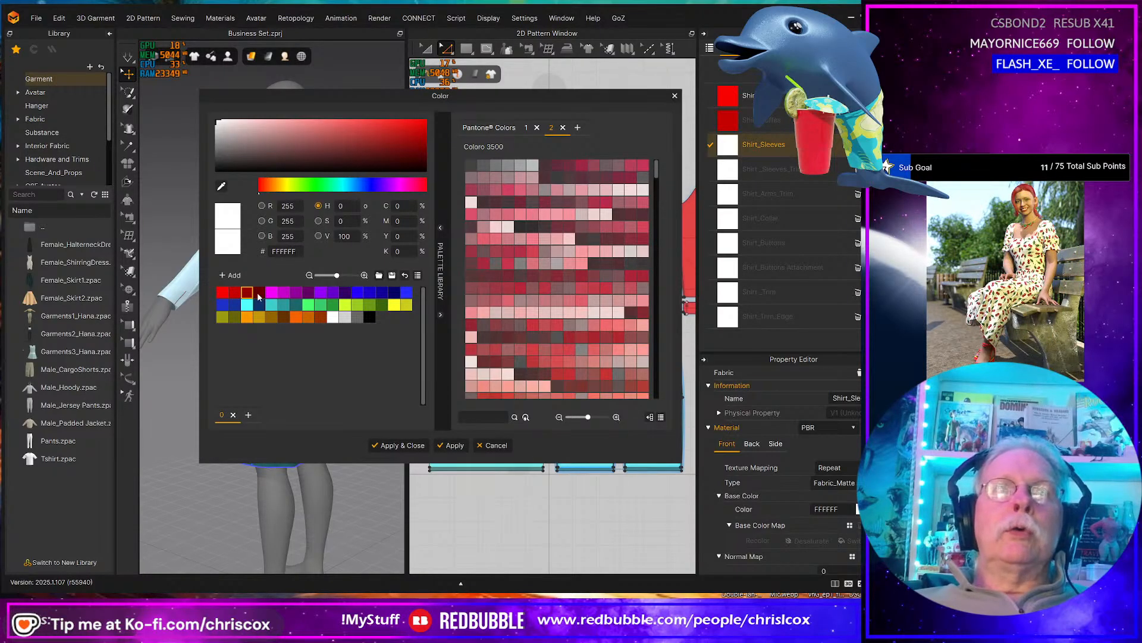
pyautogui.click(258, 295)
pyautogui.click(248, 294)
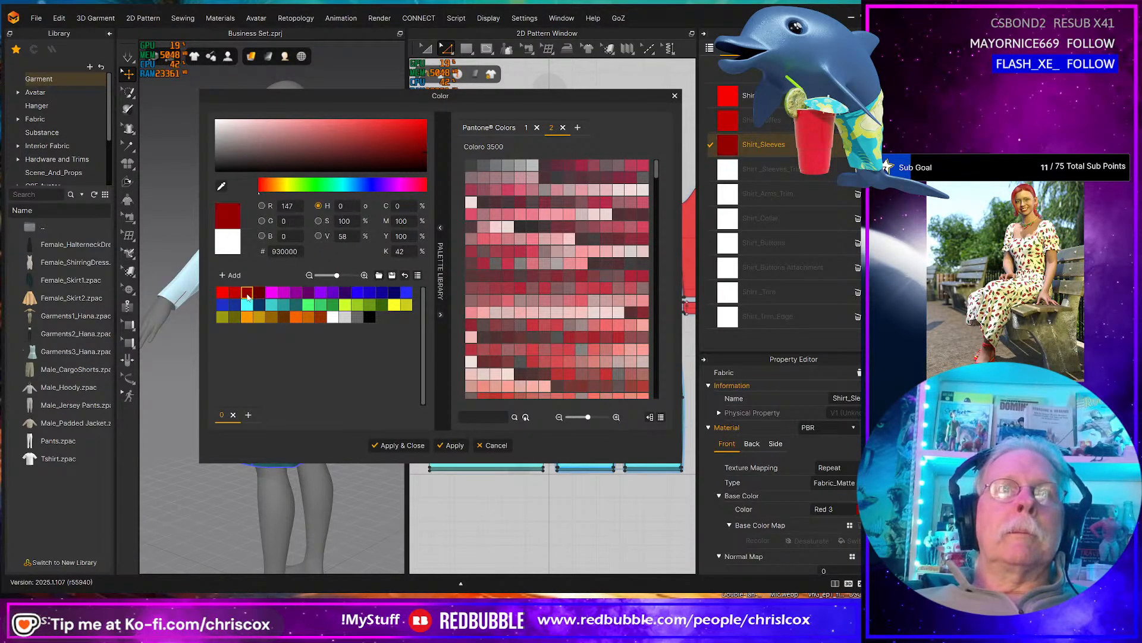
pyautogui.click(454, 445)
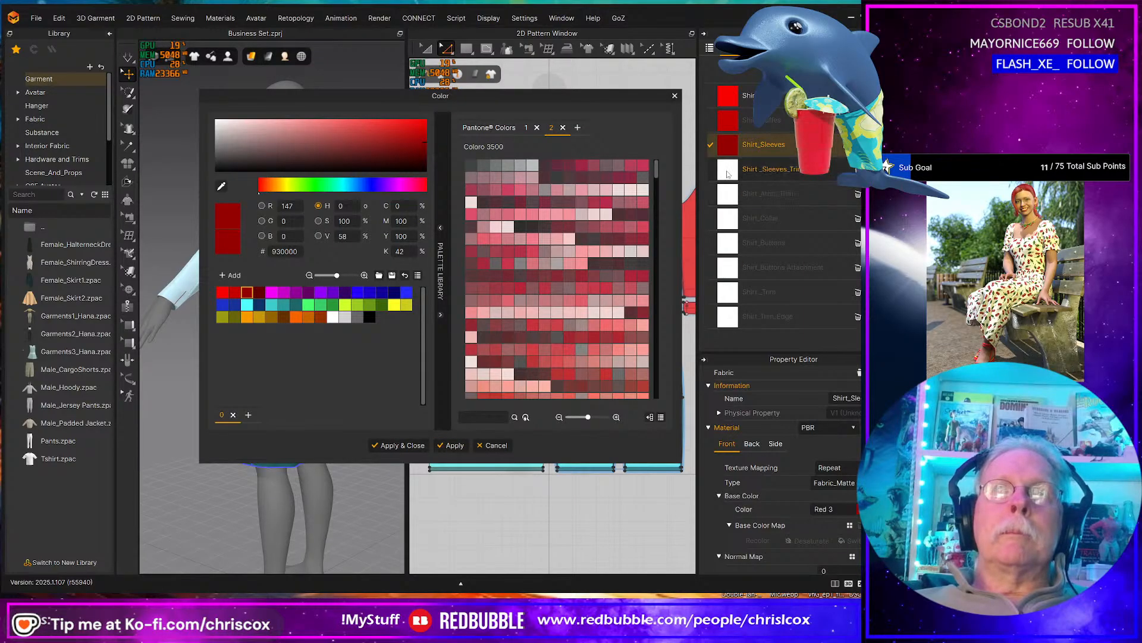
# - Set the base color of the shirt's sleeves trim fabric to Red 4 (620000)
pyautogui.click(726, 173)
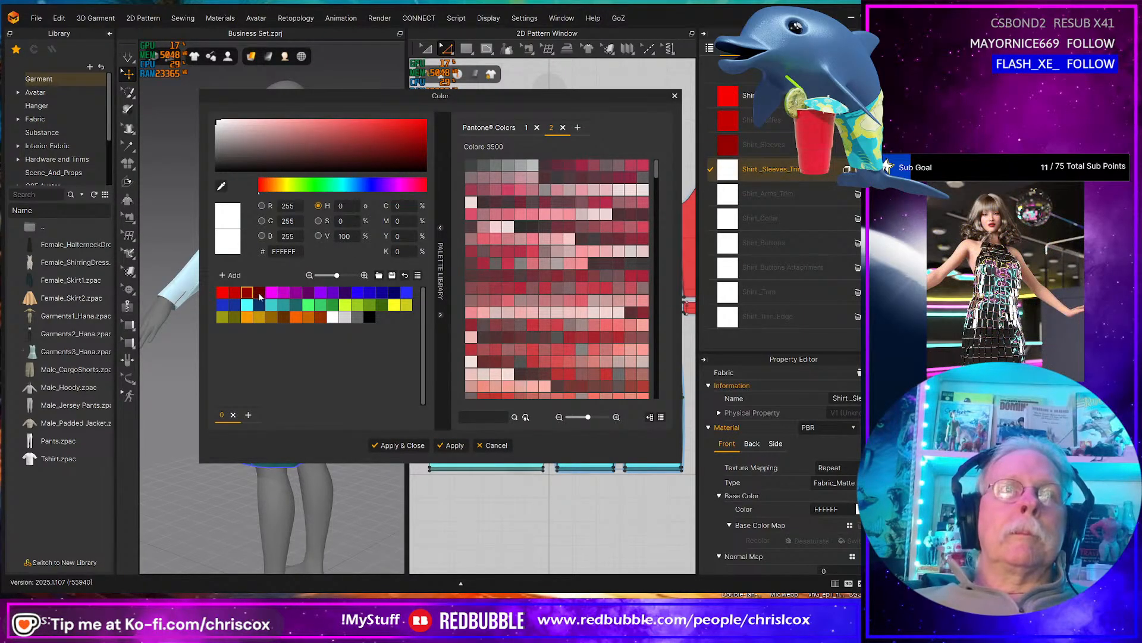
pyautogui.click(259, 295)
pyautogui.click(463, 444)
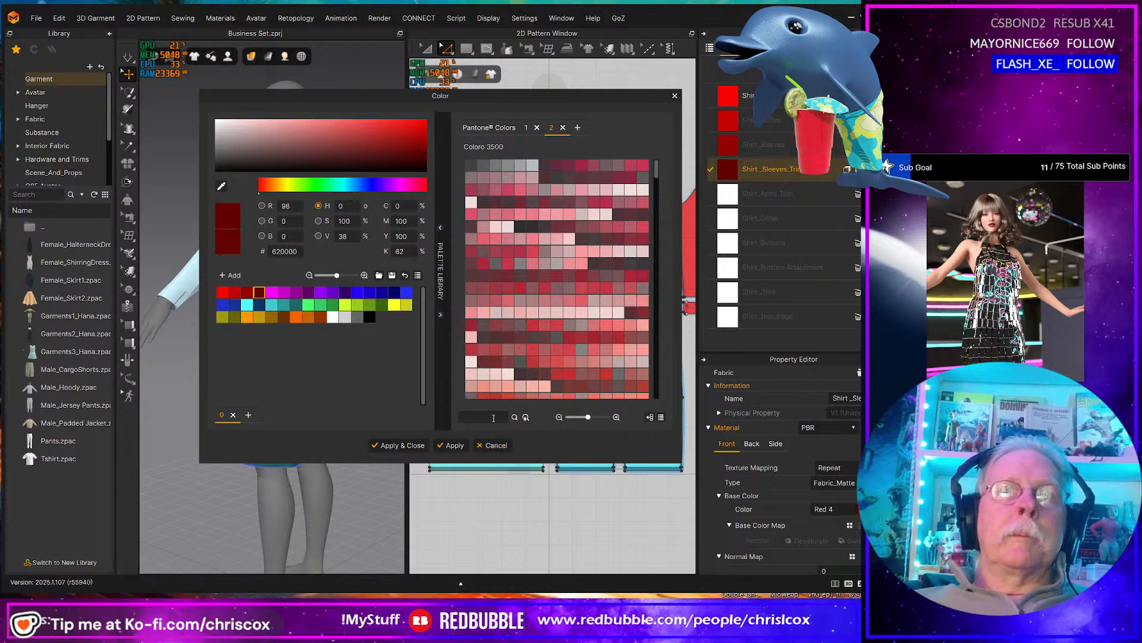
# - Set the base color of Shirt_Arms_Trim to Magenta 1 (F700FB) and Shirt_Collar to Magenta 2 (C600C9)
pyautogui.click(737, 195)
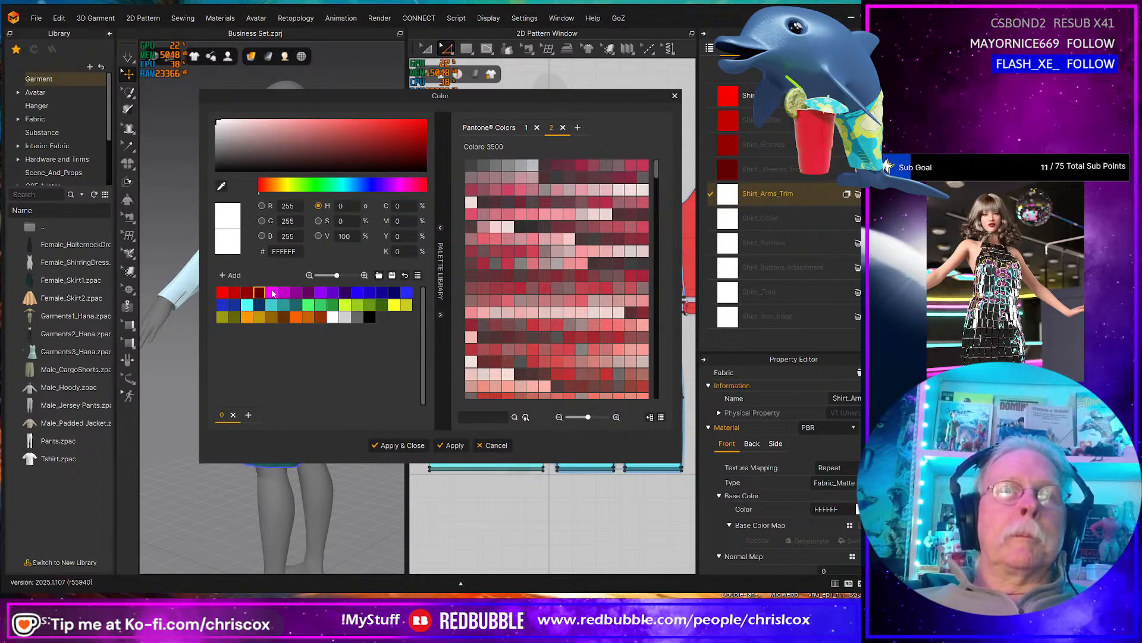
pyautogui.click(272, 292)
pyautogui.click(465, 446)
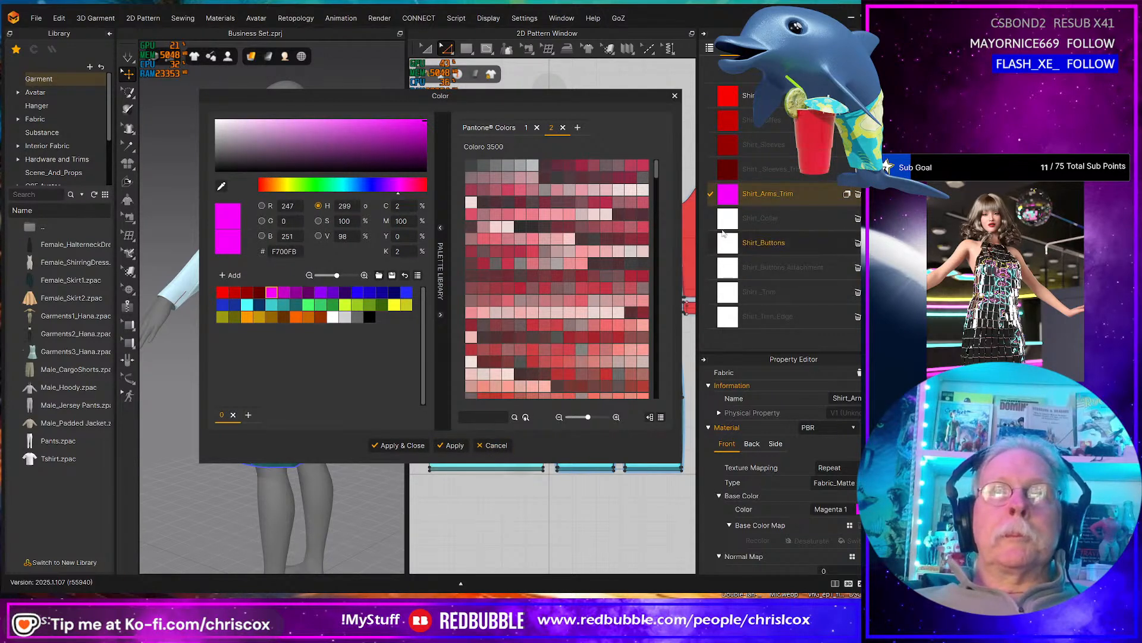
pyautogui.click(761, 218)
pyautogui.click(284, 293)
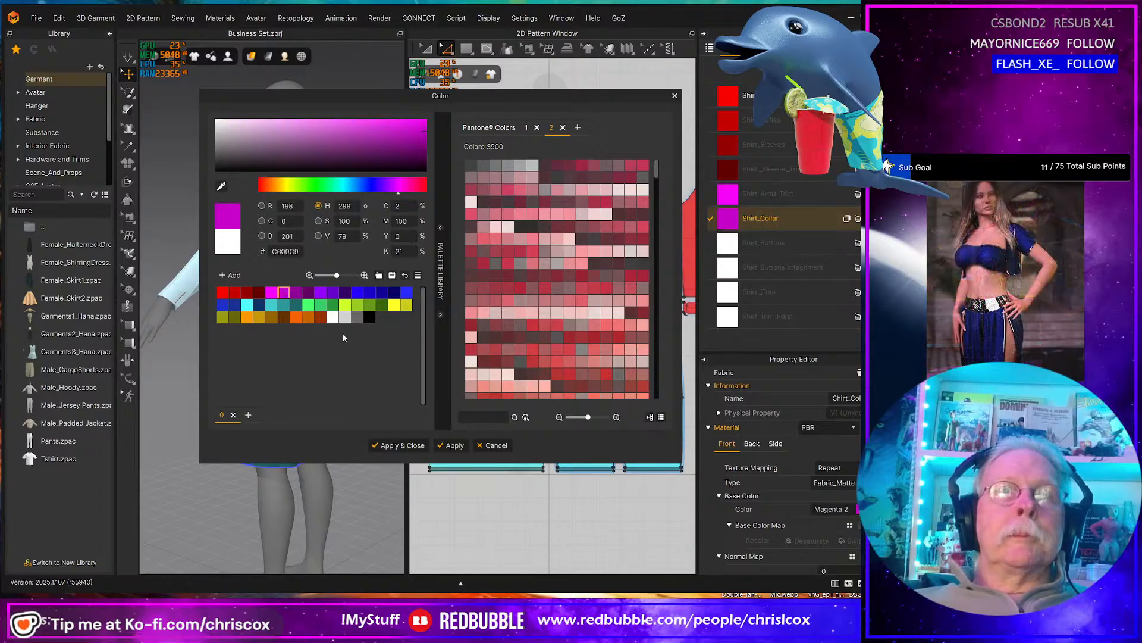
pyautogui.click(463, 449)
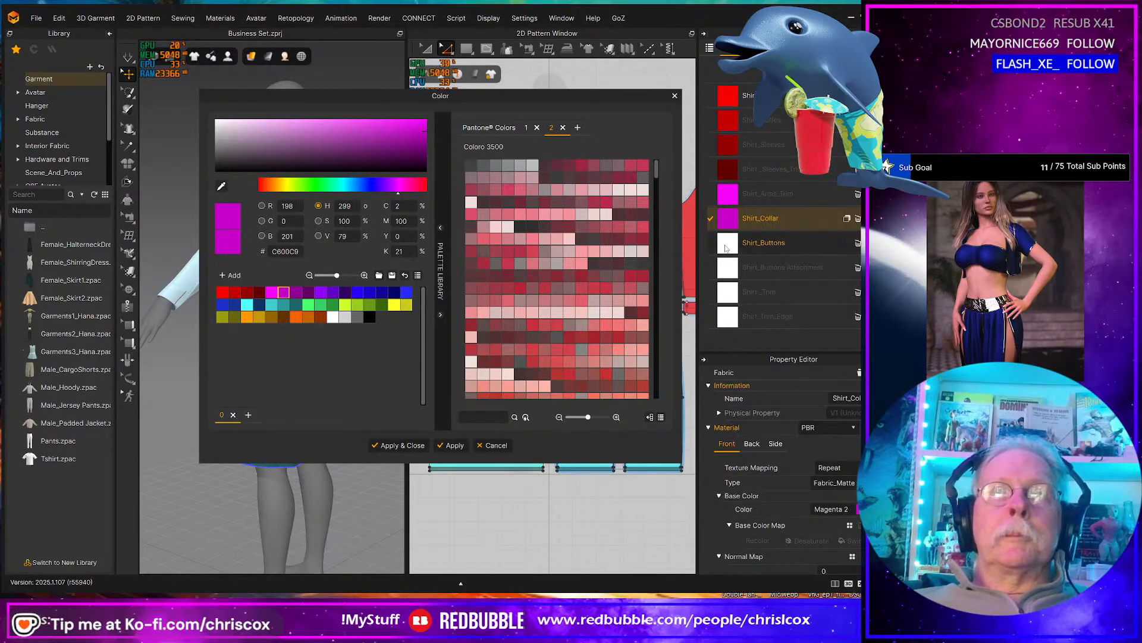
# - Set the base color of Shirt_Buttons to Magenta 3 (920097) and Shirt_Buttons Attachment to Magenta 4 (620064)
pyautogui.click(763, 242)
pyautogui.click(296, 292)
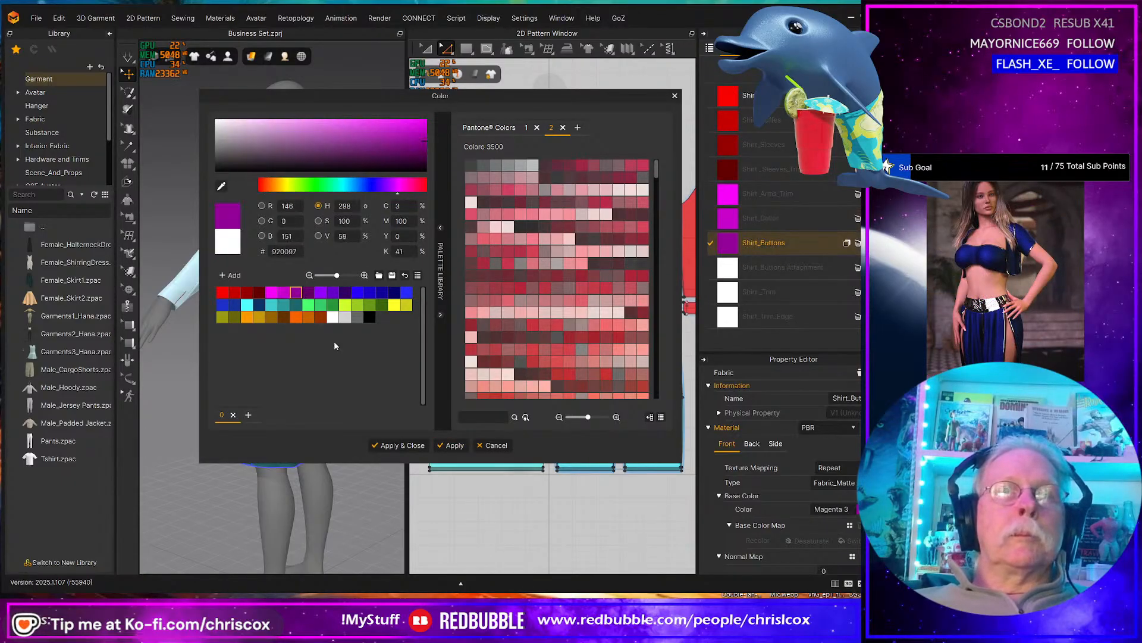
pyautogui.click(450, 446)
pyautogui.click(728, 273)
pyautogui.click(308, 292)
pyautogui.click(453, 445)
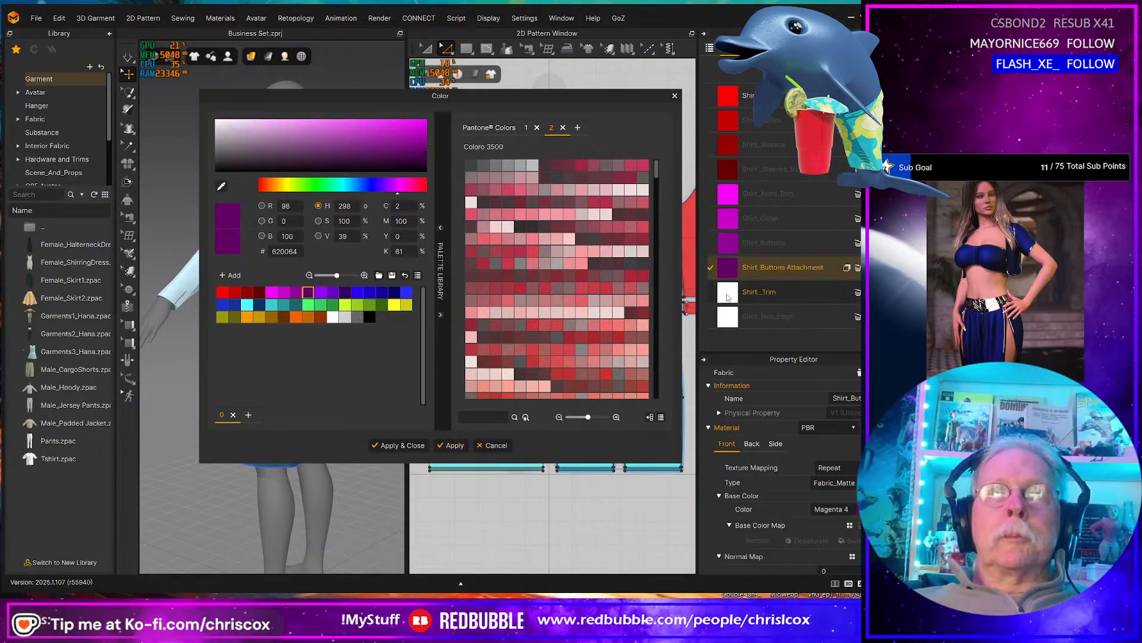
# - Set the Shirt_Trim fabric colour to Violet 1 (9300FC) and the Shirt_Trim_Edge fabric colour to Violet 2 (6500CA)
pyautogui.click(729, 291)
pyautogui.click(320, 292)
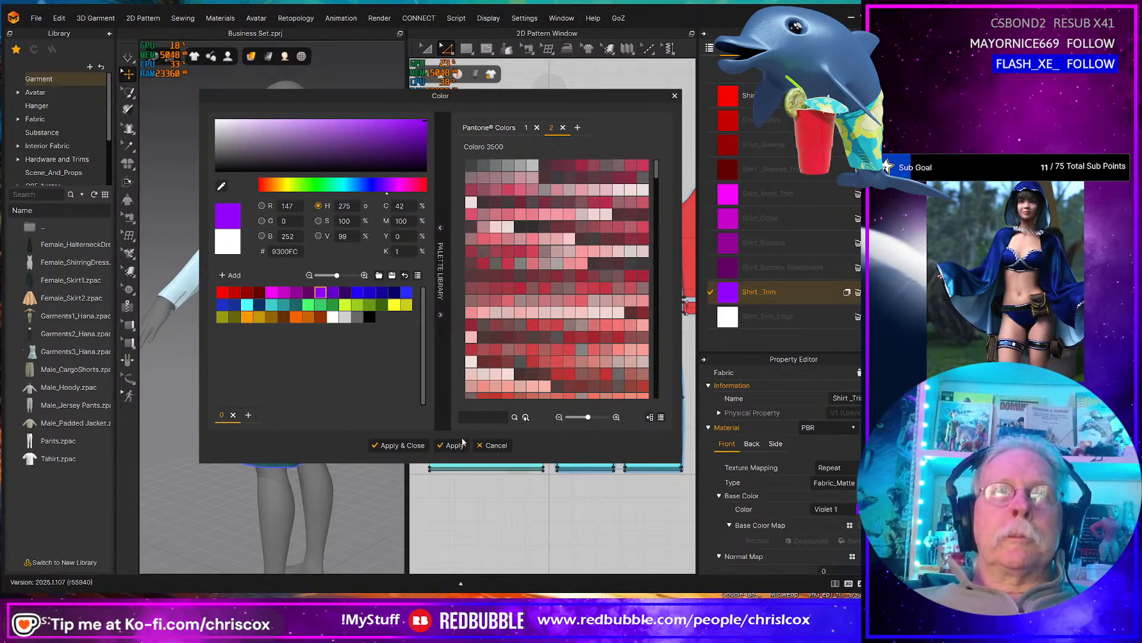
pyautogui.click(452, 445)
pyautogui.click(729, 316)
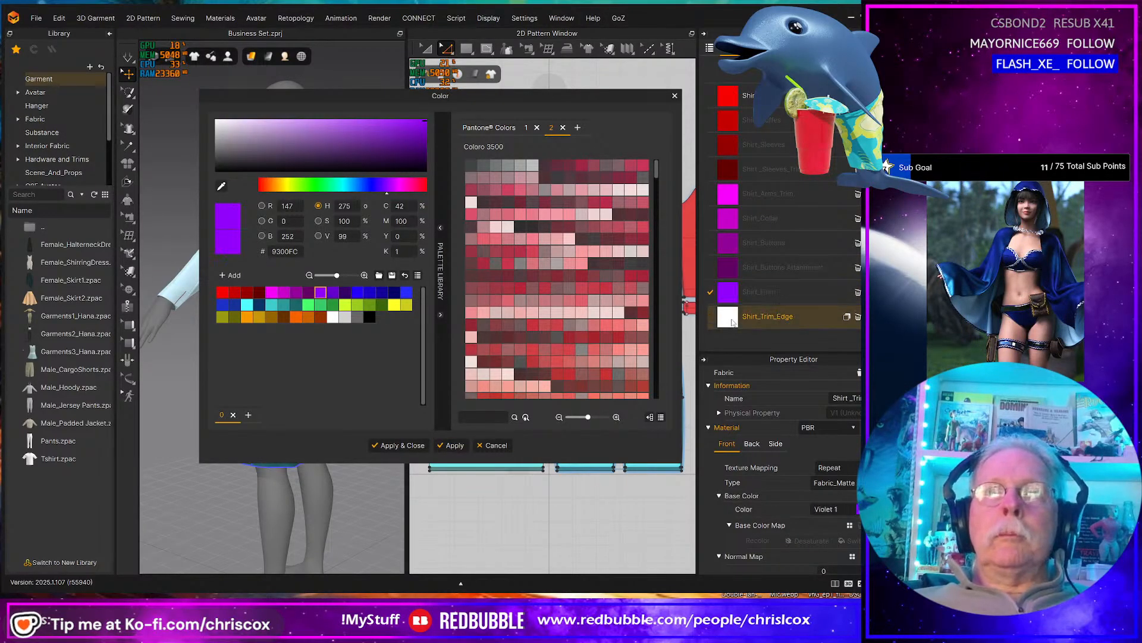
pyautogui.click(333, 292)
pyautogui.click(453, 446)
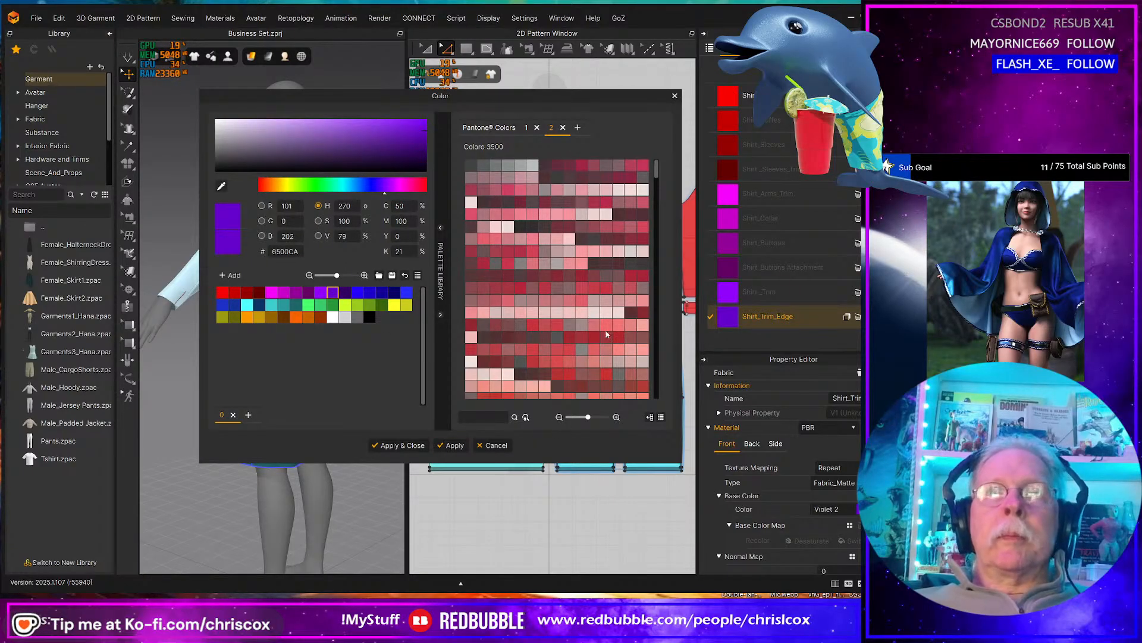
pyautogui.click(674, 96)
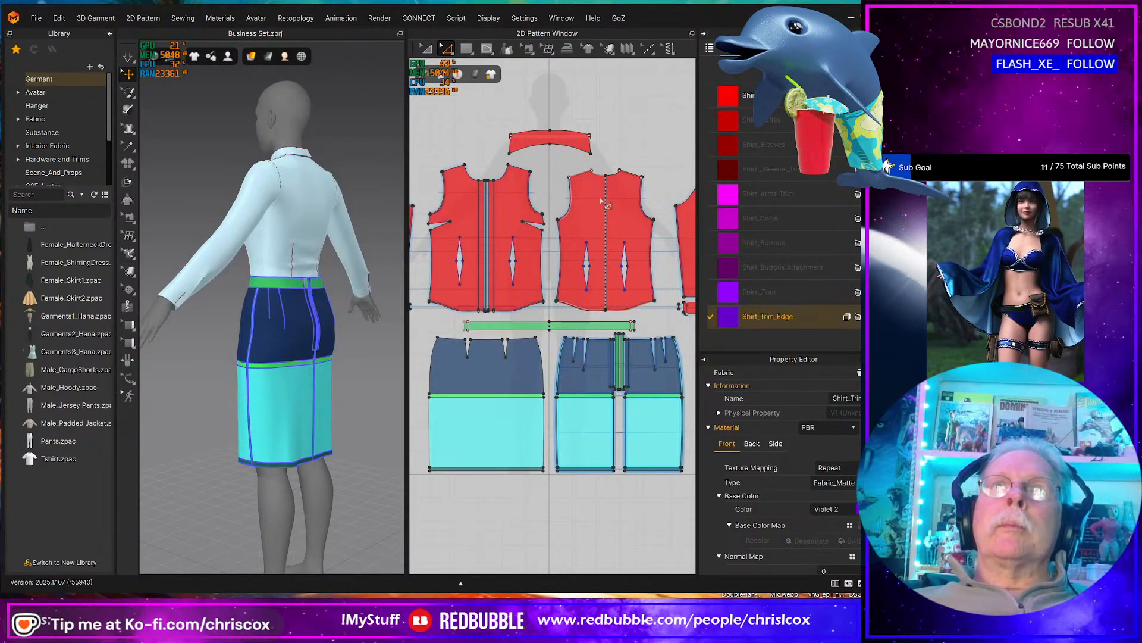
# - Duplicate the Shirt_Cuffes fabric and rename the copy Shirt_Cuffs_Attachments
pyautogui.scroll(-2, 606, 224)
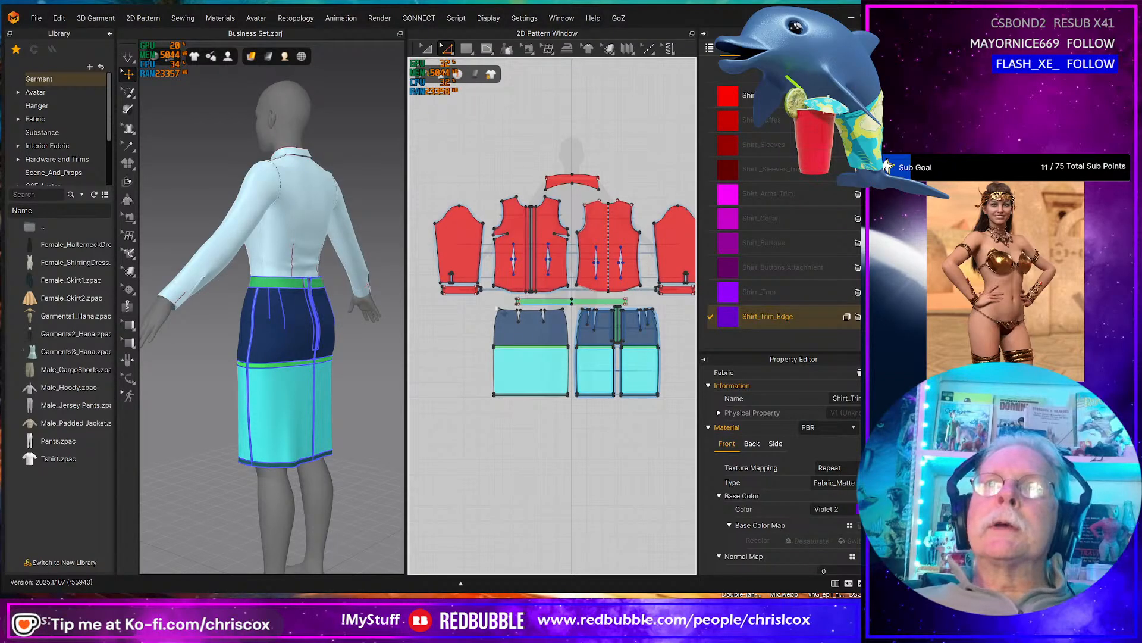
pyautogui.scroll(5, 462, 295)
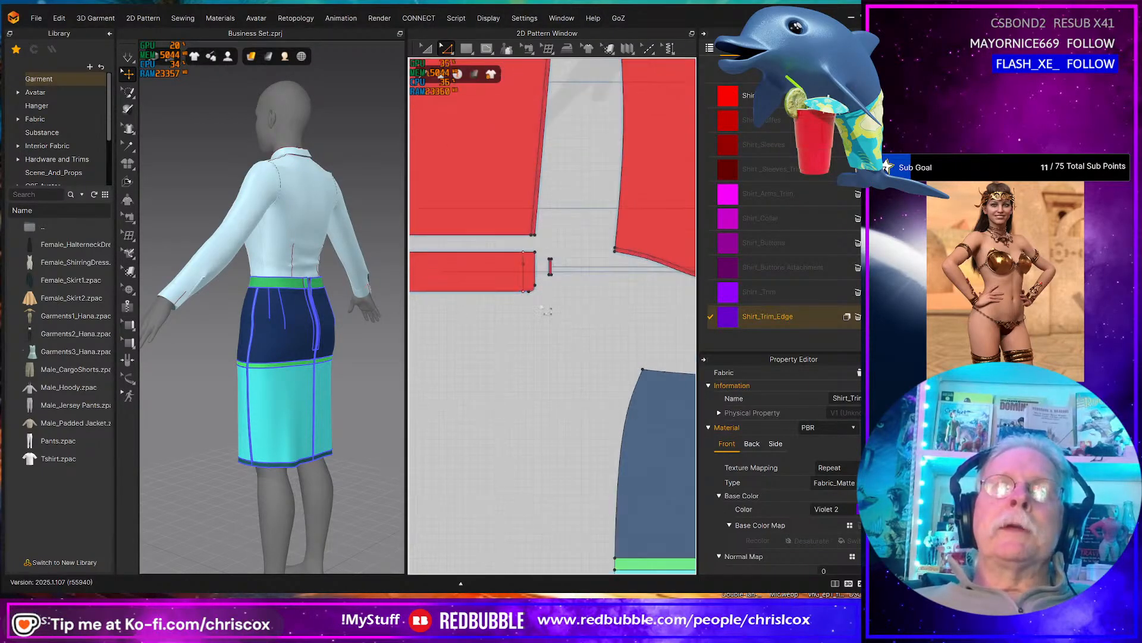
pyautogui.click(776, 122)
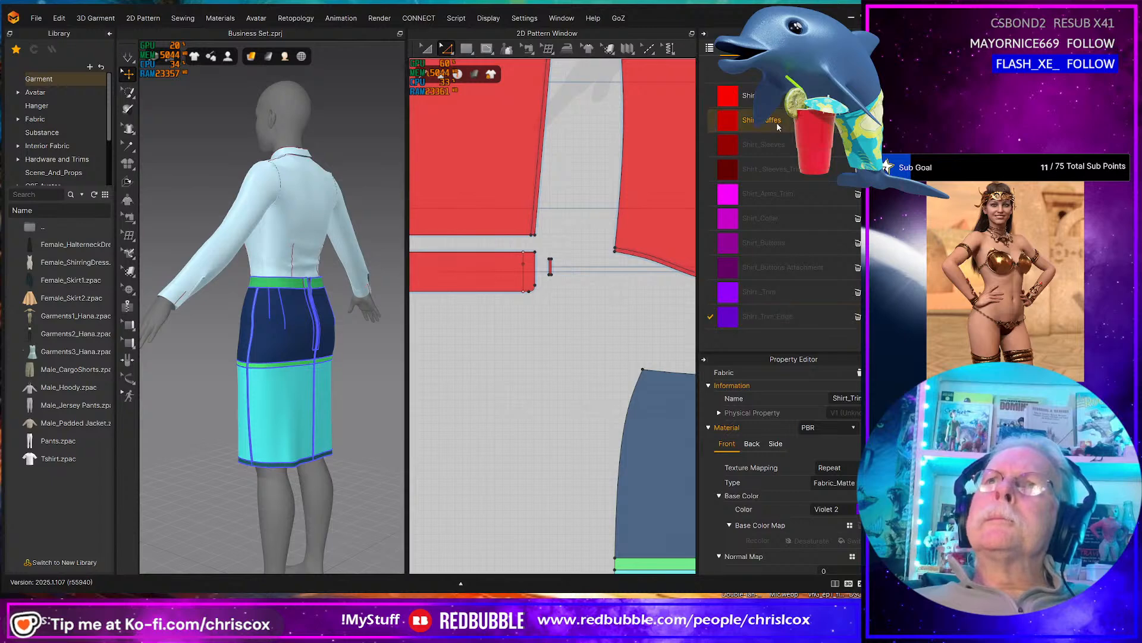
pyautogui.click(847, 120)
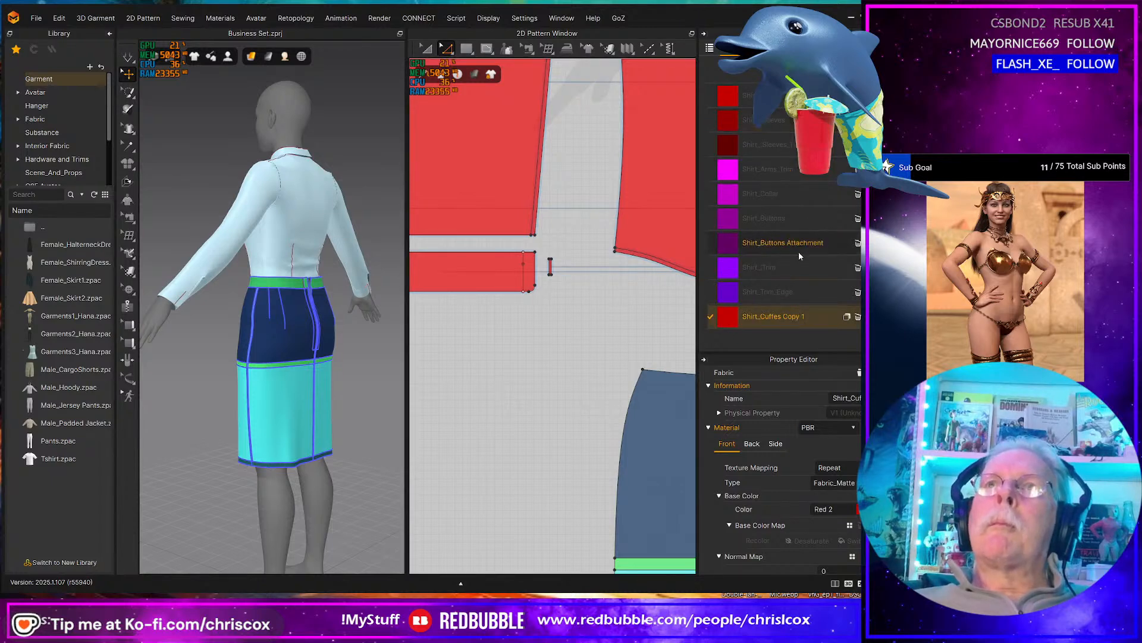
pyautogui.doubleClick(776, 318)
pyautogui.click(776, 317)
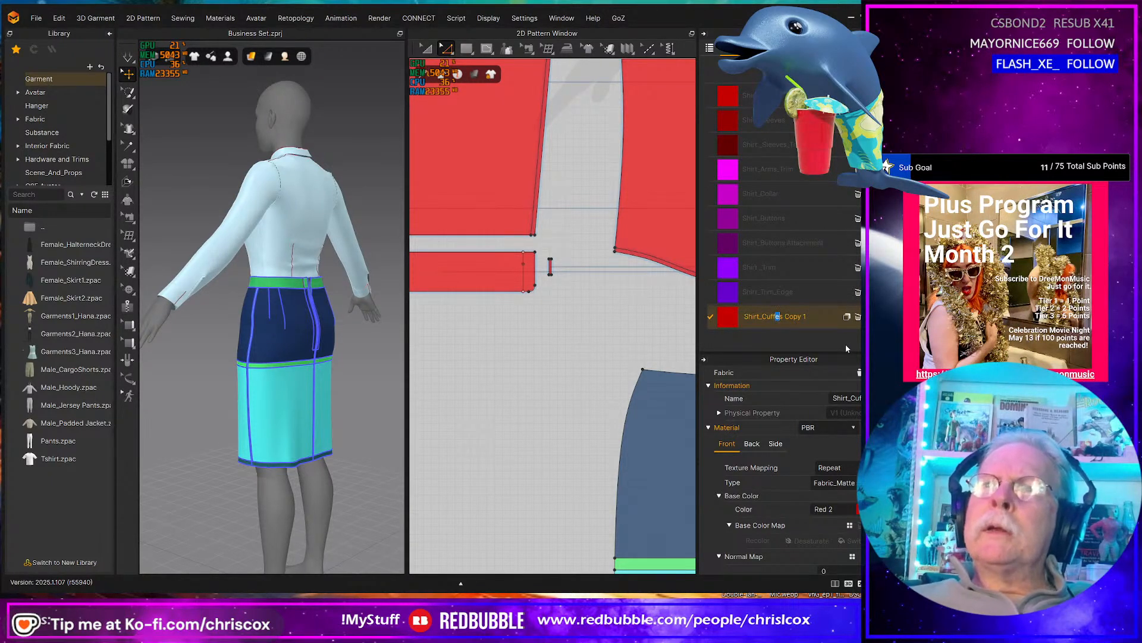
pyautogui.press('Delete')
pyautogui.hotkey('shift', 'End')
pyautogui.write('_A')
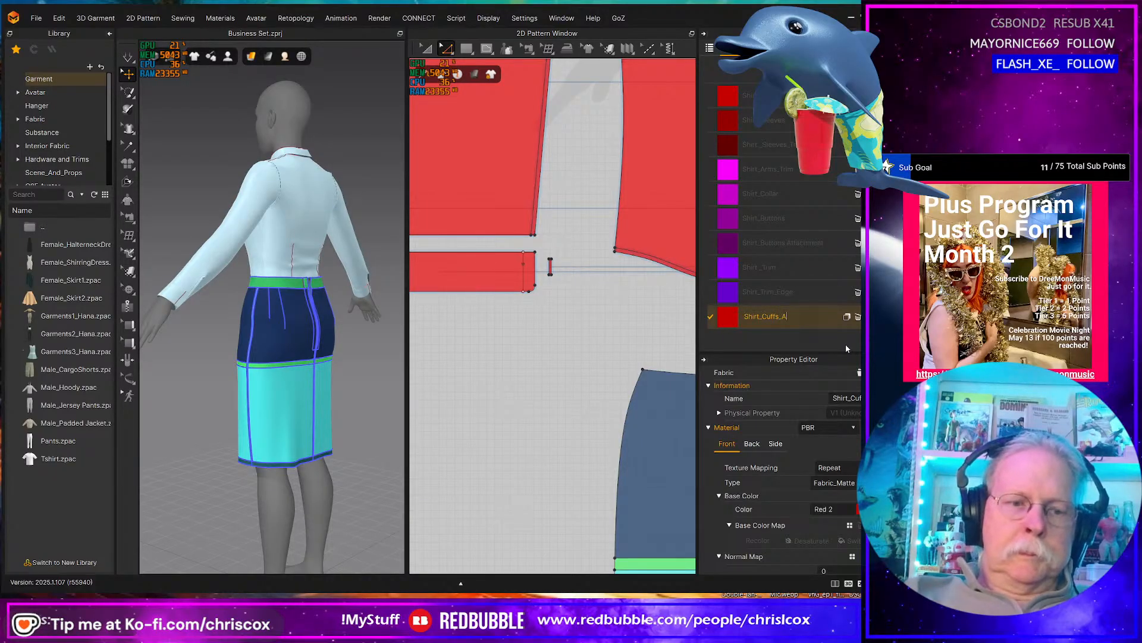
pyautogui.write('ttachments')
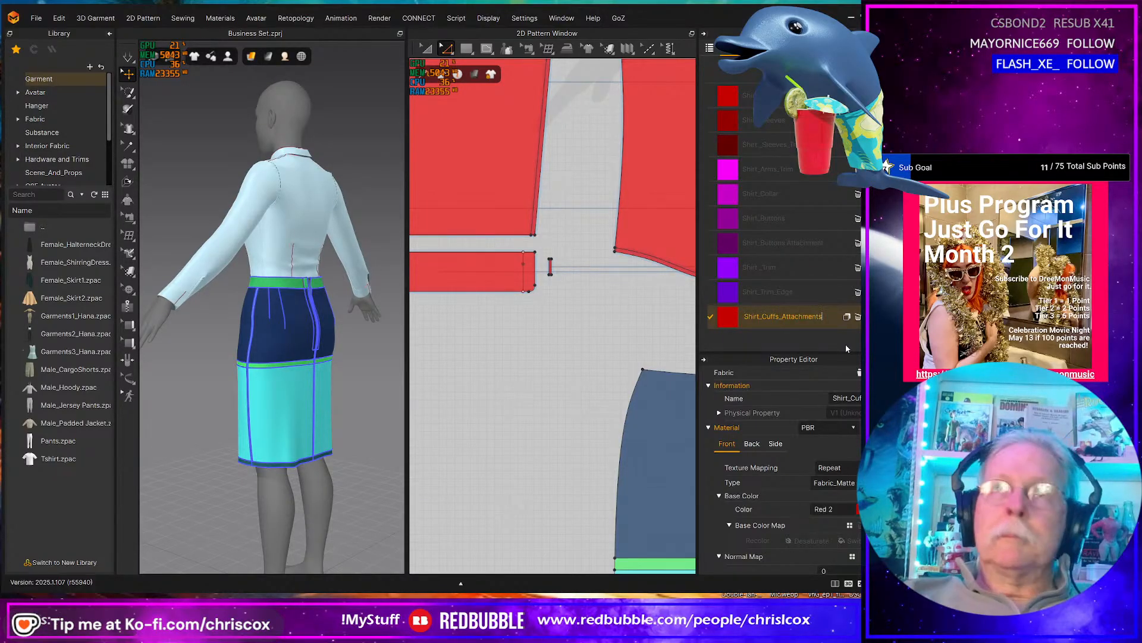
pyautogui.press('Return')
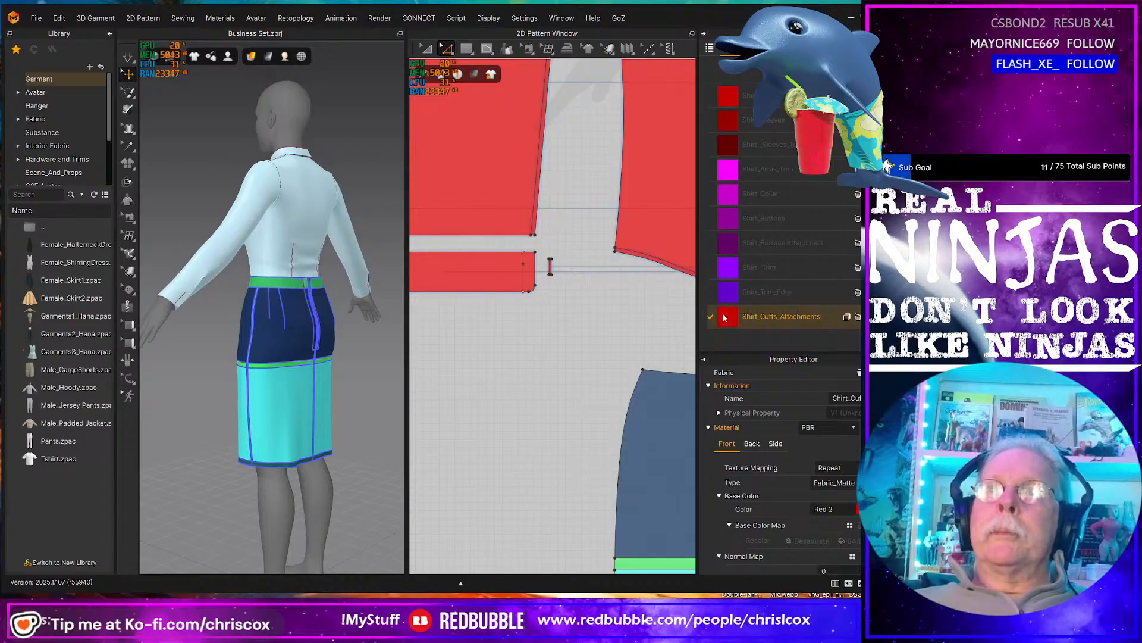
# - Set the base colour of the Shirt_Cuffs_Attachments fabric to Orange 5 (F66200)
pyautogui.click(859, 509)
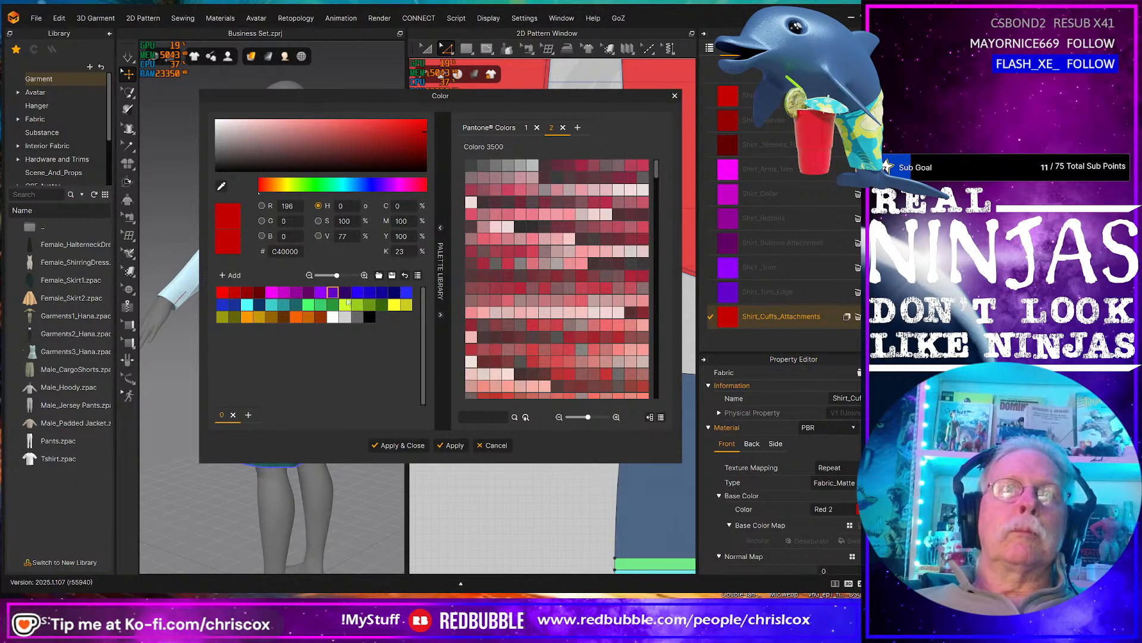
pyautogui.click(296, 317)
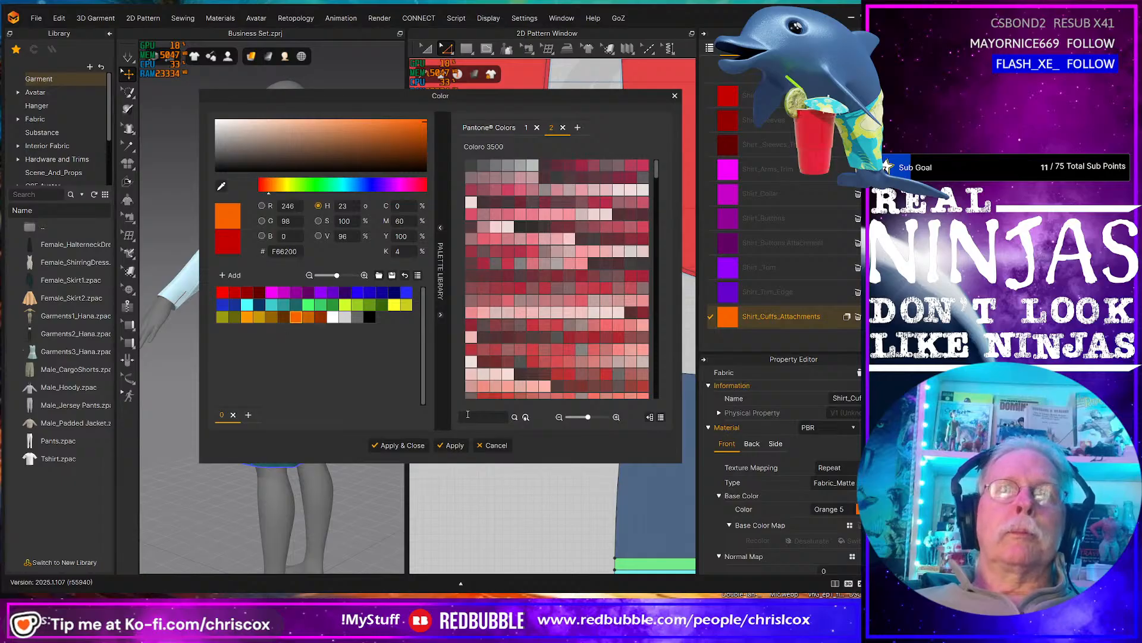
pyautogui.click(452, 445)
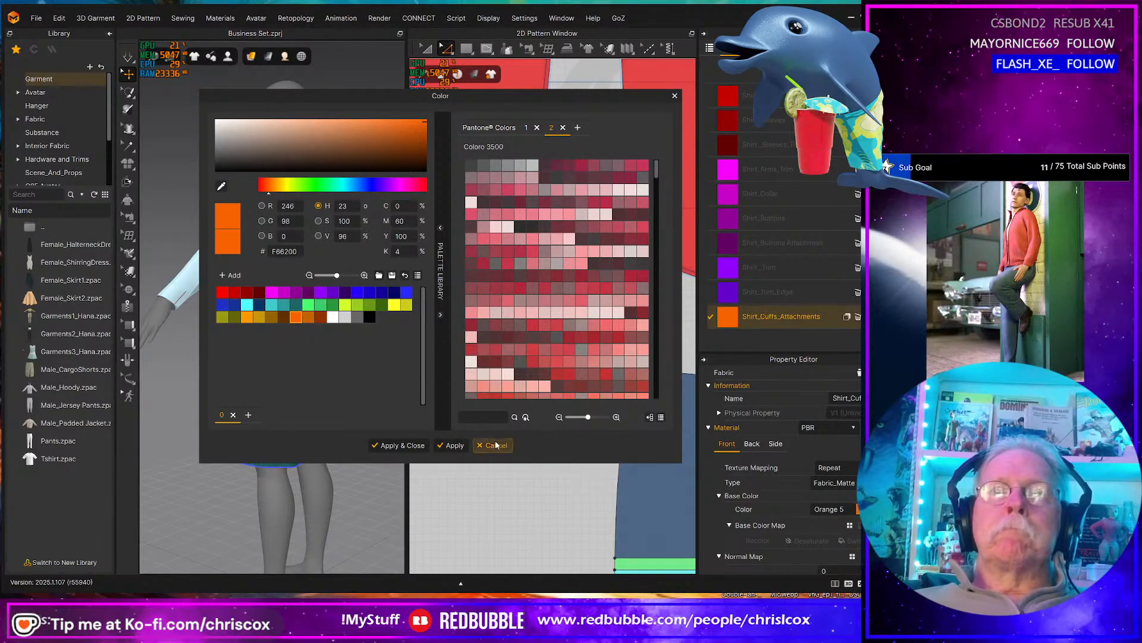
pyautogui.click(399, 445)
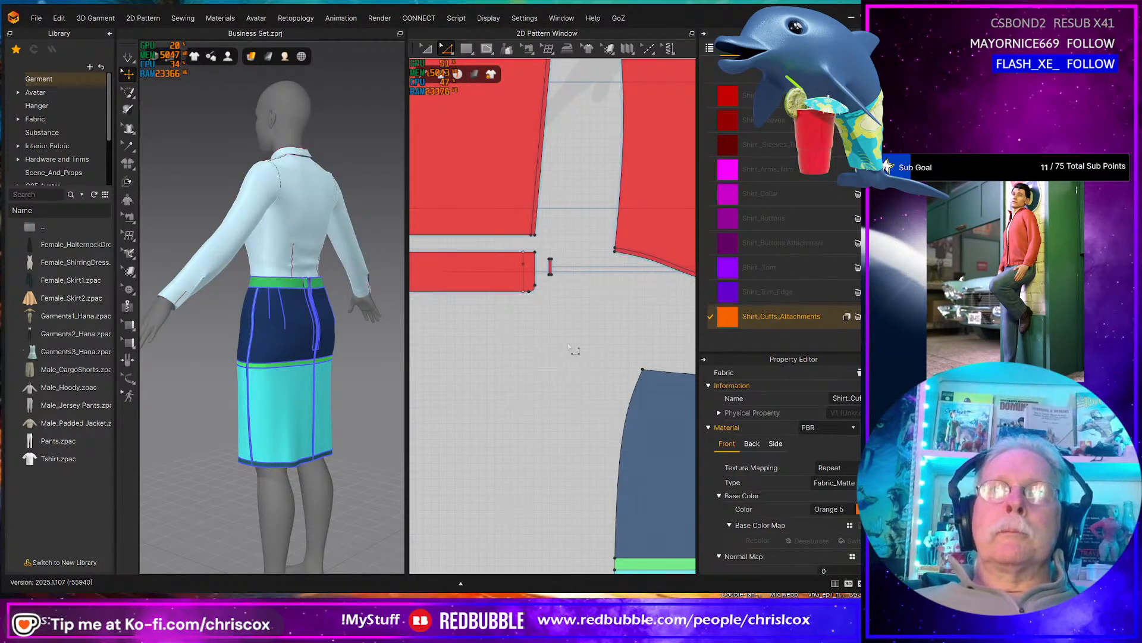
# - Assign the Shirt_Cuffs_Attachments fabric to the small attachment pattern piece beside the sleeve cuff
pyautogui.press('a')
pyautogui.click(551, 266)
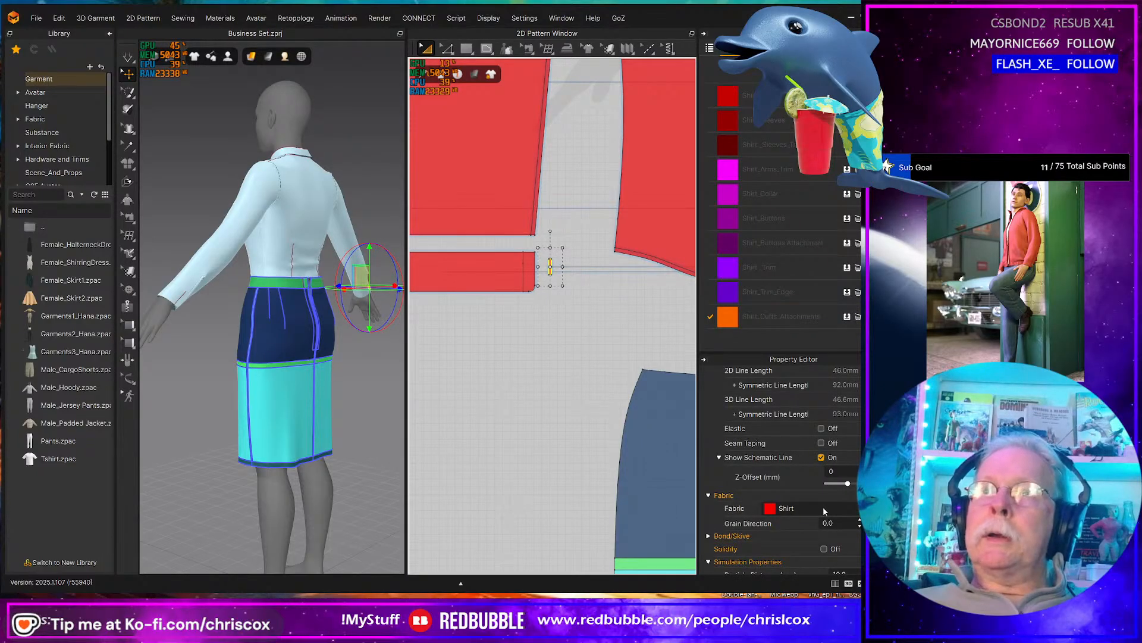
pyautogui.click(815, 508)
pyautogui.scroll(-5, 826, 588)
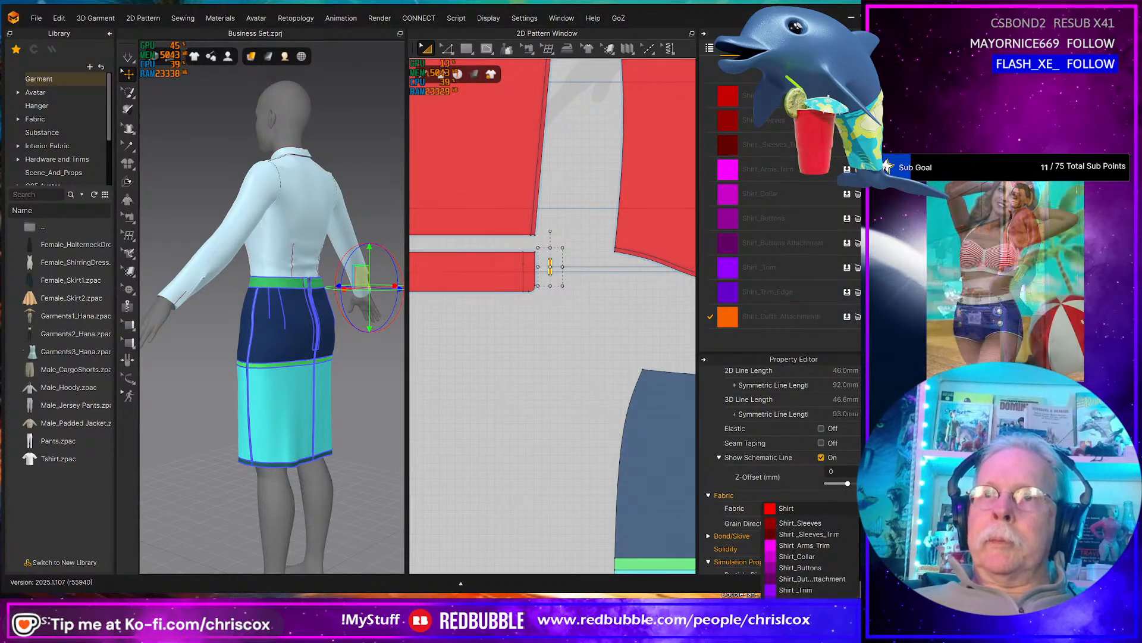
pyautogui.click(819, 611)
# - Assign the Shirt_Cuffes fabric to the cuff pattern and correct that fabric's name to Shirt_Cuffs
pyautogui.click(476, 272)
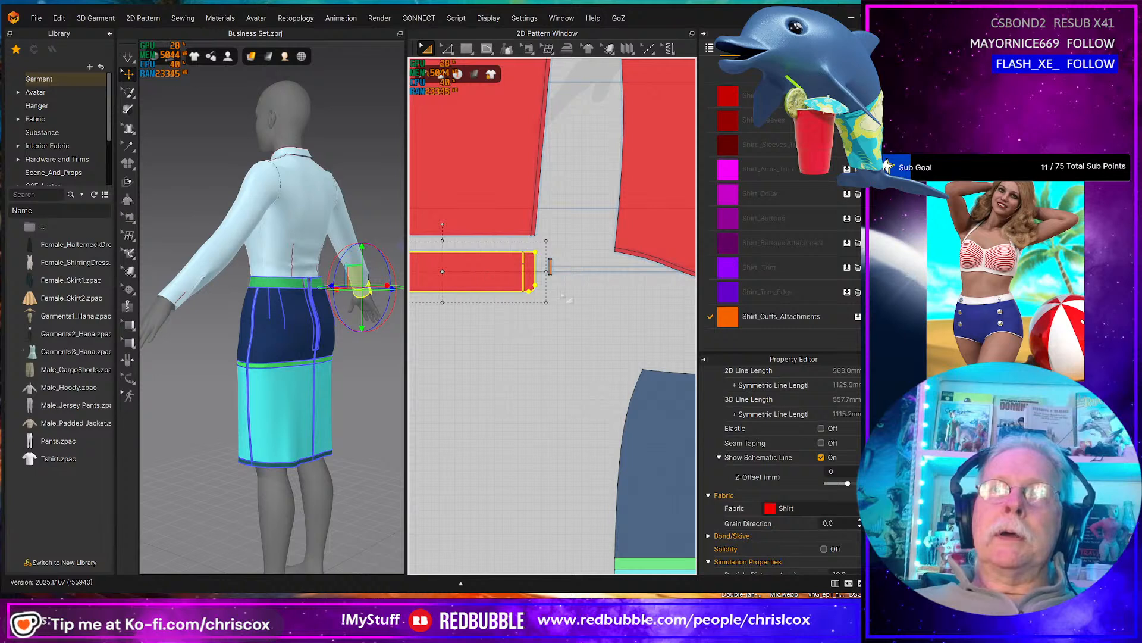
pyautogui.click(817, 509)
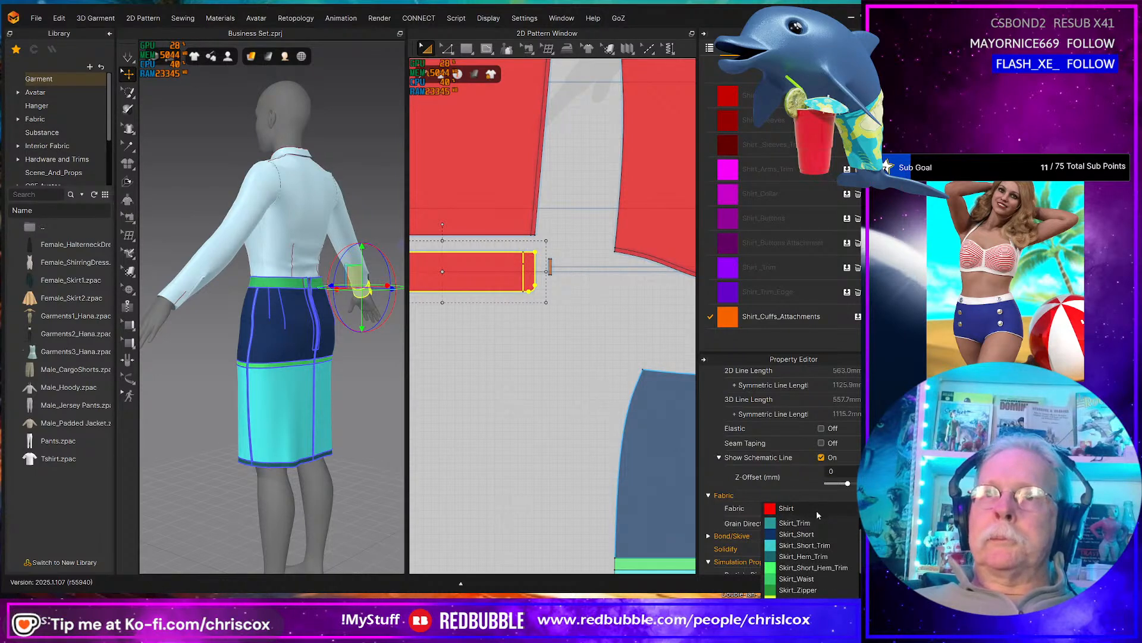
pyautogui.scroll(-4, 836, 589)
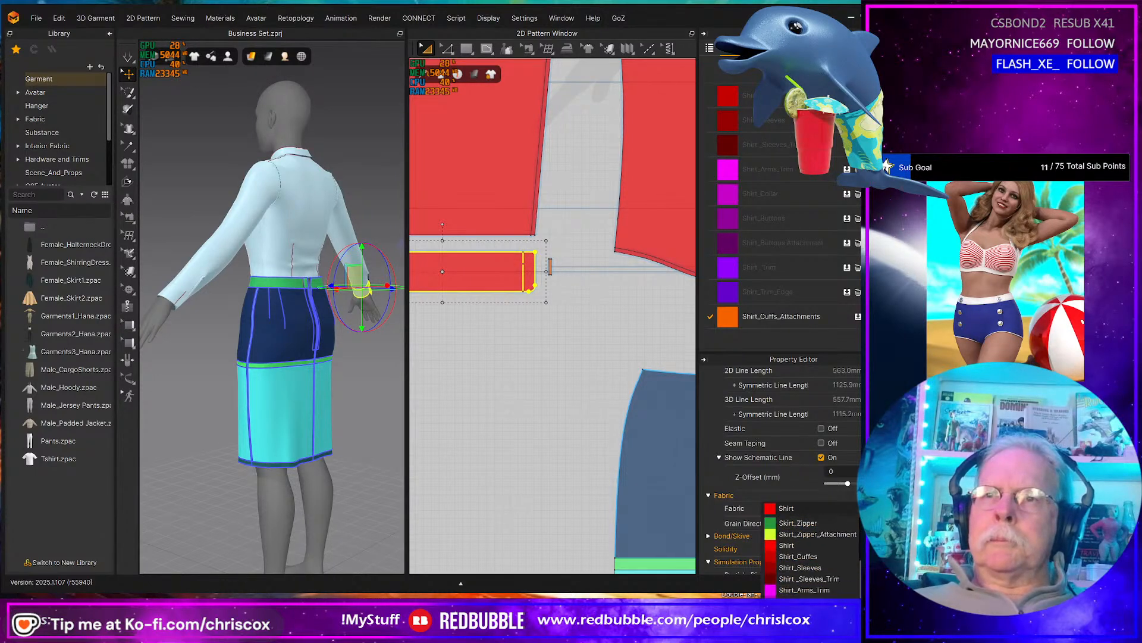
pyautogui.scroll(1, 812, 531)
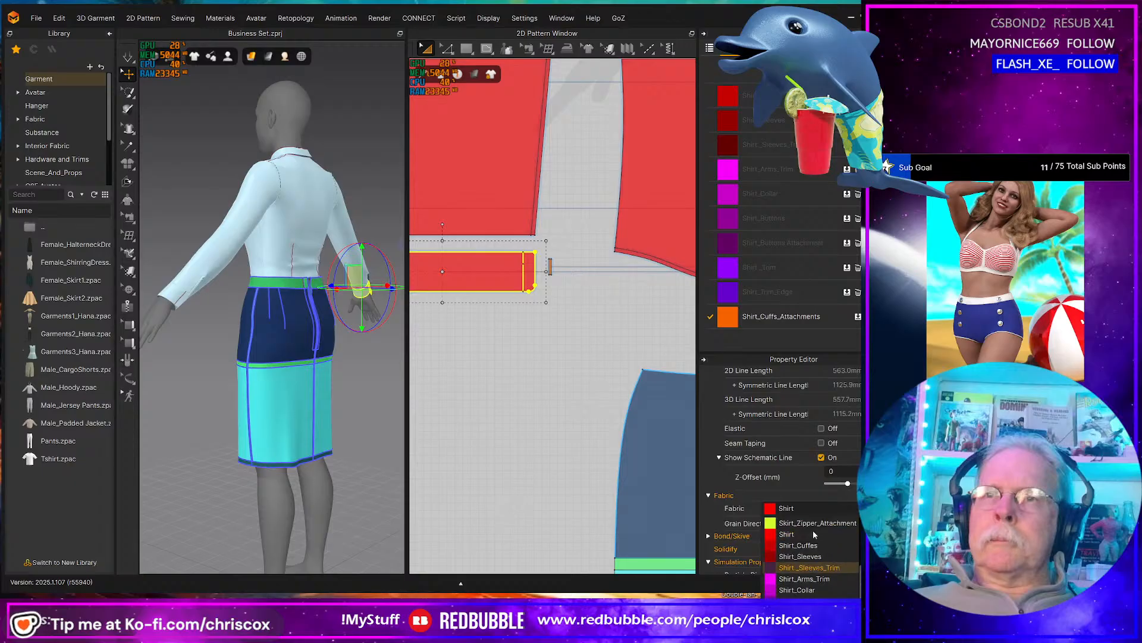
pyautogui.click(810, 547)
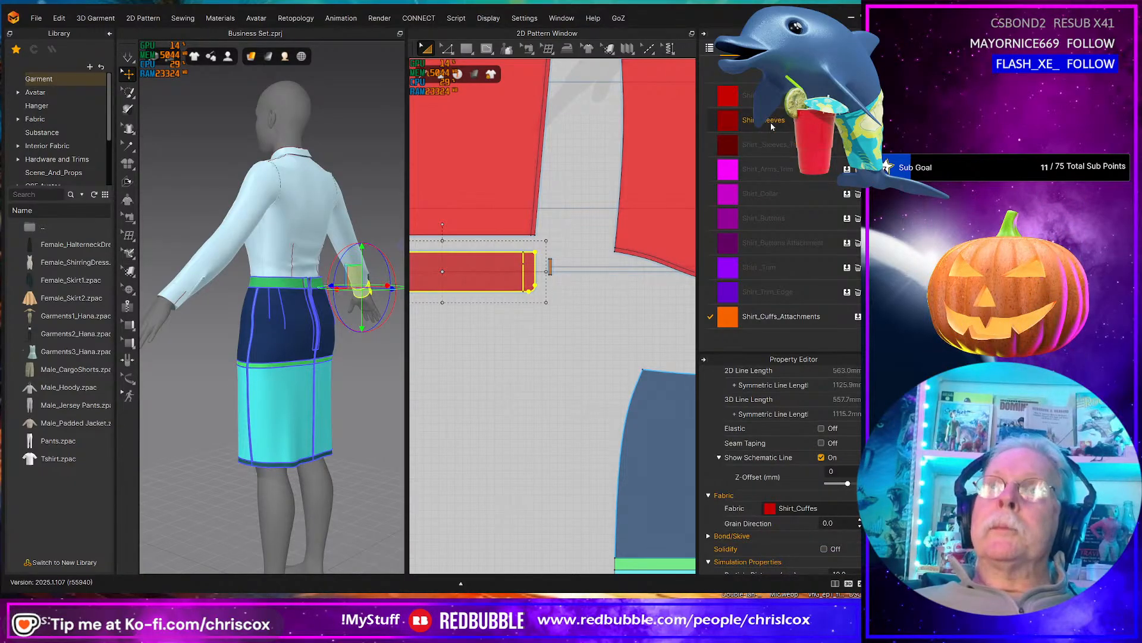
pyautogui.click(747, 95)
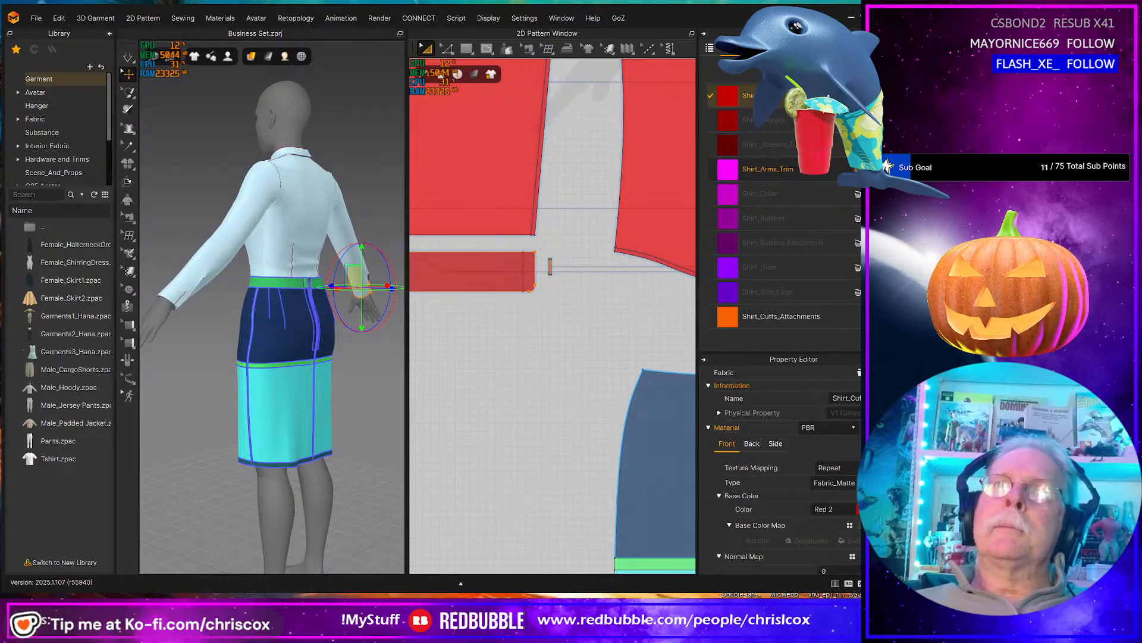
# - Assign the Shirt_Sleeves_Trim fabric to the sleeve's slit trim and its narrow side-edge strip
pyautogui.scroll(3, 660, 327)
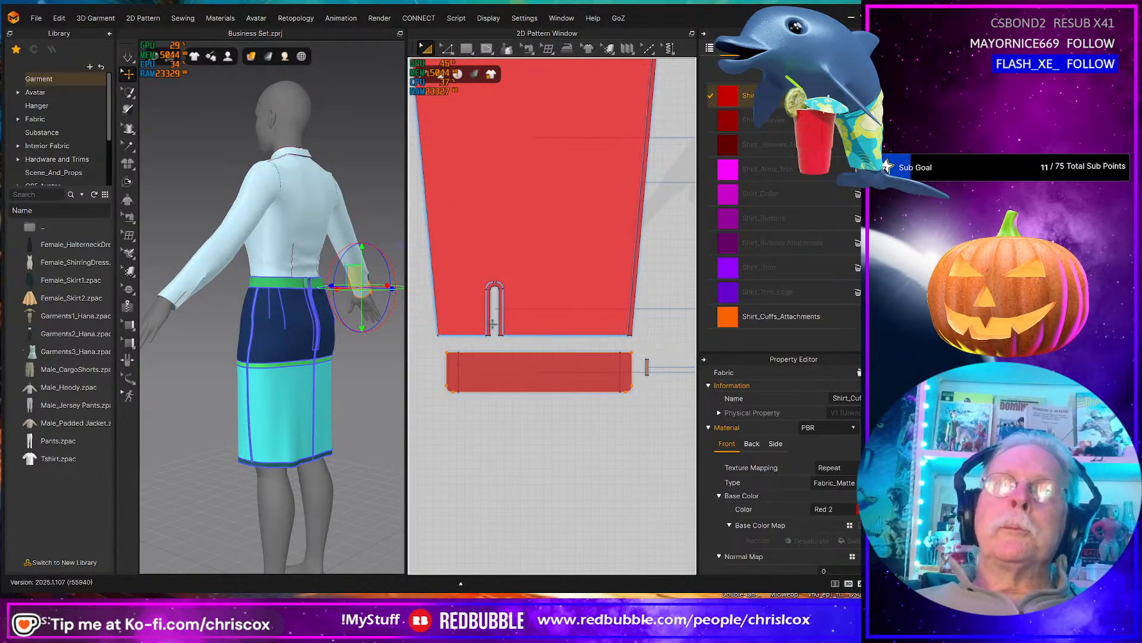
pyautogui.click(495, 307)
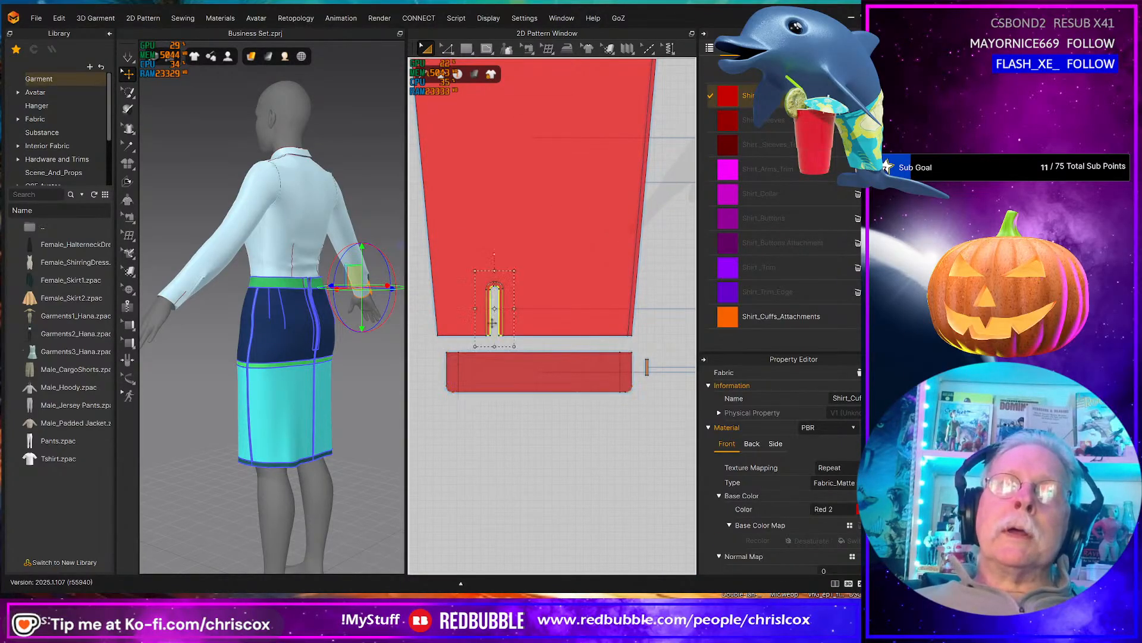
pyautogui.keyDown('shift'); pyautogui.click(631, 320); pyautogui.keyUp('shift')
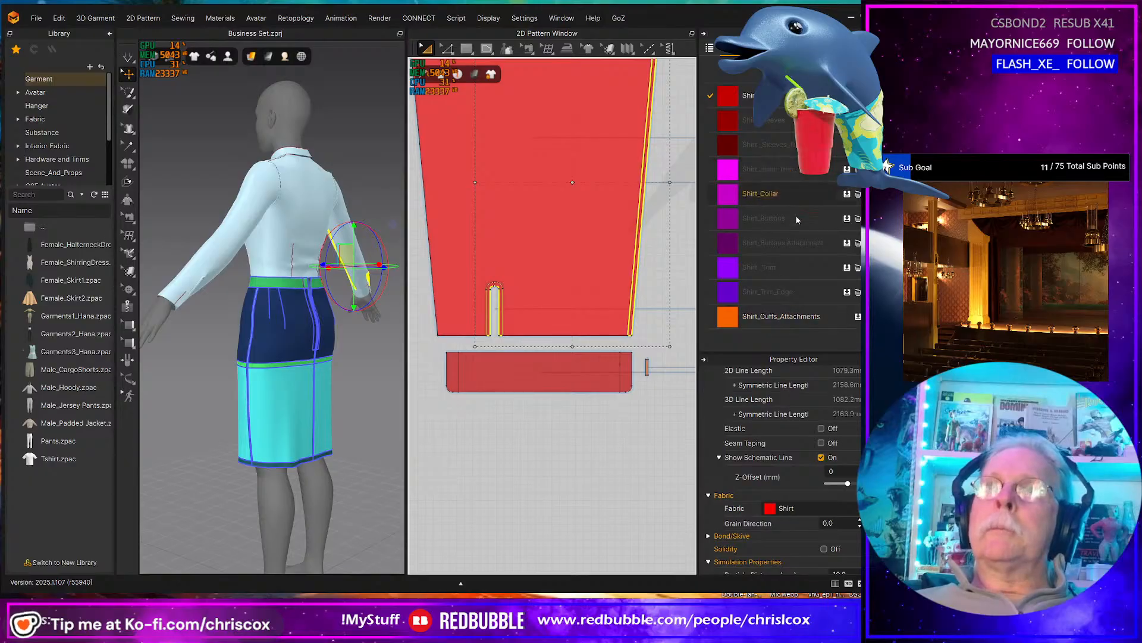
pyautogui.click(797, 509)
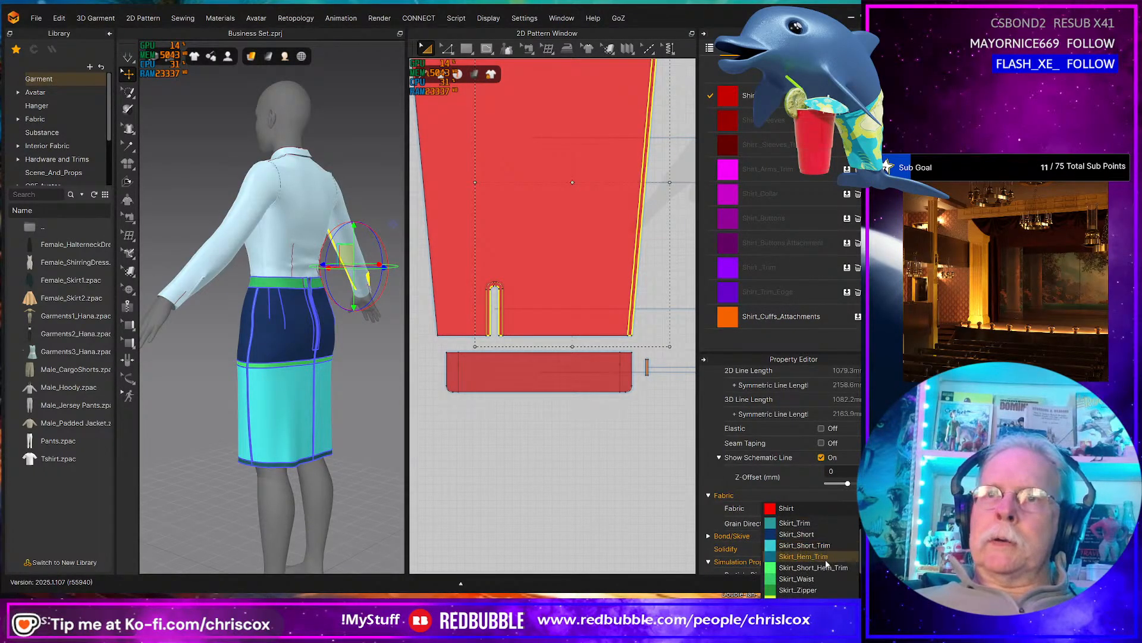
pyautogui.scroll(-4, 825, 559)
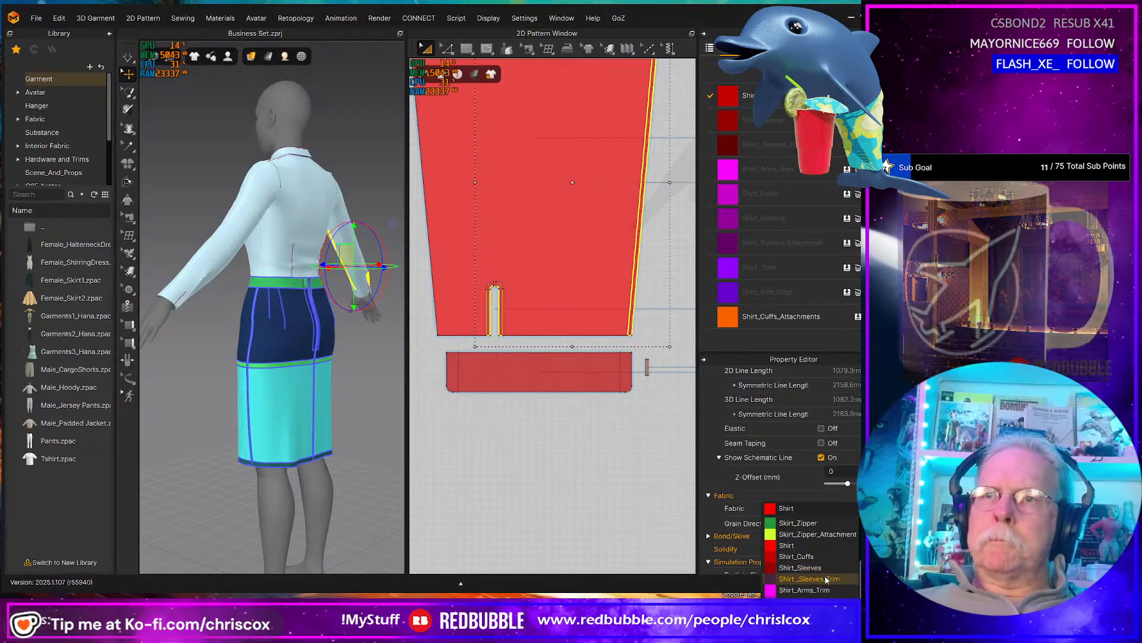
pyautogui.click(826, 578)
# - Assign the Shirt_Sleeves fabric to the main sleeve pattern
pyautogui.click(604, 292)
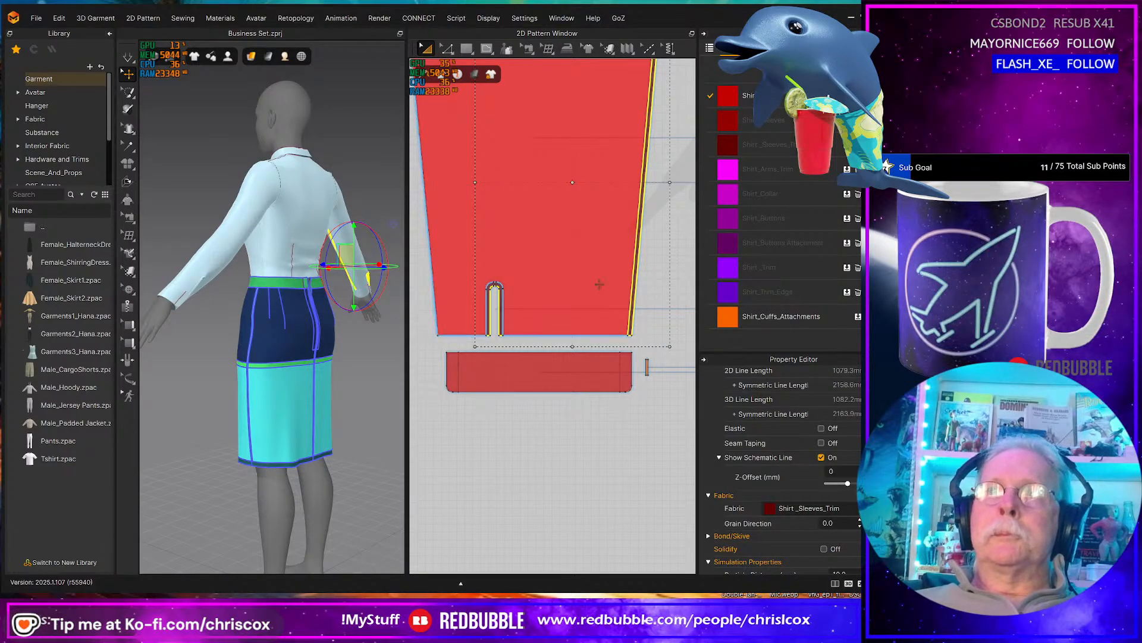
pyautogui.click(801, 509)
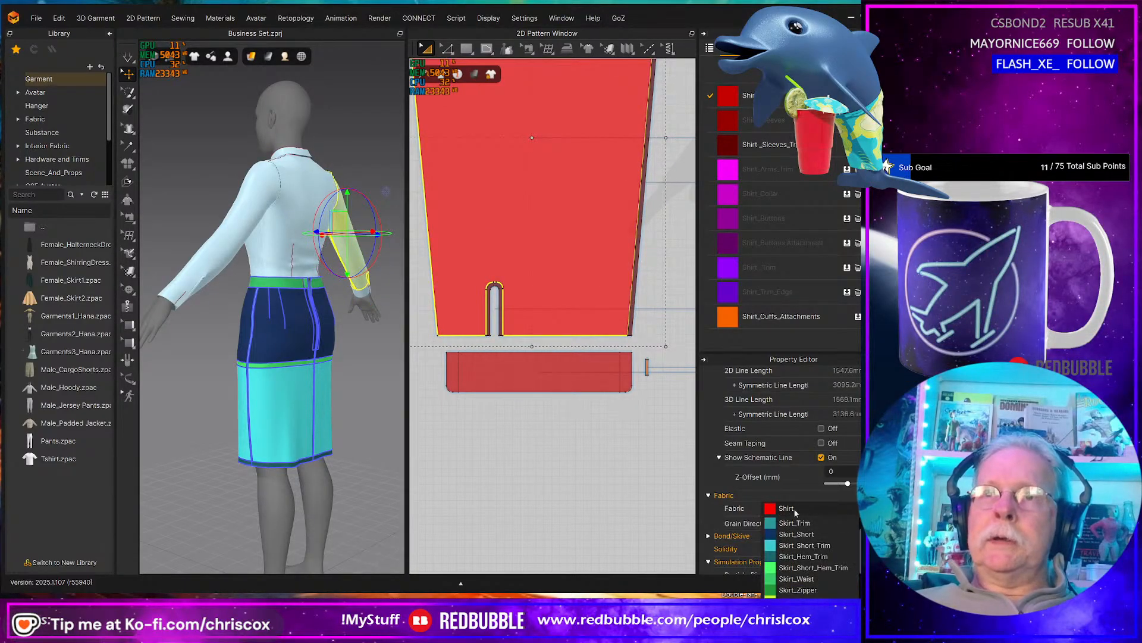
pyautogui.scroll(-1, 807, 594)
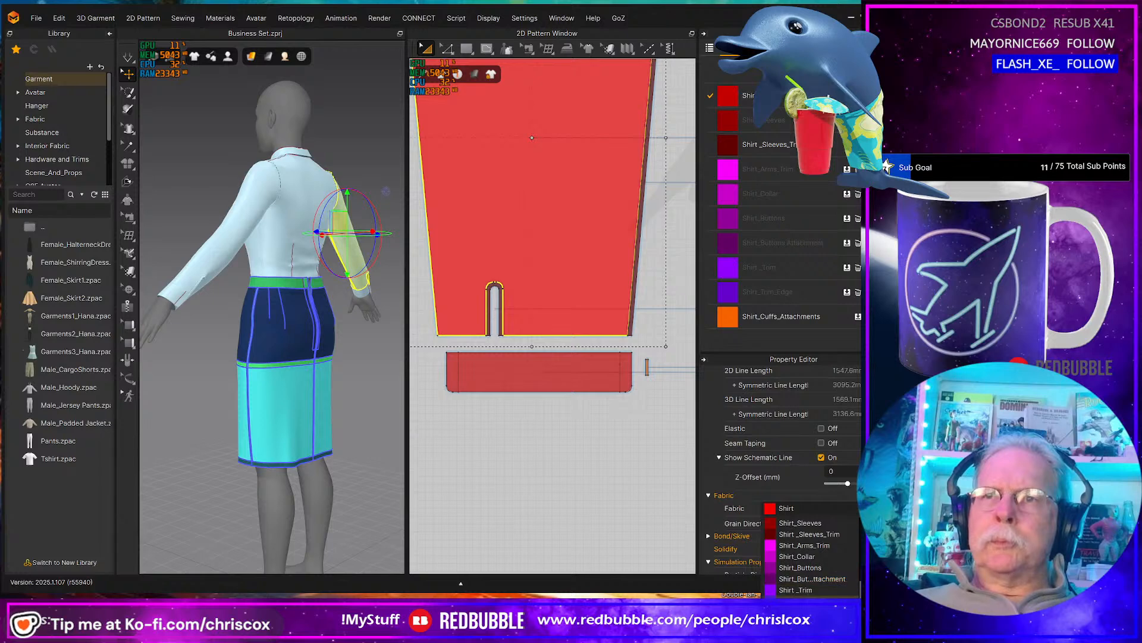
pyautogui.click(801, 522)
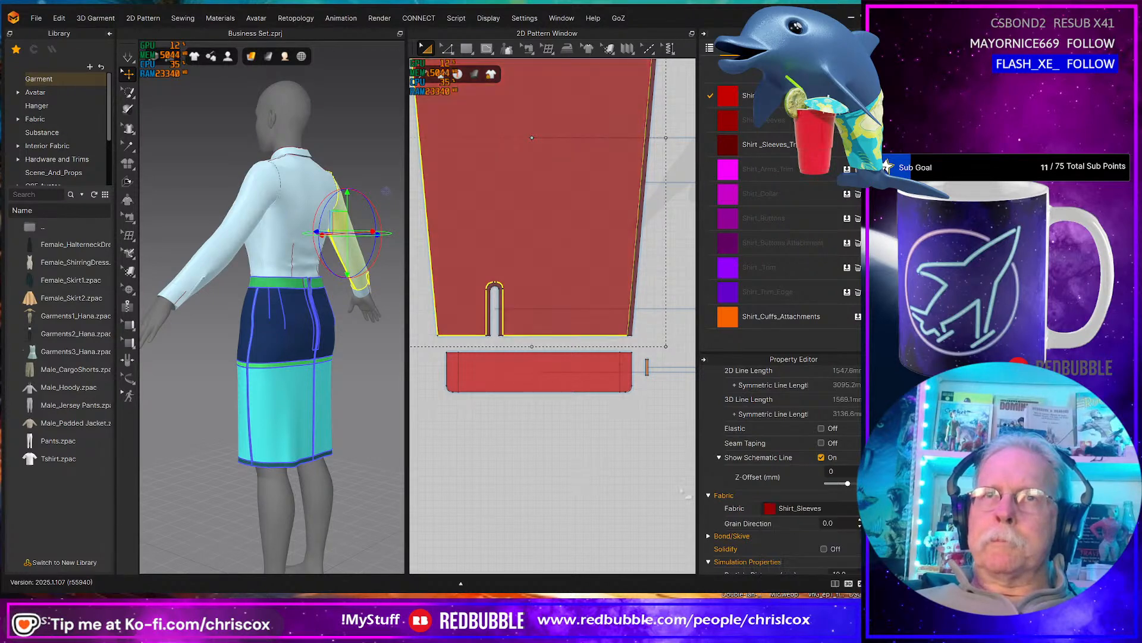
pyautogui.scroll(-5, 617, 463)
pyautogui.scroll(-1, 618, 464)
pyautogui.moveTo(618, 464); pyautogui.dragTo(438, 413, button='middle')
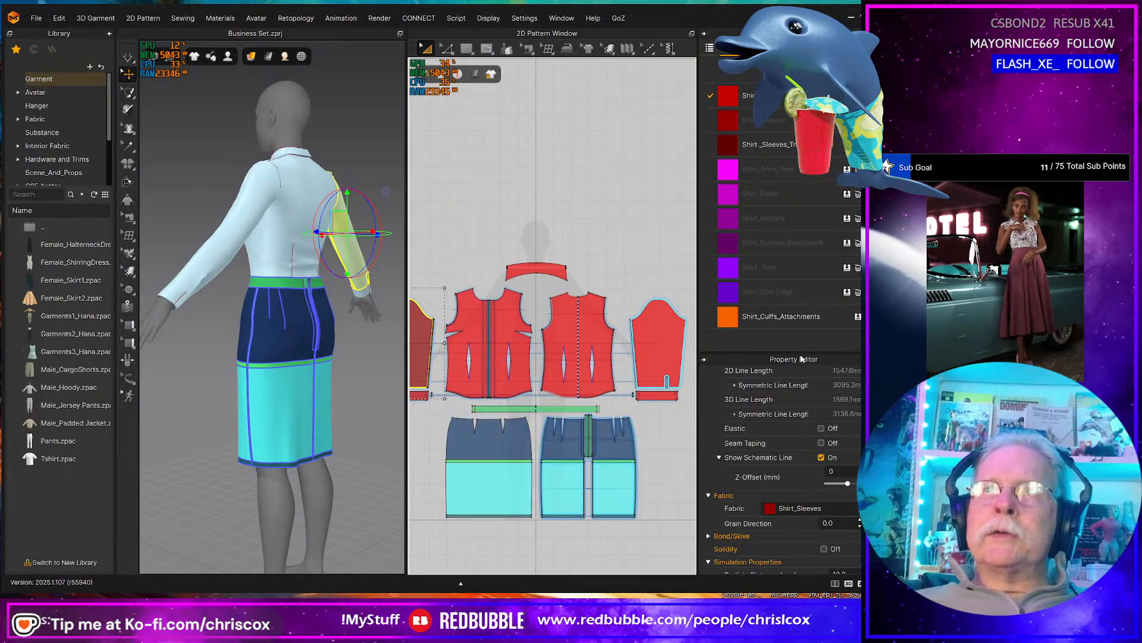
pyautogui.scroll(-2, 817, 441)
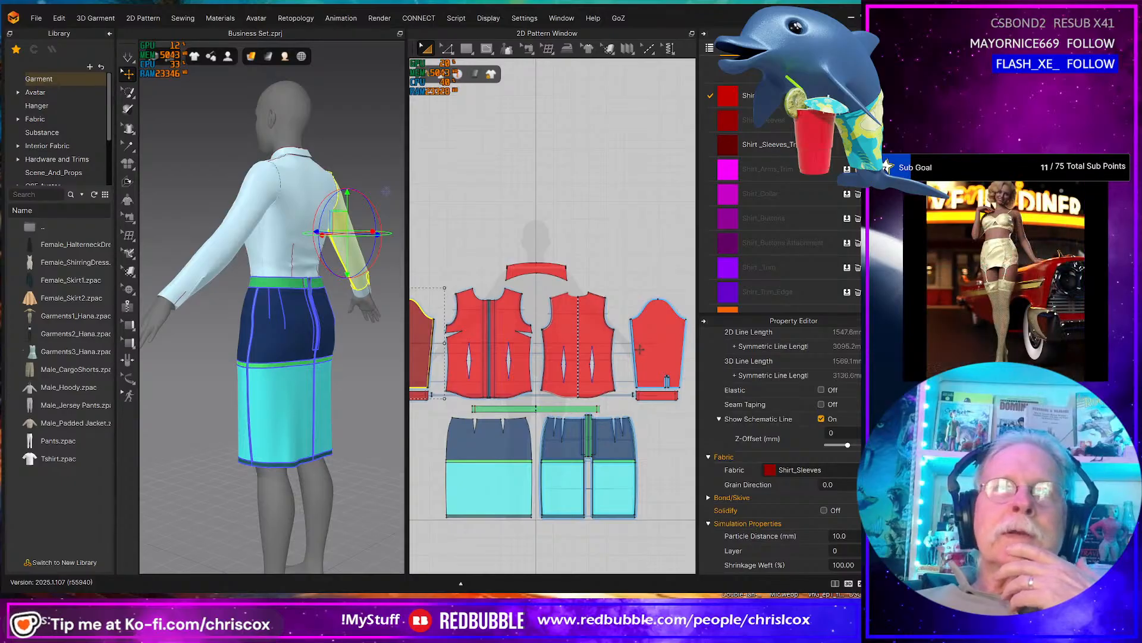
# - Assign the Shirt_Sleeves fabric to the second sleeve pattern and the Shirt_Cuffs fabric to the cuff below it
pyautogui.scroll(3, 601, 403)
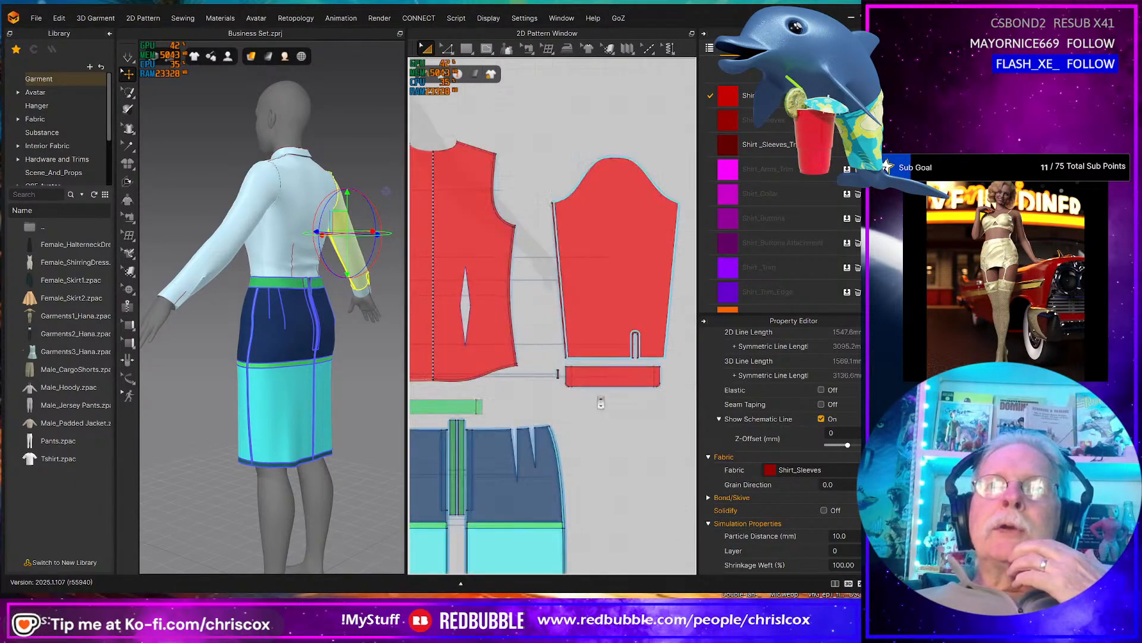
pyautogui.scroll(3, 601, 402)
pyautogui.moveTo(565, 416); pyautogui.dragTo(580, 426, button='middle')
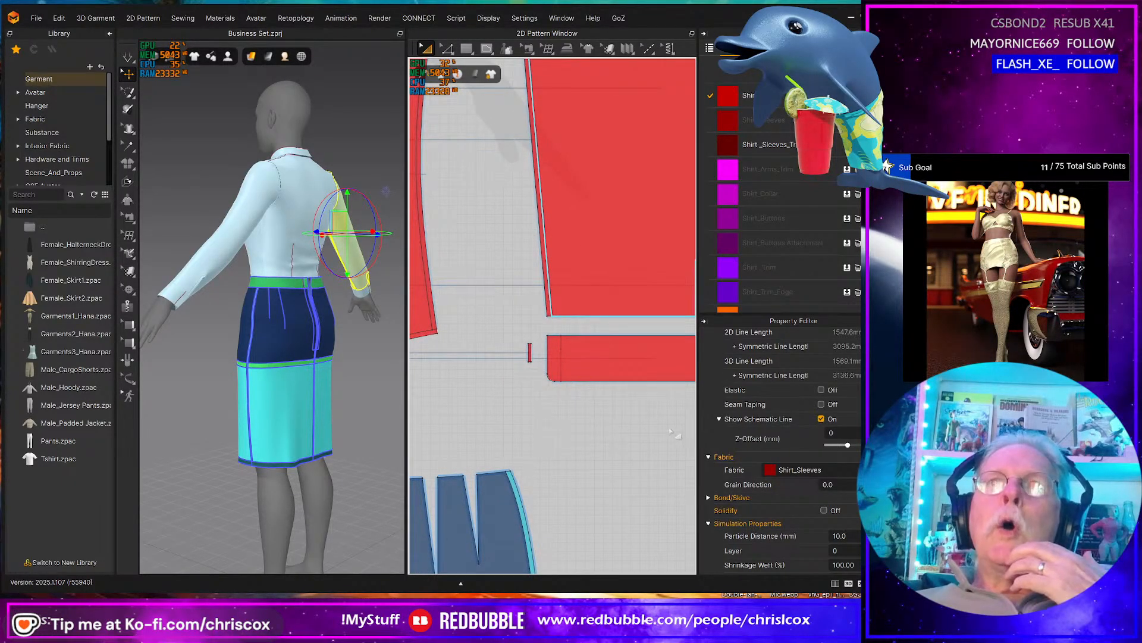
pyautogui.click(777, 122)
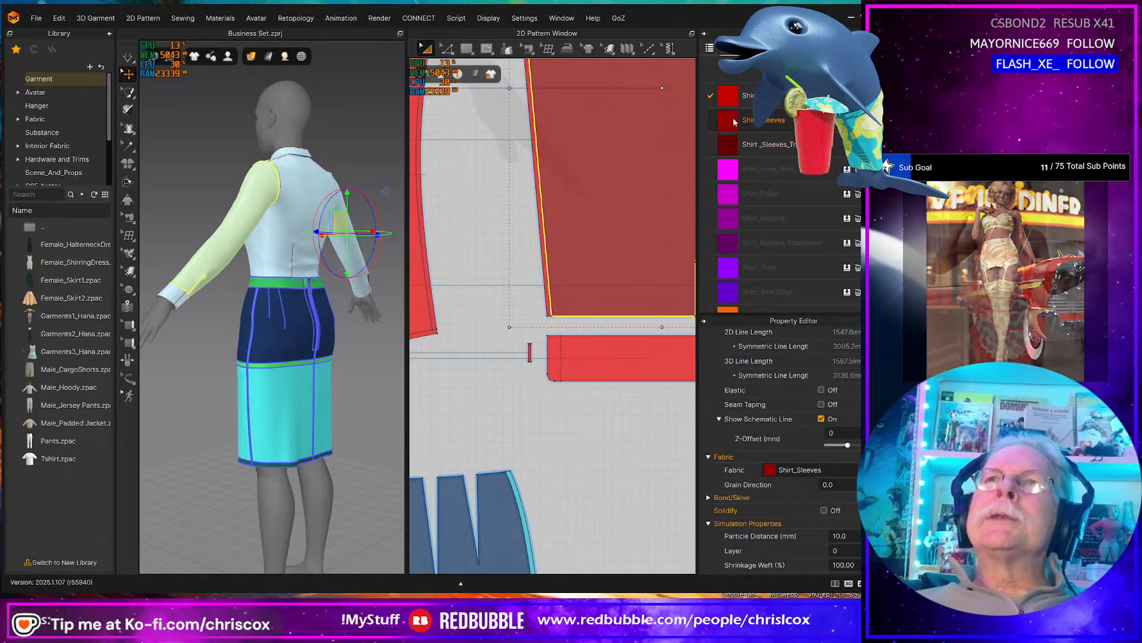
pyautogui.click(634, 355)
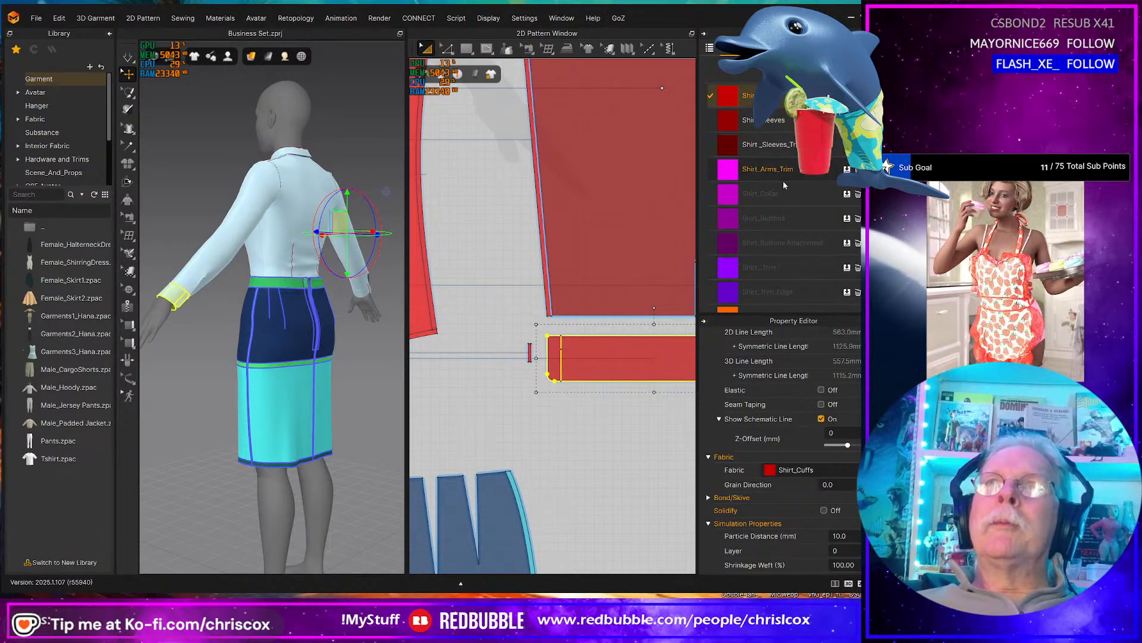
# - Assign the Shirt_Cuffs_Attachments fabric to the small attachment piece beside the second sleeve's cuff
pyautogui.scroll(3, 783, 181)
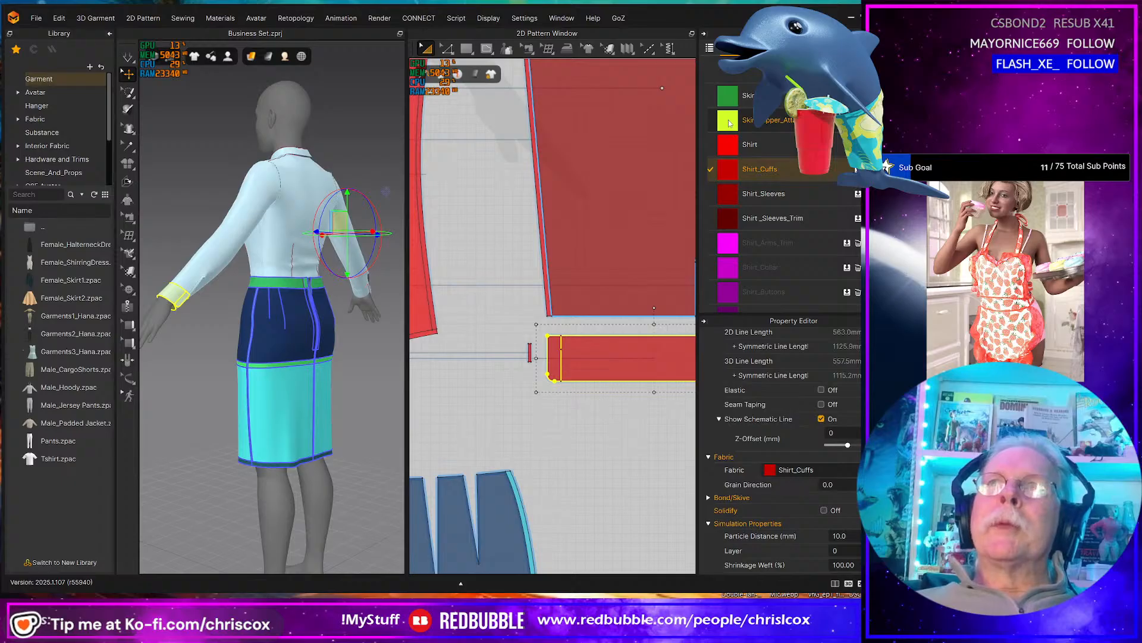
pyautogui.scroll(-4, 729, 208)
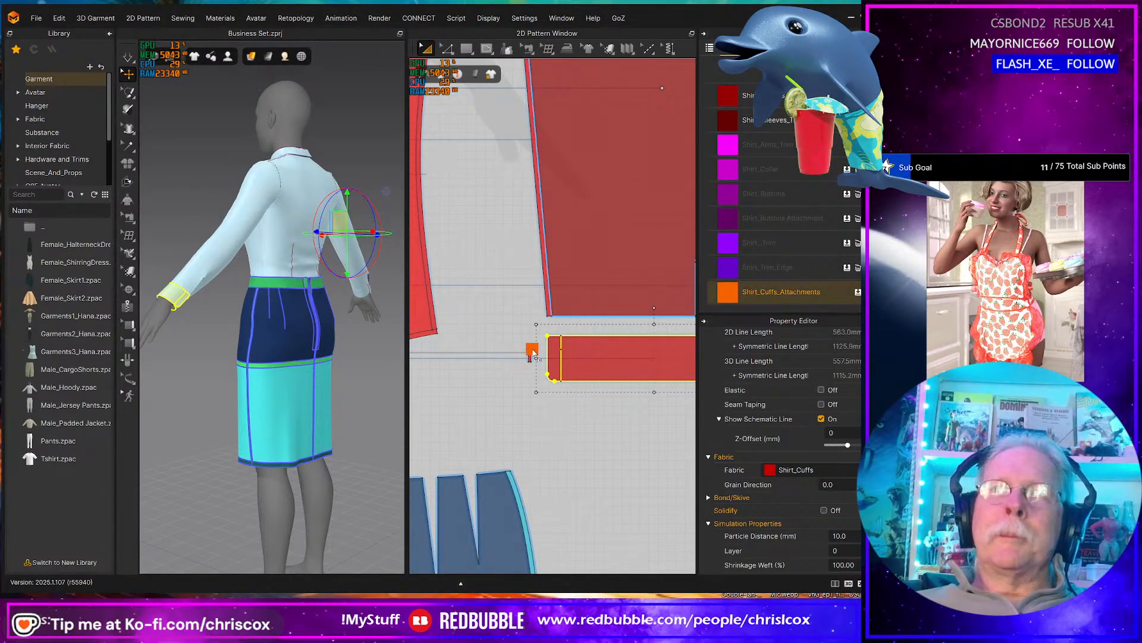
pyautogui.moveTo(530, 354); pyautogui.dragTo(530, 353)
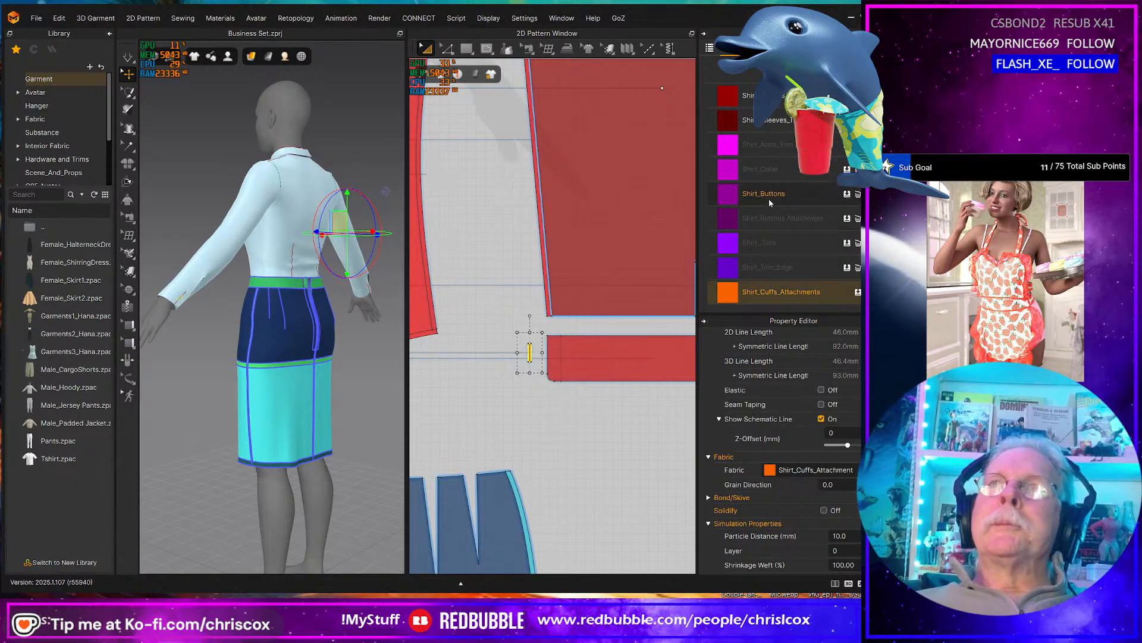
# - Try to apply the Shirt_Sleeves_Trim fabric to the narrow strip along the second sleeve's side edge
pyautogui.moveTo(770, 121); pyautogui.dragTo(540, 238)
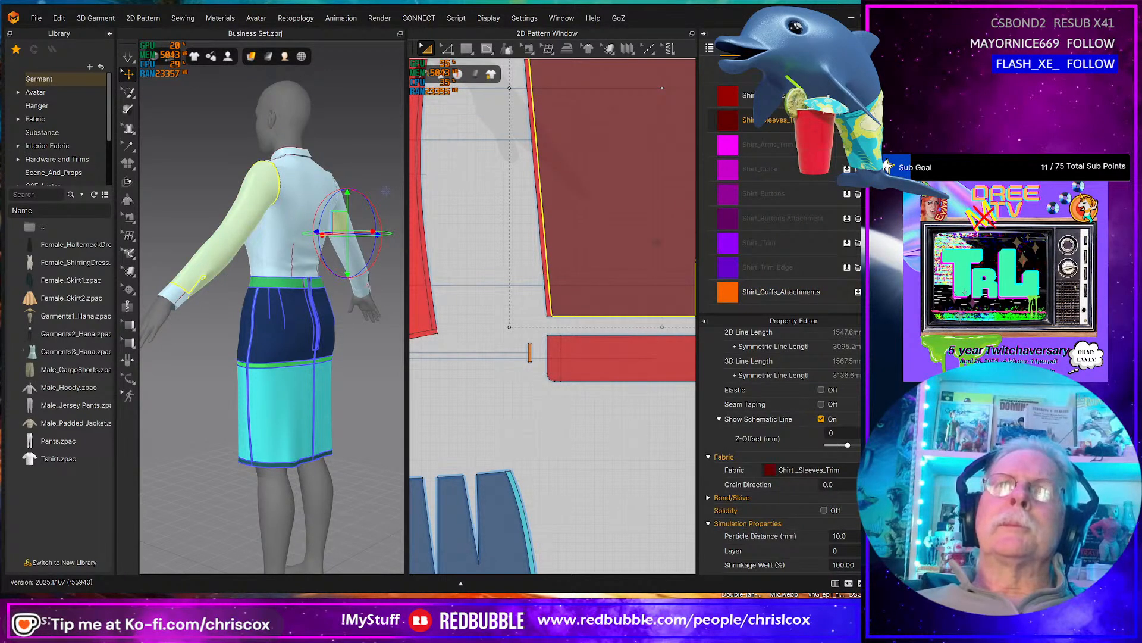
pyautogui.click(528, 254)
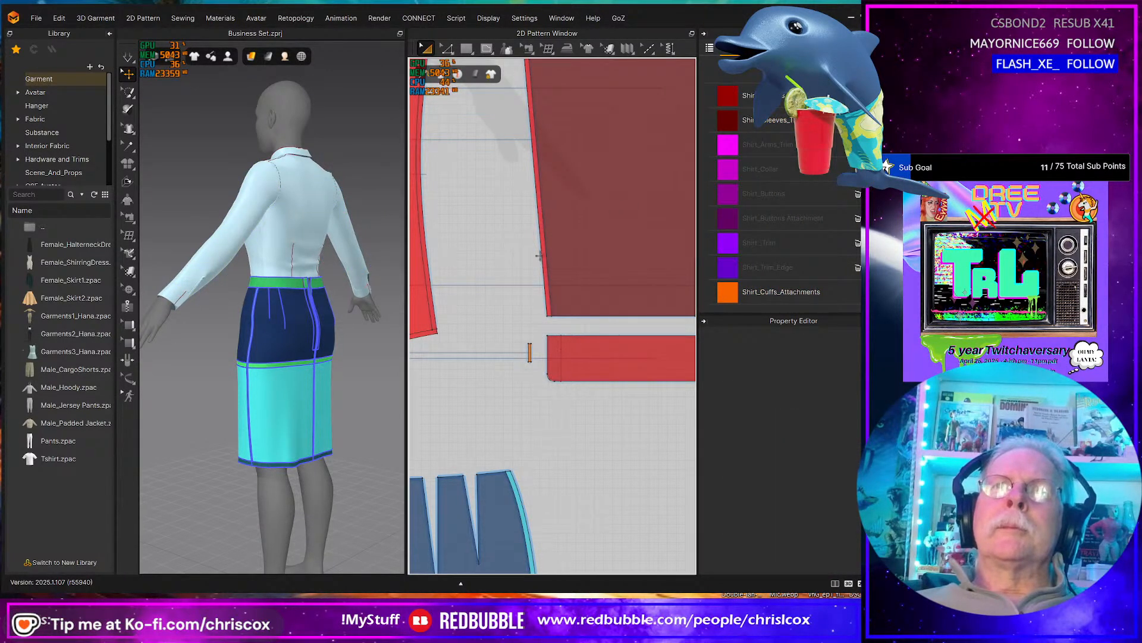
pyautogui.click(692, 149)
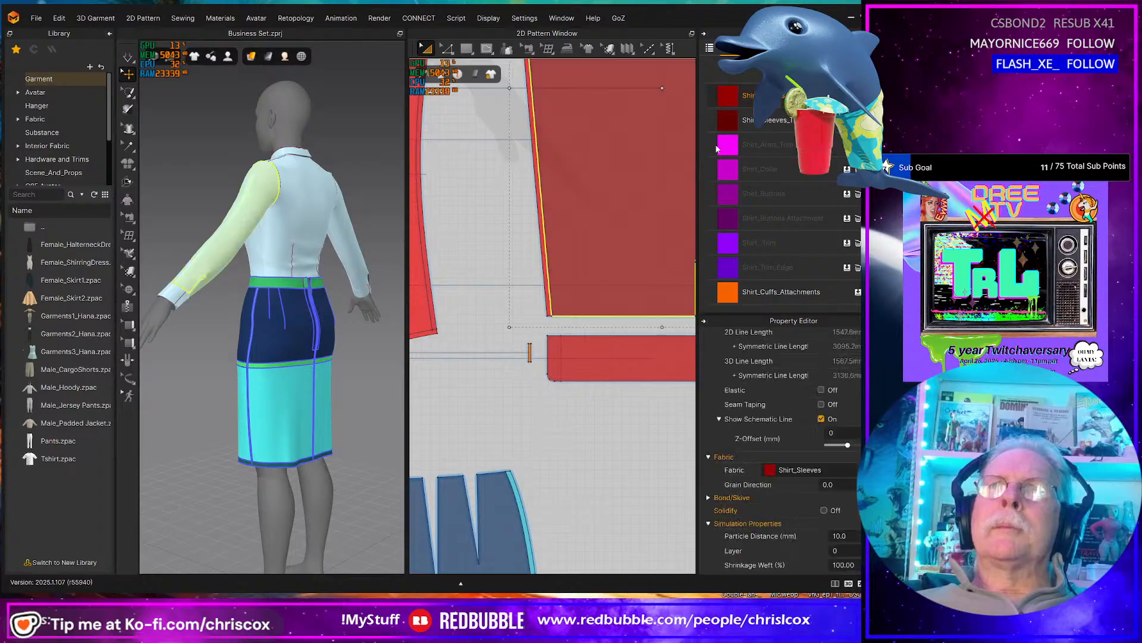
pyautogui.moveTo(734, 116); pyautogui.dragTo(538, 178)
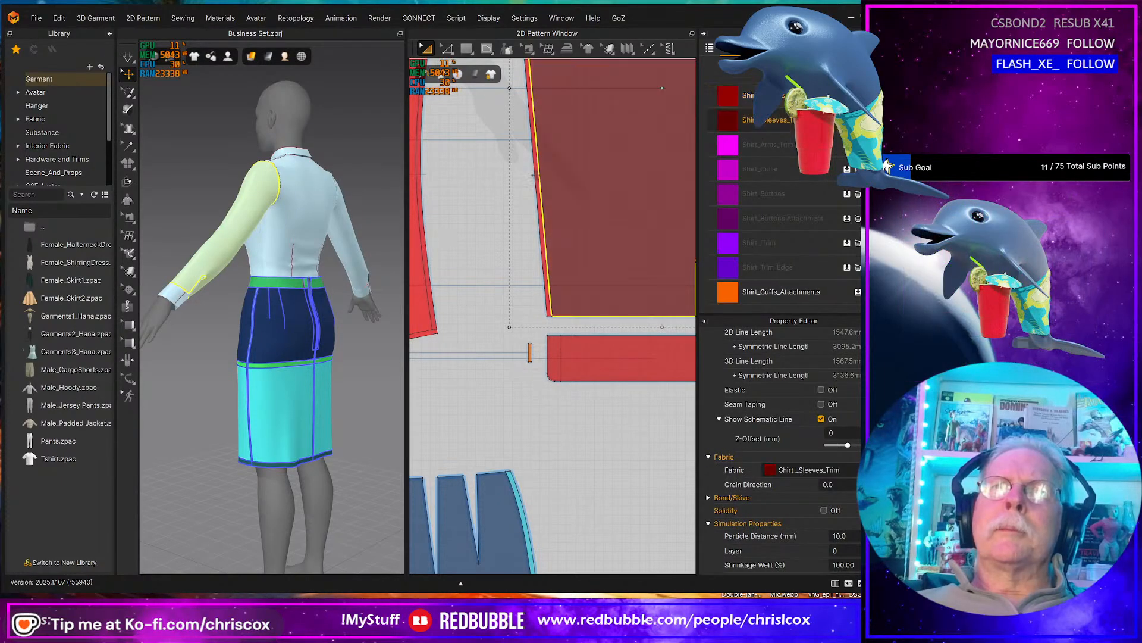
# - Select the narrow side-edge strip of the second sleeve and set its fabric to Shirt_Sleeves_Trim
pyautogui.click(538, 209)
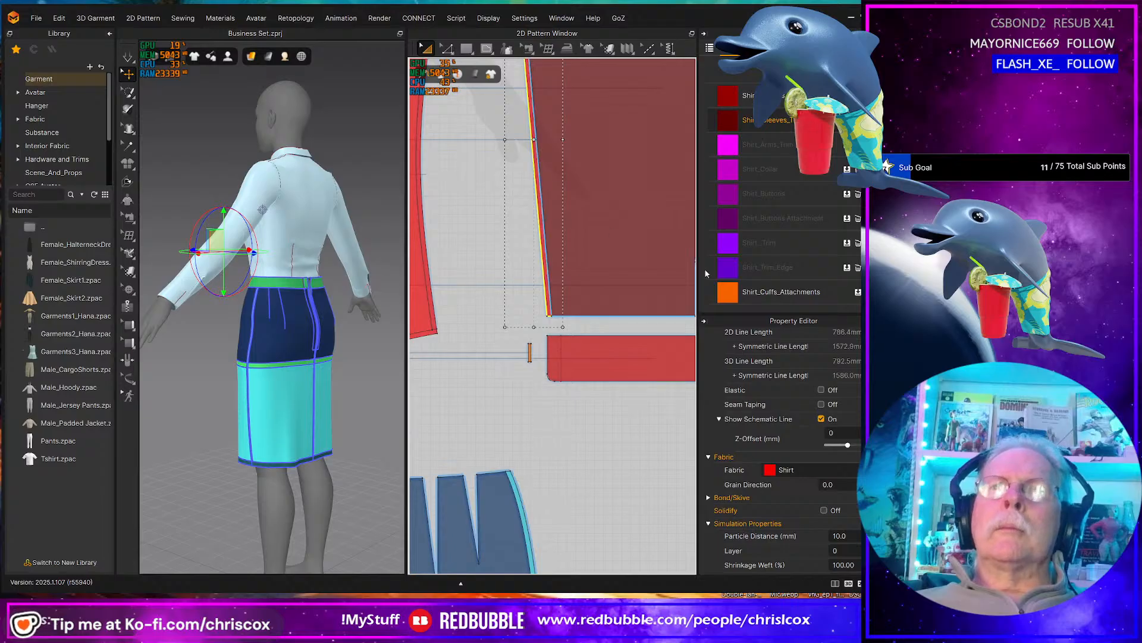
pyautogui.click(823, 469)
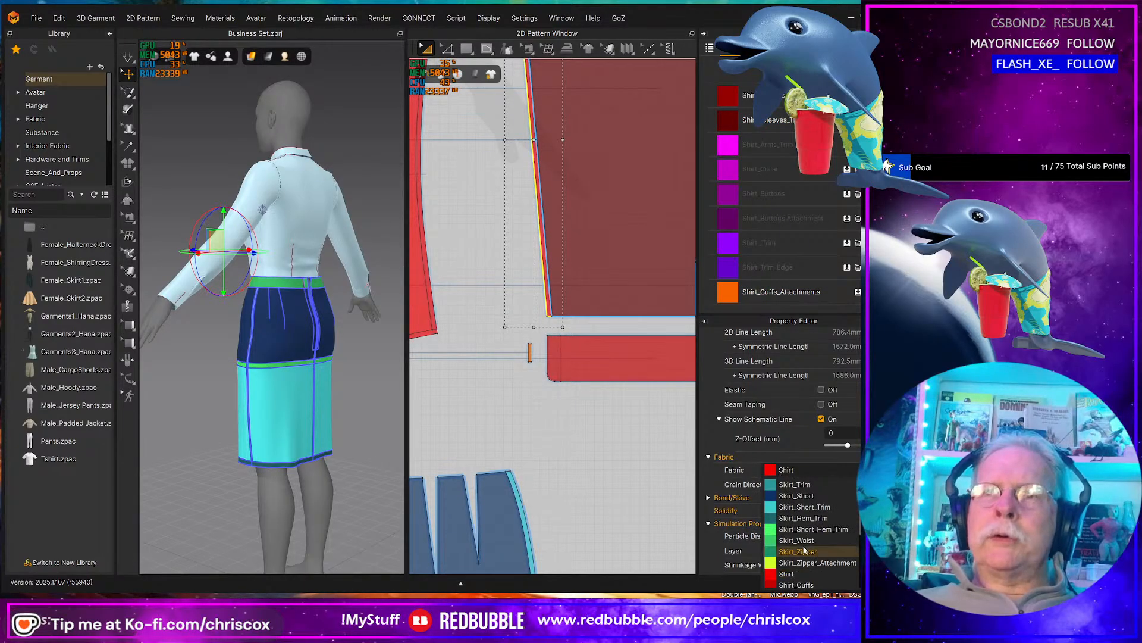
pyautogui.click(824, 541)
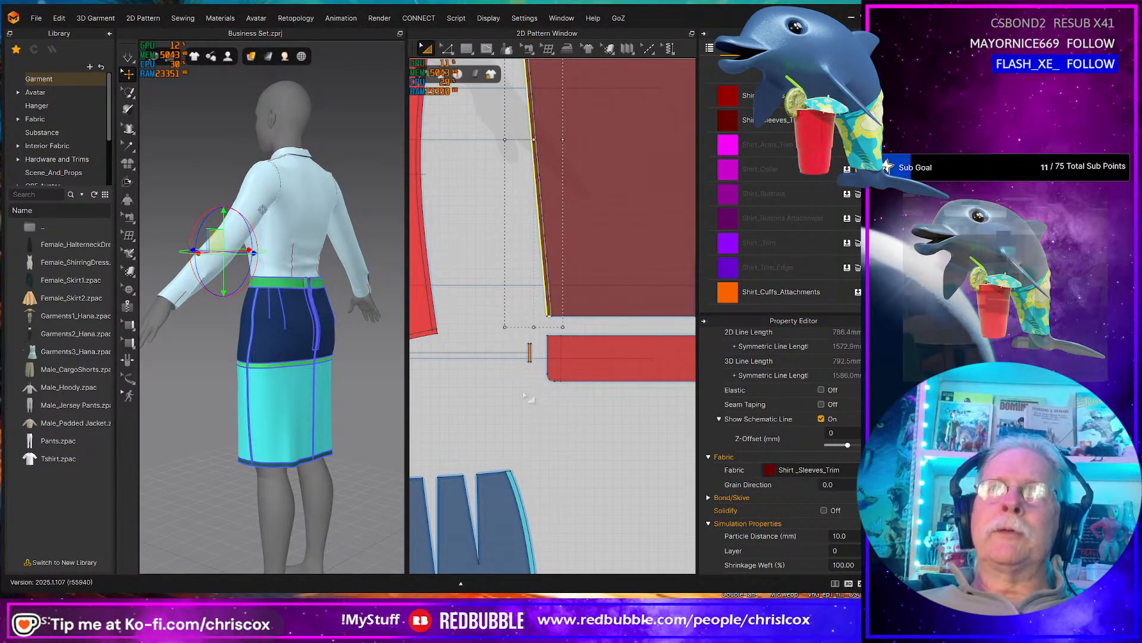
# - Set the second sleeve's main pattern back to the Shirt_Sleeves fabric
pyautogui.moveTo(530, 395); pyautogui.dragTo(584, 388, button='middle')
pyautogui.click(559, 257)
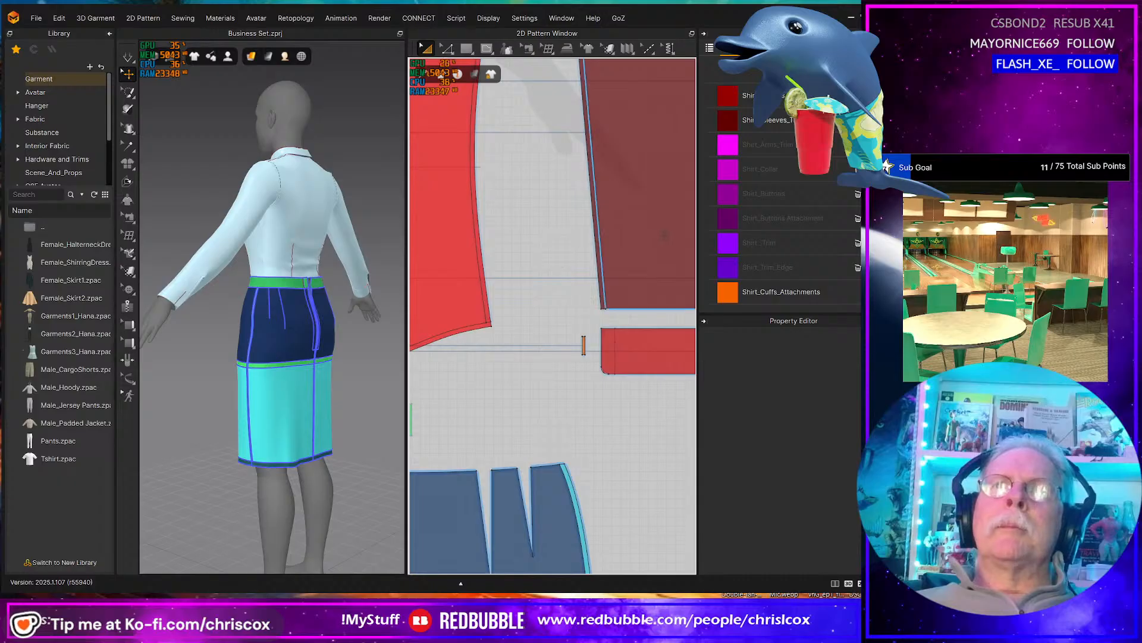
pyautogui.click(690, 257)
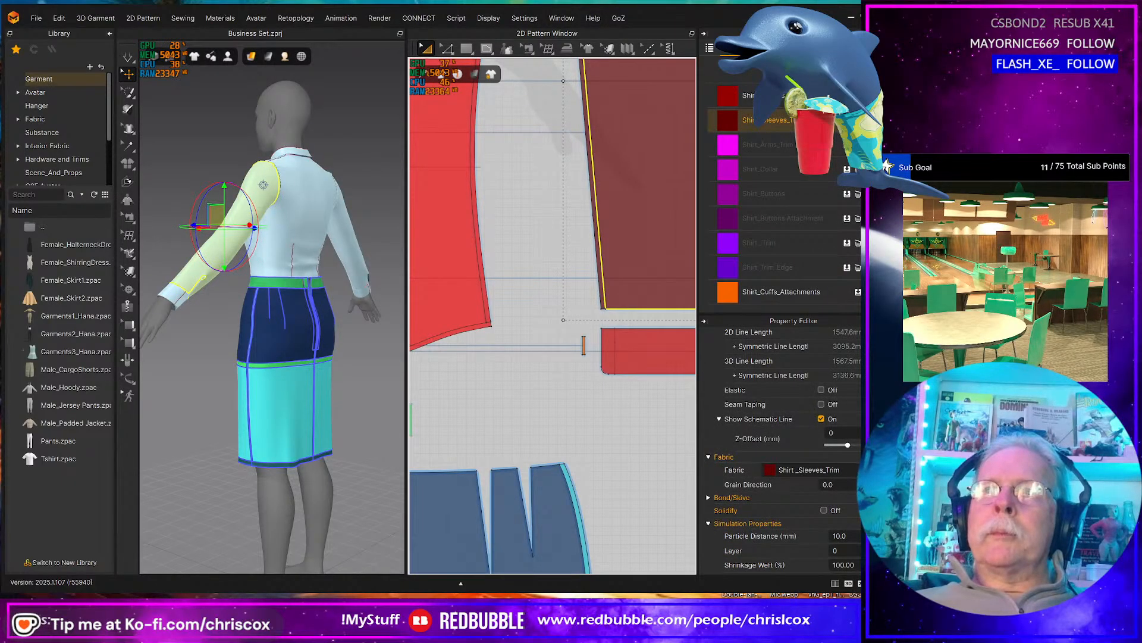
pyautogui.click(809, 470)
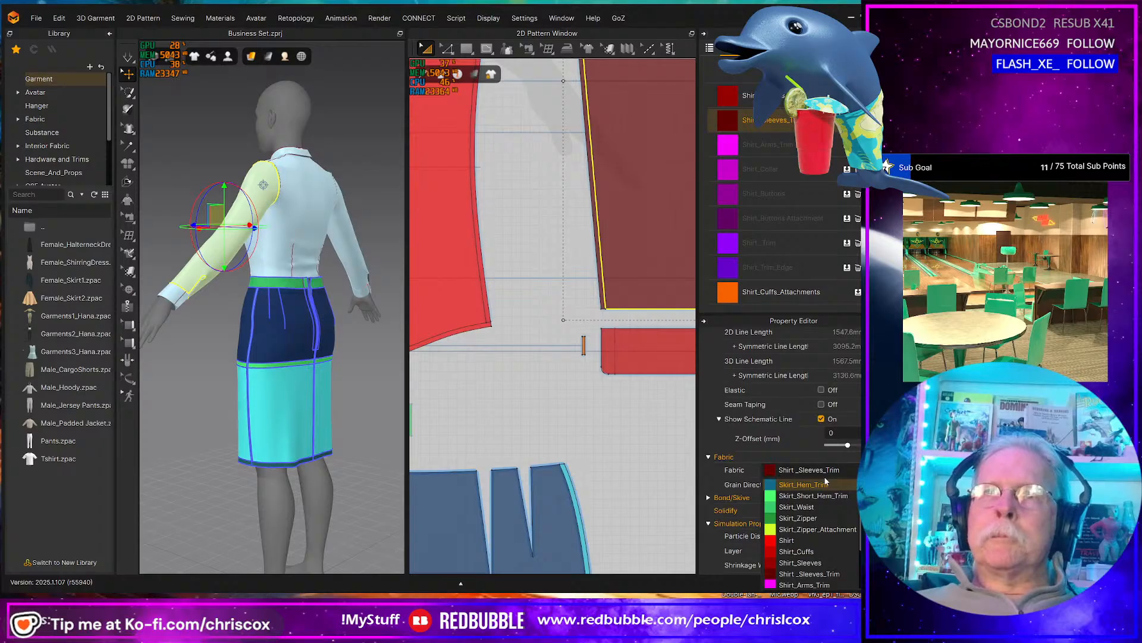
pyautogui.click(801, 562)
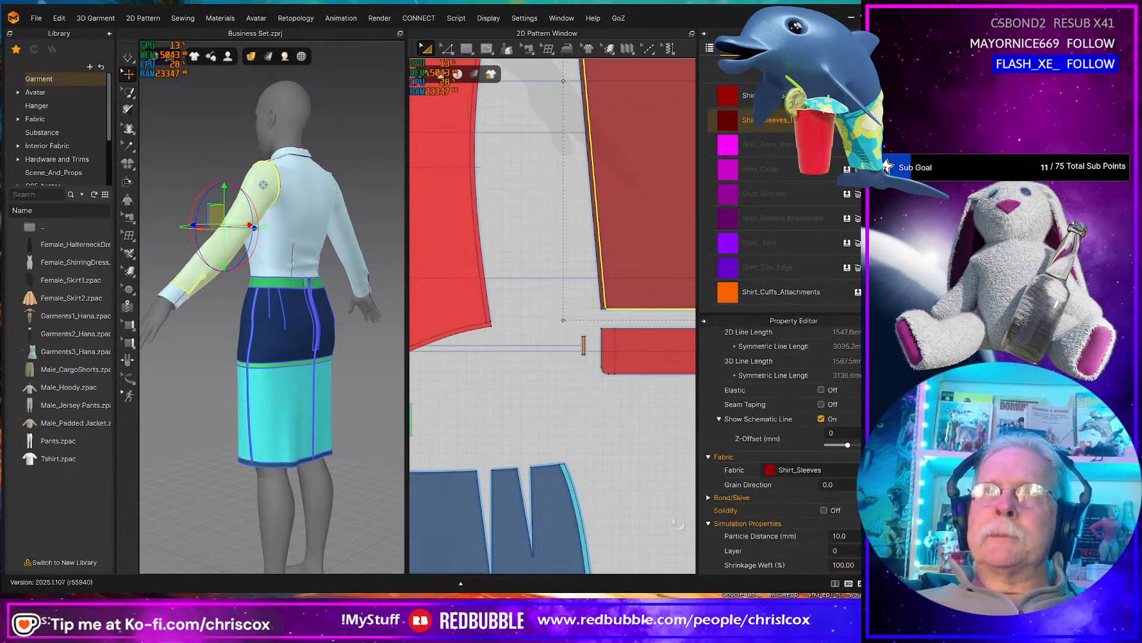
# - Set the fabric of the slit trim above the second sleeve's cuff to Shirt_Sleeves_Trim
pyautogui.scroll(-3, 580, 372)
pyautogui.click(603, 362)
pyautogui.moveTo(620, 369); pyautogui.dragTo(549, 397, button='middle')
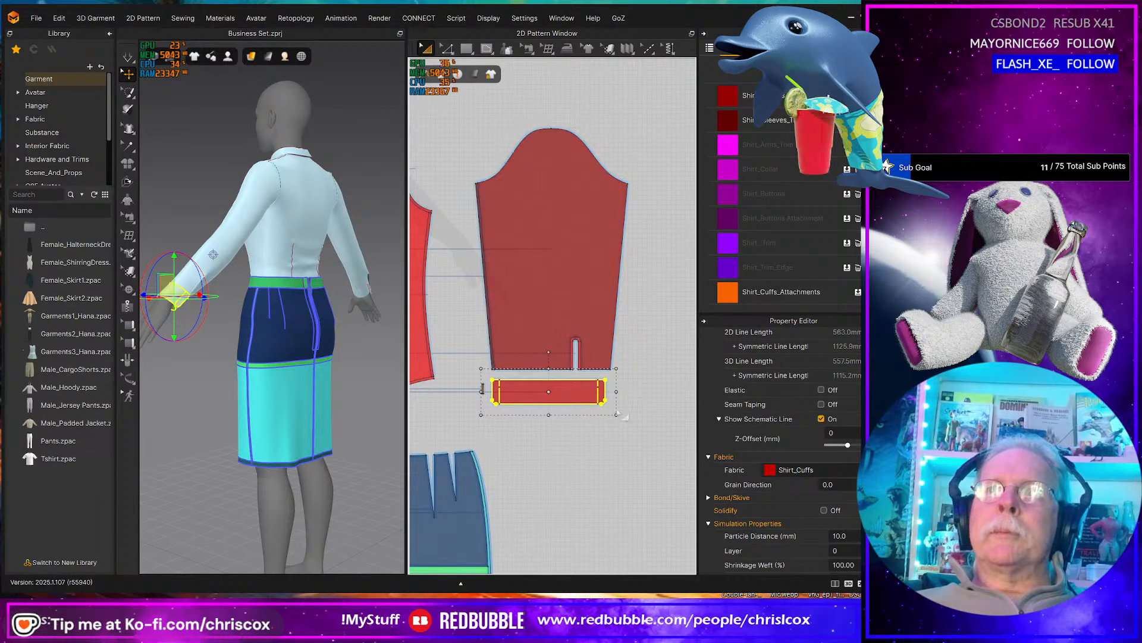
pyautogui.scroll(4, 617, 415)
pyautogui.click(521, 303)
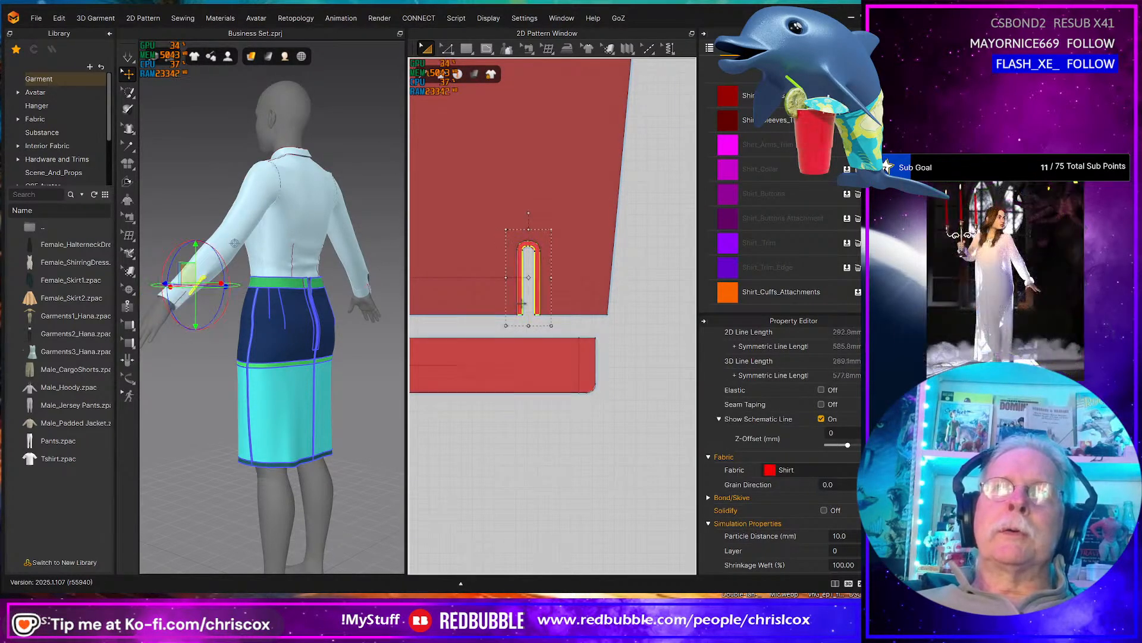
pyautogui.click(806, 470)
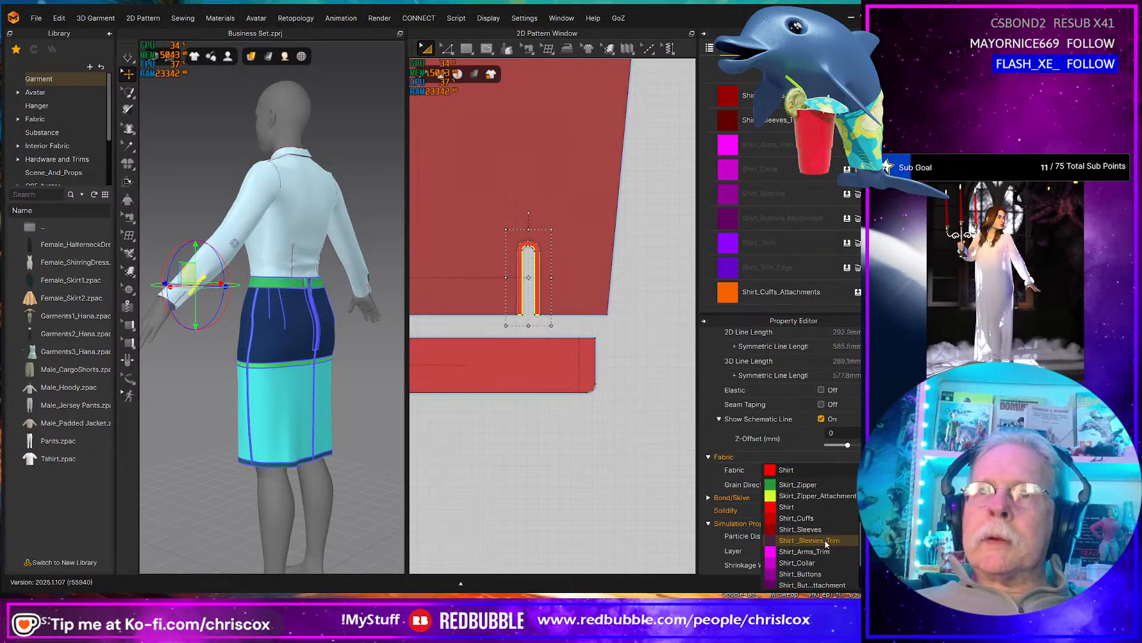
pyautogui.click(825, 540)
# - Assign the Shirt_Collar fabric to the collar pattern above the shirt body pieces
pyautogui.scroll(-6, 580, 388)
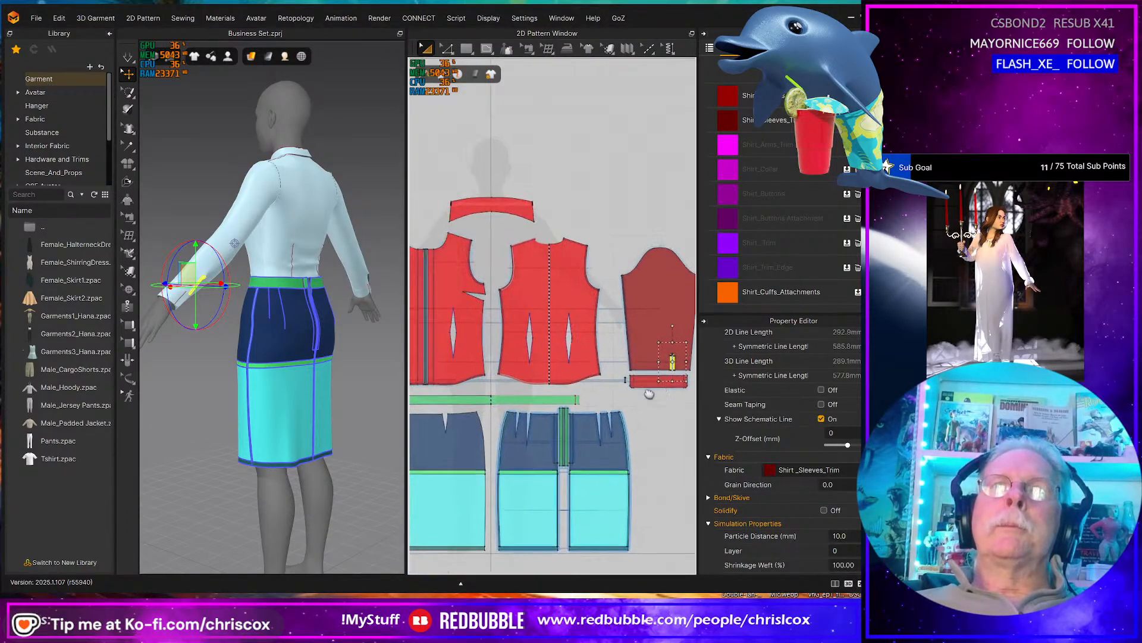
pyautogui.moveTo(580, 388); pyautogui.dragTo(672, 390, button='middle')
pyautogui.moveTo(561, 341); pyautogui.dragTo(554, 380, button='middle')
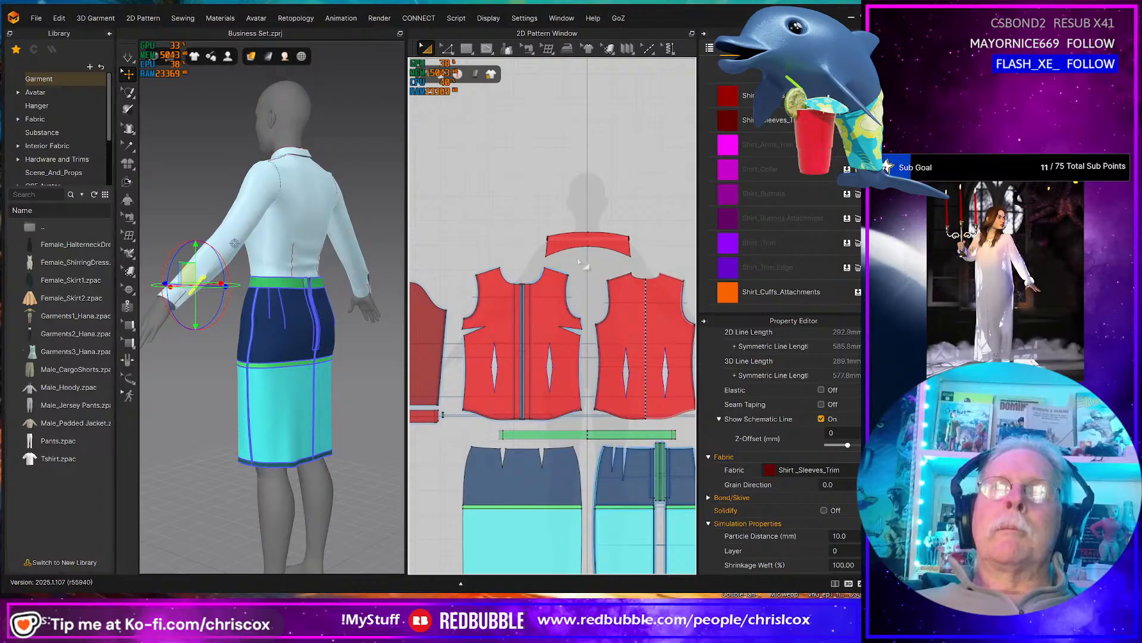
pyautogui.click(555, 248)
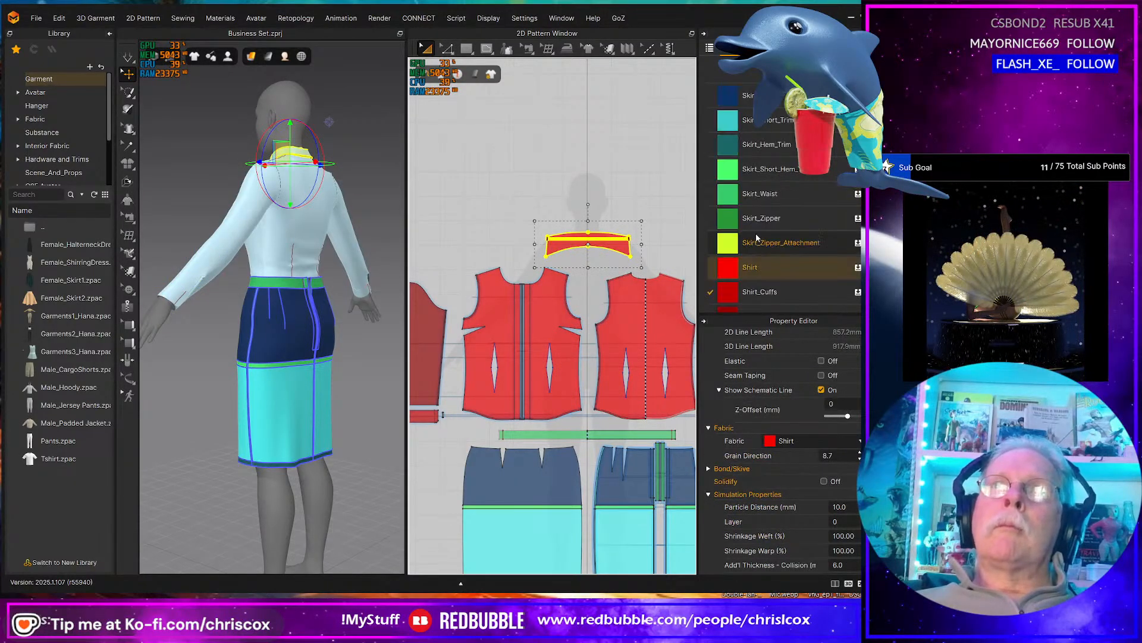
pyautogui.scroll(-2, 759, 241)
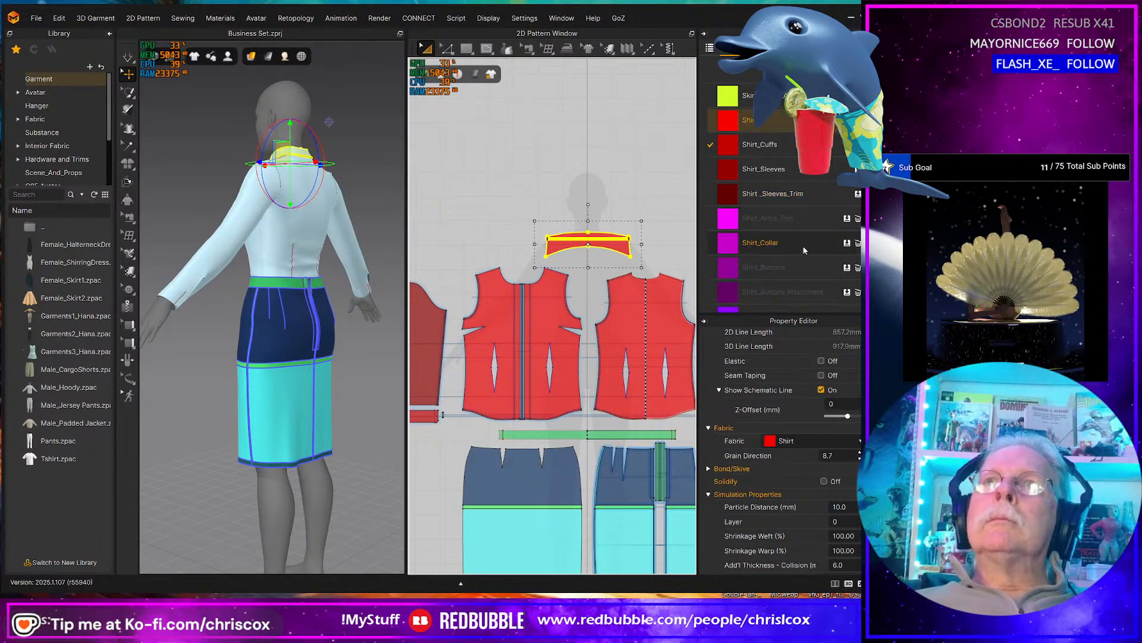
pyautogui.moveTo(728, 242); pyautogui.dragTo(625, 250)
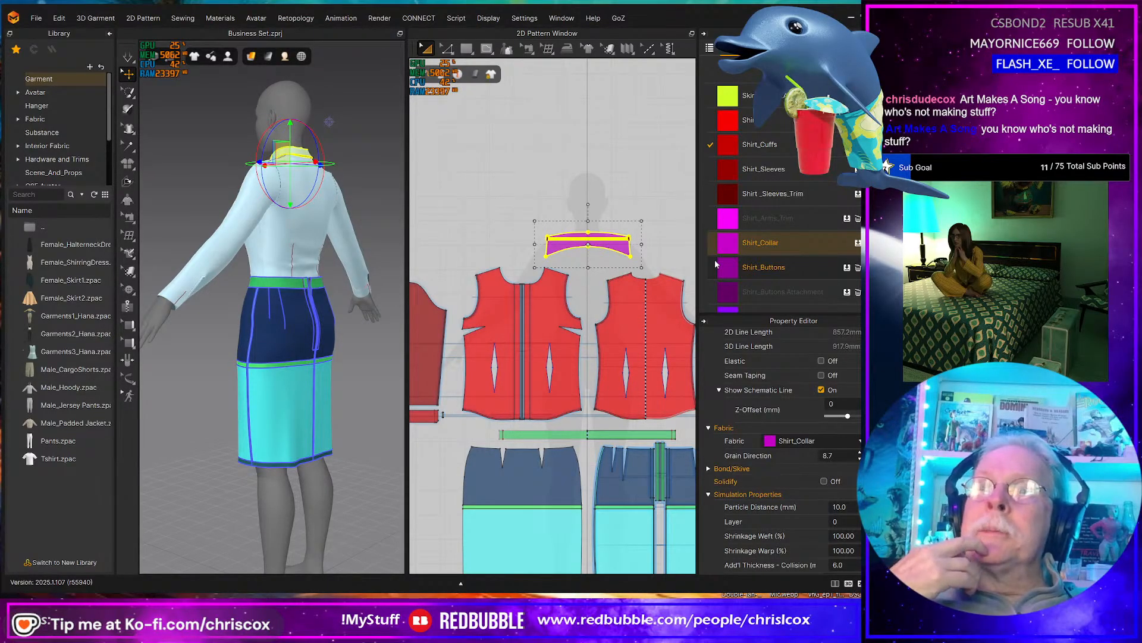
# - Examine the shoulder and side-edge strips of the shirt back pattern by selecting them one after another
pyautogui.scroll(4, 551, 322)
pyautogui.moveTo(514, 295); pyautogui.dragTo(405, 283, button='middle')
pyautogui.click(604, 240)
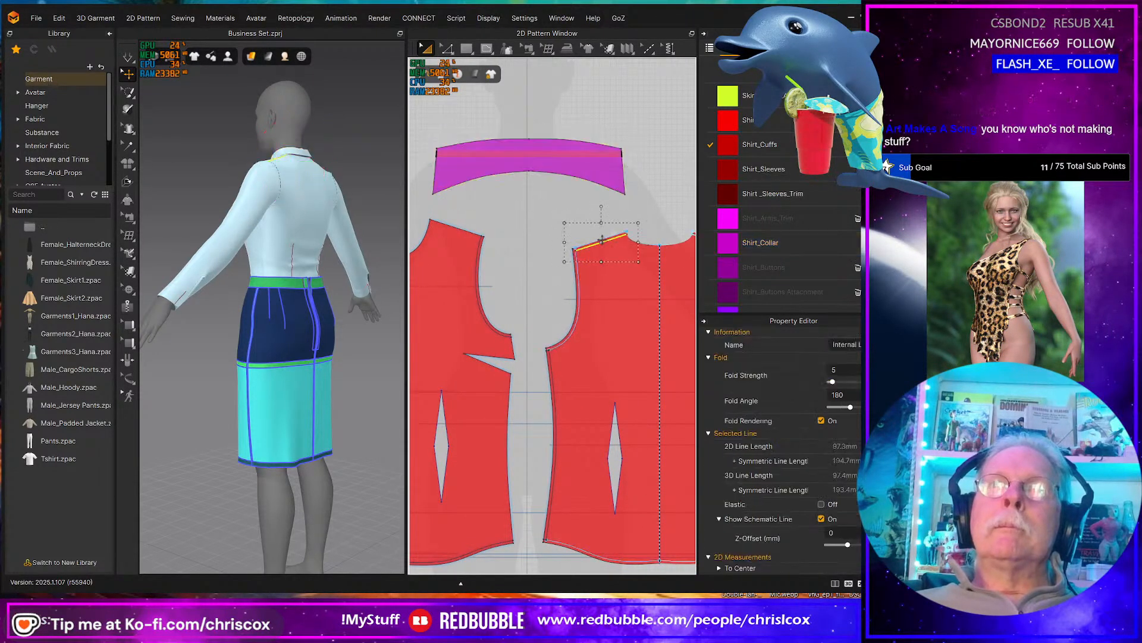
pyautogui.keyDown('shift'); pyautogui.click(550, 397); pyautogui.keyUp('shift')
pyautogui.moveTo(618, 357); pyautogui.dragTo(465, 369, button='middle')
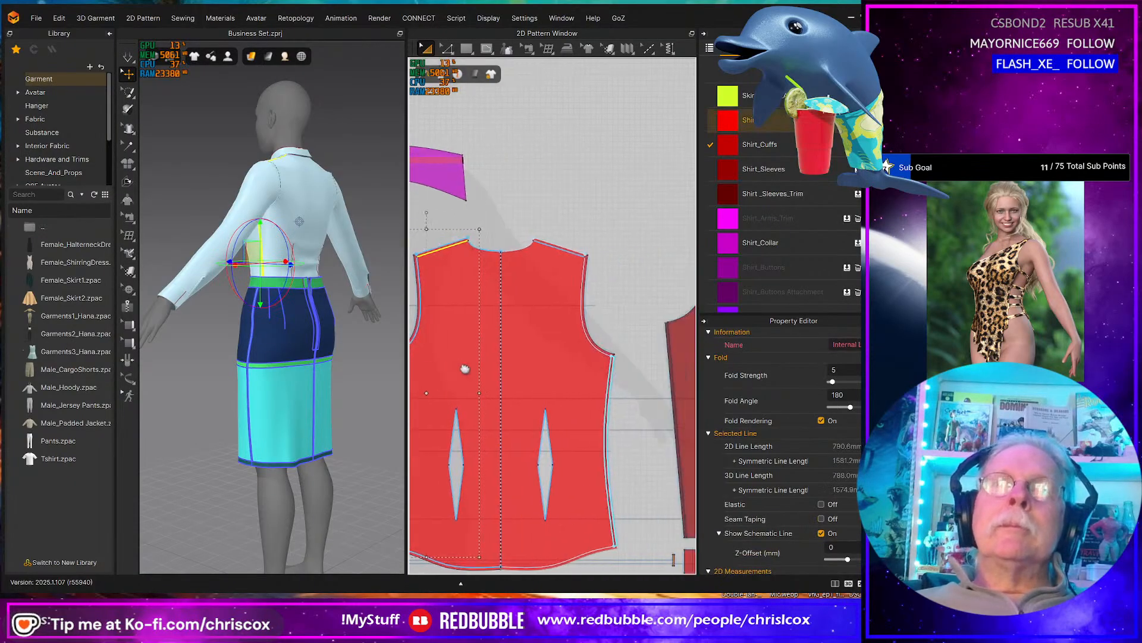
pyautogui.click(571, 249)
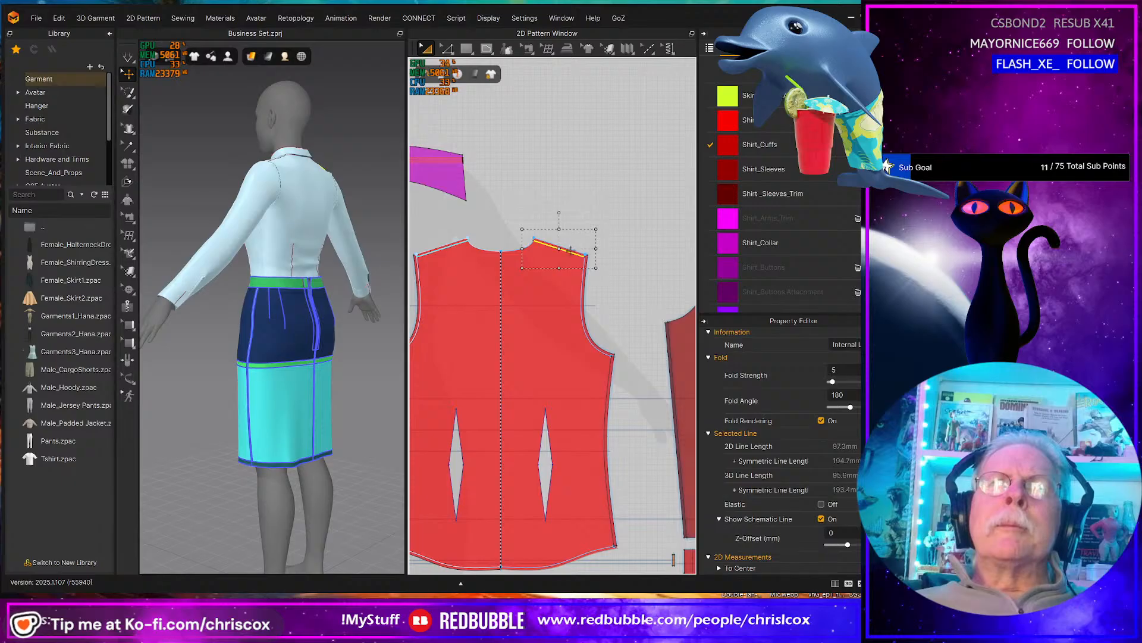
pyautogui.scroll(3, 536, 258)
pyautogui.moveTo(544, 284); pyautogui.dragTo(642, 285, button='middle')
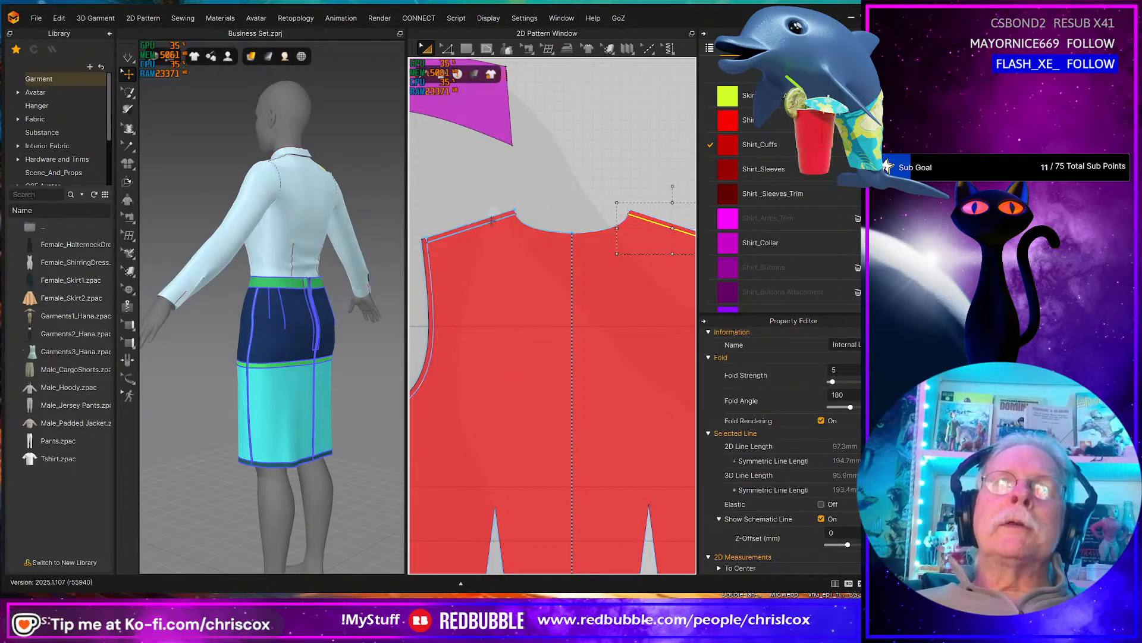
pyautogui.click(555, 274)
pyautogui.scroll(-3, 556, 274)
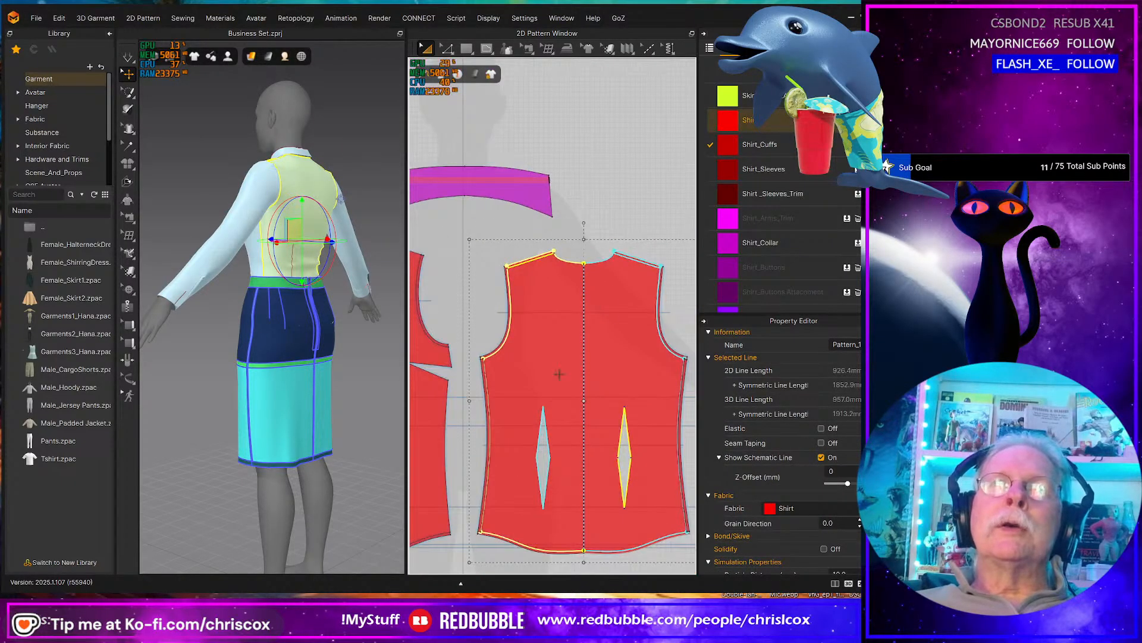
pyautogui.click(484, 421)
pyautogui.keyDown('shift'); pyautogui.click(685, 407); pyautogui.keyUp('shift')
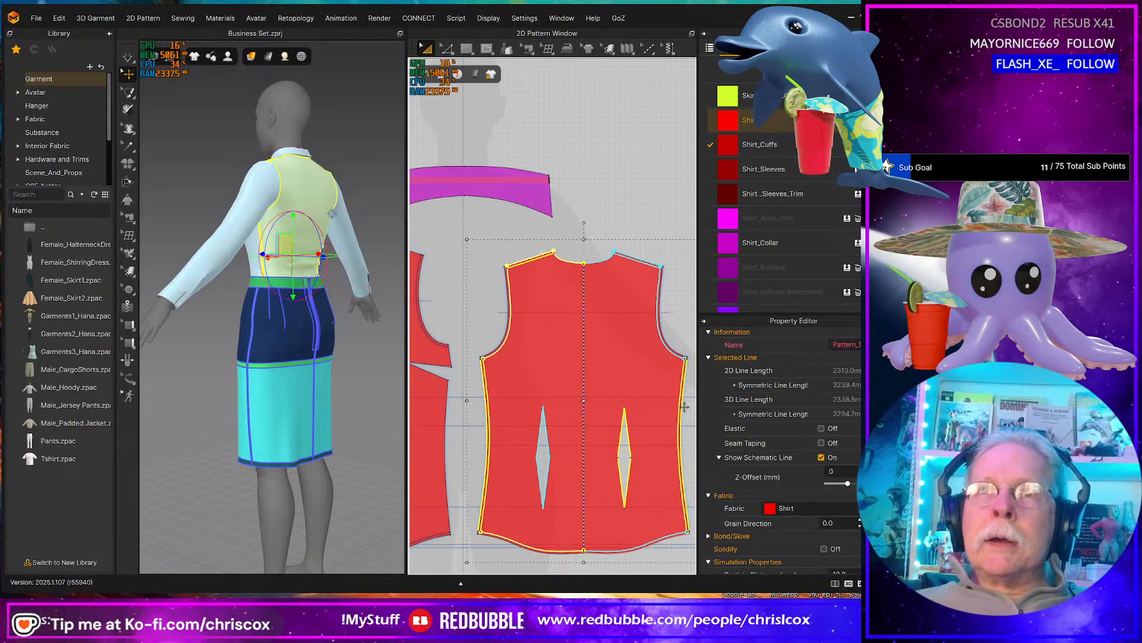
pyautogui.click(818, 509)
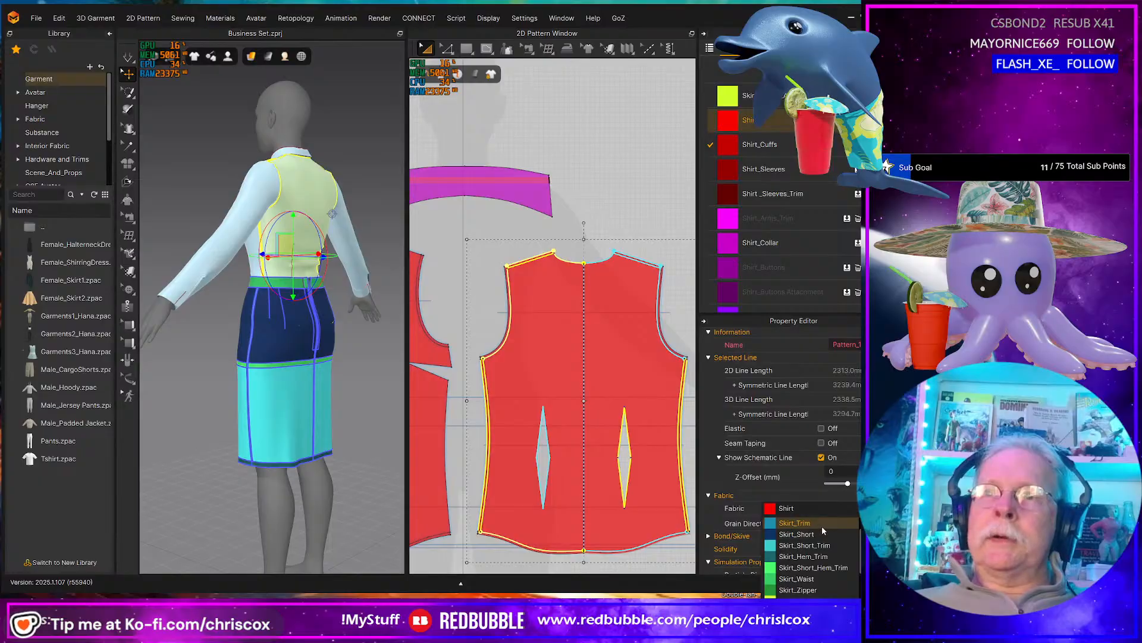
pyautogui.scroll(-3, 823, 526)
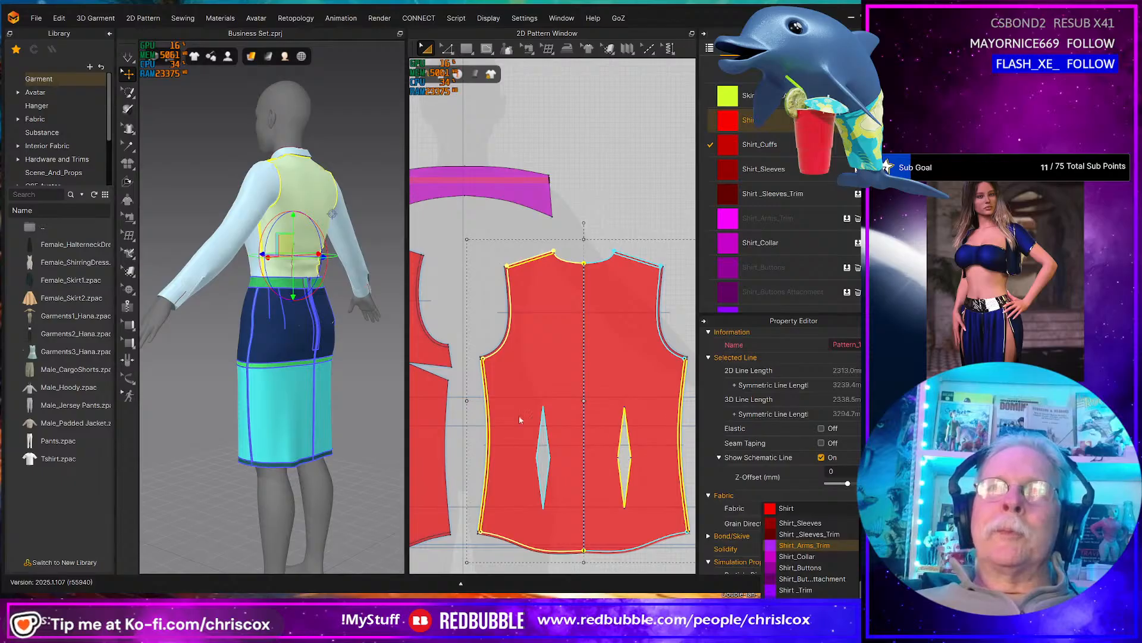
pyautogui.click(482, 419)
pyautogui.click(484, 414)
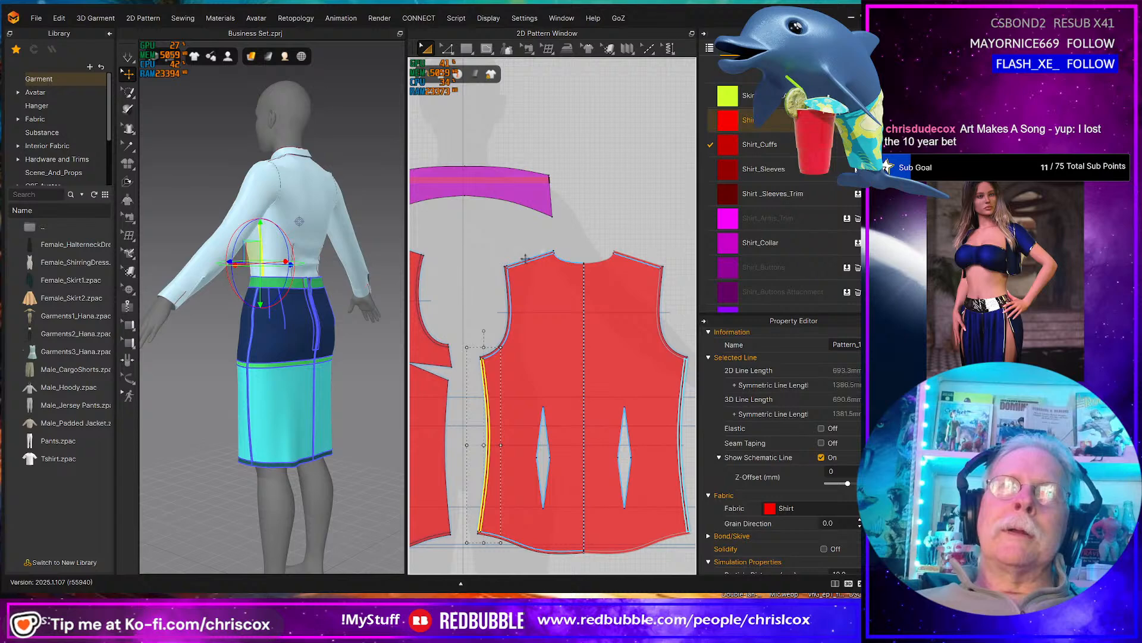
pyautogui.scroll(5, 524, 258)
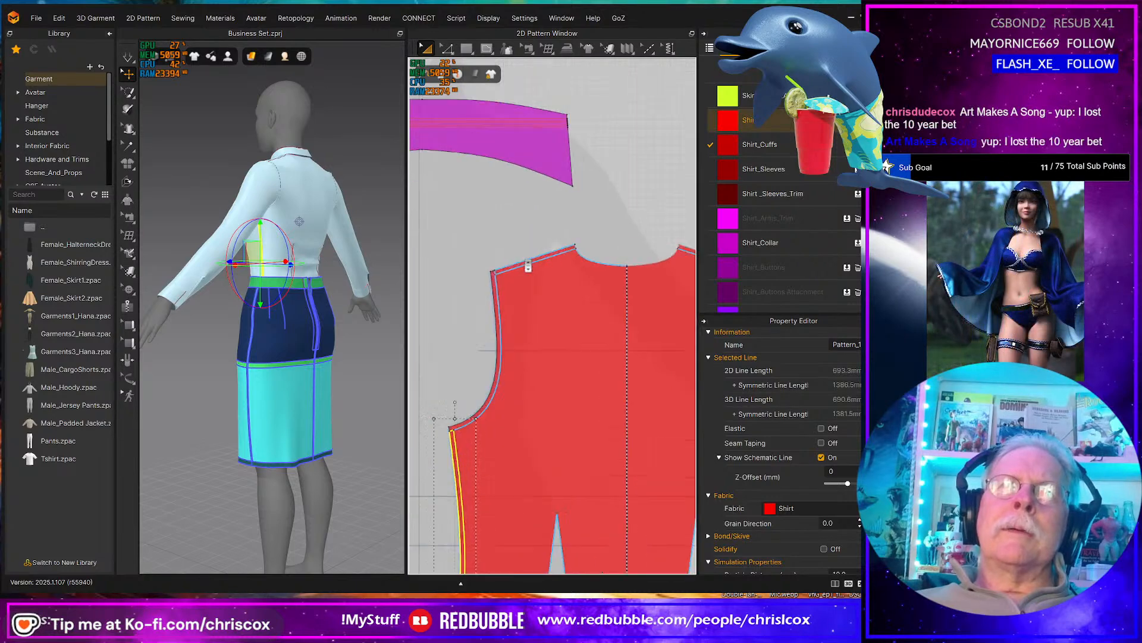
pyautogui.click(522, 262)
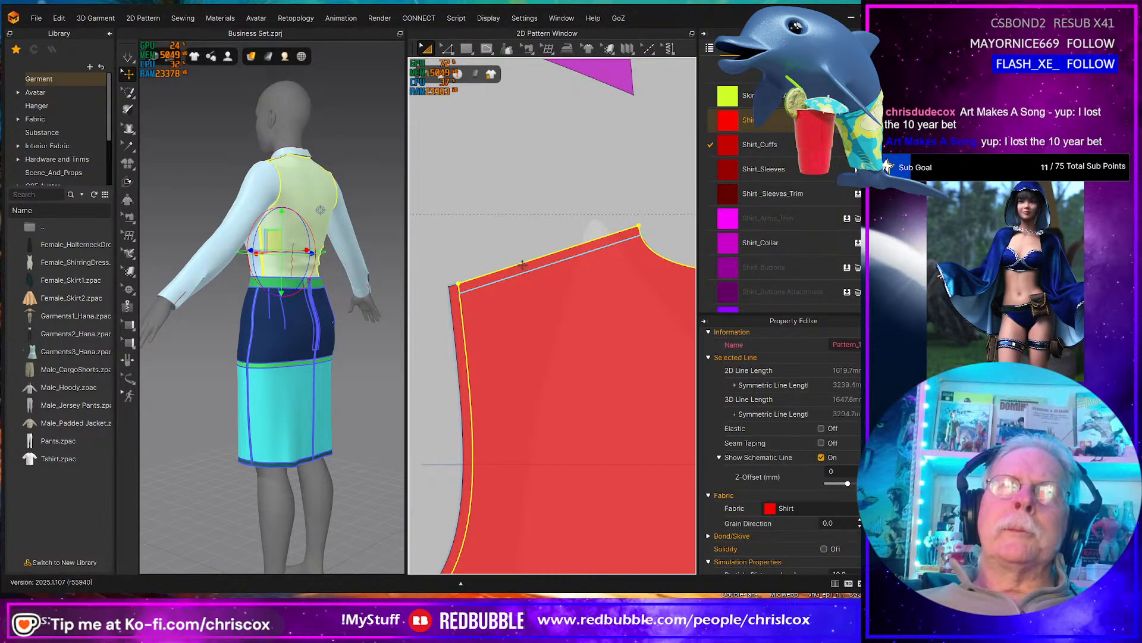
pyautogui.click(526, 271)
pyautogui.moveTo(526, 270); pyautogui.dragTo(528, 295)
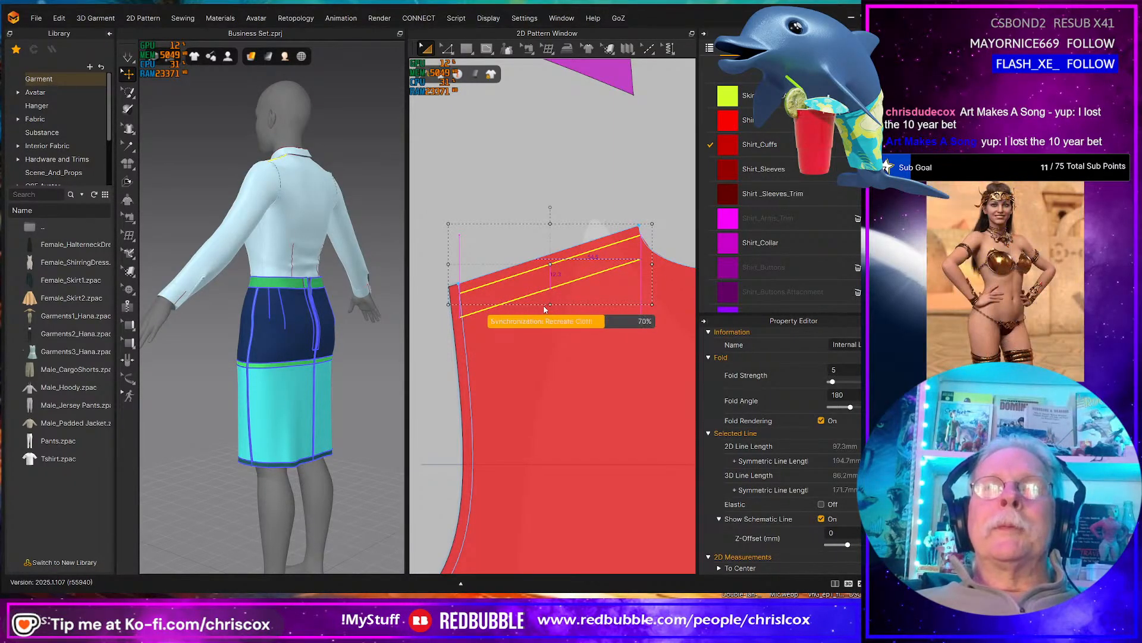
pyautogui.press('z')
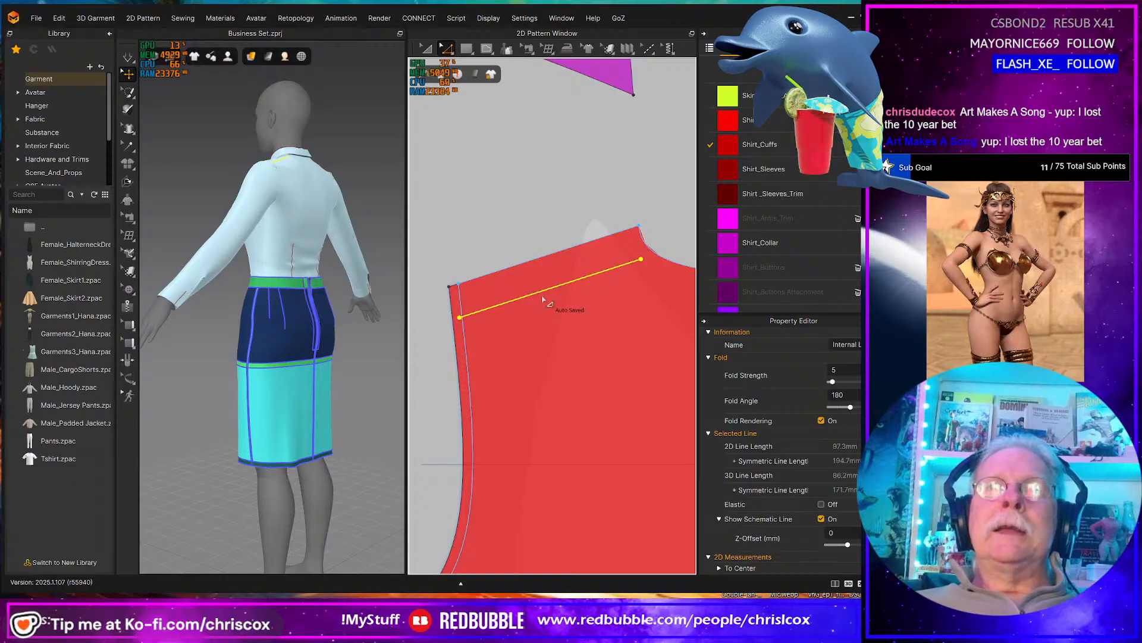
pyautogui.hotkey('ctrl', 'z')
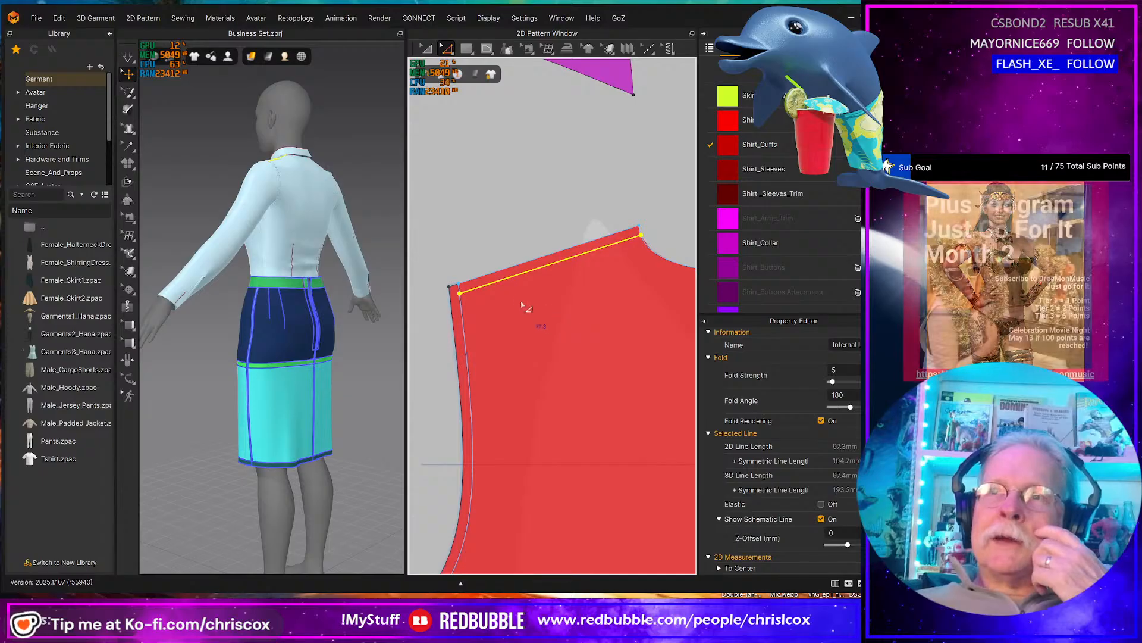
# - Cut and sew the shirt back pattern along the internal line just below its shoulder edge
pyautogui.rightClick(502, 286)
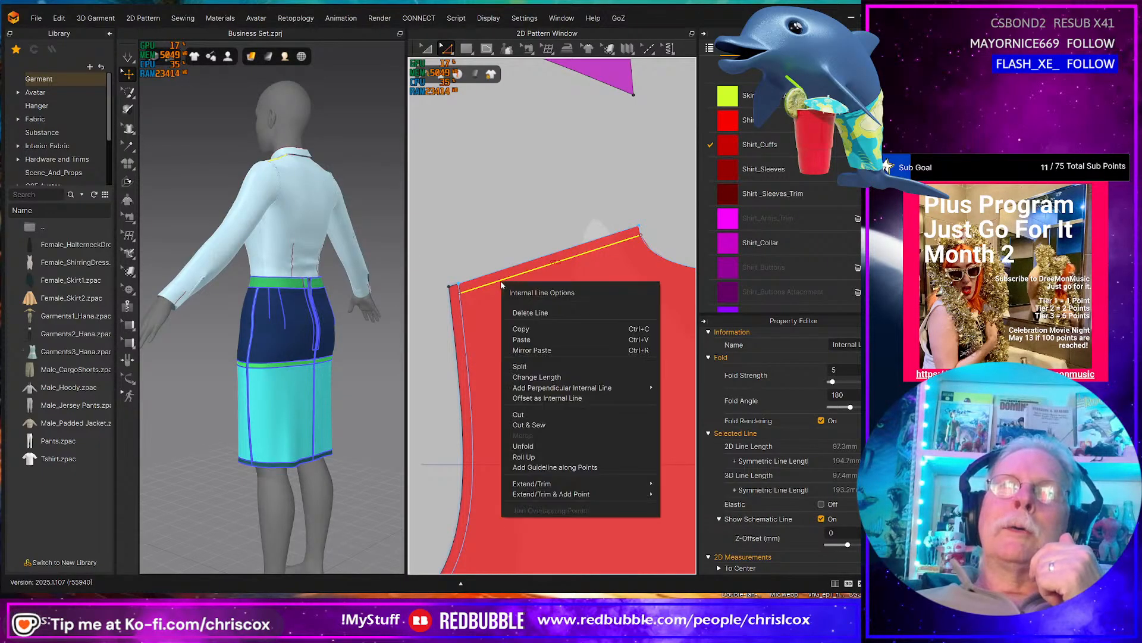
pyautogui.click(546, 423)
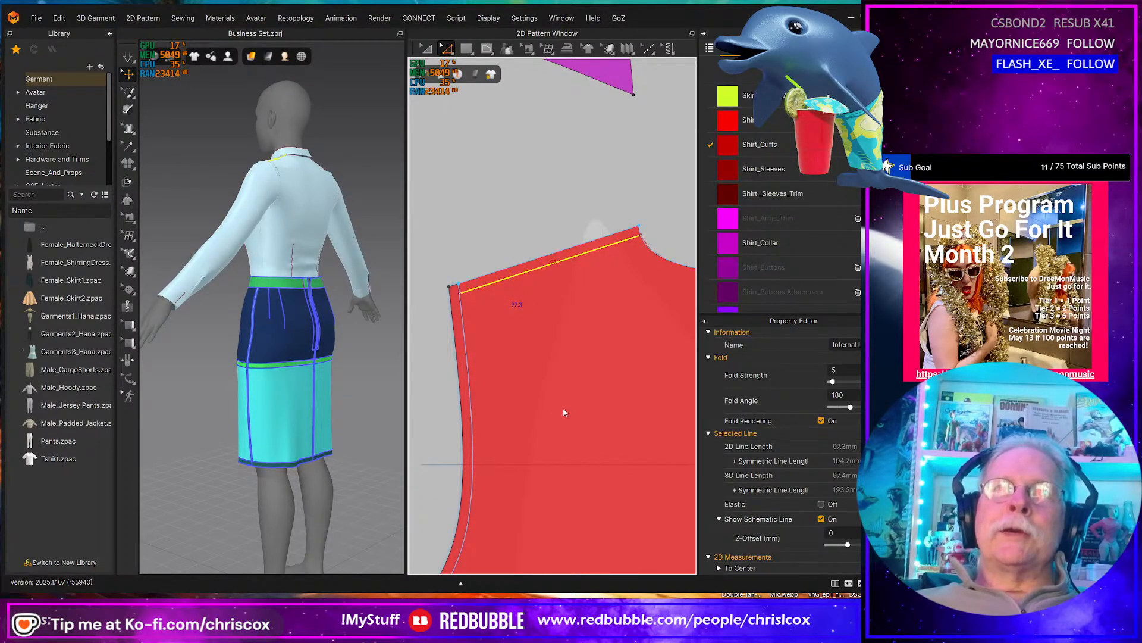
pyautogui.press('Escape')
# - Set the fabric of both shoulder strips and both side-edge strips of the shirt back to Shirt_Trim
pyautogui.scroll(-4, 564, 413)
pyautogui.moveTo(565, 412); pyautogui.dragTo(474, 395, button='middle')
pyautogui.moveTo(570, 345); pyautogui.dragTo(578, 341, button='right')
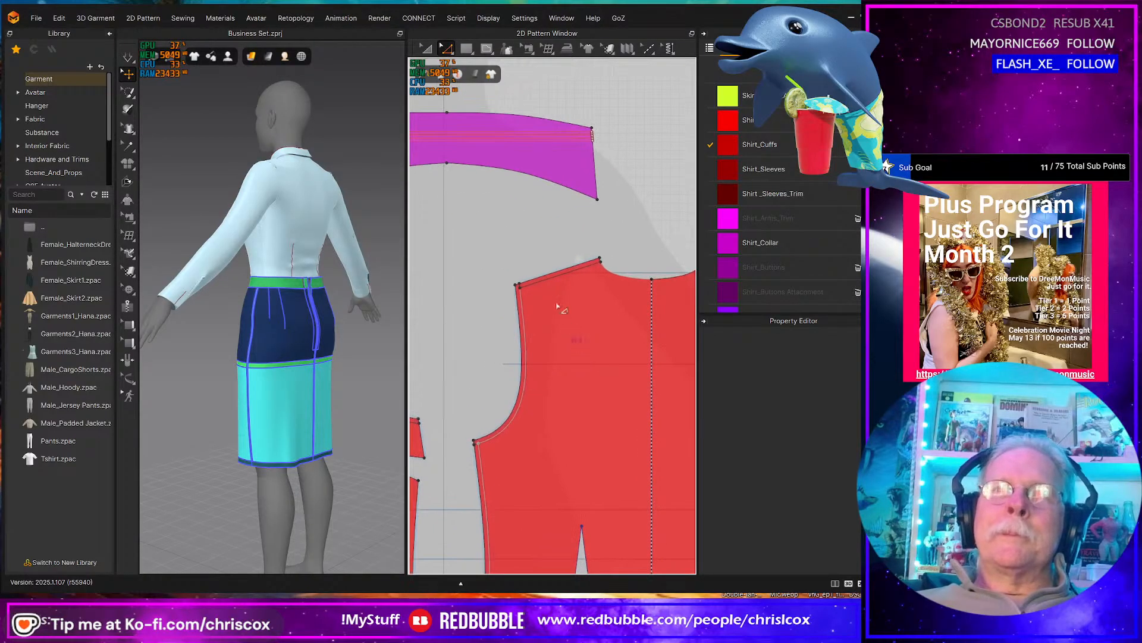
pyautogui.press('a')
pyautogui.click(477, 475)
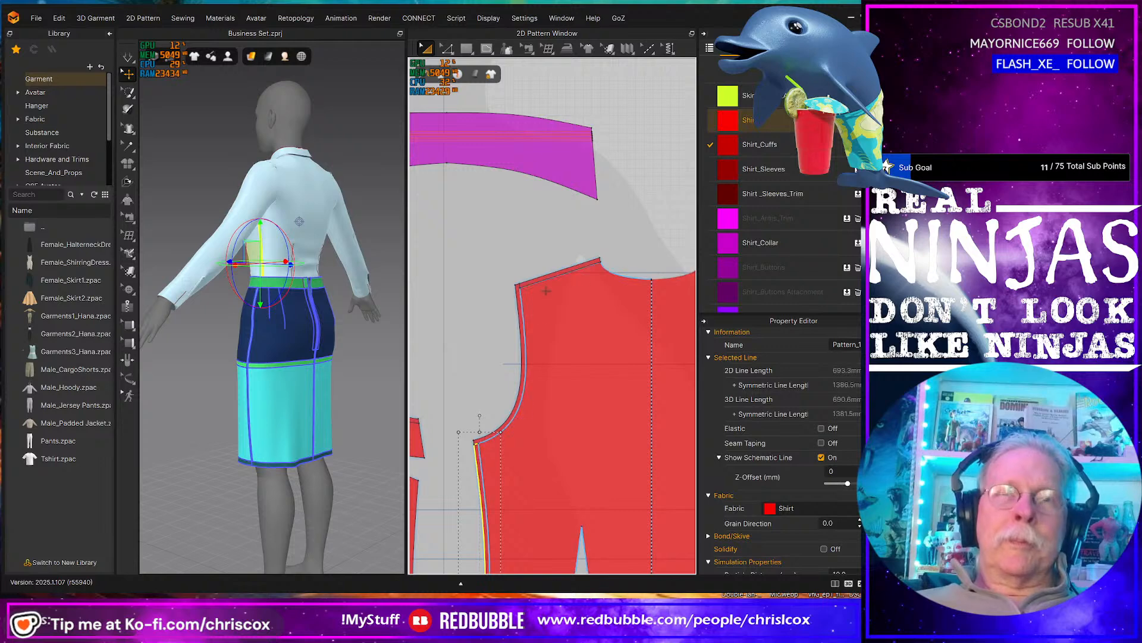
pyautogui.click(545, 275)
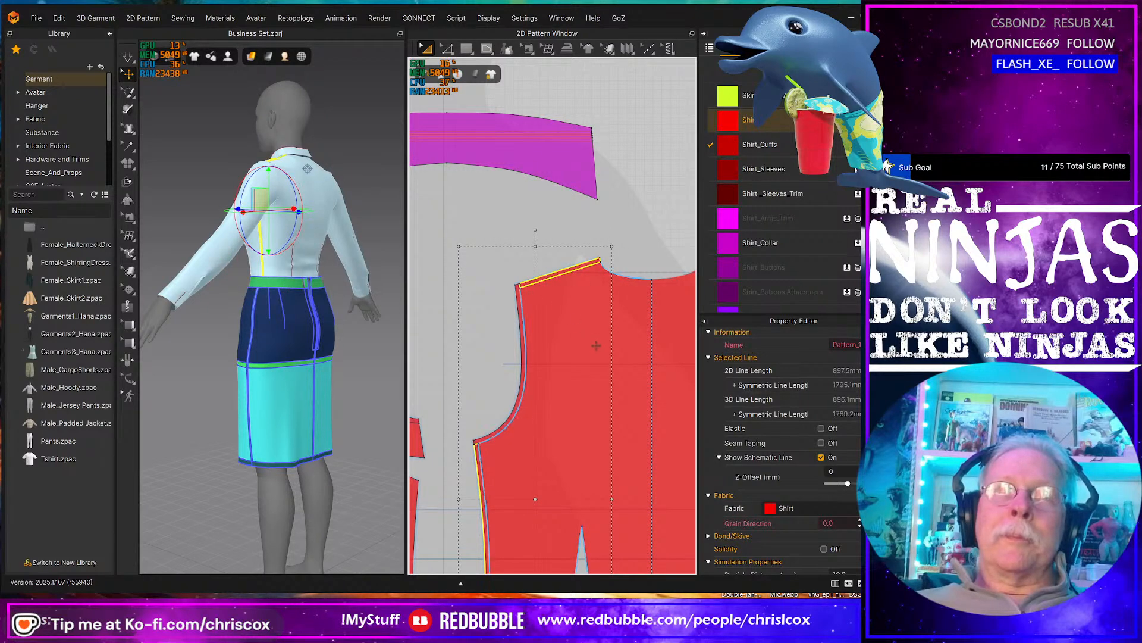
pyautogui.moveTo(607, 355); pyautogui.dragTo(523, 357, button='right')
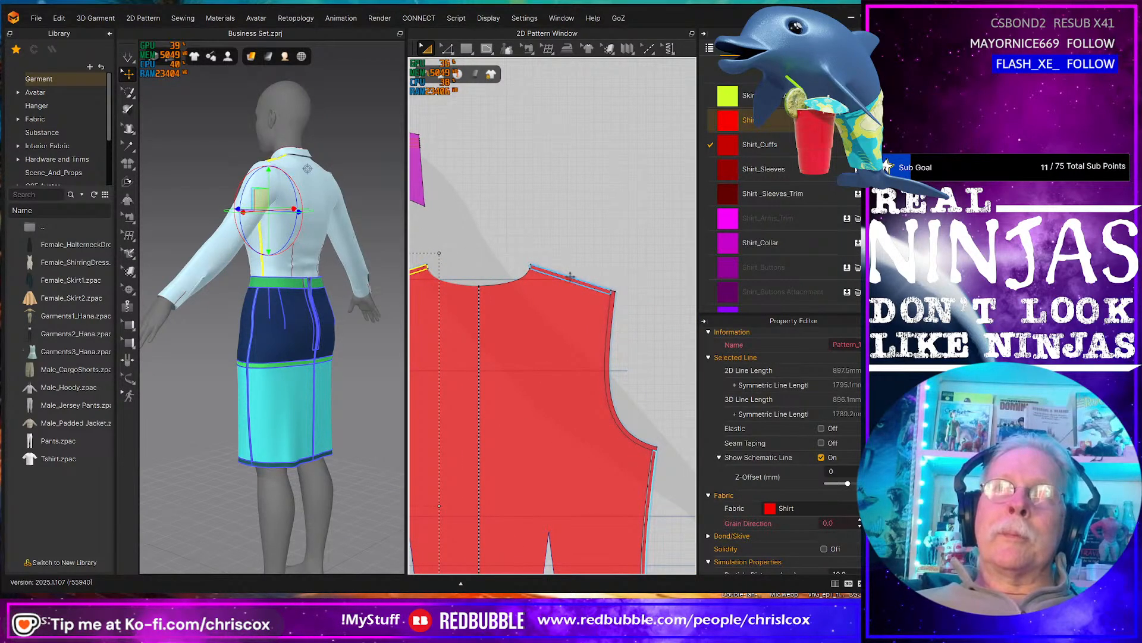
pyautogui.keyDown('shift'); pyautogui.click(570, 276); pyautogui.keyUp('shift')
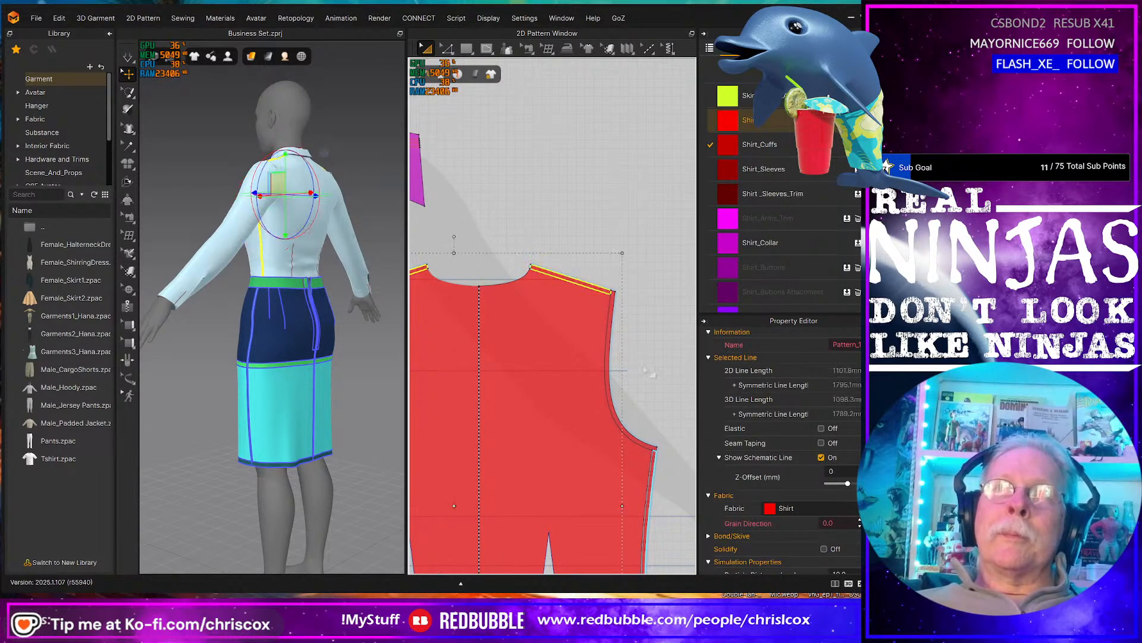
pyautogui.keyDown('shift'); pyautogui.click(654, 492); pyautogui.keyUp('shift')
pyautogui.click(812, 508)
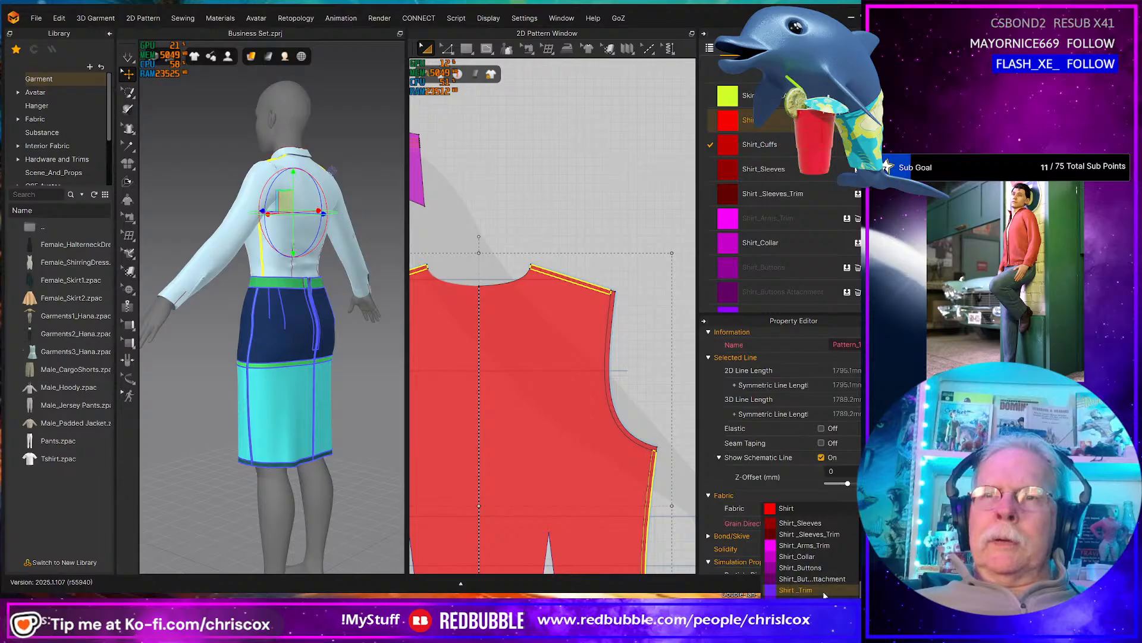
pyautogui.click(824, 591)
# - Set the fabric of the armhole strips on both the shirt front and back patterns to Shirt_Arms_Trim
pyautogui.scroll(-5, 617, 404)
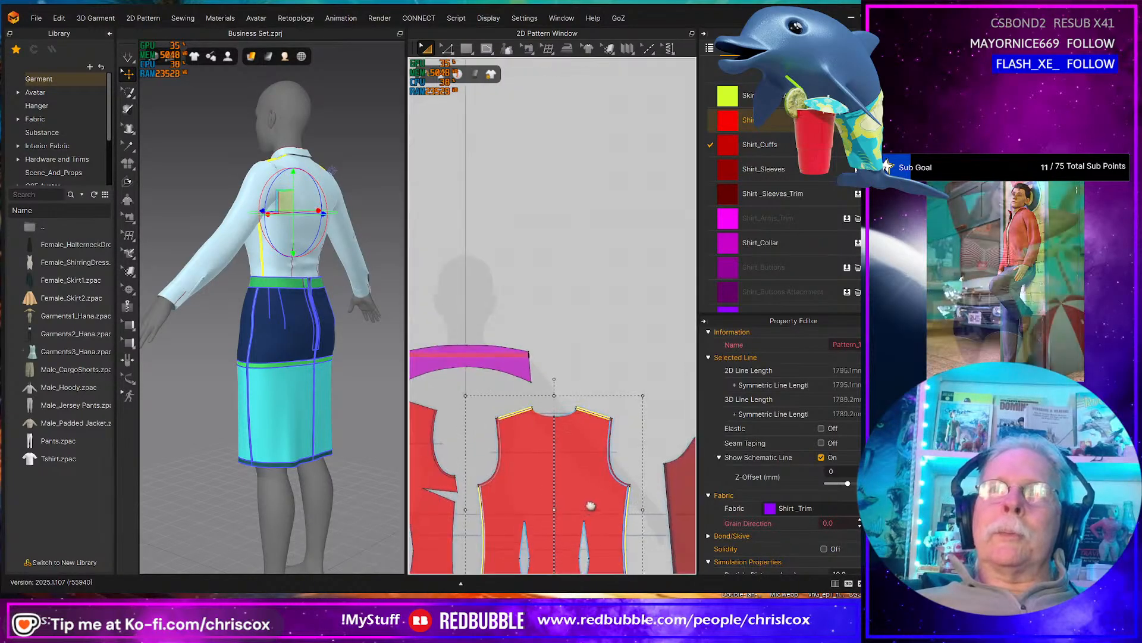
pyautogui.moveTo(588, 400); pyautogui.dragTo(620, 376, button='middle')
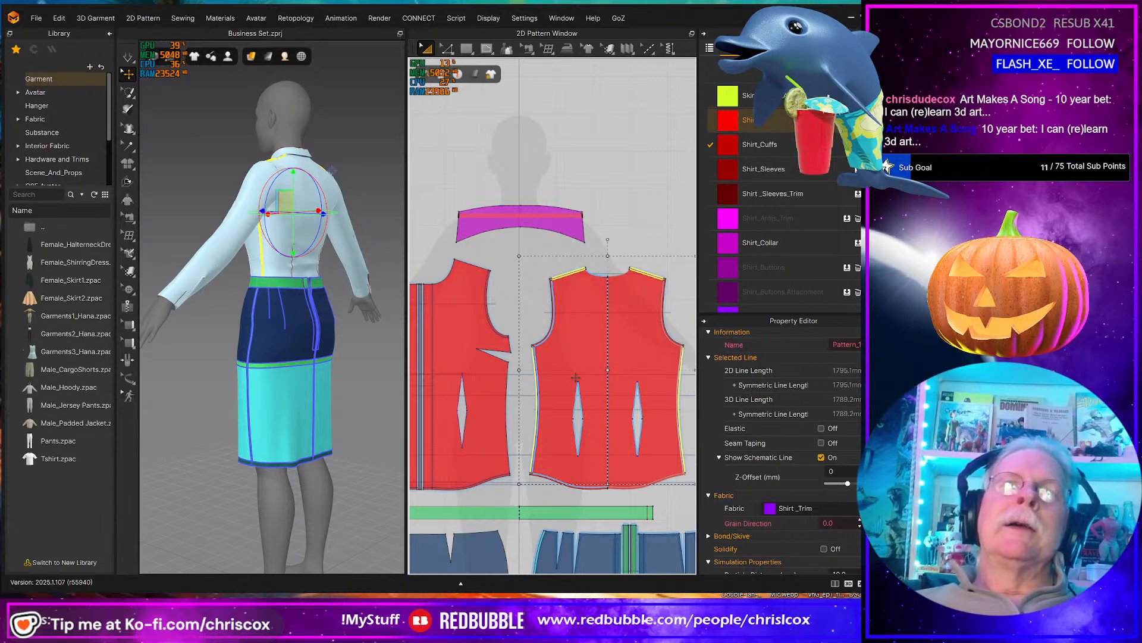
pyautogui.moveTo(526, 398); pyautogui.dragTo(608, 378, button='right')
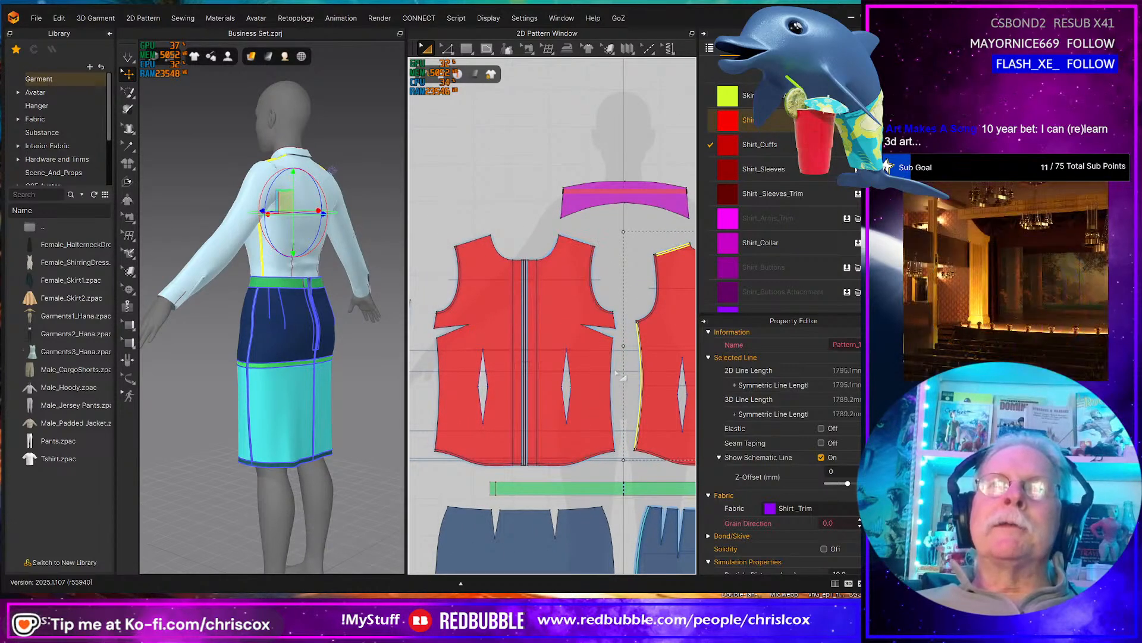
pyautogui.scroll(3, 607, 377)
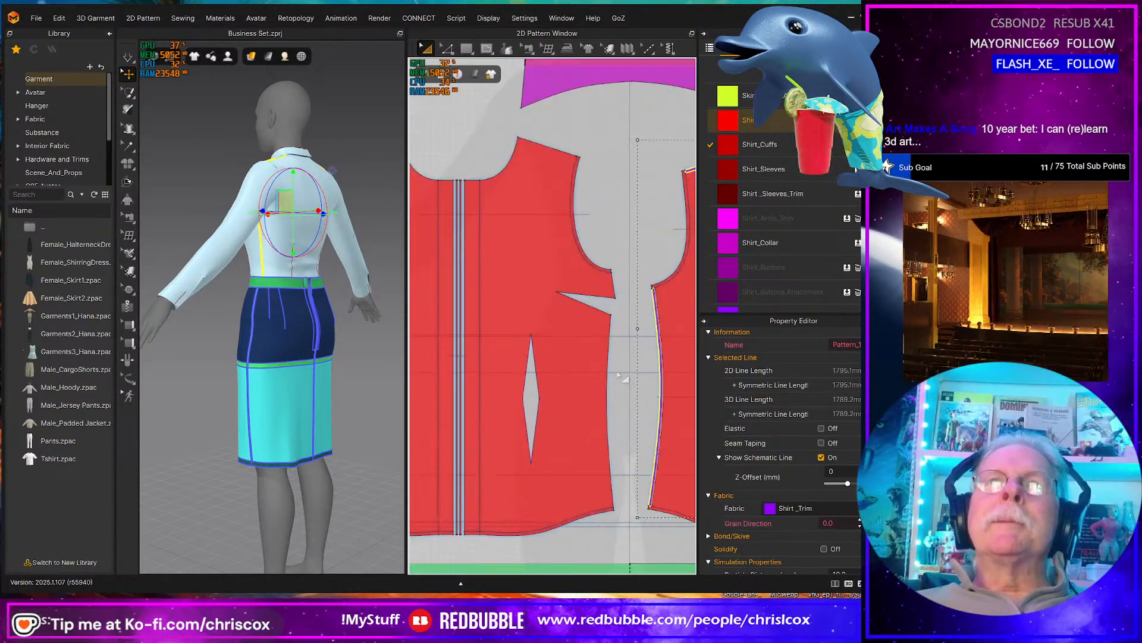
pyautogui.click(676, 266)
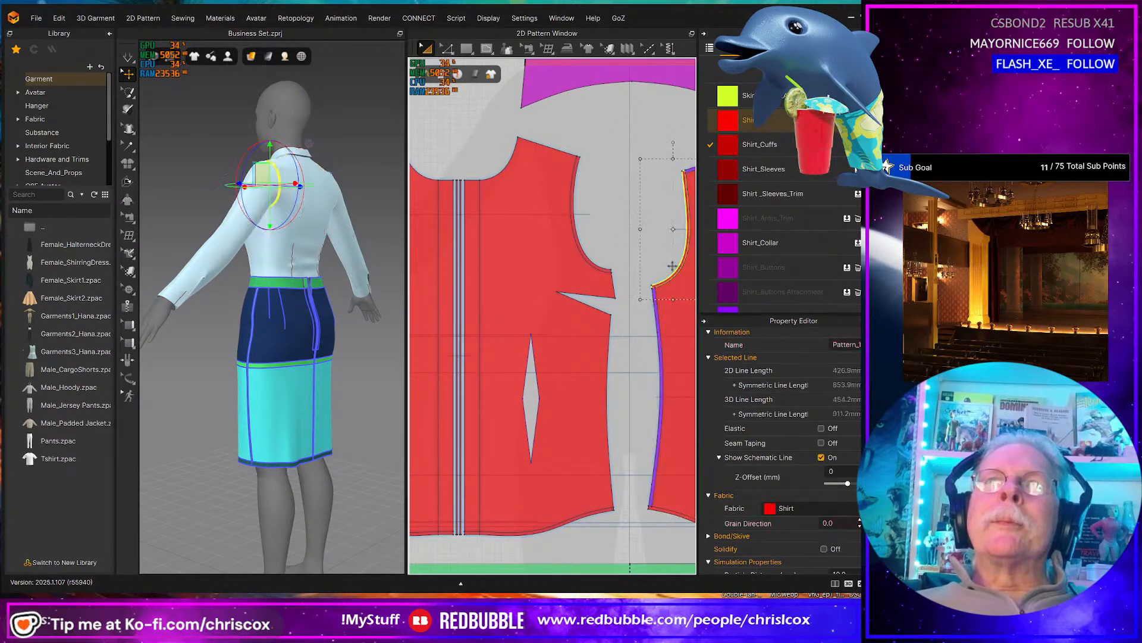
pyautogui.click(588, 250)
pyautogui.click(588, 250)
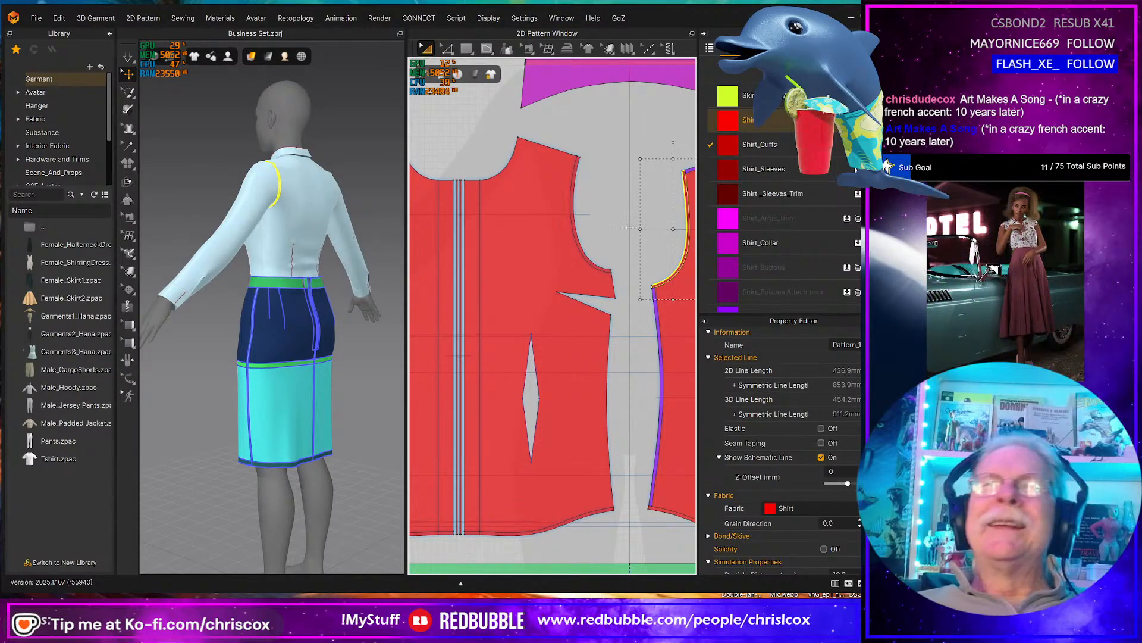
pyautogui.click(581, 240)
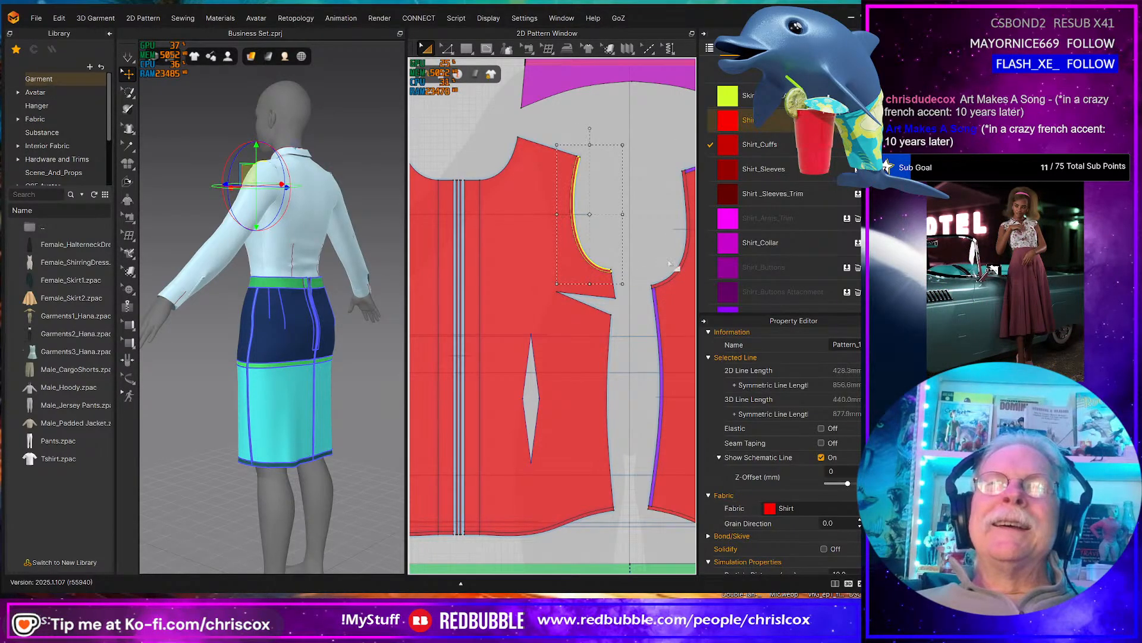
pyautogui.keyDown('shift'); pyautogui.click(673, 269); pyautogui.keyUp('shift')
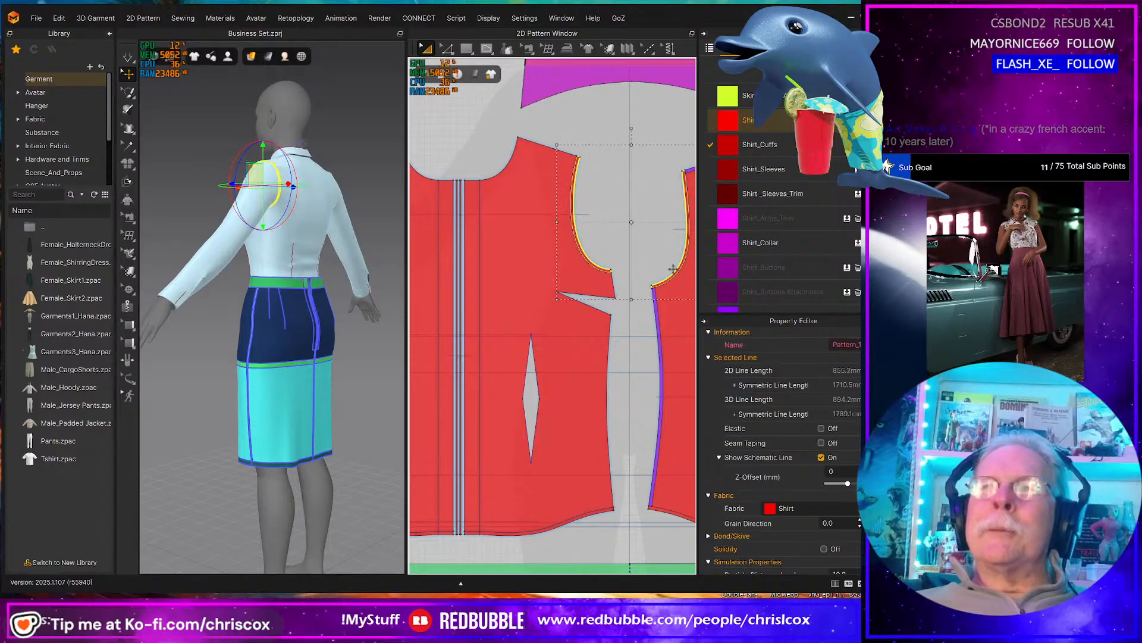
pyautogui.scroll(-4, 603, 258)
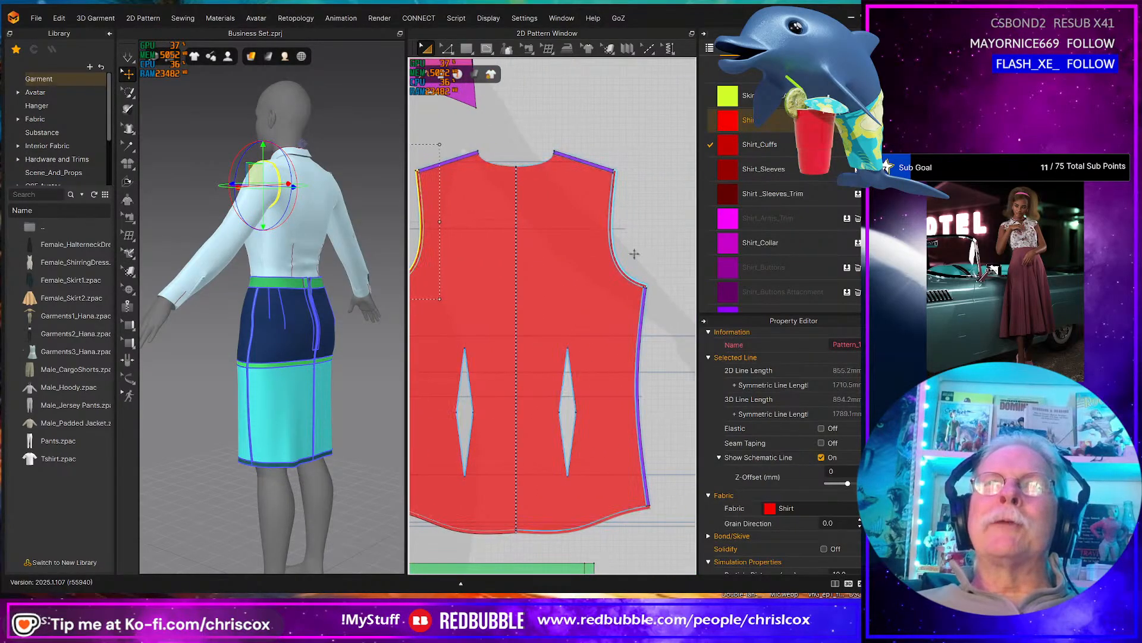
pyautogui.keyDown('shift'); pyautogui.click(614, 244); pyautogui.keyUp('shift')
pyautogui.moveTo(581, 283); pyautogui.dragTo(738, 268, button='middle')
pyautogui.moveTo(477, 293); pyautogui.dragTo(635, 309, button='middle')
pyautogui.moveTo(512, 297); pyautogui.dragTo(666, 344, button='middle')
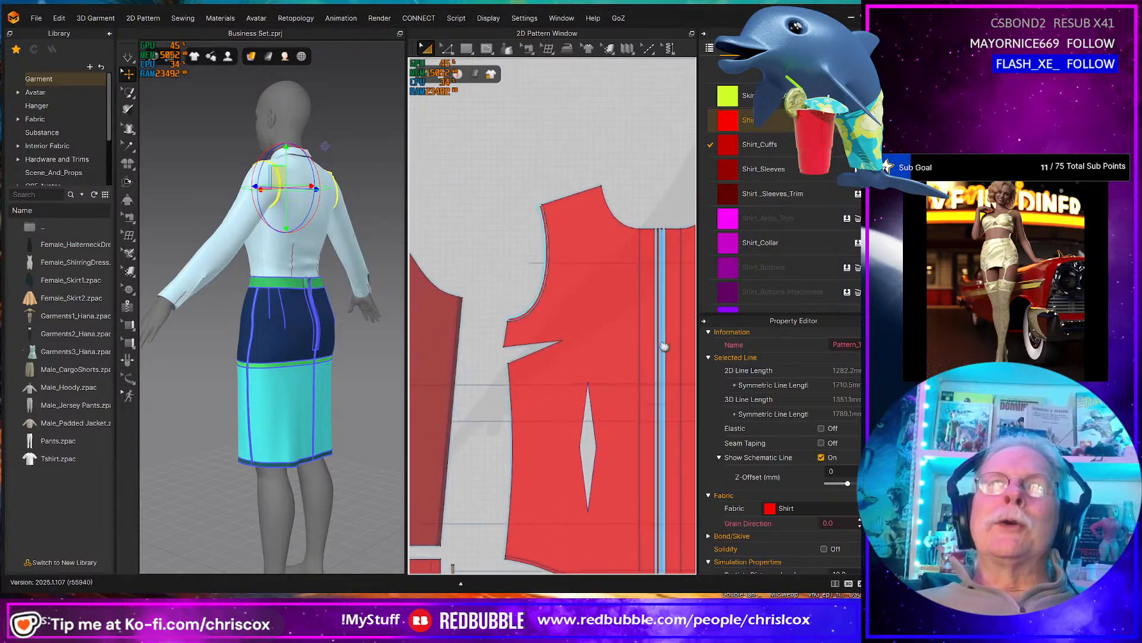
pyautogui.keyDown('shift'); pyautogui.click(526, 306); pyautogui.keyUp('shift')
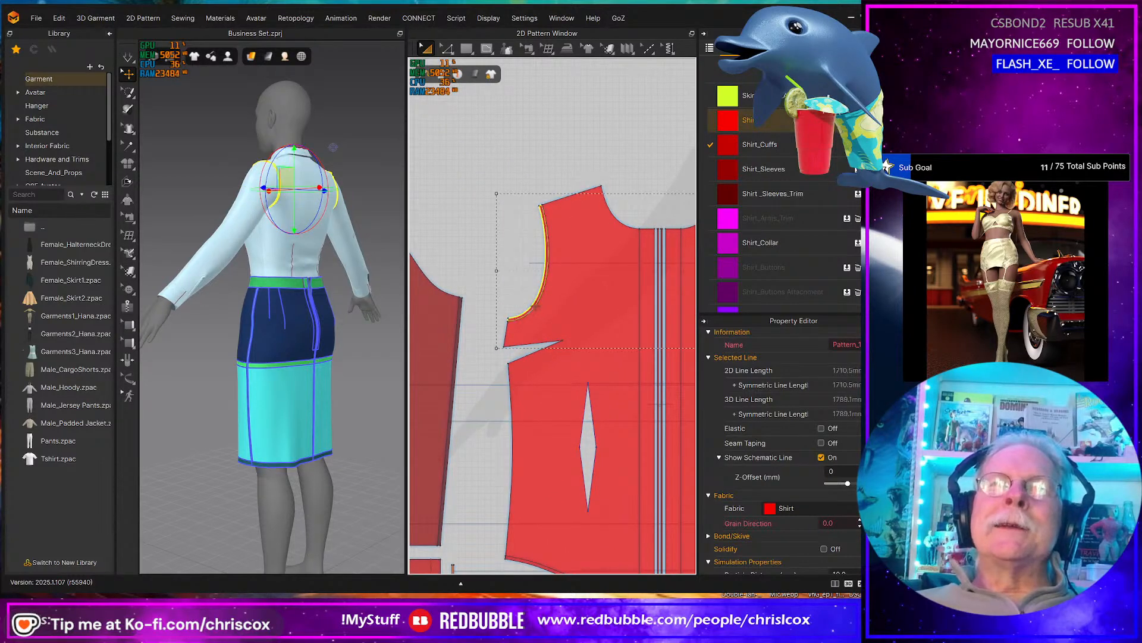
pyautogui.scroll(-5, 579, 314)
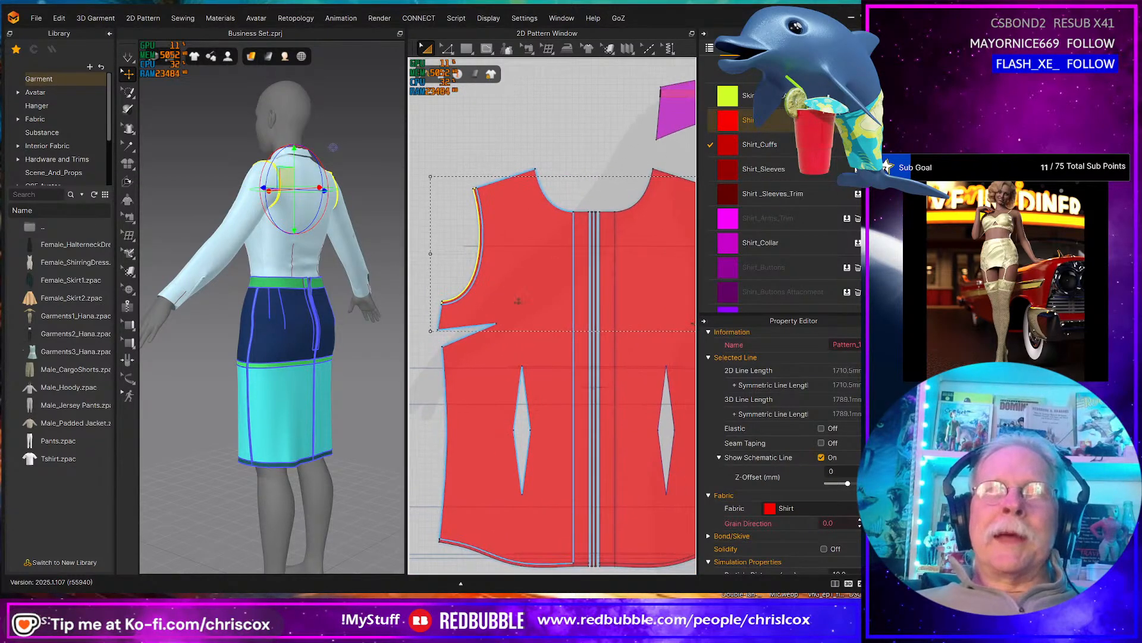
pyautogui.moveTo(633, 300); pyautogui.dragTo(593, 309, button='middle')
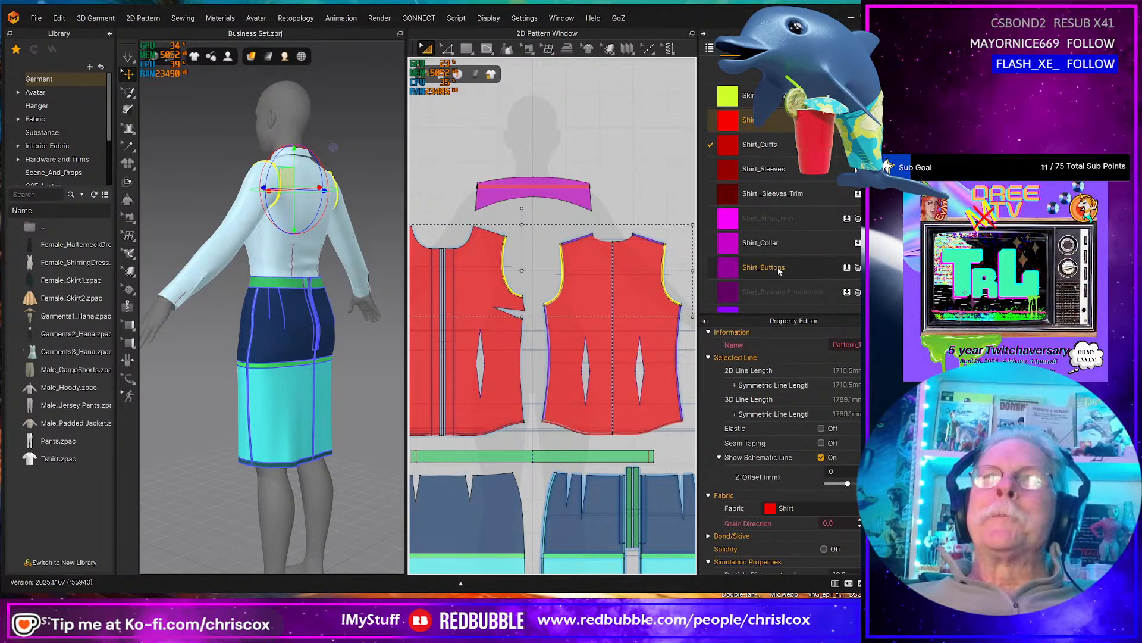
pyautogui.click(830, 509)
pyautogui.scroll(-2, 836, 545)
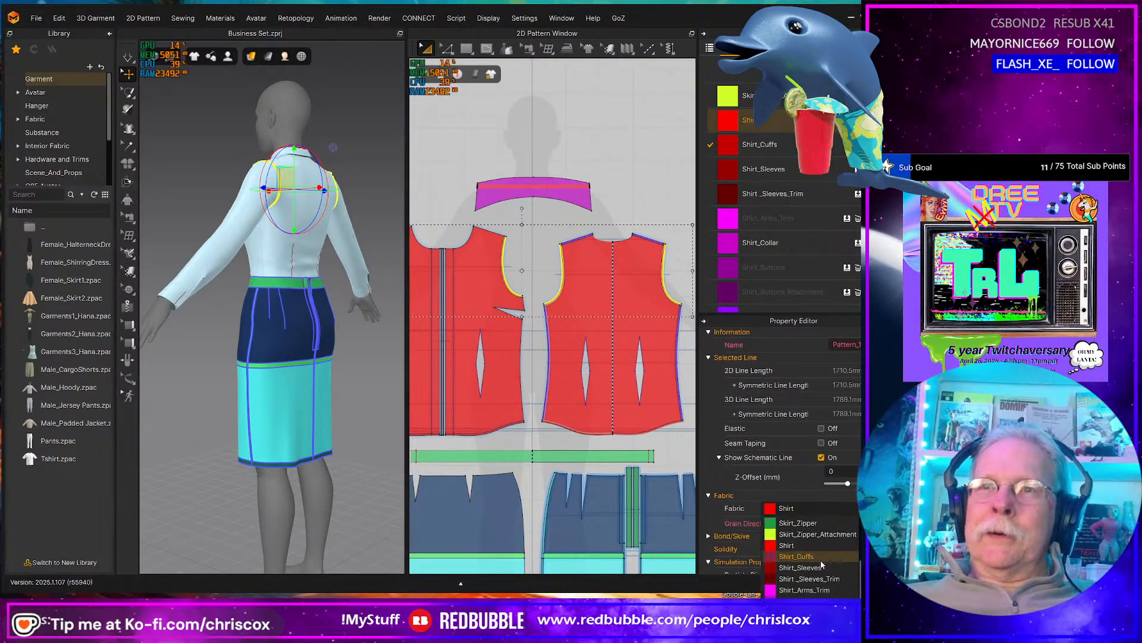
pyautogui.click(820, 590)
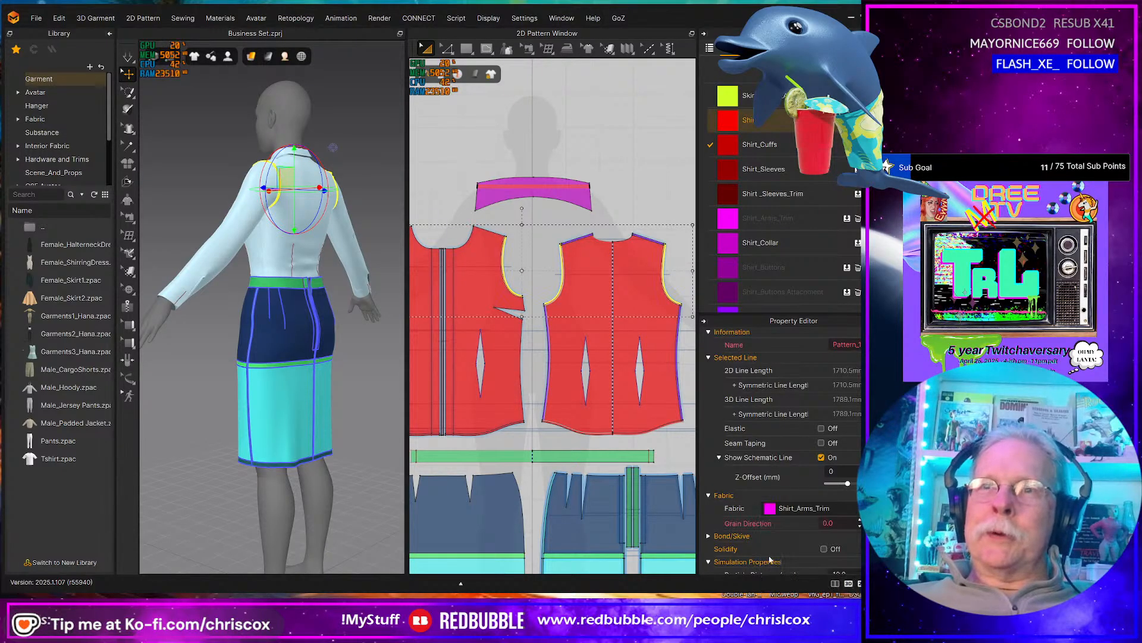
# - Assign the Shirt_Buttons fabric to the two vertical placket strips at the centre of the shirt front
pyautogui.scroll(1, 552, 316)
pyautogui.moveTo(563, 393); pyautogui.dragTo(491, 404, button='middle')
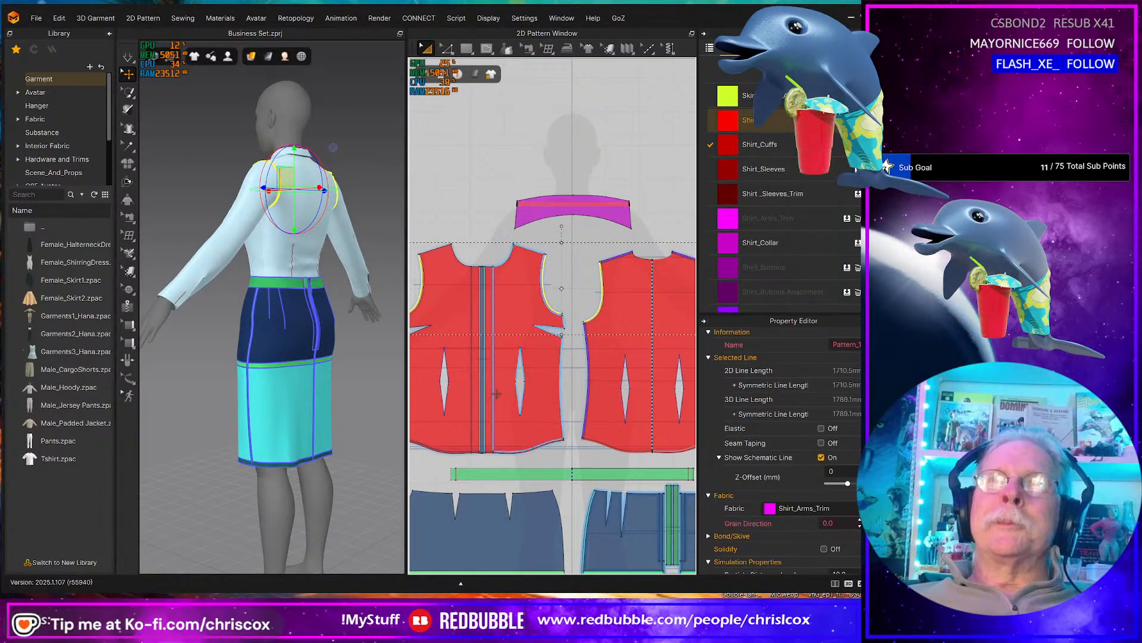
pyautogui.scroll(3, 499, 391)
pyautogui.moveTo(522, 360); pyautogui.dragTo(586, 419, button='middle')
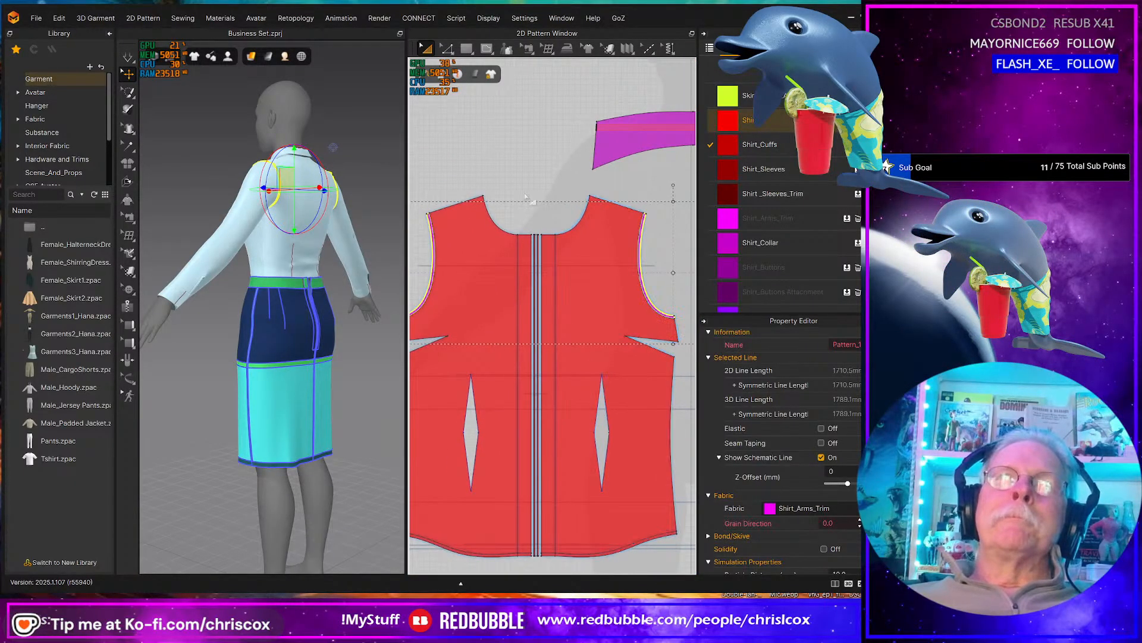
pyautogui.press('Escape')
pyautogui.click(548, 290)
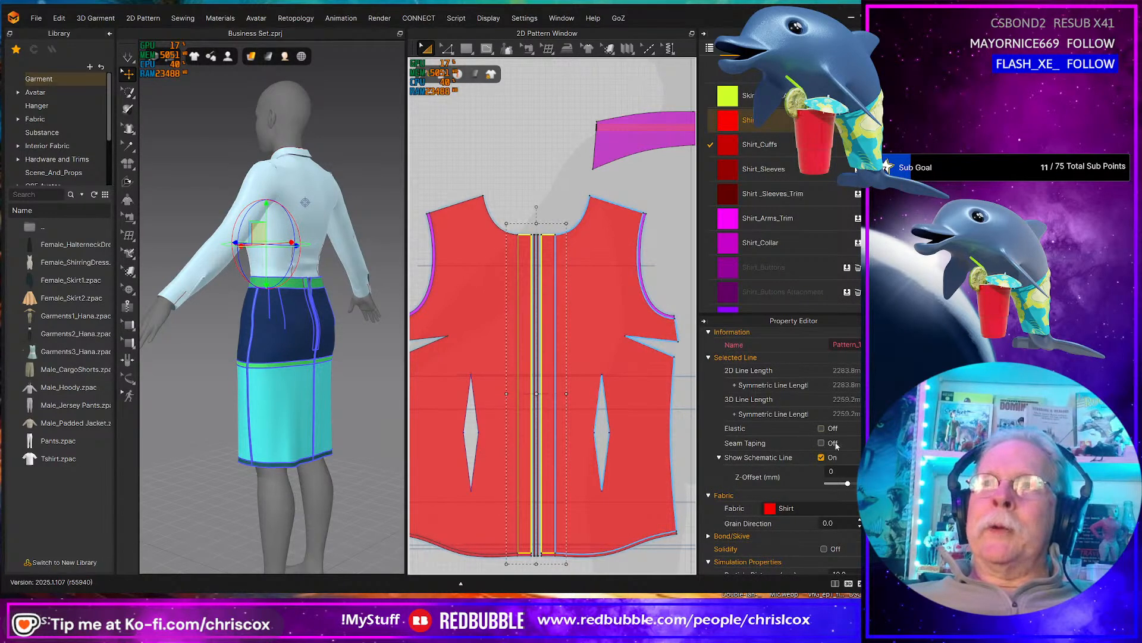
pyautogui.click(827, 510)
pyautogui.scroll(-1, 826, 557)
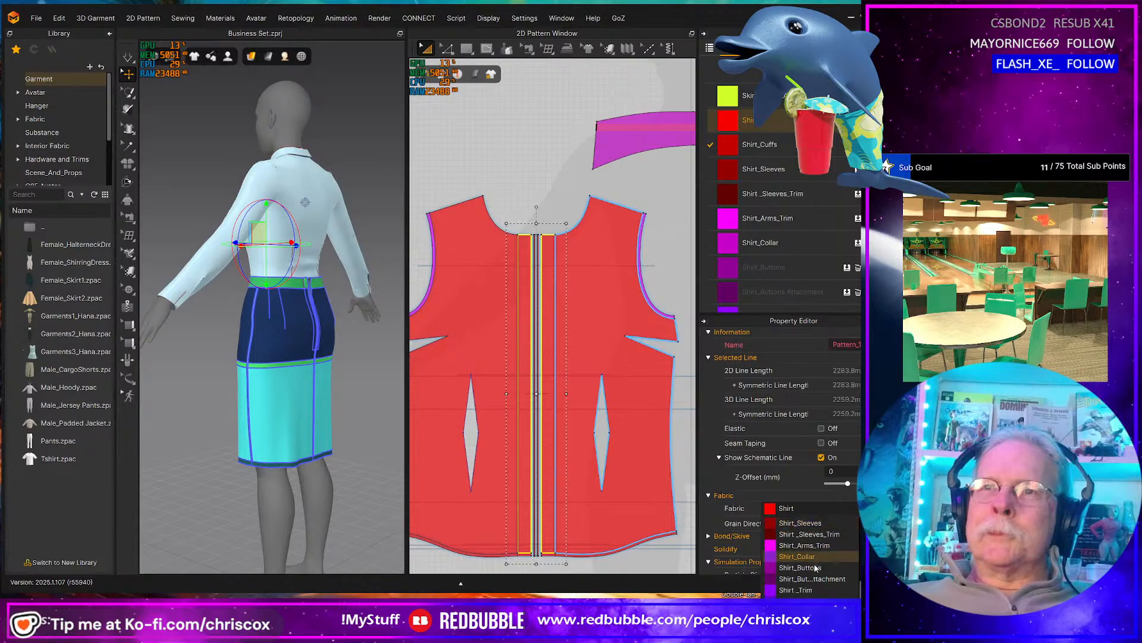
pyautogui.click(800, 567)
# - Assign the Shirt_Buttons Attachment fabric to the two narrow strips between the placket strips at the centre of the shirt front
pyautogui.scroll(6, 535, 297)
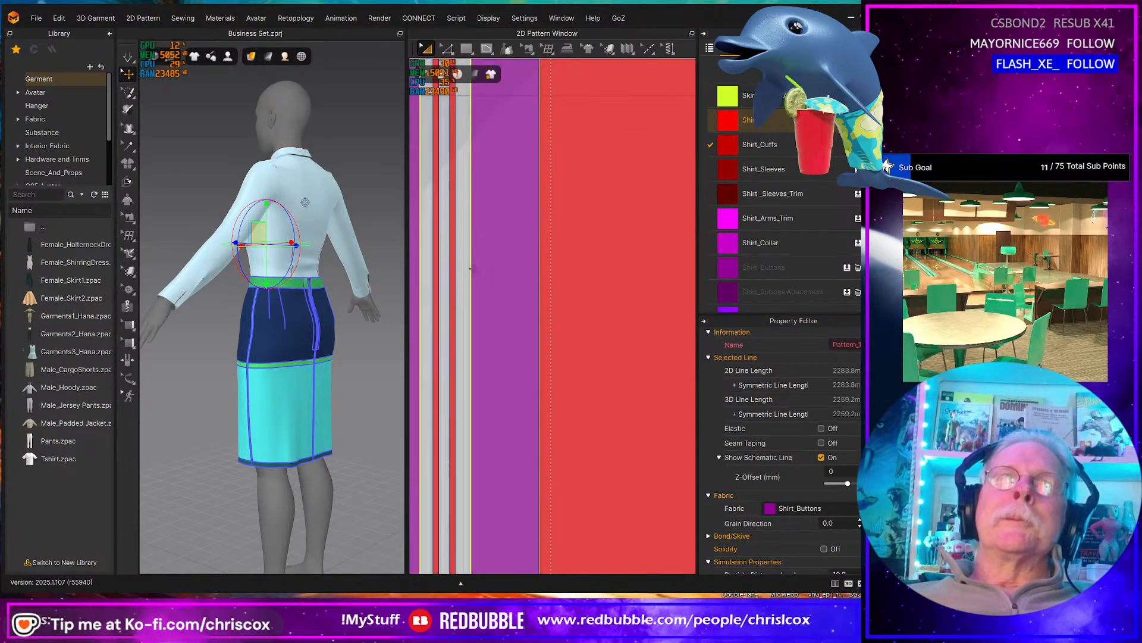
pyautogui.click(437, 268)
pyautogui.keyDown('shift'); pyautogui.click(452, 273); pyautogui.keyUp('shift')
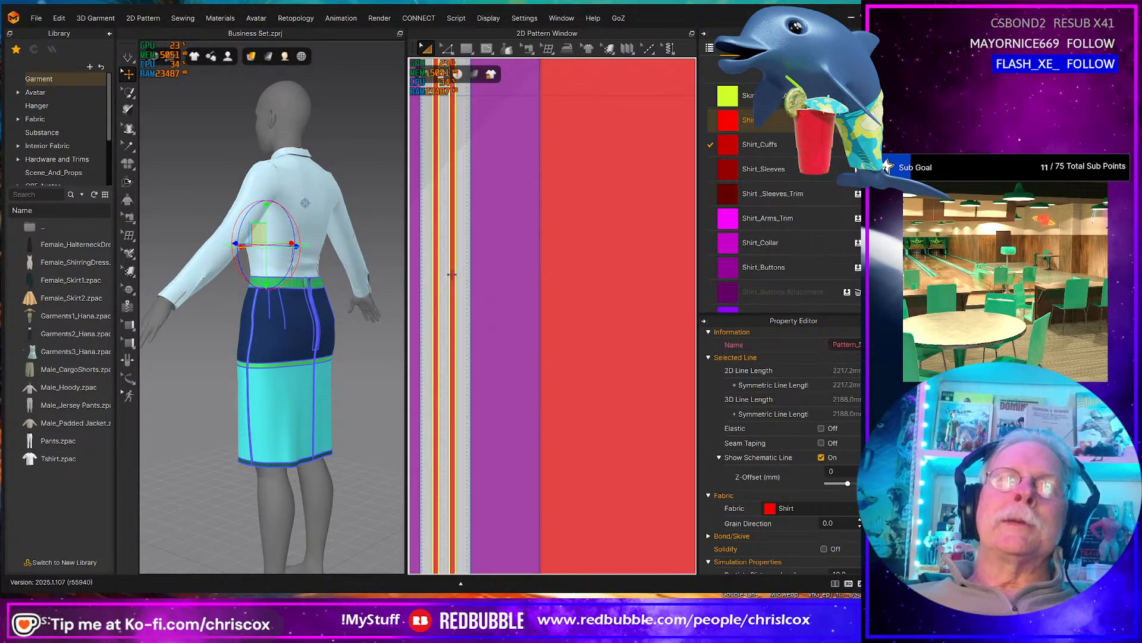
pyautogui.click(825, 507)
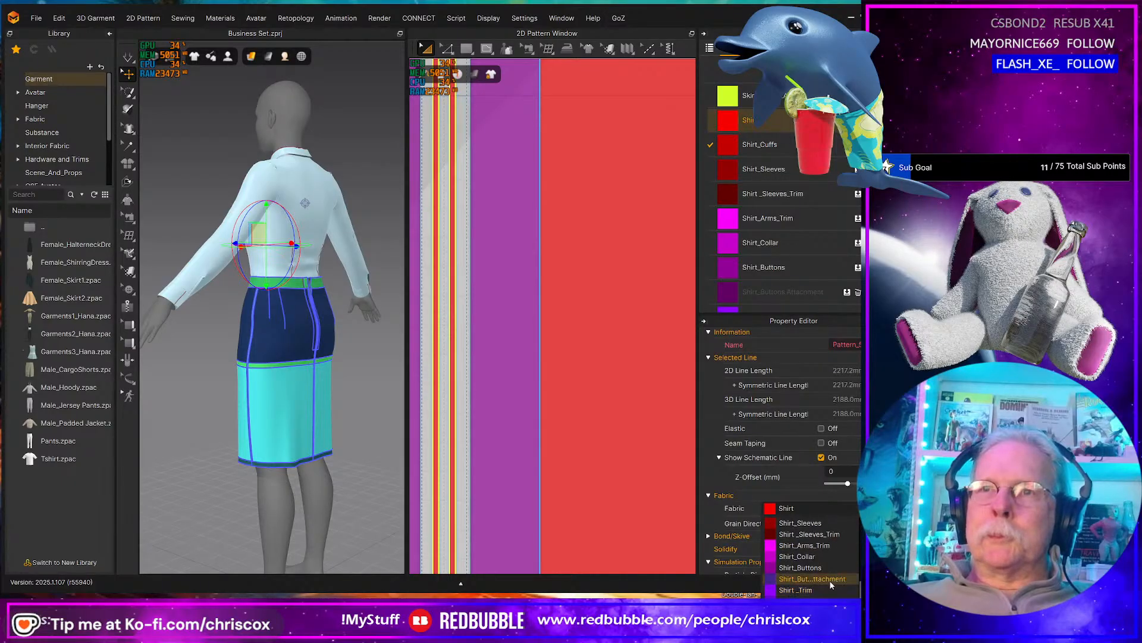
pyautogui.click(831, 579)
pyautogui.scroll(-10, 532, 489)
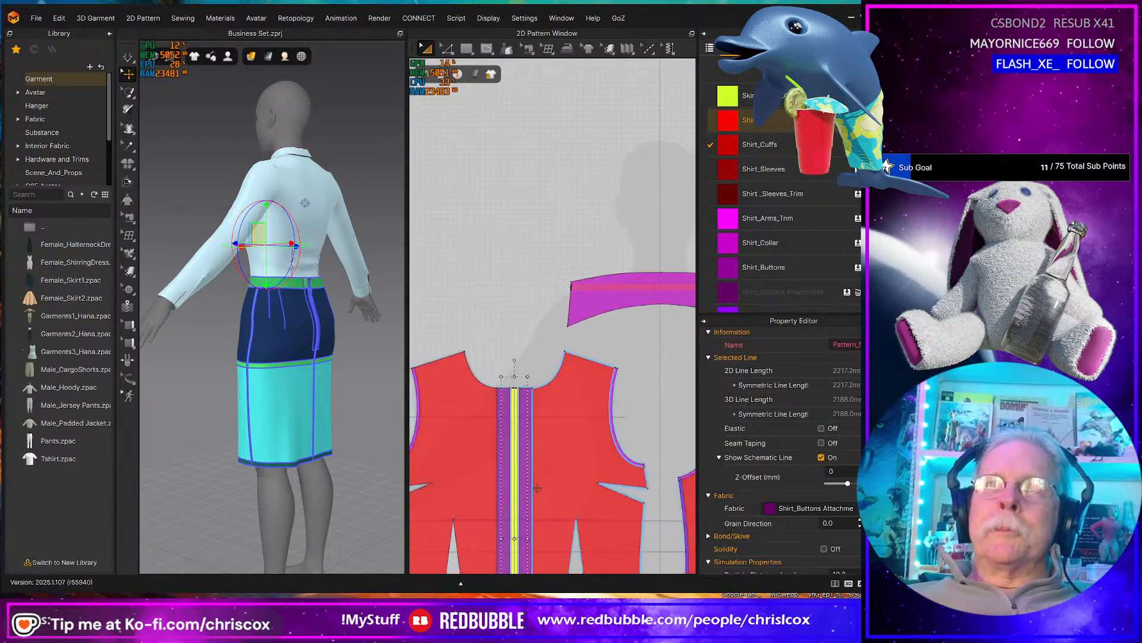
# - Assign the Shirt_Trim_Edge fabric to the curved hem strips on both halves of the shirt front
pyautogui.scroll(6, 537, 340)
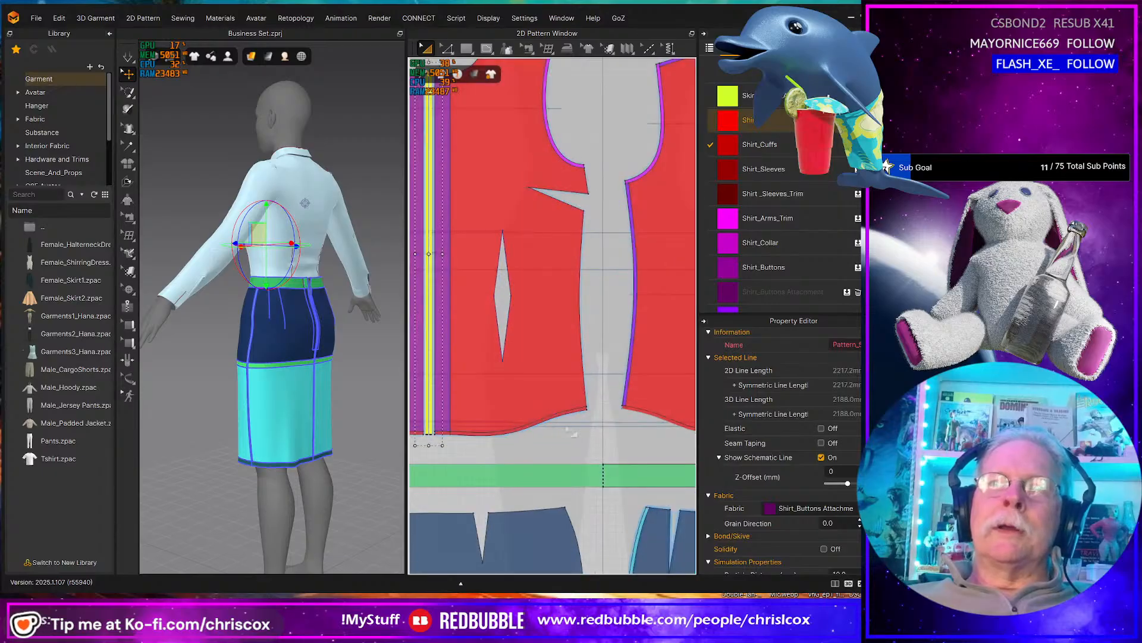
pyautogui.click(495, 419)
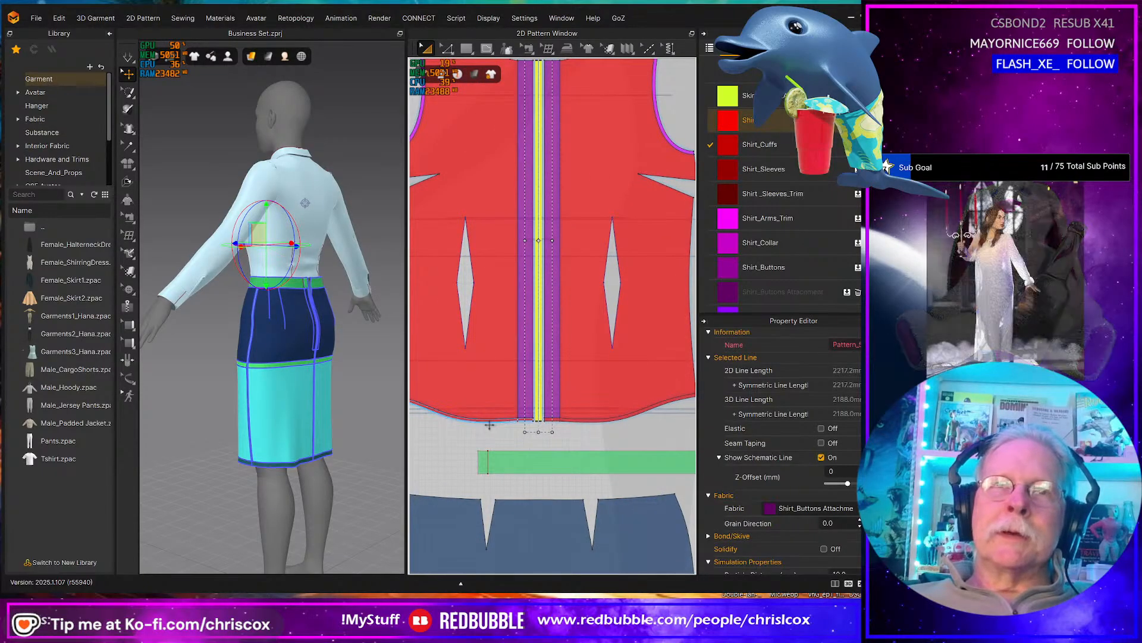
pyautogui.keyDown('shift'); pyautogui.click(577, 420); pyautogui.keyUp('shift')
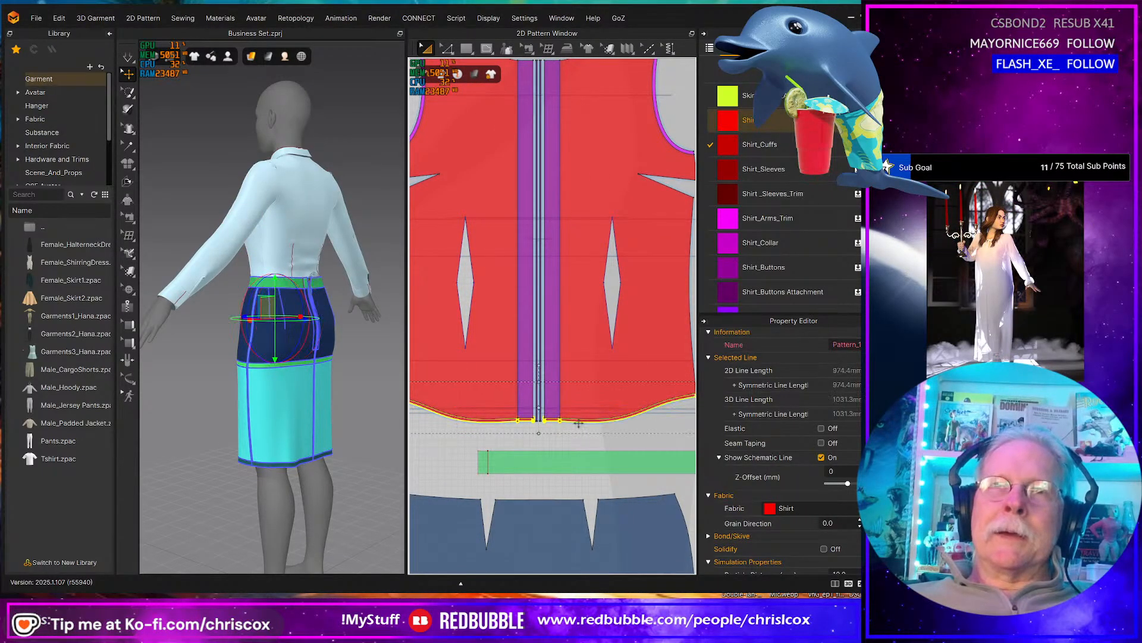
pyautogui.click(850, 510)
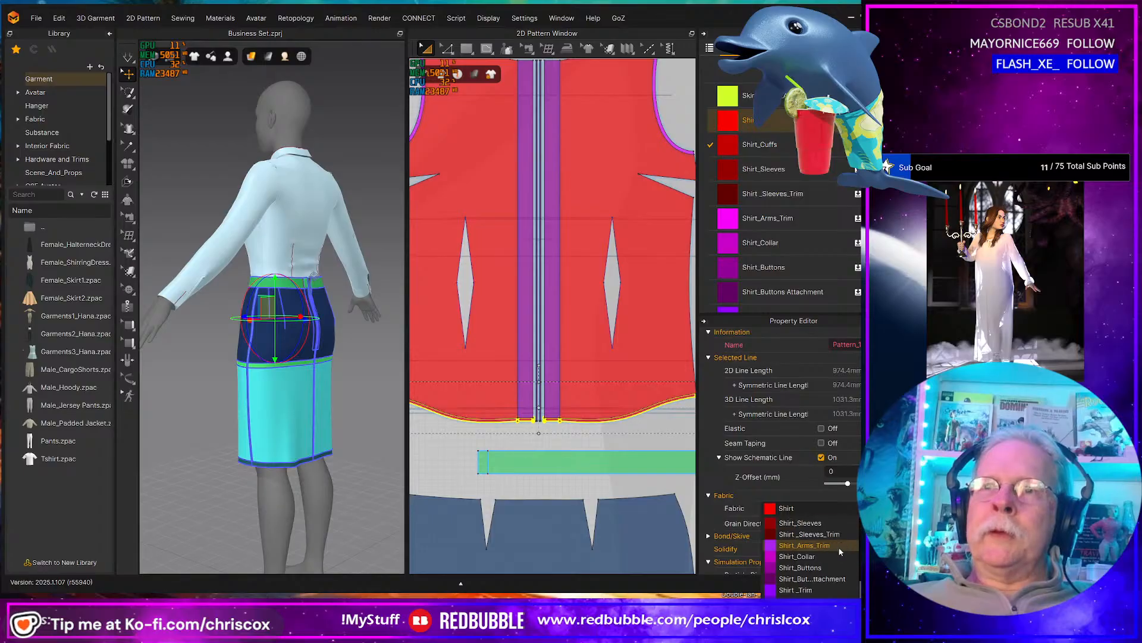
pyautogui.click(800, 595)
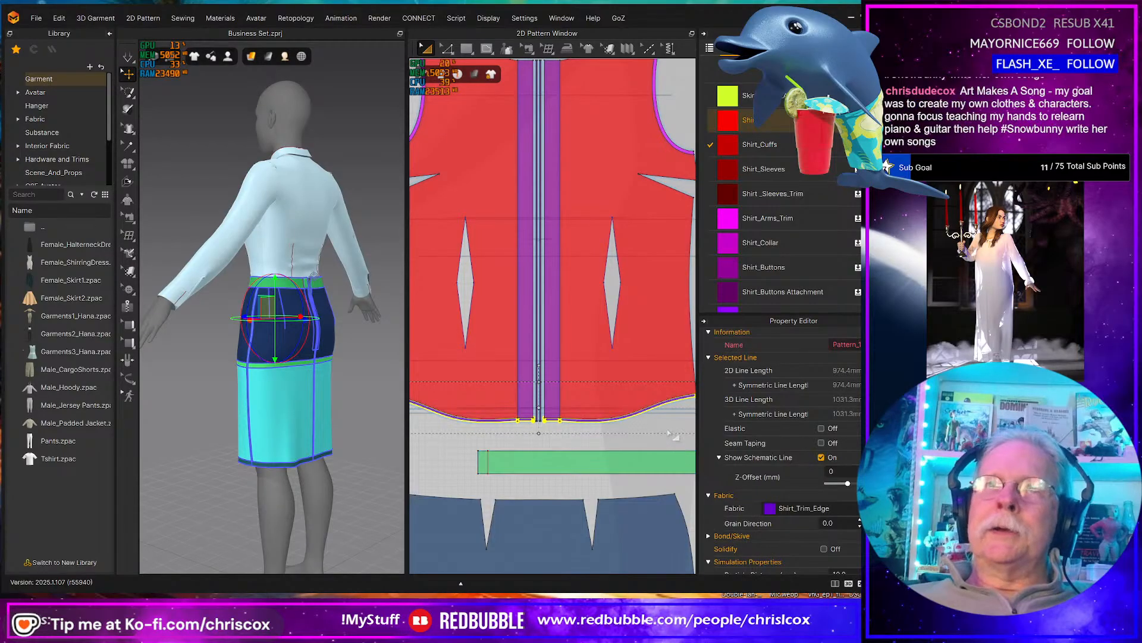
pyautogui.moveTo(673, 429); pyautogui.dragTo(550, 420, button='middle')
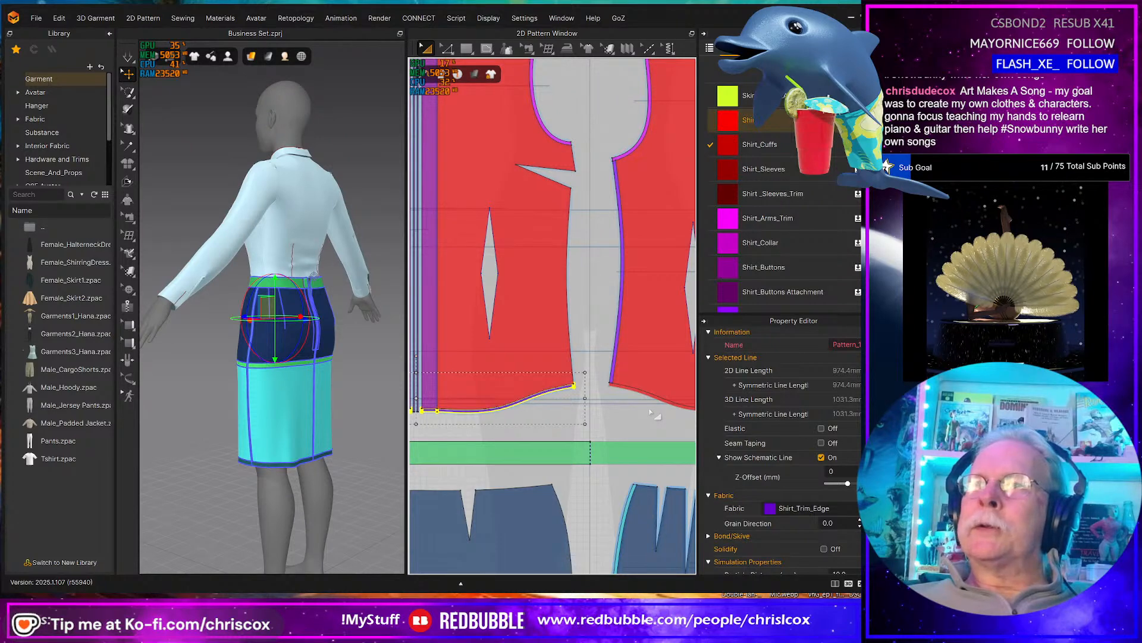
pyautogui.moveTo(654, 412); pyautogui.dragTo(485, 391, button='middle')
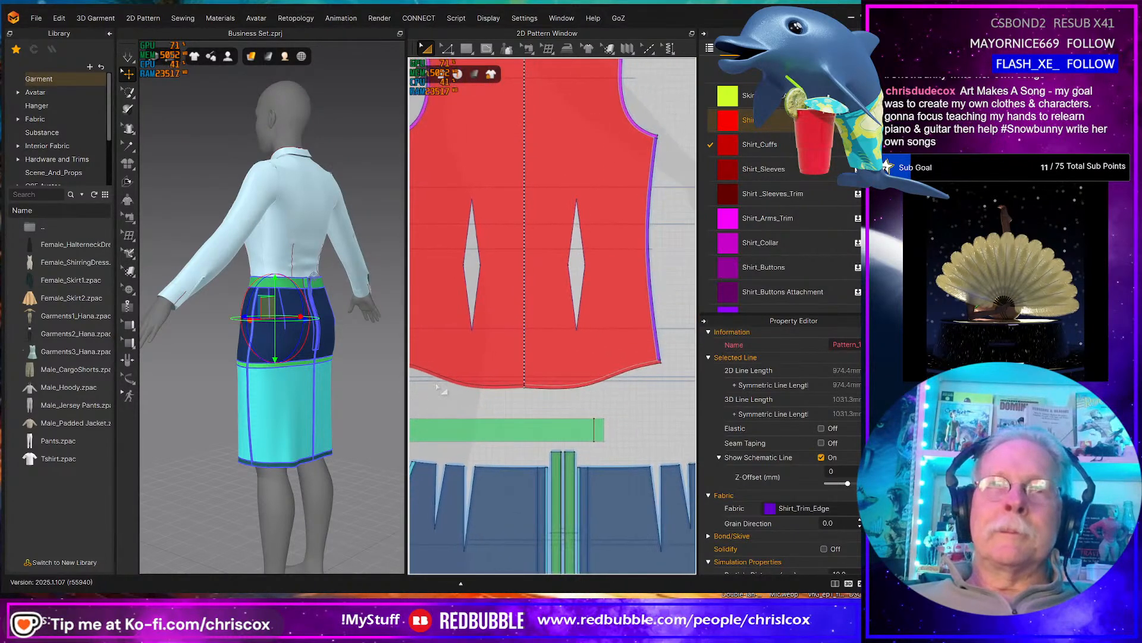
pyautogui.click(485, 390)
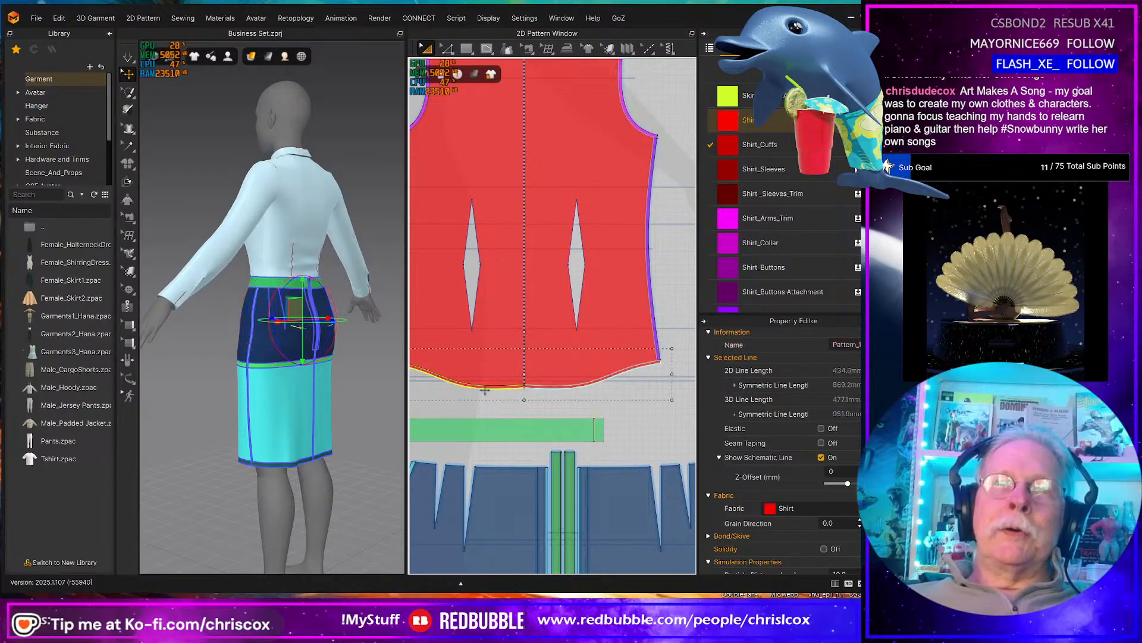
pyautogui.click(819, 509)
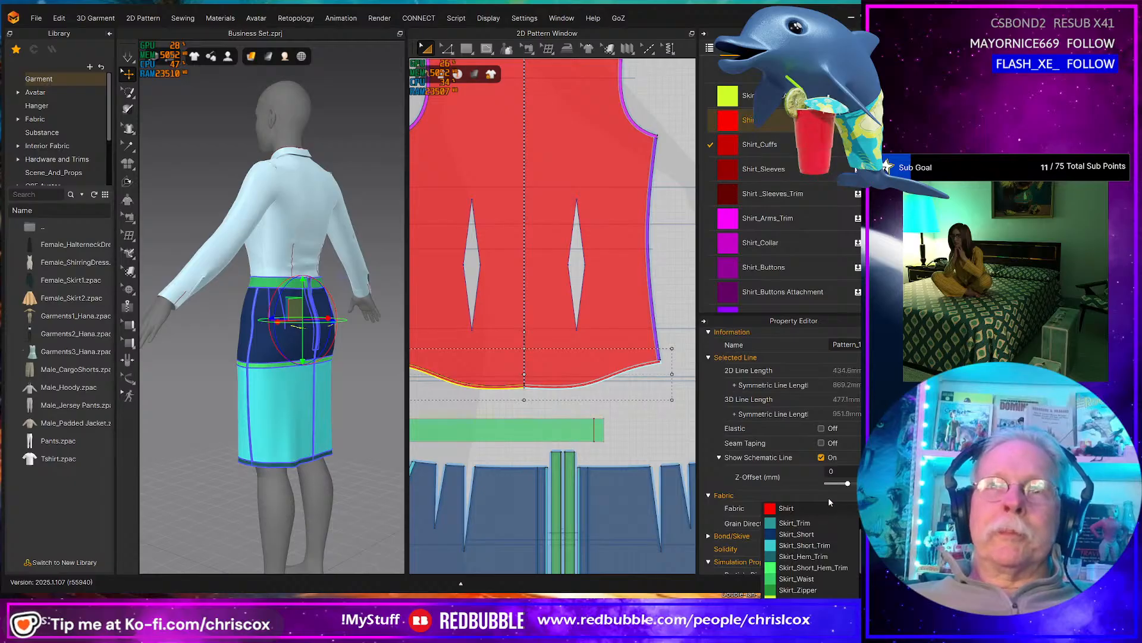
pyautogui.scroll(-4, 833, 532)
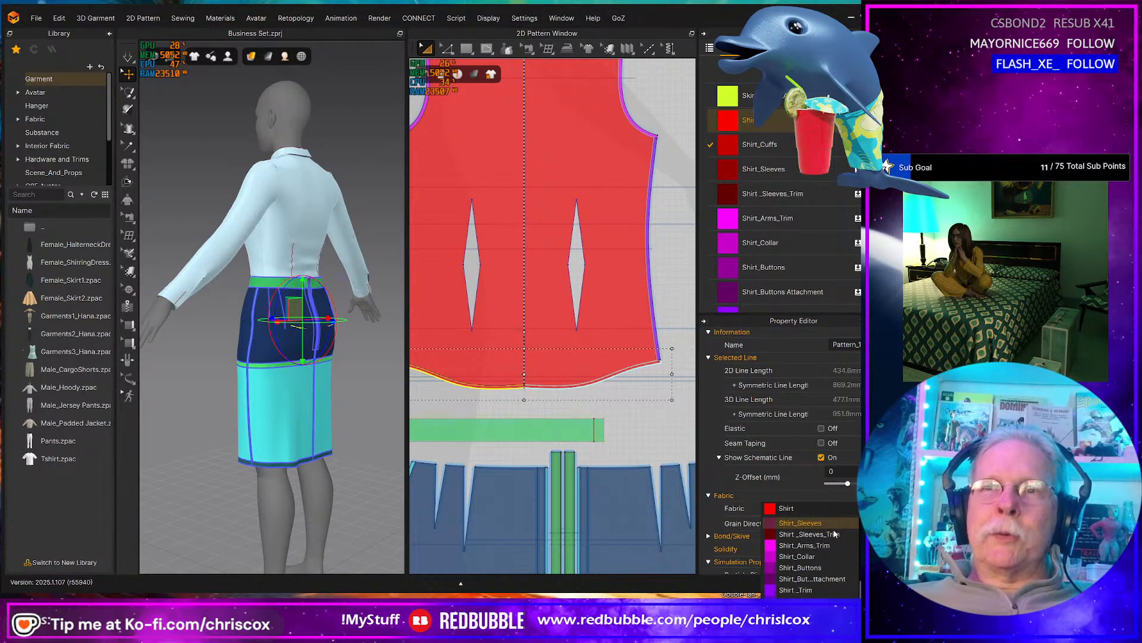
pyautogui.press('Escape')
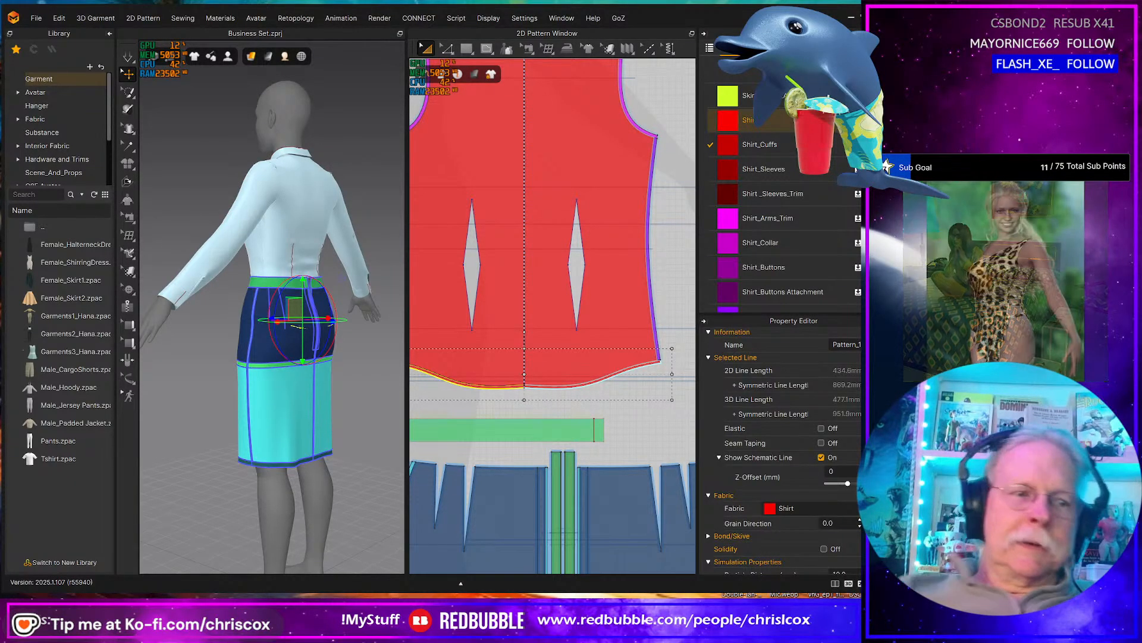
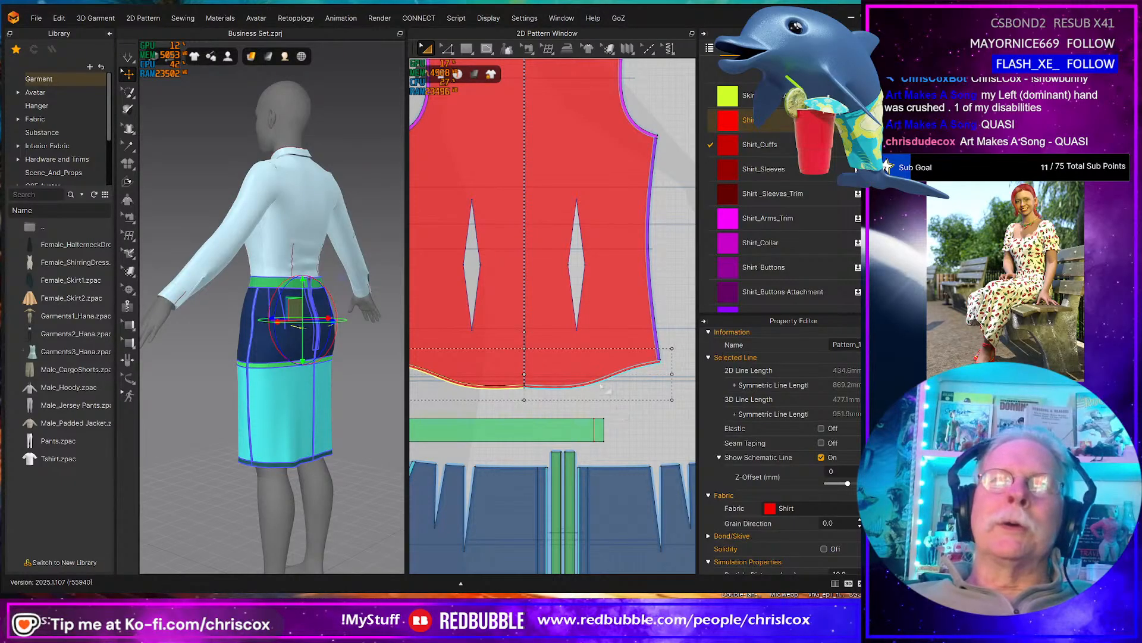
# - Assign the Shirt_Trim_Edge fabric to the curved hem strips along the lower edge of the shirt back
pyautogui.scroll(3, 580, 396)
pyautogui.moveTo(546, 401); pyautogui.dragTo(580, 404, button='right')
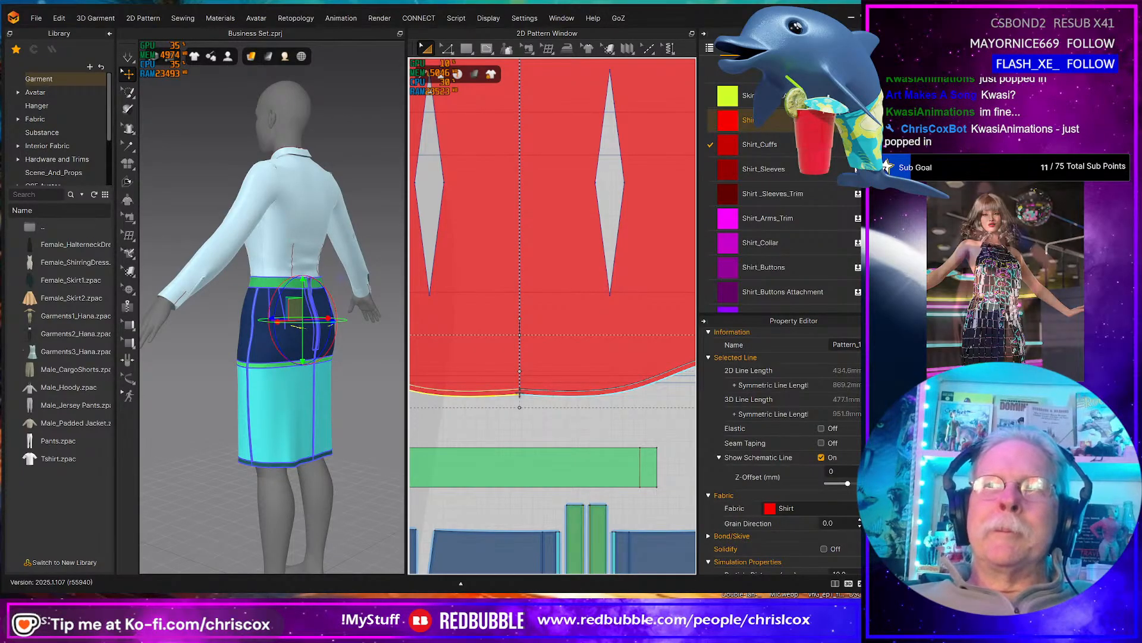
pyautogui.scroll(-1, 802, 273)
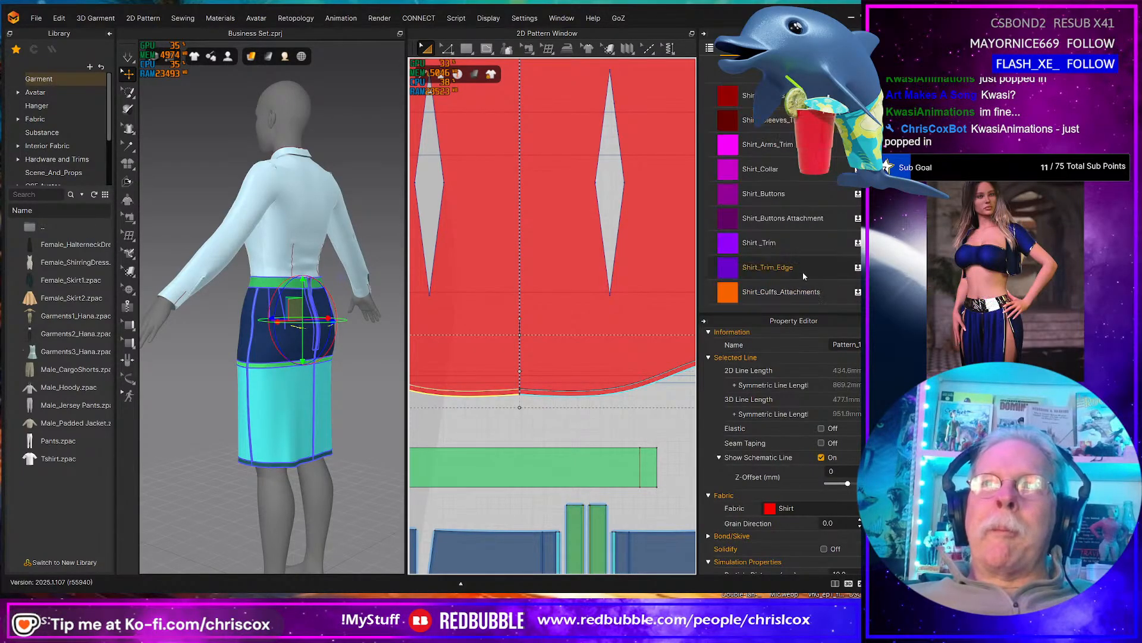
pyautogui.moveTo(736, 270); pyautogui.dragTo(633, 395)
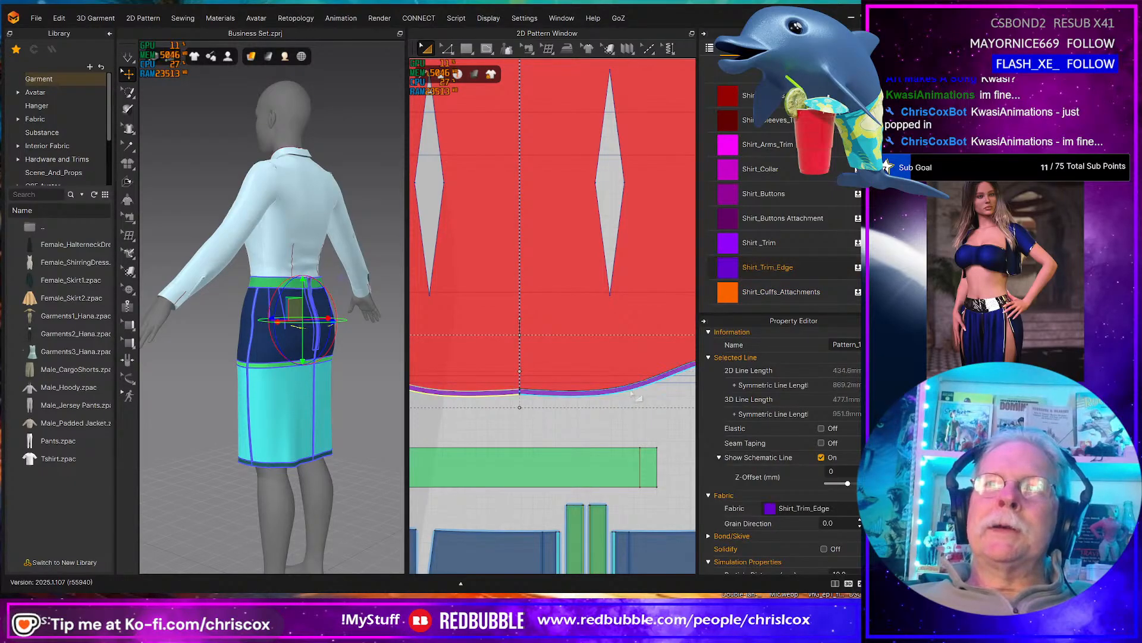
# - Examine the corner where the shirt back's side strip meets its hem strip, and review the overall 2D pattern layout
pyautogui.moveTo(526, 407); pyautogui.dragTo(675, 397, button='right')
pyautogui.scroll(-2, 593, 373)
pyautogui.scroll(4, 592, 377)
pyautogui.scroll(-2, 592, 379)
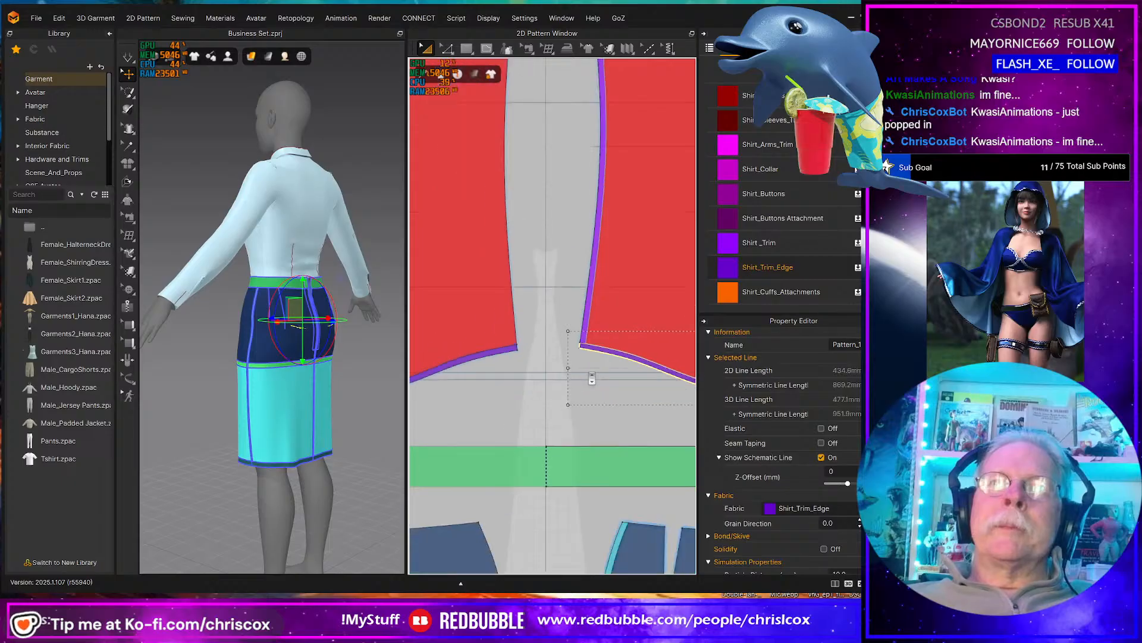
pyautogui.scroll(5, 588, 373)
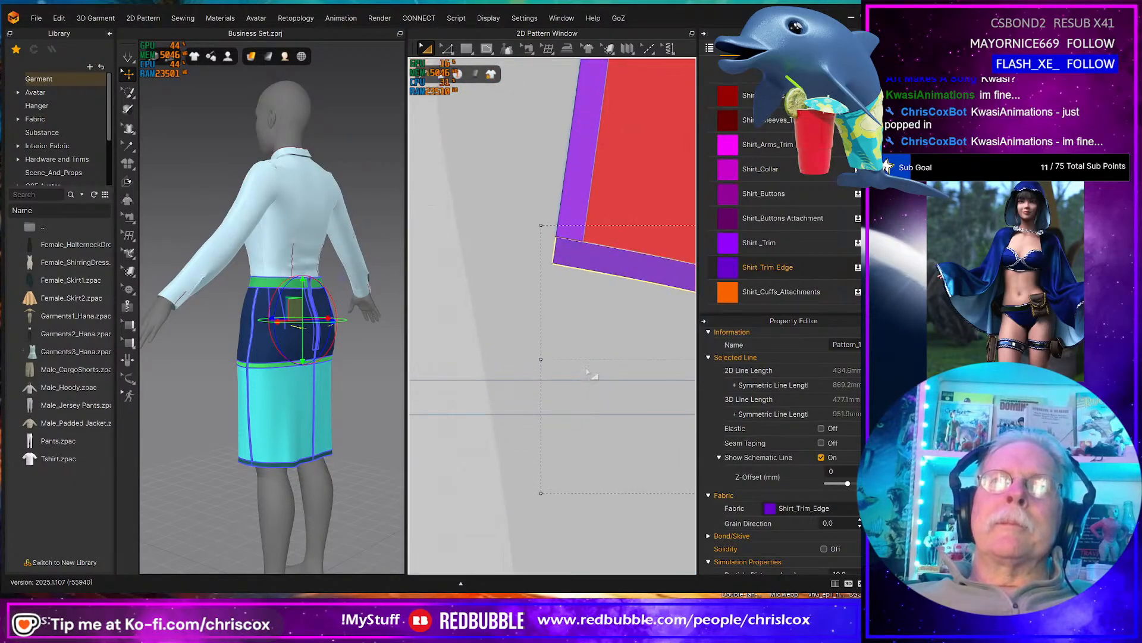
pyautogui.scroll(-6, 576, 339)
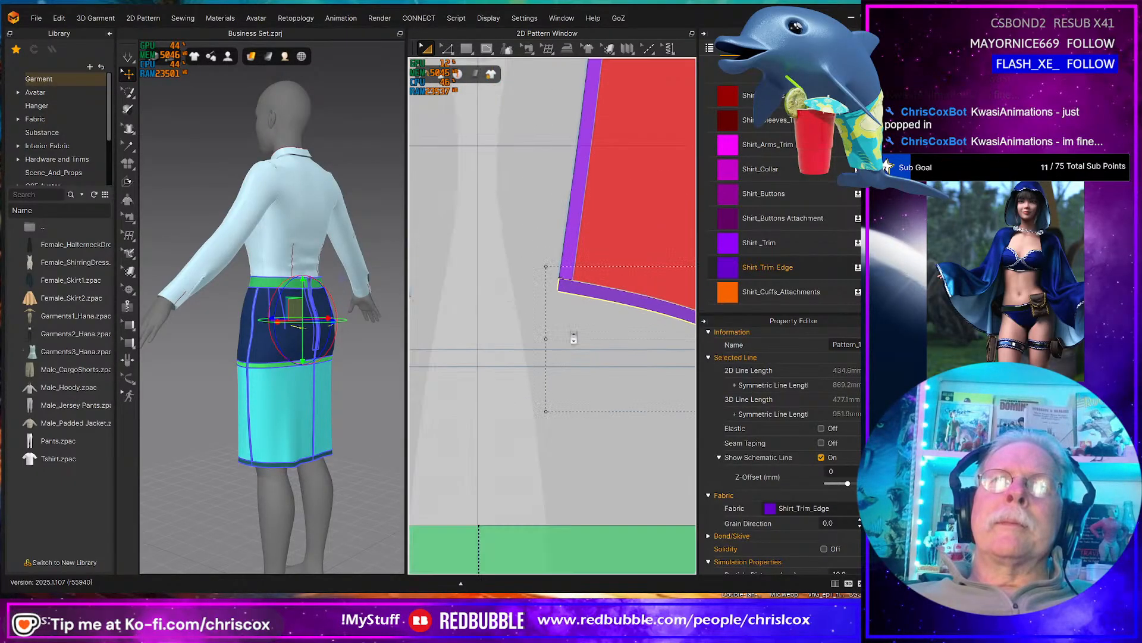
pyautogui.moveTo(573, 344); pyautogui.dragTo(549, 338, button='middle')
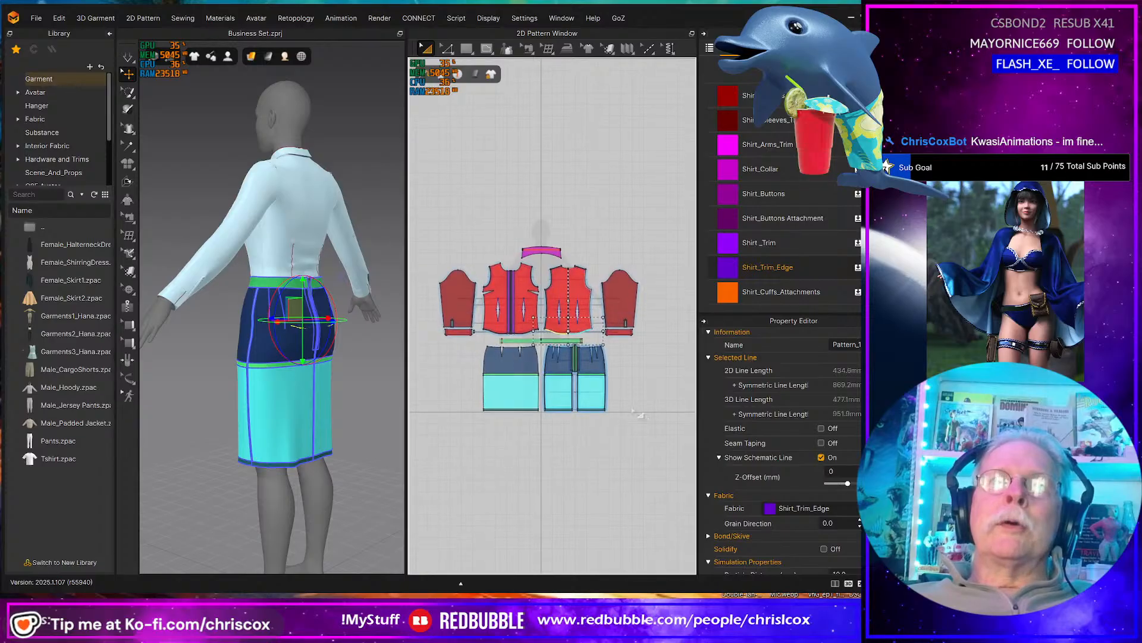
pyautogui.scroll(2, 631, 402)
pyautogui.scroll(-1, 636, 390)
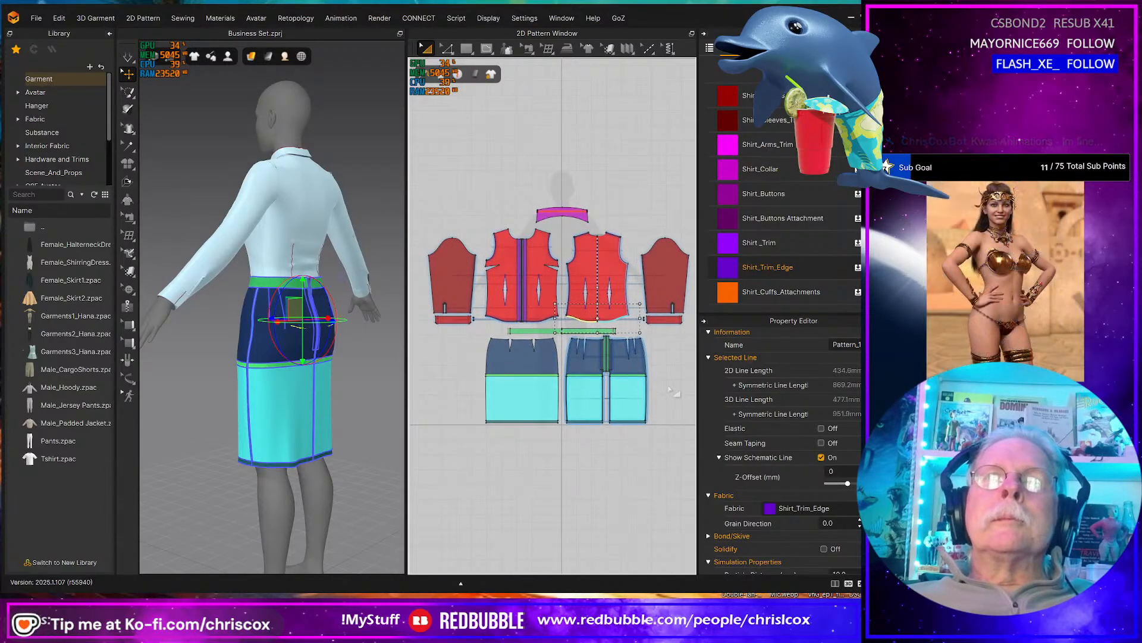
# - Save the project with the newly assigned shirt fabrics
pyautogui.moveTo(352, 425); pyautogui.dragTo(475, 421, button='right')
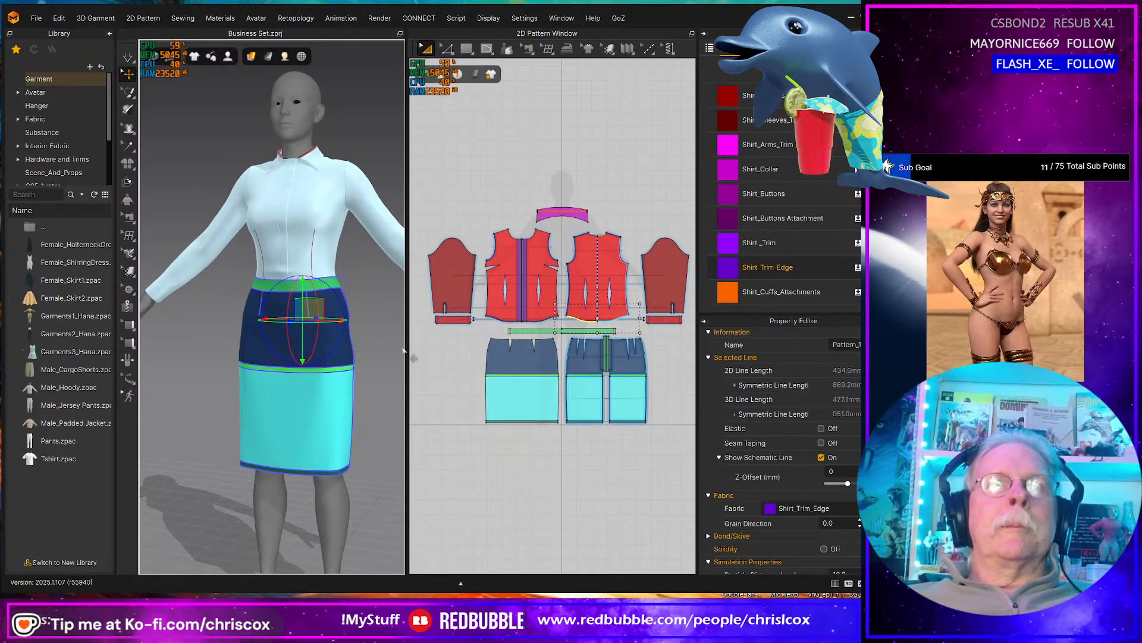
pyautogui.scroll(-3, 494, 307)
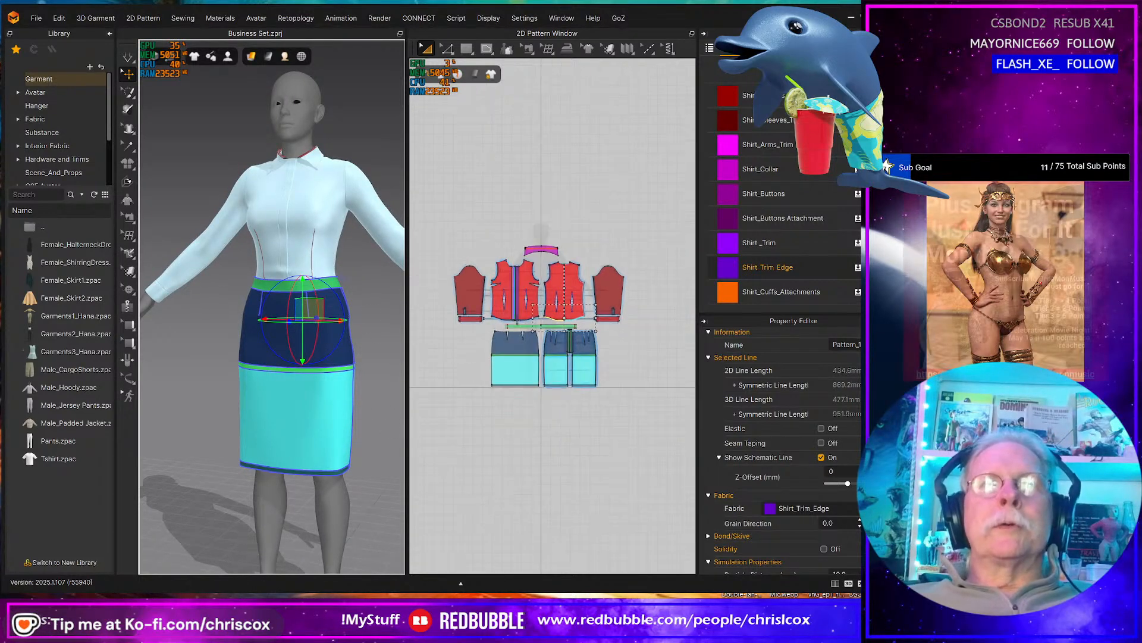
pyautogui.hotkey('ctrl', 's')
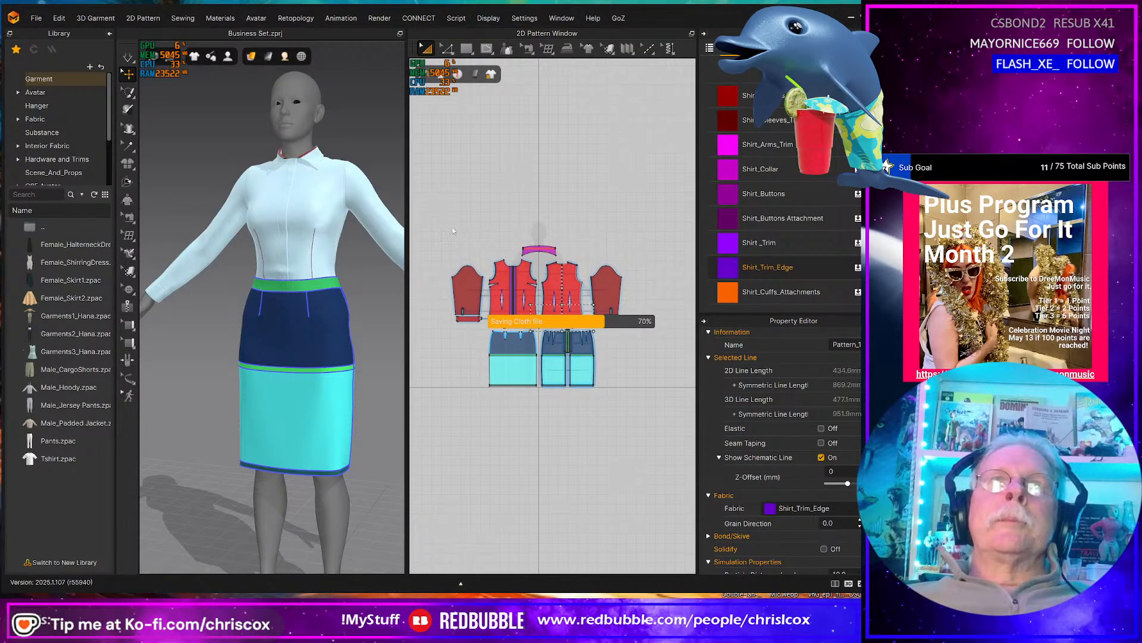
# - Select all shirt and skirt pattern pieces and simulate the garment, checking how the shirt's front opening drapes
pyautogui.moveTo(453, 235); pyautogui.dragTo(654, 425)
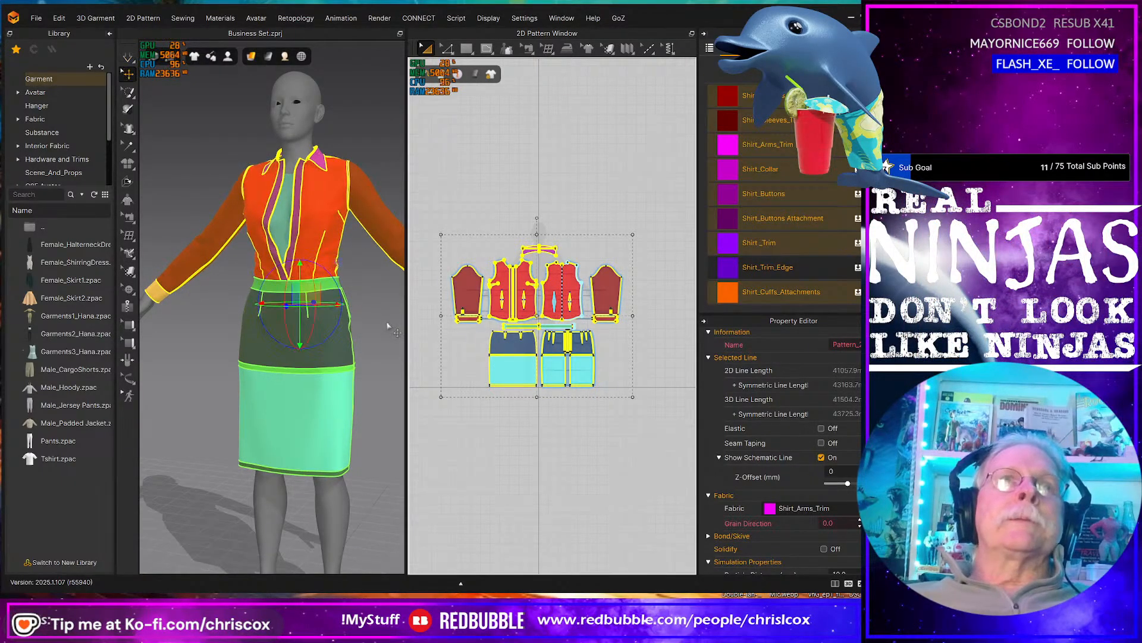
pyautogui.scroll(3, 390, 328)
pyautogui.scroll(2, 341, 311)
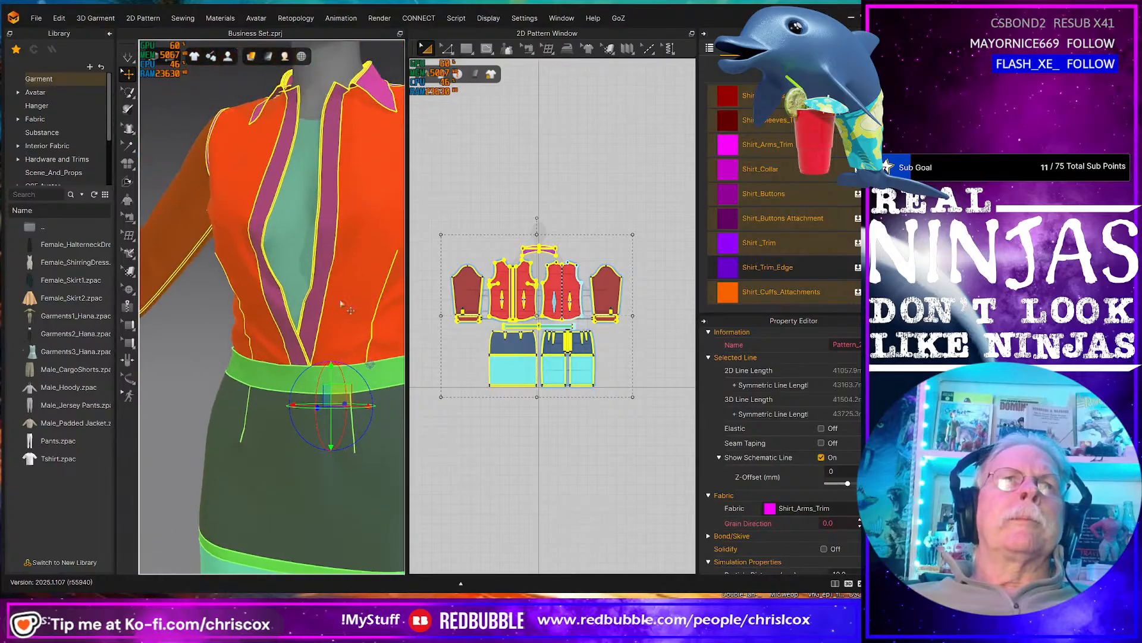
pyautogui.scroll(3, 341, 311)
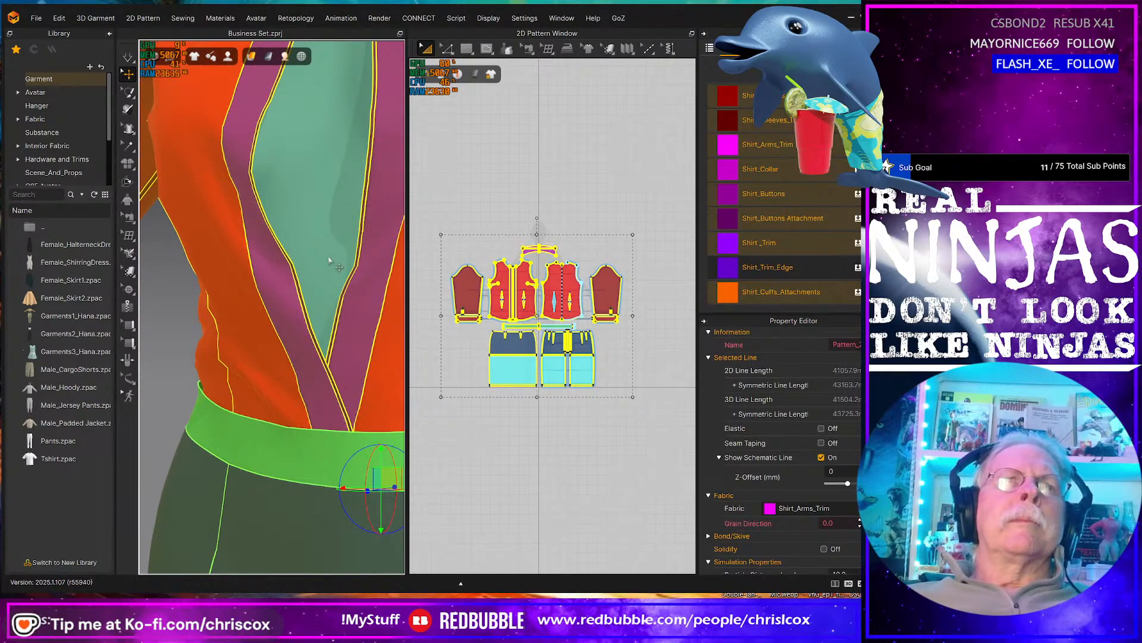
pyautogui.moveTo(327, 250); pyautogui.dragTo(327, 446, button='middle')
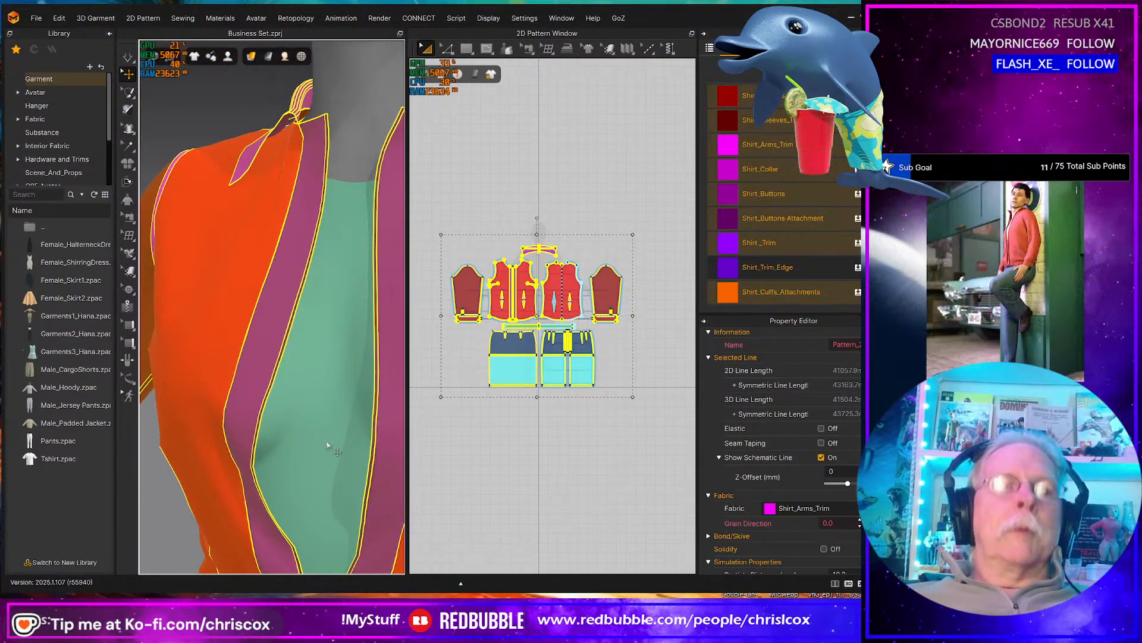
pyautogui.press('space')
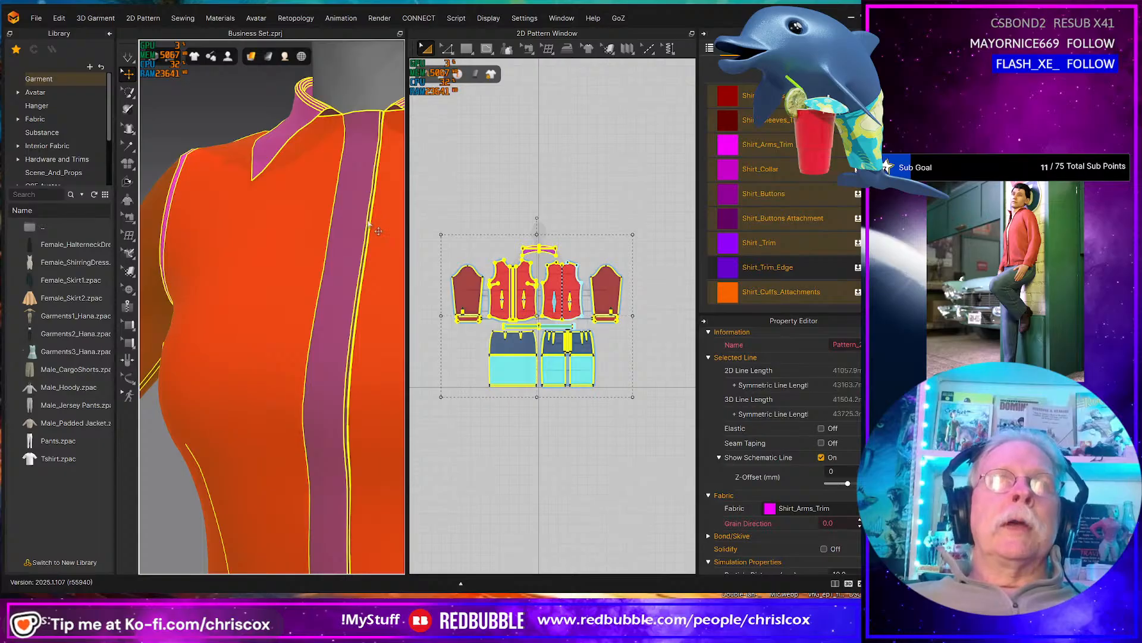
# - Examine the sewing lines between the narrow strips along the shirt's front opening and the adjoining Shirt_Buttons placket
pyautogui.scroll(10, 538, 280)
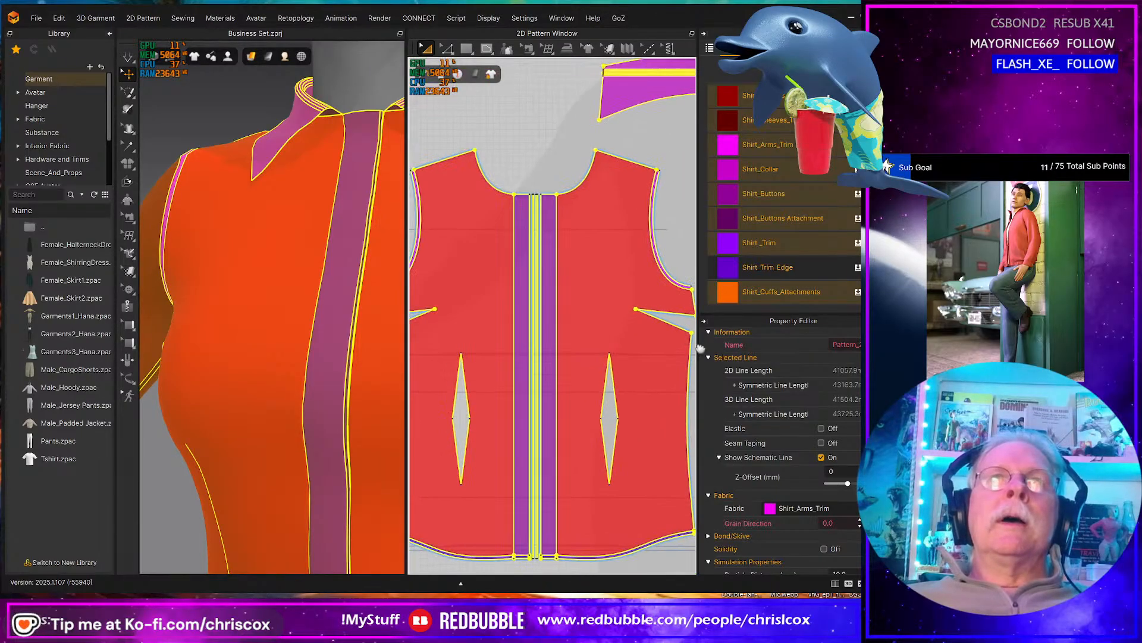
pyautogui.scroll(8, 603, 337)
pyautogui.scroll(6, 674, 351)
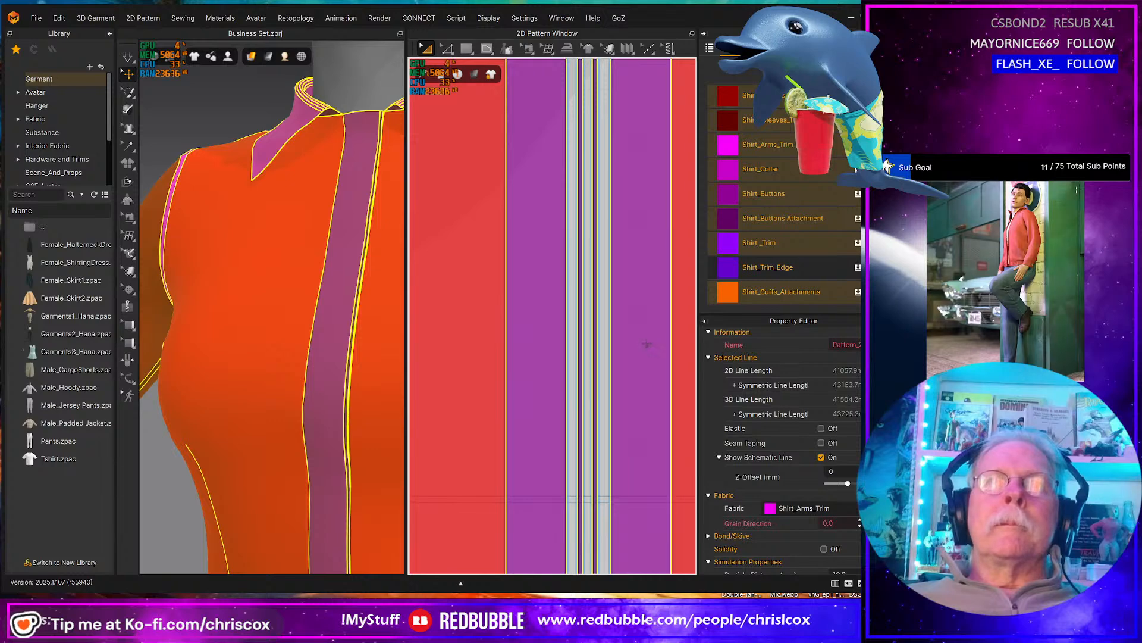
pyautogui.click(646, 330)
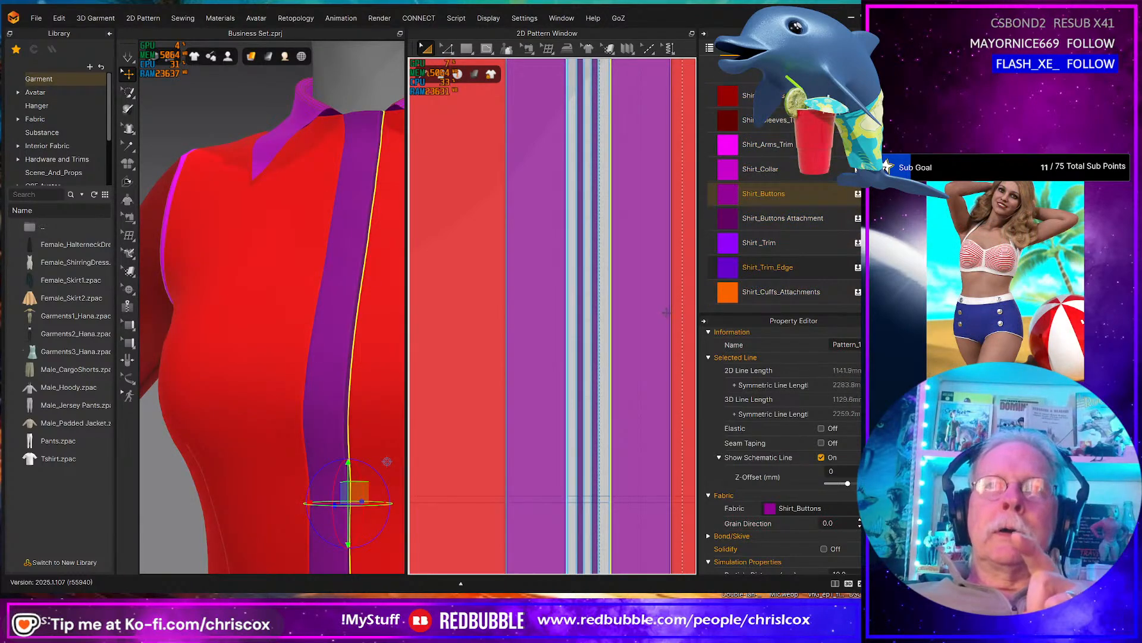
pyautogui.press('b')
pyautogui.click(595, 331)
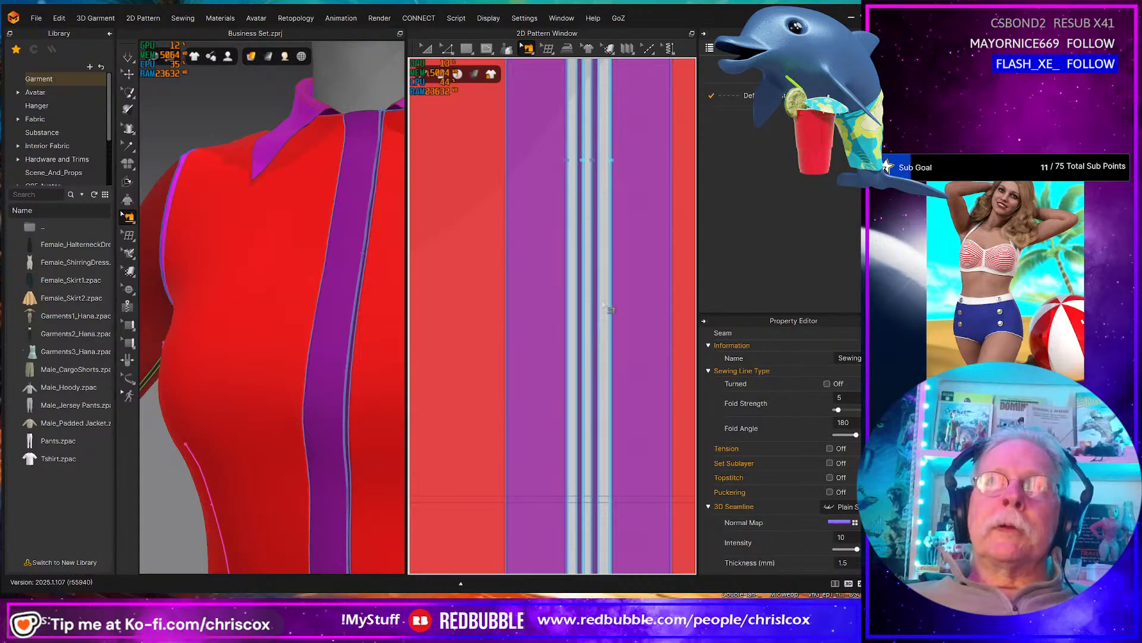
pyautogui.moveTo(607, 315); pyautogui.dragTo(606, 412, button='middle')
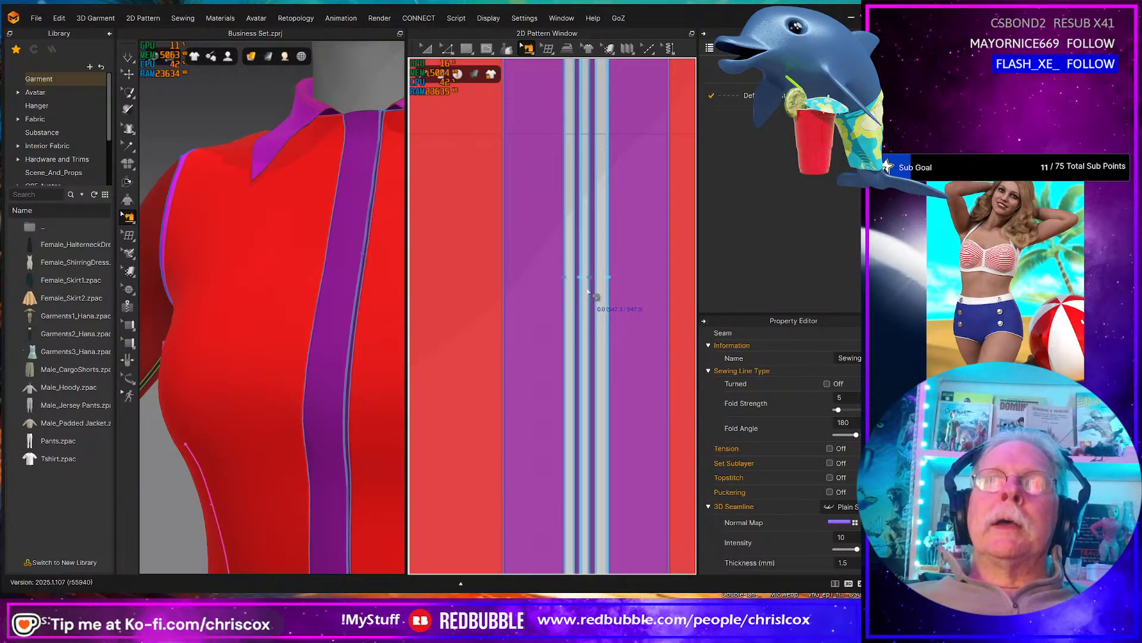
pyautogui.scroll(2, 588, 288)
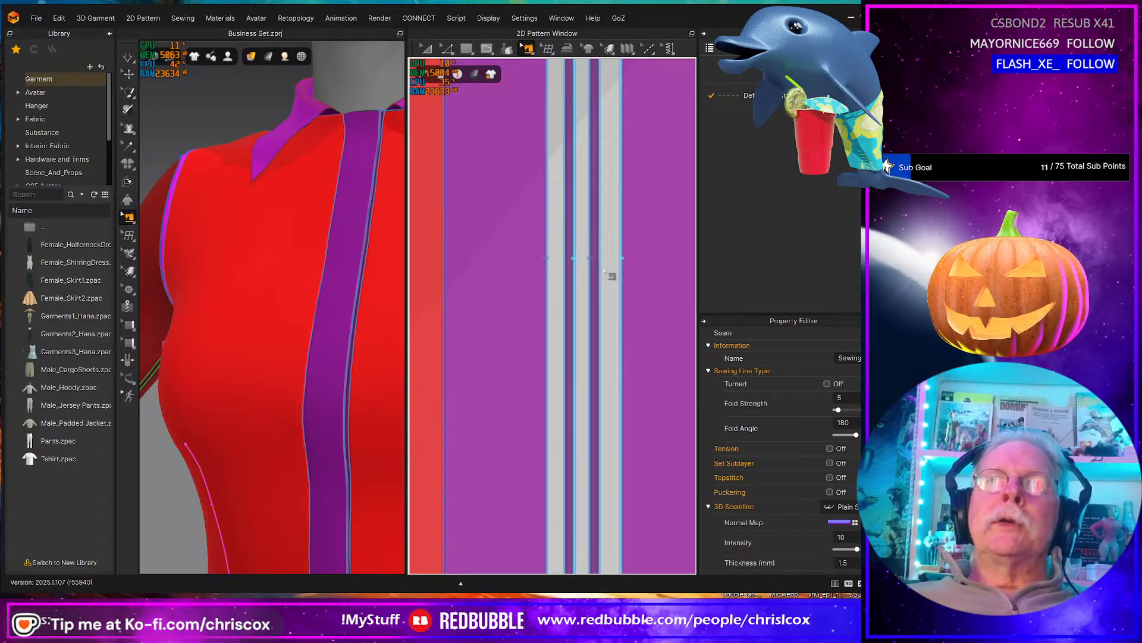
# - Shift the Shirt_Buttons placket strip beside the front opening aside in the 2D layout and check the sewing on the edges beneath
pyautogui.moveTo(607, 275); pyautogui.dragTo(522, 293, button='middle')
pyautogui.press('a')
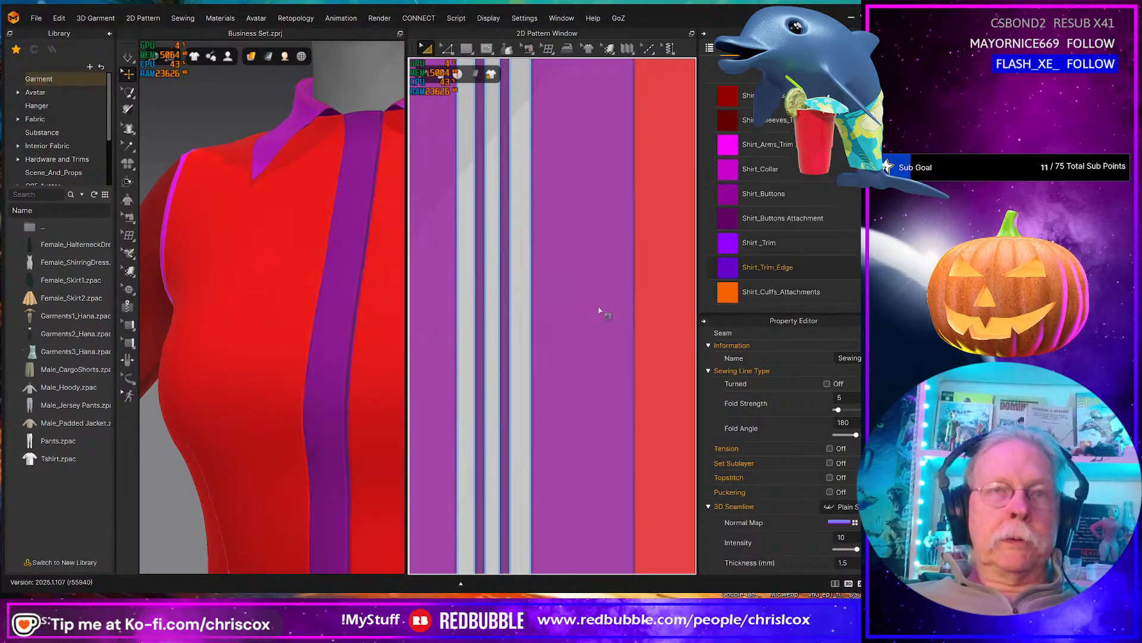
pyautogui.click(599, 309)
pyautogui.press('Left')
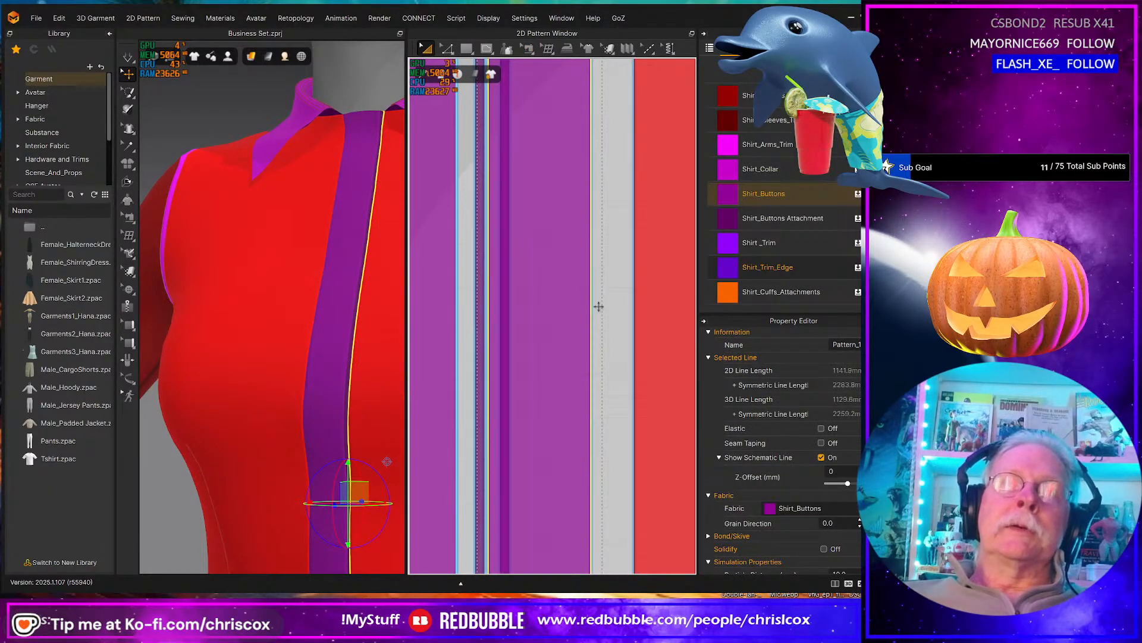
pyautogui.press('Escape')
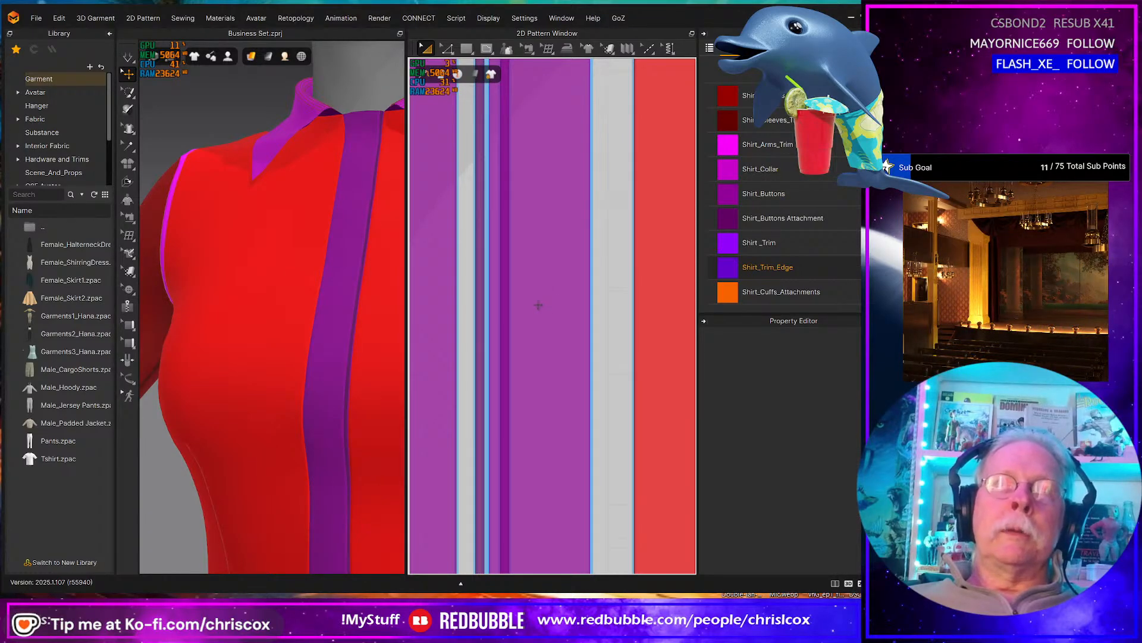
pyautogui.press('b')
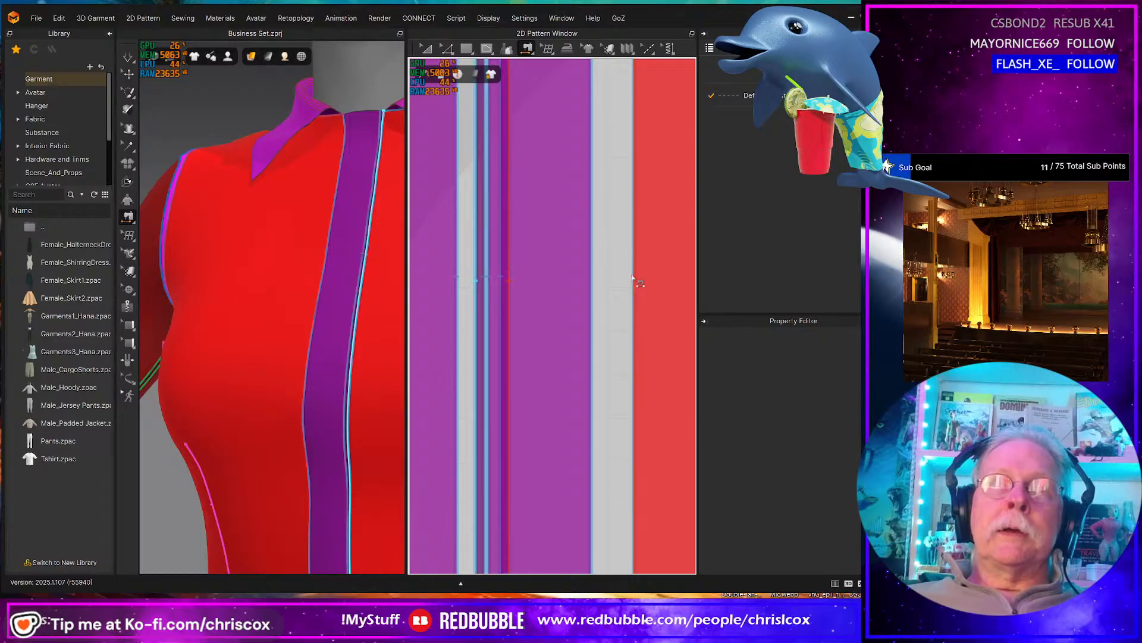
pyautogui.click(613, 289)
pyautogui.press('a')
# - Return the placket strip to its place, simulate the garment and tug the placket on the avatar
pyautogui.click(562, 300)
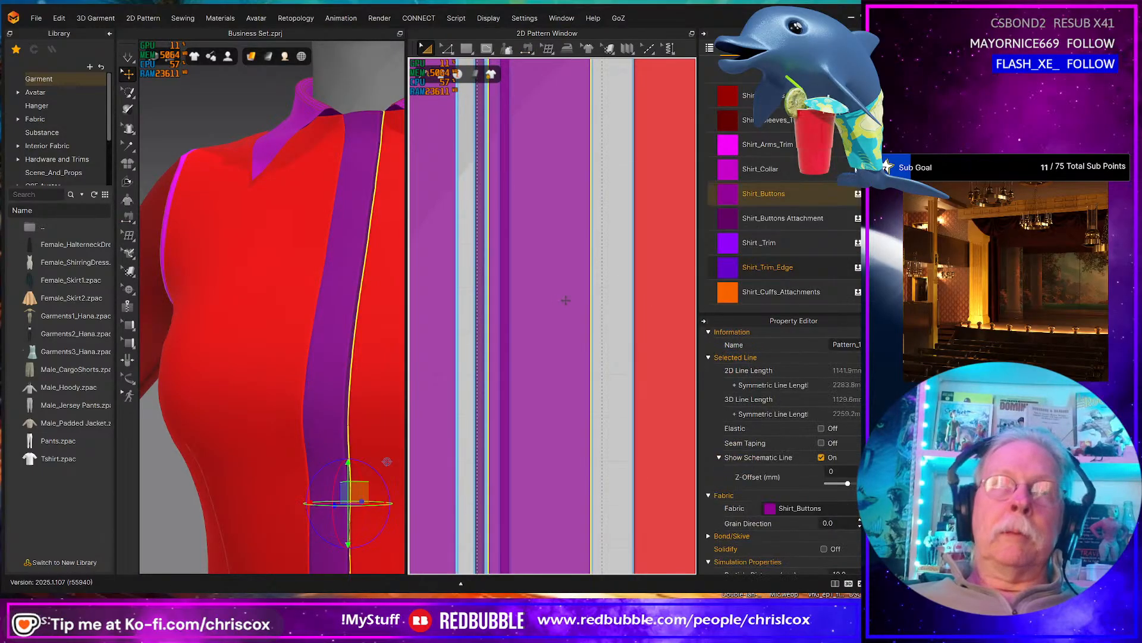
pyautogui.press('space')
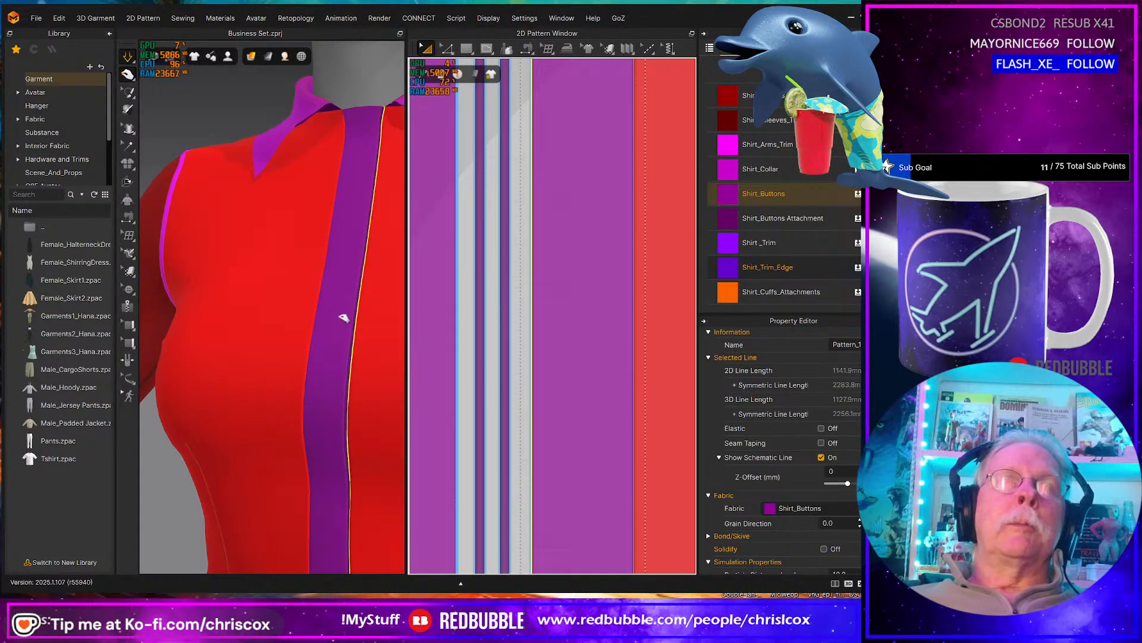
pyautogui.moveTo(345, 291); pyautogui.dragTo(351, 298)
# - Review the simulated shirt and skirt on the avatar, checking the overall fit and the front placket
pyautogui.scroll(-3, 353, 304)
pyautogui.scroll(-4, 353, 306)
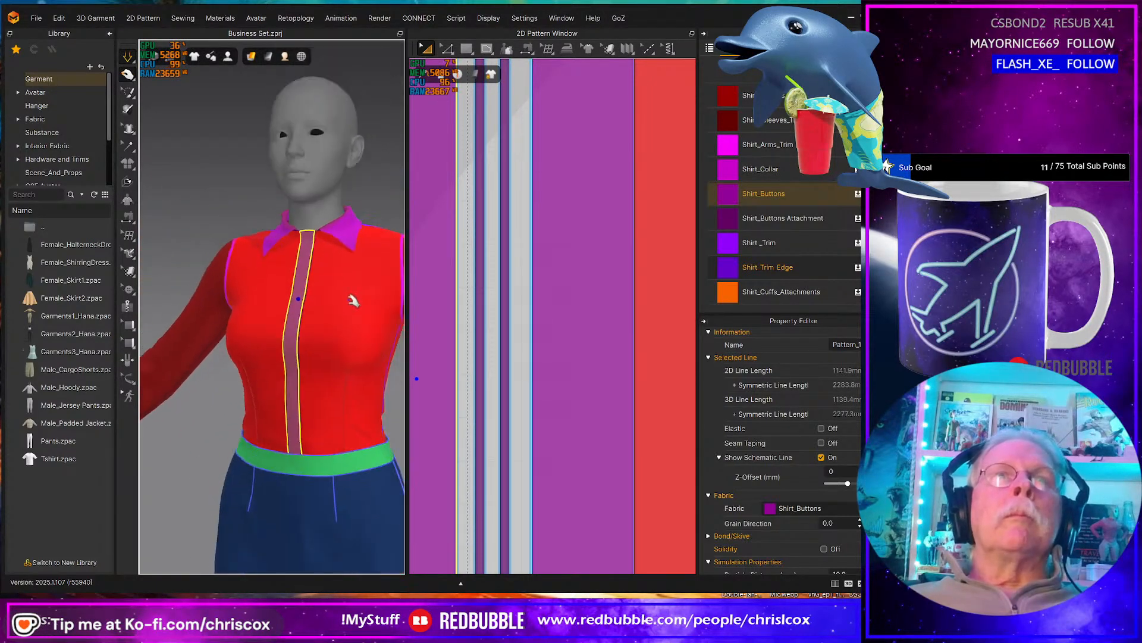
pyautogui.moveTo(336, 312); pyautogui.dragTo(354, 329, button='right')
pyautogui.moveTo(345, 356); pyautogui.dragTo(349, 234, button='middle')
pyautogui.moveTo(333, 290); pyautogui.dragTo(365, 288, button='right')
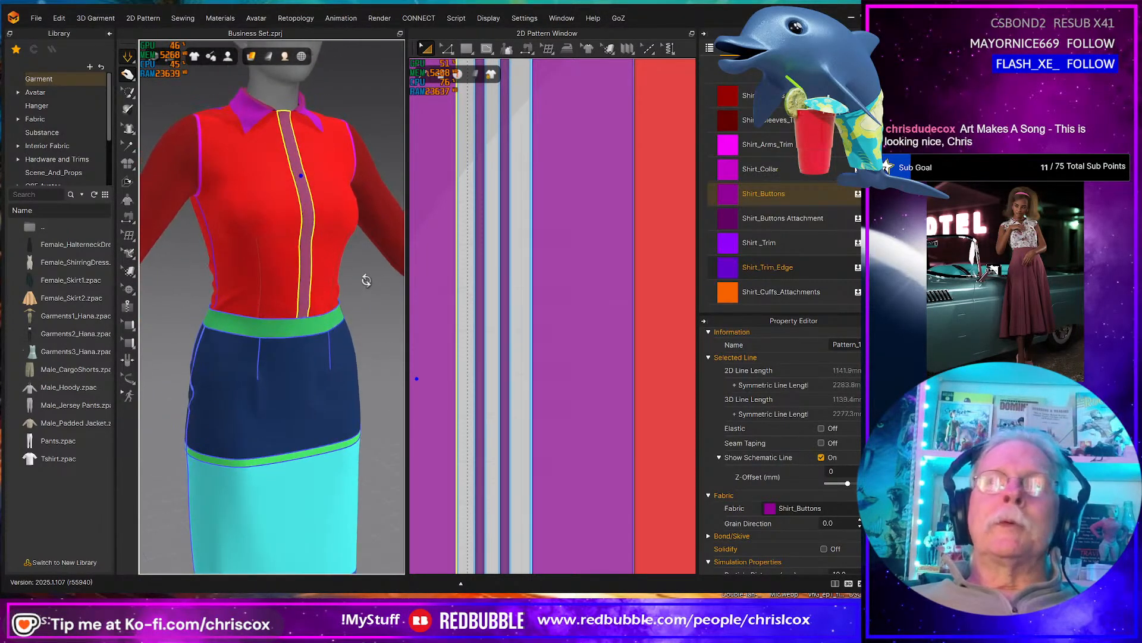
pyautogui.moveTo(337, 339); pyautogui.dragTo(341, 350, button='middle')
pyautogui.scroll(-3, 341, 350)
pyautogui.moveTo(339, 342); pyautogui.dragTo(281, 293, button='right')
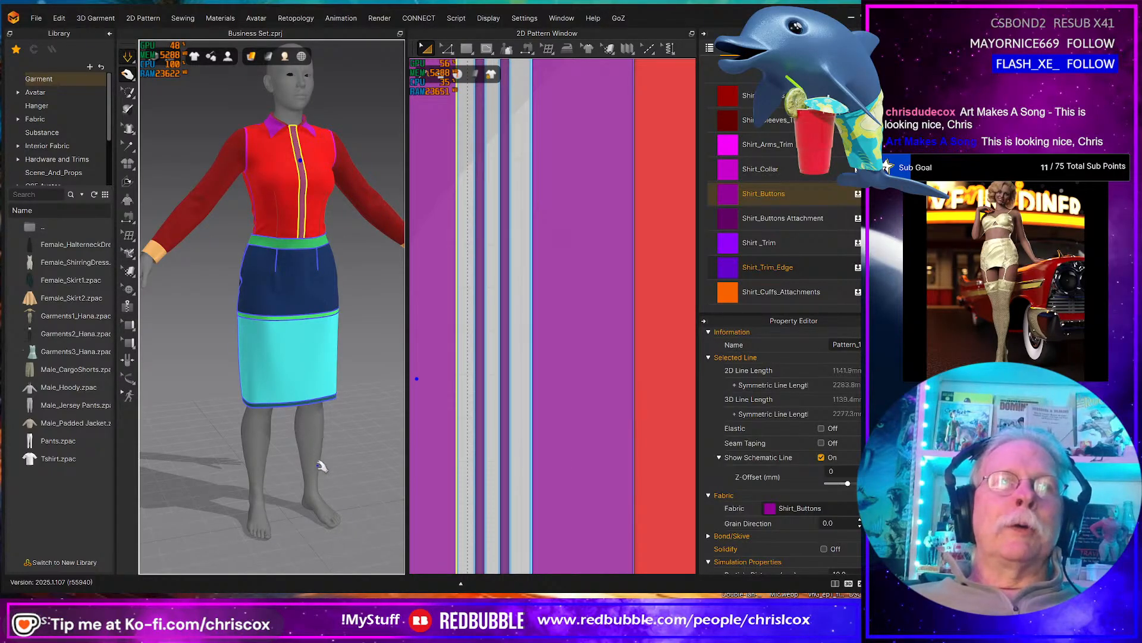
pyautogui.moveTo(368, 318); pyautogui.dragTo(368, 410, button='middle')
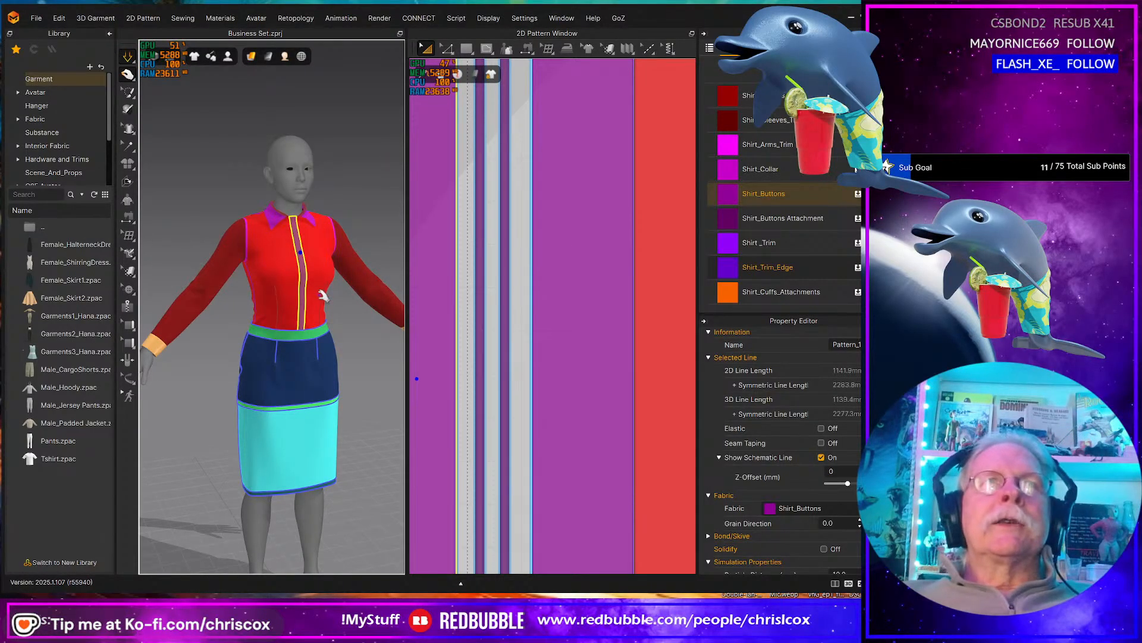
pyautogui.scroll(-2, 365, 321)
pyautogui.moveTo(365, 322)
pyautogui.mouseDown(button='right')
pyautogui.moveTo(184, 309)
pyautogui.moveTo(345, 320)
pyautogui.mouseUp(button='right')
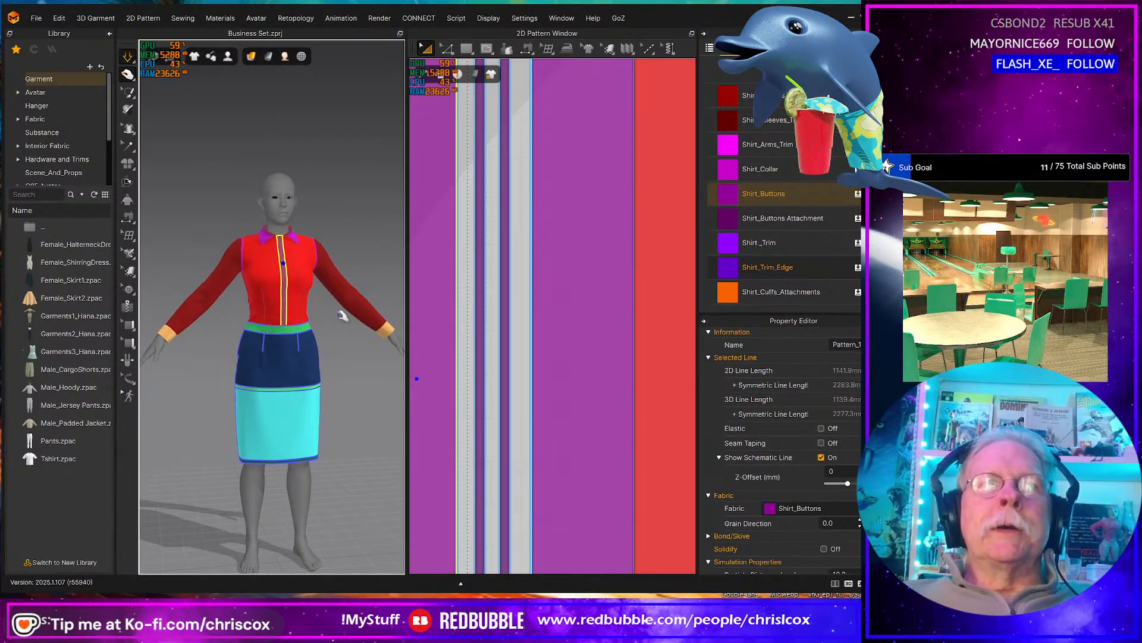
pyautogui.scroll(2, 342, 320)
pyautogui.moveTo(343, 319); pyautogui.dragTo(359, 284, button='middle')
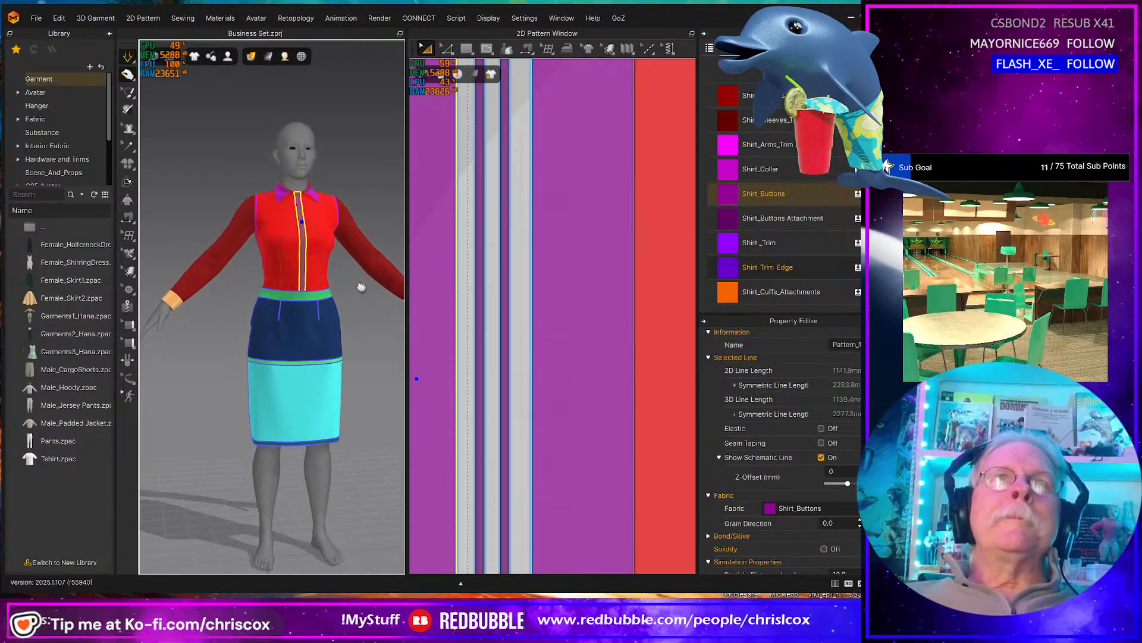
pyautogui.moveTo(351, 282)
pyautogui.mouseDown(button='right')
pyautogui.moveTo(402, 289)
pyautogui.moveTo(347, 289)
pyautogui.mouseUp(button='right')
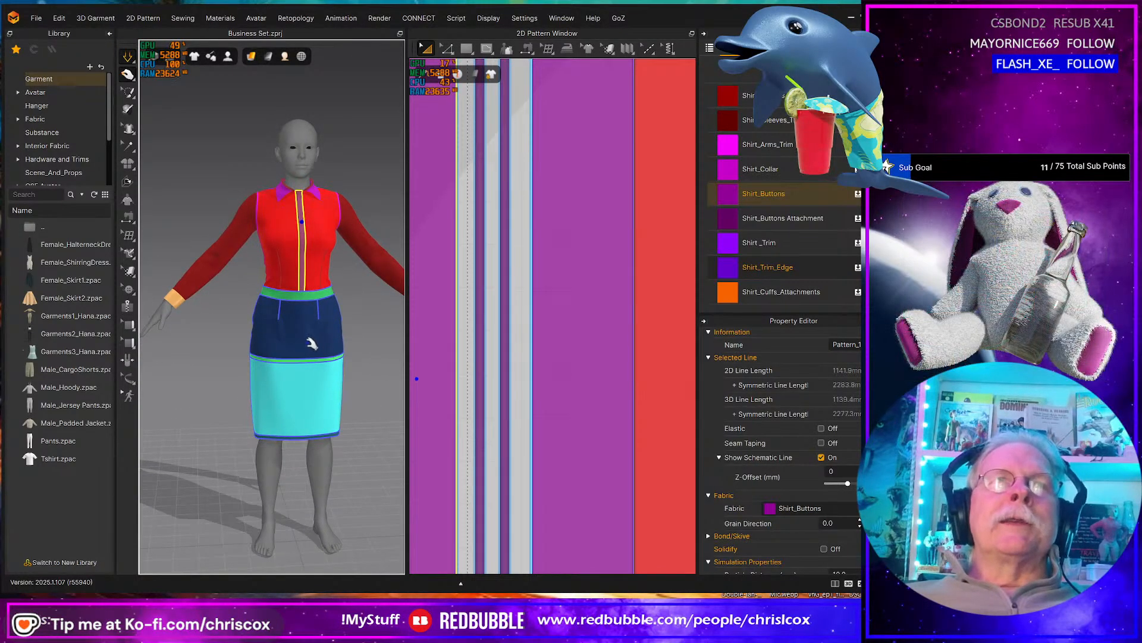
pyautogui.moveTo(349, 354); pyautogui.dragTo(352, 348, button='right')
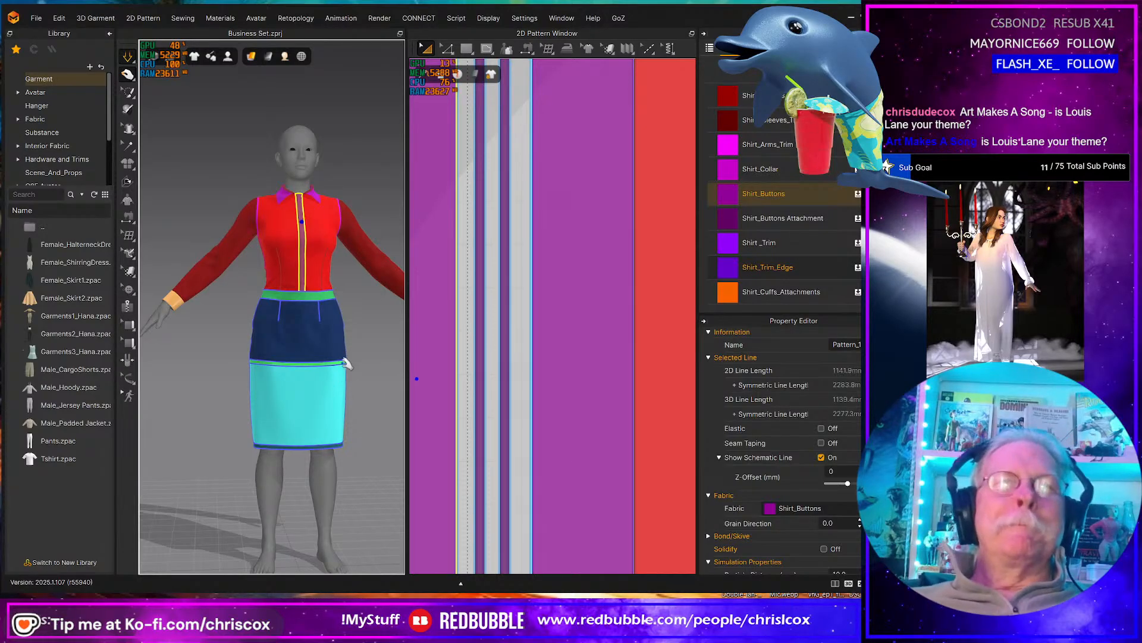
# - Examine the skirt's gaping back opening in 3D and the matching facing and zipper strips in the 2D layout
pyautogui.moveTo(344, 363); pyautogui.dragTo(123, 356, button='right')
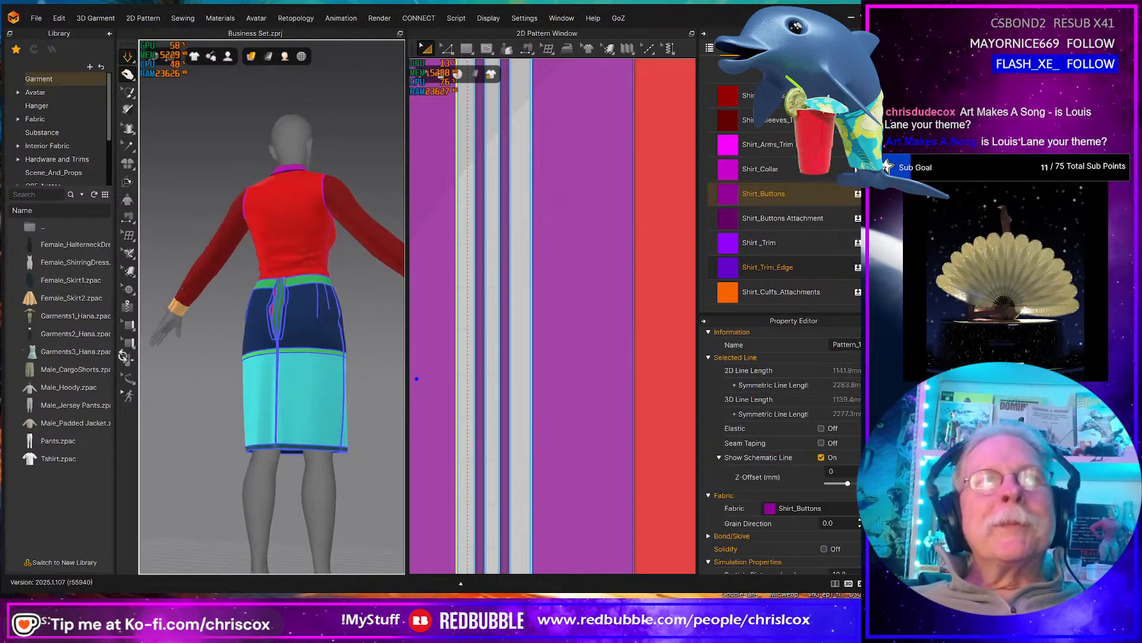
pyautogui.scroll(5, 251, 343)
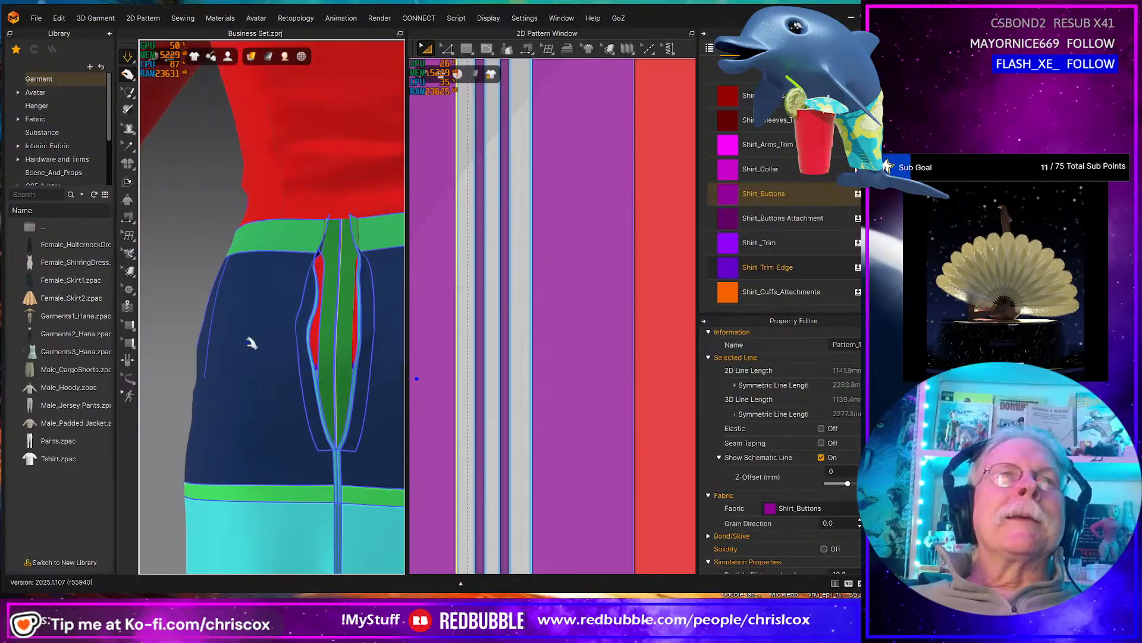
pyautogui.moveTo(251, 343); pyautogui.dragTo(212, 314, button='middle')
pyautogui.moveTo(227, 336); pyautogui.dragTo(215, 347, button='right')
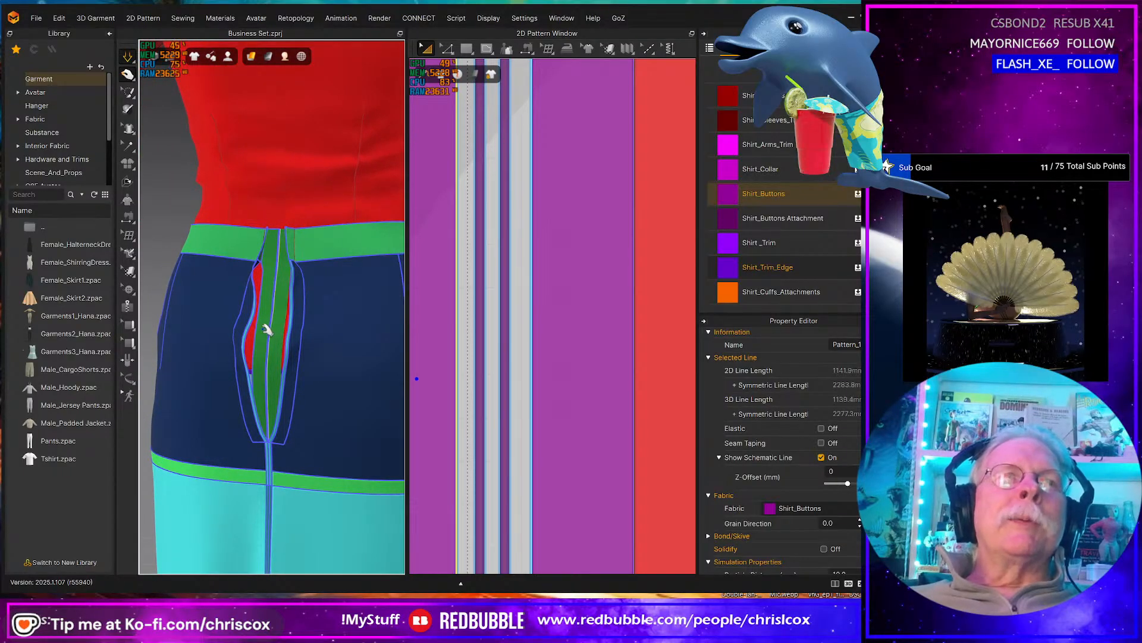
pyautogui.scroll(4, 266, 332)
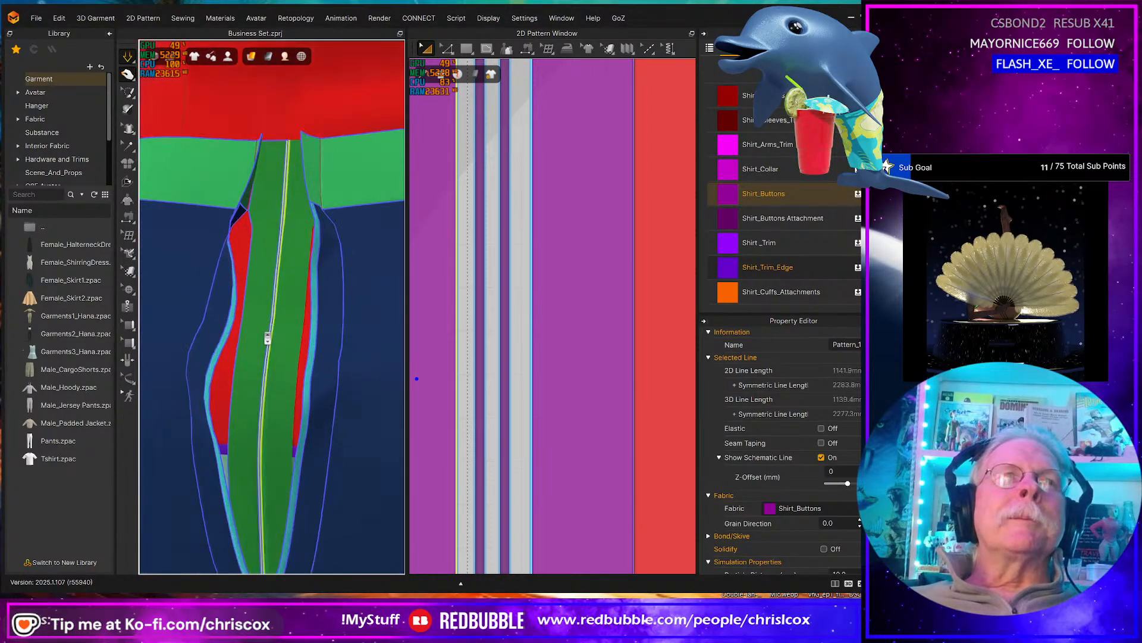
pyautogui.scroll(-4, 247, 294)
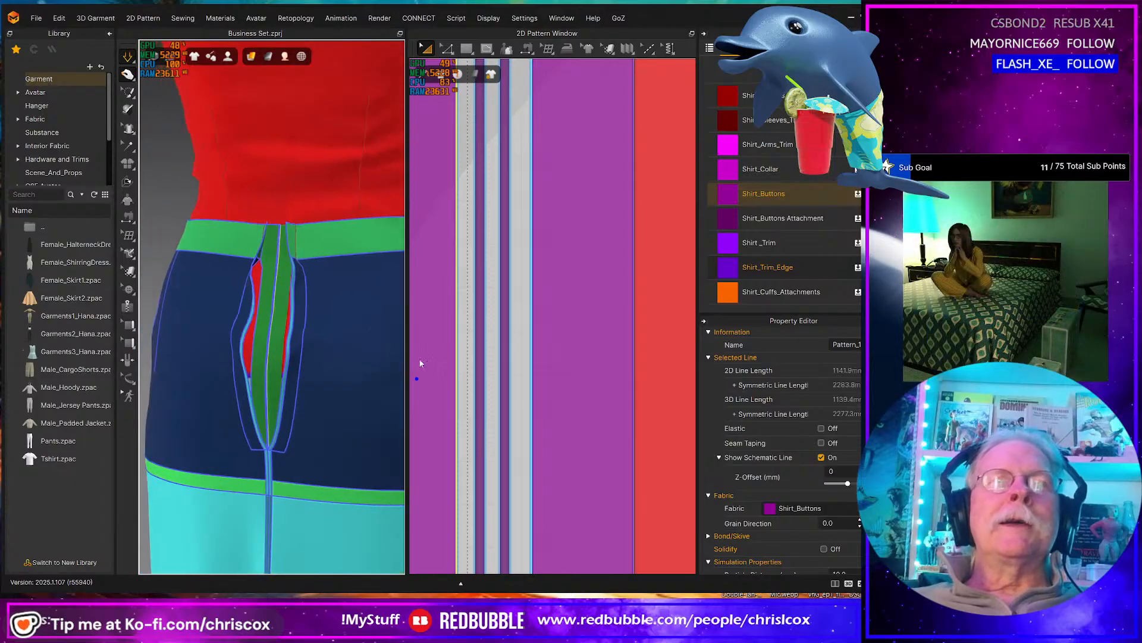
pyautogui.scroll(-5, 566, 401)
pyautogui.scroll(-3, 572, 399)
pyautogui.moveTo(544, 535); pyautogui.dragTo(543, 315, button='right')
pyautogui.scroll(5, 543, 315)
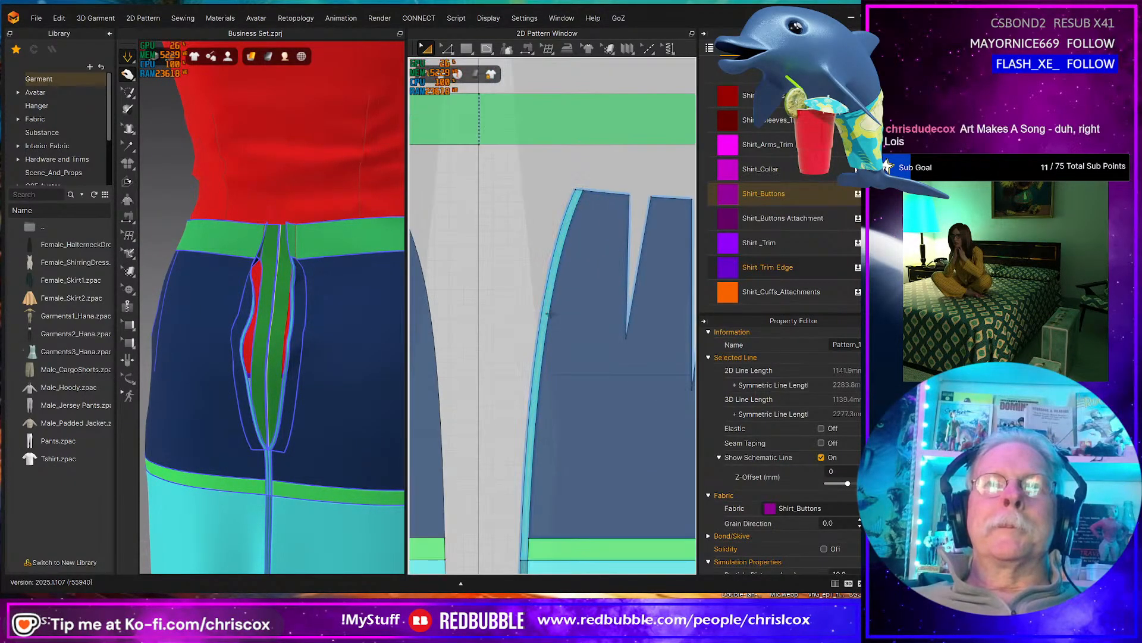
pyautogui.moveTo(553, 248); pyautogui.dragTo(429, 303, button='right')
pyautogui.moveTo(430, 304); pyautogui.dragTo(379, 297, button='middle')
pyautogui.moveTo(627, 360); pyautogui.dragTo(556, 307, button='middle')
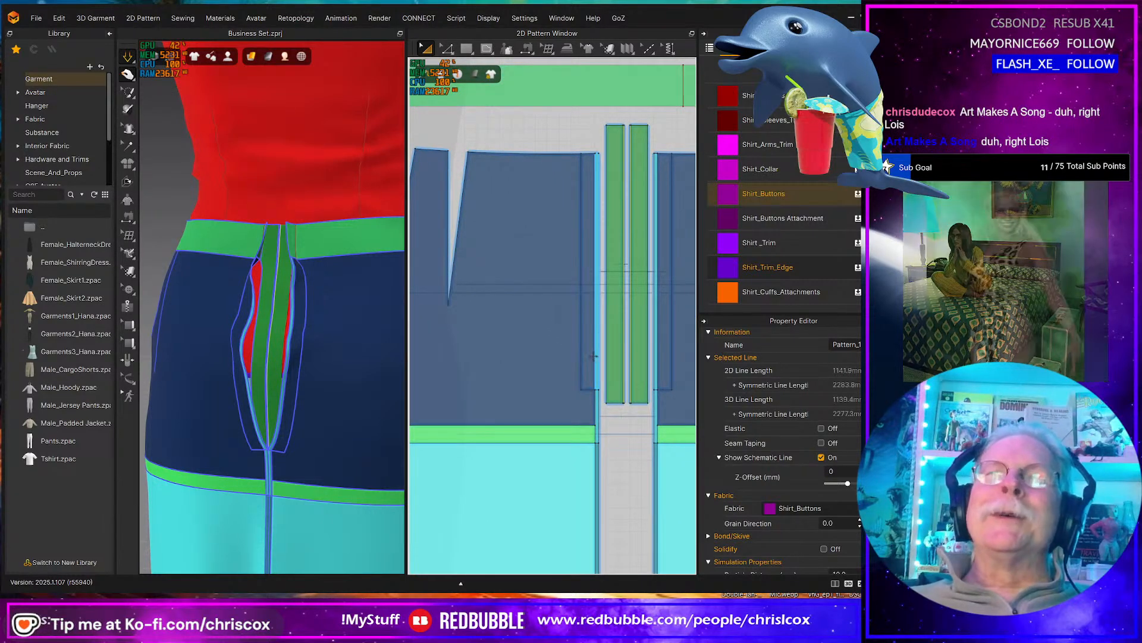
# - Nudge the Skirt_Short facing strip up from the skirt's back opening and check the sewing edges at its lower end
pyautogui.click(589, 357)
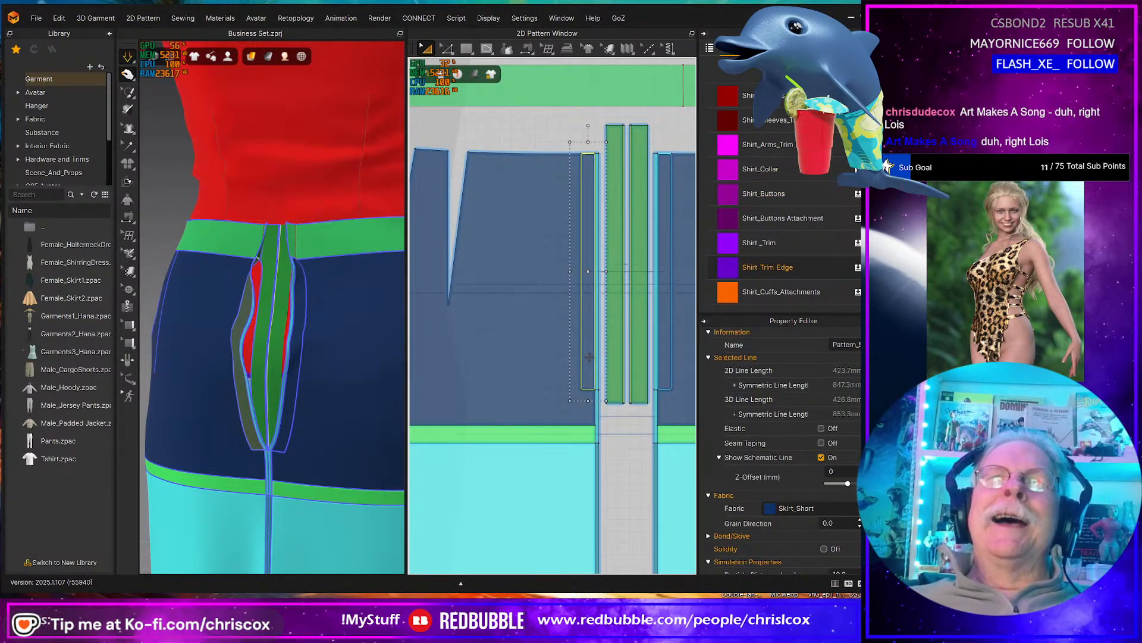
pyautogui.press('Up')
pyautogui.scroll(3, 583, 411)
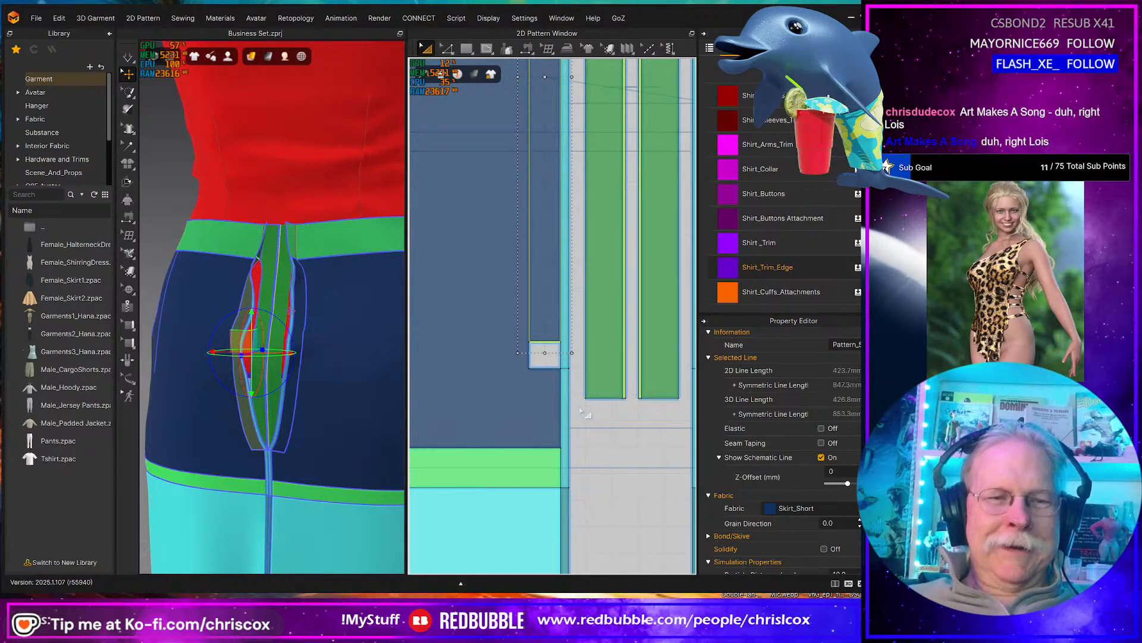
pyautogui.press('n')
pyautogui.scroll(-3, 586, 387)
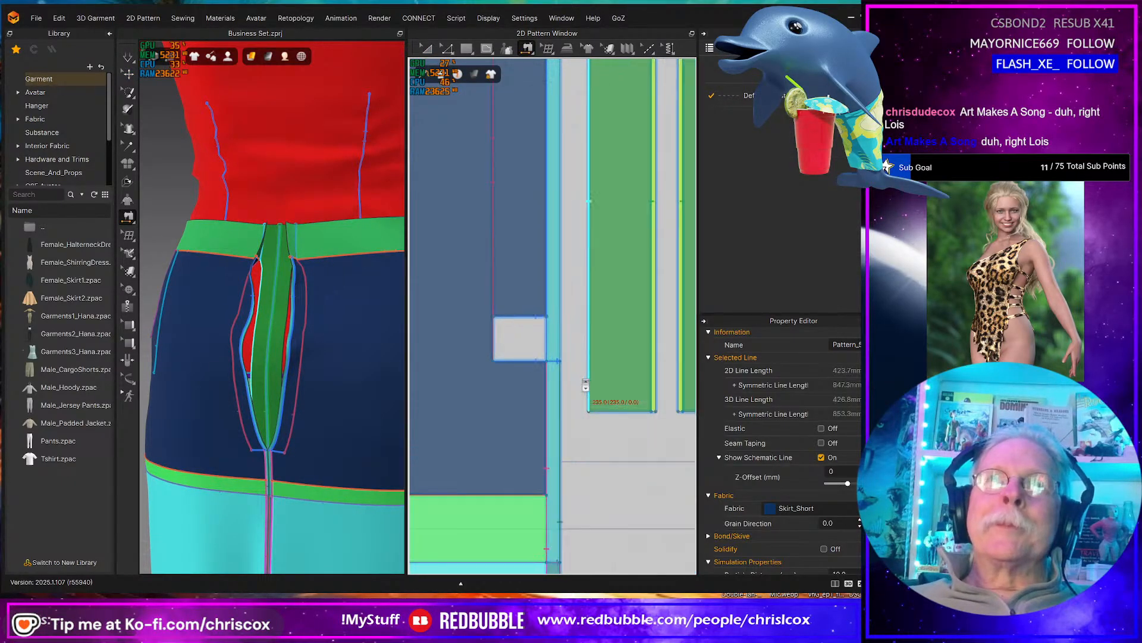
pyautogui.scroll(1, 586, 385)
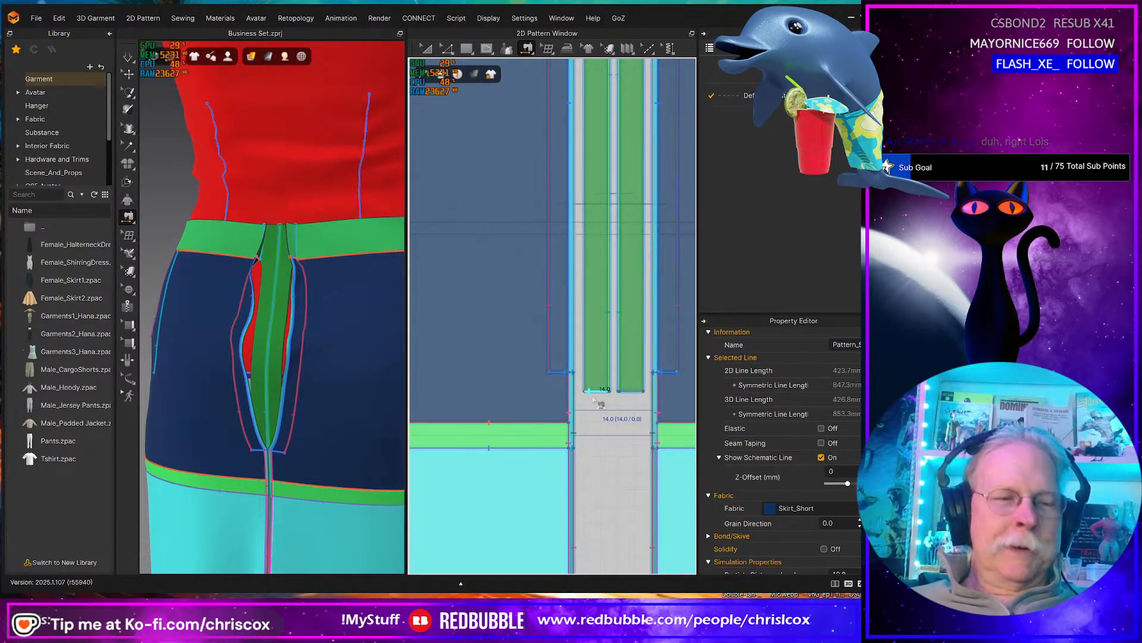
pyautogui.press('s')
pyautogui.press('a')
# - Move the narrow Skirt_Short facing strip sideways away from the skirt's back opening edge and slightly up
pyautogui.click(565, 344)
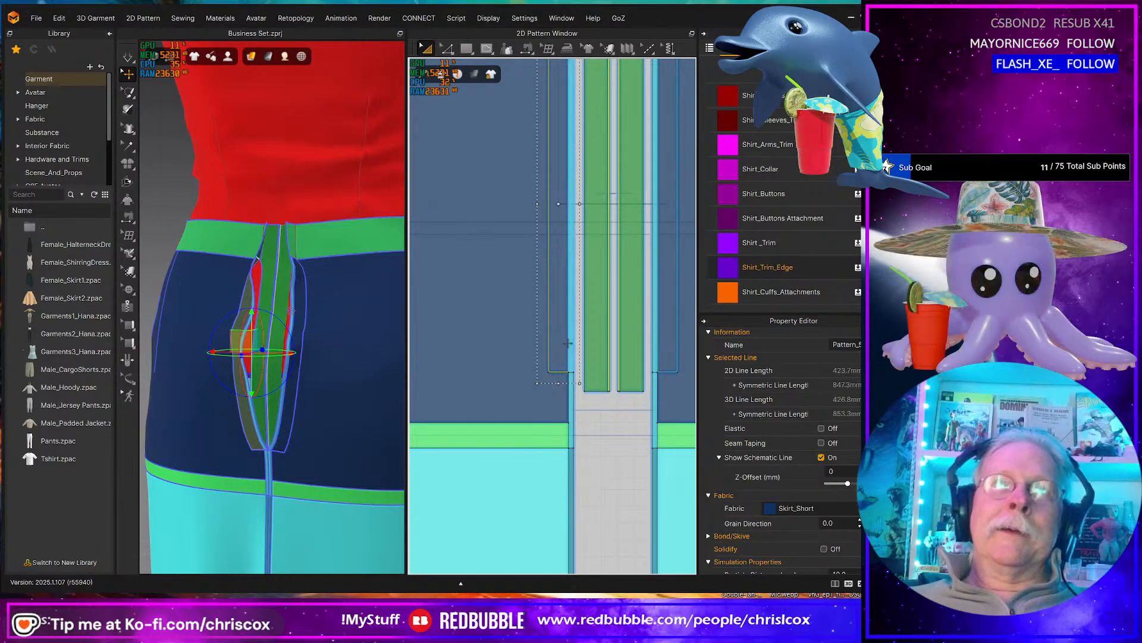
pyautogui.press('Left')
pyautogui.press('Left')
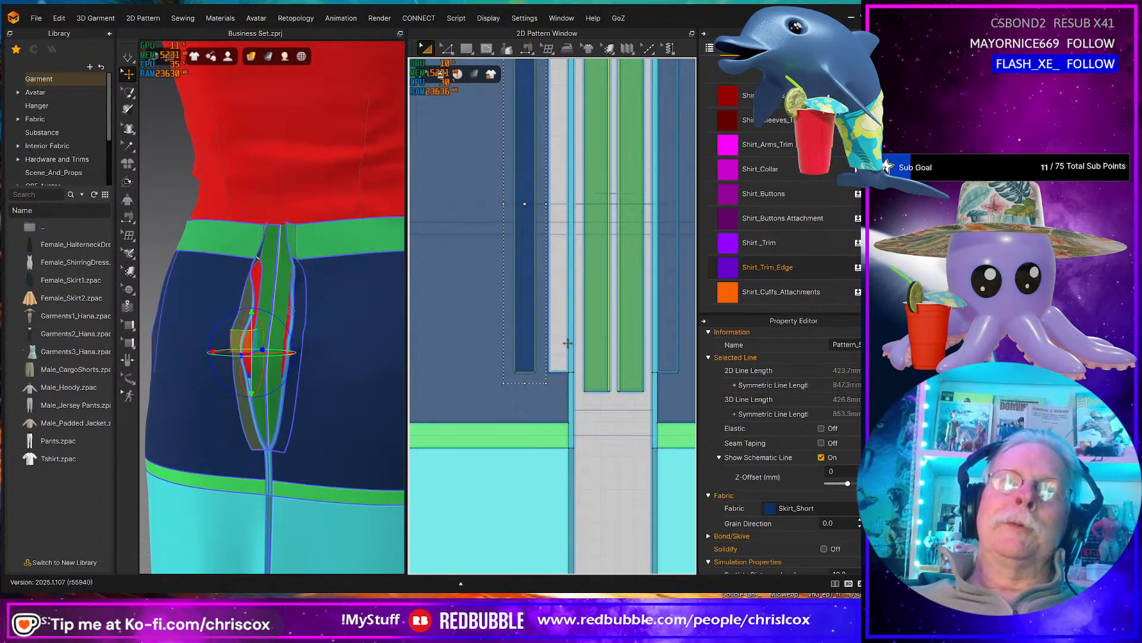
pyautogui.press('Up')
pyautogui.scroll(3, 593, 390)
pyautogui.scroll(-2, 593, 390)
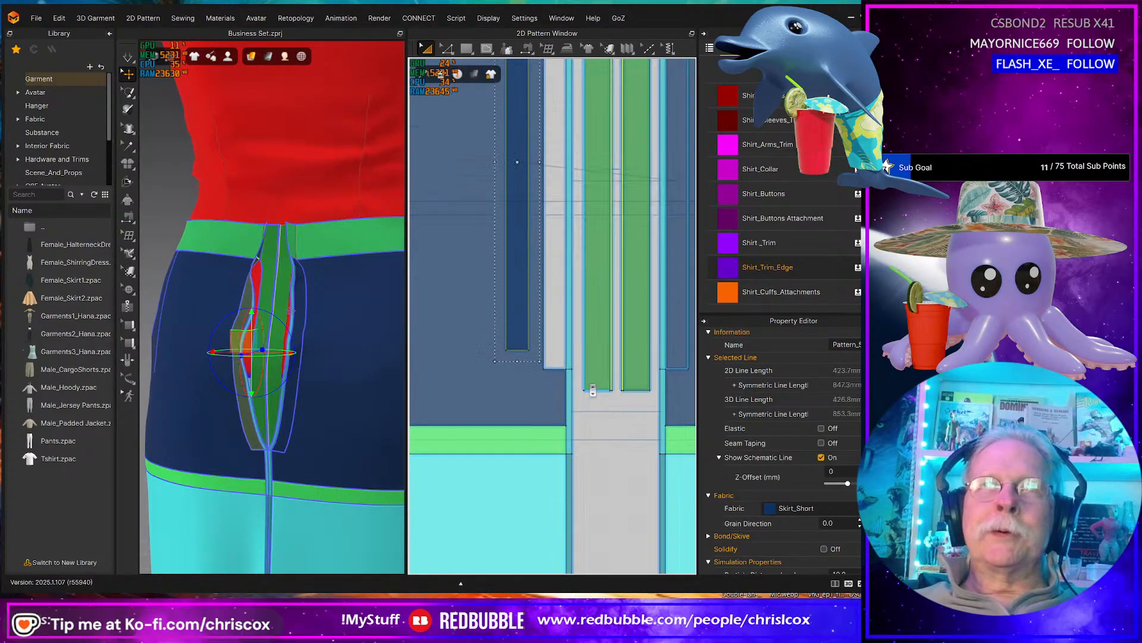
pyautogui.scroll(-2, 593, 391)
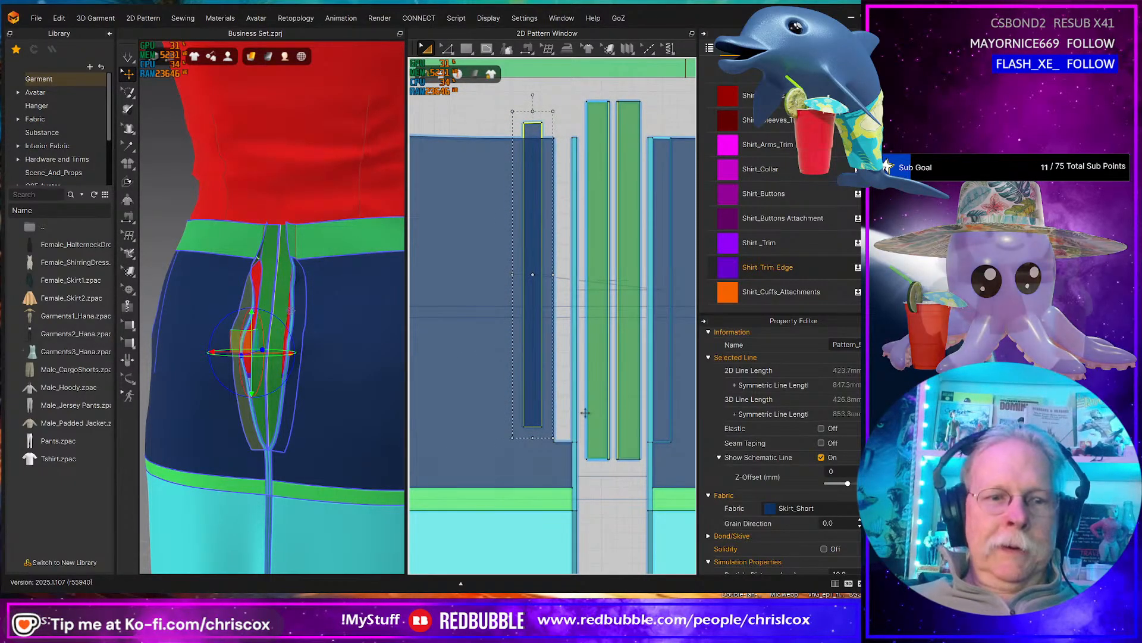
# - Sew the long side edge of the skirt's back opening to the outer edge of the neighbouring green zipper strip
pyautogui.press('n')
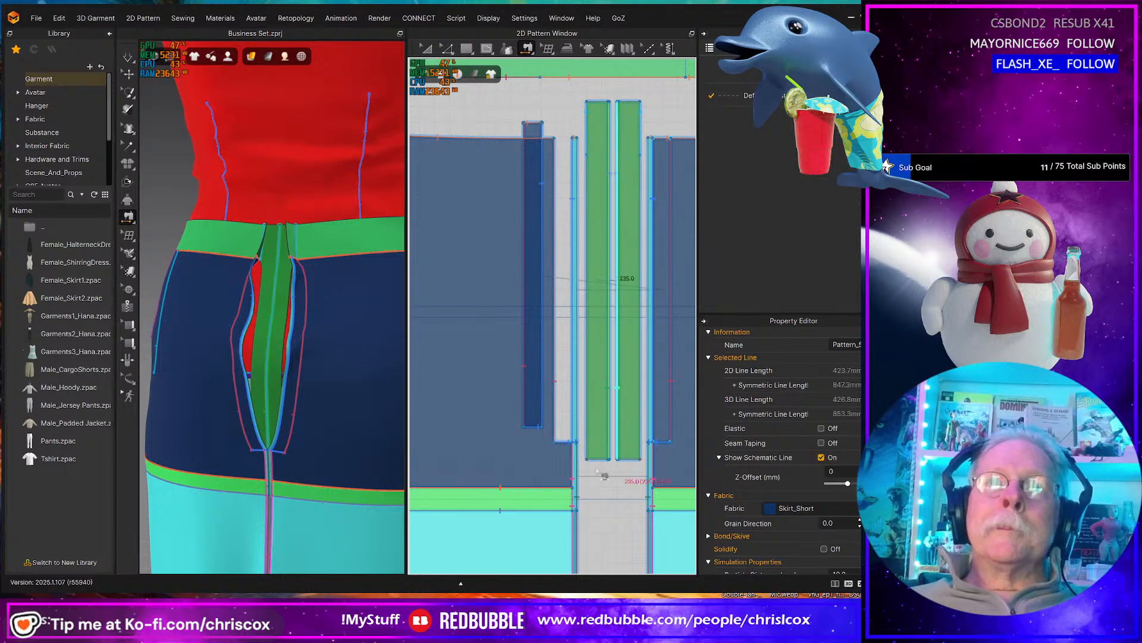
pyautogui.click(557, 143)
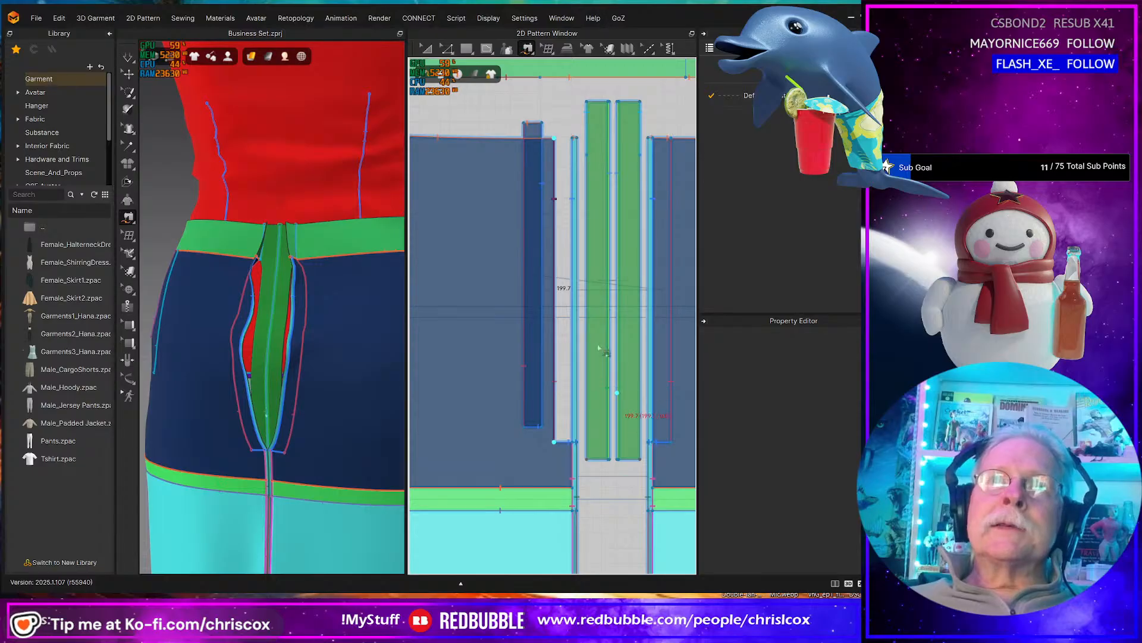
pyautogui.click(589, 462)
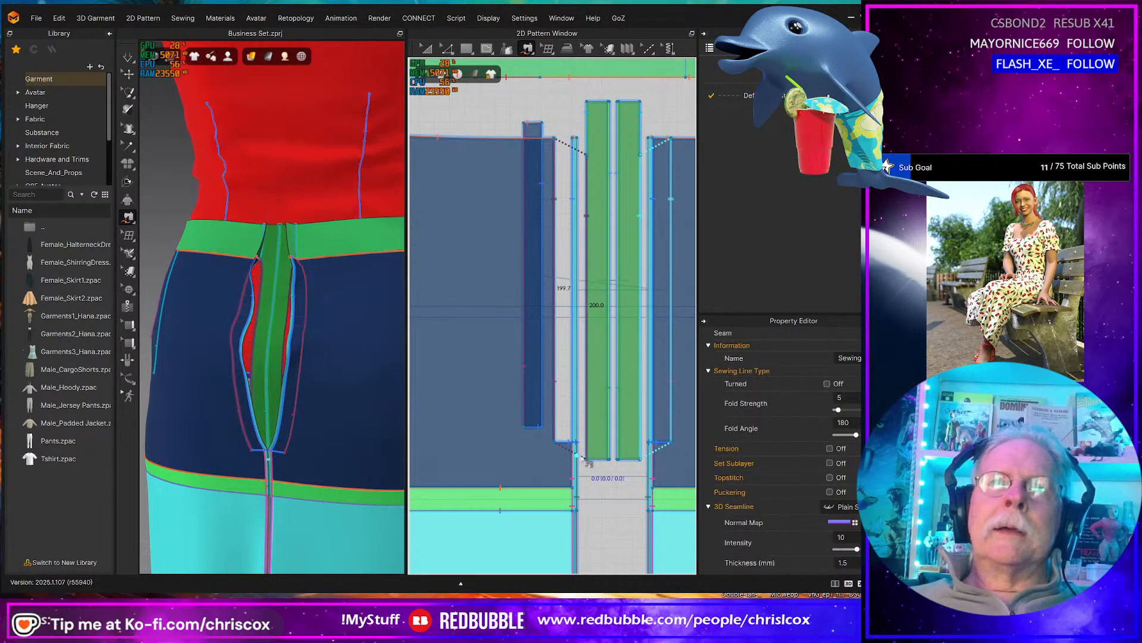
# - Sew the short lower edge of the skirt's back opening to the green strip's bottom edge over 12 mm
pyautogui.scroll(3, 585, 461)
pyautogui.scroll(3, 583, 461)
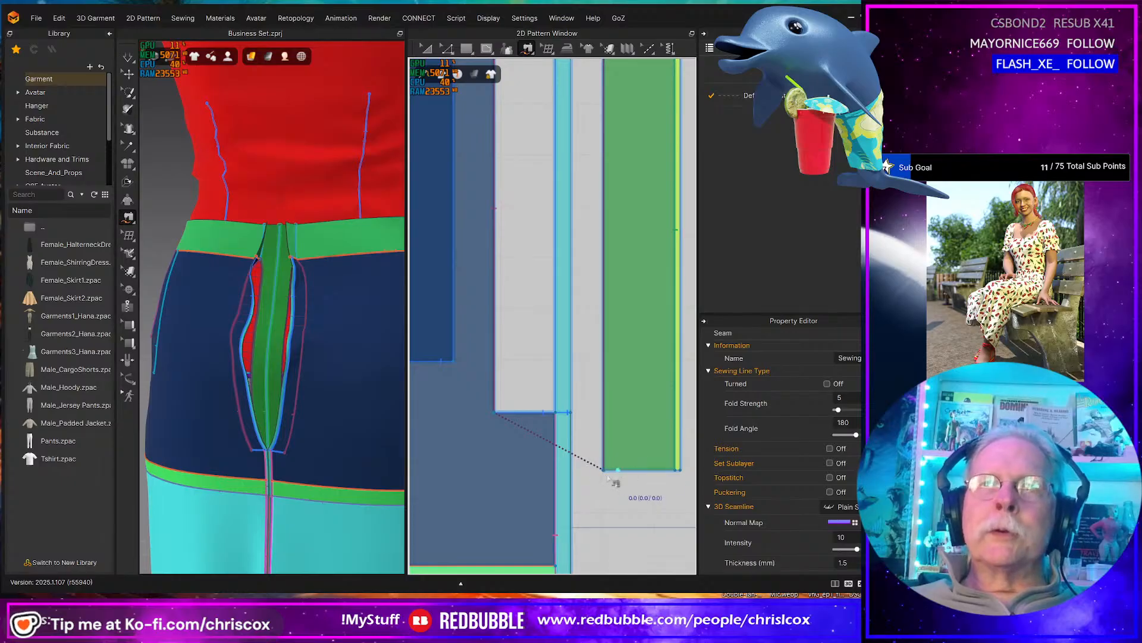
pyautogui.click(496, 414)
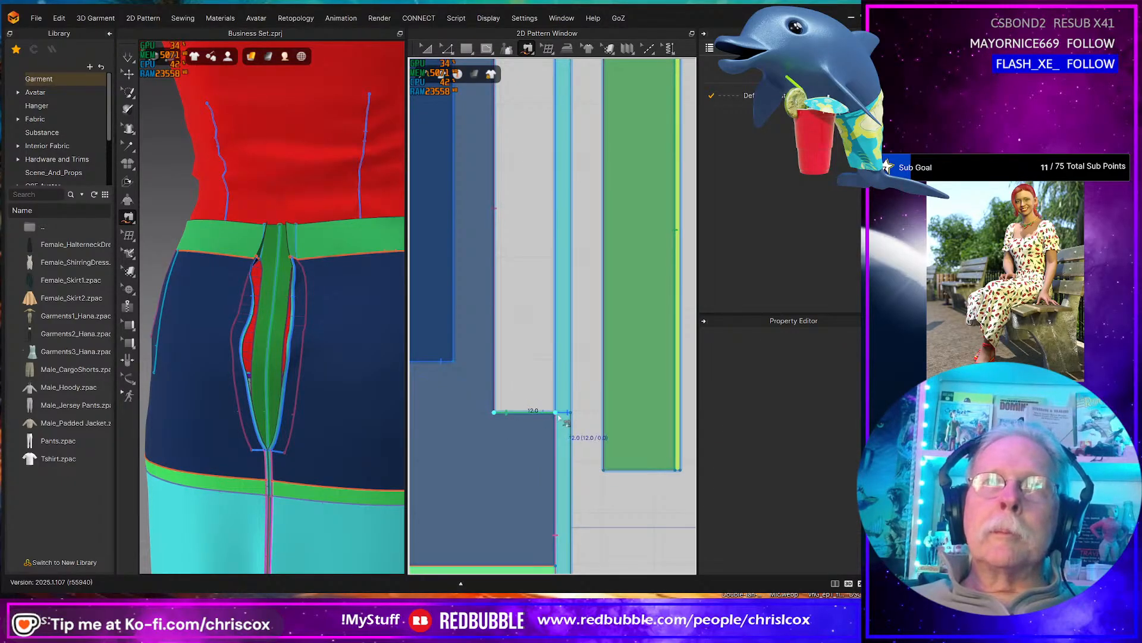
pyautogui.click(604, 470)
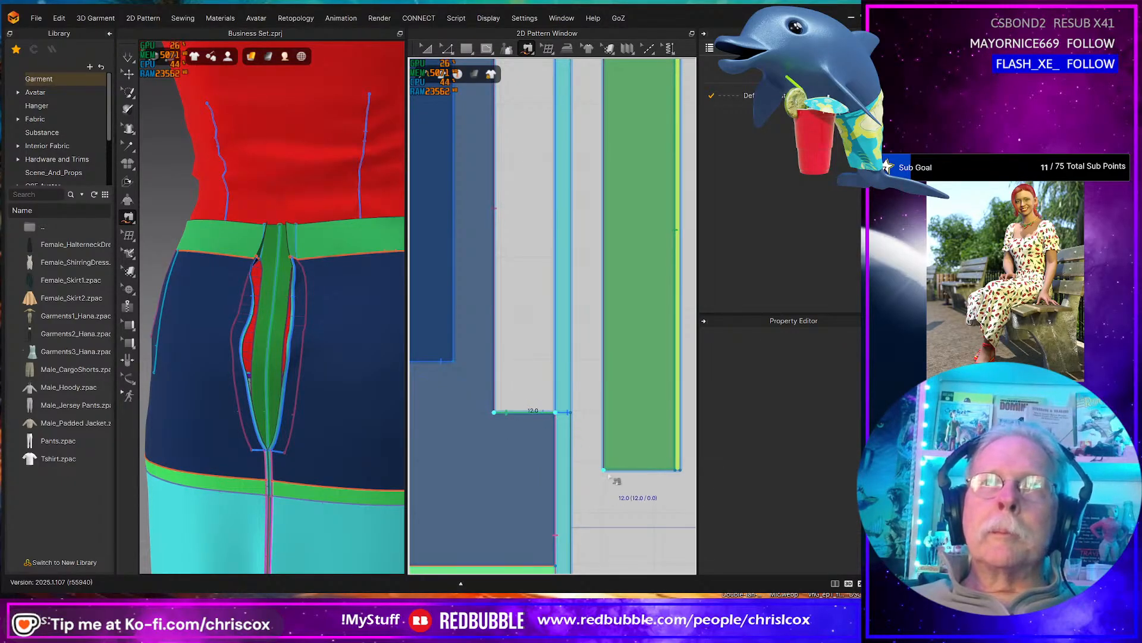
pyautogui.click(666, 470)
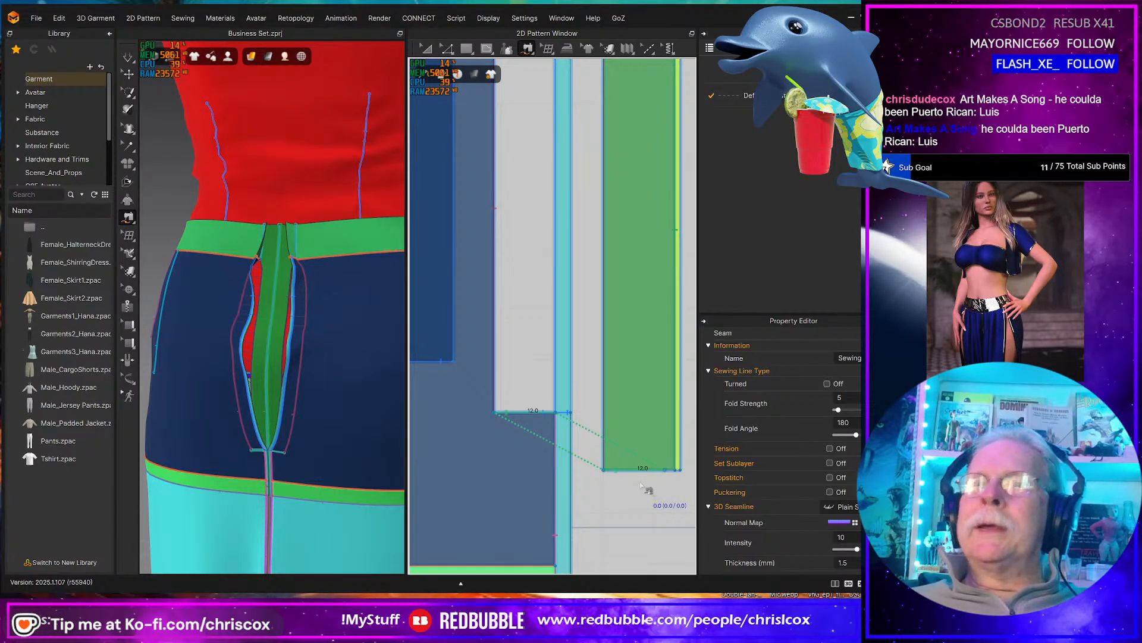
# - Simulate the garment with the new back opening seams, check the outfit from back and front, and save the project
pyautogui.scroll(-3, 521, 421)
pyautogui.press('space')
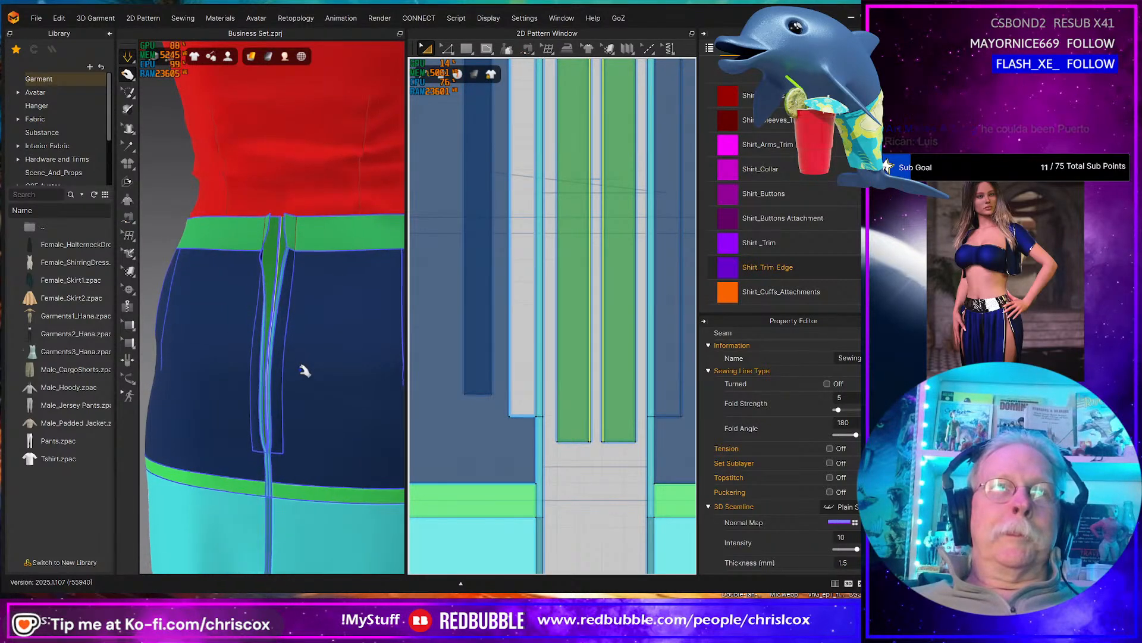
pyautogui.scroll(-5, 305, 370)
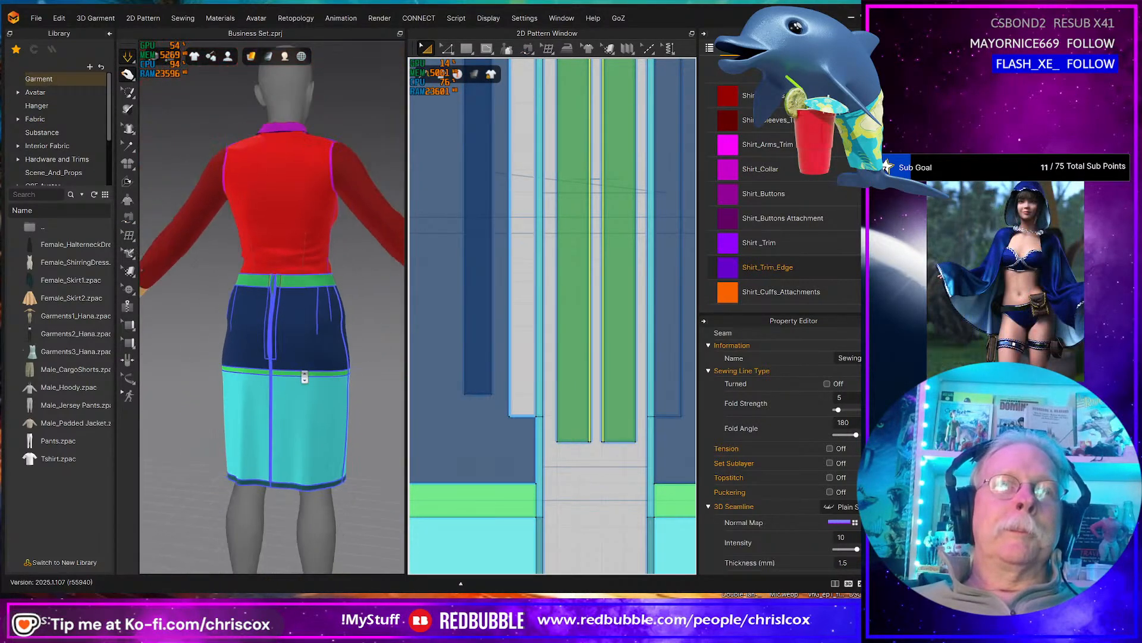
pyautogui.moveTo(302, 375); pyautogui.dragTo(117, 371, button='right')
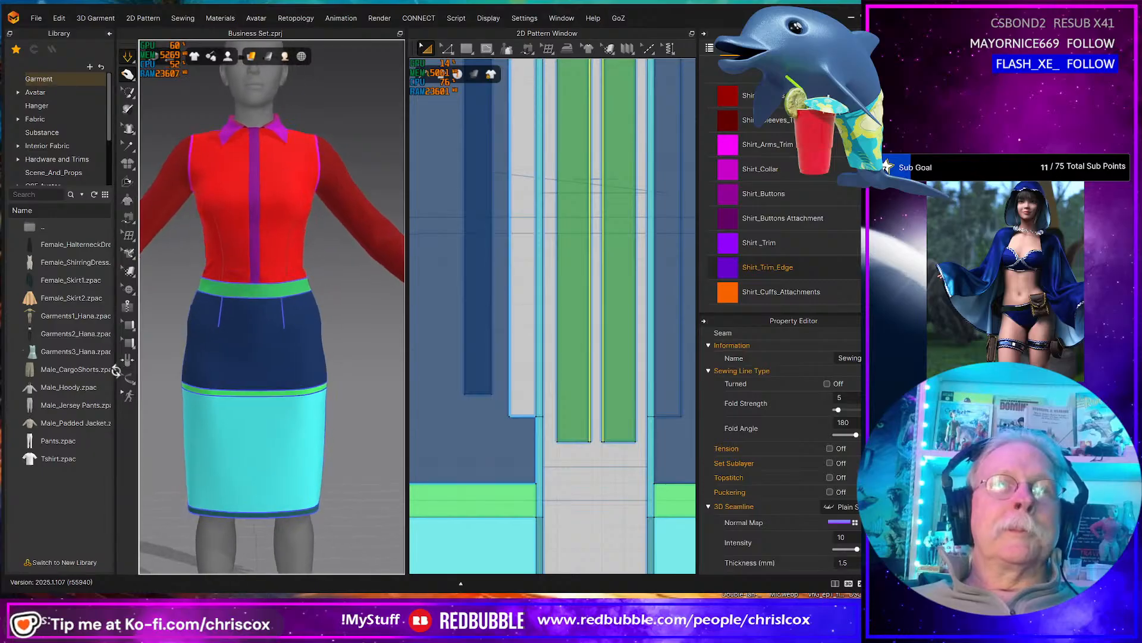
pyautogui.scroll(-5, 285, 375)
pyautogui.moveTo(268, 375); pyautogui.dragTo(178, 306, button='right')
pyautogui.scroll(4, 274, 375)
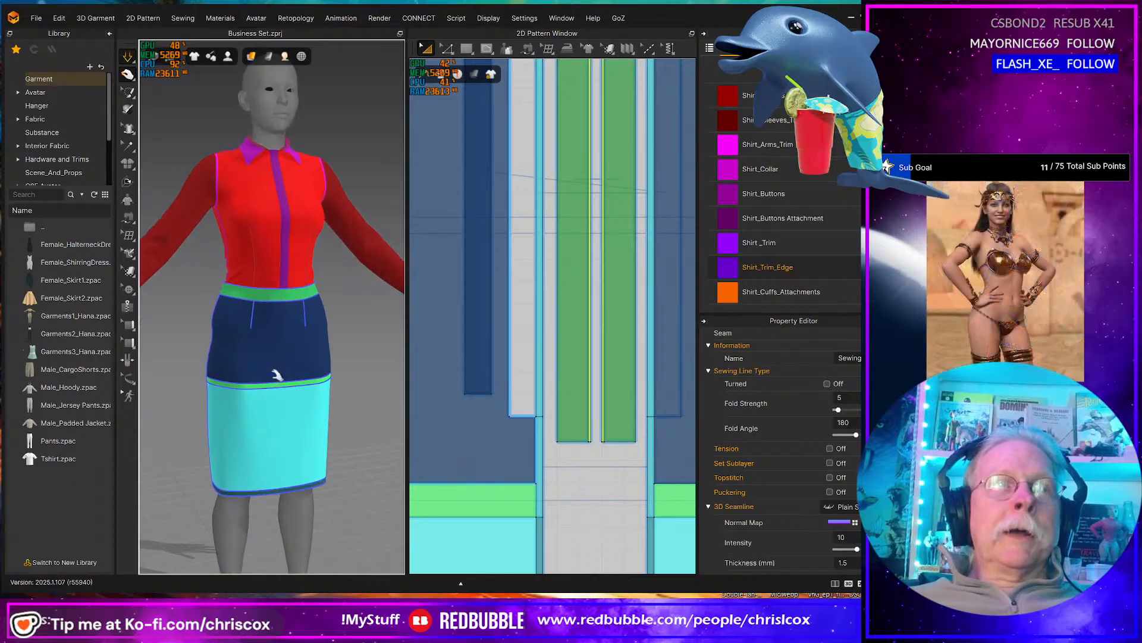
pyautogui.moveTo(277, 375); pyautogui.dragTo(257, 372, button='right')
pyautogui.hotkey('ctrl', 's')
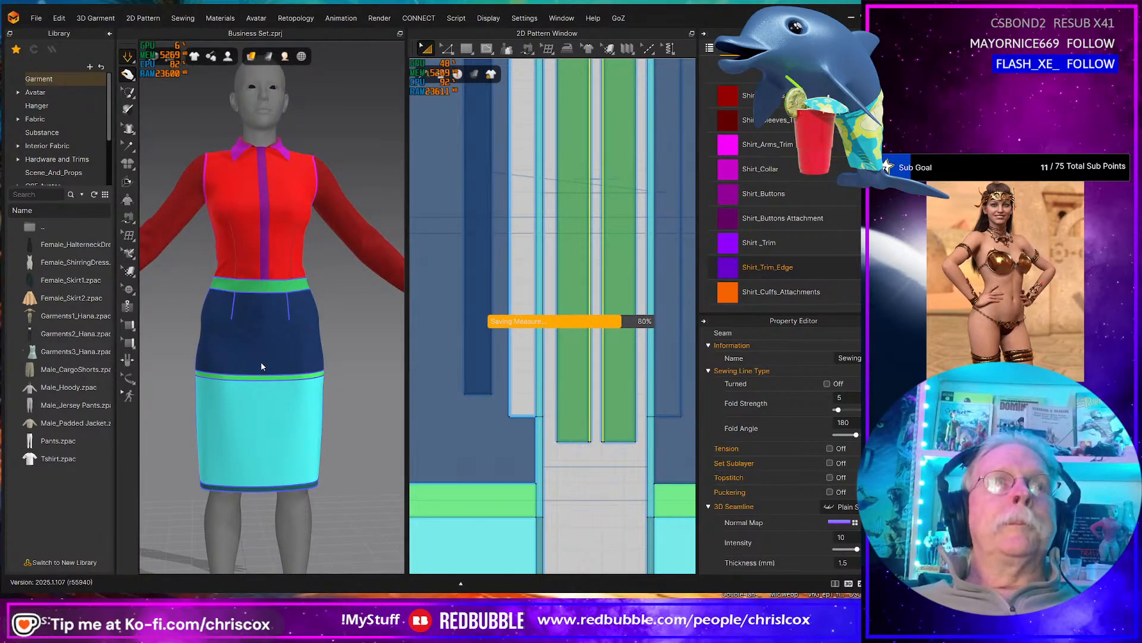
# - Strengthen the Skirt_Waist waistband pattern
pyautogui.moveTo(352, 306); pyautogui.dragTo(374, 318, button='right')
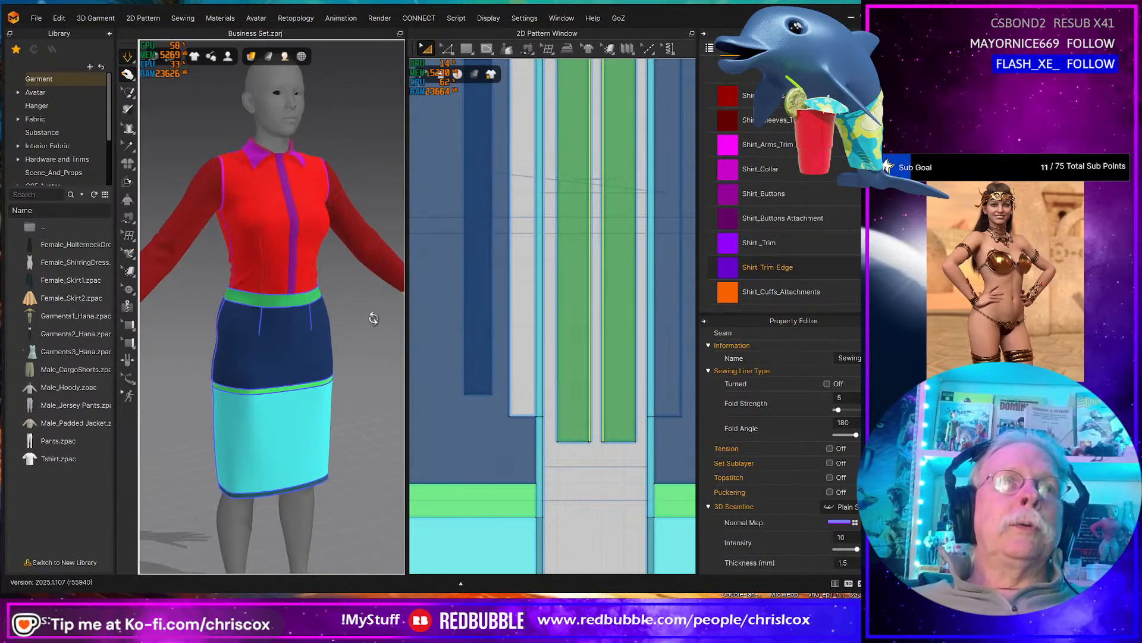
pyautogui.scroll(-4, 354, 330)
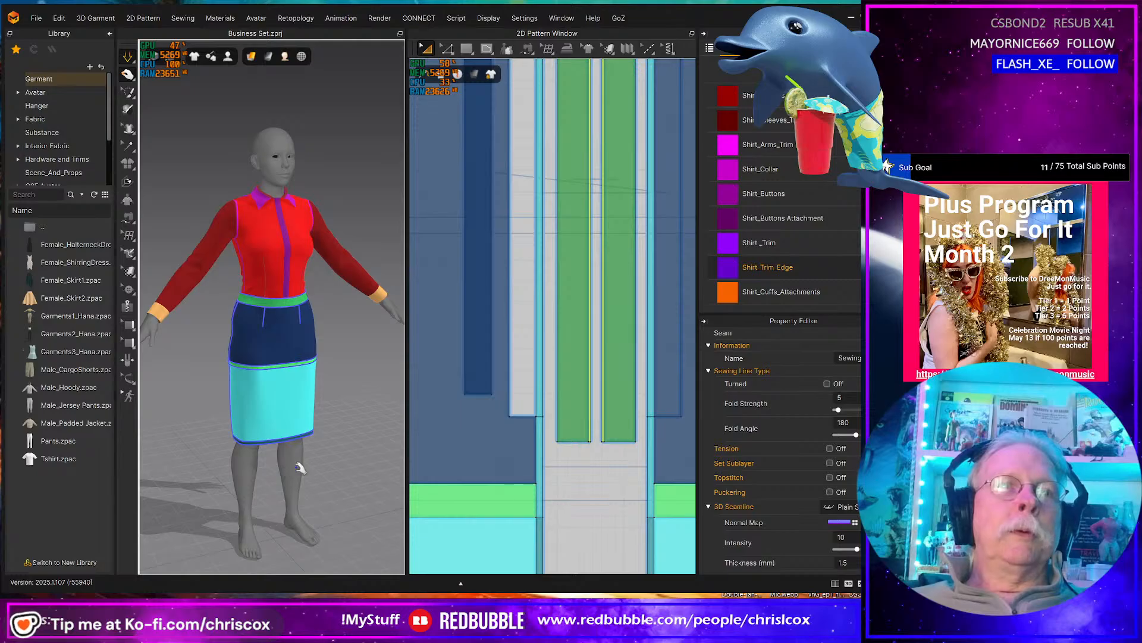
pyautogui.scroll(-5, 584, 430)
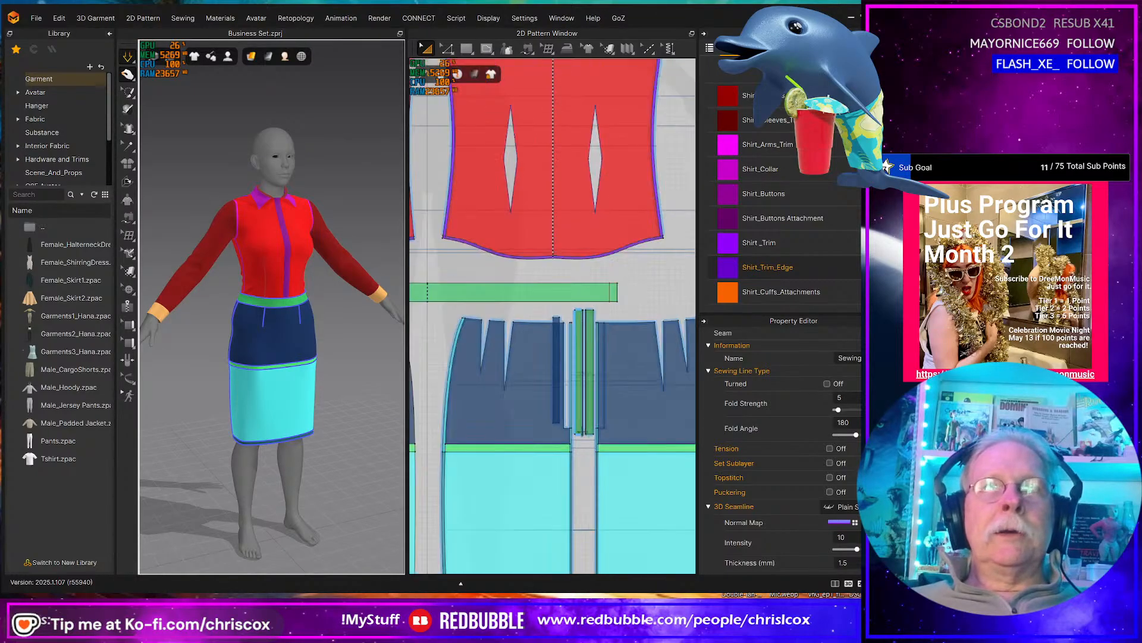
pyautogui.moveTo(584, 430); pyautogui.dragTo(690, 429, button='middle')
pyautogui.click(559, 291)
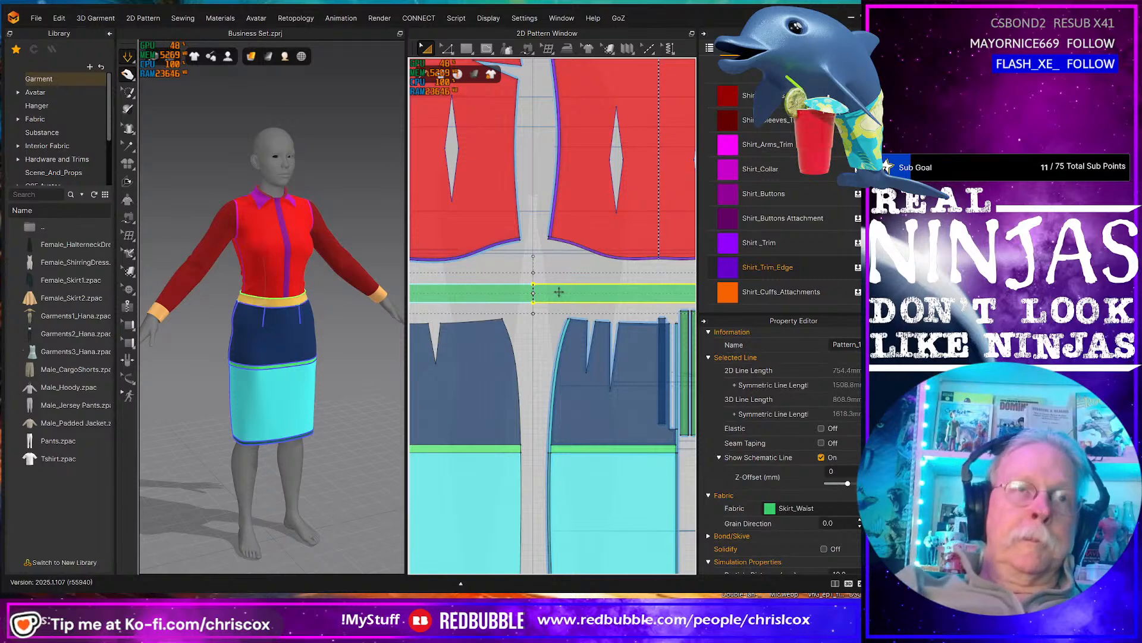
# - Set the gravity to 0 in the simulation properties and save the project
pyautogui.rightClick(377, 382)
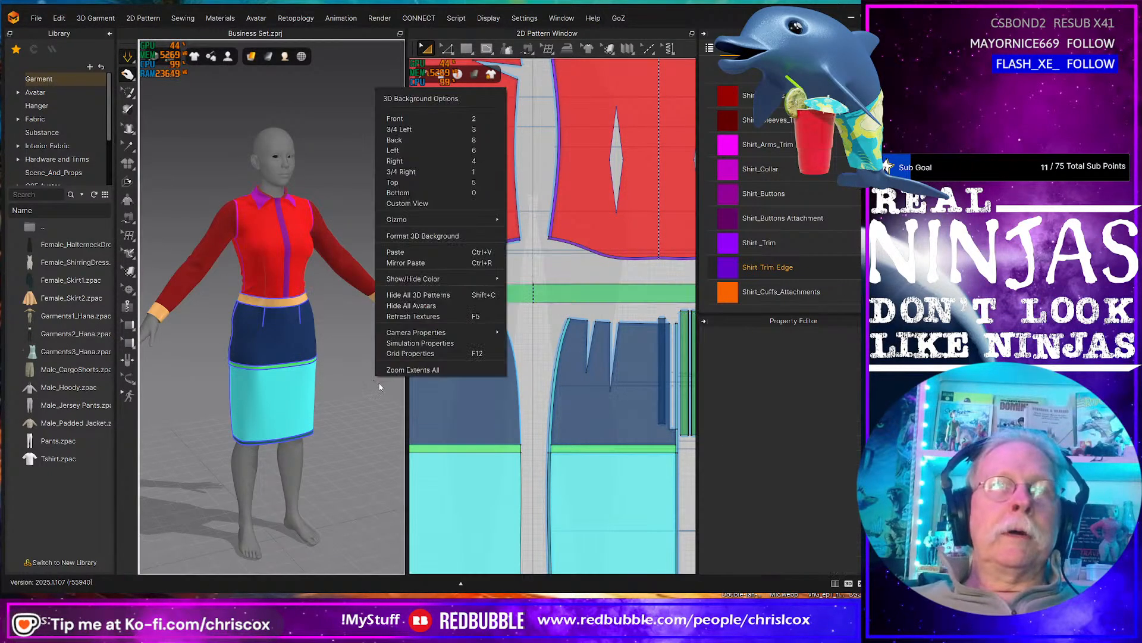
pyautogui.click(411, 347)
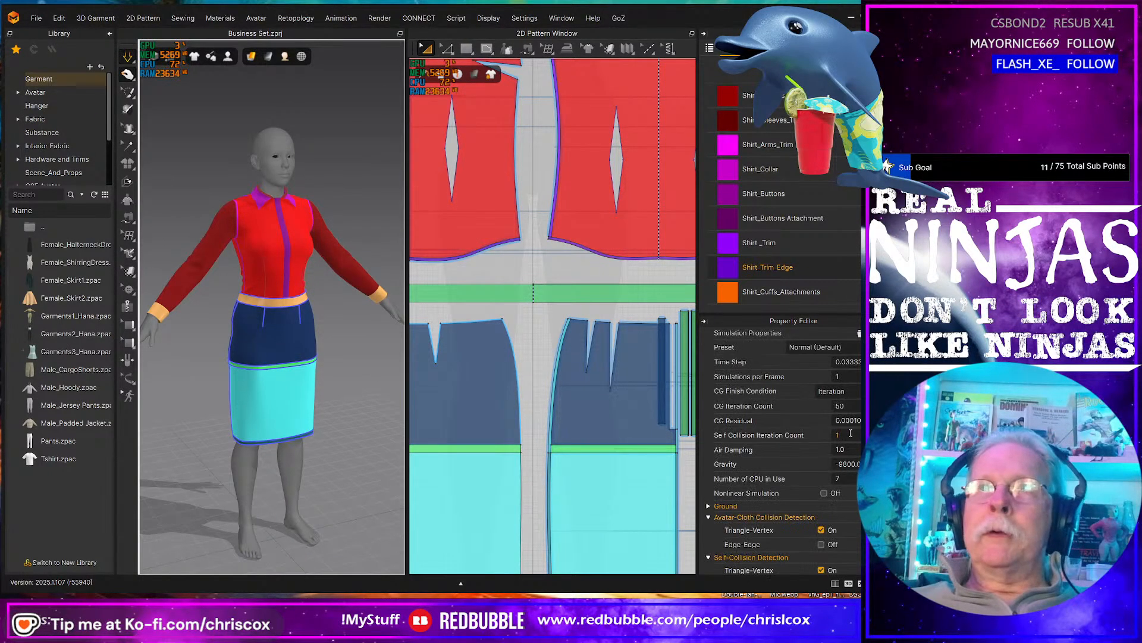
pyautogui.moveTo(858, 465); pyautogui.dragTo(786, 472)
pyautogui.write('0')
pyautogui.press('Return')
pyautogui.moveTo(282, 500); pyautogui.dragTo(214, 492, button='right')
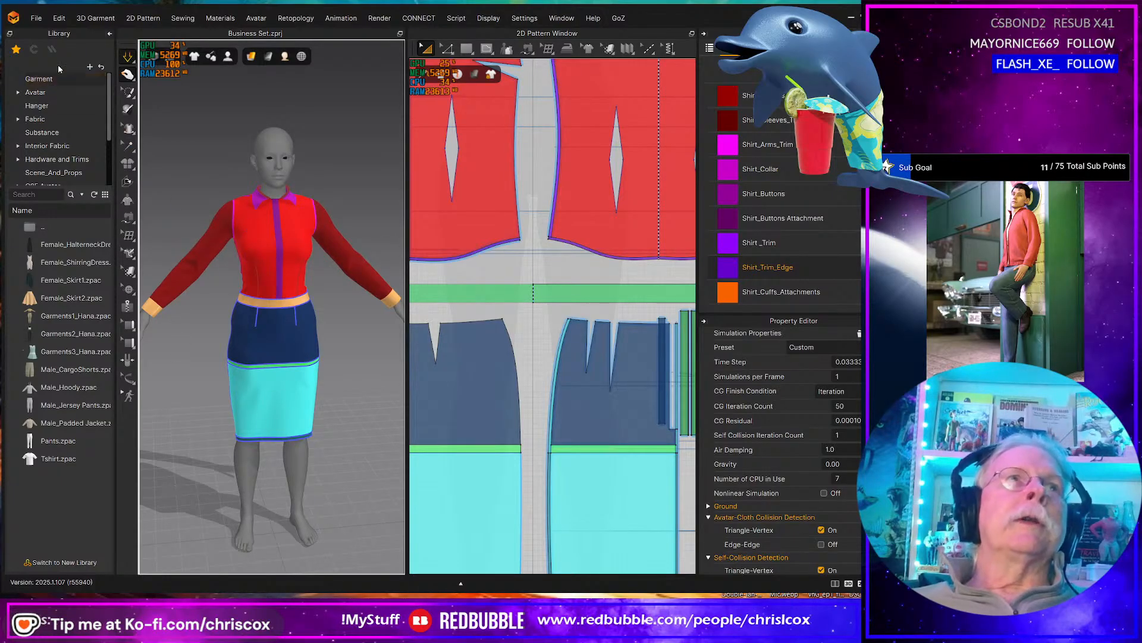
pyautogui.hotkey('ctrl', 's')
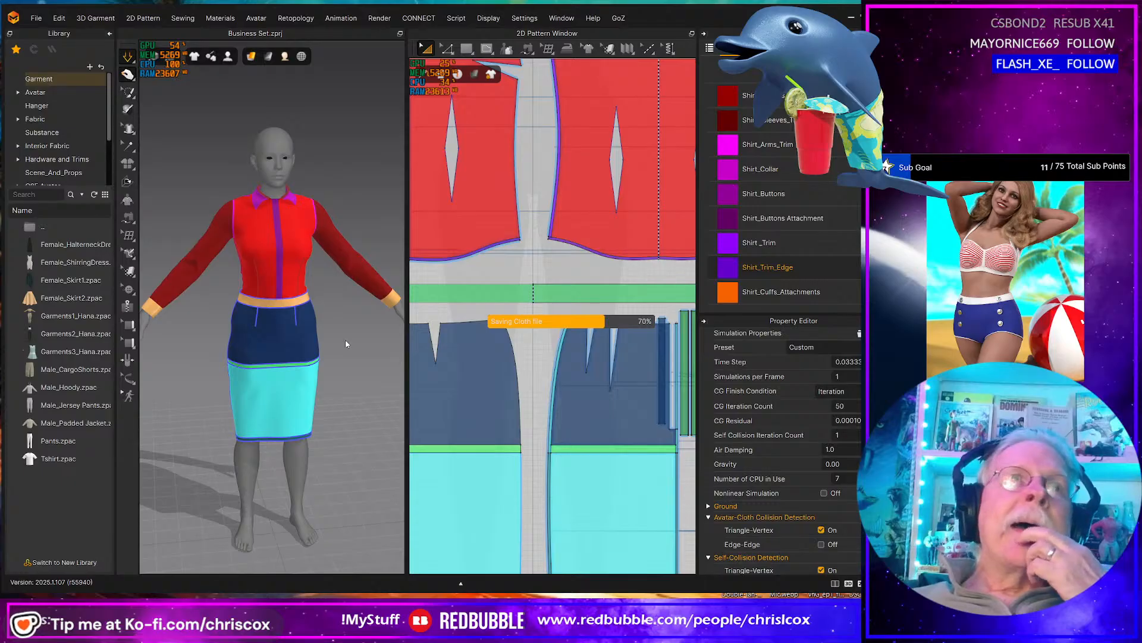
# - Try to adjust the shirt front and collar on the avatar in the zero-gravity simulation
pyautogui.click(297, 224)
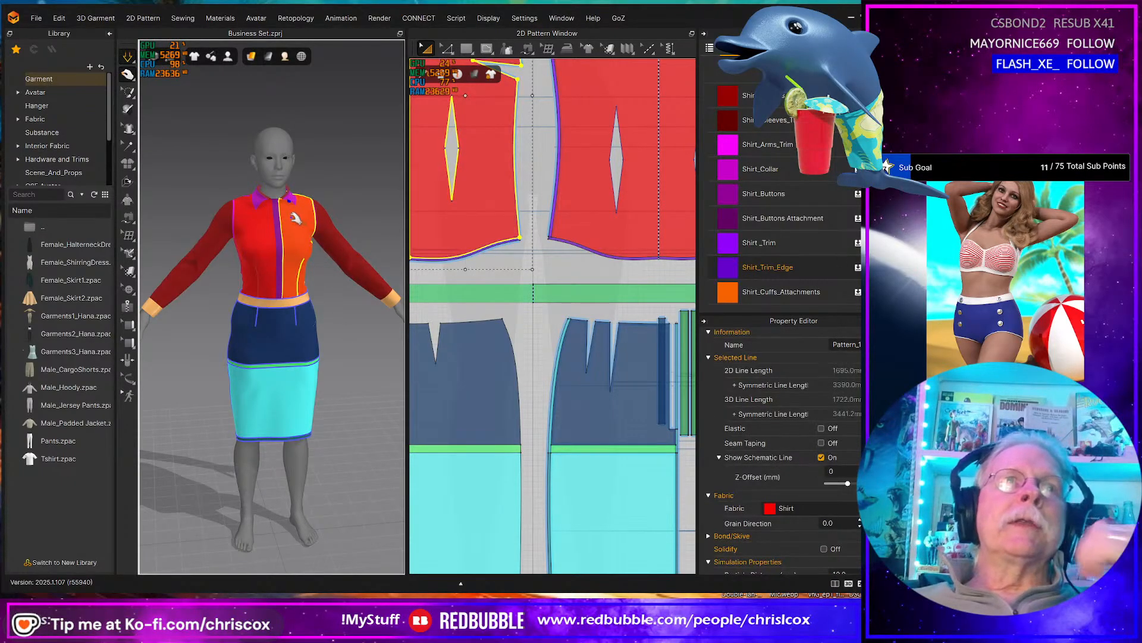
pyautogui.click(261, 202)
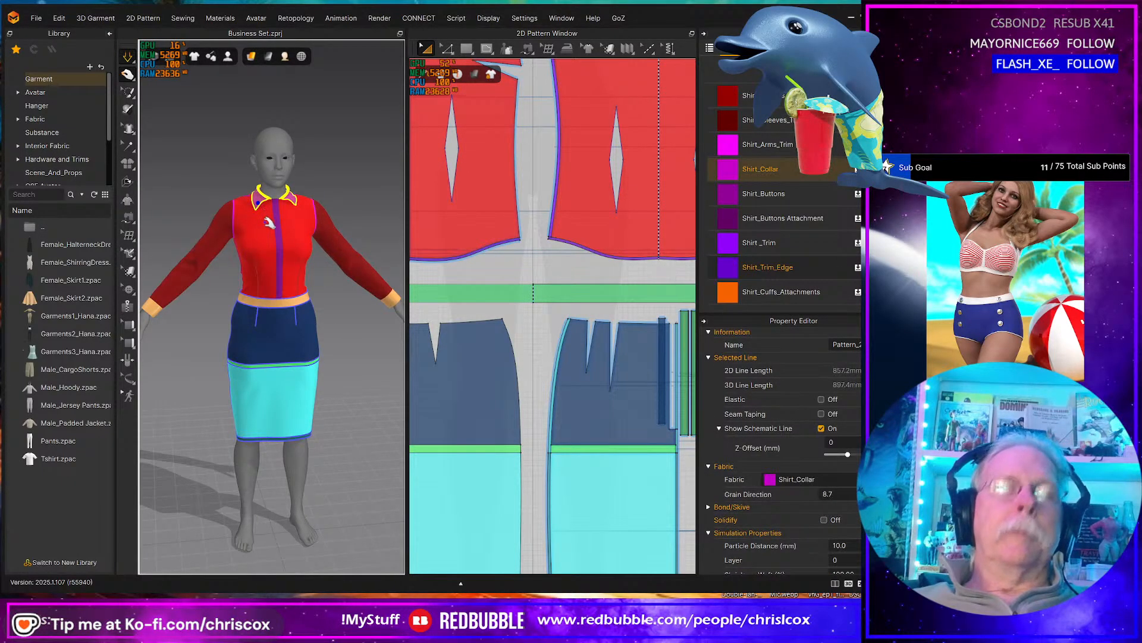
pyautogui.press('space')
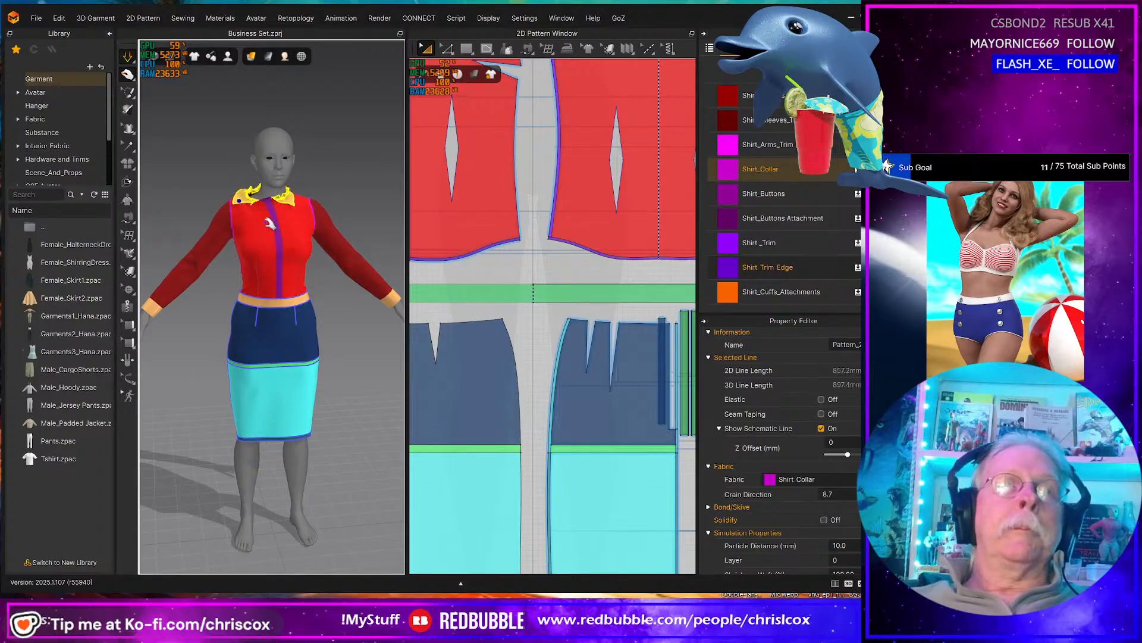
pyautogui.press('b')
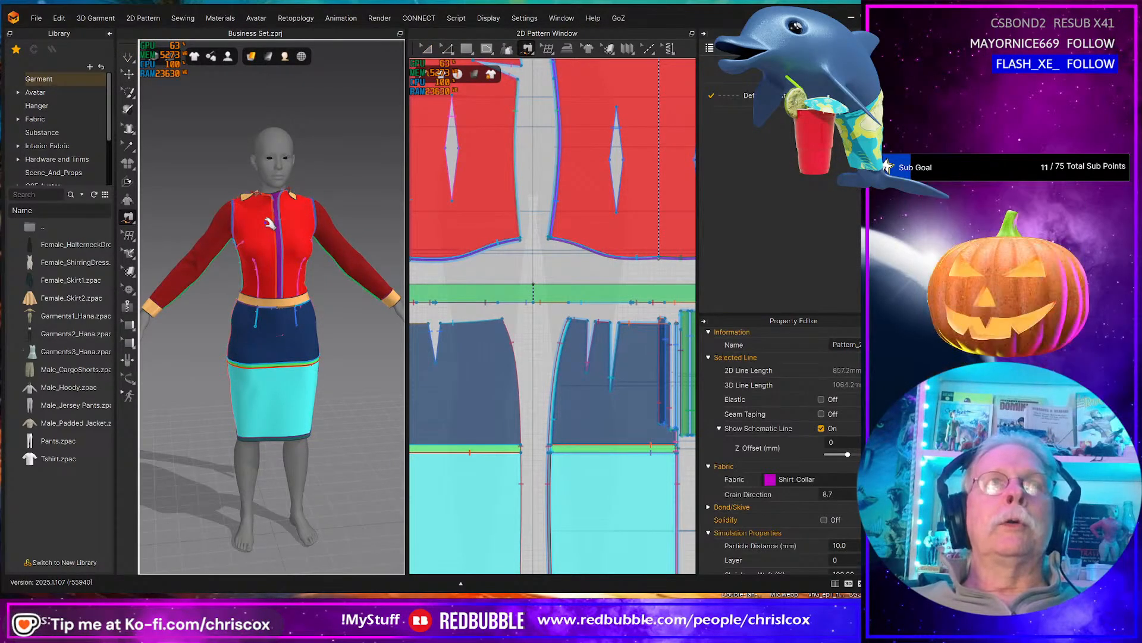
pyautogui.click(270, 223)
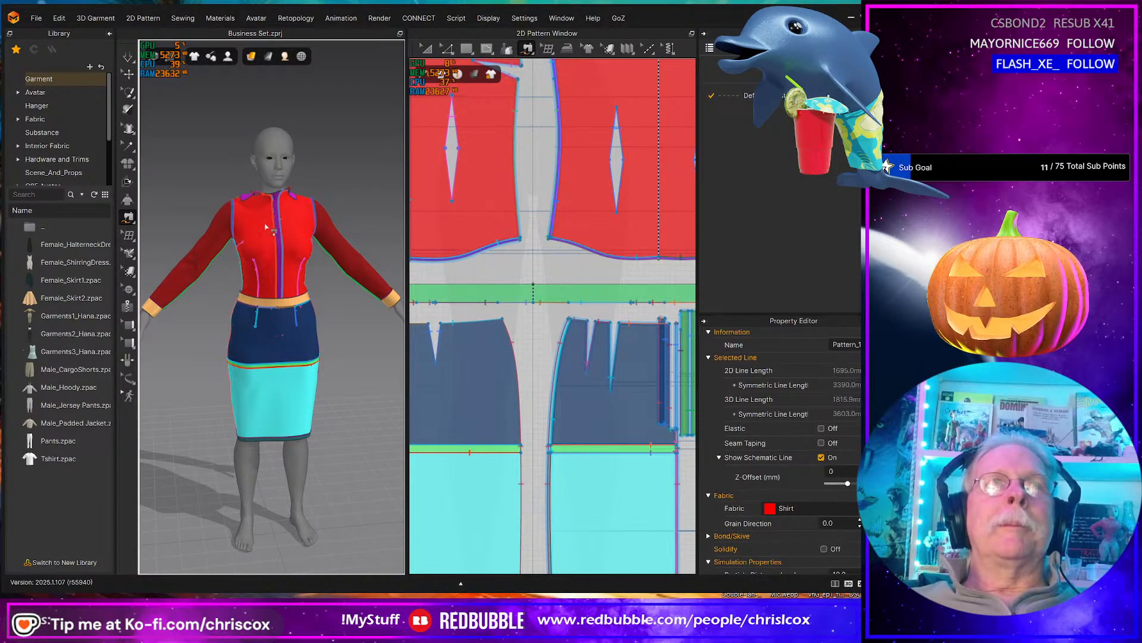
# - Resume the simulation and pull the raised points of the shirt collar down over the shirt front
pyautogui.moveTo(259, 228); pyautogui.dragTo(304, 212, button='right')
pyautogui.press('q')
pyautogui.scroll(5, 240, 229)
pyautogui.moveTo(303, 211); pyautogui.dragTo(368, 410, button='middle')
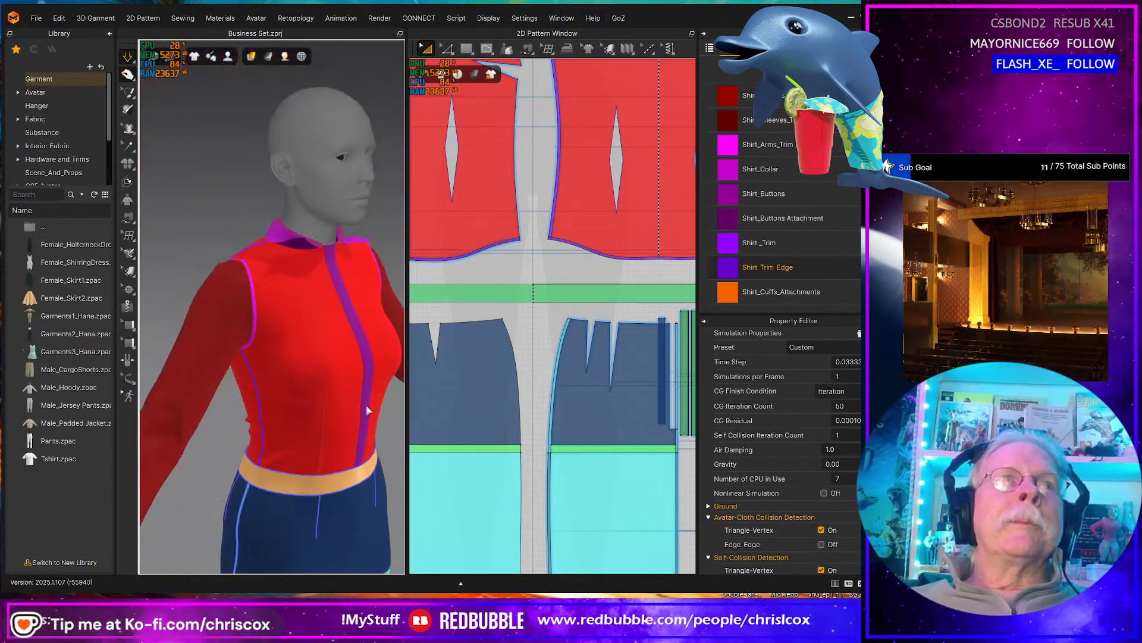
pyautogui.click(306, 241)
pyautogui.moveTo(352, 286); pyautogui.dragTo(372, 251, button='right')
pyautogui.click(402, 247)
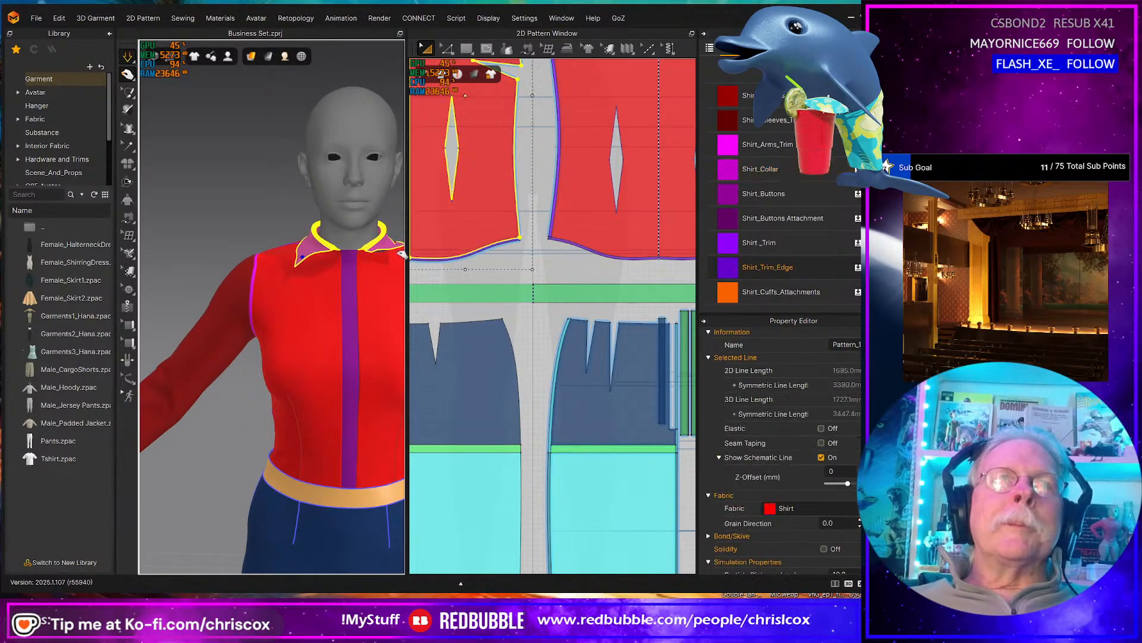
# - Pull the shirt collar into place at the side of the neck in the simulation, and save the project
pyautogui.moveTo(380, 276); pyautogui.dragTo(272, 300, button='middle')
pyautogui.moveTo(271, 301); pyautogui.dragTo(155, 288, button='right')
pyautogui.click(284, 301)
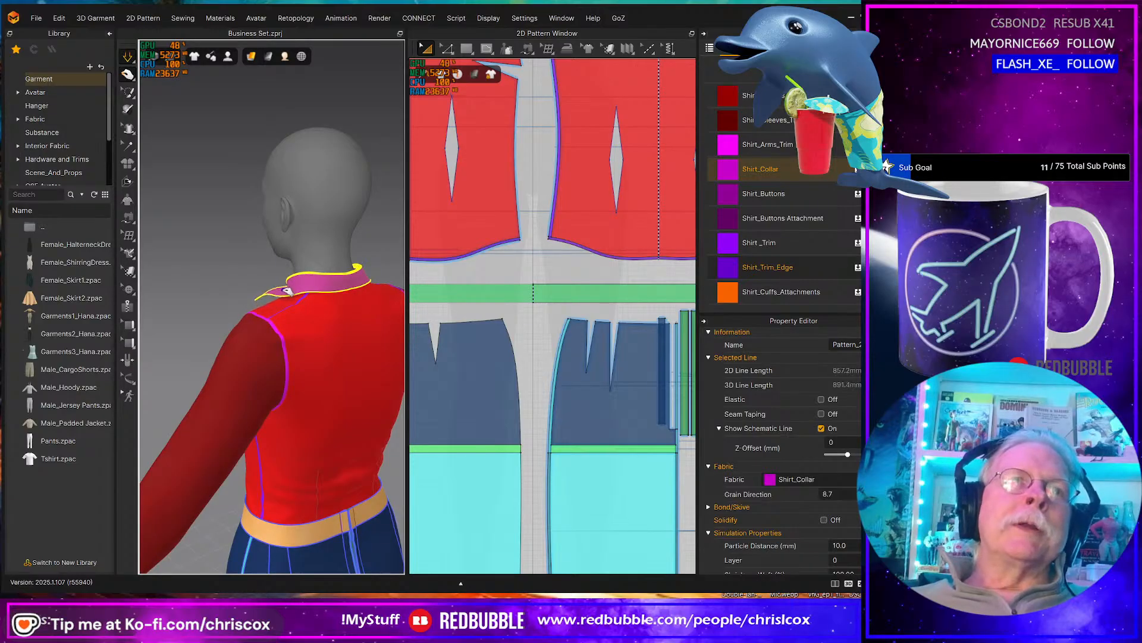
pyautogui.moveTo(275, 296); pyautogui.dragTo(301, 349, button='right')
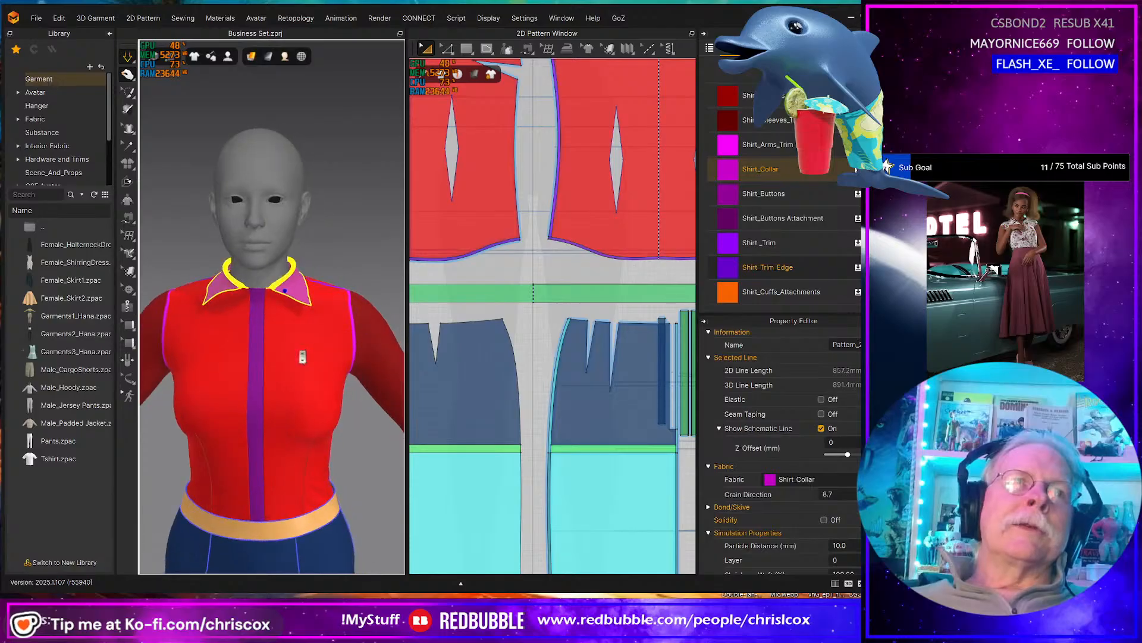
pyautogui.scroll(-4, 301, 350)
pyautogui.moveTo(301, 349); pyautogui.dragTo(342, 245, button='middle')
pyautogui.moveTo(342, 246); pyautogui.dragTo(337, 329, button='right')
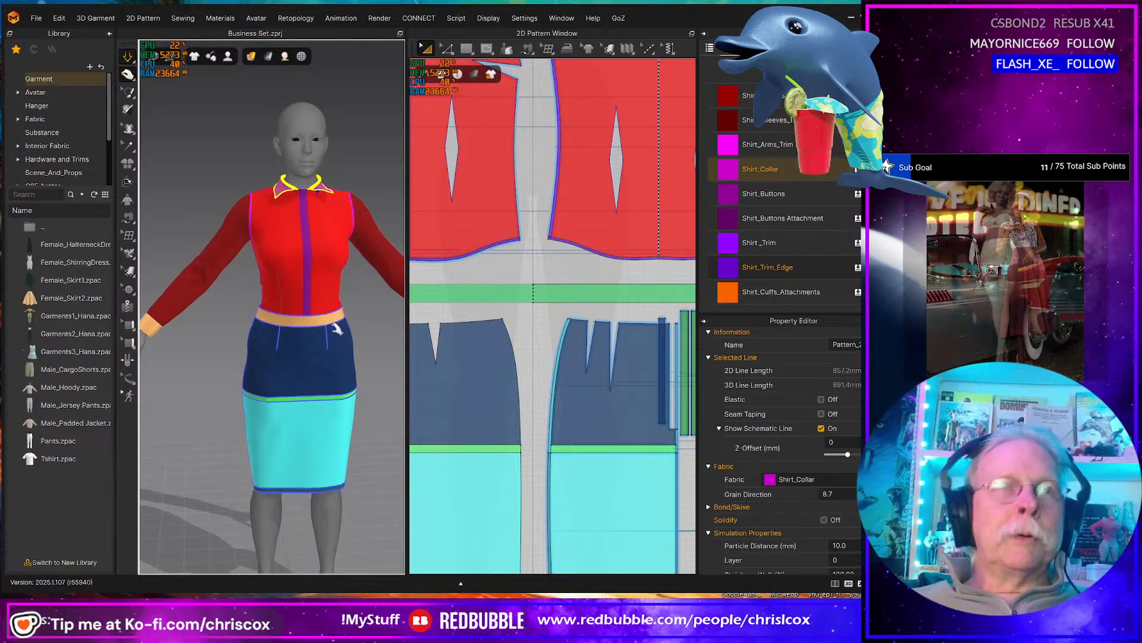
pyautogui.hotkey('ctrl', 's')
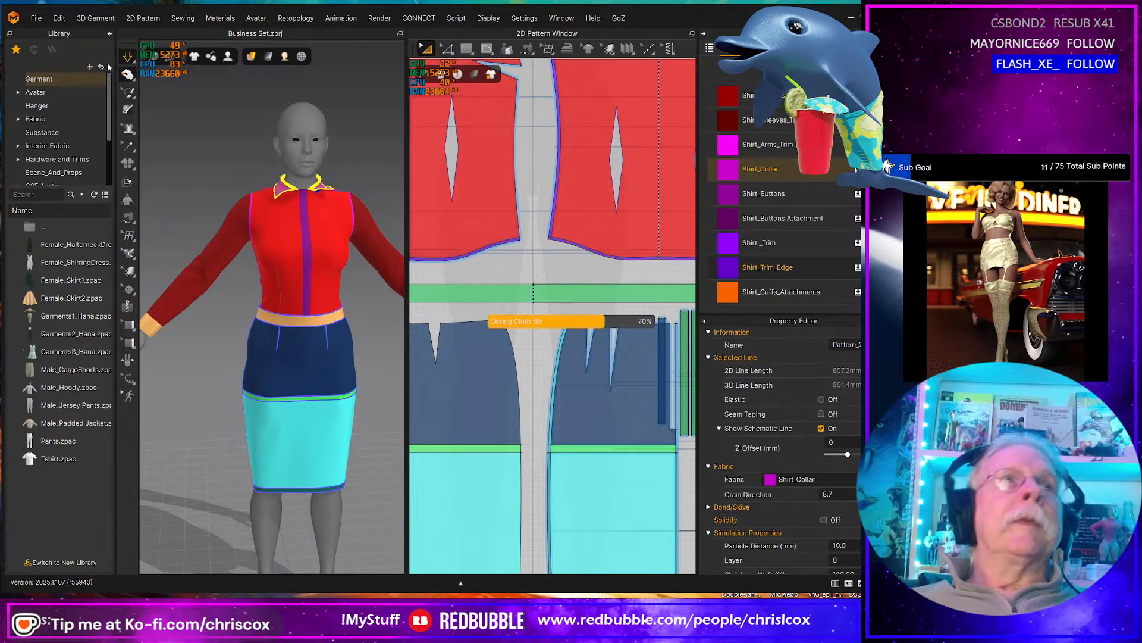
# - Add G8F Shape 94.1.obj from the G9 Avatars library folder to the workspace as a morph target
pyautogui.scroll(-3, 58, 147)
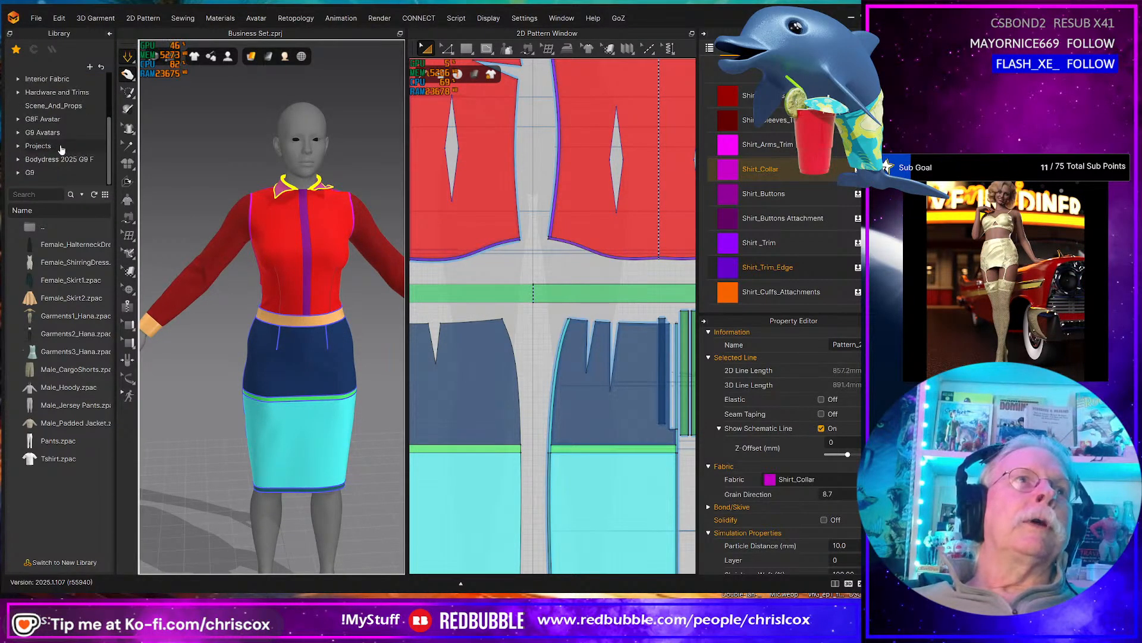
pyautogui.click(60, 132)
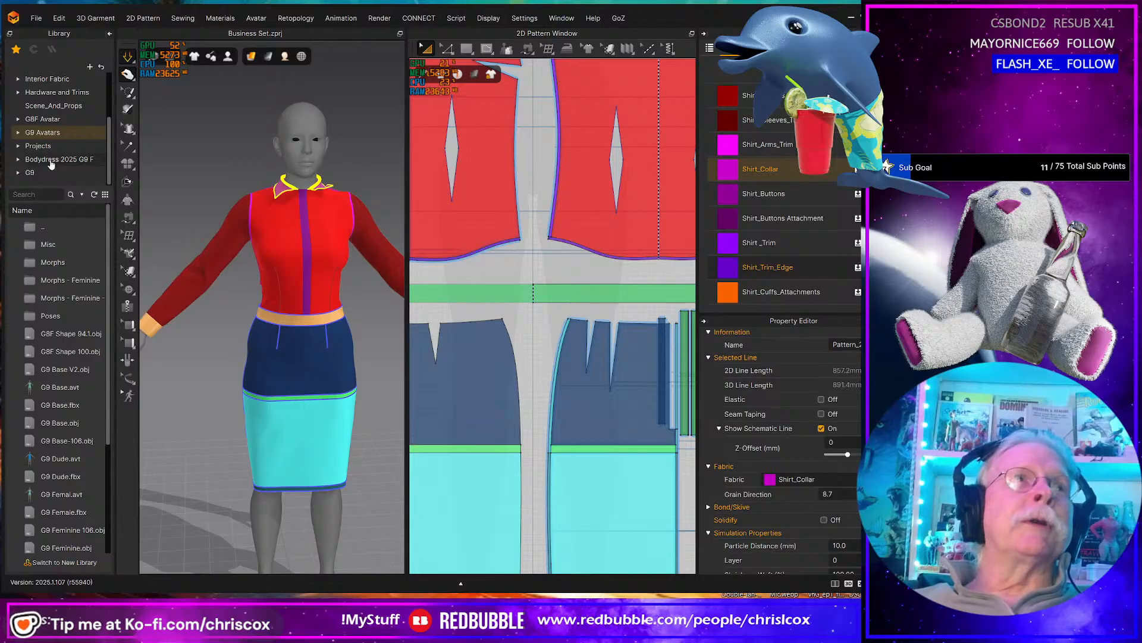
pyautogui.rightClick(64, 336)
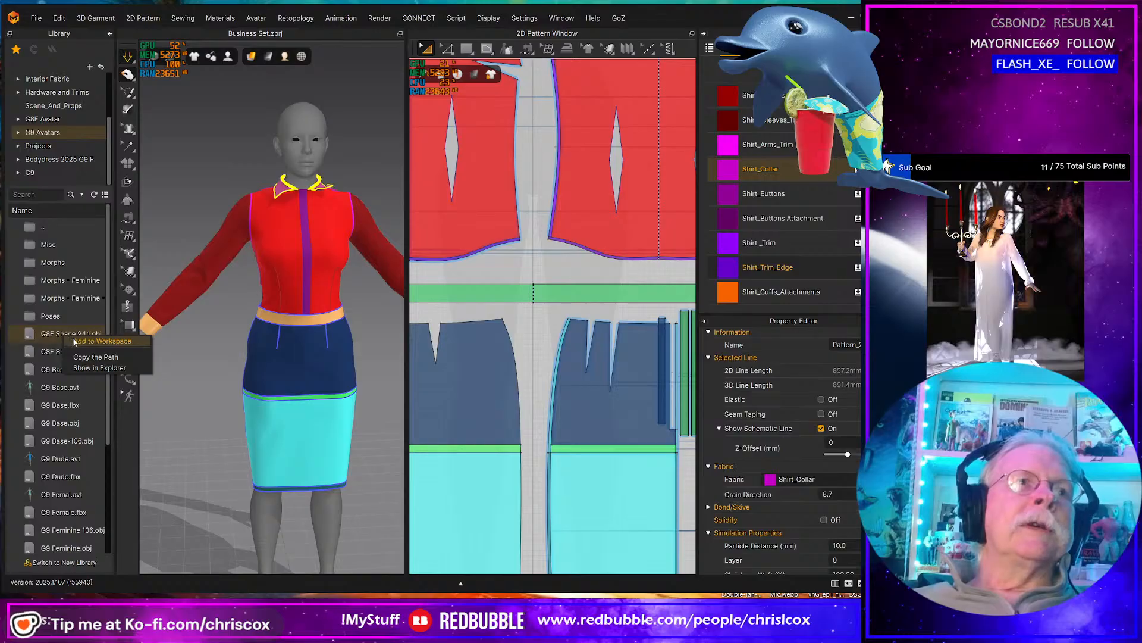
pyautogui.click(72, 341)
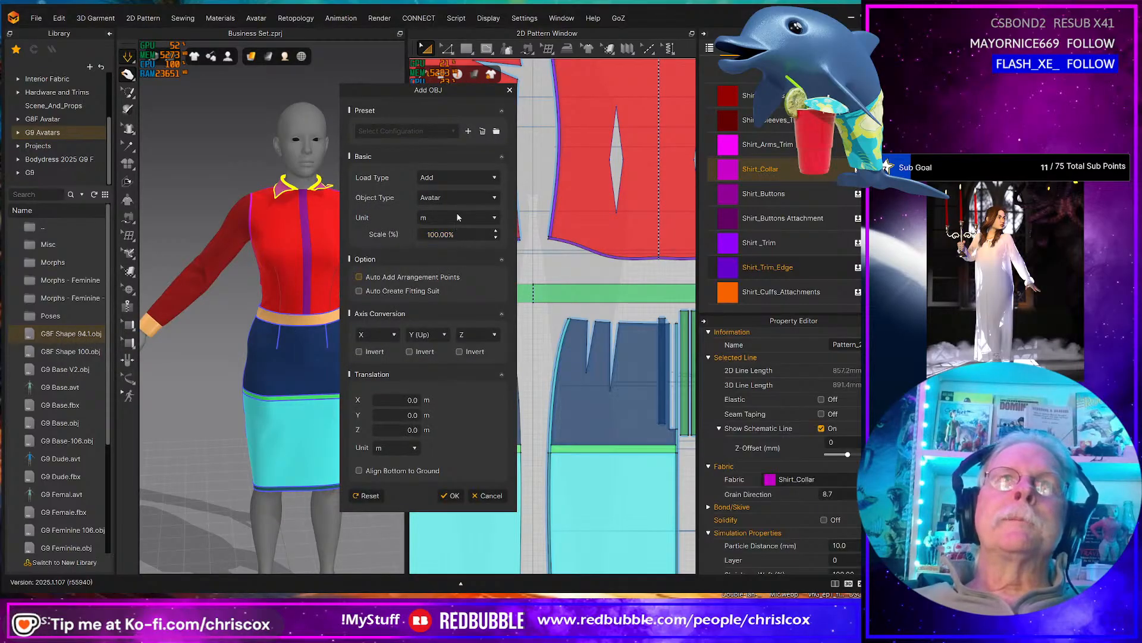
pyautogui.click(455, 198)
pyautogui.click(458, 236)
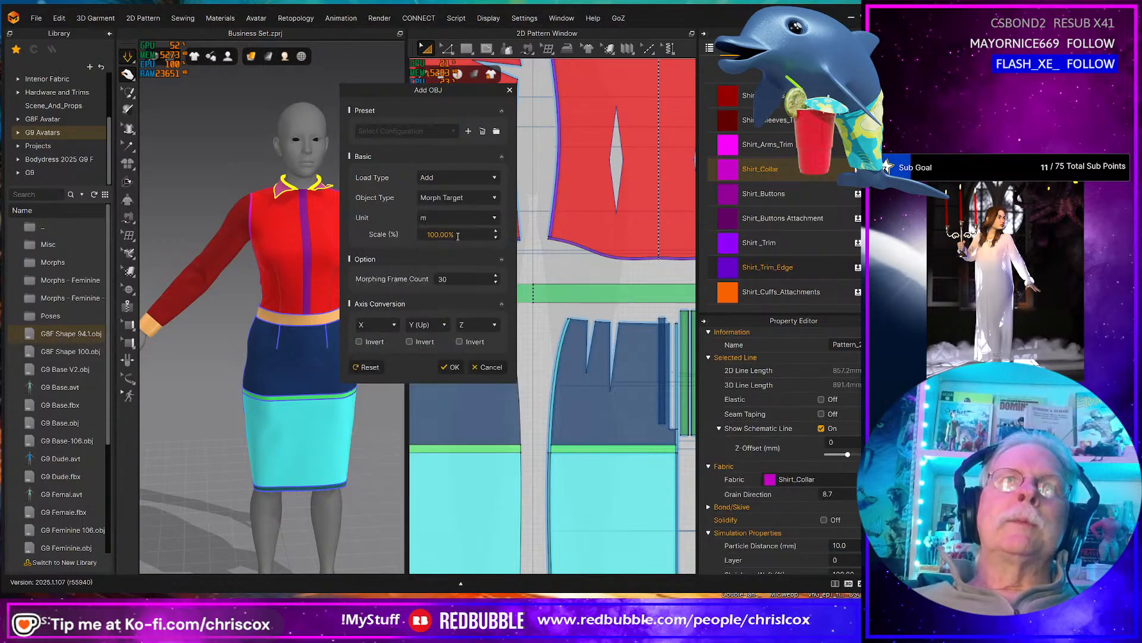
pyautogui.click(453, 367)
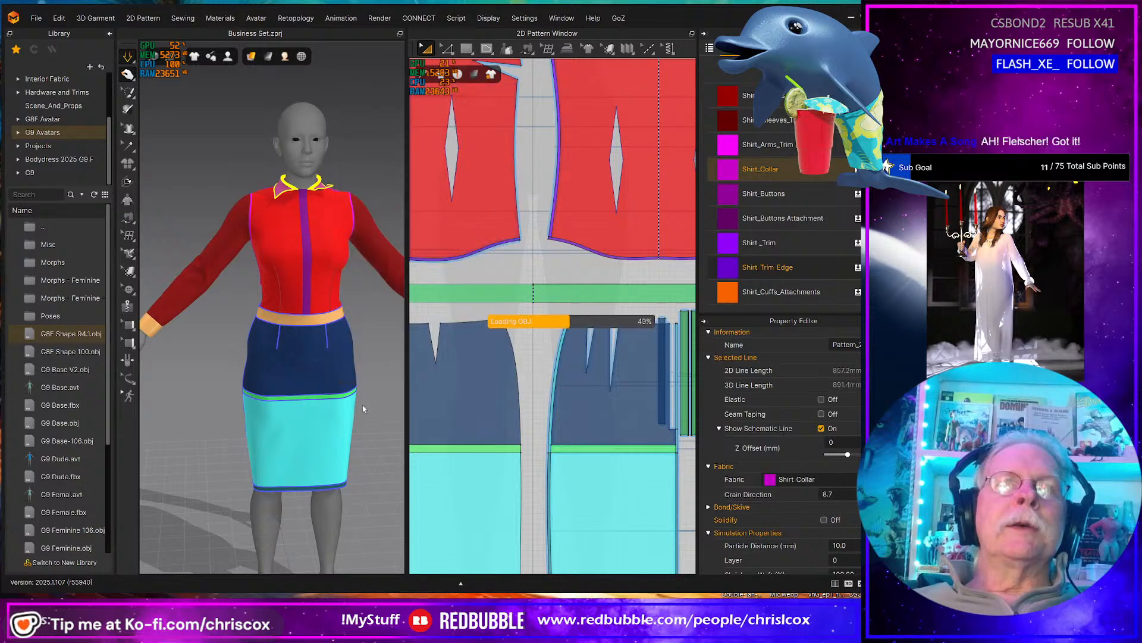
# - Set the gravity to -2000 in the simulation properties
pyautogui.rightClick(213, 420)
pyautogui.click(245, 388)
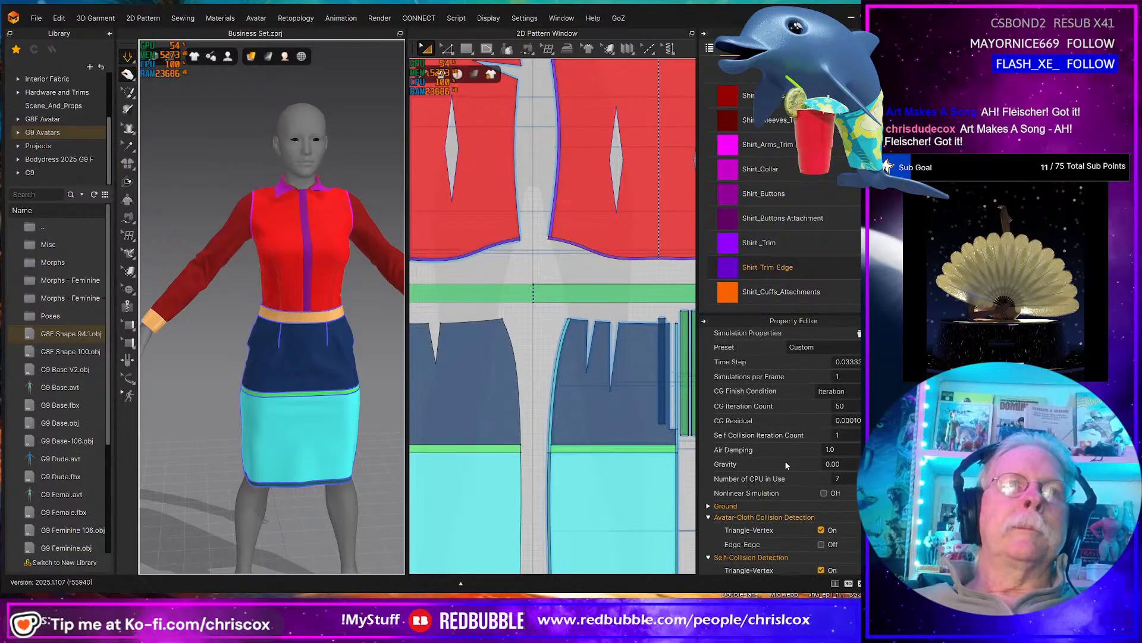
pyautogui.click(851, 465)
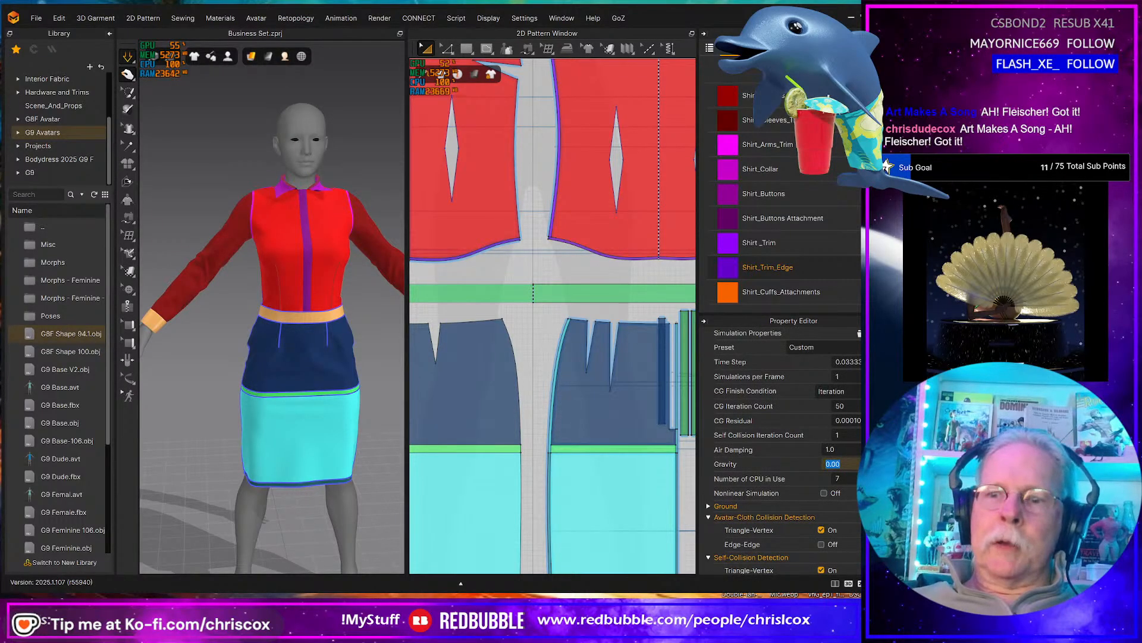
pyautogui.write('-2000')
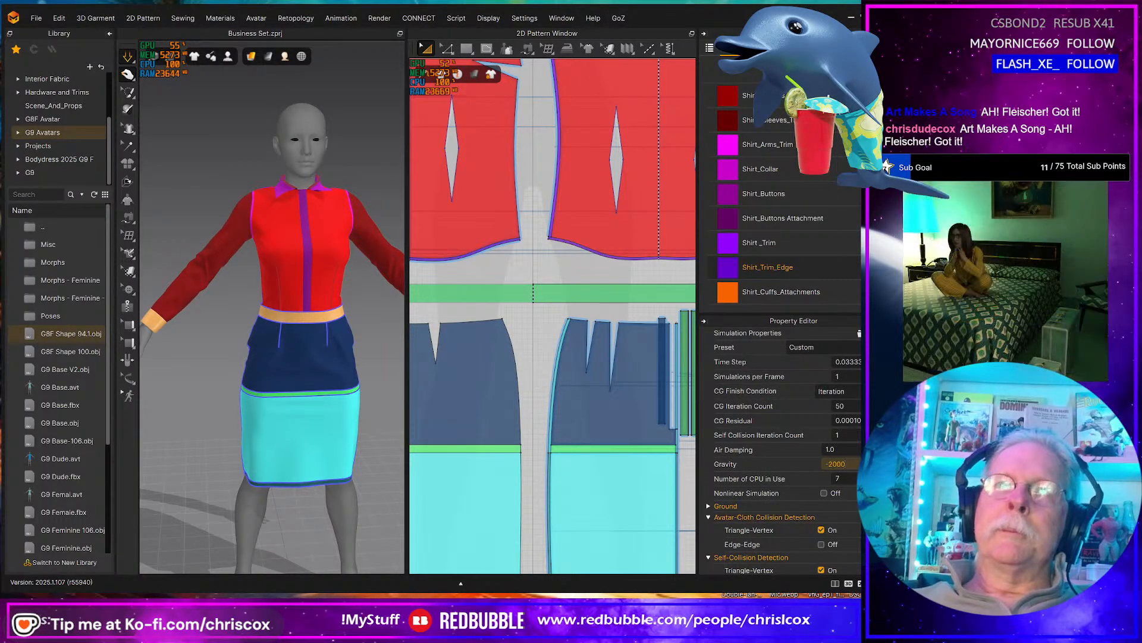
pyautogui.press('Return')
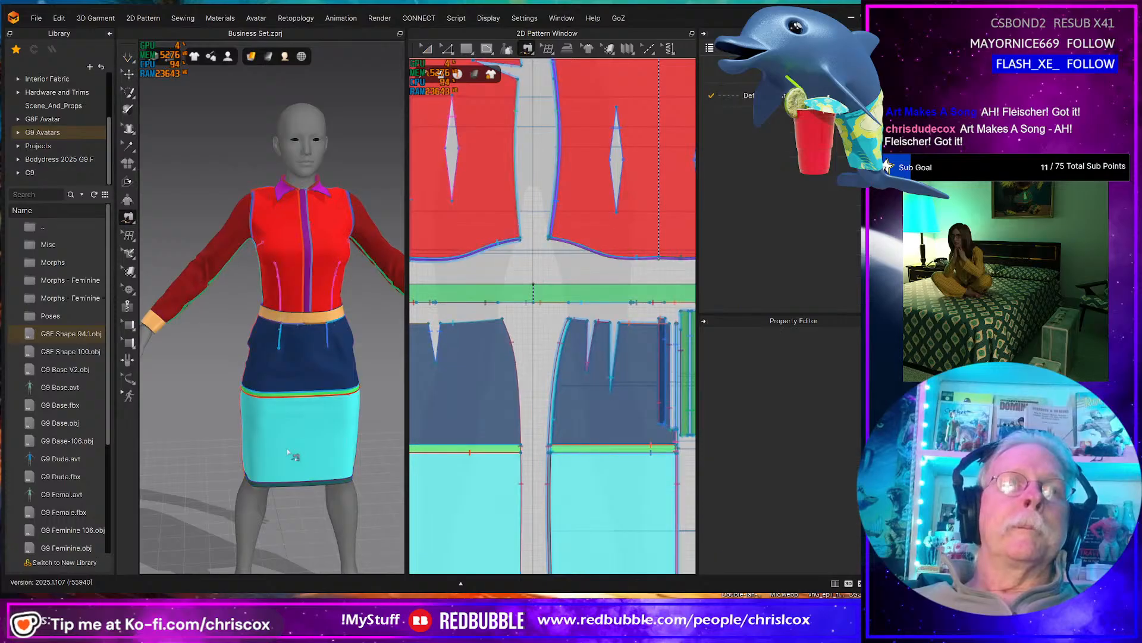
# - Switch the simulation quality to Fitting (Accurate Fabric) and run the simulation on the morphed avatar
pyautogui.moveTo(368, 449); pyautogui.dragTo(328, 407, button='right')
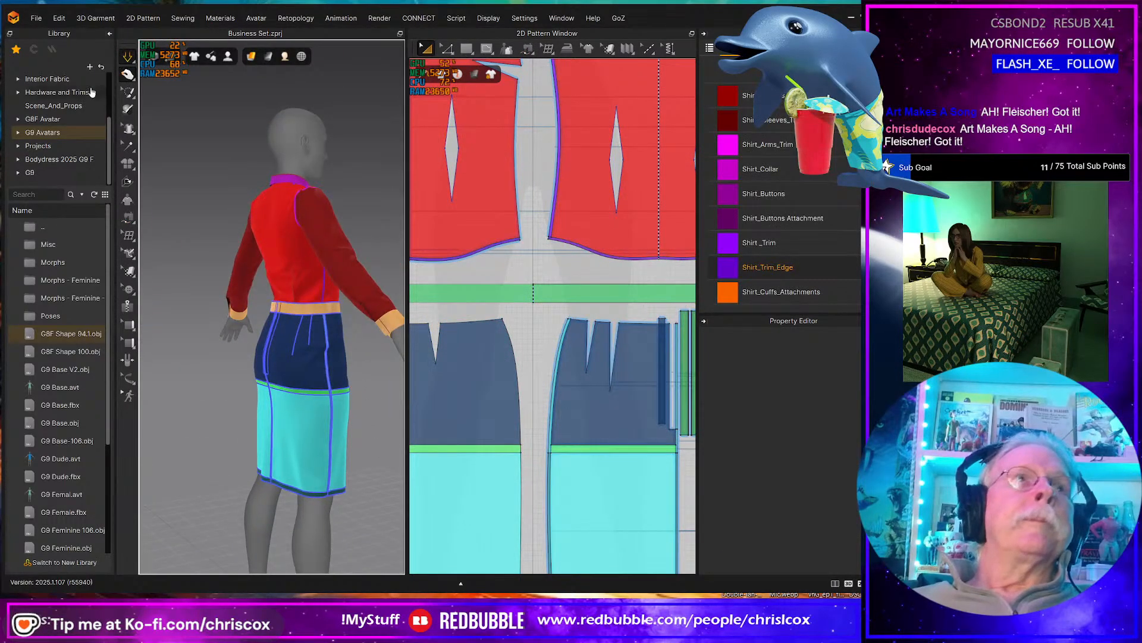
pyautogui.click(129, 58)
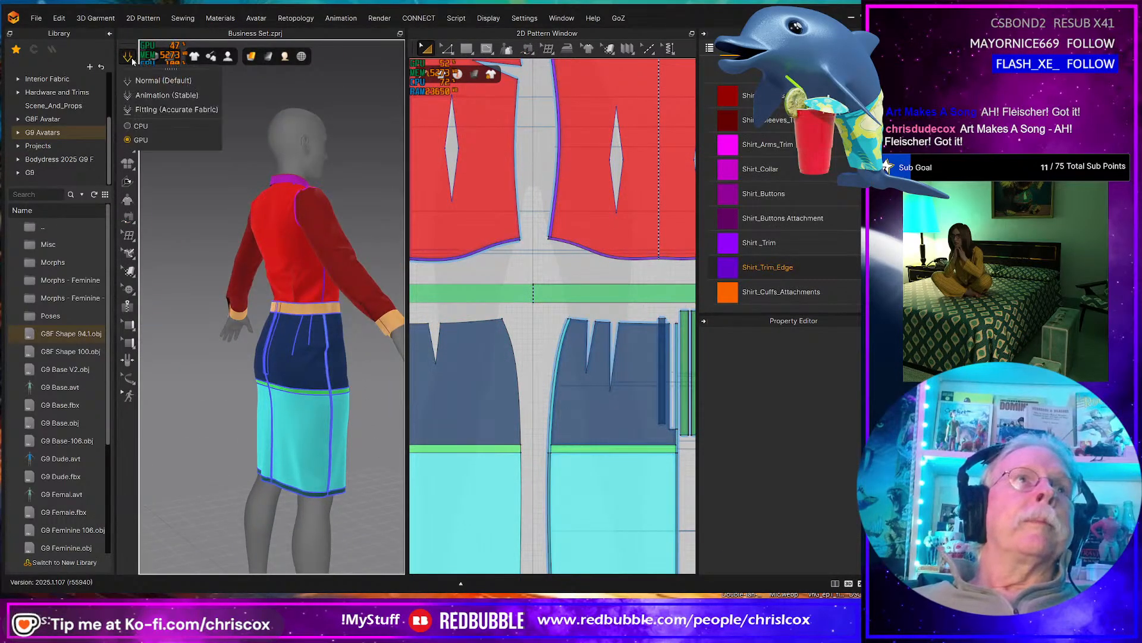
pyautogui.click(145, 110)
pyautogui.moveTo(360, 415); pyautogui.dragTo(253, 413, button='right')
pyautogui.press('space')
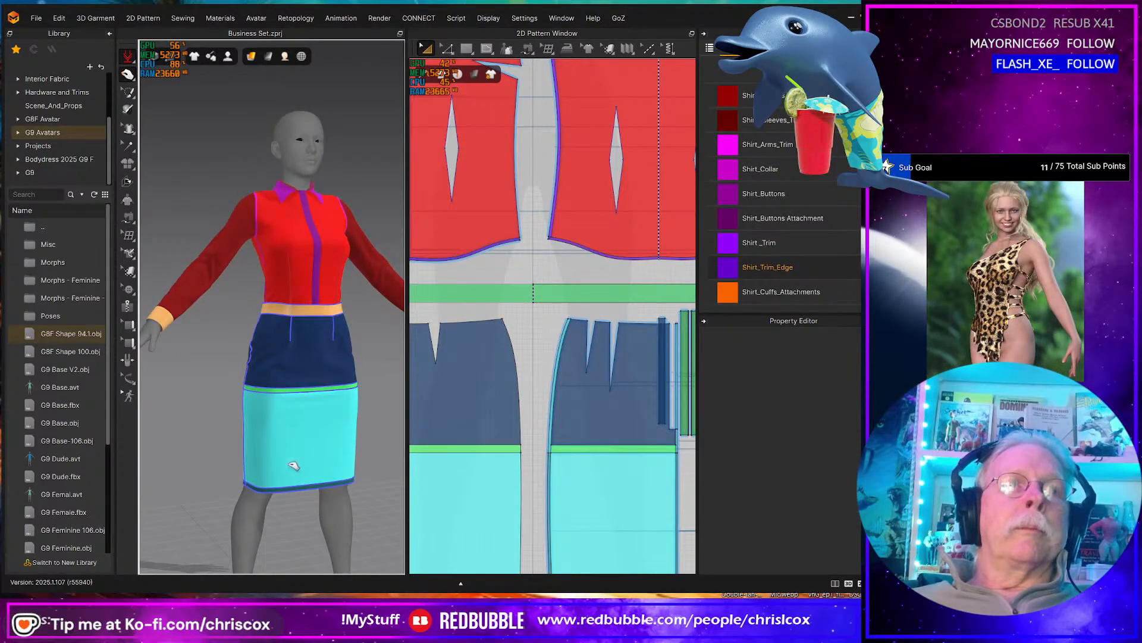
# - Examine the fit of the shirt back, sleeves and skirt around the morphed avatar while the simulation runs
pyautogui.click(290, 462)
pyautogui.moveTo(356, 447); pyautogui.dragTo(527, 436, button='right')
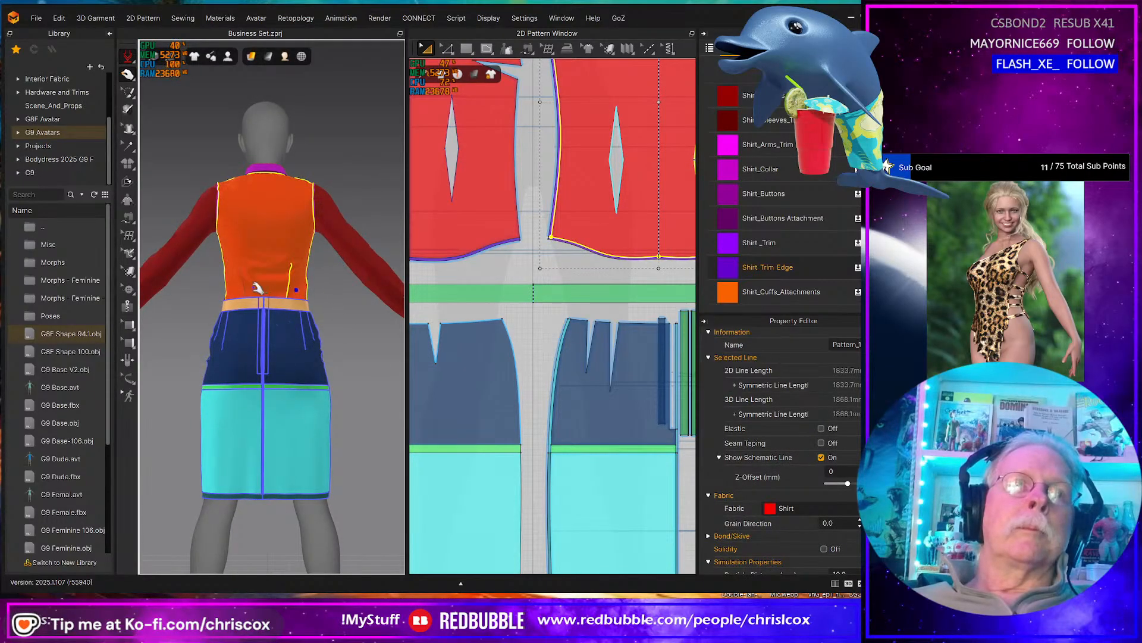
pyautogui.moveTo(253, 294); pyautogui.dragTo(112, 356, button='right')
pyautogui.moveTo(224, 294); pyautogui.dragTo(321, 220, button='right')
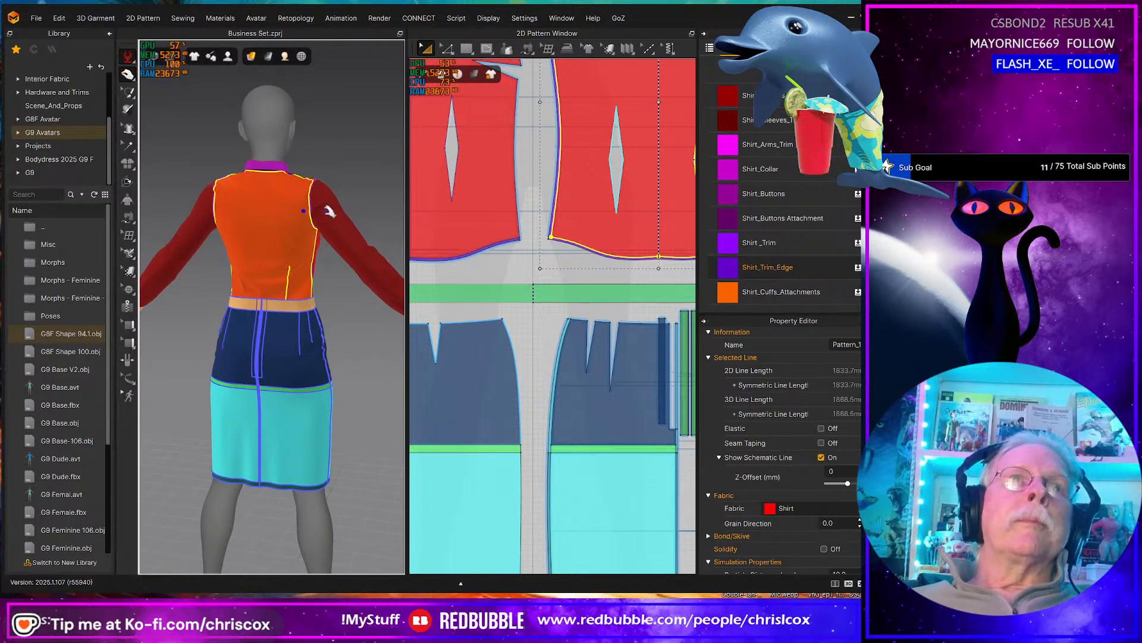
pyautogui.click(331, 213)
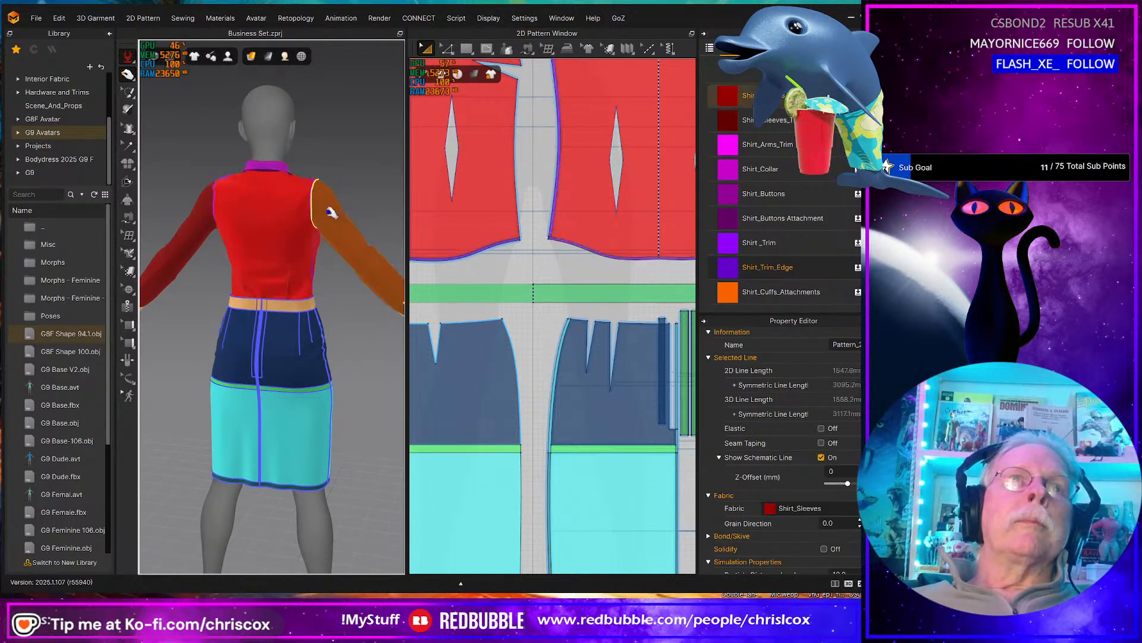
pyautogui.click(210, 208)
pyautogui.scroll(-2, 211, 208)
pyautogui.moveTo(226, 325); pyautogui.dragTo(299, 325, button='right')
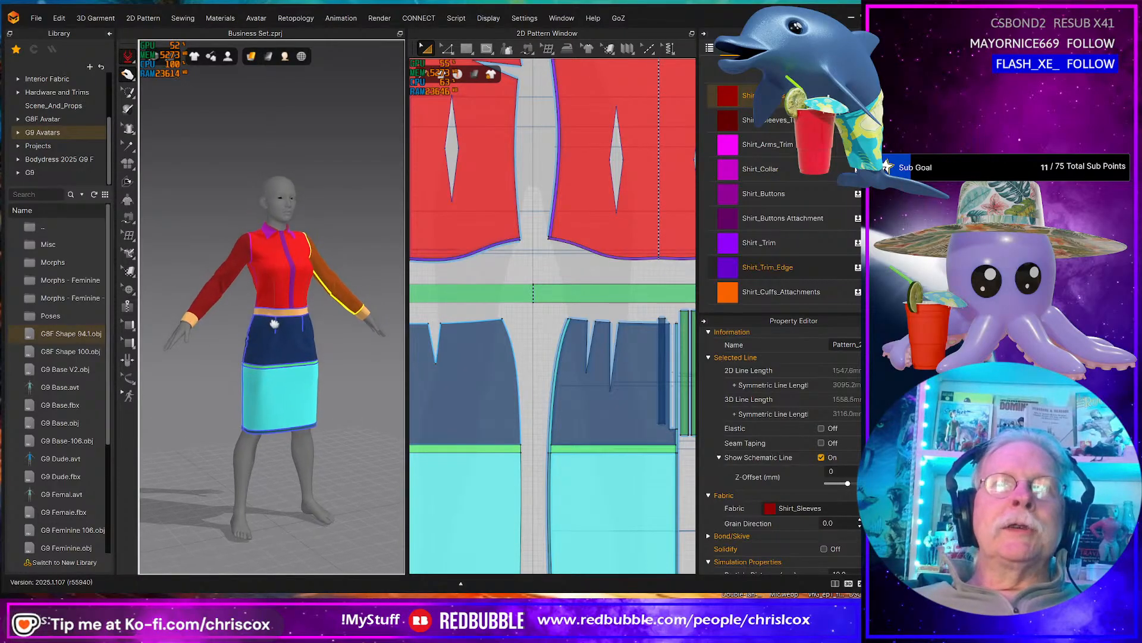
pyautogui.moveTo(215, 326)
pyautogui.mouseDown(button='right')
pyautogui.moveTo(300, 313)
pyautogui.moveTo(222, 332)
pyautogui.mouseUp(button='right')
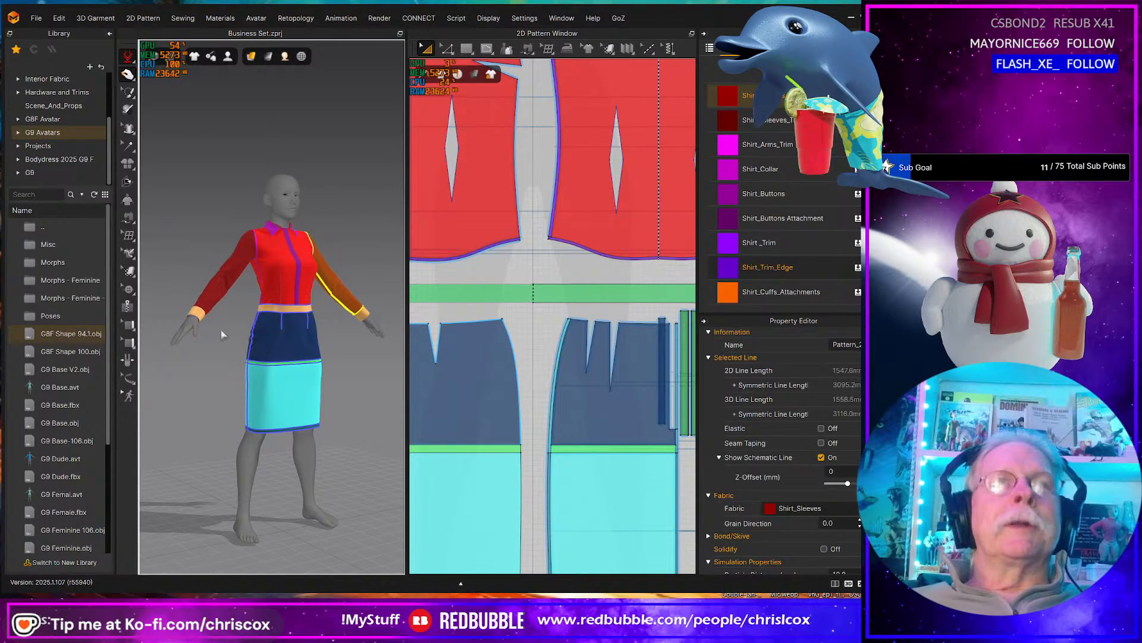
pyautogui.scroll(3, 237, 338)
pyautogui.moveTo(231, 332); pyautogui.dragTo(241, 341, button='middle')
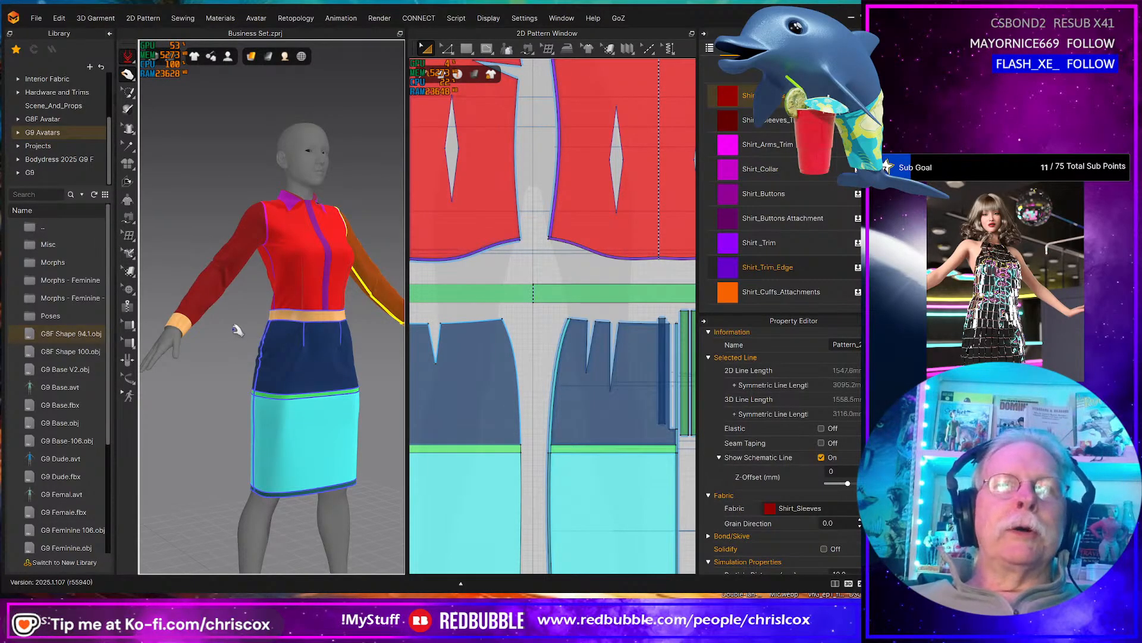
# - Save a copy of the project as Business Set G8F 94.1.zprj in the Wip folder
pyautogui.click(36, 17)
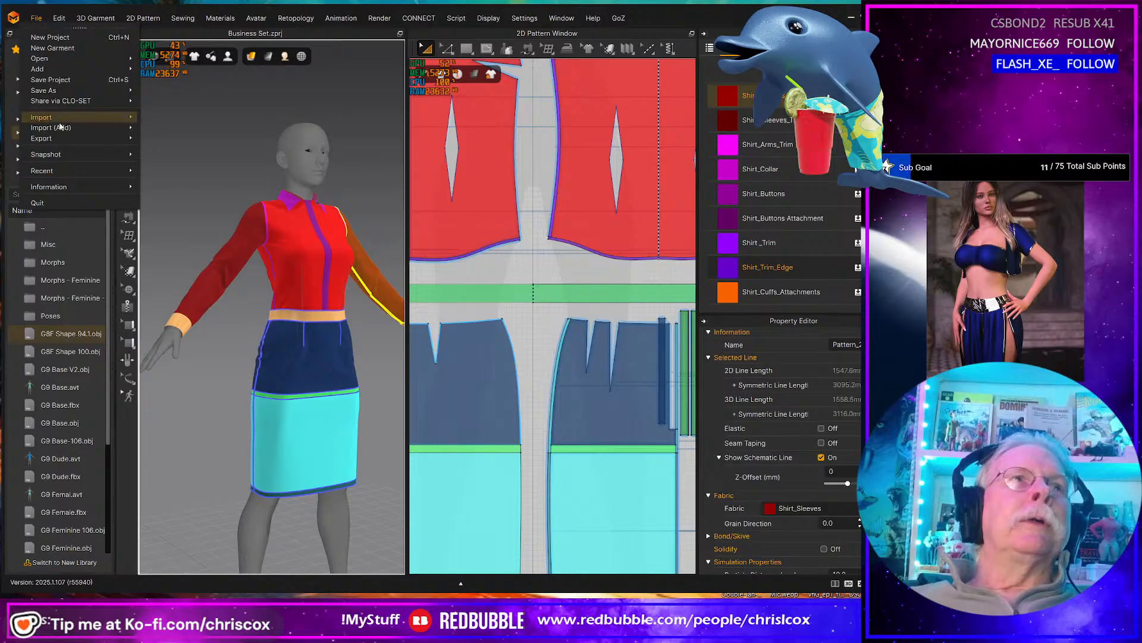
pyautogui.moveTo(59, 90)
pyautogui.click(193, 94)
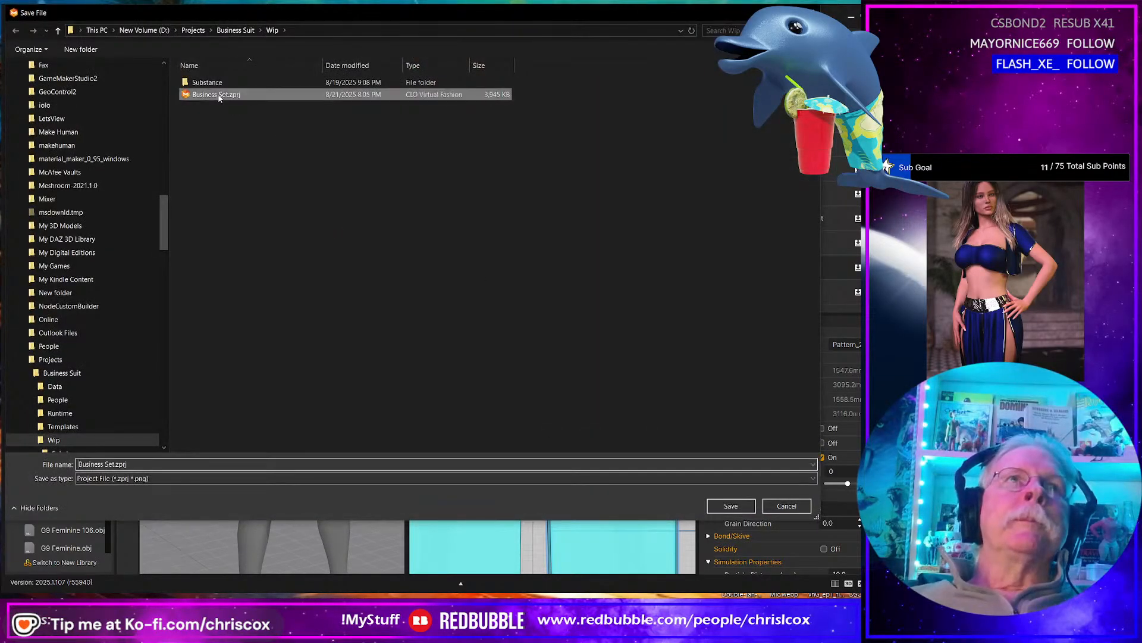
pyautogui.click(150, 467)
pyautogui.click(151, 467)
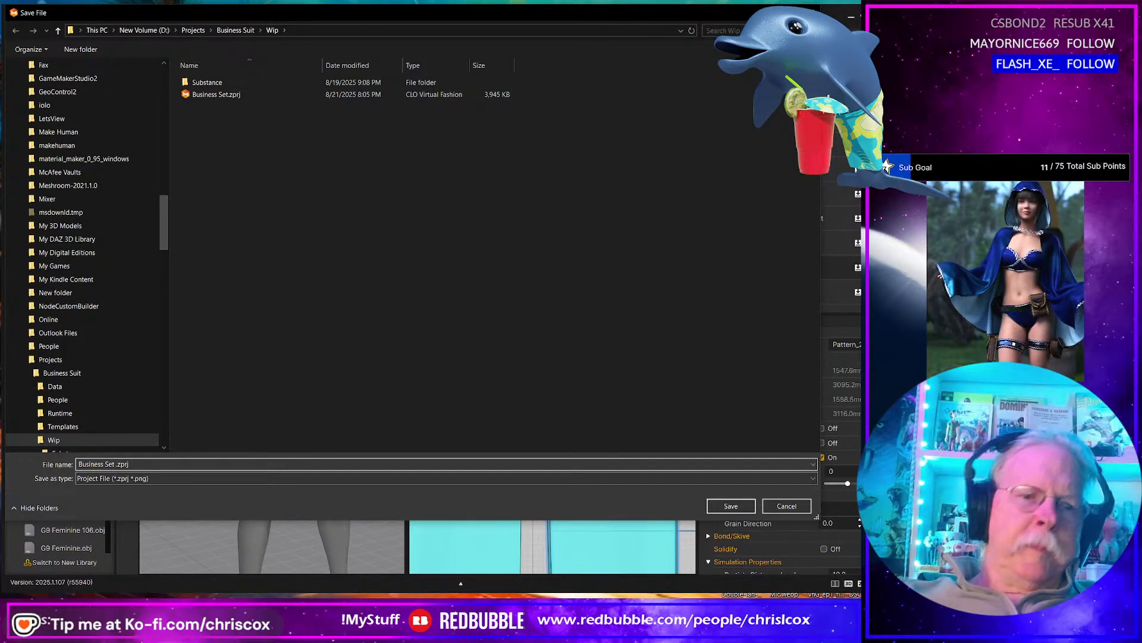
pyautogui.write('G8F 94.1')
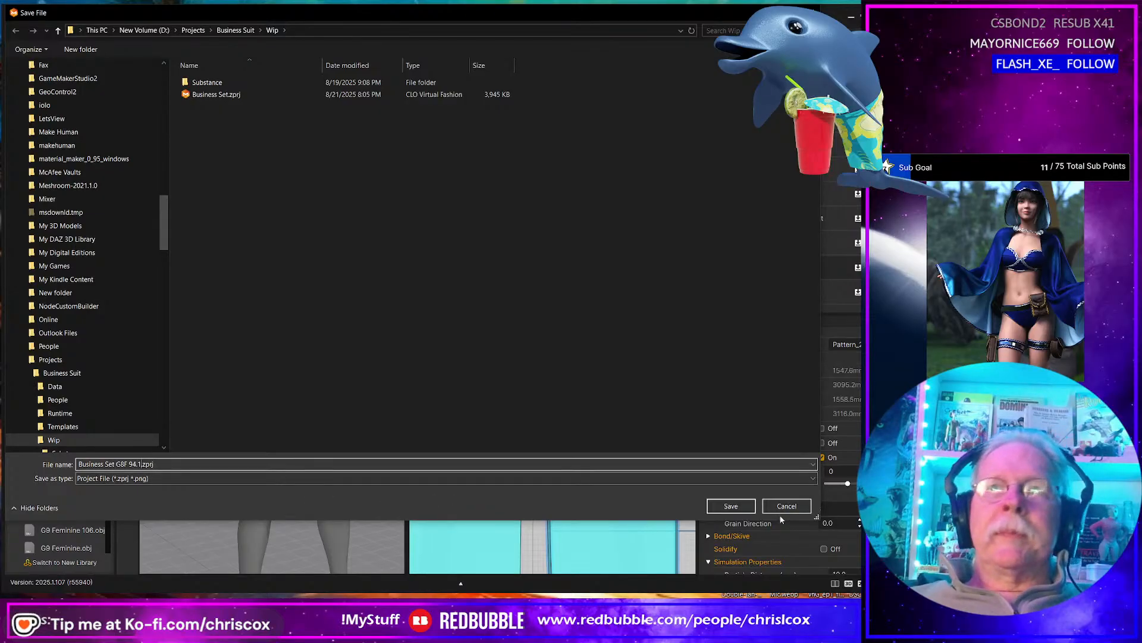
pyautogui.click(731, 506)
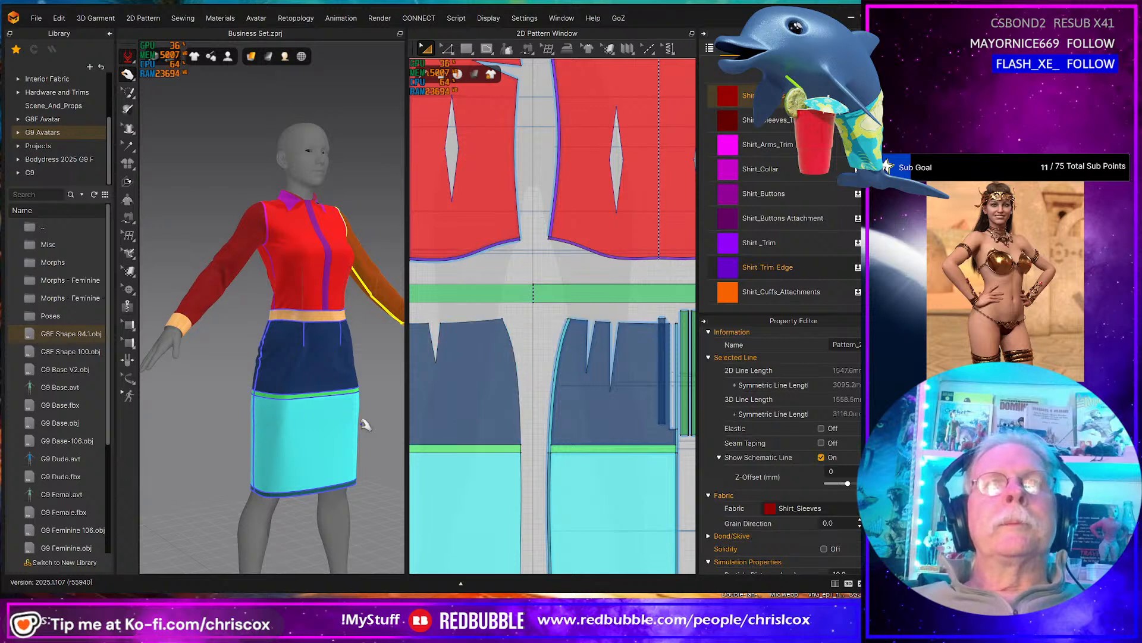
# - Open the UV Editor in place of the 2D pattern view
pyautogui.click(36, 19)
pyautogui.moveTo(51, 128)
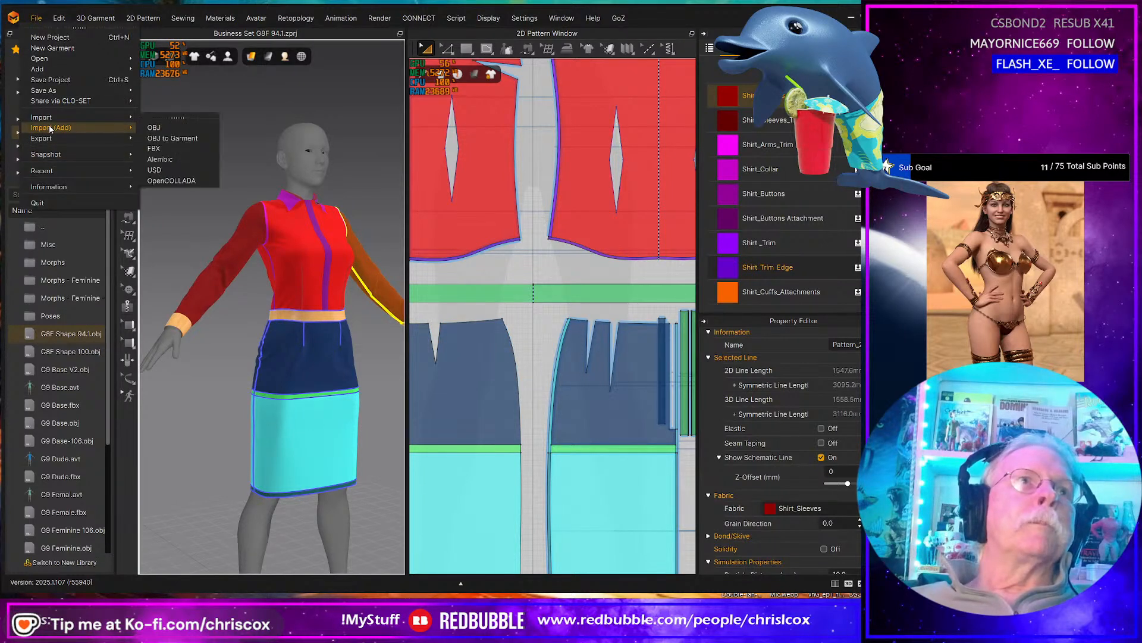
pyautogui.click(572, 294)
pyautogui.scroll(-3, 573, 310)
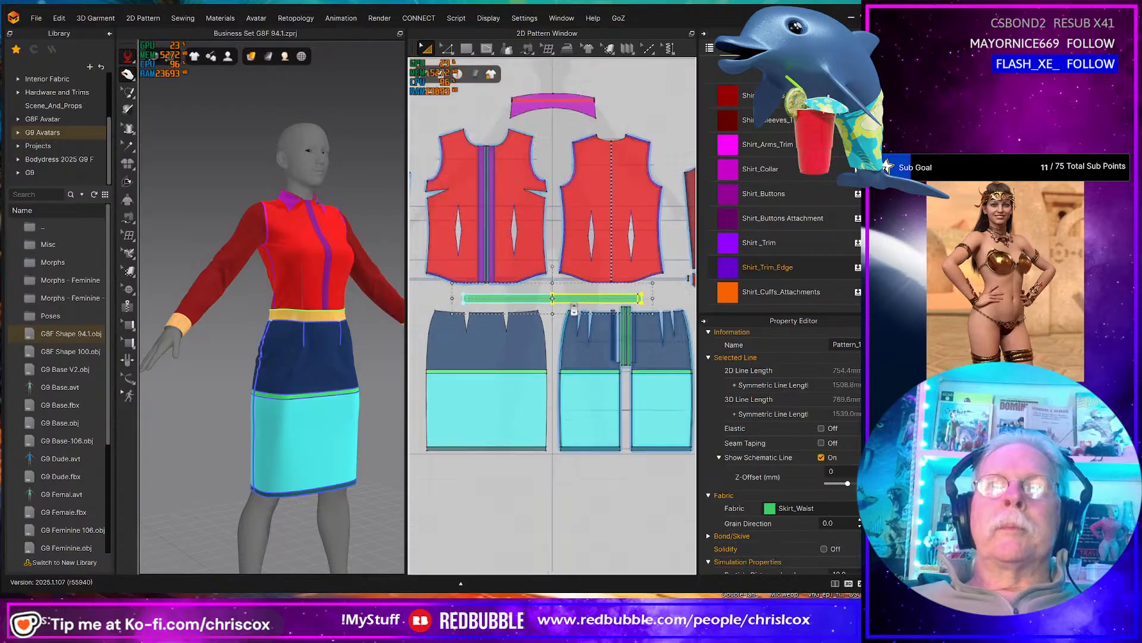
pyautogui.scroll(-3, 573, 310)
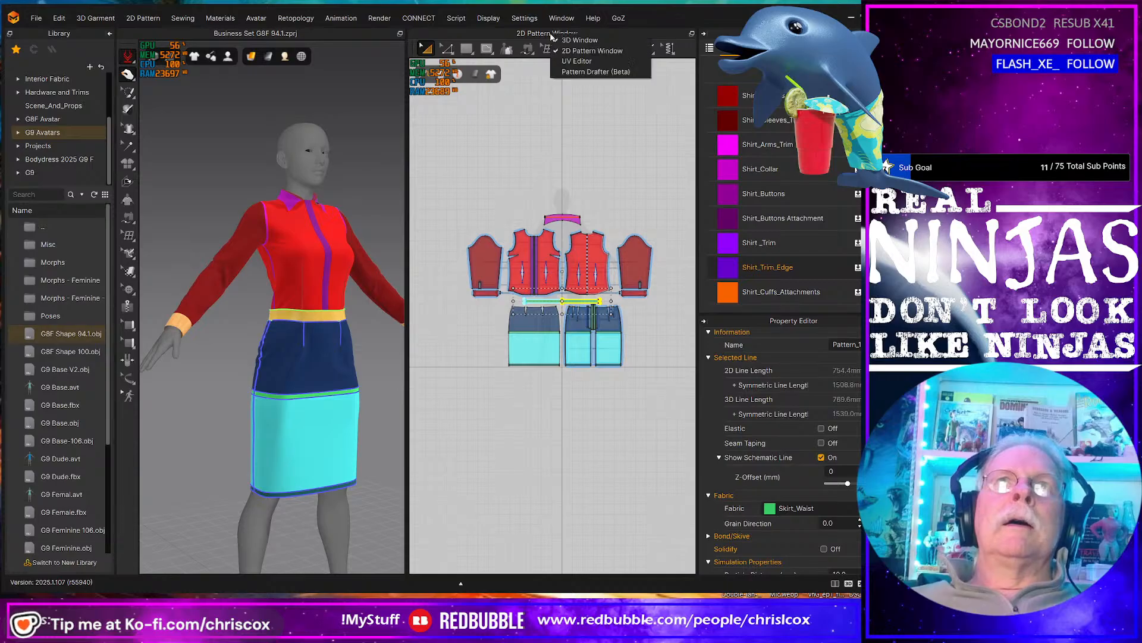
pyautogui.click(572, 68)
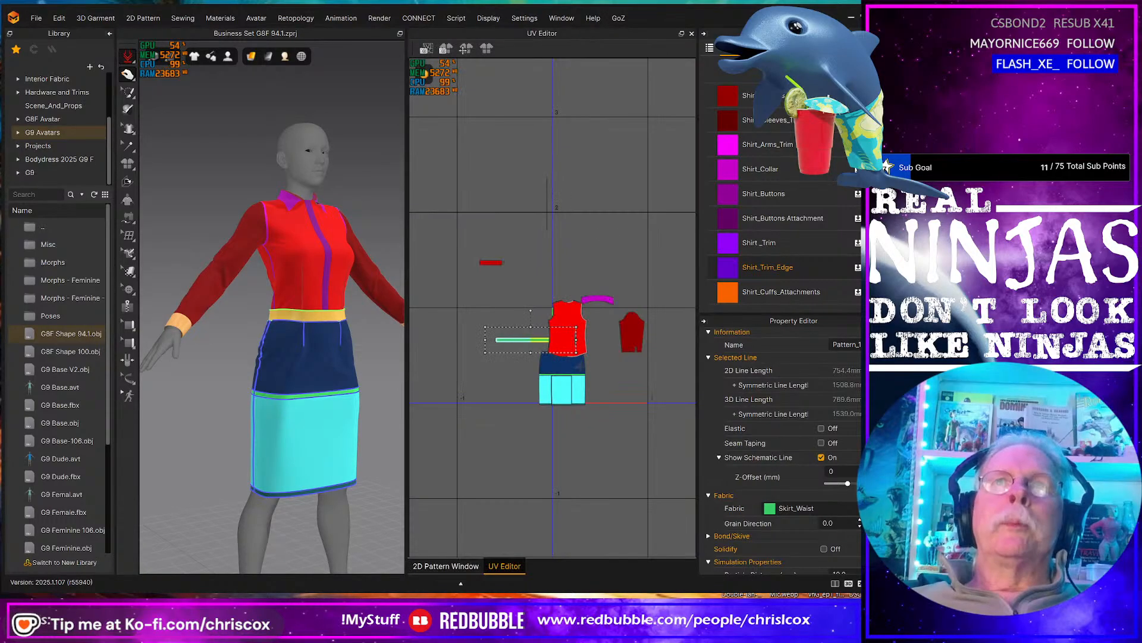
# - Reset the UVs to the 2D arrangement, fit all UVs to 0-1, and save the project
pyautogui.rightClick(604, 461)
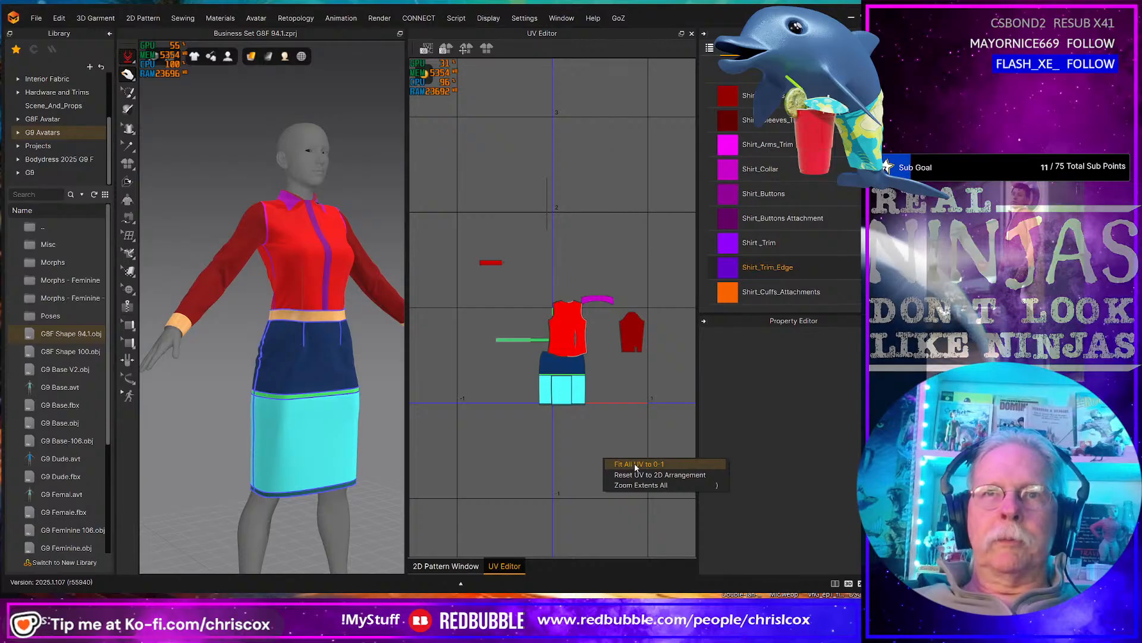
pyautogui.click(640, 475)
pyautogui.rightClick(603, 466)
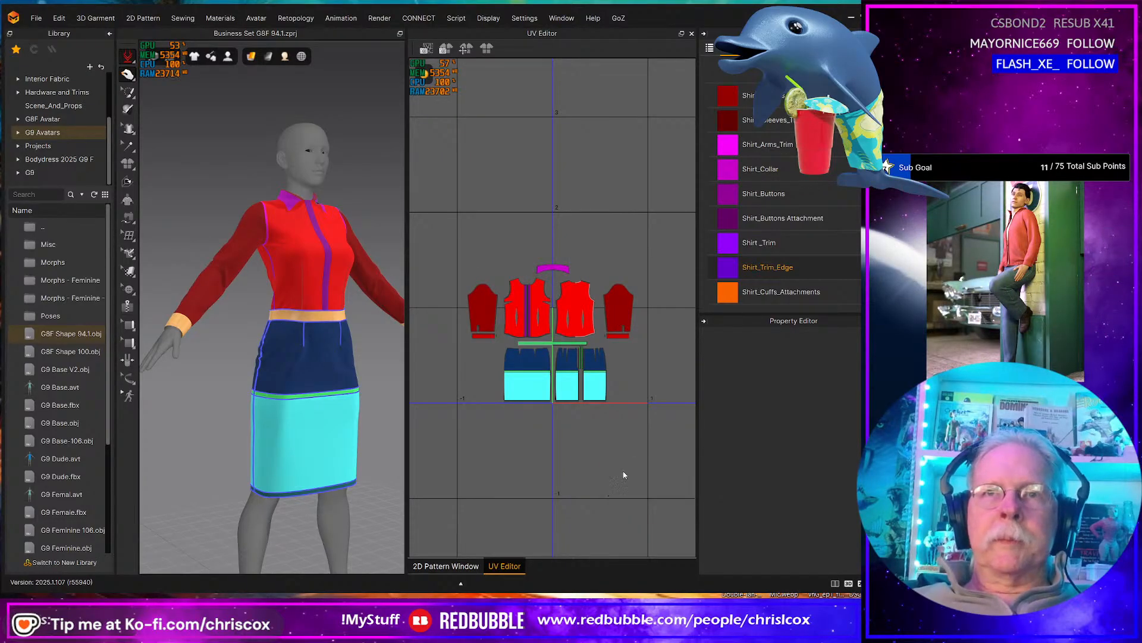
pyautogui.click(625, 470)
pyautogui.click(421, 322)
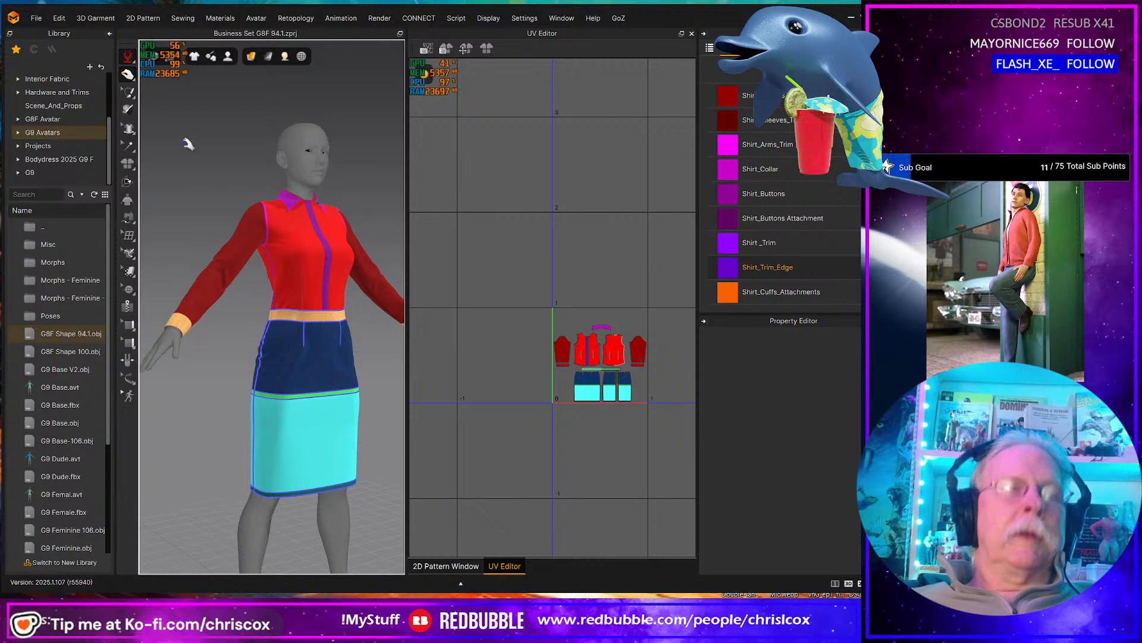
pyautogui.hotkey('ctrl', 's')
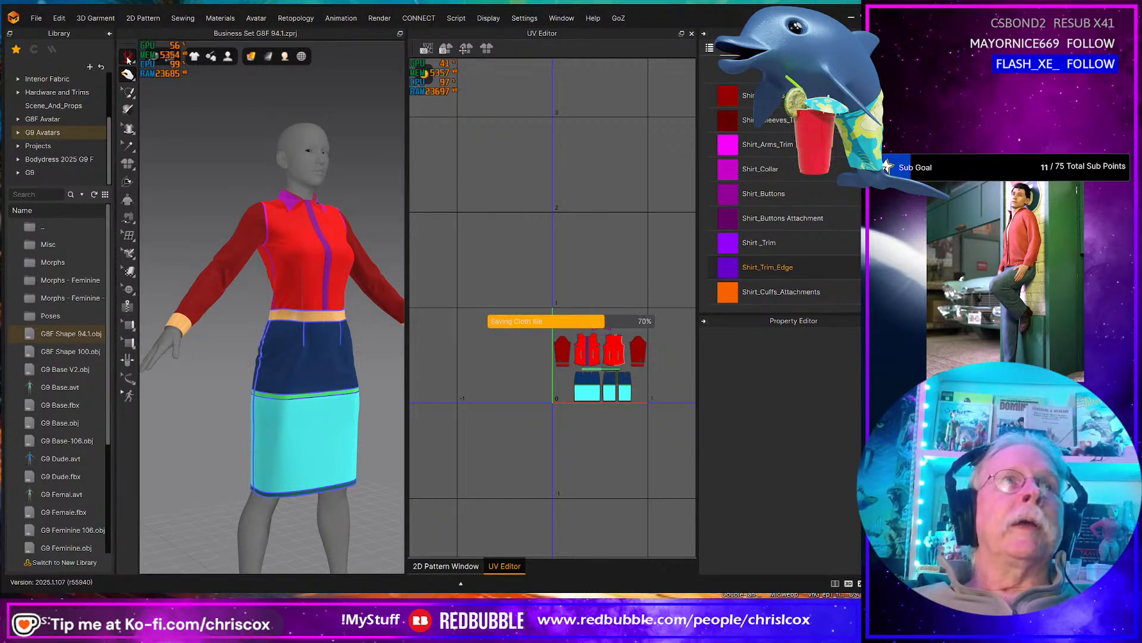
# - Stop the simulation and reopen the recent Business Set.zprj project with its garment, avatar and display settings
pyautogui.click(128, 60)
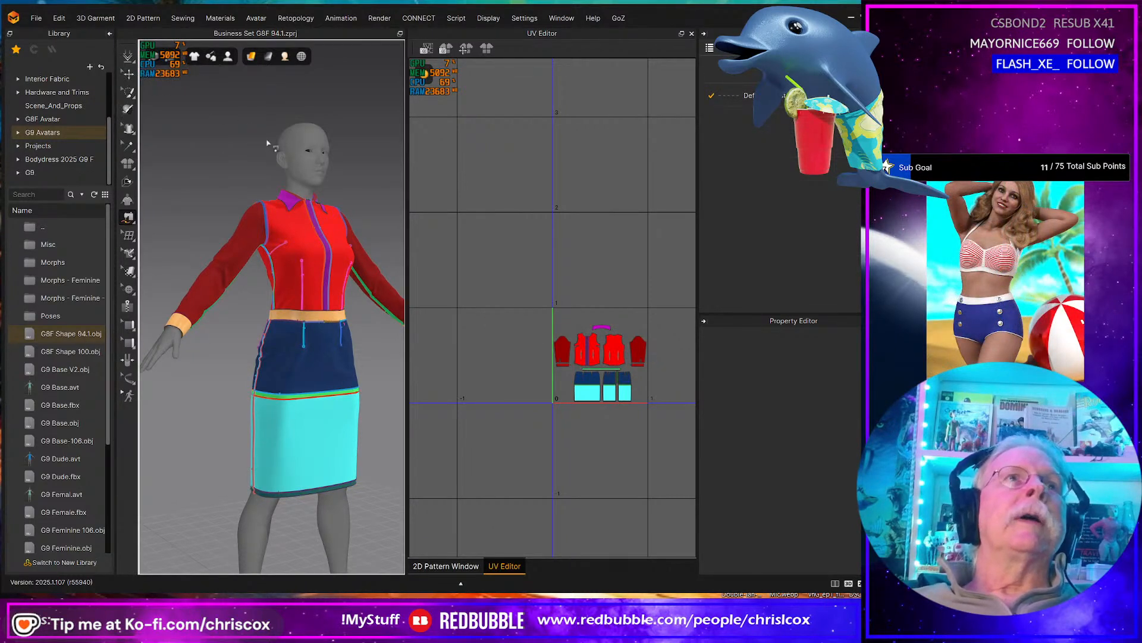
pyautogui.click(37, 18)
pyautogui.moveTo(85, 170)
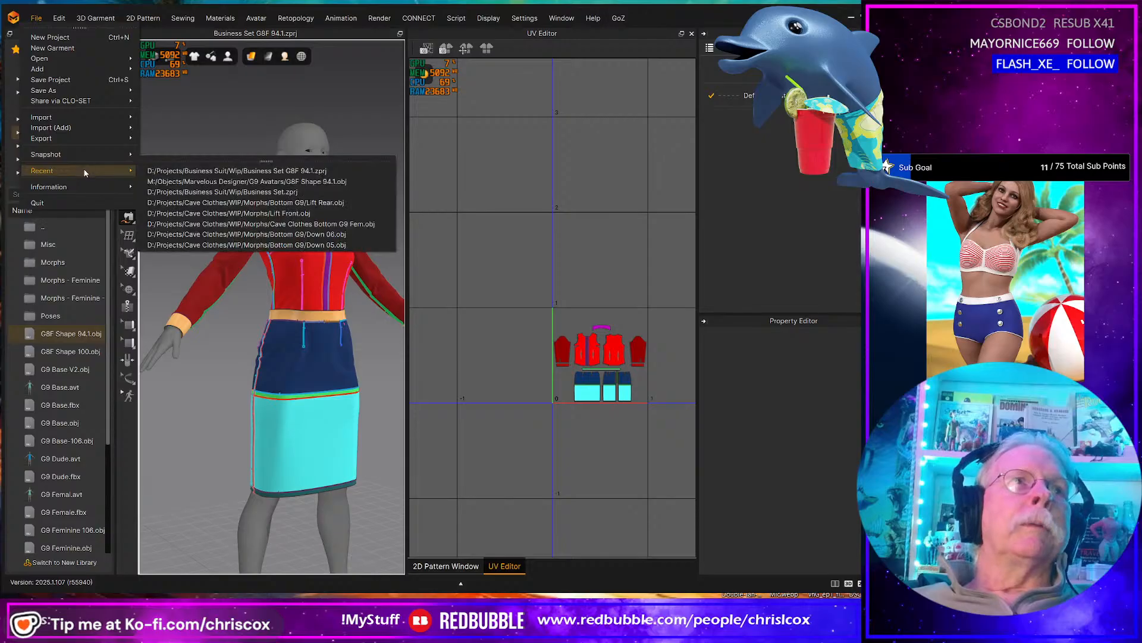
pyautogui.click(294, 192)
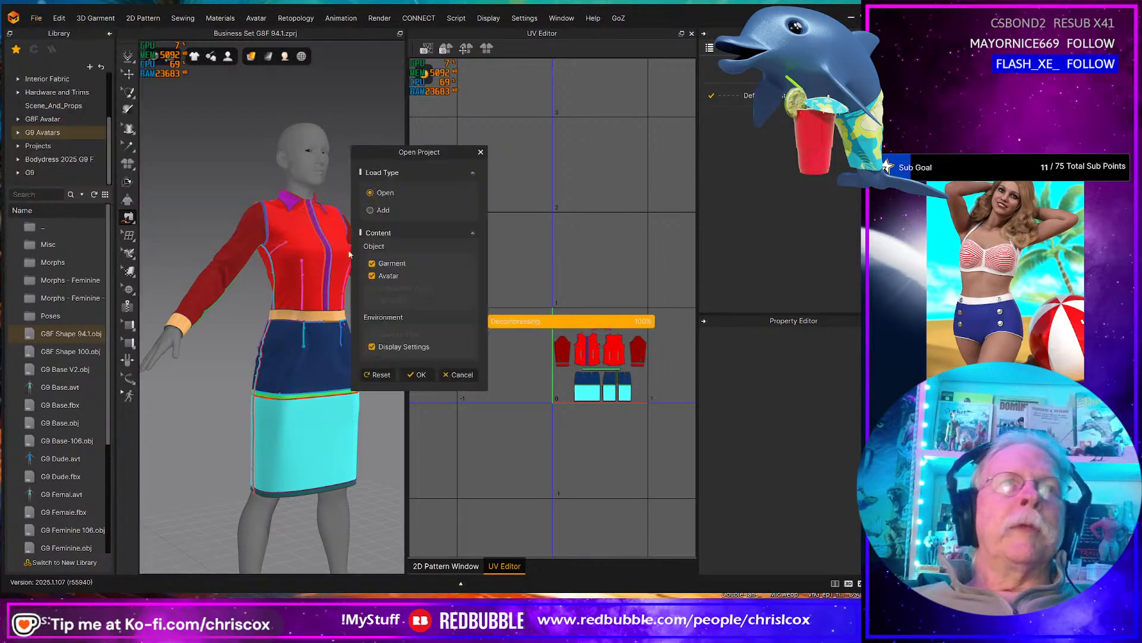
pyautogui.click(420, 377)
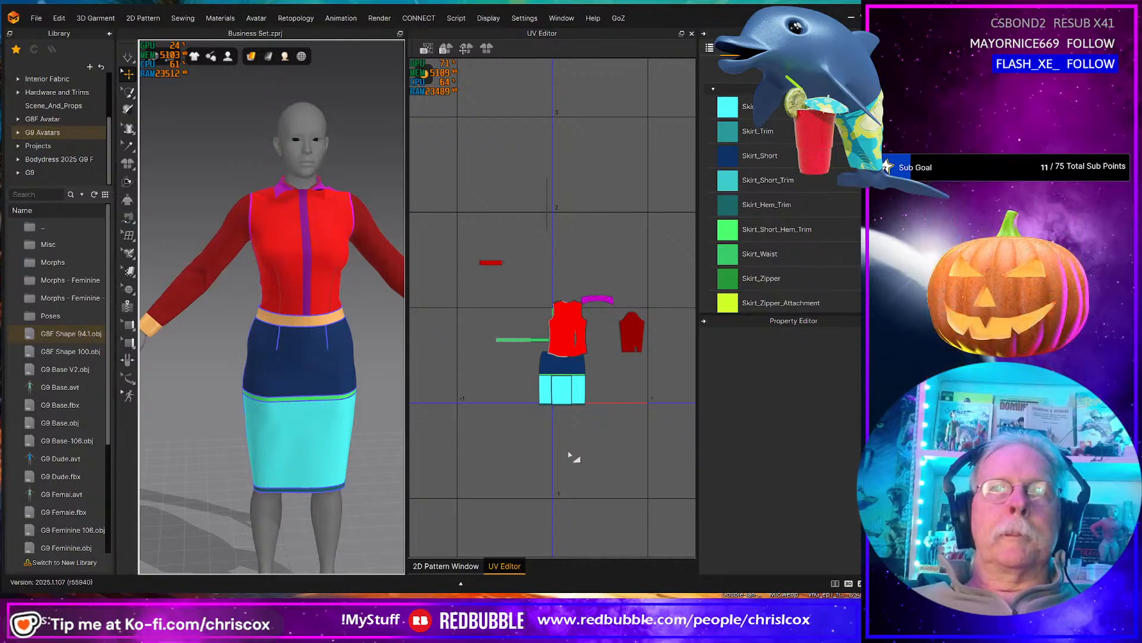
# - Reset the UVs to the 2D arrangement, fit all UVs to 0-1, and save the Business Set project
pyautogui.rightClick(572, 453)
pyautogui.click(602, 468)
pyautogui.rightClick(587, 467)
pyautogui.click(609, 471)
pyautogui.click(418, 320)
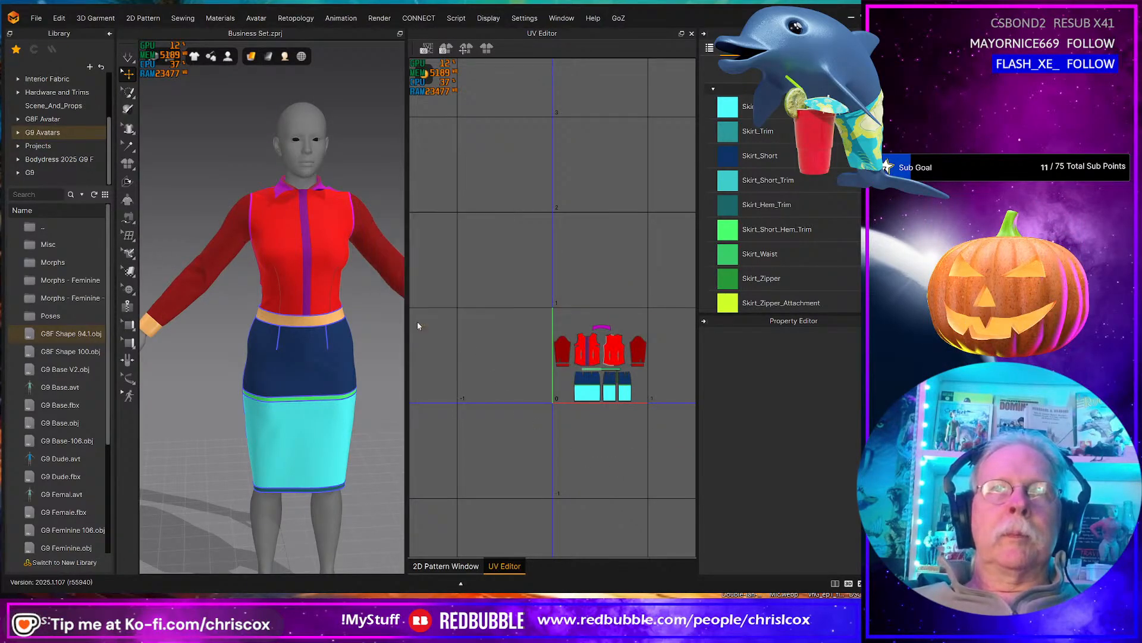
pyautogui.moveTo(402, 416); pyautogui.dragTo(393, 411, button='right')
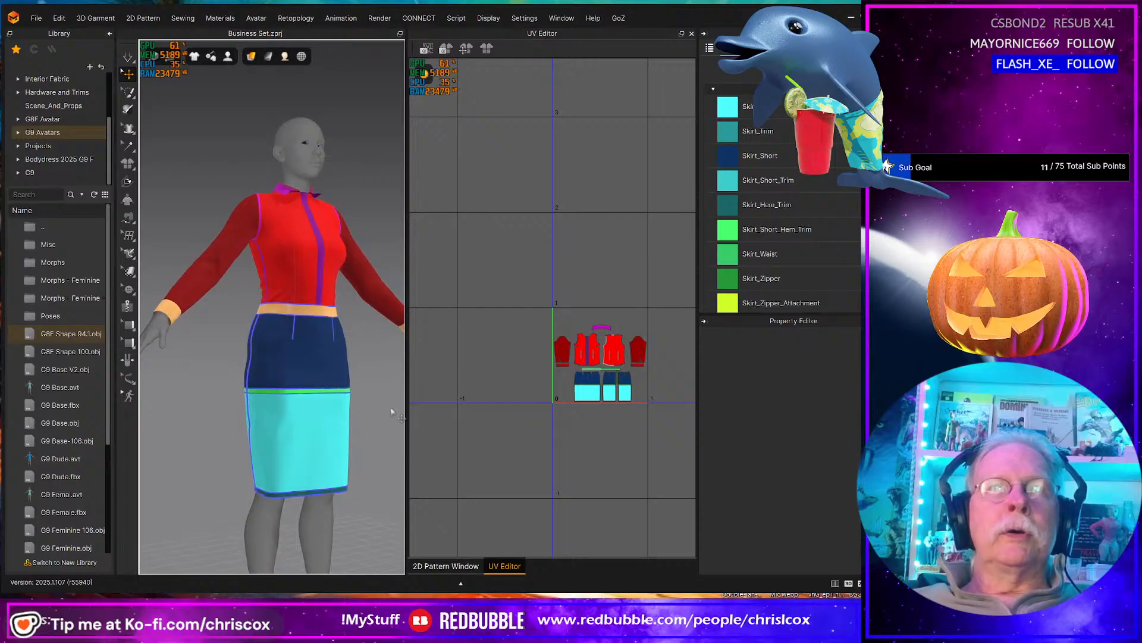
pyautogui.hotkey('ctrl', 's')
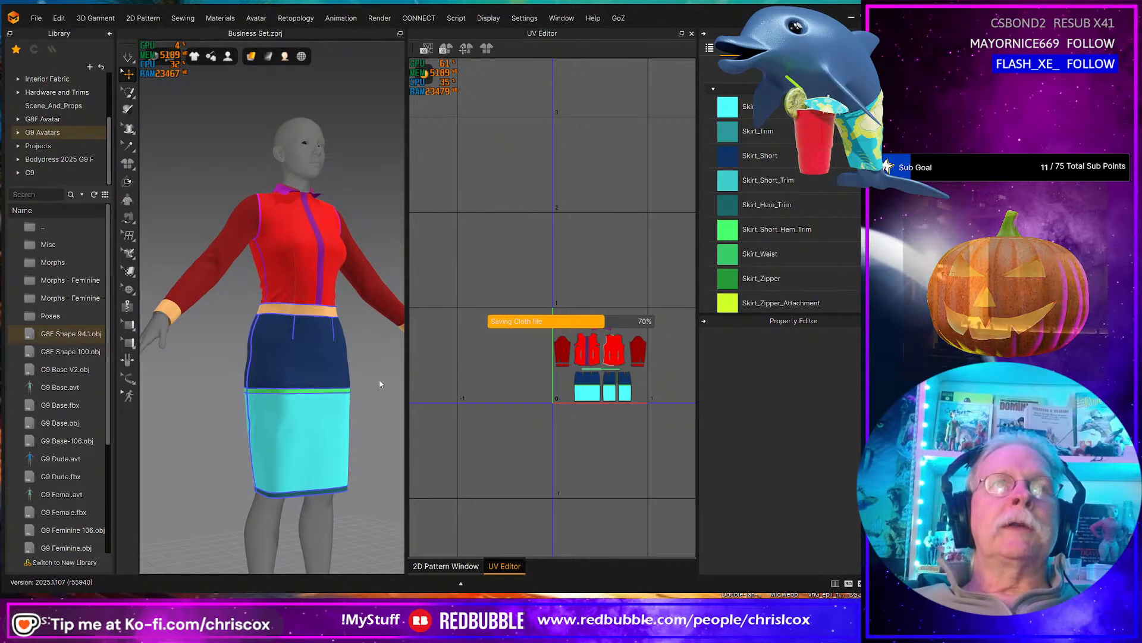
pyautogui.moveTo(383, 381); pyautogui.dragTo(395, 359, button='right')
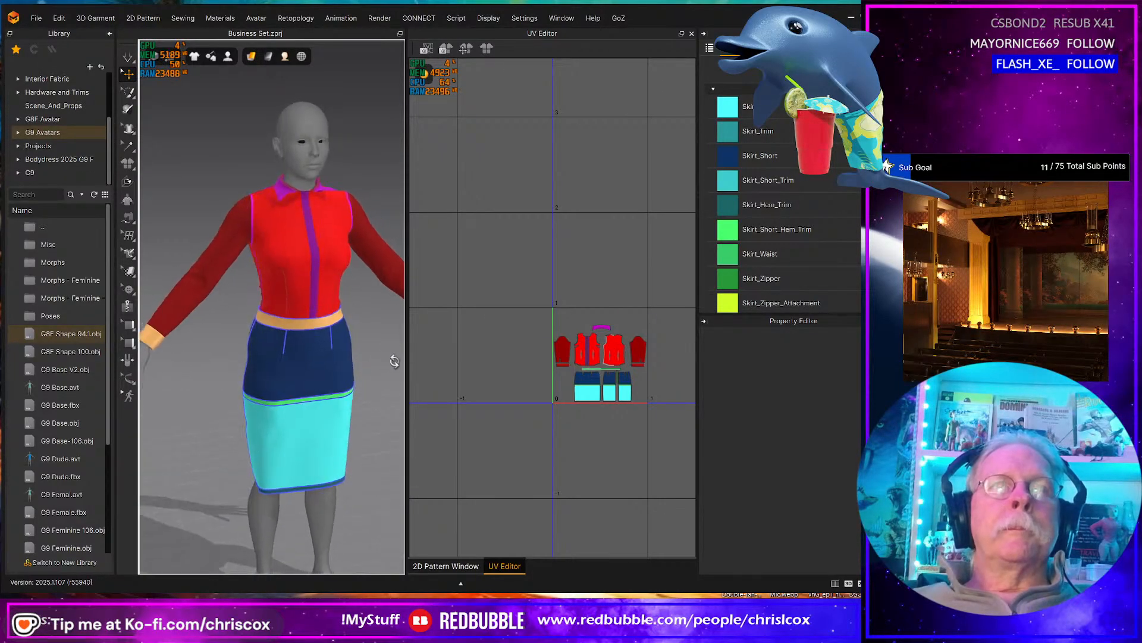
# - Return to the 2D pattern view and set the mesh type of all patterns to Quad (Optimized)
pyautogui.rightClick(541, 37)
pyautogui.click(555, 64)
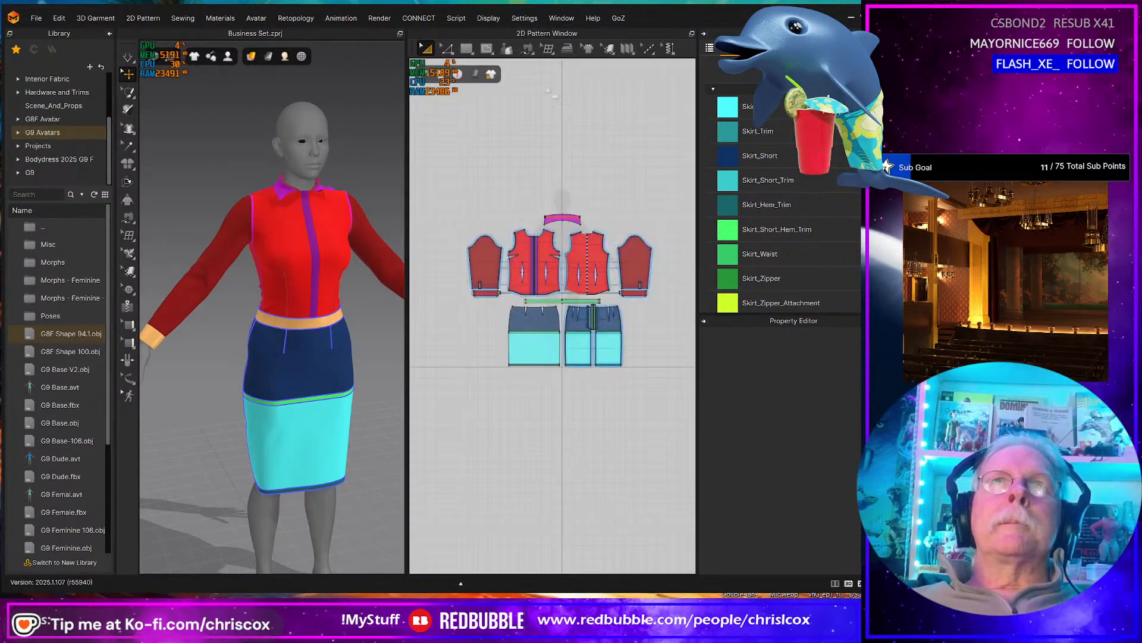
pyautogui.hotkey('ctrl', 'a')
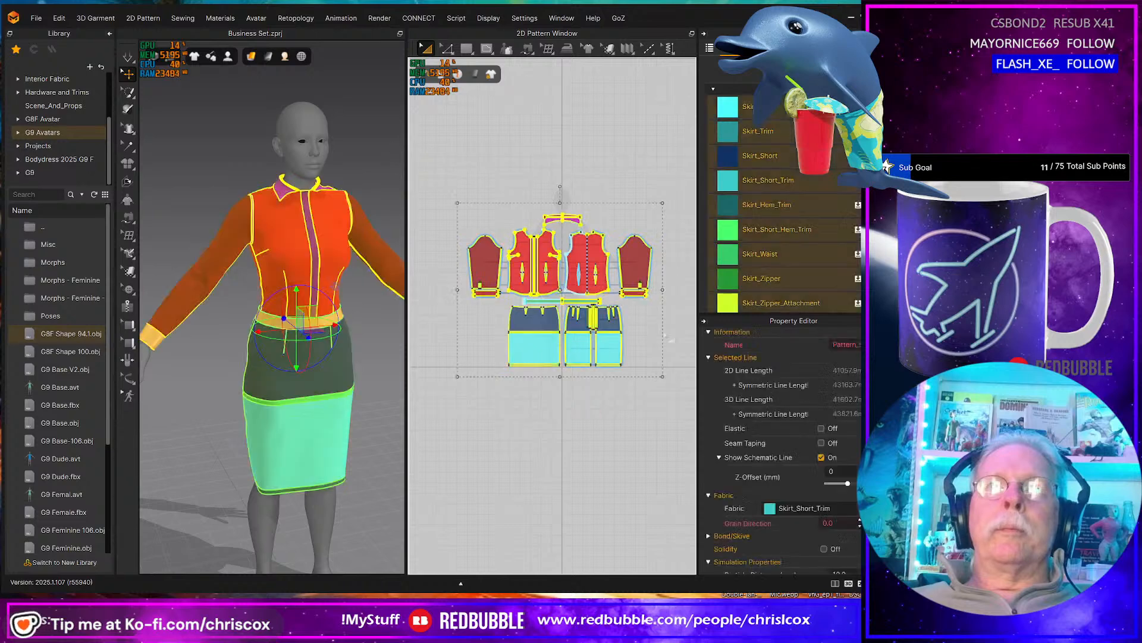
pyautogui.scroll(-10, 798, 447)
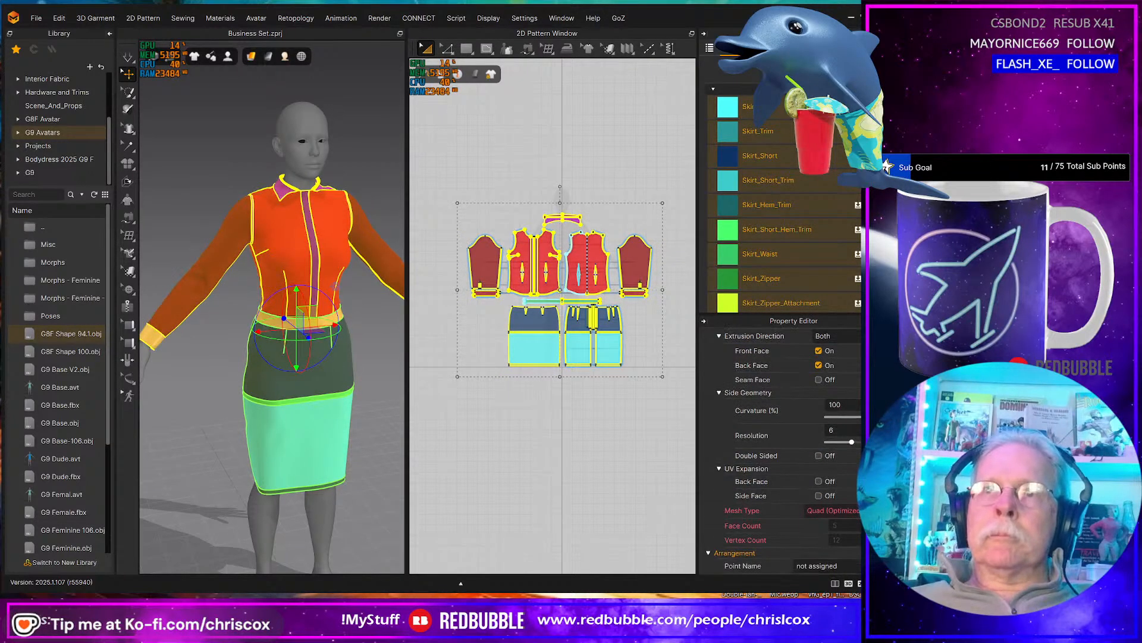
pyautogui.click(834, 511)
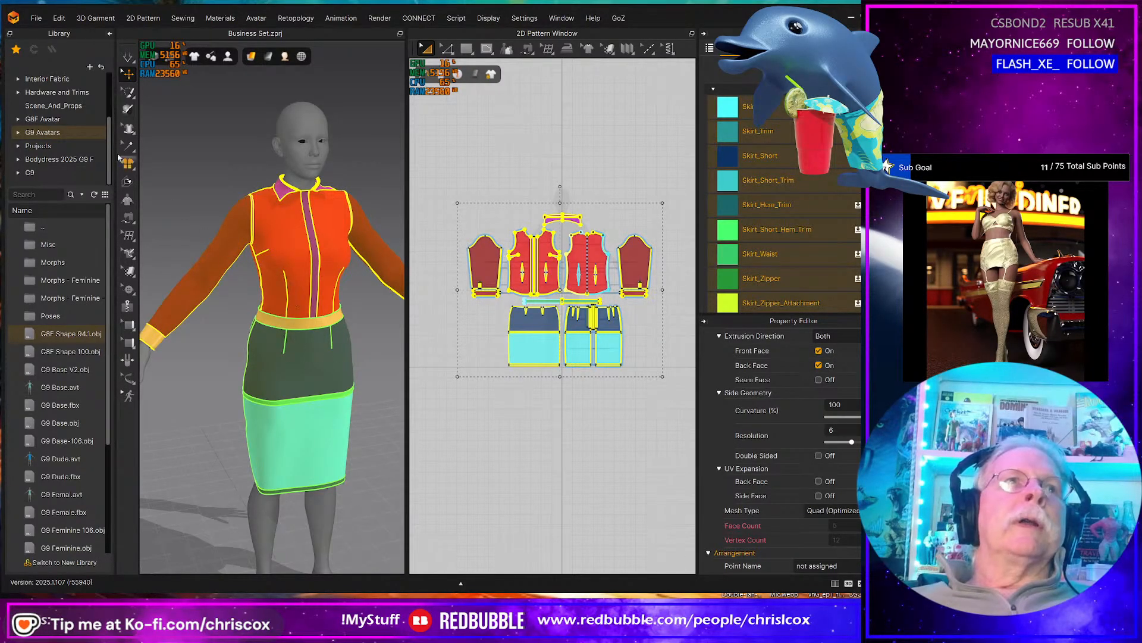
pyautogui.click(35, 18)
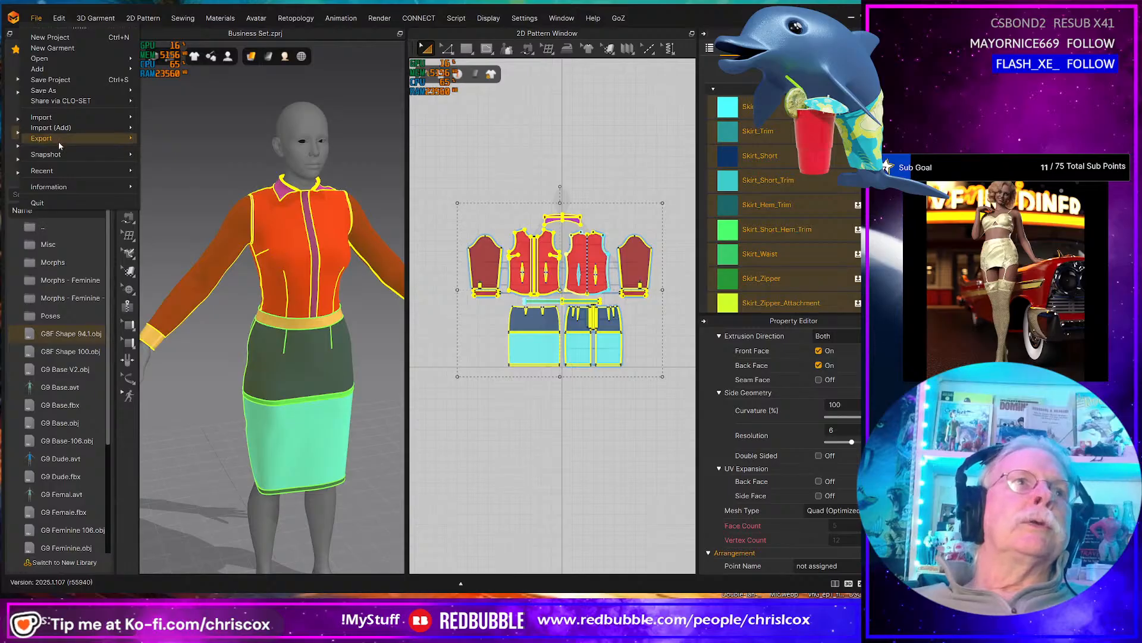
pyautogui.moveTo(54, 137)
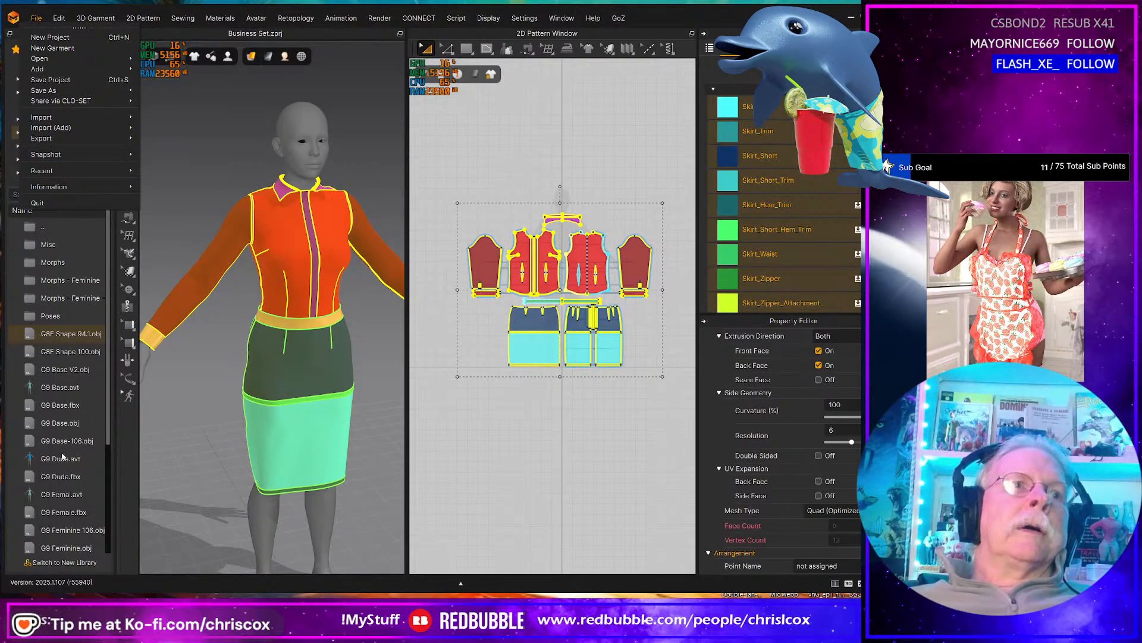
pyautogui.click(57, 391)
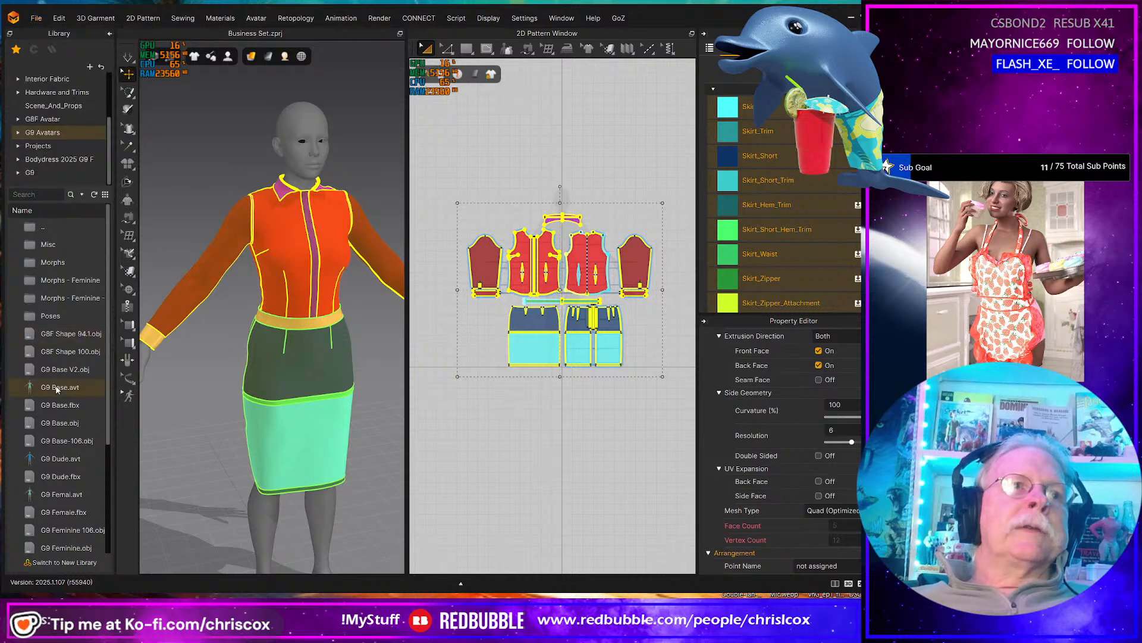
pyautogui.rightClick(57, 391)
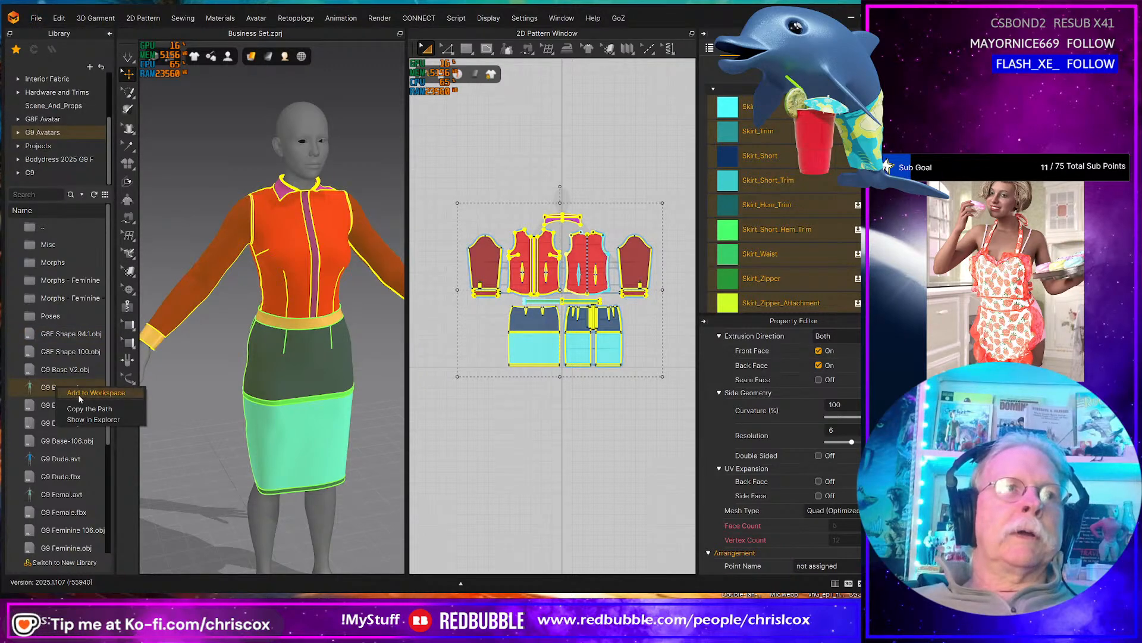
pyautogui.click(80, 397)
pyautogui.click(403, 241)
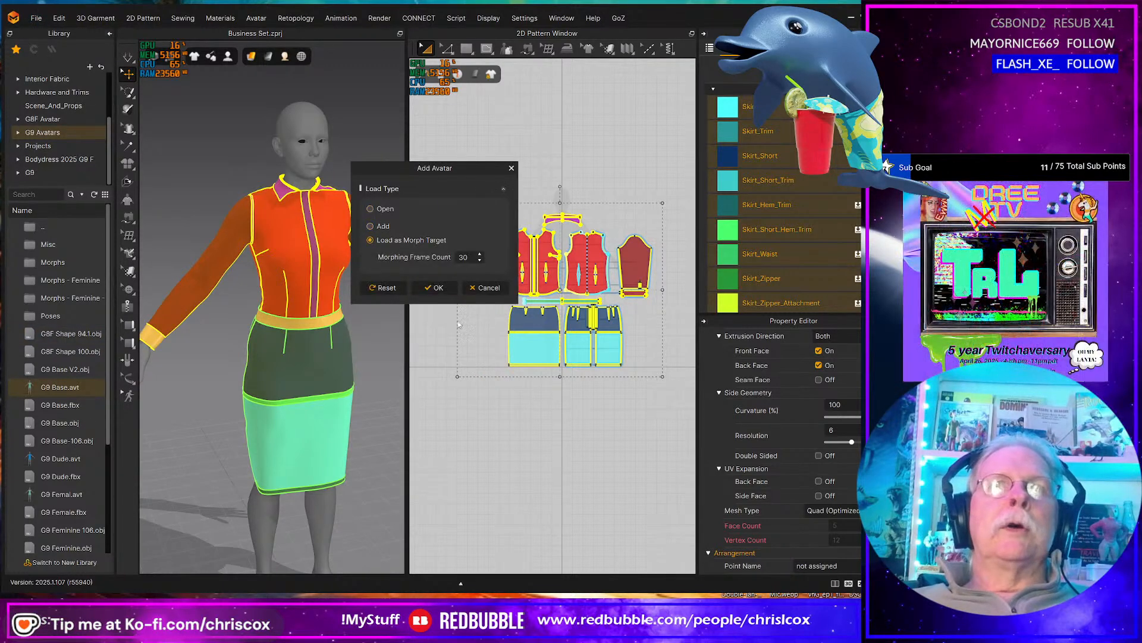
pyautogui.click(491, 292)
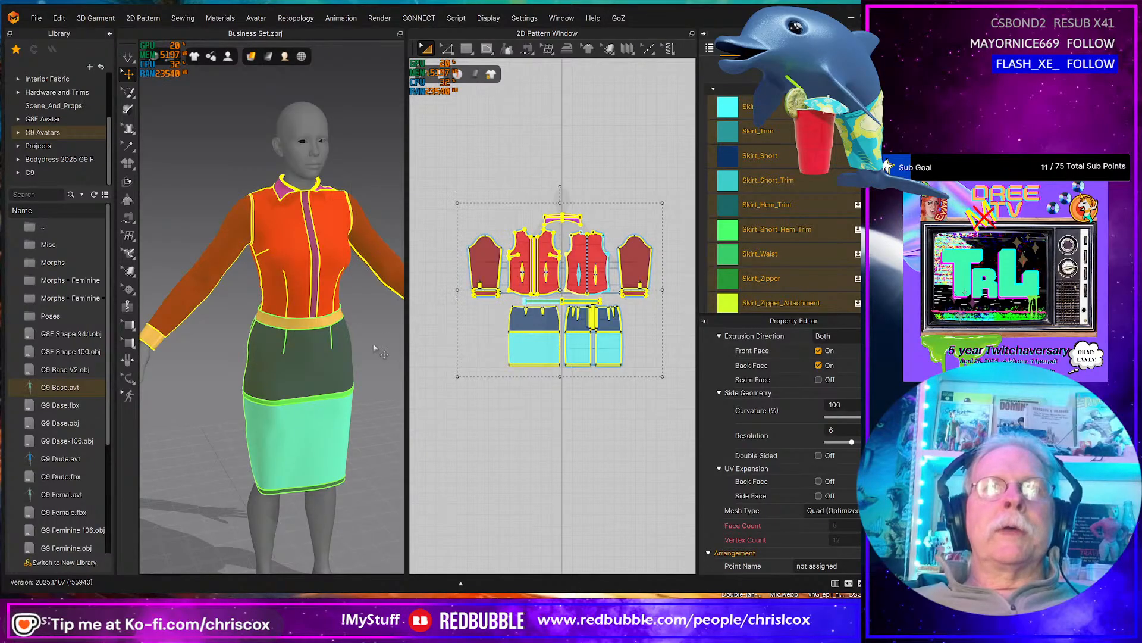
# - Show the simulation properties and load G9 Base.avt as a morph target with a morphing frame count of 30
pyautogui.rightClick(372, 345)
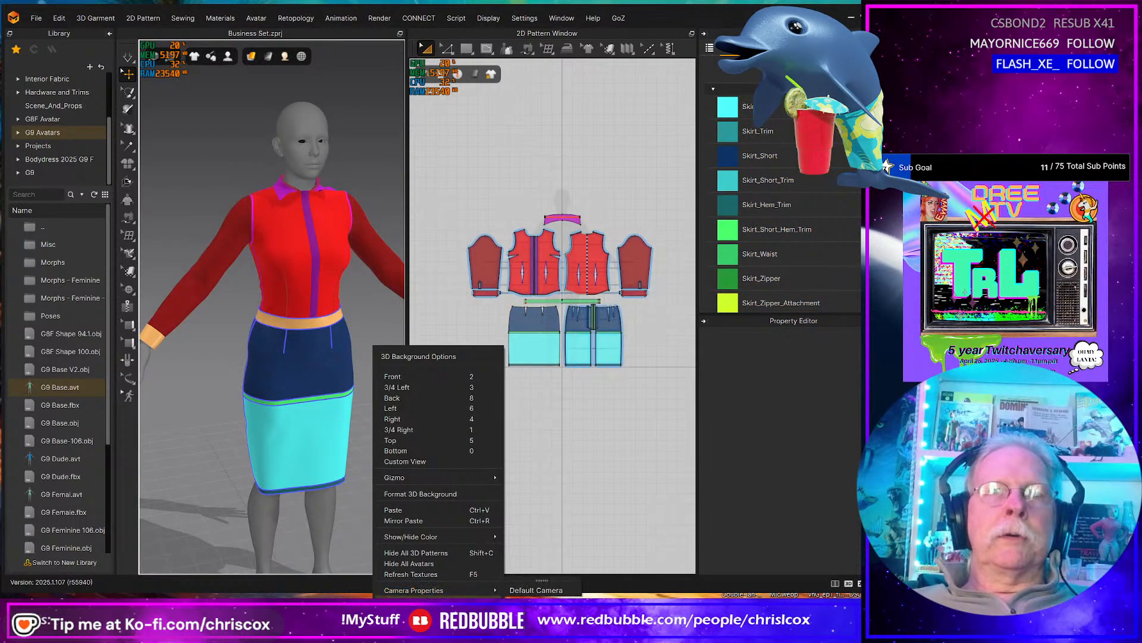
pyautogui.click(444, 603)
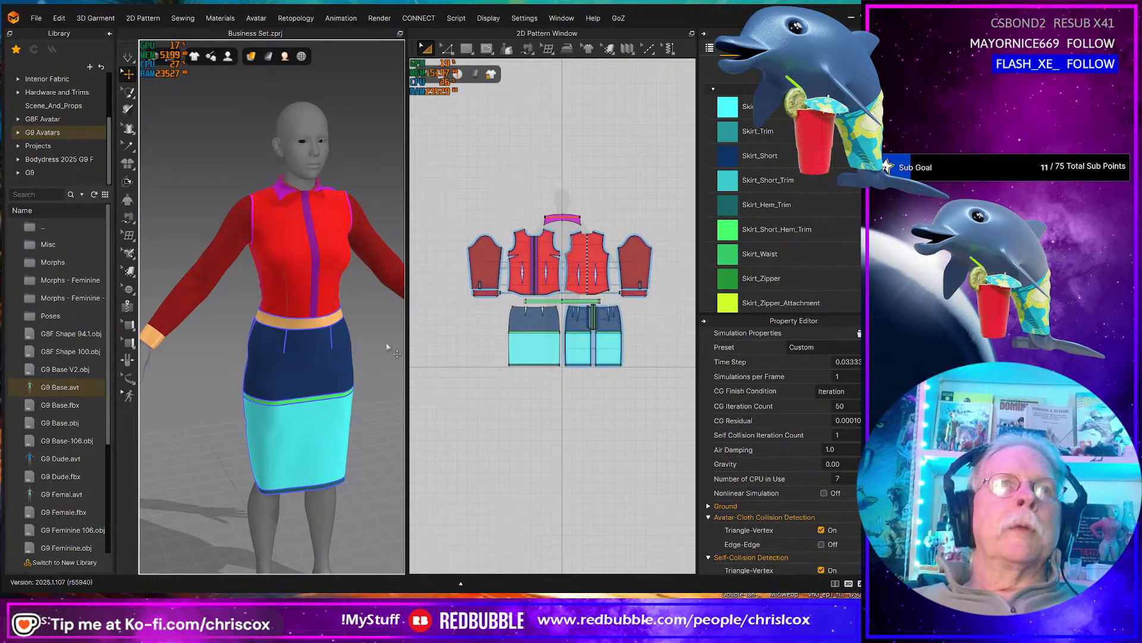
pyautogui.doubleClick(84, 387)
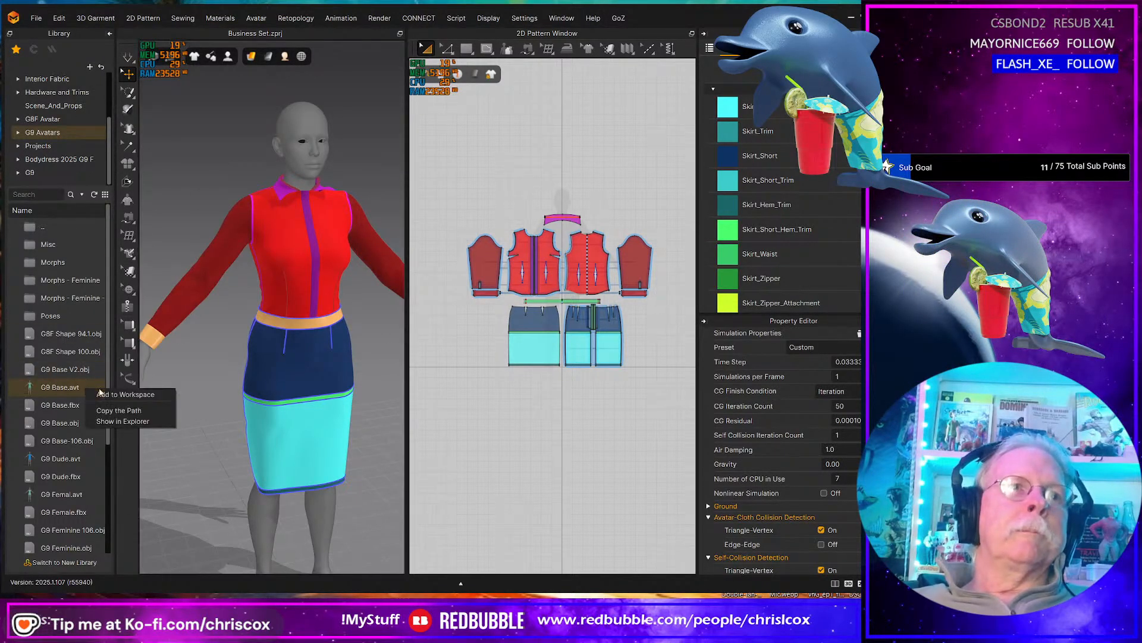
pyautogui.click(432, 242)
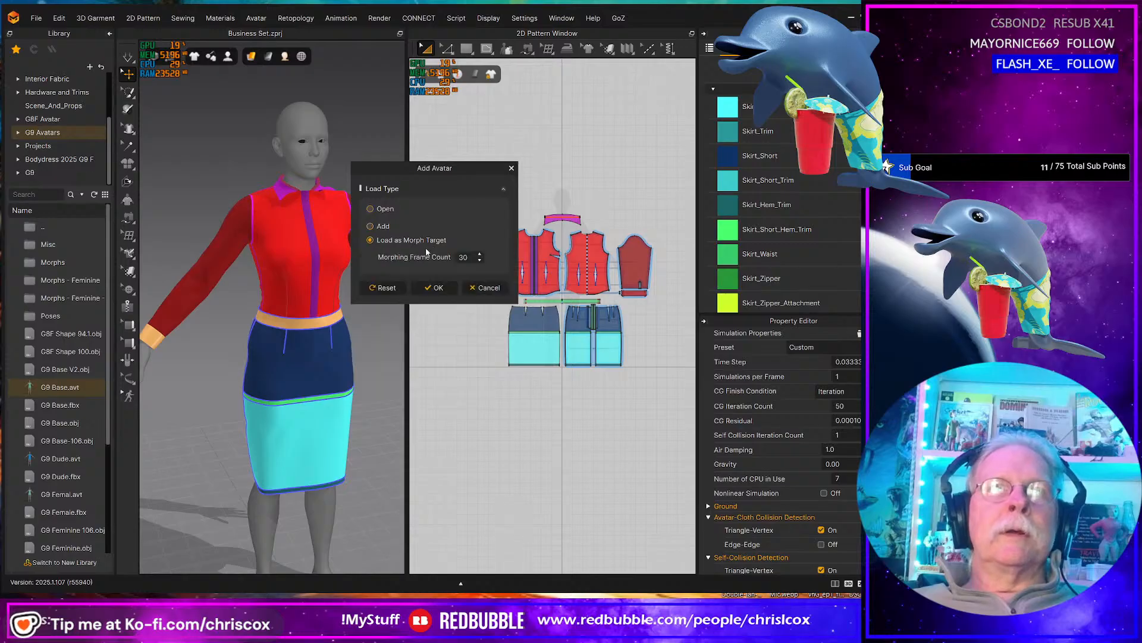
pyautogui.click(442, 290)
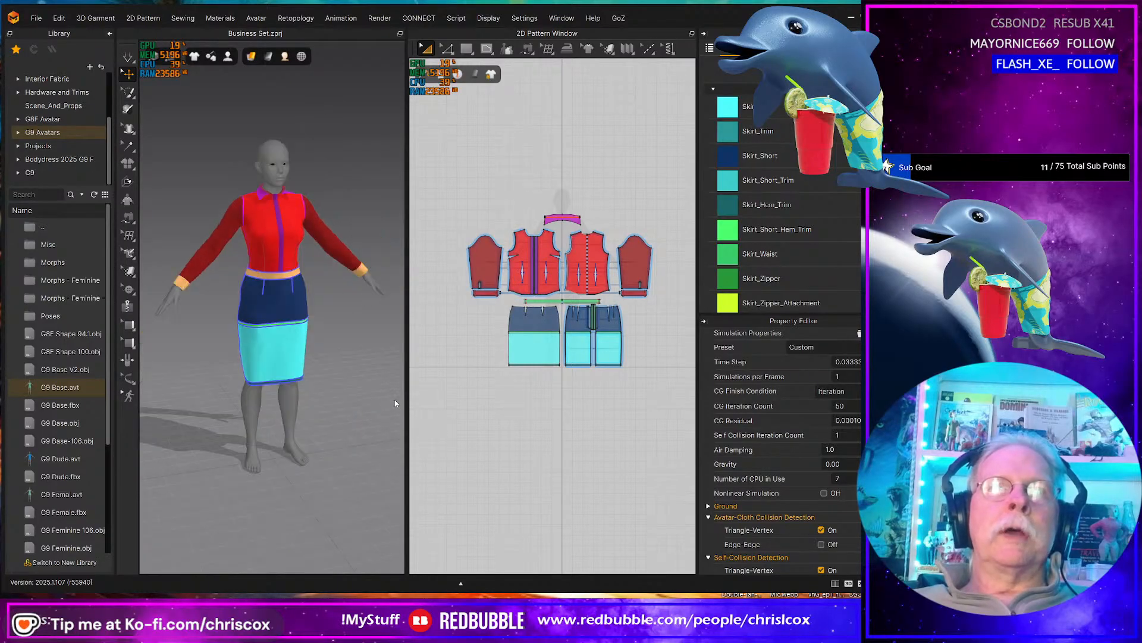
# - Set the gravity in the simulation properties to -2000
pyautogui.moveTo(366, 393)
pyautogui.mouseDown(button='right')
pyautogui.moveTo(159, 381)
pyautogui.moveTo(462, 375)
pyautogui.moveTo(352, 377)
pyautogui.mouseUp(button='right')
pyautogui.rightClick(353, 384)
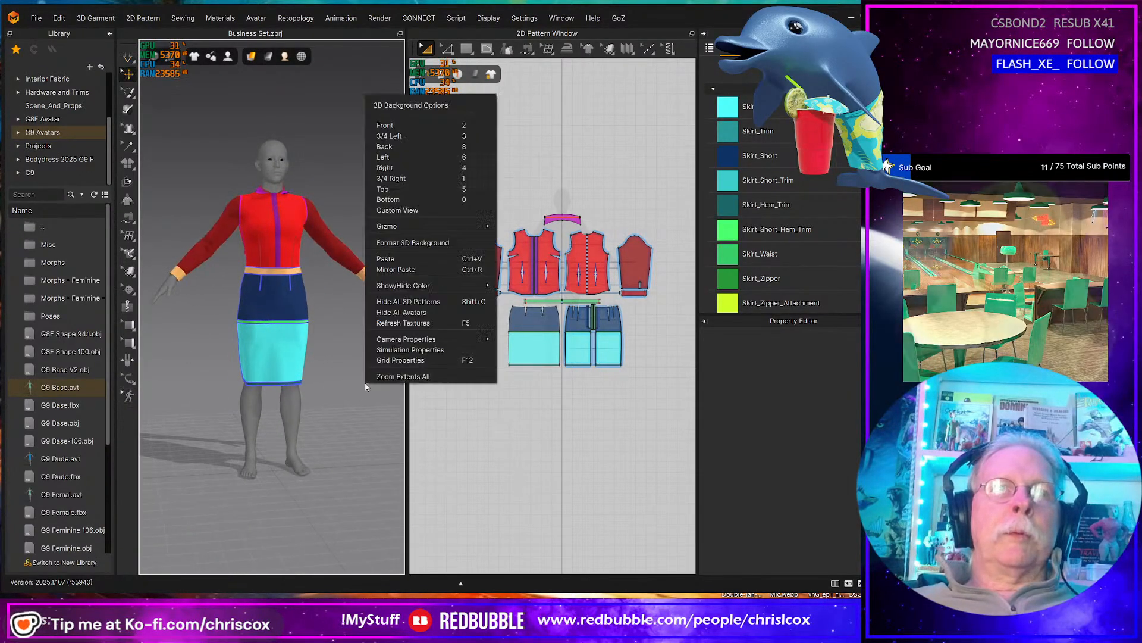
pyautogui.click(419, 347)
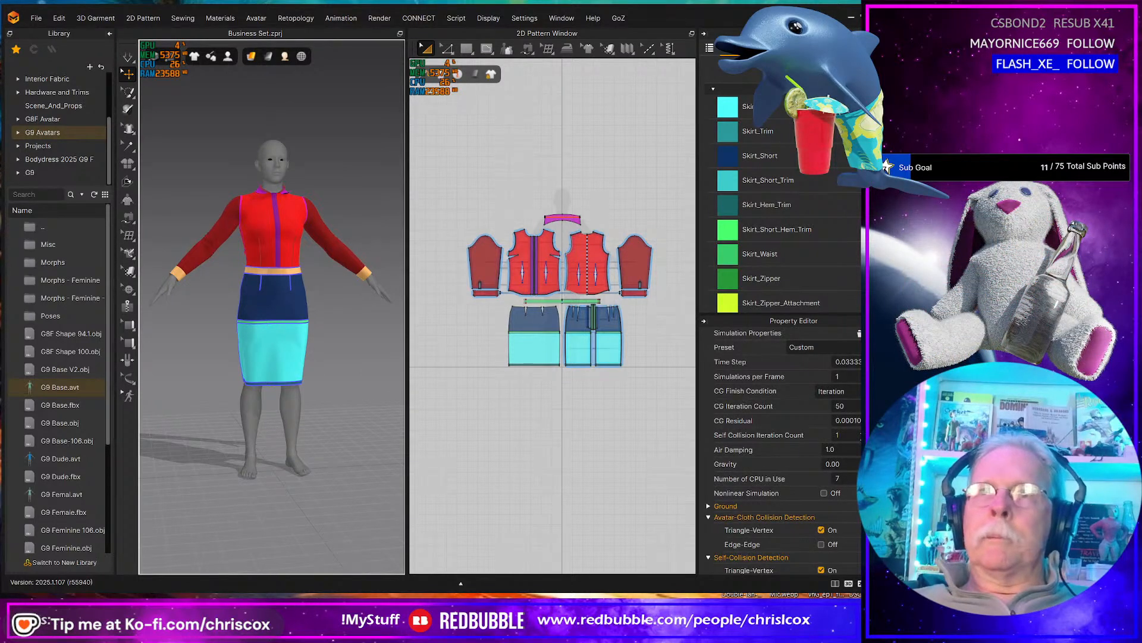
pyautogui.click(852, 464)
pyautogui.write('-20')
pyautogui.press('Return')
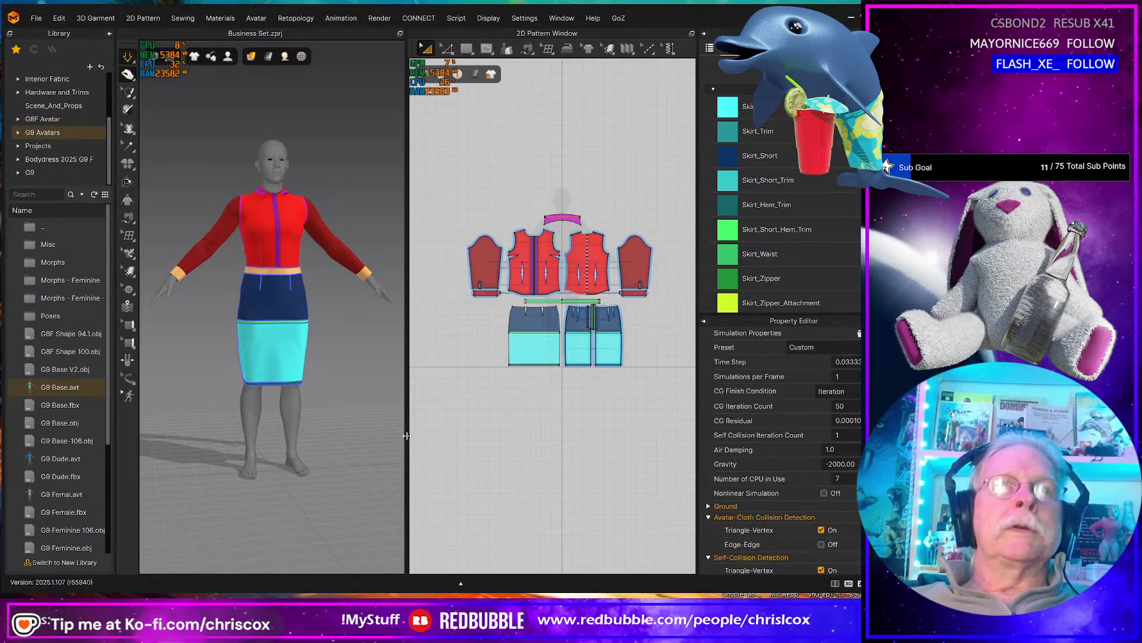
# - Simulate the outfit on the morphed avatar with the Fitting (Accurate Fabric) preset
pyautogui.moveTo(327, 479); pyautogui.dragTo(351, 410, button='right')
pyautogui.click(129, 59)
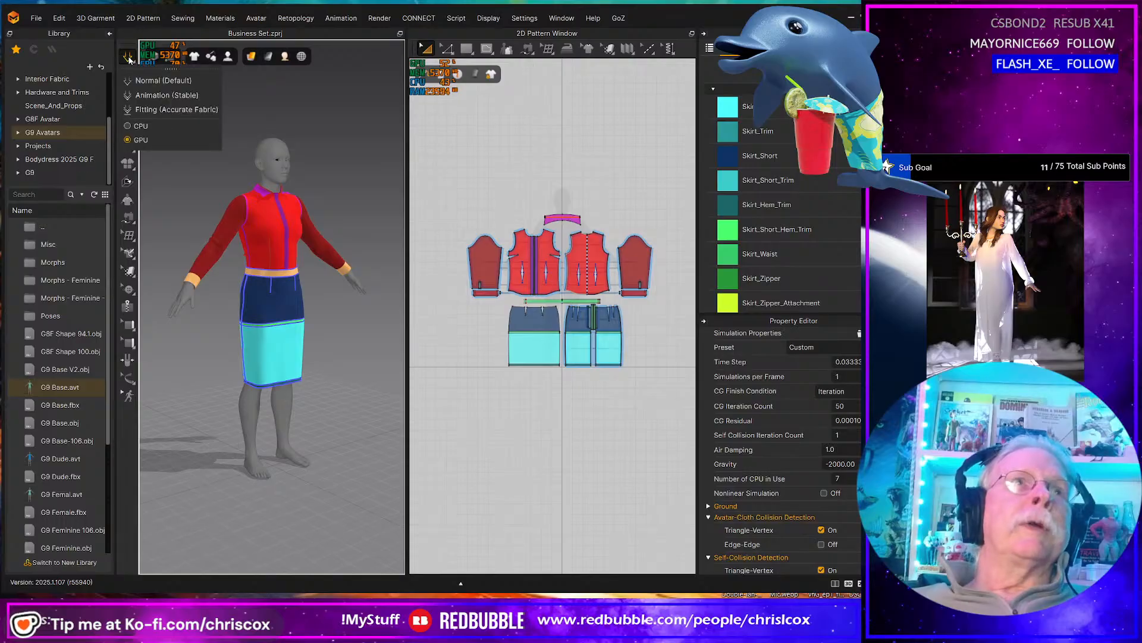
pyautogui.click(160, 111)
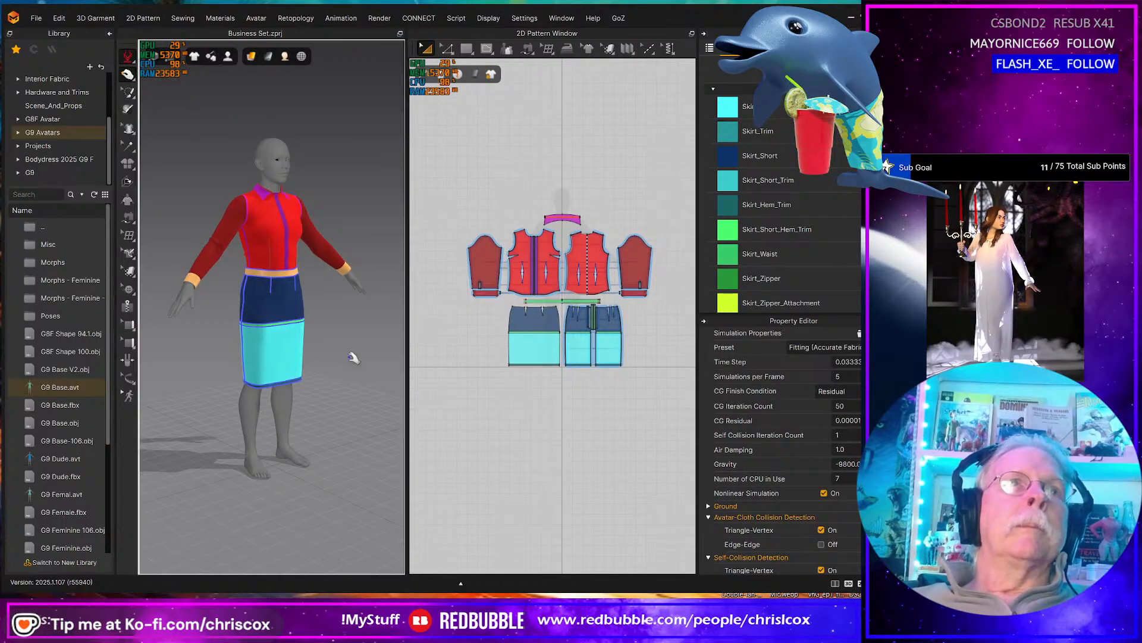
# - Tug the back and front lower skirt panels near the hem while the simulation runs to settle the skirt
pyautogui.click(270, 375)
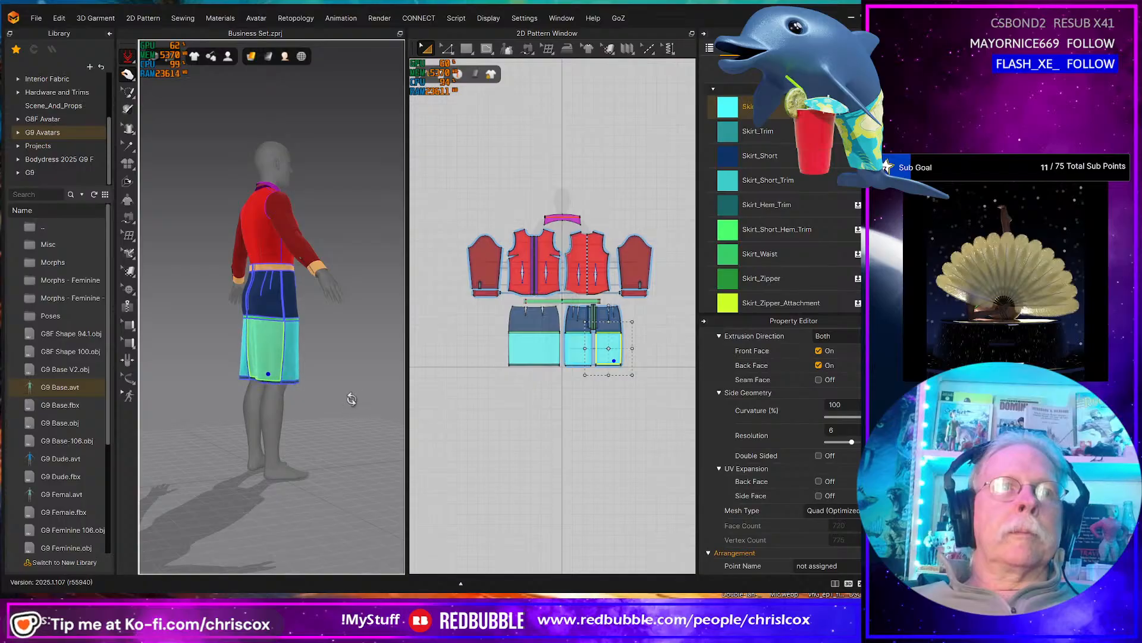
pyautogui.press('2')
pyautogui.click(325, 381)
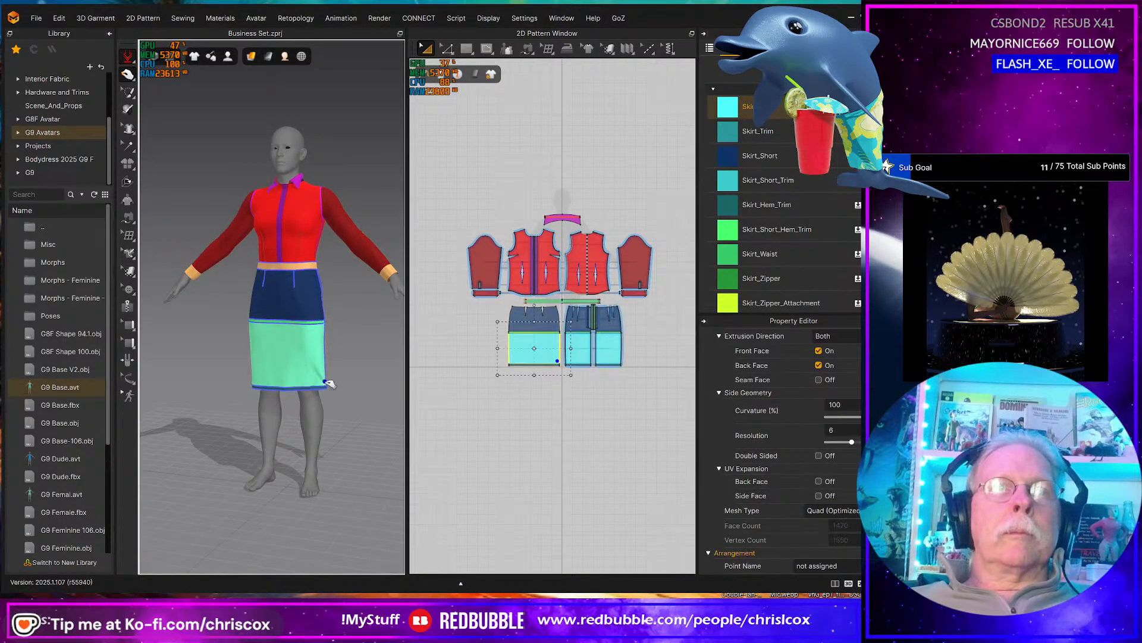
pyautogui.moveTo(355, 391); pyautogui.dragTo(383, 390, button='right')
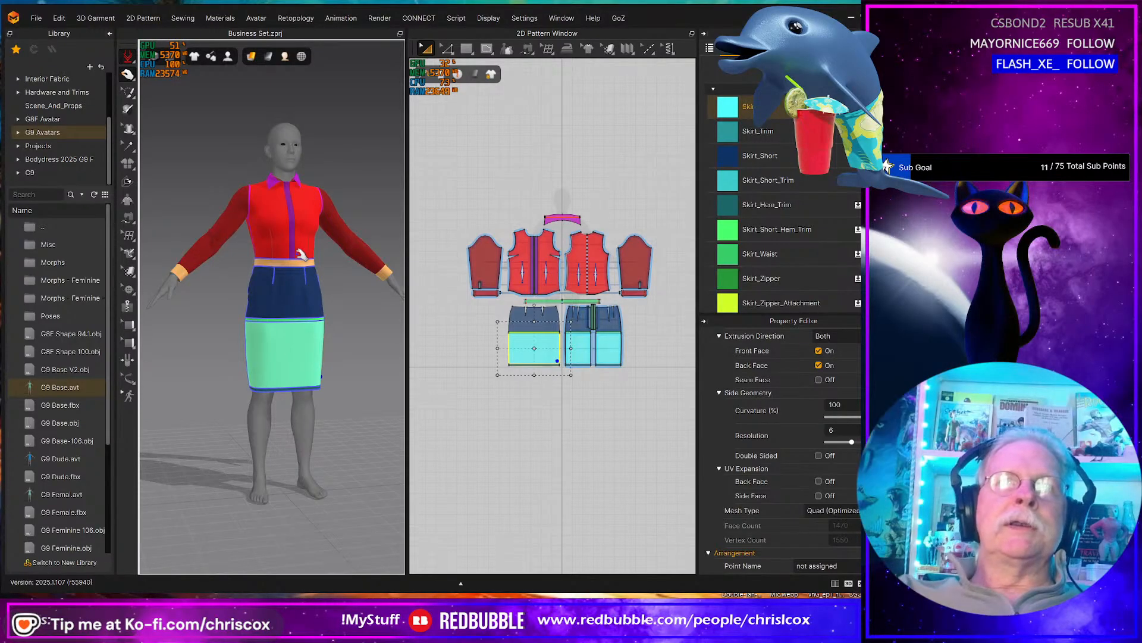
# - Check the garment's UV layout in the UV Editor and return to the 2D pattern view
pyautogui.click(549, 34)
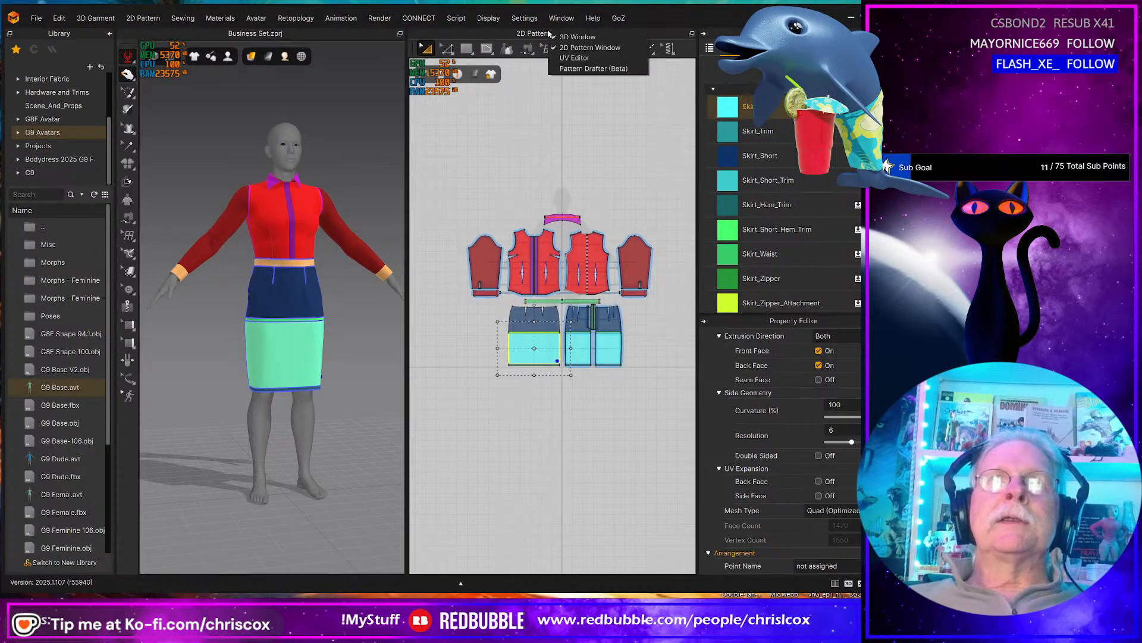
pyautogui.click(575, 57)
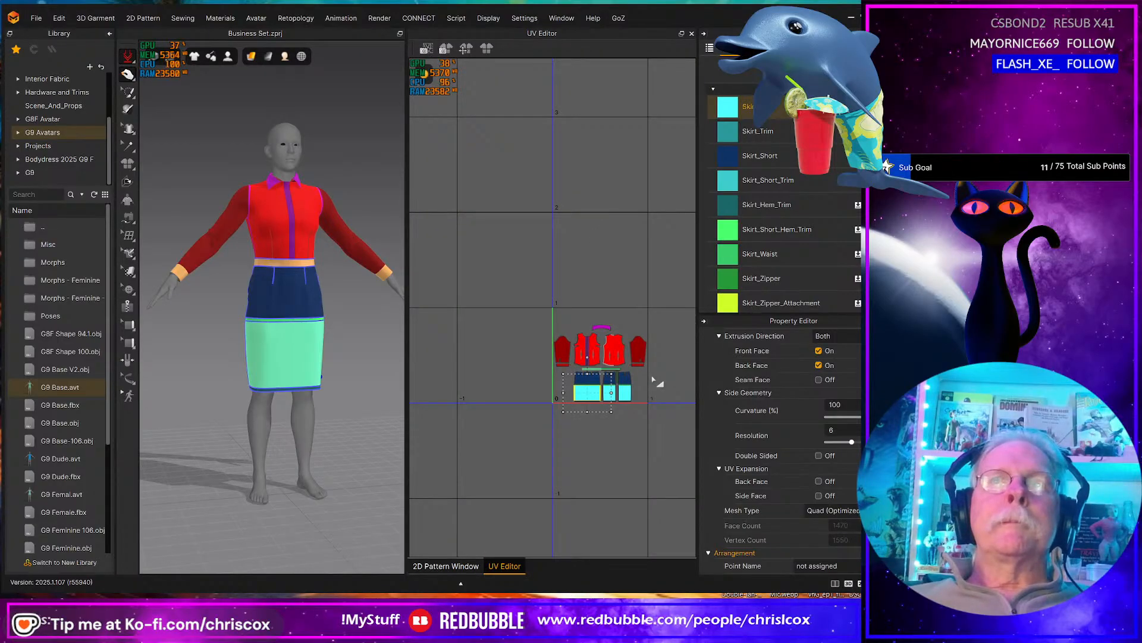
pyautogui.click(541, 34)
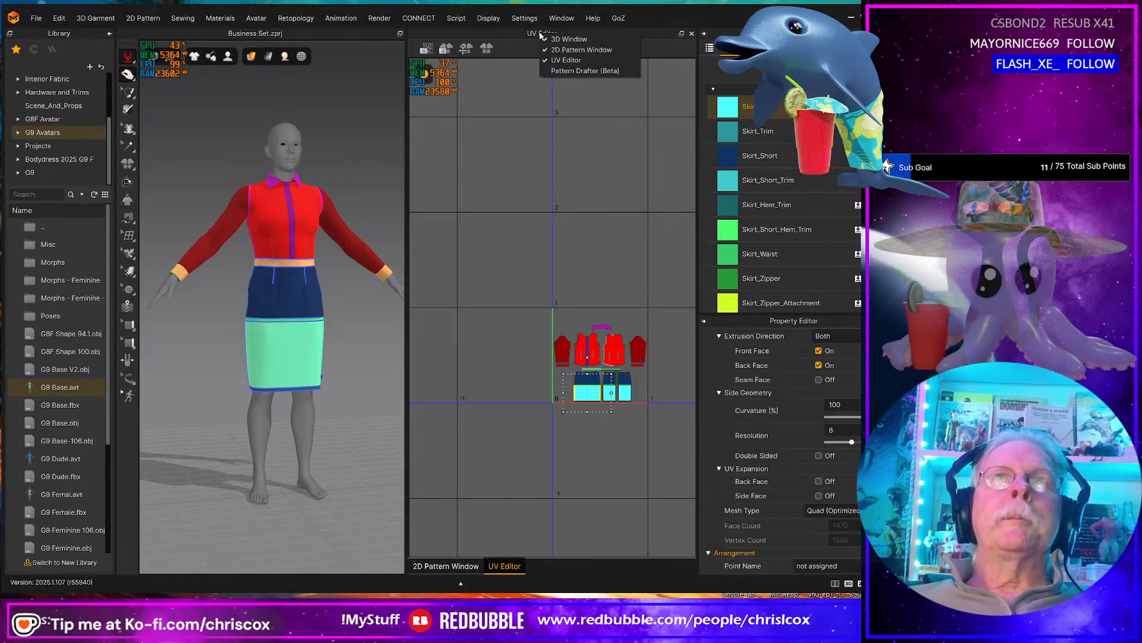
pyautogui.click(555, 50)
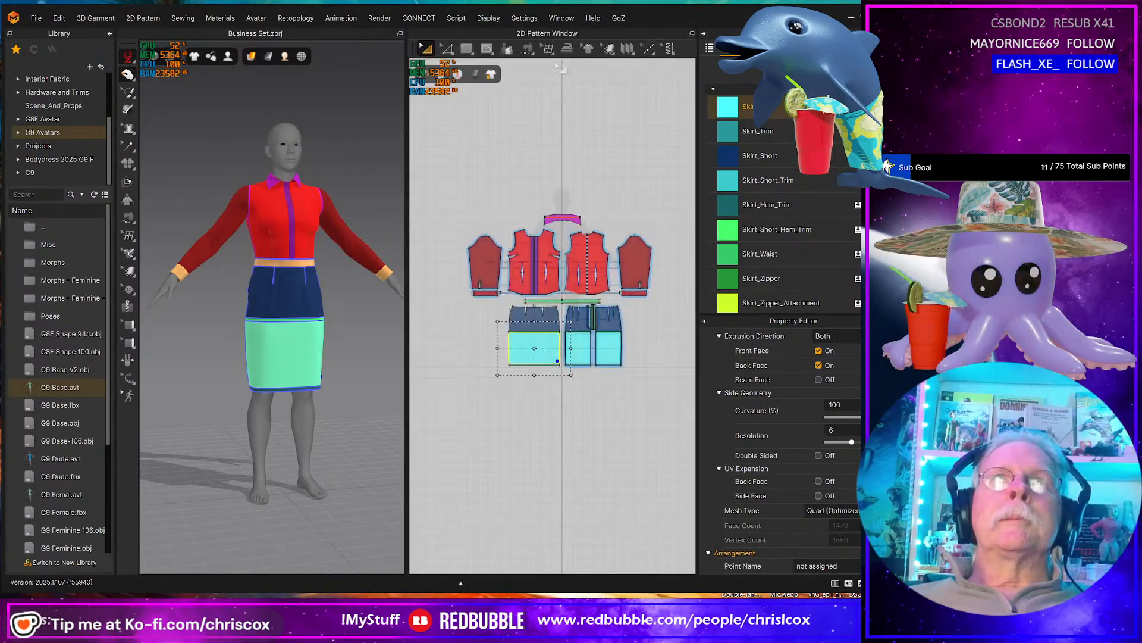
pyautogui.click(36, 19)
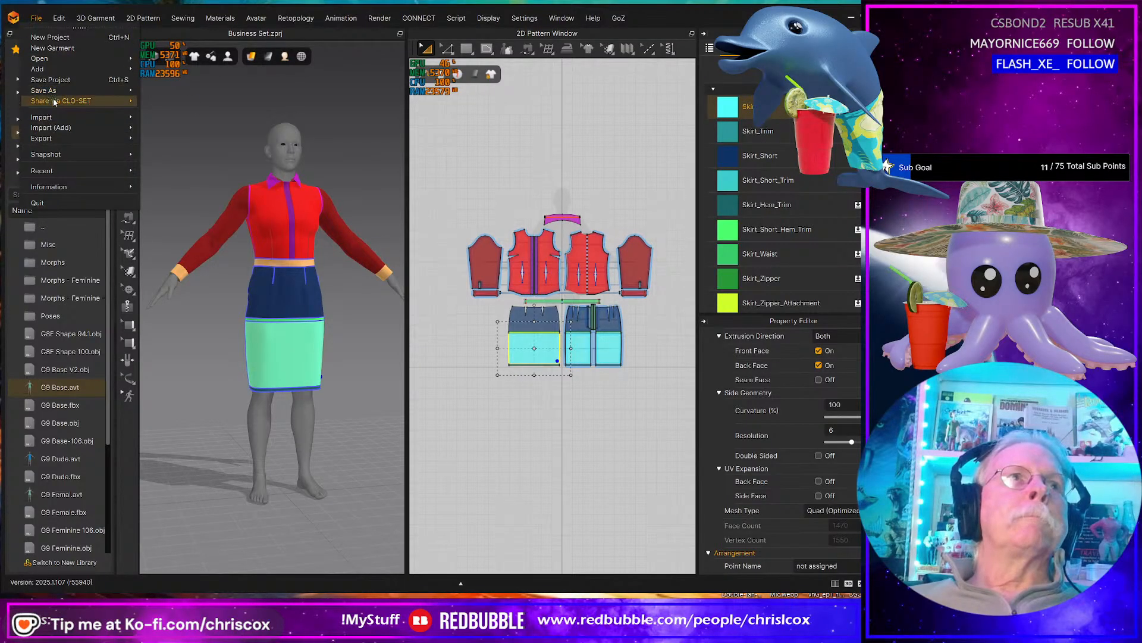
pyautogui.moveTo(52, 91)
pyautogui.click(162, 96)
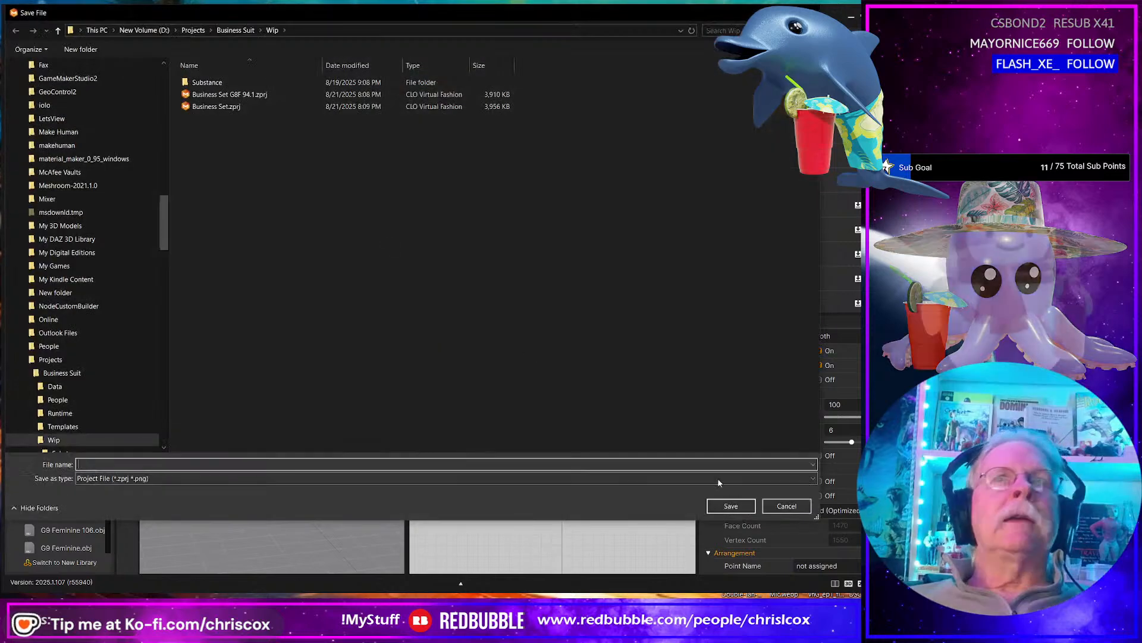
pyautogui.click(786, 506)
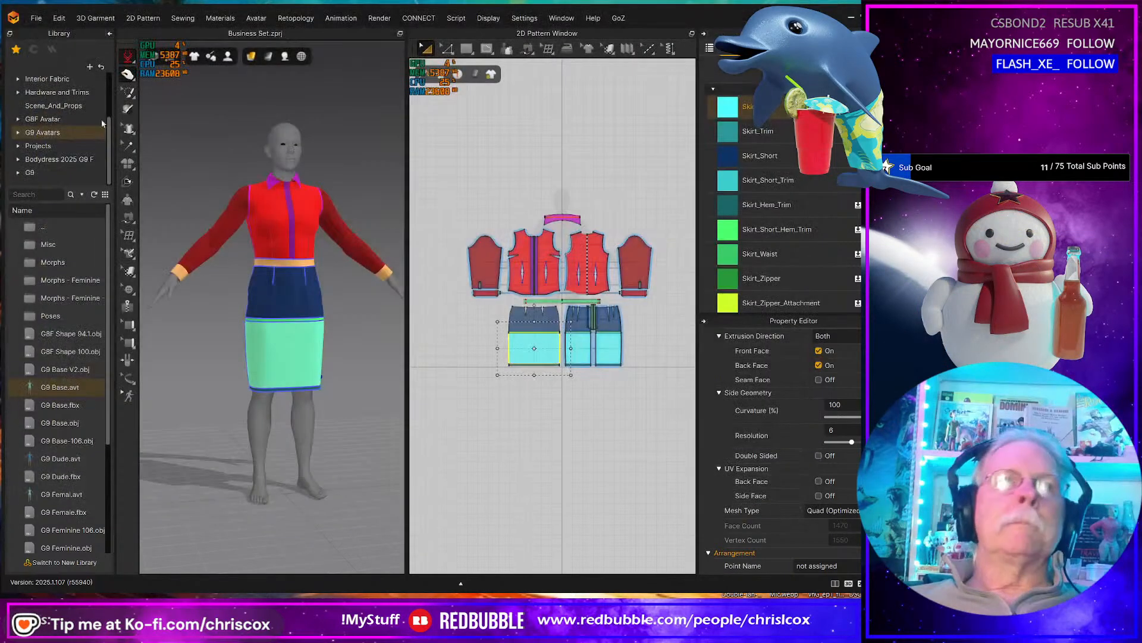
# - Save the project under the new name Business Set G9 Base in the Business Suit Wip folder
pyautogui.click(36, 19)
pyautogui.moveTo(51, 91)
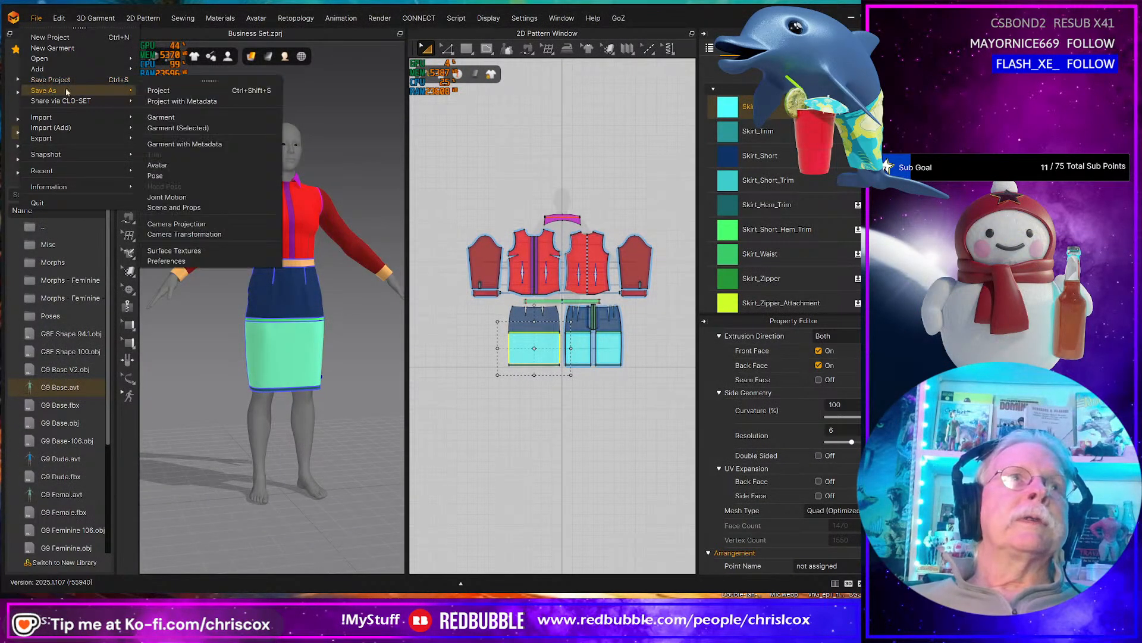
pyautogui.click(177, 91)
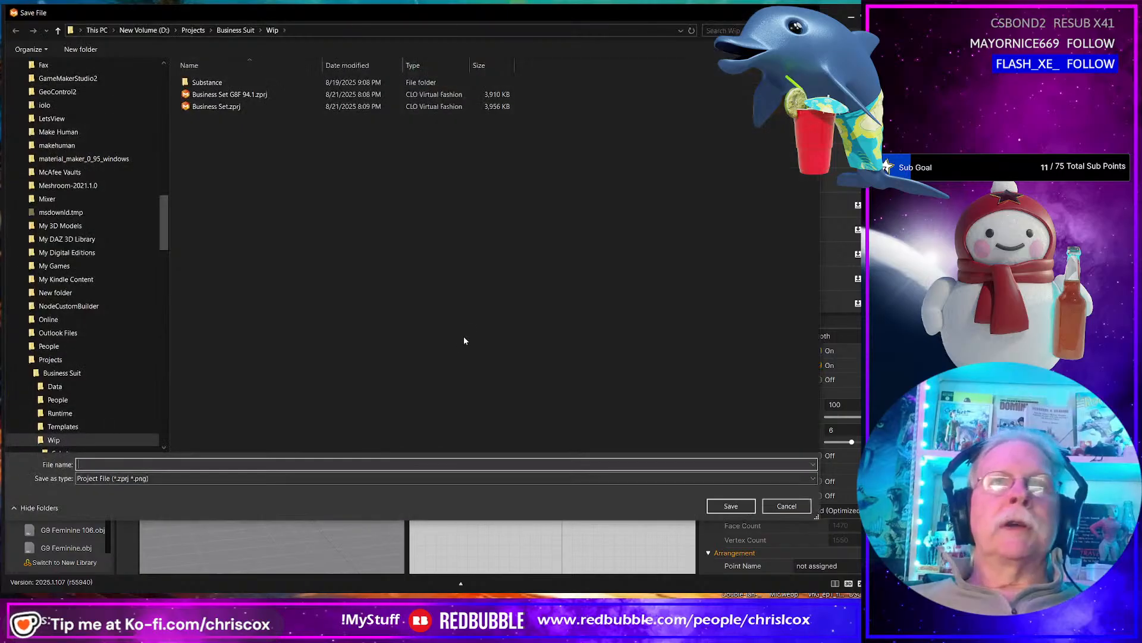
pyautogui.click(242, 94)
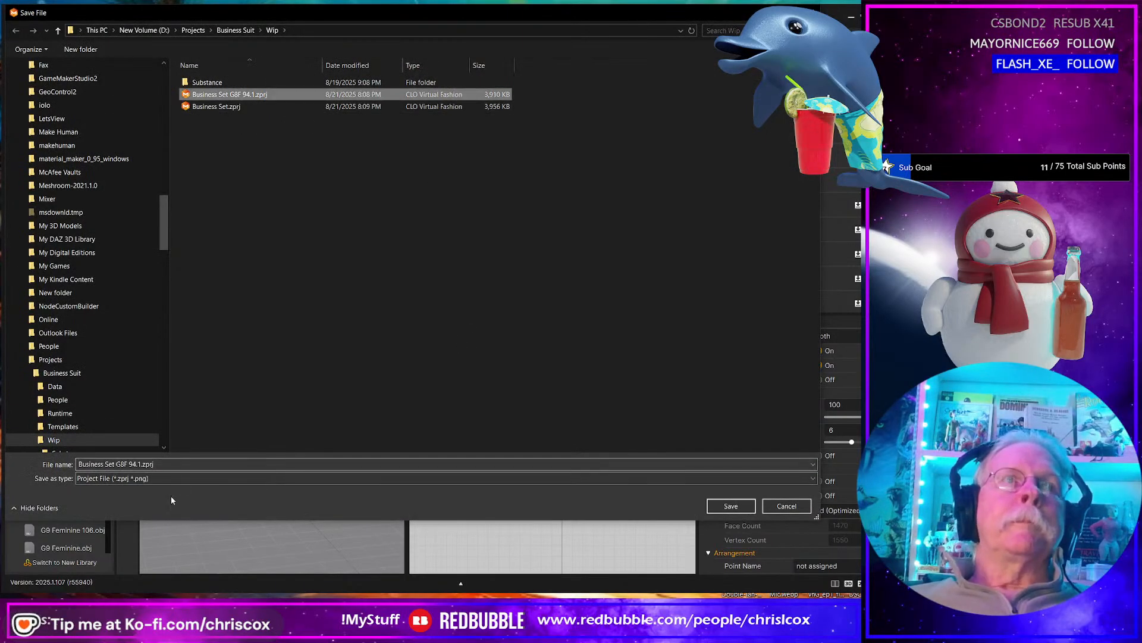
pyautogui.click(122, 464)
pyautogui.click(122, 464)
pyautogui.moveTo(122, 464); pyautogui.dragTo(226, 528)
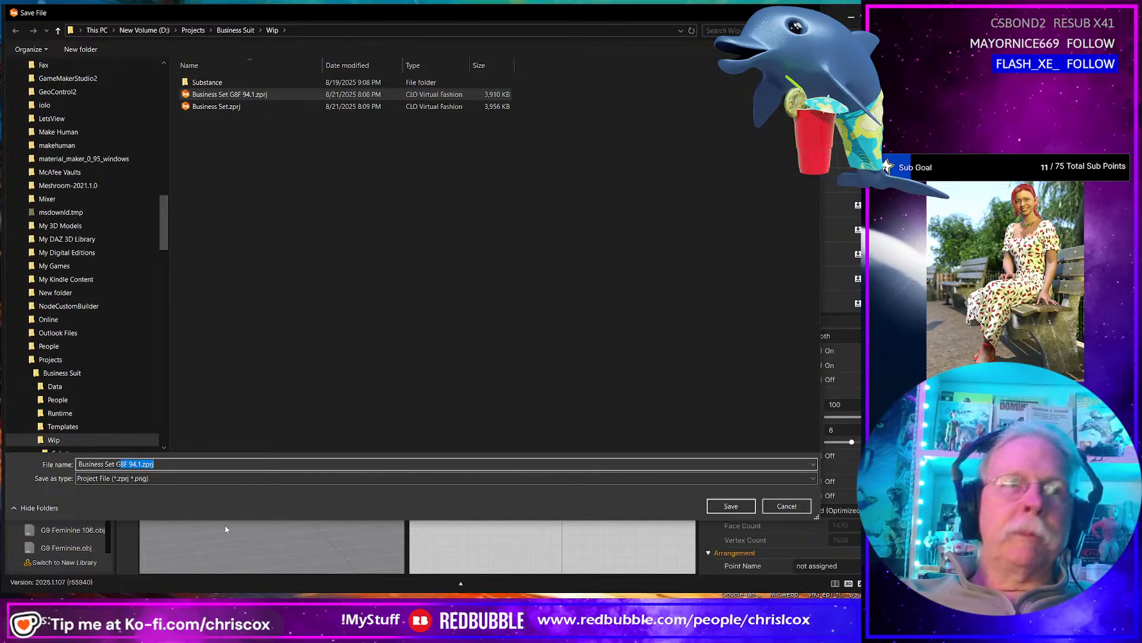
pyautogui.write('9')
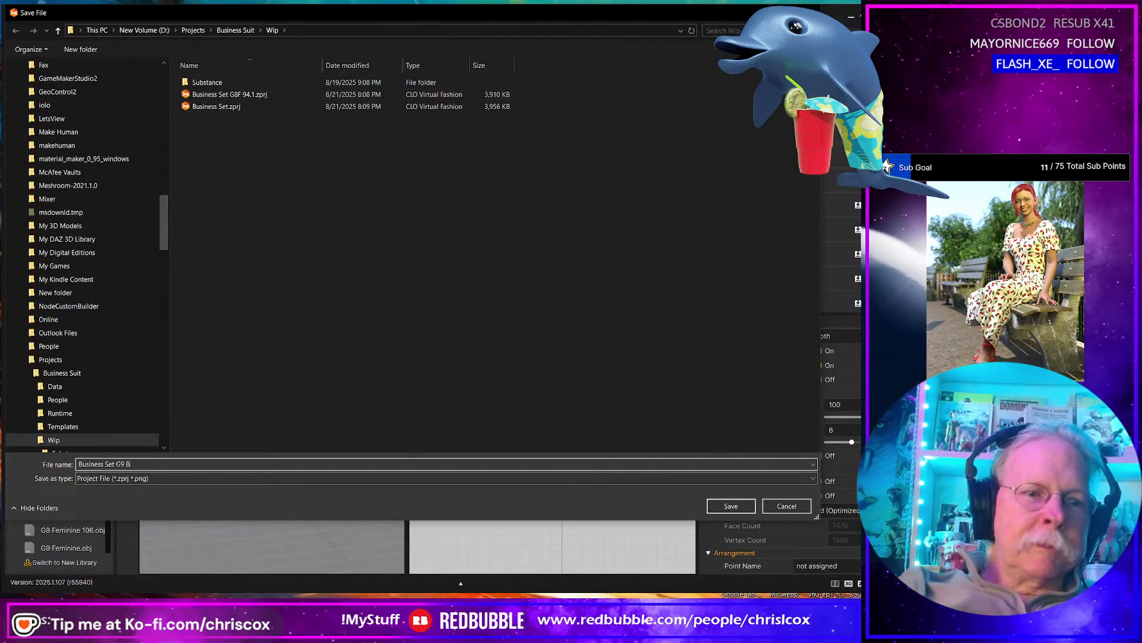
pyautogui.press('Return')
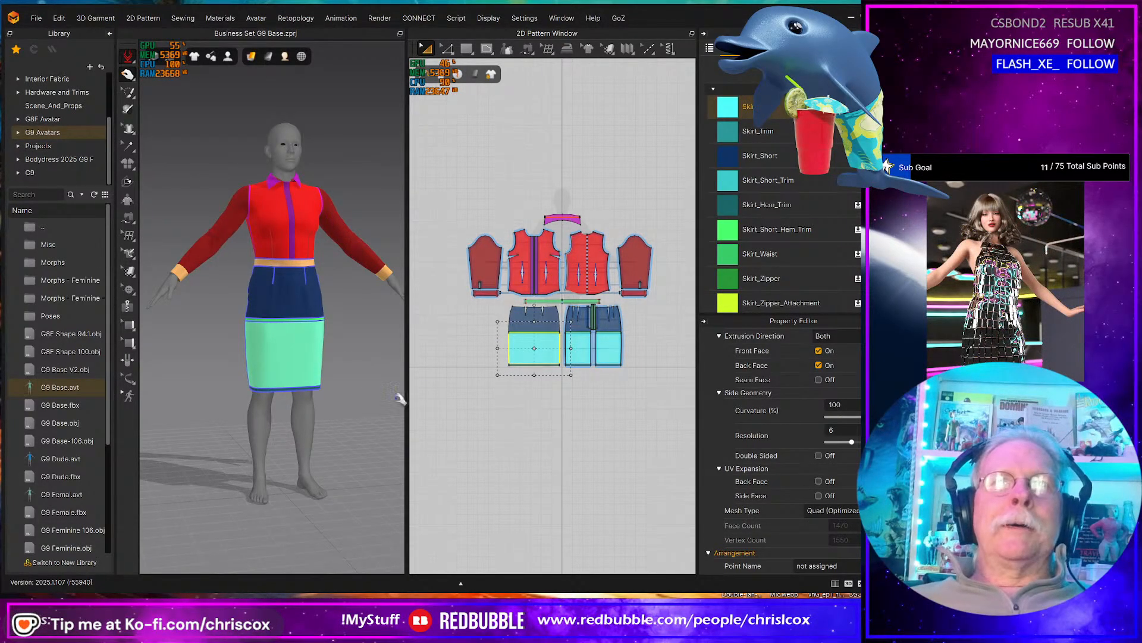
# - Select all the skirt patterns, including waistband and zipper, and start an OBJ export of the selection
pyautogui.scroll(3, 556, 401)
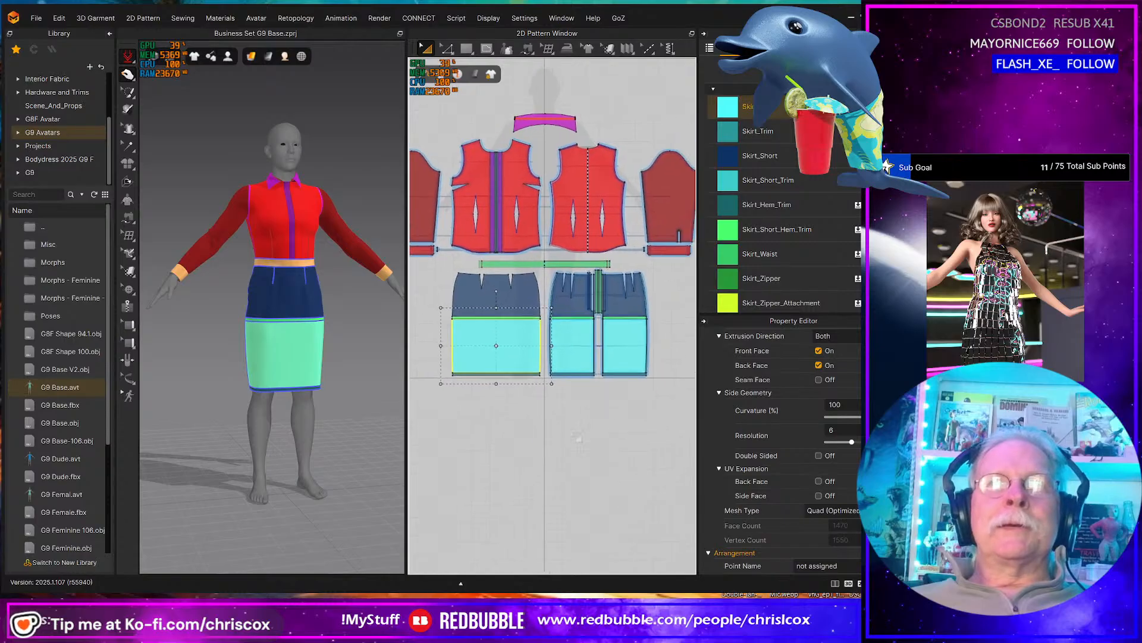
pyautogui.moveTo(674, 406); pyautogui.dragTo(425, 257)
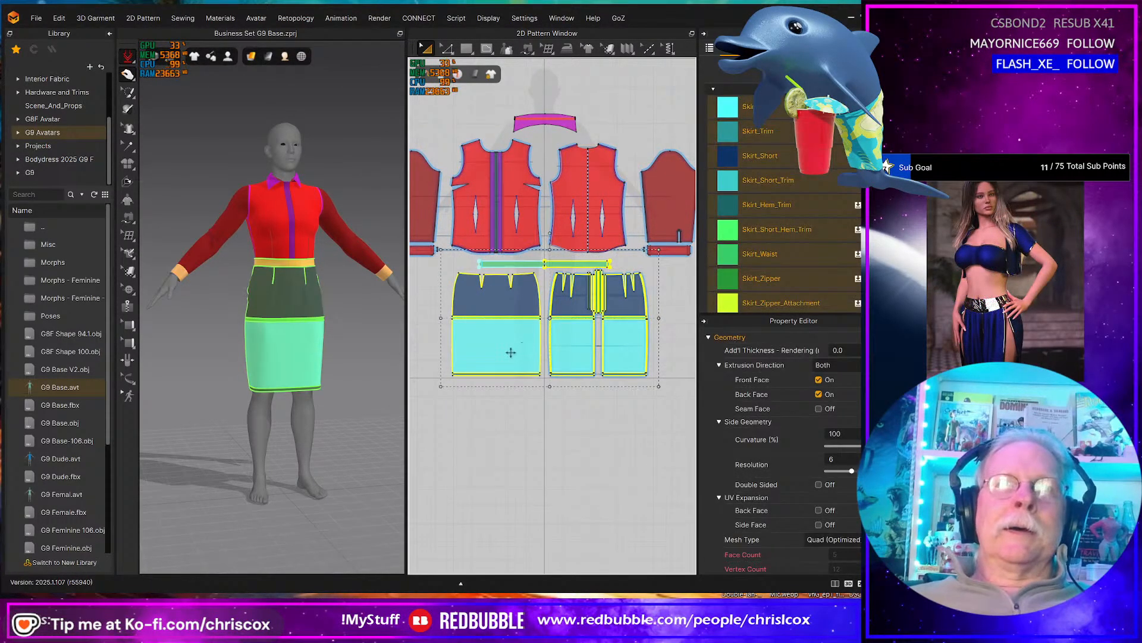
pyautogui.click(34, 18)
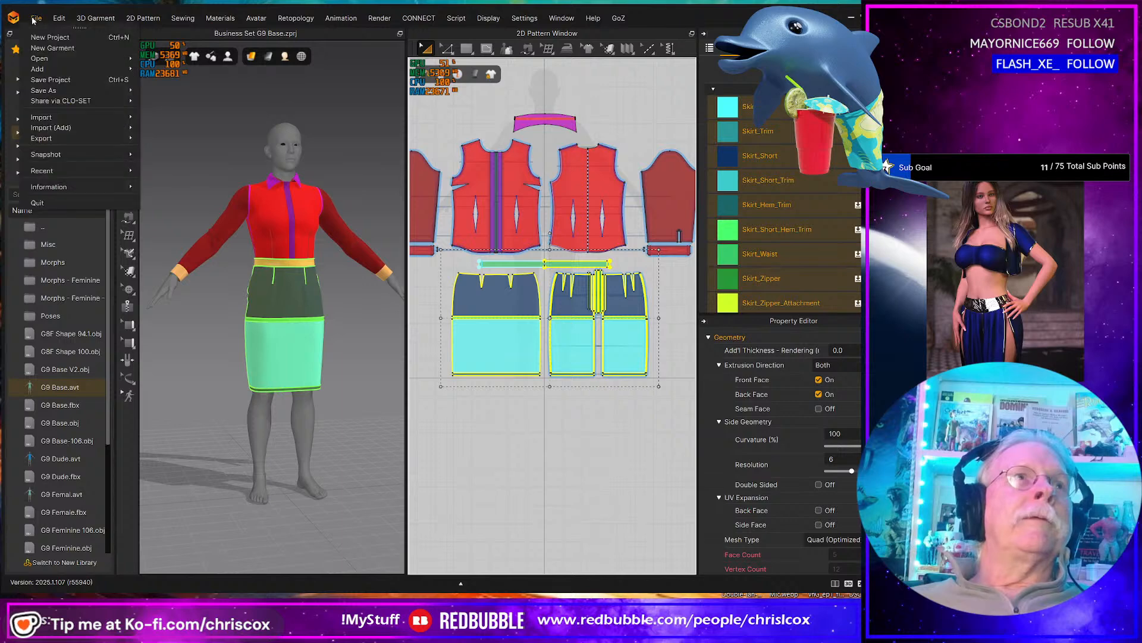
pyautogui.moveTo(48, 138)
pyautogui.click(178, 150)
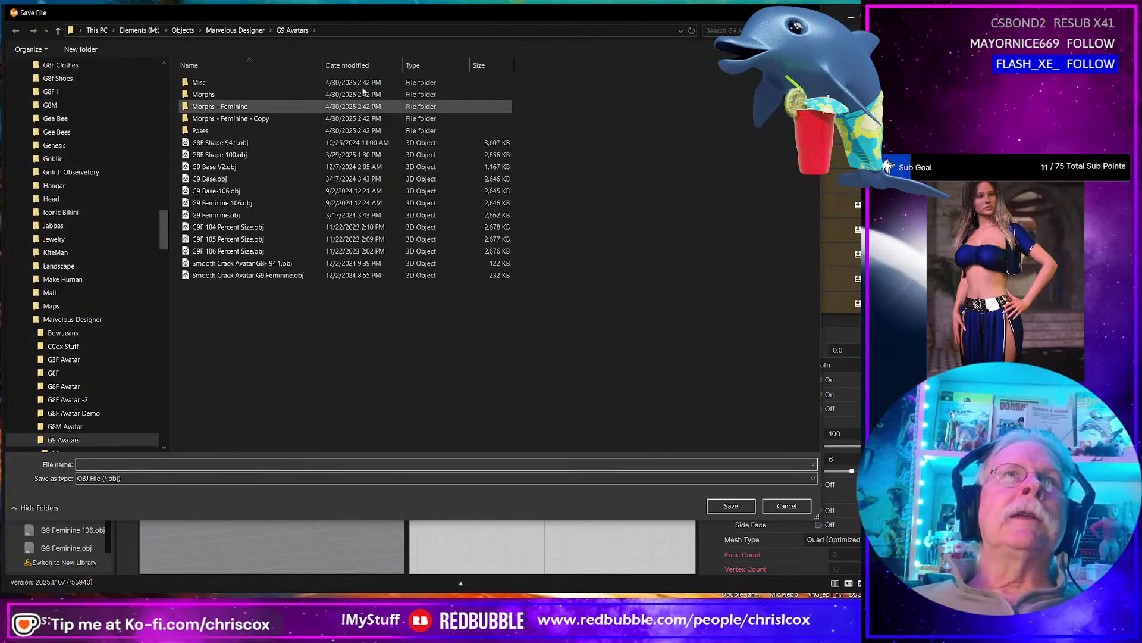
# - Set the export location to the Wip folder of the Business Suit project under Projects
pyautogui.scroll(4, 144, 126)
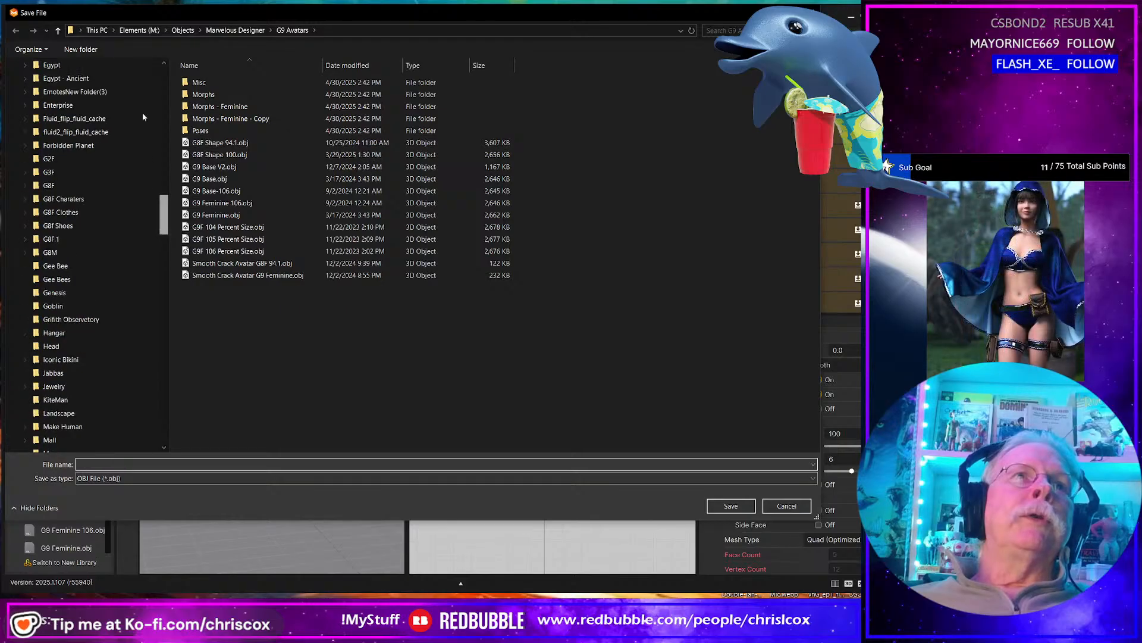
pyautogui.scroll(10, 144, 125)
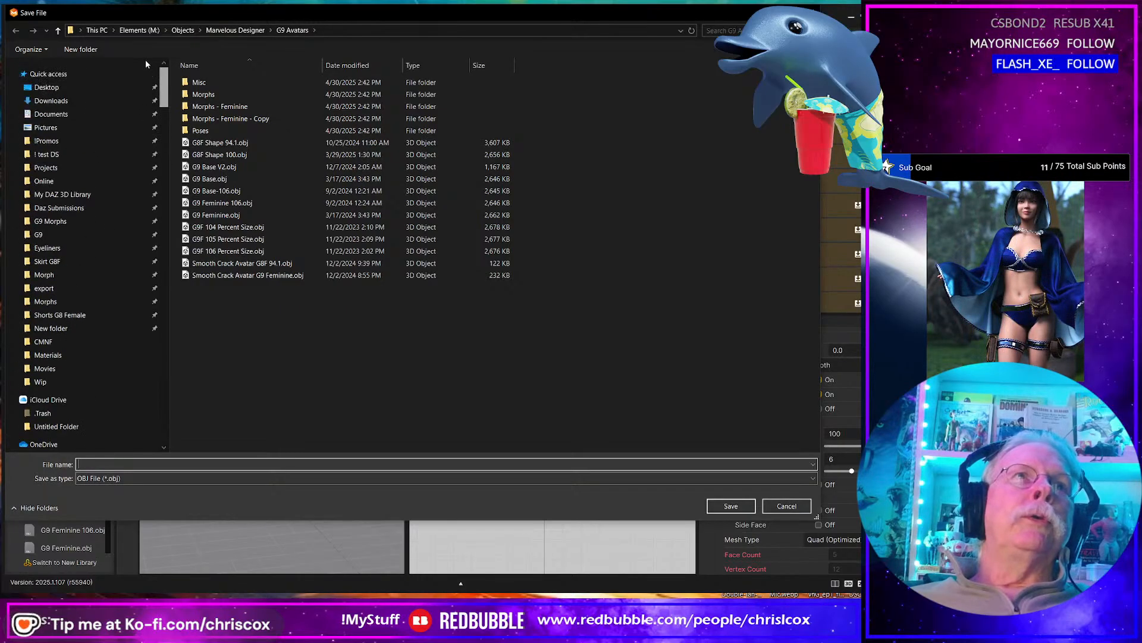
pyautogui.click(46, 168)
pyautogui.scroll(-5, 276, 188)
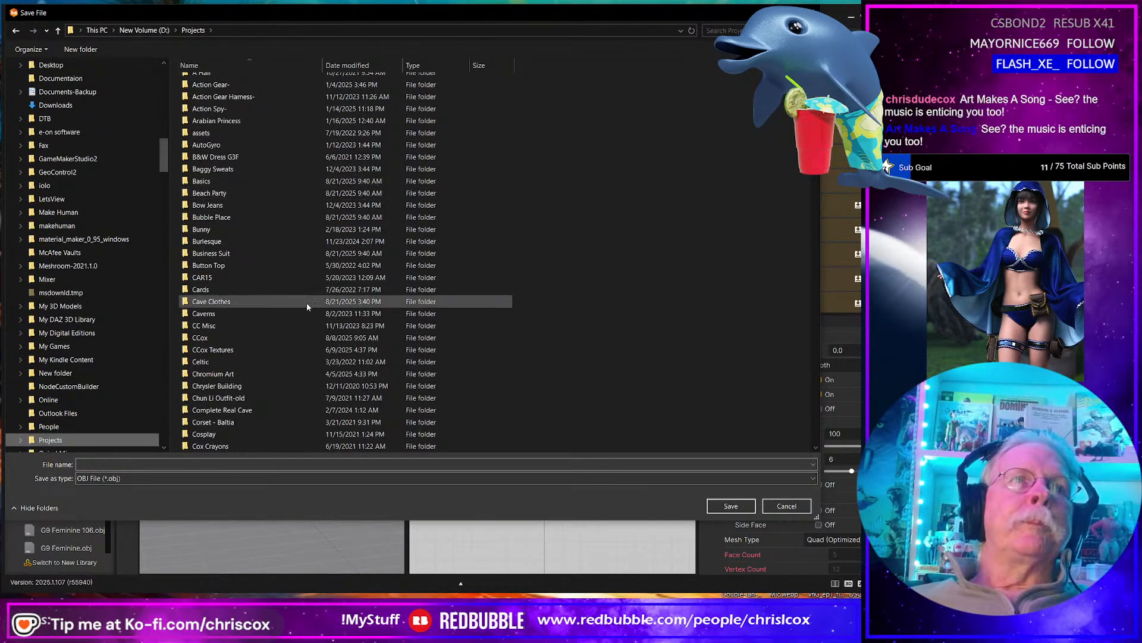
pyautogui.doubleClick(229, 253)
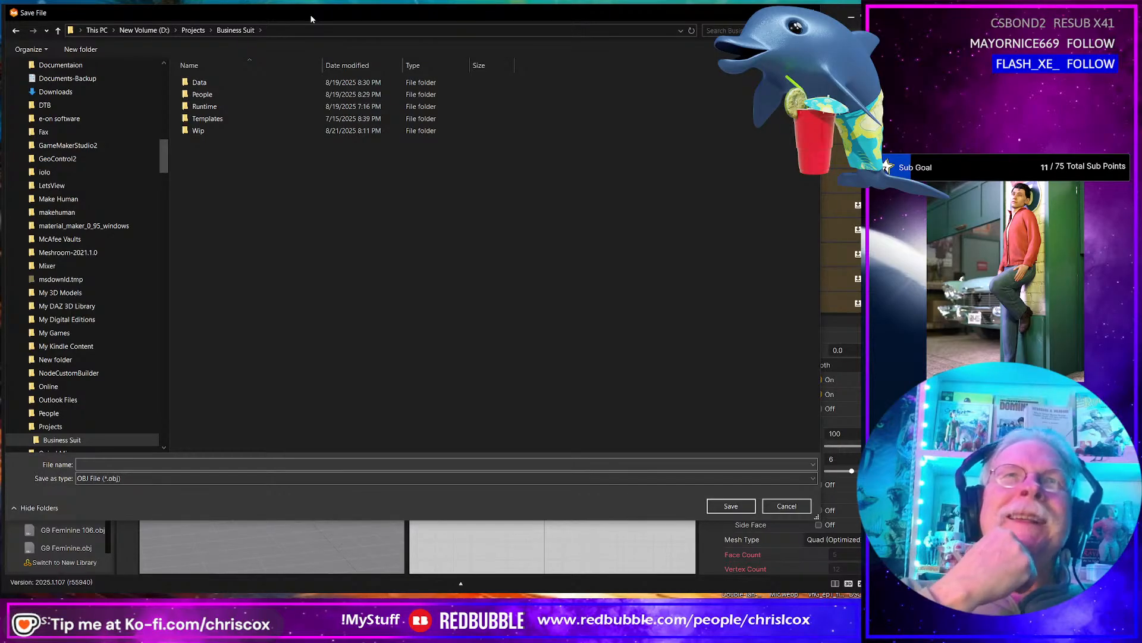
pyautogui.moveTo(310, 16)
pyautogui.mouseDown()
pyautogui.moveTo(323, 13)
pyautogui.moveTo(309, 14)
pyautogui.mouseUp()
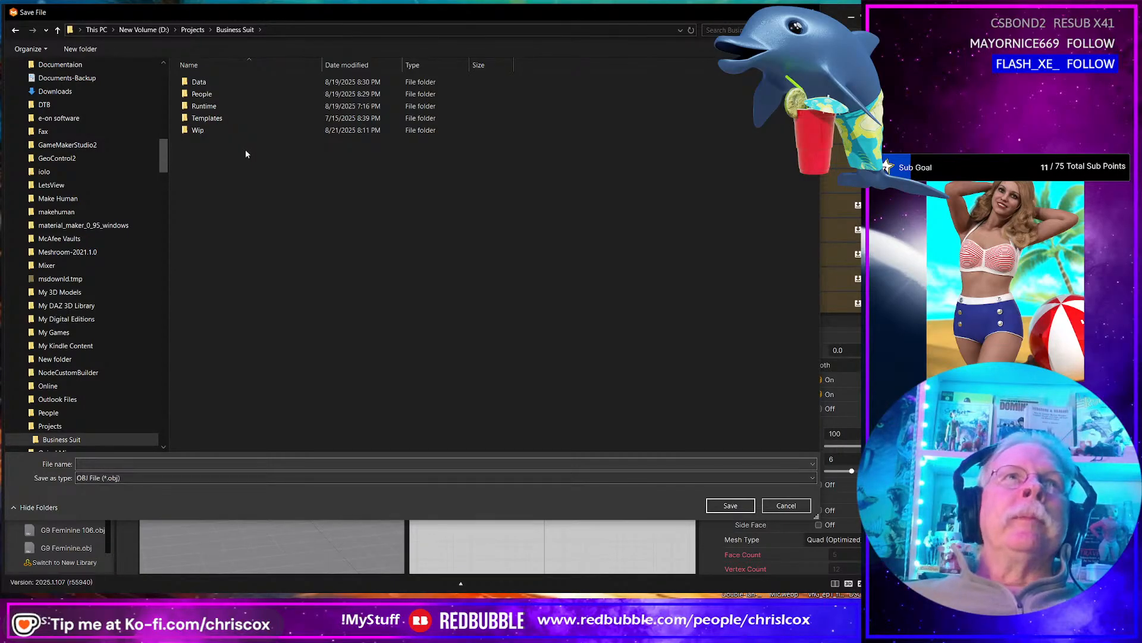
pyautogui.doubleClick(205, 131)
# - Name the file Deadlin Skirt G9 and export it as a single, welded, thin object with unified UV coordinates
pyautogui.click(134, 464)
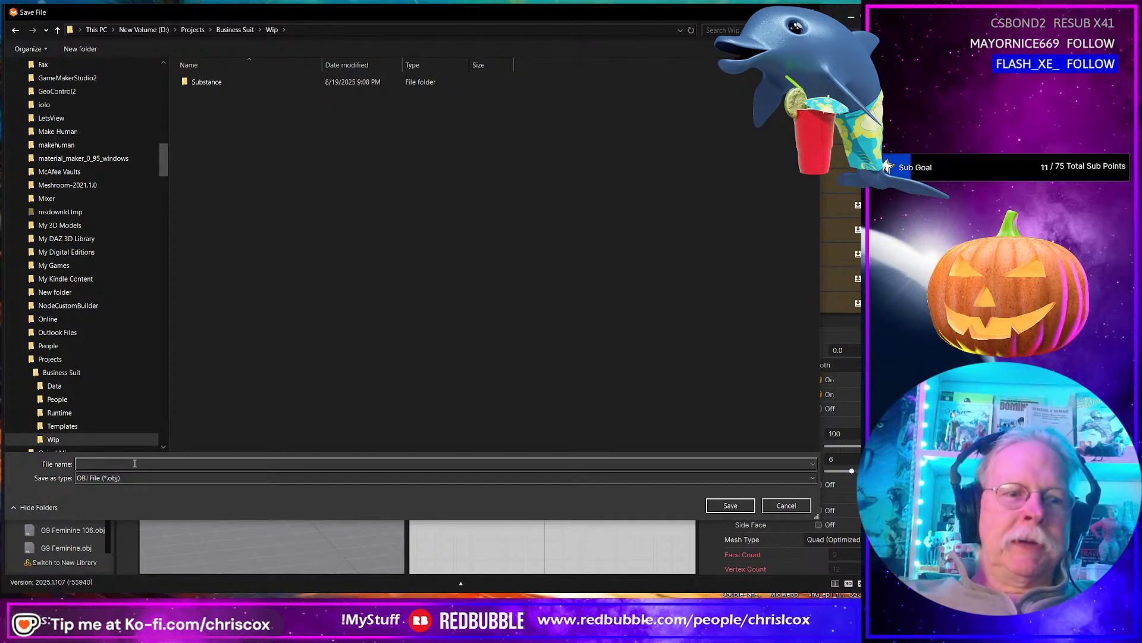
pyautogui.write('Deadlin Sk')
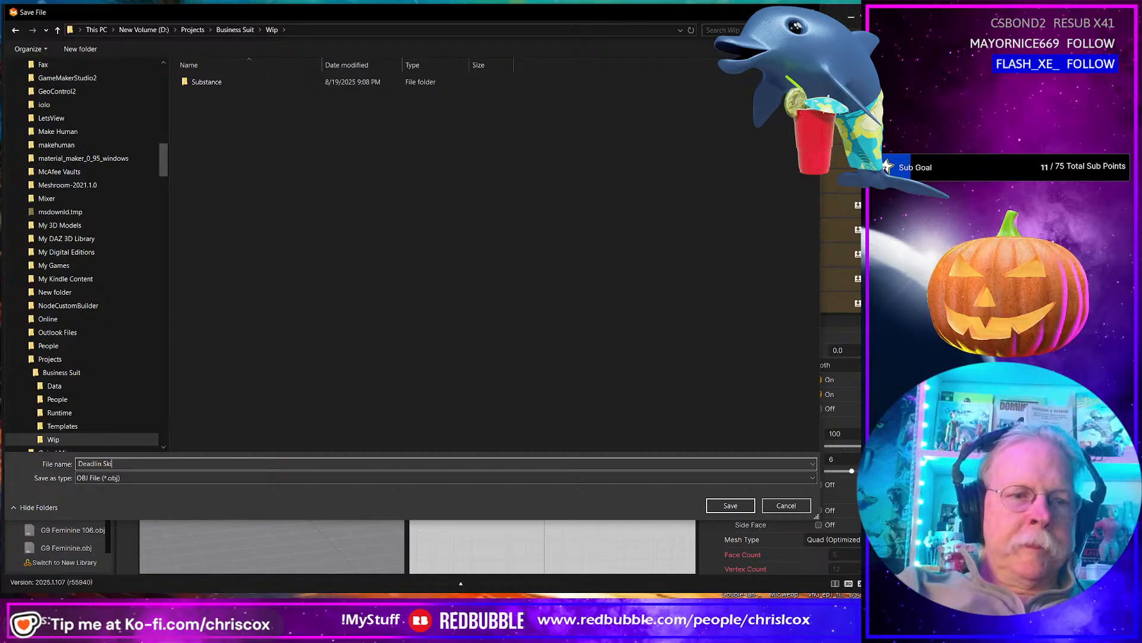
pyautogui.write('irt G9')
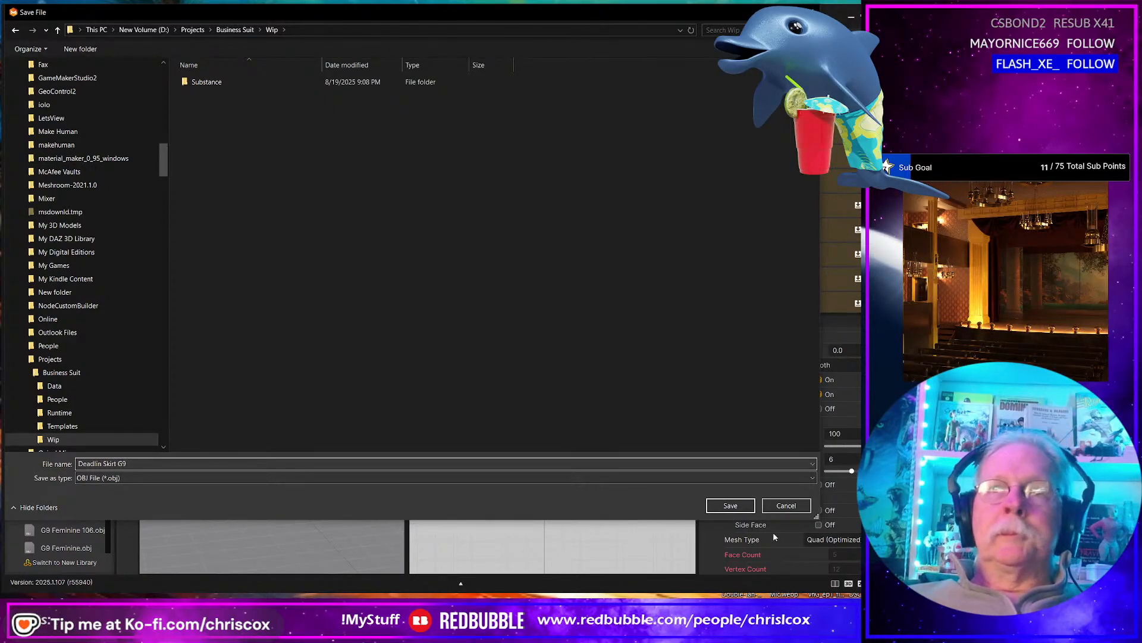
pyautogui.click(731, 505)
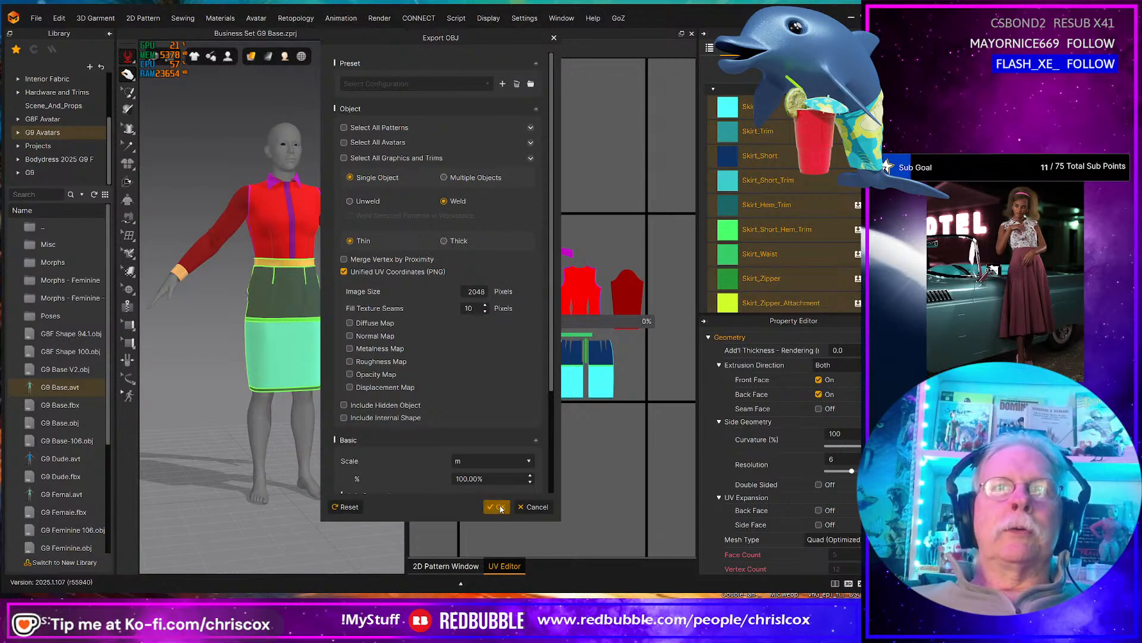
# - Select all the shirt patterns, including collar, sleeves and cuffs, and start an OBJ export of the selection
pyautogui.scroll(-2, 622, 403)
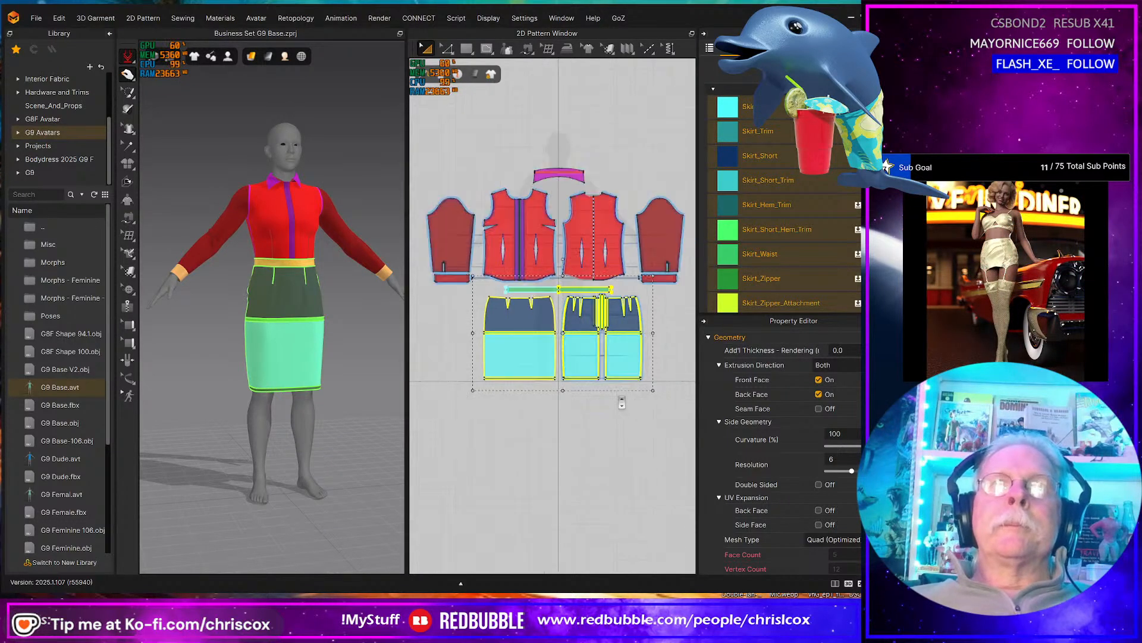
pyautogui.moveTo(430, 146); pyautogui.dragTo(686, 291)
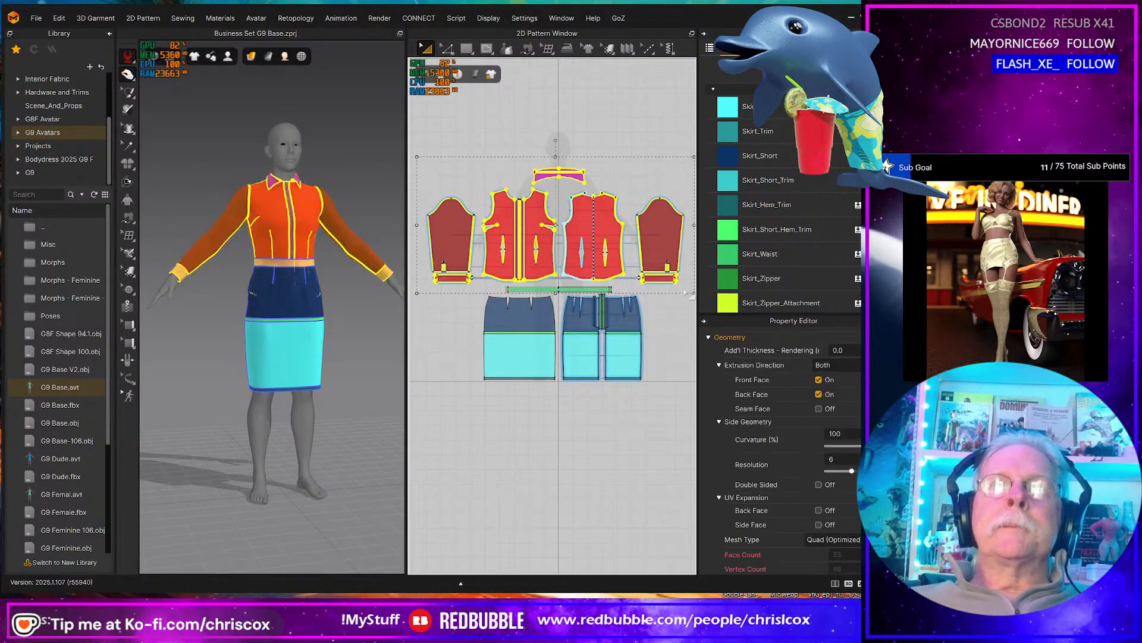
pyautogui.click(36, 17)
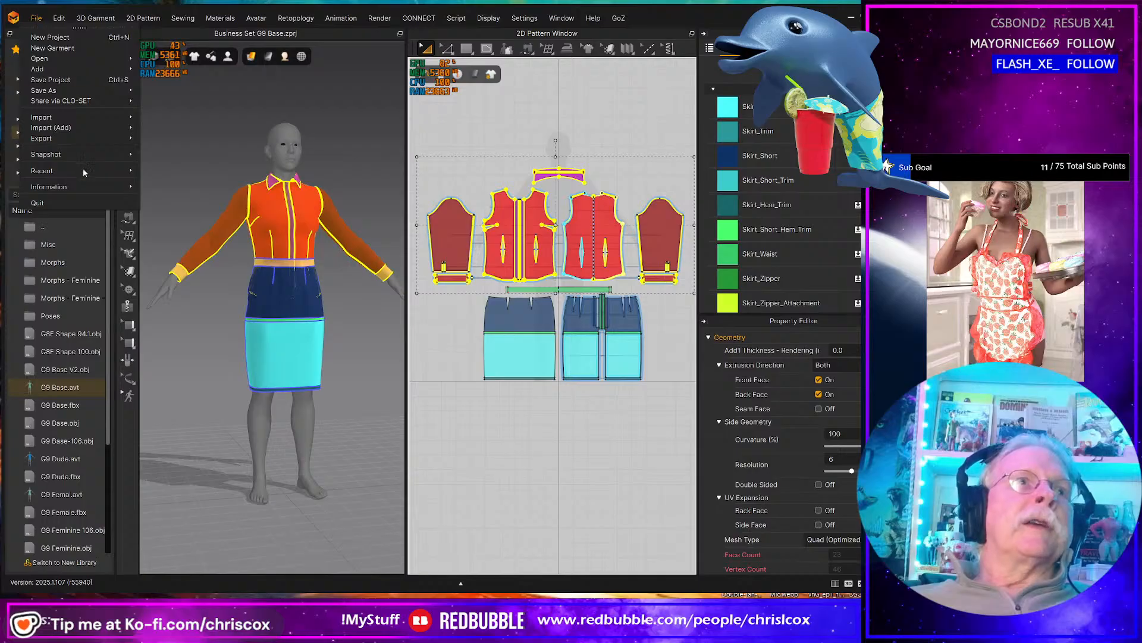
pyautogui.moveTo(55, 138)
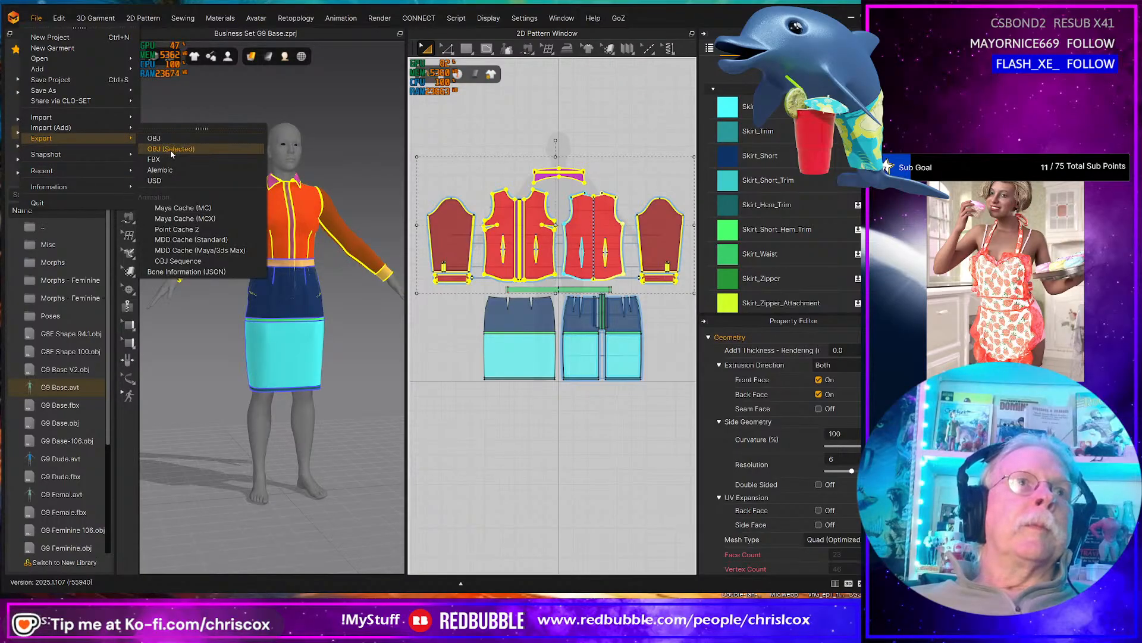
pyautogui.click(171, 149)
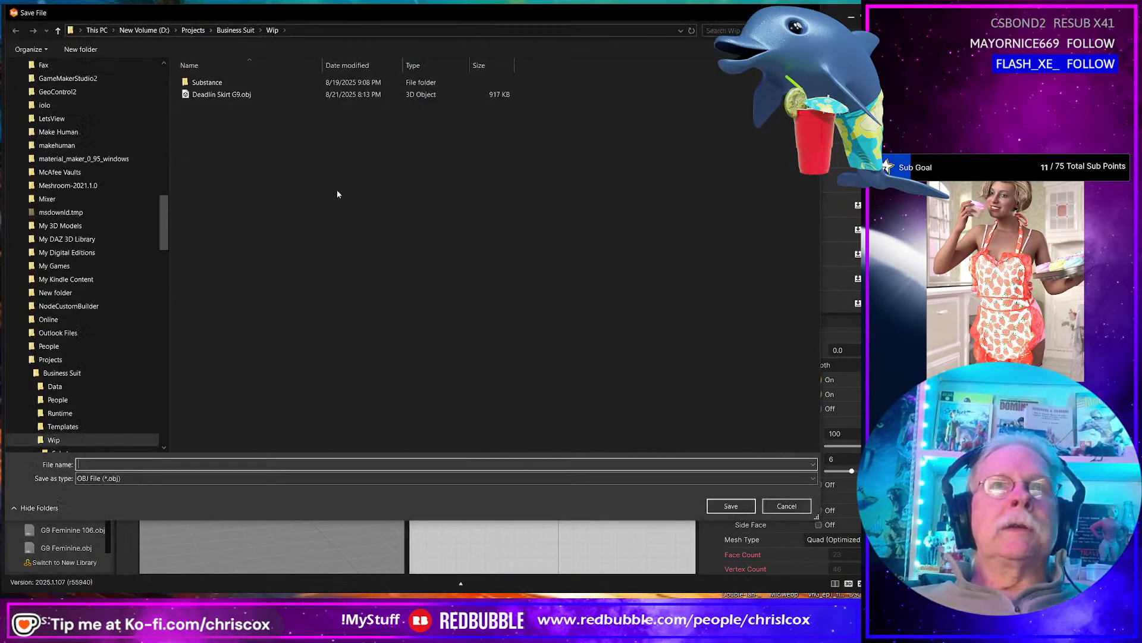
# - Name the file Deadlin Shirt G9 and export it as a single, welded, thin object with unified UV coordinates
pyautogui.click(229, 95)
pyautogui.click(115, 463)
pyautogui.click(110, 463)
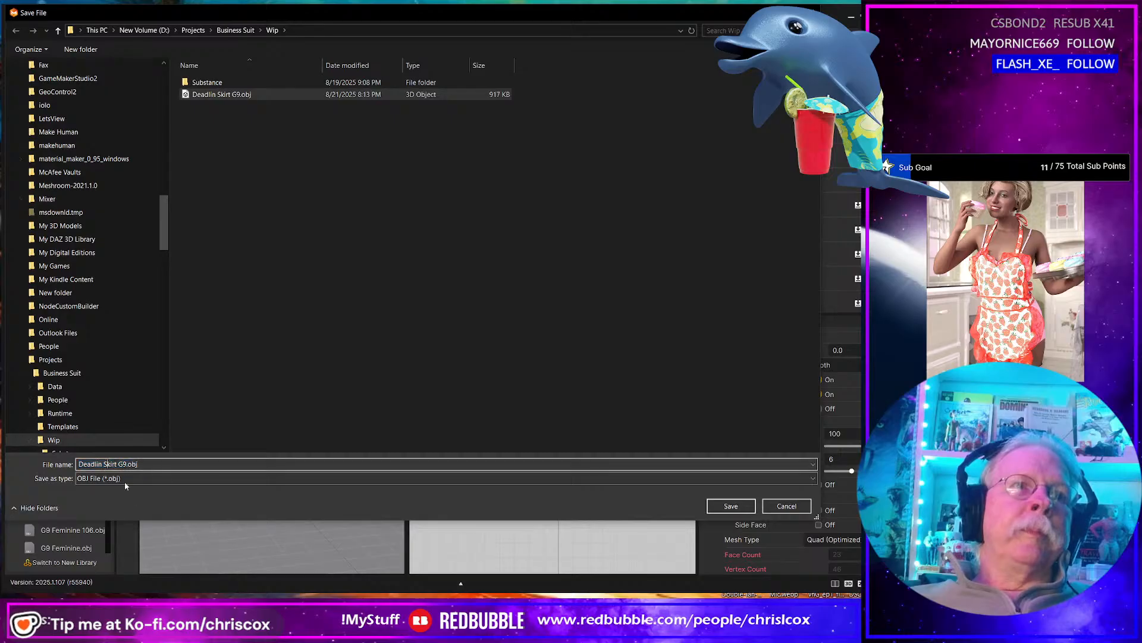
pyautogui.write('h')
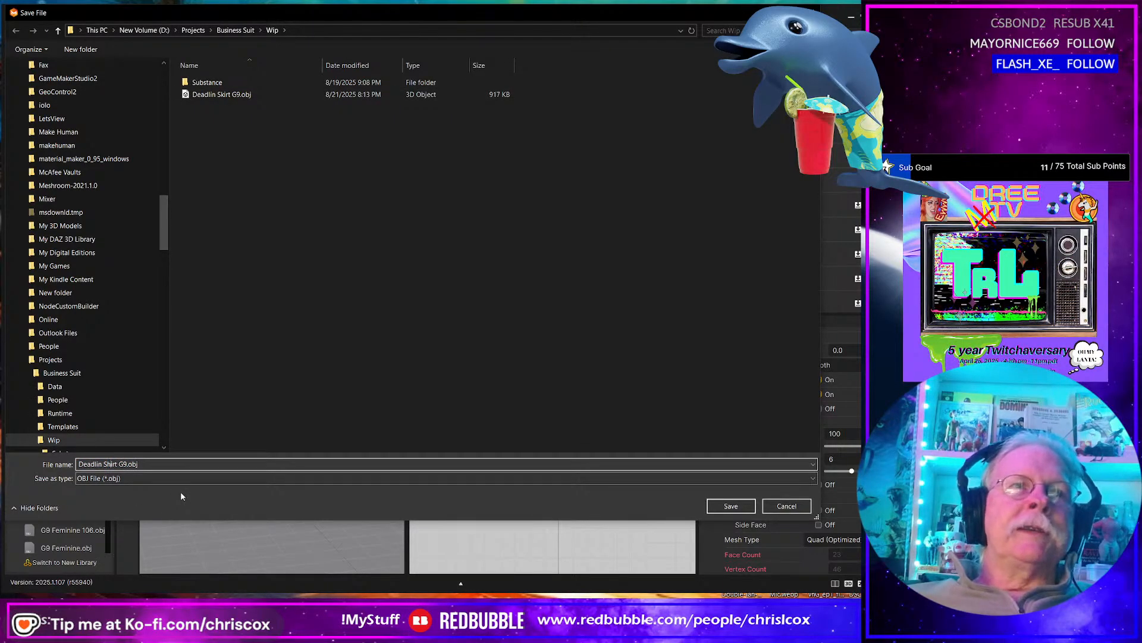
pyautogui.click(731, 506)
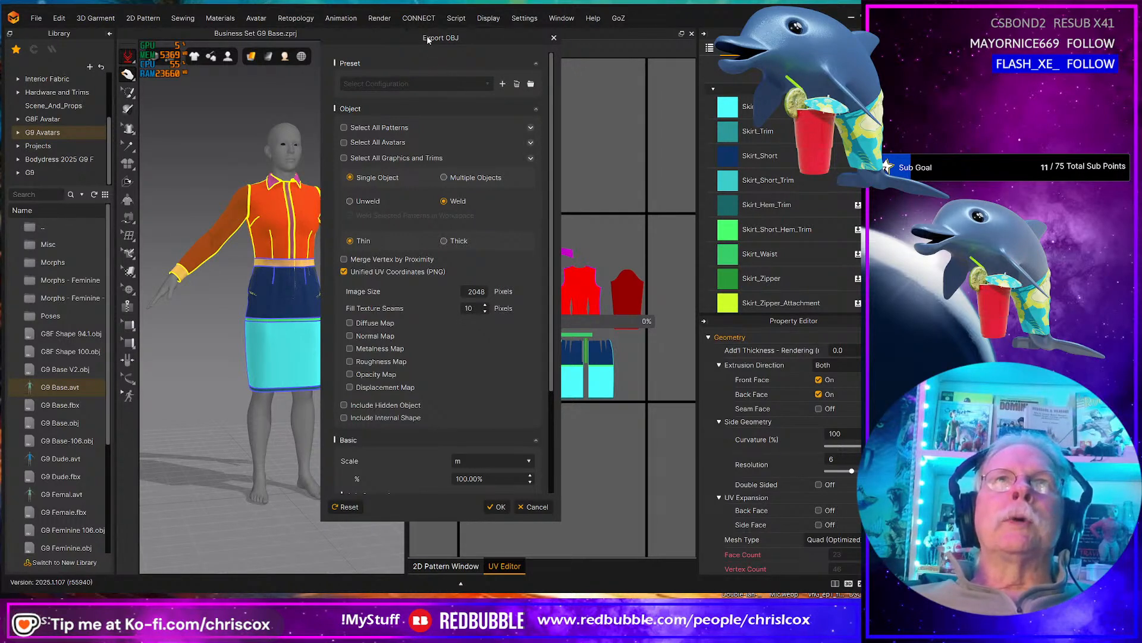
pyautogui.click(499, 508)
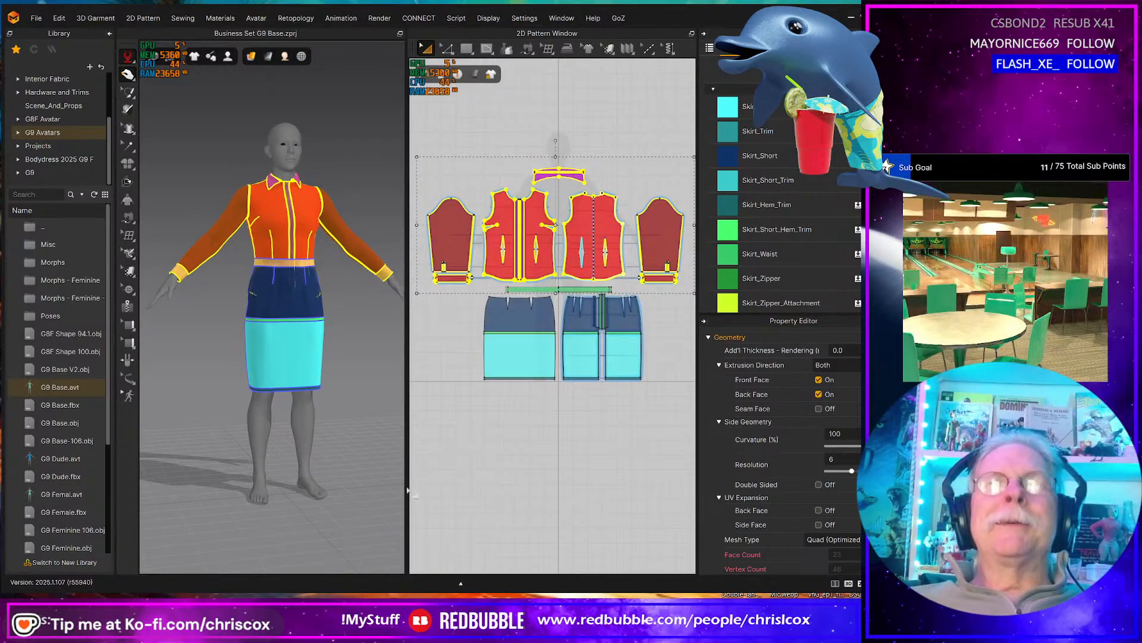
# - Save the current project and open the recent project Business Set G8F 94.1.zprj
pyautogui.click(35, 19)
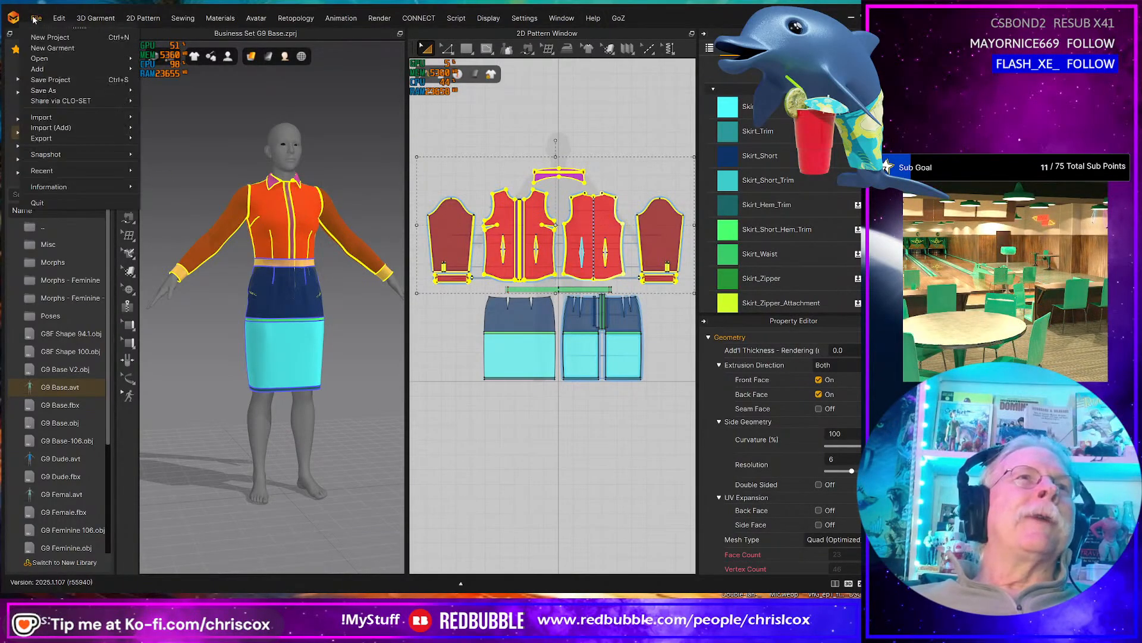
pyautogui.click(48, 78)
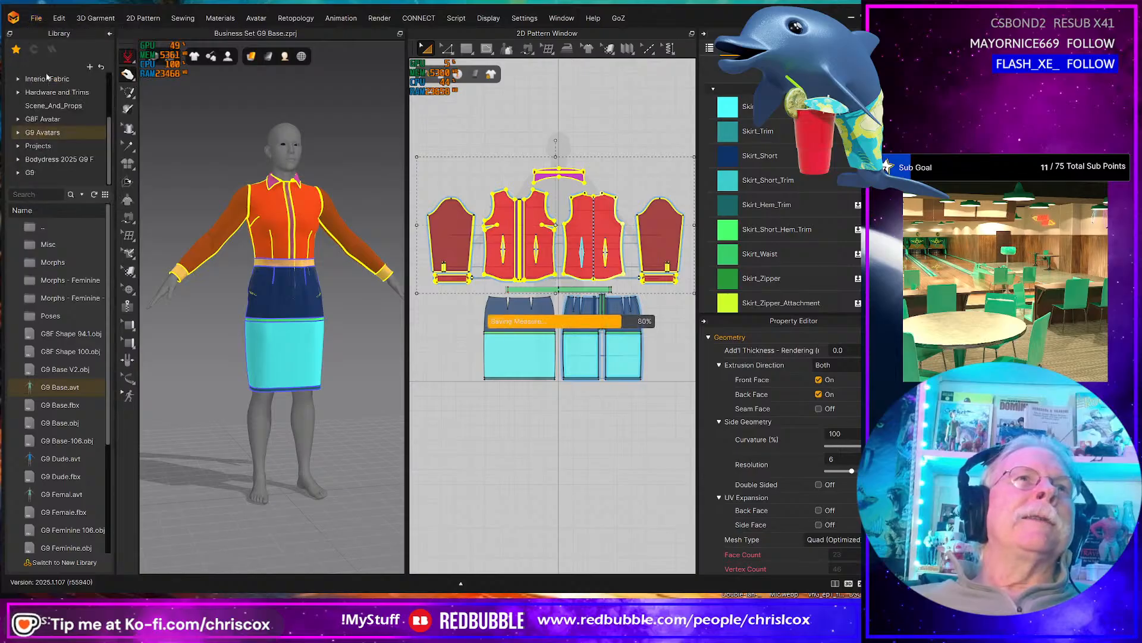
pyautogui.click(36, 19)
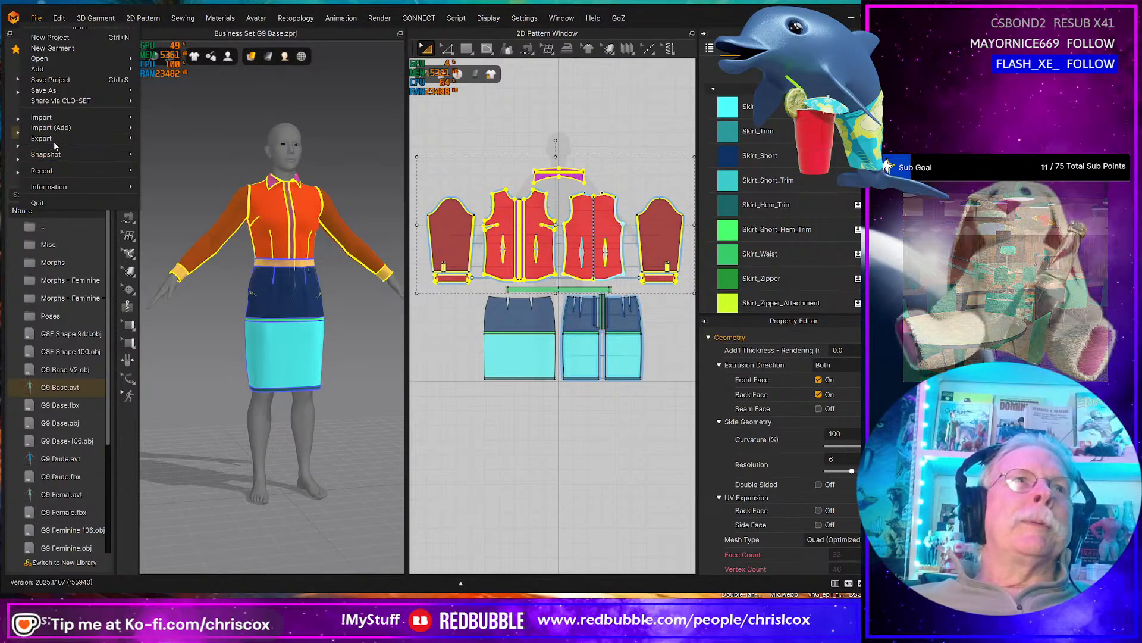
pyautogui.moveTo(55, 170)
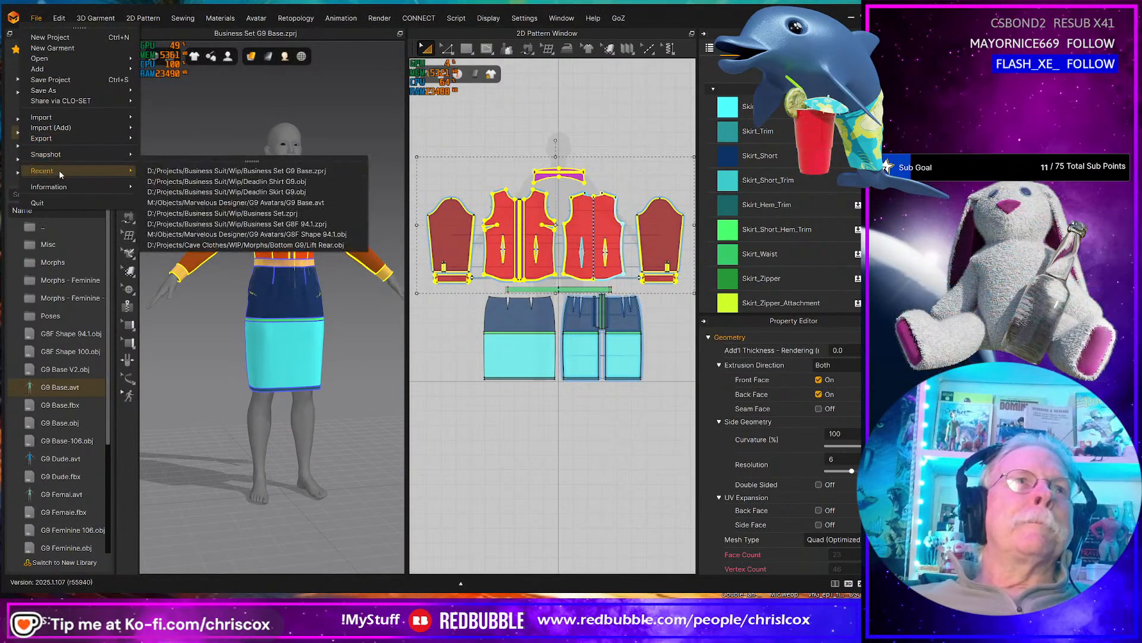
pyautogui.click(297, 225)
pyautogui.click(420, 375)
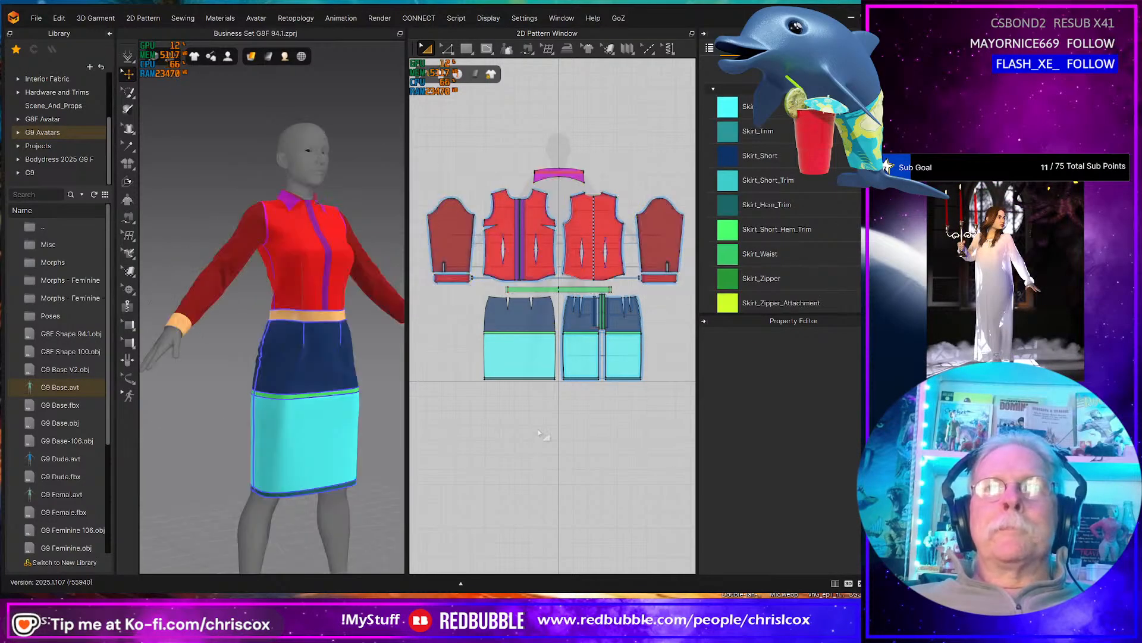
# - Select all the skirt patterns, including waistband and zipper pieces, and start an OBJ export of the selection
pyautogui.moveTo(663, 429); pyautogui.dragTo(450, 286)
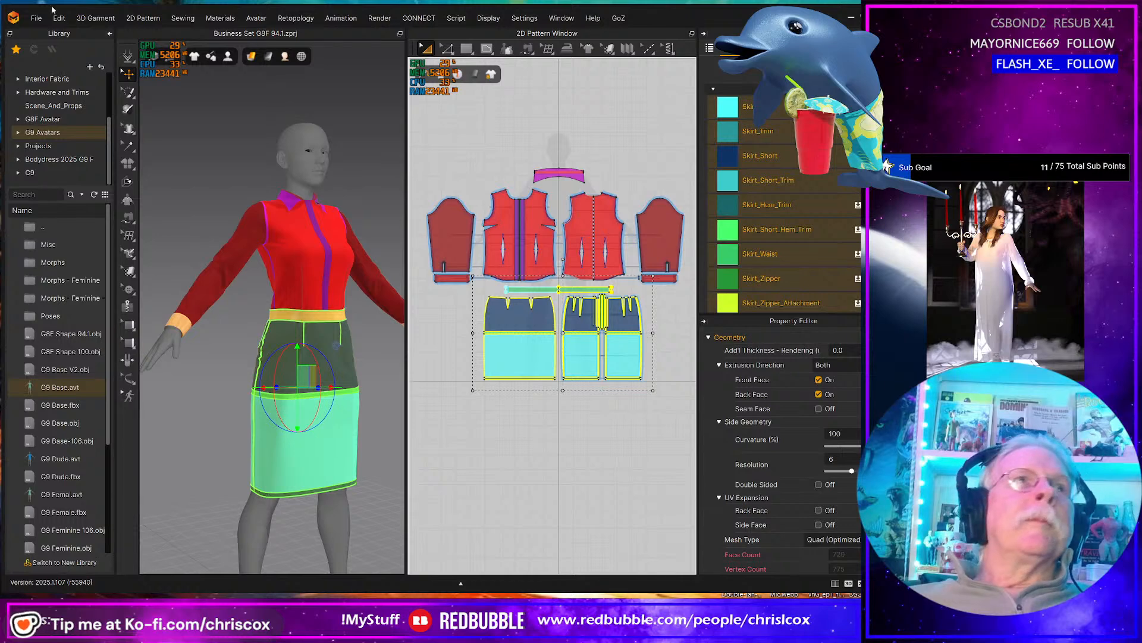
pyautogui.click(36, 18)
pyautogui.moveTo(60, 137)
pyautogui.click(181, 151)
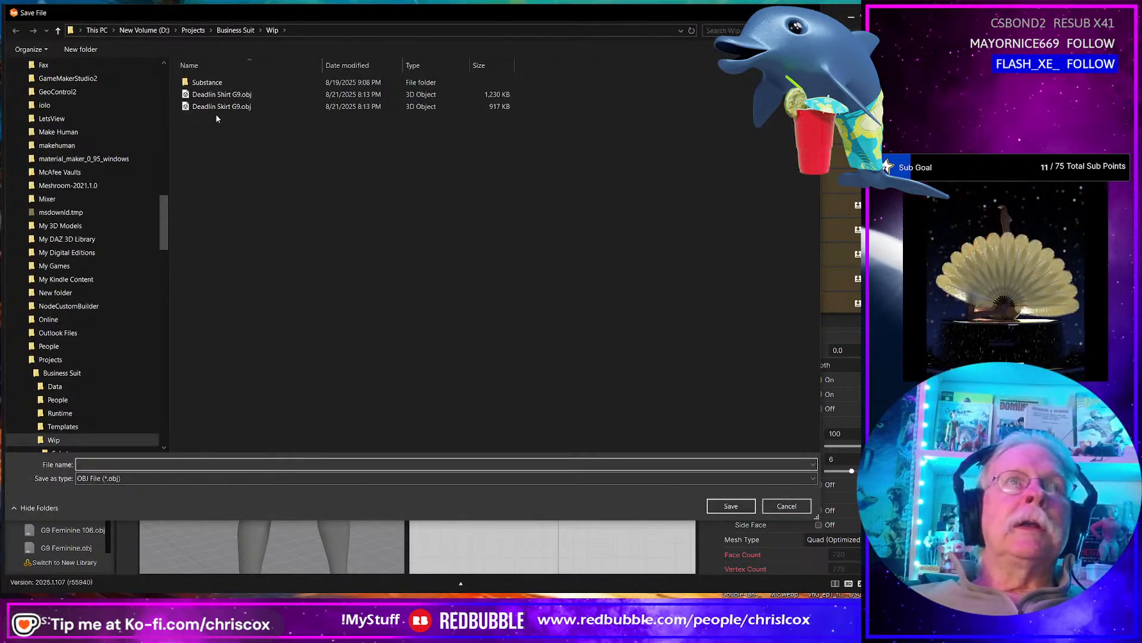
# - Name the file Deadline Skirt G8 Female and export it as a single, welded, thin object with unified UV coordinates
pyautogui.click(214, 108)
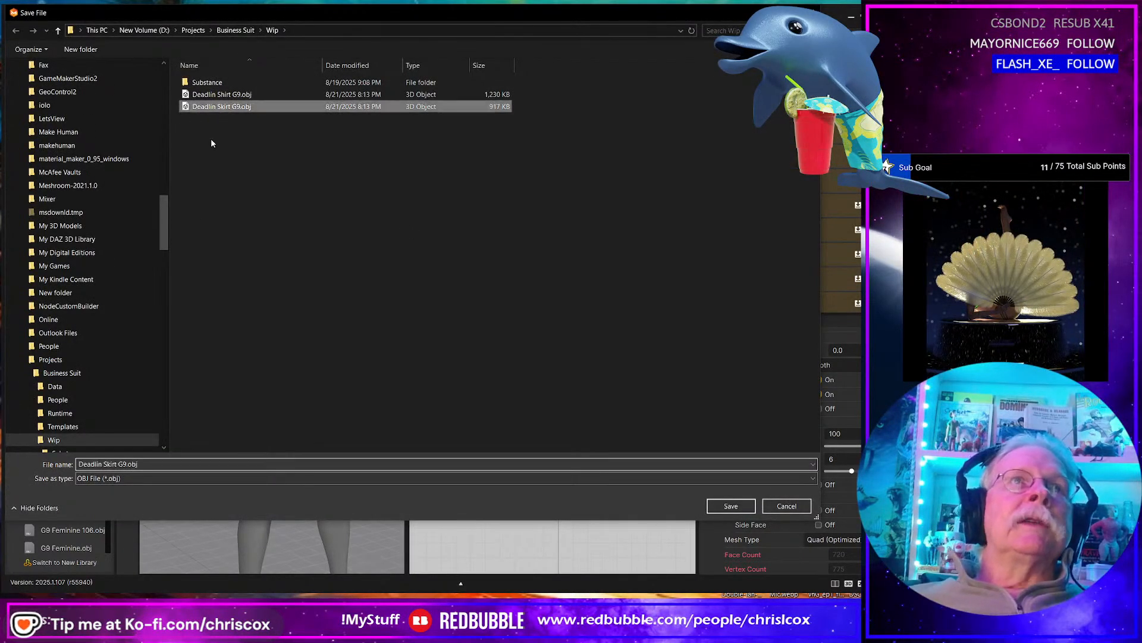
pyautogui.click(123, 465)
pyautogui.click(124, 466)
pyautogui.hotkey('shift', 'Right')
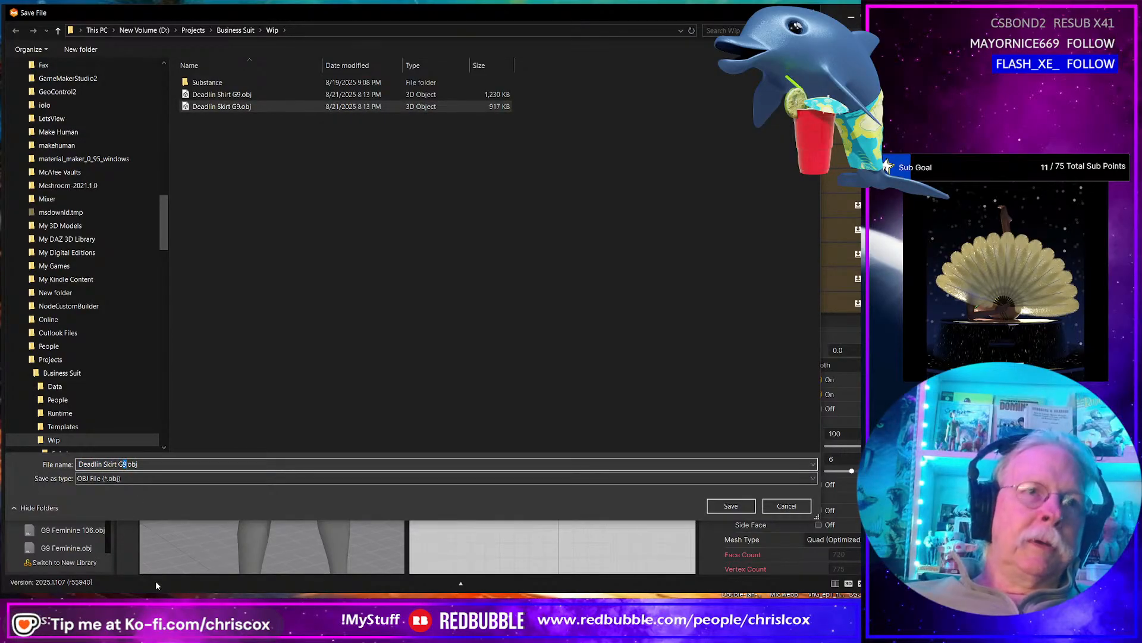
pyautogui.write('8 Female')
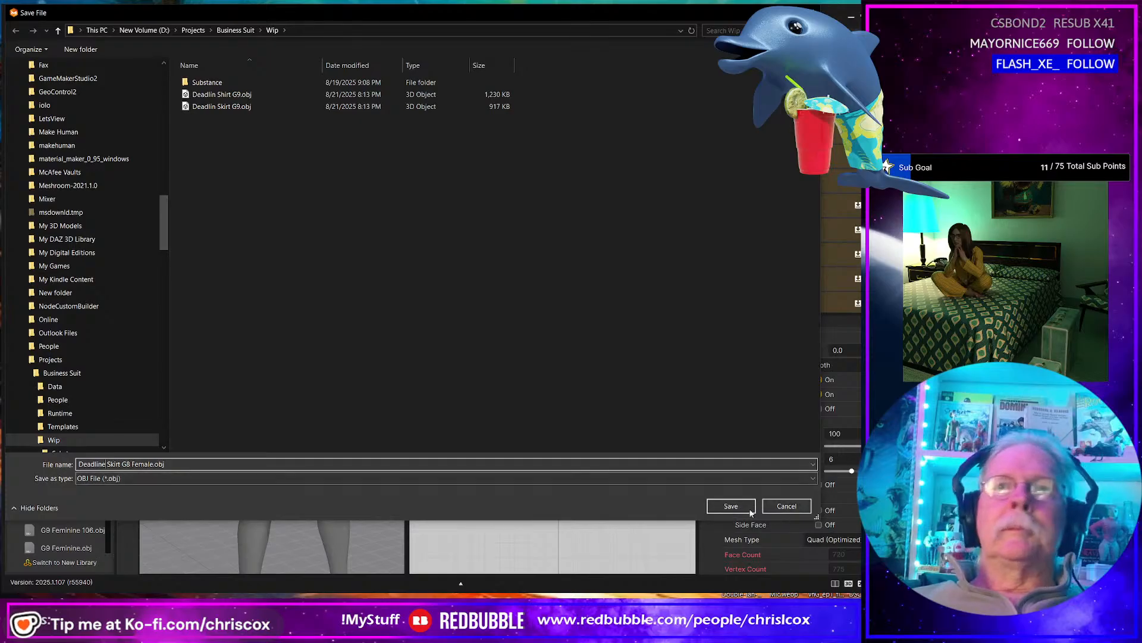
pyautogui.click(731, 506)
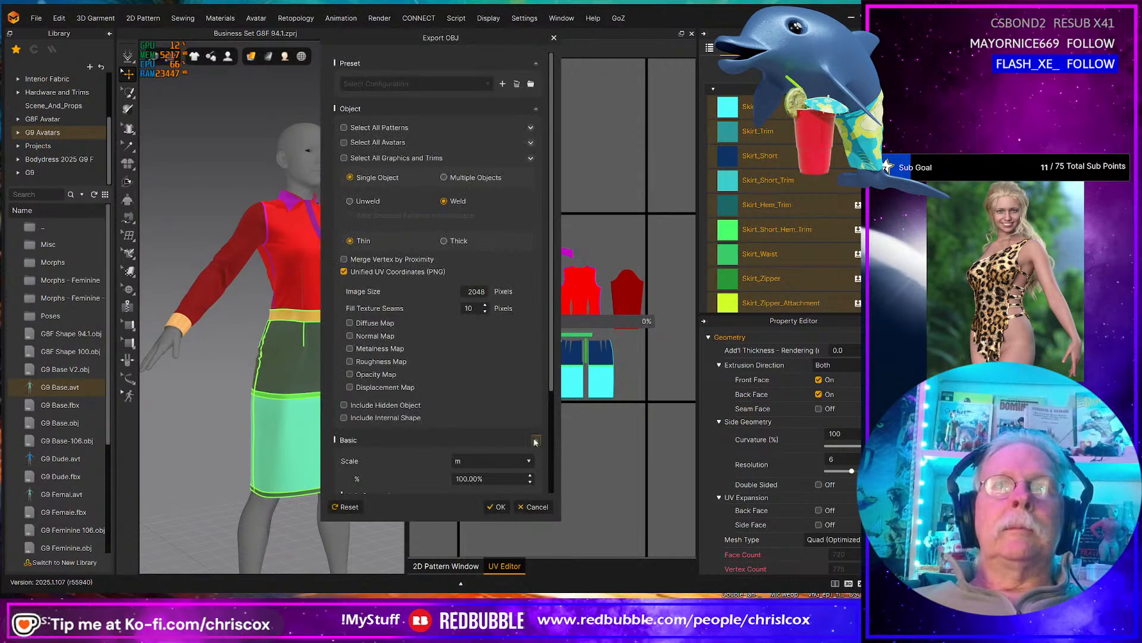
pyautogui.click(503, 509)
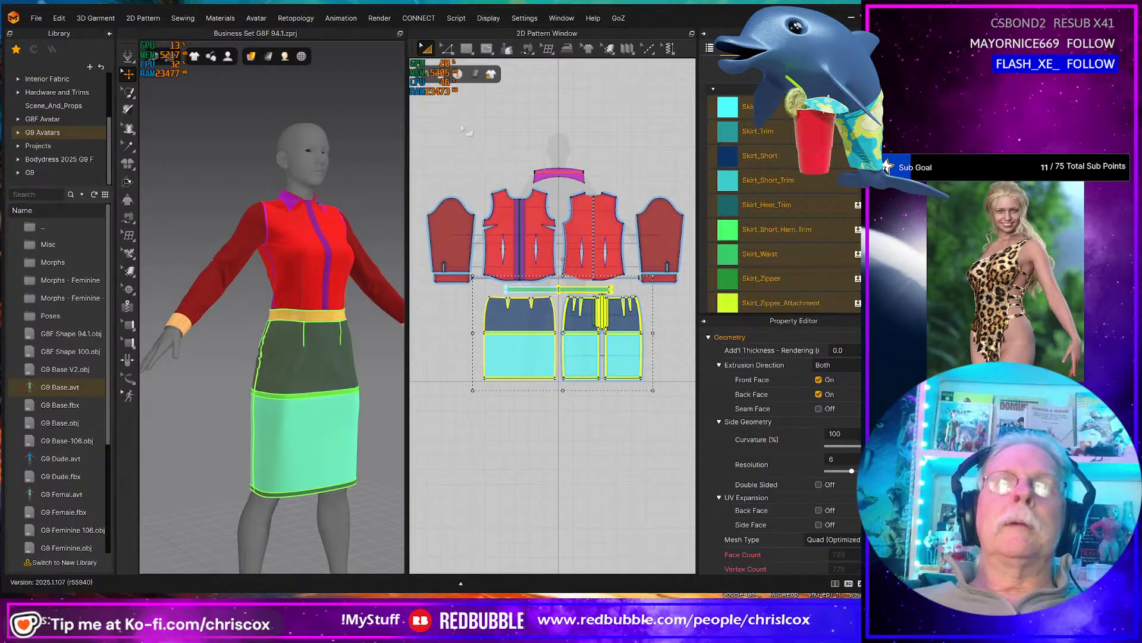
# - Select all the shirt patterns, including collar, sleeves and cuffs, and start an OBJ export of the selection
pyautogui.moveTo(690, 287); pyautogui.dragTo(414, 153)
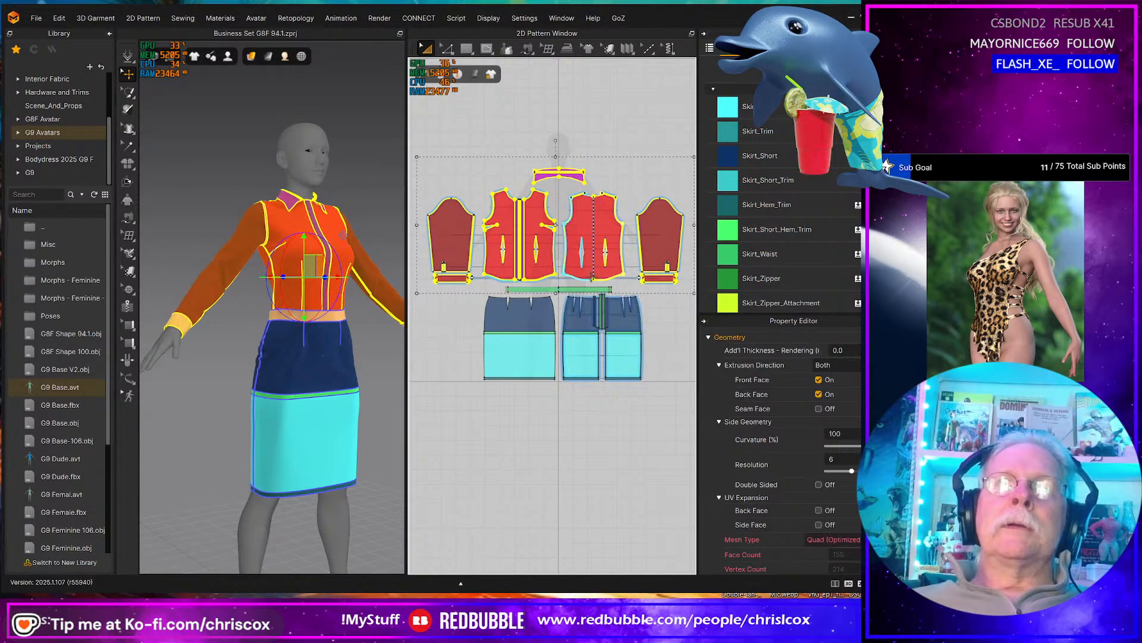
pyautogui.scroll(4, 638, 307)
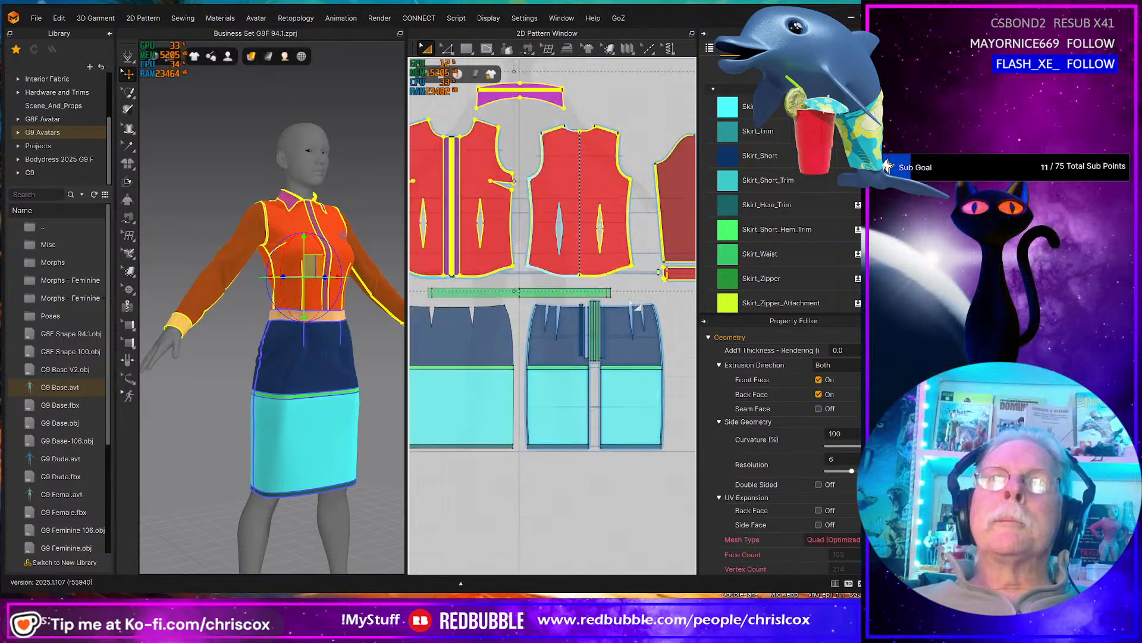
pyautogui.scroll(-4, 637, 306)
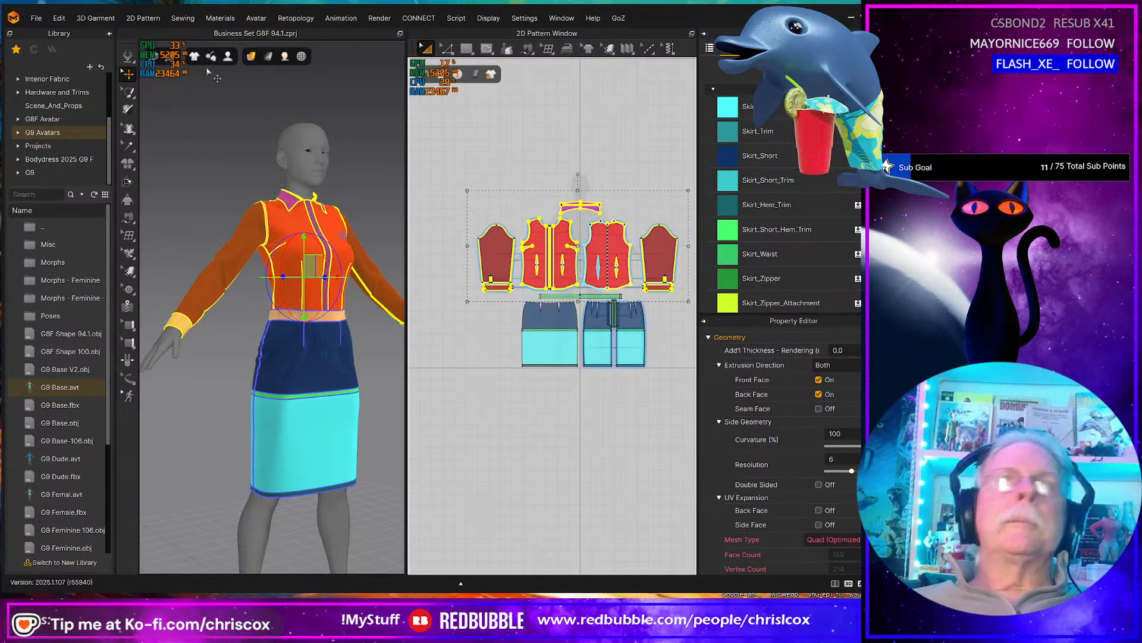
pyautogui.click(36, 18)
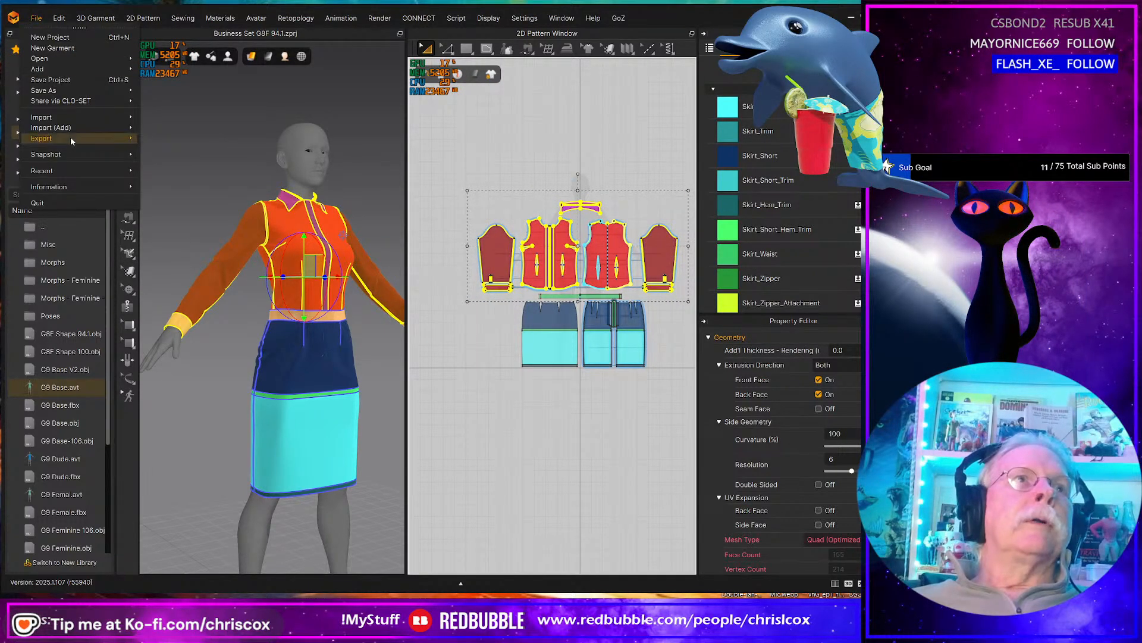
pyautogui.moveTo(70, 137)
pyautogui.click(169, 149)
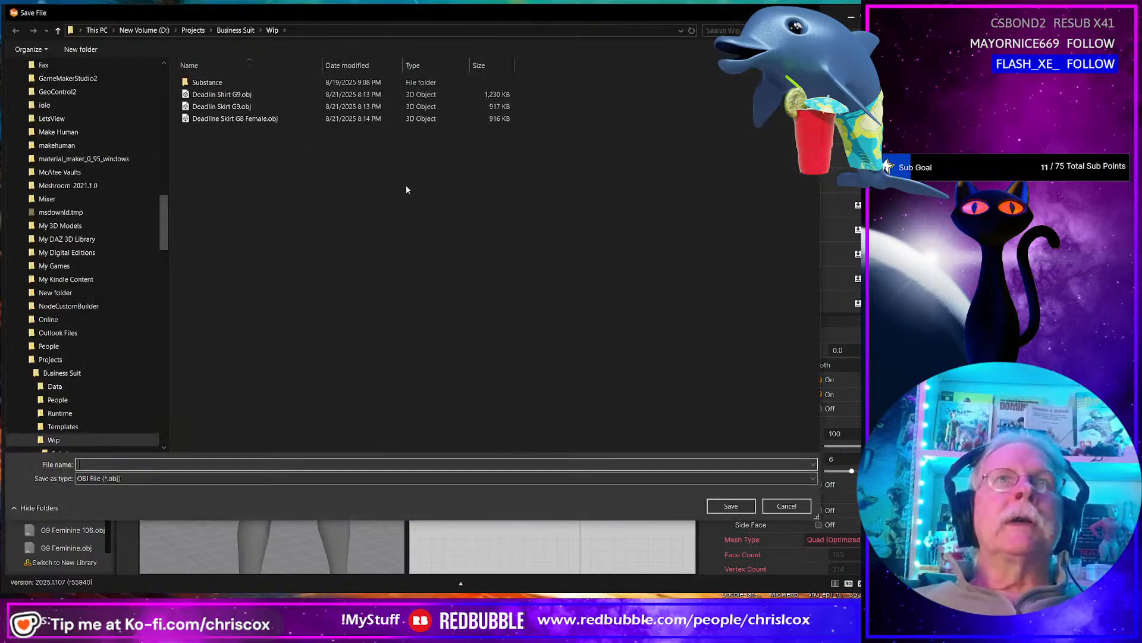
# - Correct the names of the two existing G9 export files to Deadline Shirt G9.obj and Deadline Skirt G9.obj
pyautogui.click(235, 95)
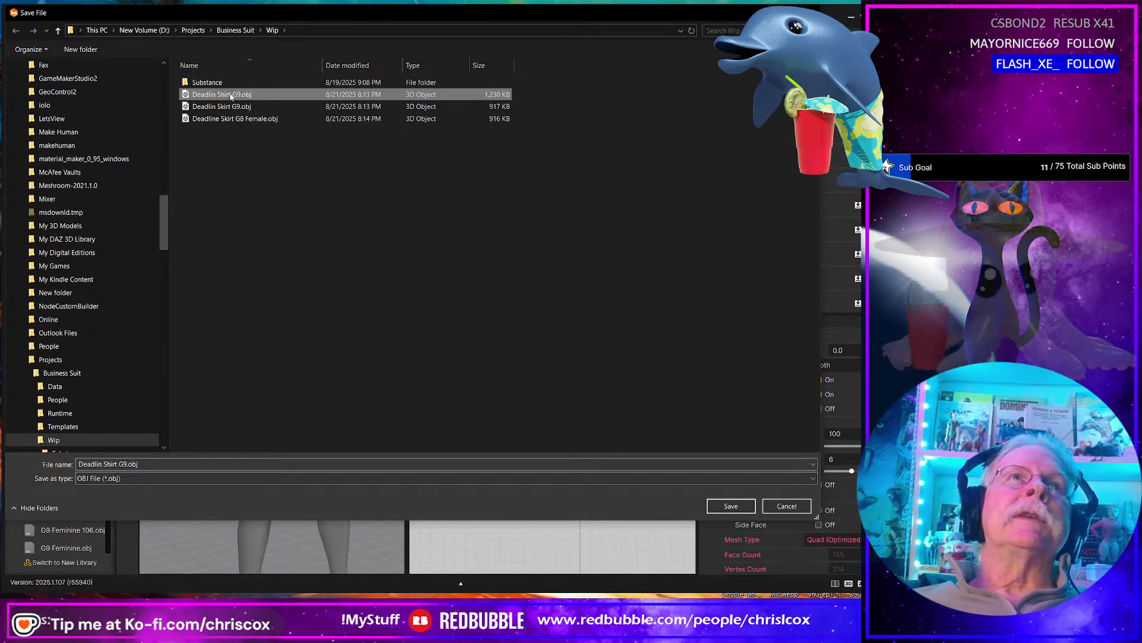
pyautogui.click(226, 95)
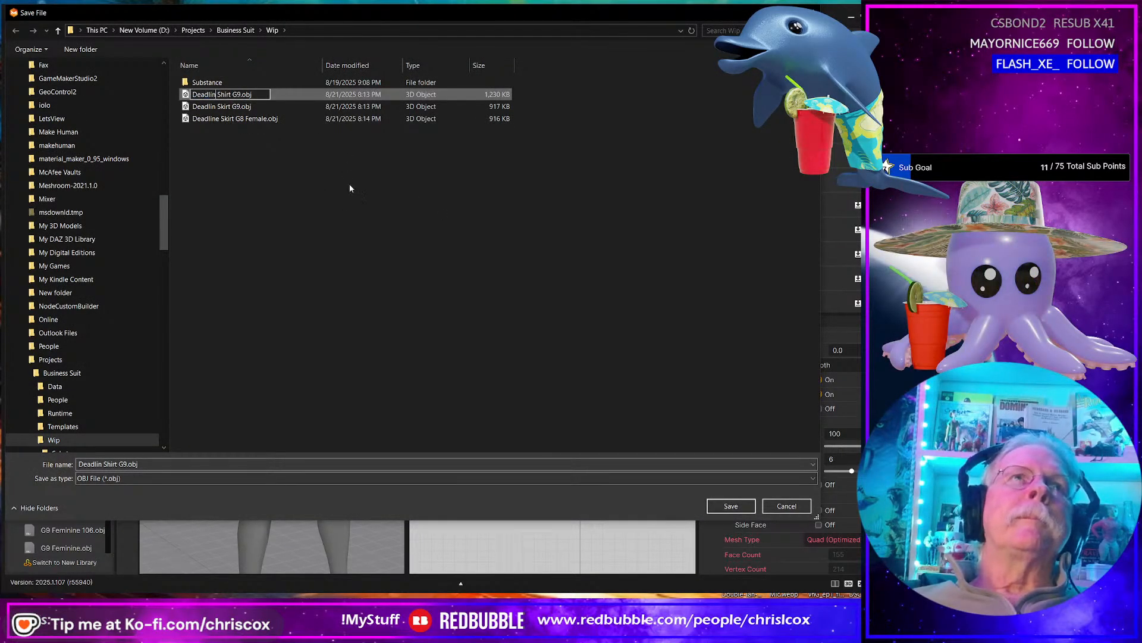
pyautogui.write('e')
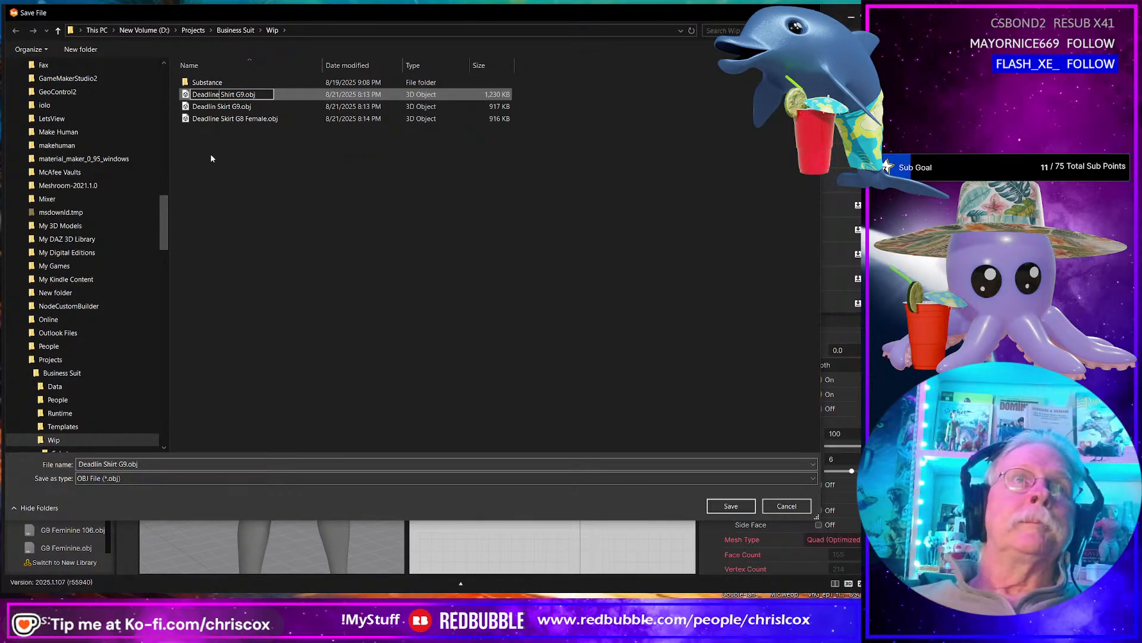
pyautogui.click(213, 107)
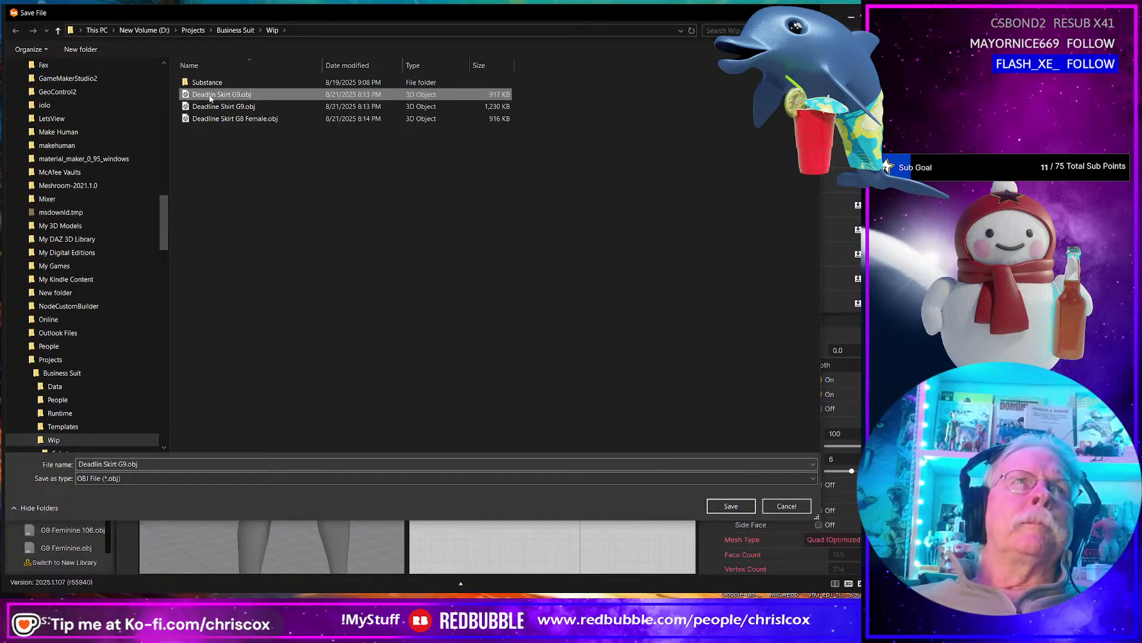
pyautogui.click(212, 96)
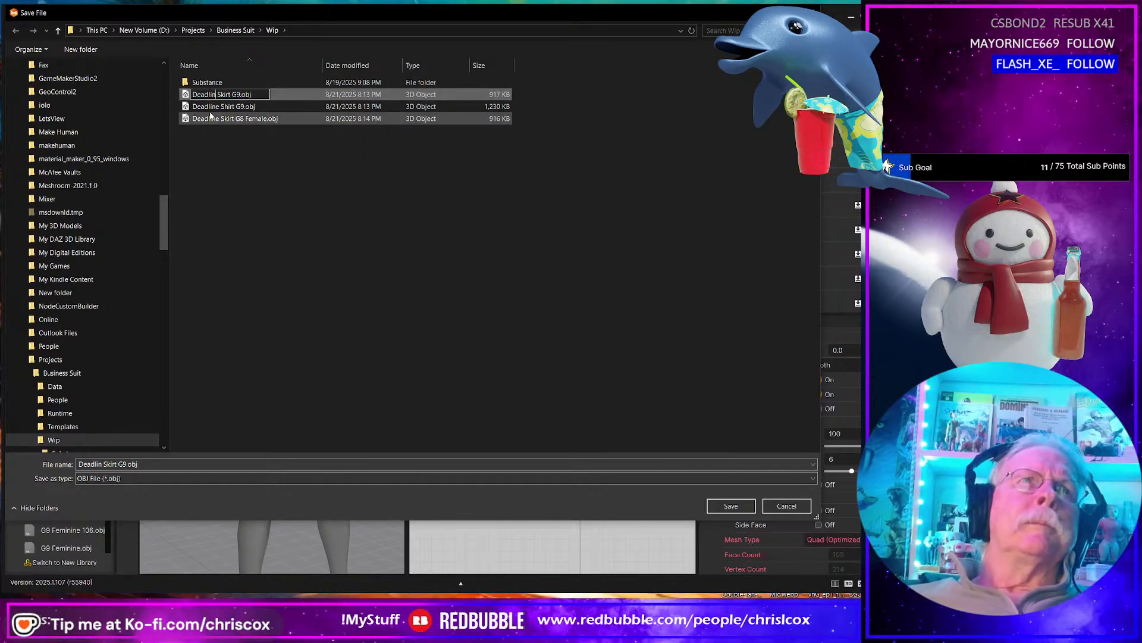
pyautogui.write('e')
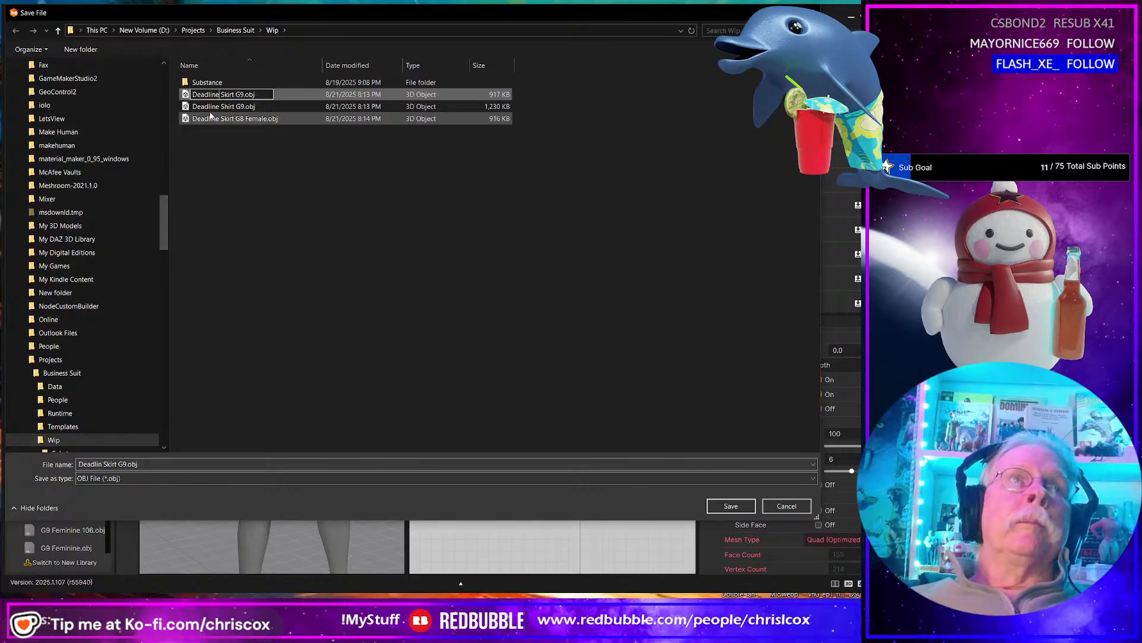
pyautogui.press('Return')
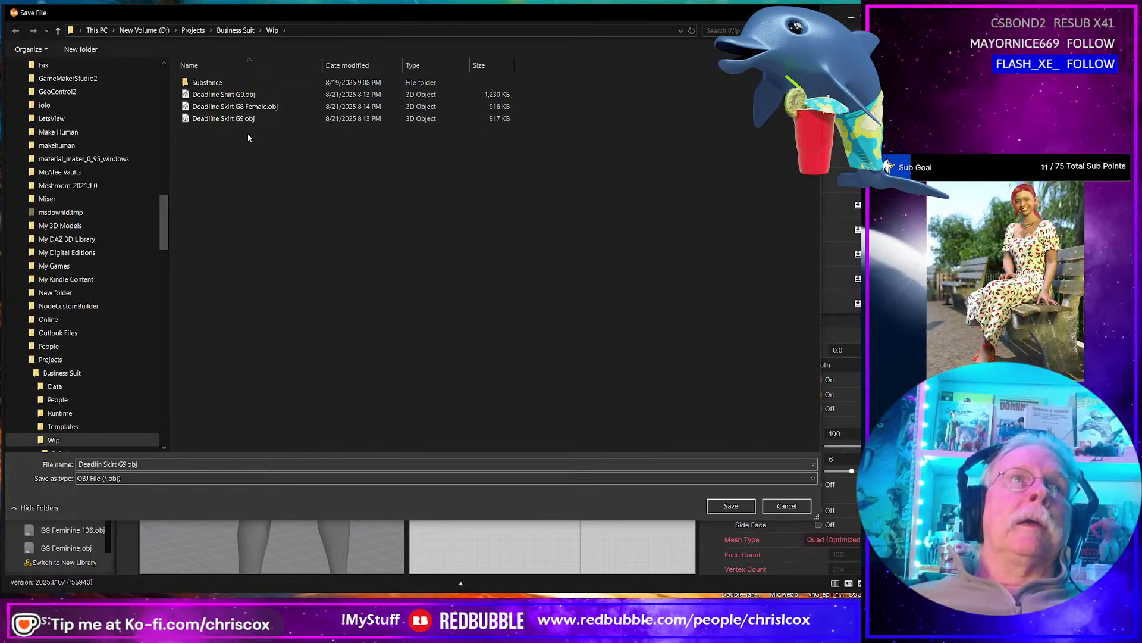
# - Name the shirt's OBJ file Deadline Shirt G8 Female and save it in the Wip folder
pyautogui.click(224, 94)
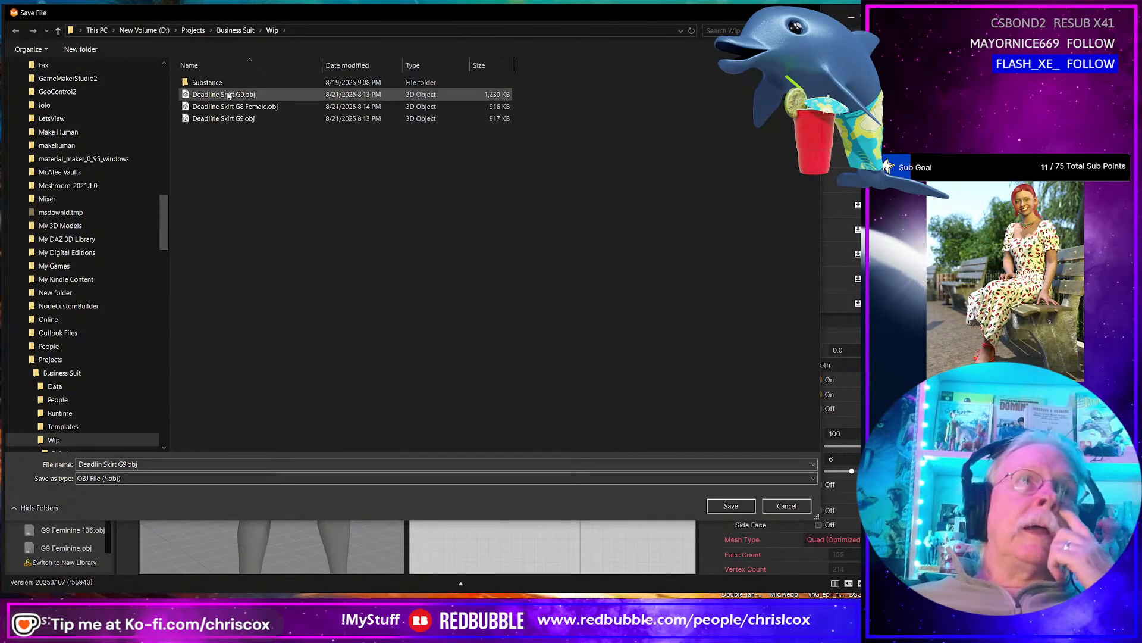
pyautogui.click(128, 464)
pyautogui.click(128, 464)
pyautogui.press('Delete')
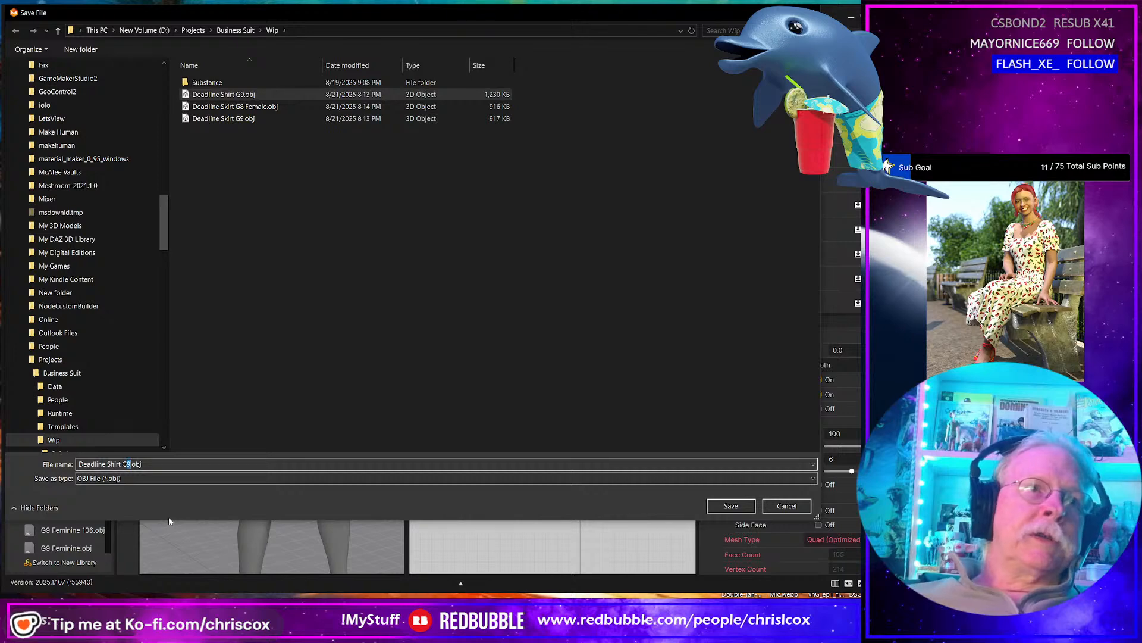
pyautogui.write('8 Fe')
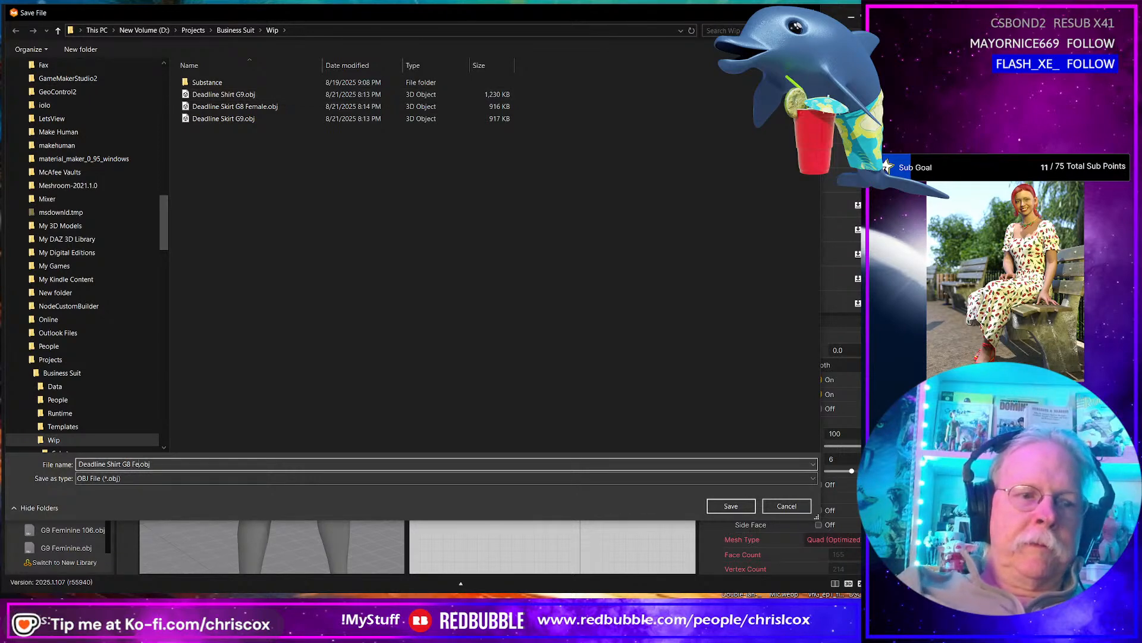
pyautogui.write('male')
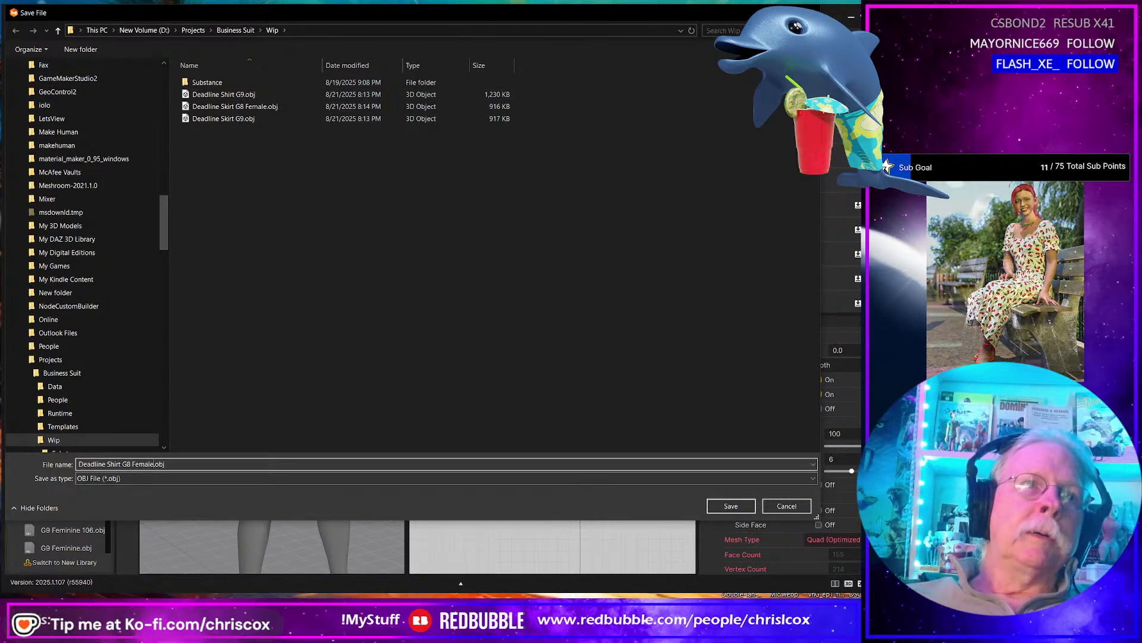
pyautogui.press('Return')
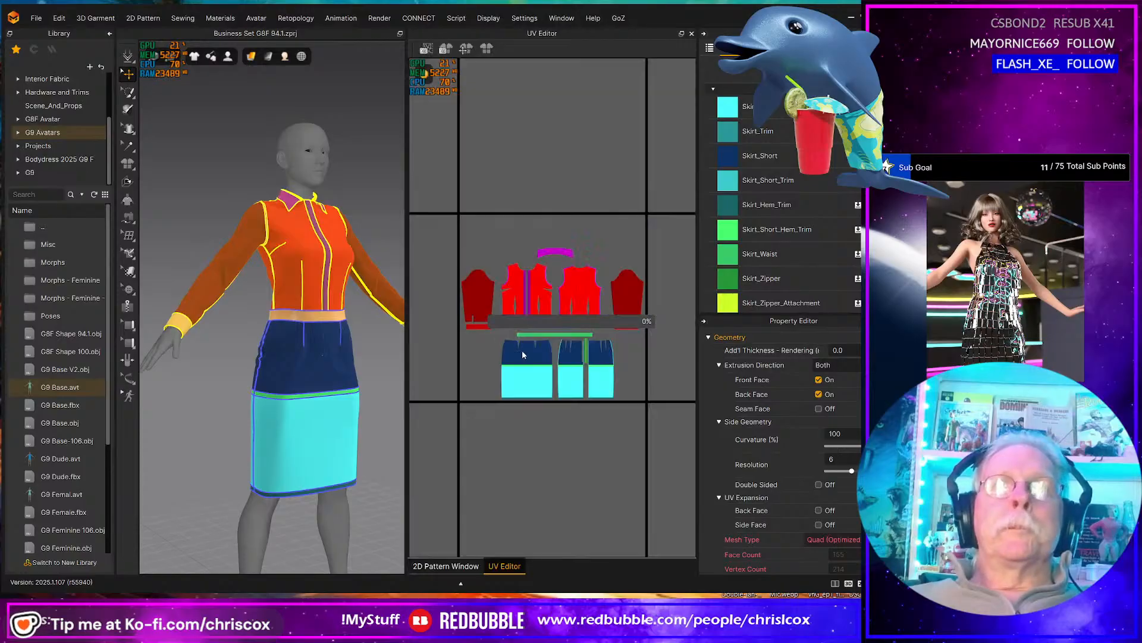
# - Confirm the OBJ export of the selected shirt patterns and save the project
pyautogui.click(494, 505)
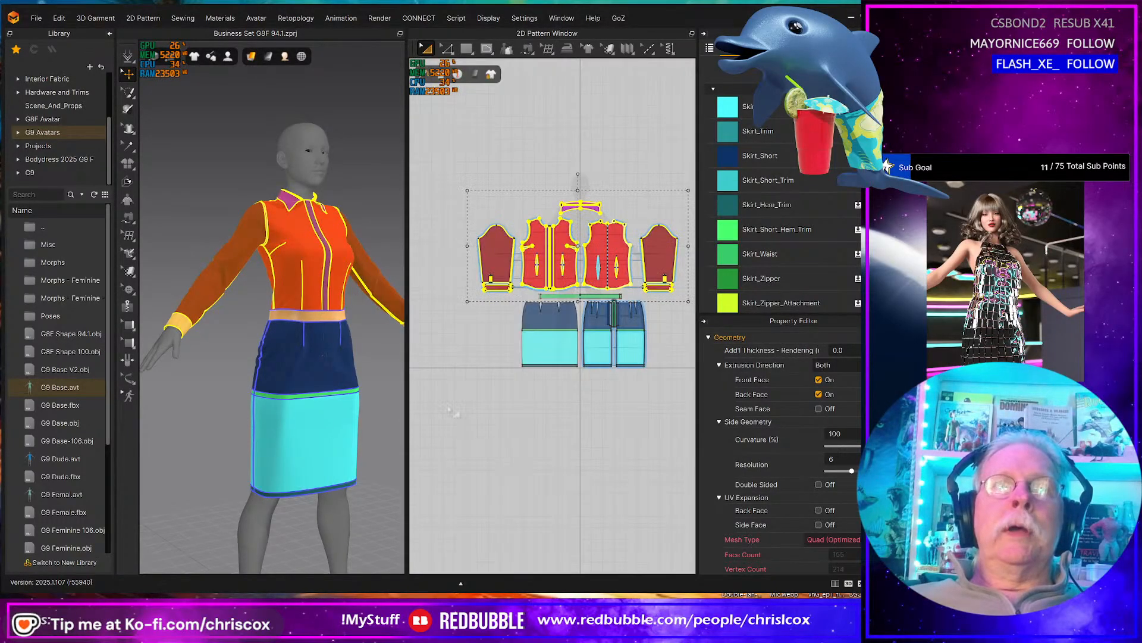
pyautogui.click(35, 17)
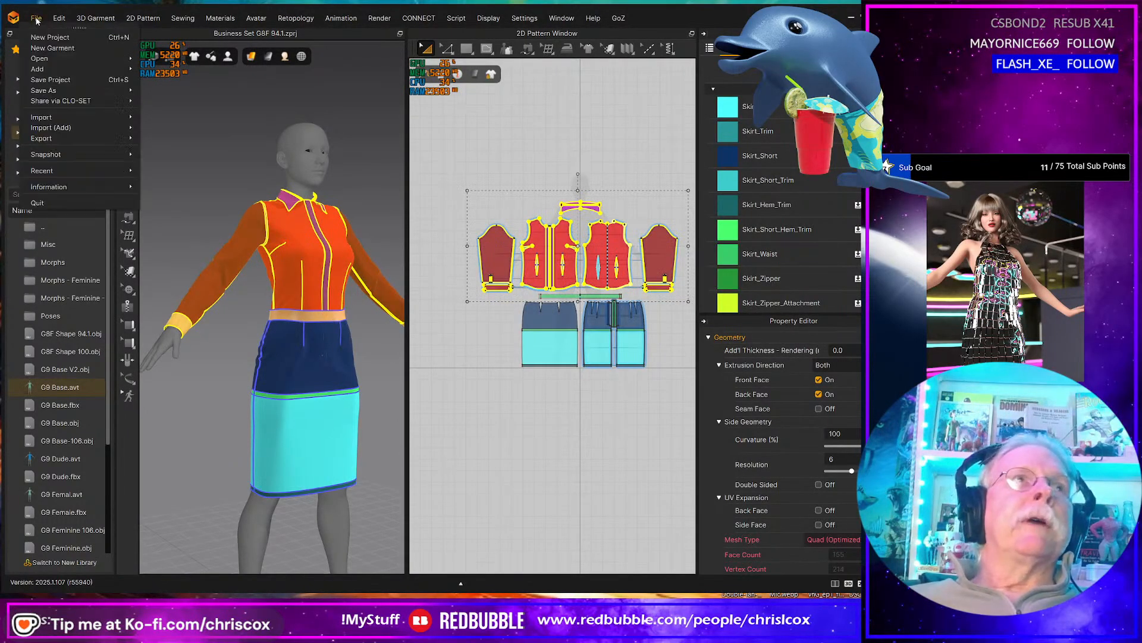
pyautogui.click(48, 80)
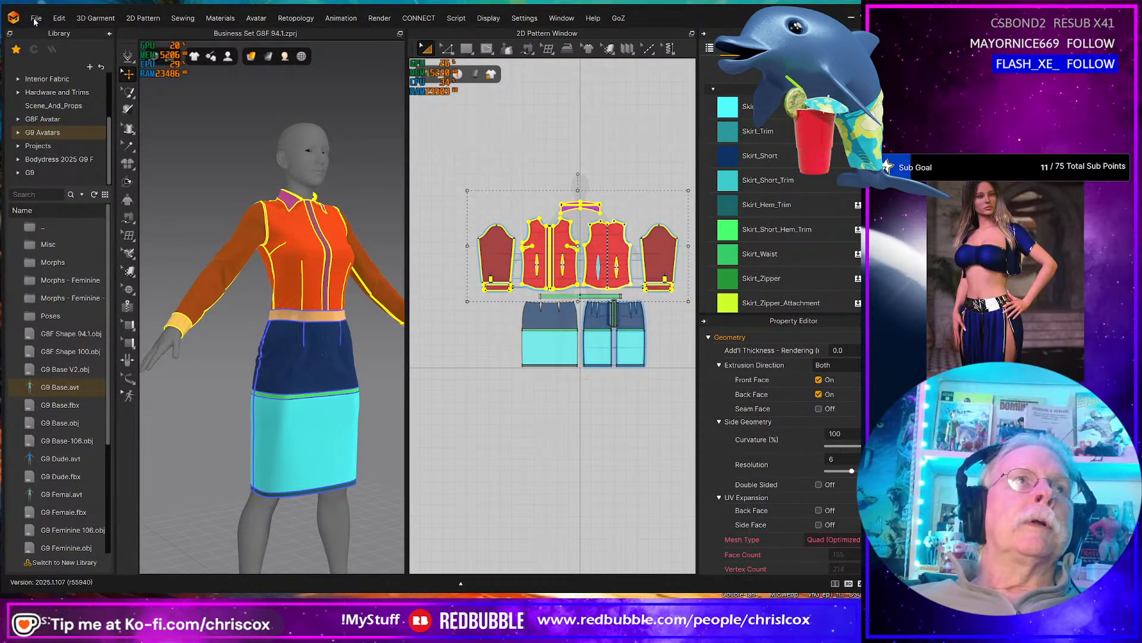
# - Open the recent project Business Set.zprj, replacing the current one and including garment, avatar and display settings
pyautogui.click(36, 18)
pyautogui.moveTo(119, 170)
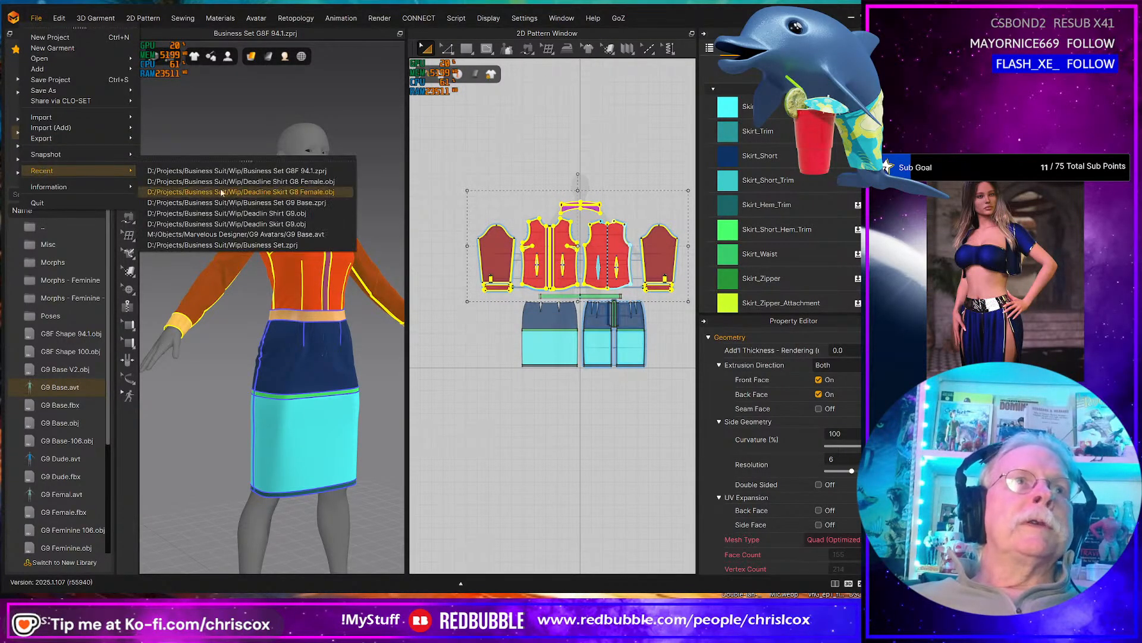
pyautogui.click(258, 248)
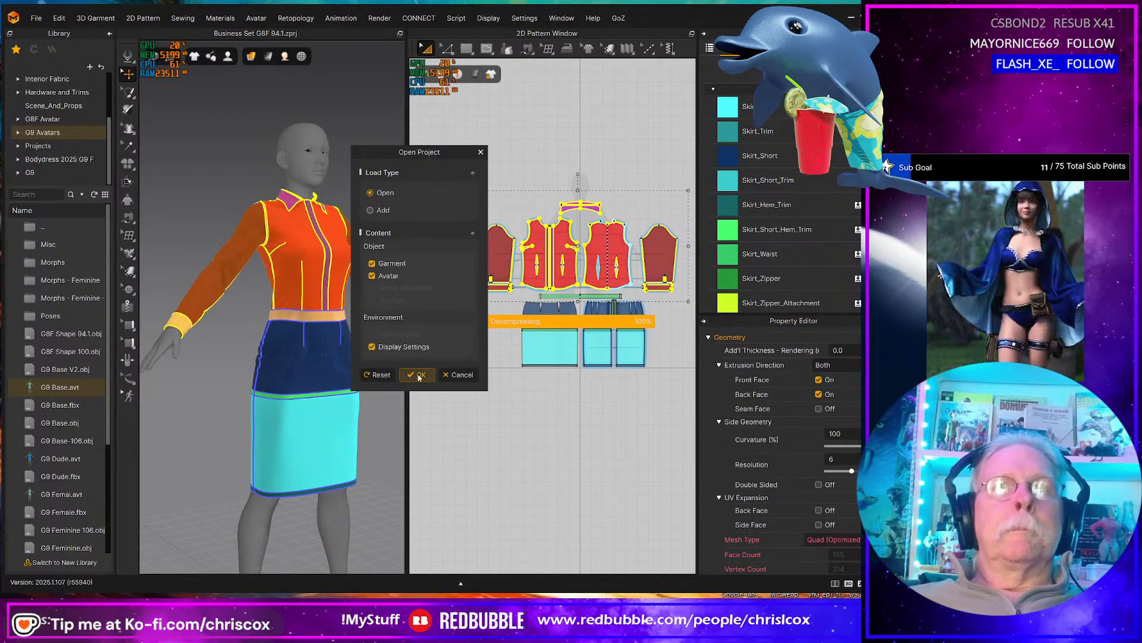
pyautogui.click(415, 375)
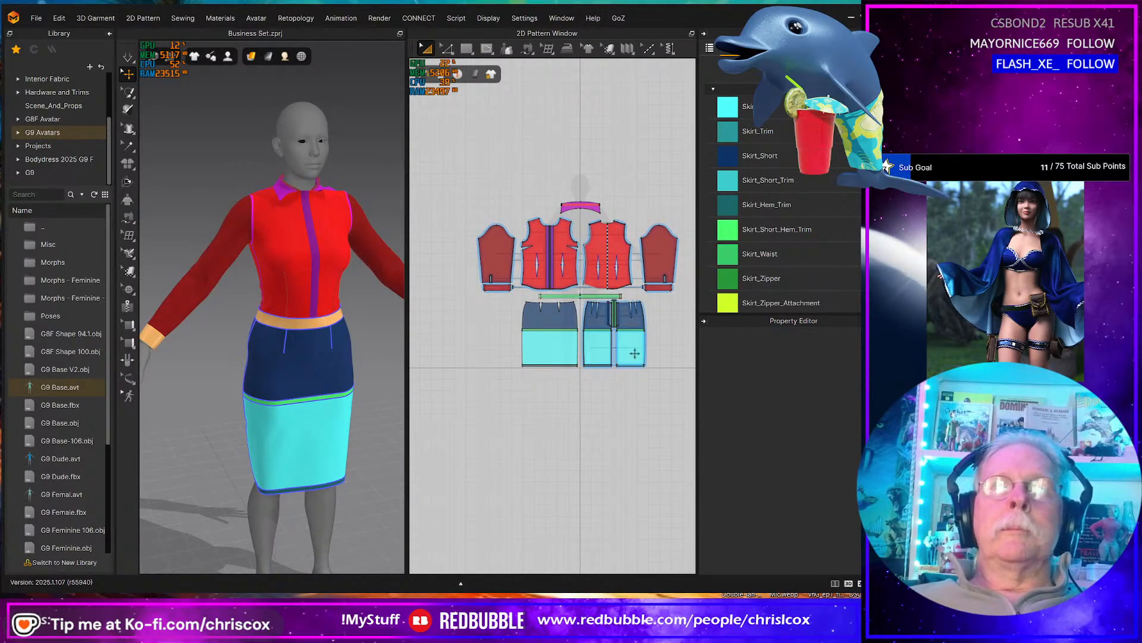
# - Export only the skirt patterns as Deadline Skirt G9 Fem.obj in the Wip folder, keeping the preset OBJ export options
pyautogui.moveTo(679, 401); pyautogui.dragTo(494, 292)
pyautogui.click(33, 17)
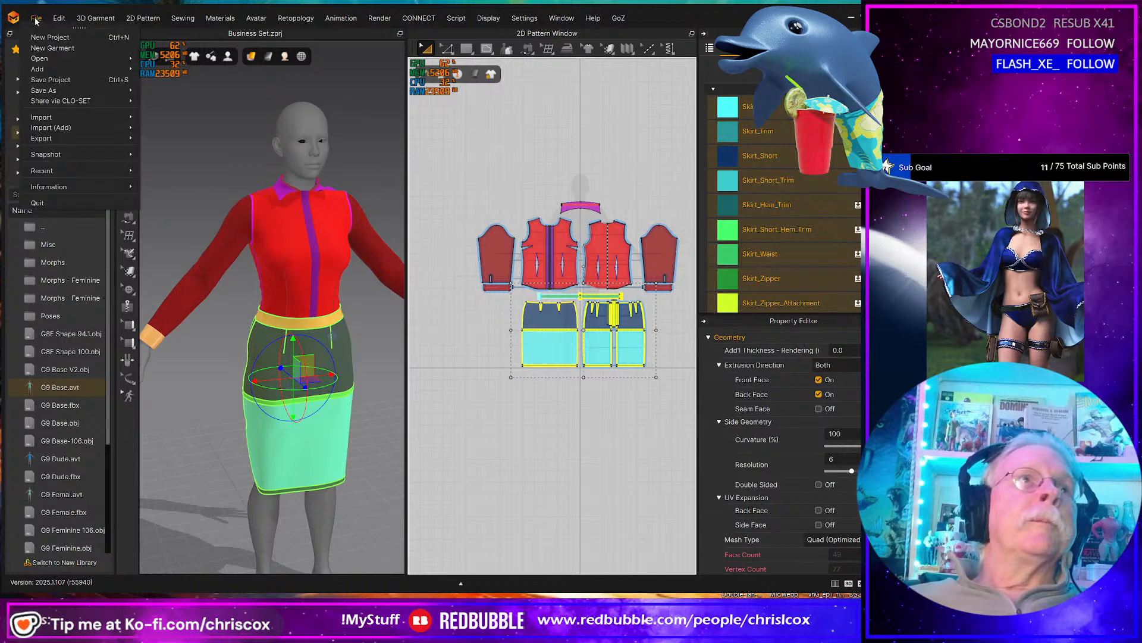
pyautogui.moveTo(119, 138)
pyautogui.click(159, 150)
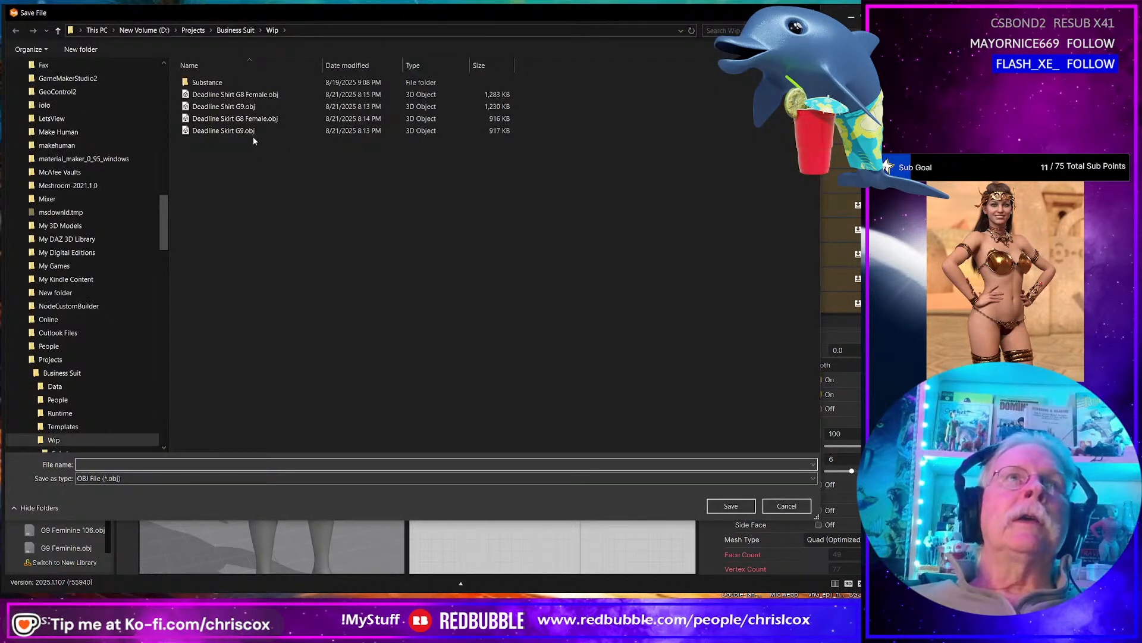
pyautogui.click(249, 132)
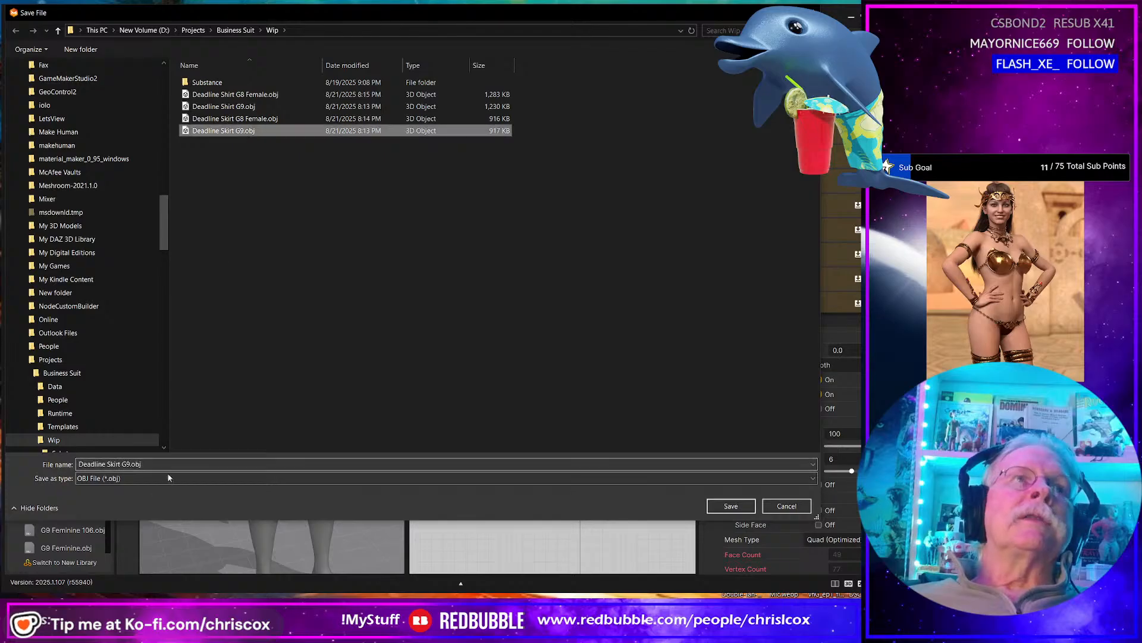
pyautogui.click(155, 466)
pyautogui.click(157, 466)
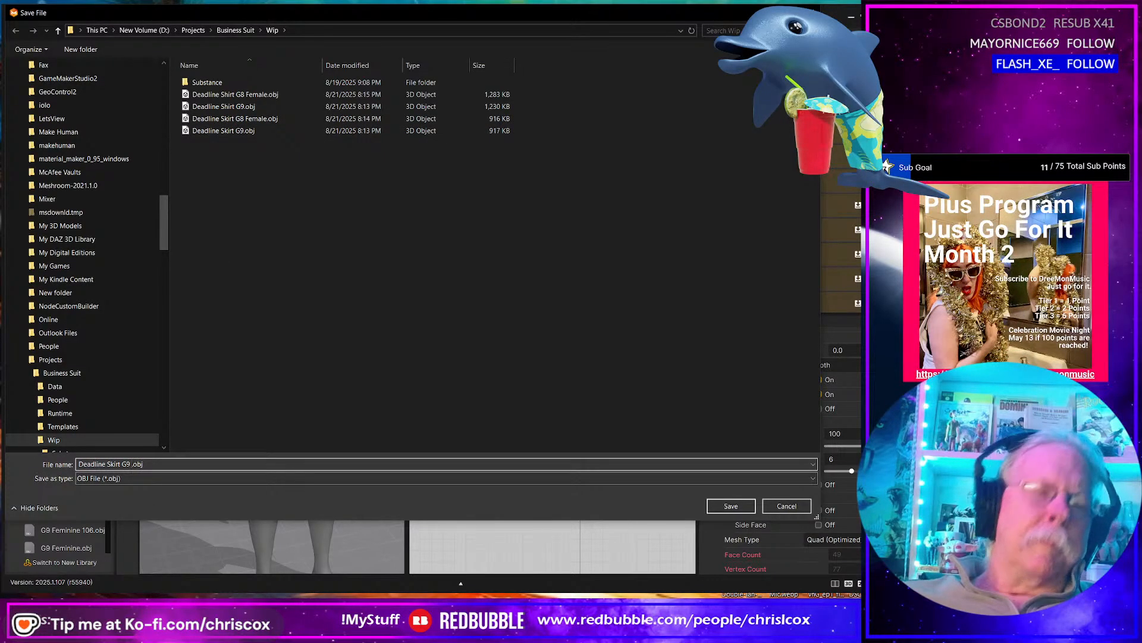
pyautogui.write('Fem')
pyautogui.press('Return')
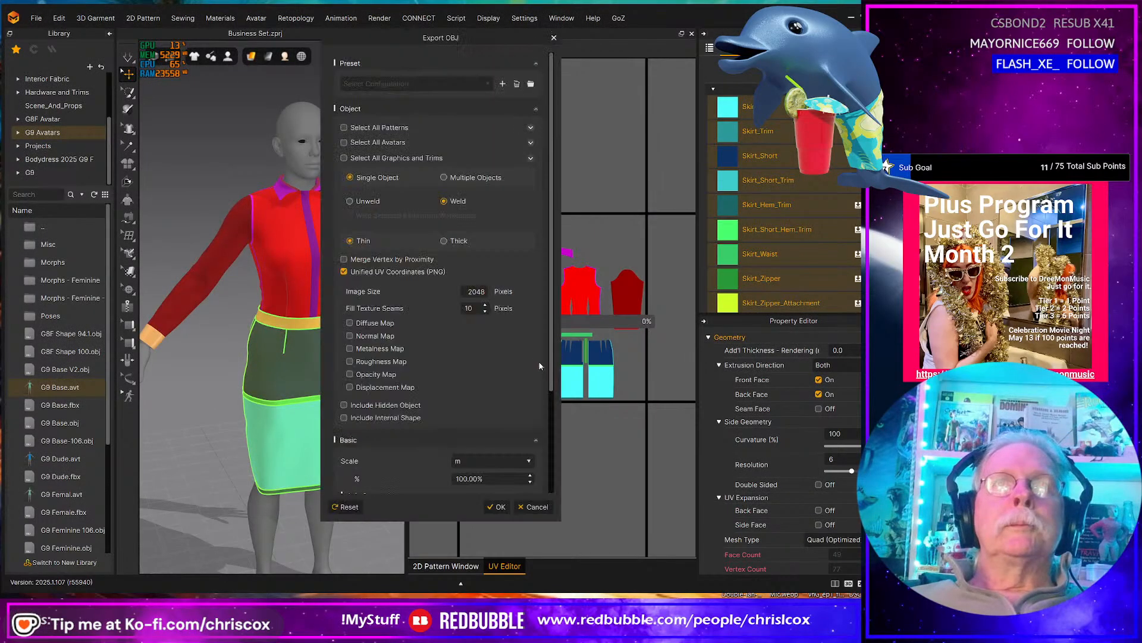
pyautogui.click(495, 507)
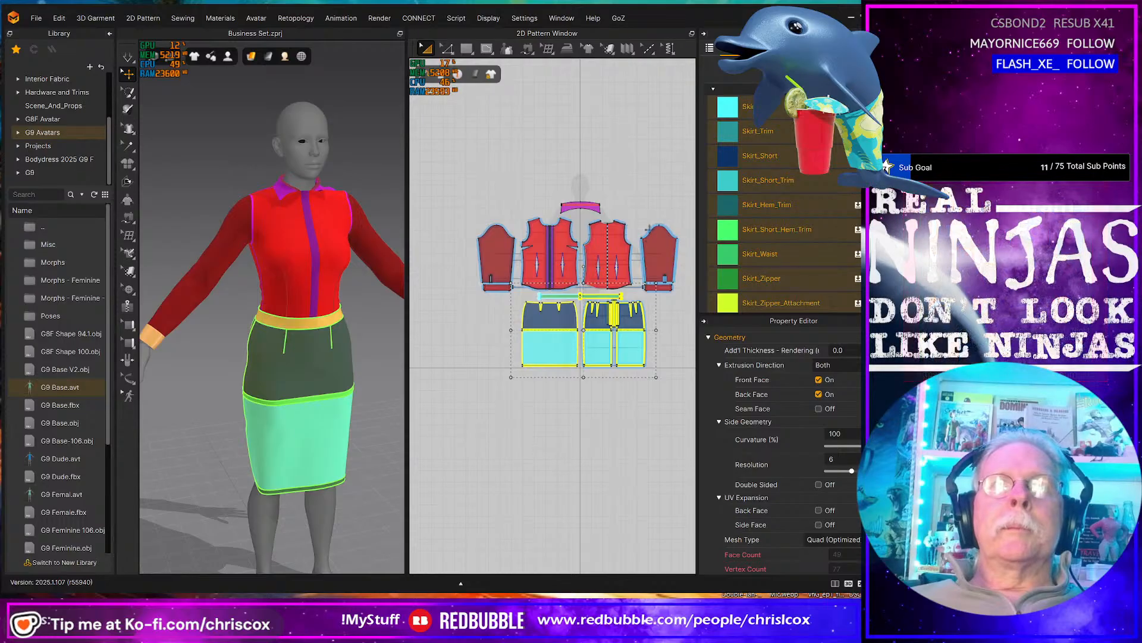
# - Export only the shirt patterns as Deadline Shirt G9 Fem.obj in the Wip folder, keeping the preset OBJ export options
pyautogui.moveTo(684, 191); pyautogui.dragTo(473, 295)
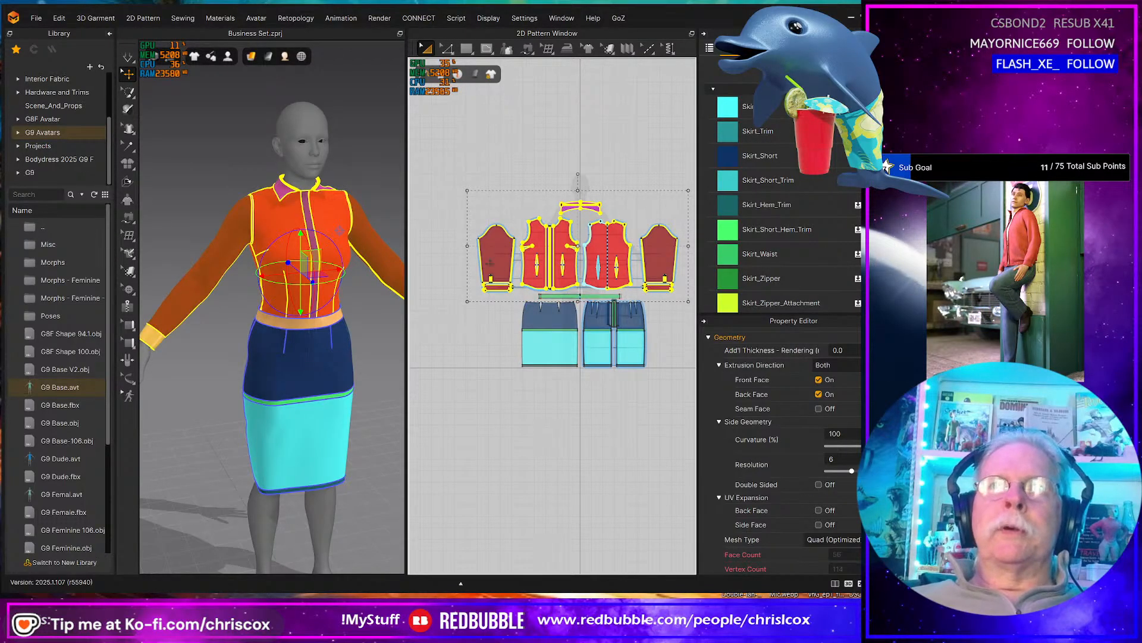
pyautogui.click(34, 17)
pyautogui.moveTo(53, 144)
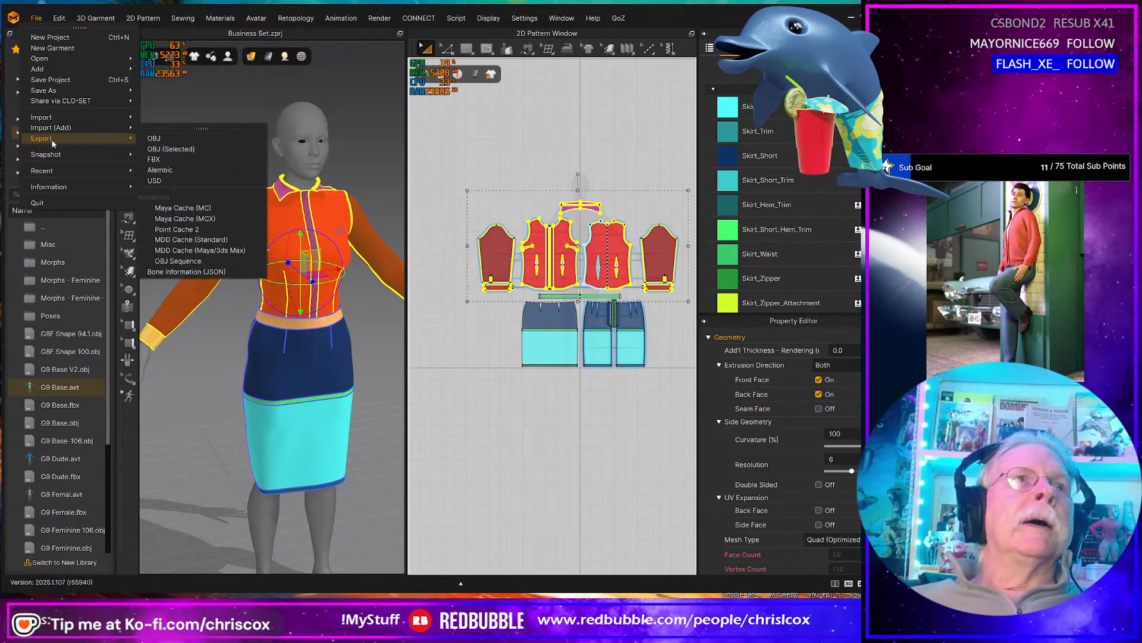
pyautogui.click(188, 150)
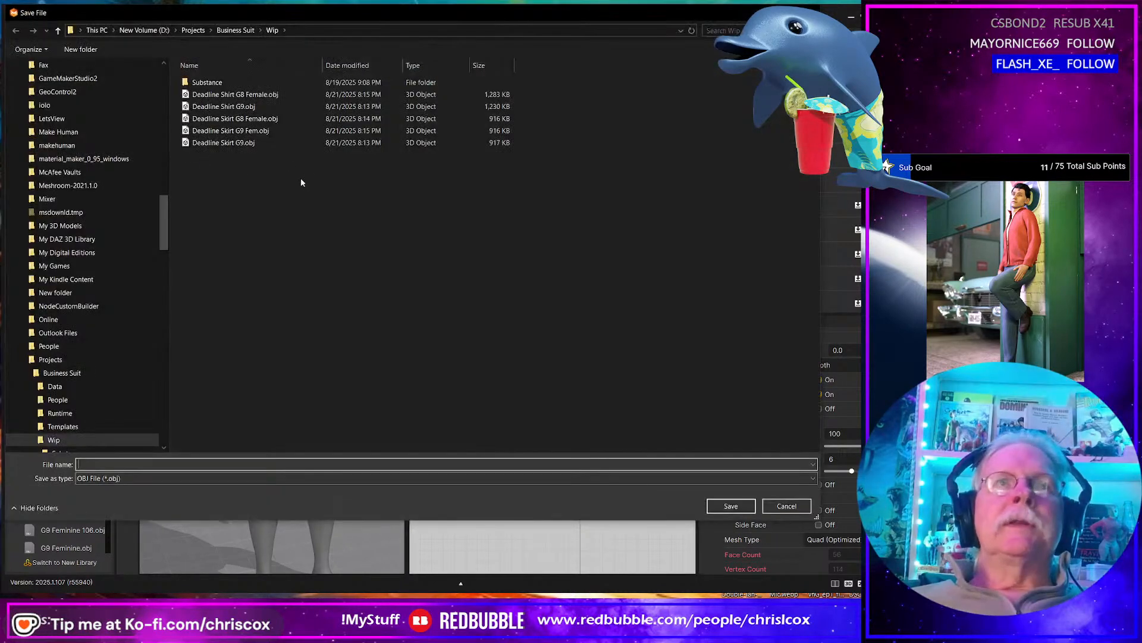
pyautogui.click(224, 106)
pyautogui.click(181, 464)
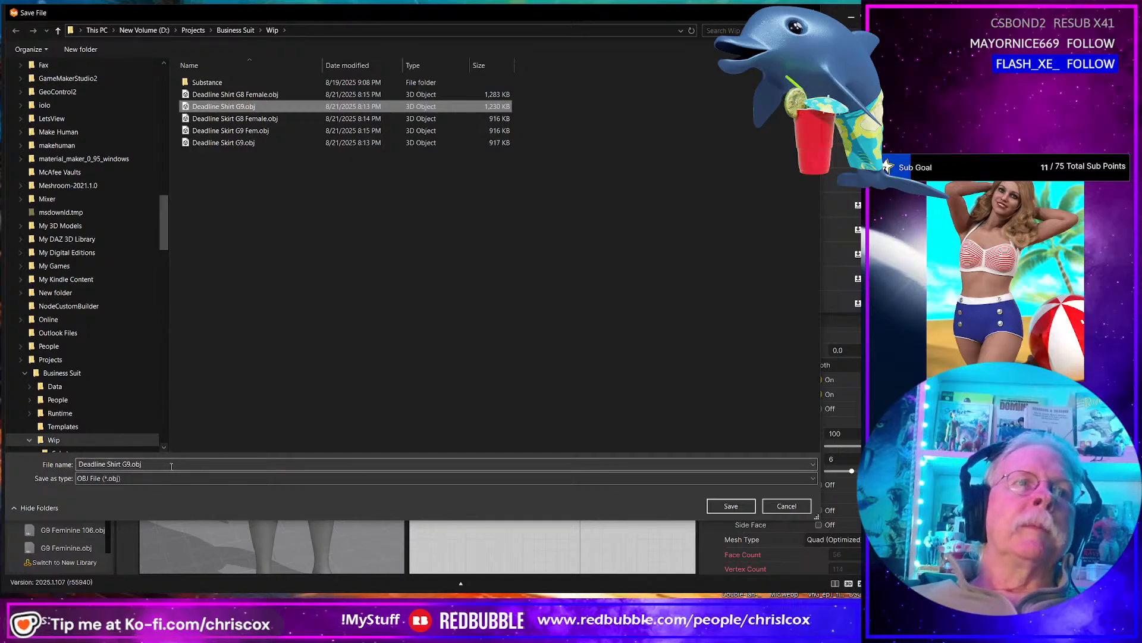
pyautogui.click(181, 463)
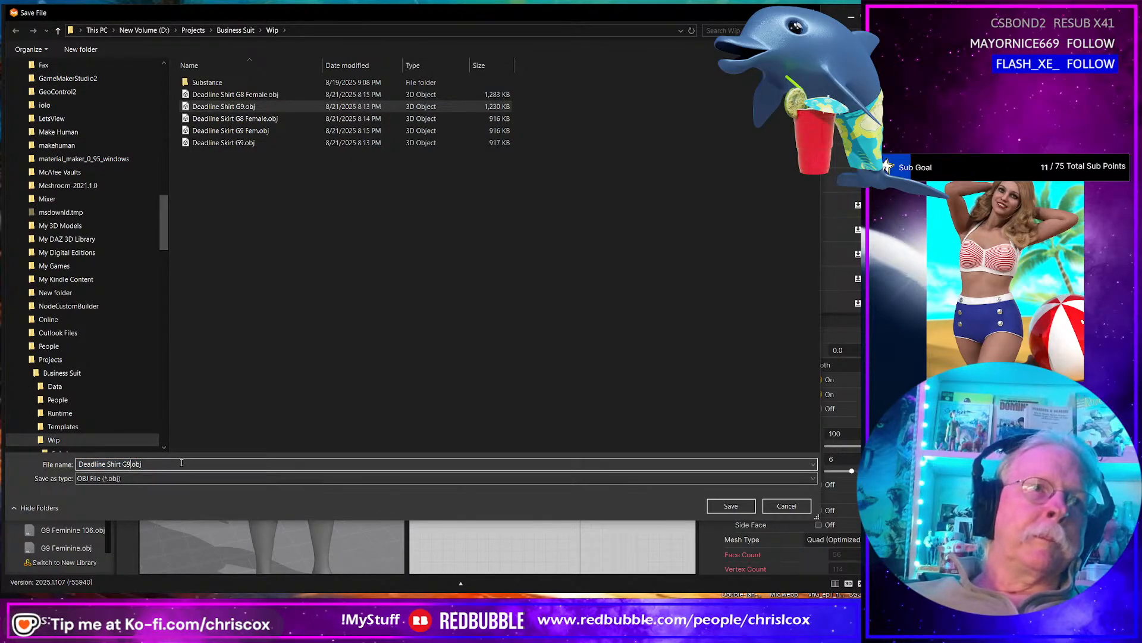
pyautogui.write('Fem')
pyautogui.click(731, 505)
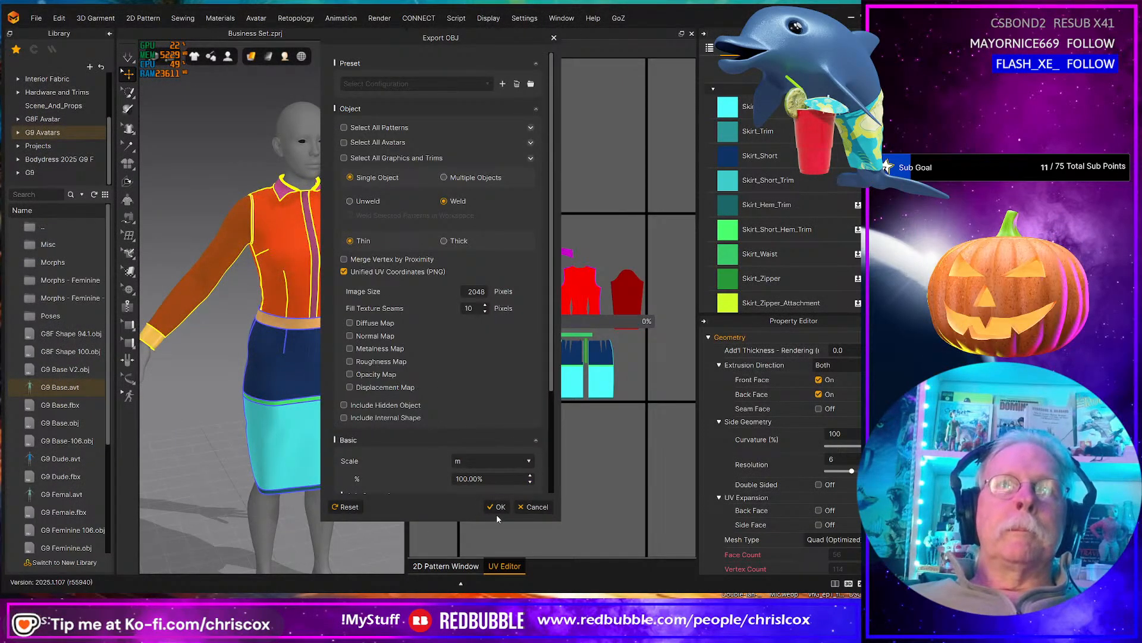
pyautogui.click(498, 508)
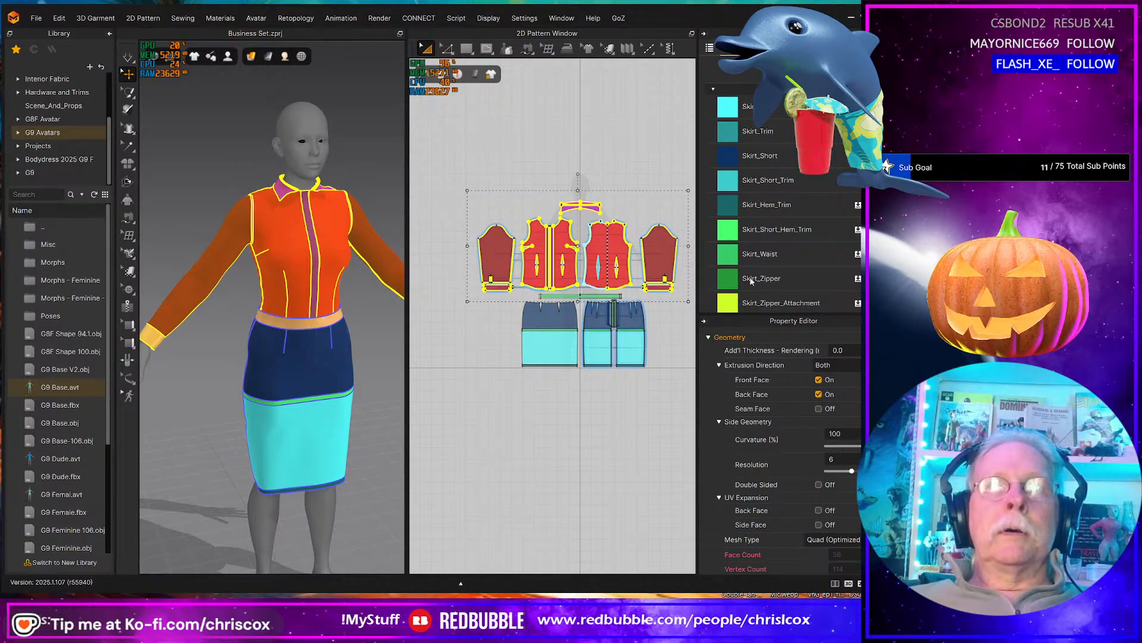
# - Switch to Daz Studio, load the Genesis 9 Favorites figure and resize the window to fit the screen
pyautogui.click(850, 21)
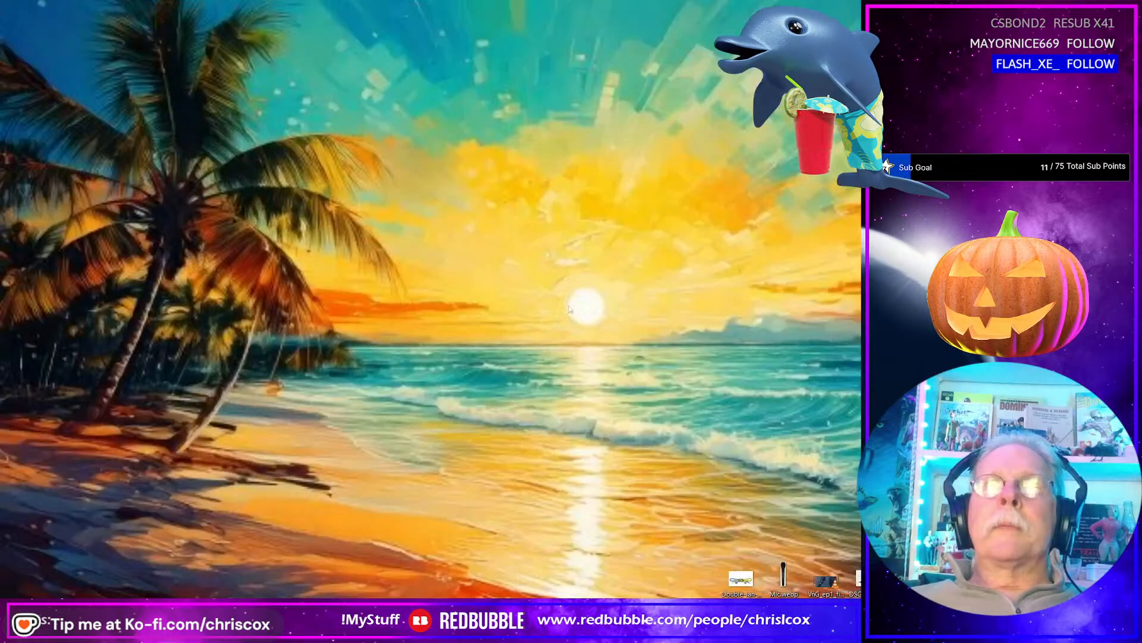
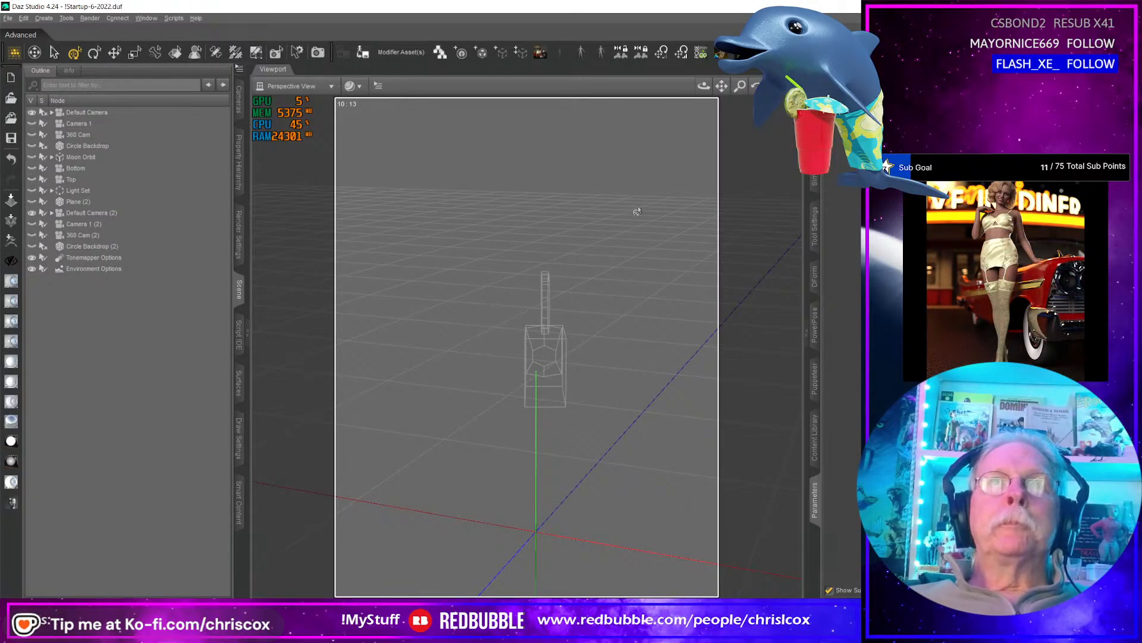
pyautogui.click(558, 54)
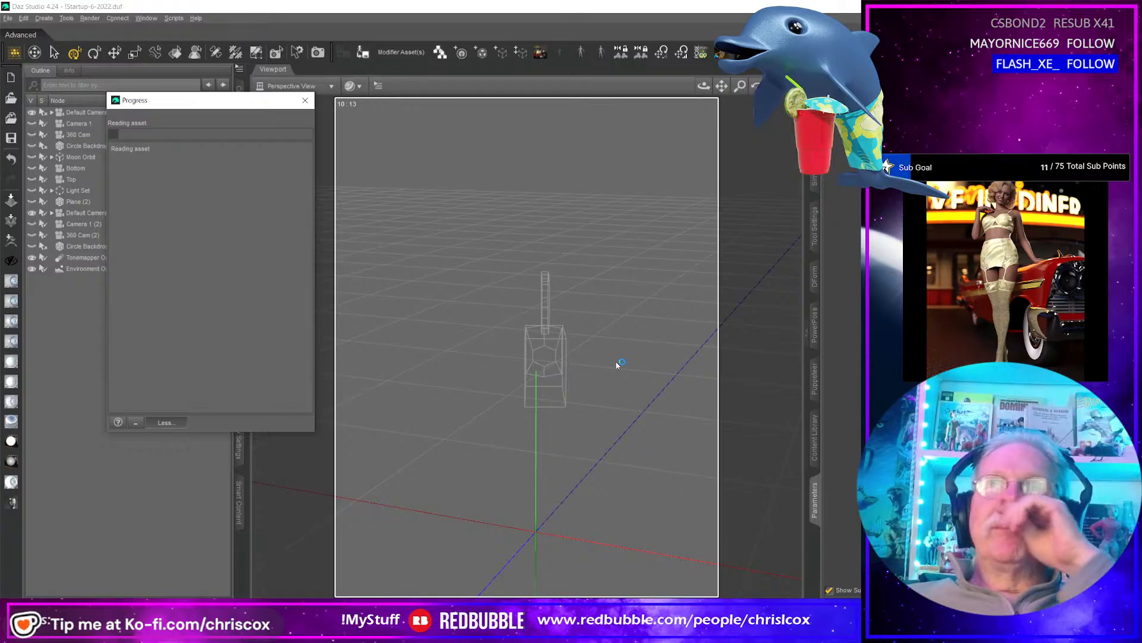
pyautogui.moveTo(570, 8); pyautogui.dragTo(263, 16)
pyautogui.moveTo(520, 393)
pyautogui.mouseDown()
pyautogui.moveTo(592, 511)
pyautogui.moveTo(863, 593)
pyautogui.mouseUp()
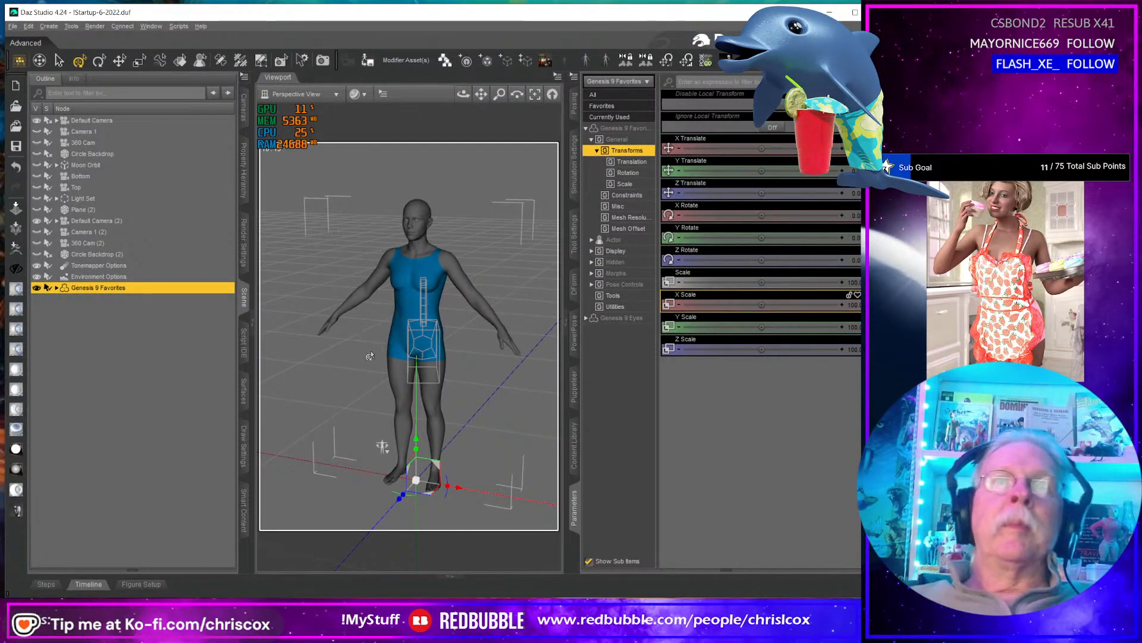
pyautogui.scroll(4, 410, 359)
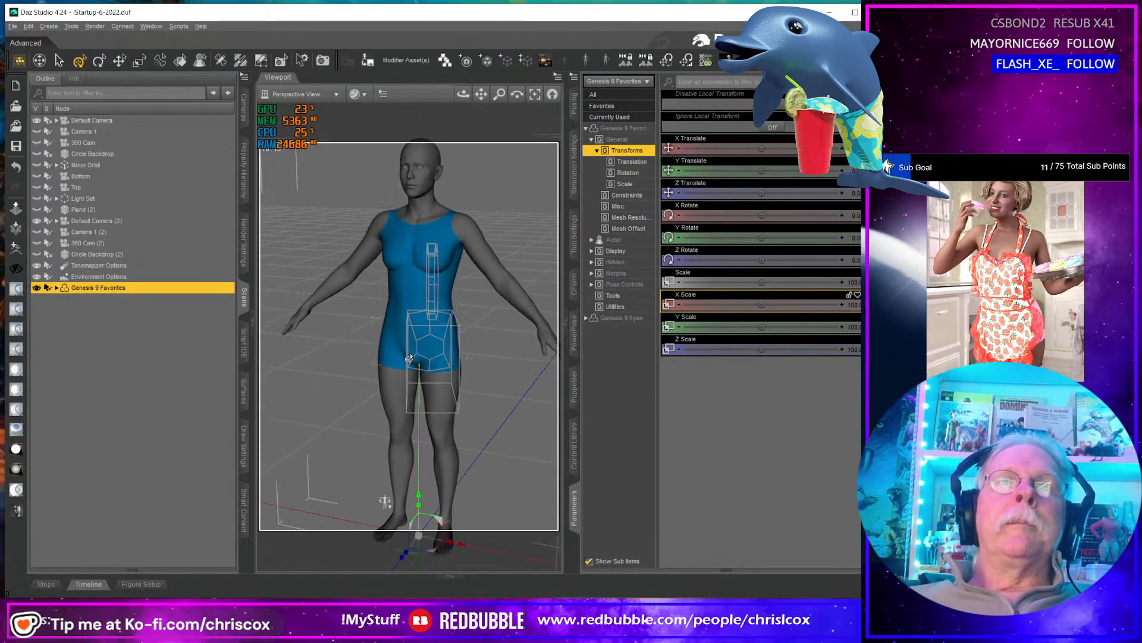
pyautogui.moveTo(409, 359); pyautogui.dragTo(414, 360, button='middle')
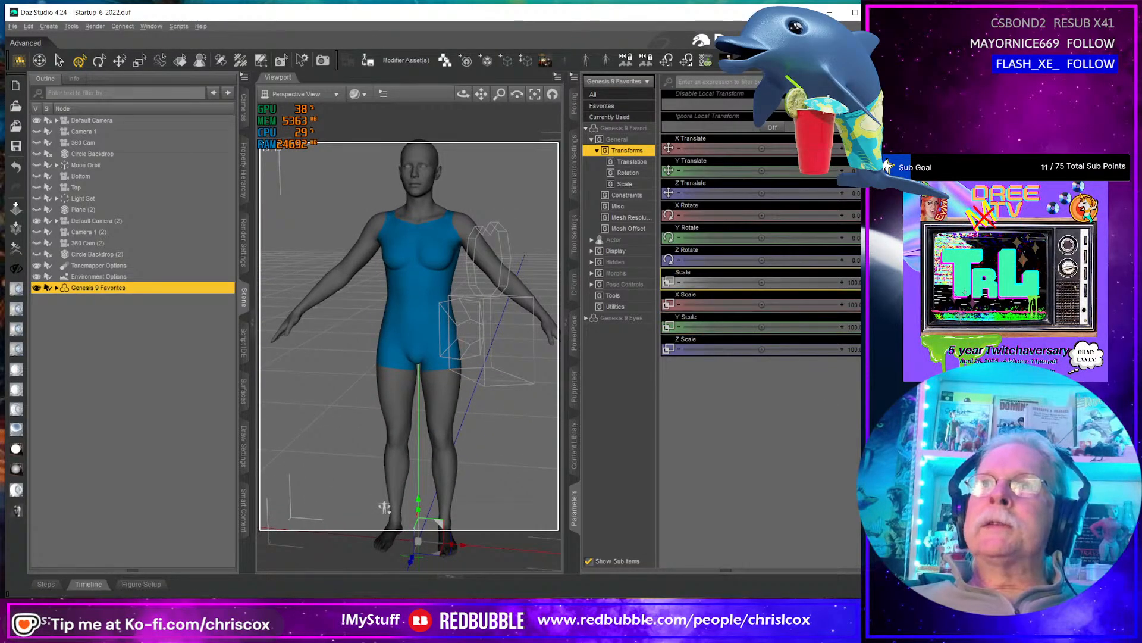
# - Import Deadline Shirt G9.obj from the Projects > Business Suit > Wip folder, accepting the preset import options
pyautogui.press('F6')
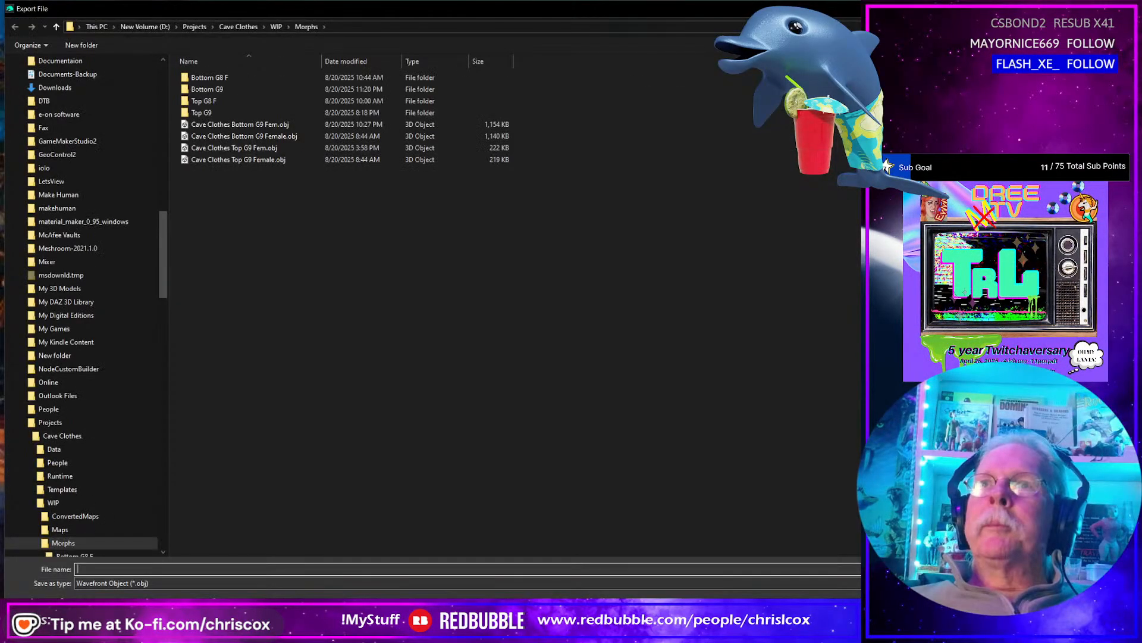
pyautogui.press('Escape')
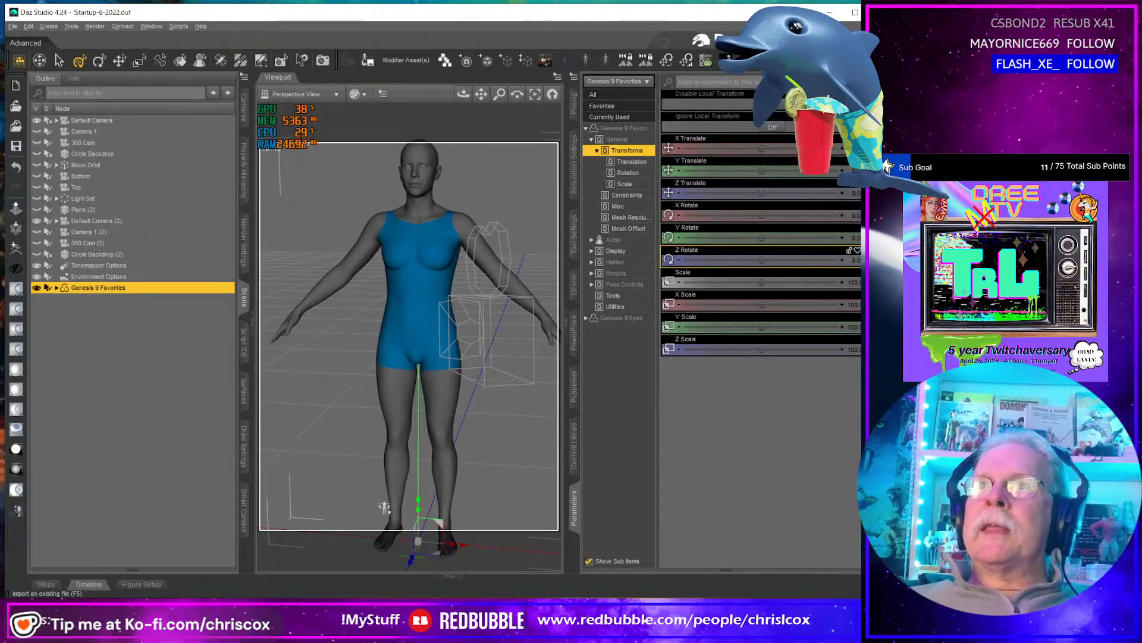
pyautogui.press('F5')
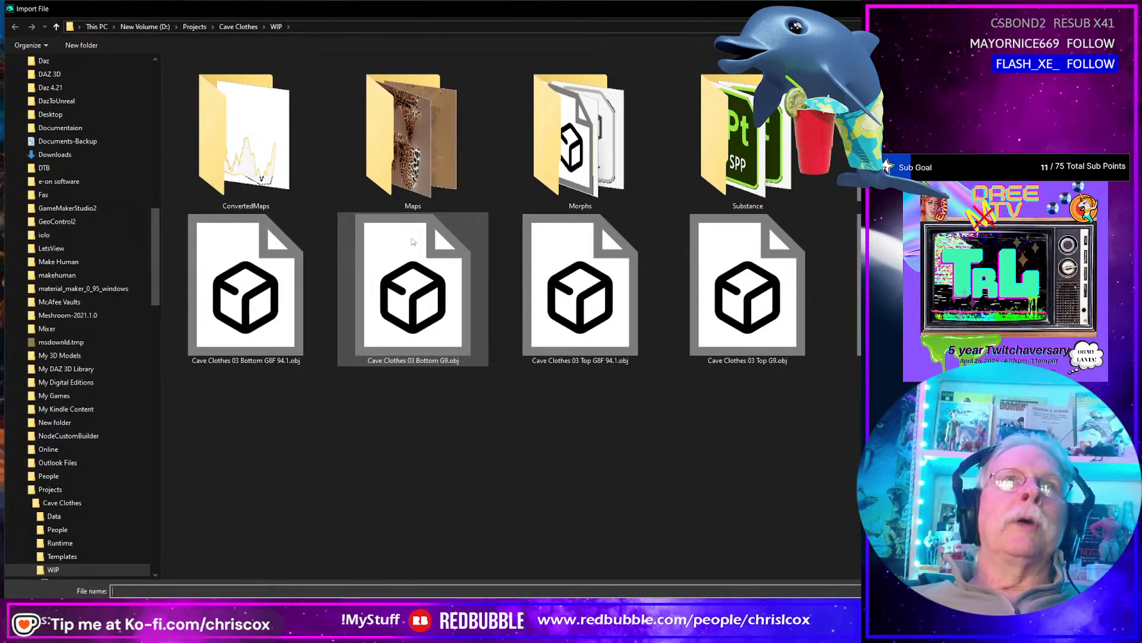
pyautogui.click(195, 26)
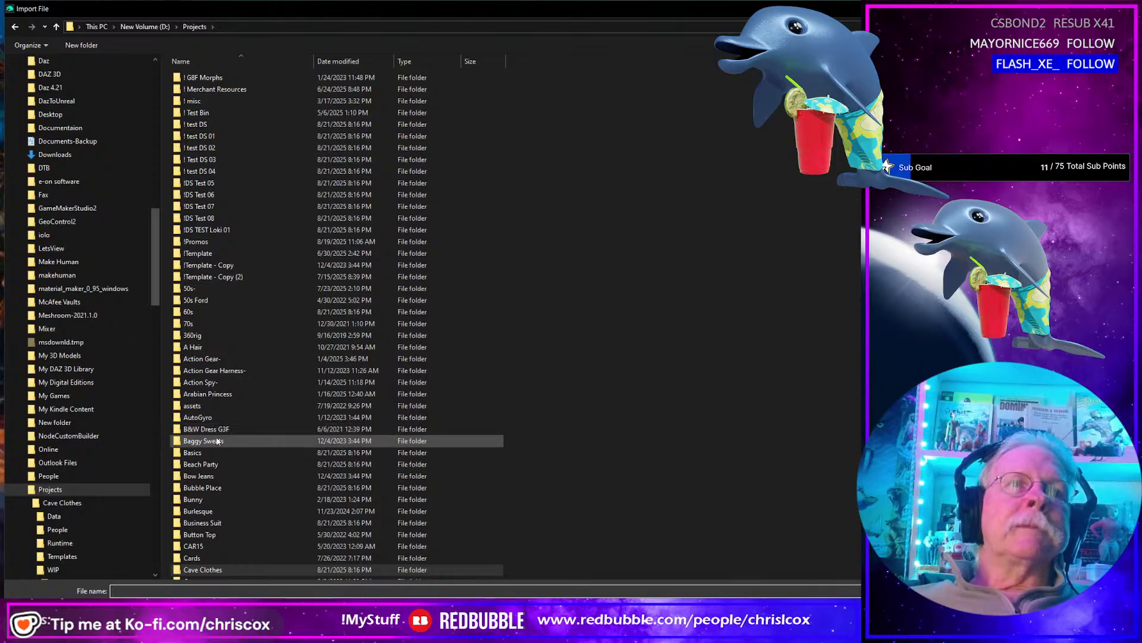
pyautogui.doubleClick(213, 523)
pyautogui.doubleClick(189, 124)
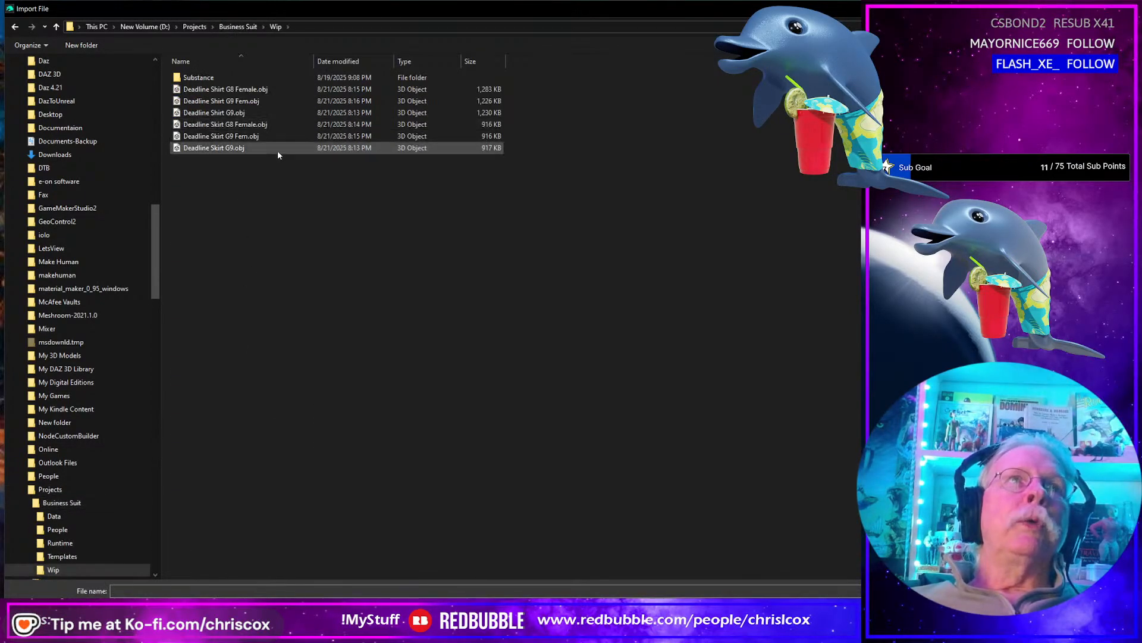
pyautogui.click(233, 113)
pyautogui.press('Return')
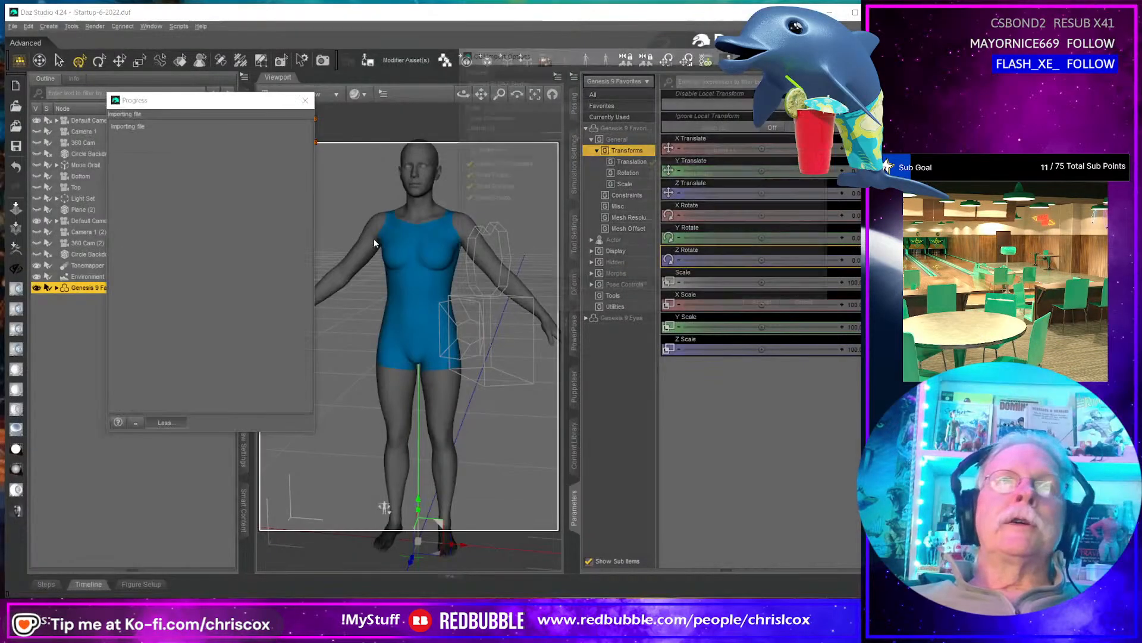
pyautogui.click(767, 308)
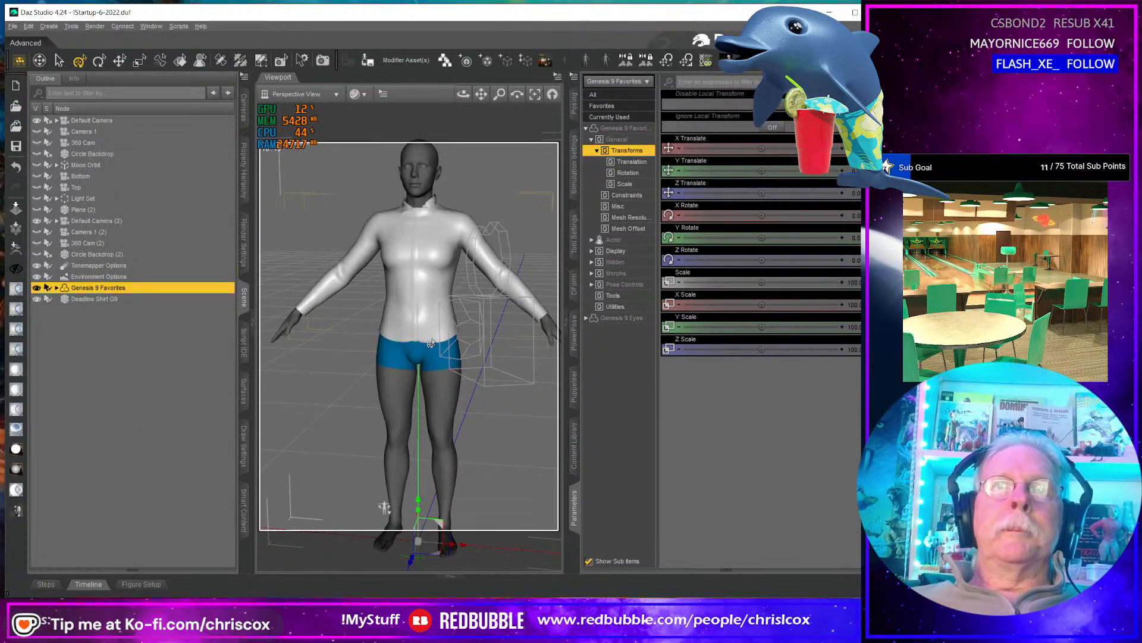
# - Check how the imported shirt fits around the figure's hips and select the Deadline Shirt G9 object
pyautogui.scroll(8, 424, 335)
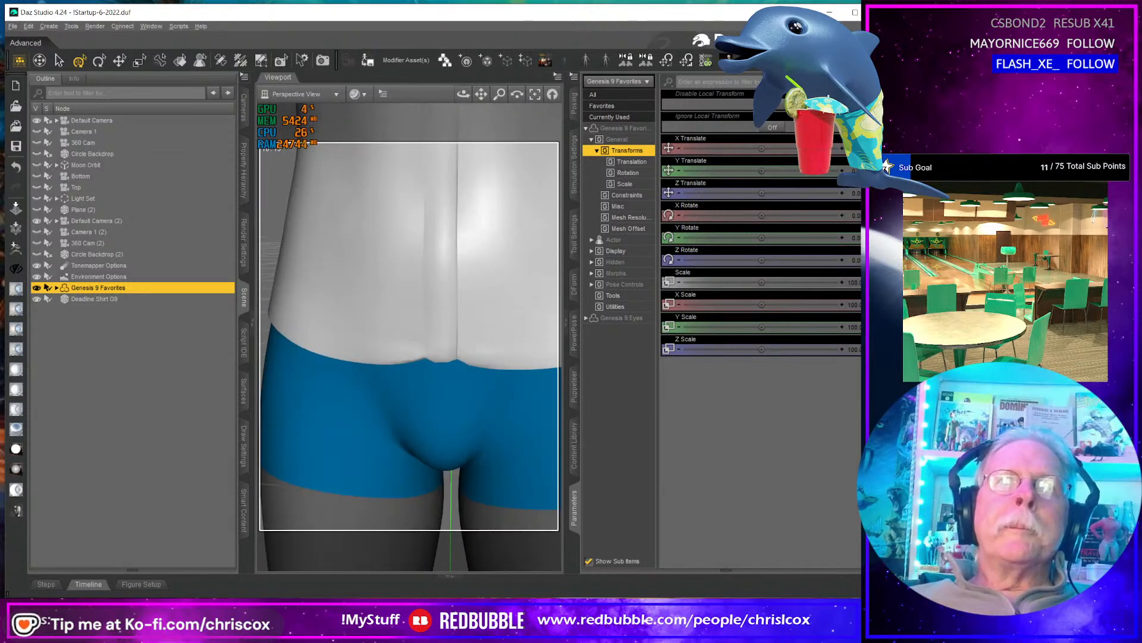
pyautogui.rightClick(427, 396)
pyautogui.moveTo(428, 382); pyautogui.dragTo(460, 376, button='middle')
pyautogui.scroll(-6, 407, 375)
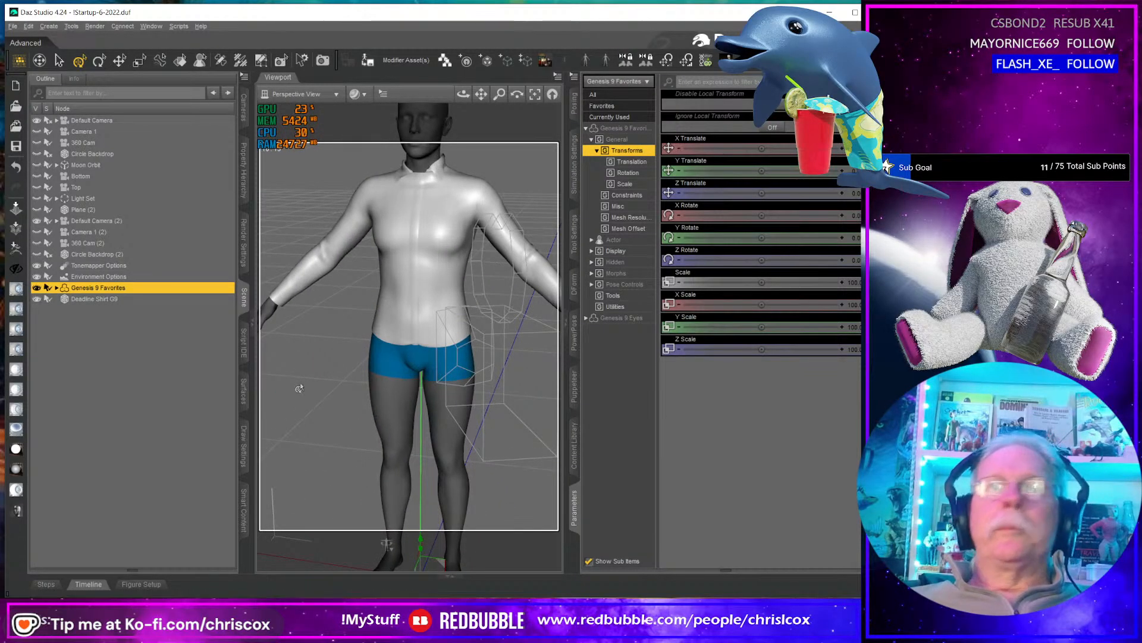
pyautogui.click(133, 299)
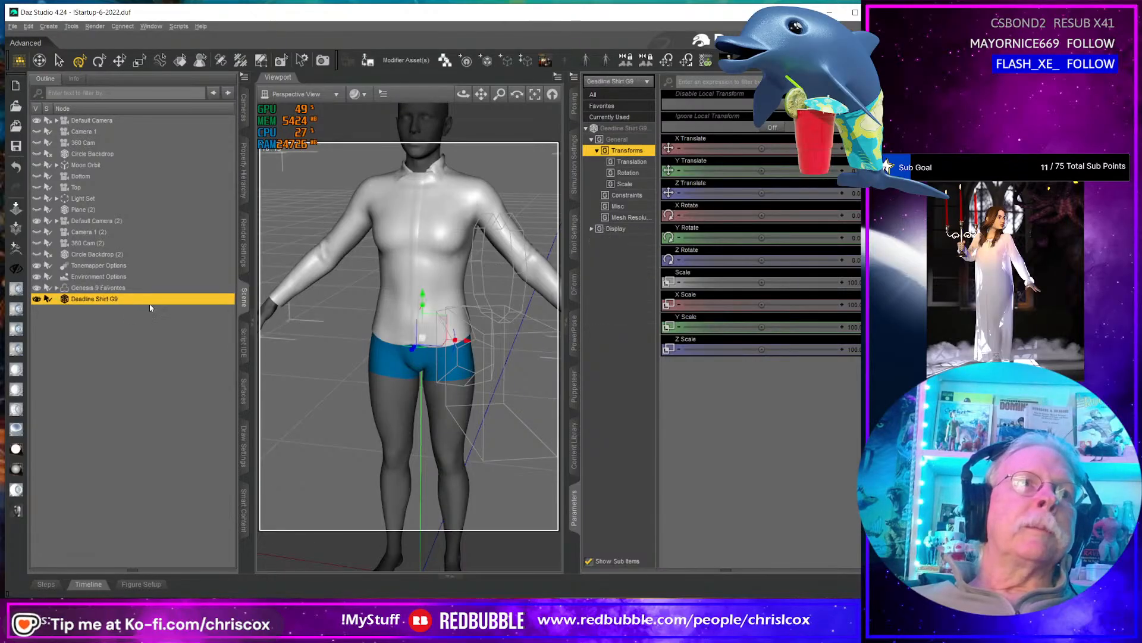
# - List the Deadline Shirt G9 object's surface groups and show its texture coordinates in UV View
pyautogui.click(244, 391)
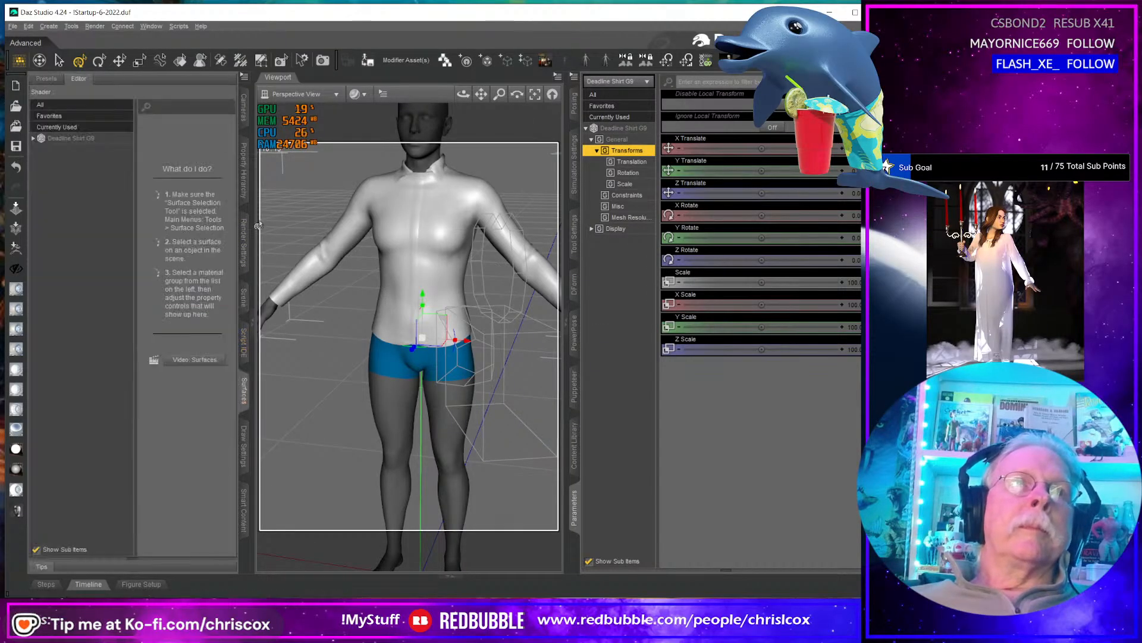
pyautogui.click(357, 94)
pyautogui.click(296, 94)
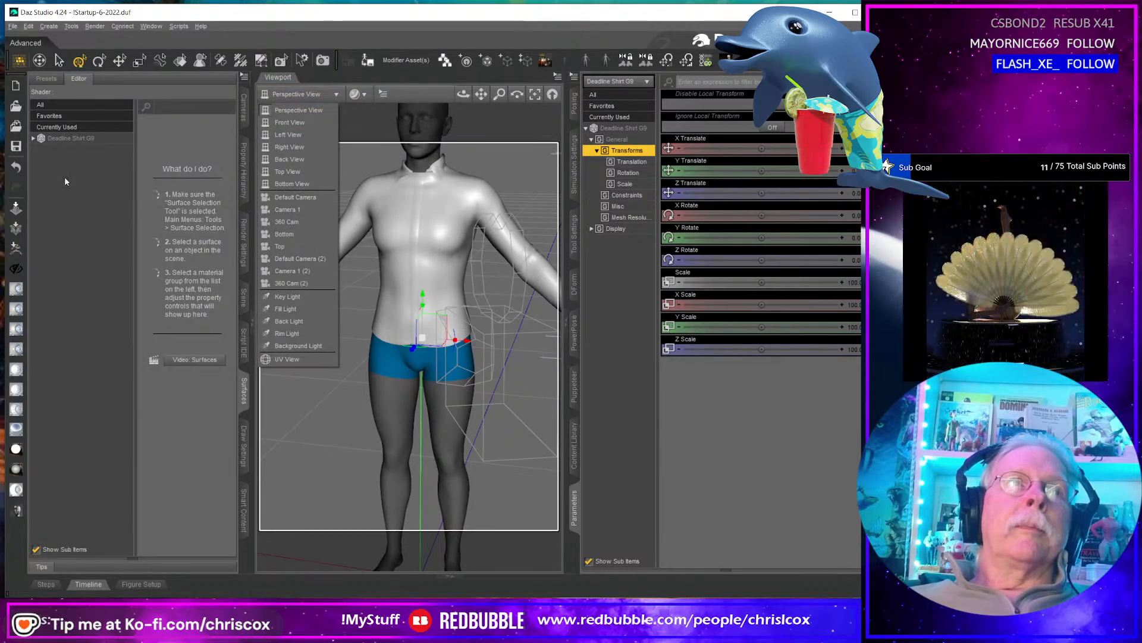
pyautogui.click(67, 139)
pyautogui.click(308, 94)
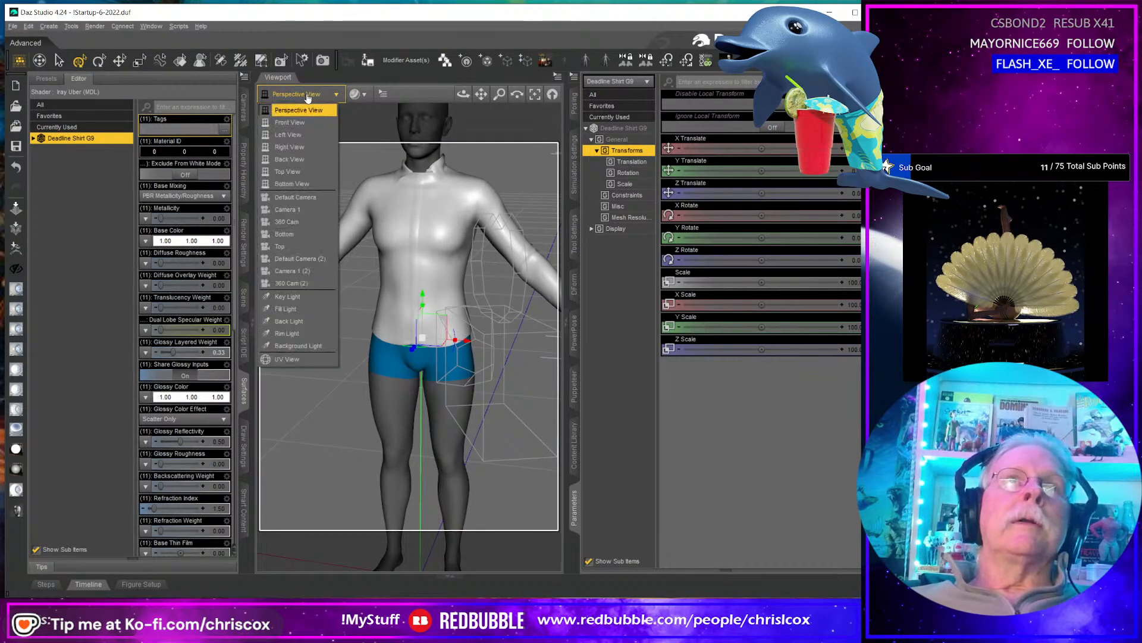
pyautogui.click(34, 139)
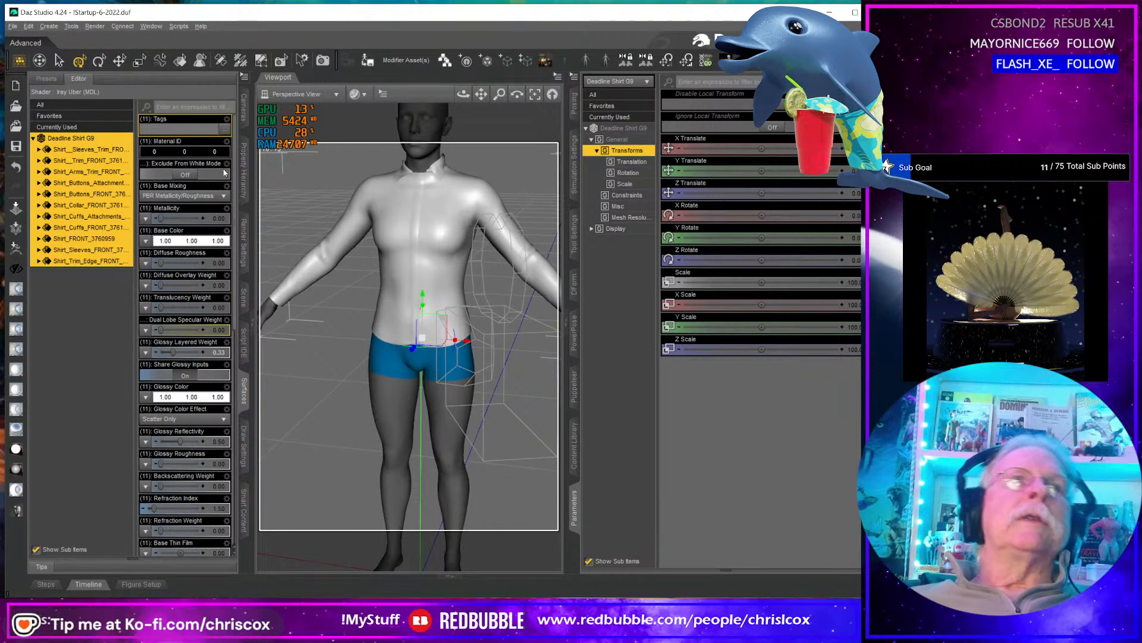
pyautogui.click(300, 94)
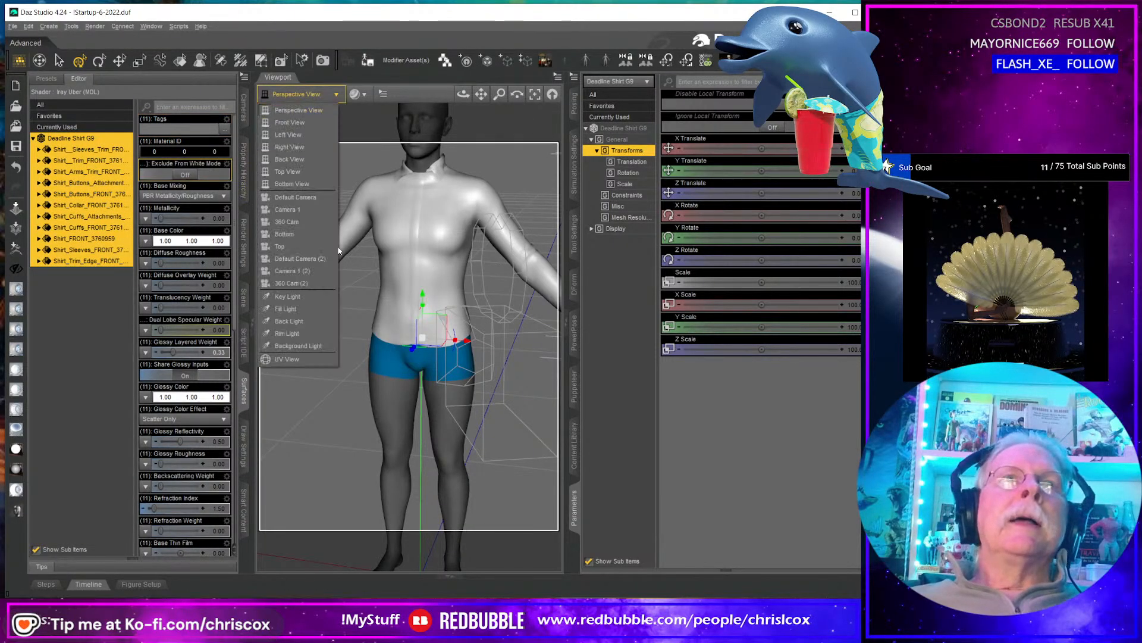
pyautogui.click(316, 360)
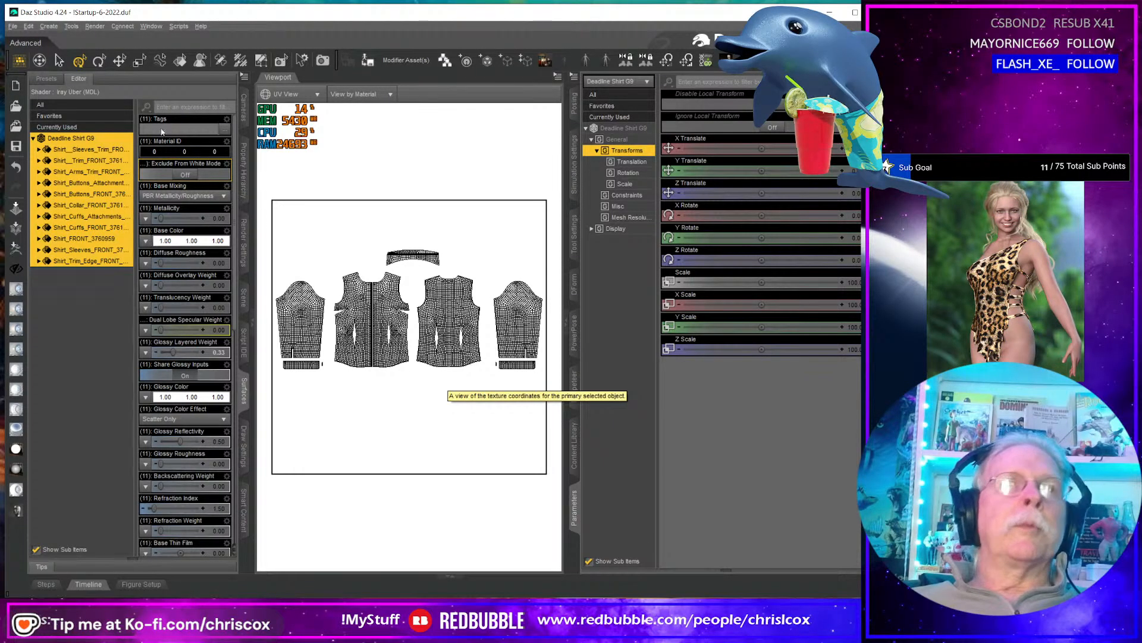
pyautogui.click(244, 79)
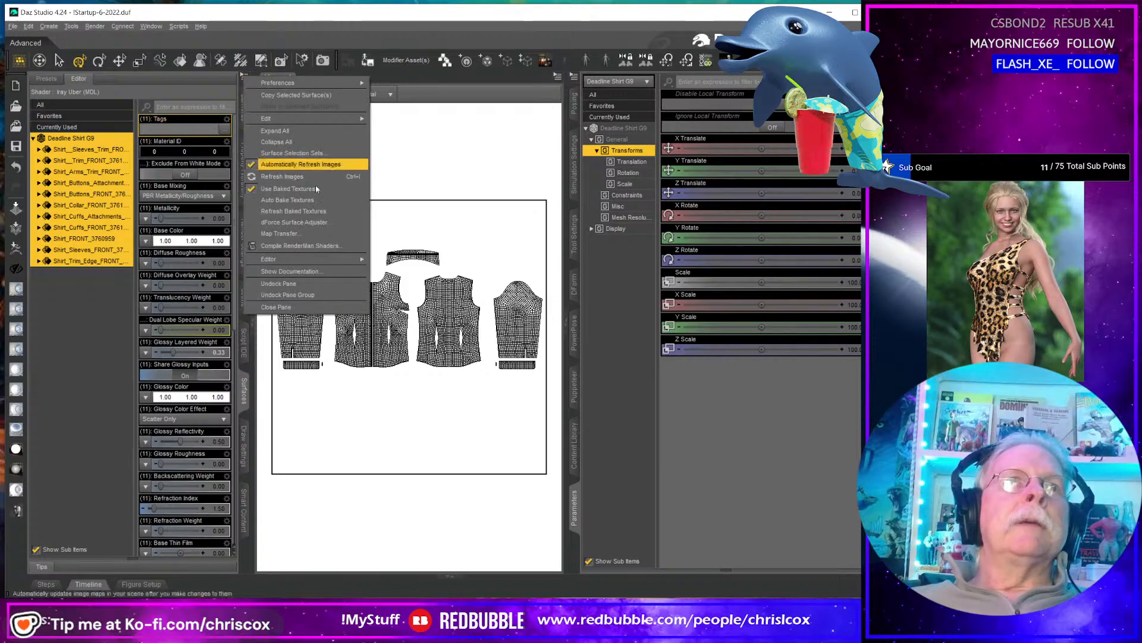
pyautogui.moveTo(300, 262)
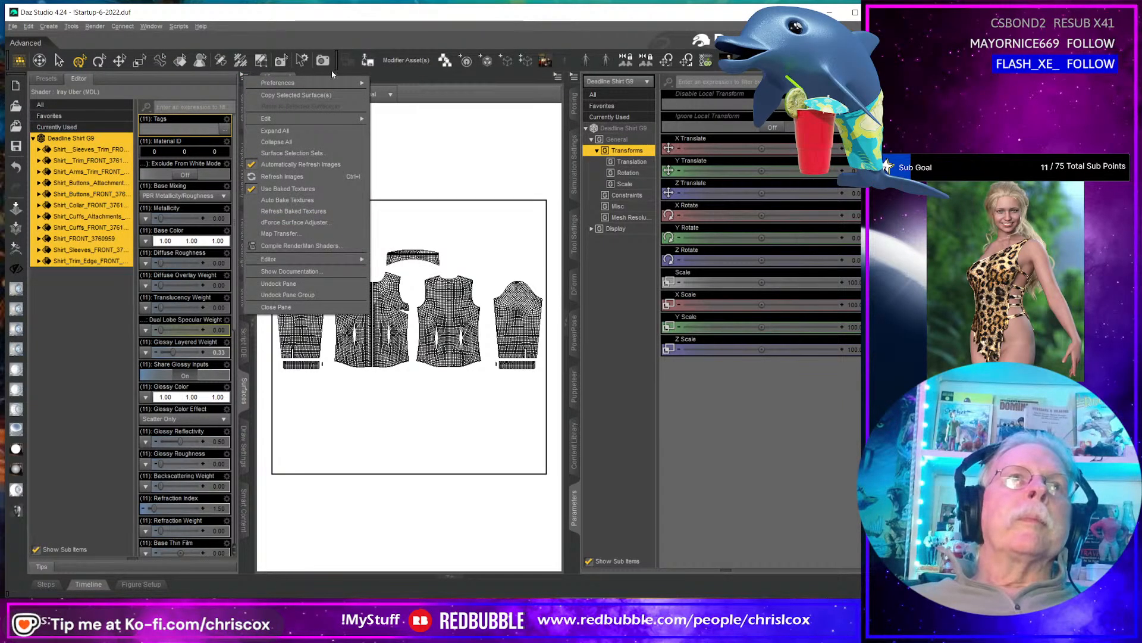
pyautogui.moveTo(296, 84)
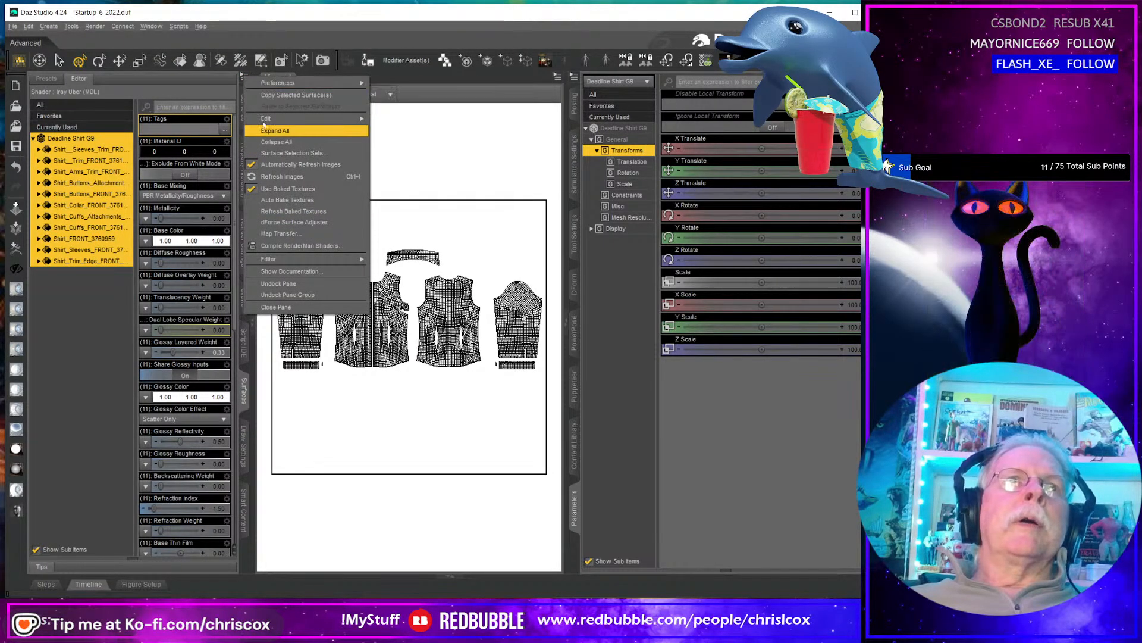
pyautogui.click(254, 15)
# - Return to Perspective View and import Deadline Skirt G9.obj from the Wip folder, accepting the preset import options
pyautogui.click(275, 97)
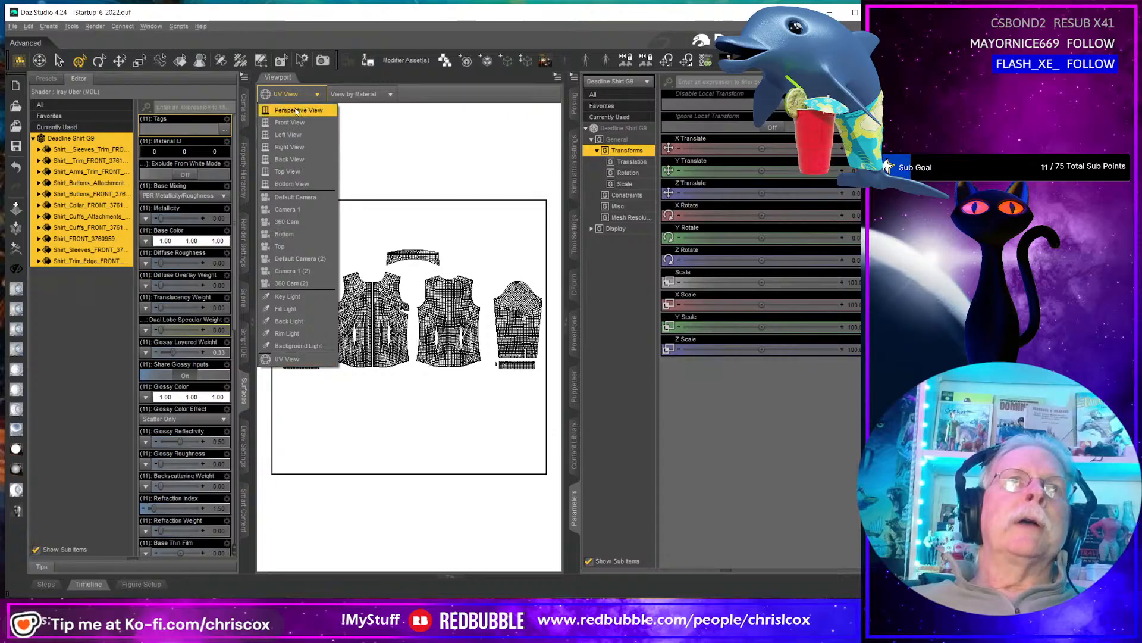
pyautogui.click(296, 112)
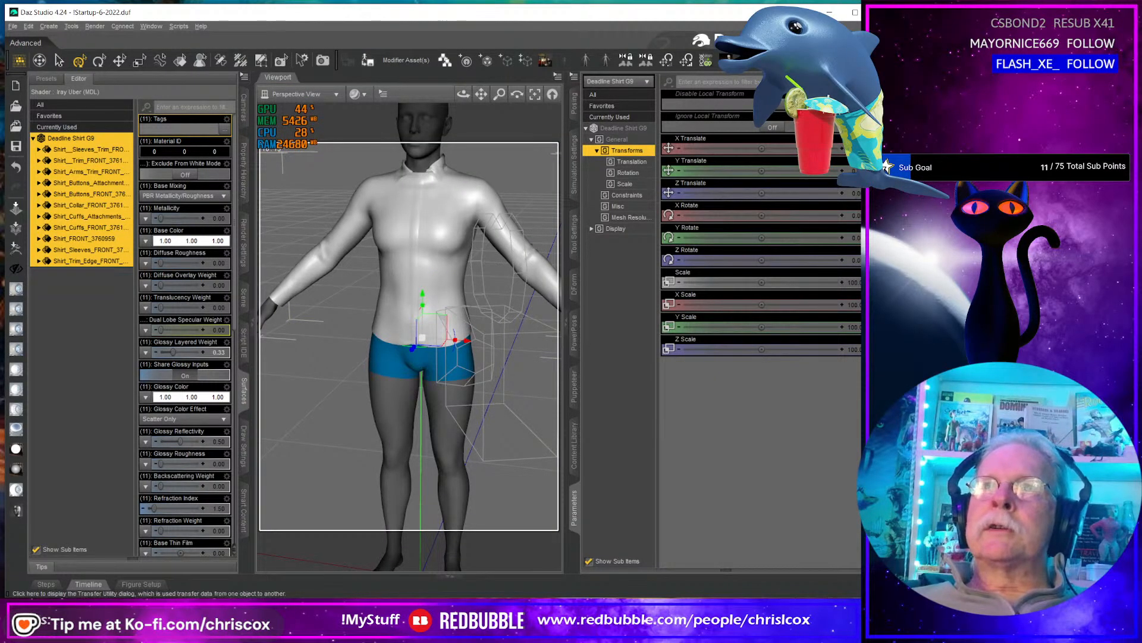
pyautogui.click(16, 126)
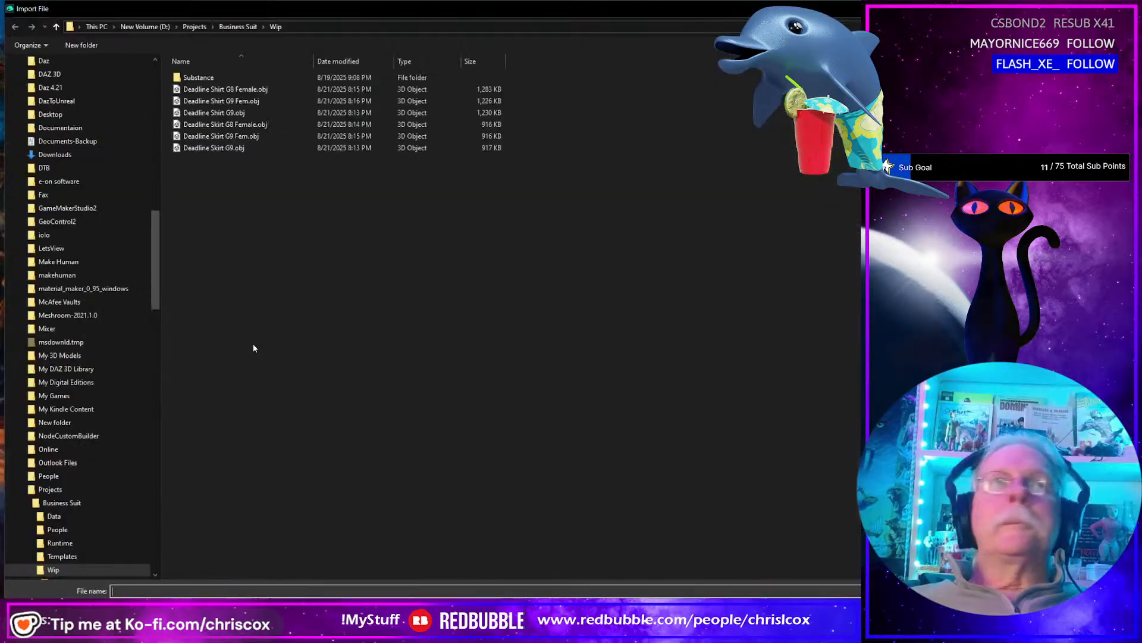
pyautogui.click(238, 148)
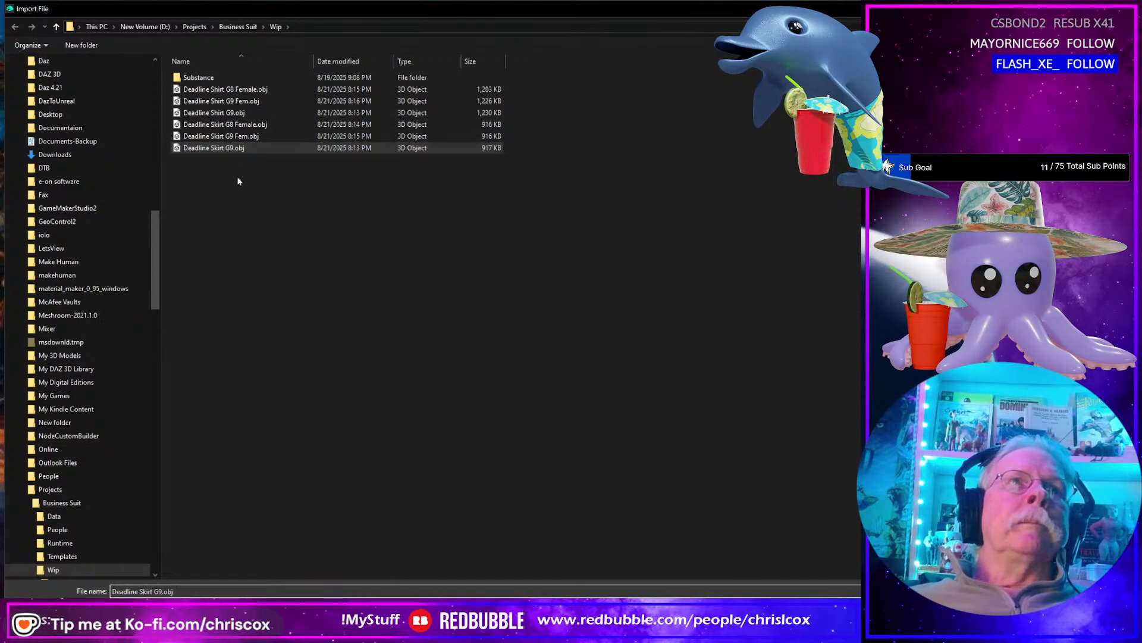
pyautogui.press('Return')
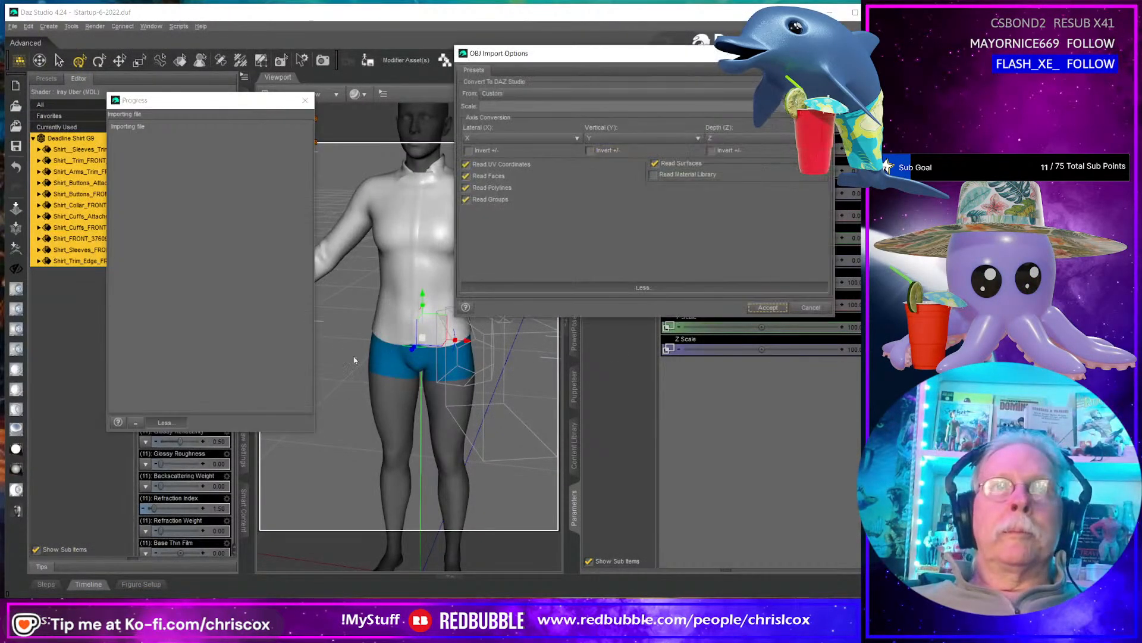
pyautogui.click(774, 307)
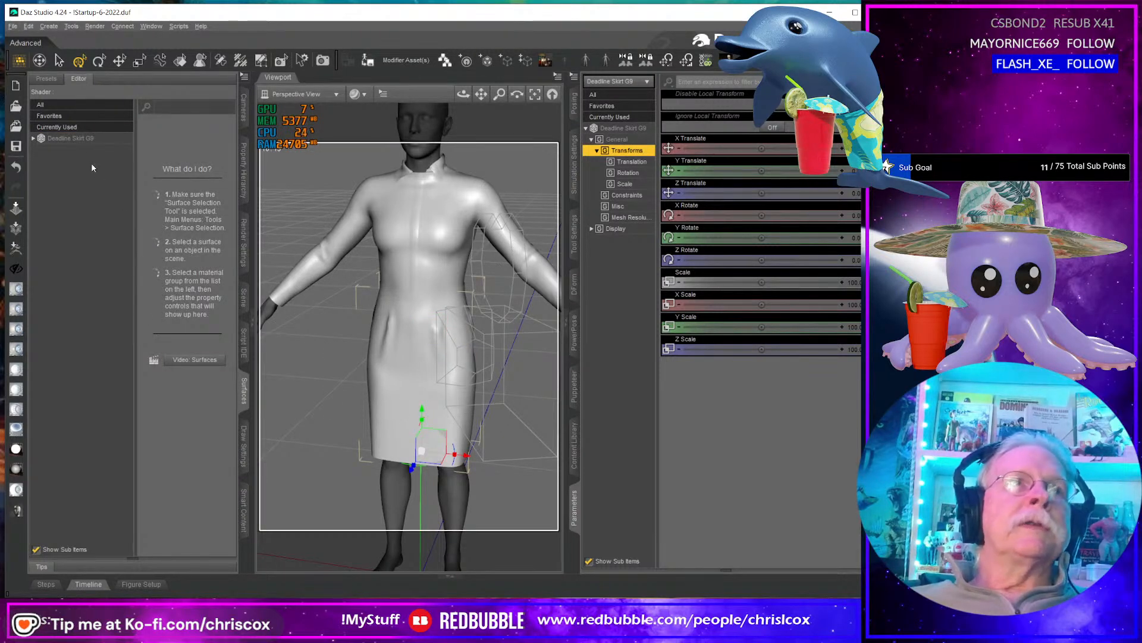
# - List the Deadline Skirt G9 object's surface groups and show its UV layout
pyautogui.click(79, 140)
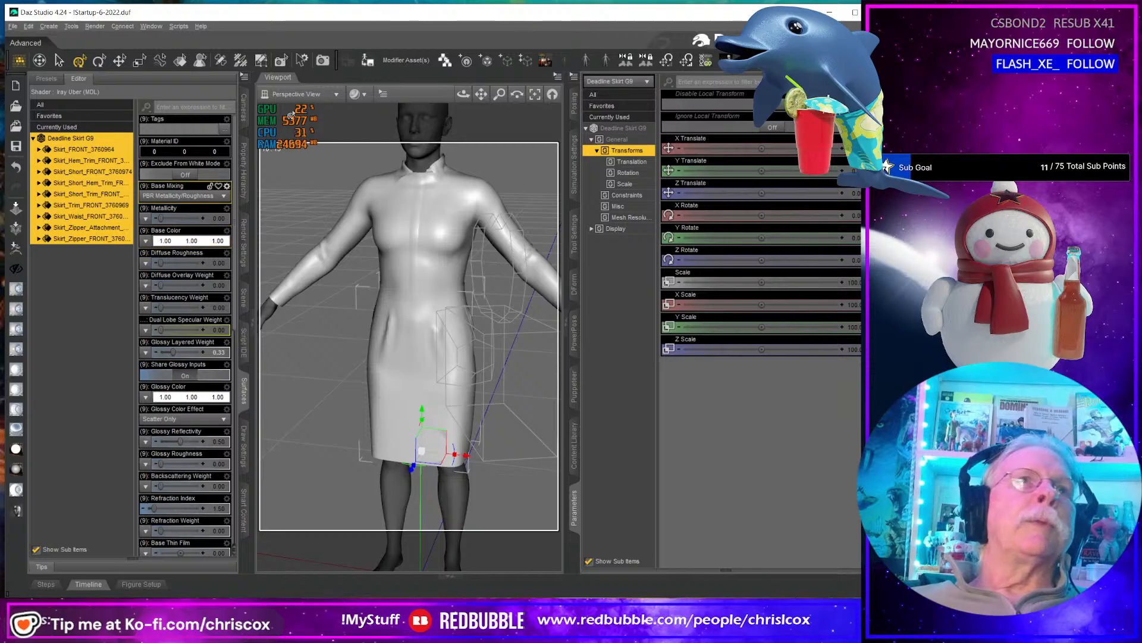
pyautogui.click(293, 94)
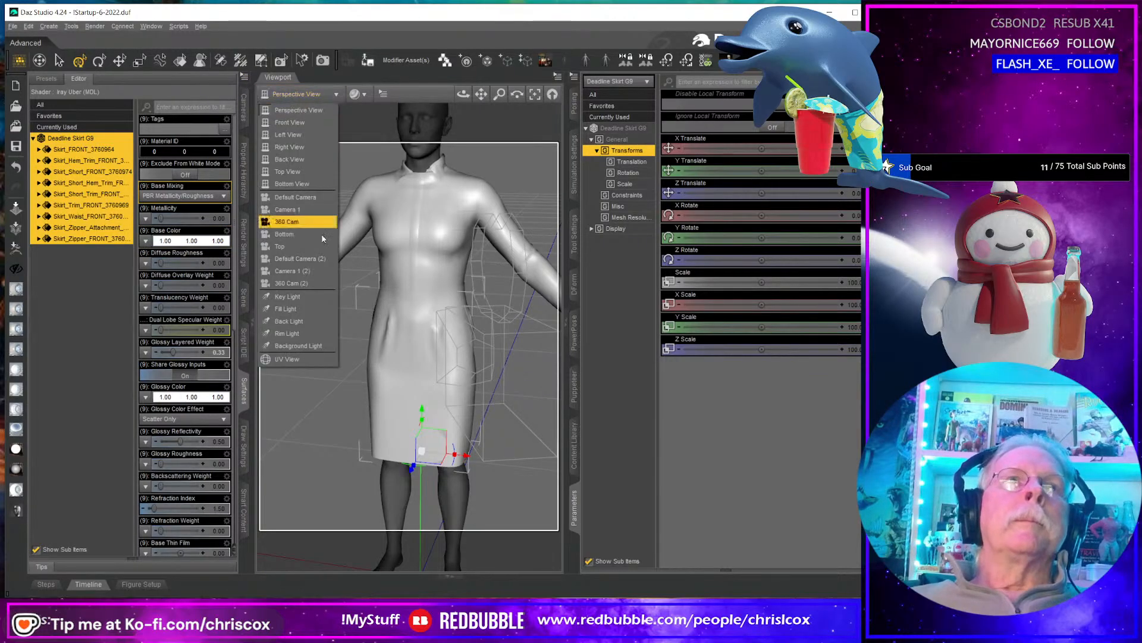
pyautogui.click(310, 364)
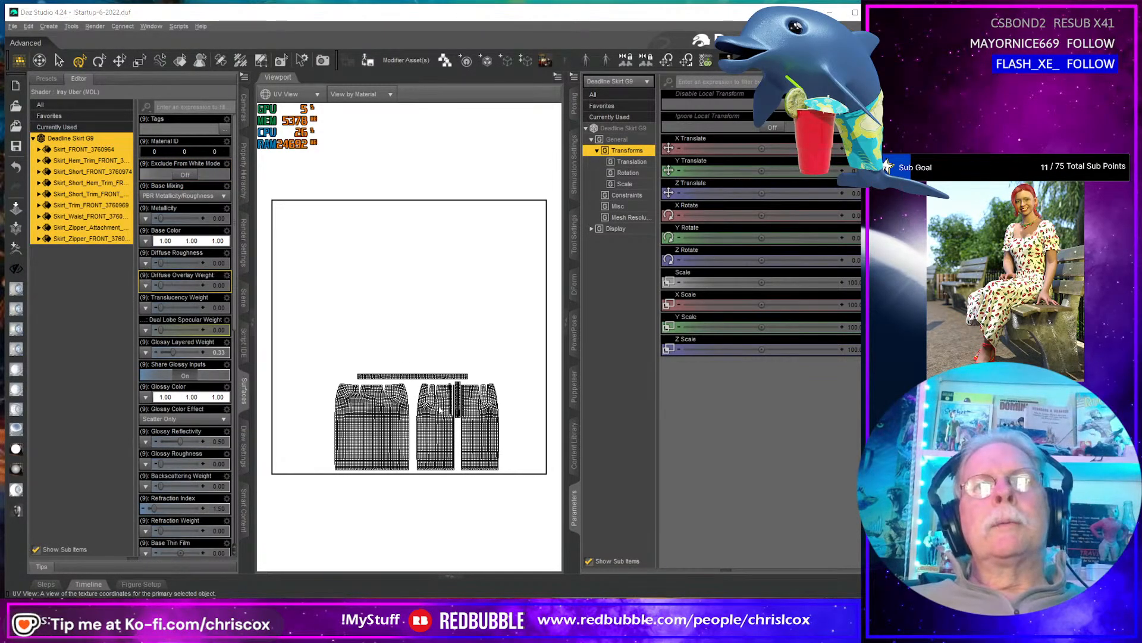
pyautogui.hotkey('alt', 'Tab')
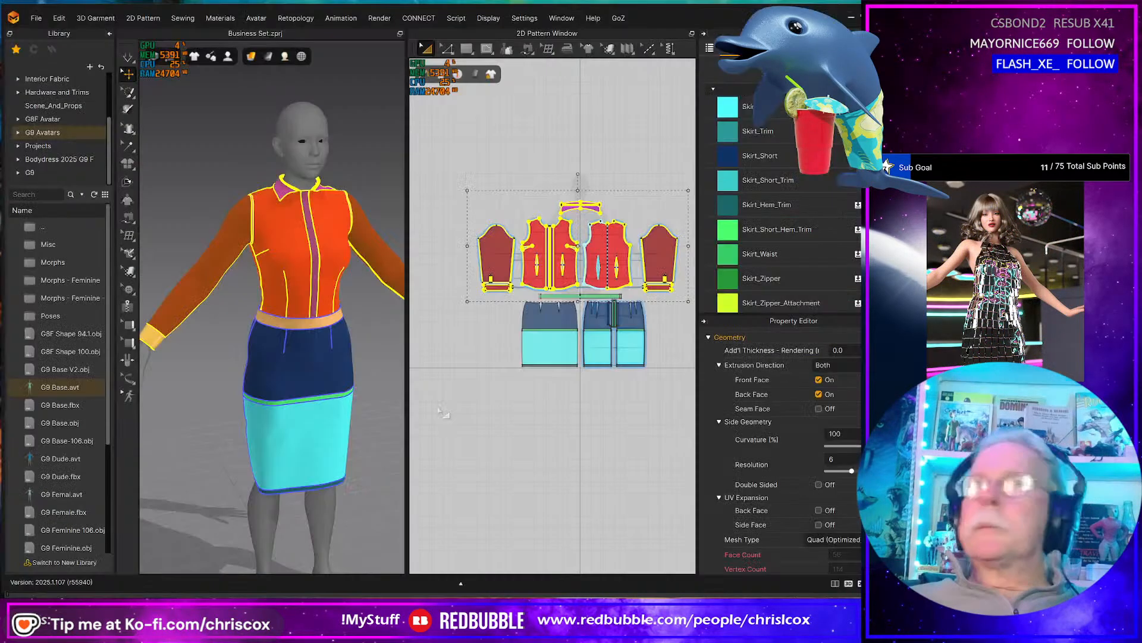
pyautogui.scroll(3, 493, 412)
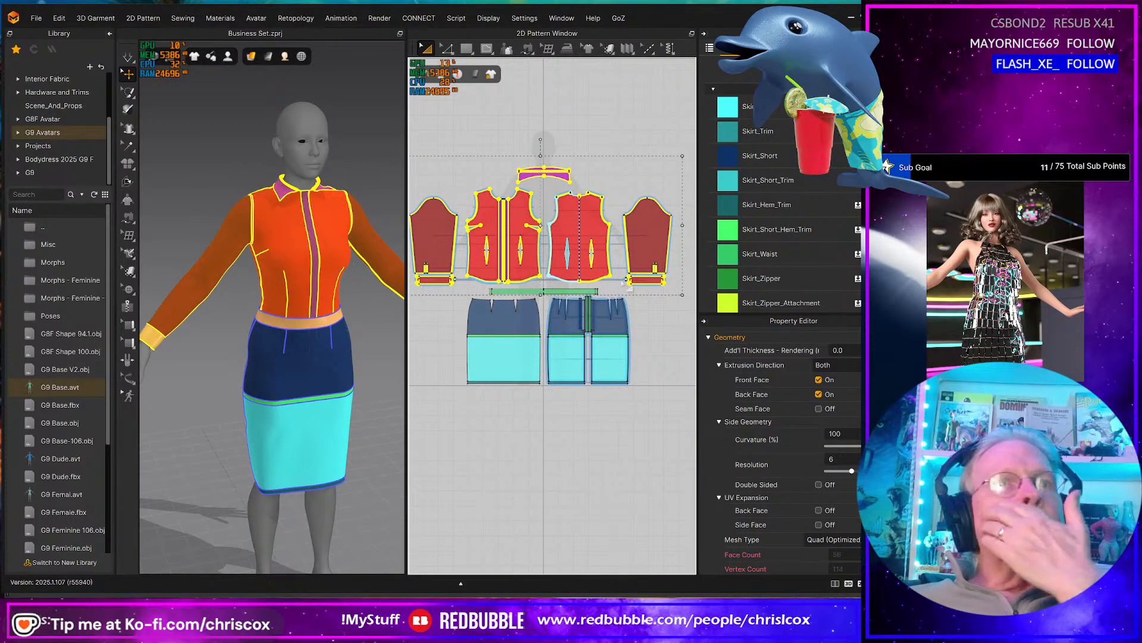
pyautogui.rightClick(539, 34)
pyautogui.click(564, 75)
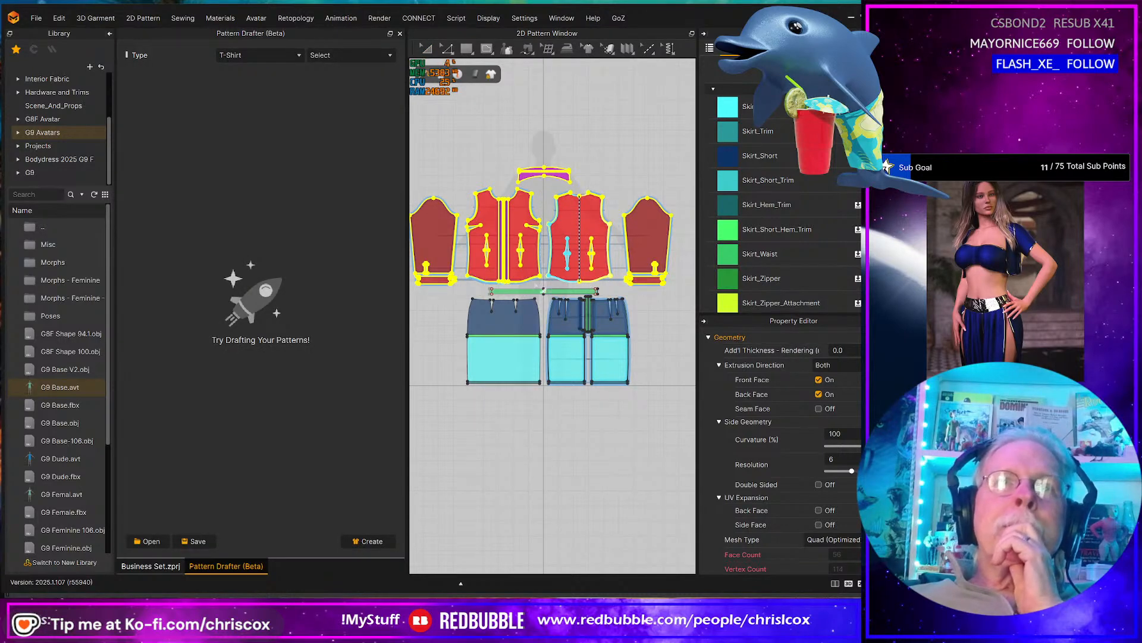
pyautogui.rightClick(564, 37)
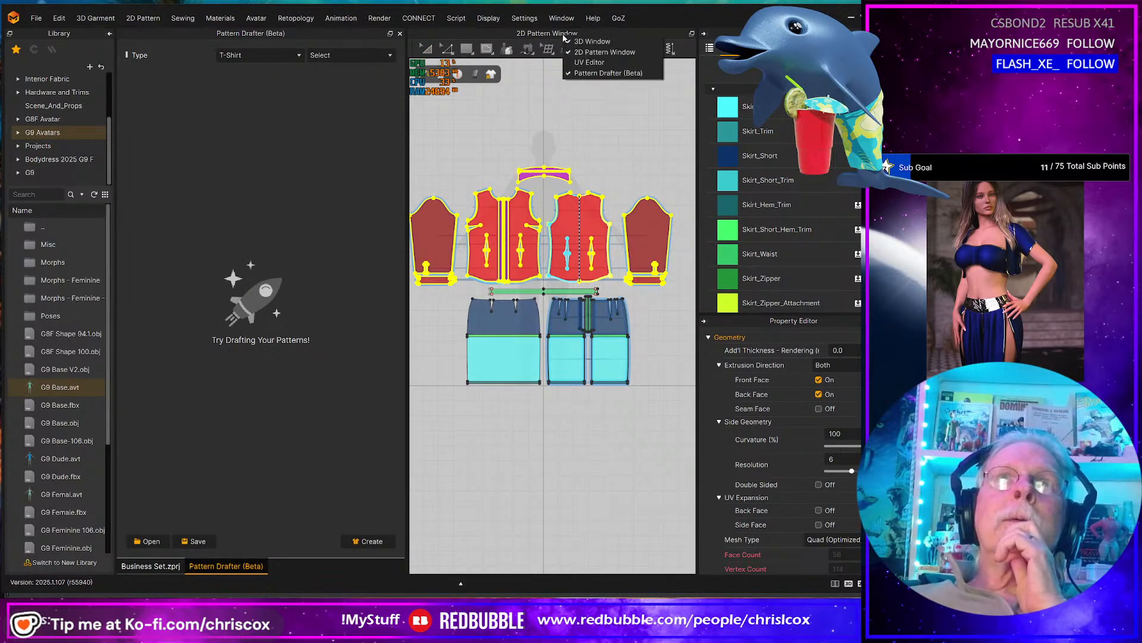
pyautogui.click(595, 73)
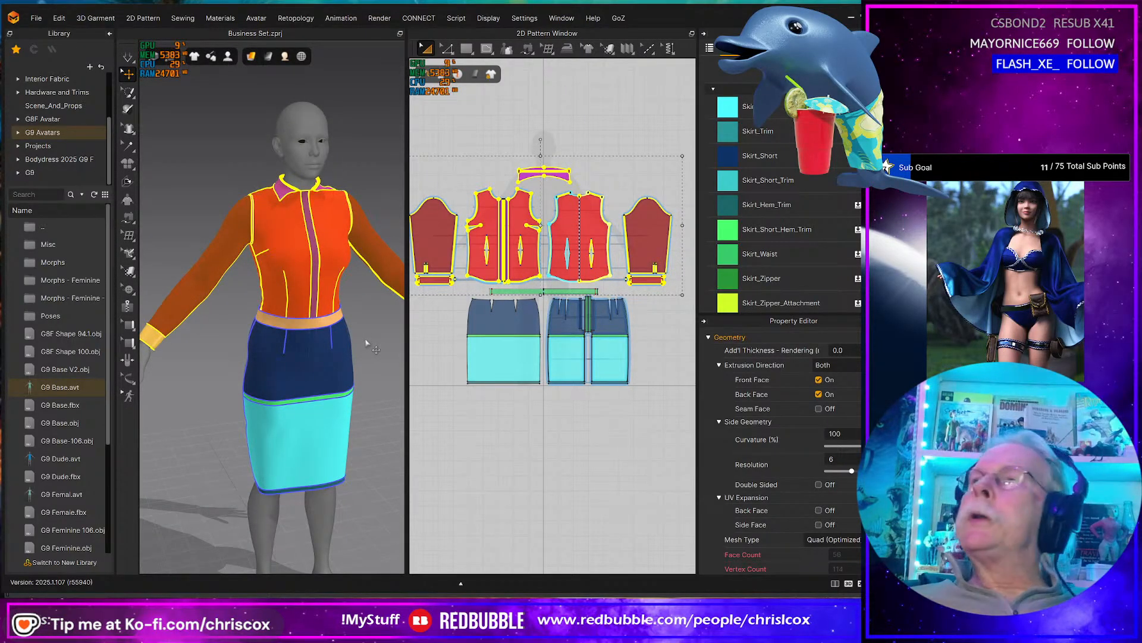
pyautogui.hotkey('alt', 'Tab')
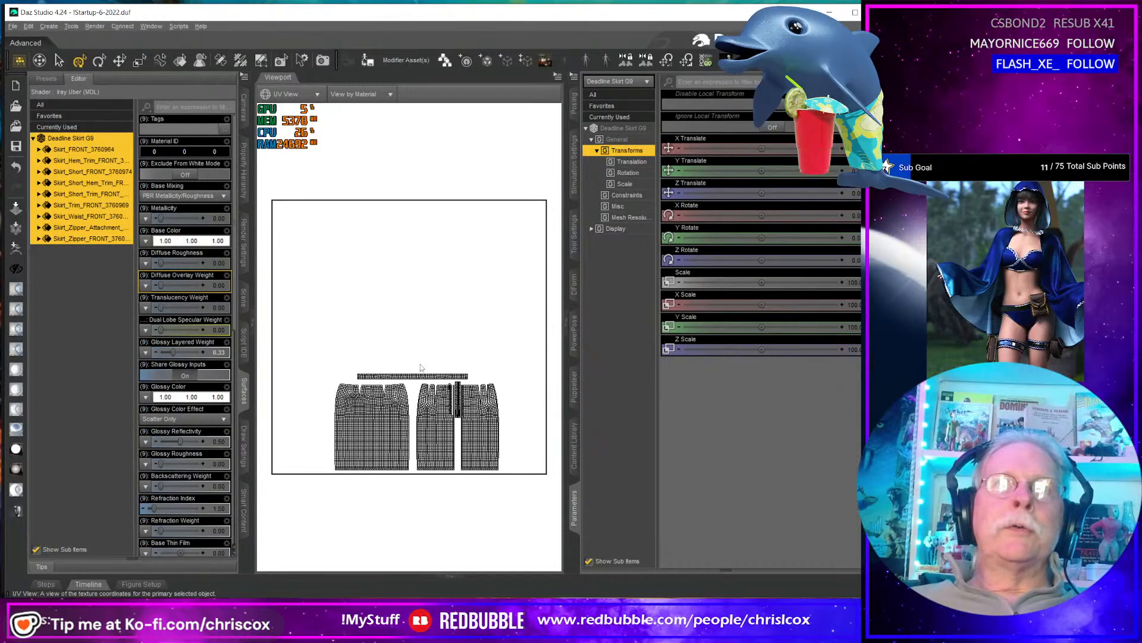
# - Restore Perspective View and inspect the shirt and skirt on the figure from several angles, including the collar up close
pyautogui.click(289, 94)
pyautogui.click(292, 110)
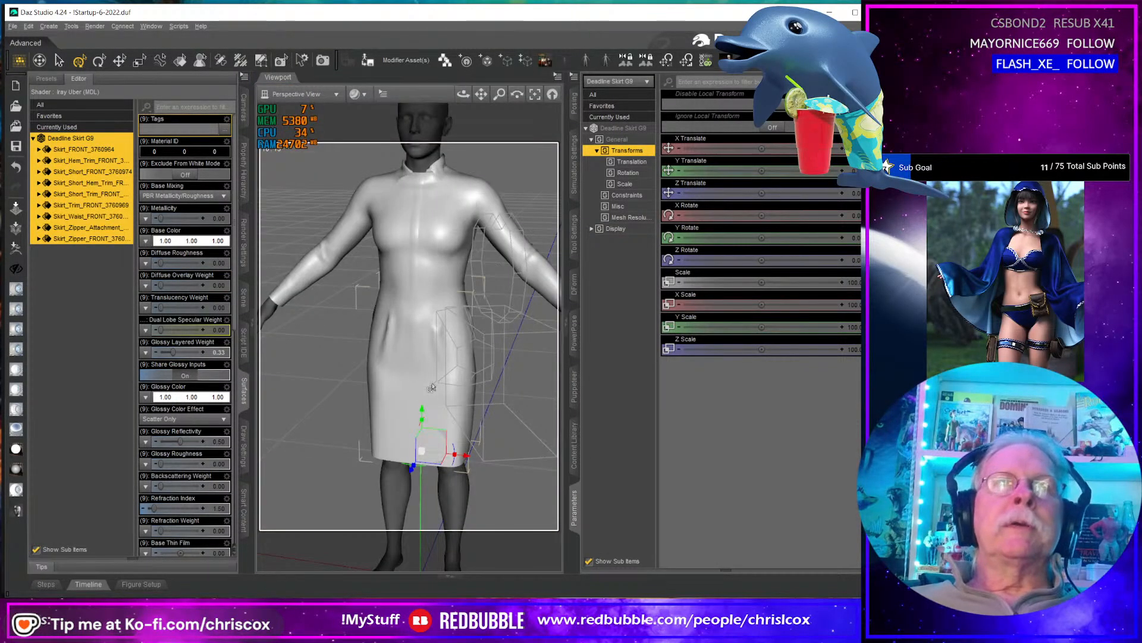
pyautogui.keyDown('alt'); pyautogui.moveTo(322, 417); pyautogui.dragTo(226, 419); pyautogui.keyUp('alt')
pyautogui.keyDown('alt'); pyautogui.moveTo(297, 324); pyautogui.dragTo(404, 327); pyautogui.keyUp('alt')
pyautogui.scroll(2, 424, 324)
pyautogui.scroll(2, 424, 325)
pyautogui.keyDown('alt'); pyautogui.moveTo(404, 327); pyautogui.dragTo(411, 512, button='right'); pyautogui.keyUp('alt')
pyautogui.keyDown('alt'); pyautogui.moveTo(523, 284); pyautogui.dragTo(461, 256); pyautogui.keyUp('alt')
pyautogui.rightClick(512, 283)
pyautogui.keyDown('ctrl'); pyautogui.keyDown('alt'); pyautogui.moveTo(416, 318); pyautogui.dragTo(475, 335); pyautogui.keyUp('alt'); pyautogui.keyUp('ctrl')
pyautogui.scroll(-3, 475, 336)
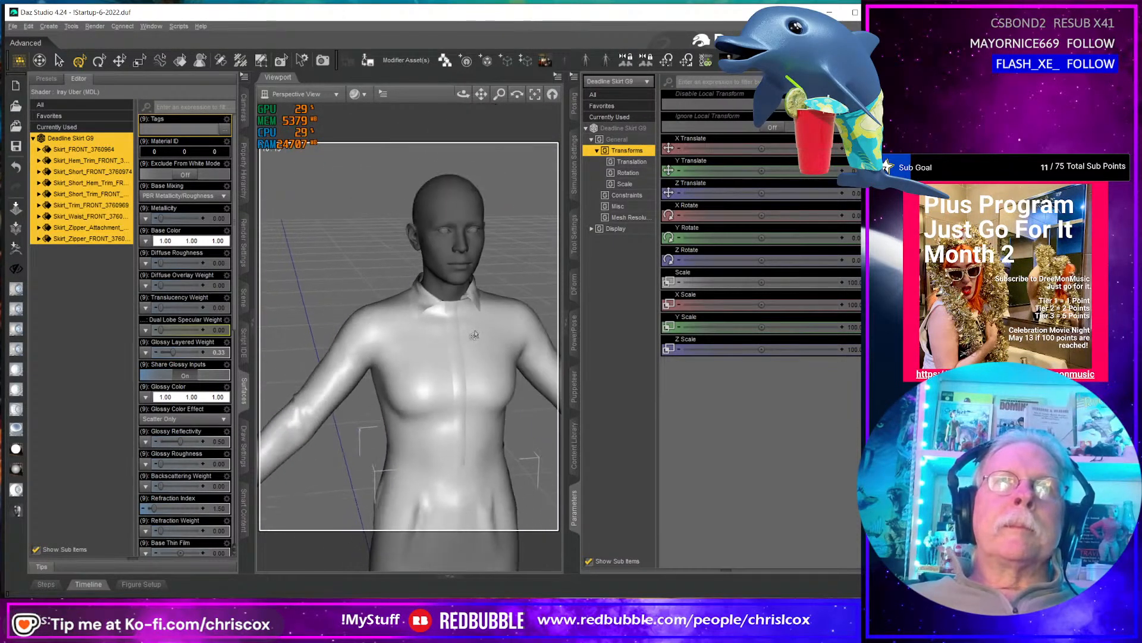
pyautogui.scroll(-3, 409, 333)
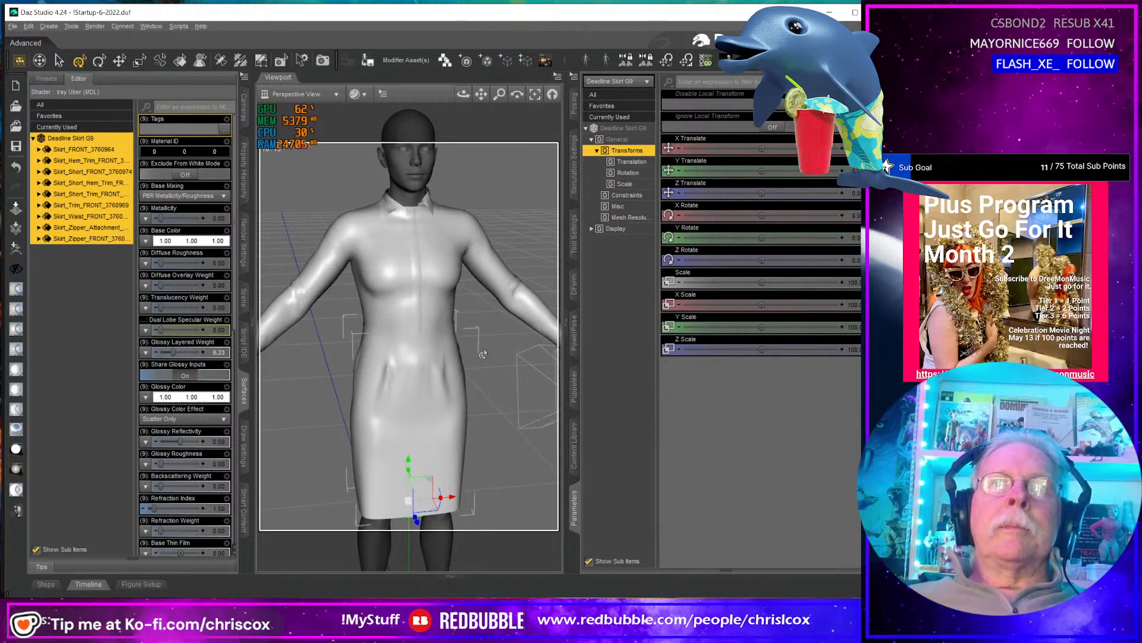
# - Switch to Marvelous Designer, turn the avatar to face the front and show the simulation properties
pyautogui.hotkey('alt', 'Tab')
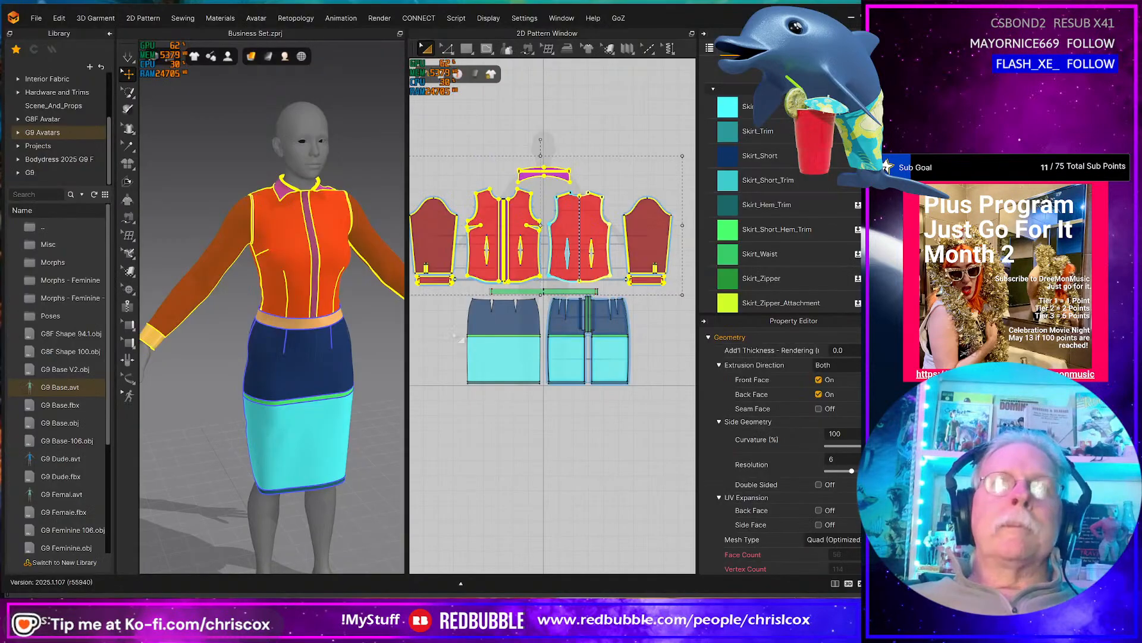
pyautogui.moveTo(360, 174); pyautogui.dragTo(337, 173, button='right')
pyautogui.rightClick(356, 163)
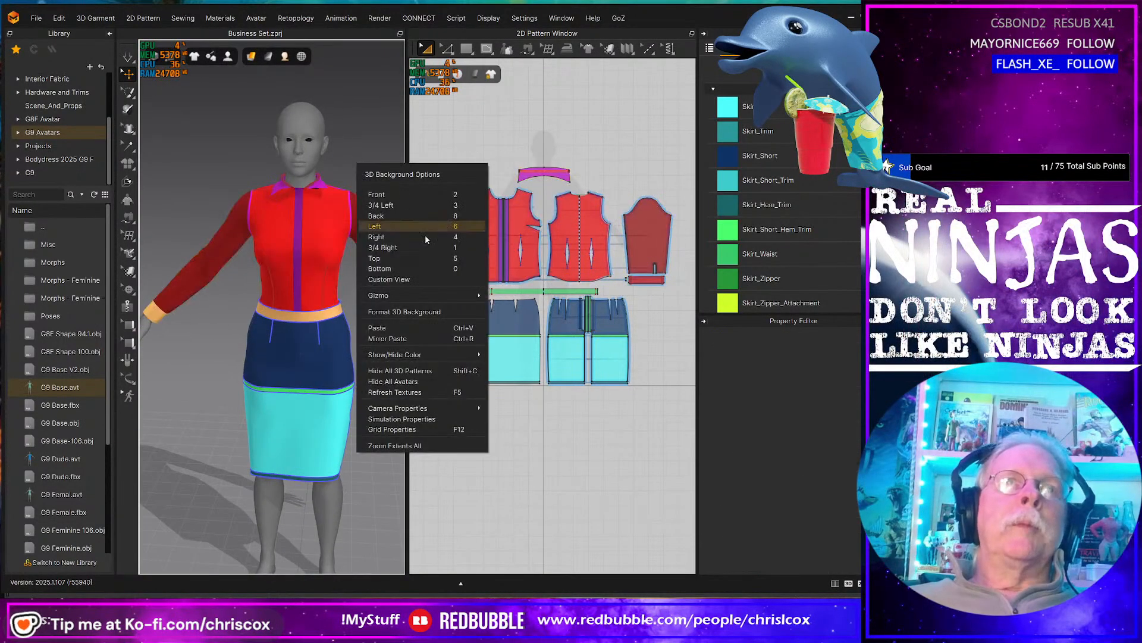
pyautogui.click(392, 427)
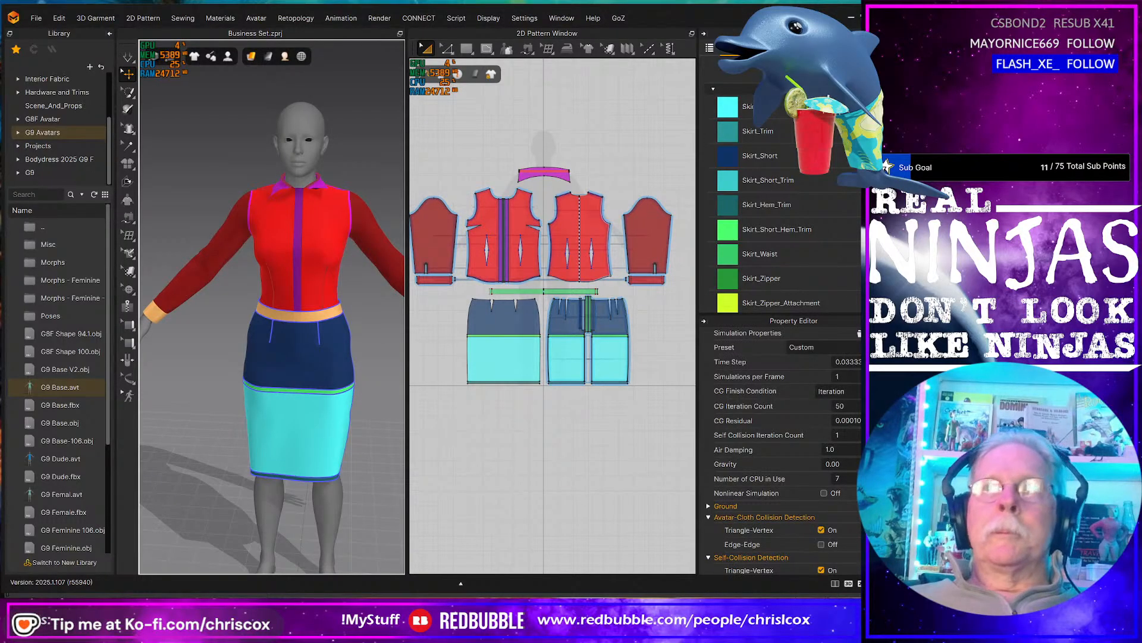
# - Freeze all the skirt patterns, including the waistband and zipper pieces
pyautogui.moveTo(645, 400); pyautogui.dragTo(445, 289)
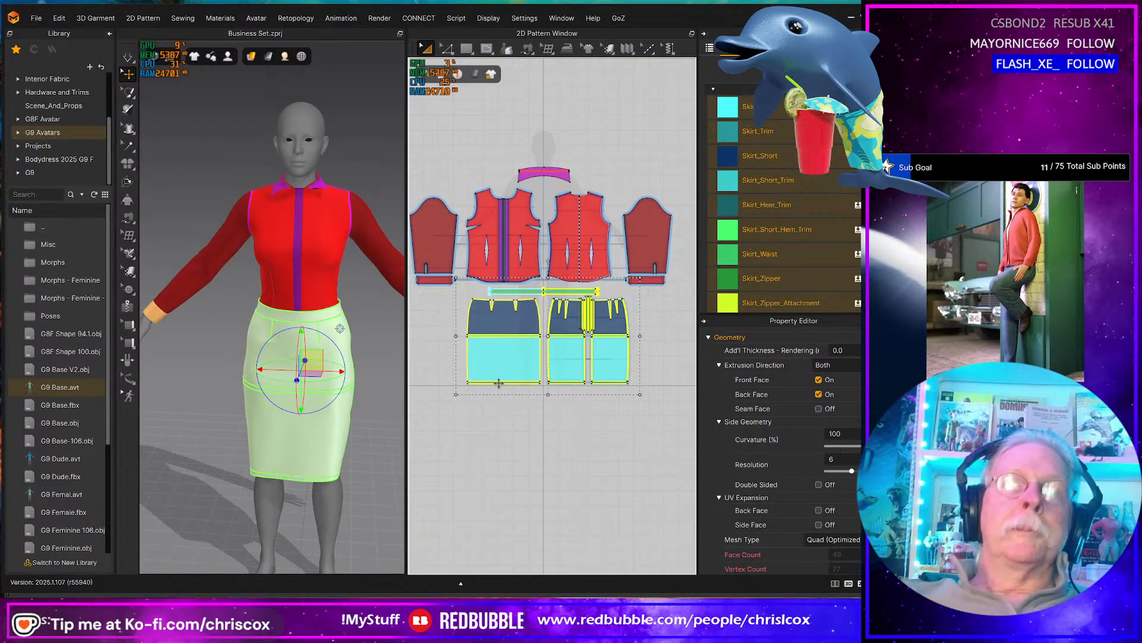
pyautogui.rightClick(574, 462)
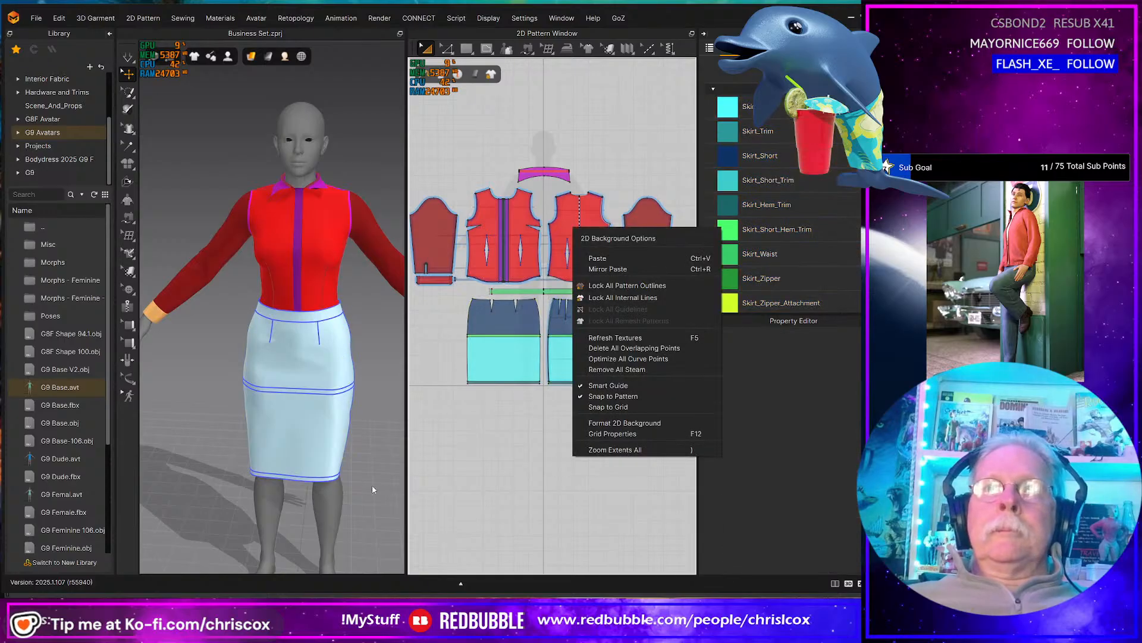
# - Set the gravity to -5000 in the simulation properties and run the simulation on the shirt
pyautogui.rightClick(373, 484)
pyautogui.click(419, 453)
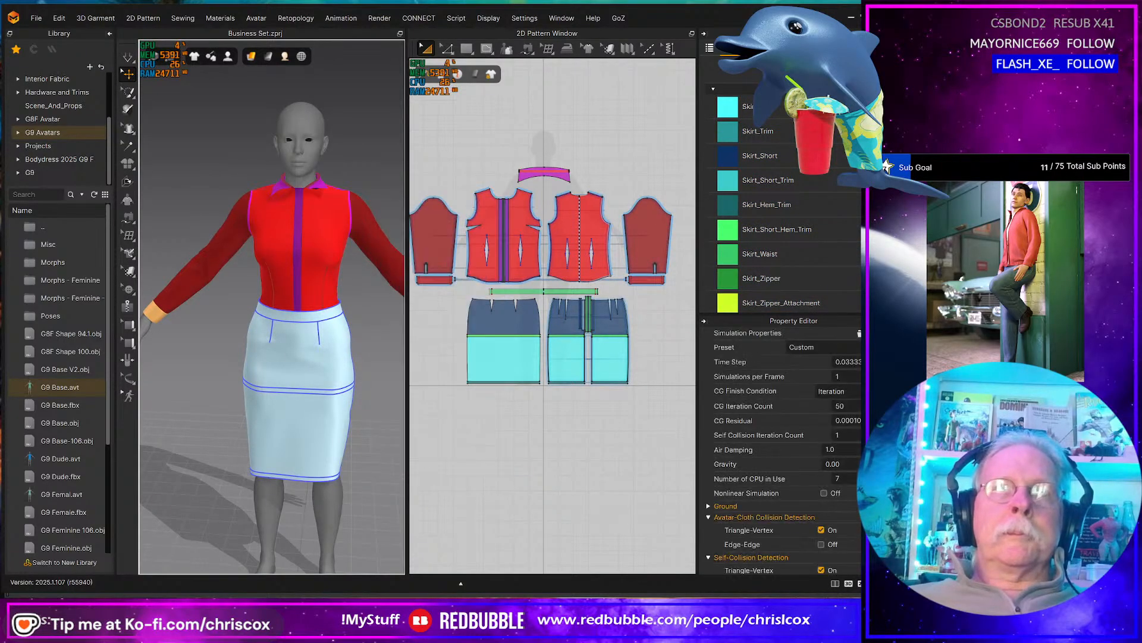
pyautogui.click(853, 465)
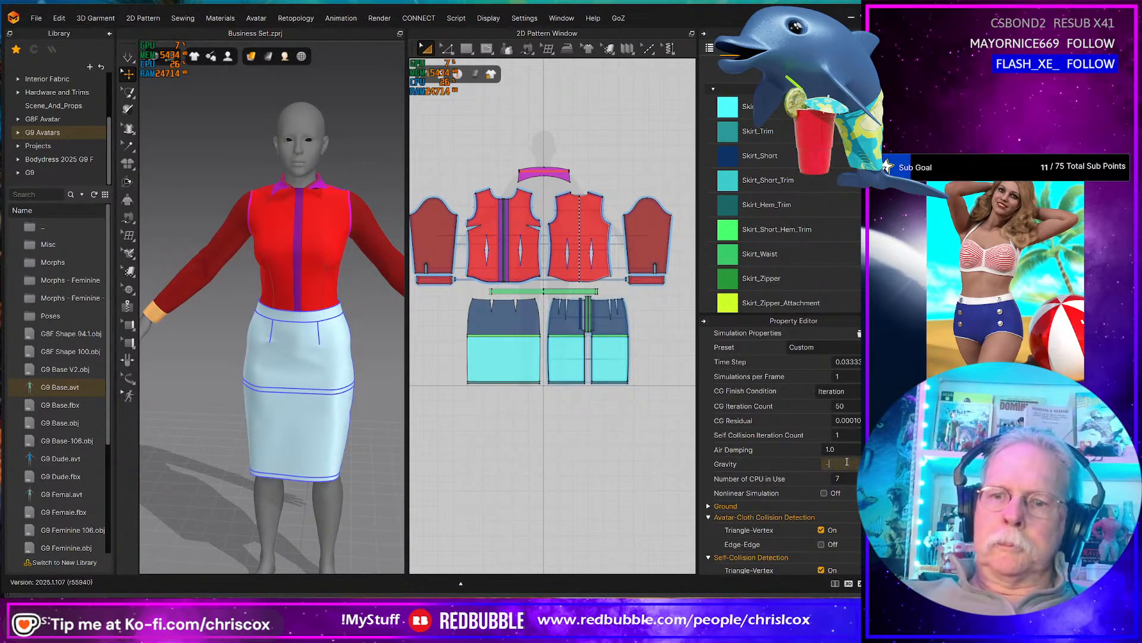
pyautogui.press('Return')
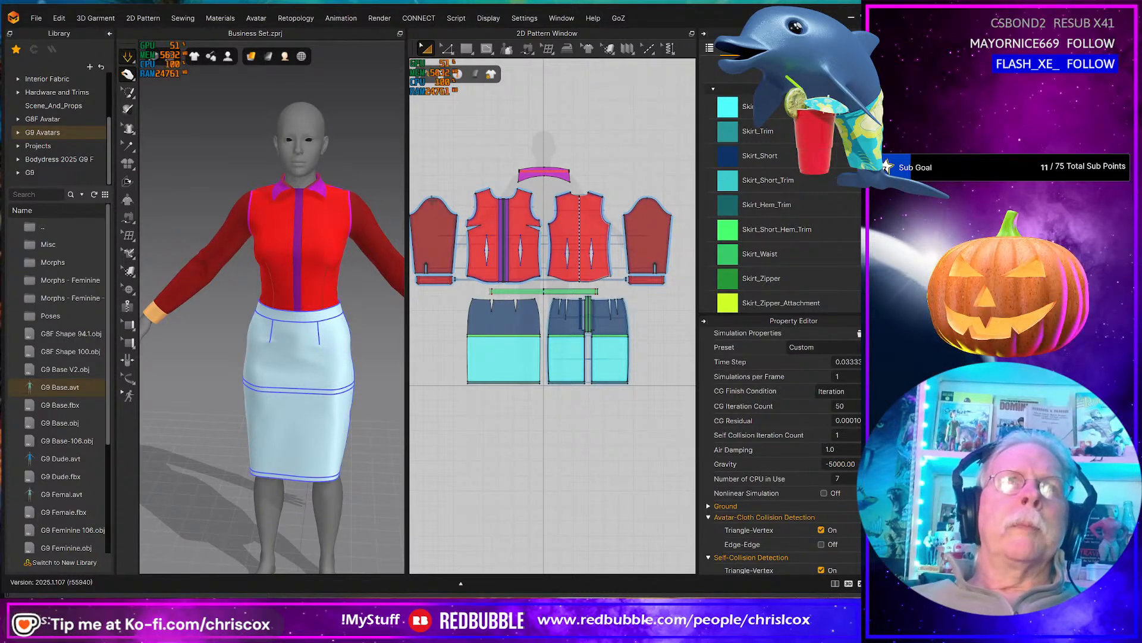
# - Select all the shirt patterns, including collar, sleeves and cuffs, and export them as a selected OBJ, overwriting Deadline Shirt G9 Fem.obj
pyautogui.scroll(-3, 453, 189)
pyautogui.moveTo(464, 137); pyautogui.dragTo(671, 258)
pyautogui.scroll(4, 540, 243)
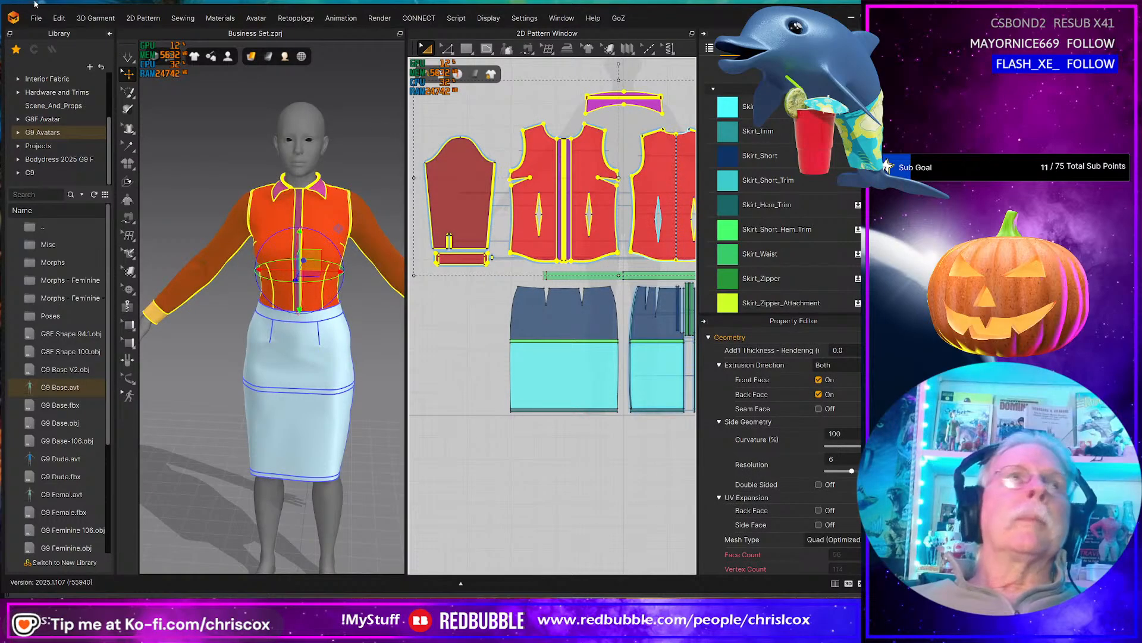
pyautogui.click(36, 18)
pyautogui.moveTo(119, 138)
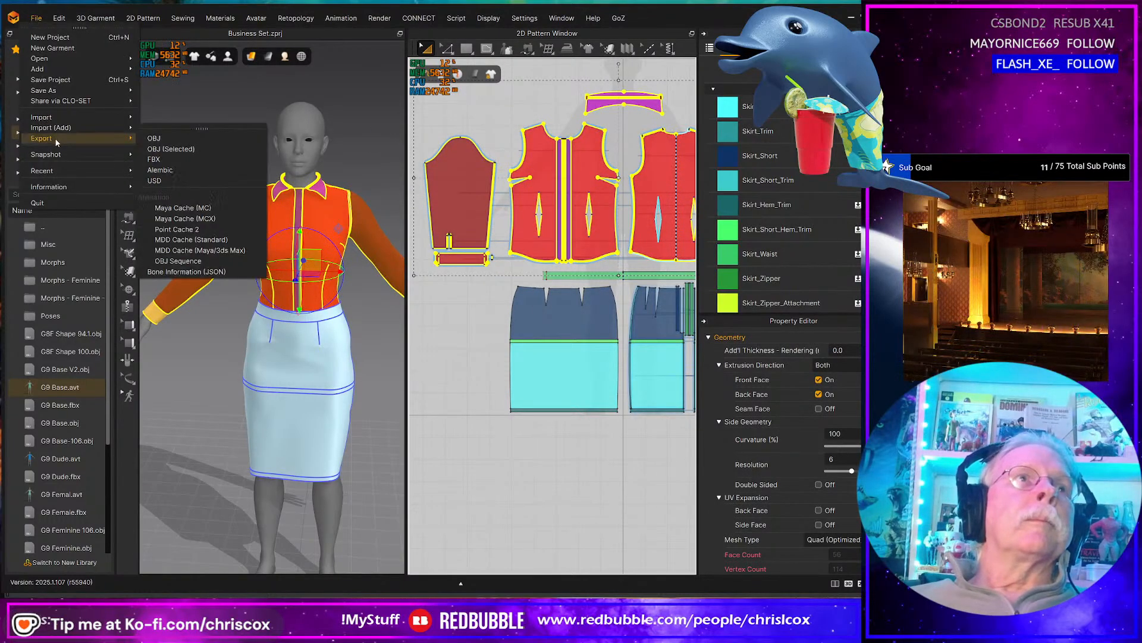
pyautogui.click(176, 149)
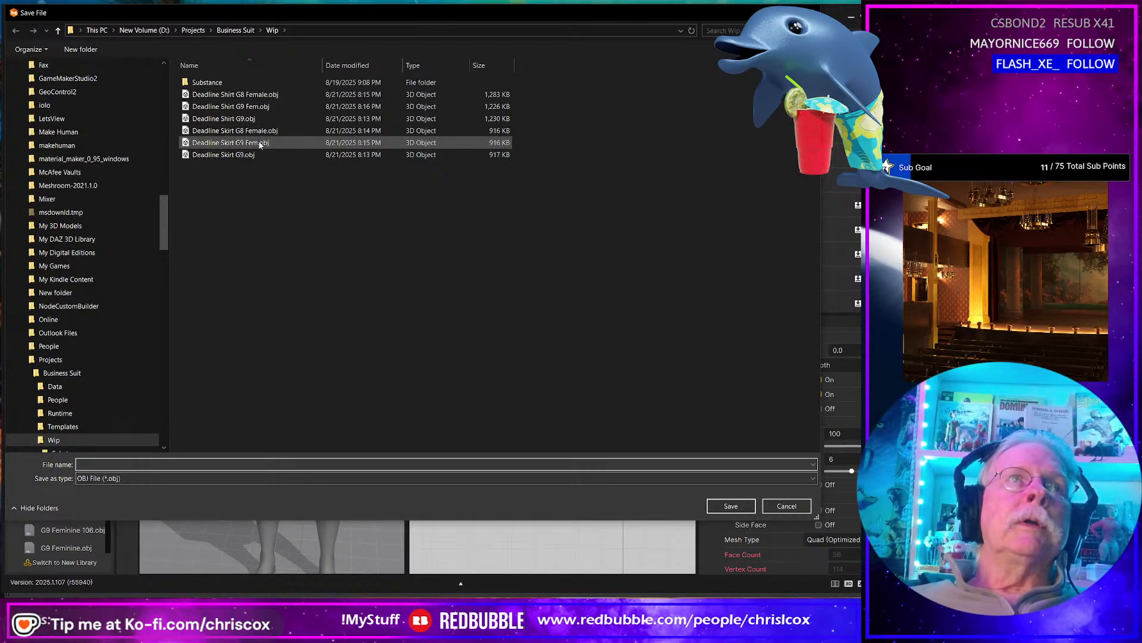
pyautogui.click(253, 110)
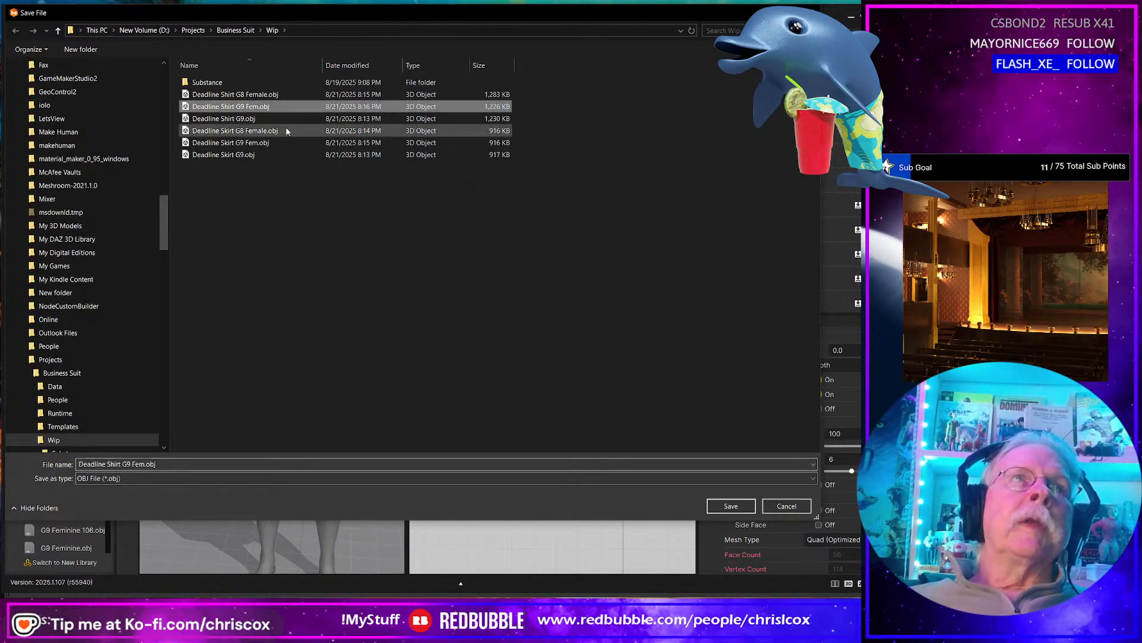
pyautogui.press('Return')
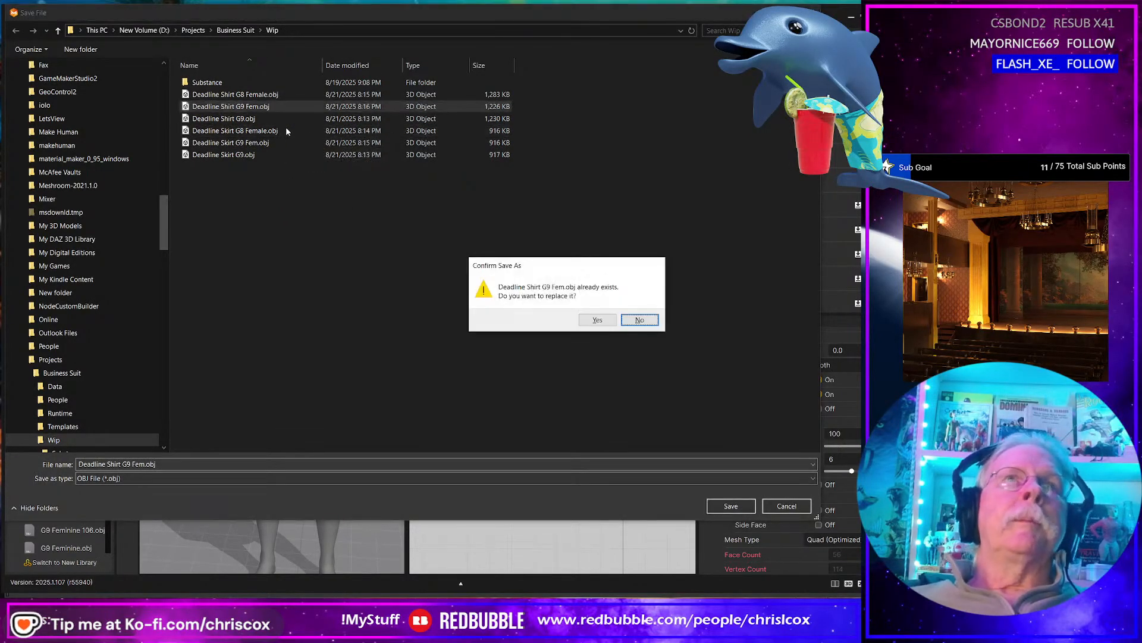
pyautogui.click(592, 319)
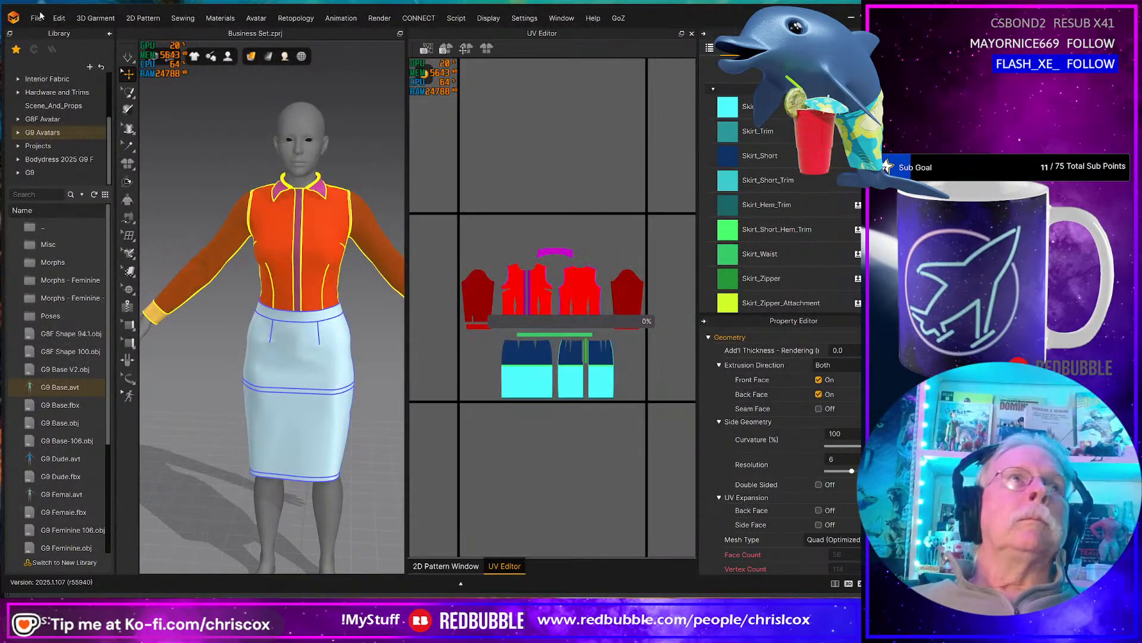
pyautogui.click(500, 507)
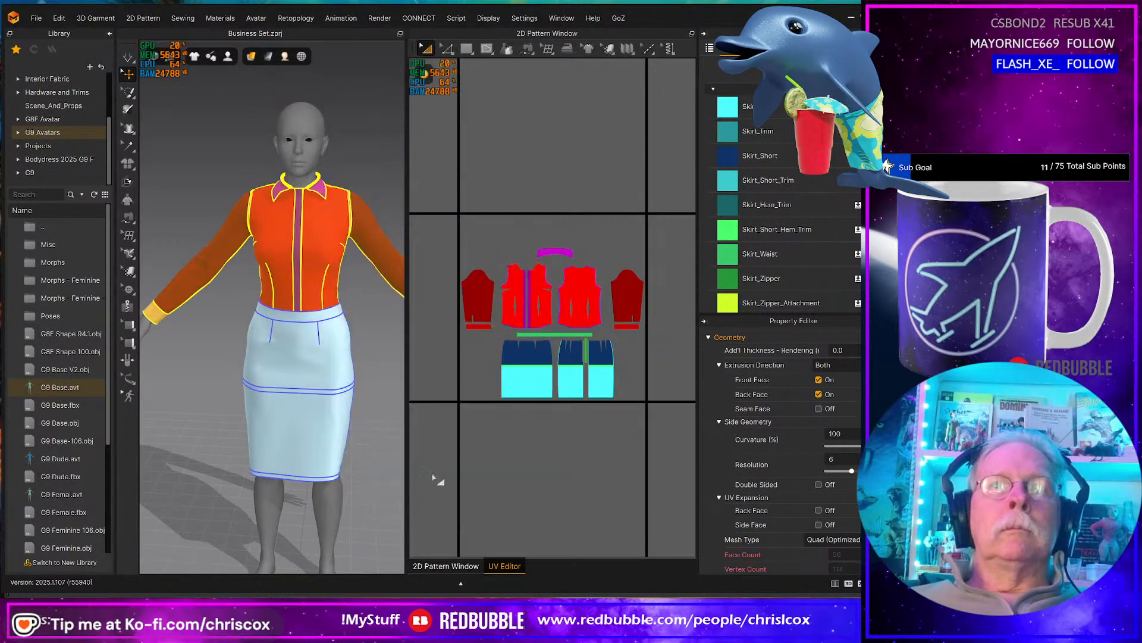
pyautogui.click(181, 237)
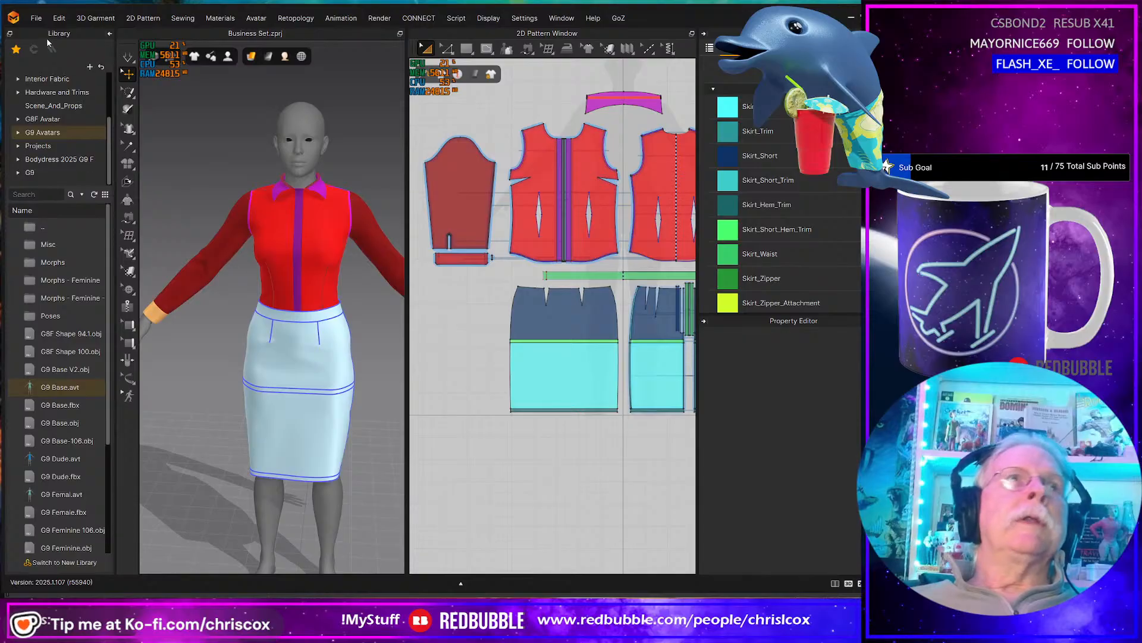
# - Open the recent project Business Set G9 Base.zprj, loading its garment, avatar and display settings
pyautogui.click(36, 18)
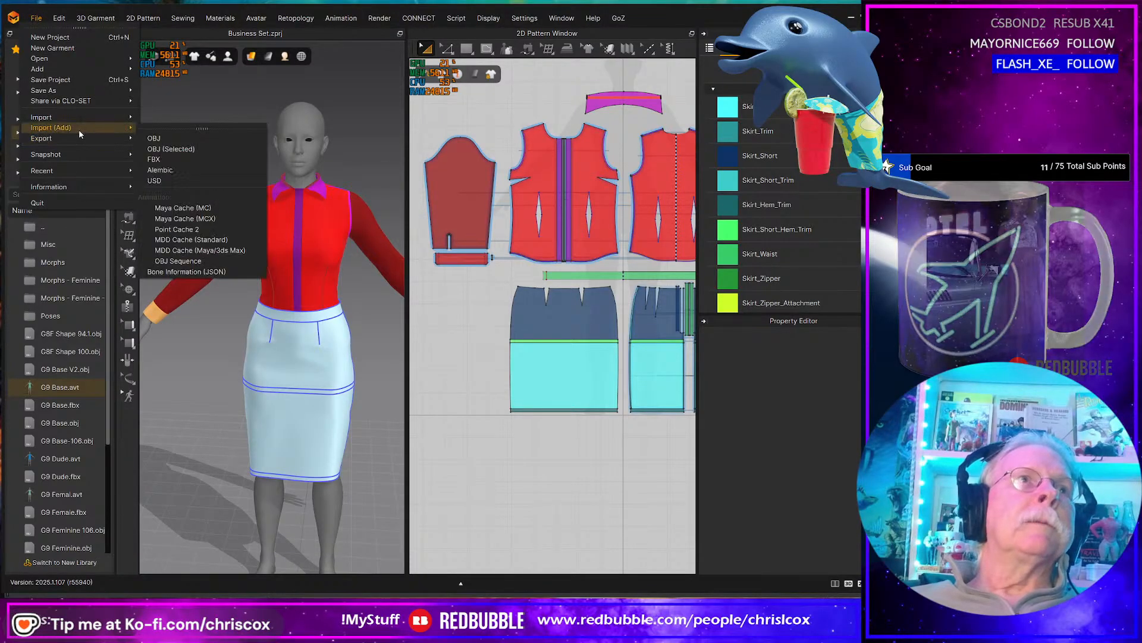
pyautogui.moveTo(77, 172)
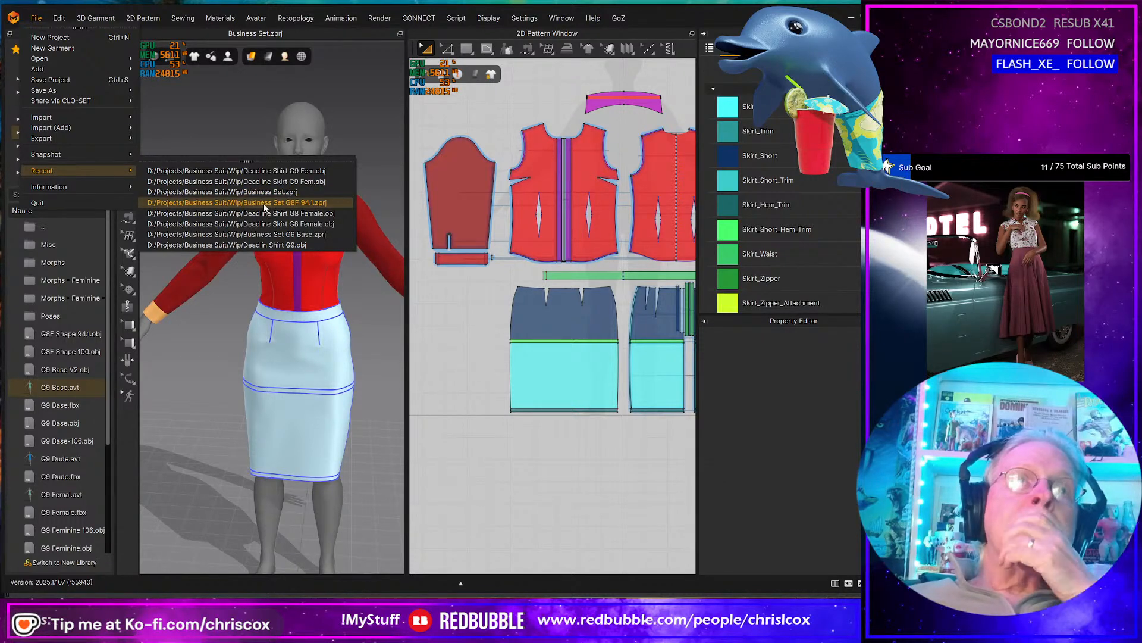
pyautogui.click(277, 234)
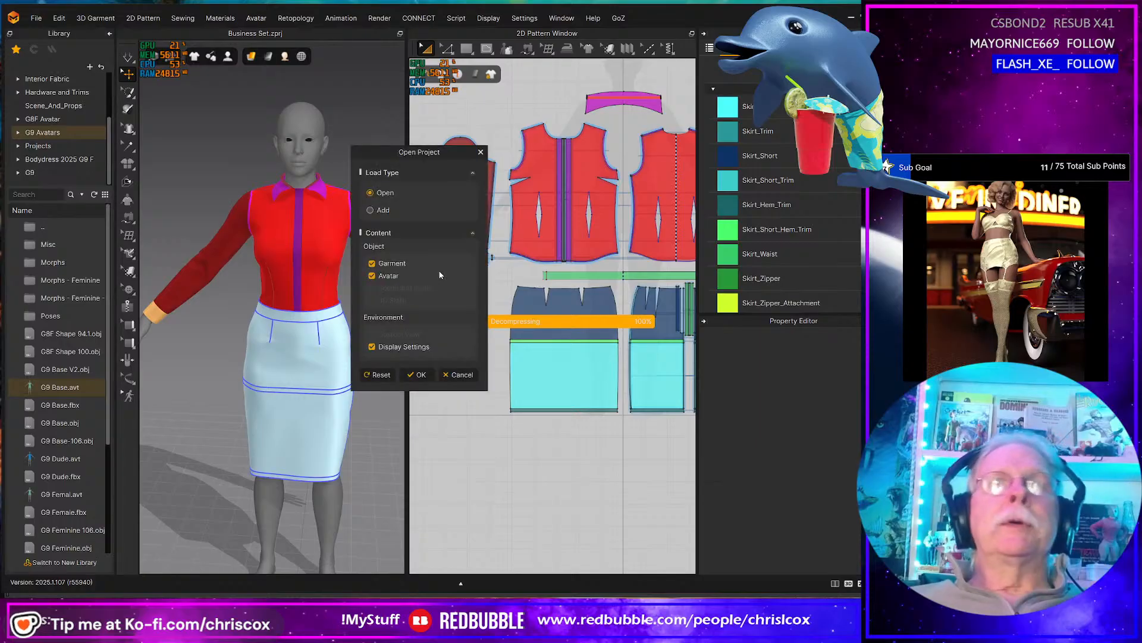
pyautogui.click(423, 380)
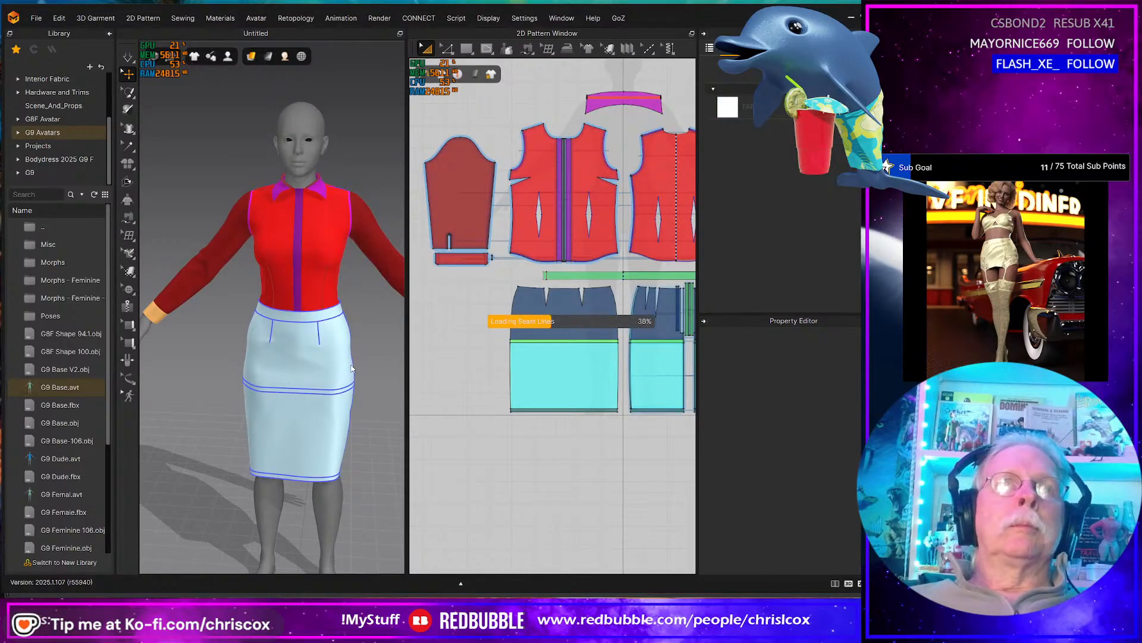
# - Simulate the garment and try to pull the collar down at the back of the neck
pyautogui.scroll(5, 349, 303)
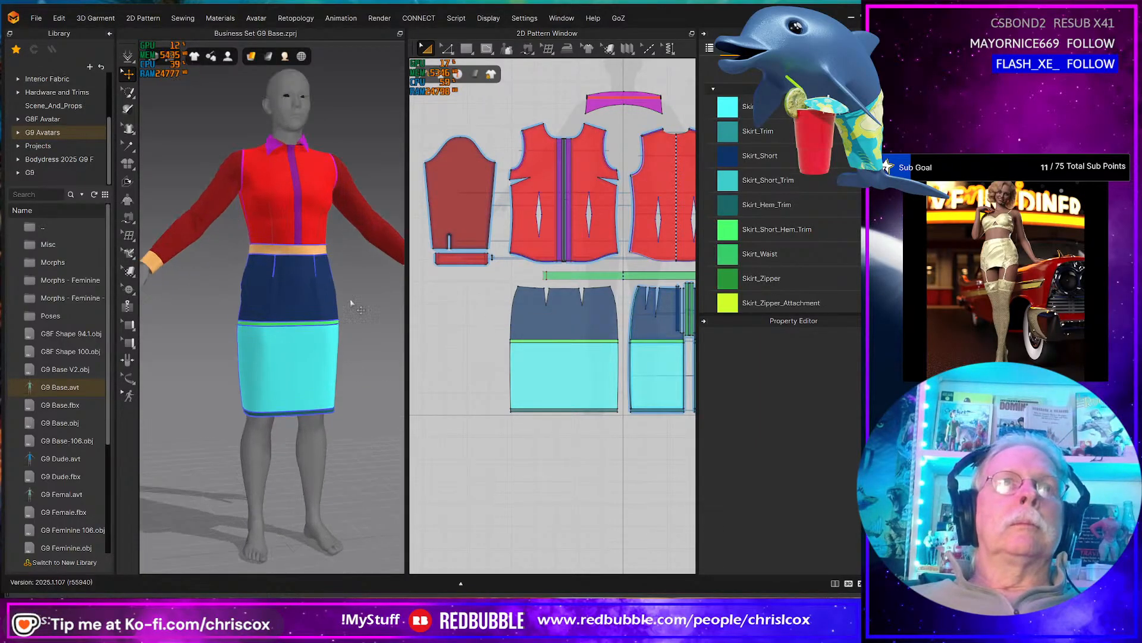
pyautogui.moveTo(384, 197); pyautogui.dragTo(334, 204, button='right')
pyautogui.moveTo(334, 204); pyautogui.dragTo(322, 375, button='middle')
pyautogui.moveTo(319, 345); pyautogui.dragTo(205, 309, button='right')
pyautogui.press('space')
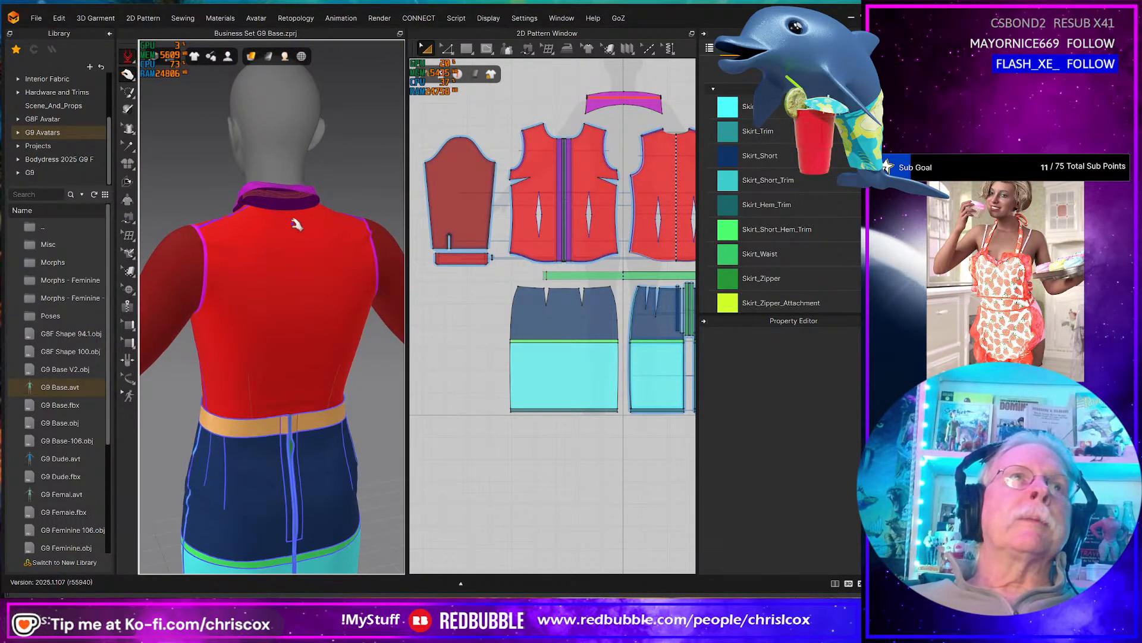
pyautogui.click(260, 188)
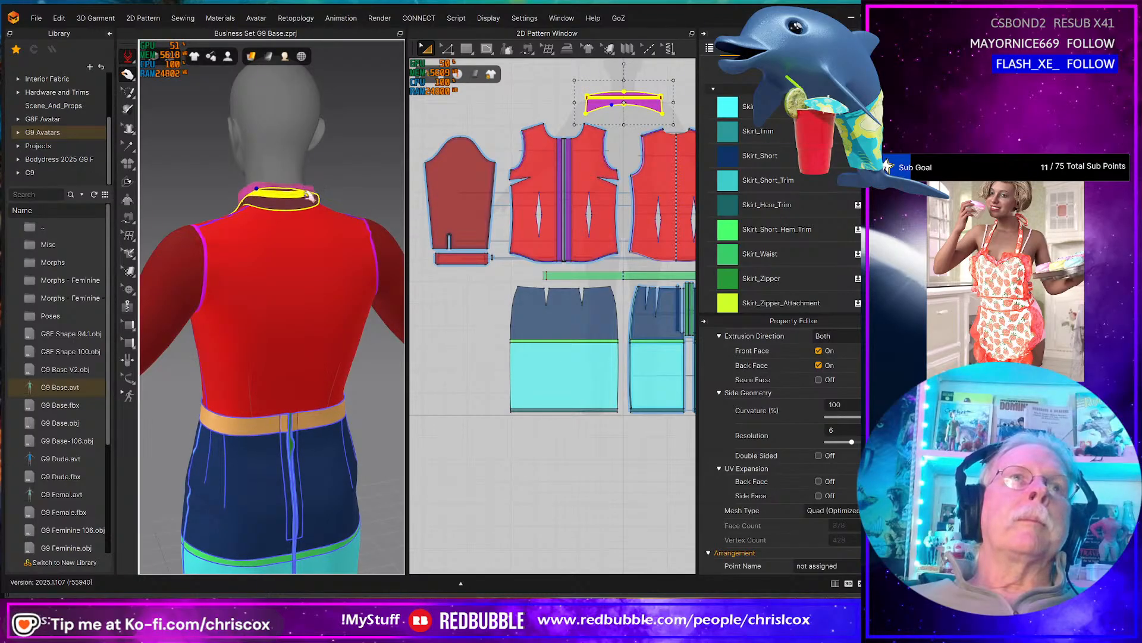
pyautogui.moveTo(283, 247); pyautogui.dragTo(282, 117, button='right')
pyautogui.moveTo(282, 126); pyautogui.dragTo(280, 155)
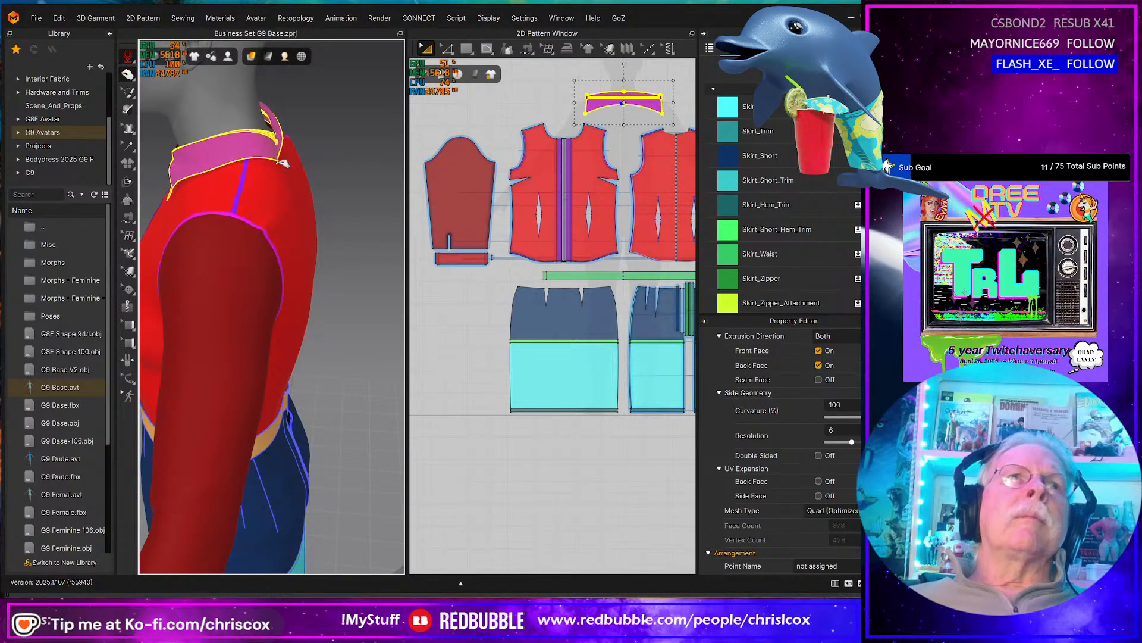
# - Try to fold the collar down around the sides and front while the simulation runs
pyautogui.moveTo(291, 164); pyautogui.dragTo(239, 143, button='right')
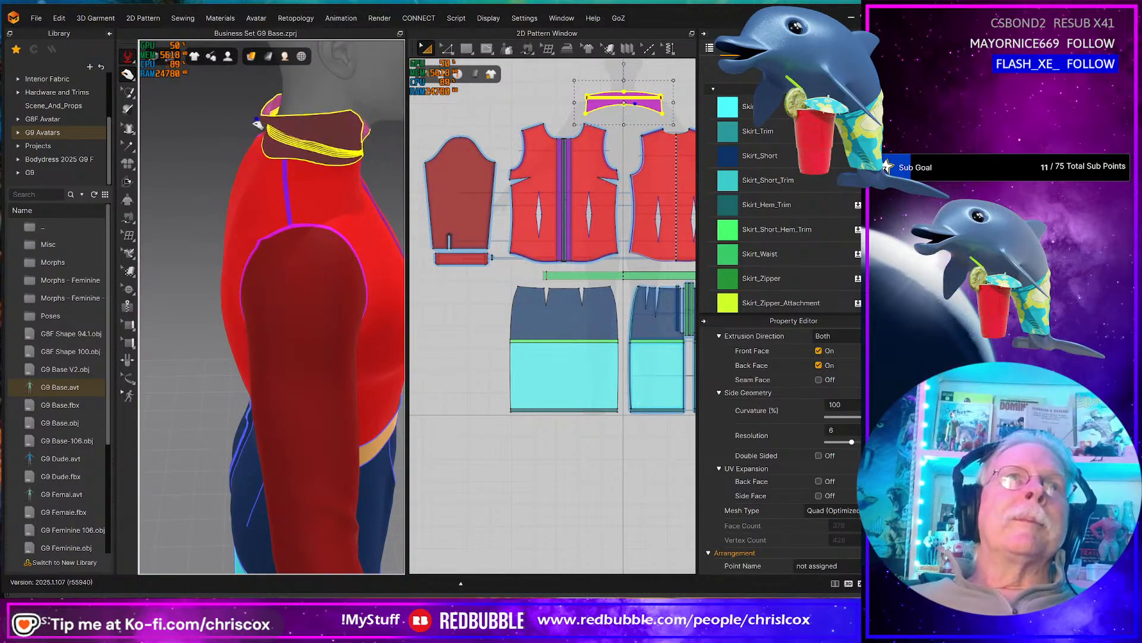
pyautogui.moveTo(239, 143); pyautogui.dragTo(250, 170)
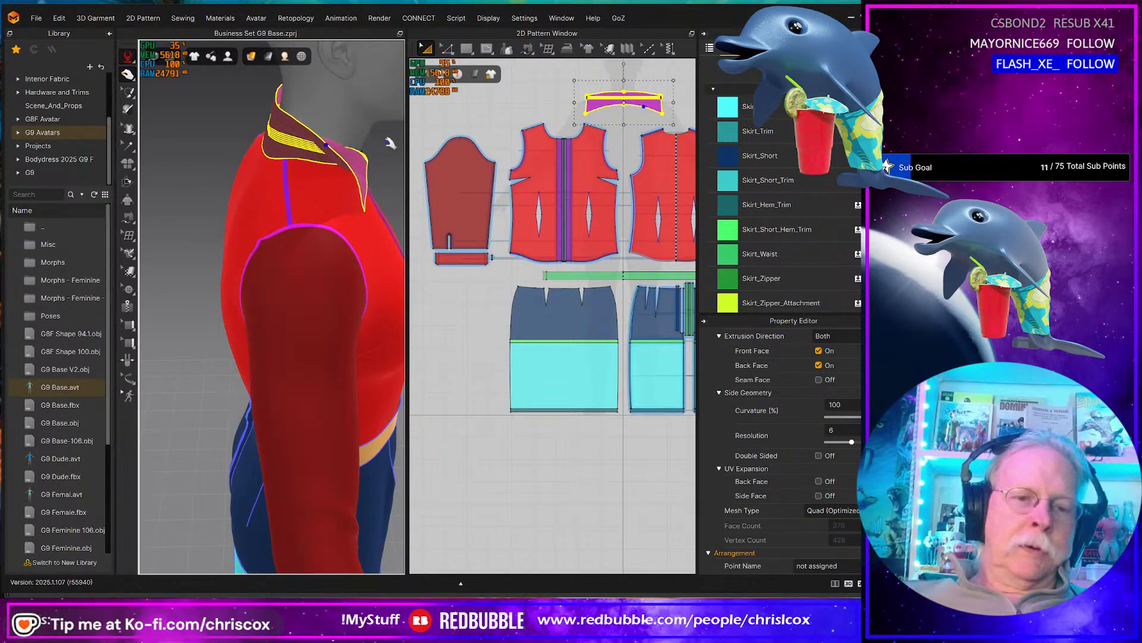
pyautogui.moveTo(389, 143); pyautogui.dragTo(357, 152, button='right')
pyautogui.moveTo(373, 158); pyautogui.dragTo(375, 241)
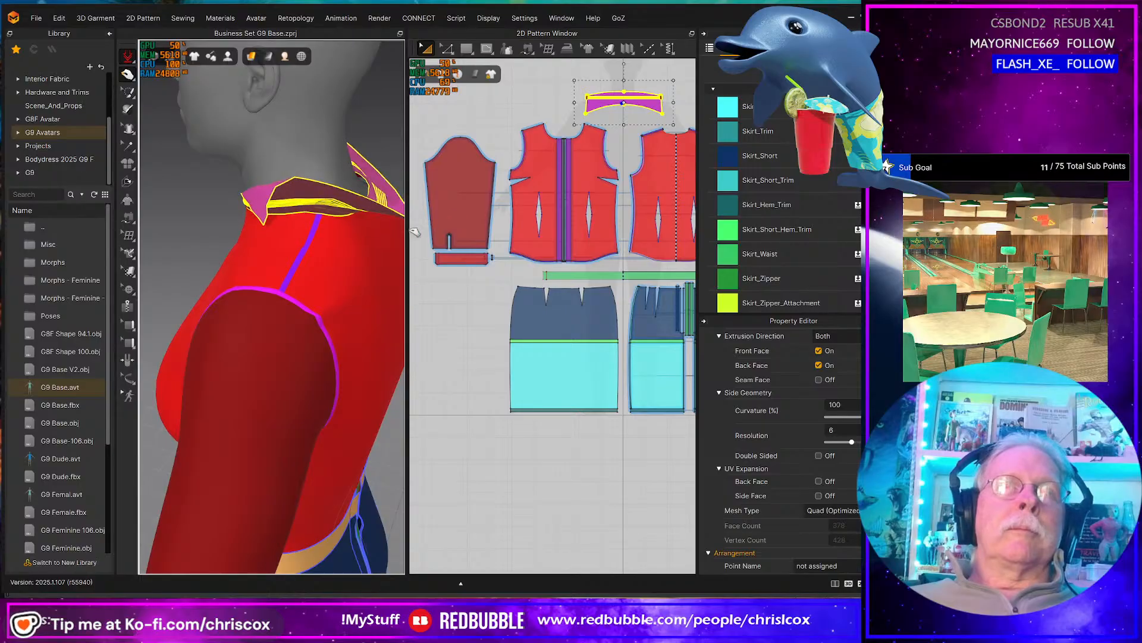
pyautogui.moveTo(238, 173); pyautogui.dragTo(248, 283)
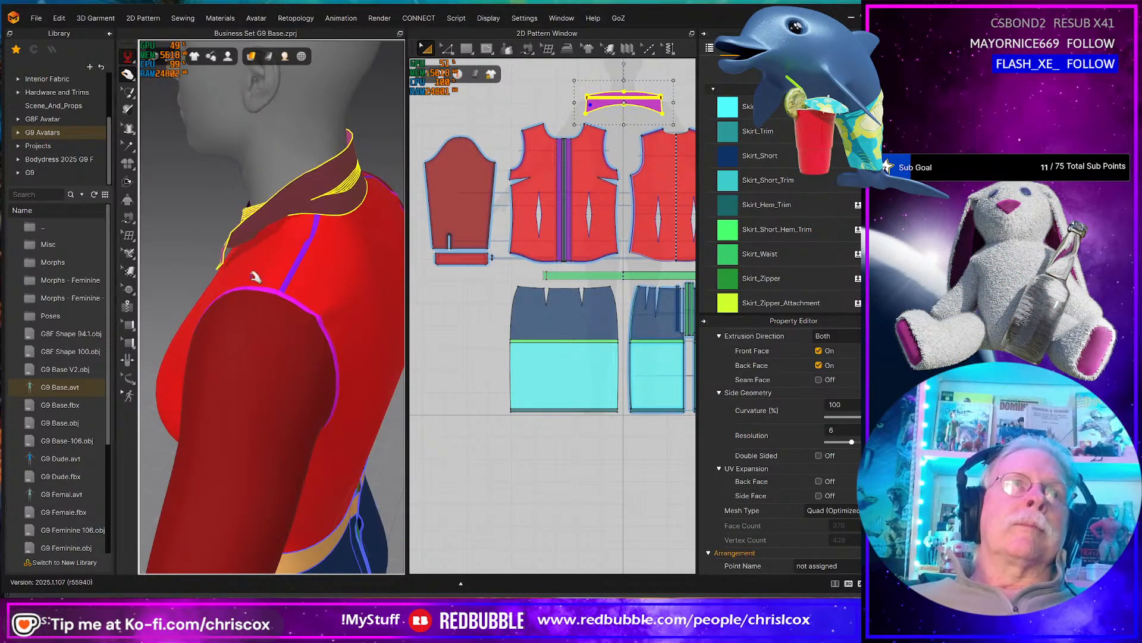
# - Stop the simulation and undo the collar draping attempts
pyautogui.press('space')
pyautogui.hotkey('ctrl', 'z')
pyautogui.hotkey('ctrl', 'z')
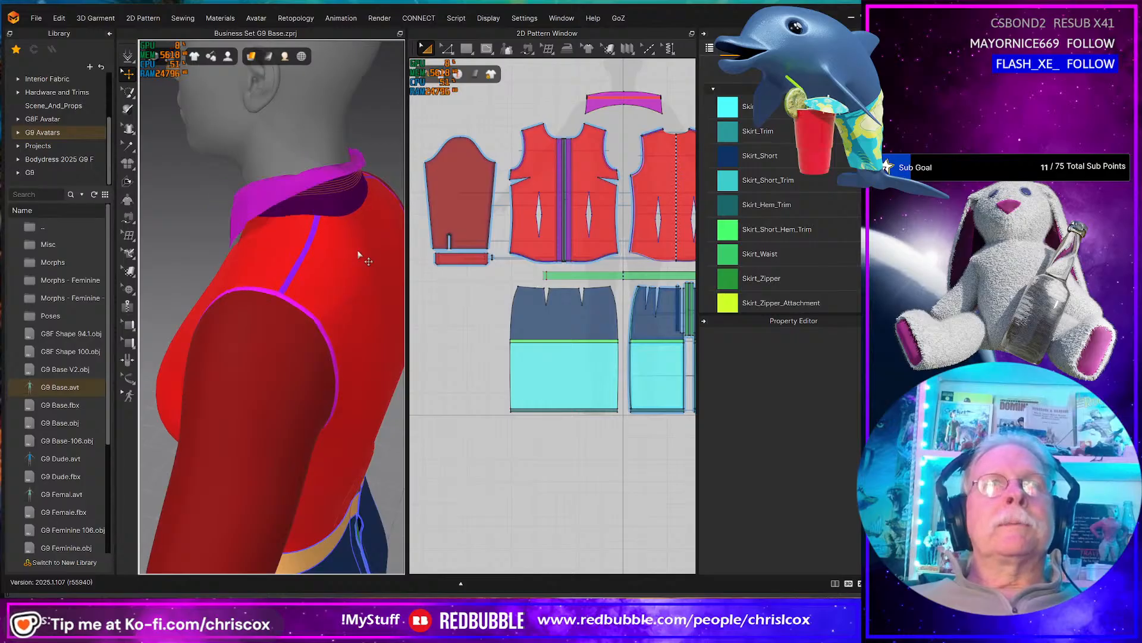
# - Restart the simulation and pull the back of the collar down over the shirt's neckline
pyautogui.moveTo(360, 253); pyautogui.dragTo(321, 224, button='right')
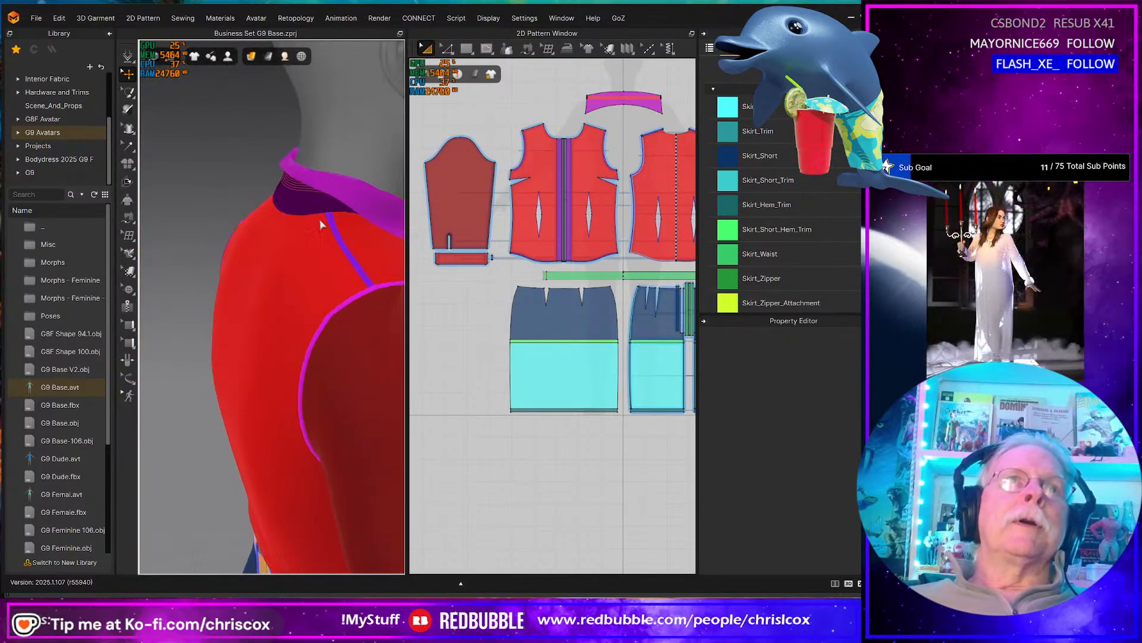
pyautogui.press('space')
pyautogui.click(285, 162)
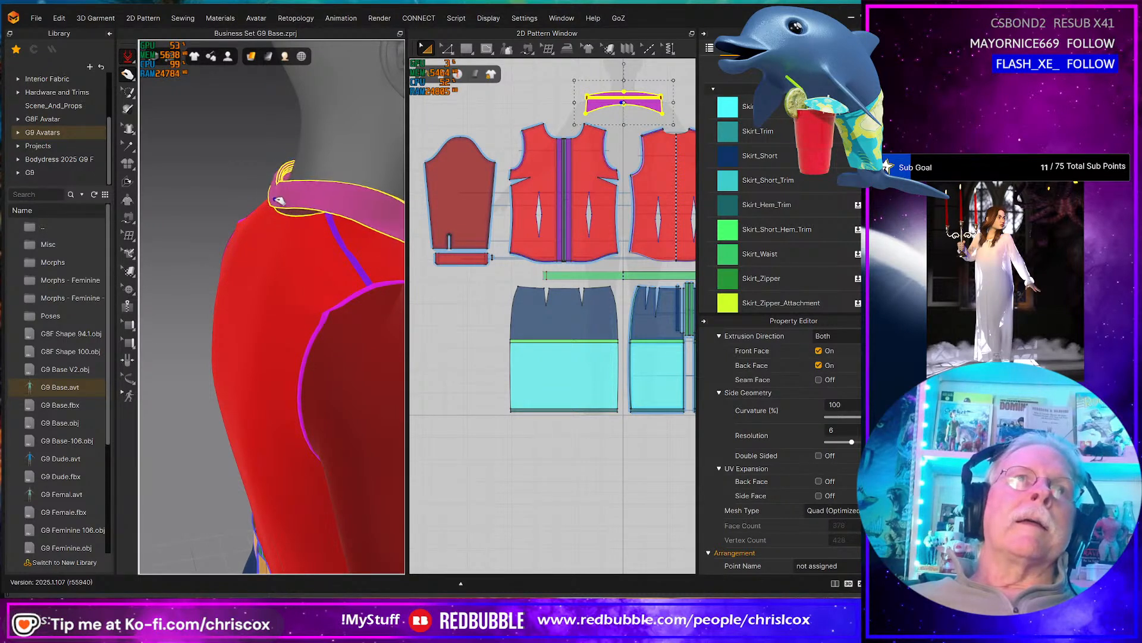
pyautogui.press('space')
pyautogui.moveTo(274, 197); pyautogui.dragTo(429, 211, button='right')
pyautogui.moveTo(268, 159); pyautogui.dragTo(314, 184, button='right')
pyautogui.moveTo(290, 164); pyautogui.dragTo(330, 242)
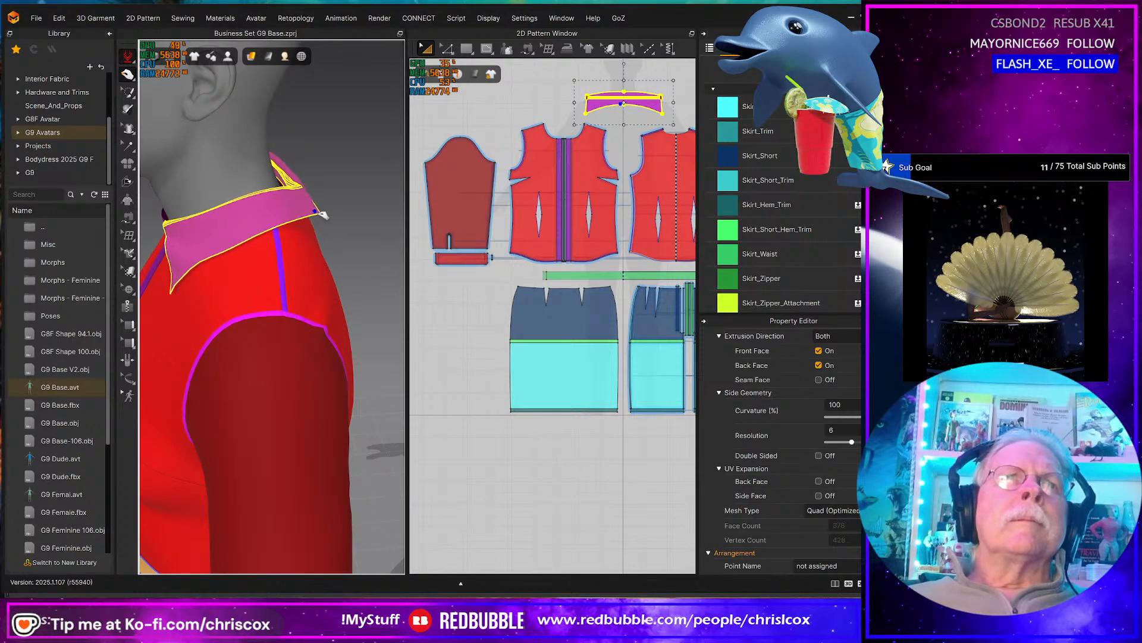
# - Fold the other side of the collar down onto the shoulder and stop the simulation
pyautogui.moveTo(327, 227); pyautogui.dragTo(217, 217, button='right')
pyautogui.press('space')
pyautogui.press('space')
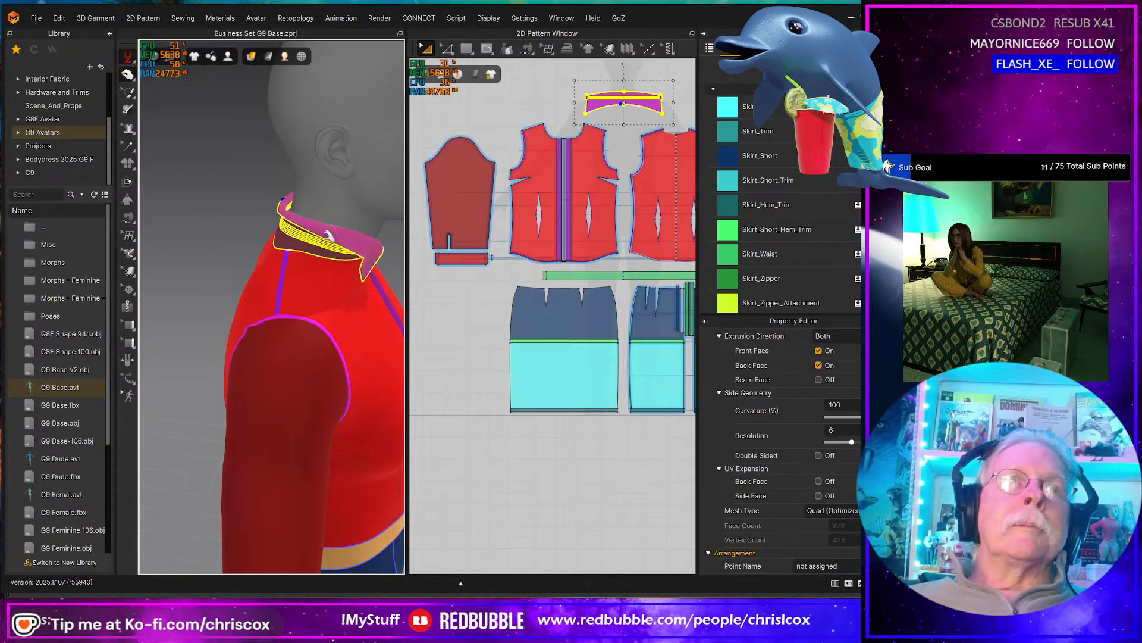
pyautogui.moveTo(290, 219); pyautogui.dragTo(246, 260)
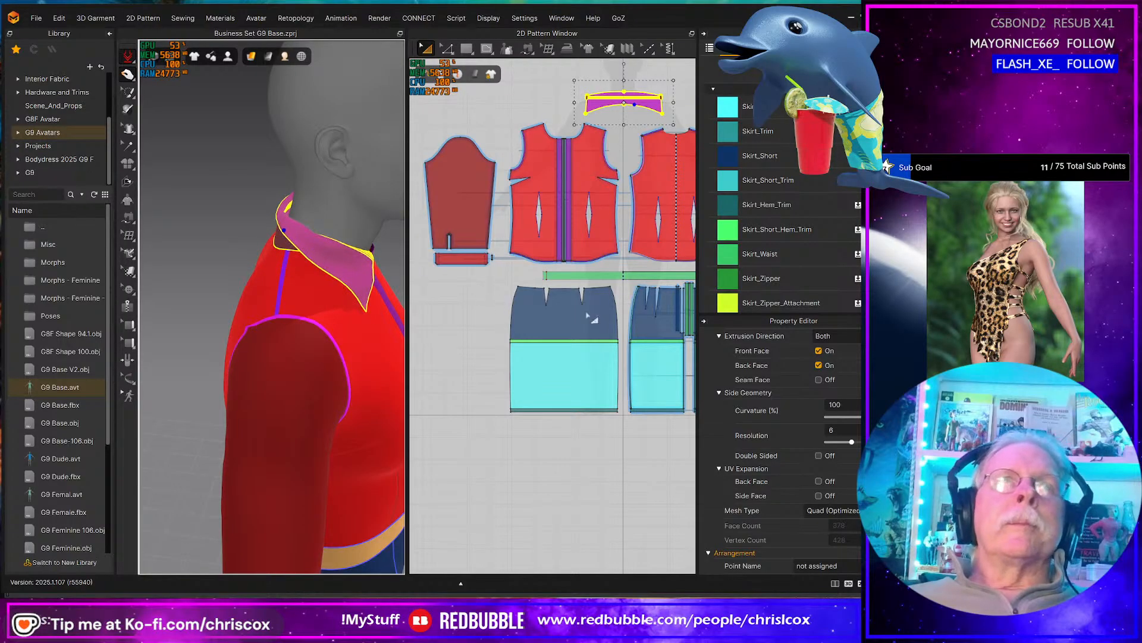
pyautogui.scroll(6, 590, 310)
pyautogui.press('space')
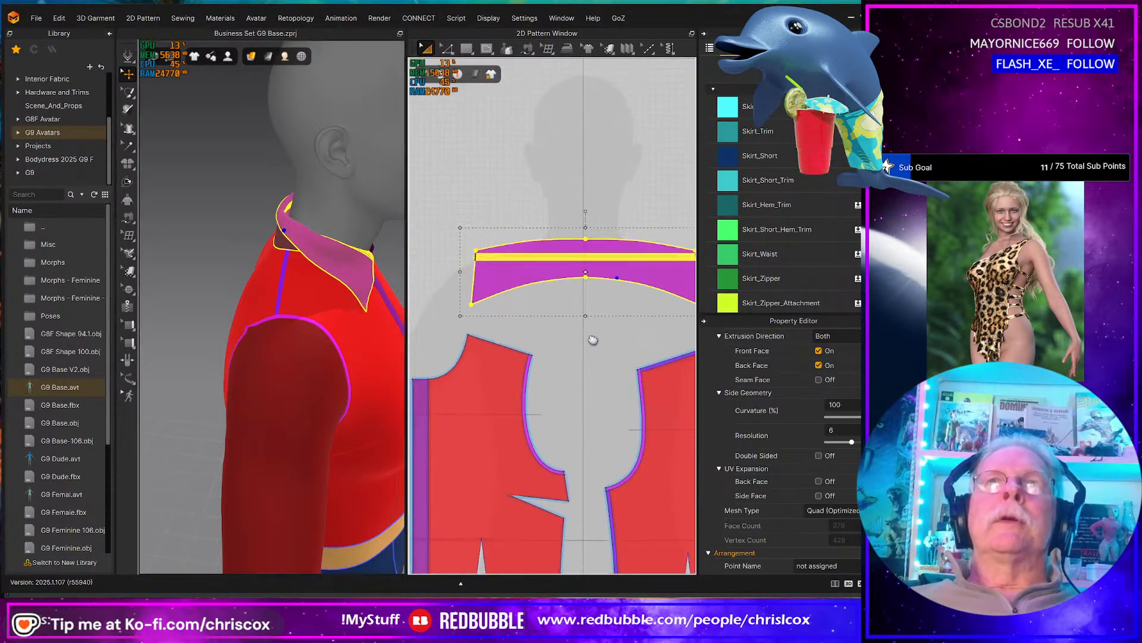
pyautogui.moveTo(573, 316); pyautogui.dragTo(572, 416, button='middle')
pyautogui.scroll(3, 583, 359)
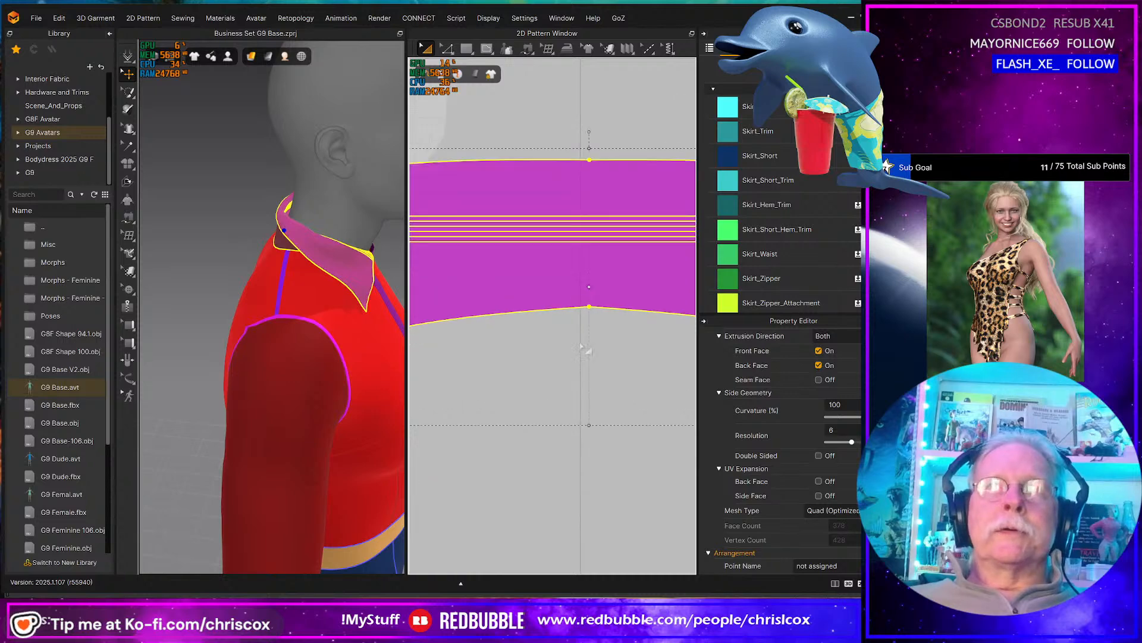
pyautogui.moveTo(585, 351); pyautogui.dragTo(587, 426, button='middle')
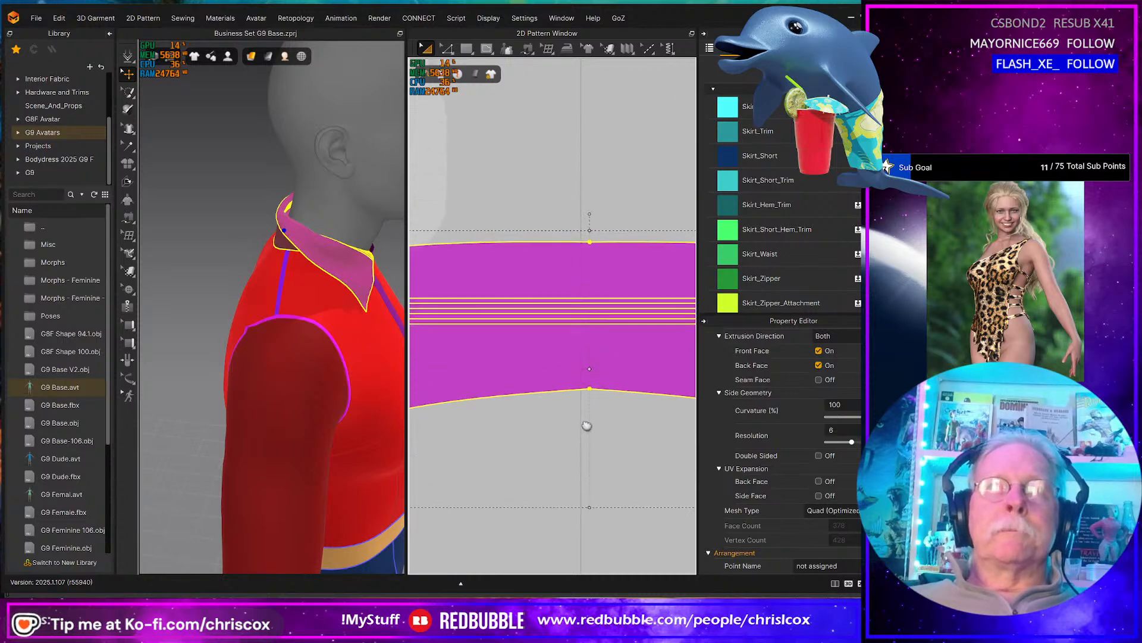
pyautogui.click(575, 321)
pyautogui.rightClick(575, 321)
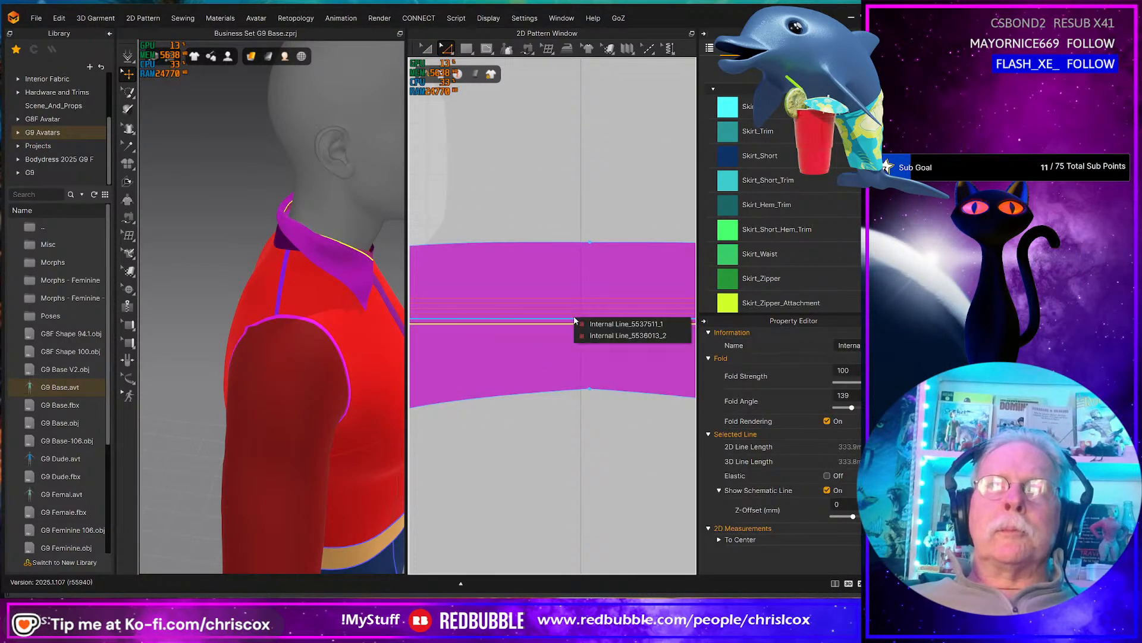
pyautogui.rightClick(573, 313)
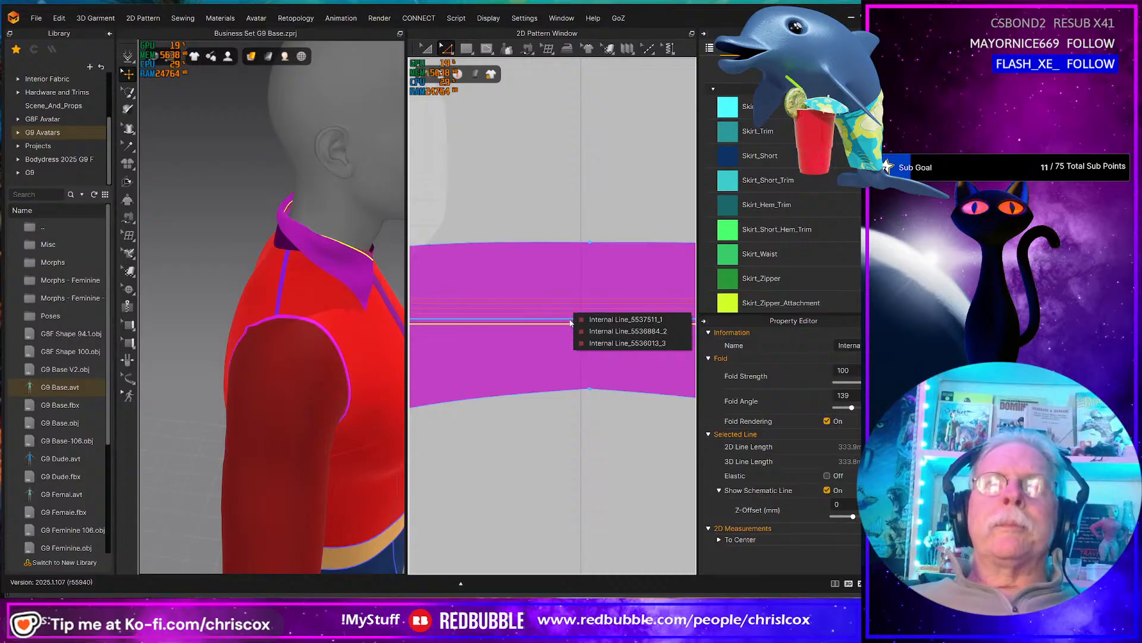
pyautogui.click(567, 332)
pyautogui.click(571, 336)
# - Select all six internal fold lines across the middle of the collar pattern and set their fold angle to 144
pyautogui.scroll(-3, 572, 336)
pyautogui.scroll(5, 572, 336)
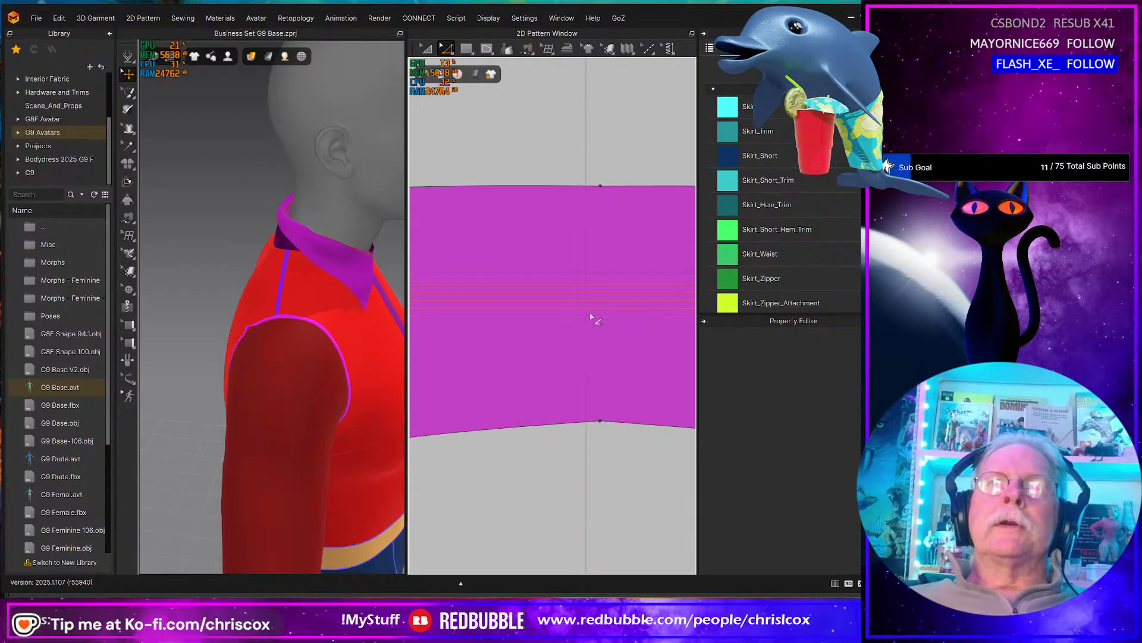
pyautogui.click(591, 317)
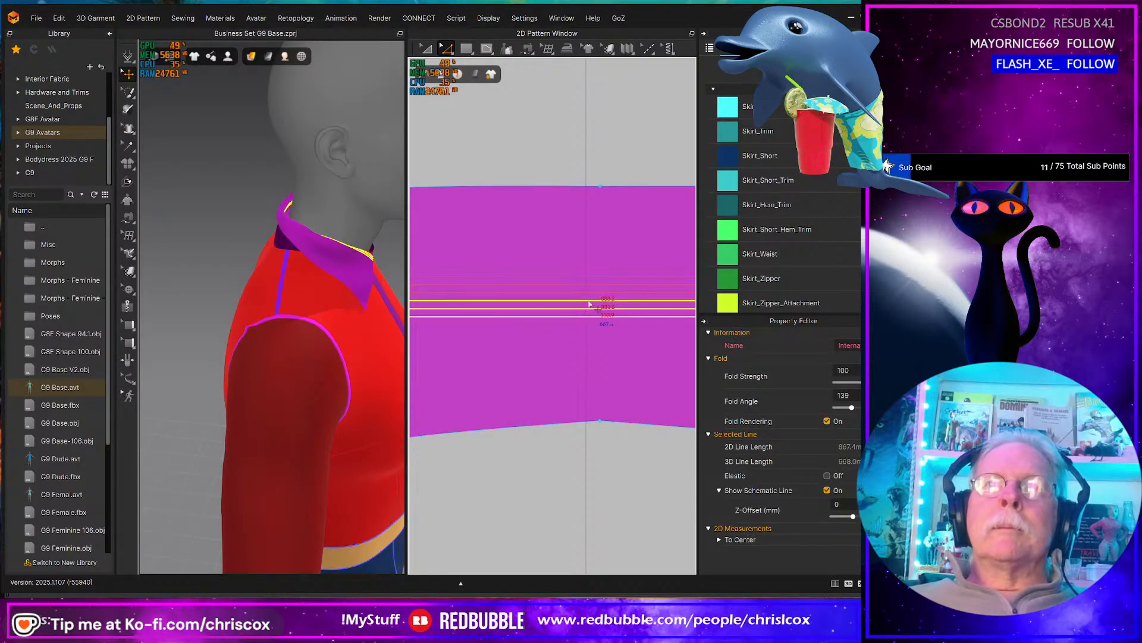
pyautogui.keyDown('shift'); pyautogui.click(589, 293); pyautogui.keyUp('shift')
pyautogui.keyDown('shift'); pyautogui.click(589, 285); pyautogui.keyUp('shift')
pyautogui.keyDown('shift'); pyautogui.click(589, 278); pyautogui.keyUp('shift')
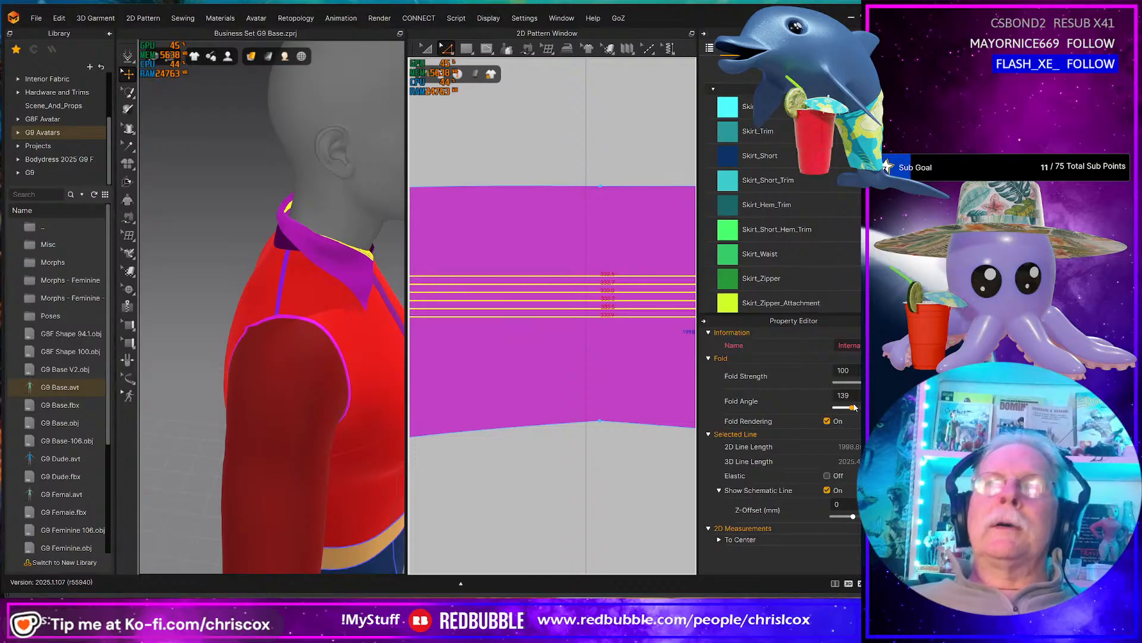
pyautogui.moveTo(854, 408); pyautogui.dragTo(854, 411)
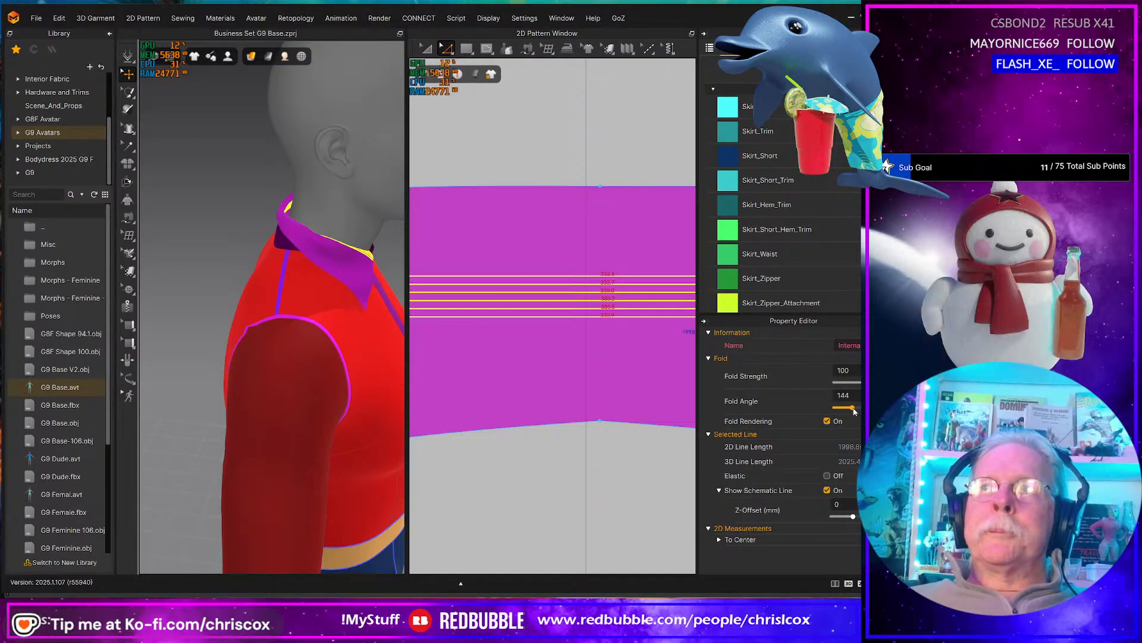
# - Set the collar fold lines' angle to 159 and restart the simulation
pyautogui.press('space')
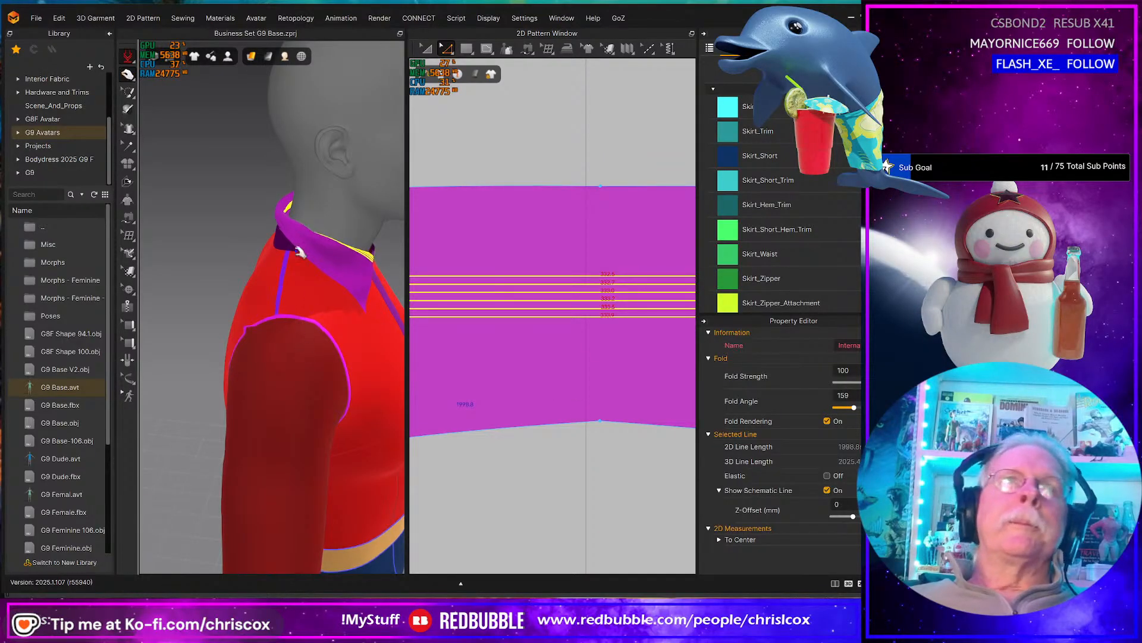
pyautogui.click(294, 233)
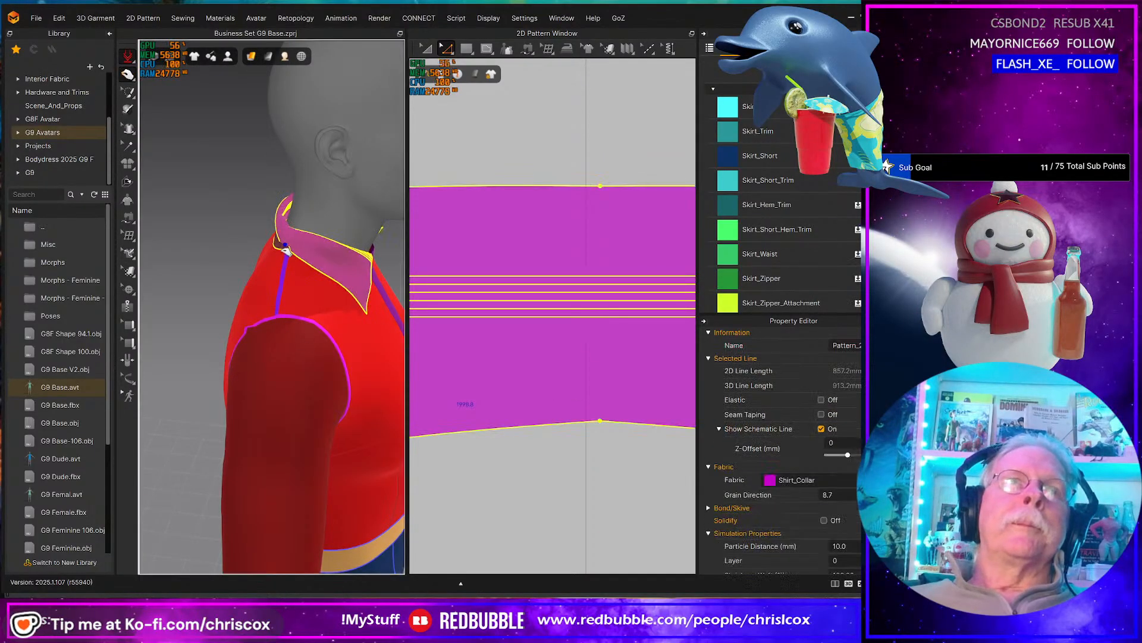
pyautogui.rightClick(260, 276)
pyautogui.click(298, 284)
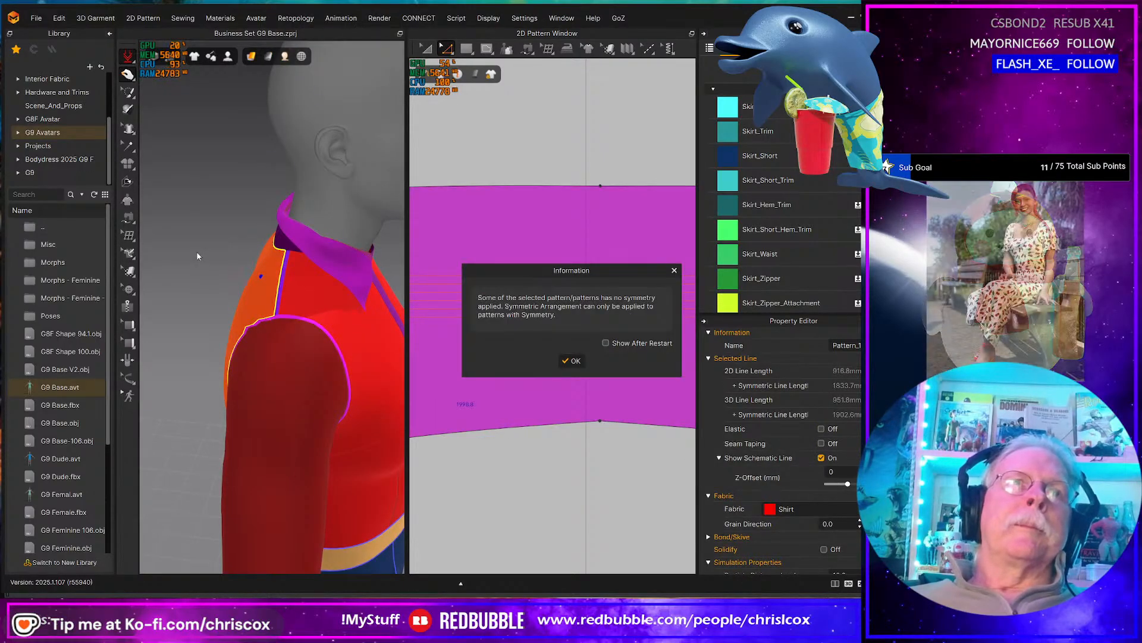
pyautogui.click(674, 271)
# - Try to pull the back of the collar down over the shirt's rear neckline during simulation
pyautogui.moveTo(201, 266); pyautogui.dragTo(408, 272, button='right')
pyautogui.moveTo(257, 272); pyautogui.dragTo(312, 345)
pyautogui.moveTo(321, 345); pyautogui.dragTo(234, 323, button='right')
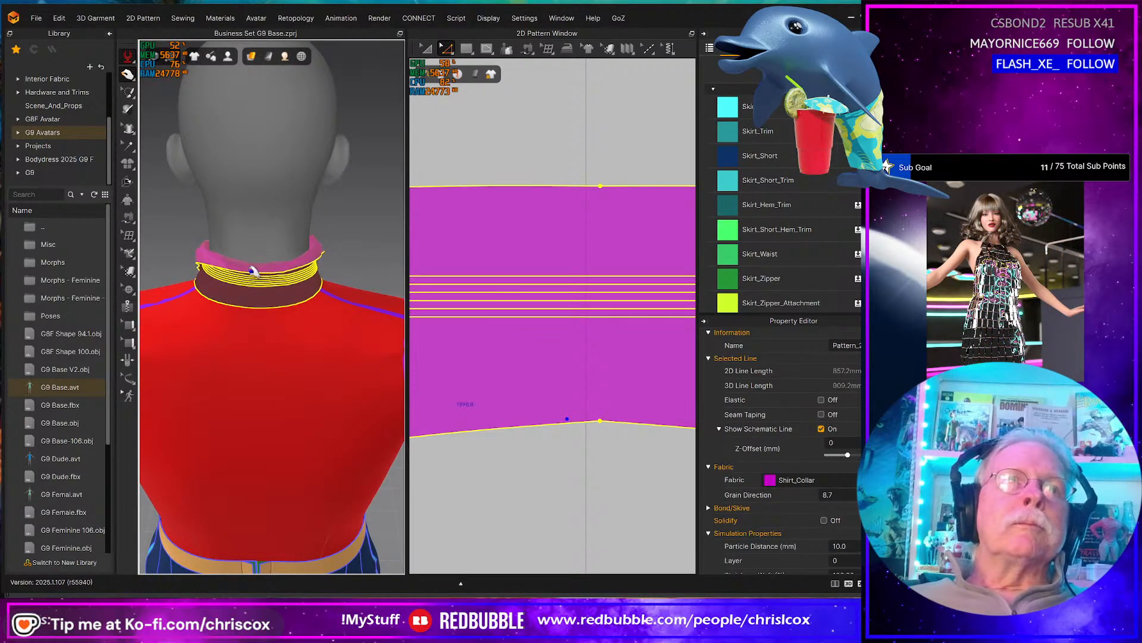
pyautogui.moveTo(253, 273); pyautogui.dragTo(259, 375)
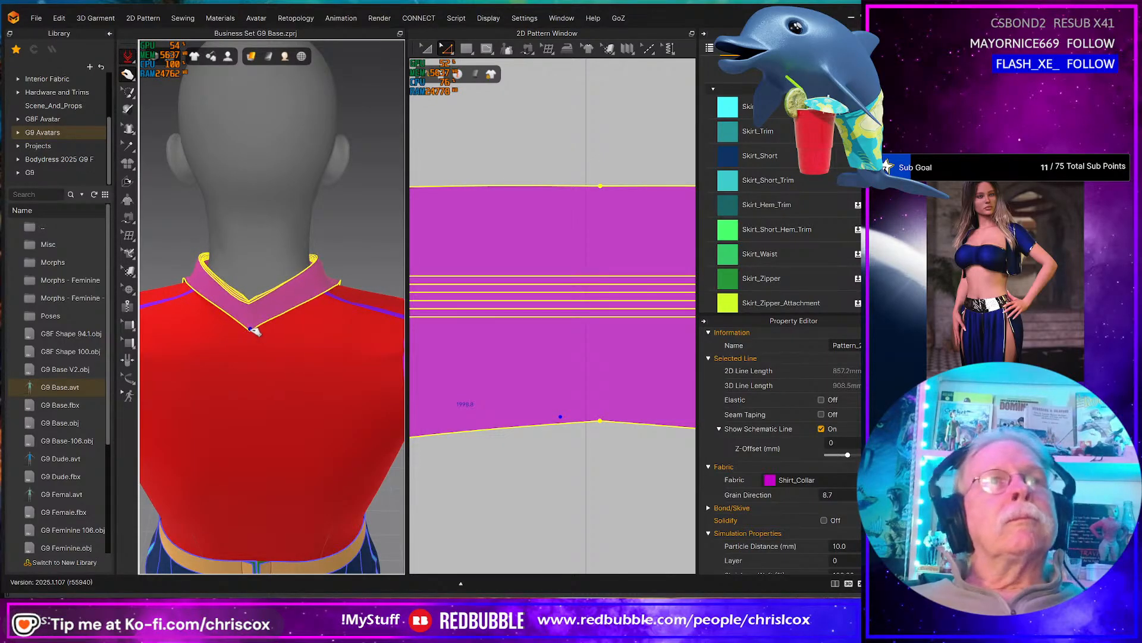
pyautogui.moveTo(255, 331); pyautogui.dragTo(262, 325)
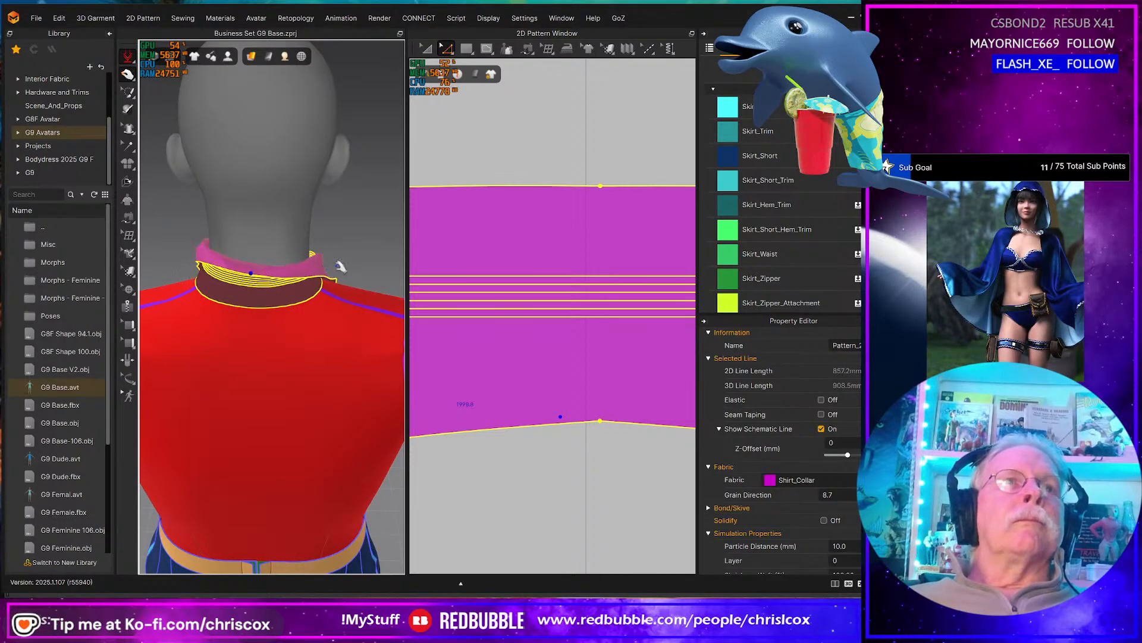
# - Tack the centre back of the collar to the shirt's back panel below it and run the simulation
pyautogui.moveTo(357, 252); pyautogui.dragTo(375, 228, button='right')
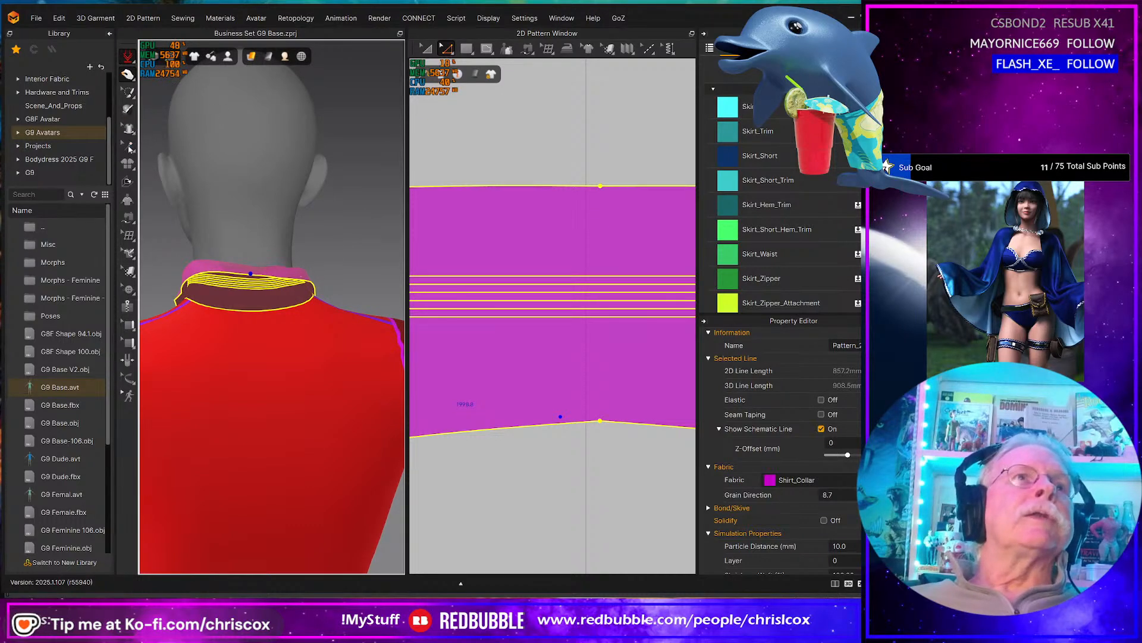
pyautogui.click(129, 145)
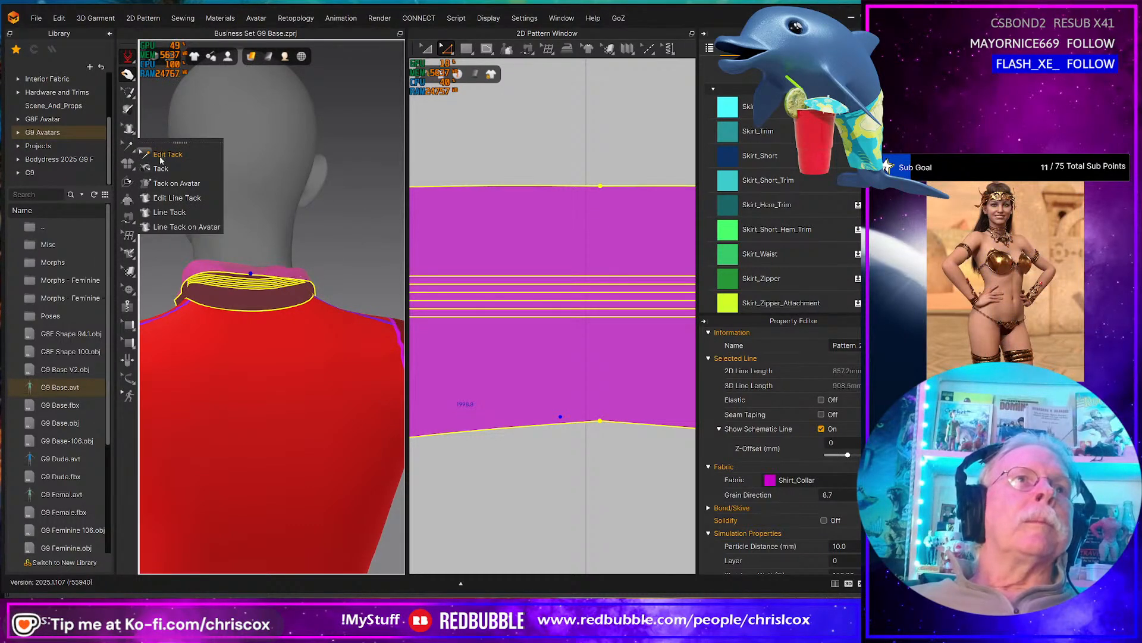
pyautogui.click(161, 156)
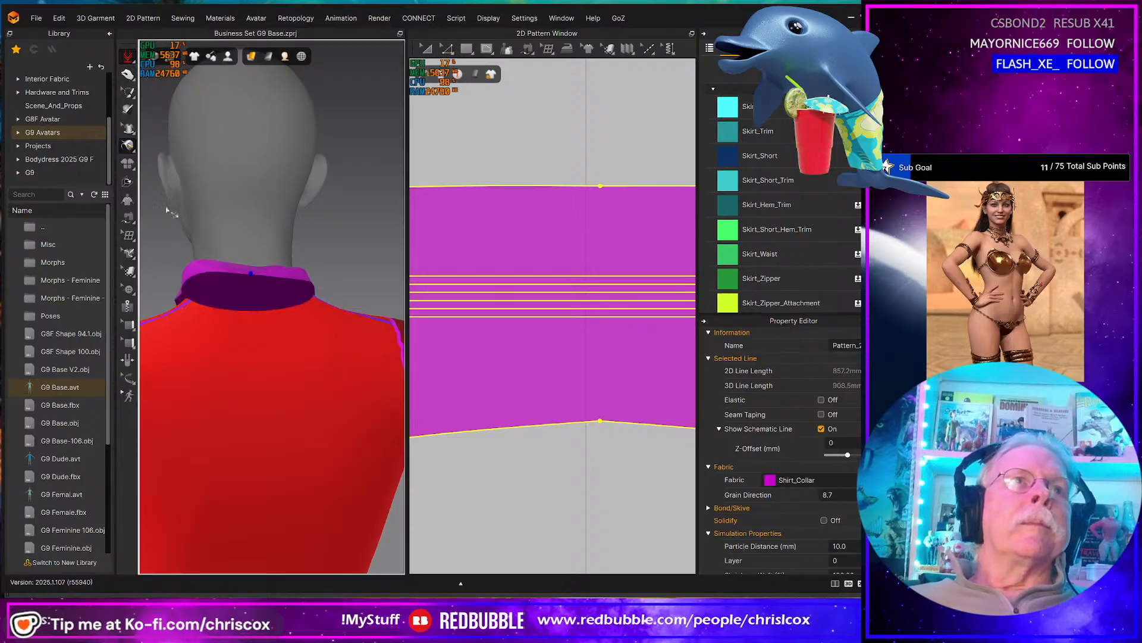
pyautogui.click(262, 341)
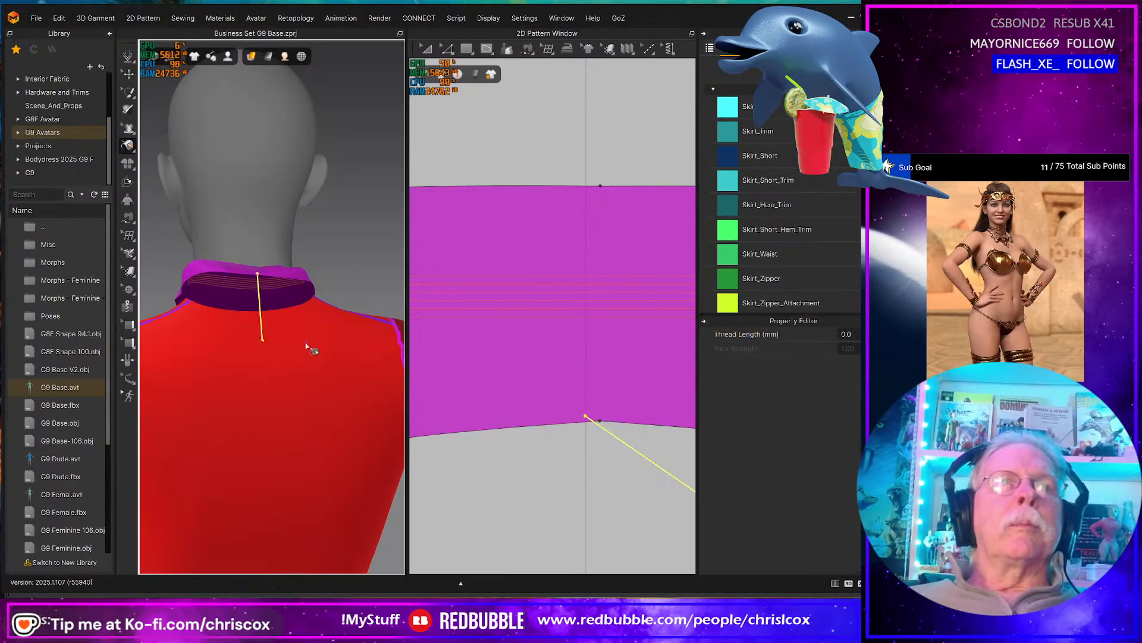
pyautogui.press('space')
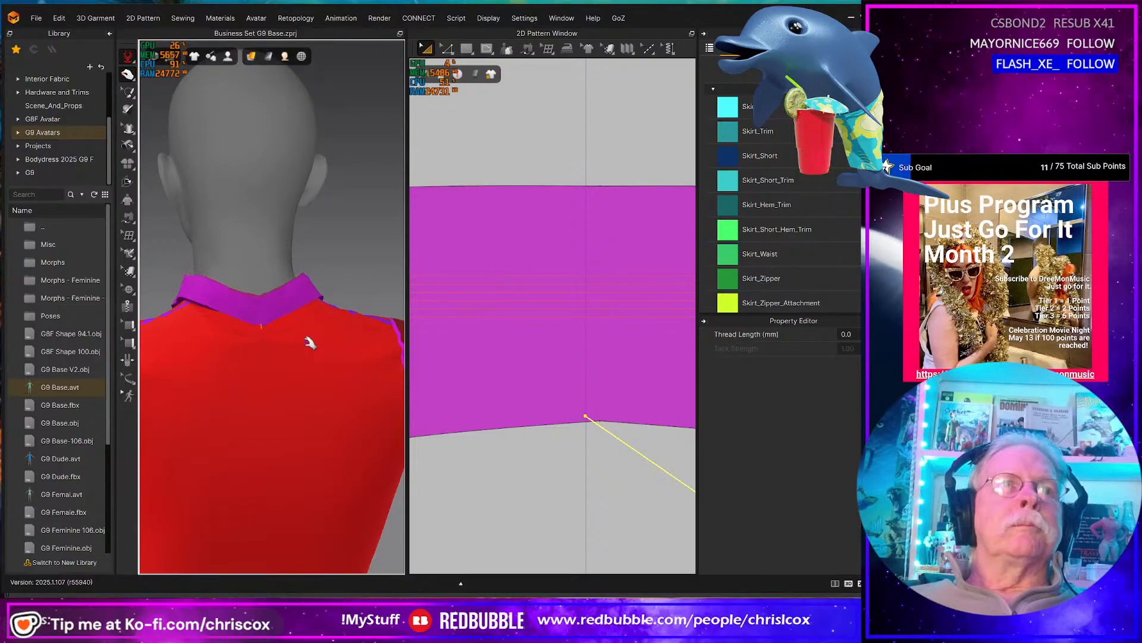
# - Add tacks joining the collar's back edge to the shirt on both sides of the centre tack
pyautogui.moveTo(328, 331); pyautogui.dragTo(262, 324, button='right')
pyautogui.scroll(2, 262, 326)
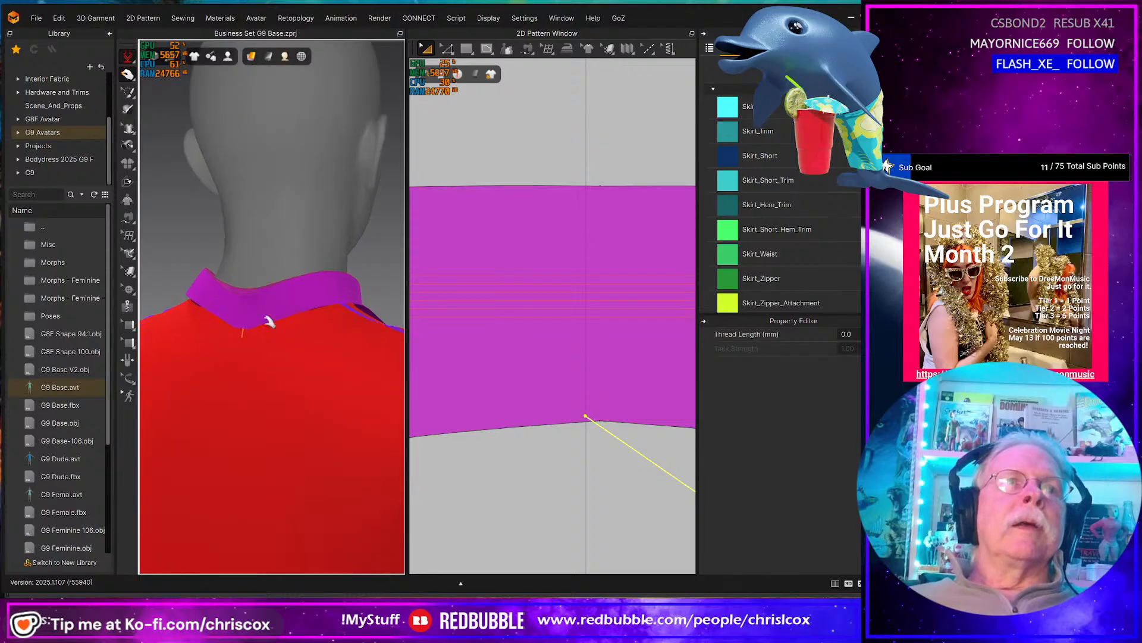
pyautogui.click(128, 146)
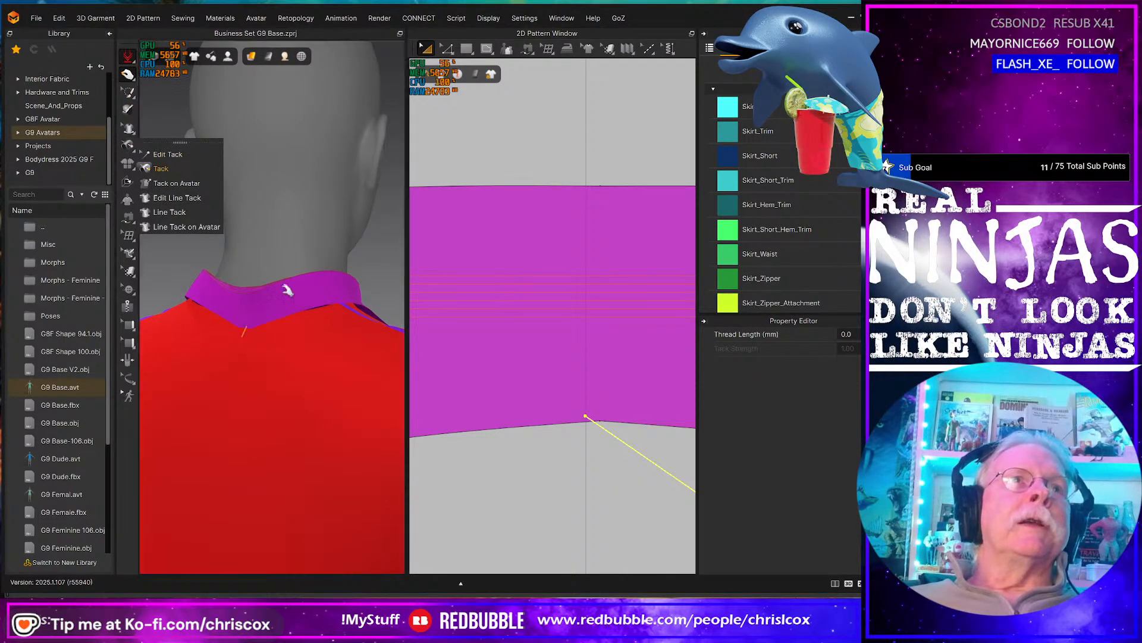
pyautogui.click(160, 169)
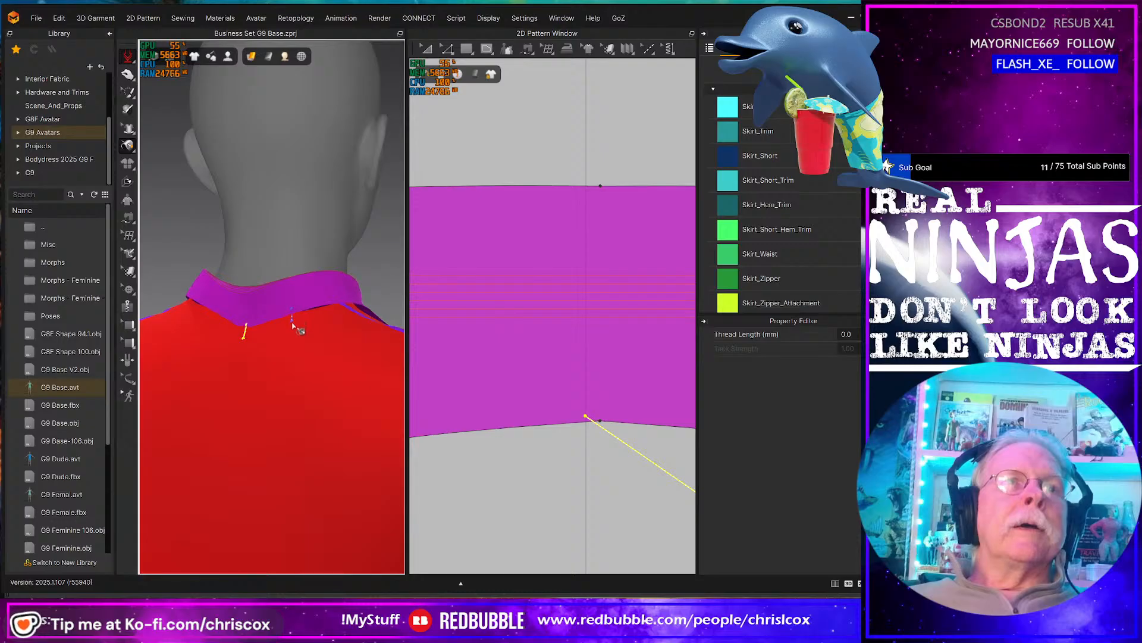
pyautogui.click(292, 323)
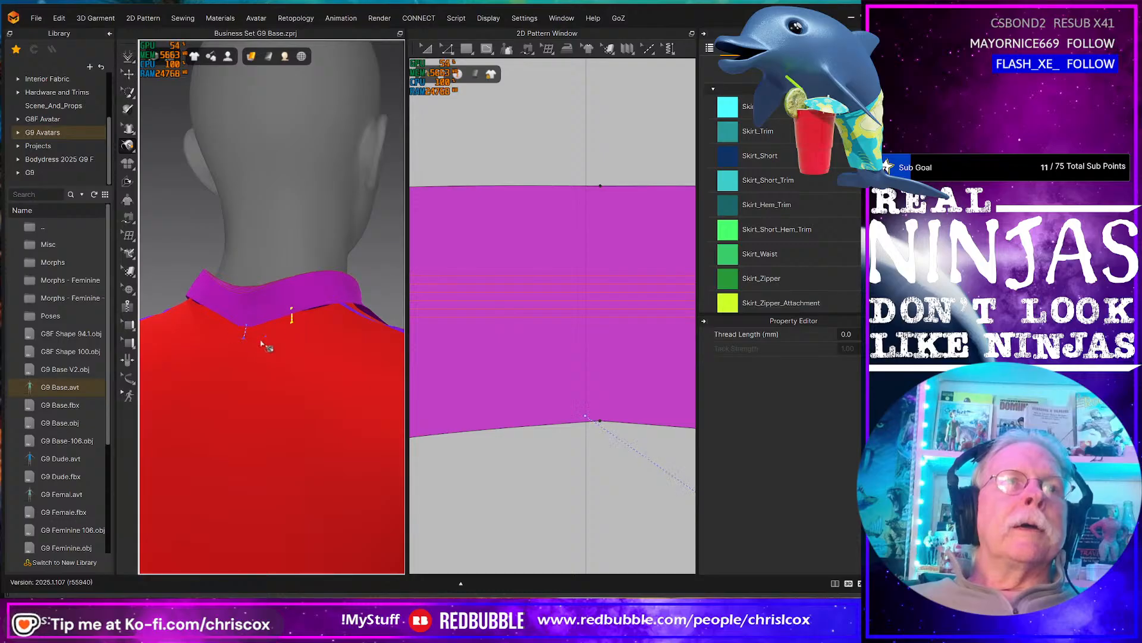
pyautogui.click(208, 320)
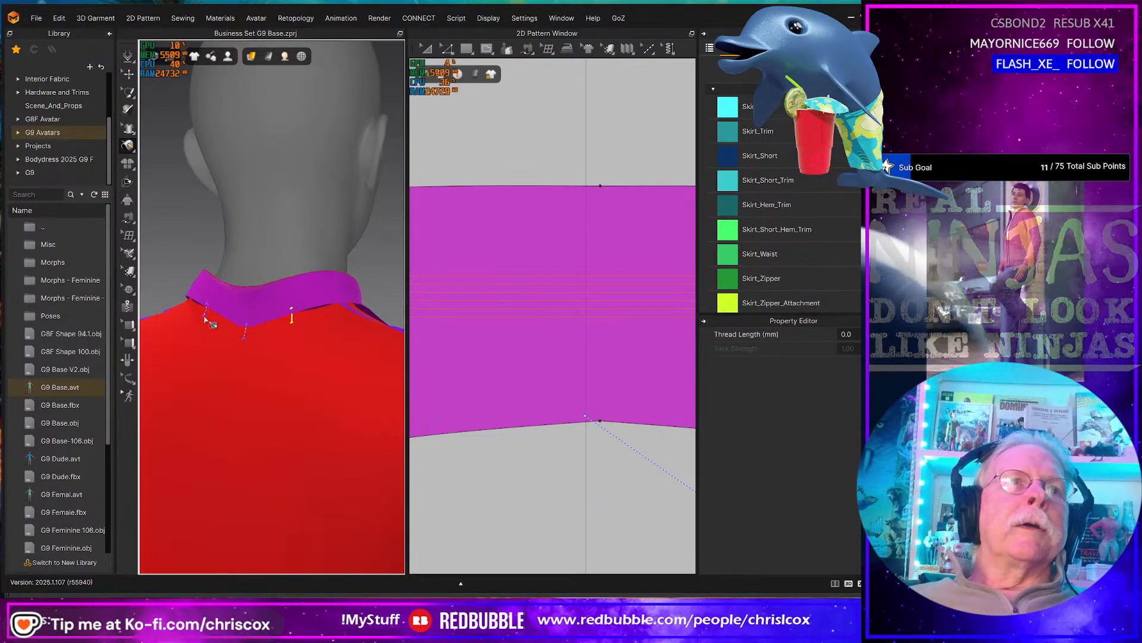
# - Delete the centre tack at the back of the collar and restart the simulation
pyautogui.click(132, 151)
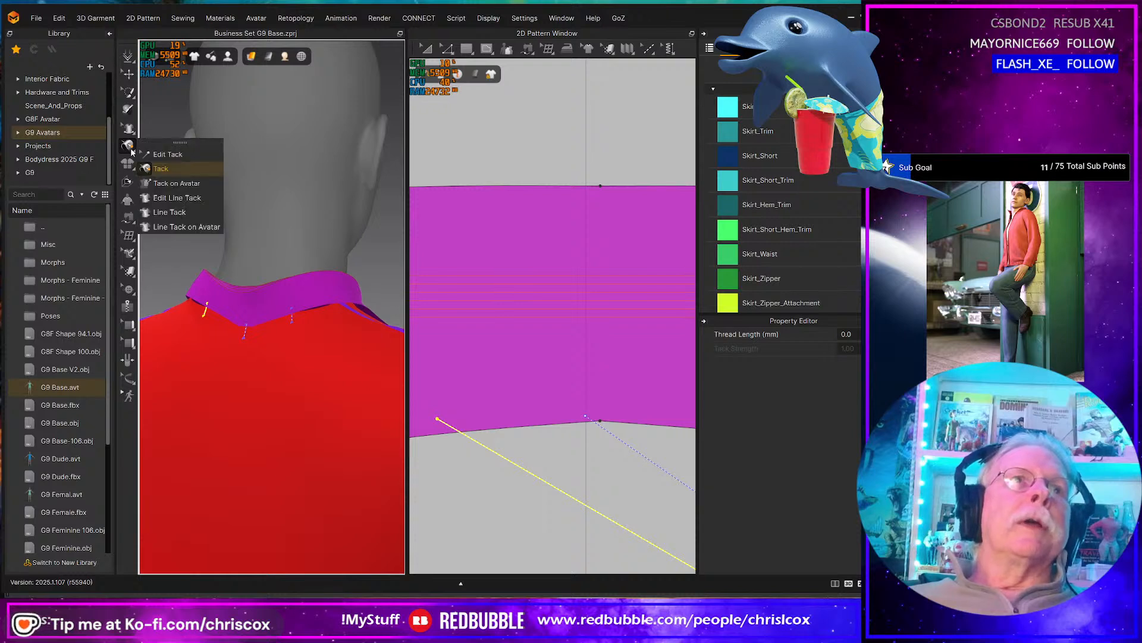
pyautogui.click(174, 155)
pyautogui.click(244, 336)
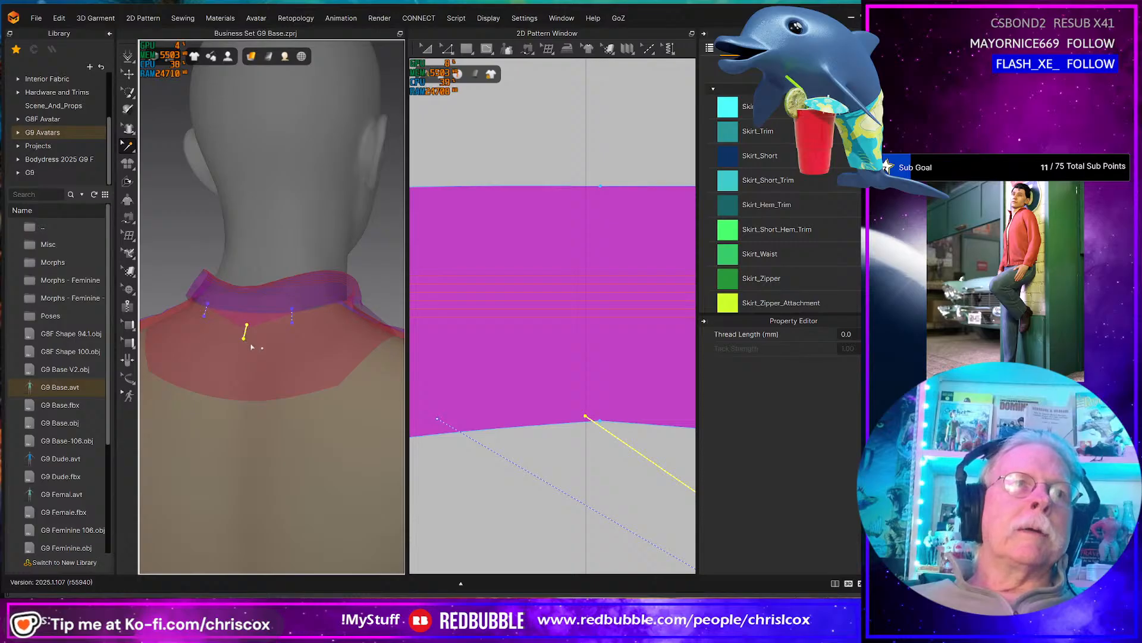
pyautogui.scroll(4, 245, 341)
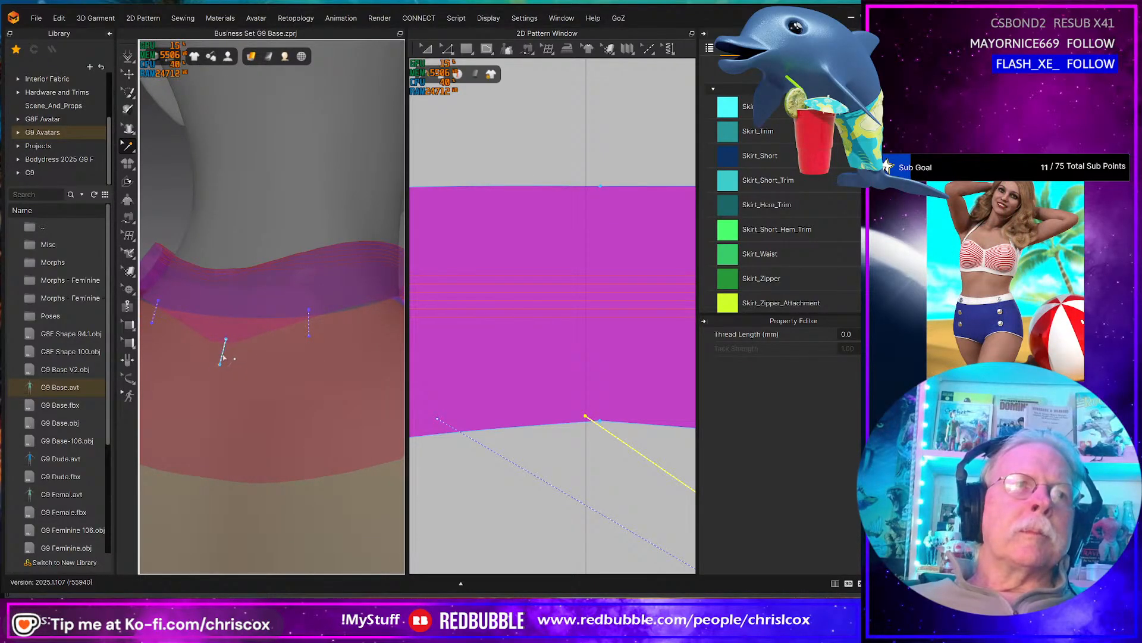
pyautogui.click(129, 145)
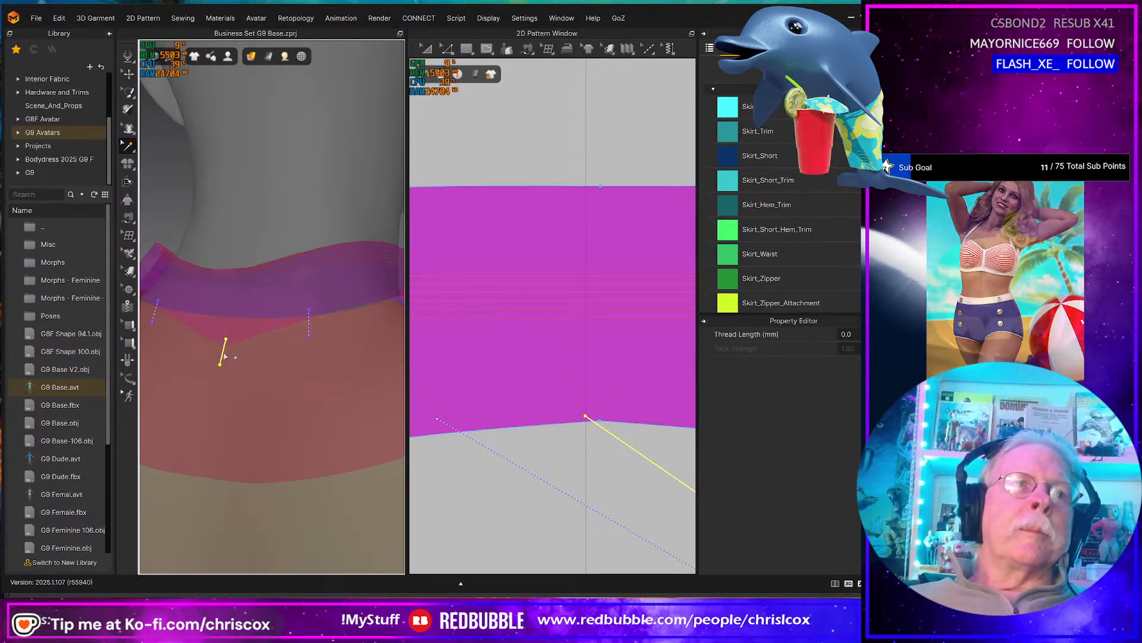
pyautogui.press('Escape')
pyautogui.press('space')
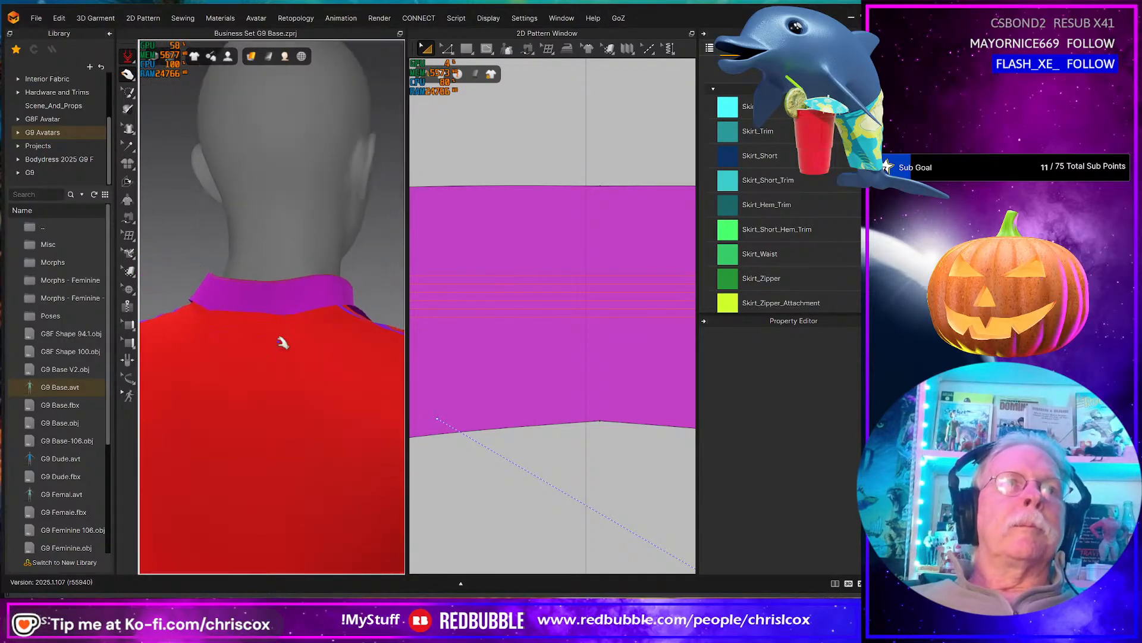
# - Tack the collar's back edge to the shirt between the two side tacks and run the simulation
pyautogui.moveTo(273, 339)
pyautogui.mouseDown(button='right')
pyautogui.moveTo(186, 340)
pyautogui.moveTo(408, 339)
pyautogui.moveTo(331, 332)
pyautogui.moveTo(205, 348)
pyautogui.moveTo(291, 350)
pyautogui.mouseUp(button='right')
pyautogui.scroll(-4, 289, 333)
pyautogui.scroll(4, 291, 351)
pyautogui.scroll(3, 291, 352)
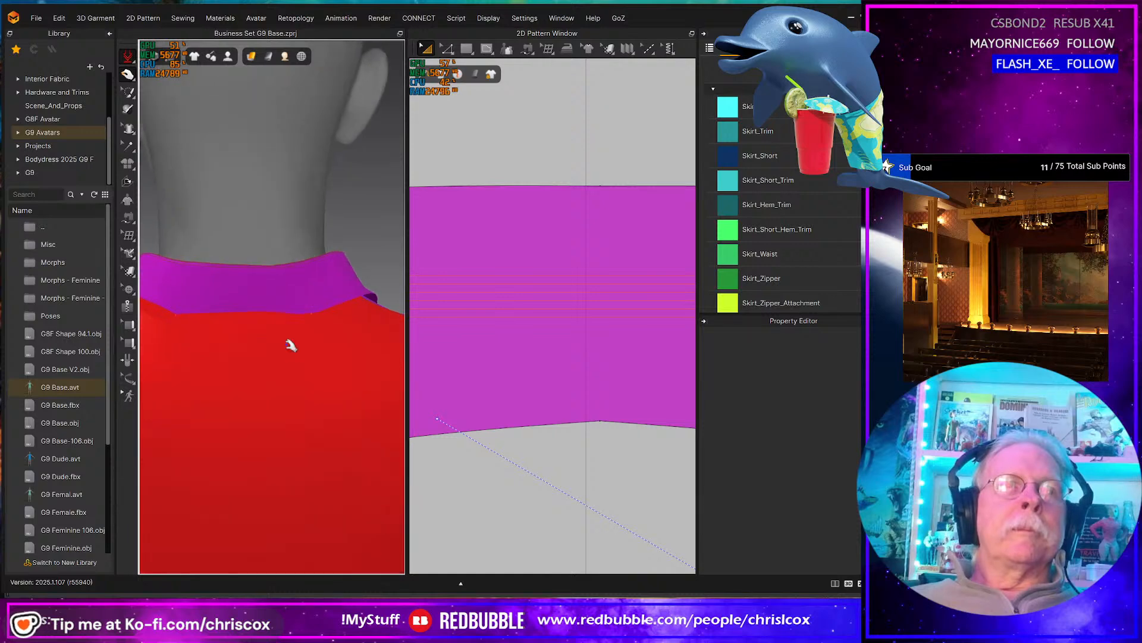
pyautogui.moveTo(291, 351); pyautogui.dragTo(334, 360, button='middle')
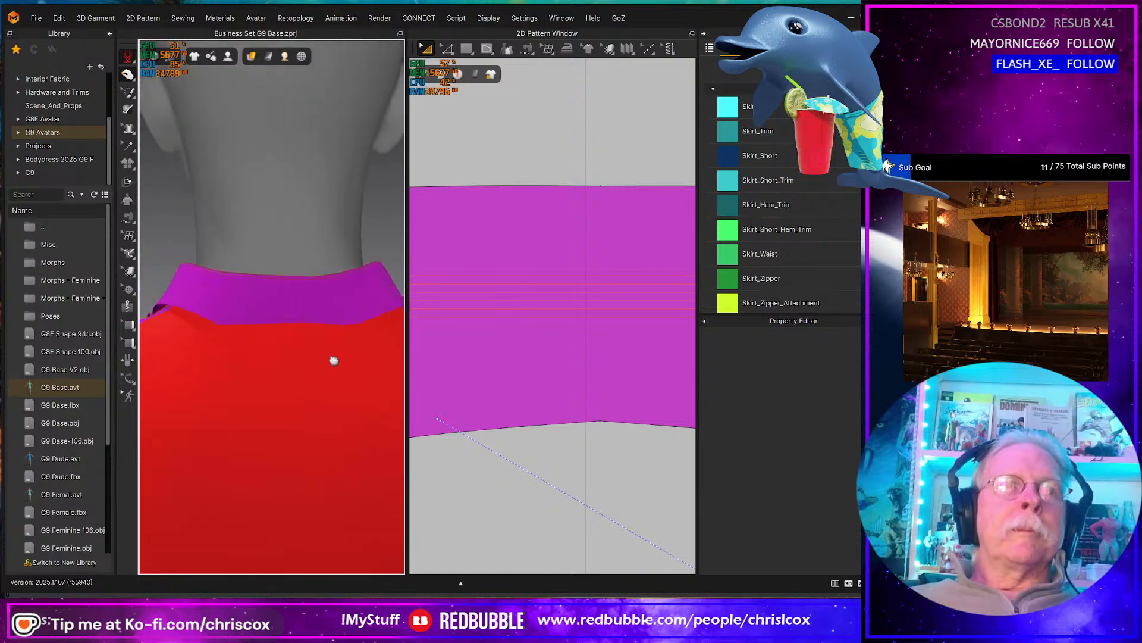
pyautogui.click(129, 148)
pyautogui.click(161, 155)
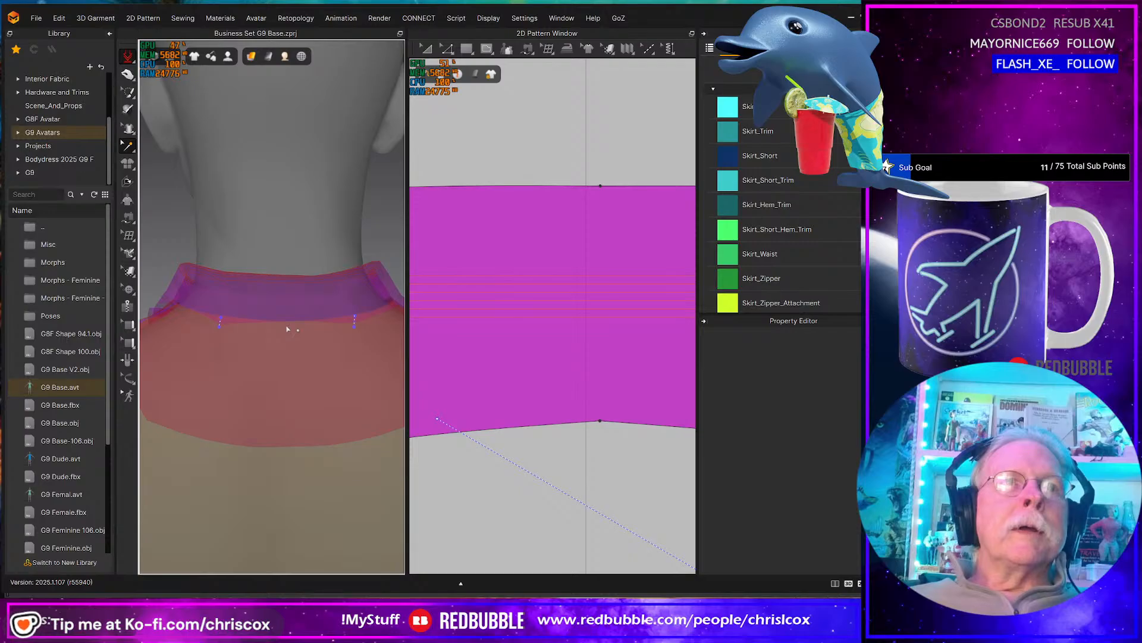
pyautogui.moveTo(286, 321); pyautogui.dragTo(253, 323, button='right')
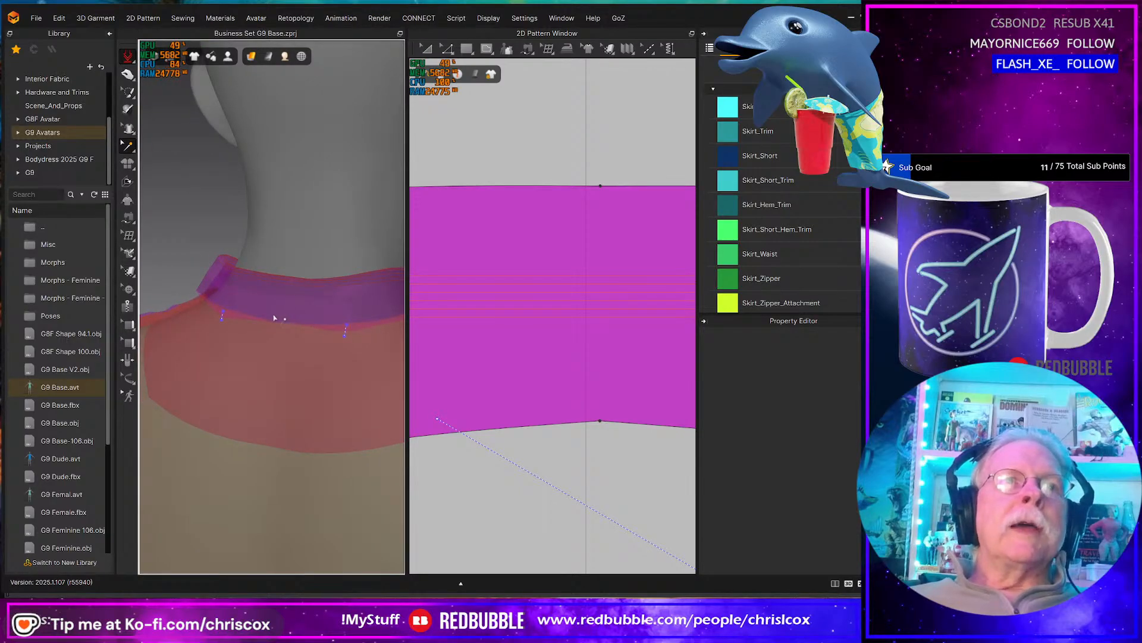
pyautogui.click(130, 147)
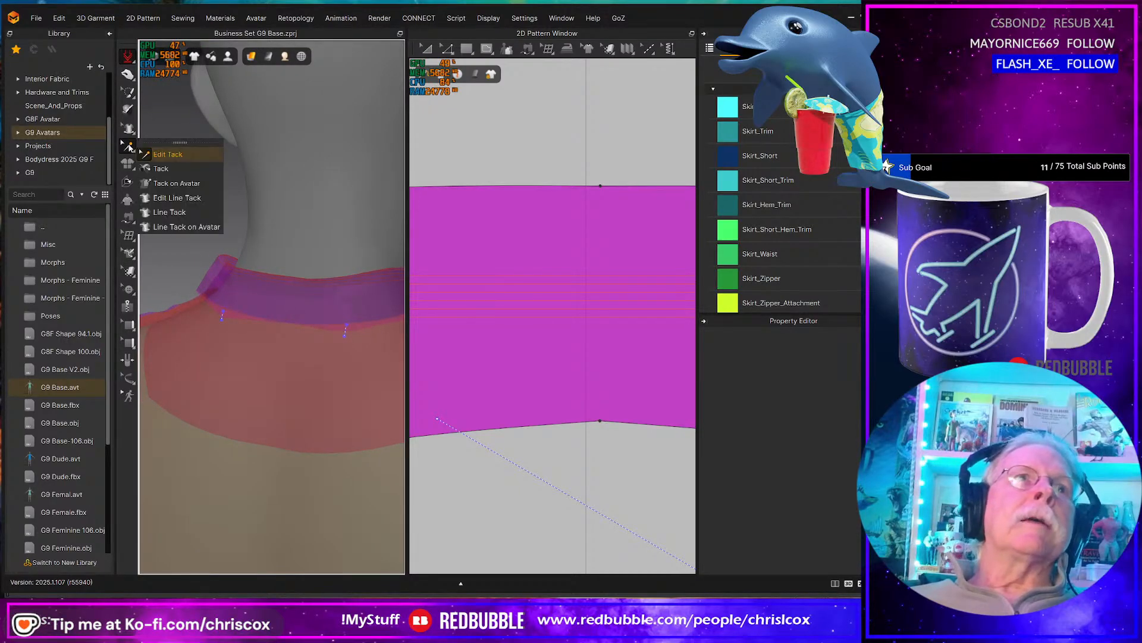
pyautogui.click(160, 168)
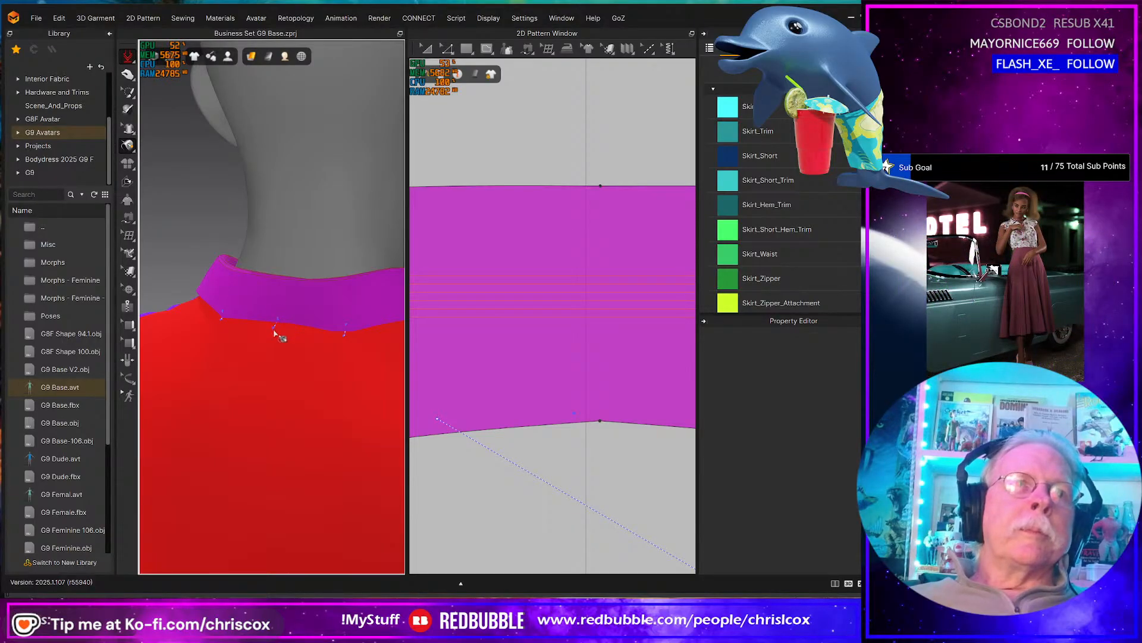
pyautogui.click(276, 333)
pyautogui.press('space')
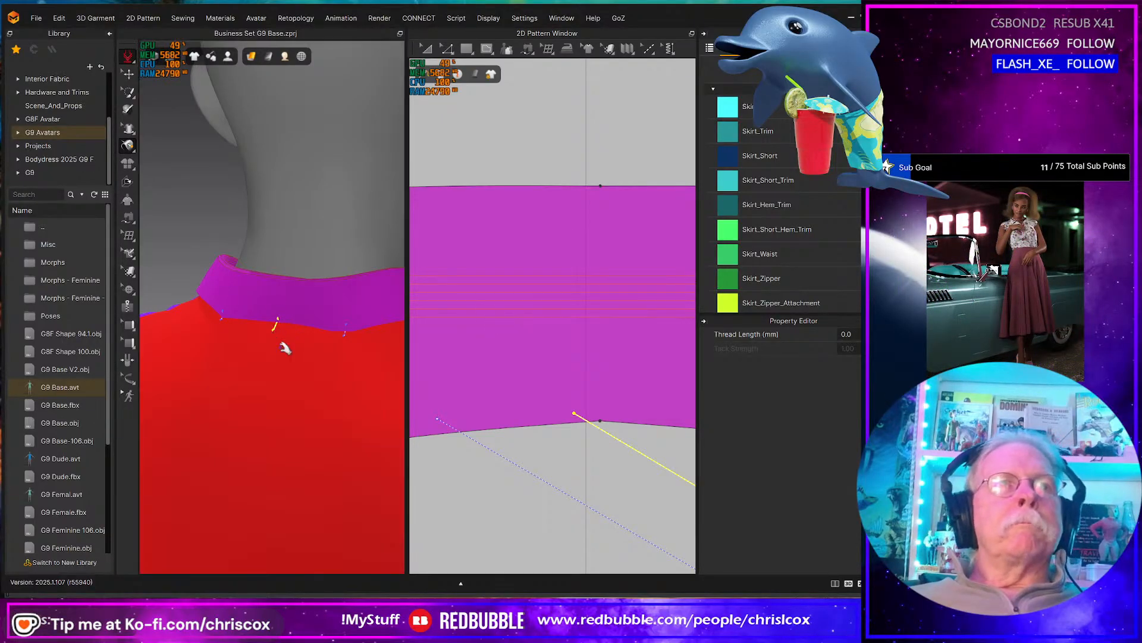
# - Pull the front collar point on the figure's left side down against the shirt front
pyautogui.moveTo(282, 349)
pyautogui.mouseDown(button='right')
pyautogui.moveTo(275, 283)
pyautogui.moveTo(267, 339)
pyautogui.moveTo(333, 335)
pyautogui.moveTo(268, 334)
pyautogui.mouseUp(button='right')
pyautogui.moveTo(273, 334); pyautogui.dragTo(273, 347, button='middle')
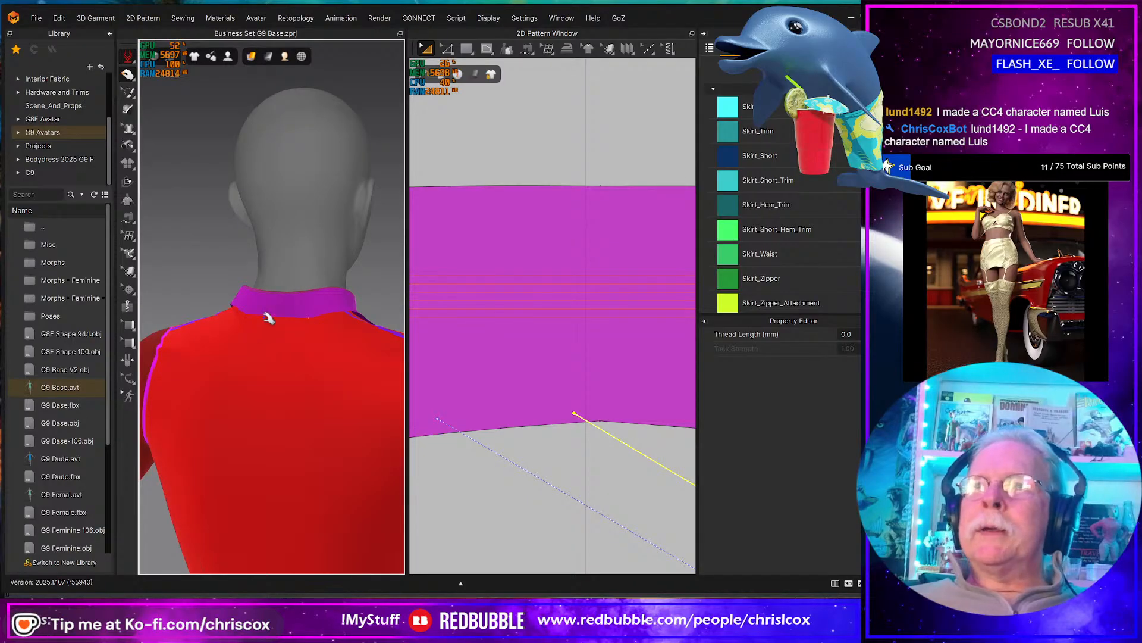
pyautogui.moveTo(255, 319); pyautogui.dragTo(355, 368, button='right')
pyautogui.click(338, 360)
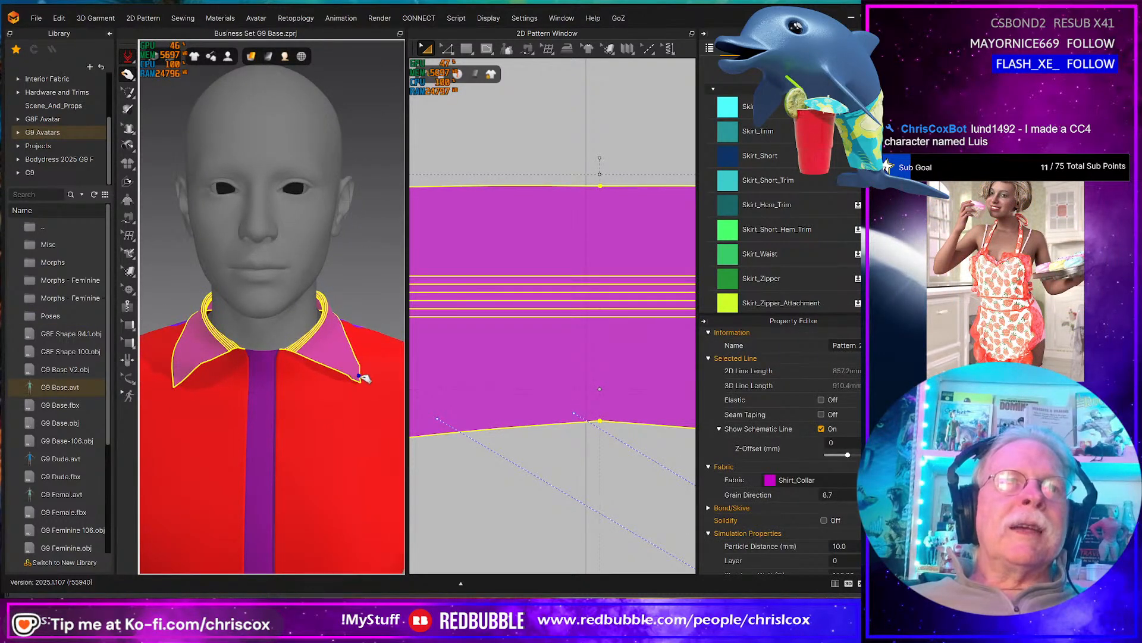
pyautogui.moveTo(382, 387); pyautogui.dragTo(269, 391, button='right')
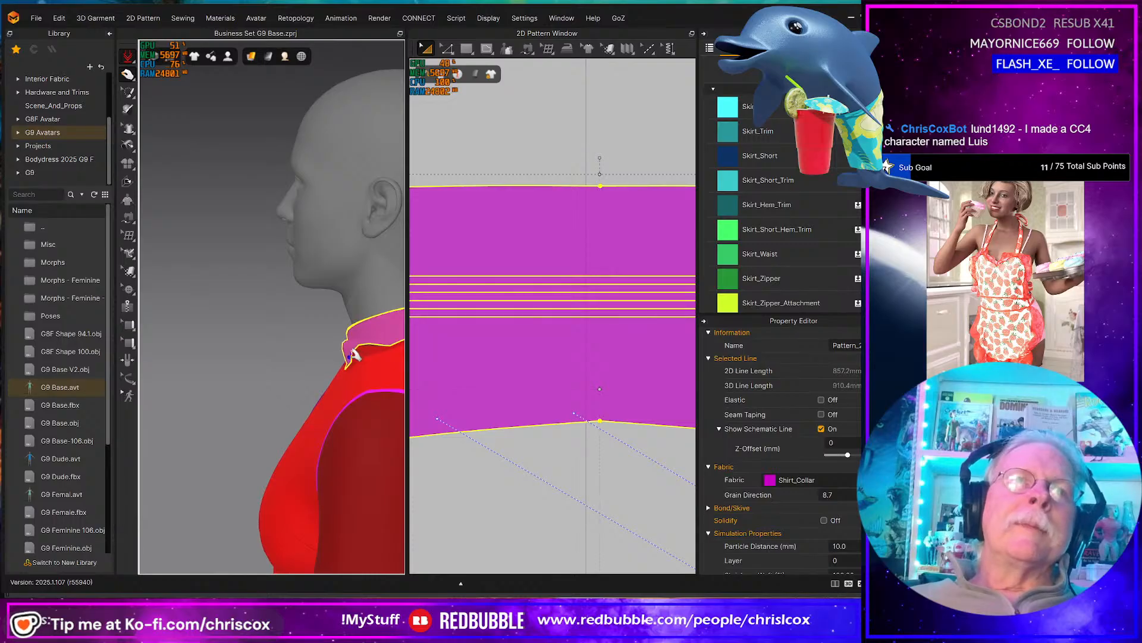
pyautogui.moveTo(350, 356); pyautogui.dragTo(342, 372)
pyautogui.moveTo(341, 376); pyautogui.dragTo(450, 379, button='right')
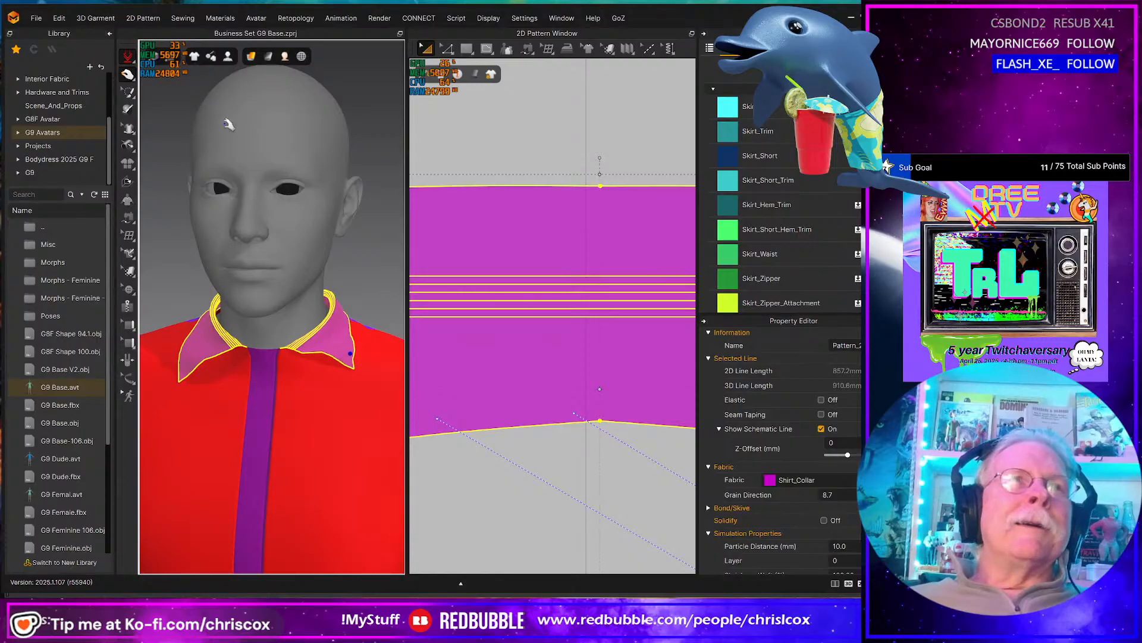
# - Tack the front collar point on the figure's left side to the shirt front
pyautogui.click(133, 98)
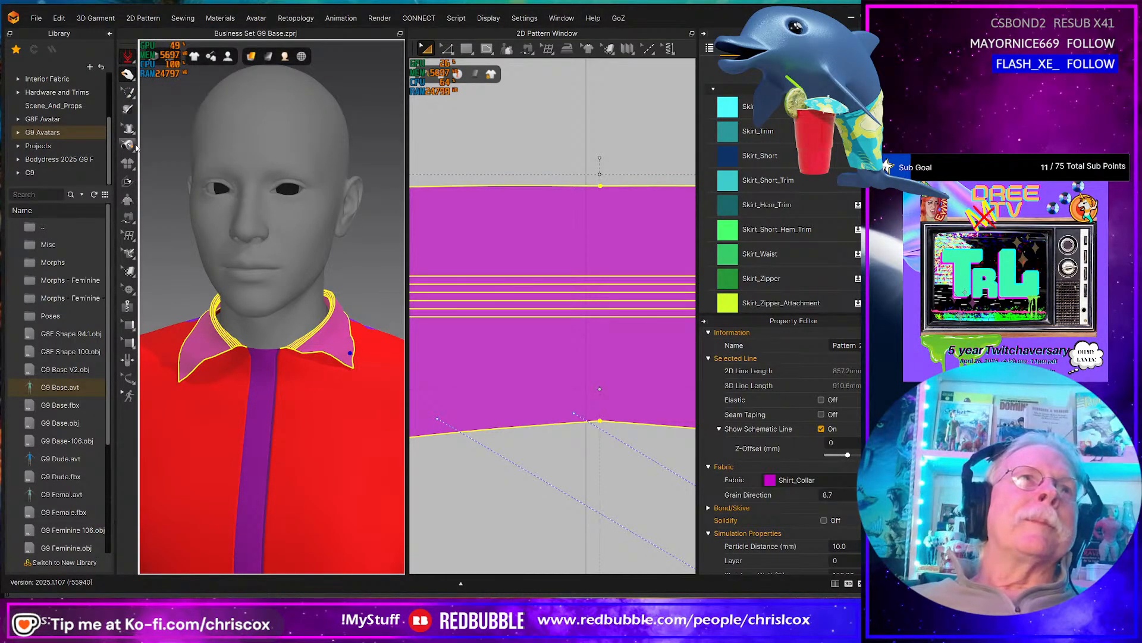
pyautogui.click(135, 148)
pyautogui.click(157, 168)
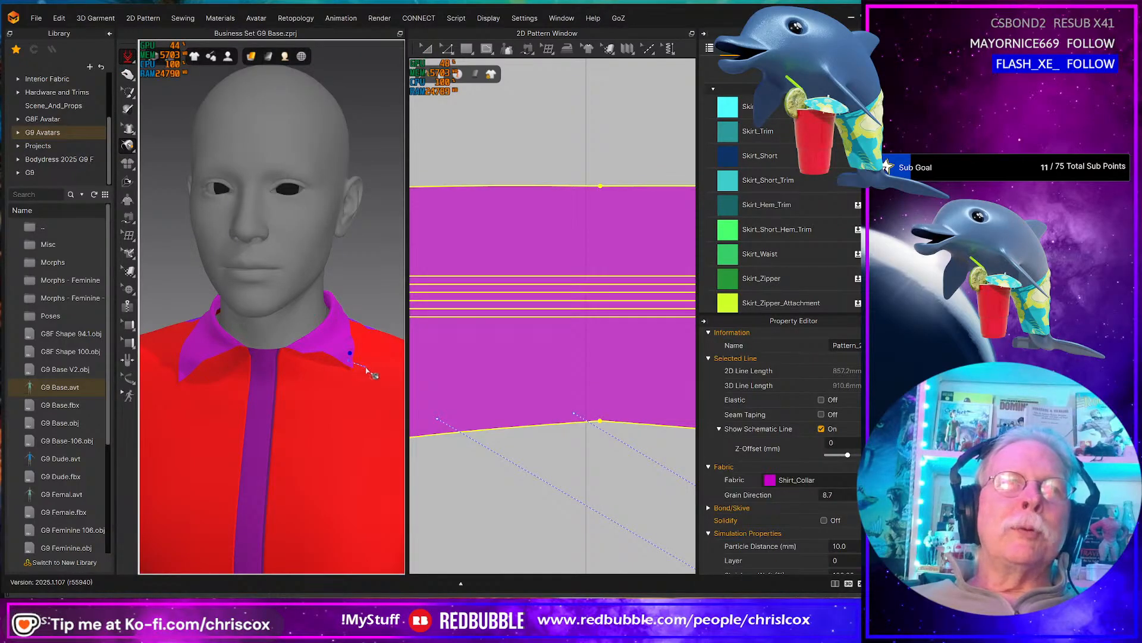
pyautogui.click(369, 369)
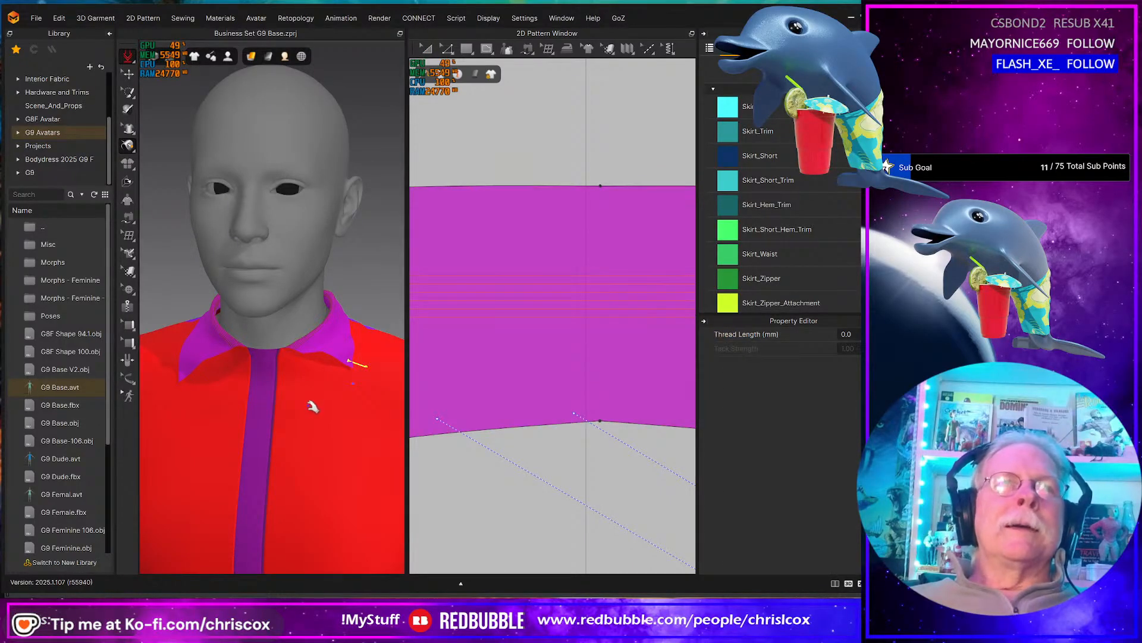
# - Undo the tack just placed on the front collar point on the figure's left side
pyautogui.press('q')
pyautogui.moveTo(355, 402)
pyautogui.mouseDown(button='right')
pyautogui.moveTo(229, 409)
pyautogui.moveTo(351, 395)
pyautogui.mouseUp(button='right')
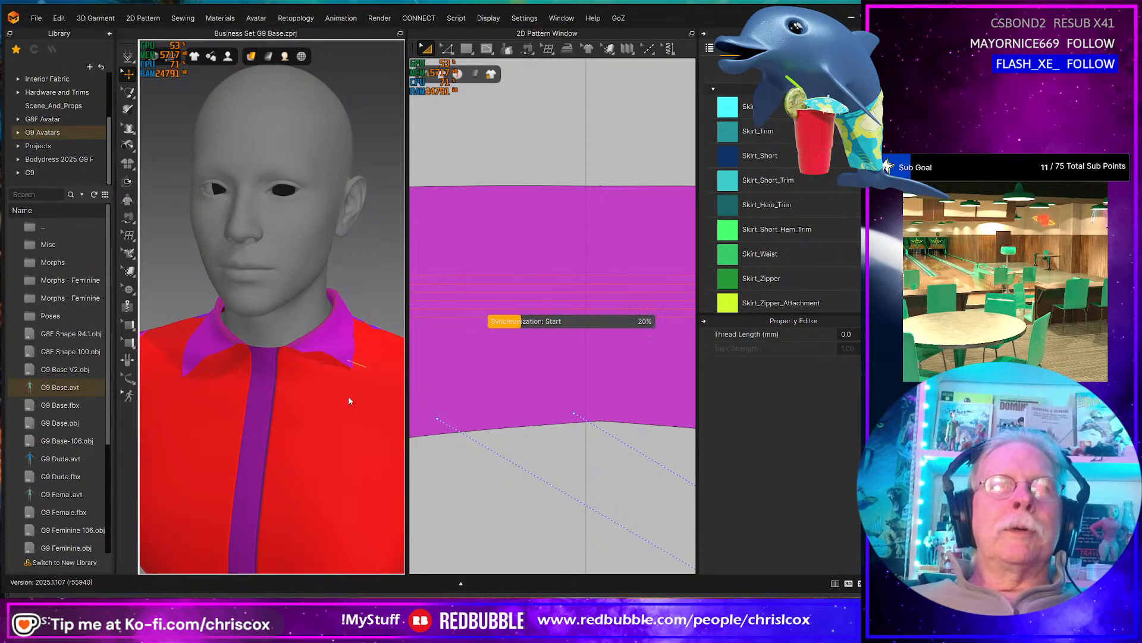
pyautogui.hotkey('ctrl', 'z')
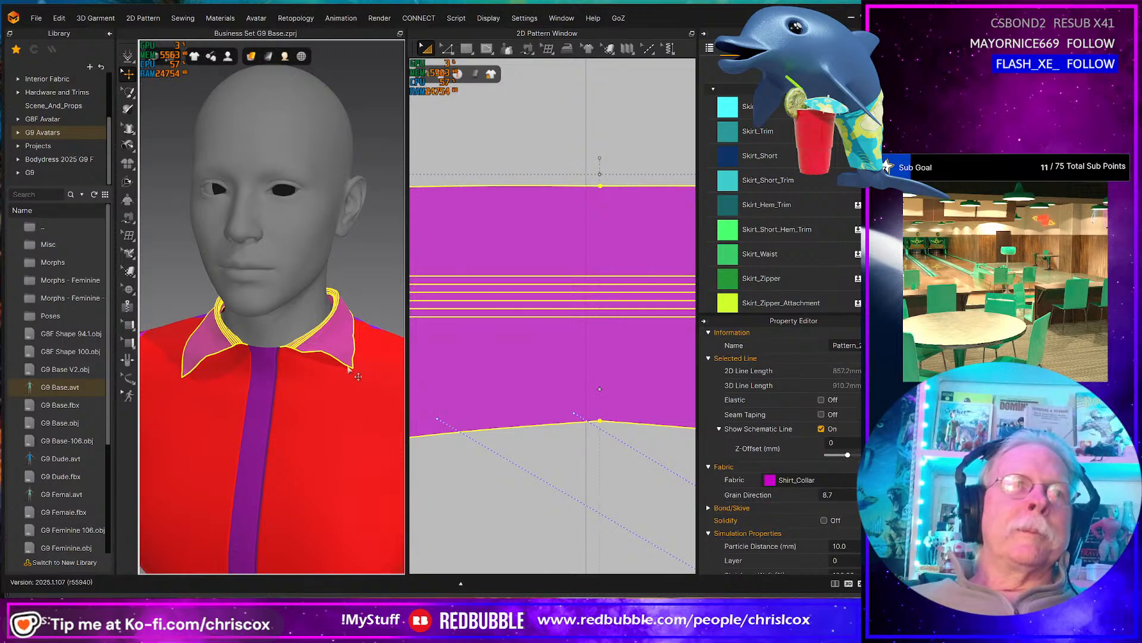
# - Tack the tip of the left front collar point to the shirt diagonally below and outward of it, and run the simulation
pyautogui.scroll(5, 331, 365)
pyautogui.moveTo(333, 395); pyautogui.dragTo(178, 252, button='middle')
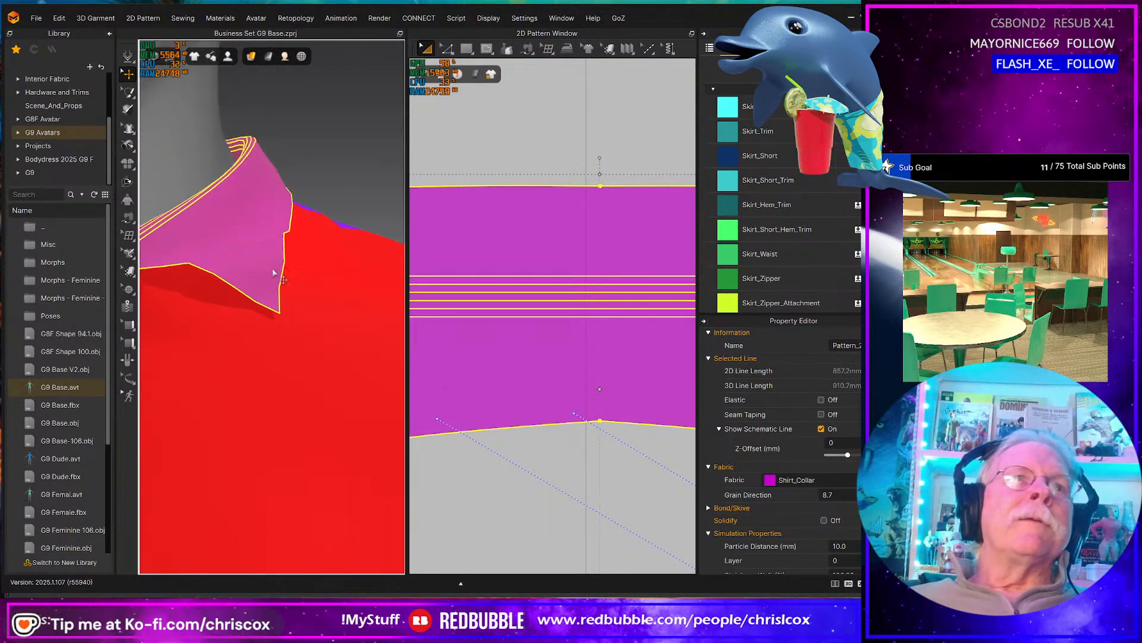
pyautogui.click(129, 147)
pyautogui.click(160, 169)
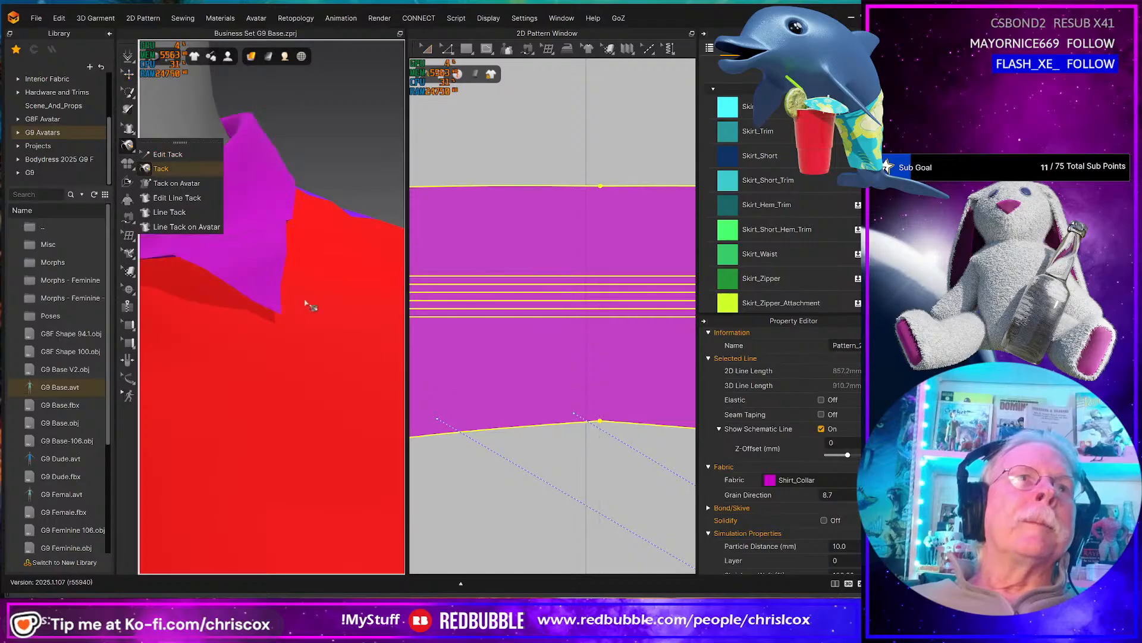
pyautogui.click(281, 313)
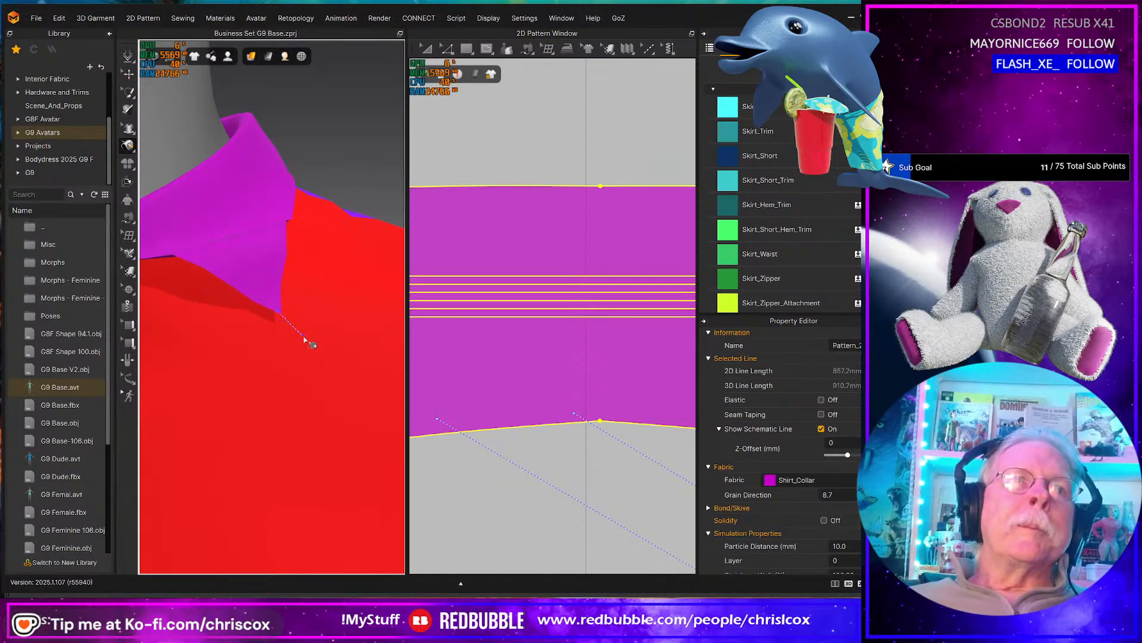
pyautogui.click(302, 344)
pyautogui.press('space')
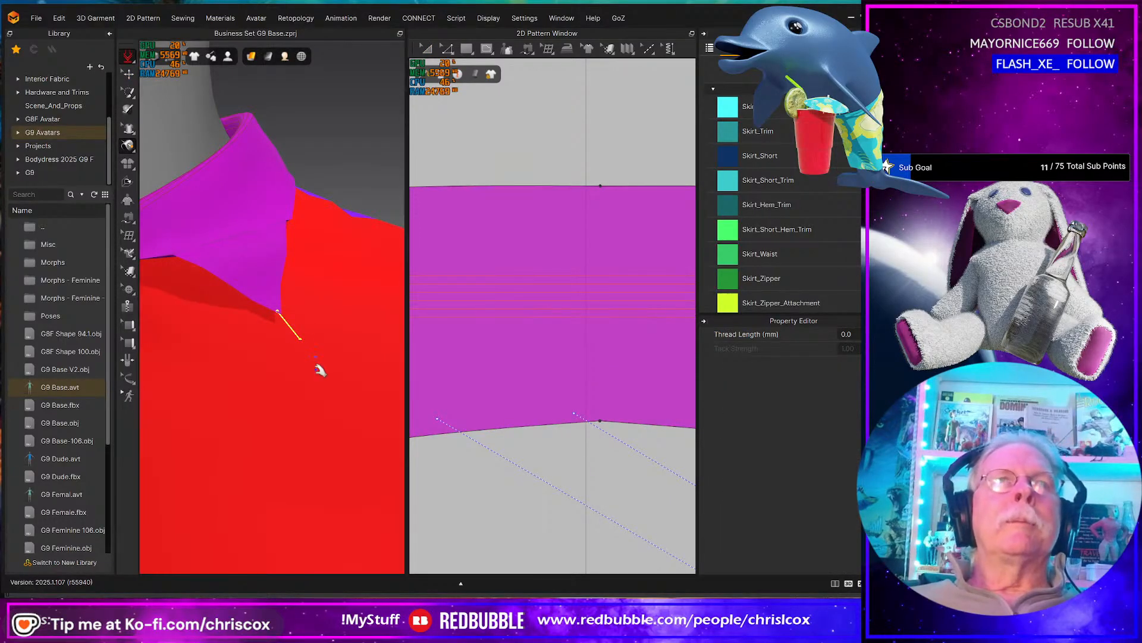
# - Examine how the tacked collar lies against the shirt from the front and from the side
pyautogui.moveTo(314, 338); pyautogui.dragTo(304, 279, button='right')
pyautogui.scroll(-3, 337, 316)
pyautogui.click(323, 286)
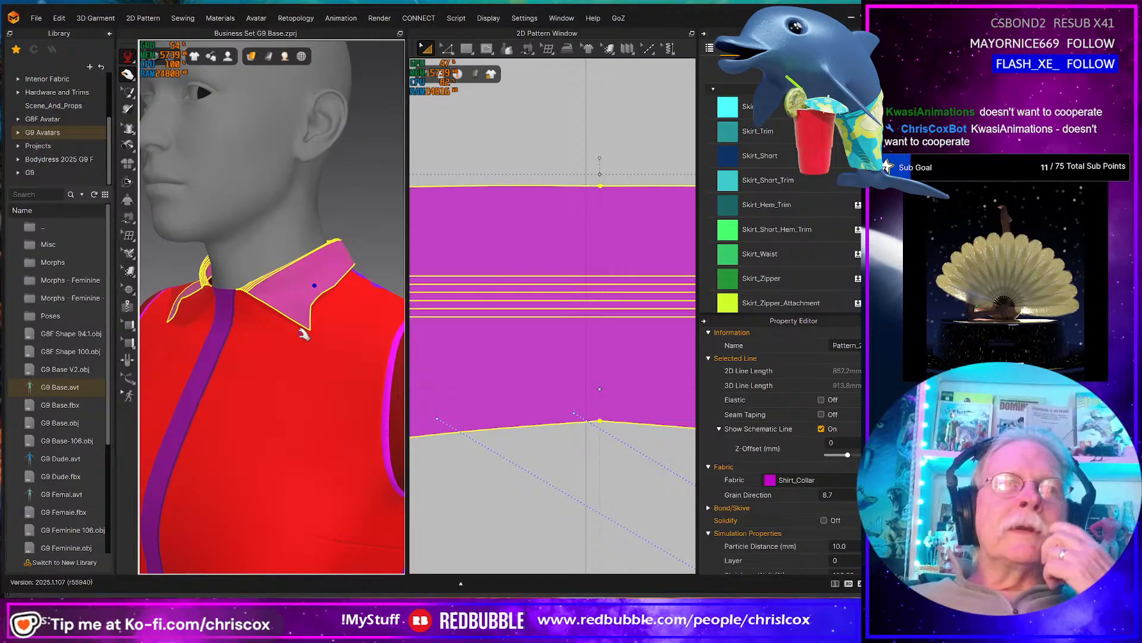
pyautogui.scroll(5, 303, 333)
pyautogui.moveTo(305, 334); pyautogui.dragTo(235, 359, button='right')
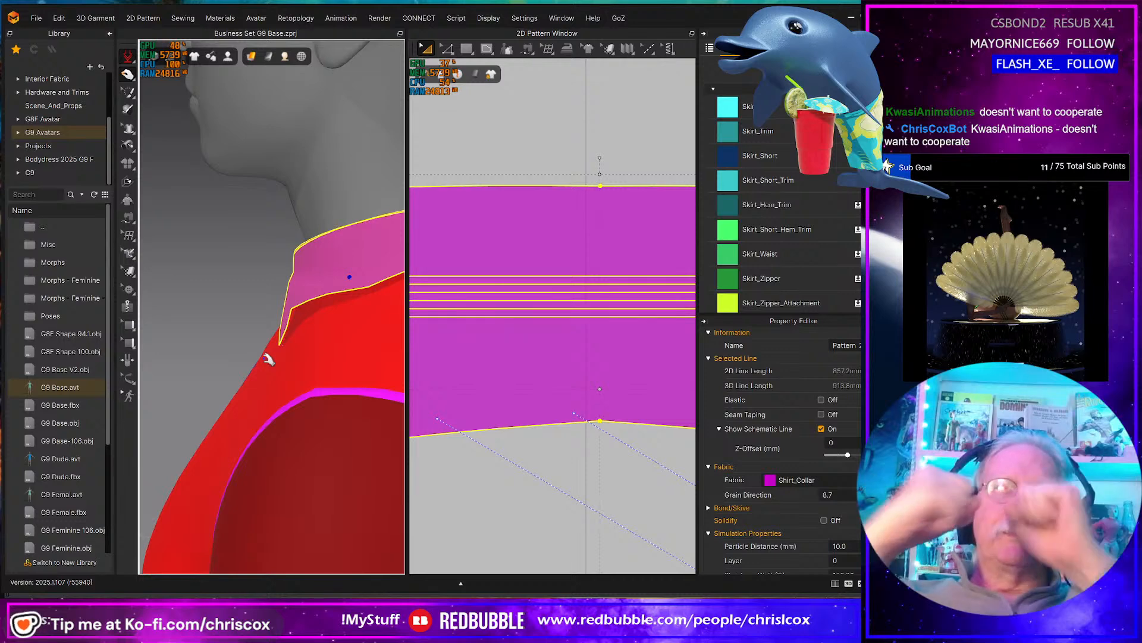
pyautogui.moveTo(269, 359); pyautogui.dragTo(316, 332, button='right')
pyautogui.scroll(-5, 308, 359)
pyautogui.scroll(5, 293, 342)
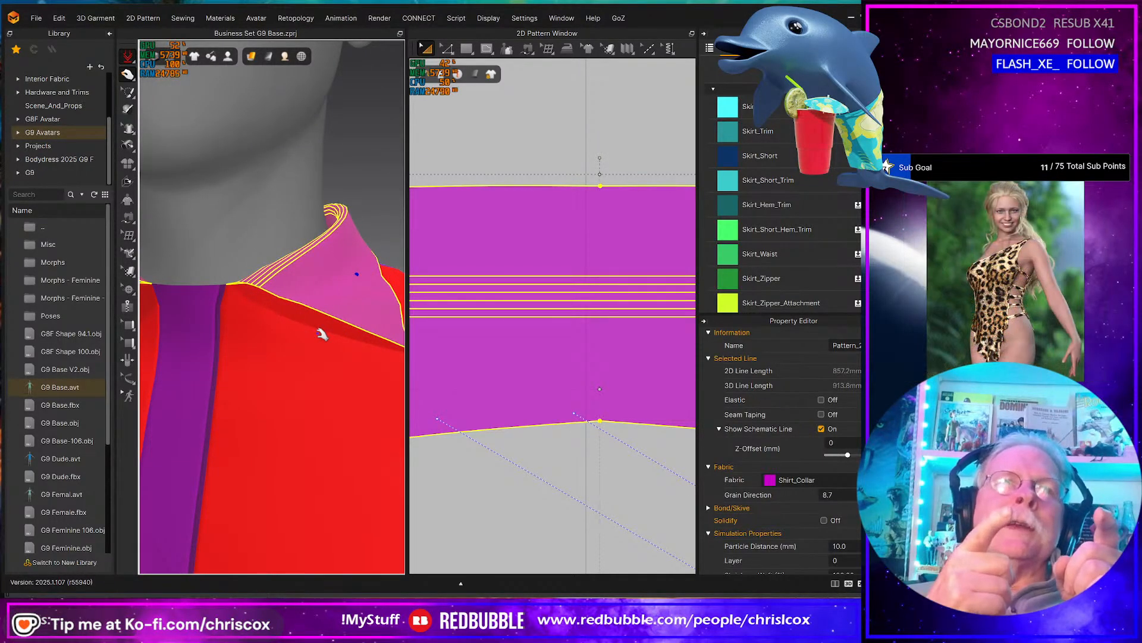
# - Stop the simulation and delete the tack on the left front collar point with Edit Tack
pyautogui.moveTo(321, 327); pyautogui.dragTo(241, 292, button='right')
pyautogui.click(126, 94)
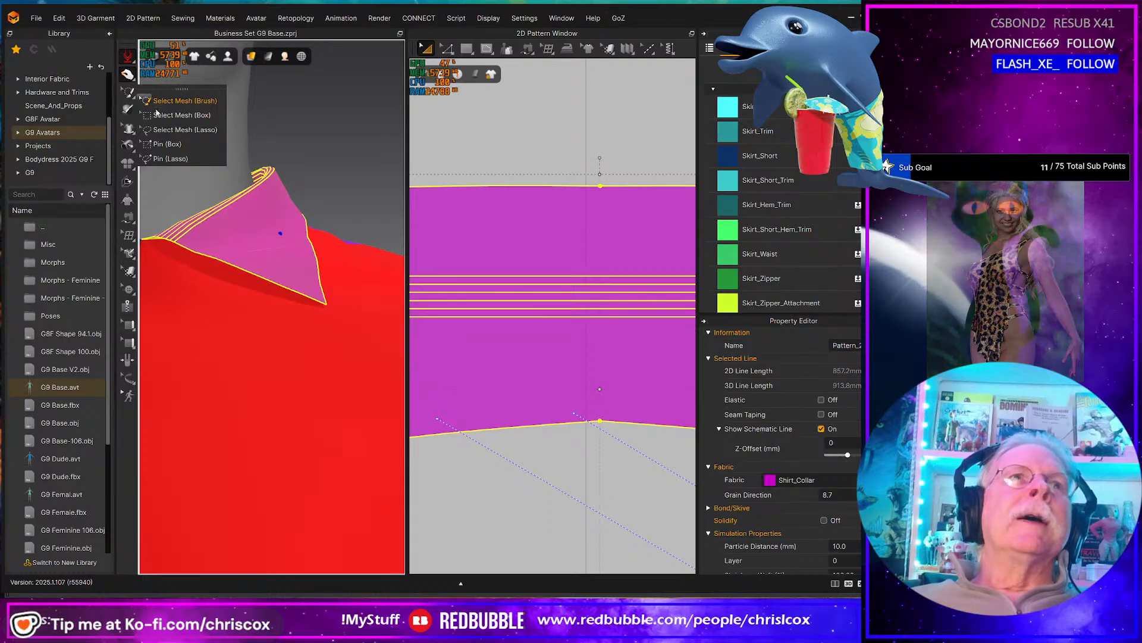
pyautogui.click(128, 144)
pyautogui.moveTo(129, 145)
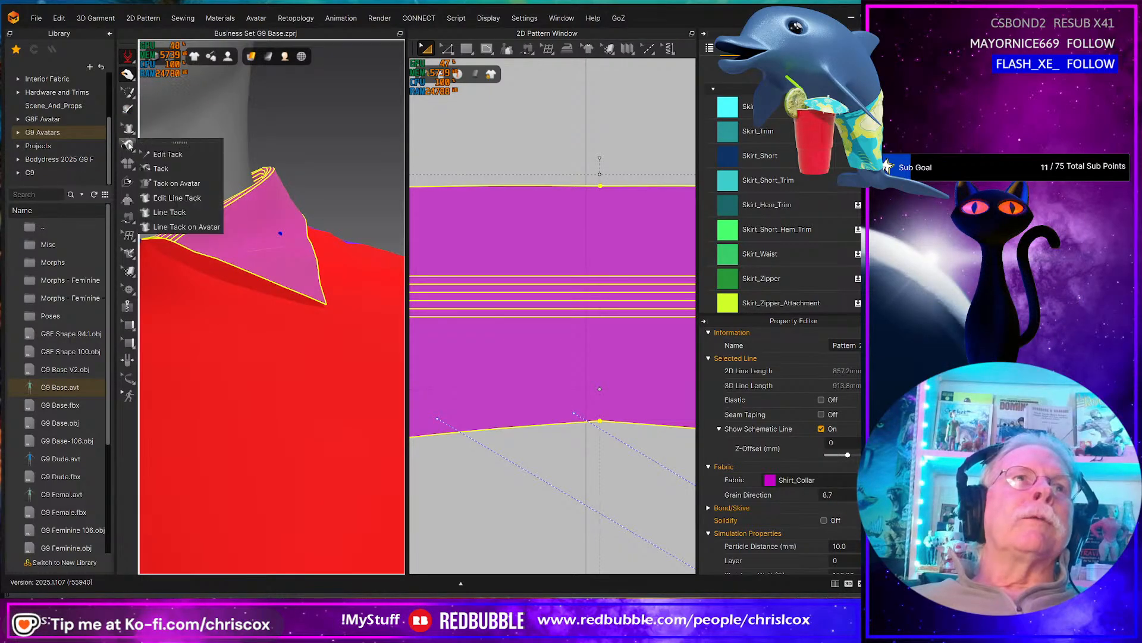
pyautogui.click(162, 154)
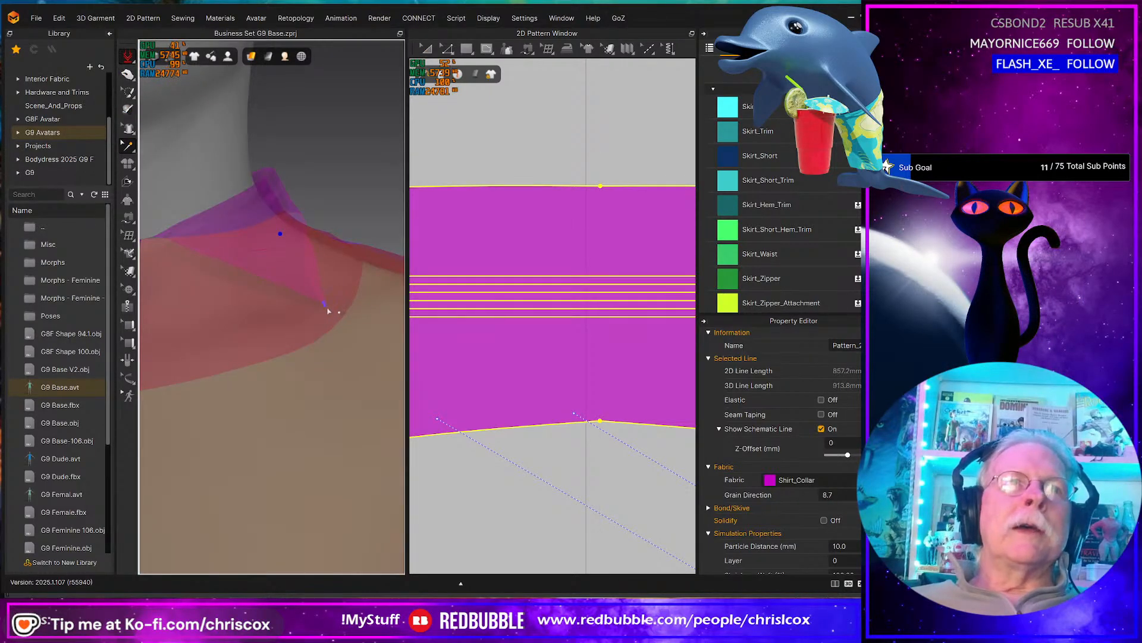
pyautogui.click(324, 307)
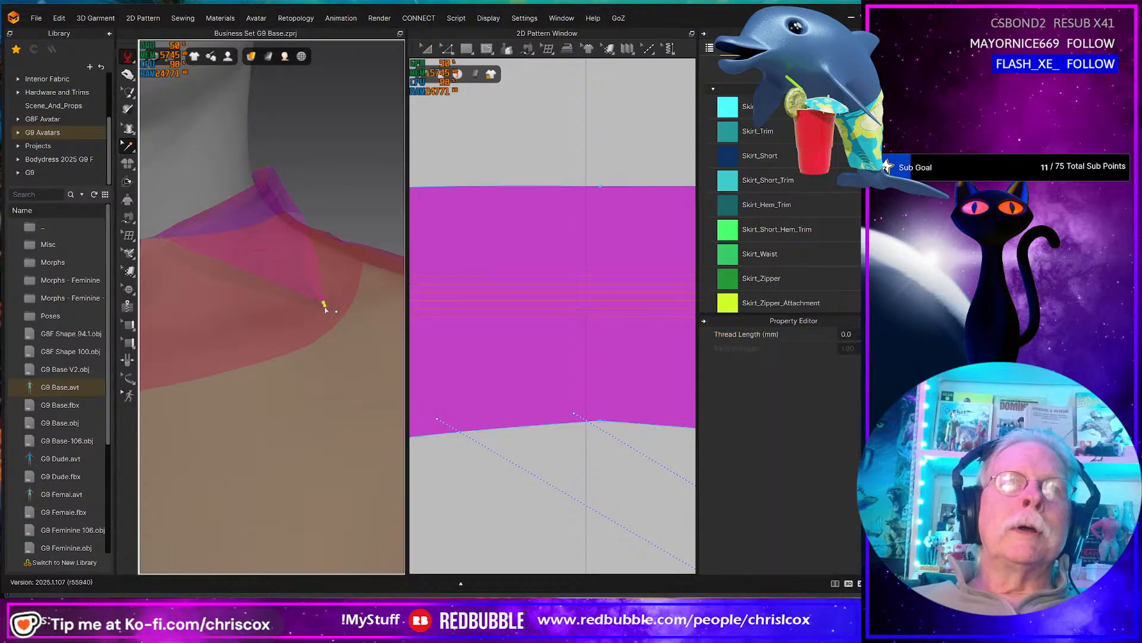
pyautogui.press('space')
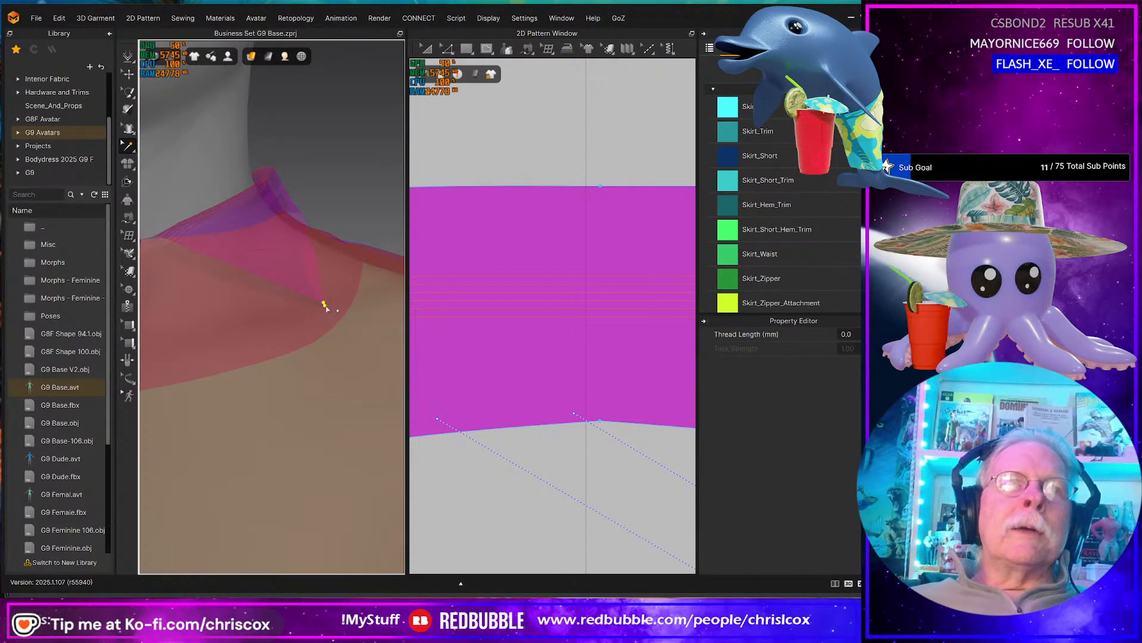
pyautogui.press('space')
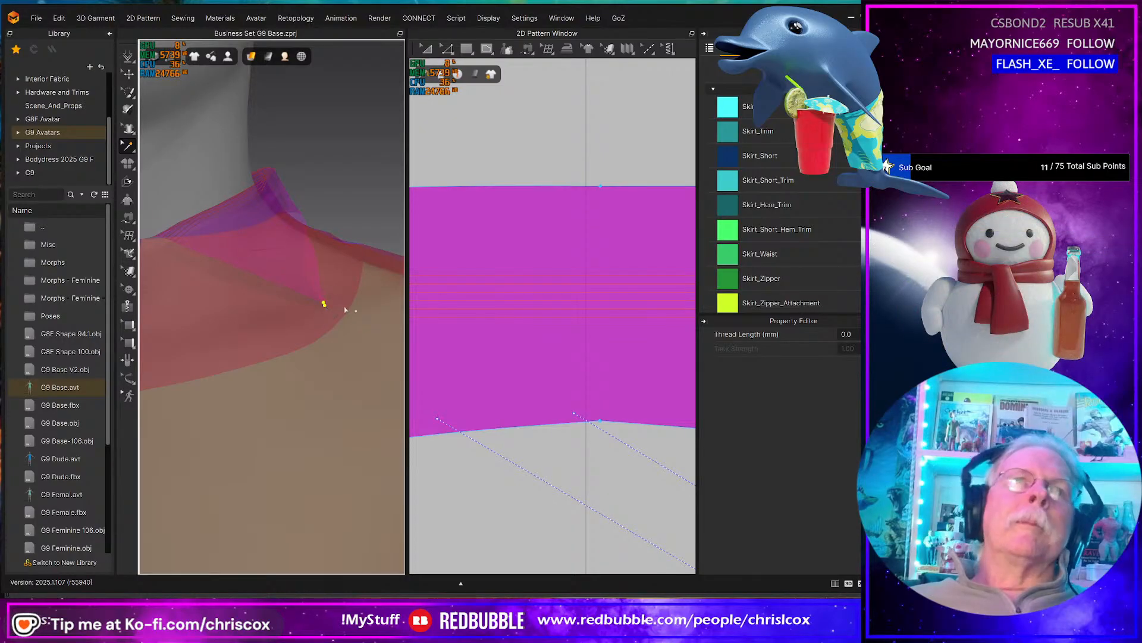
pyautogui.click(345, 310)
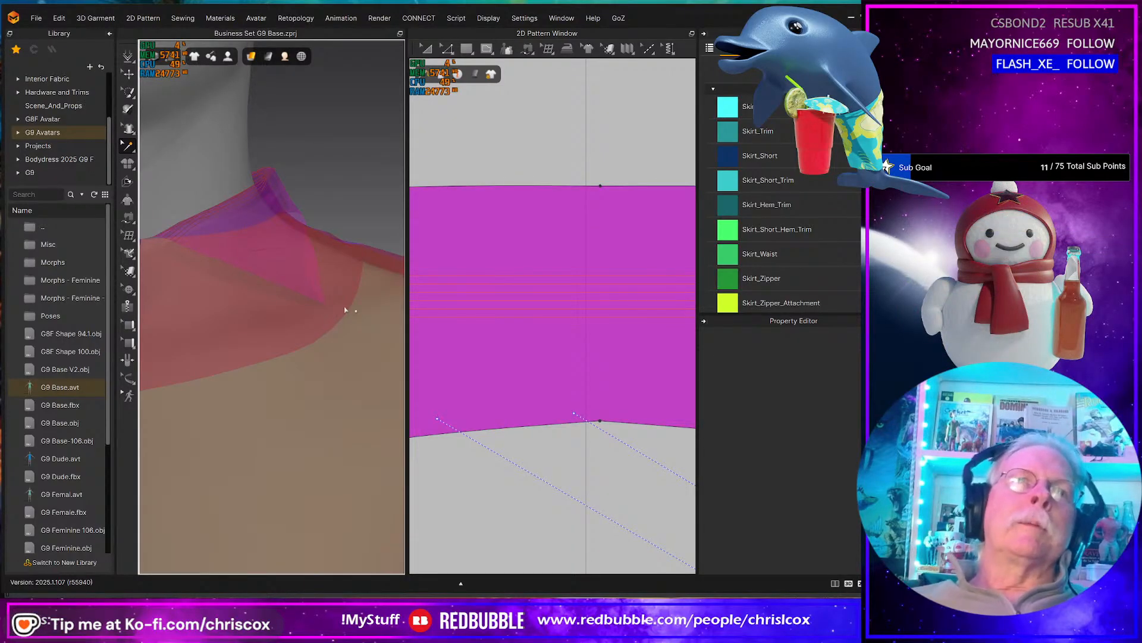
# - Tack the left front collar point to the shirt just below and inward of its tip, and simulate the drape
pyautogui.moveTo(132, 148)
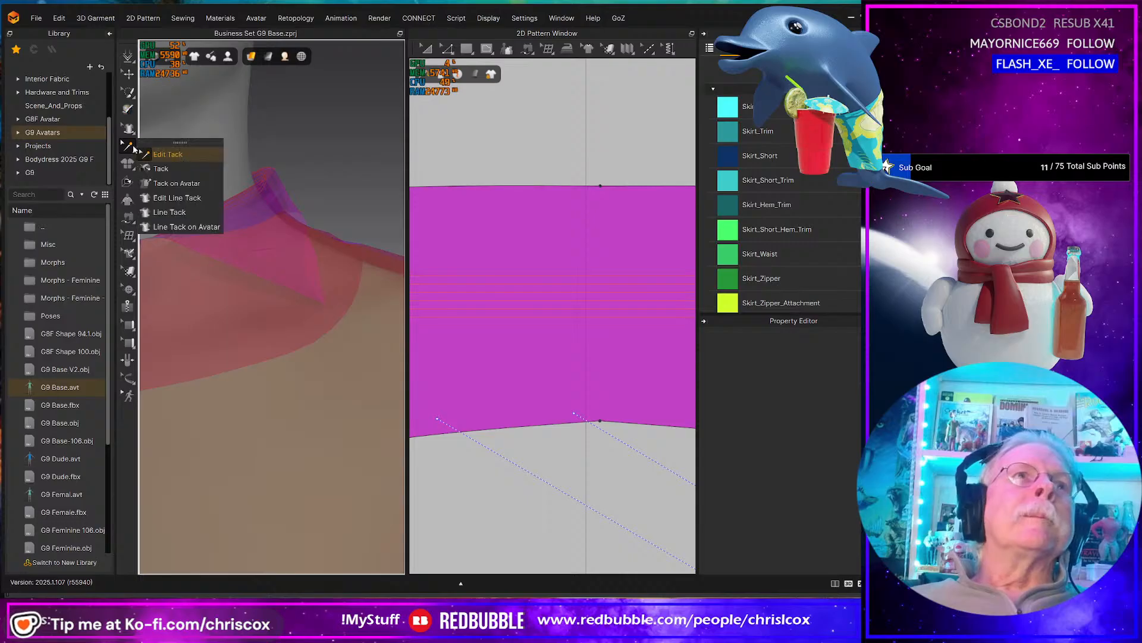
pyautogui.click(158, 169)
pyautogui.scroll(3, 340, 324)
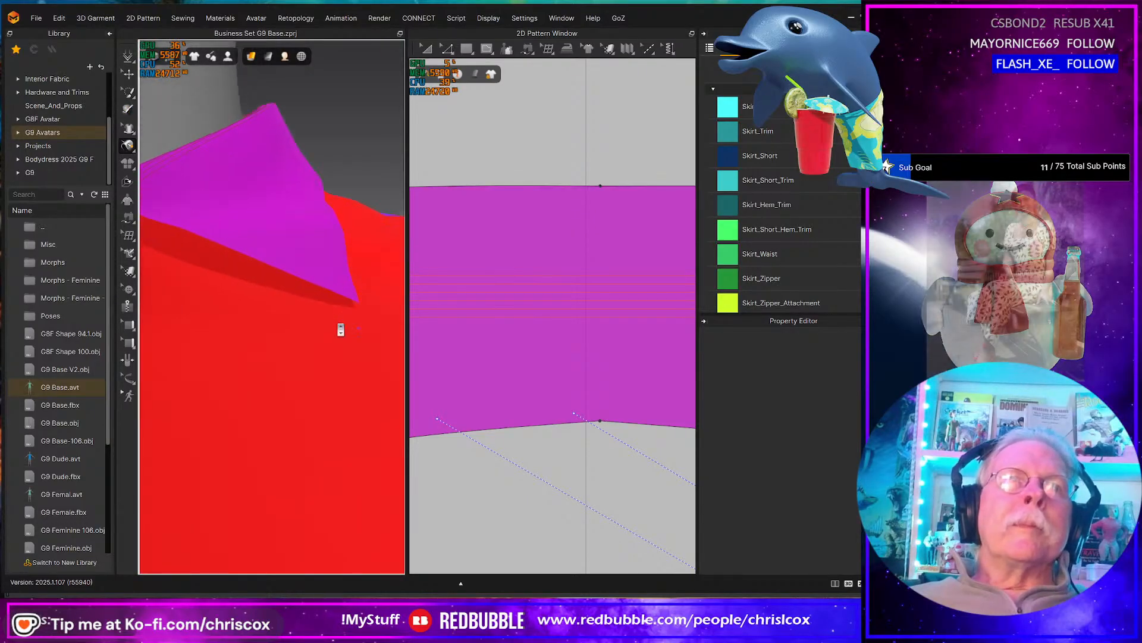
pyautogui.click(354, 302)
pyautogui.click(330, 320)
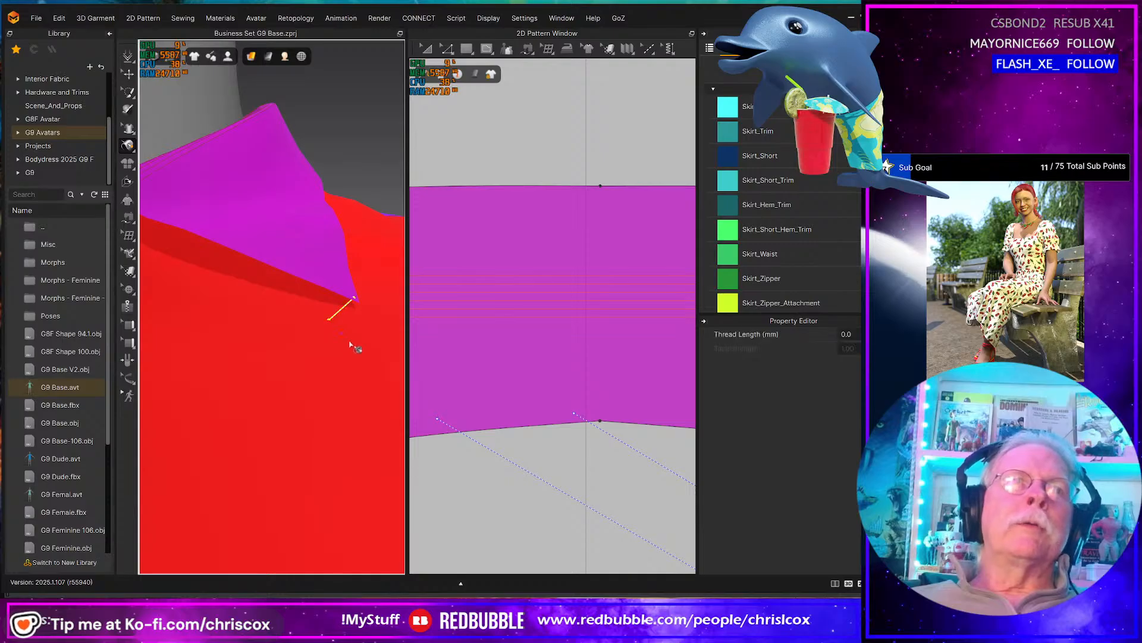
pyautogui.press('space')
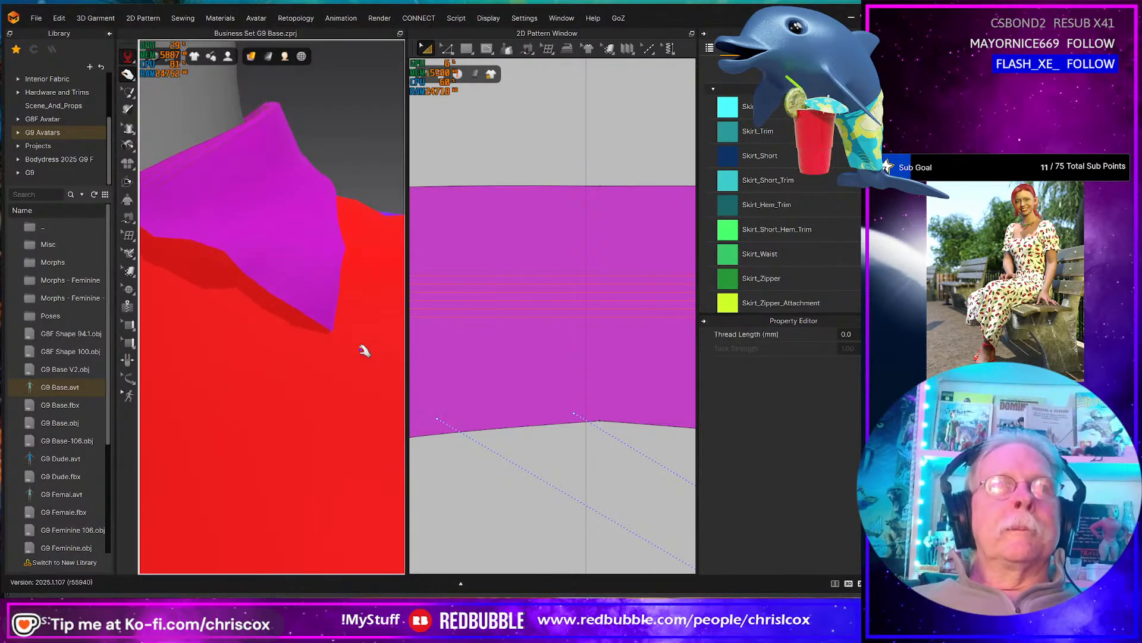
pyautogui.scroll(-4, 362, 353)
pyautogui.moveTo(334, 342)
pyautogui.mouseDown(button='right')
pyautogui.moveTo(258, 339)
pyautogui.moveTo(334, 342)
pyautogui.mouseUp(button='right')
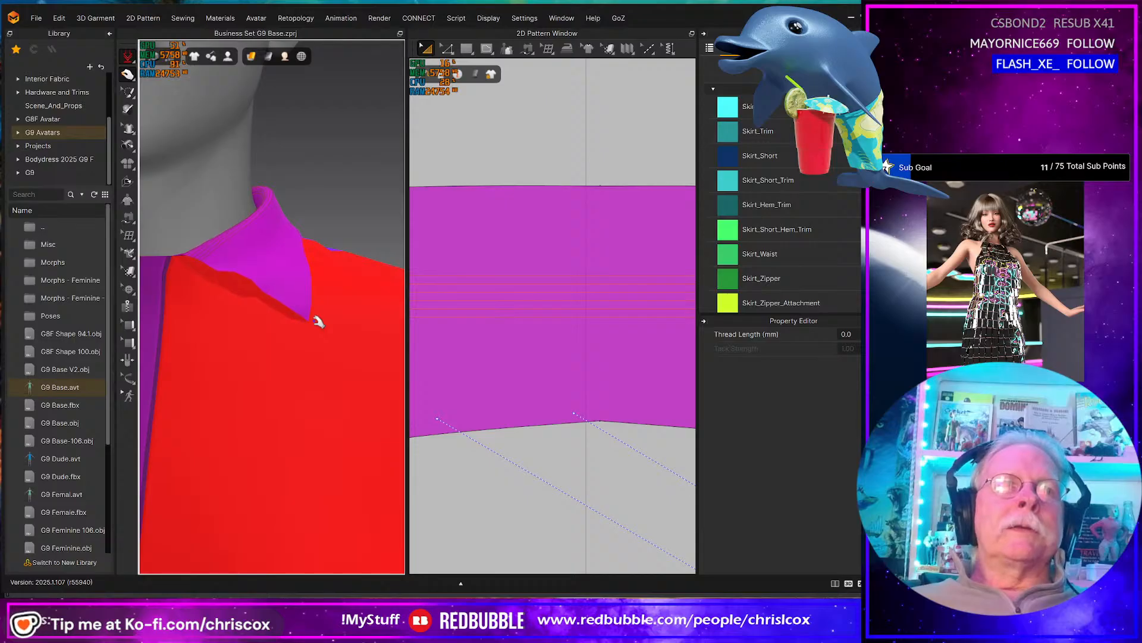
pyautogui.scroll(3, 319, 322)
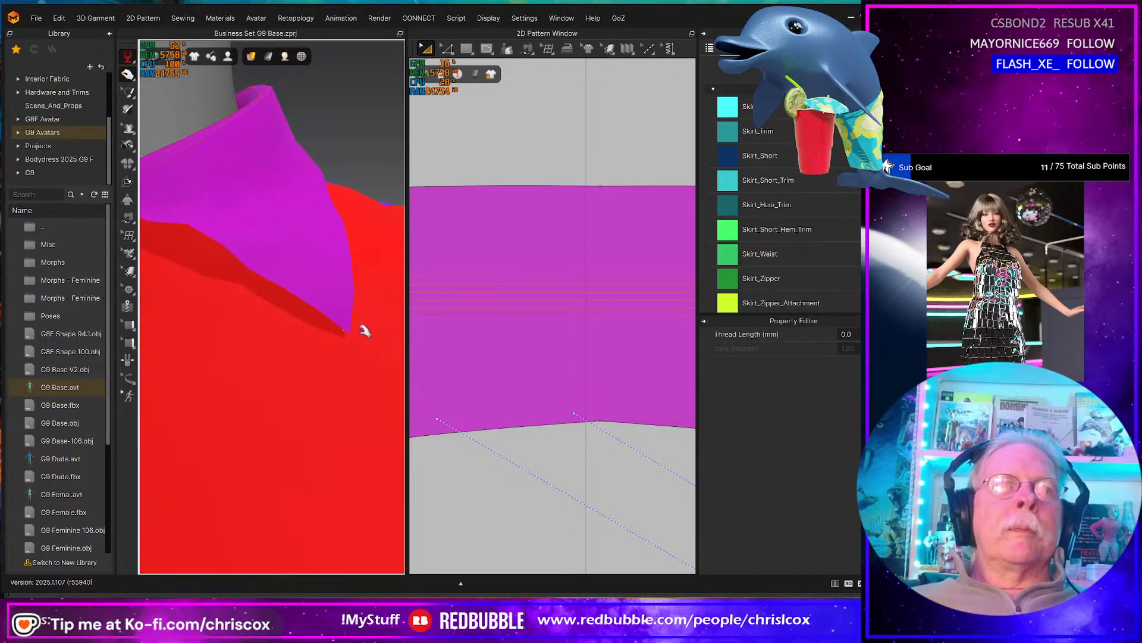
# - Stop the simulation and remove the inward tack from the left front collar point
pyautogui.press('space')
pyautogui.click(126, 94)
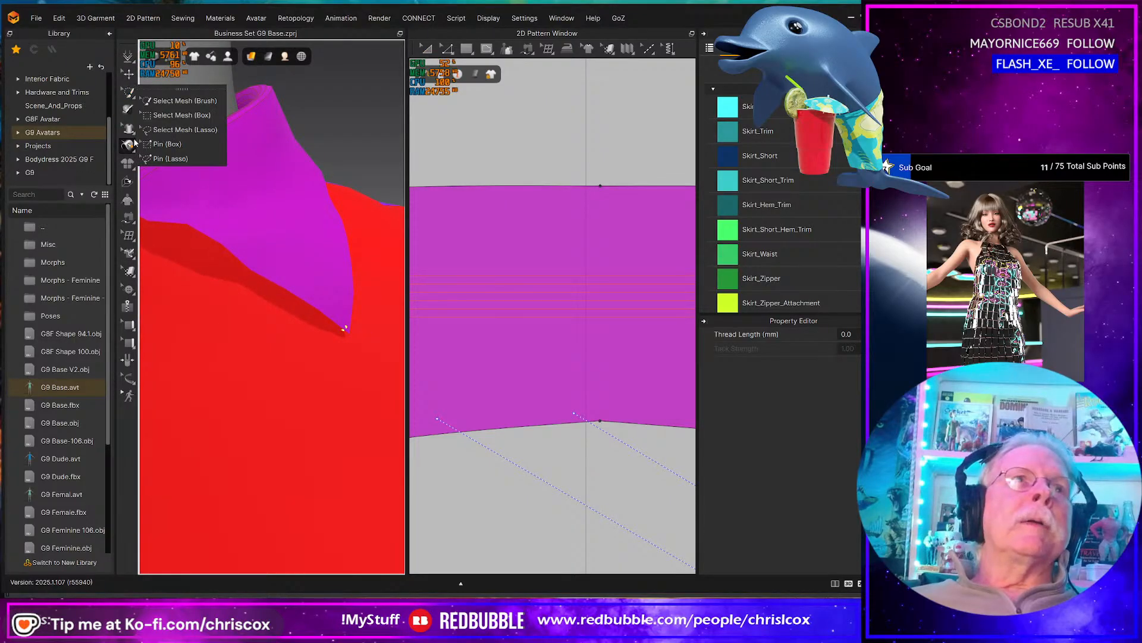
pyautogui.click(171, 158)
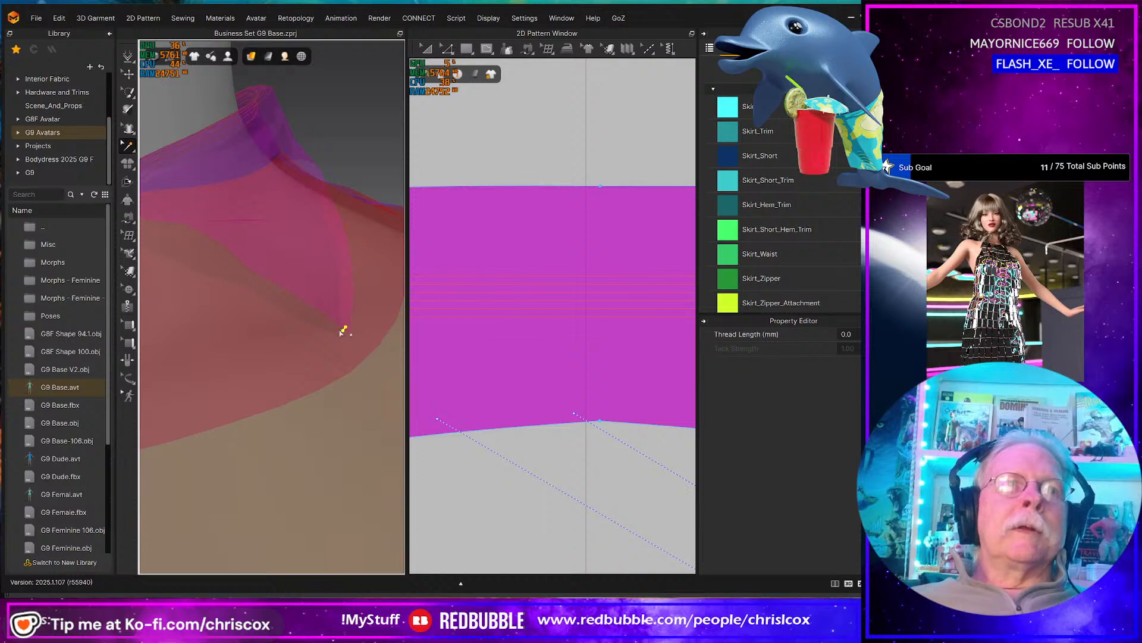
pyautogui.press('Escape')
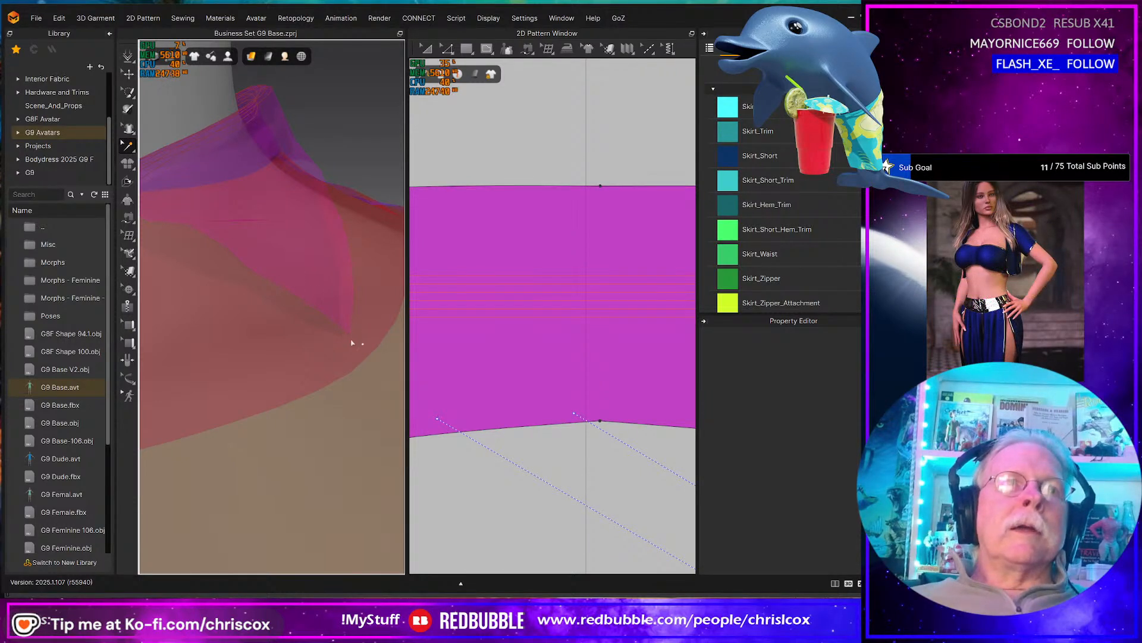
# - Tack the left front collar point to the shirt slightly below and outward of its tip, simulate, and check it from the side
pyautogui.click(126, 147)
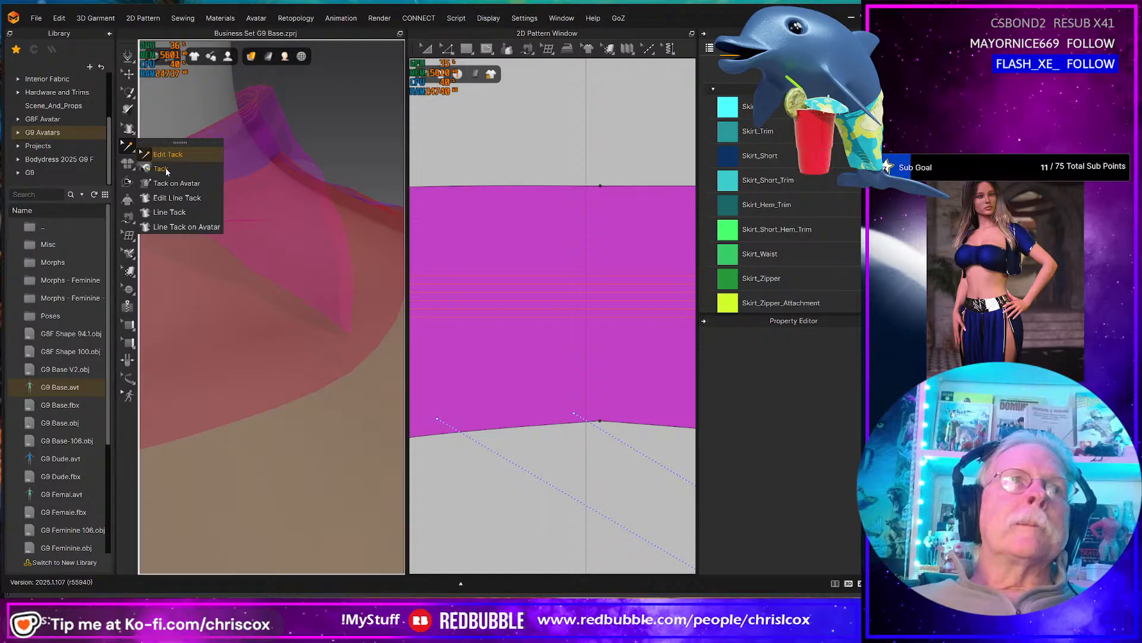
pyautogui.click(159, 89)
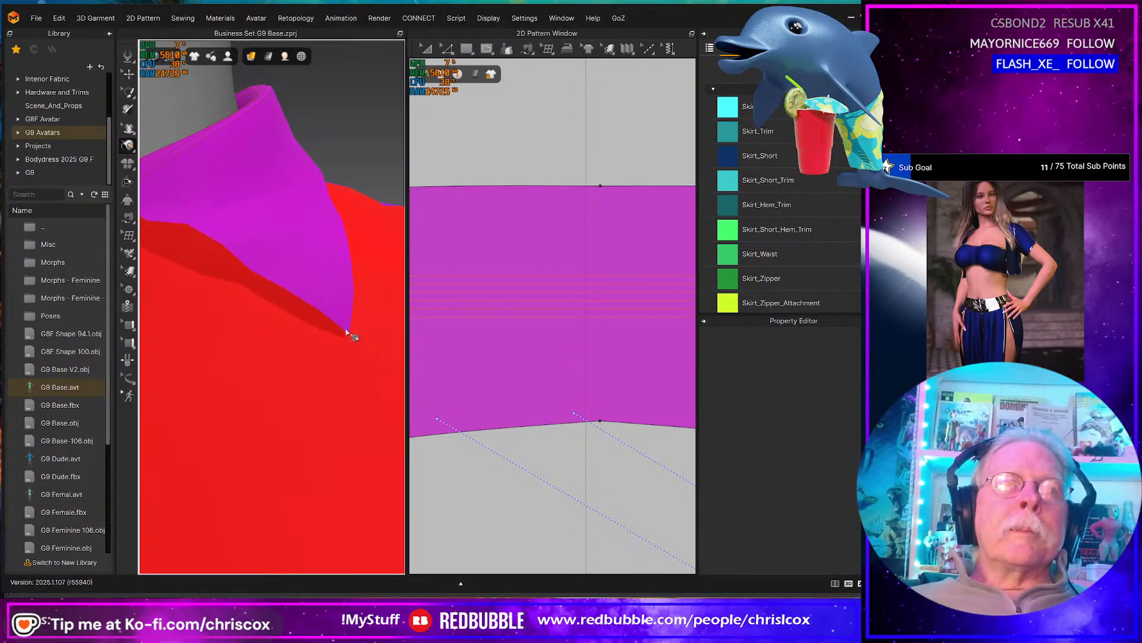
pyautogui.click(359, 353)
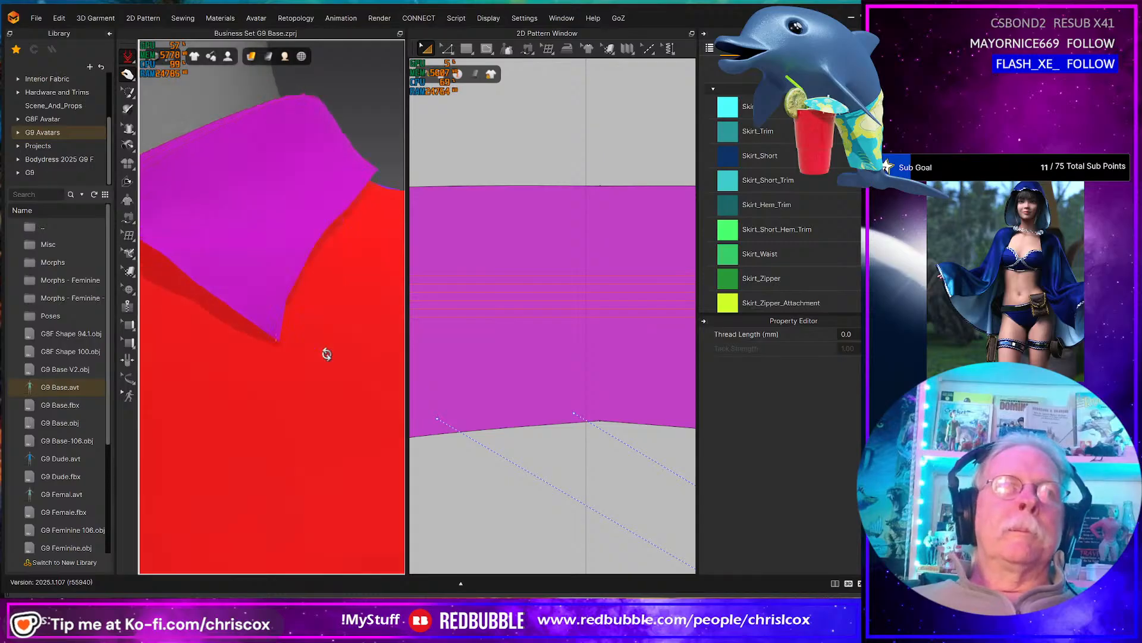
pyautogui.click(221, 258)
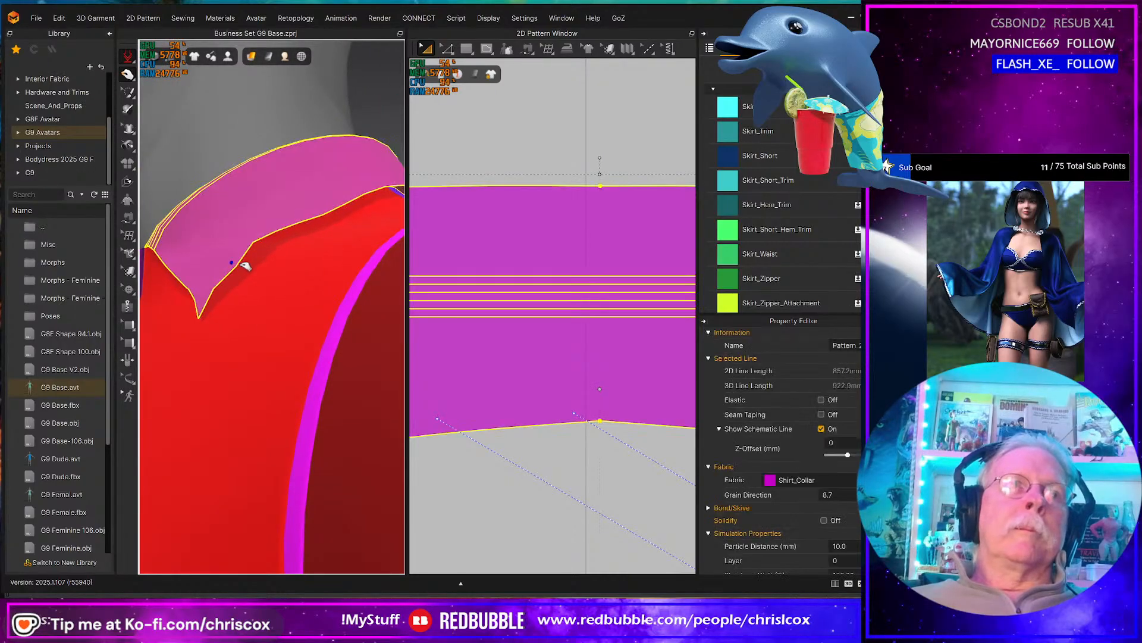
pyautogui.moveTo(250, 293); pyautogui.dragTo(216, 315, button='right')
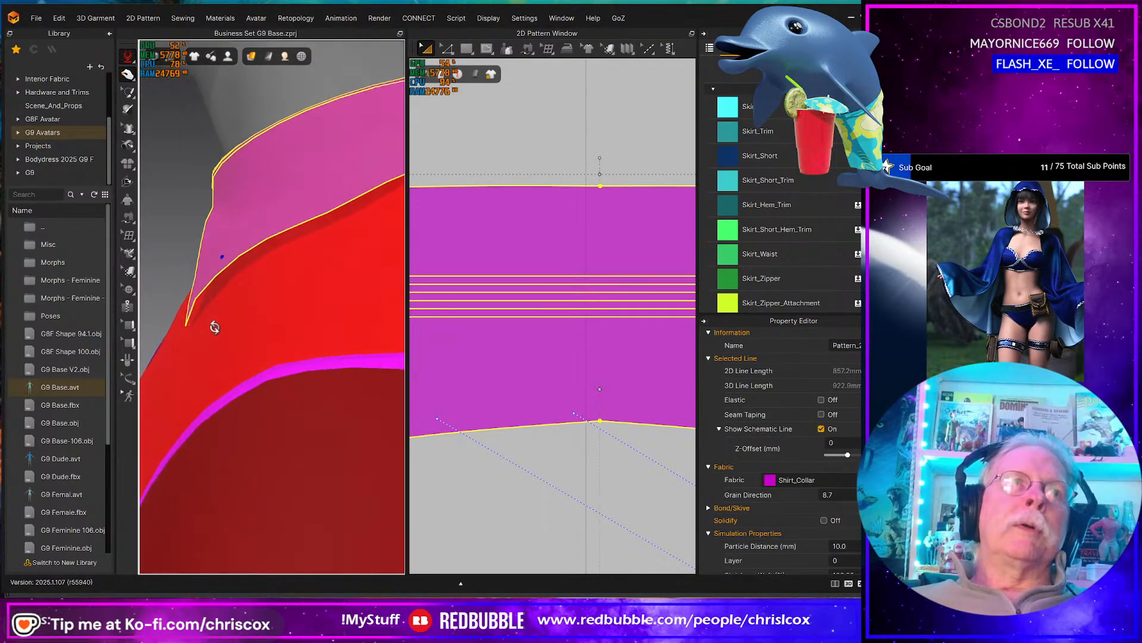
pyautogui.scroll(-5, 232, 235)
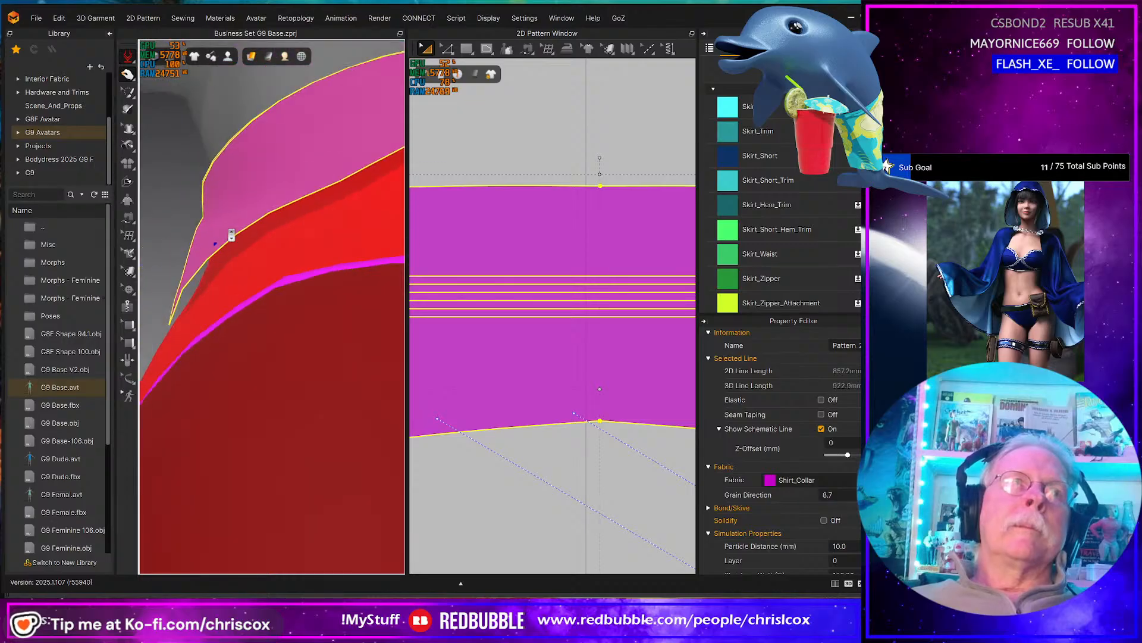
# - Pull the front collar point on the figure's right side outward toward the shoulder while the simulation runs
pyautogui.moveTo(218, 253); pyautogui.dragTo(313, 283, button='right')
pyautogui.moveTo(222, 344)
pyautogui.mouseDown()
pyautogui.moveTo(216, 359)
pyautogui.moveTo(233, 350)
pyautogui.mouseUp()
pyautogui.moveTo(237, 349); pyautogui.dragTo(208, 352, button='right')
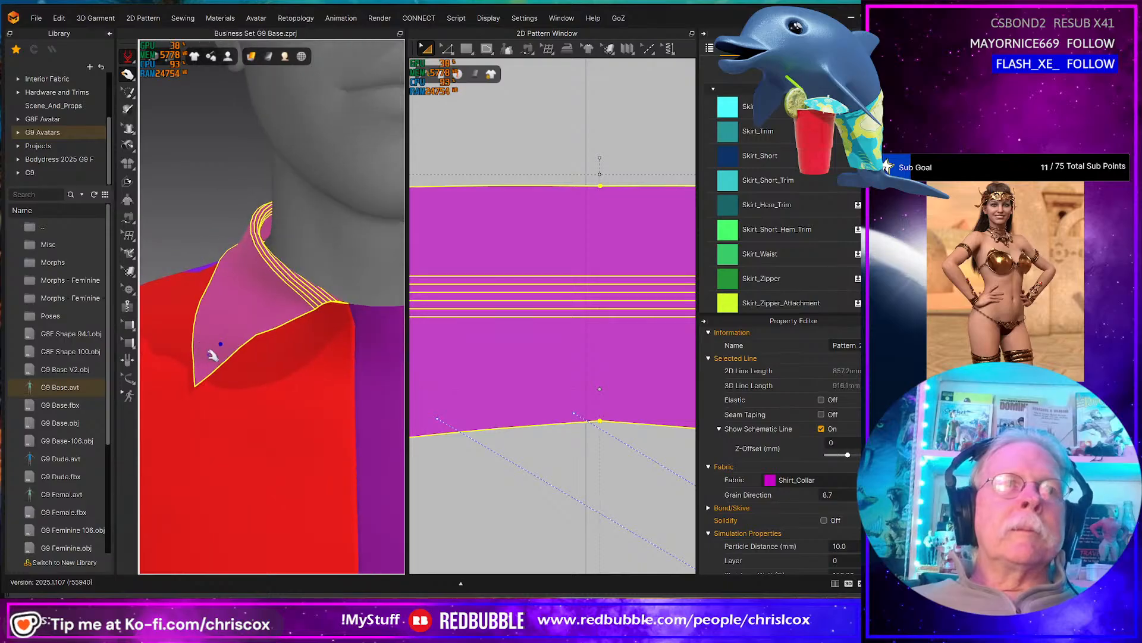
pyautogui.moveTo(210, 356); pyautogui.dragTo(188, 360)
pyautogui.scroll(-2, 256, 357)
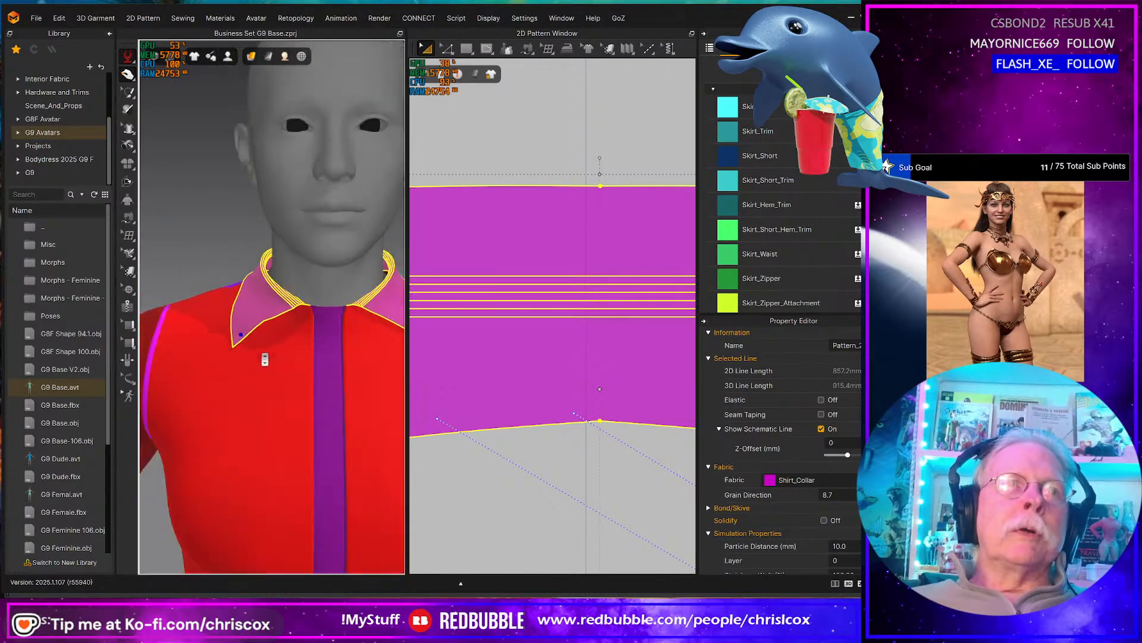
# - Pin the shoulder section of the shirt collar on the figure's left side with a lasso selection
pyautogui.moveTo(304, 353); pyautogui.dragTo(171, 362, button='middle')
pyautogui.moveTo(282, 314); pyautogui.dragTo(266, 293, button='right')
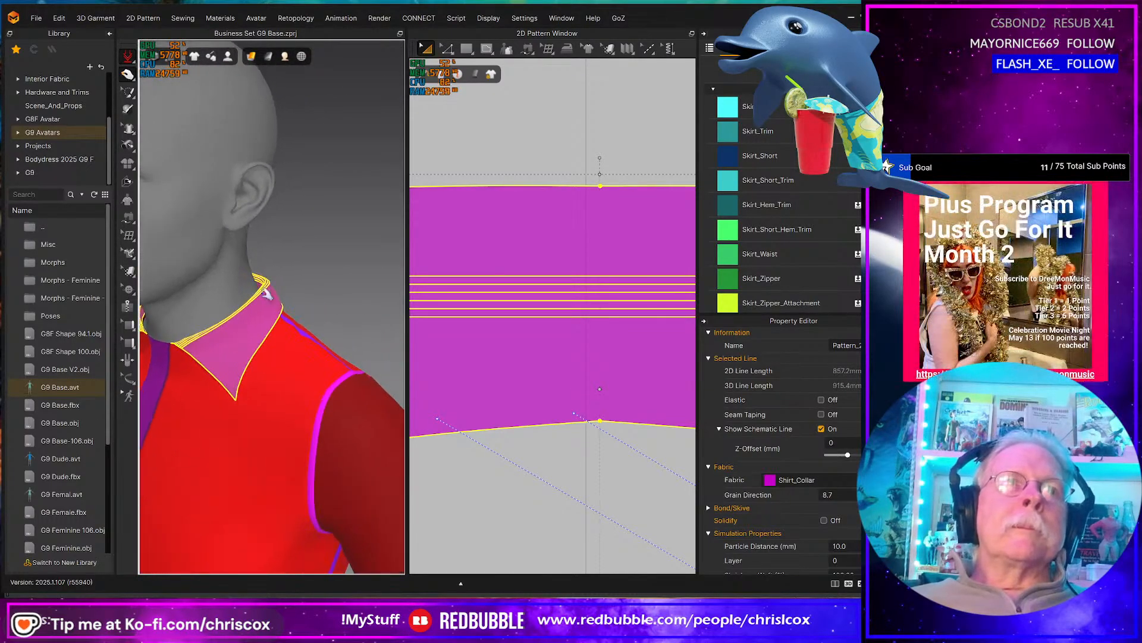
pyautogui.click(133, 93)
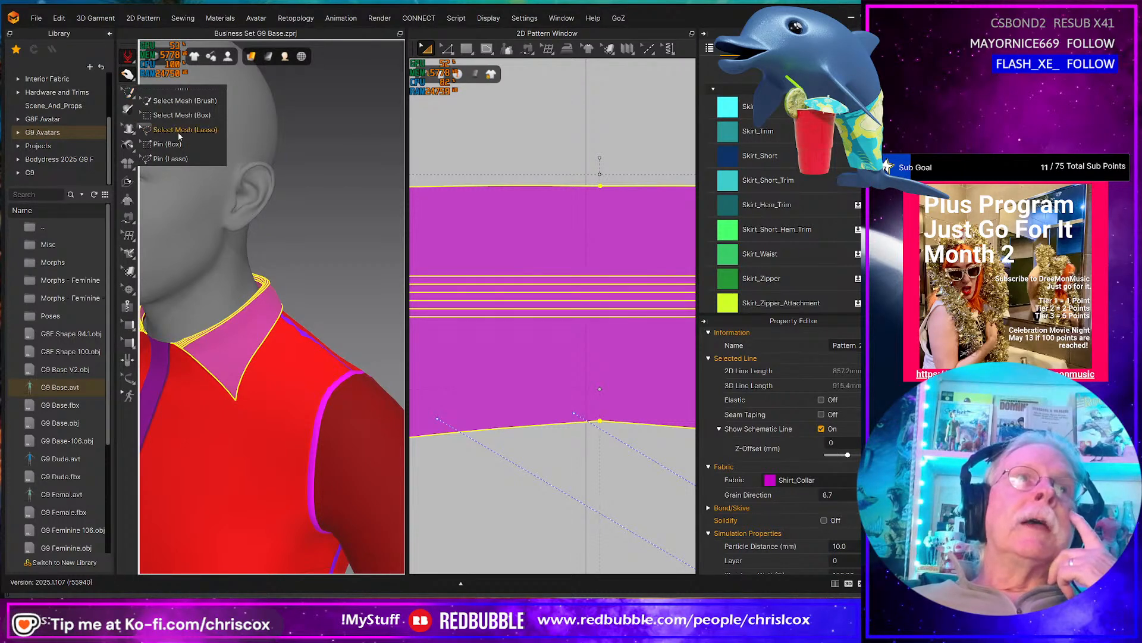
pyautogui.click(173, 159)
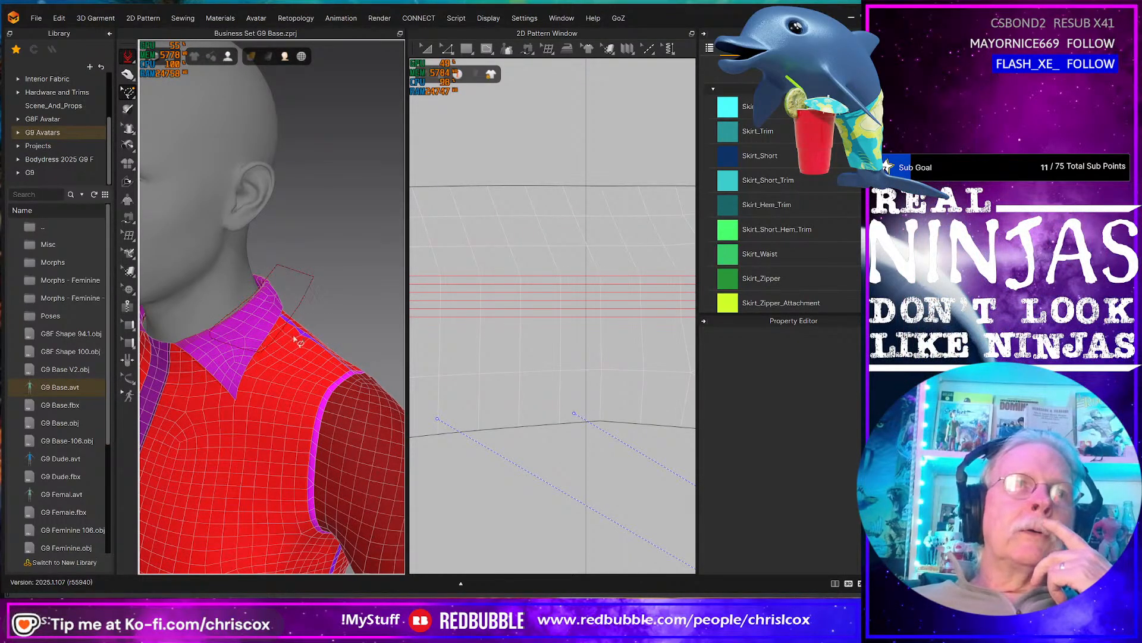
pyautogui.moveTo(296, 338); pyautogui.dragTo(294, 339)
pyautogui.scroll(-3, 287, 339)
pyautogui.moveTo(287, 338); pyautogui.dragTo(312, 327, button='right')
pyautogui.scroll(3, 290, 335)
pyautogui.scroll(3, 289, 336)
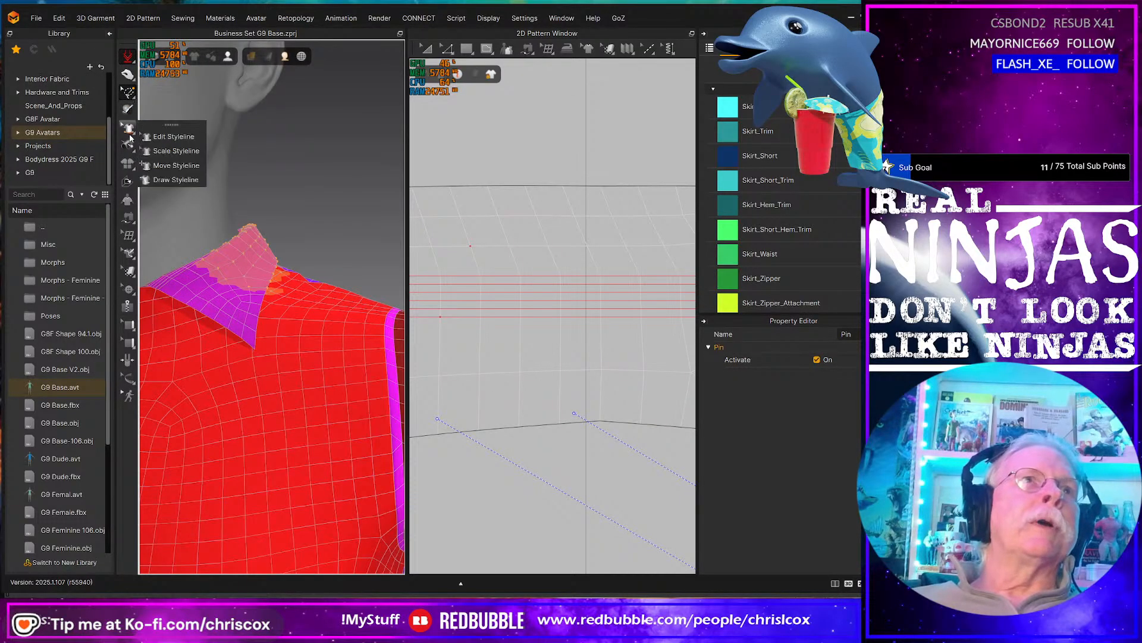
# - Remove the tack from the collar's left front point
pyautogui.moveTo(127, 145)
pyautogui.click(165, 156)
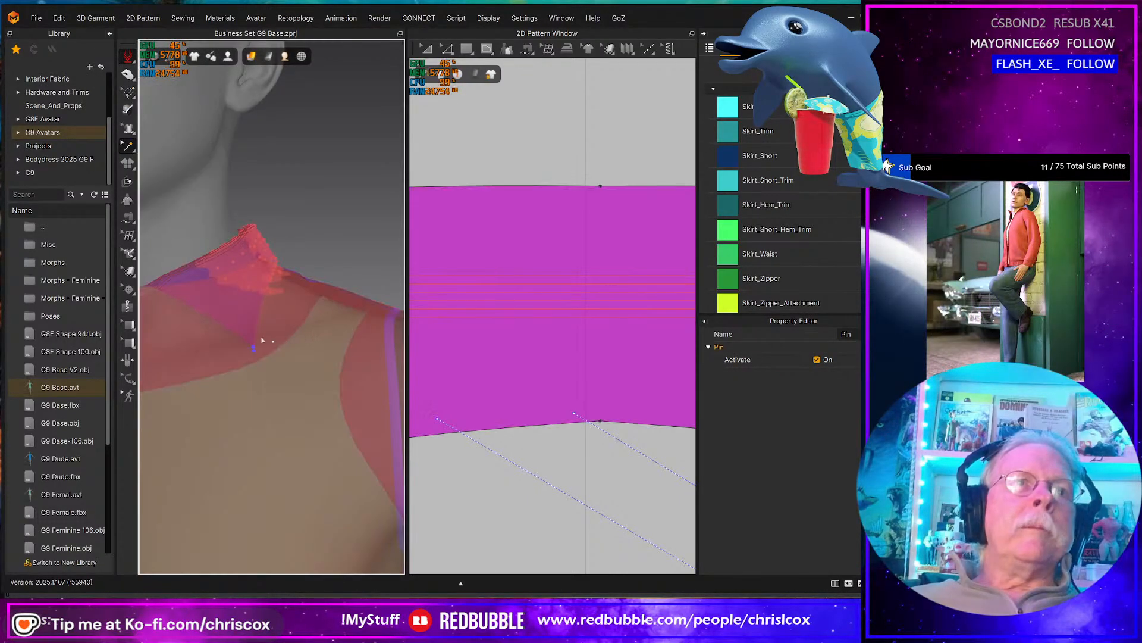
pyautogui.click(253, 349)
pyautogui.press('Escape')
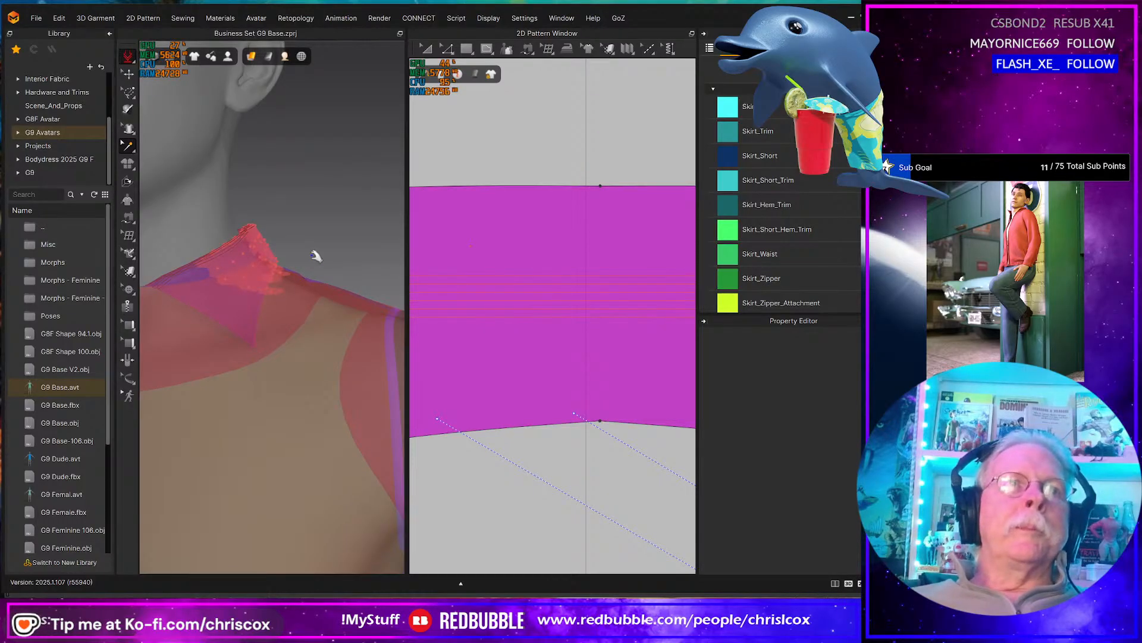
# - Settle the freed left front collar point against the shirt during simulation and check the collar on the whole outfit
pyautogui.press('q')
pyautogui.scroll(-3, 316, 259)
pyautogui.moveTo(316, 260); pyautogui.dragTo(313, 326, button='right')
pyautogui.scroll(4, 265, 285)
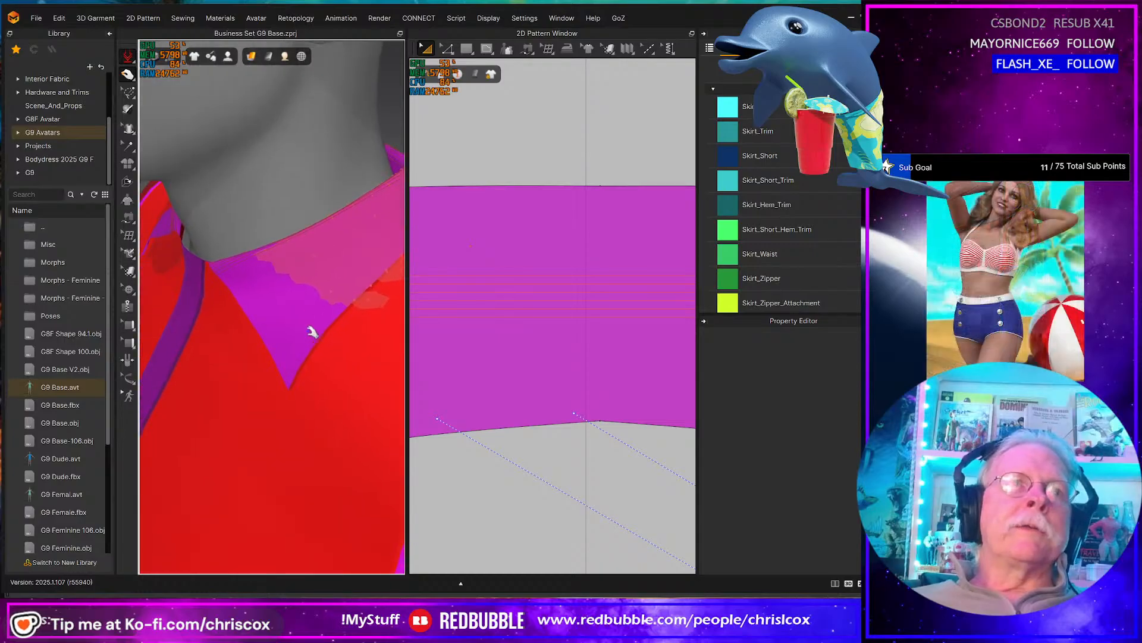
pyautogui.click(288, 346)
pyautogui.scroll(-7, 297, 369)
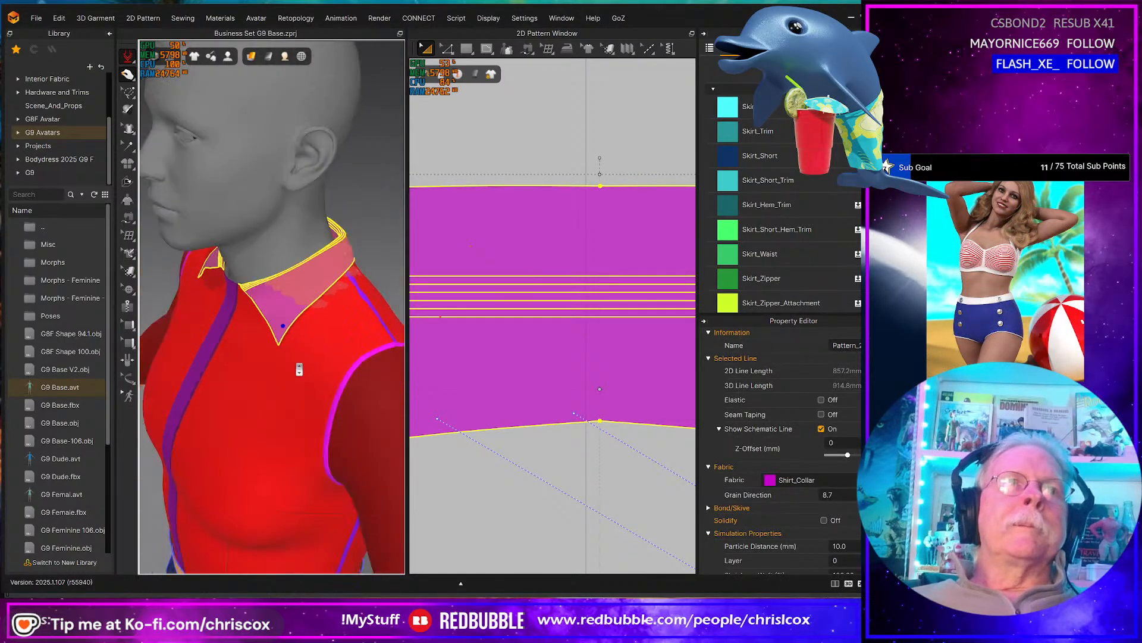
pyautogui.moveTo(257, 366); pyautogui.dragTo(304, 350, button='right')
pyautogui.scroll(-5, 306, 354)
pyautogui.moveTo(307, 355); pyautogui.dragTo(325, 307, button='middle')
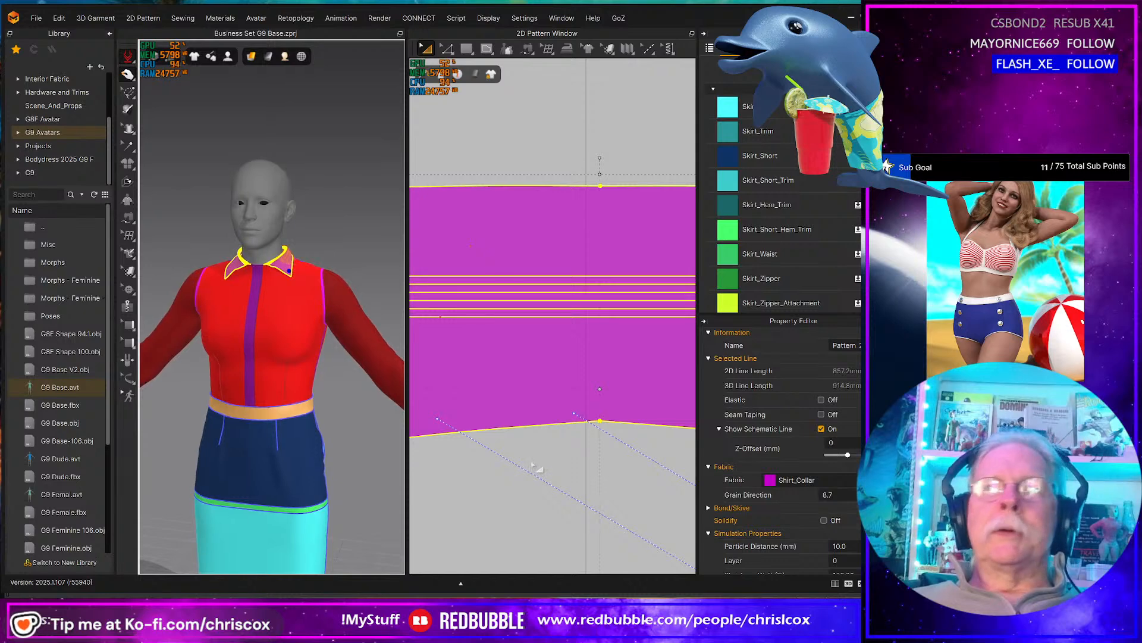
# - Export all the shirt patterns, including the collar, sleeves and cuffs, as an OBJ, overwriting Deadline Shirt G9.obj in the Wip folder
pyautogui.scroll(-8, 535, 455)
pyautogui.moveTo(535, 454); pyautogui.dragTo(555, 406, button='middle')
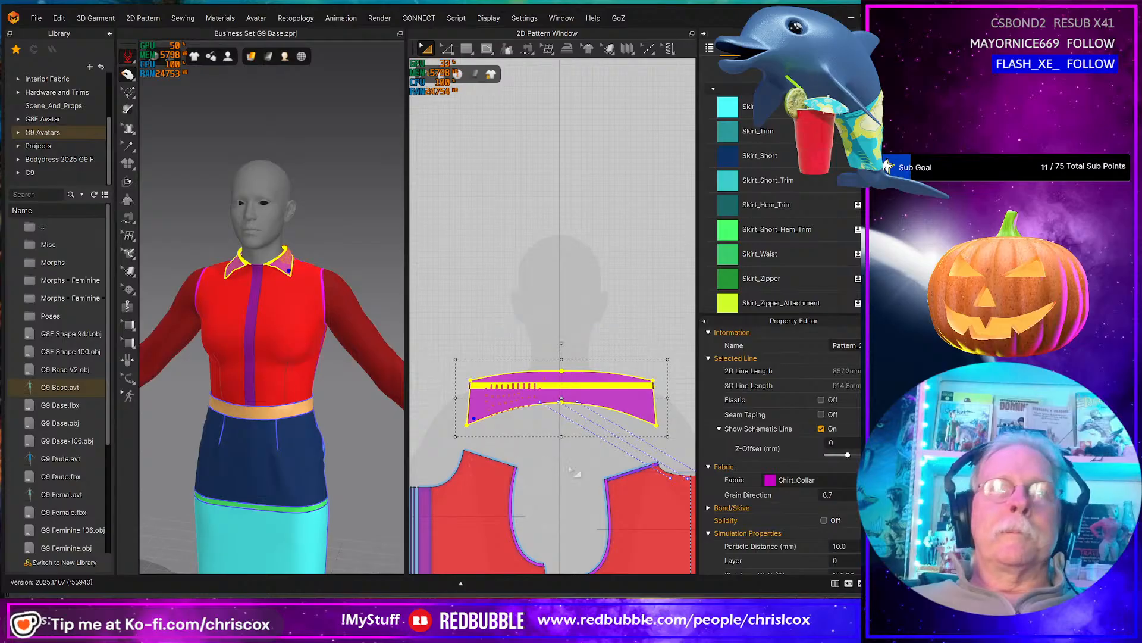
pyautogui.scroll(-6, 571, 470)
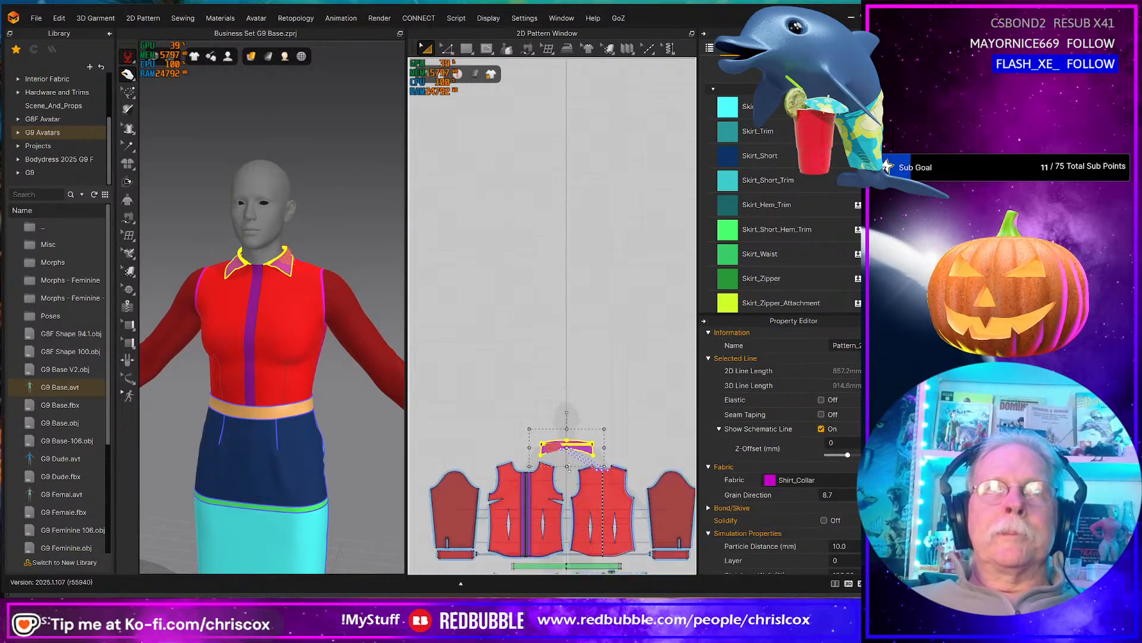
pyautogui.moveTo(581, 388); pyautogui.dragTo(567, 336, button='middle')
pyautogui.moveTo(427, 244); pyautogui.dragTo(708, 405)
pyautogui.click(35, 18)
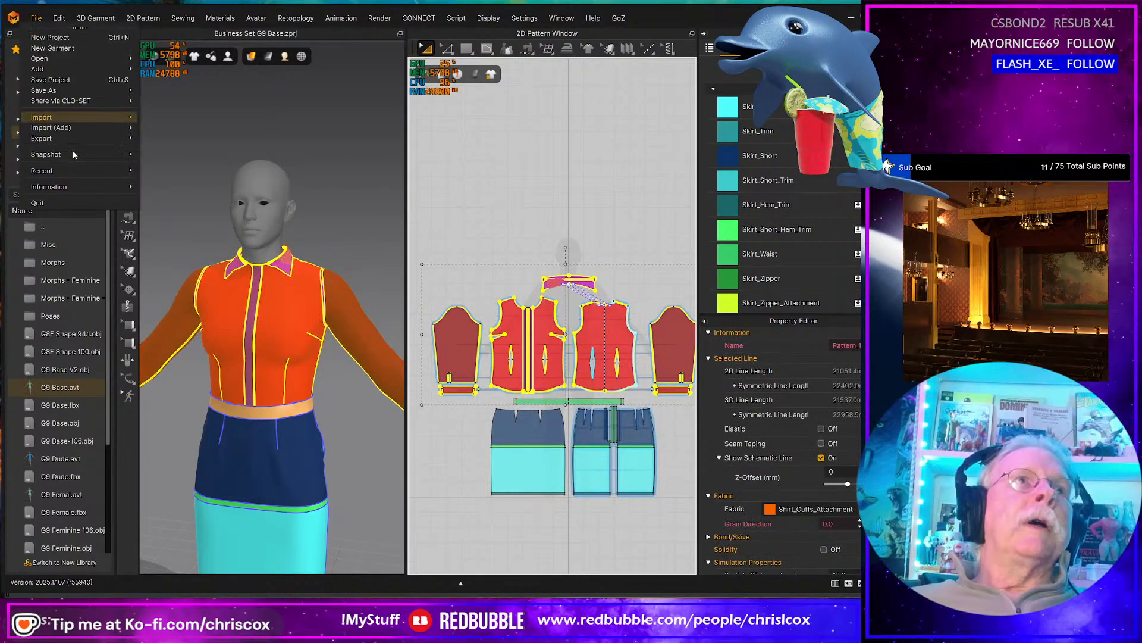
pyautogui.moveTo(89, 139)
pyautogui.click(173, 149)
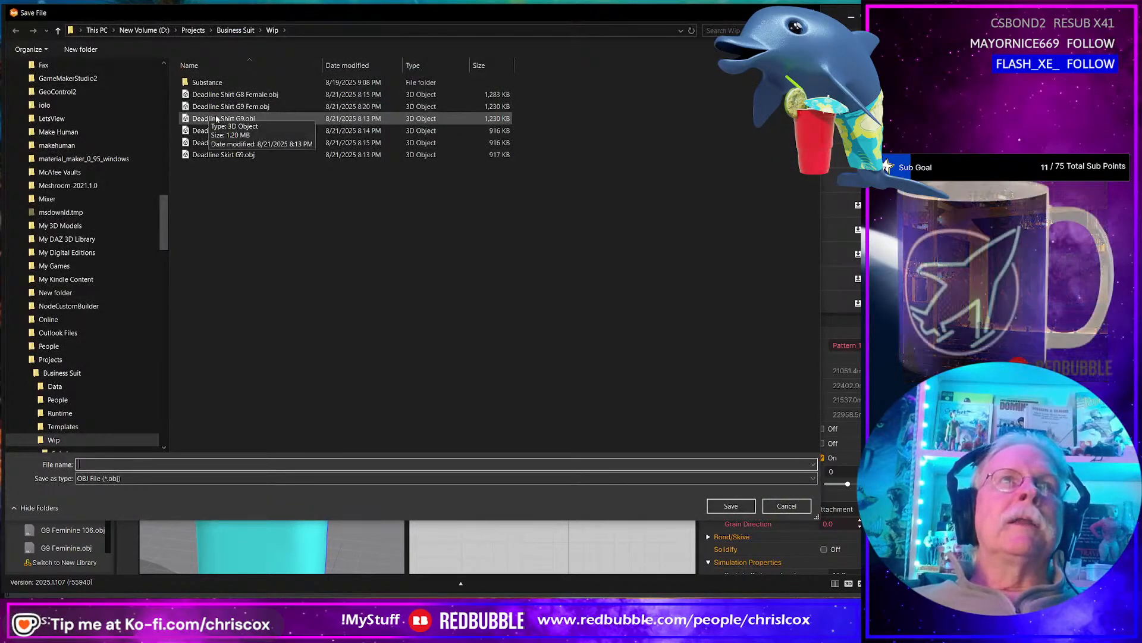
pyautogui.click(238, 118)
pyautogui.press('Return')
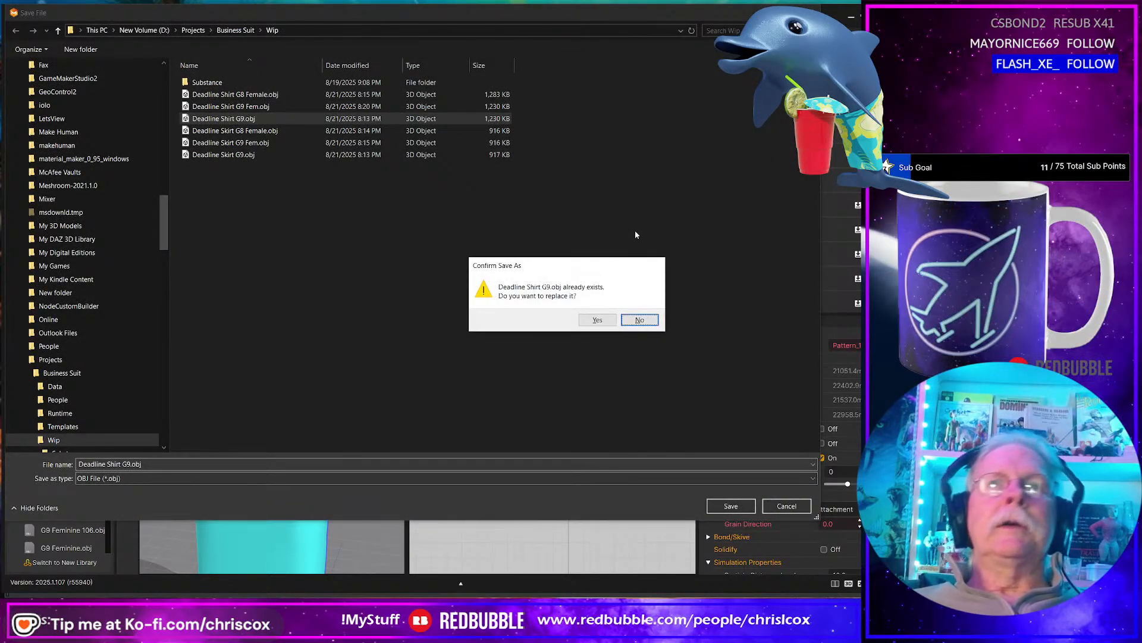
pyautogui.click(603, 320)
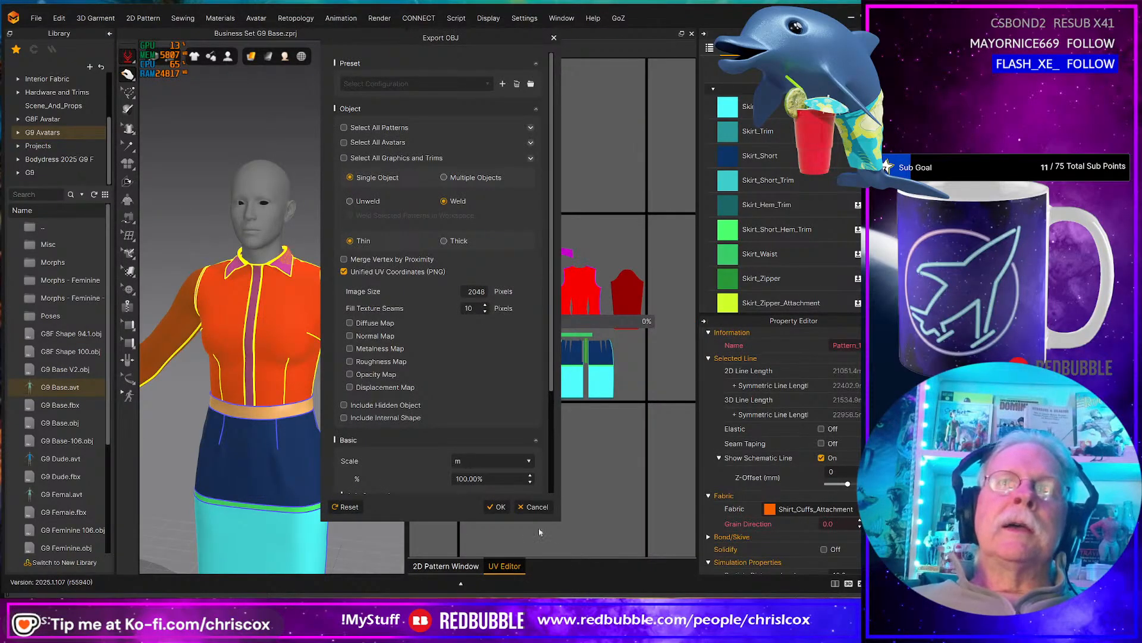
pyautogui.click(499, 507)
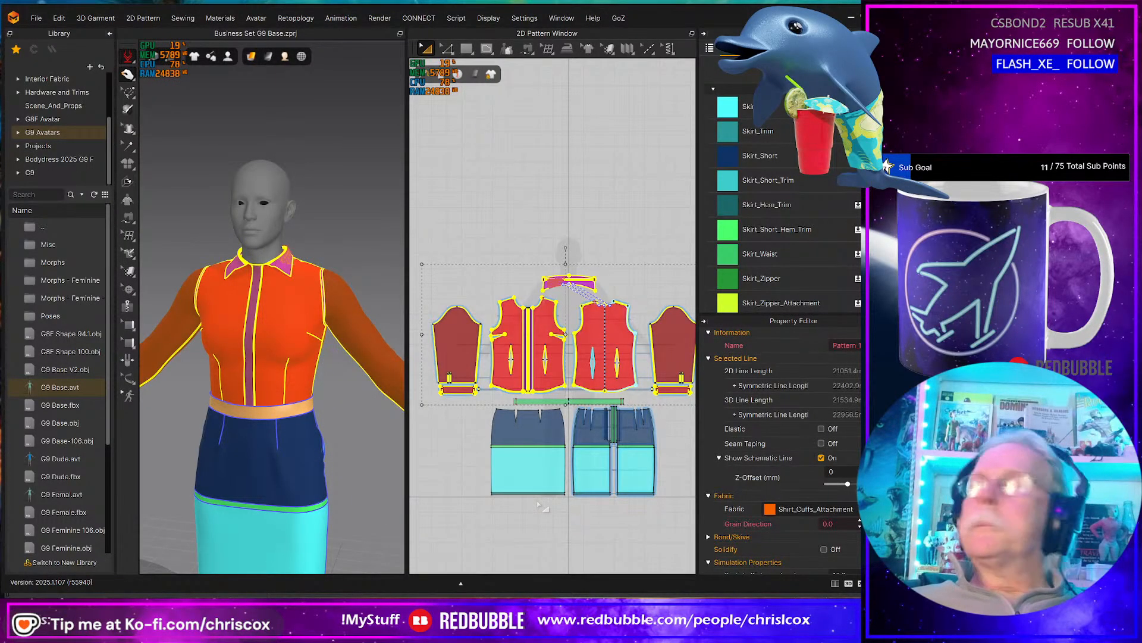
# - Switch to Daz Studio, delete the old shirt, and import the re-exported Deadline Shirt G9.obj
pyautogui.hotkey('alt', 'Tab')
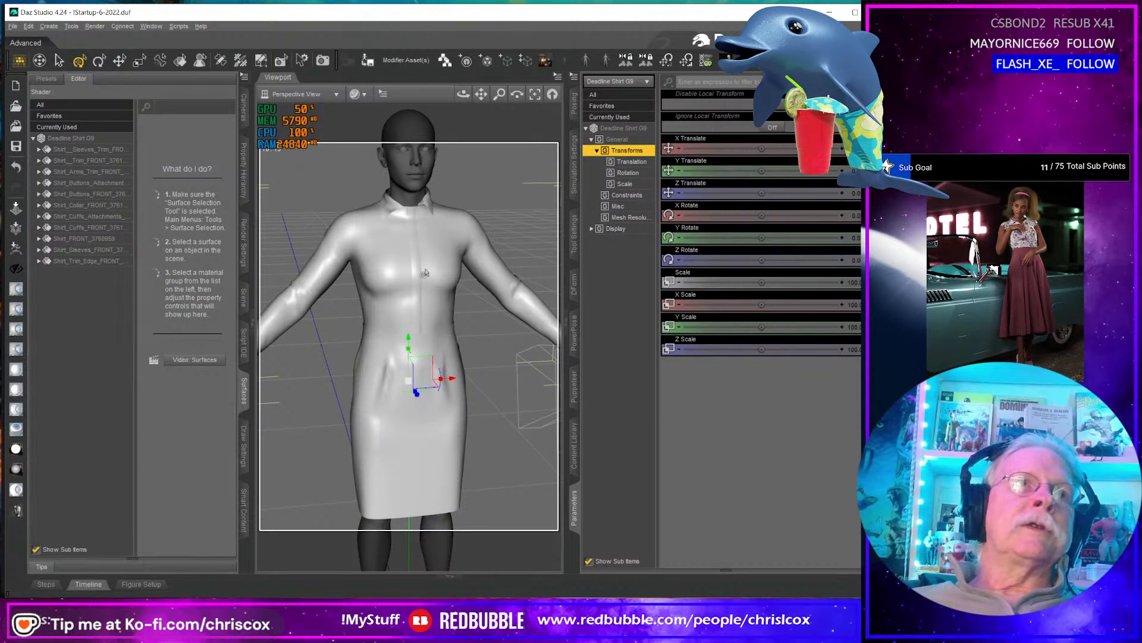
pyautogui.press('Delete')
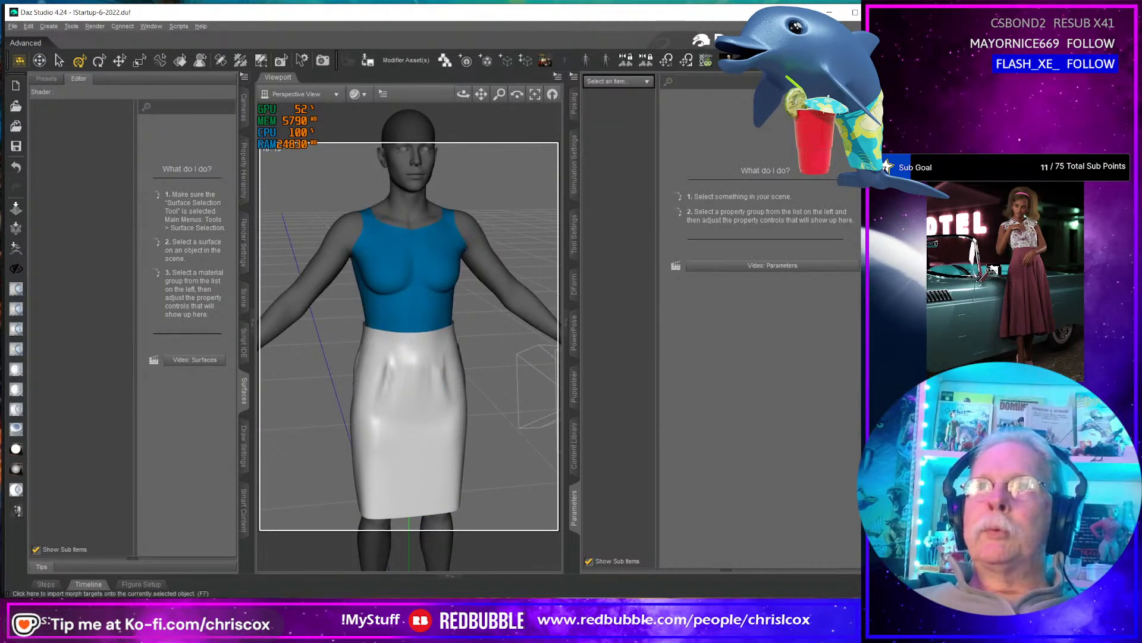
pyautogui.click(16, 126)
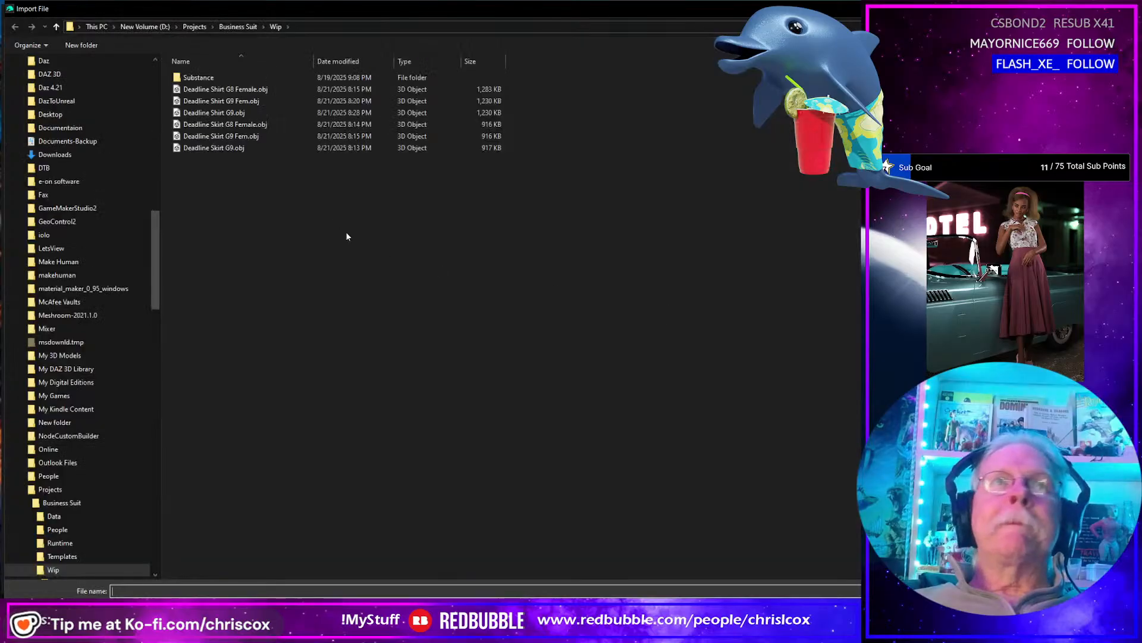
pyautogui.doubleClick(244, 113)
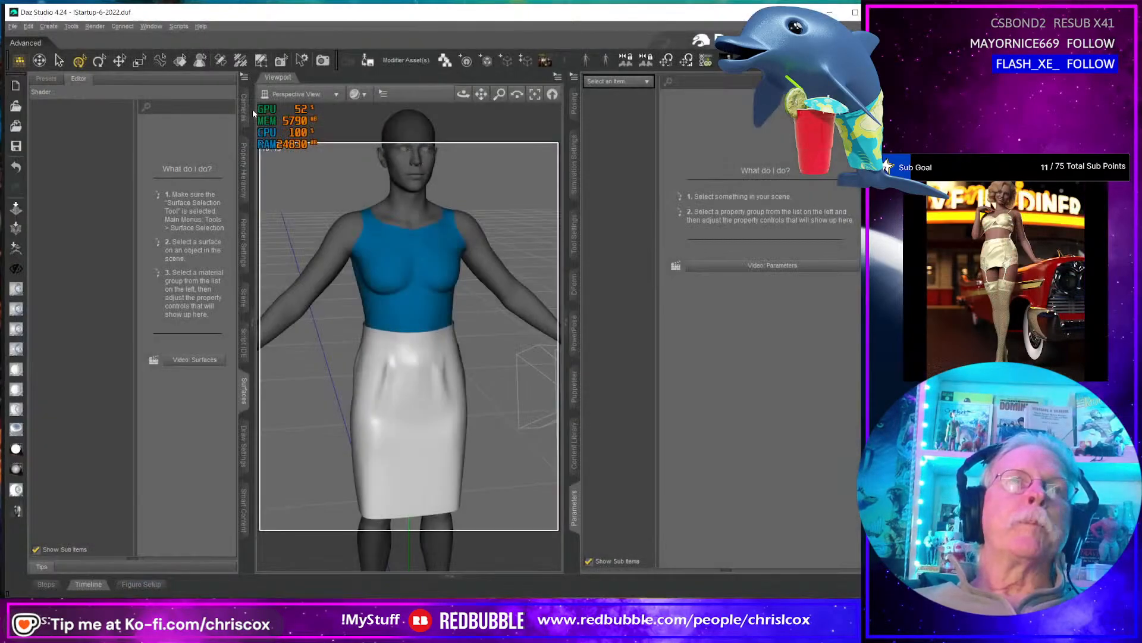
pyautogui.click(768, 307)
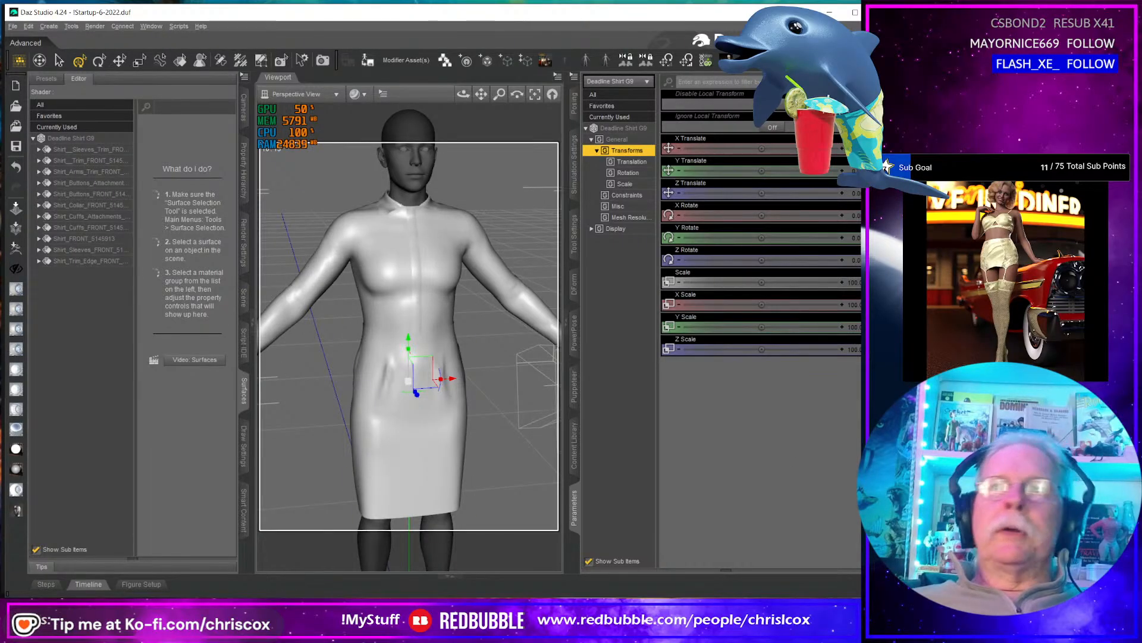
# - Select Deadline Skirt G9, add a dForce modifier to it, and run the simulation
pyautogui.rightClick(417, 460)
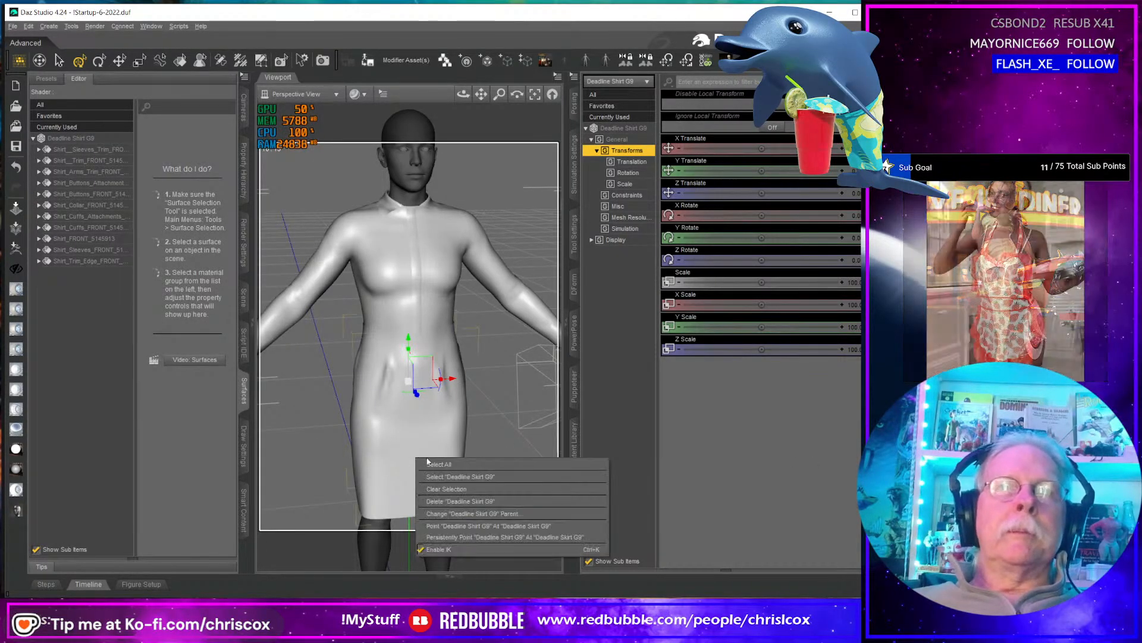
pyautogui.click(449, 476)
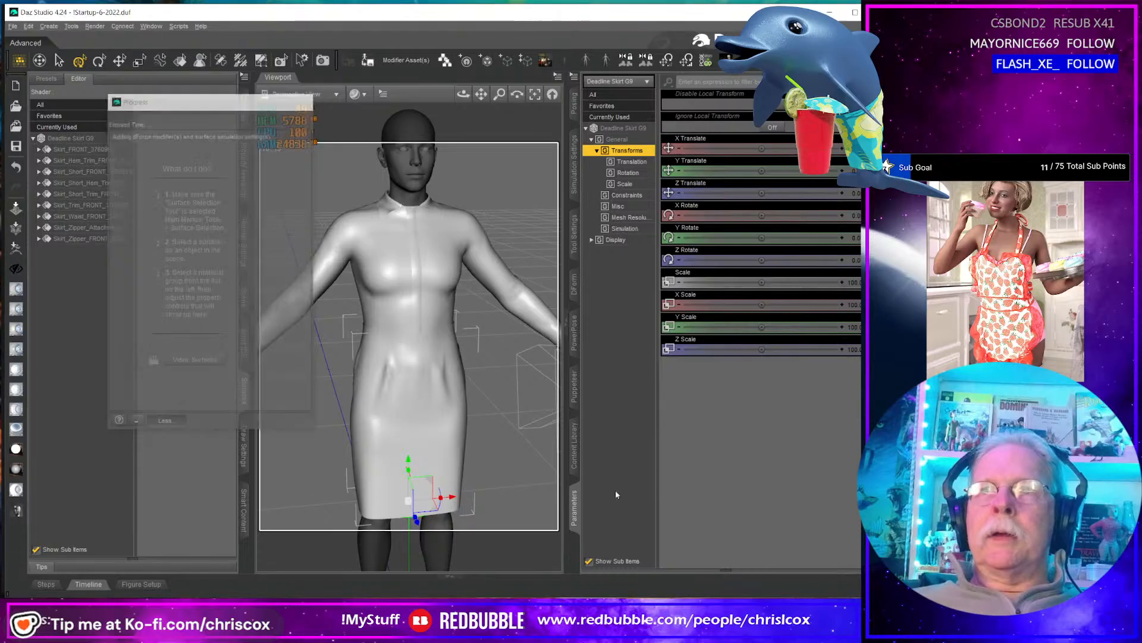
pyautogui.scroll(-2, 493, 466)
pyautogui.moveTo(468, 446)
pyautogui.mouseDown(button='middle')
pyautogui.moveTo(545, 446)
pyautogui.moveTo(478, 443)
pyautogui.mouseUp(button='middle')
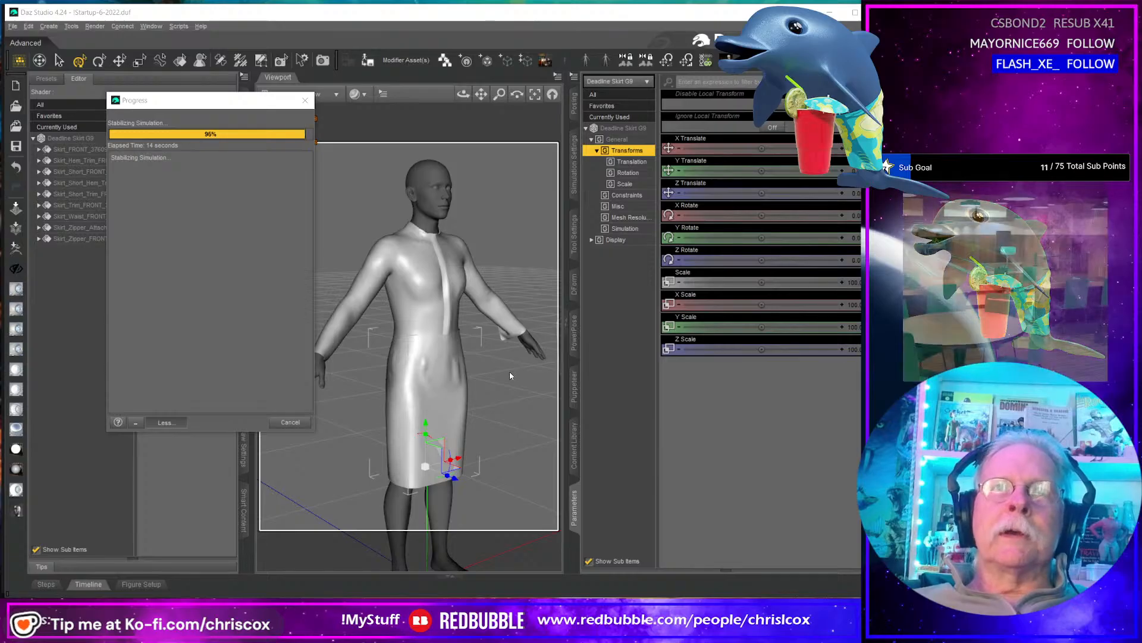
# - Examine the simulated skirt's waistband and zipper at the back of the figure
pyautogui.moveTo(510, 378); pyautogui.dragTo(387, 363, button='middle')
pyautogui.scroll(10, 376, 306)
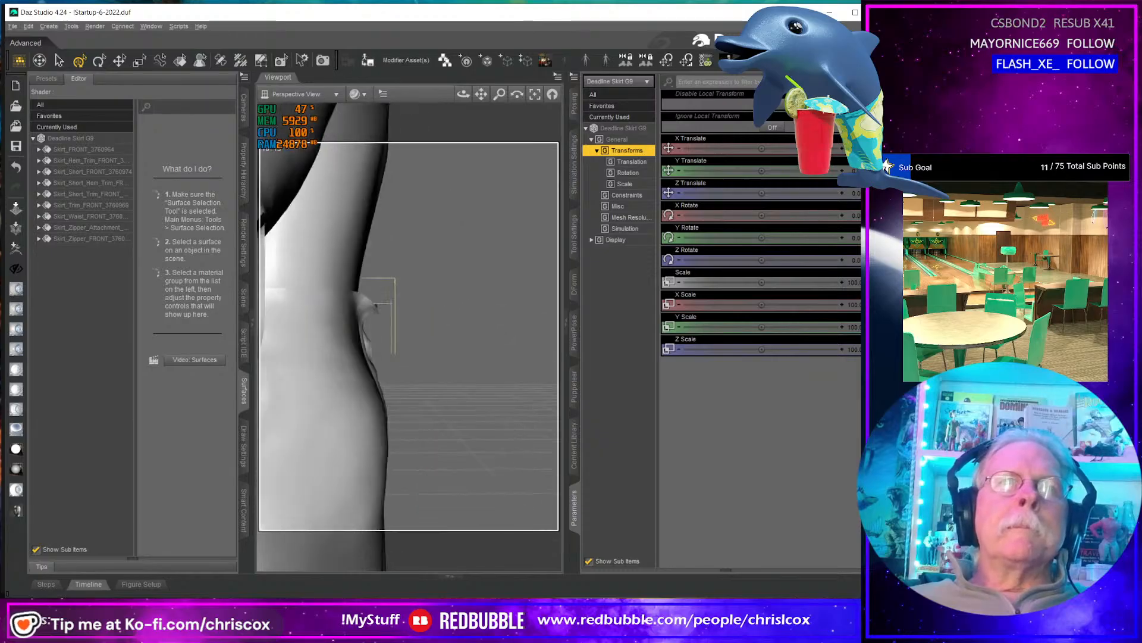
pyautogui.moveTo(376, 305); pyautogui.dragTo(274, 320, button='middle')
pyautogui.moveTo(461, 389); pyautogui.dragTo(372, 391, button='middle')
pyautogui.scroll(3, 470, 392)
pyautogui.scroll(-5, 472, 392)
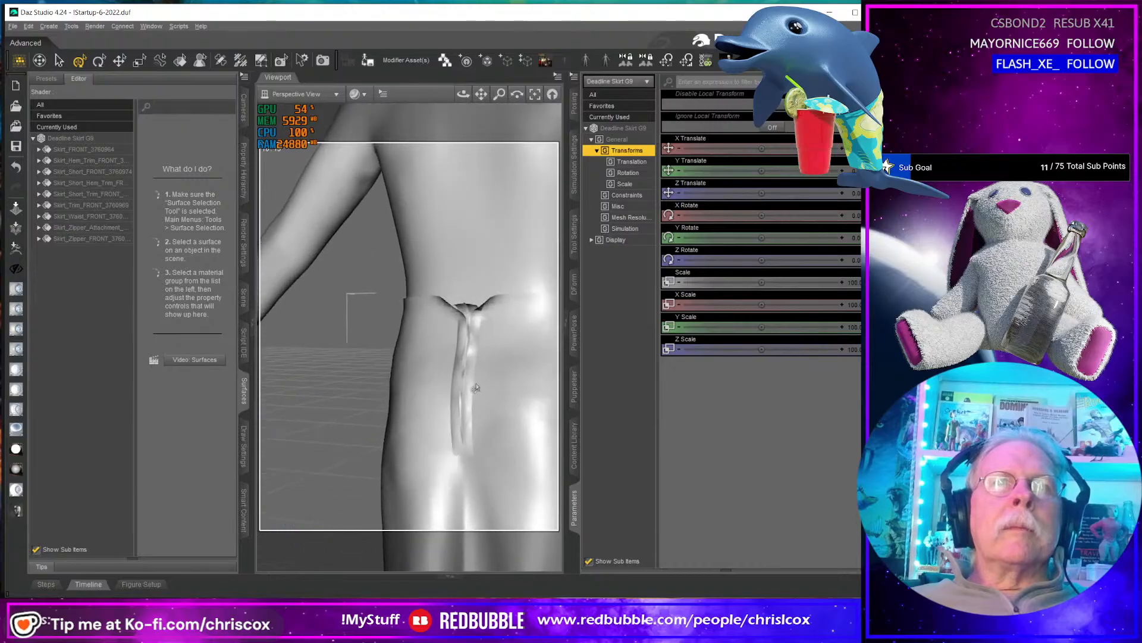
pyautogui.scroll(-3, 475, 388)
pyautogui.moveTo(479, 358); pyautogui.dragTo(459, 357, button='middle')
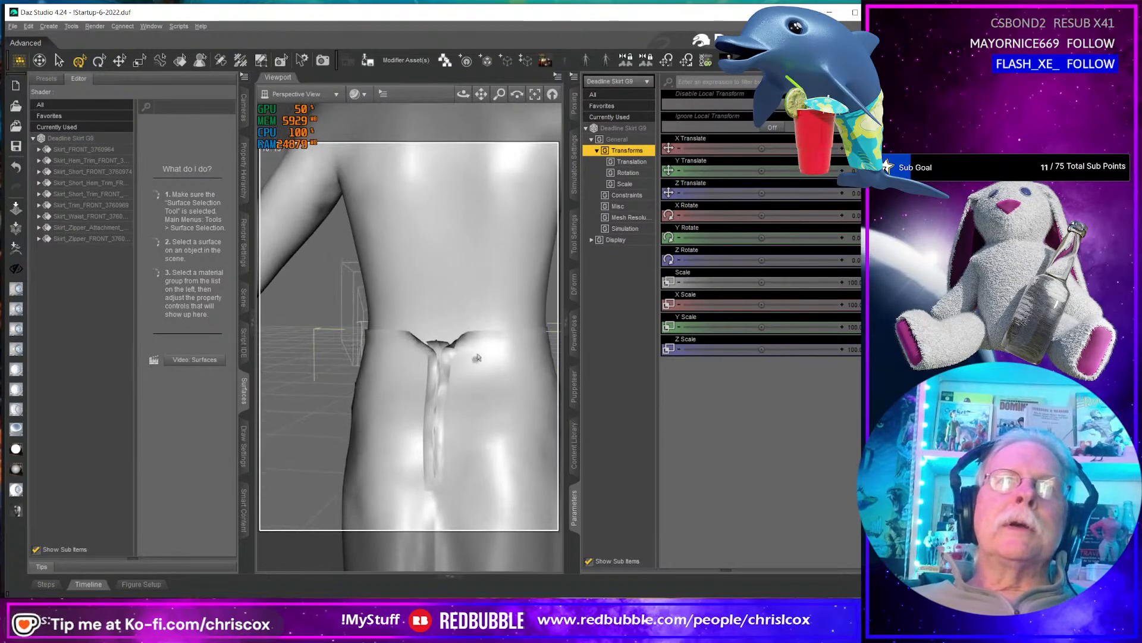
pyautogui.scroll(5, 444, 341)
pyautogui.scroll(-3, 444, 342)
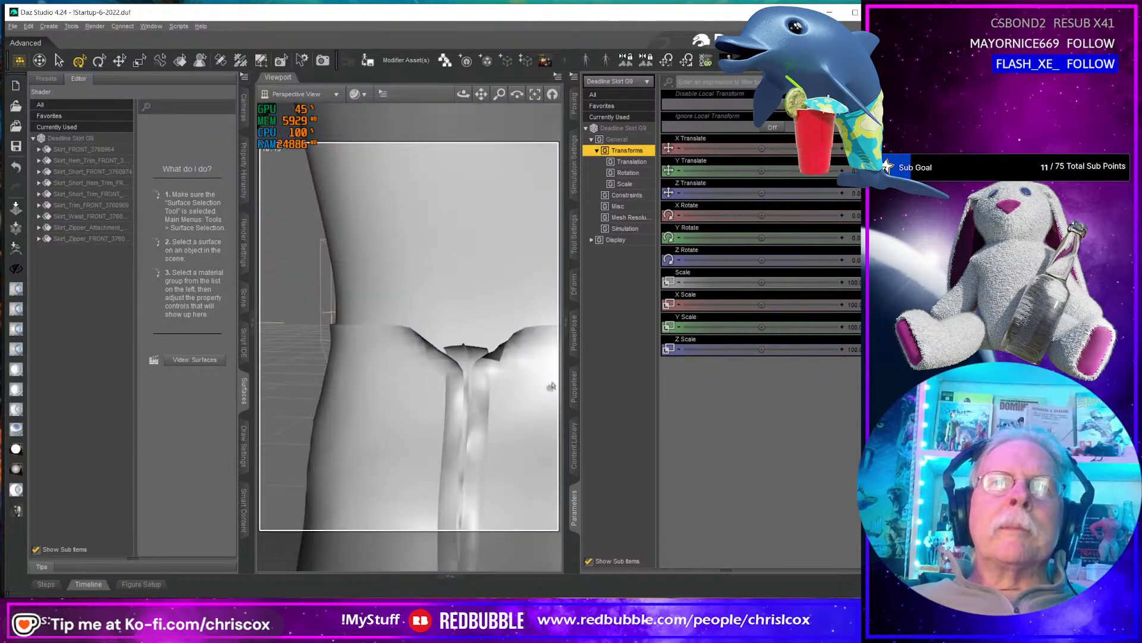
pyautogui.scroll(-6, 444, 341)
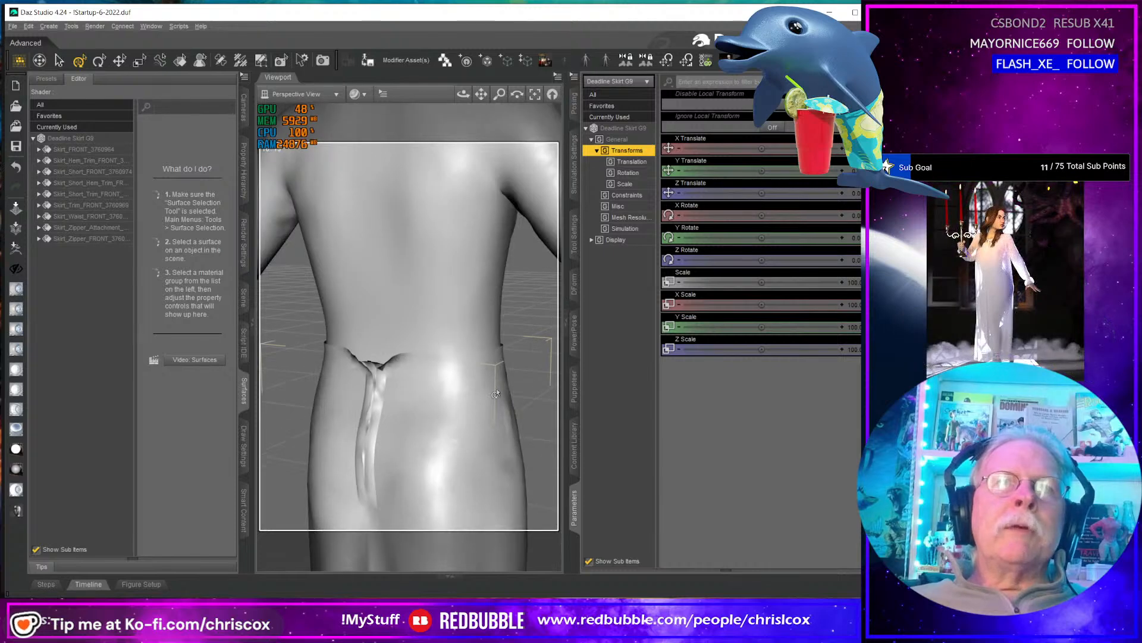
pyautogui.moveTo(444, 341); pyautogui.dragTo(440, 393, button='middle')
# - Switch to Marvelous Designer and sew the sleeve cuff's end edge to the narrow attachment strip beside it
pyautogui.hotkey('alt', 'Tab')
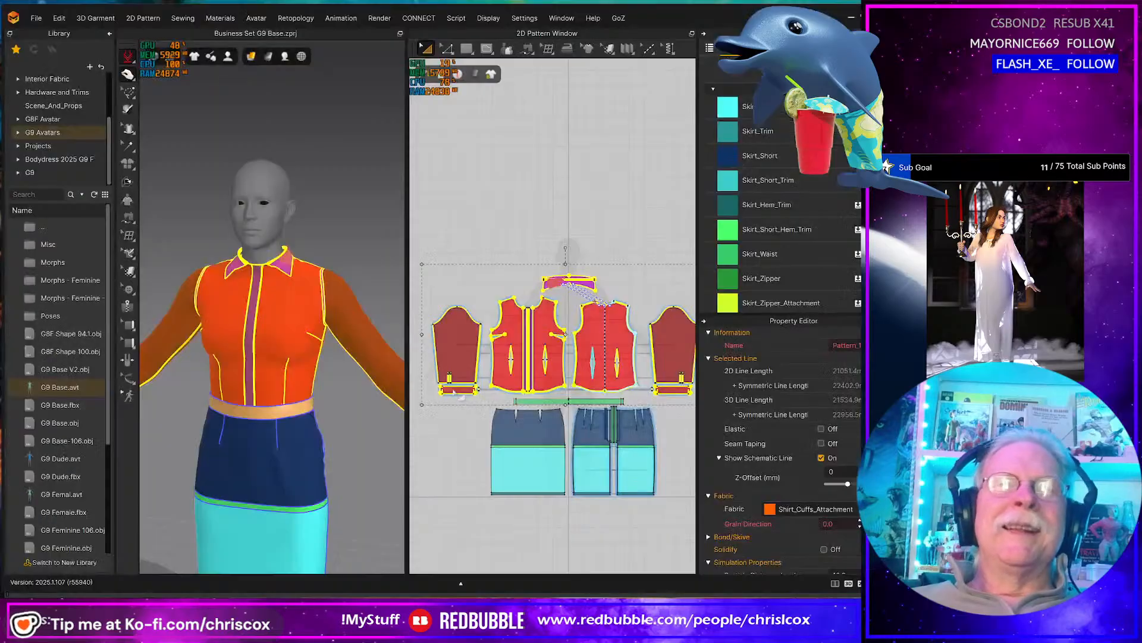
pyautogui.scroll(6, 512, 378)
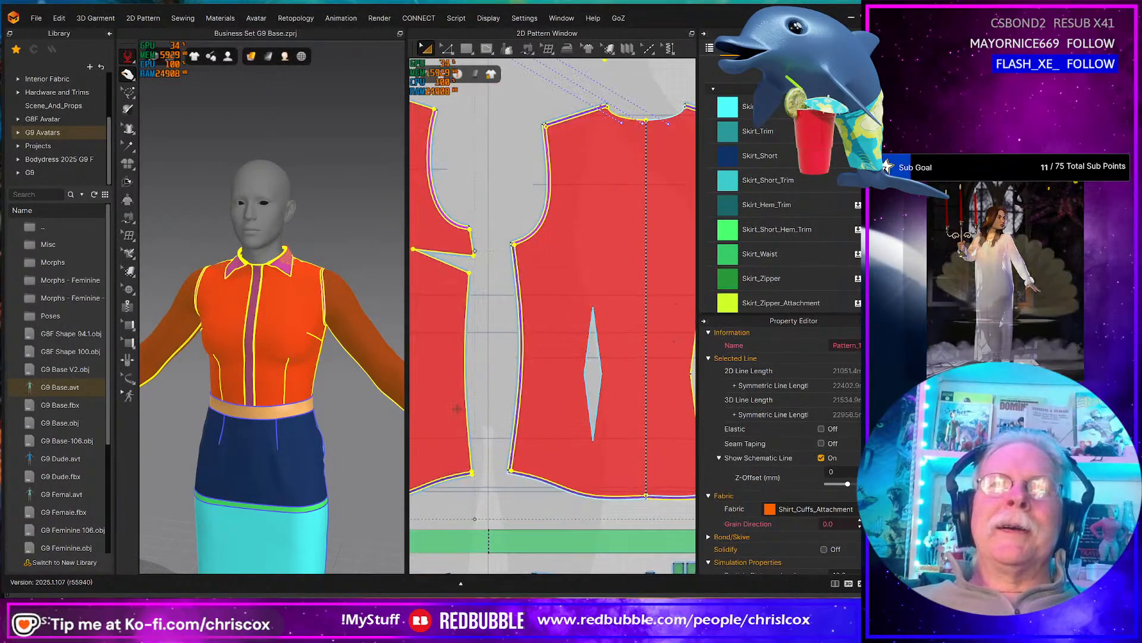
pyautogui.moveTo(668, 406); pyautogui.dragTo(828, 390, button='middle')
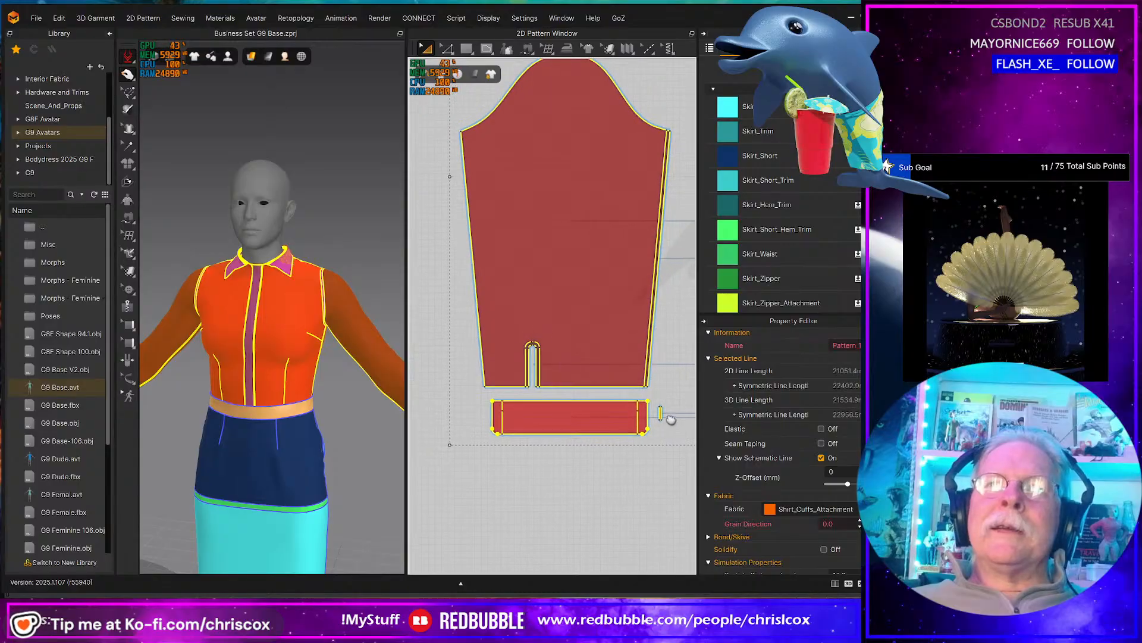
pyautogui.scroll(2, 669, 421)
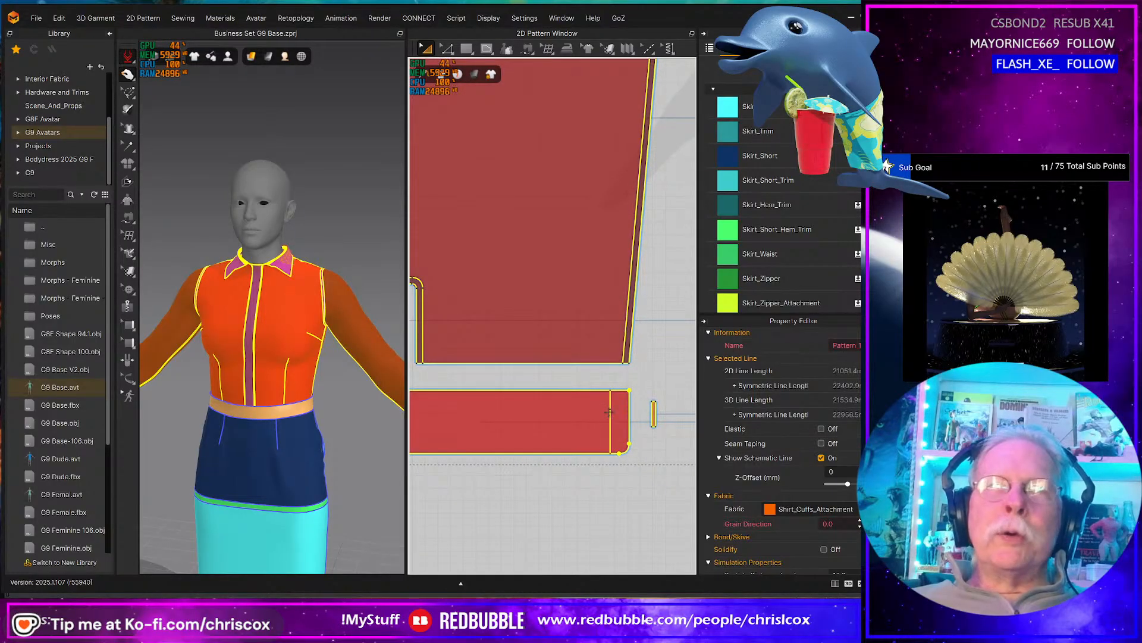
pyautogui.moveTo(566, 421)
pyautogui.mouseDown(button='middle')
pyautogui.moveTo(649, 420)
pyautogui.moveTo(576, 416)
pyautogui.moveTo(589, 418)
pyautogui.mouseUp(button='middle')
pyautogui.press('n')
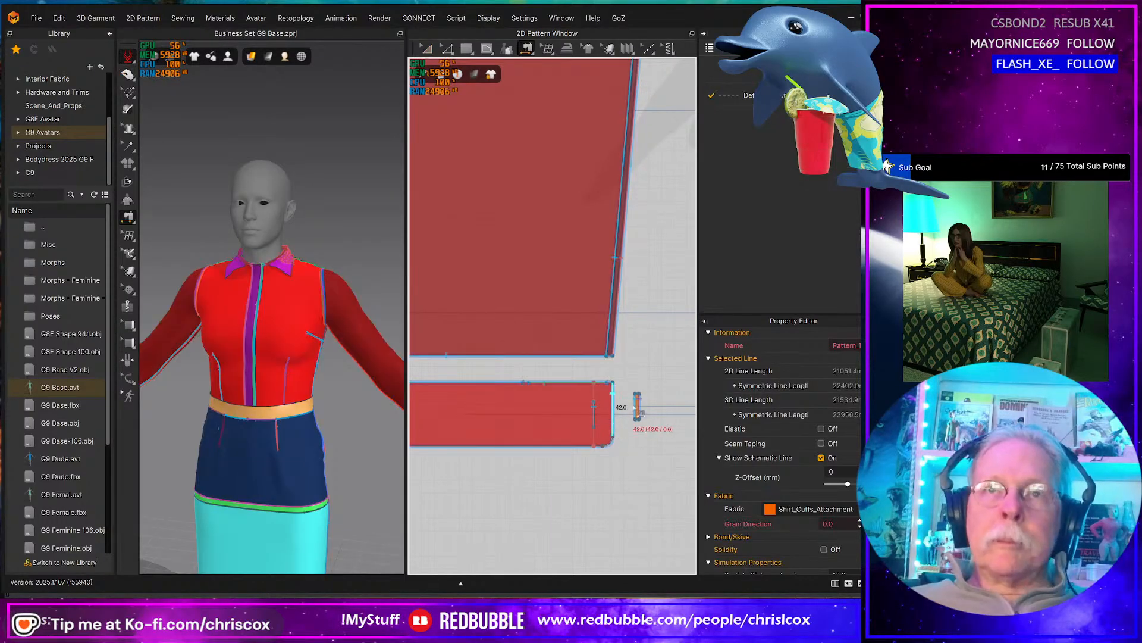
pyautogui.click(637, 410)
pyautogui.moveTo(584, 460); pyautogui.dragTo(714, 441, button='middle')
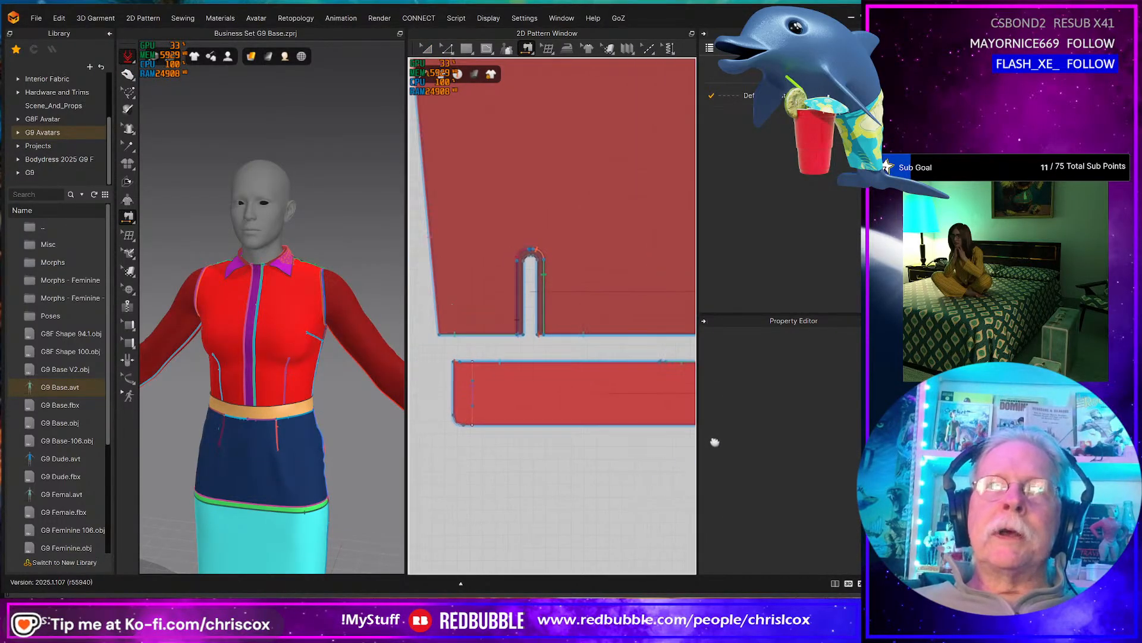
# - Switch to Daz Studio and examine the open sleeve cuff at the figure's wrist
pyautogui.click(470, 385)
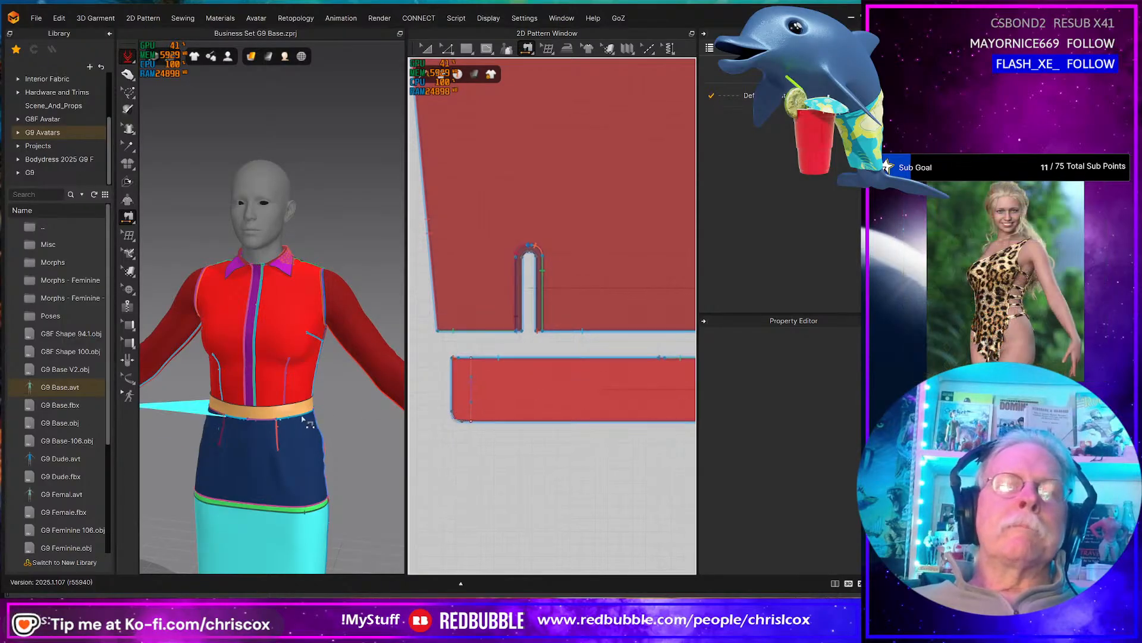
pyautogui.hotkey('alt', 'Tab')
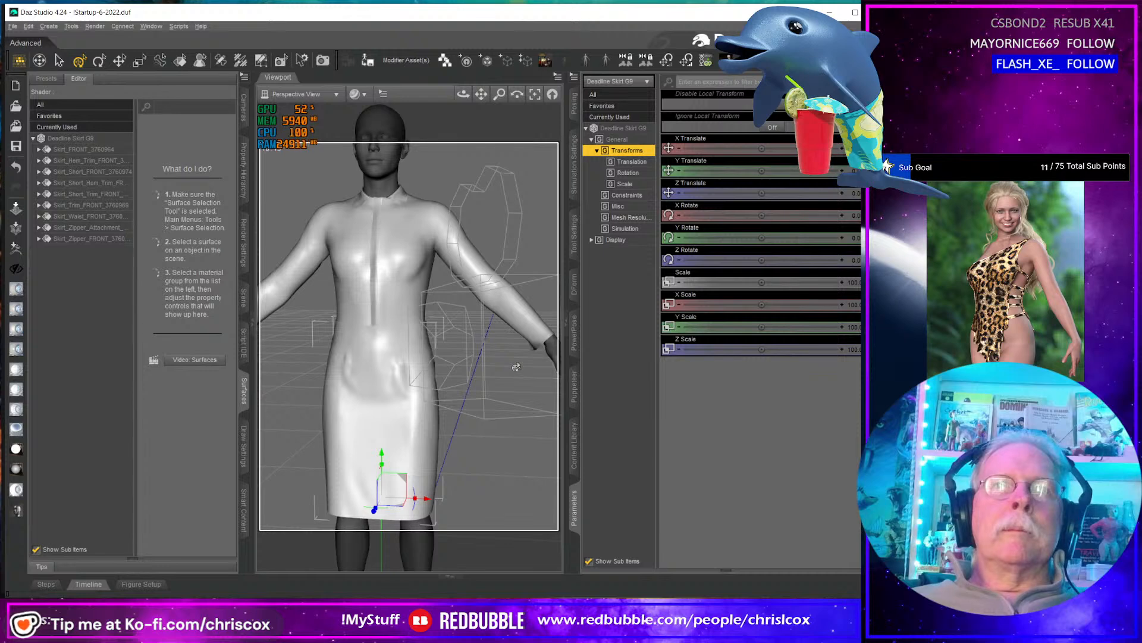
pyautogui.moveTo(516, 366); pyautogui.dragTo(390, 270, button='middle')
pyautogui.scroll(8, 432, 380)
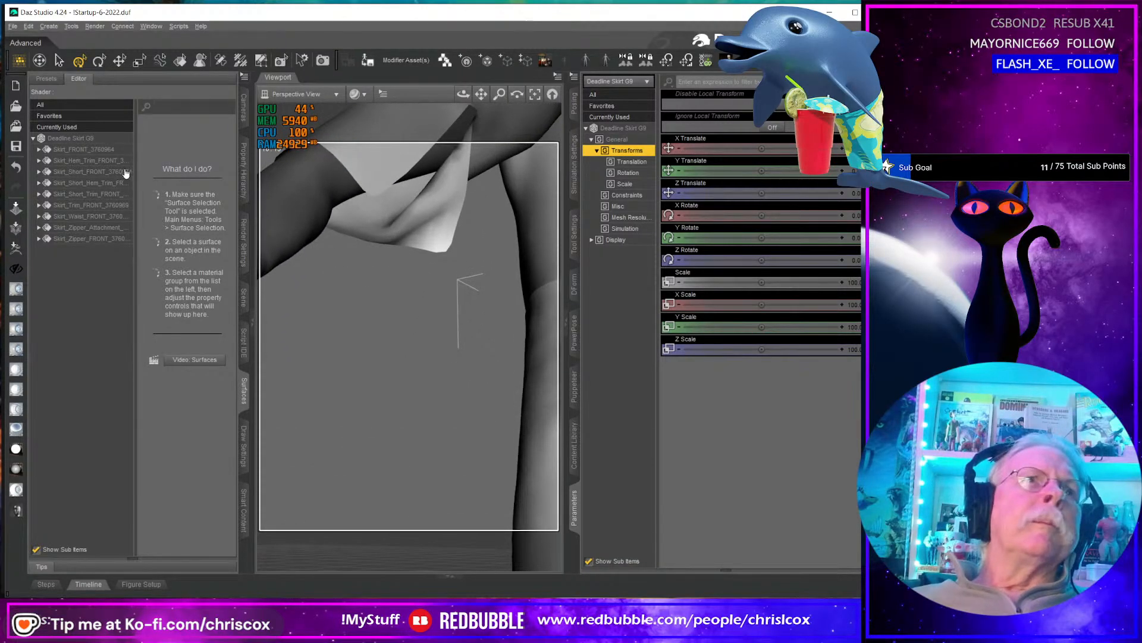
pyautogui.click(113, 227)
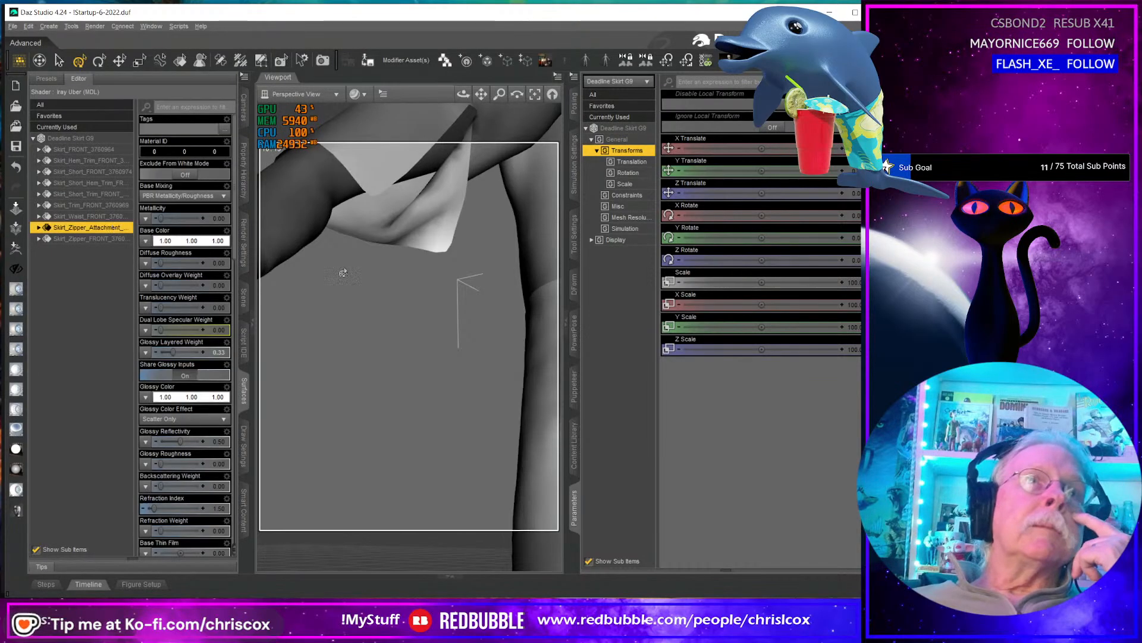
pyautogui.click(575, 228)
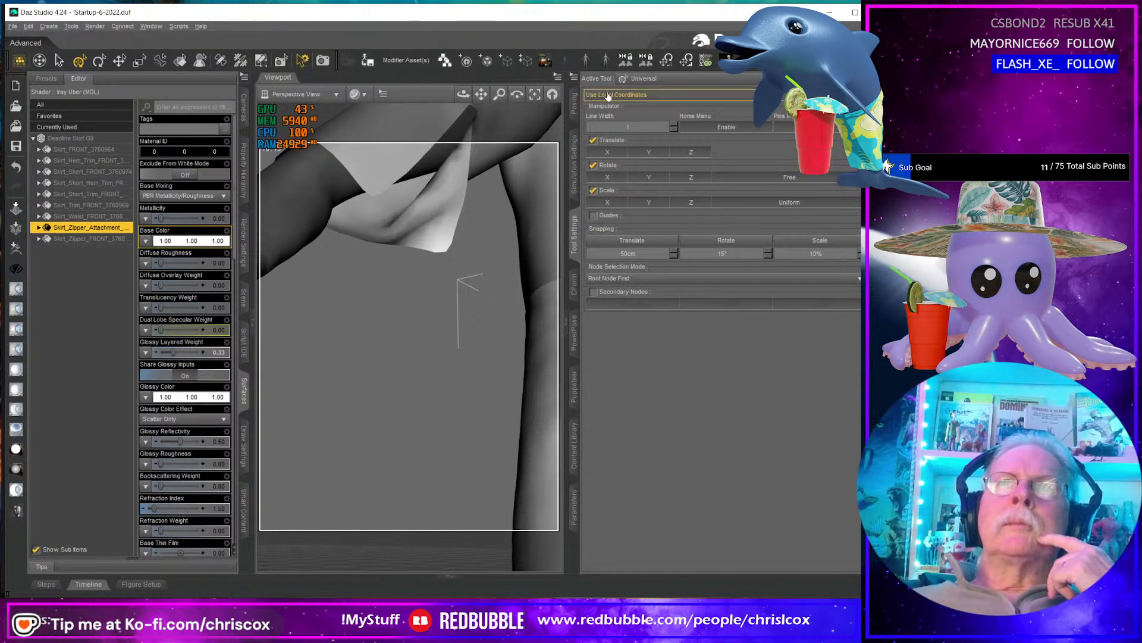
pyautogui.click(260, 61)
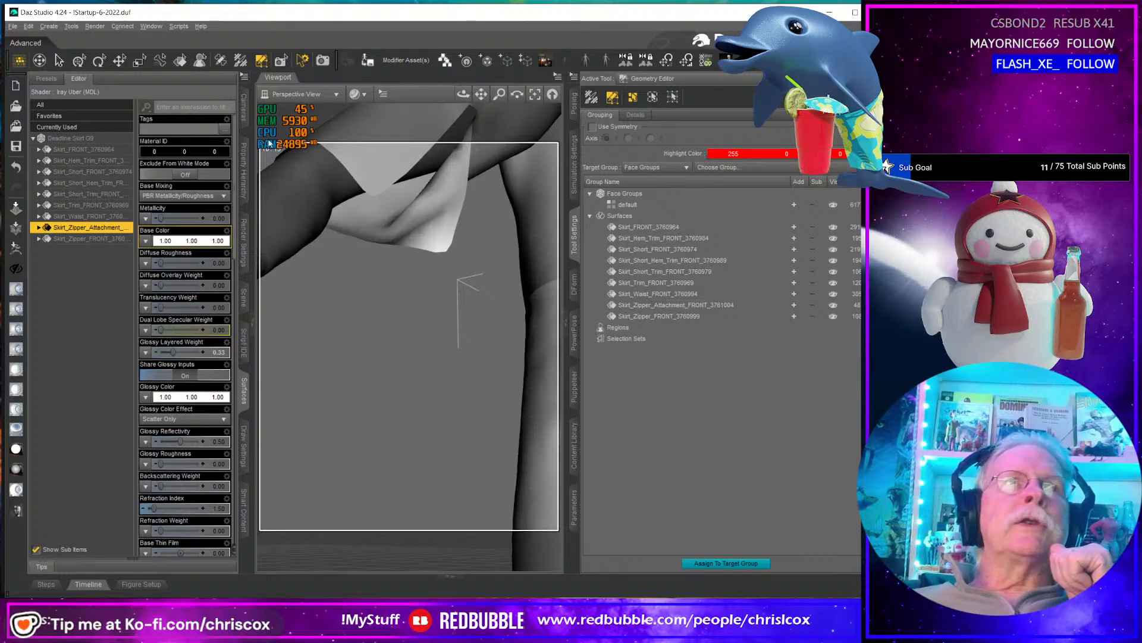
pyautogui.click(80, 60)
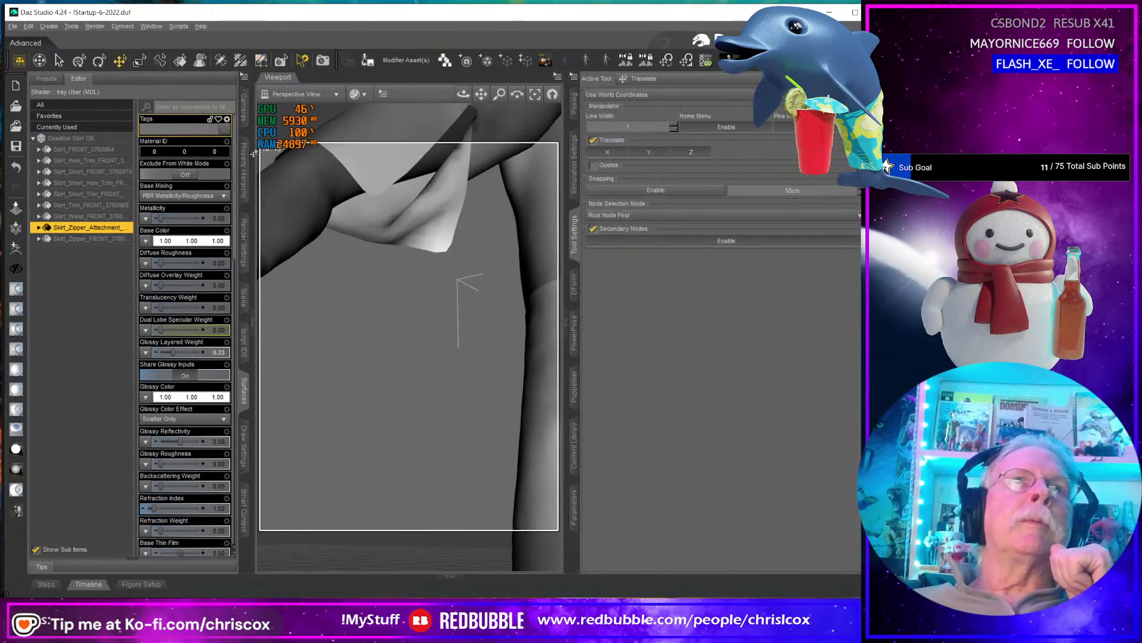
# - Select Deadline Shirt G9, pick its Shirt_Cuffs_Attachments surface in the Geometry Editor, and examine the sleeve cuff from several angles
pyautogui.rightClick(425, 236)
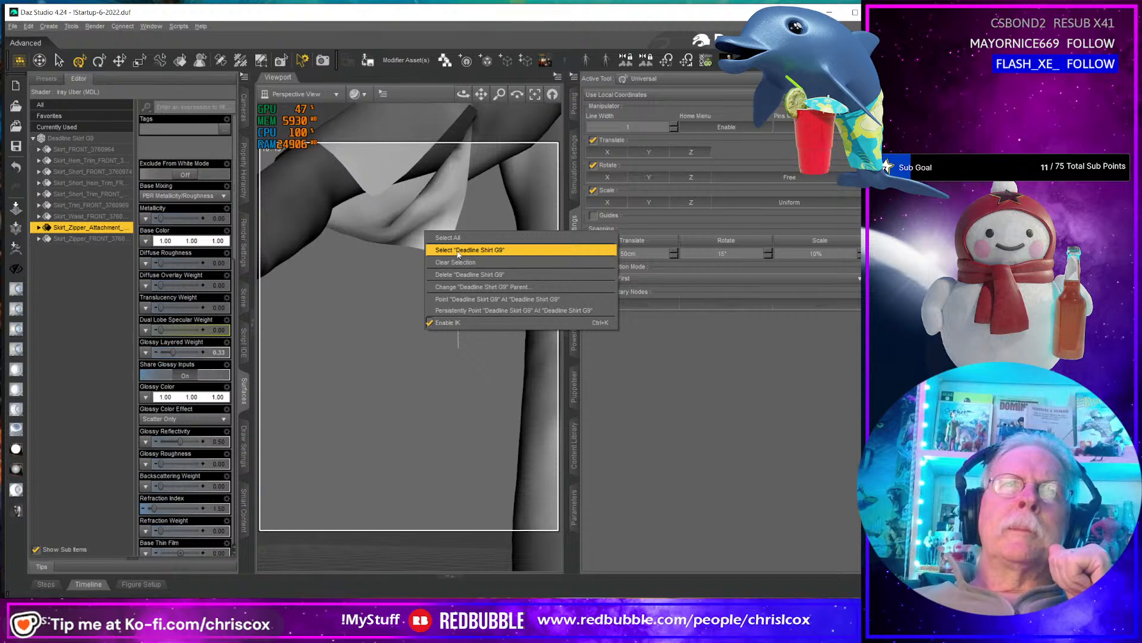
pyautogui.click(460, 251)
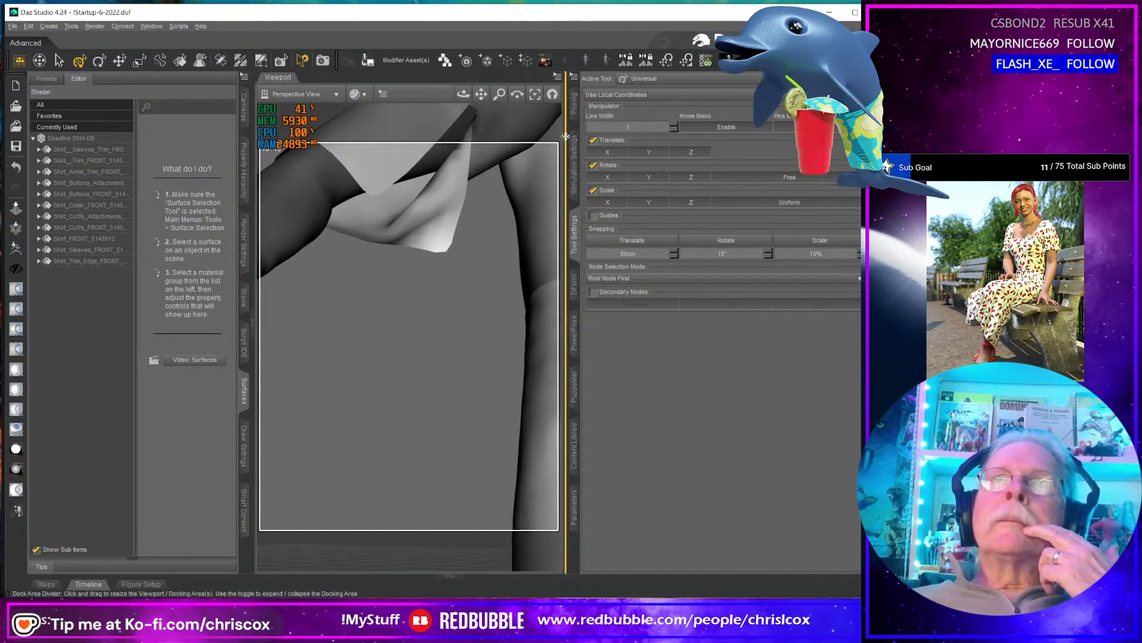
pyautogui.click(261, 60)
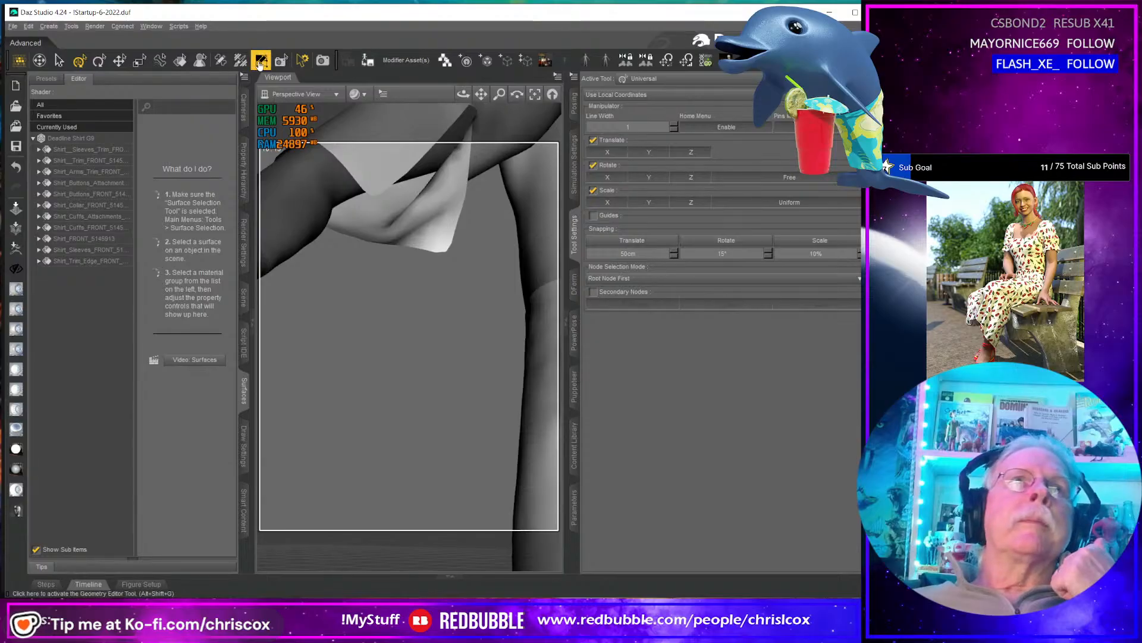
pyautogui.click(710, 273)
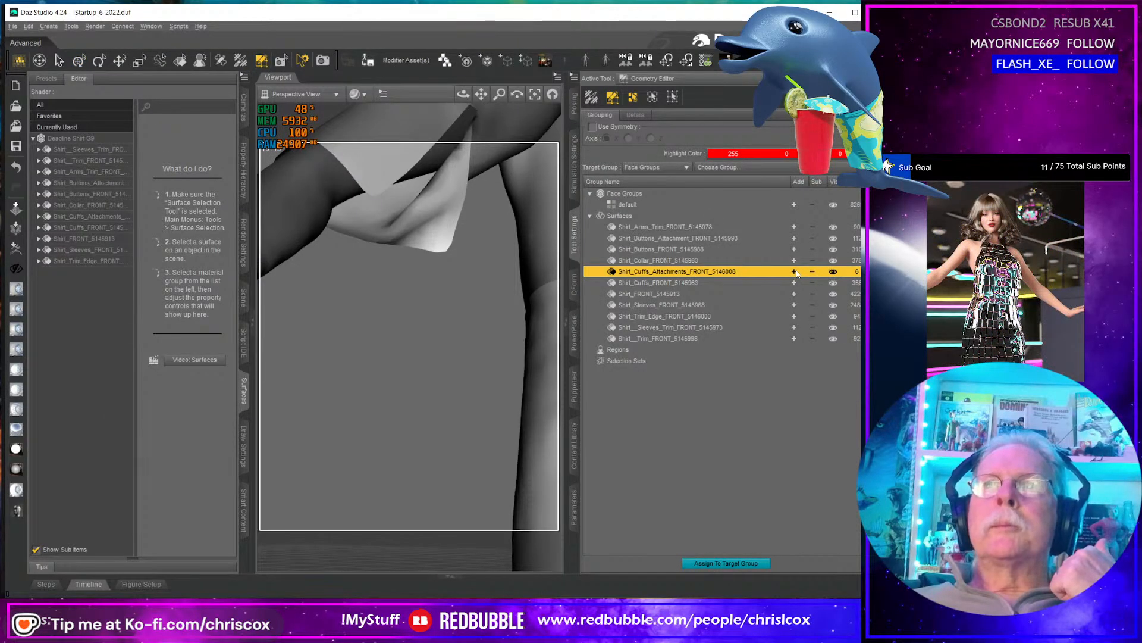
pyautogui.scroll(-5, 458, 270)
pyautogui.moveTo(458, 270); pyautogui.dragTo(318, 259, button='middle')
pyautogui.moveTo(405, 270); pyautogui.dragTo(483, 405, button='middle')
pyautogui.scroll(5, 425, 249)
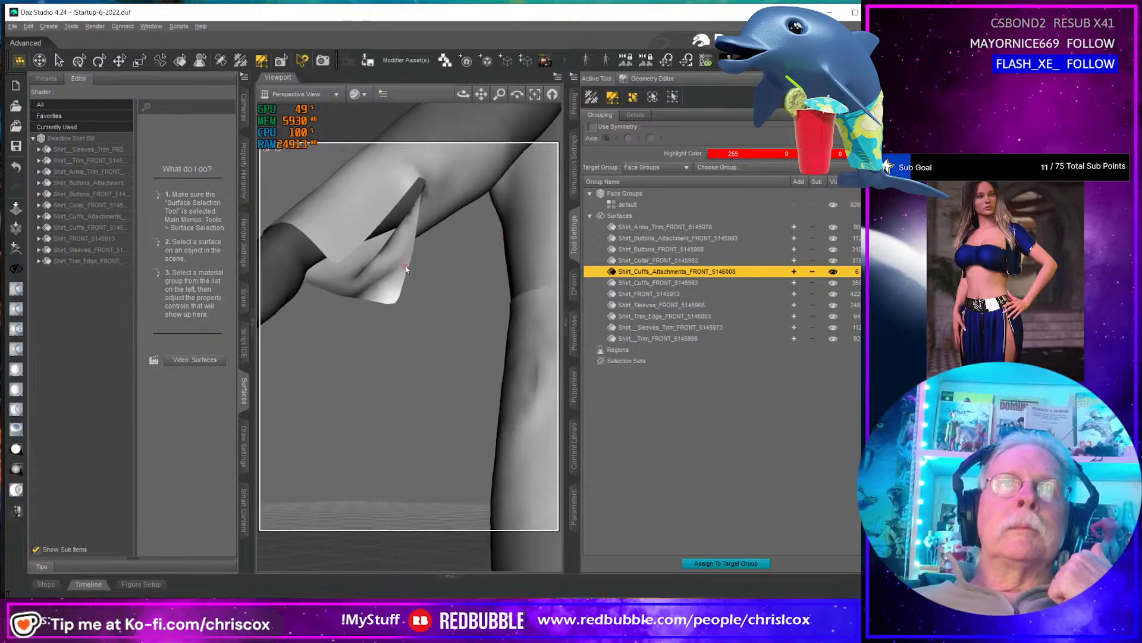
pyautogui.scroll(3, 404, 267)
pyautogui.scroll(-8, 404, 270)
pyautogui.scroll(5, 440, 302)
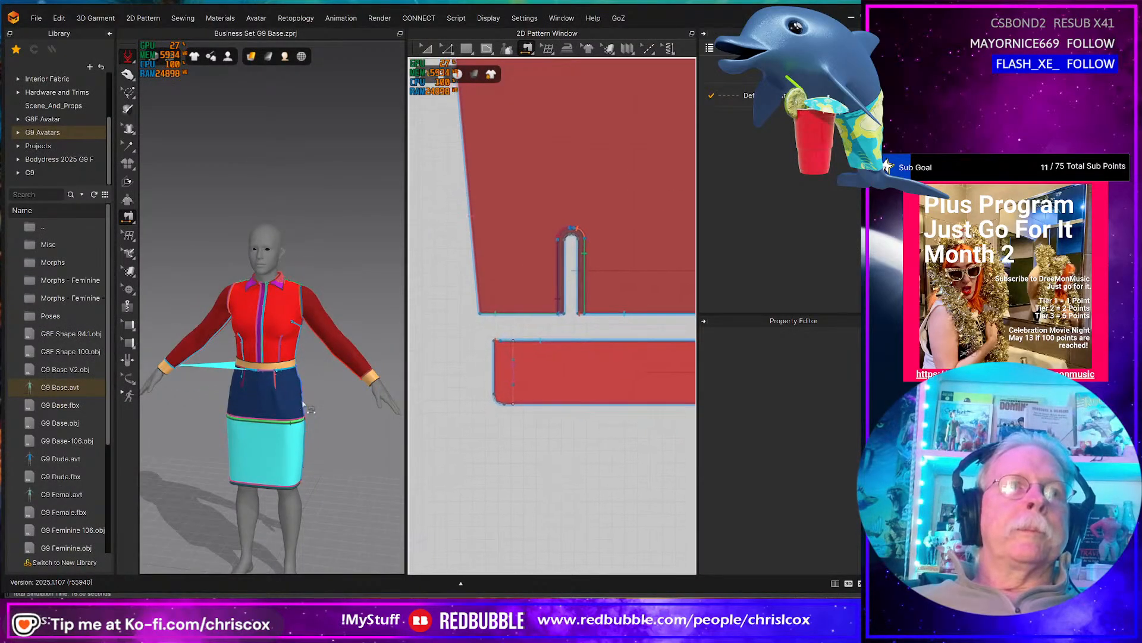
# - Switch to Marvelous Designer and open the Business Set.zprj project with its garment, avatar and display settings
pyautogui.click(36, 18)
pyautogui.moveTo(55, 134)
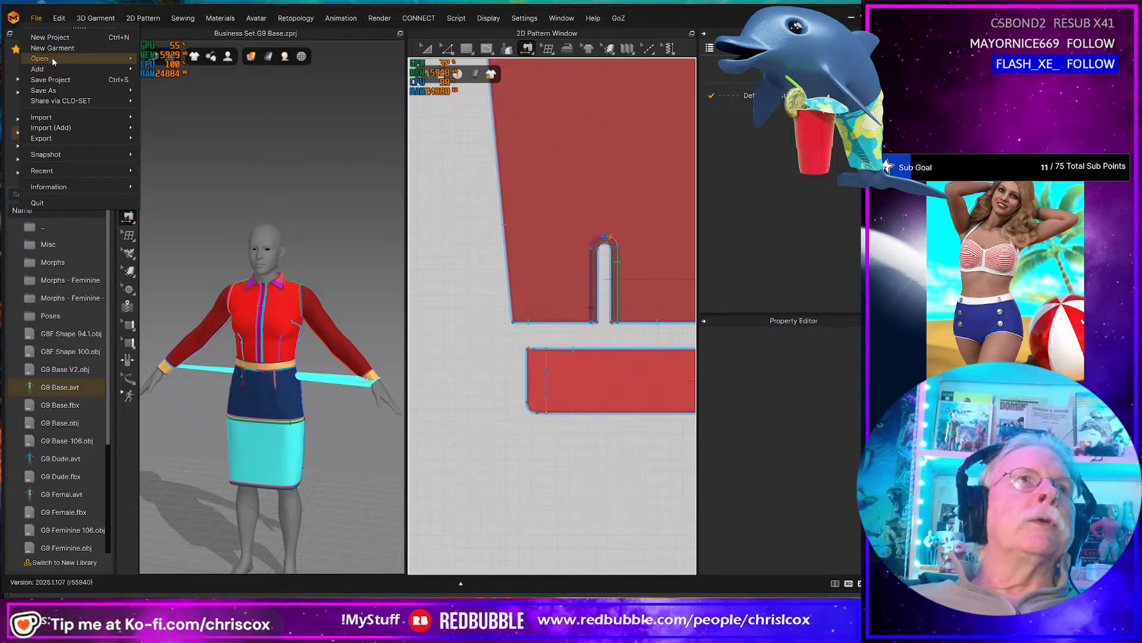
pyautogui.click(515, 251)
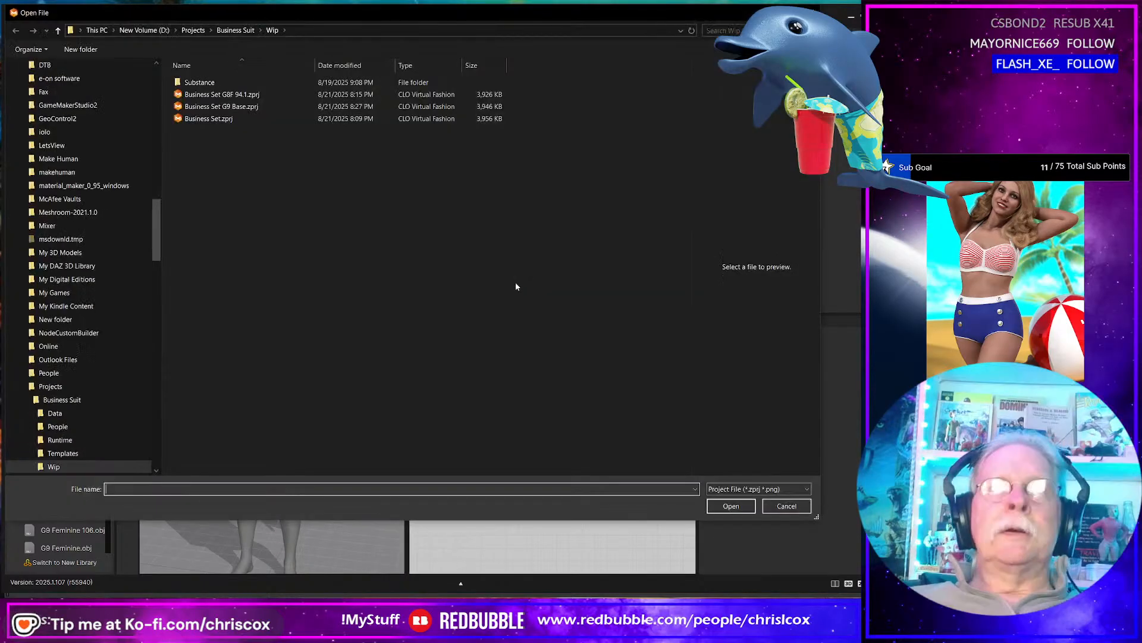
pyautogui.click(228, 118)
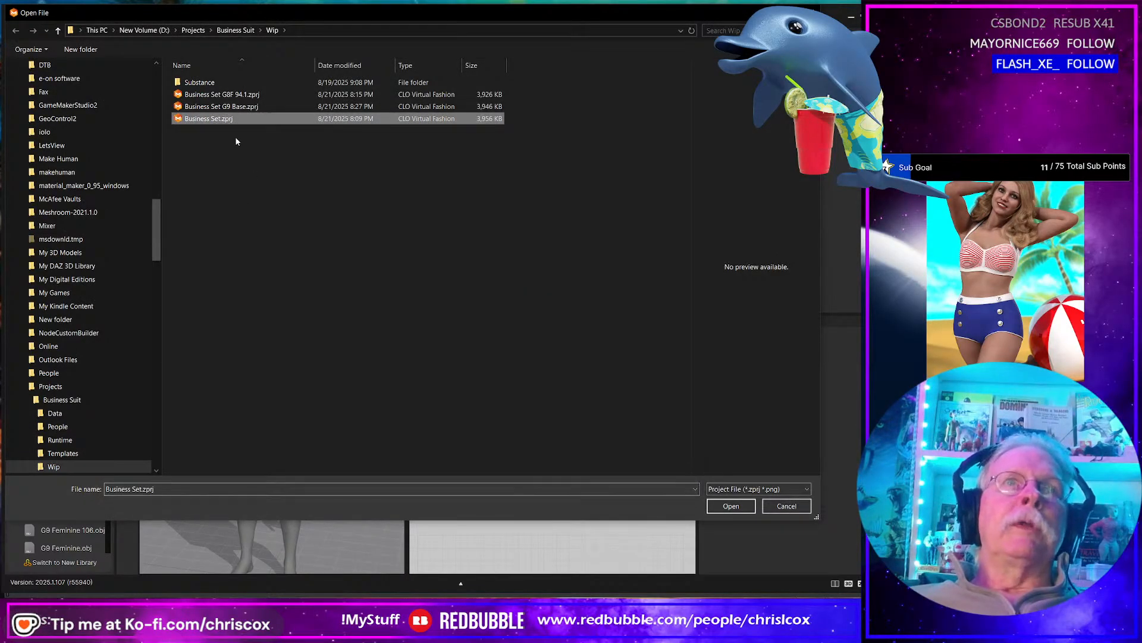
pyautogui.press('Return')
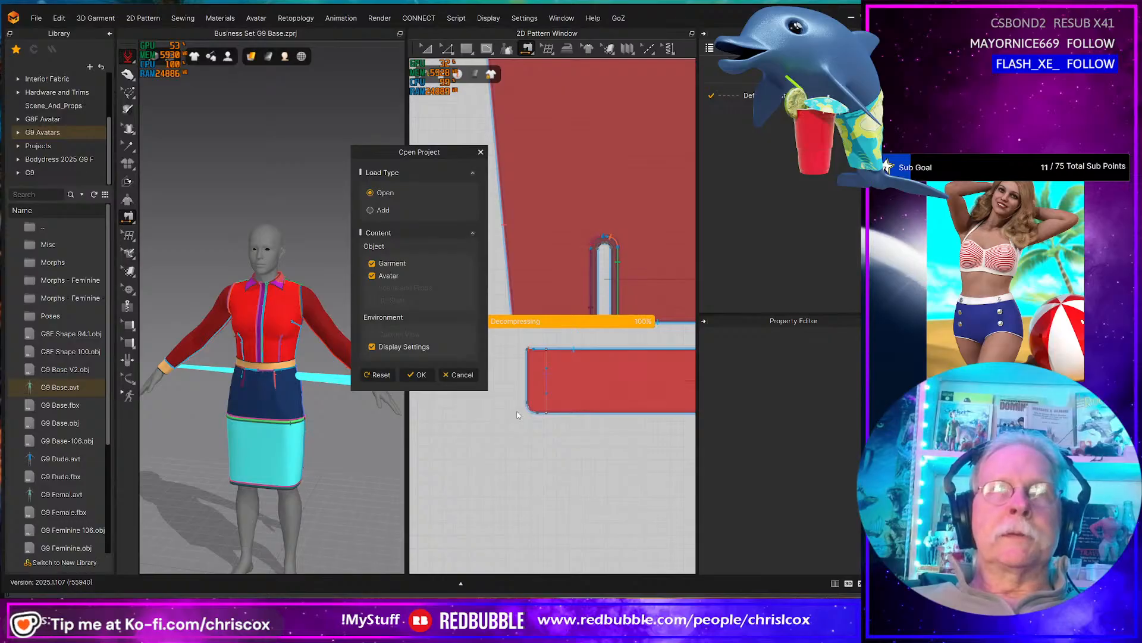
pyautogui.click(417, 374)
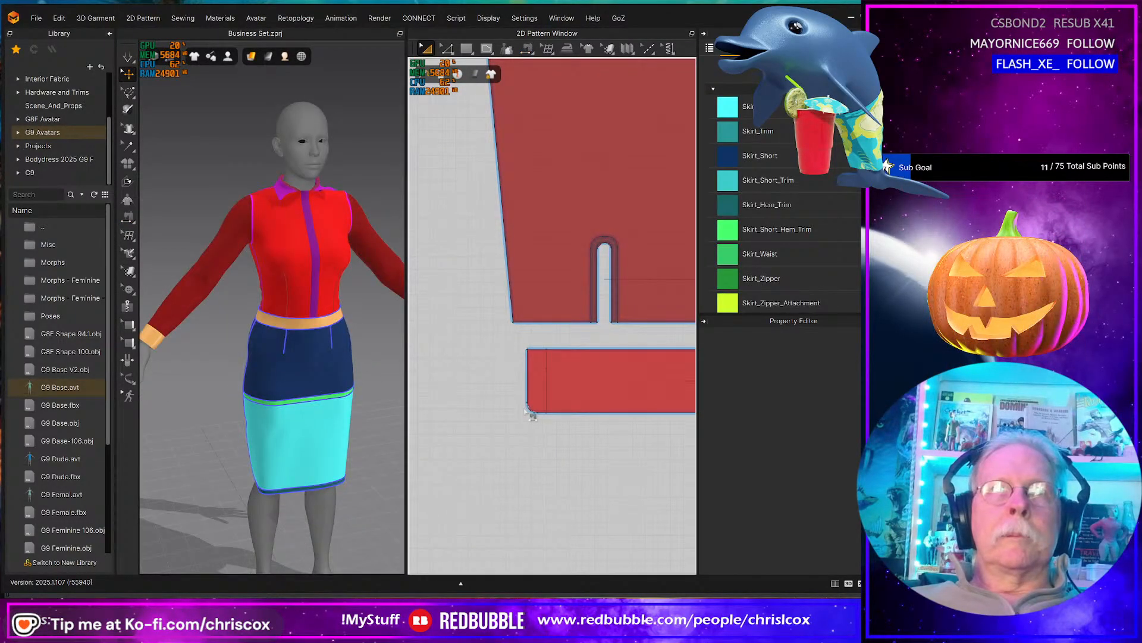
# - Cut and sew the sleeve cuff pattern along the internal line at the end farthest from the attachment strip
pyautogui.scroll(-4, 531, 414)
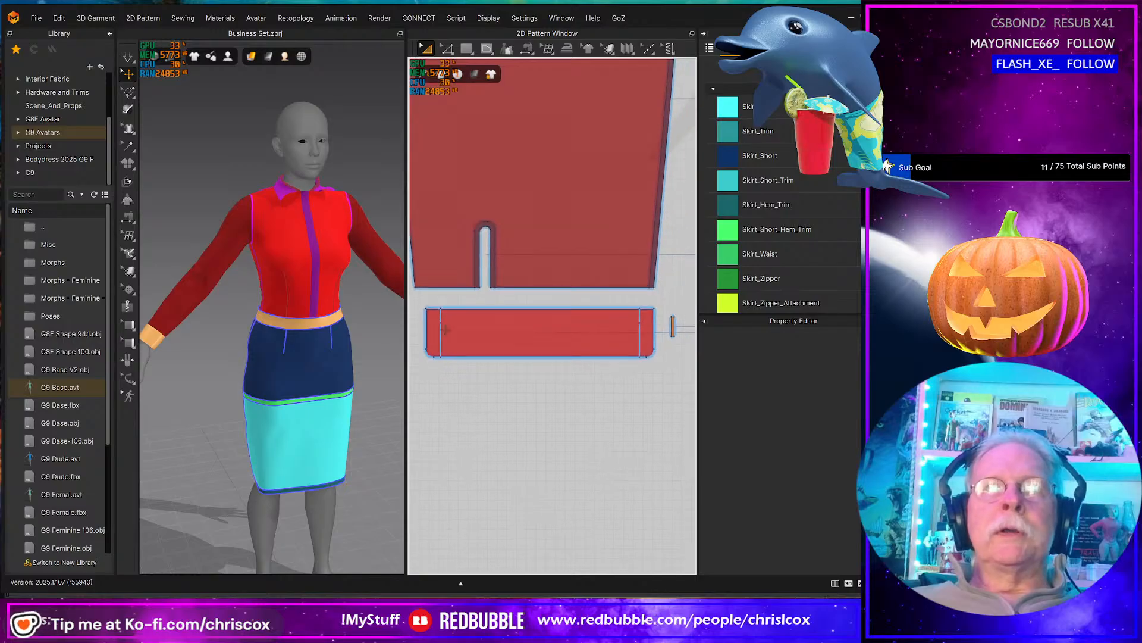
pyautogui.click(441, 332)
pyautogui.scroll(4, 580, 403)
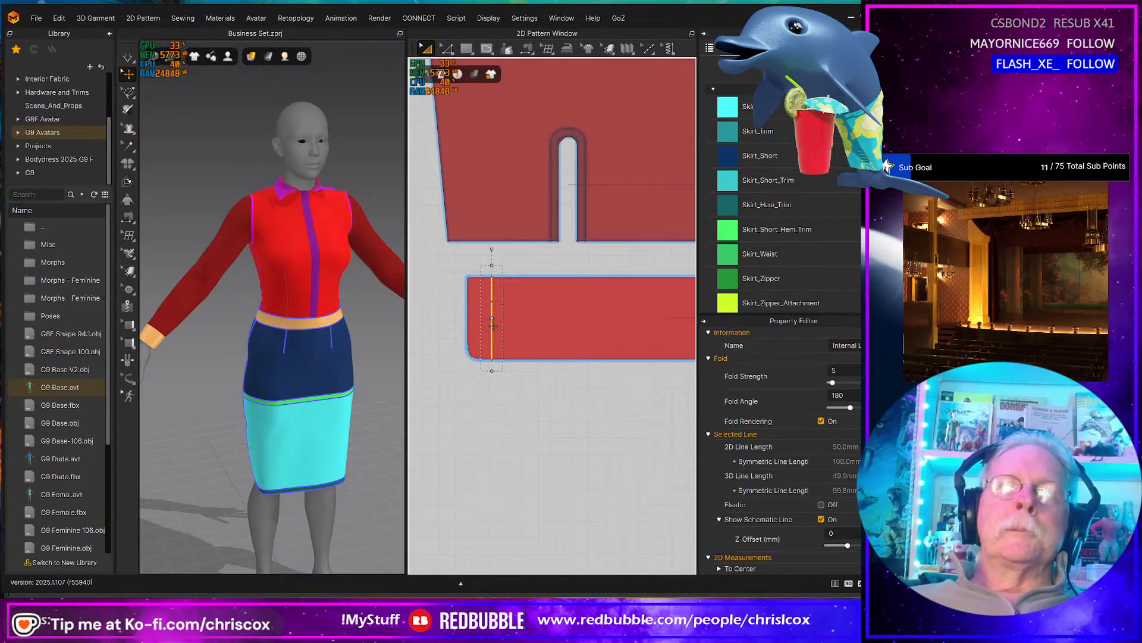
pyautogui.rightClick(492, 326)
pyautogui.click(528, 459)
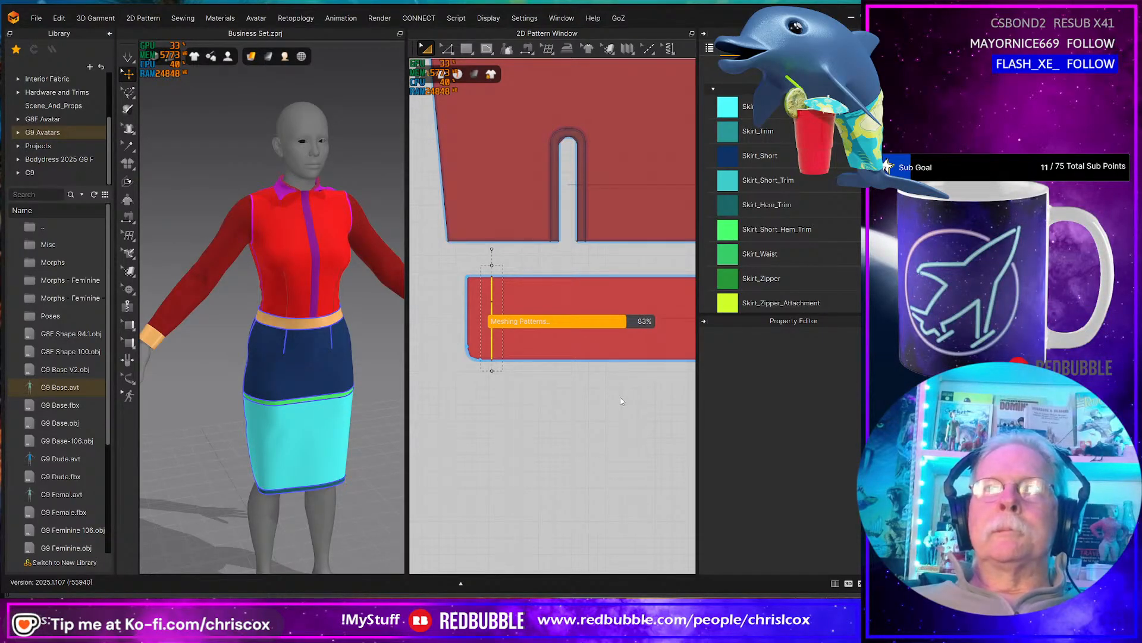
# - Select the existing seam between the narrow attachment strip and the internal line at the cuff's nearer end
pyautogui.moveTo(619, 398); pyautogui.dragTo(362, 426, button='middle')
pyautogui.click(564, 349)
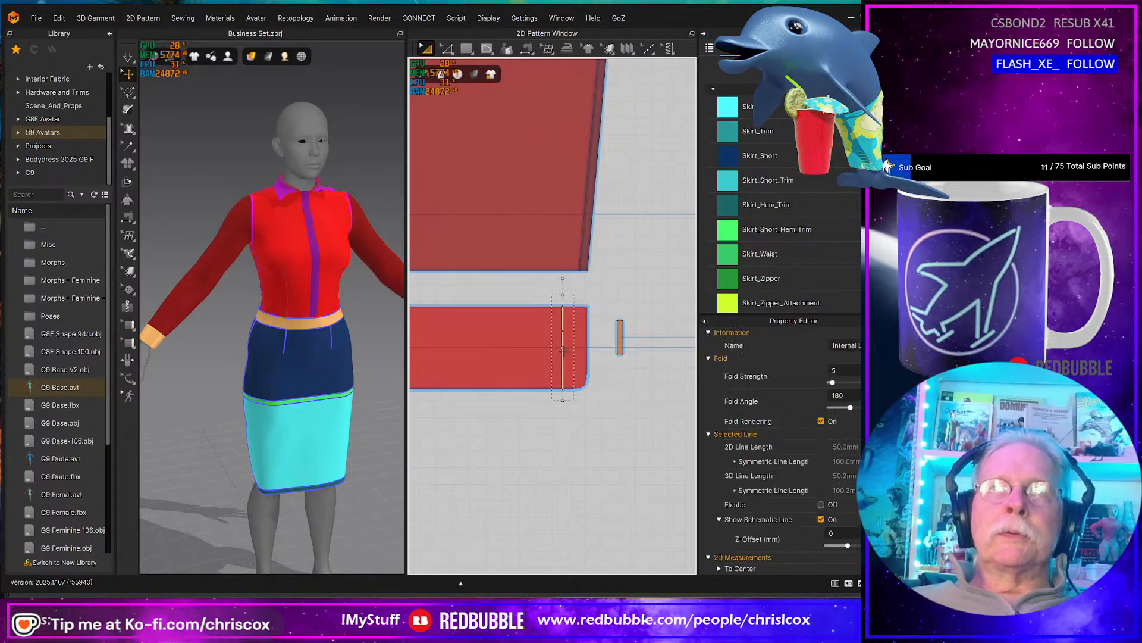
pyautogui.scroll(3, 619, 364)
pyautogui.moveTo(608, 370); pyautogui.dragTo(655, 387, button='middle')
pyautogui.press('b')
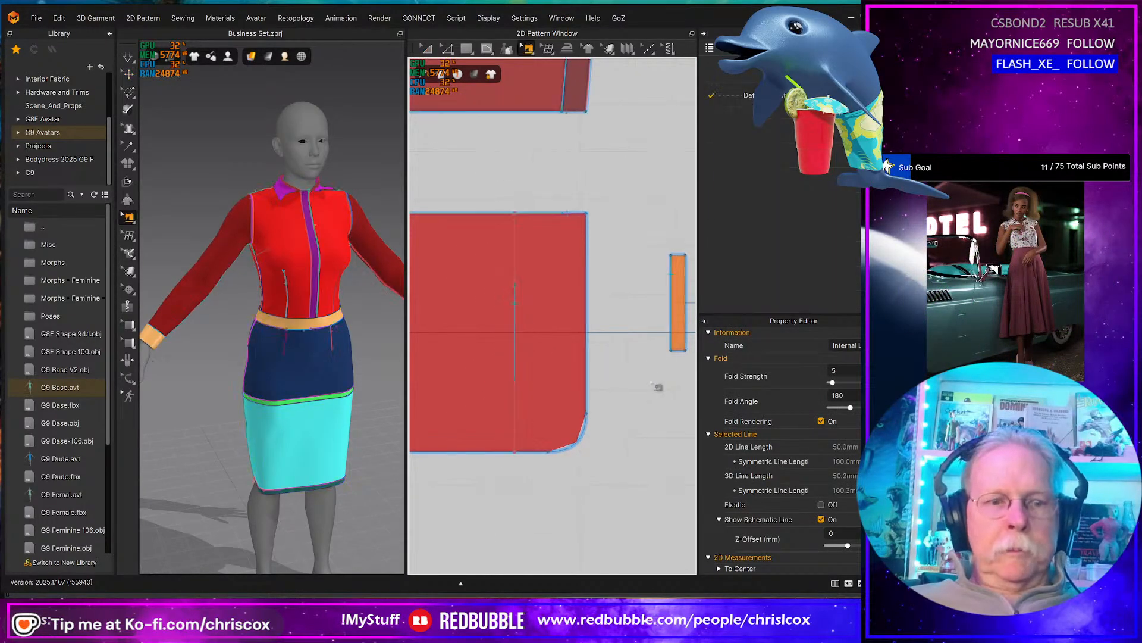
pyautogui.click(669, 308)
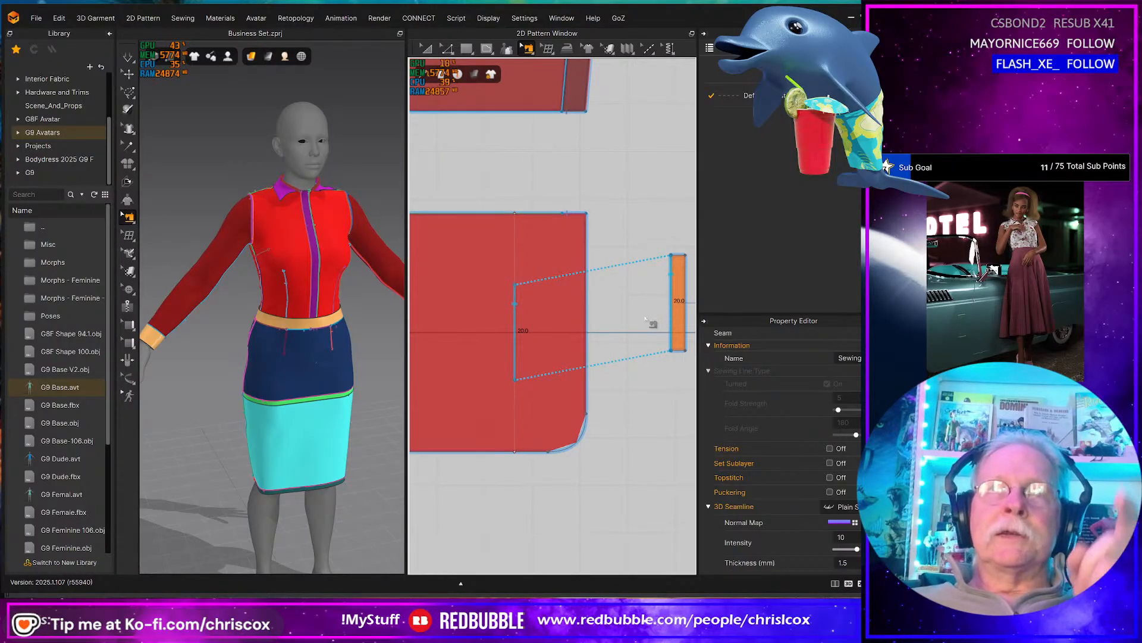
# - Cut and sew the cuff pattern along the full internal line nearest the attachment strip
pyautogui.press('z')
pyautogui.click(516, 386)
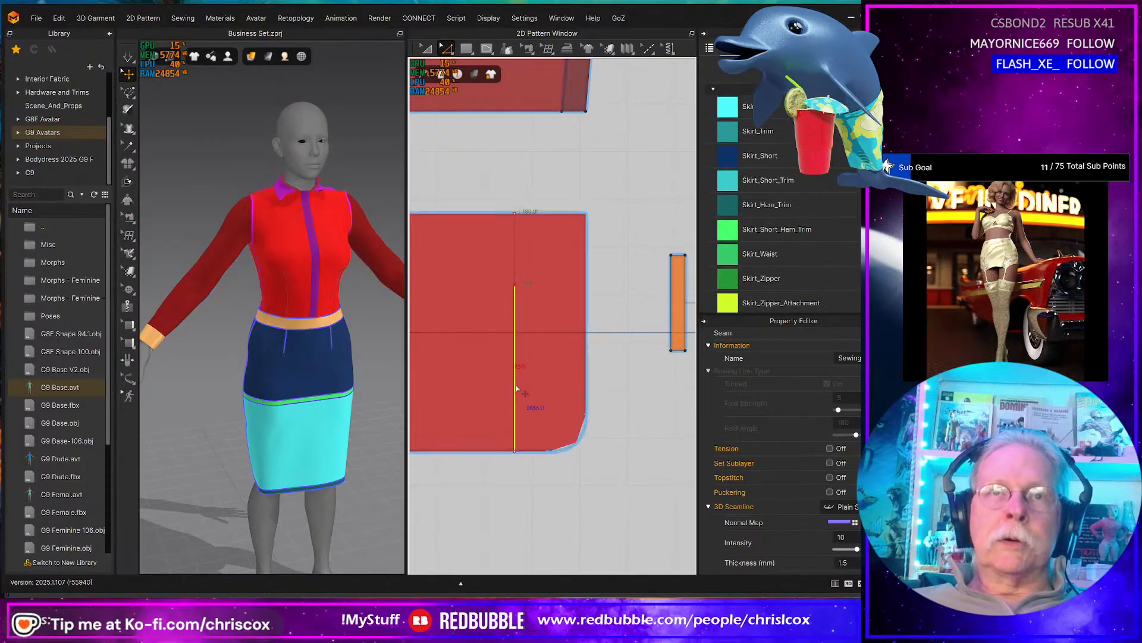
pyautogui.rightClick(516, 279)
pyautogui.click(556, 393)
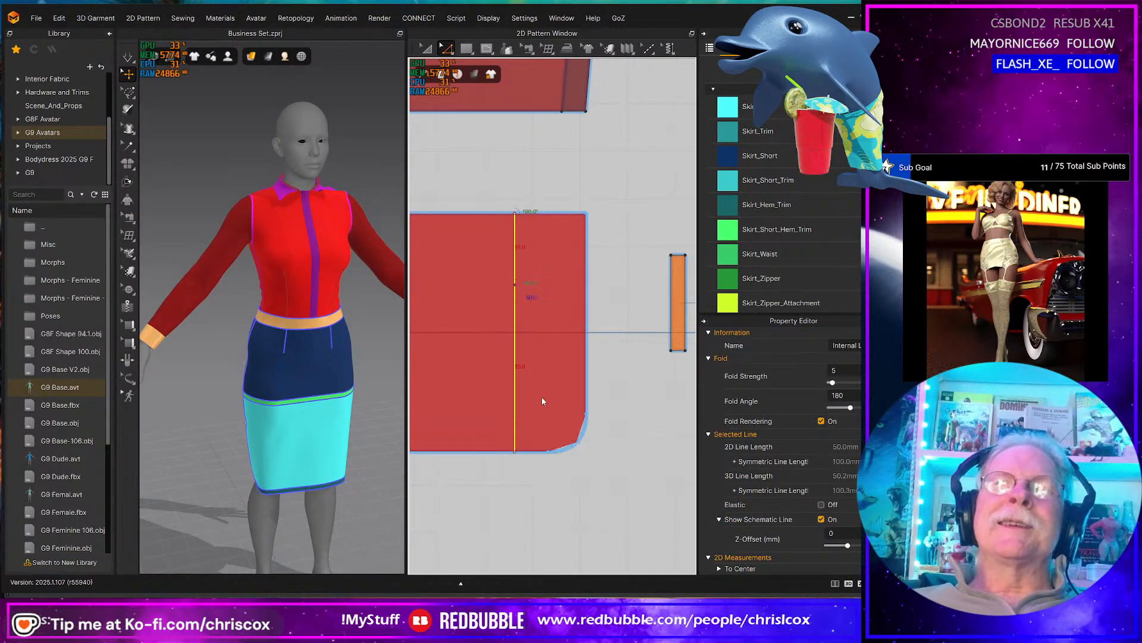
# - Move the cut-off rounded cuff end piece outward, leaving a gap between it and the main cuff pattern
pyautogui.scroll(-3, 501, 404)
pyautogui.scroll(4, 476, 390)
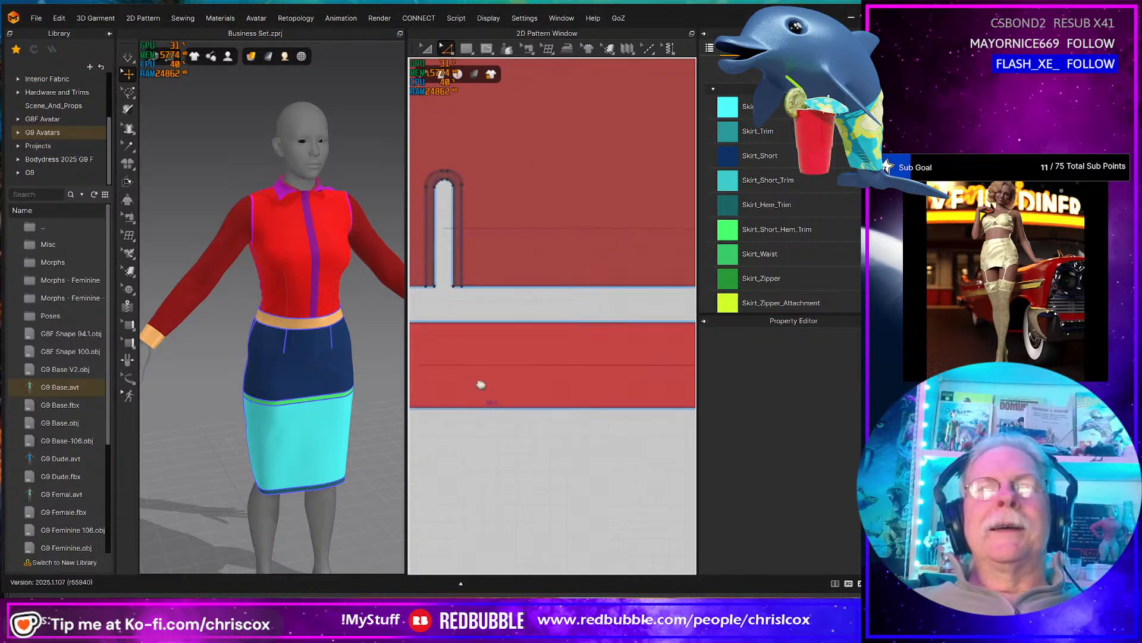
pyautogui.scroll(3, 565, 390)
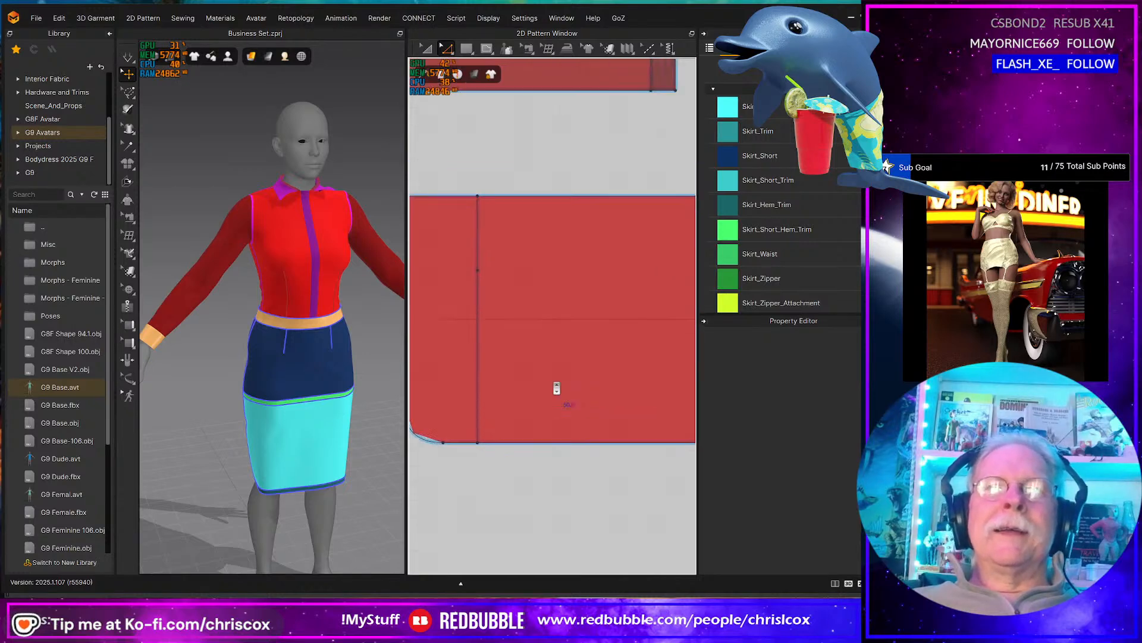
pyautogui.press('a')
pyautogui.click(449, 336)
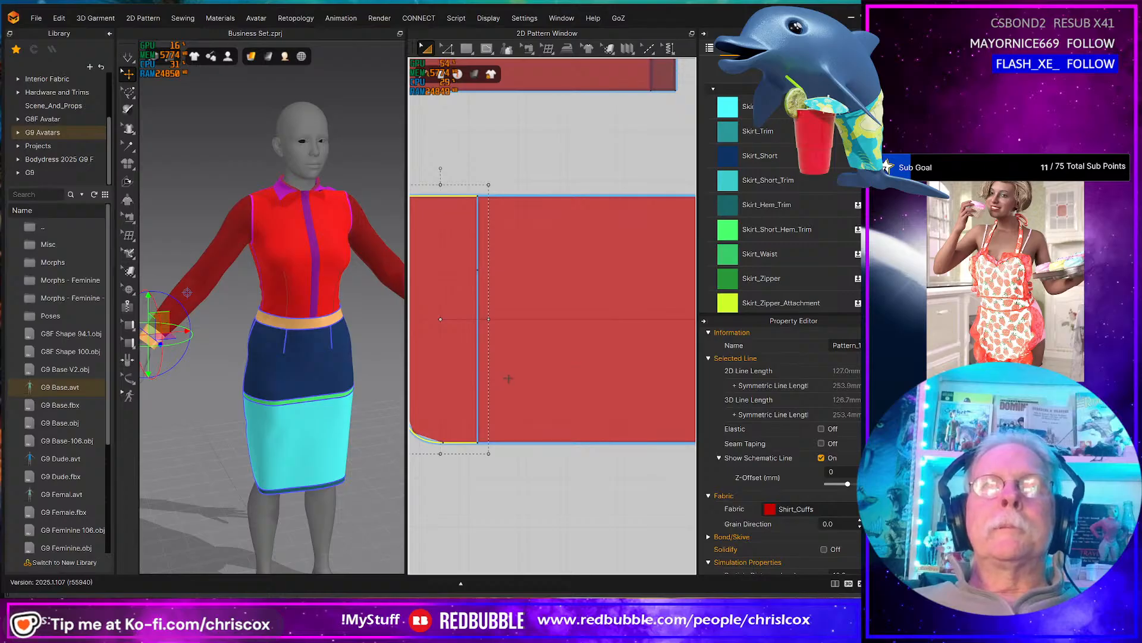
pyautogui.press('Left')
pyautogui.scroll(-3, 508, 378)
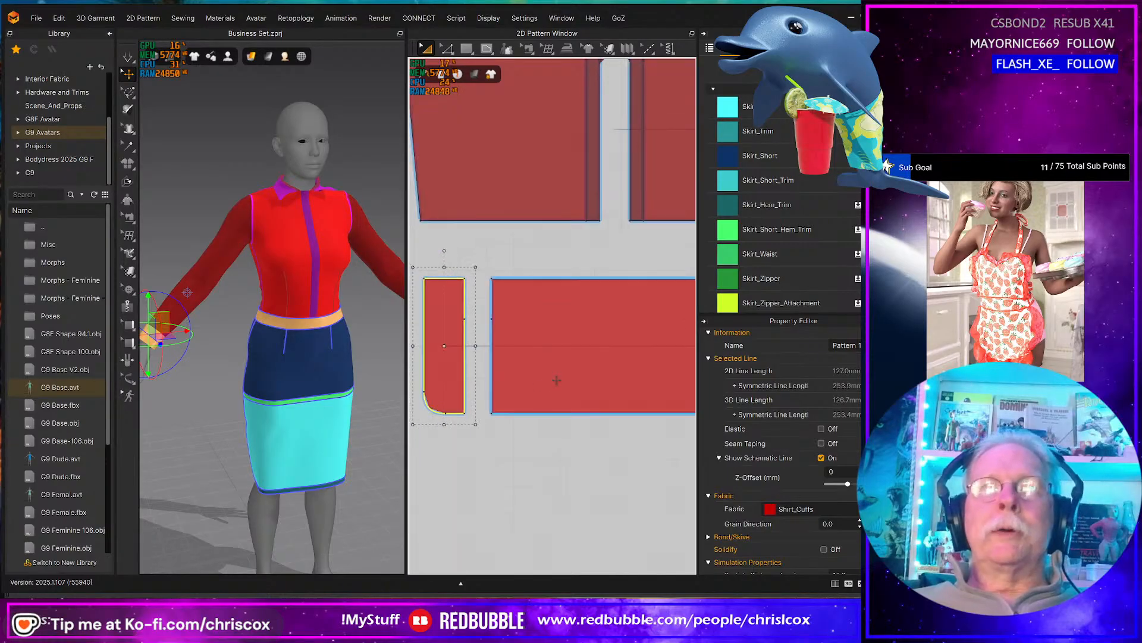
pyautogui.moveTo(554, 384); pyautogui.dragTo(351, 370, button='middle')
pyautogui.moveTo(625, 382); pyautogui.dragTo(389, 401, button='middle')
pyautogui.scroll(-3, 654, 384)
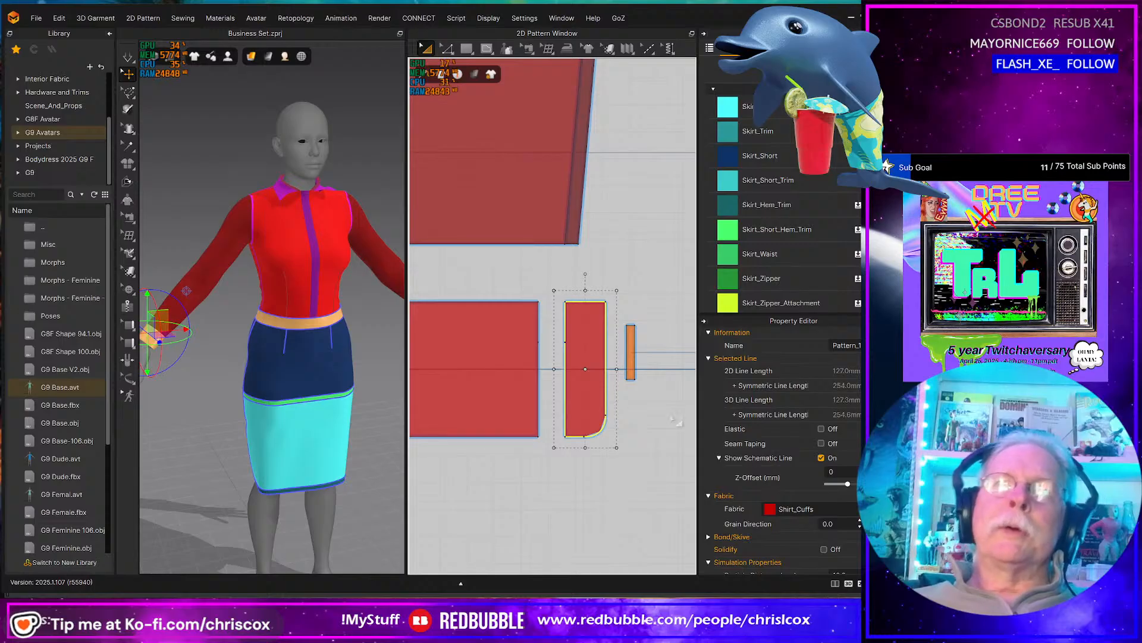
# - Sew the outer long edge of the narrow cuff attachment strip to a 20 mm stretch of the cut-off end piece's inner edge
pyautogui.press('m')
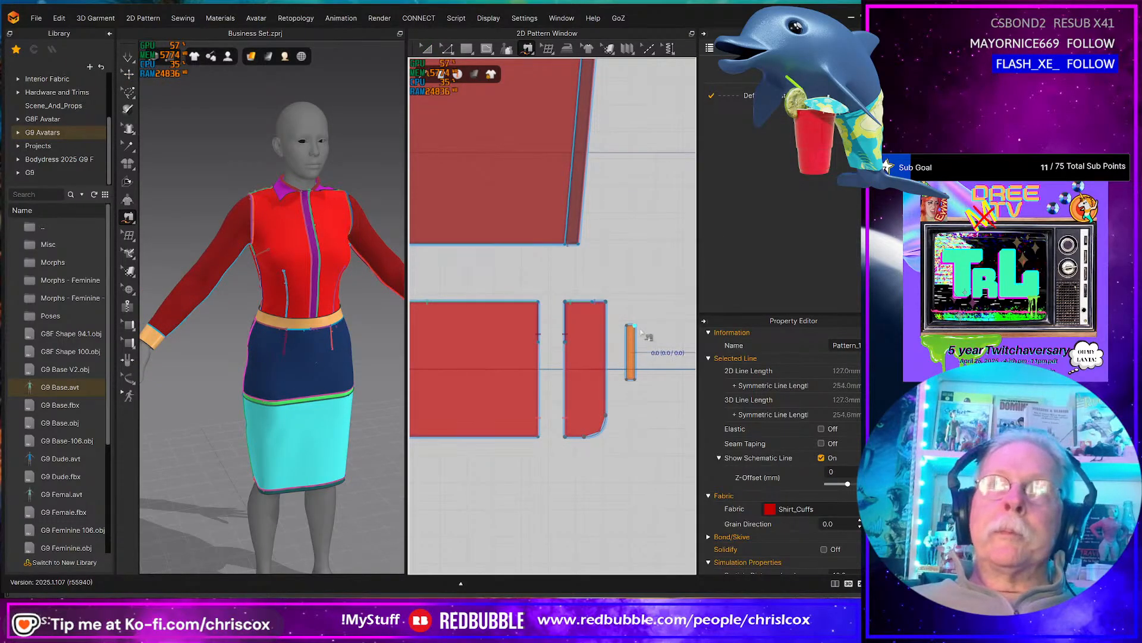
pyautogui.click(642, 333)
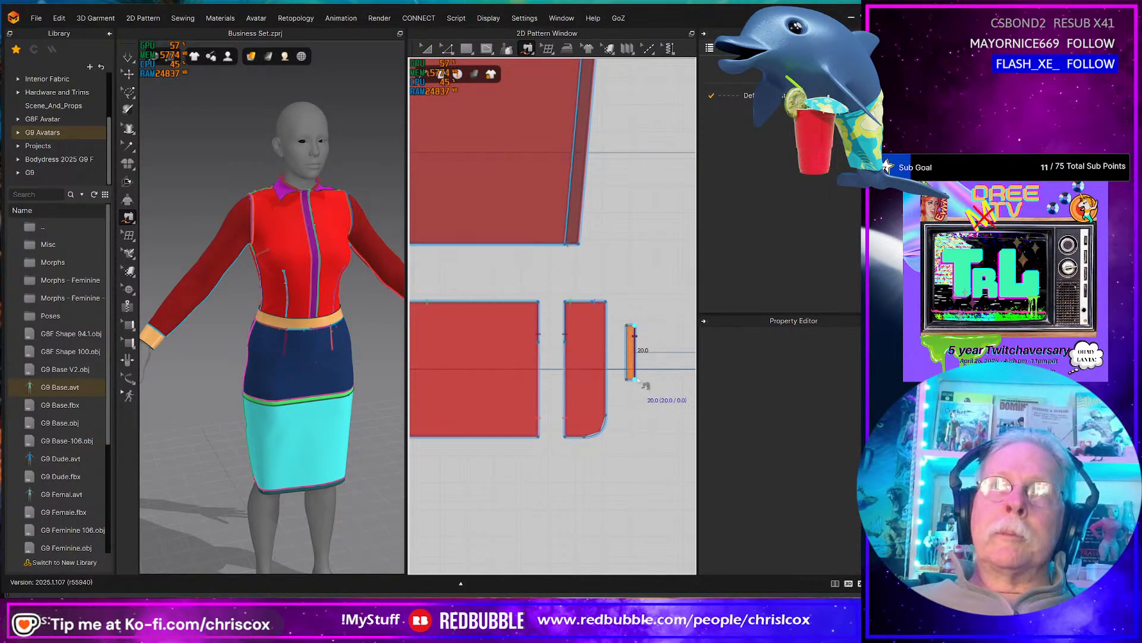
pyautogui.click(565, 344)
pyautogui.click(568, 395)
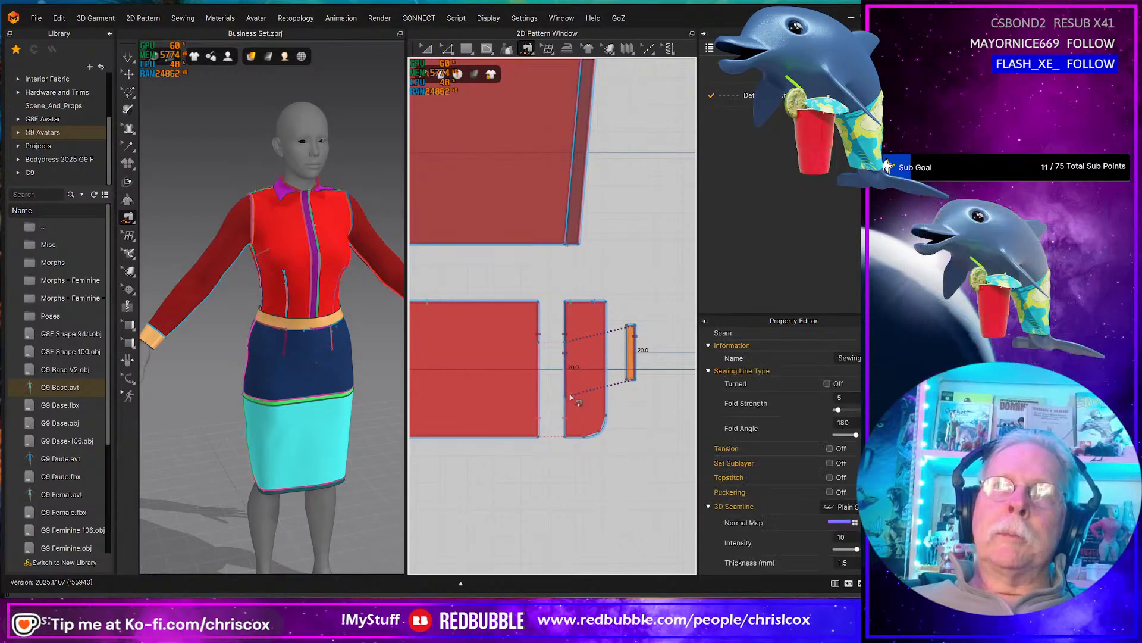
# - Sew the attachment strip's inner long edge to a 20 mm stretch of the main cuff's cut edge at the opposite rounded end
pyautogui.click(624, 327)
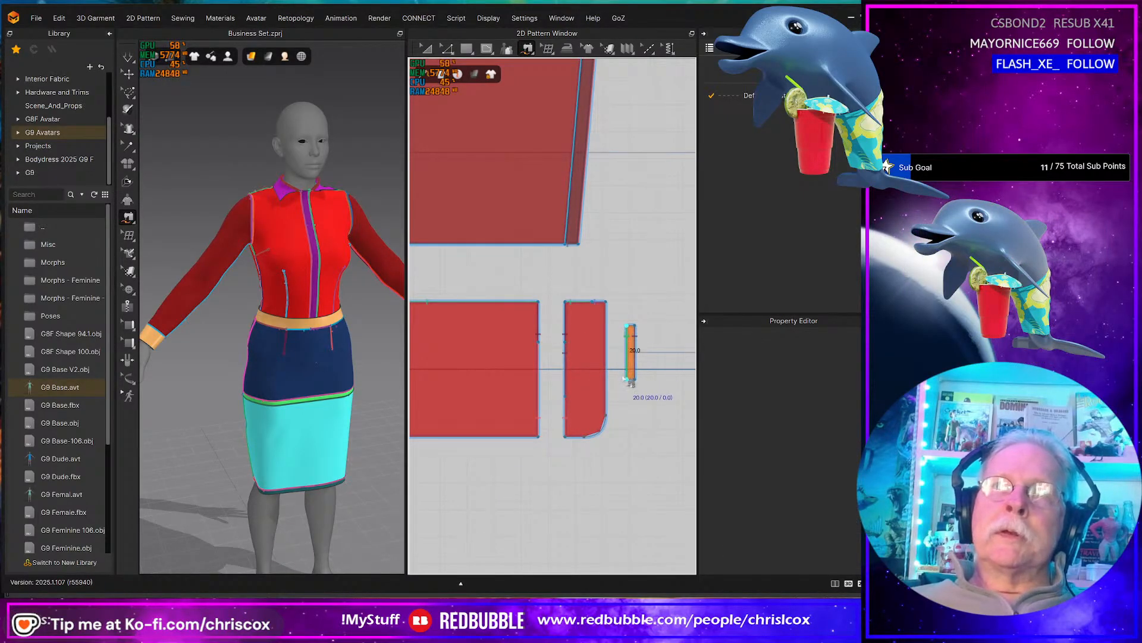
pyautogui.scroll(5, 544, 402)
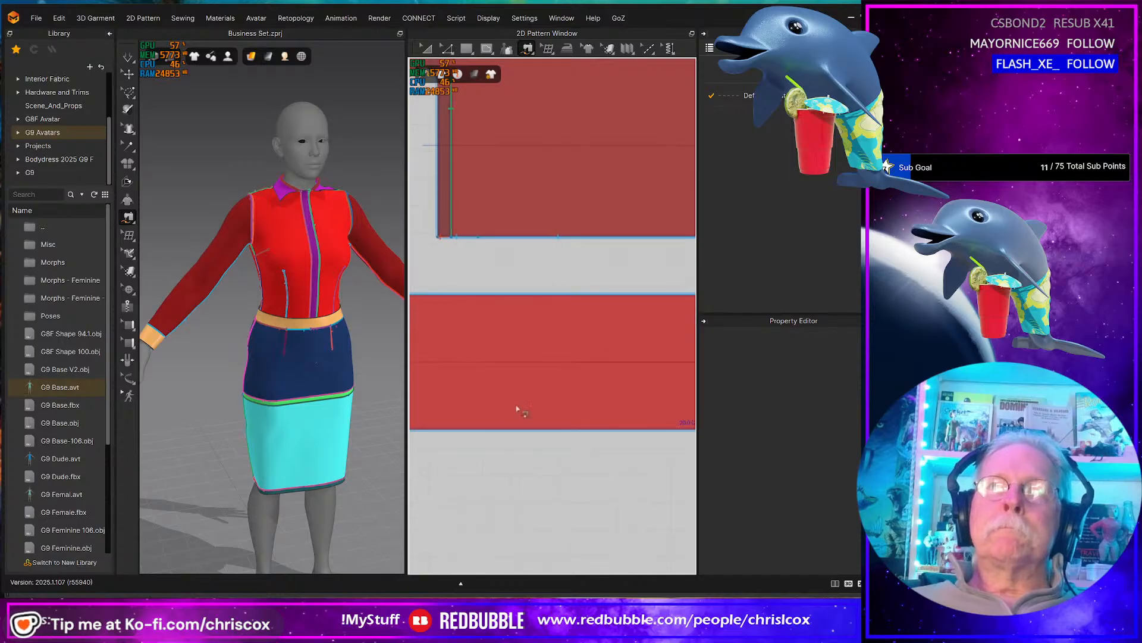
pyautogui.click(469, 338)
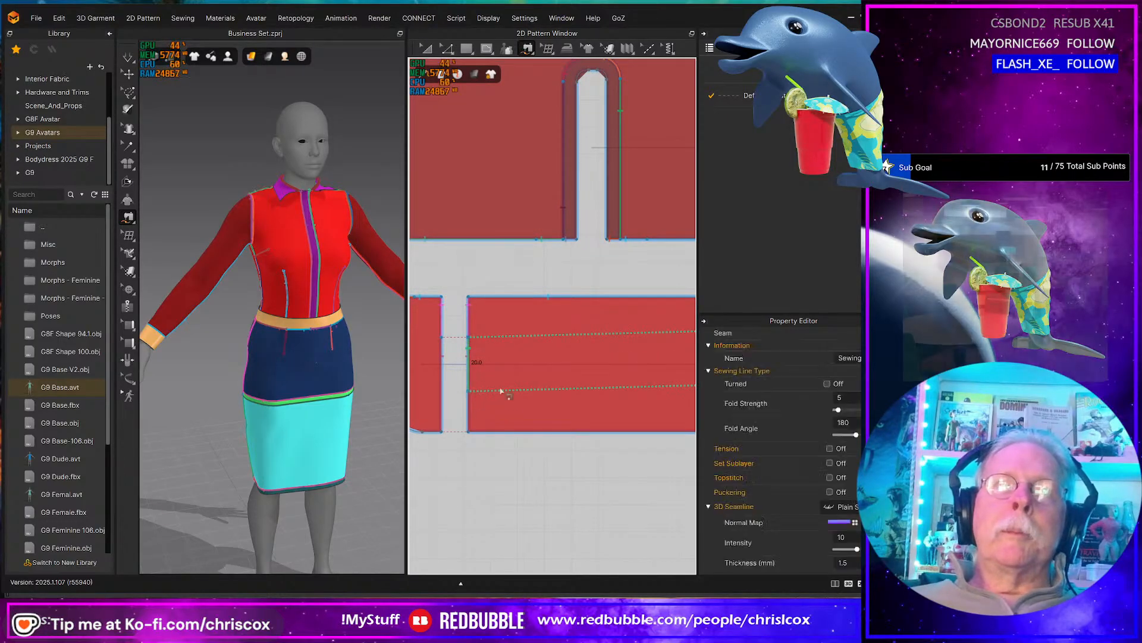
pyautogui.click(469, 393)
# - Nudge the main cuff pattern toward the rounded piece at its end farthest from the attachment strip
pyautogui.scroll(-3, 488, 395)
pyautogui.moveTo(504, 395); pyautogui.dragTo(541, 396, button='middle')
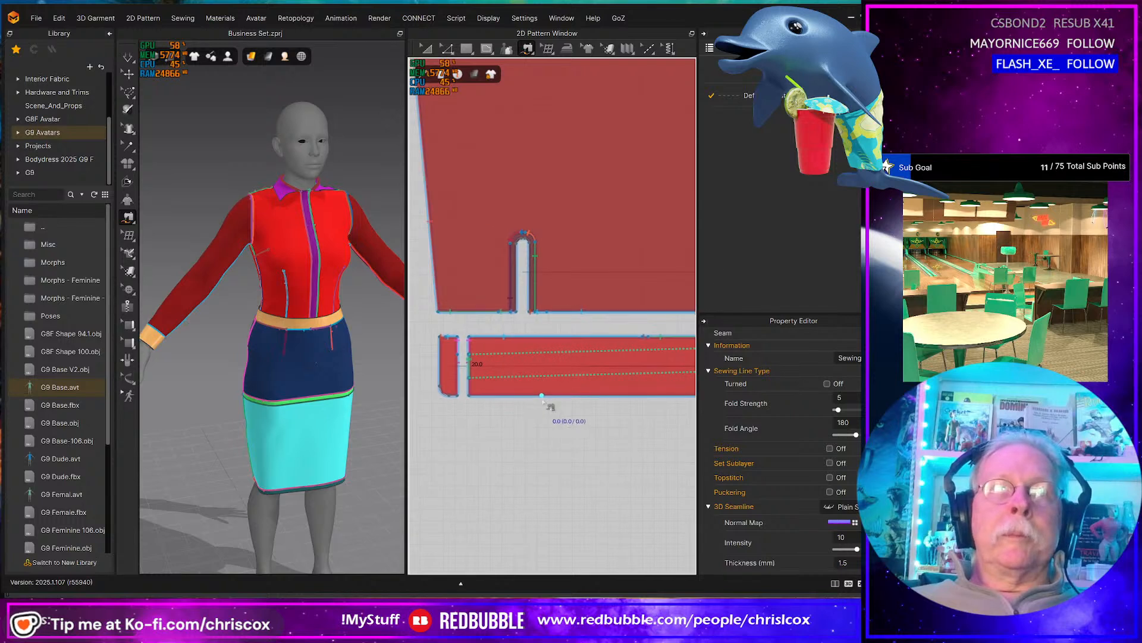
pyautogui.press('a')
pyautogui.click(530, 351)
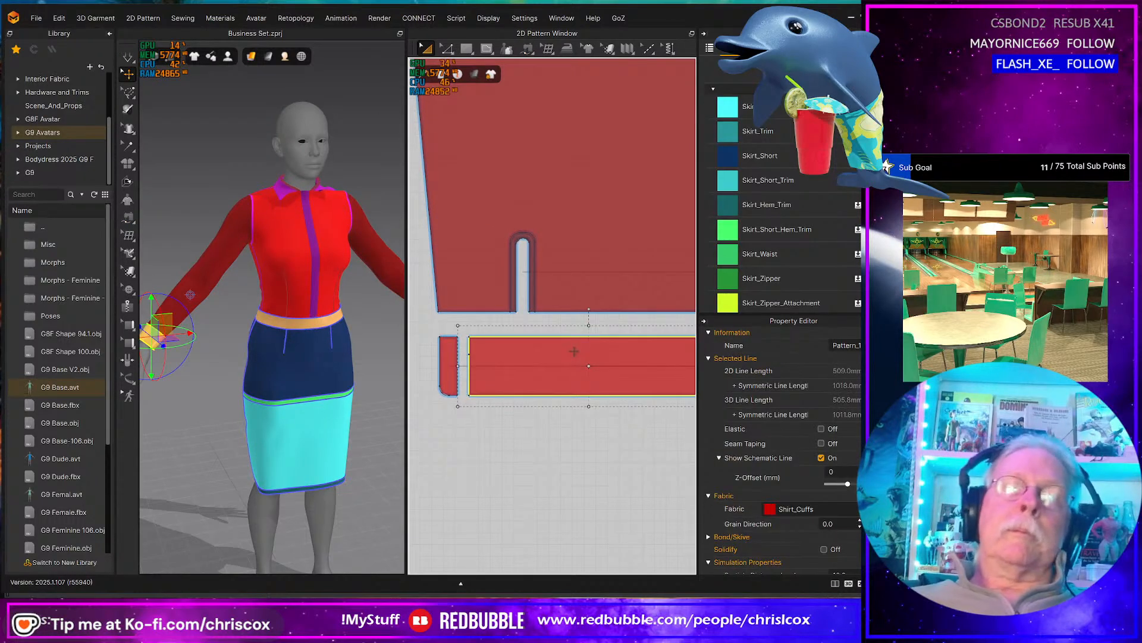
pyautogui.press('Left')
pyautogui.press('Left')
pyautogui.press('Left')
pyautogui.moveTo(625, 342); pyautogui.dragTo(576, 346, button='middle')
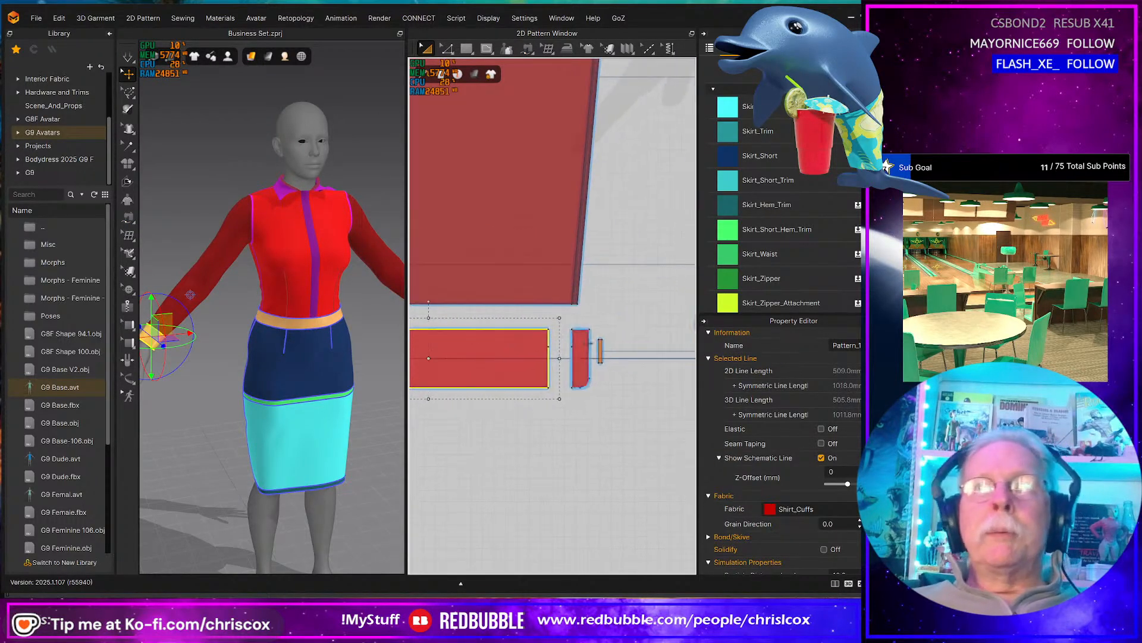
# - Nudge the cut-off cuff end piece beside the attachment strip back toward the main cuff
pyautogui.click(586, 345)
pyautogui.press('Left')
pyautogui.press('Left')
pyautogui.press('Left')
pyautogui.press('Left')
pyautogui.press('Left')
pyautogui.press('Left')
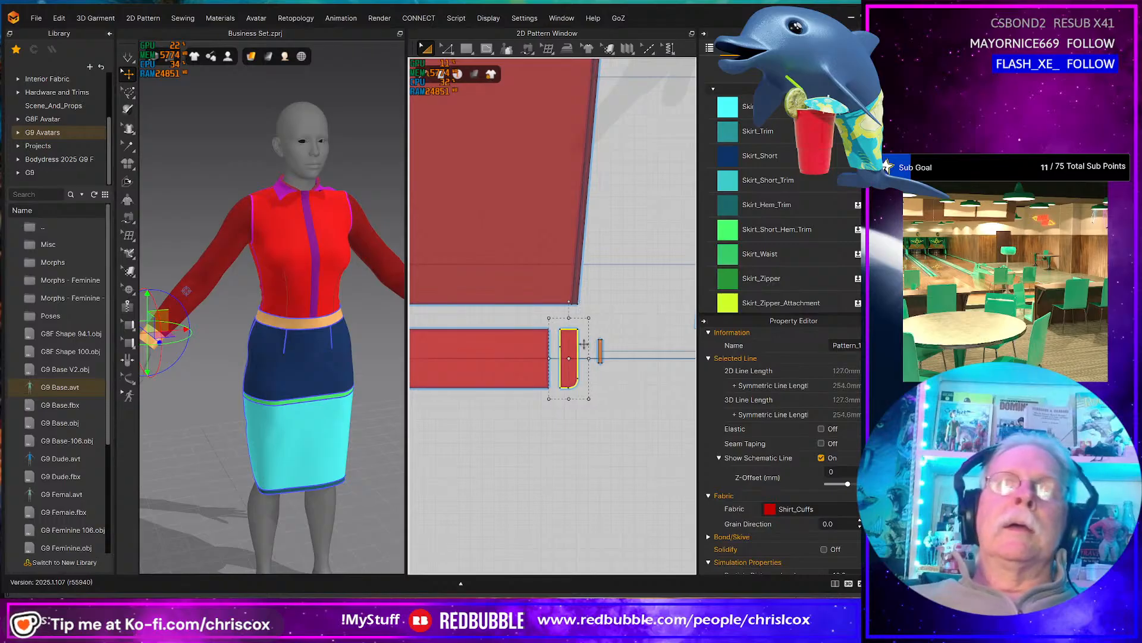
# - Examine the skirt waistband pattern, its internal end line and the zipper pieces beneath it
pyautogui.scroll(-2, 585, 344)
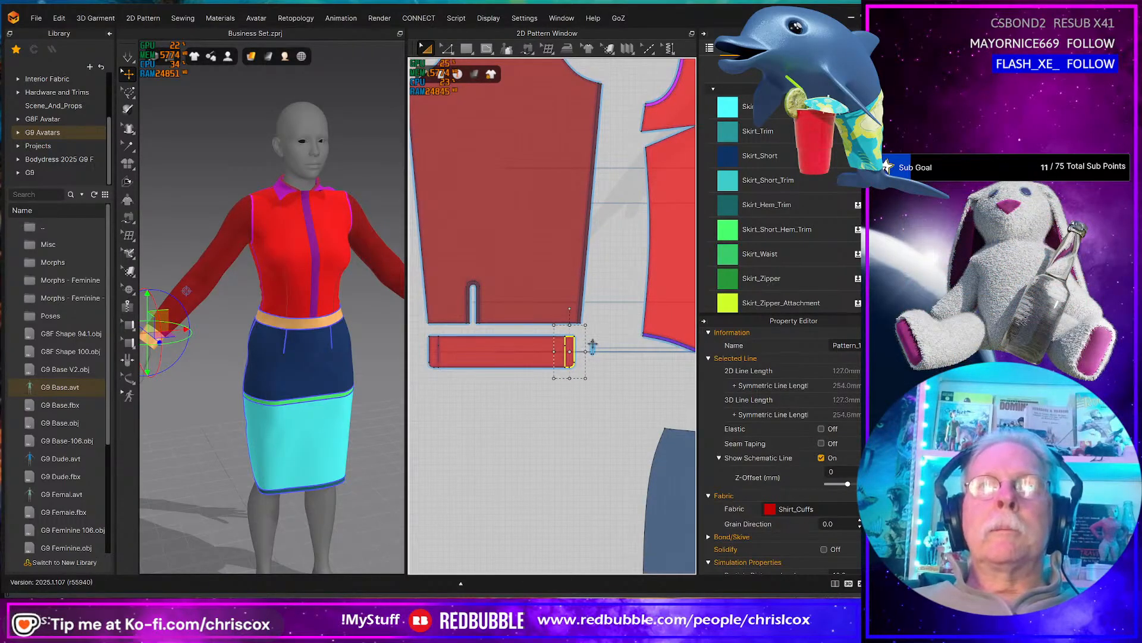
pyautogui.scroll(-3, 503, 239)
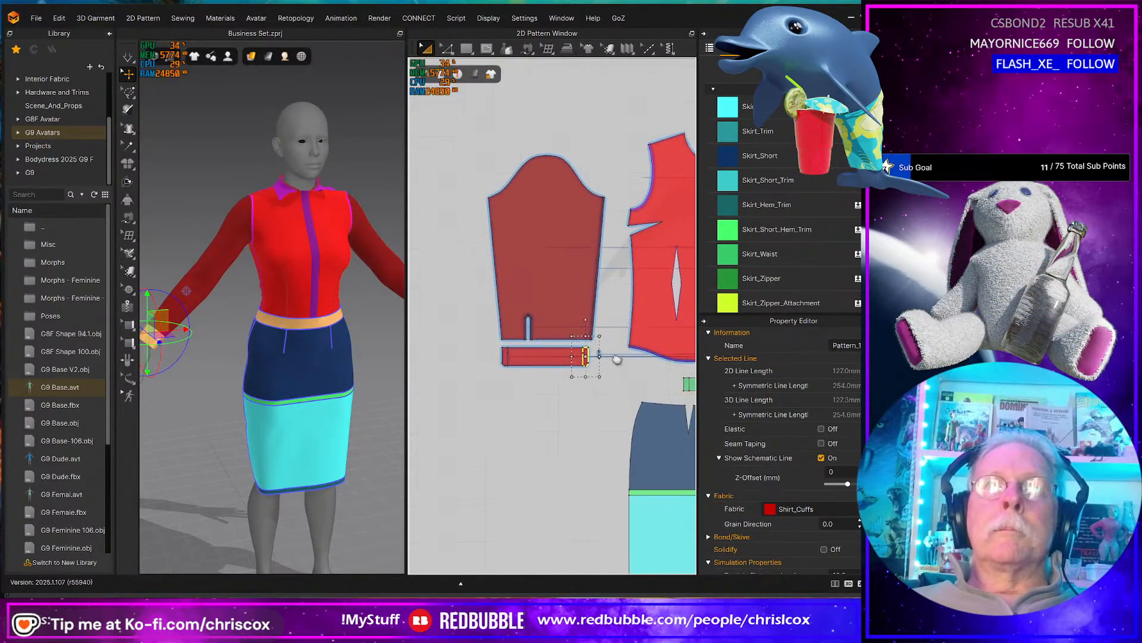
pyautogui.scroll(3, 503, 239)
pyautogui.moveTo(503, 239); pyautogui.dragTo(437, 264, button='middle')
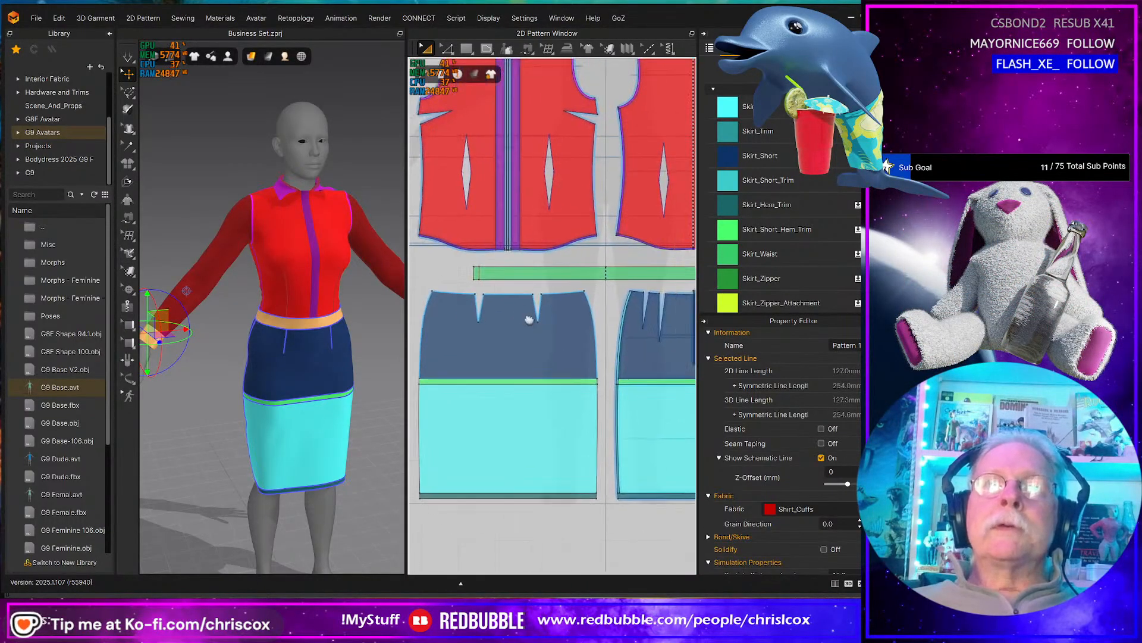
pyautogui.click(479, 273)
pyautogui.scroll(3, 499, 293)
pyautogui.scroll(-5, 497, 293)
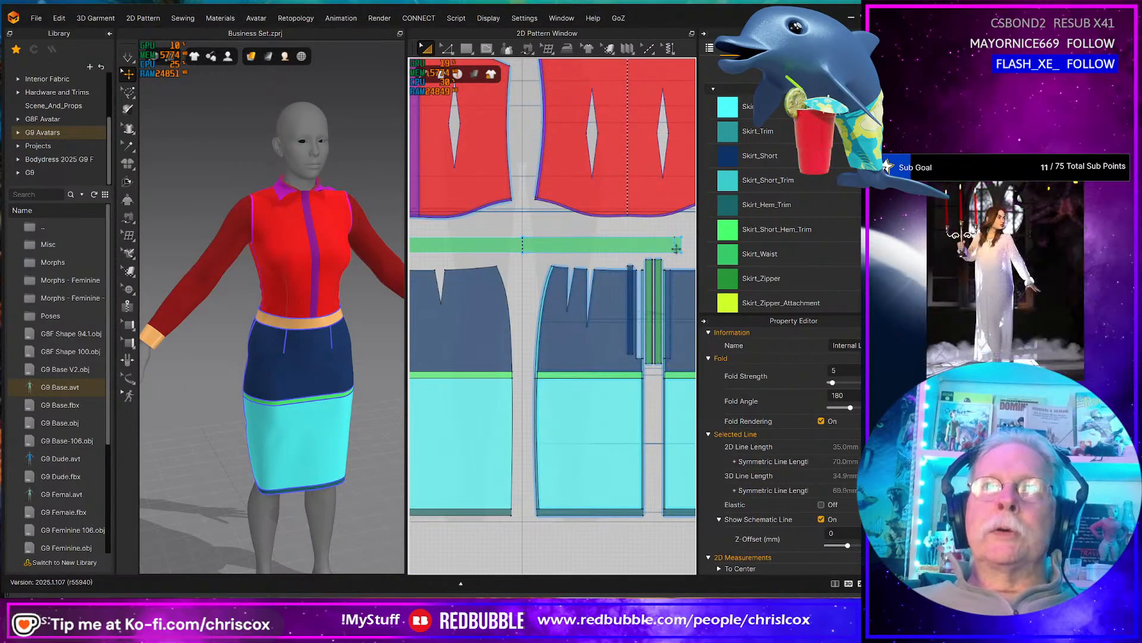
# - Switch to Daz Studio to examine the garment mesh's folds up close, and return to Marvelous Designer
pyautogui.hotkey('alt', 'Tab')
pyautogui.moveTo(452, 285); pyautogui.dragTo(517, 324, button='middle')
pyautogui.scroll(5, 389, 316)
pyautogui.moveTo(389, 289); pyautogui.dragTo(500, 256, button='middle')
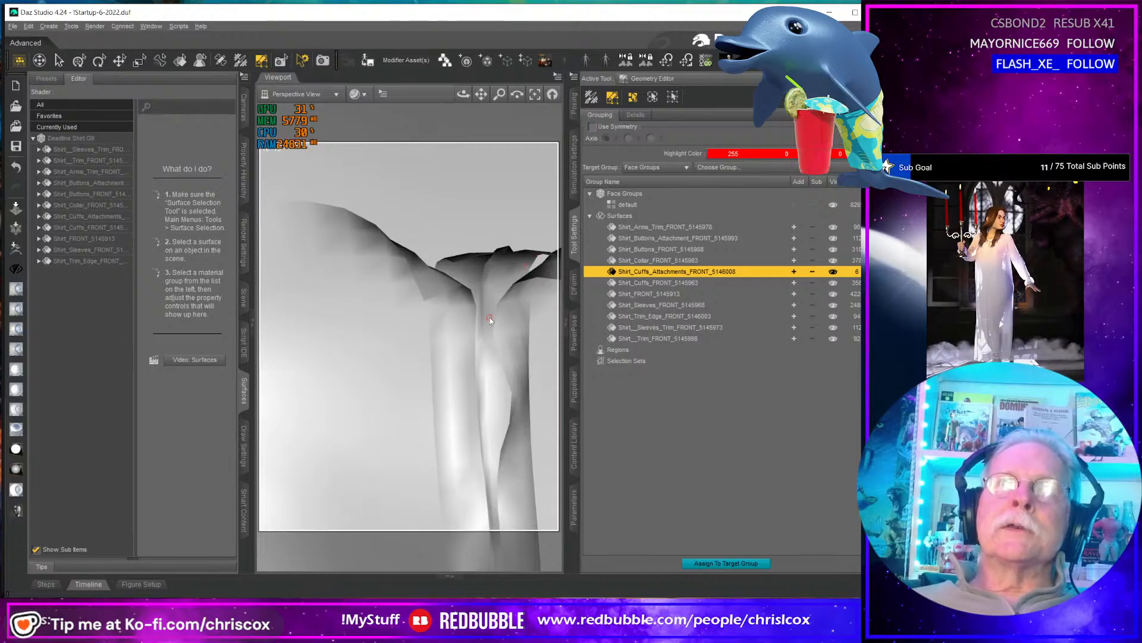
pyautogui.scroll(-5, 491, 313)
pyautogui.scroll(-2, 490, 316)
pyautogui.hotkey('alt', 'Tab')
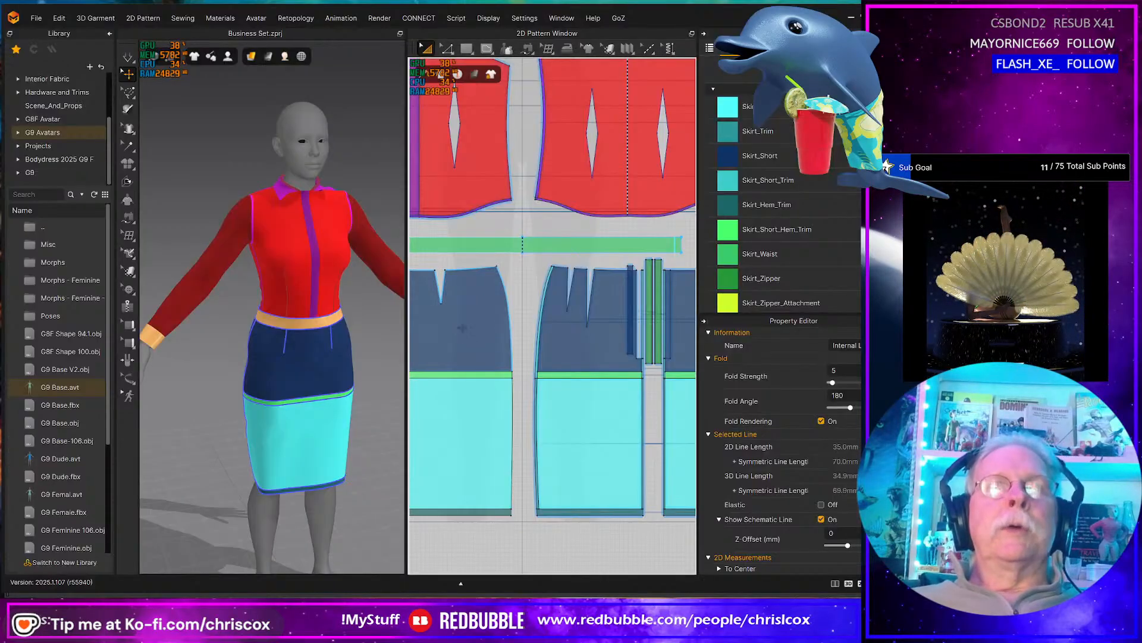
# - Move the narrow dark blue Skirt_Short strip into line with the skirt back's edge beside the zipper opening
pyautogui.scroll(4, 547, 316)
pyautogui.moveTo(538, 311); pyautogui.dragTo(322, 370, button='middle')
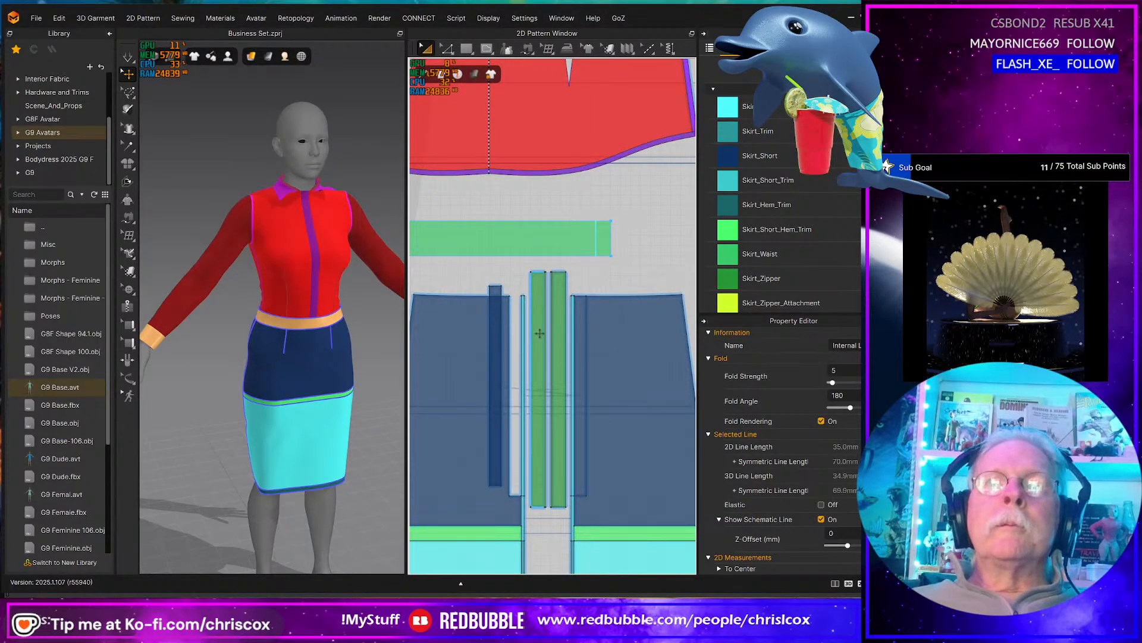
pyautogui.scroll(2, 539, 334)
pyautogui.click(502, 358)
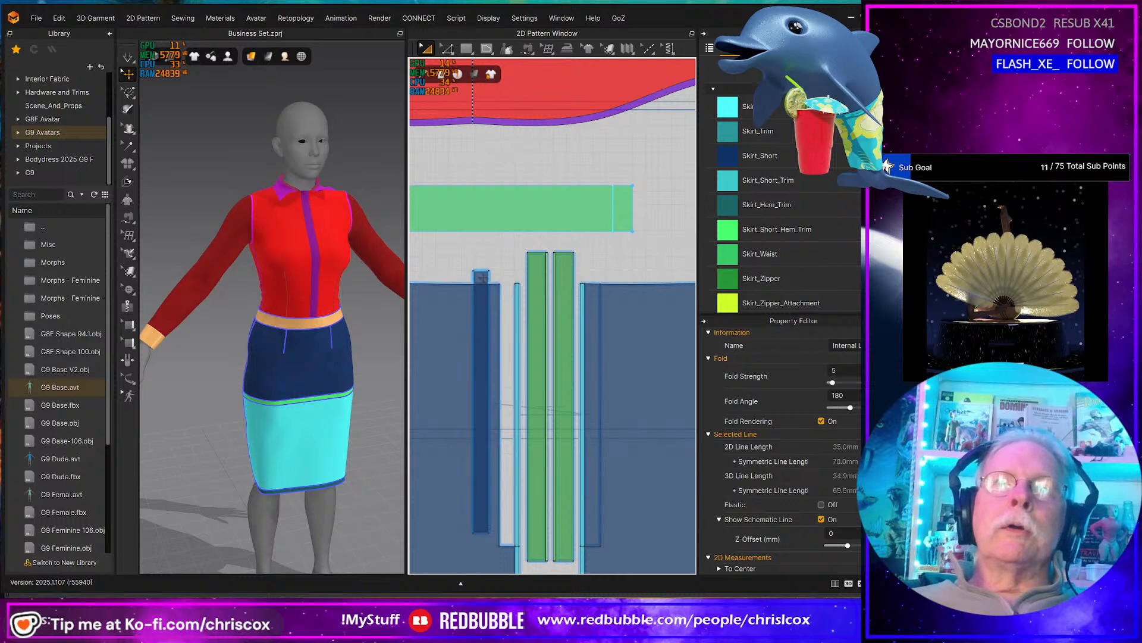
pyautogui.moveTo(505, 285); pyautogui.dragTo(531, 285)
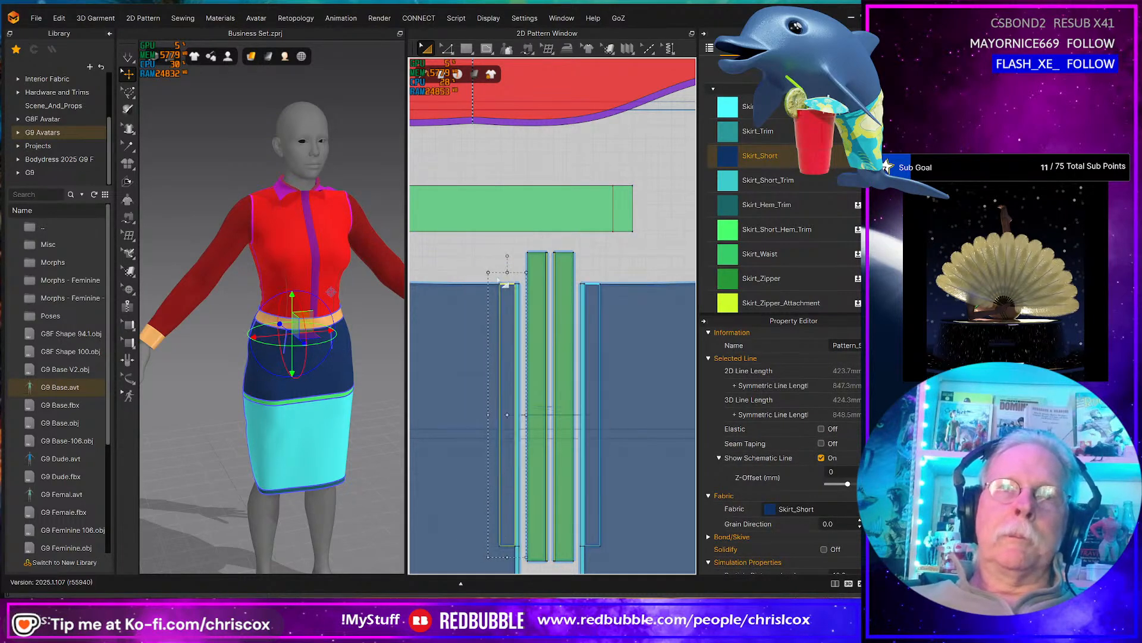
# - Cut and sew the skirt waistband along the internal line near its end above the zipper
pyautogui.click(612, 220)
pyautogui.rightClick(612, 221)
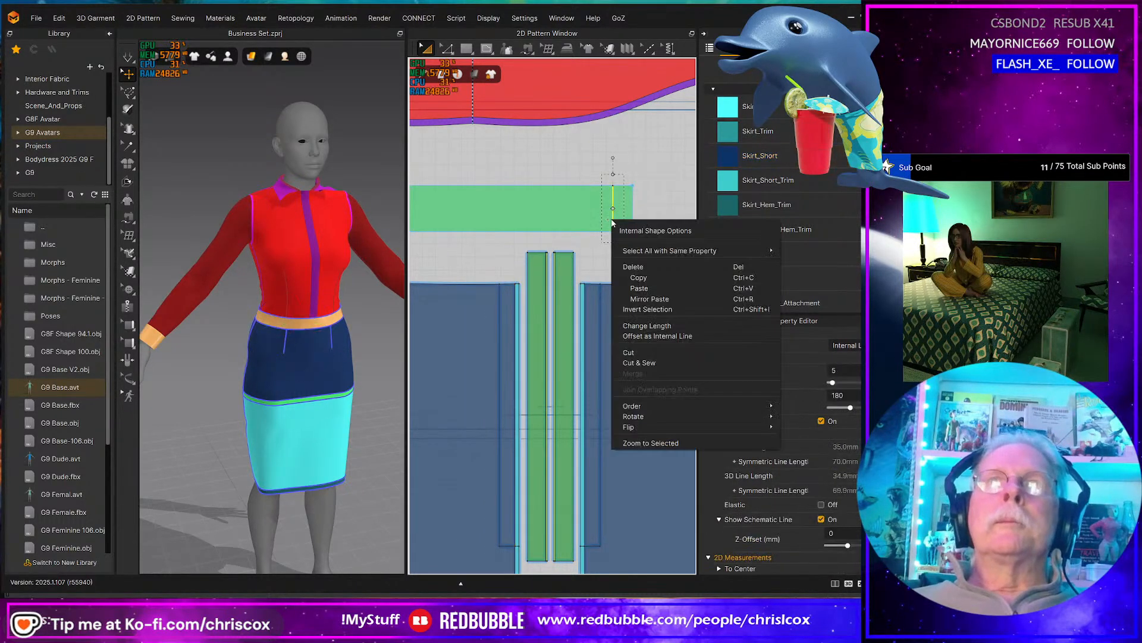
pyautogui.click(647, 363)
# - Move the cut-off waistband end piece above the zipper outward, leaving a gap between it and the main waistband
pyautogui.moveTo(483, 246)
pyautogui.mouseDown(button='middle')
pyautogui.moveTo(644, 233)
pyautogui.moveTo(699, 262)
pyautogui.mouseUp(button='middle')
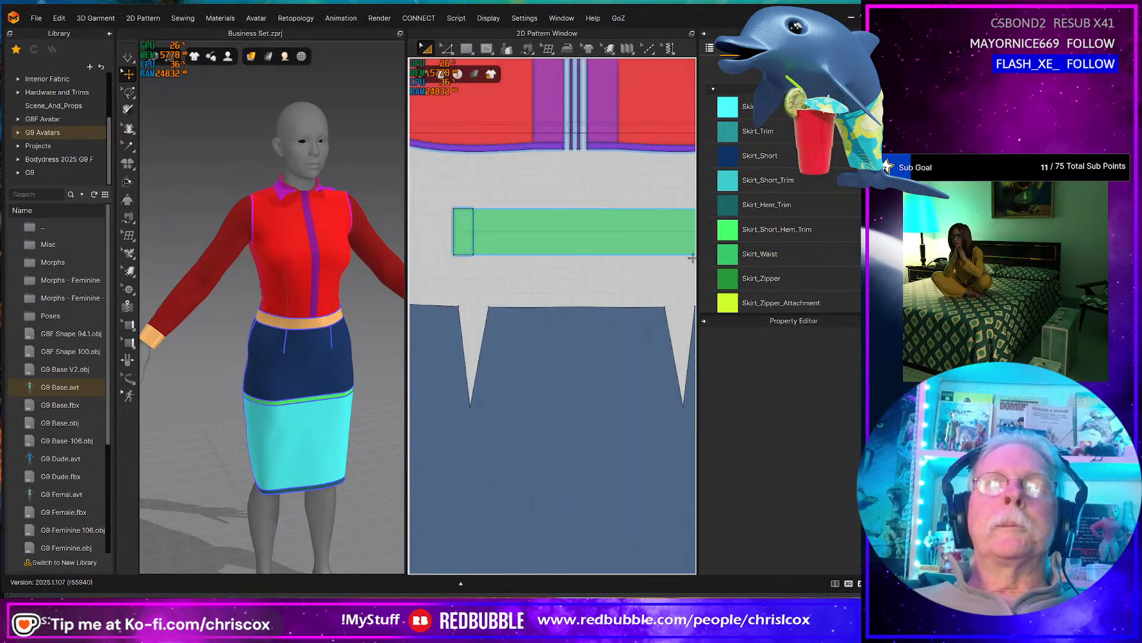
pyautogui.click(468, 232)
pyautogui.moveTo(612, 274); pyautogui.dragTo(523, 278, button='middle')
pyautogui.moveTo(672, 258); pyautogui.dragTo(470, 296, button='middle')
pyautogui.moveTo(684, 297); pyautogui.dragTo(621, 259, button='middle')
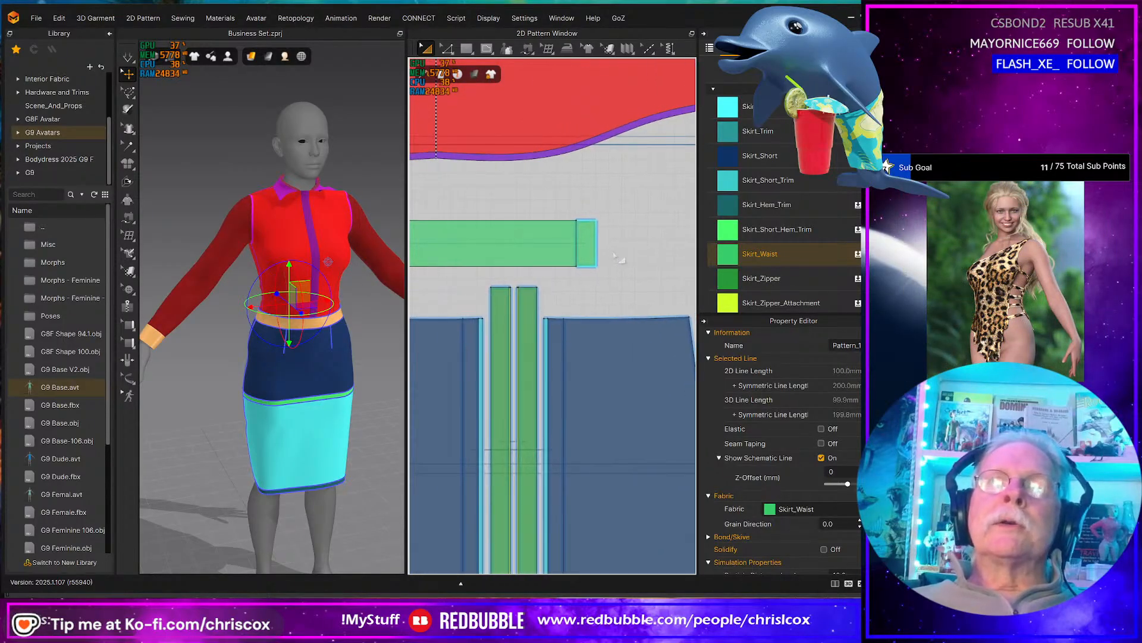
pyautogui.click(584, 242)
pyautogui.press('Right')
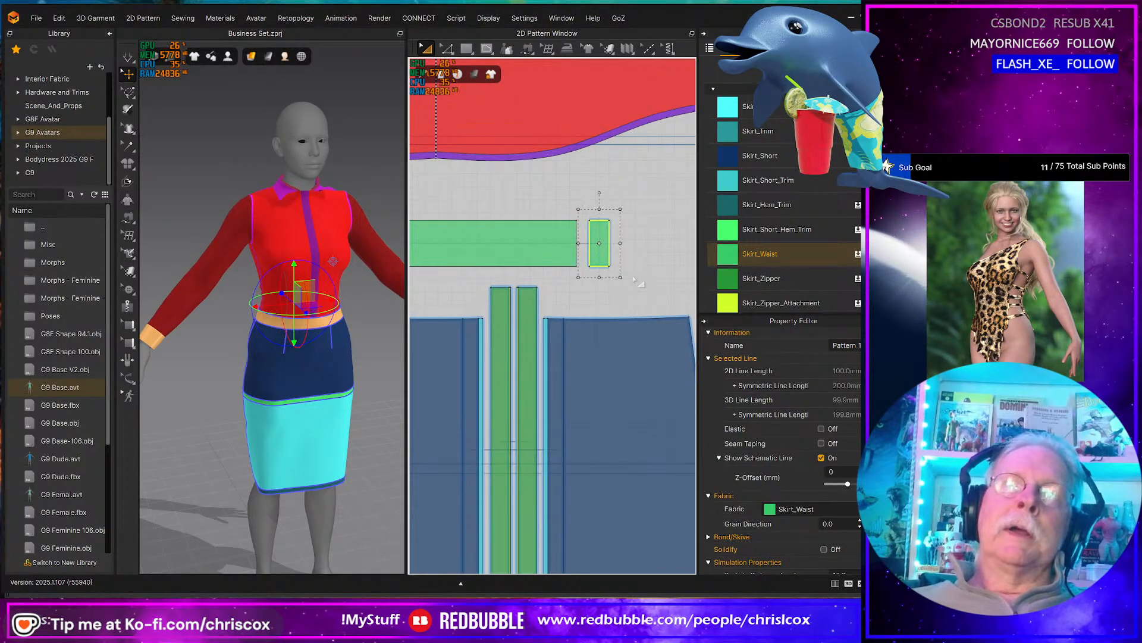
# - Sew the waistband's 35 mm cut edge to the upper outer edge of the nearer zipper strip and simulate the garment
pyautogui.press('n')
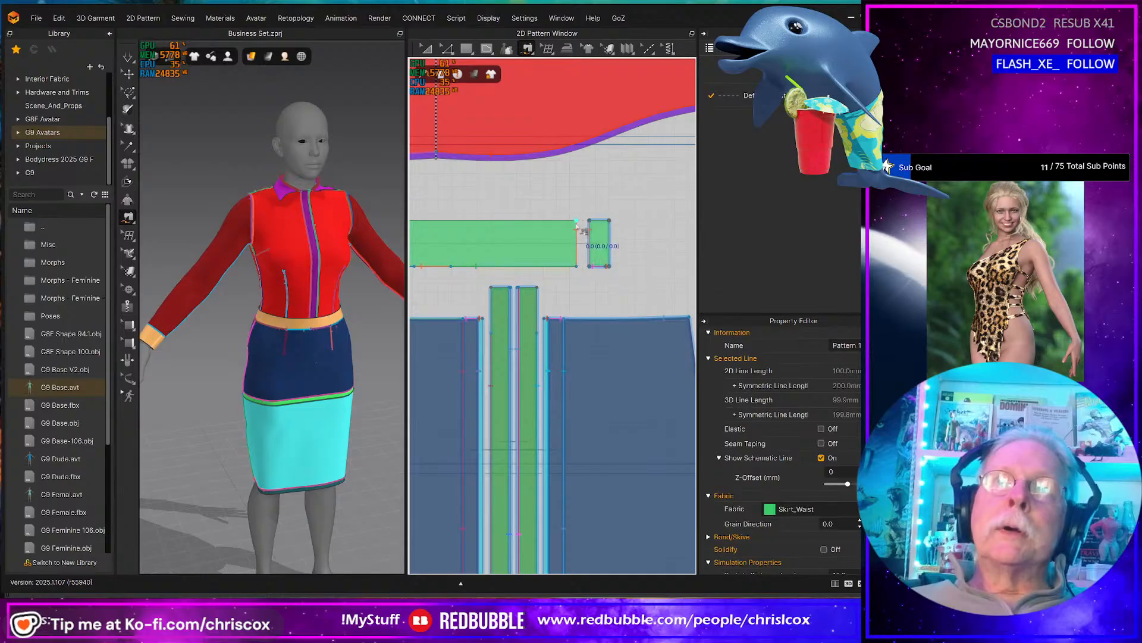
pyautogui.click(575, 224)
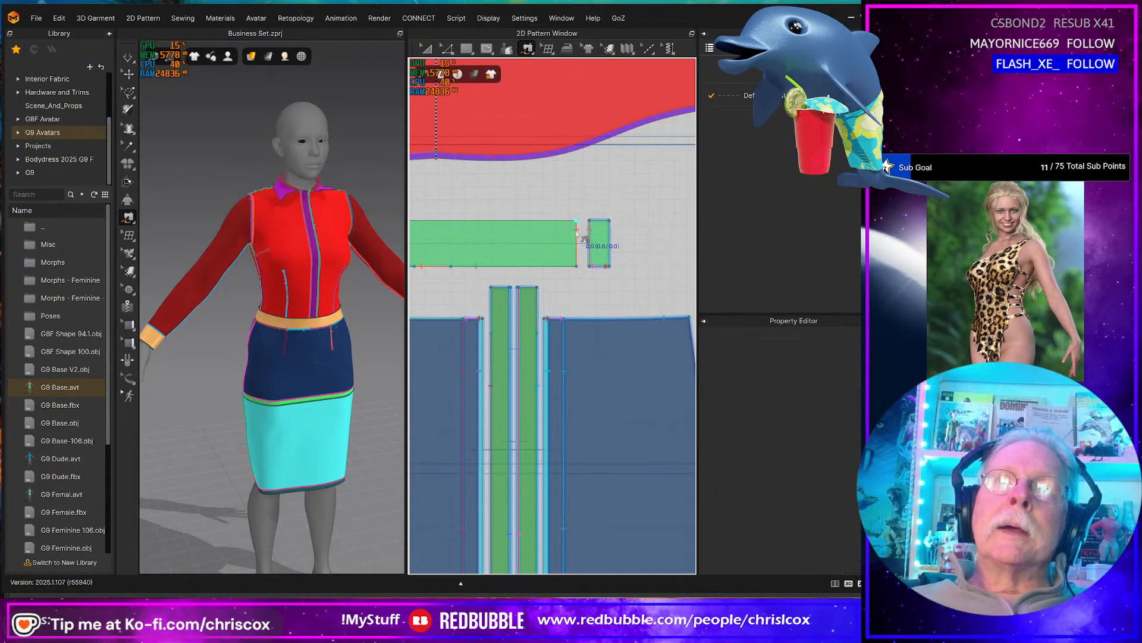
pyautogui.click(581, 269)
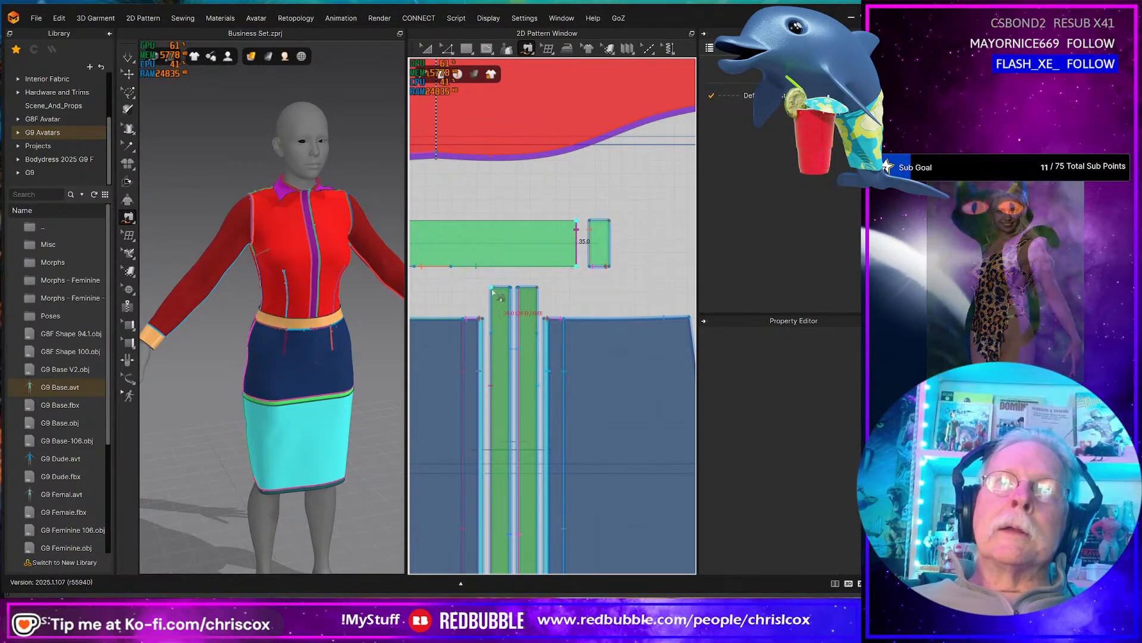
pyautogui.click(493, 331)
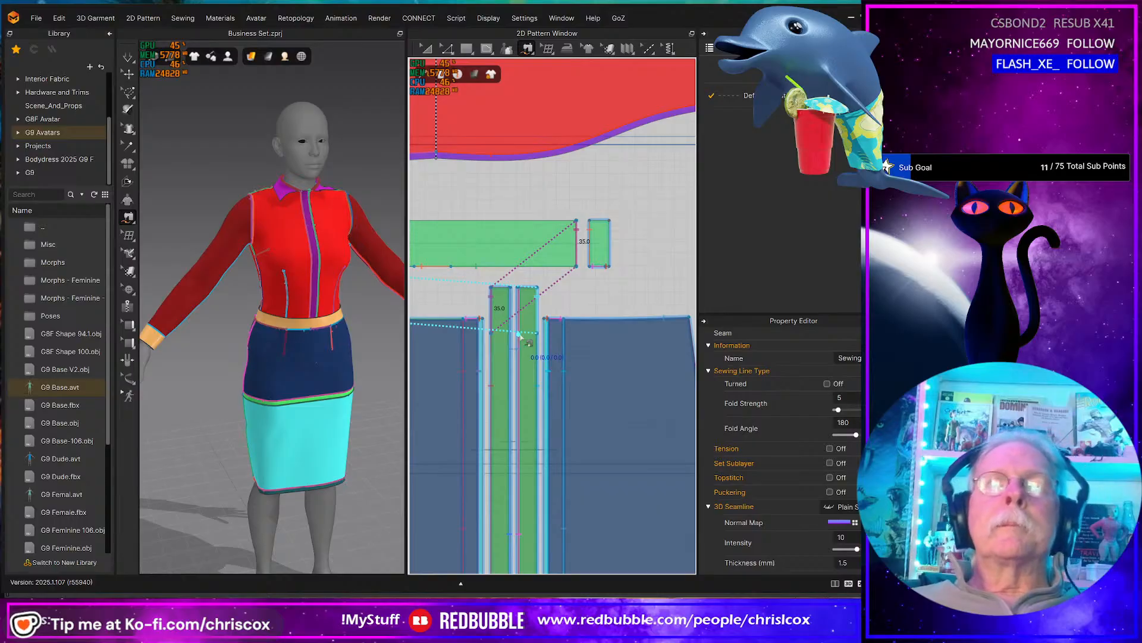
pyautogui.press('space')
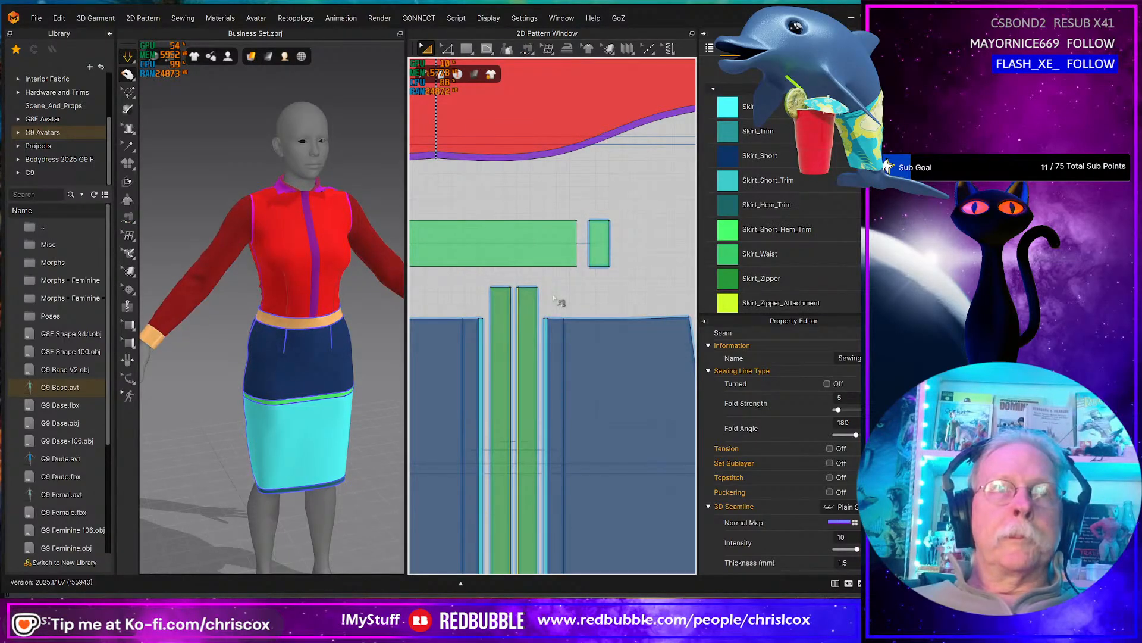
# - Move the cut-off waistband end piece back against the end of the main waistband
pyautogui.click(606, 245)
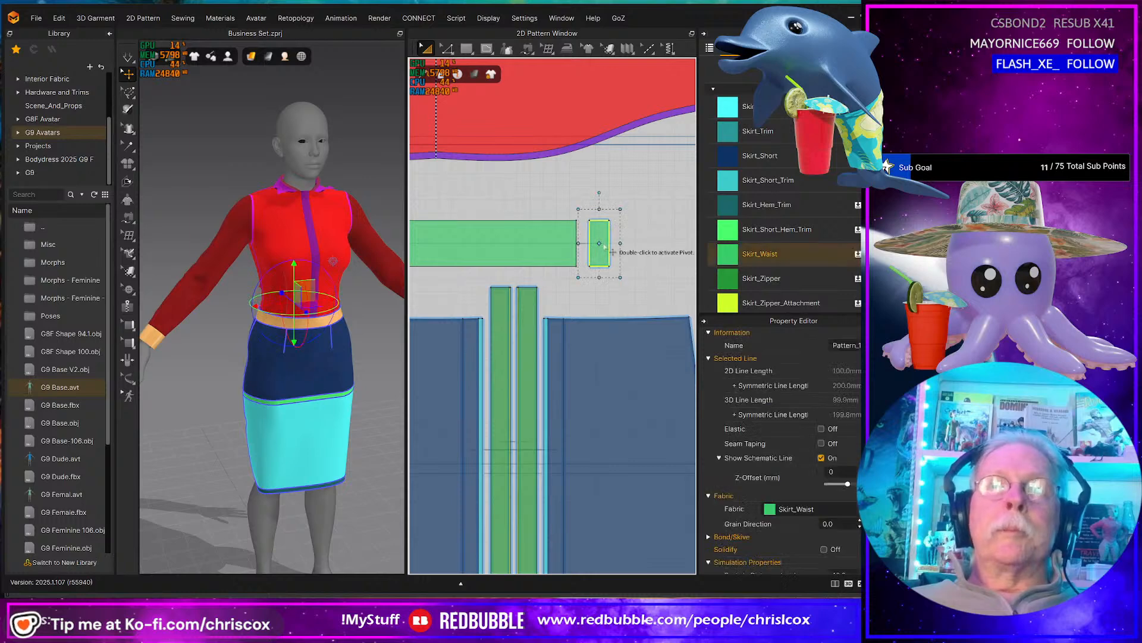
pyautogui.moveTo(612, 252); pyautogui.dragTo(604, 243)
pyautogui.scroll(-6, 558, 310)
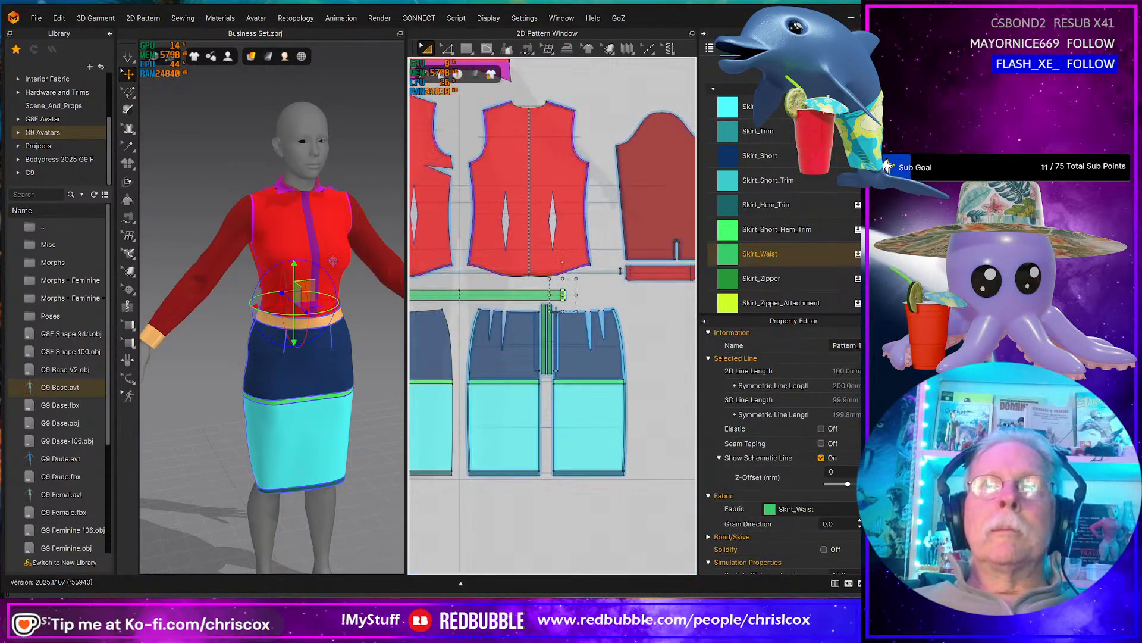
pyautogui.scroll(-1, 533, 298)
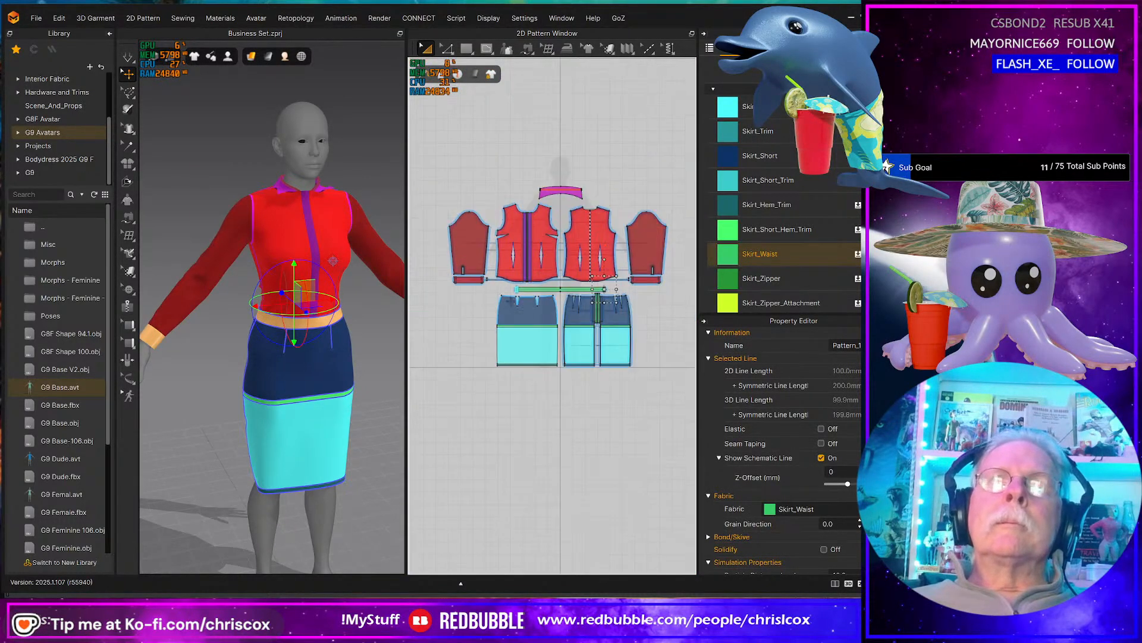
# - Examine the waistband end above the zipper and the sleeve cuff pieces in the pattern layout
pyautogui.scroll(4, 533, 297)
pyautogui.moveTo(625, 298); pyautogui.dragTo(396, 340, button='middle')
pyautogui.scroll(2, 499, 335)
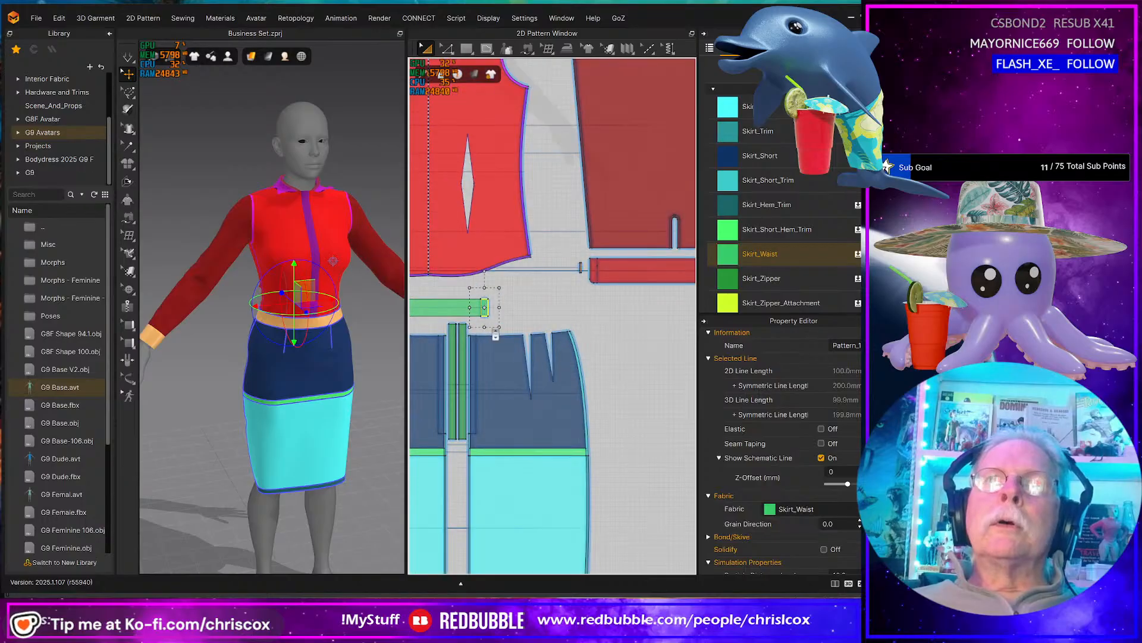
pyautogui.scroll(-4, 502, 337)
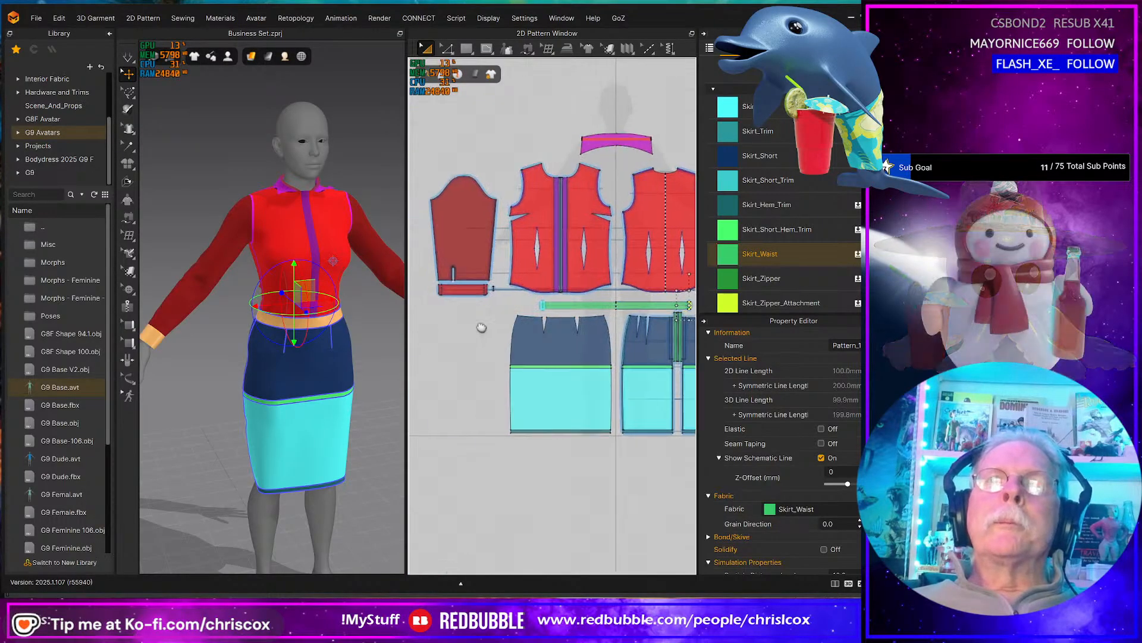
pyautogui.scroll(3, 511, 339)
pyautogui.moveTo(594, 287); pyautogui.dragTo(447, 254)
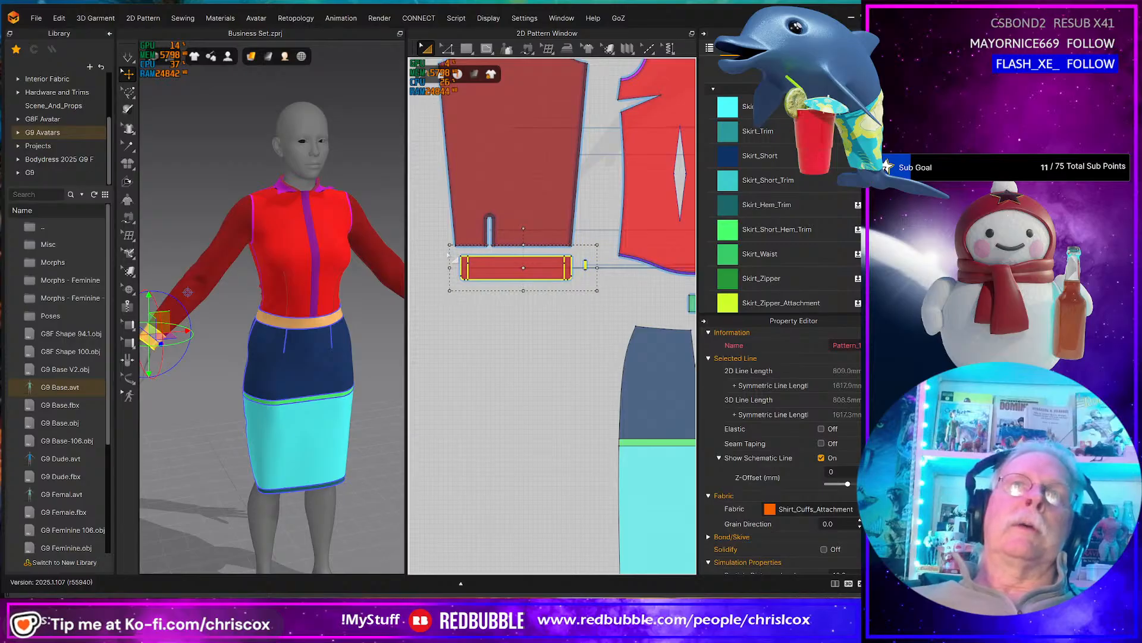
pyautogui.scroll(-4, 538, 326)
pyautogui.moveTo(583, 328); pyautogui.dragTo(480, 284, button='middle')
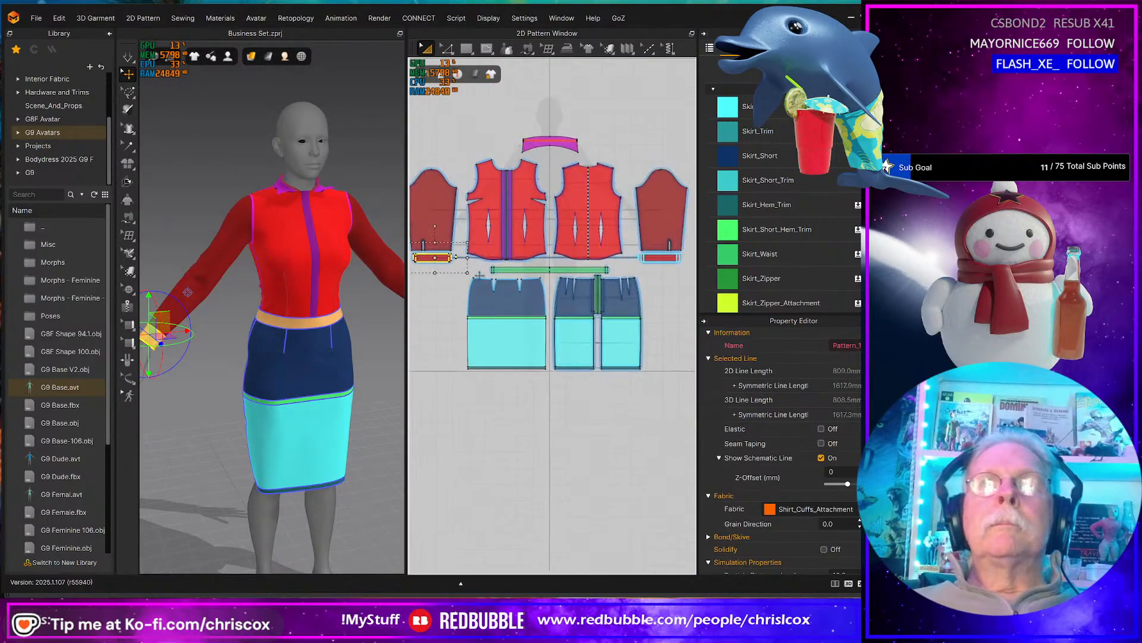
pyautogui.scroll(-2, 618, 333)
pyautogui.click(561, 18)
pyautogui.click(586, 70)
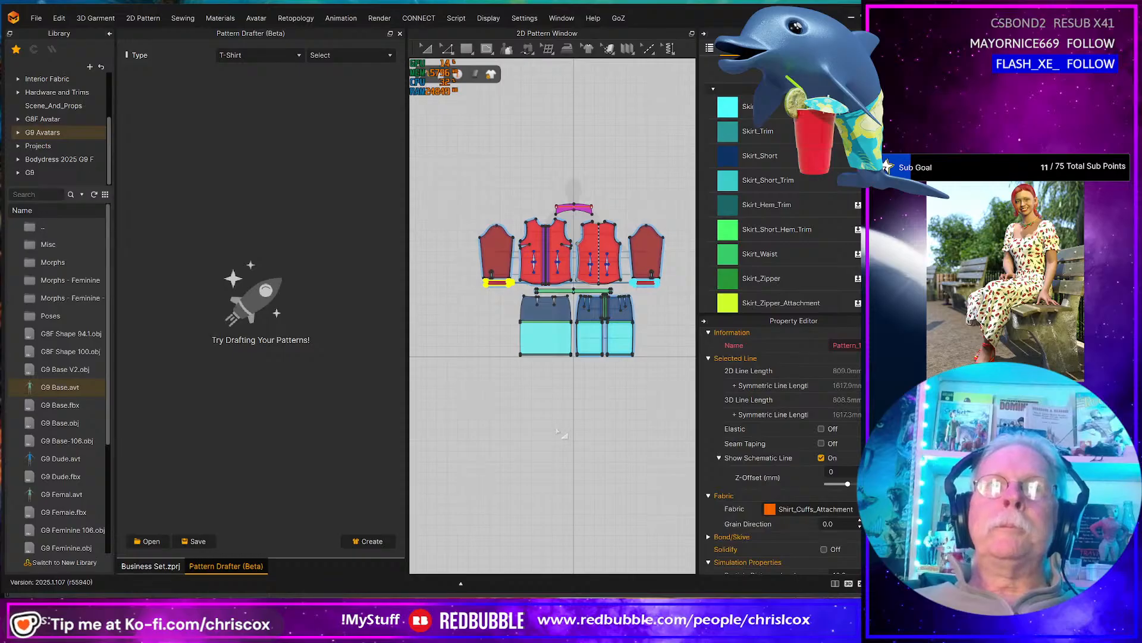
pyautogui.click(553, 35)
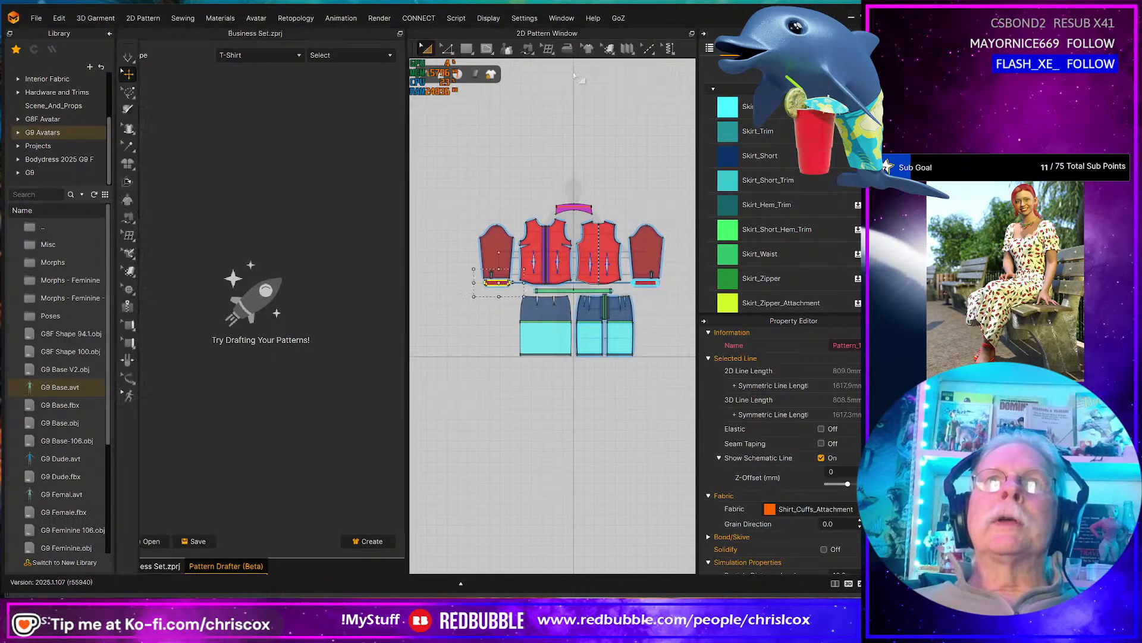
pyautogui.click(574, 71)
# - In the UV Editor, reset the UVs to the 2D arrangement and fit all UVs to the 0-1 space
pyautogui.click(551, 36)
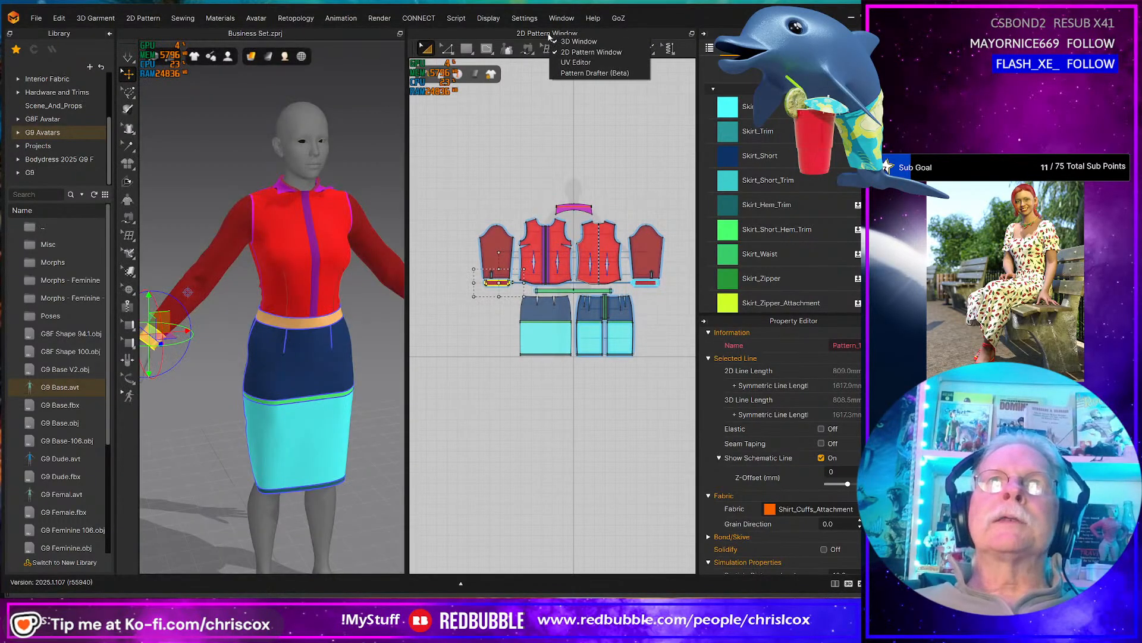
pyautogui.click(575, 62)
pyautogui.rightClick(644, 421)
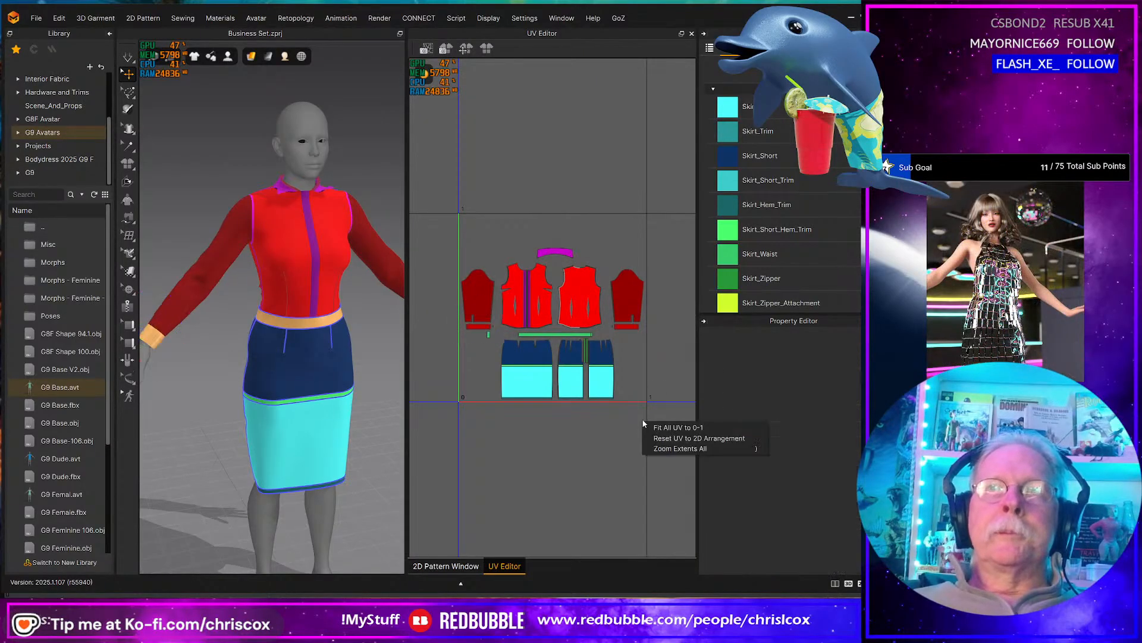
pyautogui.click(676, 438)
pyautogui.rightClick(609, 445)
pyautogui.click(609, 444)
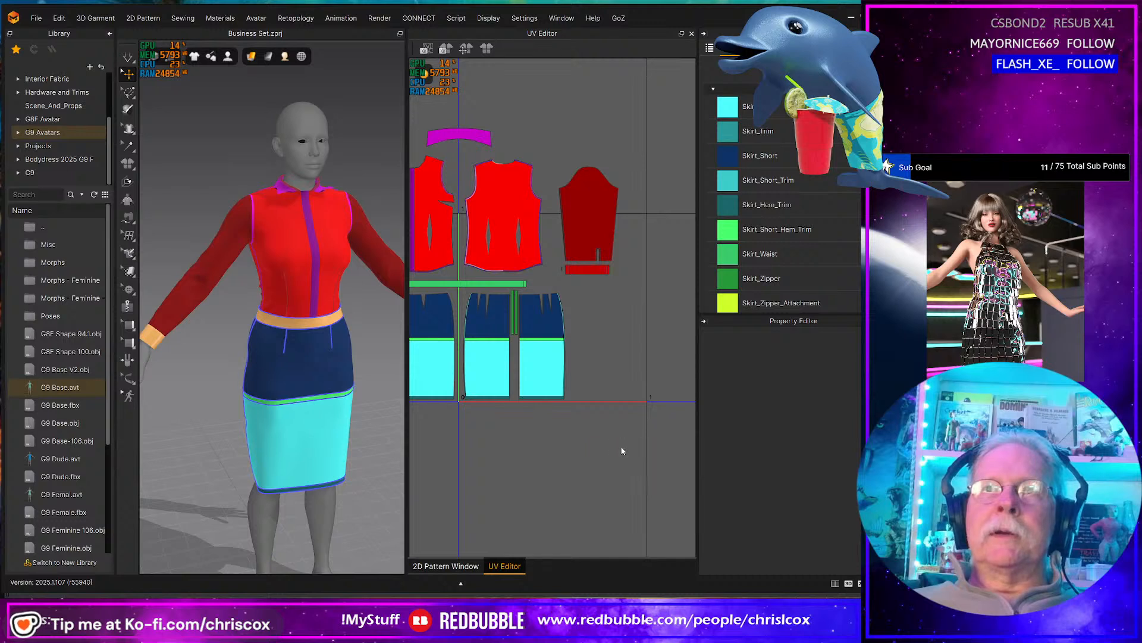
pyautogui.click(420, 320)
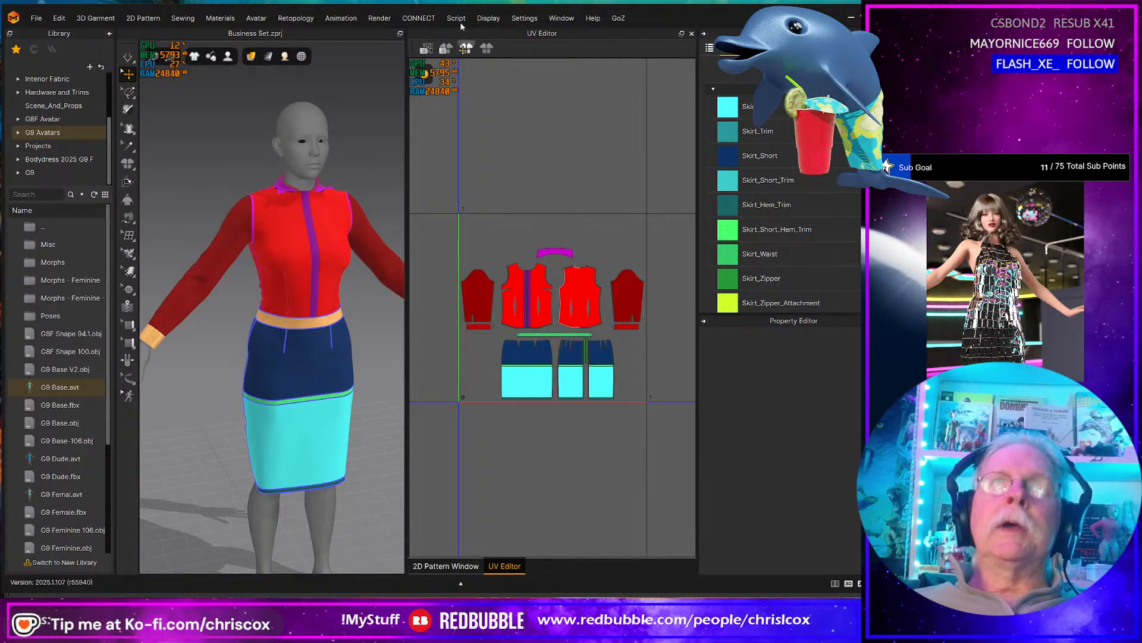
# - Return to the 2D pattern view and save the Business Set project
pyautogui.rightClick(539, 33)
pyautogui.click(553, 59)
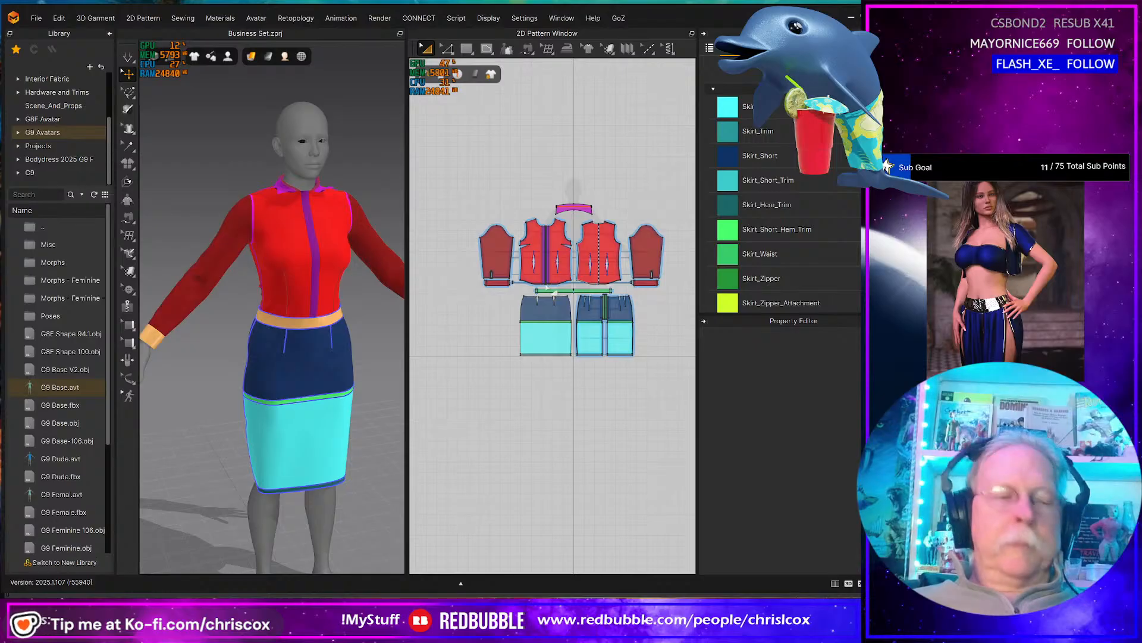
pyautogui.hotkey('ctrl', 'a')
pyautogui.click(556, 376)
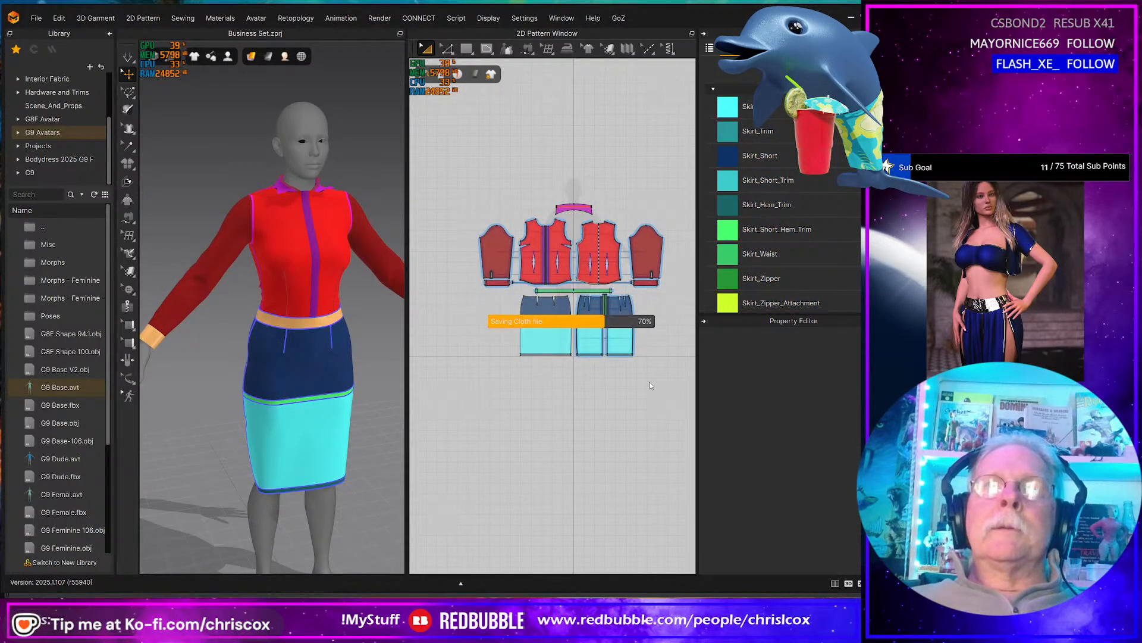
pyautogui.scroll(-5, 650, 387)
pyautogui.scroll(8, 649, 391)
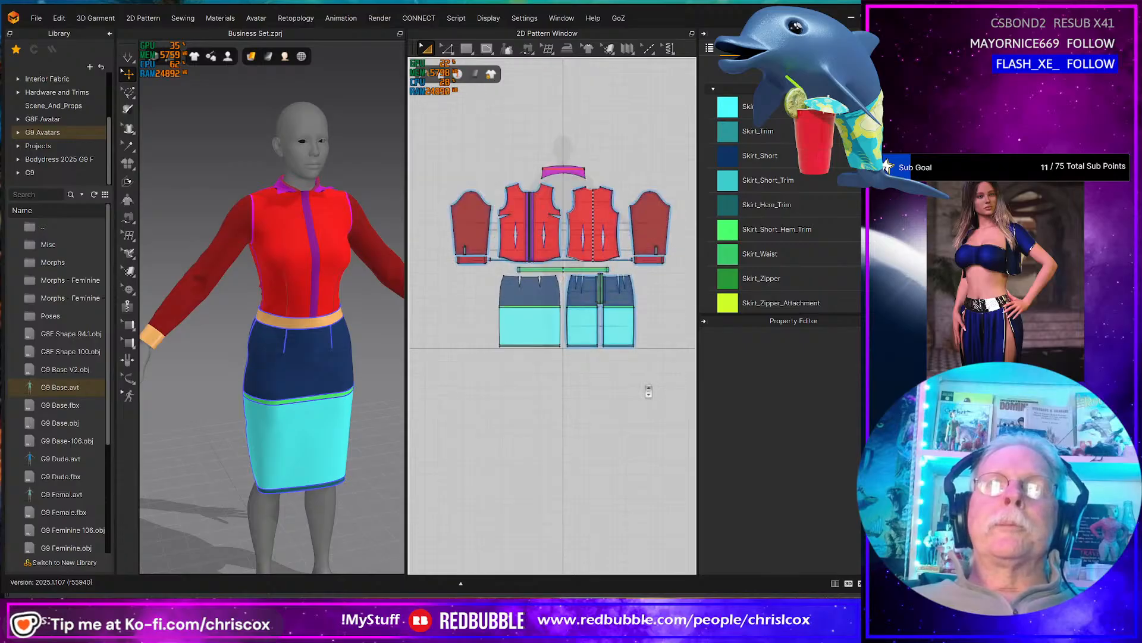
pyautogui.moveTo(508, 318); pyautogui.dragTo(480, 266)
pyautogui.rightClick(534, 335)
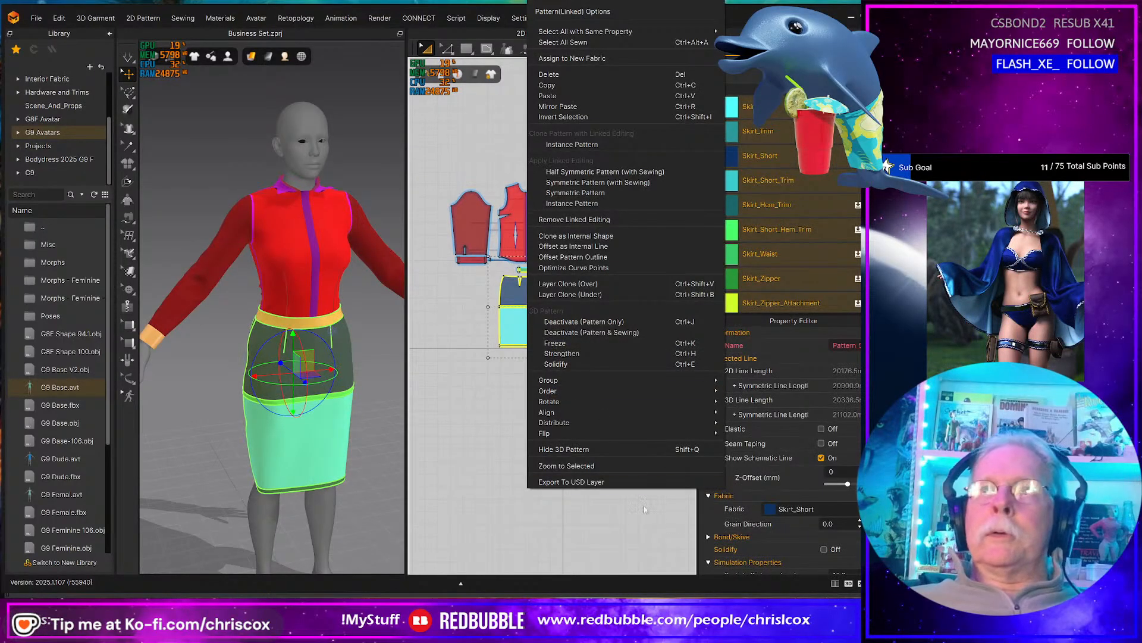
pyautogui.click(648, 482)
pyautogui.click(570, 355)
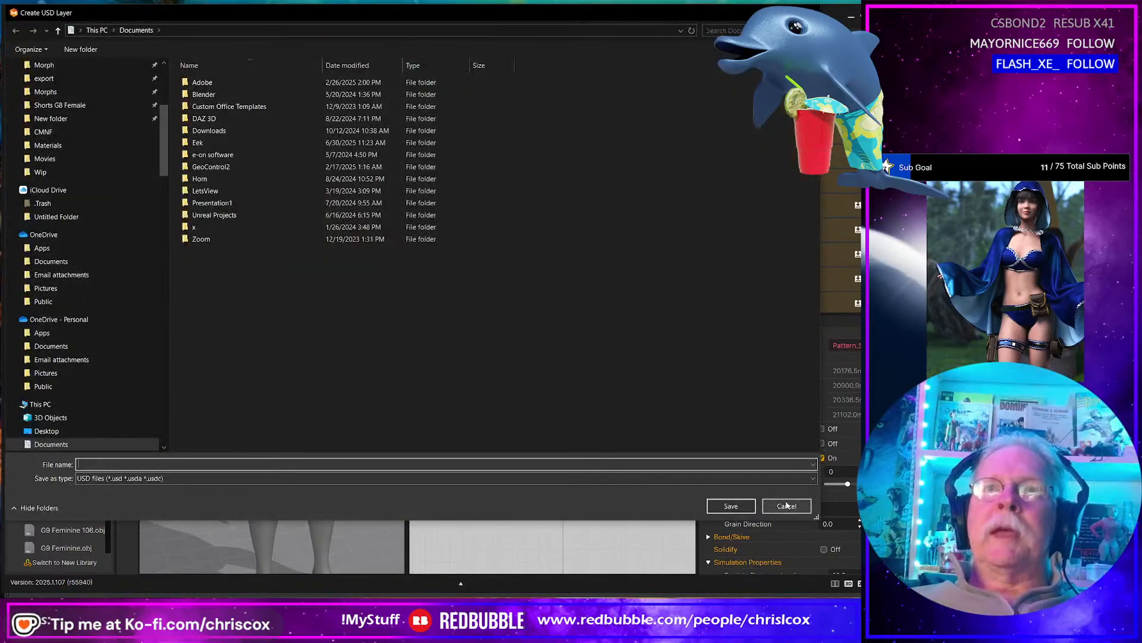
pyautogui.click(787, 505)
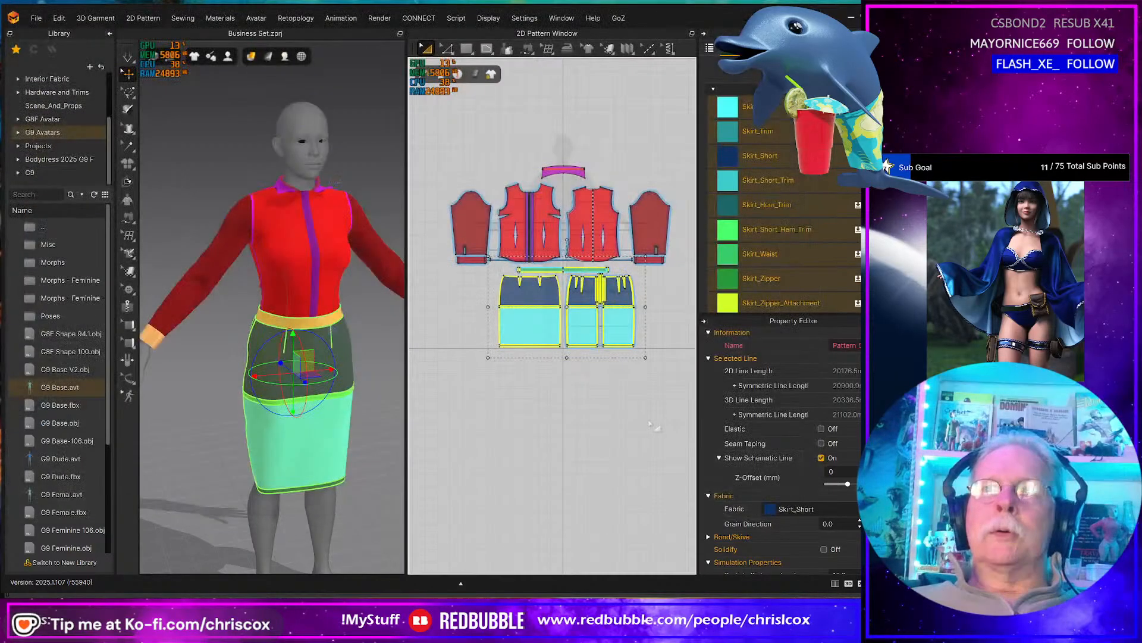
pyautogui.moveTo(676, 411); pyautogui.dragTo(428, 153)
pyautogui.scroll(-3, 847, 490)
pyautogui.scroll(-3, 848, 492)
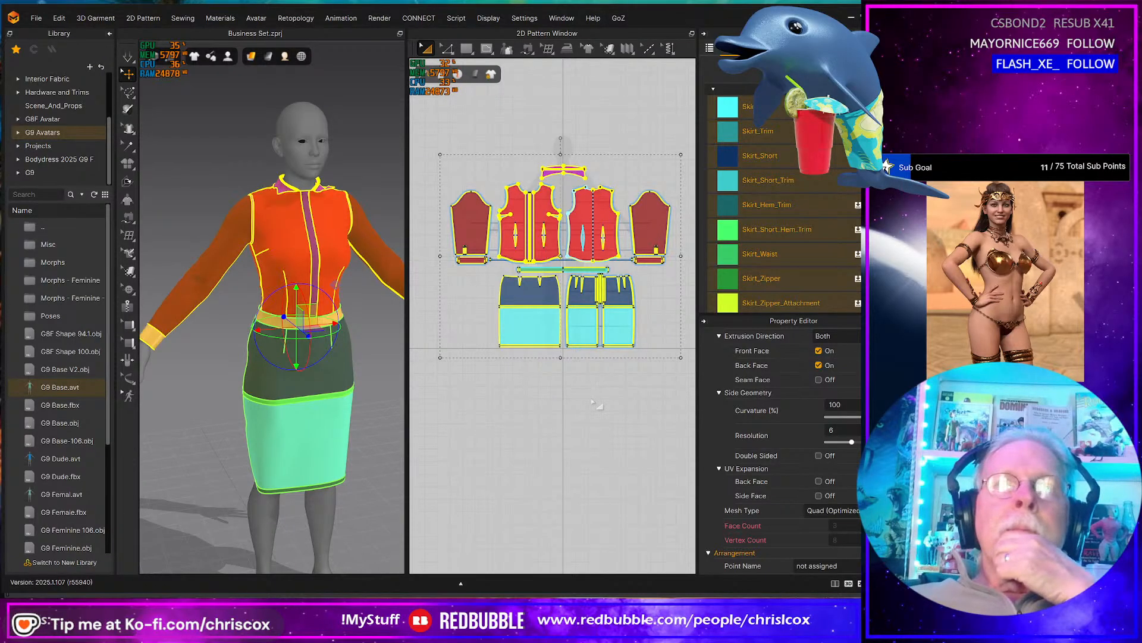
pyautogui.scroll(2, 597, 405)
pyautogui.moveTo(659, 380); pyautogui.dragTo(455, 244)
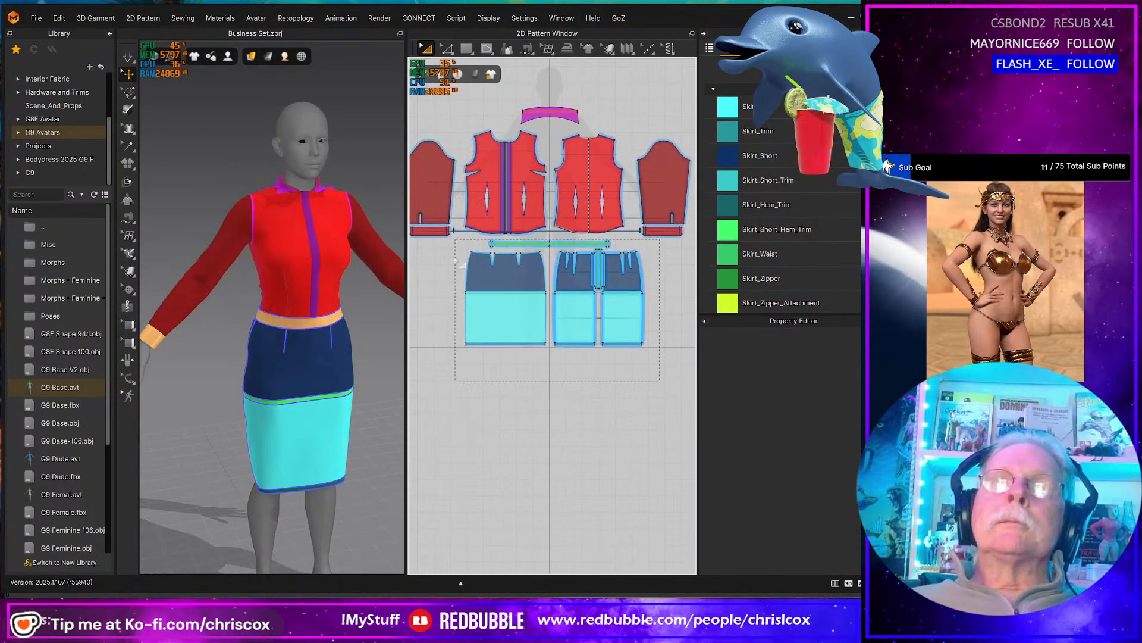
pyautogui.rightClick(494, 322)
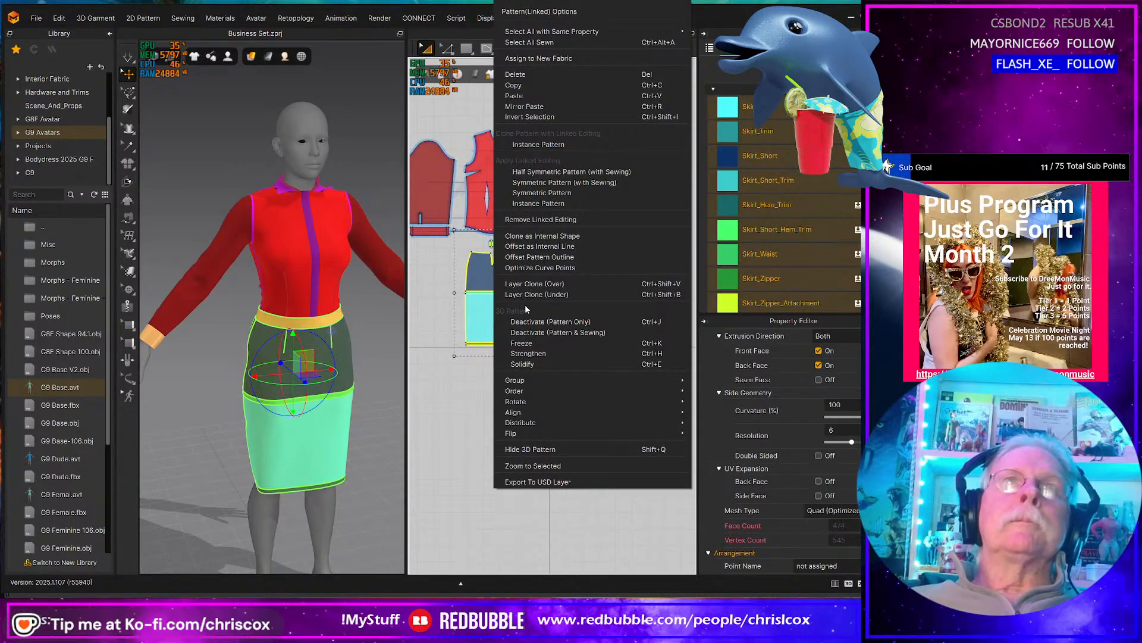
pyautogui.click(340, 307)
# - Set the gravity in the simulation properties to -9800
pyautogui.moveTo(352, 280)
pyautogui.mouseDown(button='middle')
pyautogui.moveTo(391, 329)
pyautogui.moveTo(349, 290)
pyautogui.mouseUp(button='middle')
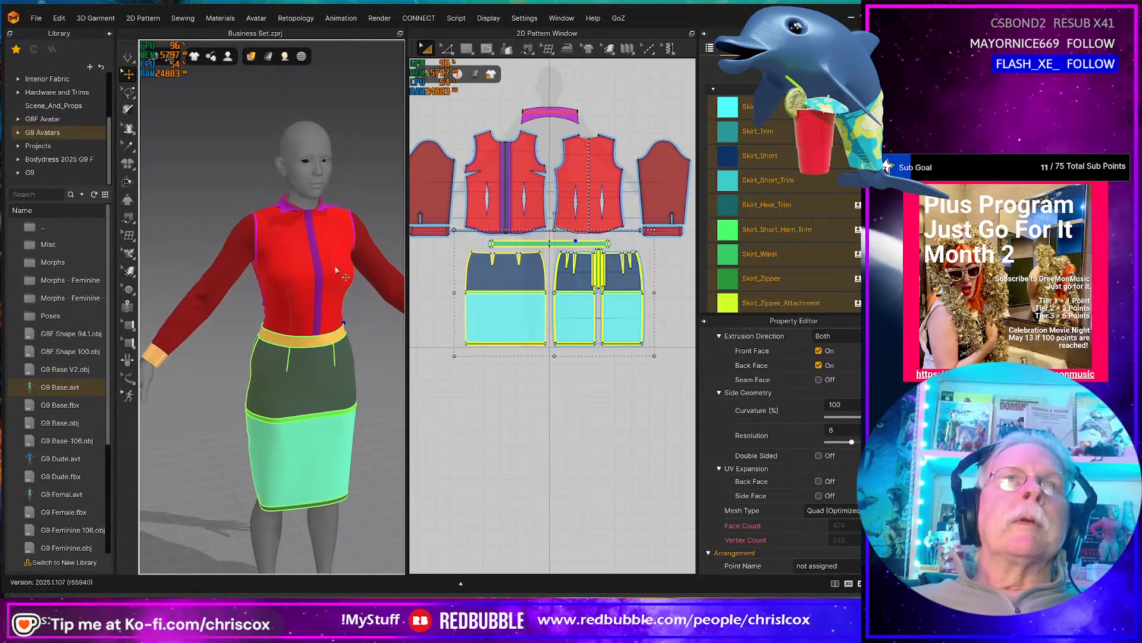
pyautogui.rightClick(378, 326)
pyautogui.click(421, 579)
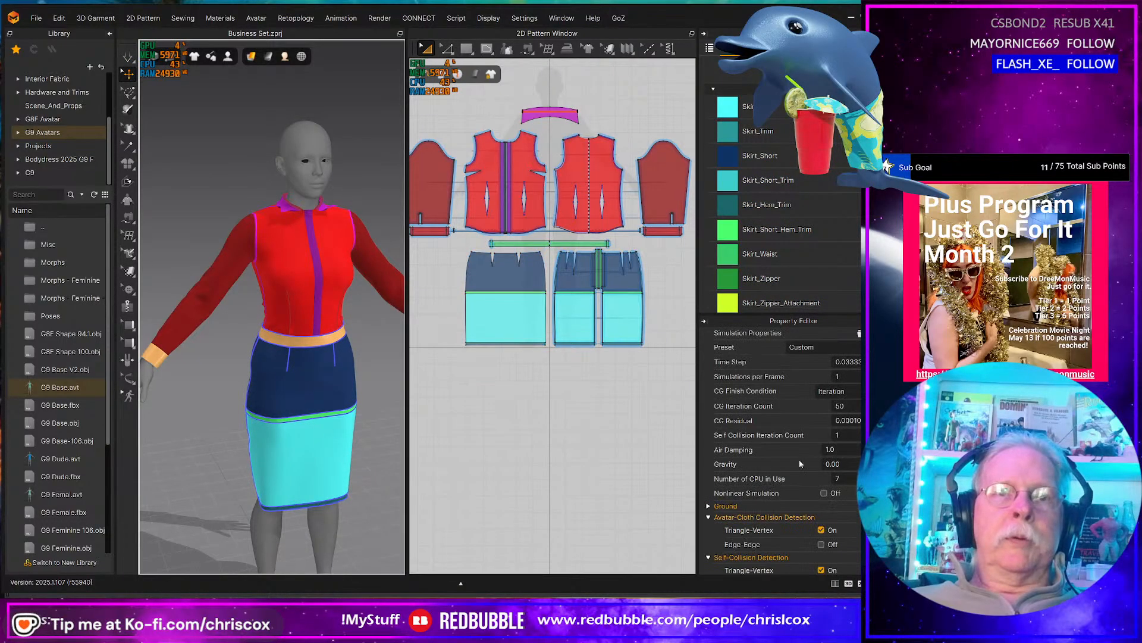
pyautogui.click(855, 463)
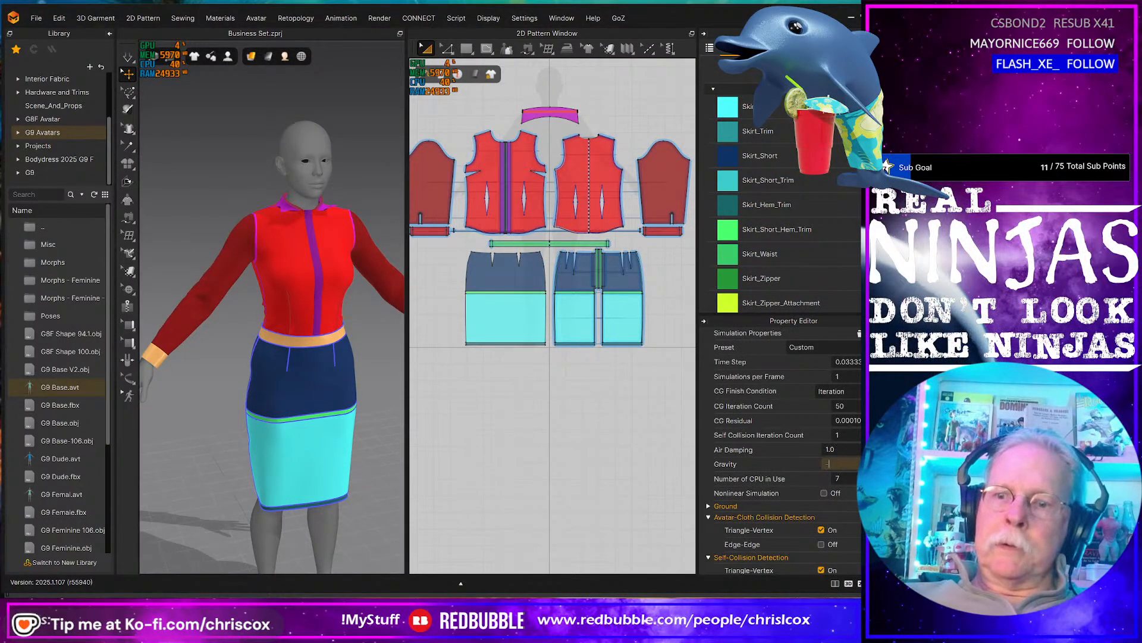
pyautogui.write('-9800')
pyautogui.press('Return')
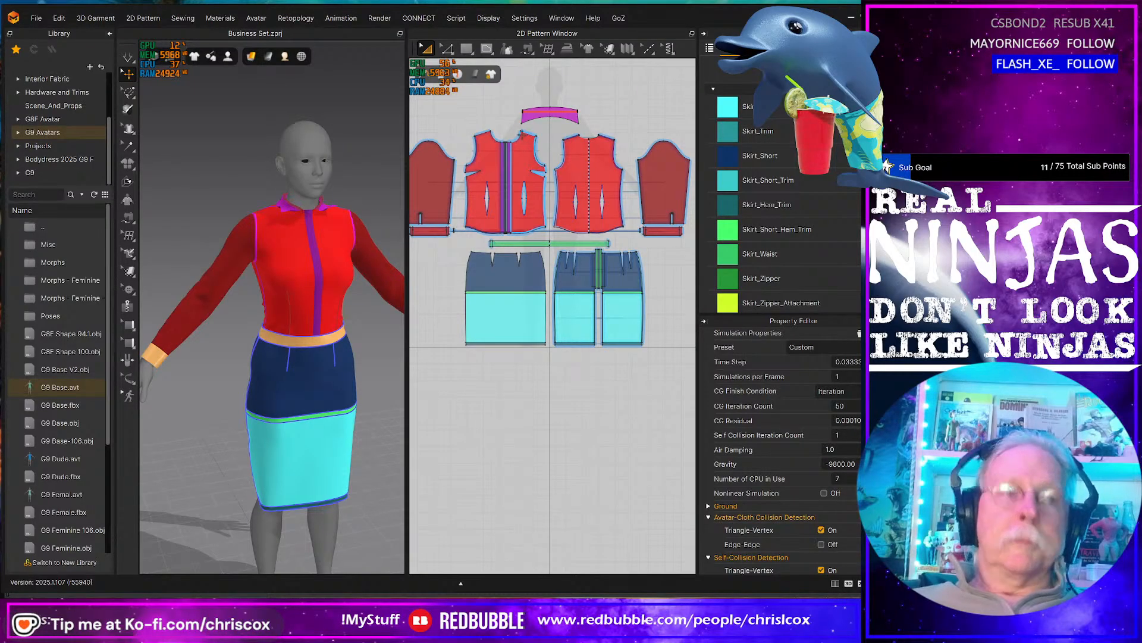
# - Select the shirt collar and simulate the garment so the collar folds down, viewing the result from the front
pyautogui.click(527, 119)
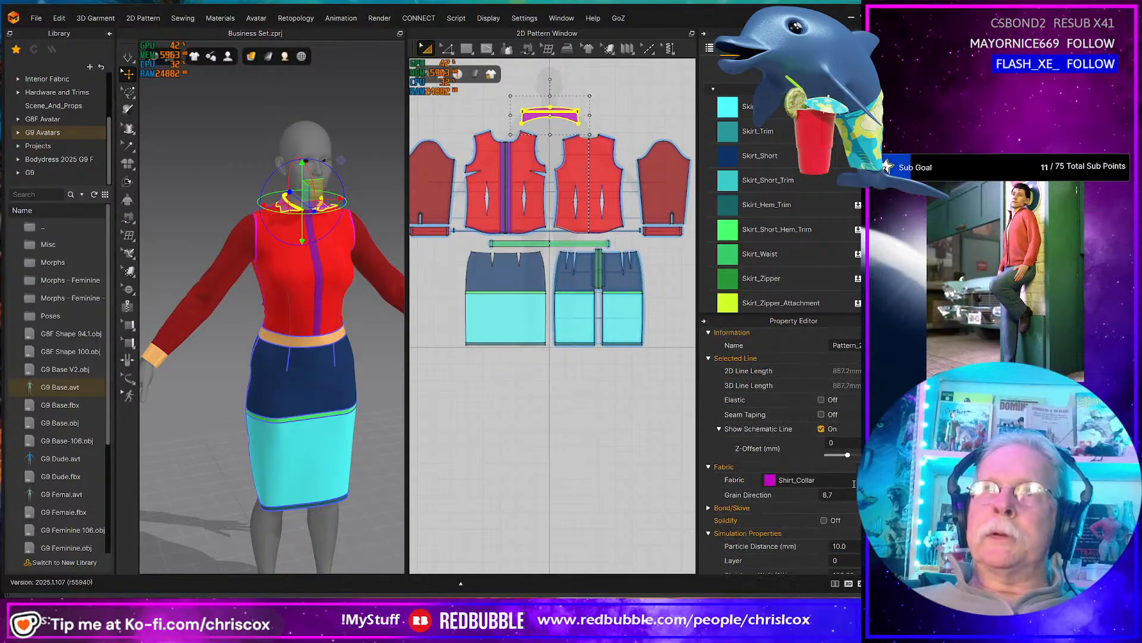
pyautogui.scroll(-3, 851, 539)
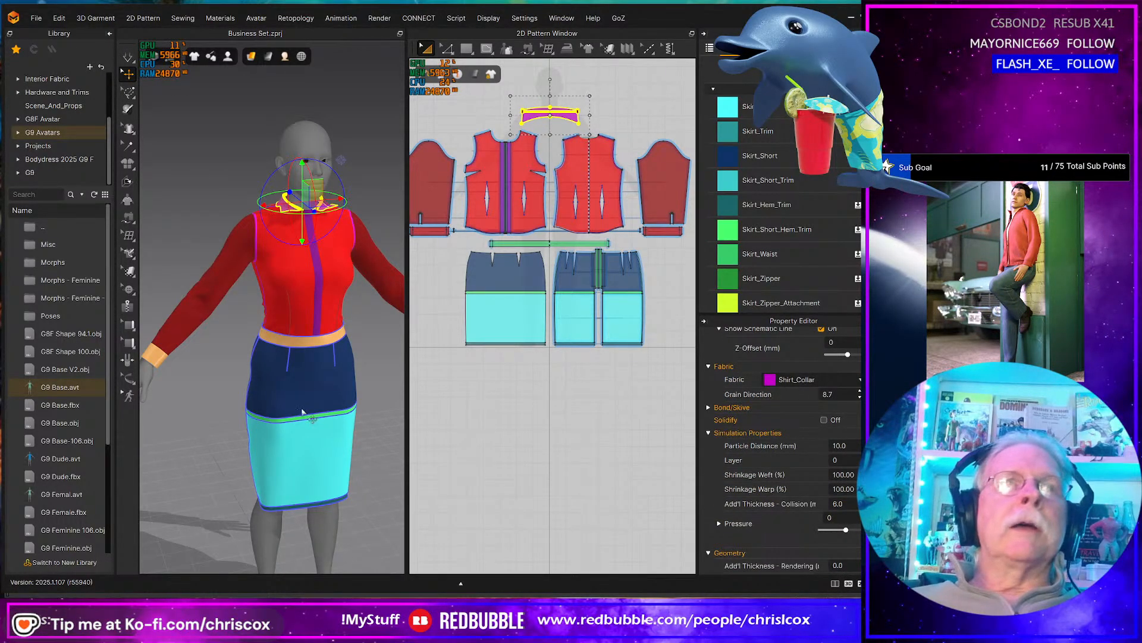
pyautogui.press('space')
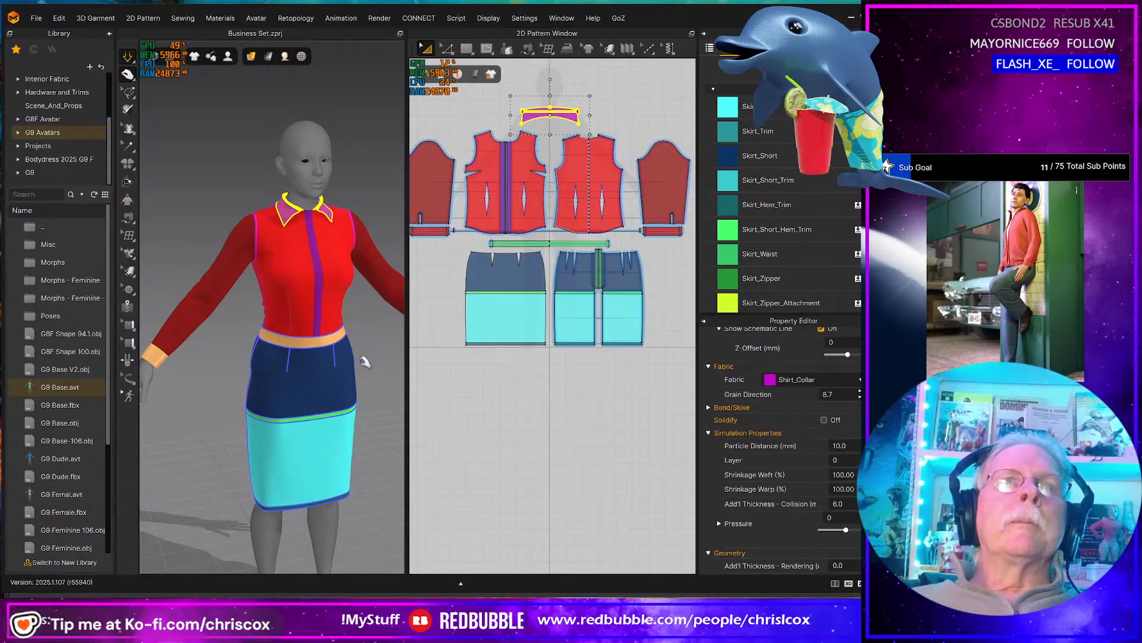
pyautogui.press('space')
pyautogui.moveTo(361, 363); pyautogui.dragTo(419, 343, button='right')
pyautogui.press('2')
# - Export the skirt patterns as a single welded, thin OBJ with unified UV coordinates, overwriting Deadline Skirt G9 Fem.obj
pyautogui.moveTo(654, 360); pyautogui.dragTo(440, 242)
pyautogui.rightClick(488, 294)
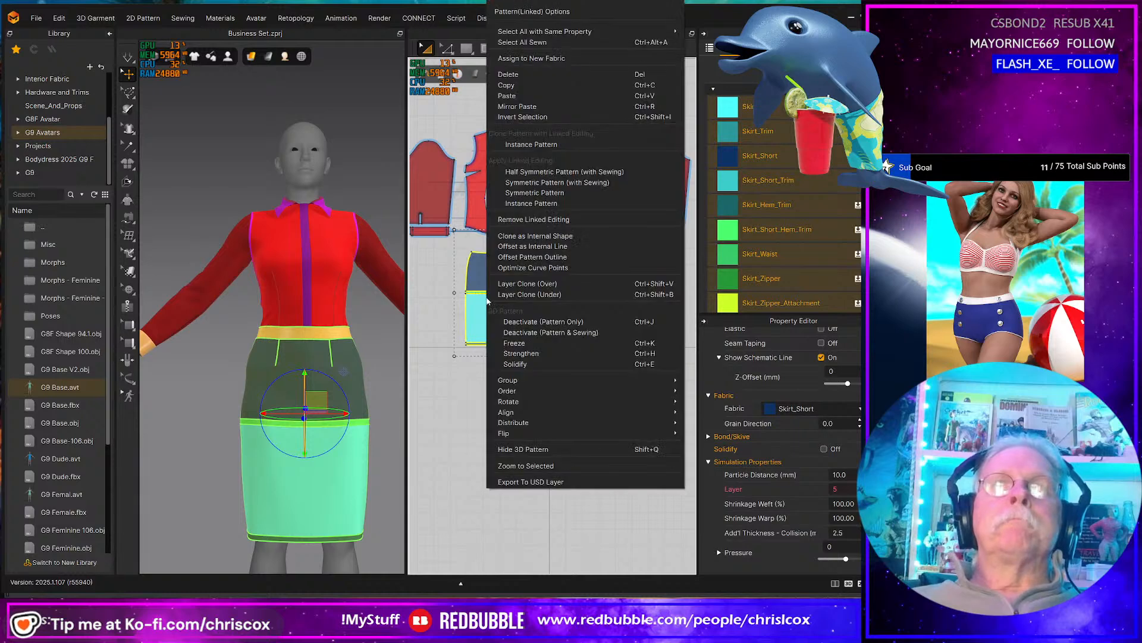
pyautogui.click(36, 18)
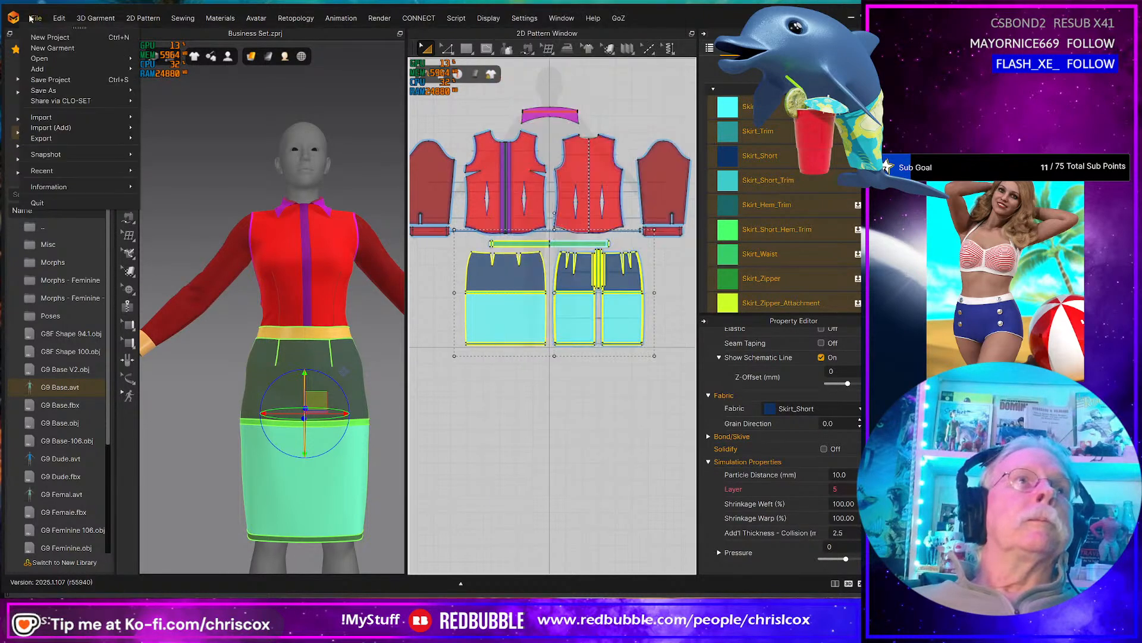
pyautogui.moveTo(72, 138)
pyautogui.click(211, 150)
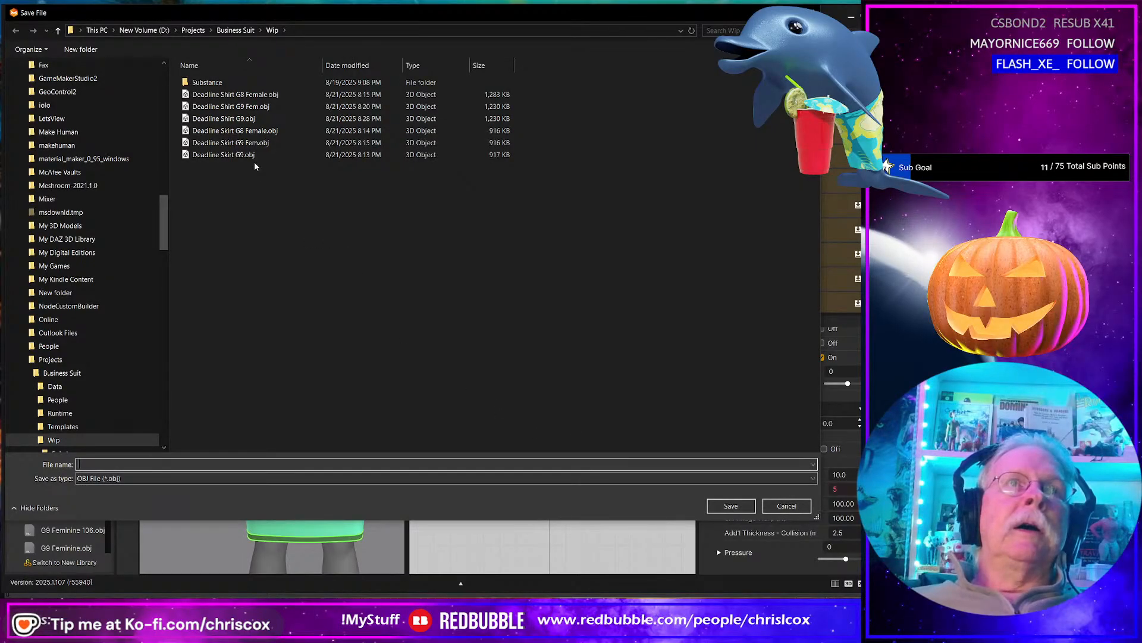
pyautogui.click(269, 143)
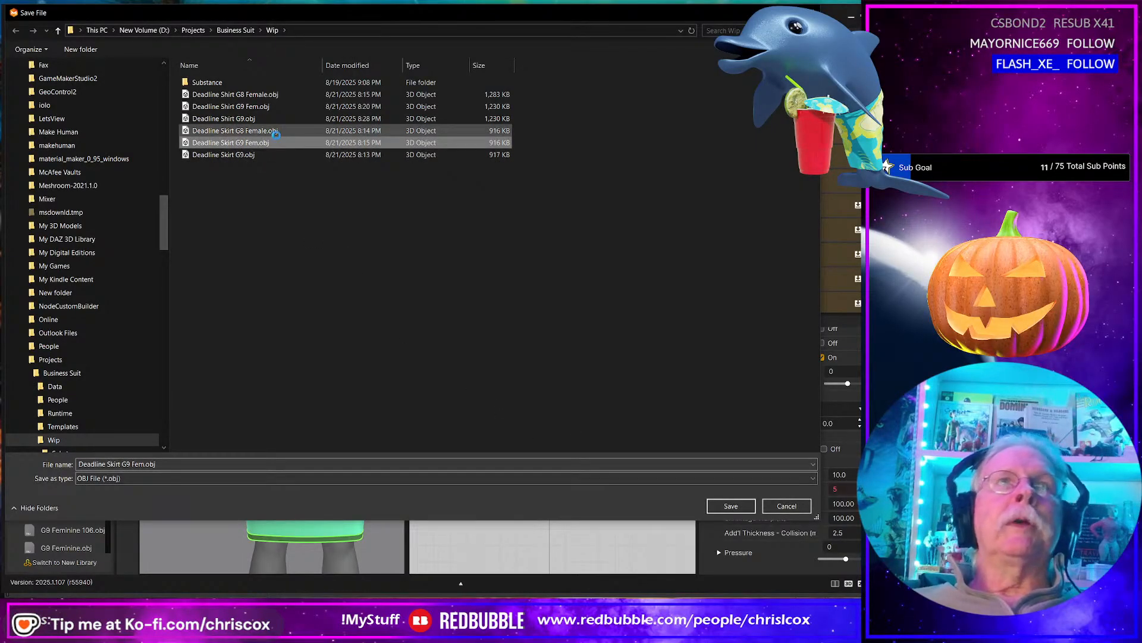
pyautogui.click(606, 323)
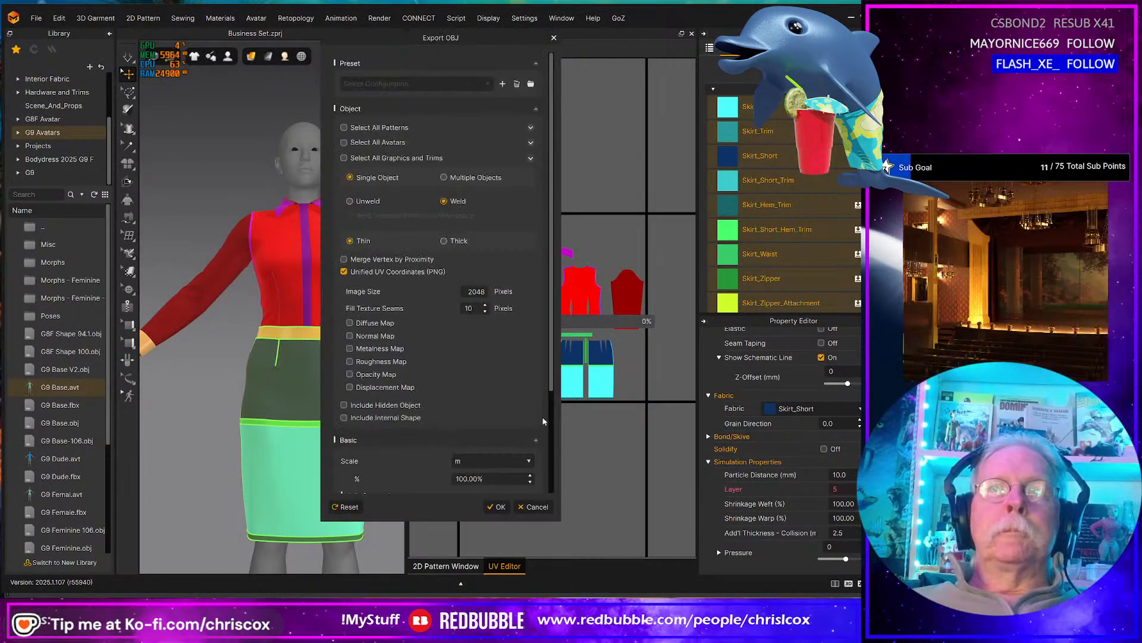
pyautogui.click(499, 507)
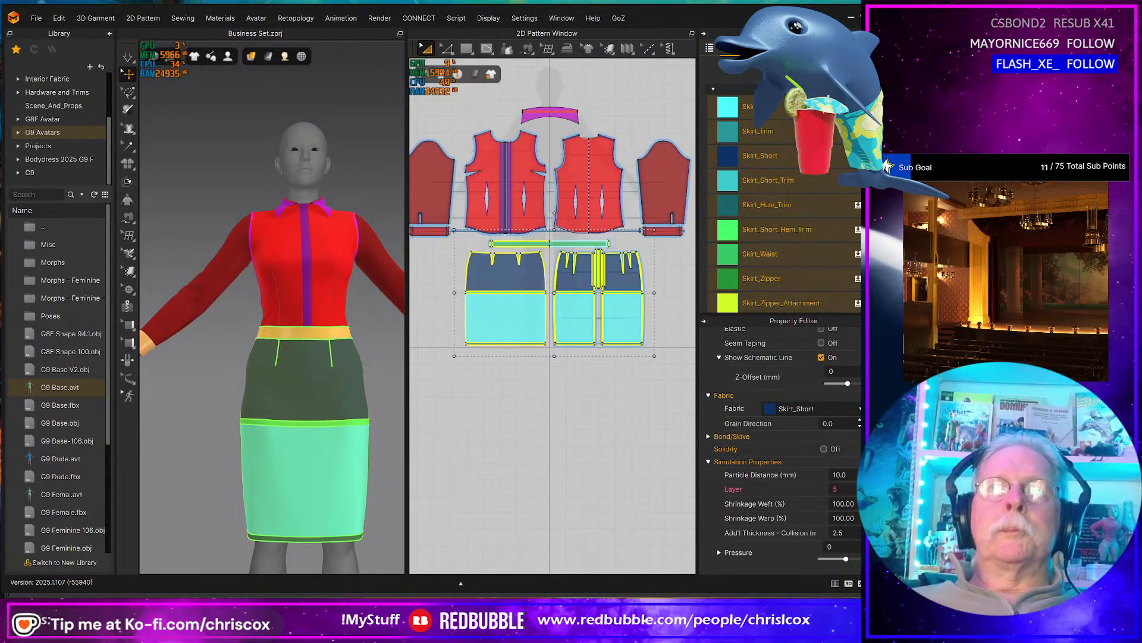
# - Select all the shirt patterns and export them as an OBJ, overwriting Deadline Shirt G9 Fem.obj in the Wip folder
pyautogui.moveTo(686, 243); pyautogui.dragTo(414, 132)
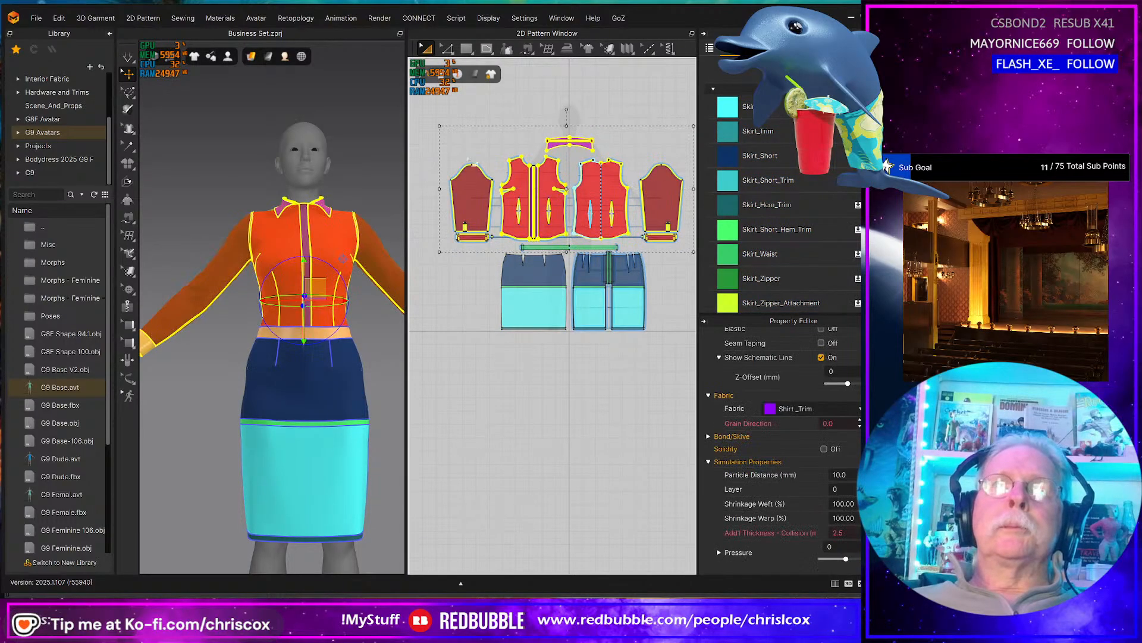
pyautogui.click(39, 19)
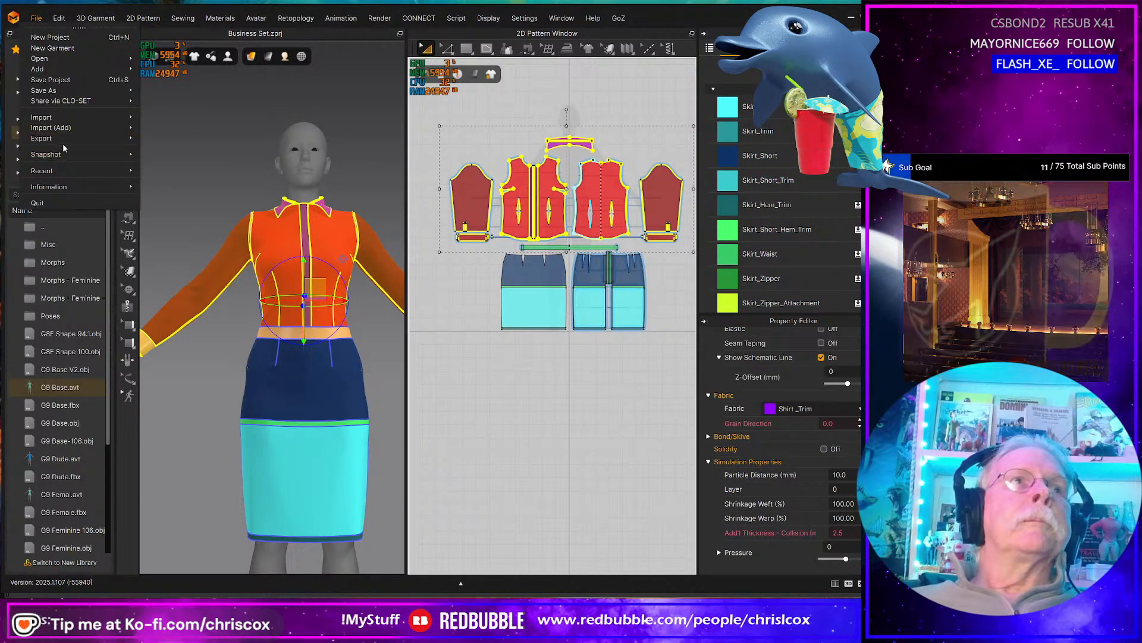
pyautogui.moveTo(60, 138)
pyautogui.click(167, 149)
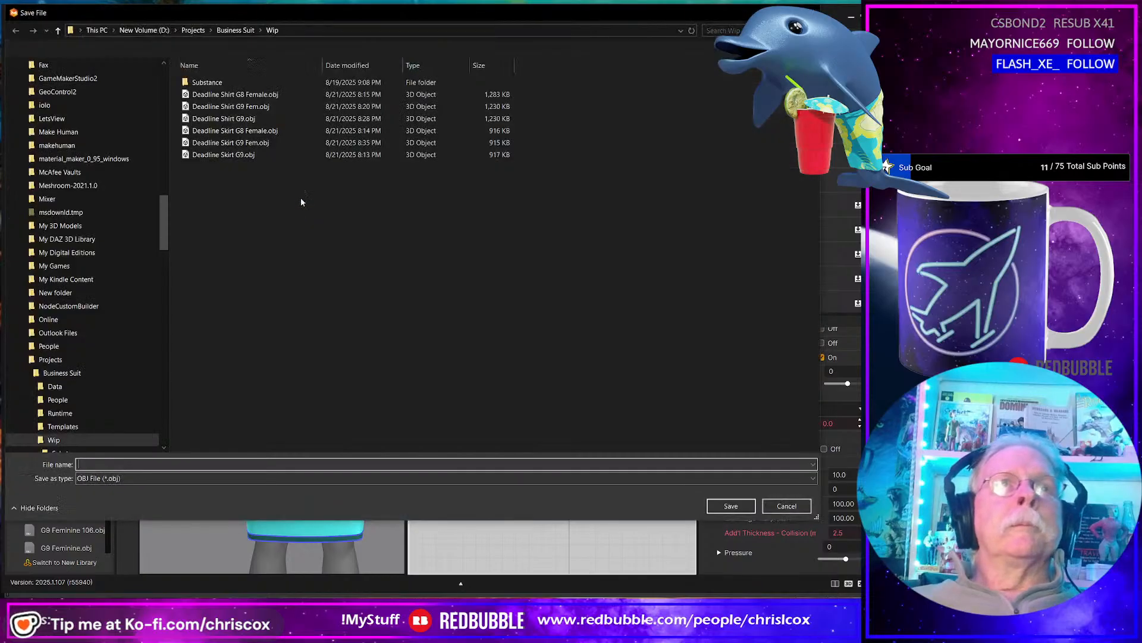
pyautogui.doubleClick(250, 107)
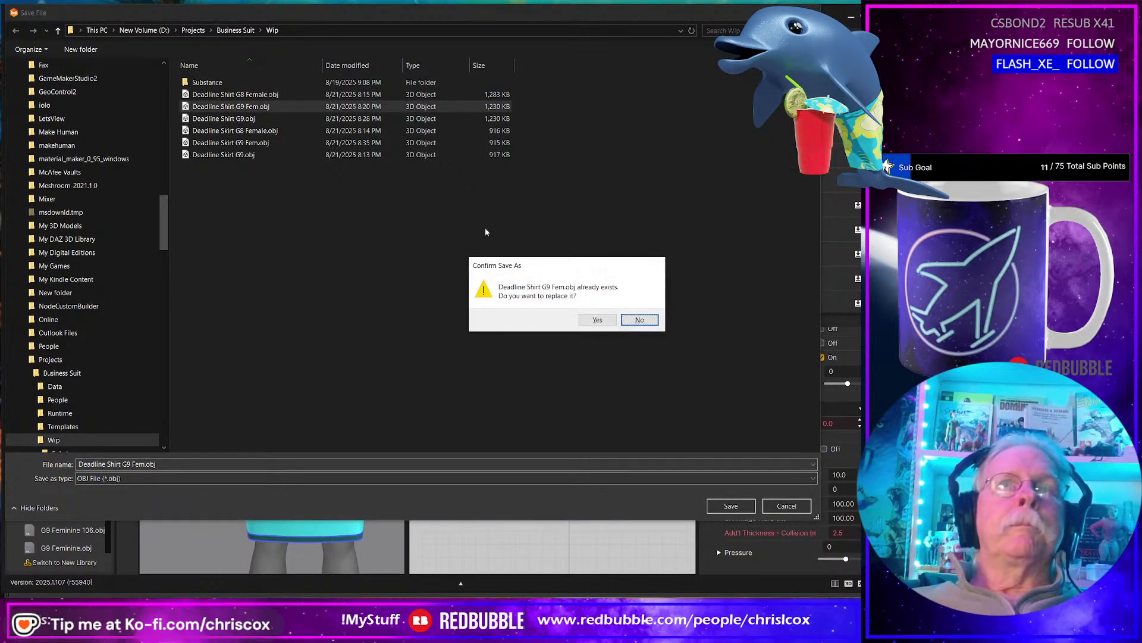
pyautogui.click(597, 320)
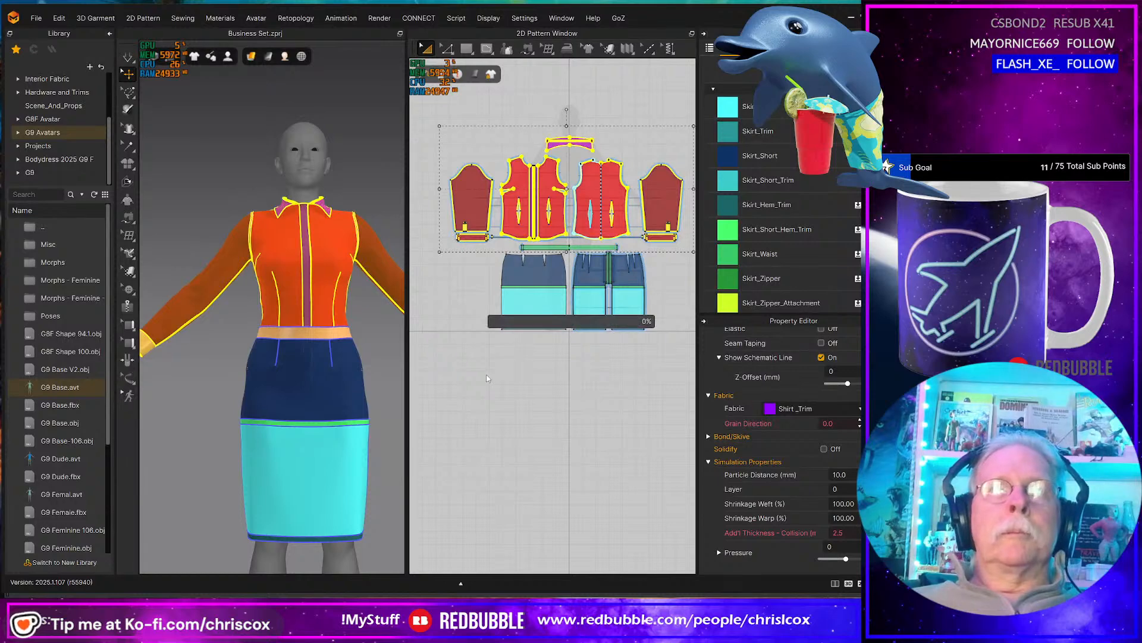
pyautogui.click(496, 507)
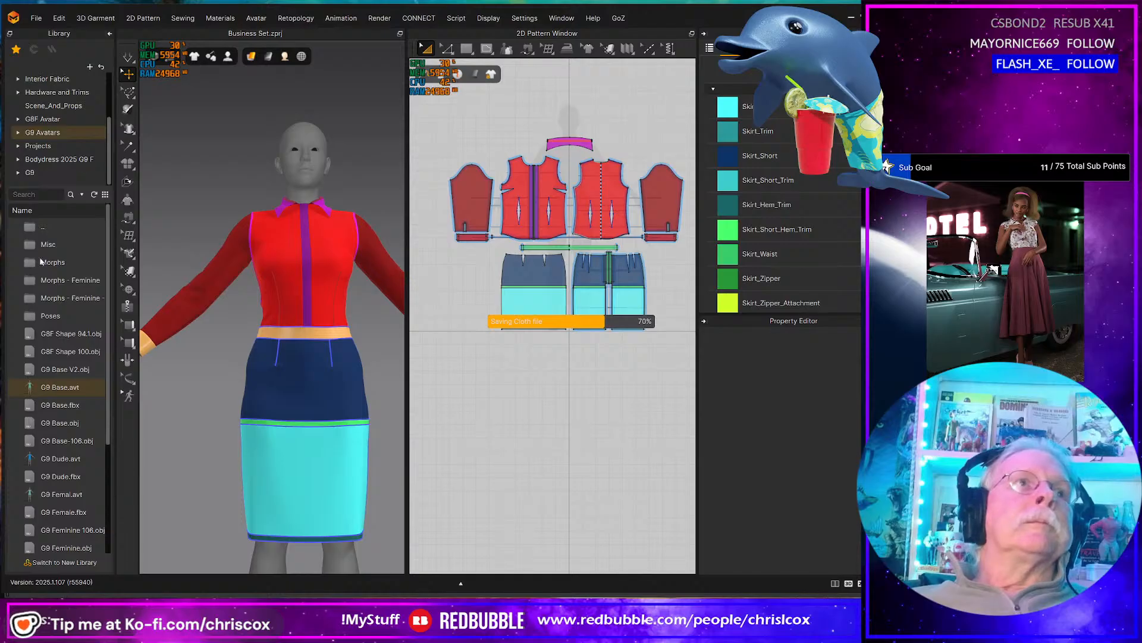
# - Load the G9 Base.avt avatar as a morph target with a morphing frame count of 30
pyautogui.rightClick(60, 388)
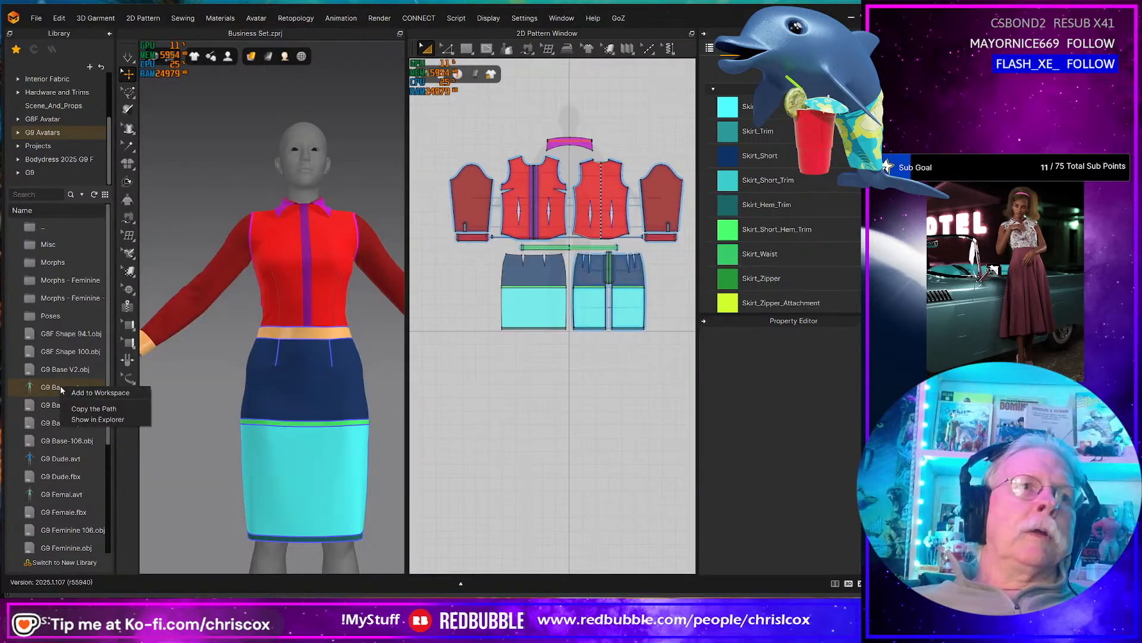
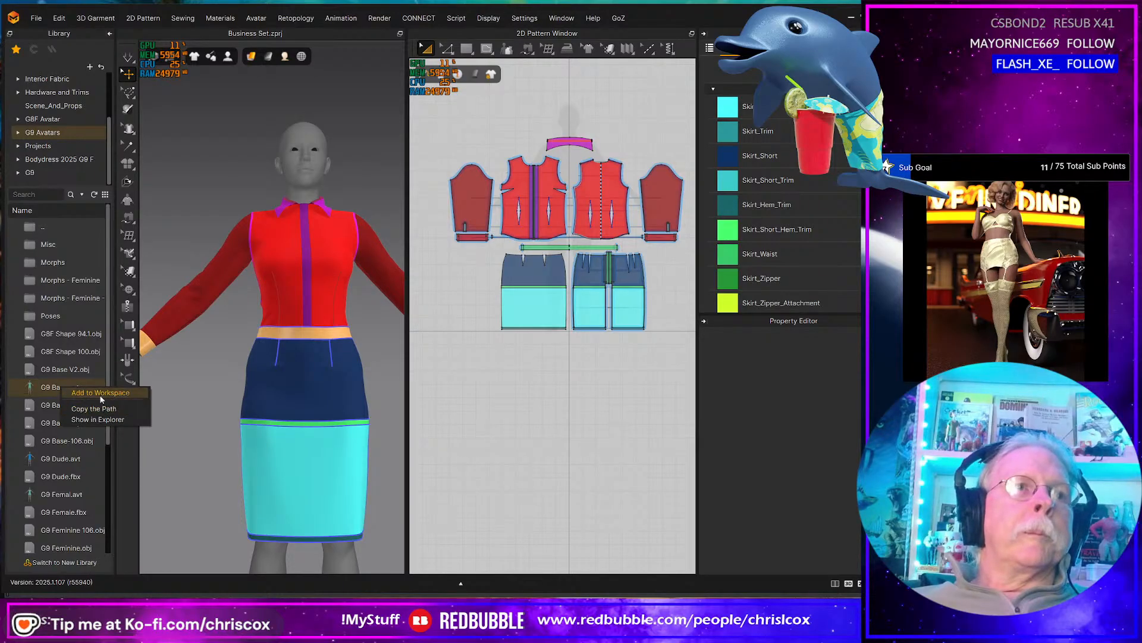
pyautogui.click(418, 240)
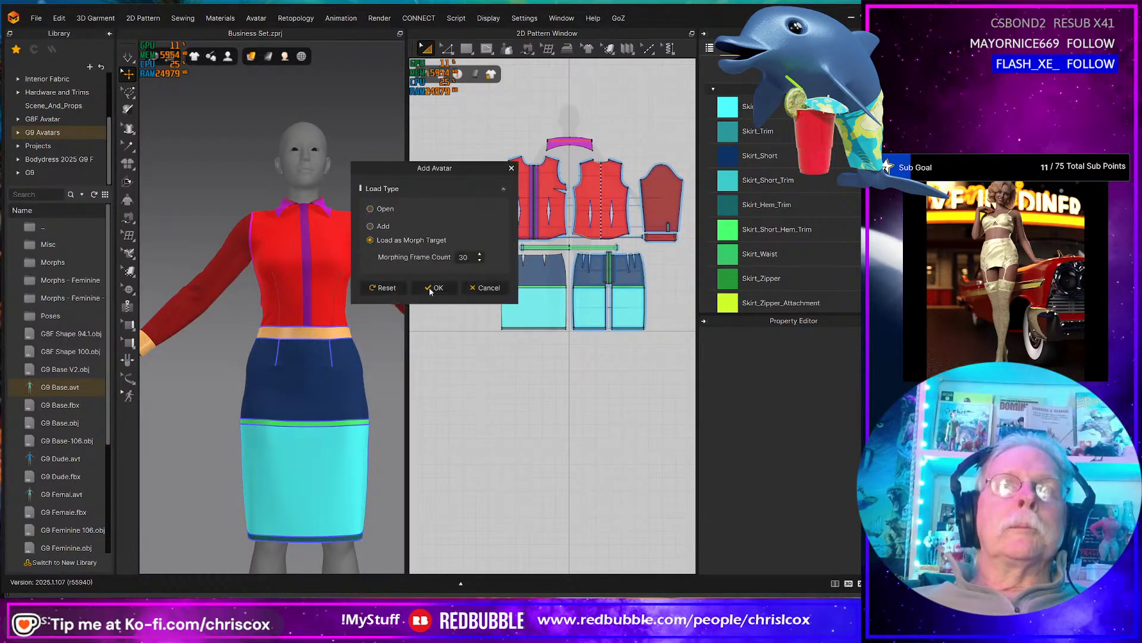
pyautogui.click(436, 288)
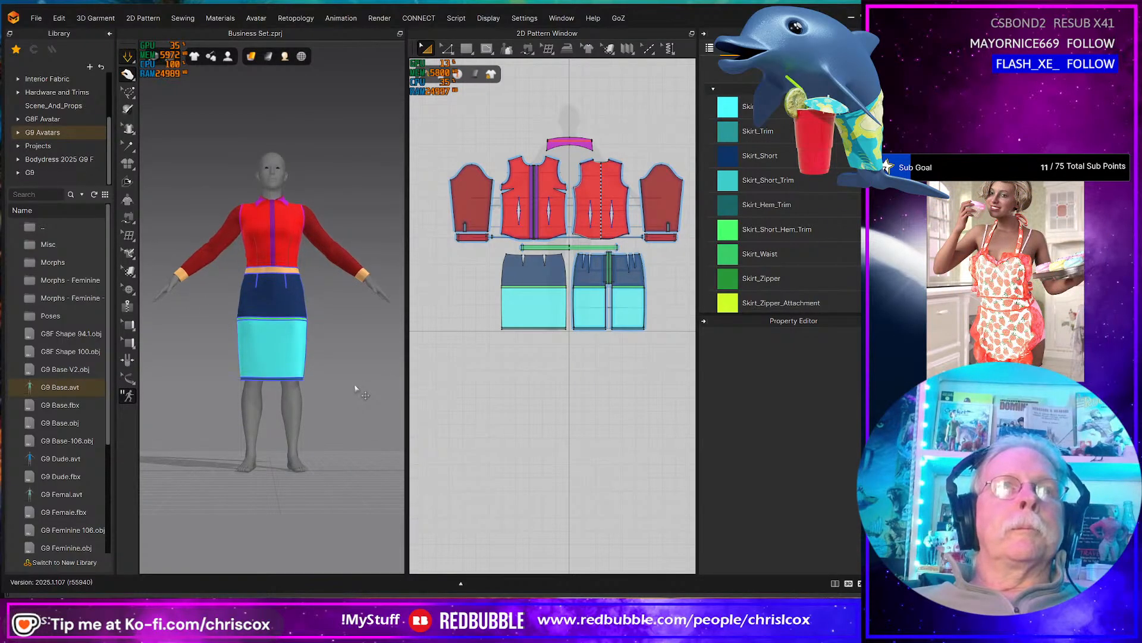
# - Examine the fit of the shirt and skirt on the morphed avatar from the front and the back
pyautogui.moveTo(355, 390); pyautogui.dragTo(227, 397, button='right')
pyautogui.press('2')
pyautogui.scroll(5, 321, 377)
pyautogui.scroll(-4, 321, 377)
pyautogui.moveTo(369, 354); pyautogui.dragTo(188, 366, button='right')
pyautogui.press('2')
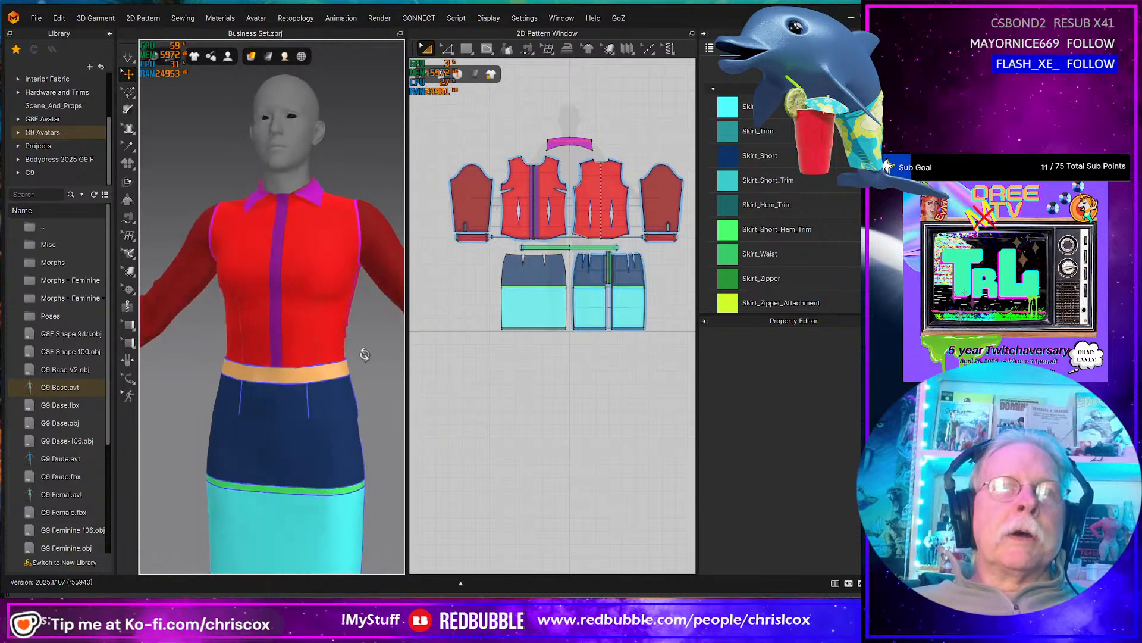
pyautogui.scroll(-3, 376, 365)
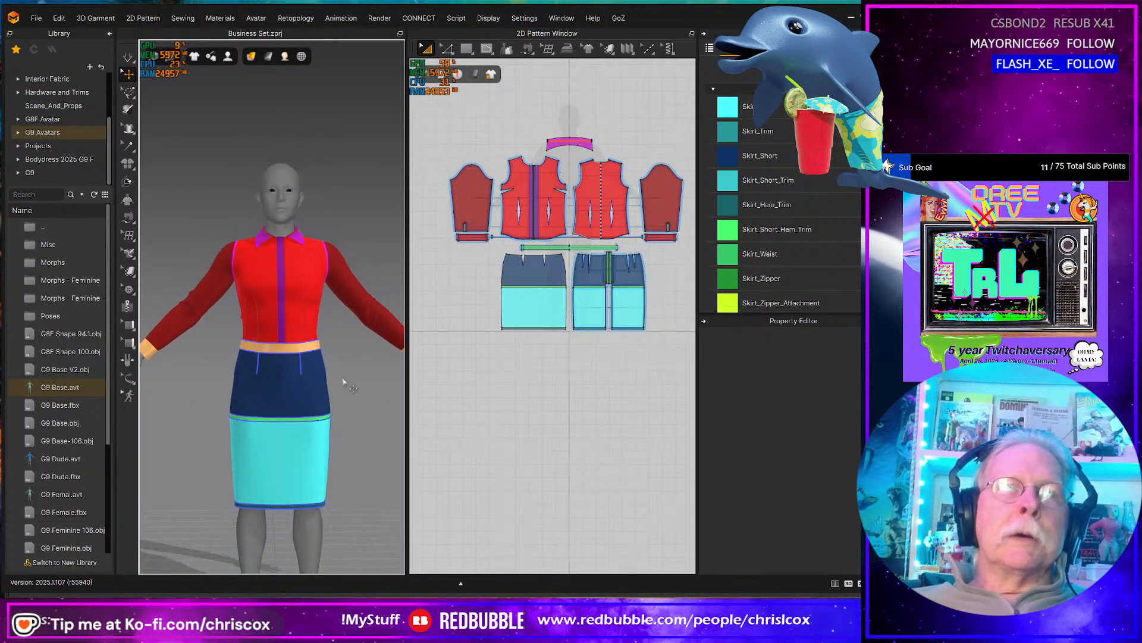
pyautogui.moveTo(340, 379); pyautogui.dragTo(162, 315, button='right')
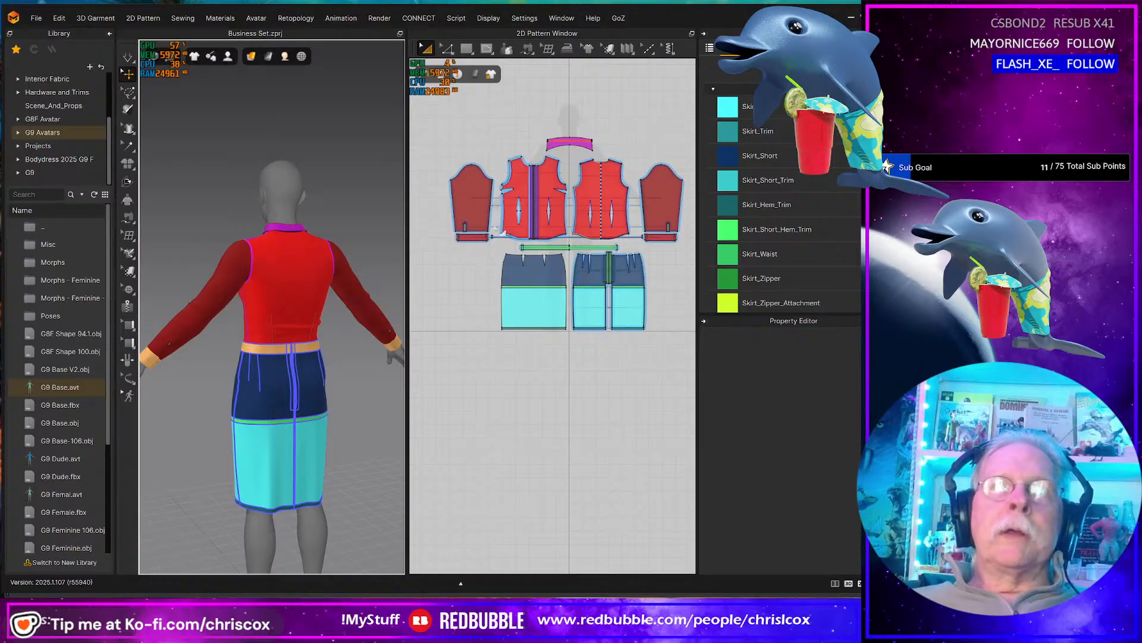
# - Export all the shirt patterns as a single welded, thin OBJ with unified UV coordinates, overwriting Deadline Shirt G9.obj
pyautogui.moveTo(442, 109); pyautogui.dragTo(700, 243)
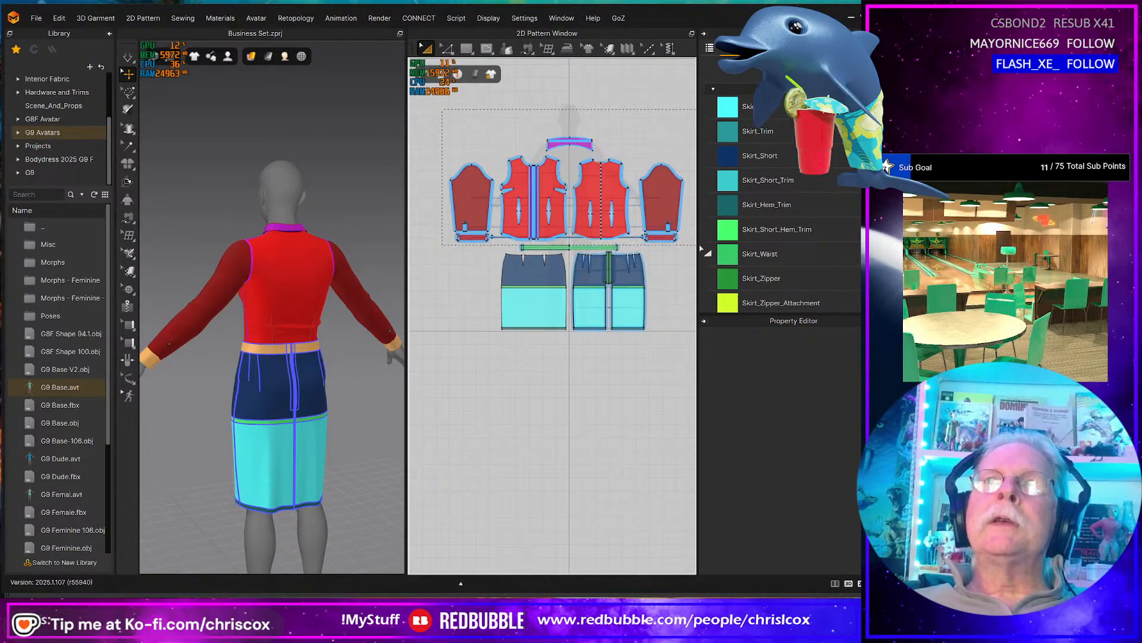
pyautogui.moveTo(702, 253); pyautogui.dragTo(701, 253)
pyautogui.click(36, 18)
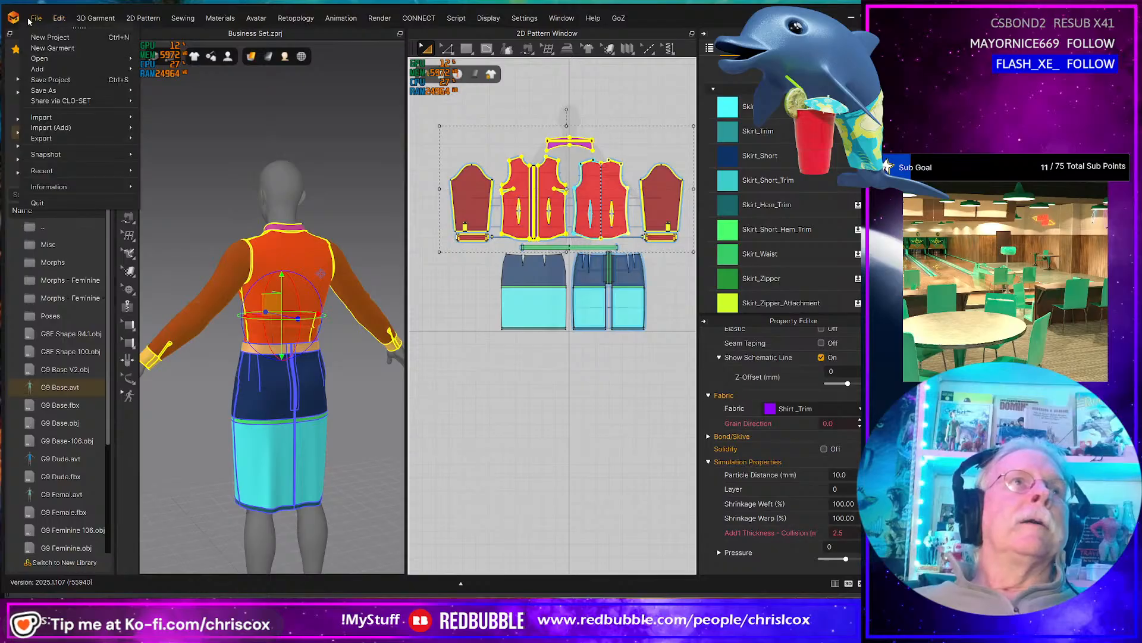
pyautogui.moveTo(56, 137)
pyautogui.click(171, 152)
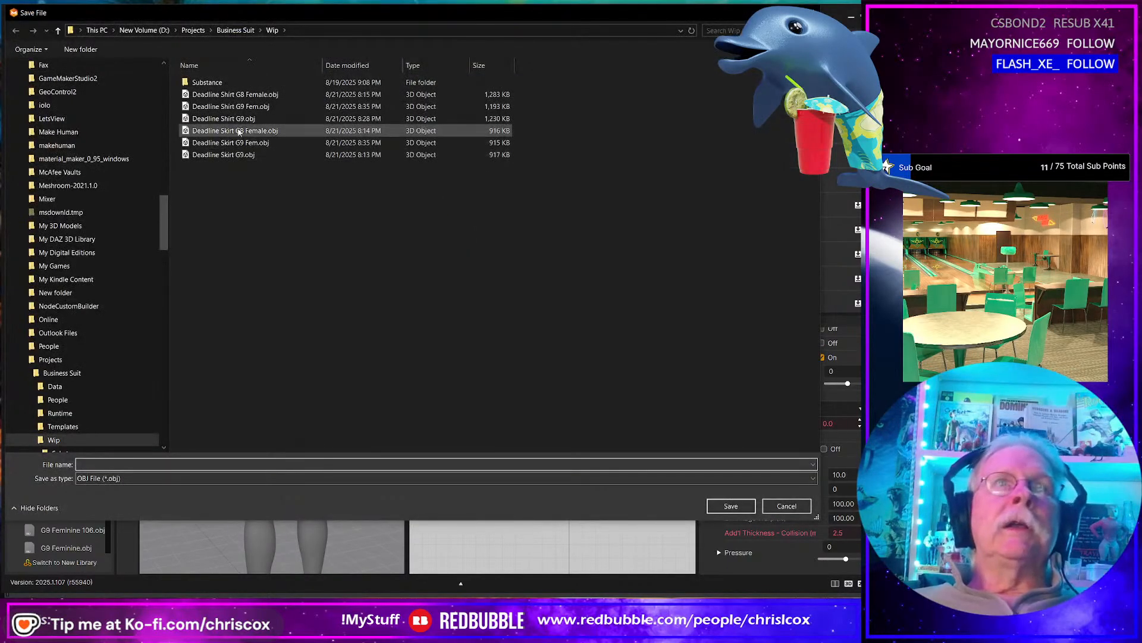
pyautogui.doubleClick(259, 117)
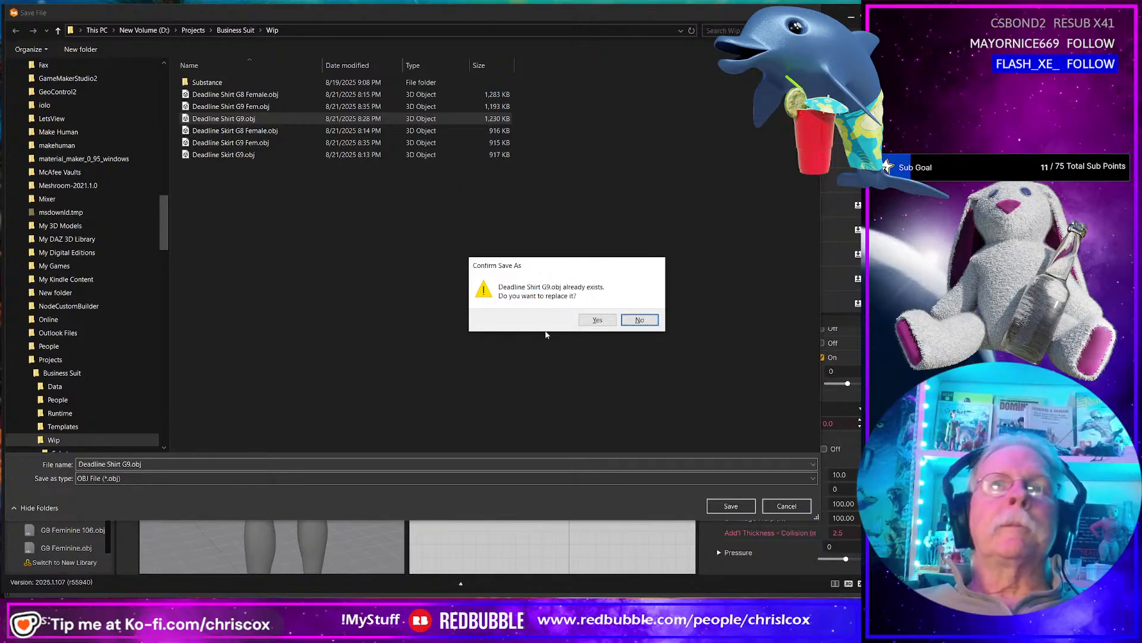
pyautogui.click(597, 319)
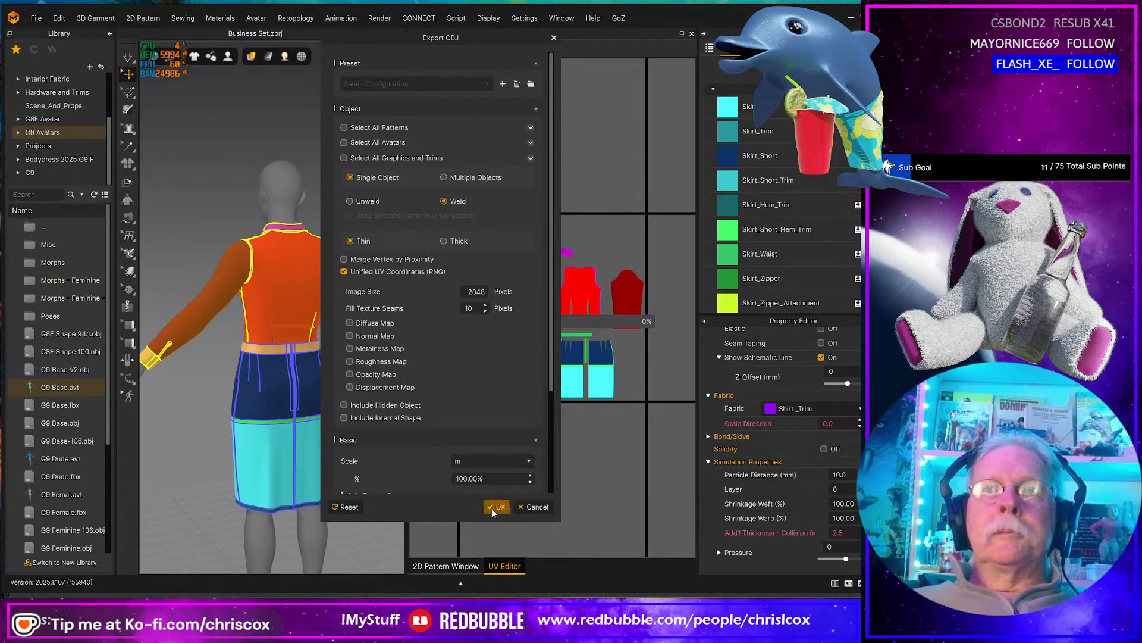
pyautogui.click(493, 508)
# - Export the skirt patterns as a single welded, thin OBJ with unified UV coordinates, overwriting Deadline Skirt G9.obj, and switch to Daz Studio
pyautogui.moveTo(485, 241); pyautogui.dragTo(485, 243)
pyautogui.click(37, 19)
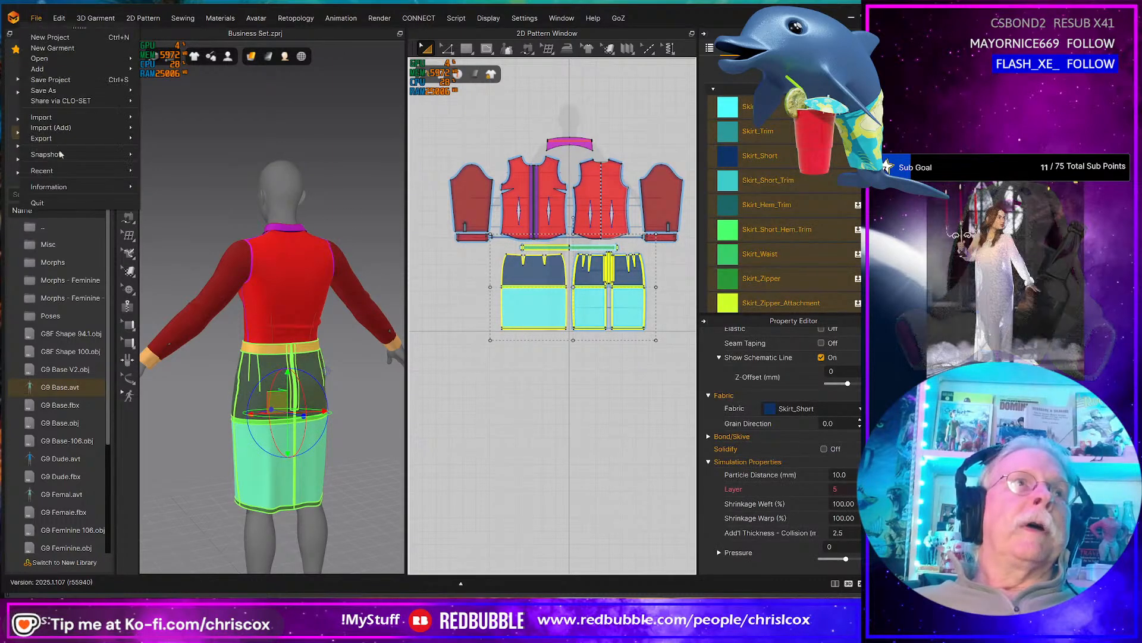
pyautogui.moveTo(52, 138)
pyautogui.click(171, 150)
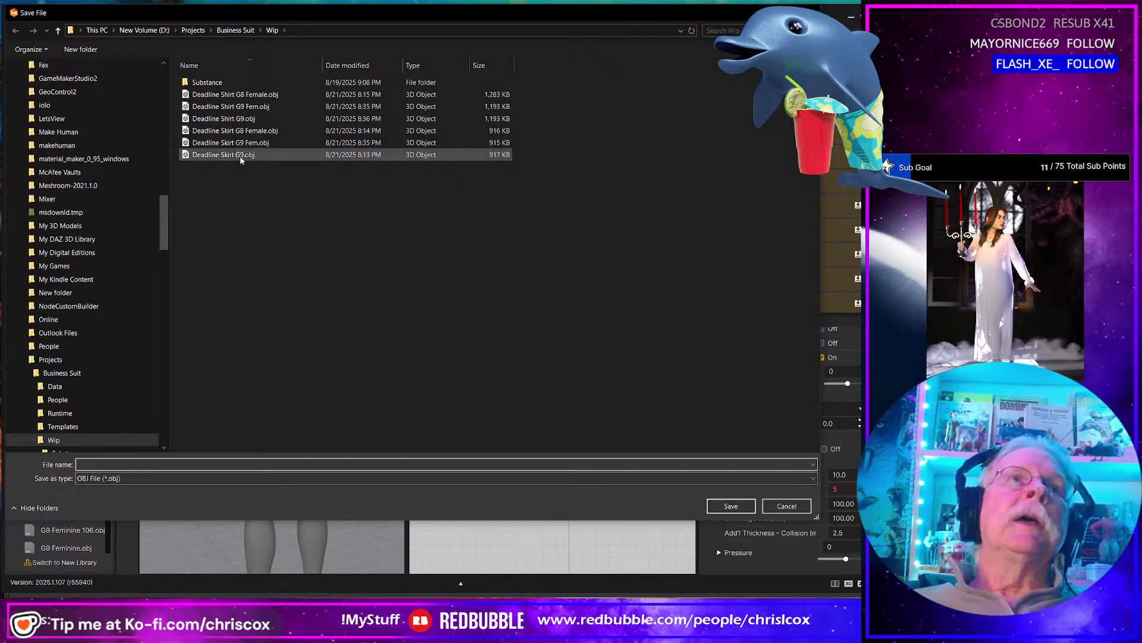
pyautogui.click(240, 155)
pyautogui.click(732, 505)
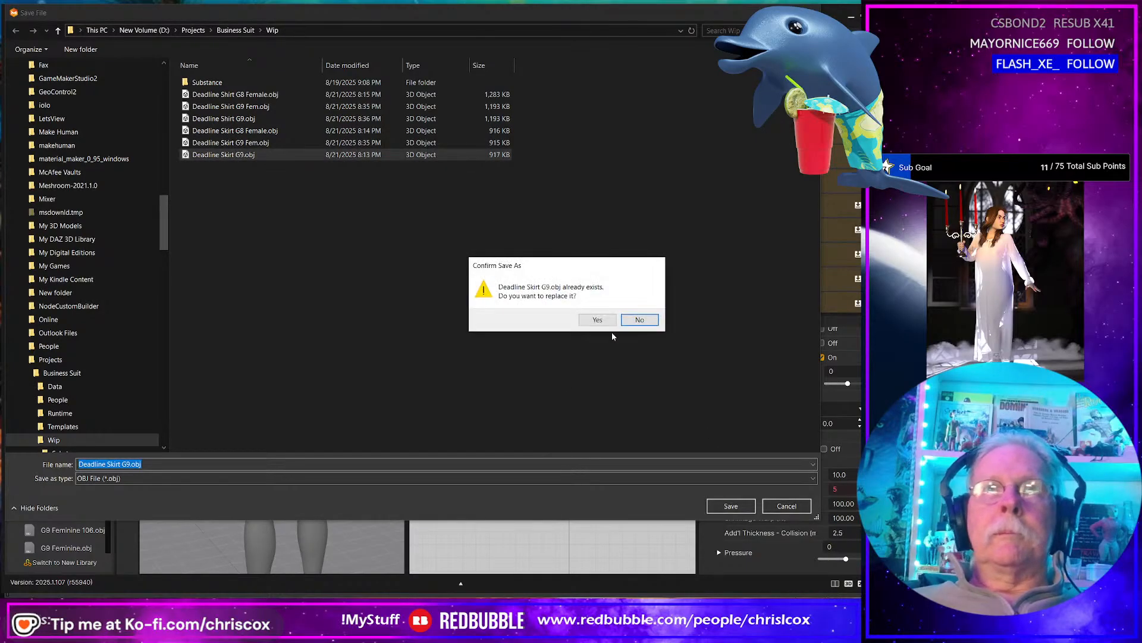
pyautogui.click(598, 321)
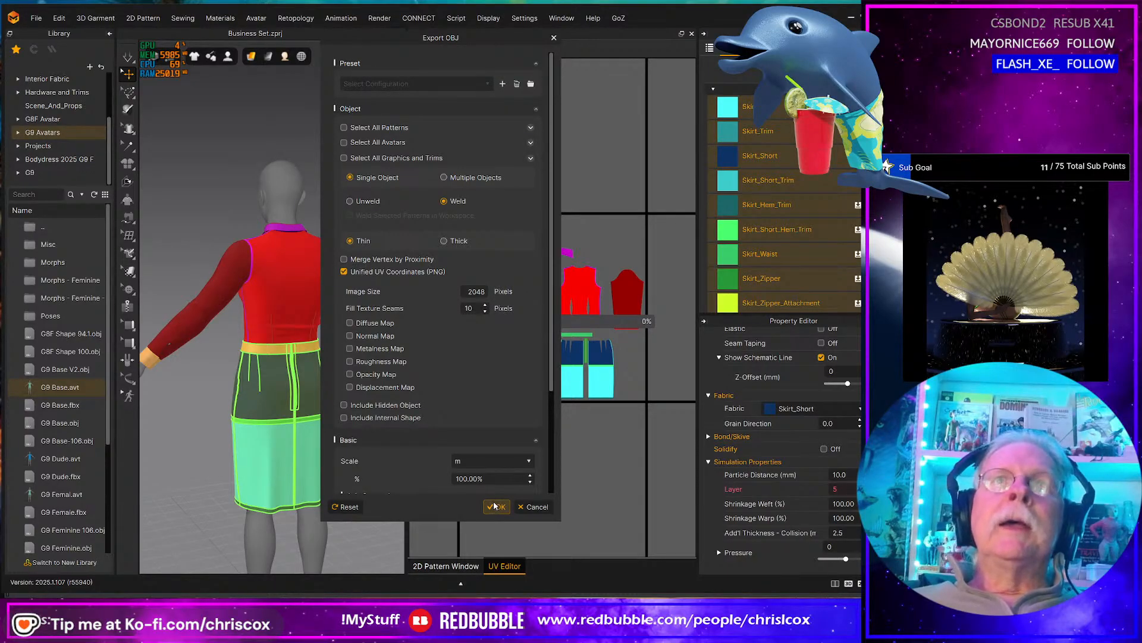
pyautogui.click(496, 506)
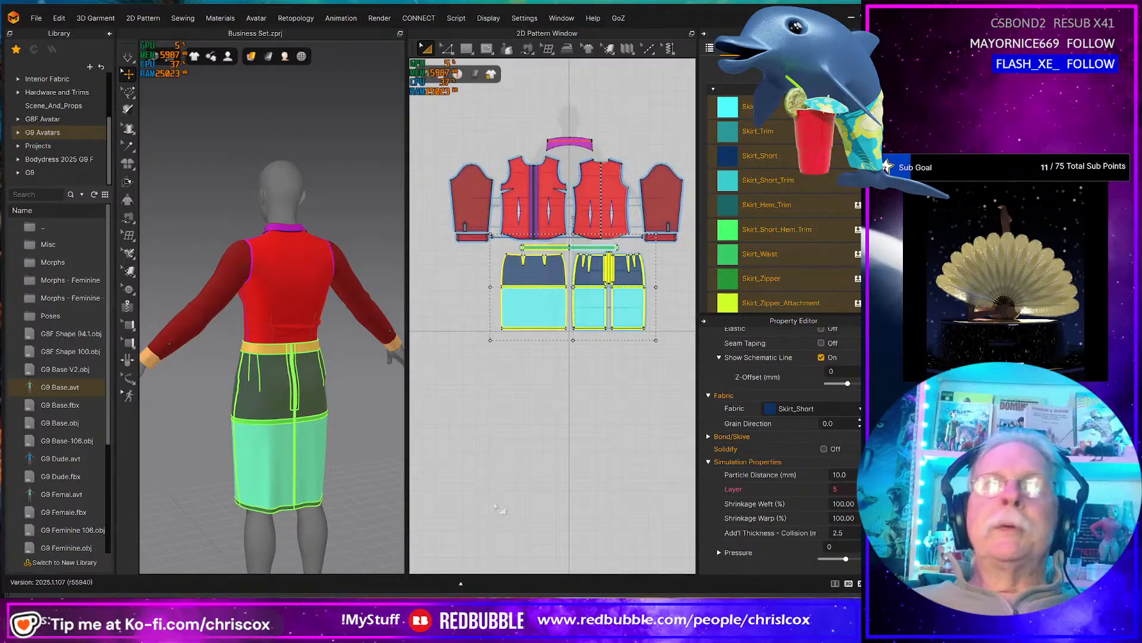
pyautogui.hotkey('alt', 'Tab')
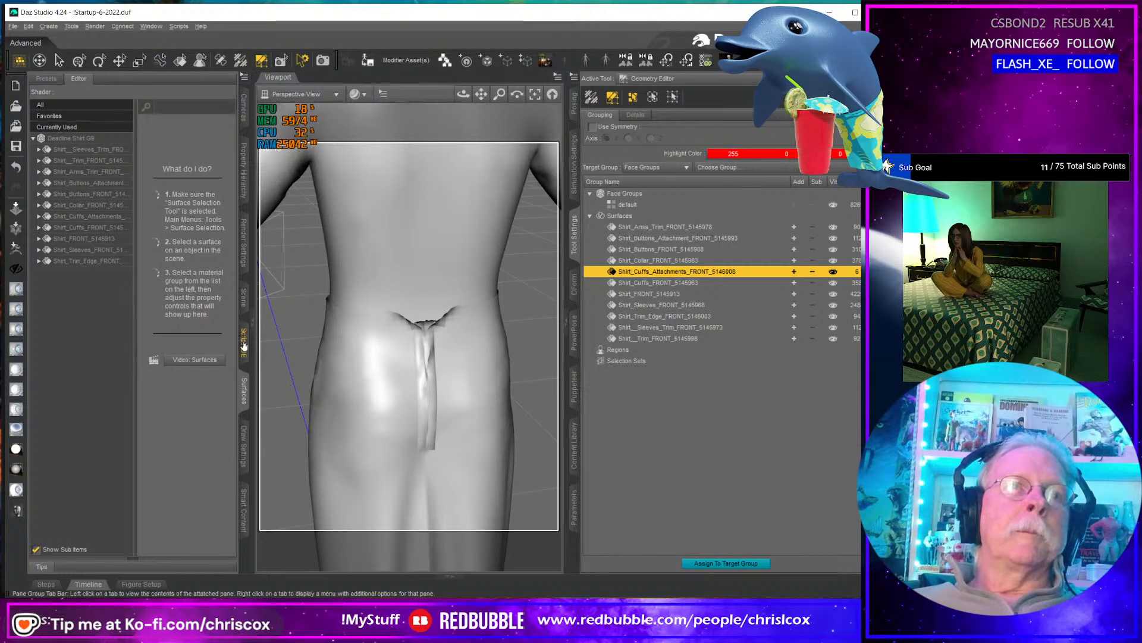
# - Delete the existing Deadline skirt and Deadline shirt objects from the scene
pyautogui.click(243, 297)
pyautogui.keyDown('ctrl'); pyautogui.click(110, 299); pyautogui.keyUp('ctrl')
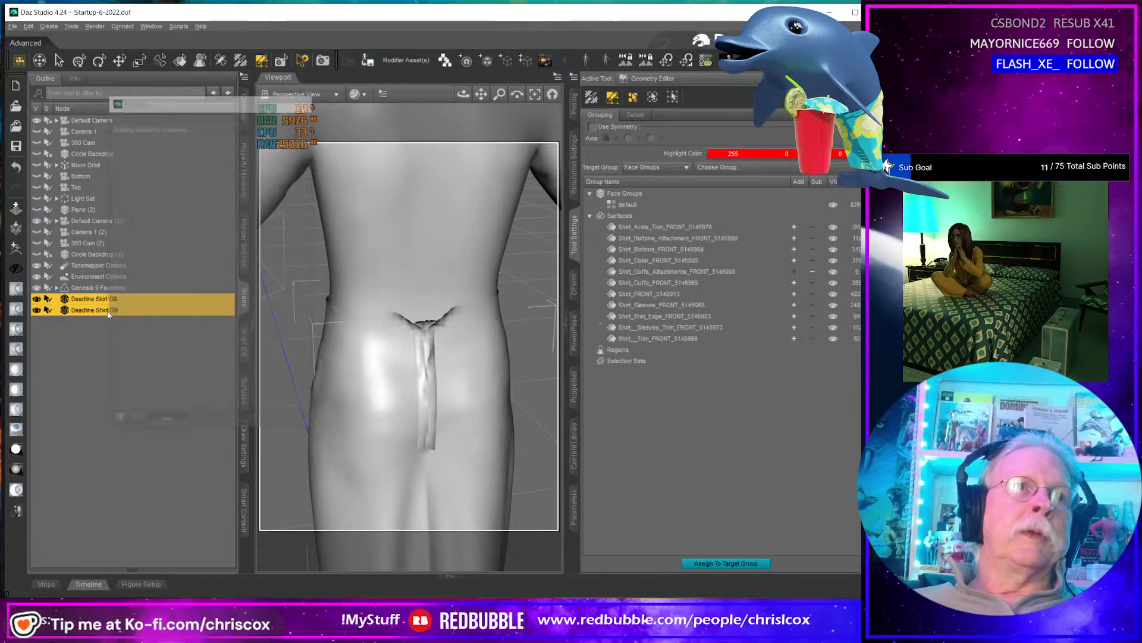
pyautogui.press('Delete')
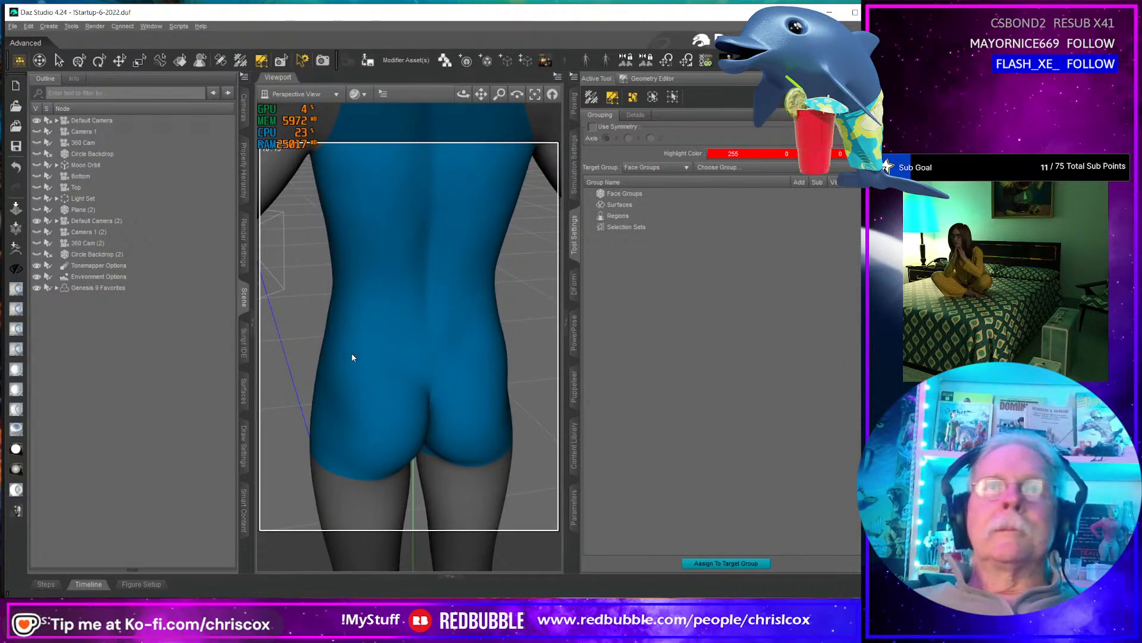
pyautogui.scroll(-4, 357, 357)
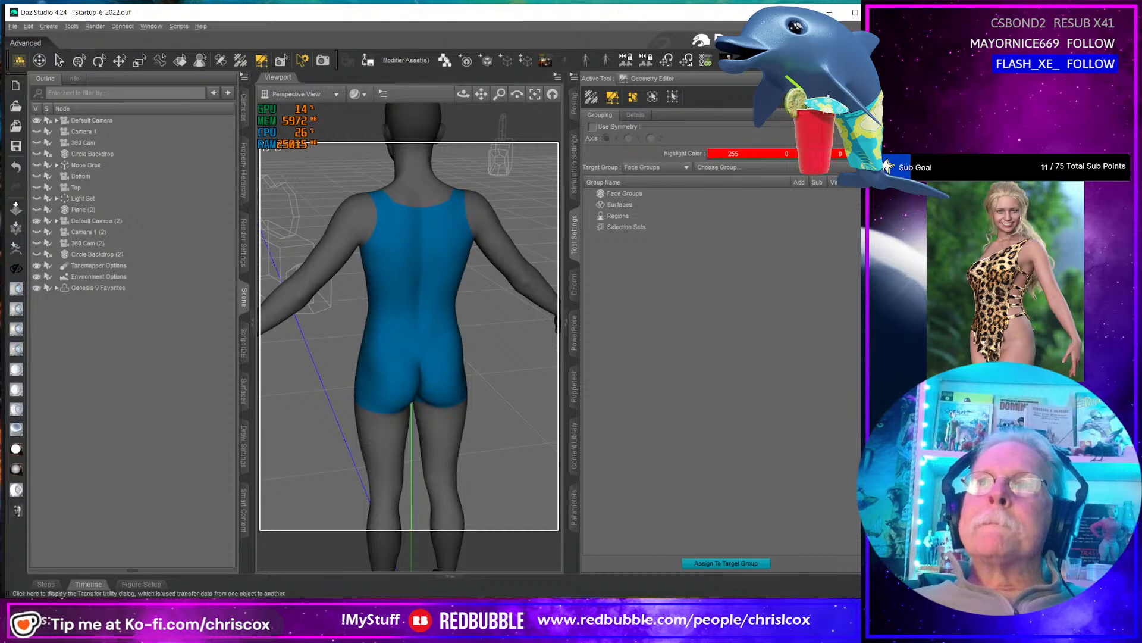
# - Import Deadline Skirt G9.obj from the Wip folder, accepting the OBJ import options
pyautogui.hotkey('ctrl', 'i')
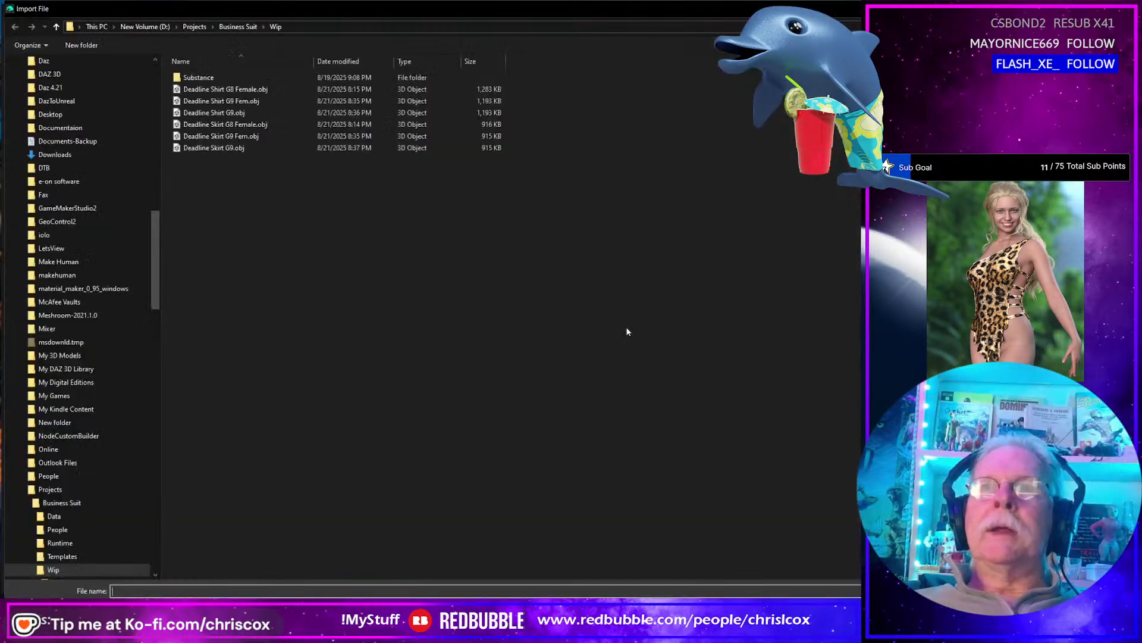
pyautogui.click(217, 148)
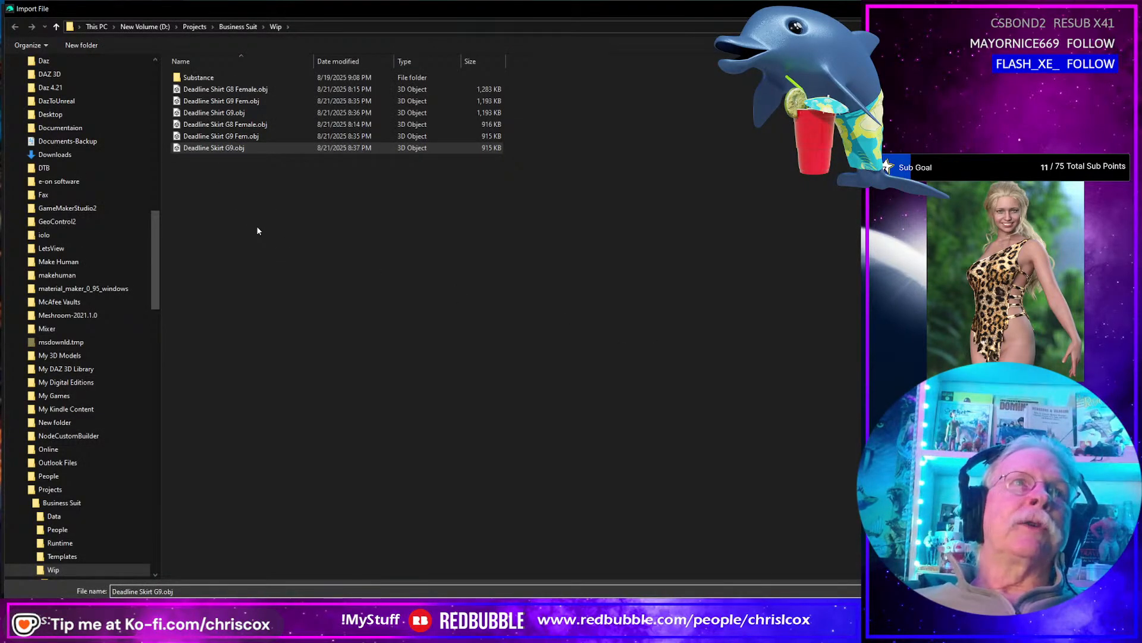
pyautogui.press('Return')
pyautogui.click(768, 308)
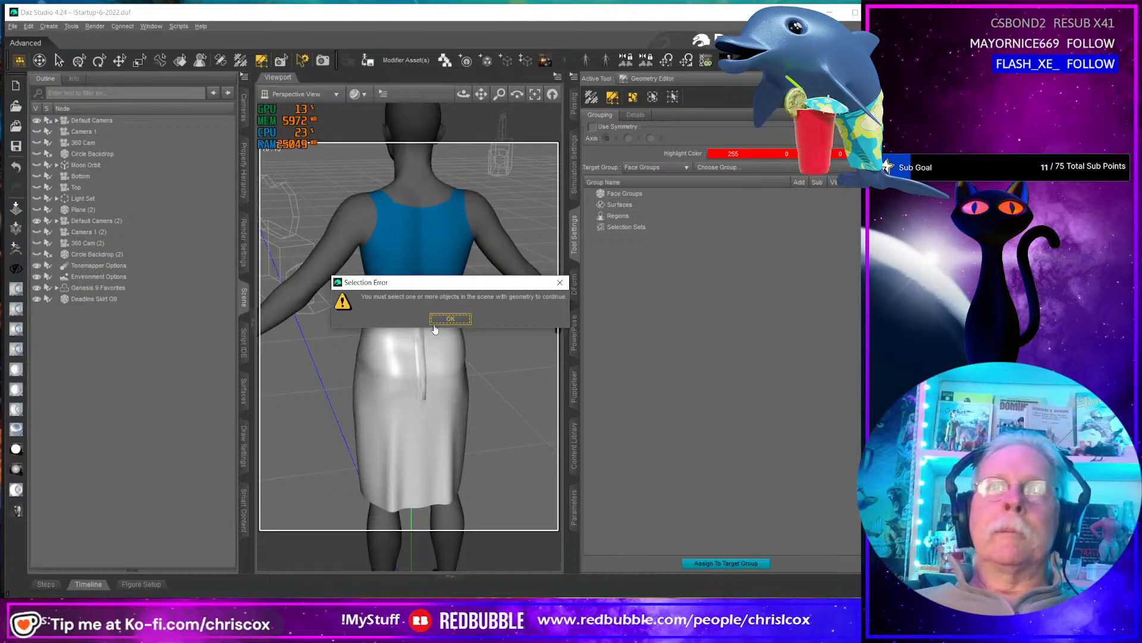
# - Select the imported skirt on the figure and run the cloth simulation on it
pyautogui.click(450, 322)
pyautogui.rightClick(423, 408)
pyautogui.click(454, 413)
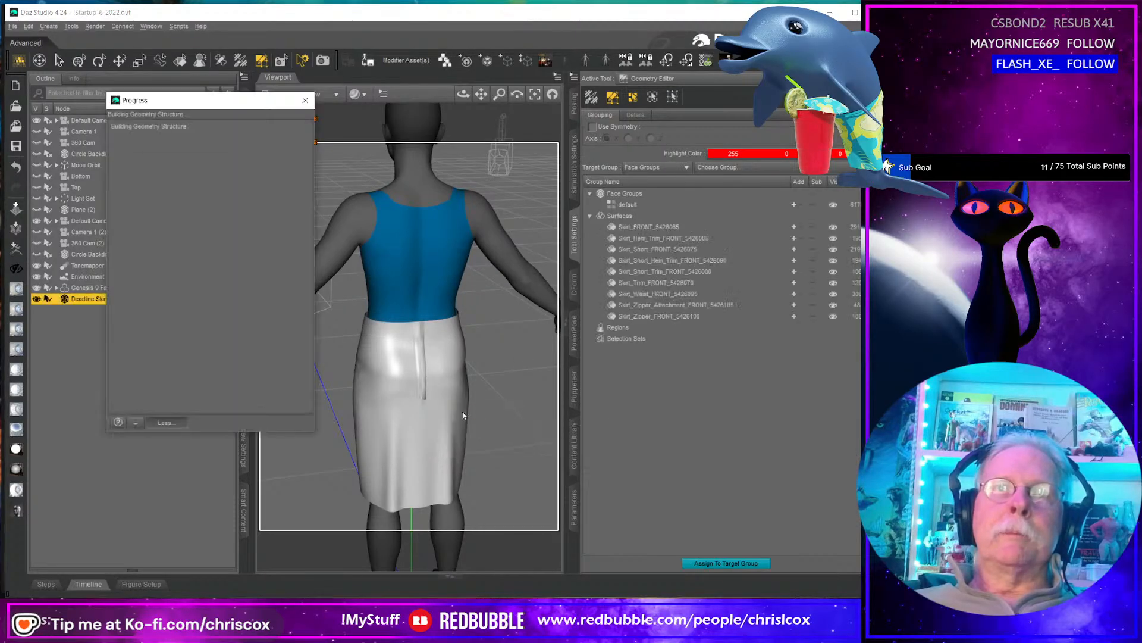
pyautogui.click(727, 59)
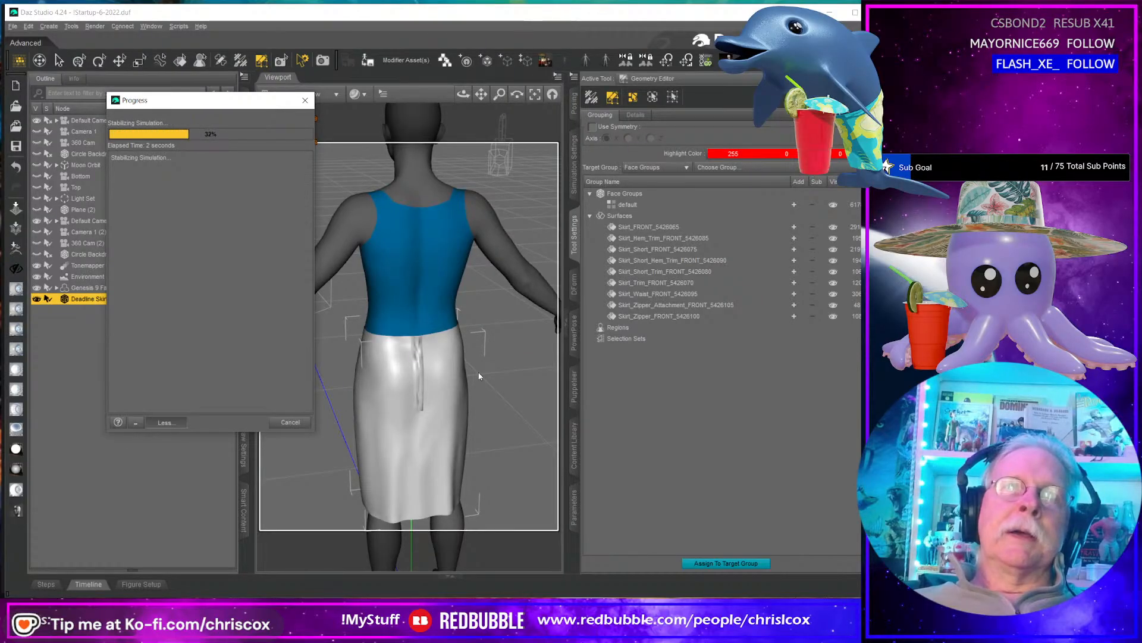
pyautogui.rightClick(499, 420)
pyautogui.click(499, 419)
pyautogui.scroll(-2, 492, 408)
pyautogui.moveTo(492, 408); pyautogui.dragTo(557, 385, button='middle')
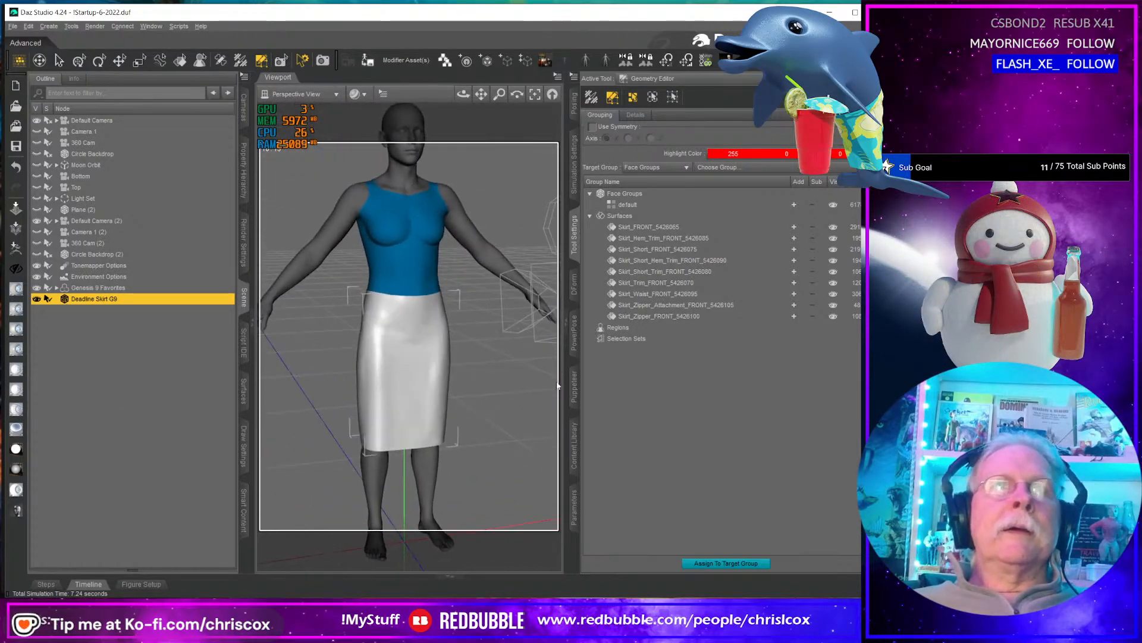
# - Hide the skirt and import Deadline Shirt G9.obj from the Wip folder, accepting the OBJ import options
pyautogui.click(36, 300)
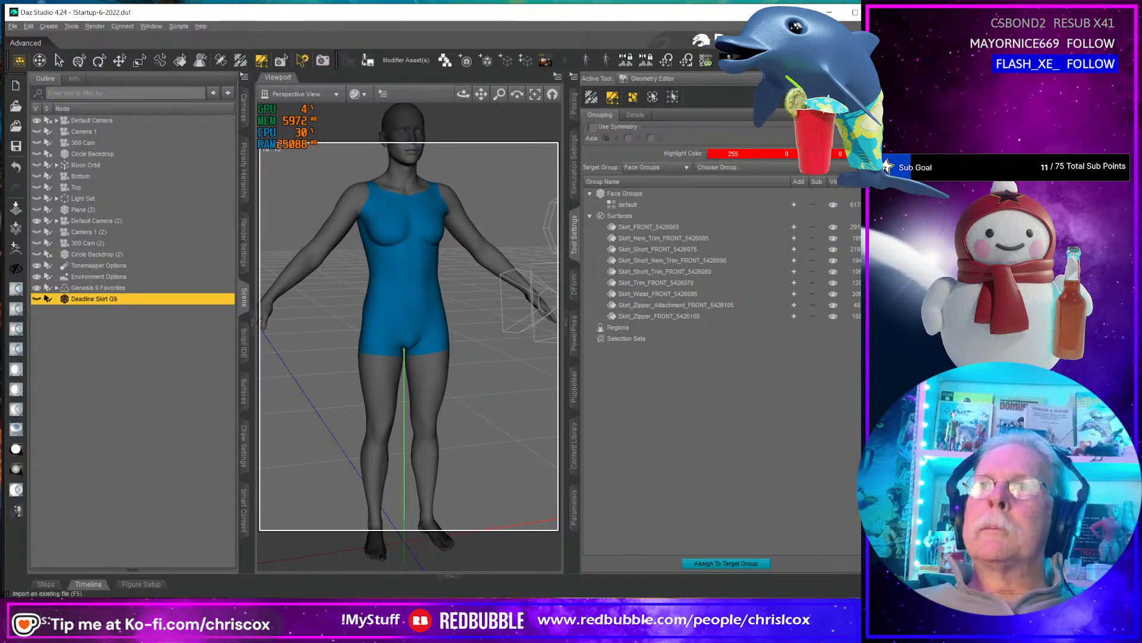
pyautogui.hotkey('ctrl', 'i')
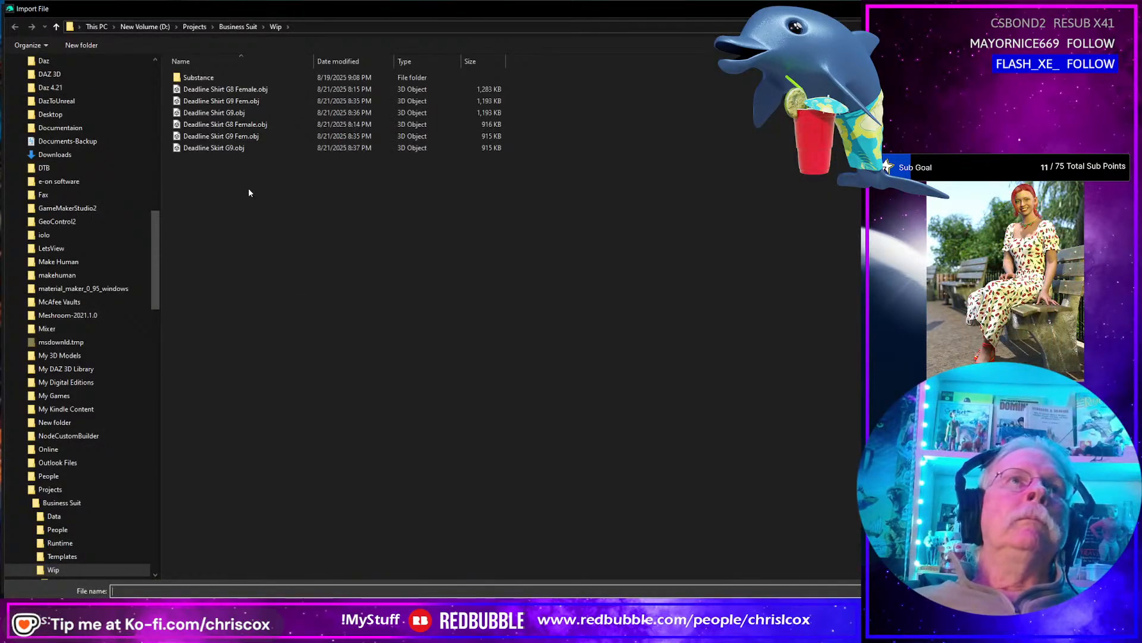
pyautogui.click(238, 112)
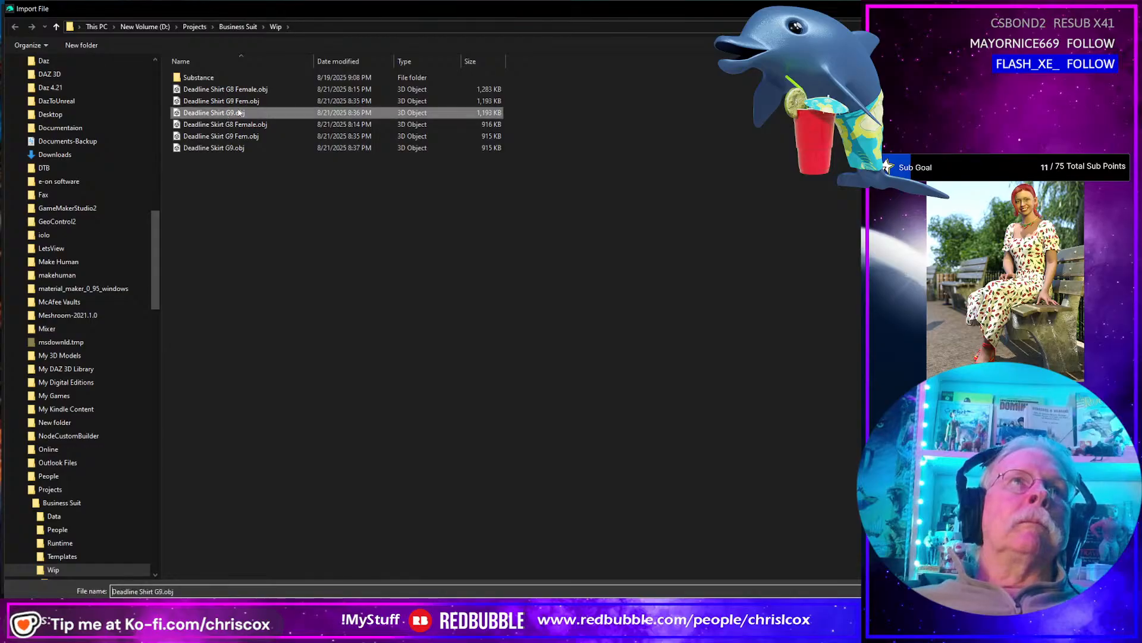
pyautogui.doubleClick(238, 113)
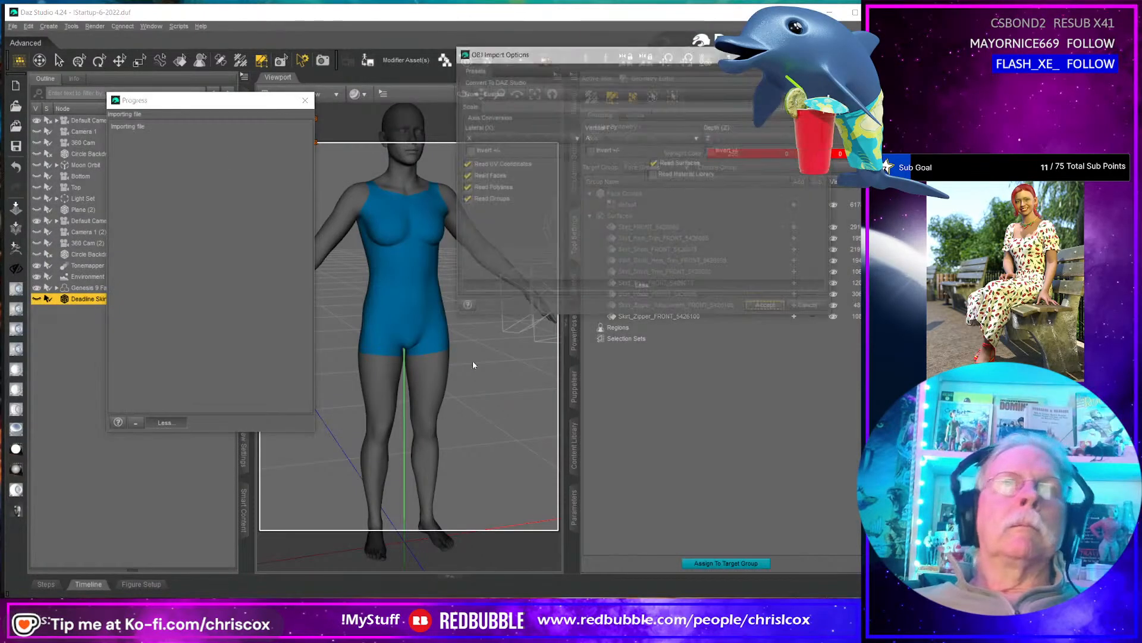
pyautogui.click(768, 308)
pyautogui.scroll(10, 417, 280)
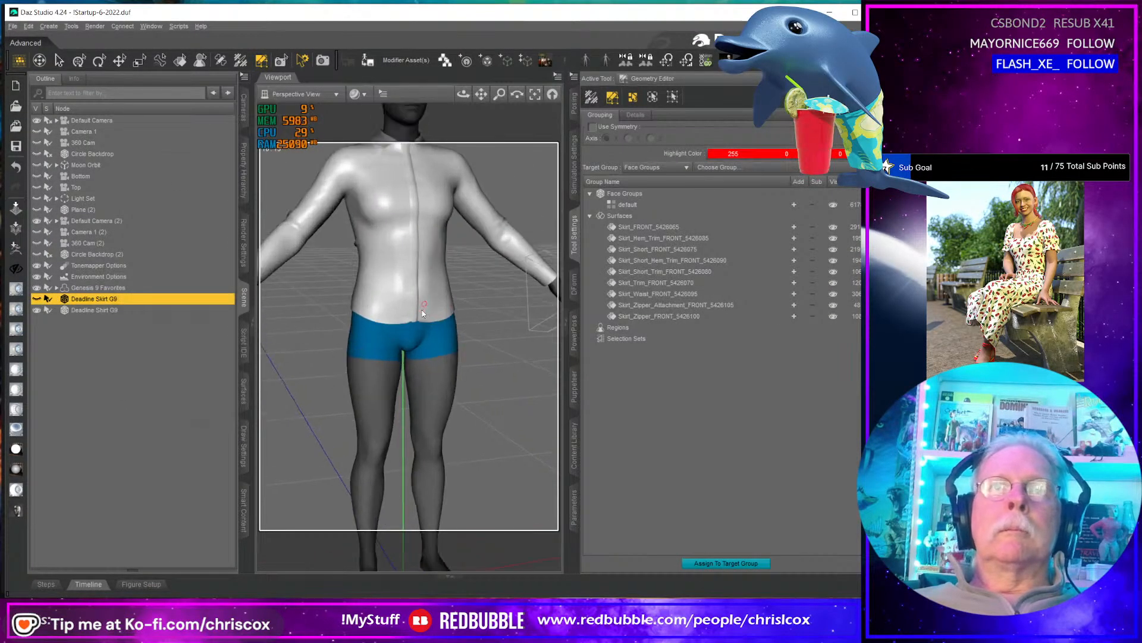
pyautogui.moveTo(416, 281)
pyautogui.keyDown('alt'); pyautogui.mouseDown()
pyautogui.moveTo(318, 313)
pyautogui.moveTo(412, 272)
pyautogui.mouseUp(); pyautogui.keyUp('alt')
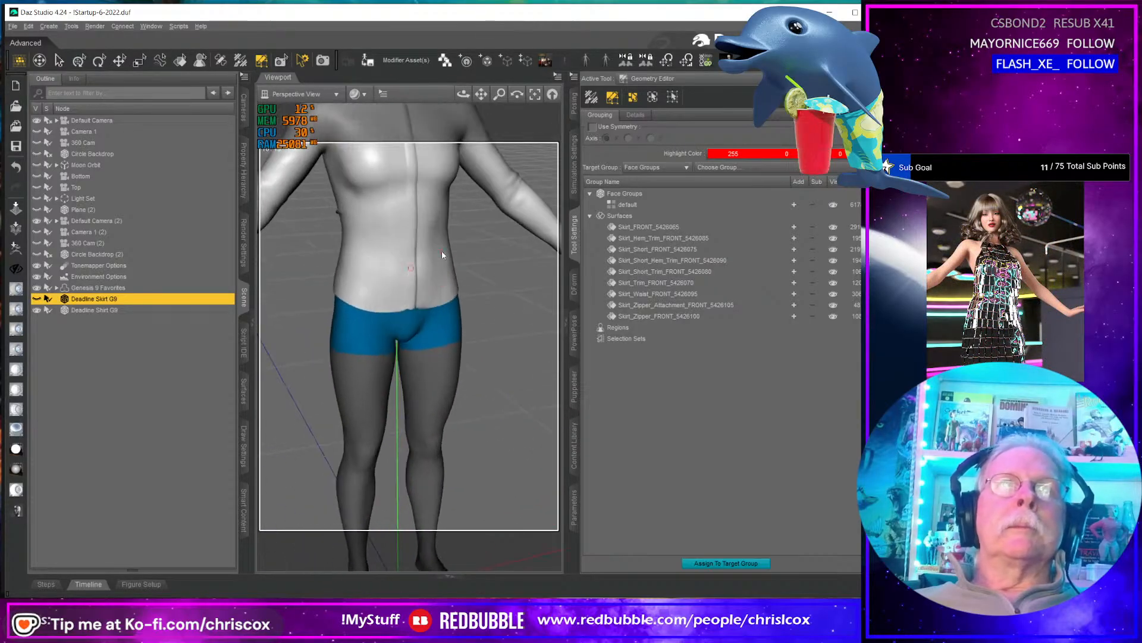
# - Select the imported shirt and run the cloth simulation on it
pyautogui.click(126, 312)
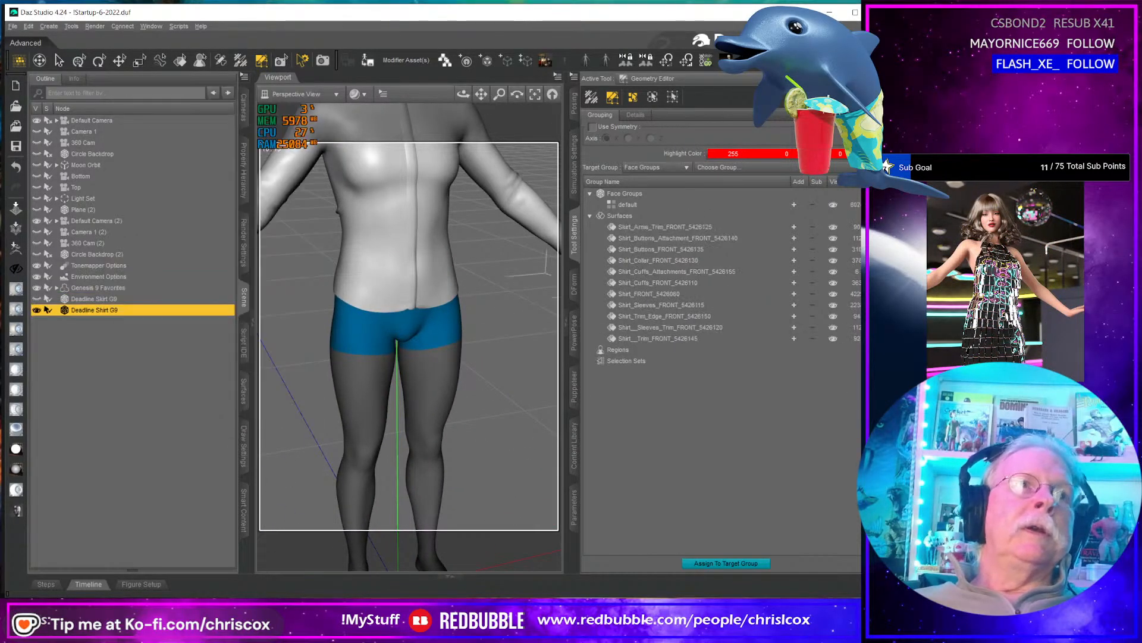
pyautogui.keyDown('alt'); pyautogui.moveTo(498, 371); pyautogui.dragTo(458, 250); pyautogui.keyUp('alt')
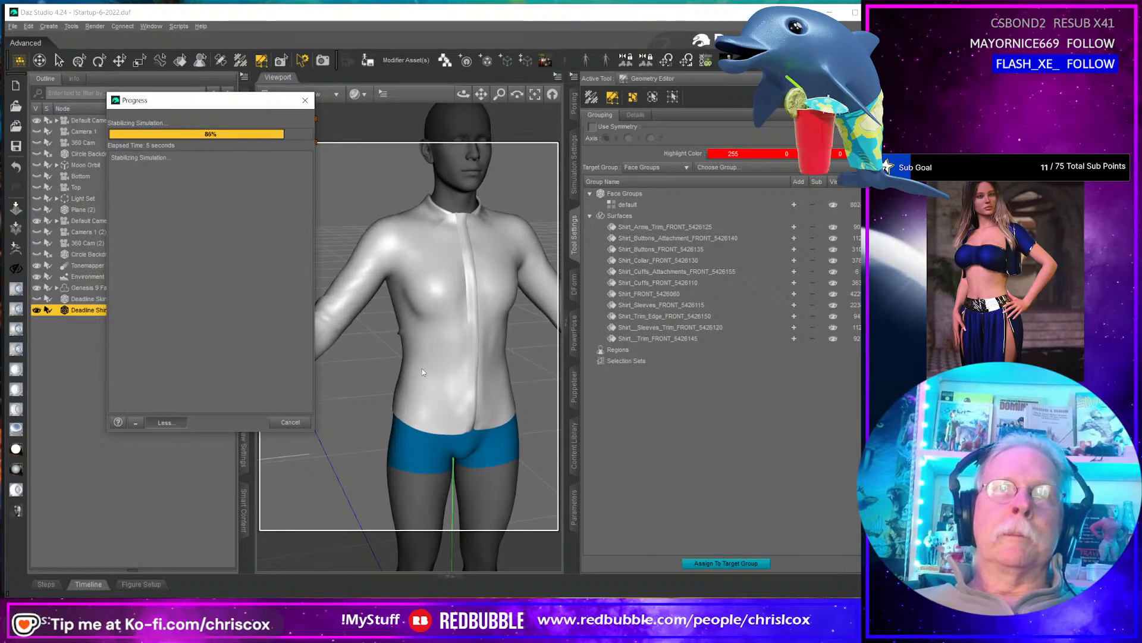
pyautogui.moveTo(363, 368); pyautogui.dragTo(429, 390, button='middle')
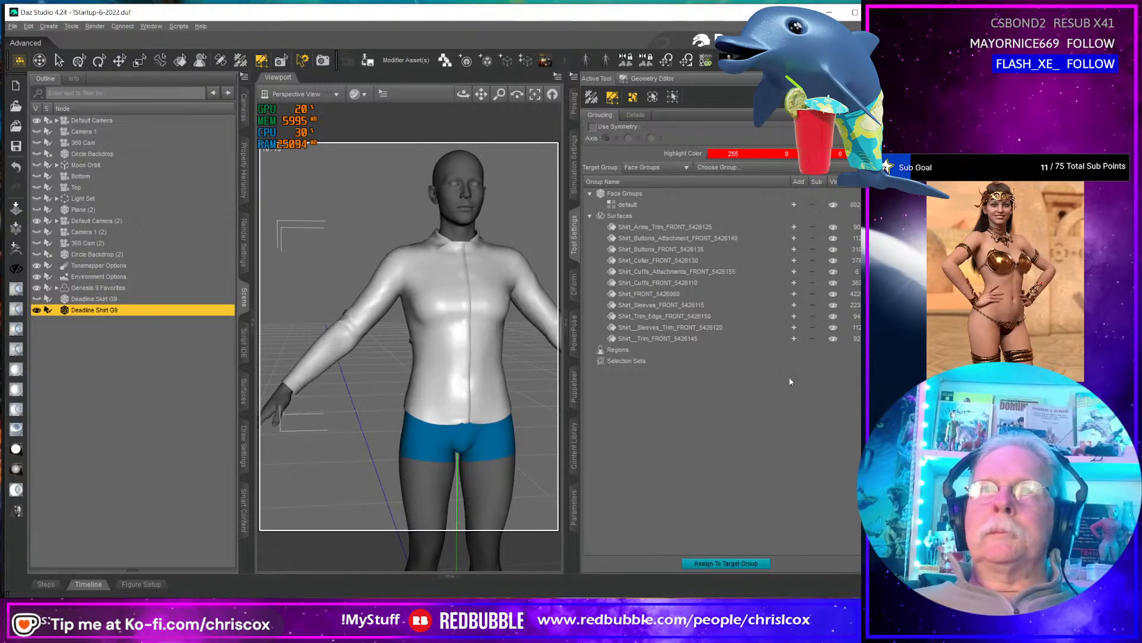
# - Show the skirt again and check how the shirt and skirt fit together on the figure
pyautogui.click(36, 300)
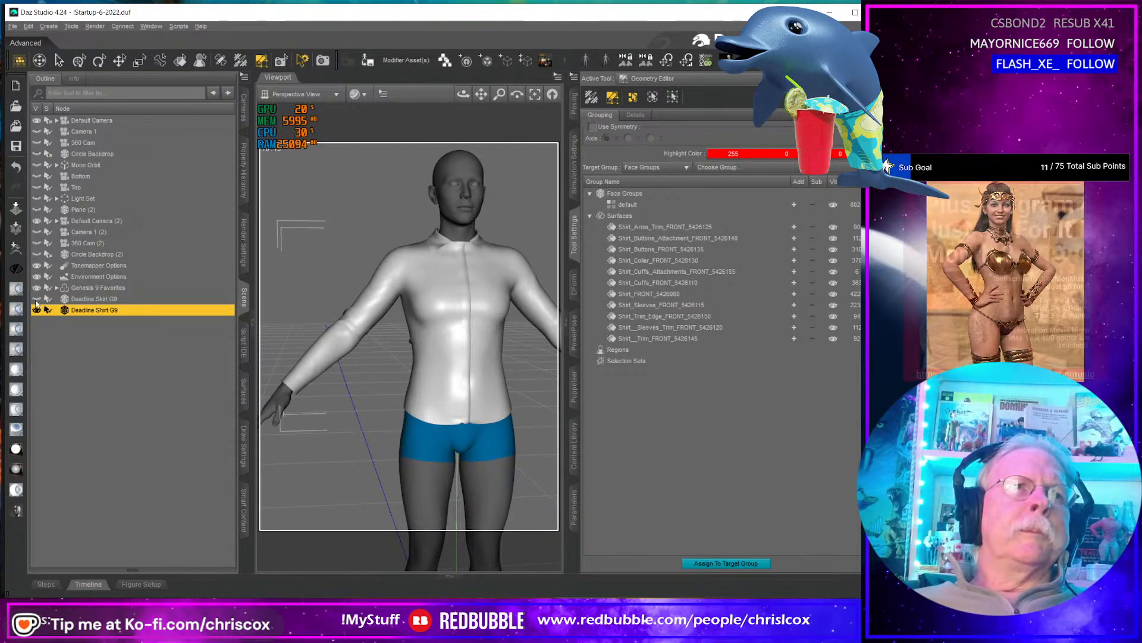
pyautogui.moveTo(406, 408); pyautogui.dragTo(408, 406, button='middle')
pyautogui.scroll(2, 408, 406)
pyautogui.scroll(-2, 408, 407)
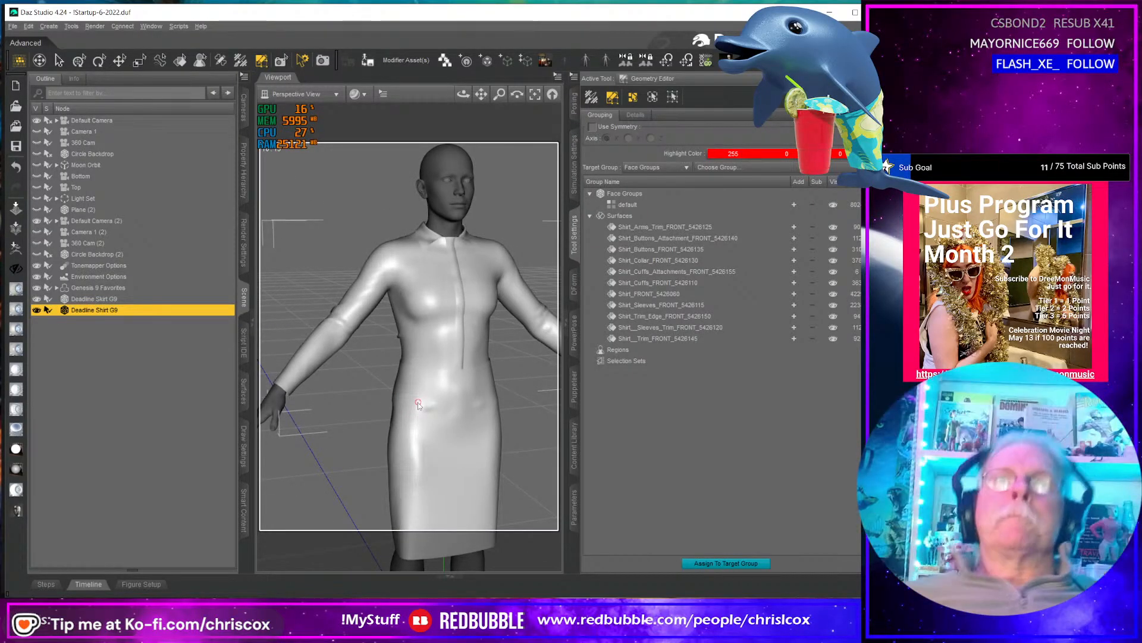
pyautogui.moveTo(476, 349); pyautogui.dragTo(520, 348, button='middle')
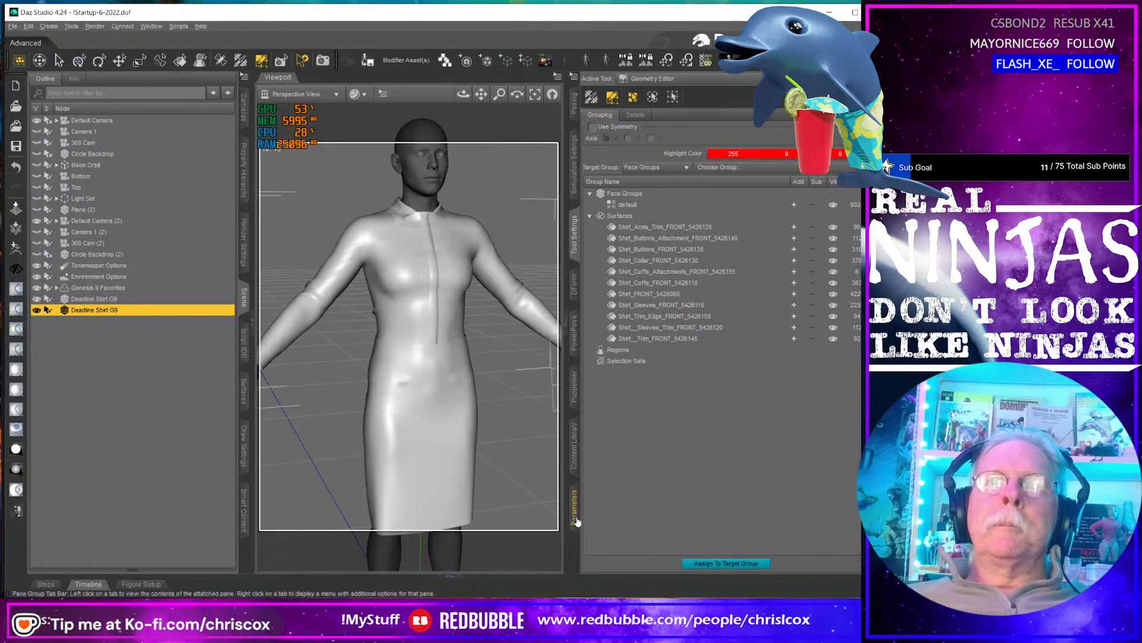
# - Browse the content library to the Business Suit project's Genesis 8 Female Deadline Outfit folder under Clothing > CCox
pyautogui.click(573, 472)
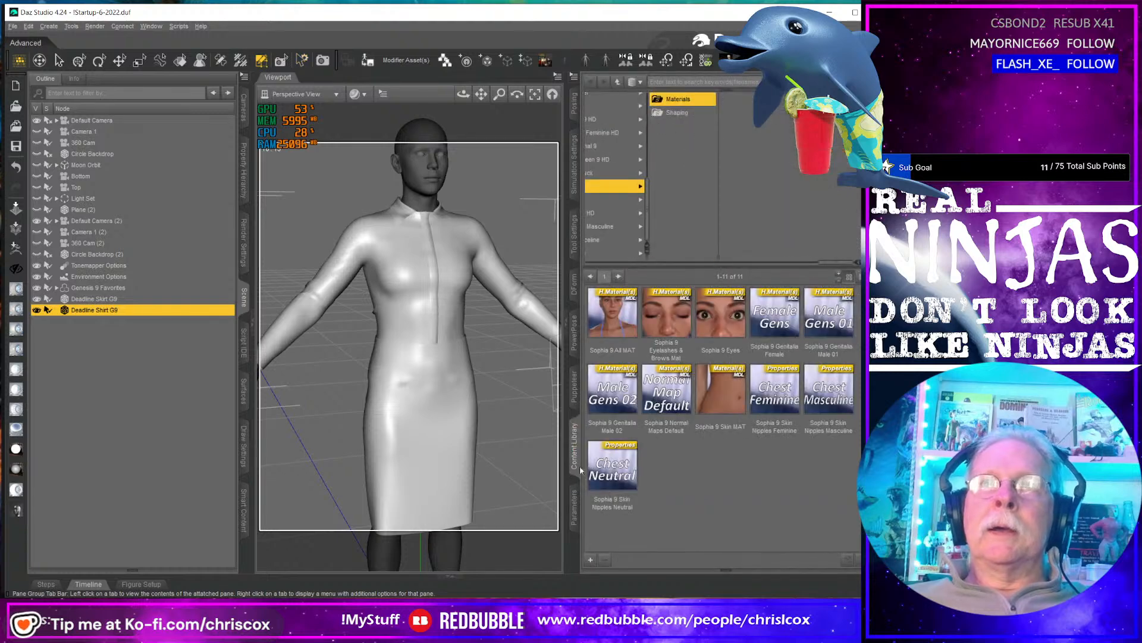
pyautogui.moveTo(796, 270); pyautogui.dragTo(614, 274)
pyautogui.scroll(-4, 679, 216)
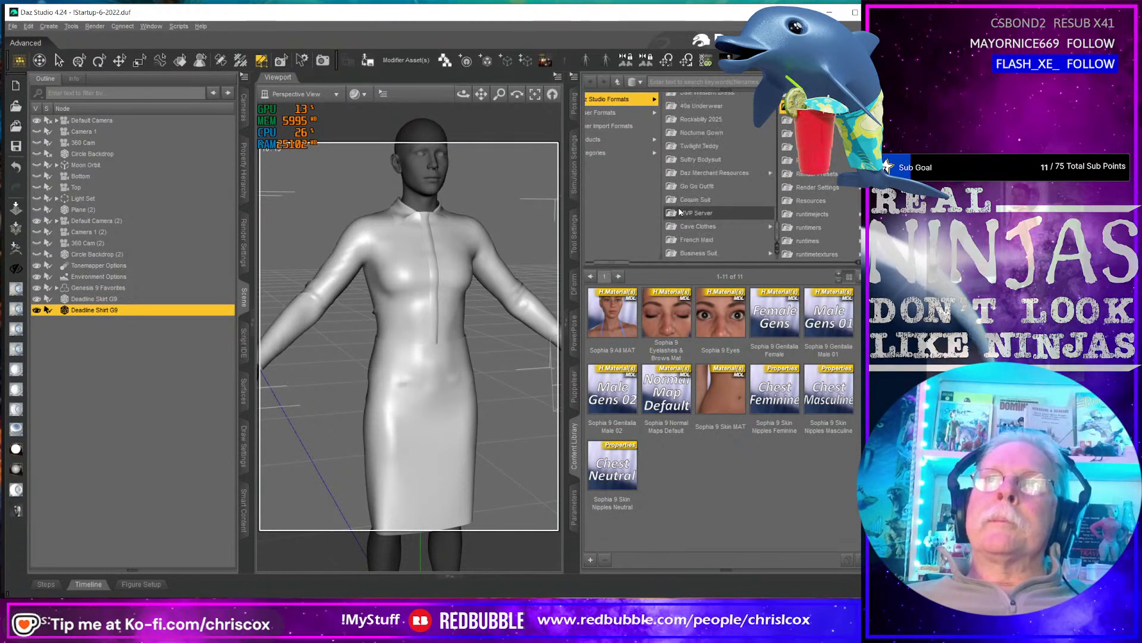
pyautogui.click(700, 252)
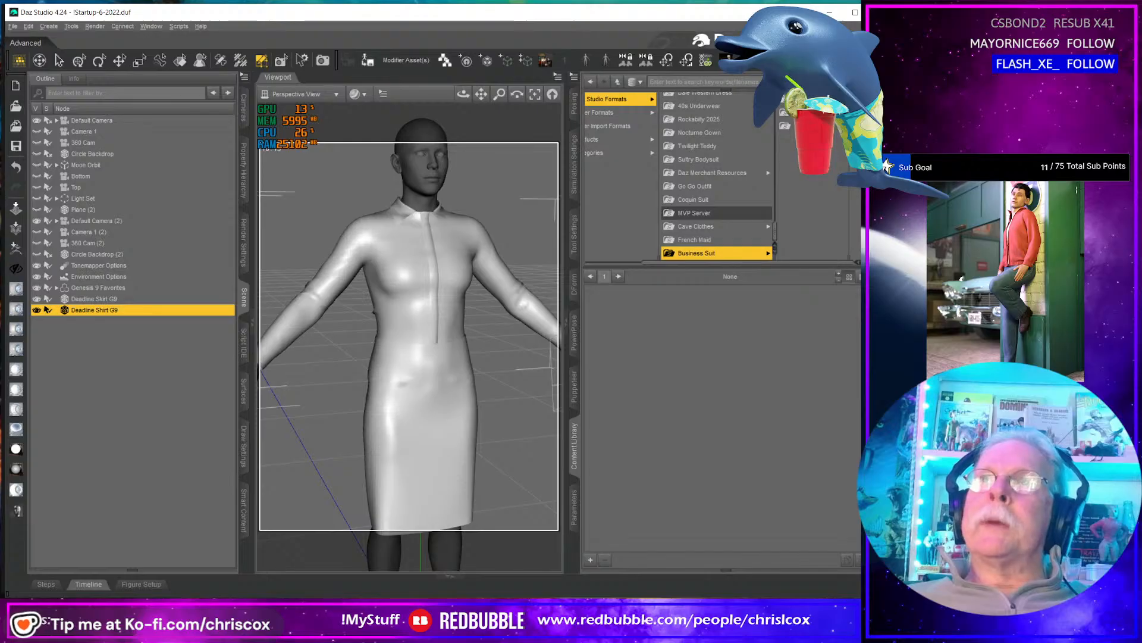
pyautogui.click(802, 99)
pyautogui.click(791, 99)
pyautogui.click(797, 100)
pyautogui.click(791, 99)
pyautogui.click(792, 100)
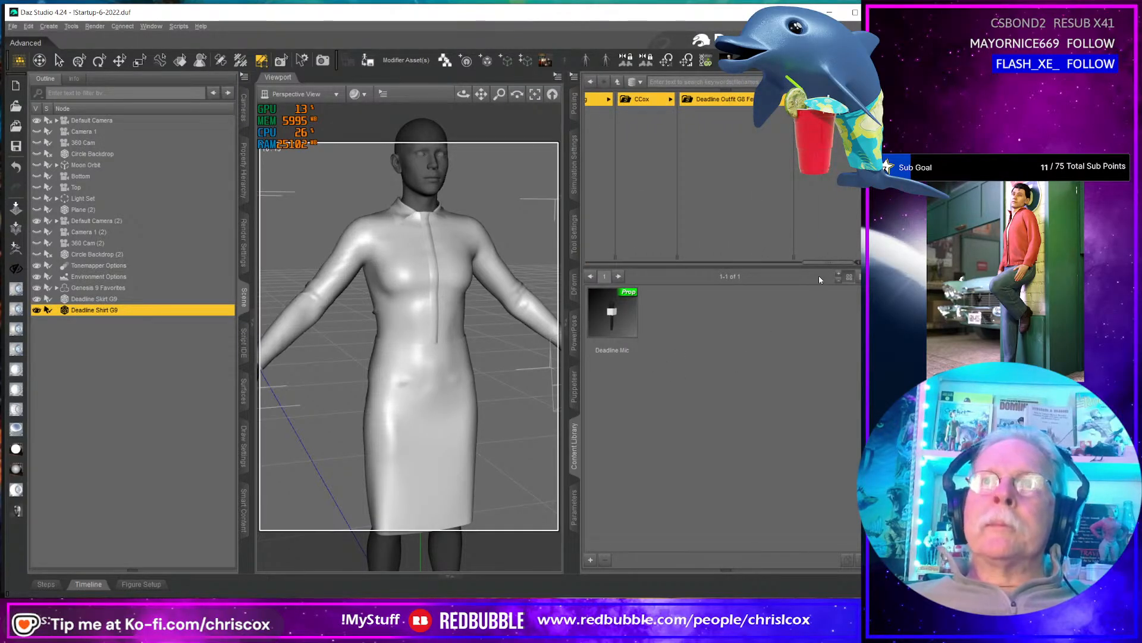
# - Browse to the Business Suit project's Genesis 9 Deadline Outfit folder under Clothing > CCox
pyautogui.moveTo(814, 263); pyautogui.dragTo(779, 263)
pyautogui.click(673, 113)
pyautogui.click(774, 99)
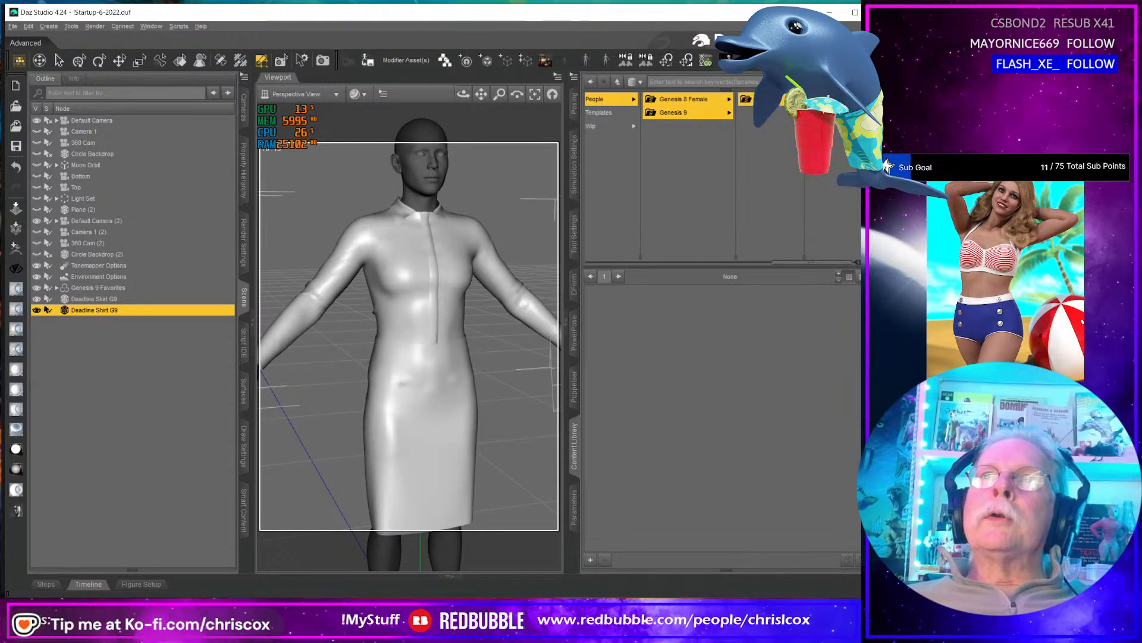
pyautogui.click(824, 99)
pyautogui.click(792, 99)
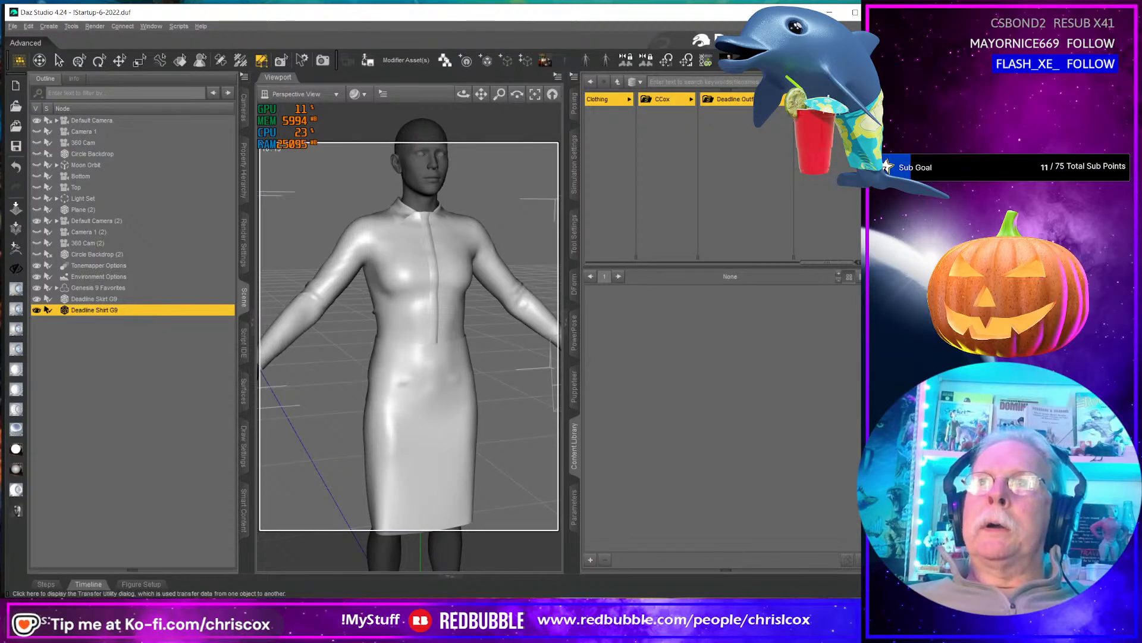
# - Transfer rigging from Genesis 9 Favorites to Deadline Skirt G9 with the Transfer Utility, using the Base/Dress/Dress Long Tight Template projection
pyautogui.click(16, 249)
pyautogui.click(548, 265)
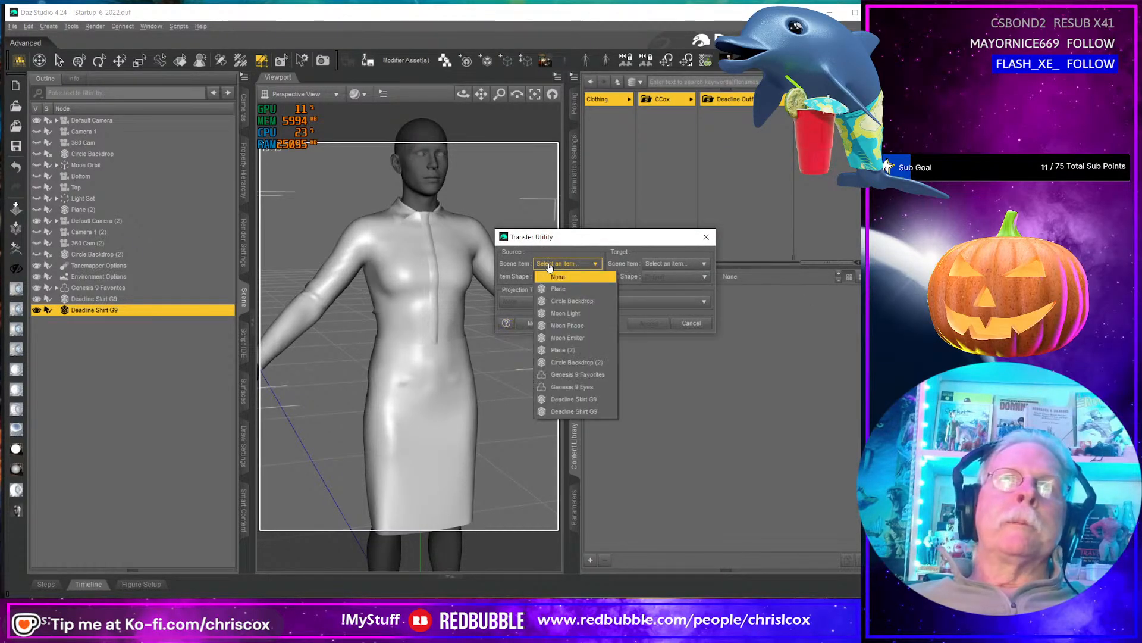
pyautogui.click(589, 374)
pyautogui.click(667, 265)
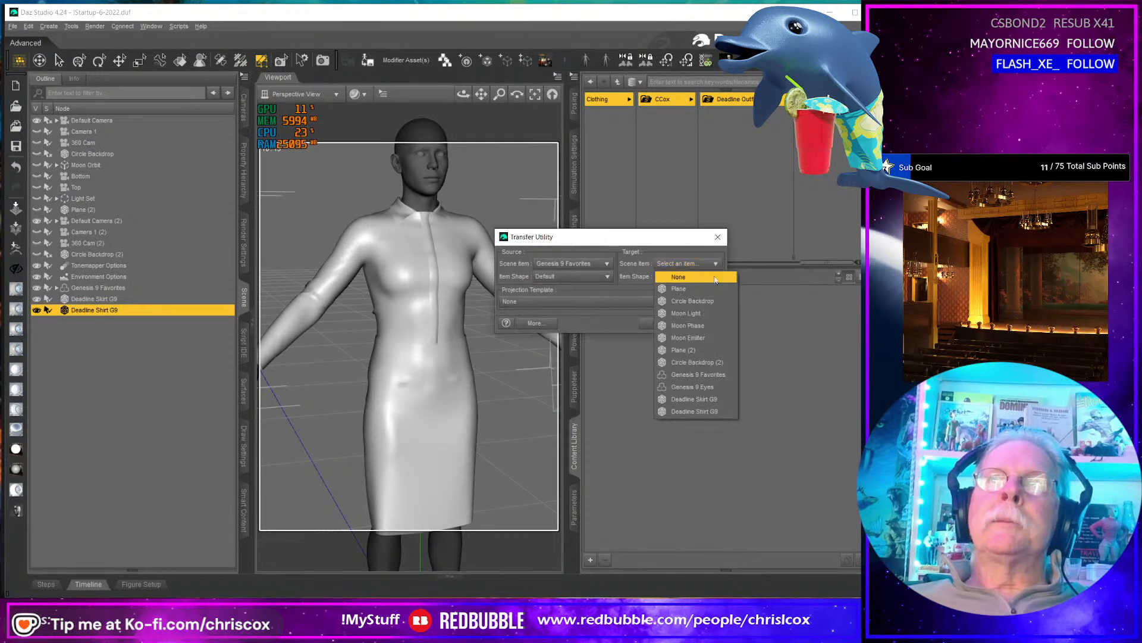
pyautogui.click(694, 400)
pyautogui.click(541, 302)
pyautogui.moveTo(517, 330)
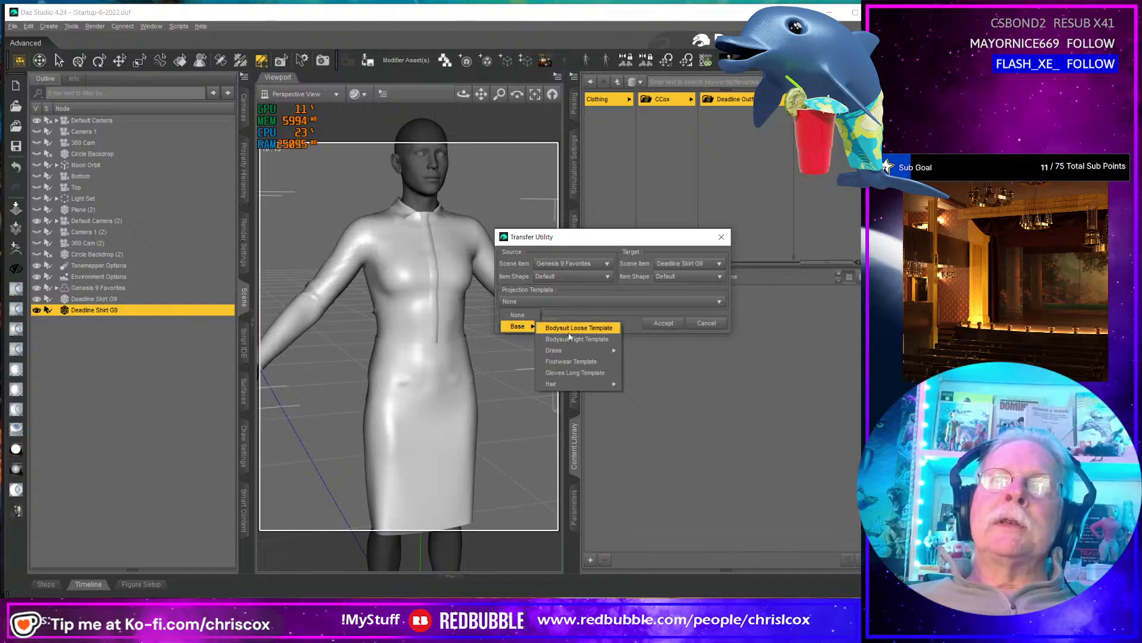
pyautogui.moveTo(575, 350)
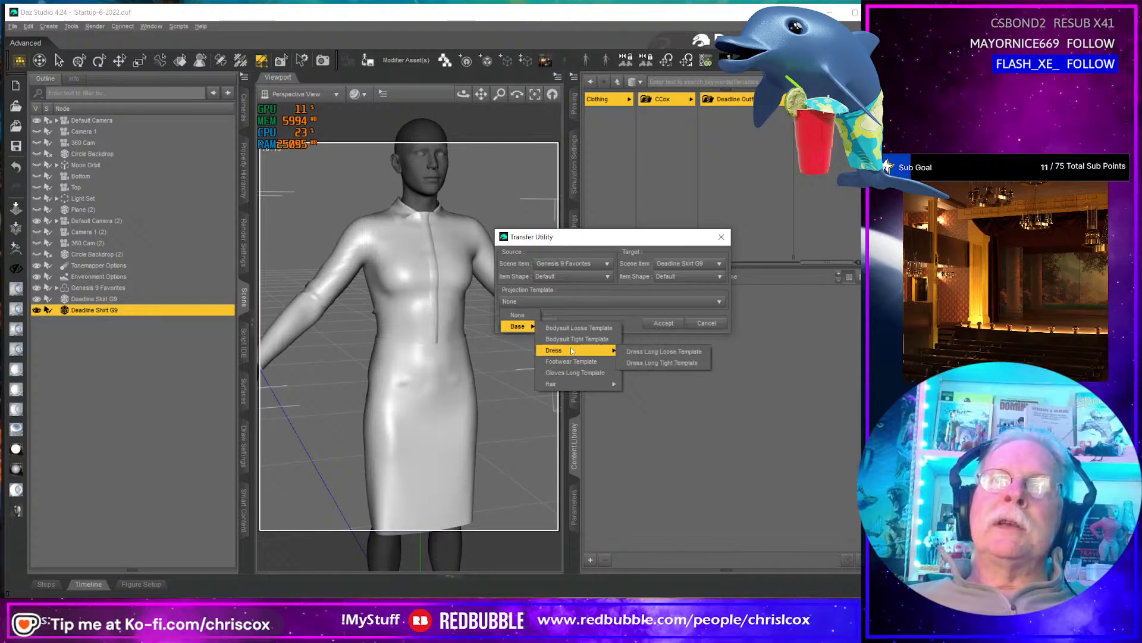
pyautogui.click(658, 362)
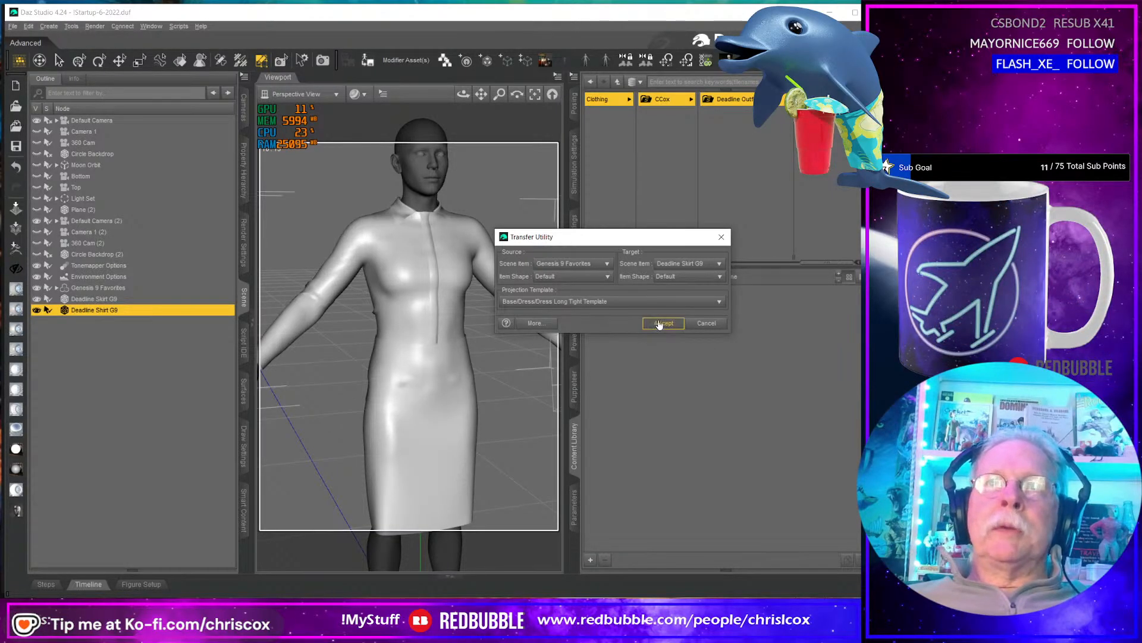
pyautogui.click(663, 323)
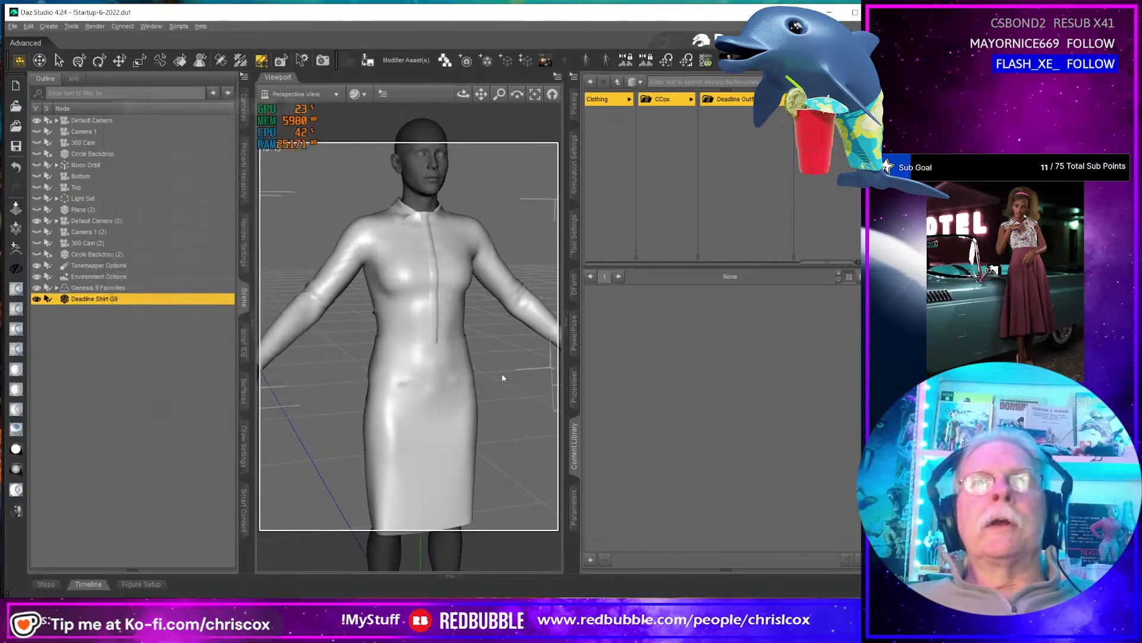
# - Try to load Deadline Skirt G9 Fem.obj from the Business Suit project's Wip folder as a morph on the shirt with Morph Loader Pro
pyautogui.moveTo(464, 94); pyautogui.dragTo(487, 368)
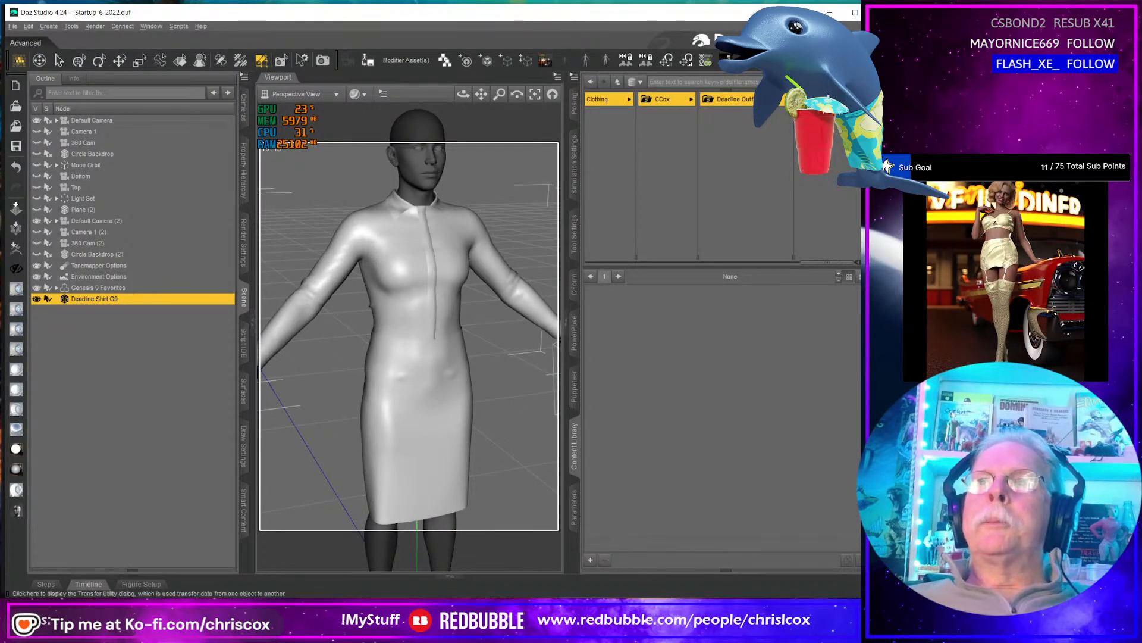
pyautogui.press('F7')
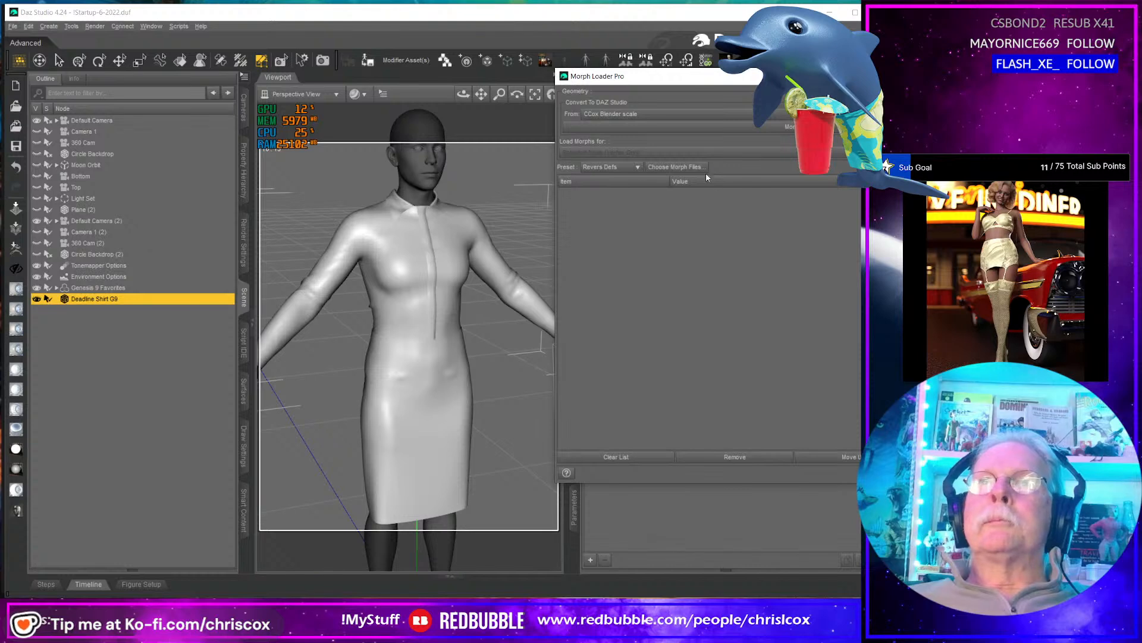
pyautogui.click(683, 171)
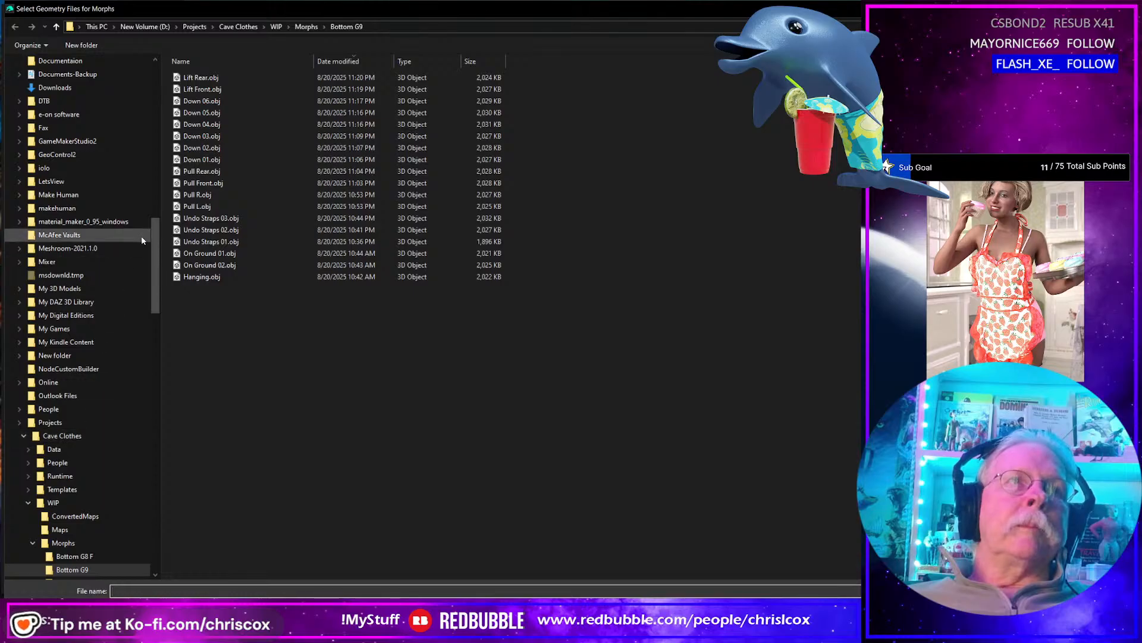
pyautogui.click(54, 422)
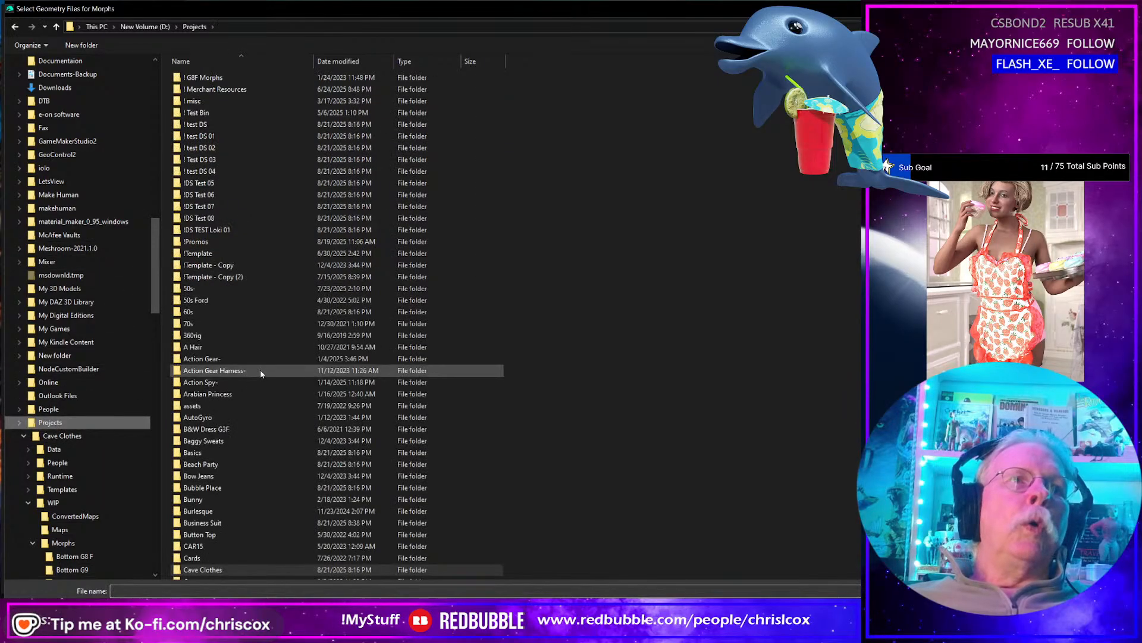
pyautogui.doubleClick(232, 522)
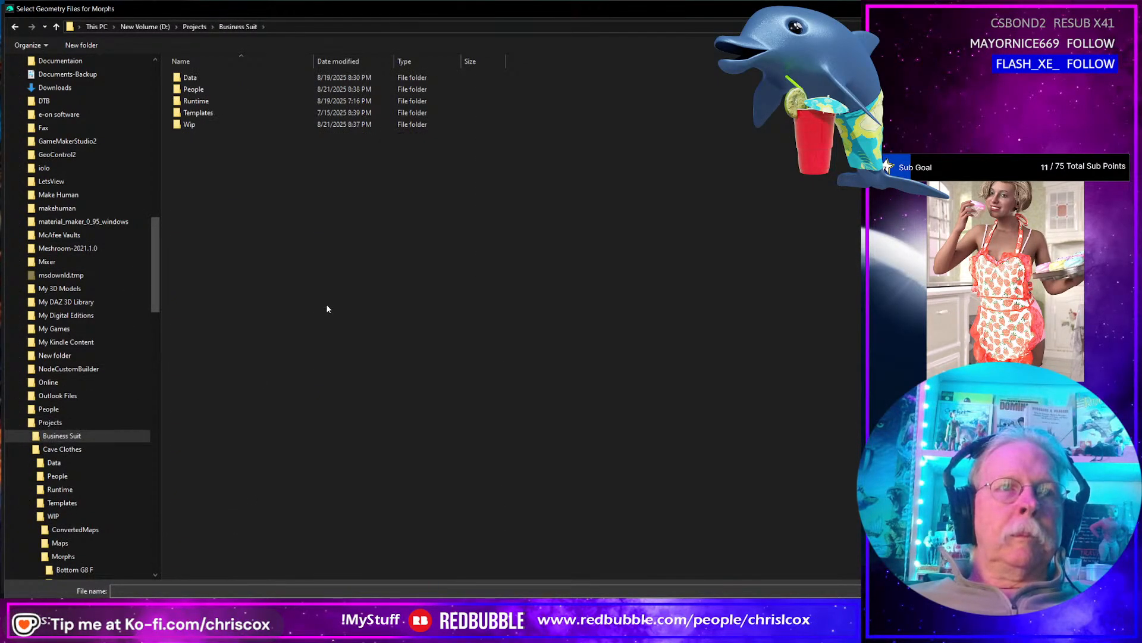
pyautogui.doubleClick(199, 125)
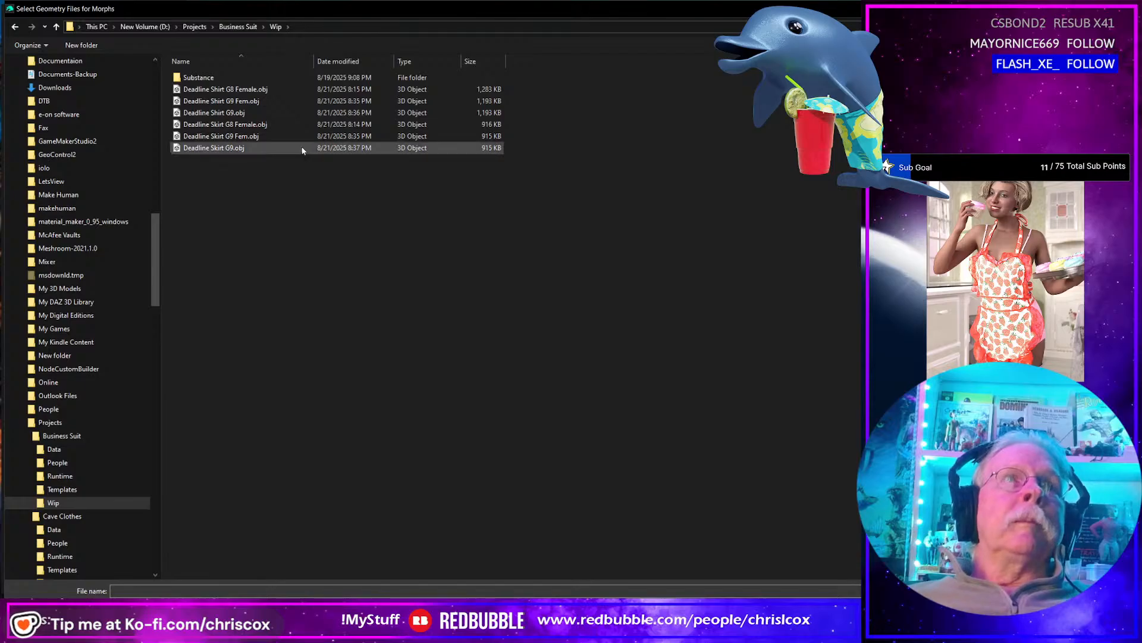
pyautogui.click(242, 138)
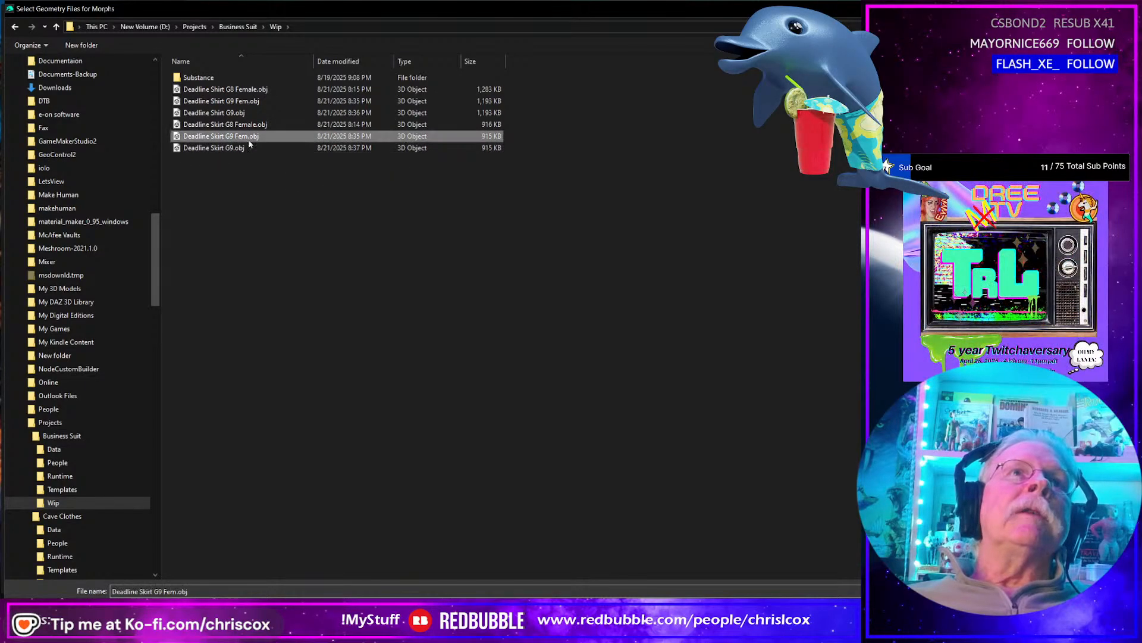
pyautogui.press('Return')
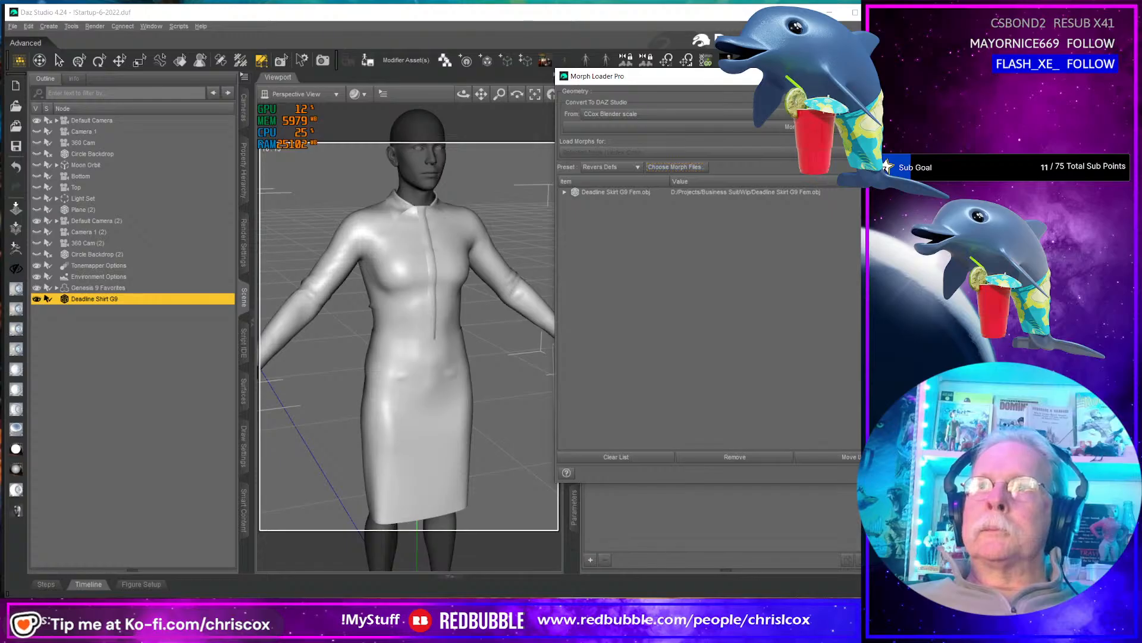
pyautogui.click(834, 453)
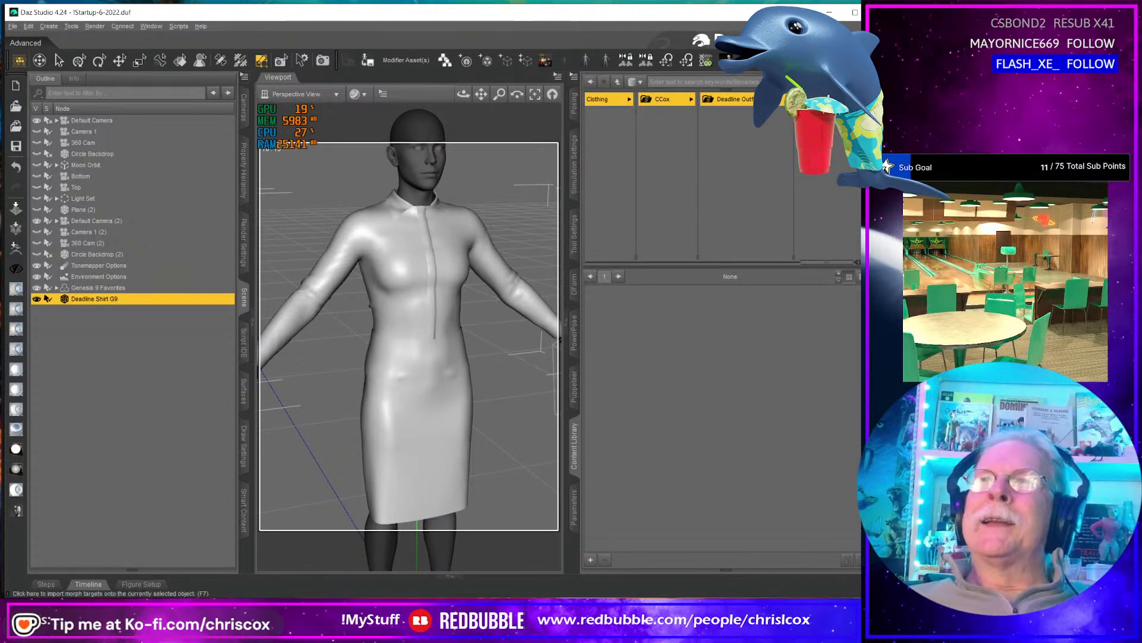
# - Load Deadline Shirt G9 Fem.obj from the Wip folder as a morph on Deadline Shirt G9 with Morph Loader Pro
pyautogui.click(800, 60)
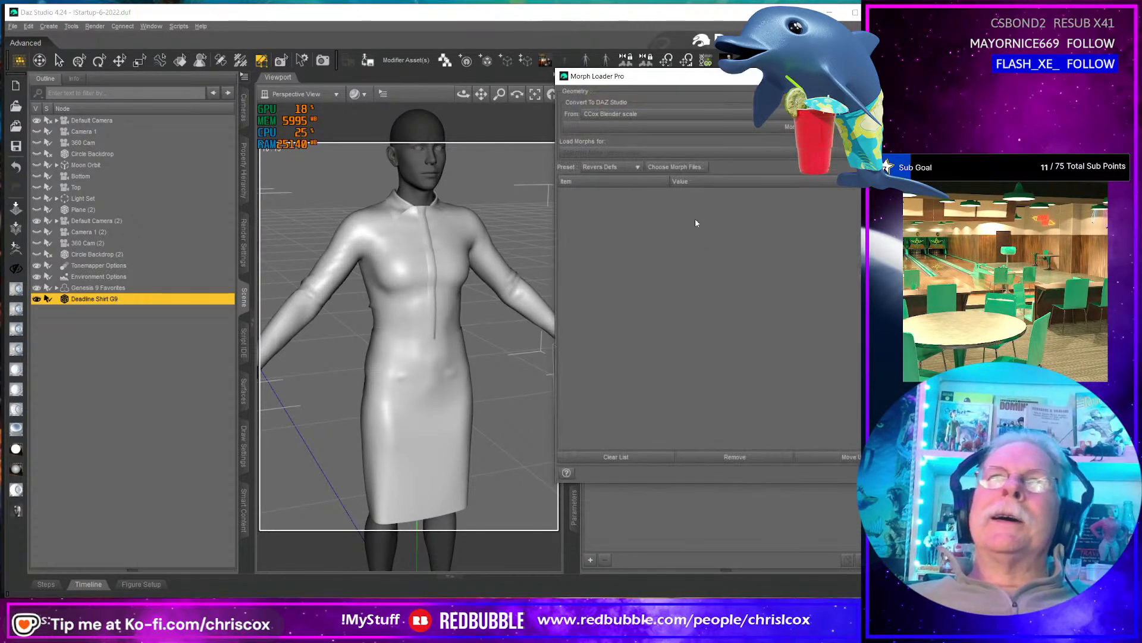
pyautogui.click(683, 172)
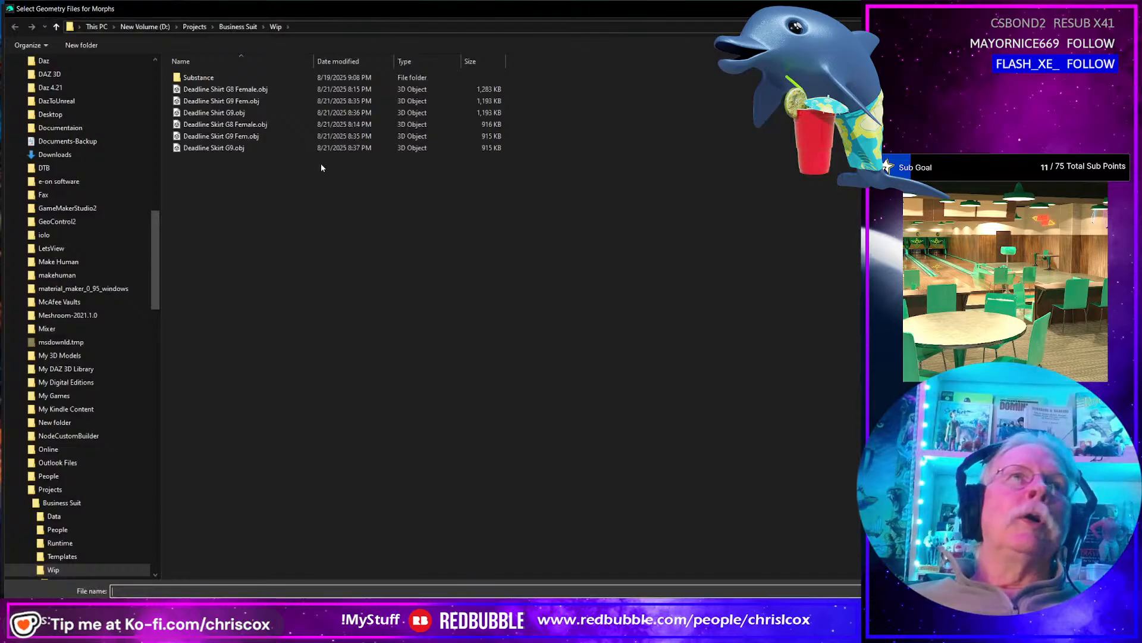
pyautogui.click(238, 101)
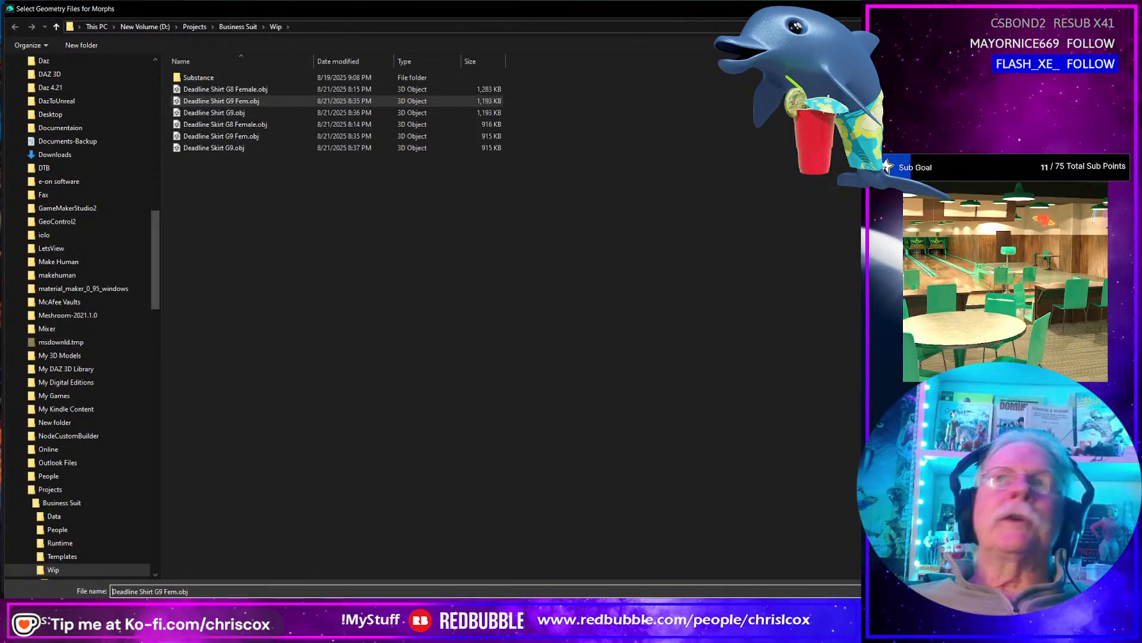
pyautogui.click(812, 610)
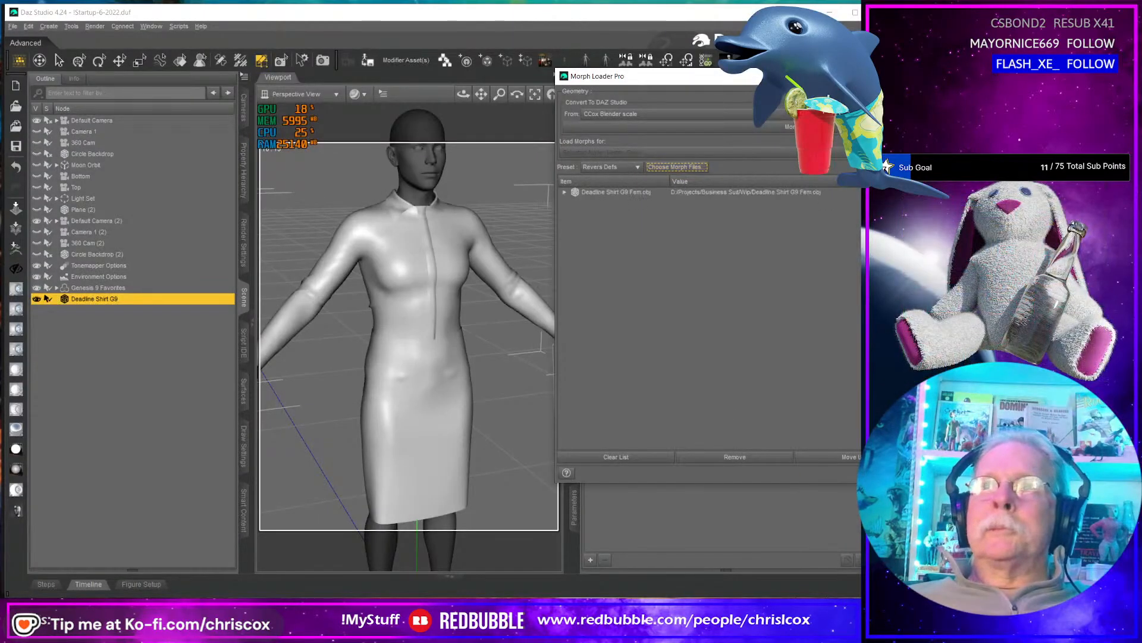
pyautogui.click(952, 473)
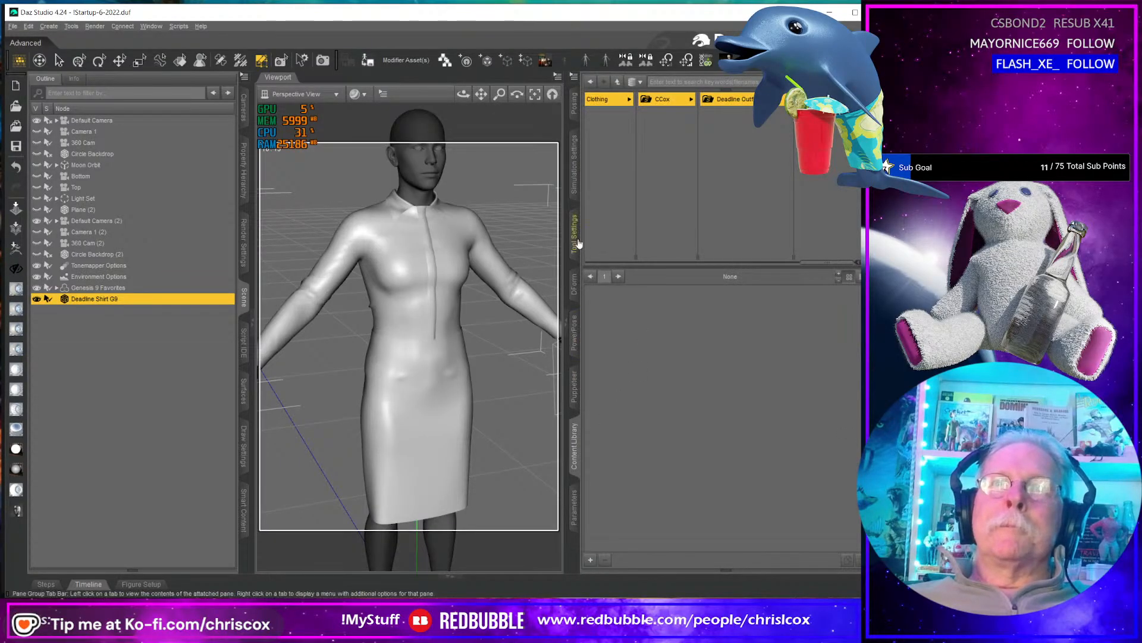
# - Delete the imported Fem morph property from Deadline Shirt G9 in parameter edit mode
pyautogui.click(575, 507)
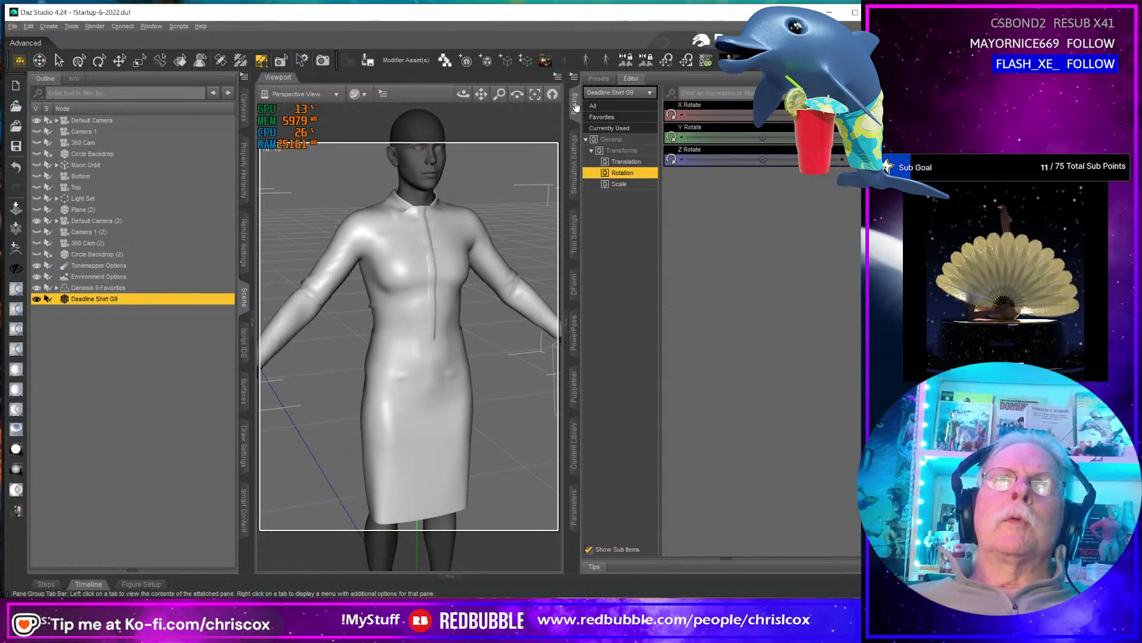
pyautogui.click(574, 512)
pyautogui.moveTo(579, 94); pyautogui.dragTo(577, 91)
pyautogui.click(648, 252)
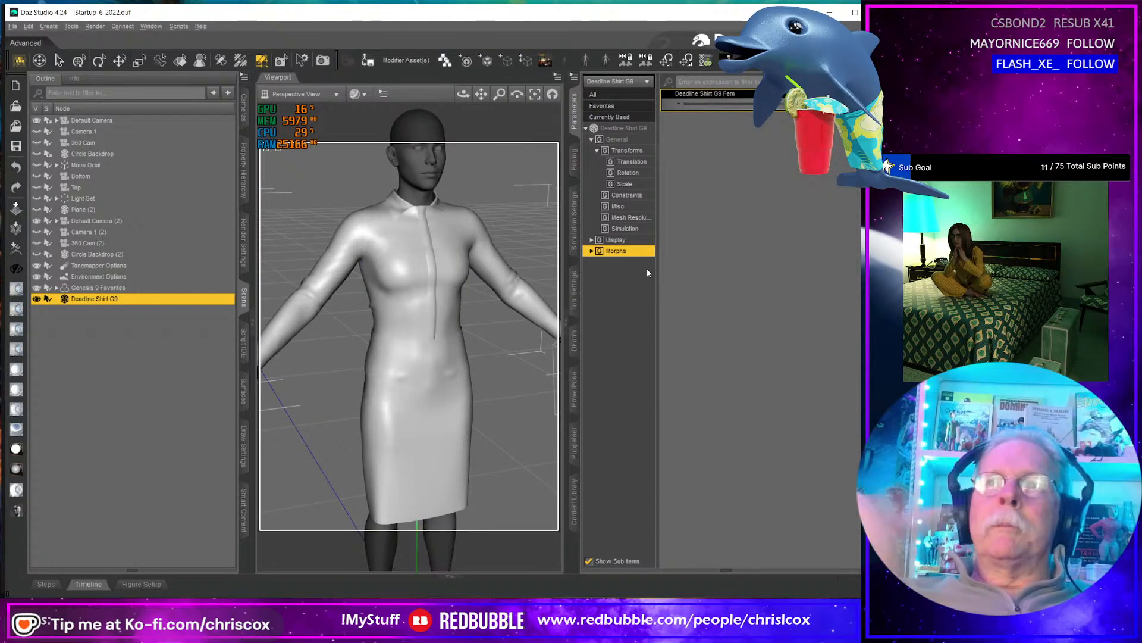
pyautogui.rightClick(603, 300)
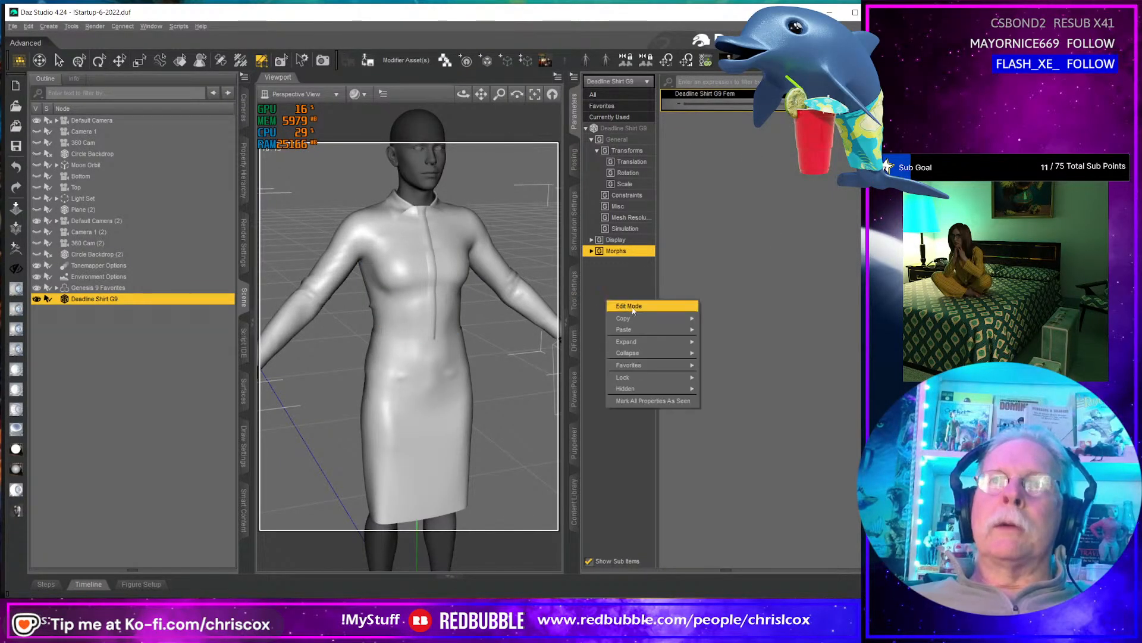
pyautogui.click(636, 307)
pyautogui.rightClick(723, 97)
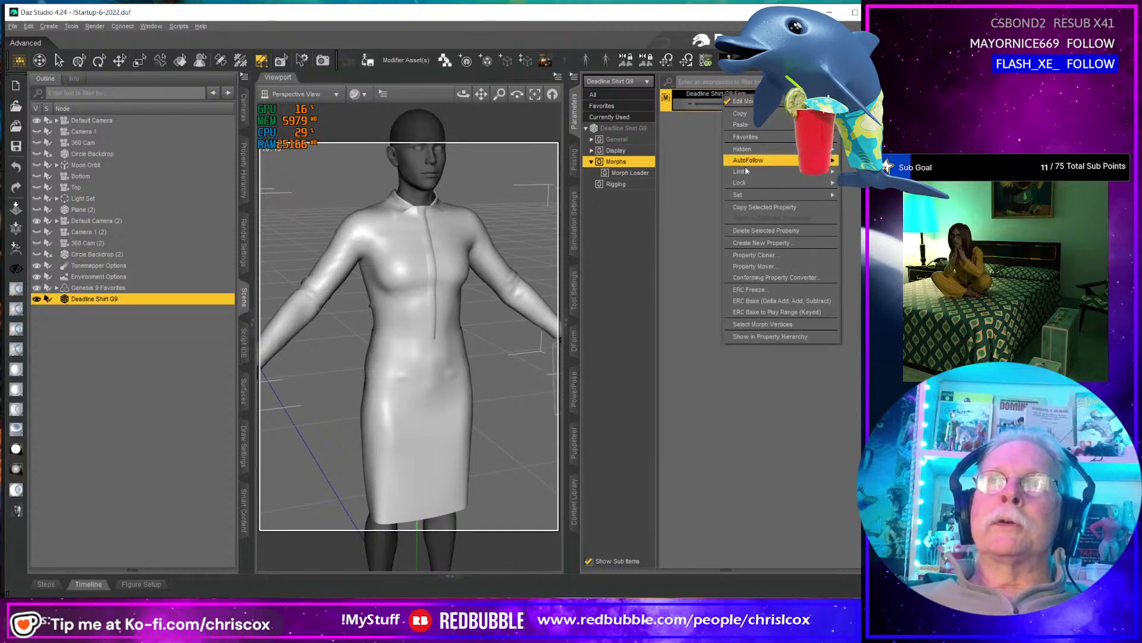
pyautogui.click(749, 227)
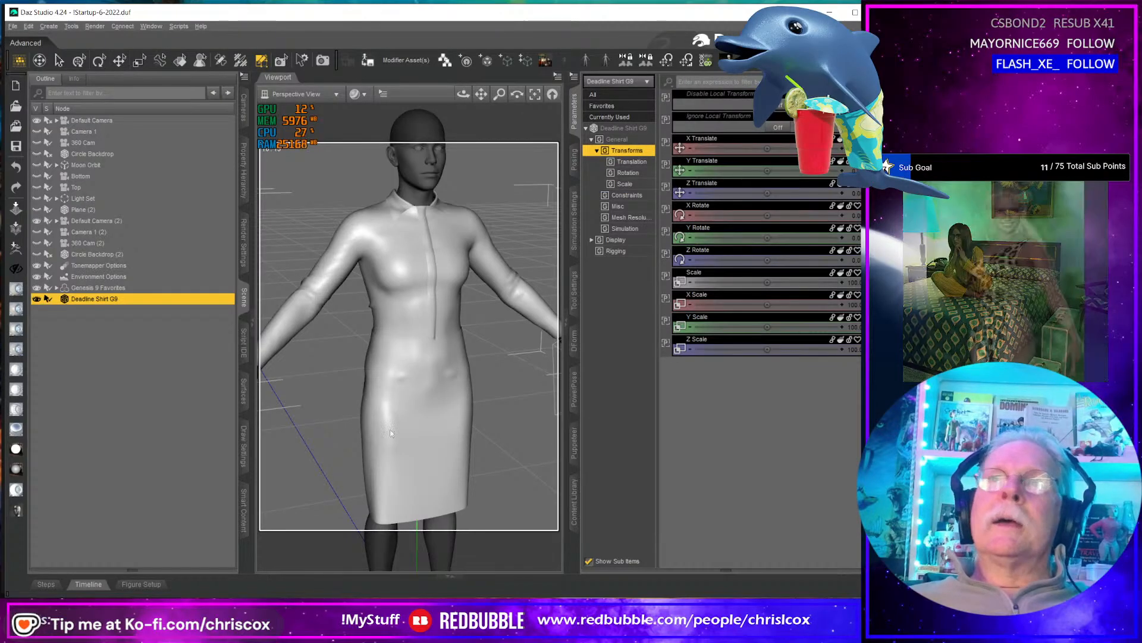
# - Transfer rigging from Genesis 9 Favorites to Deadline Shirt G9 with the Transfer Utility, using the Base/Bodysuit Tight Template projection
pyautogui.click(107, 288)
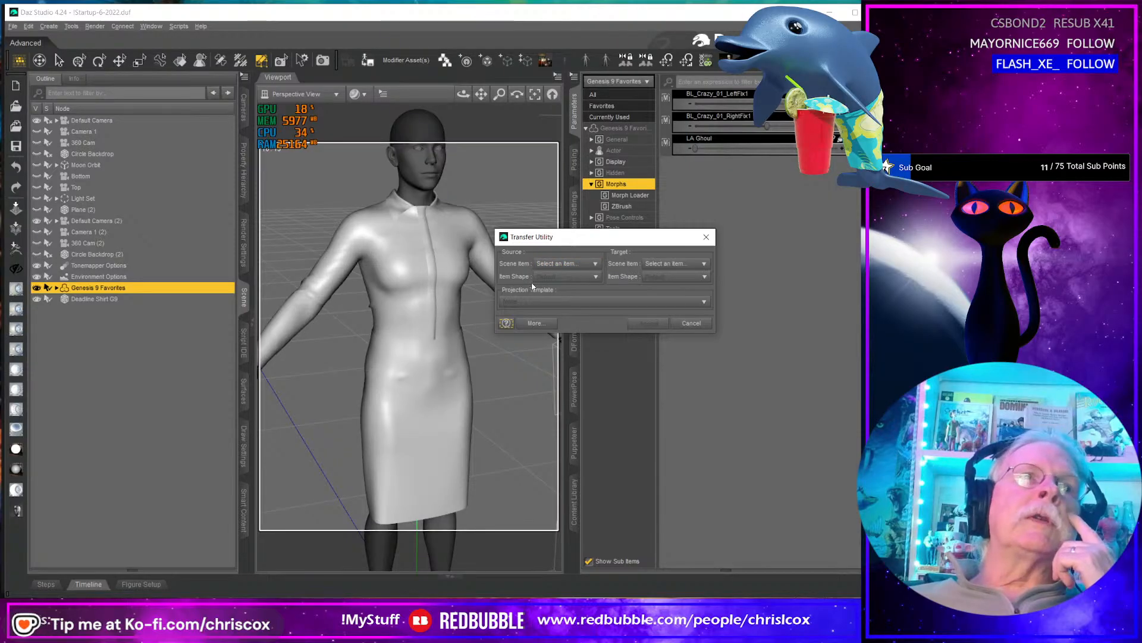
pyautogui.click(587, 264)
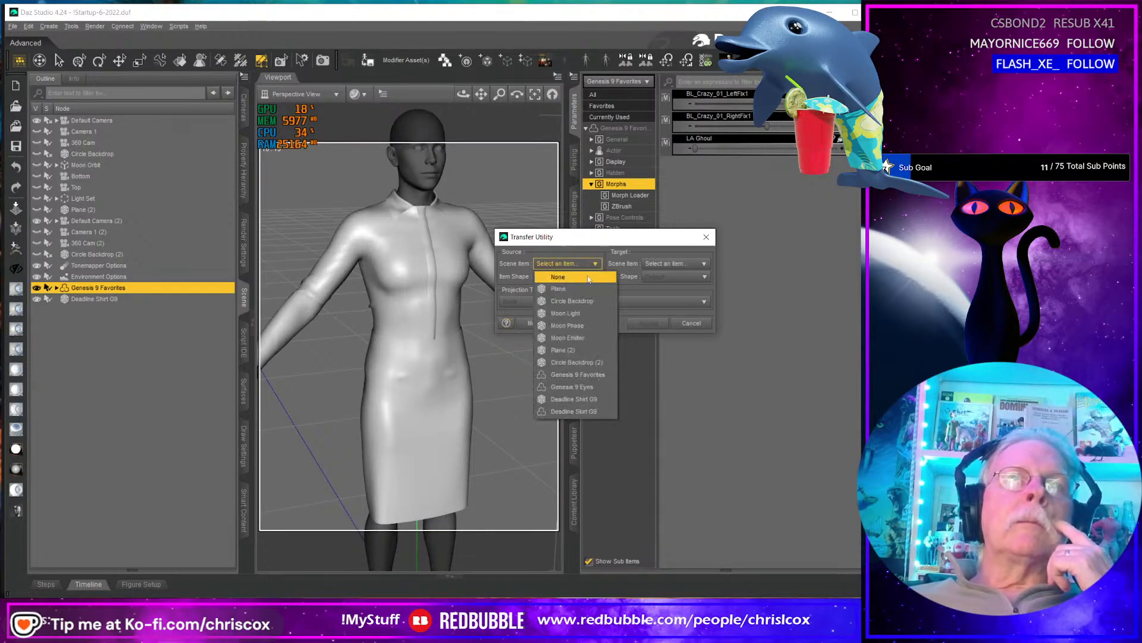
pyautogui.click(594, 375)
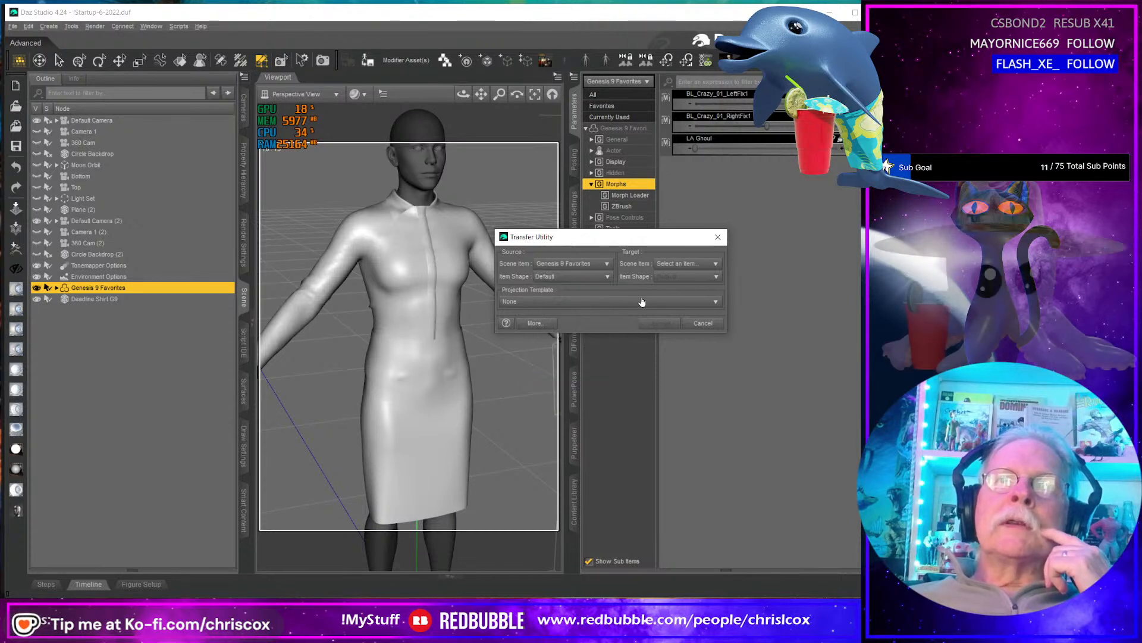
pyautogui.click(684, 263)
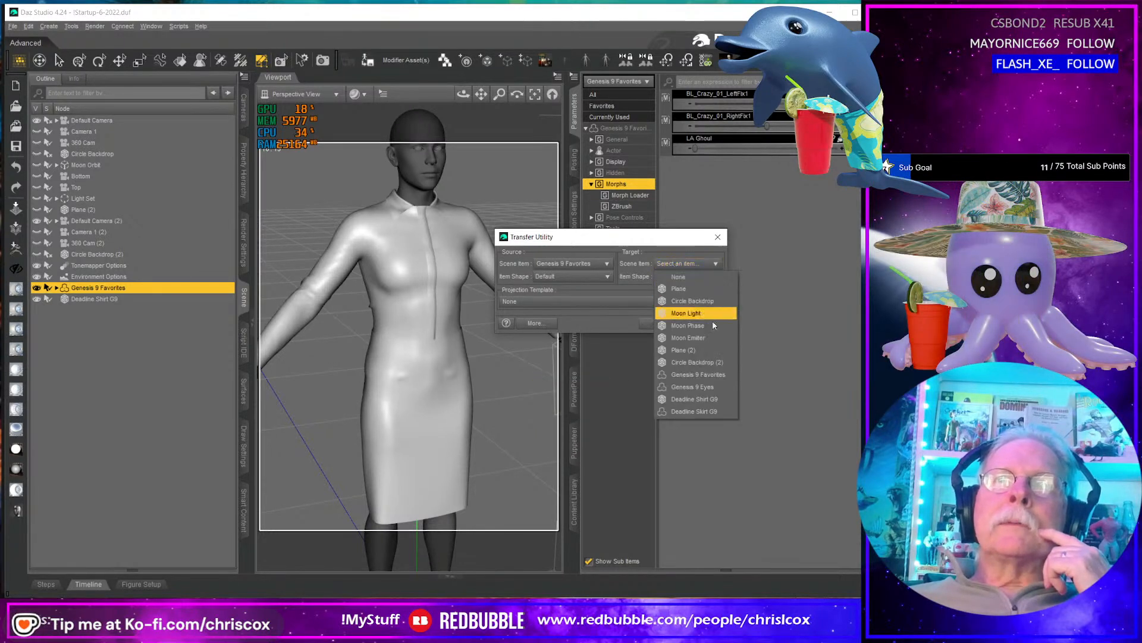
pyautogui.click(694, 408)
pyautogui.click(565, 302)
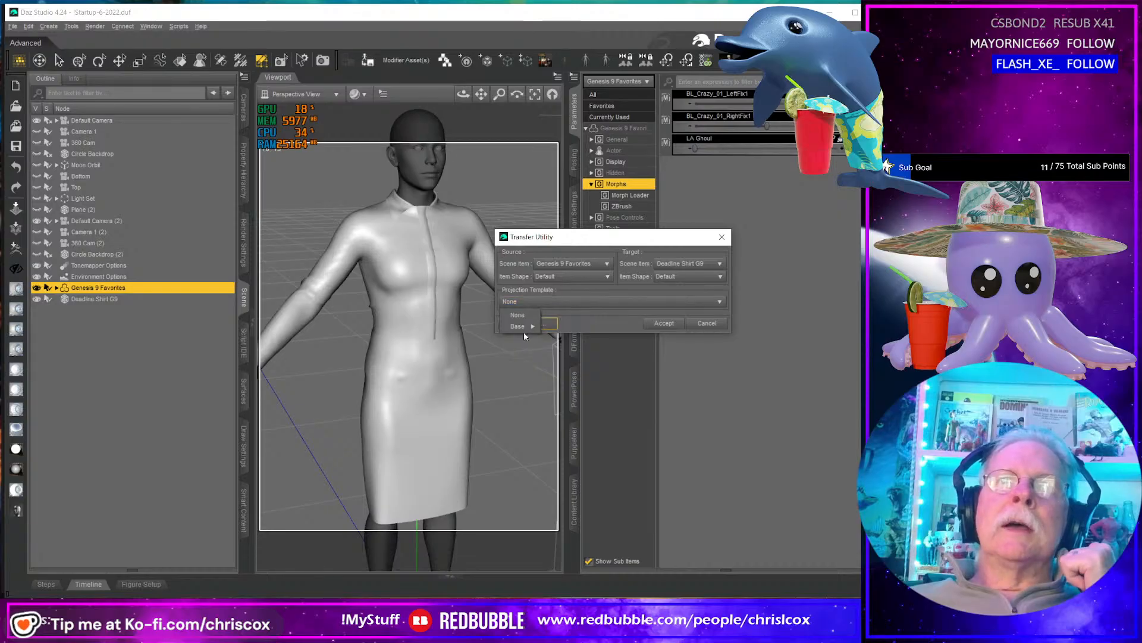
pyautogui.moveTo(519, 326)
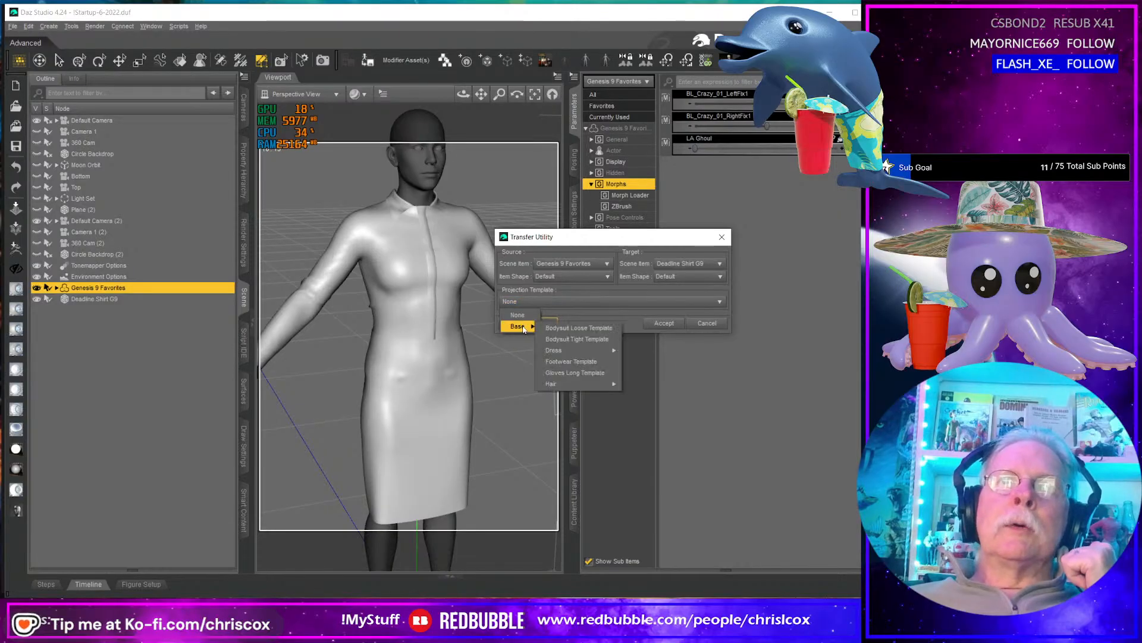
pyautogui.click(575, 339)
pyautogui.click(662, 323)
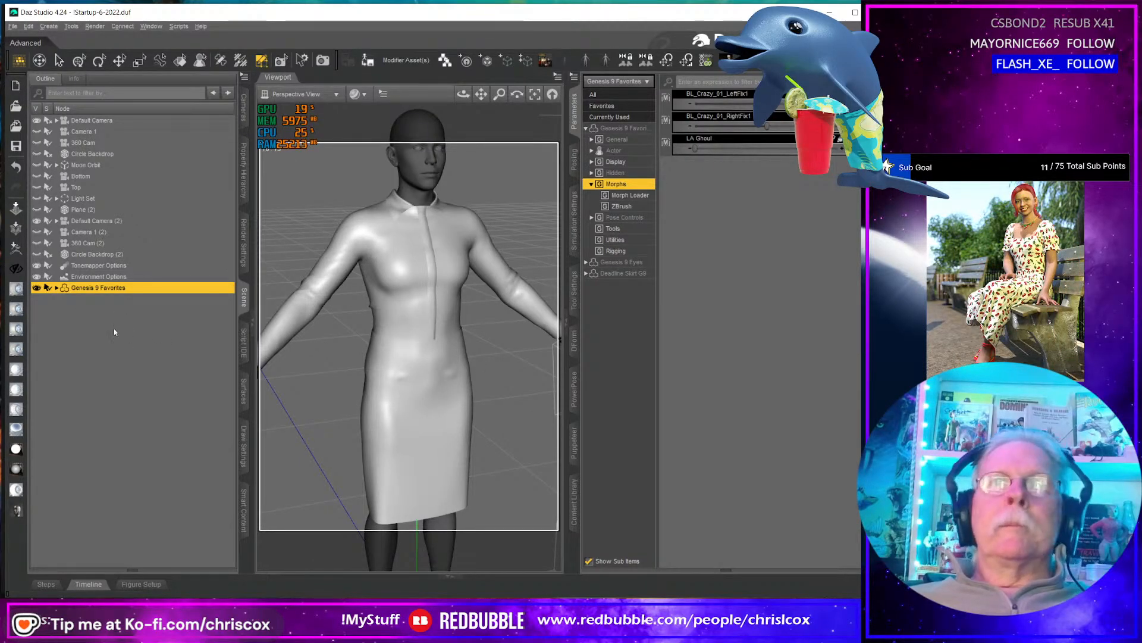
# - Expand Genesis 9 Favorites in the scene and add dForce modifiers to both Deadline Skirt G9 and Deadline Shirt G9
pyautogui.click(57, 288)
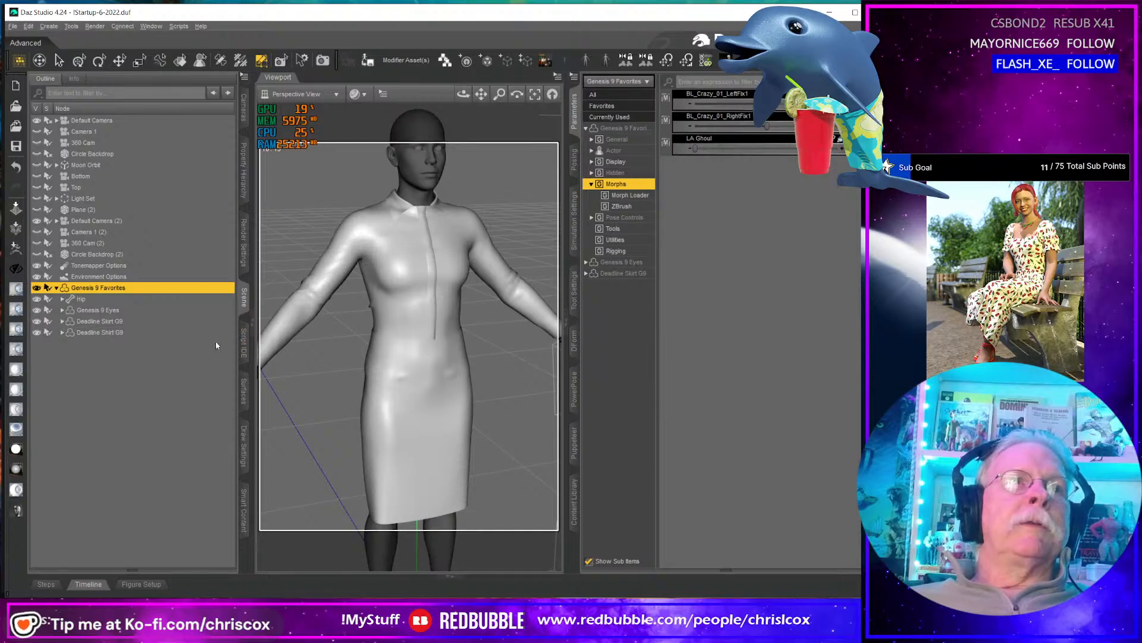
pyautogui.click(746, 60)
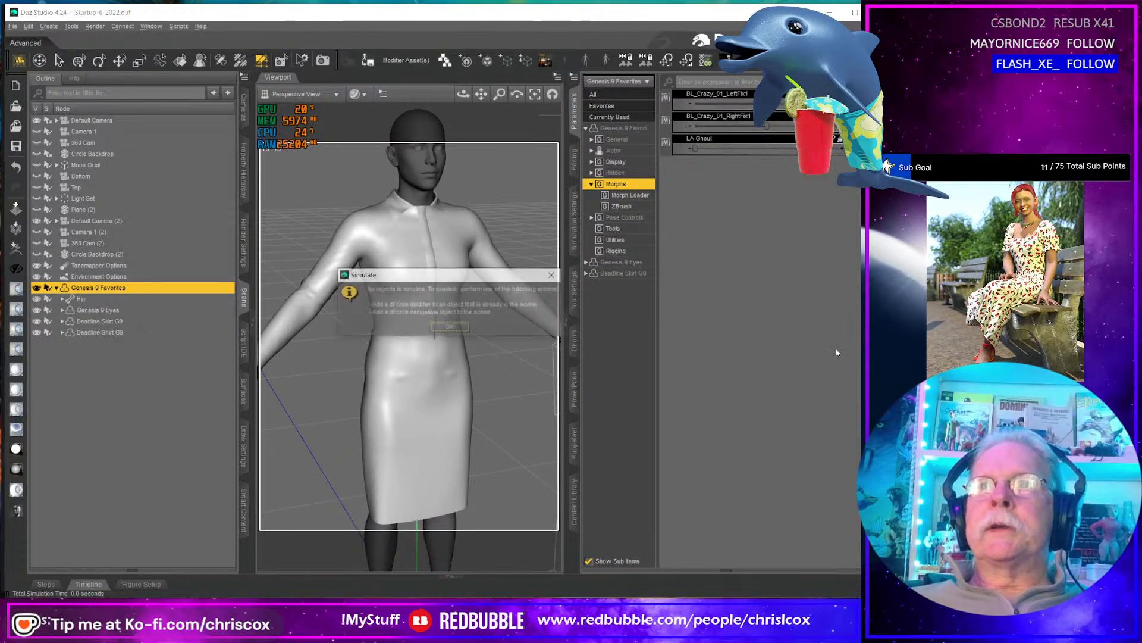
pyautogui.click(450, 328)
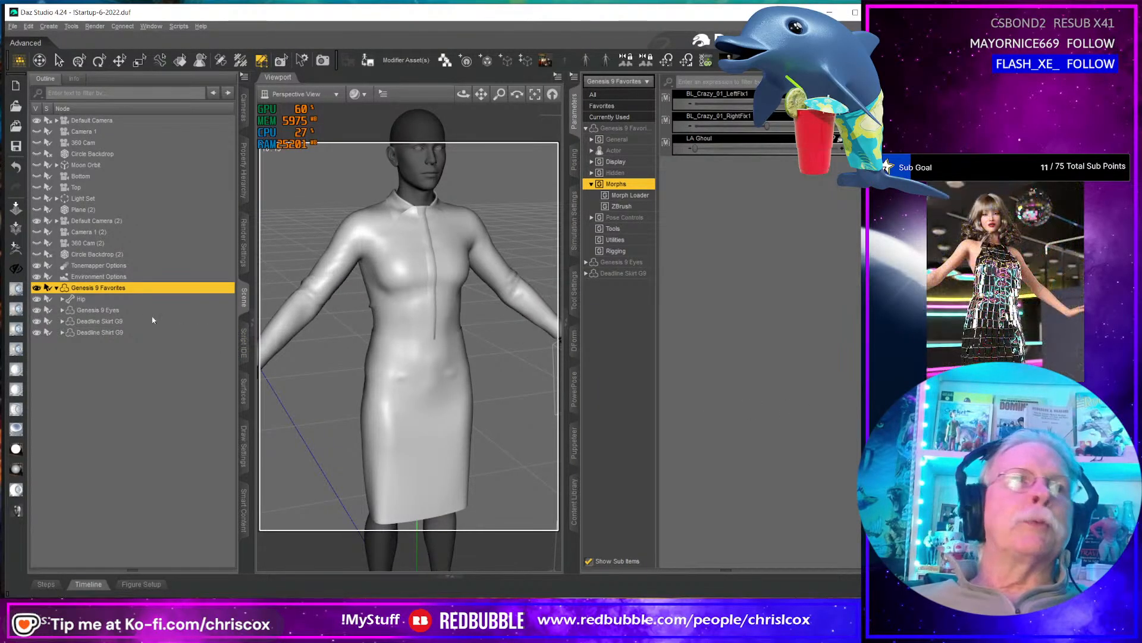
pyautogui.click(113, 322)
pyautogui.keyDown('ctrl'); pyautogui.click(113, 332); pyautogui.keyUp('ctrl')
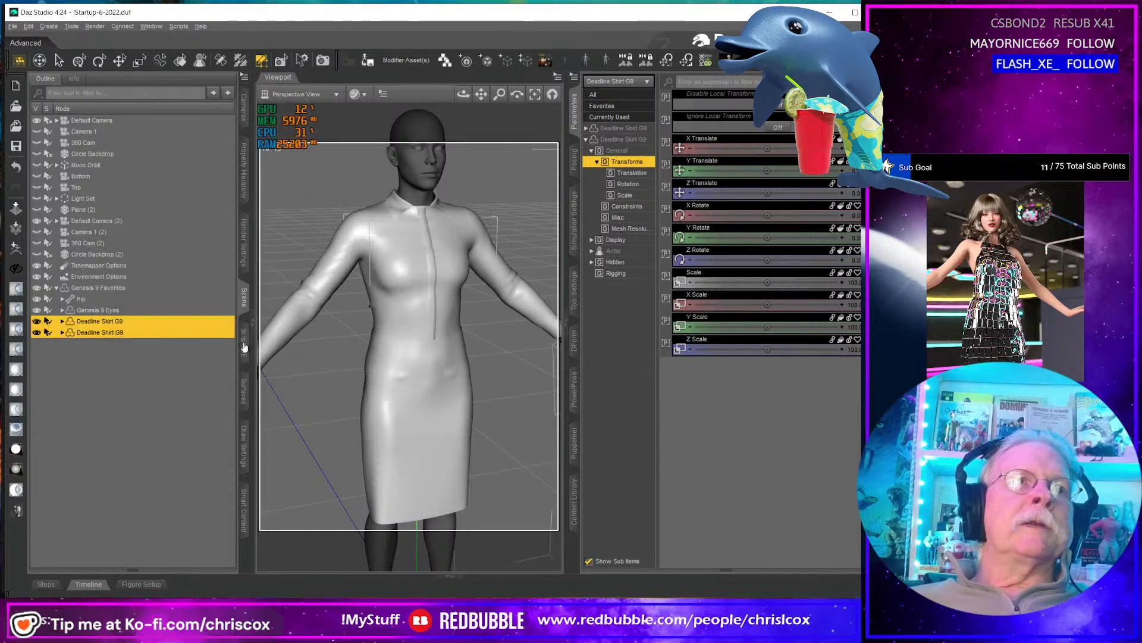
pyautogui.click(765, 60)
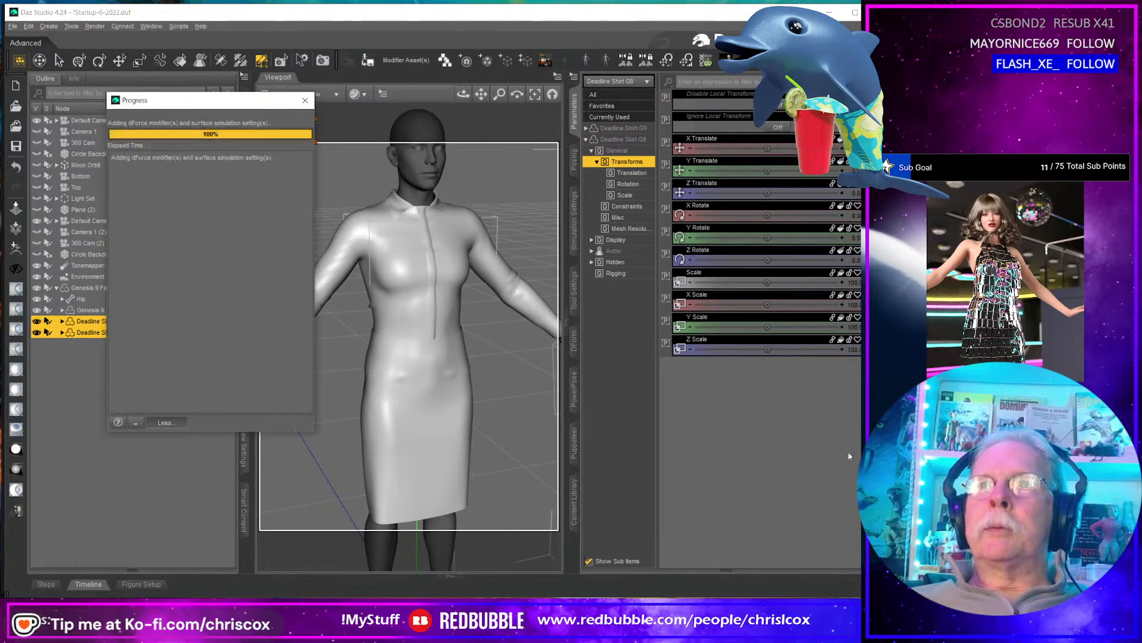
# - Add a smoothing modifier to Deadline Skirt G9
pyautogui.moveTo(470, 389); pyautogui.dragTo(468, 367, button='middle')
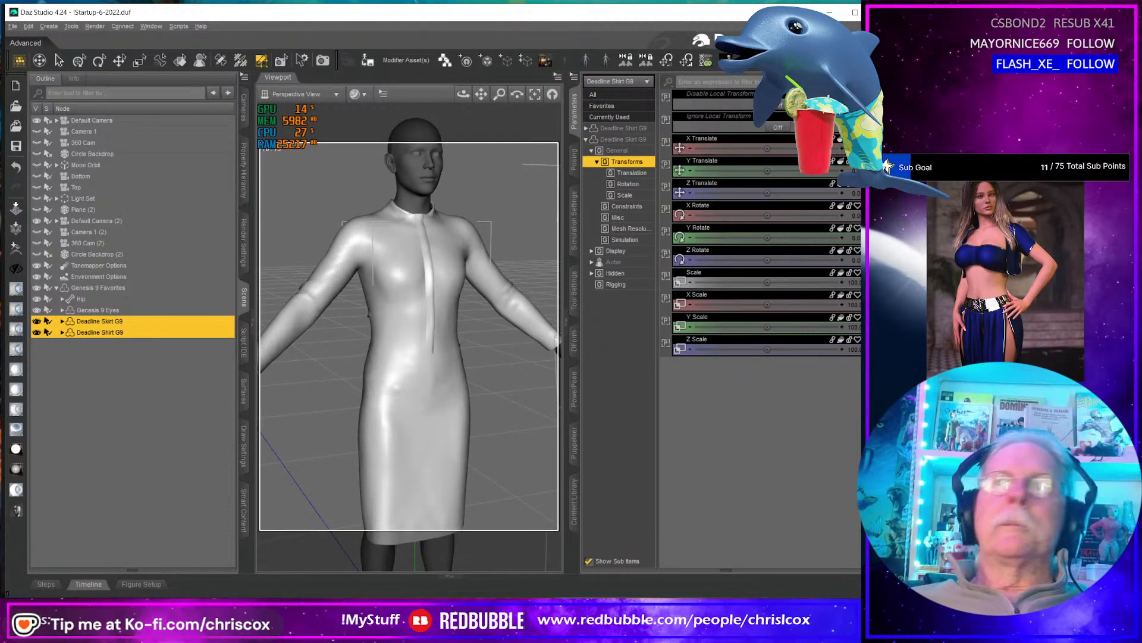
pyautogui.keyDown('alt'); pyautogui.moveTo(419, 365); pyautogui.dragTo(357, 376); pyautogui.keyUp('alt')
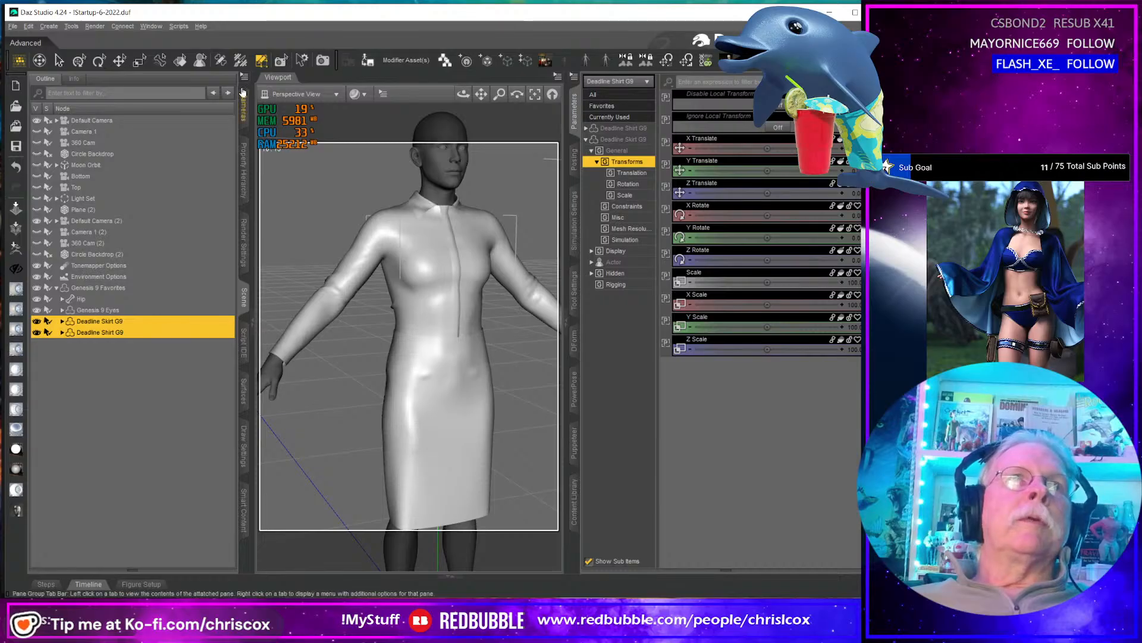
pyautogui.click(156, 324)
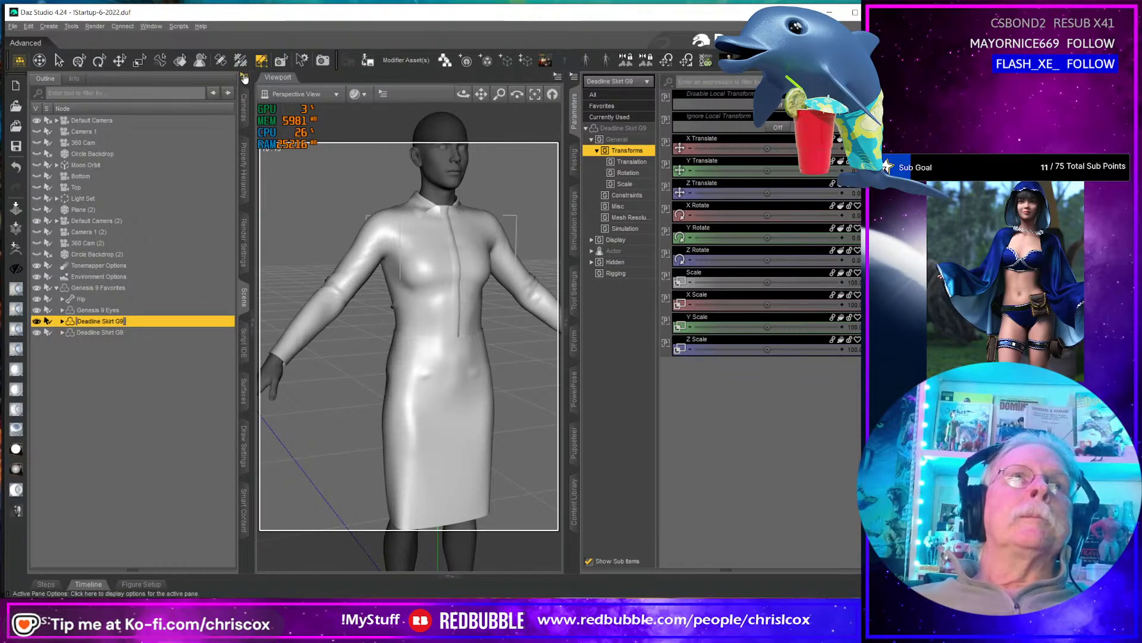
pyautogui.click(243, 74)
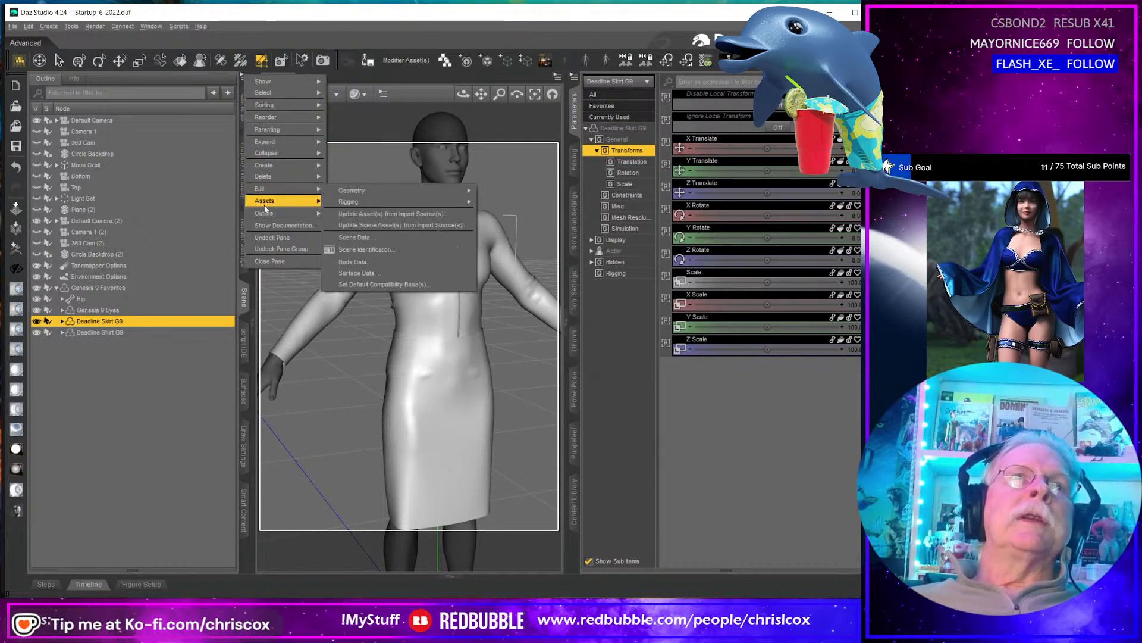
pyautogui.moveTo(267, 191)
pyautogui.moveTo(375, 191)
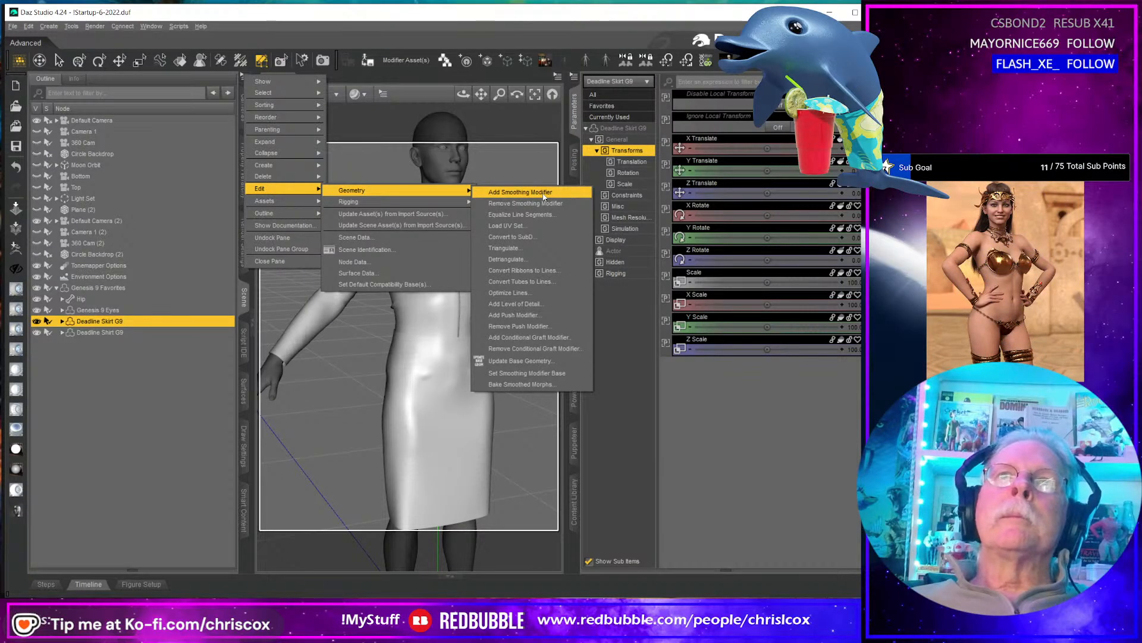
pyautogui.click(544, 193)
# - Convert the Deadline Skirt G9 geometry to SubD
pyautogui.click(244, 77)
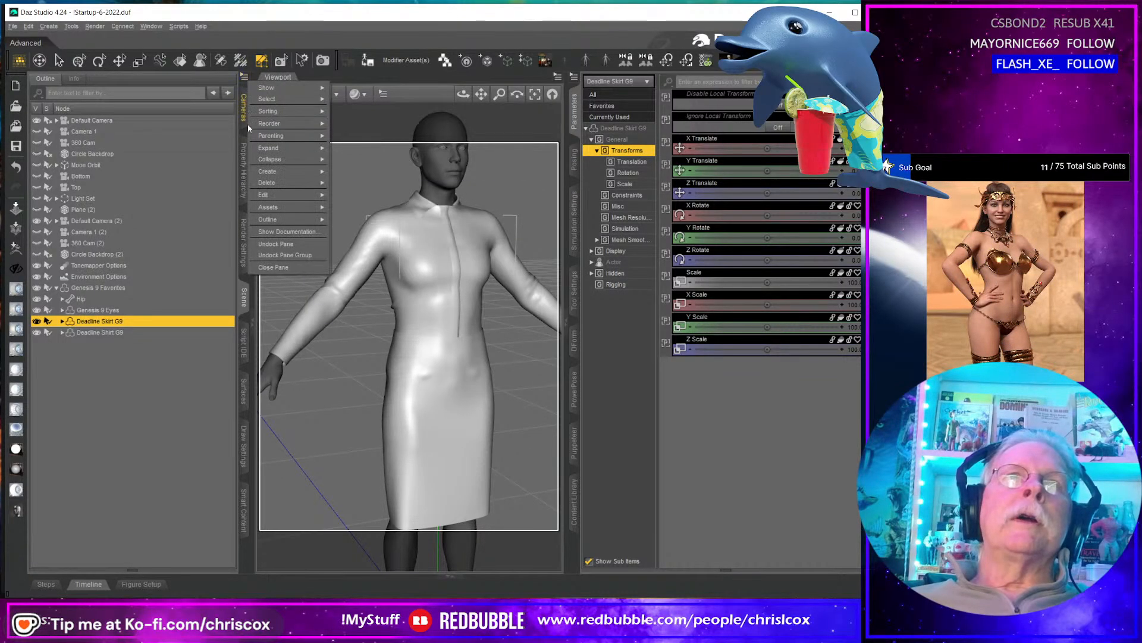
pyautogui.moveTo(275, 192)
pyautogui.moveTo(357, 196)
pyautogui.click(534, 249)
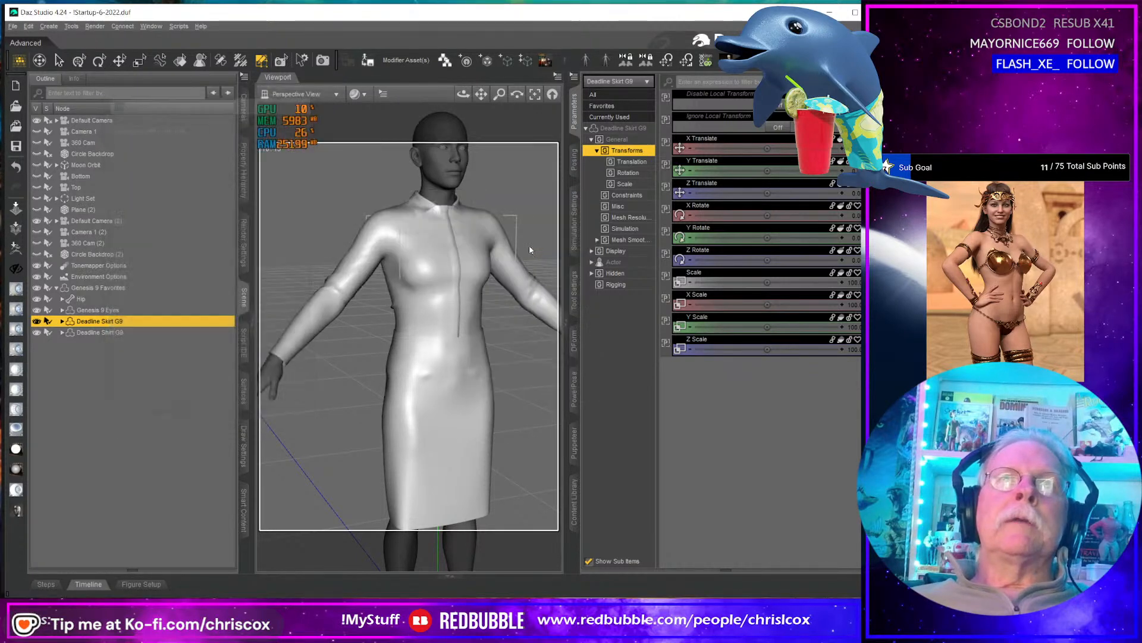
# - Add a smoothing modifier to Deadline Shirt G9
pyautogui.click(155, 332)
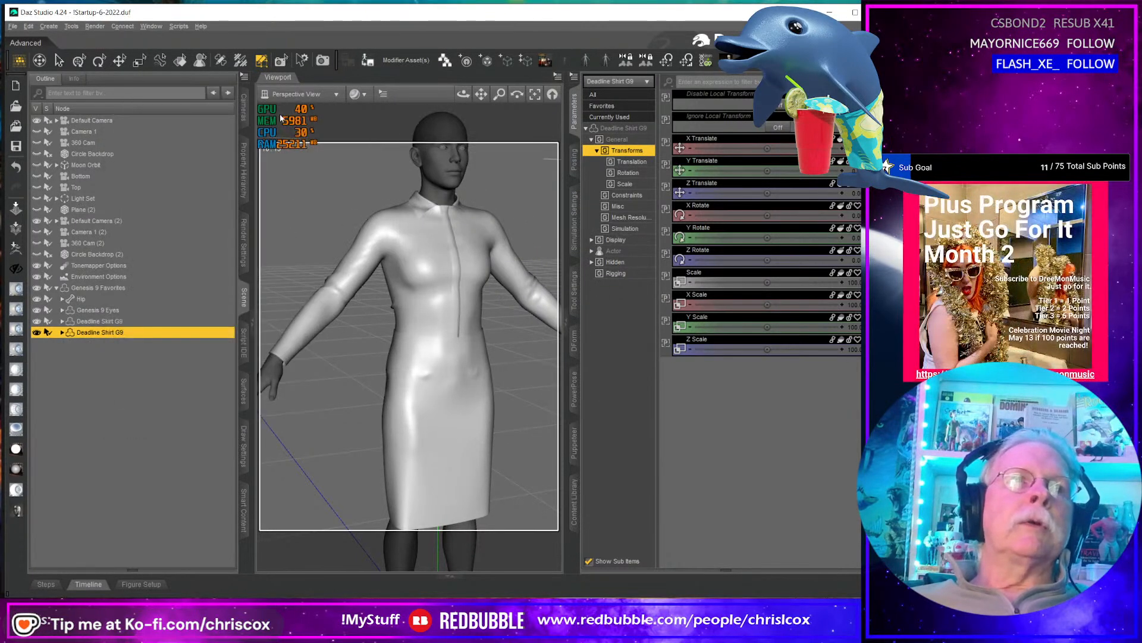
pyautogui.click(244, 76)
pyautogui.moveTo(271, 192)
pyautogui.moveTo(404, 193)
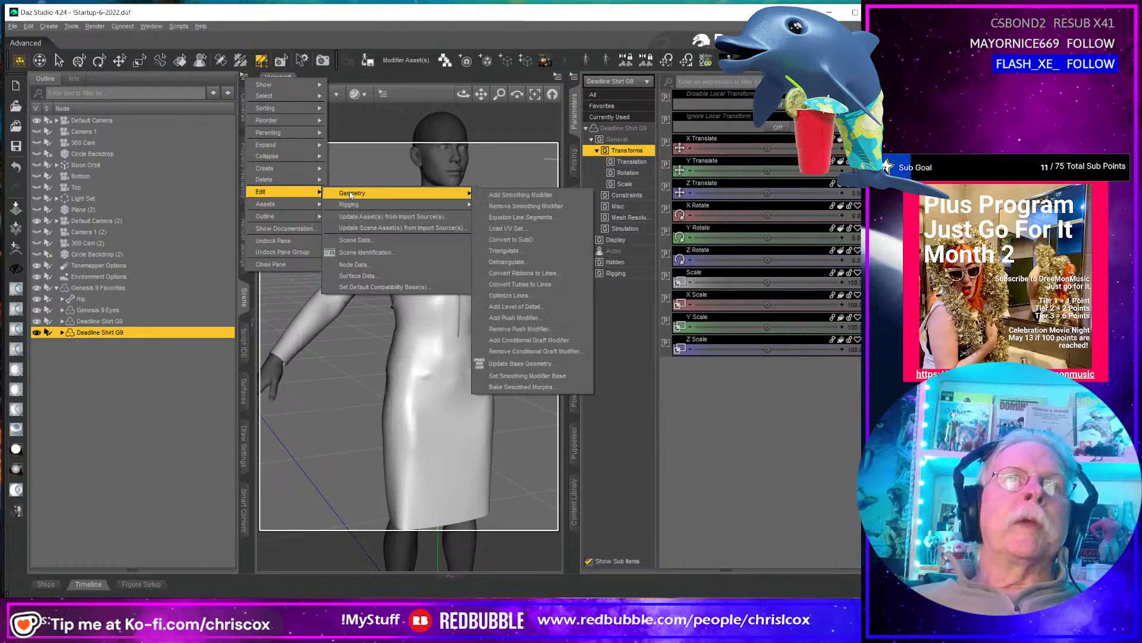
pyautogui.click(519, 195)
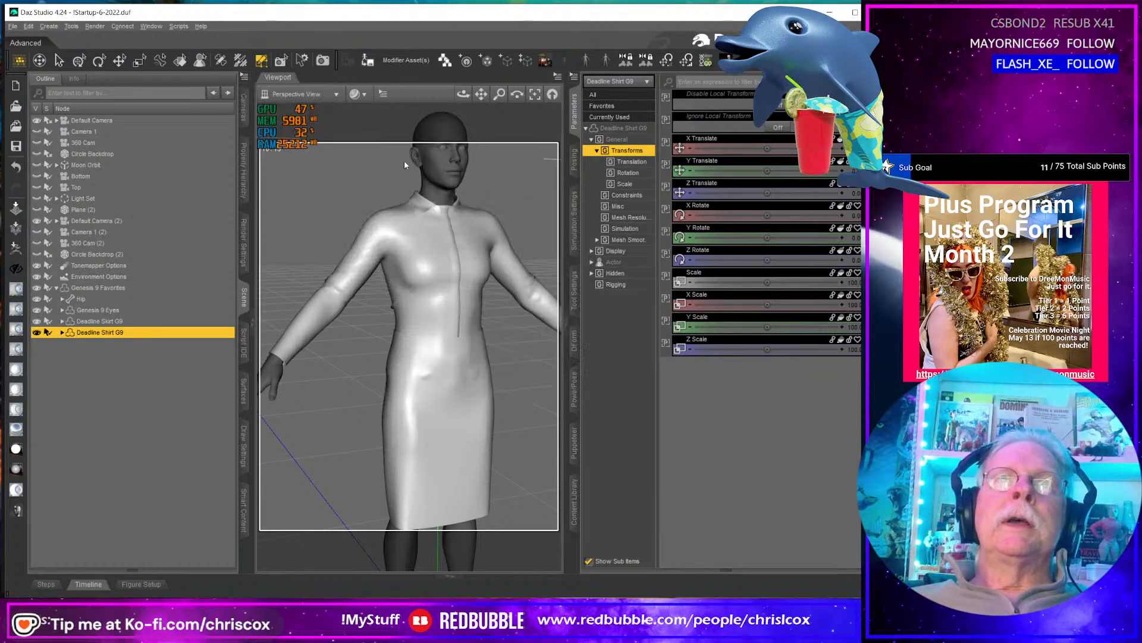
# - Convert the Deadline Shirt G9 geometry to SubD
pyautogui.click(243, 76)
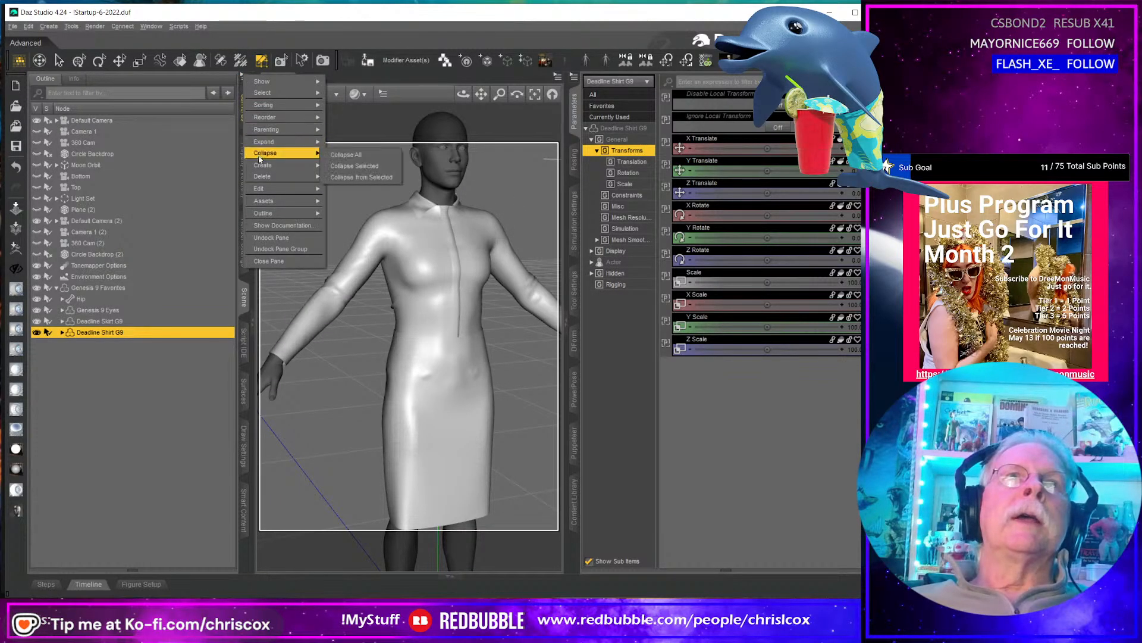
pyautogui.moveTo(279, 189)
pyautogui.moveTo(343, 191)
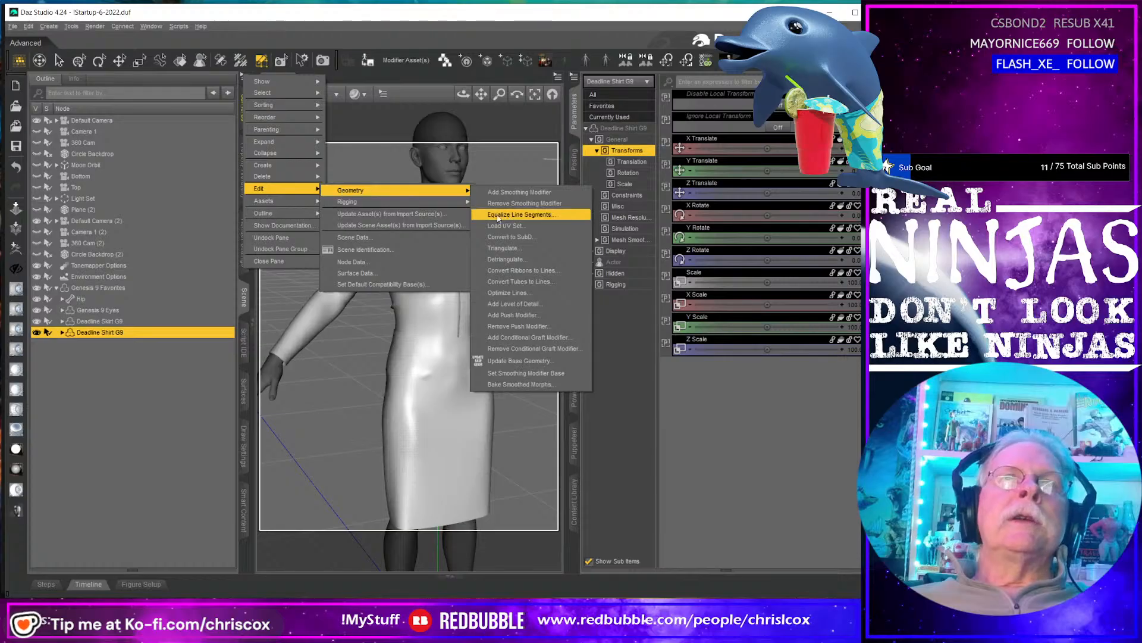
pyautogui.click(518, 237)
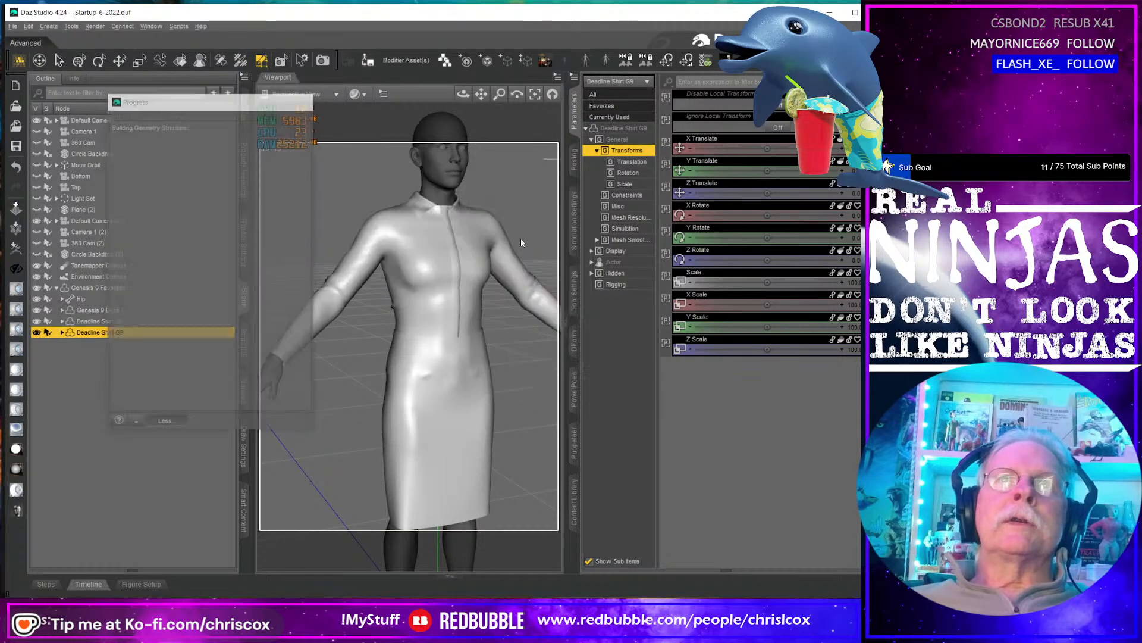
# - Bring up Deadline Skirt G9's surface groups with the Geometry Editor and rename the main skirt surface as Skirt
pyautogui.keyDown('ctrl'); pyautogui.click(132, 322); pyautogui.keyUp('ctrl')
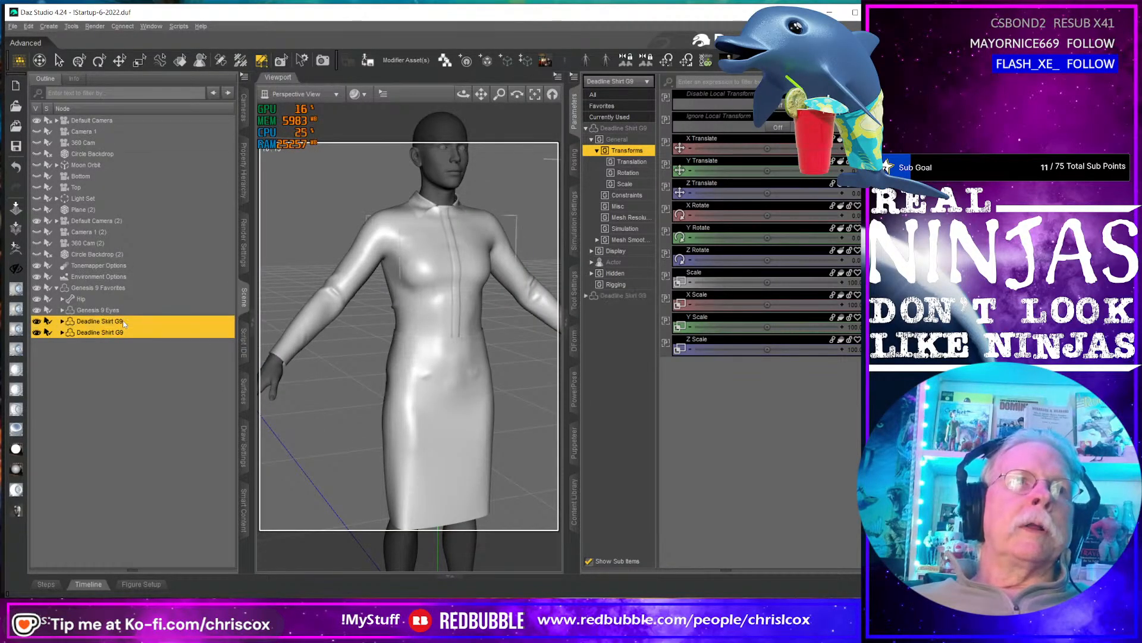
pyautogui.click(156, 322)
pyautogui.click(267, 62)
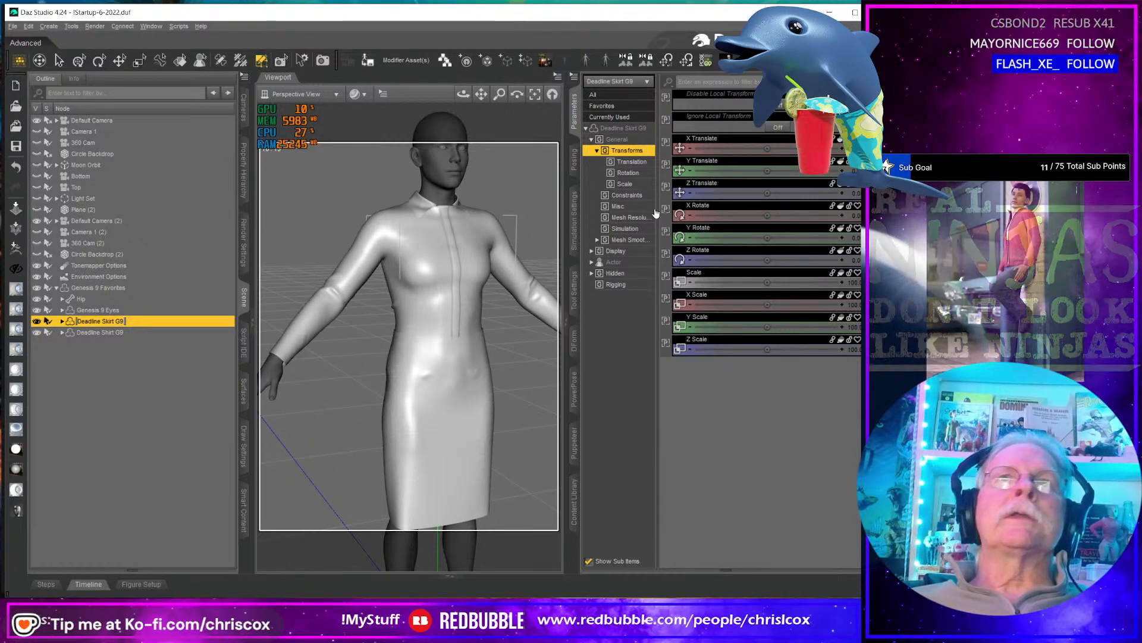
pyautogui.click(575, 292)
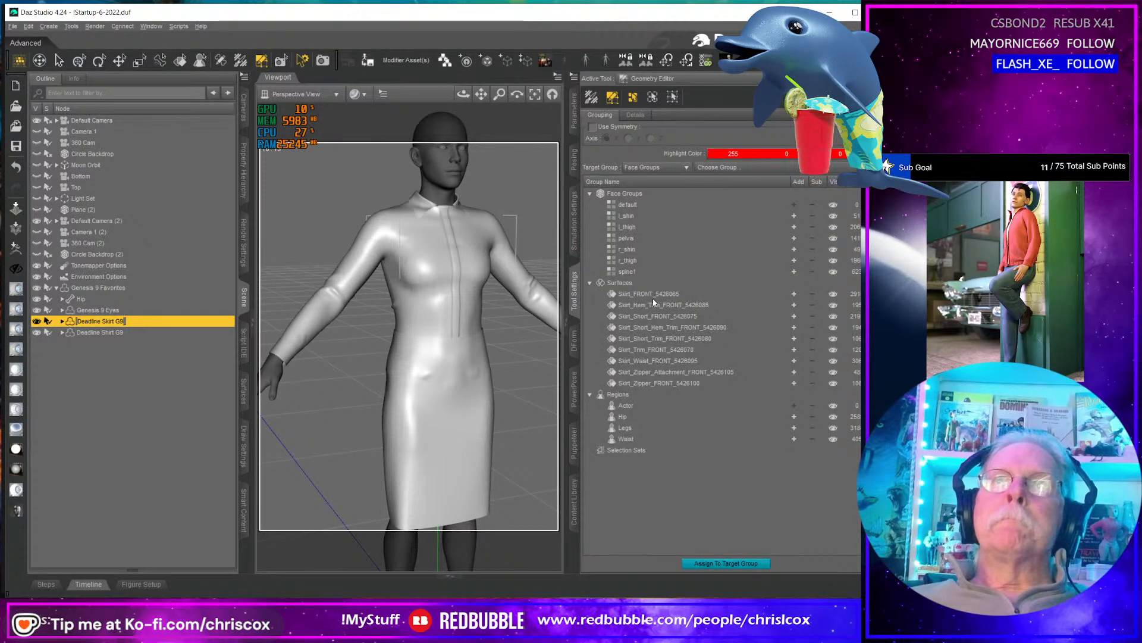
pyautogui.click(644, 294)
pyautogui.click(642, 294)
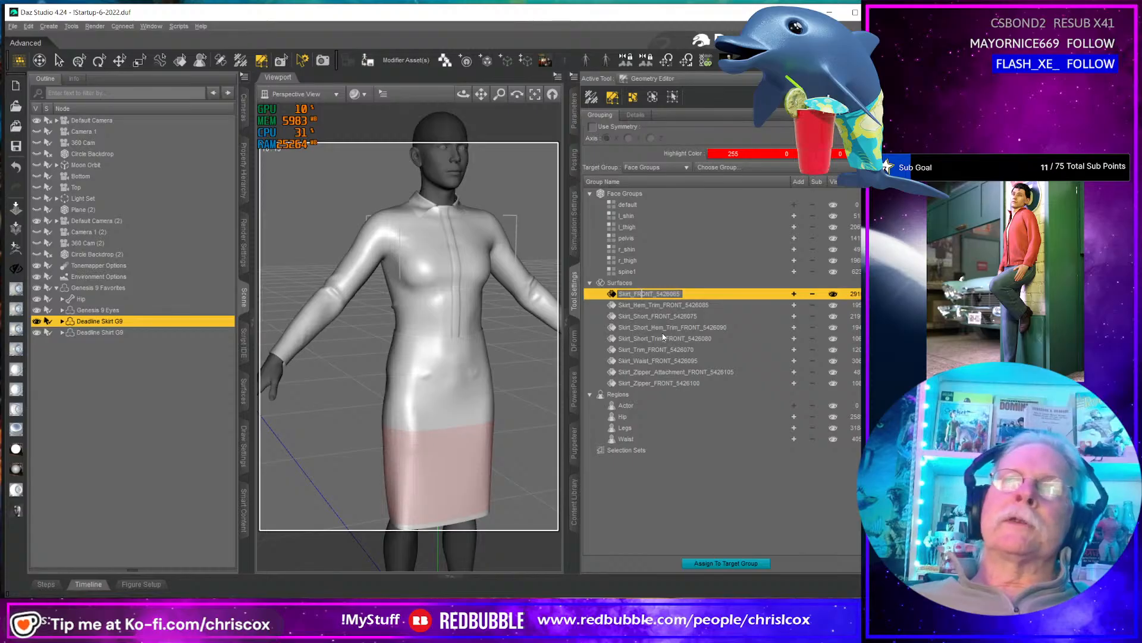
pyautogui.hotkey('shift', 'End')
pyautogui.press('Delete')
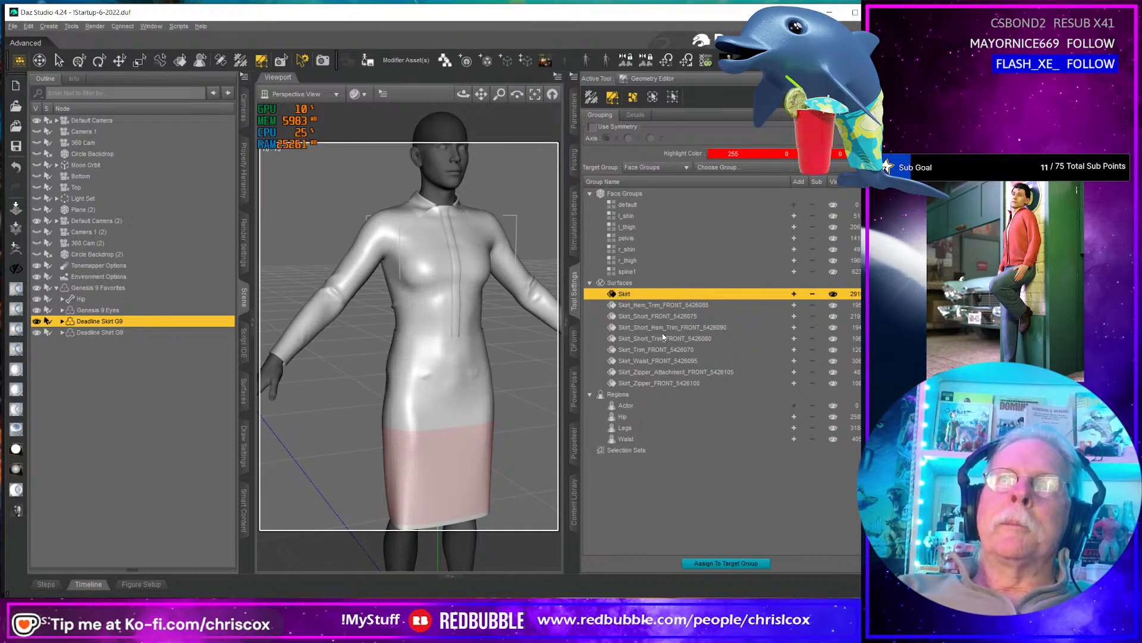
# - Strip the FRONT and number suffixes from the next two skirt surfaces, leaving Skirt_Hem_Trim and Skirt_Short
pyautogui.click(676, 305)
pyautogui.click(669, 305)
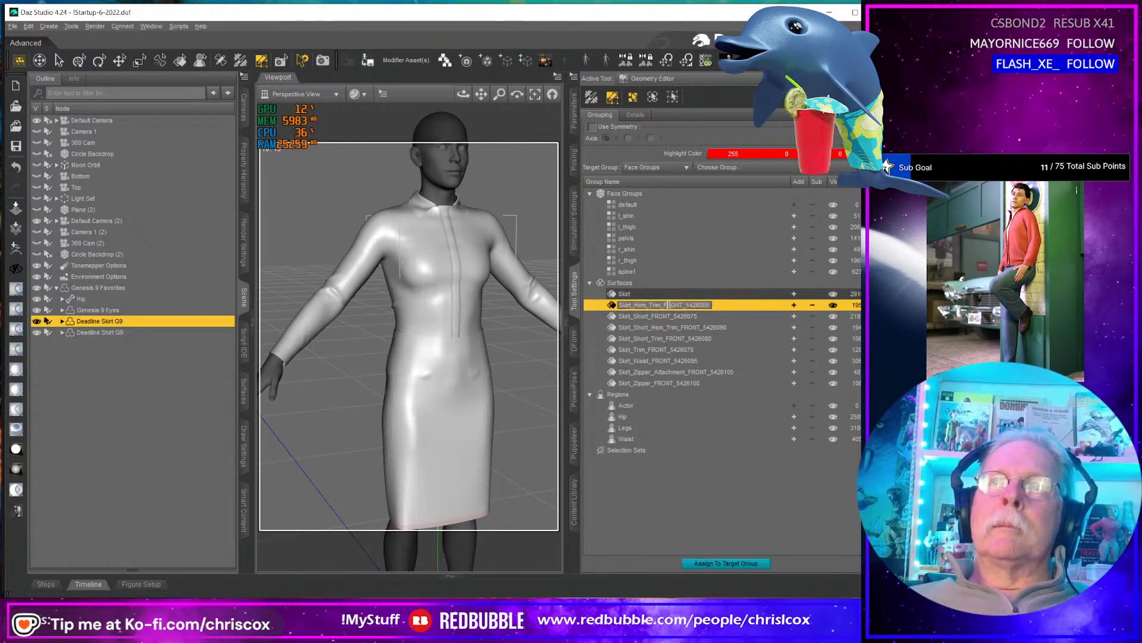
pyautogui.hotkey('shift', 'End')
pyautogui.press('Delete')
pyautogui.press('Return')
pyautogui.click(662, 317)
pyautogui.click(661, 316)
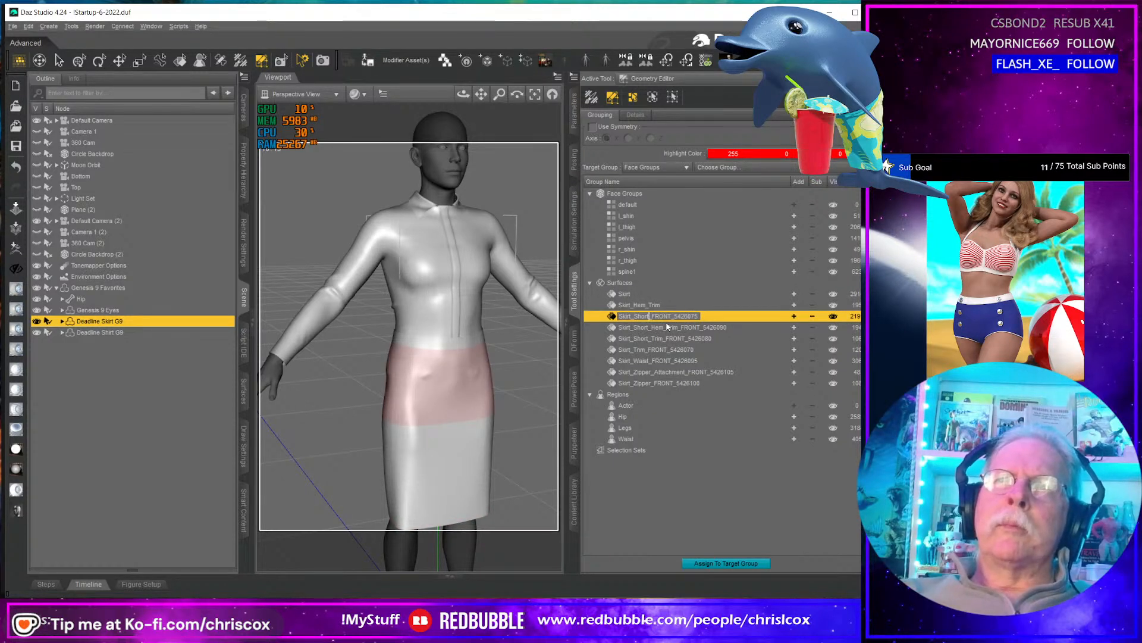
pyautogui.hotkey('shift', 'End')
pyautogui.press('Delete')
pyautogui.press('Return')
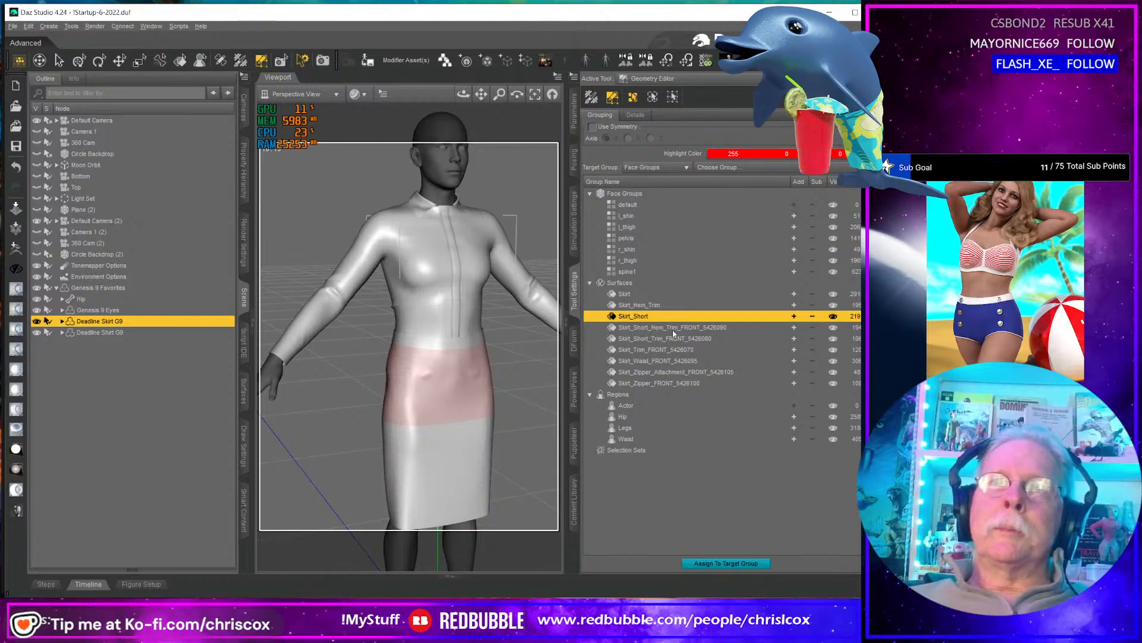
# - Shorten the two short trim surface names to Skirt_Short_Hem_Trim and Skirt_Short_Trim
pyautogui.click(671, 328)
pyautogui.click(674, 328)
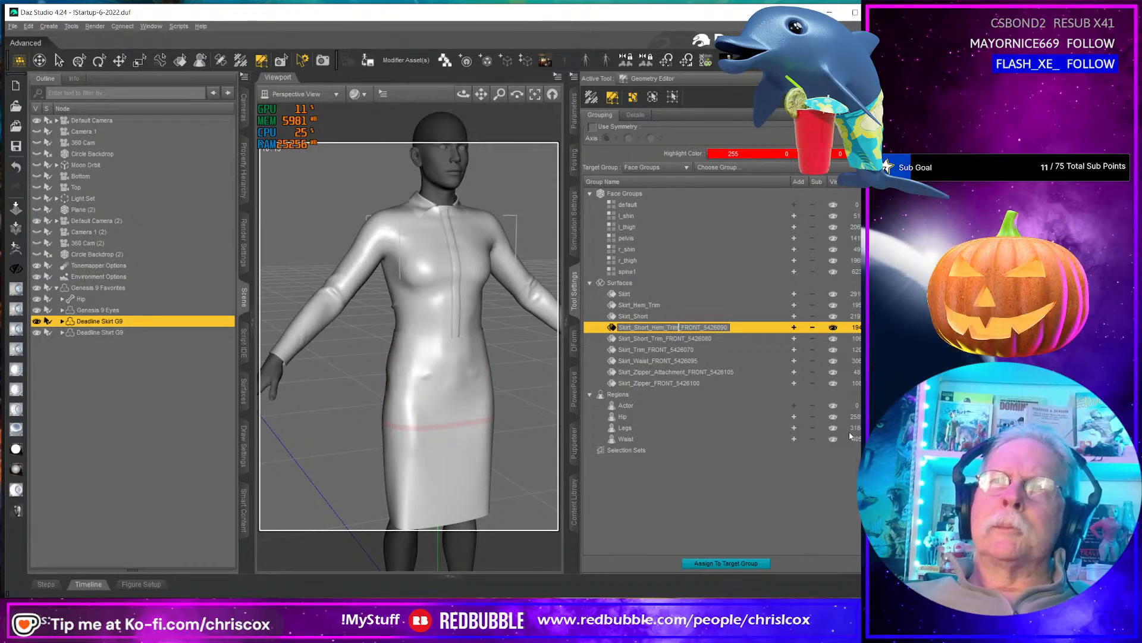
pyautogui.hotkey('shift', 'End')
pyautogui.press('Delete')
pyautogui.press('Return')
pyautogui.click(665, 337)
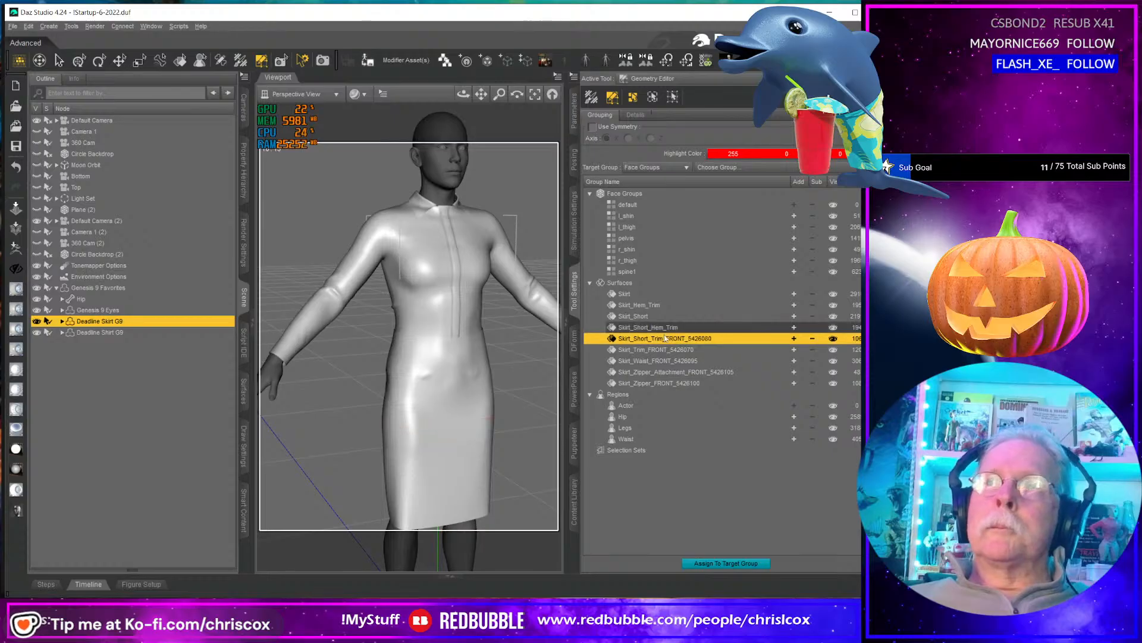
pyautogui.click(665, 336)
pyautogui.click(666, 337)
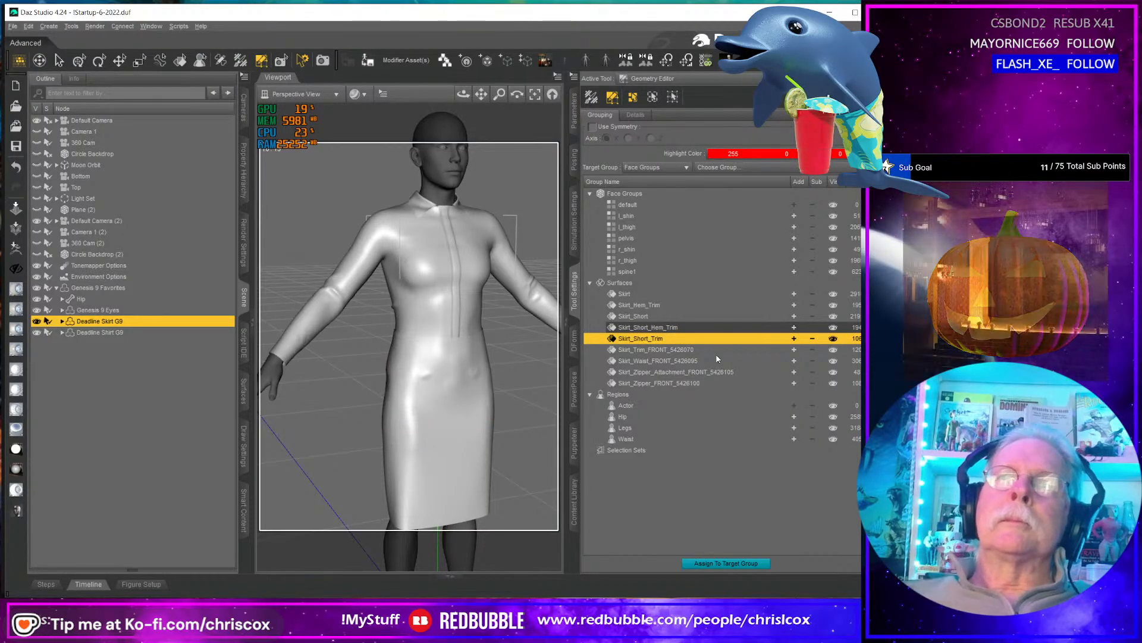
# - Remove the FRONT and number suffix from the trim surface so it is named Skirt_Trim
pyautogui.doubleClick(648, 350)
pyautogui.click(647, 350)
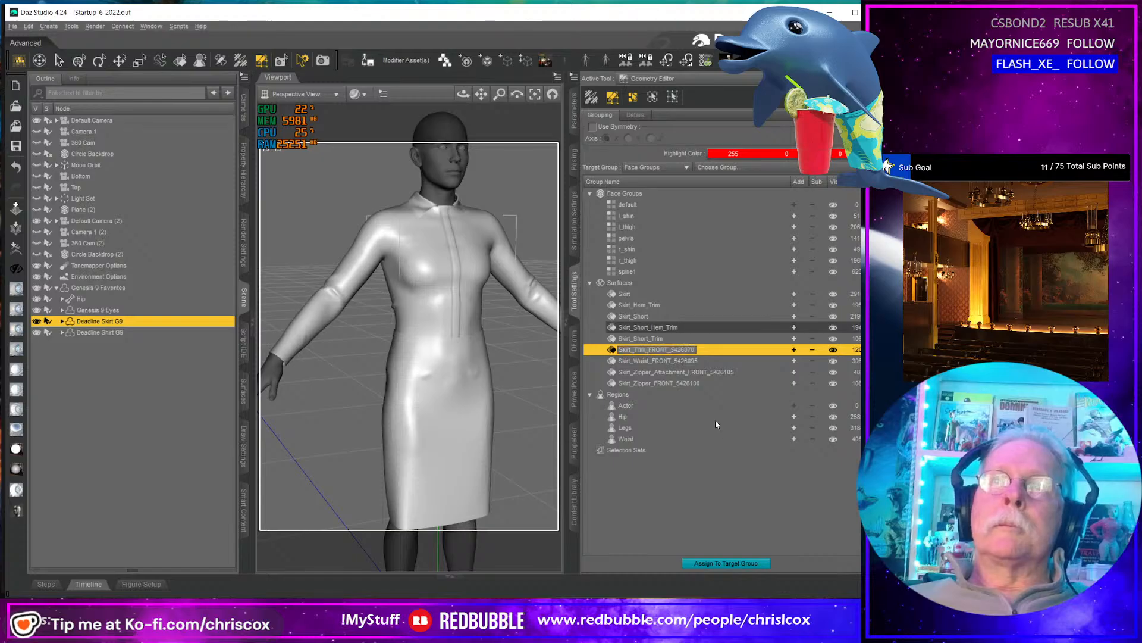
pyautogui.hotkey('shift', 'End')
pyautogui.press('Delete')
pyautogui.press('Return')
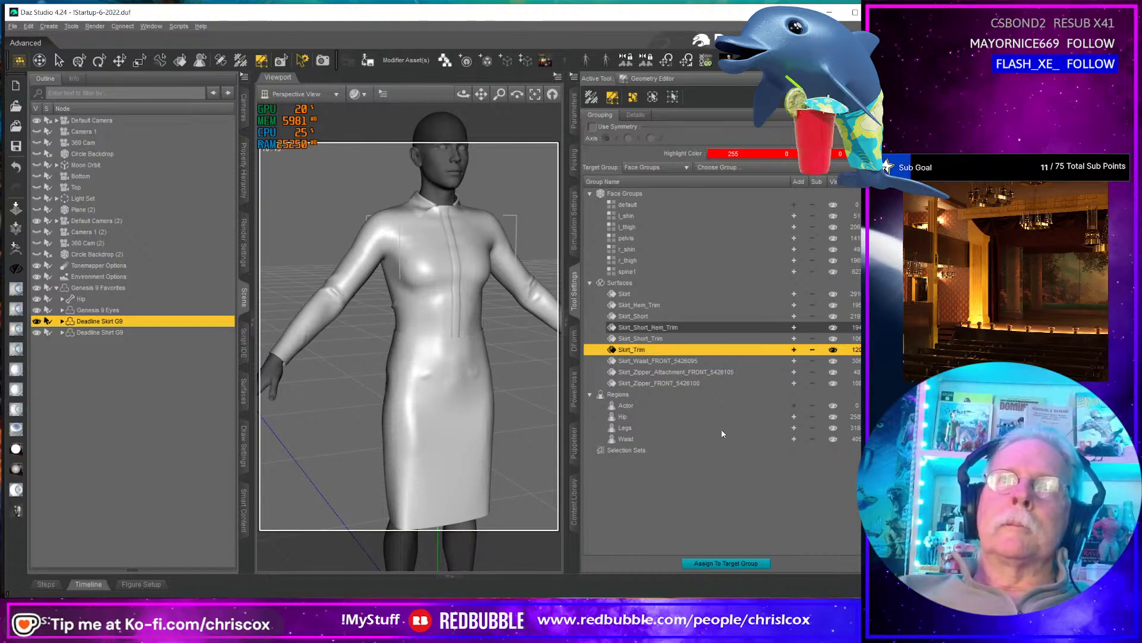
# - Rename the waistband surface as Skirt_Waist, removing its FRONT and number suffix
pyautogui.doubleClick(682, 361)
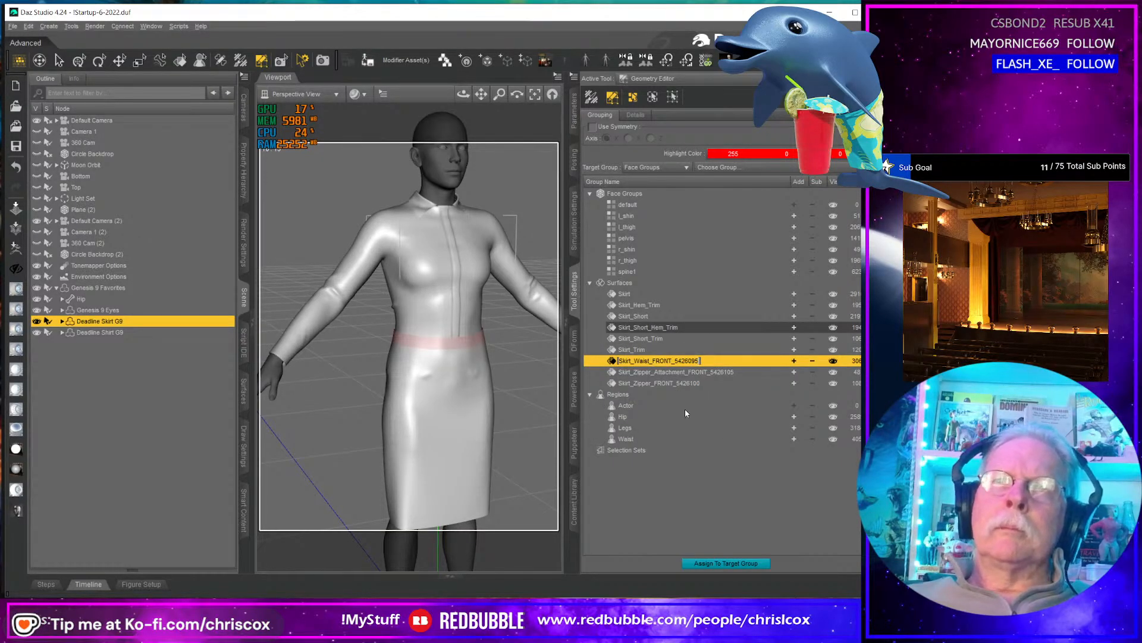
pyautogui.press('Left')
pyautogui.press('Left')
pyautogui.press('Left')
pyautogui.press('Left')
pyautogui.press('Left')
pyautogui.press('Left')
pyautogui.press('Left')
pyautogui.press('Left')
pyautogui.press('Left')
pyautogui.press('Left')
pyautogui.press('Left')
pyautogui.press('Left')
pyautogui.press('Left')
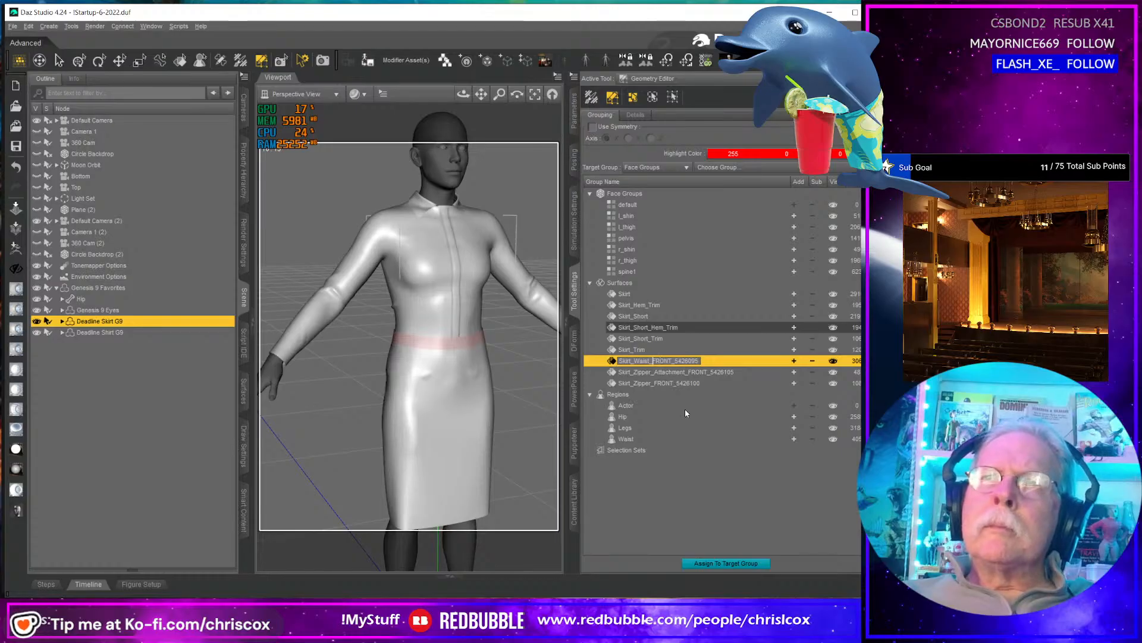
pyautogui.hotkey('shift', 'End')
pyautogui.press('Delete')
pyautogui.press('BackSpace')
pyautogui.press('Return')
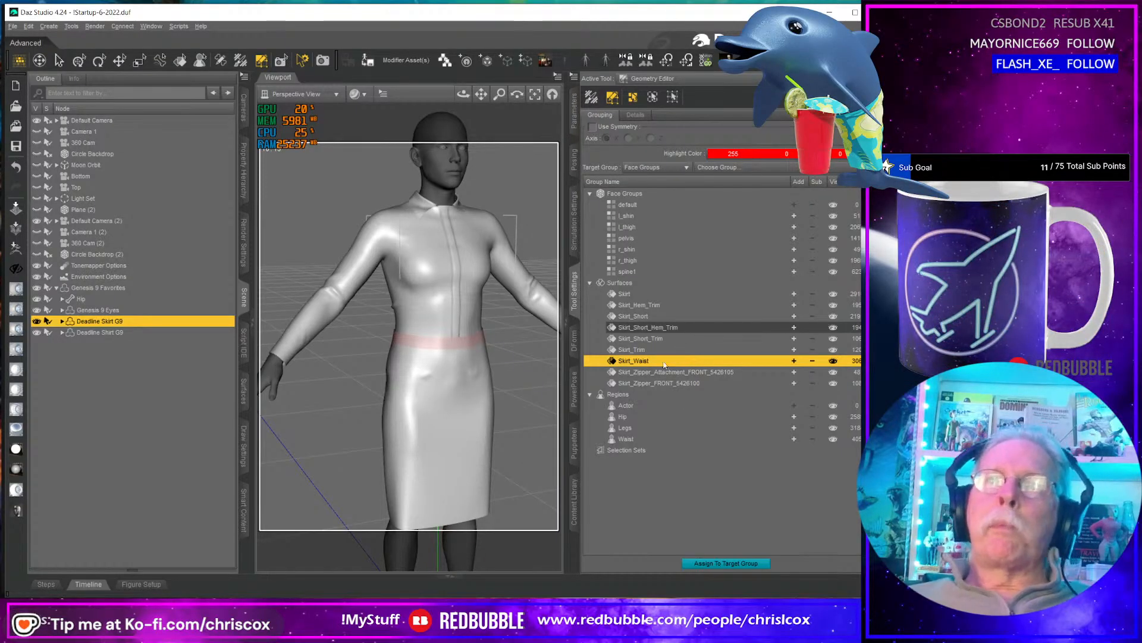
# - Rename the zipper attachment surface of Deadline Skirt G9 as Skirt_Zipper_Attachment
pyautogui.click(658, 373)
pyautogui.click(656, 373)
pyautogui.click(651, 372)
pyautogui.hotkey('shift', 'End')
pyautogui.press('Delete')
pyautogui.press('Return')
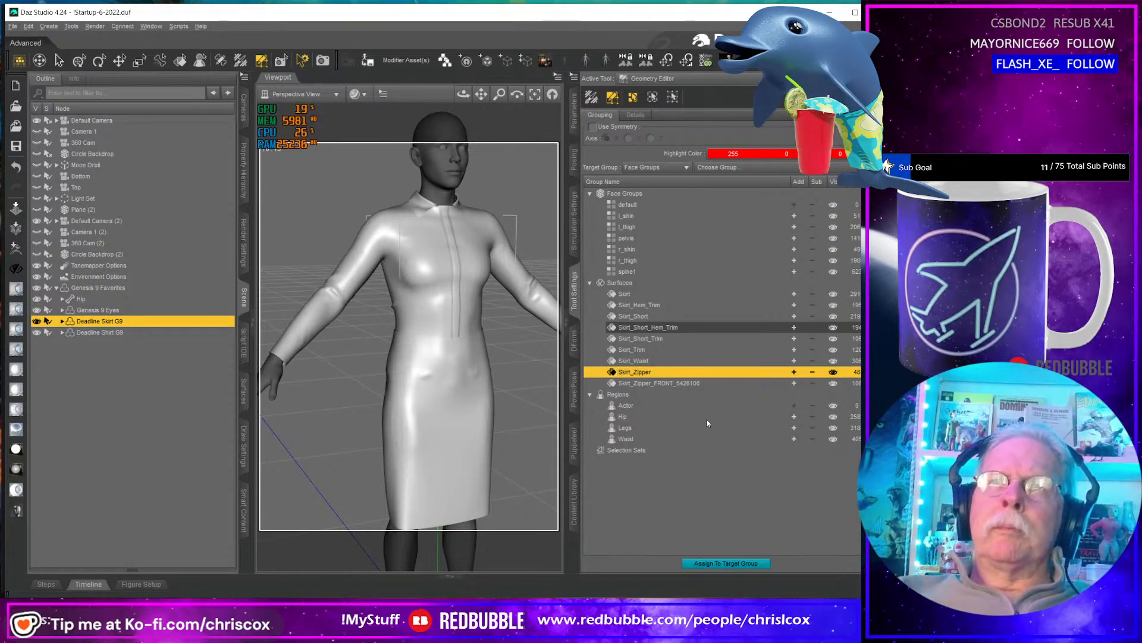
pyautogui.click(655, 373)
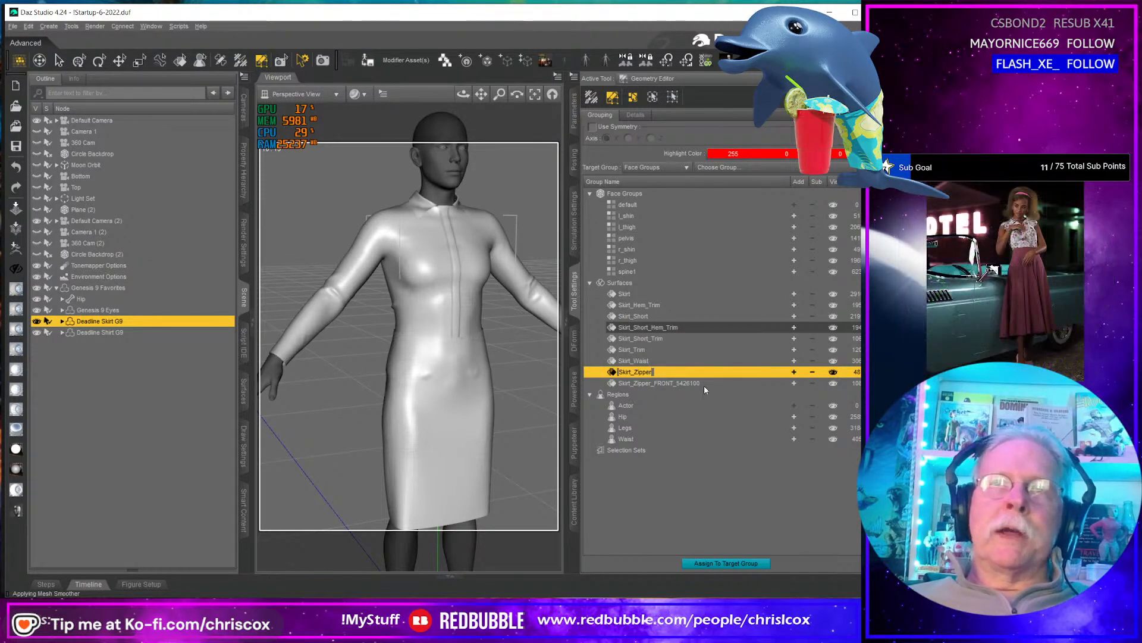
pyautogui.hotkey('ctrl', 'a')
pyautogui.press('End')
pyautogui.write('_Atta')
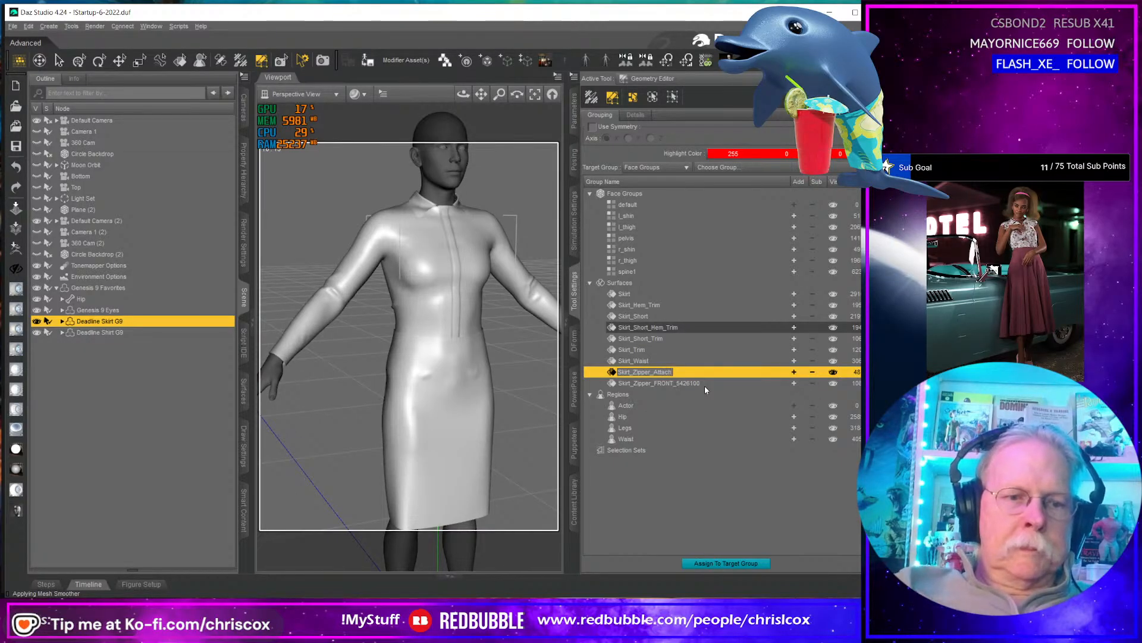
pyautogui.press('Return')
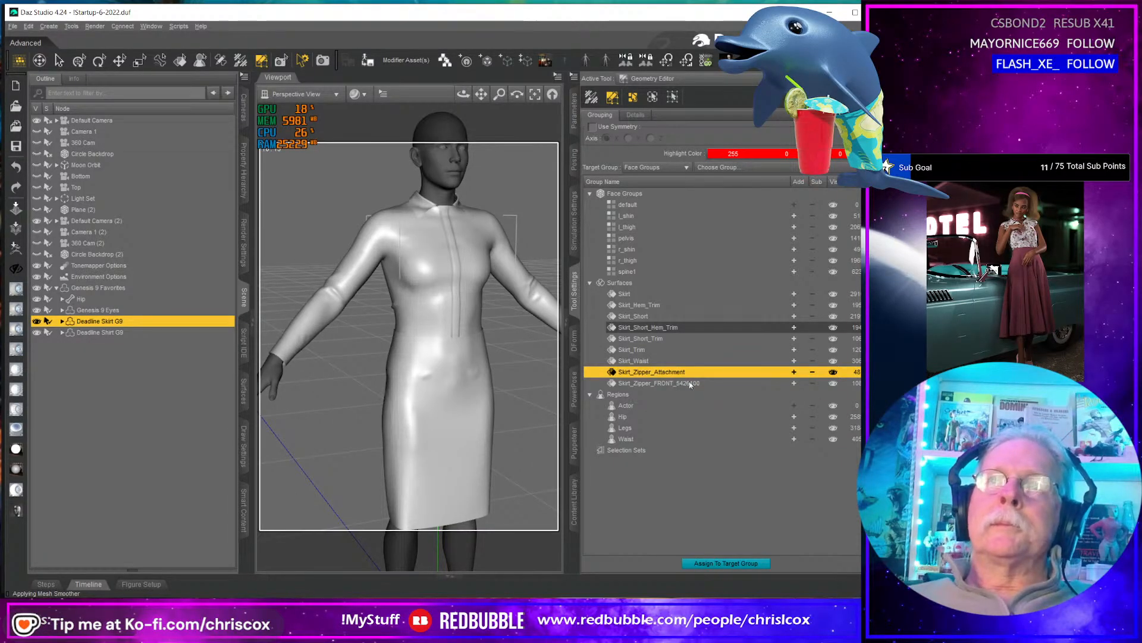
# - Examine the highlighted zipper attachment surface on the back of the skirt up close
pyautogui.moveTo(419, 377); pyautogui.dragTo(349, 369, button='middle')
pyautogui.scroll(5, 334, 380)
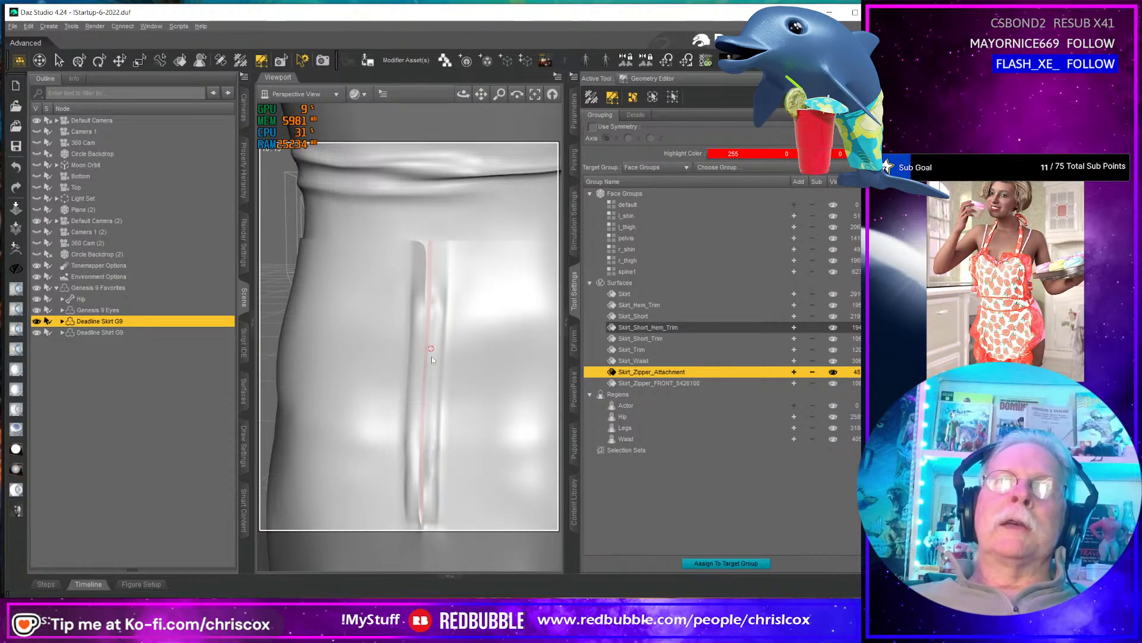
pyautogui.scroll(-3, 434, 386)
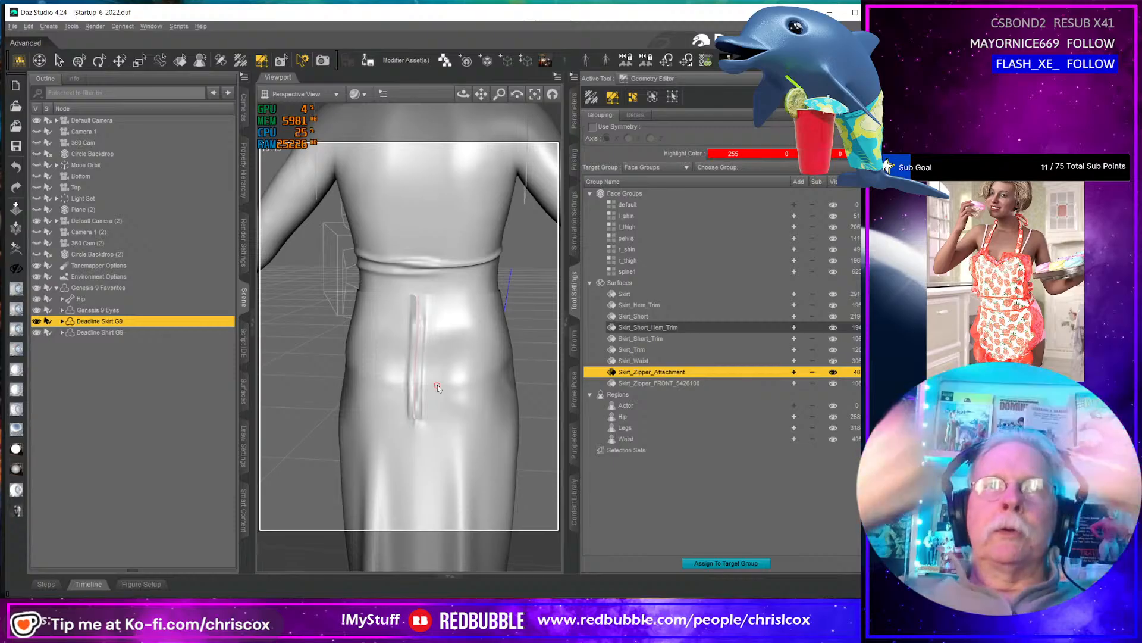
# - Rename the skirt's zipper surface as Skirt_Zipper, removing its FRONT and number suffix
pyautogui.click(680, 383)
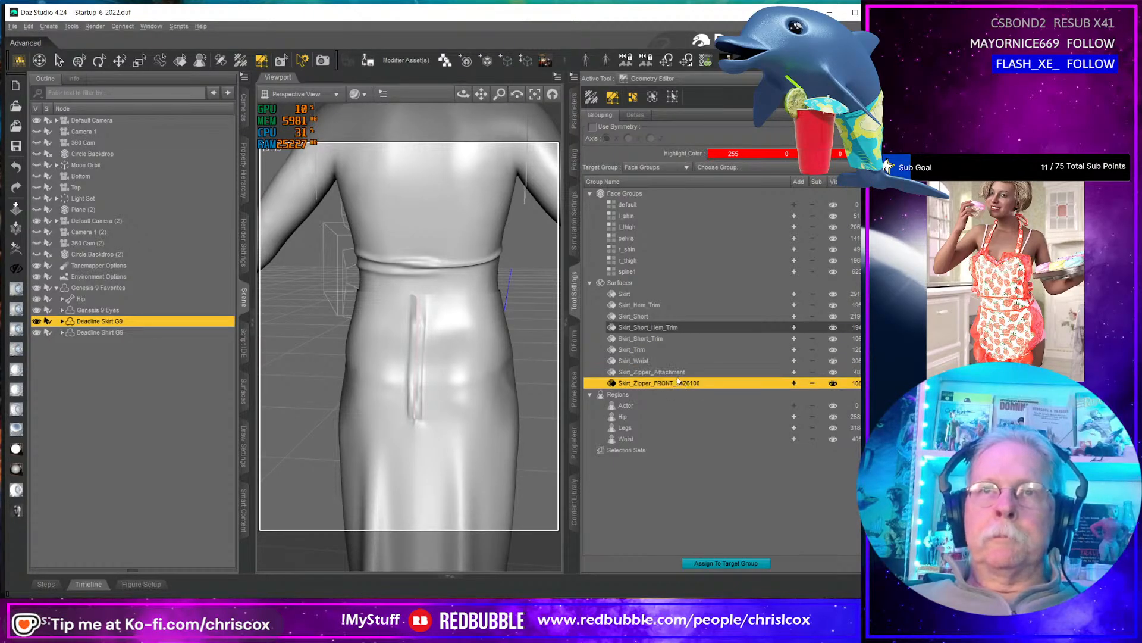
pyautogui.doubleClick(671, 383)
pyautogui.press('Left')
pyautogui.press('Left')
pyautogui.hotkey('shift', 'End')
pyautogui.press('Delete')
pyautogui.press('Return')
# - Examine the dressed figure from back to front, including the shirt's collar and button strip up close
pyautogui.scroll(-6, 476, 390)
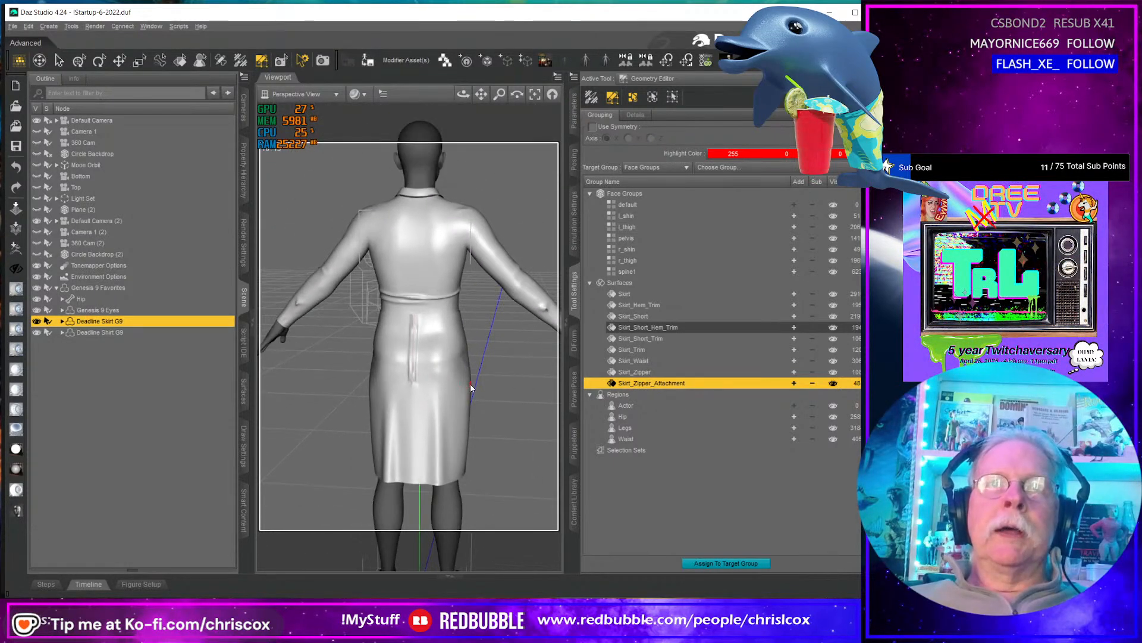
pyautogui.moveTo(470, 384); pyautogui.dragTo(495, 367, button='middle')
pyautogui.moveTo(538, 372); pyautogui.dragTo(487, 375, button='middle')
pyautogui.scroll(4, 488, 375)
pyautogui.scroll(1, 431, 361)
pyautogui.moveTo(431, 307); pyautogui.dragTo(516, 189, button='middle')
pyautogui.scroll(5, 445, 244)
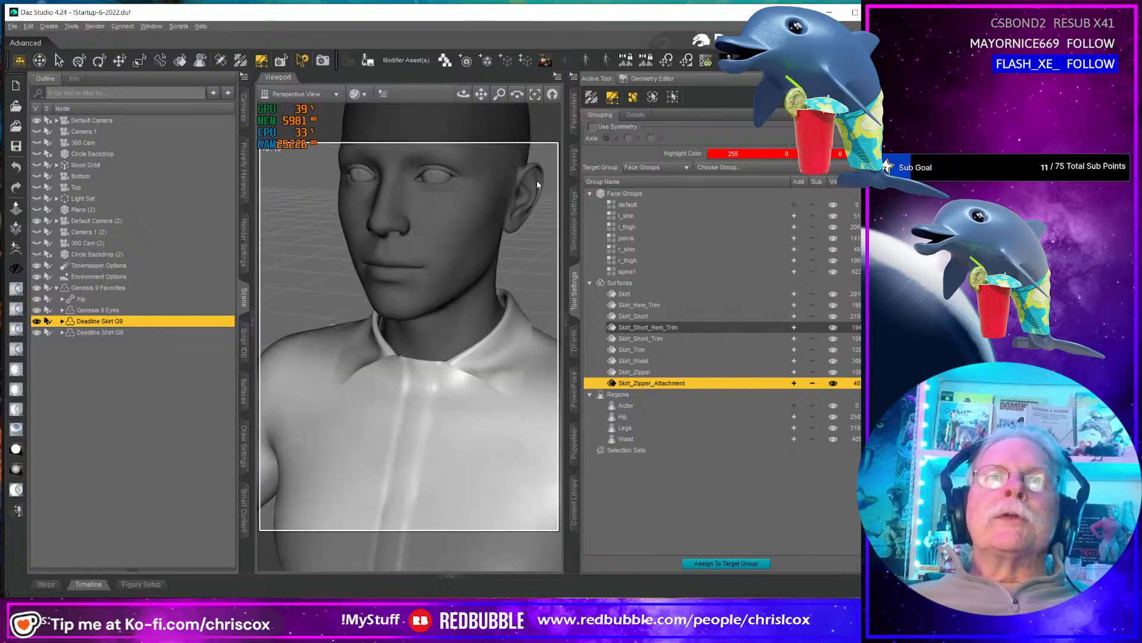
pyautogui.scroll(-10, 419, 438)
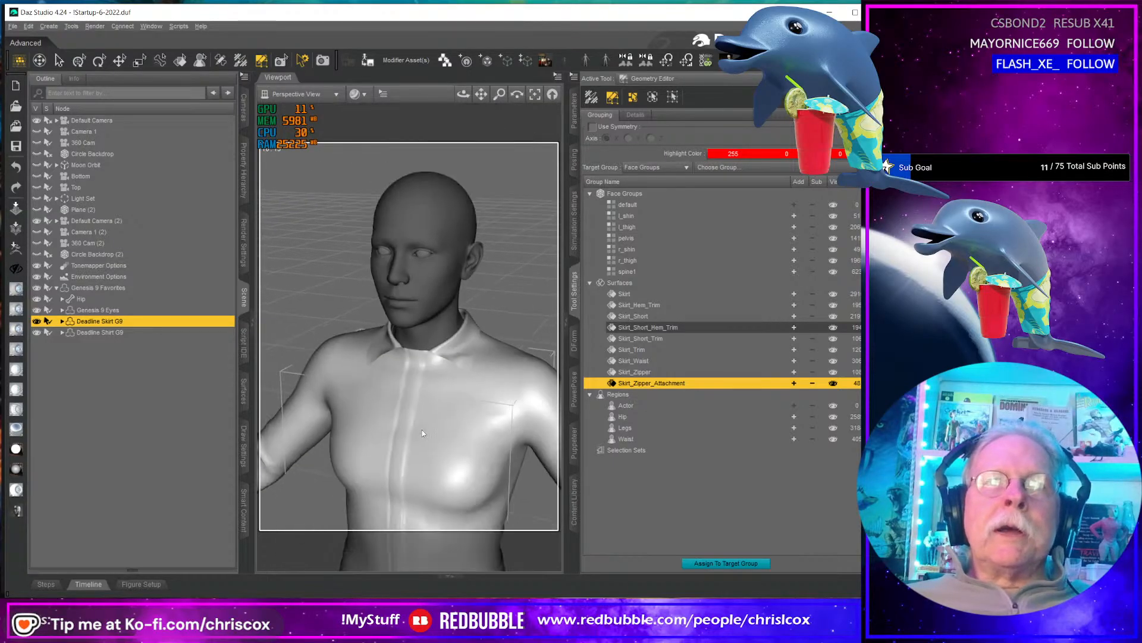
pyautogui.moveTo(425, 417); pyautogui.dragTo(428, 399, button='middle')
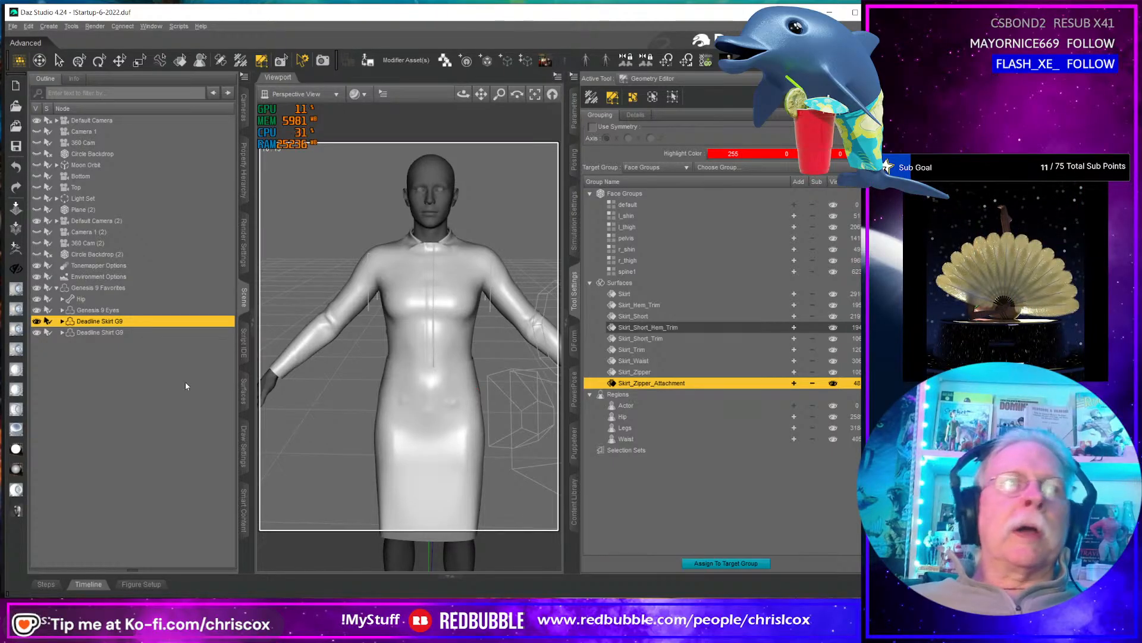
# - Rename the arms trim surface of Deadline Shirt G9 as Shirt_Arms_Trim, removing its FRONT and number suffix
pyautogui.click(119, 332)
pyautogui.click(660, 417)
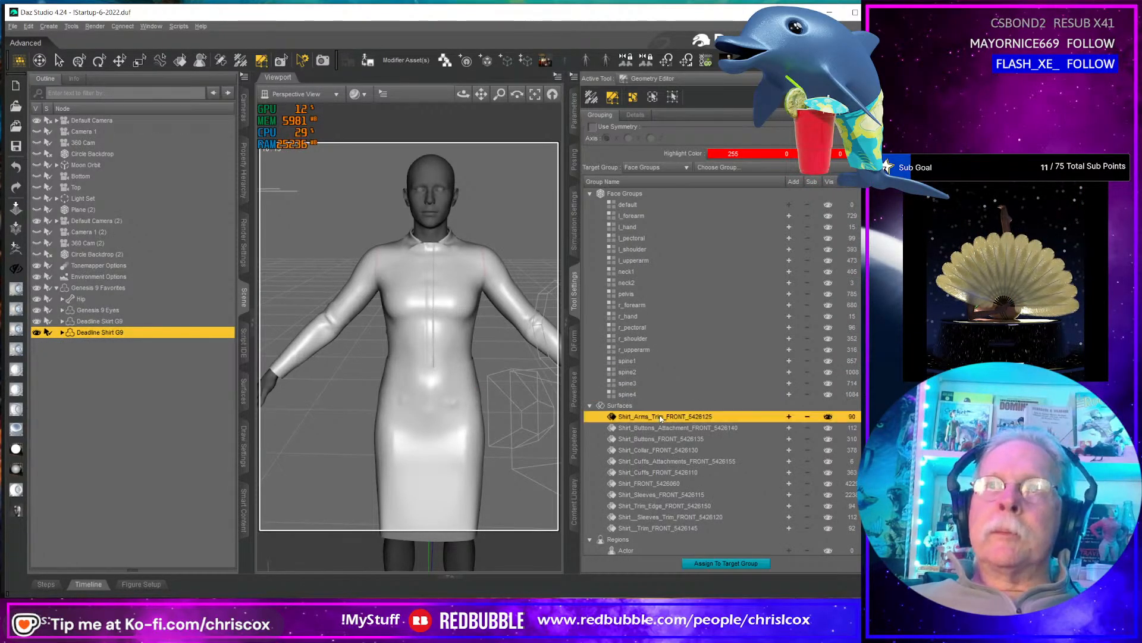
pyautogui.doubleClick(659, 418)
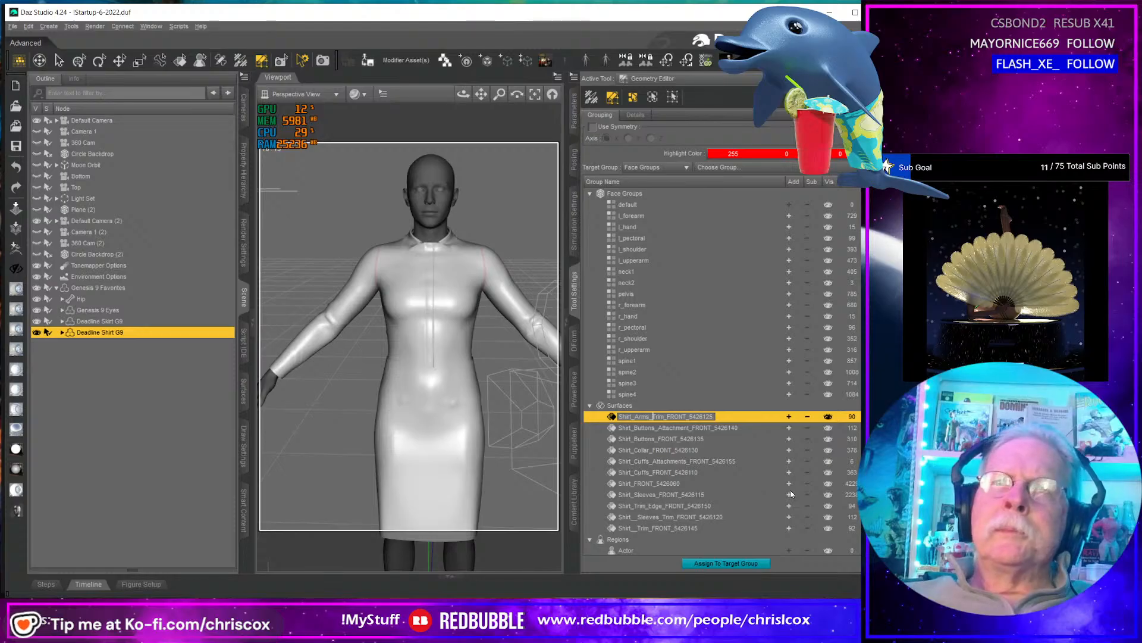
pyautogui.hotkey('shift', 'End')
pyautogui.press('Delete')
pyautogui.press('Return')
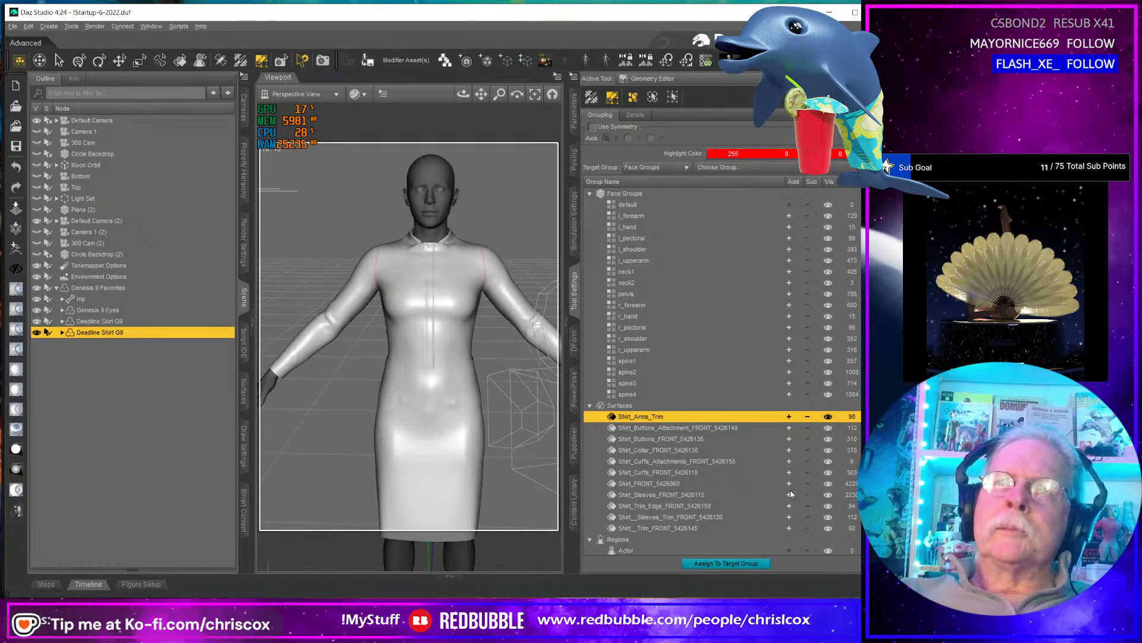
# - Rename the shirt's button attachment surface as Shirt_Buttons_Attachment and its buttons surface as Shirt_Buttons
pyautogui.doubleClick(667, 427)
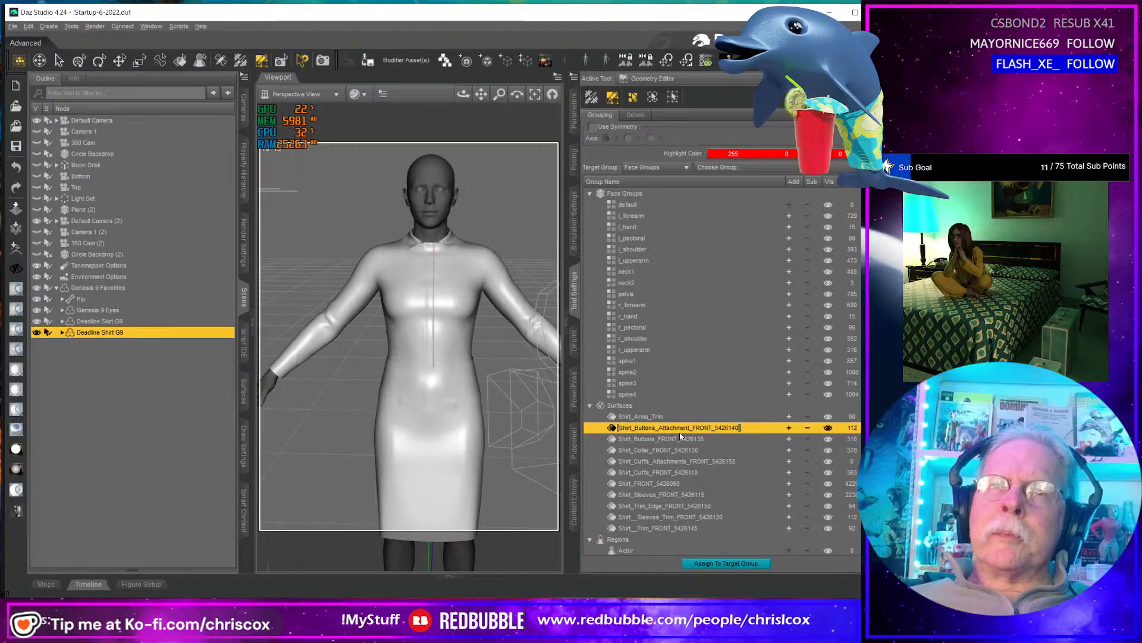
pyautogui.hotkey('ctrl', 'a')
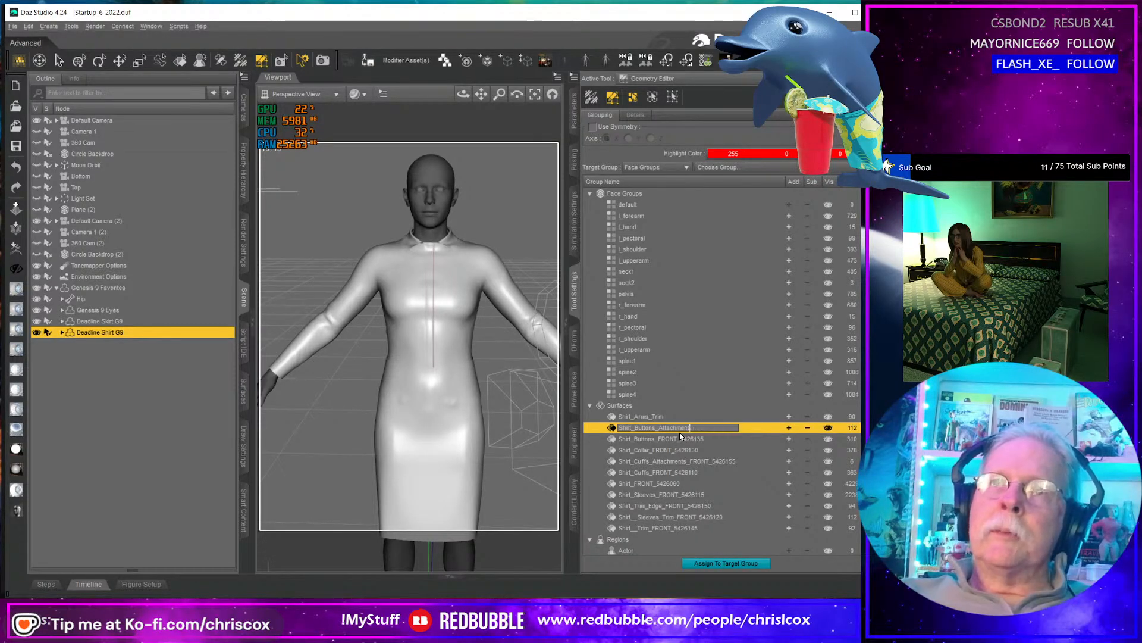
pyautogui.click(662, 439)
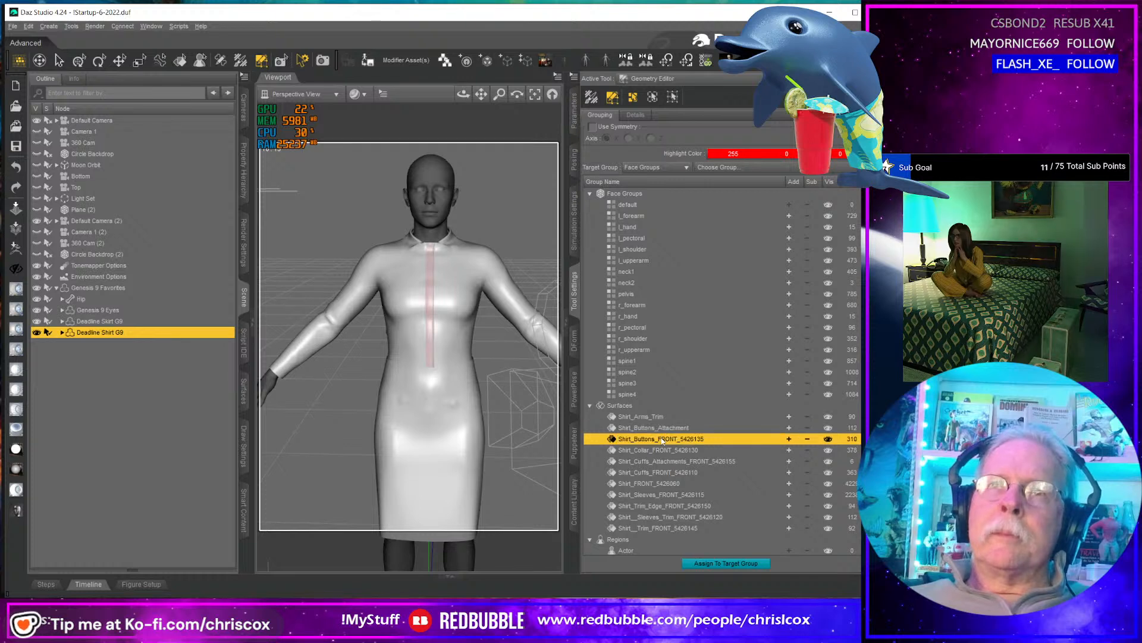
pyautogui.click(662, 439)
pyautogui.press('Delete')
pyautogui.press('Return')
# - Remove the FRONT and number suffix from the collar surface so it is named Shirt_Collar
pyautogui.click(660, 451)
pyautogui.click(658, 450)
pyautogui.press('Left')
pyautogui.press('Left')
pyautogui.hotkey('shift', 'End')
pyautogui.press('Delete')
pyautogui.press('Return')
# - Shorten the name of the shirt's cuff attachments surface to Shirt_Cuffs
pyautogui.click(664, 462)
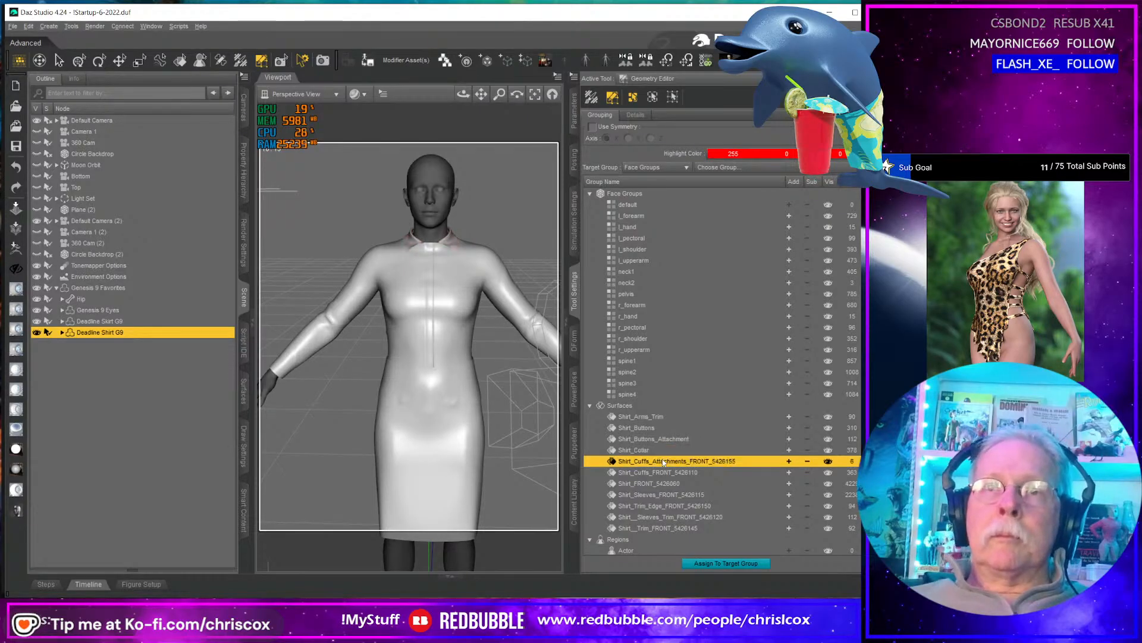
pyautogui.click(659, 463)
pyautogui.hotkey('shift', 'End')
pyautogui.press('Delete')
pyautogui.press('Return')
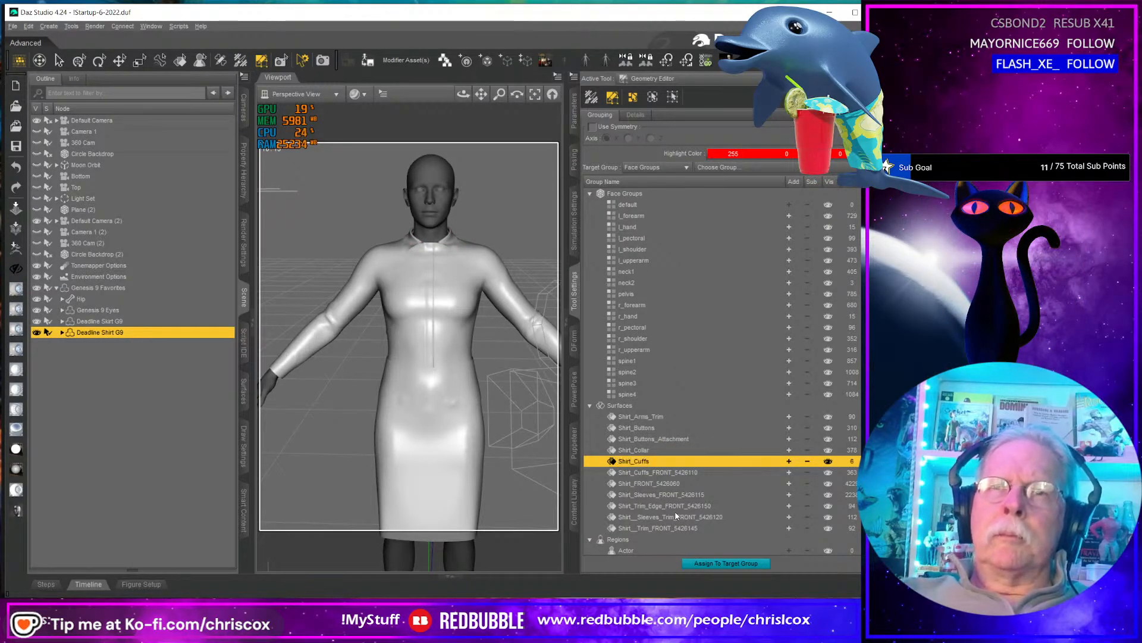
# - Rename the shirt's main body surface, Shirt_FRONT with a number suffix, as Shirt
pyautogui.click(662, 473)
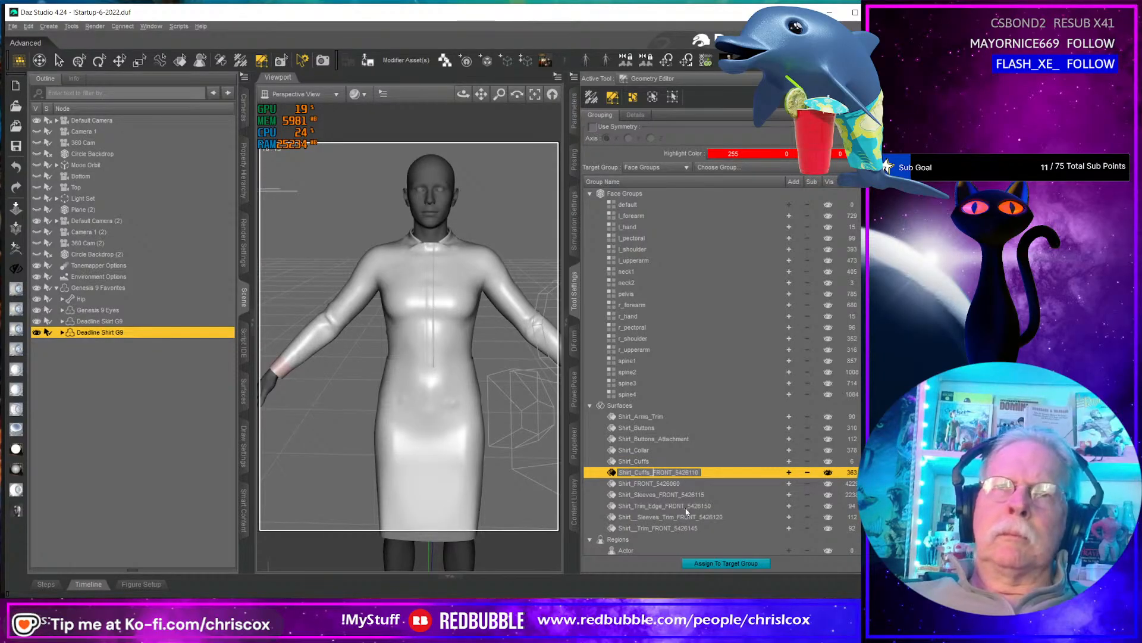
pyautogui.press('Escape')
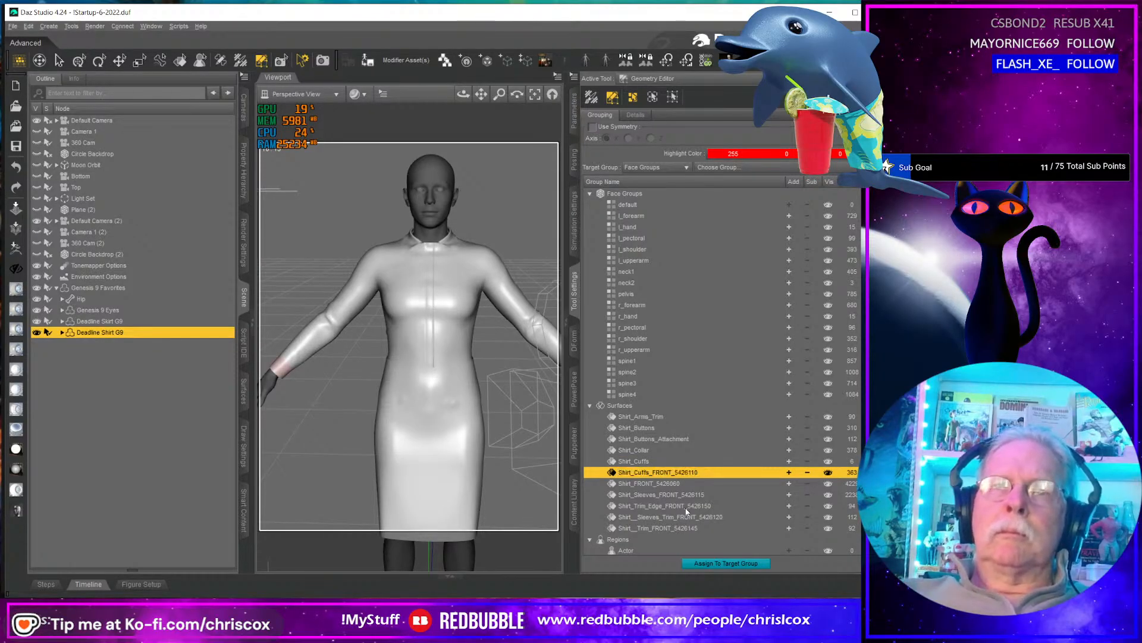
pyautogui.doubleClick(618, 483)
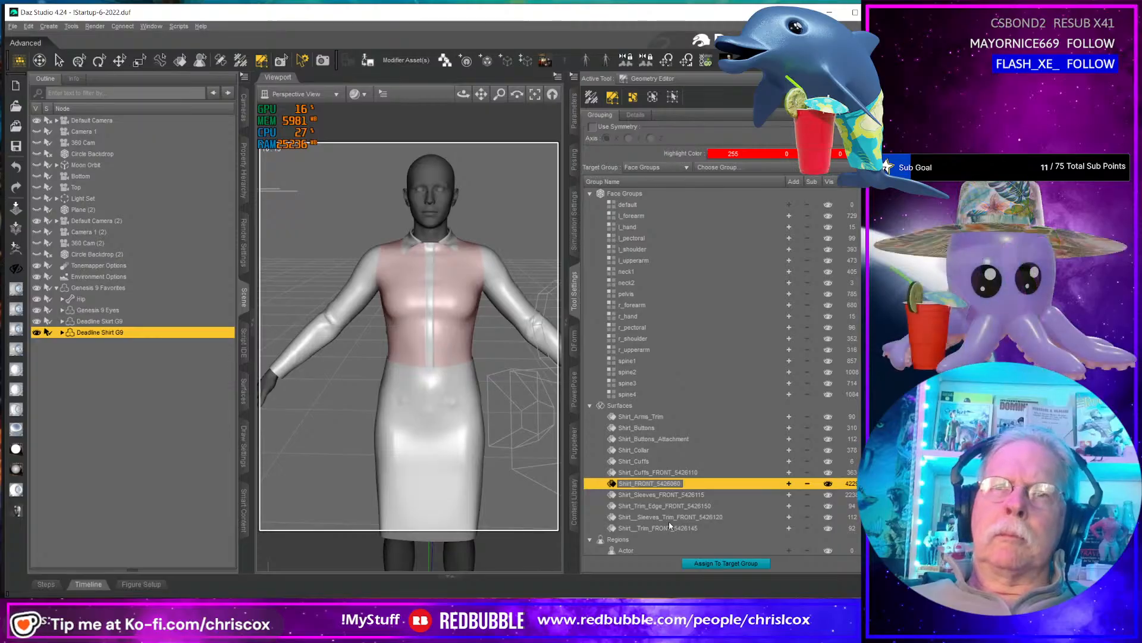
pyautogui.write('Shirt')
pyautogui.press('Return')
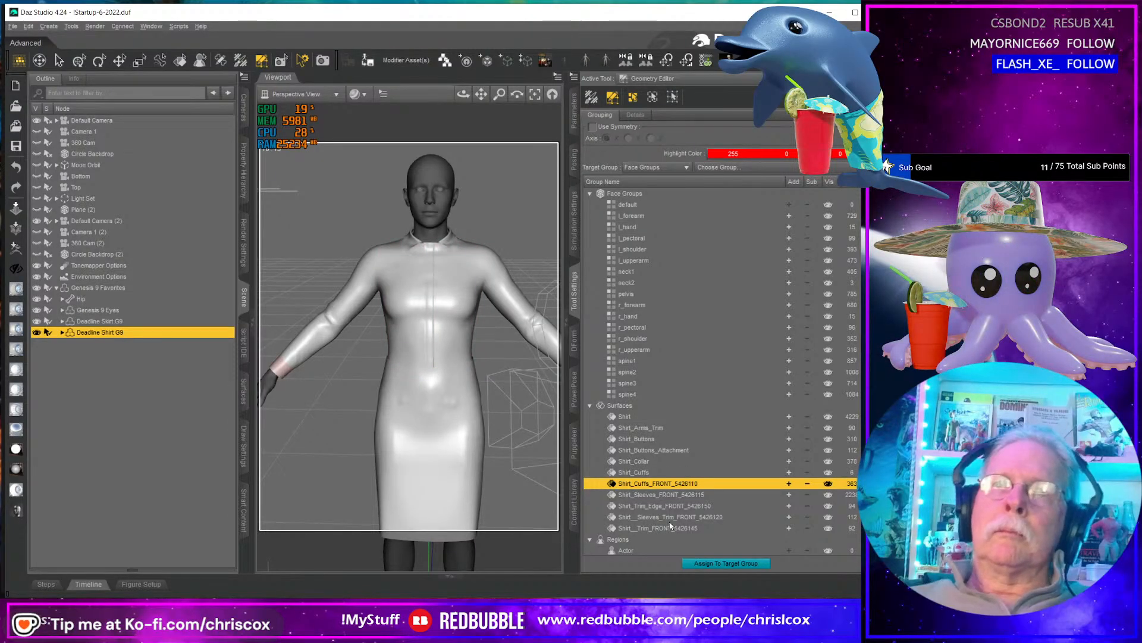
# - Try to remove the FRONT and number suffix from the shirt's cuffs surface
pyautogui.doubleClick(700, 483)
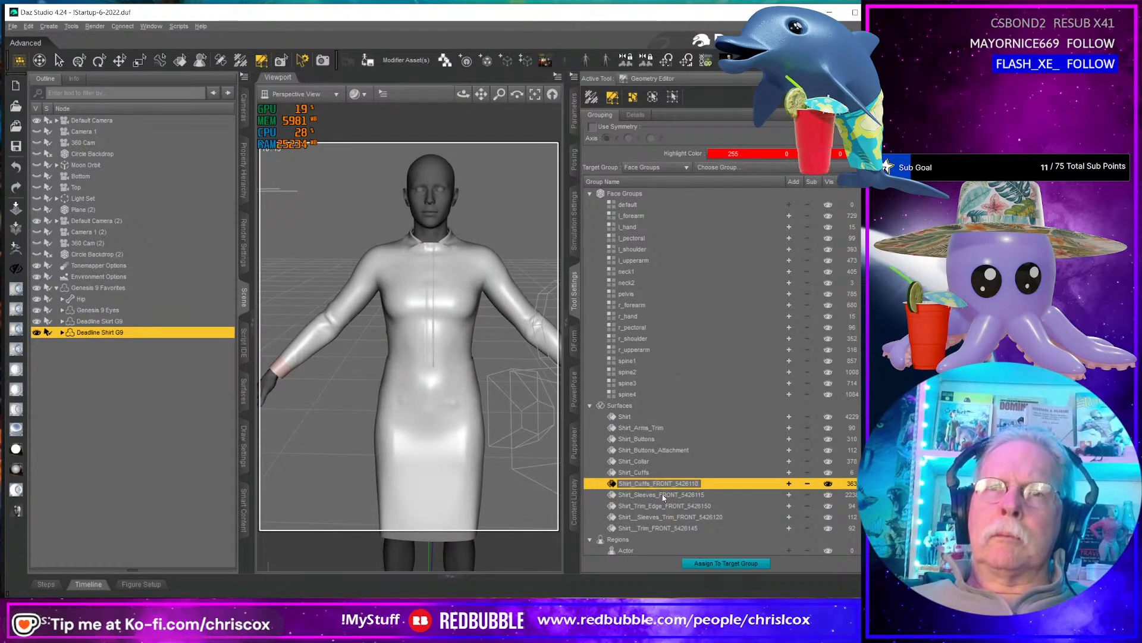
pyautogui.press('Left')
pyautogui.press('Left')
pyautogui.hotkey('shift', 'End')
pyautogui.press('Delete')
pyautogui.press('Return')
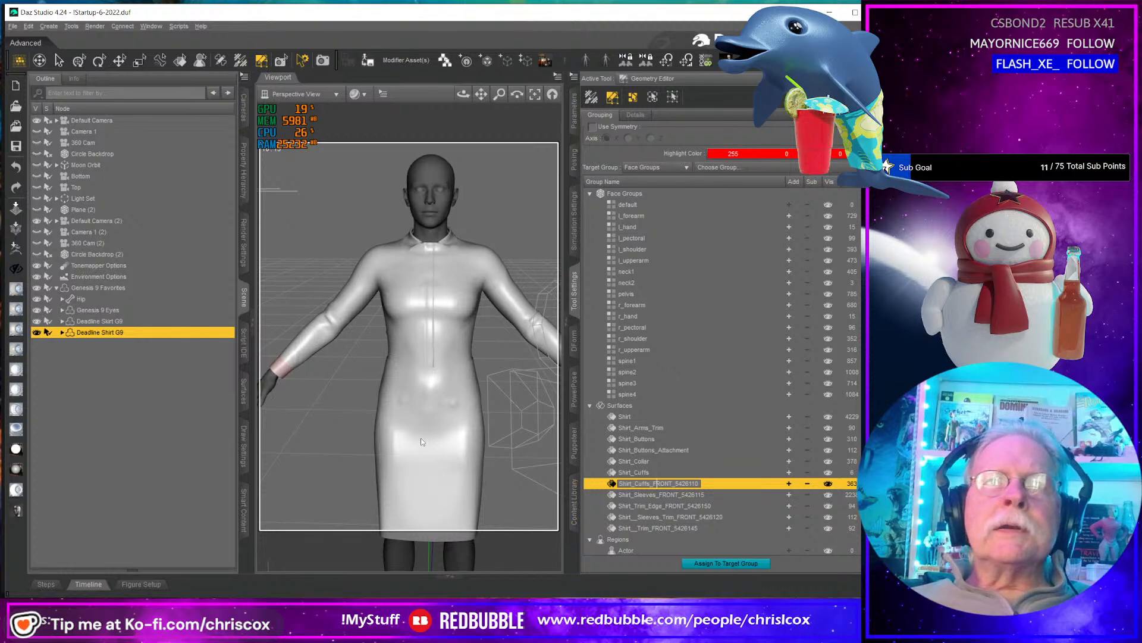
# - Rename the small cuff attachments surface, wrongly called Shirt_Cuffs, as Shirt_Cuffs_Attachment
pyautogui.click(654, 472)
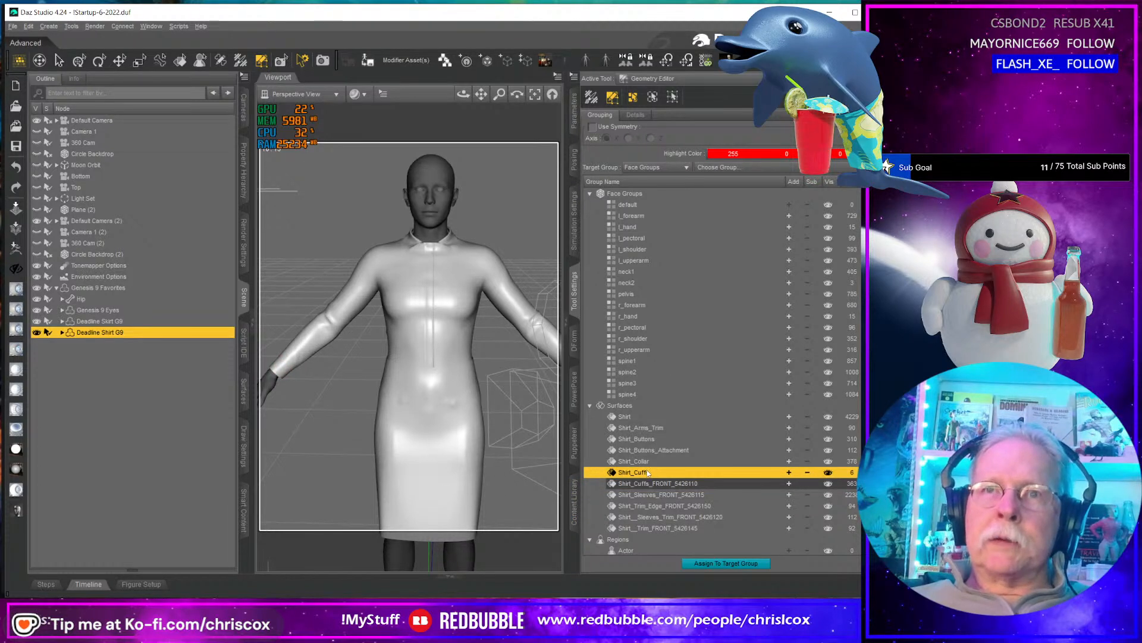
pyautogui.press('End')
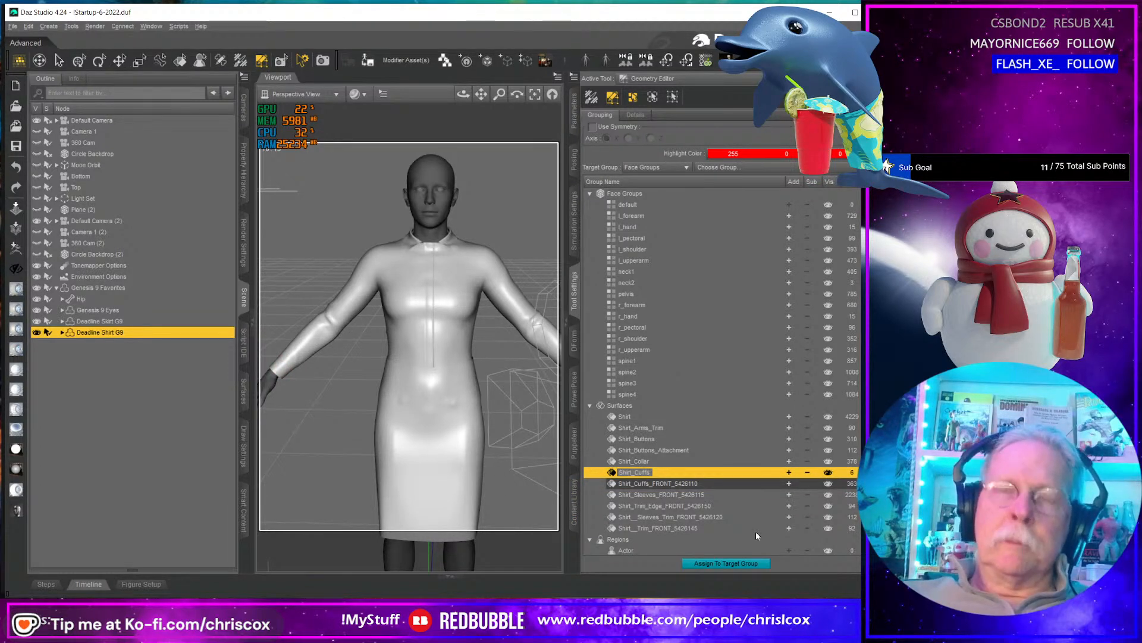
pyautogui.write('_A')
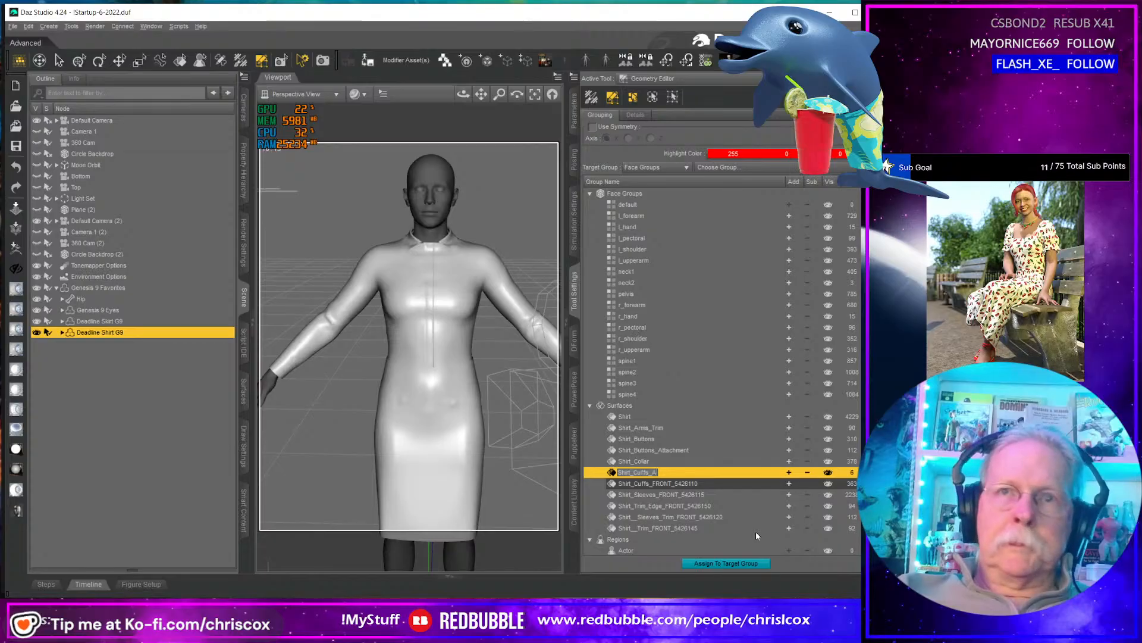
pyautogui.press('BackSpace')
pyautogui.press('BackSpace')
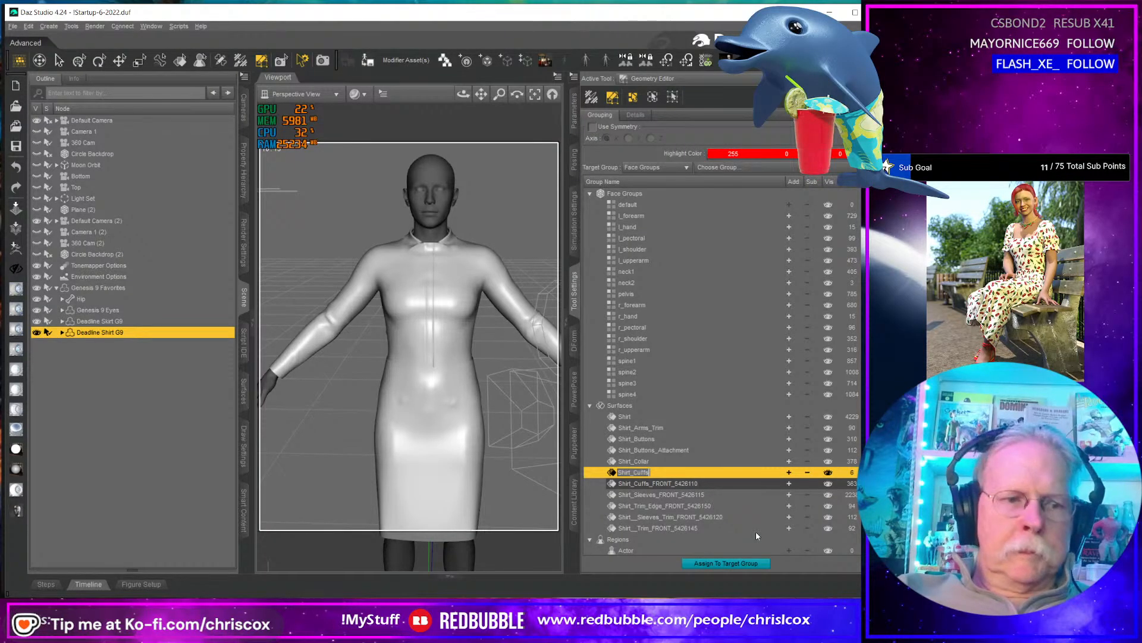
pyautogui.write('_Attac')
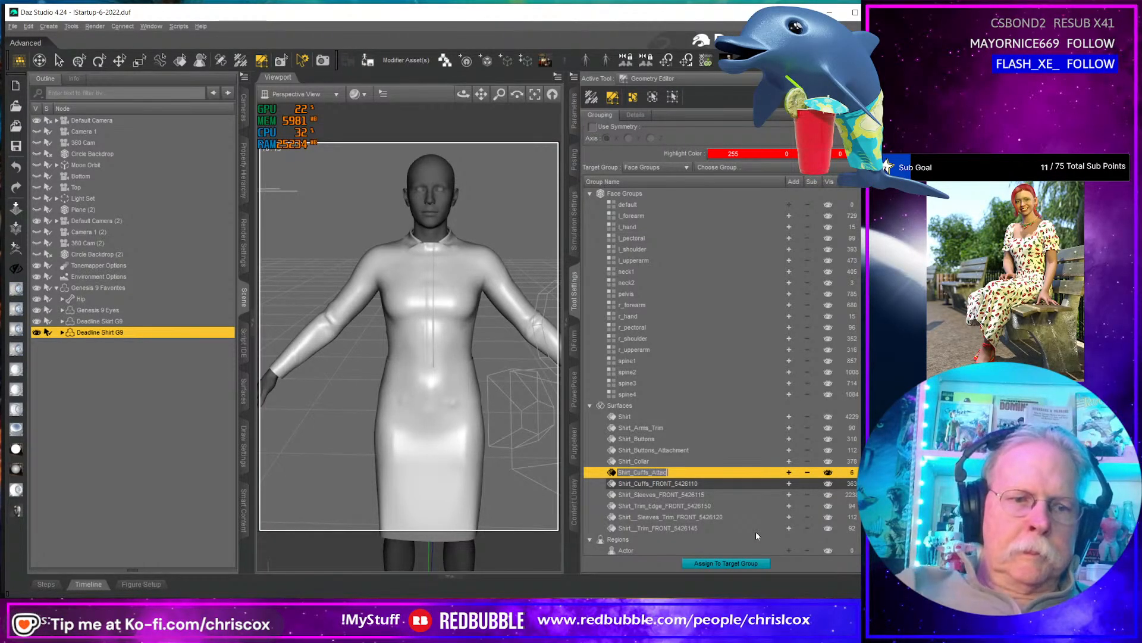
pyautogui.write('hment')
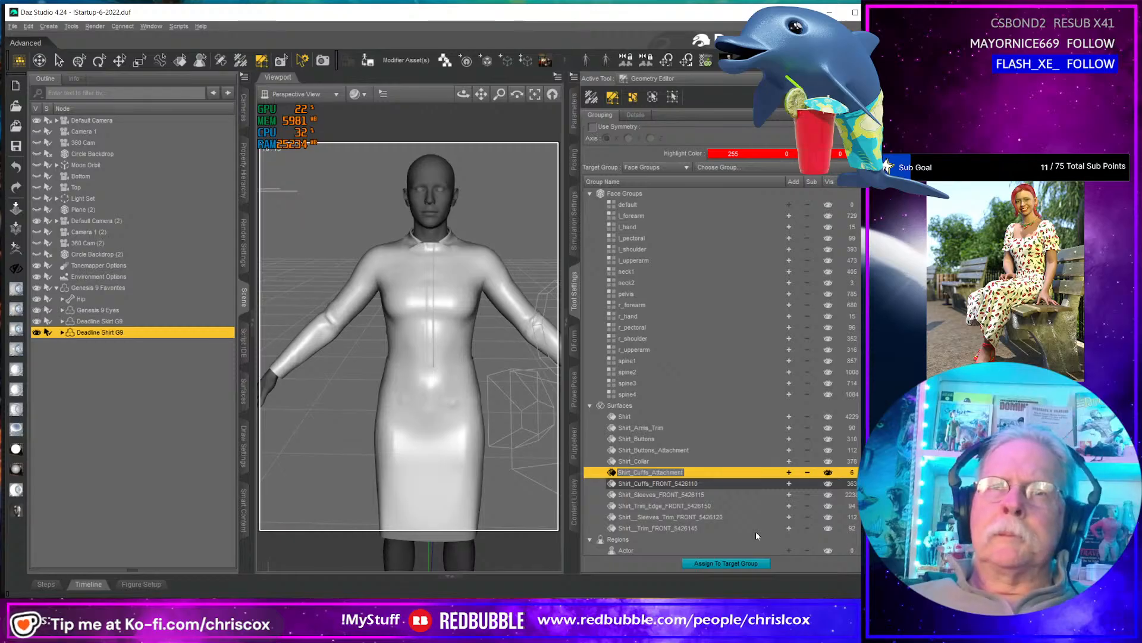
# - Rename the actual cuffs surface of the shirt as Shirt_Cuffs, removing its FRONT and number suffix
pyautogui.doubleClick(657, 485)
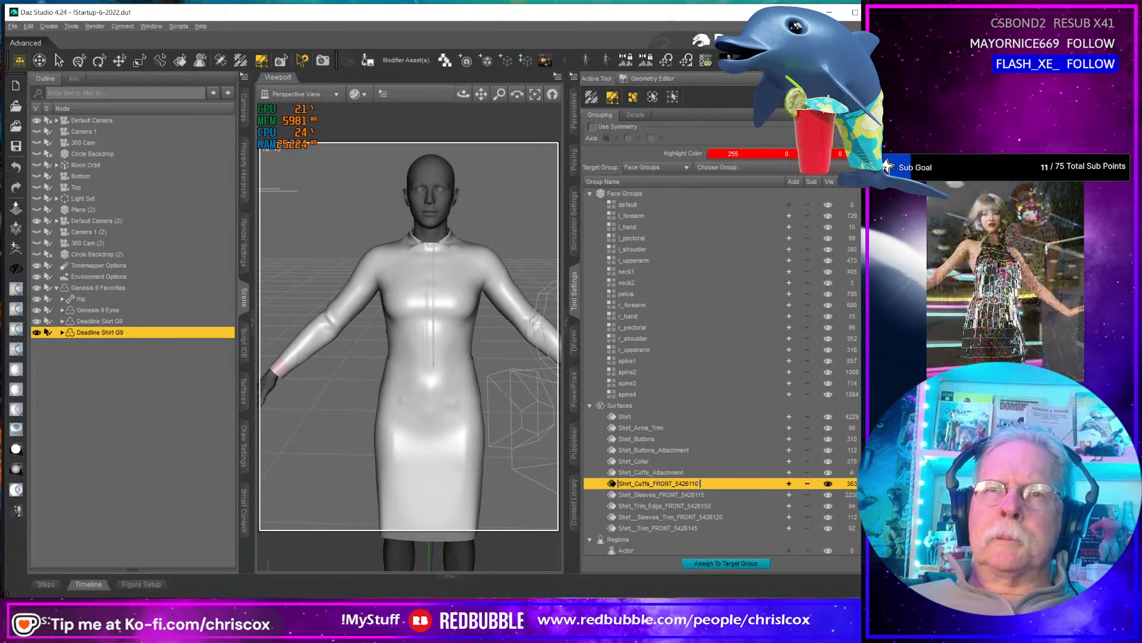
pyautogui.press('Left')
pyautogui.press('Left')
pyautogui.hotkey('shift', 'End')
pyautogui.press('Delete')
pyautogui.press('Return')
# - Rename the shirt's sleeves surface as Shirt_Sleeves and its trim edge surface as Shirt_Trim_Edge
pyautogui.click(651, 494)
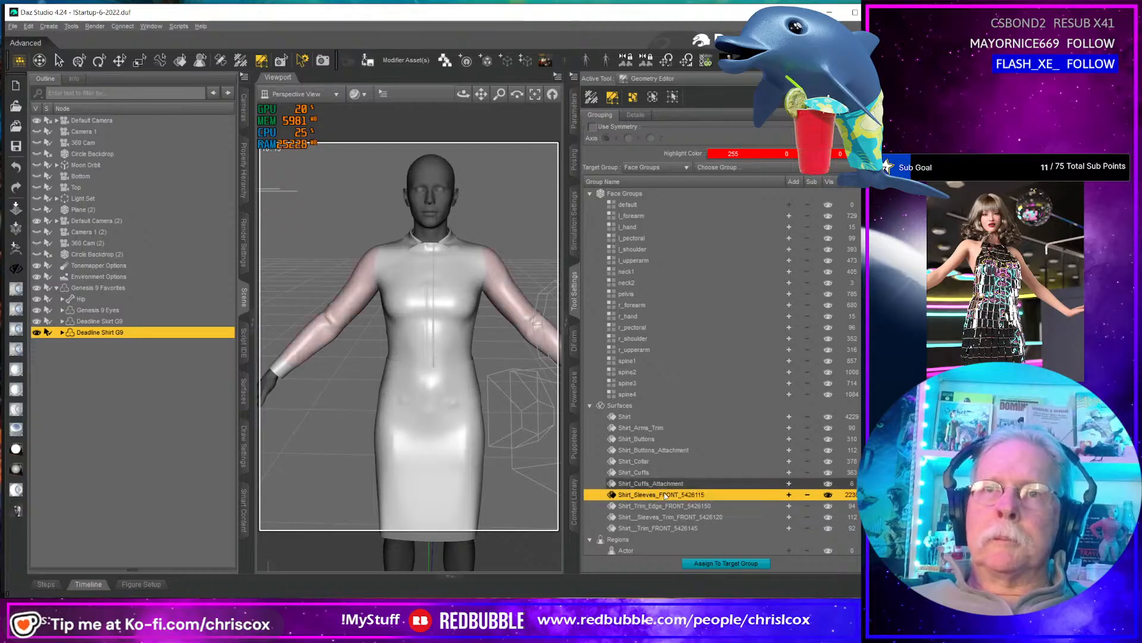
pyautogui.click(654, 495)
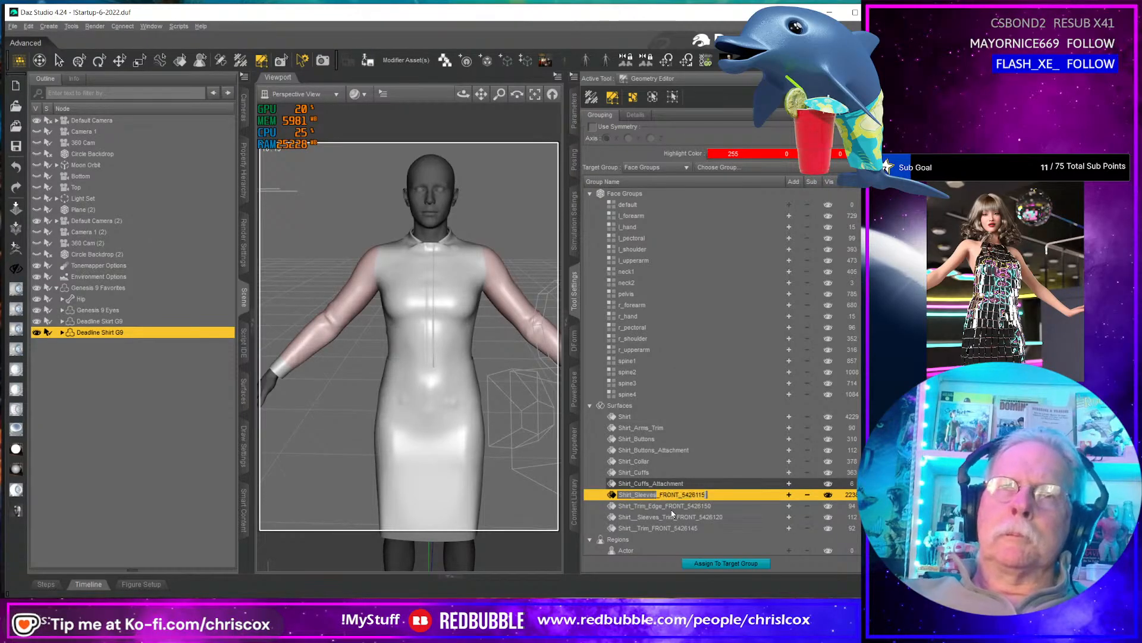
pyautogui.press('Return')
pyautogui.click(681, 508)
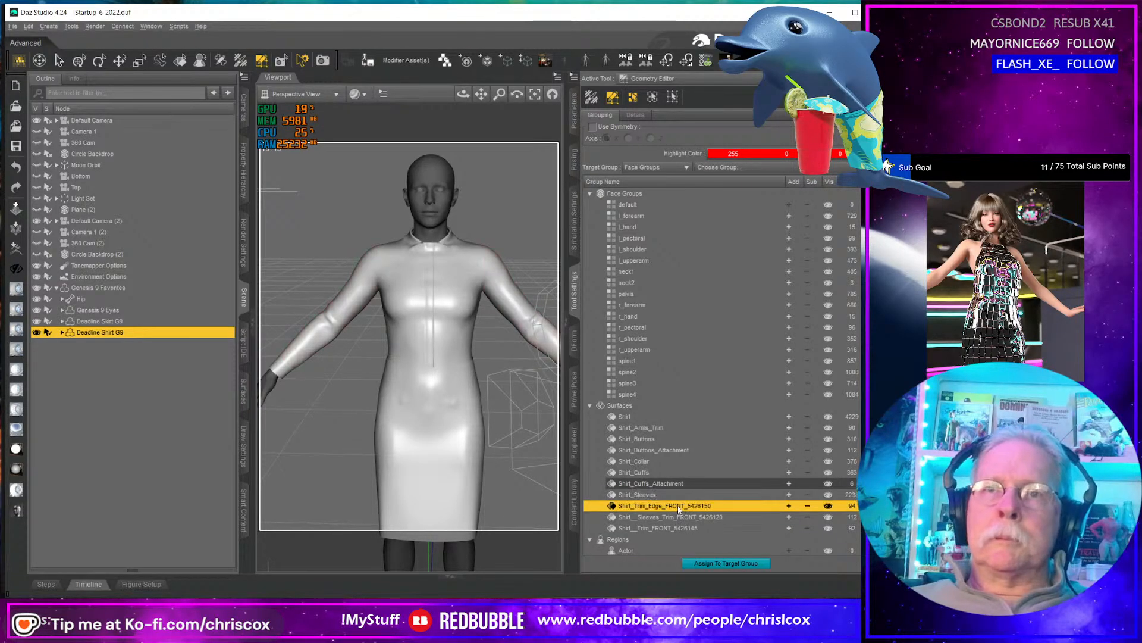
pyautogui.click(671, 506)
pyautogui.press('Left')
pyautogui.press('Return')
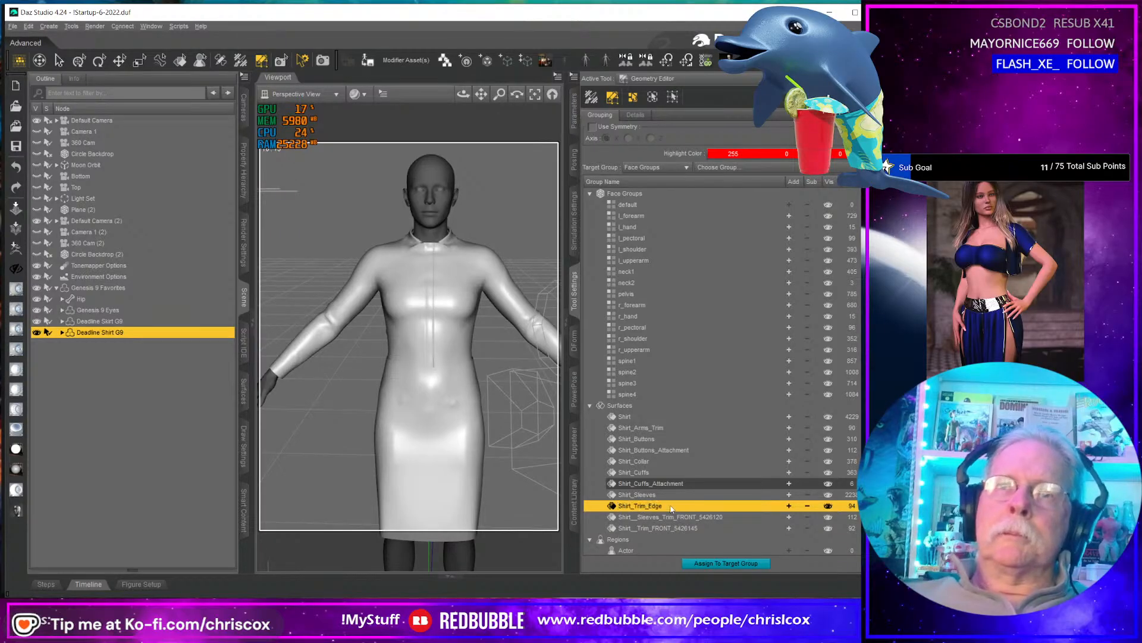
# - Rename the sleeves trim surface as Shirt_Sleeves_Trim, removing the doubled underscore and the FRONT and number suffix
pyautogui.click(675, 517)
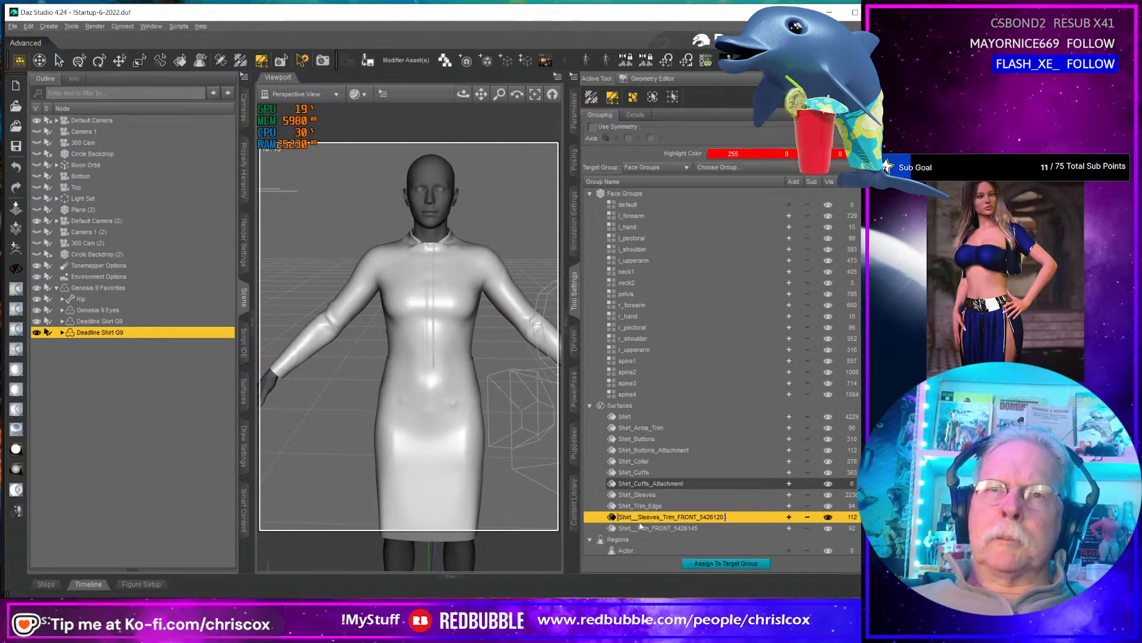
pyautogui.press('Return')
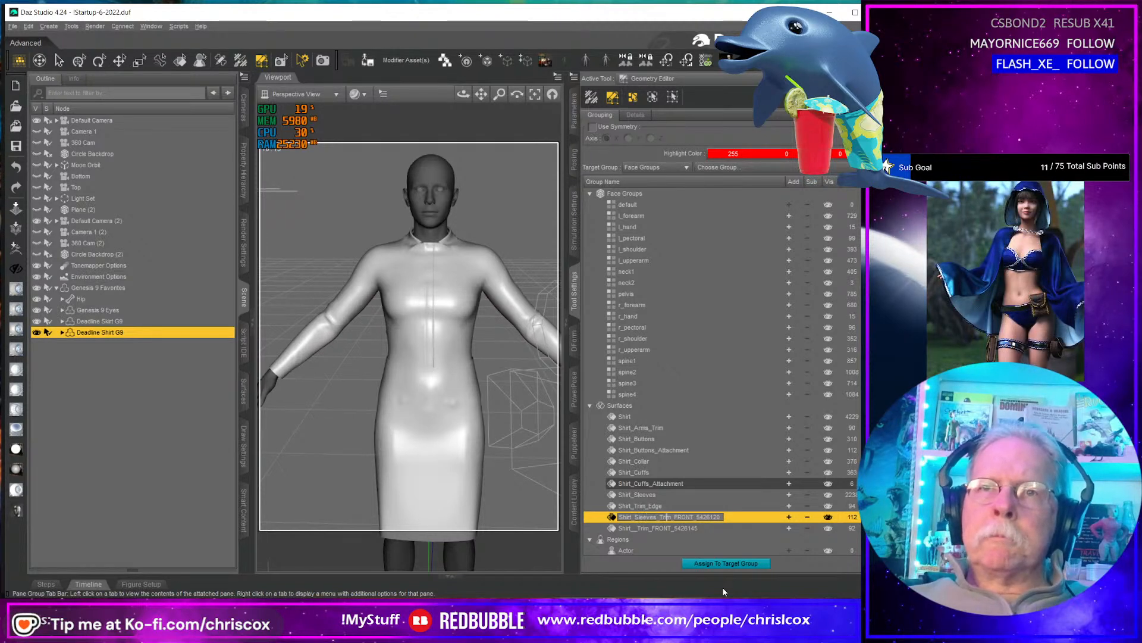
pyautogui.hotkey('shift', 'End')
pyautogui.press('Delete')
pyautogui.press('Return')
# - Rename the remaining suffixed trim surface of the shirt as Shirt_Trim, with a single underscore
pyautogui.click(658, 527)
pyautogui.click(640, 528)
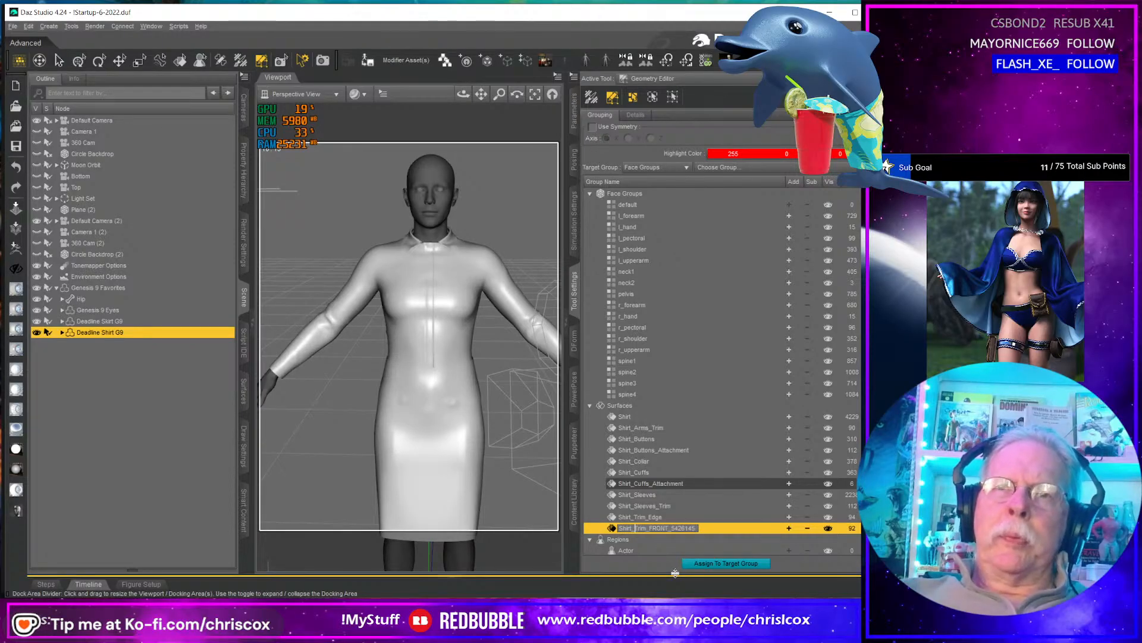
pyautogui.hotkey('shift', 'End')
pyautogui.press('Delete')
pyautogui.press('Return')
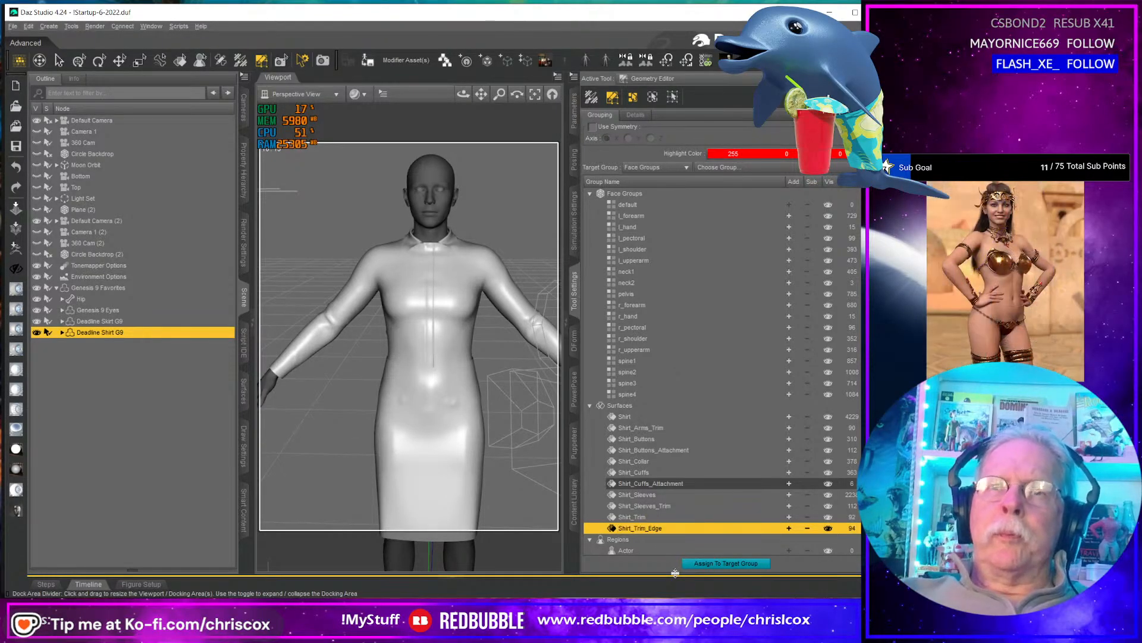
# - Select all surfaces of the Deadline skirt and shirt together and run the material script that resets their Iray shader settings
pyautogui.click(117, 321)
pyautogui.keyDown('ctrl'); pyautogui.click(99, 332); pyautogui.keyUp('ctrl')
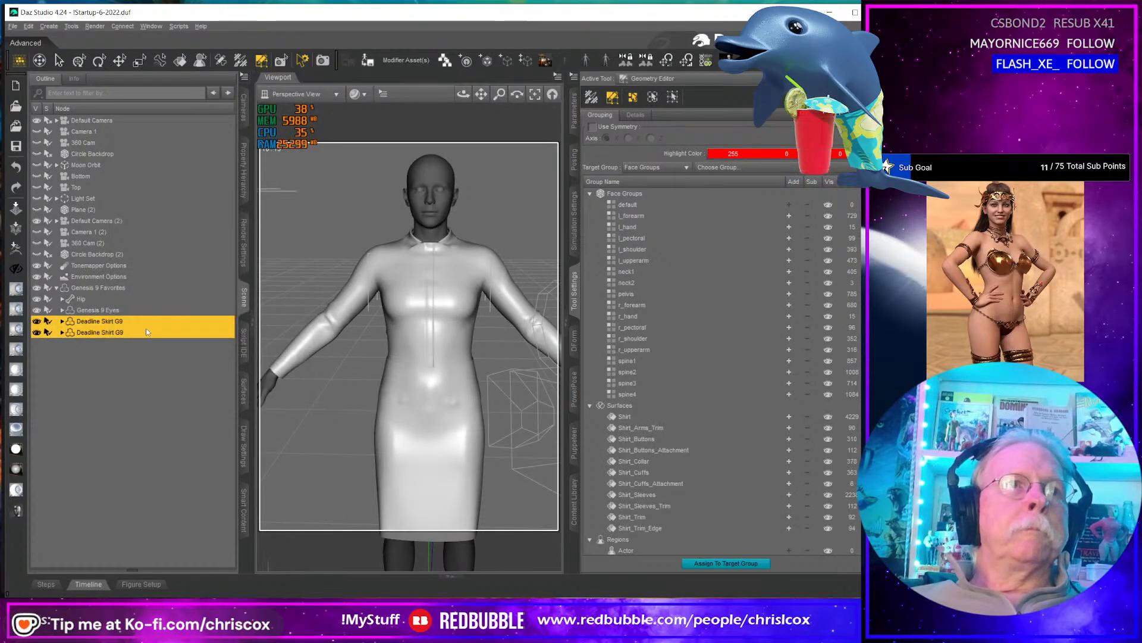
pyautogui.click(244, 393)
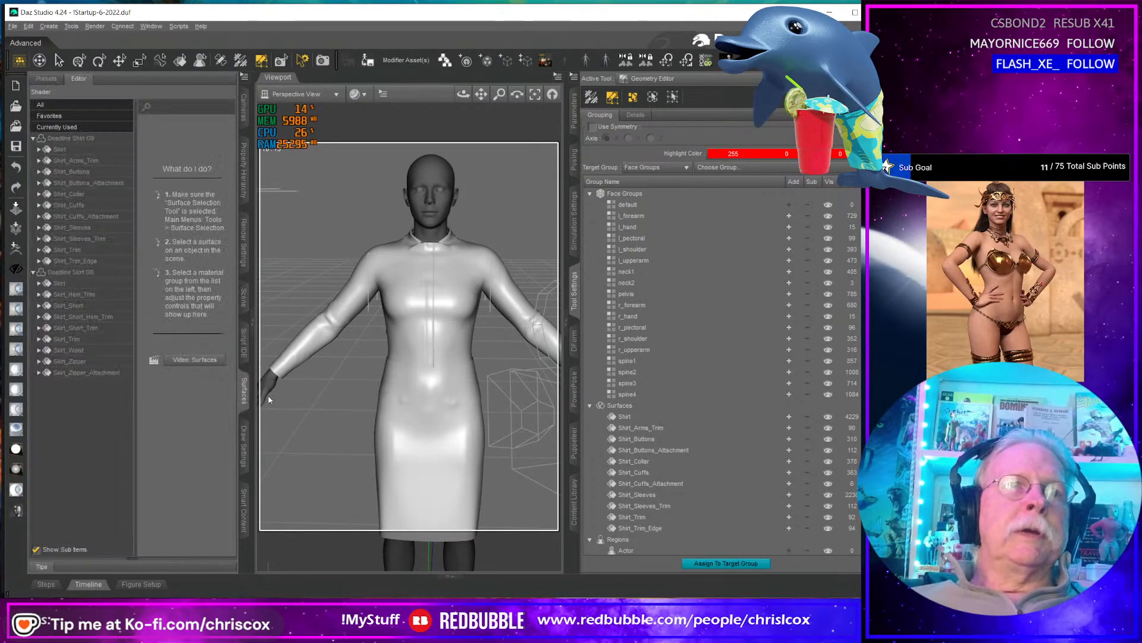
pyautogui.click(84, 139)
pyautogui.keyDown('shift'); pyautogui.click(89, 372); pyautogui.keyUp('shift')
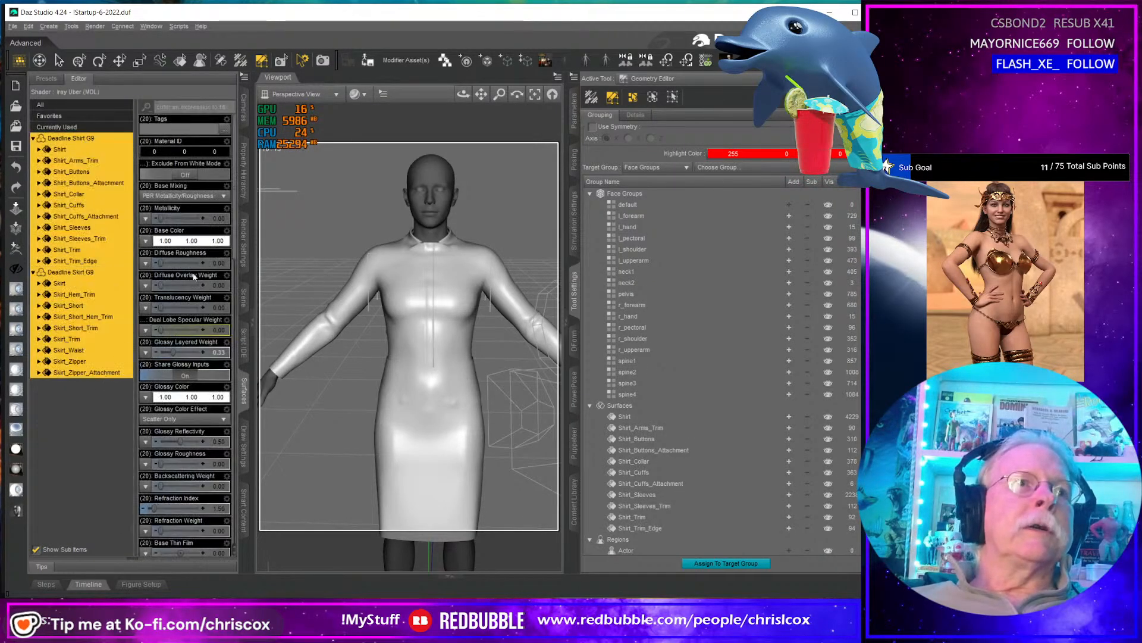
pyautogui.click(178, 26)
pyautogui.click(204, 504)
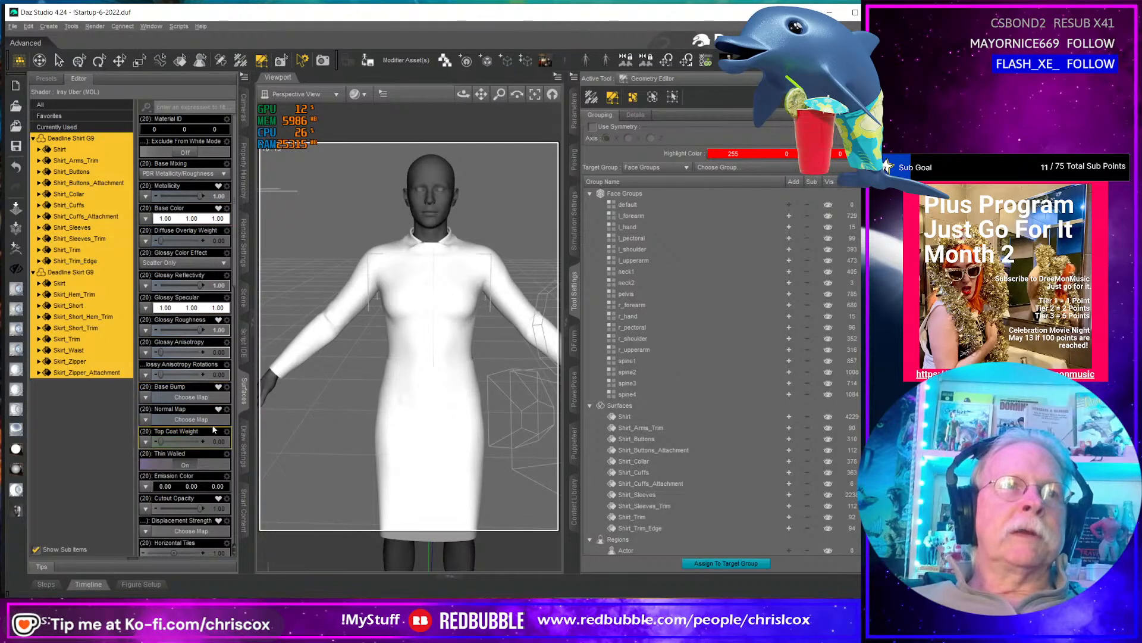
# - Set the dForce Bend Stiffness to 0.10 for all selected skirt and shirt surfaces
pyautogui.scroll(-10, 187, 452)
pyautogui.scroll(-1, 186, 459)
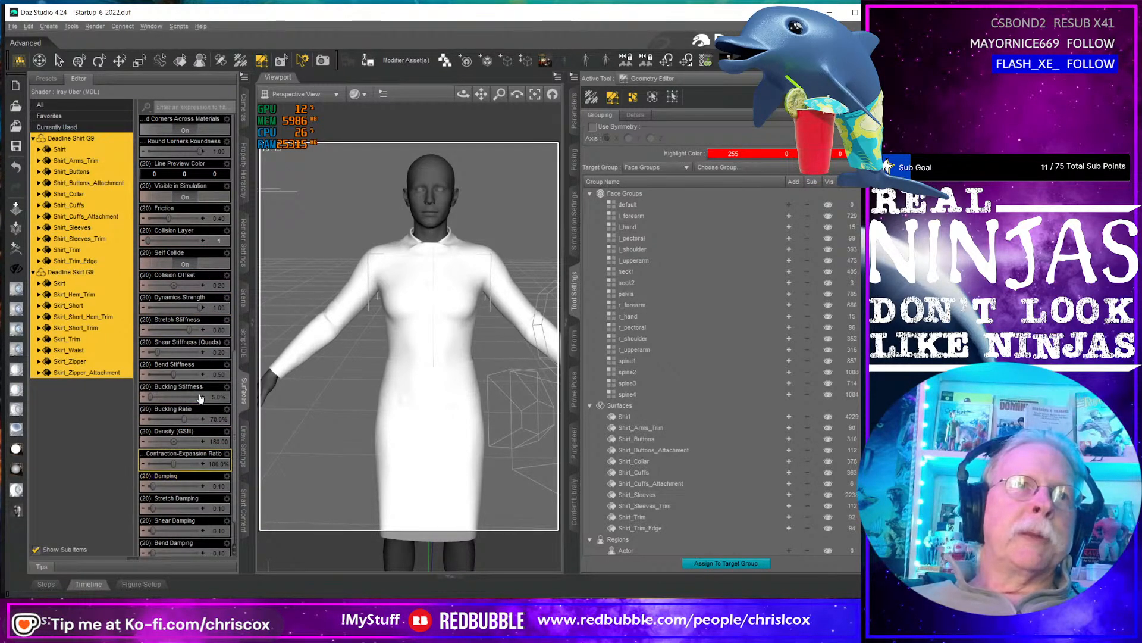
pyautogui.click(218, 376)
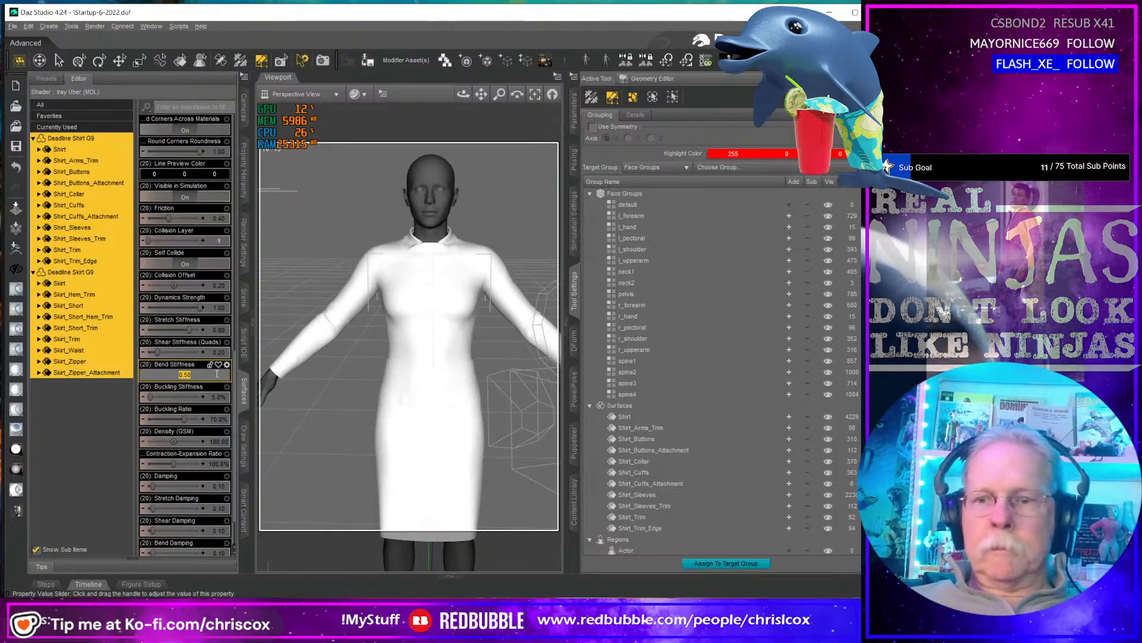
pyautogui.press('Return')
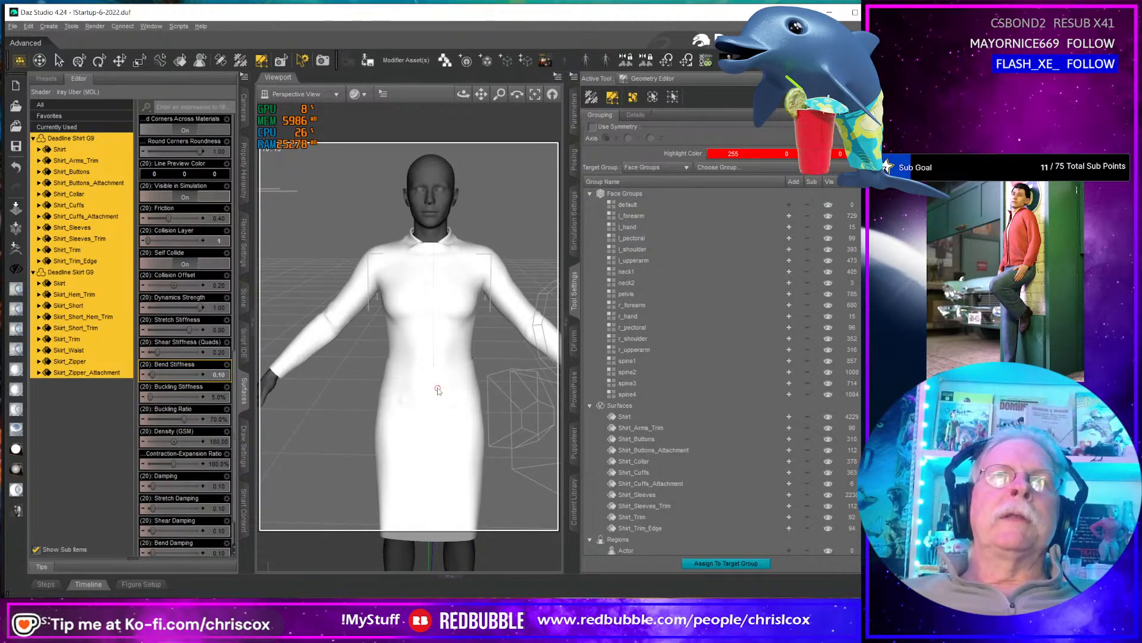
# - Examine the fitted shirt and skirt from the back and front, including the collar and shoulder area up close
pyautogui.moveTo(427, 415); pyautogui.dragTo(453, 418, button='middle')
pyautogui.moveTo(357, 189); pyautogui.dragTo(406, 150, button='middle')
pyautogui.scroll(8, 392, 188)
pyautogui.moveTo(416, 244)
pyautogui.mouseDown(button='middle')
pyautogui.moveTo(416, 215)
pyautogui.moveTo(453, 249)
pyautogui.moveTo(506, 253)
pyautogui.moveTo(479, 277)
pyautogui.moveTo(517, 256)
pyautogui.moveTo(424, 251)
pyautogui.mouseUp(button='middle')
pyautogui.scroll(3, 459, 273)
pyautogui.scroll(-7, 458, 274)
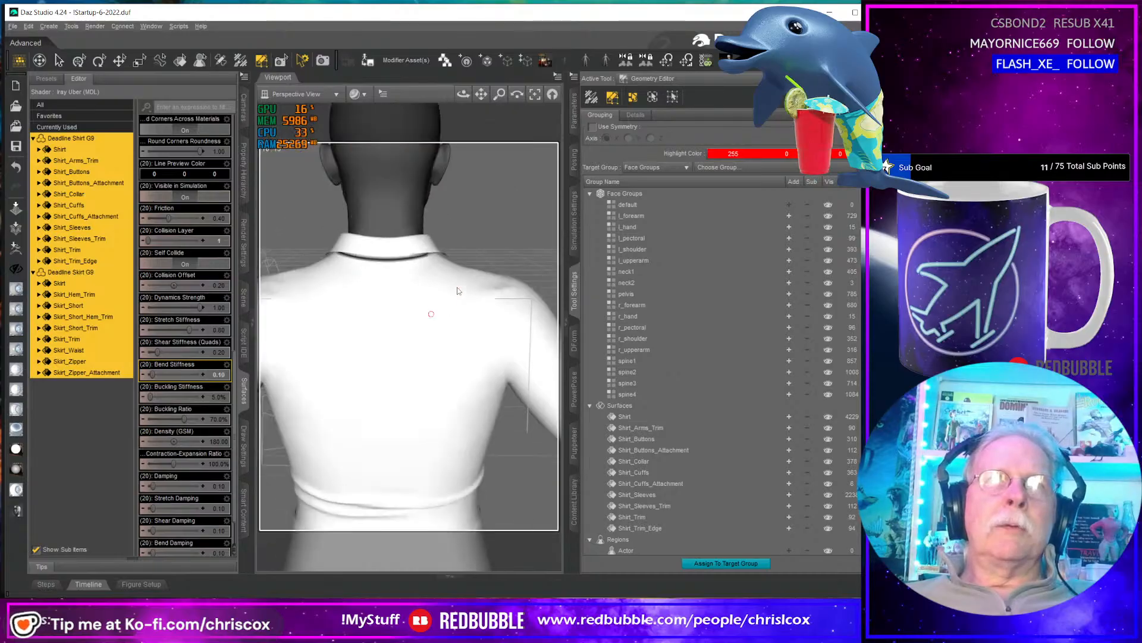
pyautogui.moveTo(423, 321); pyautogui.dragTo(545, 380, button='middle')
pyautogui.scroll(-2, 488, 317)
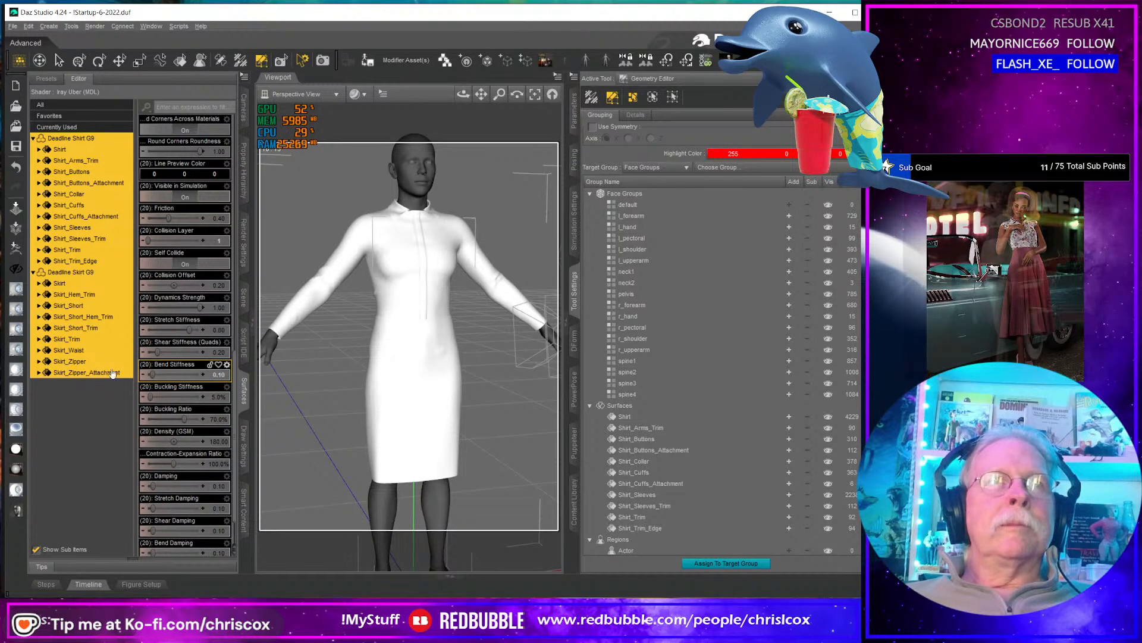
# - Select only the Deadline Skirt G9 figure in the scene and start saving it as a Figure/Prop asset
pyautogui.click(244, 295)
pyautogui.doubleClick(134, 321)
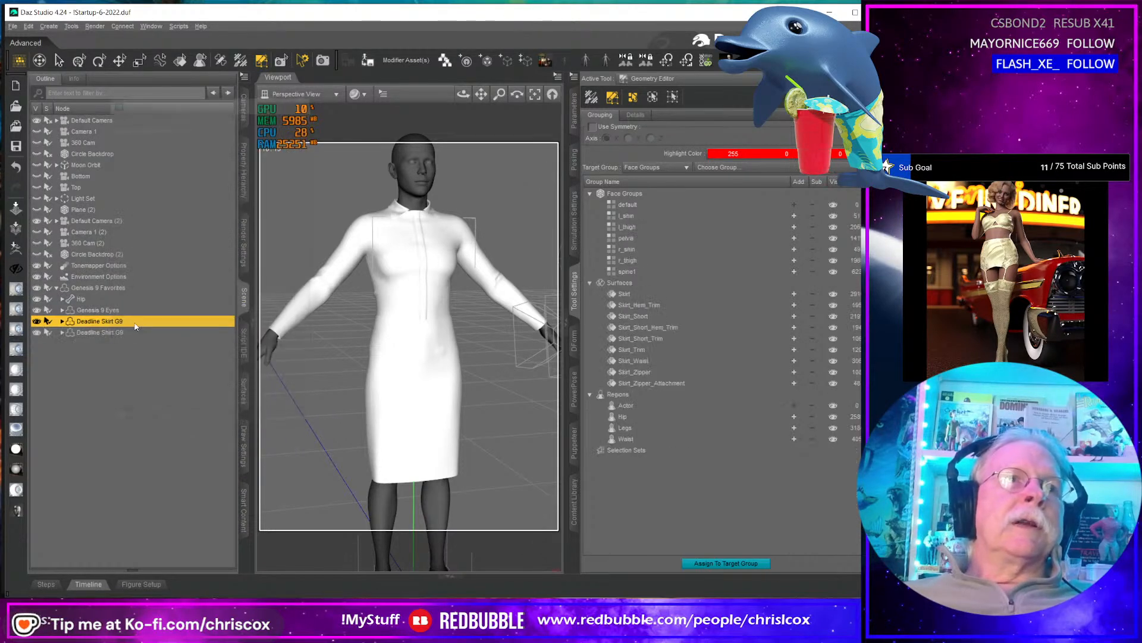
pyautogui.click(139, 355)
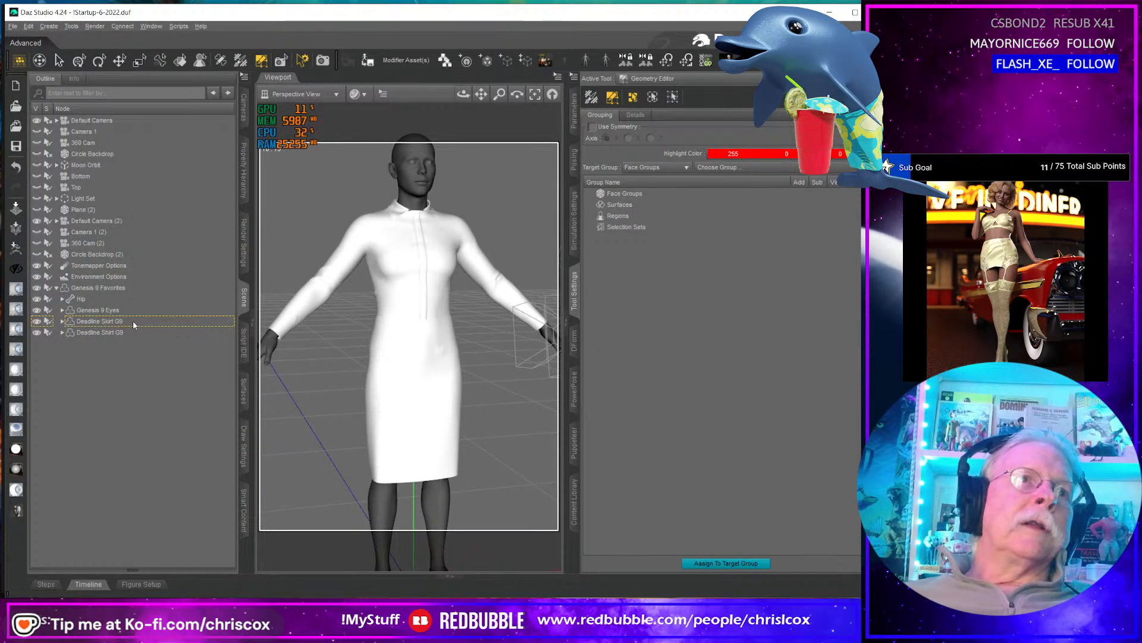
pyautogui.click(133, 322)
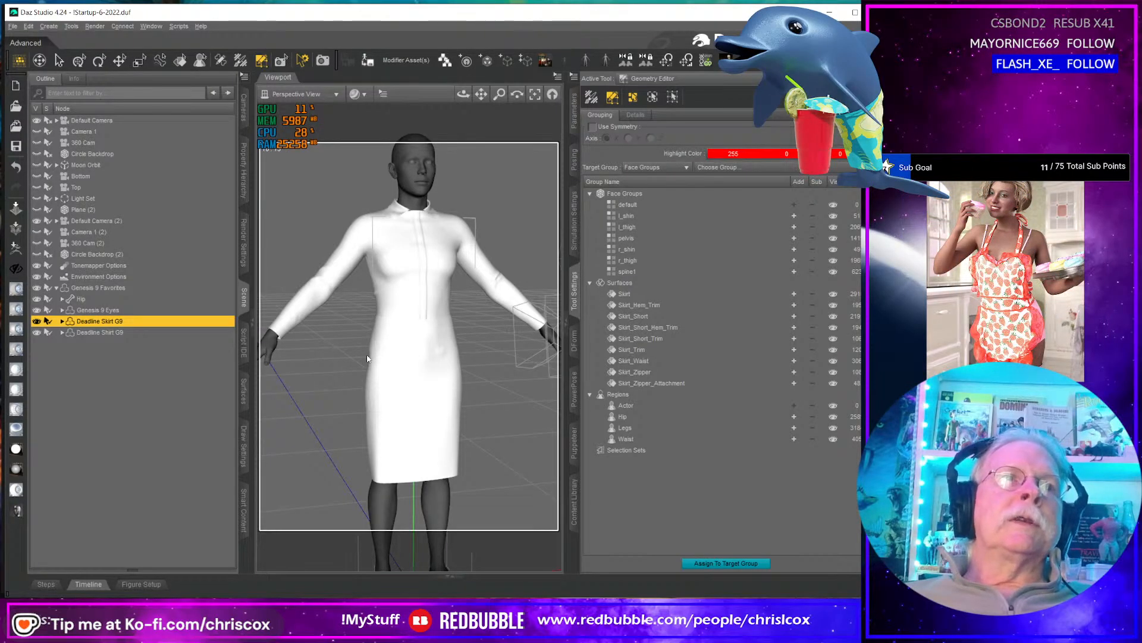
pyautogui.click(369, 62)
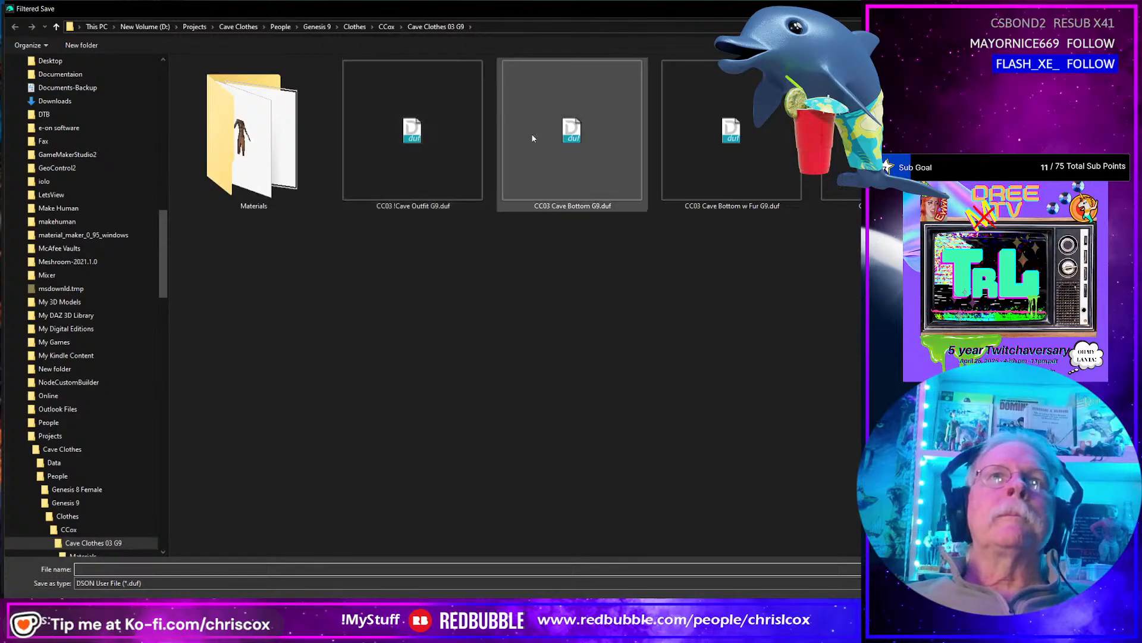
# - Choose the Deadline Outfit G9 folder within the Business Suit project's Genesis 9 Clothing folders as the save location
pyautogui.click(195, 27)
pyautogui.scroll(-7, 280, 371)
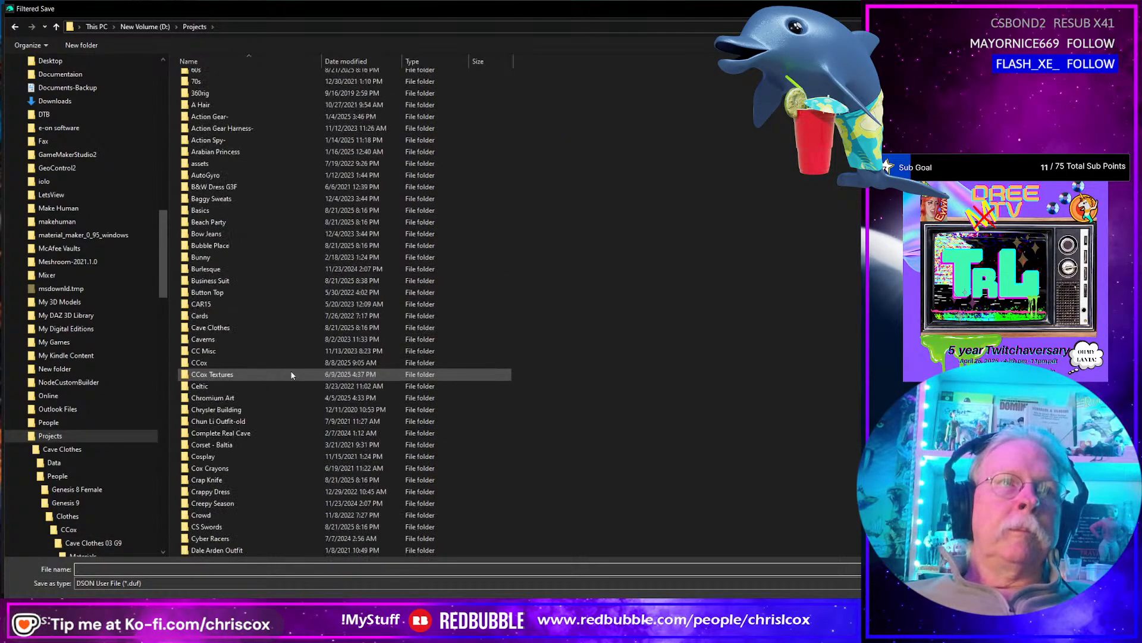
pyautogui.doubleClick(212, 281)
pyautogui.doubleClick(200, 89)
pyautogui.doubleClick(205, 89)
pyautogui.doubleClick(234, 80)
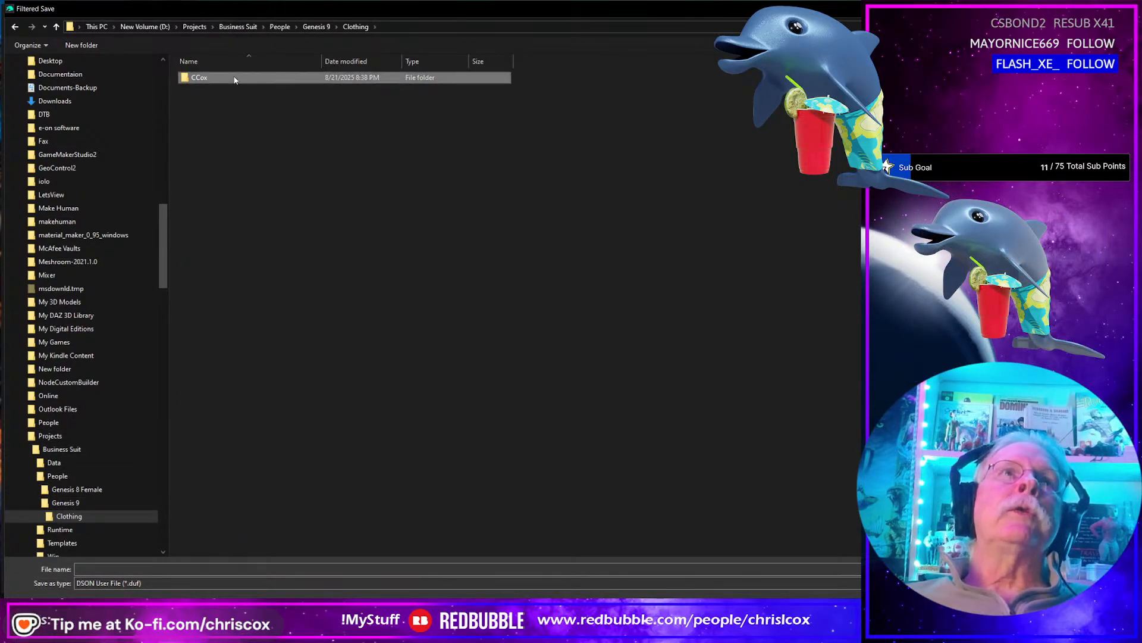
pyautogui.doubleClick(233, 80)
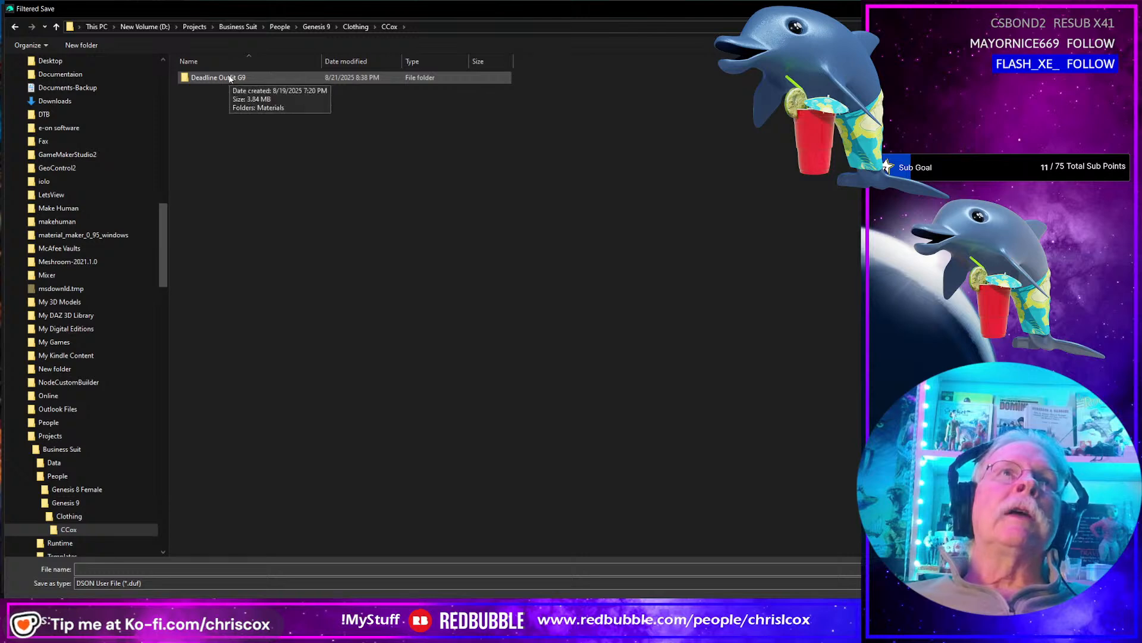
pyautogui.doubleClick(230, 78)
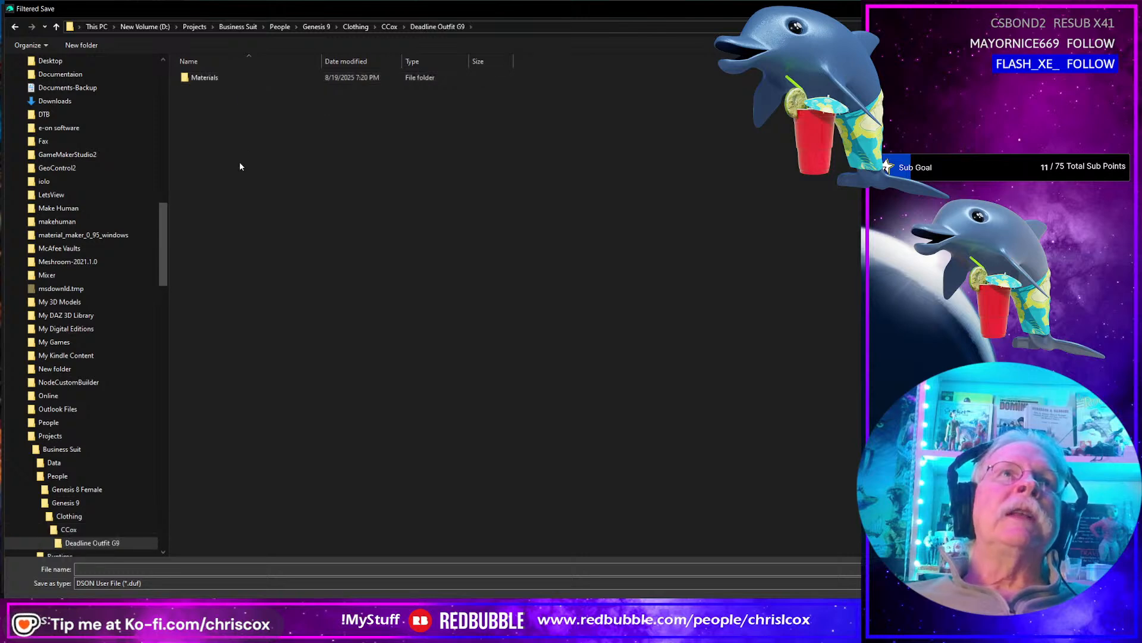
# - Save the skirt as DL Deadline Skirt G9 with product name Deadline Outfit and content type Follower/Wardrobe/Skirt
pyautogui.click(162, 570)
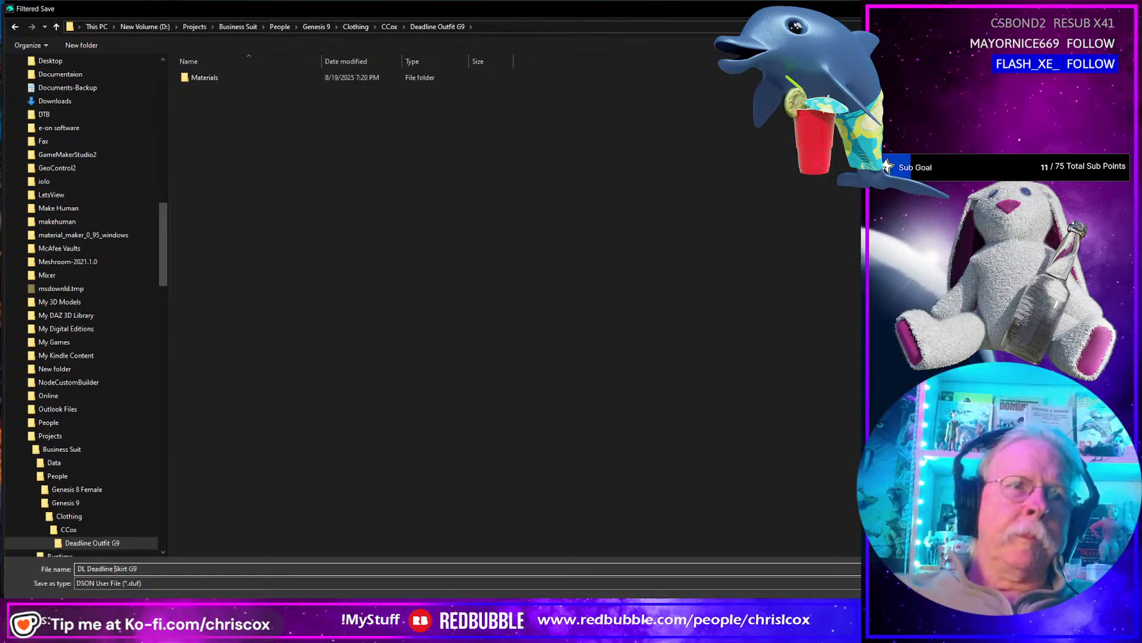
pyautogui.press('Return')
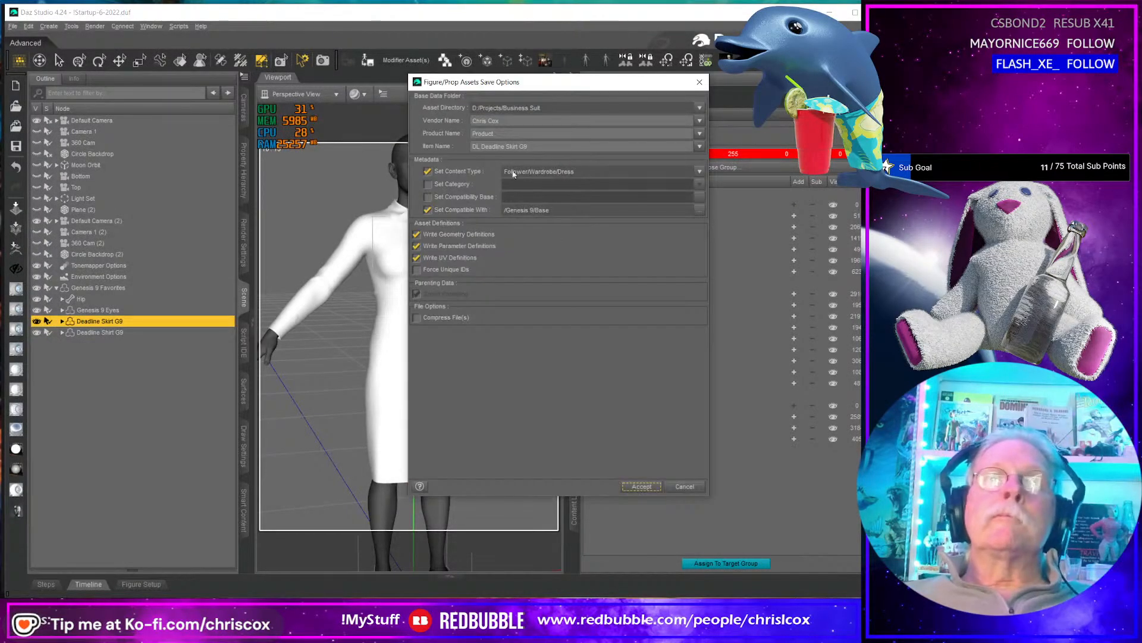
pyautogui.click(701, 136)
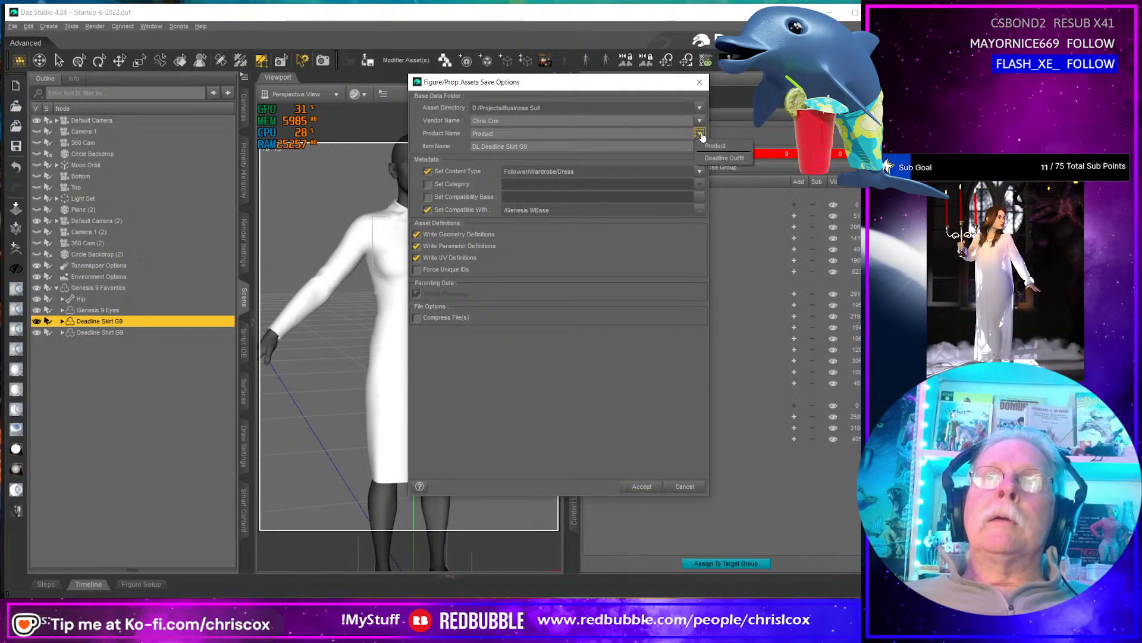
pyautogui.click(721, 159)
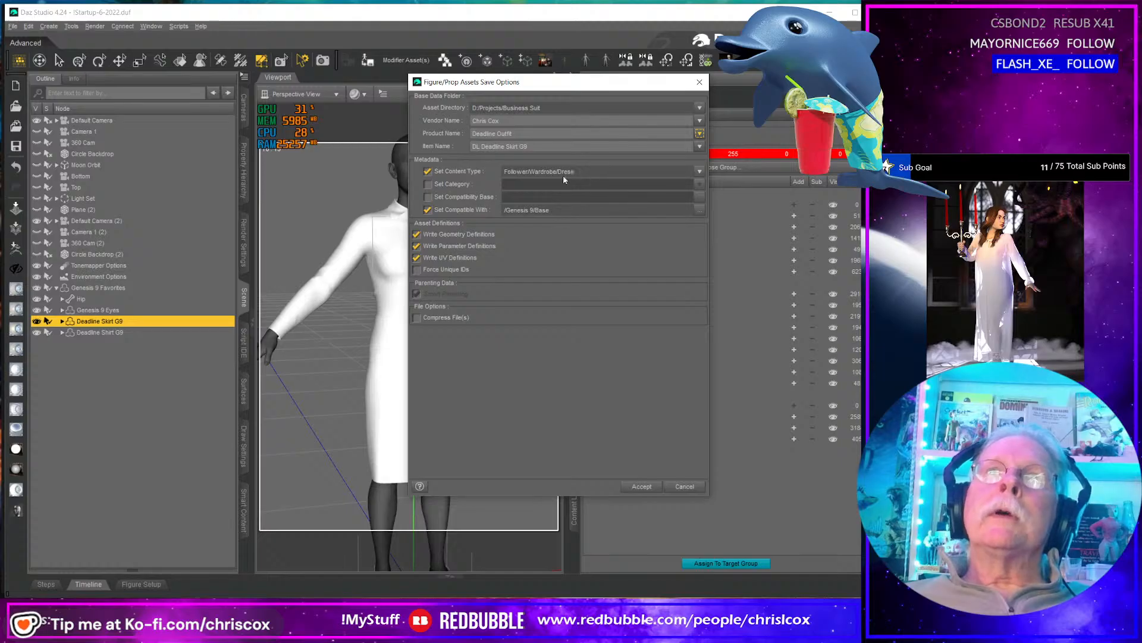
pyautogui.click(699, 172)
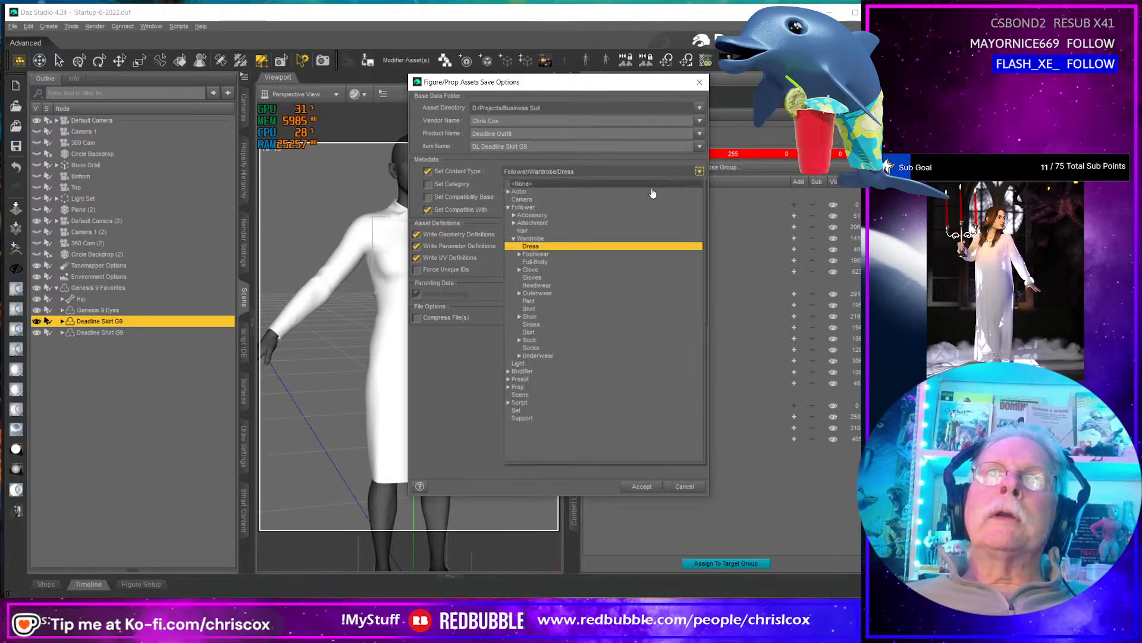
pyautogui.click(542, 333)
pyautogui.click(632, 493)
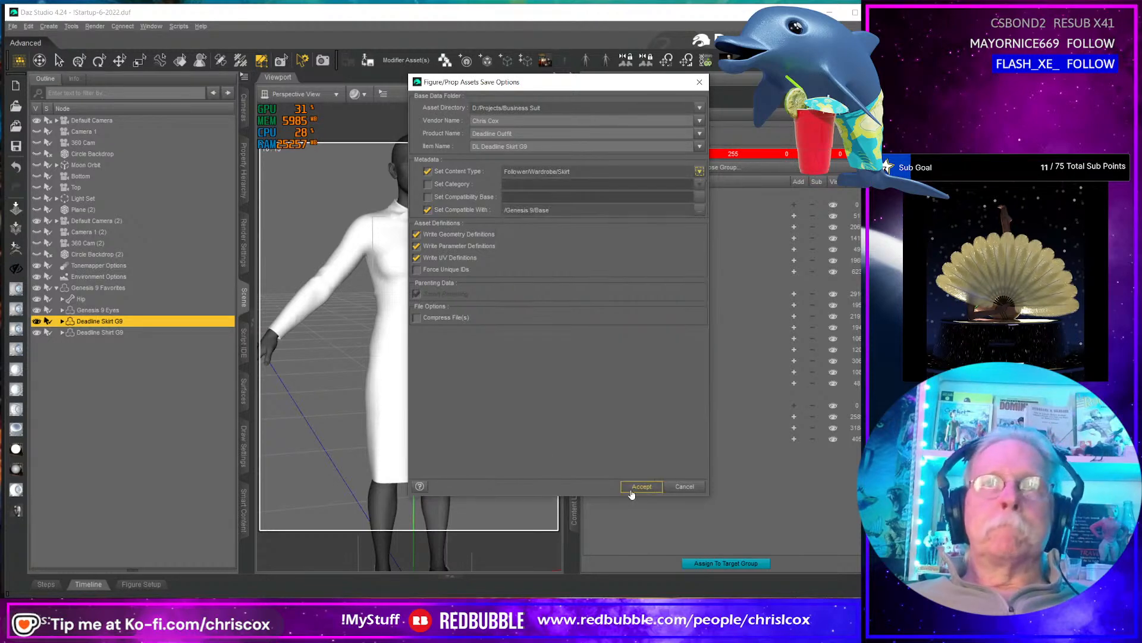
pyautogui.click(640, 486)
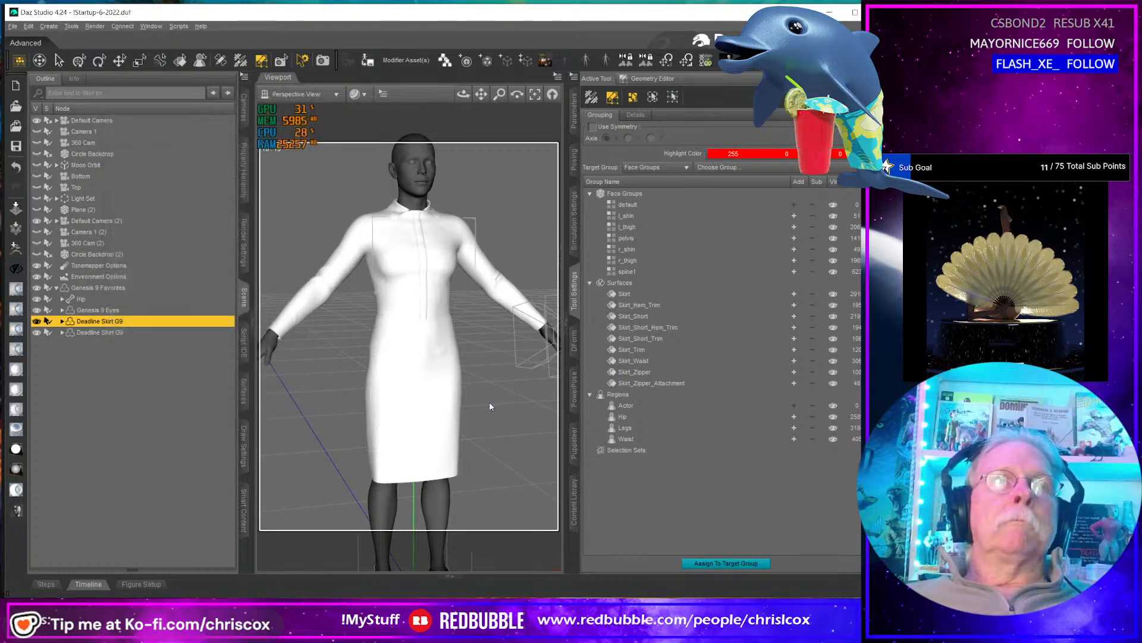
# - Start a Figure/Prop asset save of the Deadline shirt, naming the file DL Deadline Shirt G9 in the skirt's folder
pyautogui.click(144, 332)
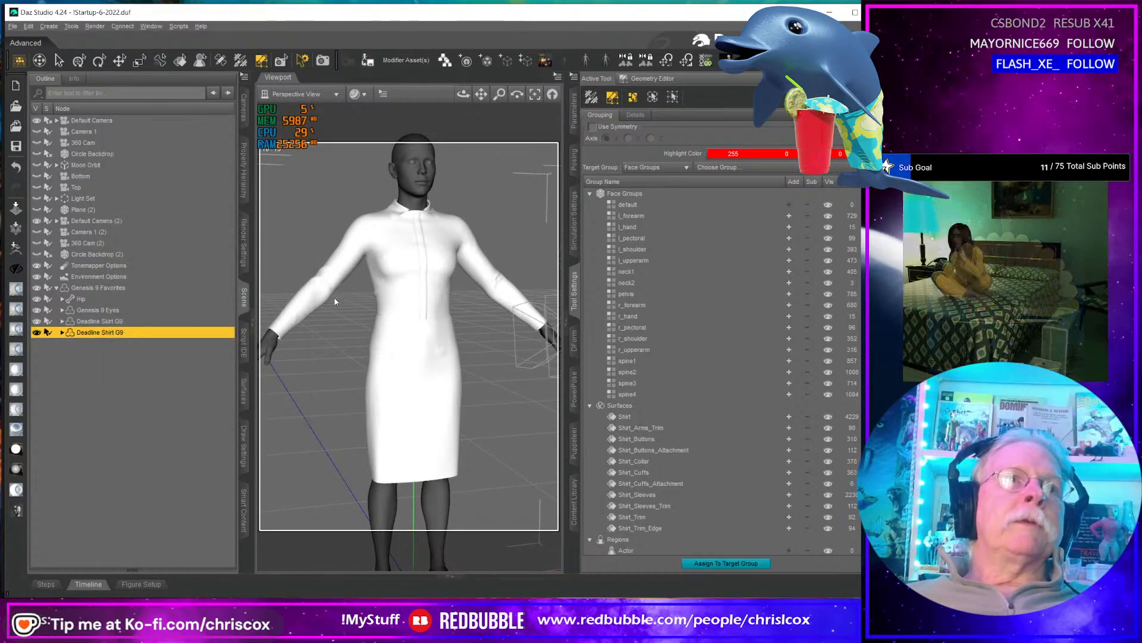
pyautogui.click(367, 61)
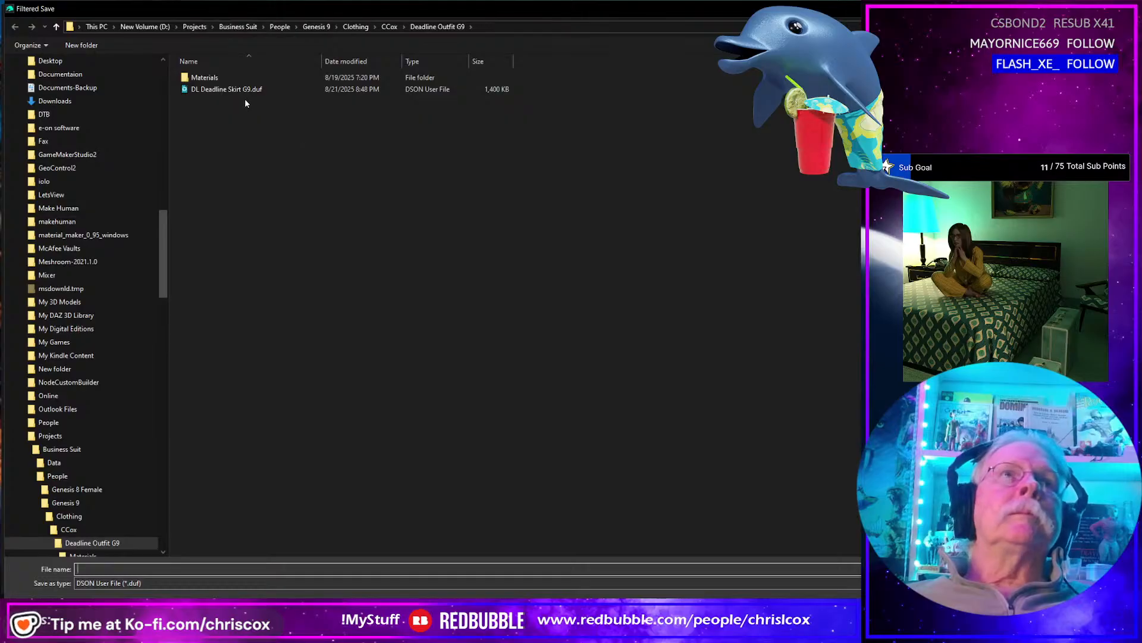
pyautogui.click(244, 89)
pyautogui.click(118, 568)
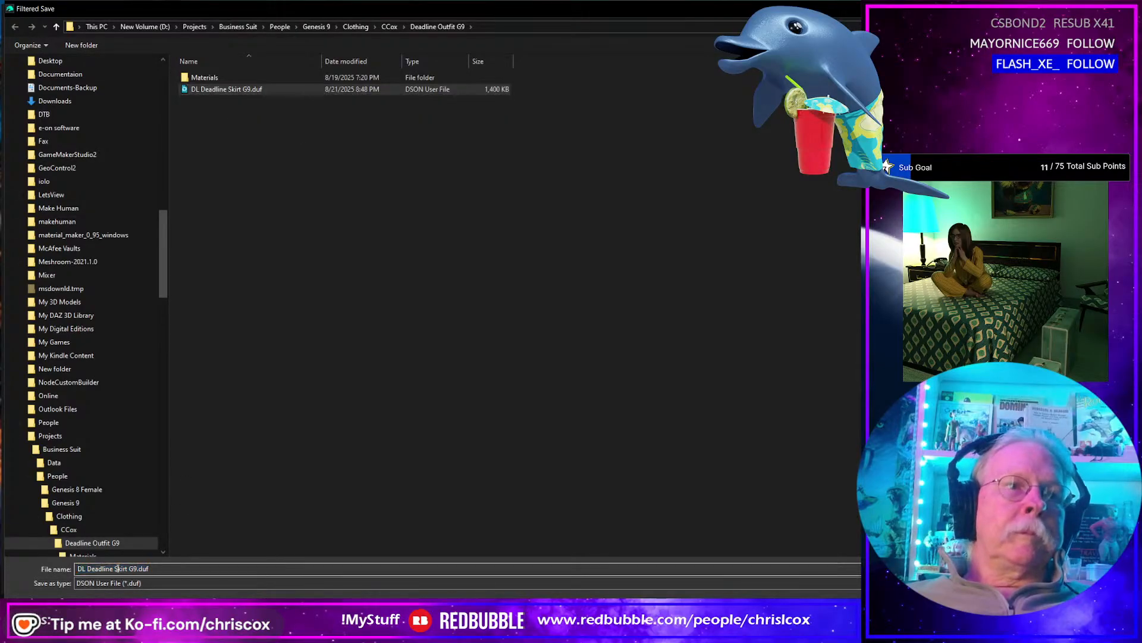
pyautogui.write('h')
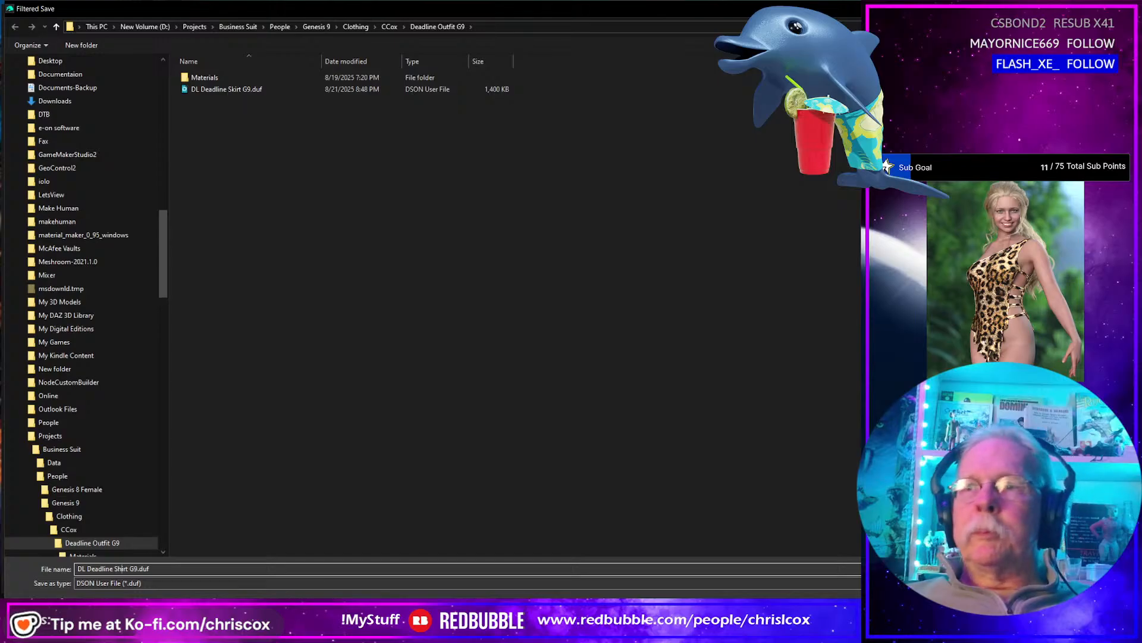
pyautogui.press('Return')
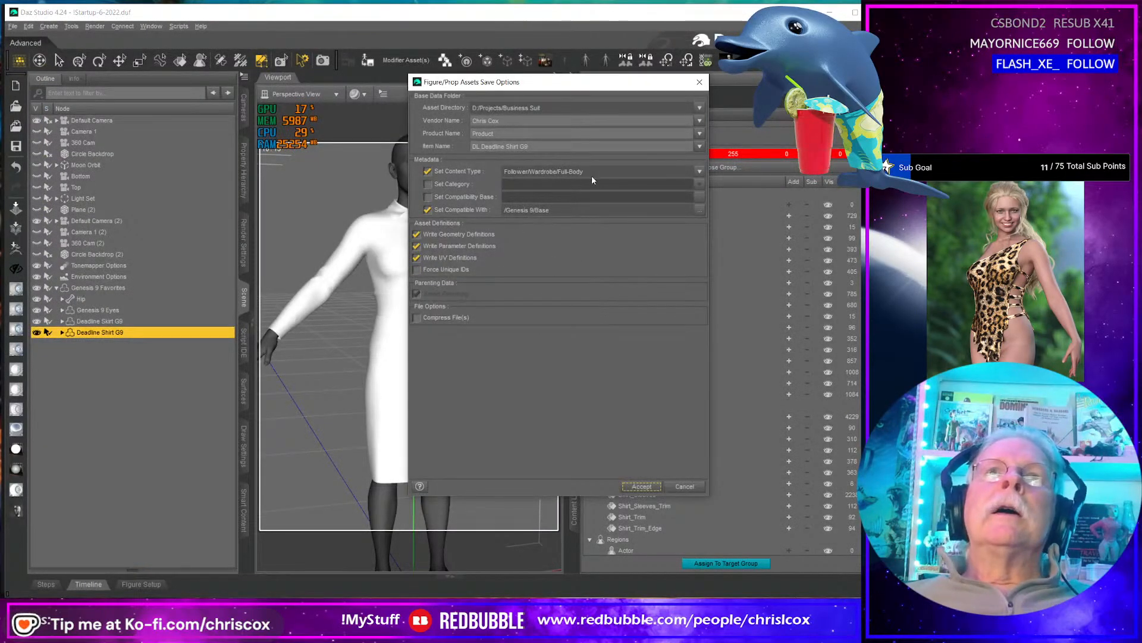
# - Set the shirt asset's content type to Follower/Wardrobe/Shirt and product name to Deadline Outfit, and finish saving it
pyautogui.click(699, 172)
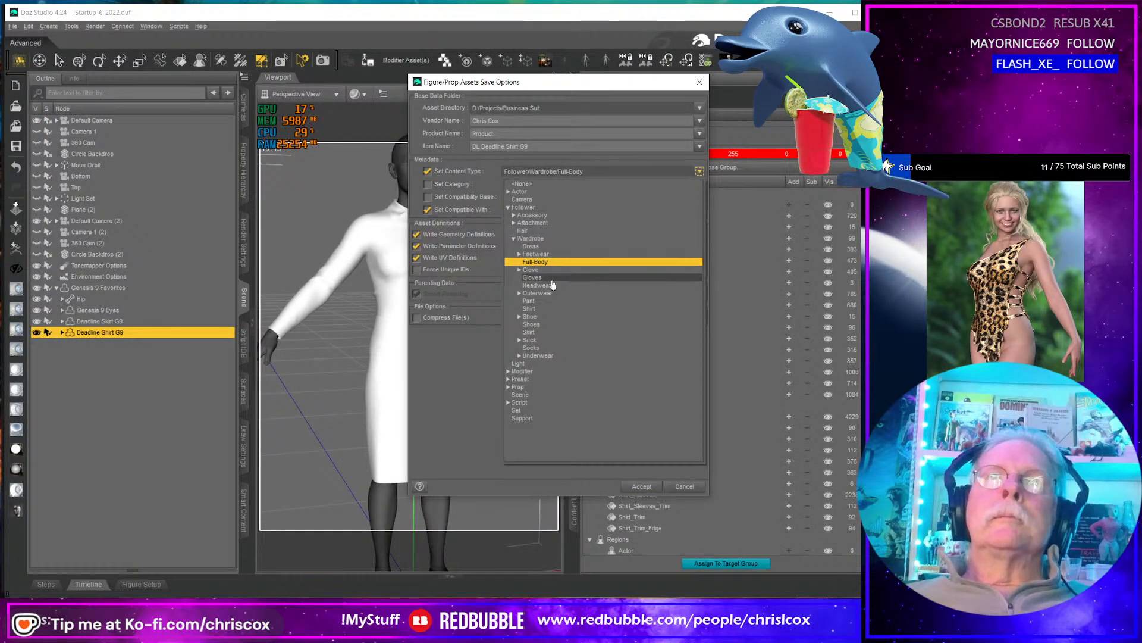
pyautogui.click(547, 310)
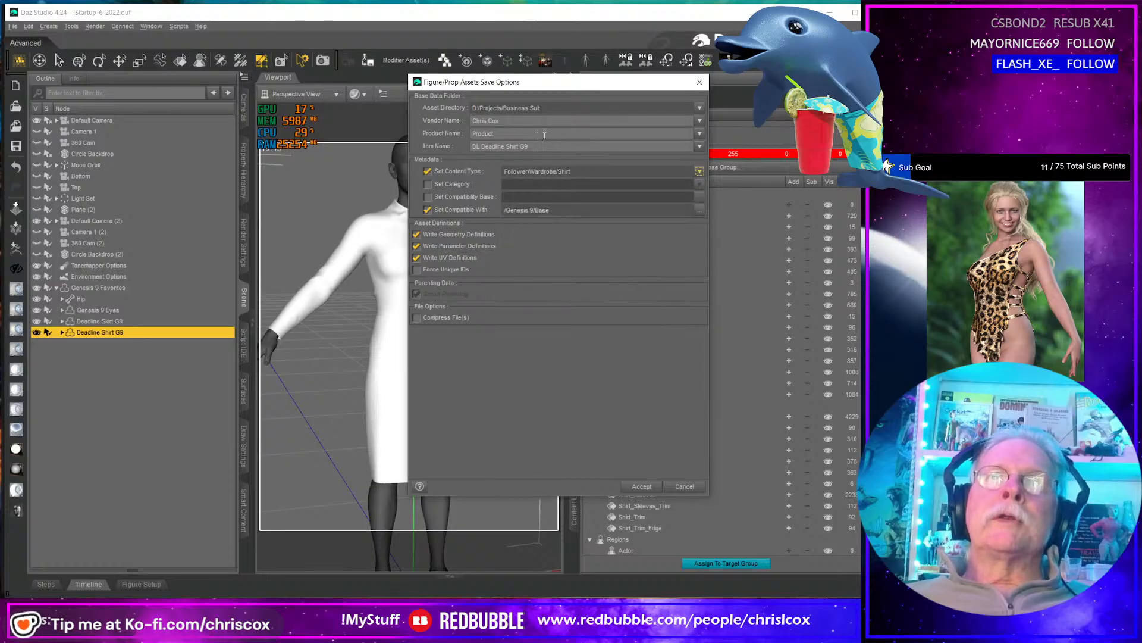
pyautogui.click(700, 133)
pyautogui.click(737, 163)
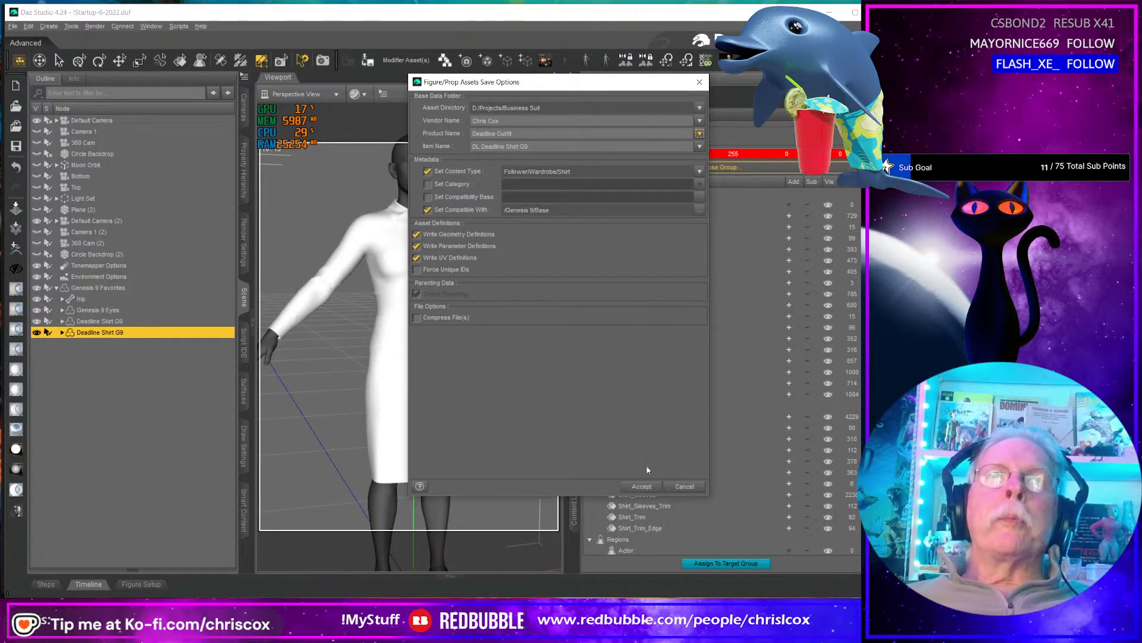
pyautogui.click(641, 487)
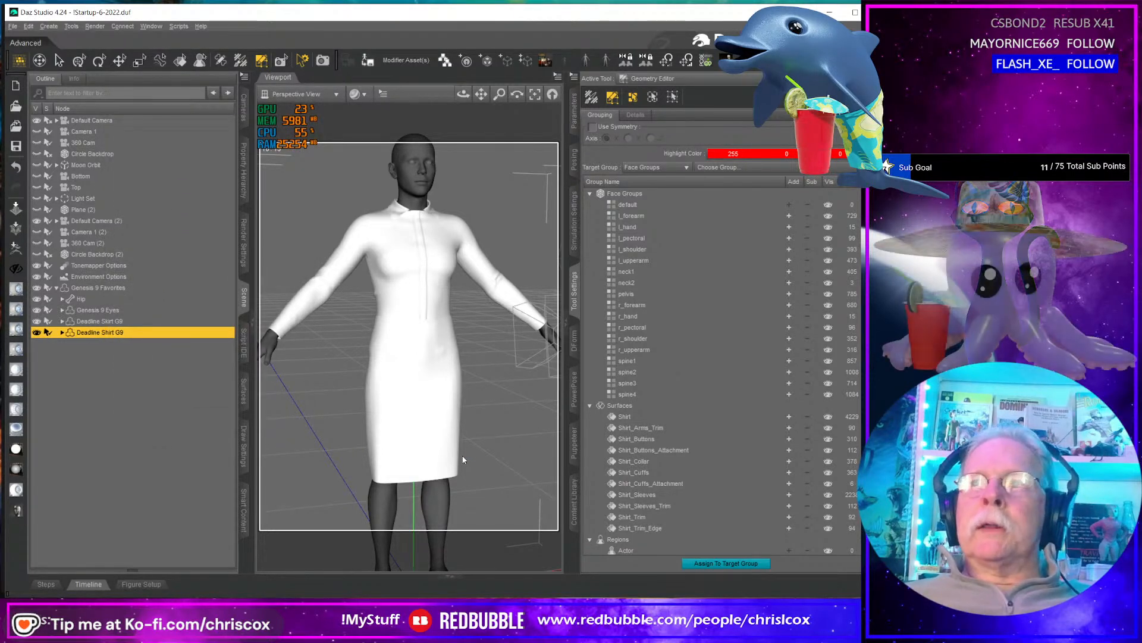
# - Switch to Marvelous Designer and turn the dressed avatar to its front view
pyautogui.hotkey('alt', 'Tab')
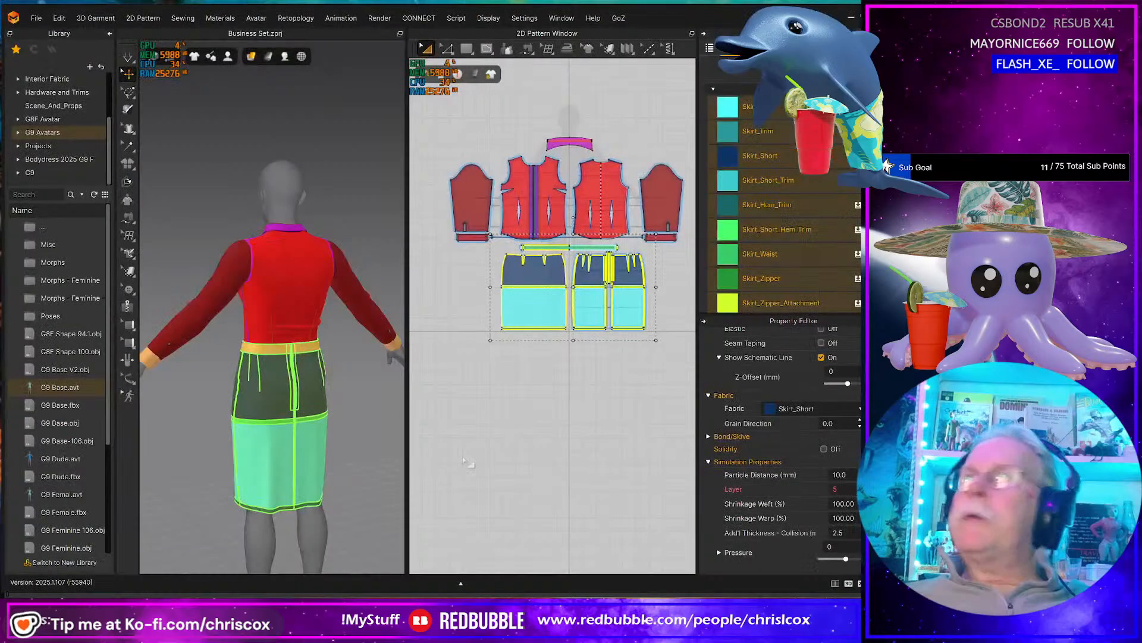
pyautogui.moveTo(326, 469); pyautogui.dragTo(511, 454, button='right')
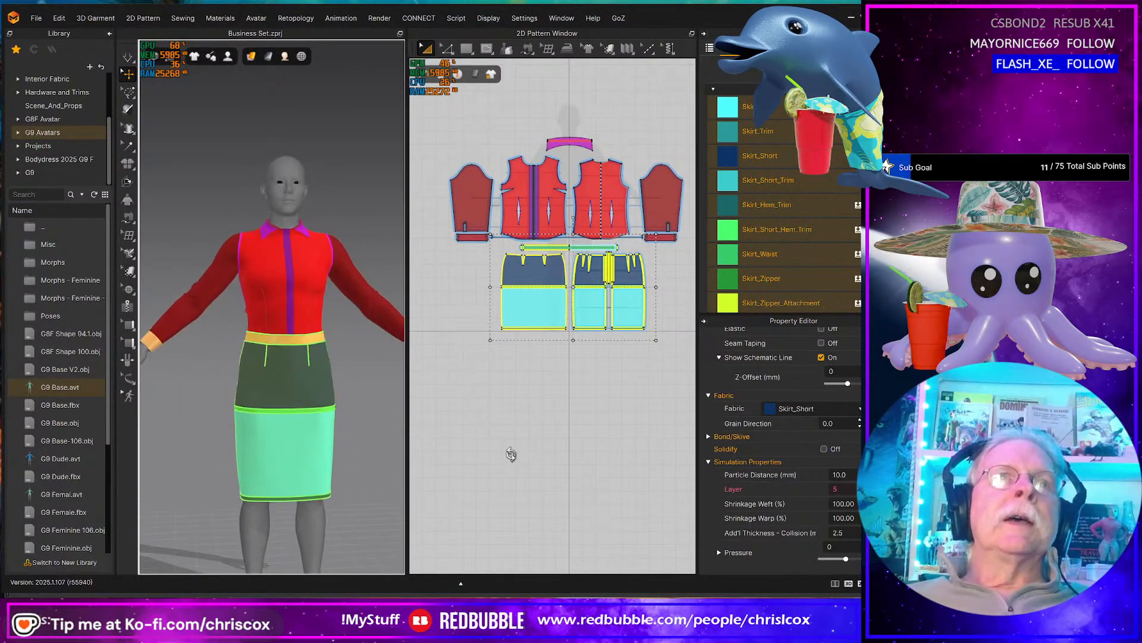
pyautogui.click(31, 19)
pyautogui.moveTo(59, 129)
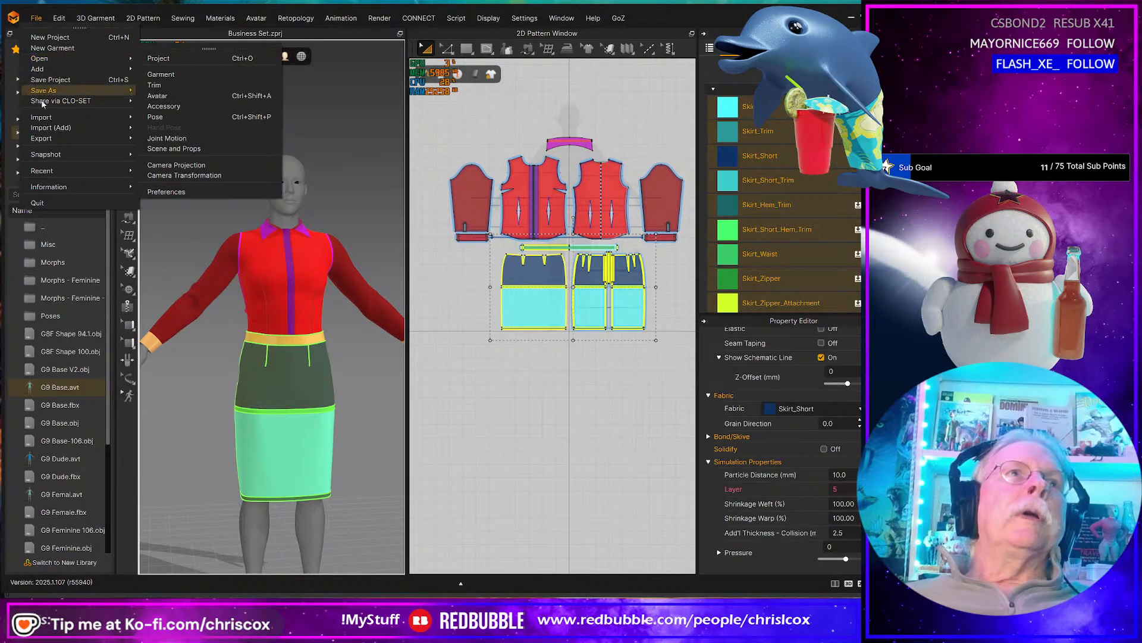
pyautogui.moveTo(72, 171)
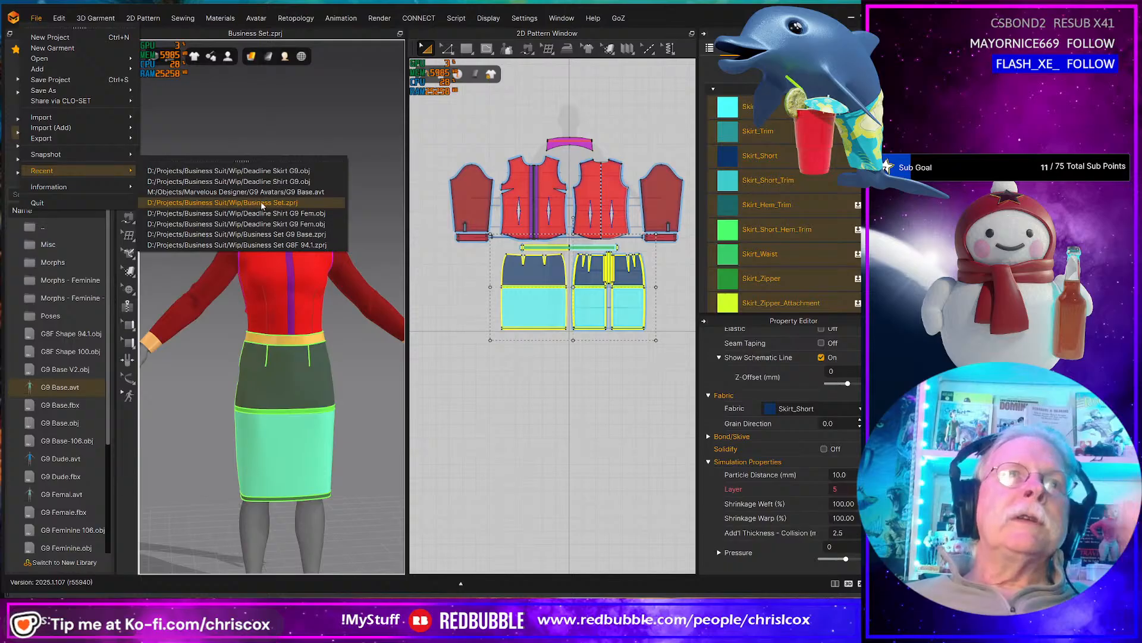
pyautogui.click(278, 245)
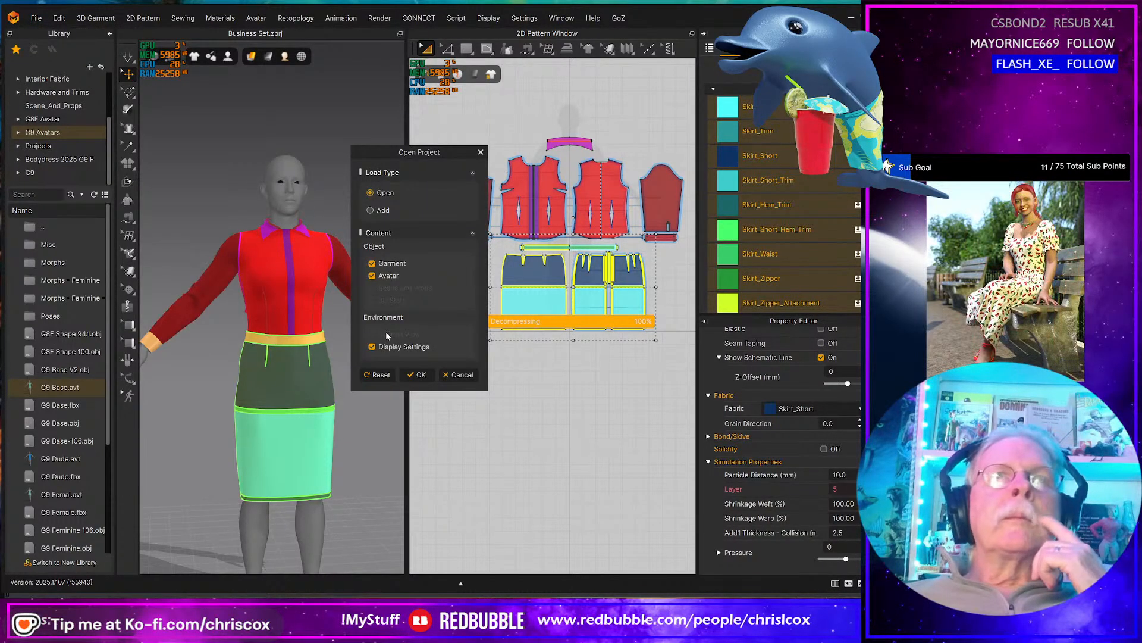
pyautogui.click(462, 375)
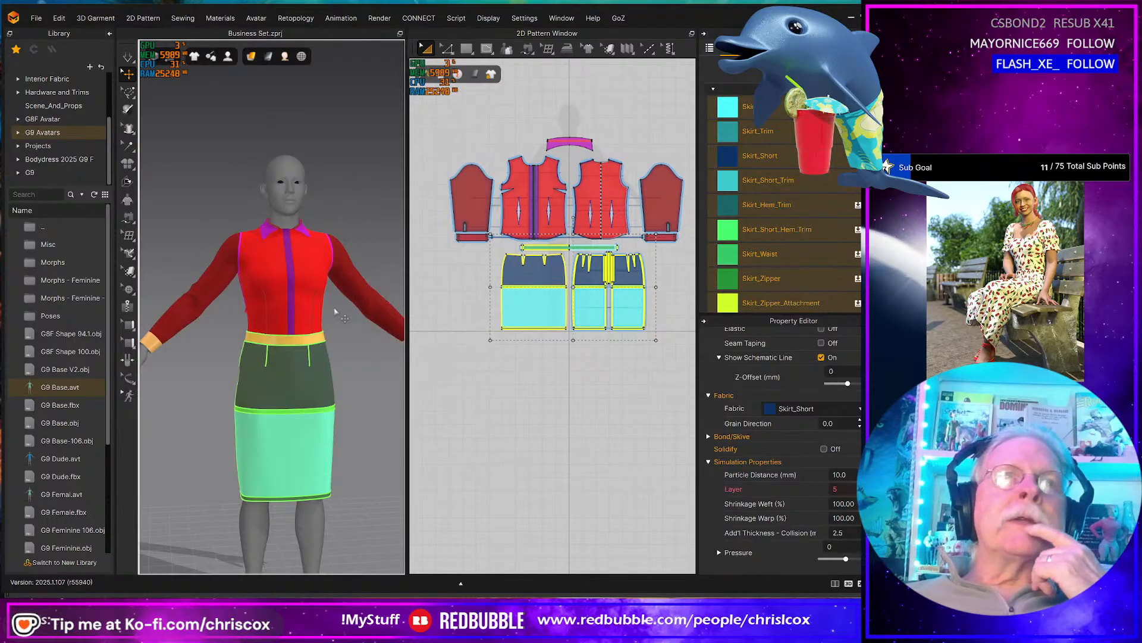
# - Open Business Set.zprj from the Business Suit project's Wip folder, including its garment, avatar and display settings
pyautogui.click(36, 19)
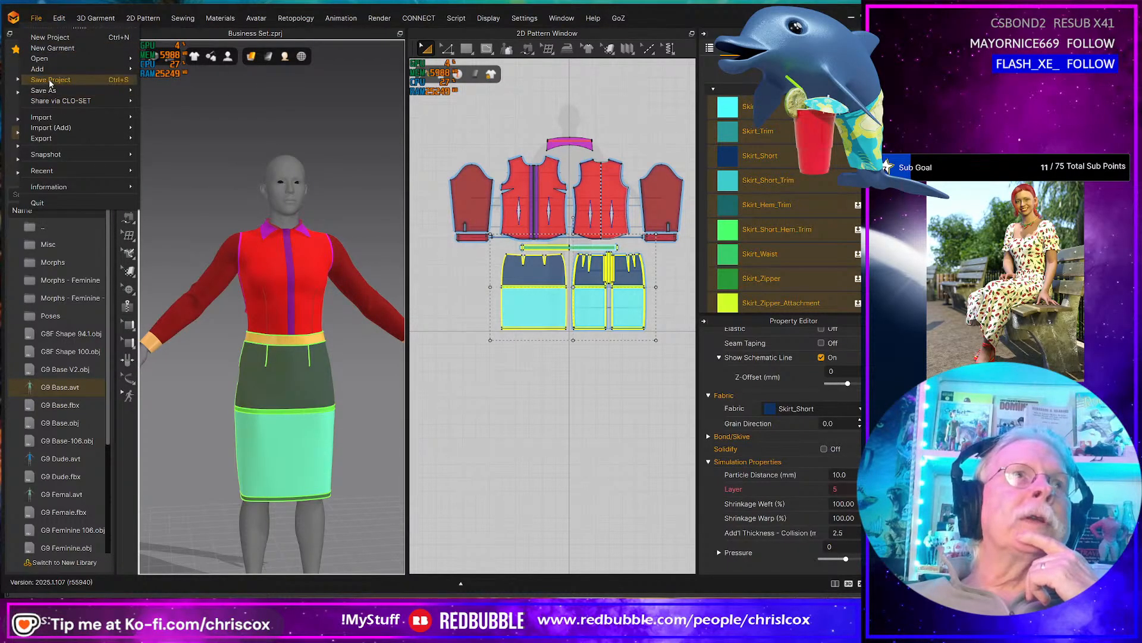
pyautogui.moveTo(51, 62)
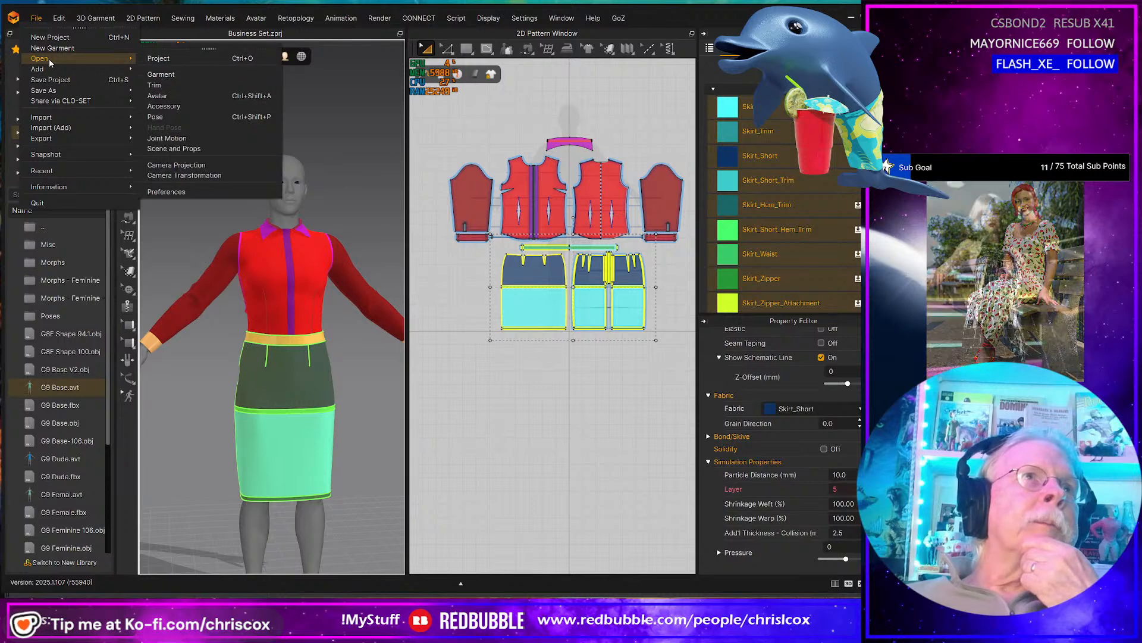
pyautogui.click(156, 59)
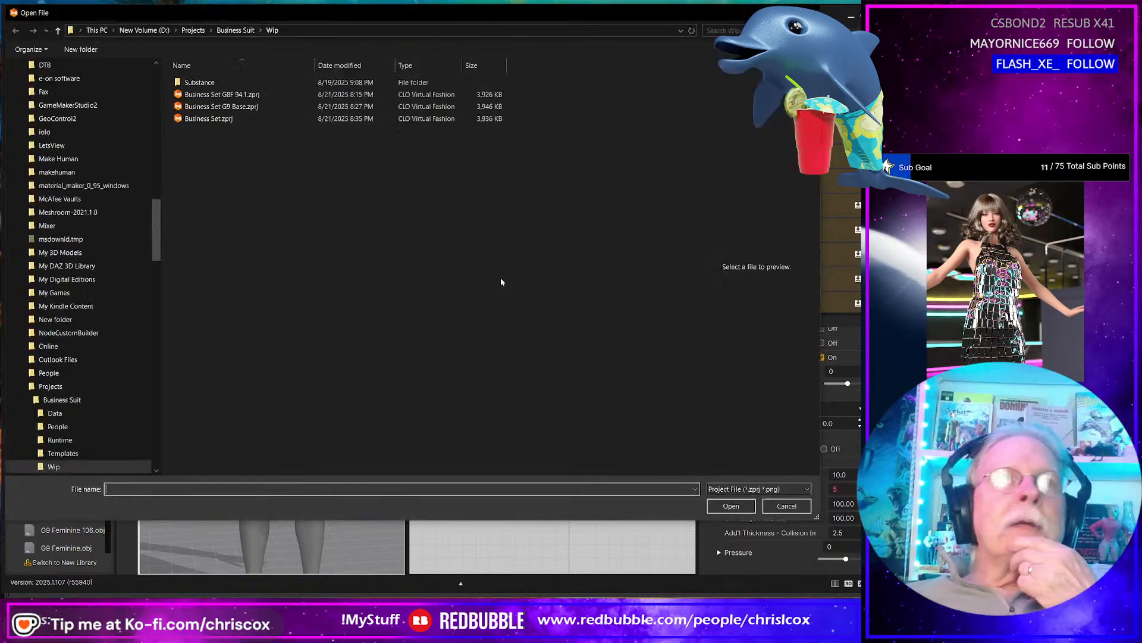
pyautogui.doubleClick(222, 122)
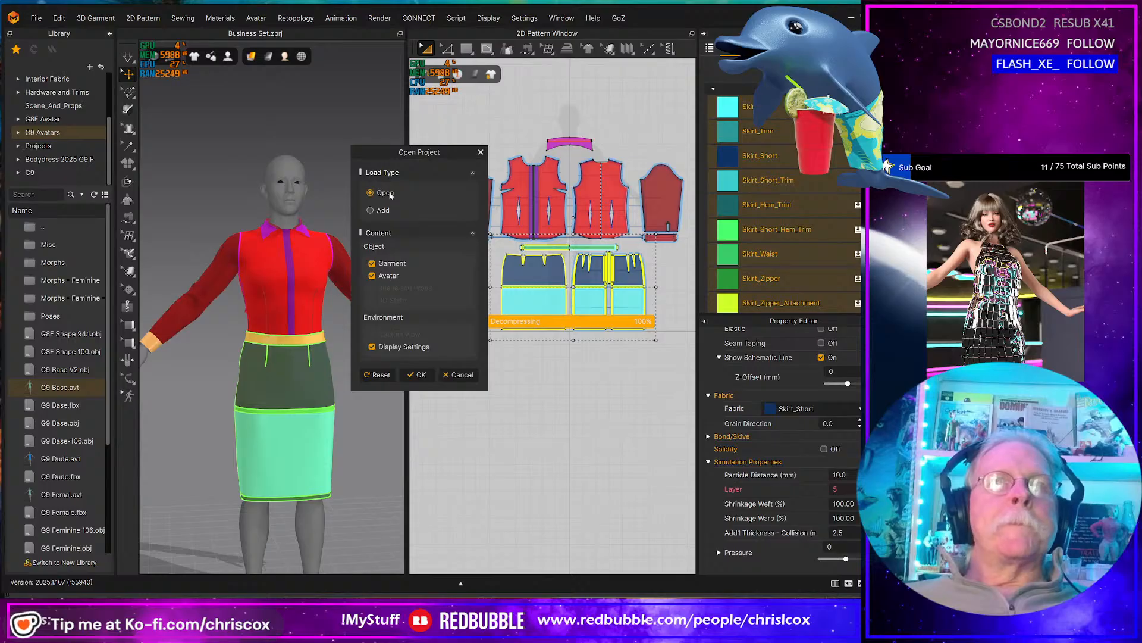
pyautogui.click(418, 374)
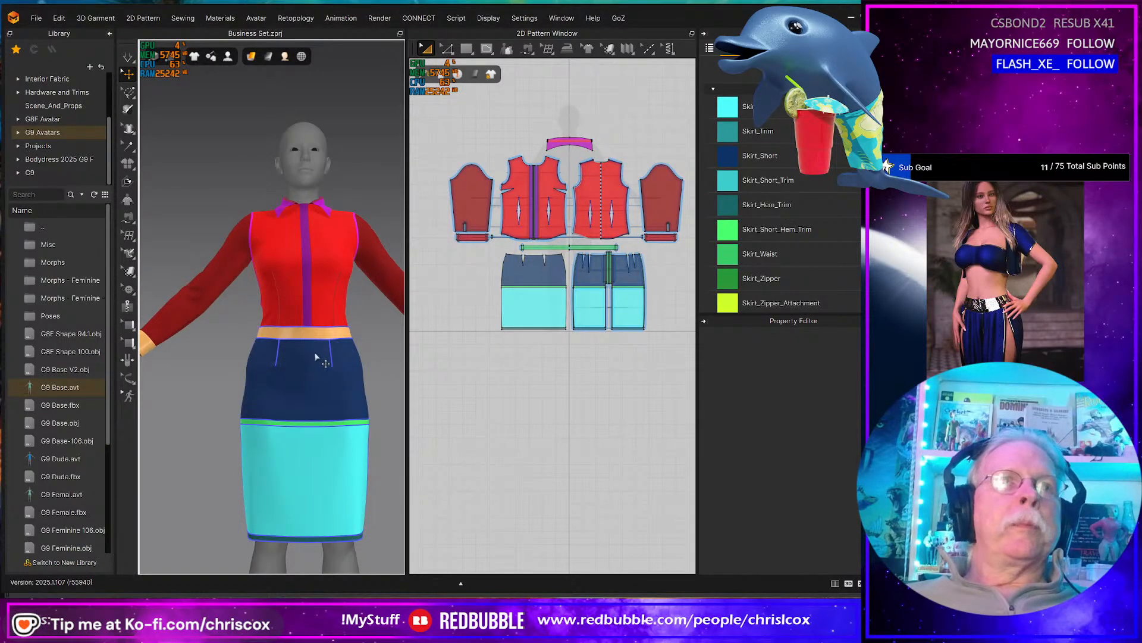
# - Try to add G8F Shape 94.1.obj from the G9 Avatars library as an avatar
pyautogui.rightClick(70, 335)
pyautogui.click(96, 342)
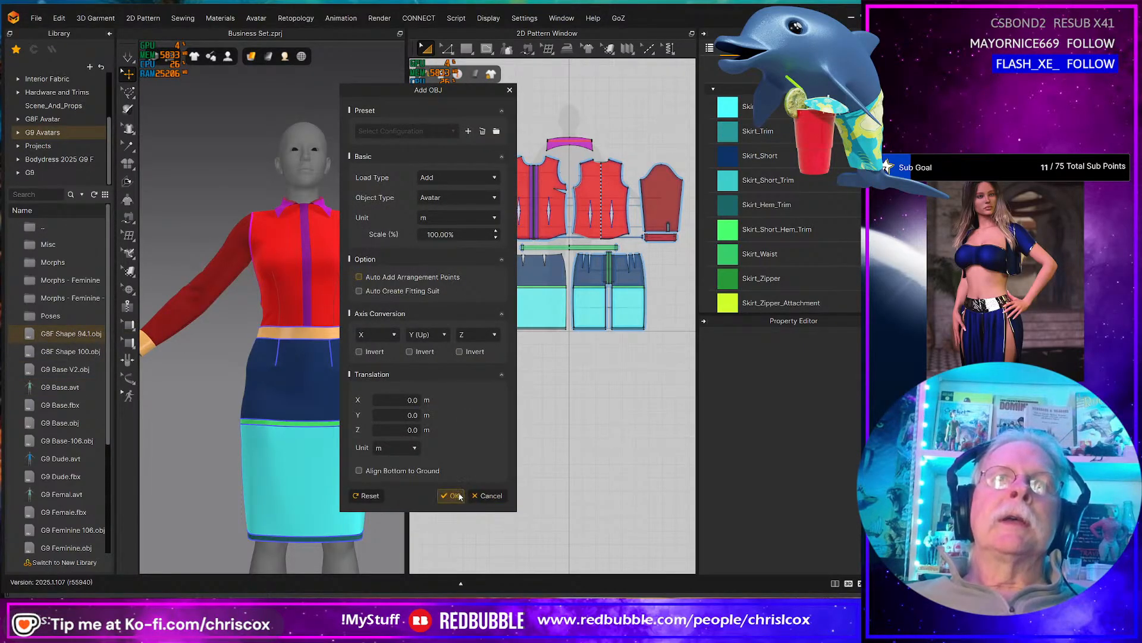
pyautogui.click(452, 495)
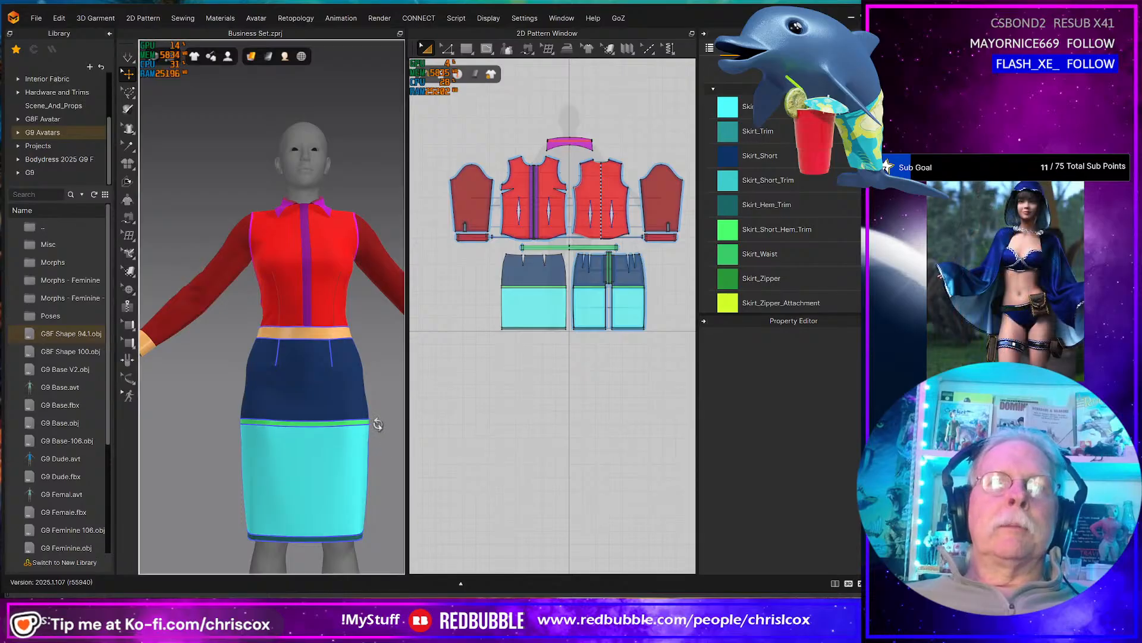
pyautogui.rightClick(380, 424)
pyautogui.click(416, 391)
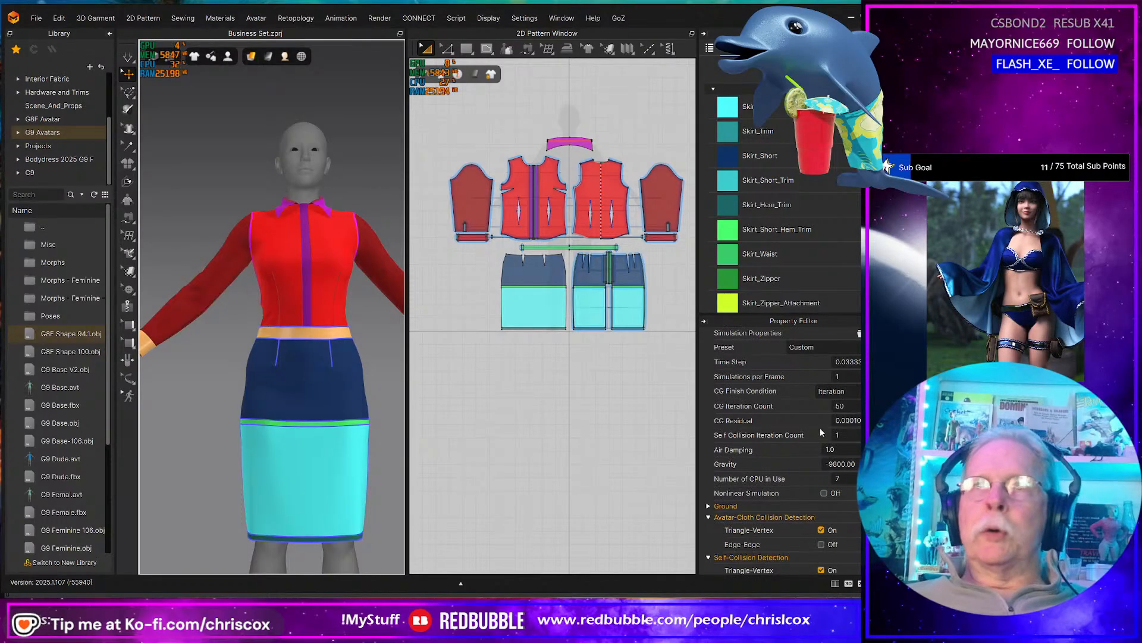
pyautogui.click(854, 462)
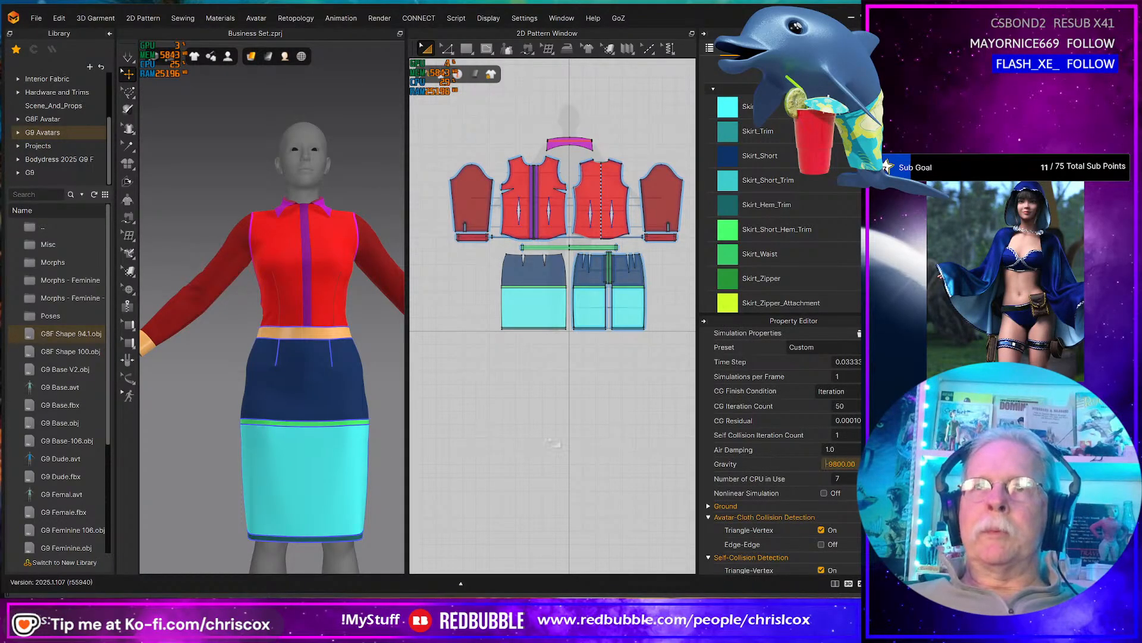
# - Load G8F Shape 94.1.obj from the G9 Avatars library as a morph target for the current avatar
pyautogui.rightClick(75, 336)
pyautogui.click(103, 343)
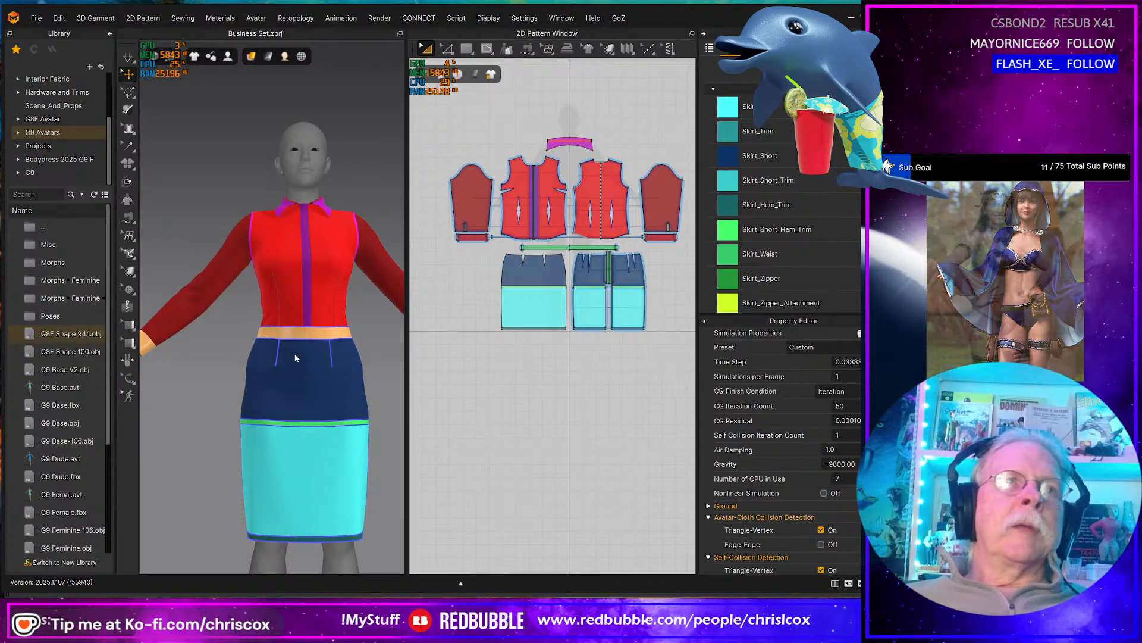
pyautogui.click(451, 198)
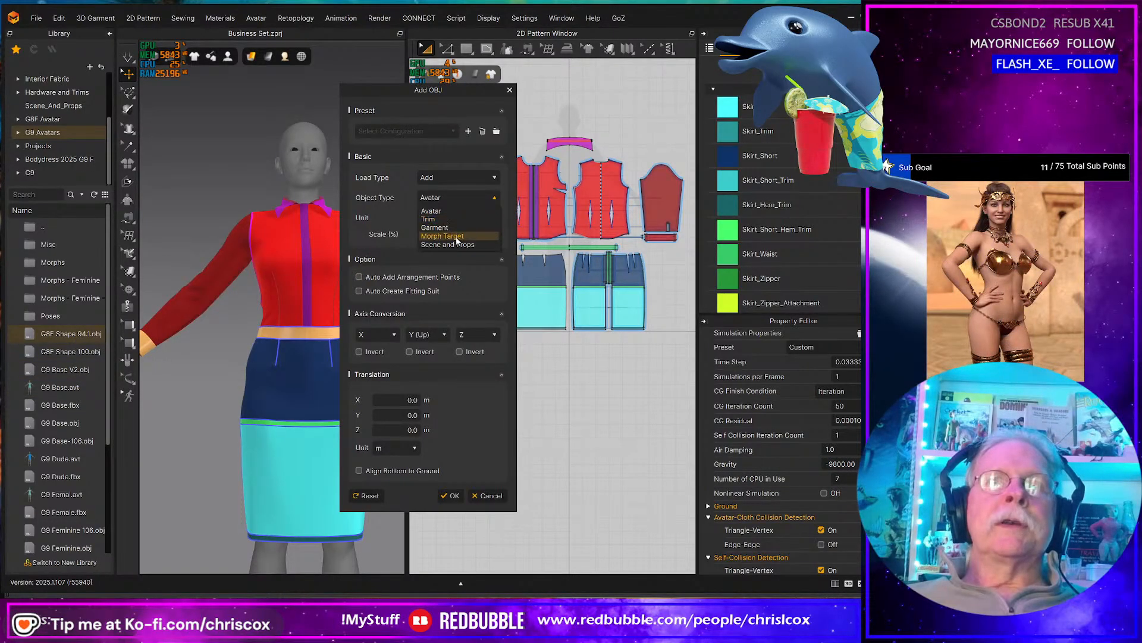
pyautogui.click(457, 239)
pyautogui.click(450, 367)
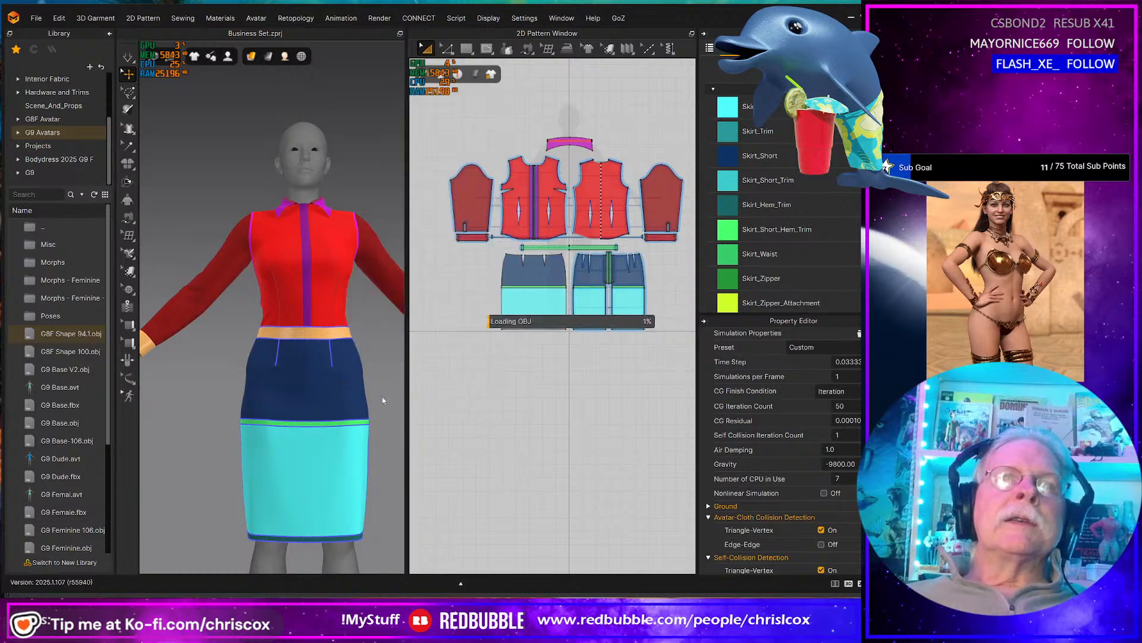
# - Simulate the shirt and skirt as the avatar morphs to the G8F shape, and inspect the fit from several angles
pyautogui.press('space')
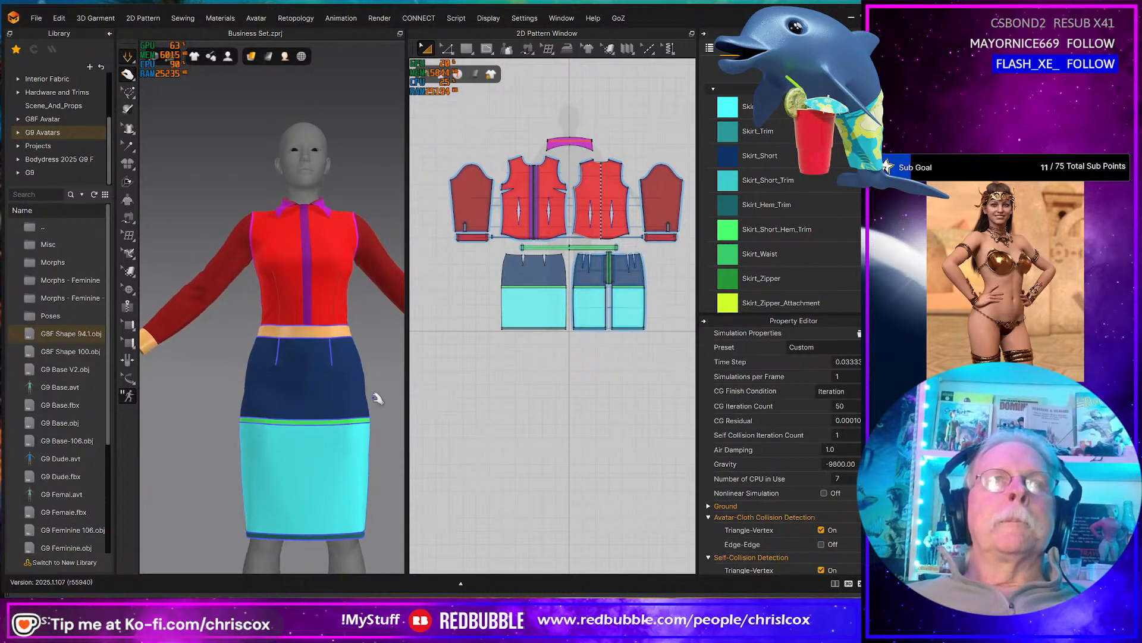
pyautogui.moveTo(372, 398)
pyautogui.mouseDown(button='right')
pyautogui.moveTo(359, 388)
pyautogui.moveTo(398, 409)
pyautogui.moveTo(527, 400)
pyautogui.moveTo(217, 395)
pyautogui.moveTo(429, 400)
pyautogui.moveTo(353, 407)
pyautogui.moveTo(226, 381)
pyautogui.moveTo(164, 396)
pyautogui.moveTo(382, 398)
pyautogui.moveTo(370, 405)
pyautogui.mouseUp(button='right')
pyautogui.press('space')
pyautogui.moveTo(254, 339); pyautogui.dragTo(230, 369, button='right')
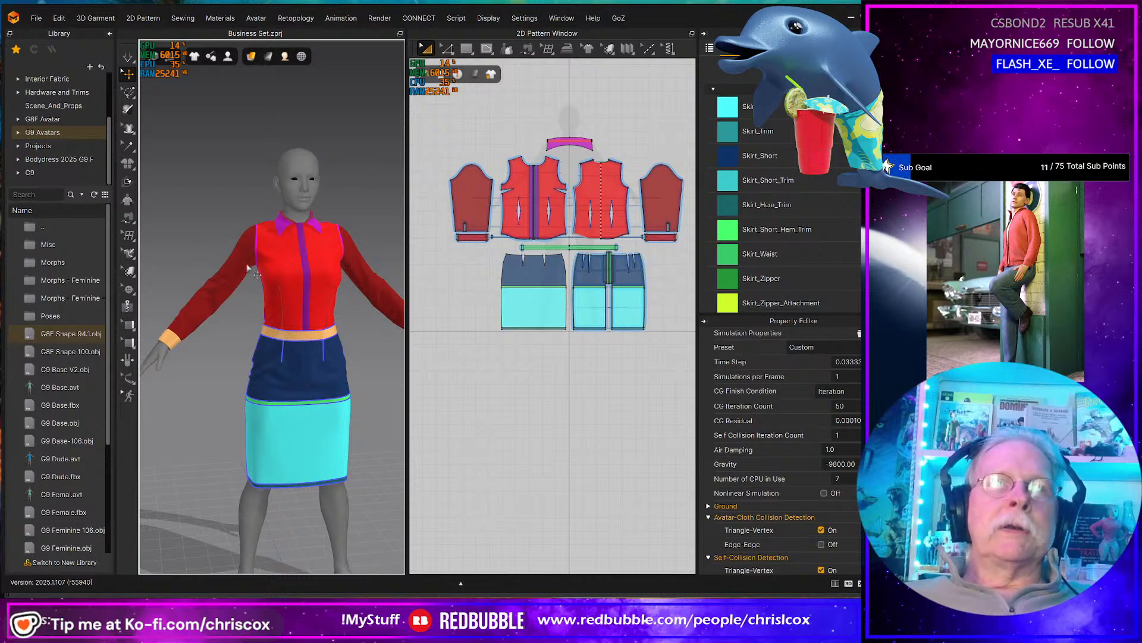
pyautogui.moveTo(358, 341); pyautogui.dragTo(387, 350, button='right')
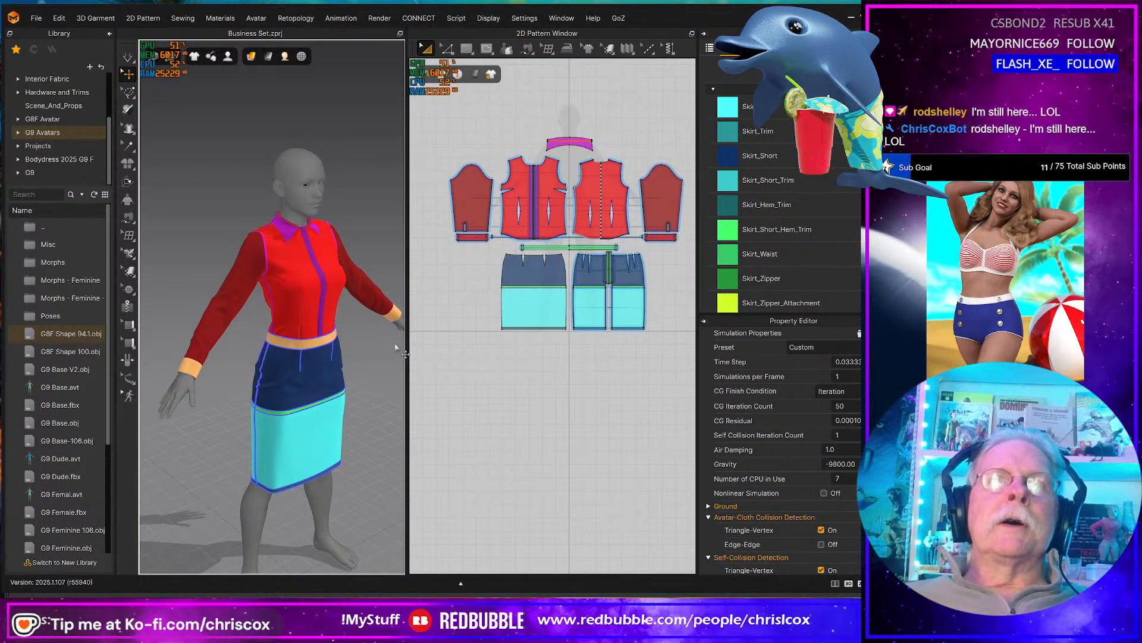
# - Select all the shirt patterns in the 2D layout and start exporting the selection as an OBJ
pyautogui.scroll(-1, 547, 298)
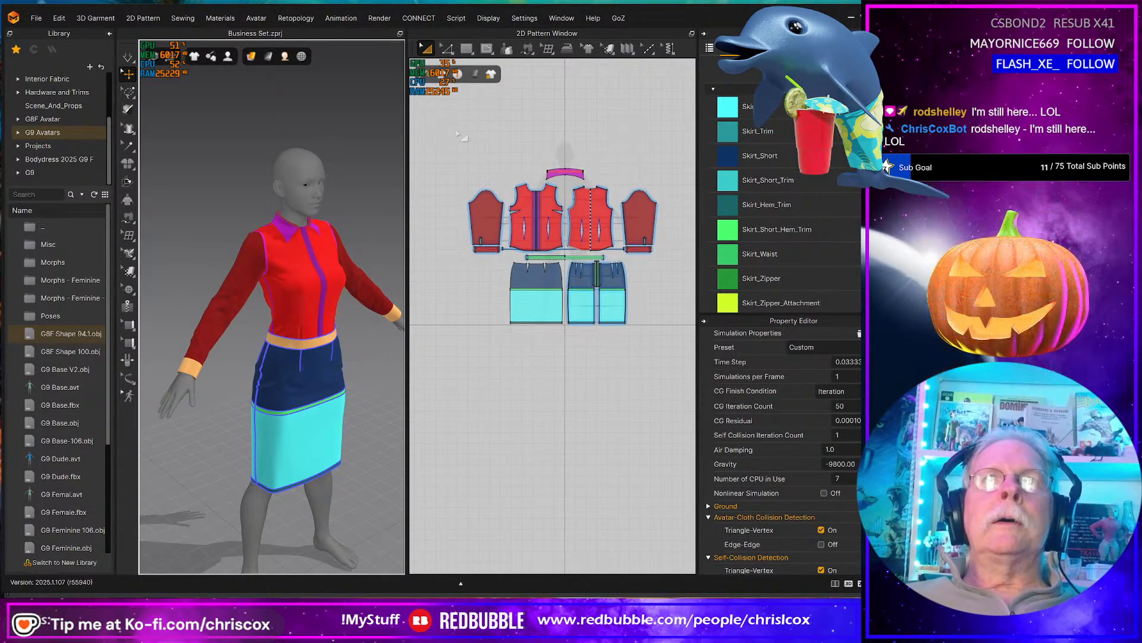
pyautogui.moveTo(352, 246); pyautogui.dragTo(268, 239, button='right')
pyautogui.moveTo(440, 149); pyautogui.dragTo(695, 251)
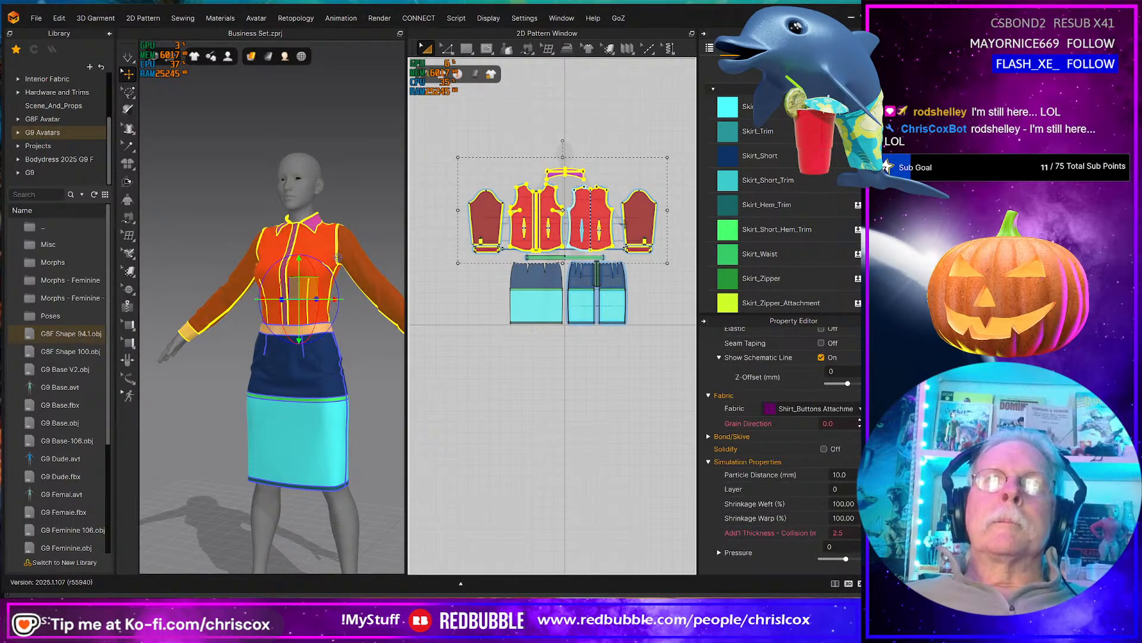
pyautogui.click(39, 19)
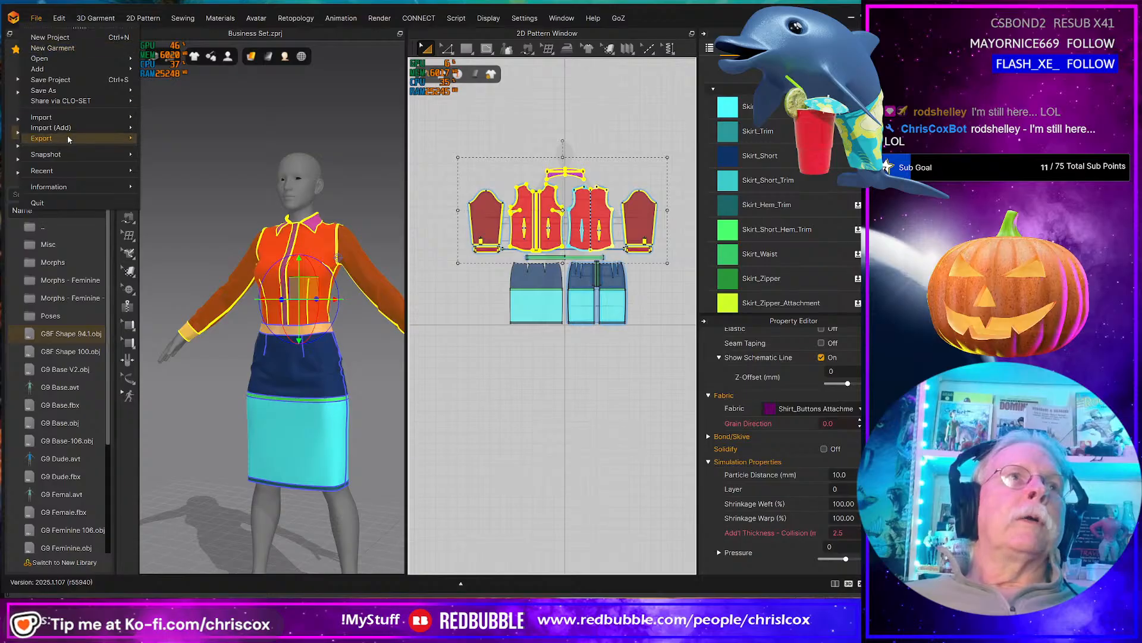
pyautogui.moveTo(113, 138)
pyautogui.click(166, 152)
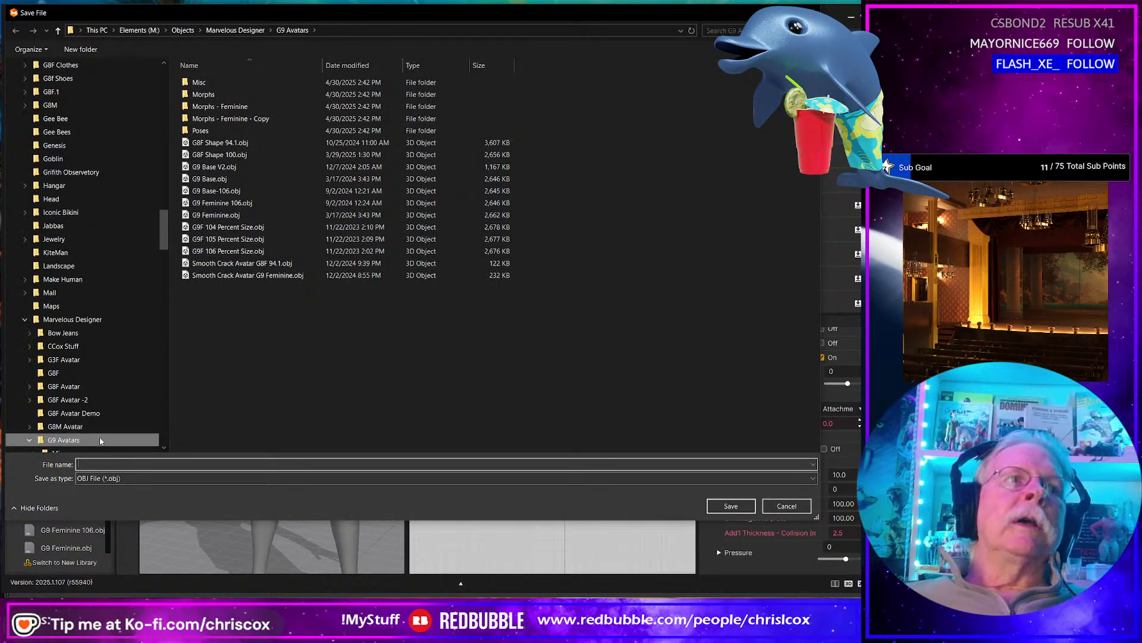
# - Export the shirt to the Business Suit Wip folder, replacing Deadline Shirt G8 Female.obj, as a welded thin single object in metres
pyautogui.moveTo(158, 236); pyautogui.dragTo(170, 89)
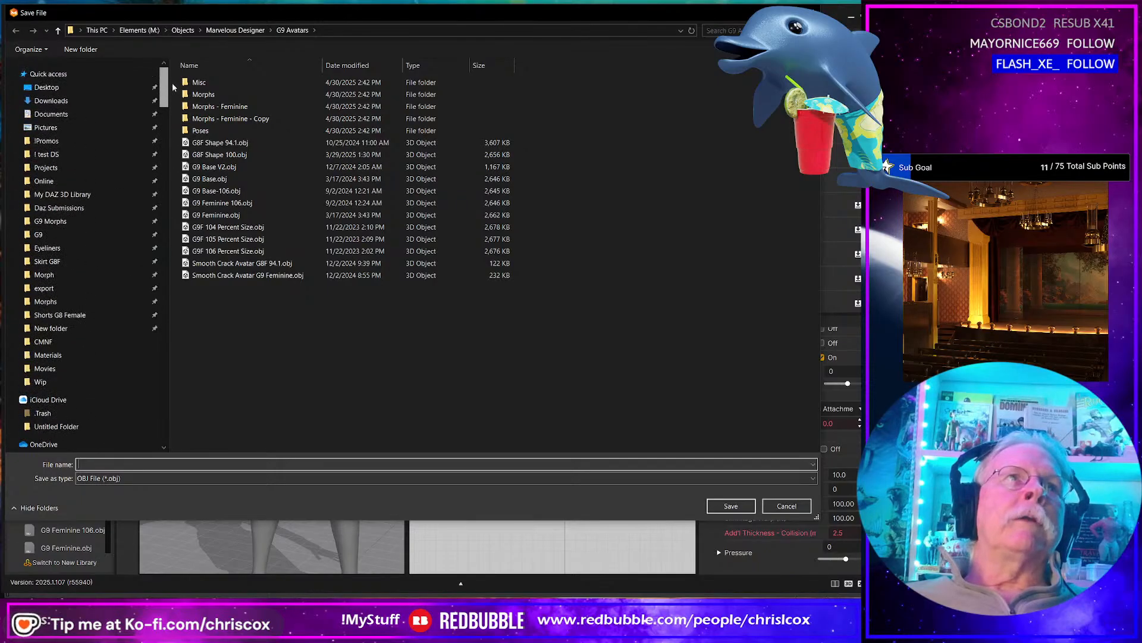
pyautogui.click(63, 382)
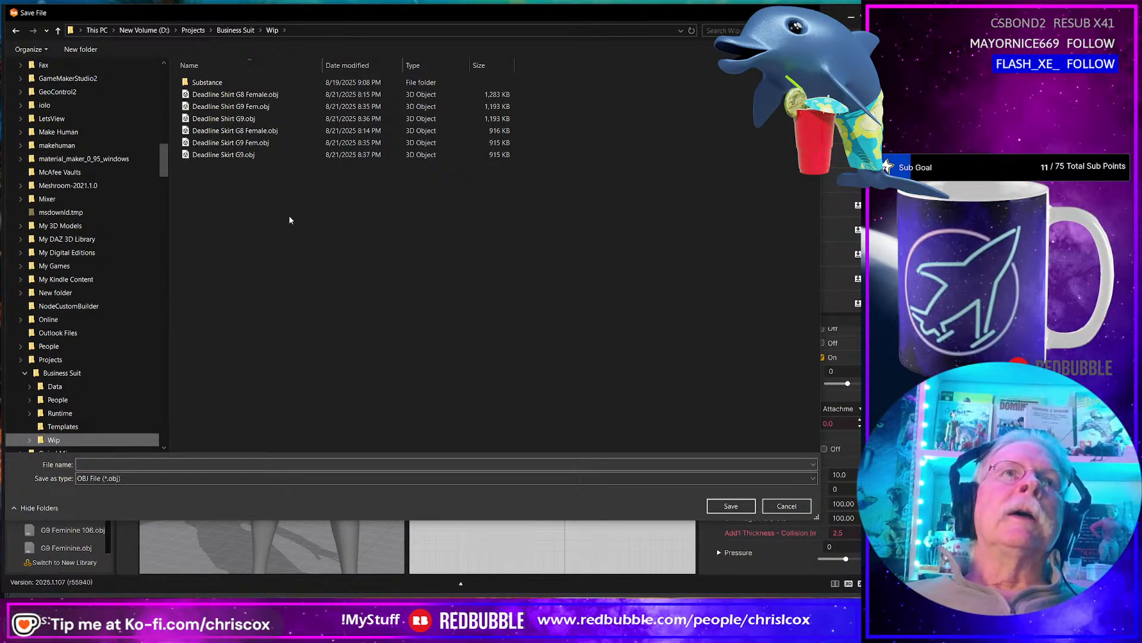
pyautogui.click(265, 95)
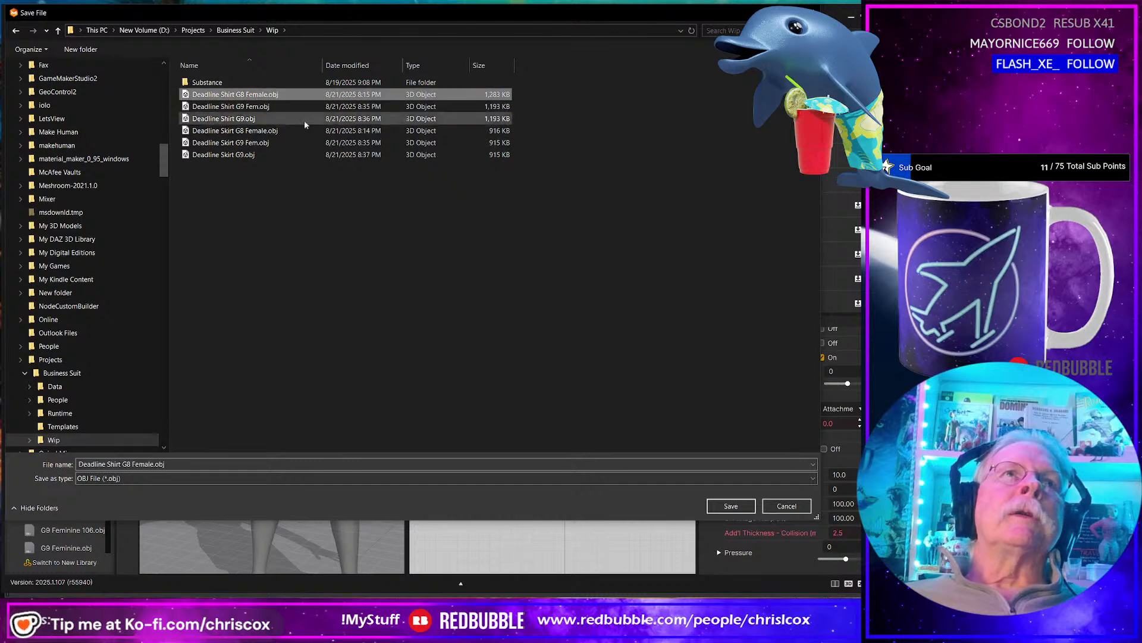
pyautogui.press('Return')
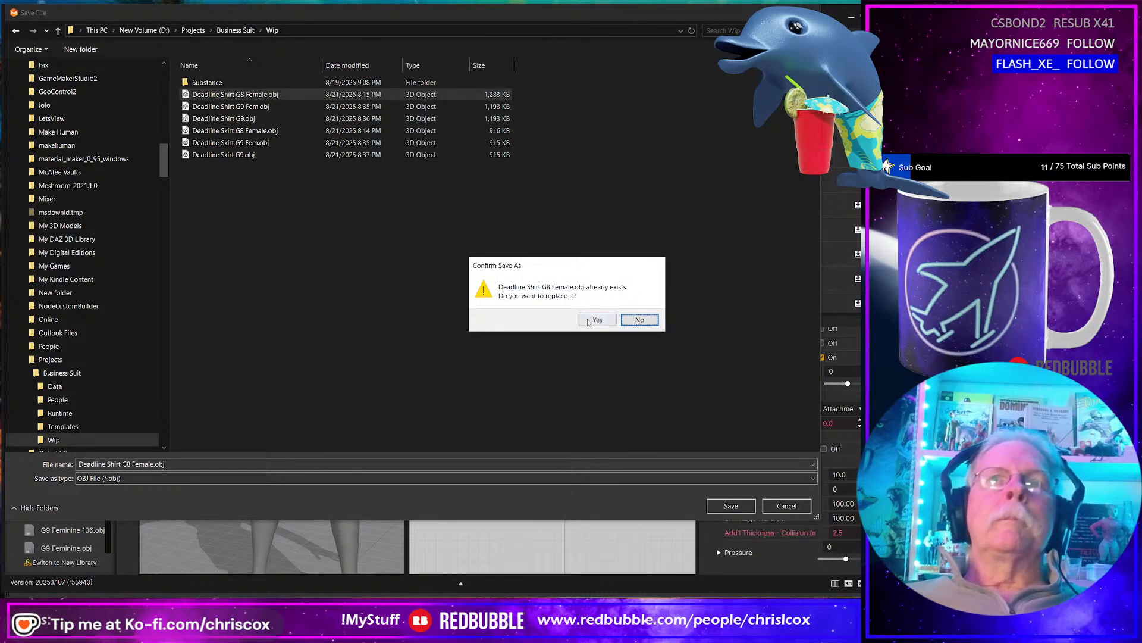
pyautogui.click(592, 320)
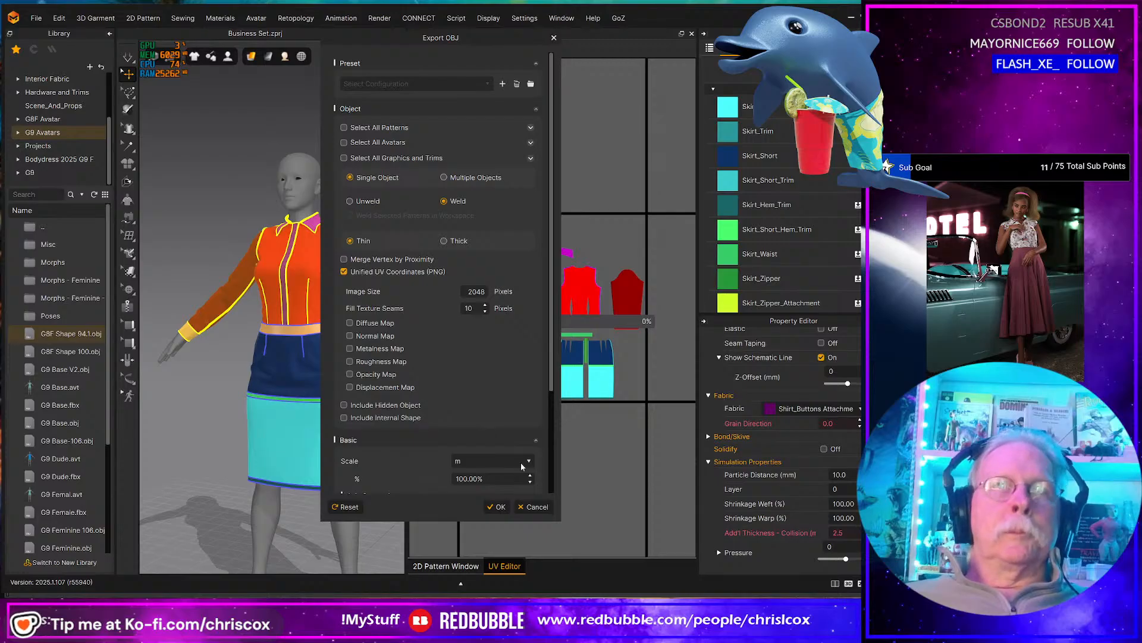
pyautogui.click(501, 509)
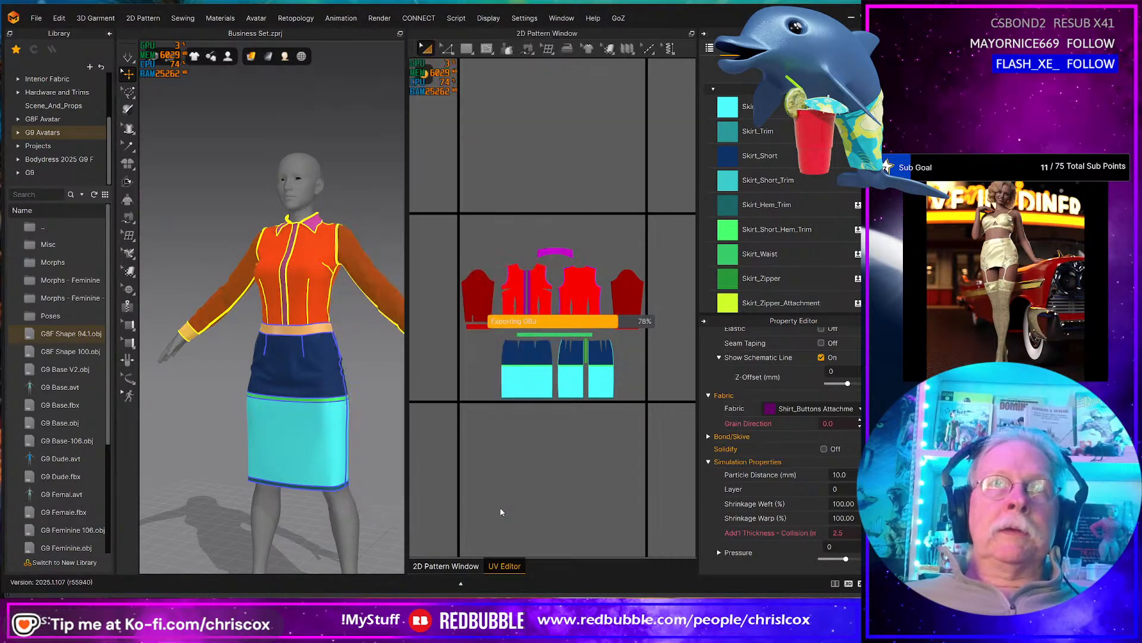
# - Export the skirt patterns as a welded thin single-object OBJ in metres to the Wip folder, replacing Deadline Skirt G8 Female.obj
pyautogui.moveTo(643, 362); pyautogui.dragTo(500, 259)
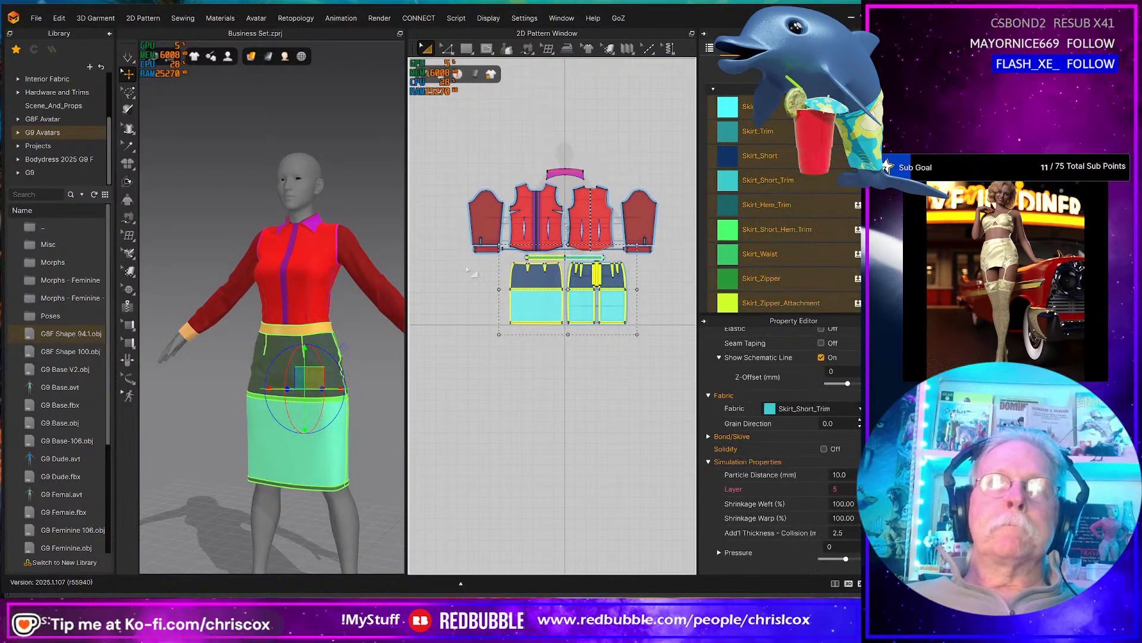
pyautogui.click(34, 19)
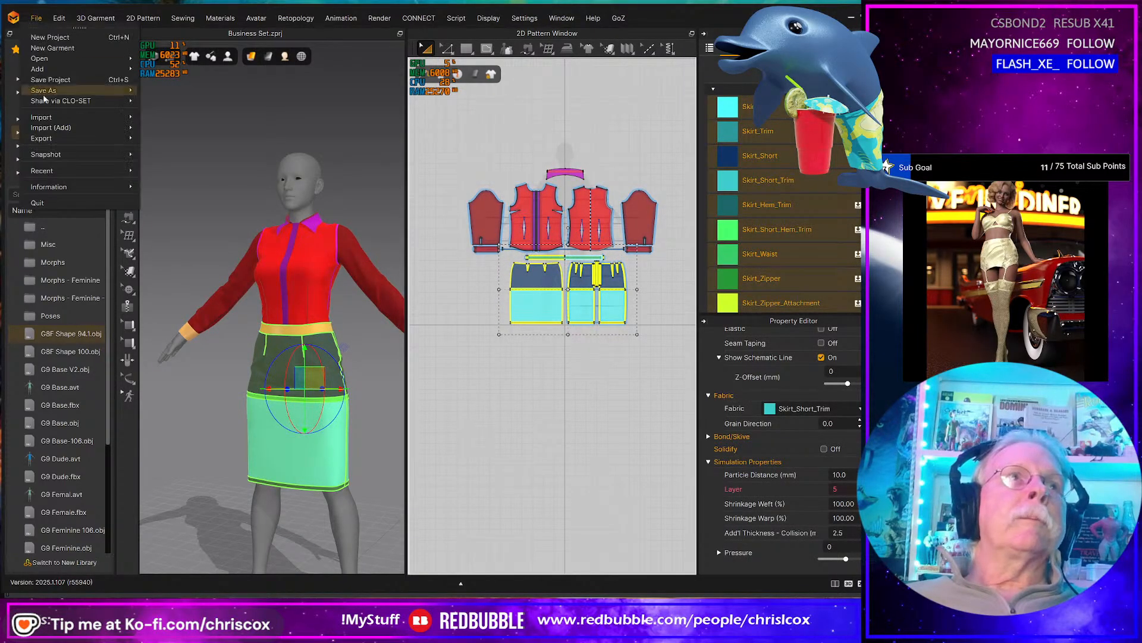
pyautogui.moveTo(49, 134)
pyautogui.click(171, 149)
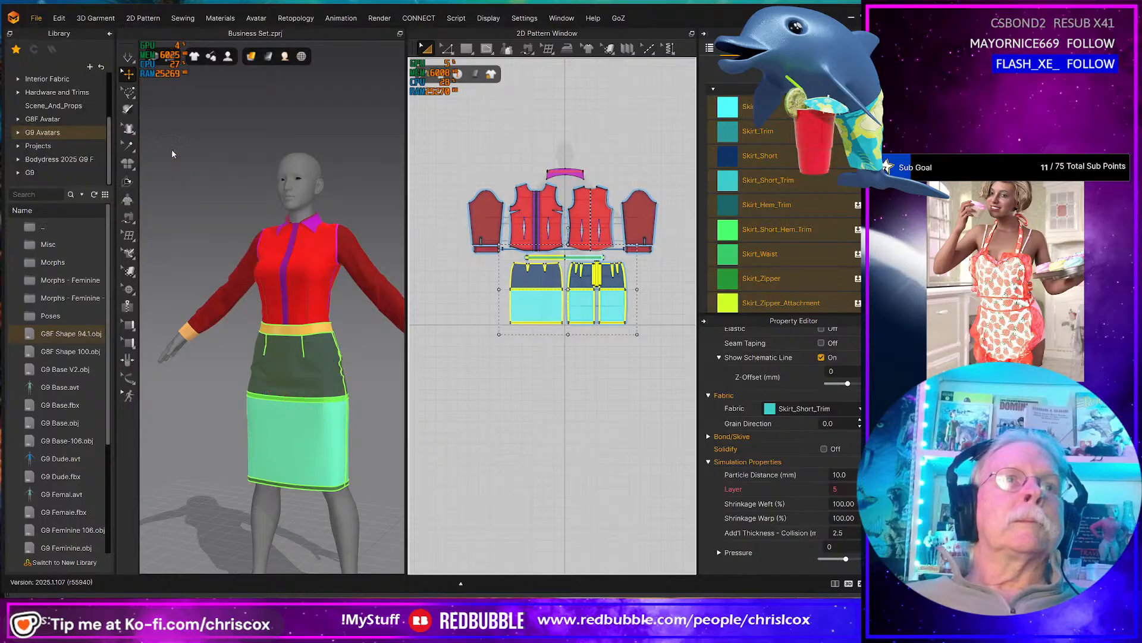
pyautogui.click(257, 131)
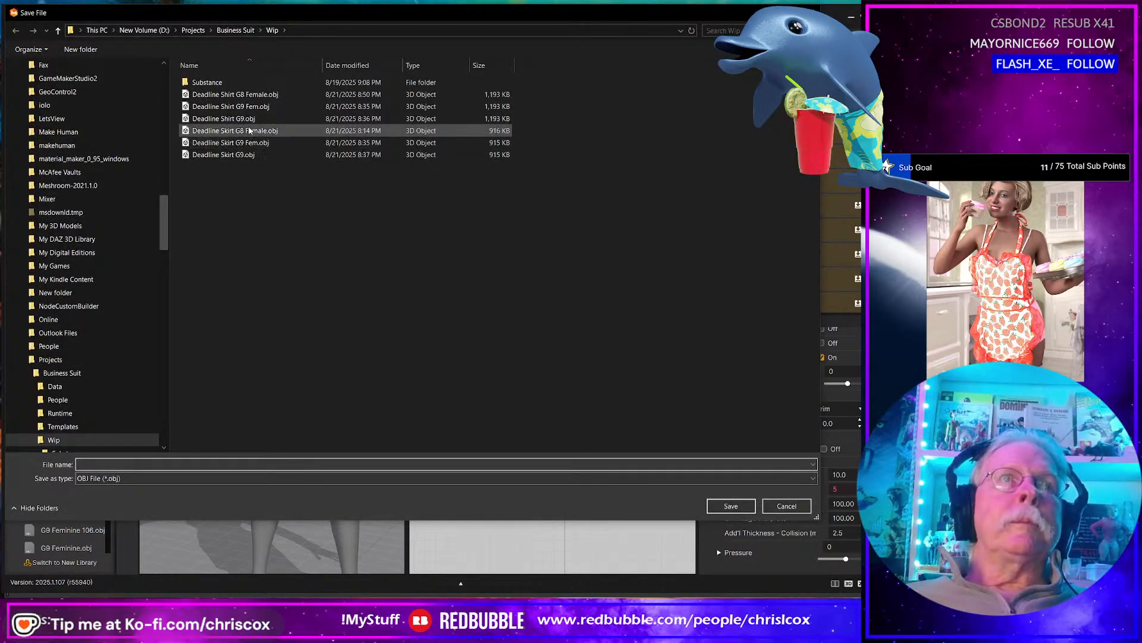
pyautogui.press('Return')
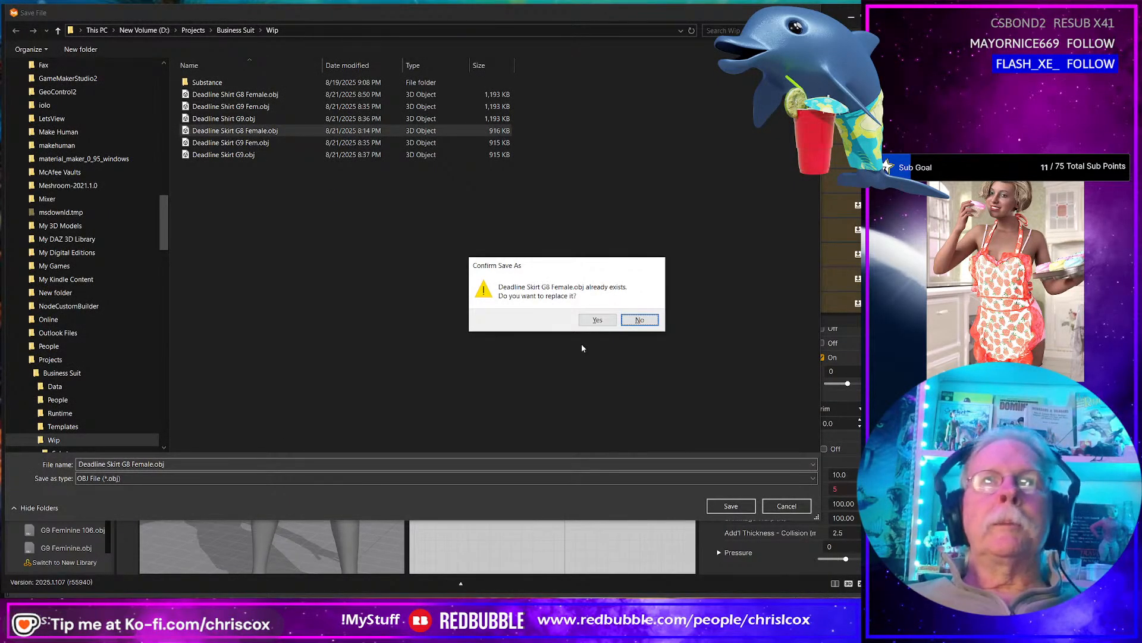
pyautogui.click(600, 320)
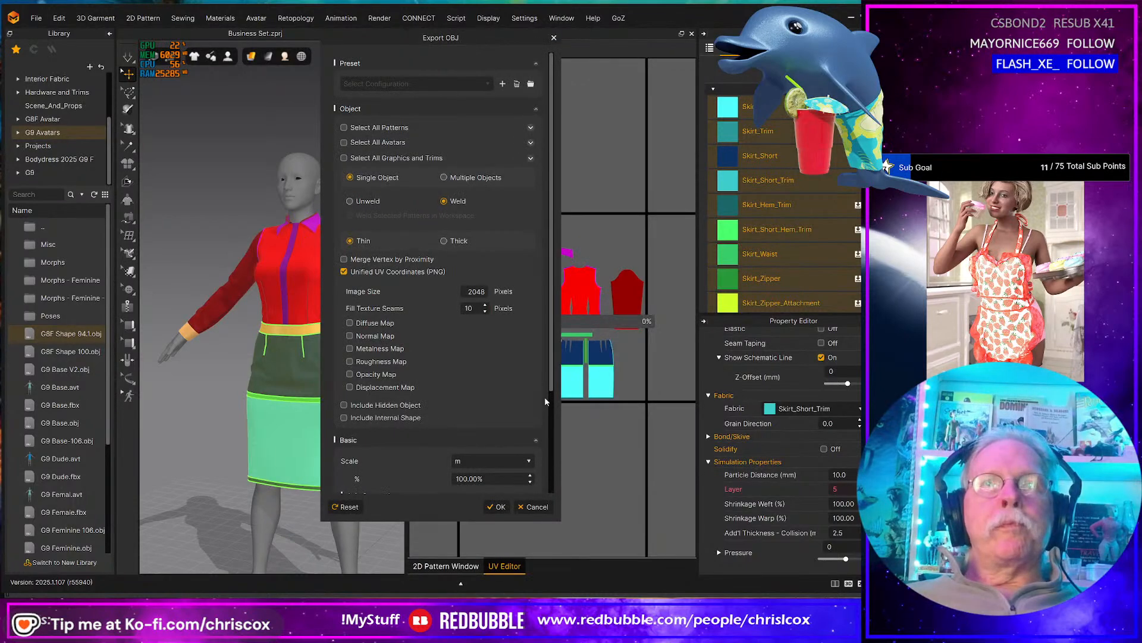
pyautogui.click(497, 506)
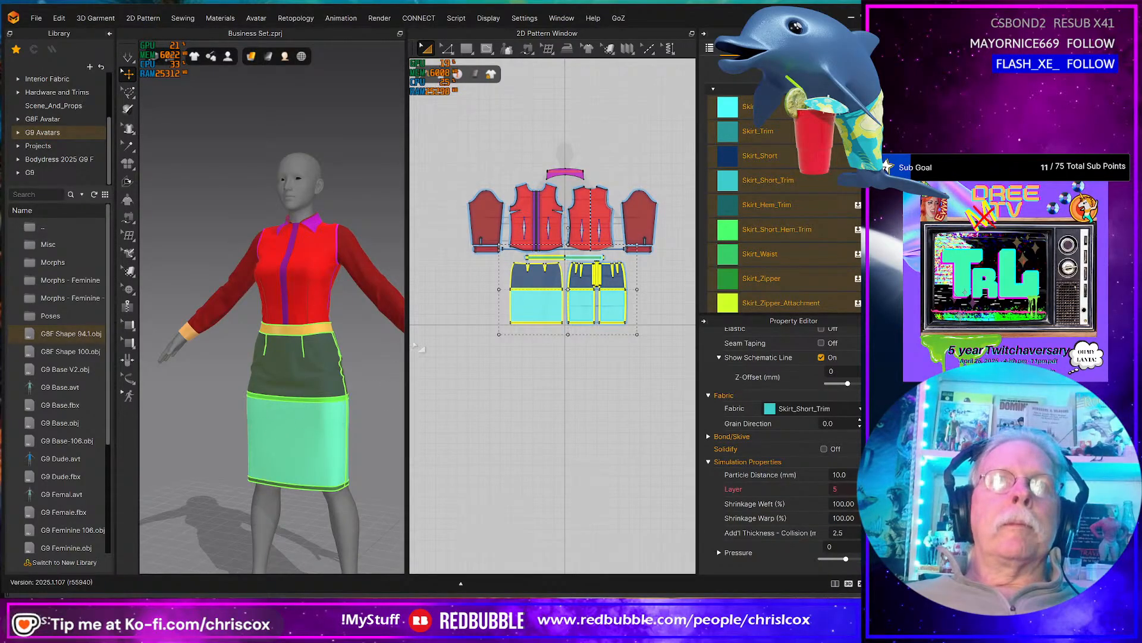
pyautogui.scroll(6, 562, 306)
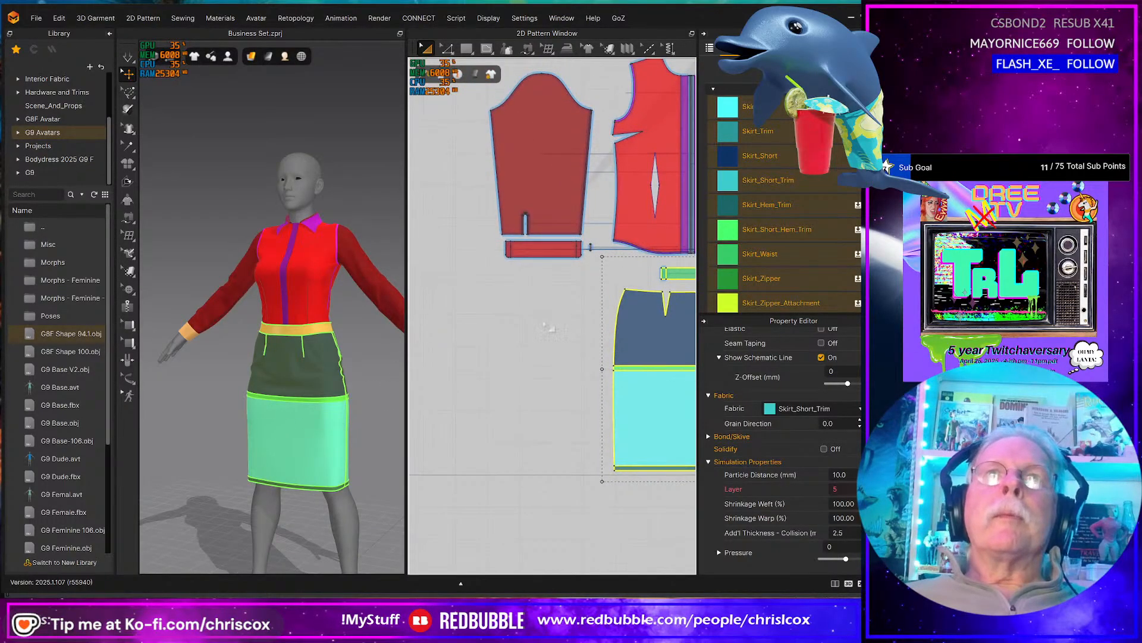
pyautogui.scroll(4, 546, 317)
pyautogui.moveTo(574, 312); pyautogui.dragTo(523, 513, button='middle')
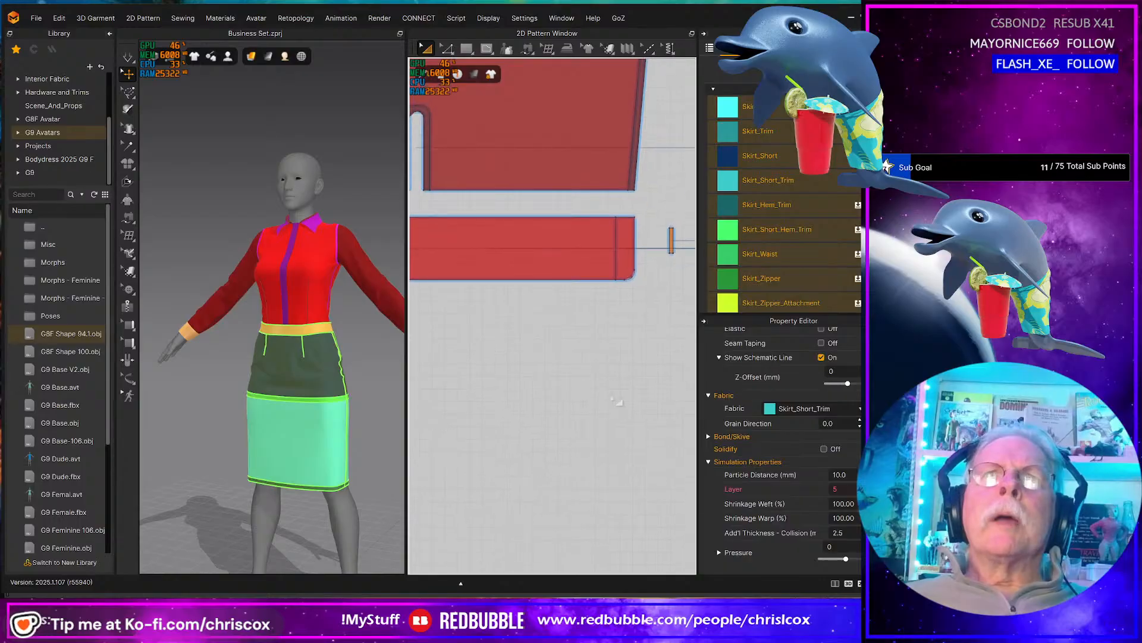
pyautogui.click(618, 401)
pyautogui.click(623, 249)
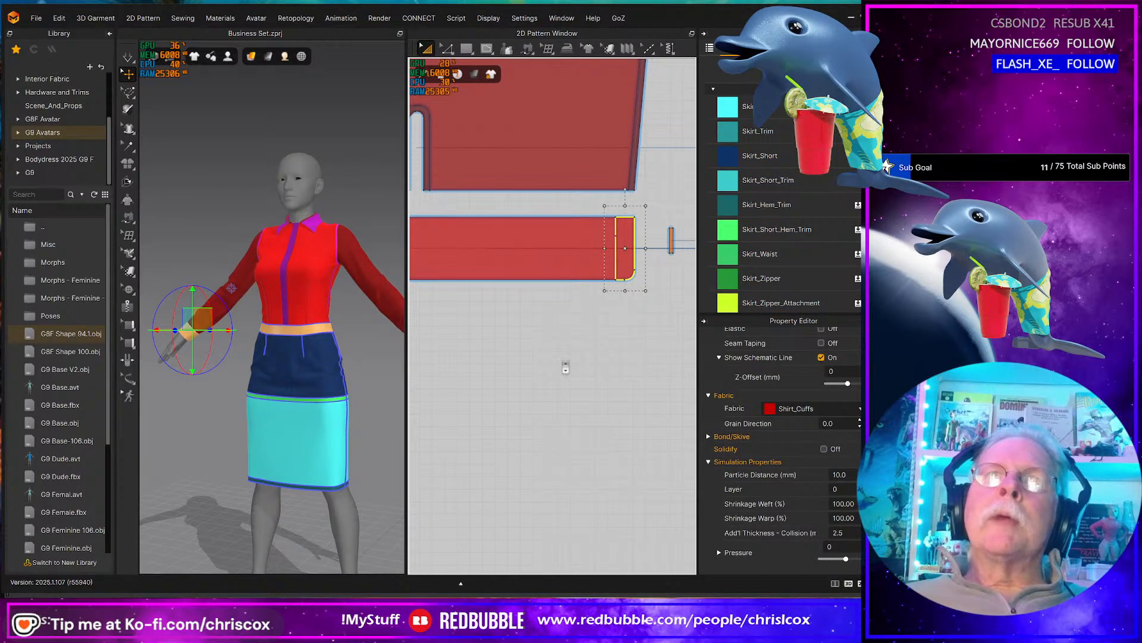
pyautogui.scroll(-5, 564, 368)
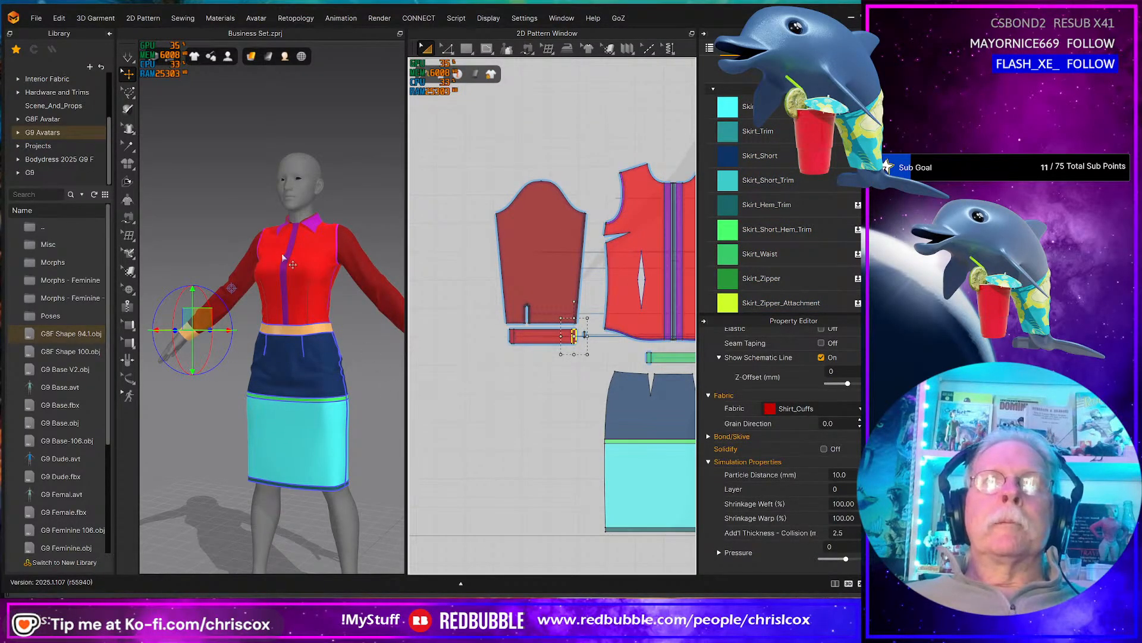
# - Save the project over Business Set G8F 94.1.zprj in the Business Suit Wip folder
pyautogui.click(36, 18)
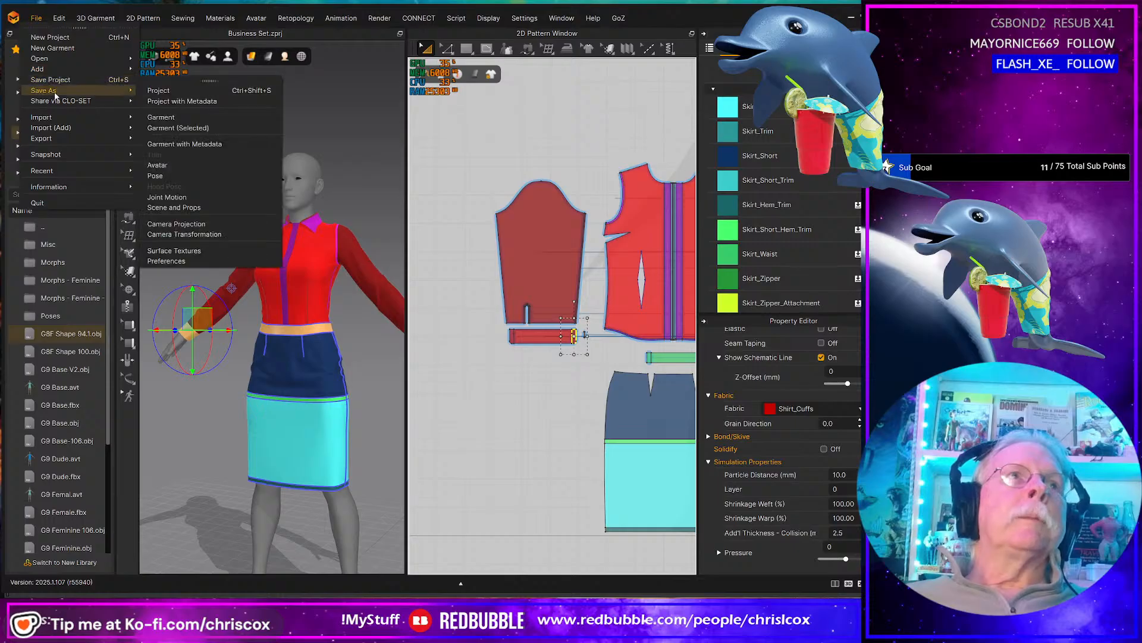
pyautogui.click(200, 96)
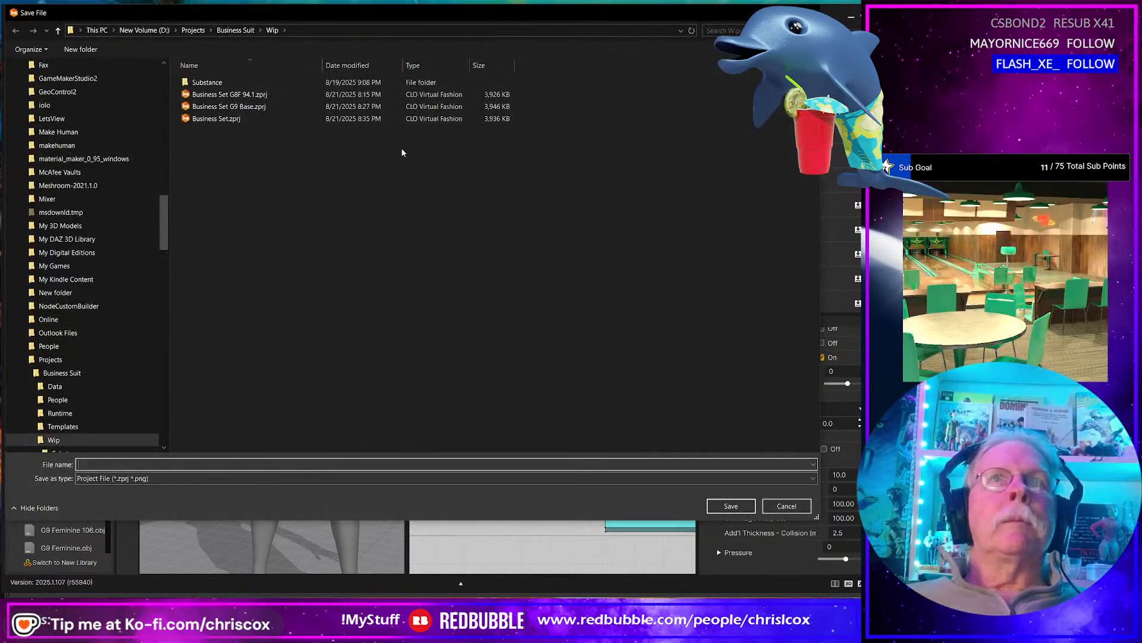
pyautogui.click(241, 94)
pyautogui.press('Return')
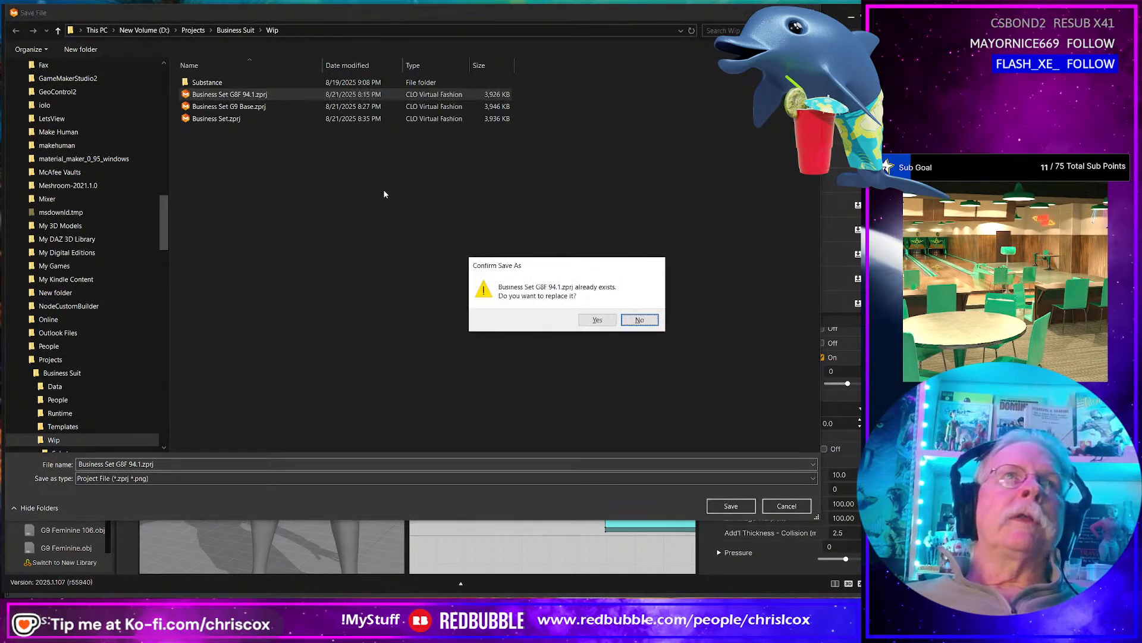
pyautogui.click(592, 321)
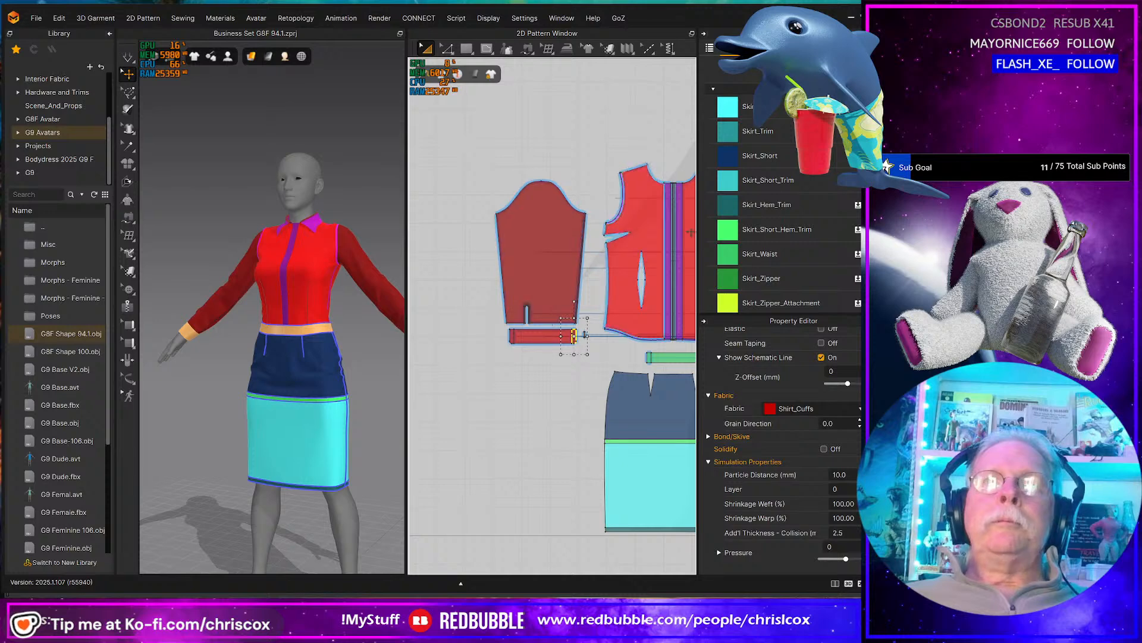
# - Switch to Daz Studio, hide the Genesis 9 figure with its garments, and load a Genesis 8 Female figure
pyautogui.click(851, 18)
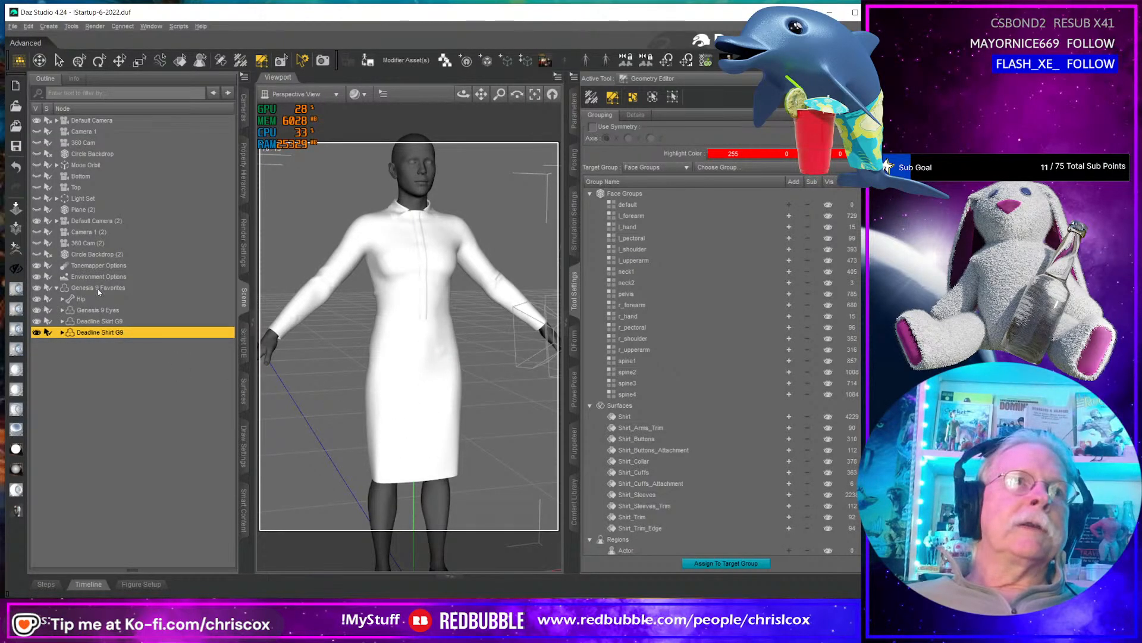
pyautogui.click(37, 287)
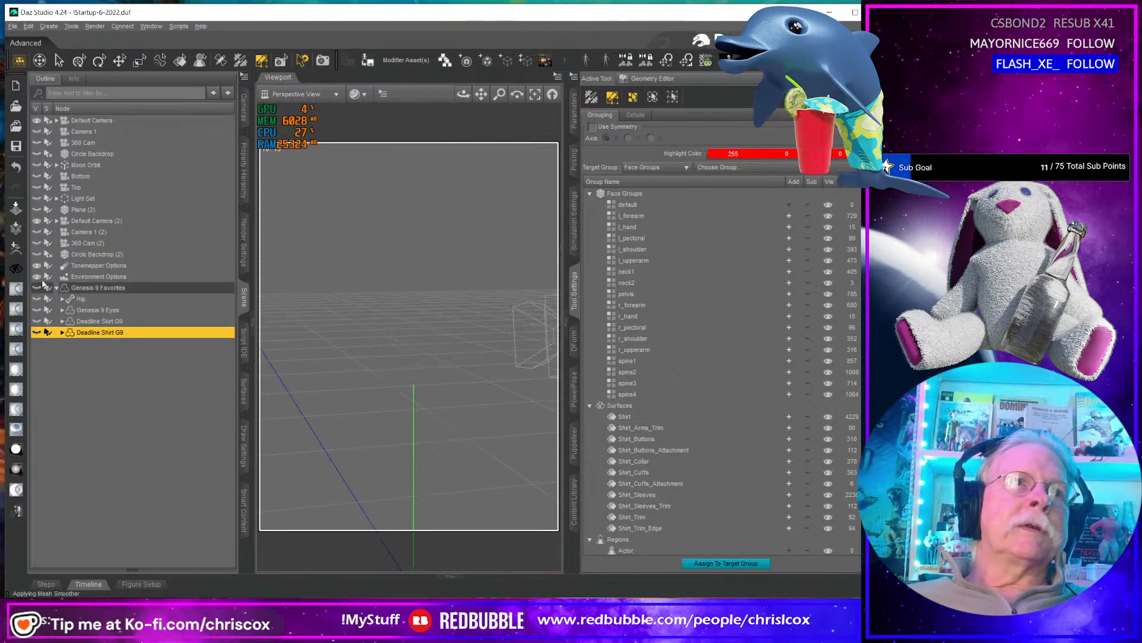
pyautogui.click(158, 398)
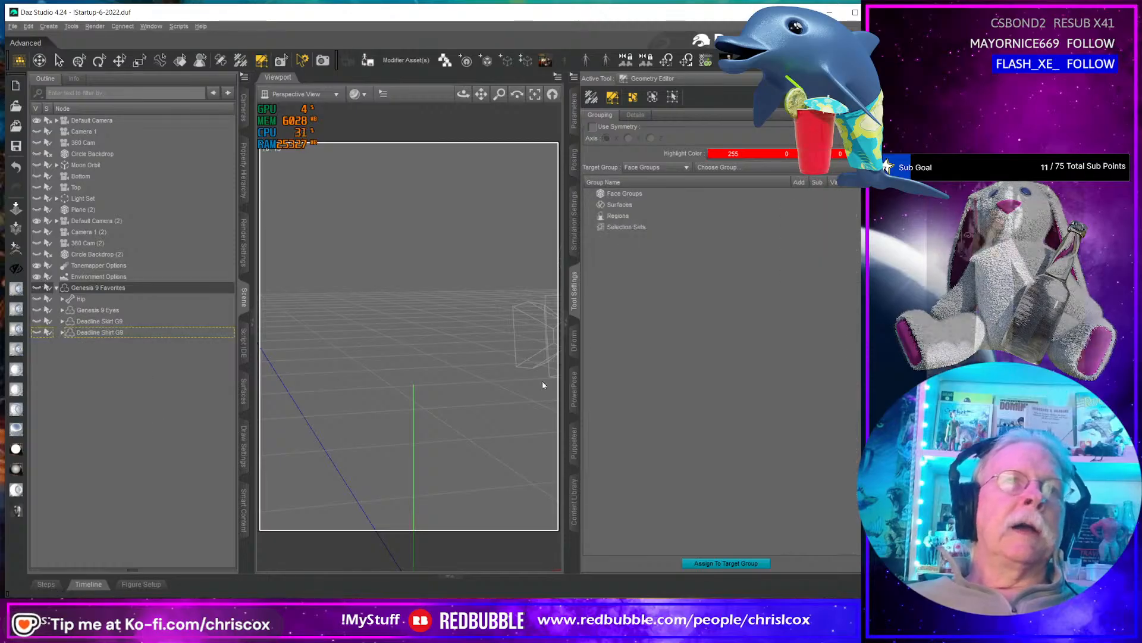
pyautogui.click(545, 61)
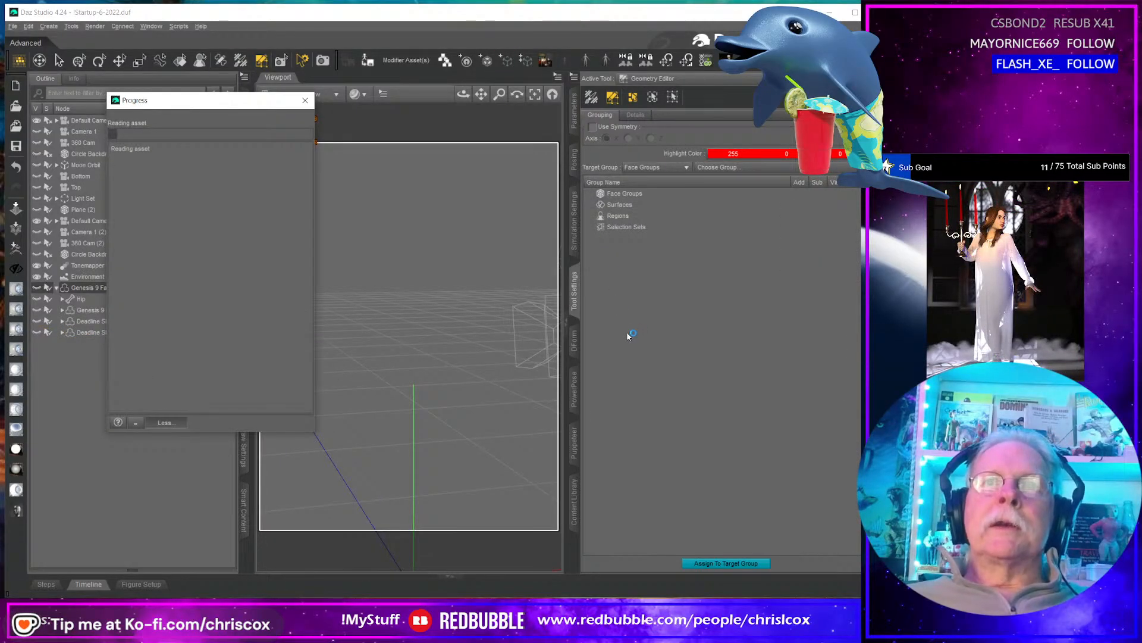
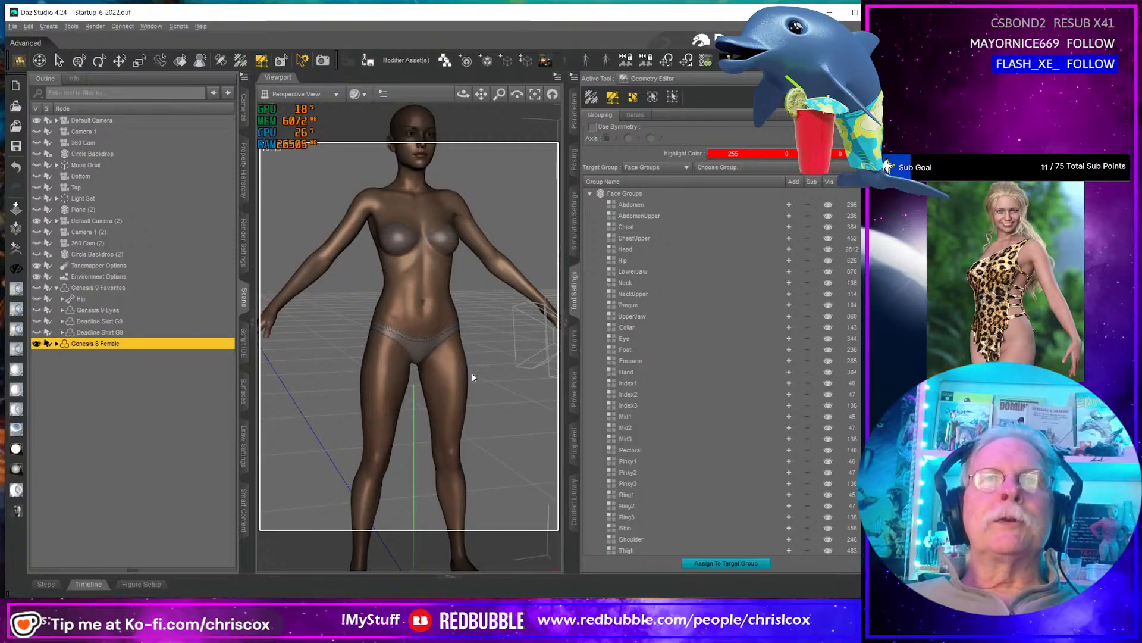
pyautogui.scroll(-1, 472, 378)
pyautogui.scroll(-1, 472, 379)
pyautogui.moveTo(472, 380); pyautogui.dragTo(483, 379, button='middle')
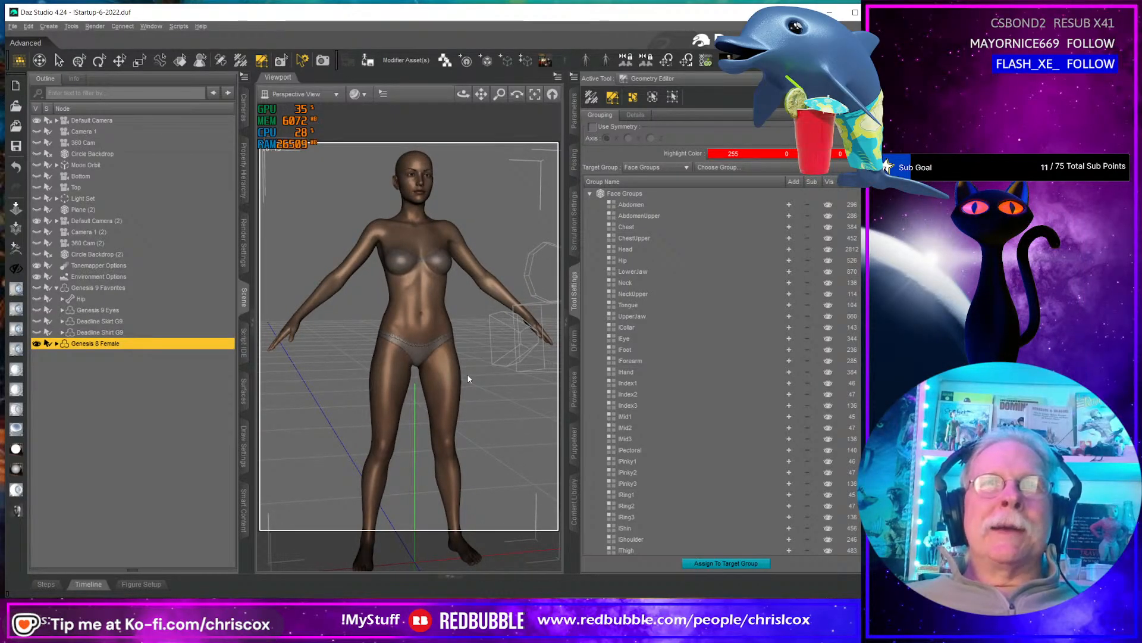
# - Load DL Deadline Shirt G9 onto Genesis 8 Female, auto-fitting it as a Full-Body item originally designed for Genesis 9
pyautogui.click(575, 496)
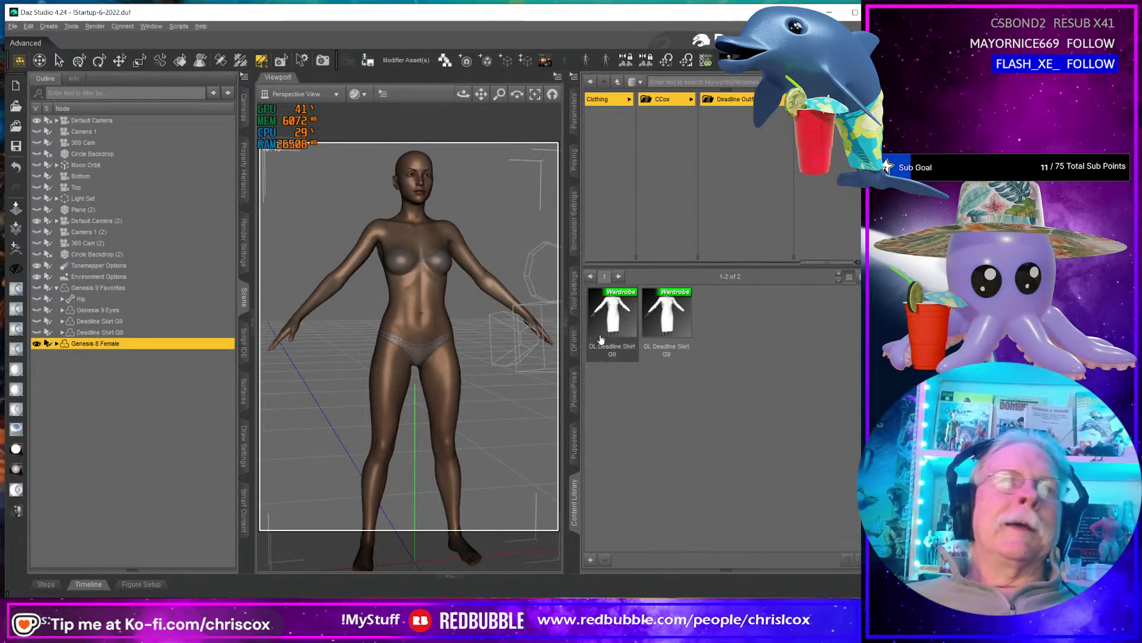
pyautogui.doubleClick(620, 322)
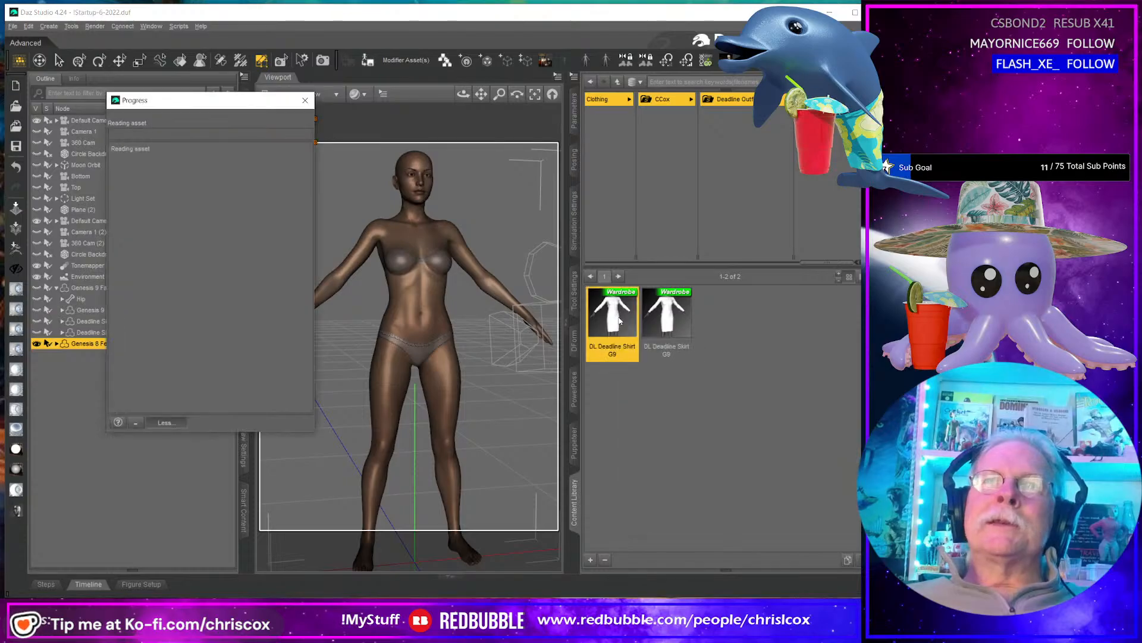
pyautogui.click(511, 308)
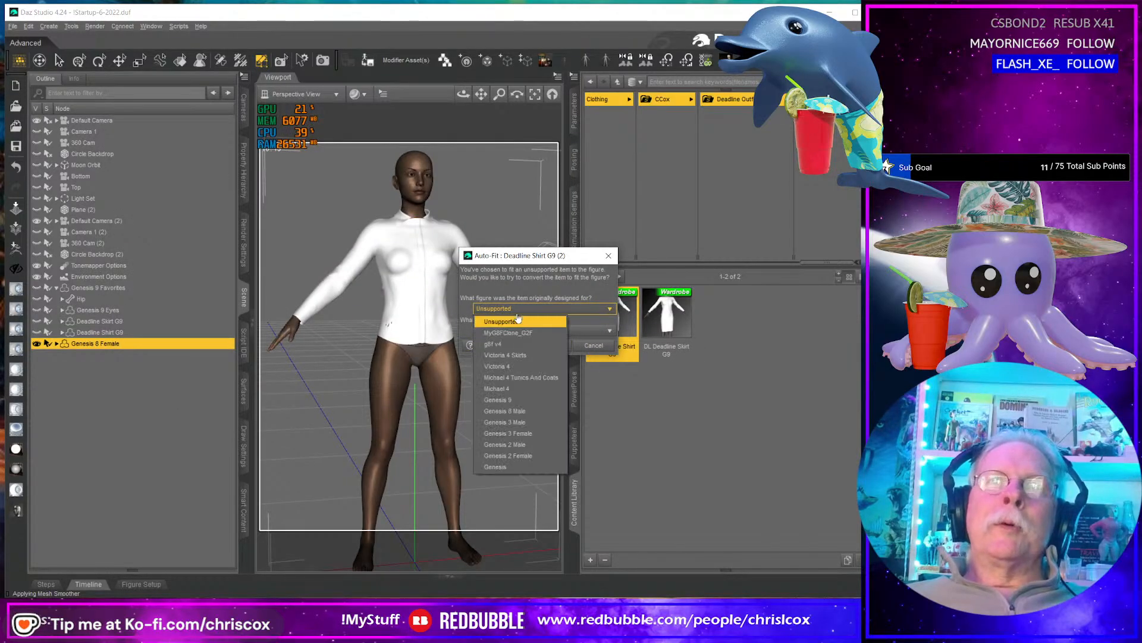
pyautogui.click(522, 400)
pyautogui.click(543, 332)
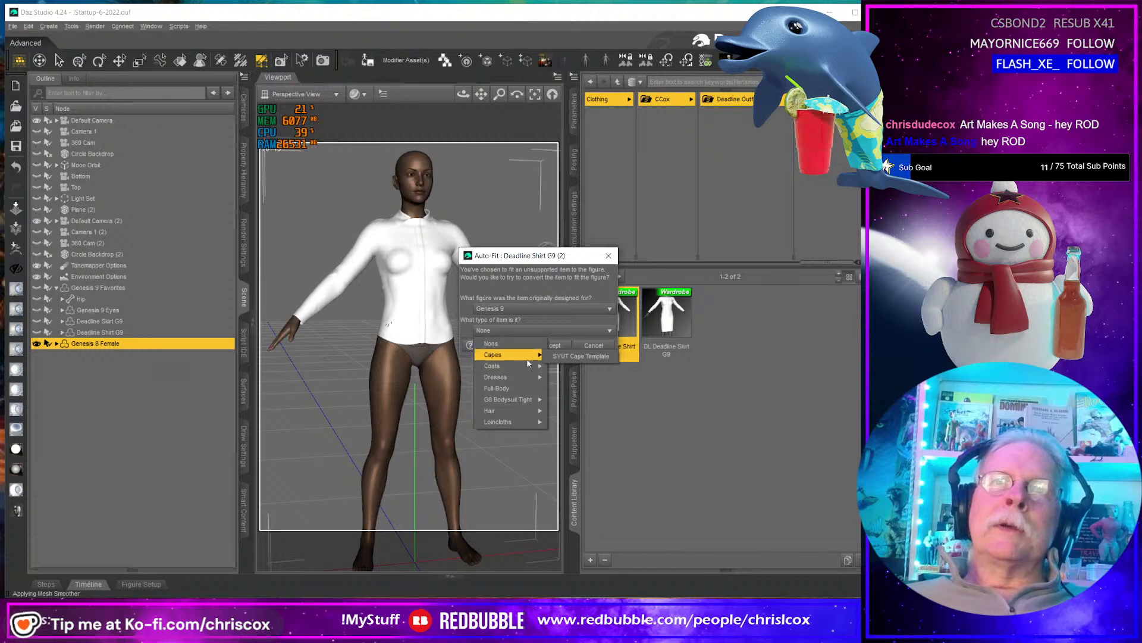
pyautogui.click(511, 388)
pyautogui.click(551, 347)
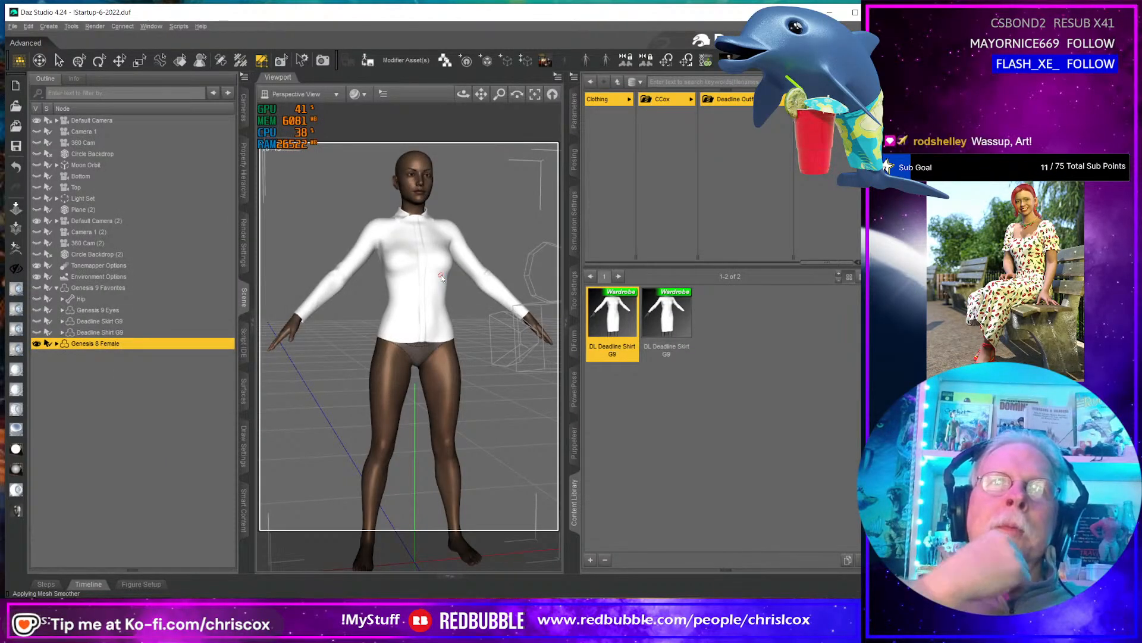
pyautogui.moveTo(441, 275); pyautogui.dragTo(464, 305, button='middle')
# - Try to fit DL Deadline Skirt G9 with Auto-Fit left at Unsupported and None, and delete that skirt from the figure
pyautogui.click(673, 315)
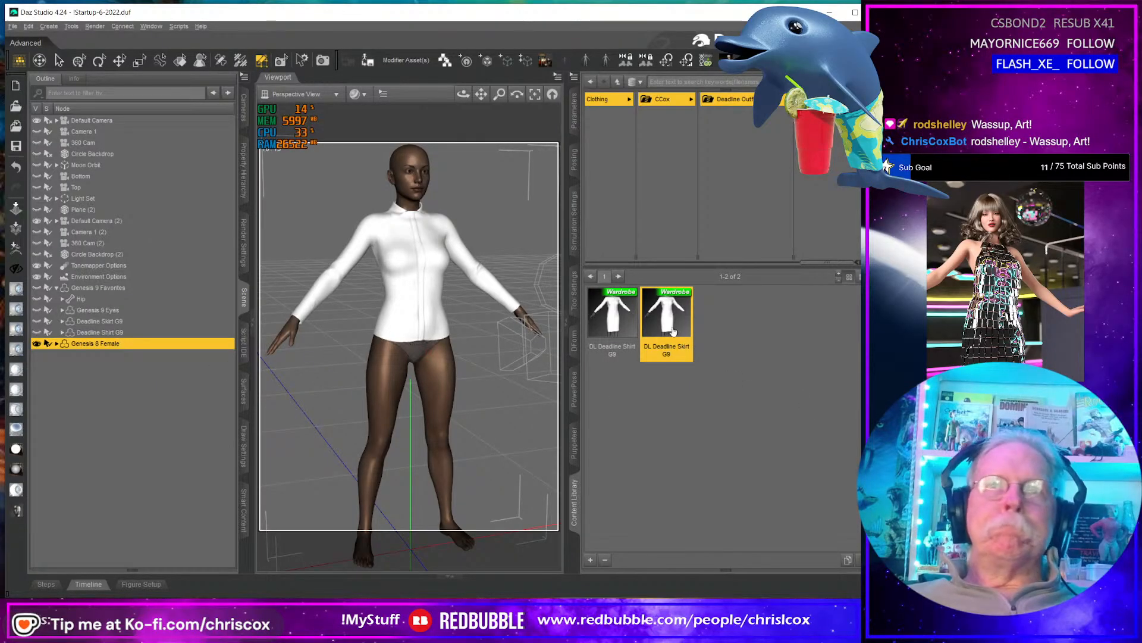
pyautogui.doubleClick(669, 326)
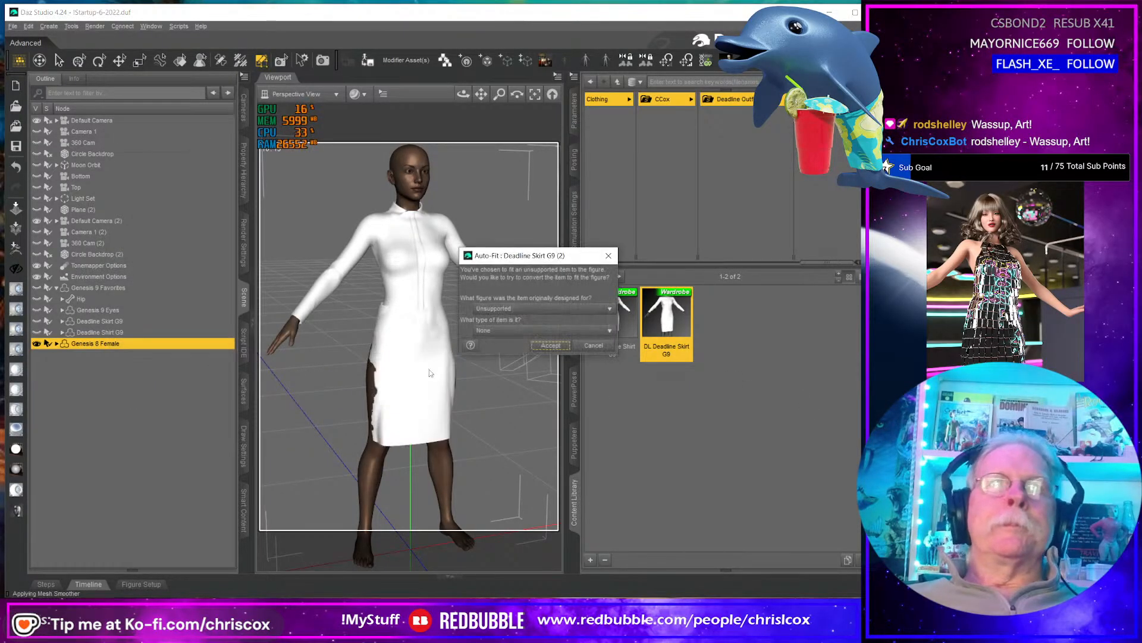
pyautogui.click(550, 346)
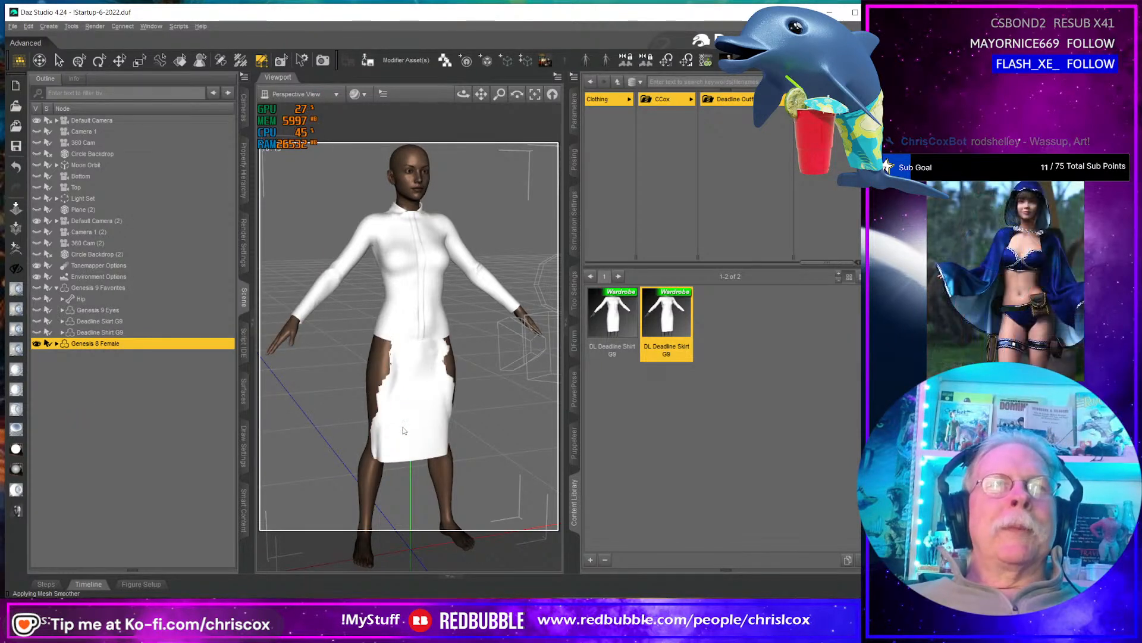
pyautogui.click(57, 344)
pyautogui.click(102, 378)
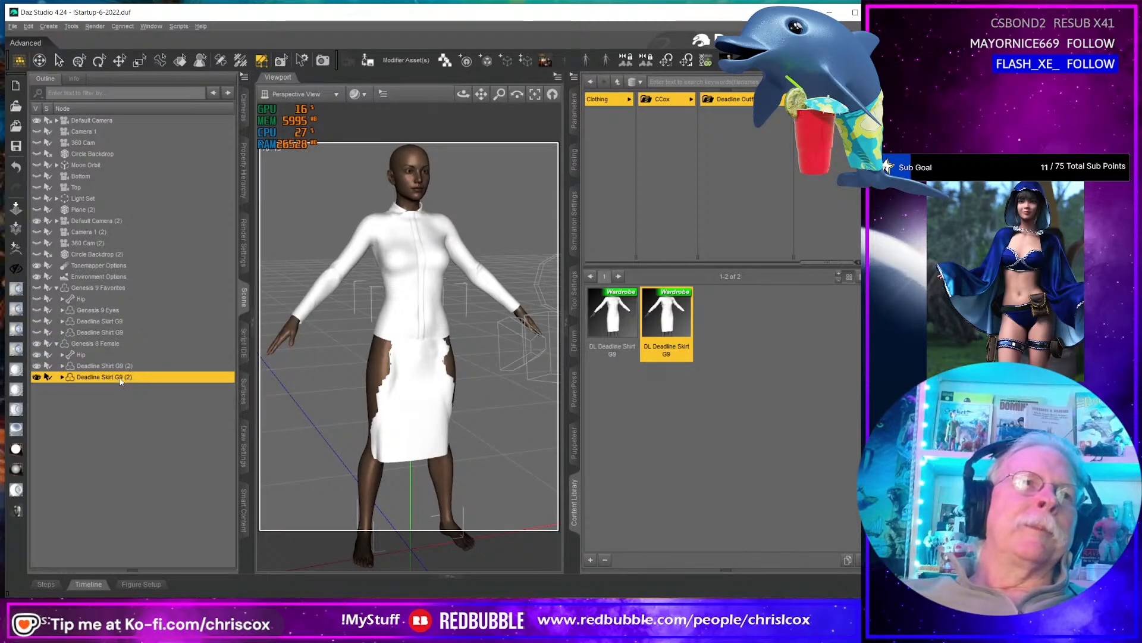
pyautogui.press('Delete')
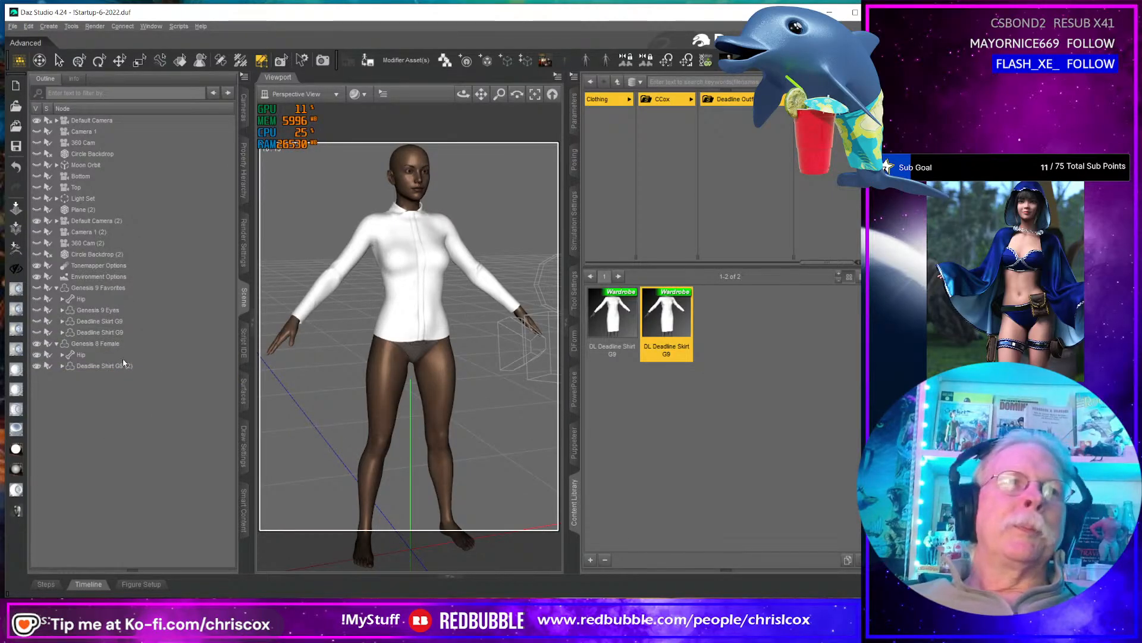
# - Load DL Deadline Skirt G9 onto Genesis 8 Female, auto-fitting it as a Knee-Length dress originally designed for Genesis 9
pyautogui.click(115, 344)
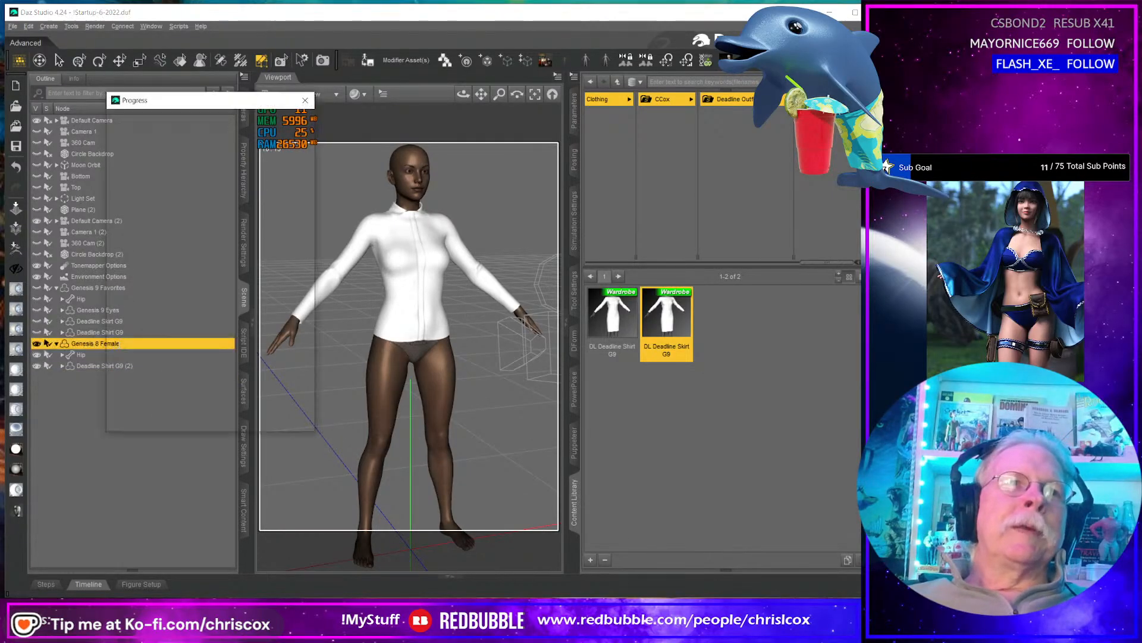
pyautogui.doubleClick(681, 331)
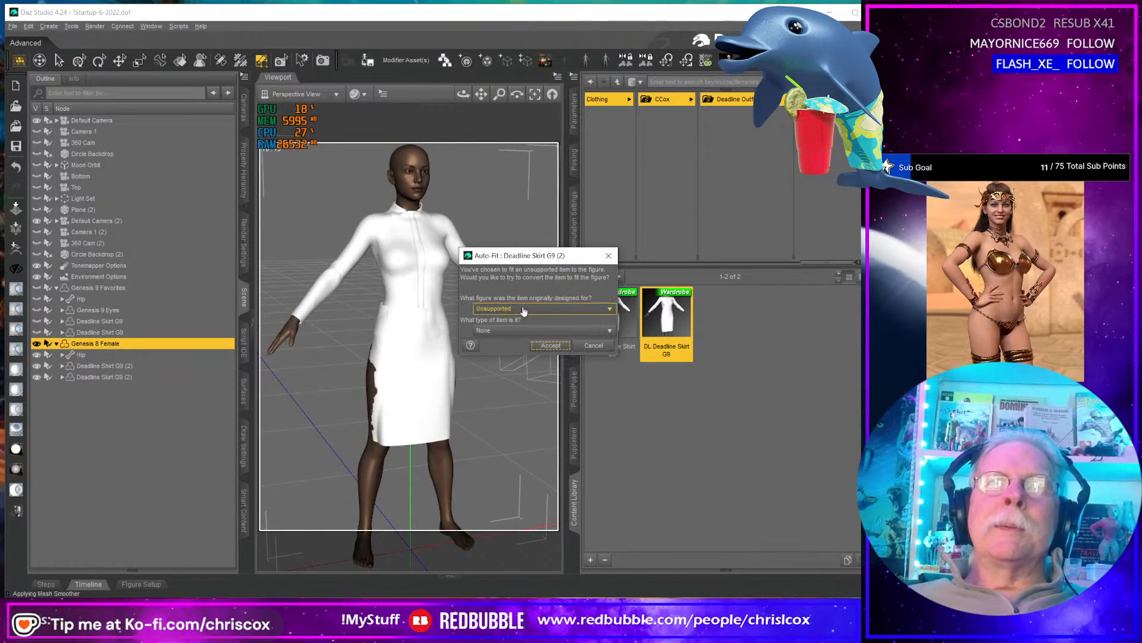
pyautogui.click(523, 309)
pyautogui.click(523, 400)
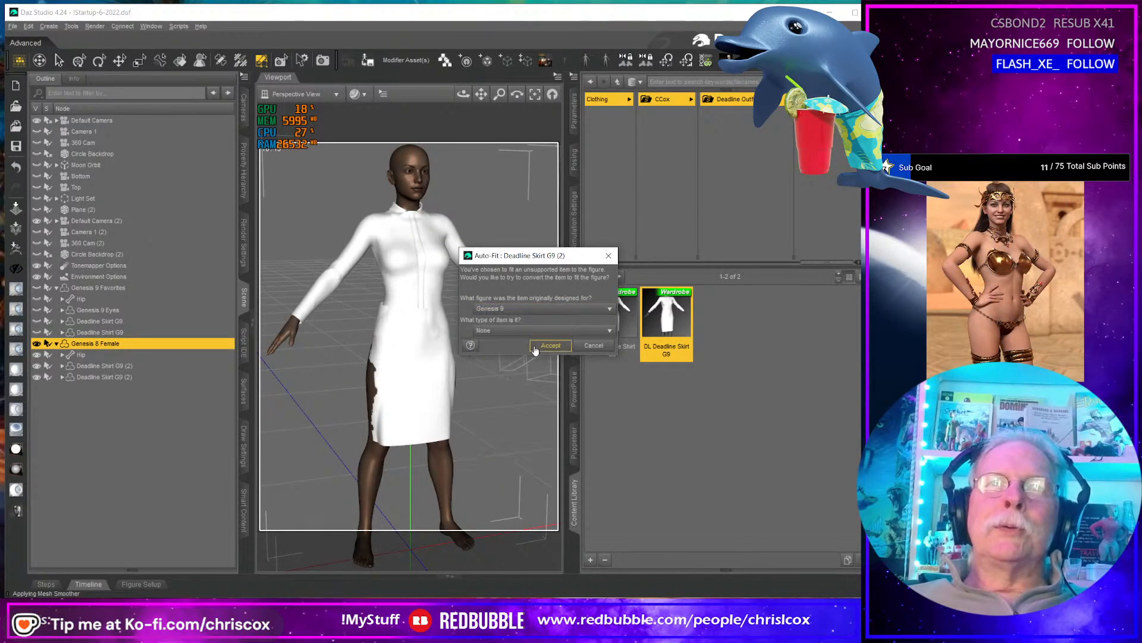
pyautogui.click(524, 331)
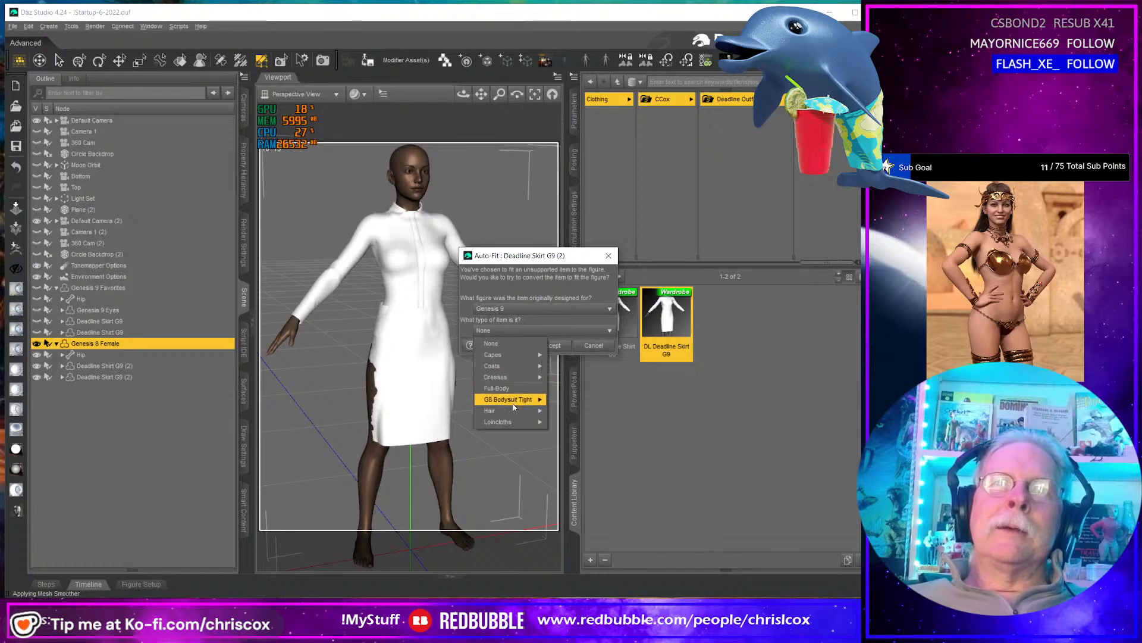
pyautogui.moveTo(503, 377)
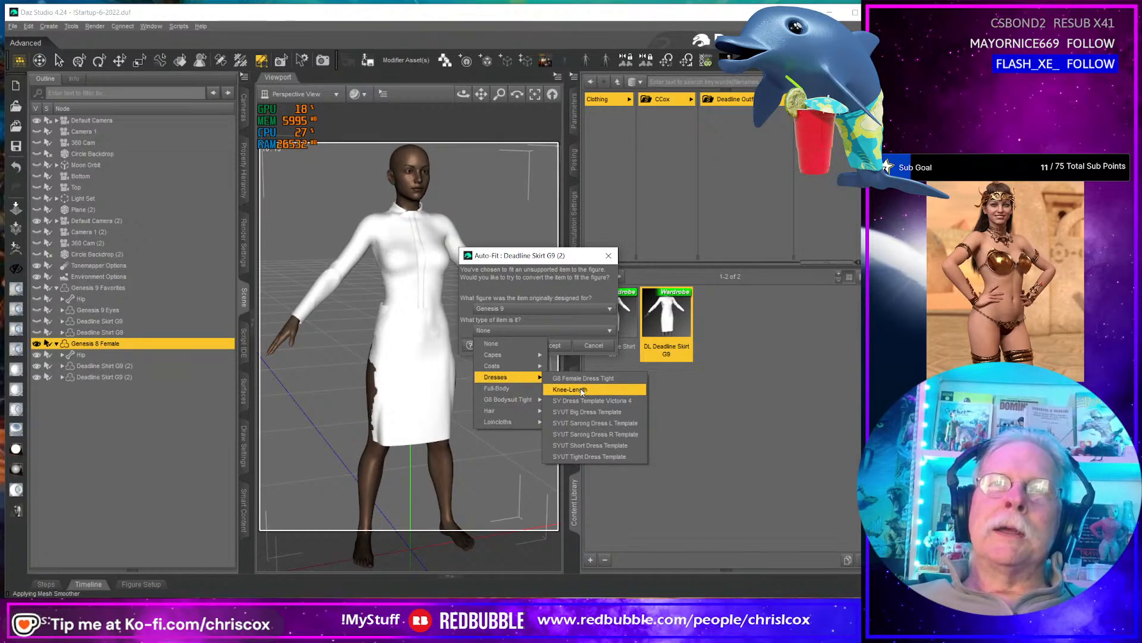
pyautogui.click(582, 390)
pyautogui.click(549, 347)
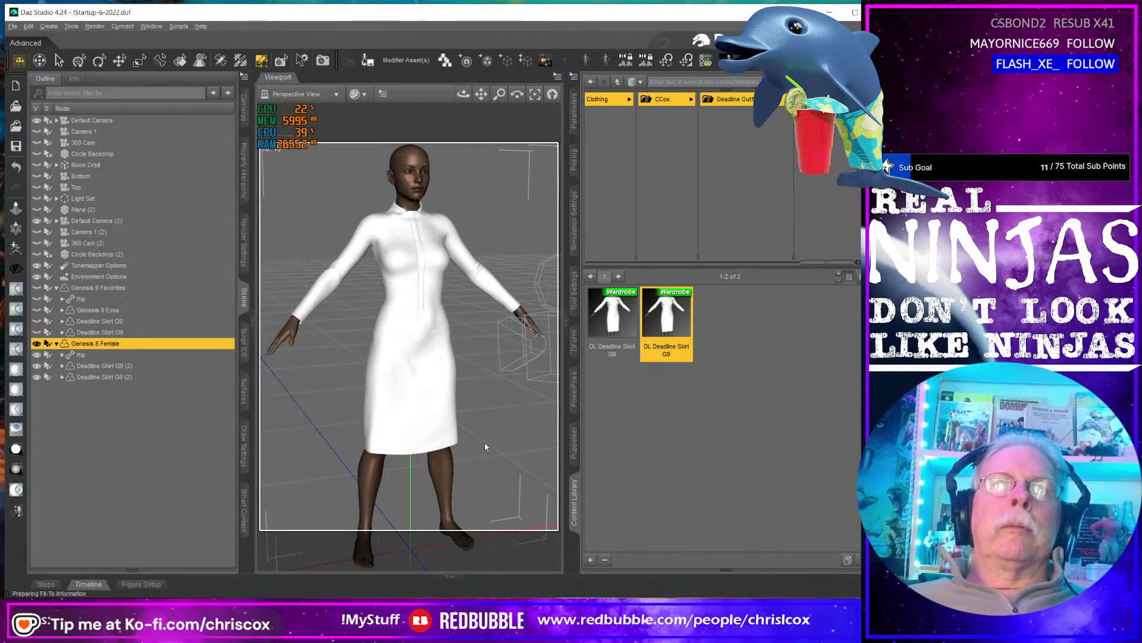
pyautogui.moveTo(428, 442)
pyautogui.mouseDown(button='middle')
pyautogui.moveTo(359, 454)
pyautogui.moveTo(426, 446)
pyautogui.mouseUp(button='middle')
pyautogui.scroll(2, 426, 447)
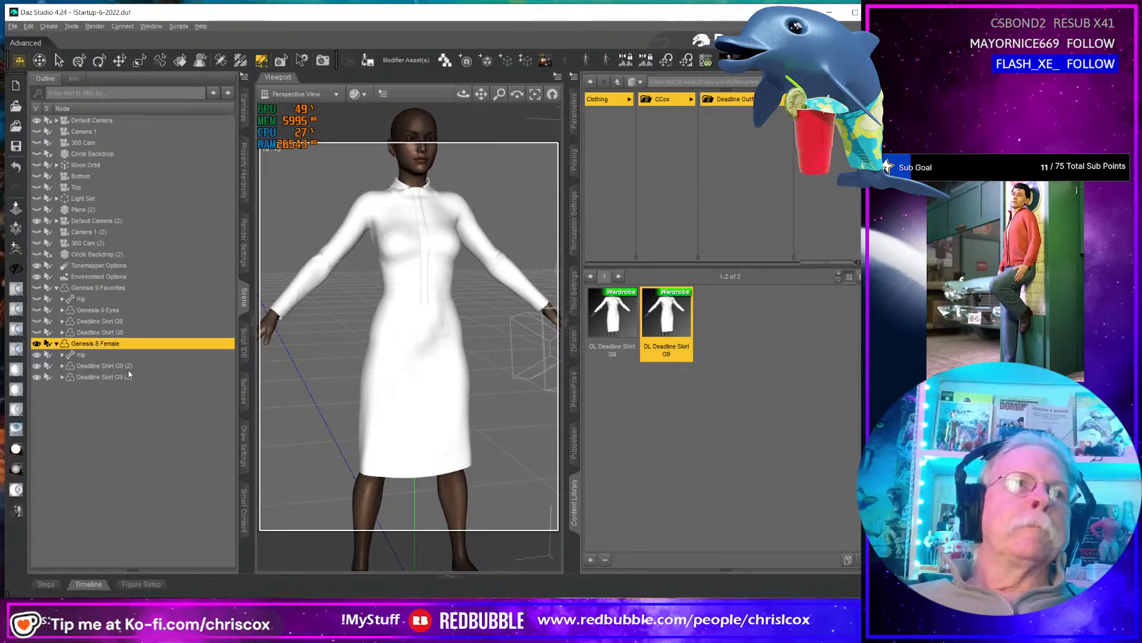
# - Change the fitted shirt's scene identification to node name Deadline Shirt G8F_8086 and node label Deadline Shirt G8 Female
pyautogui.click(104, 365)
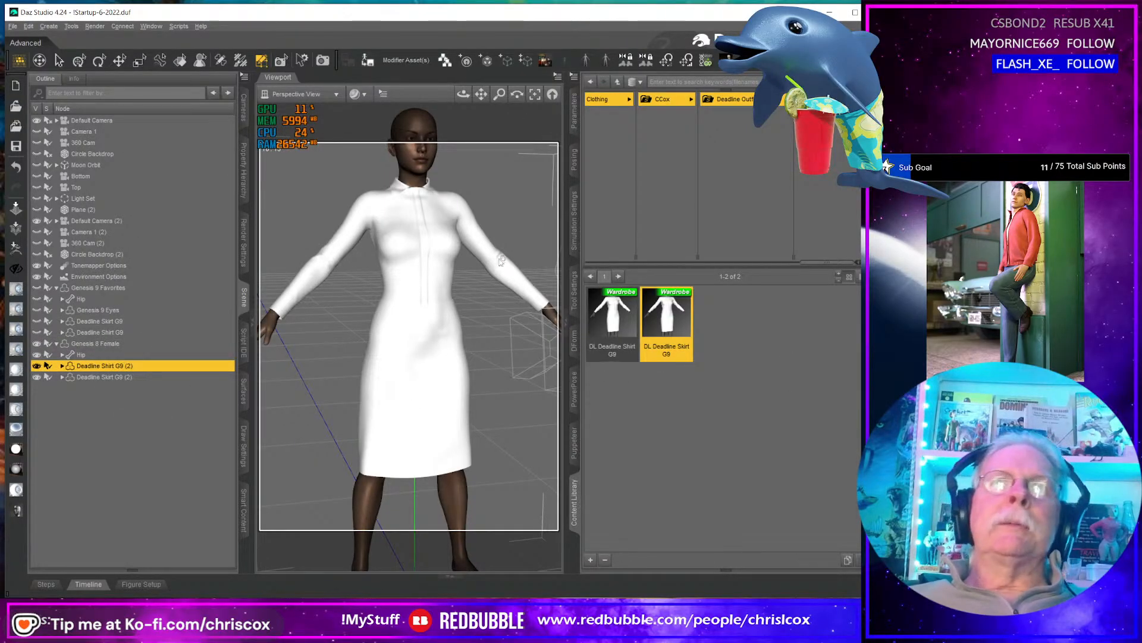
pyautogui.doubleClick(119, 367)
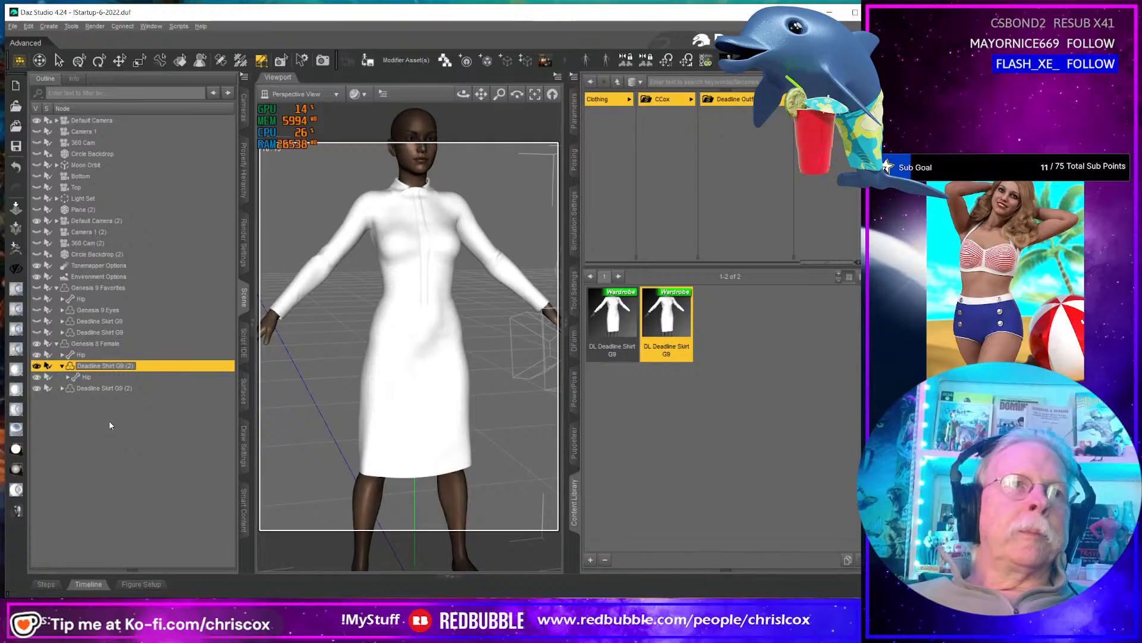
pyautogui.click(122, 403)
pyautogui.click(159, 364)
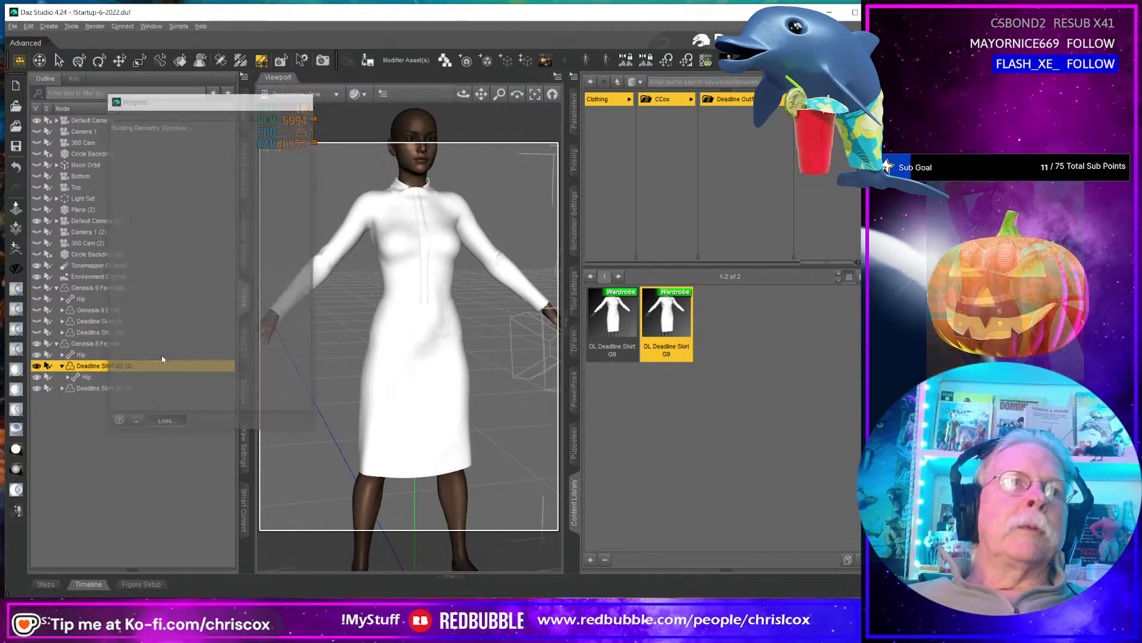
pyautogui.click(244, 76)
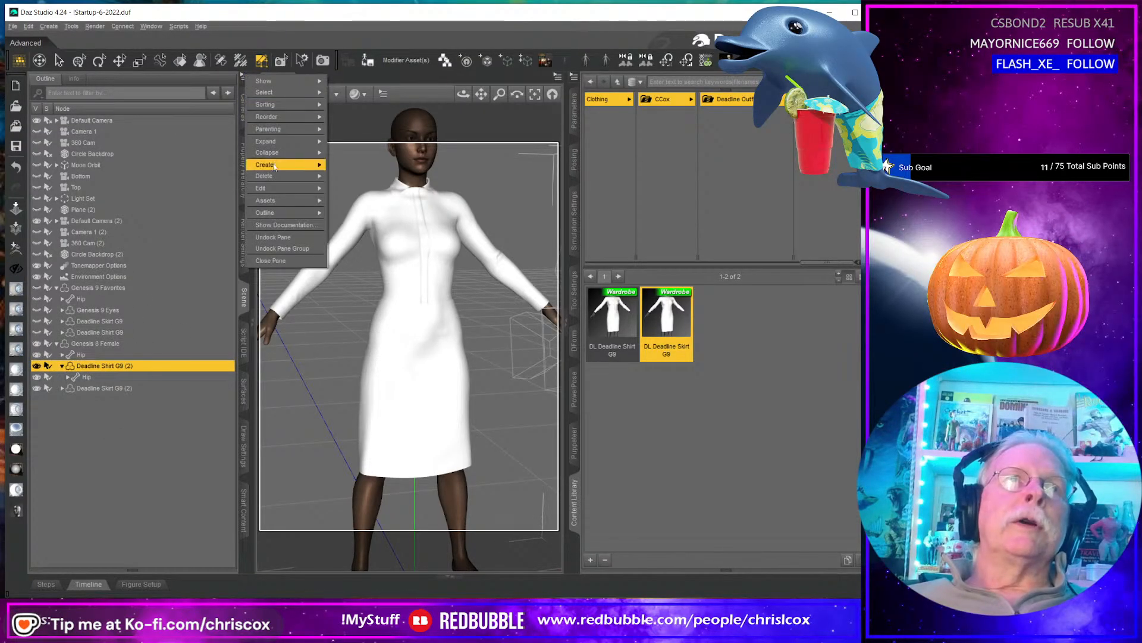
pyautogui.moveTo(297, 189)
pyautogui.click(362, 250)
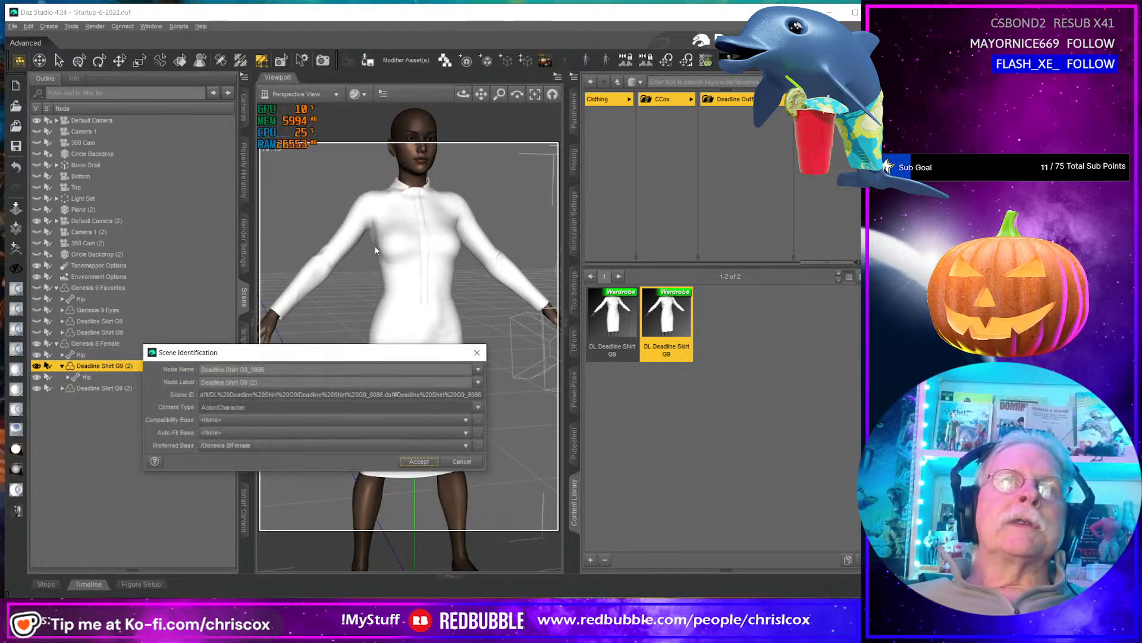
pyautogui.moveTo(225, 359); pyautogui.dragTo(391, 348)
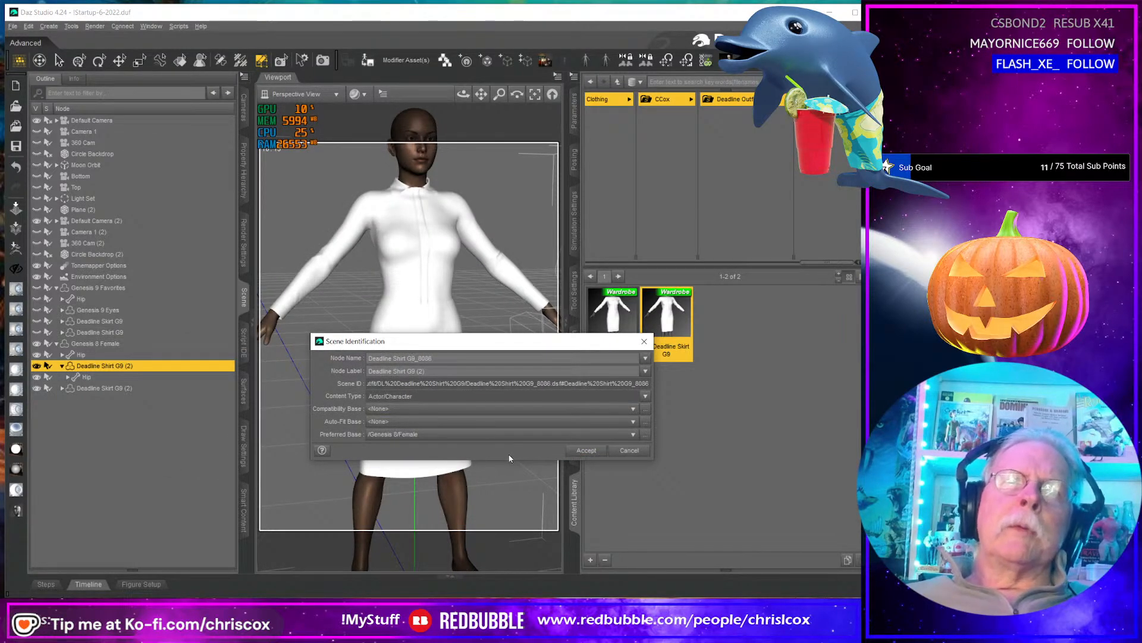
pyautogui.hotkey('shift', 'Left')
pyautogui.press('Right')
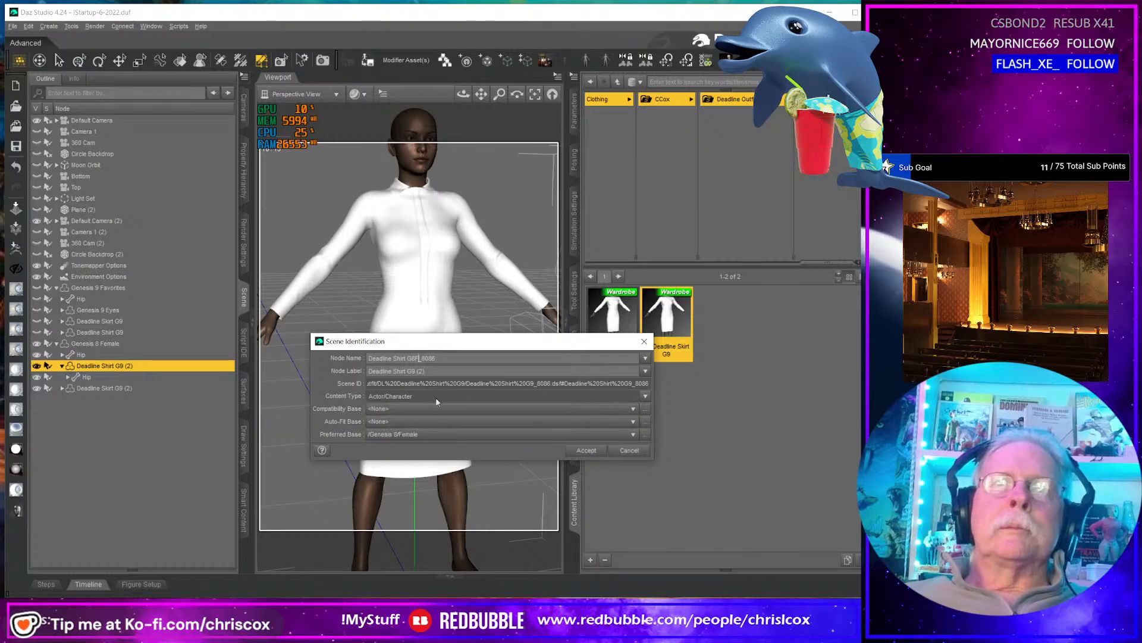
pyautogui.hotkey('shift', 'Left')
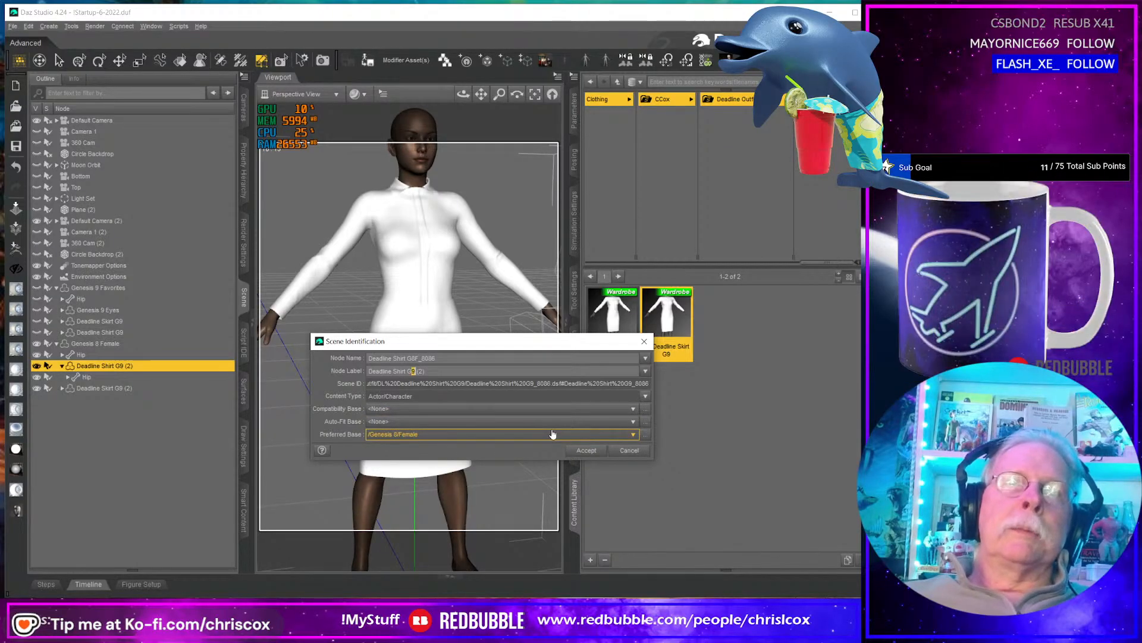
pyautogui.write('8')
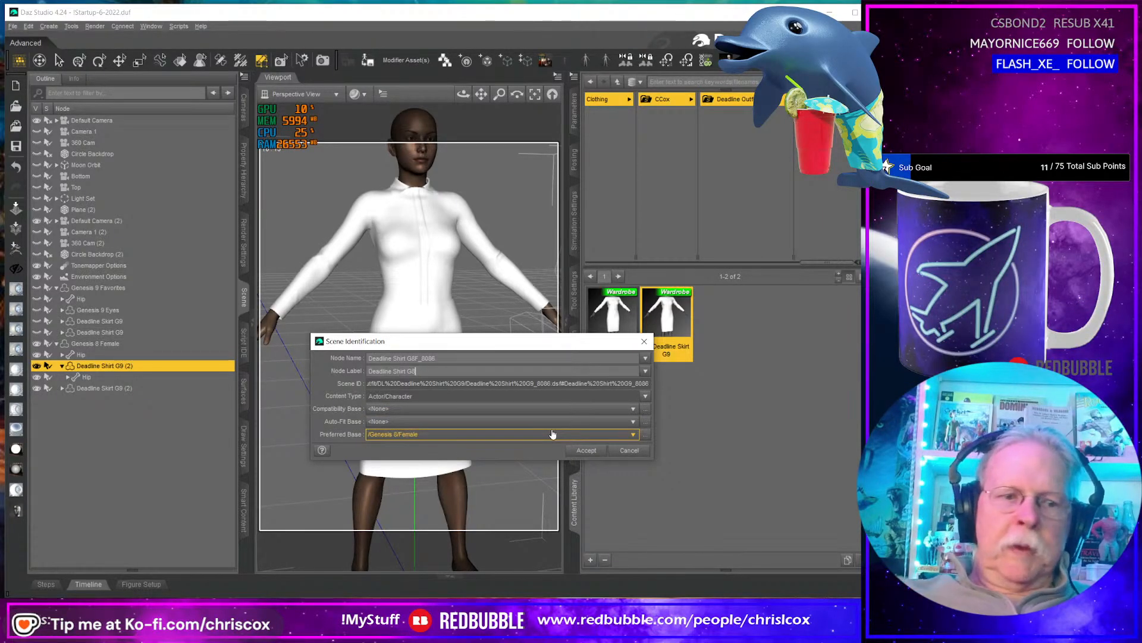
pyautogui.write(' Female')
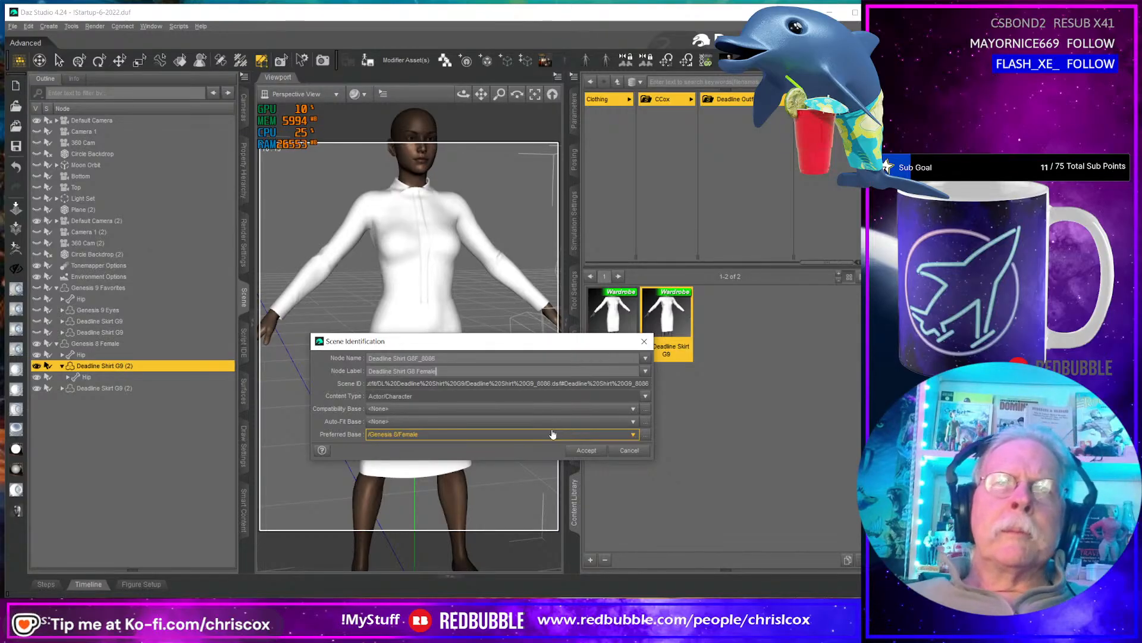
pyautogui.click(587, 450)
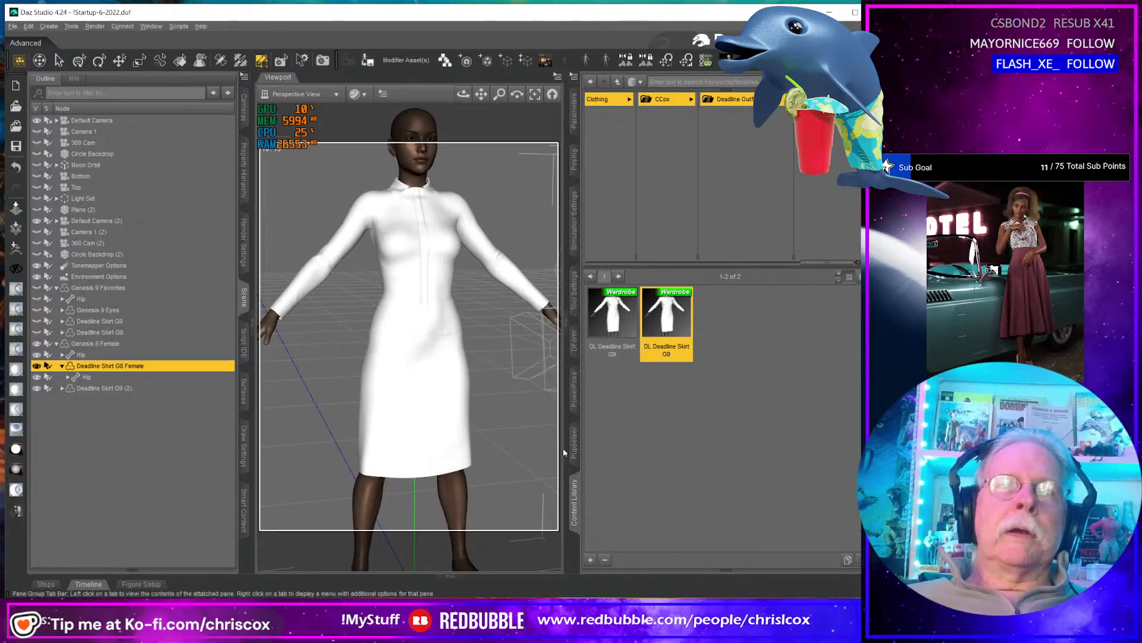
# - Change the fitted skirt's scene identification to node name Deadline Skirt G8F_6261 and node label Deadline Skirt G8 Female
pyautogui.click(129, 387)
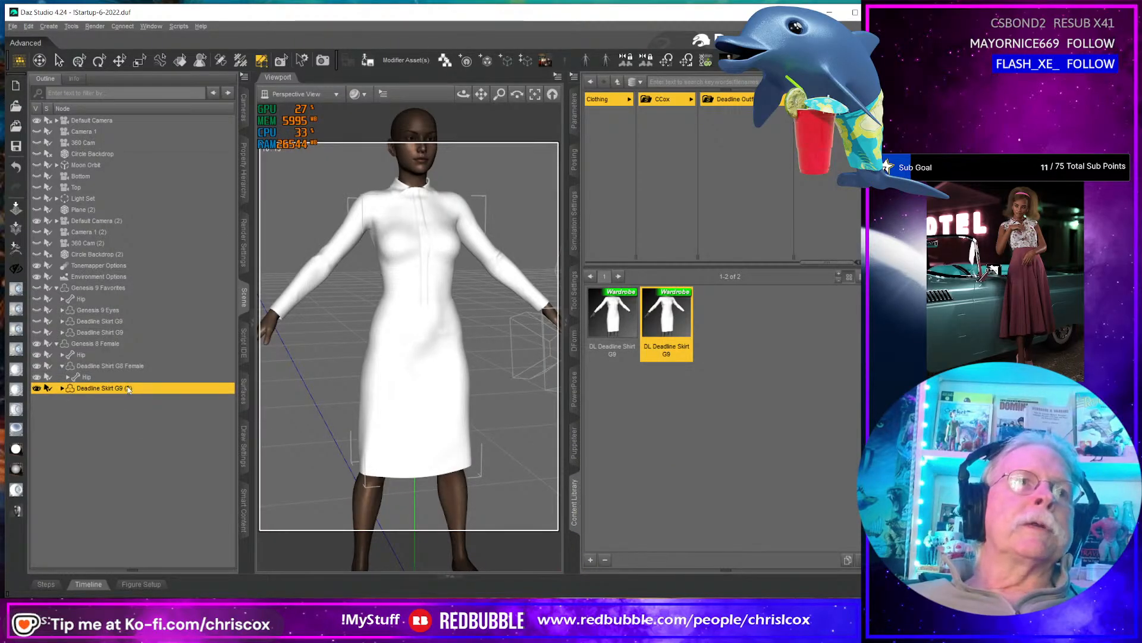
pyautogui.click(244, 76)
pyautogui.moveTo(277, 192)
pyautogui.click(363, 252)
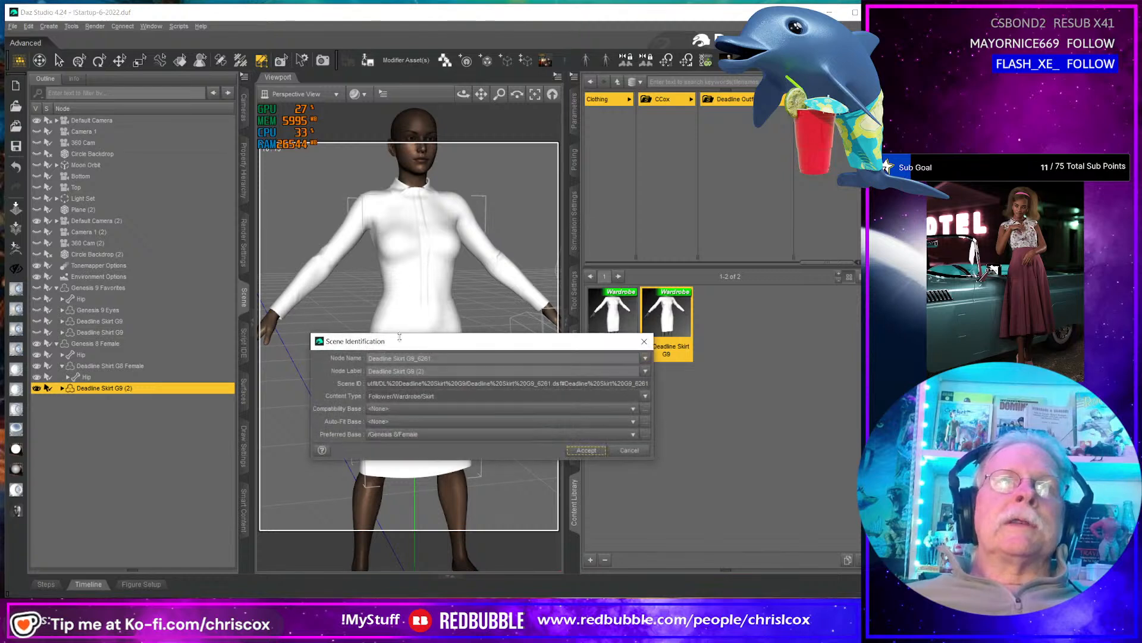
pyautogui.click(408, 358)
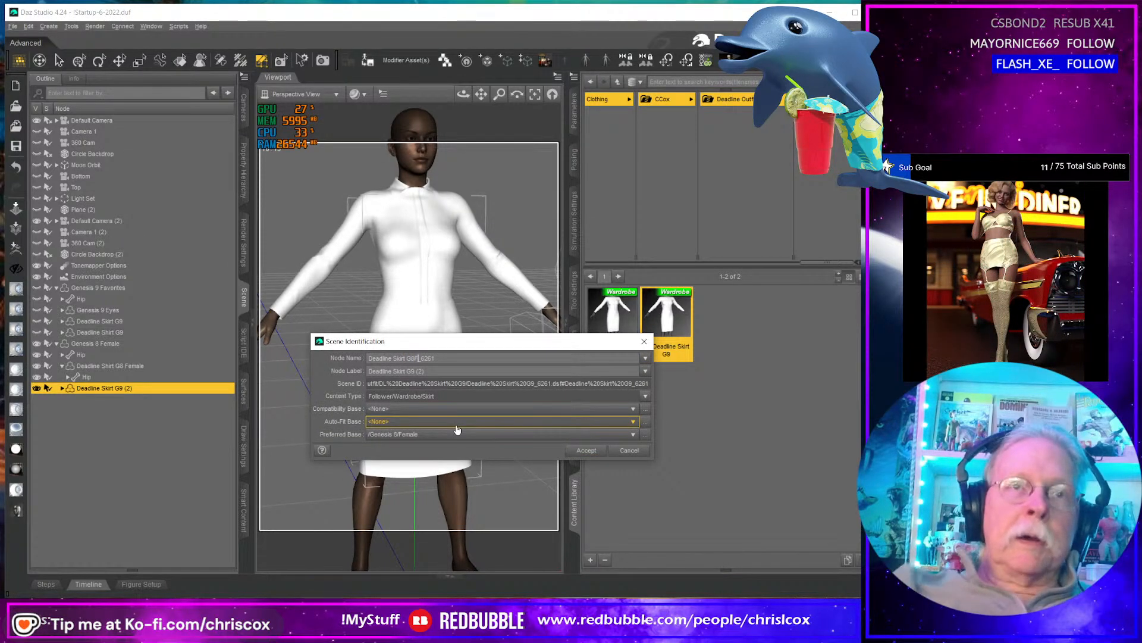
pyautogui.doubleClick(436, 372)
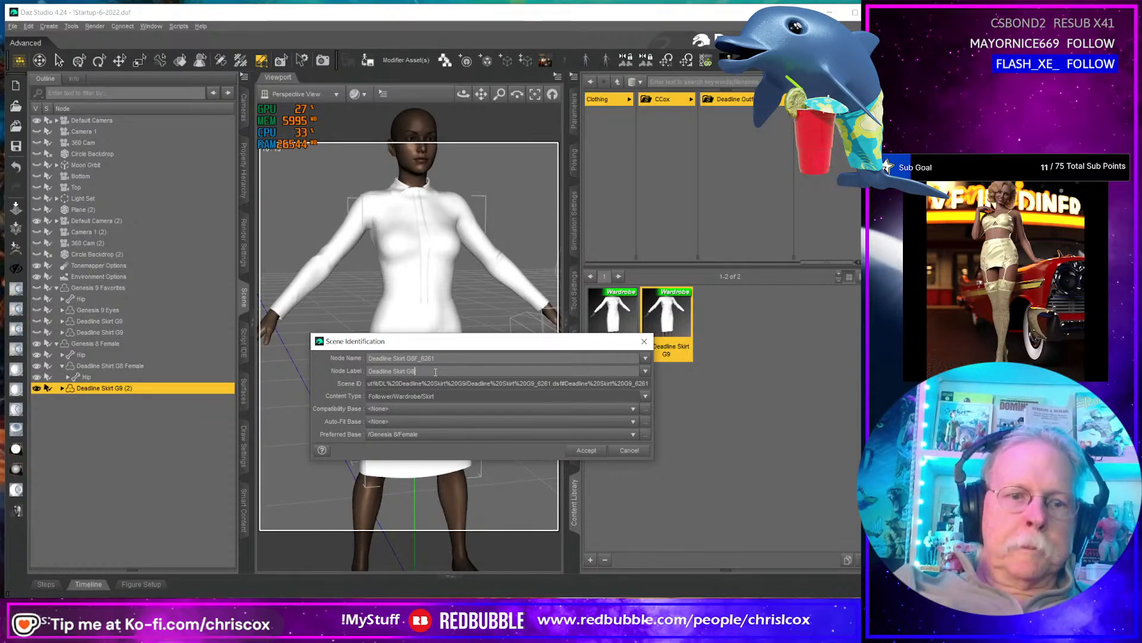
pyautogui.write('8 Female')
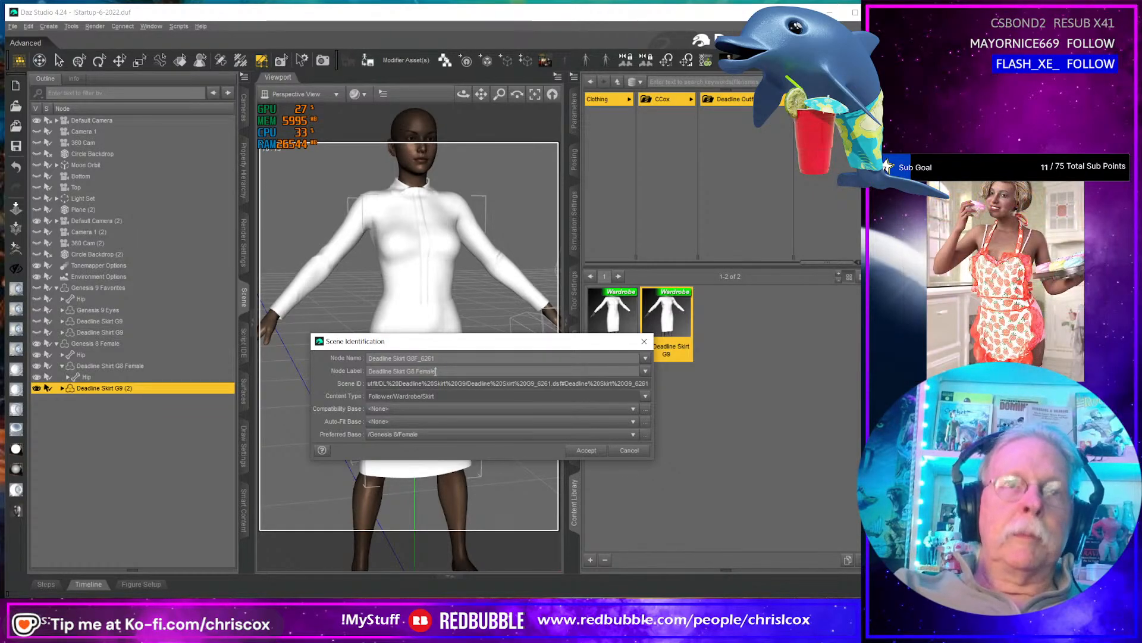
pyautogui.press('Return')
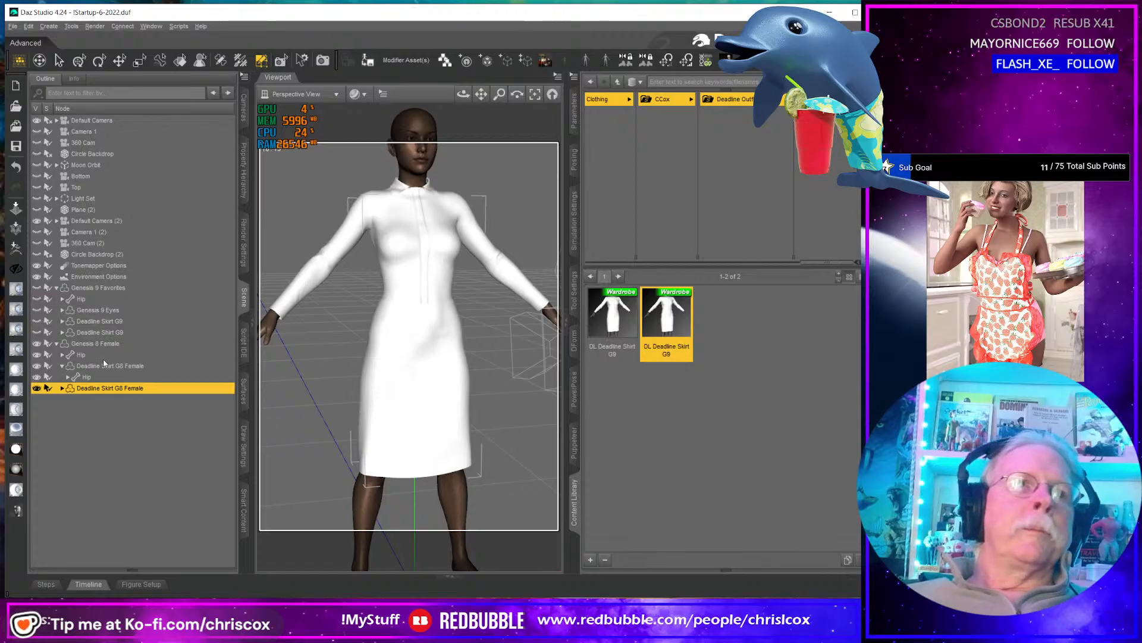
# - Start saving the fitted shirt as a figure asset named Deadline Shirt G8 Female in the project's Deadline Outfit G8 Female folder
pyautogui.click(104, 366)
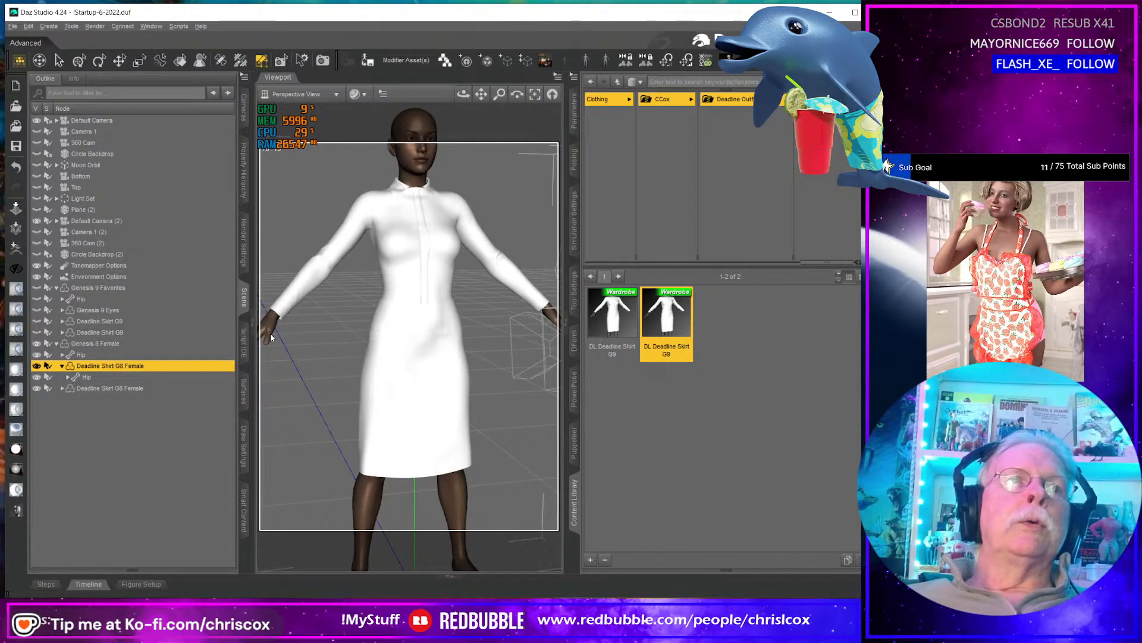
pyautogui.click(367, 60)
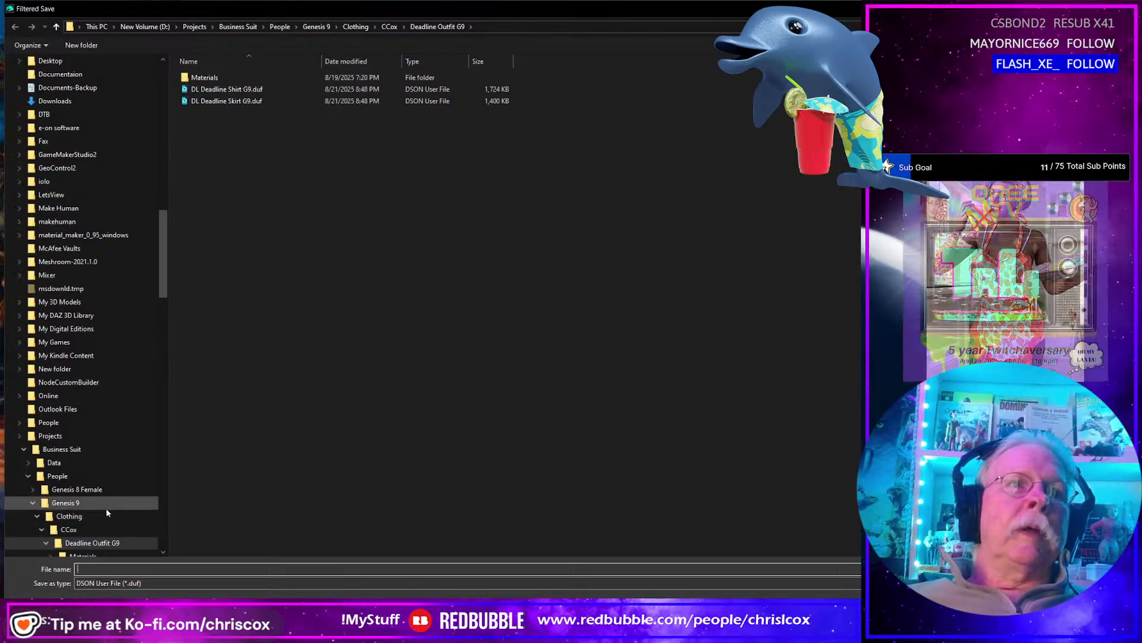
pyautogui.click(77, 489)
pyautogui.doubleClick(218, 80)
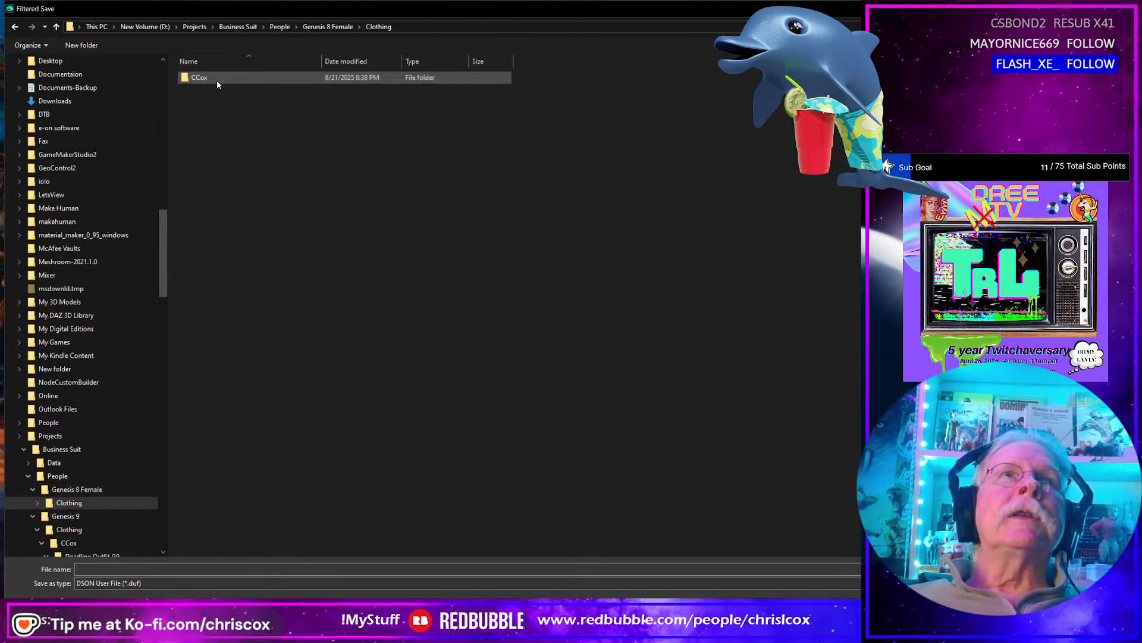
pyautogui.doubleClick(217, 80)
pyautogui.doubleClick(217, 79)
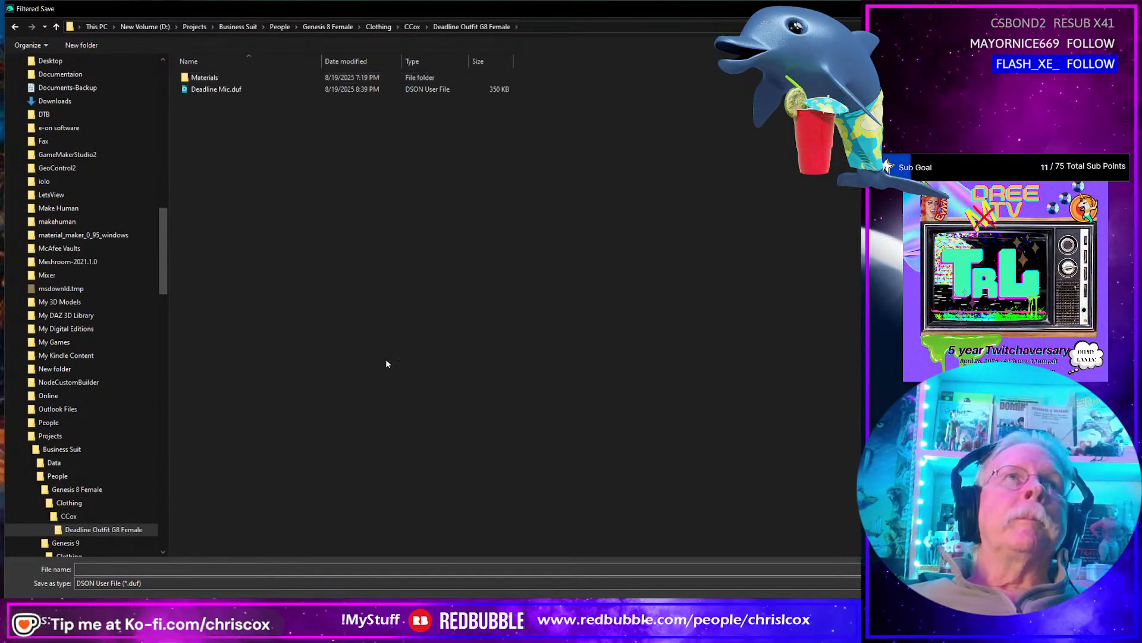
pyautogui.click(160, 565)
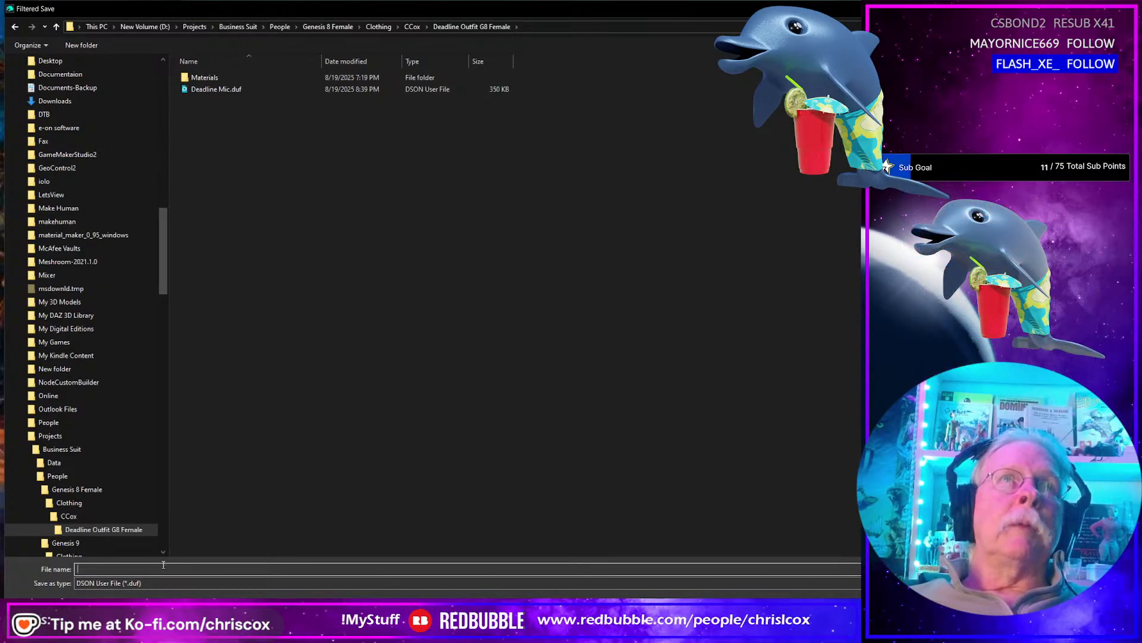
pyautogui.write('Dea')
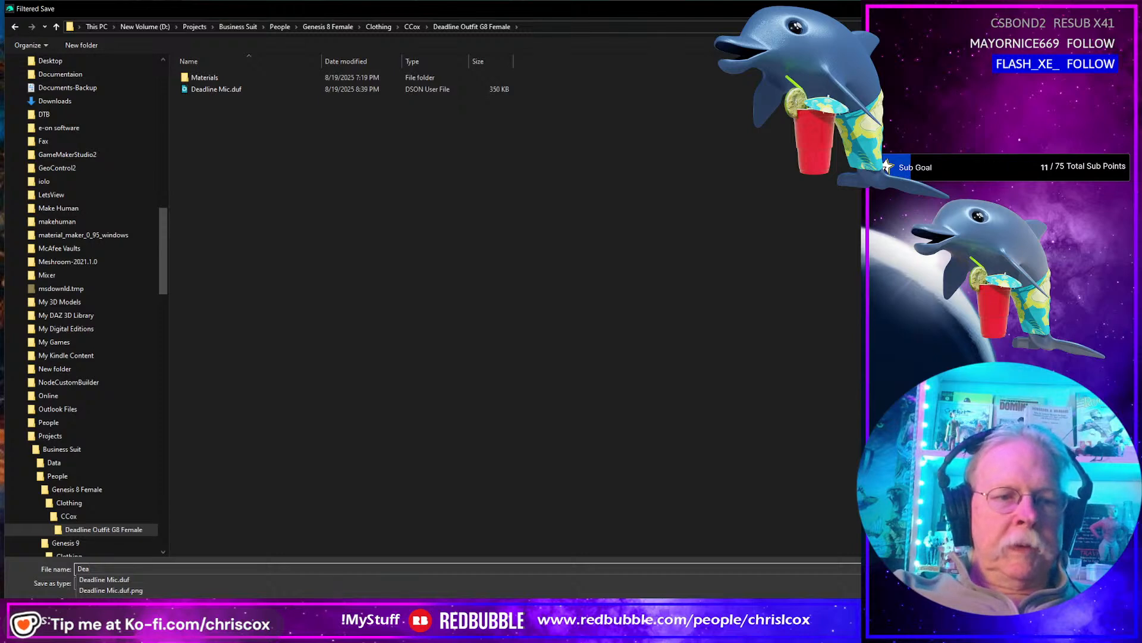
pyautogui.write('dline Shirt G')
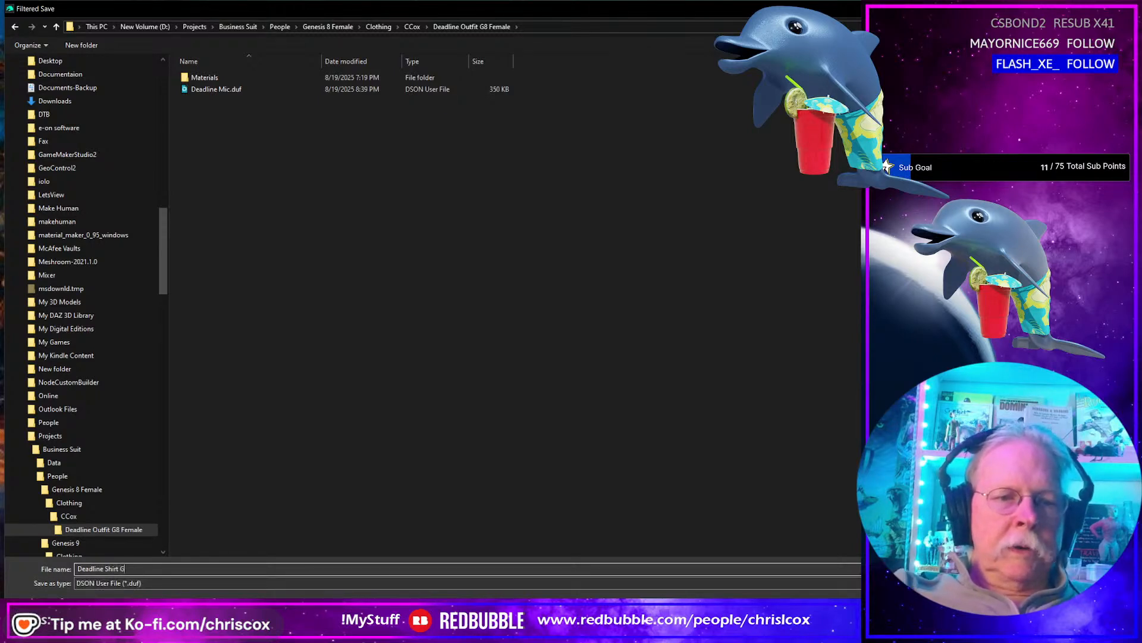
pyautogui.write('8 Female')
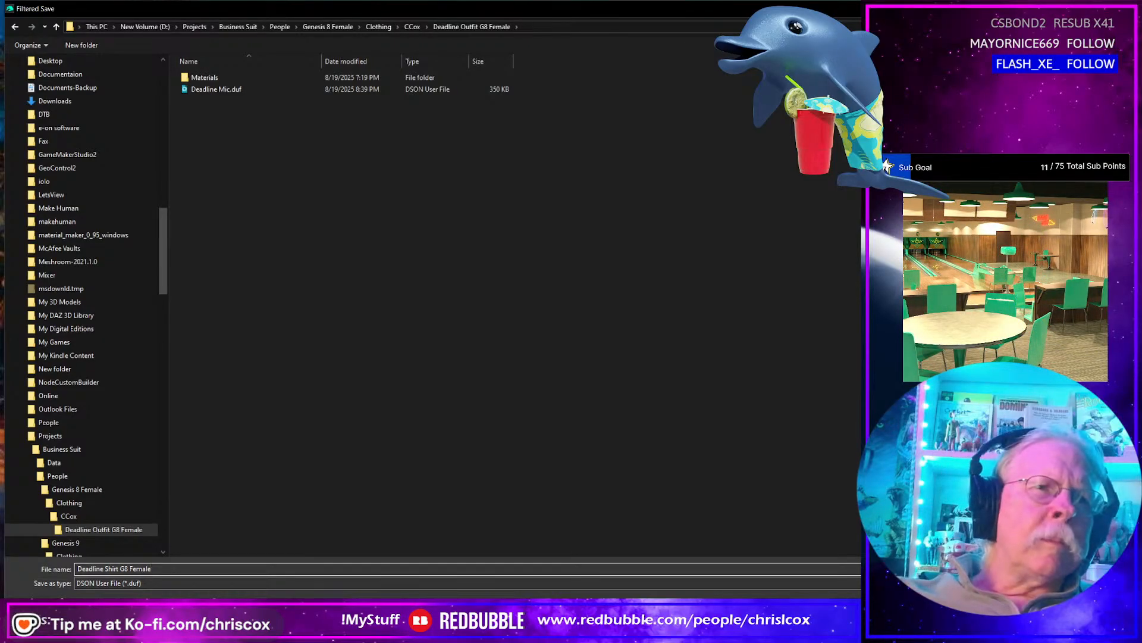
pyautogui.press('Return')
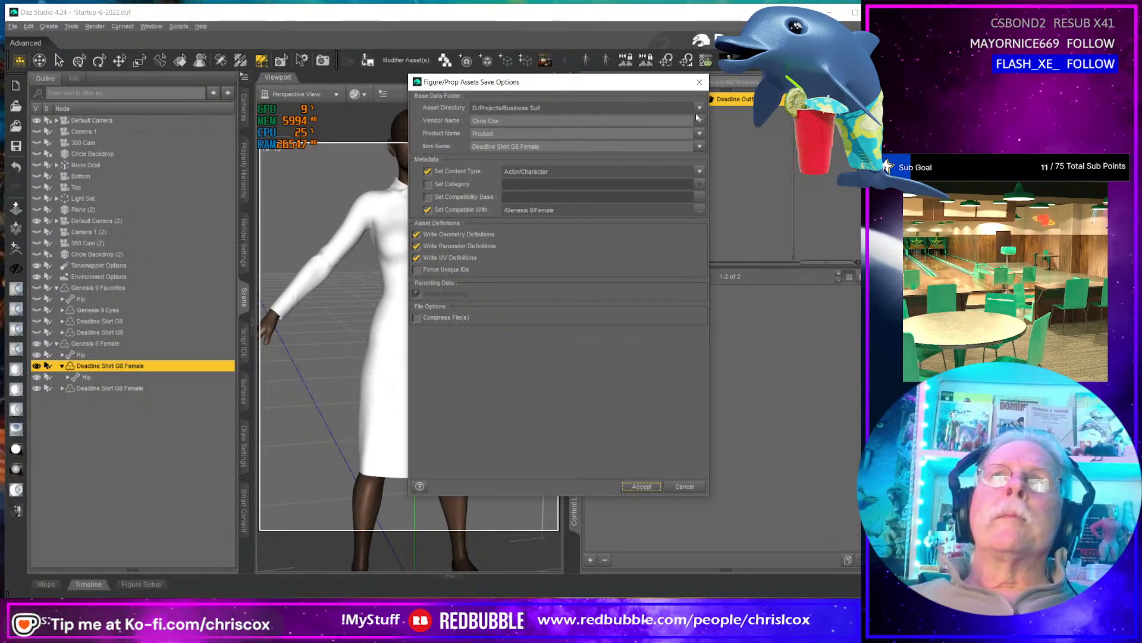
# - Save the shirt asset with product name Deadline Outfit and content type Follower/Wardrobe/Shirt
pyautogui.click(699, 133)
pyautogui.click(723, 157)
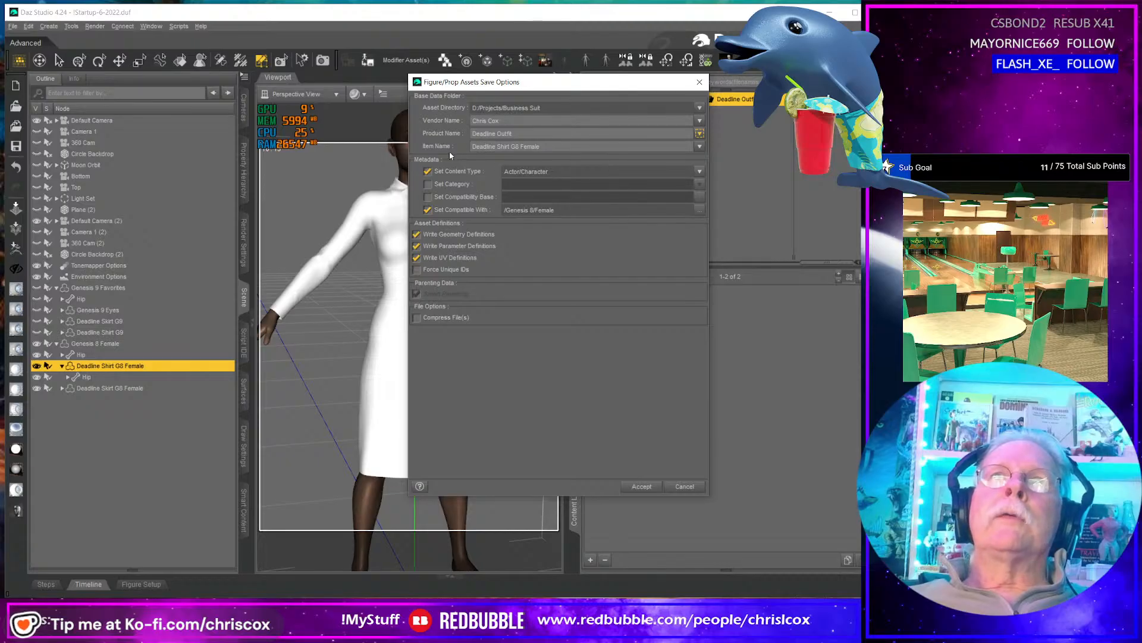
pyautogui.click(699, 172)
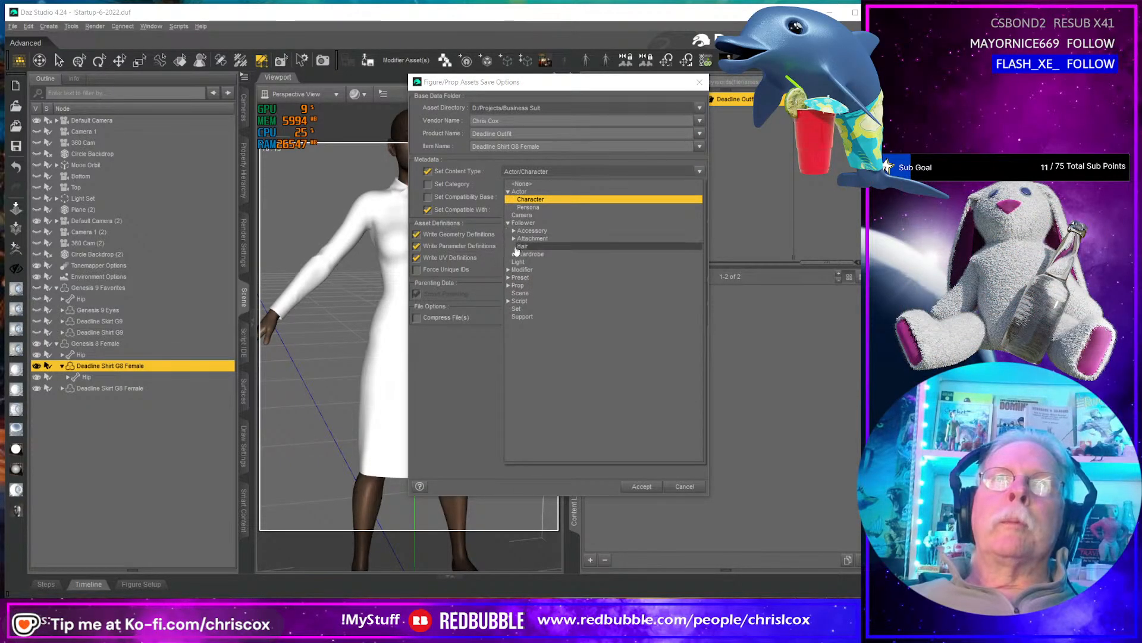
pyautogui.click(513, 254)
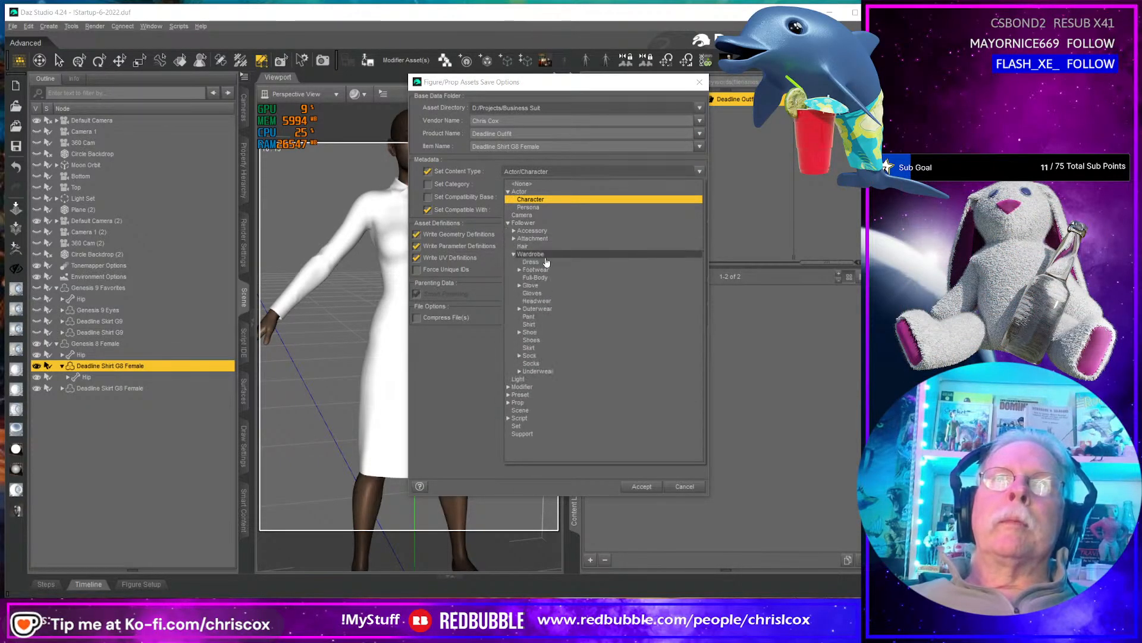
pyautogui.click(542, 325)
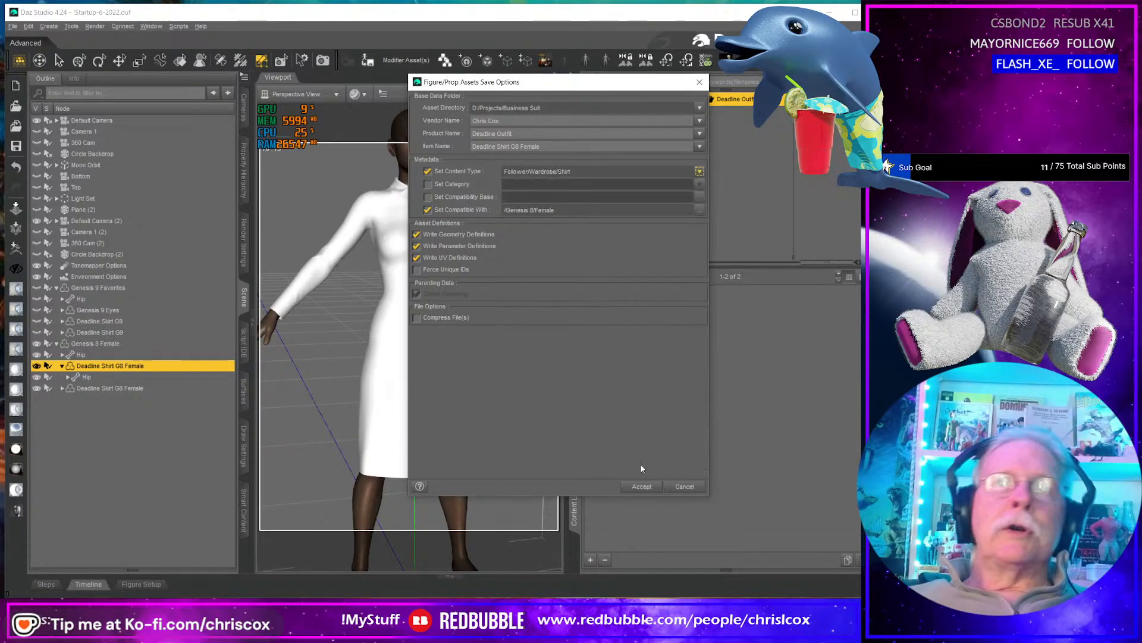
pyautogui.click(642, 488)
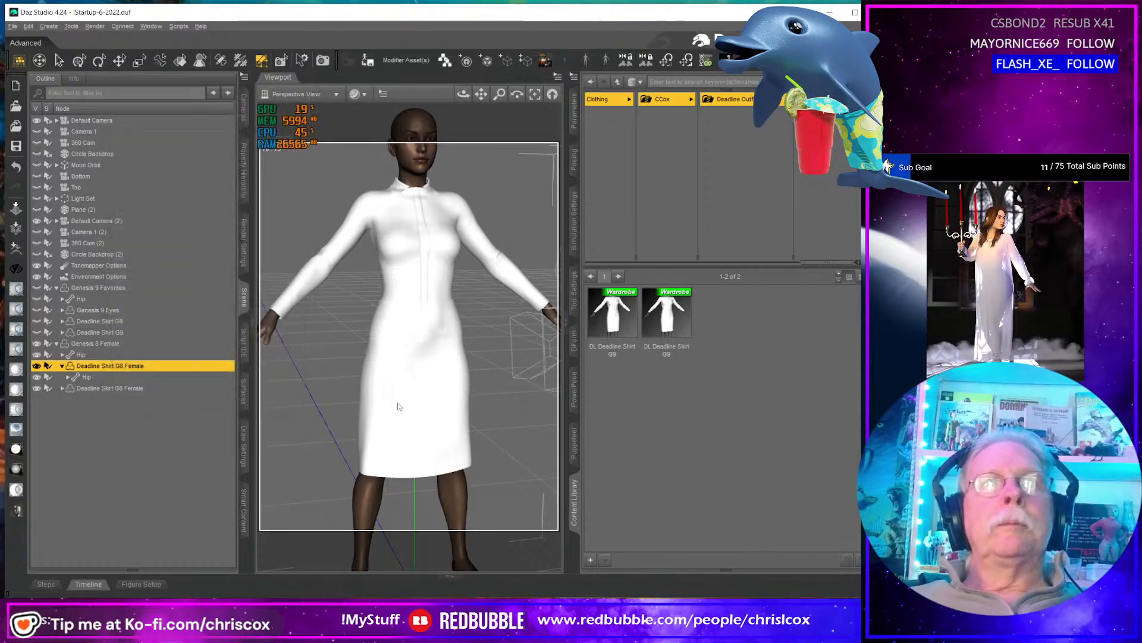
# - Start saving the fitted skirt as a figure asset named Deadline Skirt G8 Female in the Deadline Outfit G8 Female folder
pyautogui.click(141, 390)
pyautogui.click(368, 62)
pyautogui.click(243, 101)
pyautogui.click(107, 568)
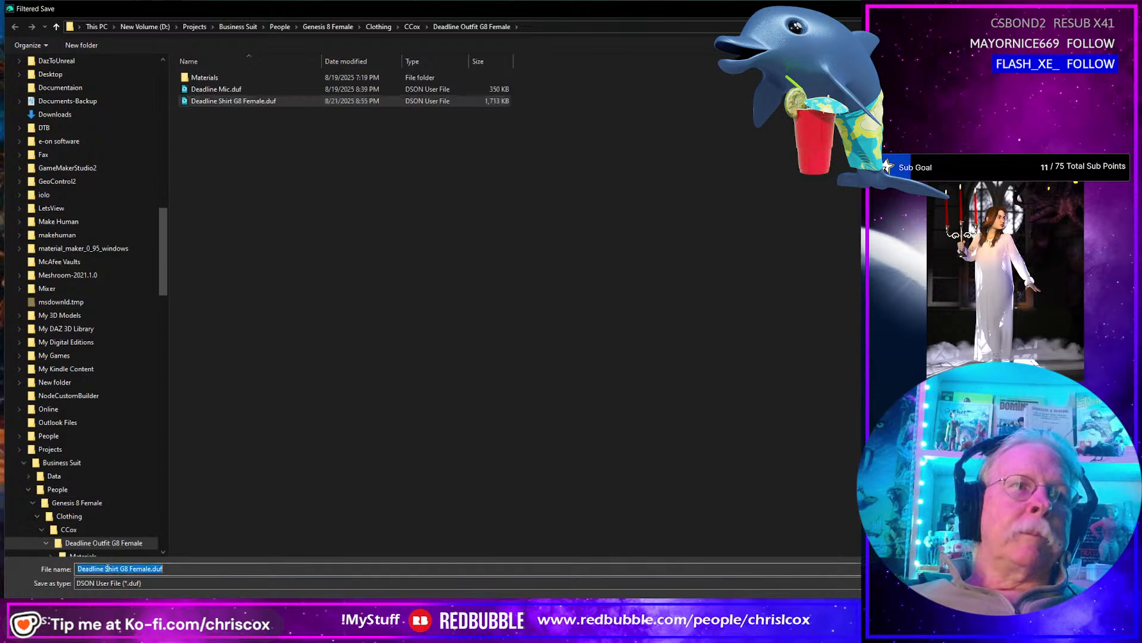
pyautogui.click(107, 568)
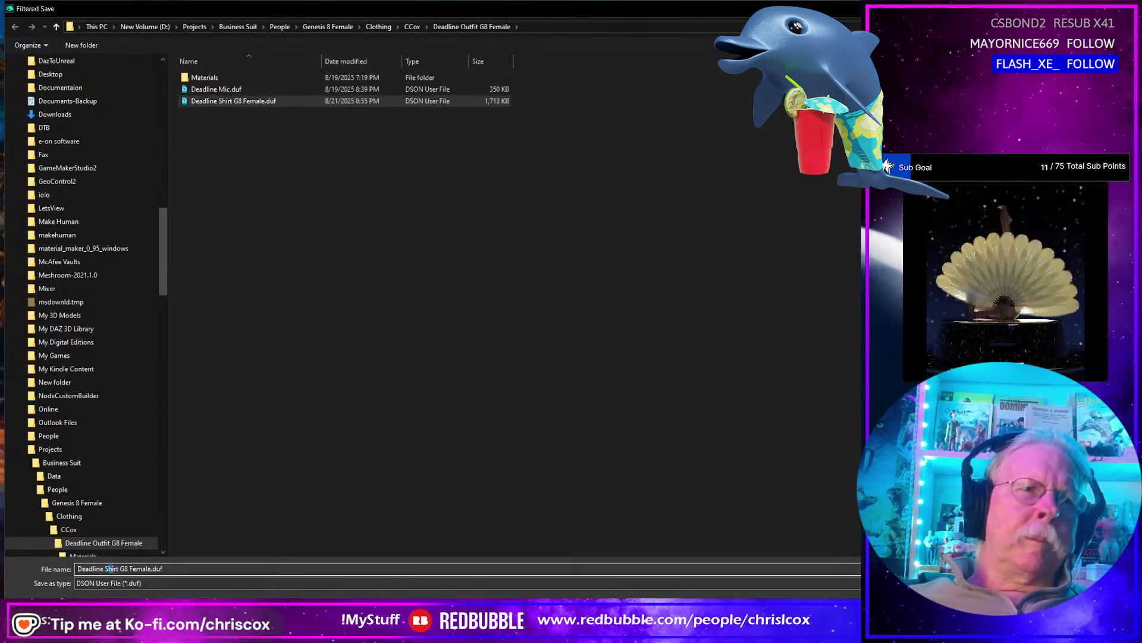
pyautogui.write('K')
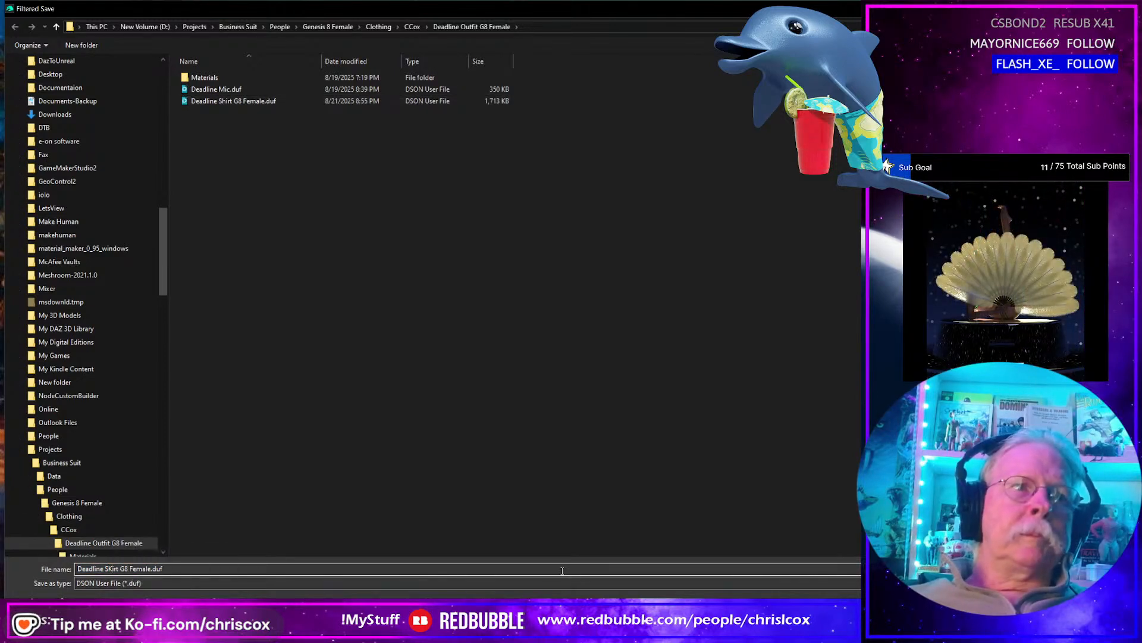
pyautogui.press('BackSpace')
pyautogui.write('k')
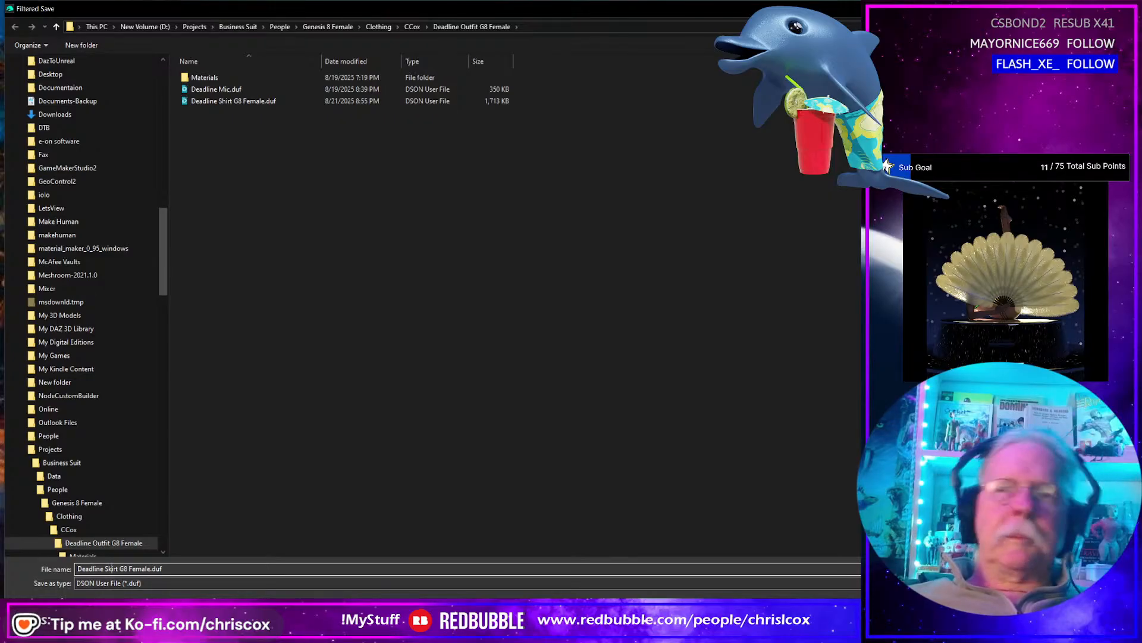
pyautogui.press('Return')
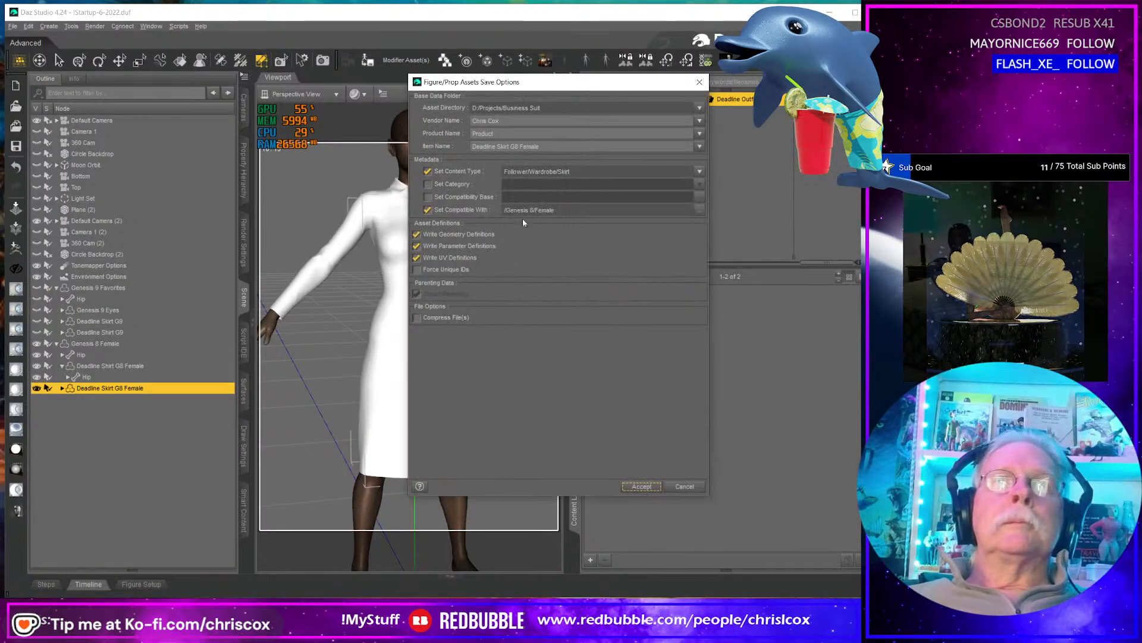
# - Save the skirt asset with content type Follower/Wardrobe/Skirt and product name Deadline Outfit
pyautogui.click(699, 172)
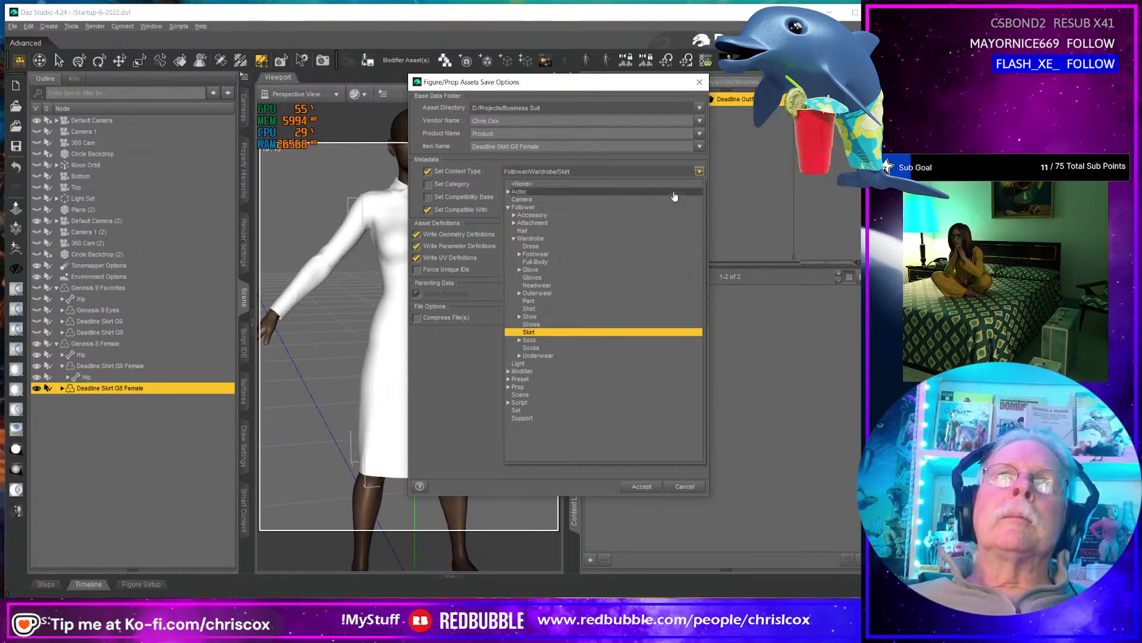
pyautogui.click(545, 333)
pyautogui.click(700, 133)
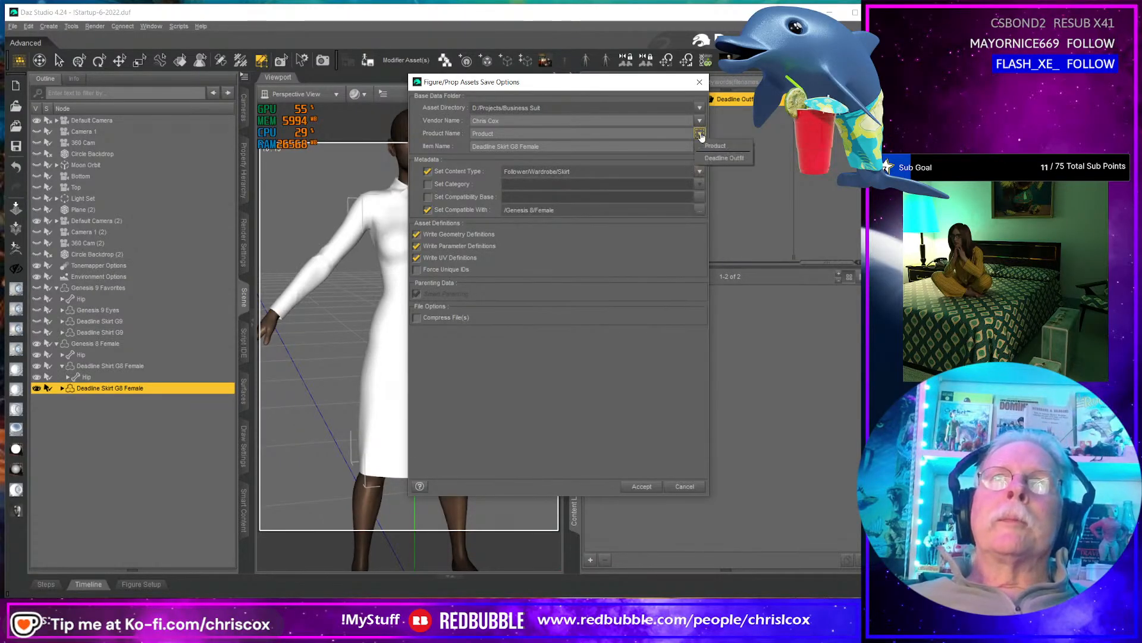
pyautogui.click(718, 160)
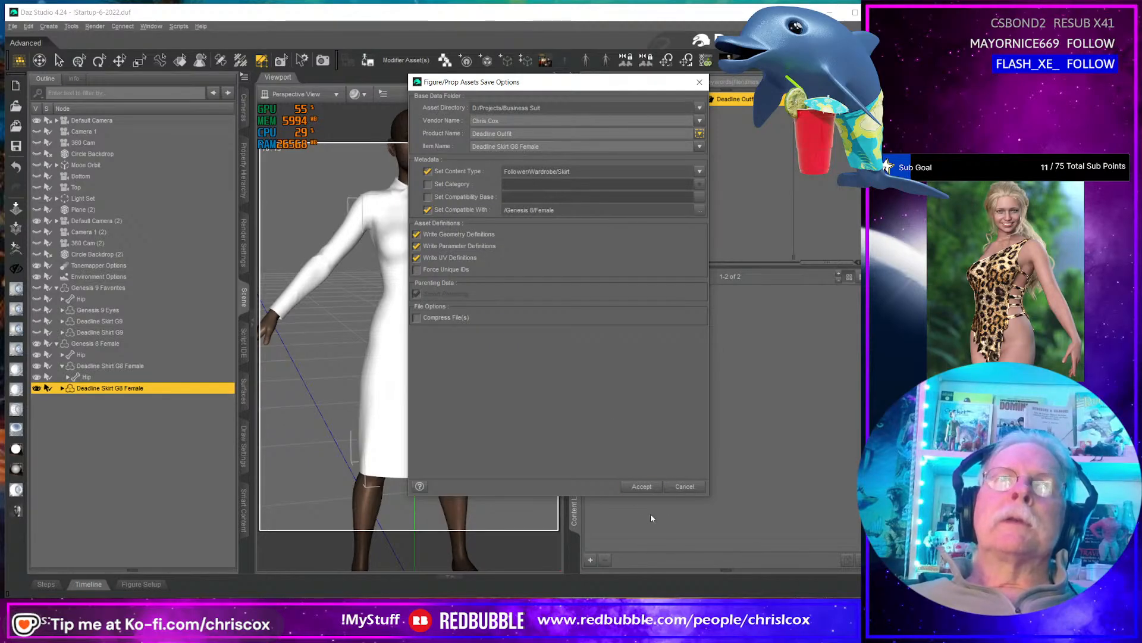
pyautogui.click(642, 487)
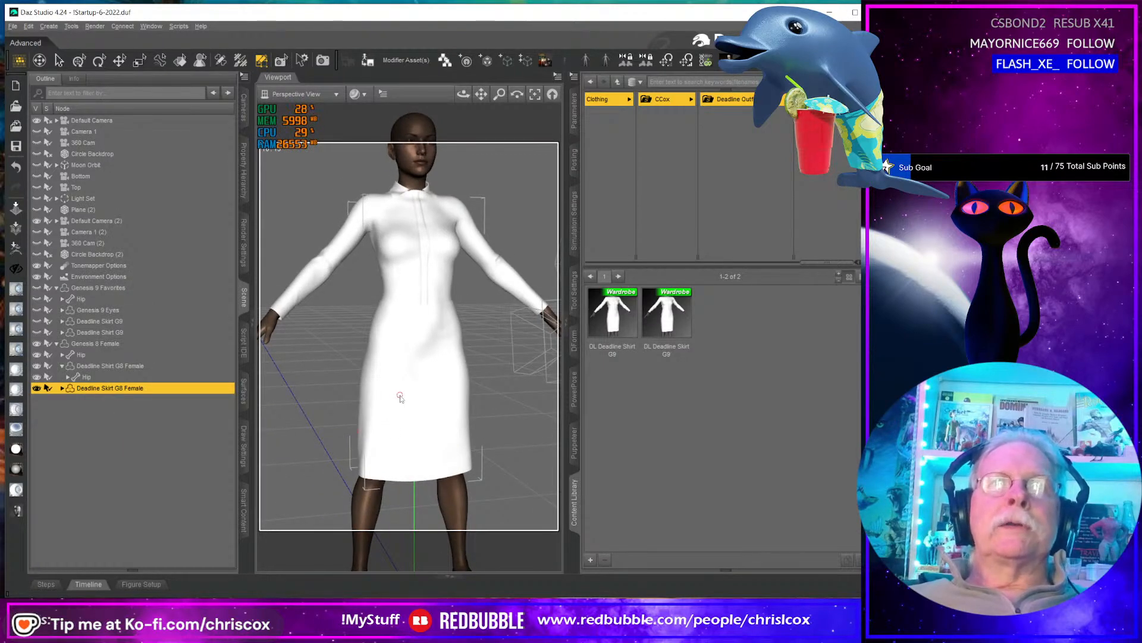
# - Show the mesh wires over the shaded figure and inspect the fitted shirt and skirt up close
pyautogui.click(364, 95)
pyautogui.click(390, 198)
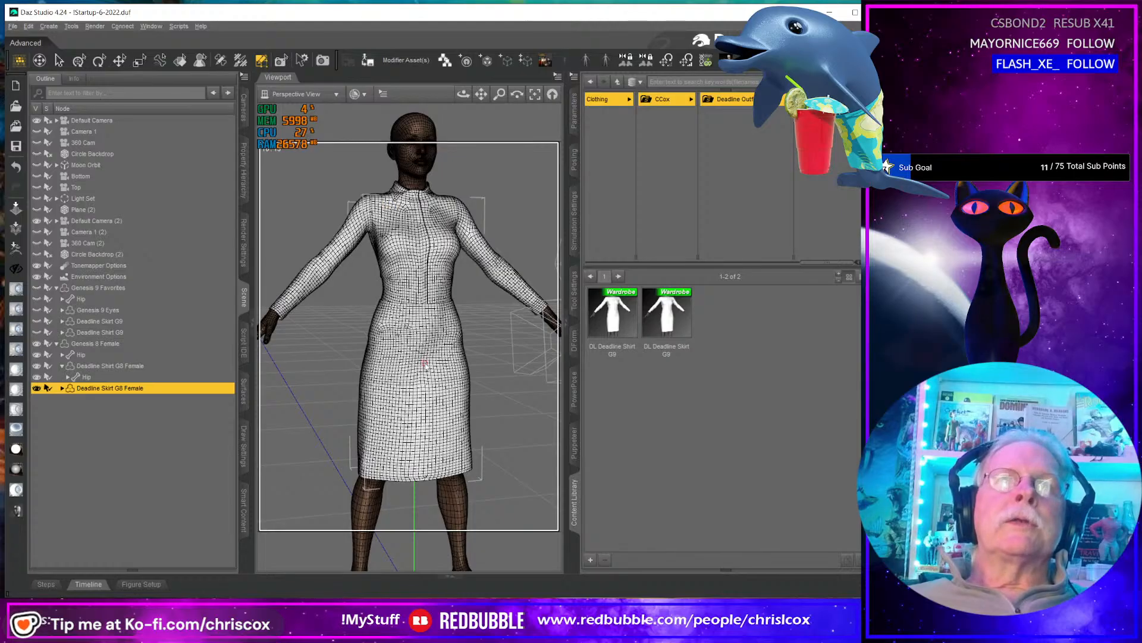
pyautogui.scroll(2, 425, 366)
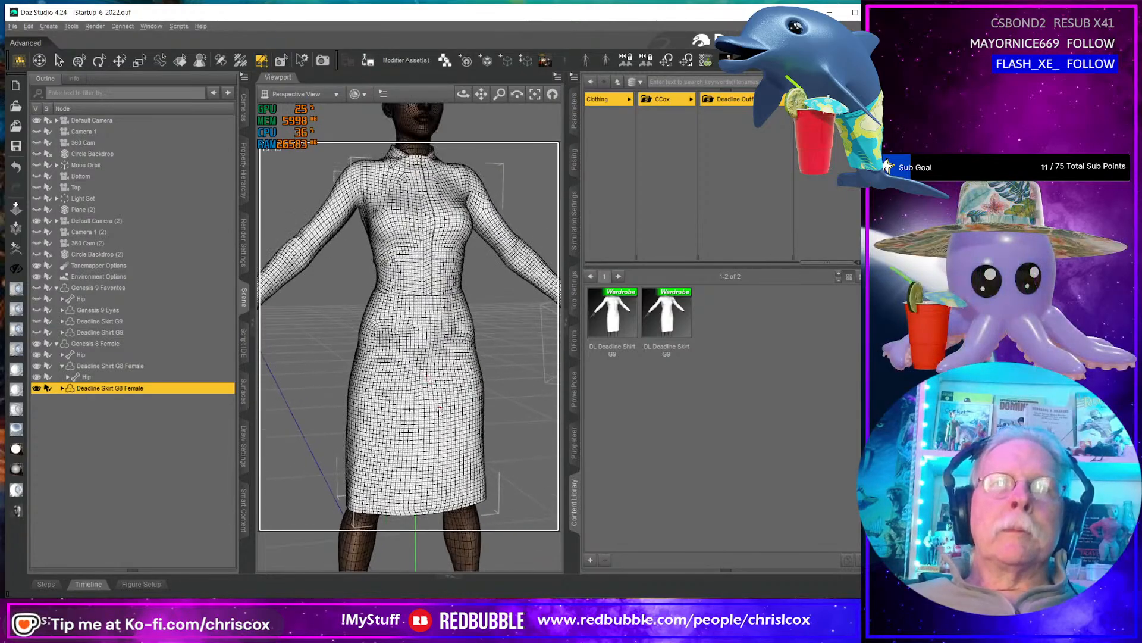
pyautogui.scroll(2, 440, 411)
pyautogui.moveTo(439, 410); pyautogui.dragTo(428, 366, button='middle')
pyautogui.moveTo(405, 315)
pyautogui.mouseDown(button='middle')
pyautogui.moveTo(518, 316)
pyautogui.moveTo(446, 335)
pyautogui.moveTo(399, 320)
pyautogui.moveTo(427, 321)
pyautogui.mouseUp(button='middle')
pyautogui.scroll(-3, 421, 322)
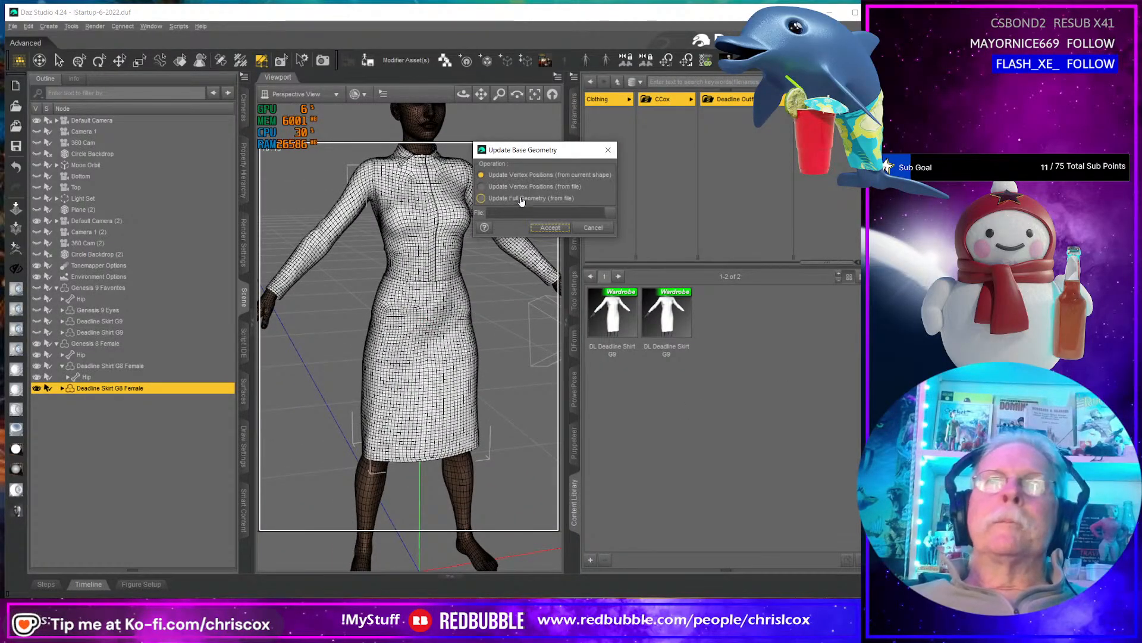
# - Update the skirt's base geometry vertex positions from the file Deadline Skirt G8 Female.obj in the Wip folder
pyautogui.click(517, 188)
pyautogui.click(610, 212)
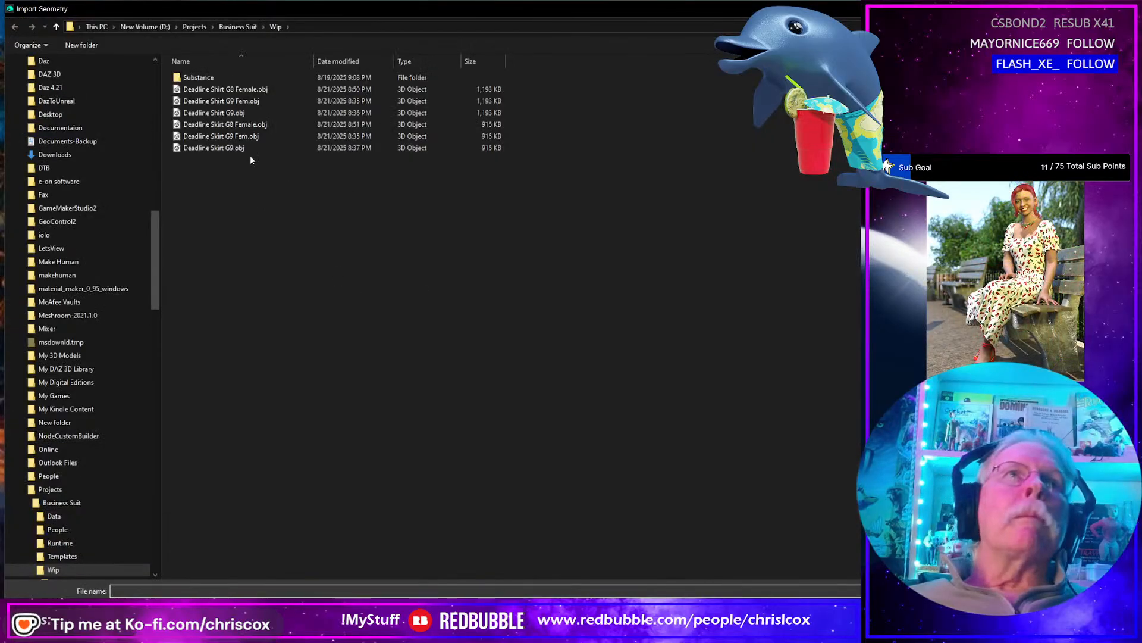
pyautogui.click(250, 125)
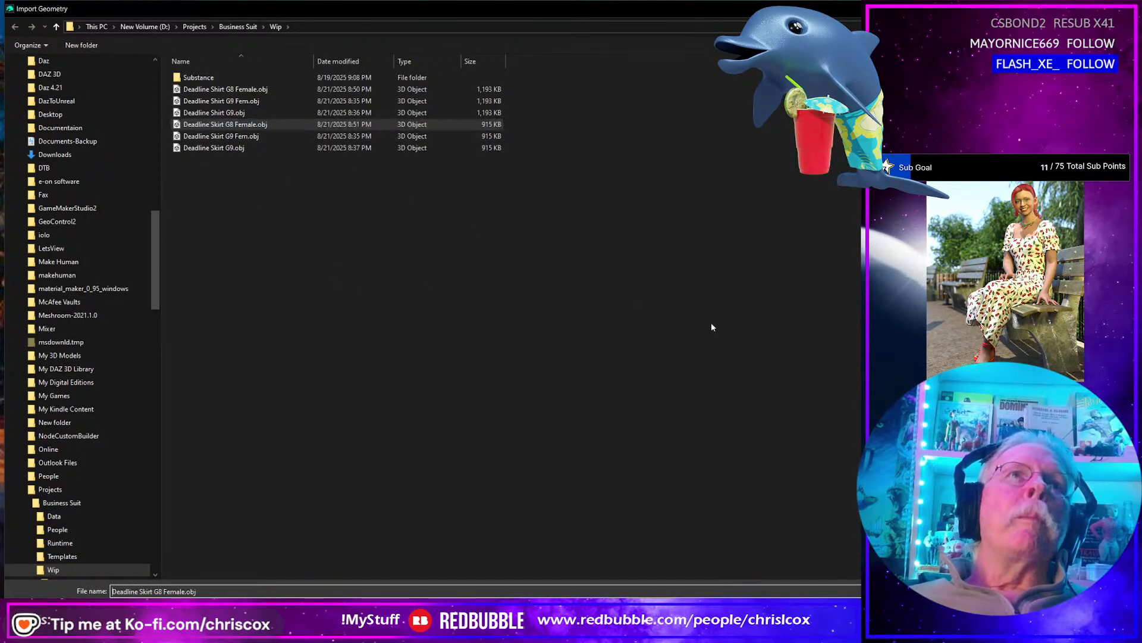
pyautogui.press('Return')
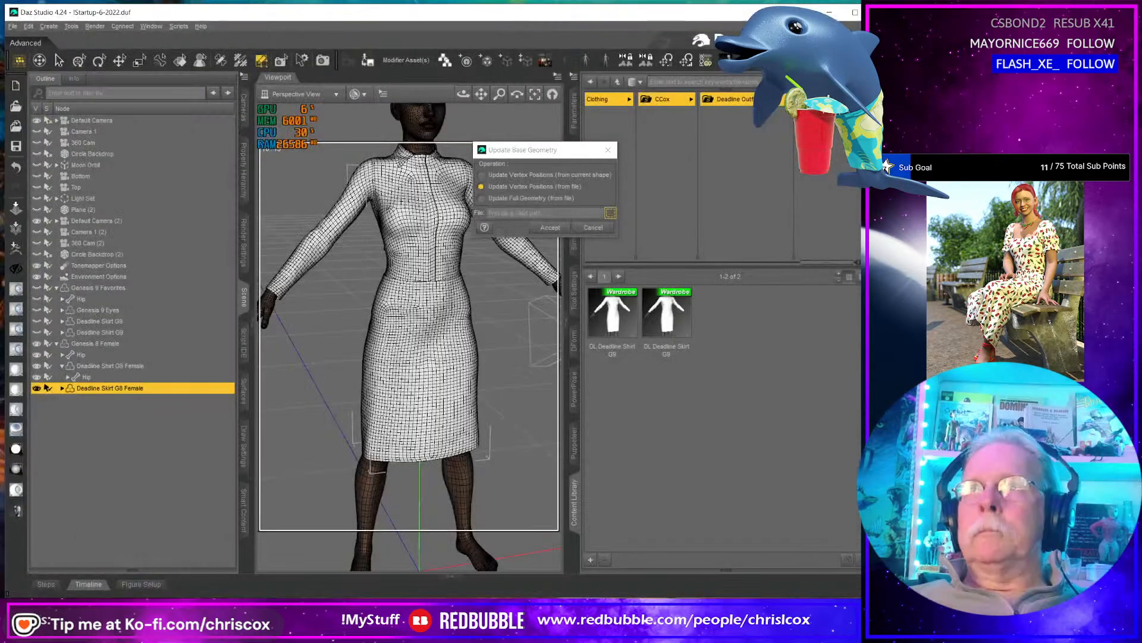
pyautogui.click(547, 232)
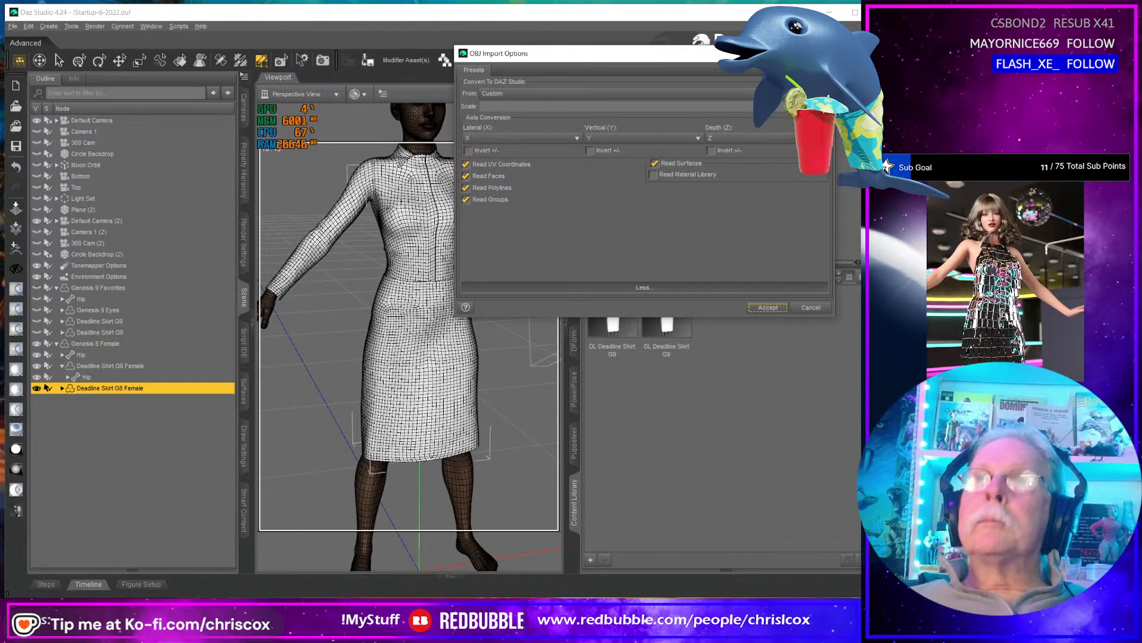
pyautogui.click(781, 106)
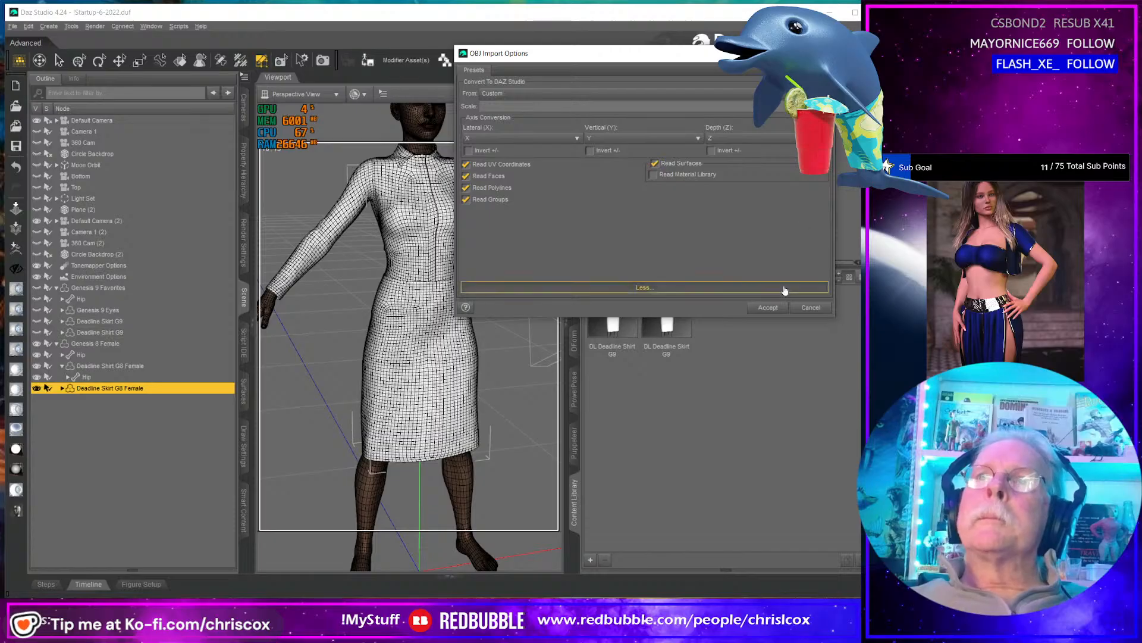
pyautogui.click(767, 308)
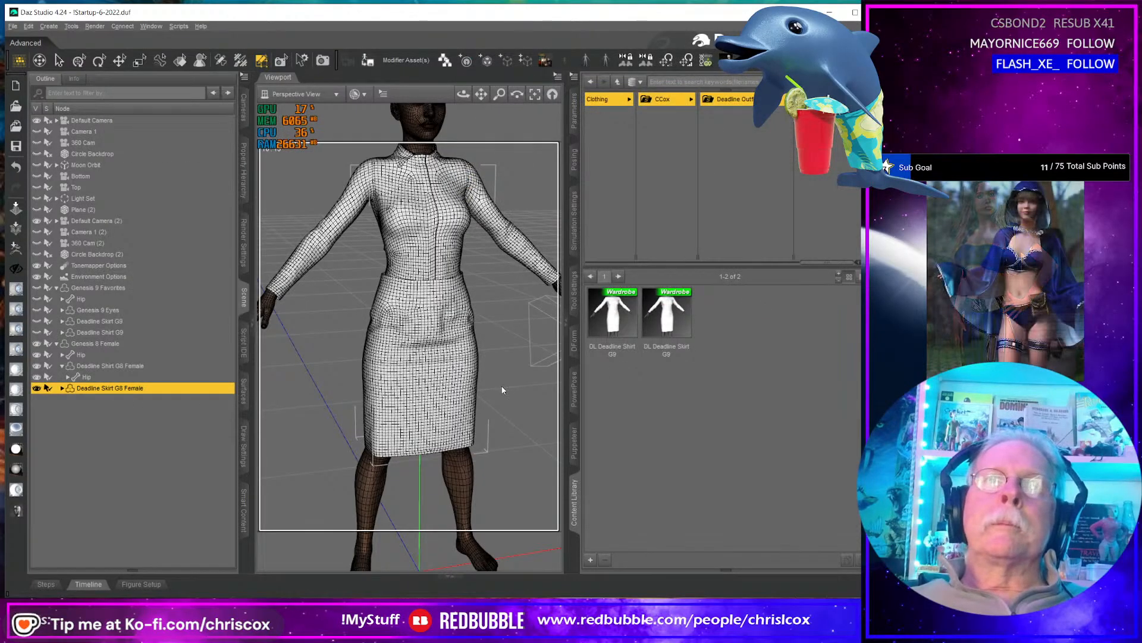
pyautogui.moveTo(505, 385); pyautogui.dragTo(470, 381)
pyautogui.moveTo(519, 381)
pyautogui.mouseDown(button='middle')
pyautogui.moveTo(553, 380)
pyautogui.moveTo(505, 373)
pyautogui.mouseUp(button='middle')
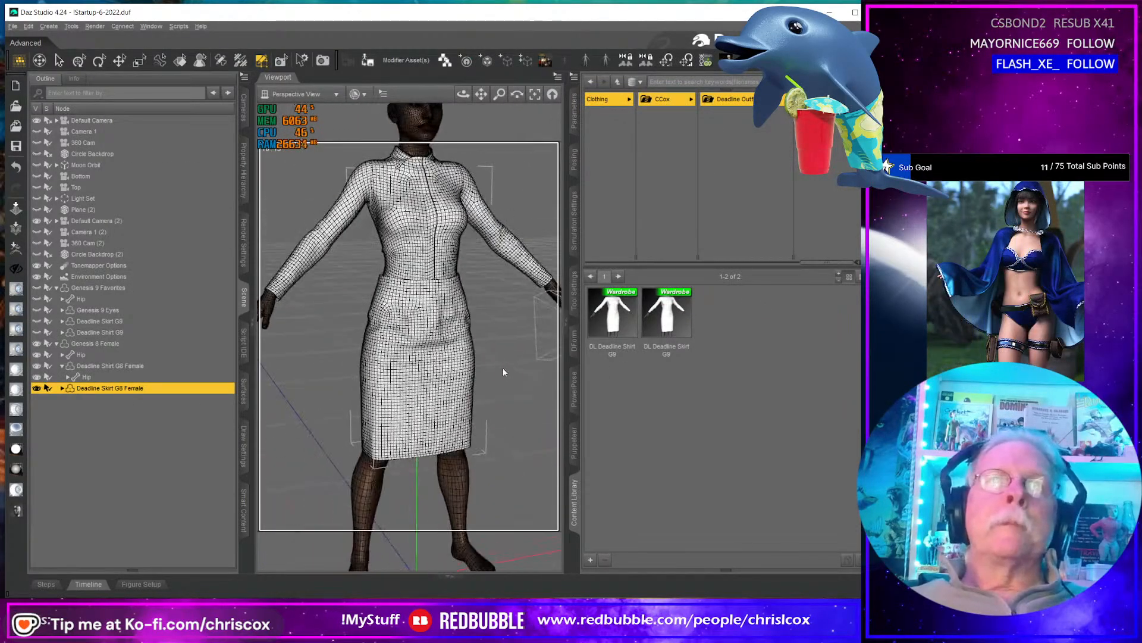
# - Update the shirt's base geometry vertex positions from the file Deadline Shirt G8 Female.obj in the Wip folder
pyautogui.click(110, 365)
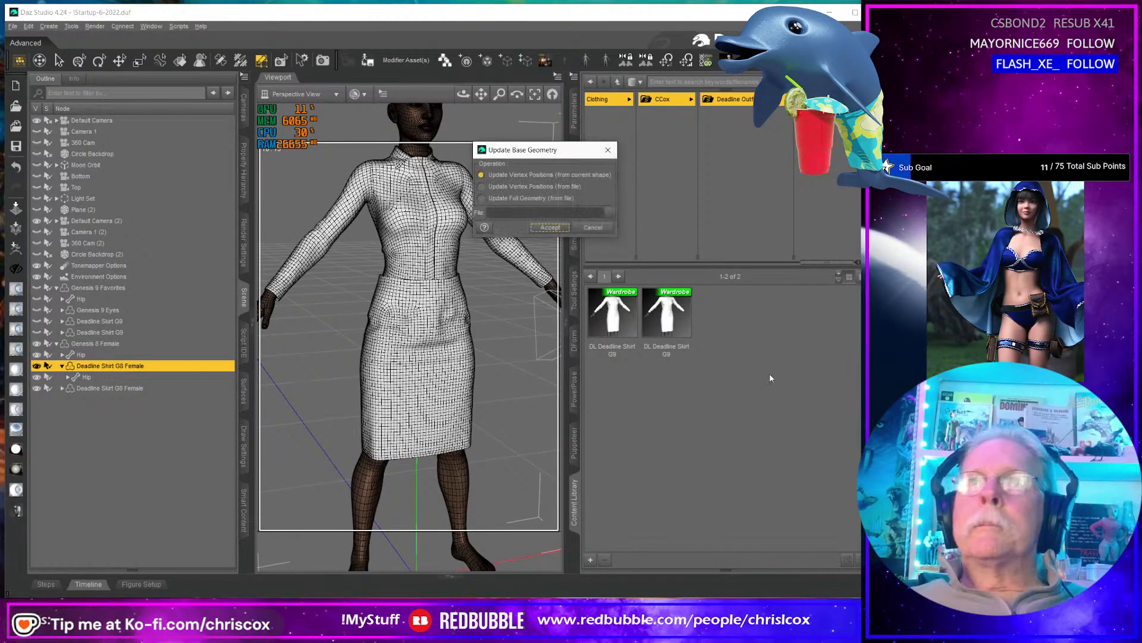
pyautogui.click(530, 189)
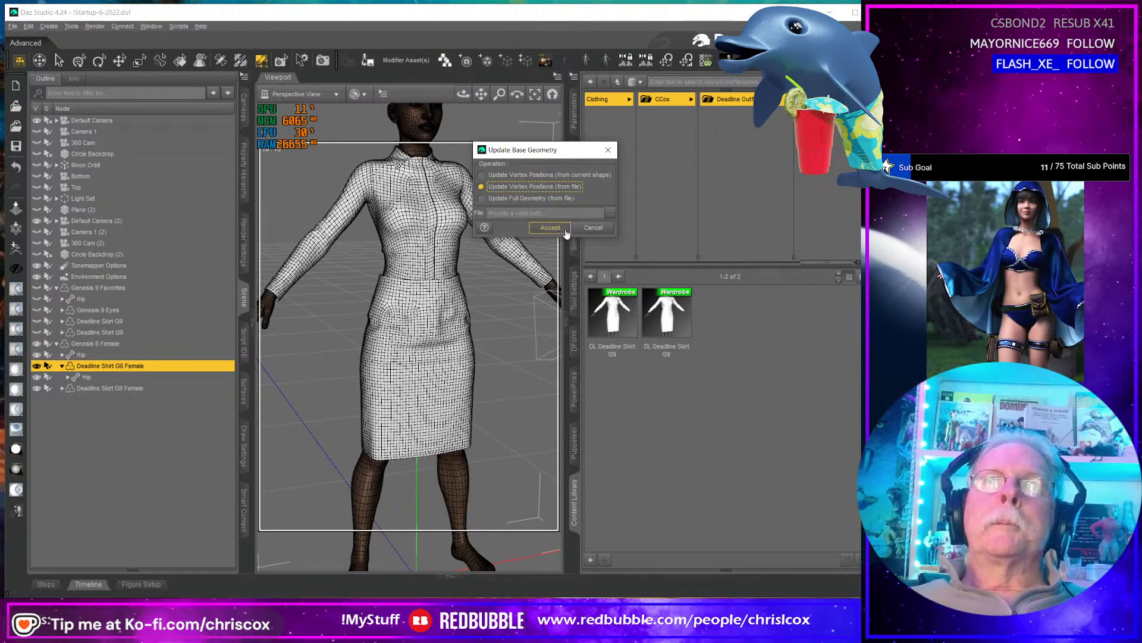
pyautogui.click(609, 213)
pyautogui.click(247, 90)
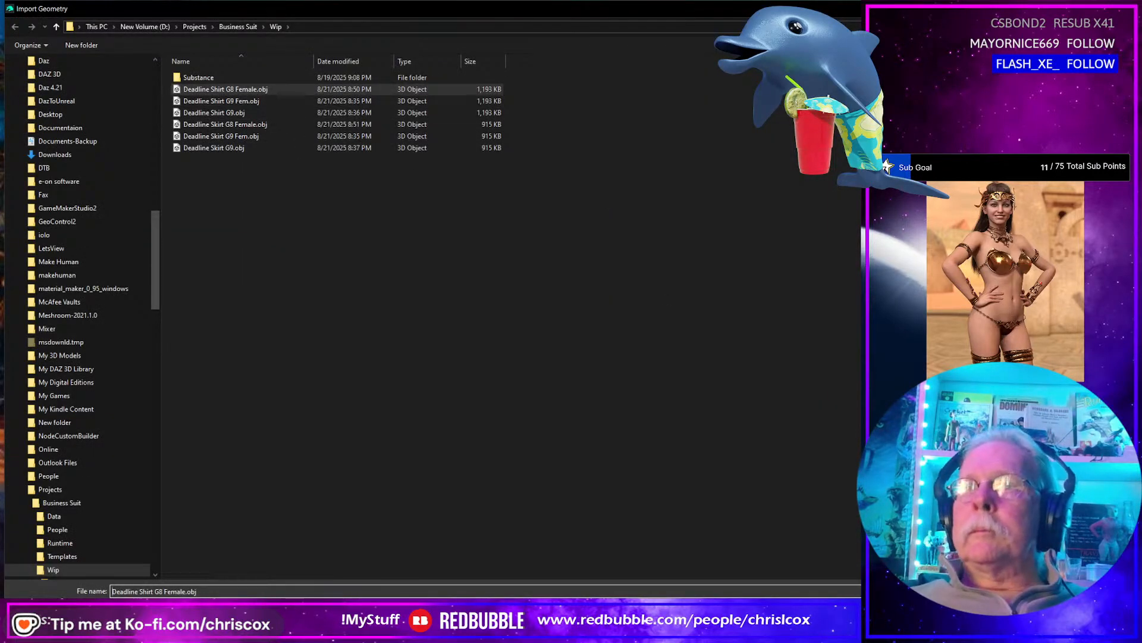
pyautogui.press('Return')
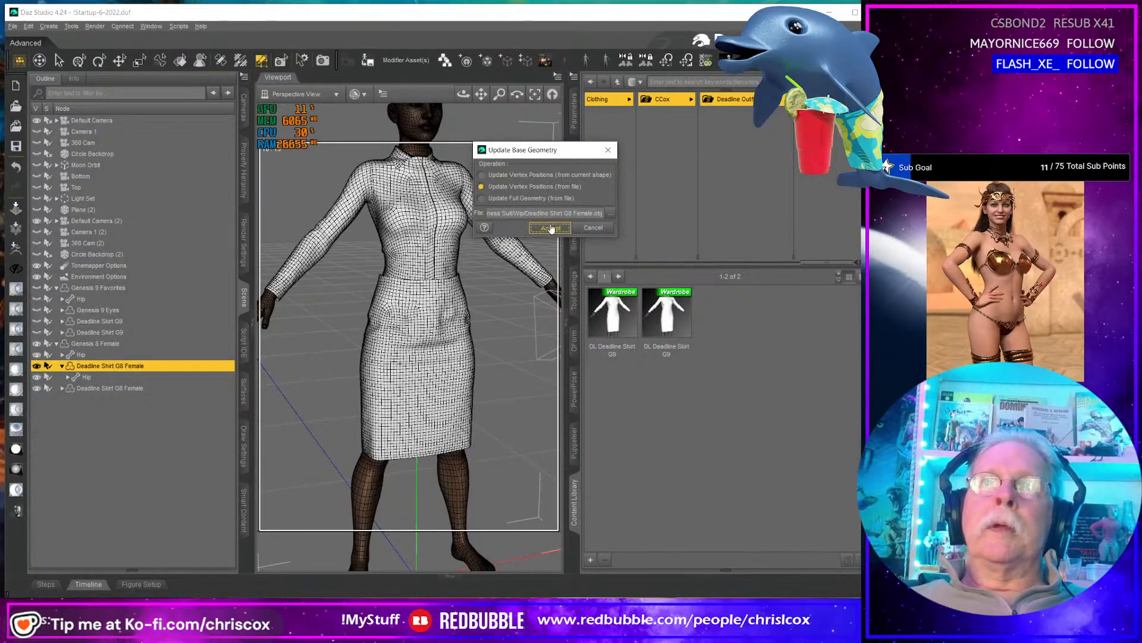
pyautogui.click(550, 228)
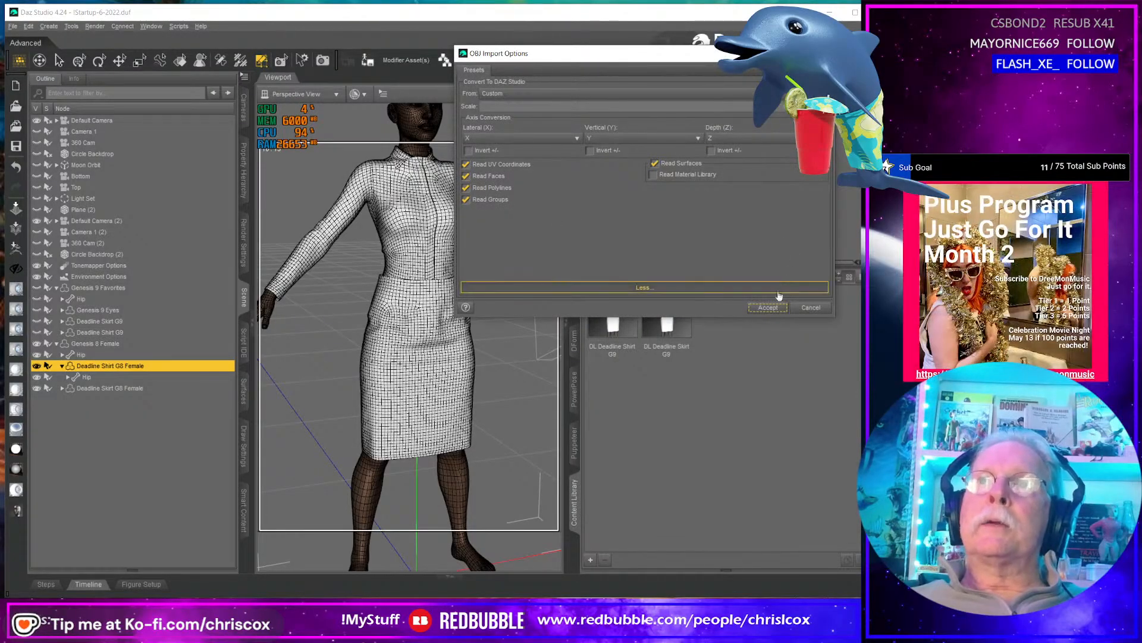
pyautogui.click(768, 307)
pyautogui.moveTo(464, 94)
pyautogui.mouseDown()
pyautogui.moveTo(560, 94)
pyautogui.moveTo(446, 98)
pyautogui.mouseUp()
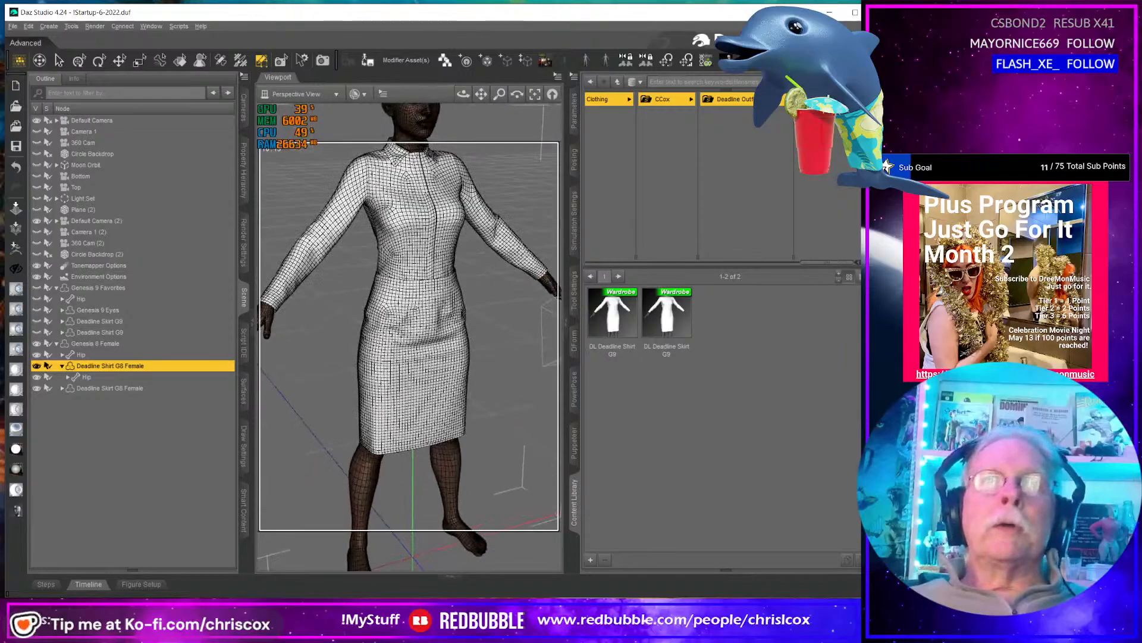
pyautogui.moveTo(440, 370); pyautogui.dragTo(442, 348, button='middle')
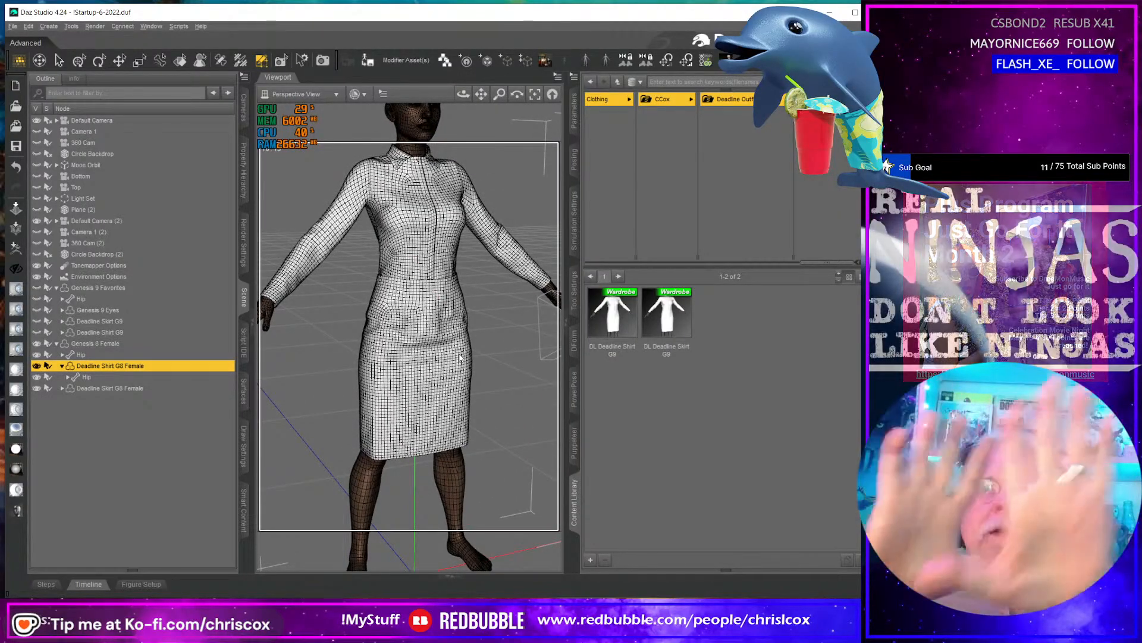
pyautogui.moveTo(461, 358); pyautogui.dragTo(441, 285, button='middle')
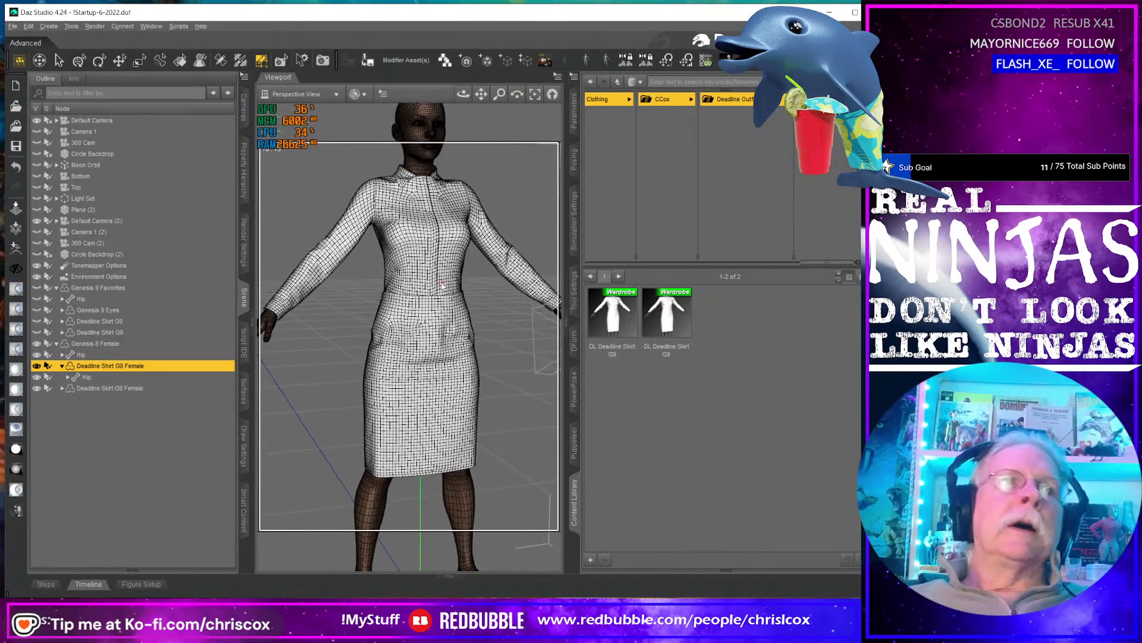
# - Remove the smoothing modifier from the Genesis 8 Female shirt and add a fresh one
pyautogui.click(243, 80)
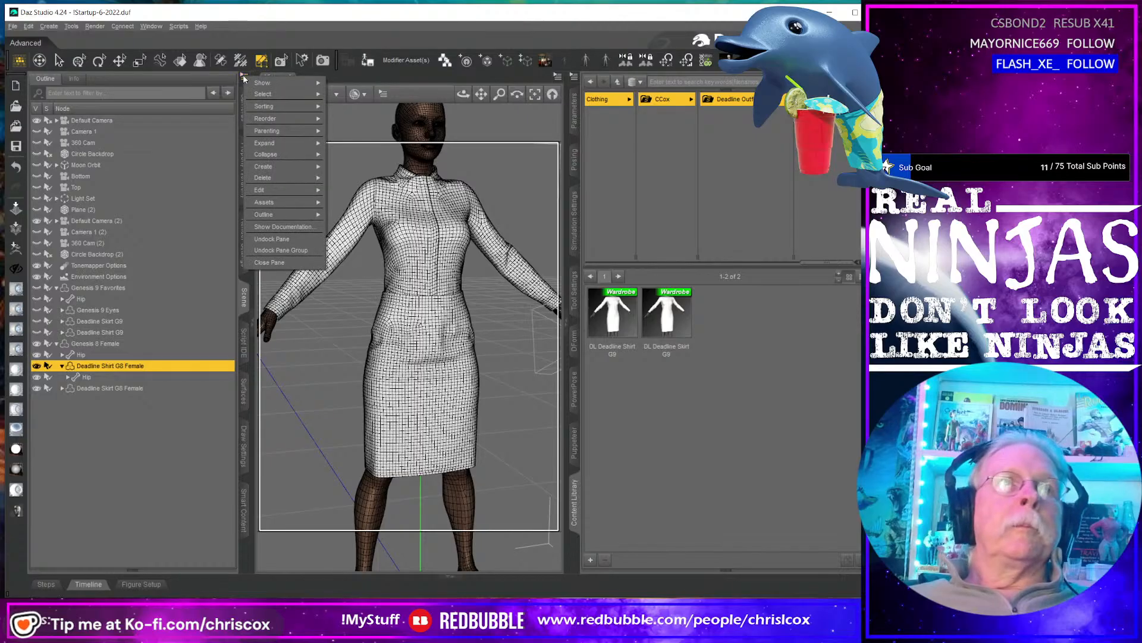
pyautogui.moveTo(279, 189)
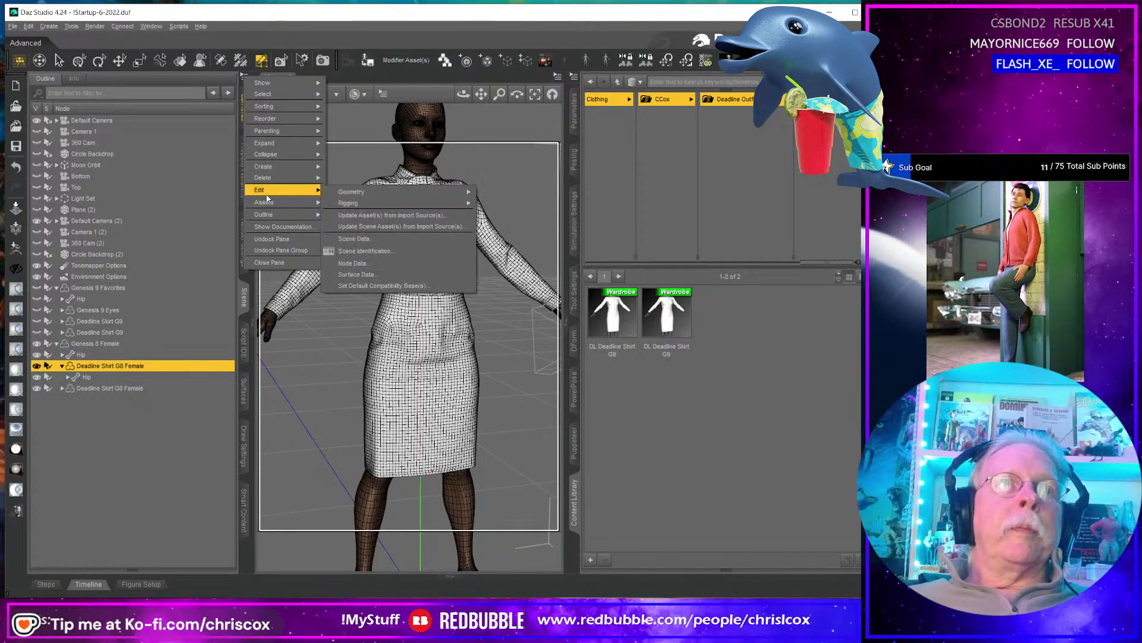
pyautogui.moveTo(360, 194)
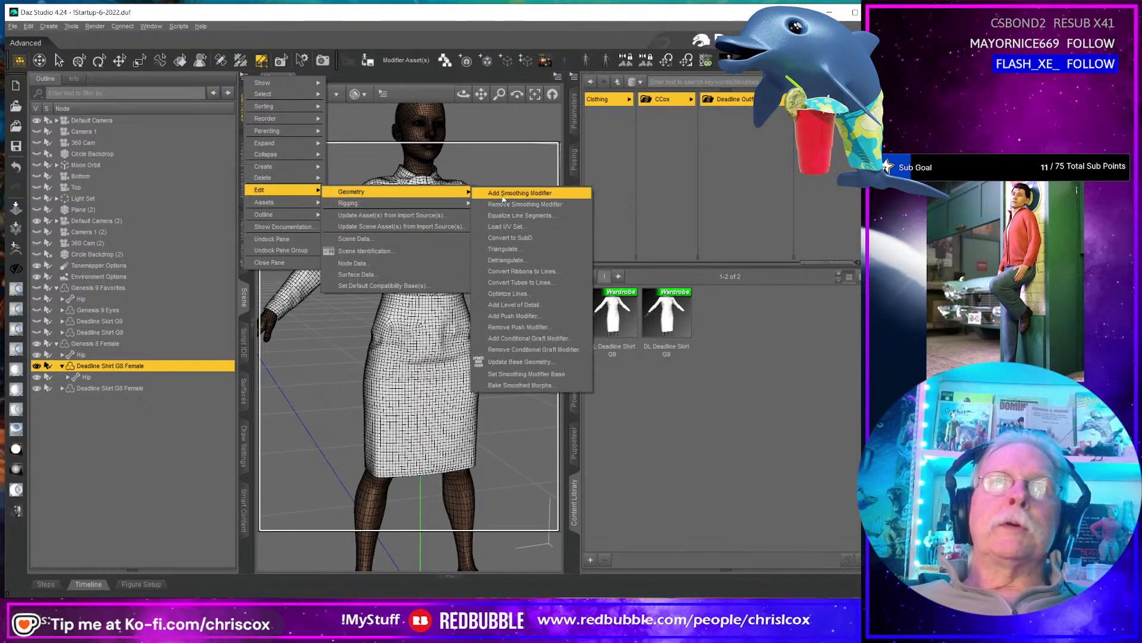
pyautogui.click(517, 204)
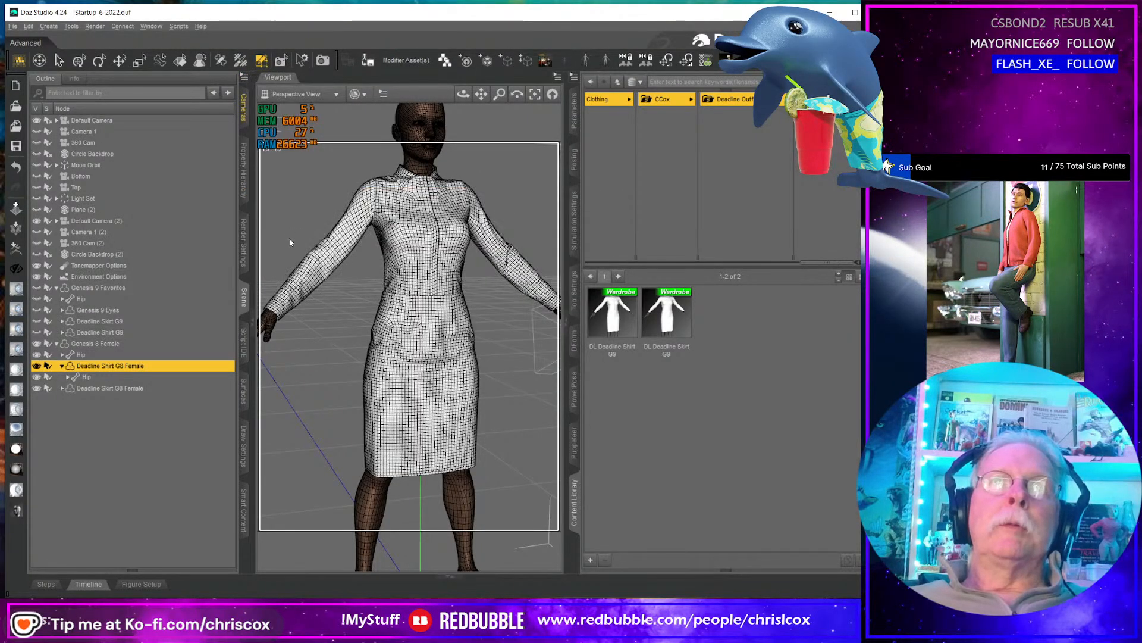
pyautogui.click(242, 79)
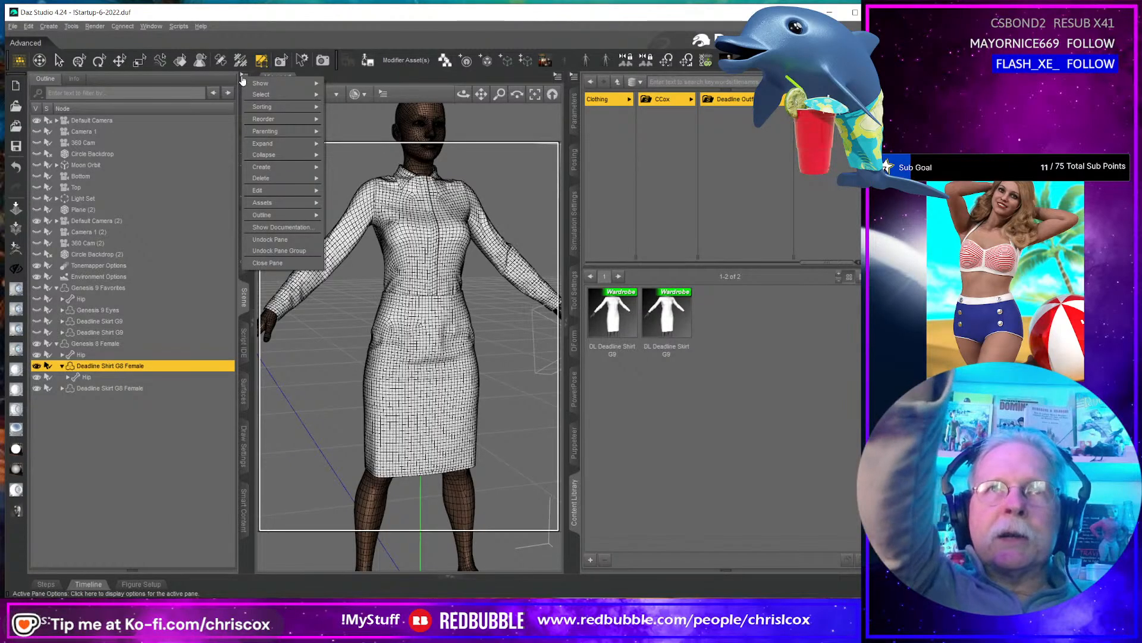
pyautogui.moveTo(261, 88)
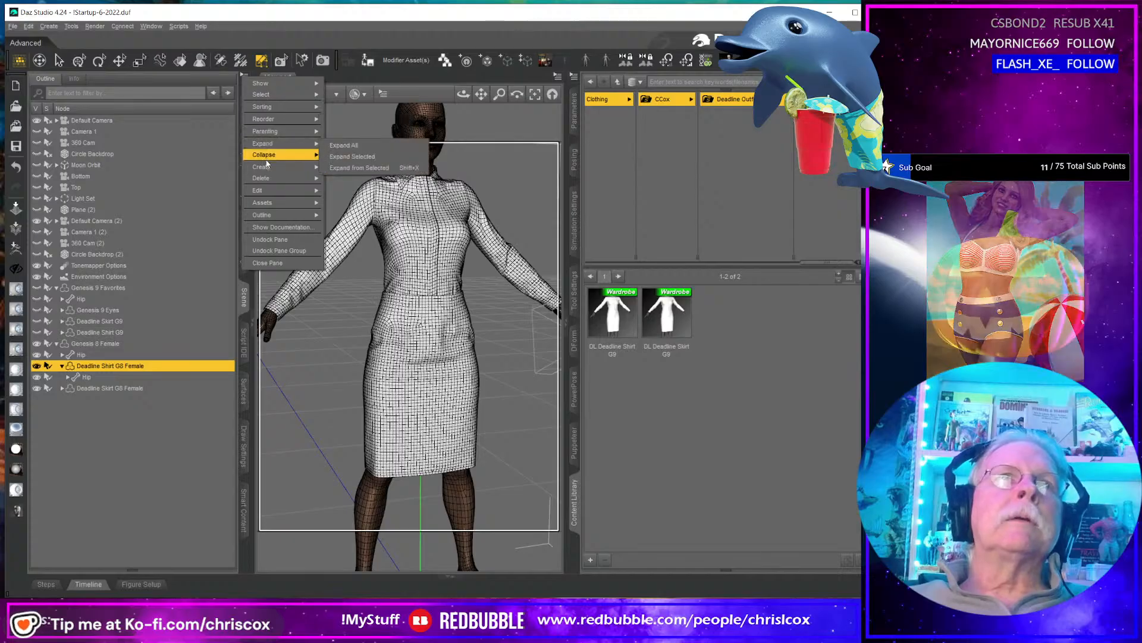
pyautogui.moveTo(266, 191)
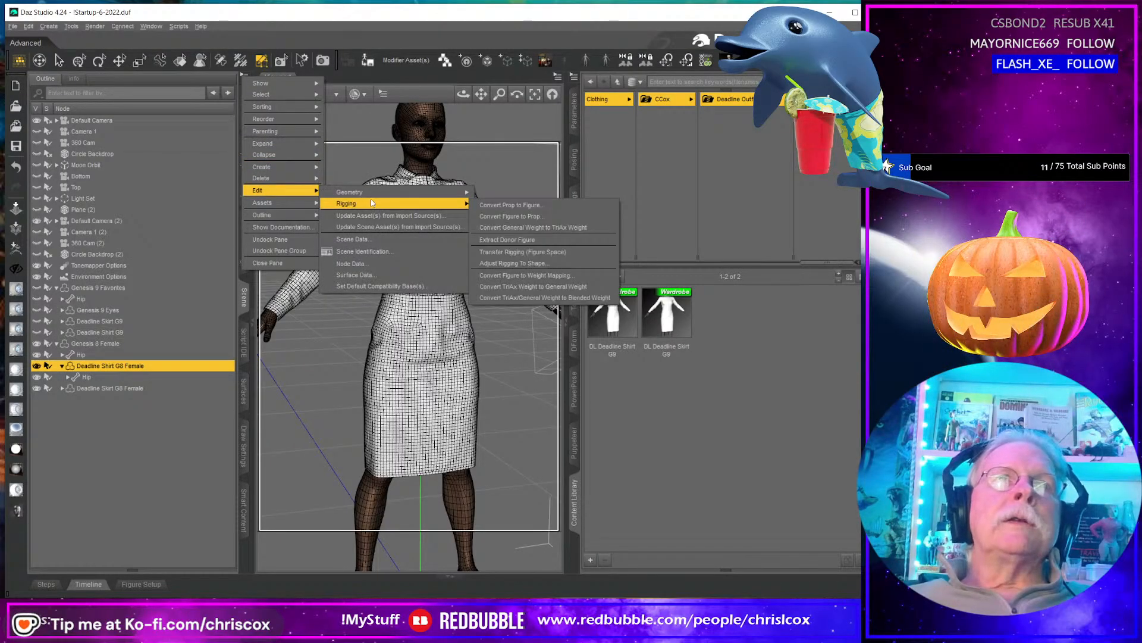
pyautogui.moveTo(440, 192)
pyautogui.click(521, 194)
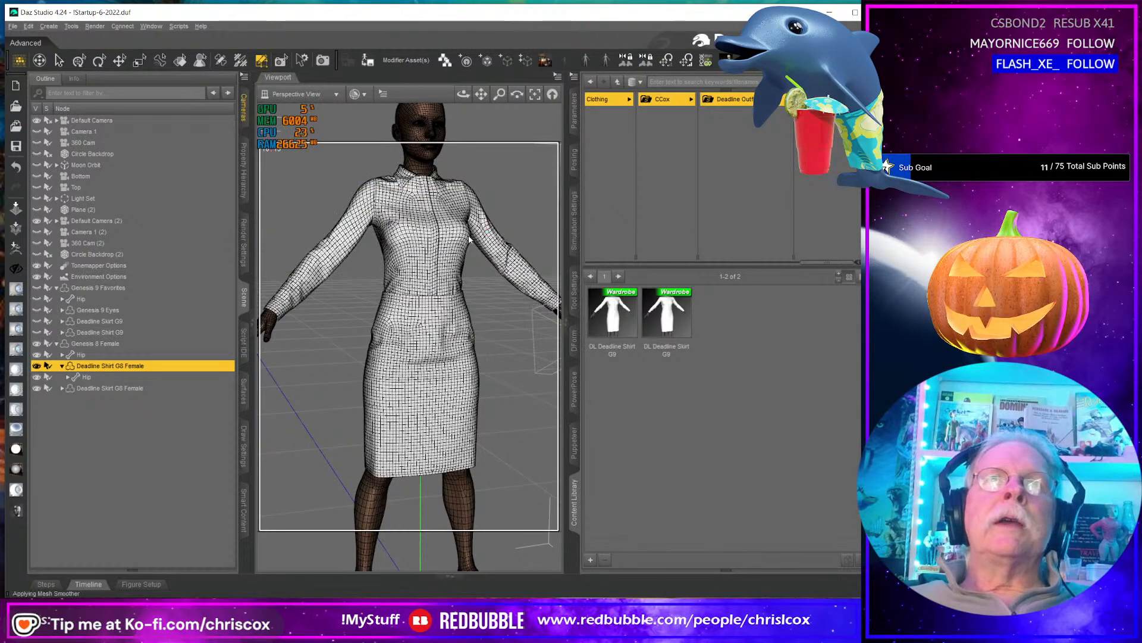
# - Replace the smoothing modifier on the Genesis 8 Female skirt with a fresh one
pyautogui.click(109, 388)
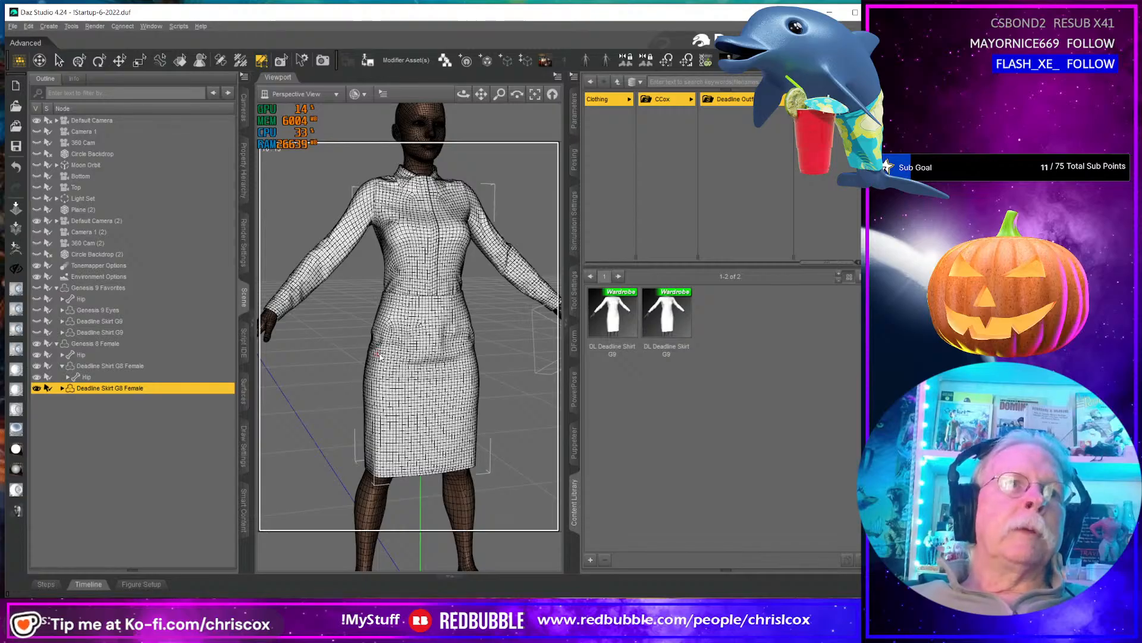
pyautogui.click(244, 76)
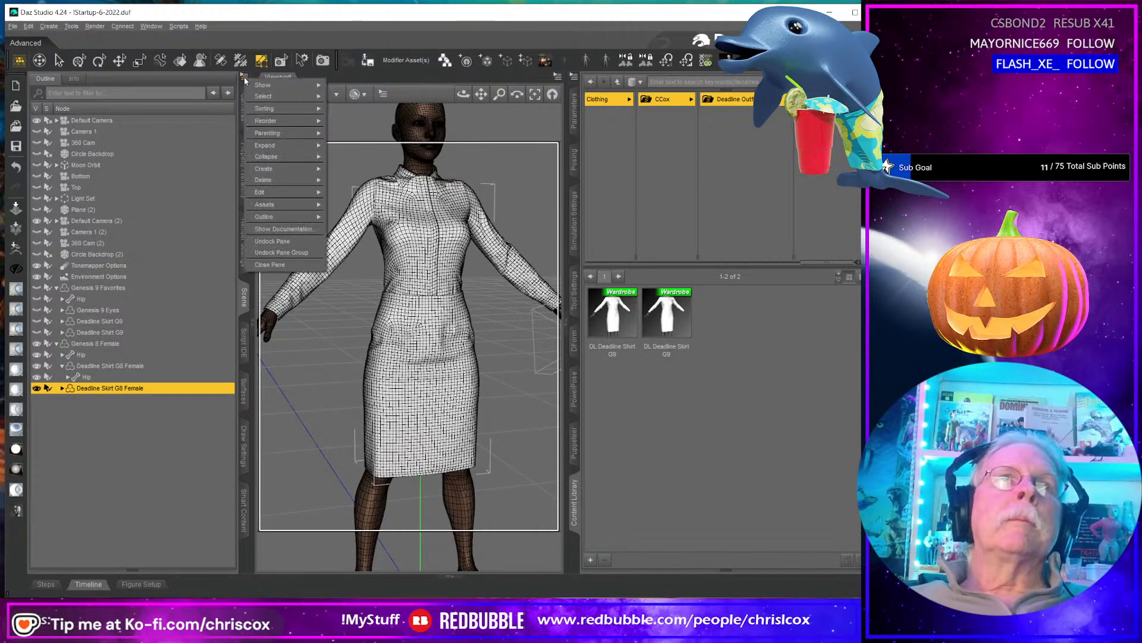
pyautogui.moveTo(262, 192)
pyautogui.moveTo(369, 194)
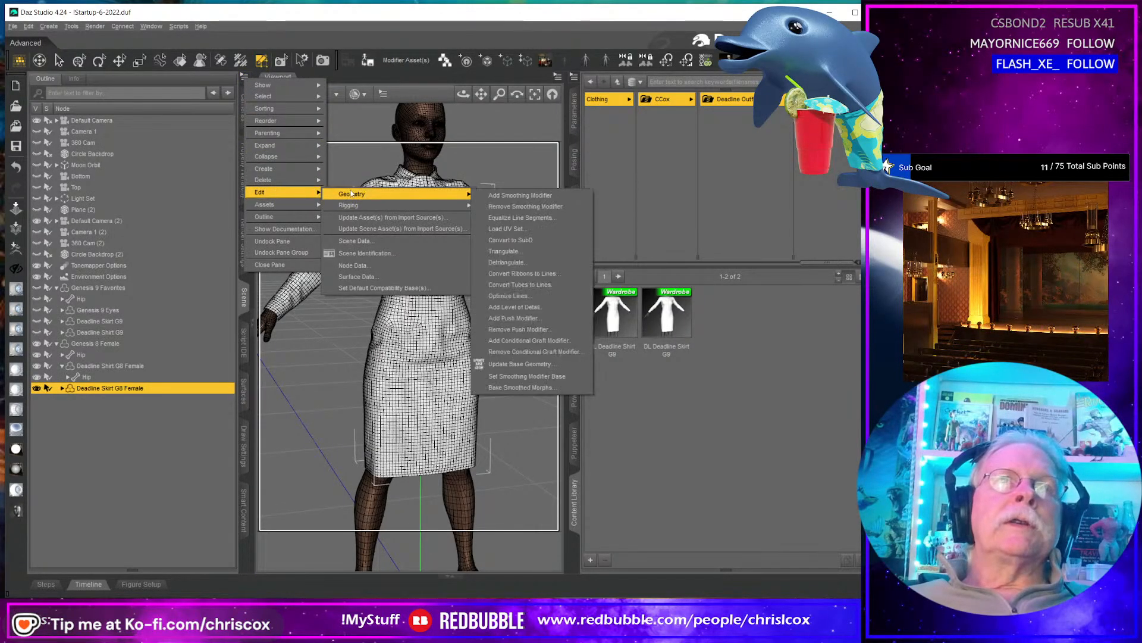
pyautogui.click(510, 199)
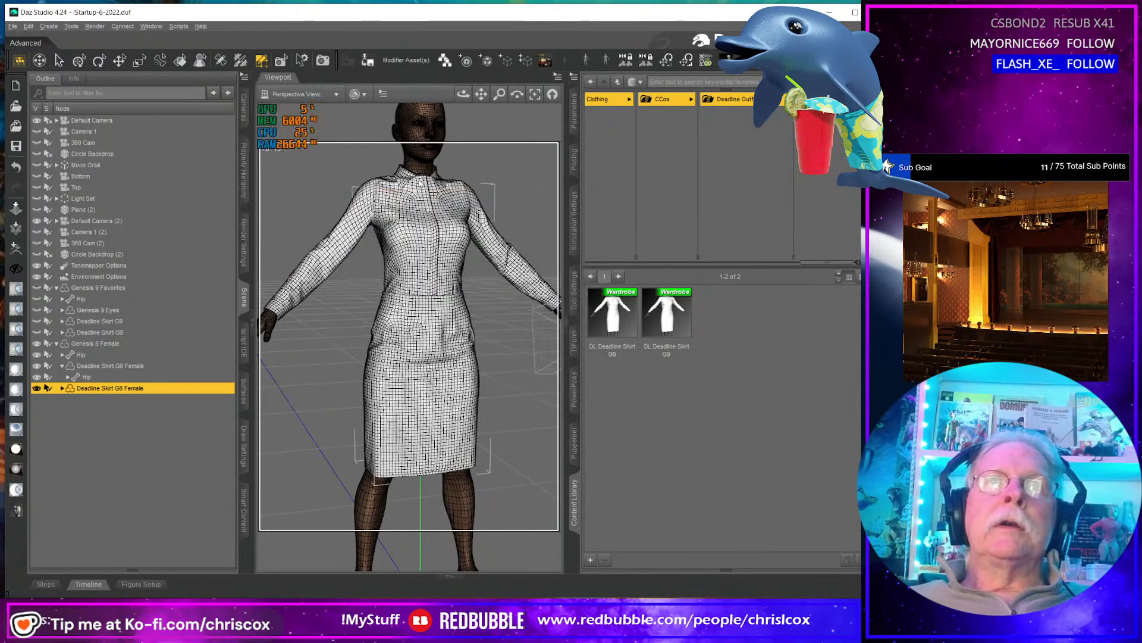
pyautogui.click(244, 76)
pyautogui.moveTo(272, 193)
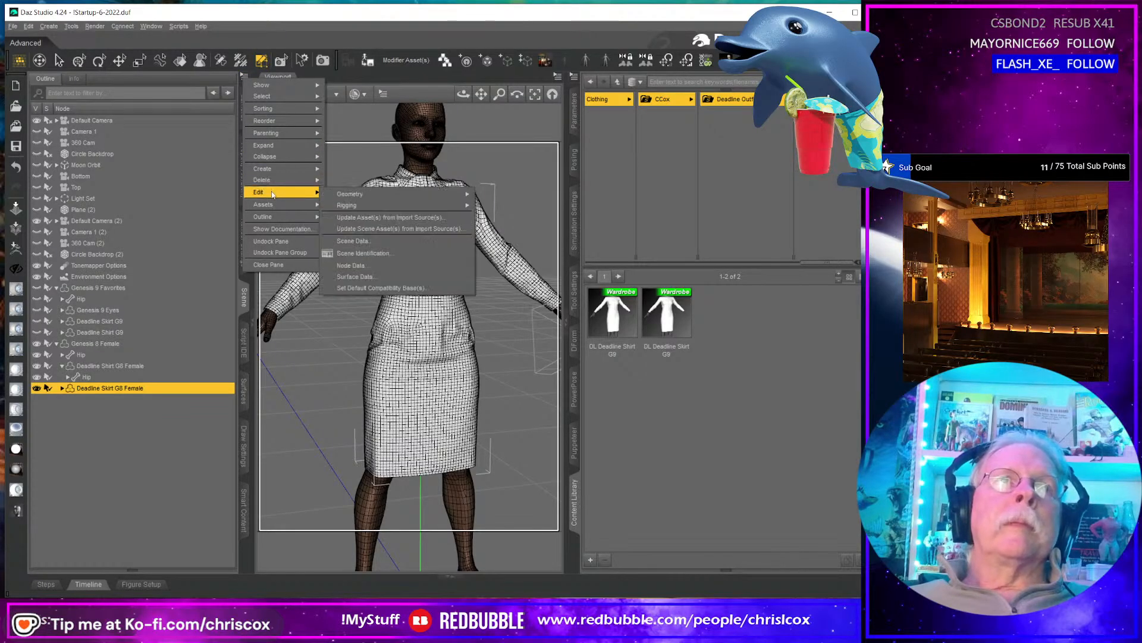
pyautogui.moveTo(457, 196)
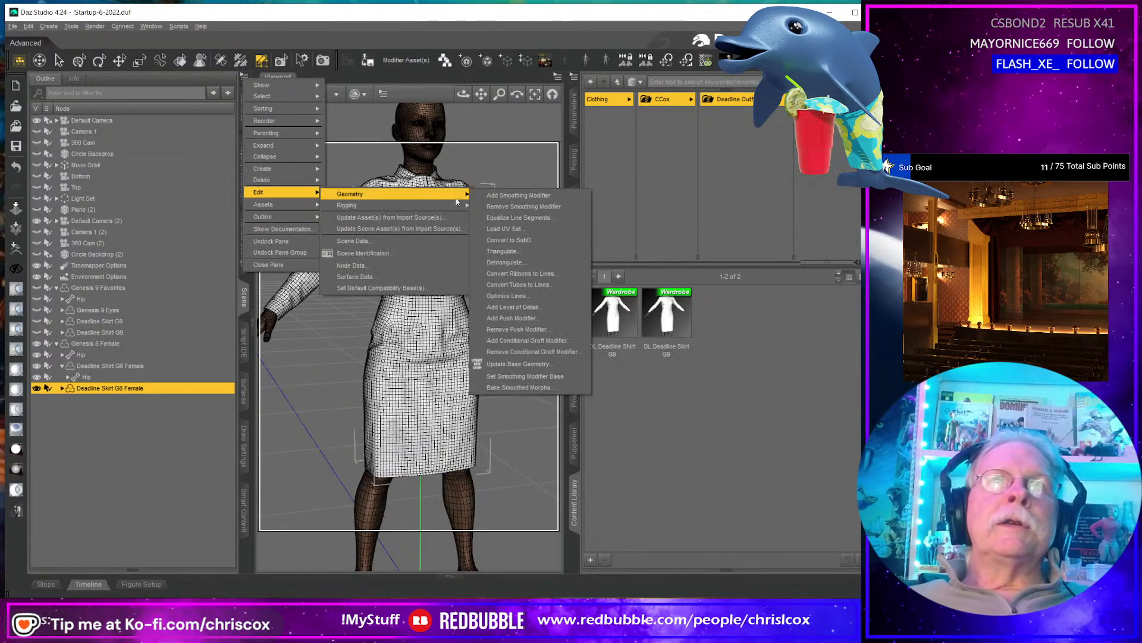
pyautogui.click(511, 197)
# - Activate the Surface Selection tool and examine the fit and drape of the shirt and skirt from several angles and up close
pyautogui.keyDown('alt'); pyautogui.moveTo(431, 373); pyautogui.dragTo(431, 376); pyautogui.keyUp('alt')
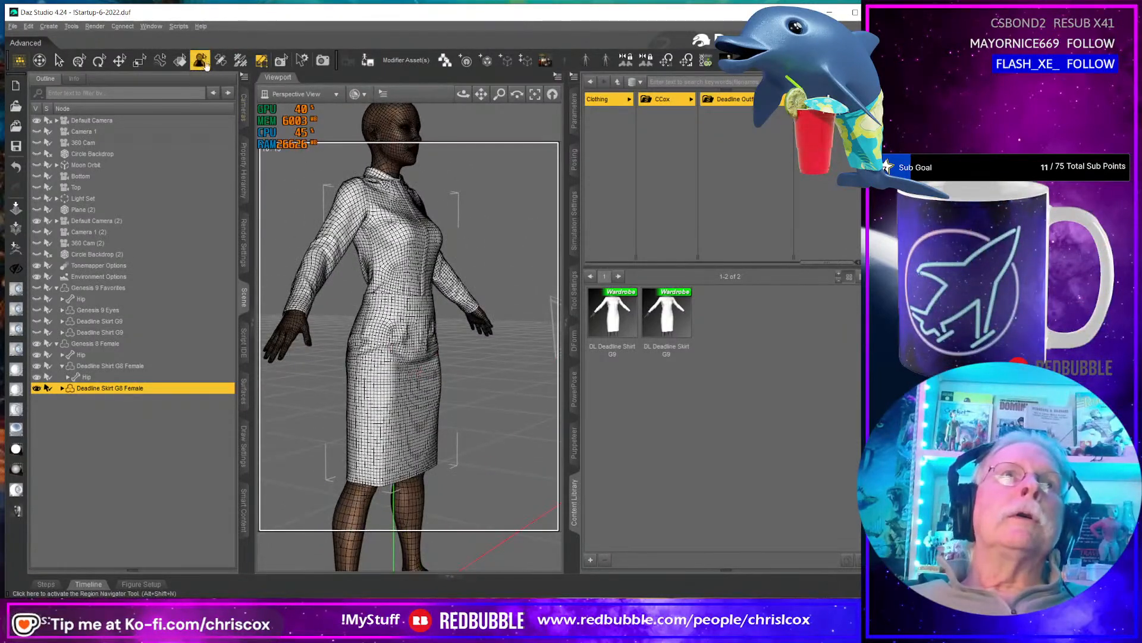
pyautogui.click(180, 60)
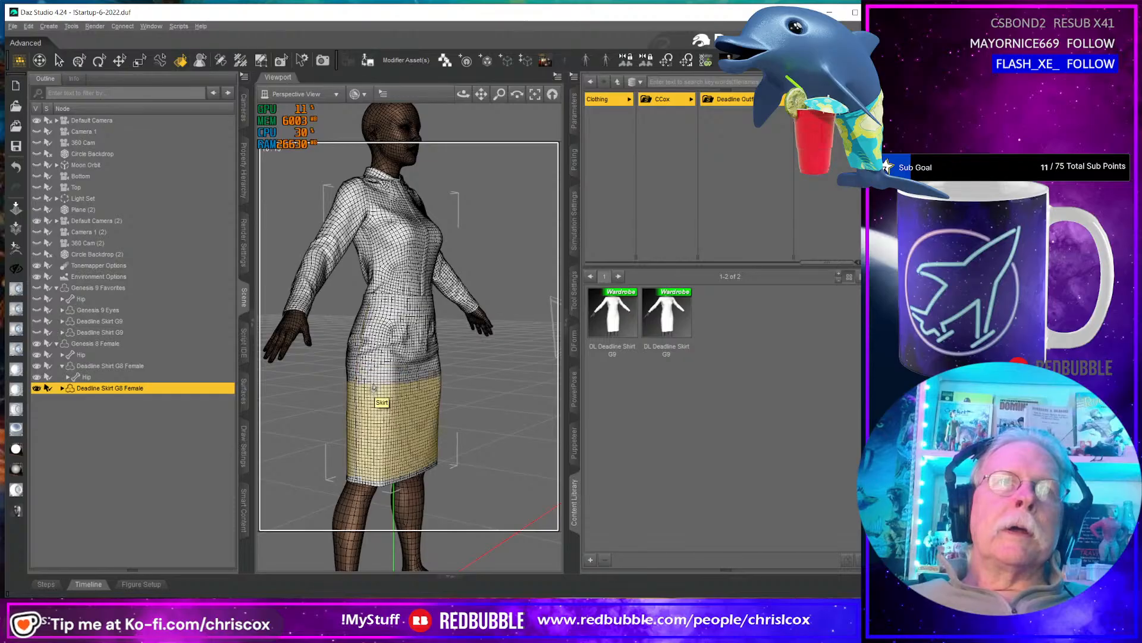
pyautogui.moveTo(393, 306); pyautogui.dragTo(342, 303, button='middle')
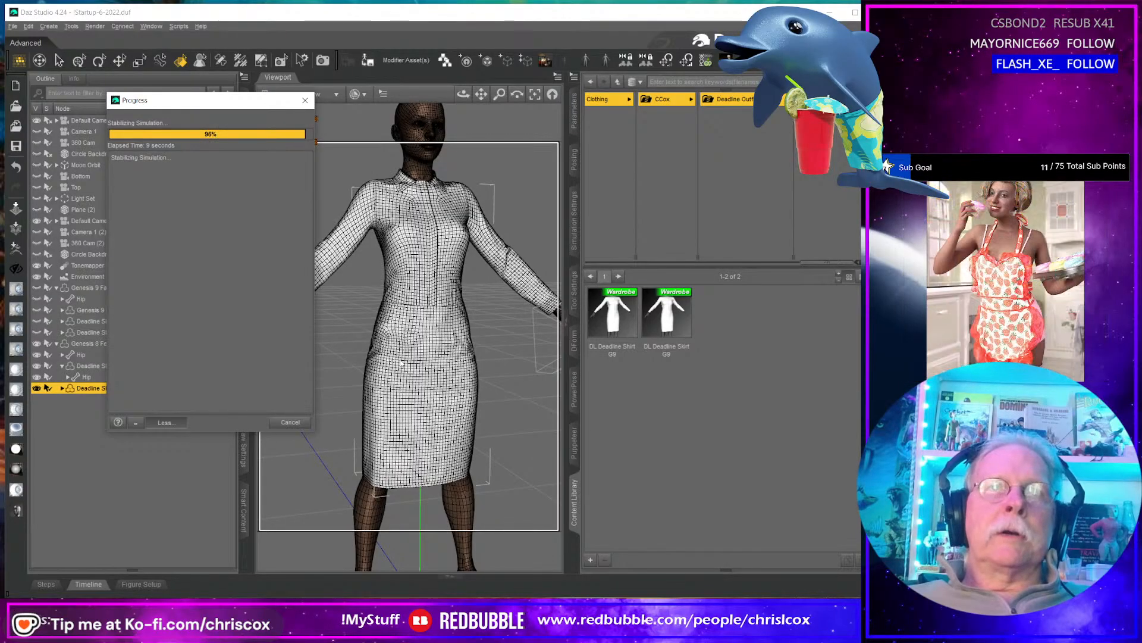
pyautogui.moveTo(400, 363)
pyautogui.mouseDown(button='middle')
pyautogui.moveTo(210, 369)
pyautogui.moveTo(386, 374)
pyautogui.mouseUp(button='middle')
pyautogui.scroll(6, 386, 373)
pyautogui.scroll(3, 386, 373)
pyautogui.scroll(-8, 385, 373)
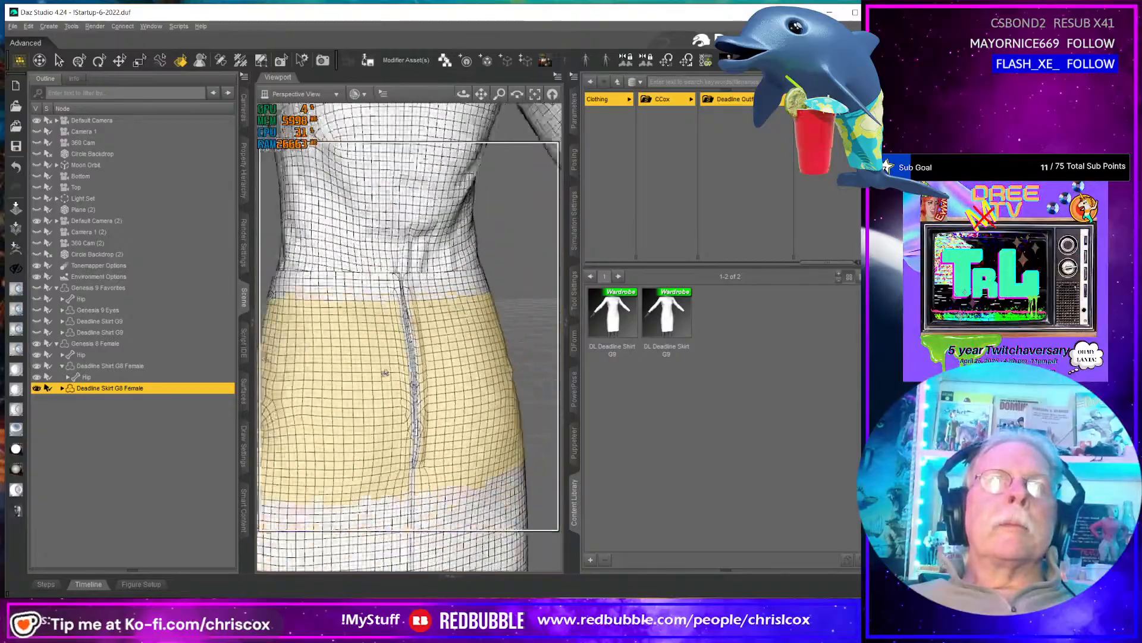
pyautogui.moveTo(389, 365); pyautogui.dragTo(526, 367, button='middle')
pyautogui.scroll(-8, 408, 336)
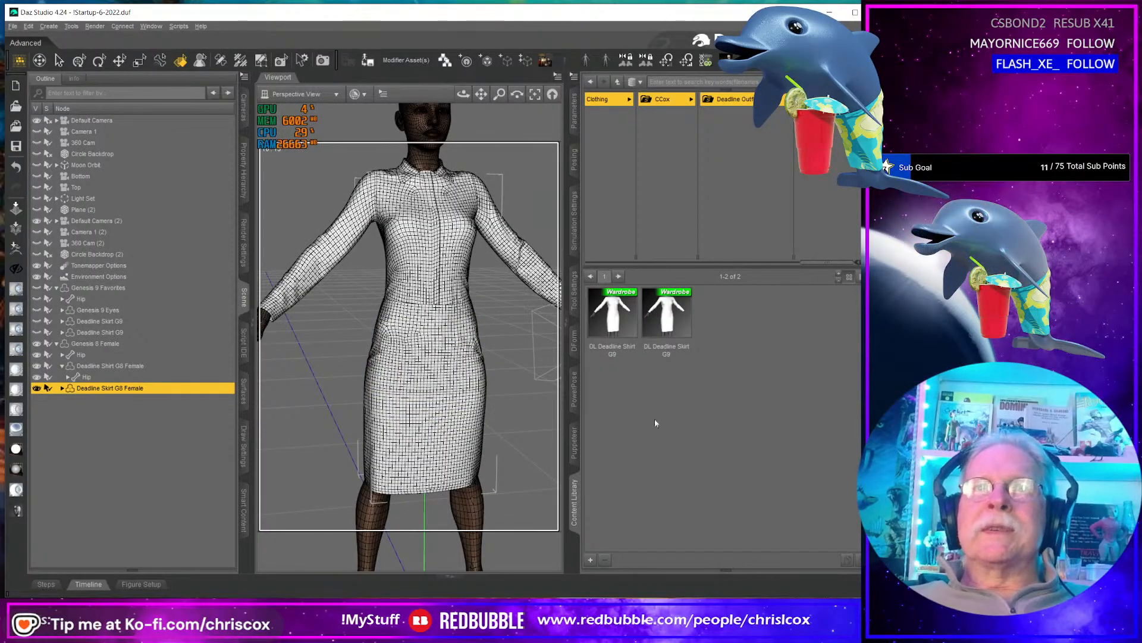
pyautogui.moveTo(445, 368); pyautogui.dragTo(439, 413, button='middle')
pyautogui.moveTo(435, 292); pyautogui.dragTo(420, 286, button='middle')
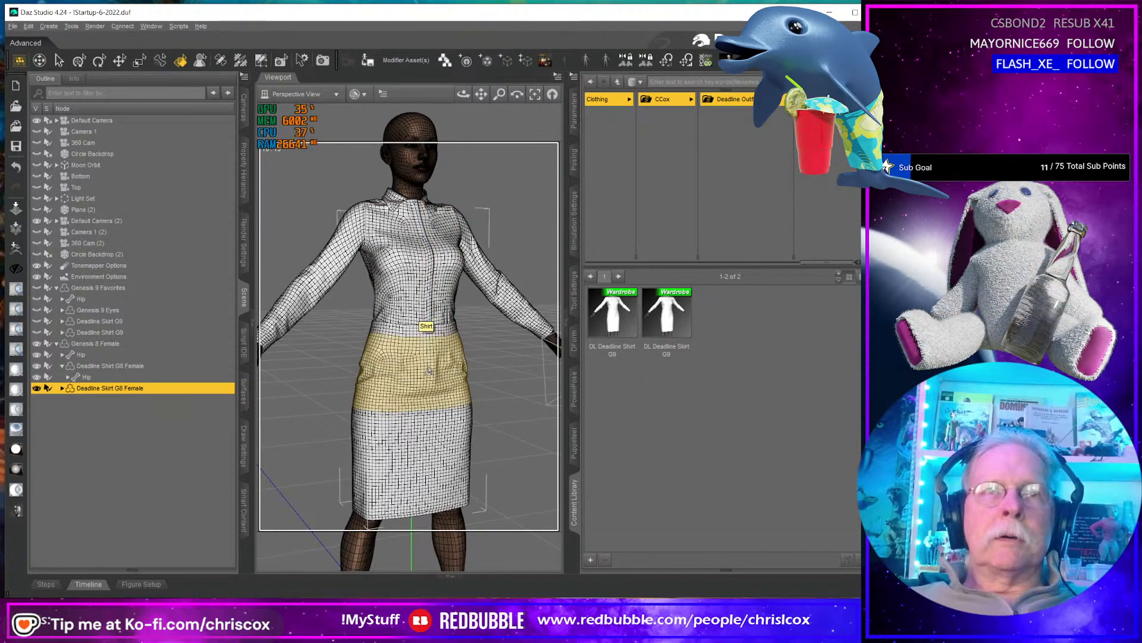
pyautogui.moveTo(428, 372)
pyautogui.keyDown('alt'); pyautogui.mouseDown()
pyautogui.moveTo(360, 368)
pyautogui.moveTo(430, 370)
pyautogui.mouseUp(); pyautogui.keyUp('alt')
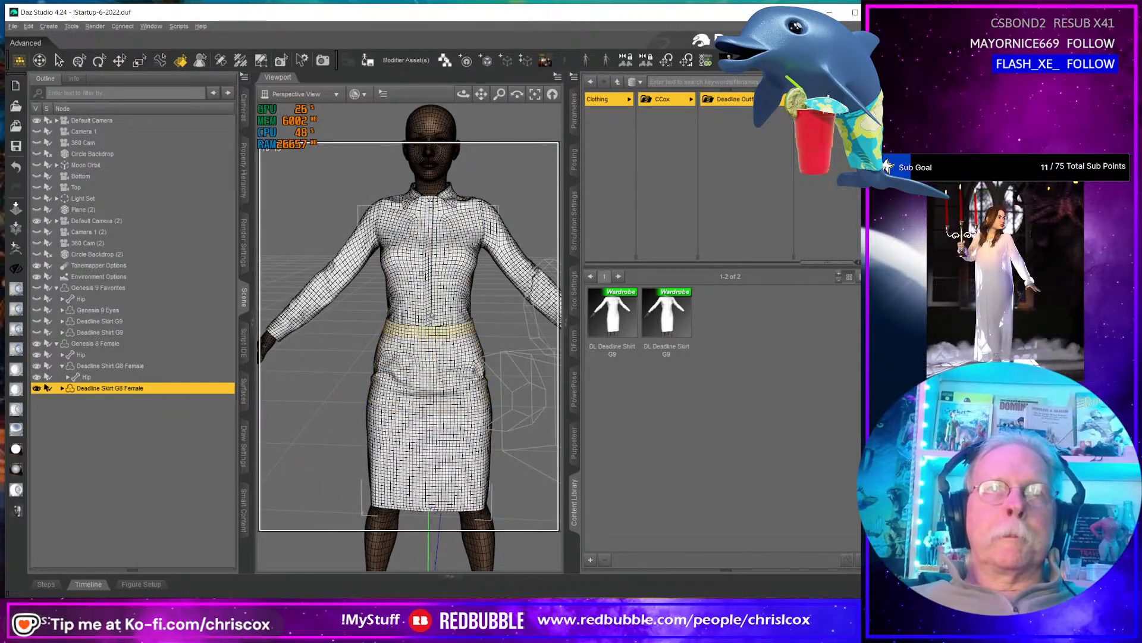
pyautogui.moveTo(429, 319)
pyautogui.keyDown('alt'); pyautogui.mouseDown()
pyautogui.moveTo(538, 316)
pyautogui.moveTo(427, 309)
pyautogui.mouseUp(); pyautogui.keyUp('alt')
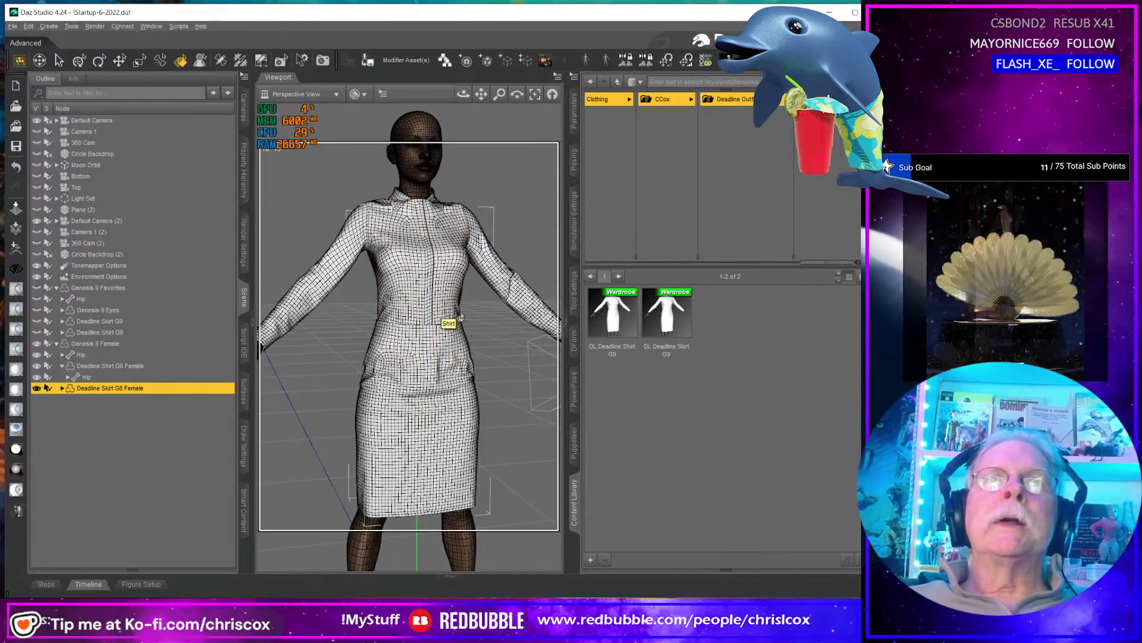
# - Save the shirt as a figure asset over Deadline Shirt G8 Female.duf, with product name Deadline Outfit and content type Follower/Wardrobe/Shirt
pyautogui.click(456, 317)
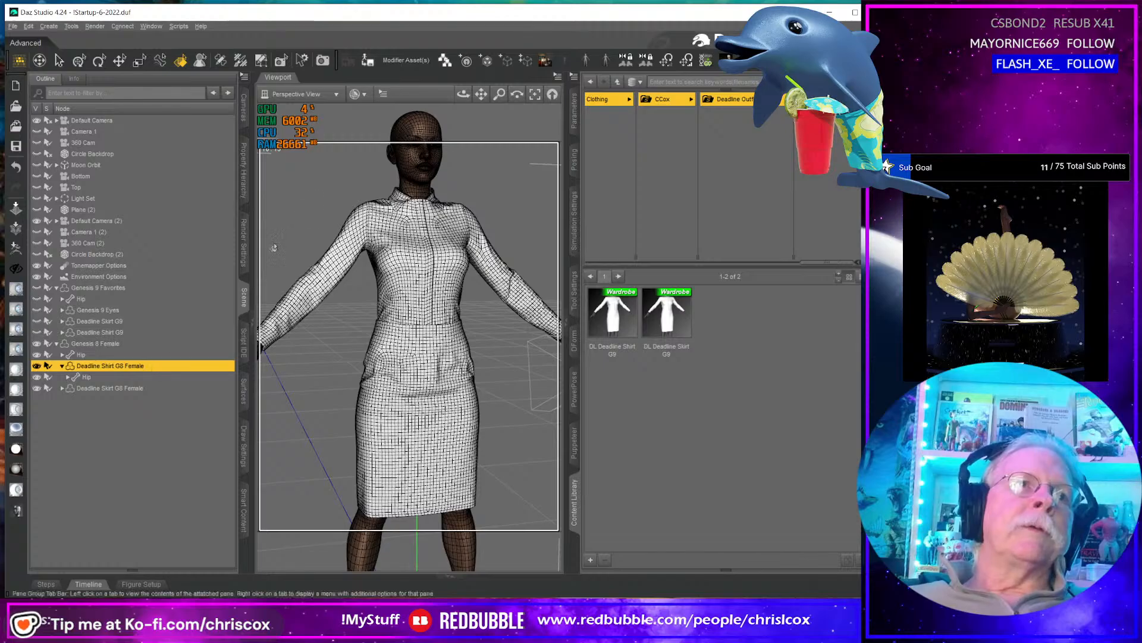
pyautogui.click(369, 62)
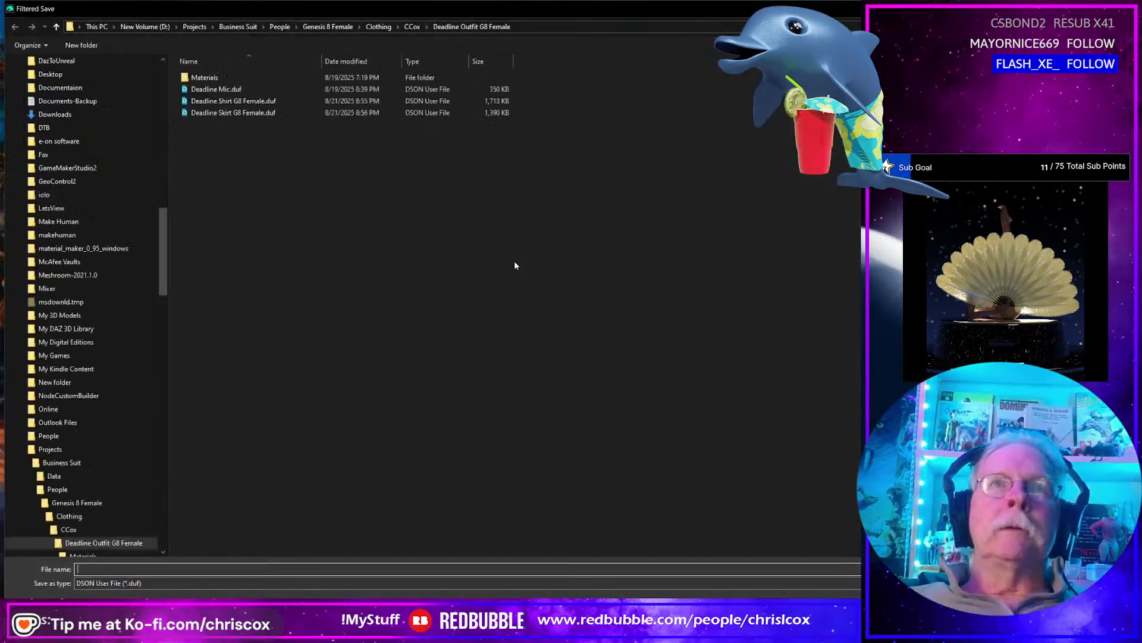
pyautogui.click(271, 115)
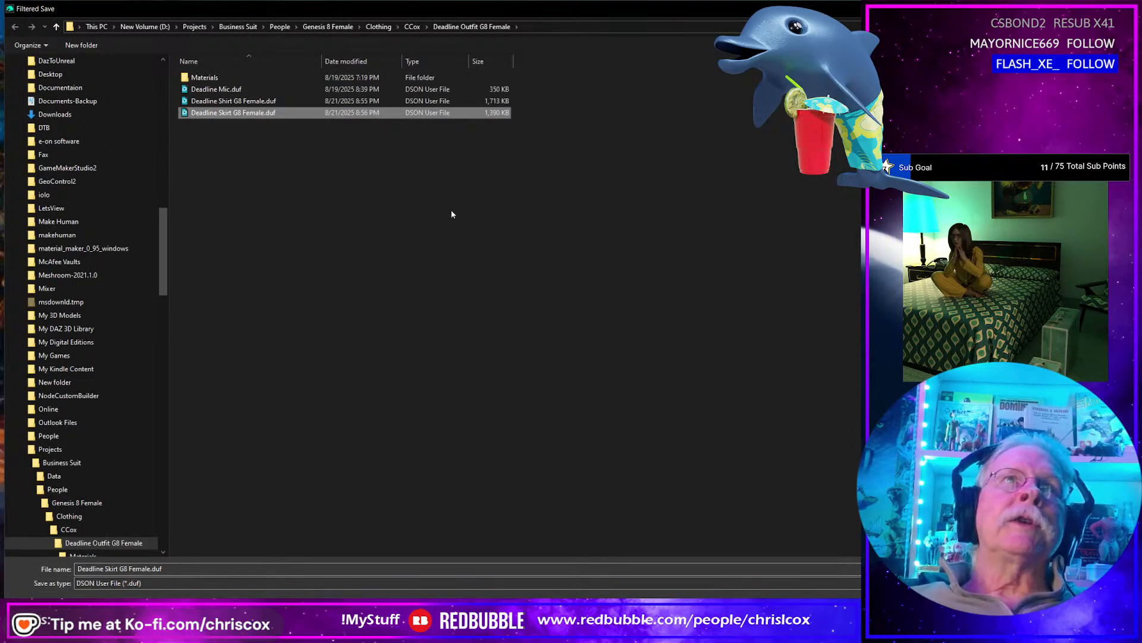
pyautogui.click(278, 103)
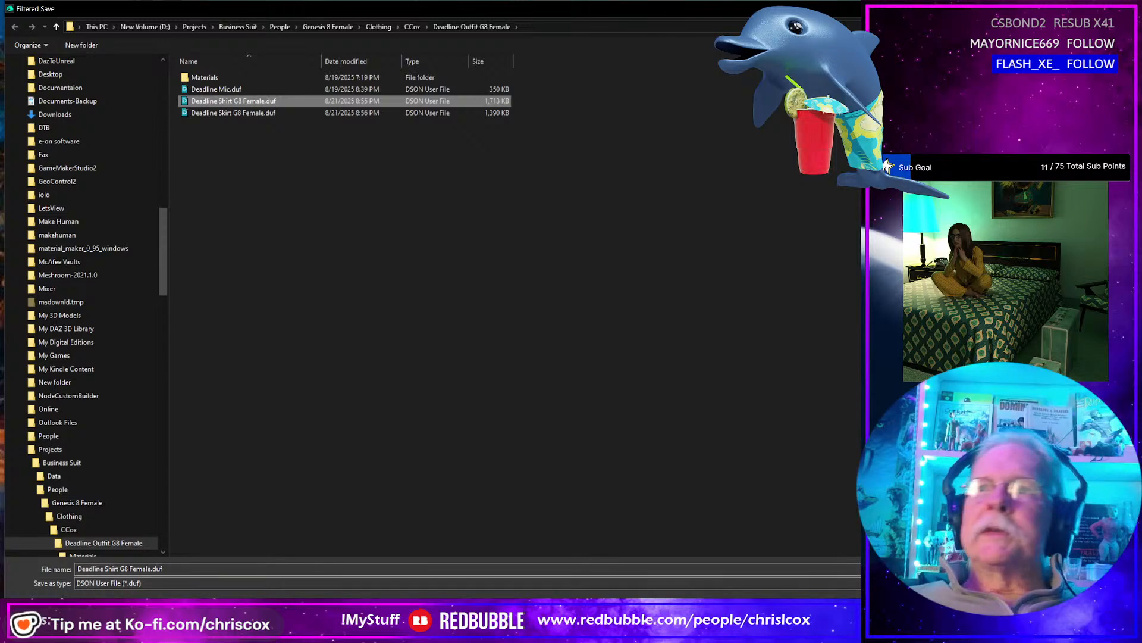
pyautogui.press('Return')
pyautogui.click(402, 319)
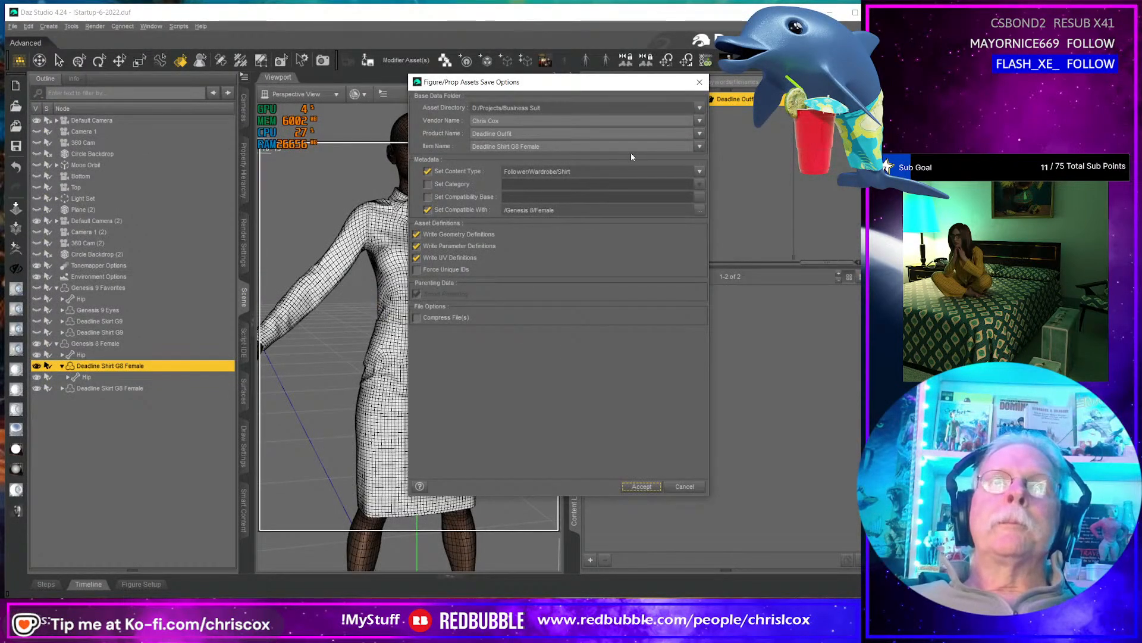
pyautogui.click(642, 486)
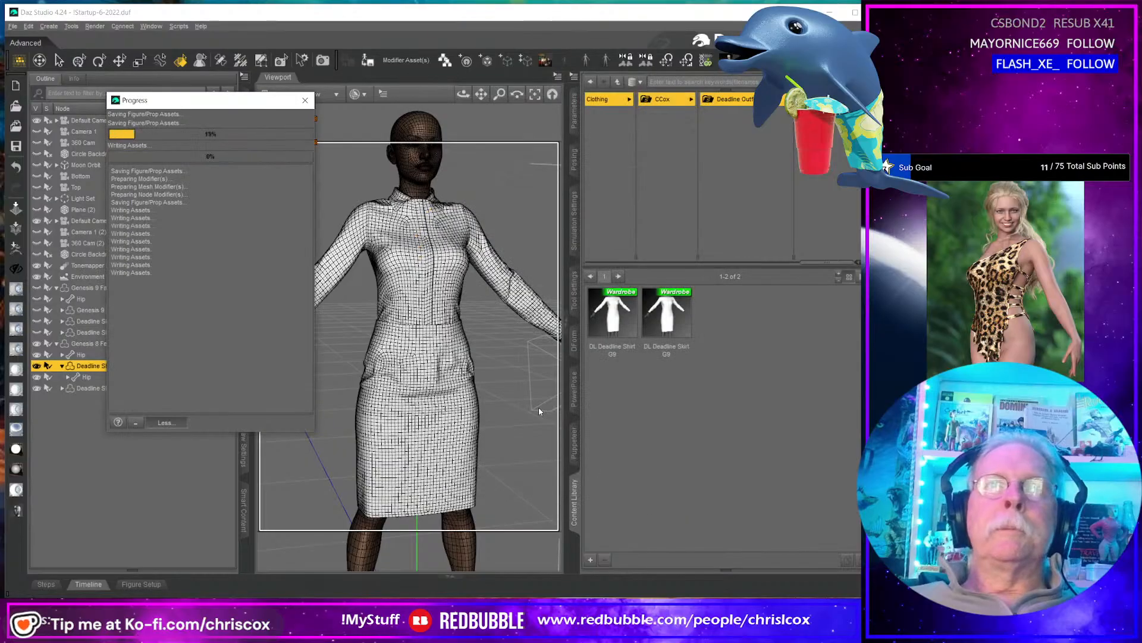
# - Save the skirt as a figure asset over Deadline Skirt G8 Female.duf, with product name Deadline Outfit and content type Follower/Wardrobe/Skirt
pyautogui.click(408, 434)
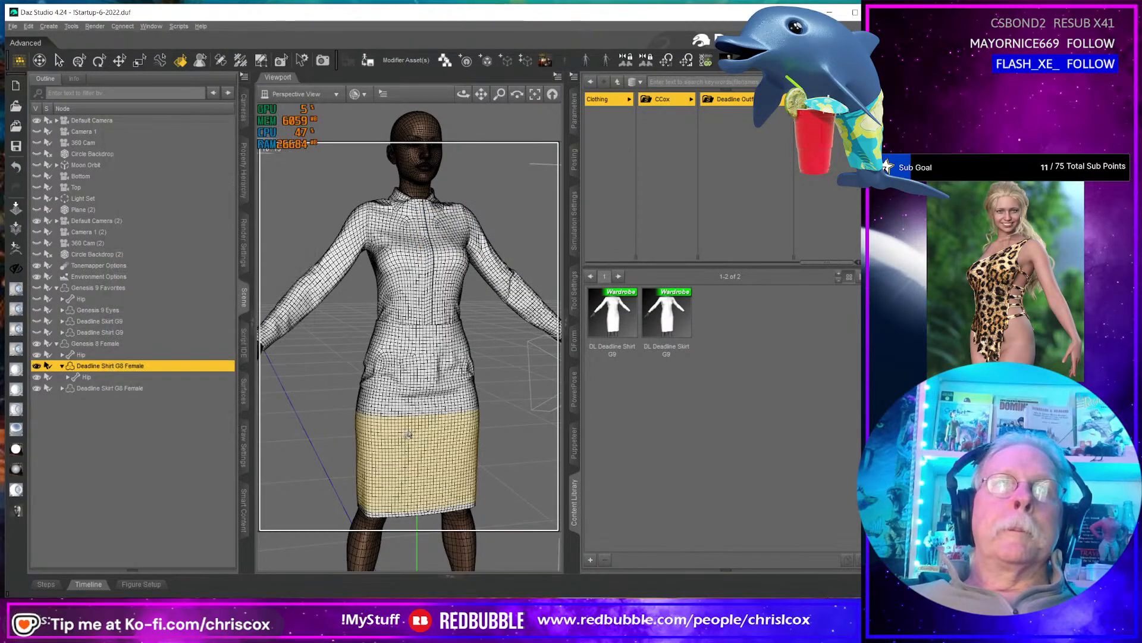
pyautogui.click(369, 62)
pyautogui.click(252, 115)
pyautogui.press('Return')
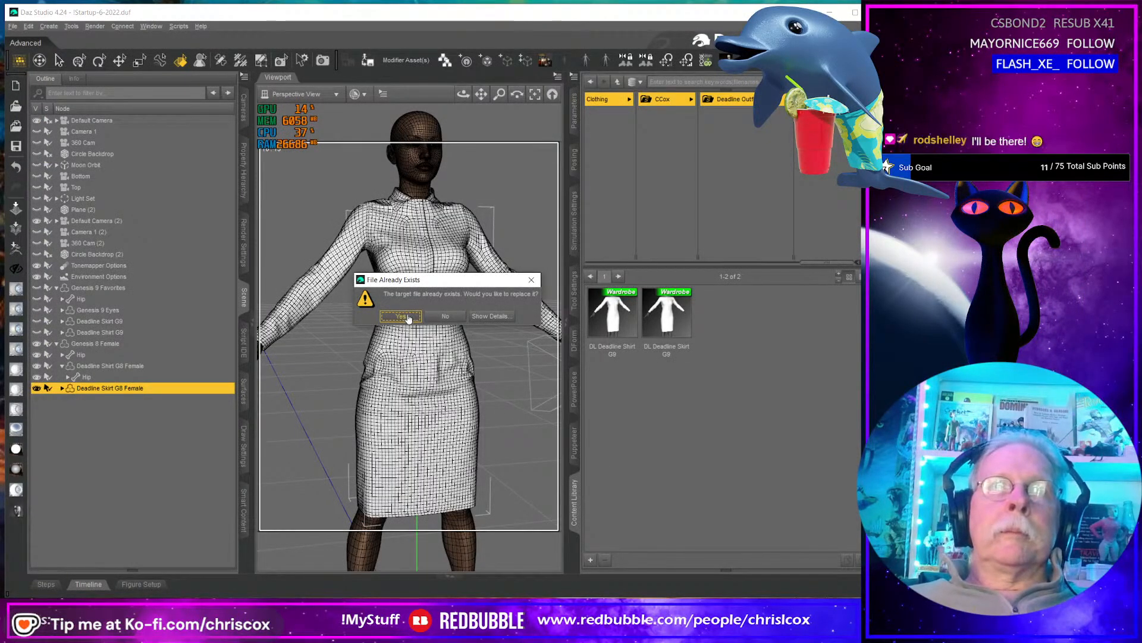
pyautogui.click(408, 320)
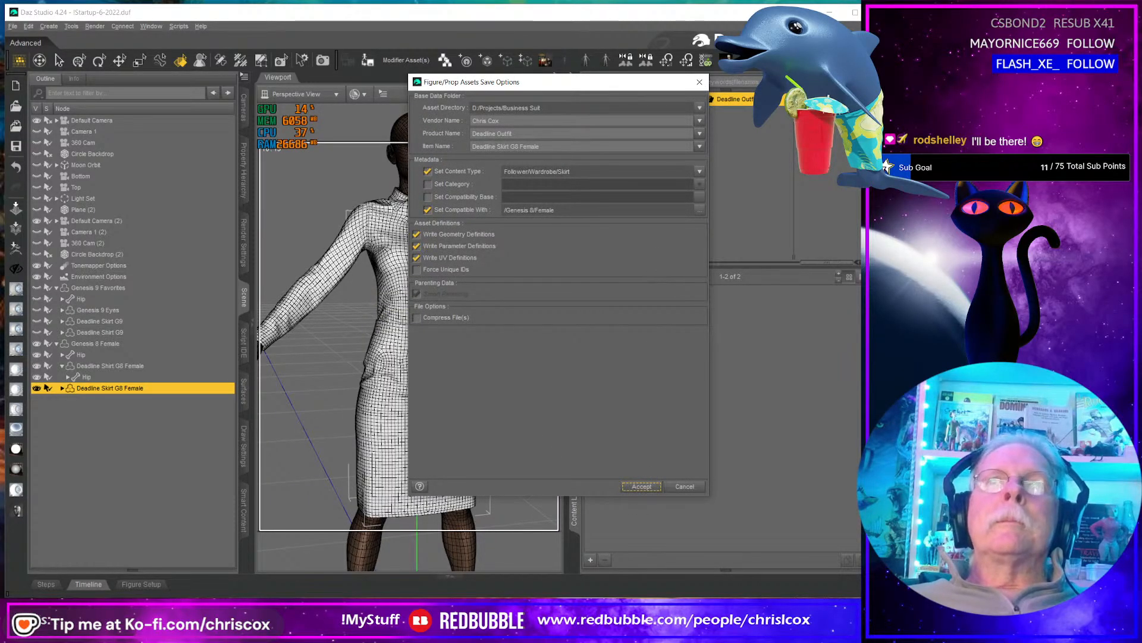
pyautogui.click(641, 487)
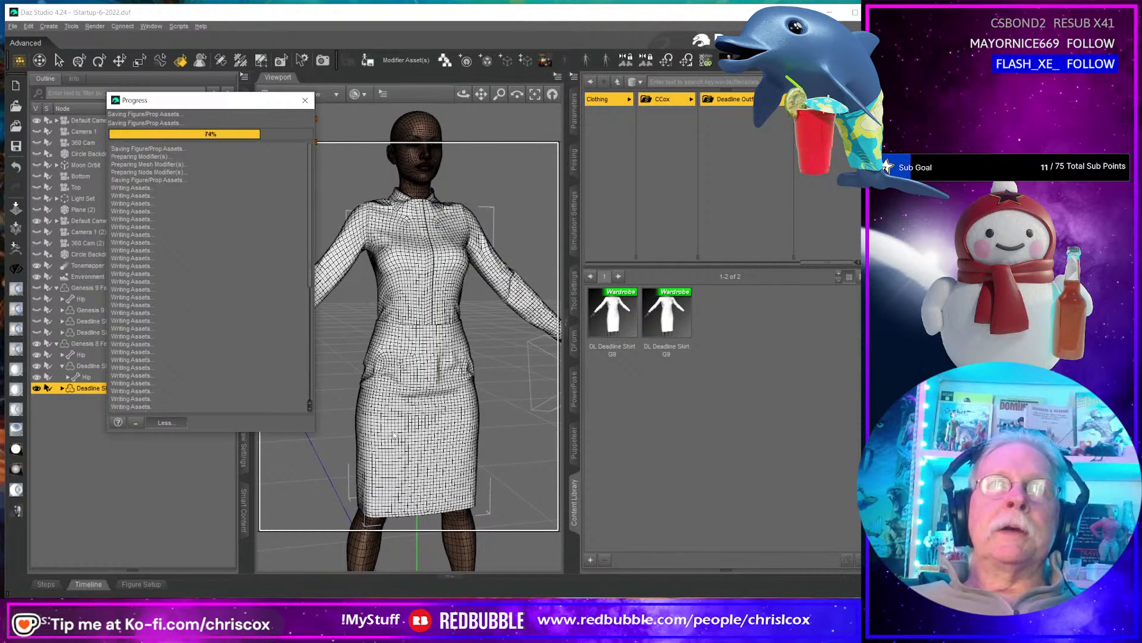
pyautogui.scroll(-2, 399, 437)
pyautogui.moveTo(399, 438)
pyautogui.mouseDown(button='middle')
pyautogui.moveTo(519, 439)
pyautogui.moveTo(416, 449)
pyautogui.mouseUp(button='middle')
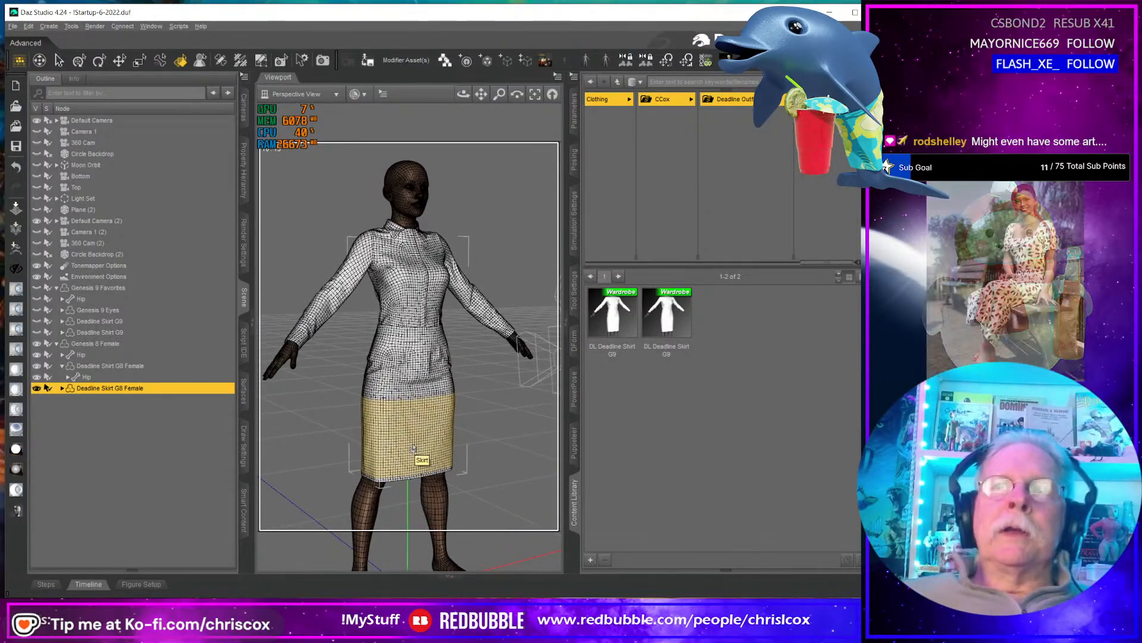